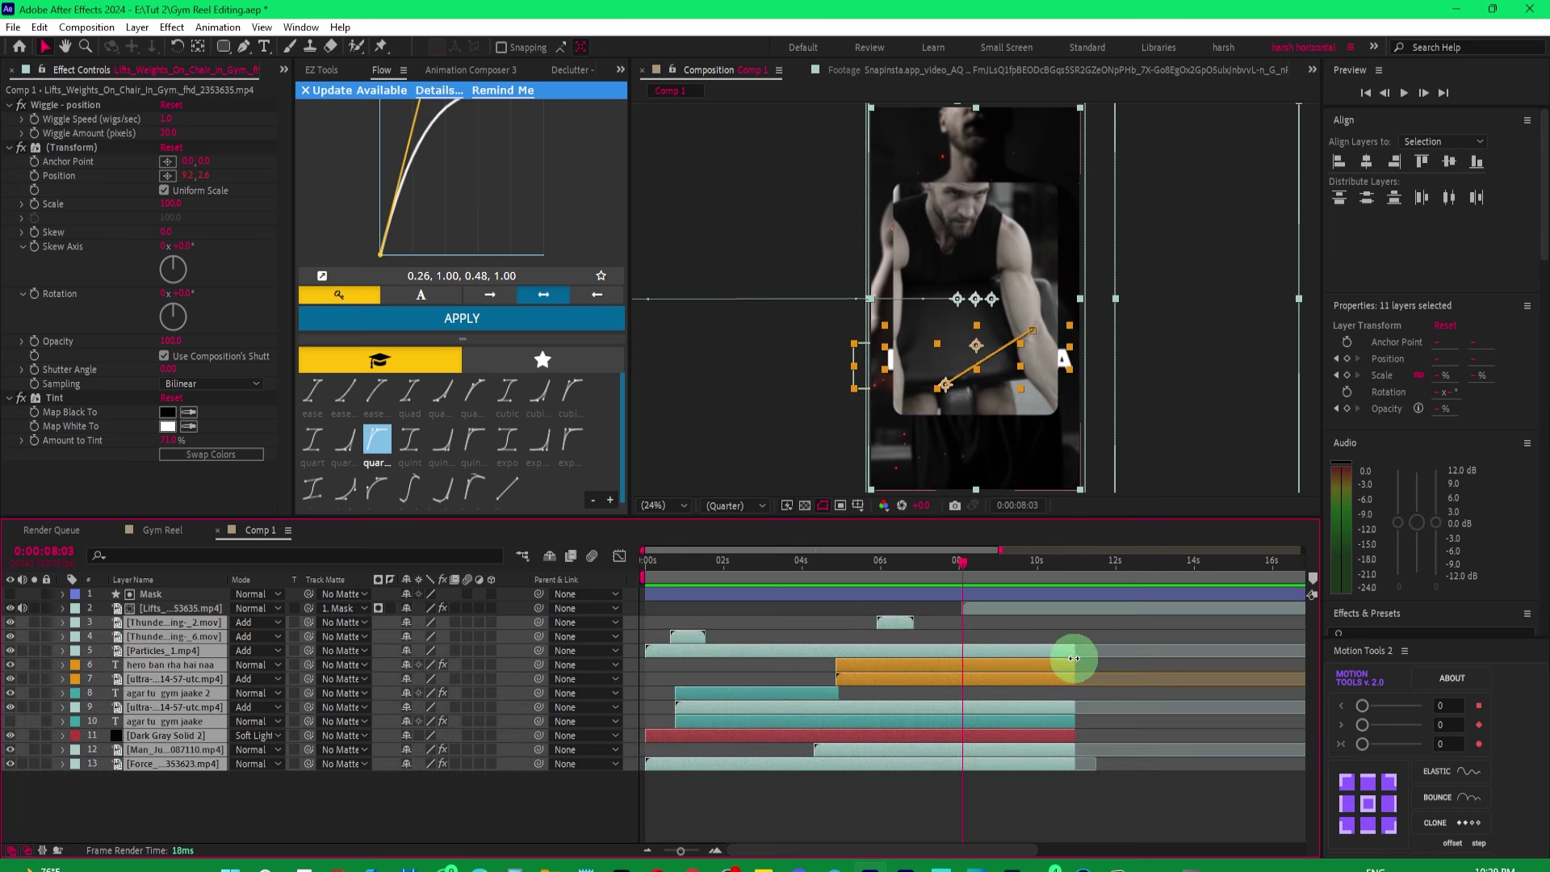
Trim the selected layers to end at 8 seconds and raise the Lifts clip's Position Y slightly.
key(alt+bracketright)
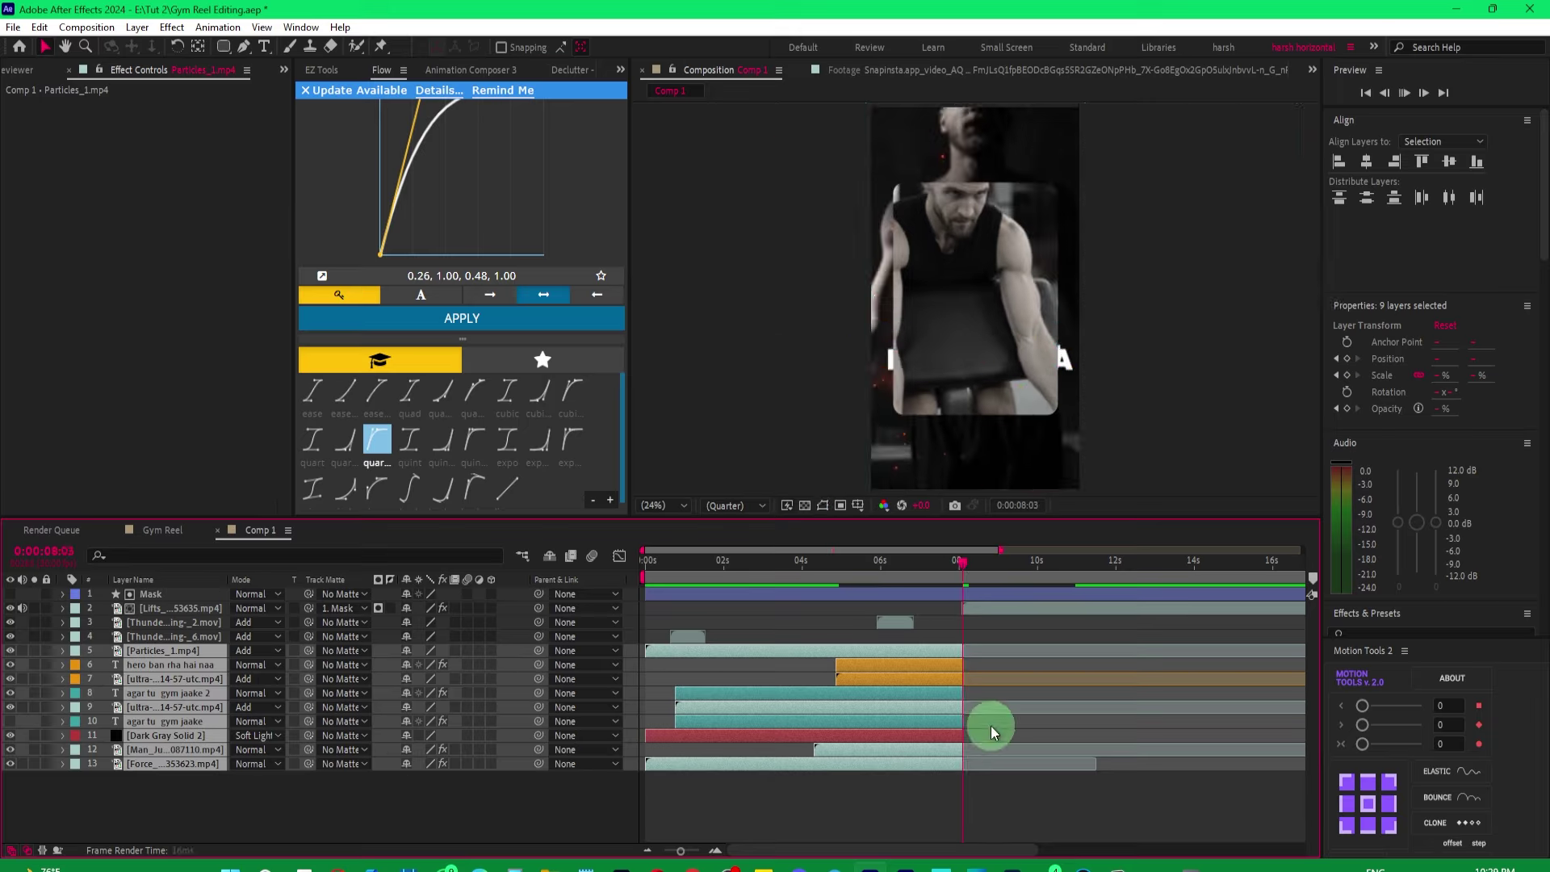
click(996, 352)
drag(1478, 363, 1372, 373)
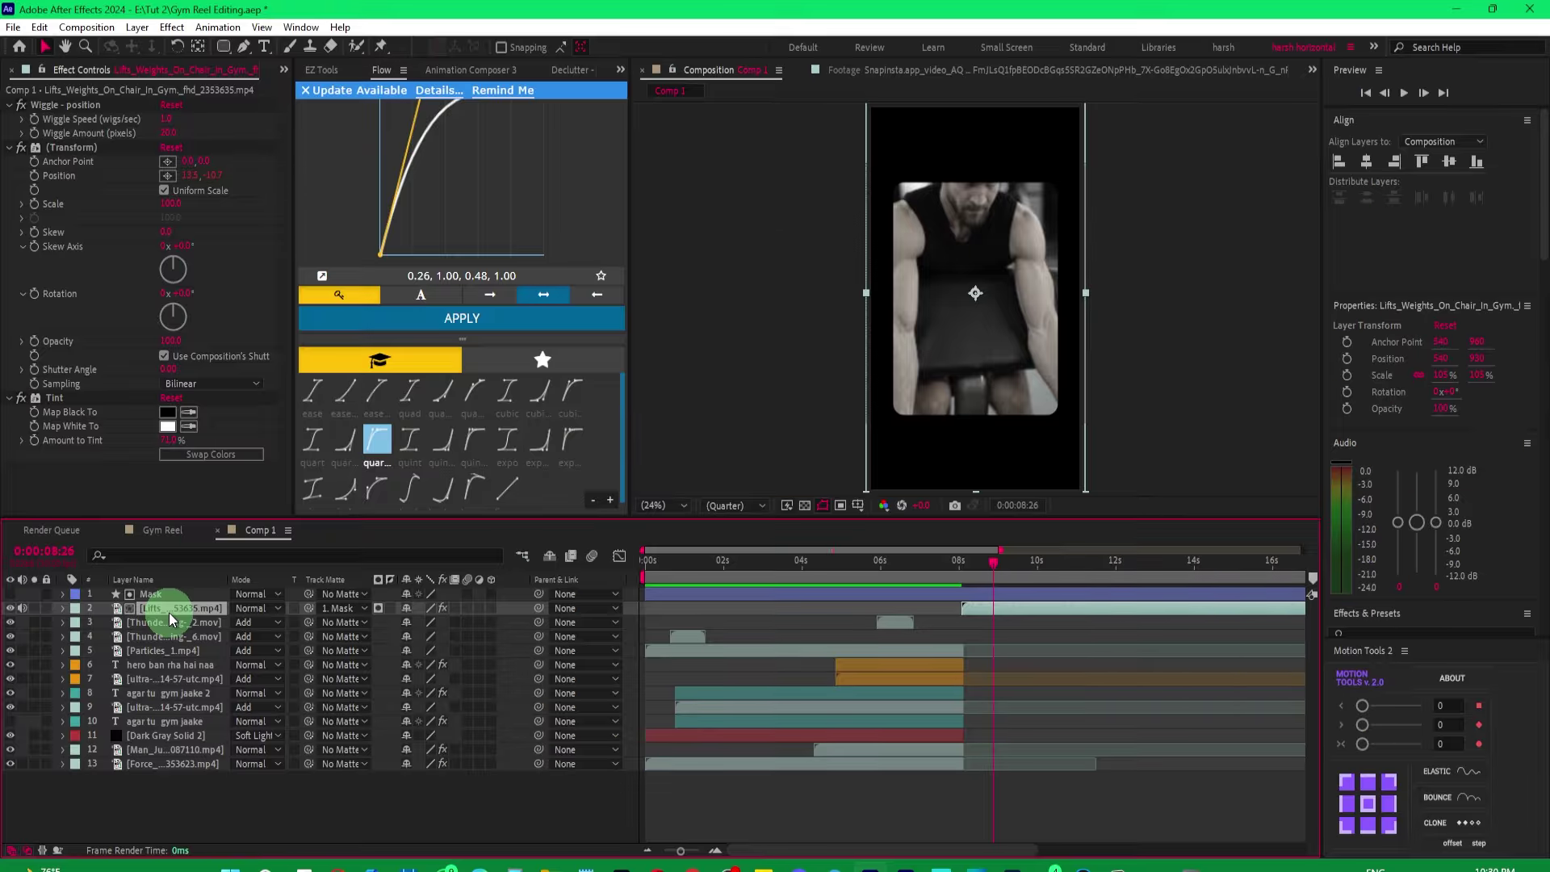
click(80, 611)
key(p)
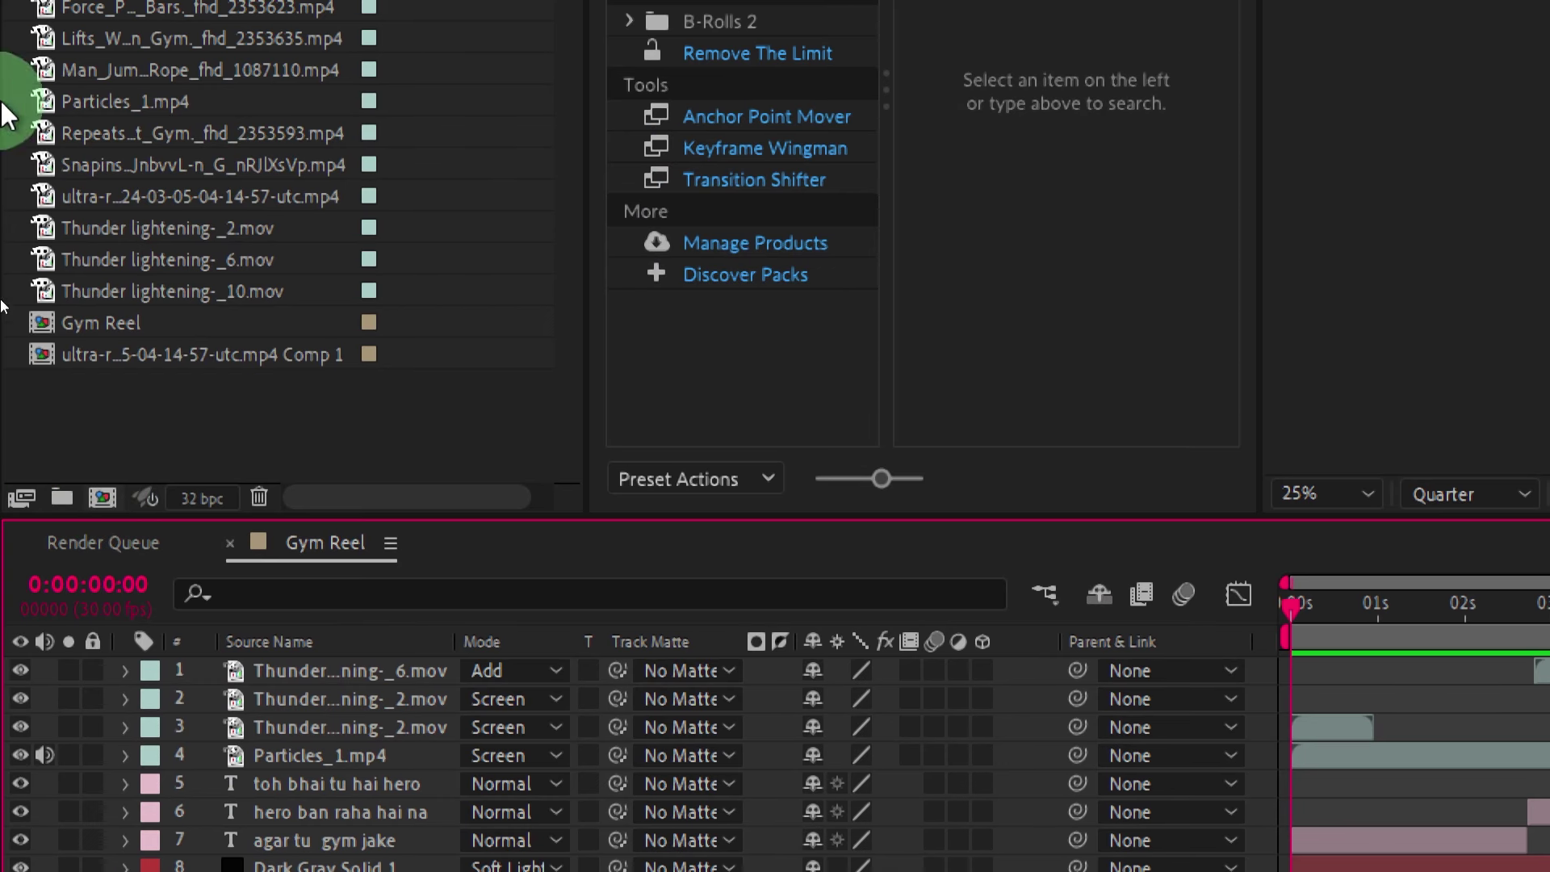
Create Comp 1 from the Social Media Portrait HD preset: 1080x1920, 30 fps, about 15 seconds.
click(103, 501)
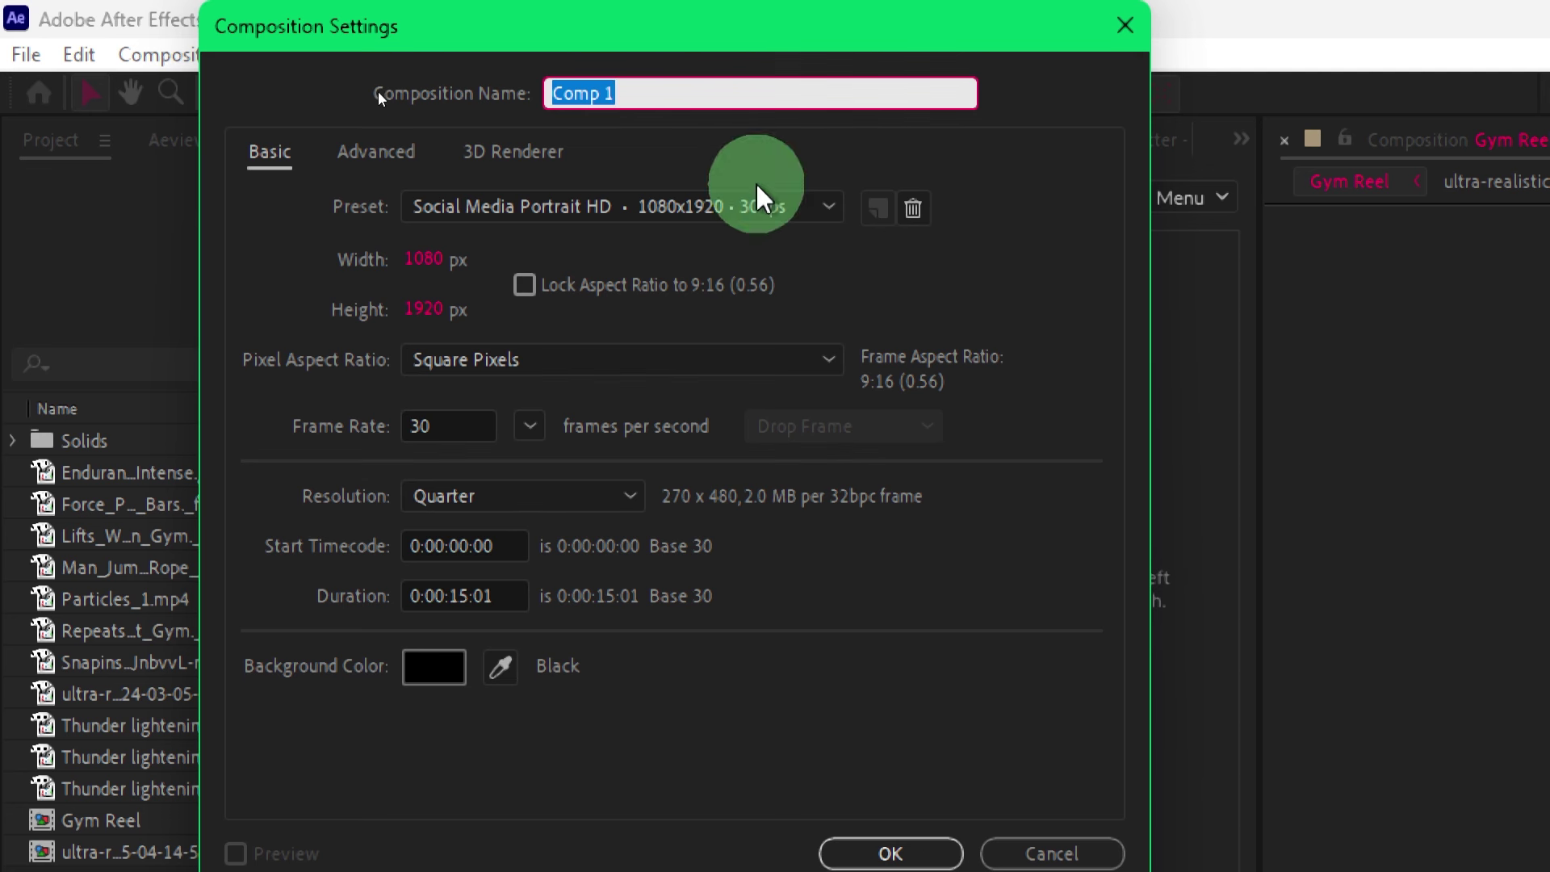
click(815, 212)
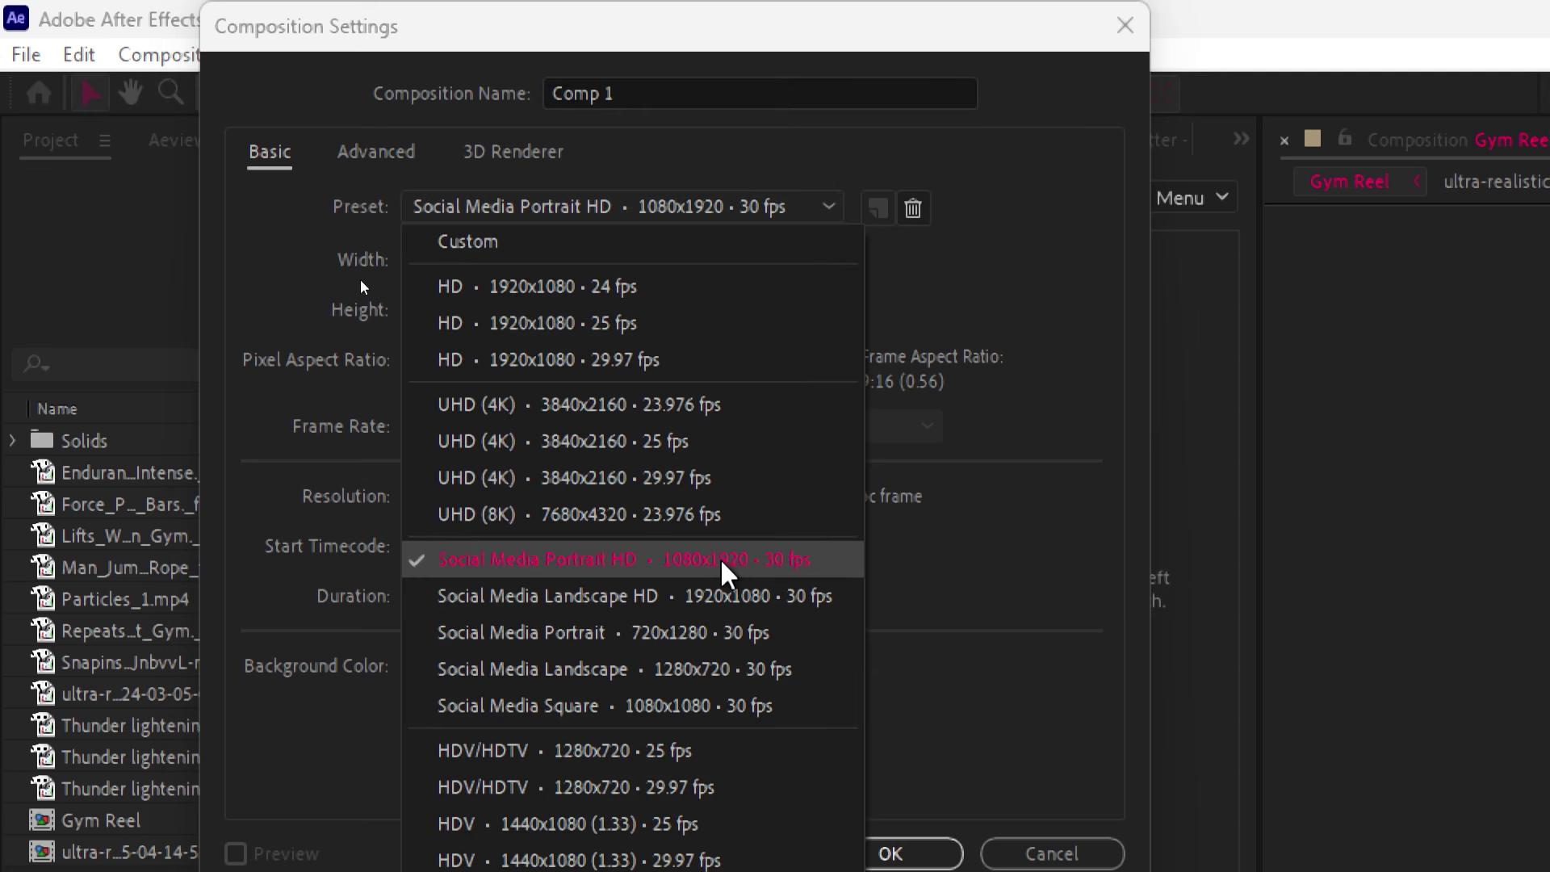
click(742, 565)
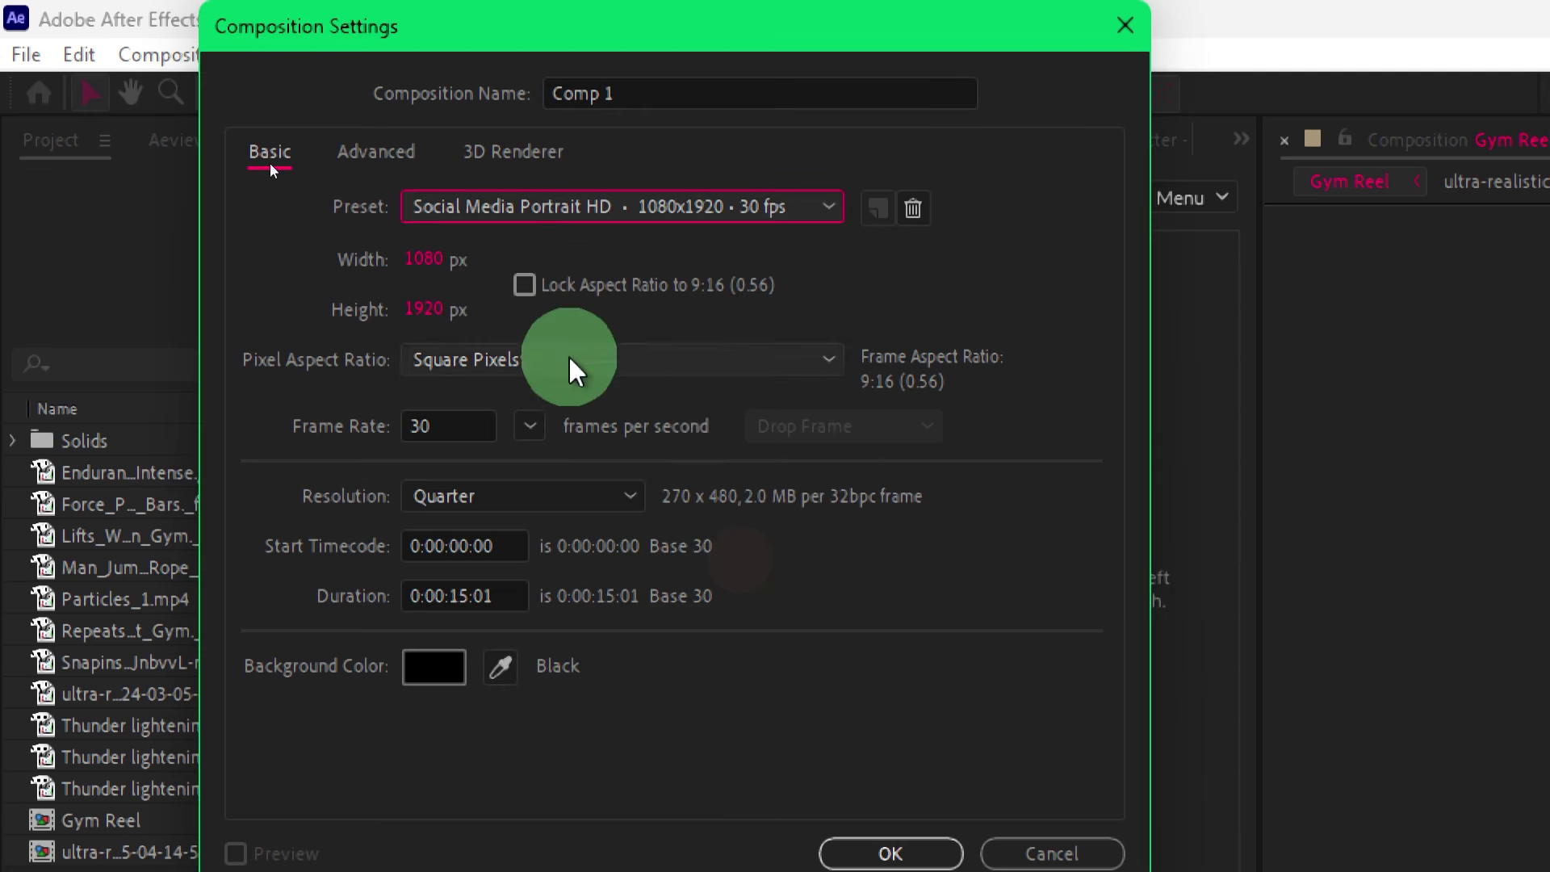
click(417, 262)
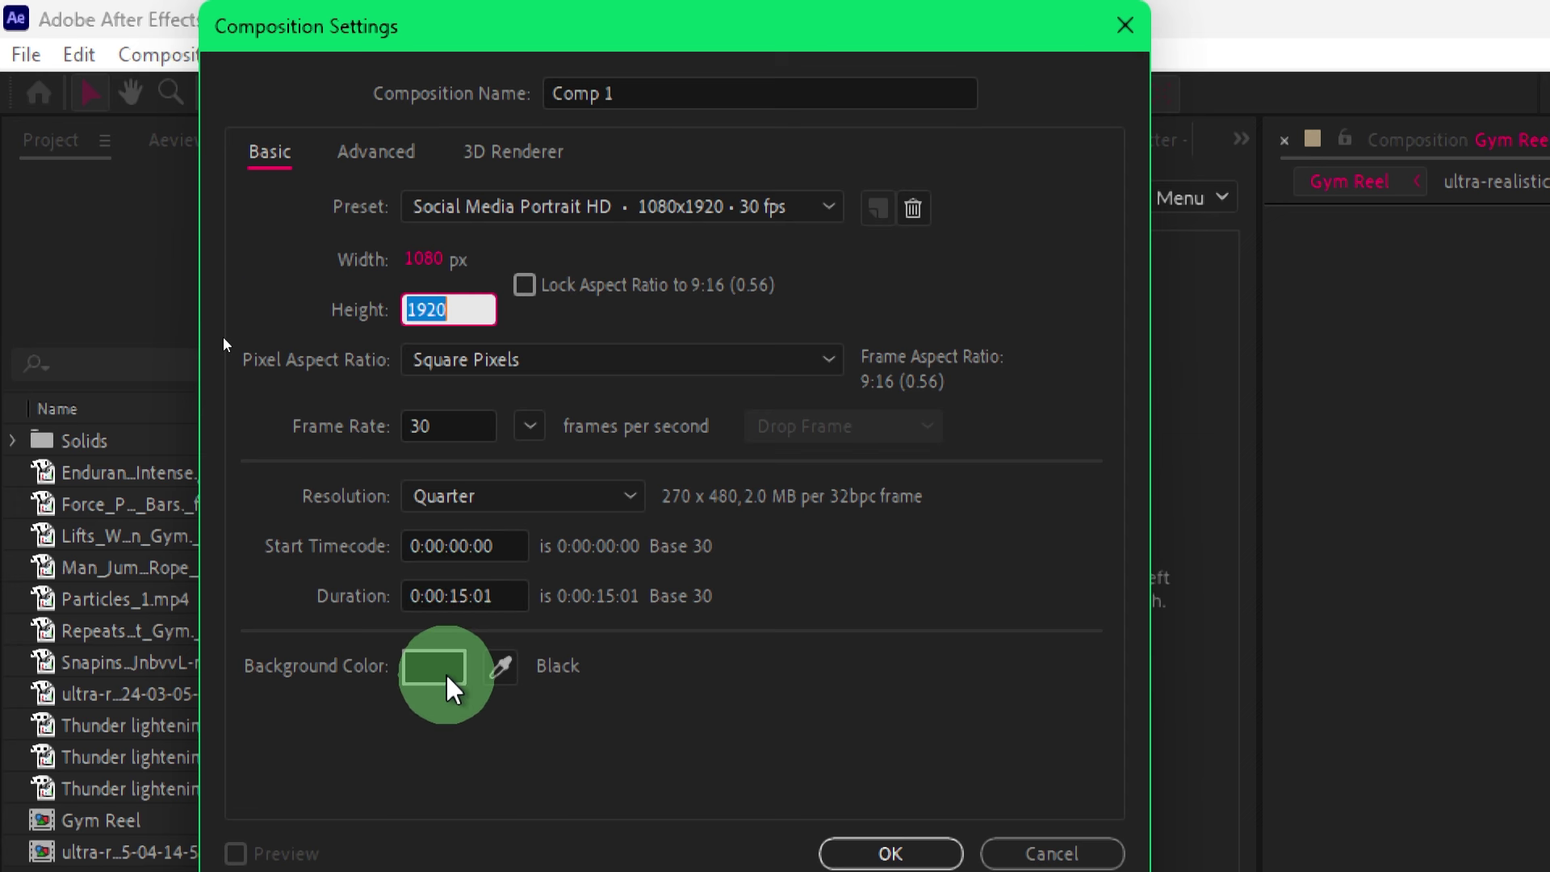
click(891, 853)
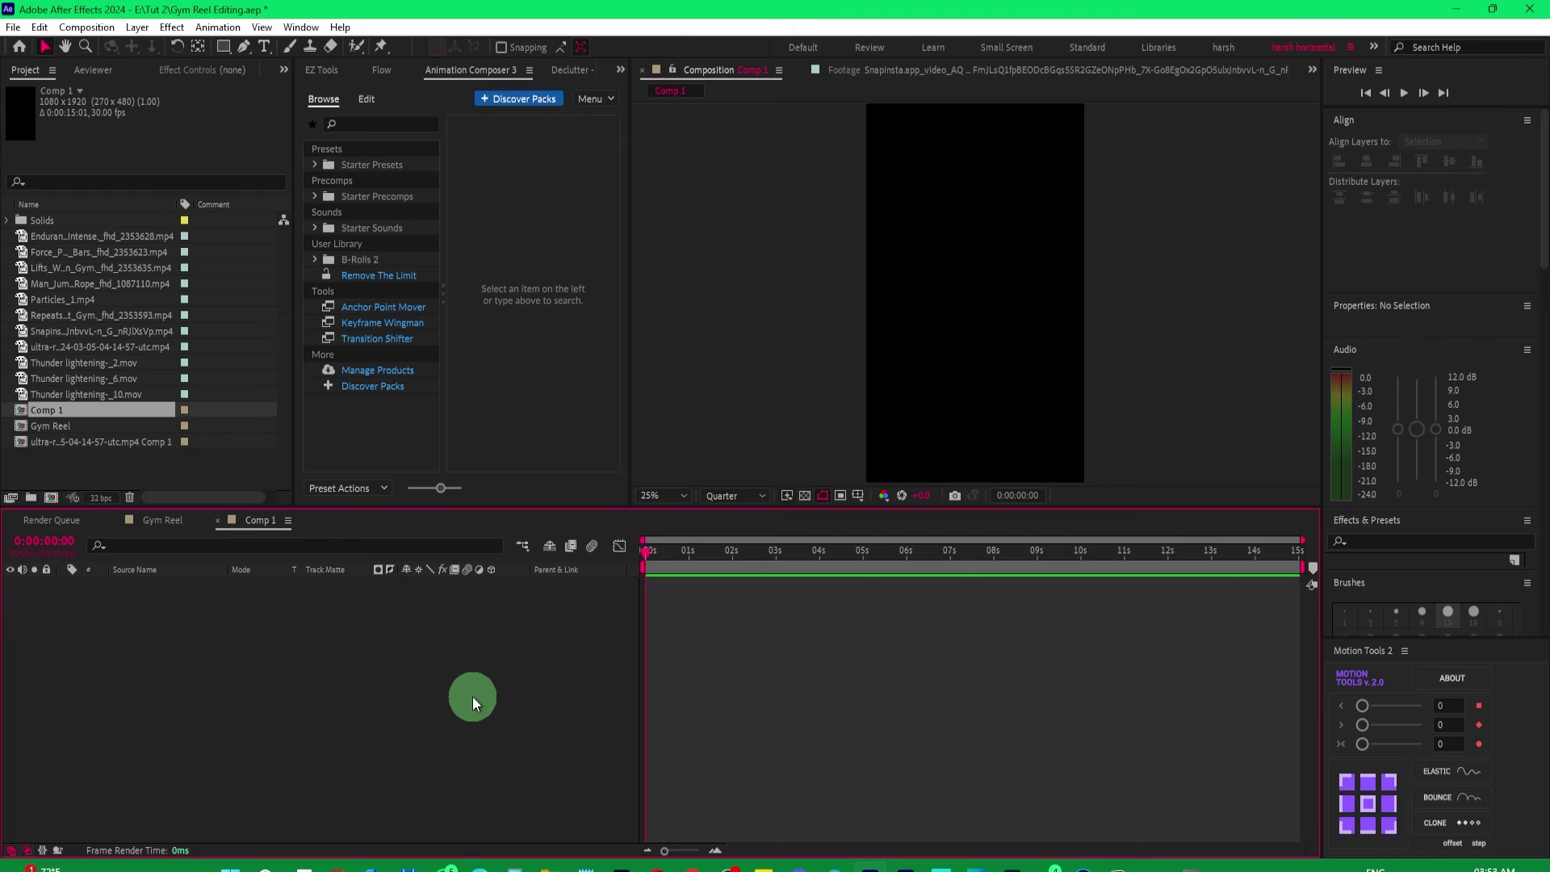
Add the Force_Push_And_Pull_Ups clip to Comp 1 and scale it to 133%.
drag(76, 252, 149, 623)
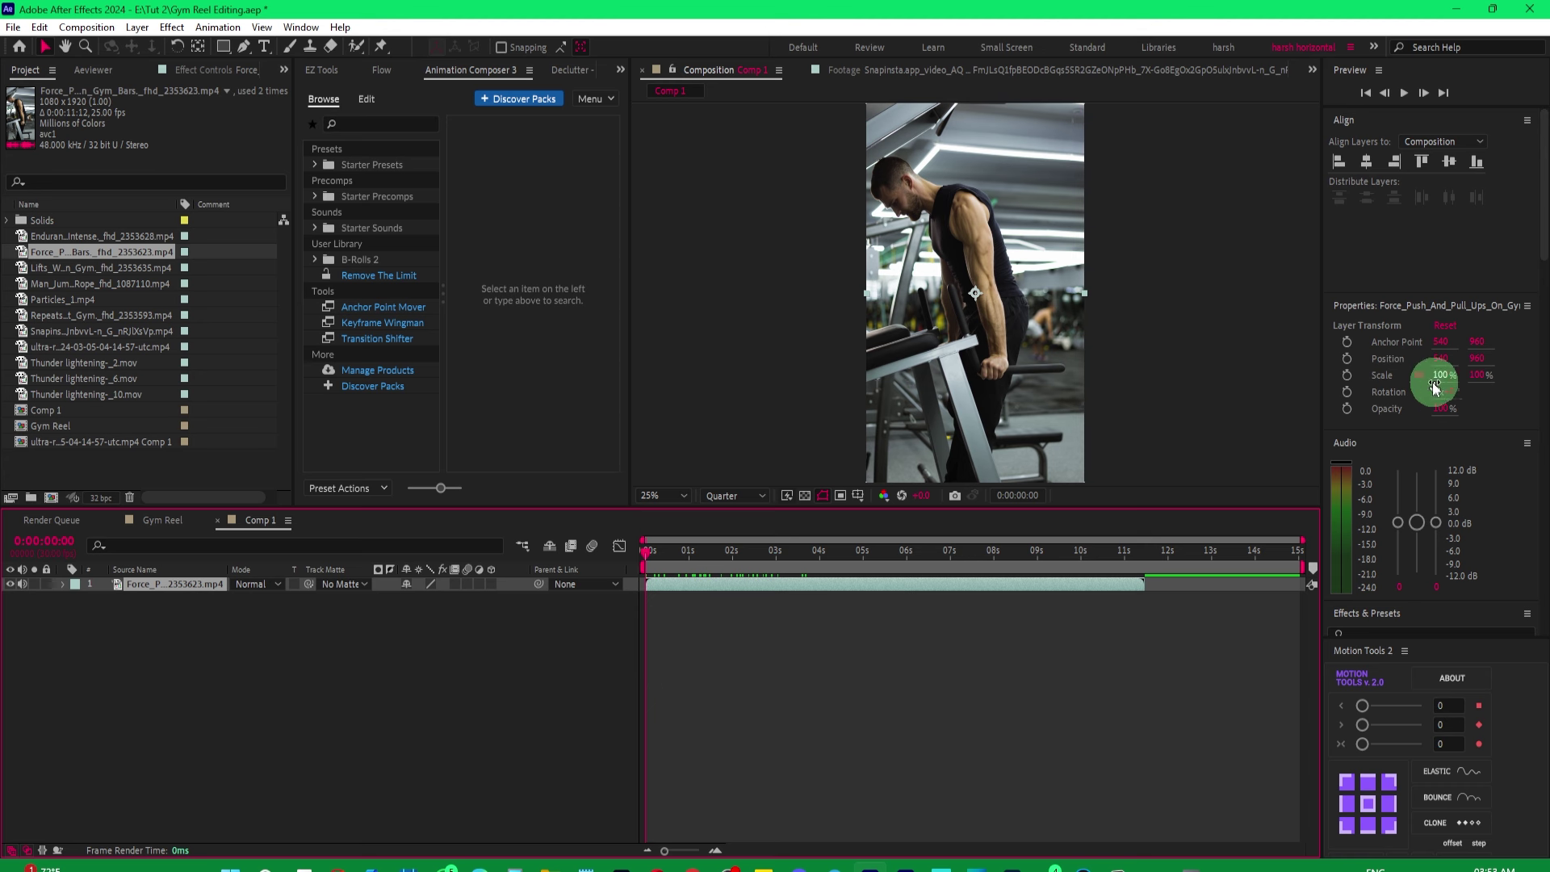
mouse_move(1439, 375)
mouse_down()
mouse_move(1514, 359)
mouse_move(1455, 380)
mouse_up()
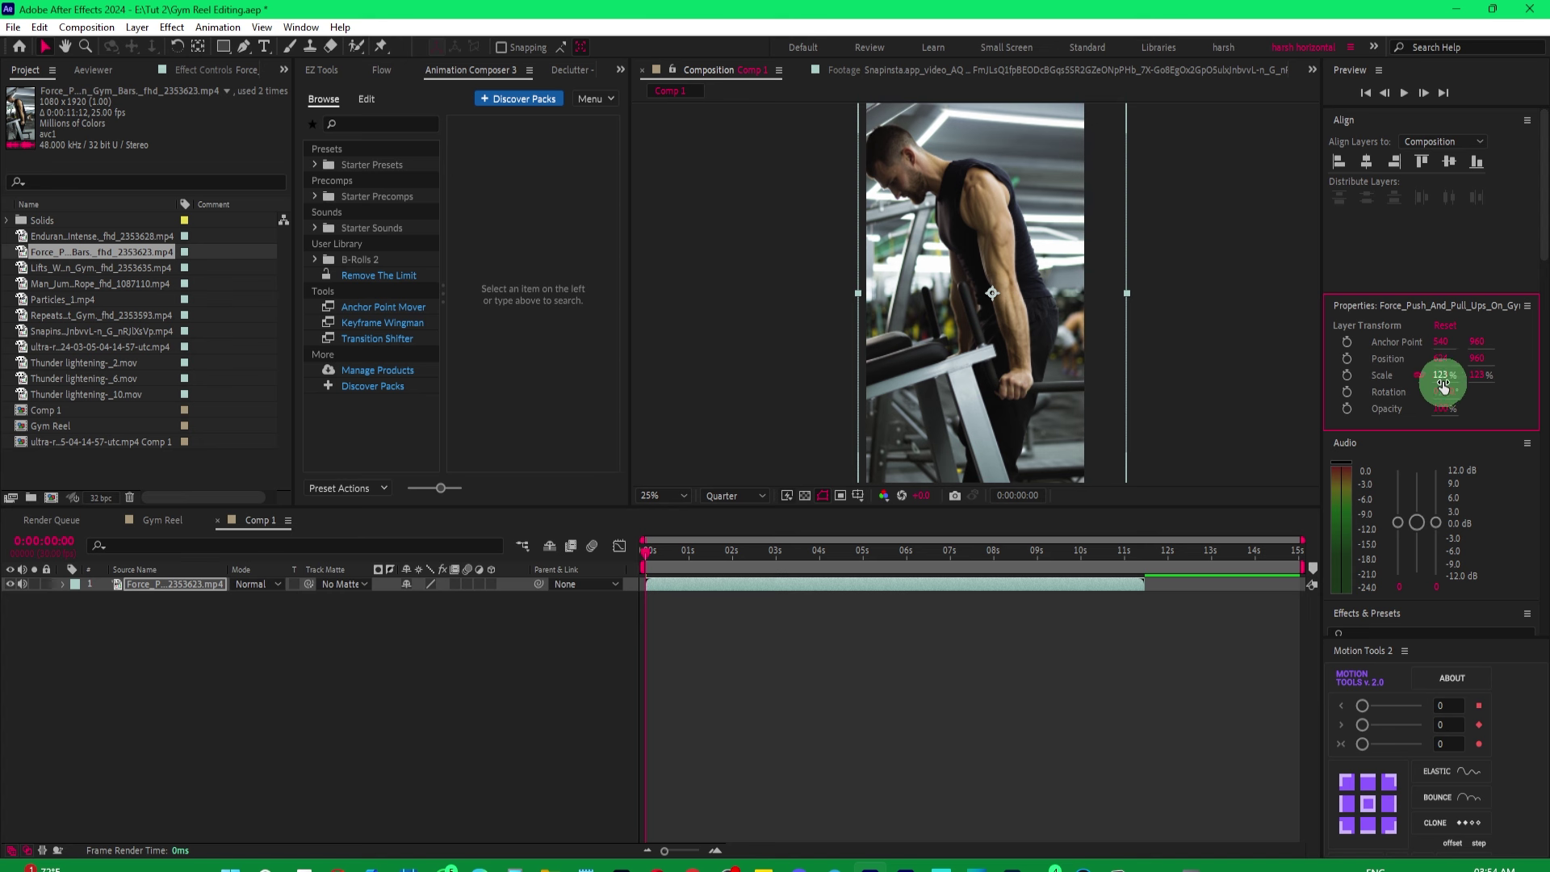
drag(1448, 382, 1445, 373)
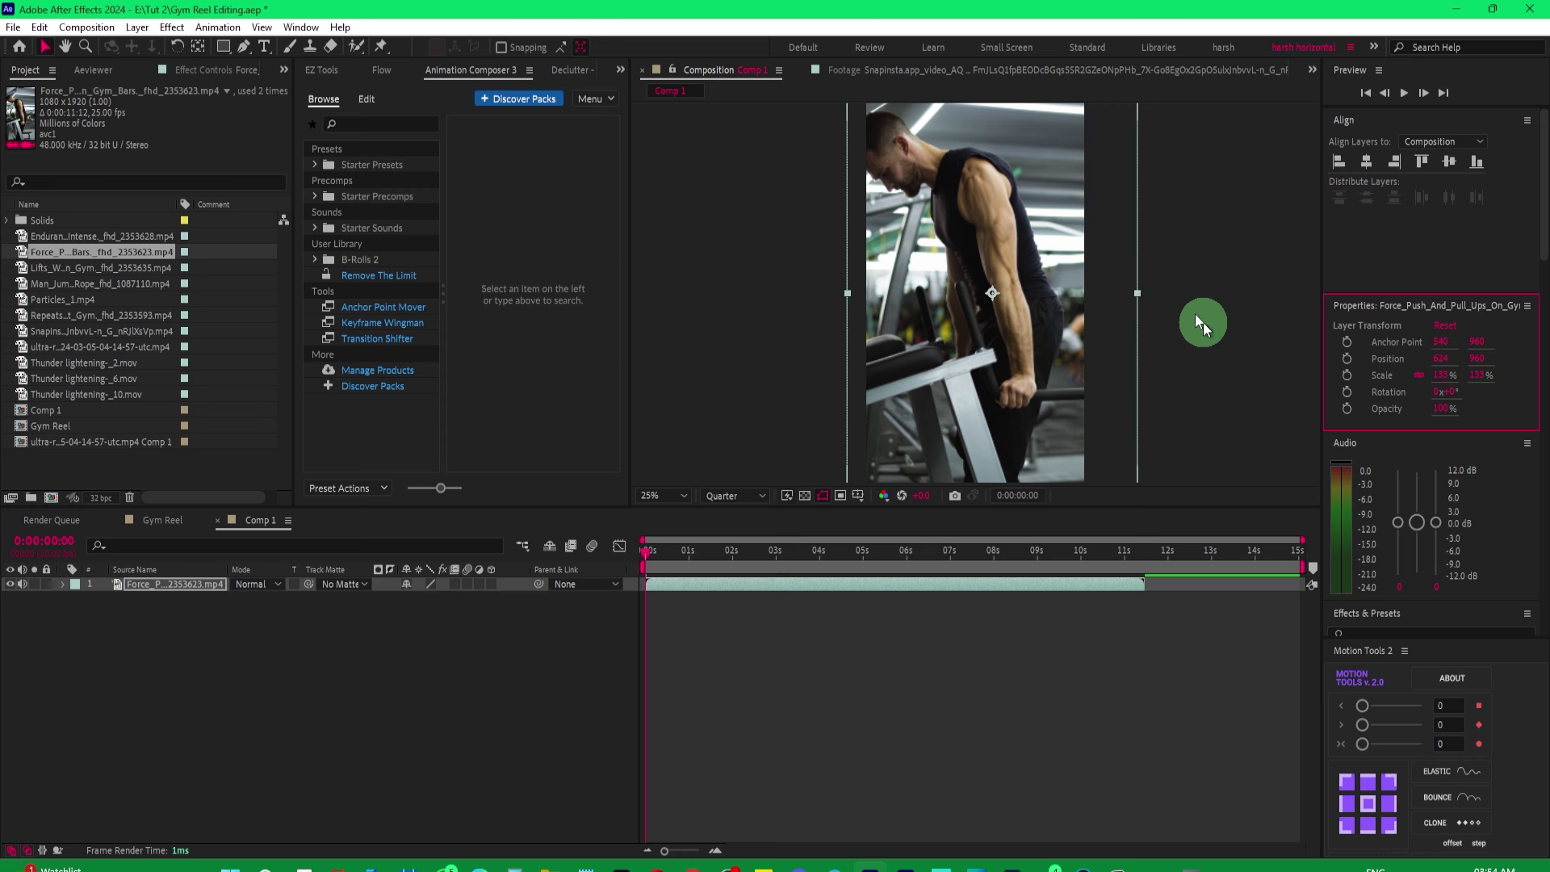
right_click(197, 580)
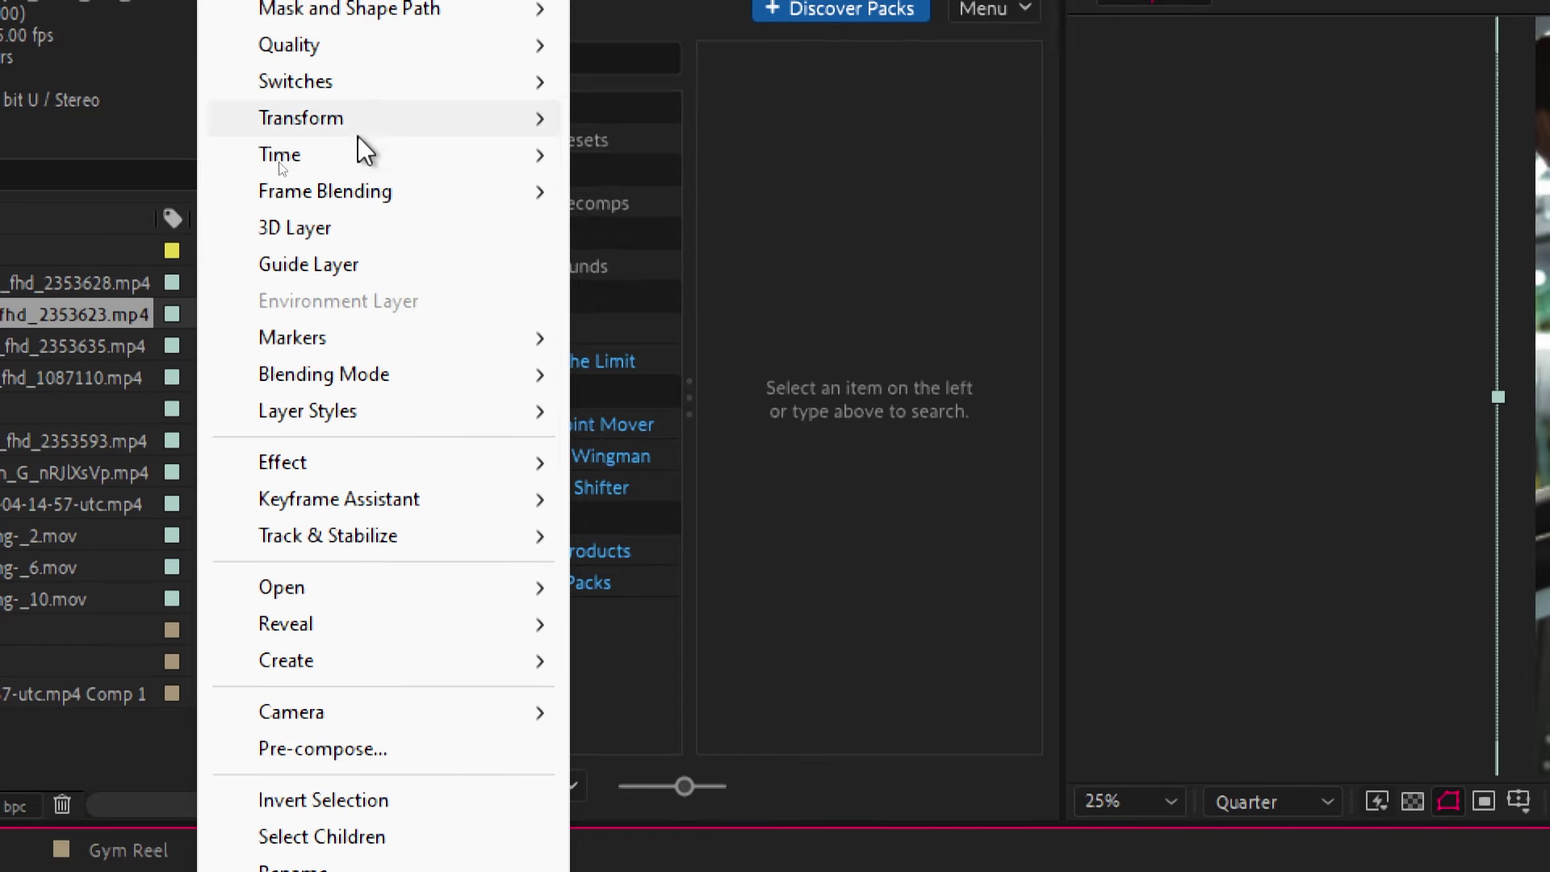
mouse_move(358, 137)
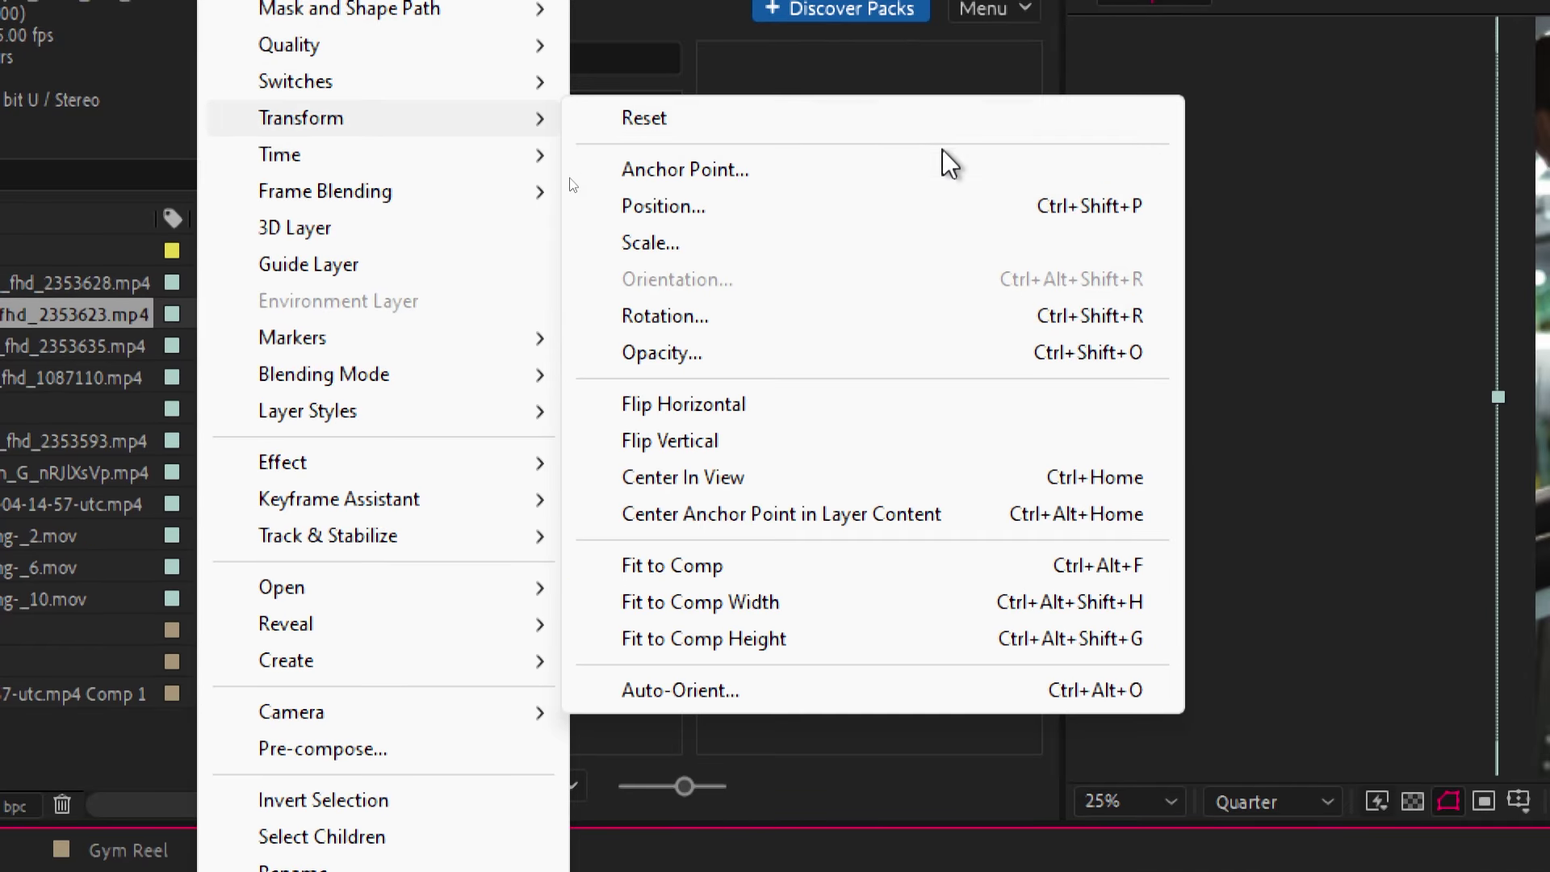
click(762, 419)
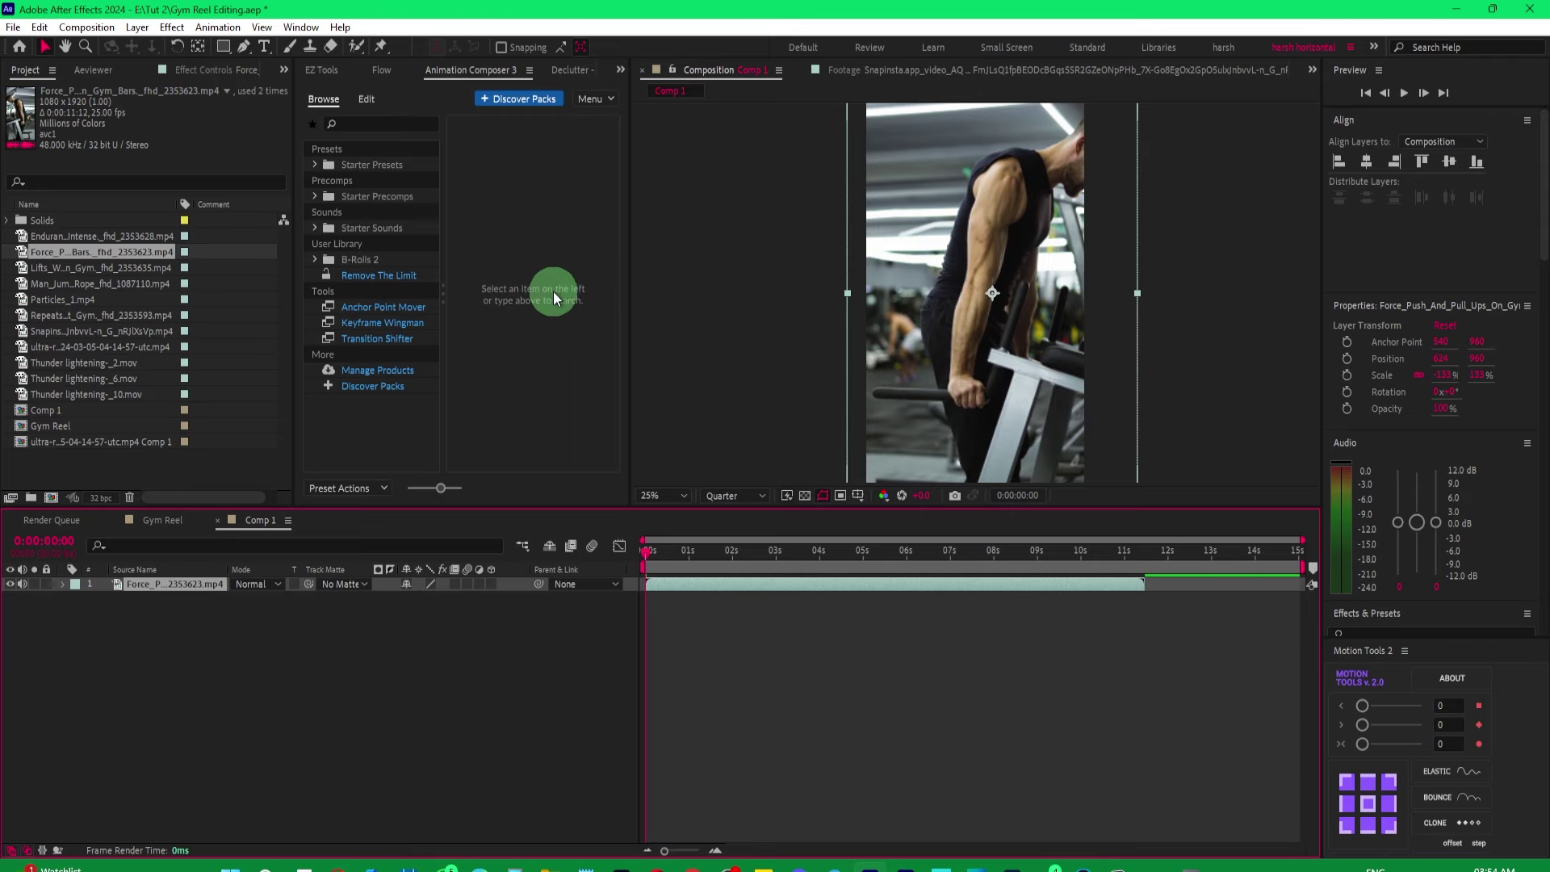
drag(1030, 290, 981, 297)
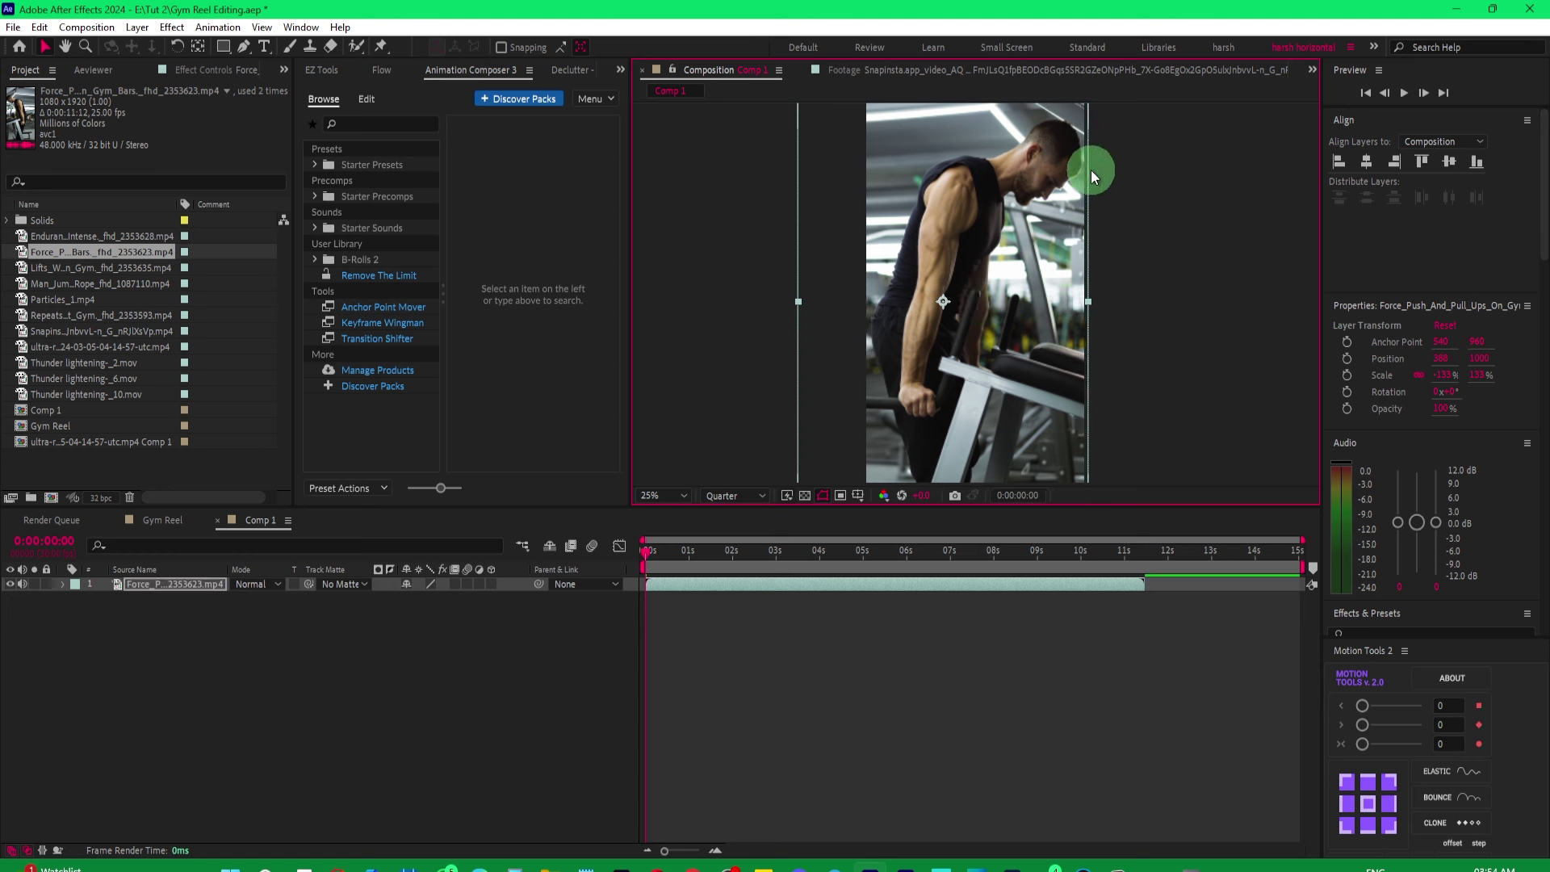
key(ctrl+z)
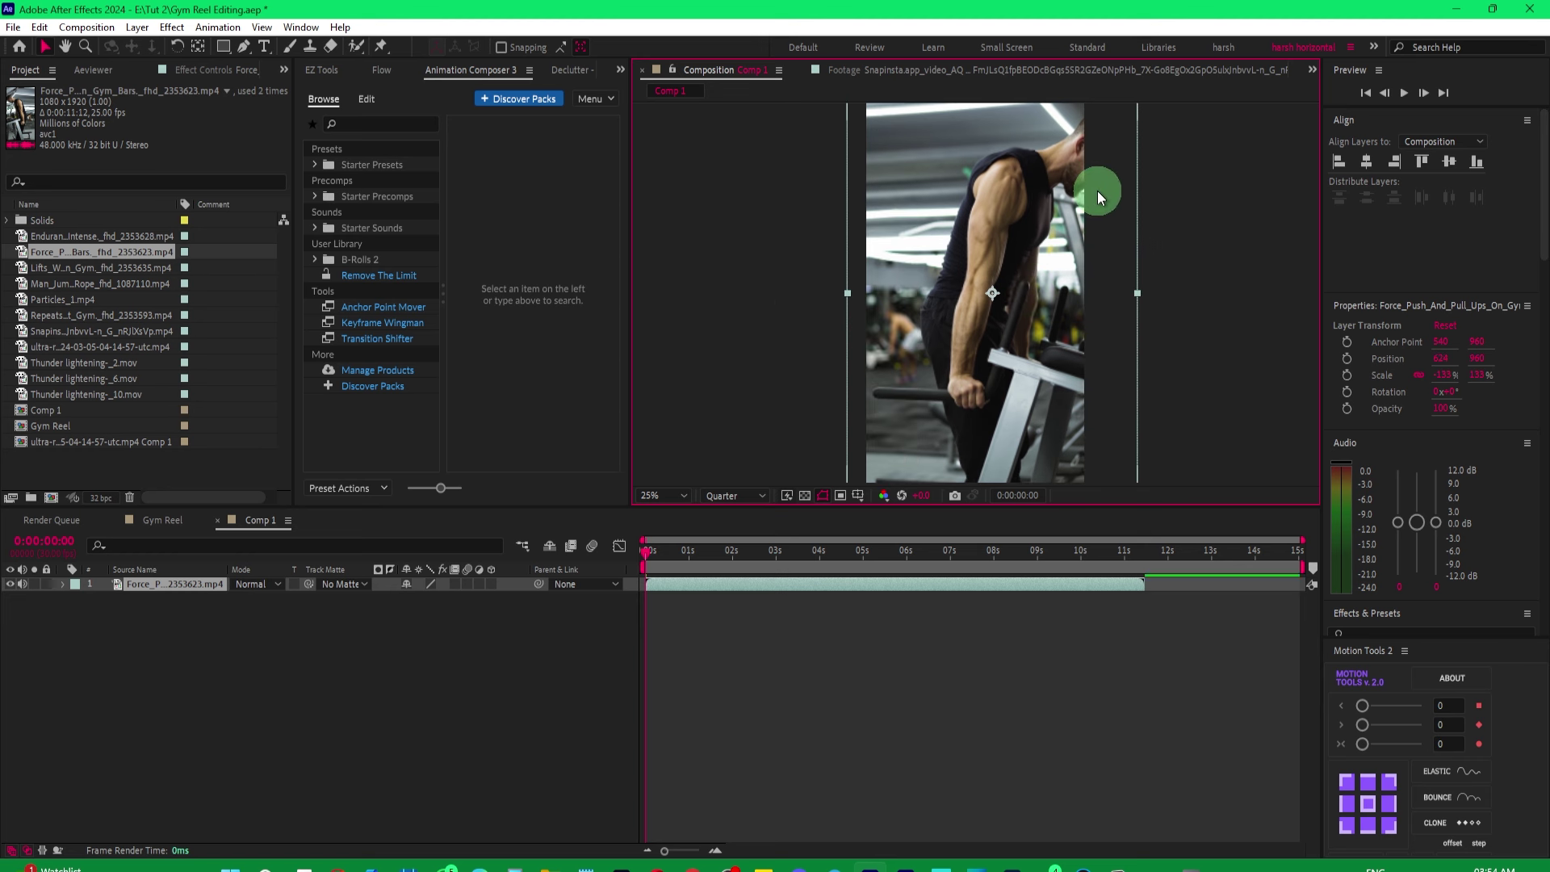
key(ctrl+z)
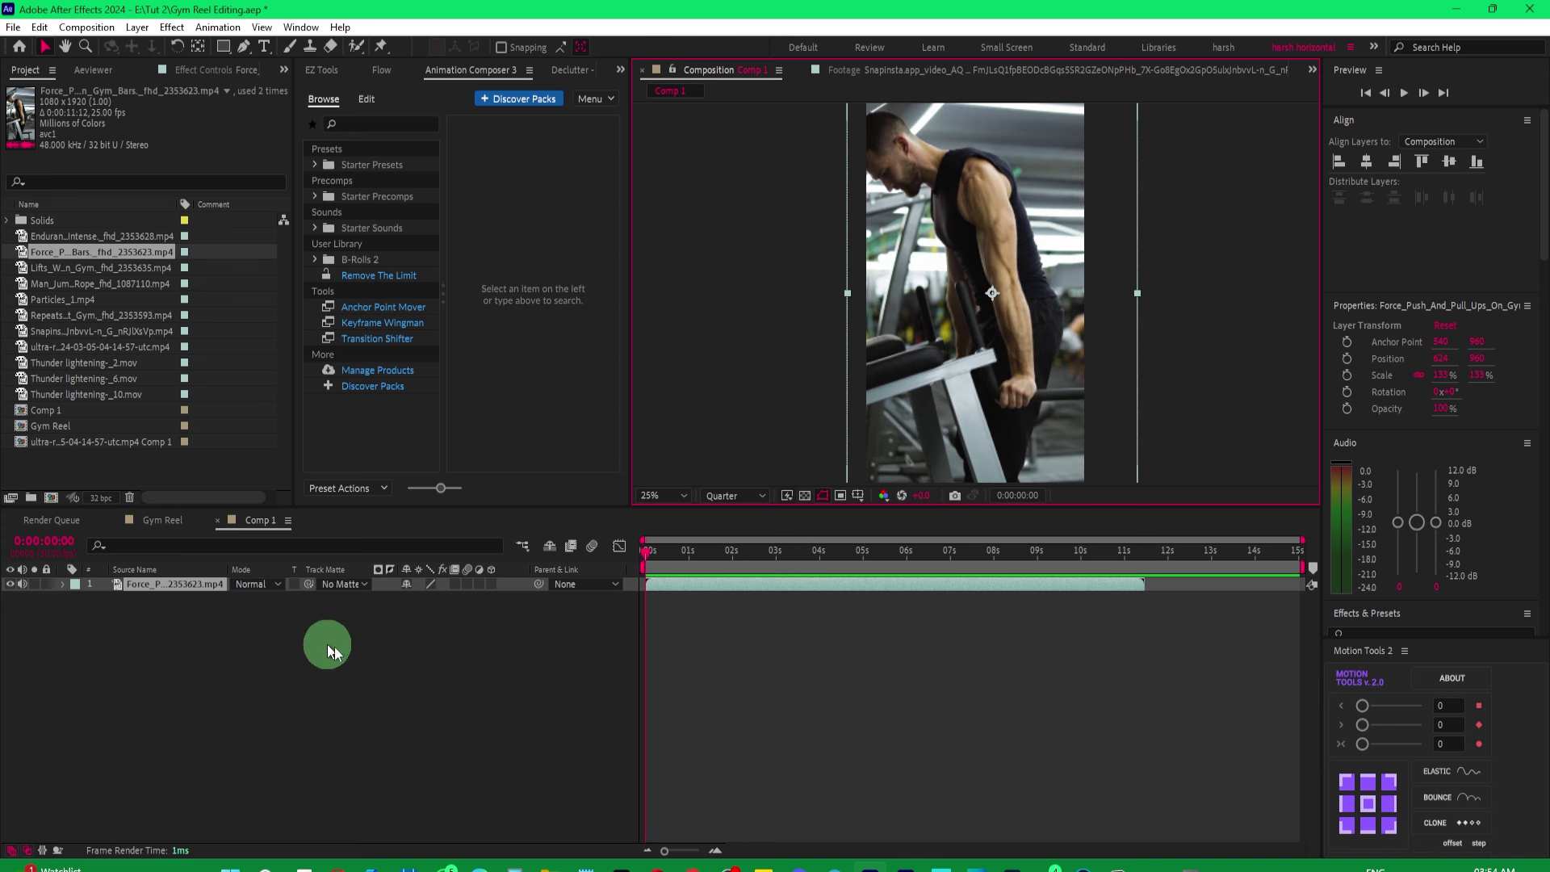
click(162, 585)
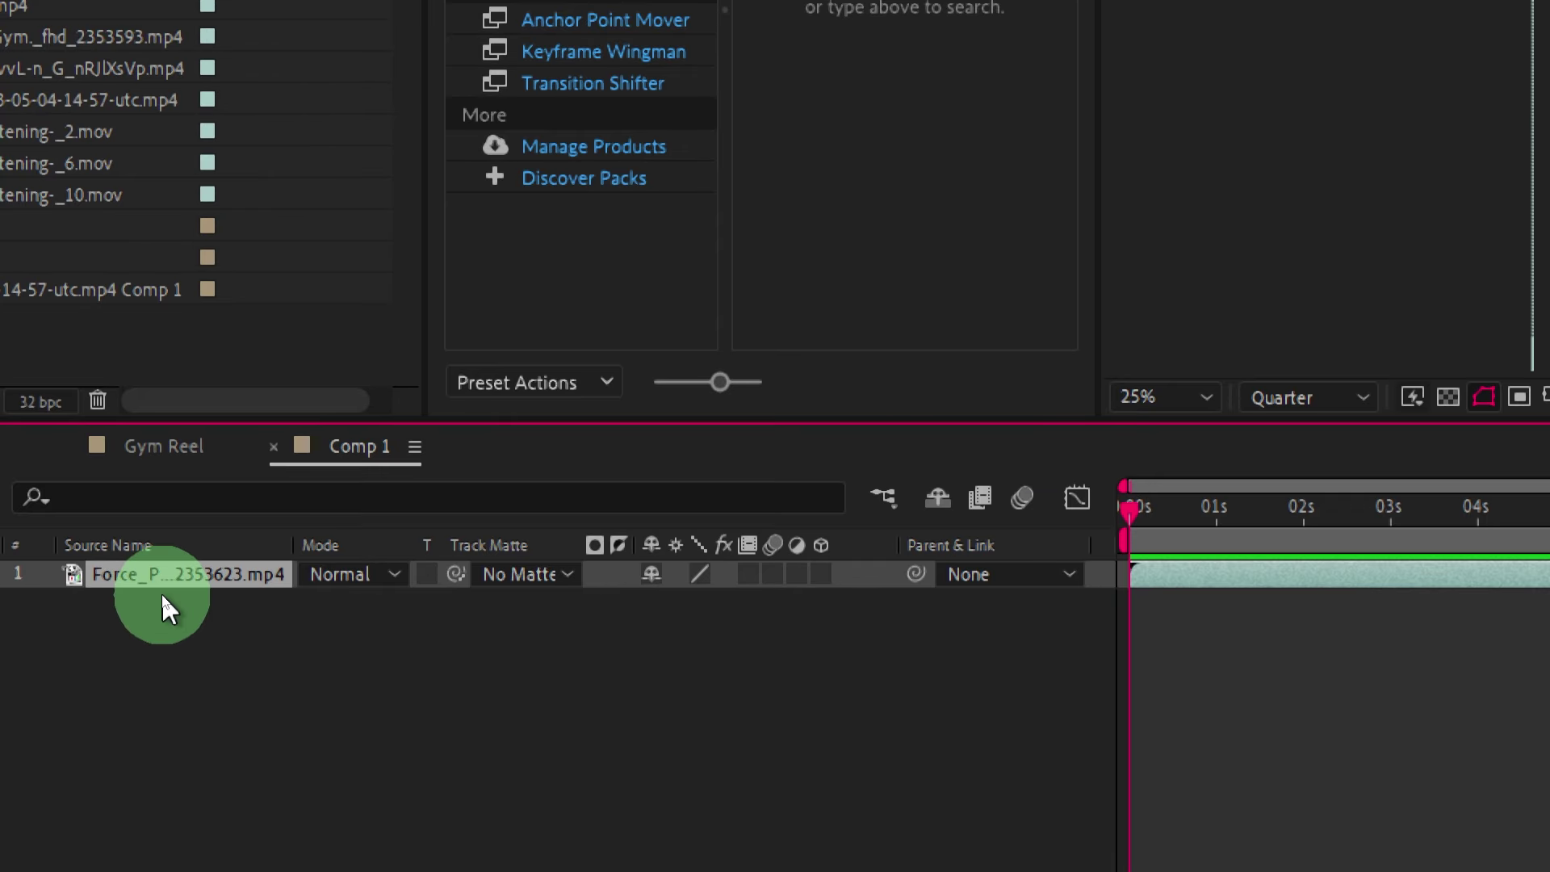
Keyframe the clip's Scale at 133% at 1 second and 511% at 0 seconds.
key(s)
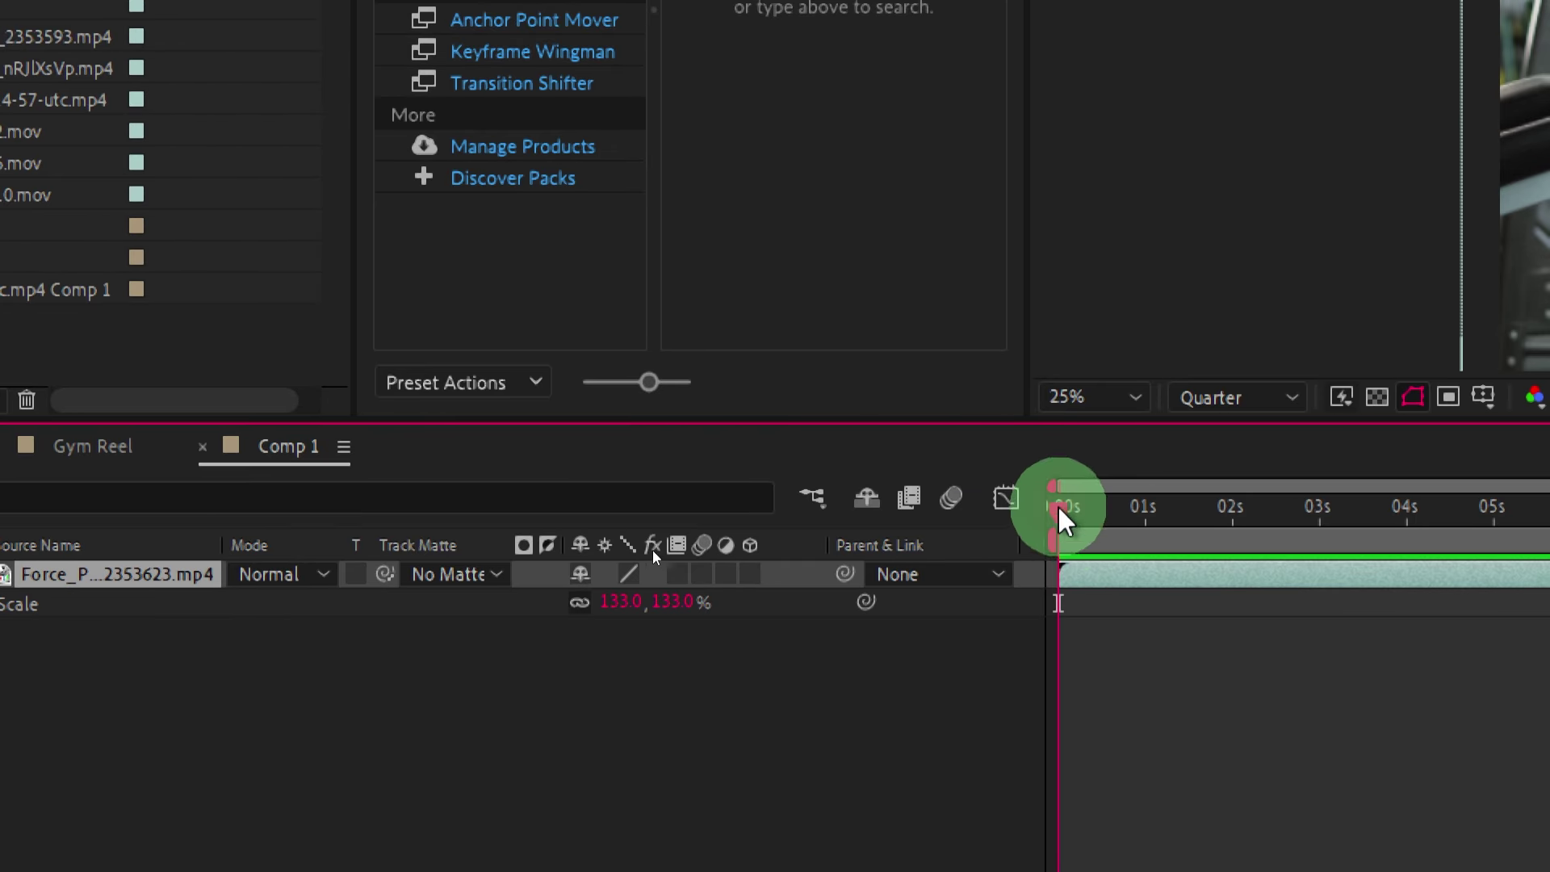
drag(1062, 516, 1144, 510)
click(207, 601)
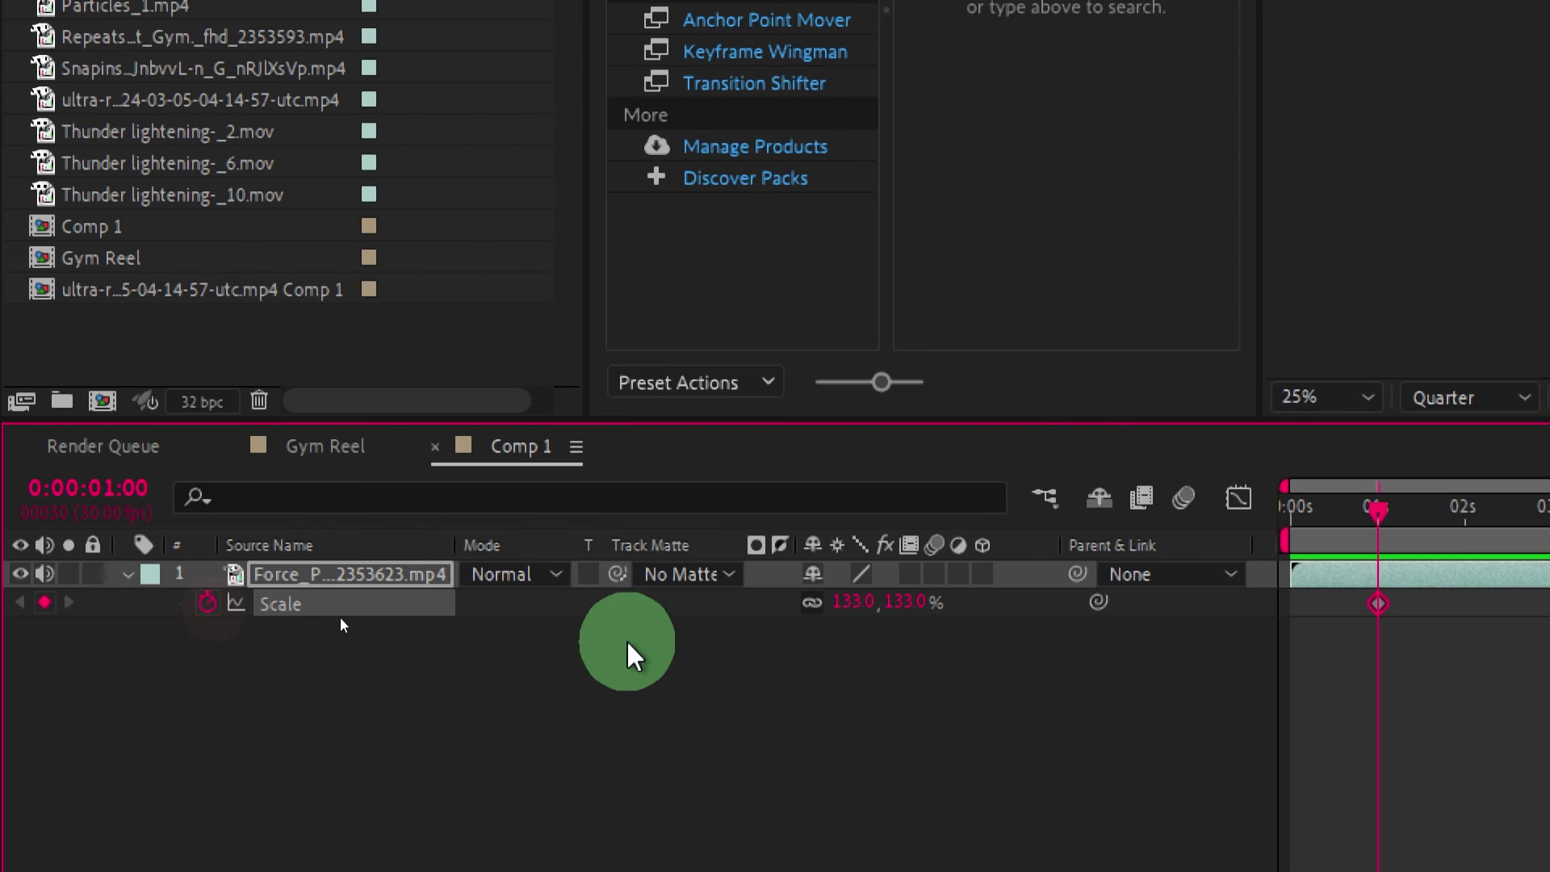
click(1385, 524)
key(Home)
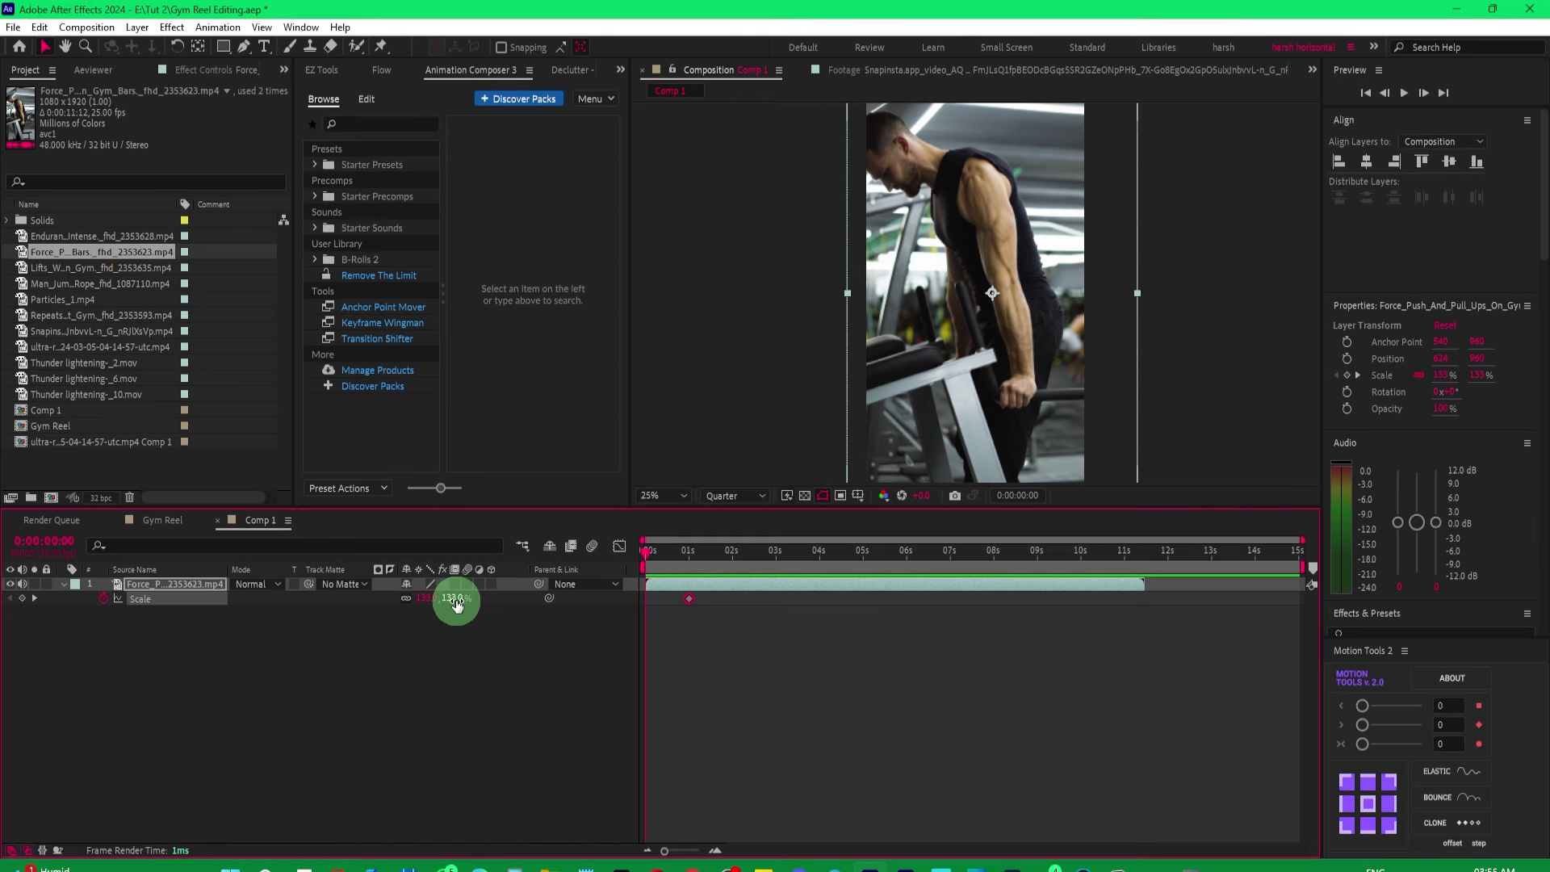
drag(449, 598, 751, 612)
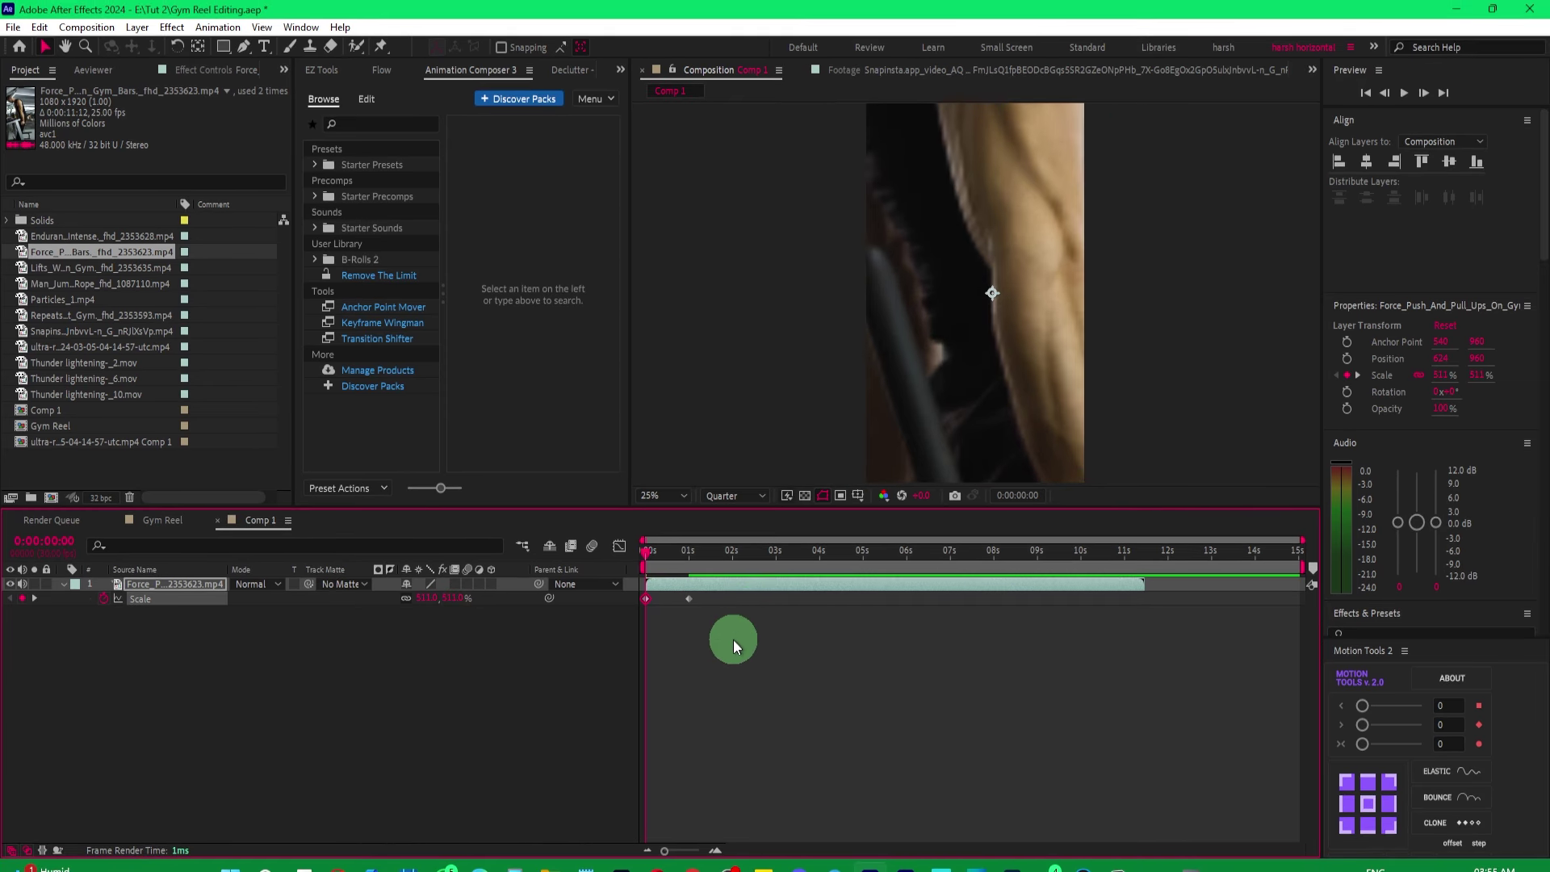
Preview the zoom-out and apply Easy Ease to both Scale keyframes.
key(space)
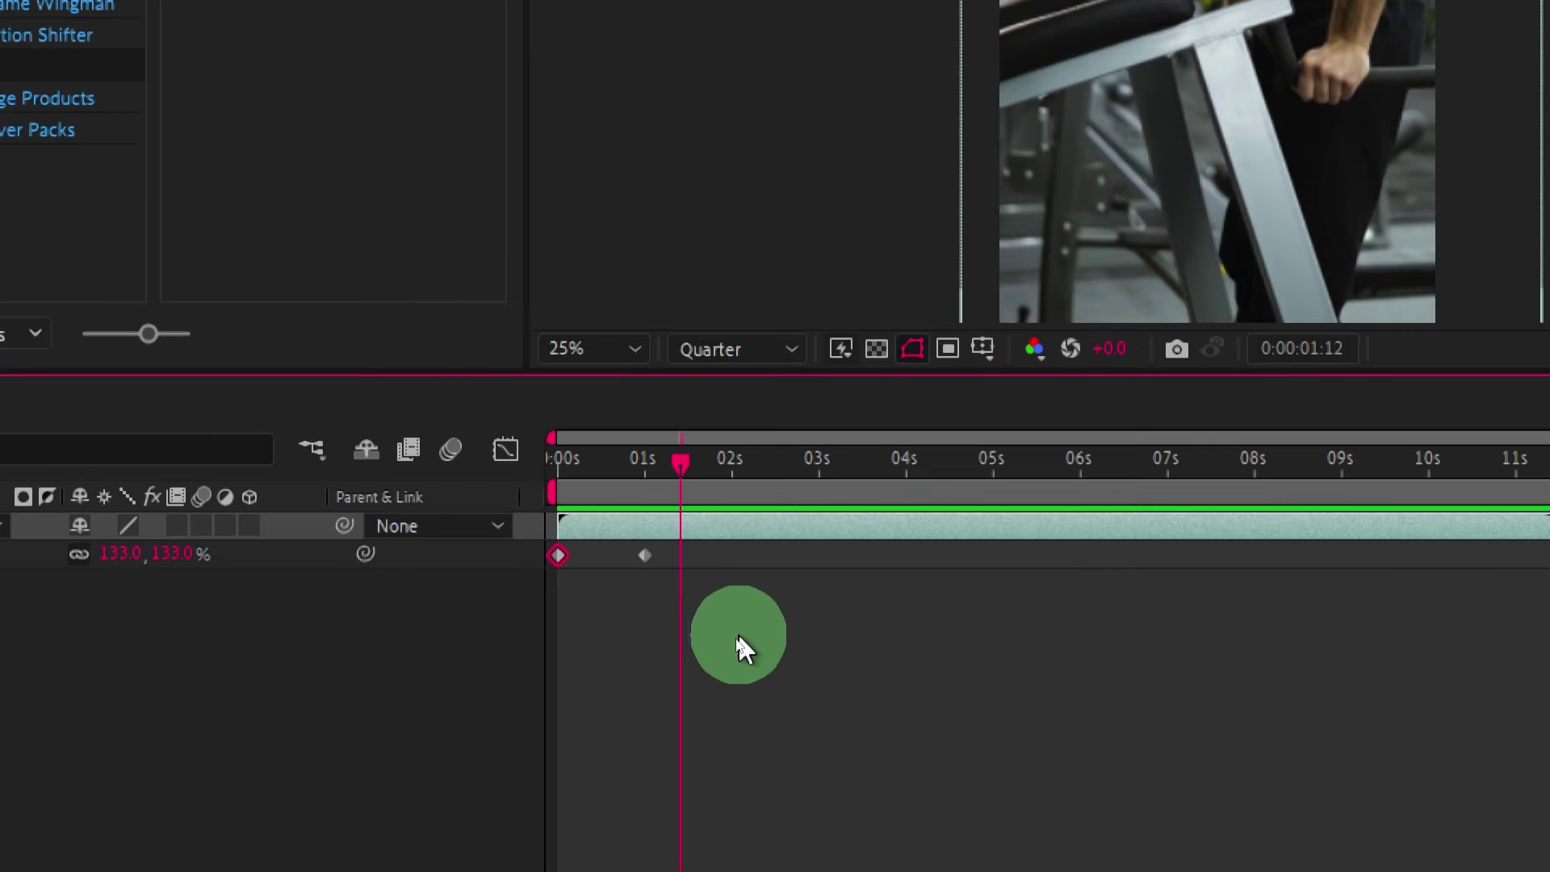
drag(733, 638, 613, 585)
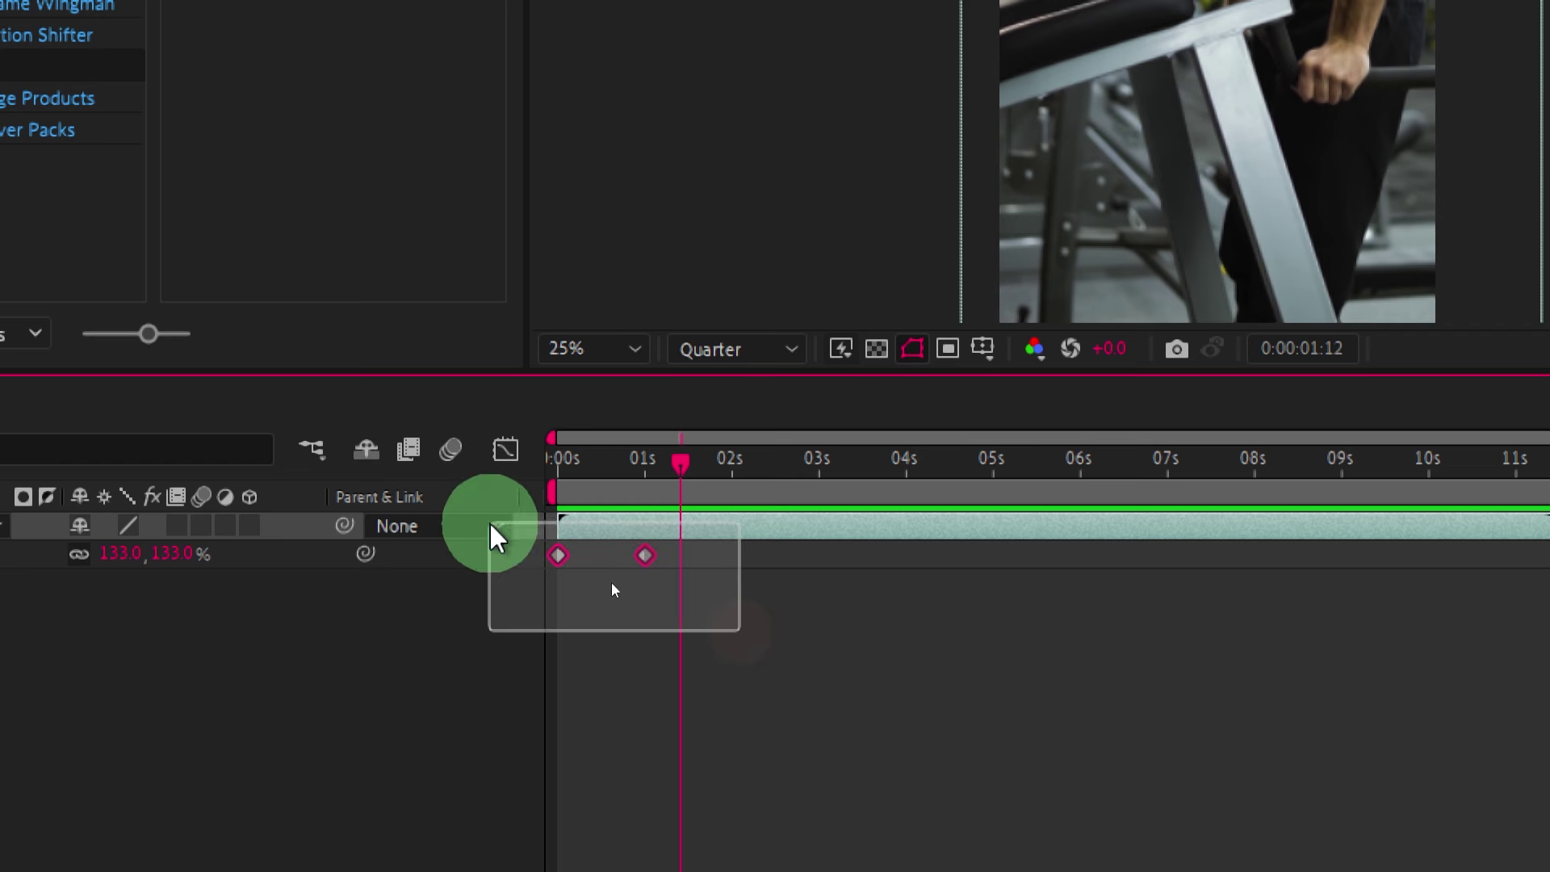
drag(491, 525, 494, 542)
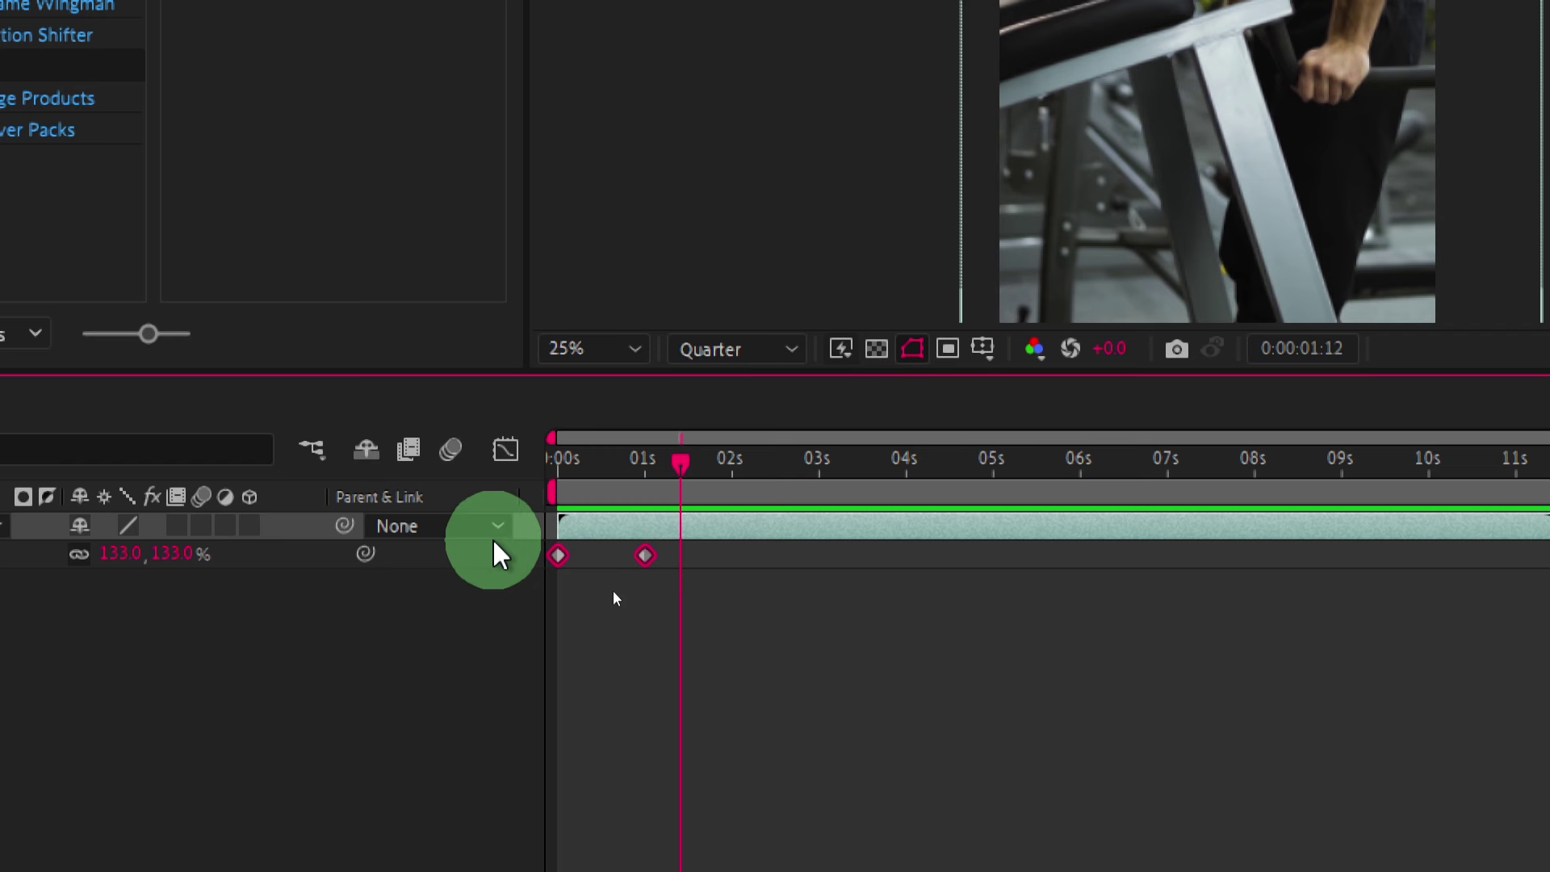
key(F9)
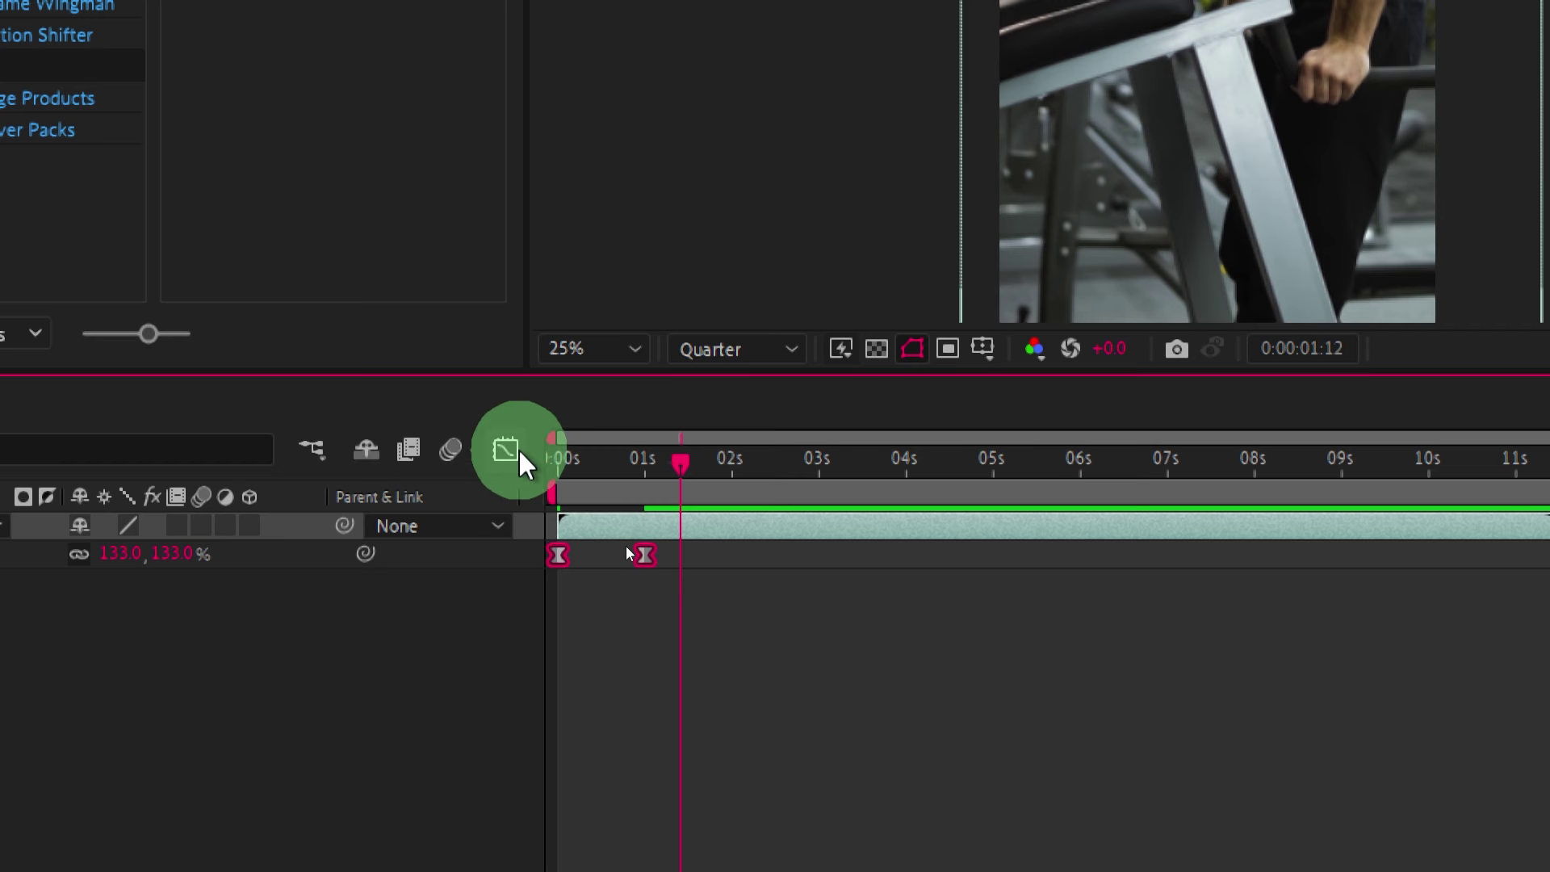
Reshape the Scale speed curve in the Graph Editor so the zoom eases into the 133% keyframe.
click(519, 454)
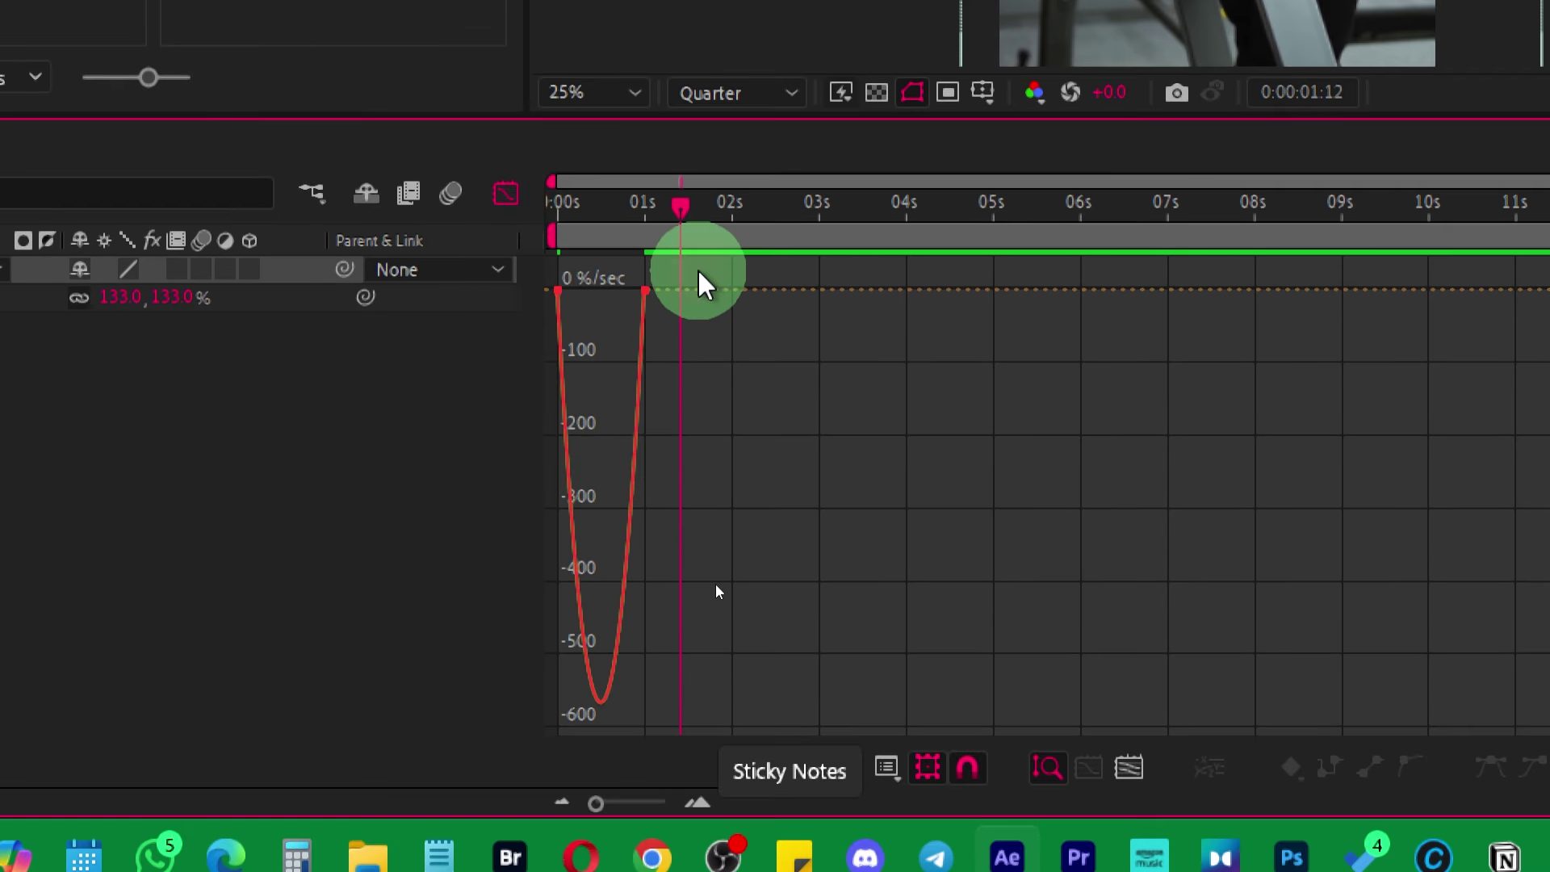
mouse_move(702, 262)
mouse_down()
mouse_move(634, 301)
mouse_move(563, 295)
mouse_up()
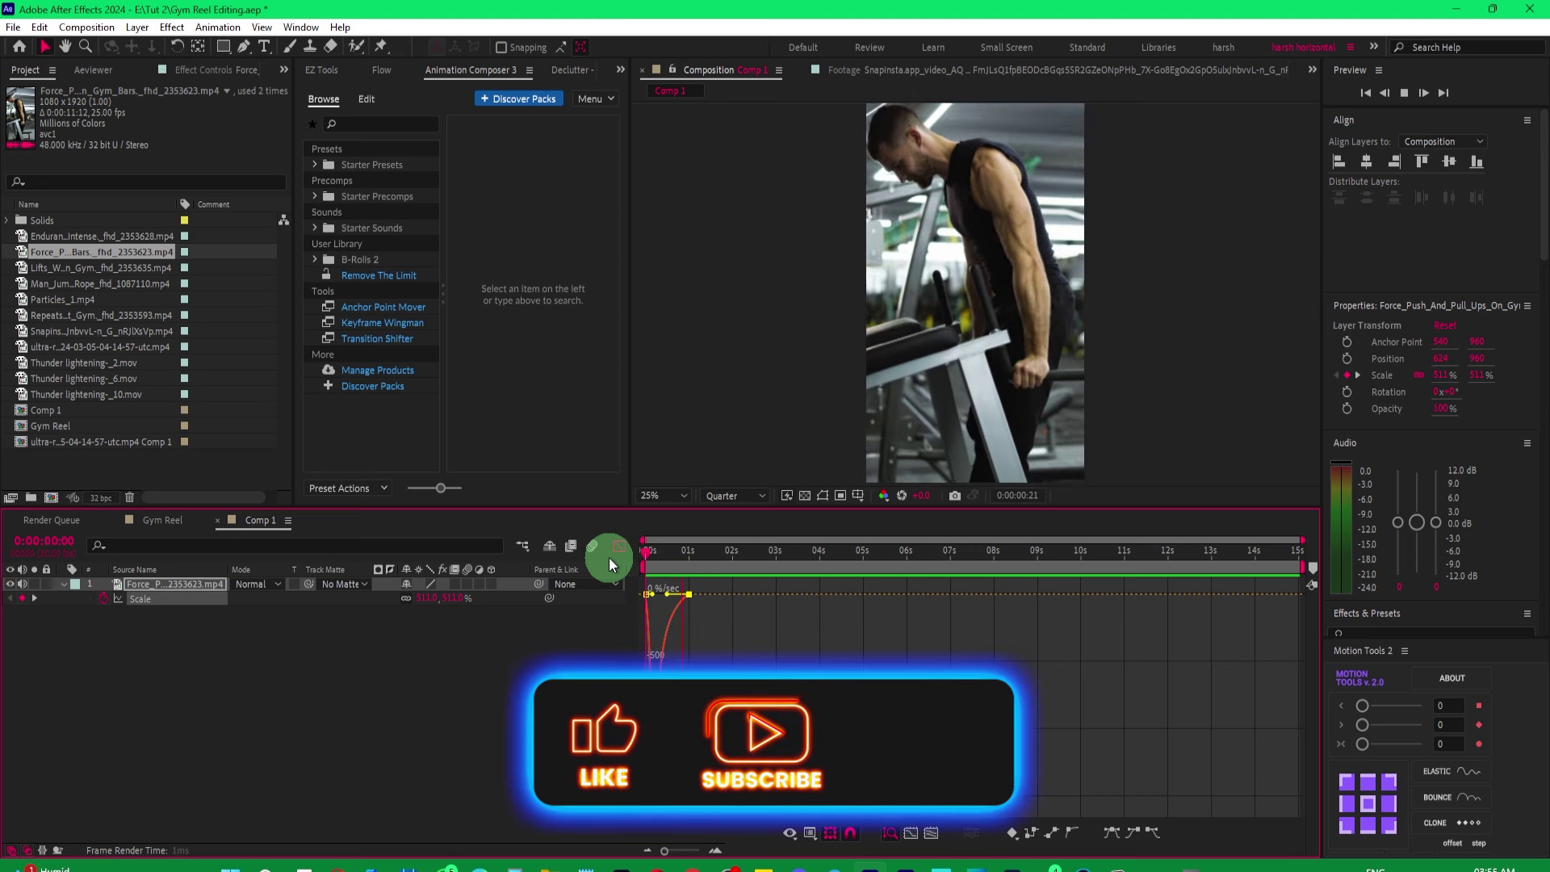
key(space)
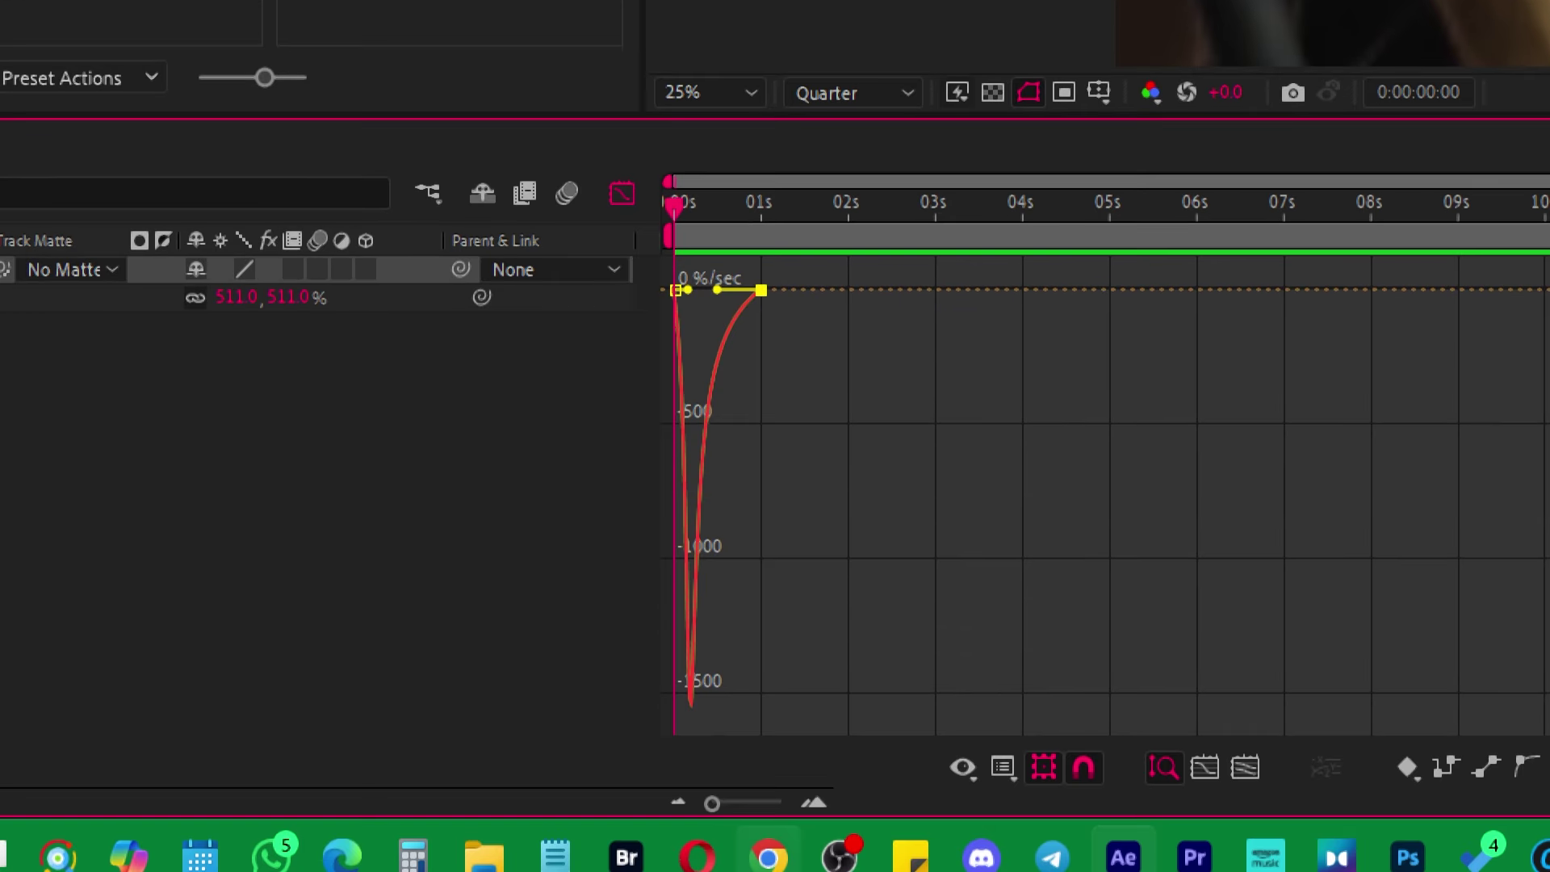
mouse_move(648, 663)
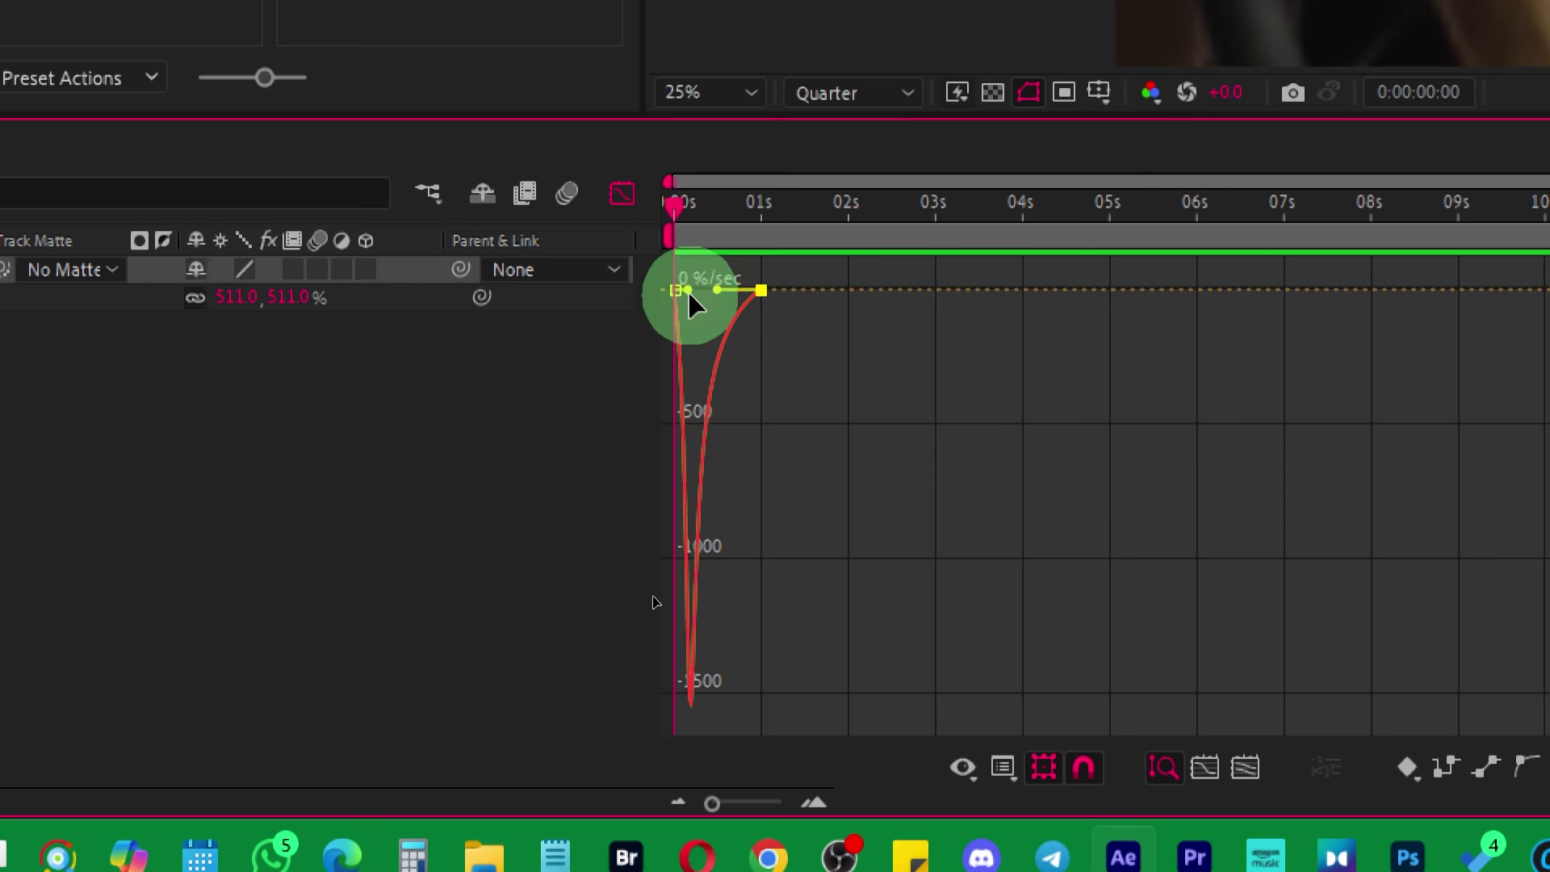
drag(689, 292, 646, 305)
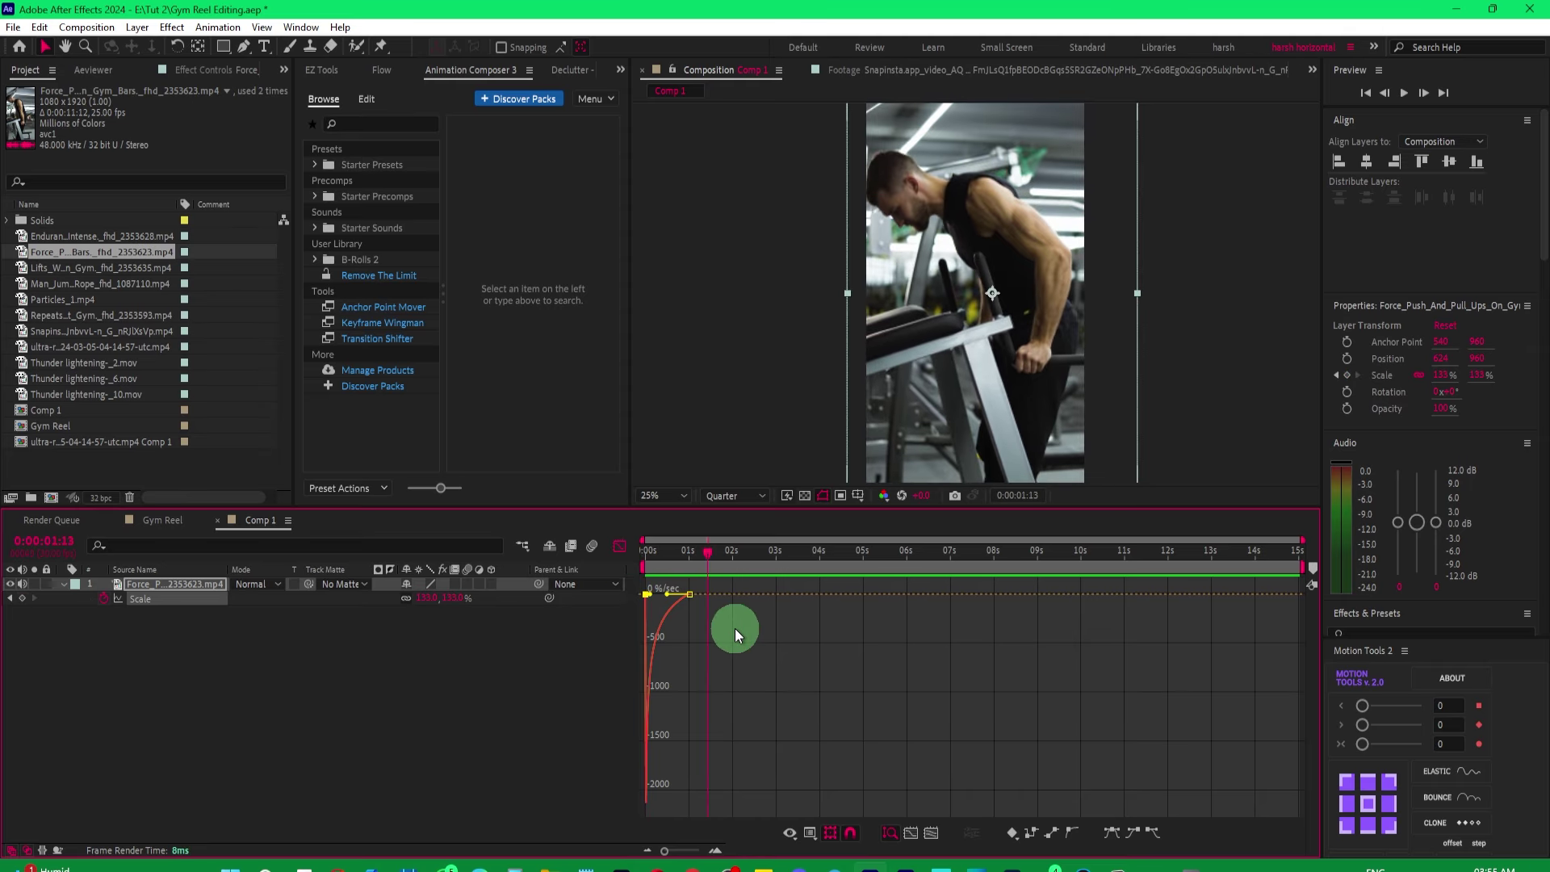
drag(734, 627, 671, 591)
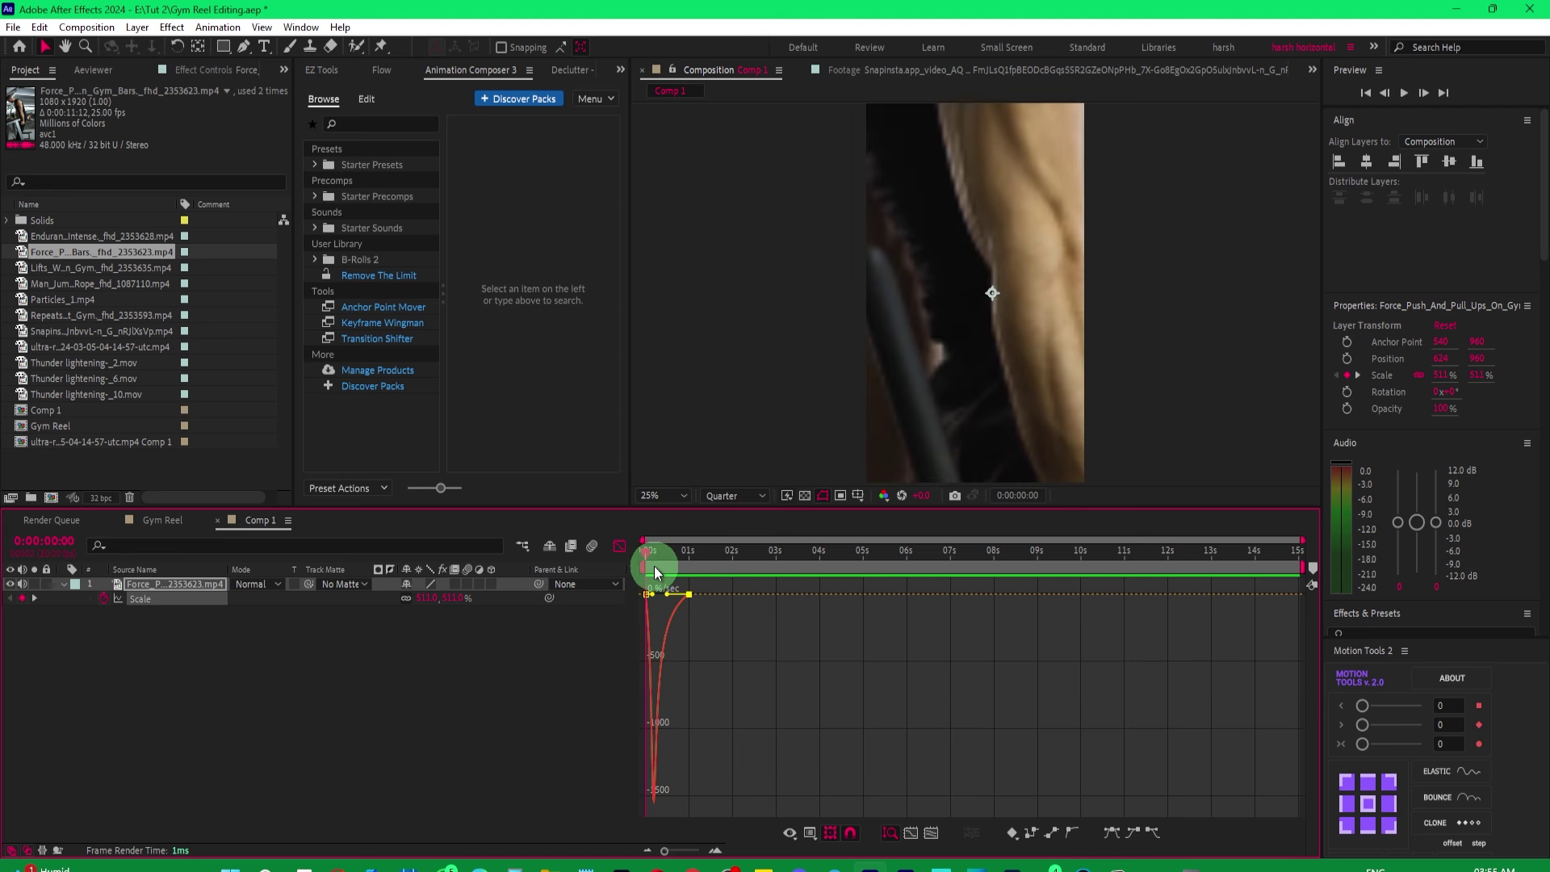
key(space)
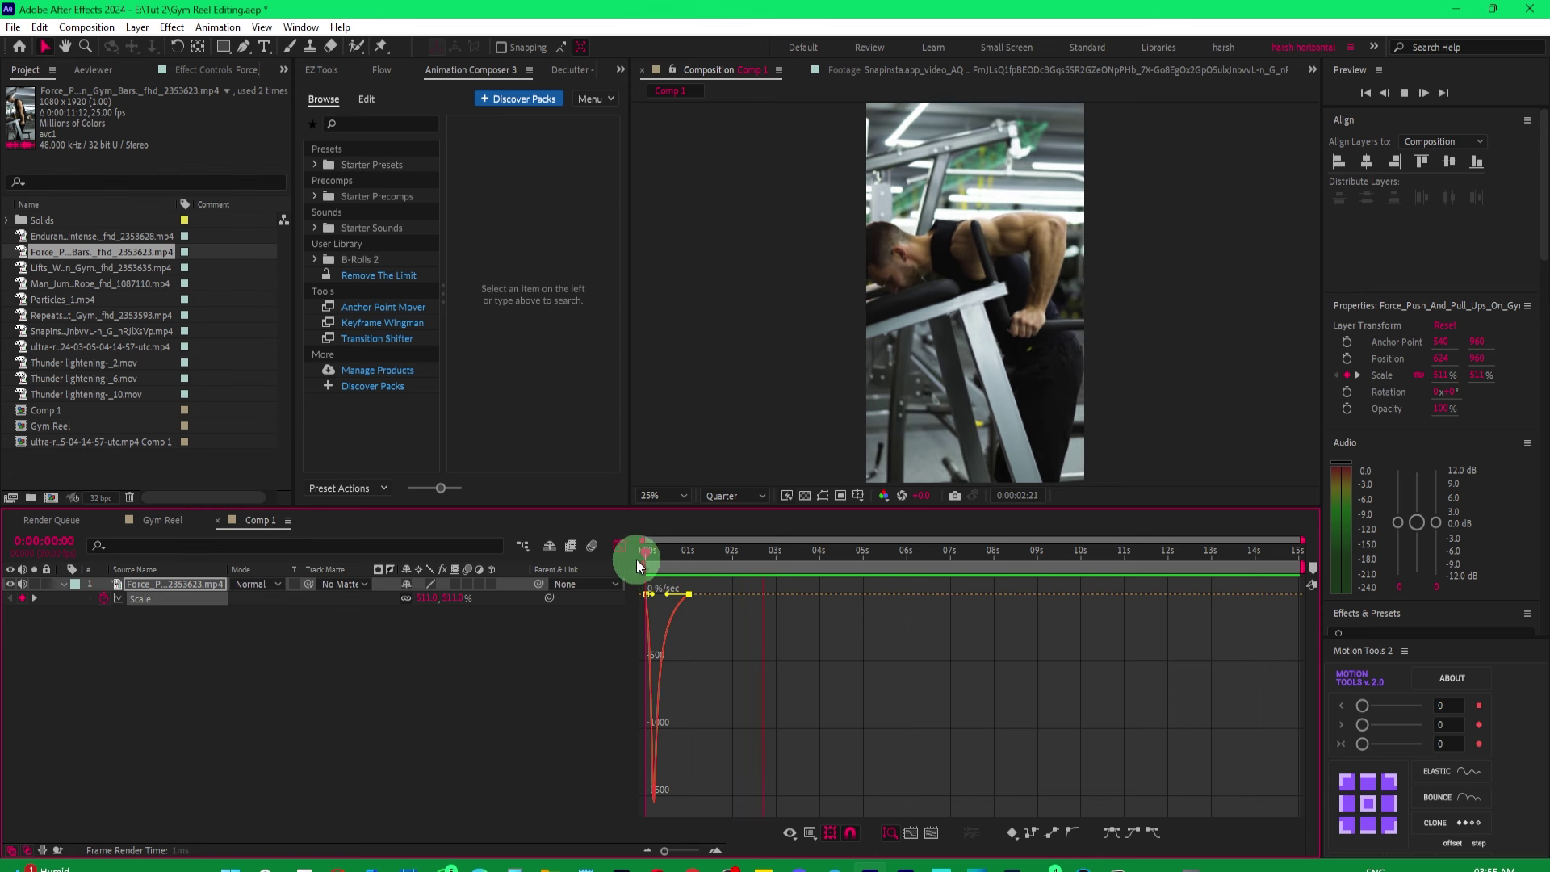
click(619, 546)
mouse_move(699, 559)
mouse_down()
mouse_move(728, 571)
mouse_move(709, 578)
mouse_up()
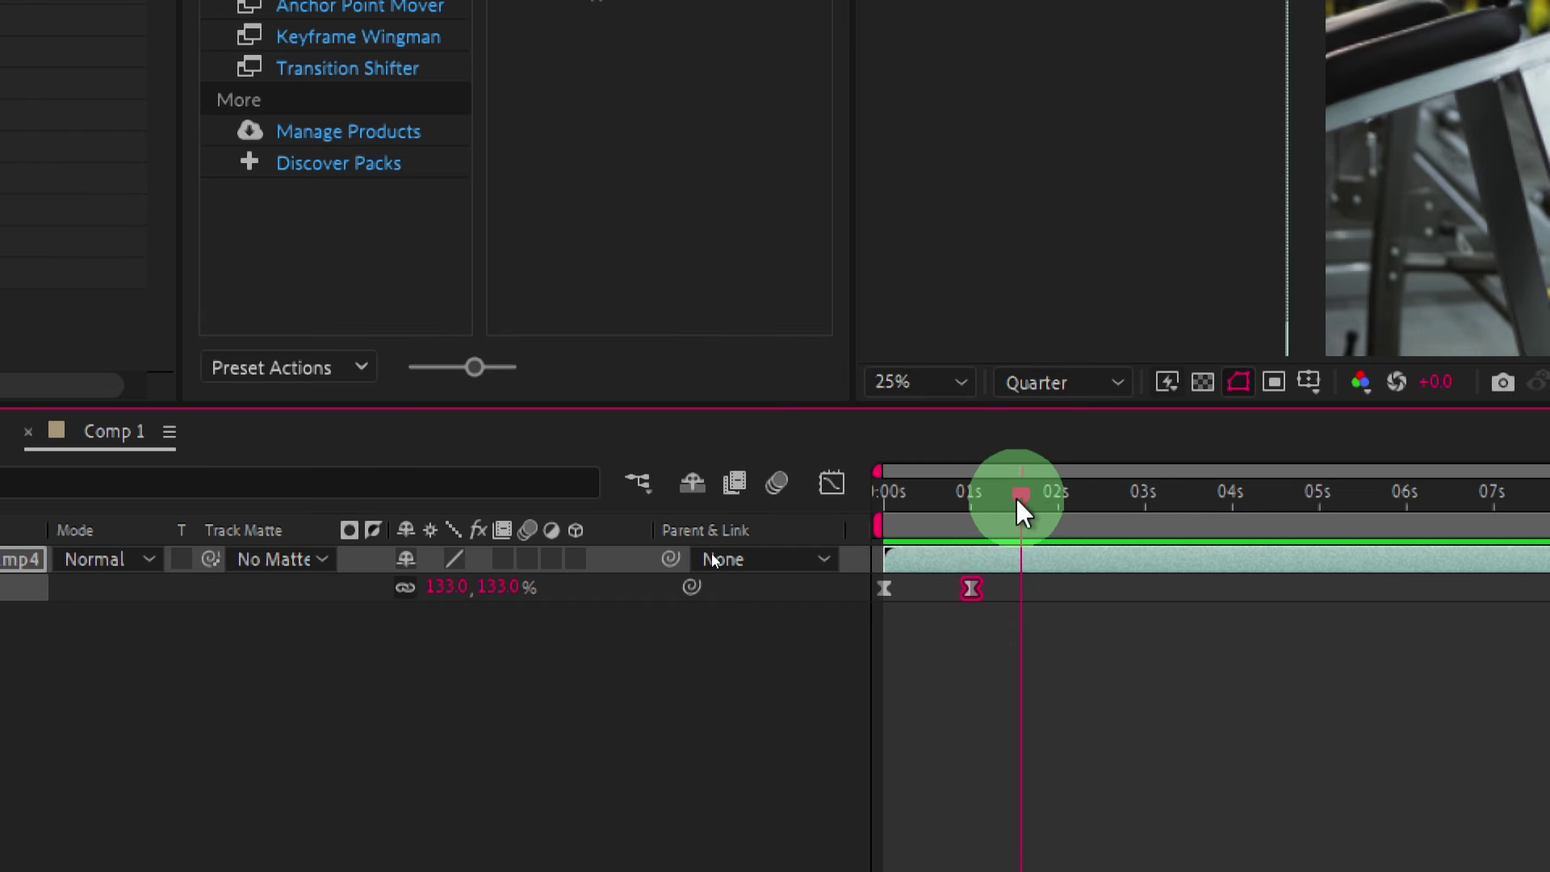
Add a Scale keyframe at 3 seconds, entering 114% then nudging it to 118%, and preview.
drag(1019, 505, 1148, 513)
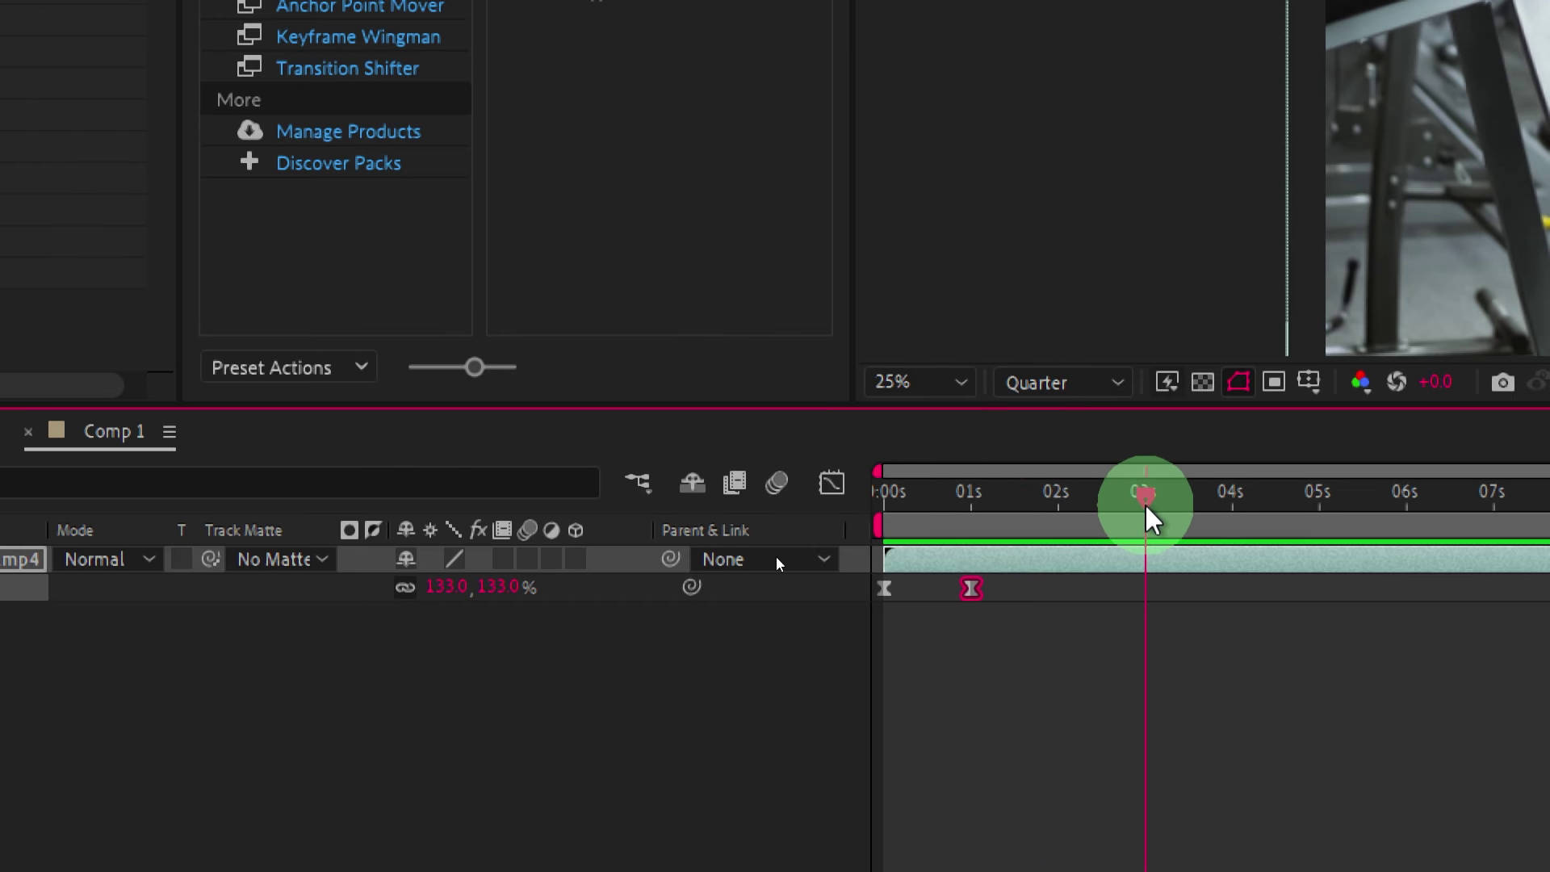
click(436, 587)
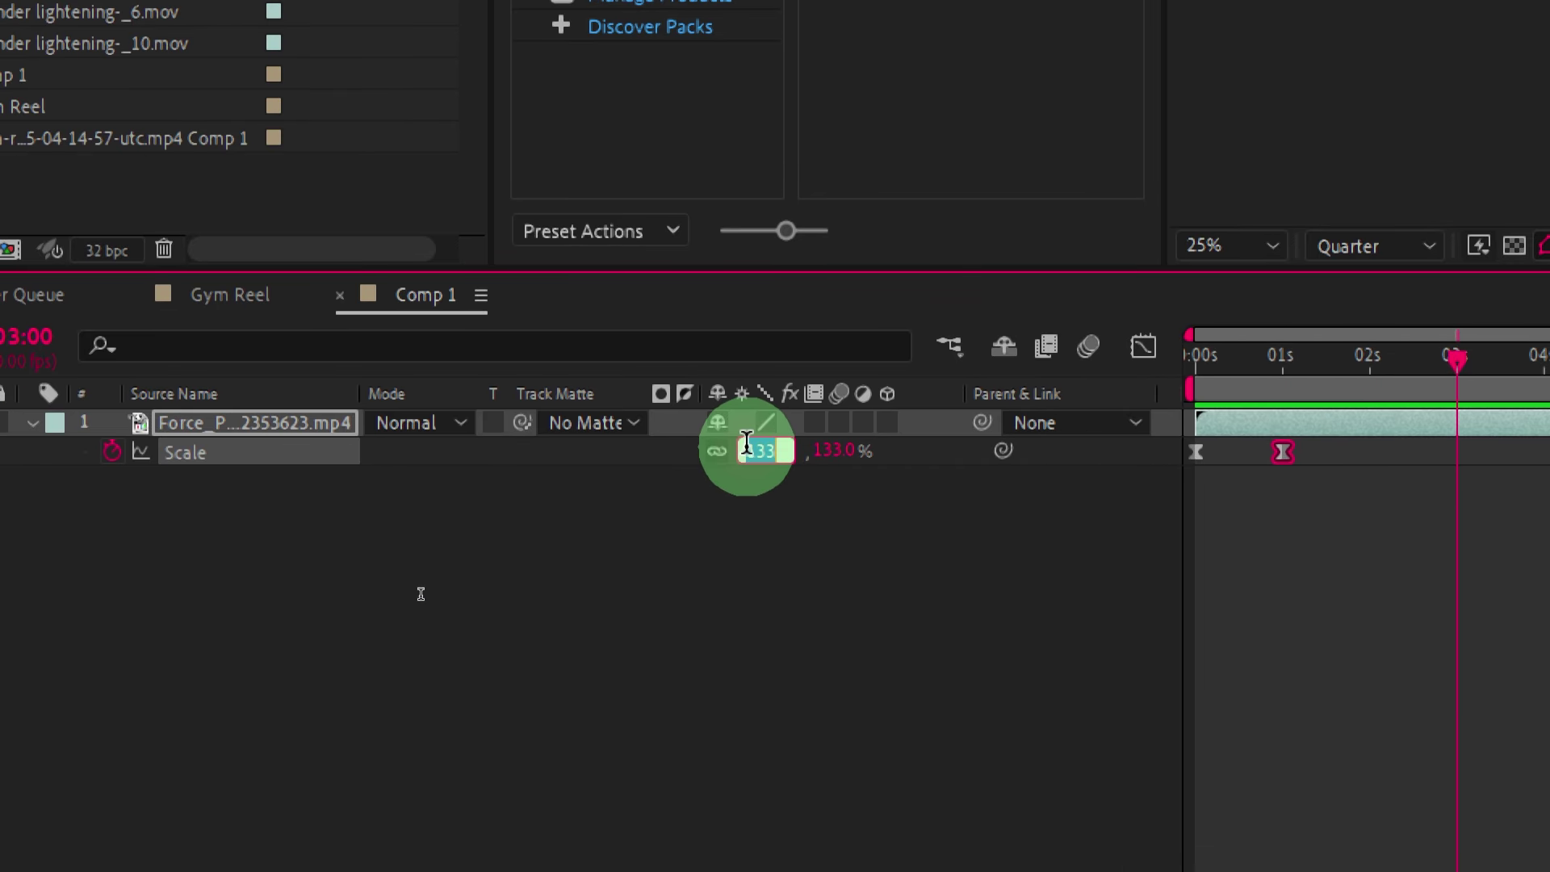
text(114)
key(Return)
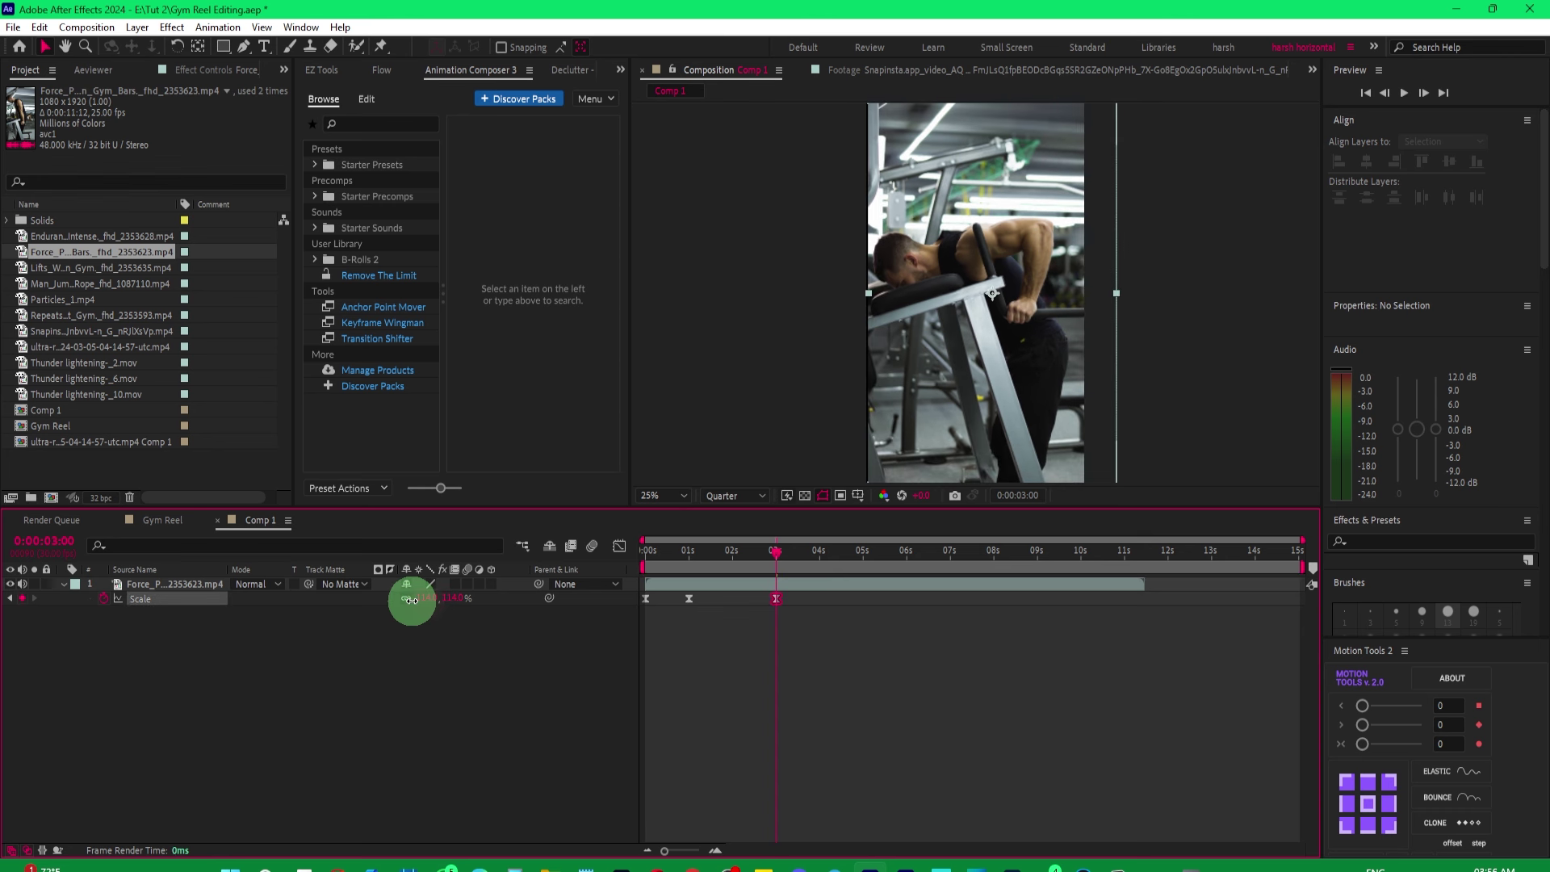
drag(411, 599, 413, 599)
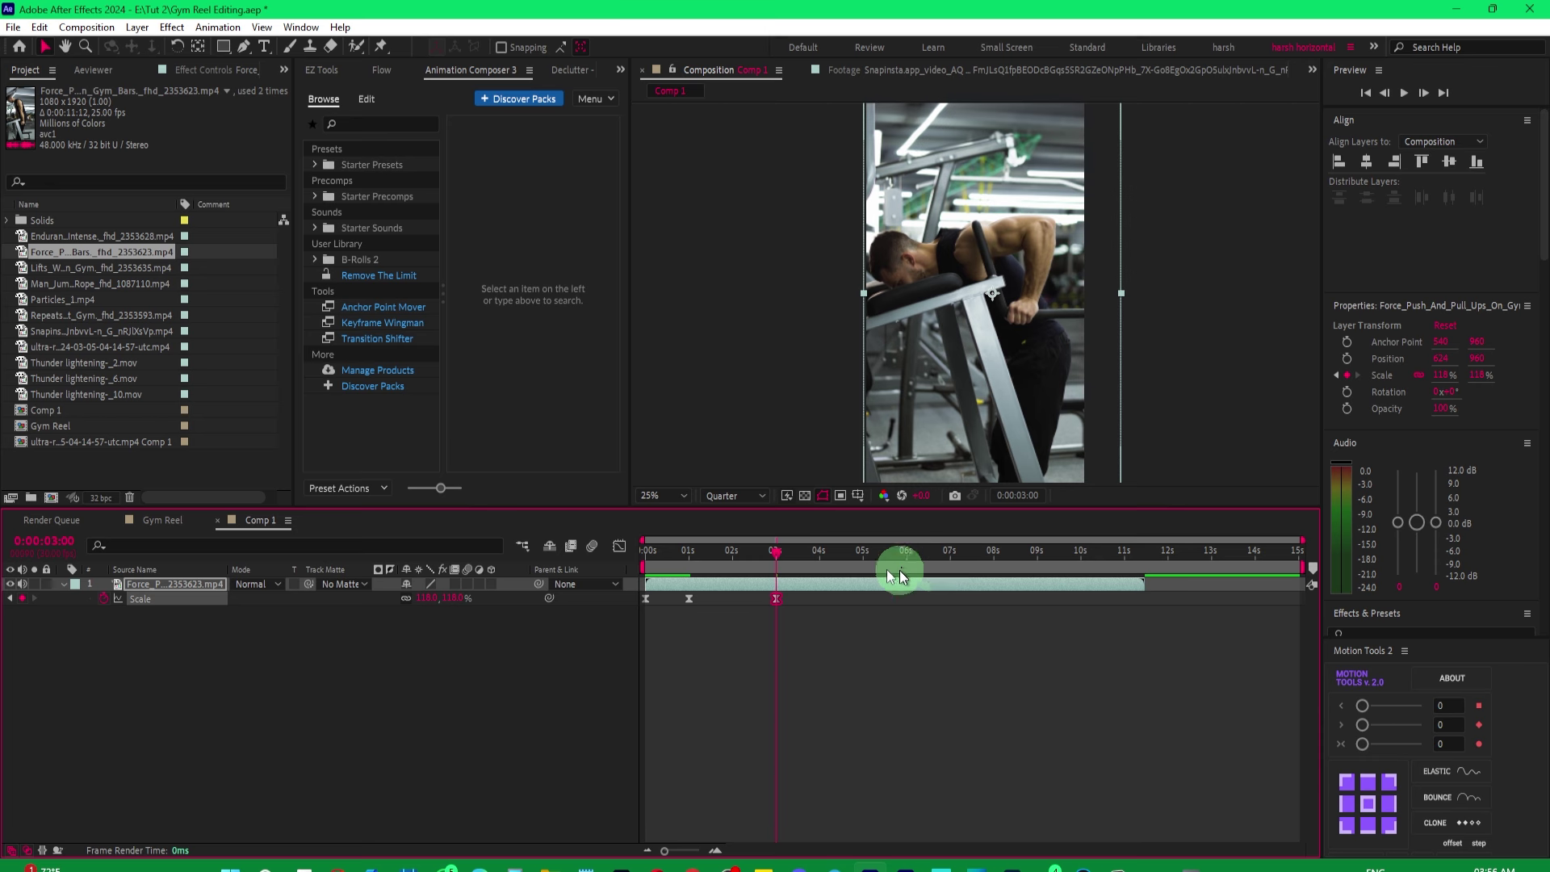
key(space)
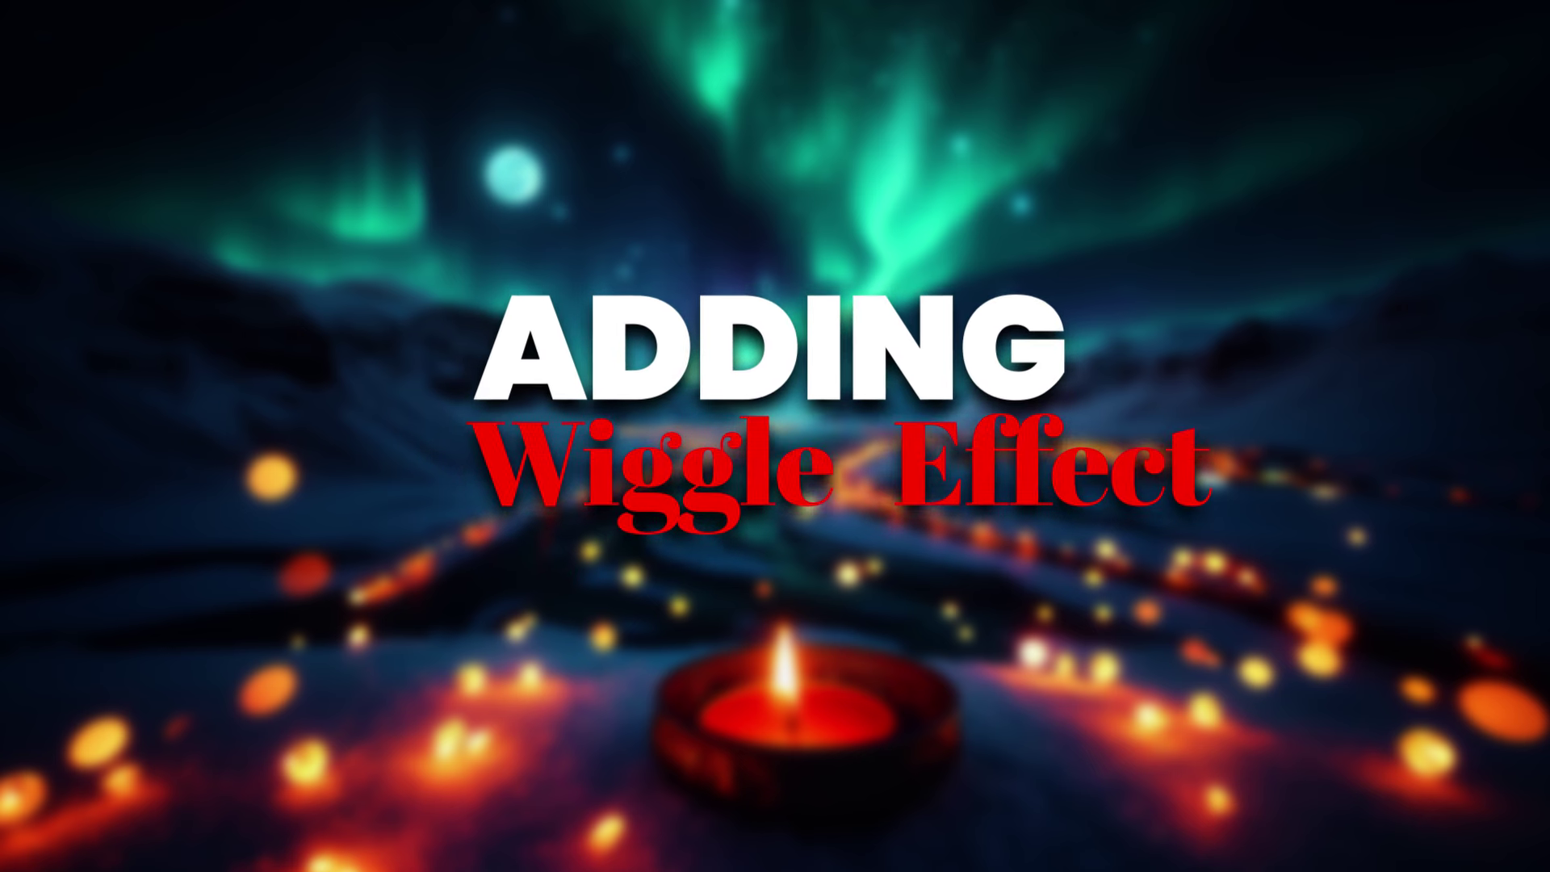
Scrub the zoom, collapse the layer's Scale property, and replay the preview from the start.
drag(628, 578, 704, 579)
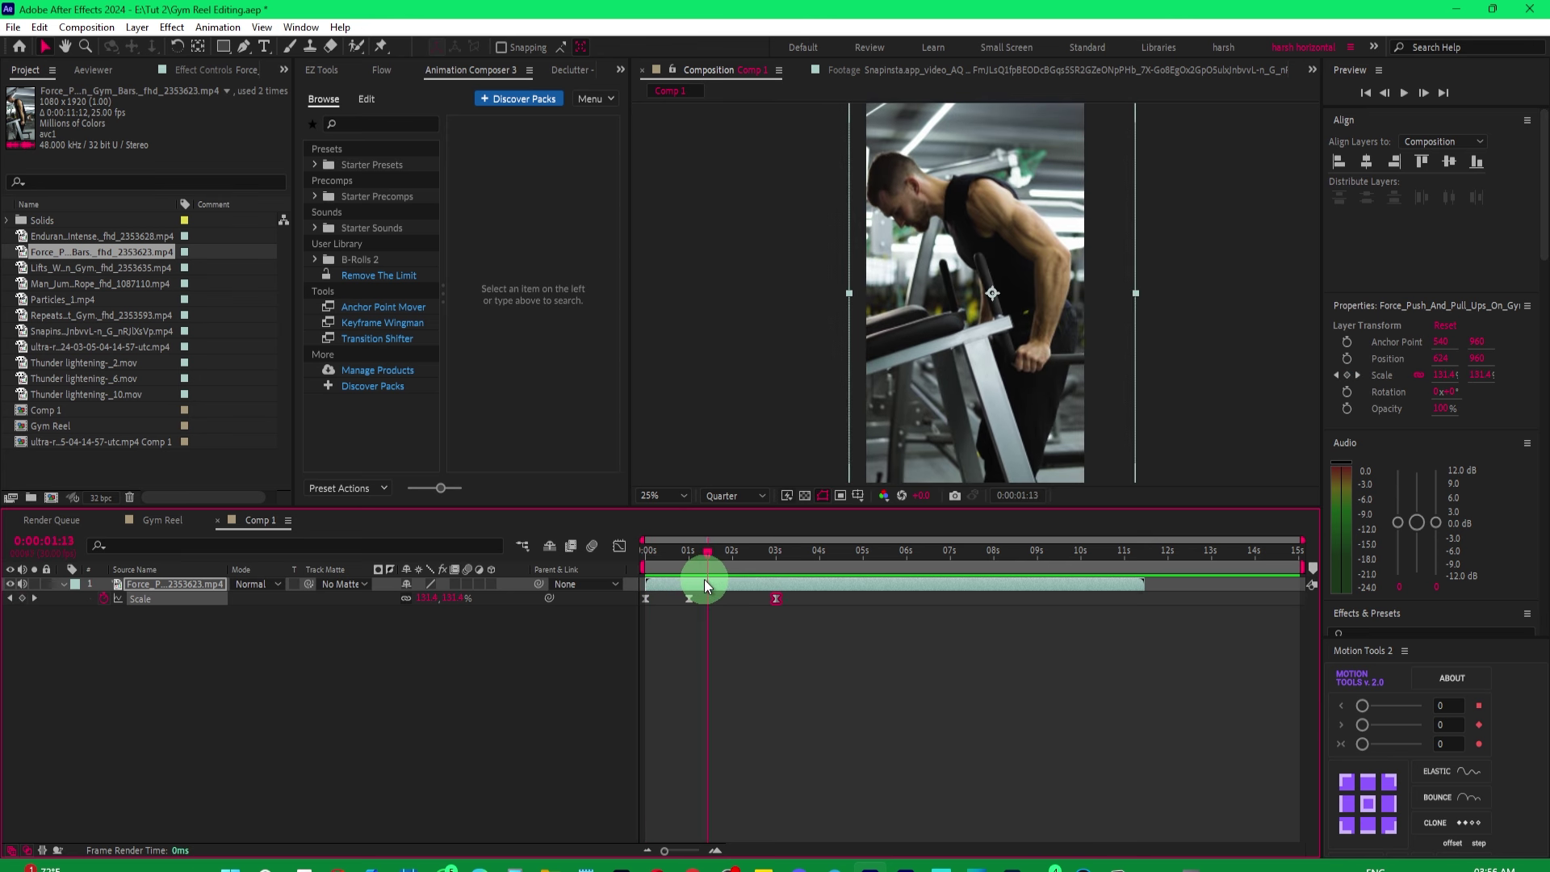
click(66, 586)
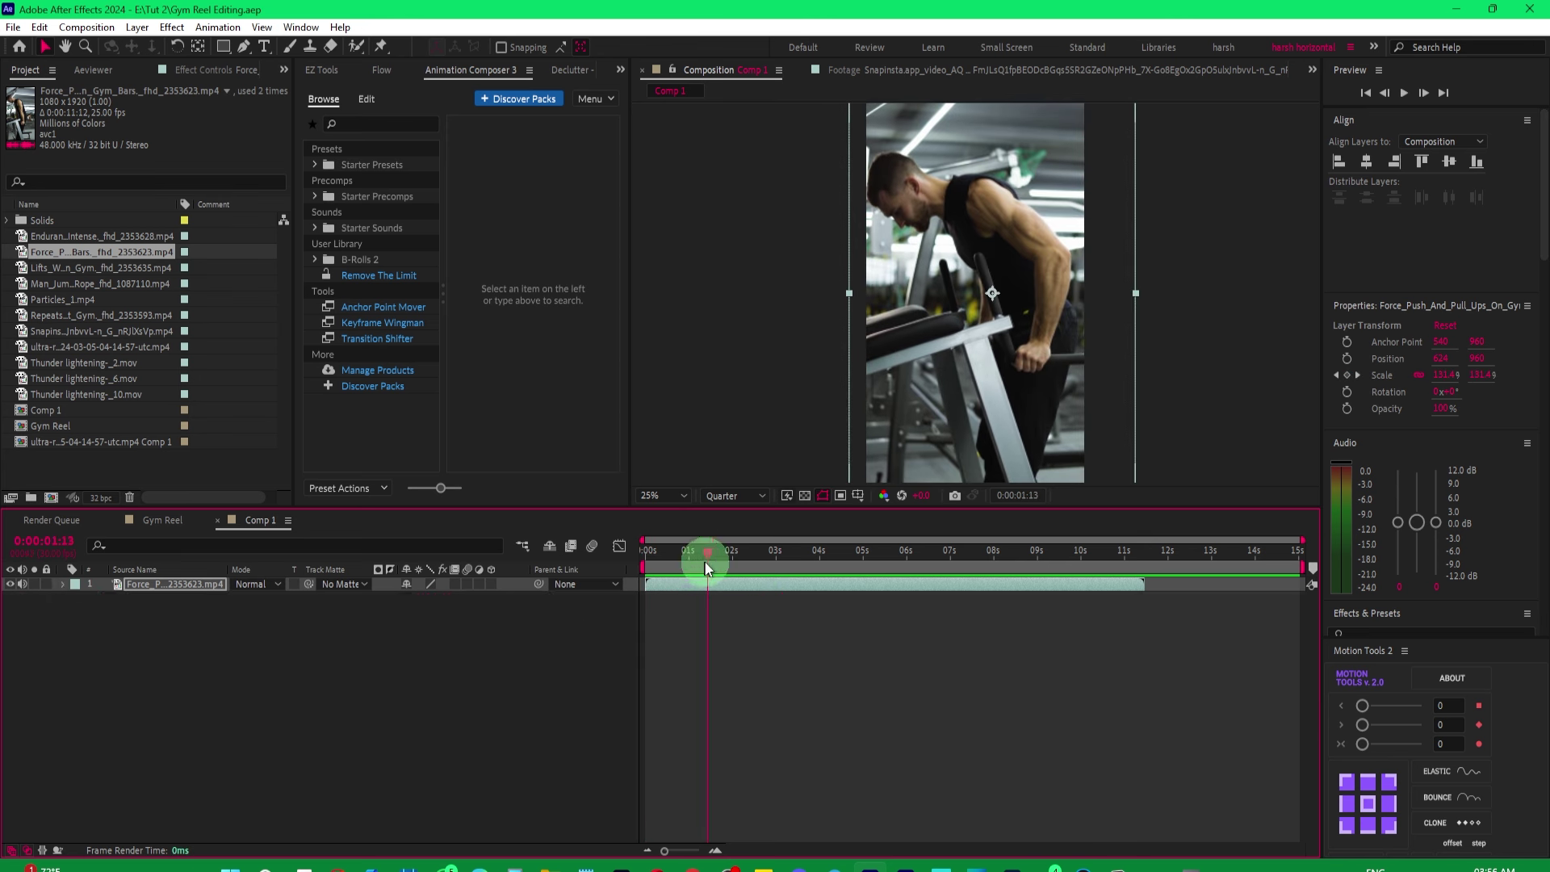
key(Home)
key(space)
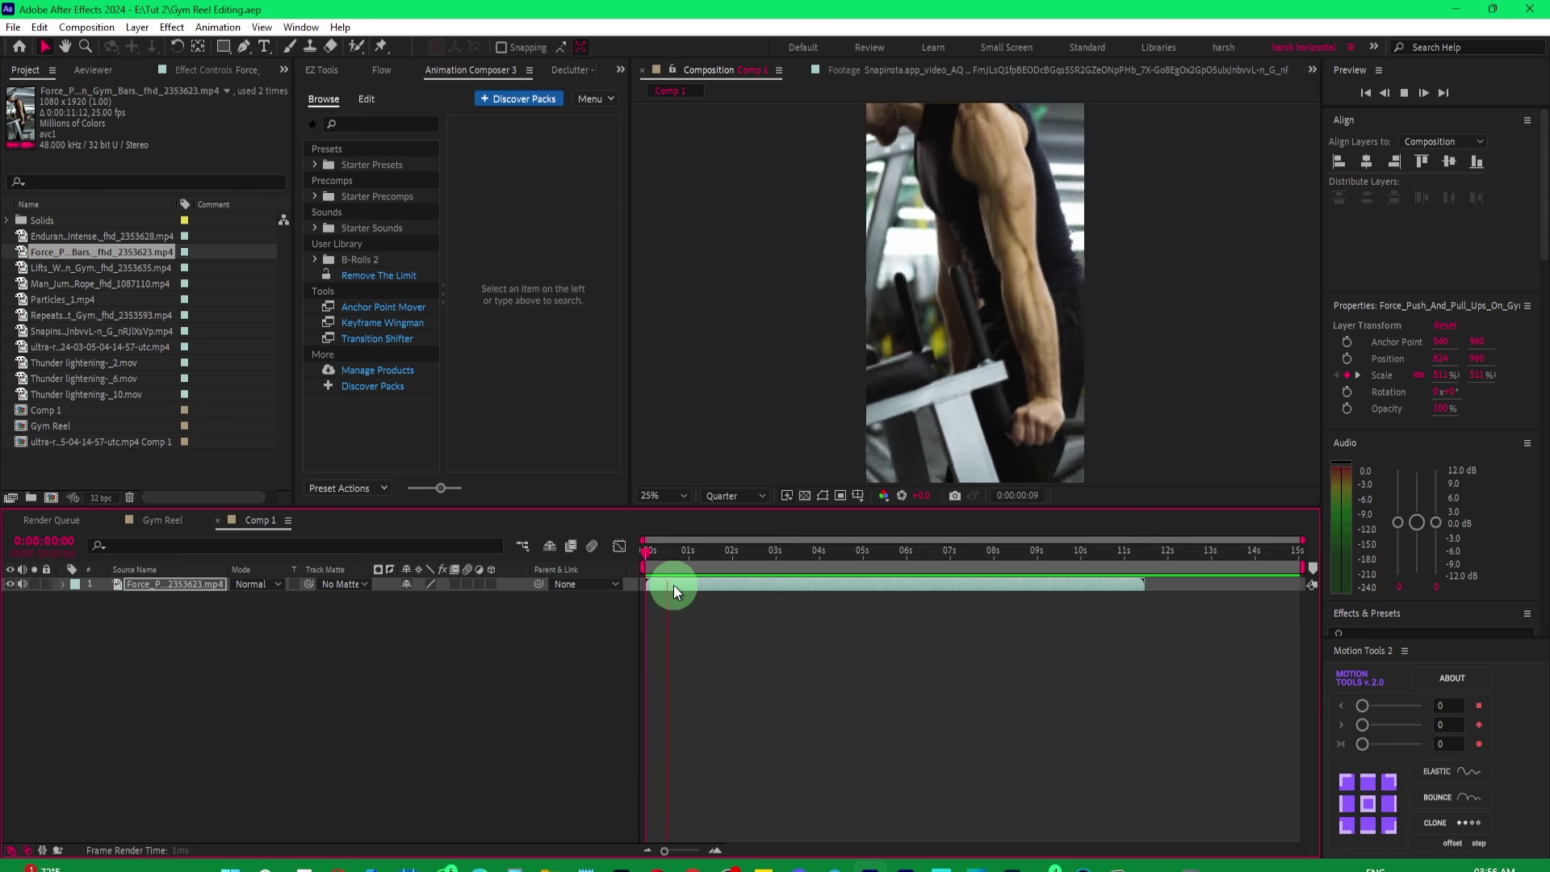
key(space)
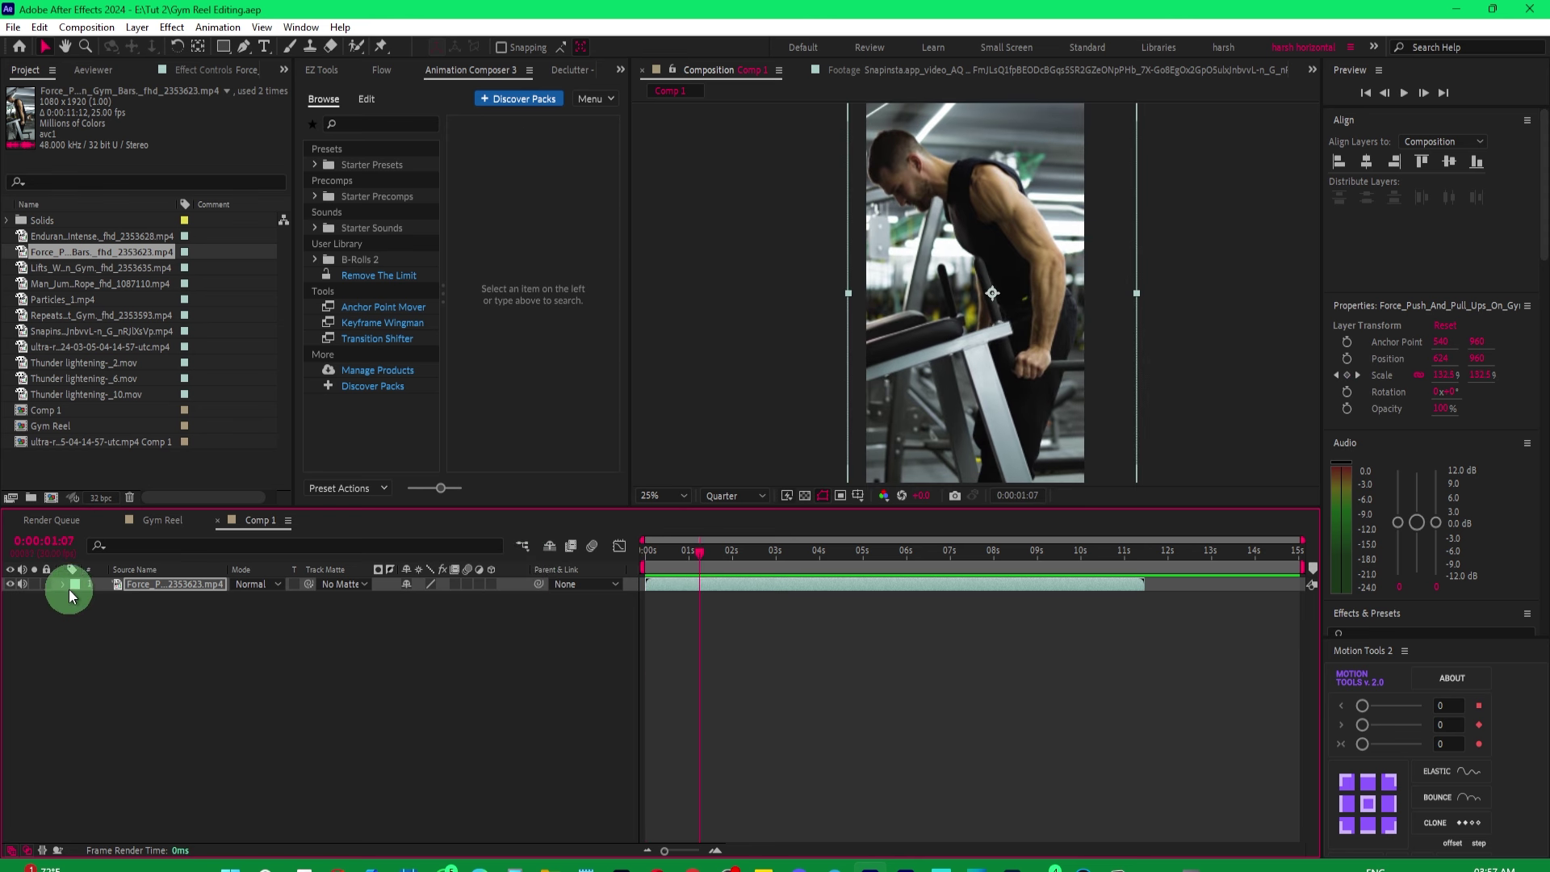
Set the viewer magnification to Fit and reselect the workout clip layer.
click(65, 586)
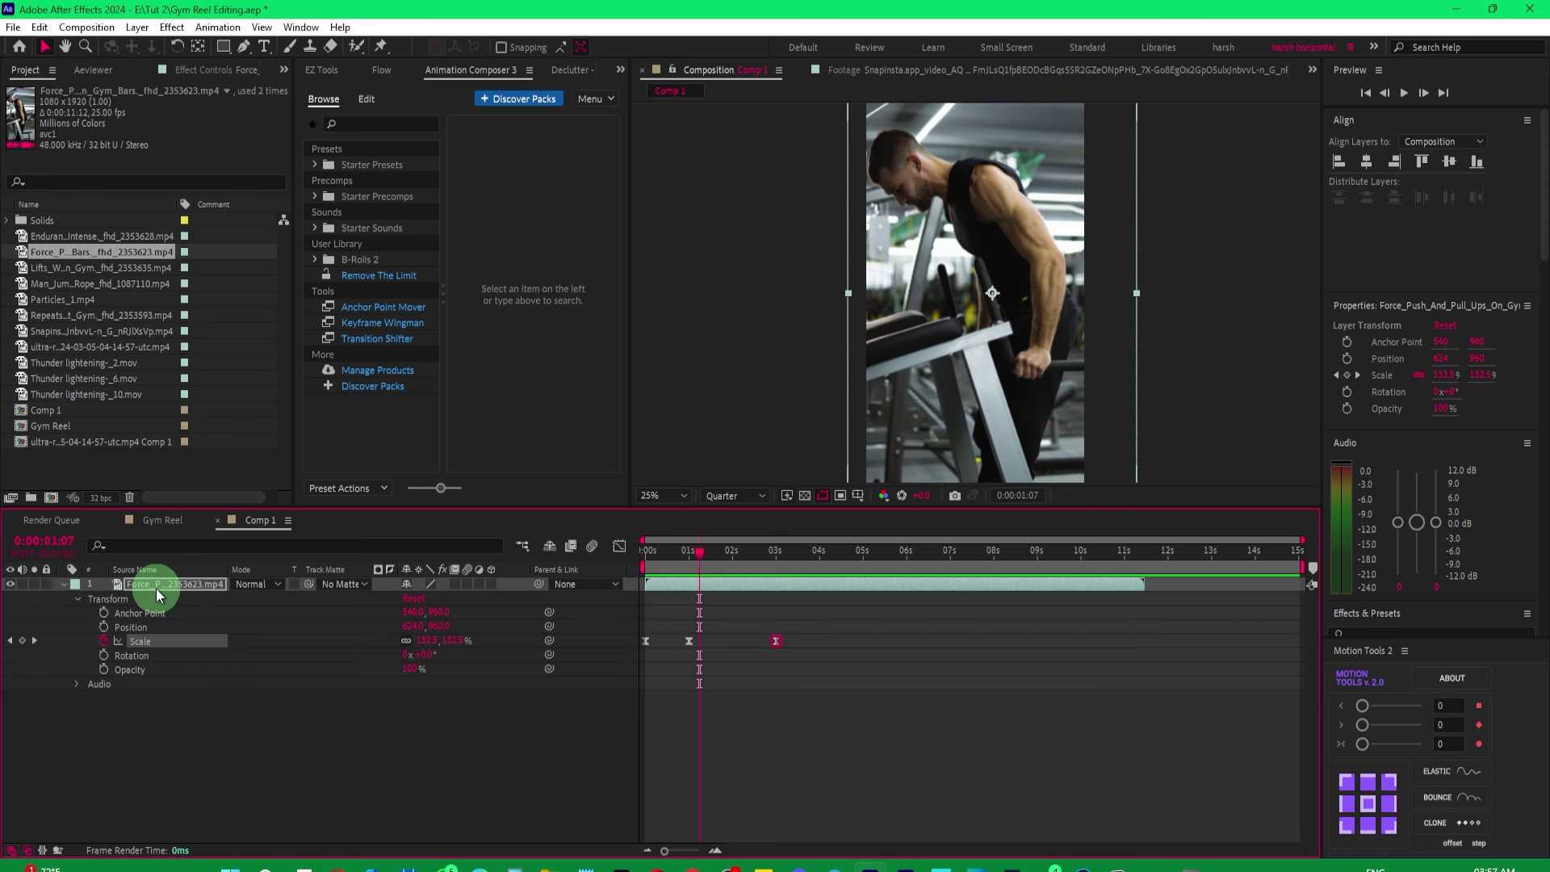
click(62, 586)
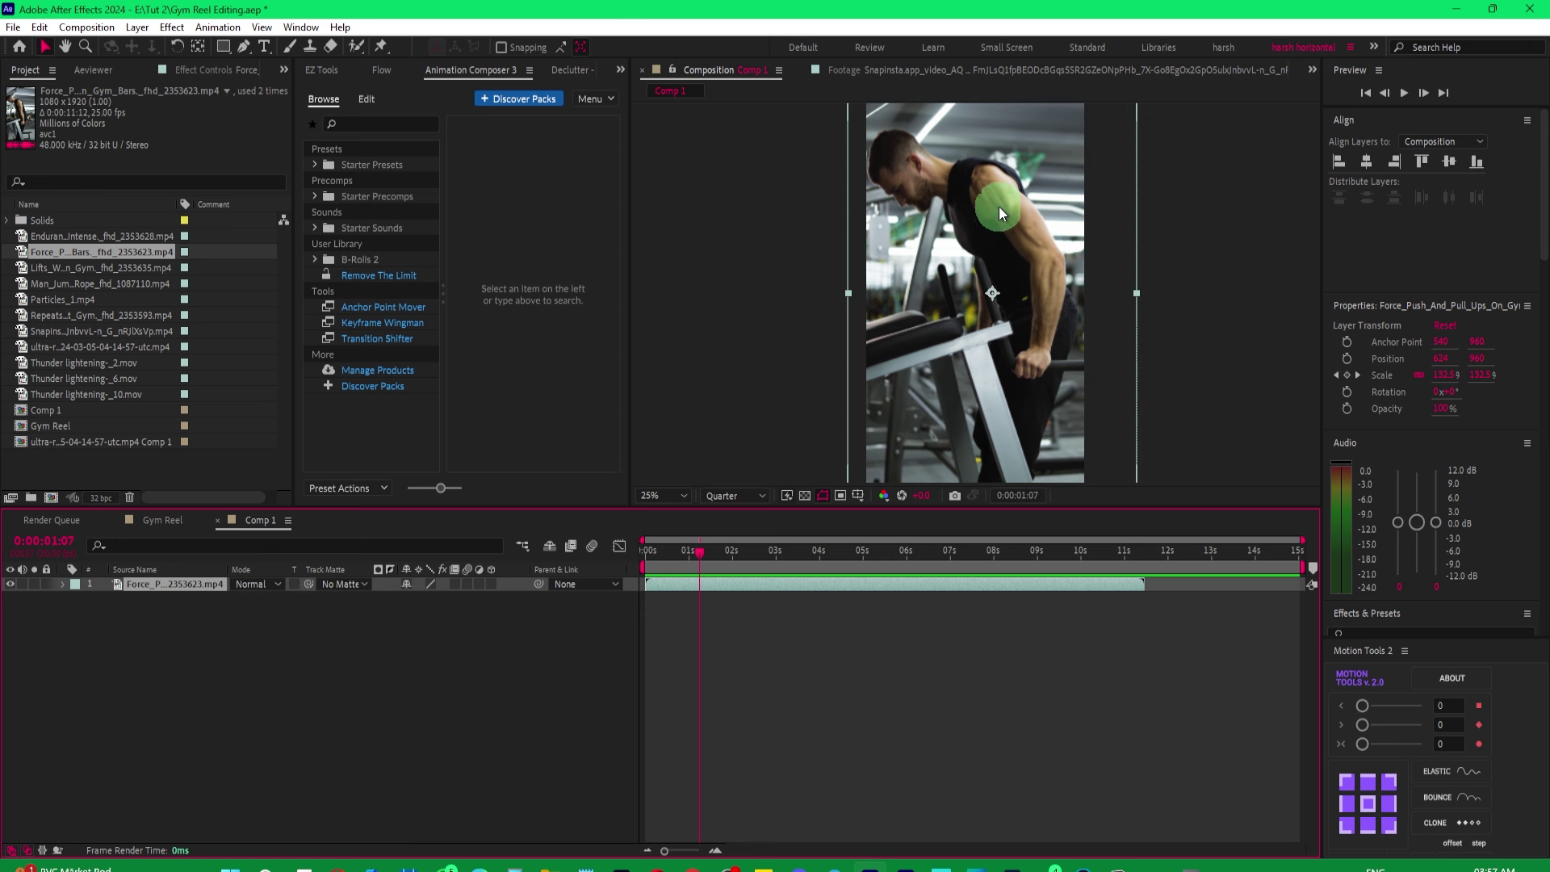
click(670, 495)
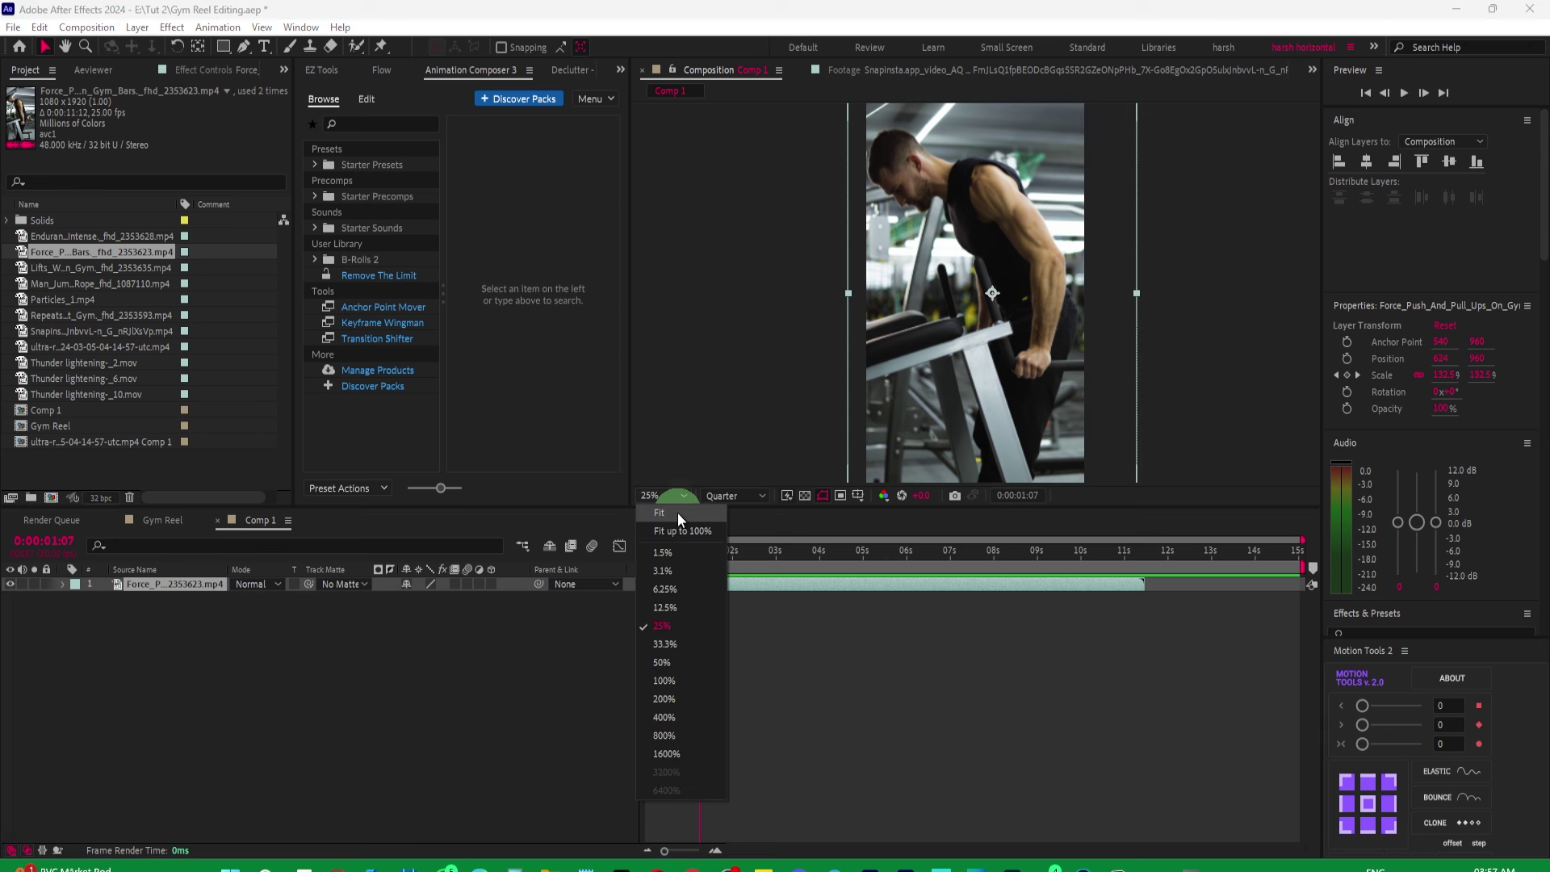
click(670, 803)
click(32, 598)
click(160, 584)
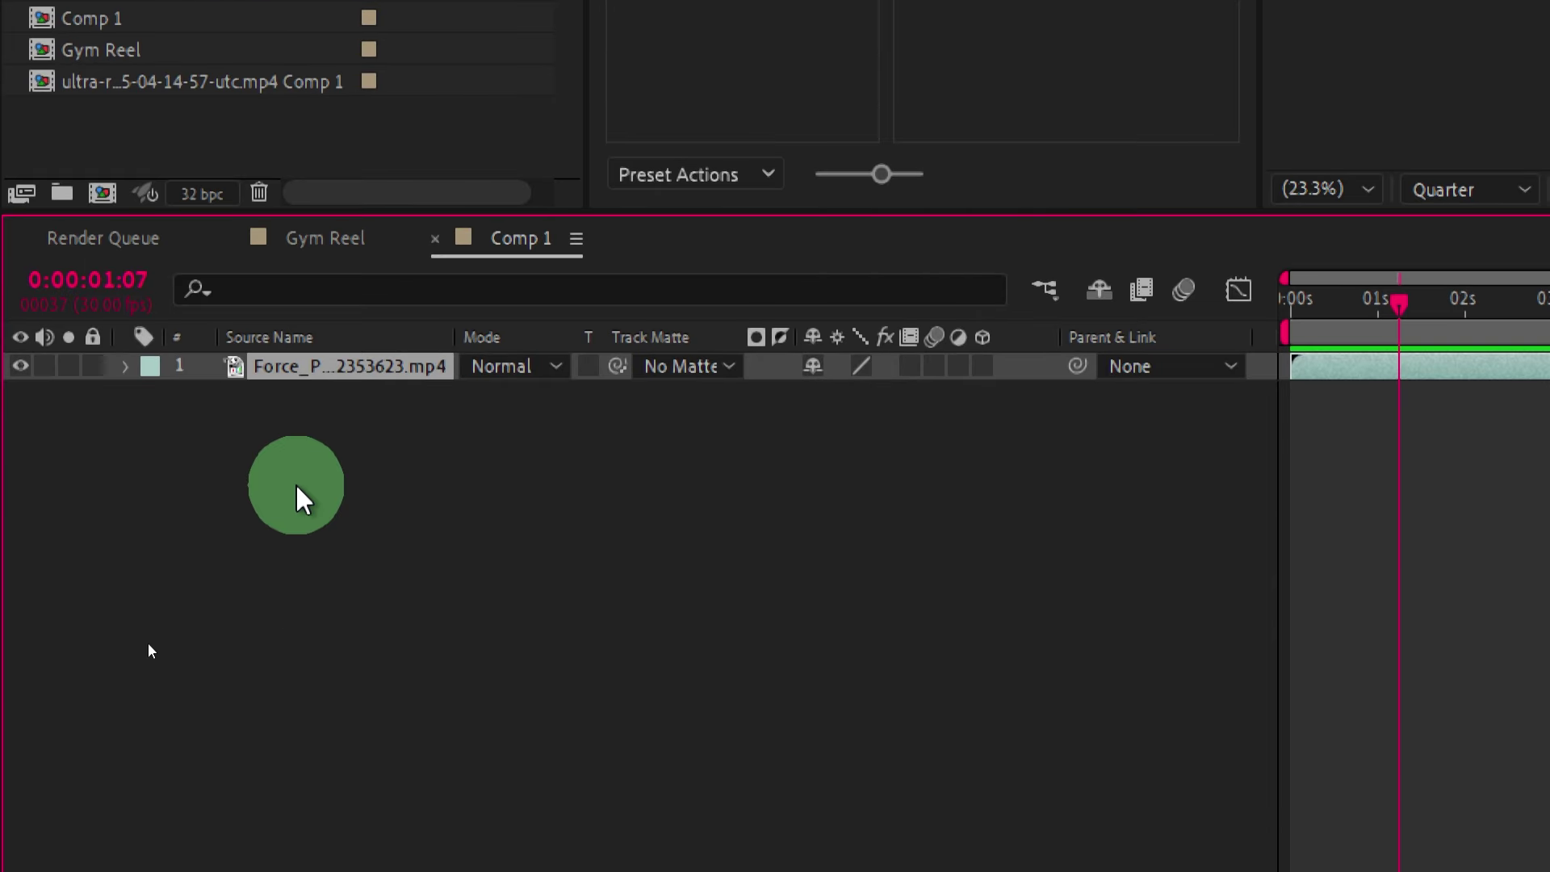
Apply the Wiggle - position preset to the clip, try a 50-pixel Wiggle Amount, and preview.
key(ctrl+space)
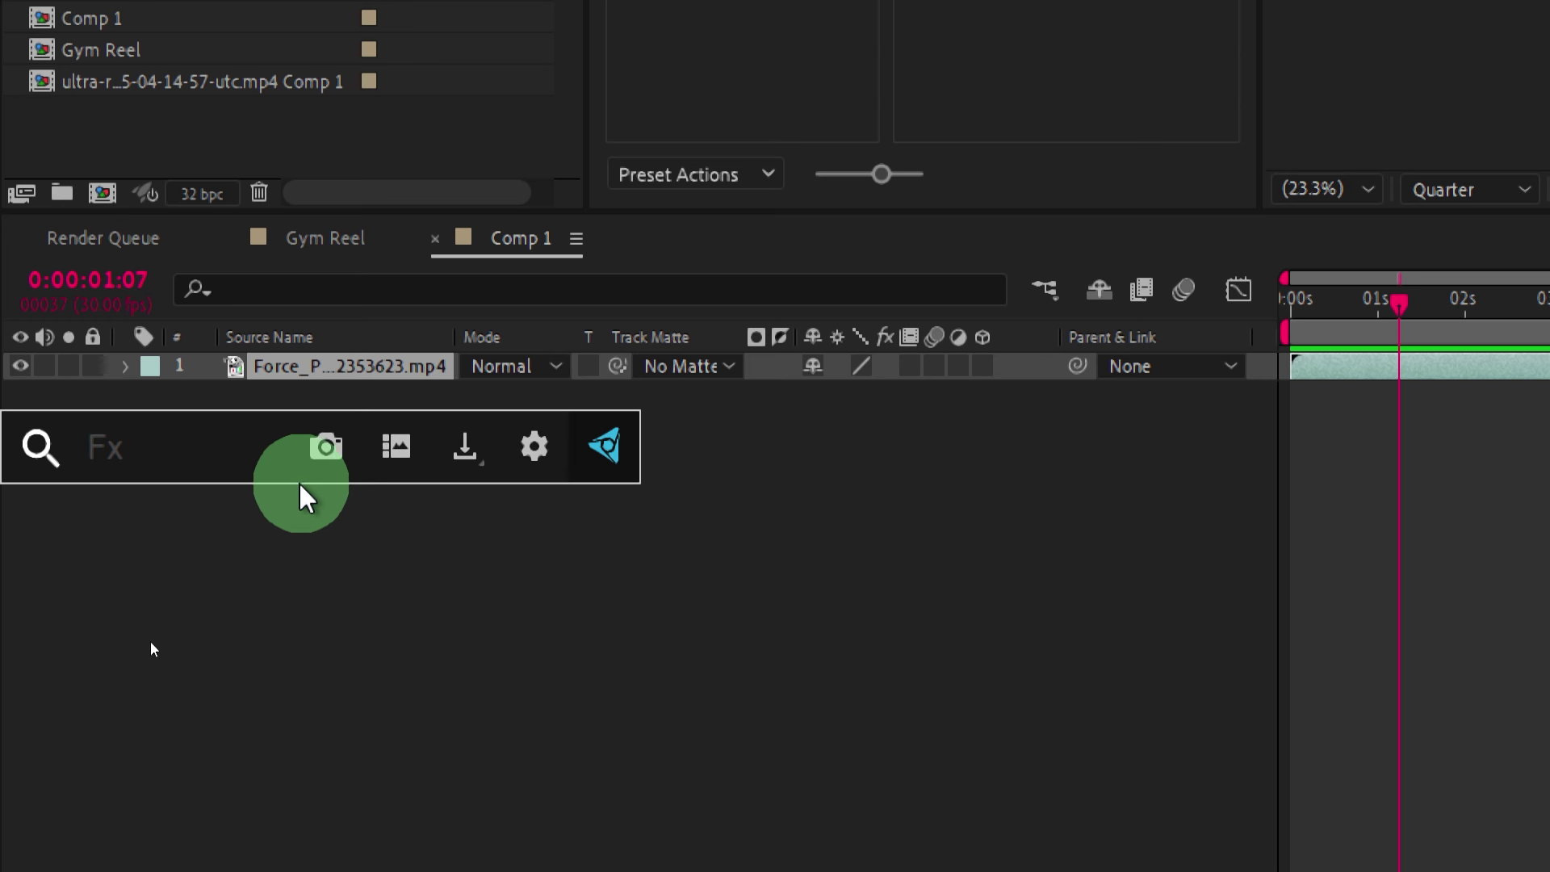
text(wiggle)
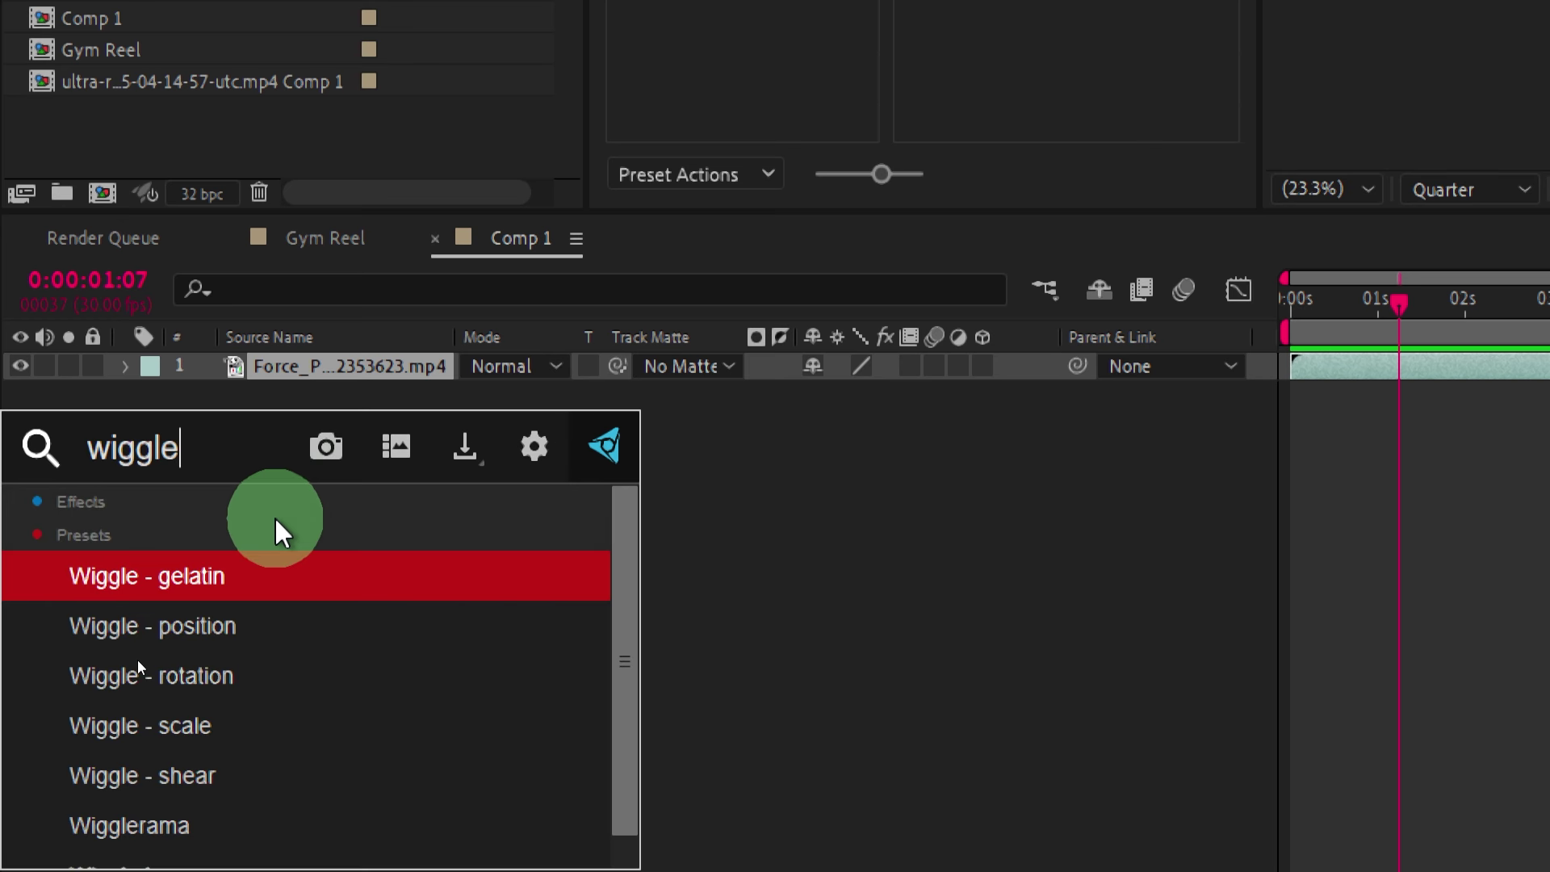
click(264, 621)
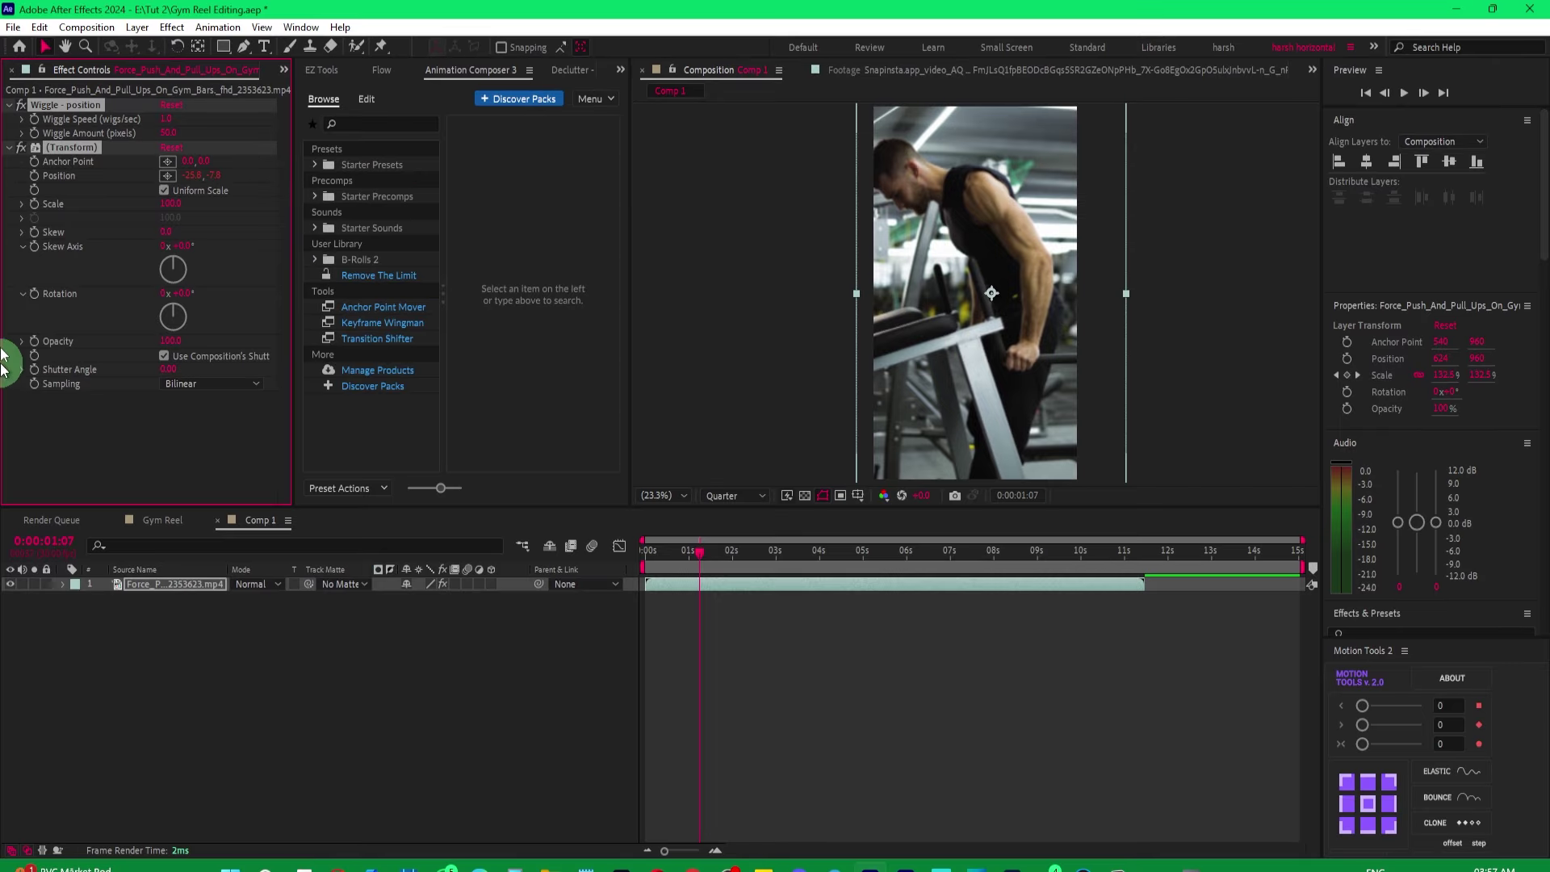
click(57, 143)
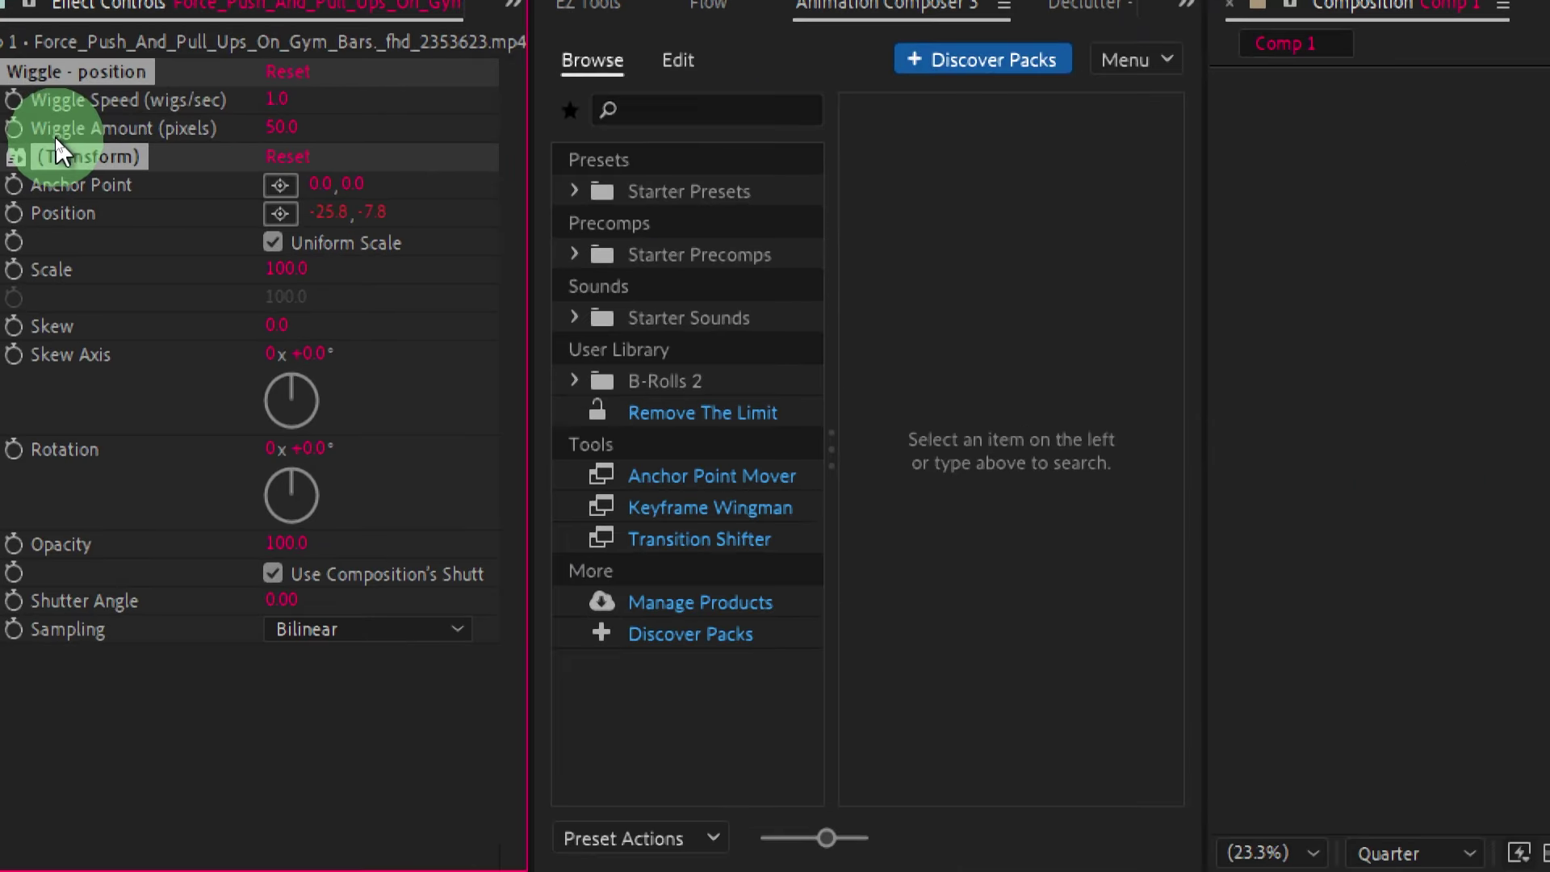
click(147, 152)
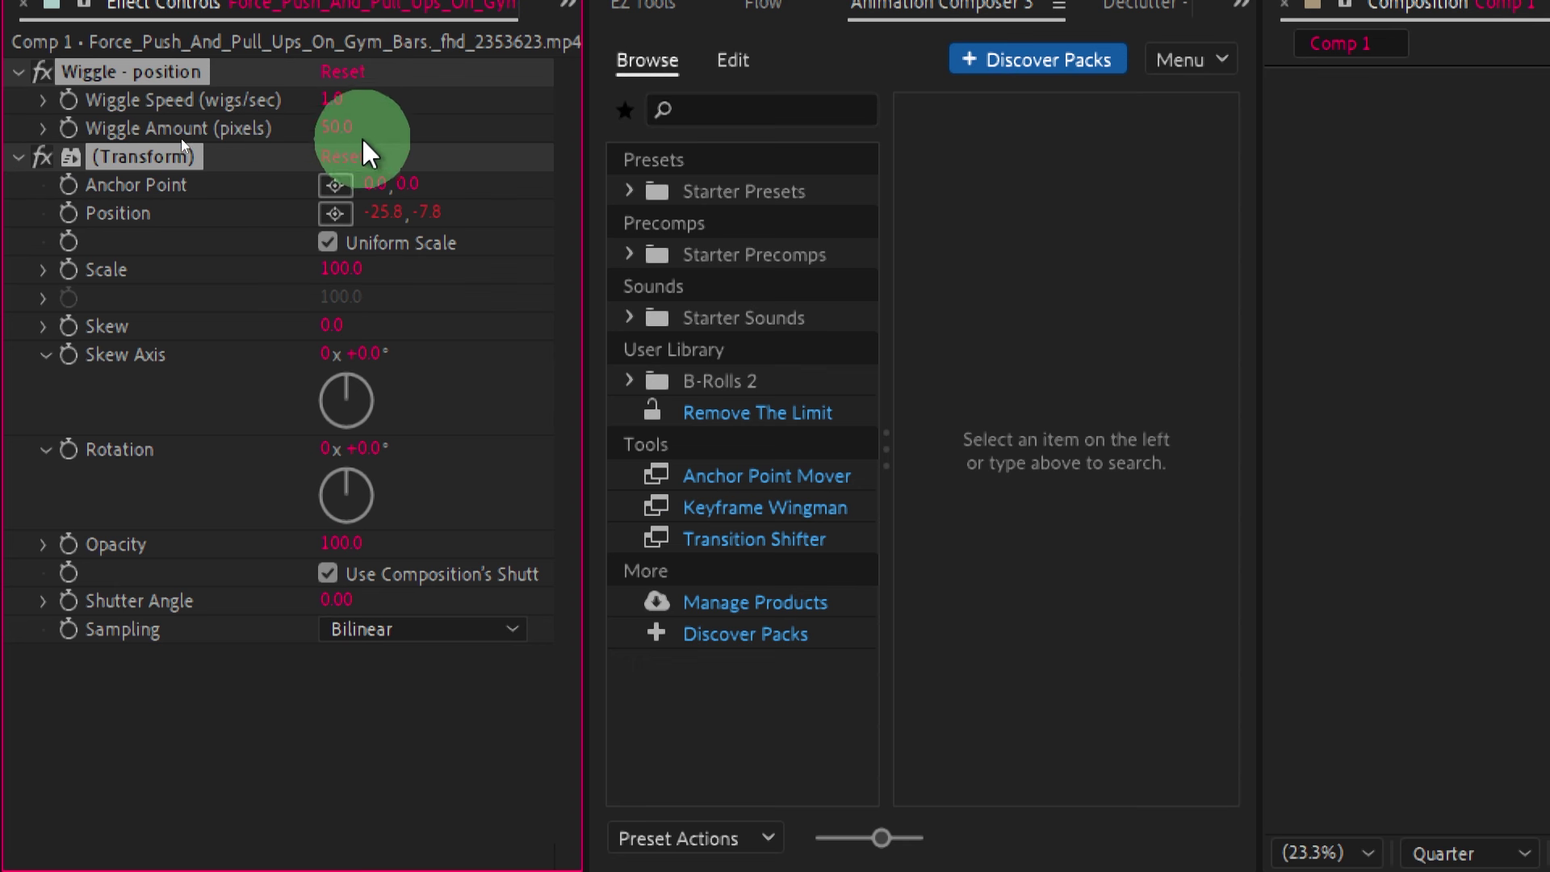
drag(333, 136, 329, 148)
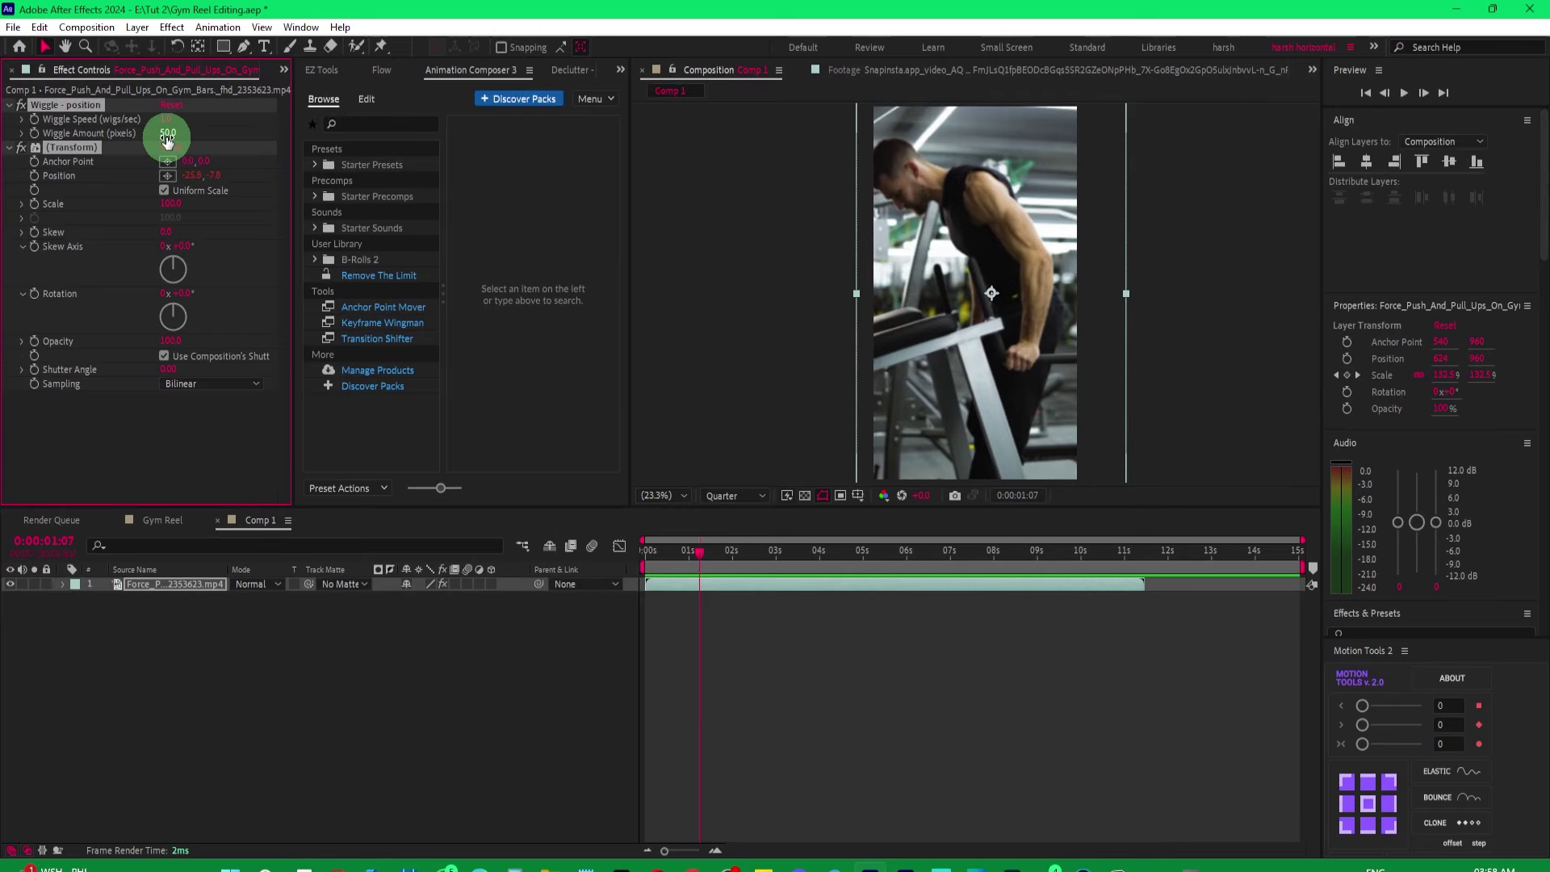
click(700, 618)
drag(699, 568, 642, 564)
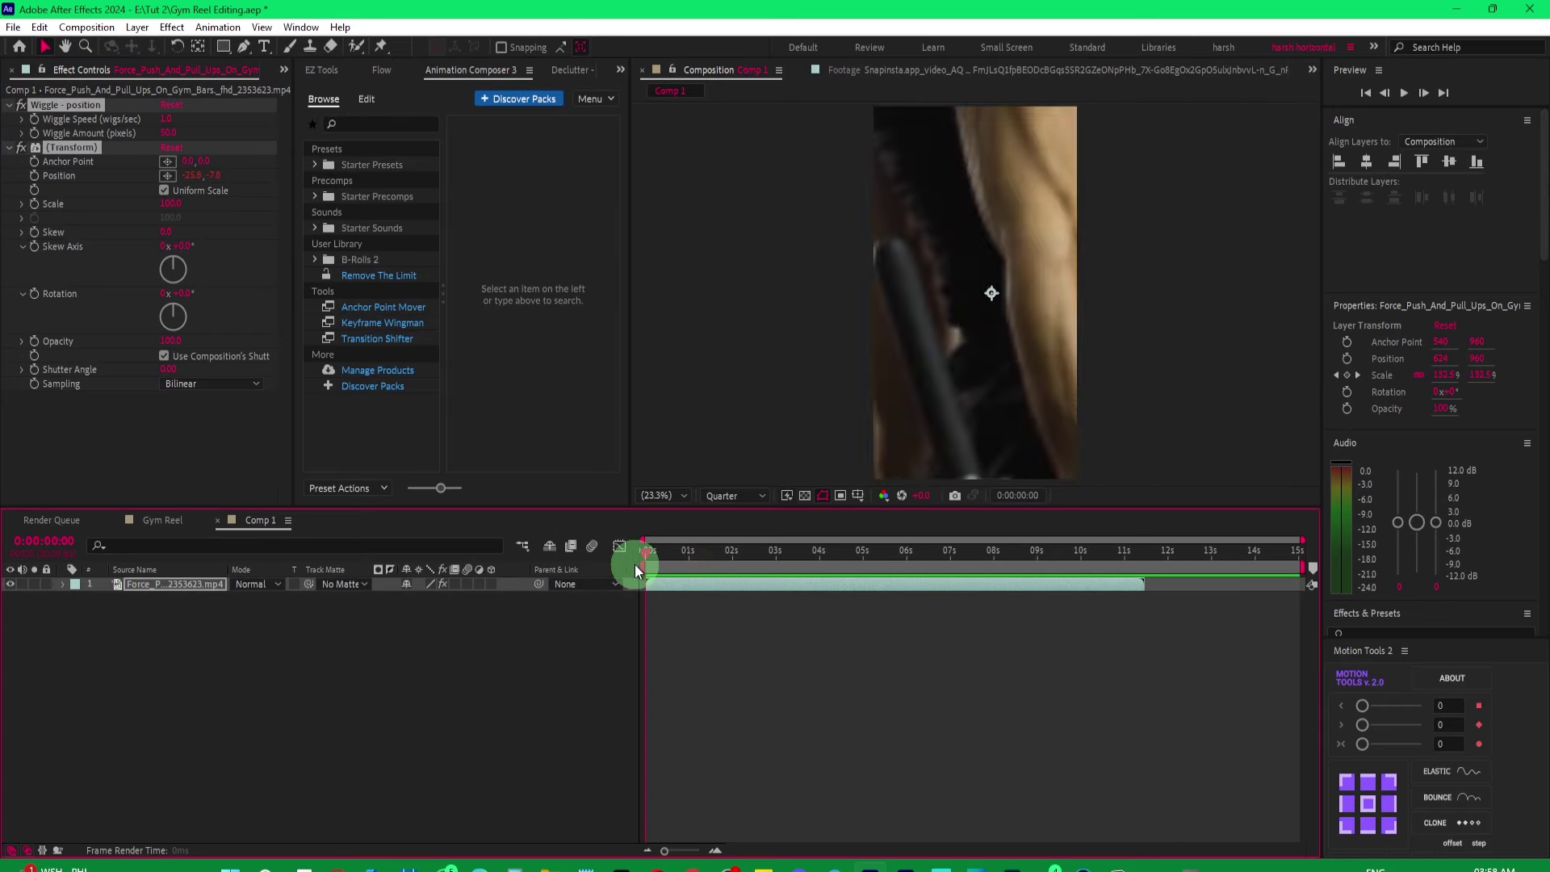
key(space)
click(928, 594)
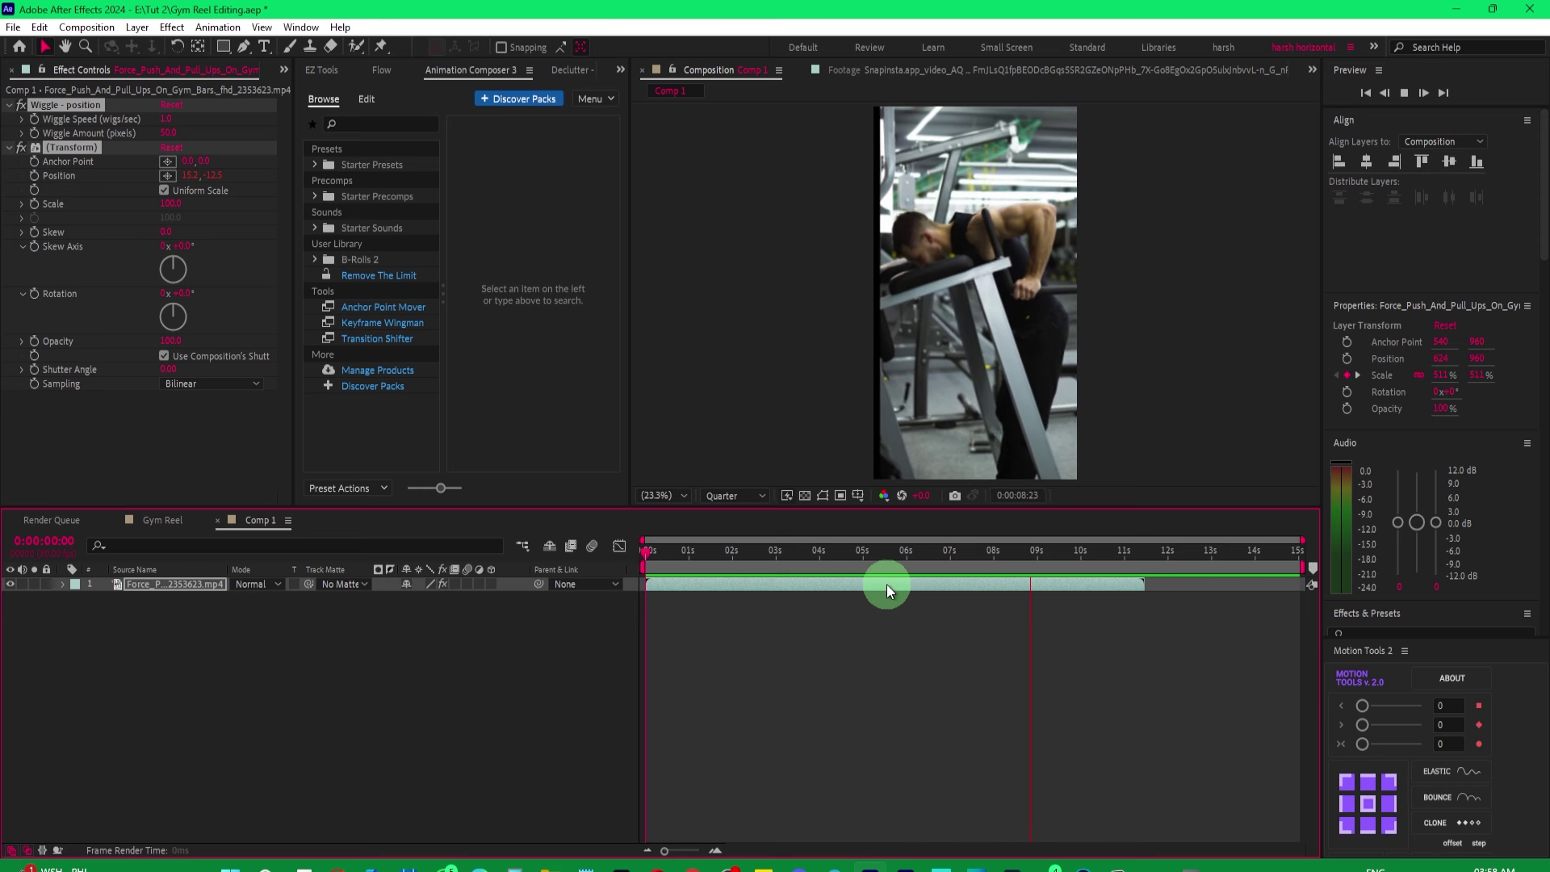
click(580, 544)
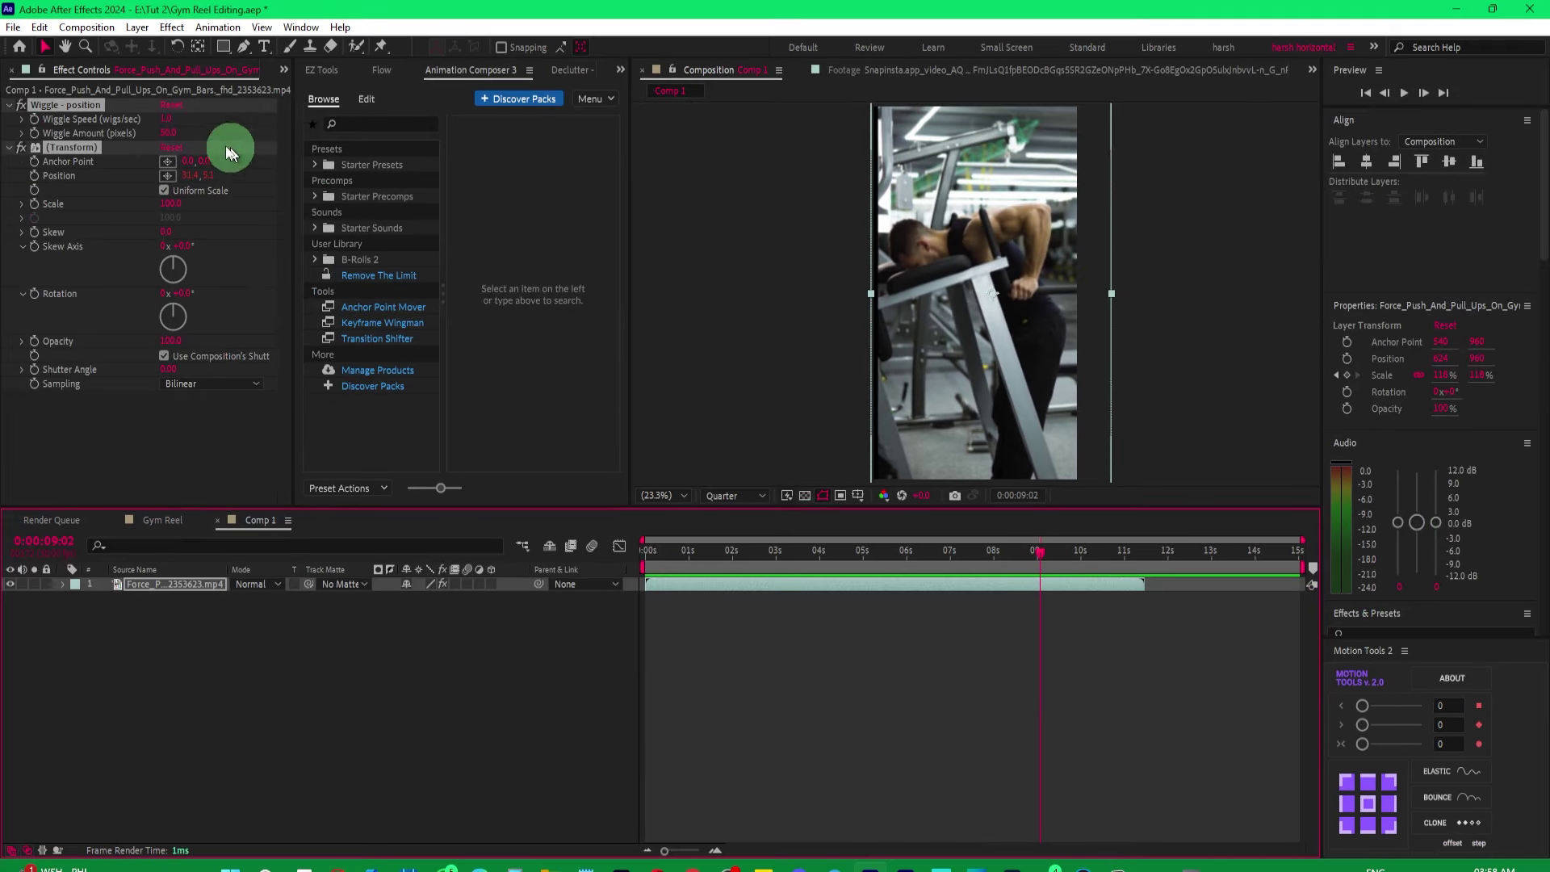
Lower the Wiggle Amount to 20 and check the subtler shake across the first seconds.
click(171, 131)
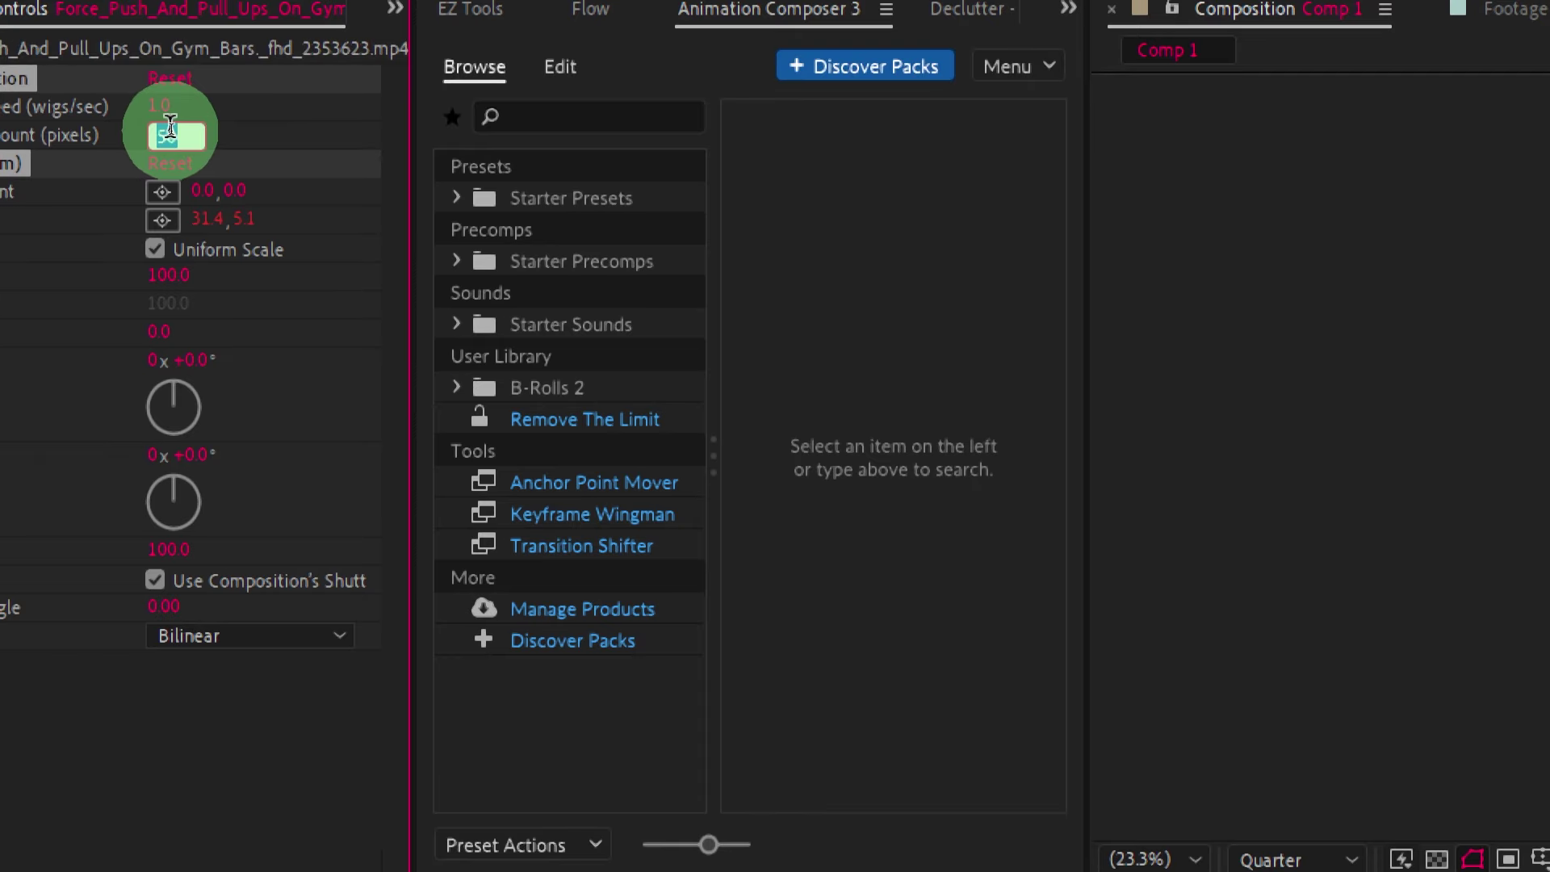
text(20)
key(Return)
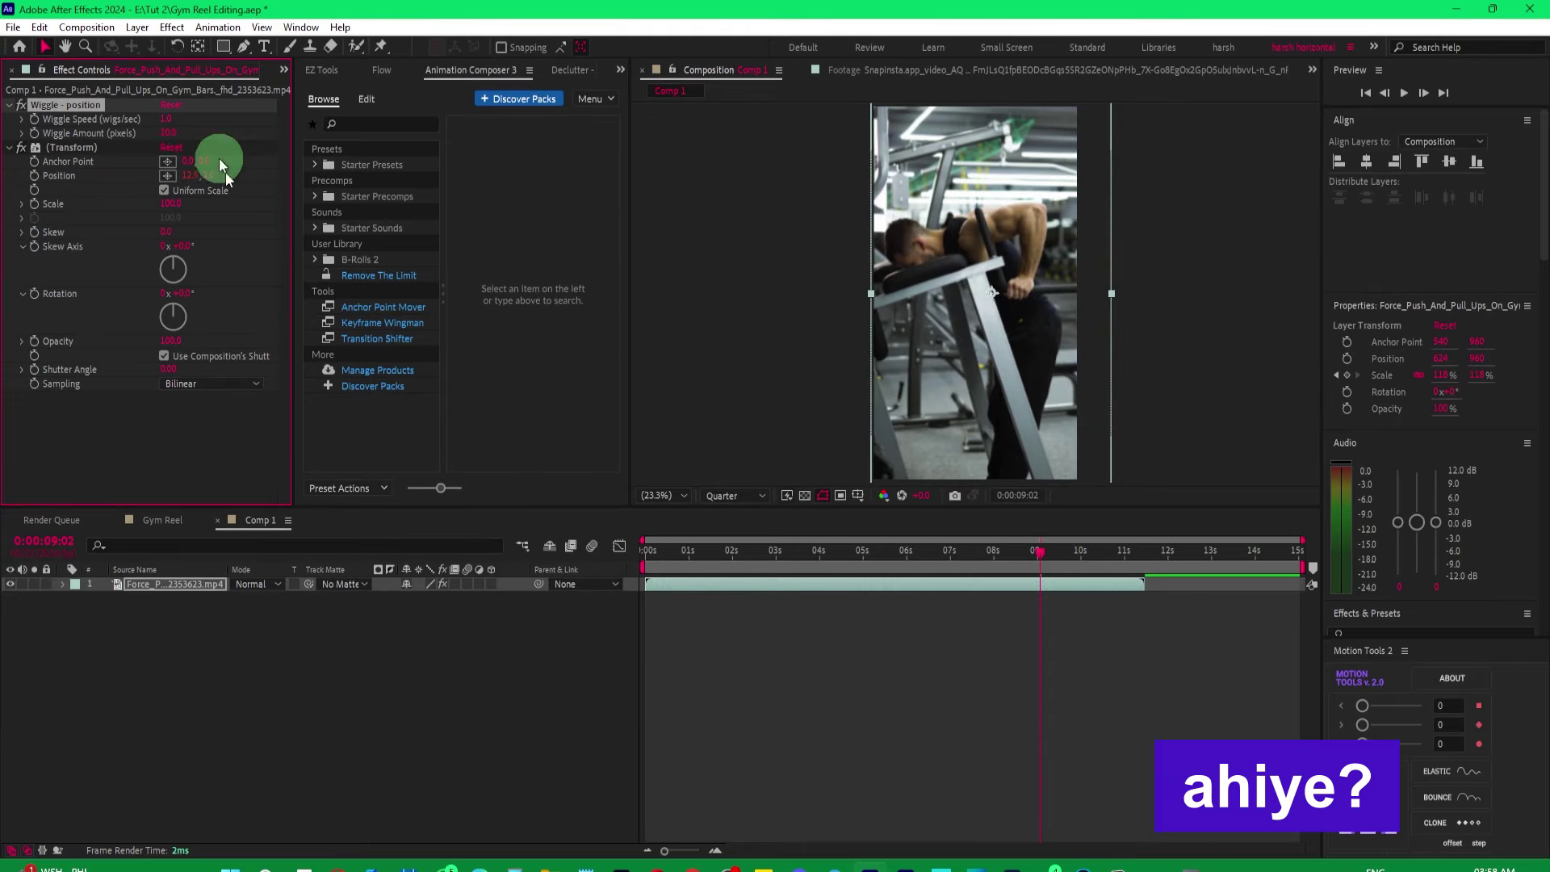
click(671, 559)
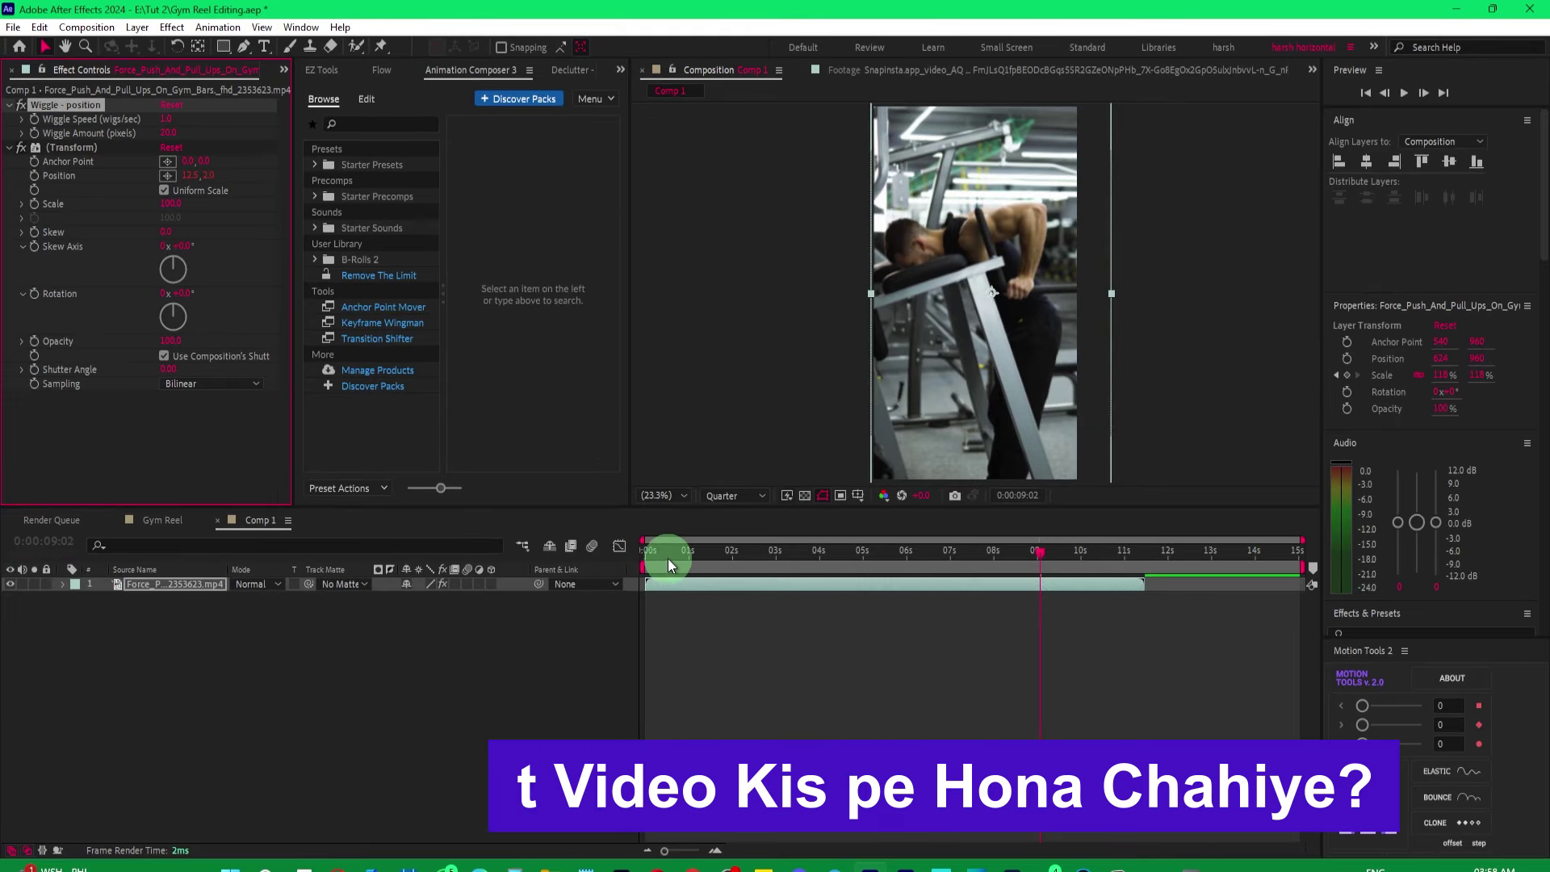
drag(672, 559, 1010, 569)
key(space)
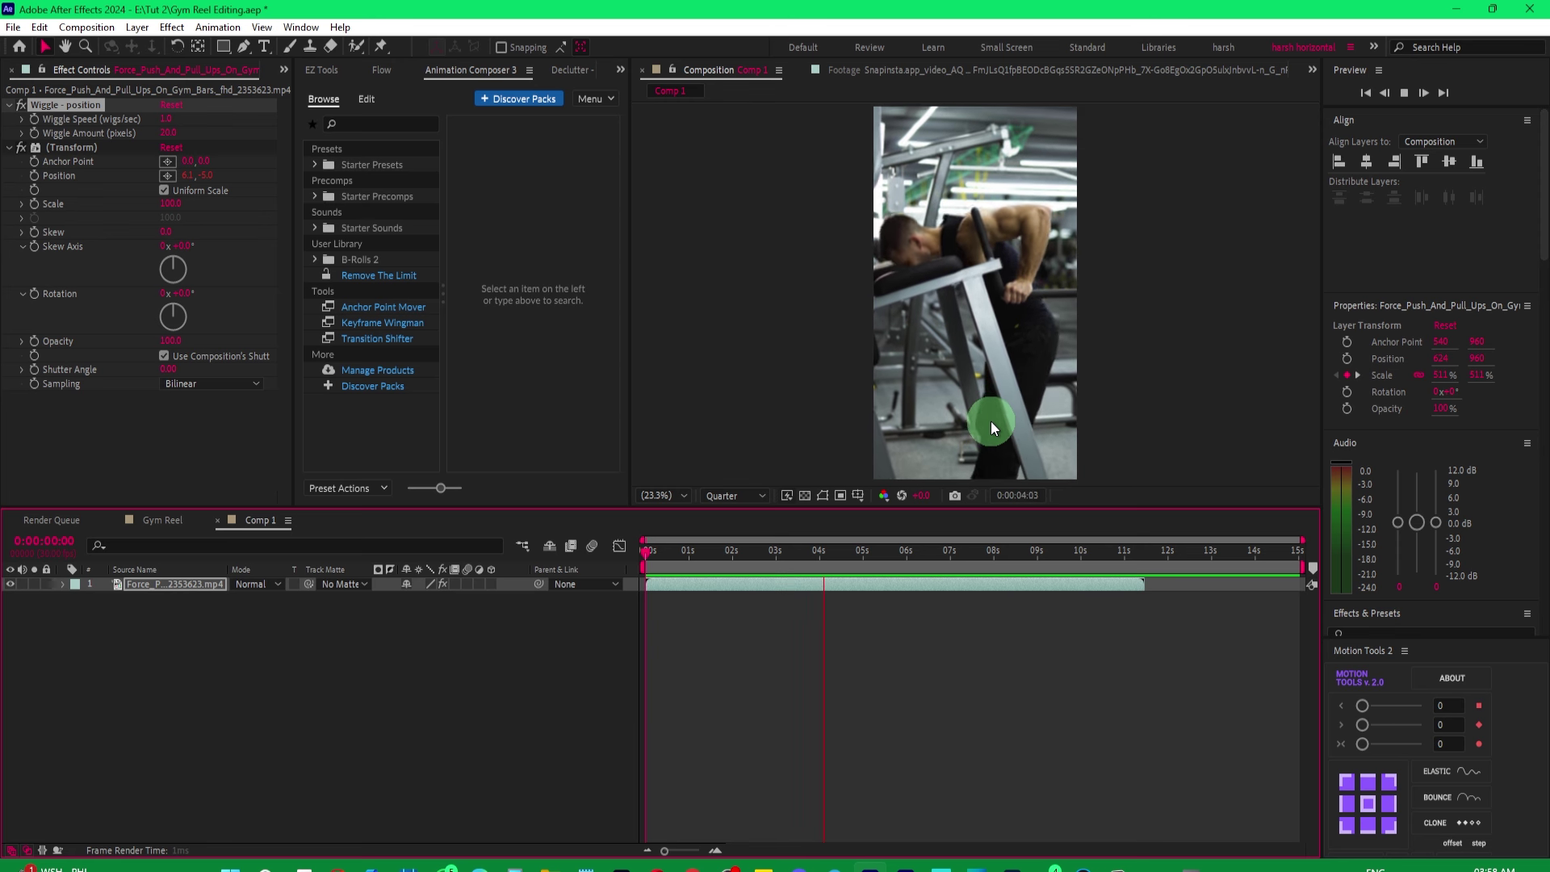
click(734, 555)
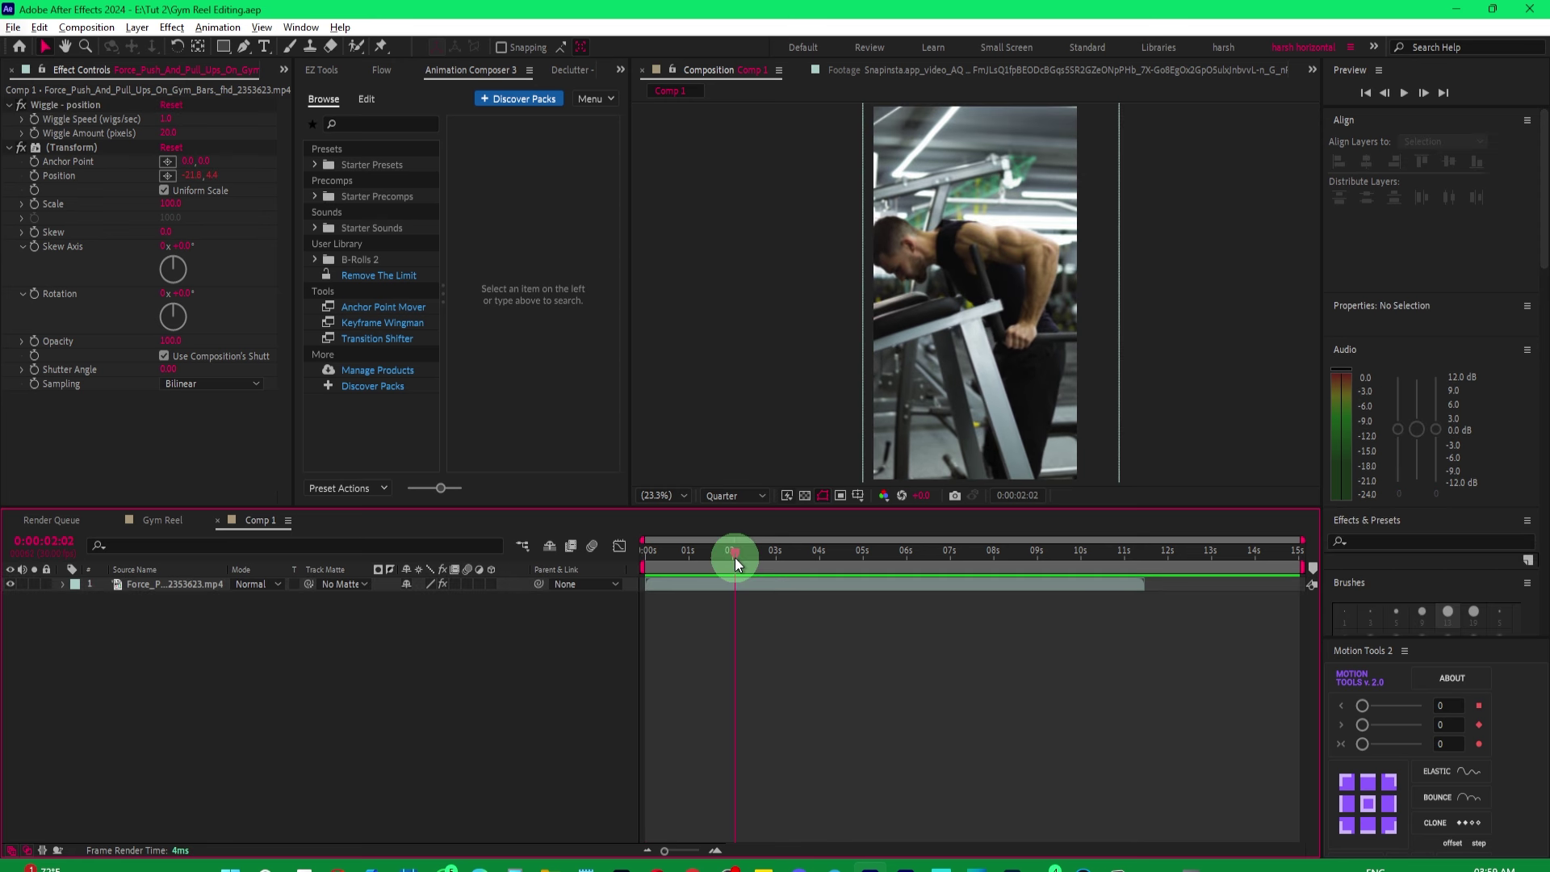
click(948, 248)
mouse_move(657, 555)
mouse_down()
mouse_move(818, 563)
mouse_move(759, 566)
mouse_up()
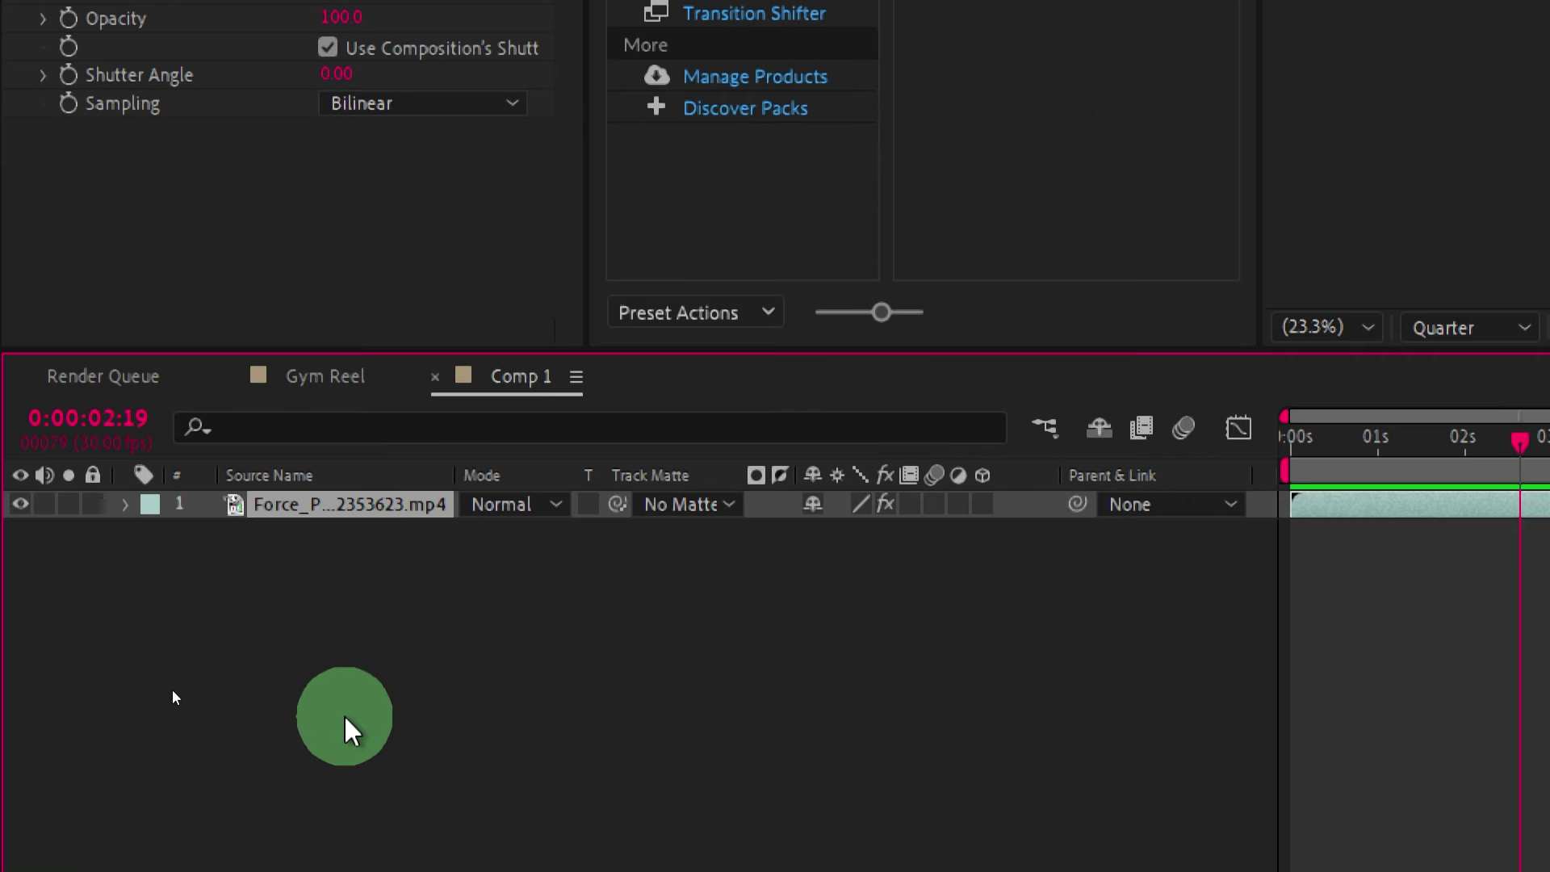
Apply the Tint effect to the clip and lower Amount to Tint to about 76%.
key(ctrl+space)
text(t)
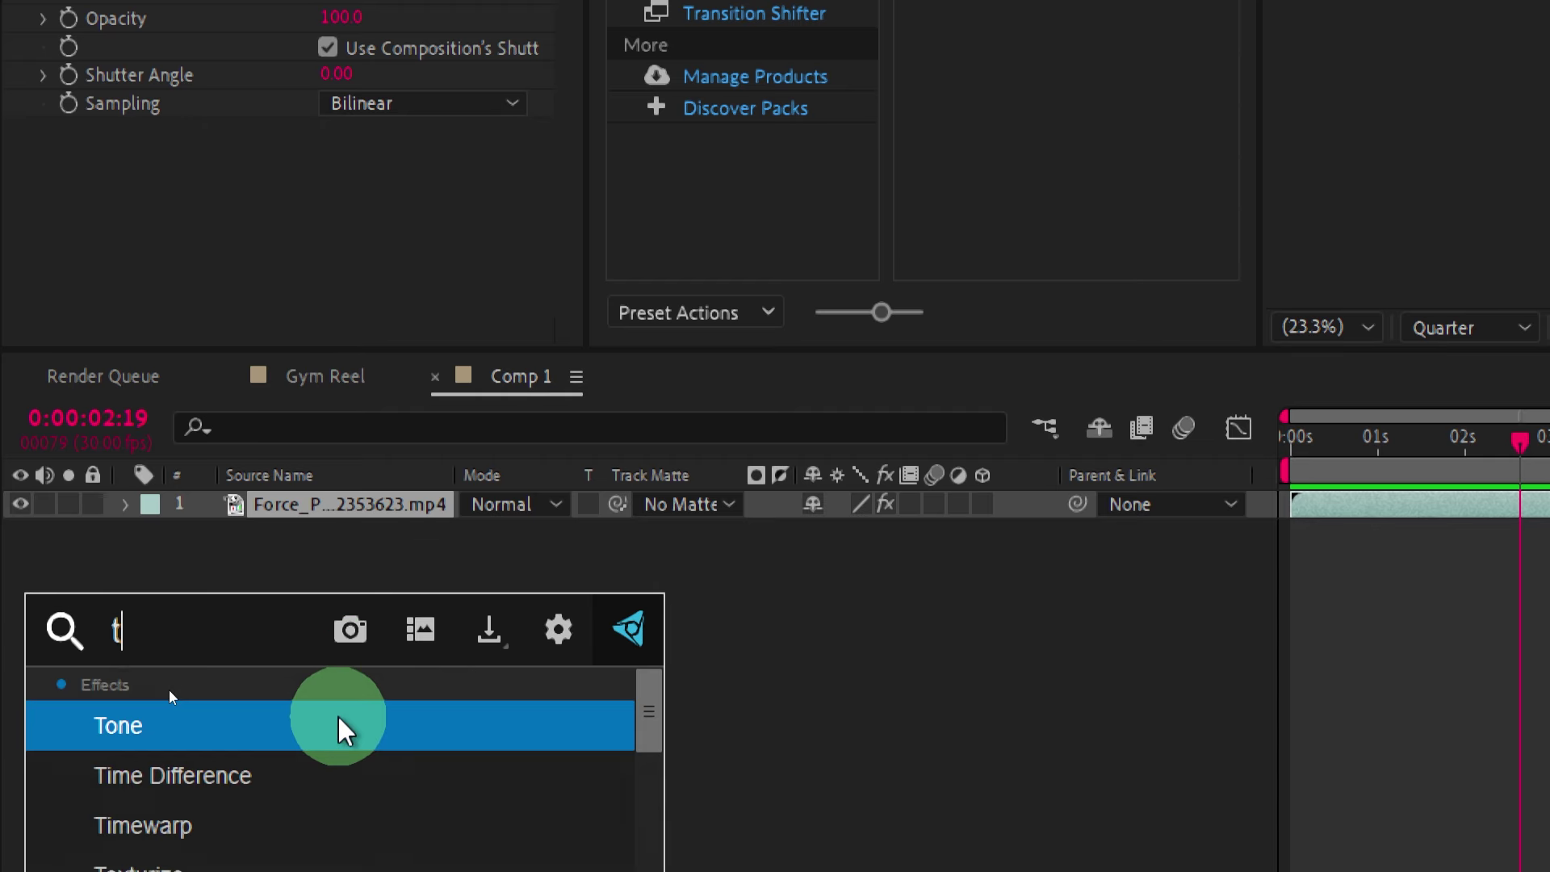
text(int)
key(Return)
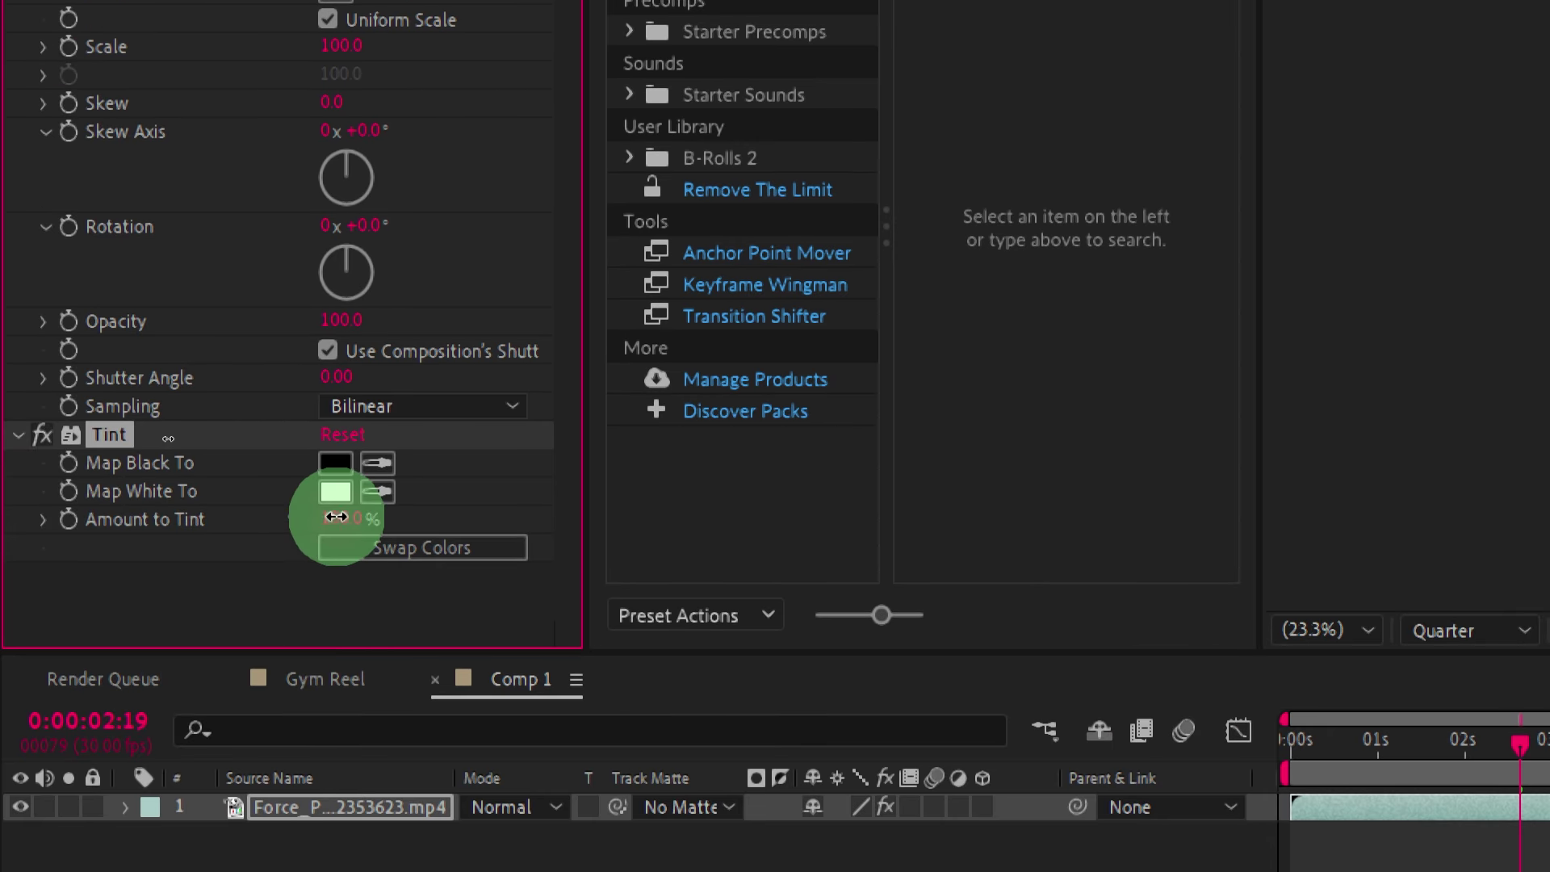
drag(335, 517, 288, 518)
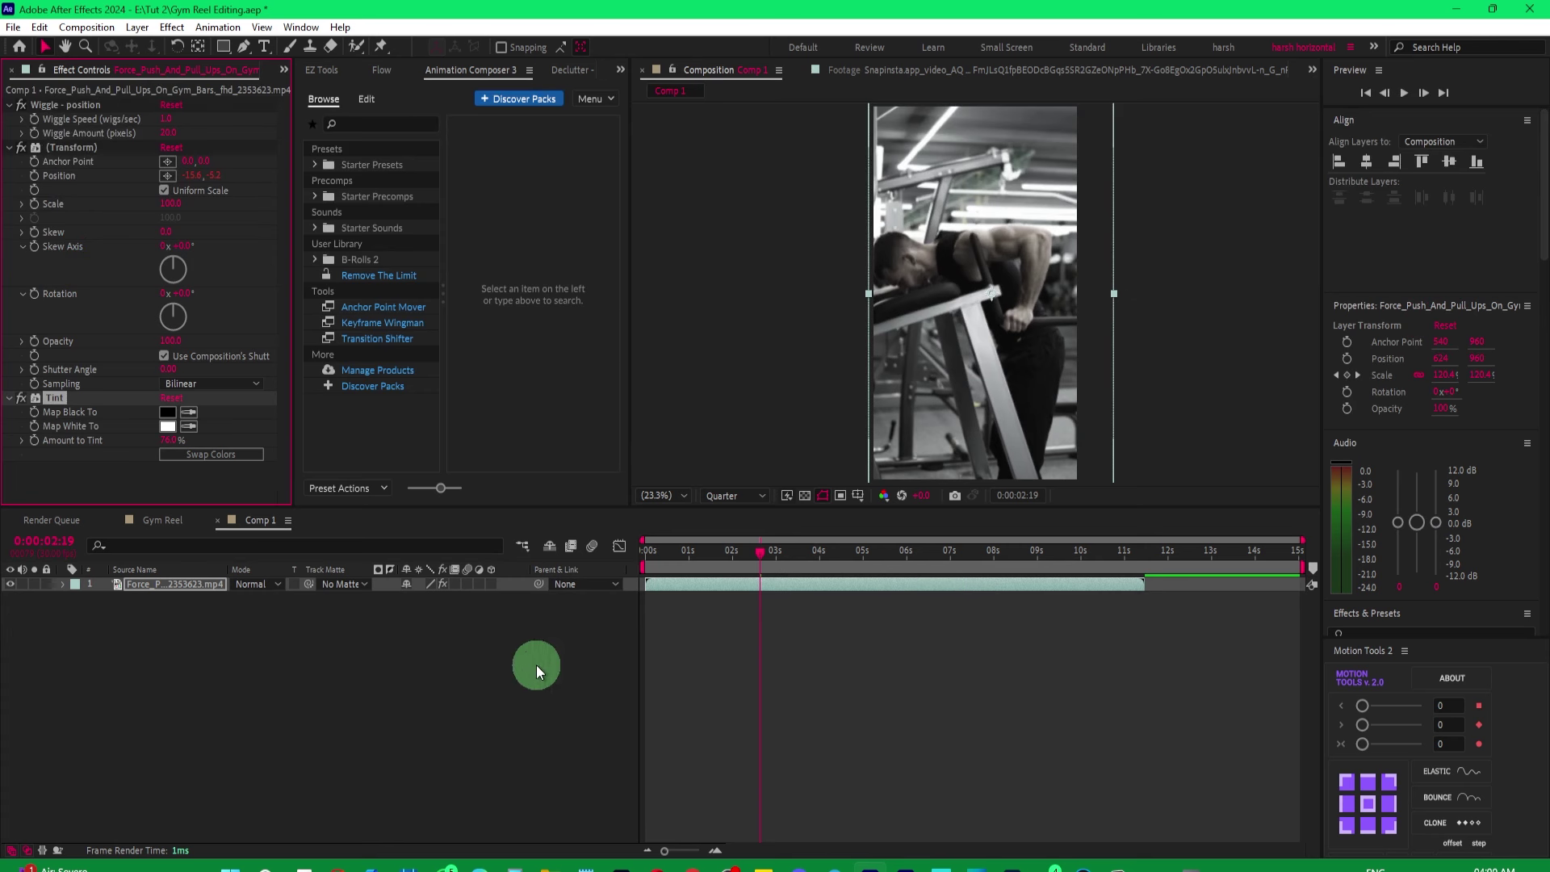
Fine-tune Amount to Tint to about 71% while checking different moments of the clip.
drag(733, 573, 939, 559)
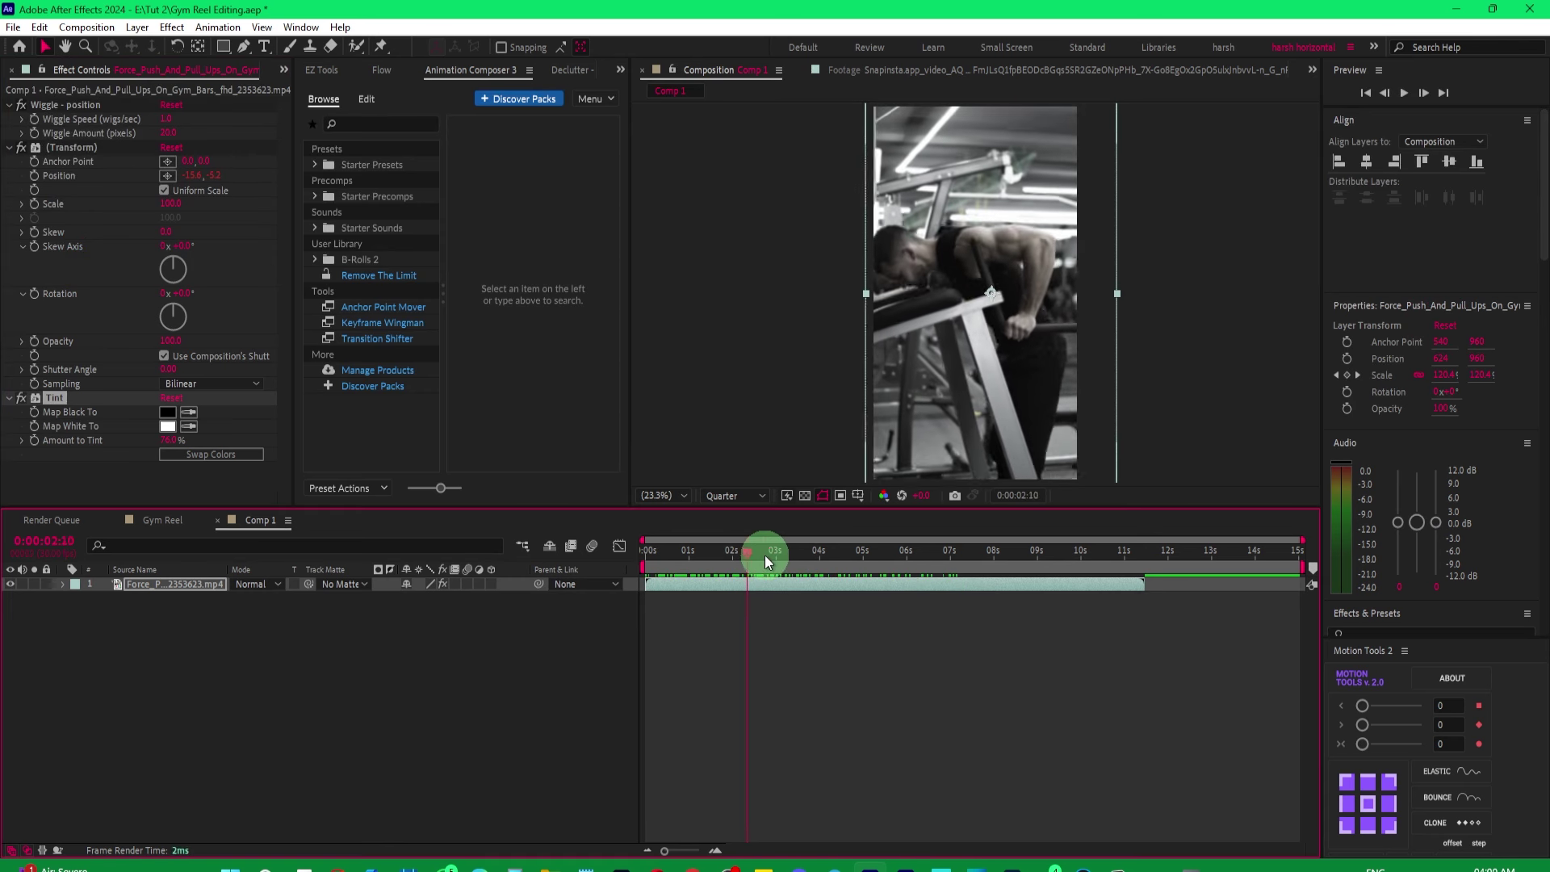
drag(938, 554, 765, 554)
mouse_move(166, 441)
mouse_down()
mouse_move(142, 444)
mouse_move(164, 445)
mouse_up()
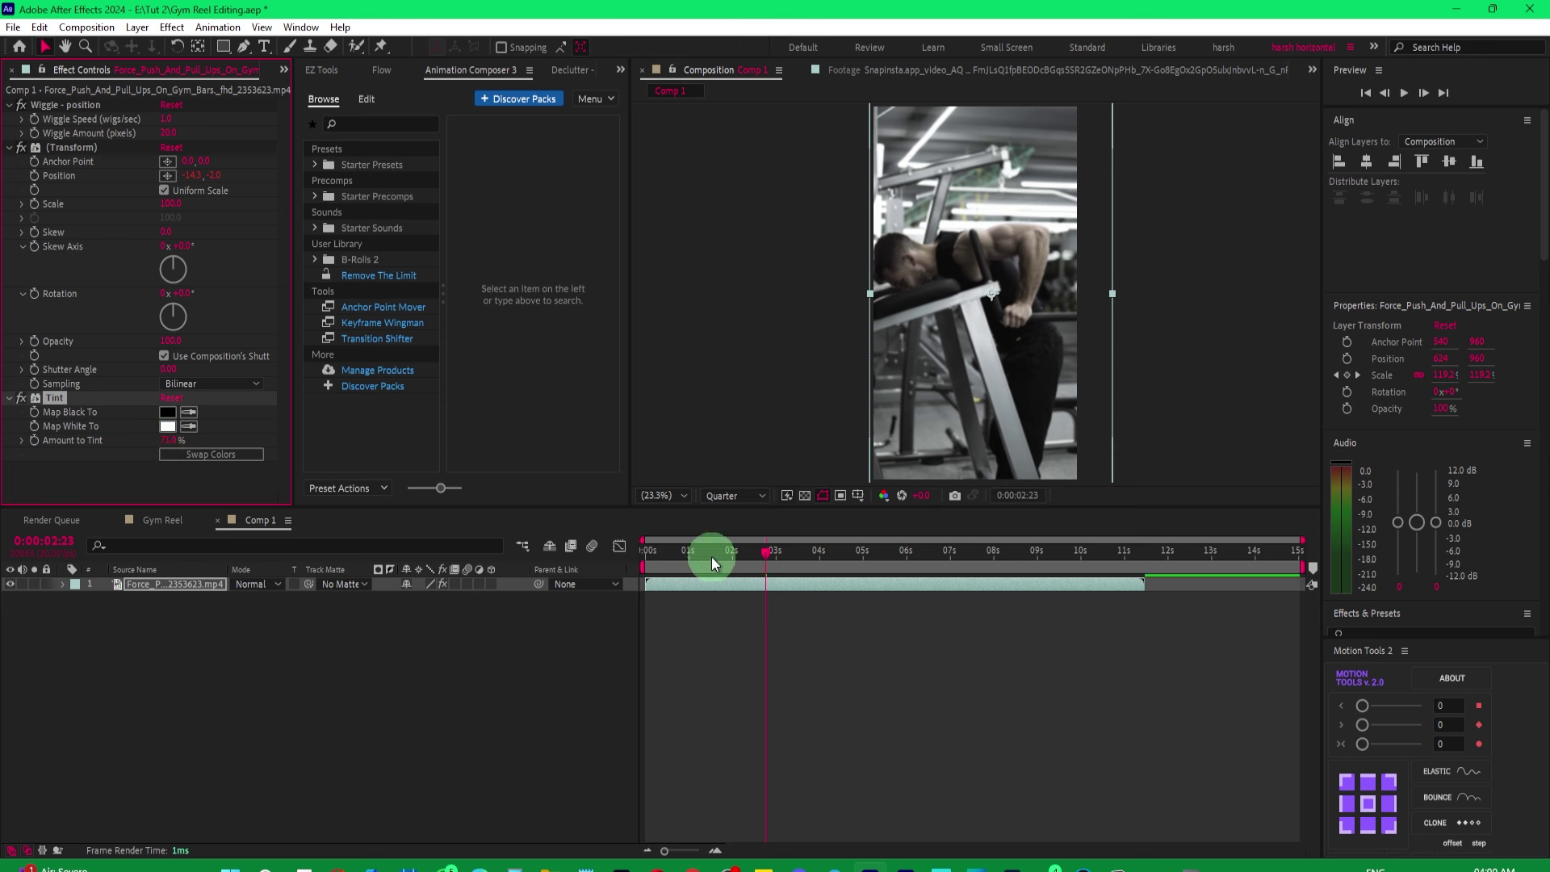
drag(711, 553, 738, 555)
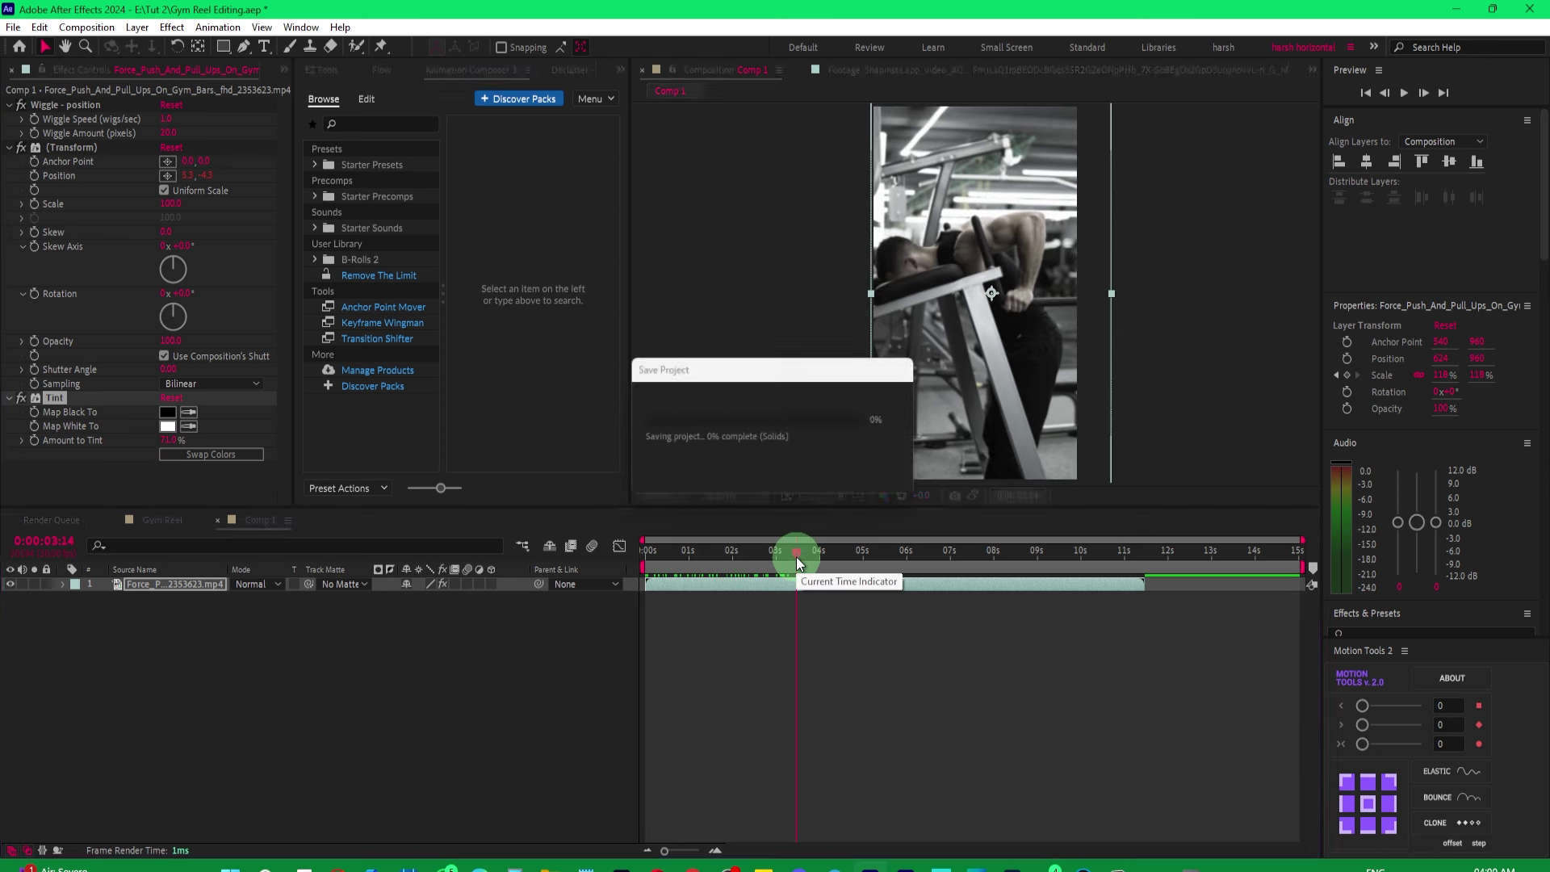
click(231, 681)
click(176, 584)
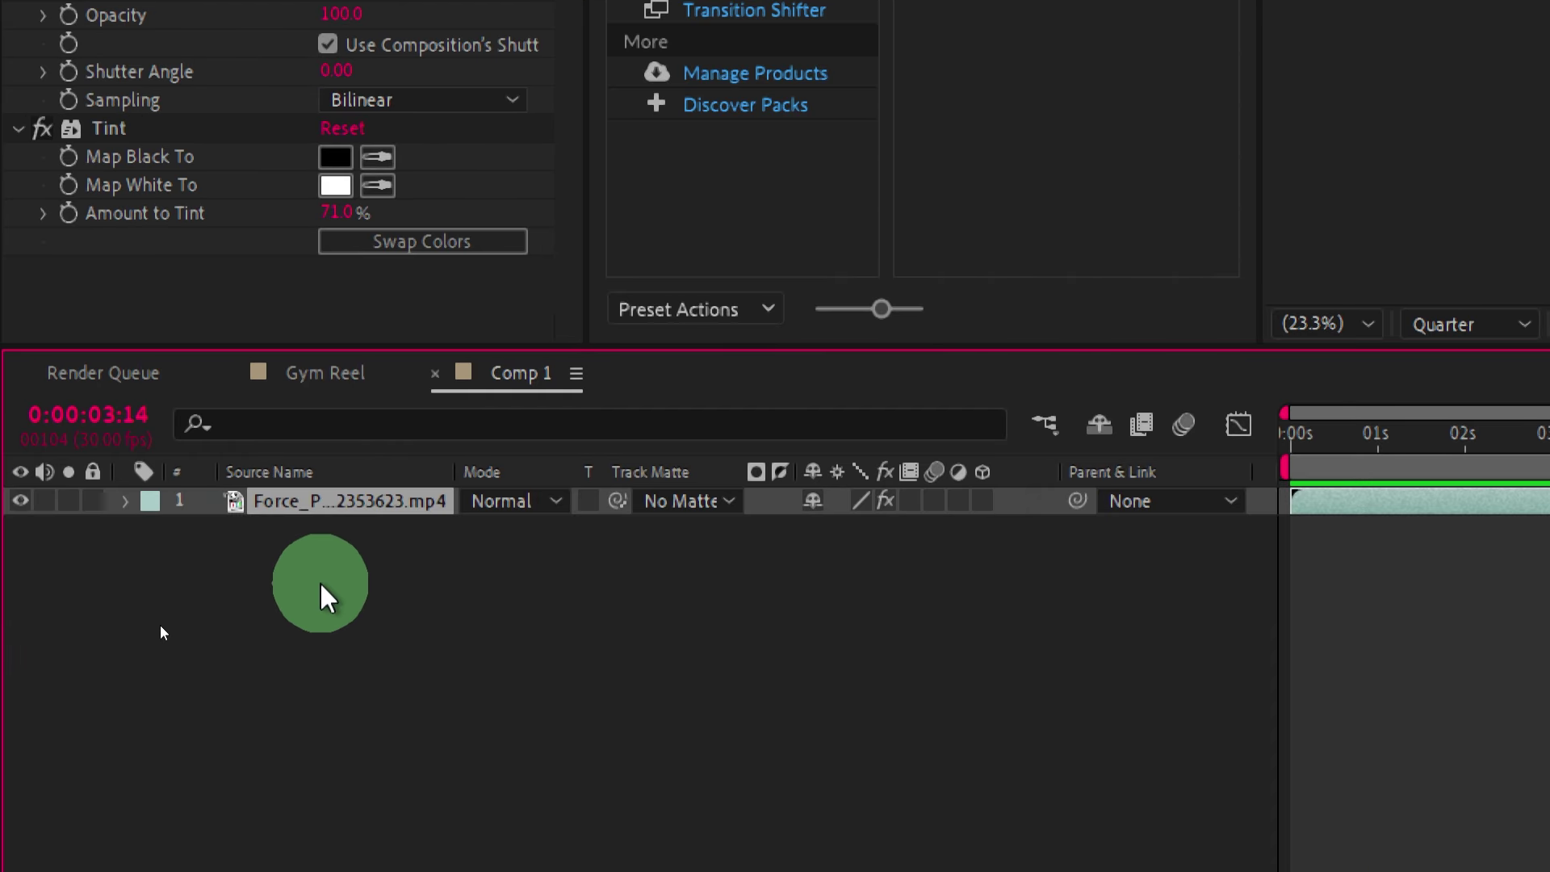
Add a near-black 050505 solid layer above the workout footage.
right_click(320, 583)
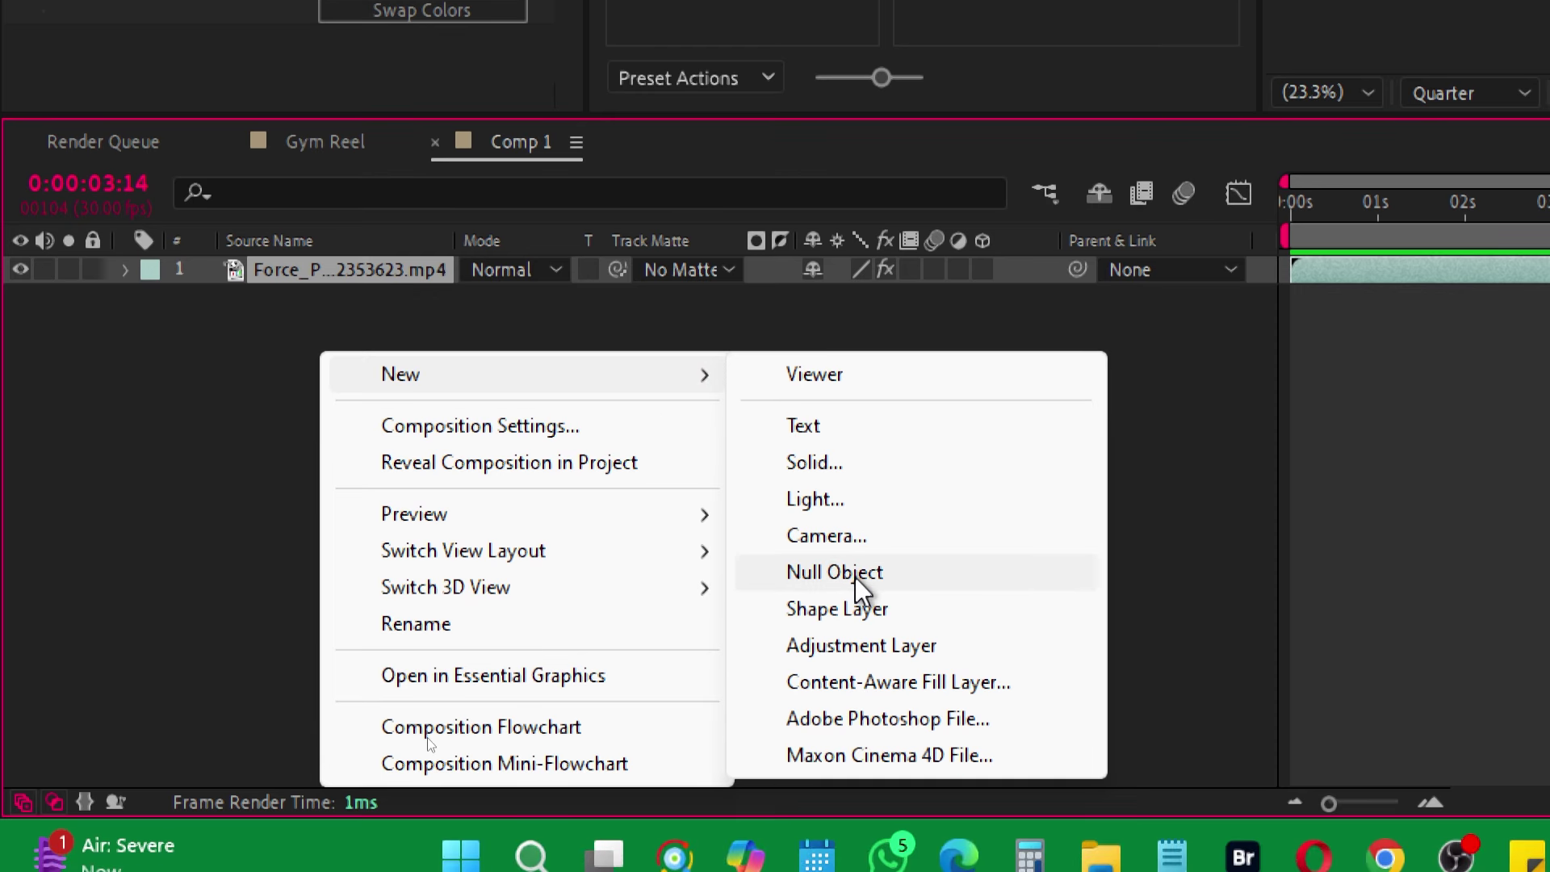
click(816, 691)
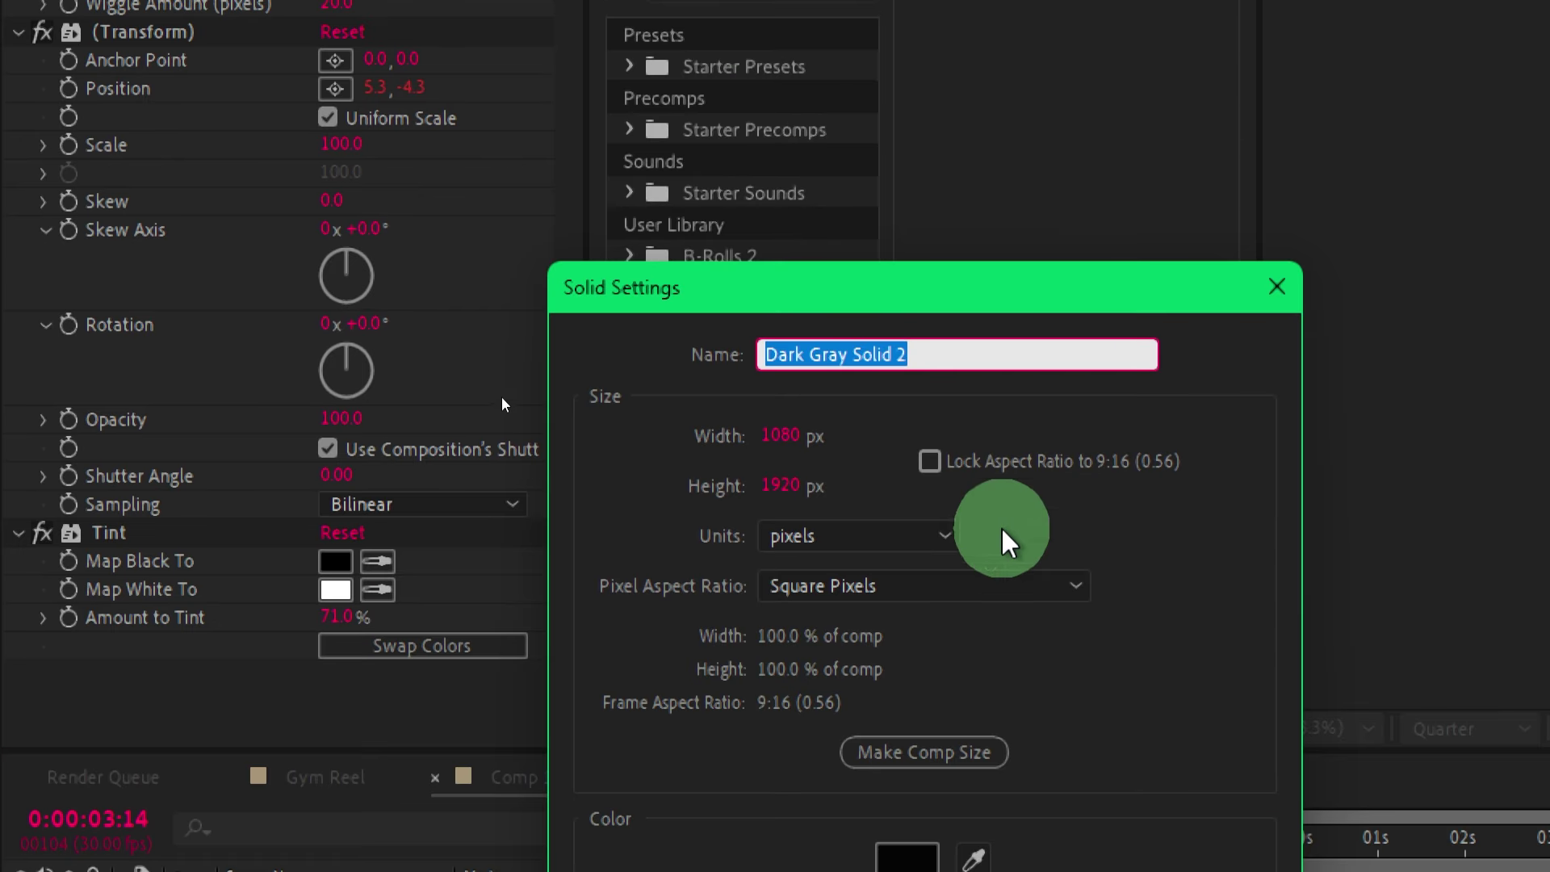
click(907, 652)
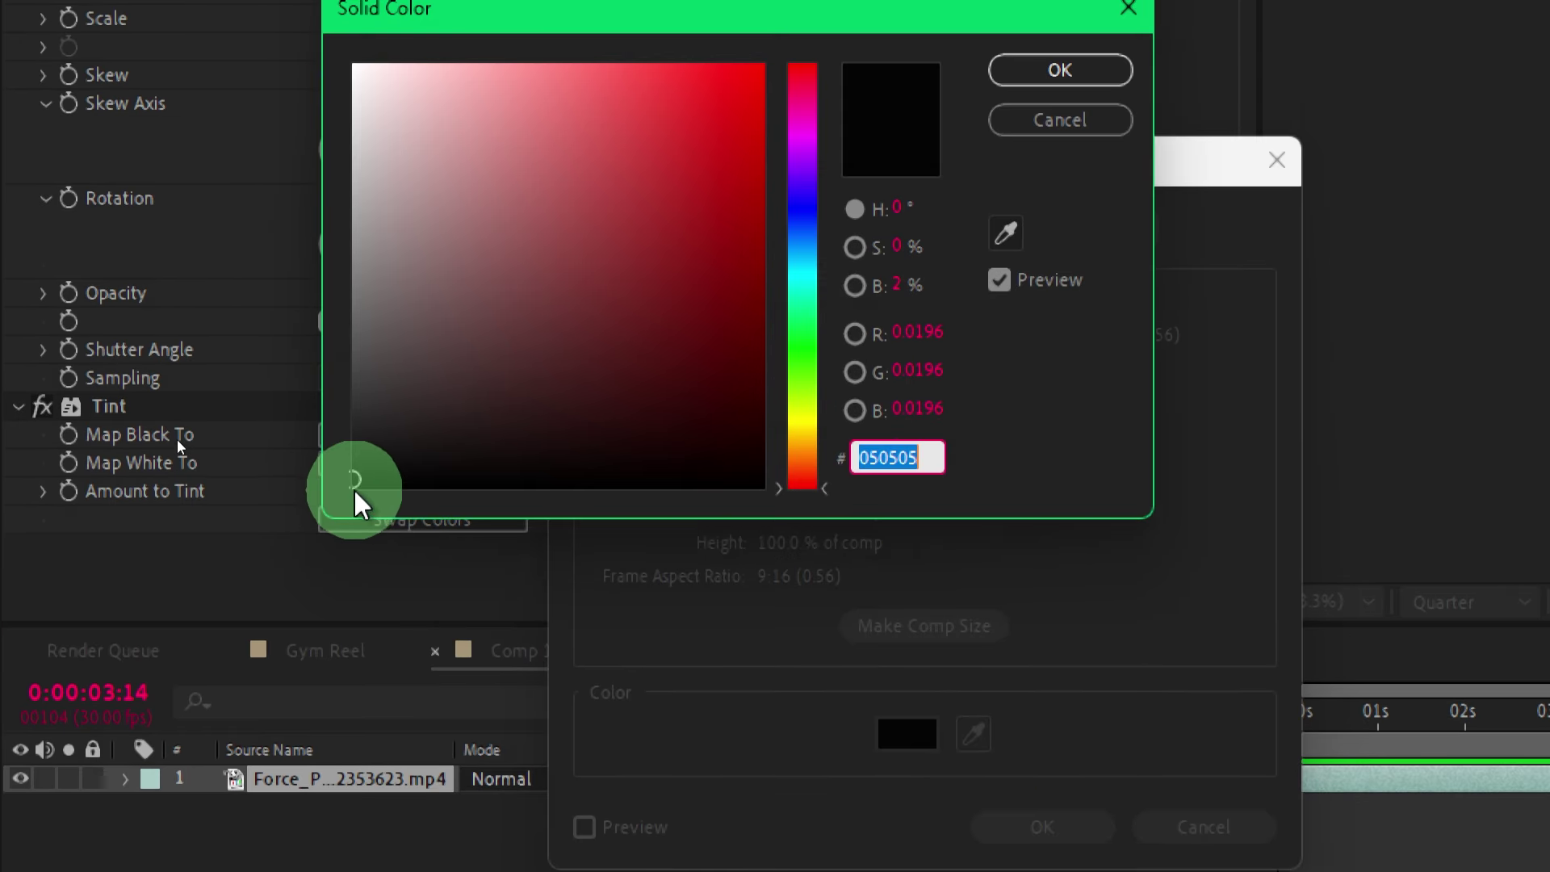
click(1060, 70)
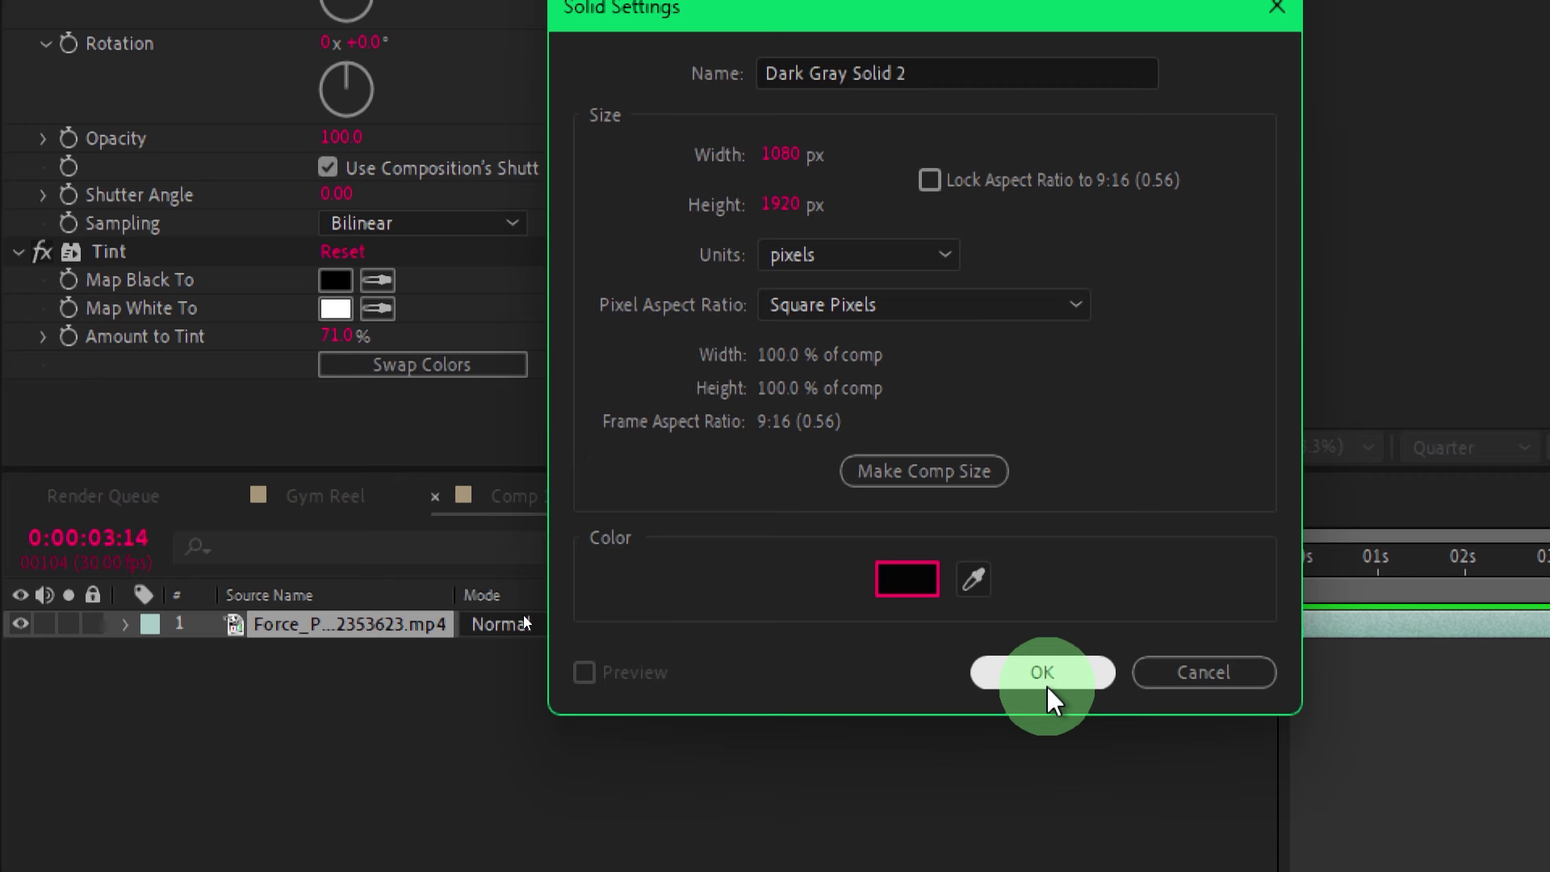
click(1047, 692)
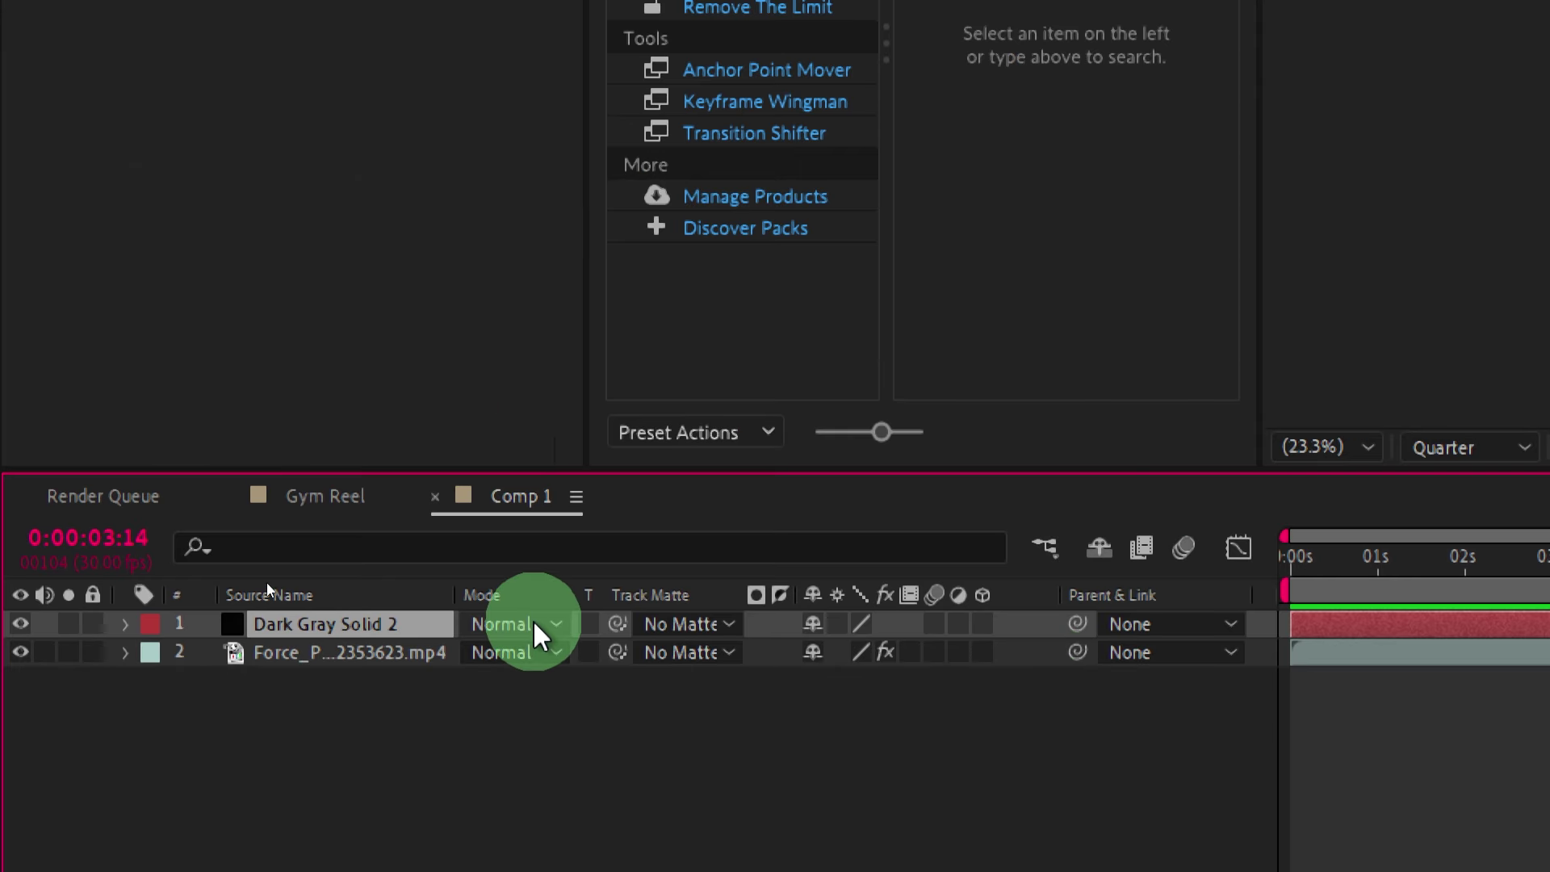
Blend the solid in Soft Light mode and compare the clip with and without it.
click(532, 623)
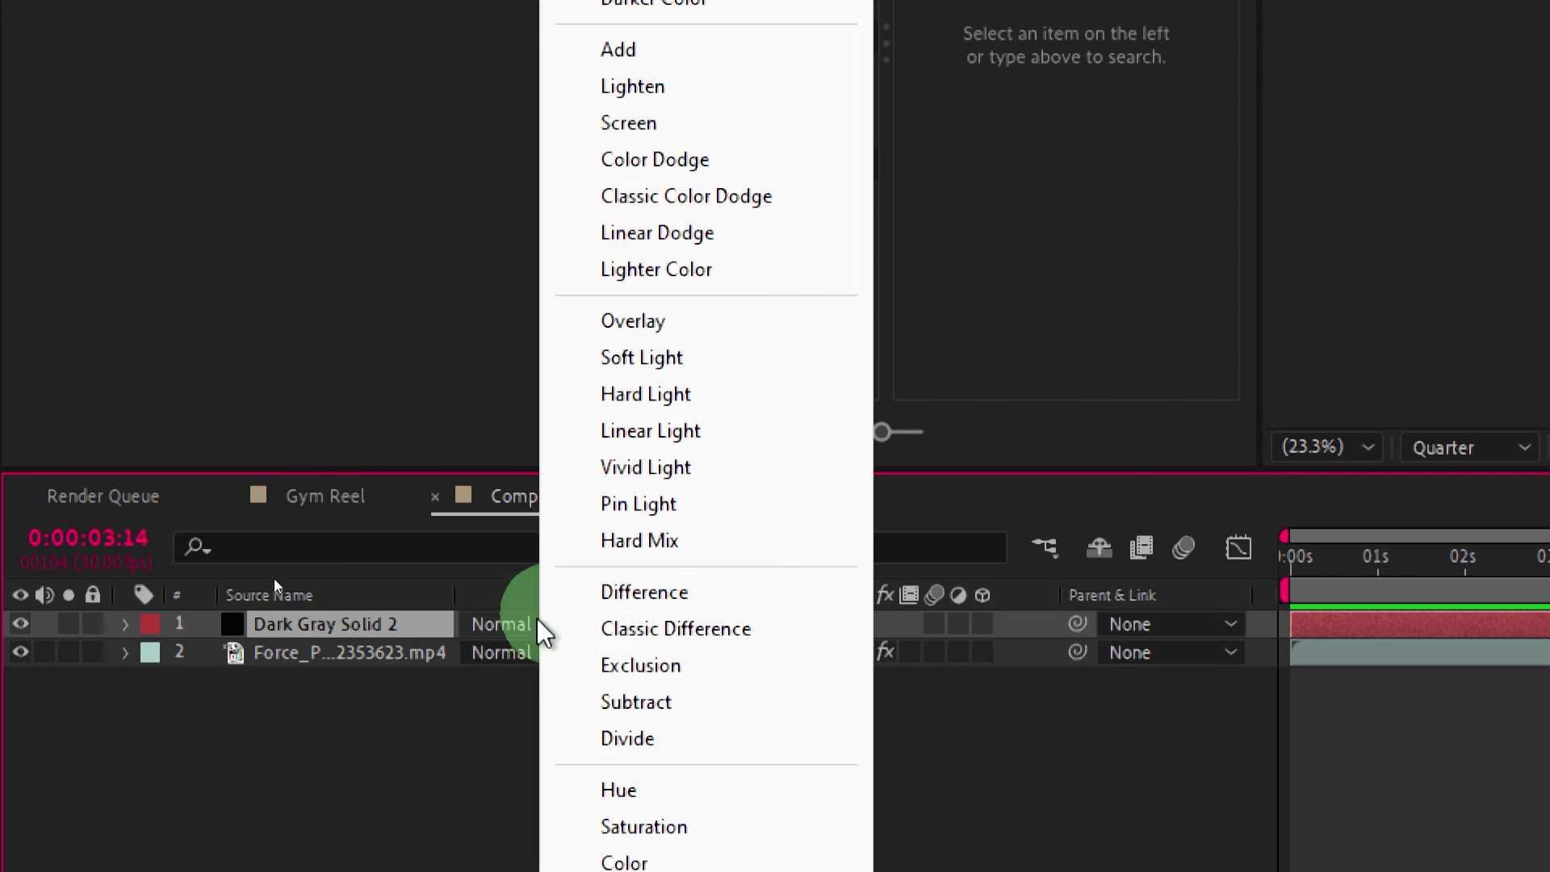
click(688, 359)
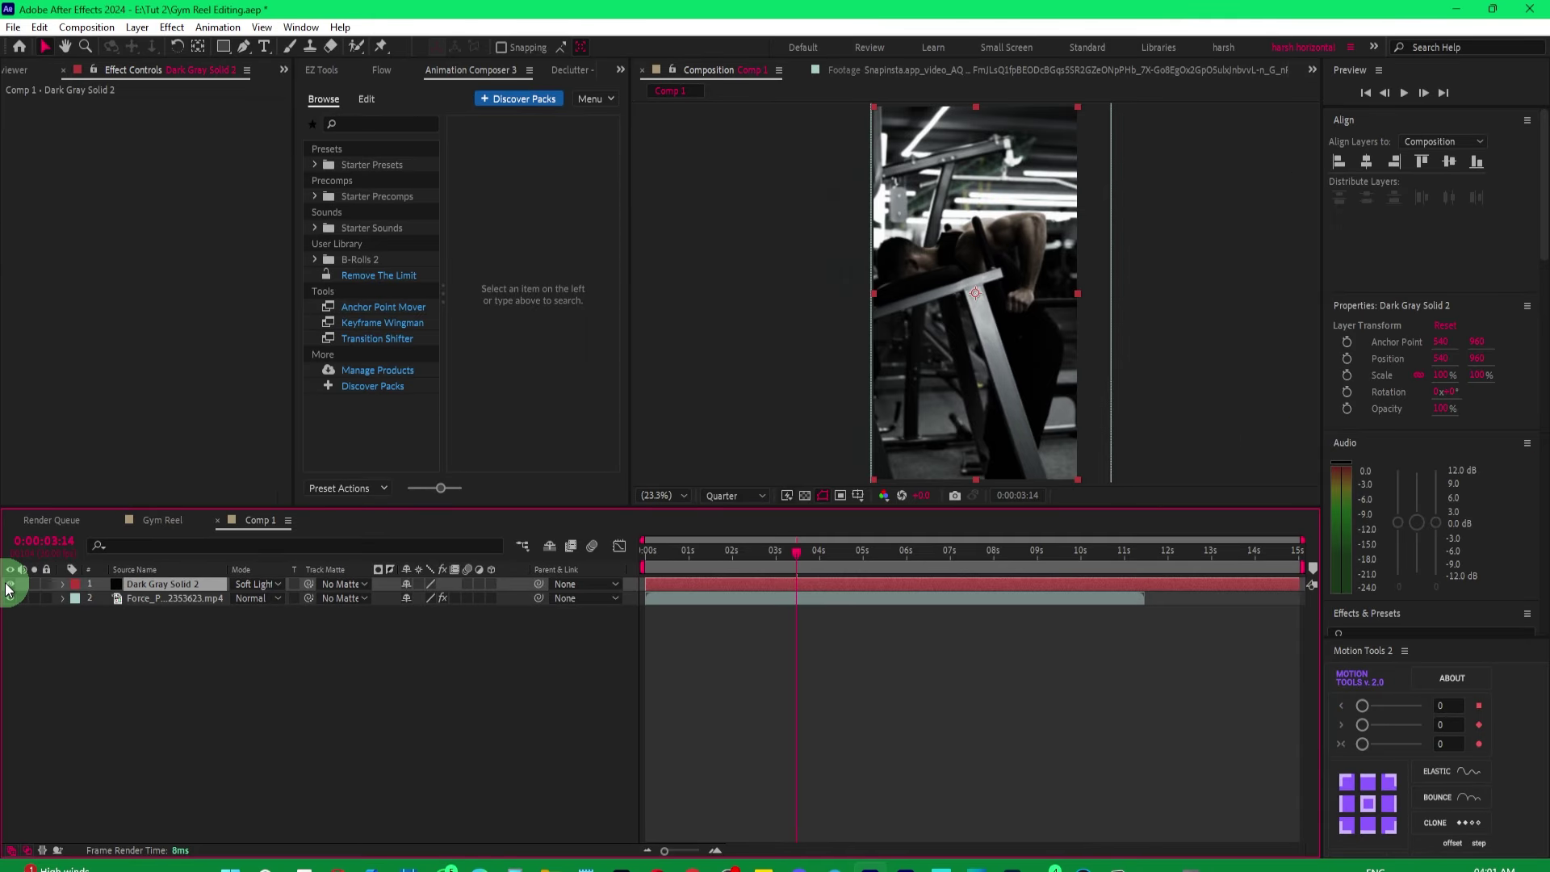
click(8, 584)
click(8, 583)
click(638, 556)
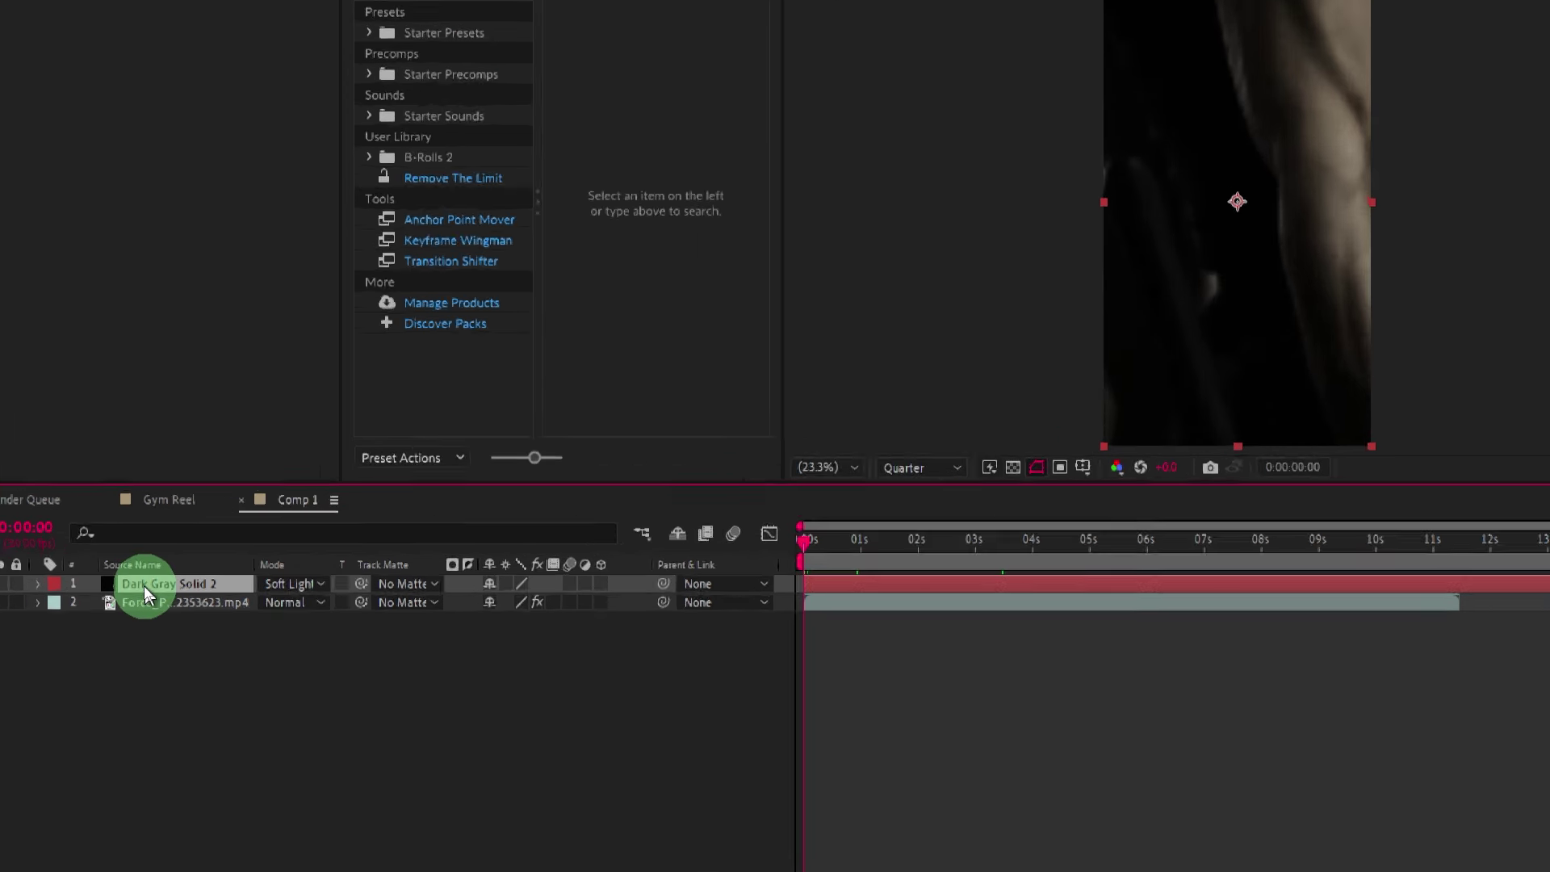
Keyframe the solid's Opacity at 100% on frame 0, 0% on frame 4 and 100% on frame 8.
key(s)
key(t)
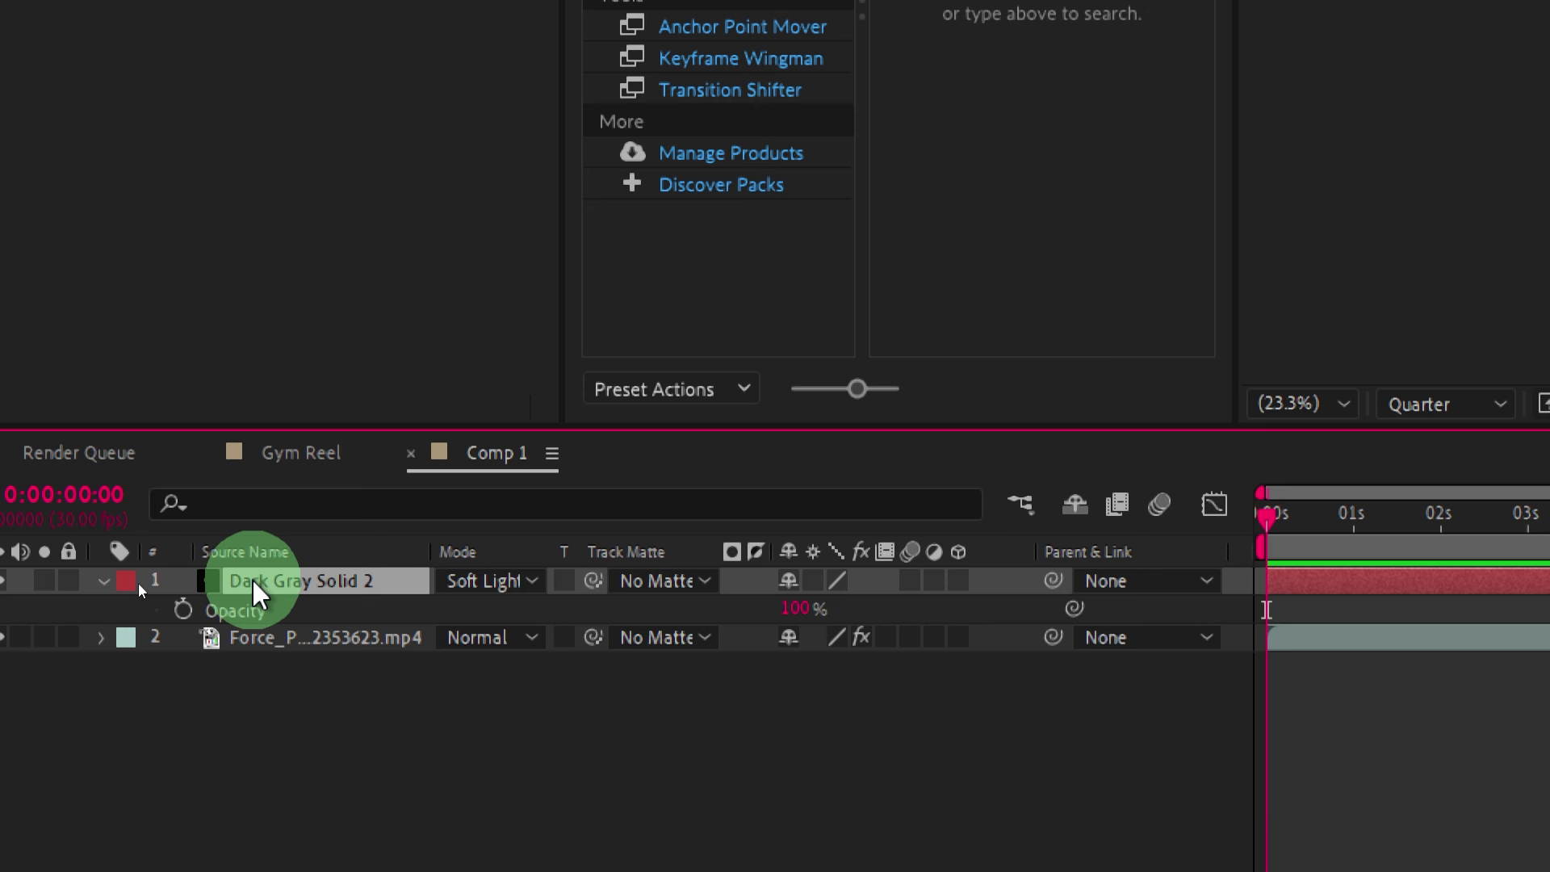
click(184, 610)
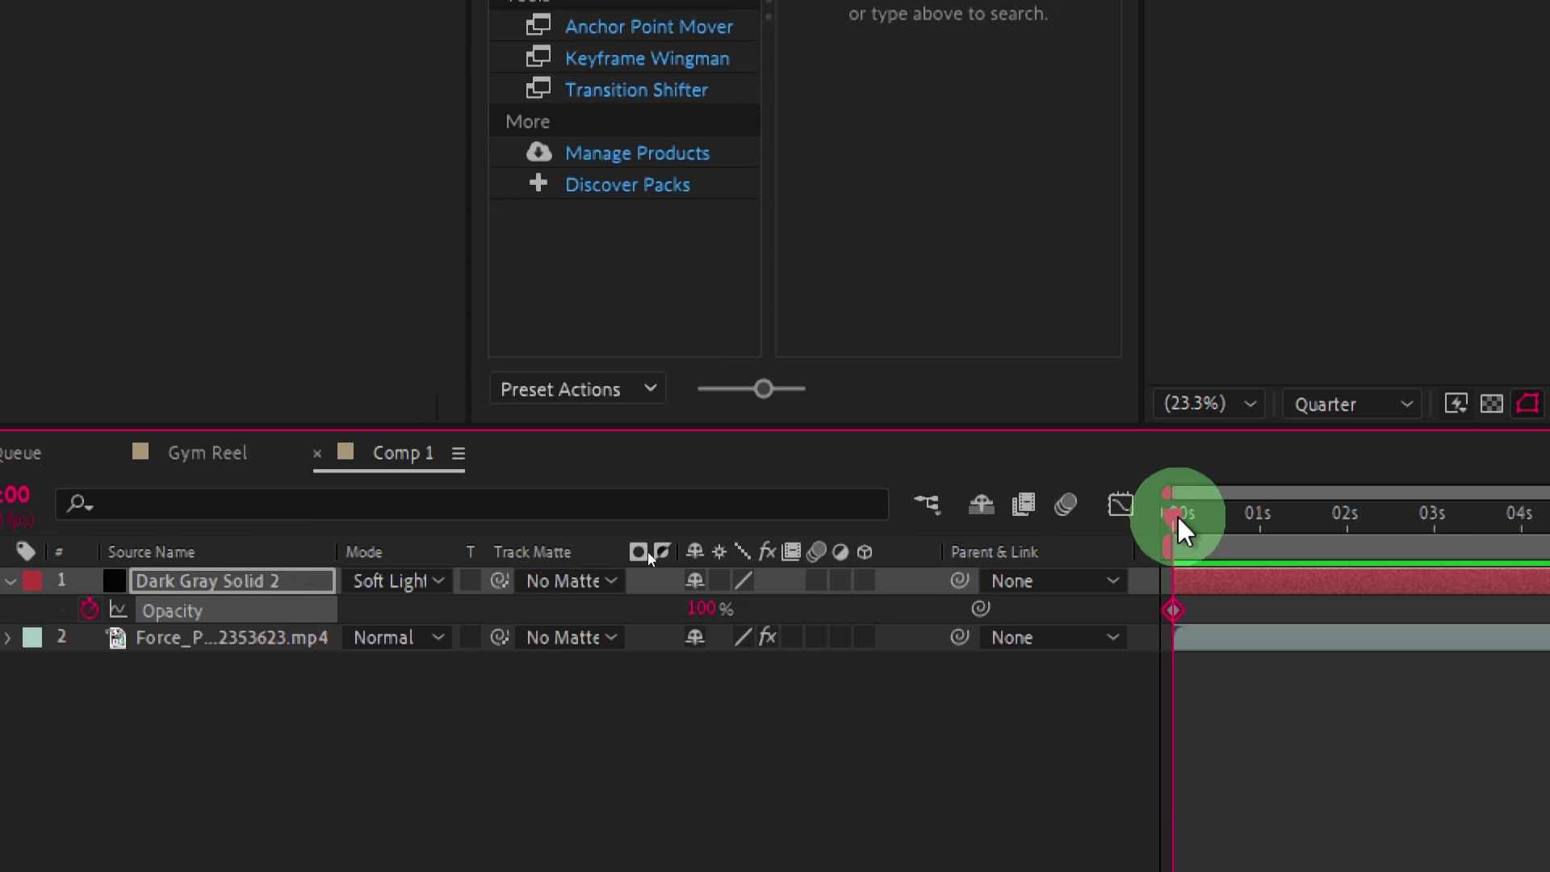
drag(1176, 528, 1193, 528)
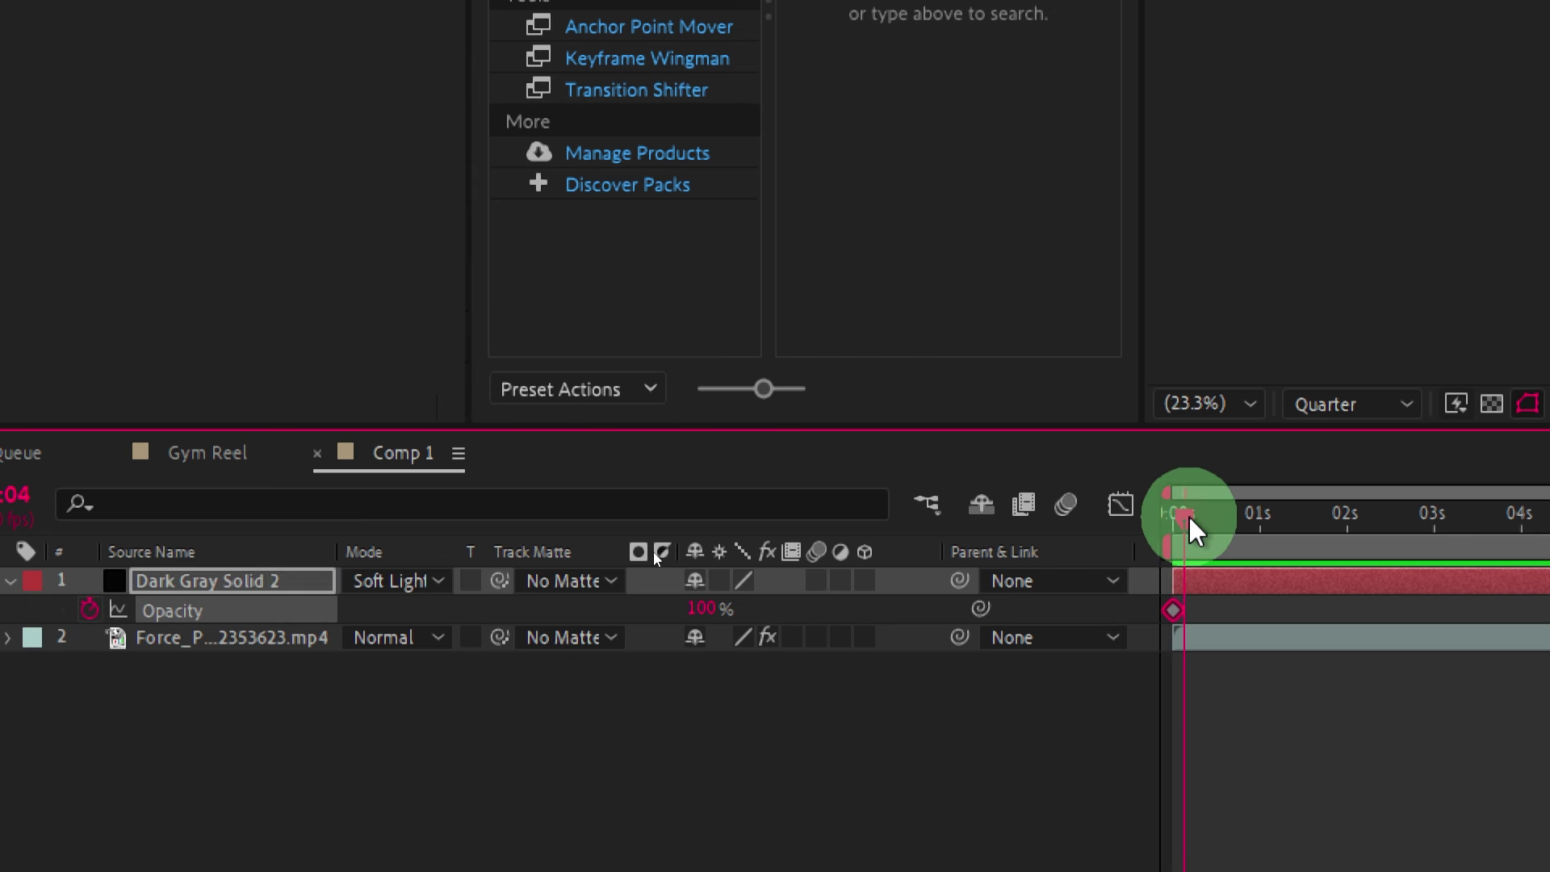
click(708, 609)
text(0)
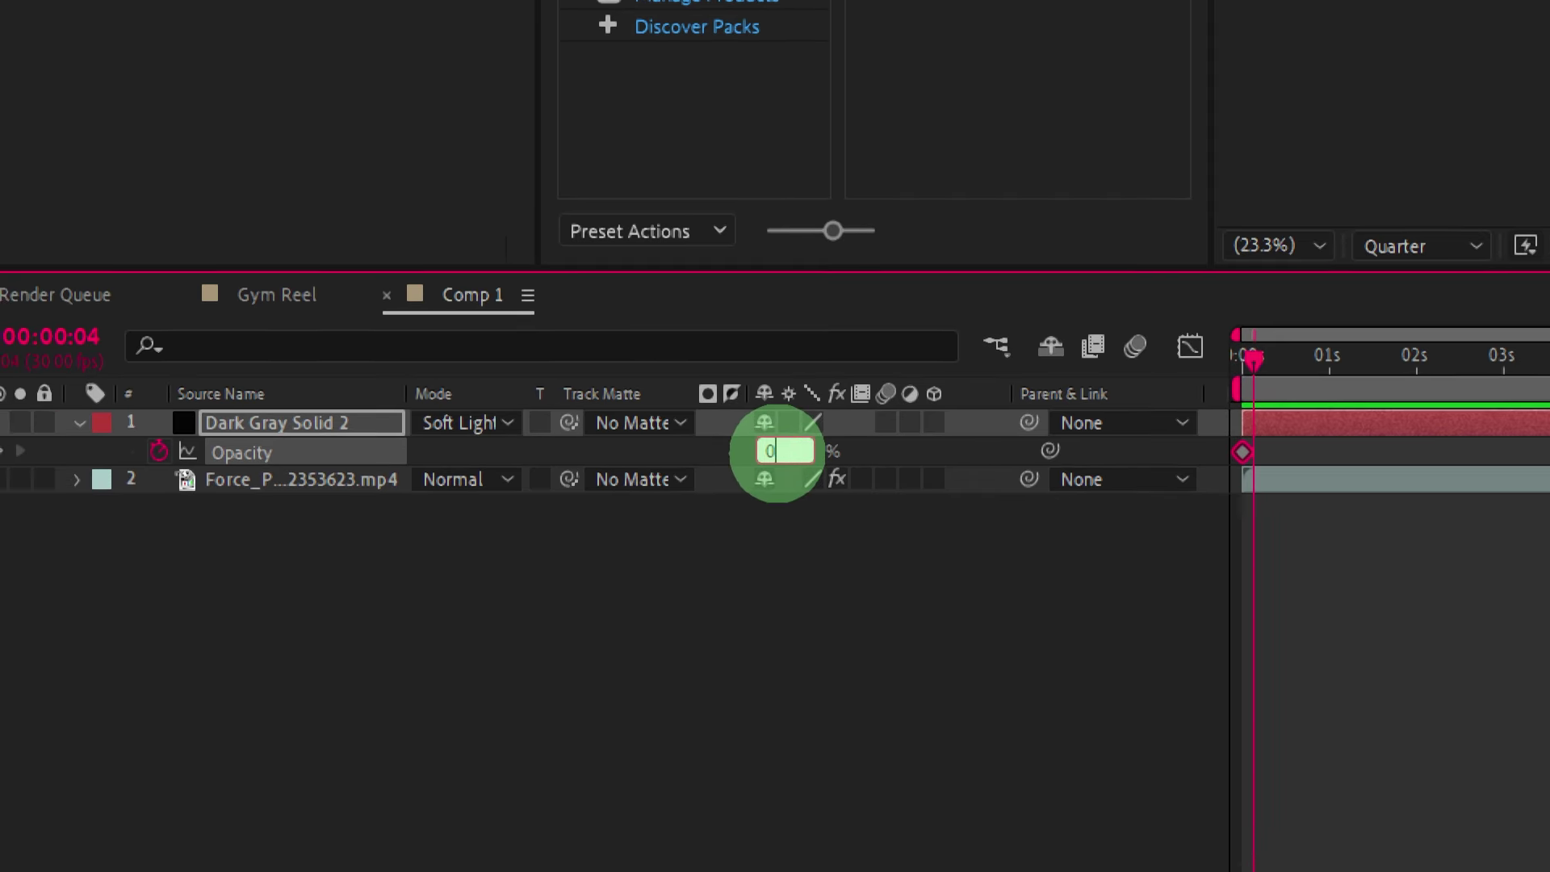
key(Return)
drag(666, 555, 661, 560)
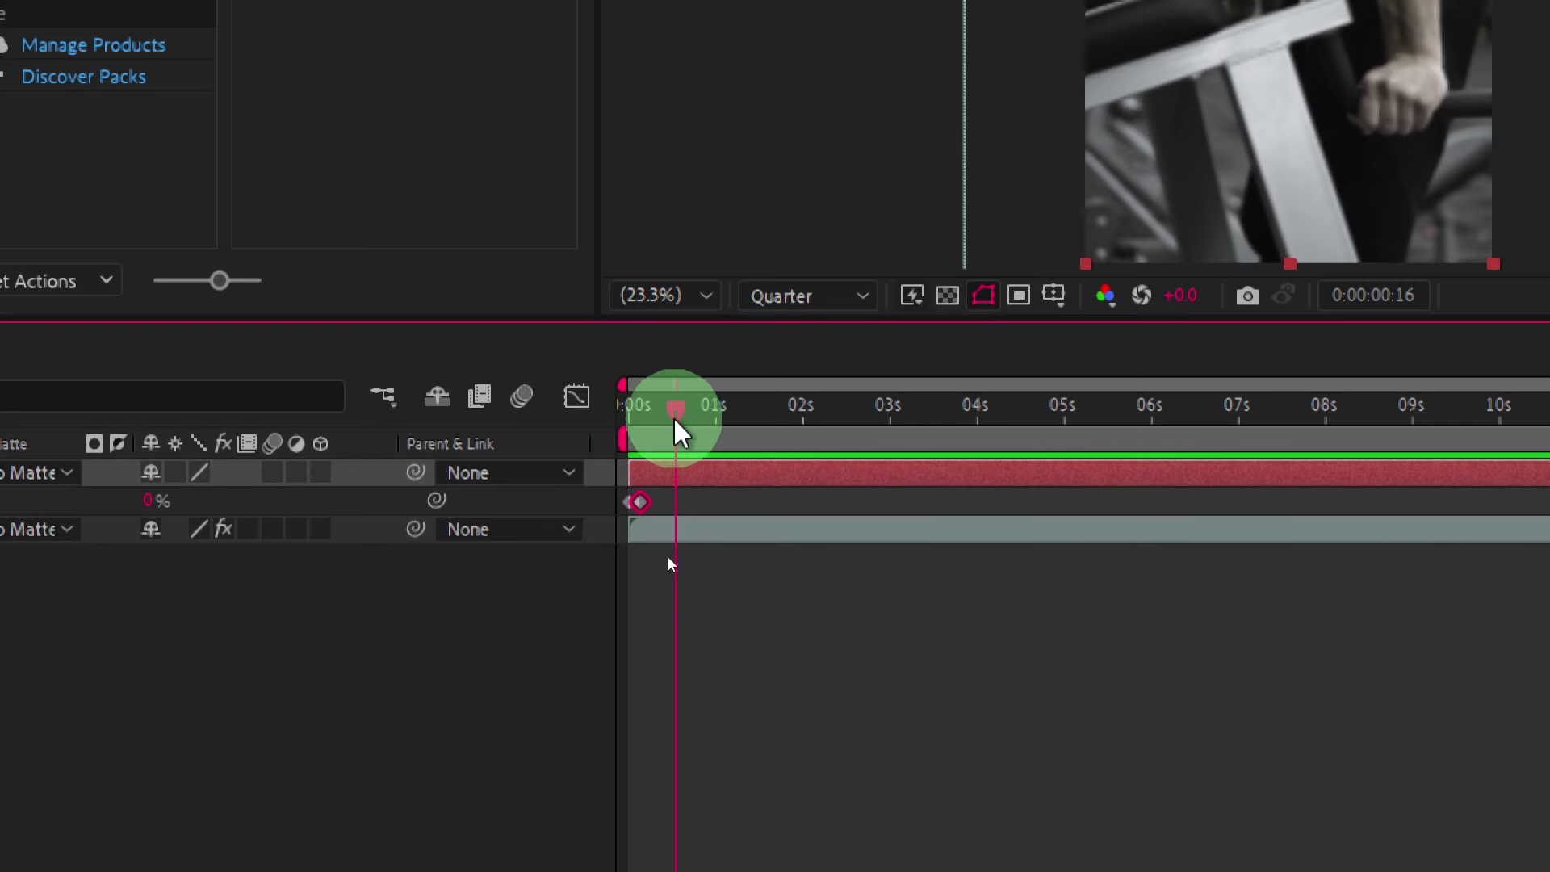
drag(669, 438, 657, 439)
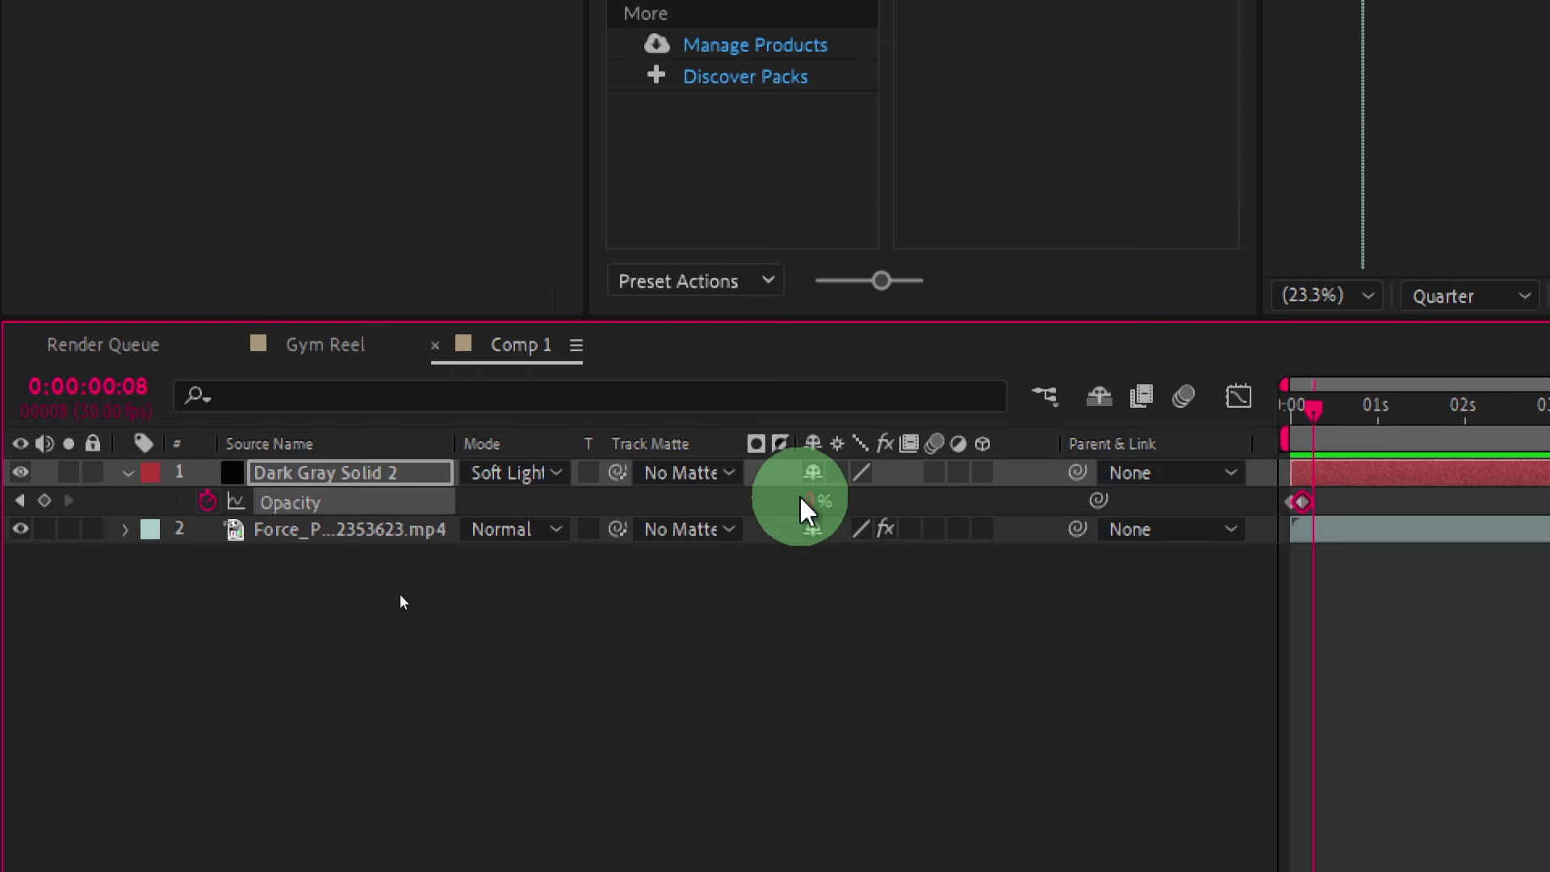
drag(802, 494, 838, 502)
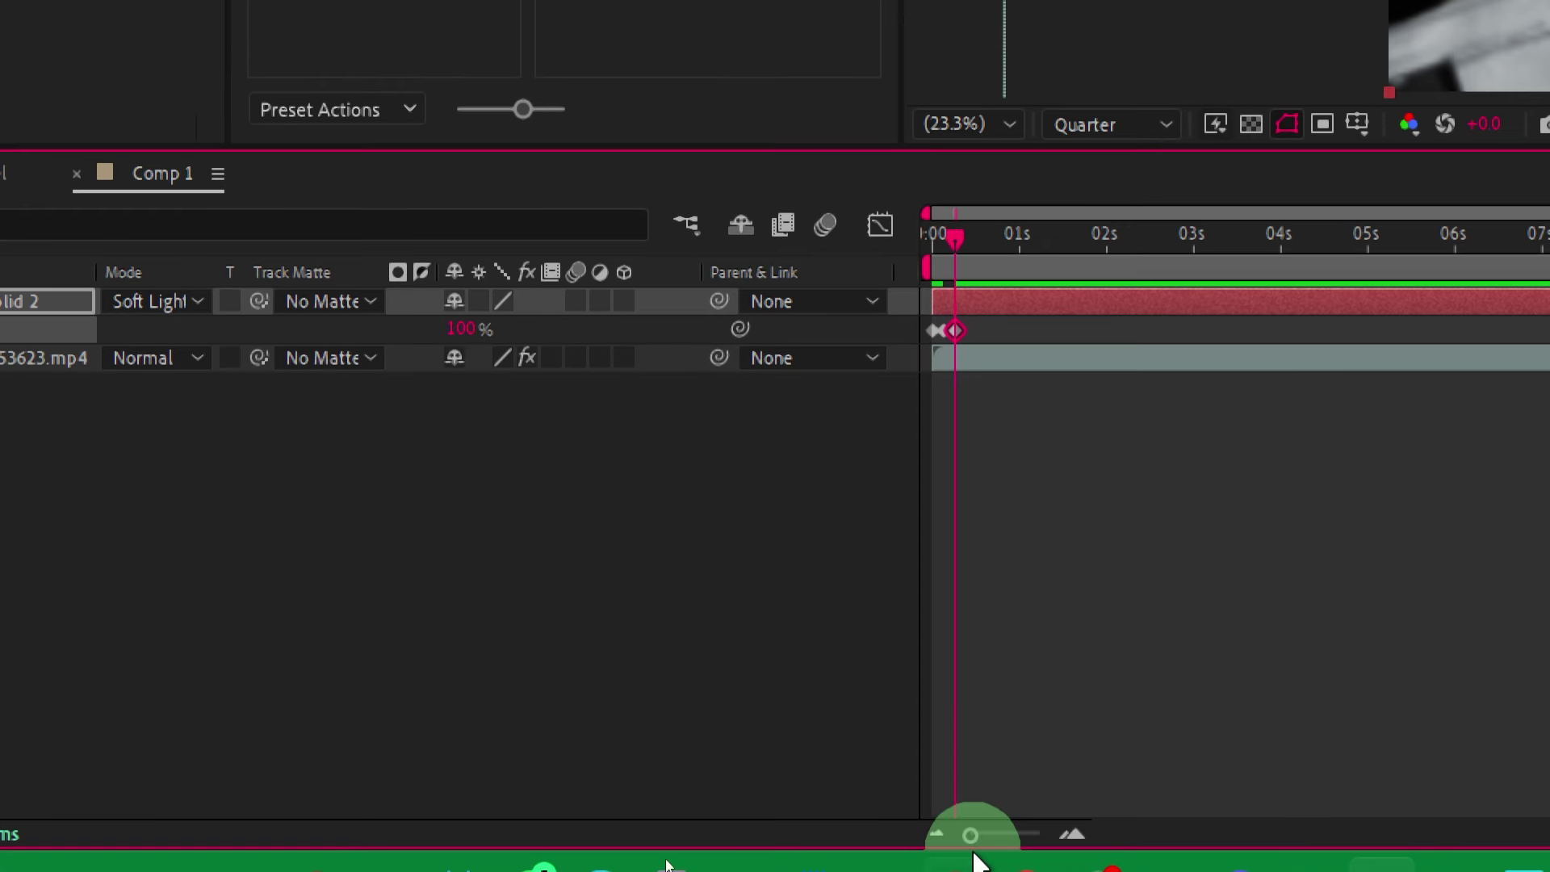
Apply Easy Ease to all three Opacity keyframes and preview the flicker.
drag(978, 836, 1021, 835)
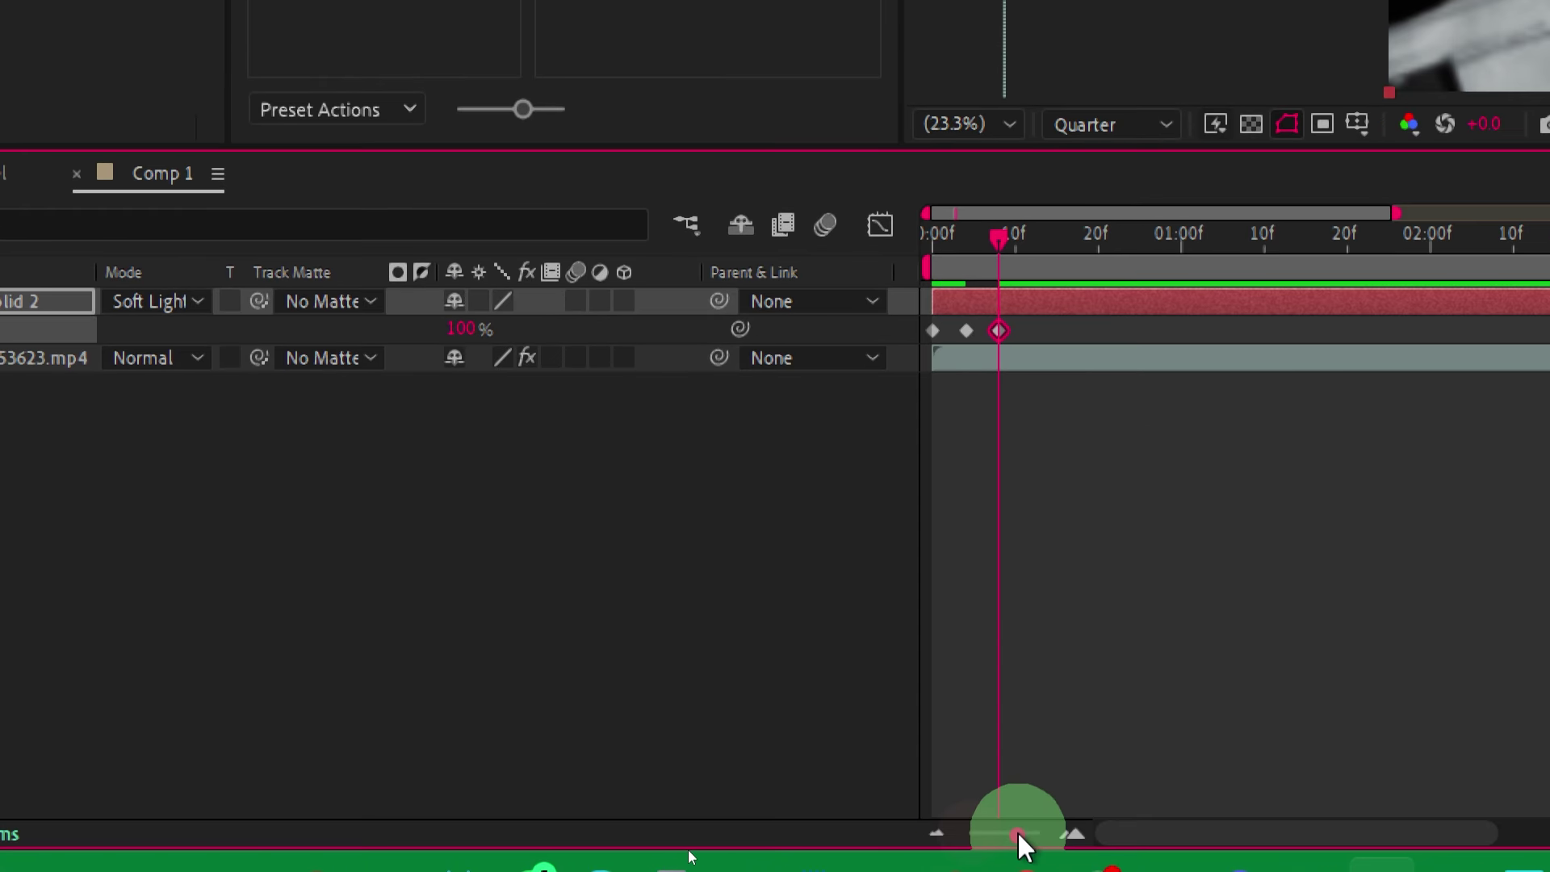
drag(1003, 242, 974, 242)
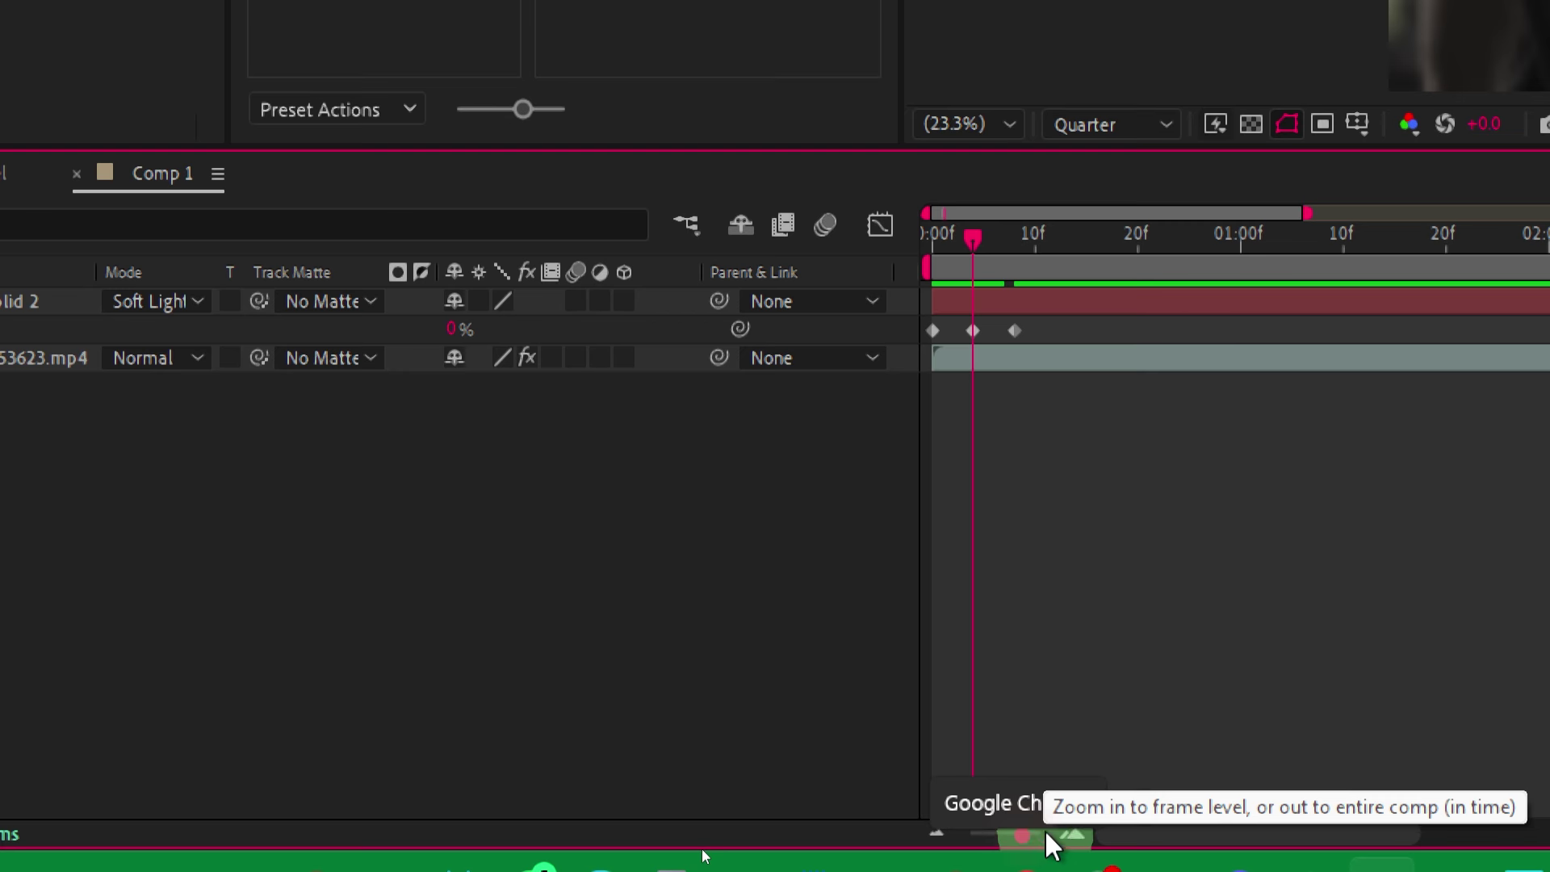
click(1071, 834)
drag(1049, 212, 1013, 213)
click(1128, 339)
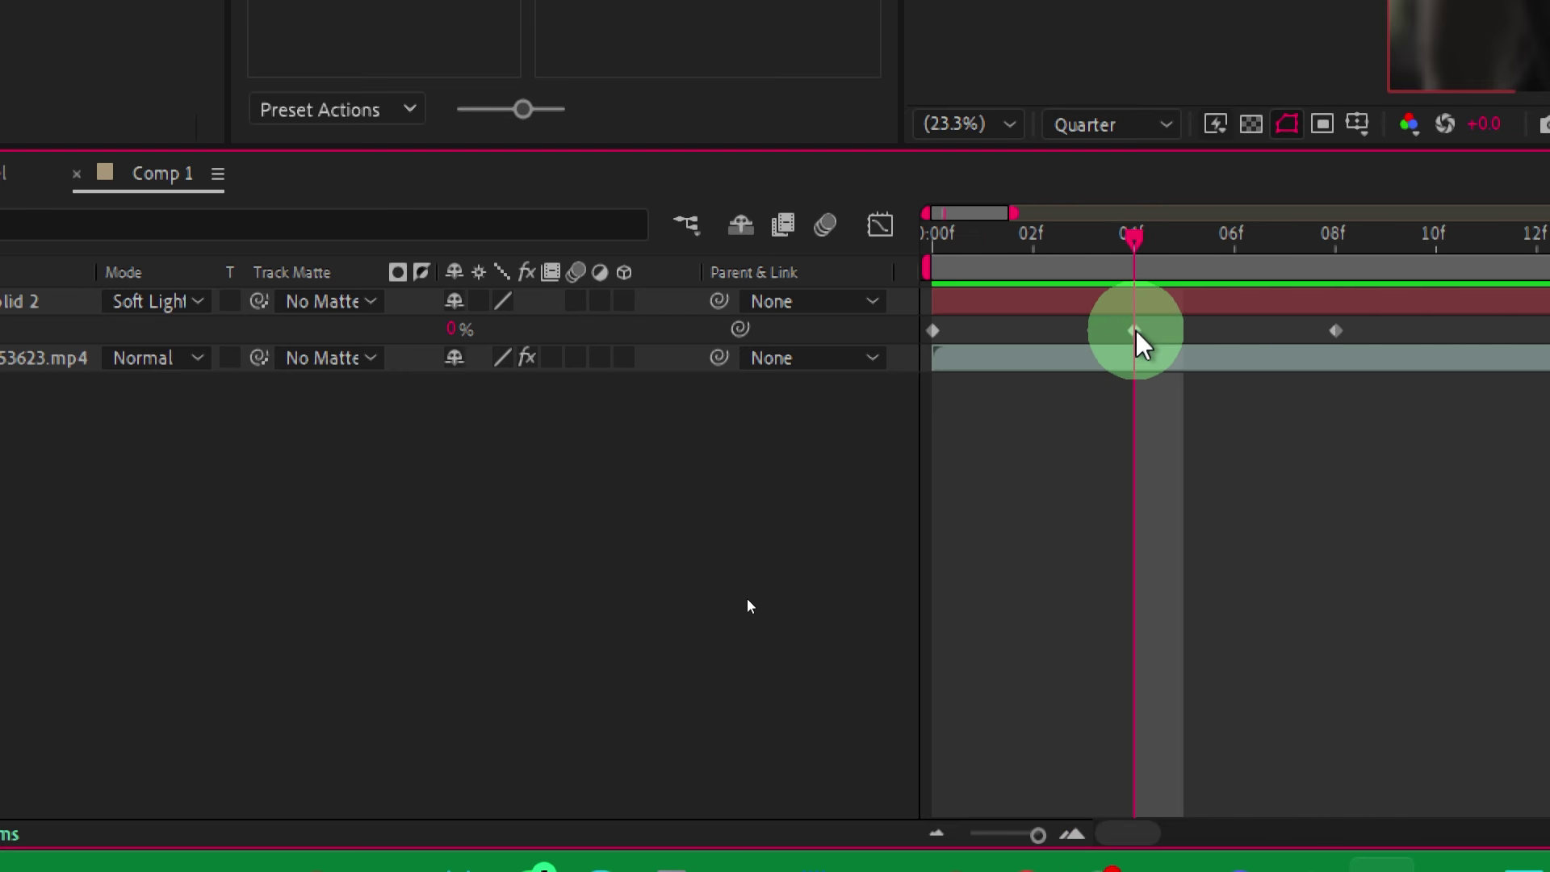
click(1307, 273)
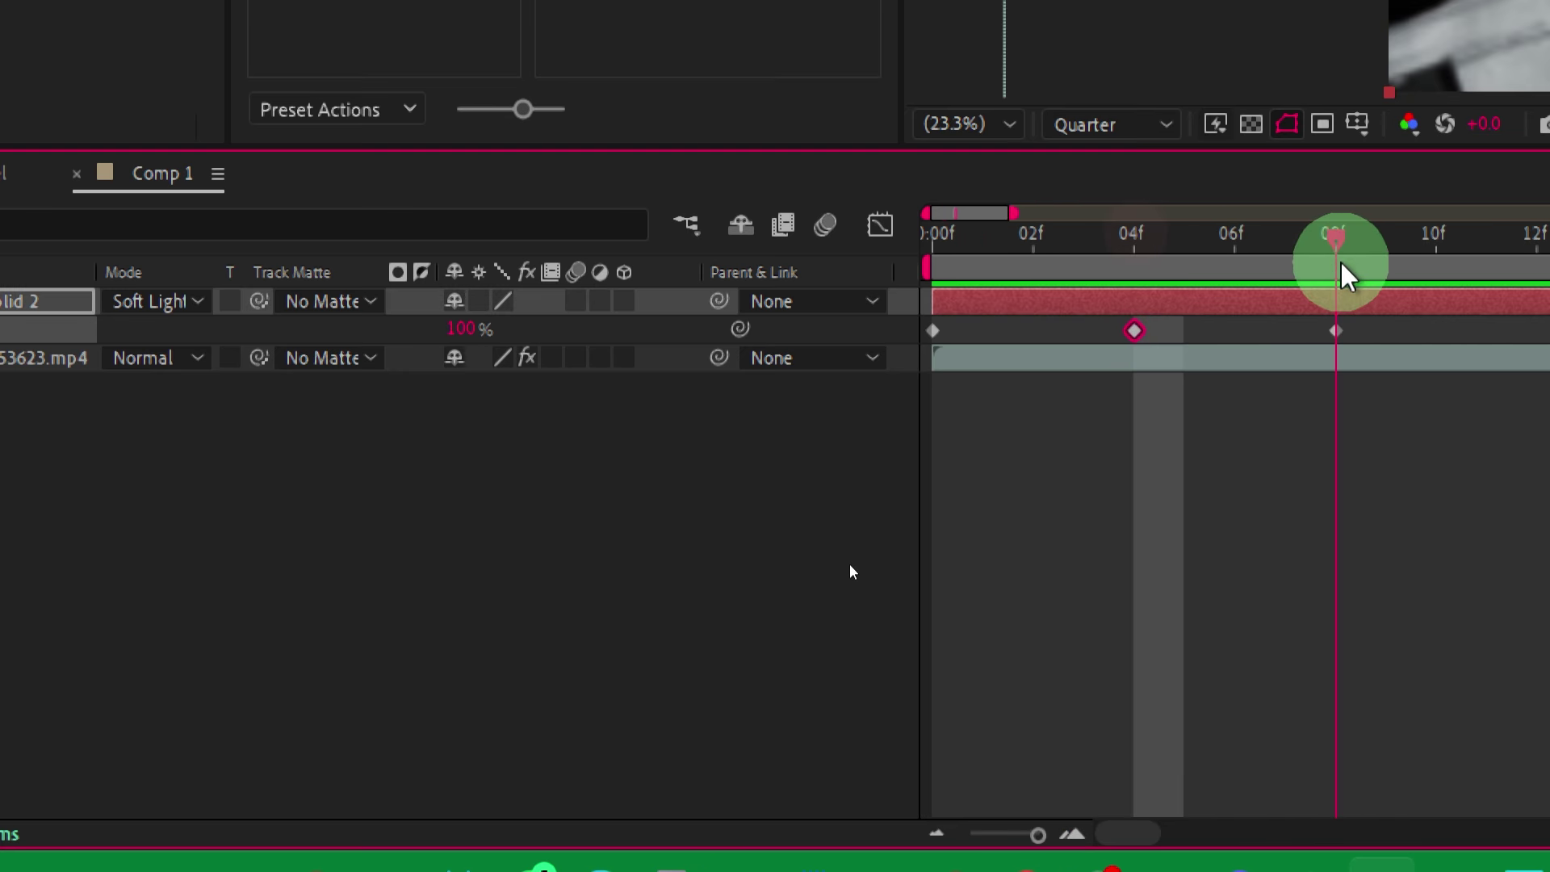
drag(1307, 273, 1233, 242)
click(1335, 331)
drag(1353, 339, 879, 359)
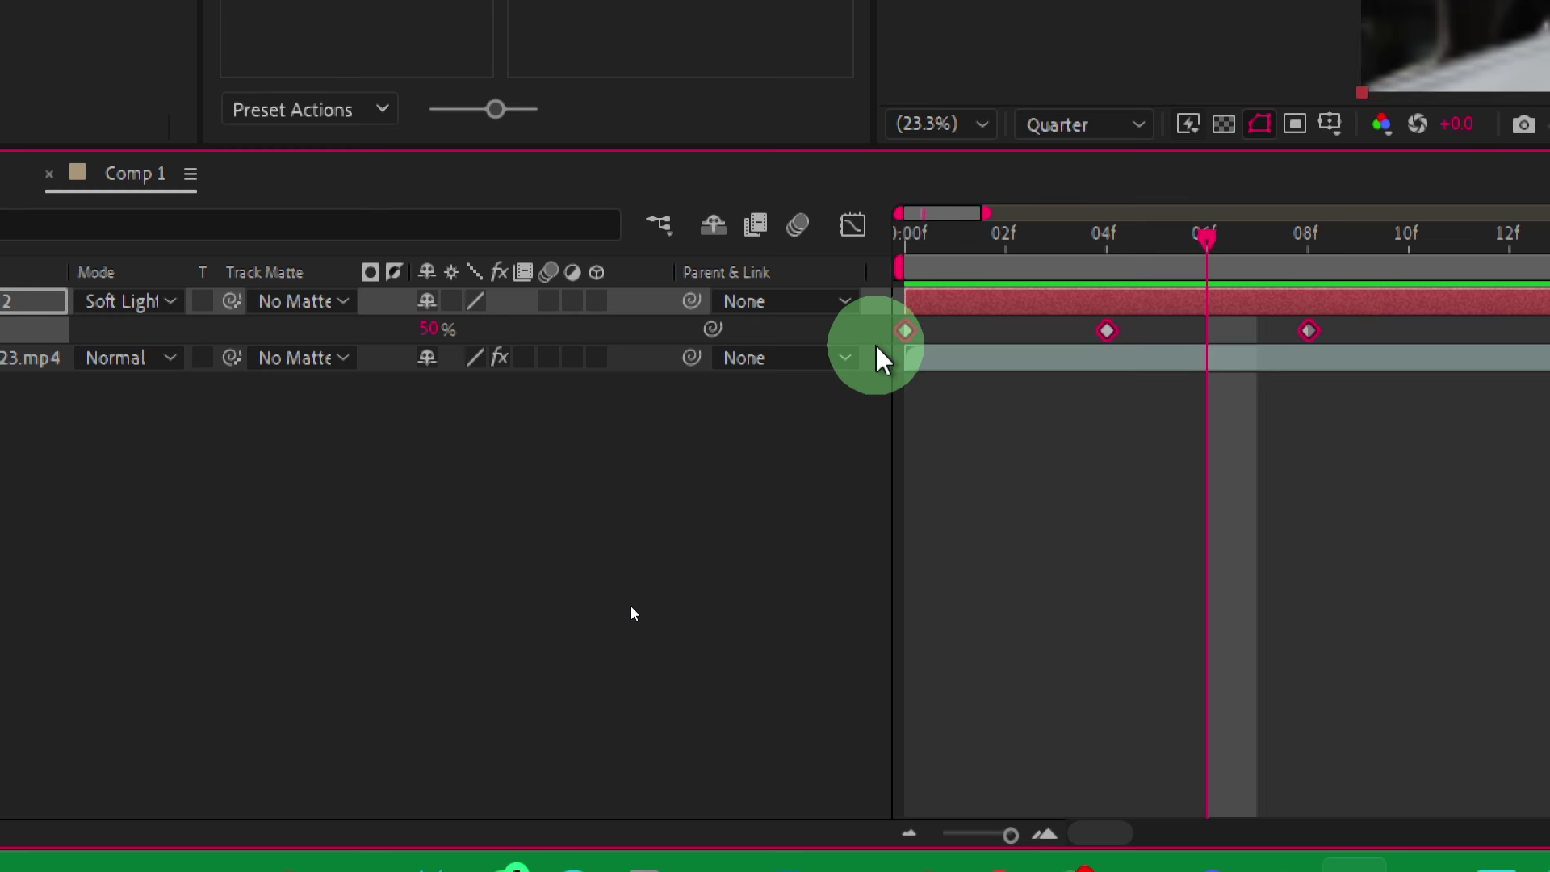
key(F9)
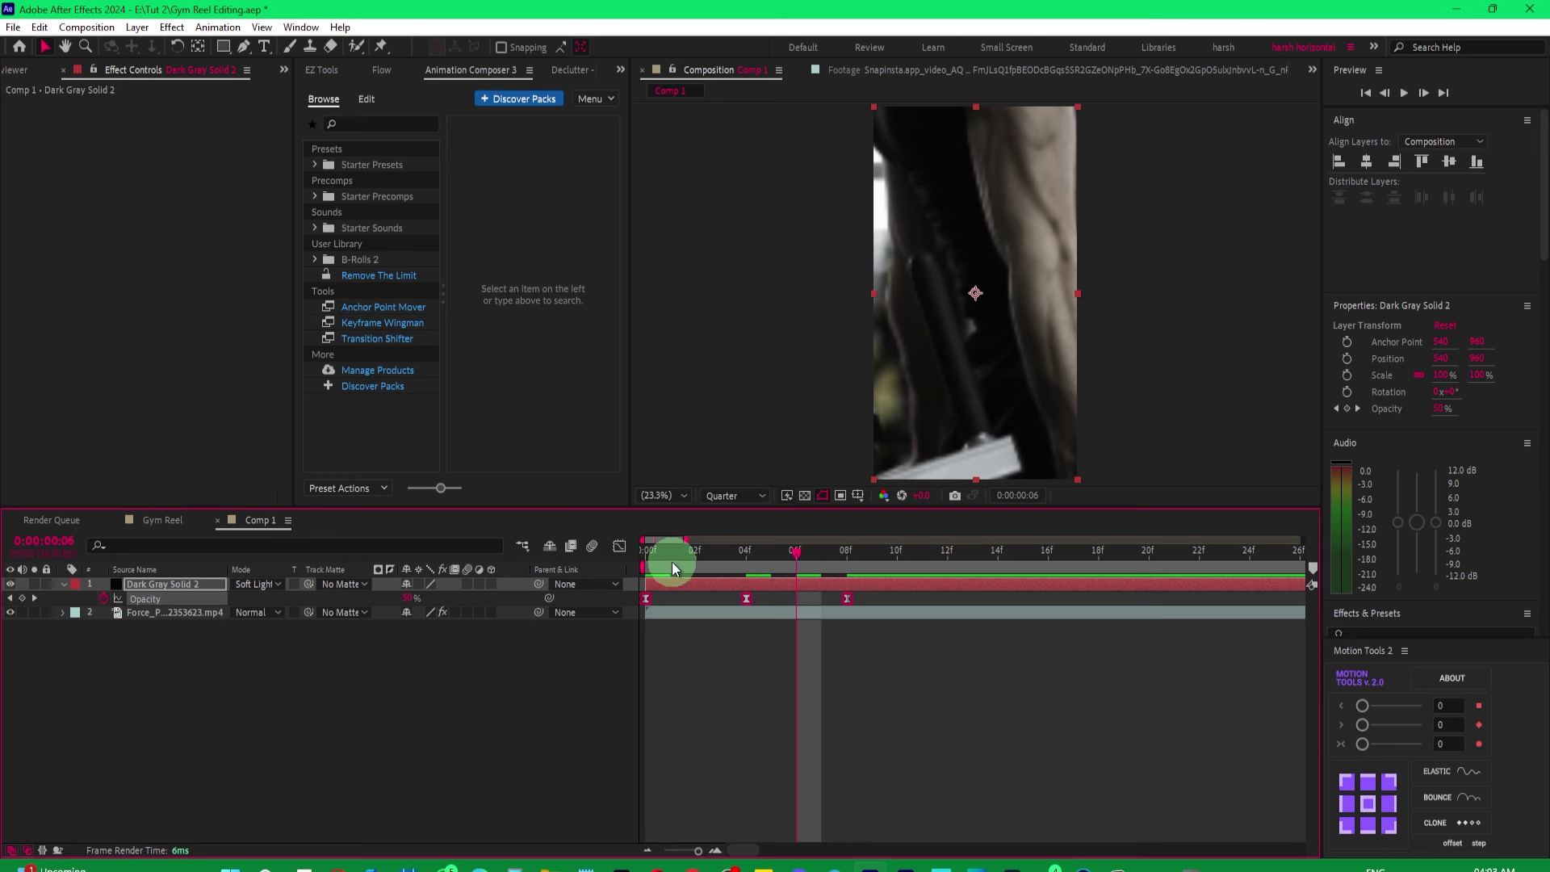
drag(671, 562, 693, 551)
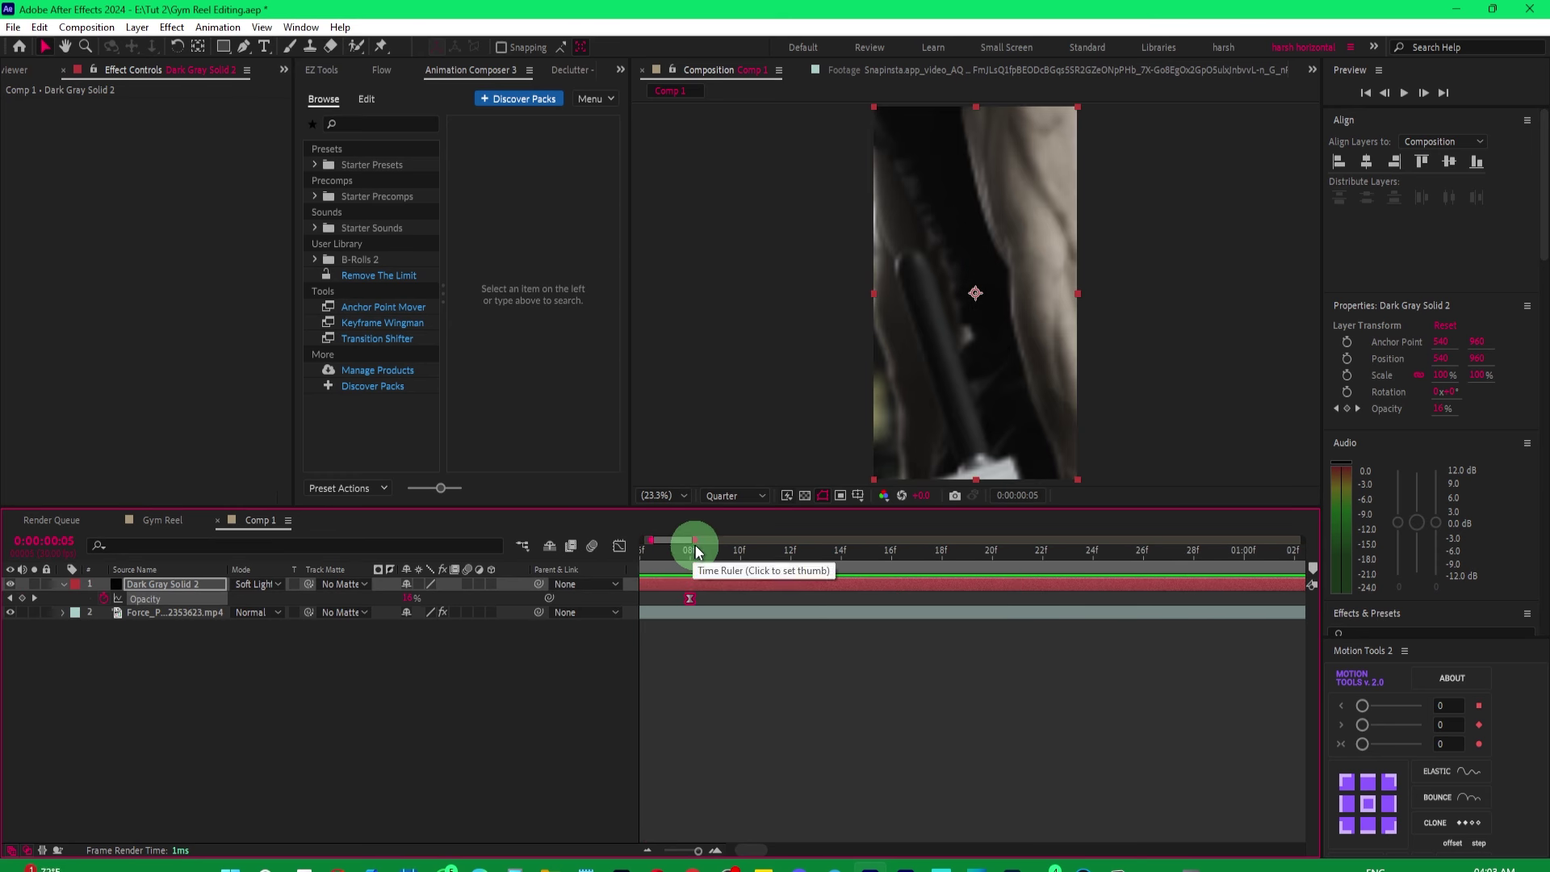
key(minus)
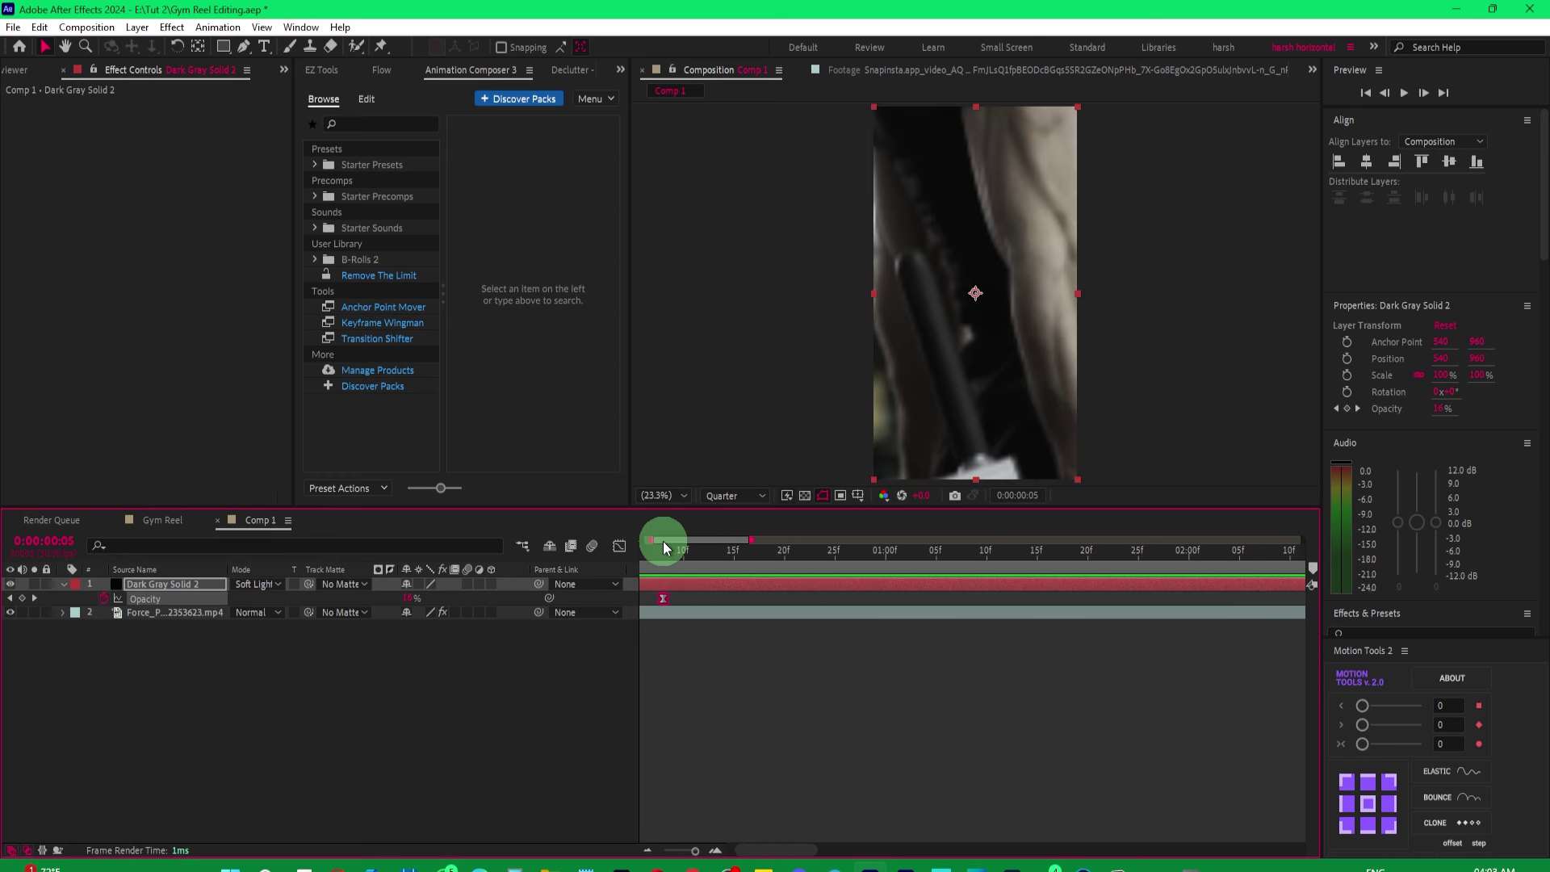
drag(664, 542, 652, 578)
click(747, 595)
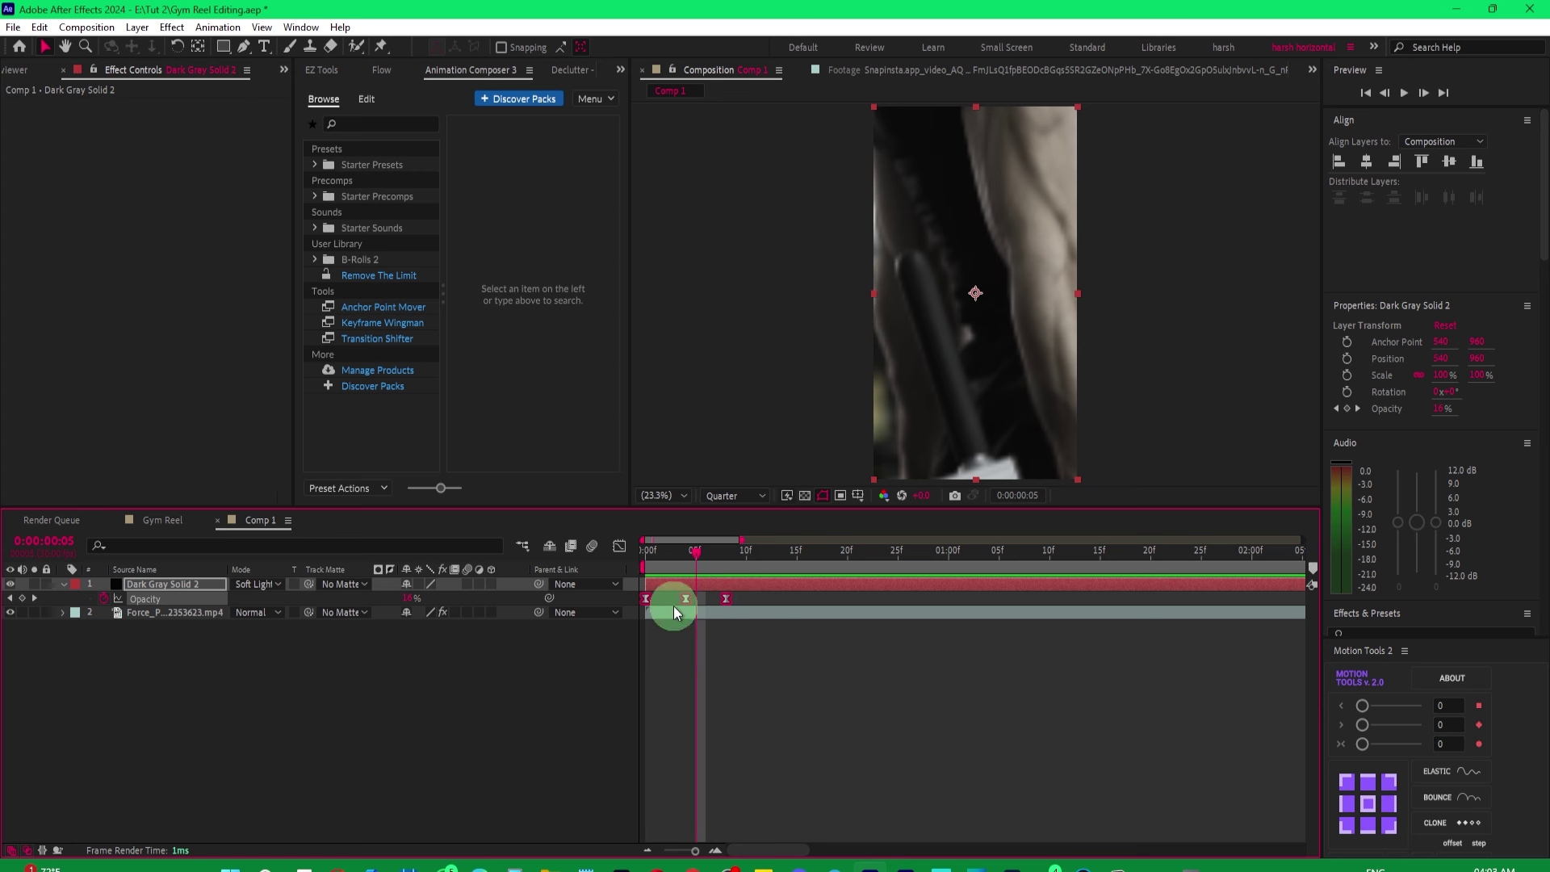
click(766, 607)
drag(699, 565, 651, 652)
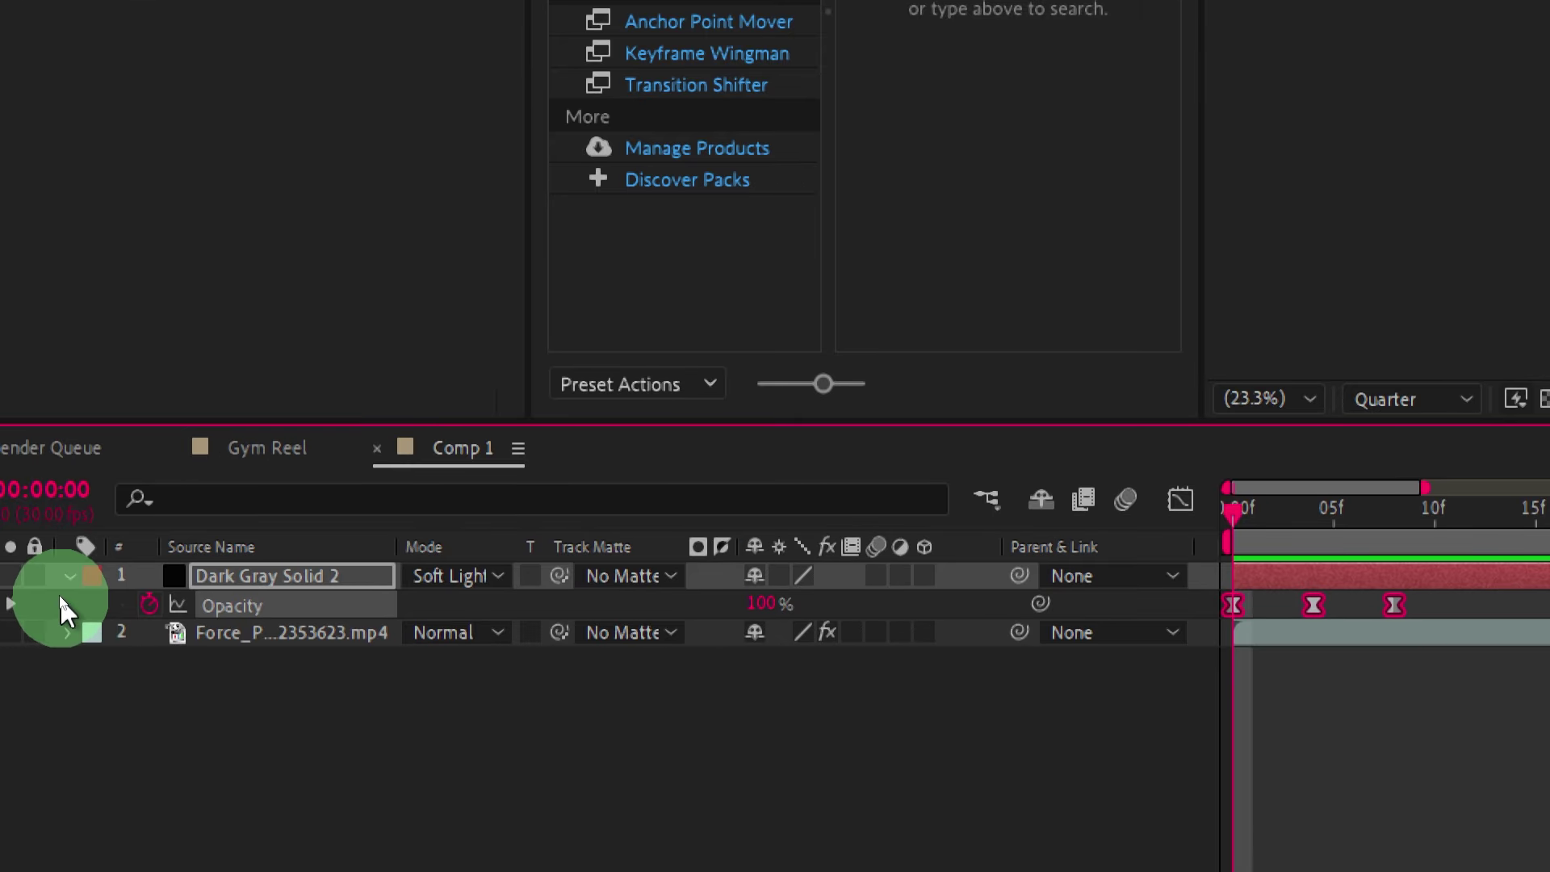
click(226, 577)
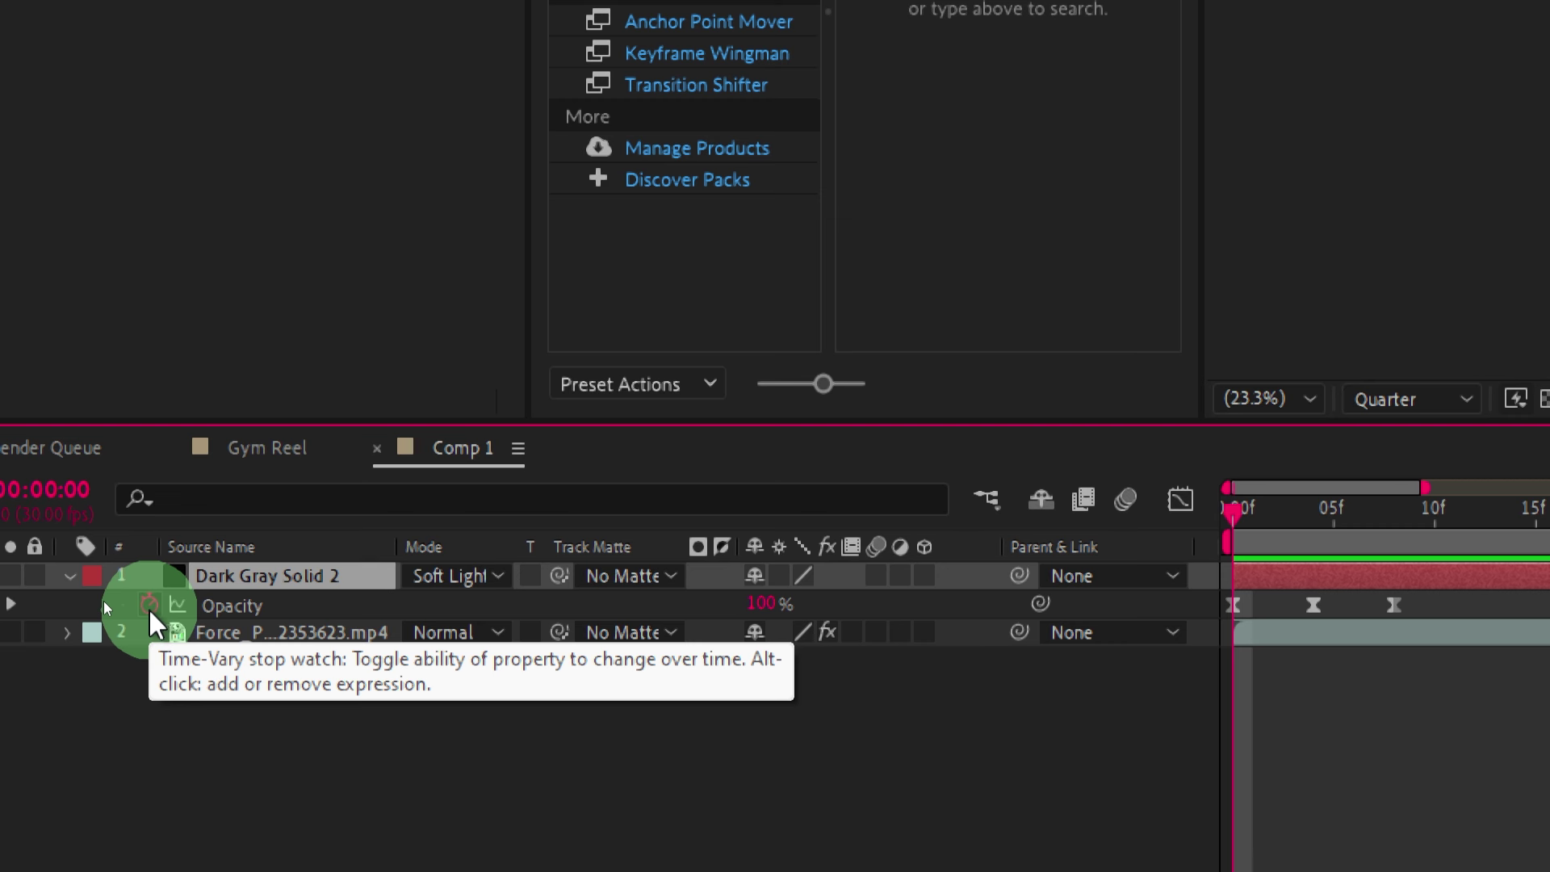
Add a loopOut() expression to the dark solid's Opacity so the flicker repeats.
alt+click(148, 605)
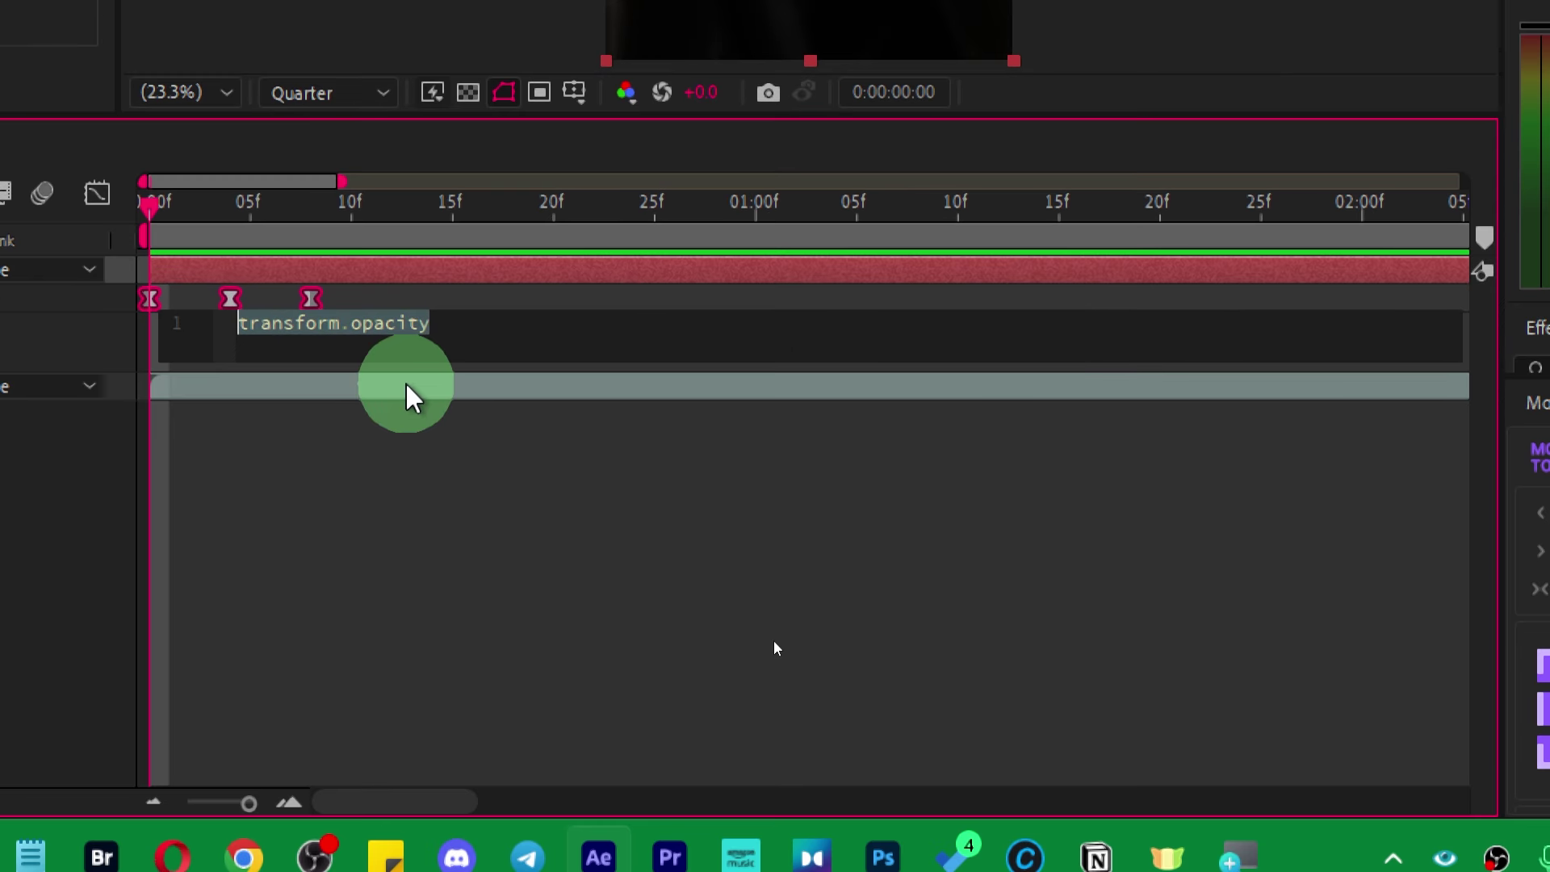
text(lo)
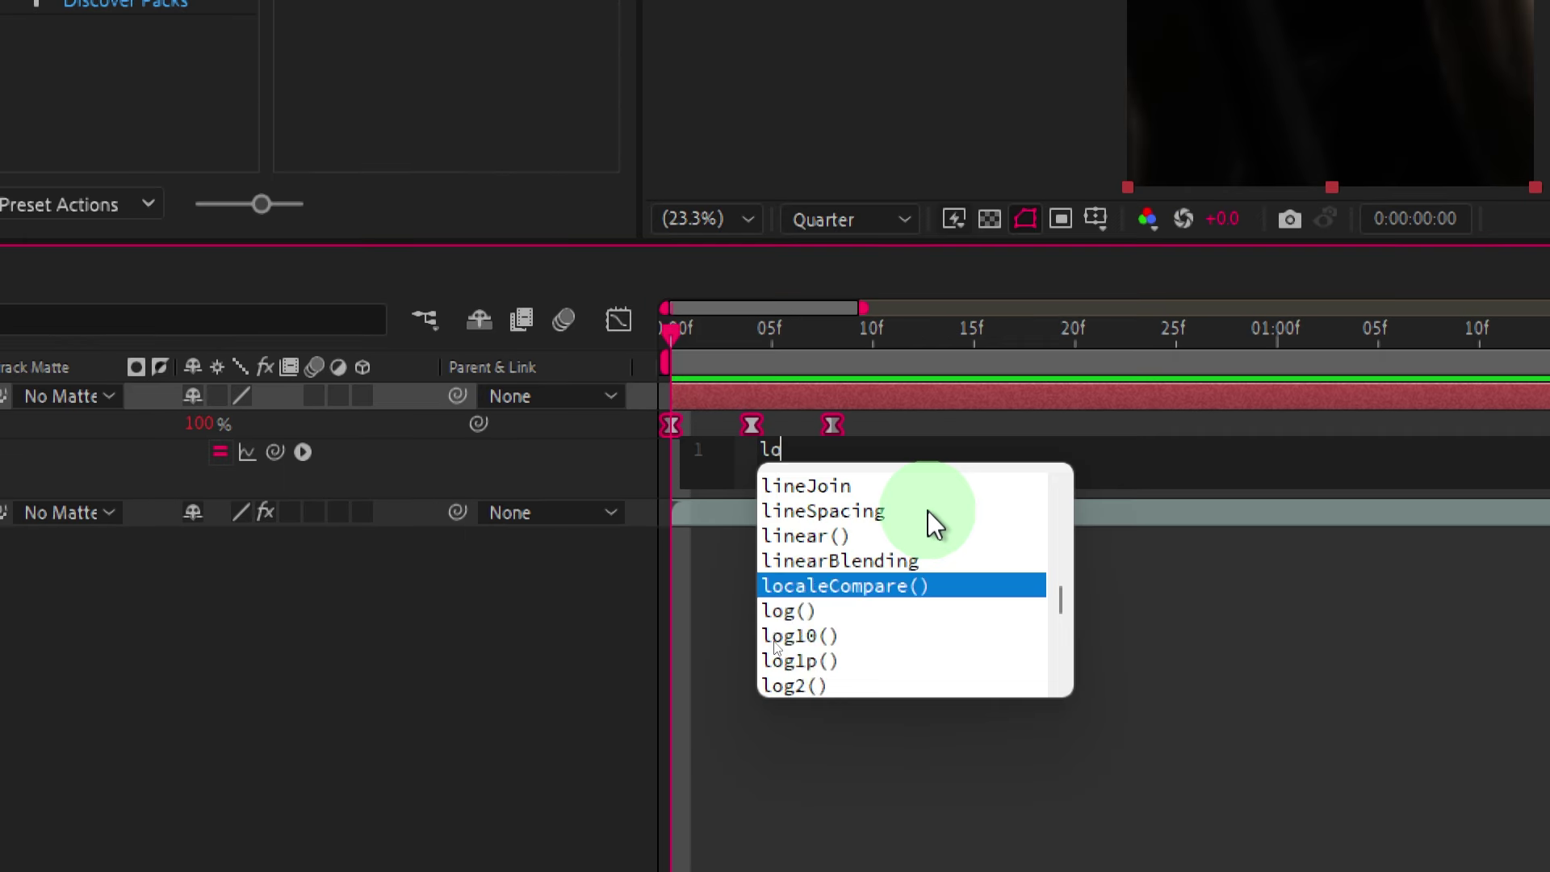
text(op)
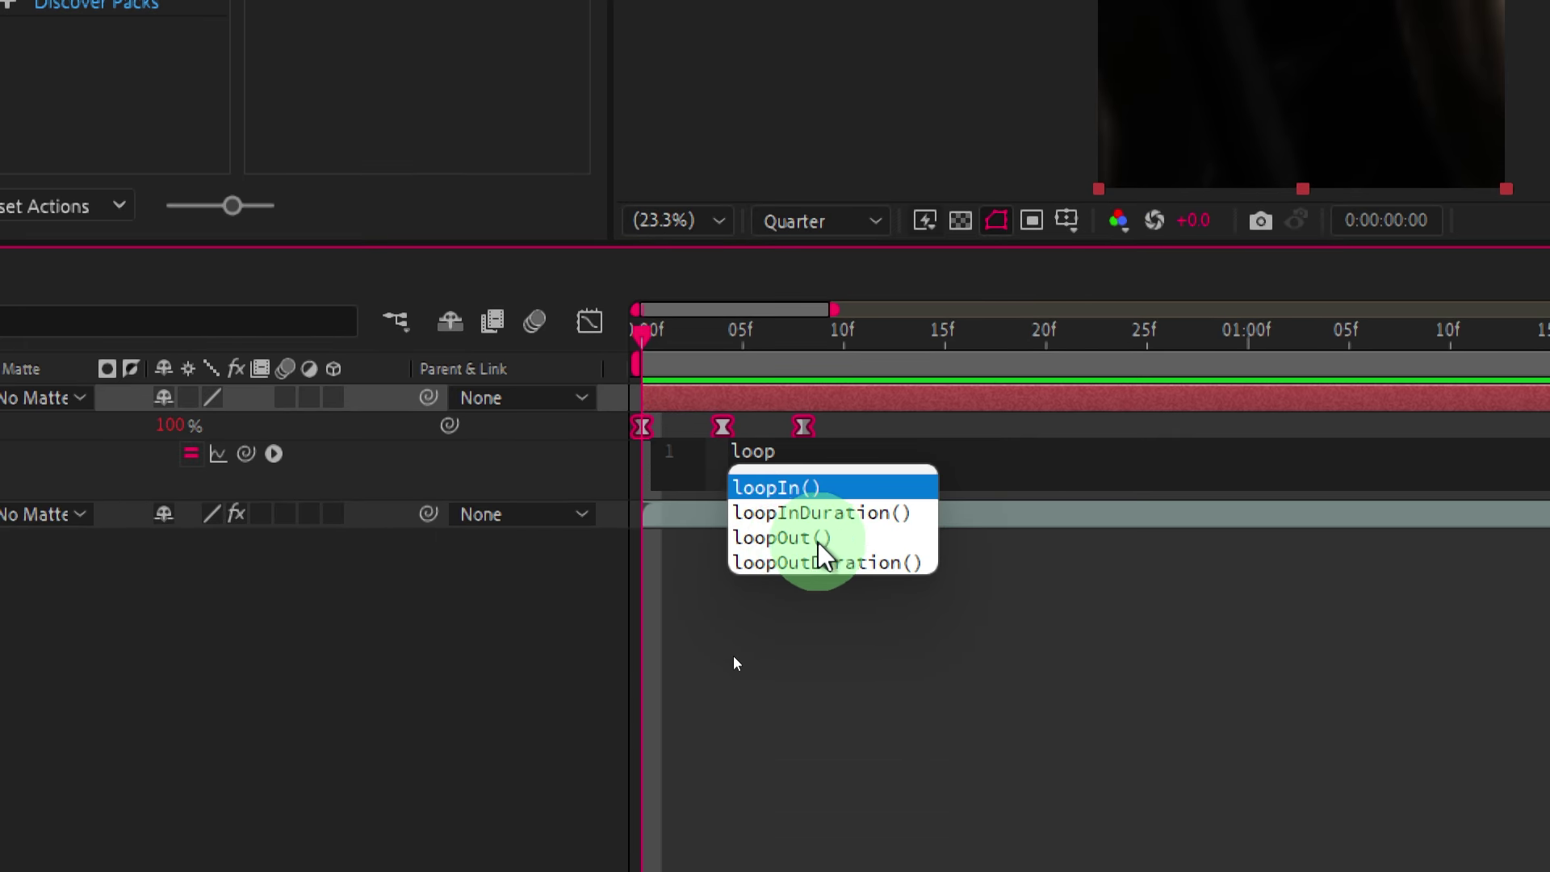
click(808, 554)
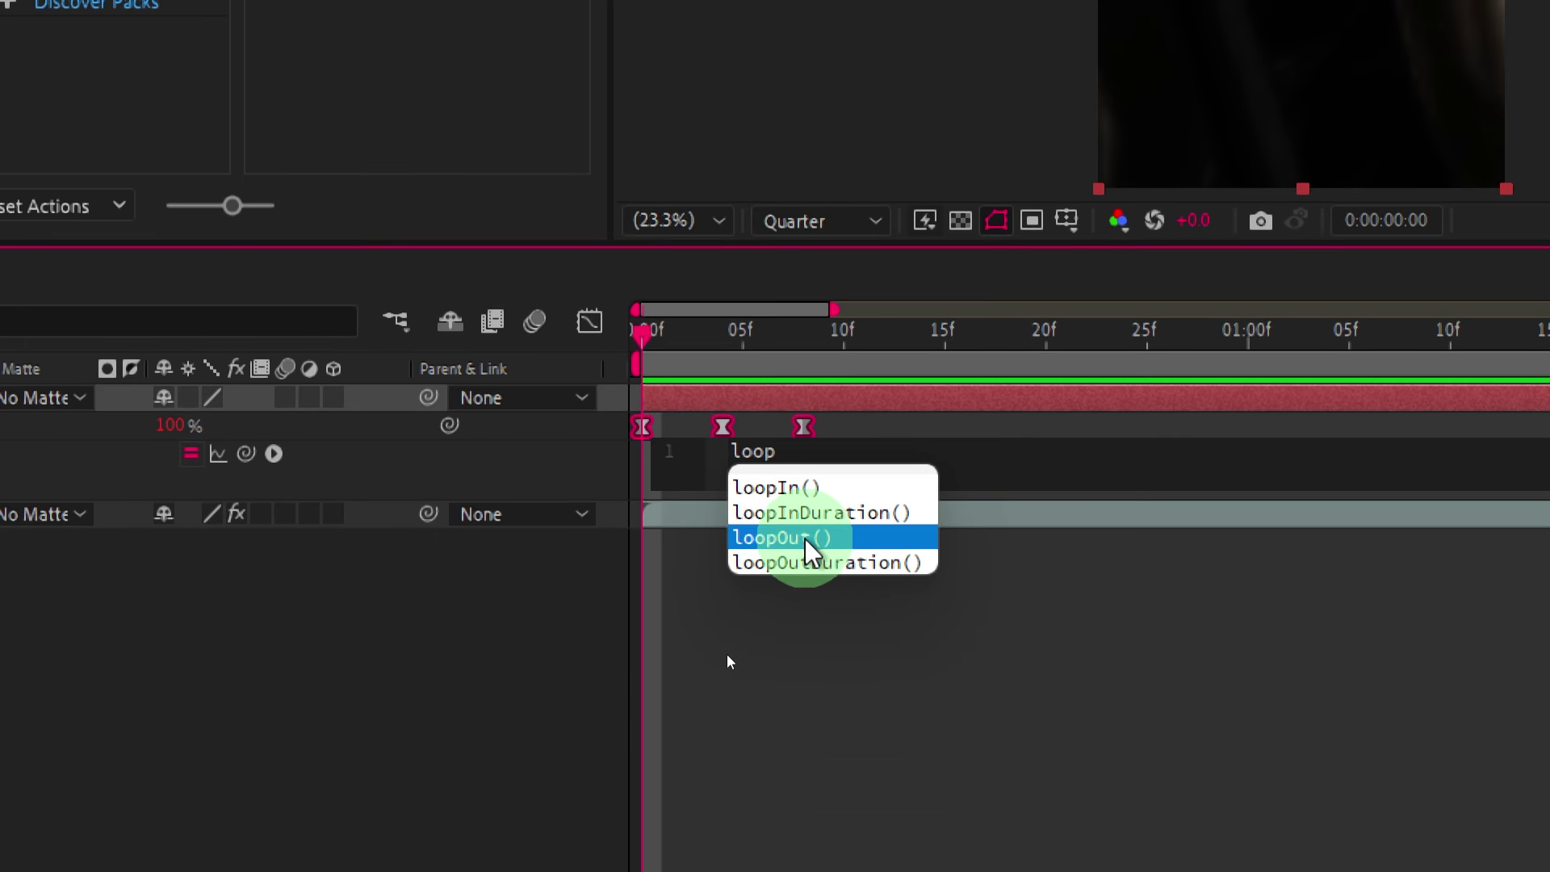
click(806, 551)
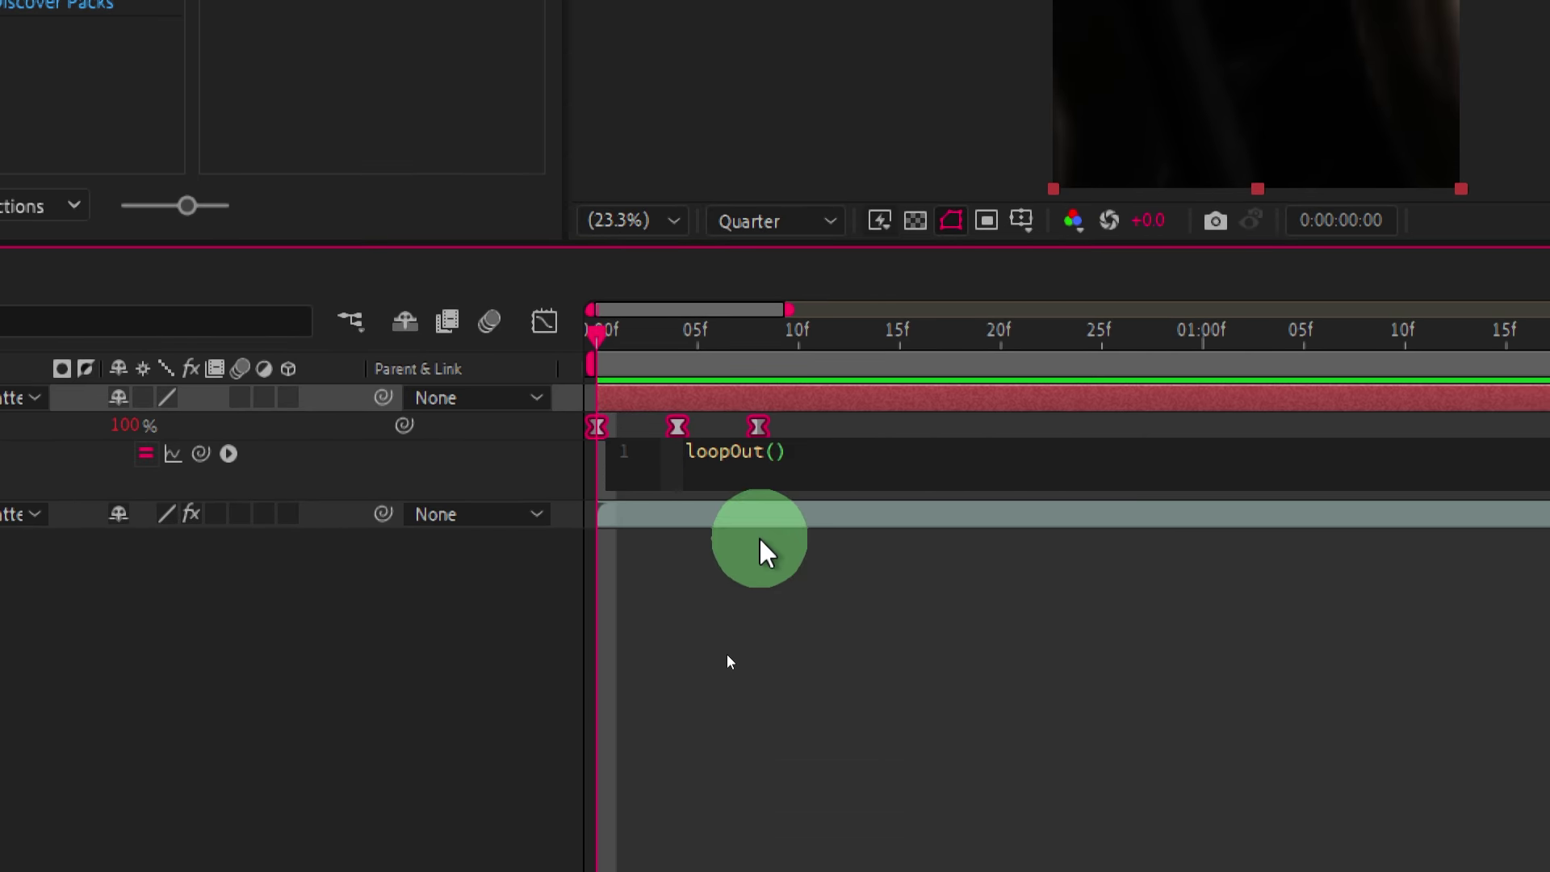
click(783, 636)
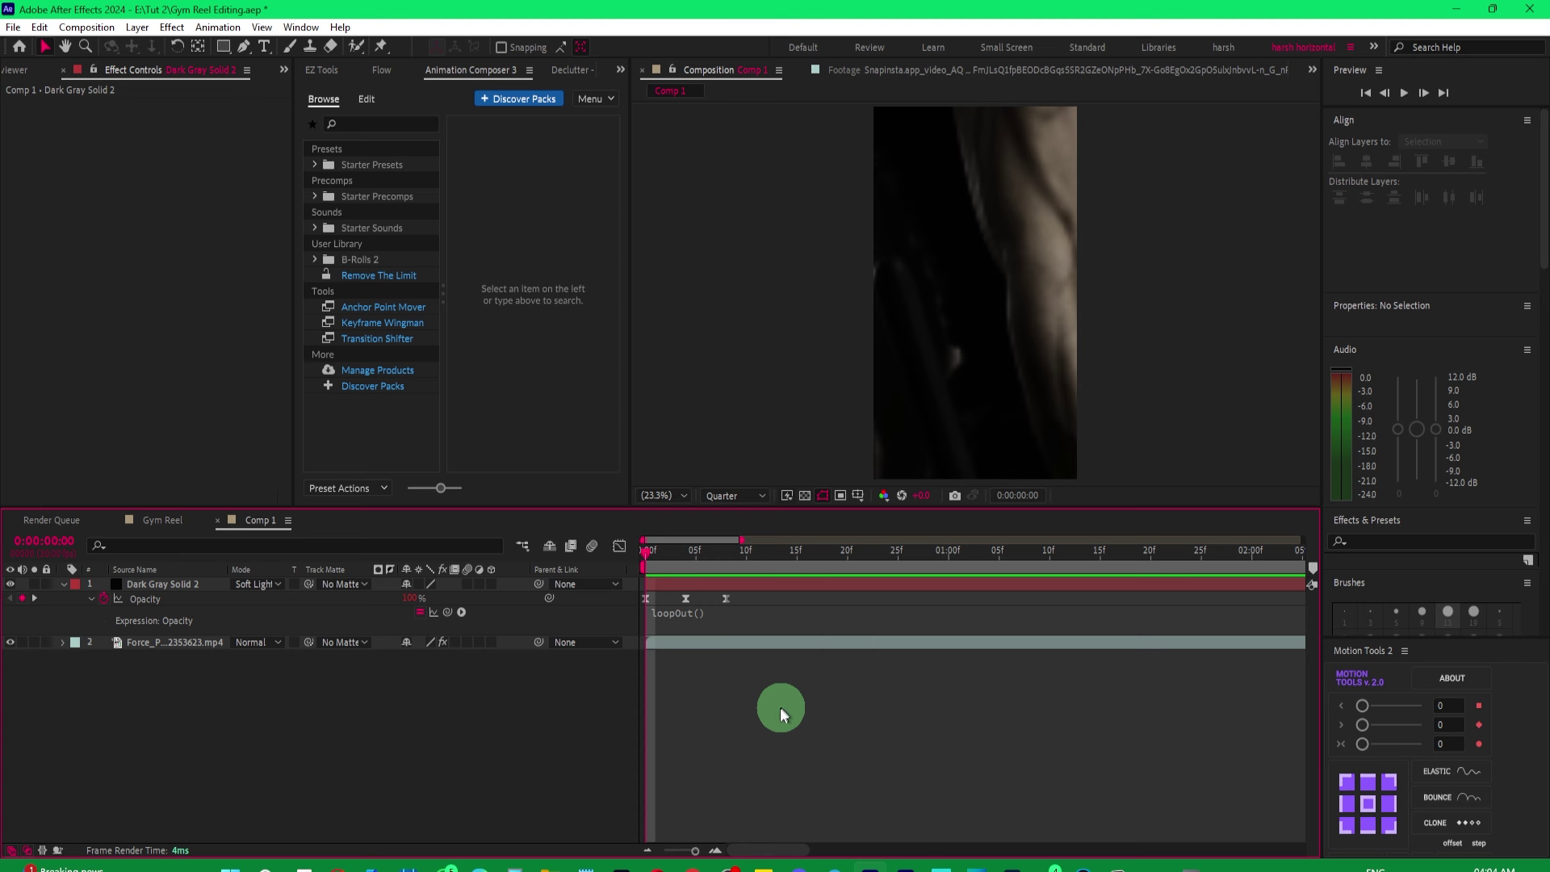
Preview the looping opacity flicker from the start of the composition.
key(space)
drag(741, 539, 774, 545)
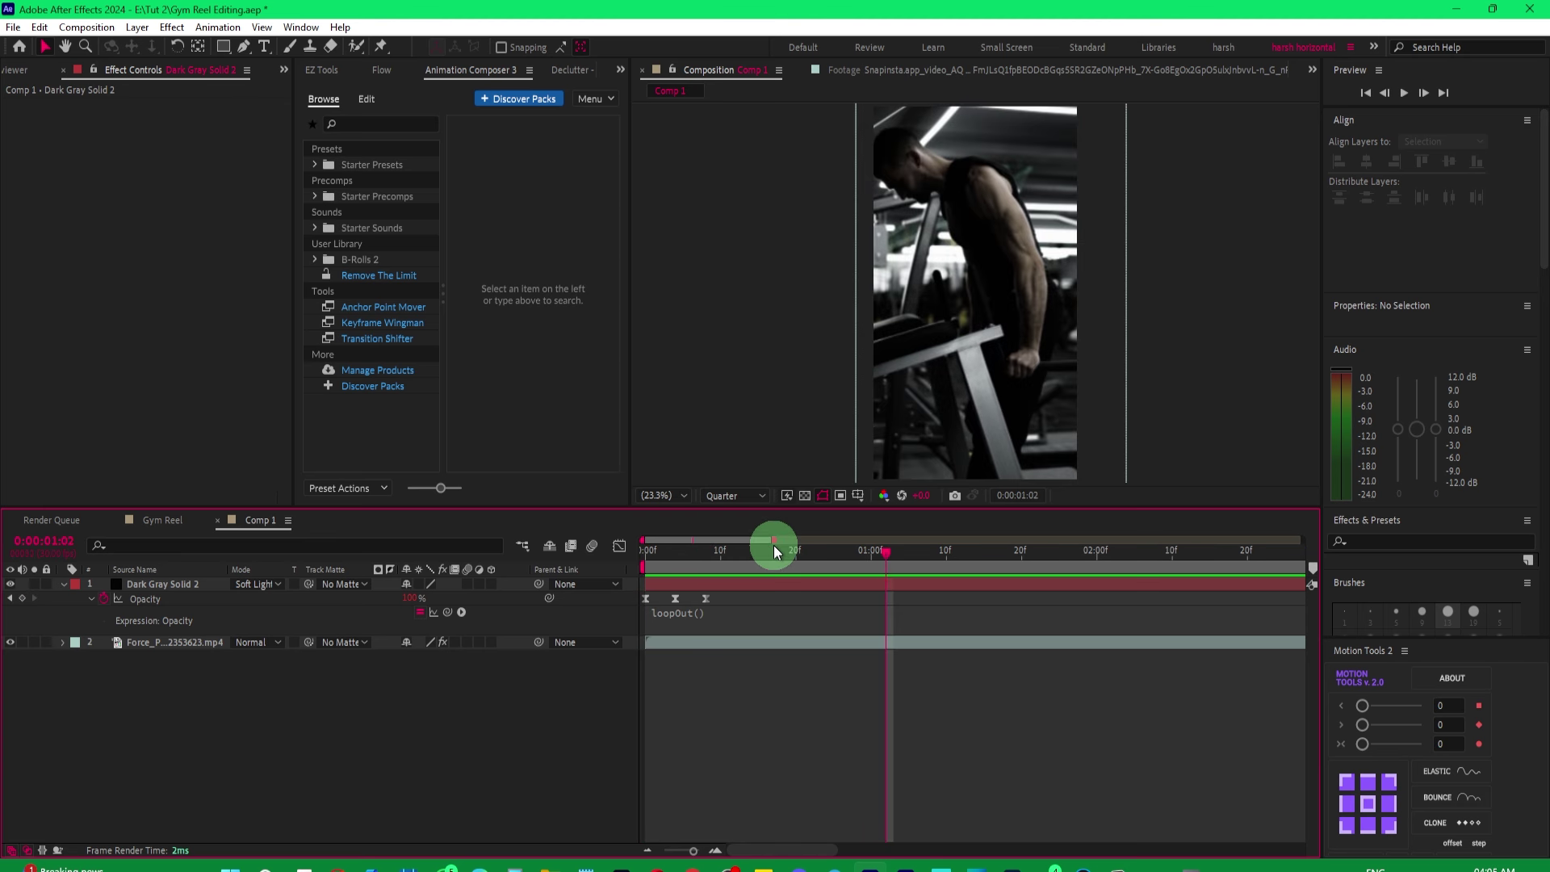
click(641, 553)
key(space)
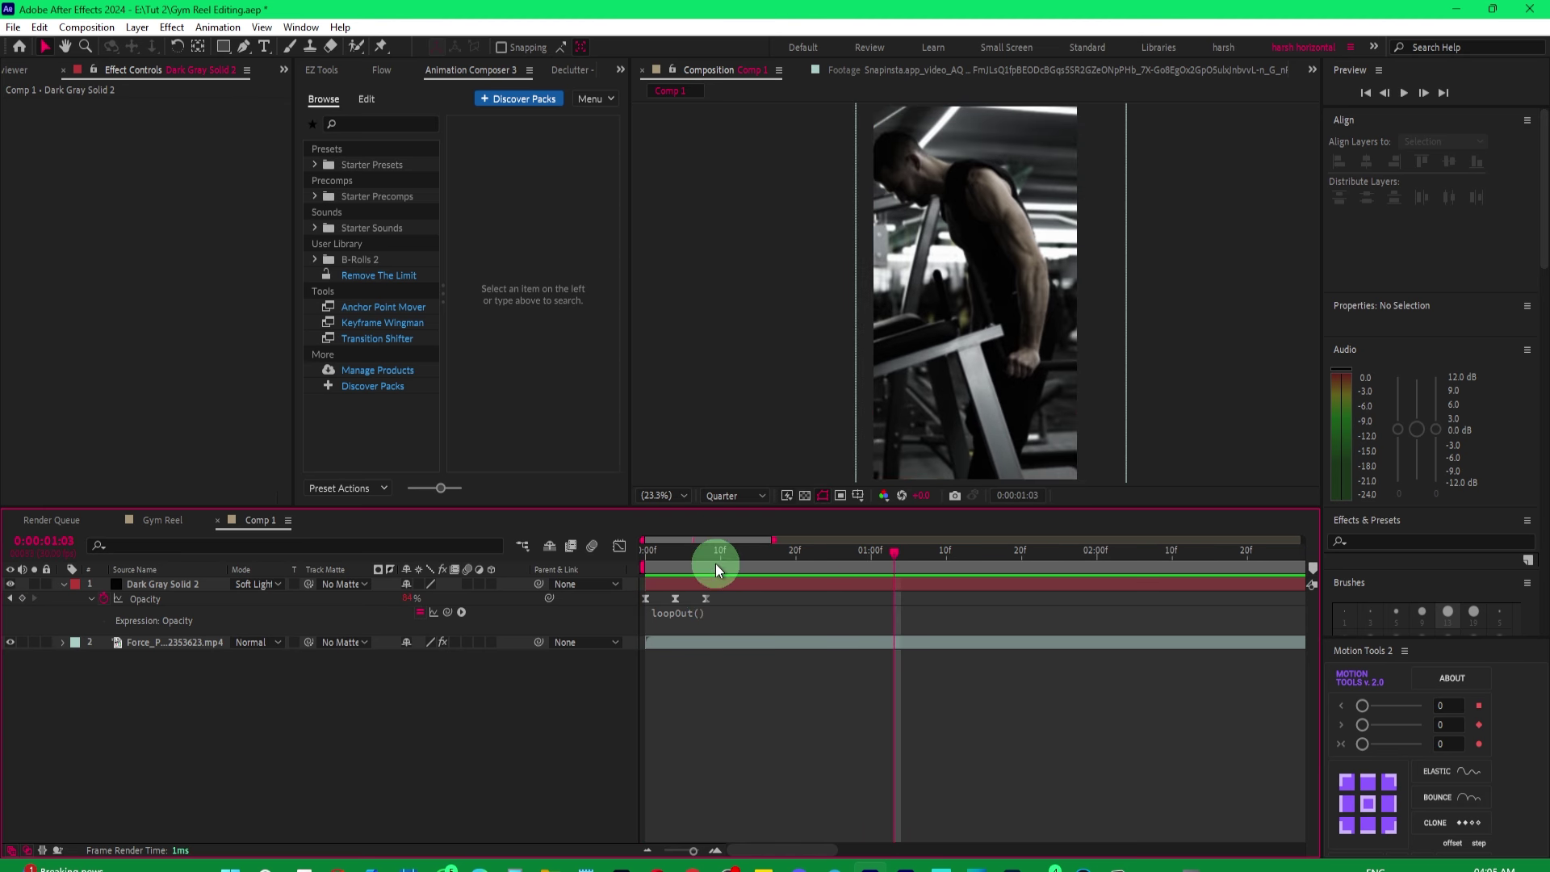
key(space)
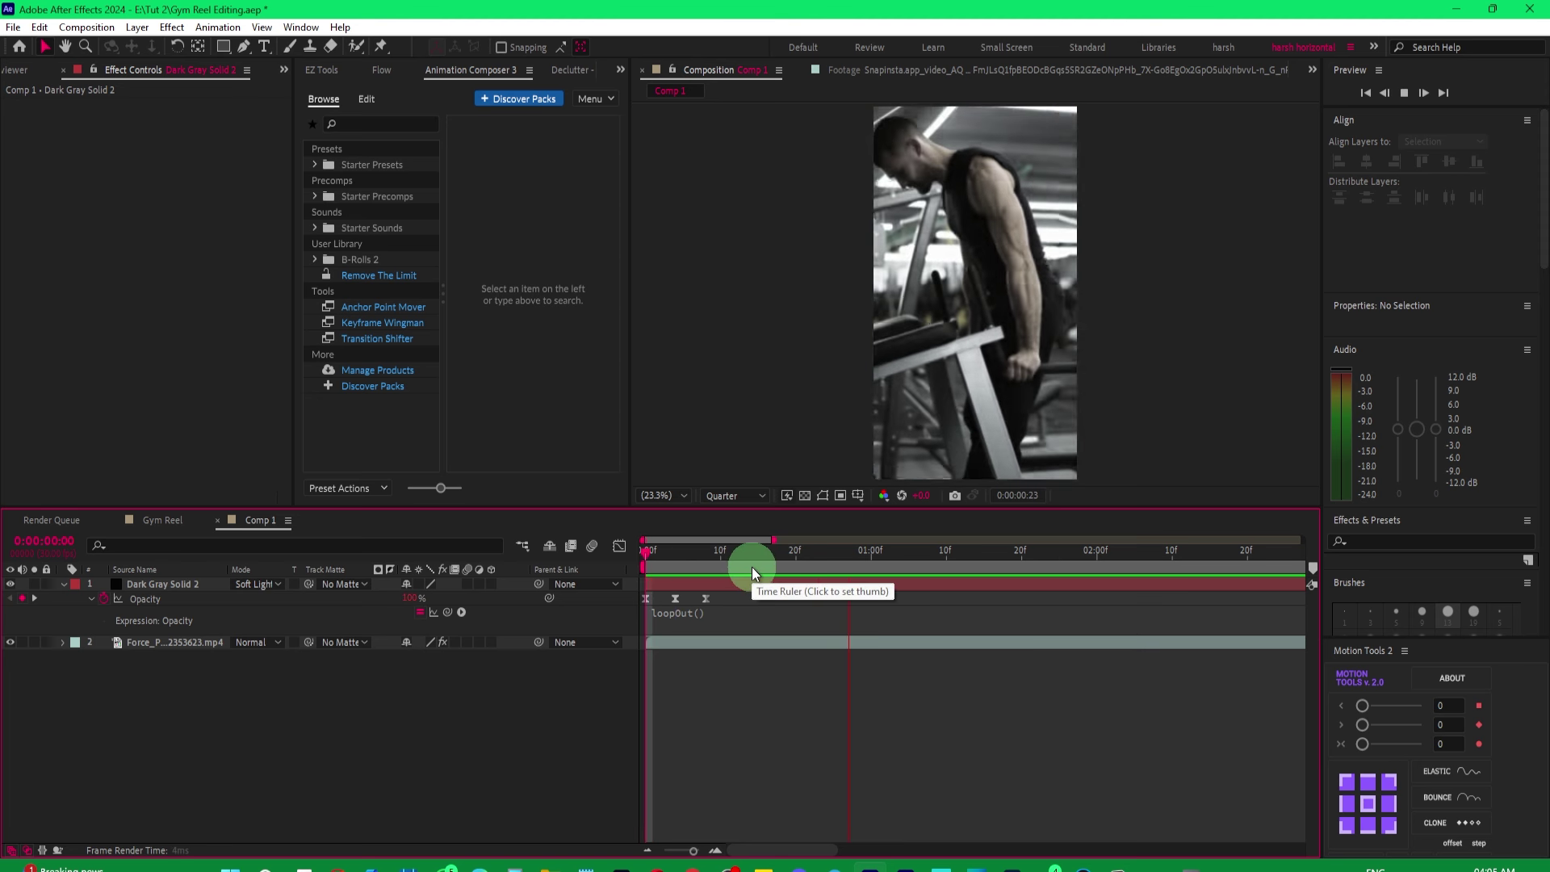
key(space)
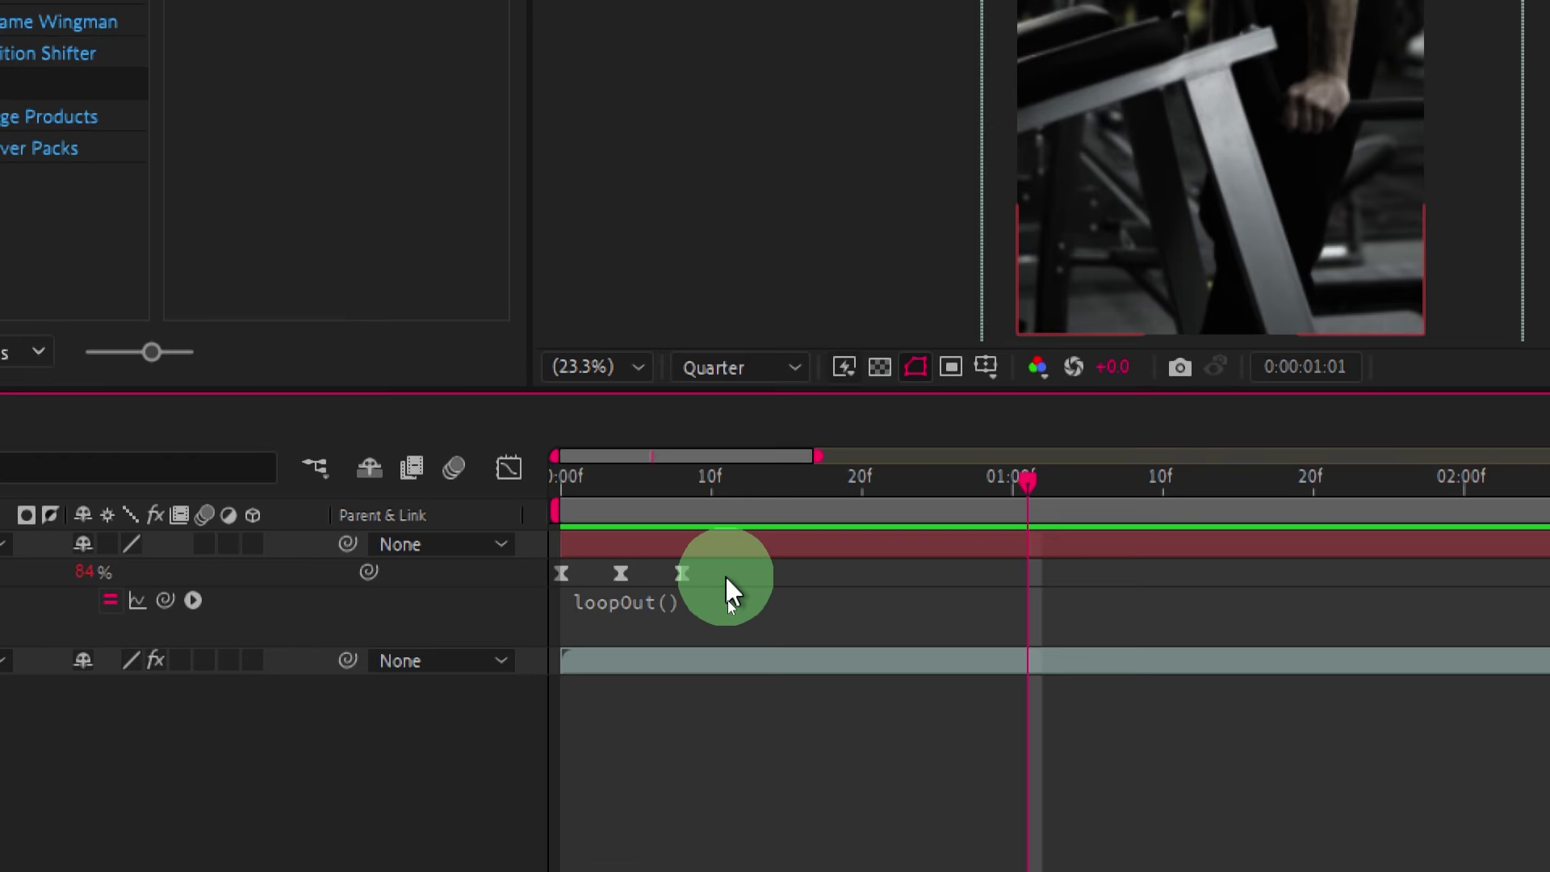
Stretch the three Opacity keyframes so the flicker spans about 24 frames.
drag(723, 569, 519, 596)
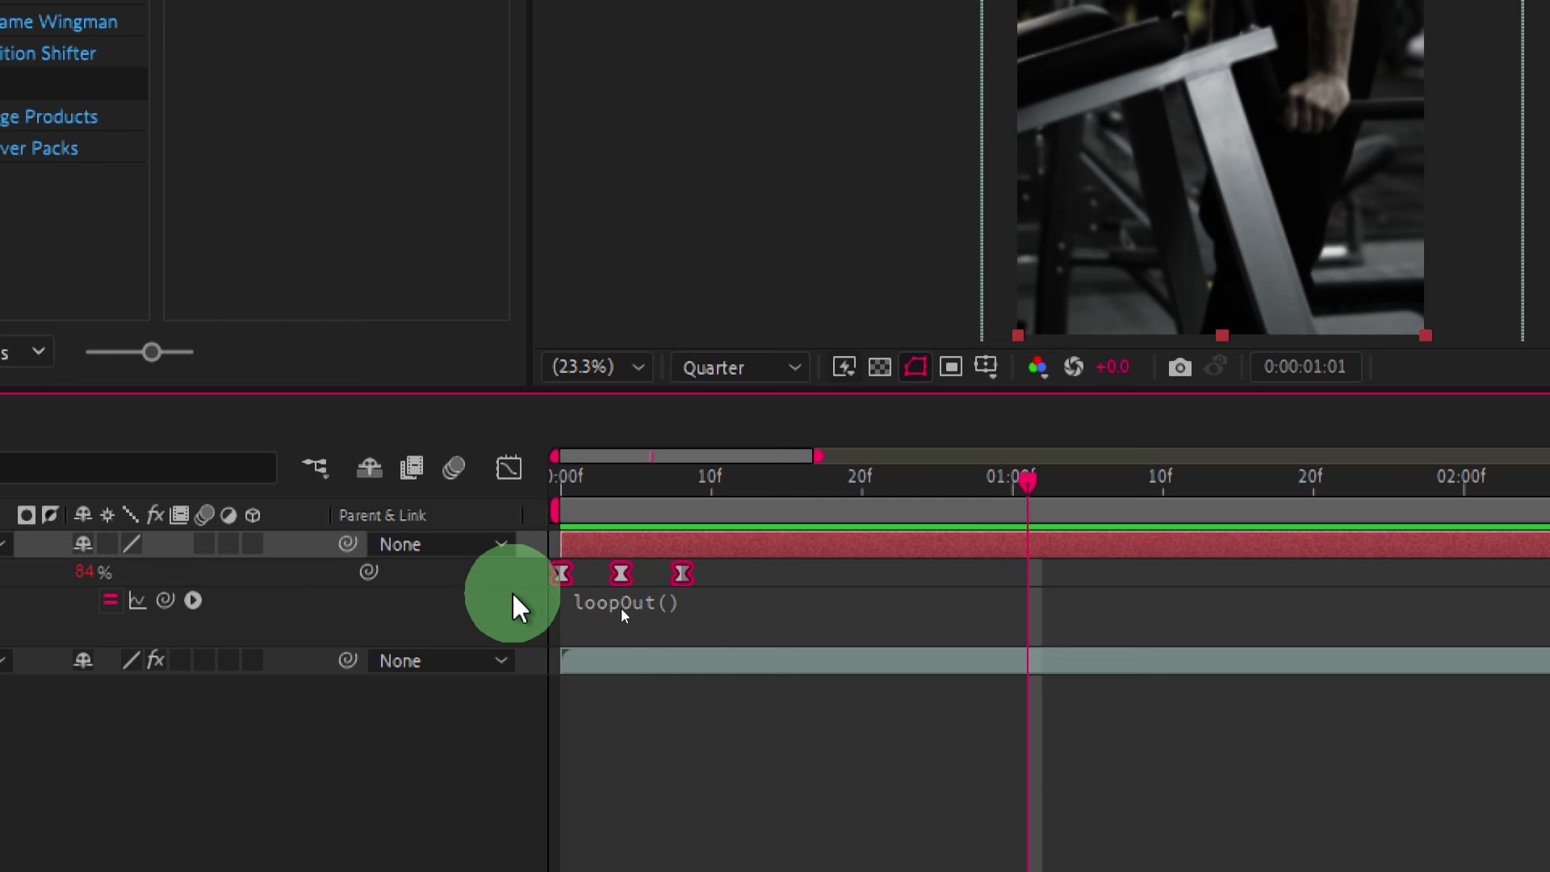
mouse_move(682, 576)
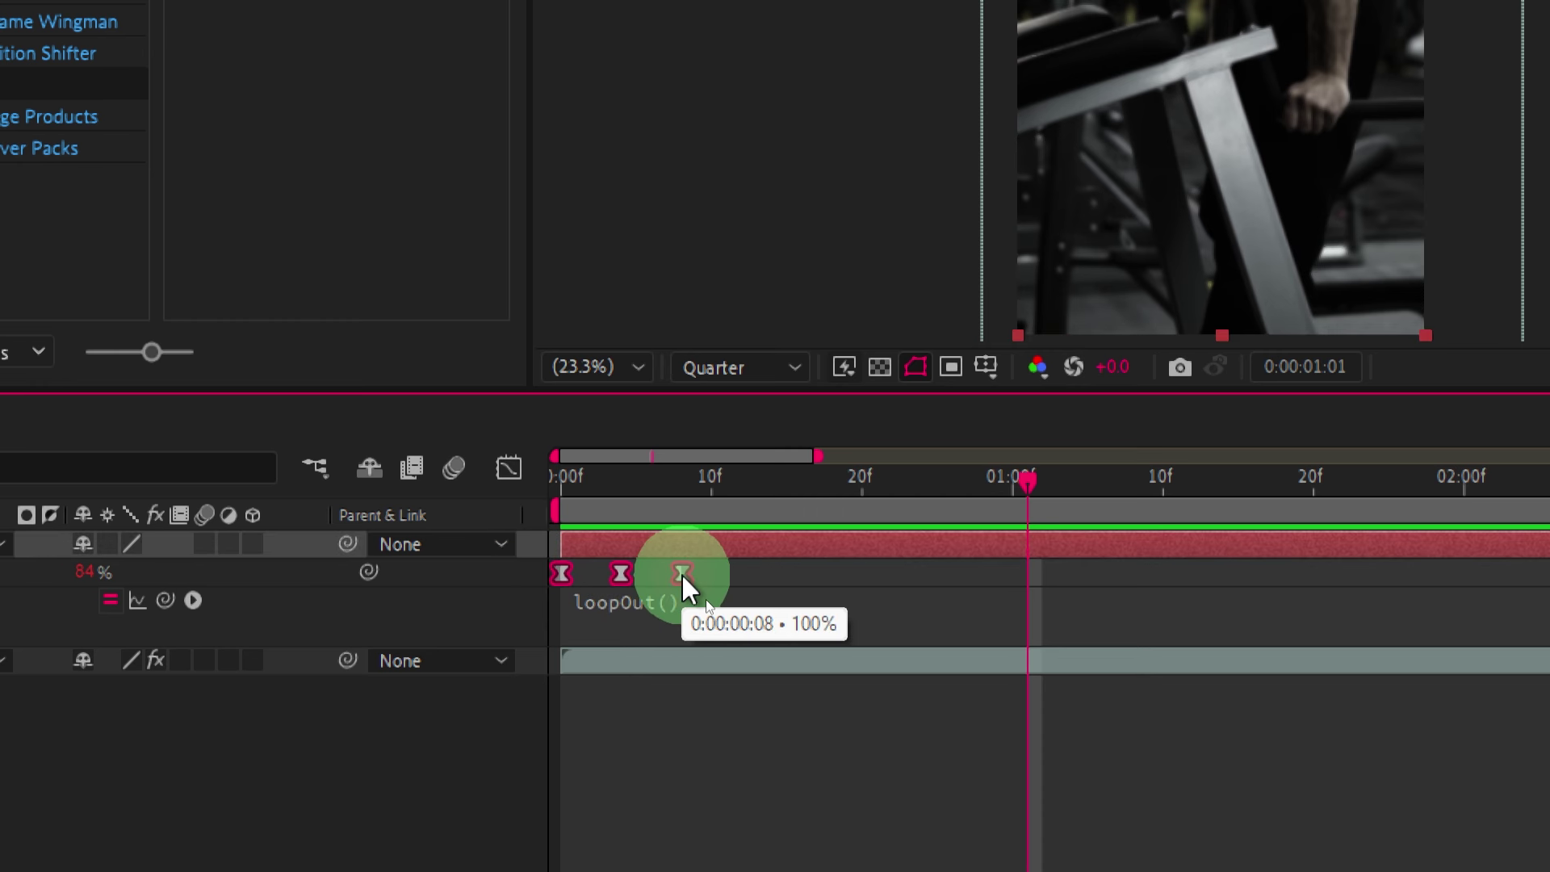
drag(681, 575, 791, 574)
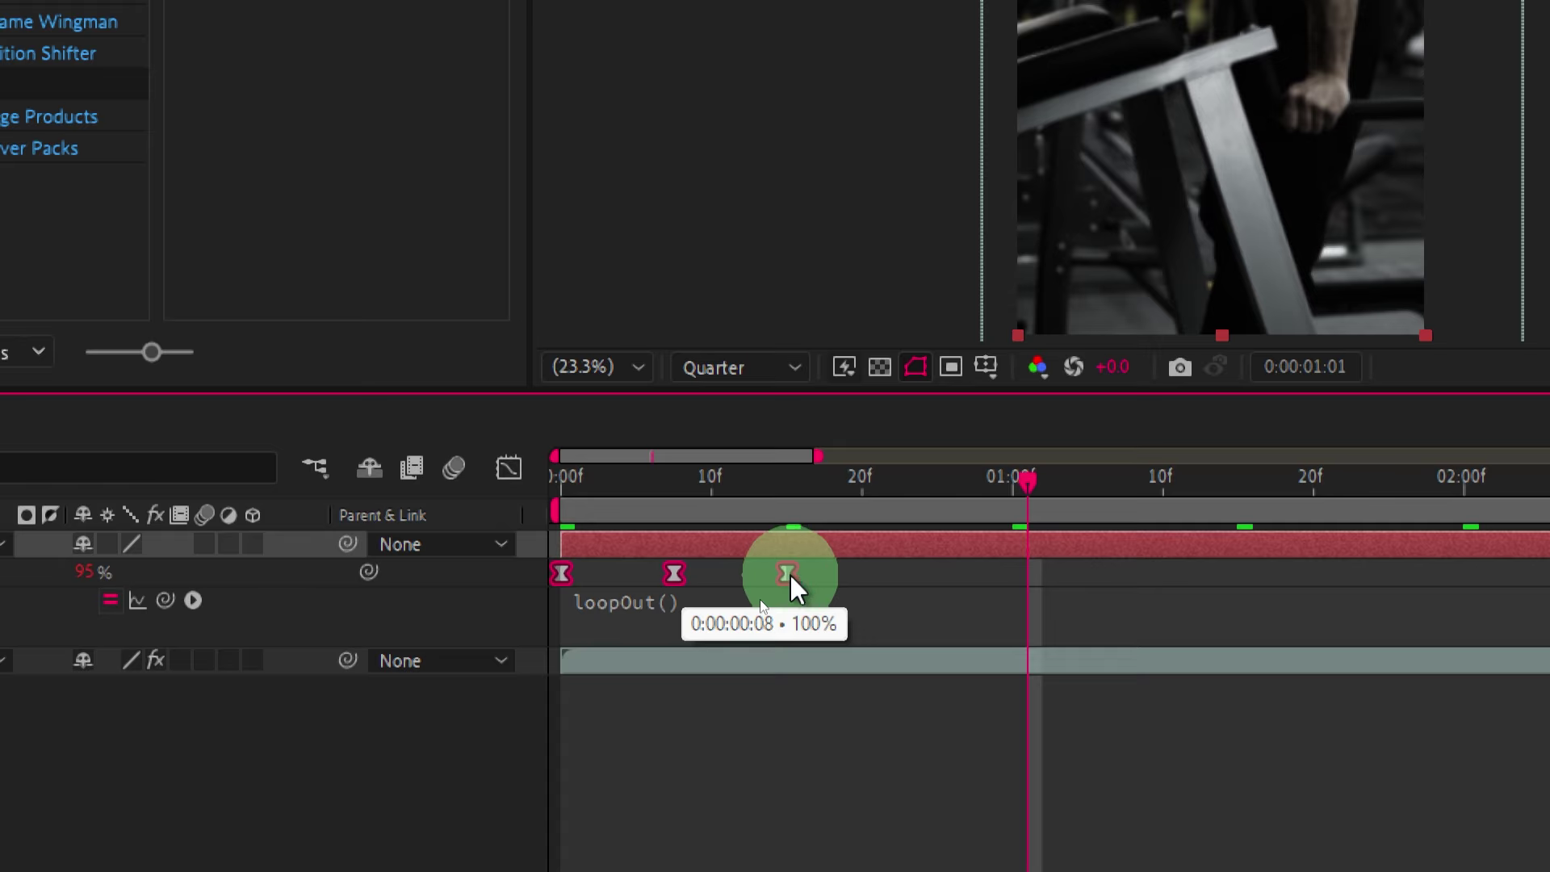
drag(790, 575, 814, 573)
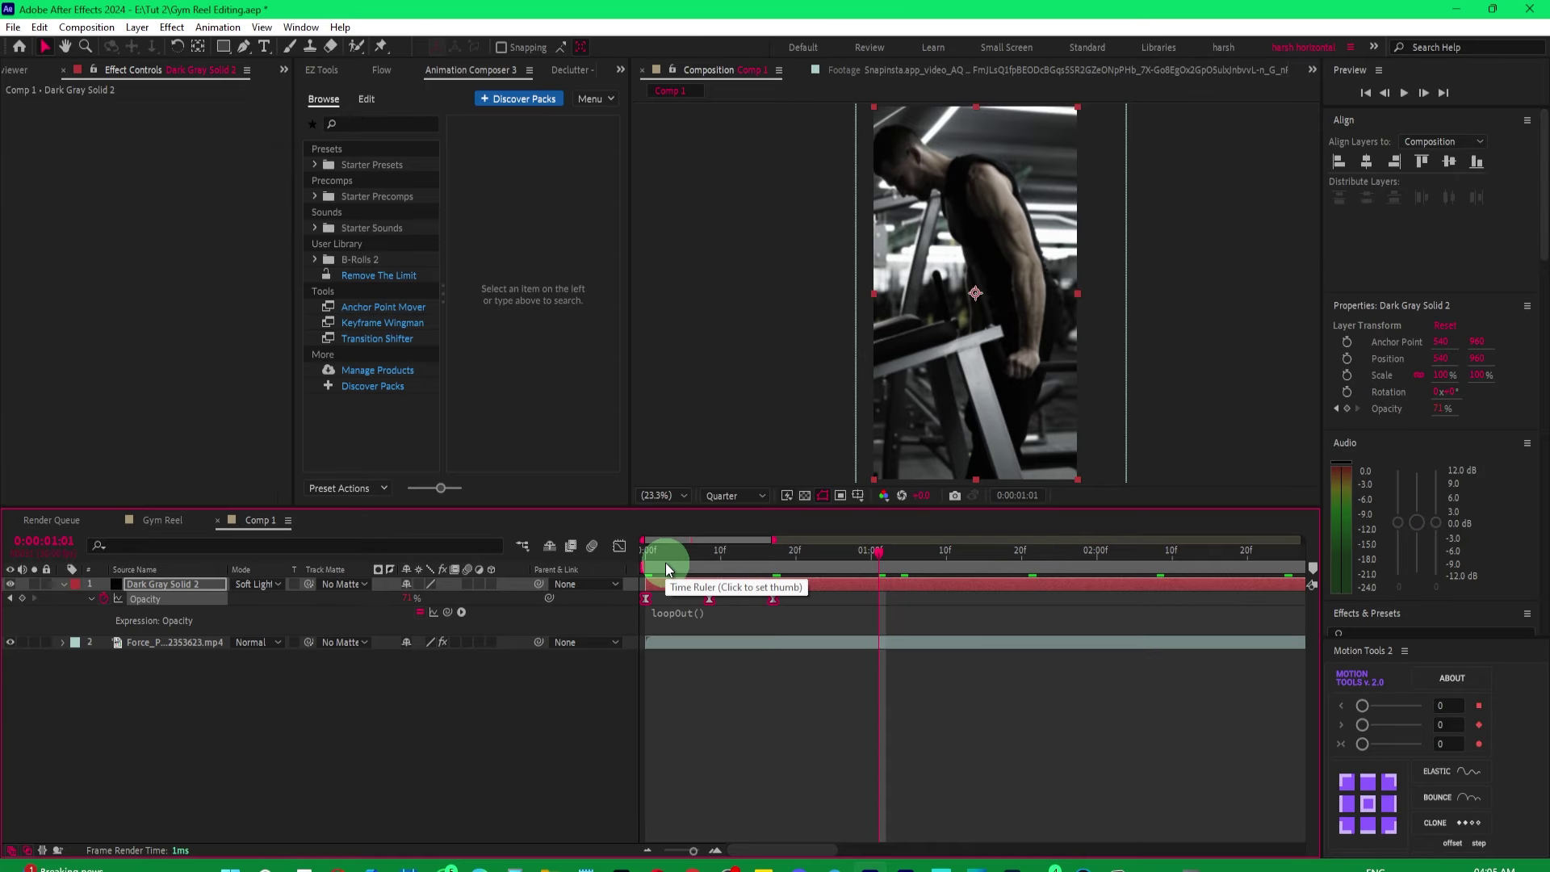
key(space)
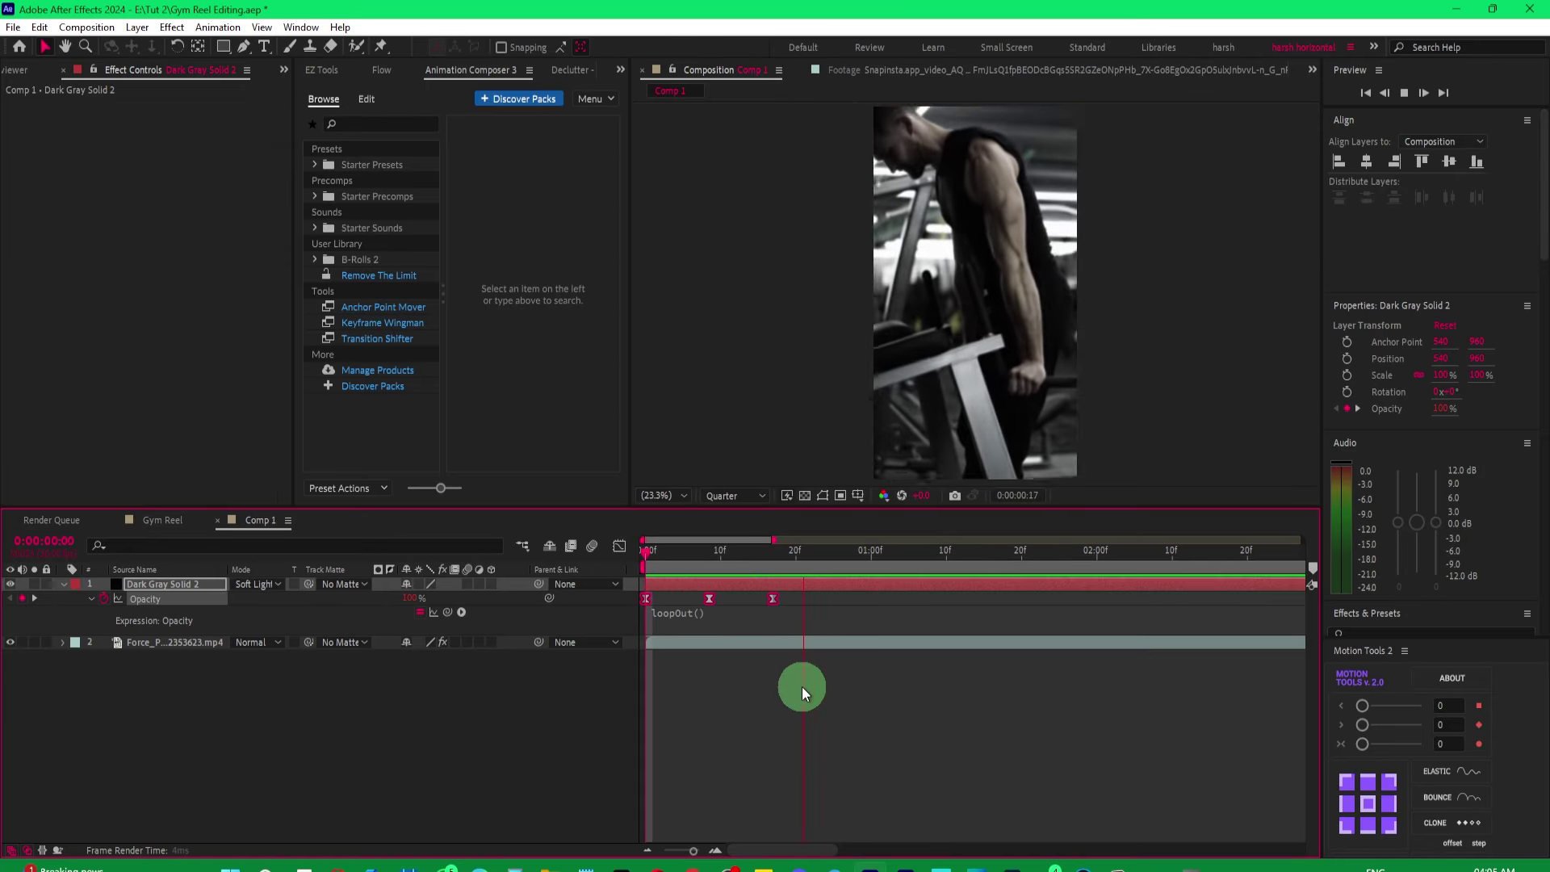
key(space)
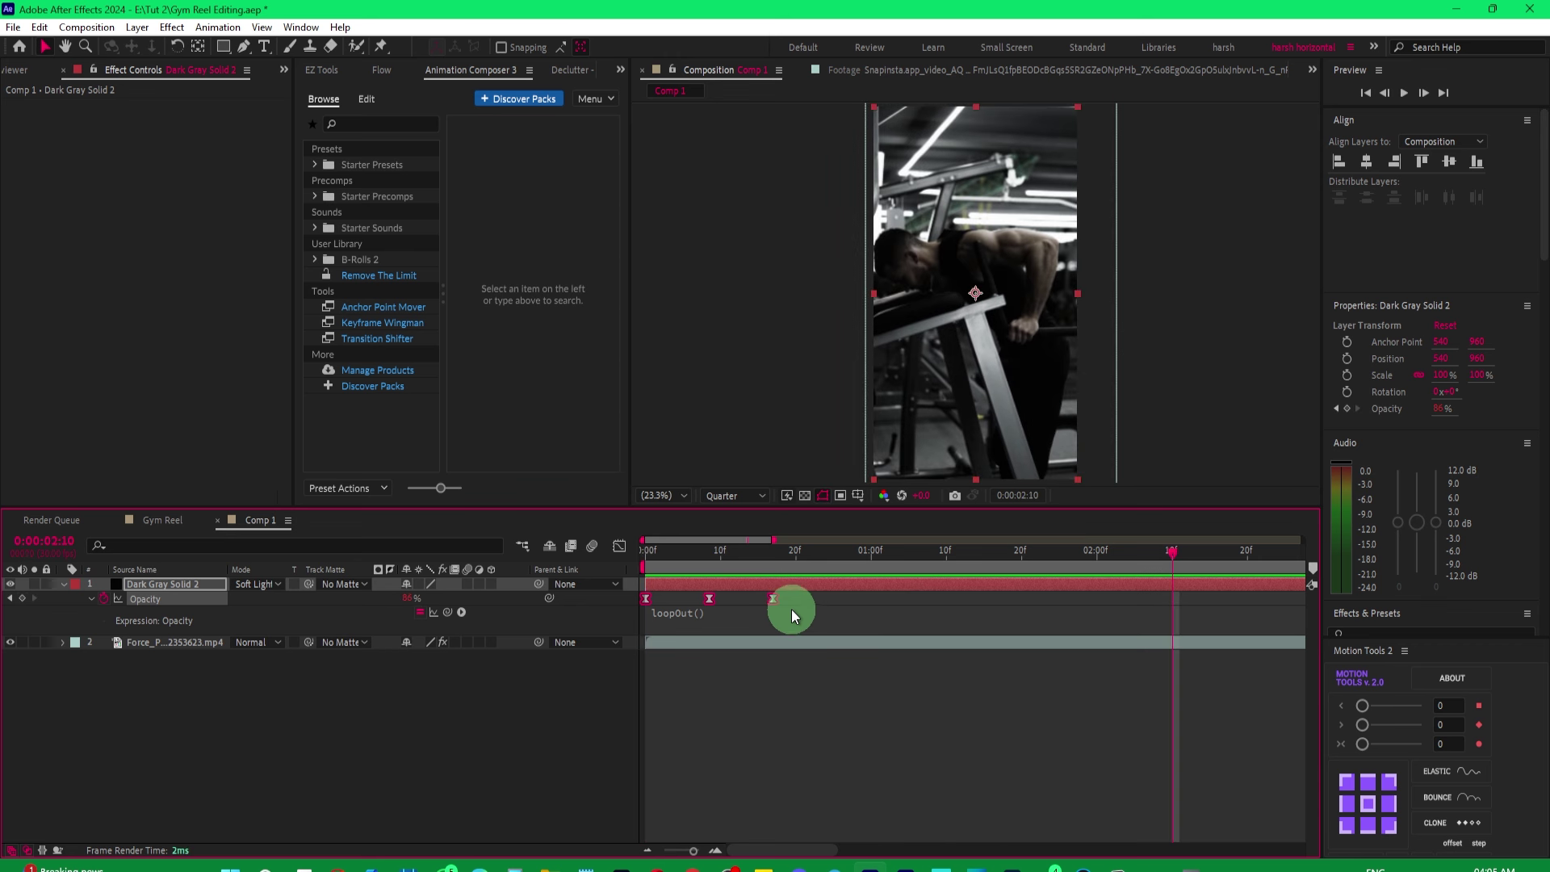
drag(773, 599, 855, 599)
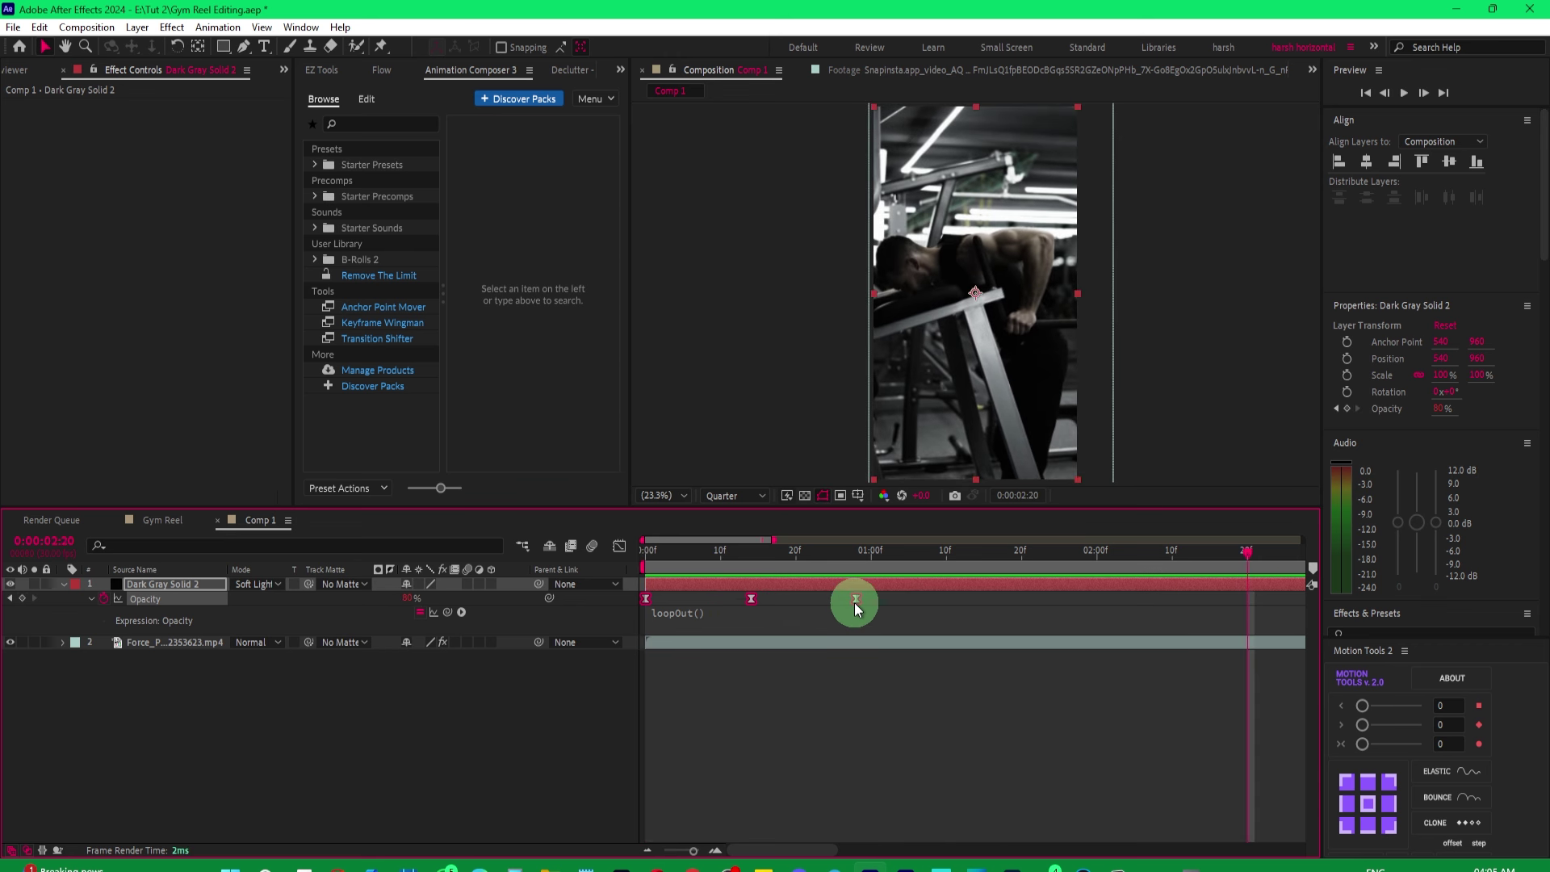
drag(854, 603, 821, 603)
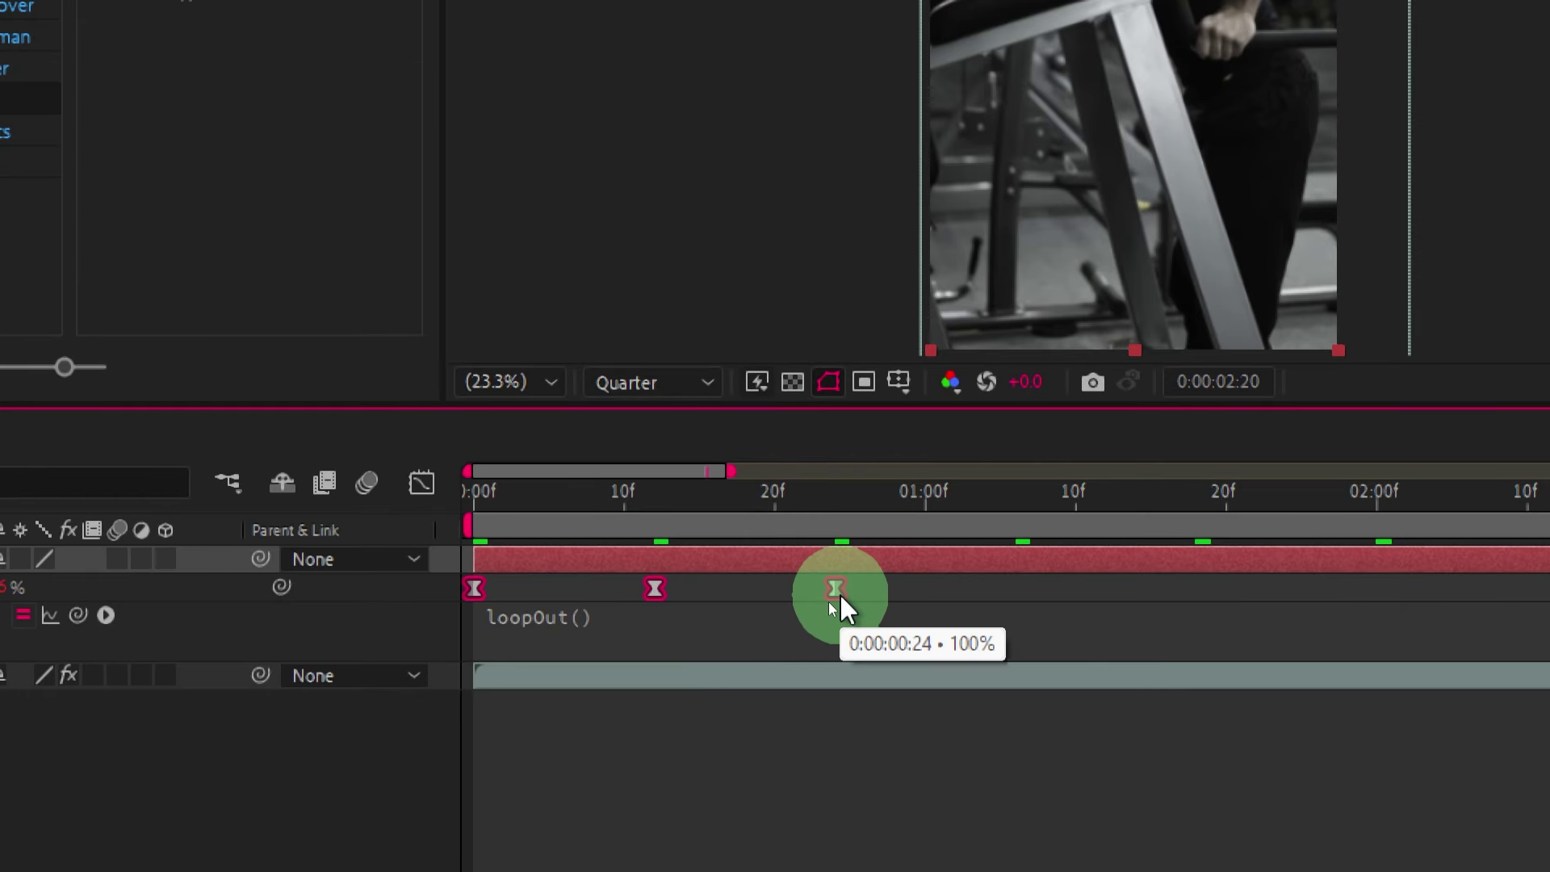
drag(832, 601, 549, 599)
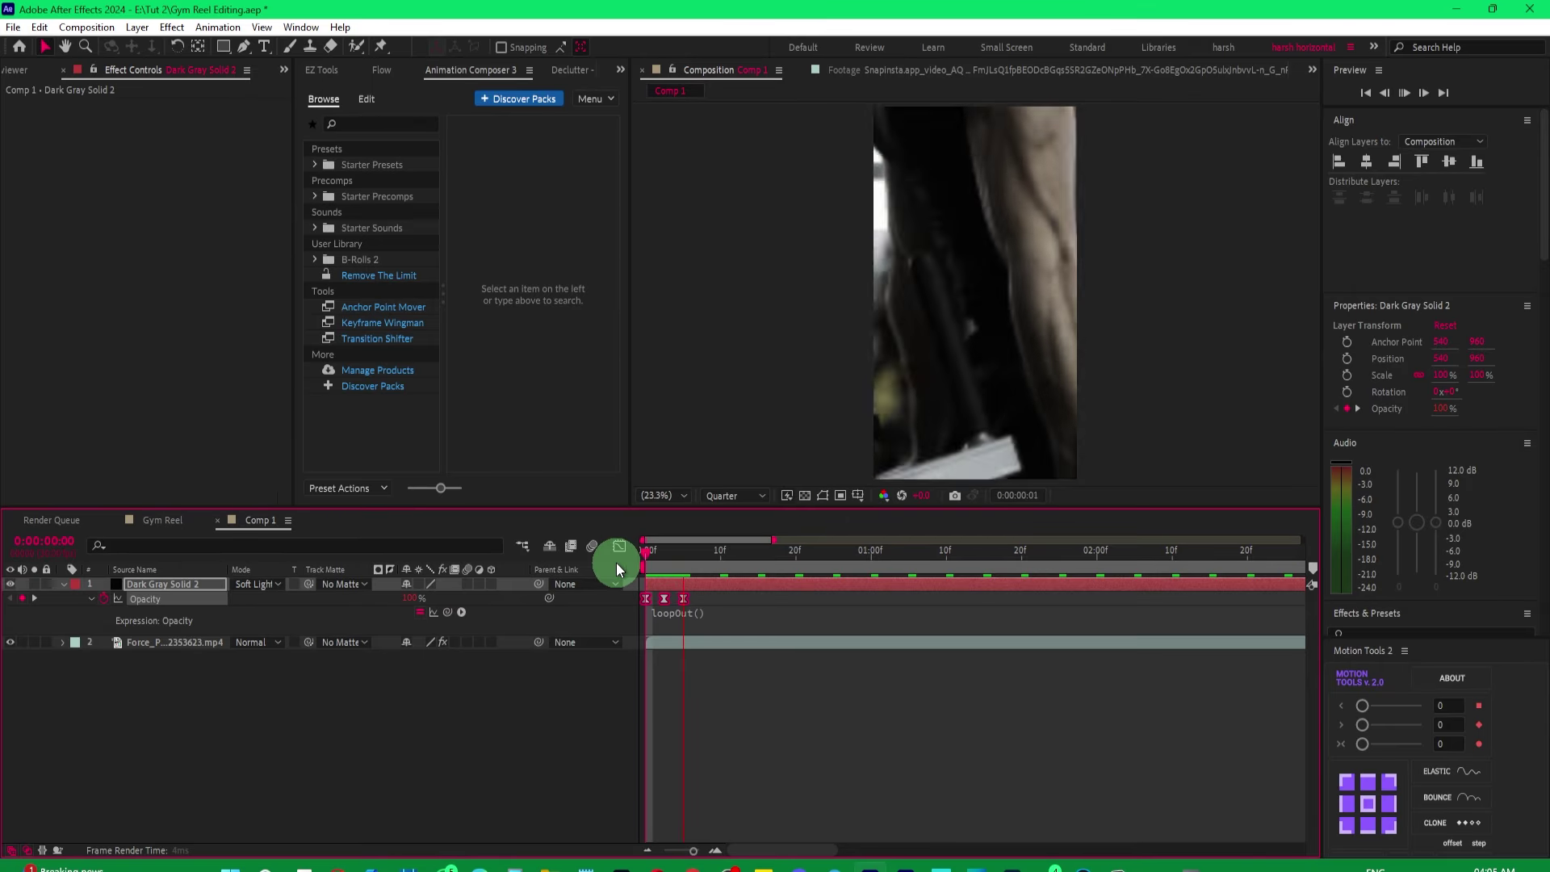
key(ctrl+z)
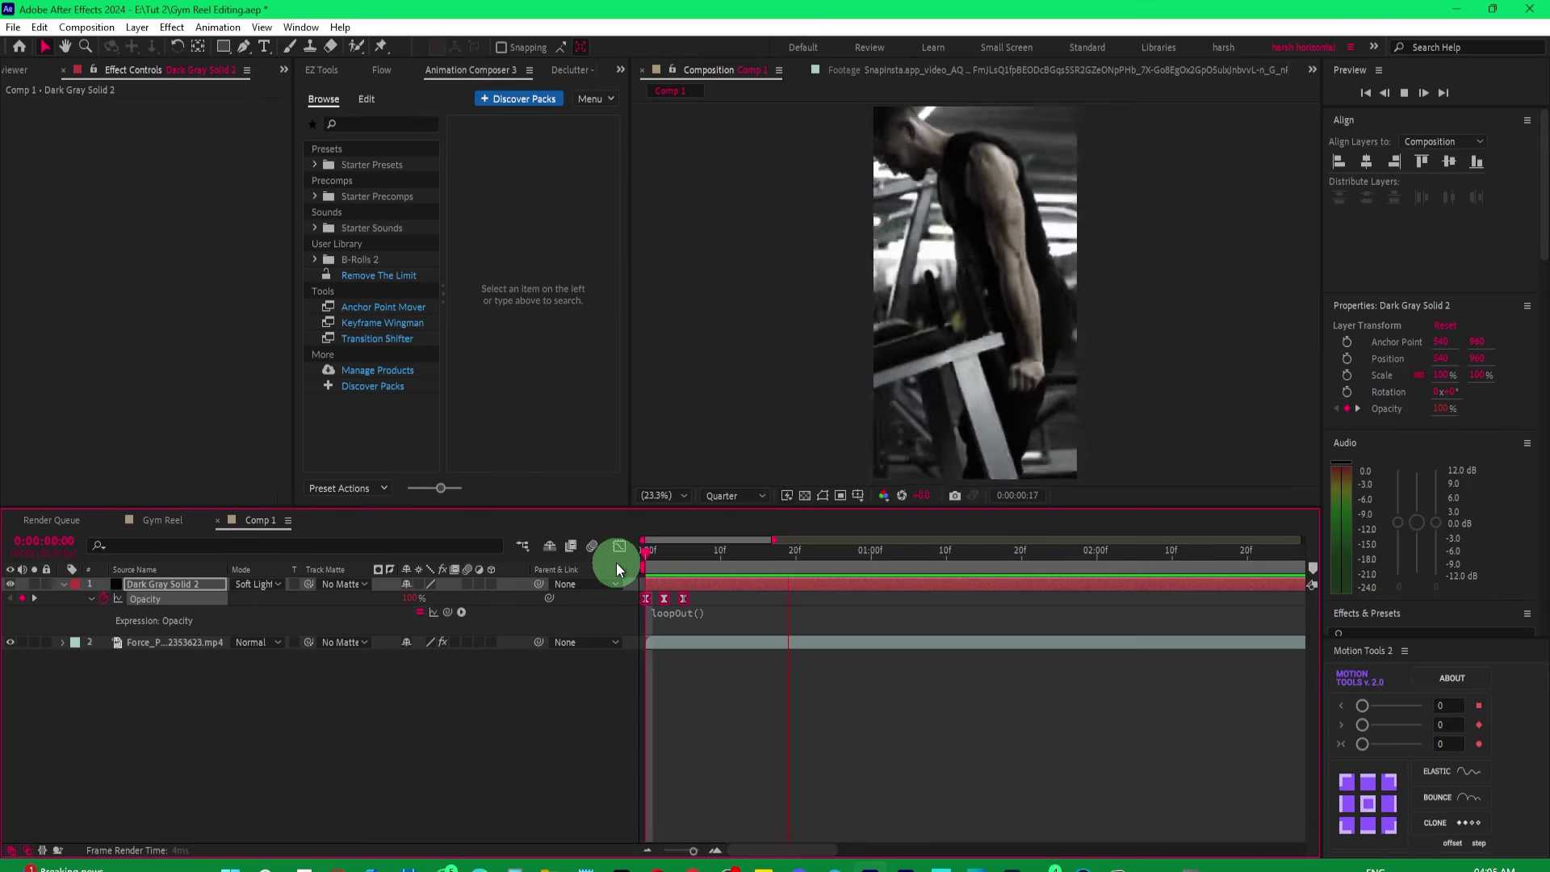
Preview the slower flicker, collapse the solid layer and save the project.
click(671, 563)
key(space)
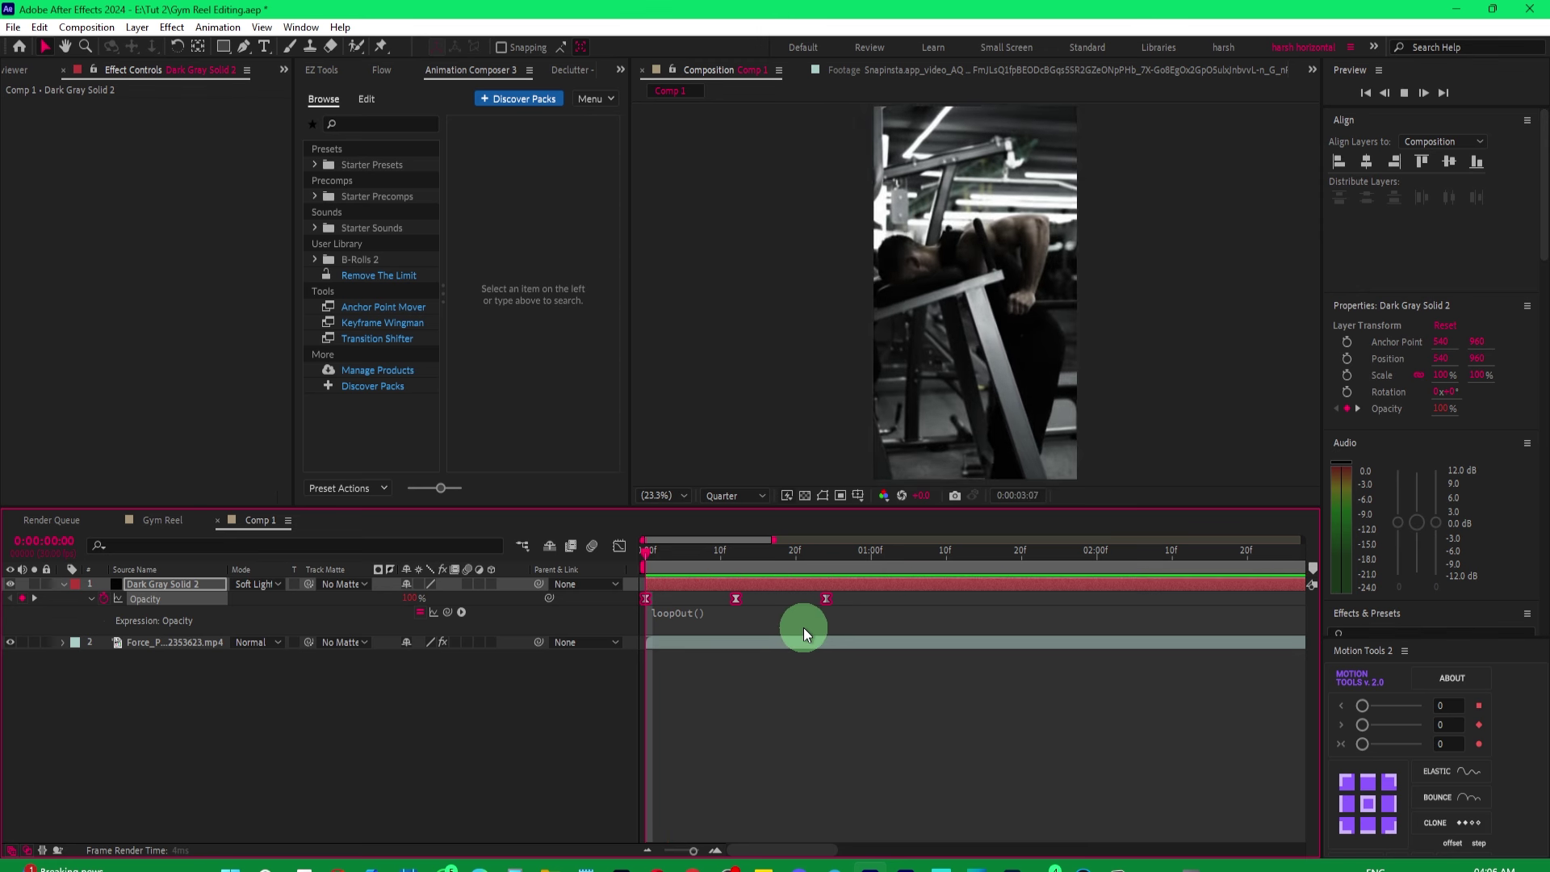
key(space)
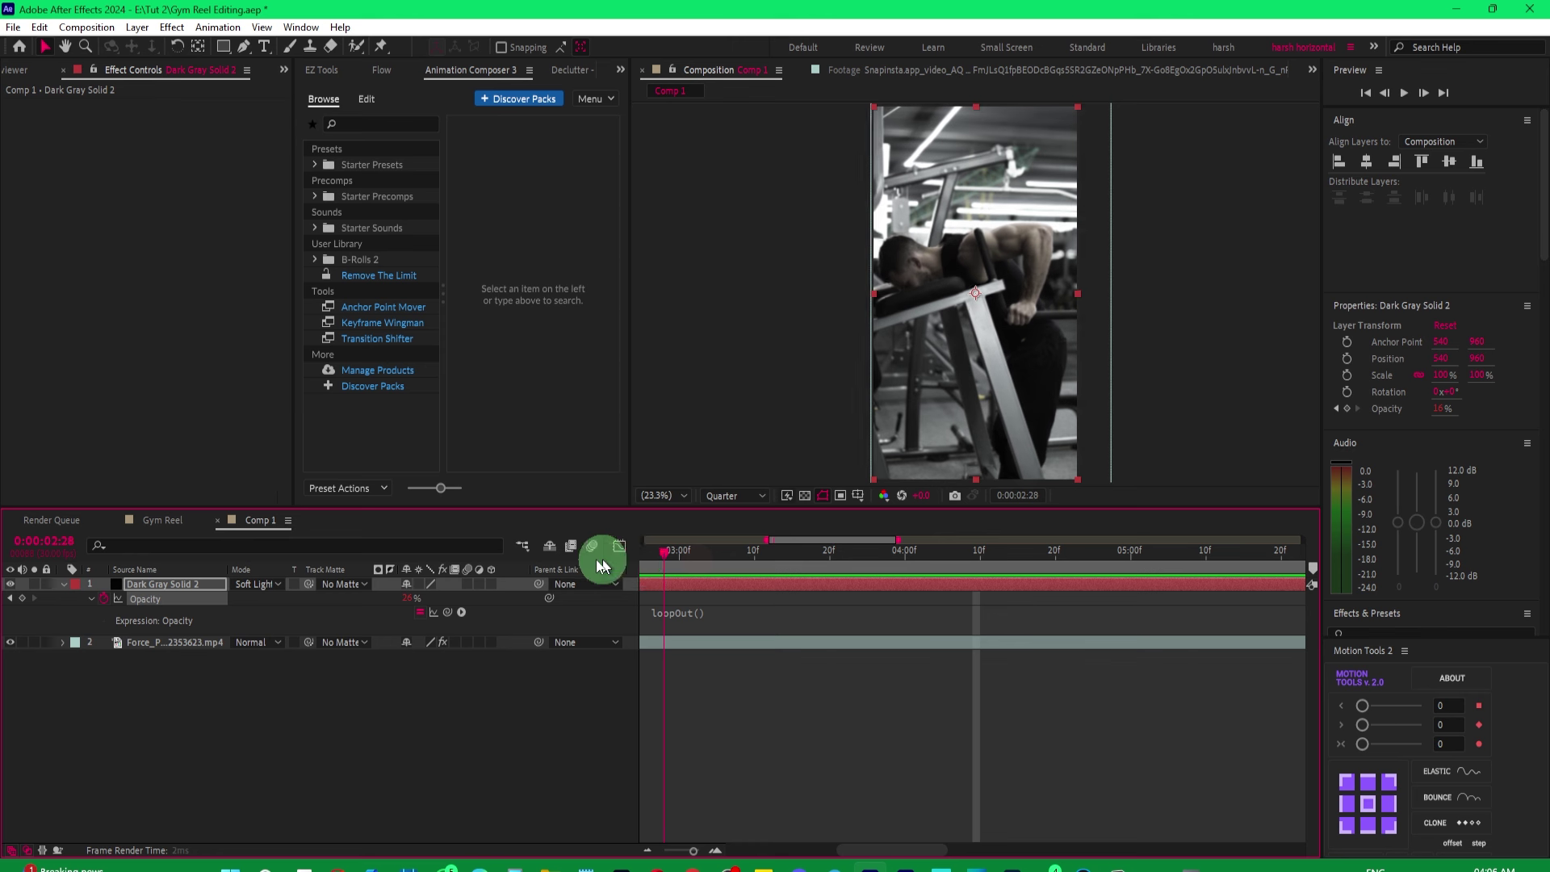
key(Home)
click(64, 583)
click(137, 661)
key(ctrl+s)
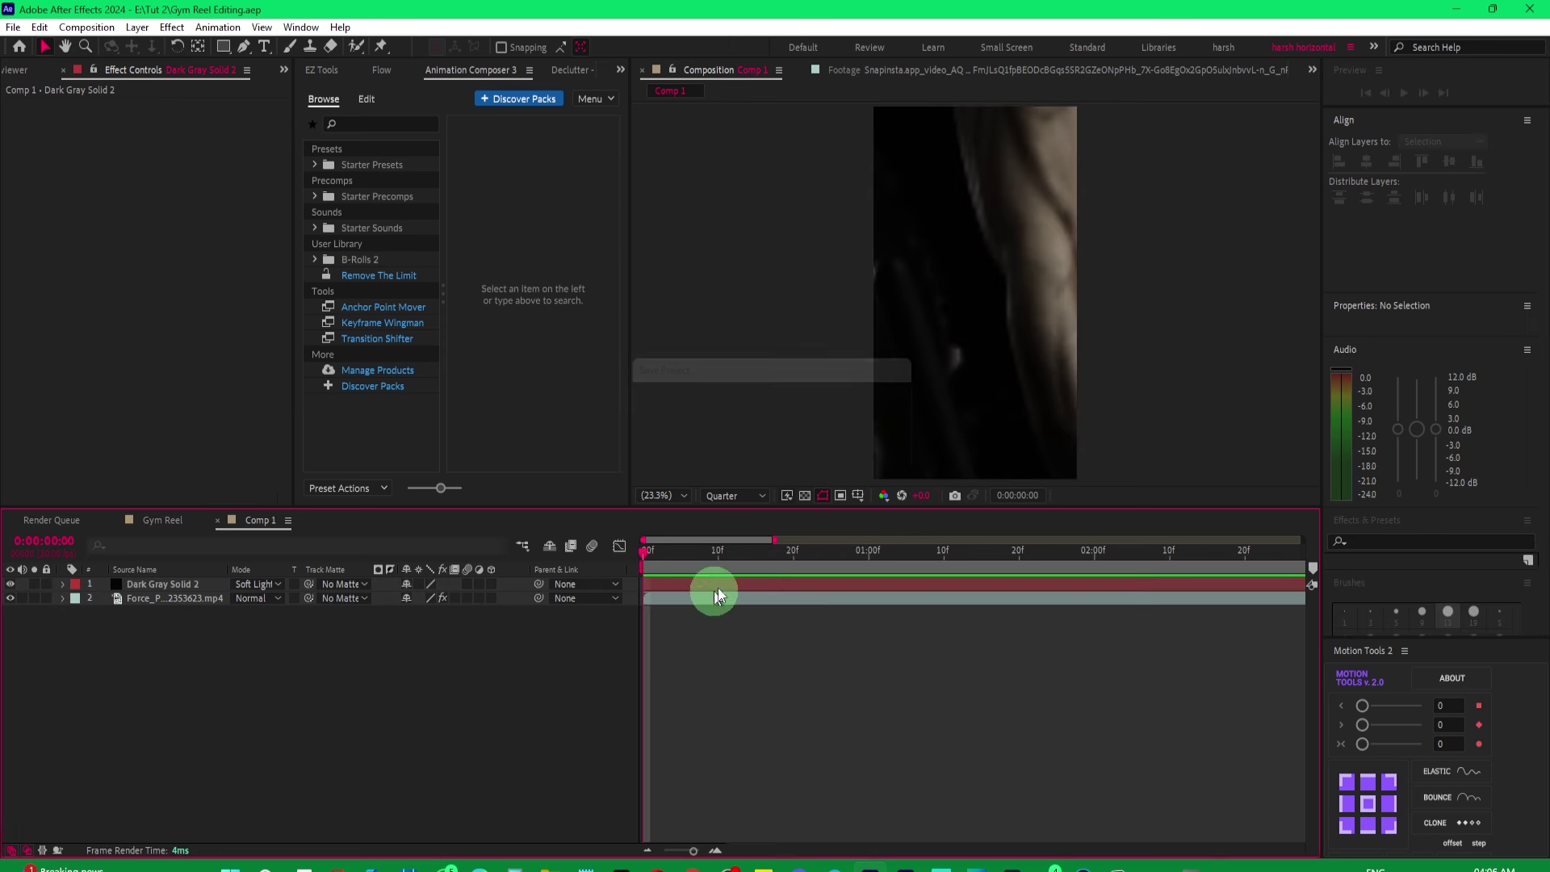
drag(646, 554, 883, 573)
key(semicolon)
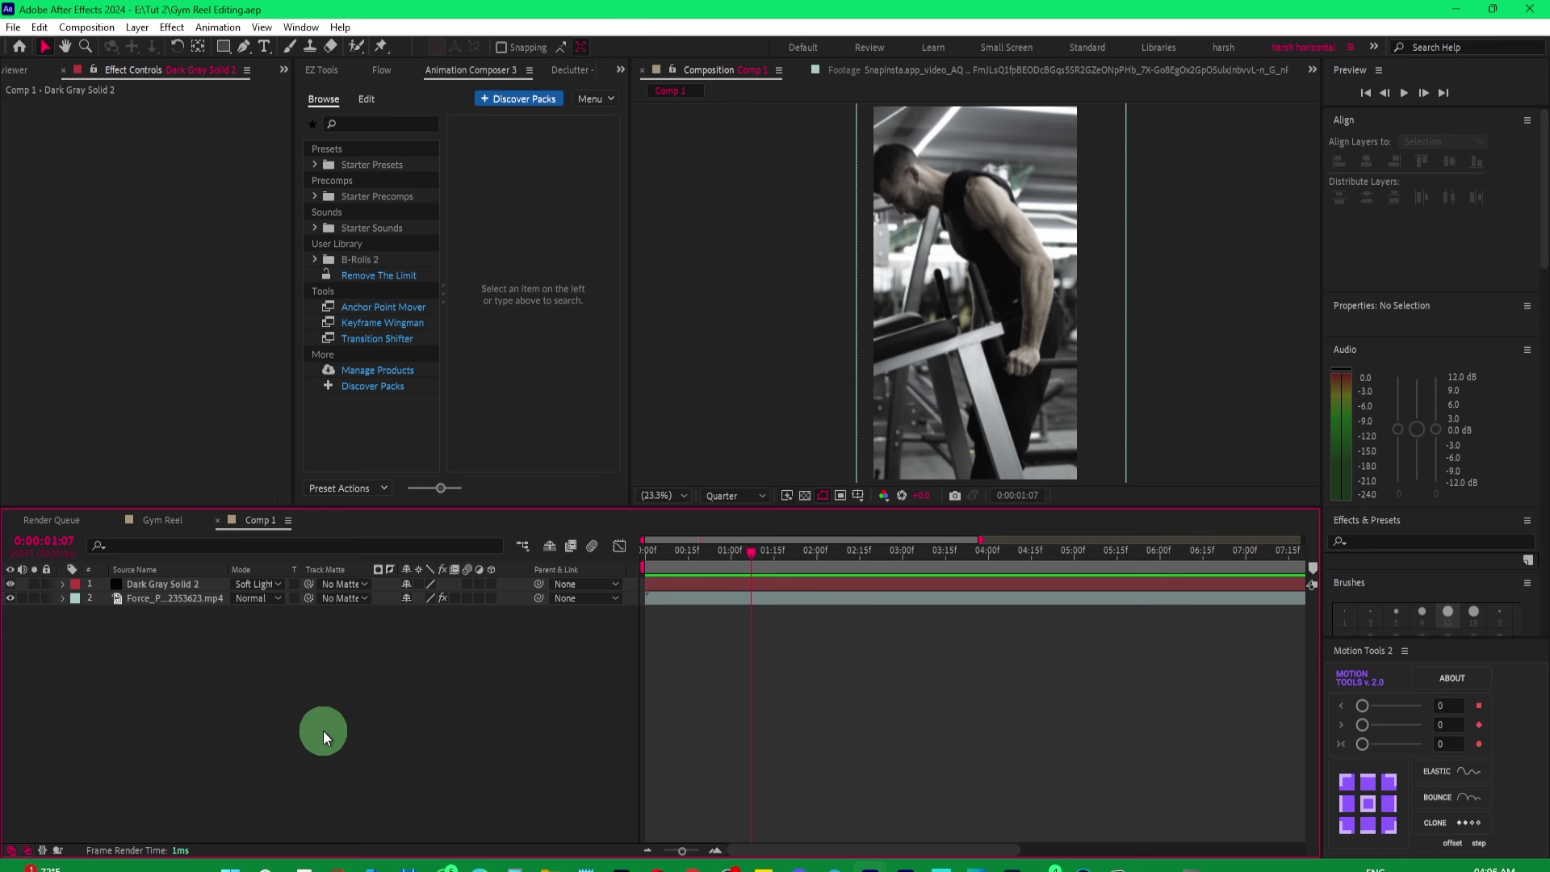
key(ctrl+t)
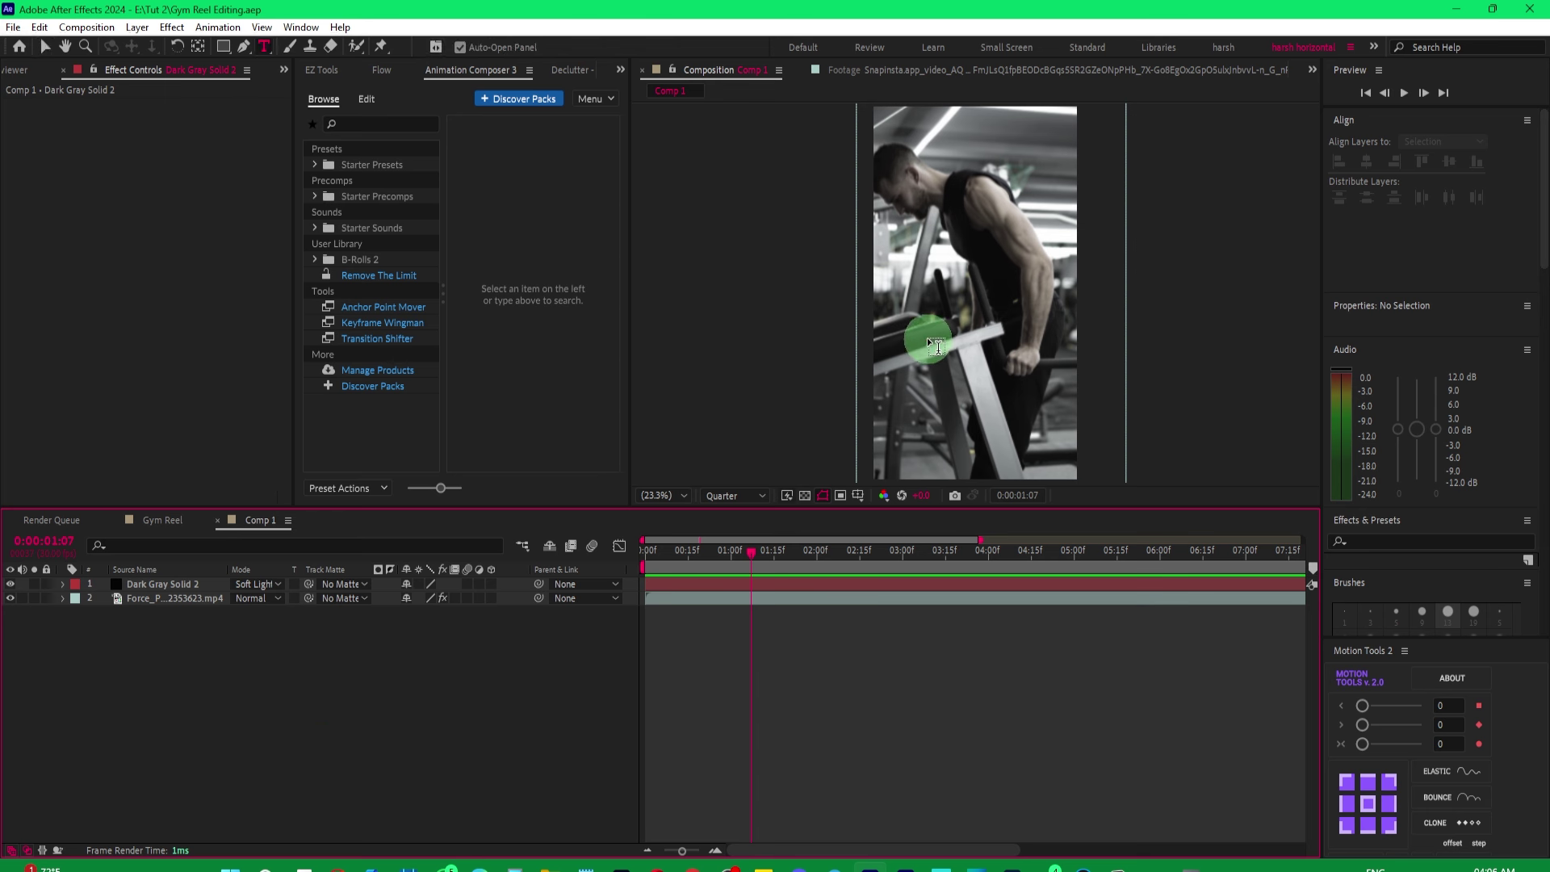
Type the two-line caption 'agar tu' / 'gym jaake' and centre it horizontally in the composition.
click(935, 345)
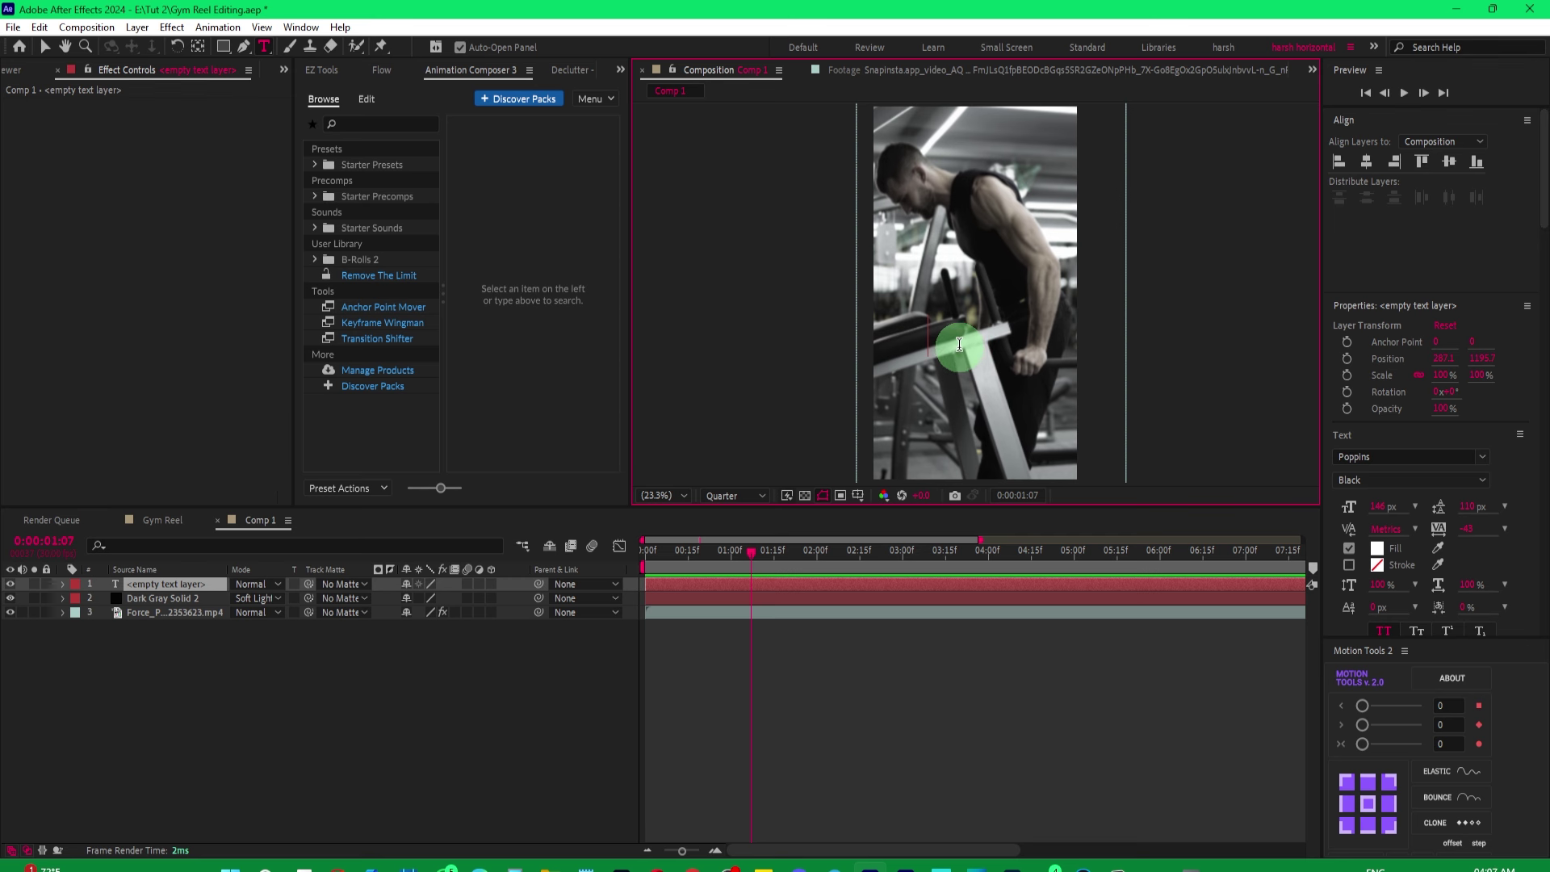
text(agar tu)
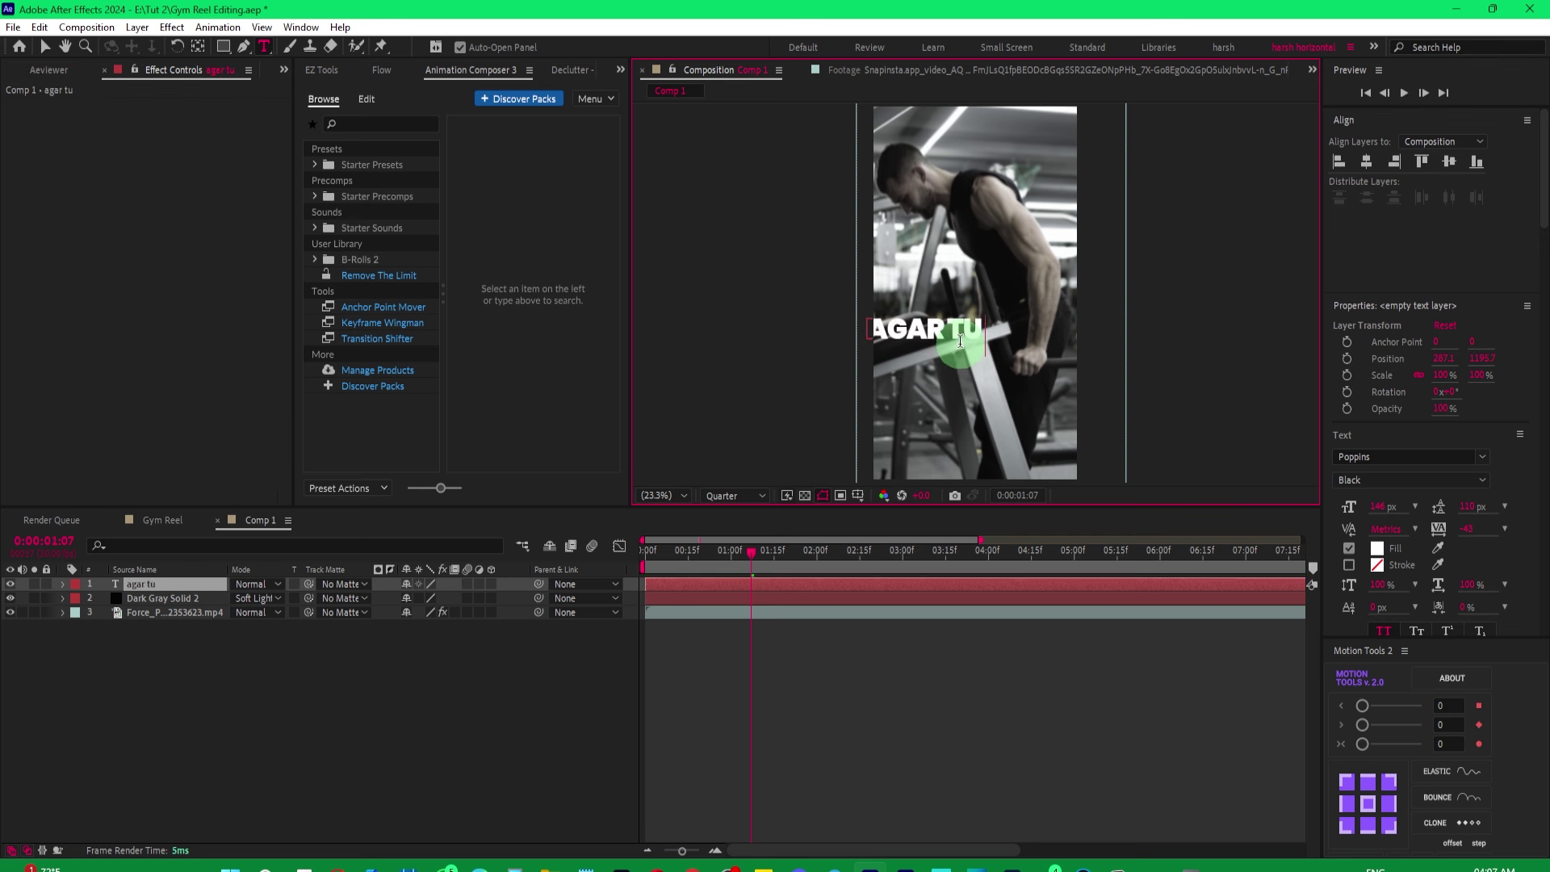
key(Return)
text(gym jaake)
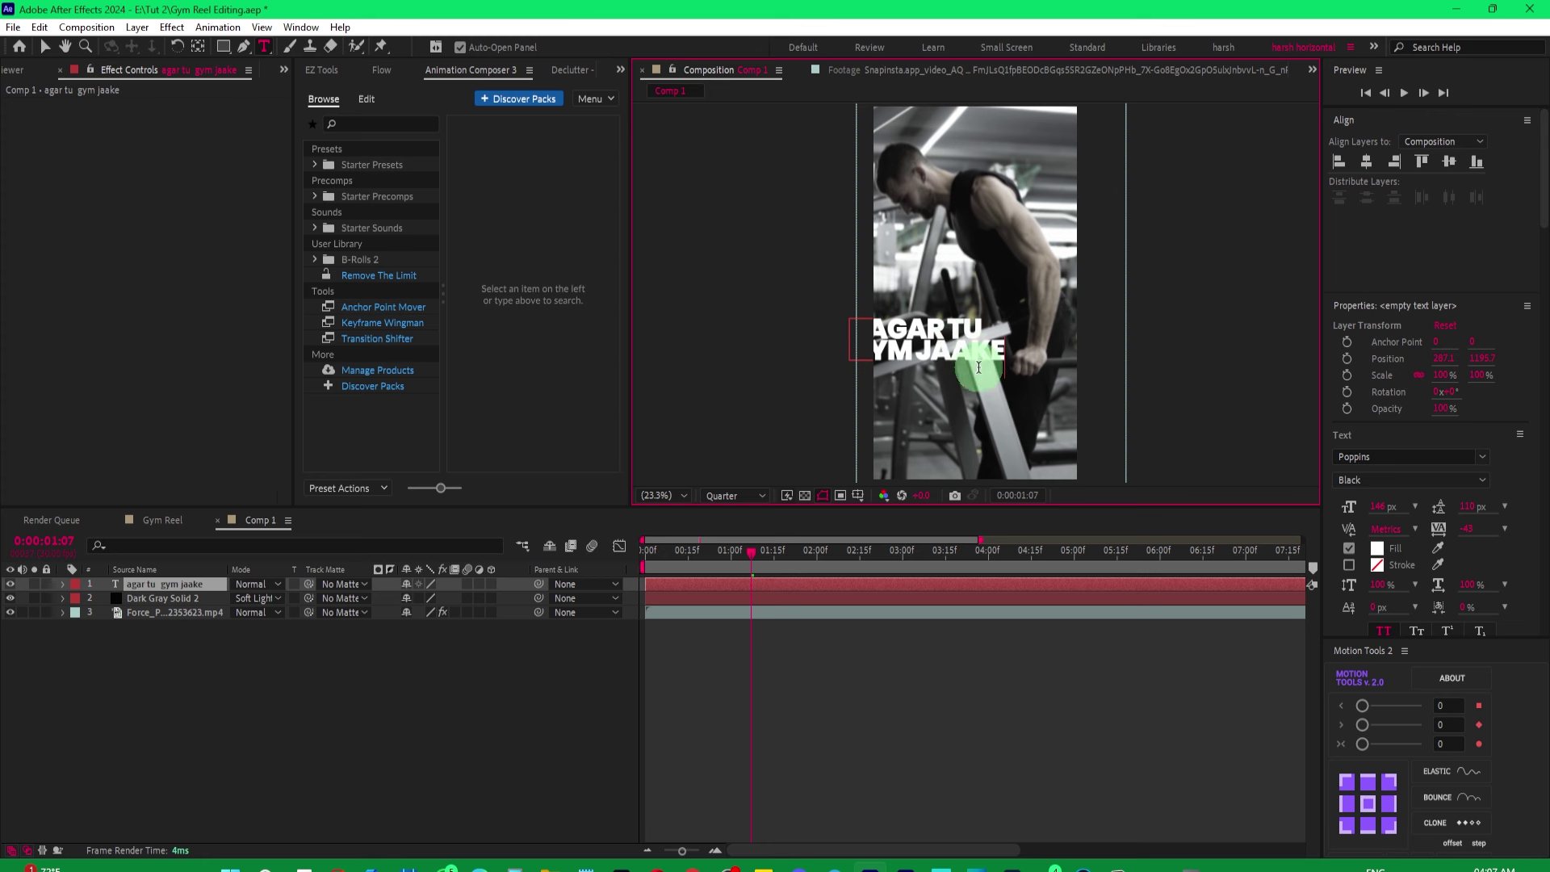
click(155, 584)
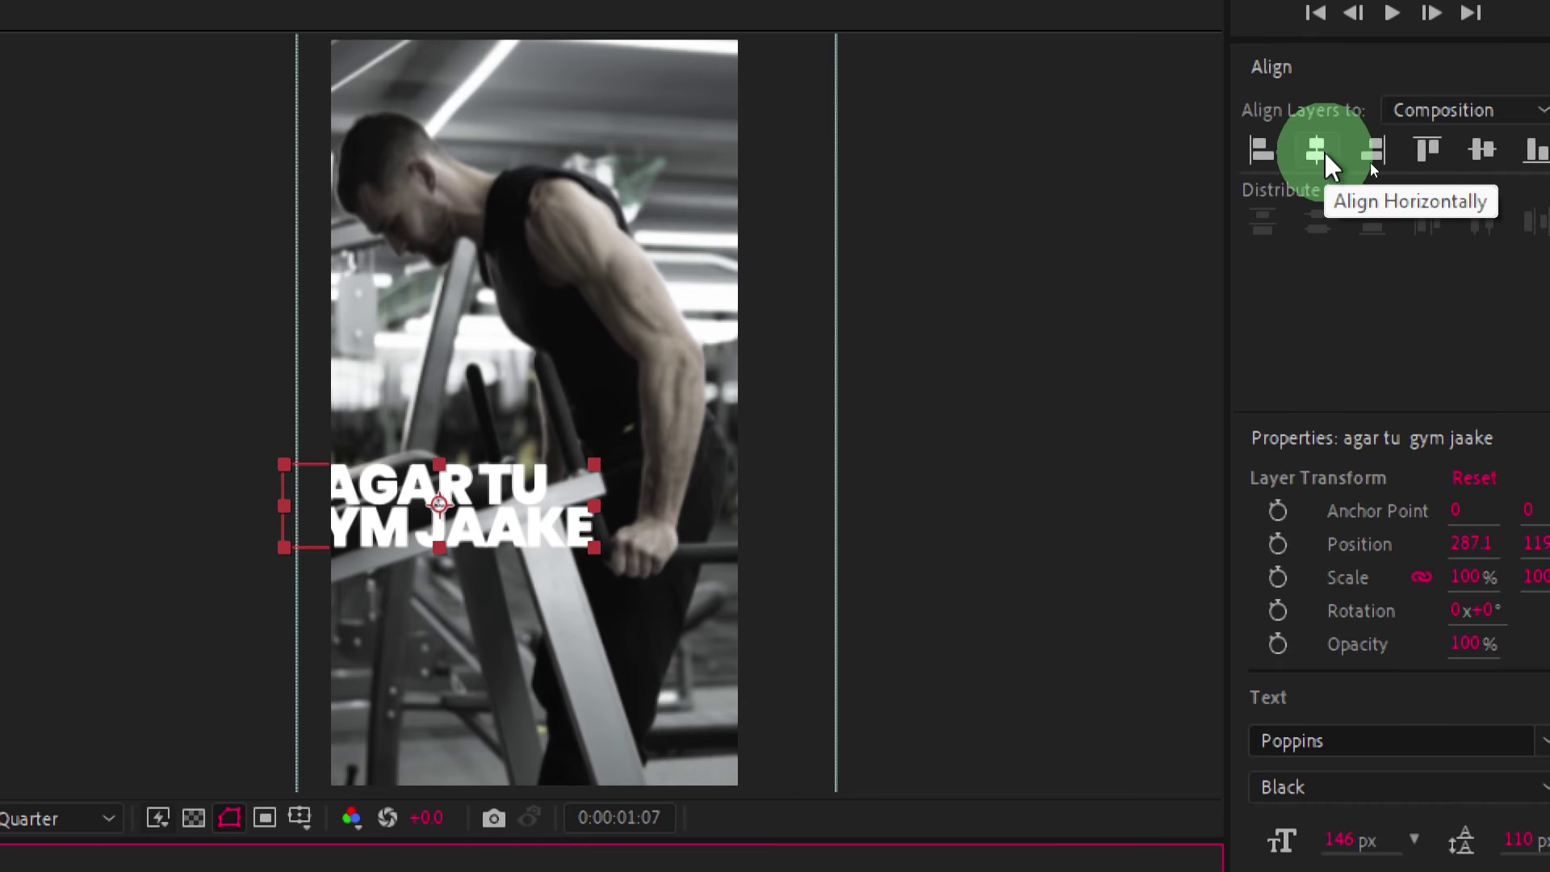
click(1324, 153)
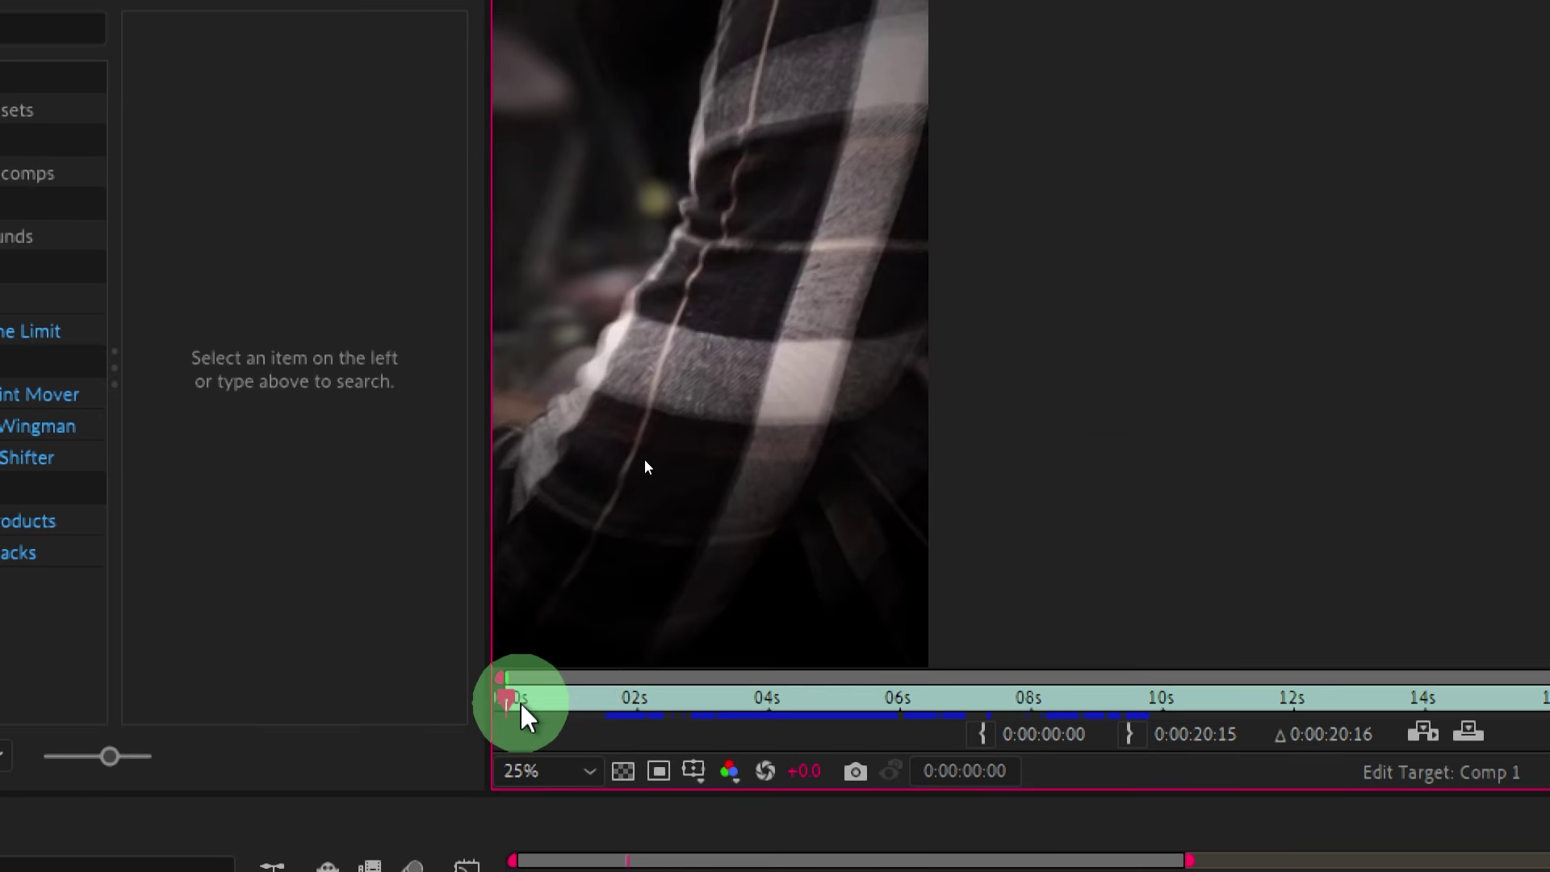
Scrub the reference clip to about 3 seconds, then go back to Comp 1.
drag(521, 714, 702, 699)
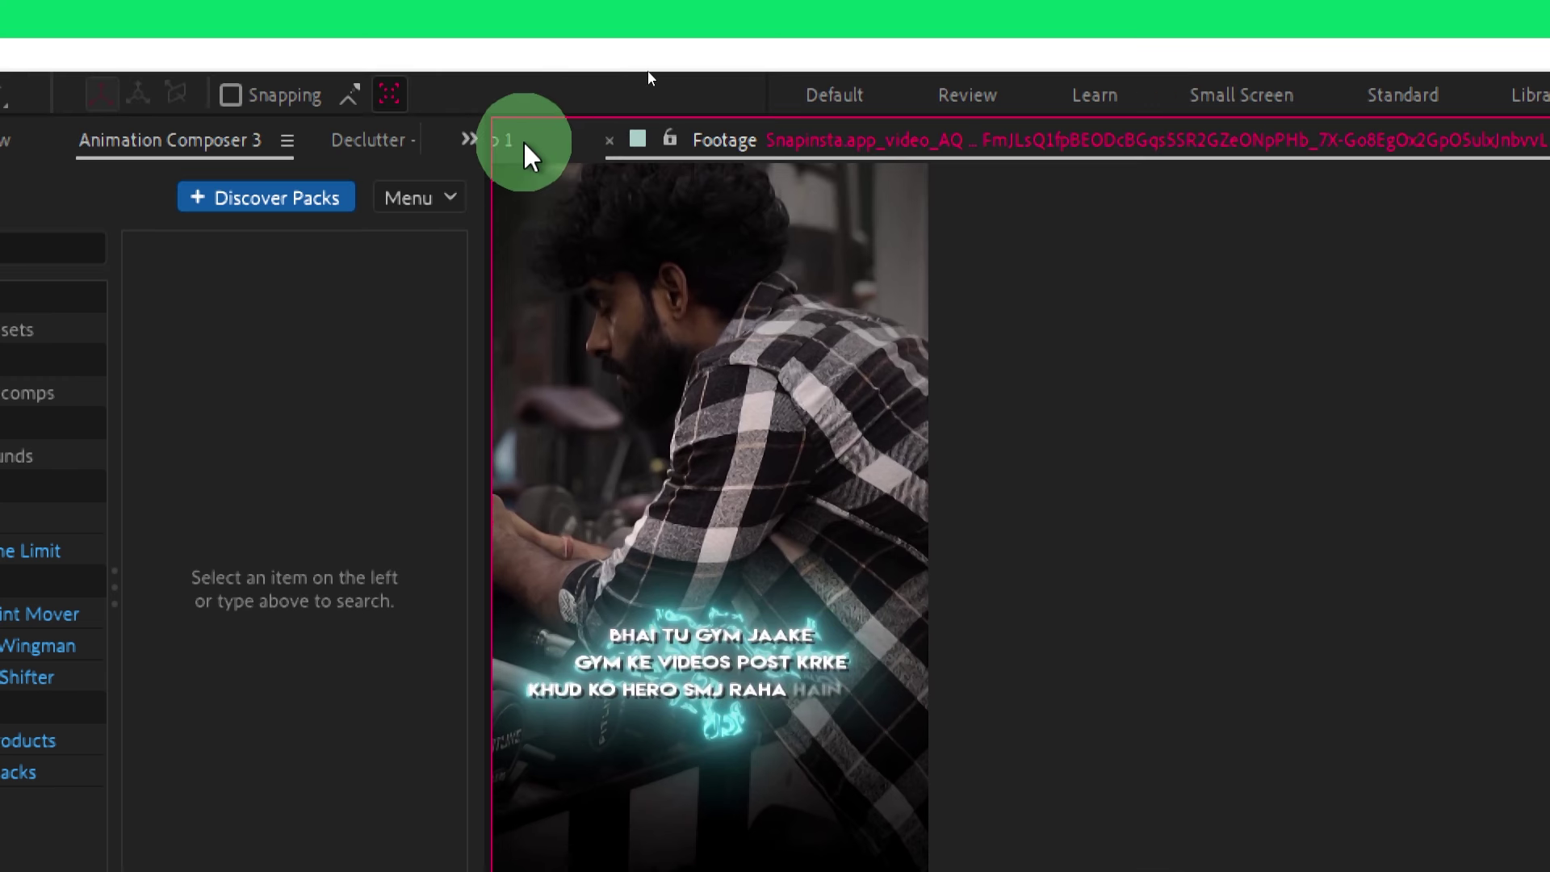
click(521, 143)
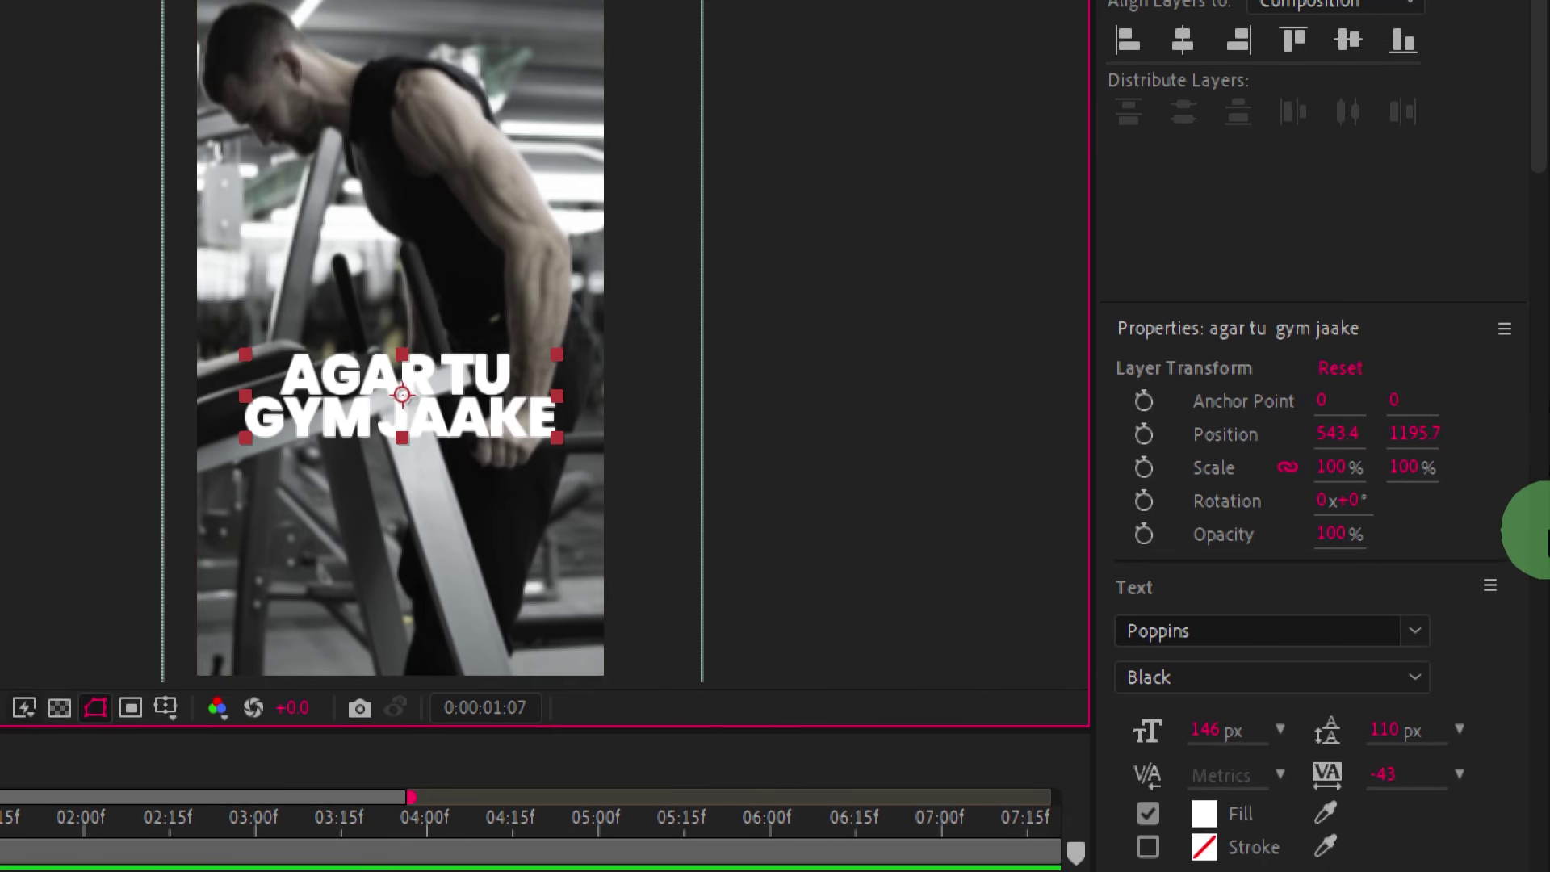
Set the caption's leading to 115 px and tracking to -12 in the Character panel.
drag(1538, 113, 1537, 162)
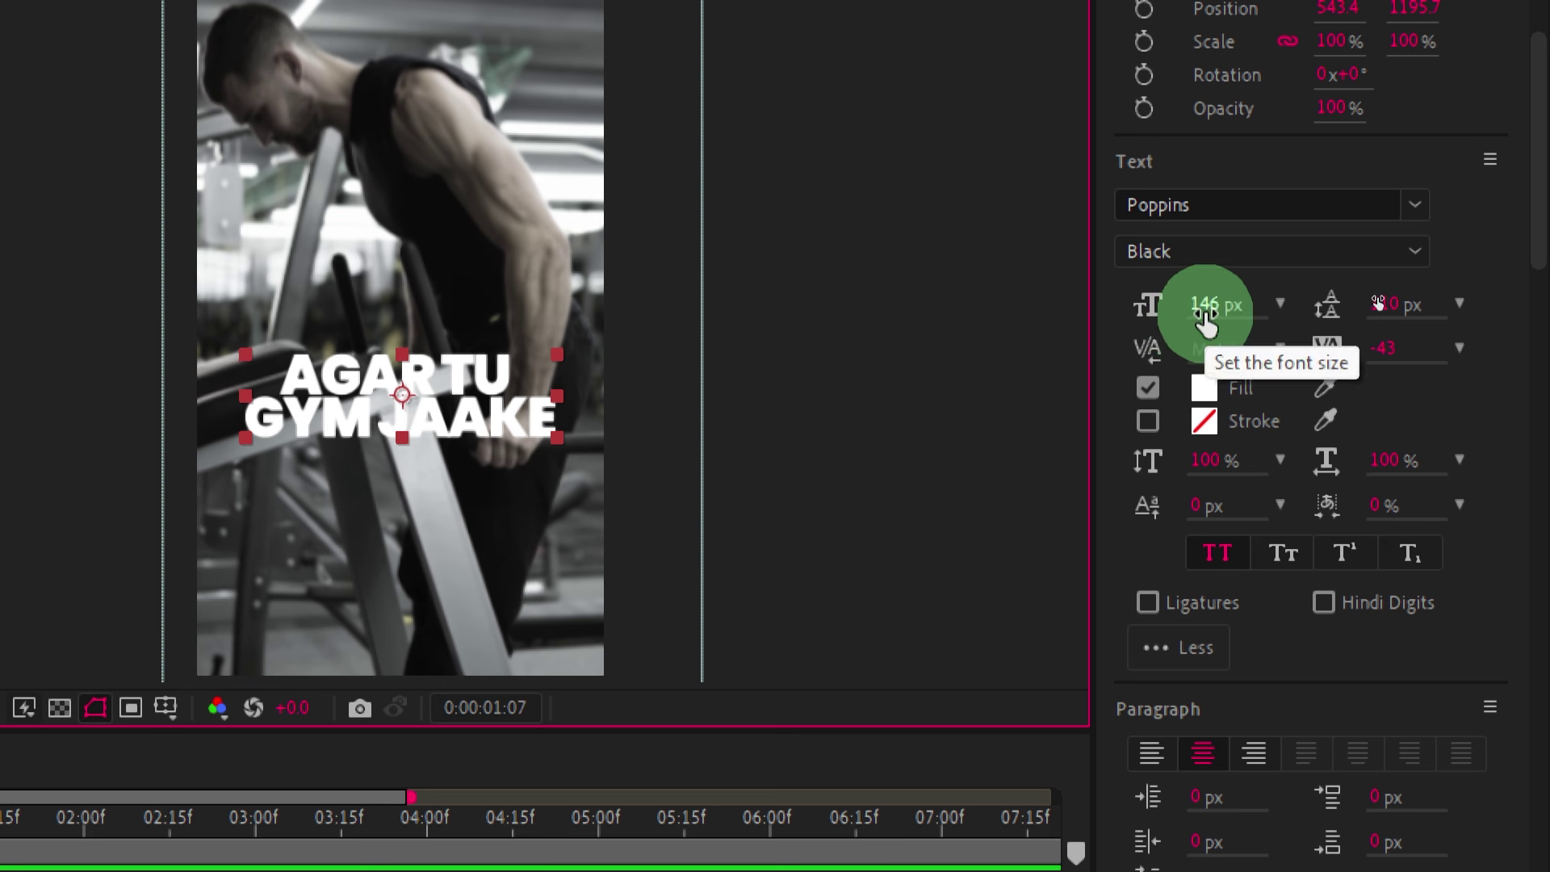
click(1394, 327)
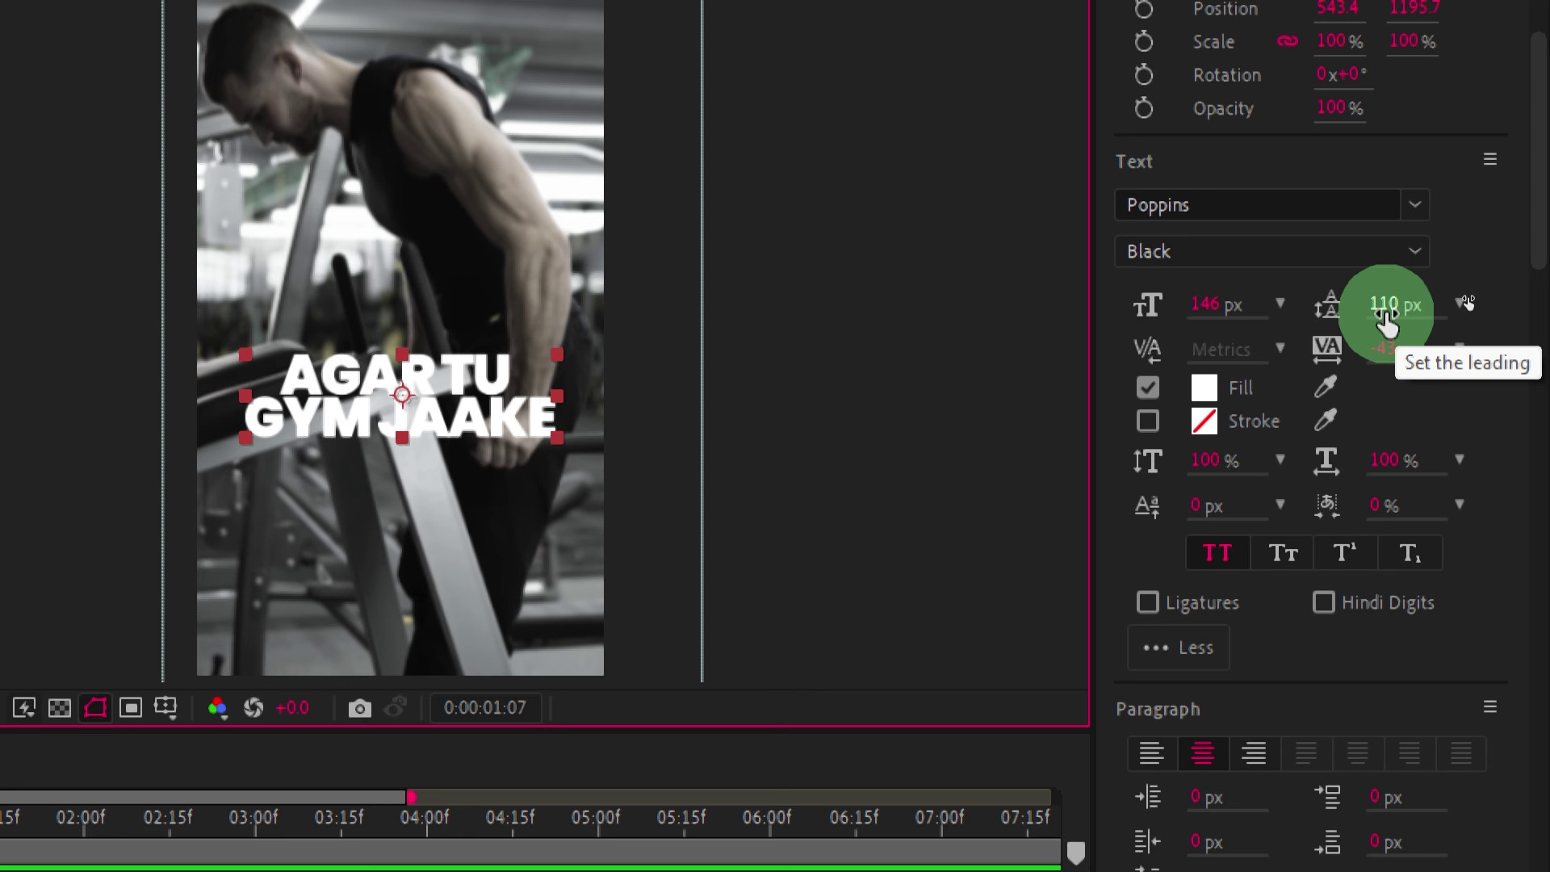
drag(1386, 323, 1409, 313)
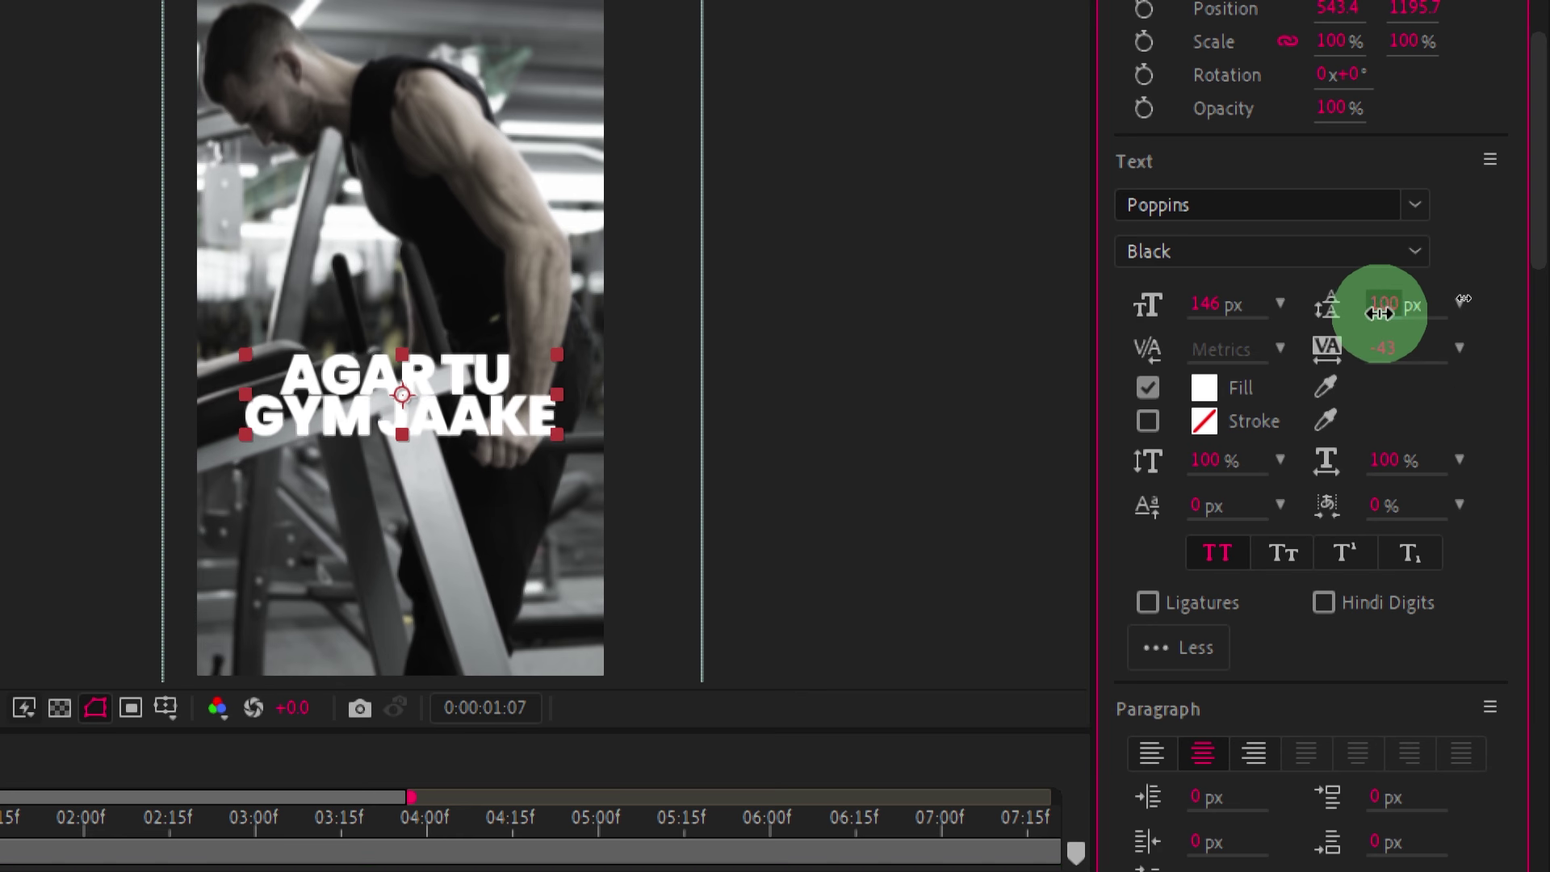
drag(1409, 313, 1394, 313)
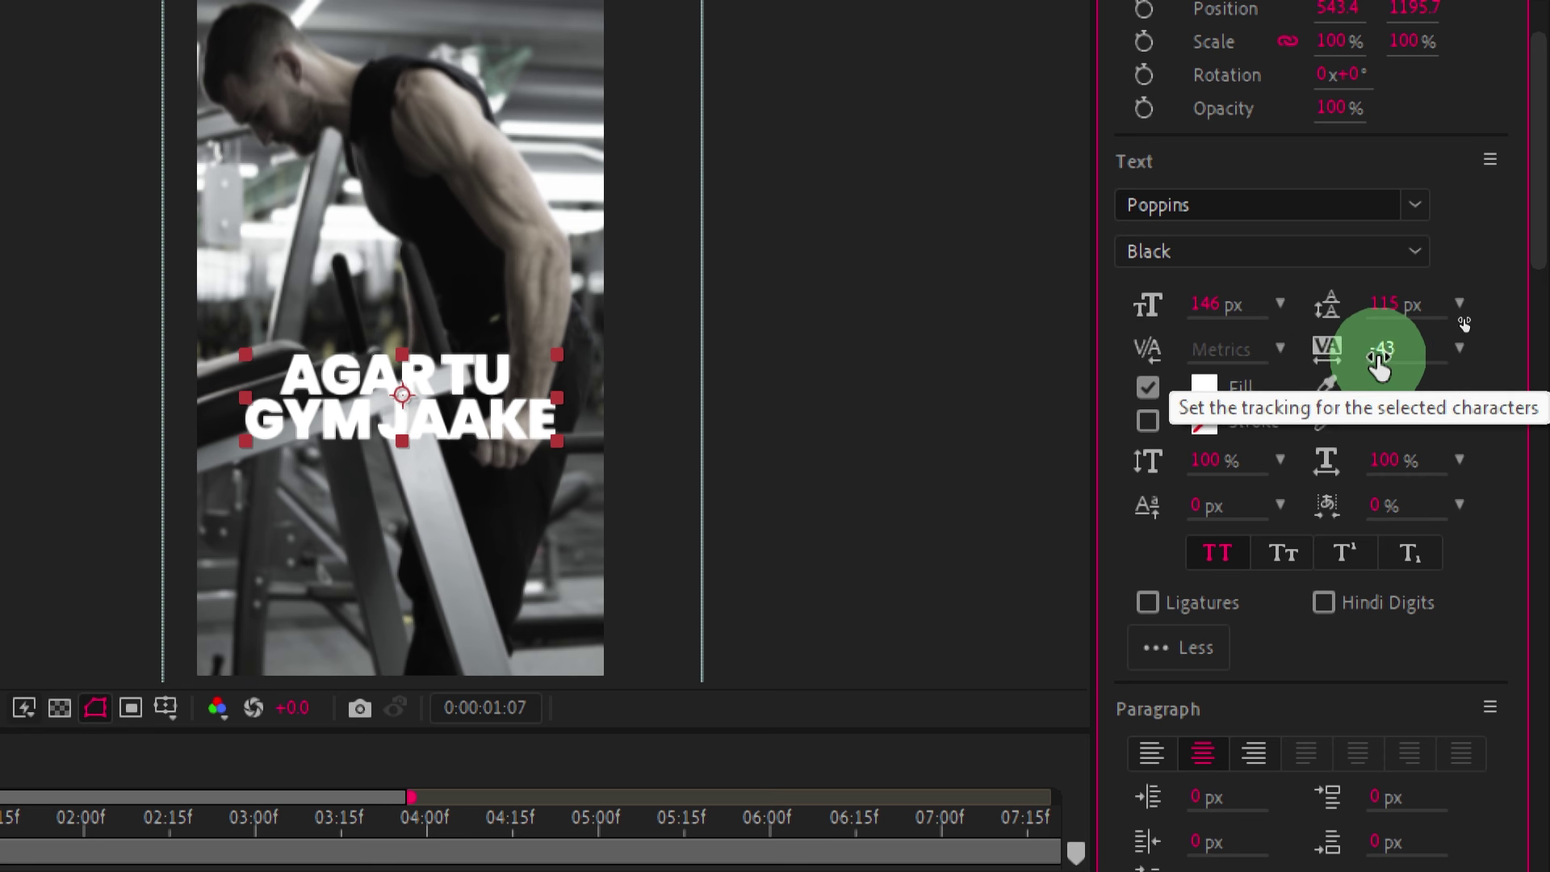
mouse_move(1385, 363)
mouse_down()
mouse_move(1297, 355)
mouse_move(1414, 350)
mouse_up()
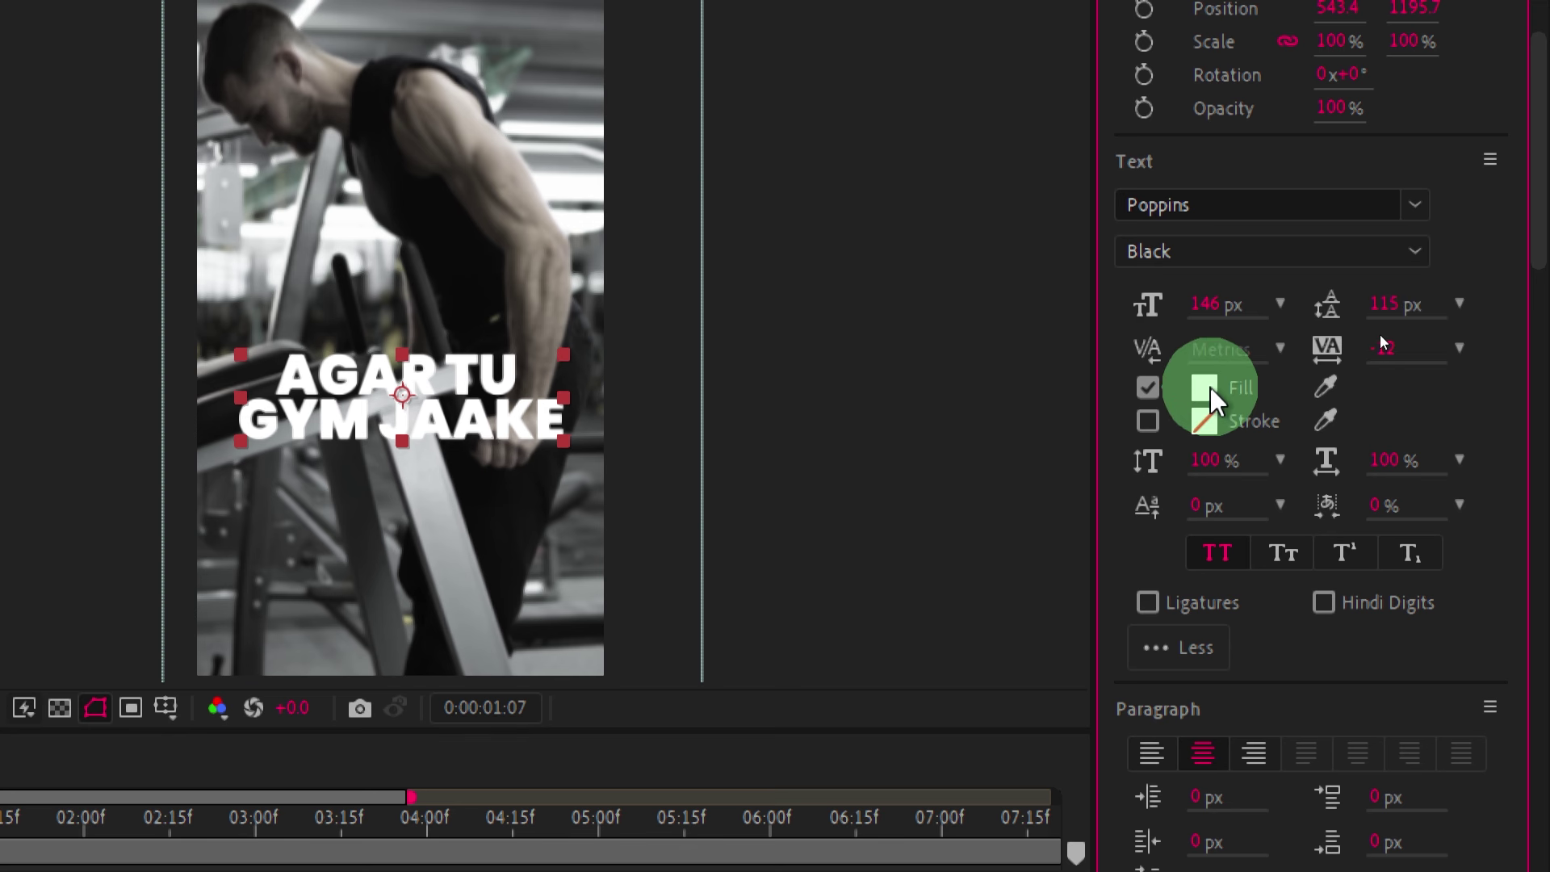
drag(1209, 388, 1545, 551)
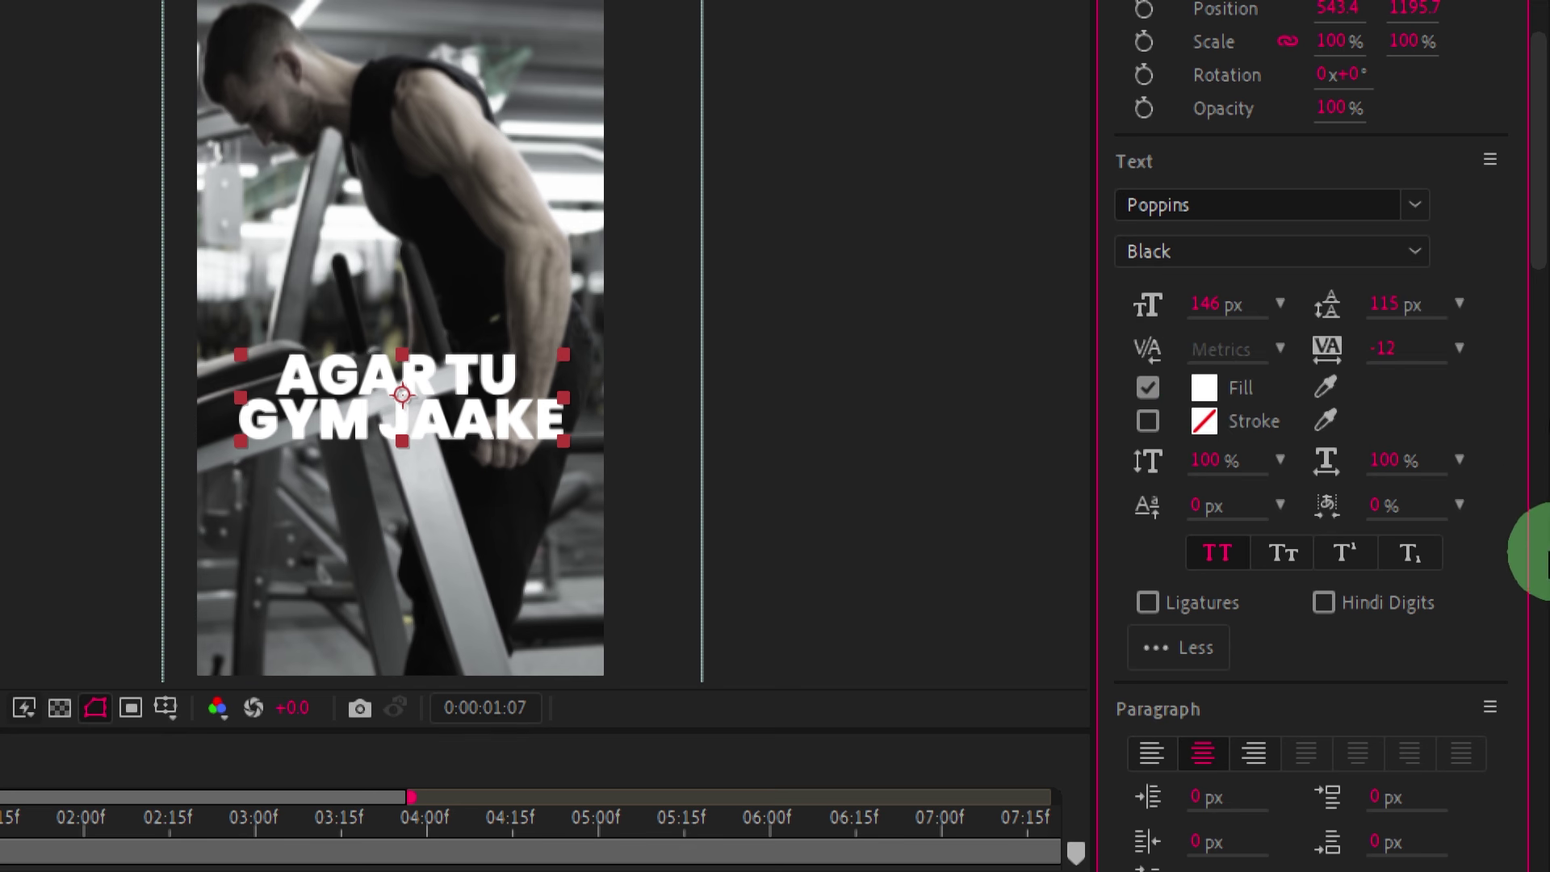
drag(1522, 238, 1498, 345)
click(1204, 594)
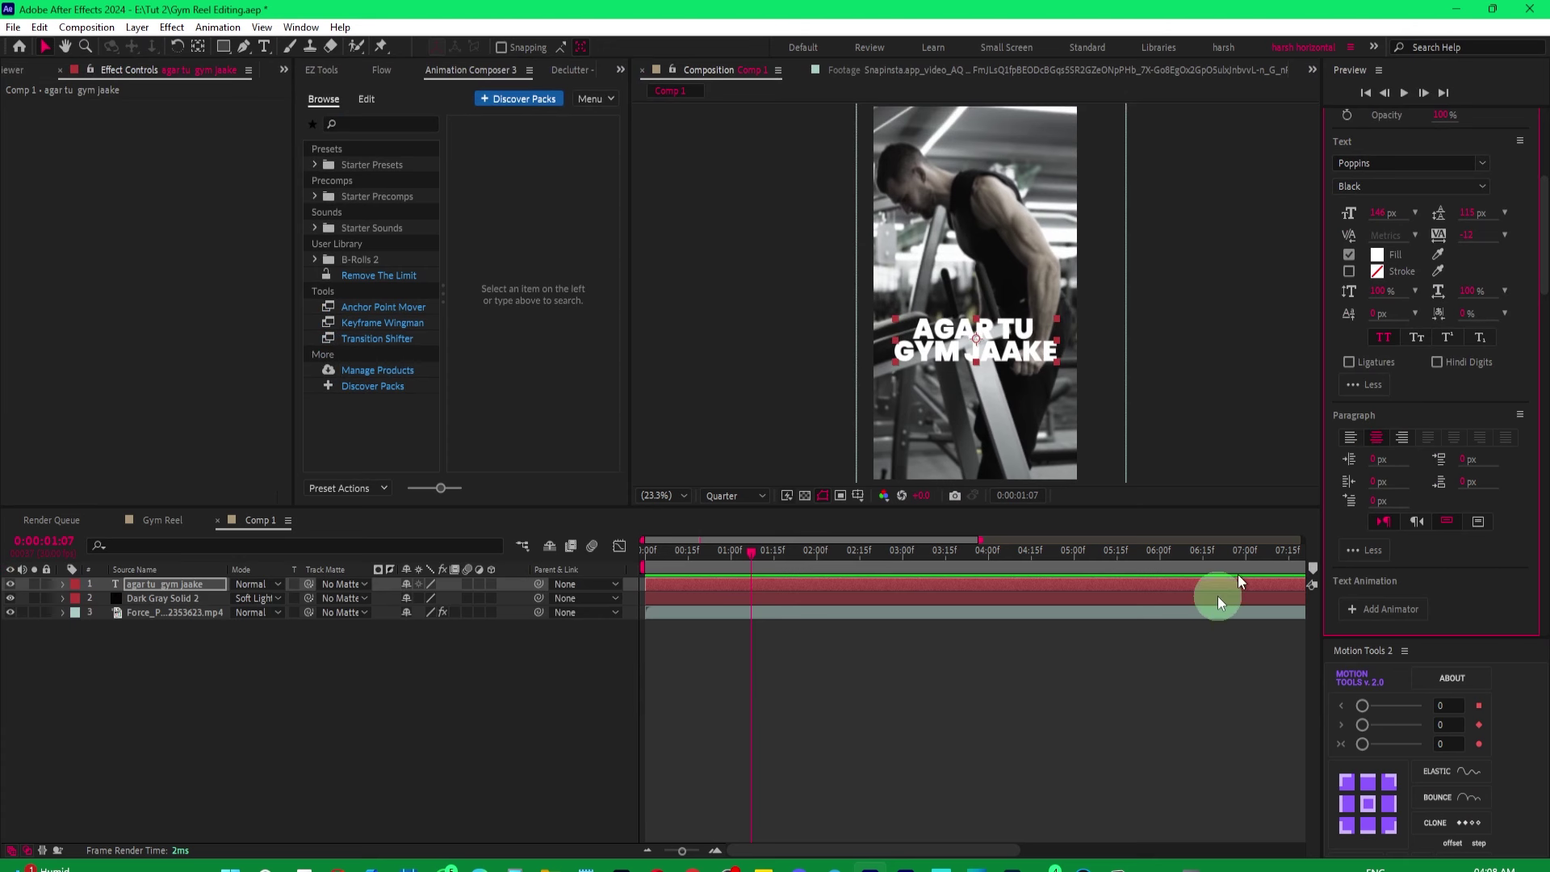
Preview the comp, then apply a Drop Shadow layer style to the caption layer.
drag(749, 579, 648, 553)
key(space)
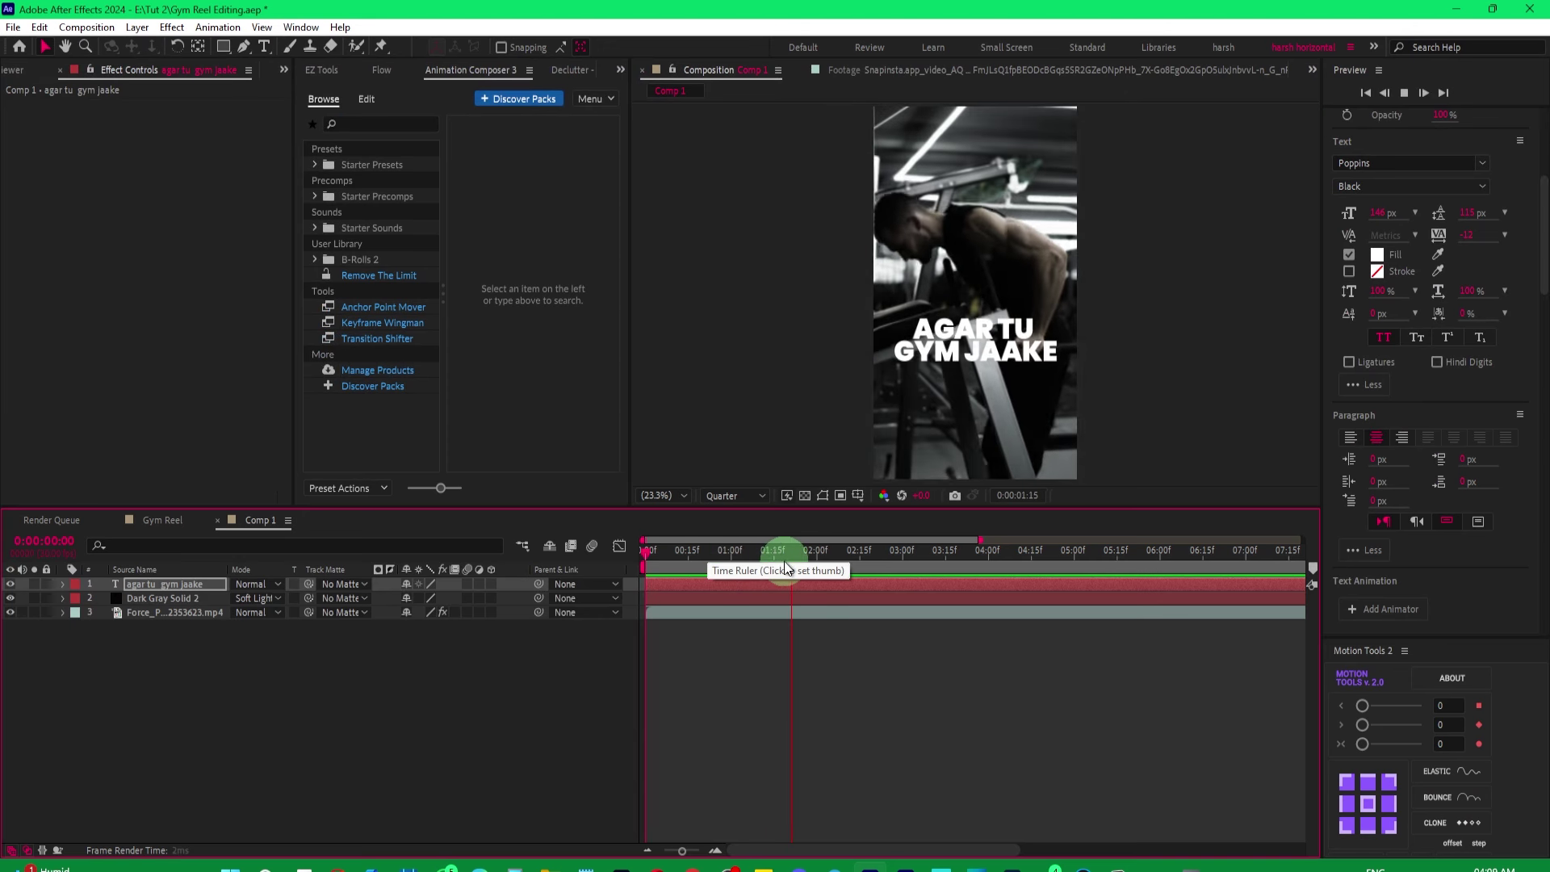
key(space)
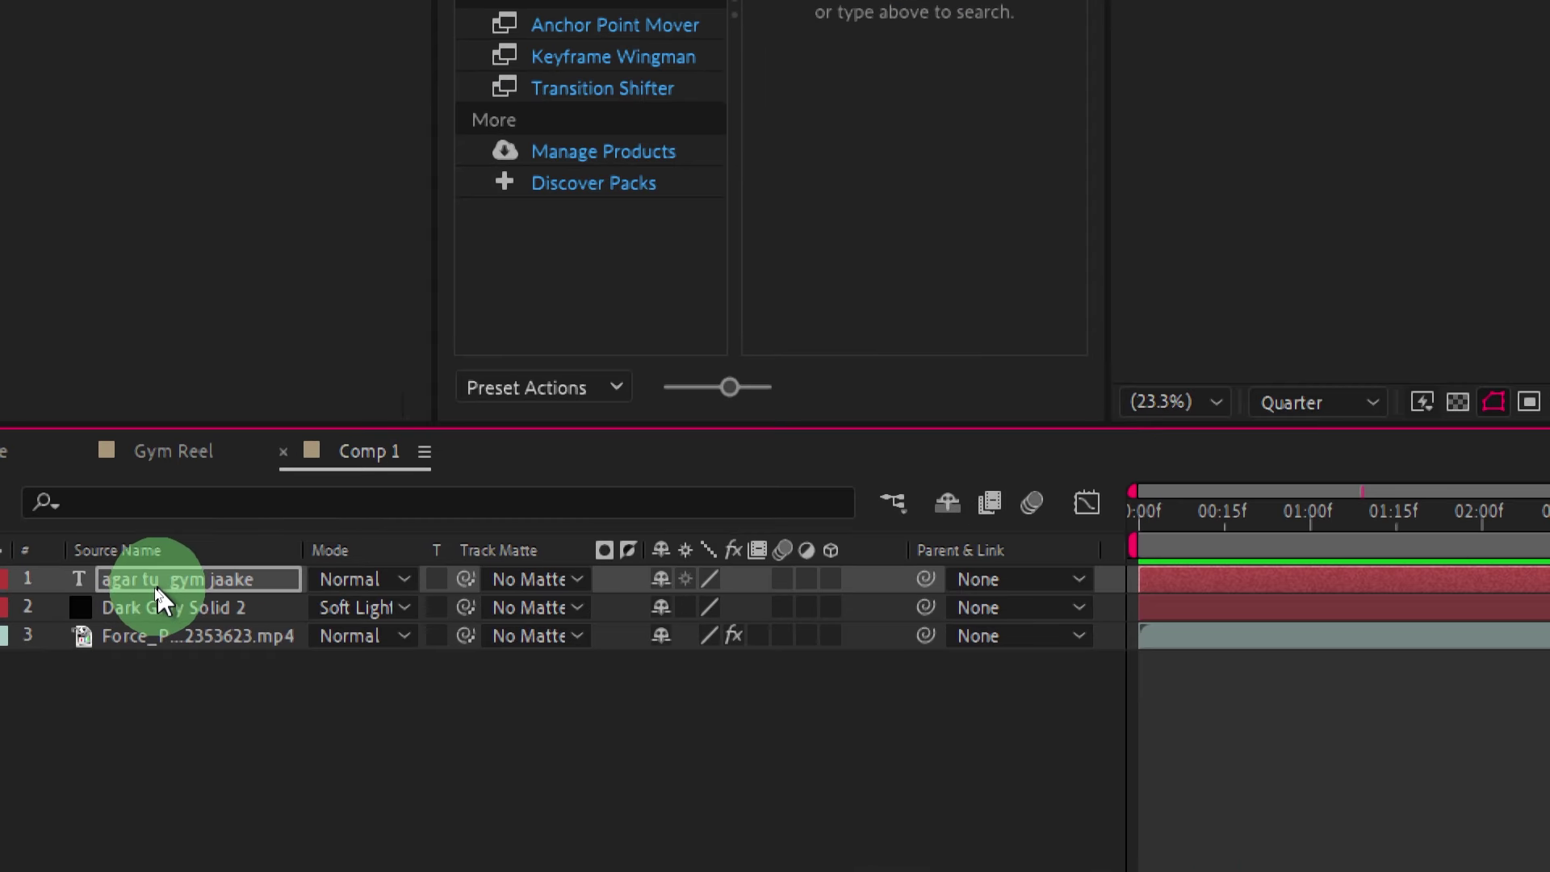
right_click(232, 574)
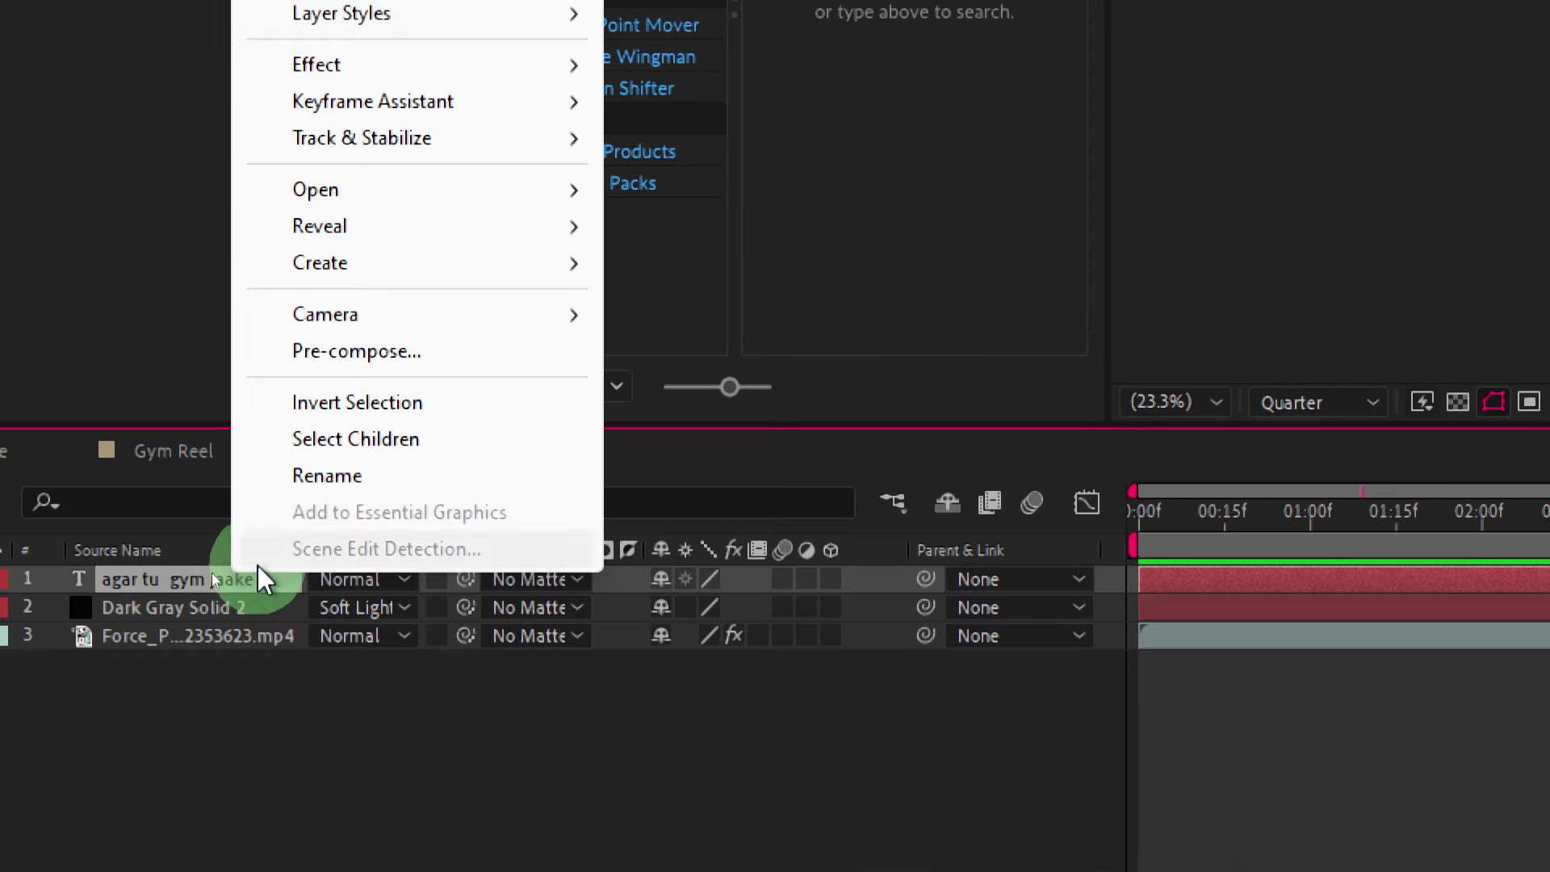
mouse_move(379, 199)
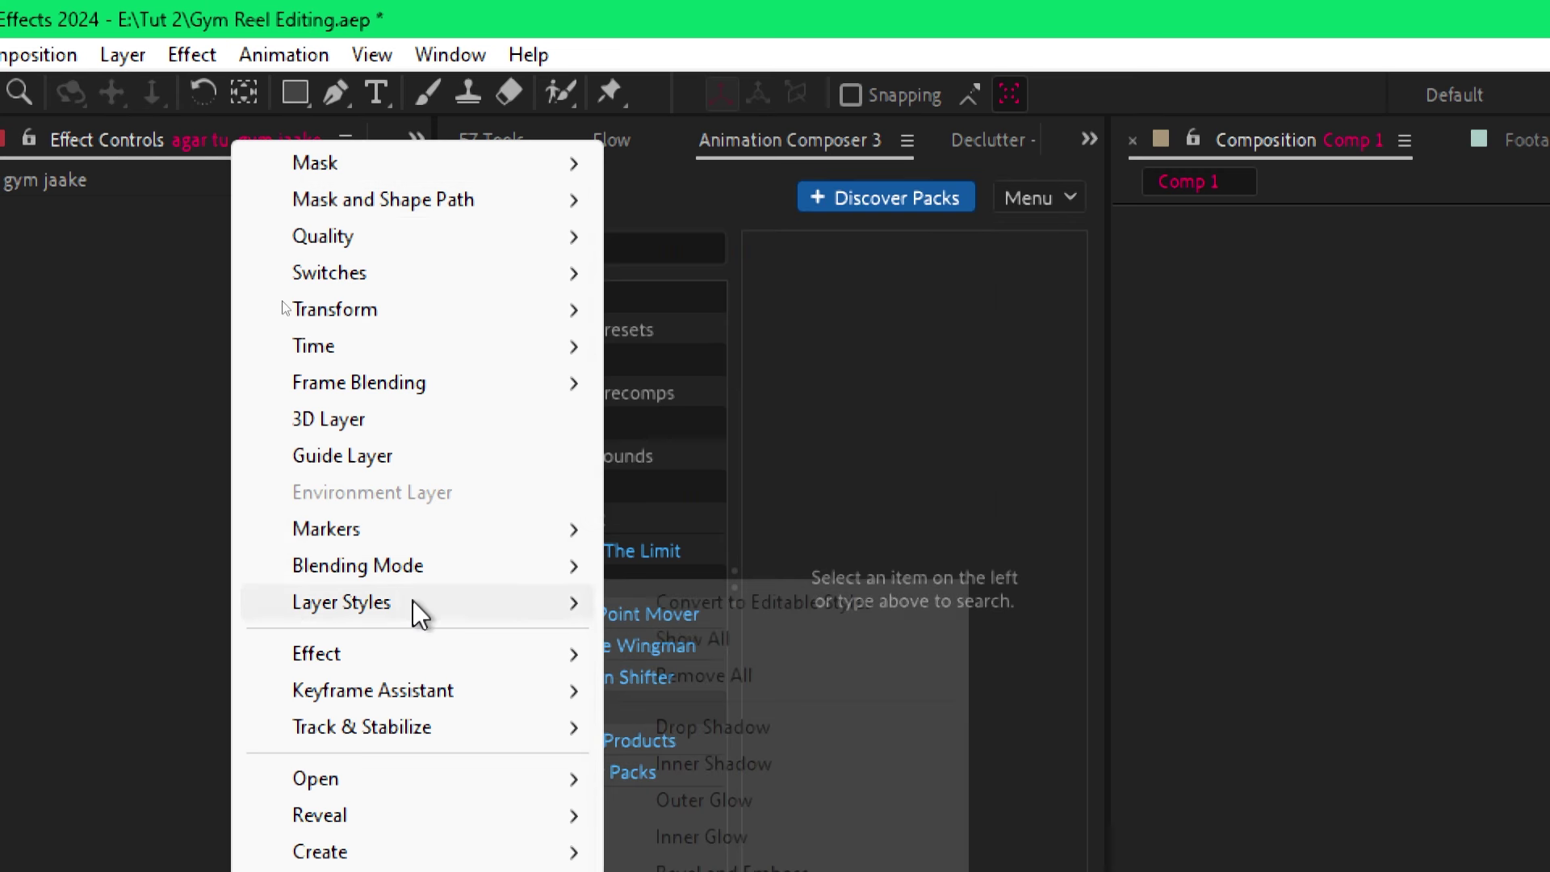
mouse_move(420, 602)
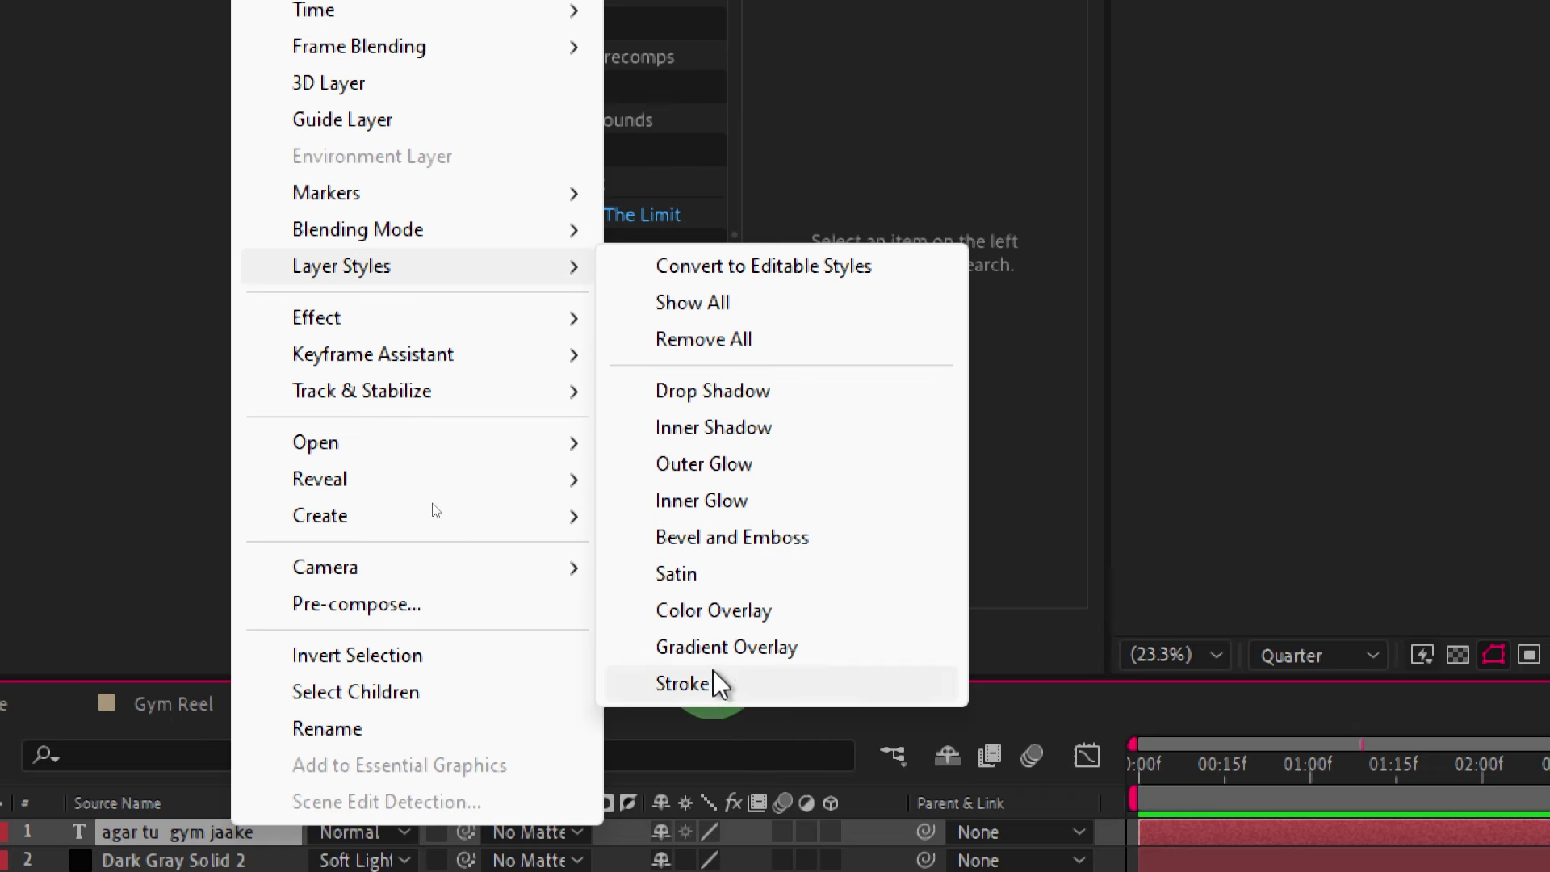
click(711, 395)
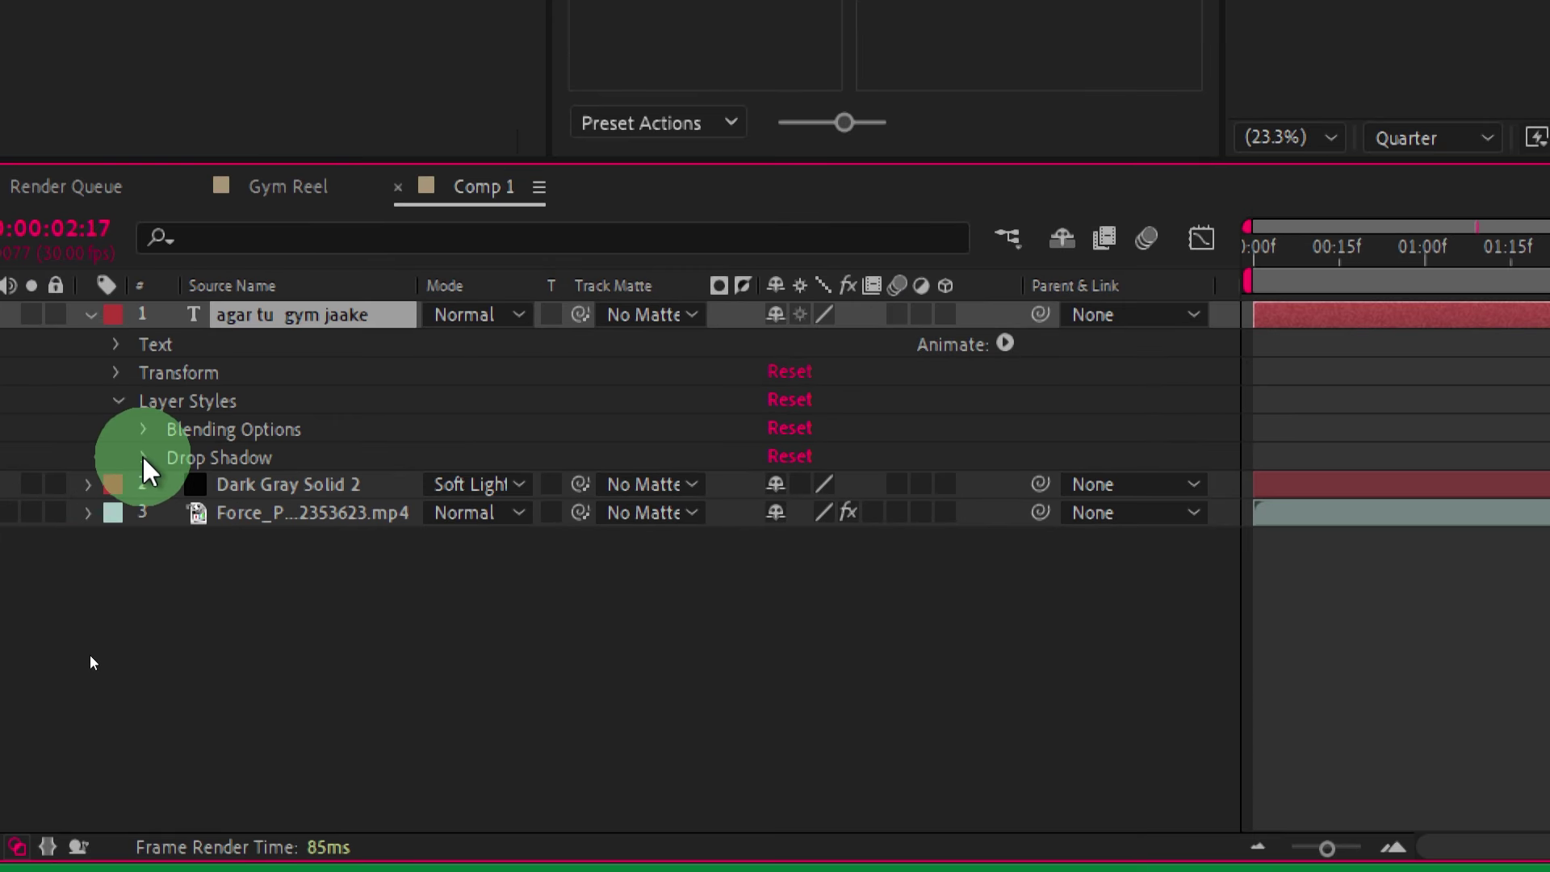
Set the drop shadow's opacity to 100%, distance 15 and spread 0%.
click(144, 457)
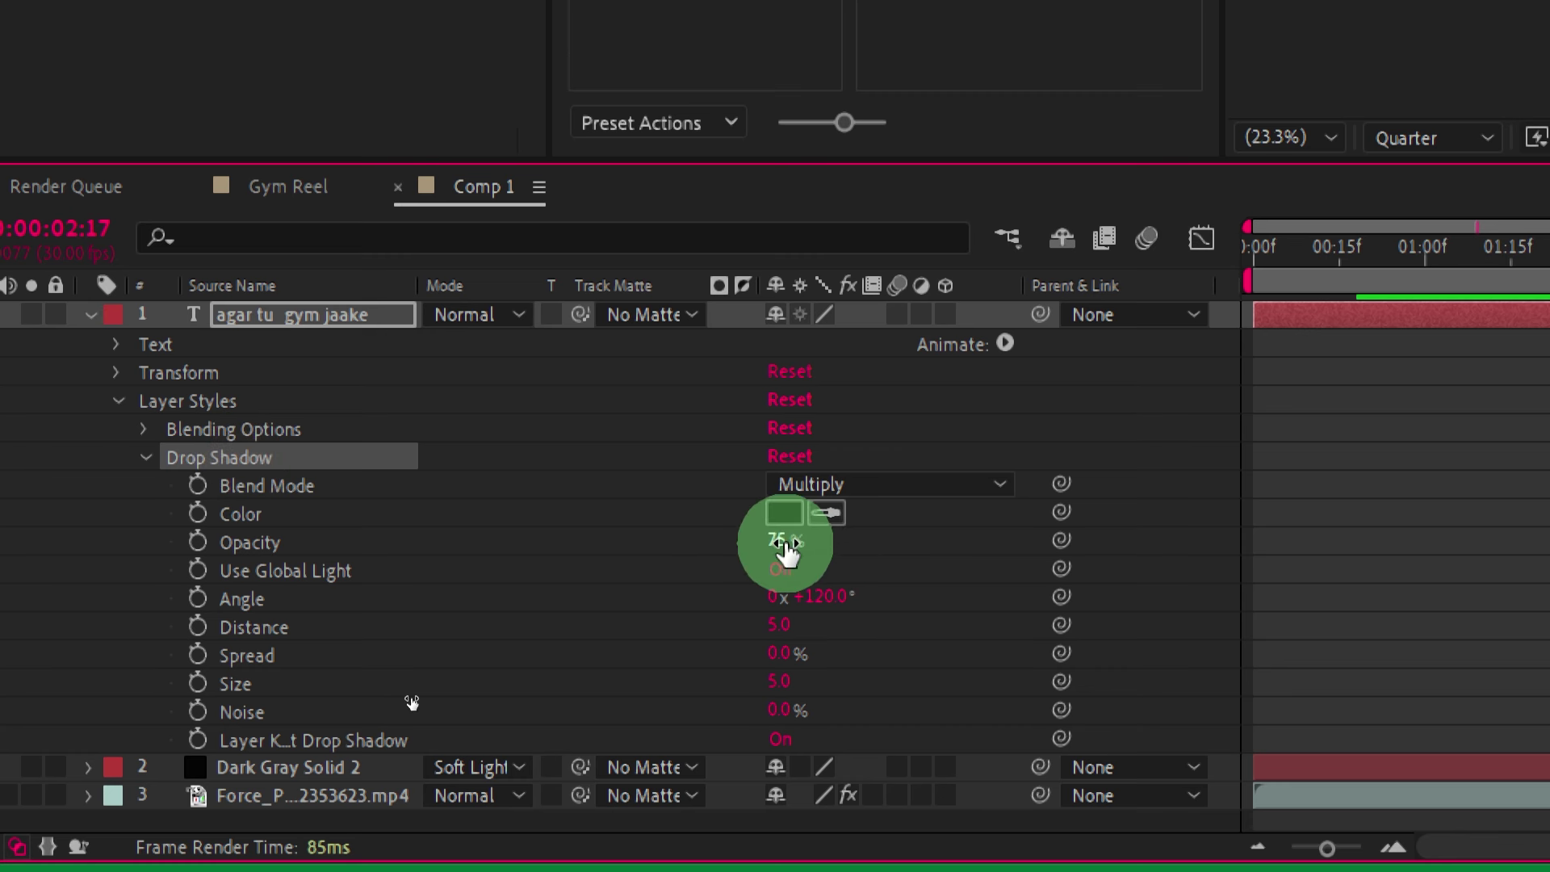
drag(780, 555, 979, 544)
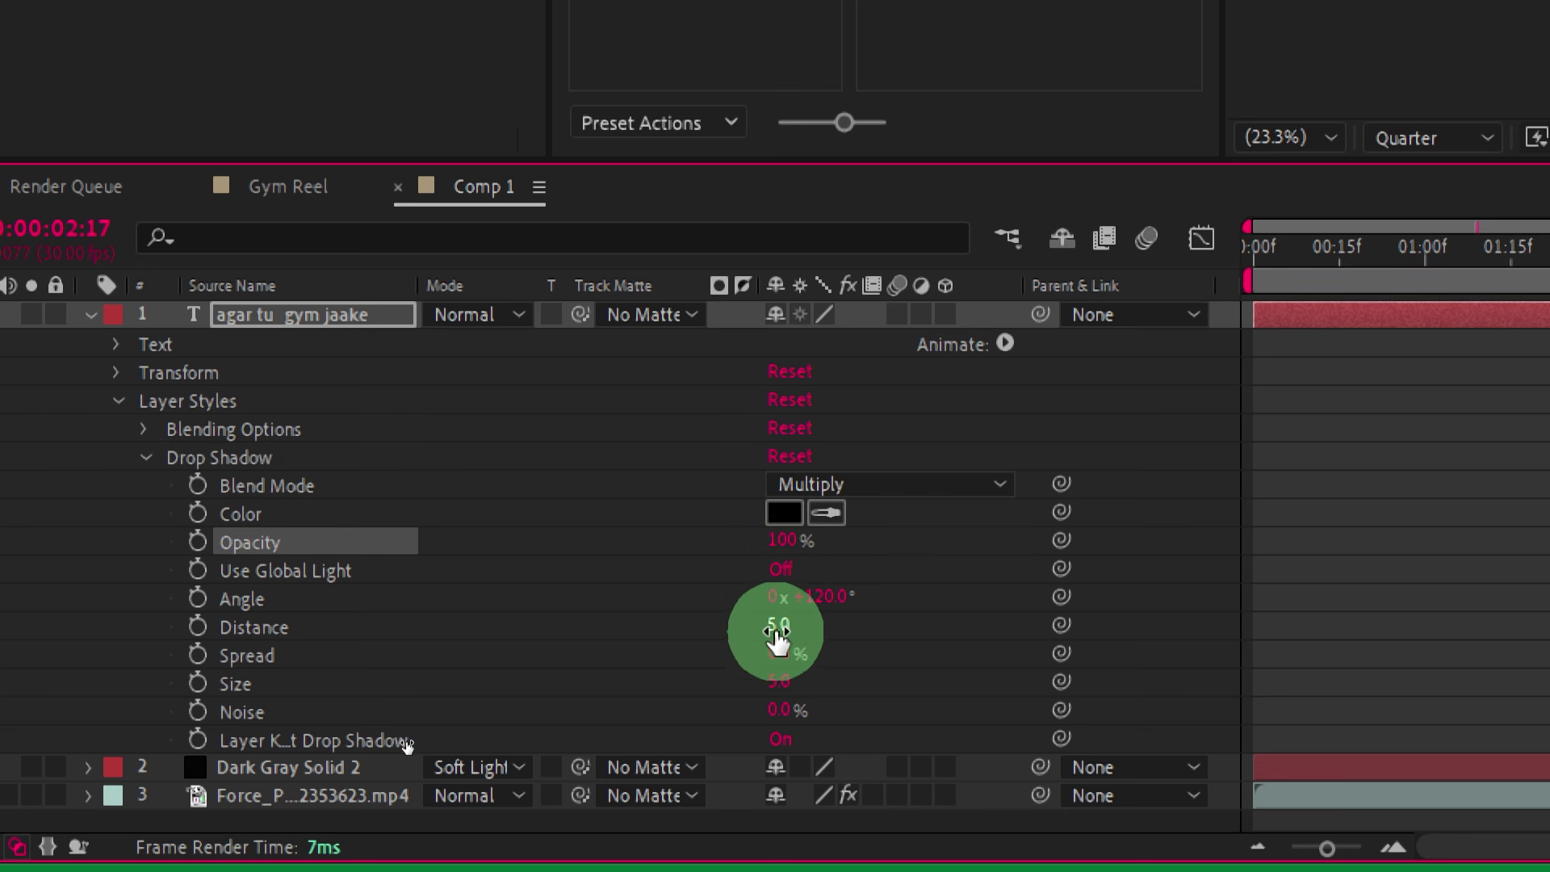
click(777, 629)
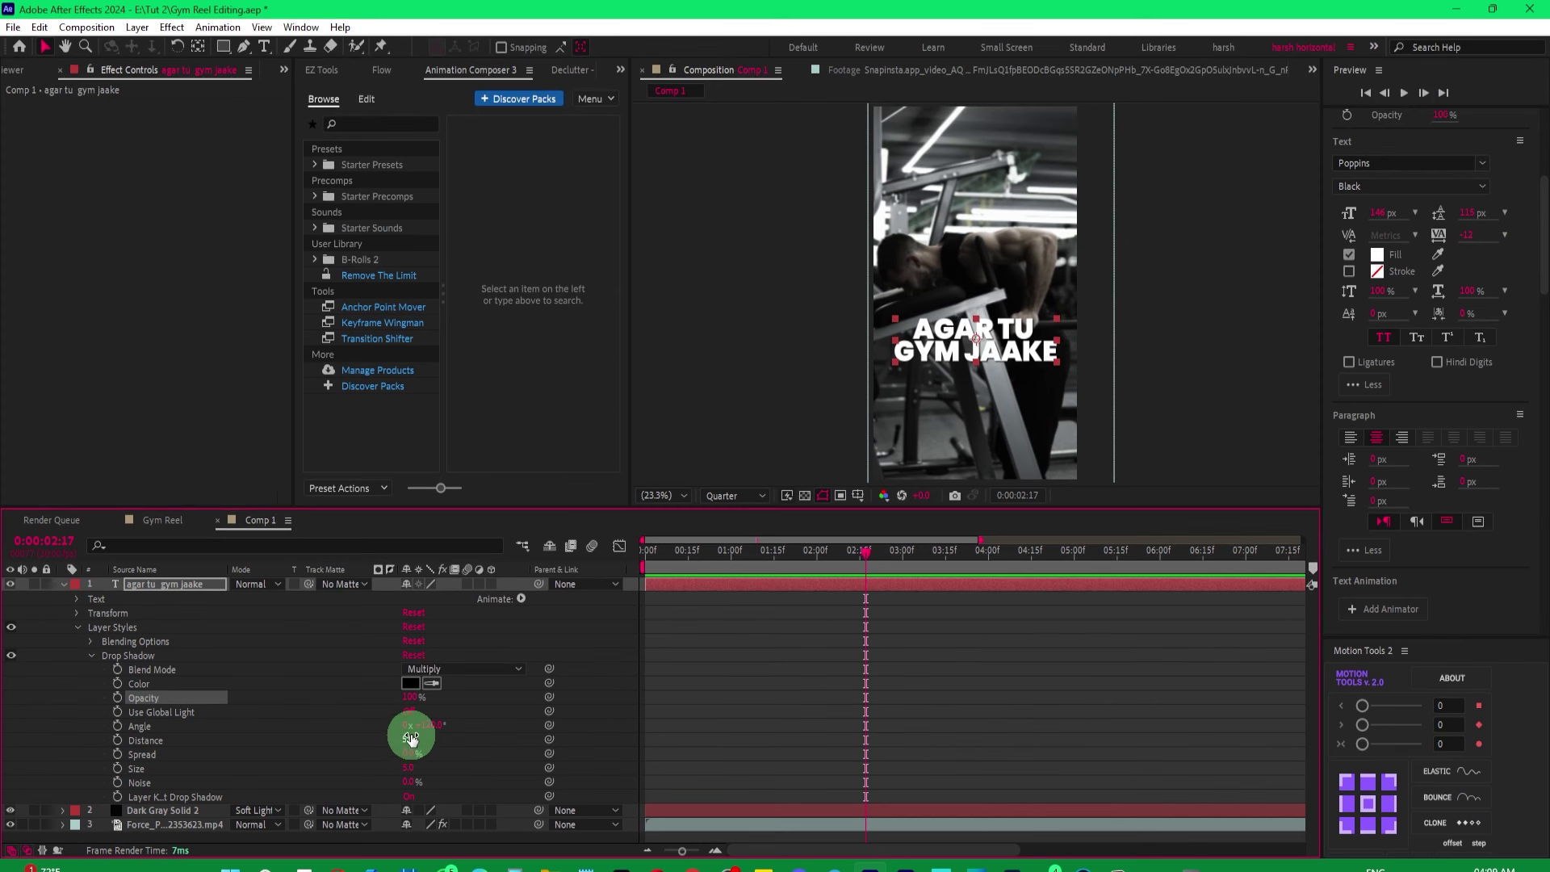
drag(410, 738, 485, 682)
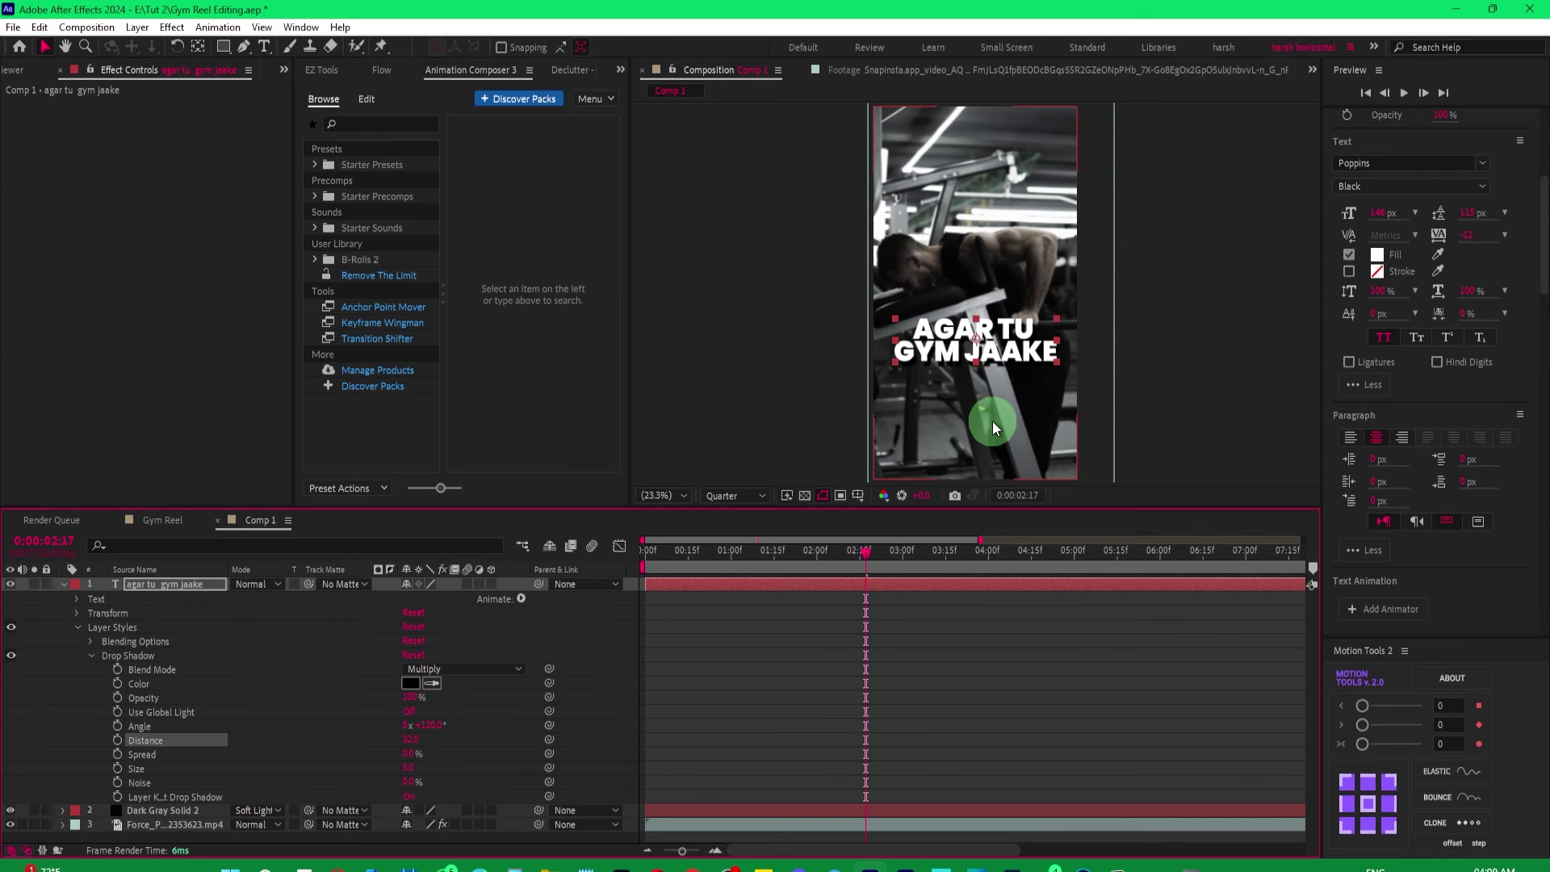
key(period)
key(period)
key(period)
drag(410, 745, 396, 742)
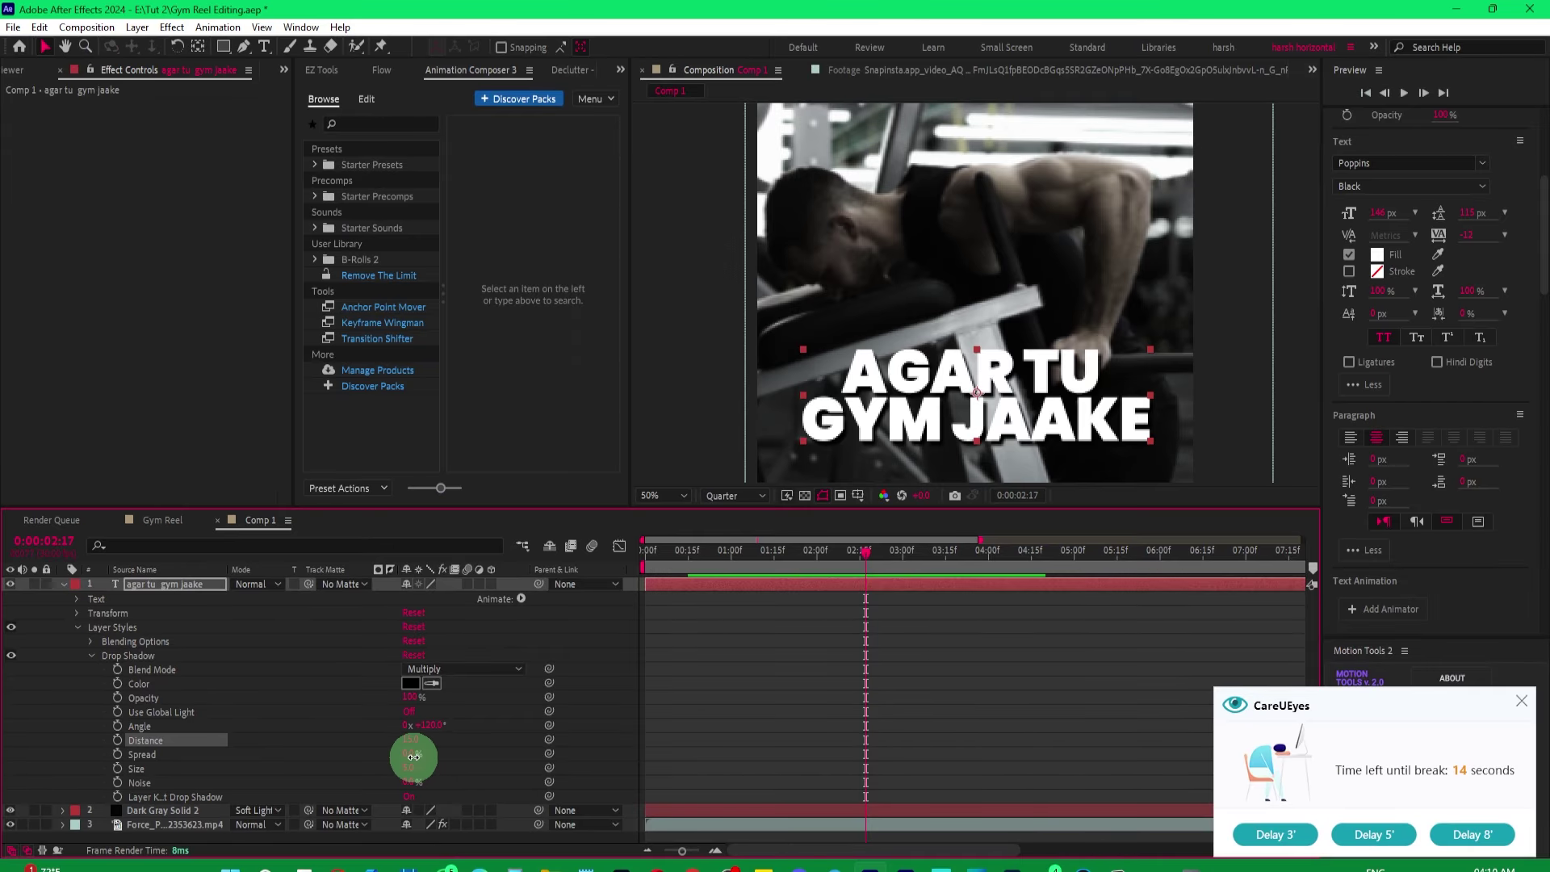
mouse_move(413, 757)
mouse_down()
mouse_move(501, 758)
mouse_move(385, 767)
mouse_move(416, 787)
mouse_move(424, 771)
mouse_up()
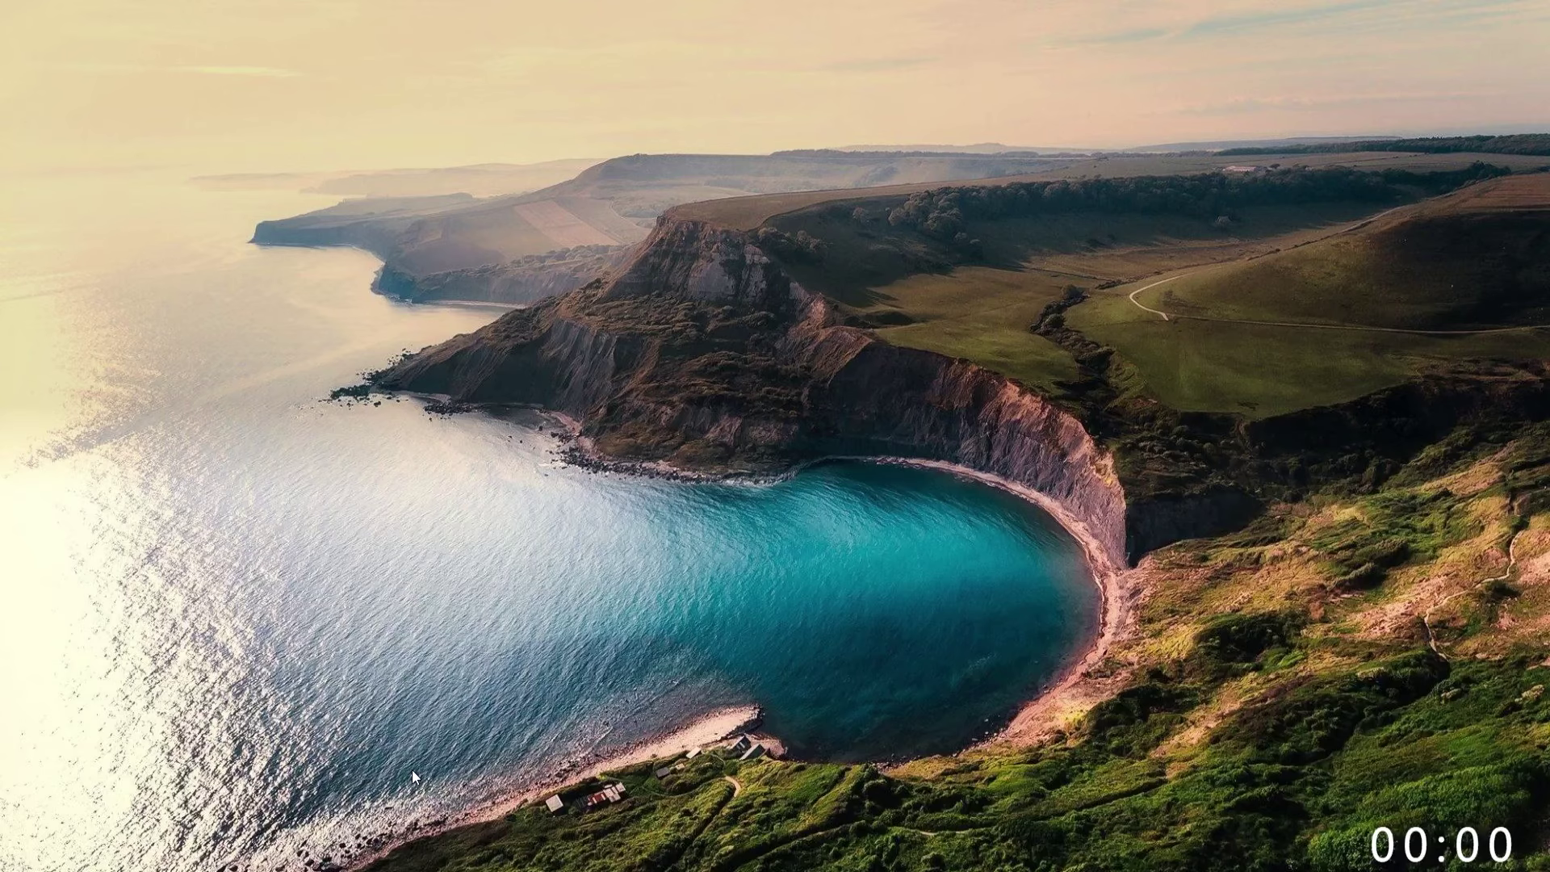
Set the shadow size to 24 and angle to 89°, then collapse the caption layer.
click(808, 458)
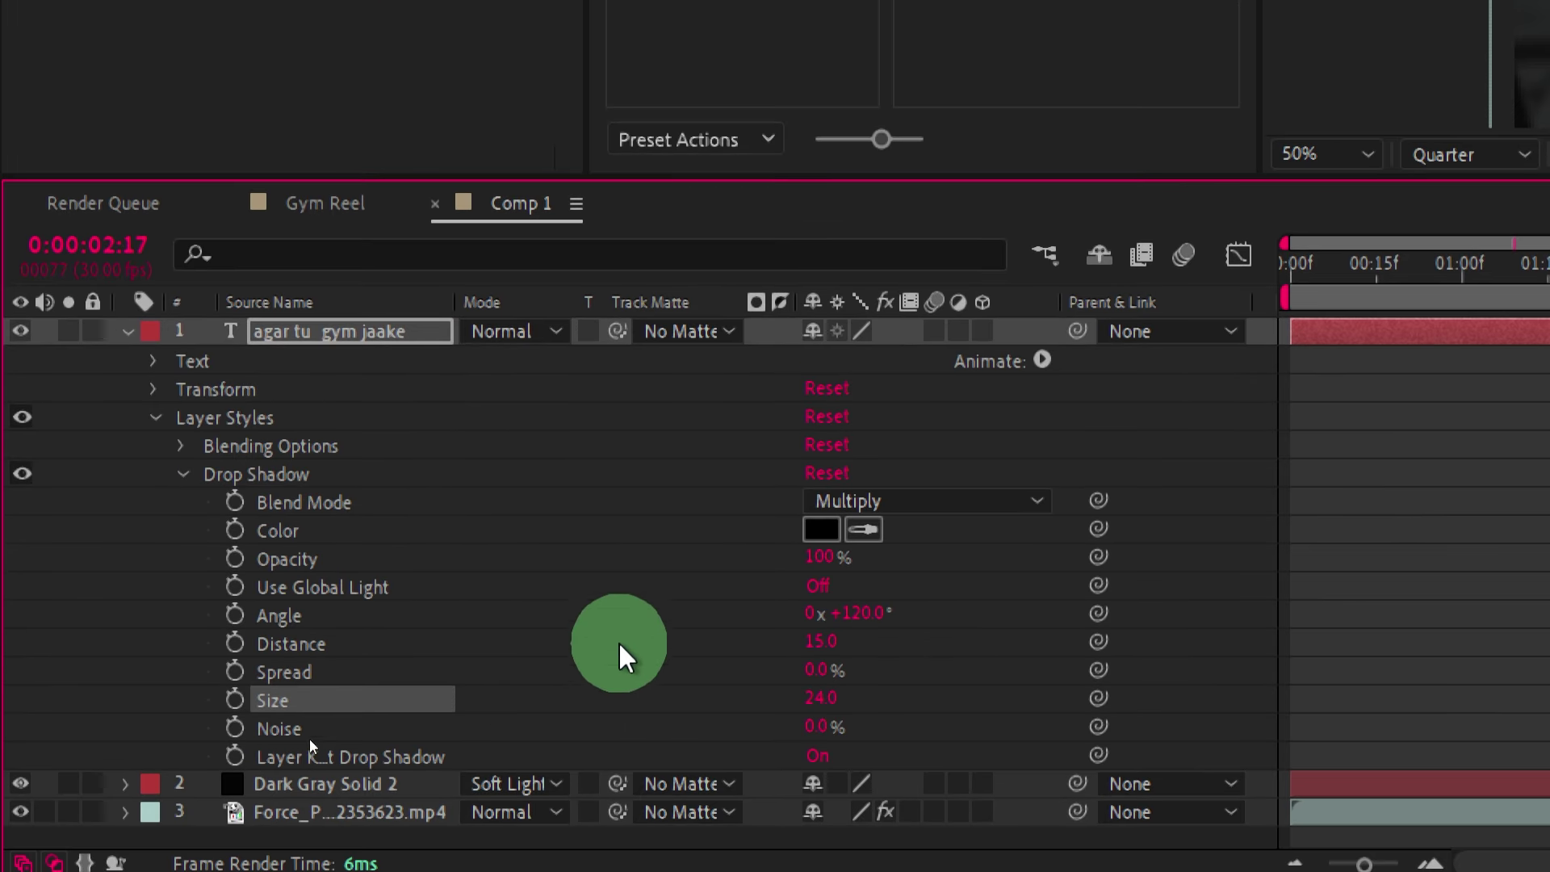
click(484, 565)
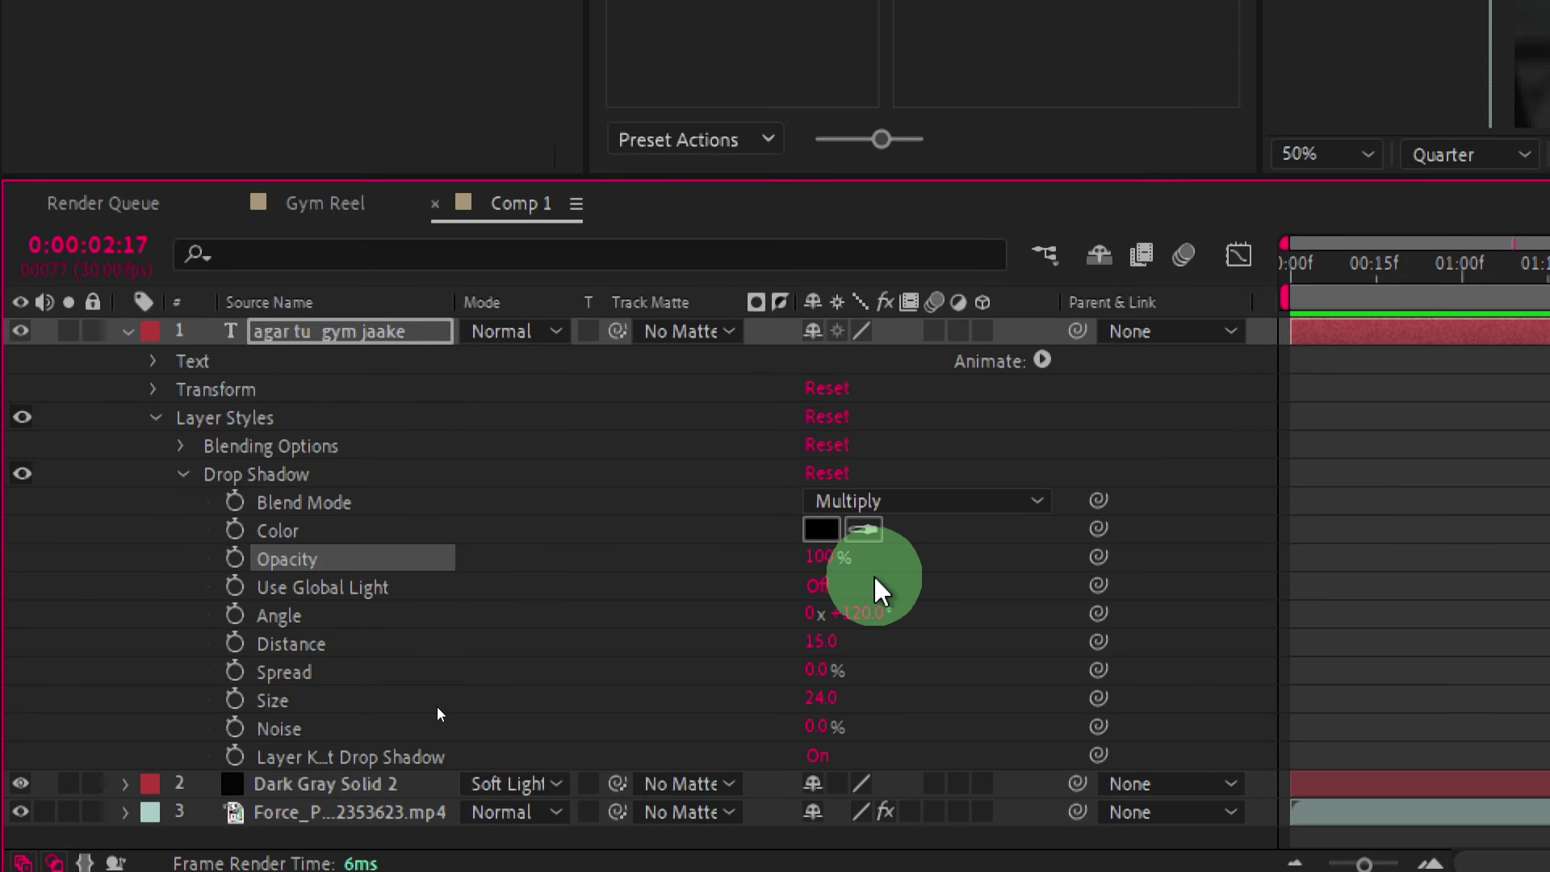
click(757, 644)
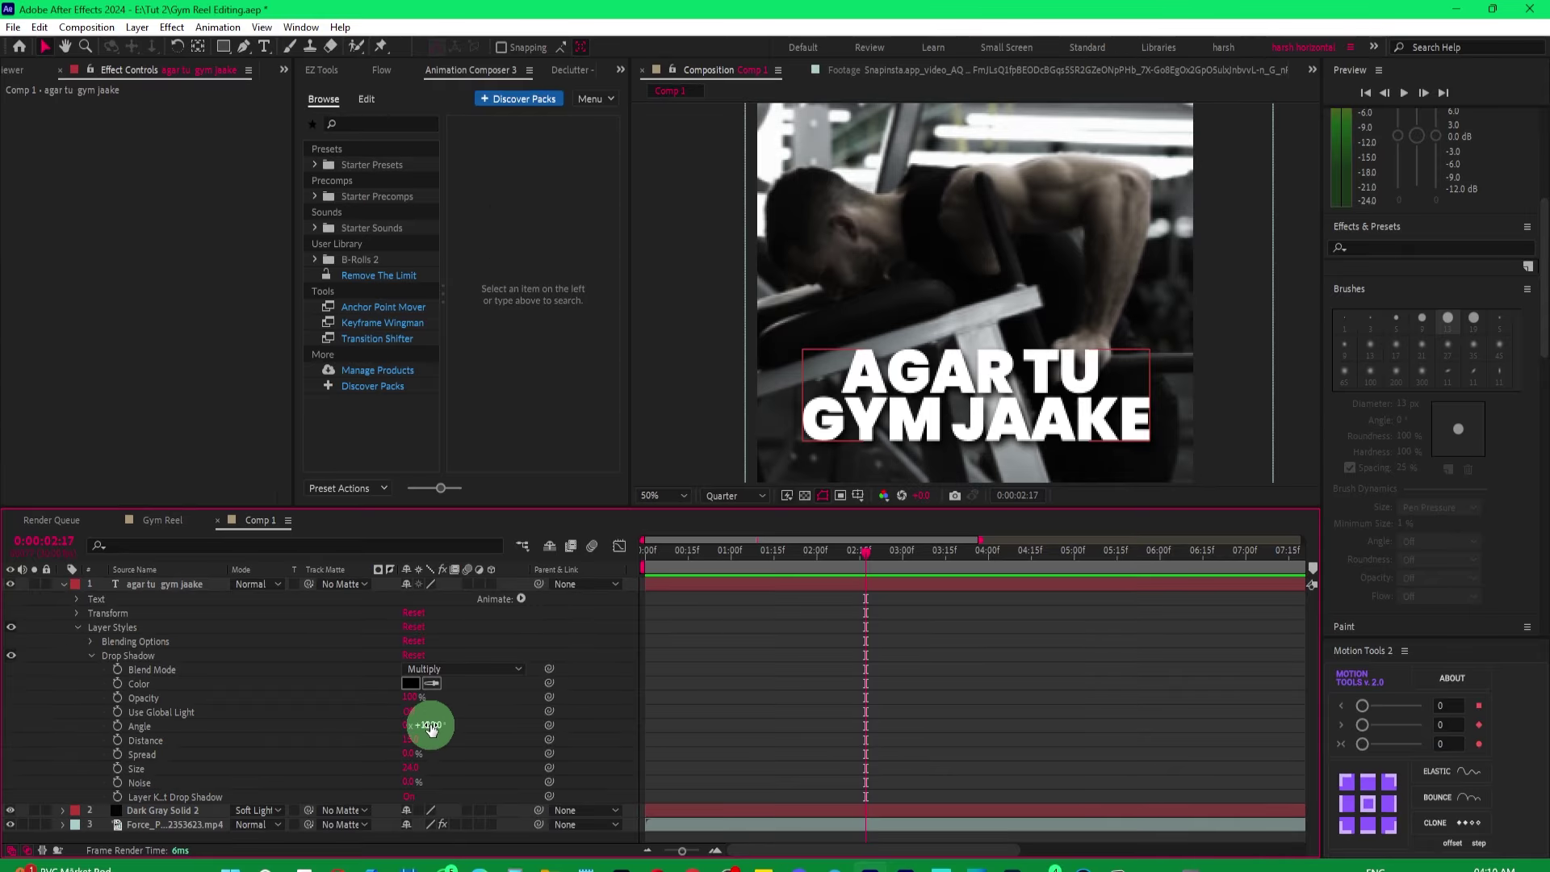
drag(430, 724, 421, 722)
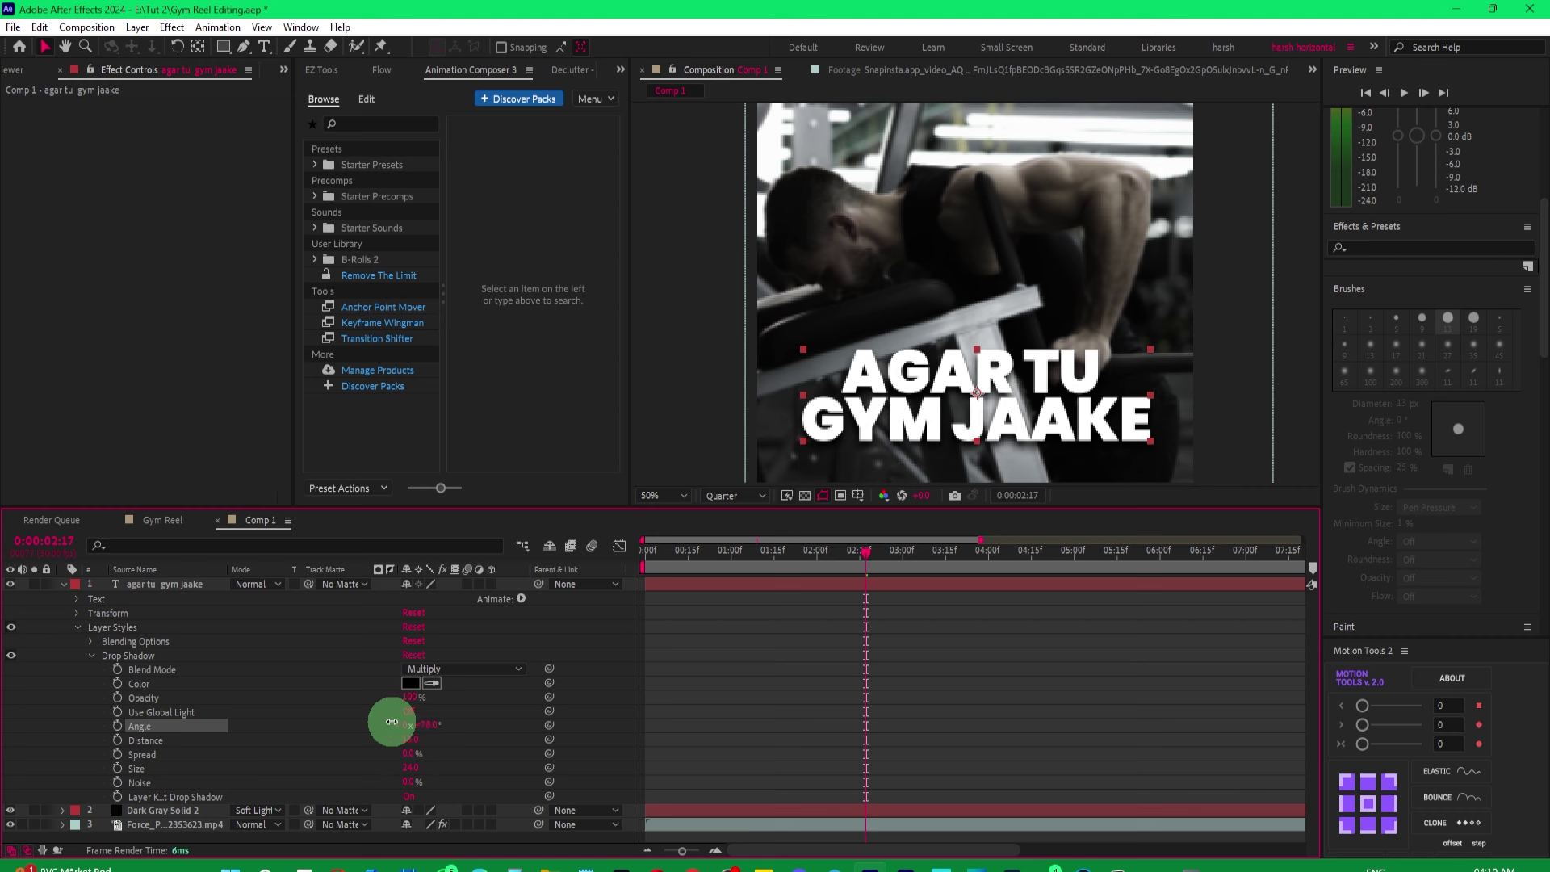
drag(393, 721, 402, 721)
click(835, 571)
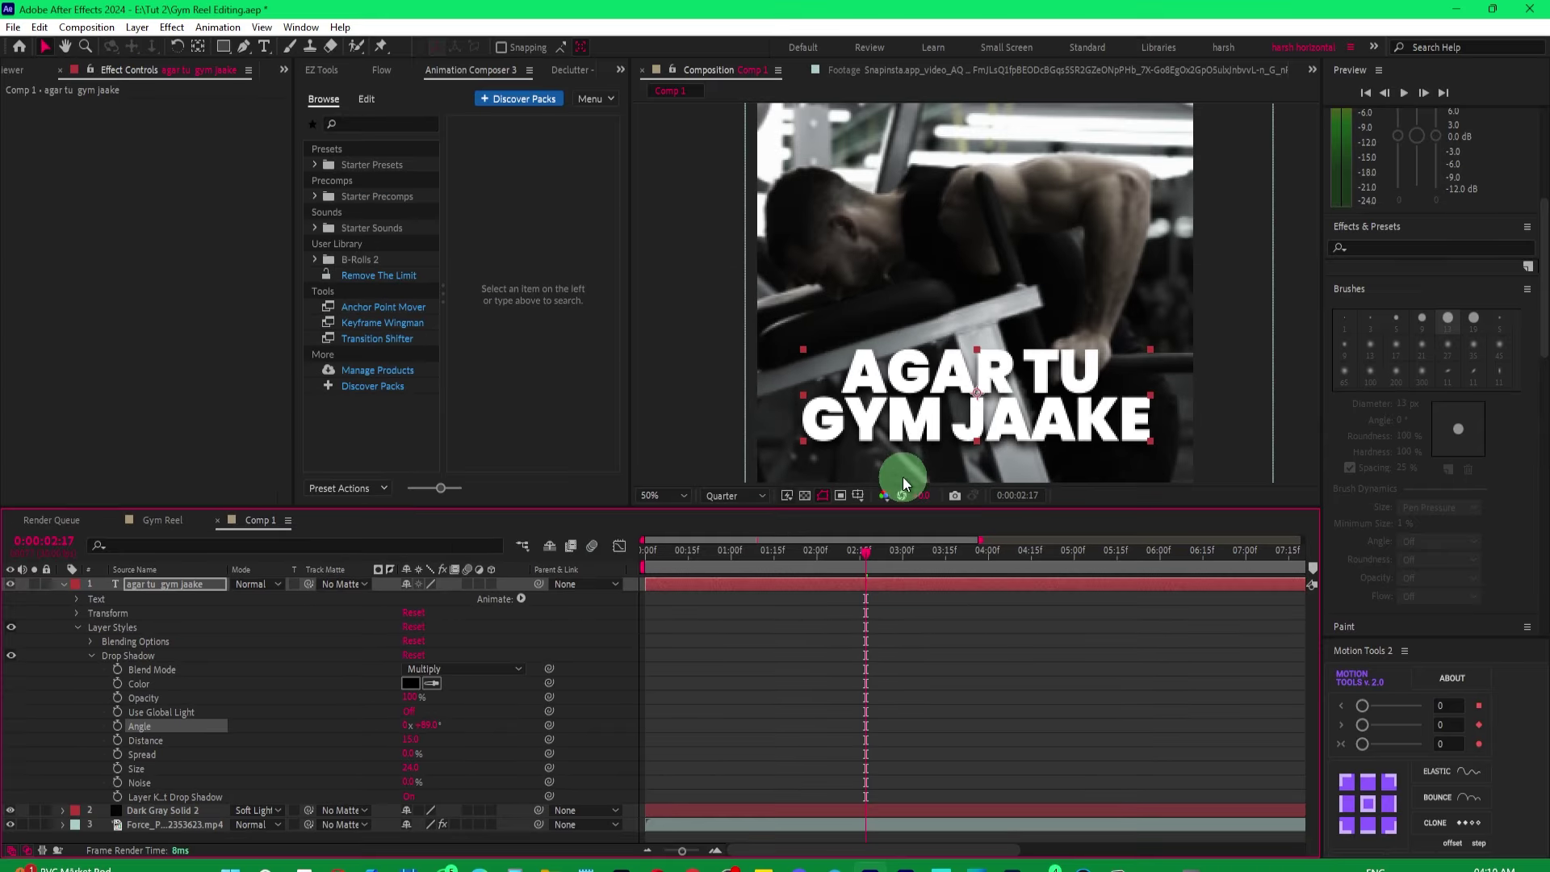
click(63, 584)
key(Home)
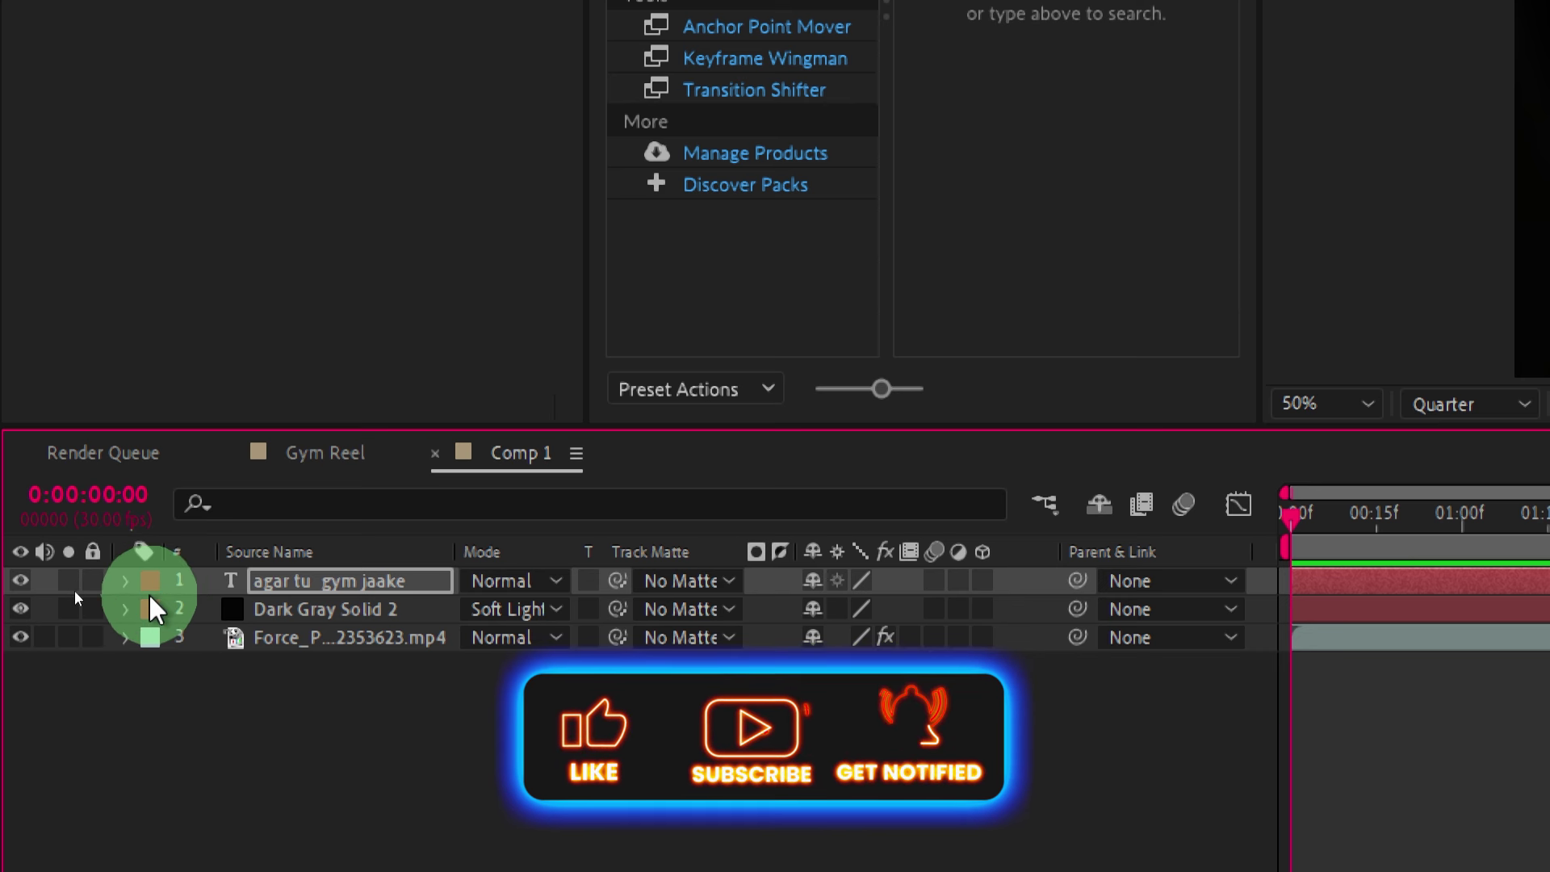
Label the caption layer Cyan, start it at about 0:00:00:24, and preview.
click(154, 597)
click(220, 448)
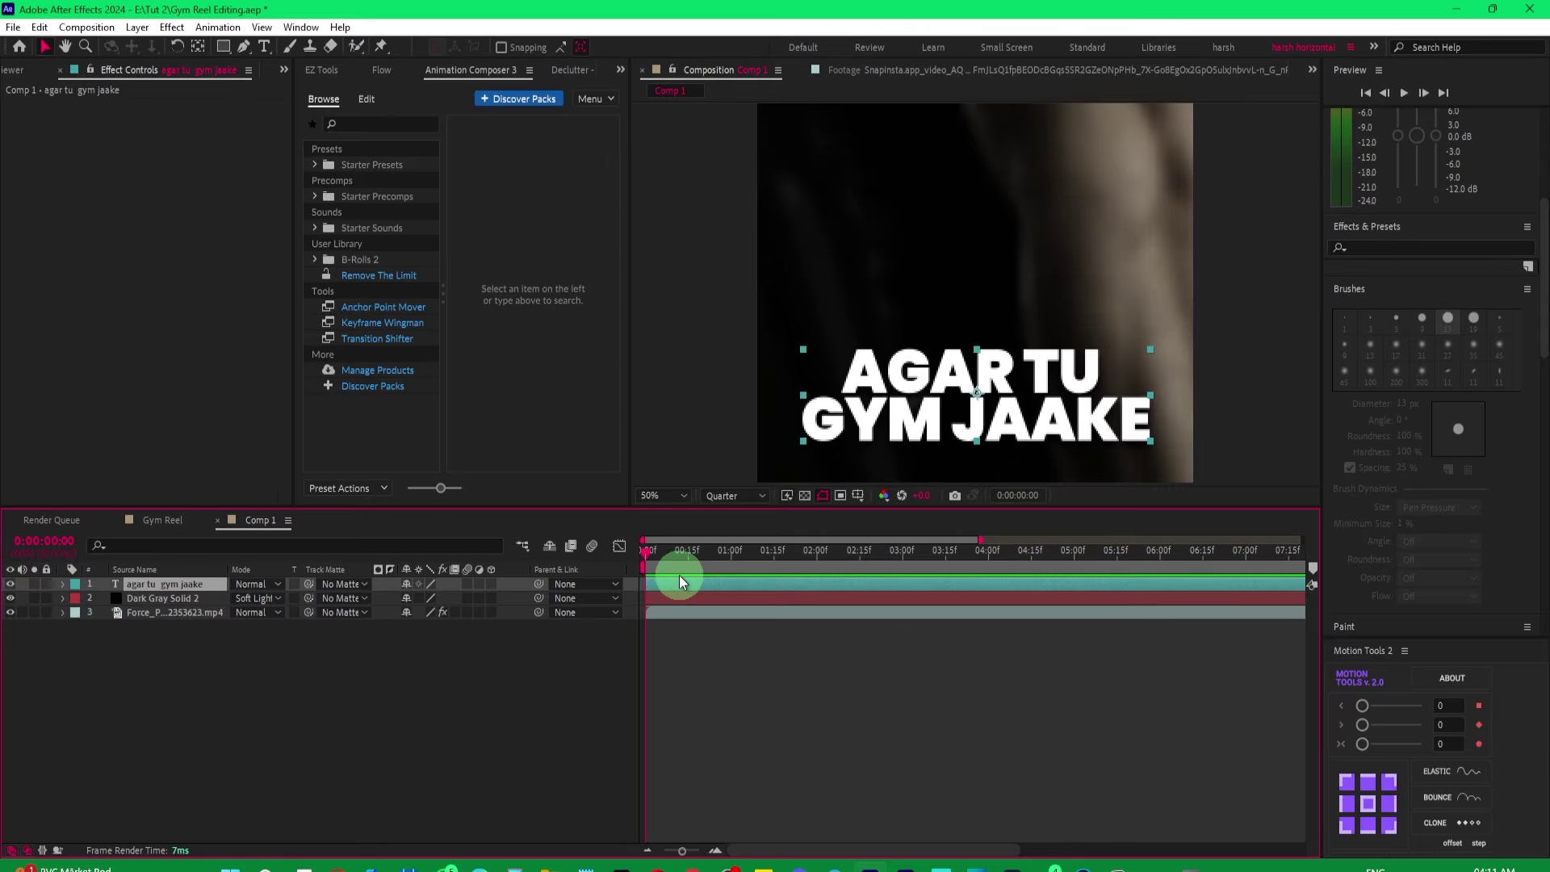
key(shift+slash)
drag(655, 554, 704, 556)
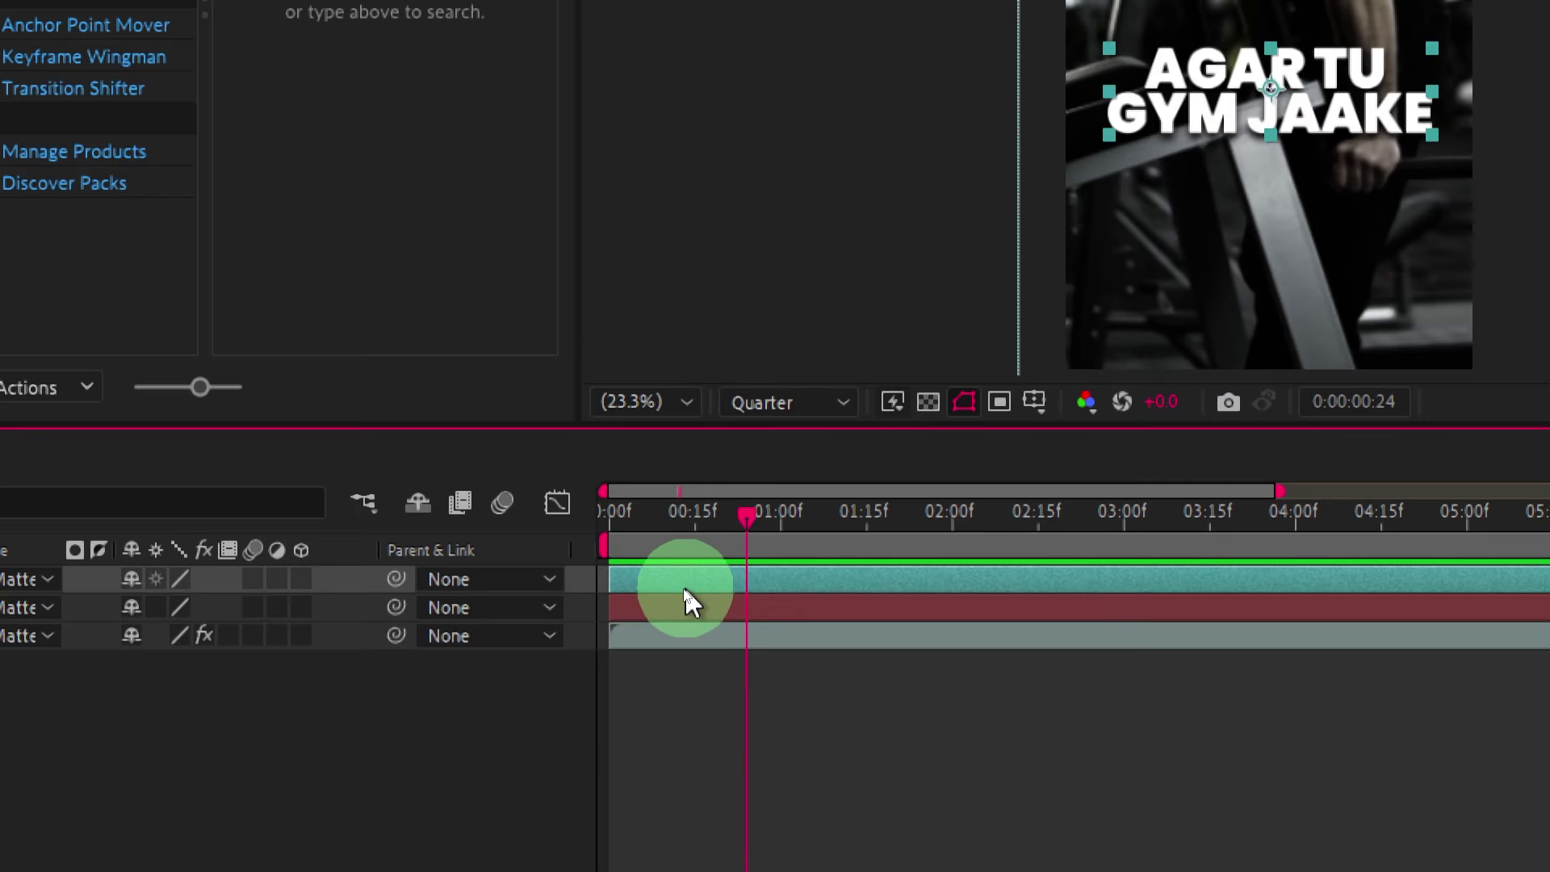
drag(682, 589, 746, 593)
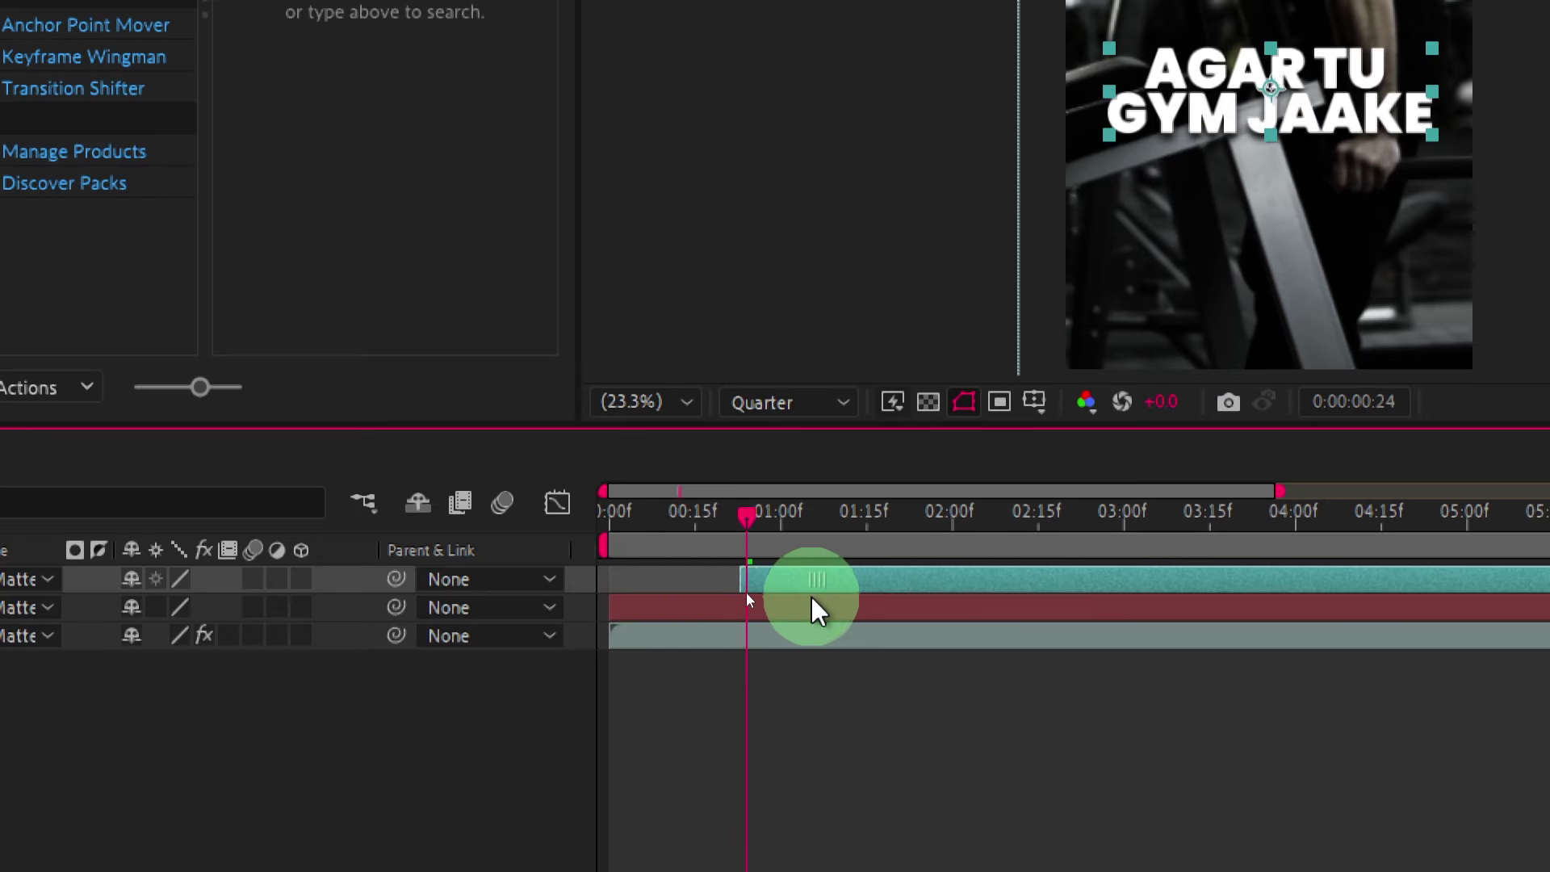
key(space)
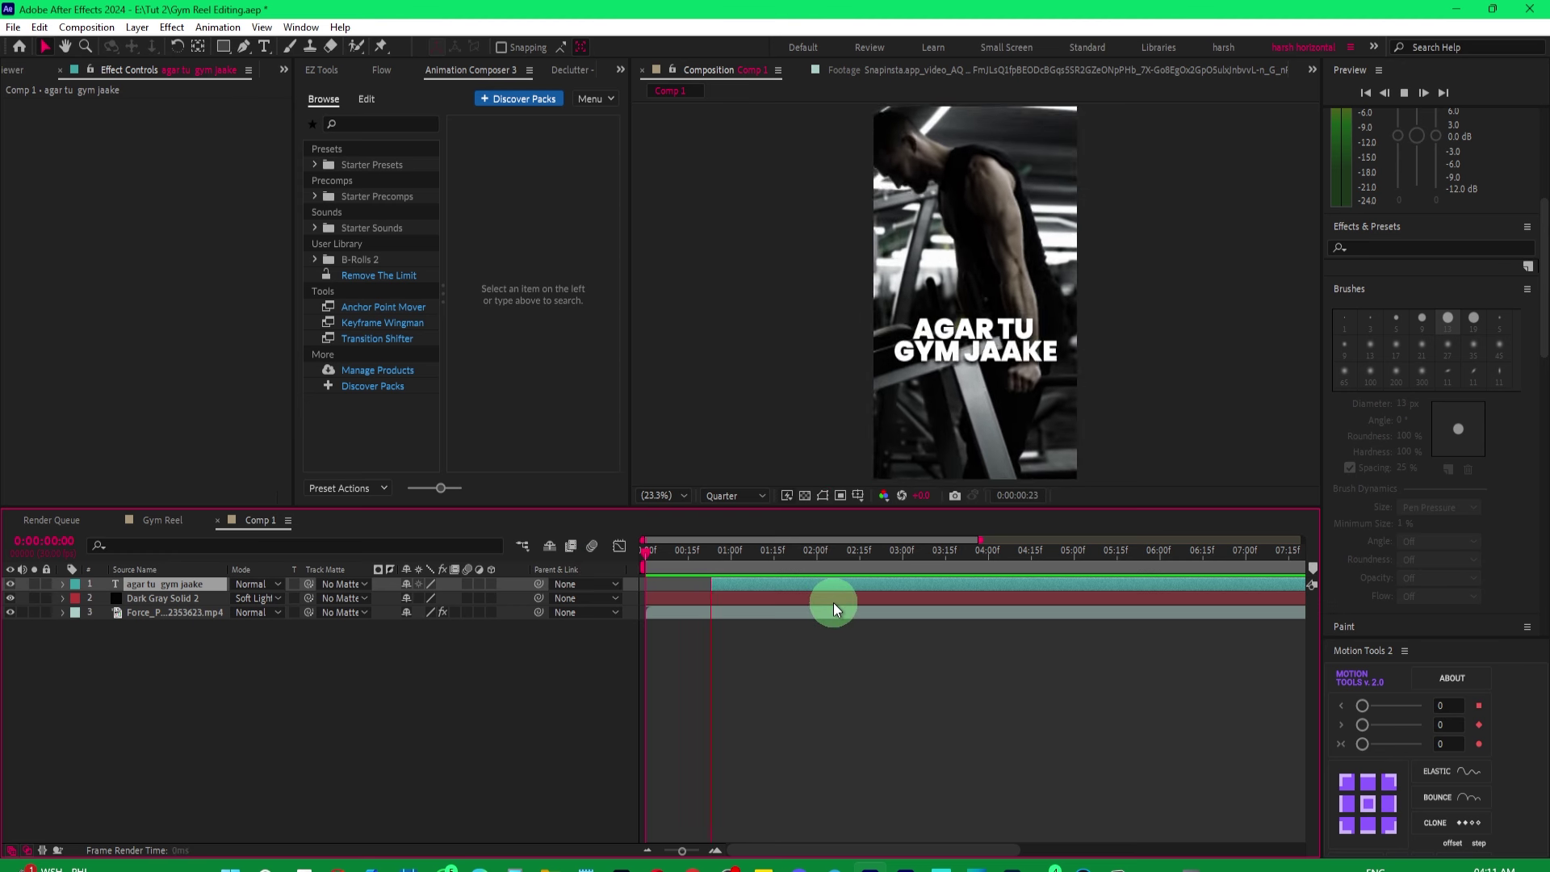
key(space)
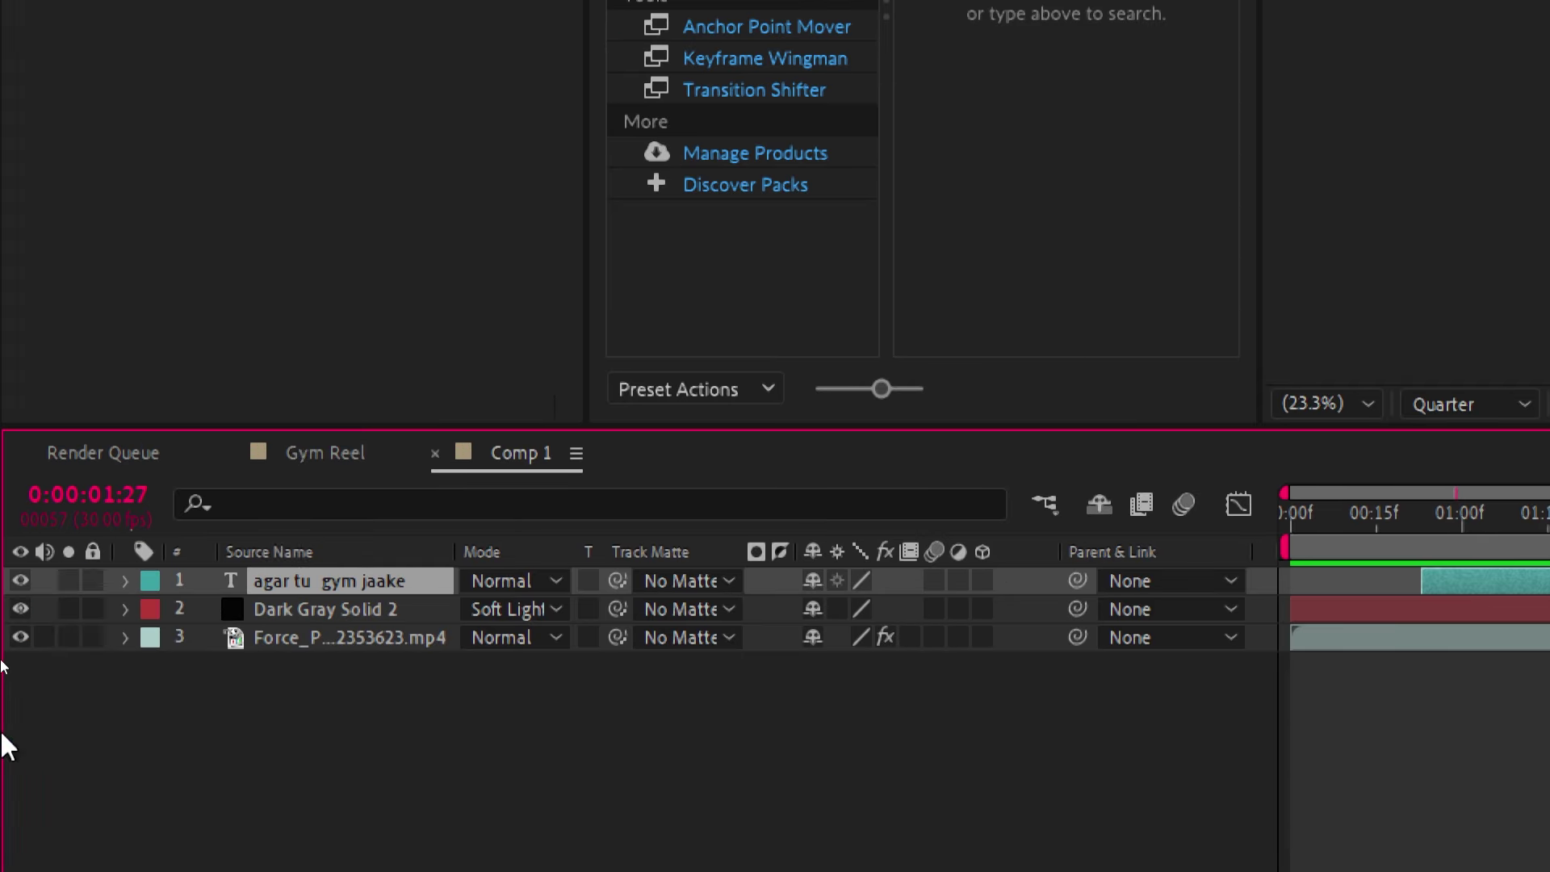
Add an Opacity animator to the caption layer's Text property.
click(126, 581)
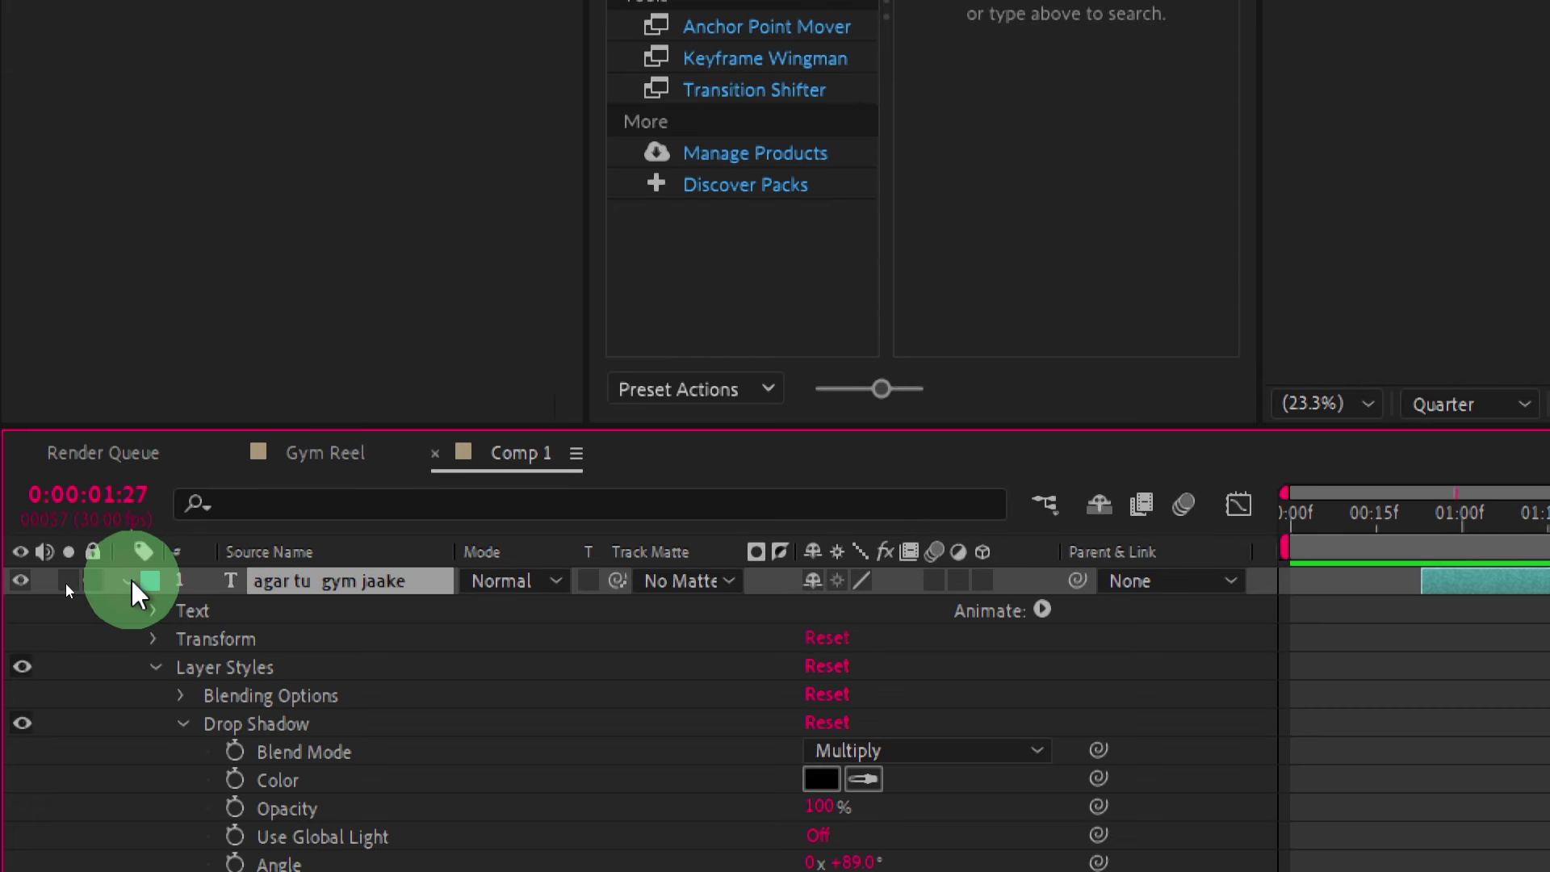
click(152, 667)
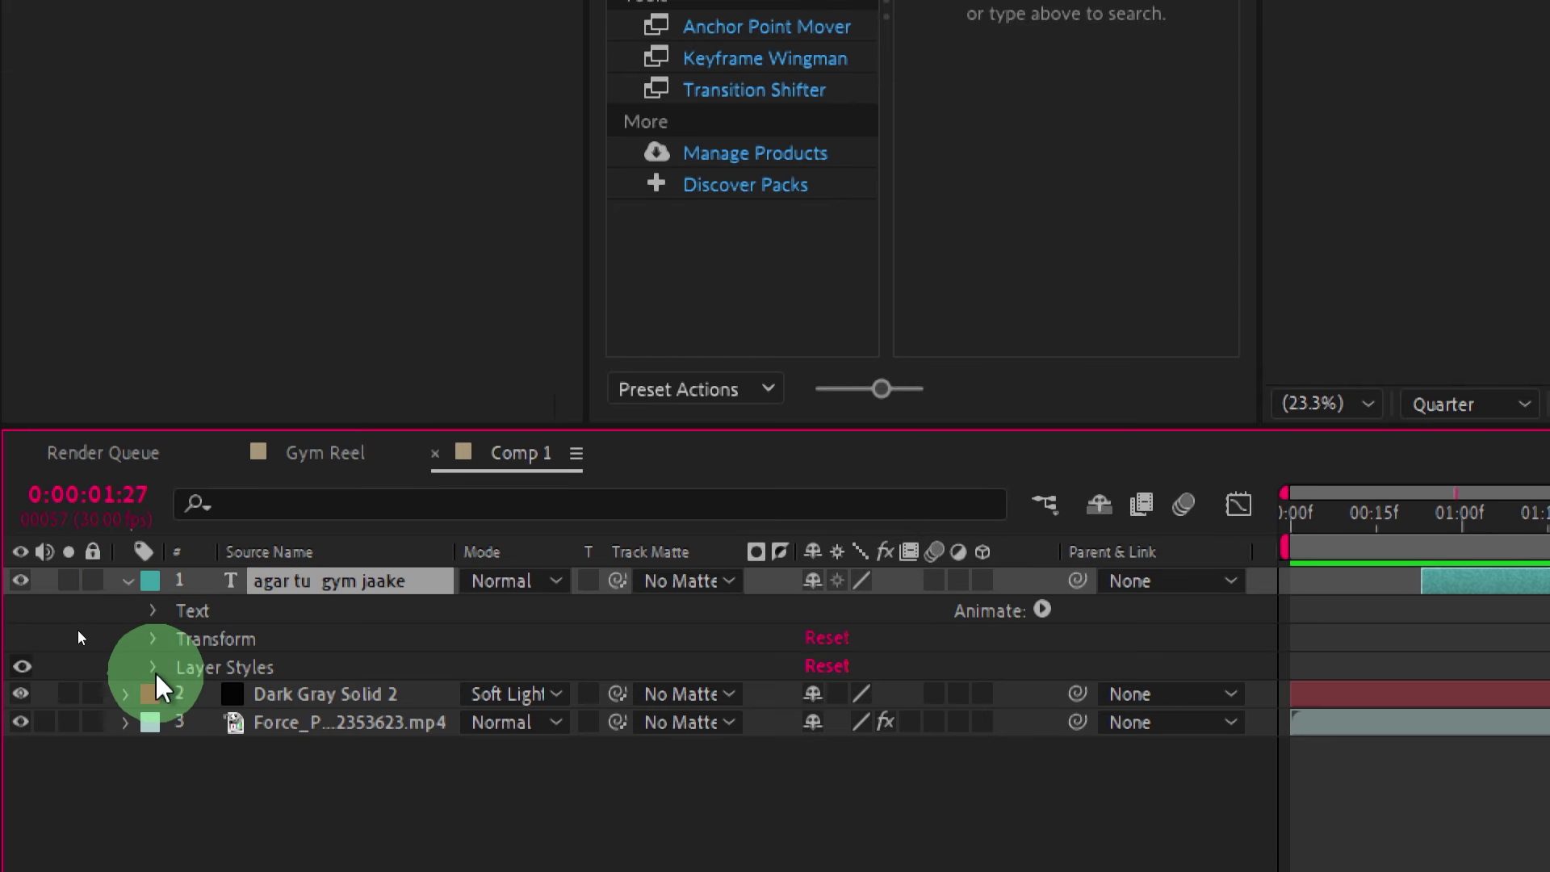
click(194, 610)
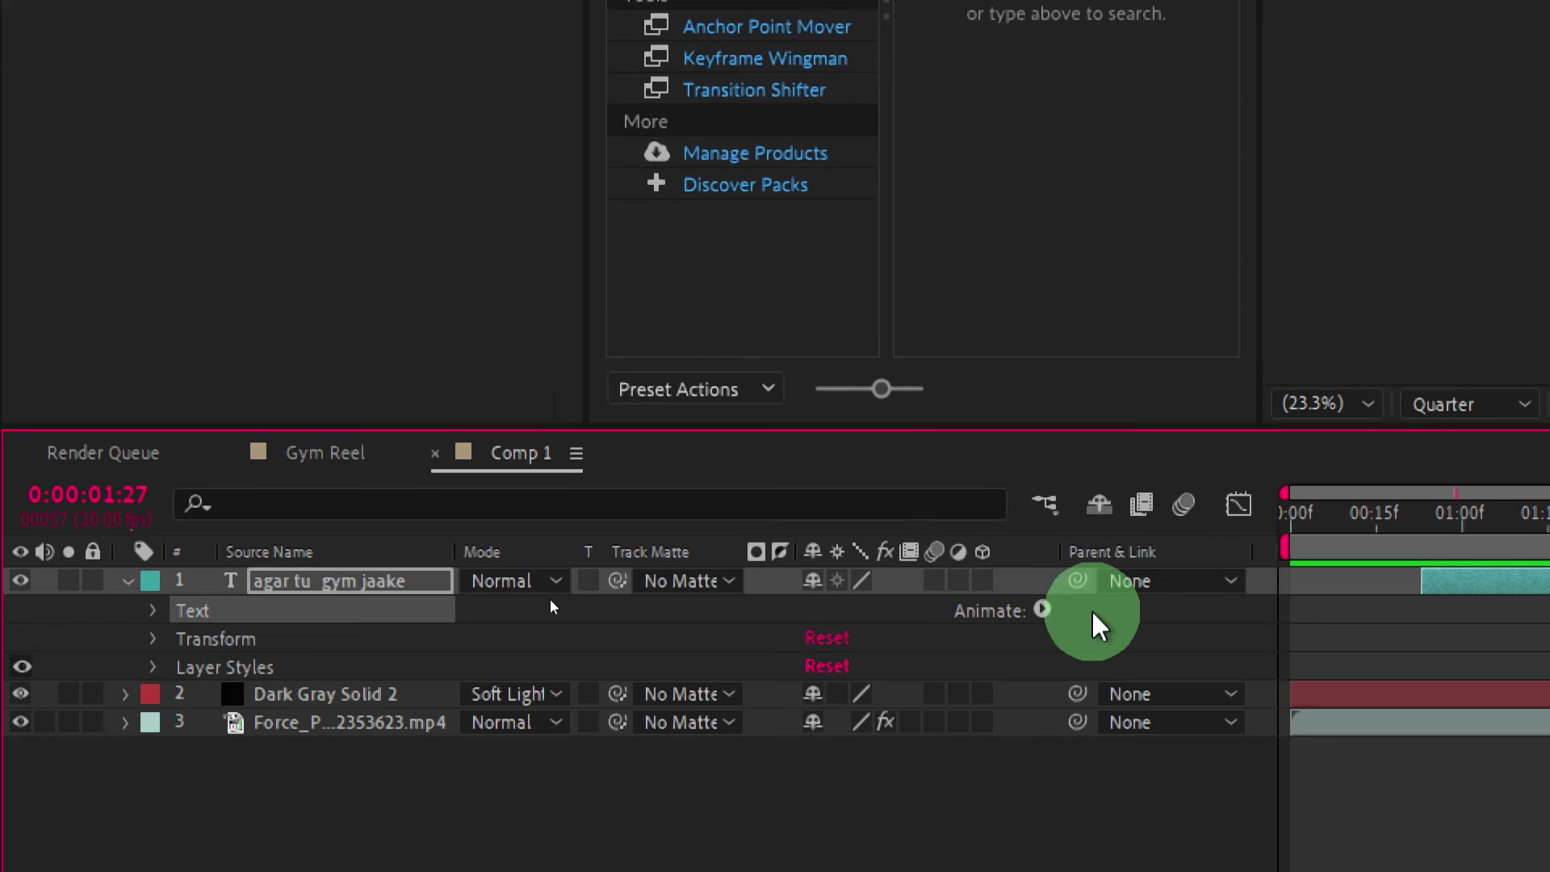
click(1044, 611)
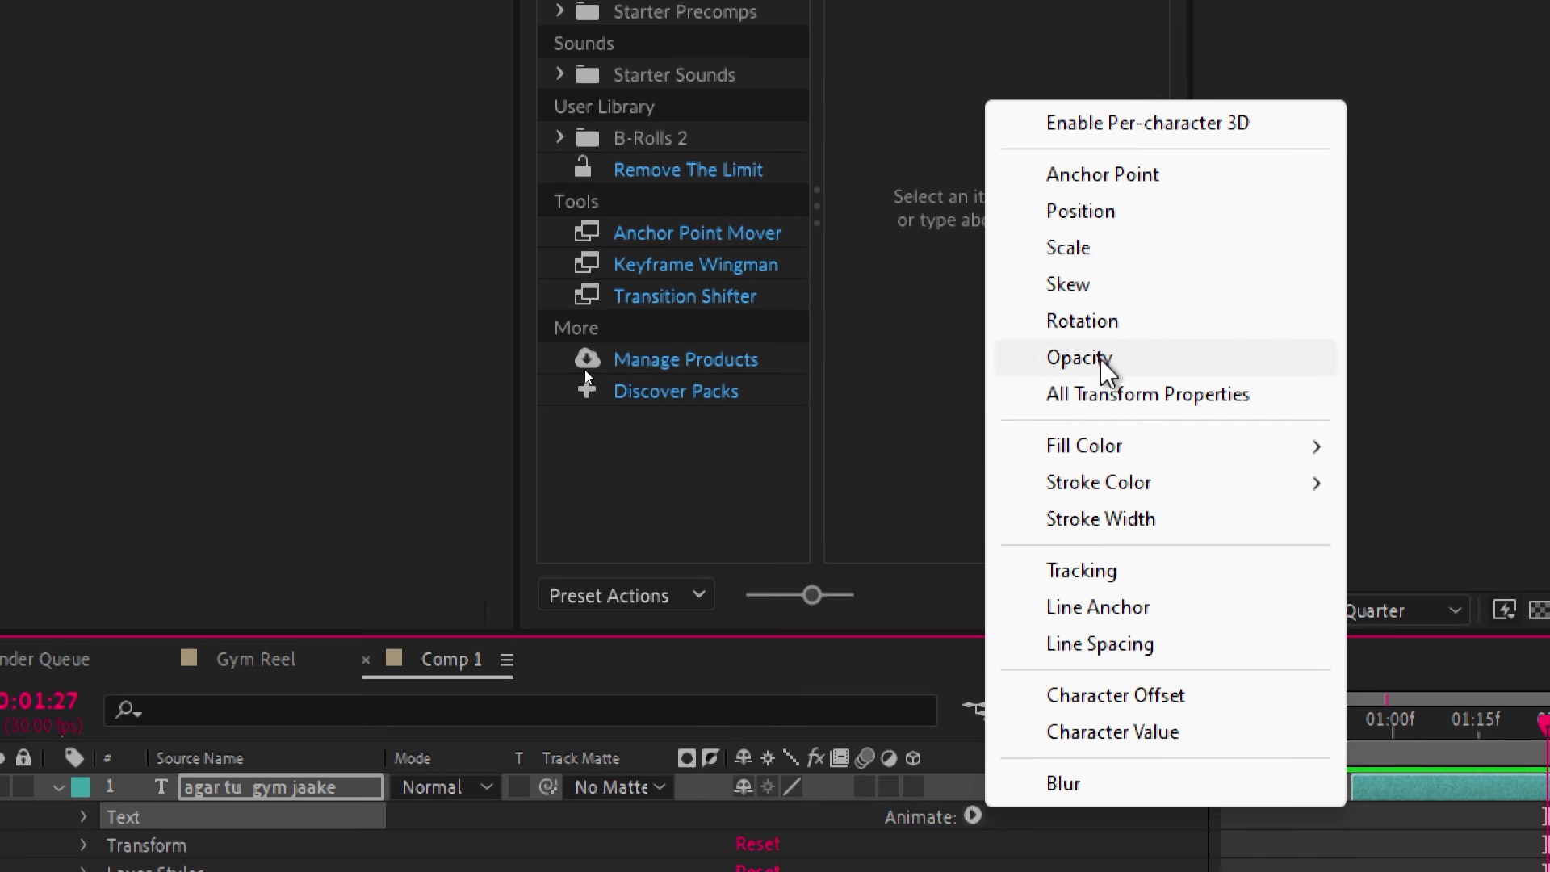
click(1082, 359)
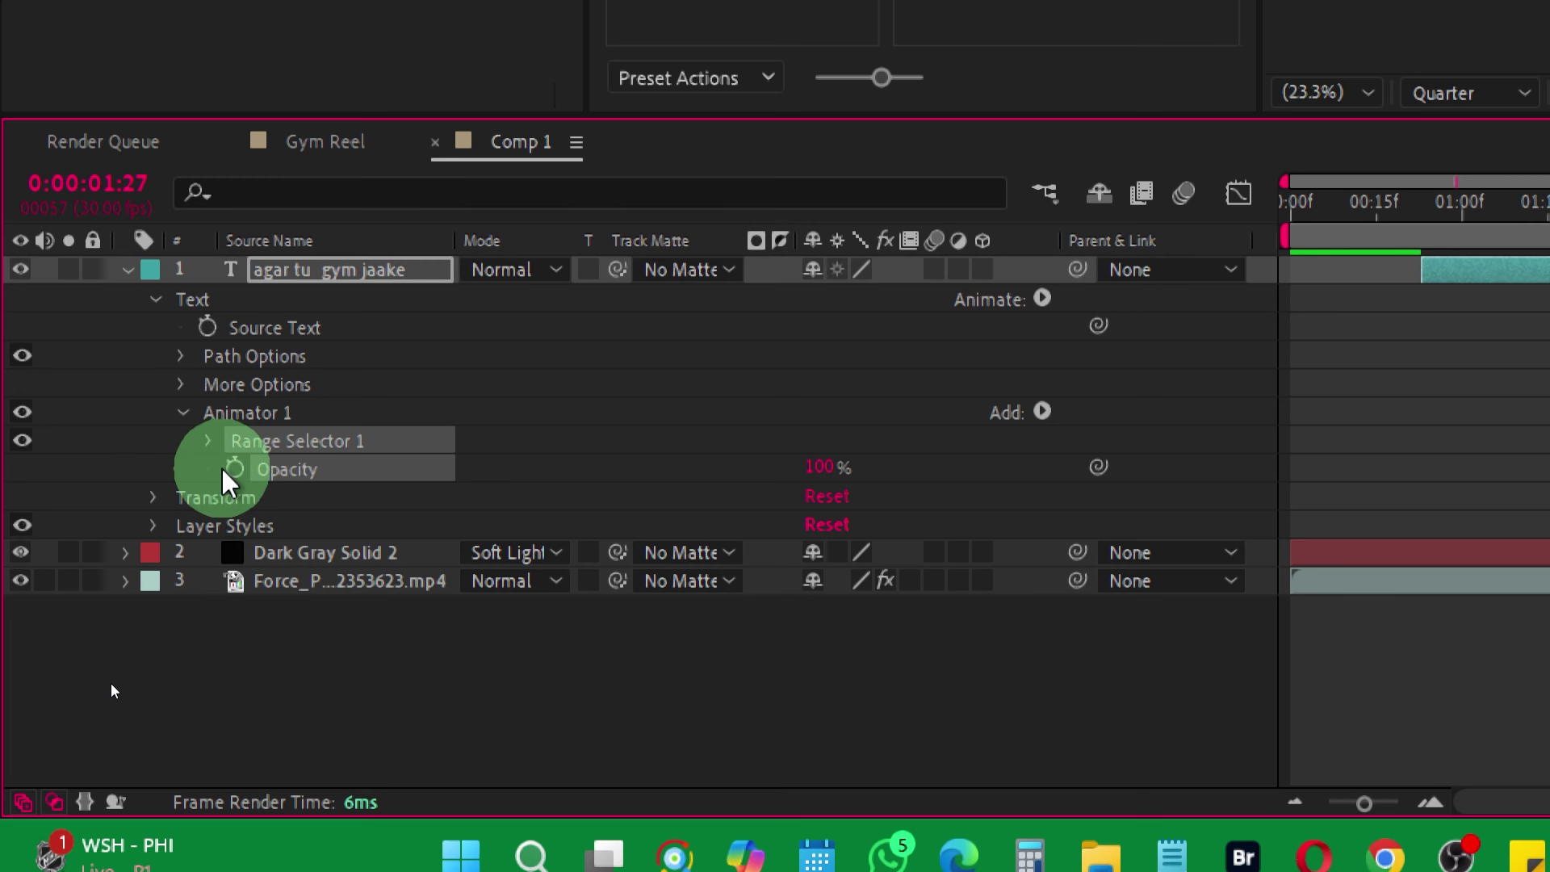
Set the animator Opacity to 0% and keyframe Range Start at 0% near frame 23.
click(210, 444)
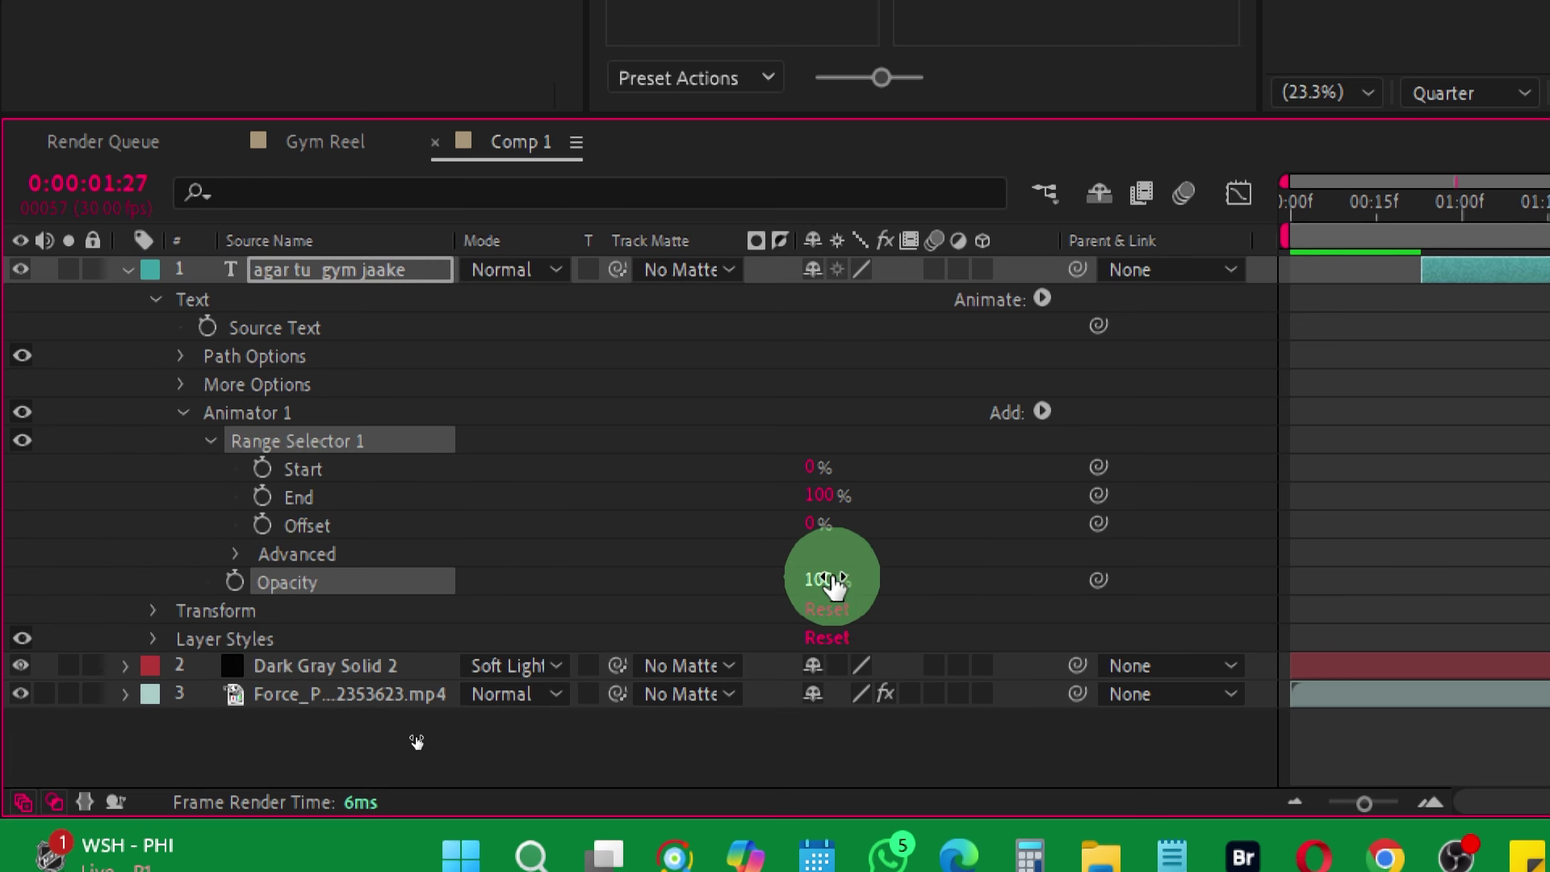
drag(834, 585, 615, 587)
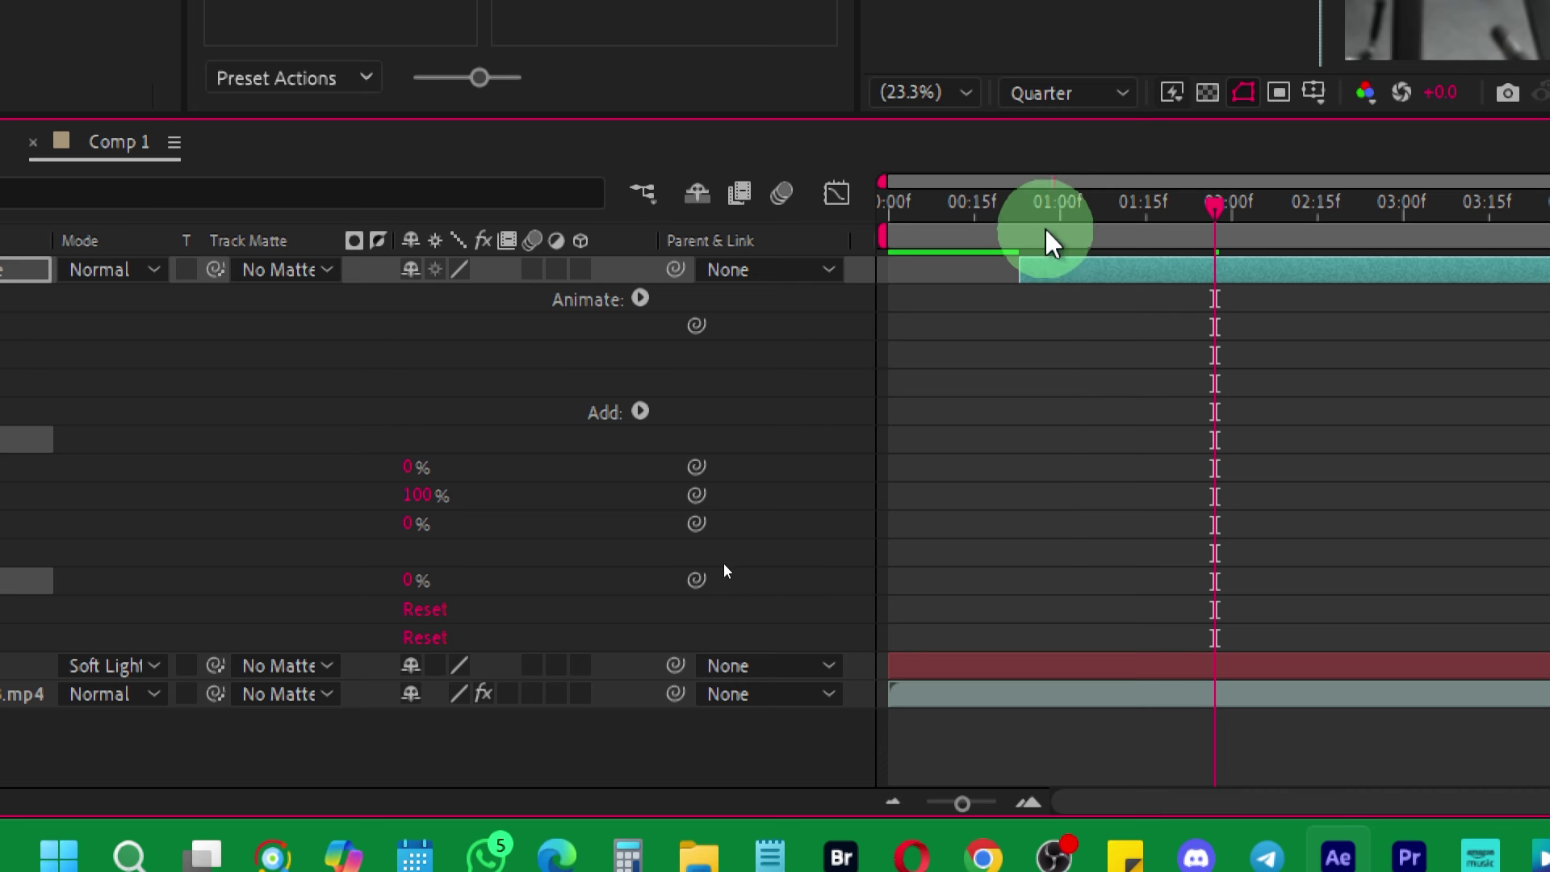
click(1023, 211)
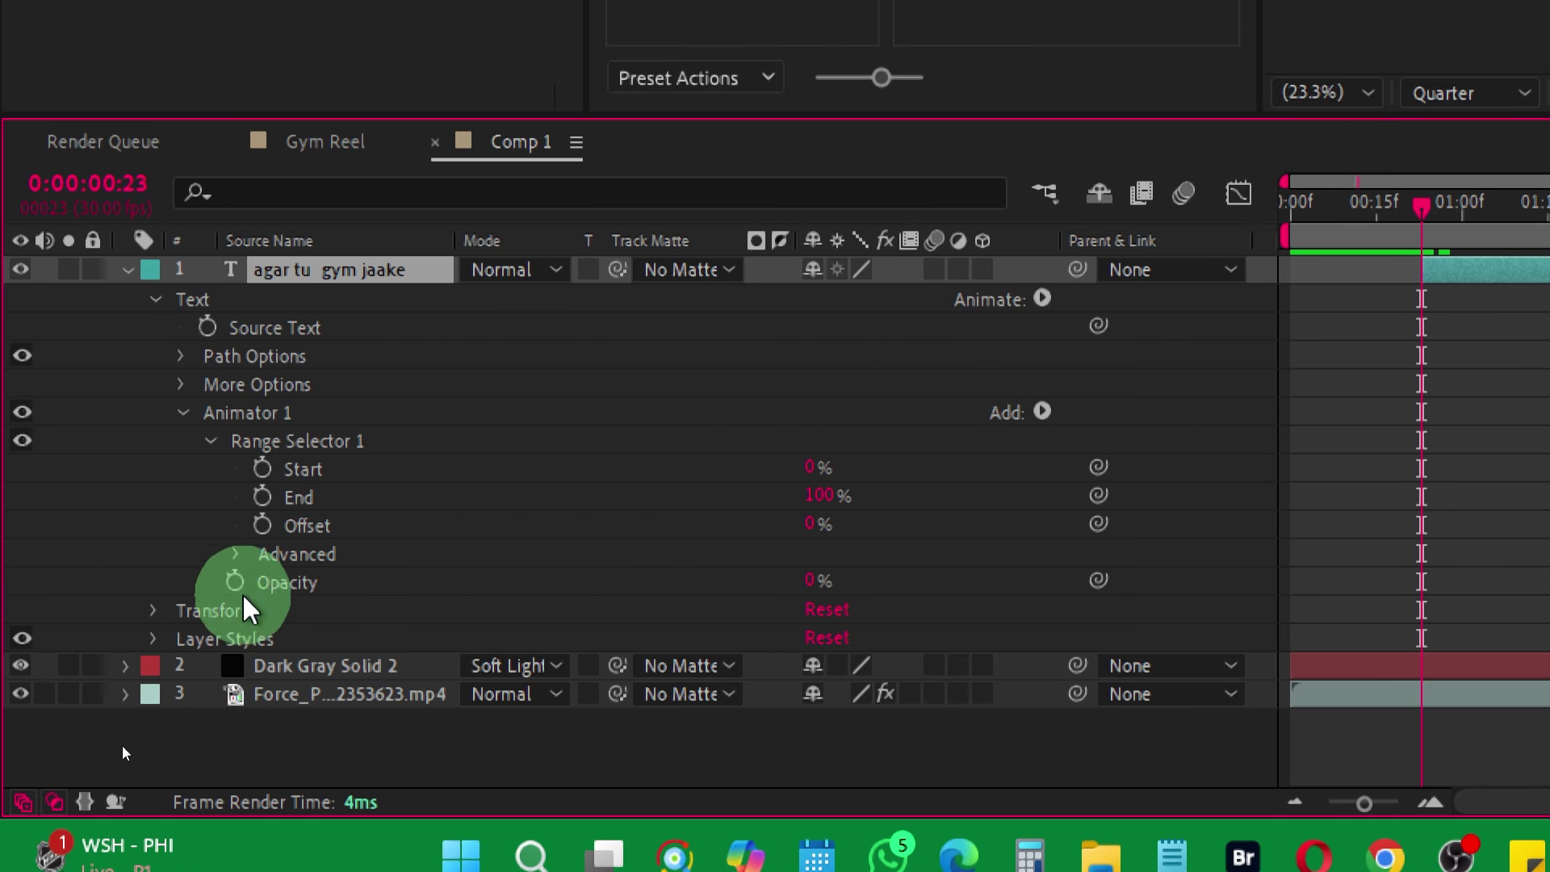
click(263, 469)
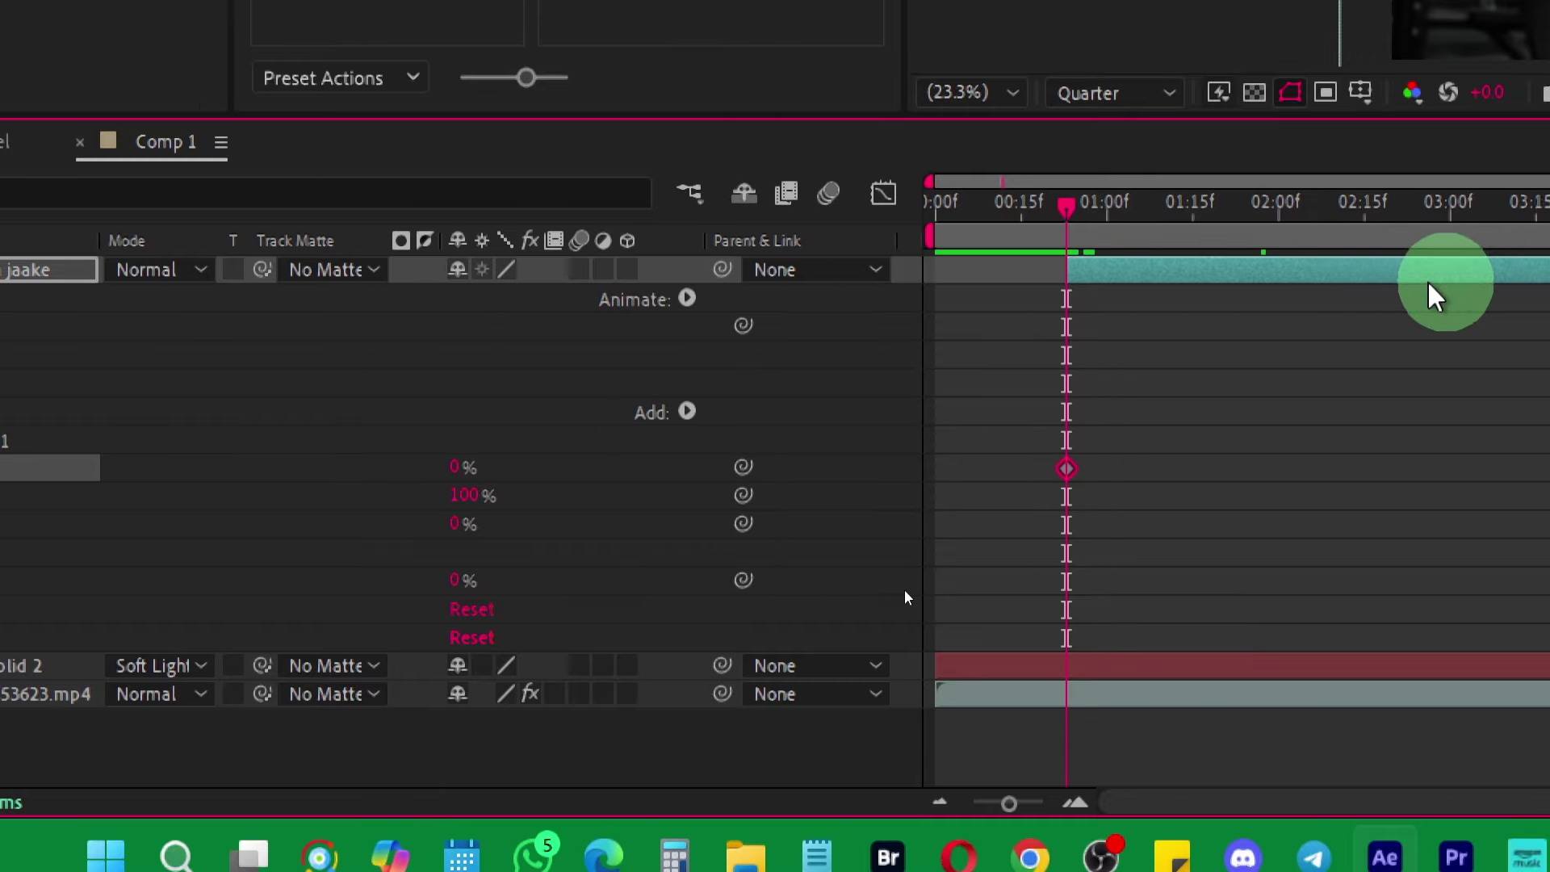
Set Range Start to 100% at 3 seconds and preview the letter-by-letter reveal.
click(1110, 204)
key(minus)
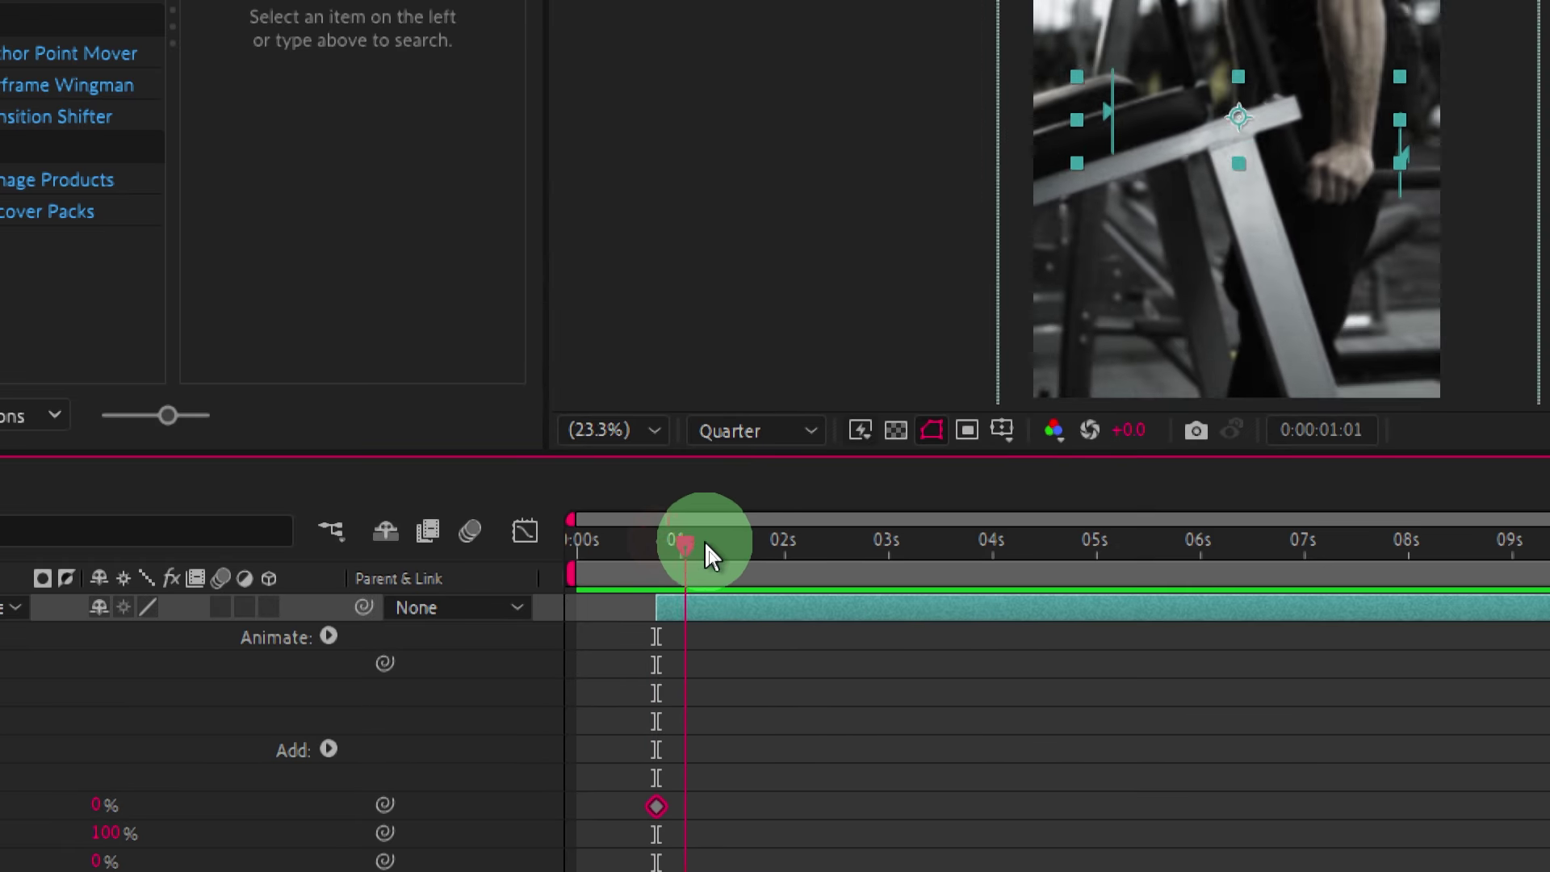
drag(705, 542, 893, 542)
drag(807, 797, 1049, 825)
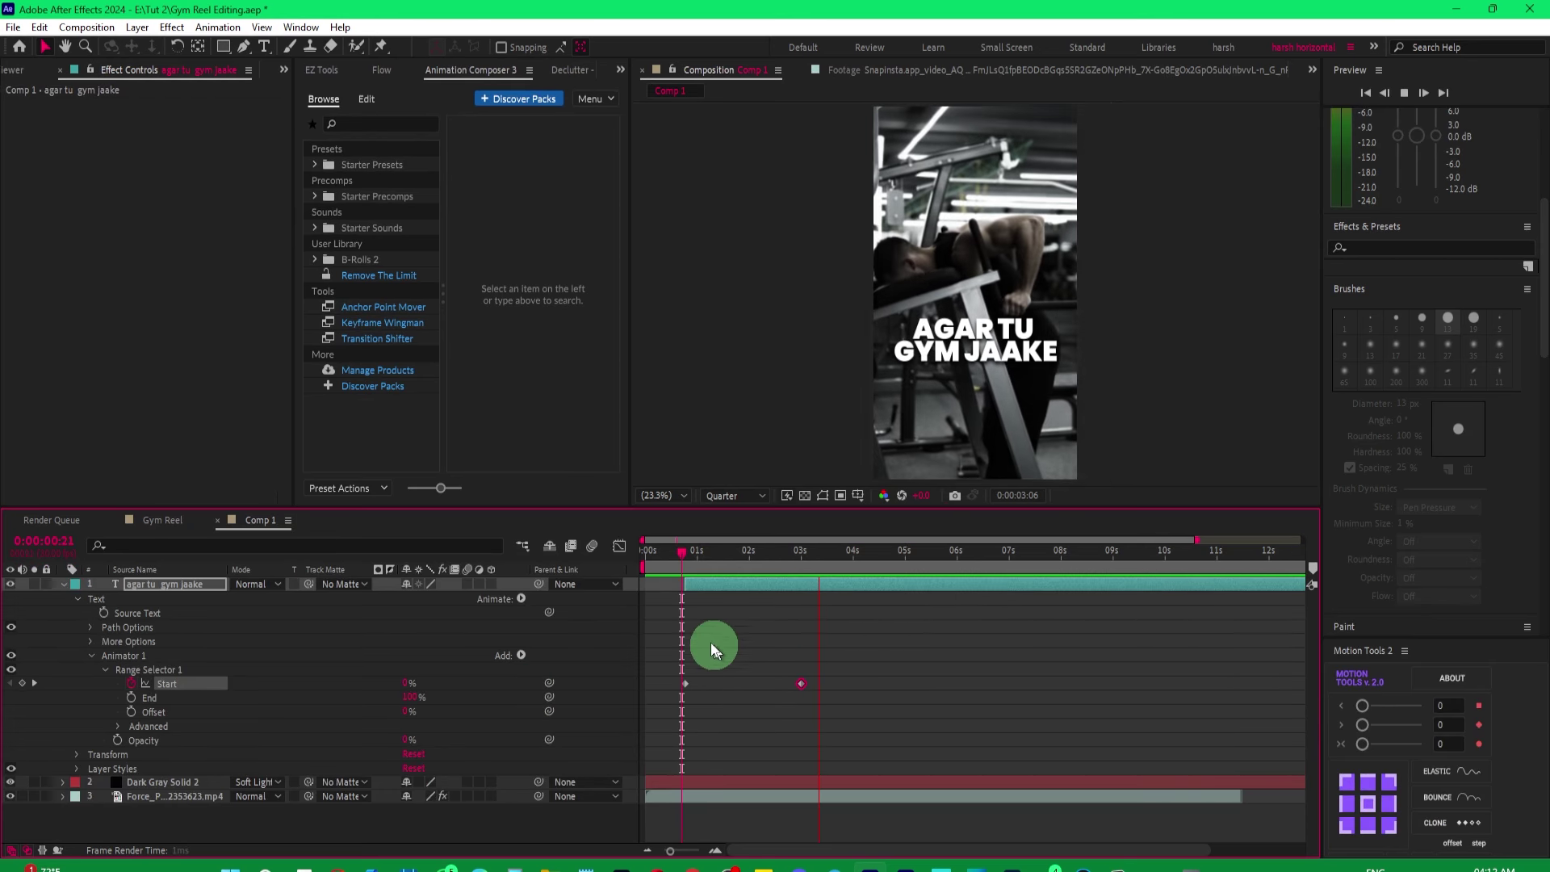
click(690, 558)
key(space)
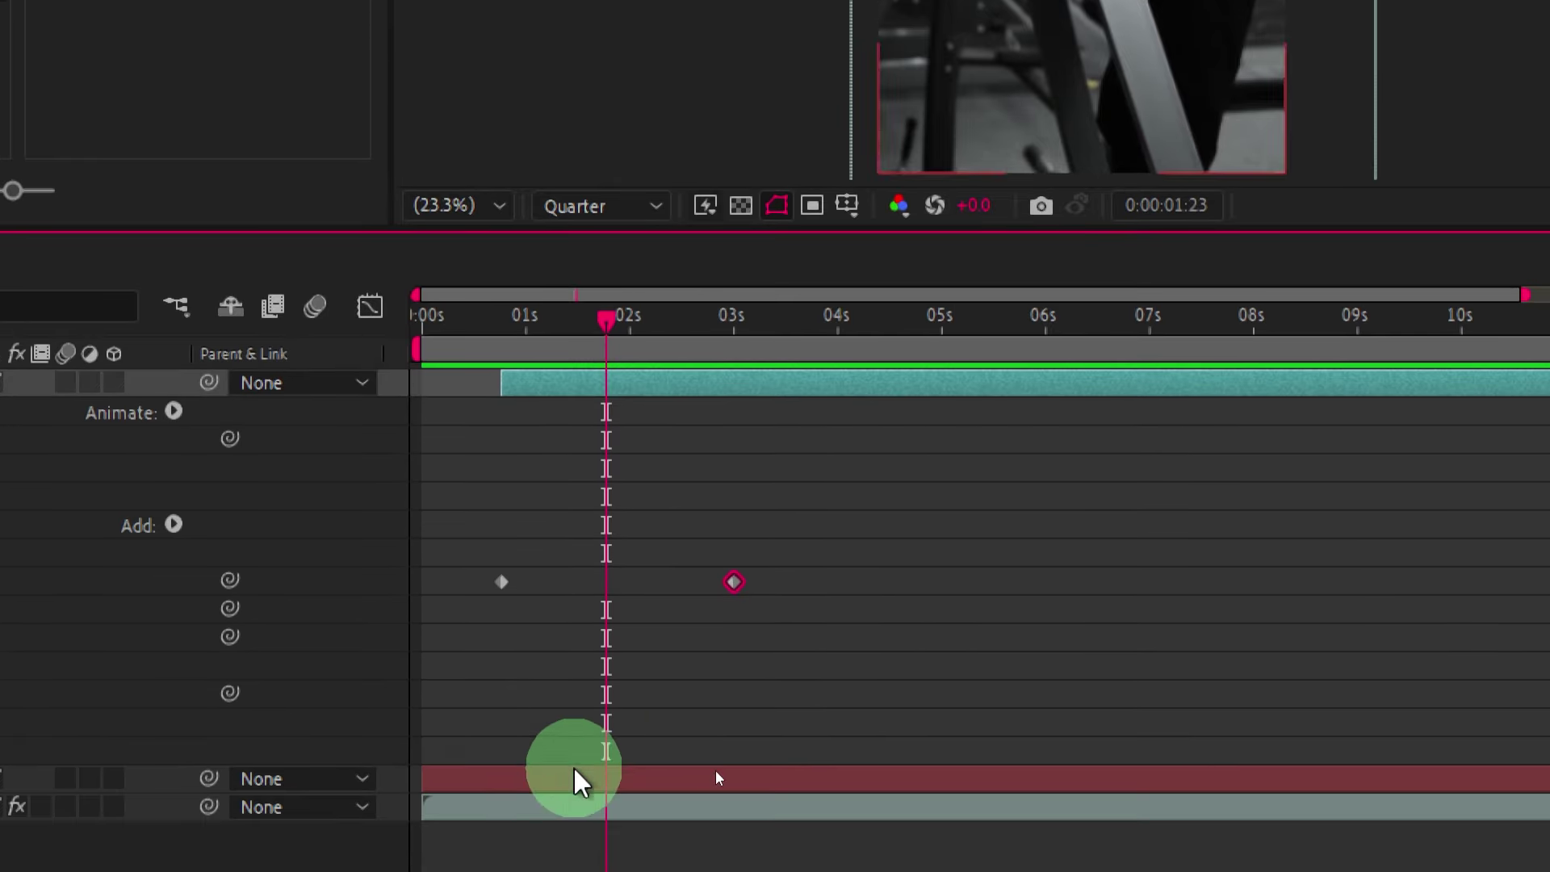
Easy Ease both Start keyframes and stretch the end keyframe's influence in the speed graph.
click(484, 657)
drag(797, 580, 478, 623)
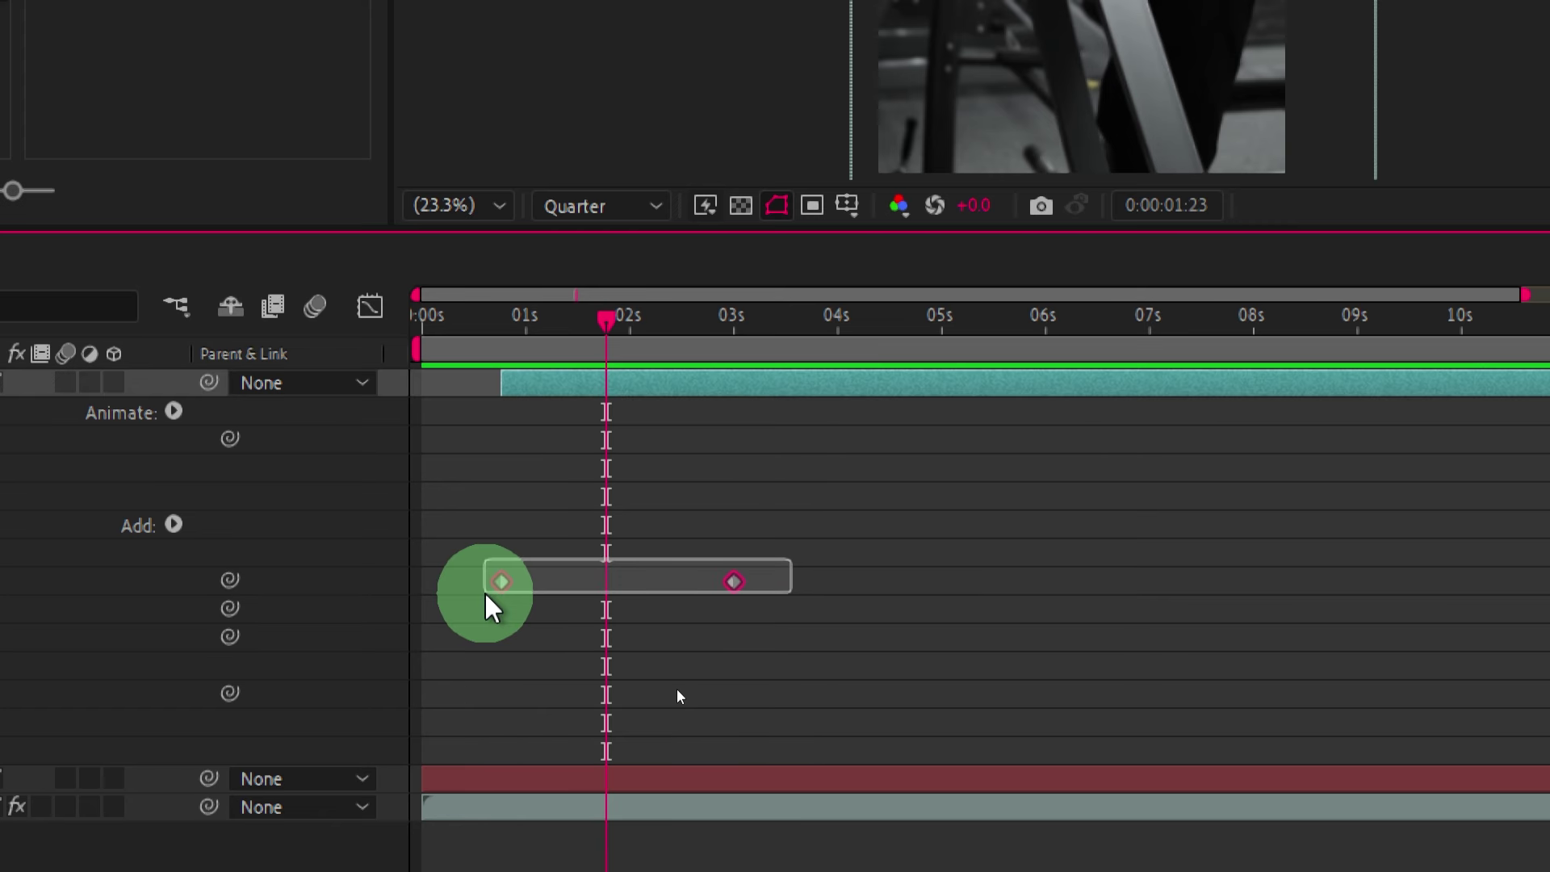
key(F9)
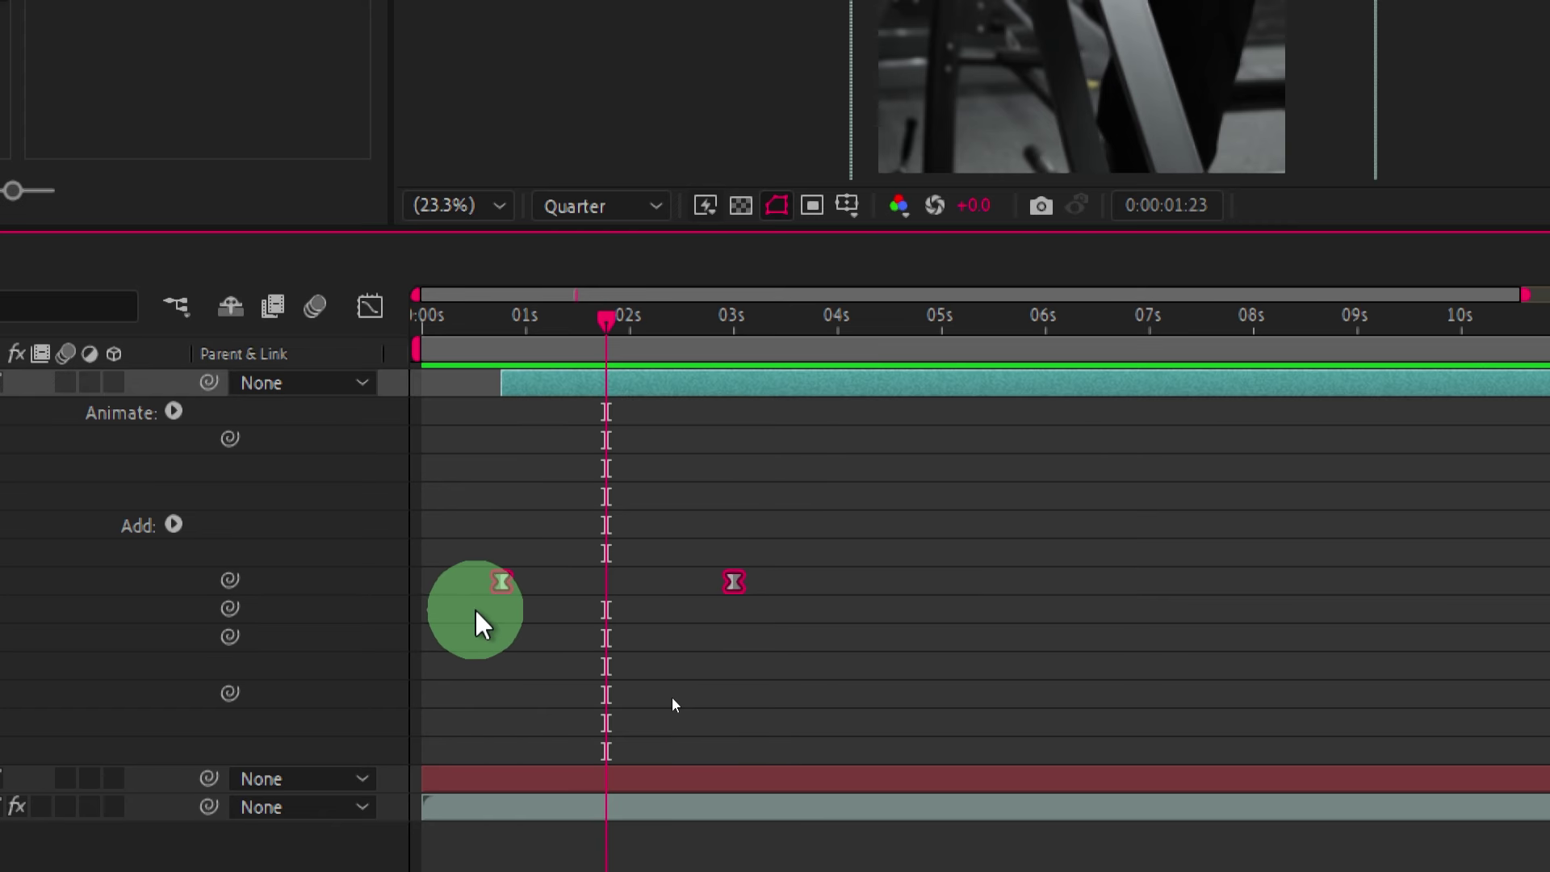
click(370, 306)
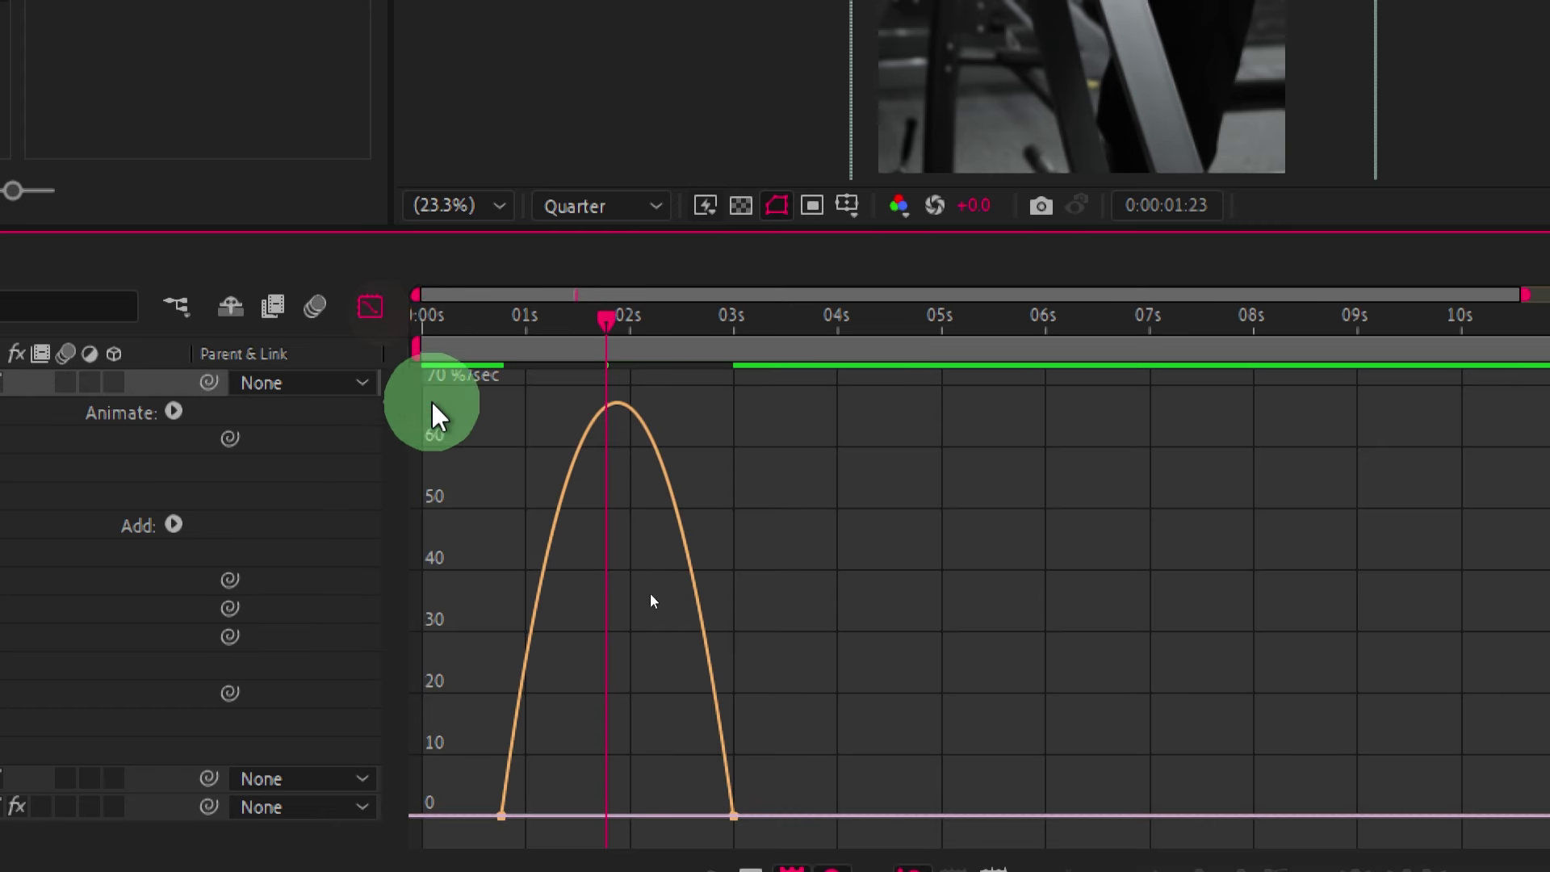
drag(771, 747, 513, 771)
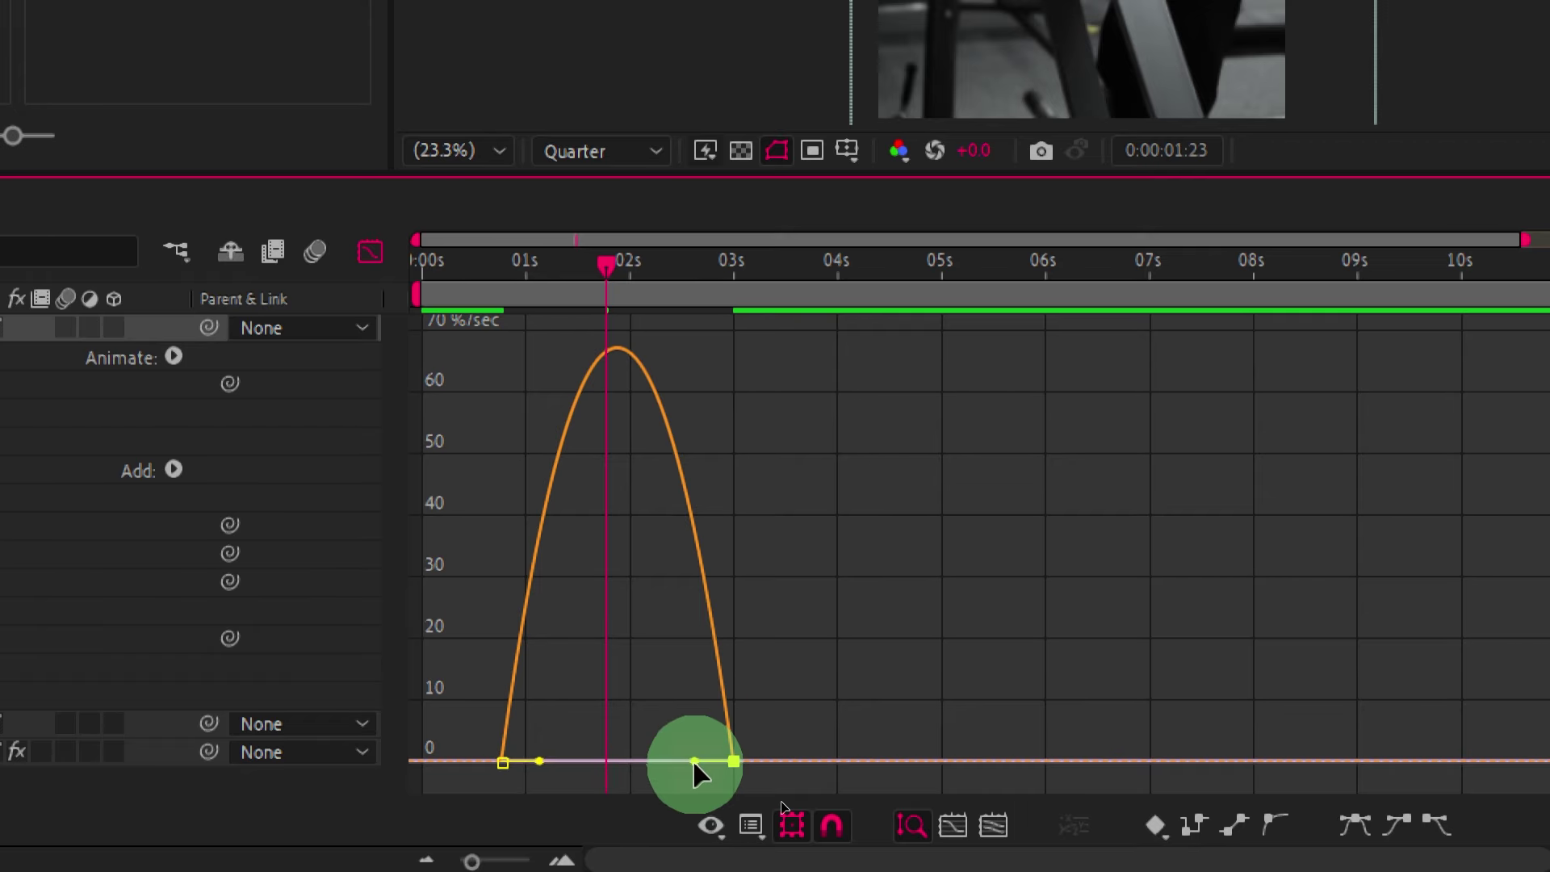
mouse_move(693, 760)
mouse_down()
mouse_move(596, 767)
mouse_move(616, 761)
mouse_up()
click(370, 251)
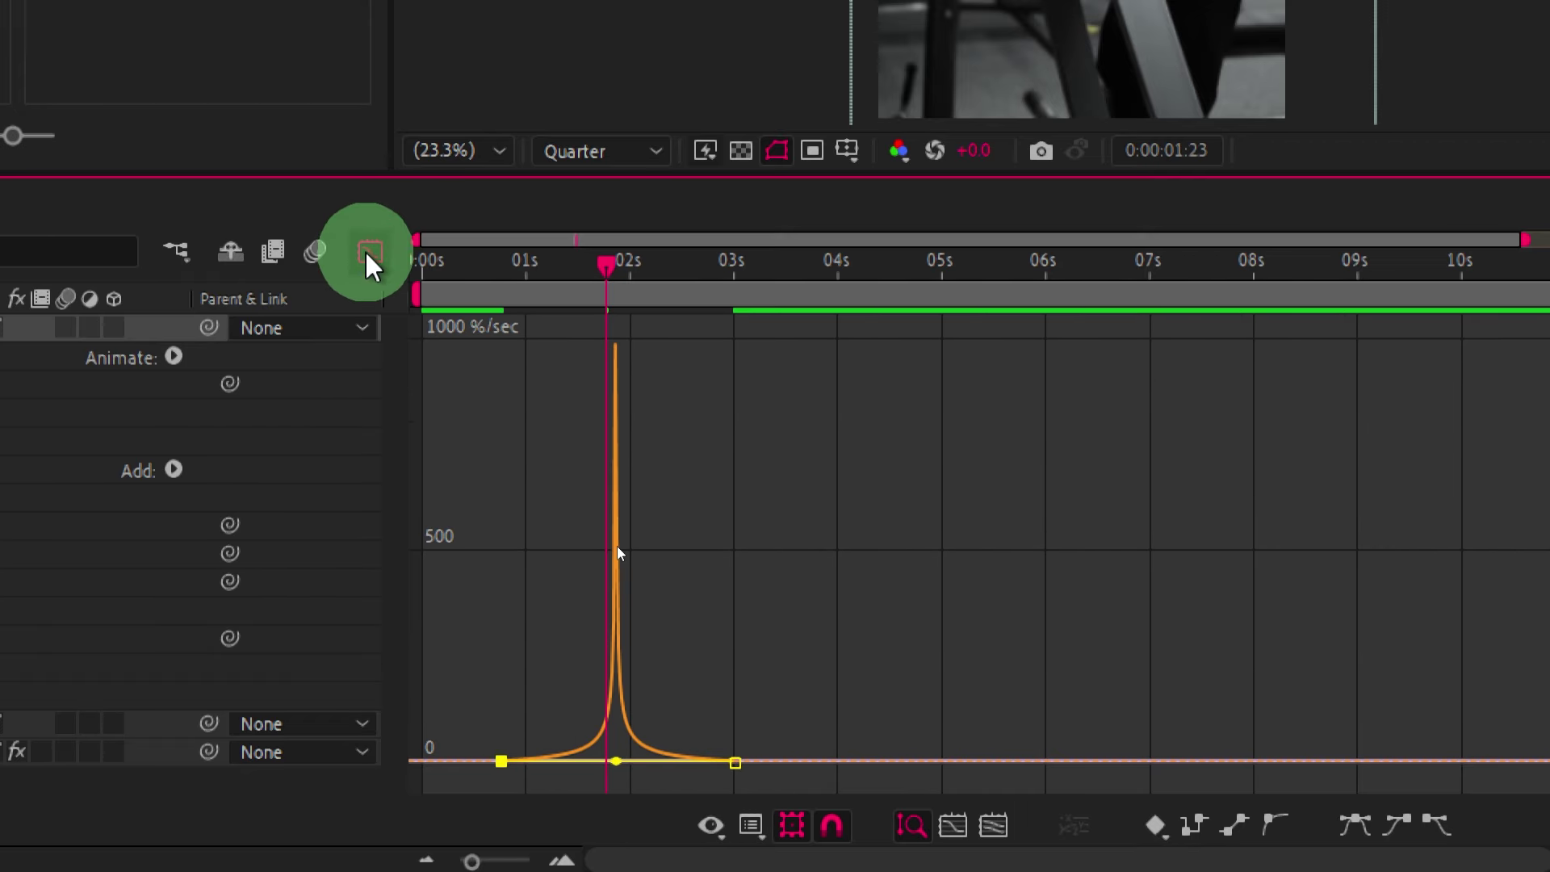
click(616, 484)
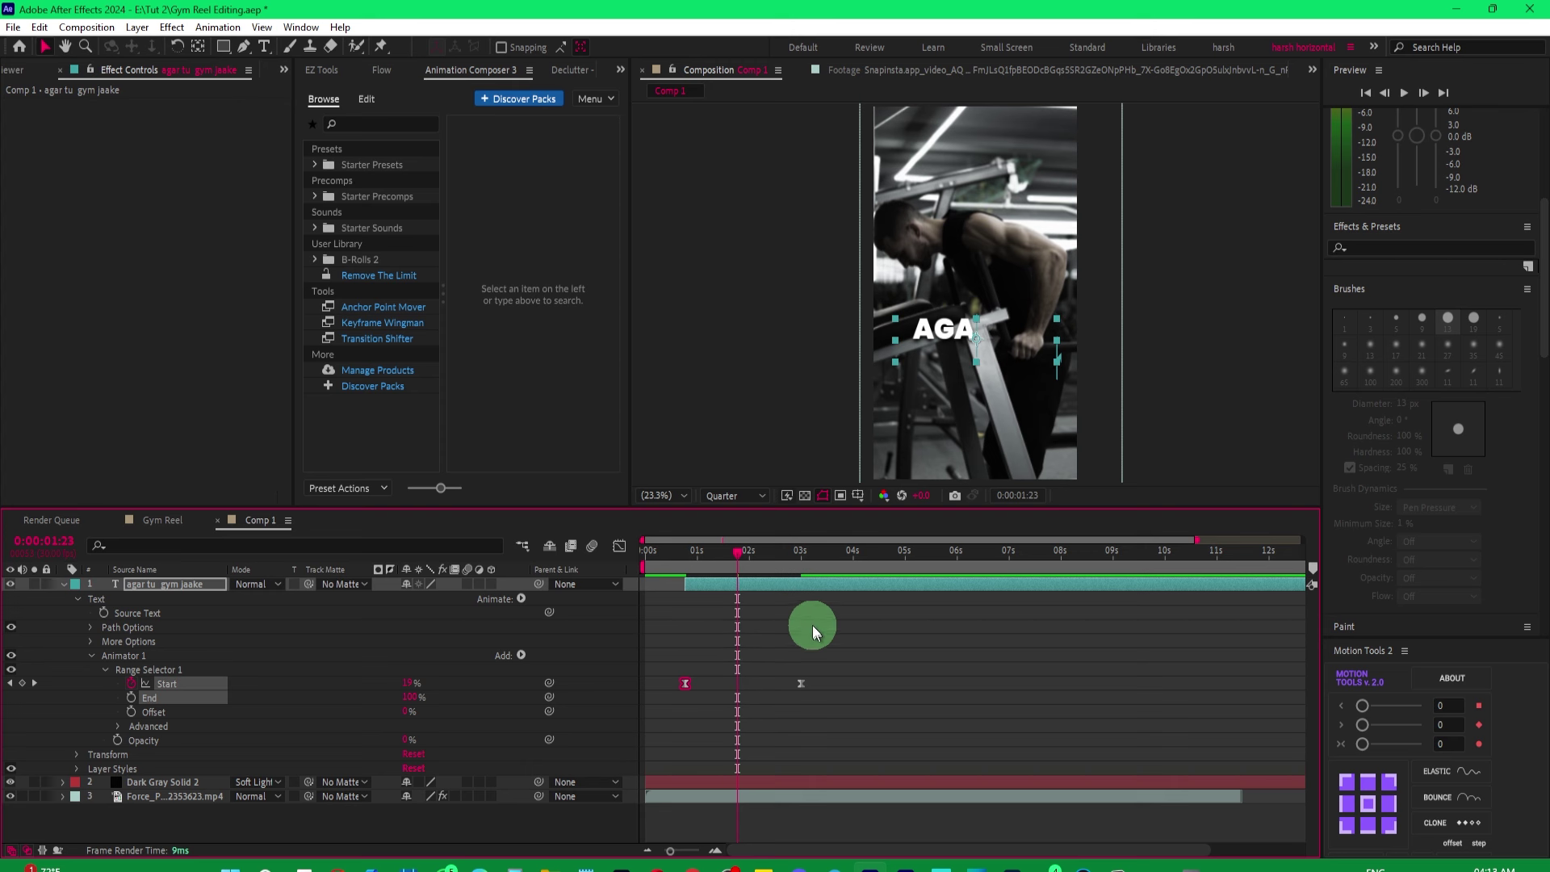
Reshape the Start speed curve into a symmetric bell and preview the eased reveal.
click(687, 563)
click(738, 627)
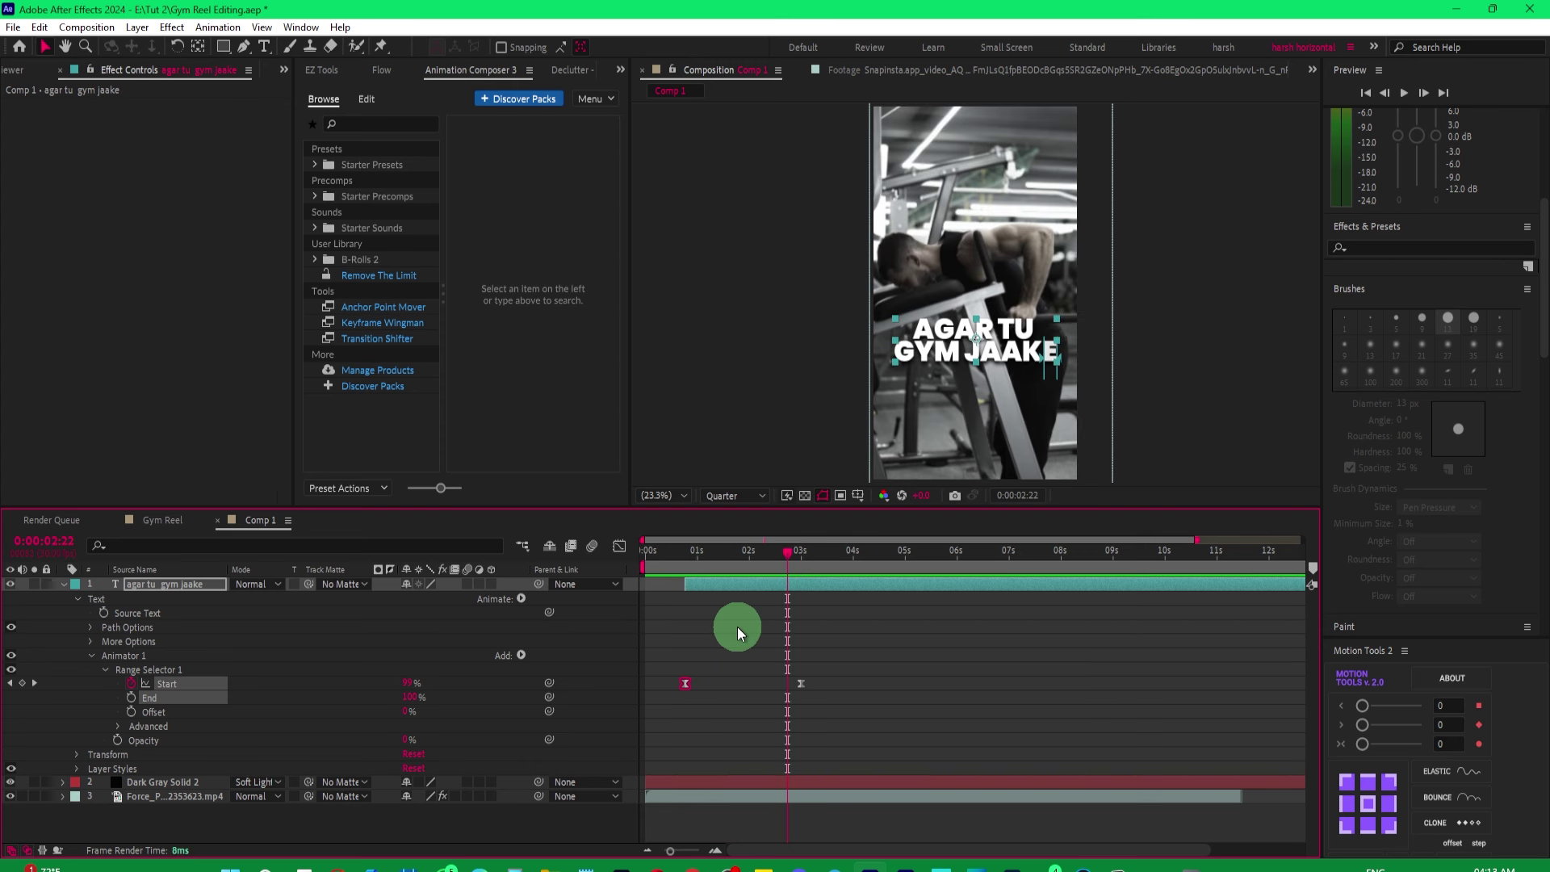
key(shift+F3)
key(space)
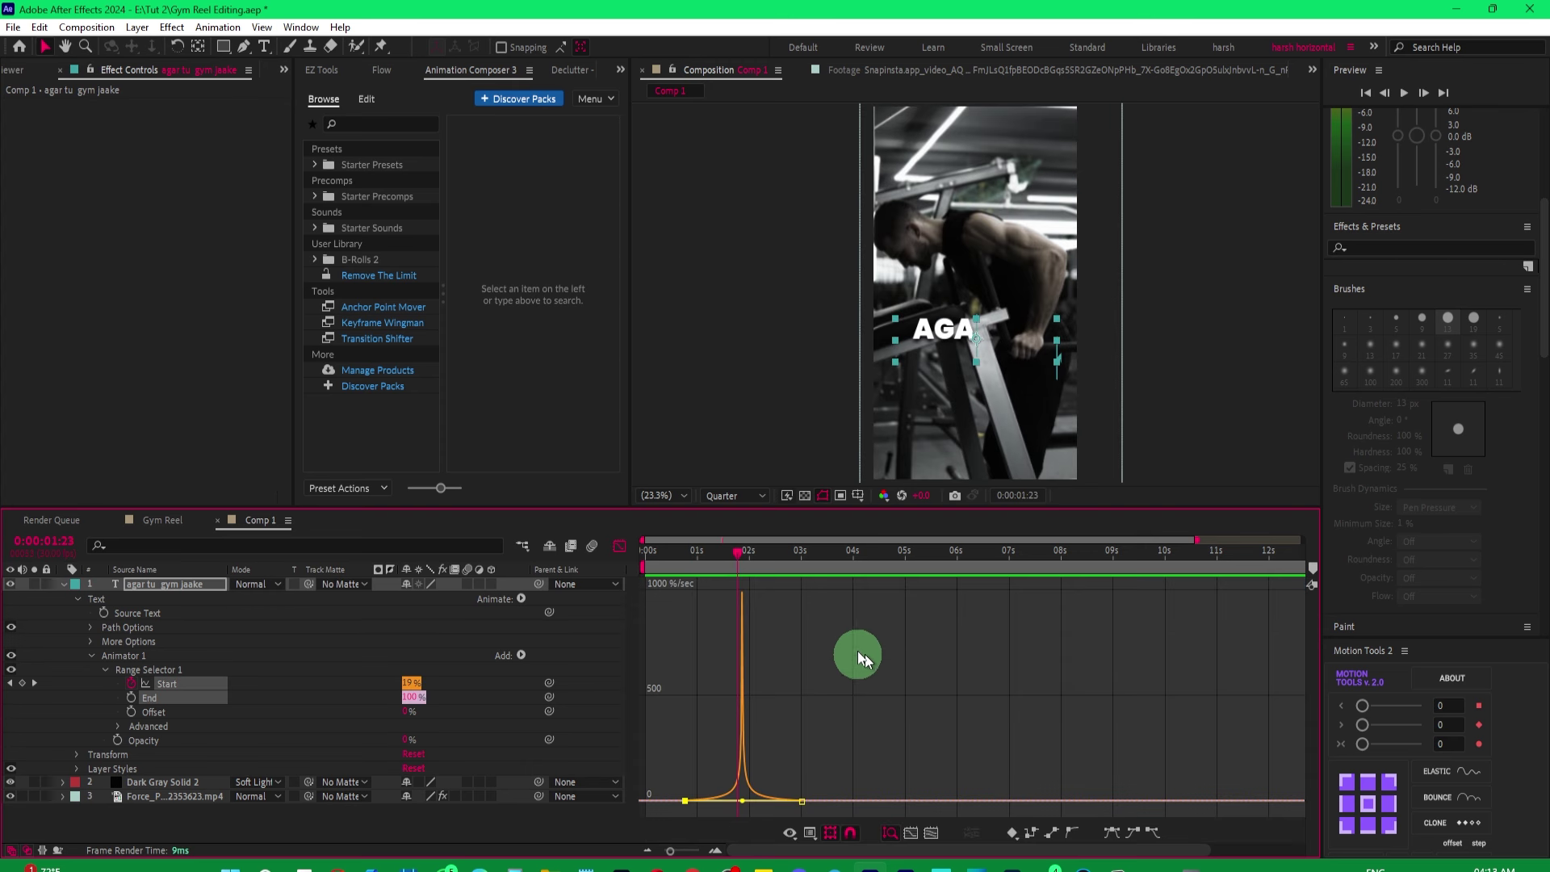
key(F9)
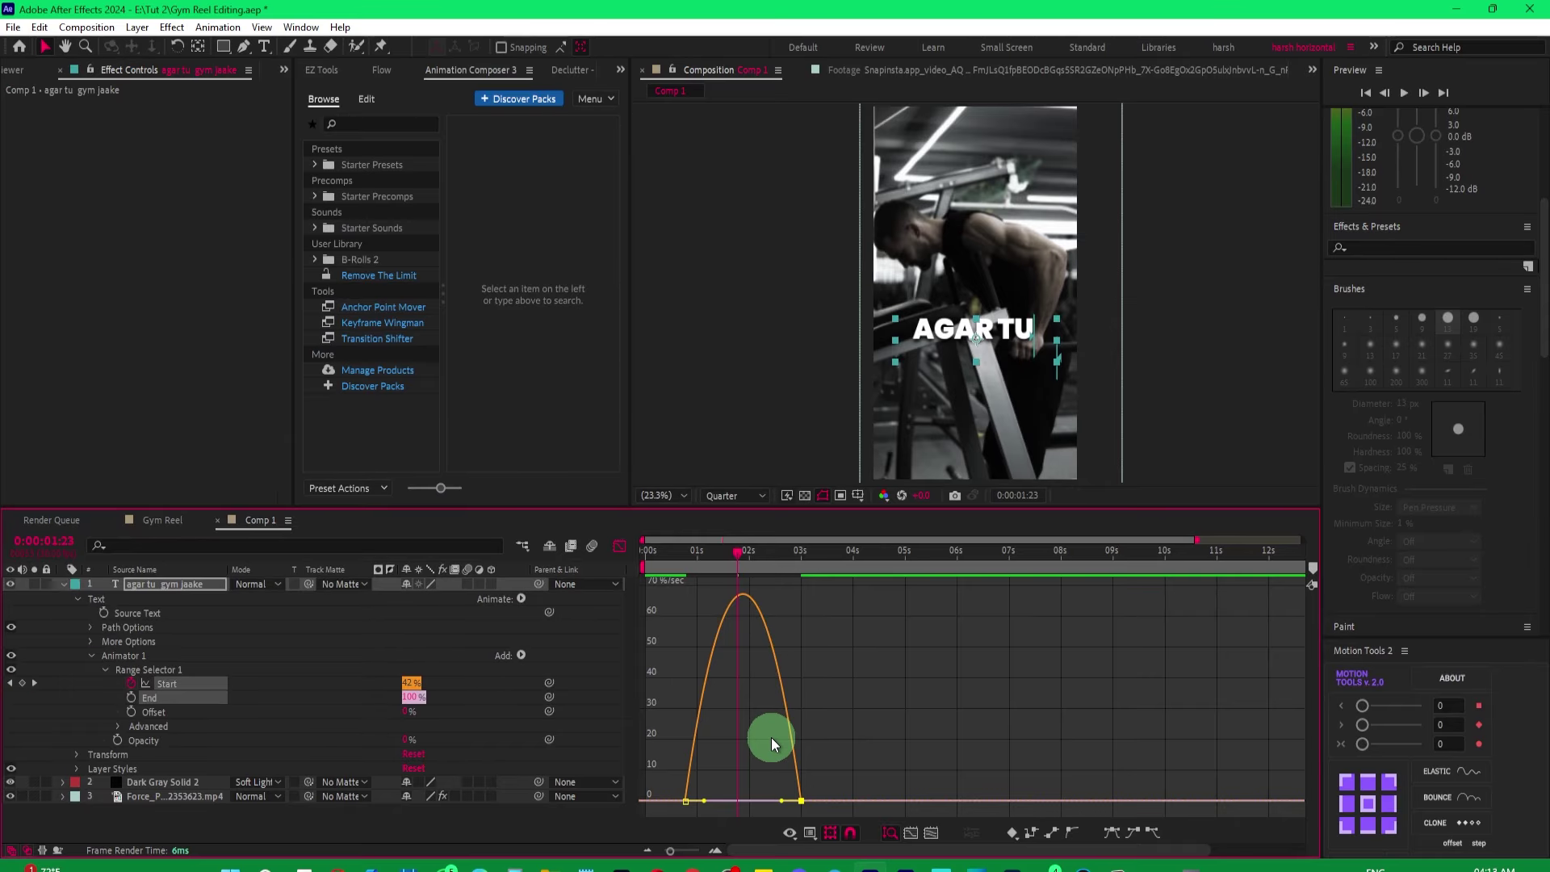
key(shift+F3)
drag(694, 555, 682, 555)
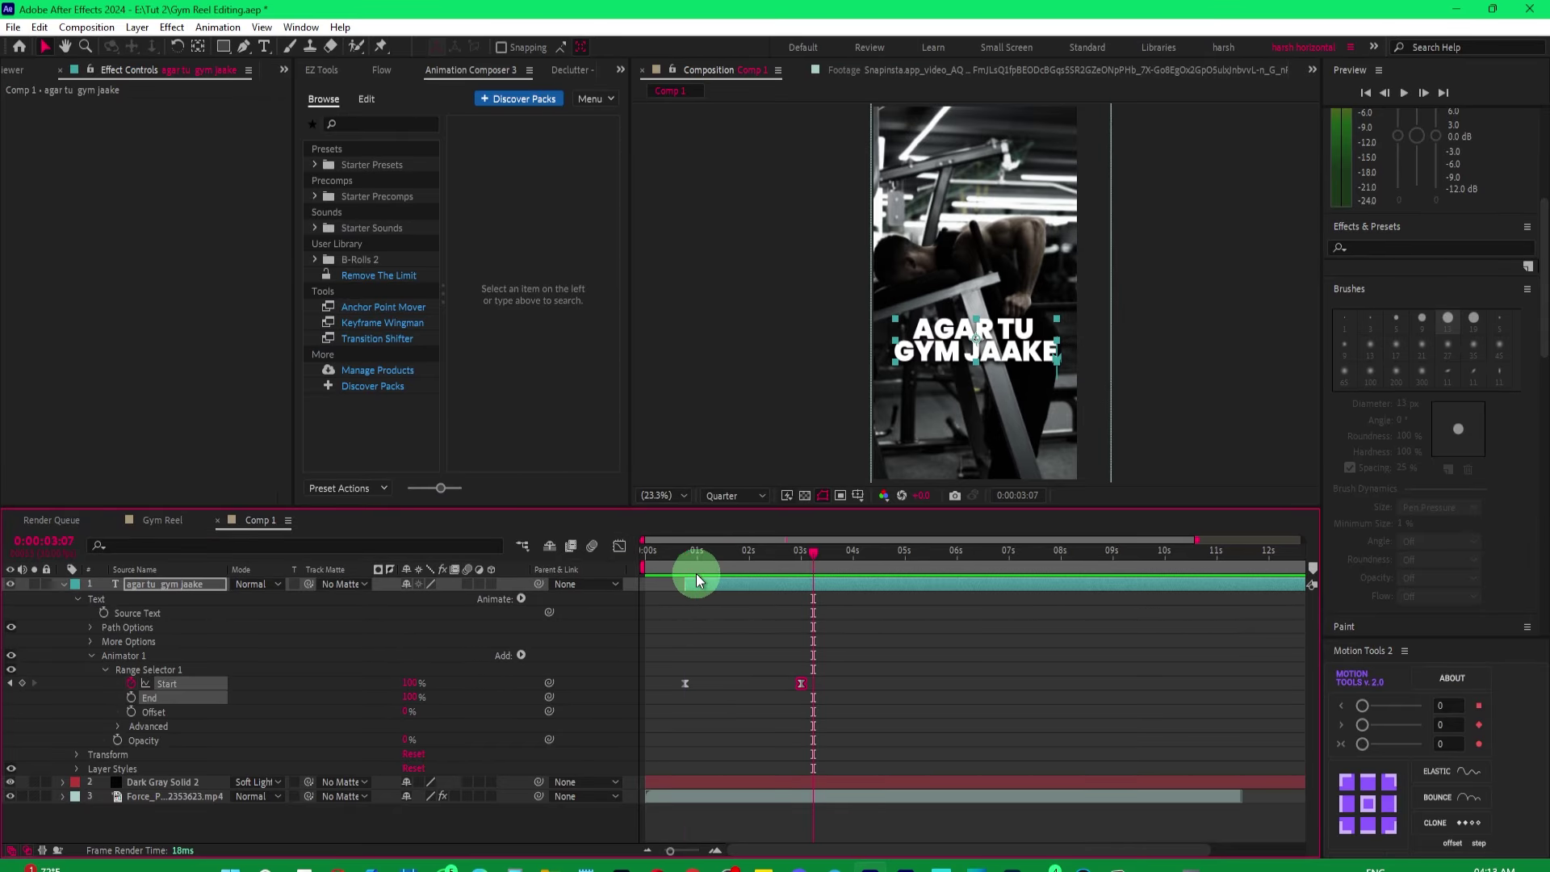
key(space)
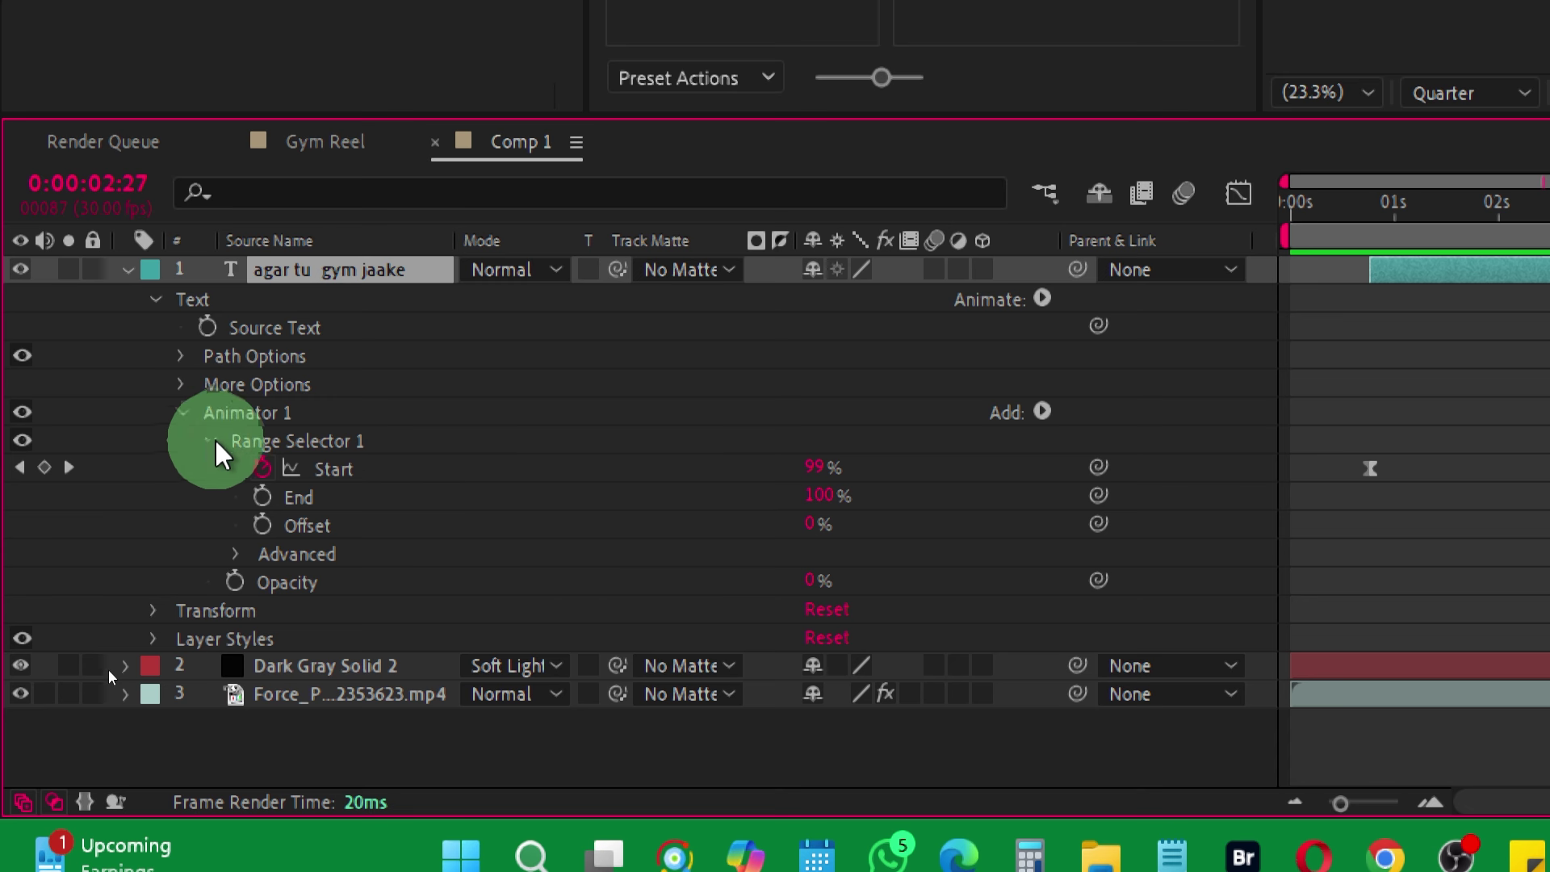
Add a Position property at 0.0, 0.0 to Animator 1 alongside Opacity.
click(215, 440)
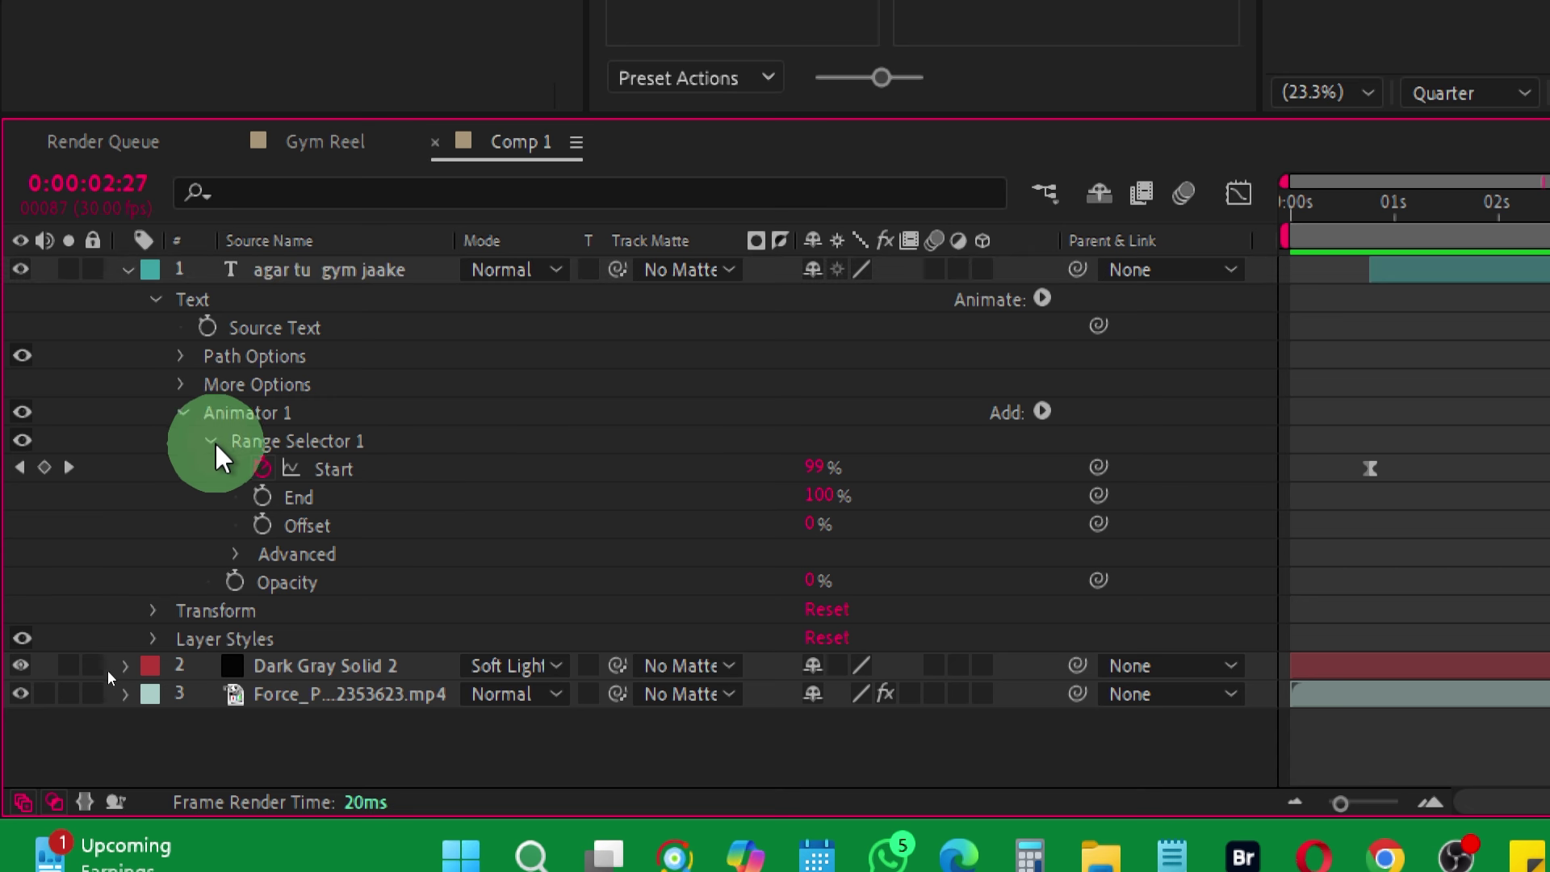
click(274, 414)
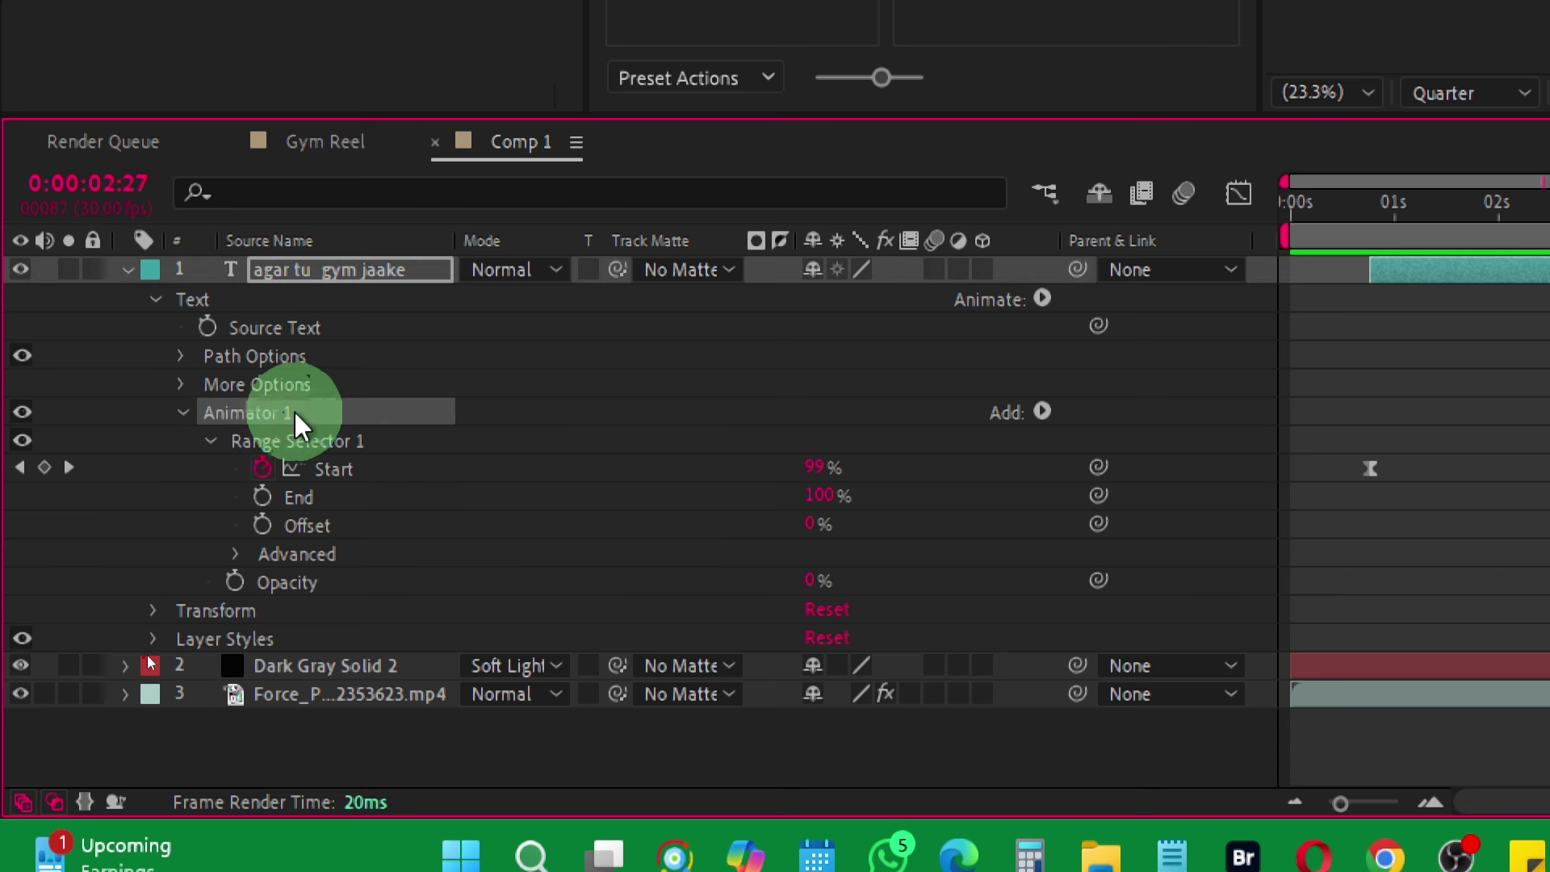
click(1042, 412)
mouse_move(1172, 428)
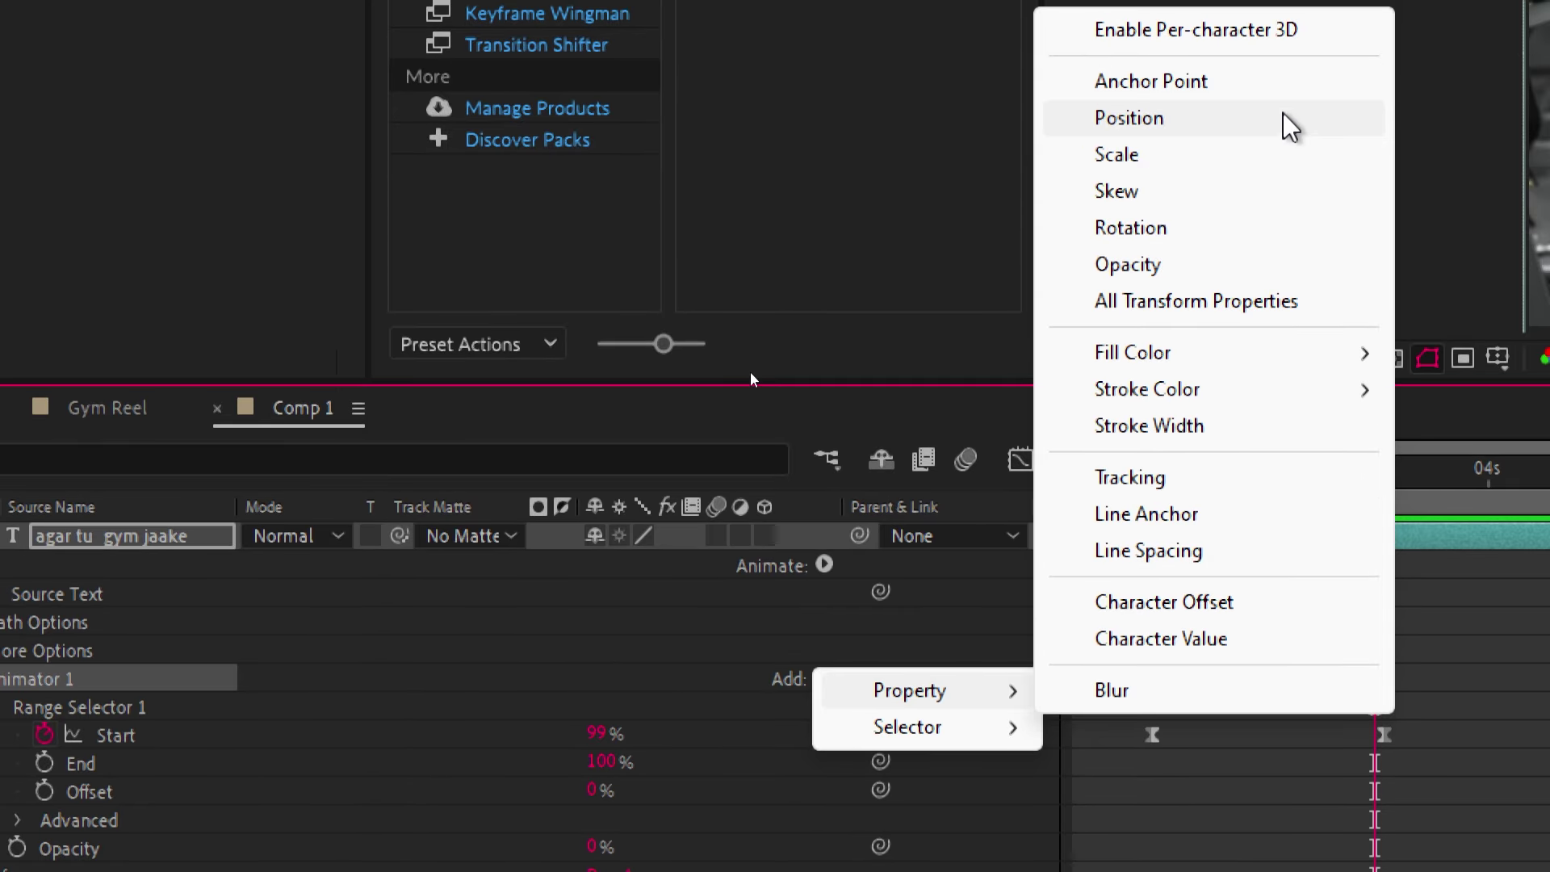
click(1283, 117)
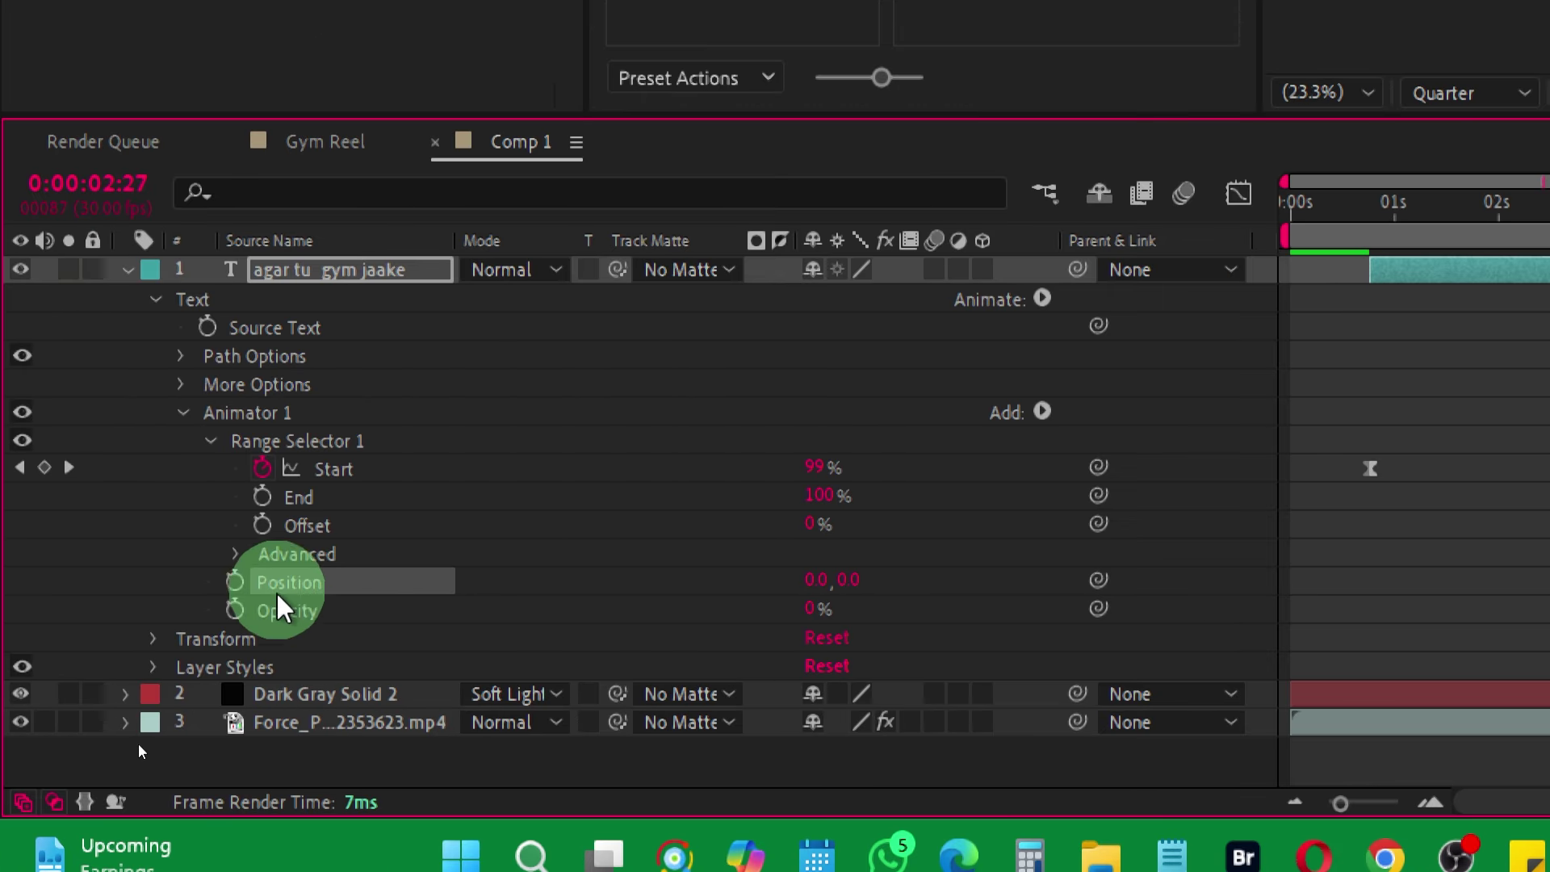
drag(1193, 213, 1154, 242)
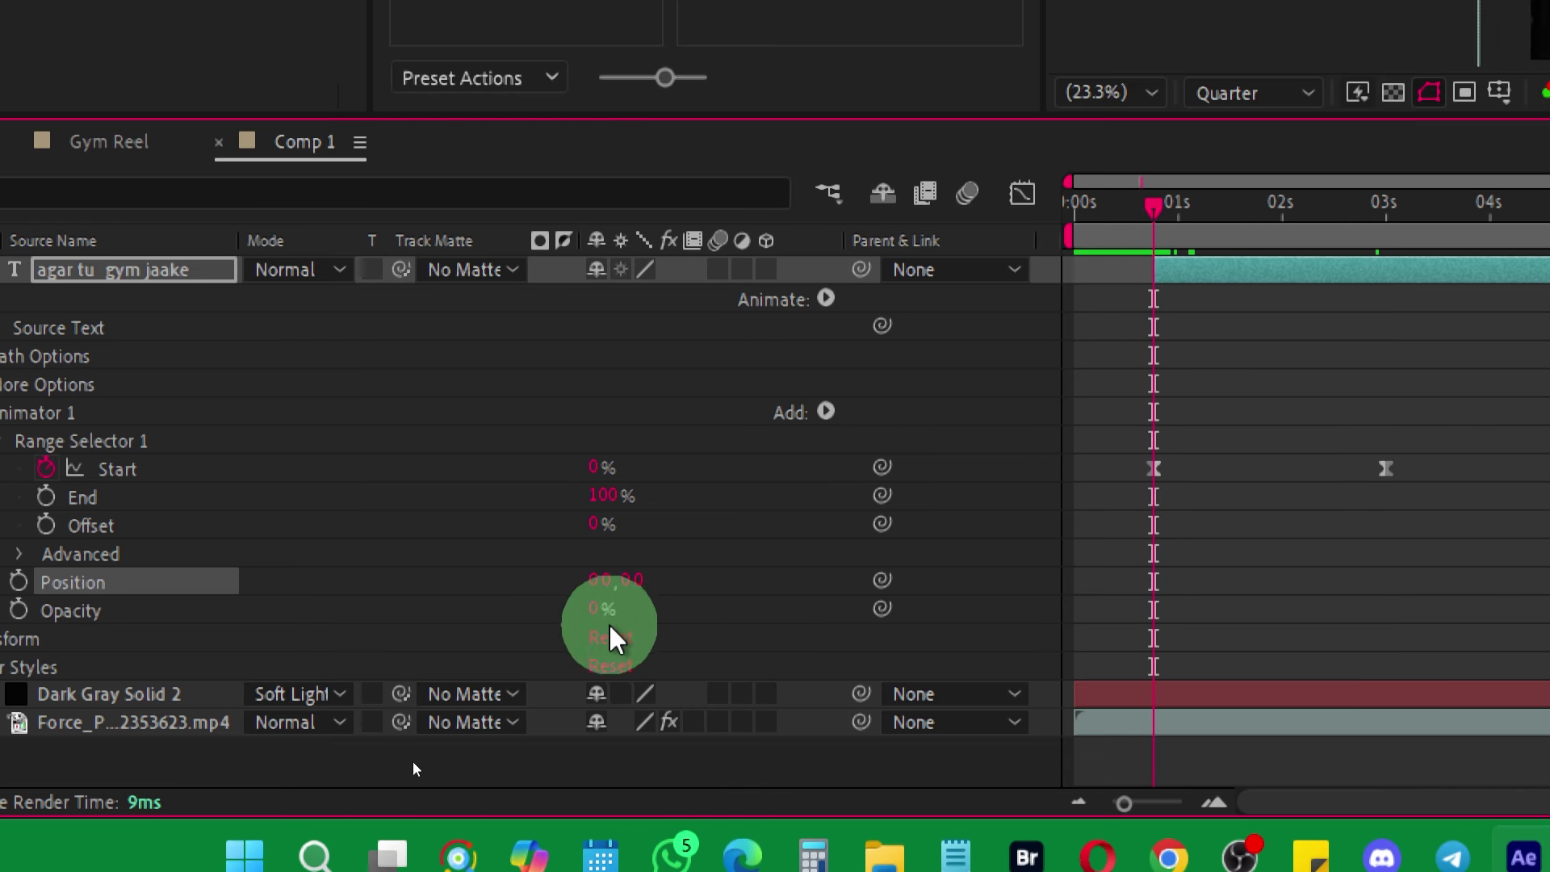
Keyframe the animator Position at about 0:23 with a value of 0.0, 31.0.
click(39, 582)
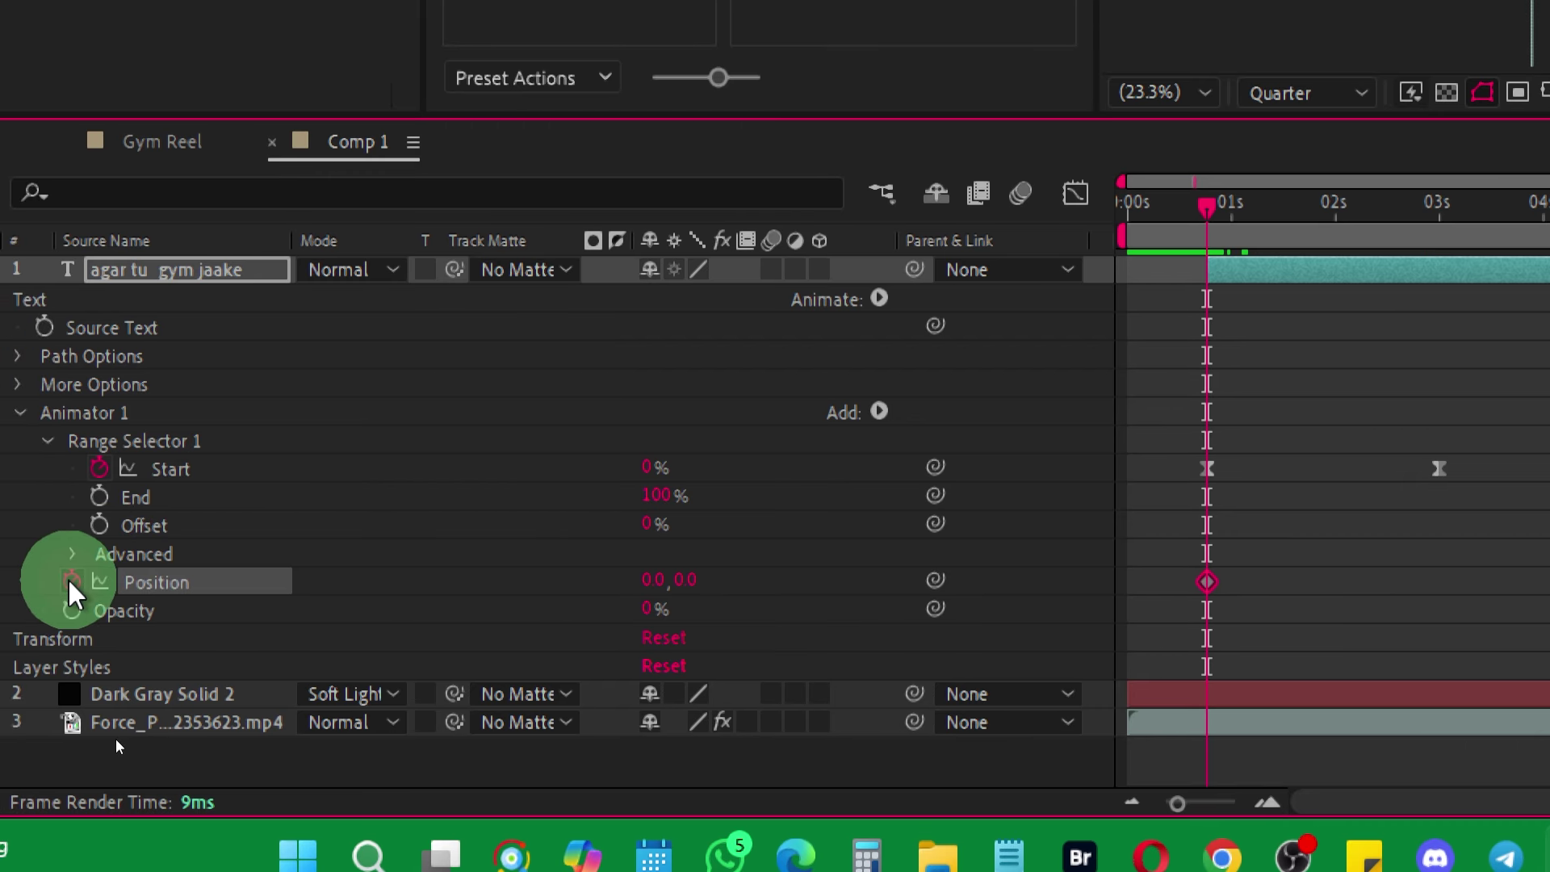
mouse_move(991, 582)
mouse_down()
mouse_move(1235, 580)
mouse_move(1077, 565)
mouse_up()
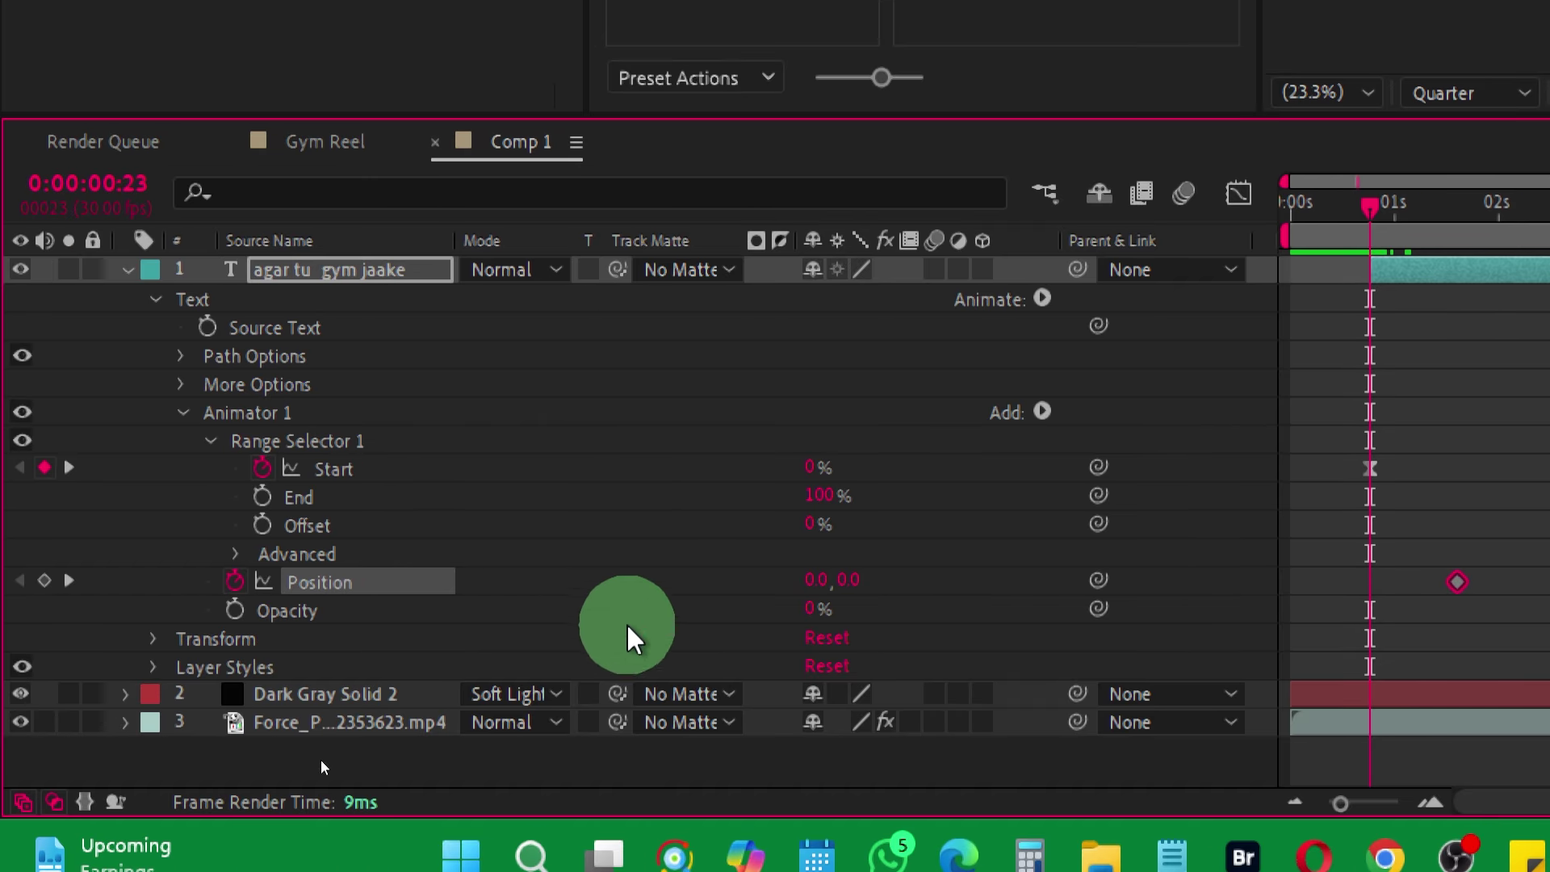
drag(843, 579, 900, 581)
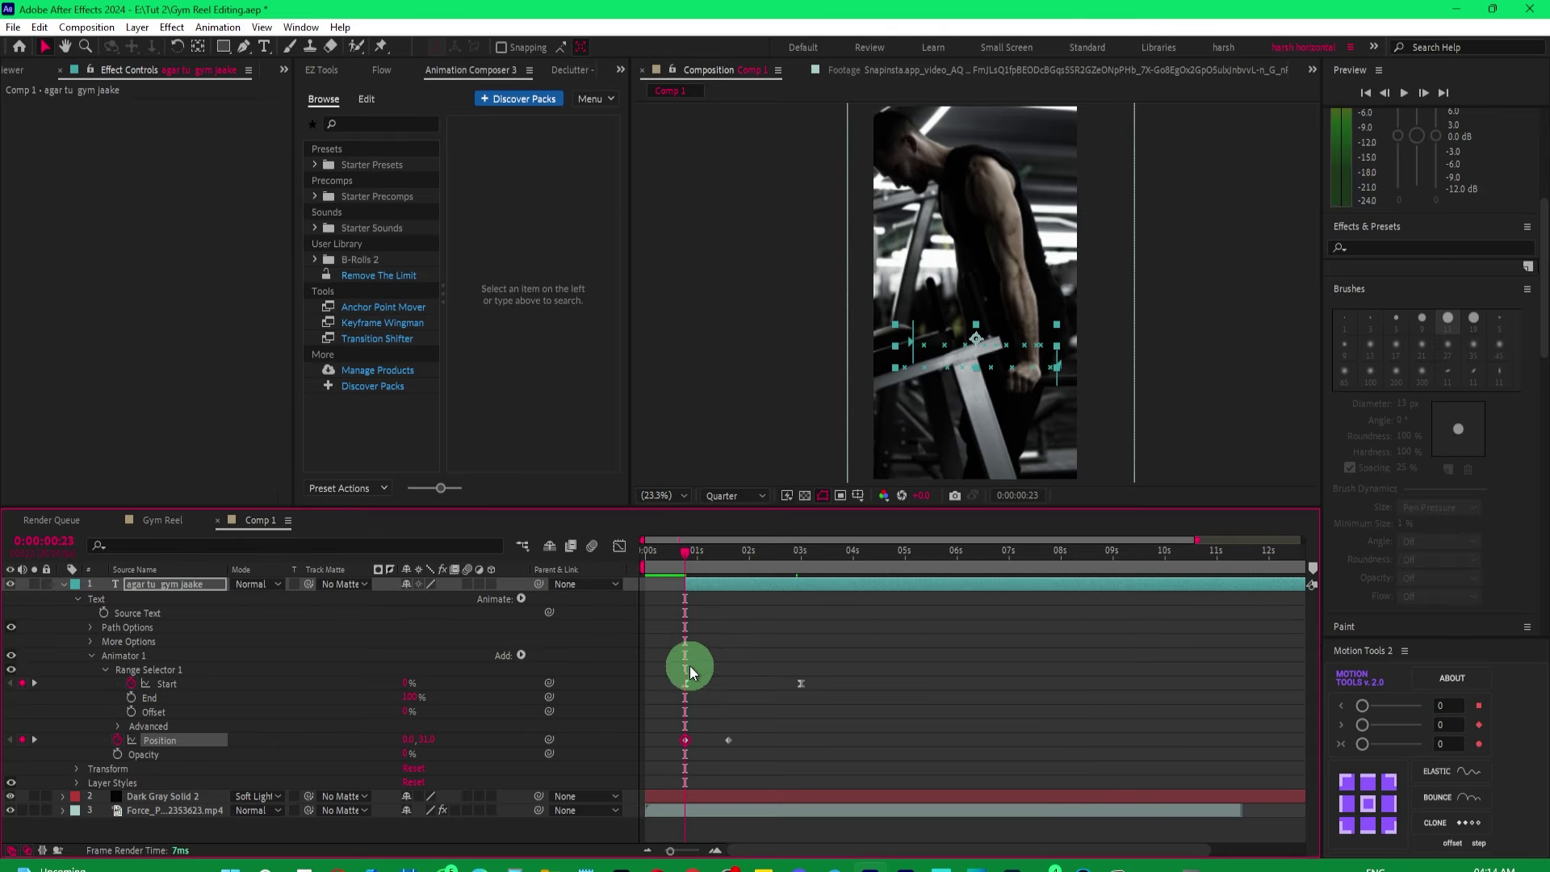
key(space)
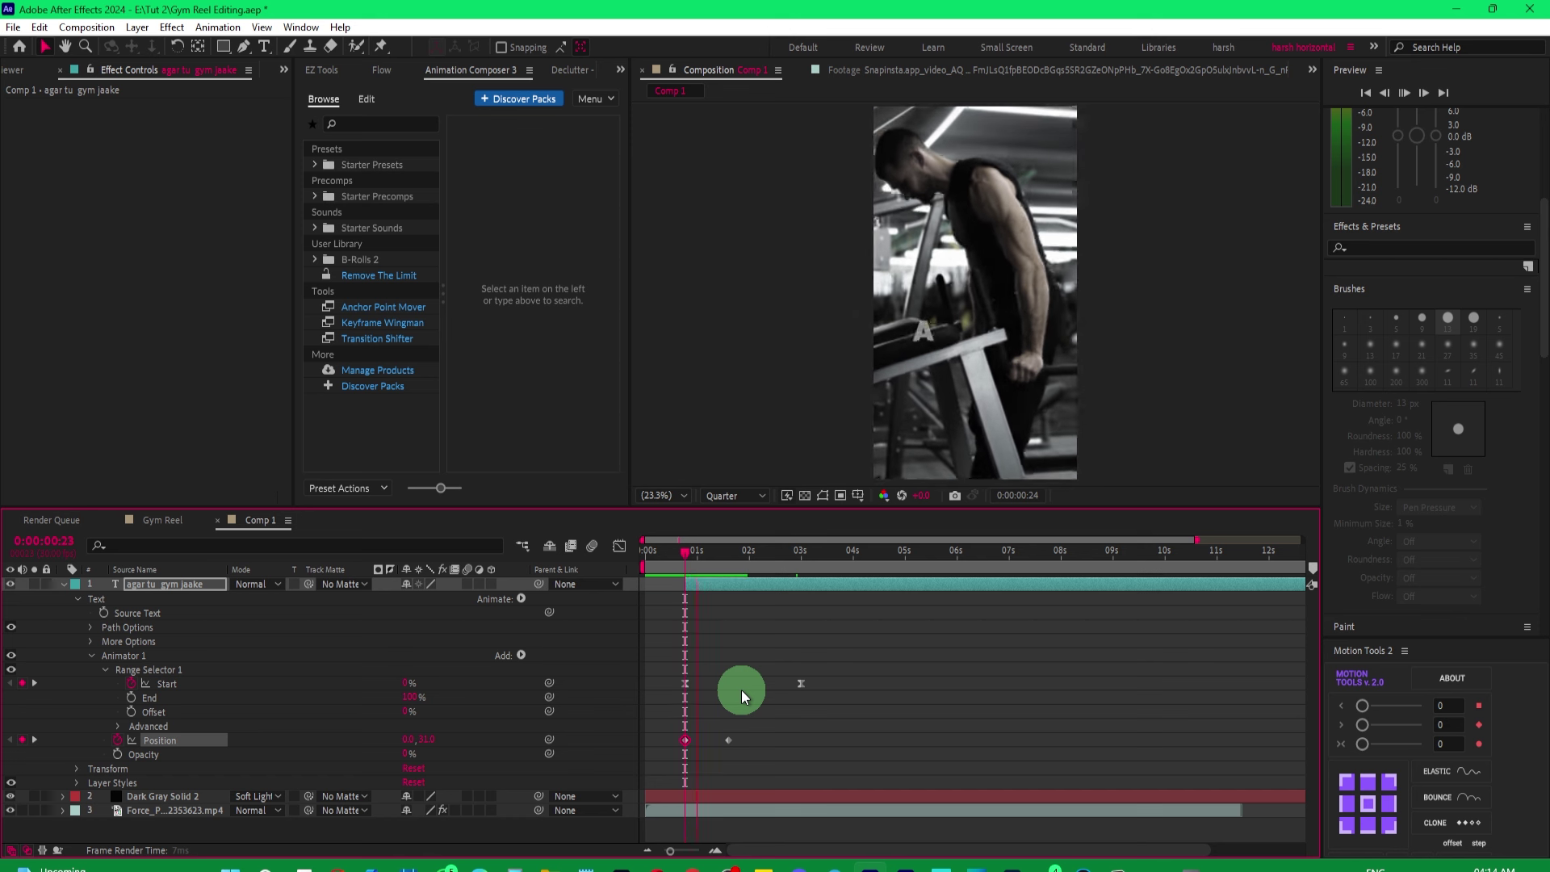
Push the letters down to Y 242 on the first Position keyframe and preview them rising.
click(10, 739)
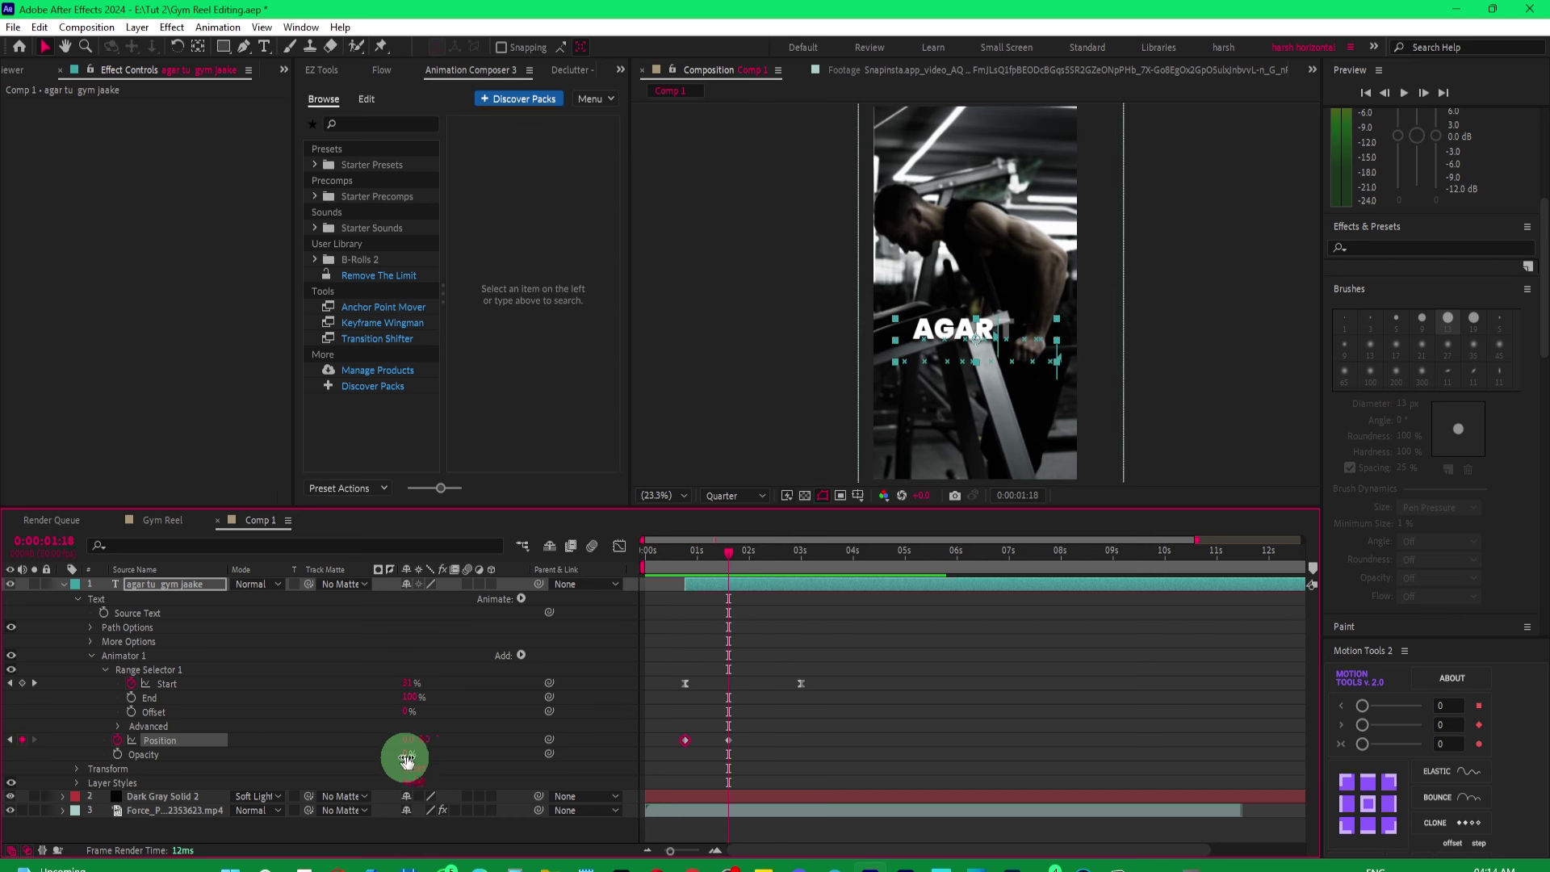
key(j)
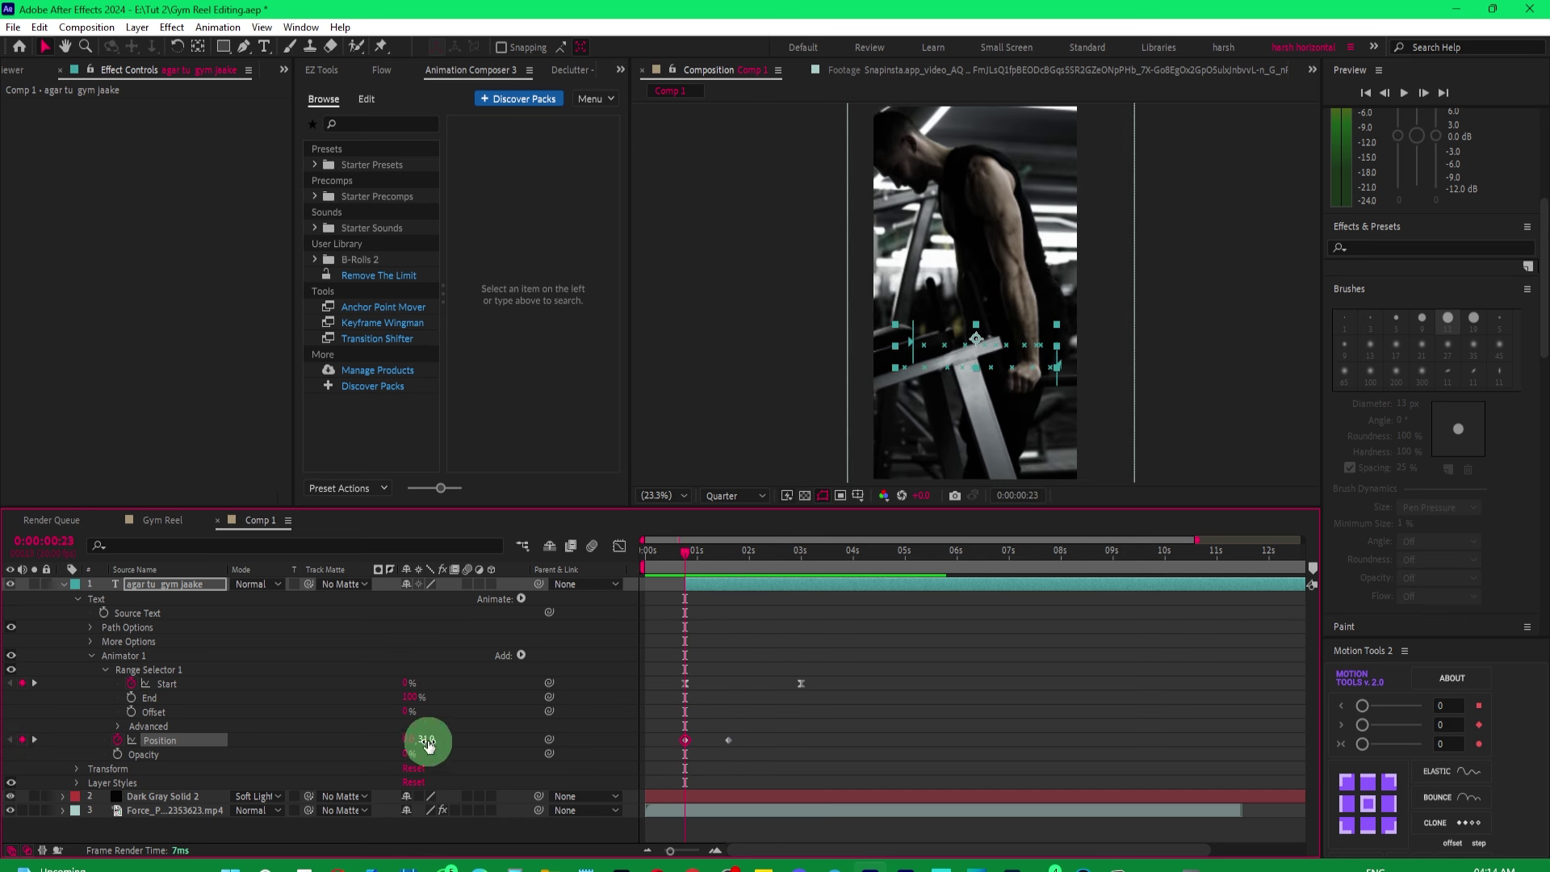
drag(429, 744, 593, 744)
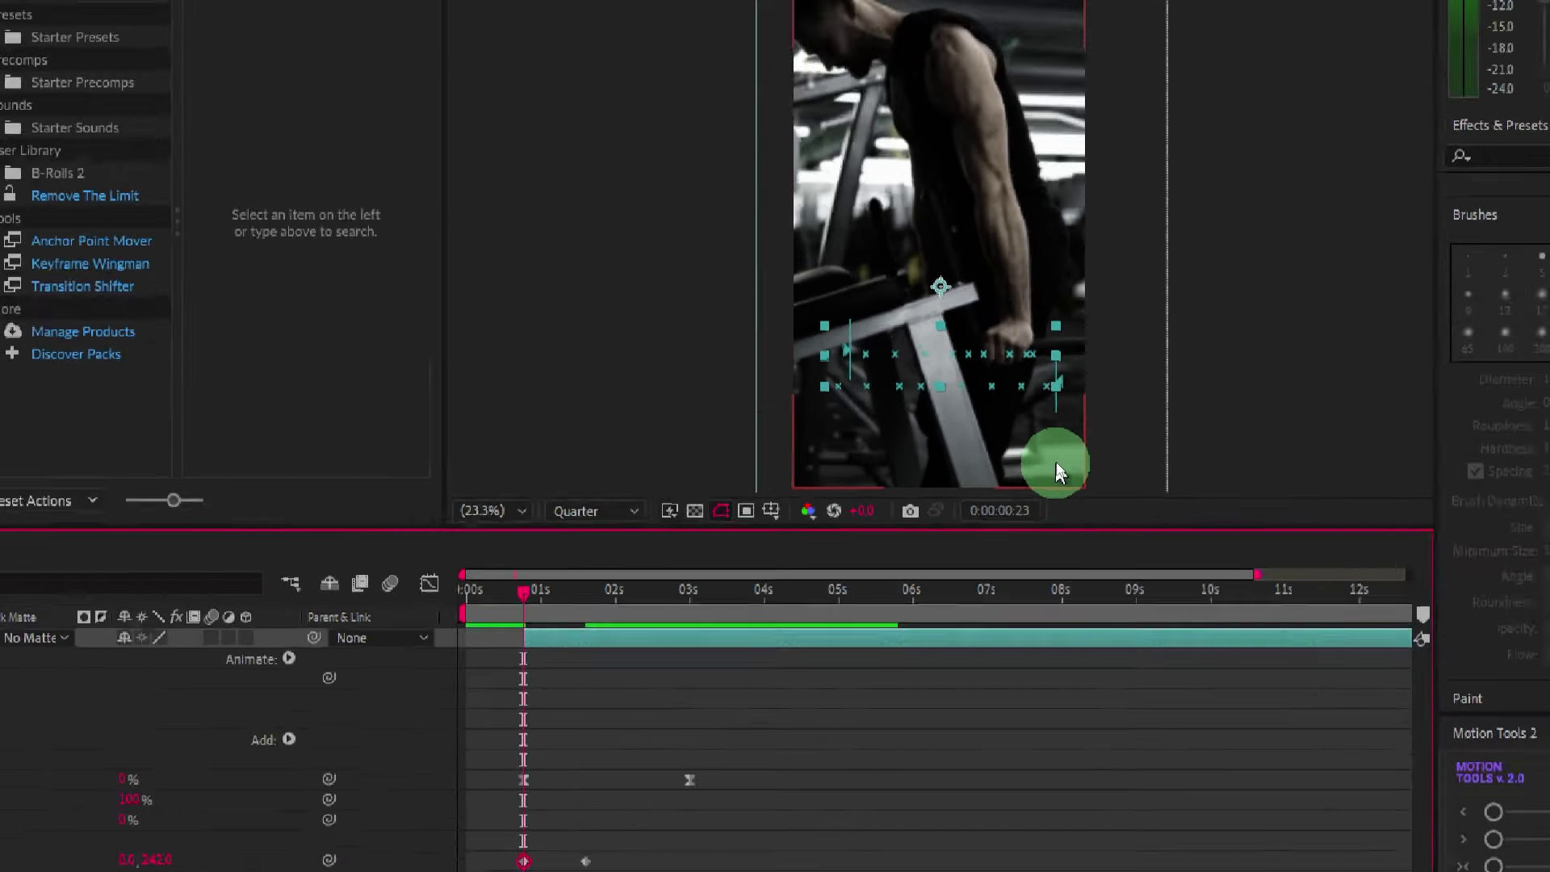
key(space)
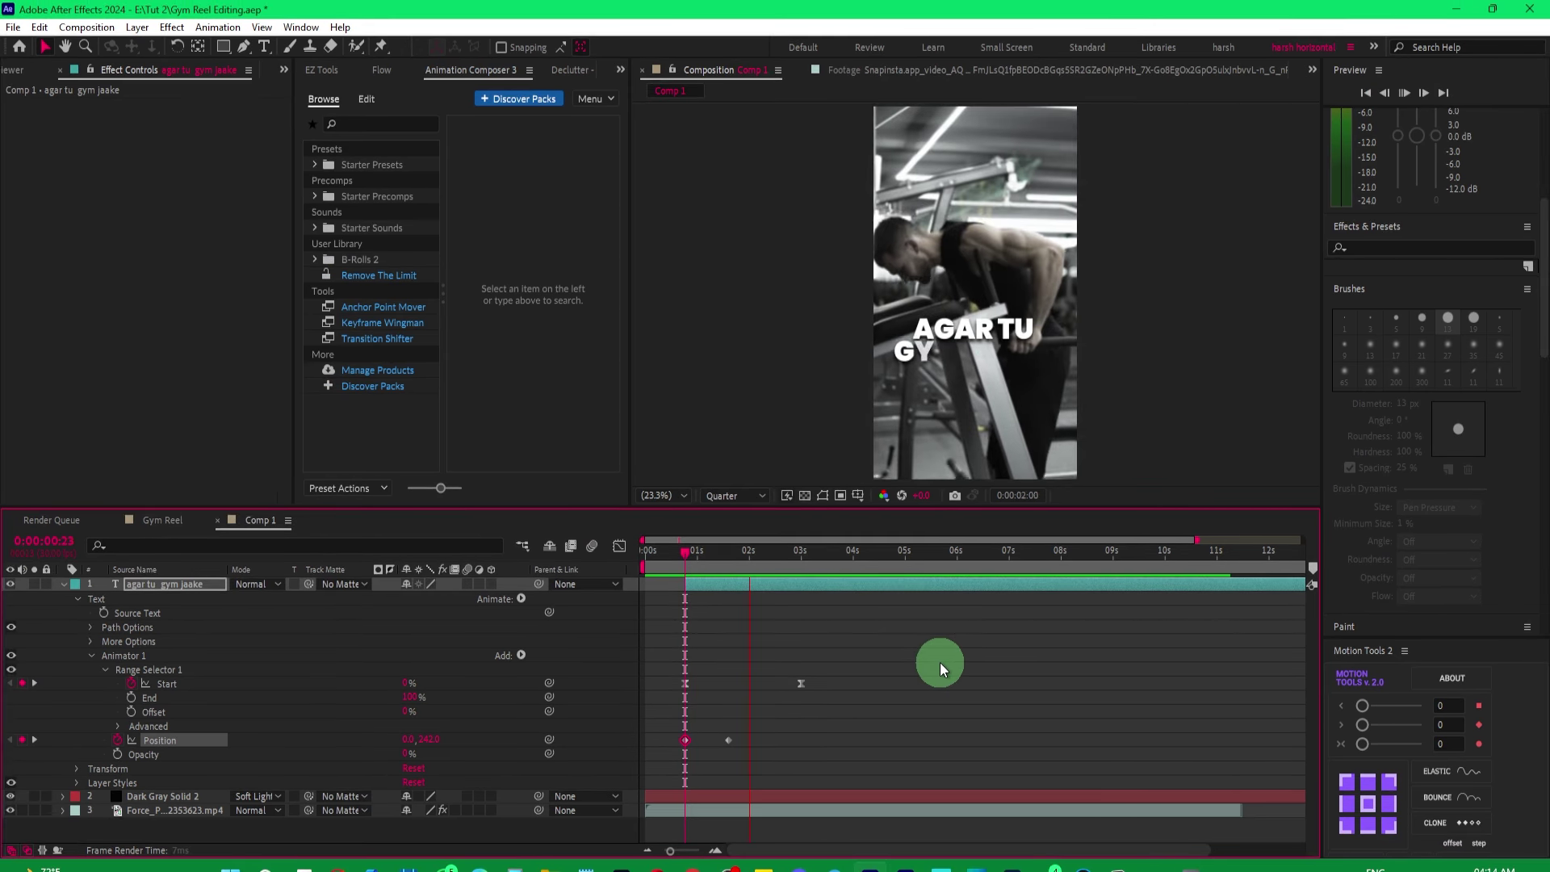
key(space)
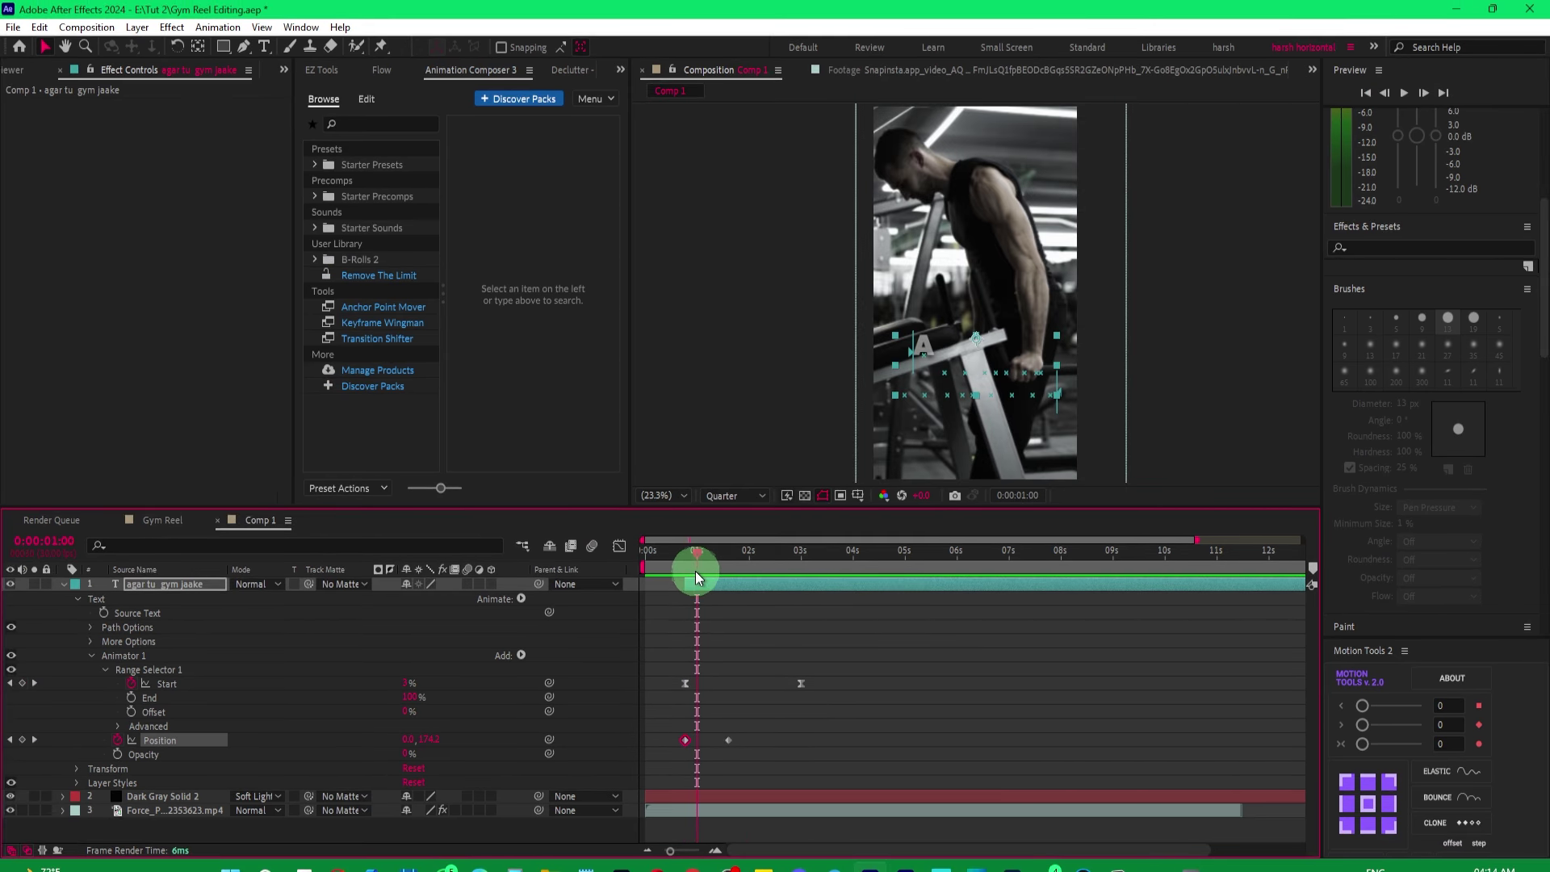
Select both Position keyframes and apply Easy Ease so the letters settle smoothly.
drag(685, 566, 753, 680)
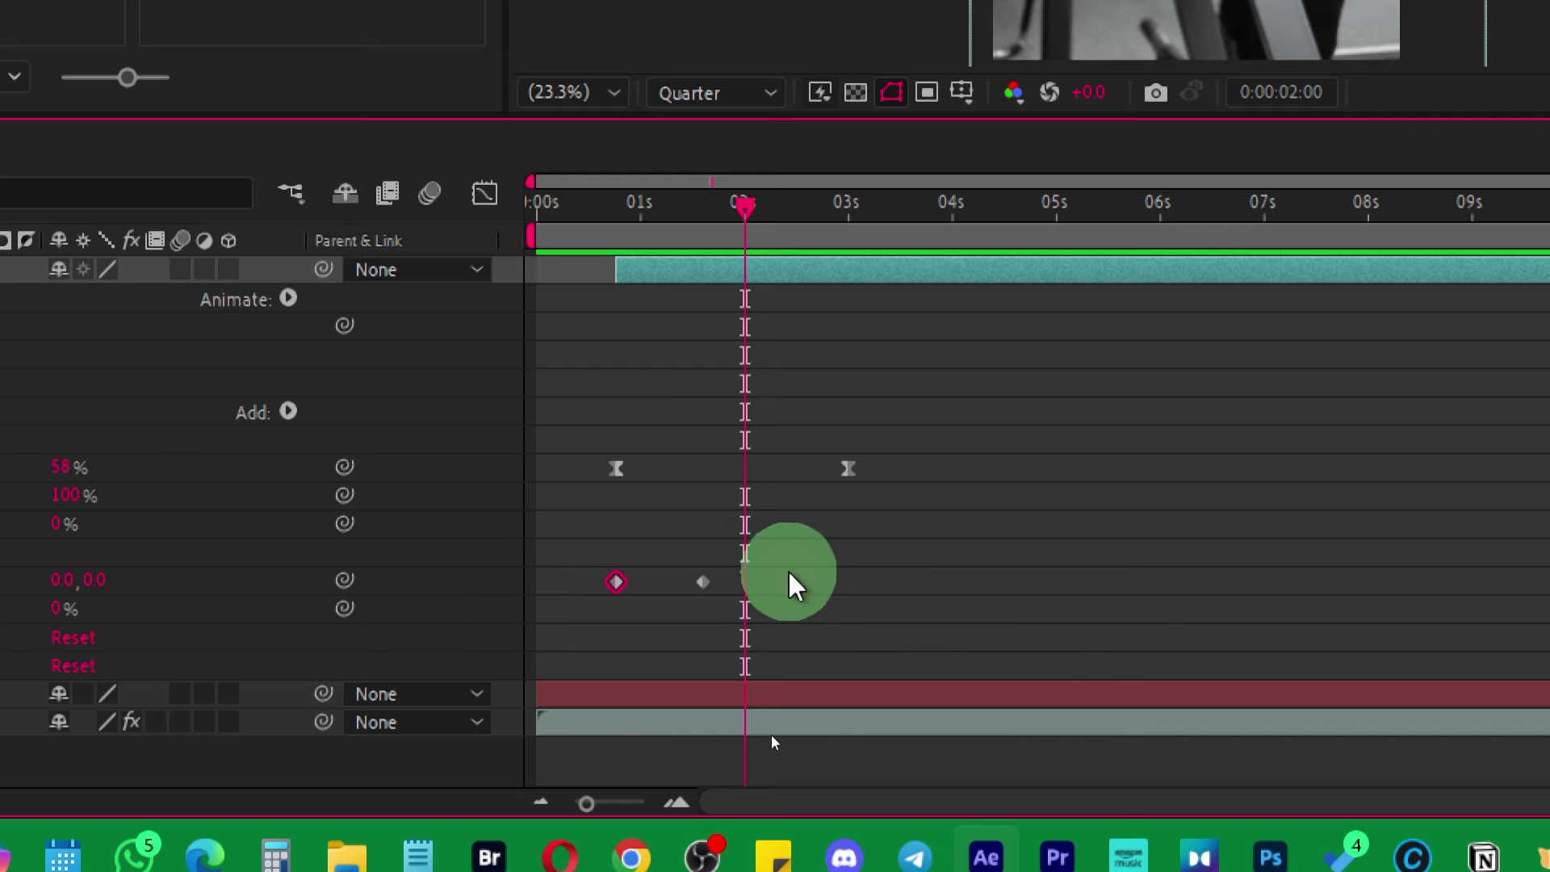
drag(788, 577, 565, 617)
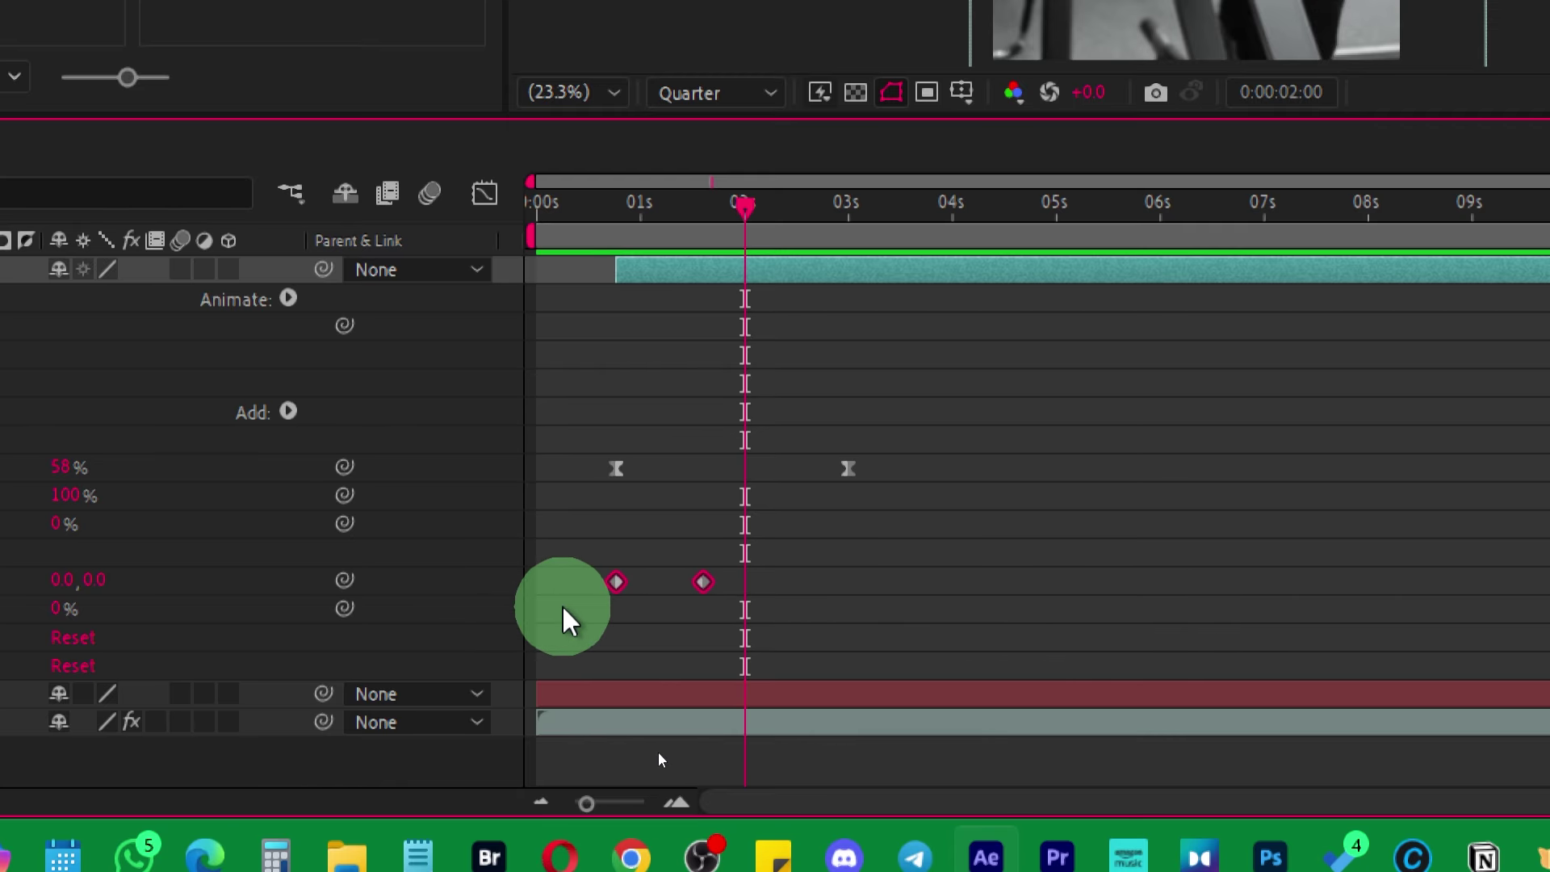
key(F9)
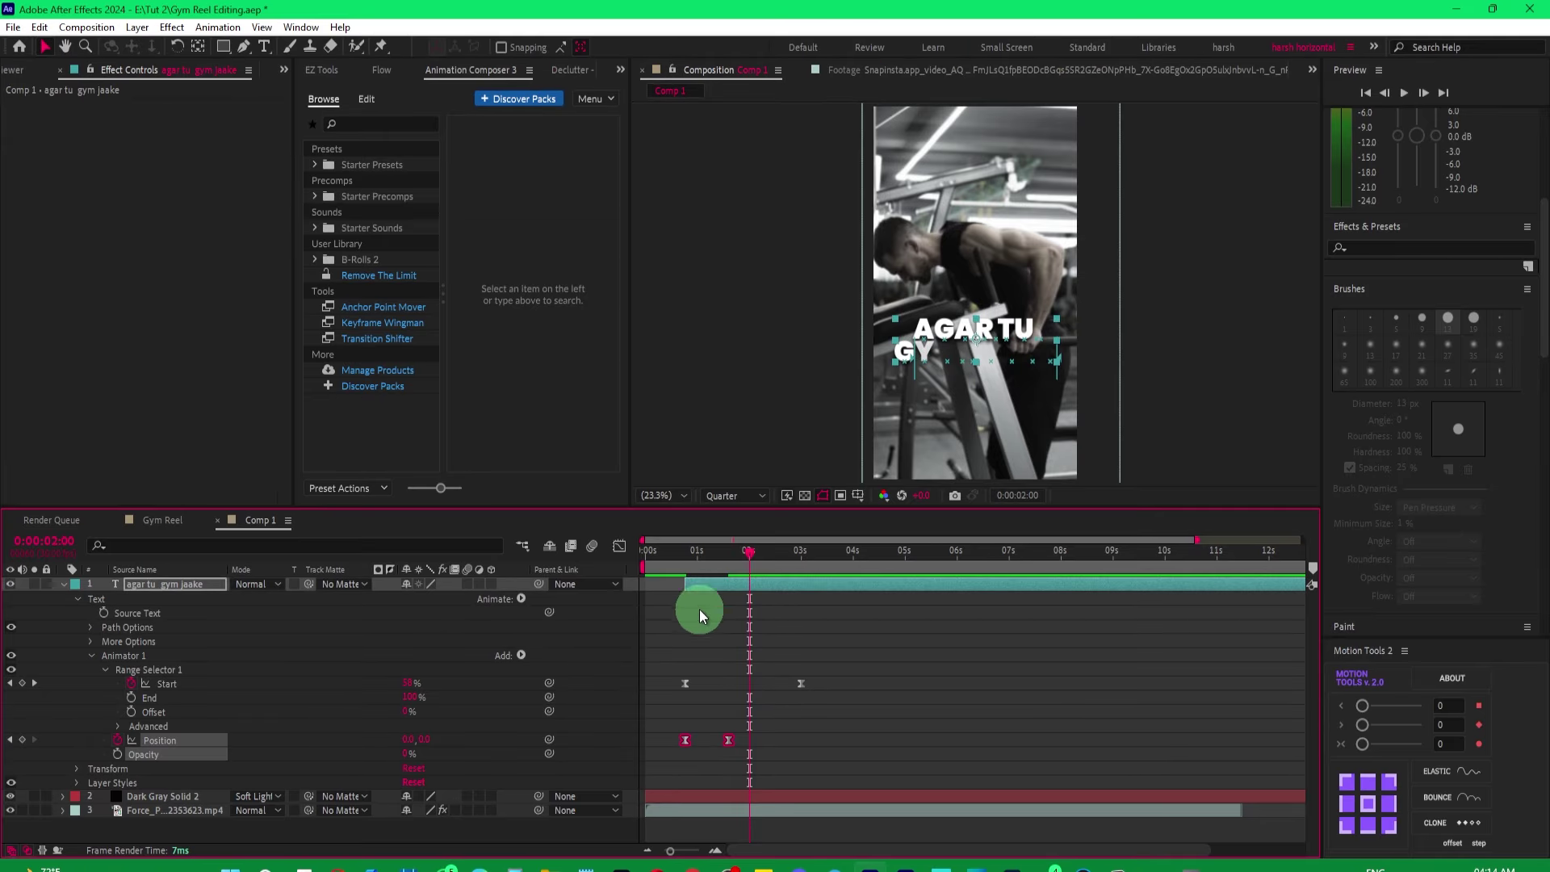
click(683, 554)
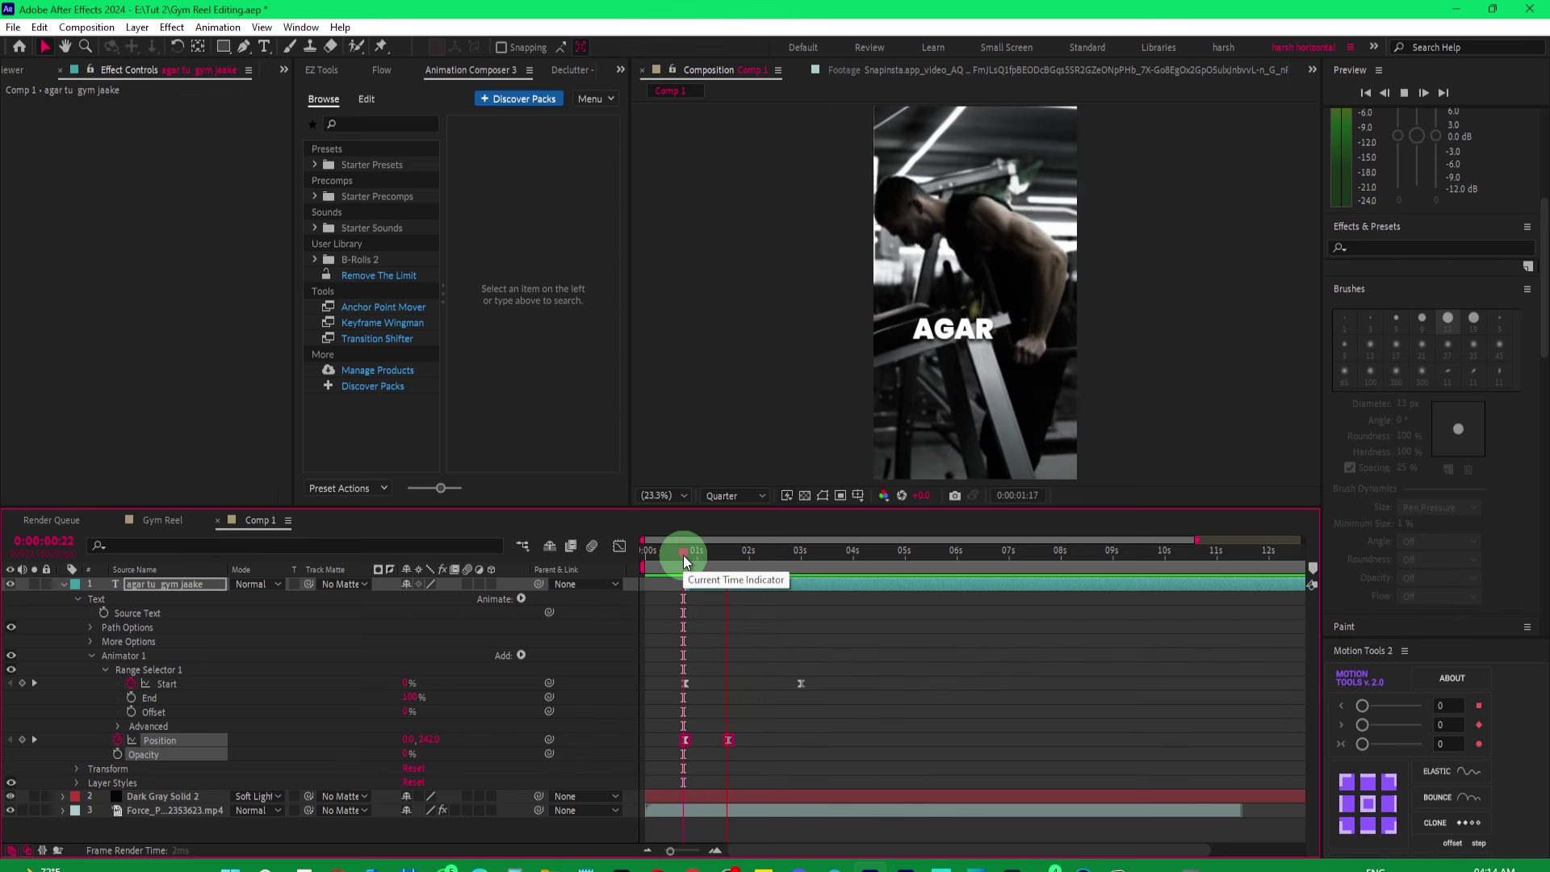
click(113, 598)
click(129, 585)
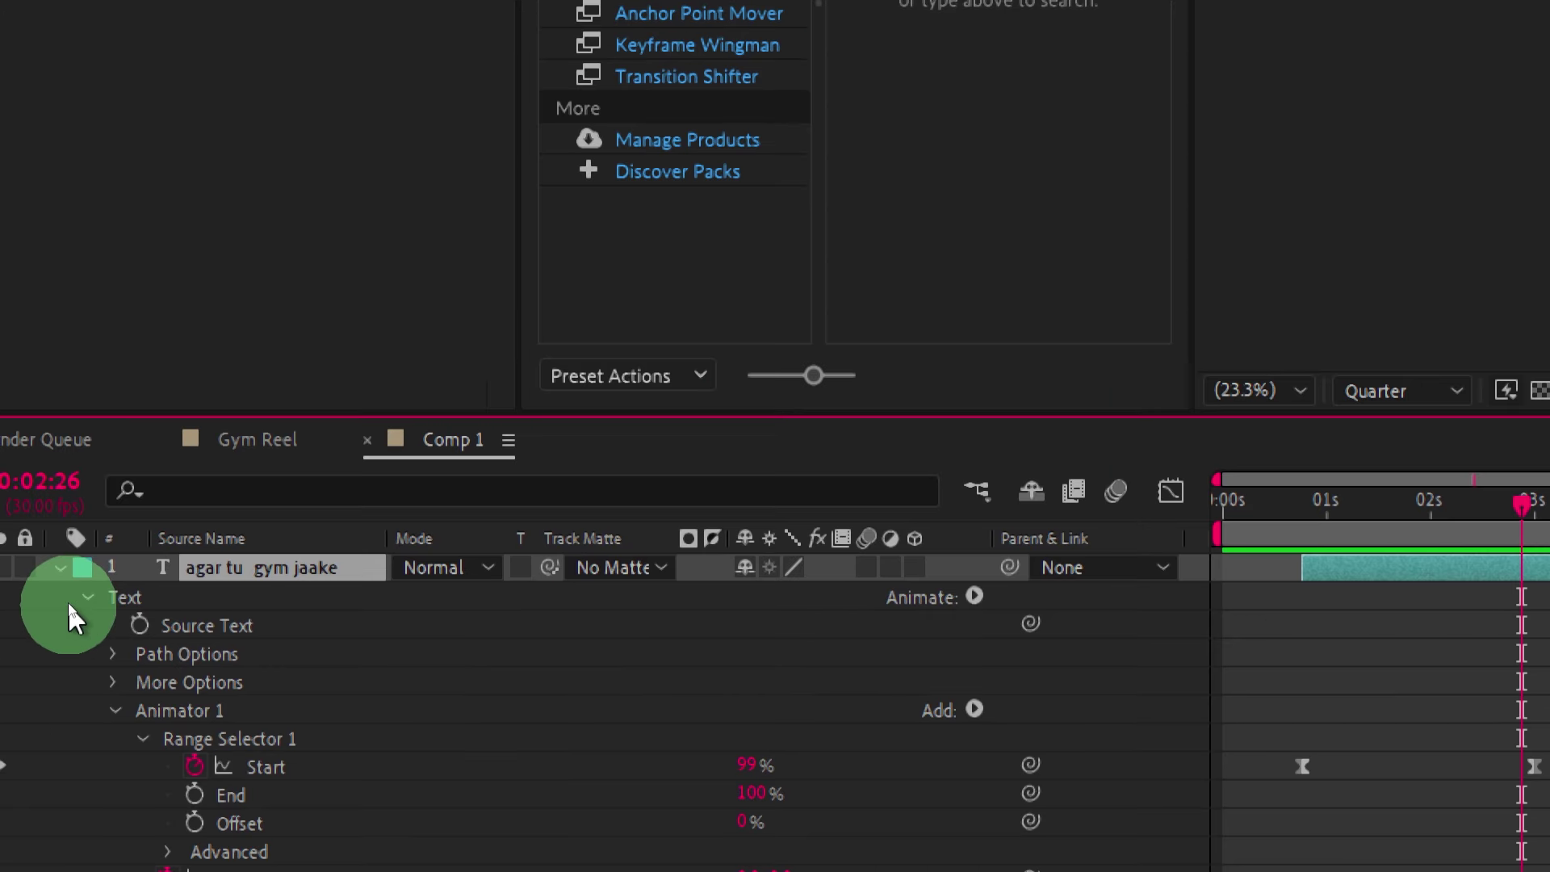
Copy the workout clip's Wiggle - position and Transform effects onto the caption text layer.
click(64, 583)
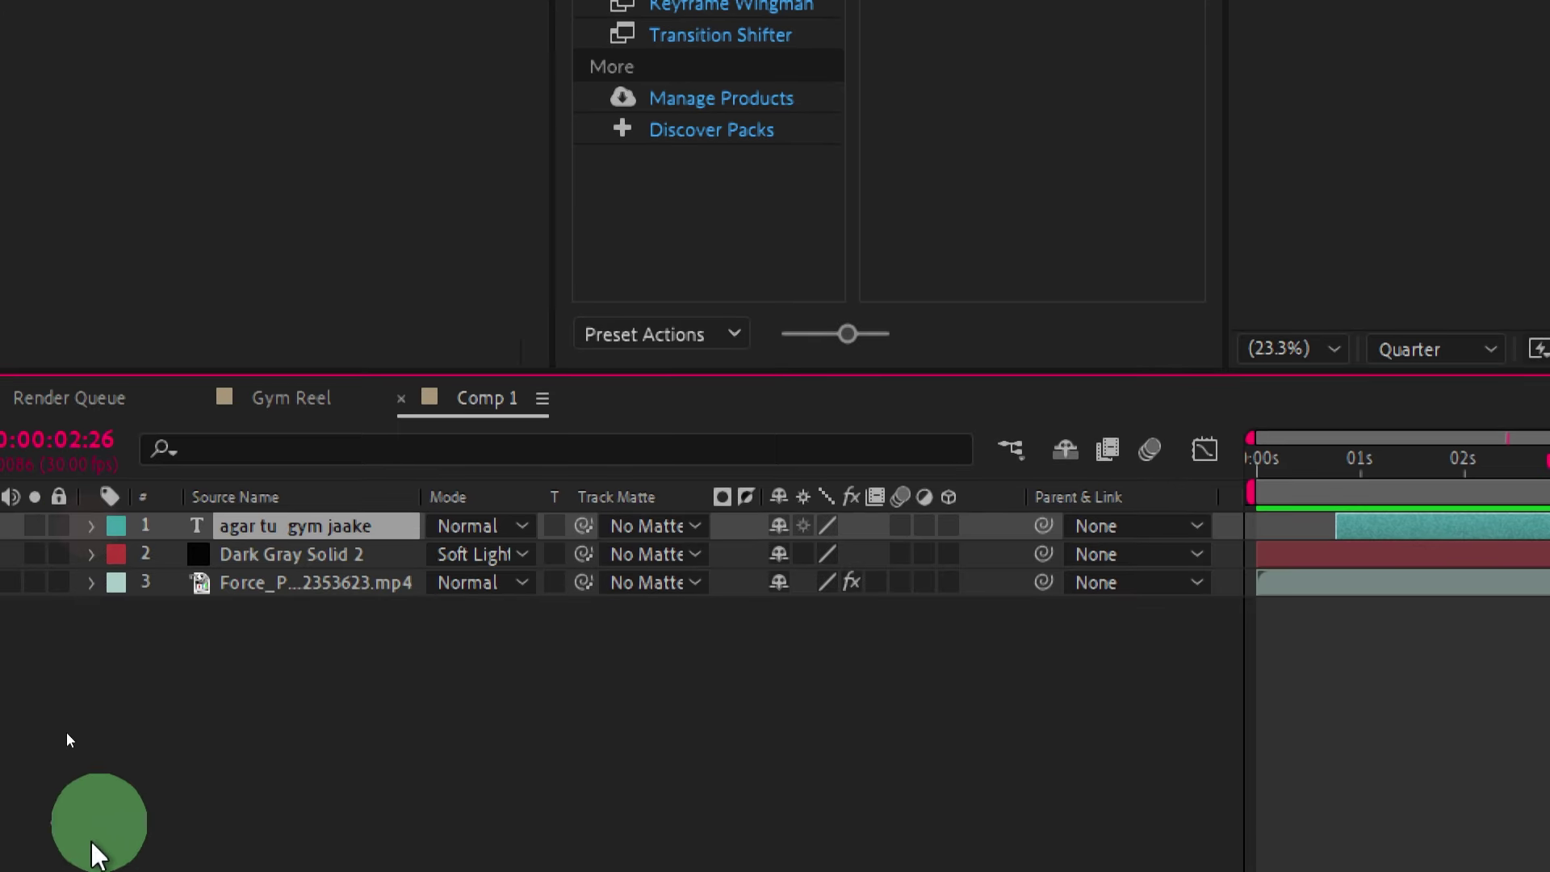
click(252, 584)
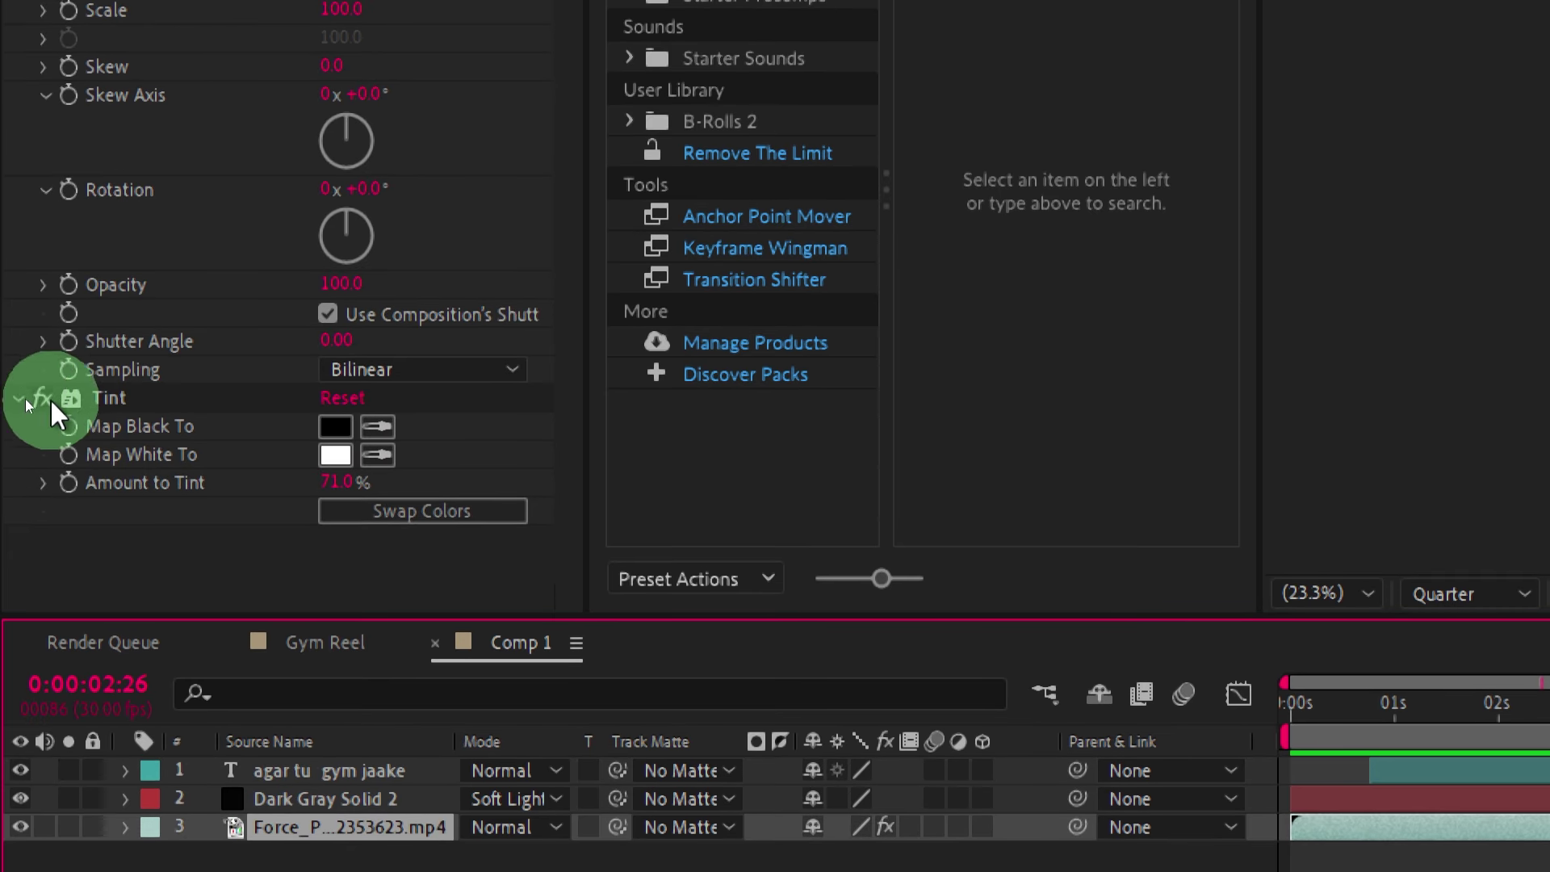
click(129, 109)
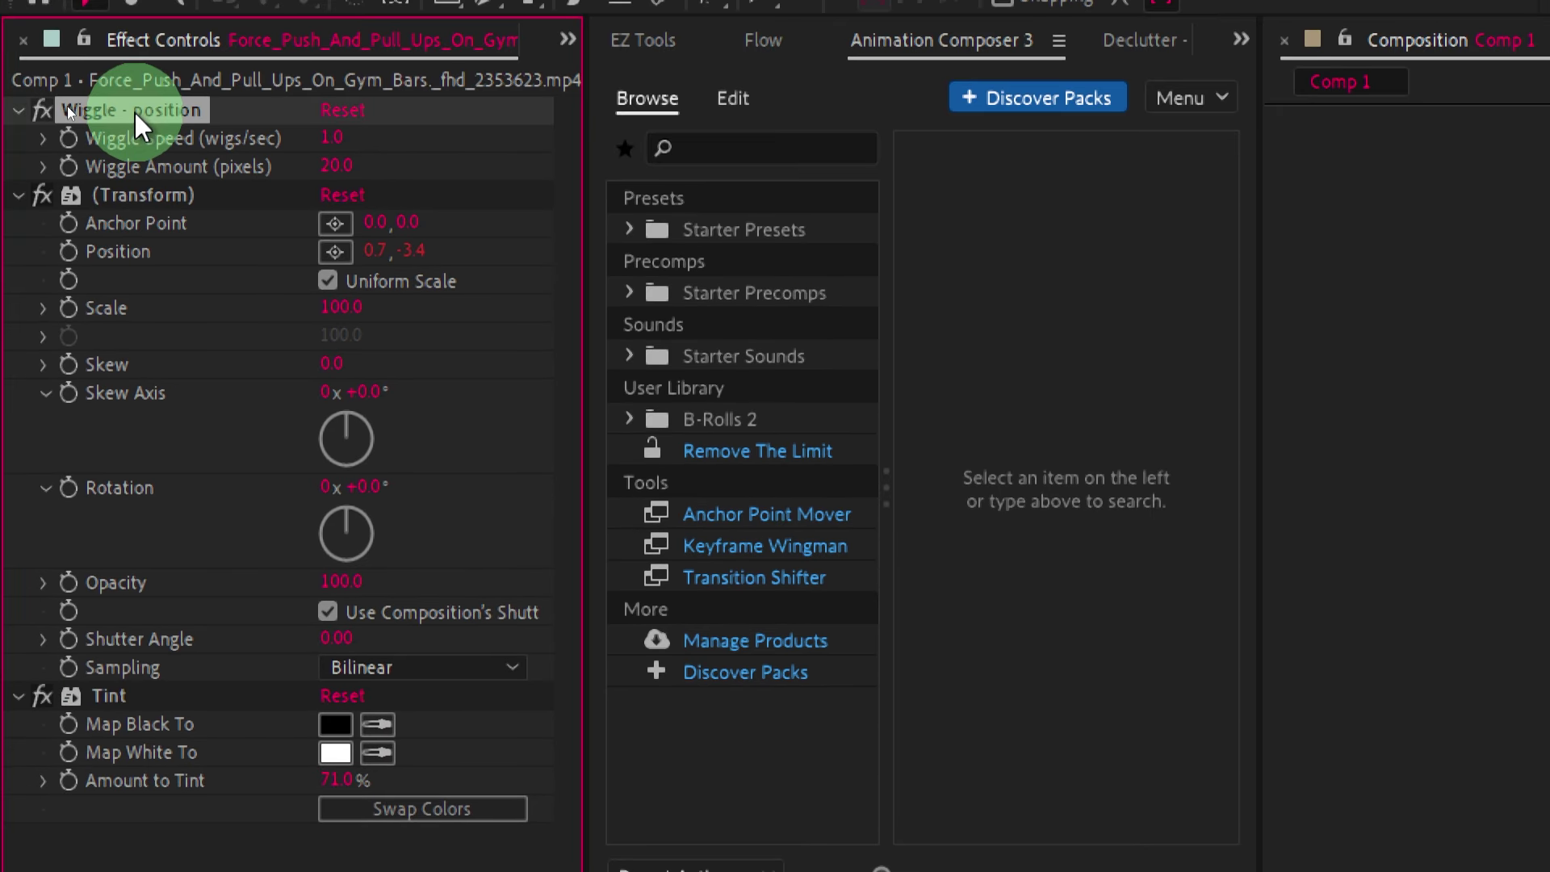
shift+click(122, 197)
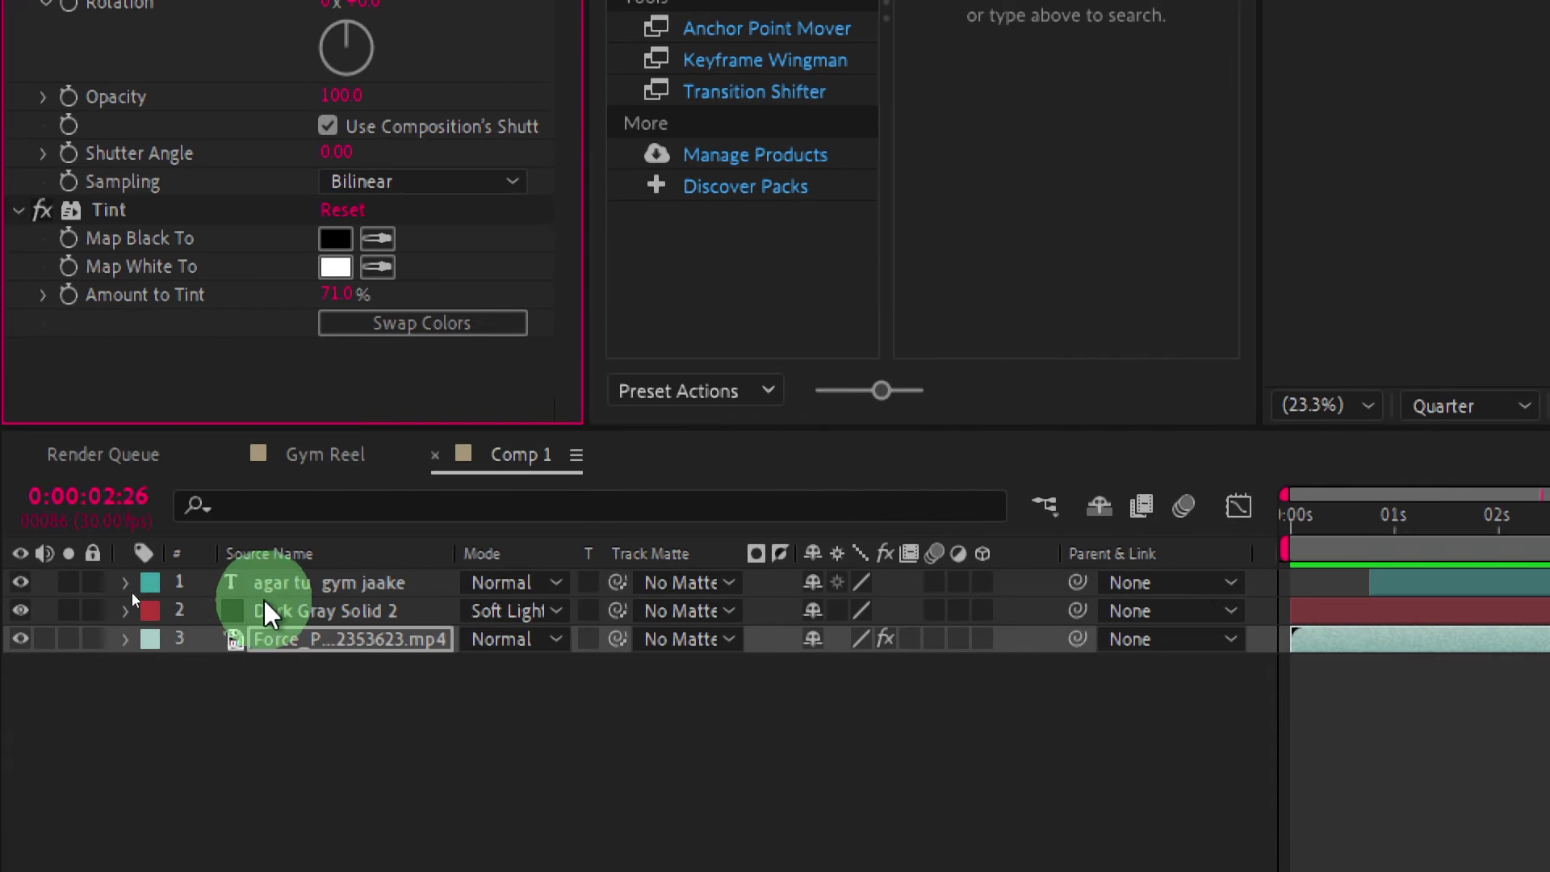
click(300, 577)
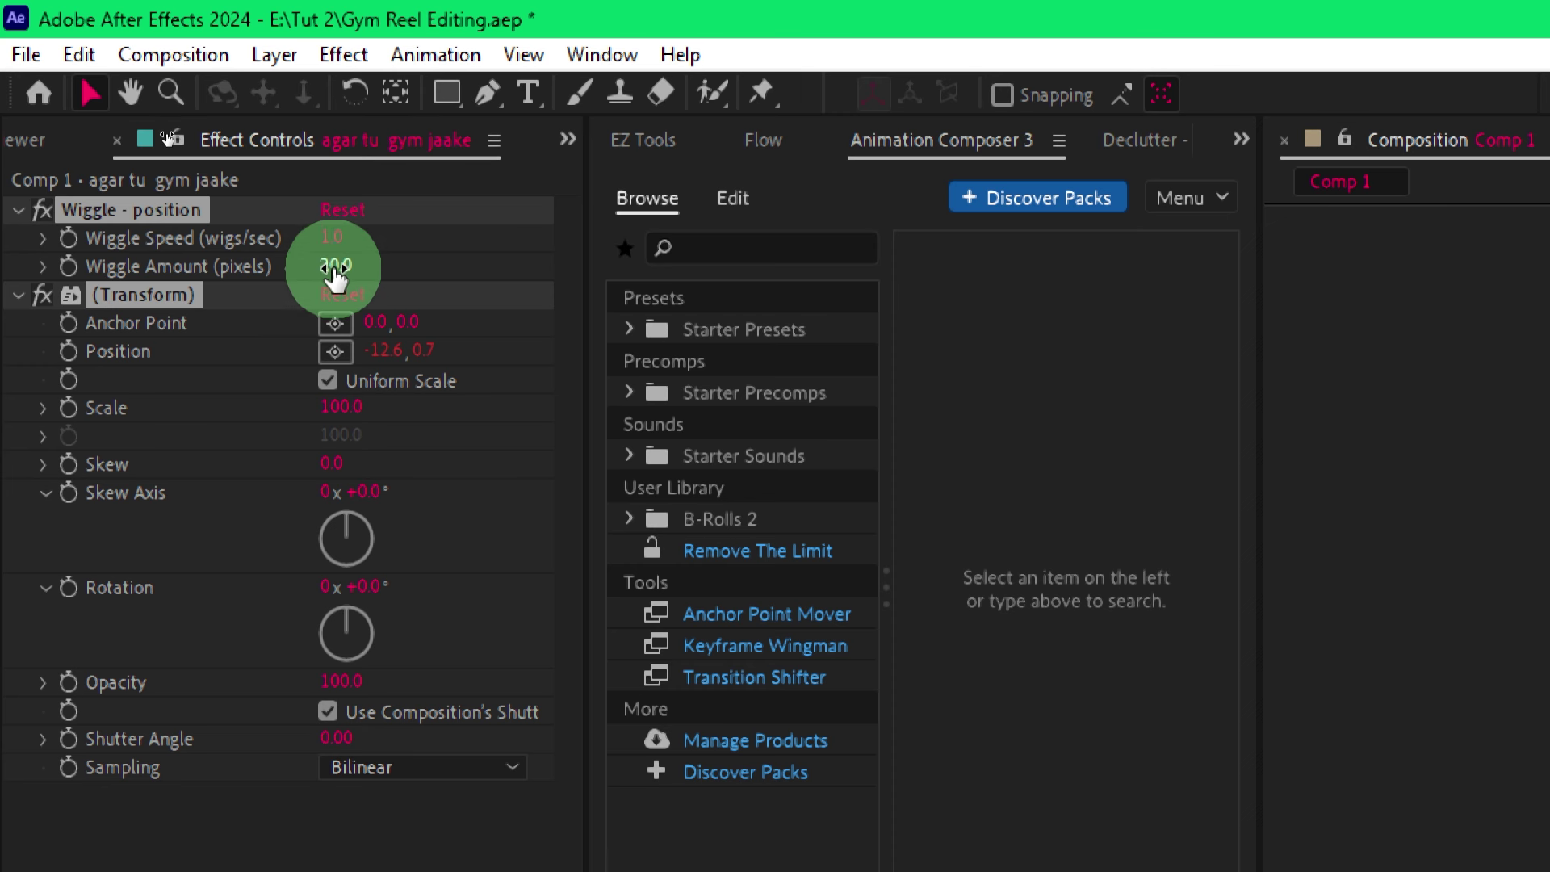
Raise the caption's Wiggle Amount from 20 to 29 and preview the animation.
click(335, 274)
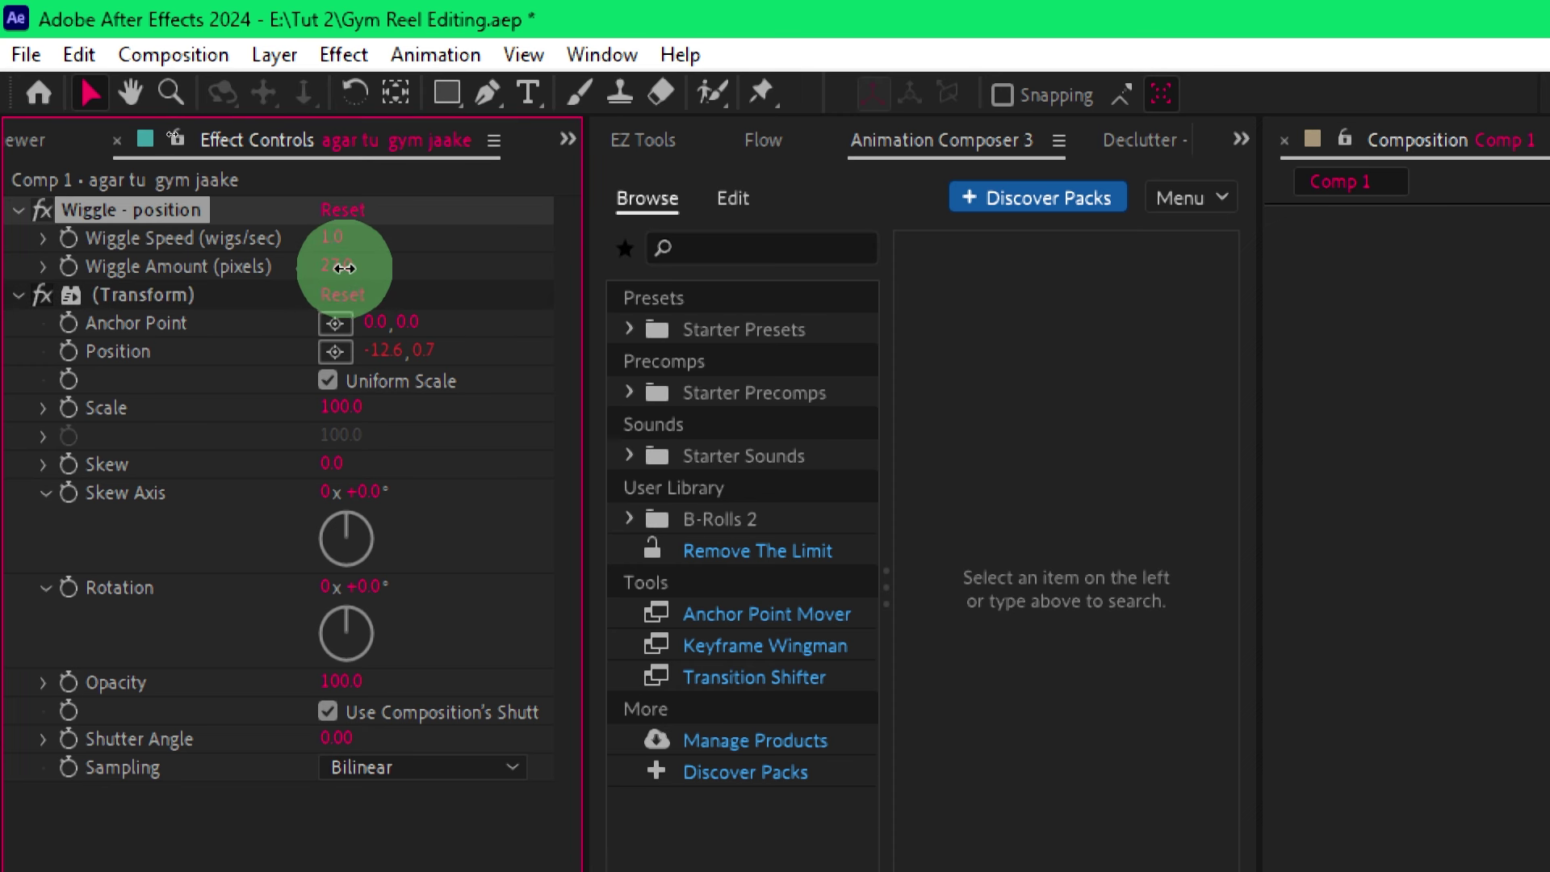
drag(347, 268, 315, 292)
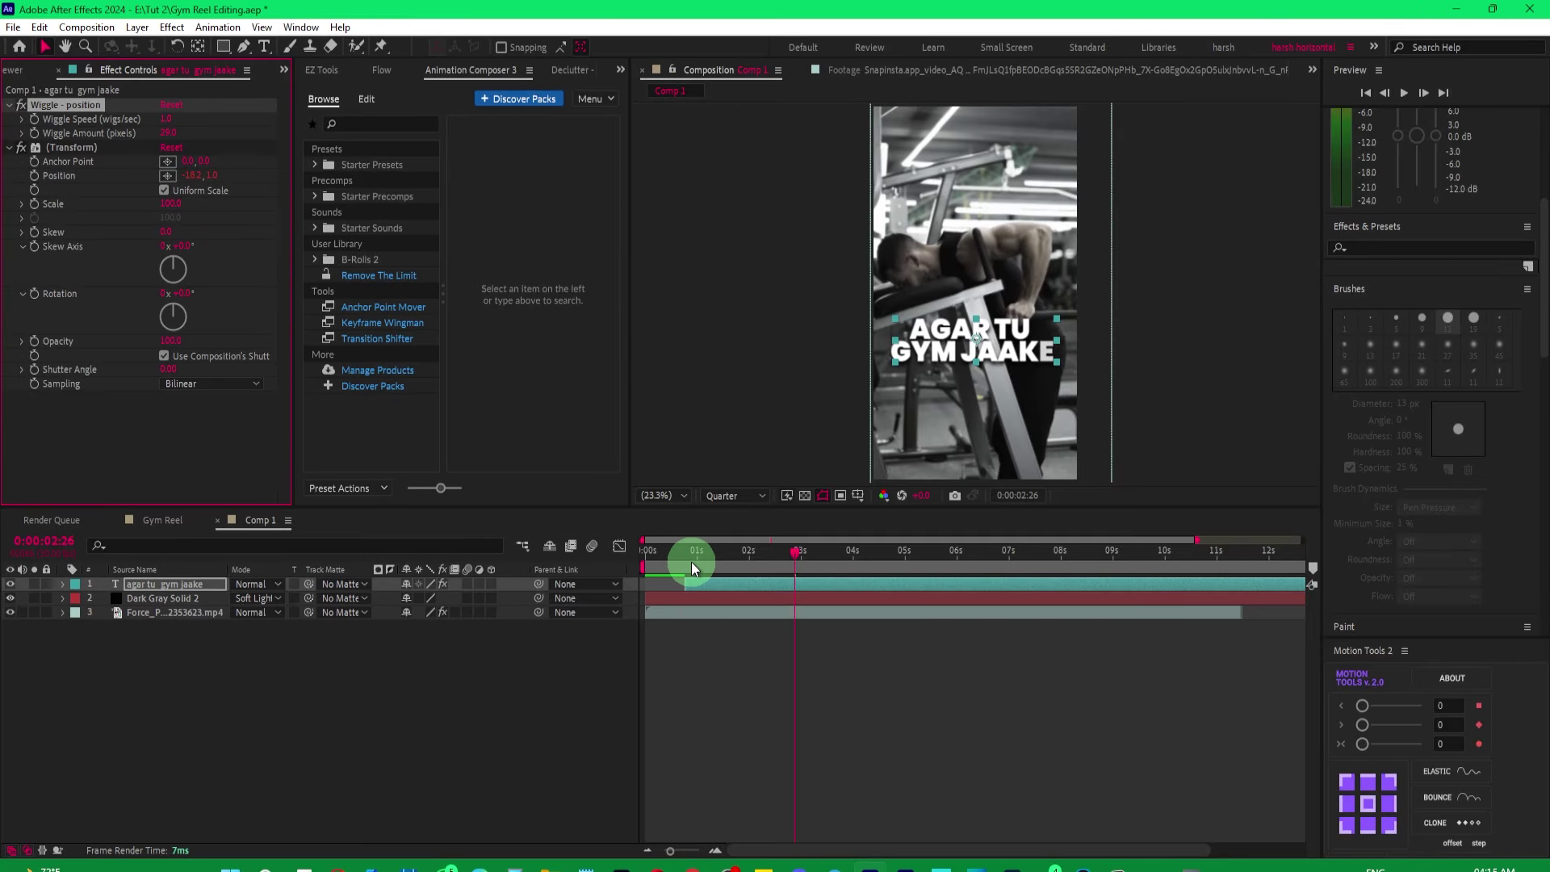
drag(691, 557, 680, 554)
key(space)
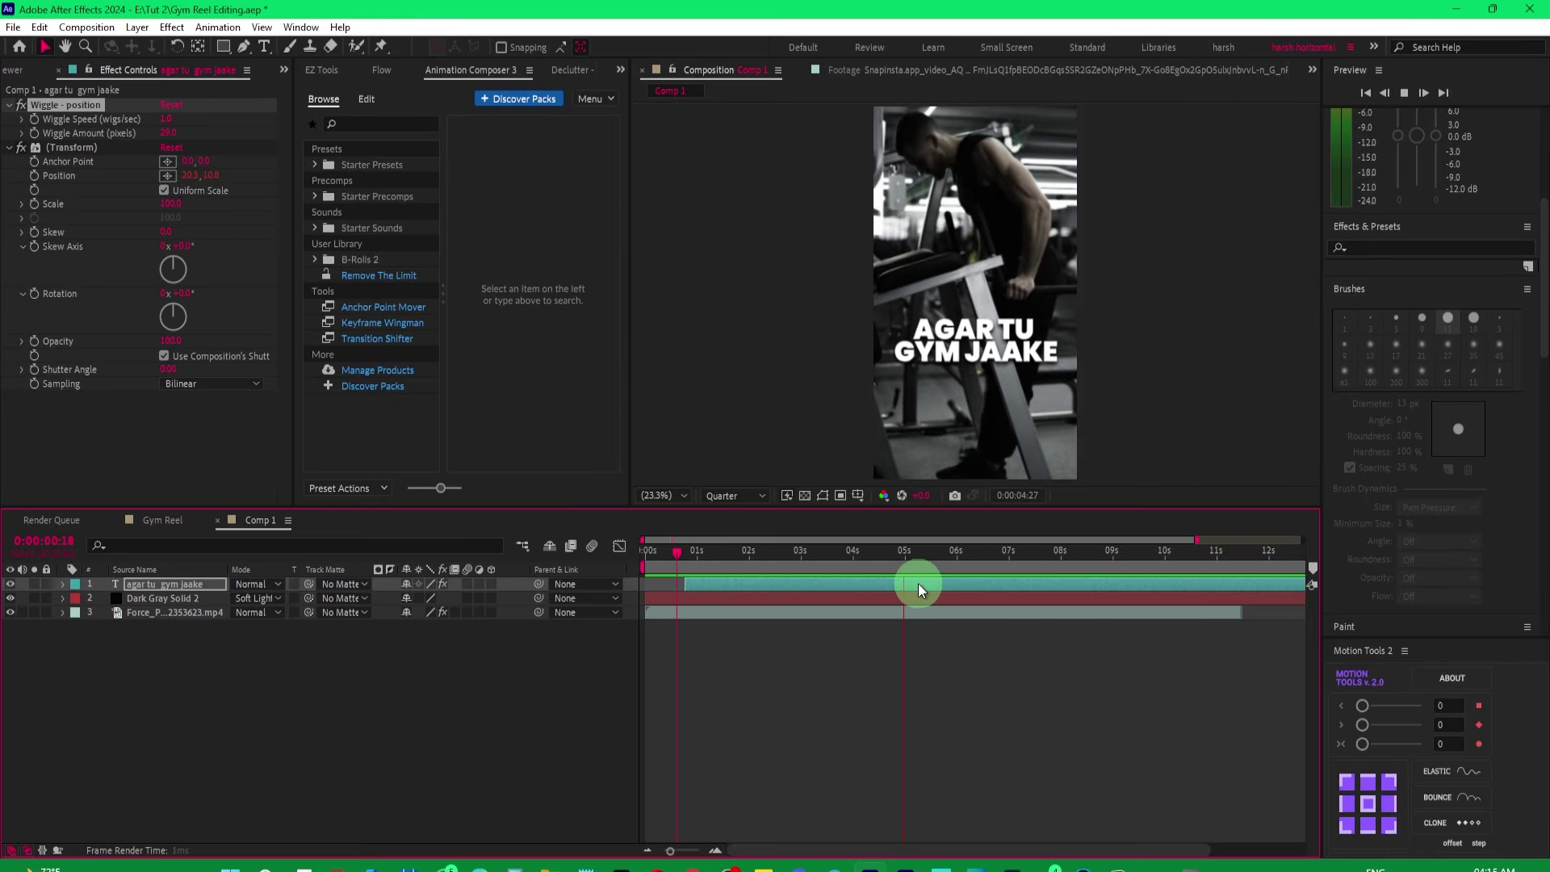
key(space)
drag(941, 583, 689, 568)
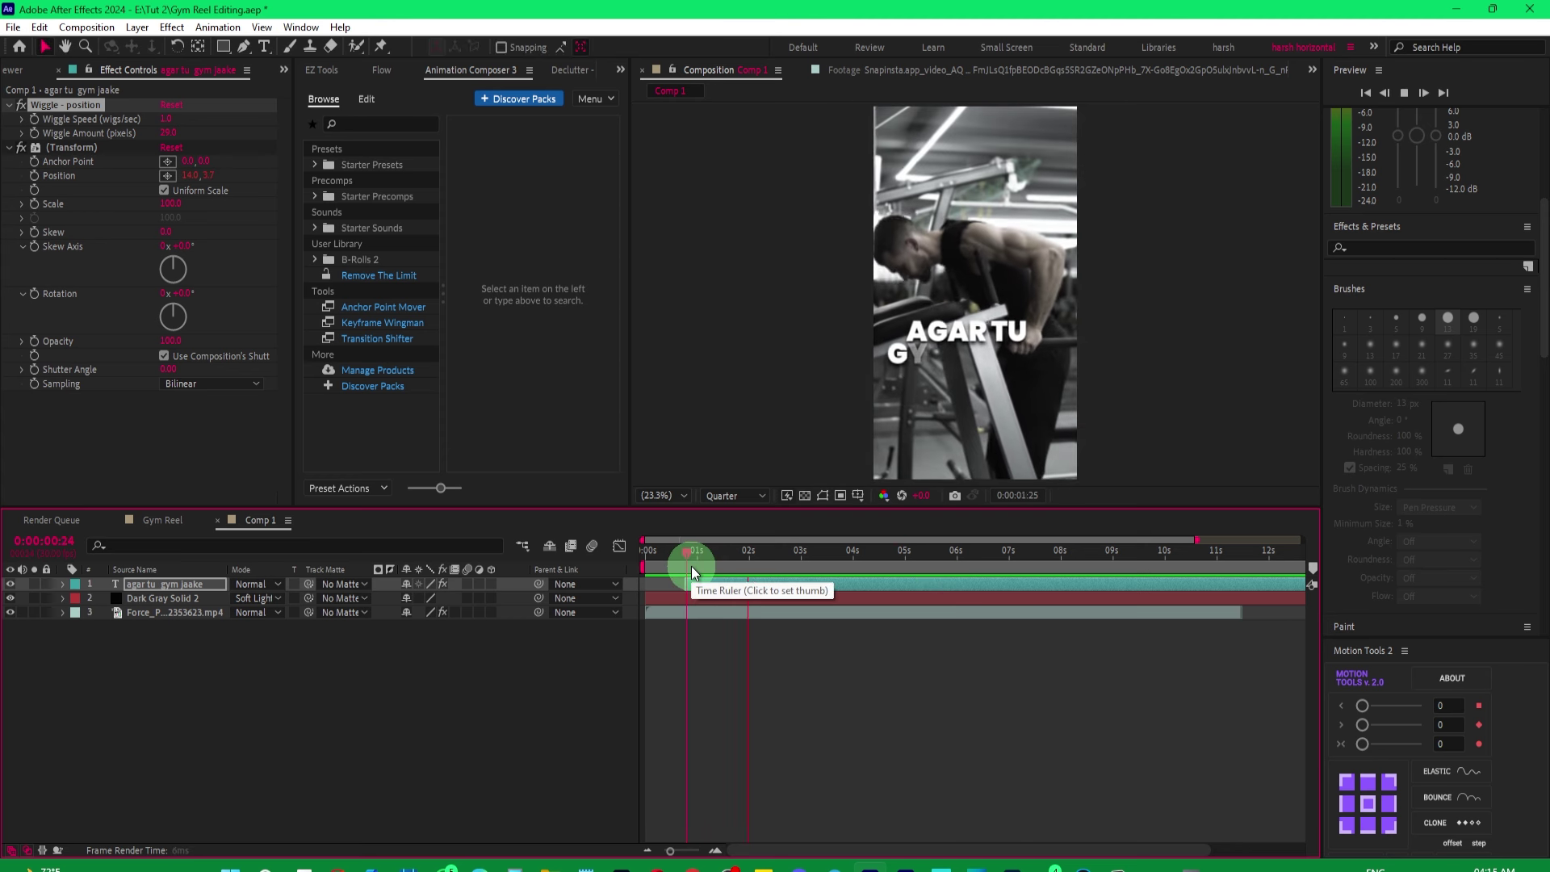
click(154, 587)
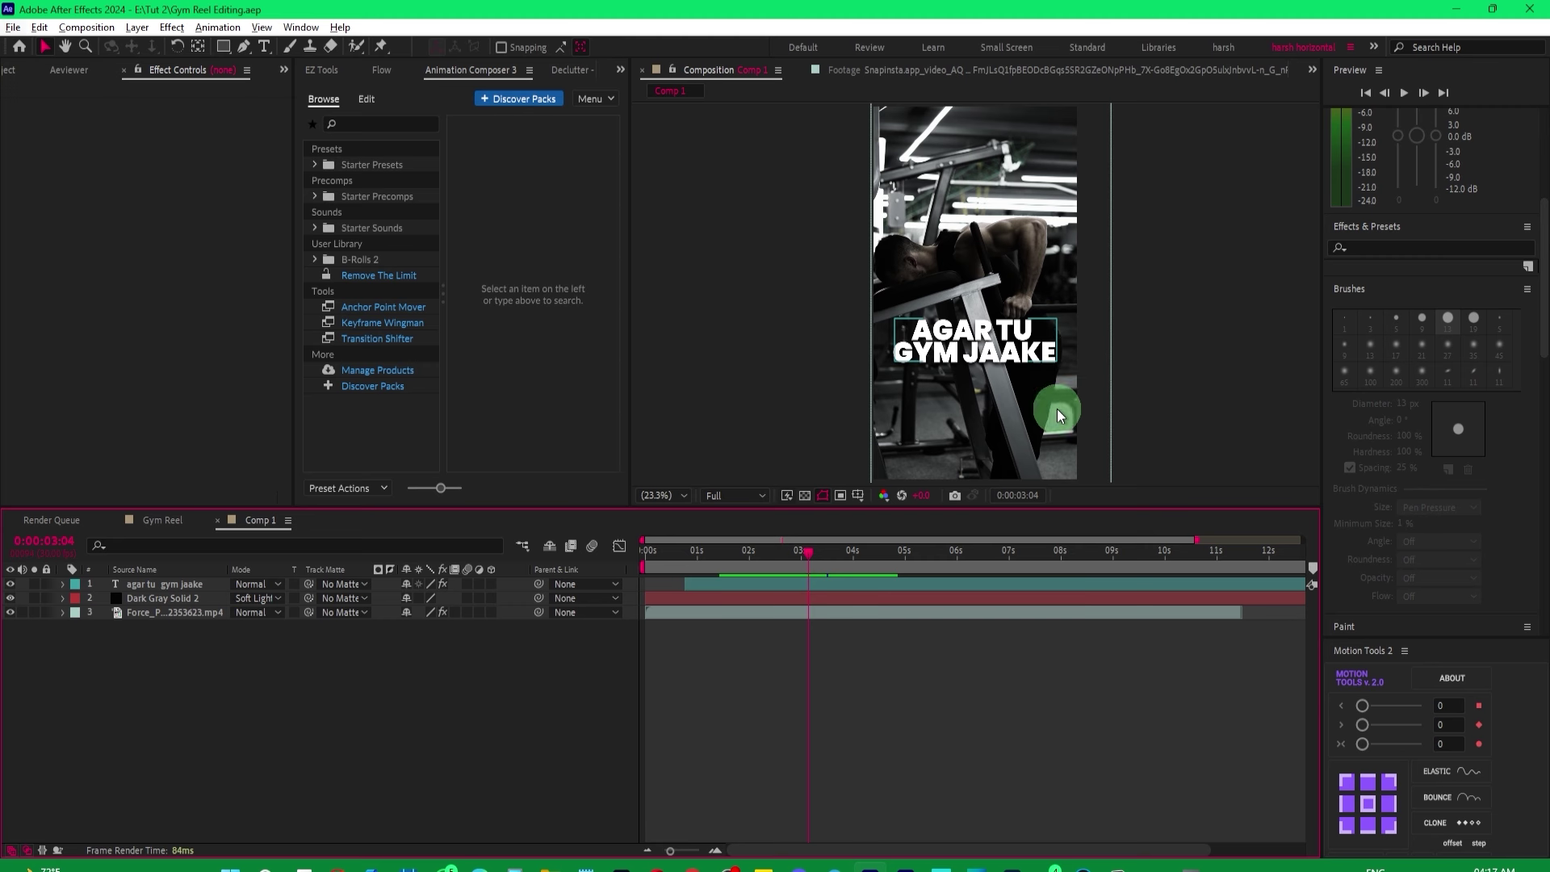
click(142, 587)
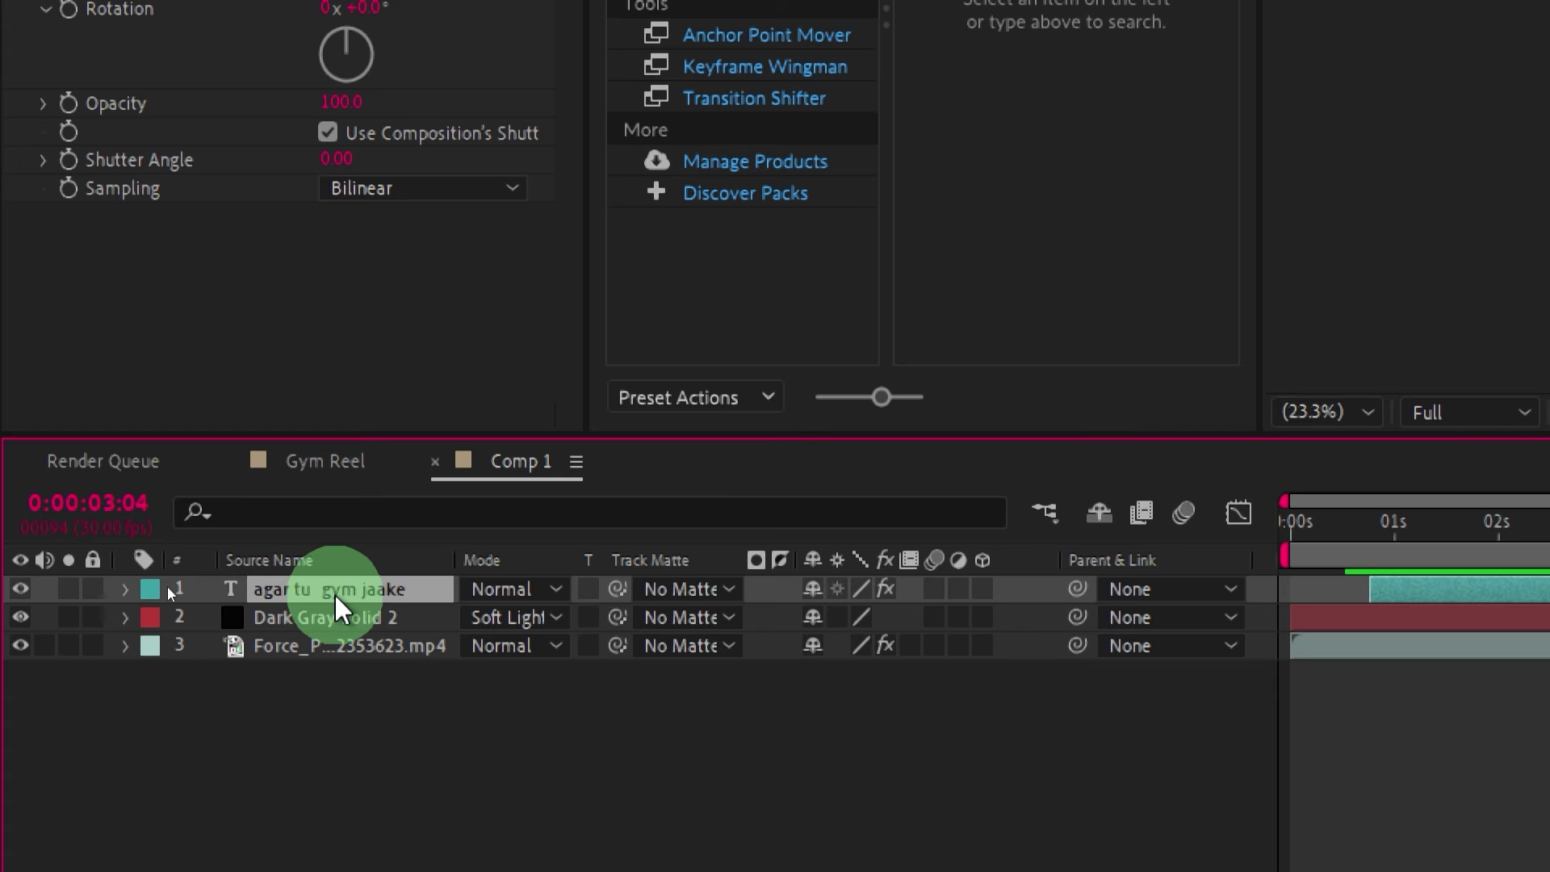
Duplicate the caption layer, then search 'rough' and apply Roughen Edges to the original layer 2.
key(ctrl+d)
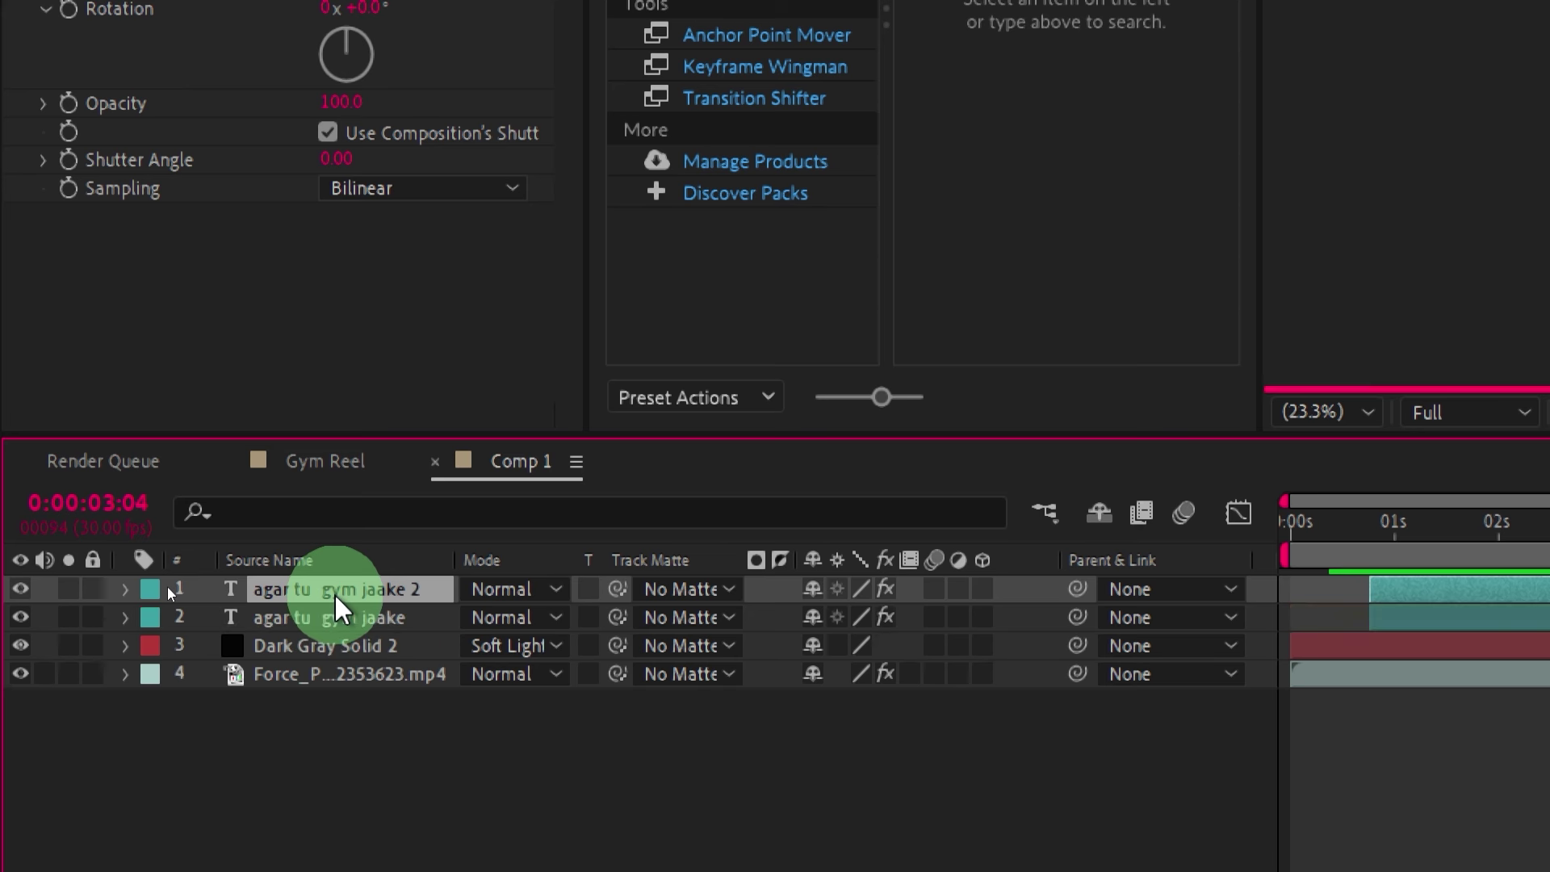
click(331, 618)
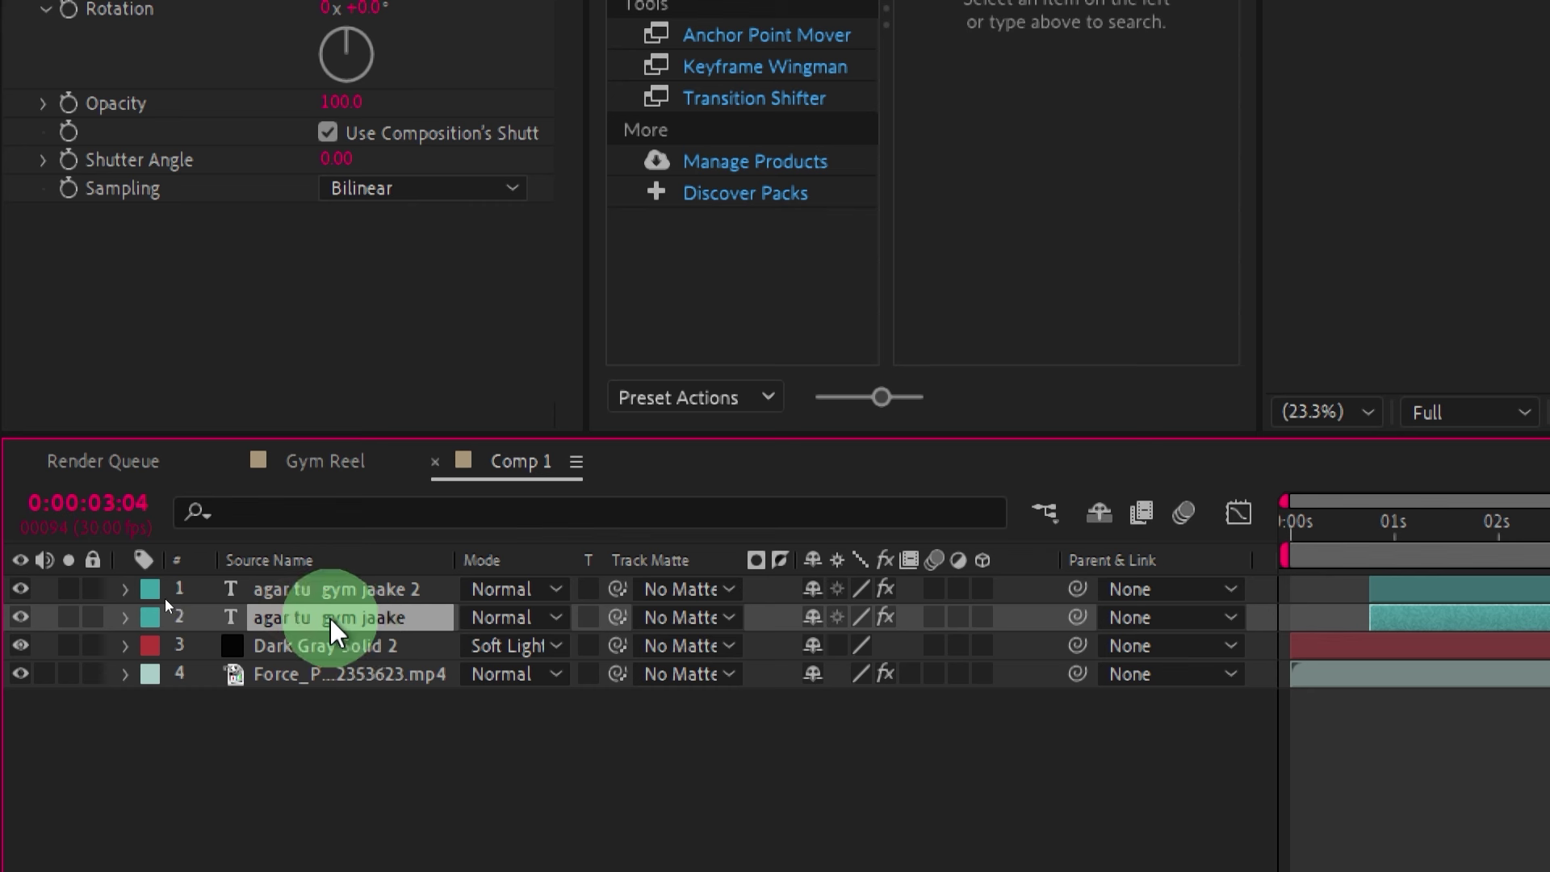
key(ctrl+space)
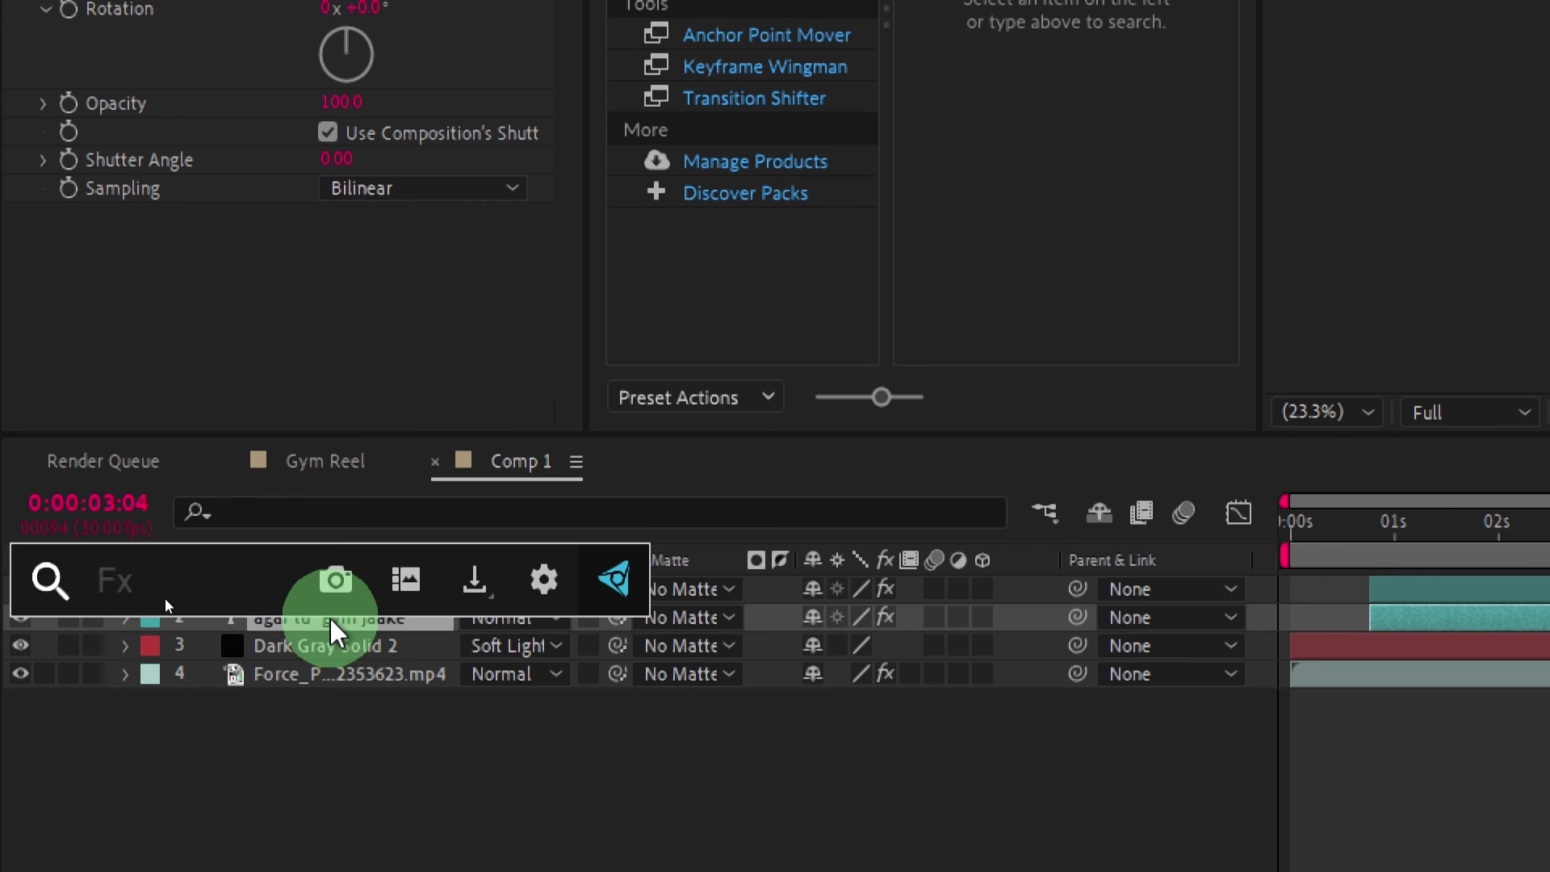
text(rough)
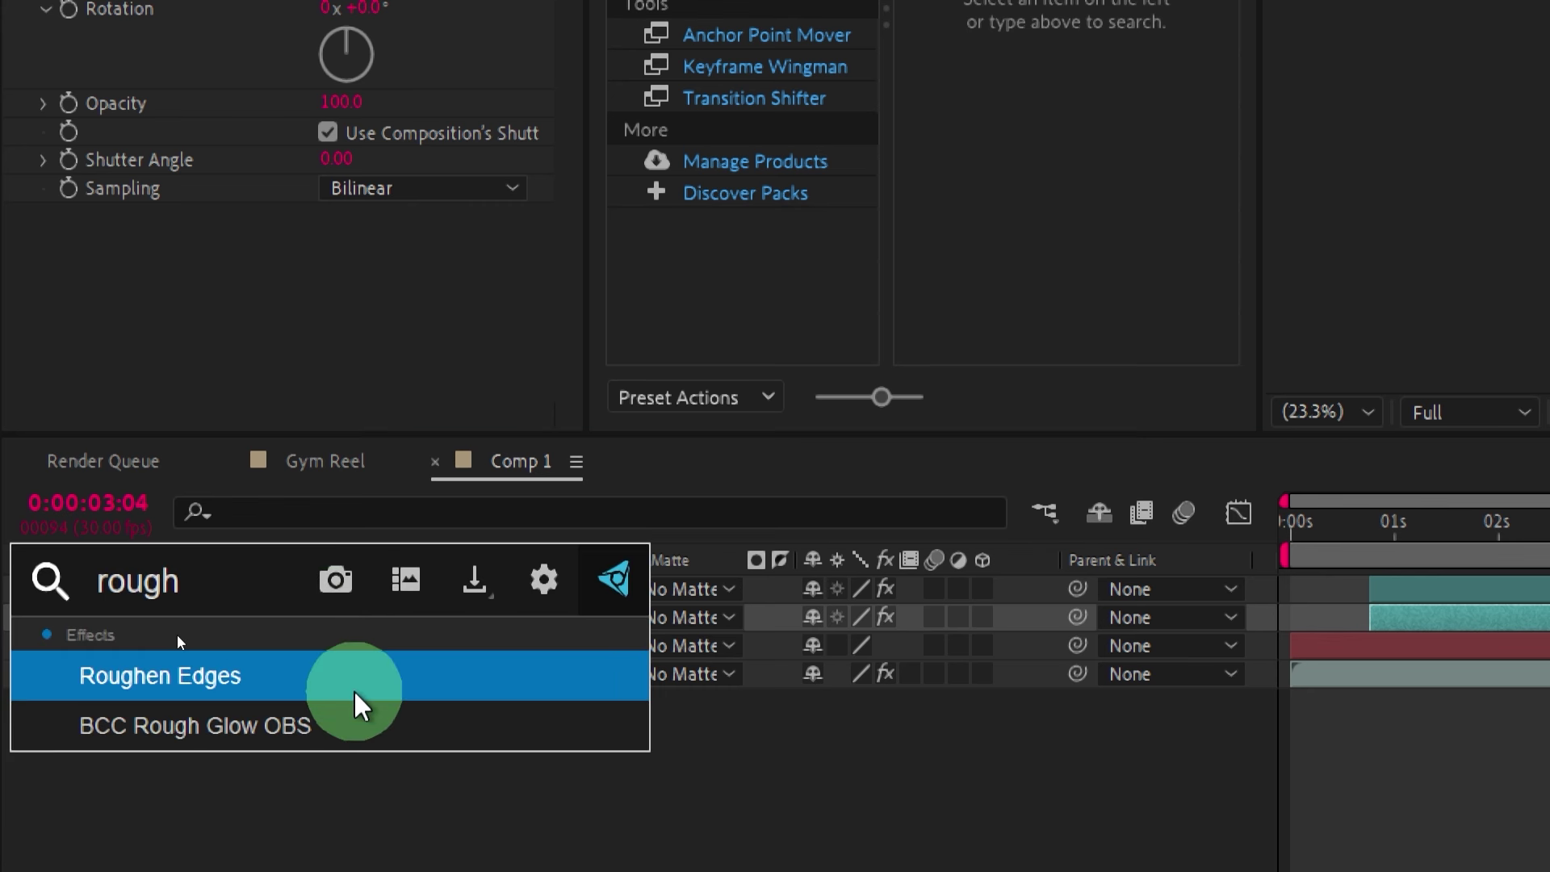
click(355, 682)
click(339, 616)
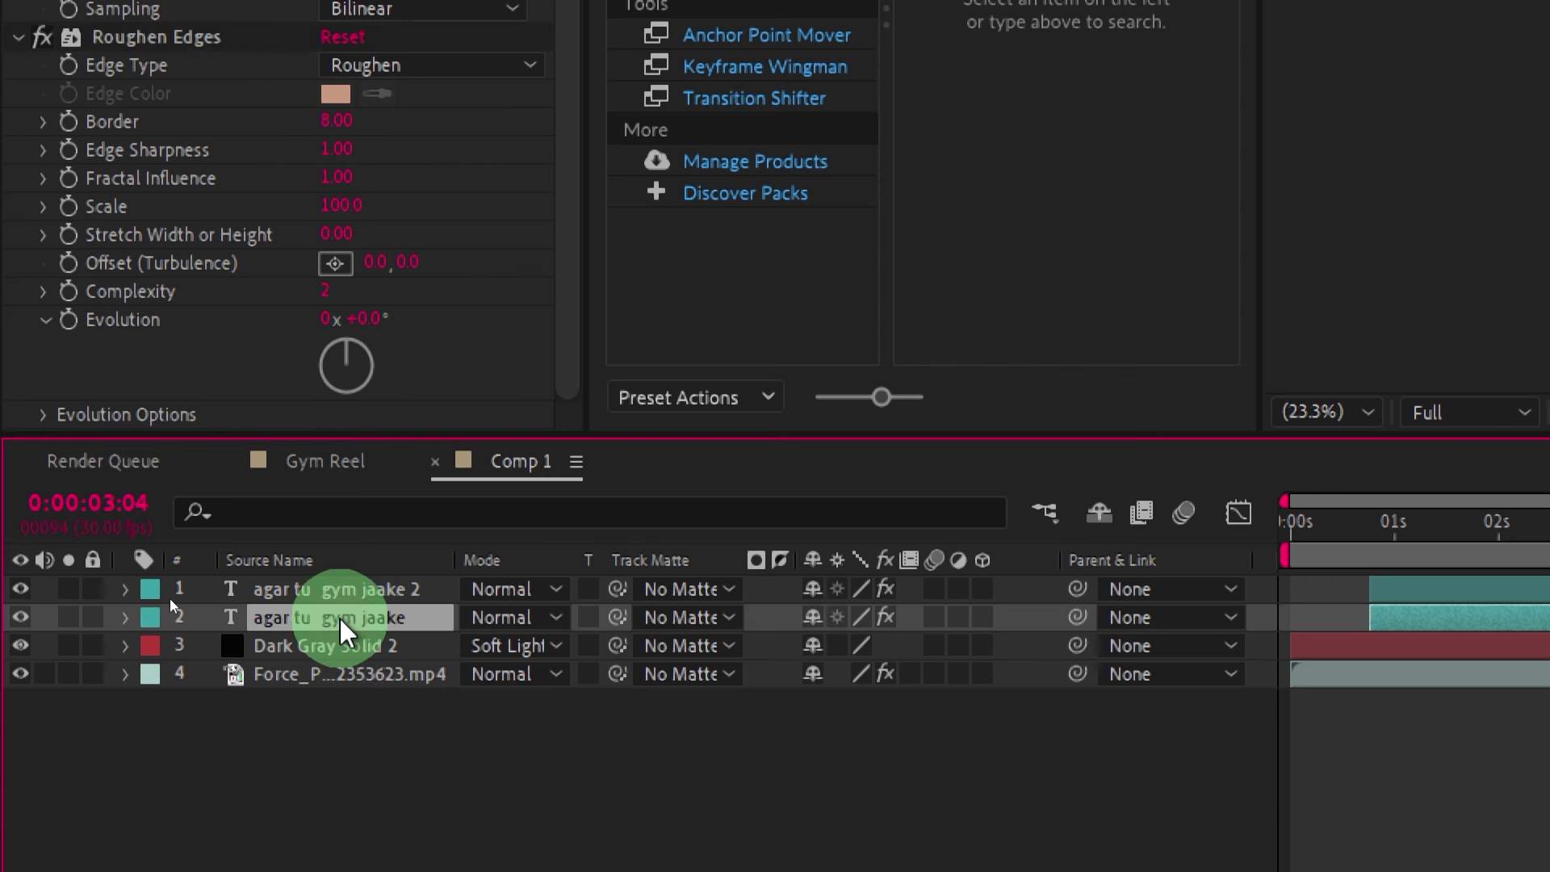
click(126, 618)
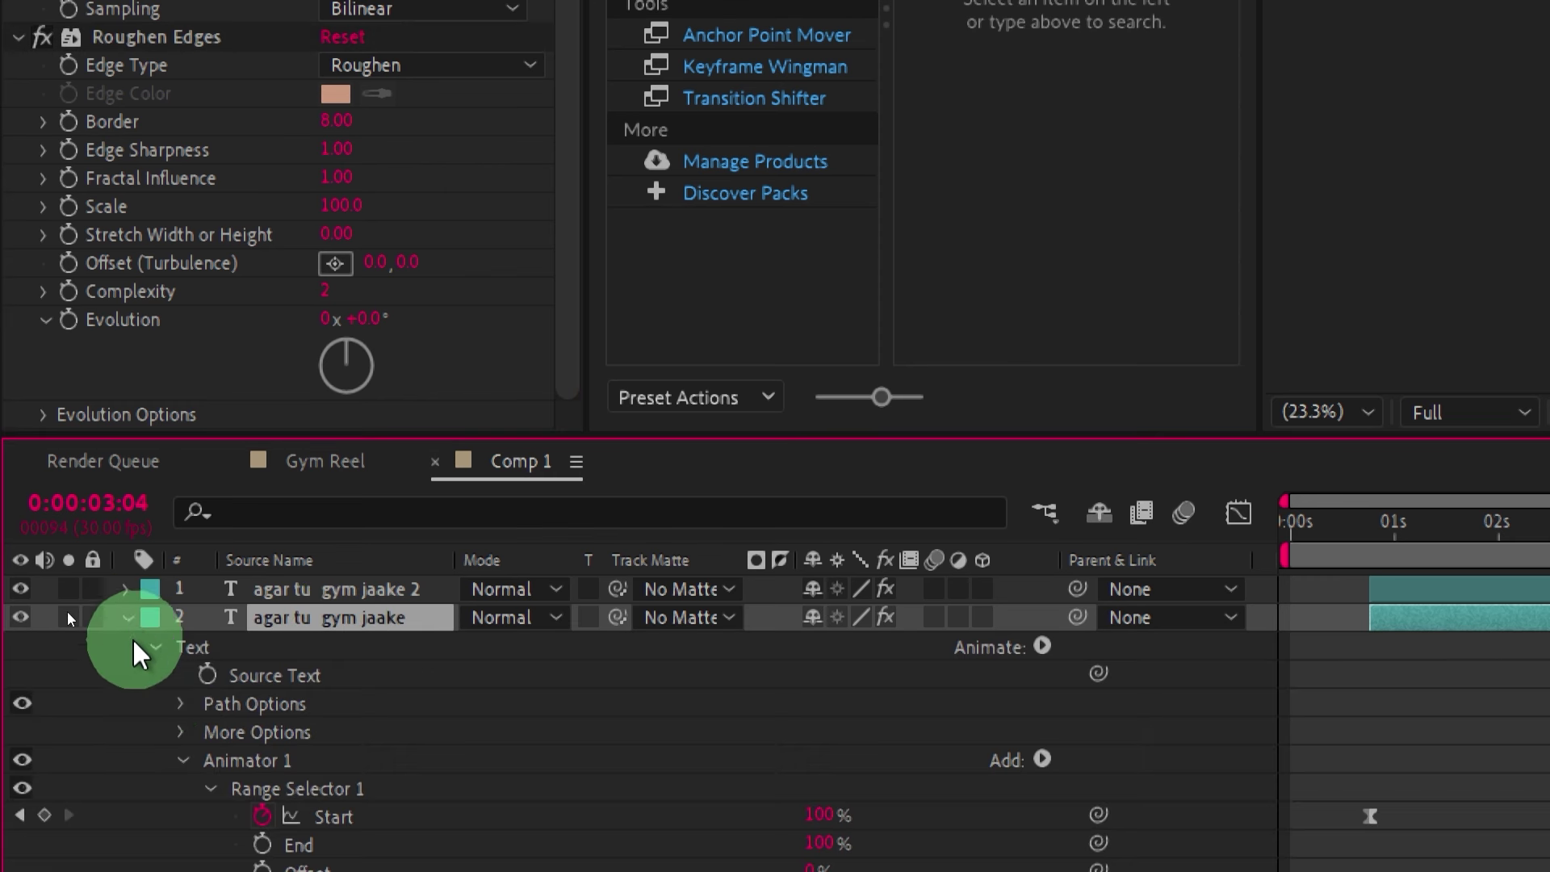
click(153, 647)
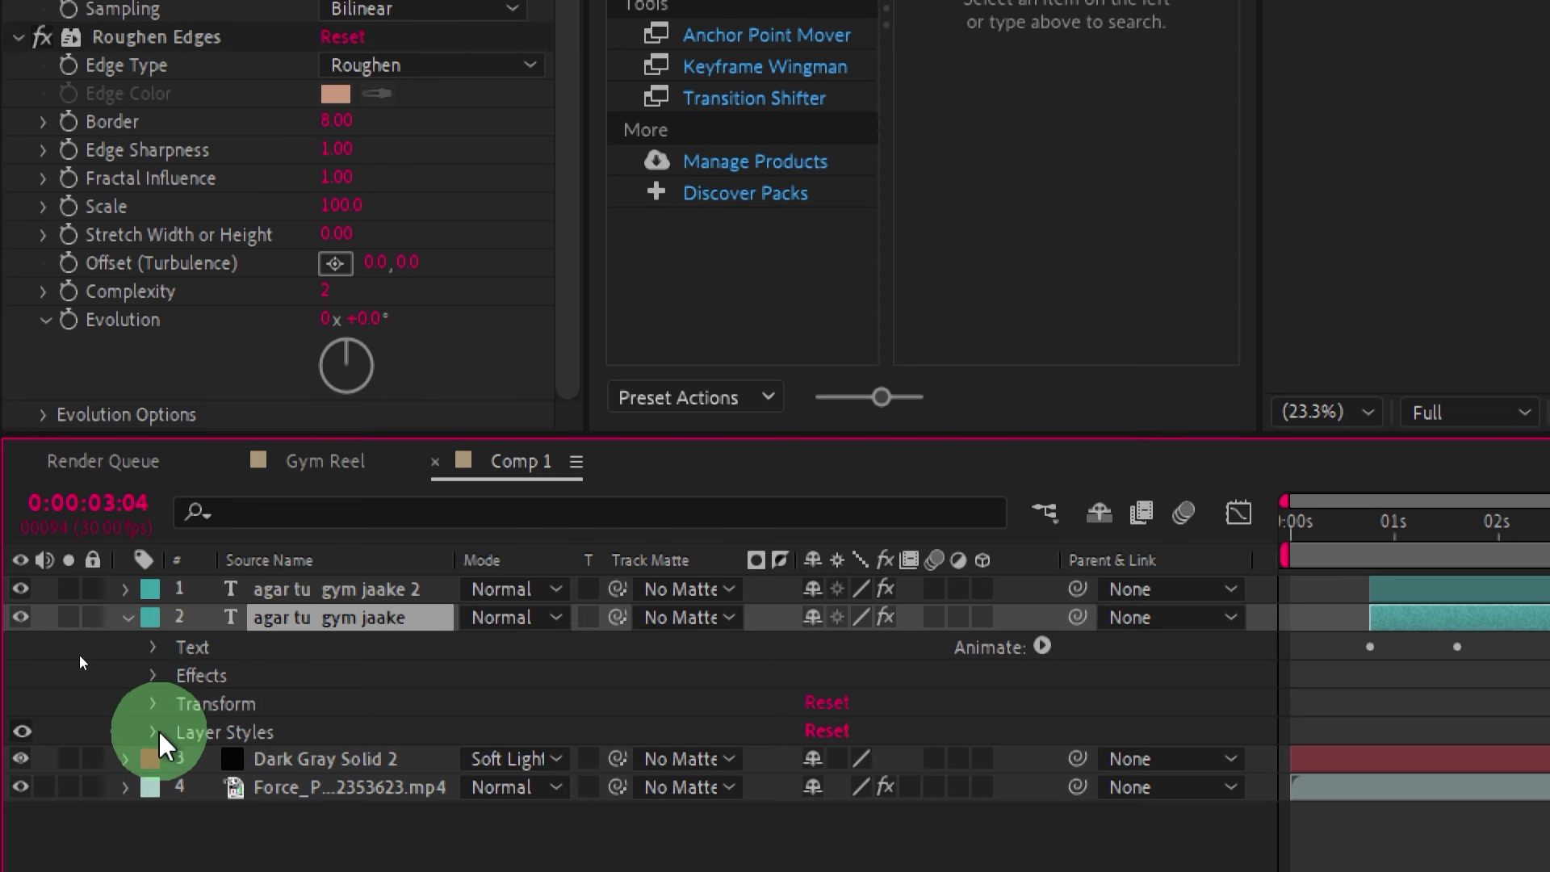
Reveal the Roughen Edges settings and start a Border keyframe at 0:00:01:11.
click(154, 675)
click(181, 761)
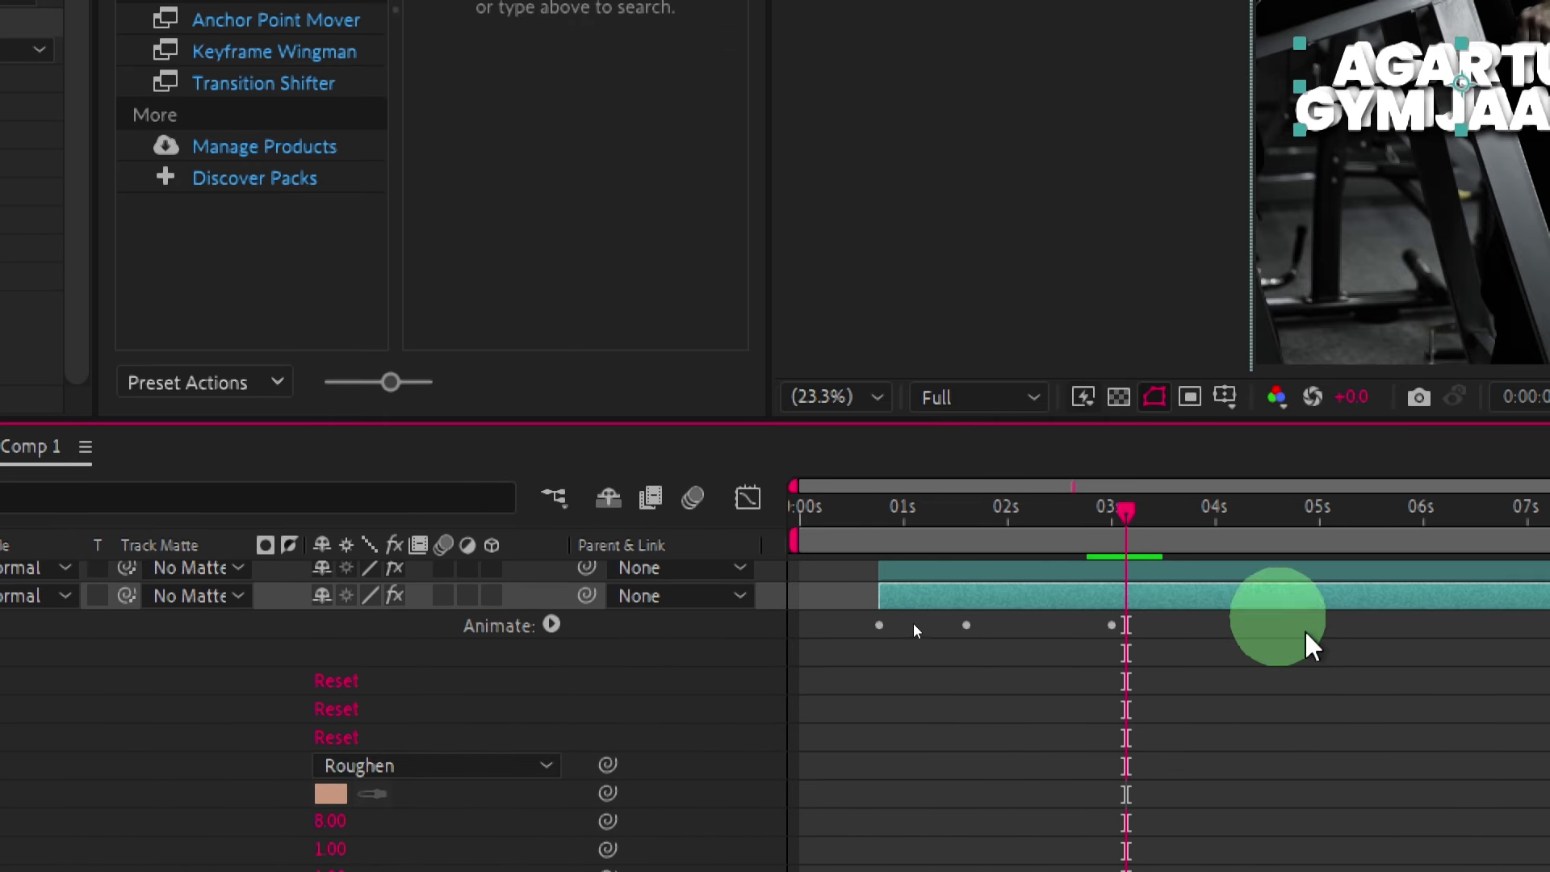
click(985, 524)
drag(985, 532, 940, 533)
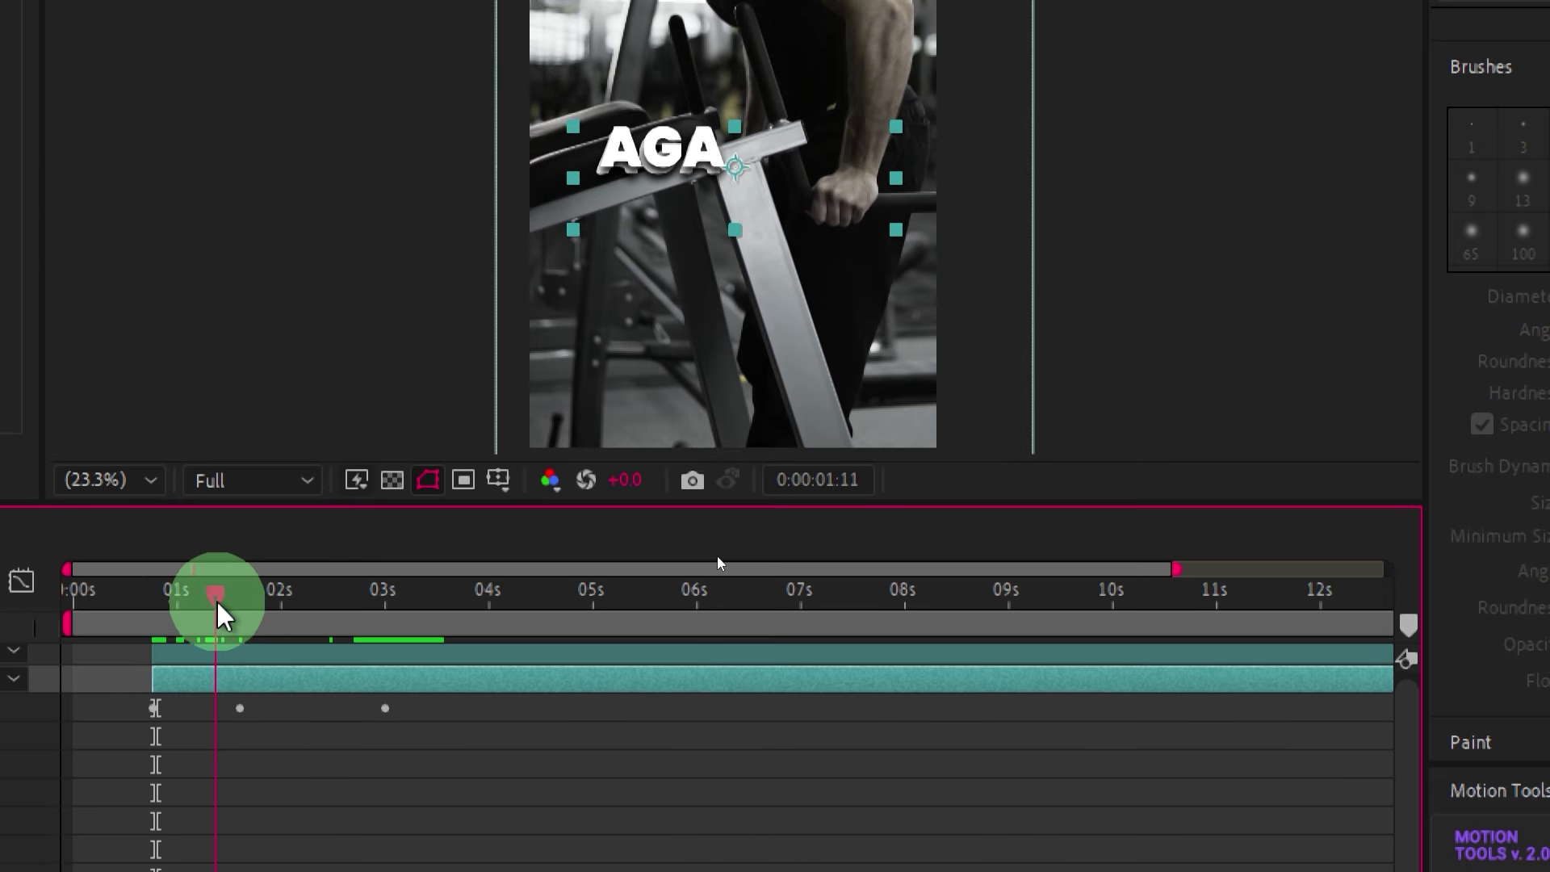
click(833, 75)
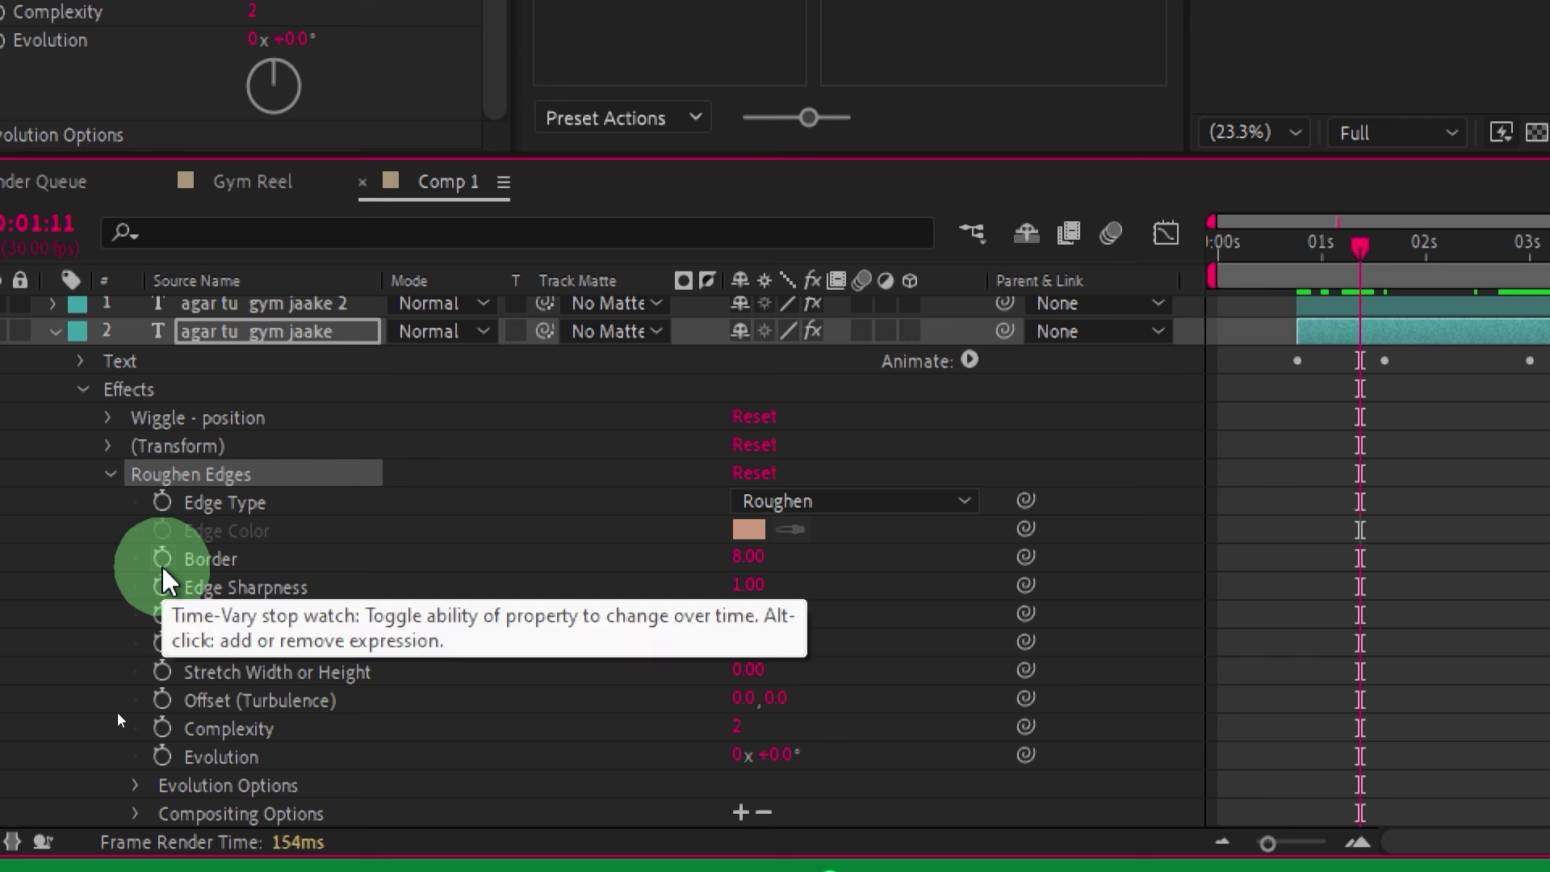
click(162, 559)
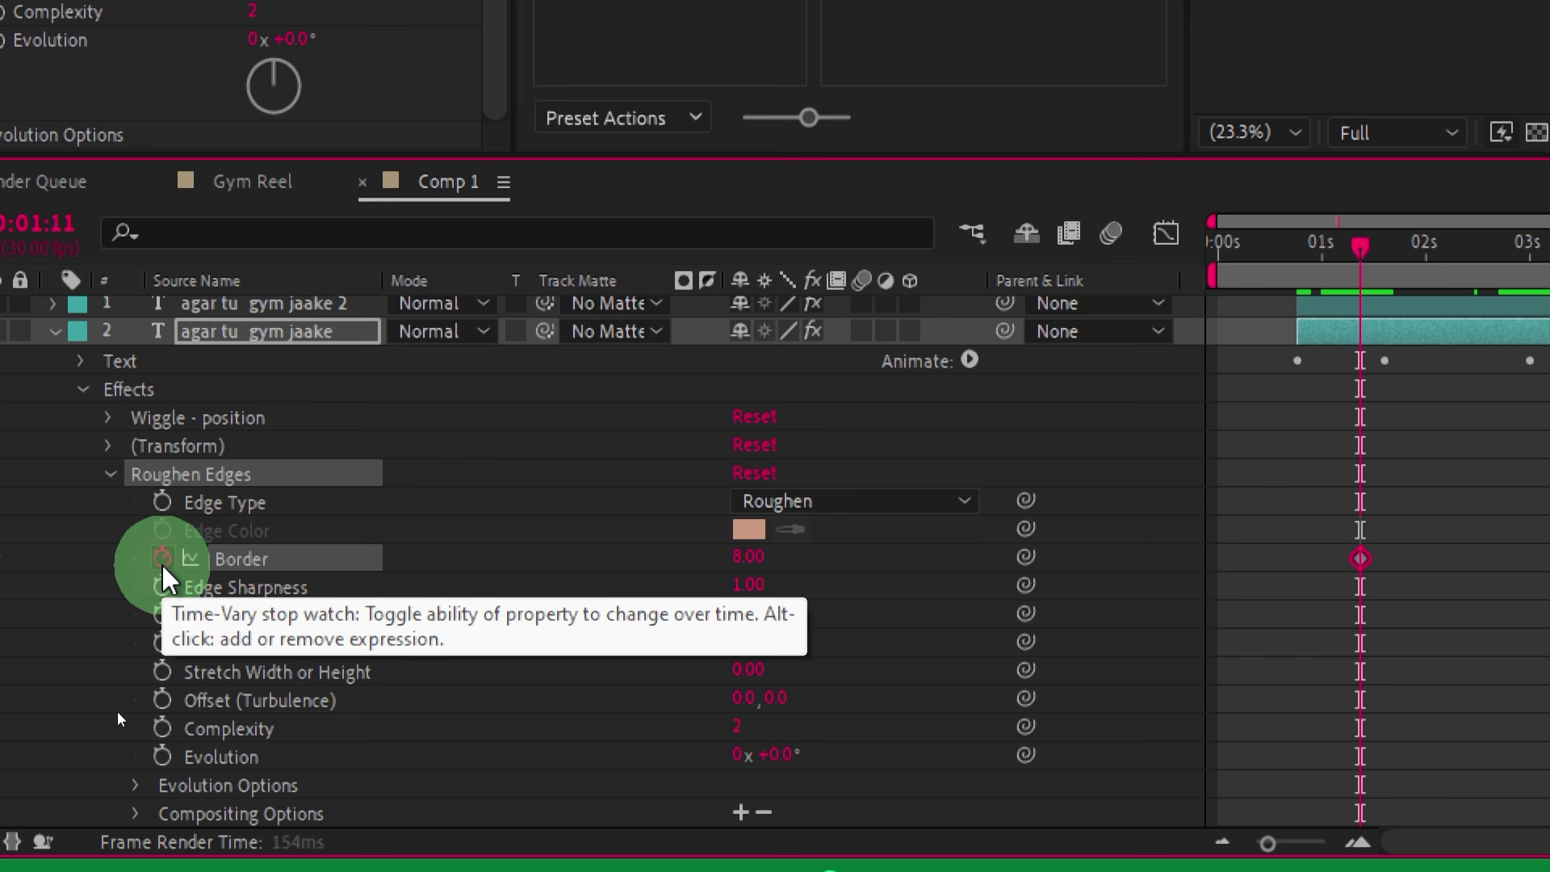
drag(746, 559, 830, 560)
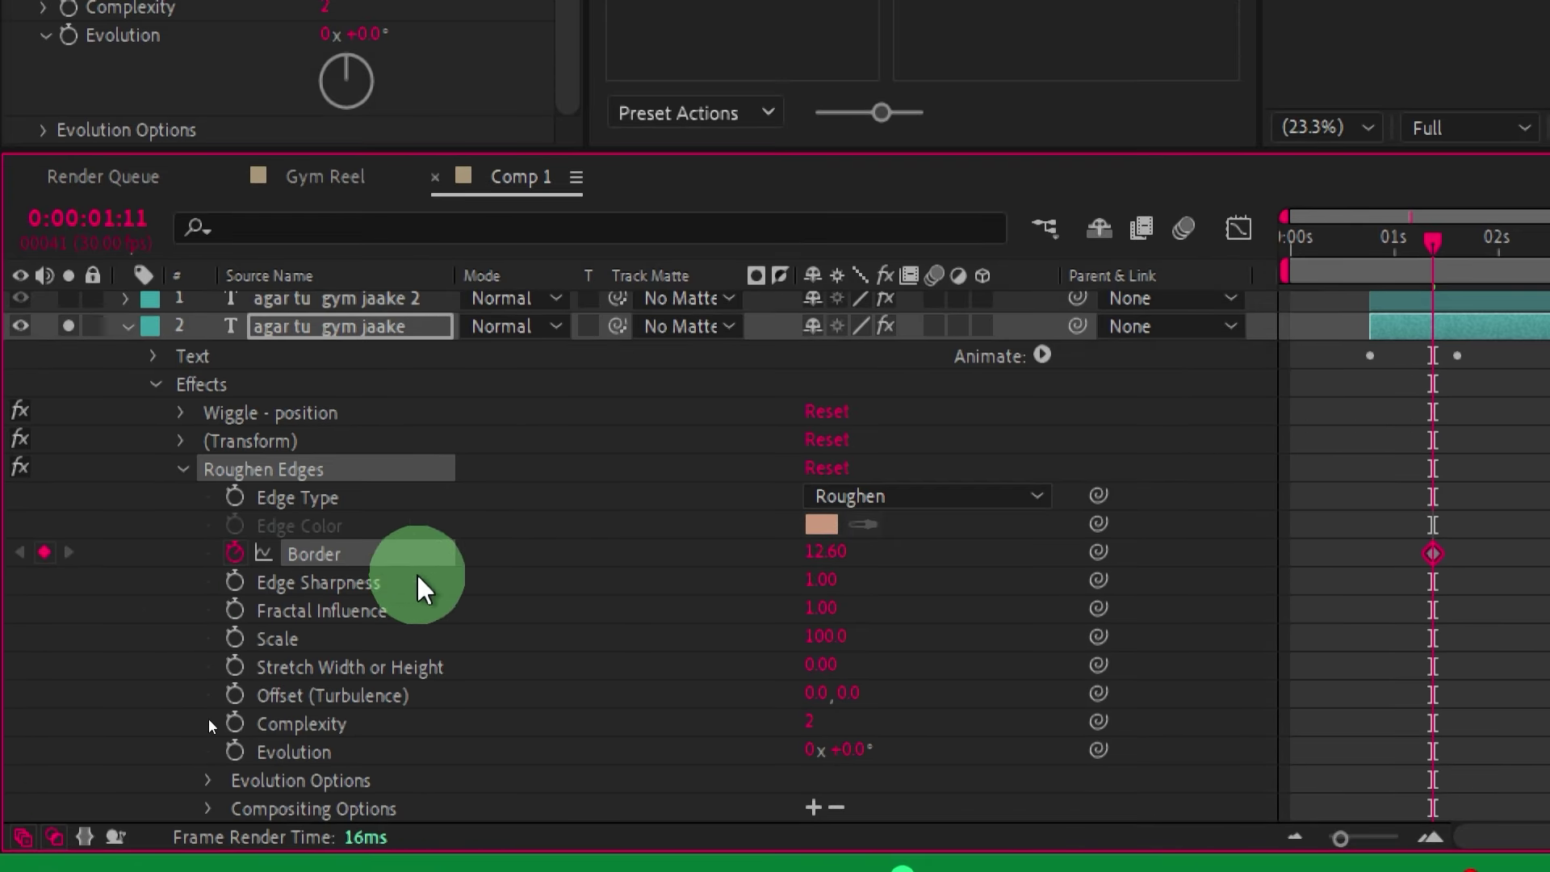
Raise the Border to 74.20, increase it further at 3 seconds, and scrub to preview.
click(413, 708)
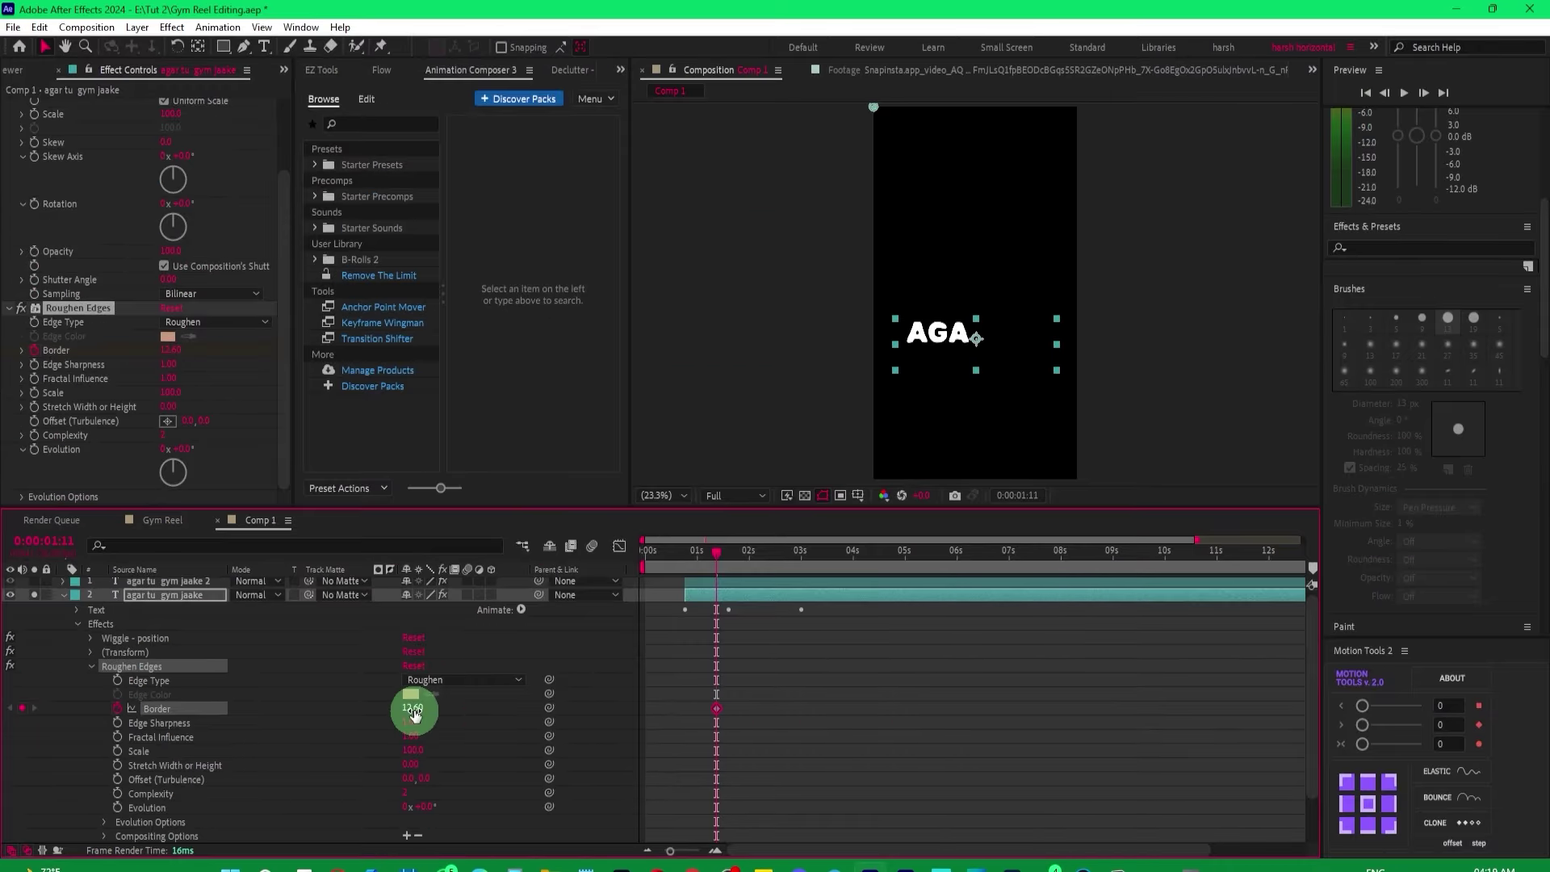
drag(456, 712, 920, 719)
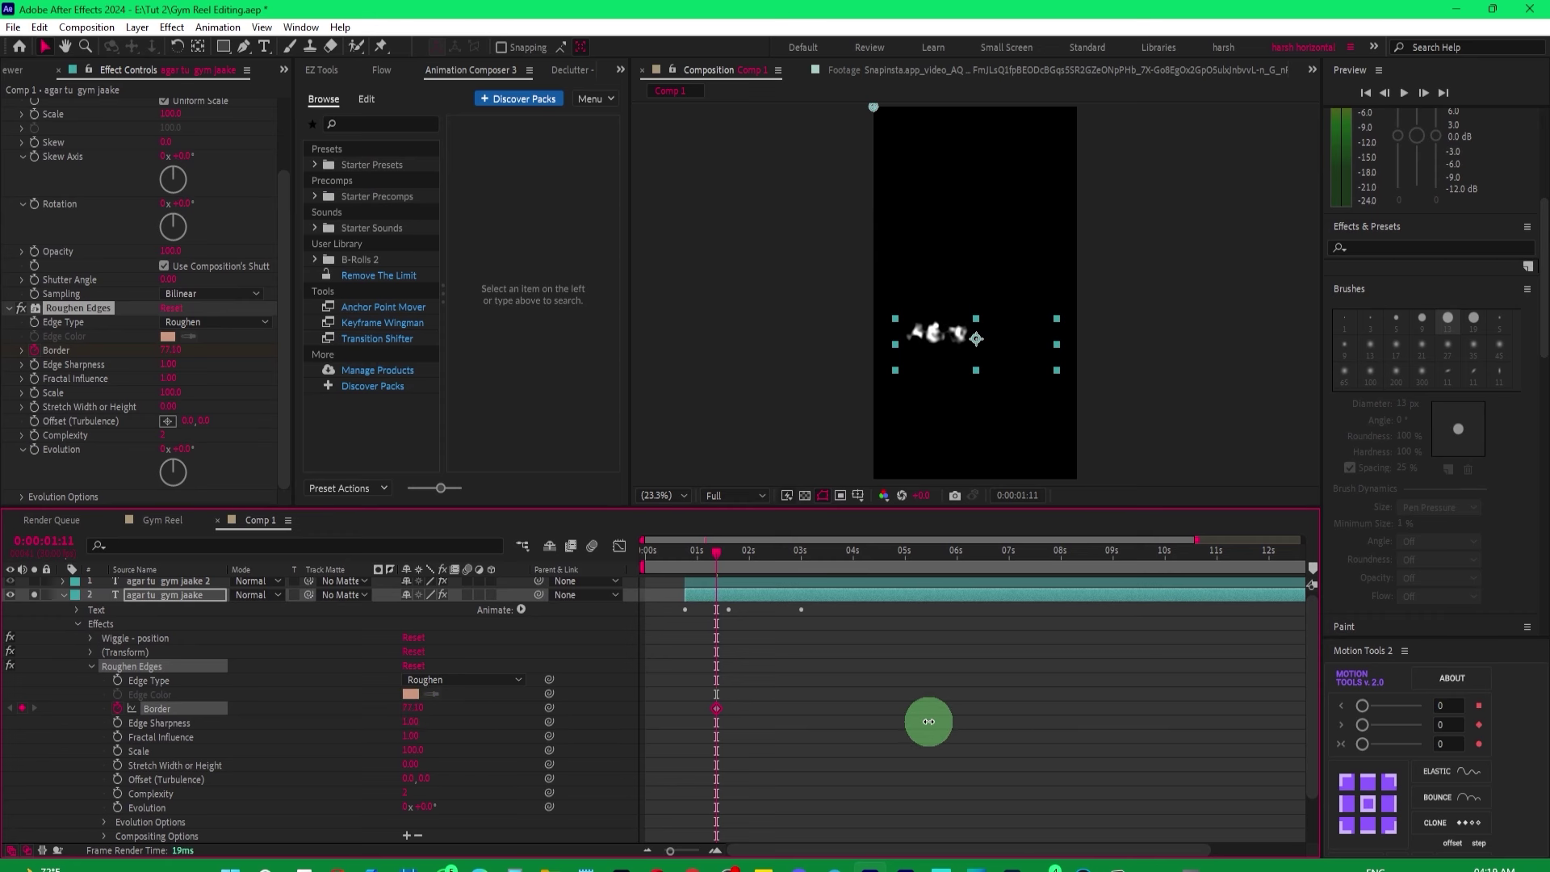
click(960, 372)
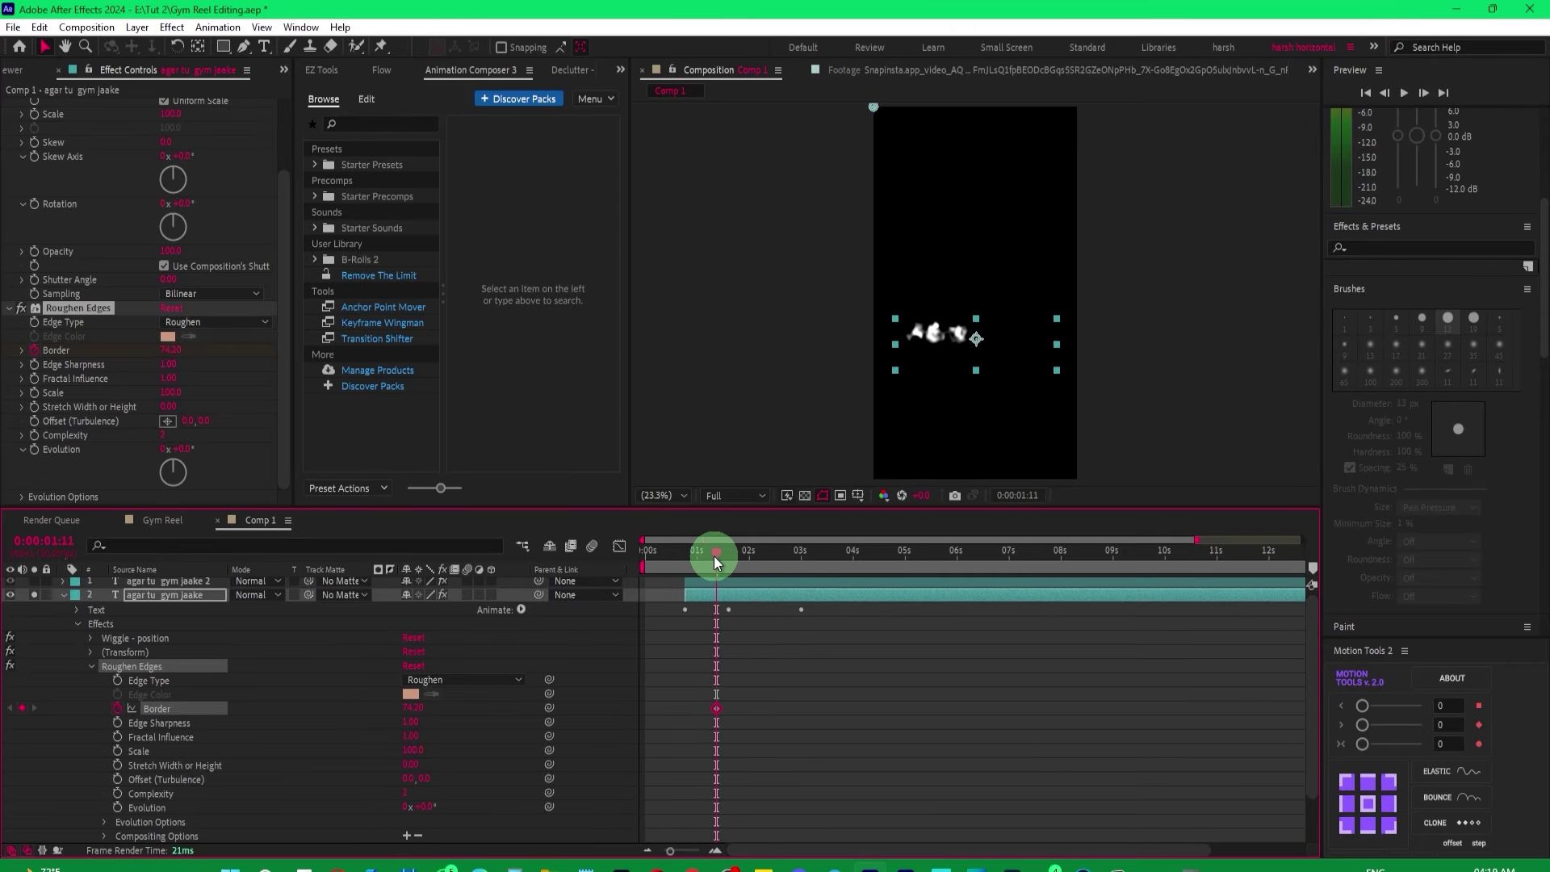
drag(715, 556, 803, 569)
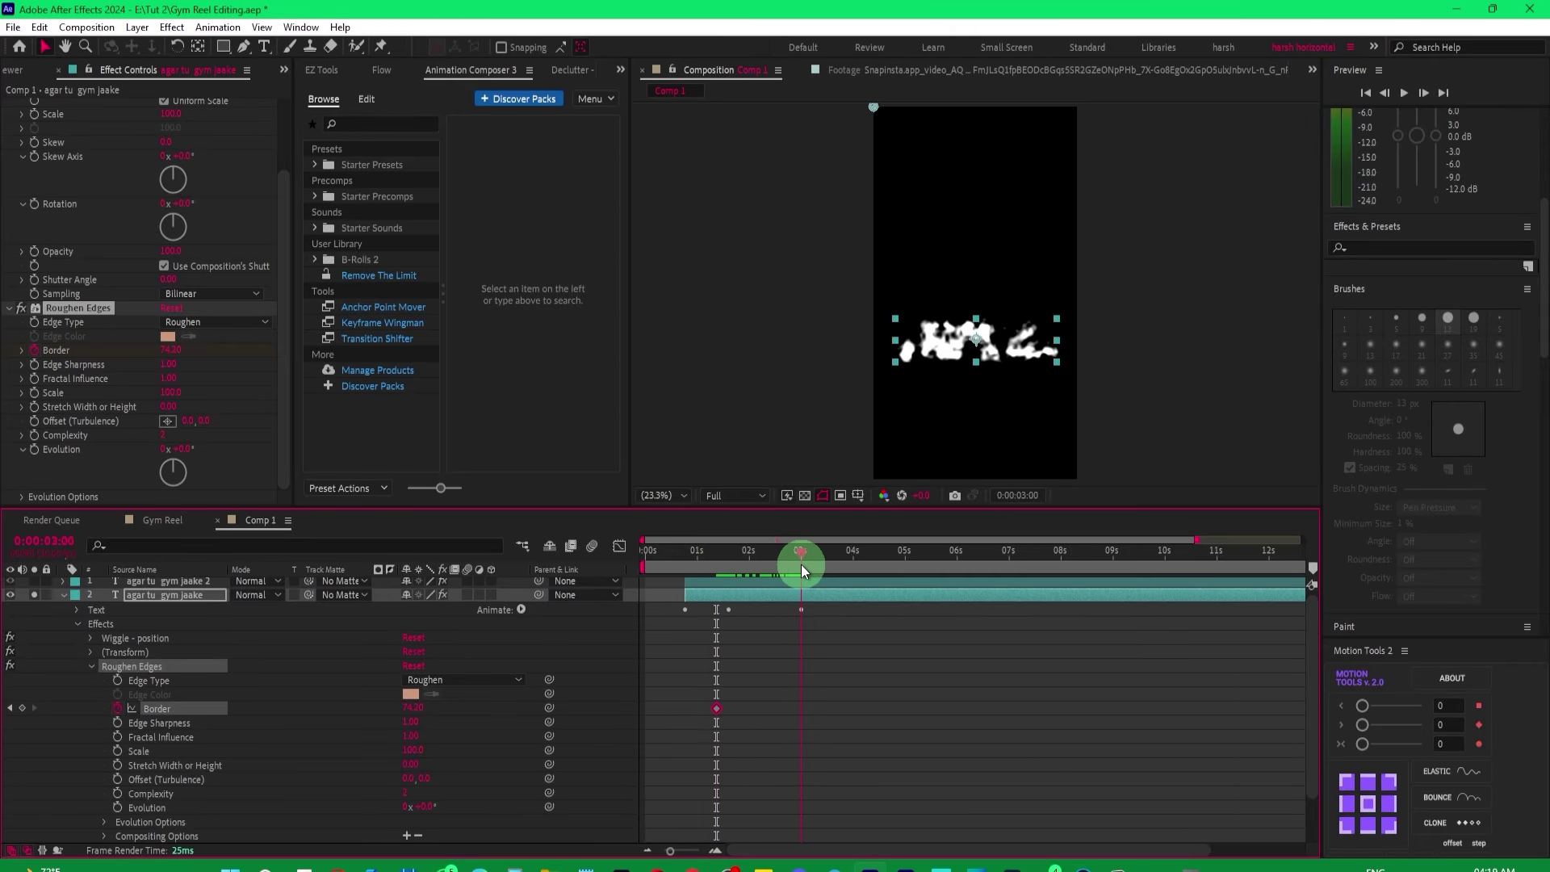
click(420, 721)
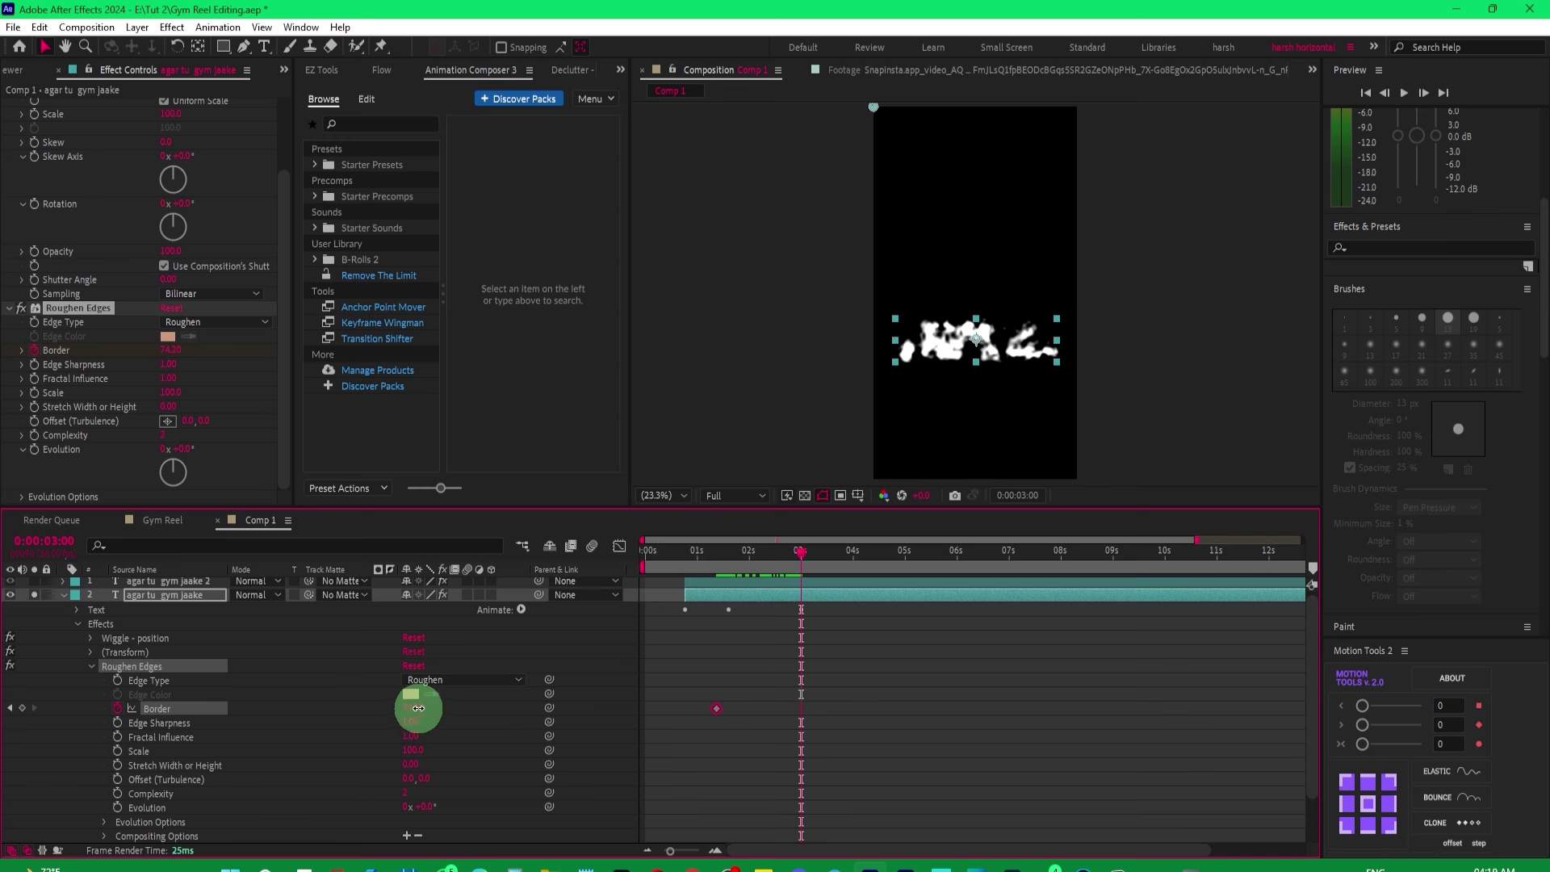
drag(419, 708, 678, 706)
click(715, 563)
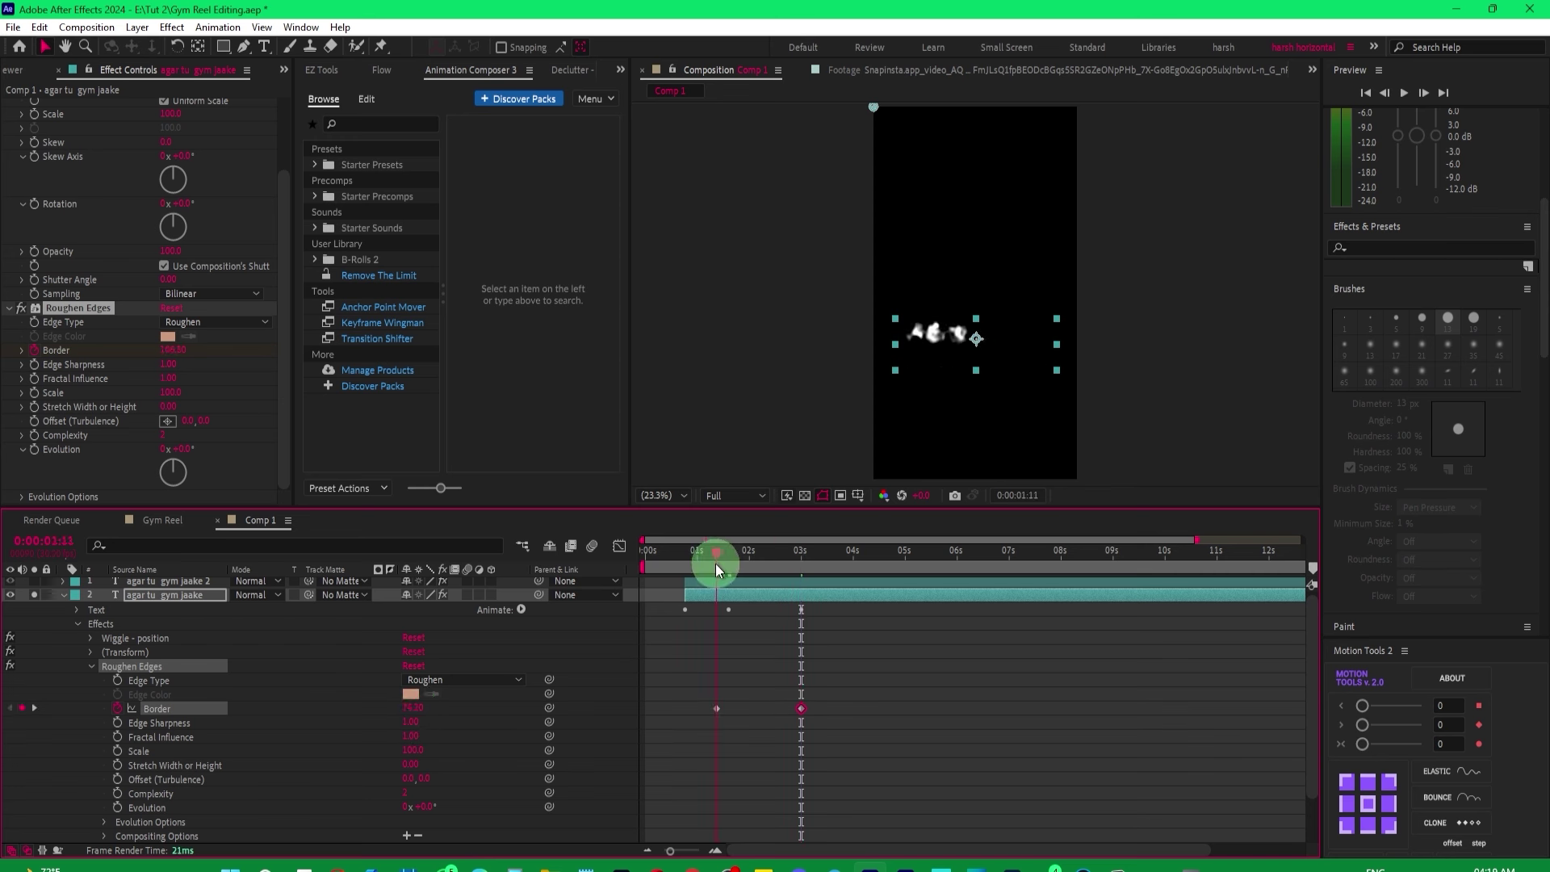
drag(715, 563, 719, 584)
Lower the Roughen Edges Edge Sharpness to 0.92 and review the roughening over time.
click(161, 720)
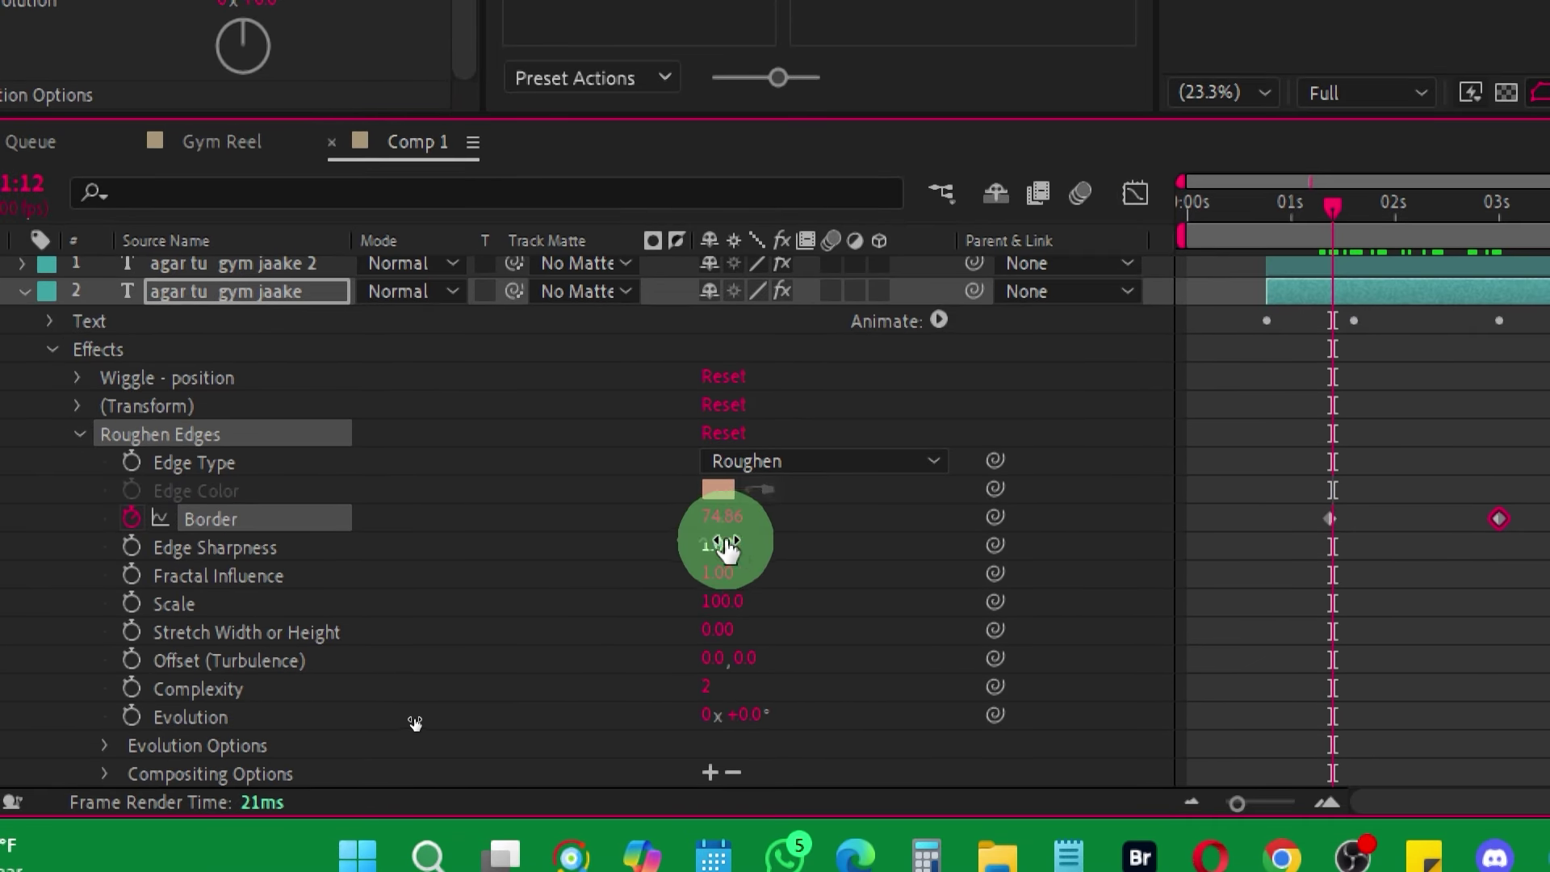
drag(726, 545, 709, 547)
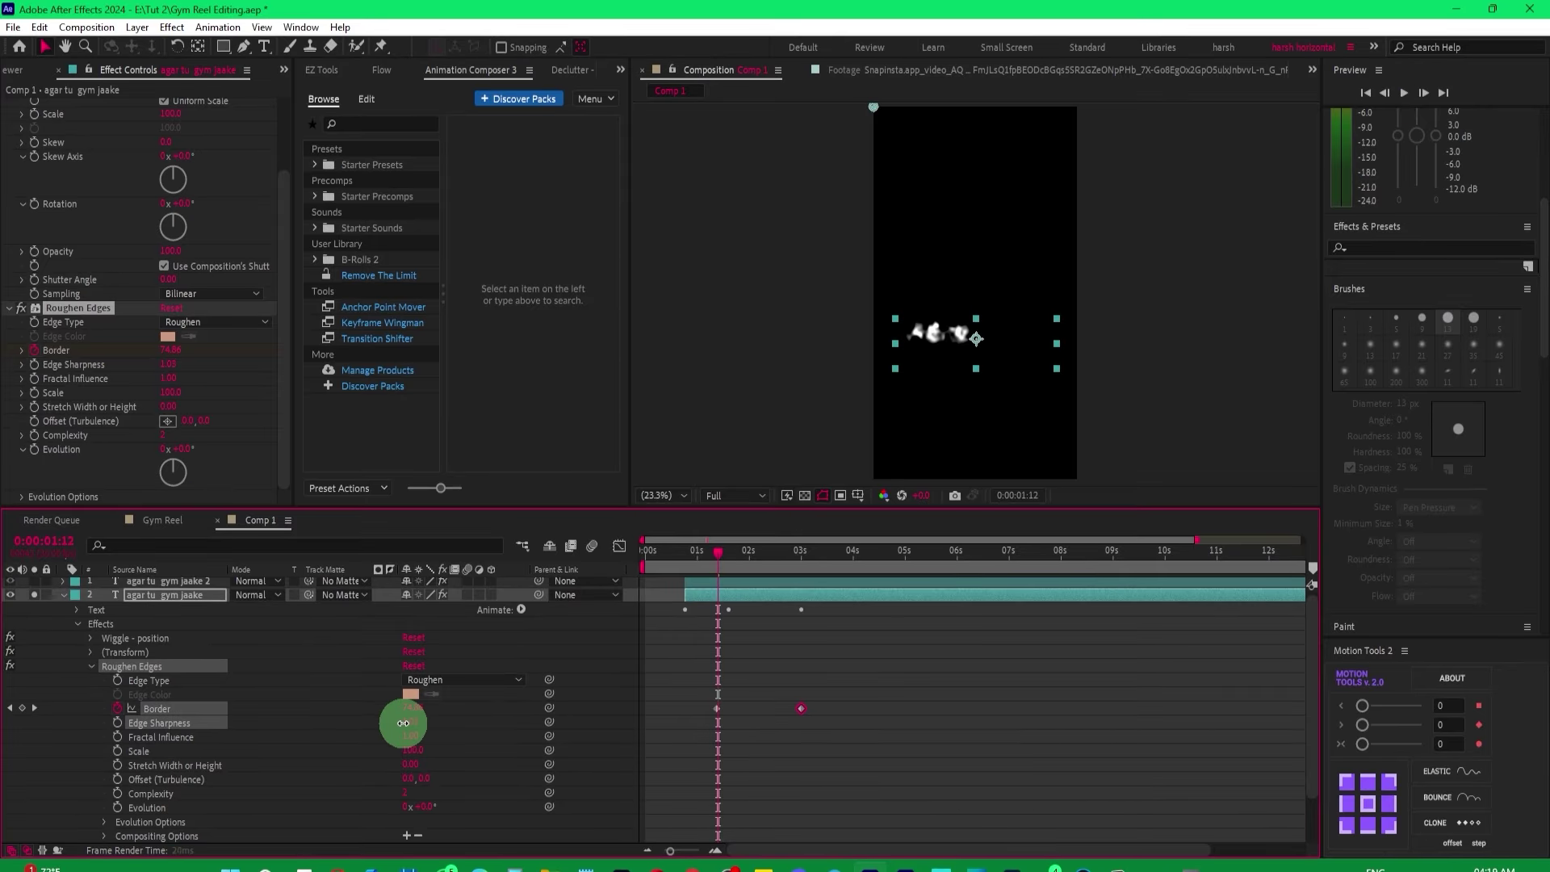
drag(708, 552, 422, 722)
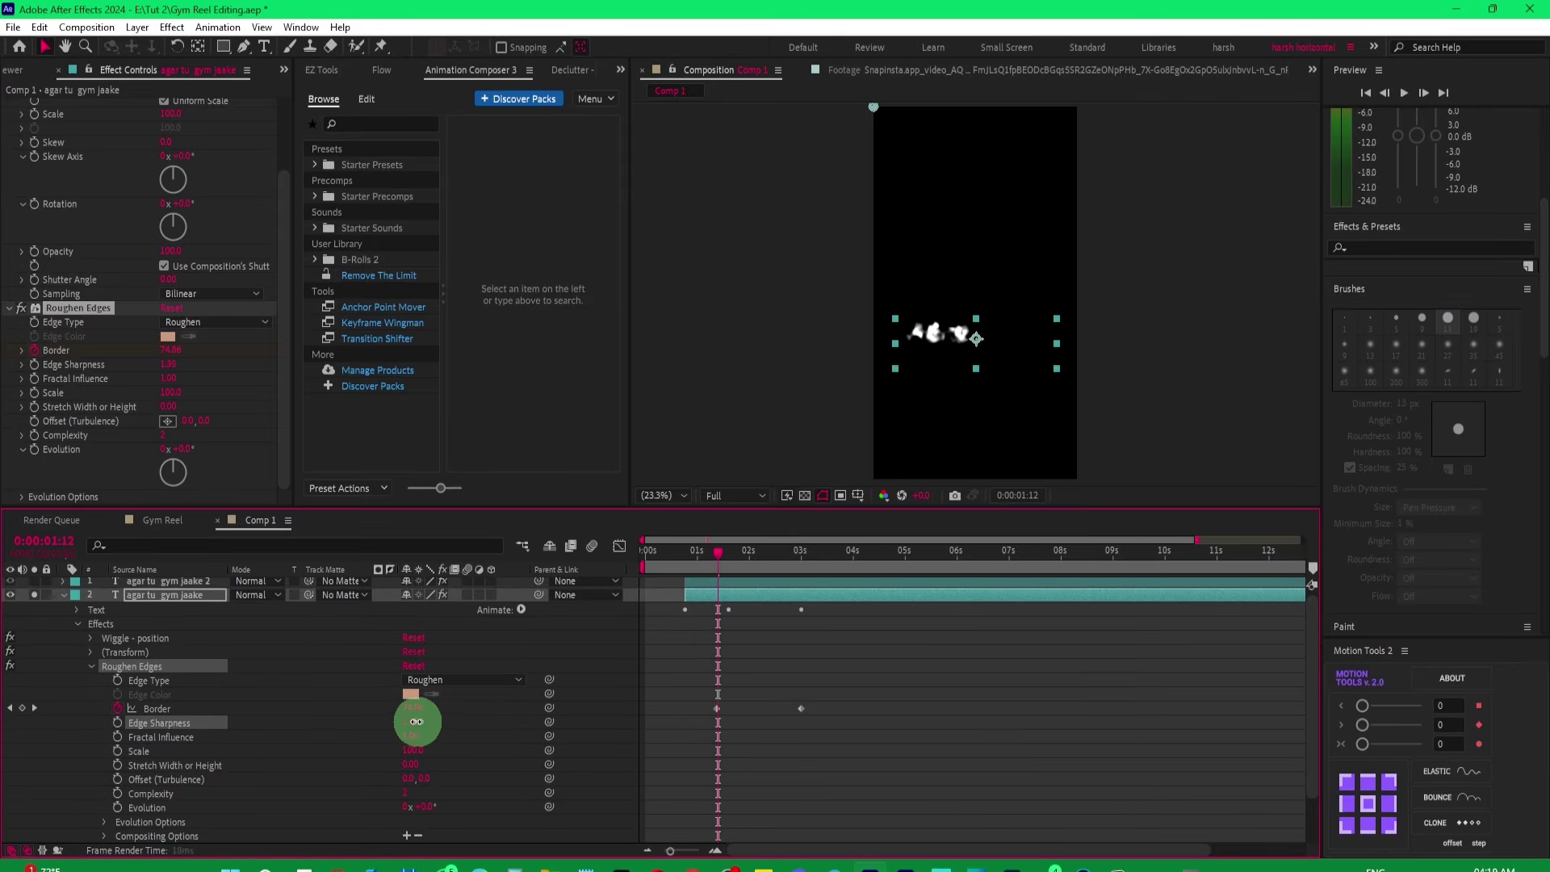
click(707, 556)
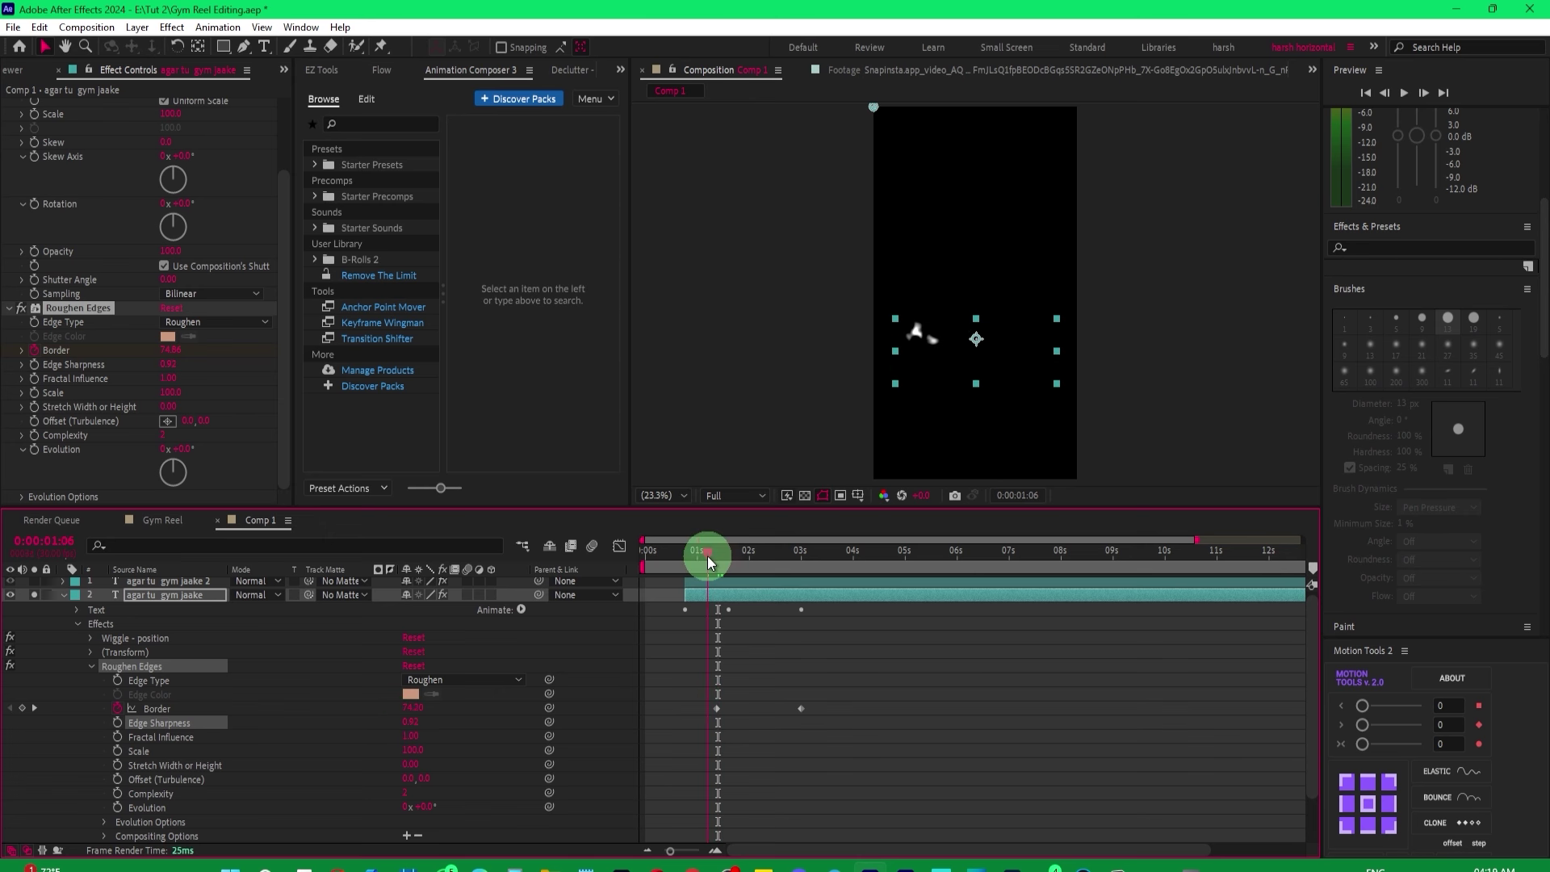
drag(734, 559, 723, 559)
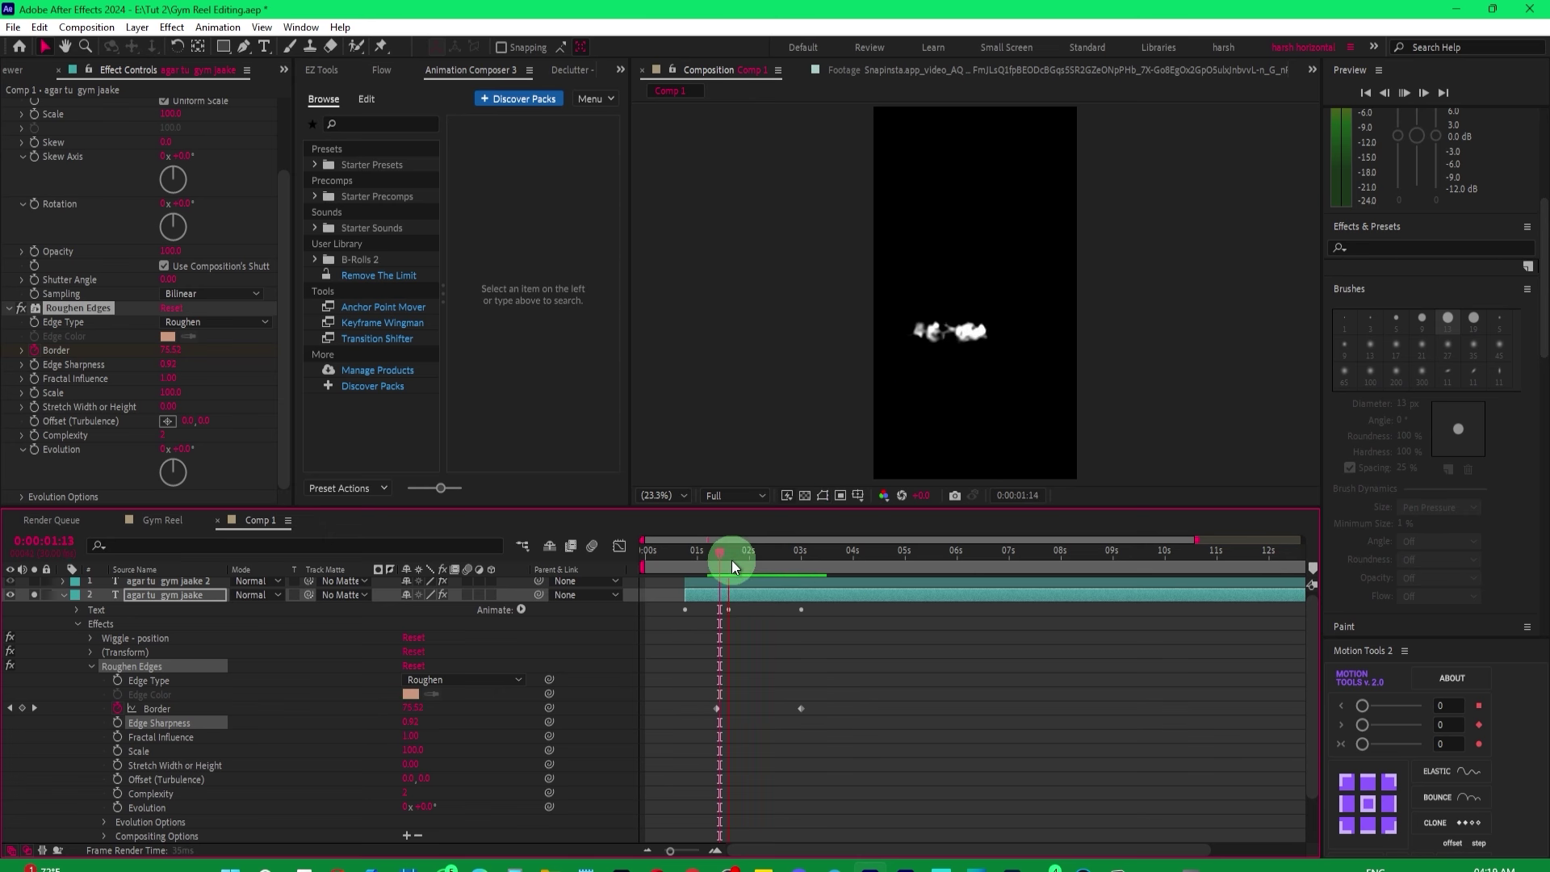
drag(723, 558, 717, 558)
Set the first Border keyframe's value to 73.40.
click(273, 767)
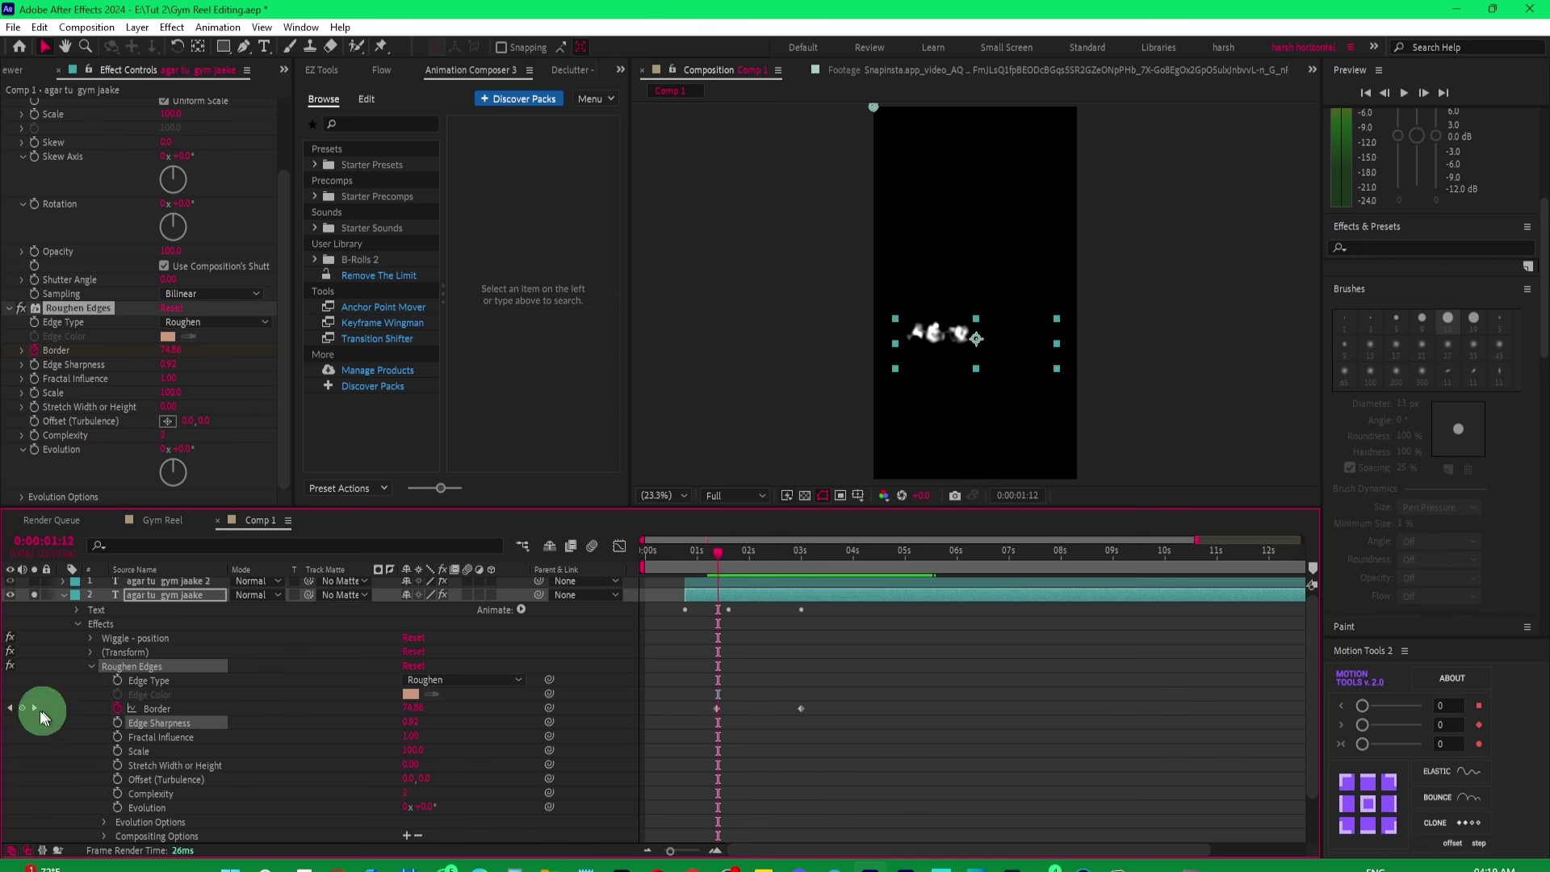
click(10, 708)
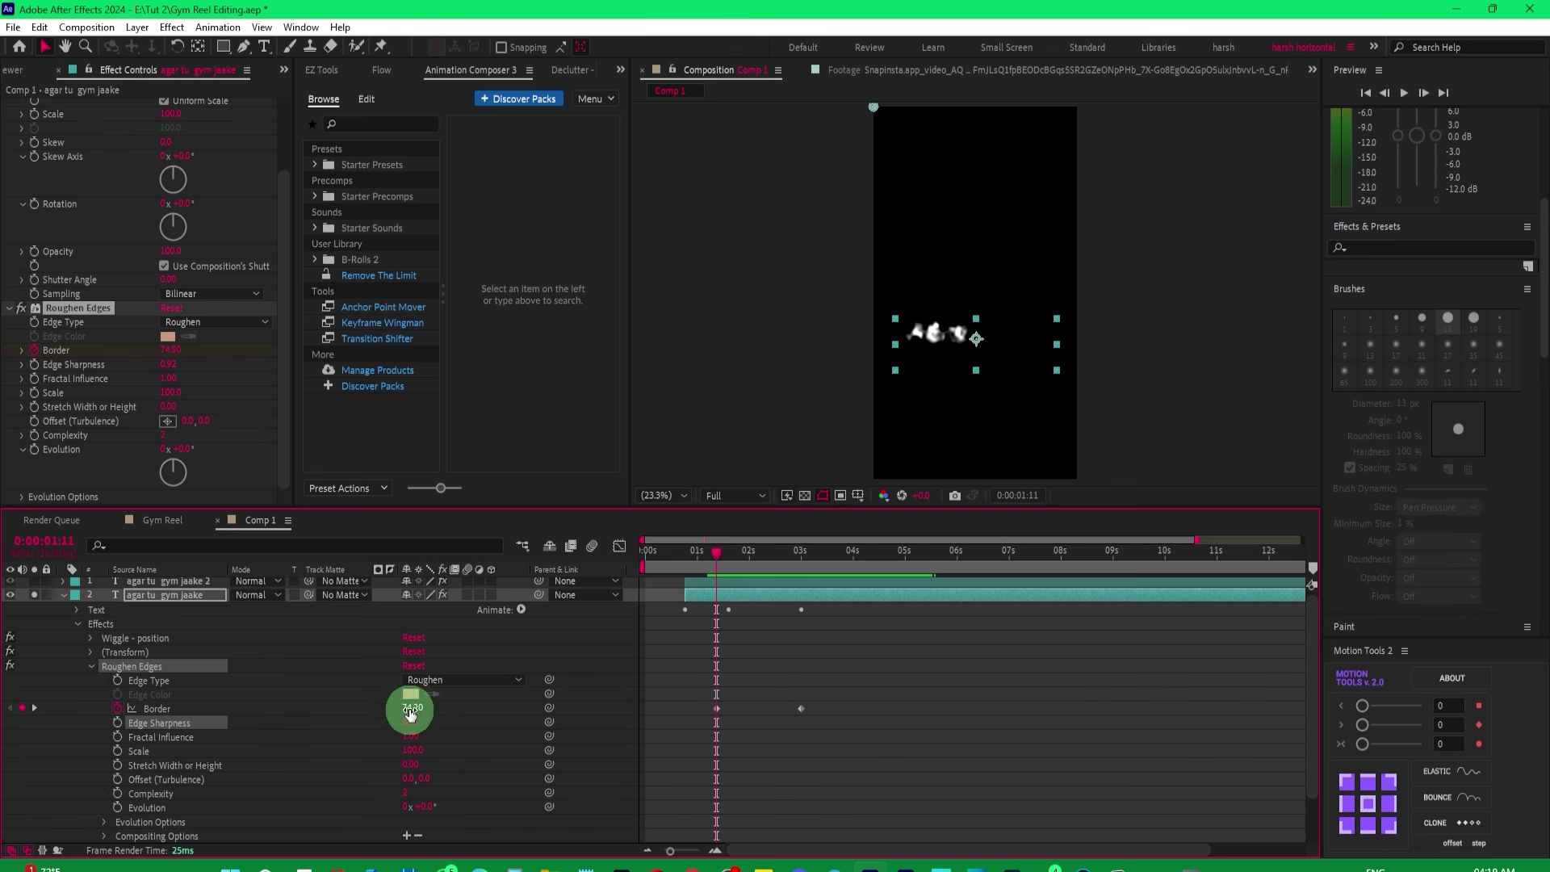
drag(409, 718, 371, 716)
click(160, 715)
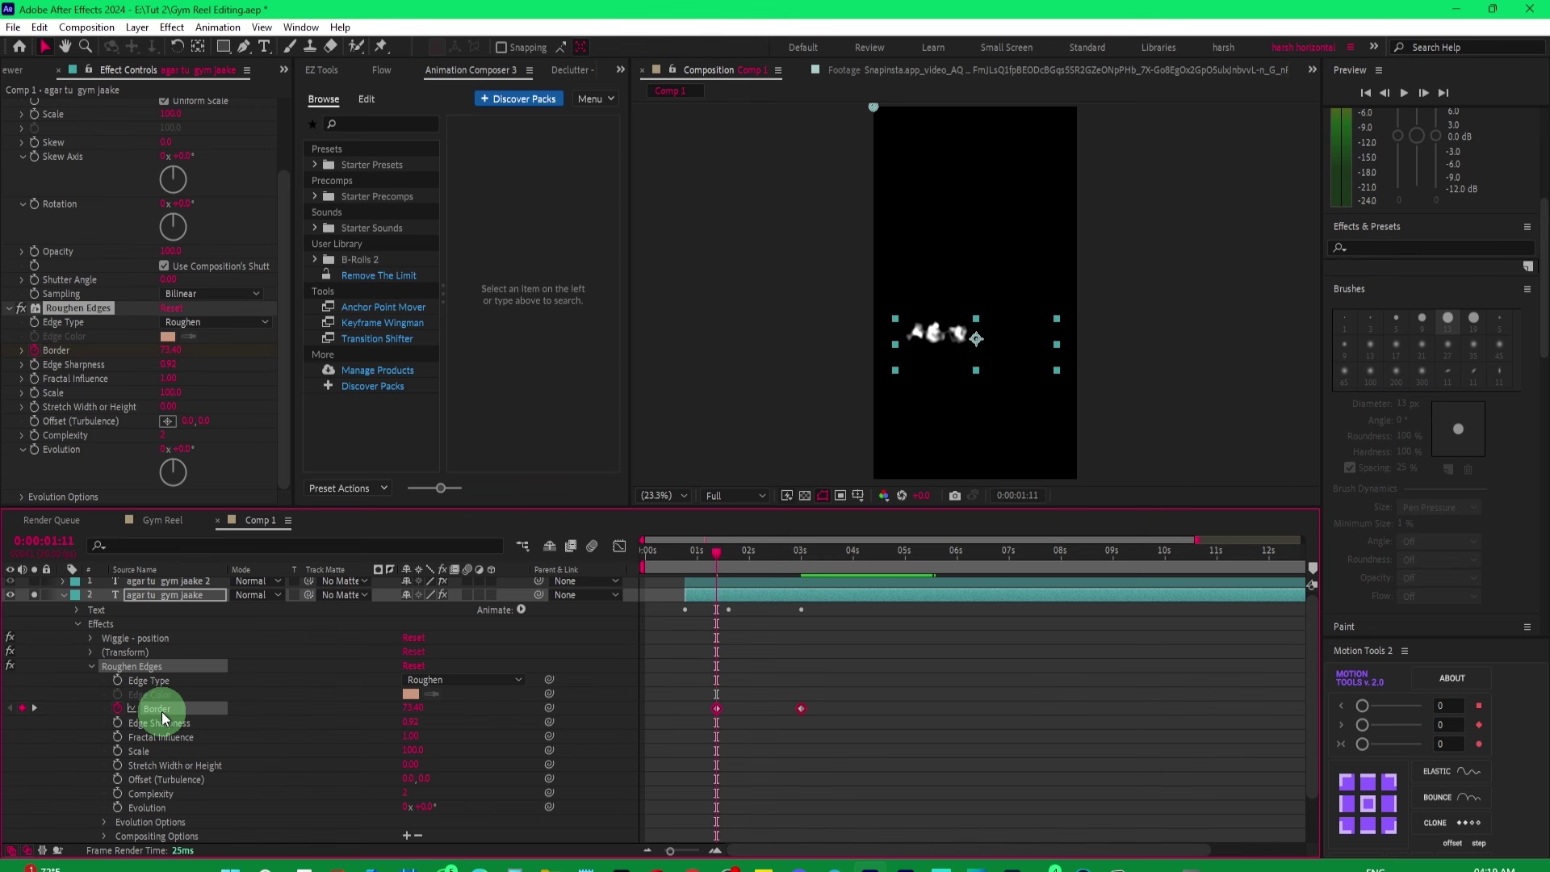
Collapse the effects and scale the duplicate text layer to 122%.
click(92, 666)
click(163, 602)
key(s)
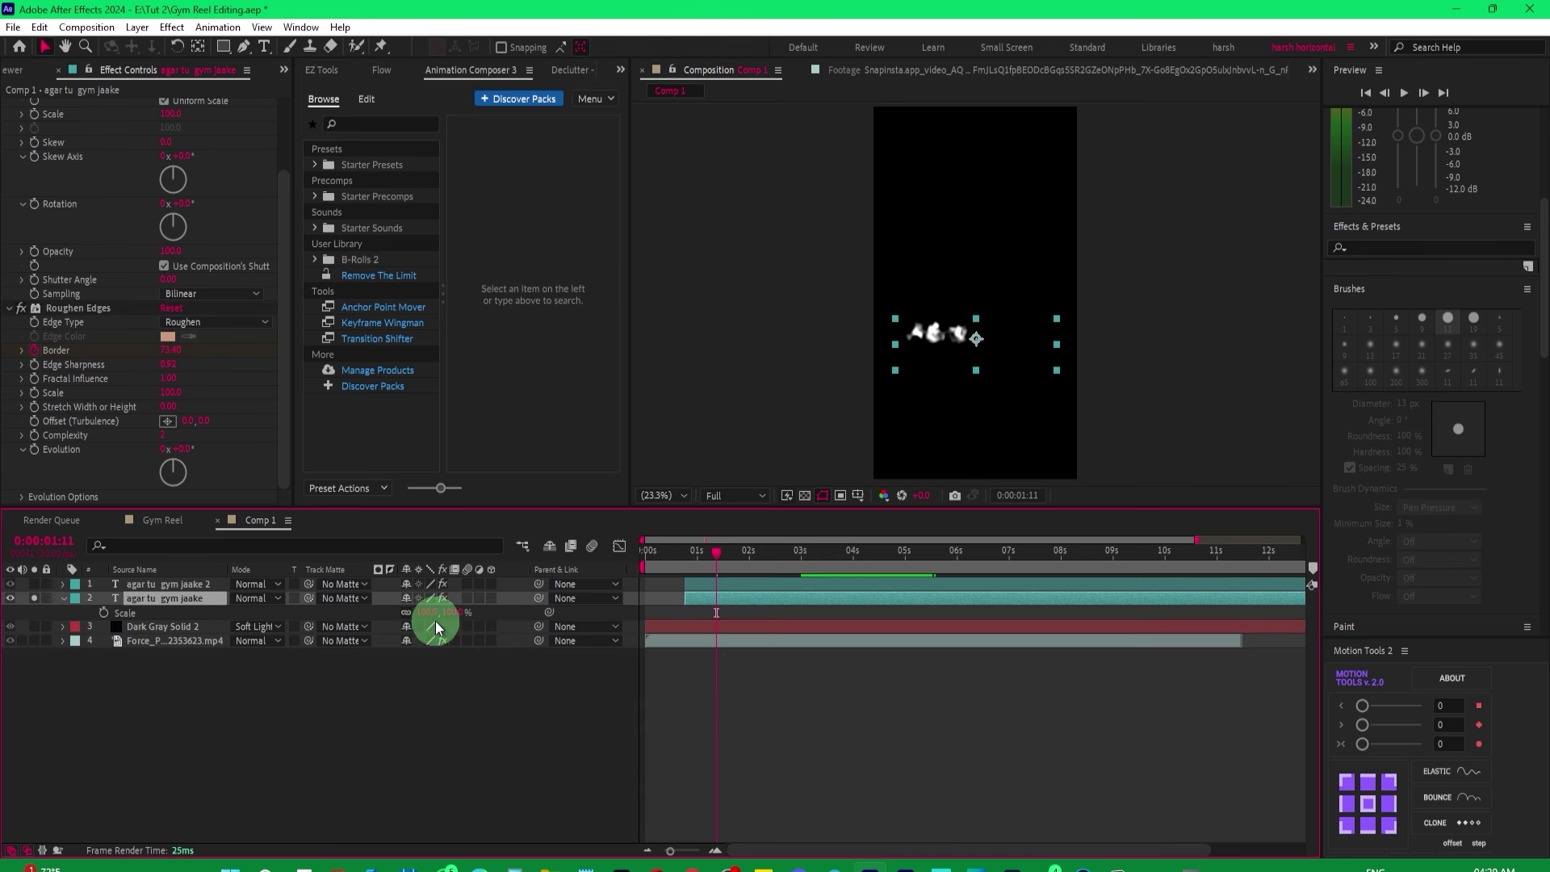
drag(427, 612, 447, 612)
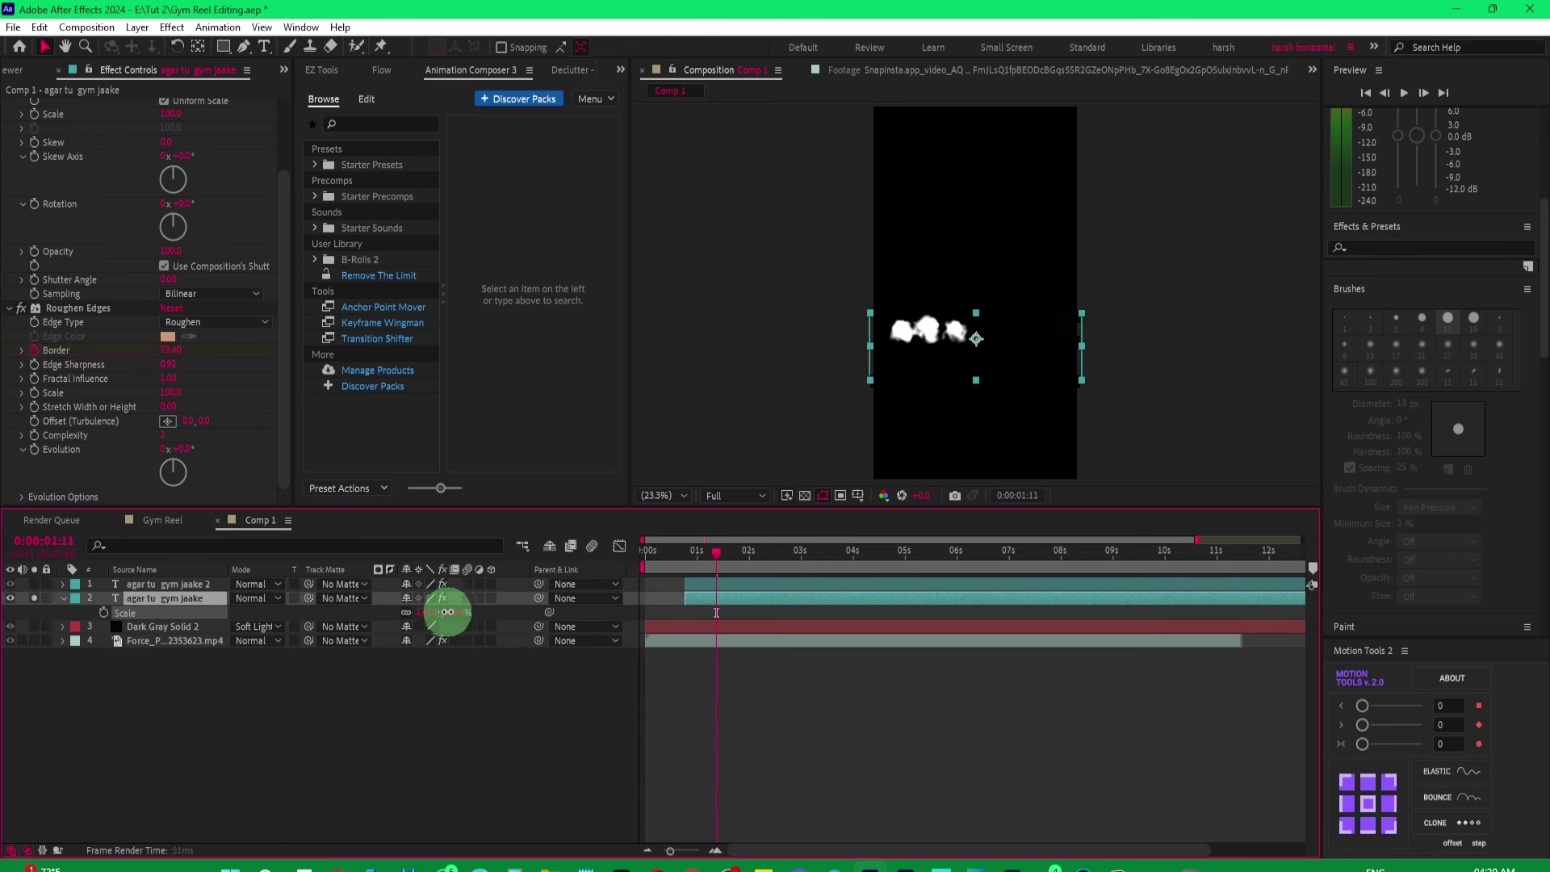
drag(716, 552, 806, 552)
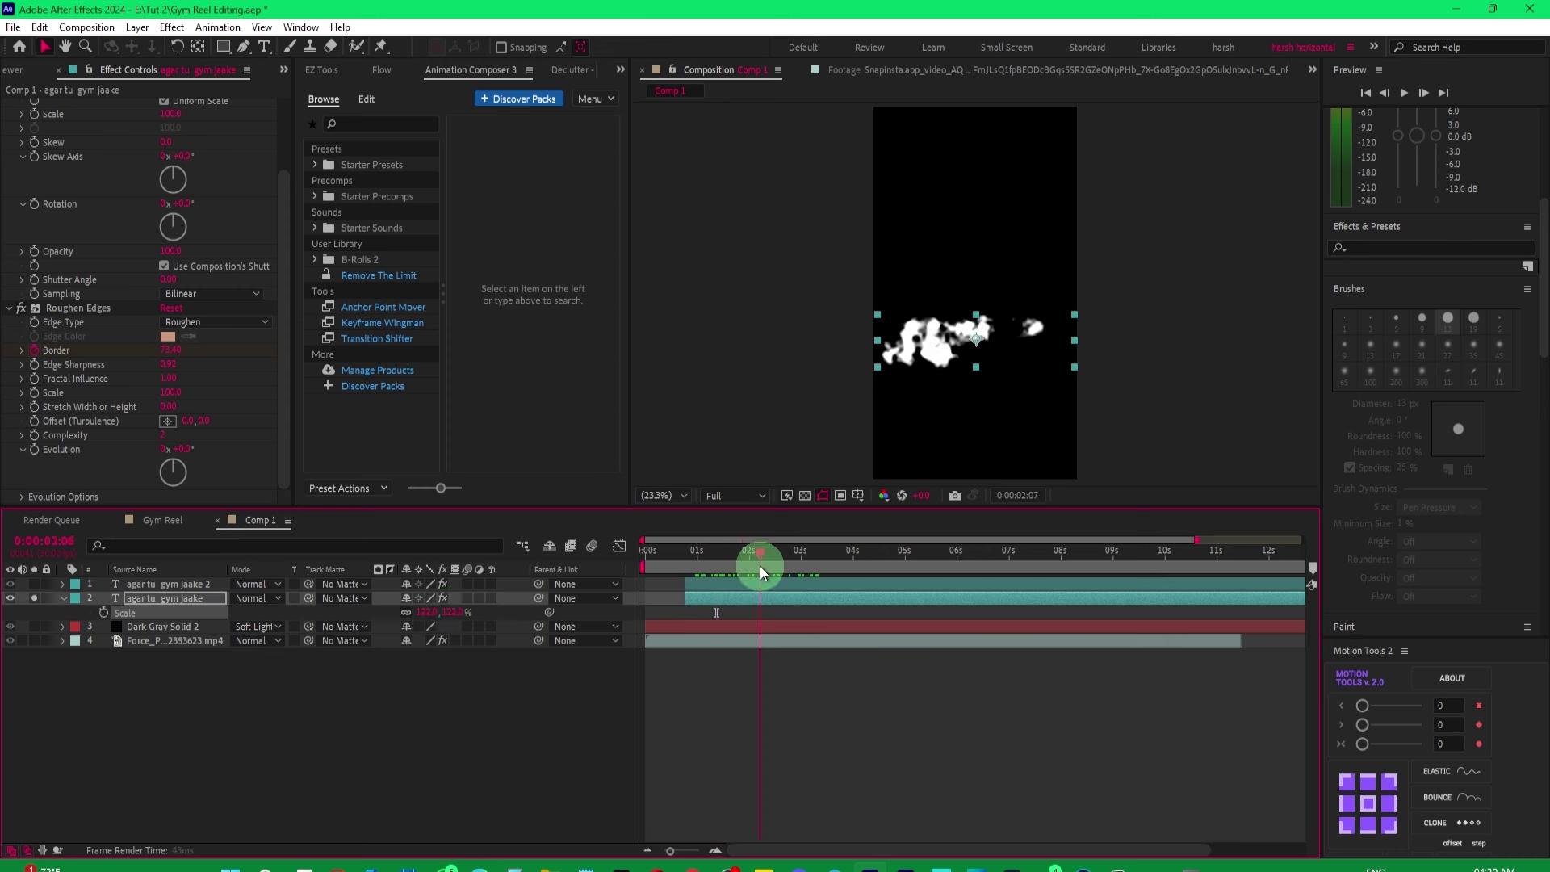
click(188, 604)
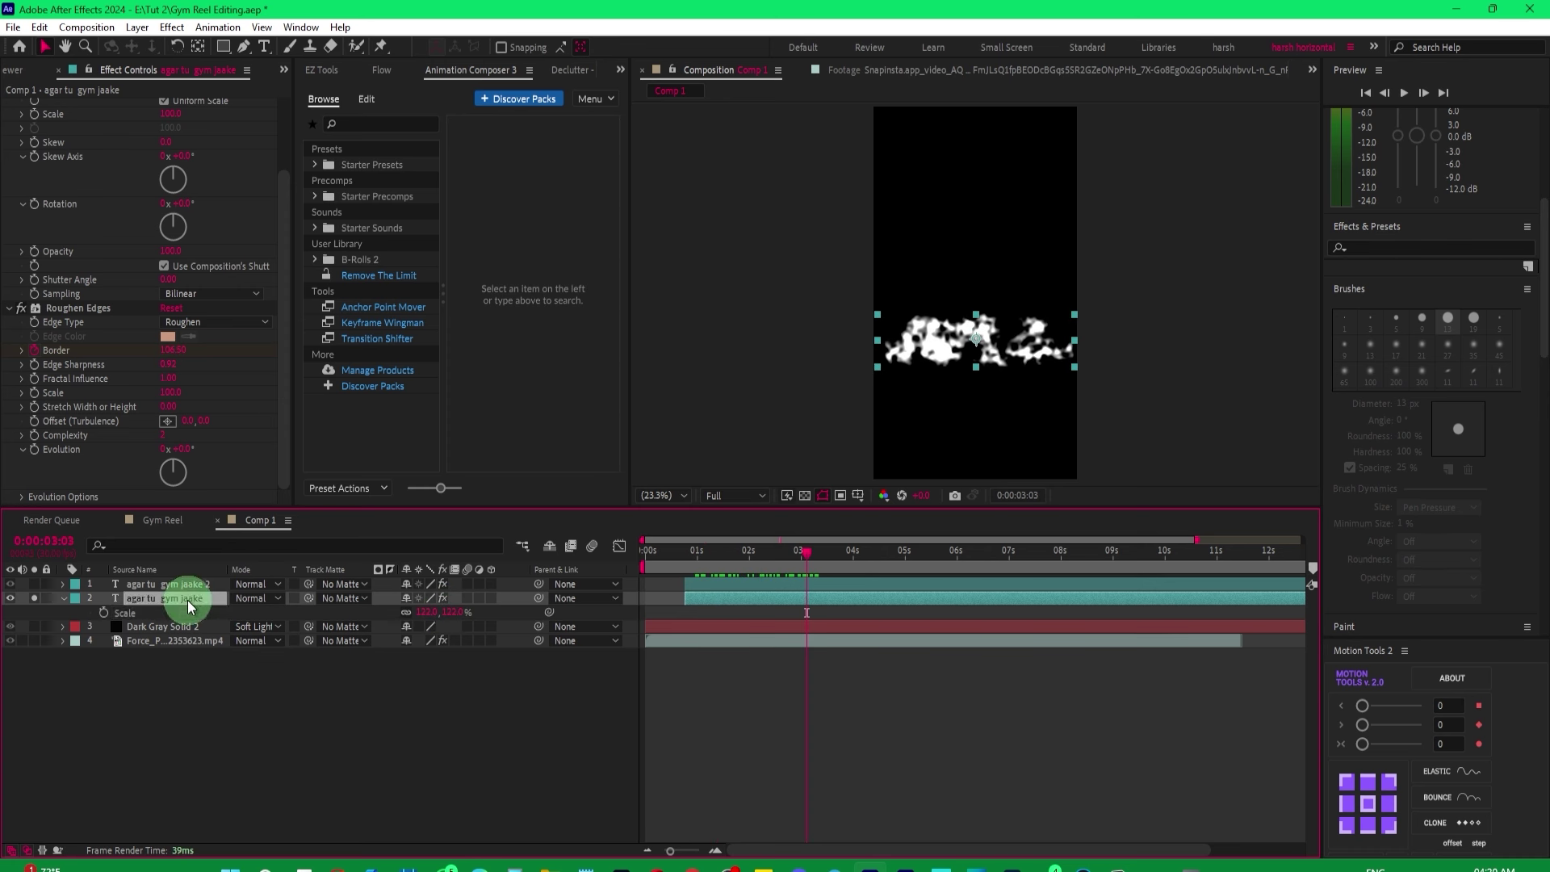
Apply Tint via the 'tint' search and map white to orange, leaving black mapped to black.
key(ctrl+space)
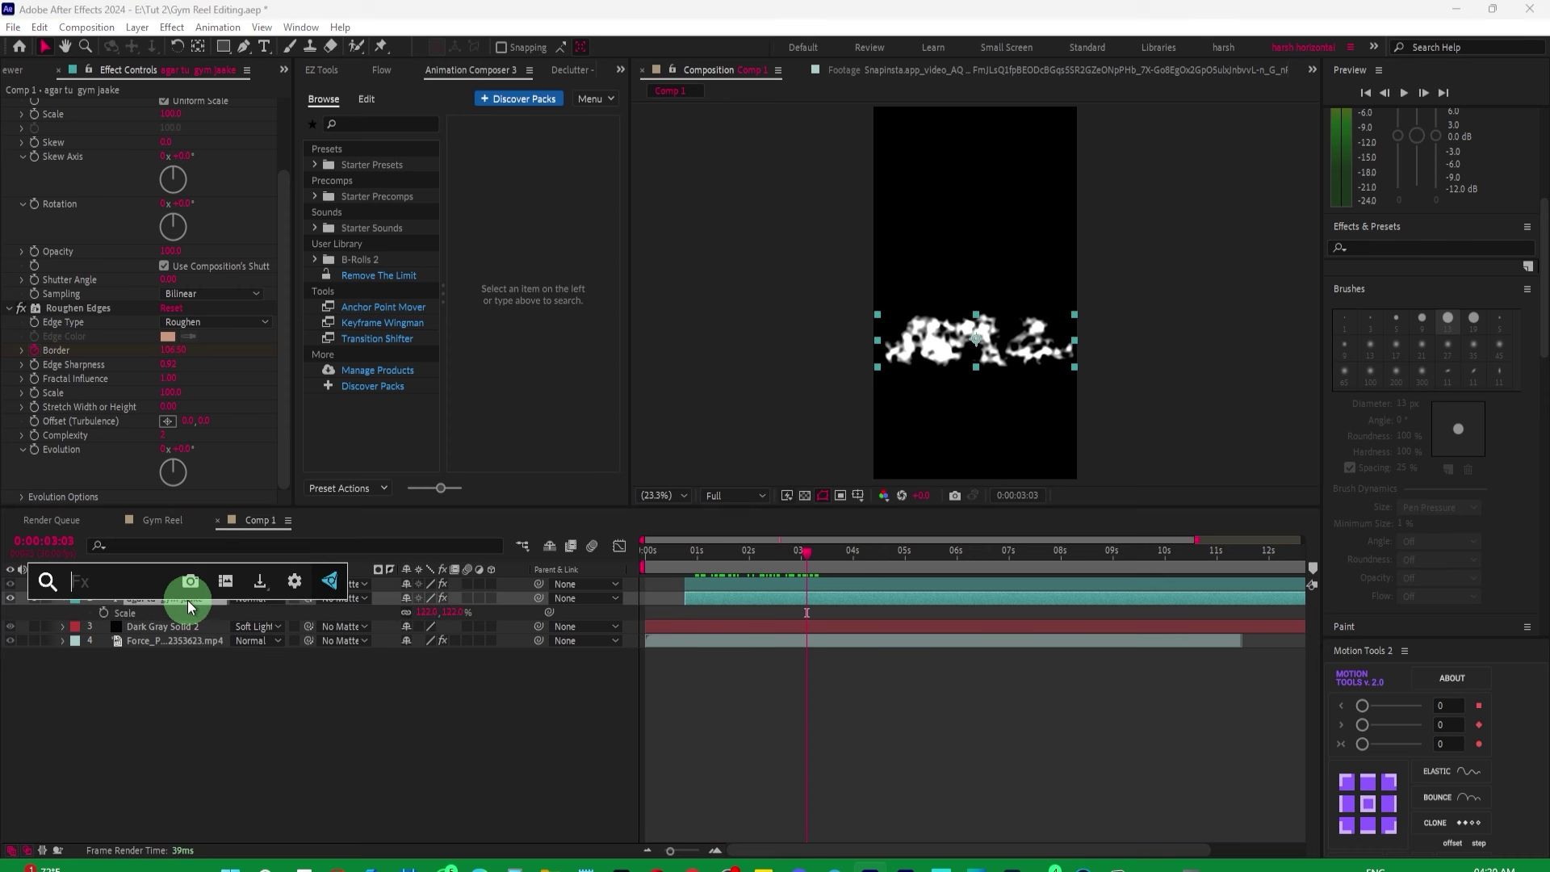
text(tint)
key(Return)
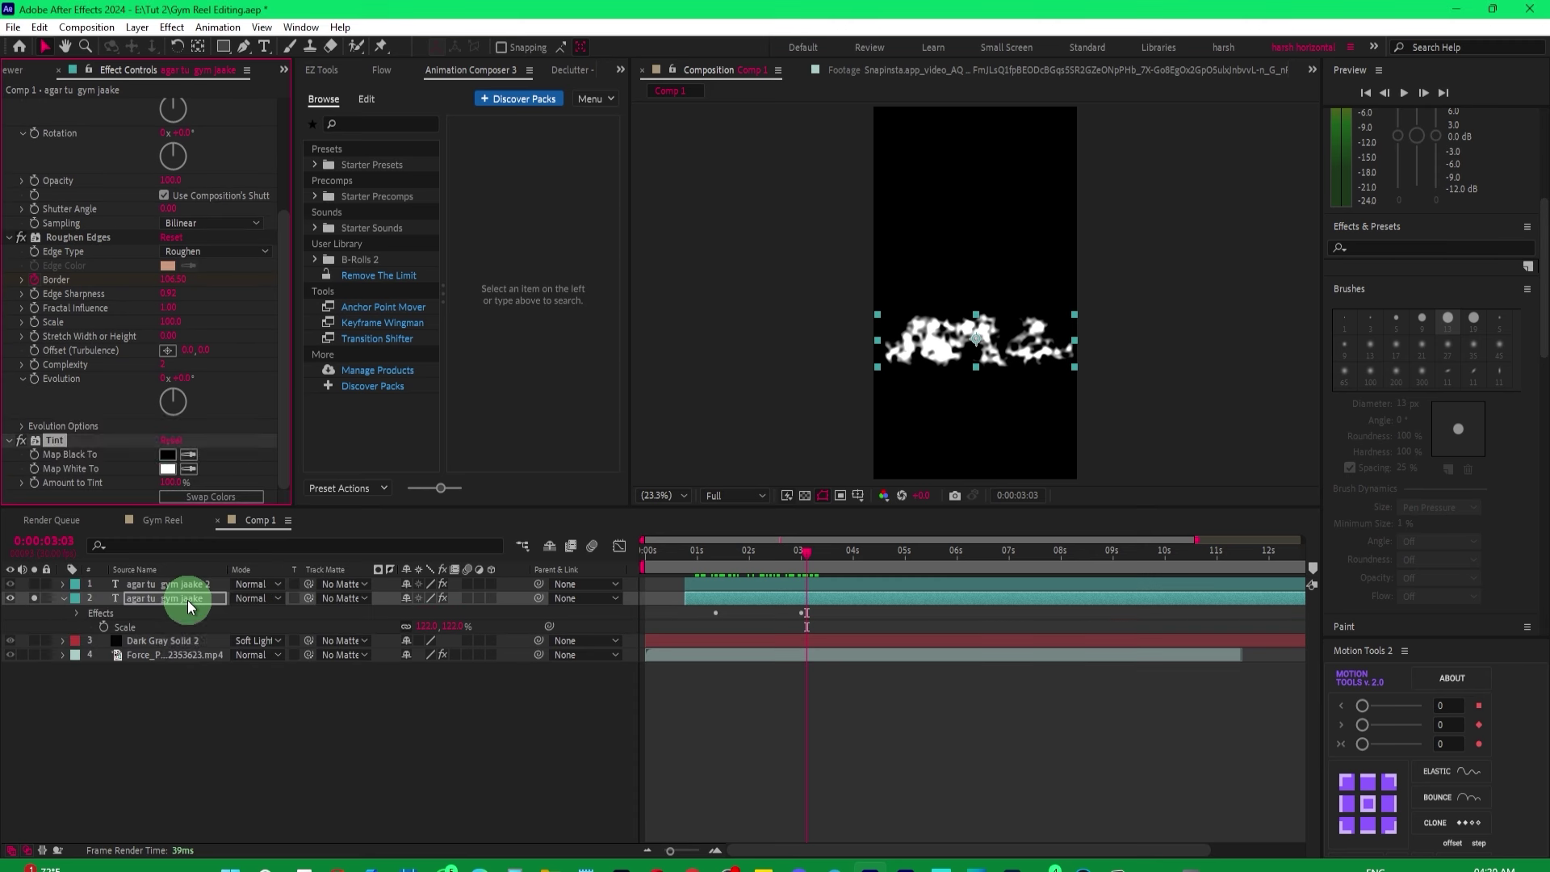
click(167, 470)
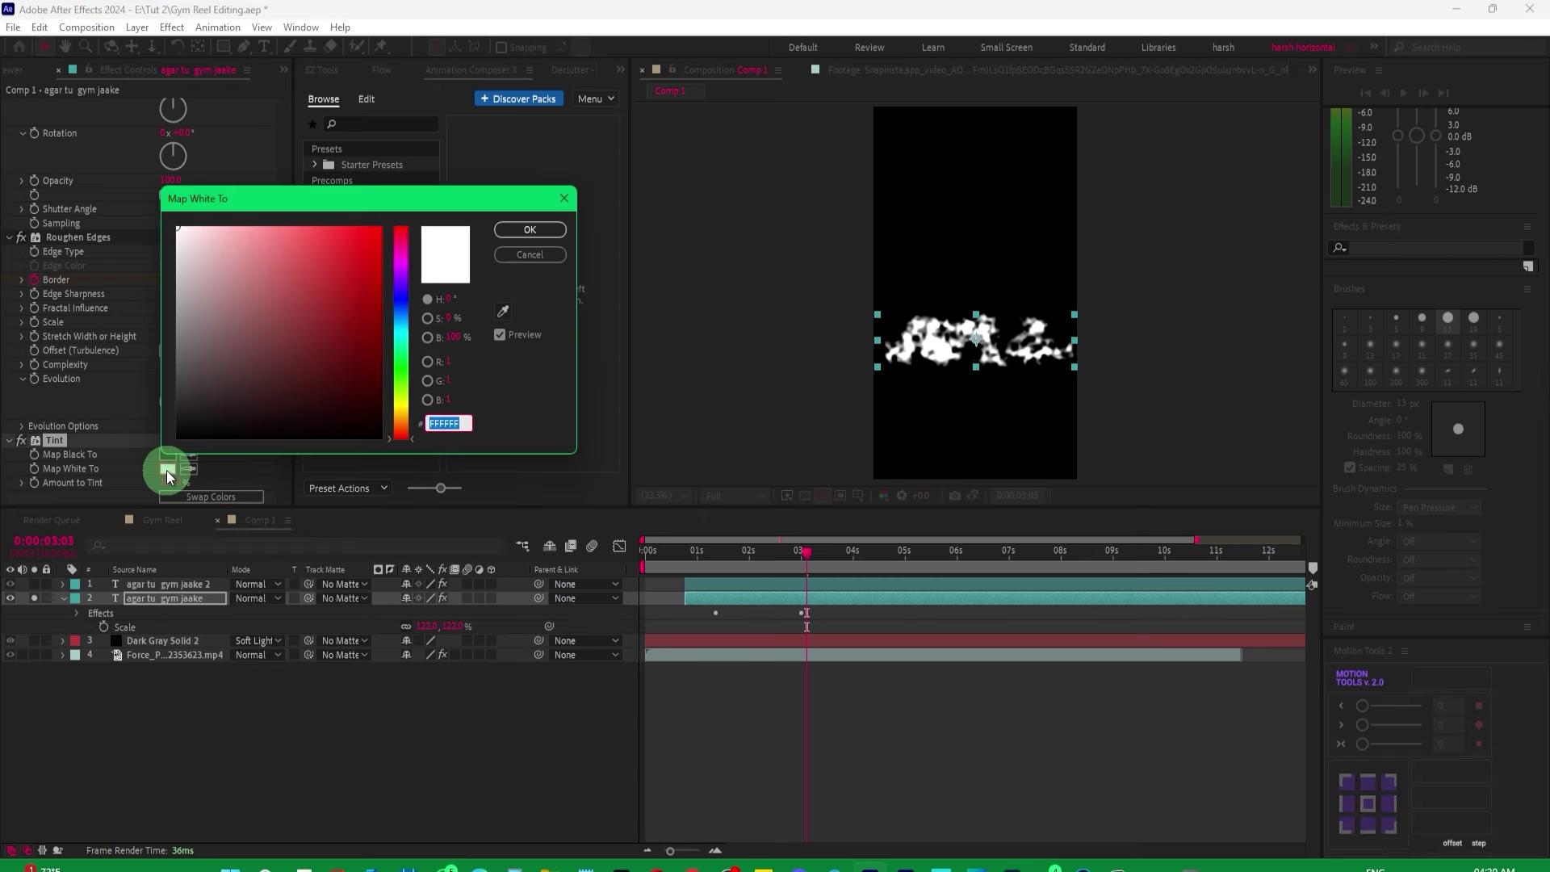
key(Return)
click(206, 457)
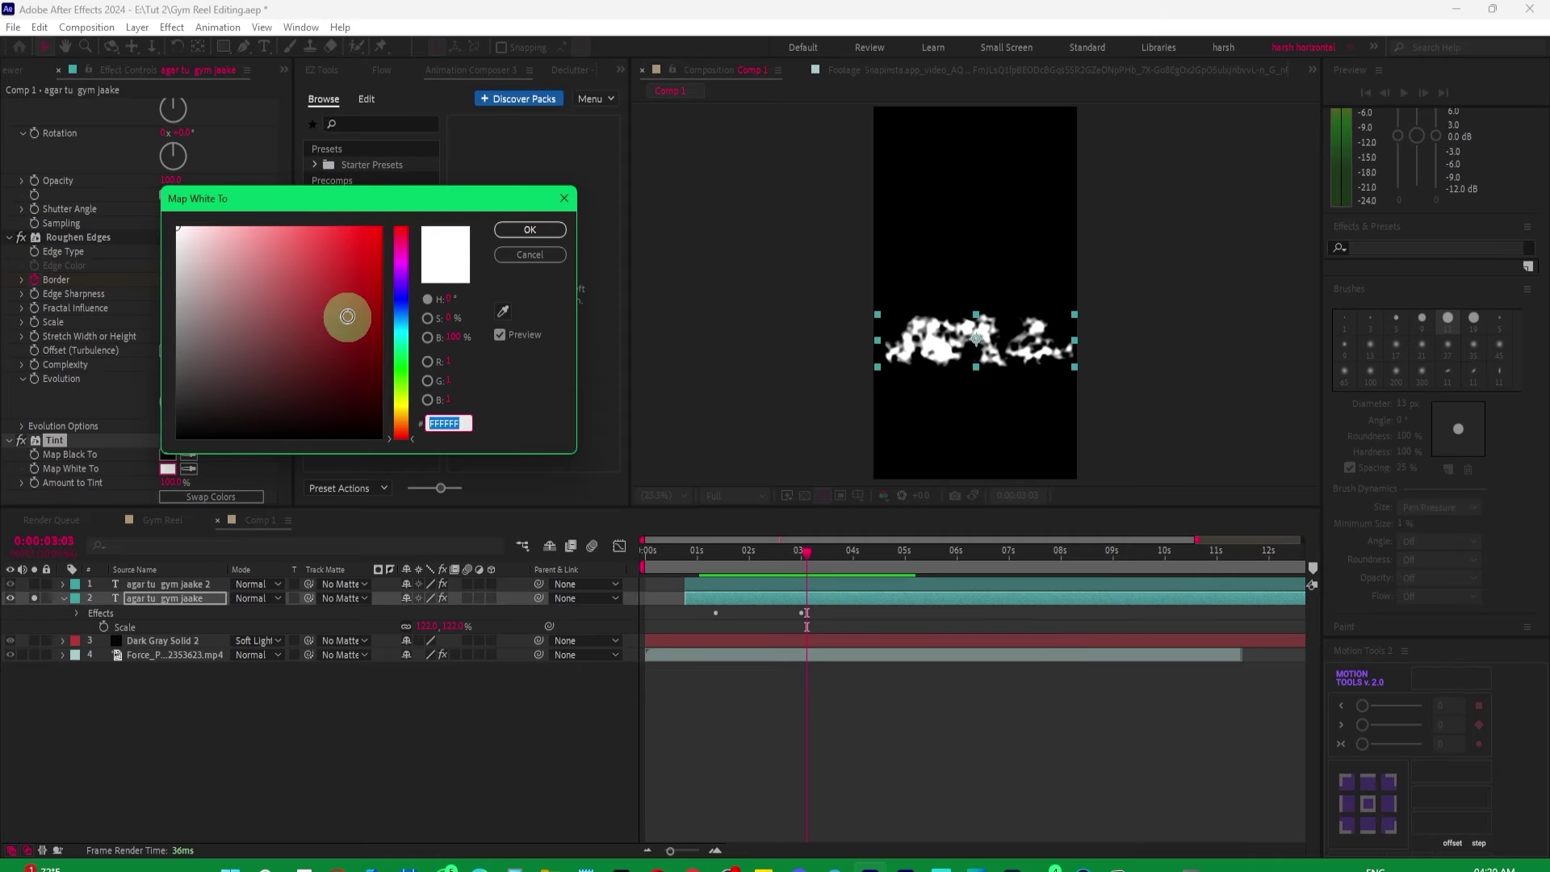
click(347, 316)
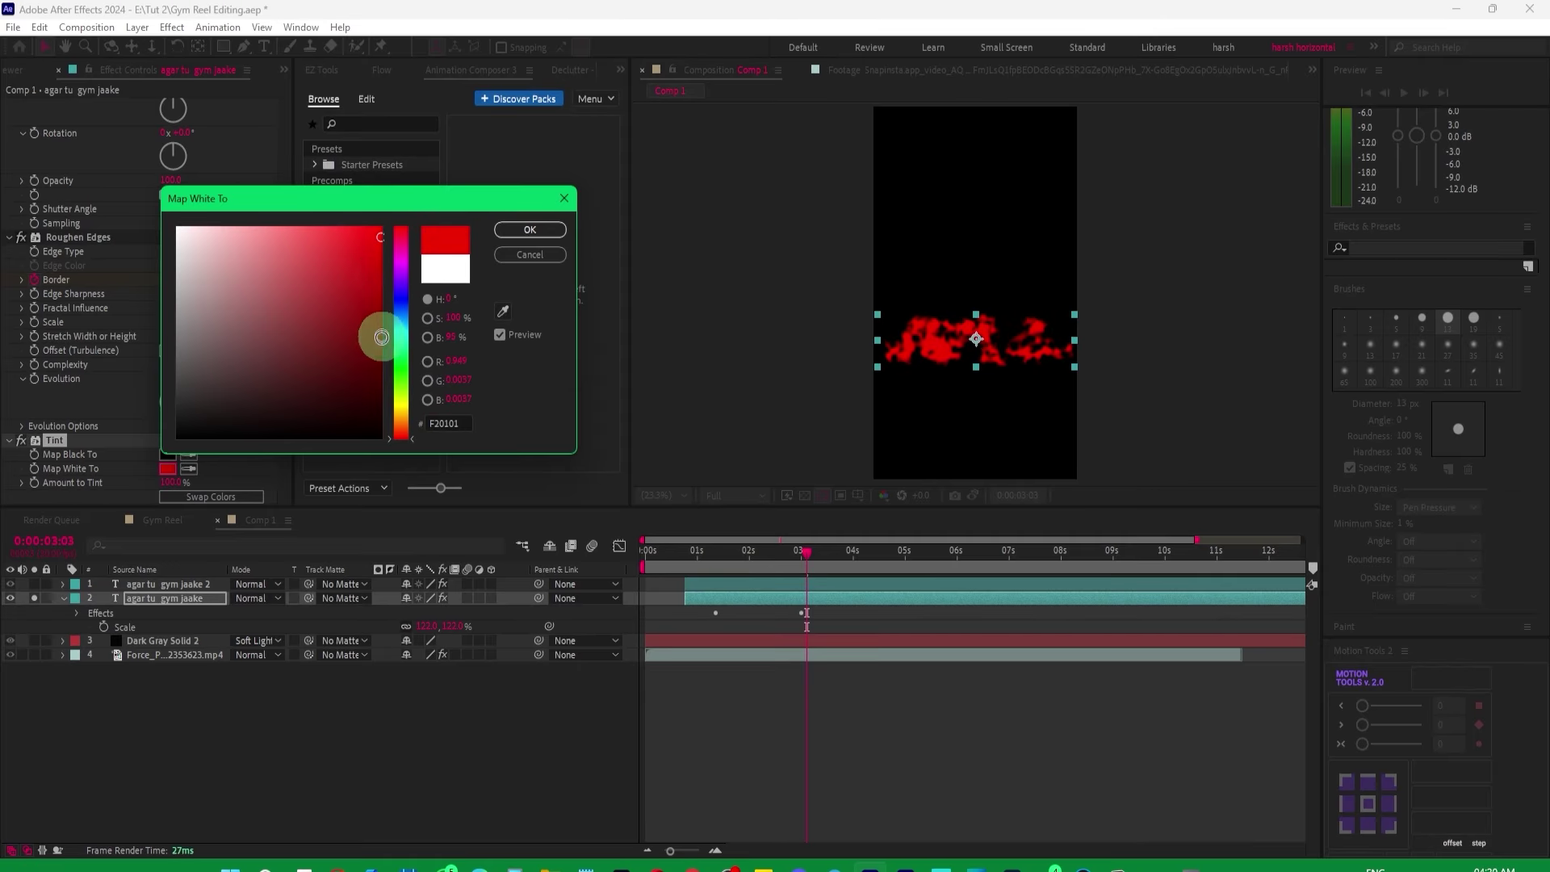
click(399, 418)
key(Return)
click(169, 455)
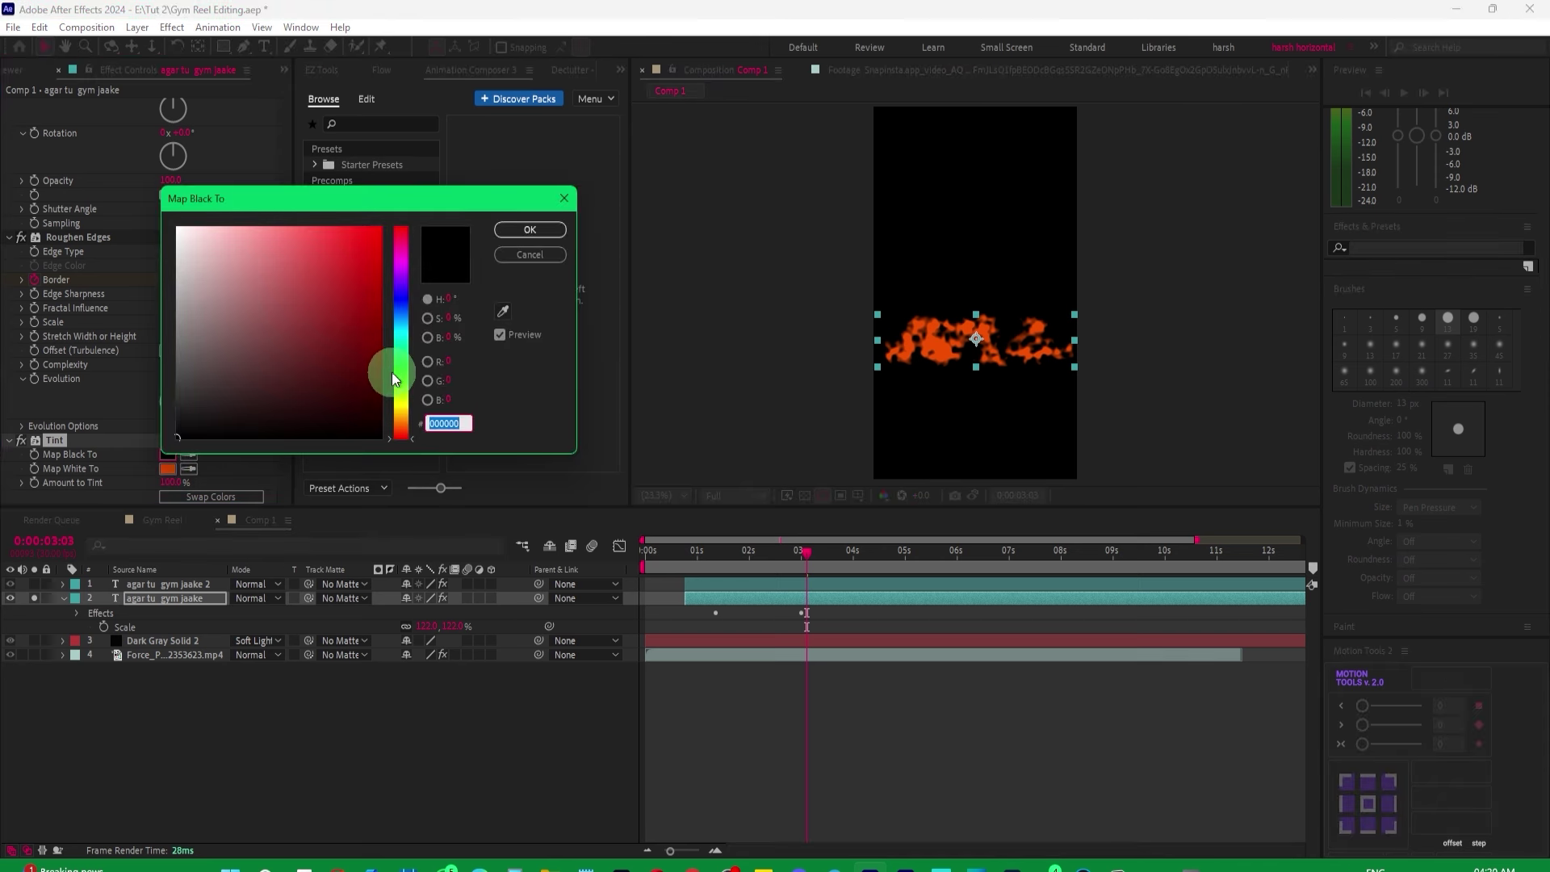
click(547, 254)
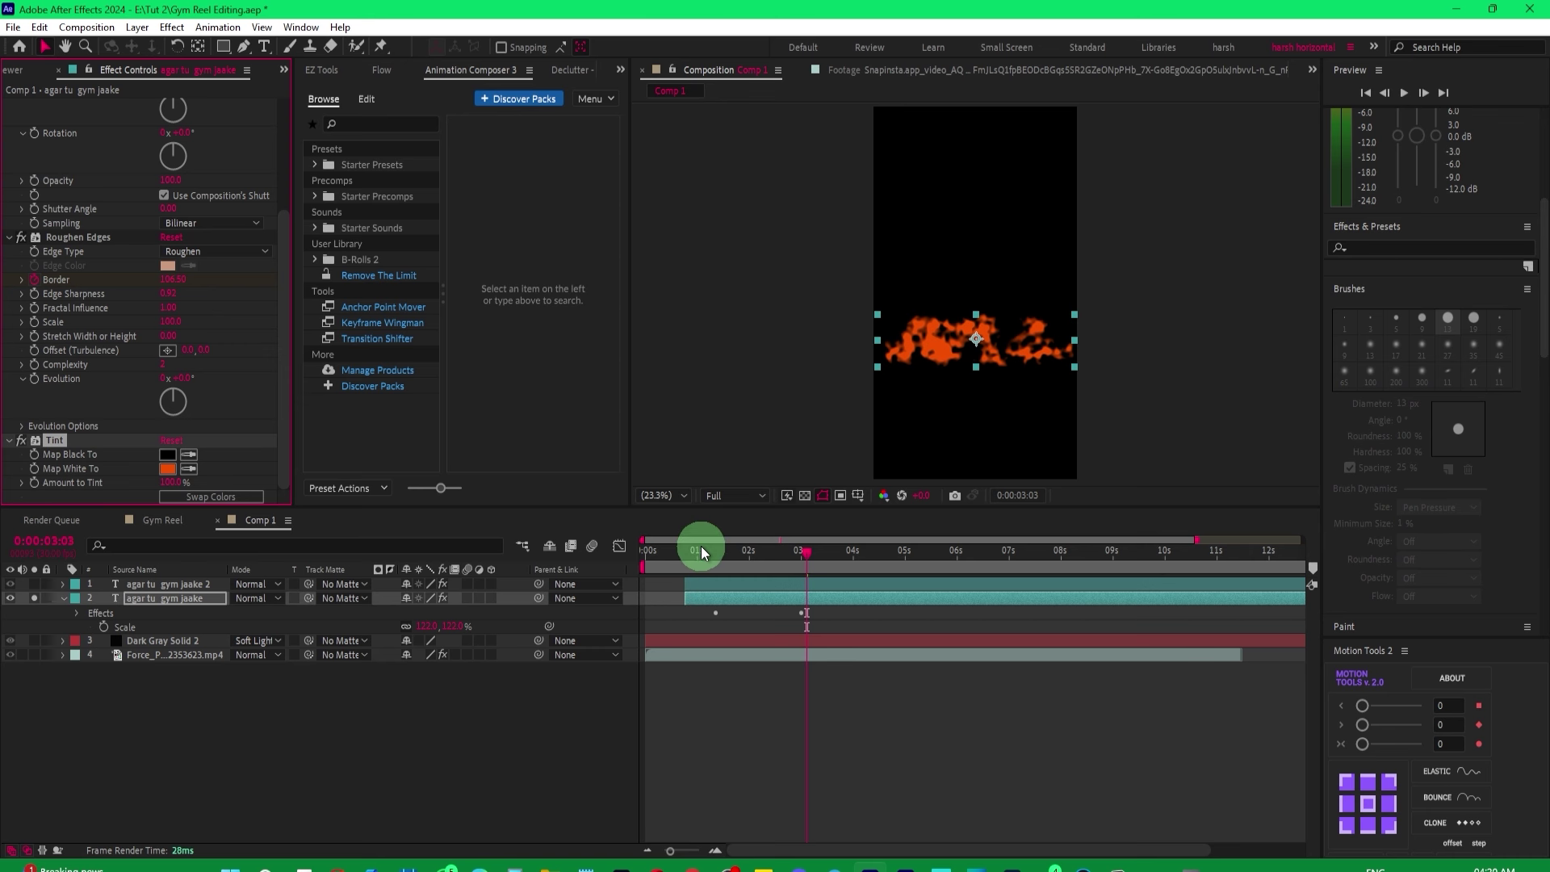
drag(700, 546, 778, 548)
click(181, 597)
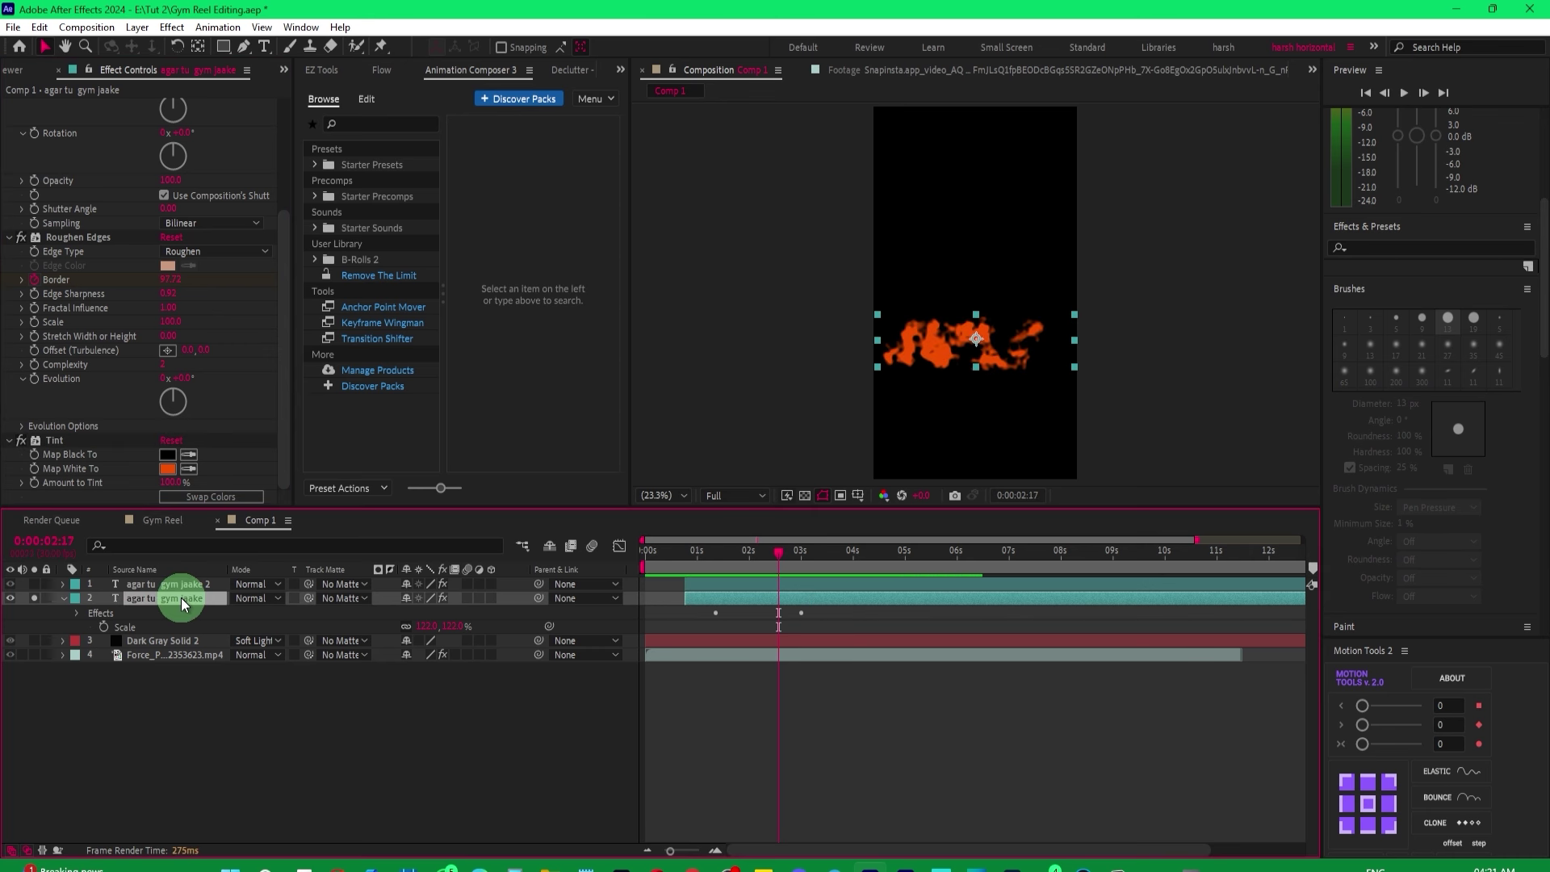
Apply Deep Glow via the 'deep' search and lower its Radius from 250 to 169.
key(ctrl+space)
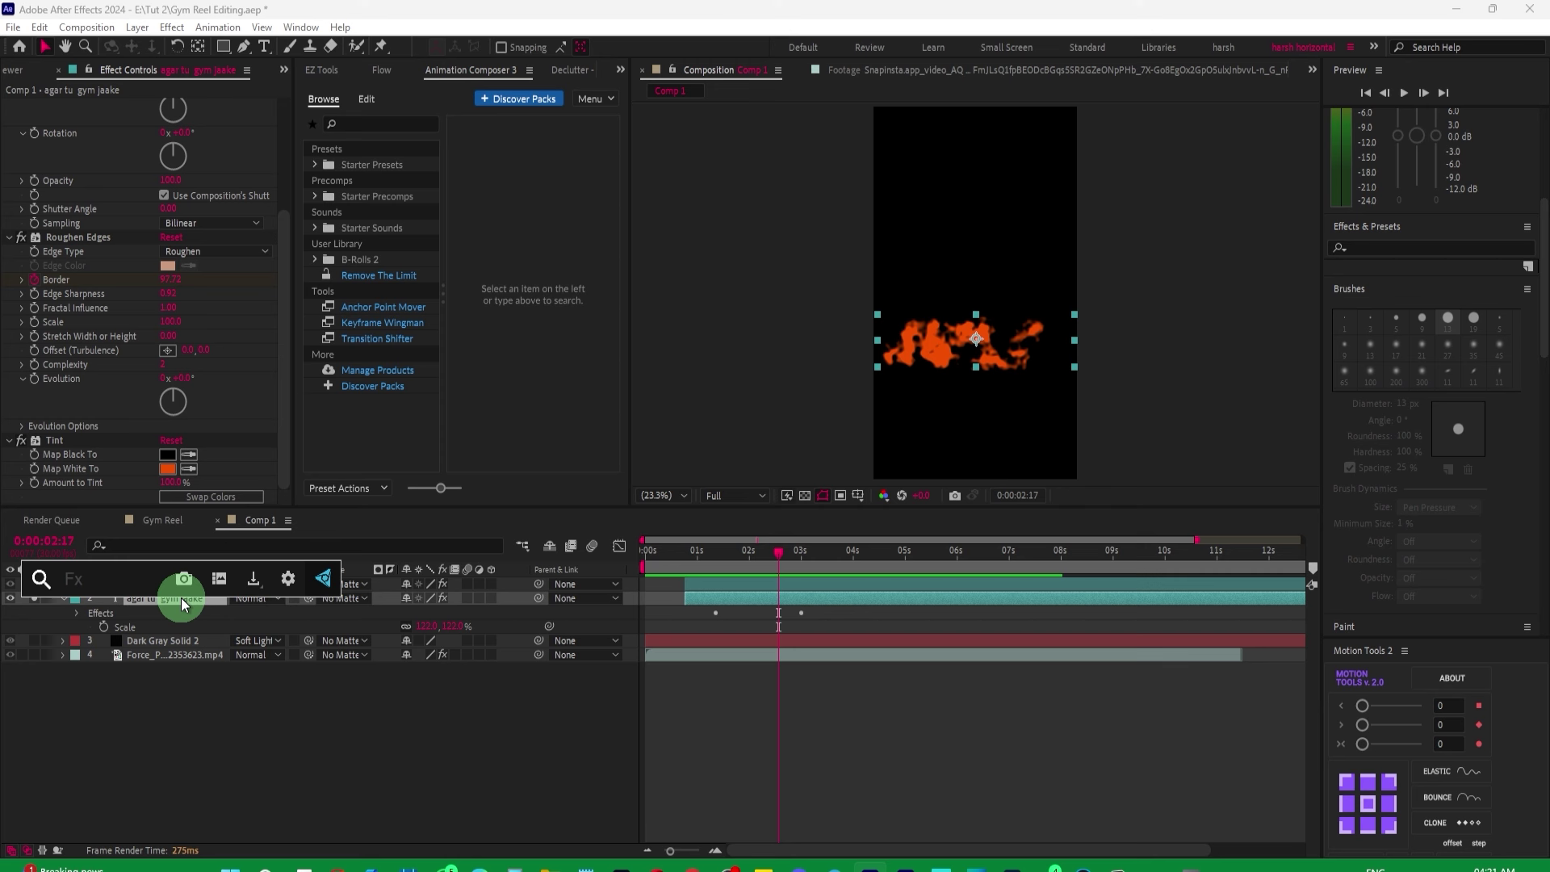
text(deep)
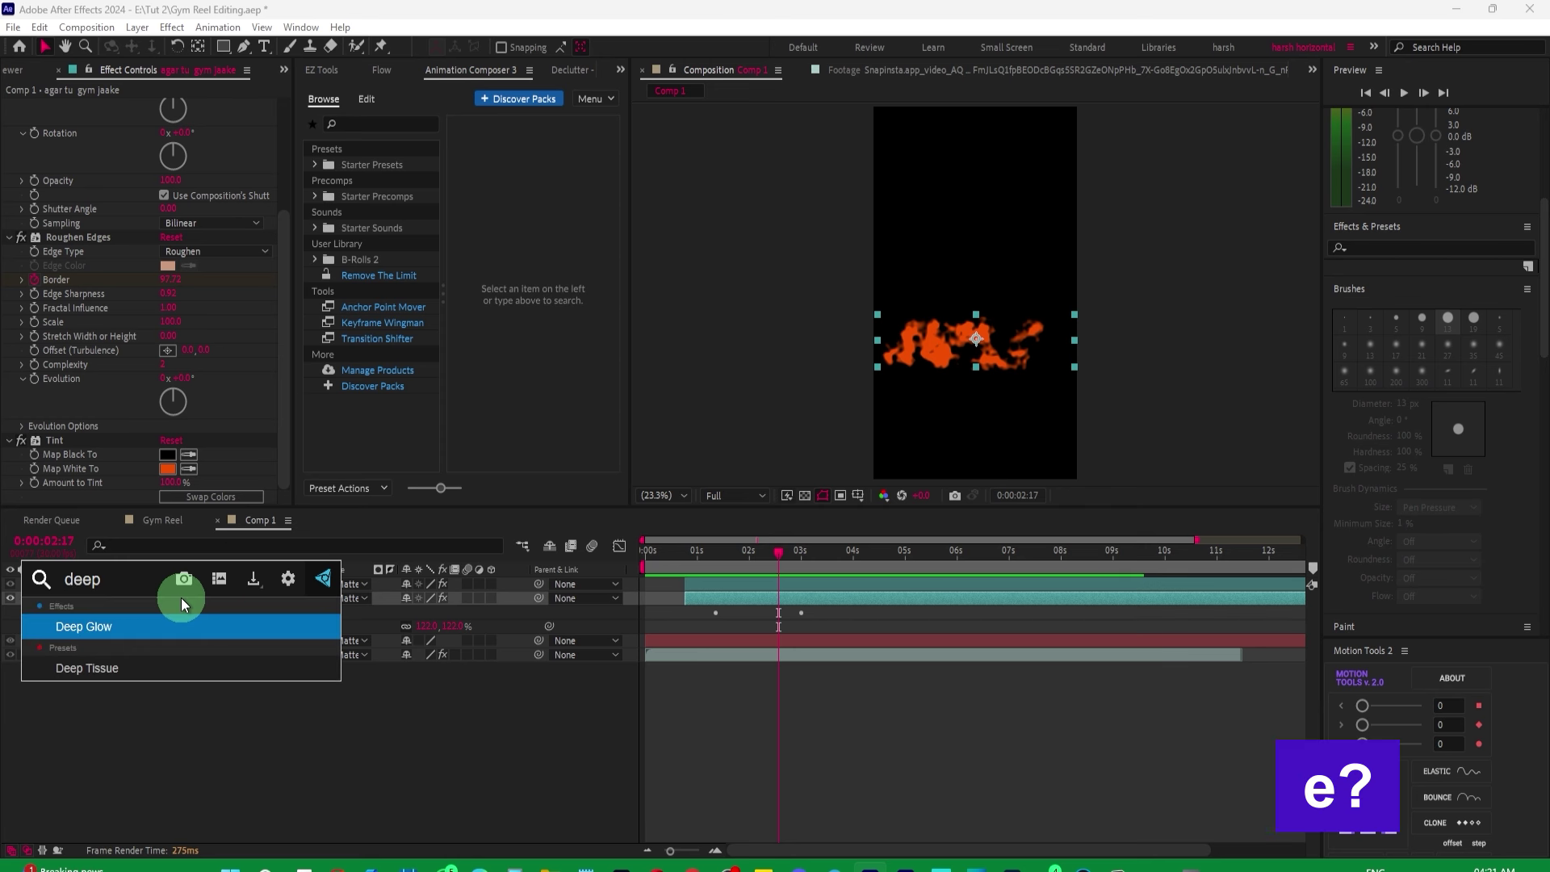
key(Return)
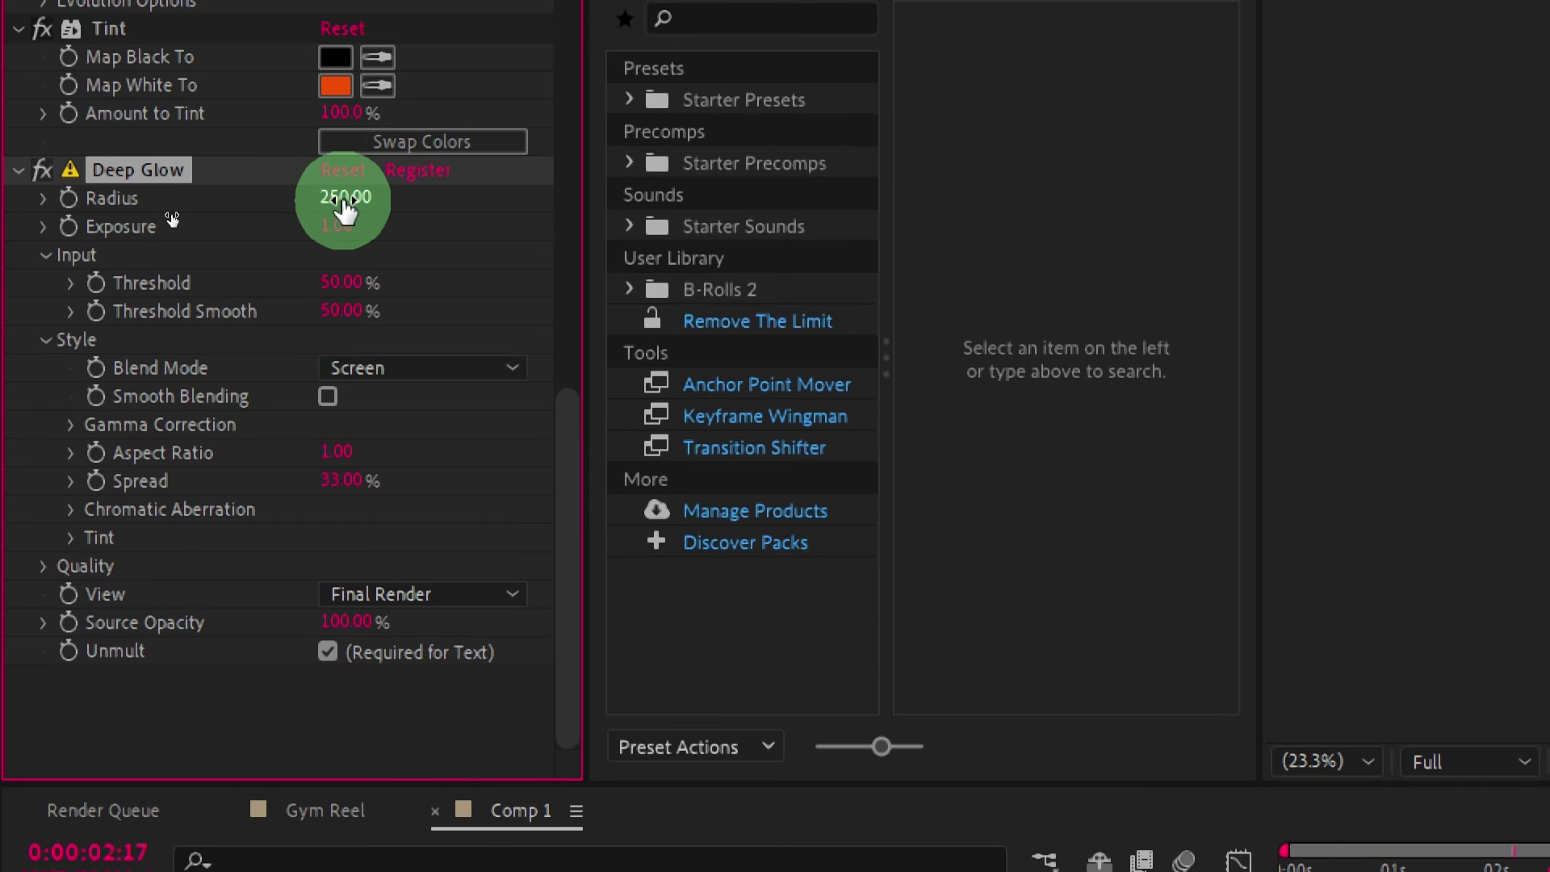
drag(344, 202, 251, 199)
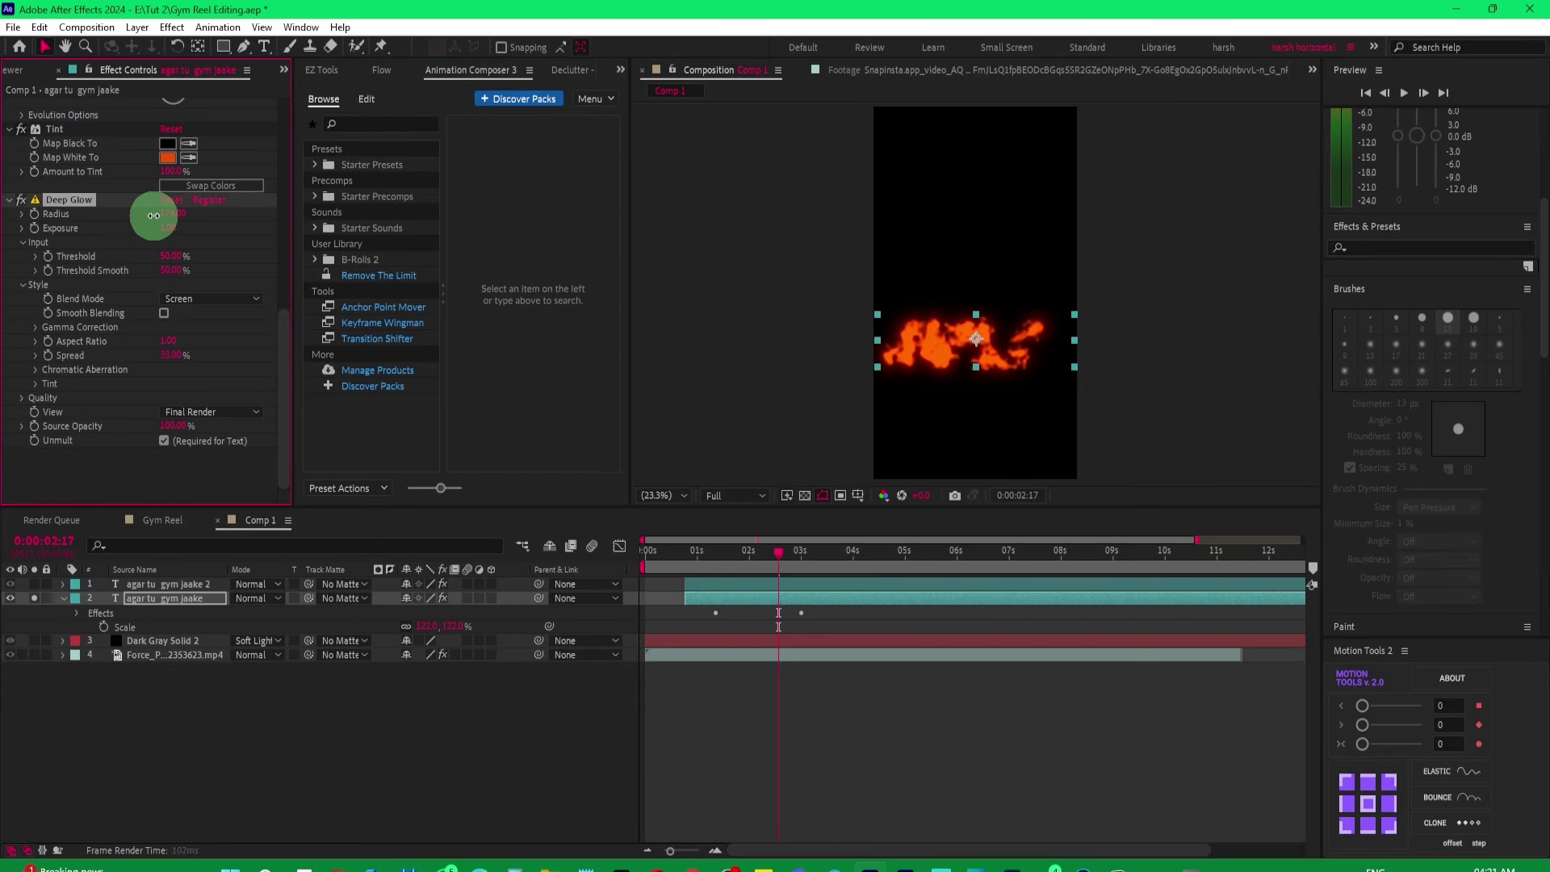
drag(153, 215, 139, 215)
click(164, 598)
click(720, 571)
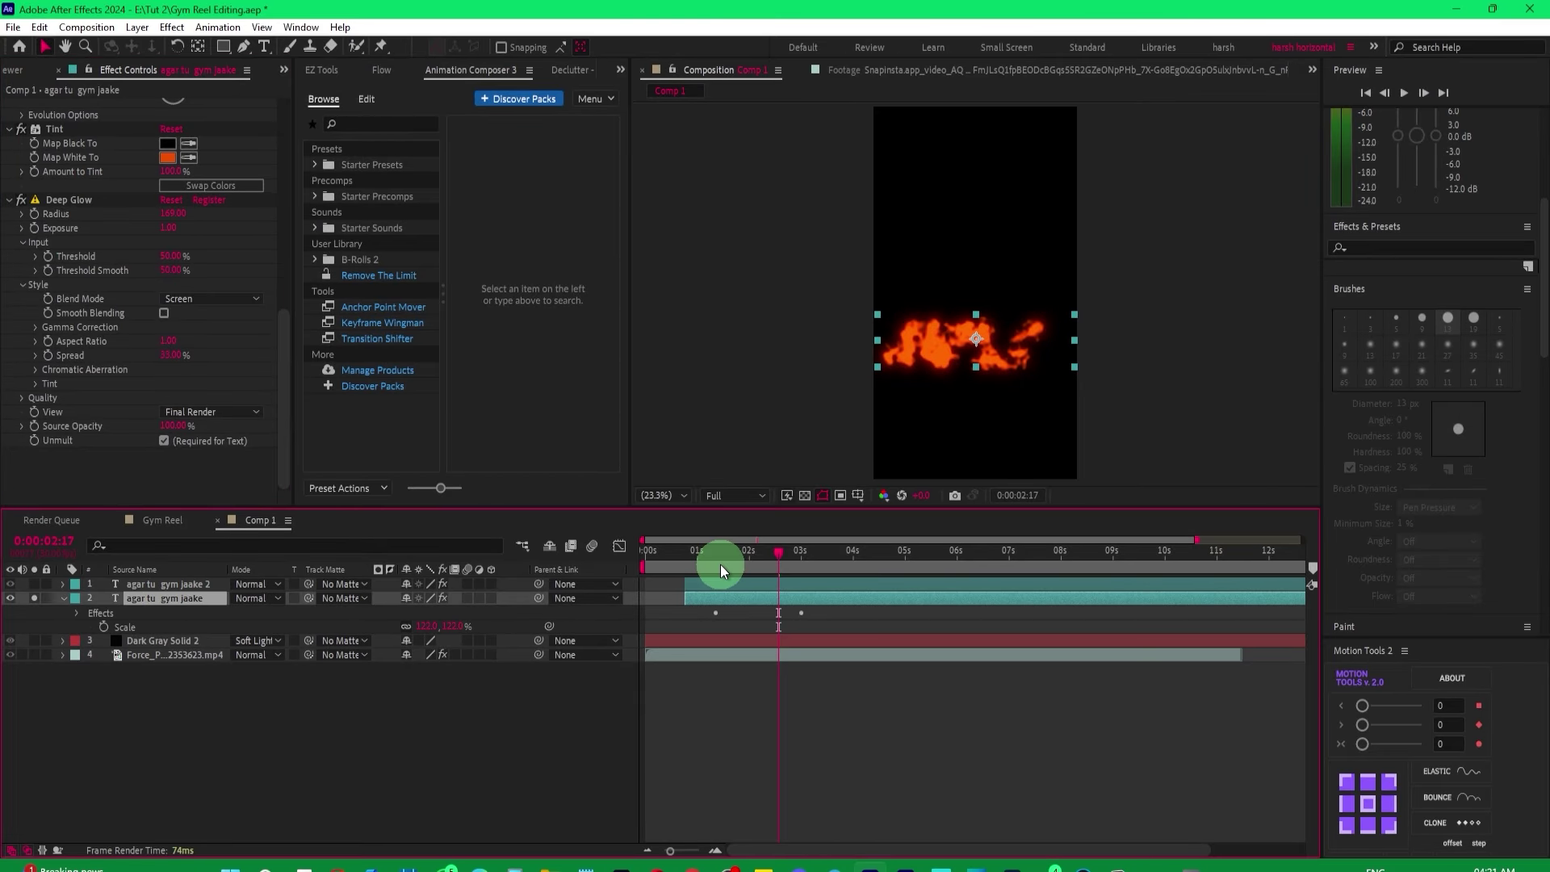
click(686, 563)
key(space)
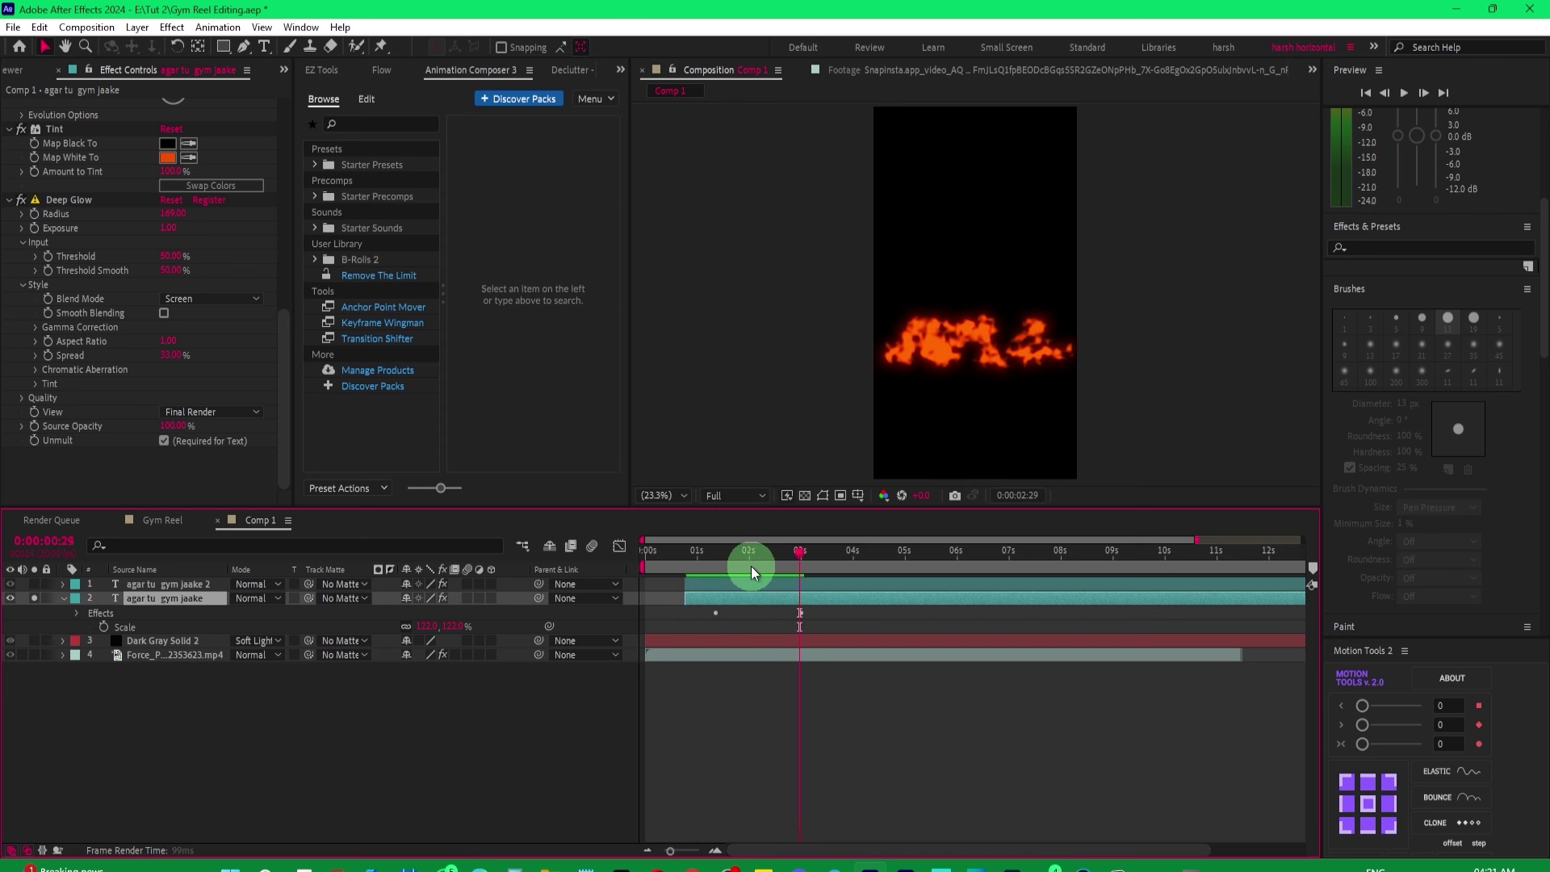
drag(750, 565, 720, 558)
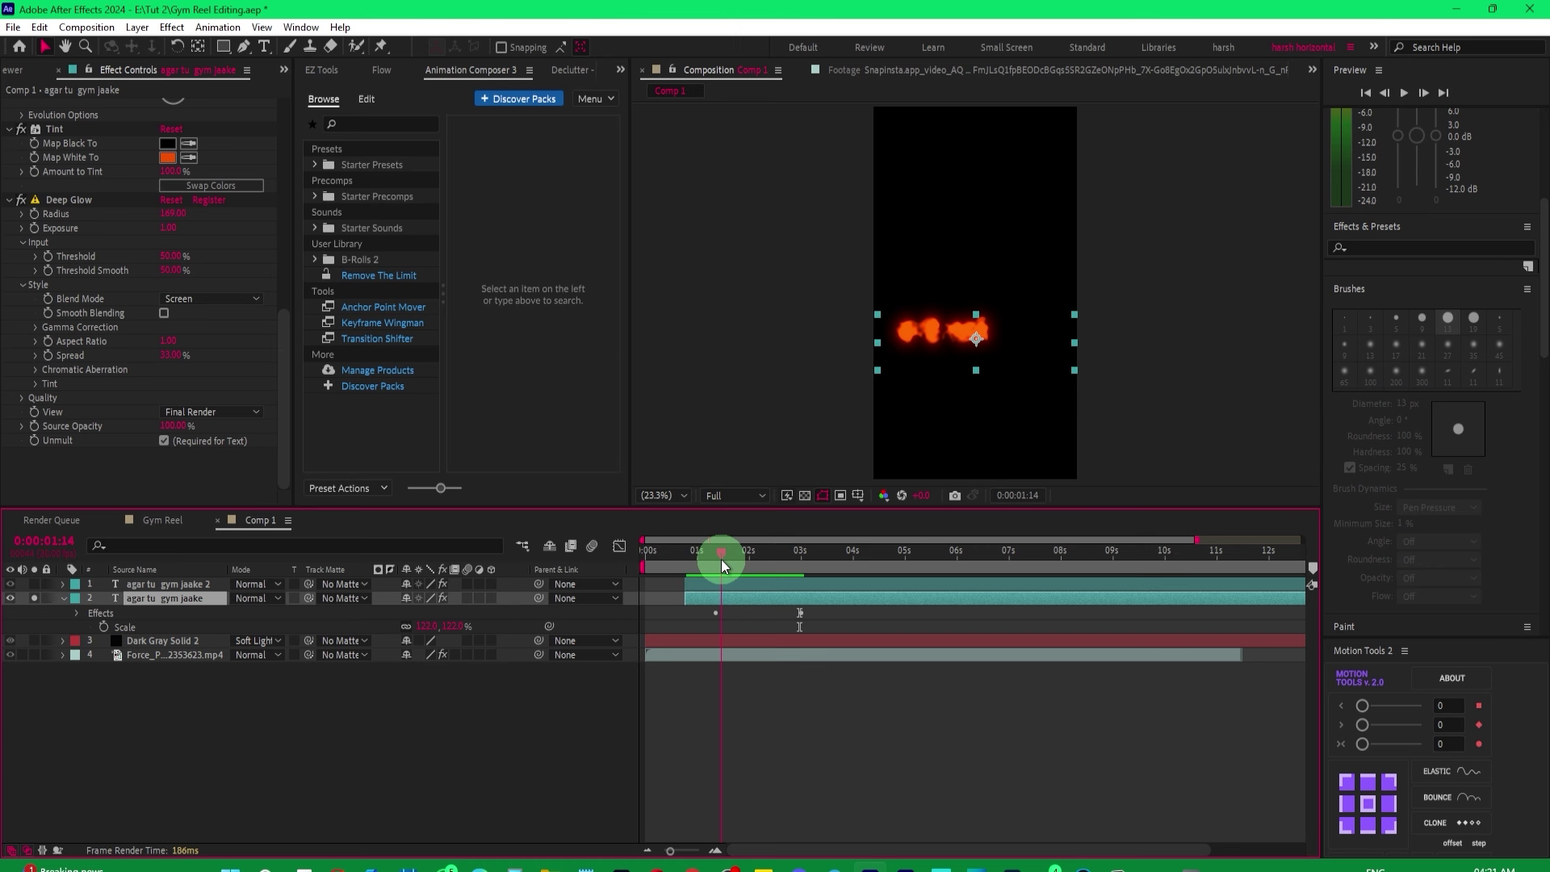
mouse_move(721, 559)
mouse_down()
mouse_move(686, 573)
mouse_move(752, 577)
mouse_up()
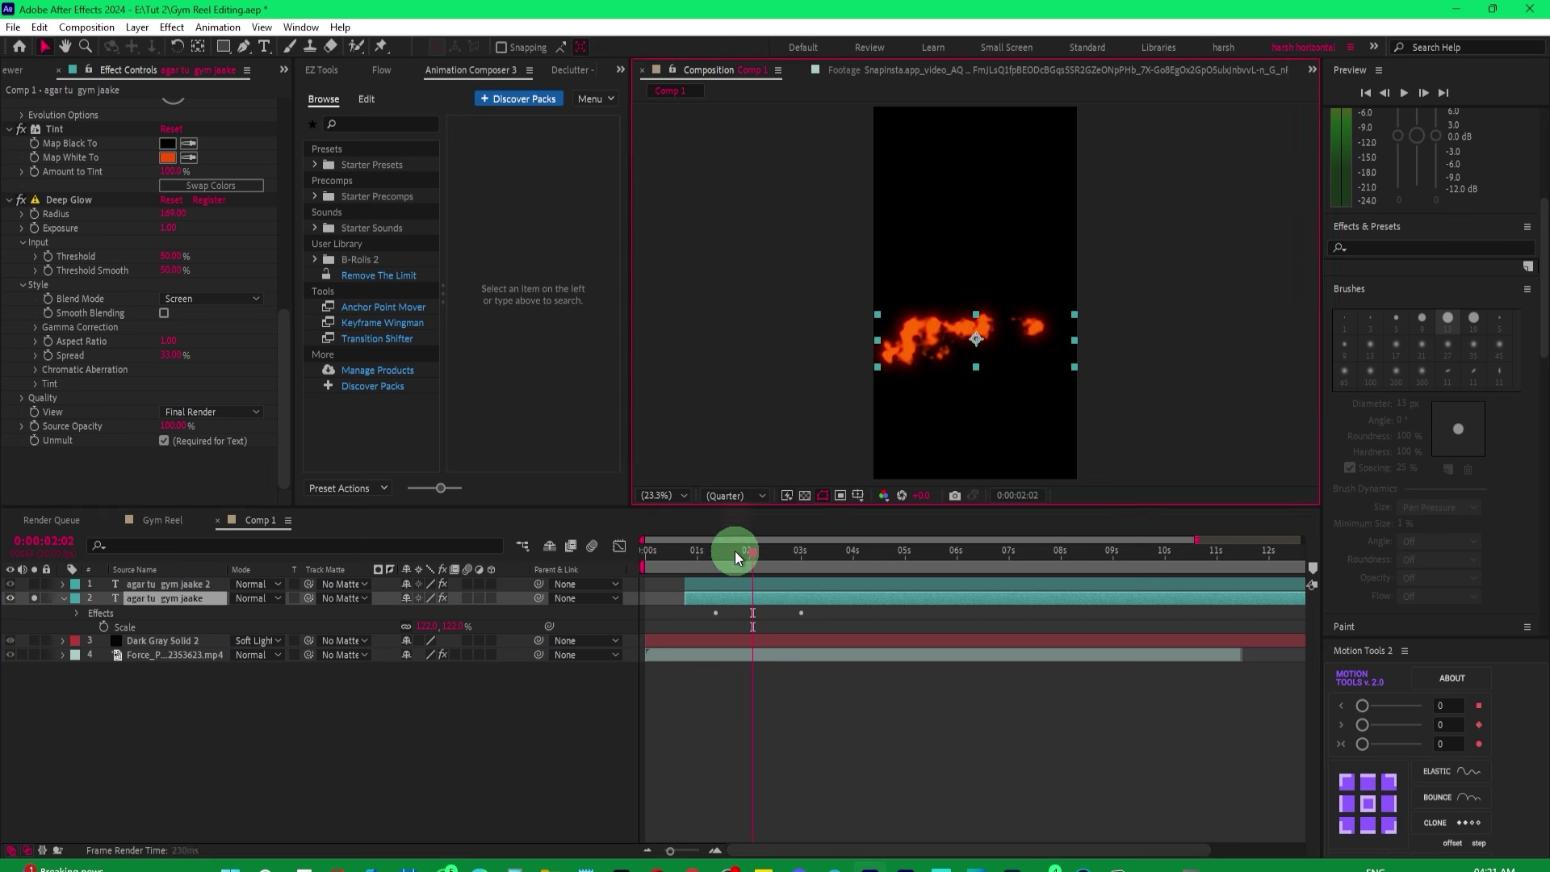
drag(743, 555, 821, 554)
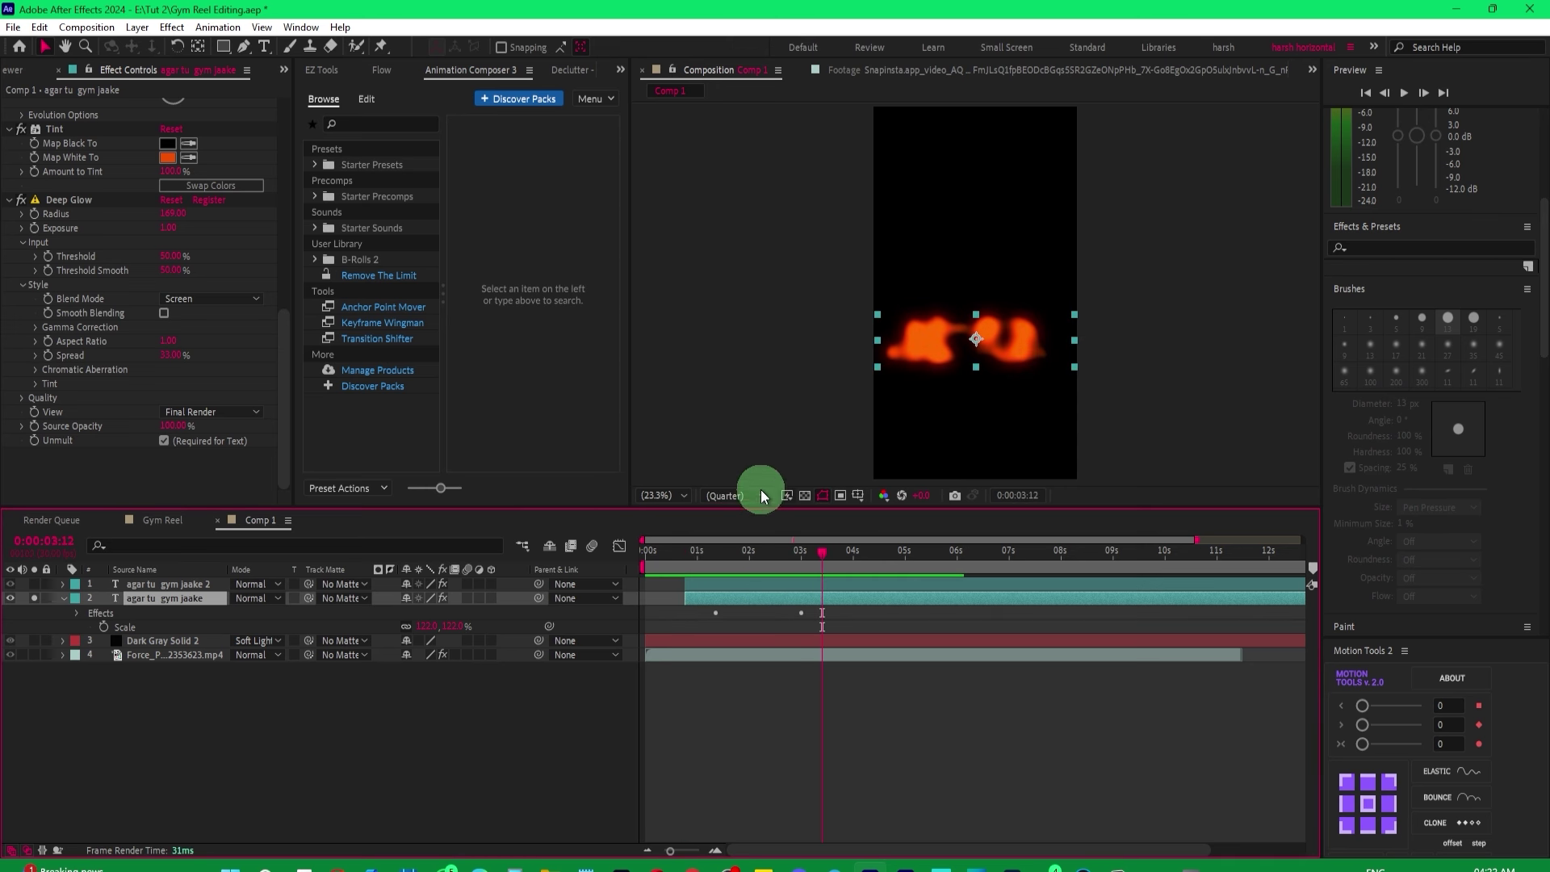
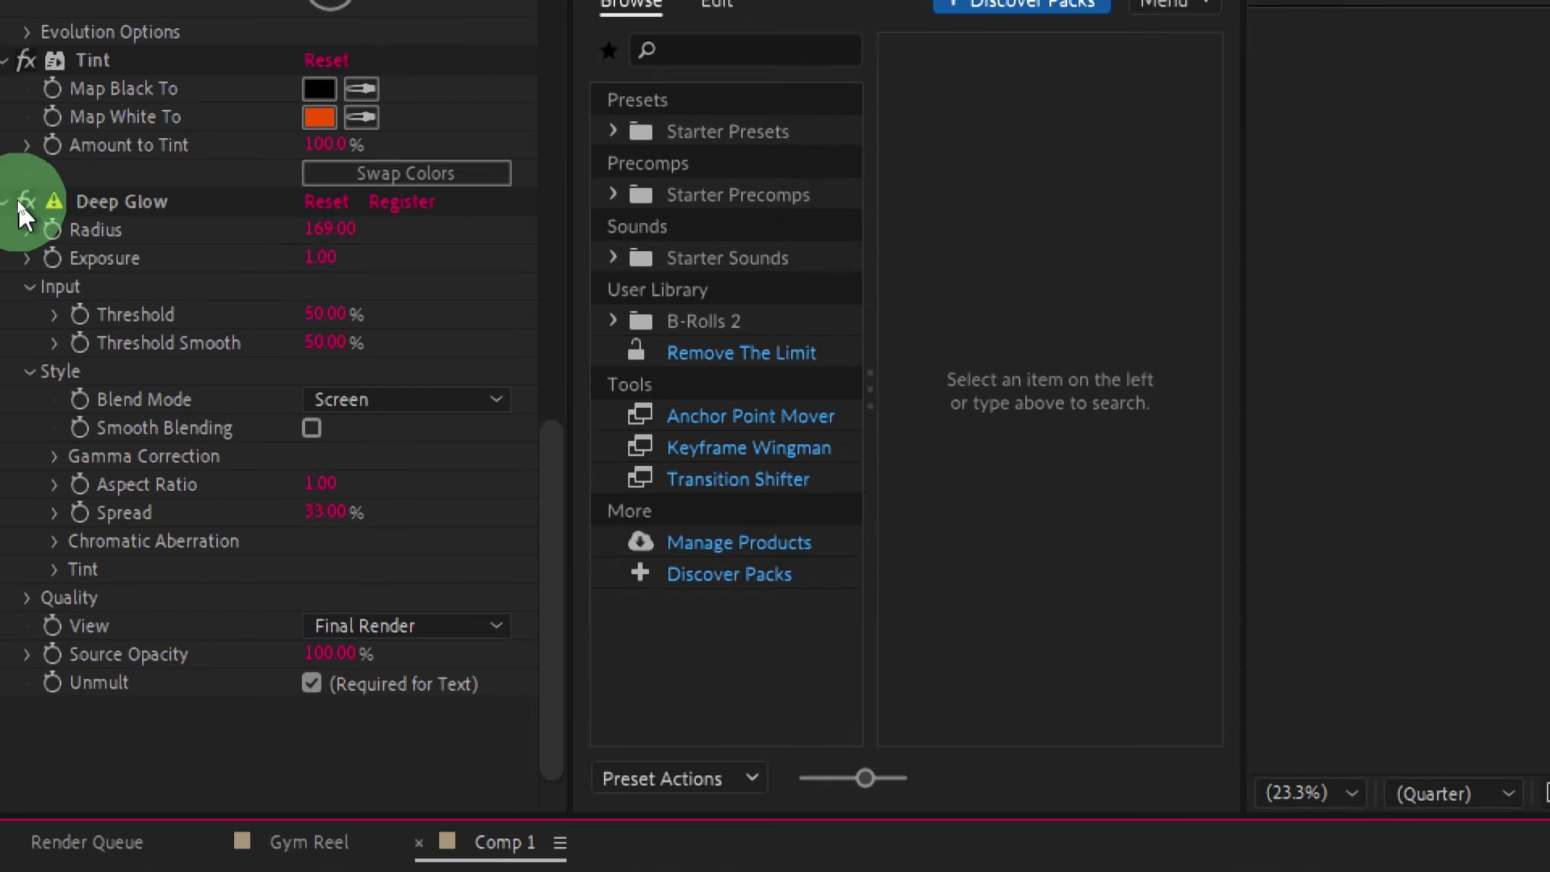
Turn off Deep Glow and apply a Glow effect to the agar tu gym jaake text.
click(17, 200)
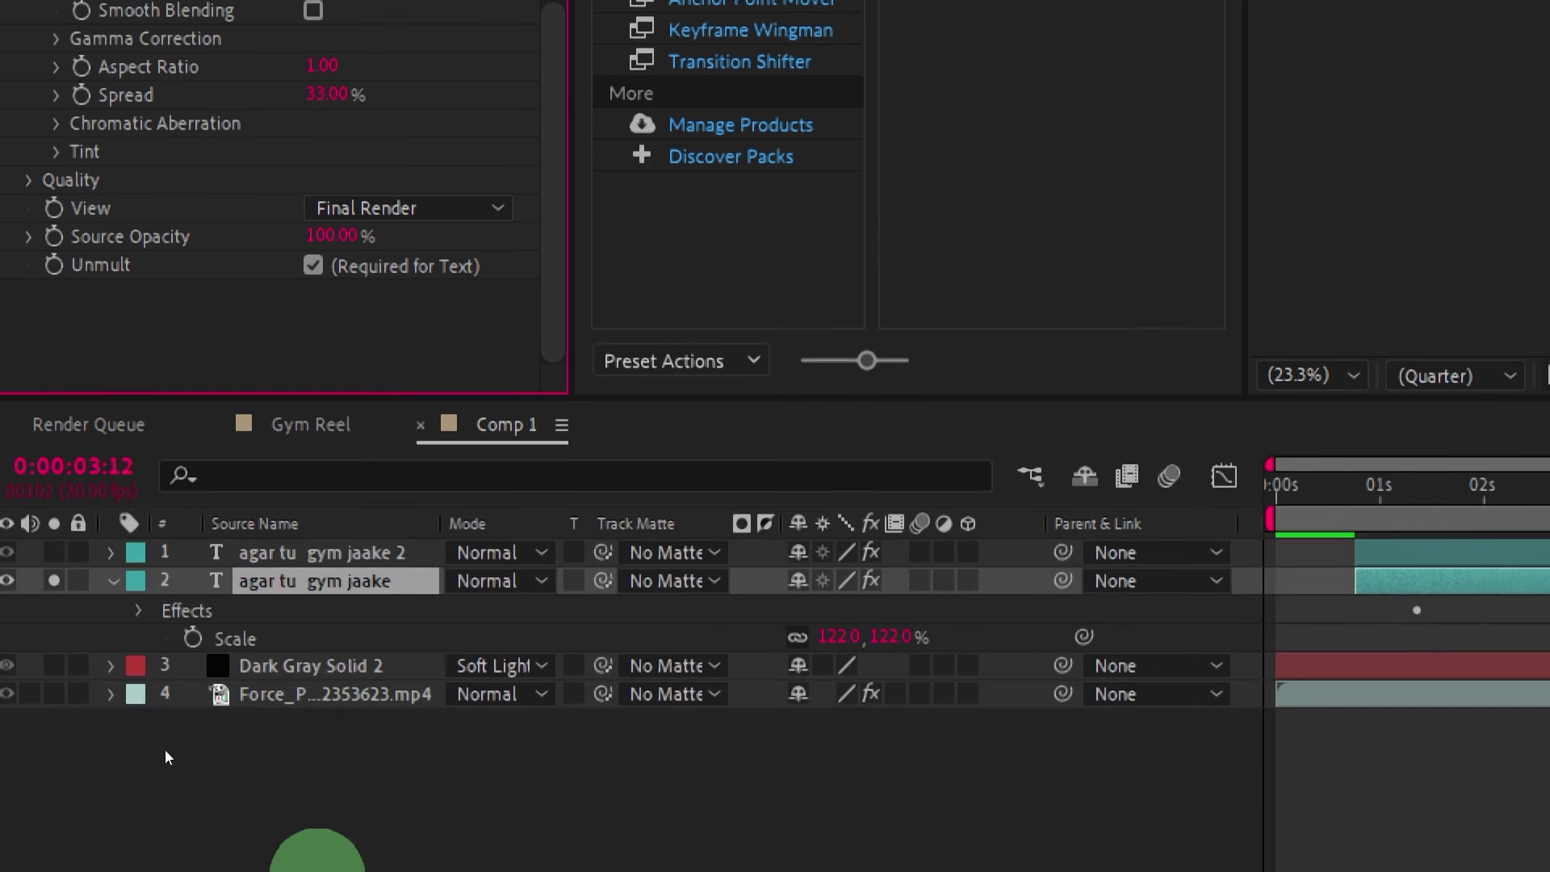
key(ctrl+space)
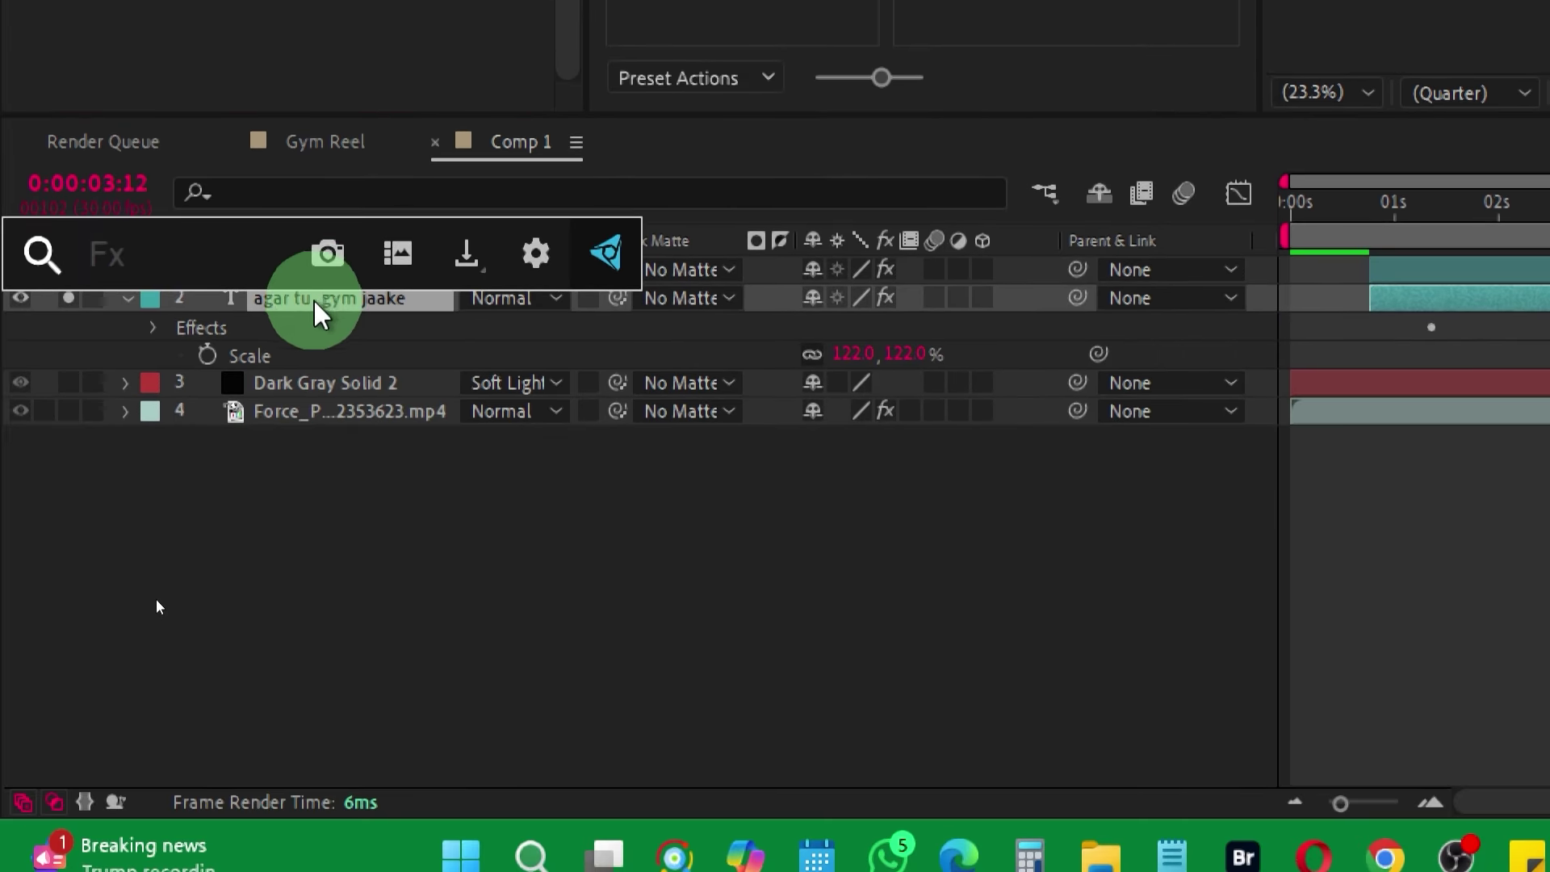
text(glow)
click(294, 352)
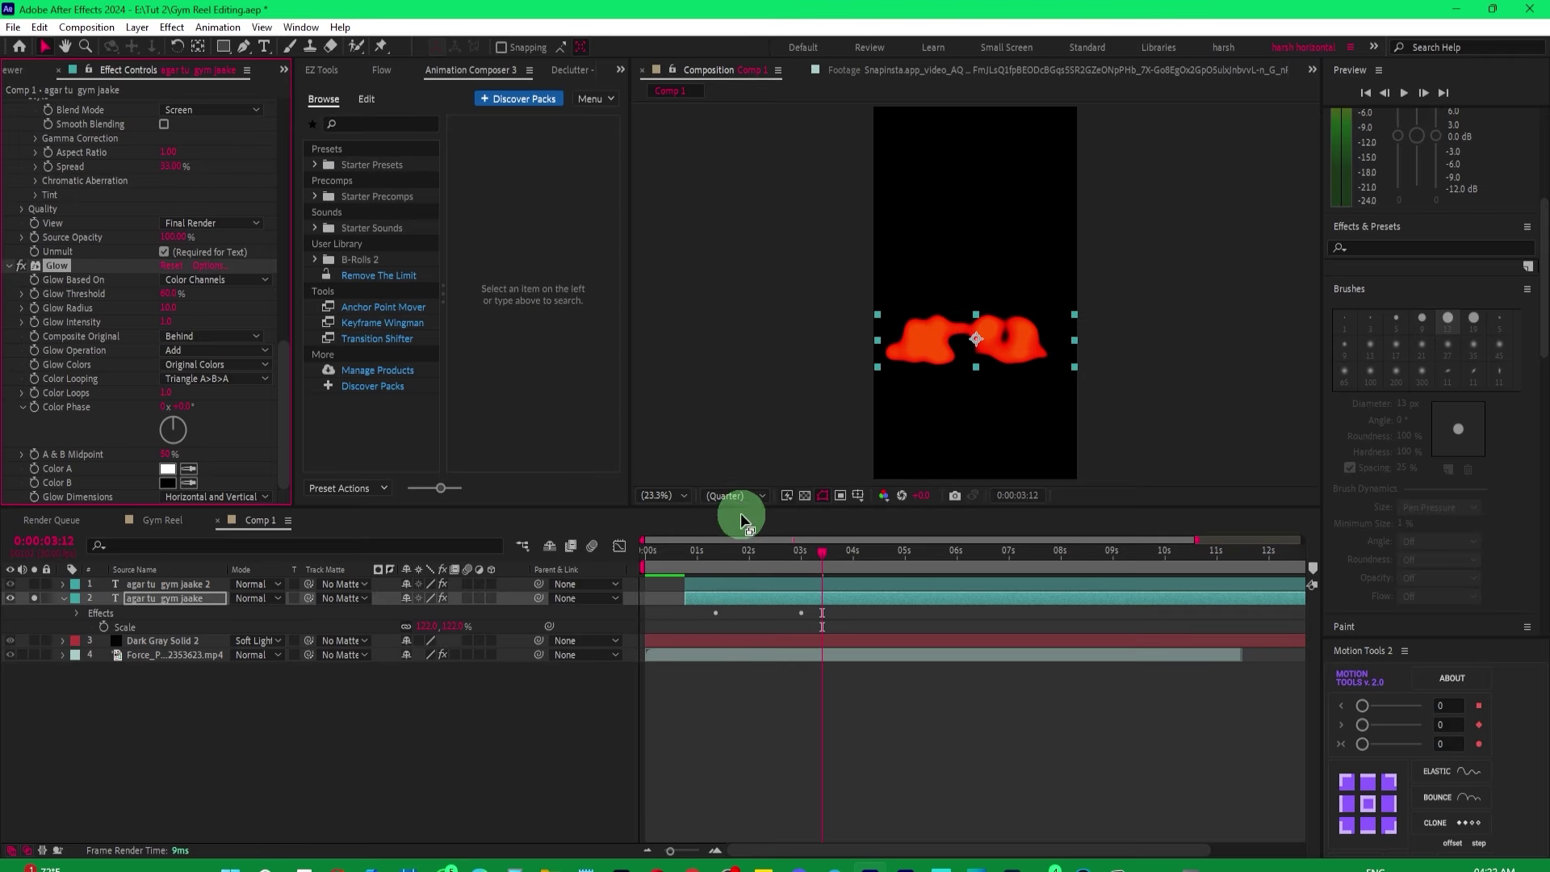
Set the preview to Full resolution and toggle the Glow off and on to compare.
click(733, 496)
click(742, 536)
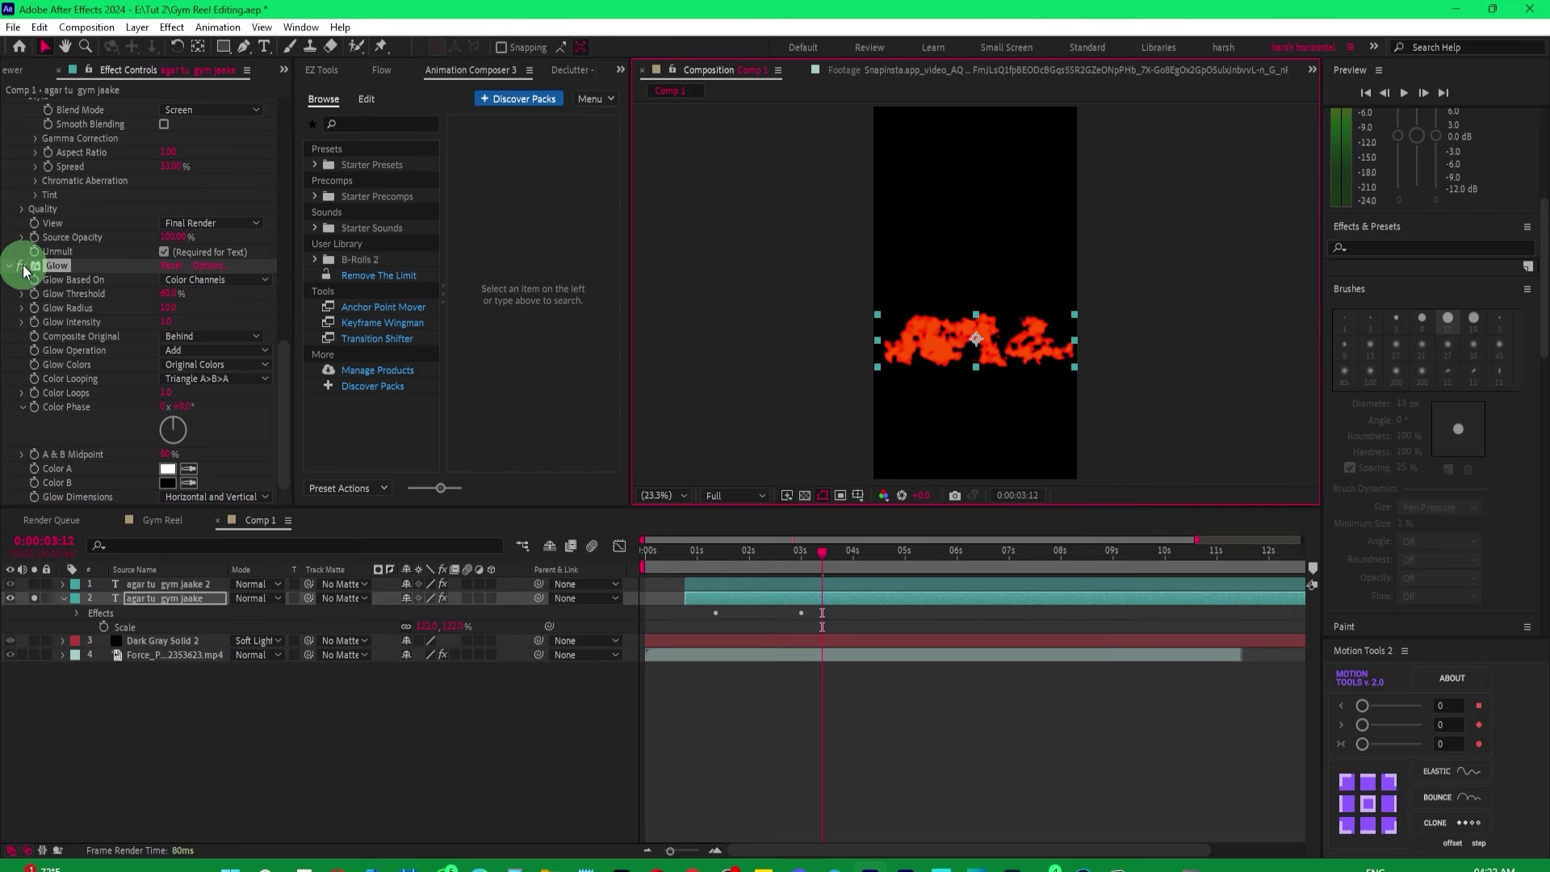
click(23, 264)
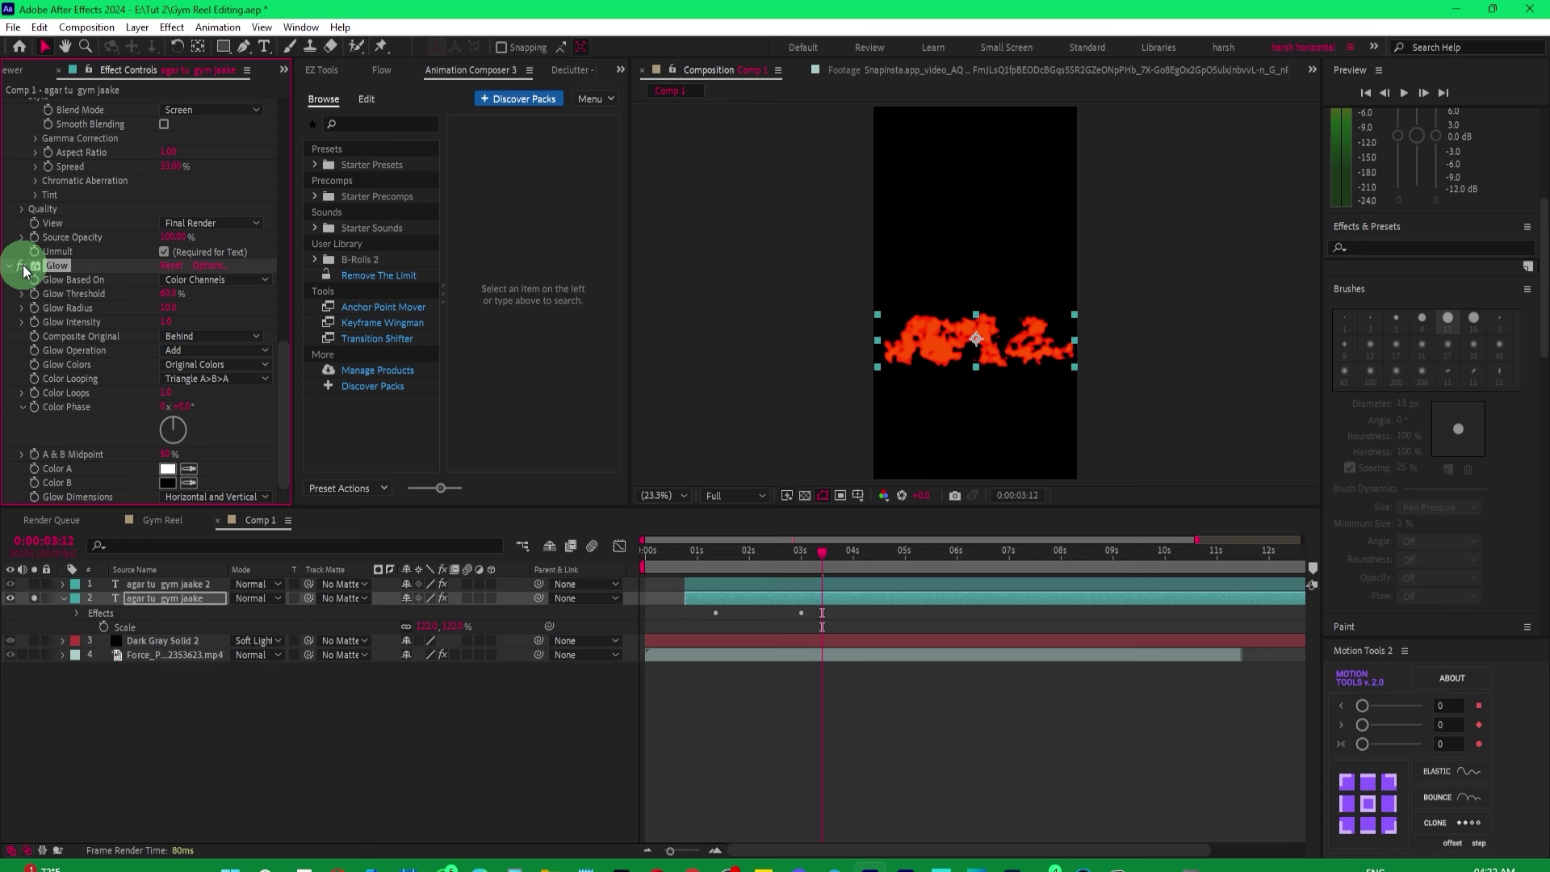
click(23, 265)
click(23, 264)
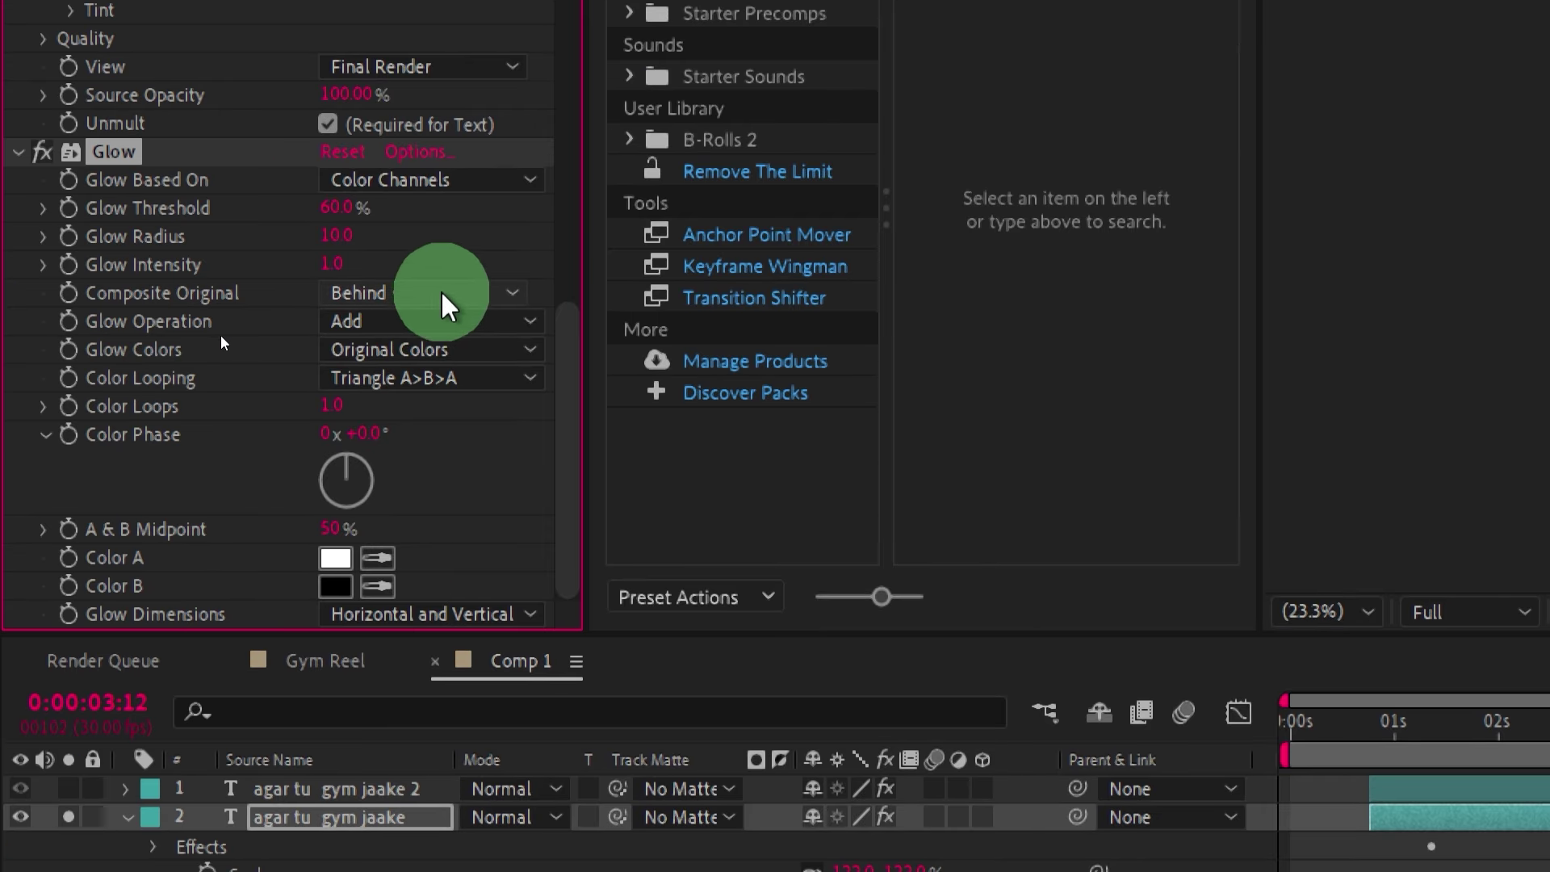
Set Glow's Composite Original to Behind and raise its threshold, radius and intensity.
click(453, 299)
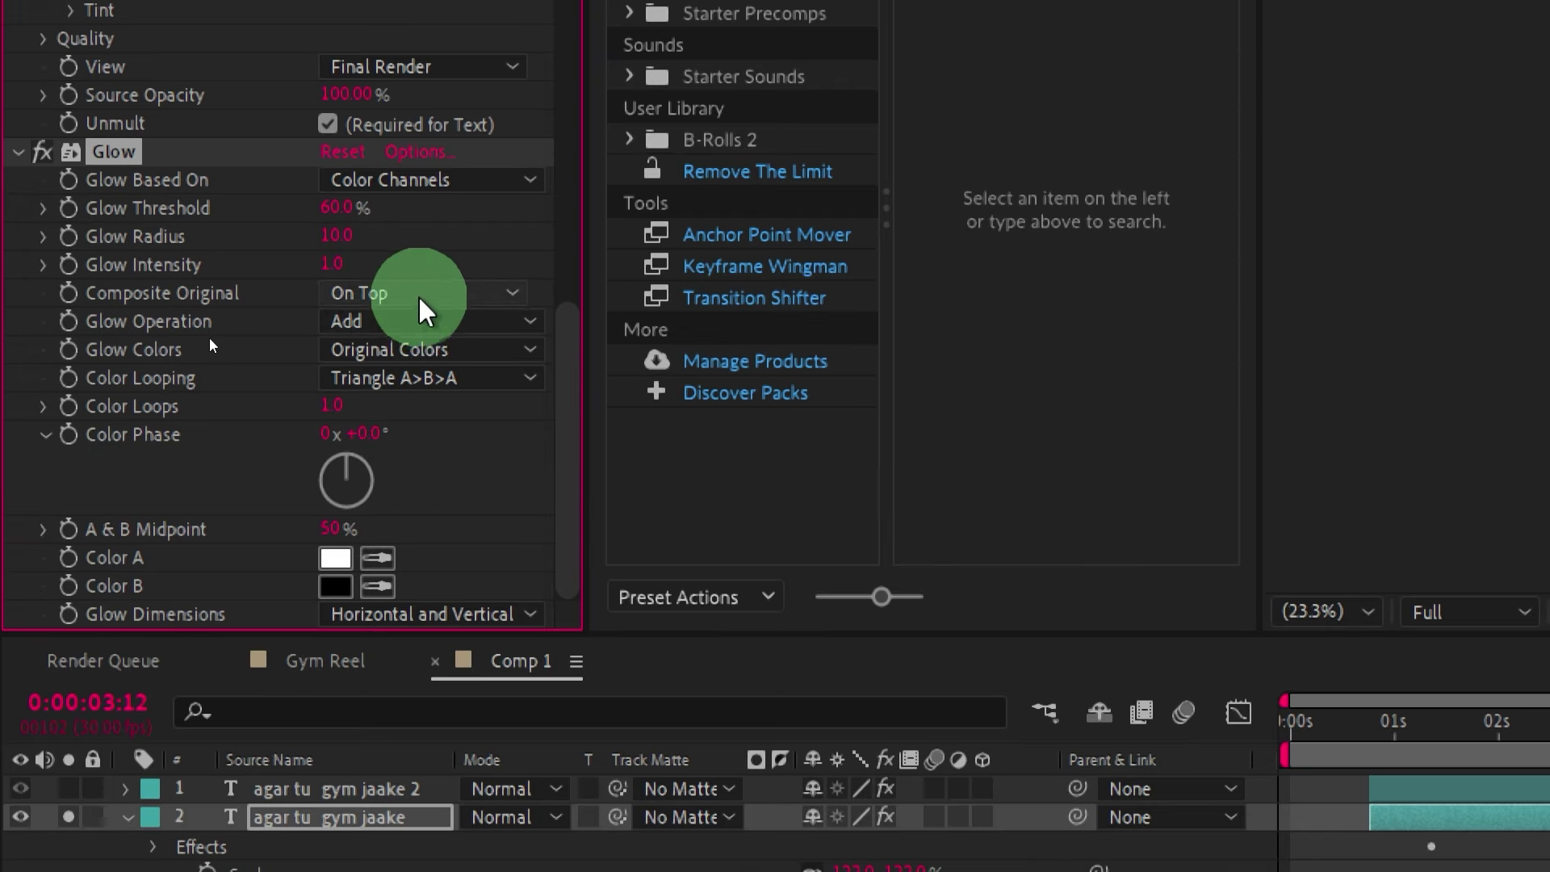
click(404, 297)
click(403, 355)
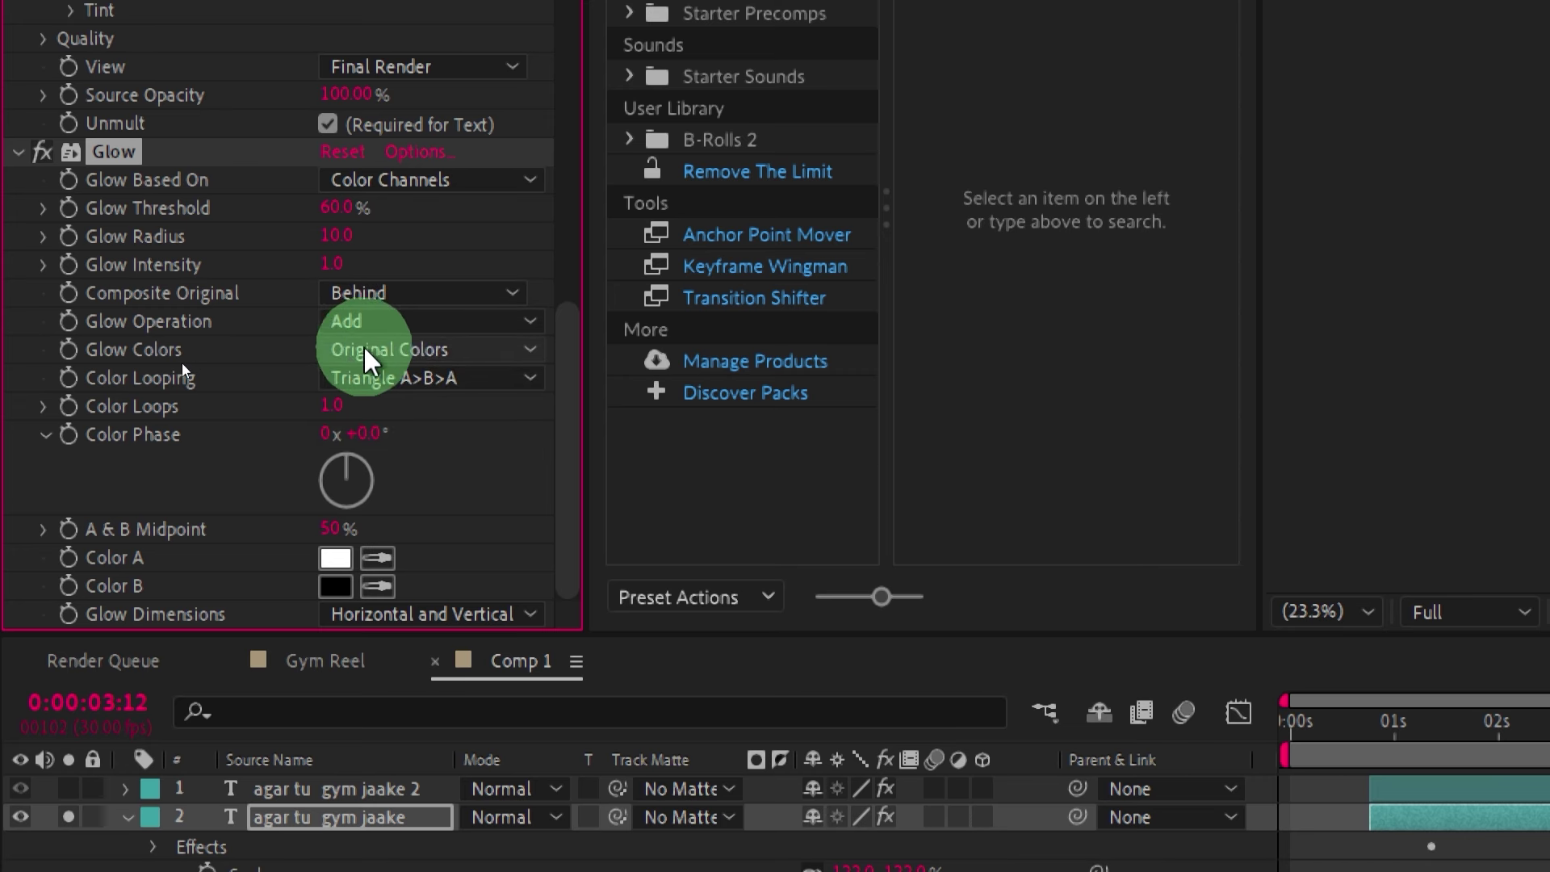
click(379, 323)
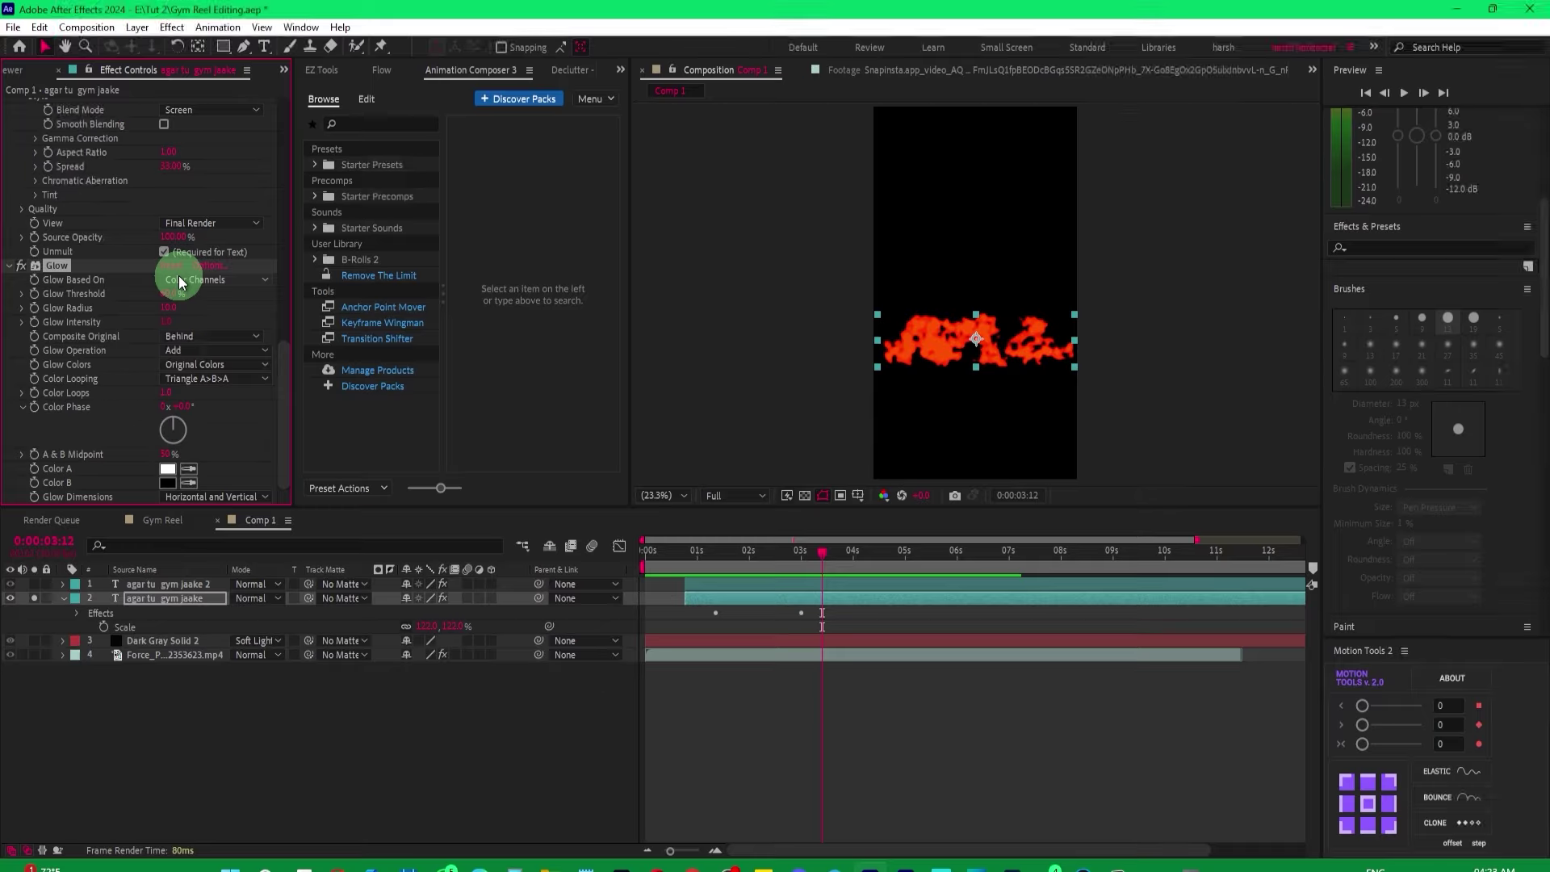
mouse_move(168, 294)
mouse_down()
mouse_move(153, 294)
mouse_move(197, 307)
mouse_move(186, 321)
mouse_move(209, 306)
mouse_move(73, 282)
mouse_up()
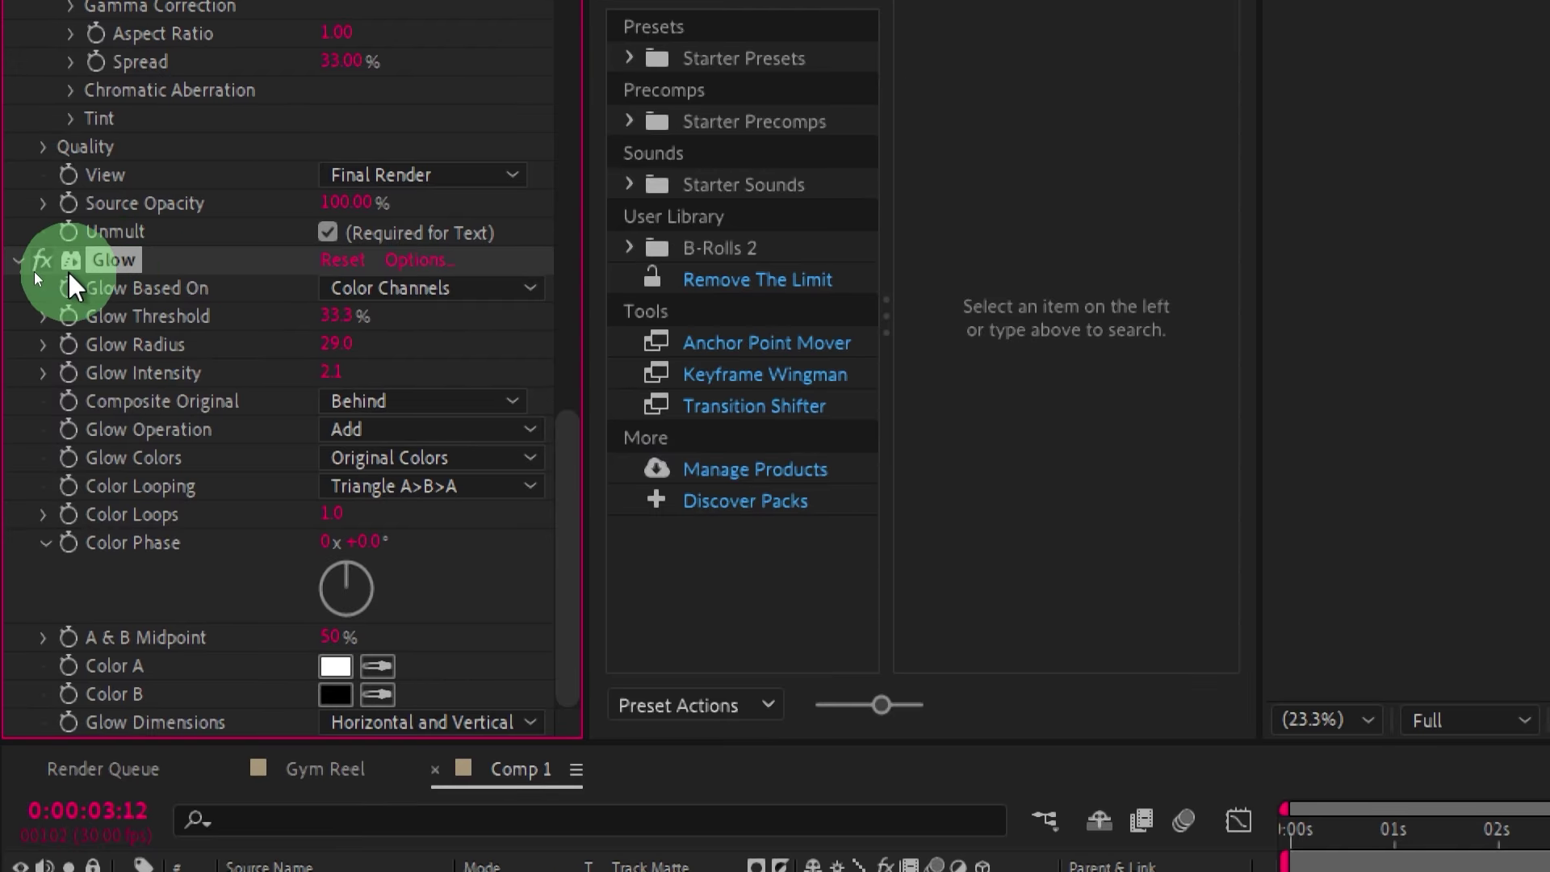
Duplicate the Glow into Glow 2, adjust its threshold, and go back to 0:00:00:21.
key(ctrl+d)
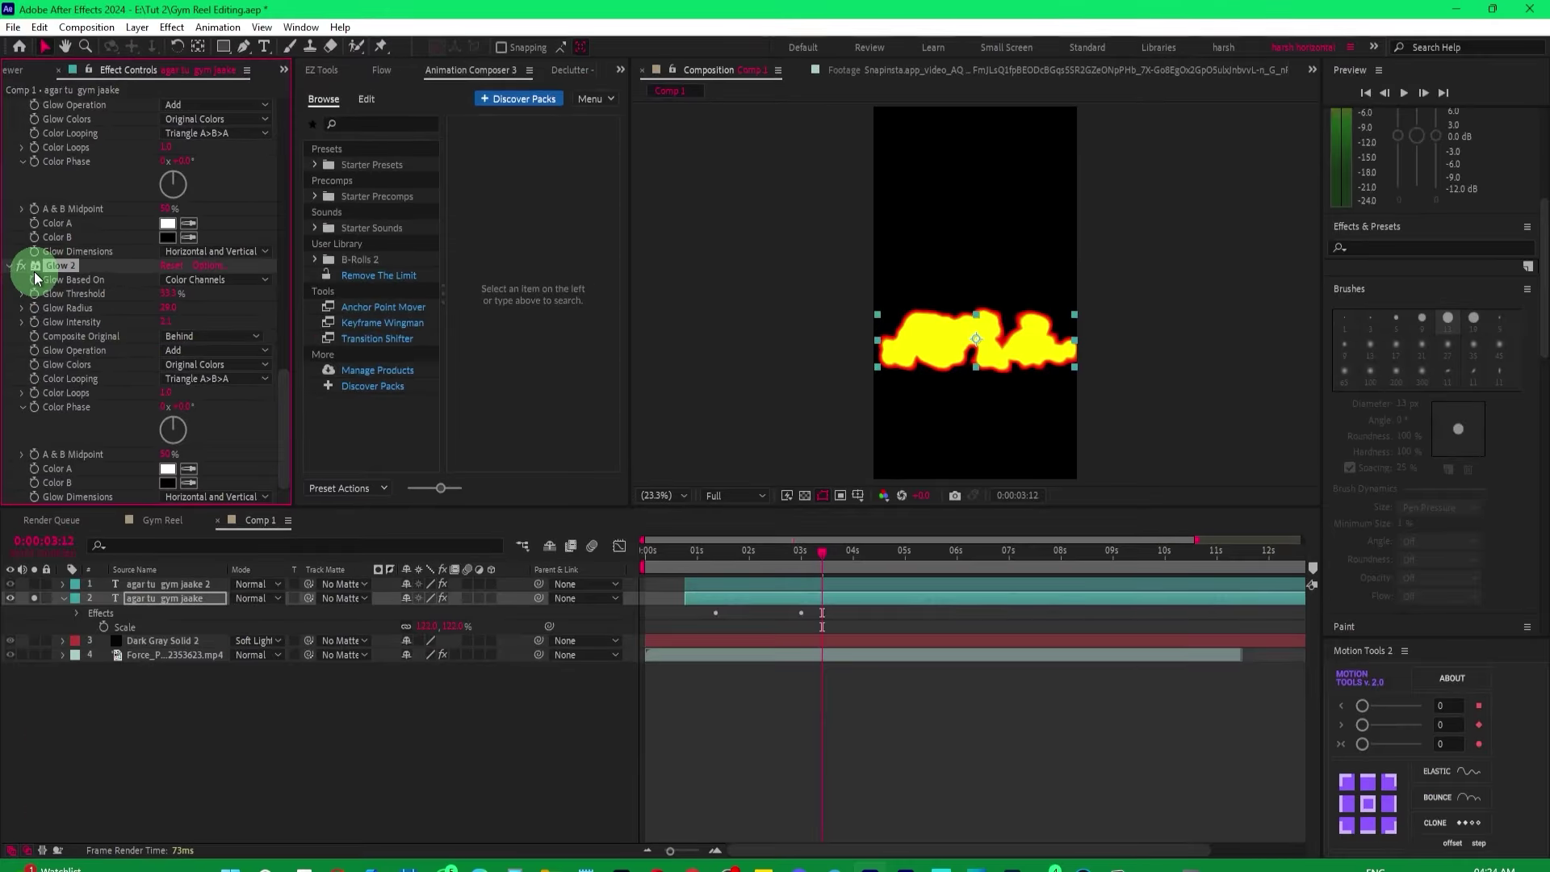
mouse_move(168, 294)
mouse_down()
mouse_move(184, 301)
mouse_move(169, 304)
mouse_up()
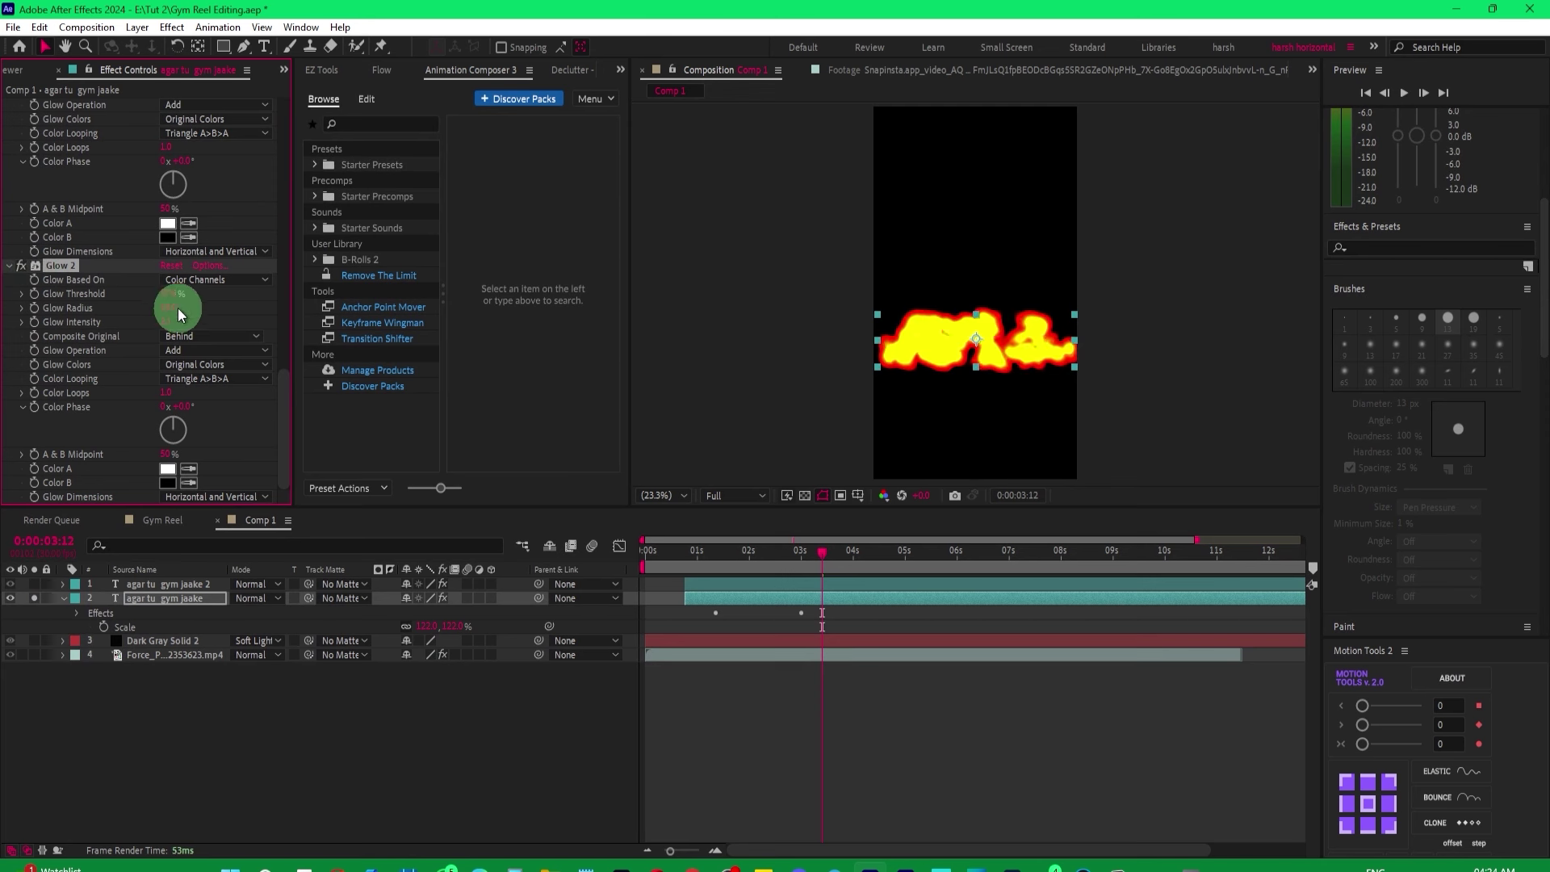
click(71, 273)
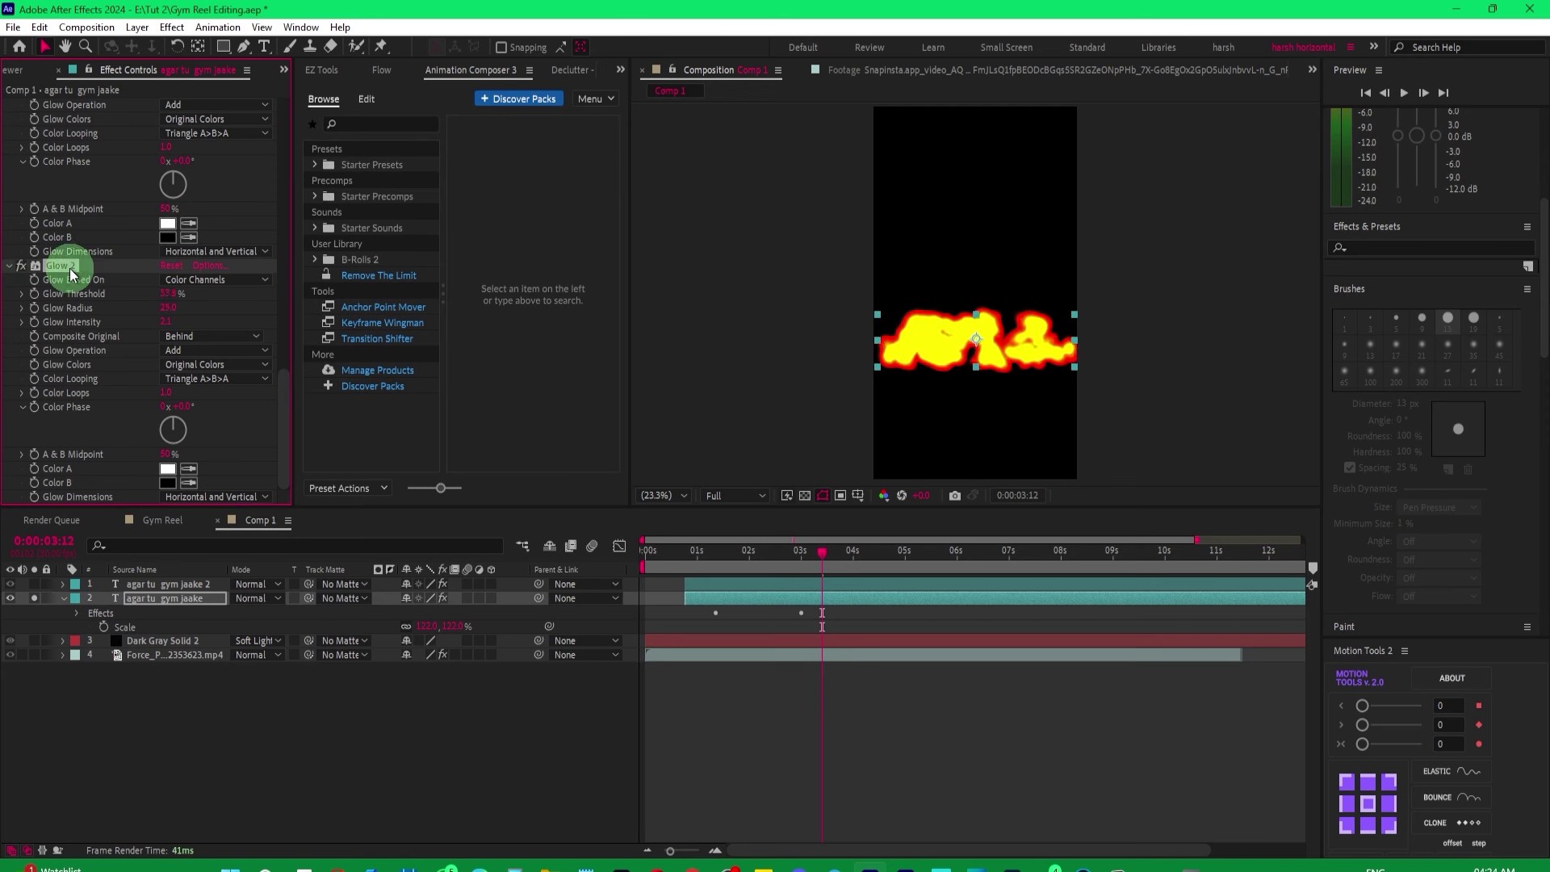
drag(708, 557, 681, 557)
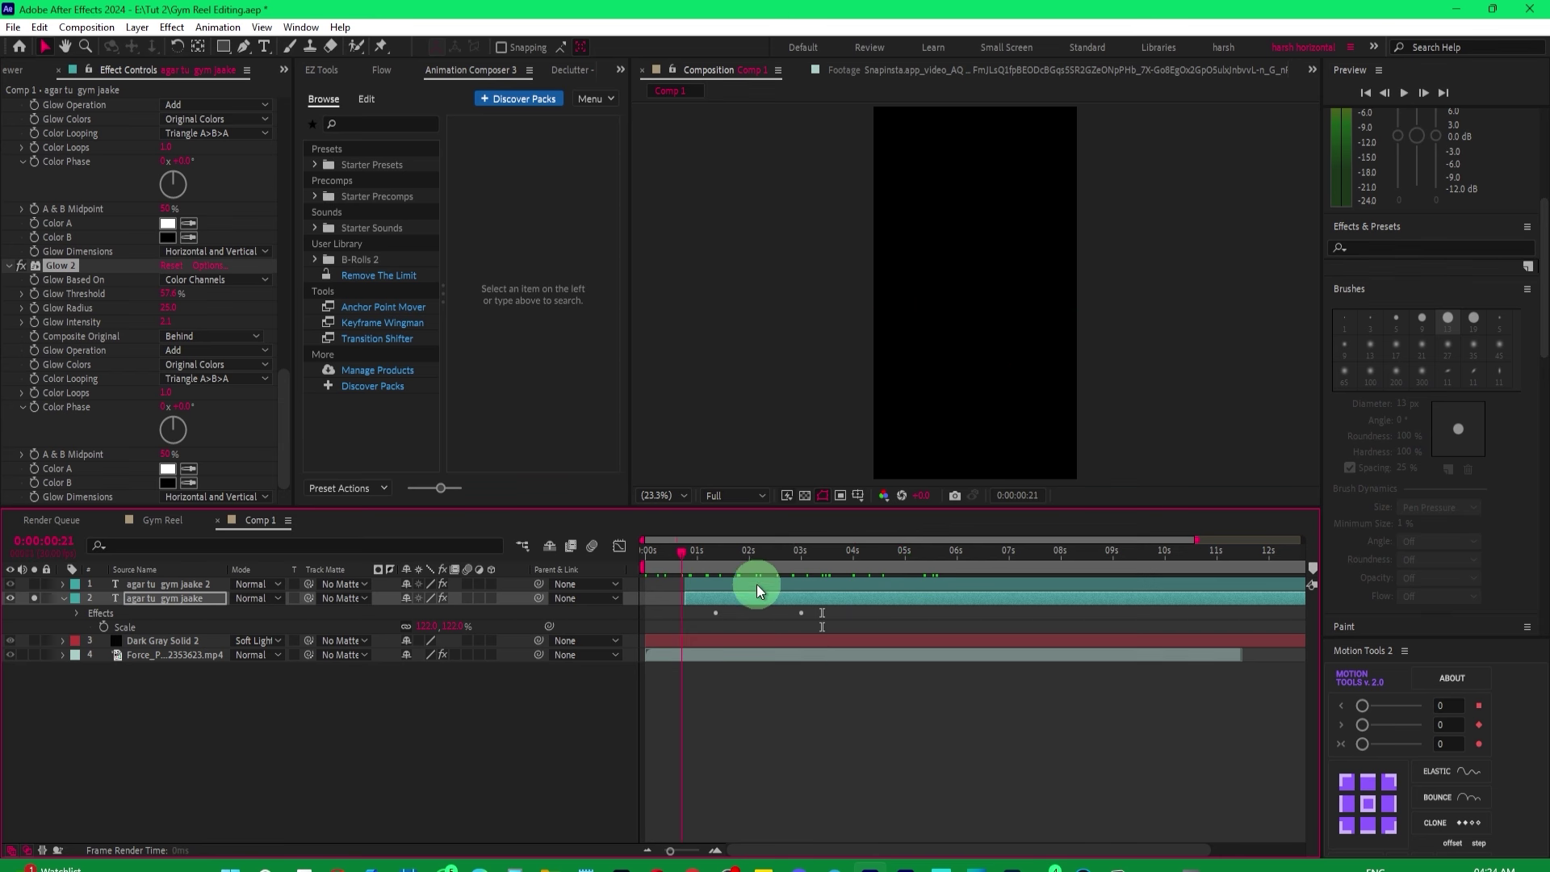
Turn off the original Glow to compare the text with Glow 2 alone.
drag(757, 590, 807, 598)
click(69, 271)
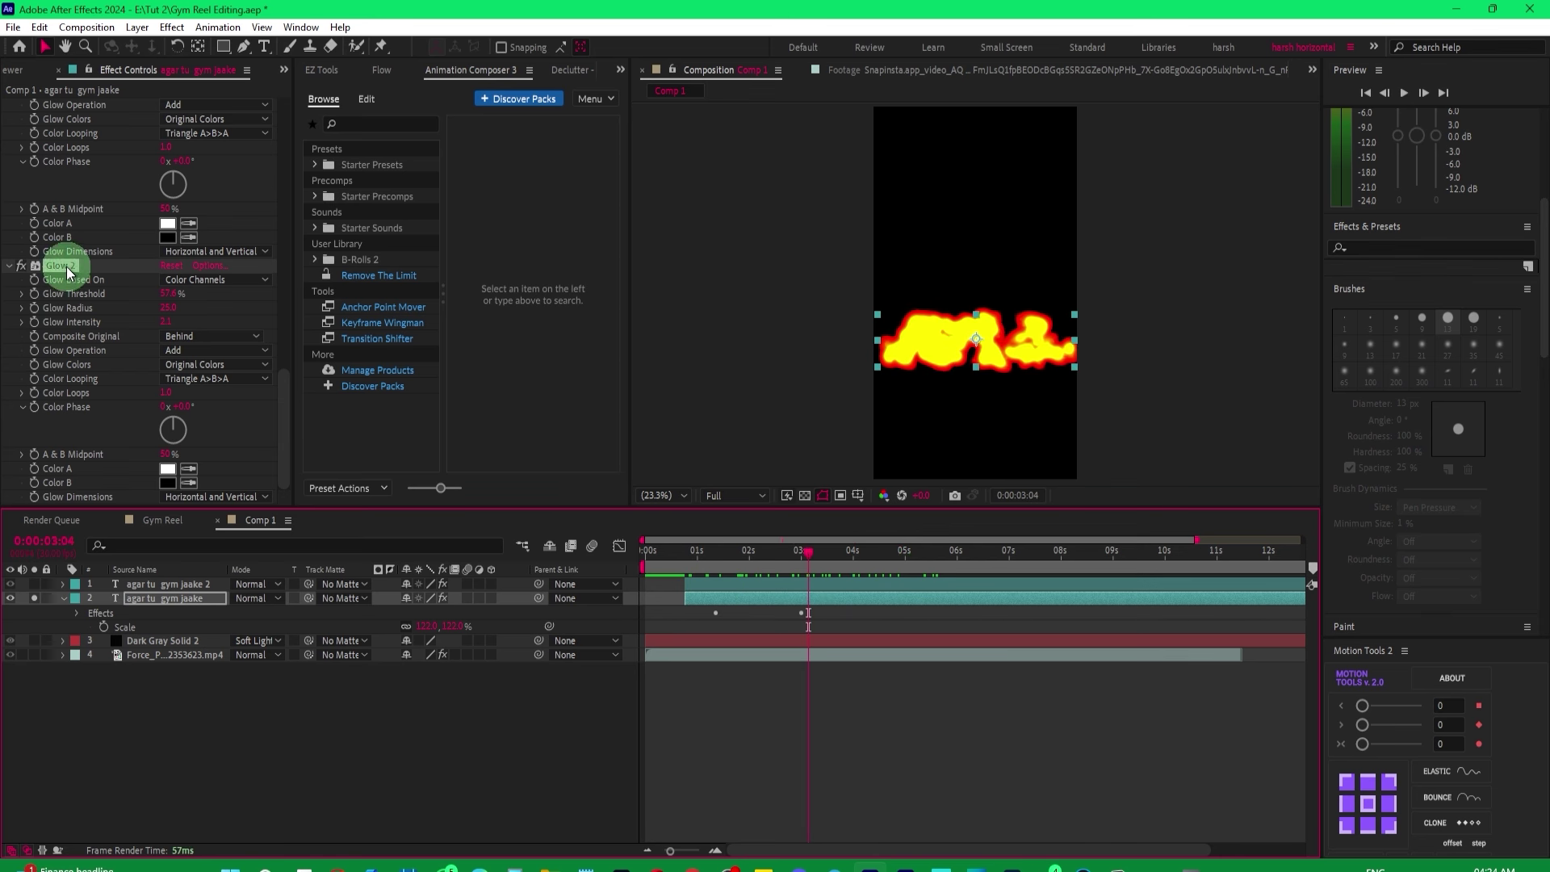
scroll(46, 280, up, 4)
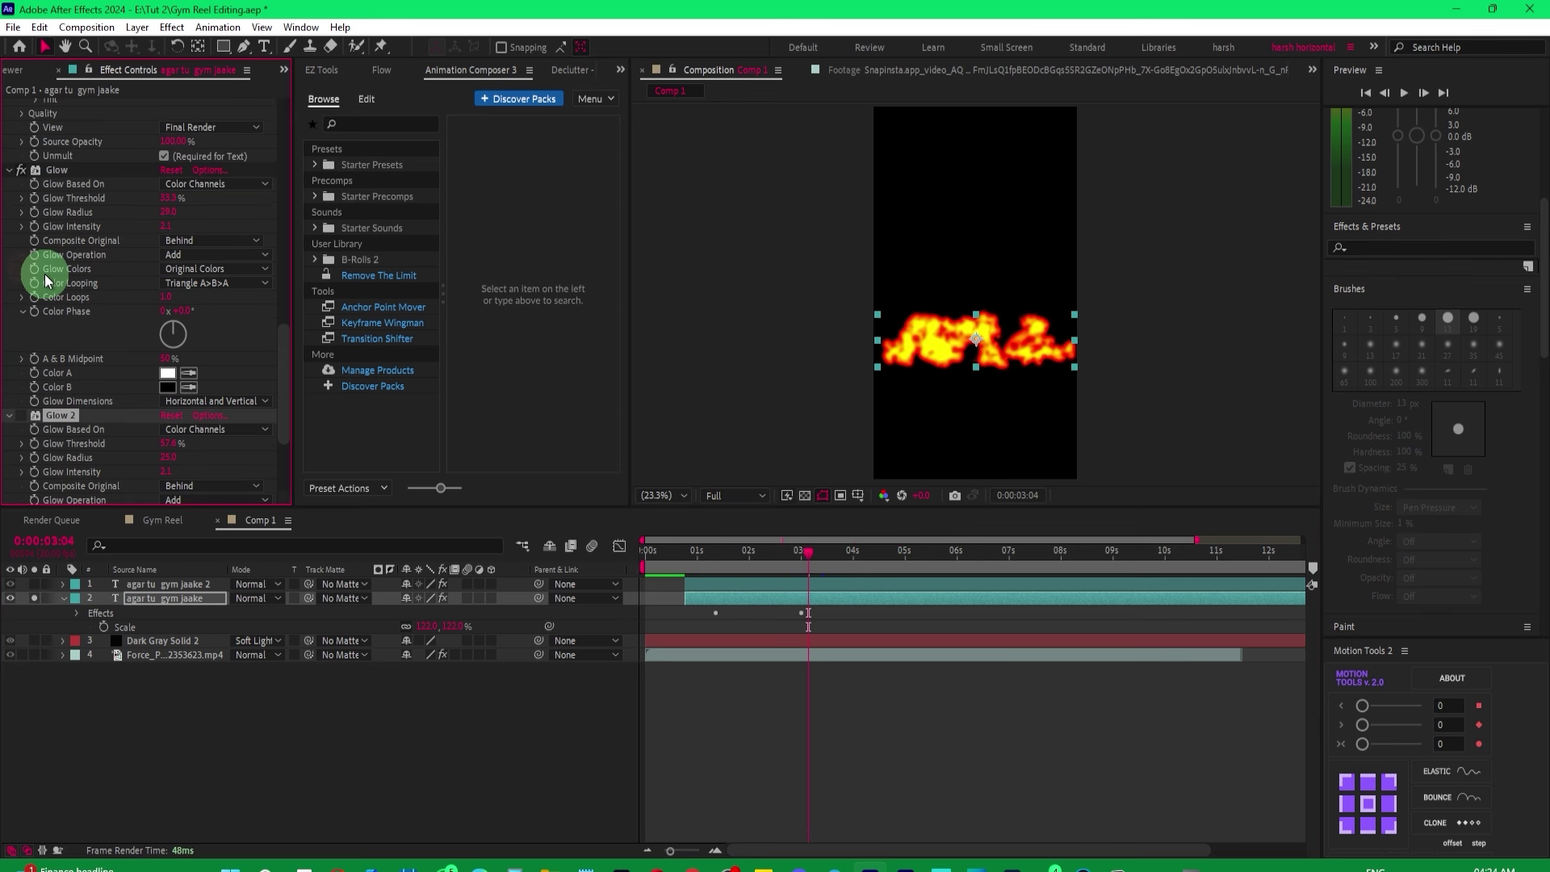
click(21, 170)
scroll(113, 208, up, 2)
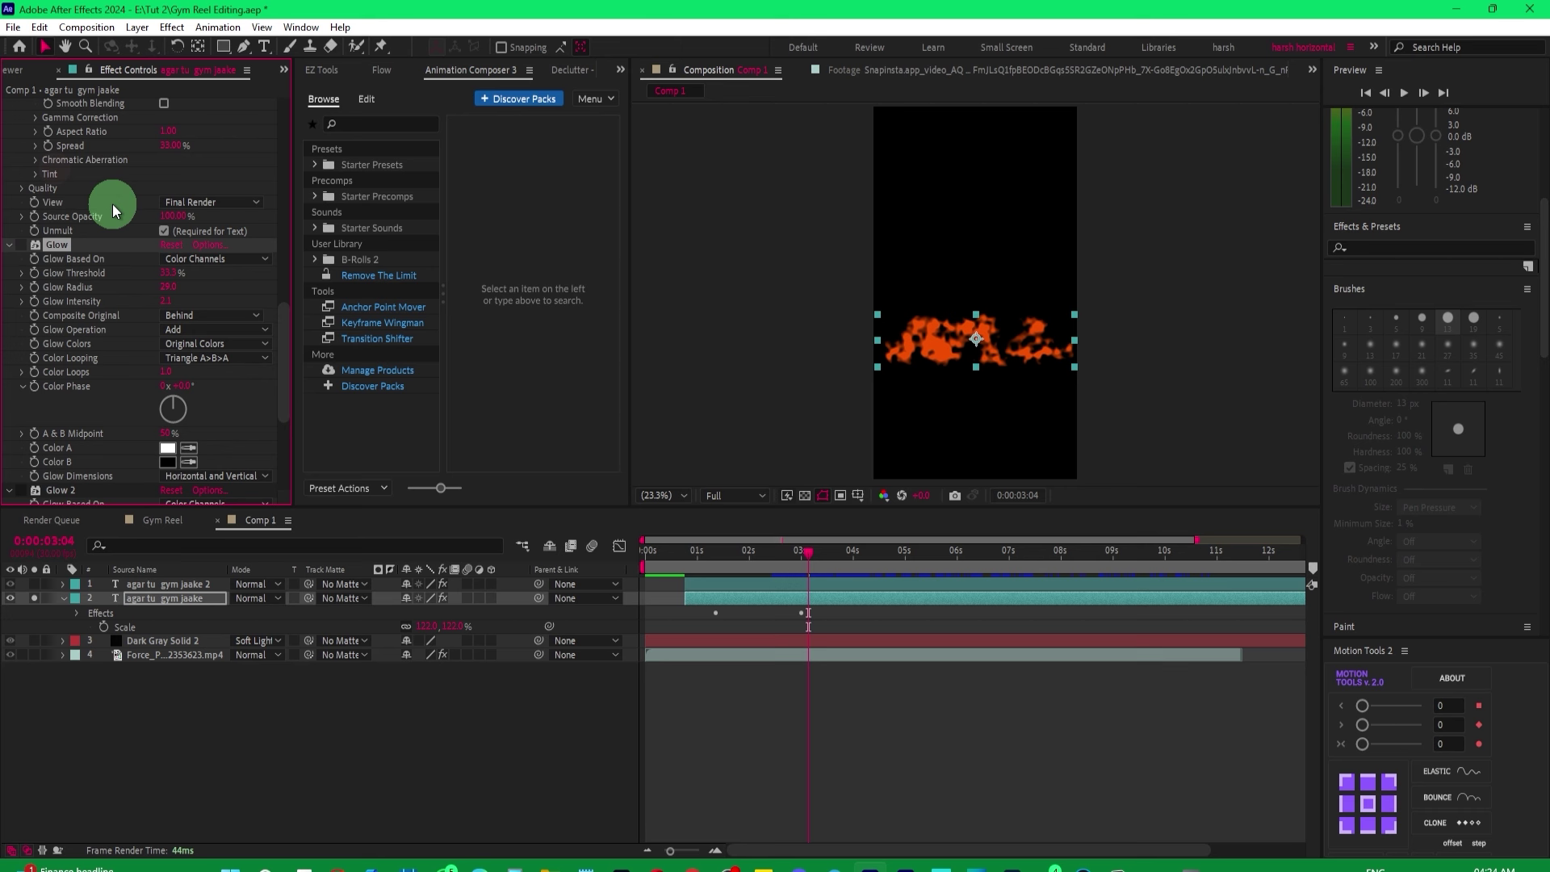
scroll(113, 204, up, 5)
mouse_move(833, 569)
mouse_down()
mouse_move(724, 559)
mouse_move(760, 560)
mouse_up()
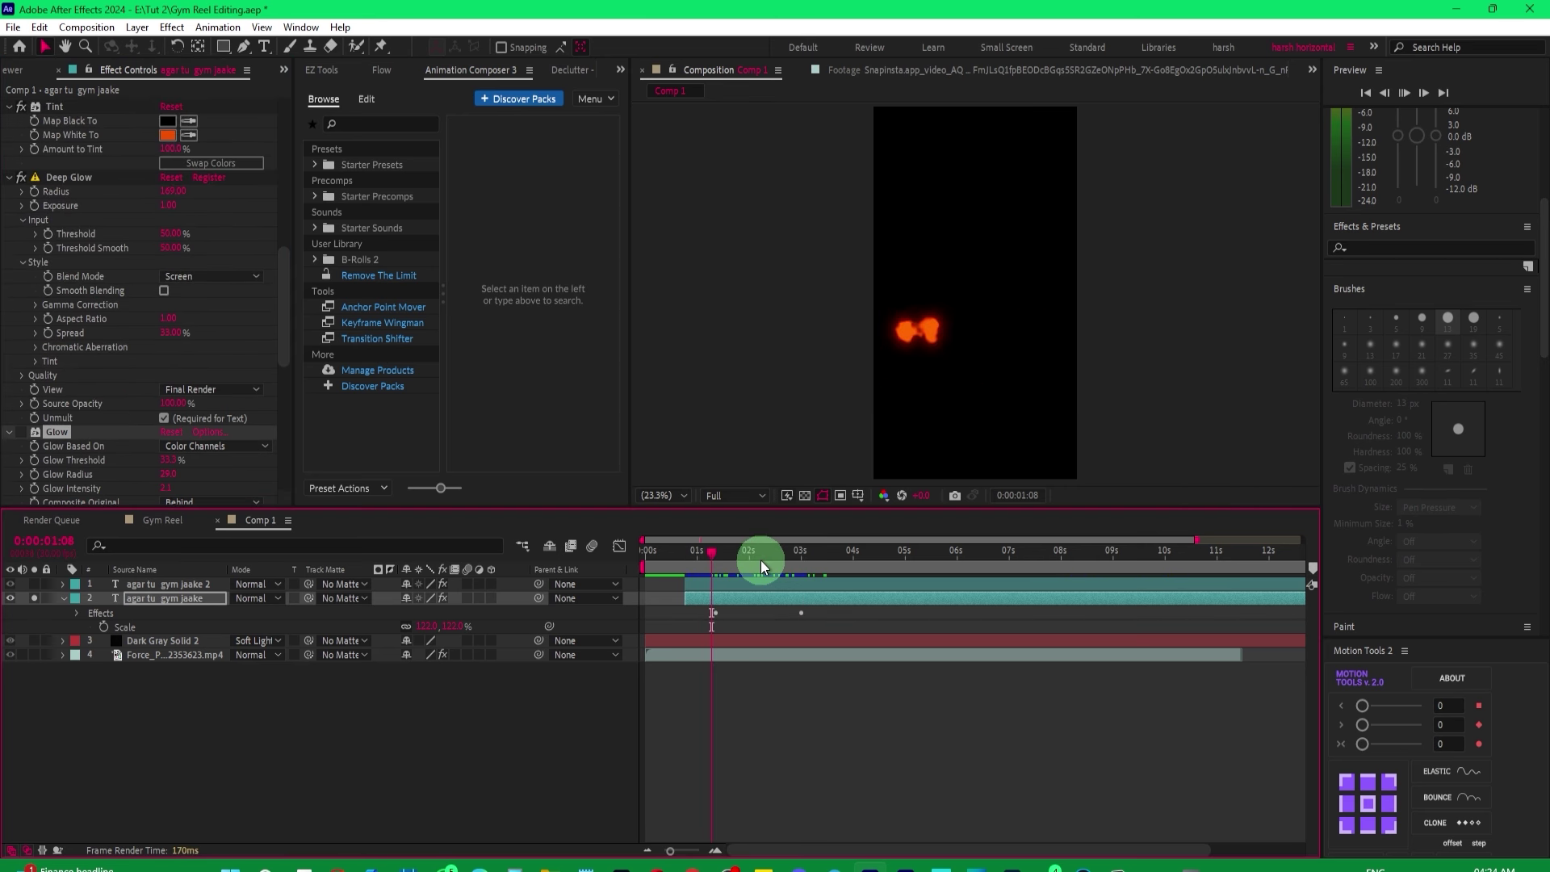
Preview and scrub the text animation, settling at 0:00:03:04 then 0:00:00:27.
key(space)
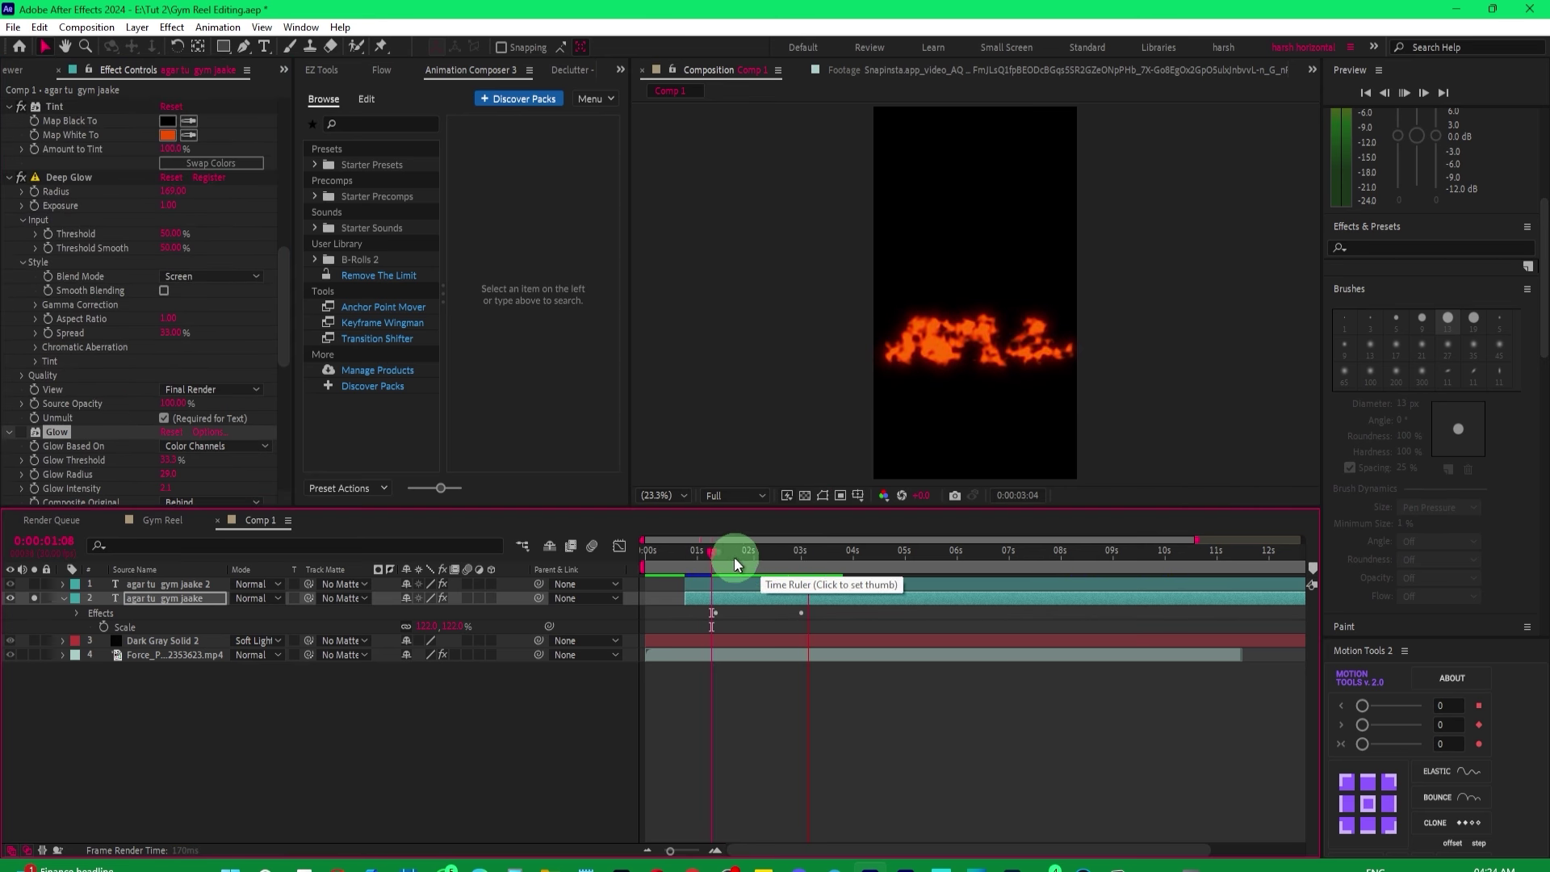
drag(733, 556, 763, 592)
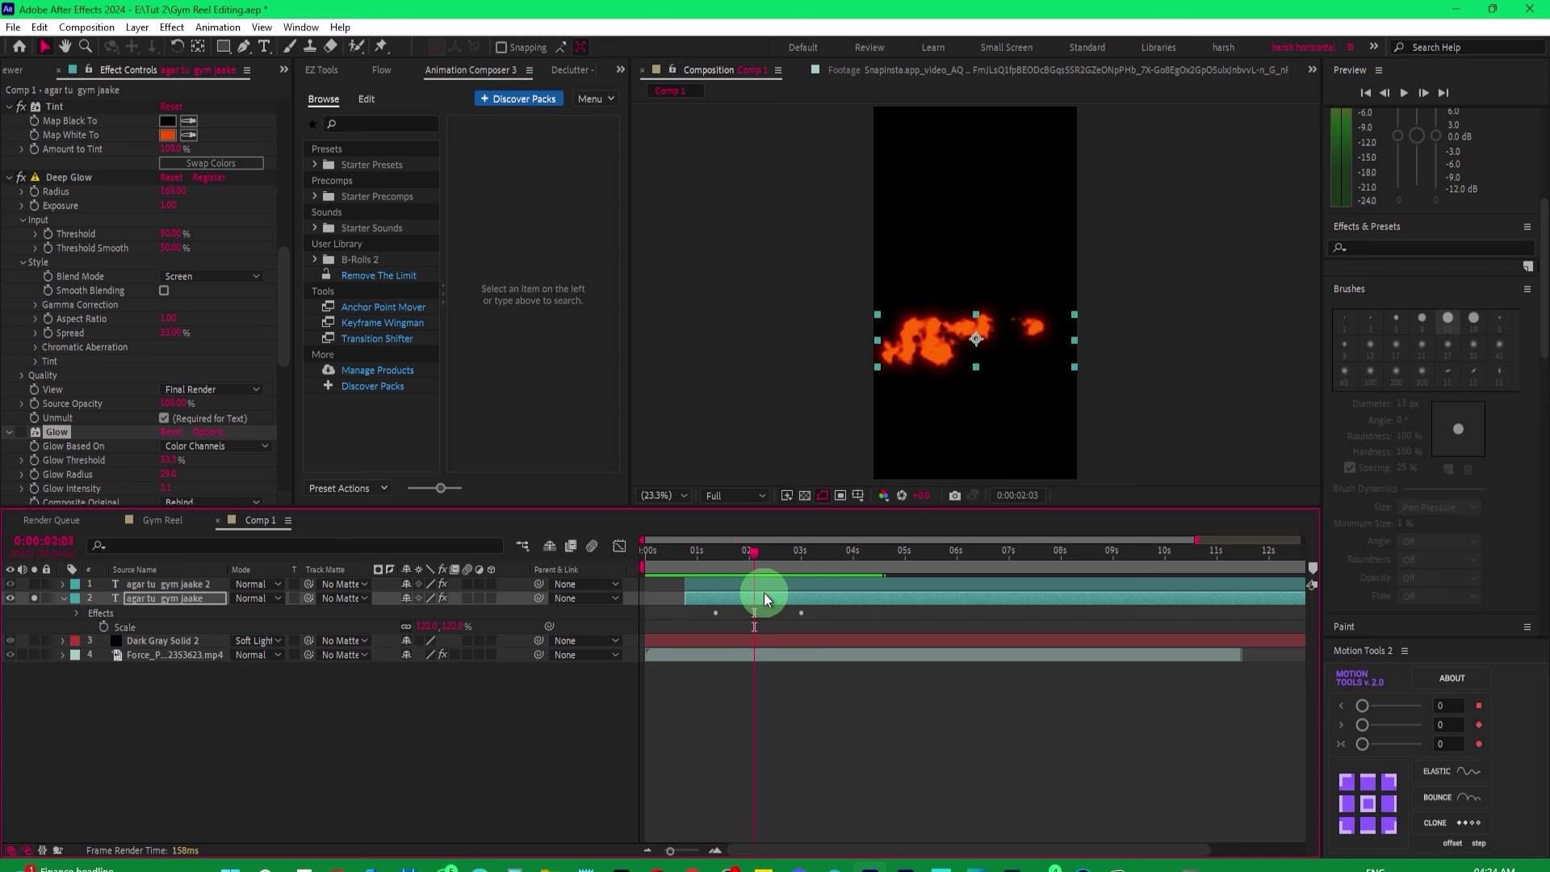
click(731, 604)
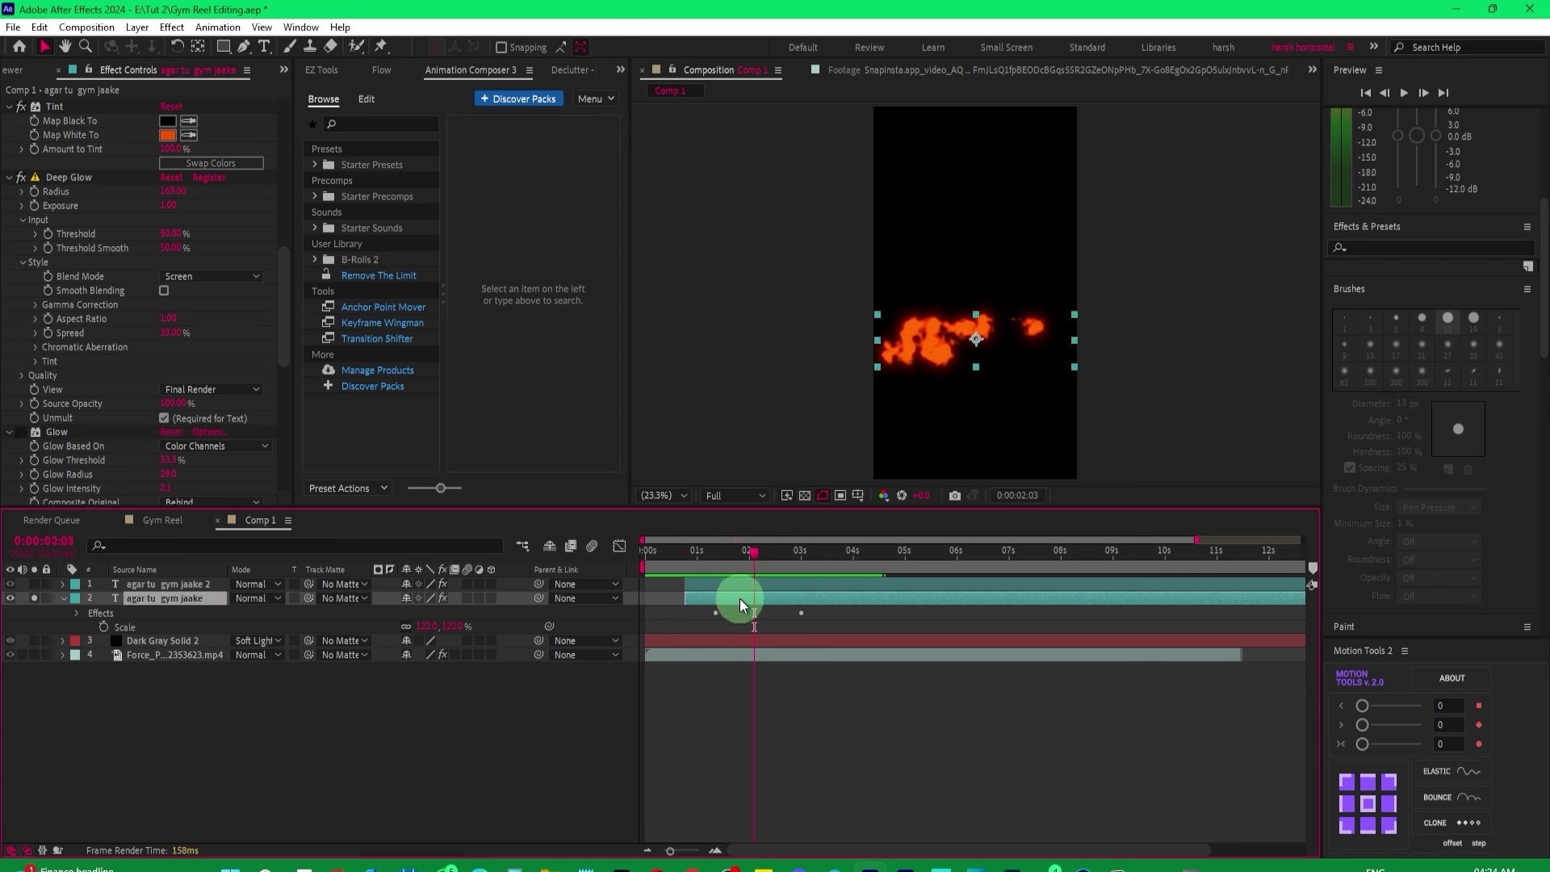
drag(720, 568, 786, 560)
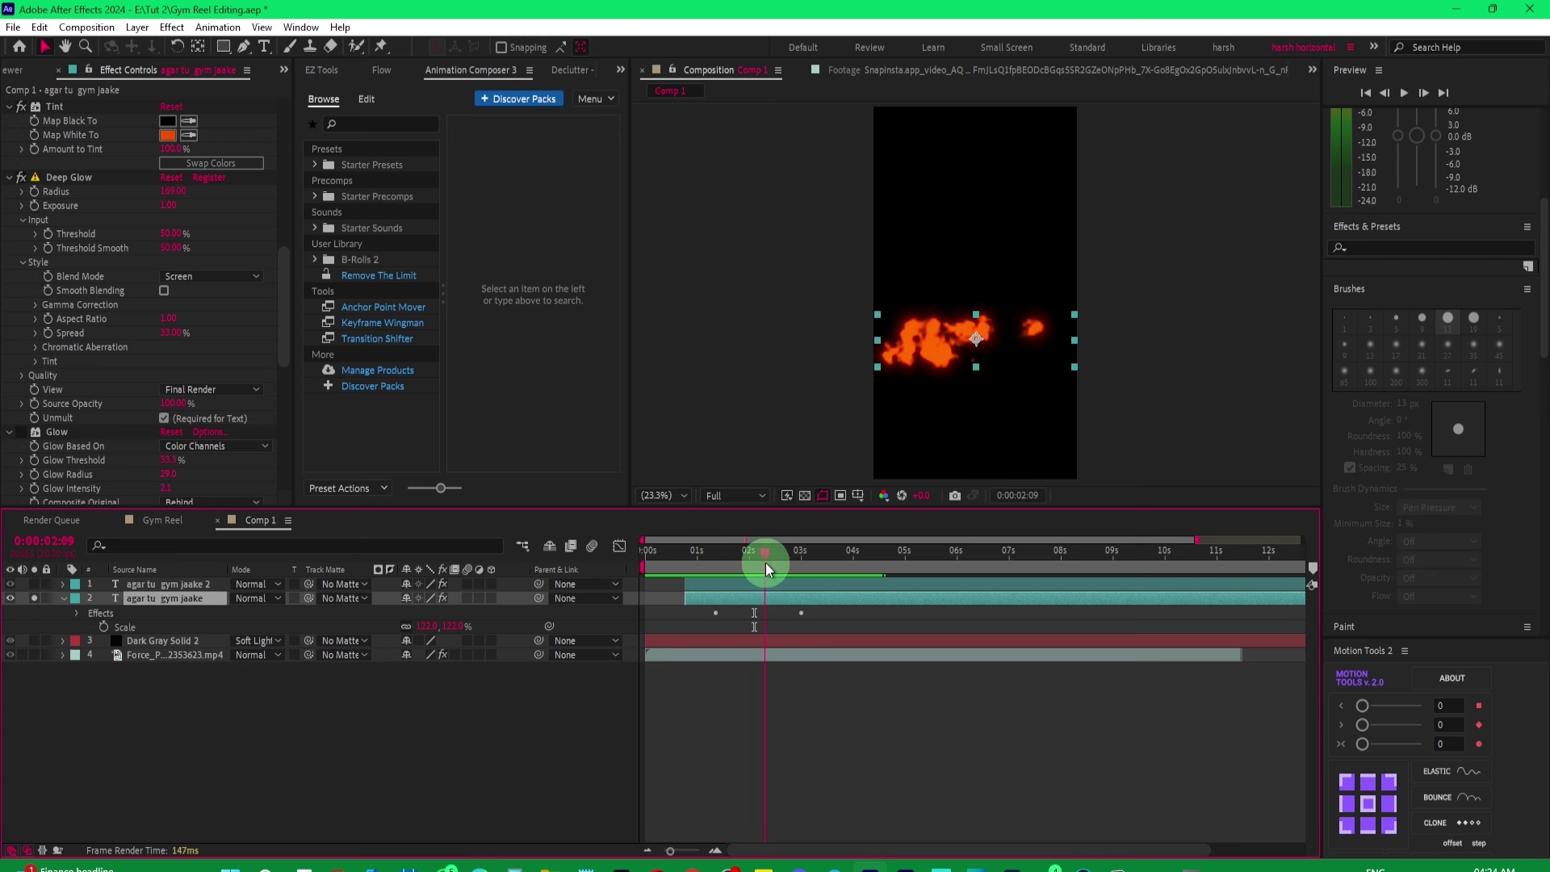
drag(786, 560, 807, 564)
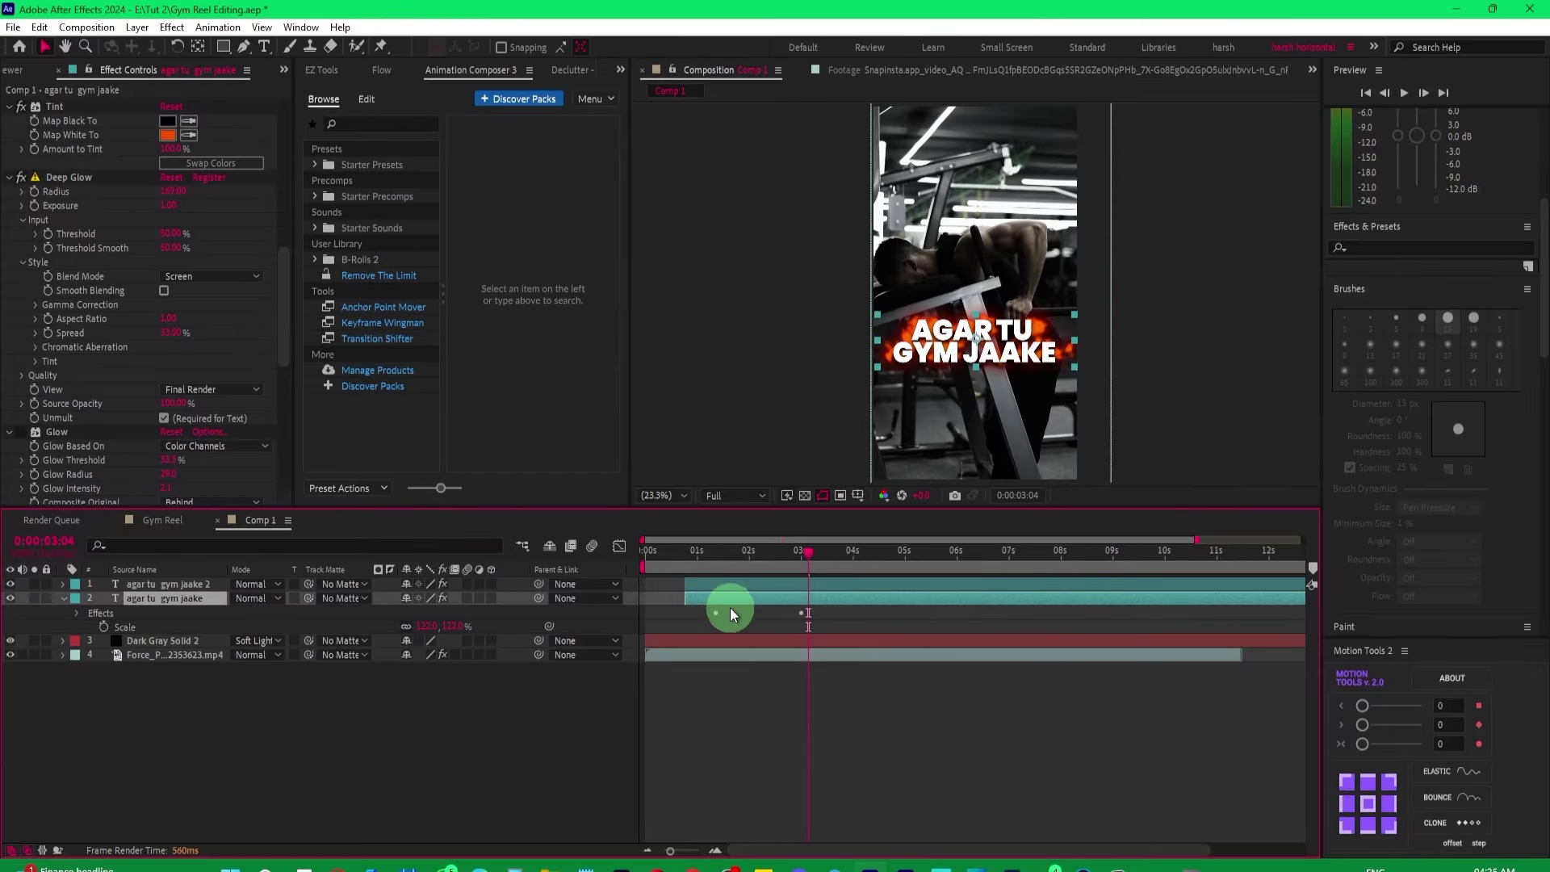
click(692, 551)
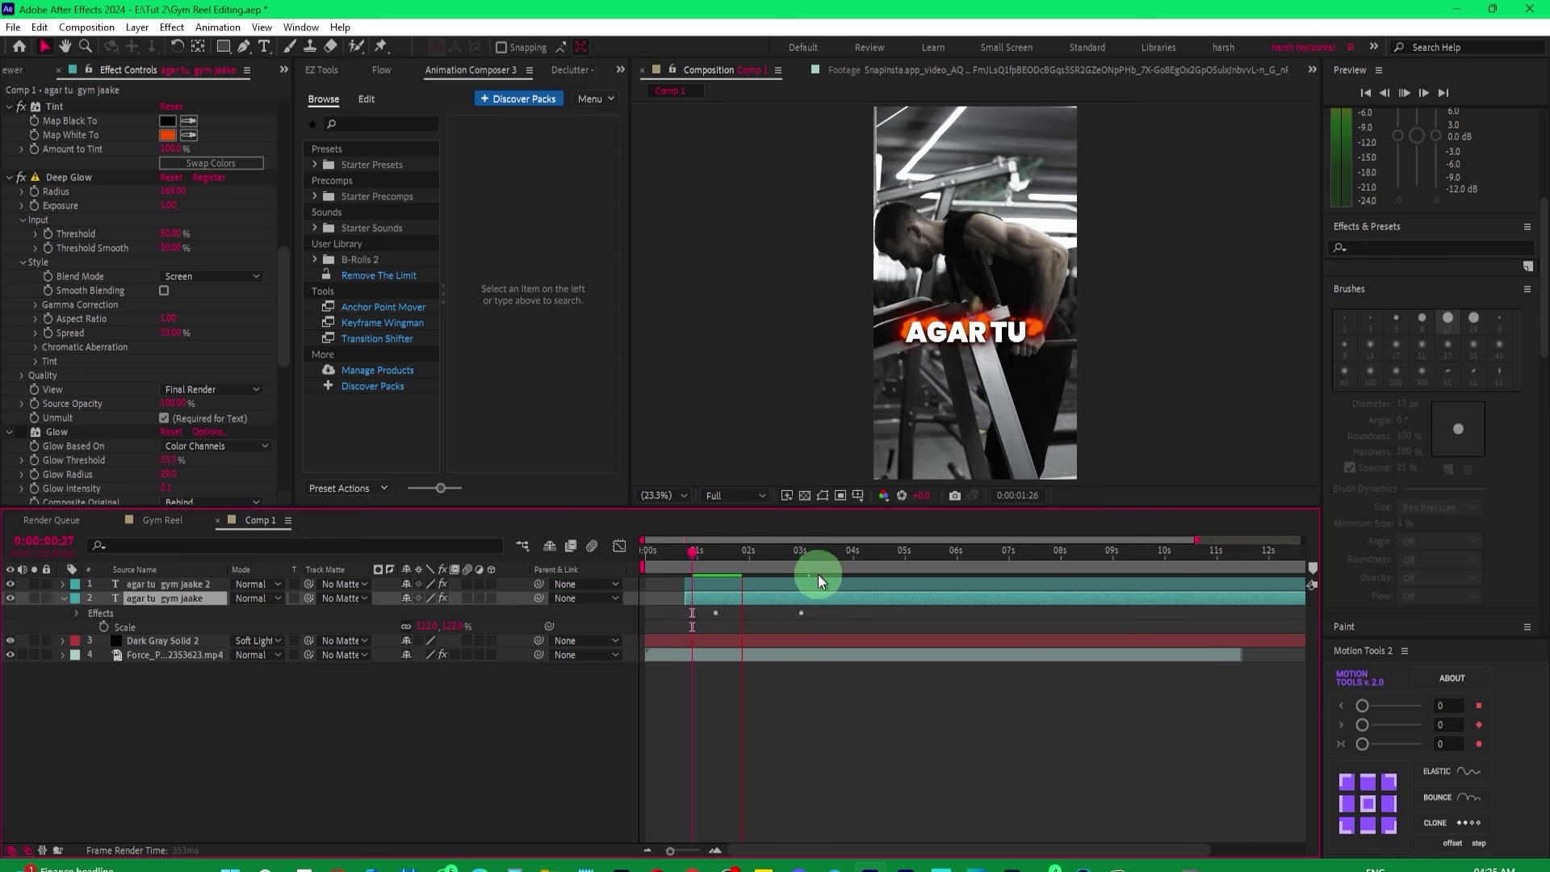
Enlarge the text layer slightly, switching preview resolution from Auto back to Full.
click(751, 497)
click(749, 513)
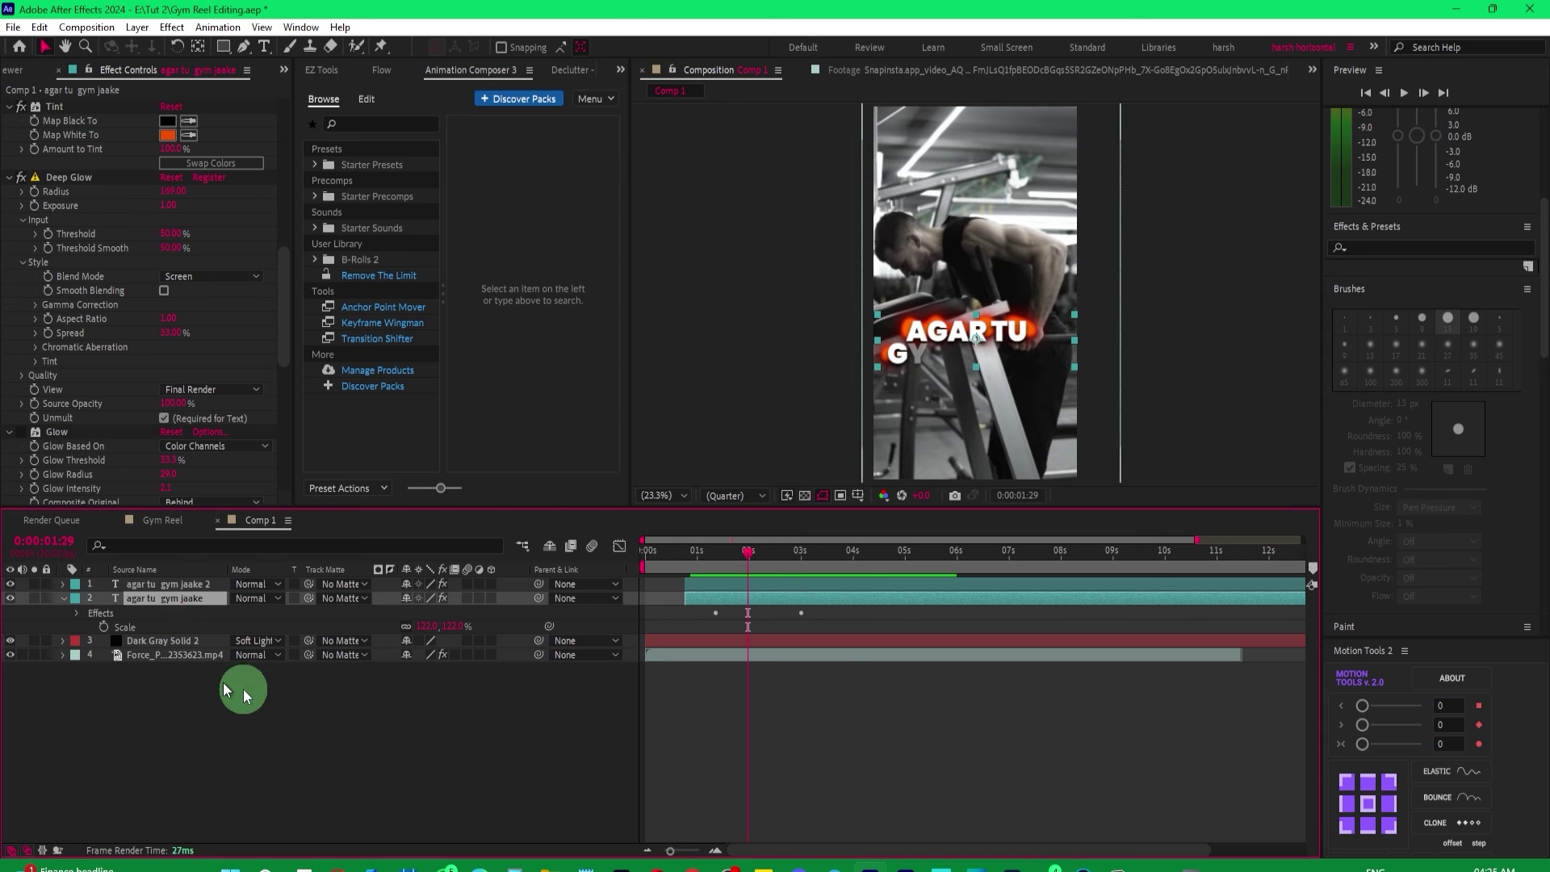
drag(428, 635, 438, 652)
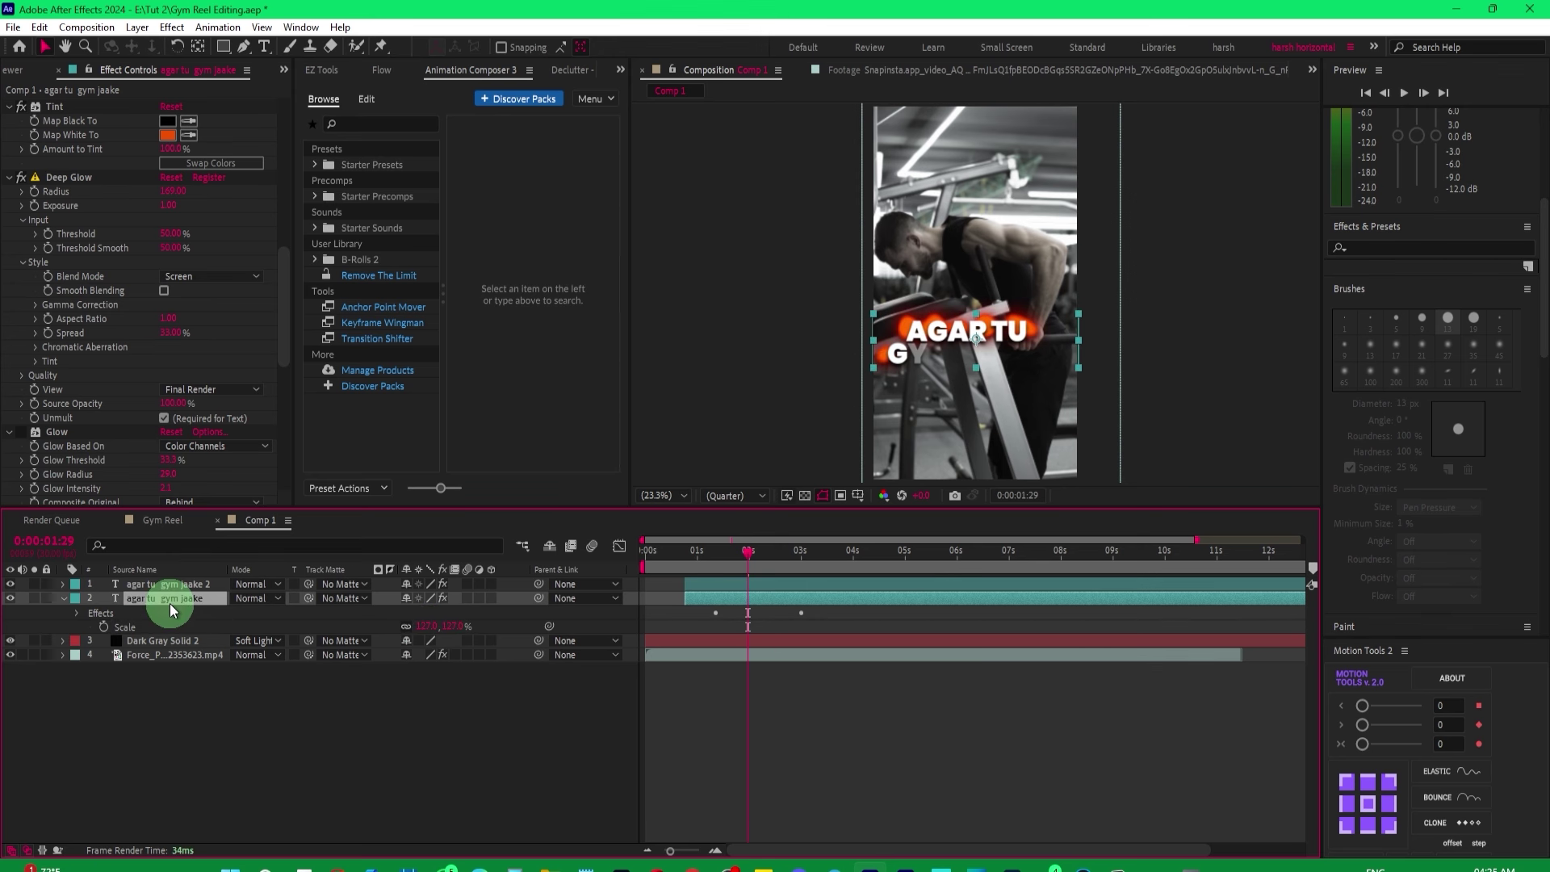
key(r)
click(728, 495)
click(730, 535)
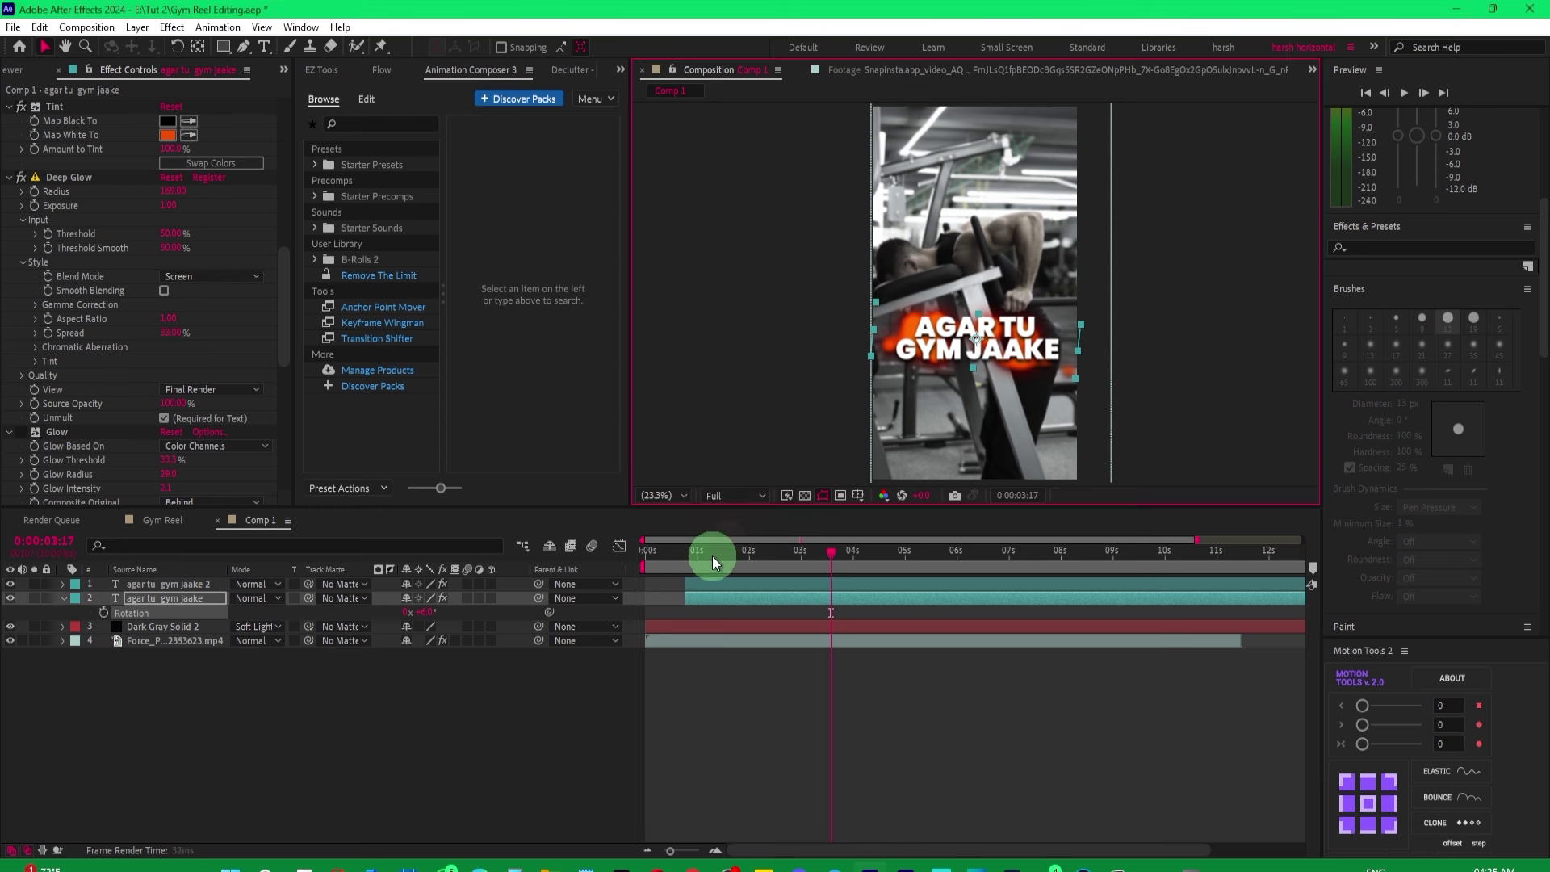
drag(712, 555, 851, 557)
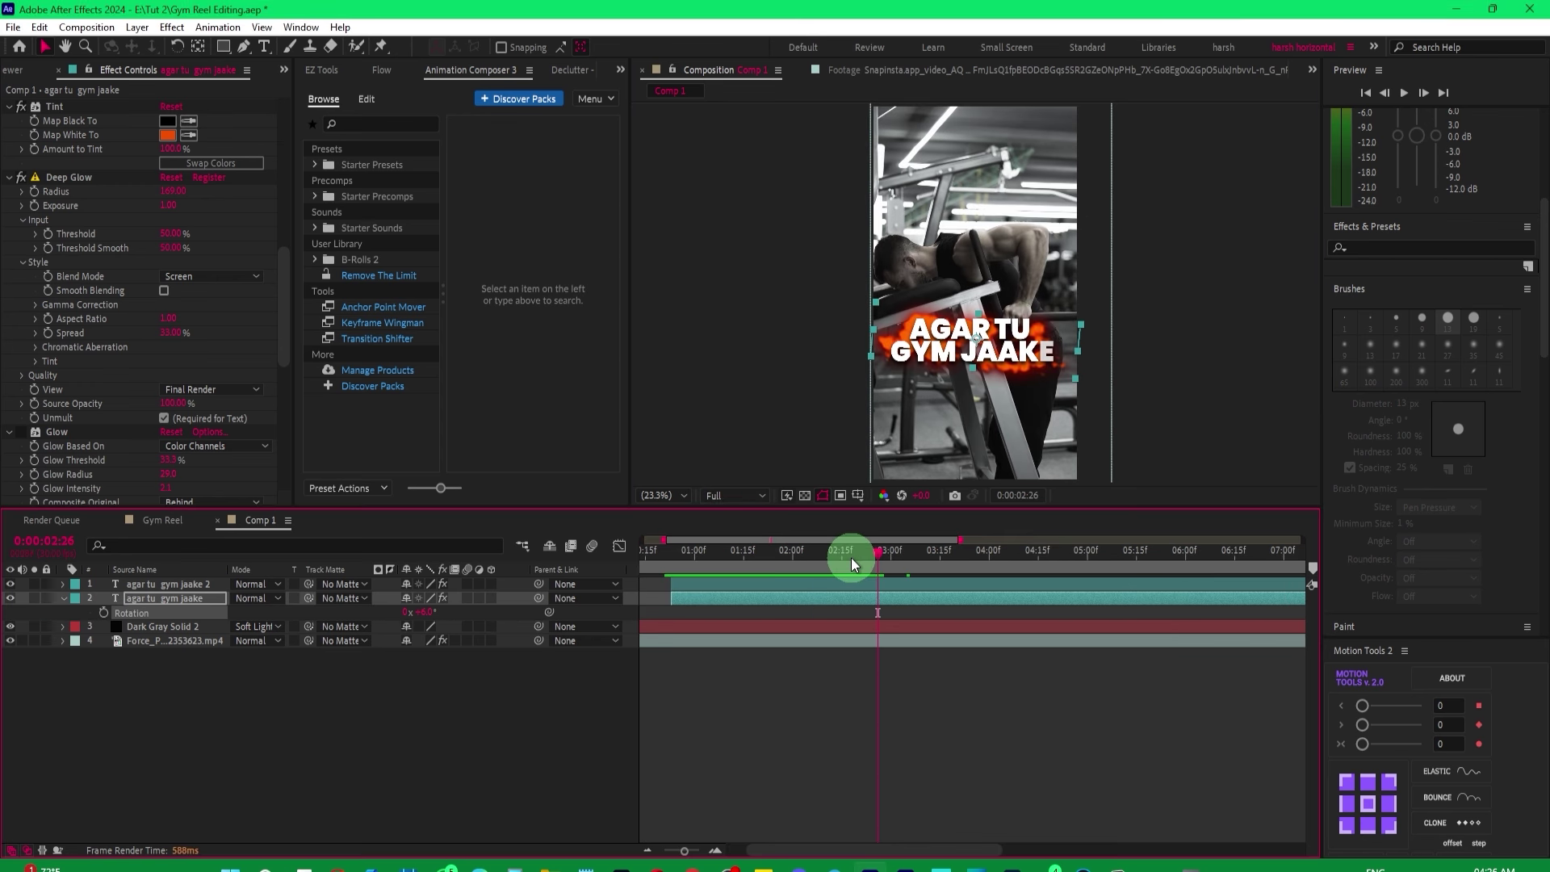
Select the agar tu gym jaake layer and scrub to 0:00:01:29.
click(196, 704)
click(173, 600)
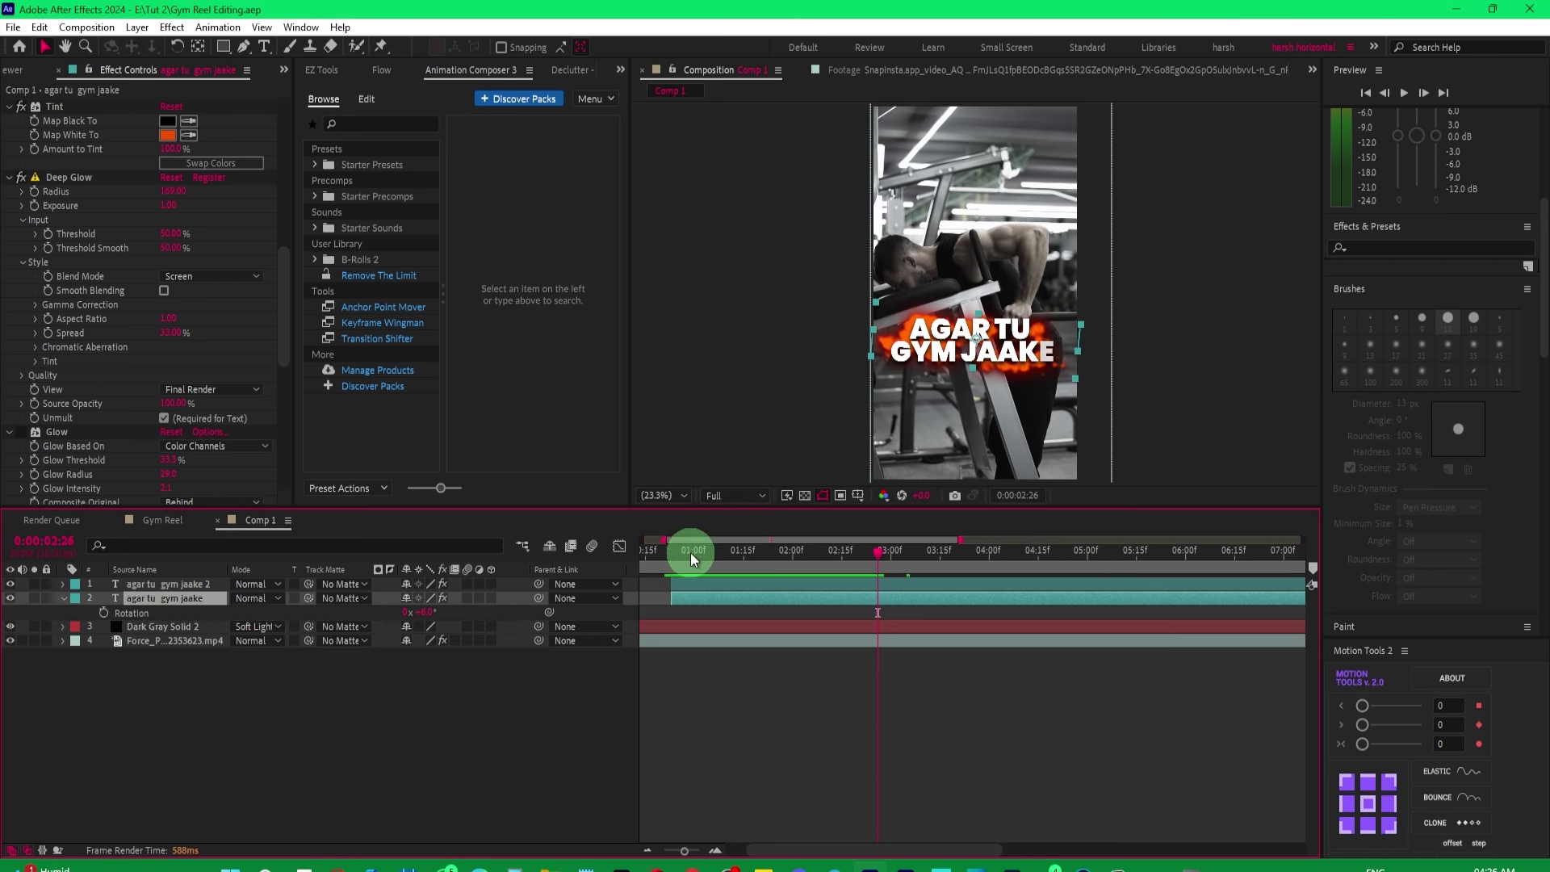
drag(690, 555, 767, 557)
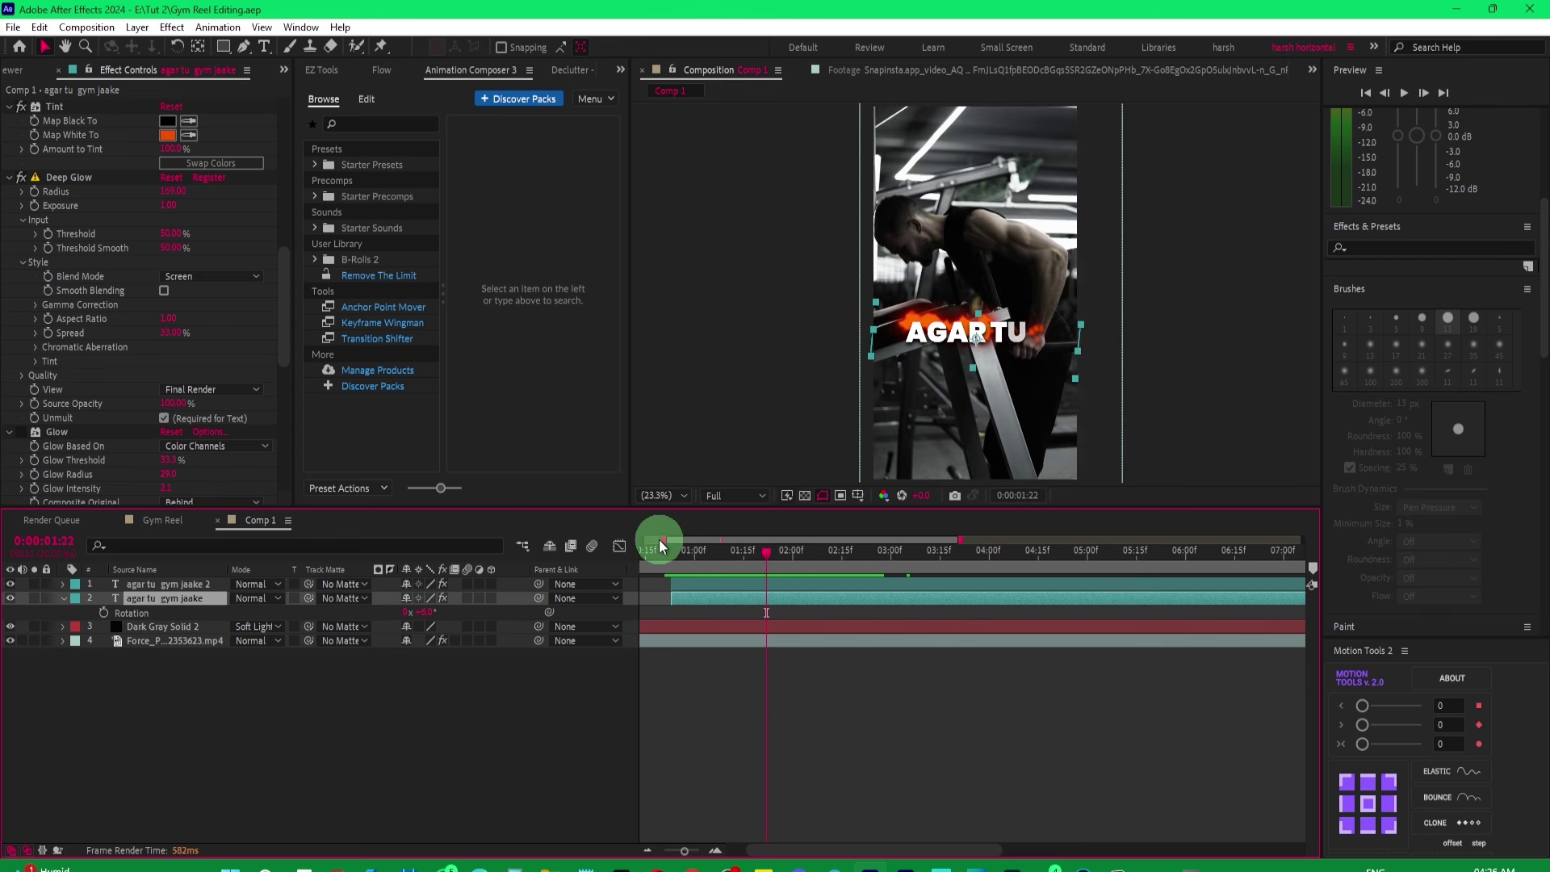
drag(663, 537, 644, 537)
drag(762, 548, 906, 554)
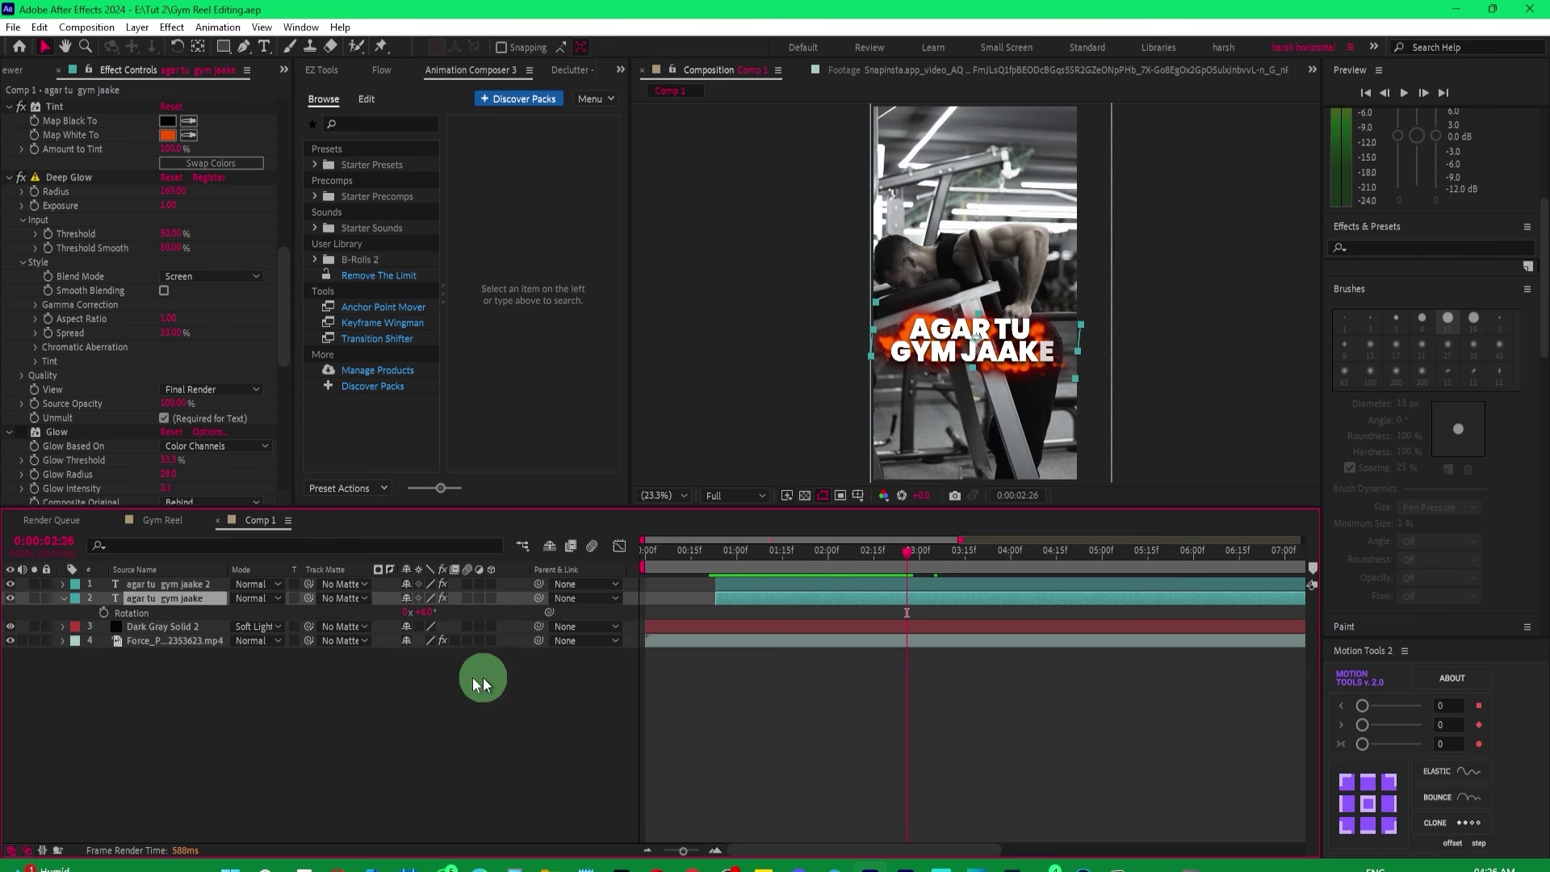
Hide the glowing agar tu gym jaake layer and return to 0:00:01:09.
click(64, 609)
click(9, 598)
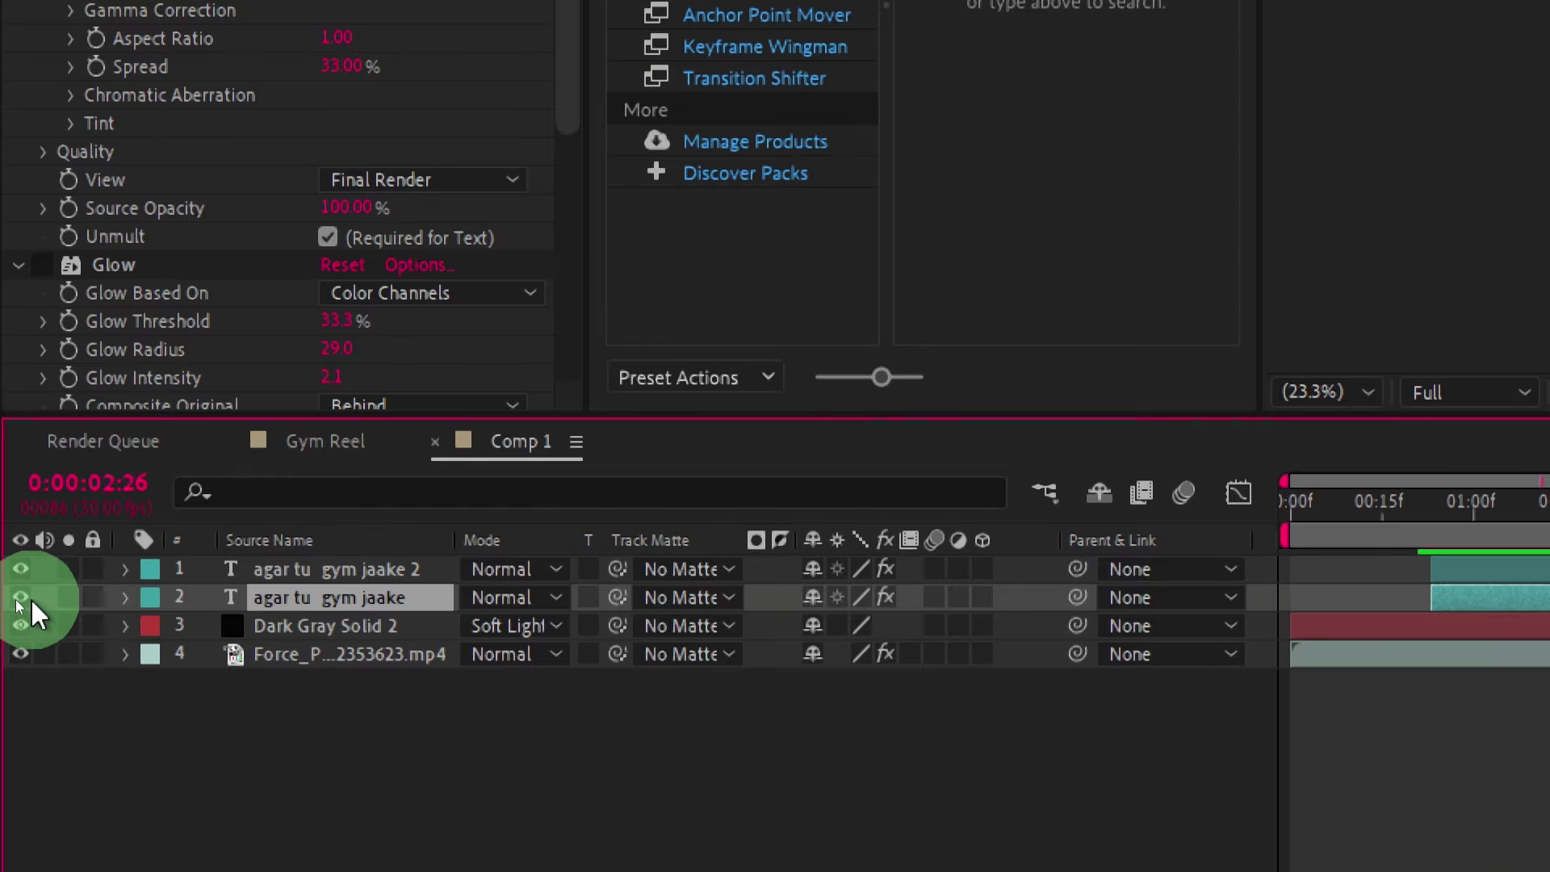
click(155, 598)
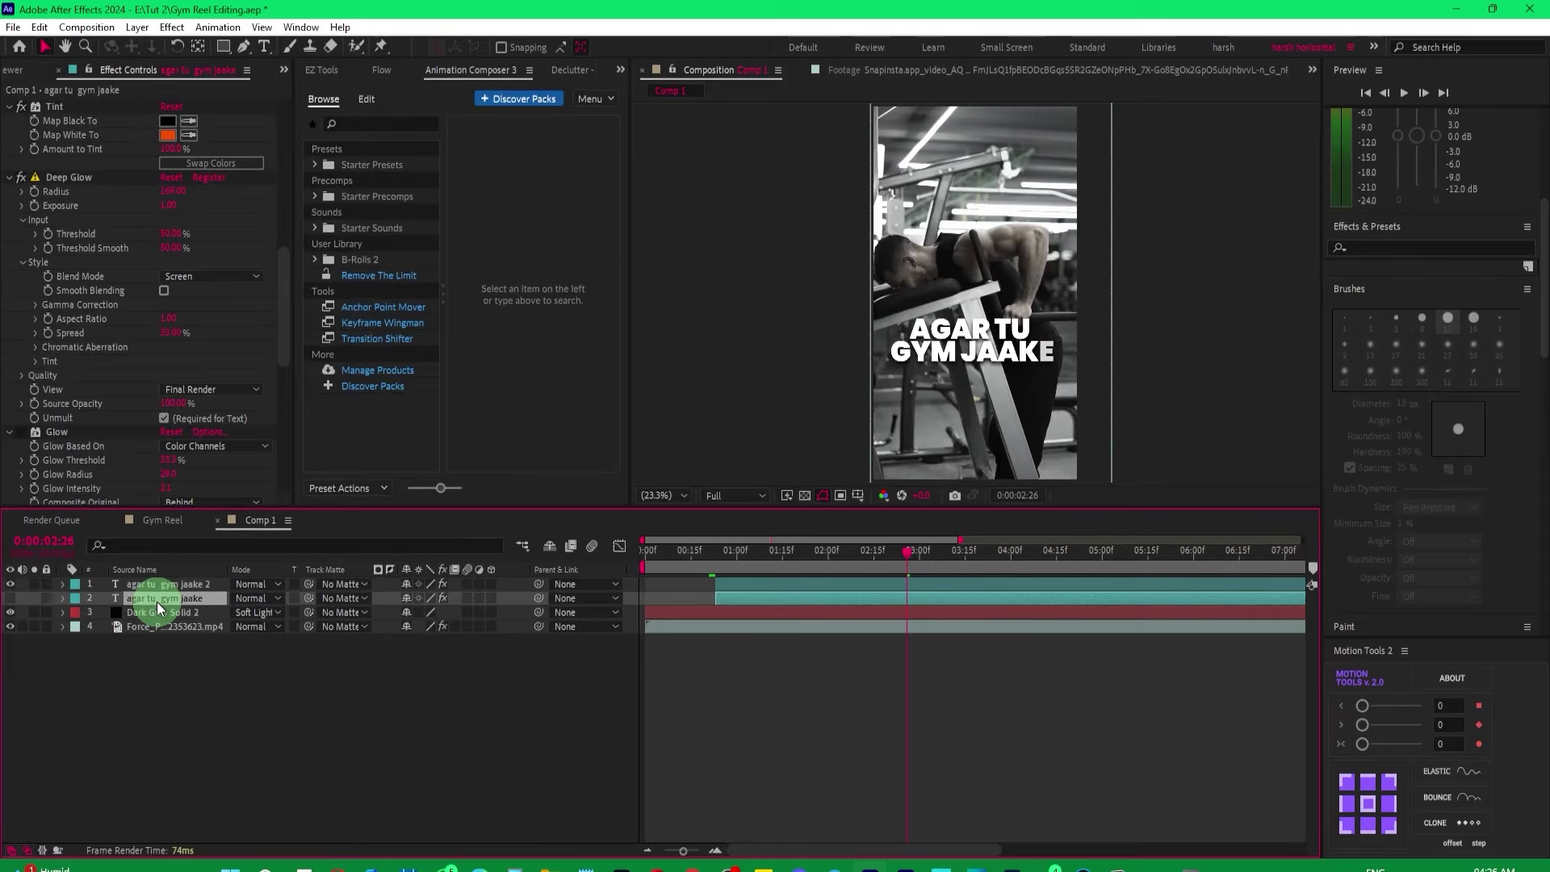
click(643, 608)
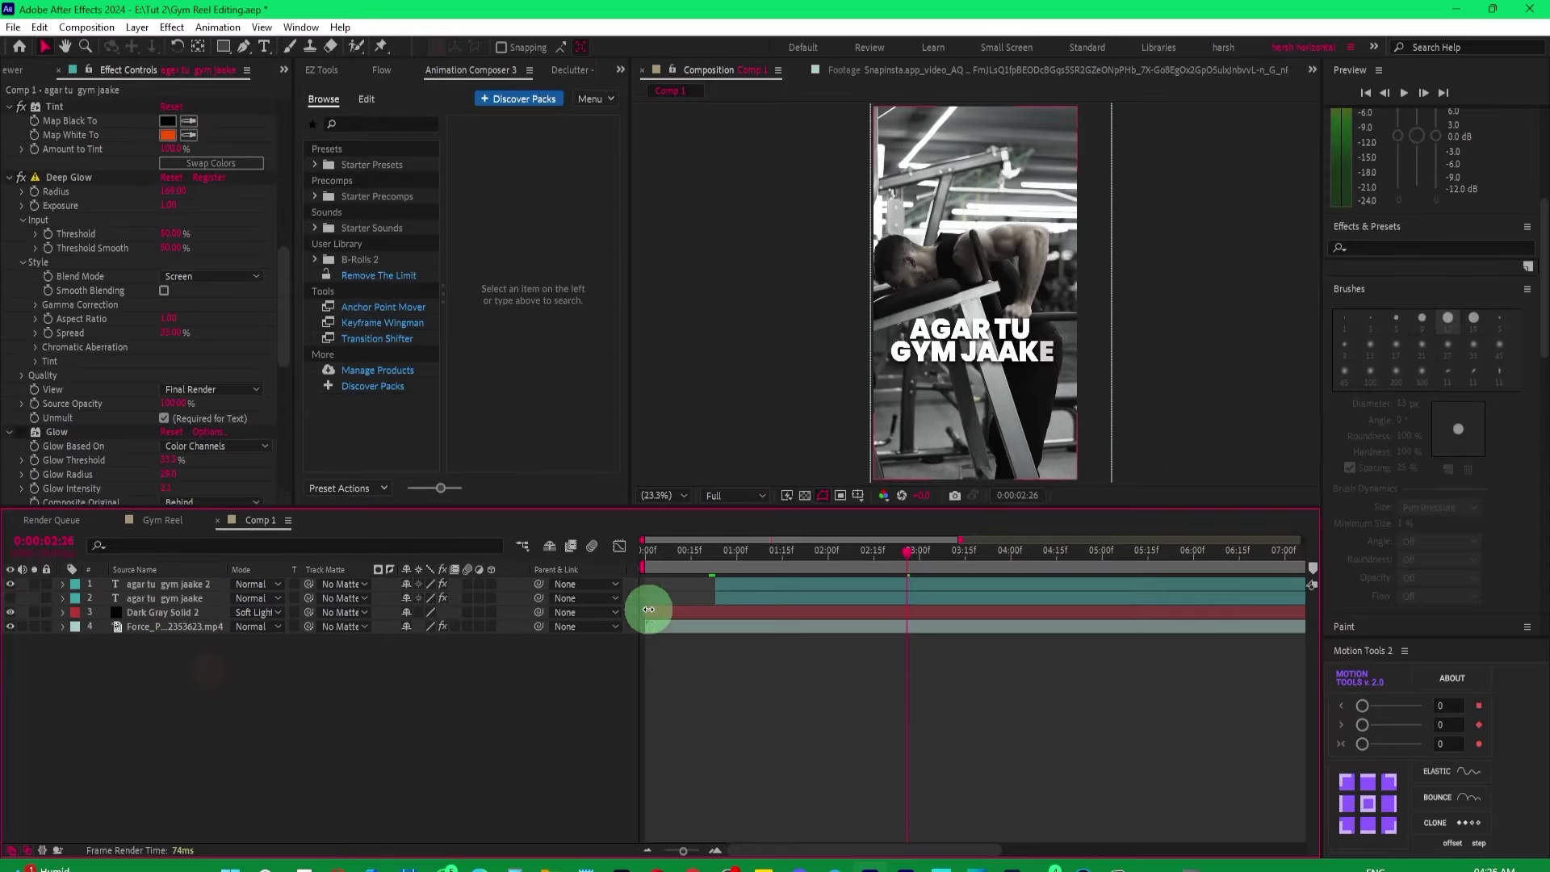
click(737, 563)
drag(736, 563, 764, 554)
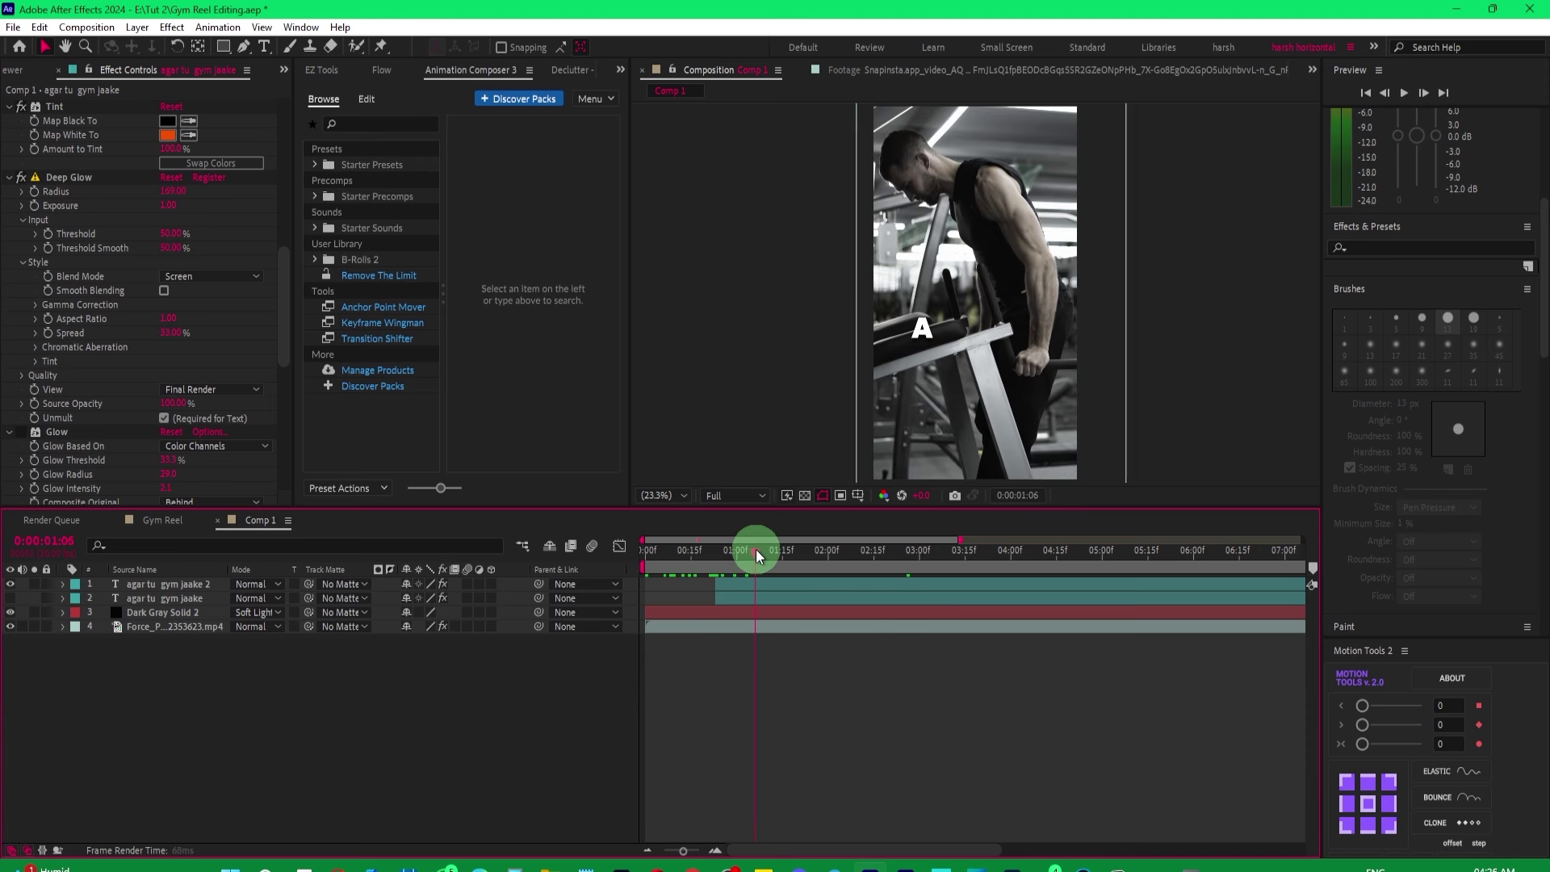
Find the lightning clip in the Project panel and place it in Comp 1 as layer 2.
click(24, 74)
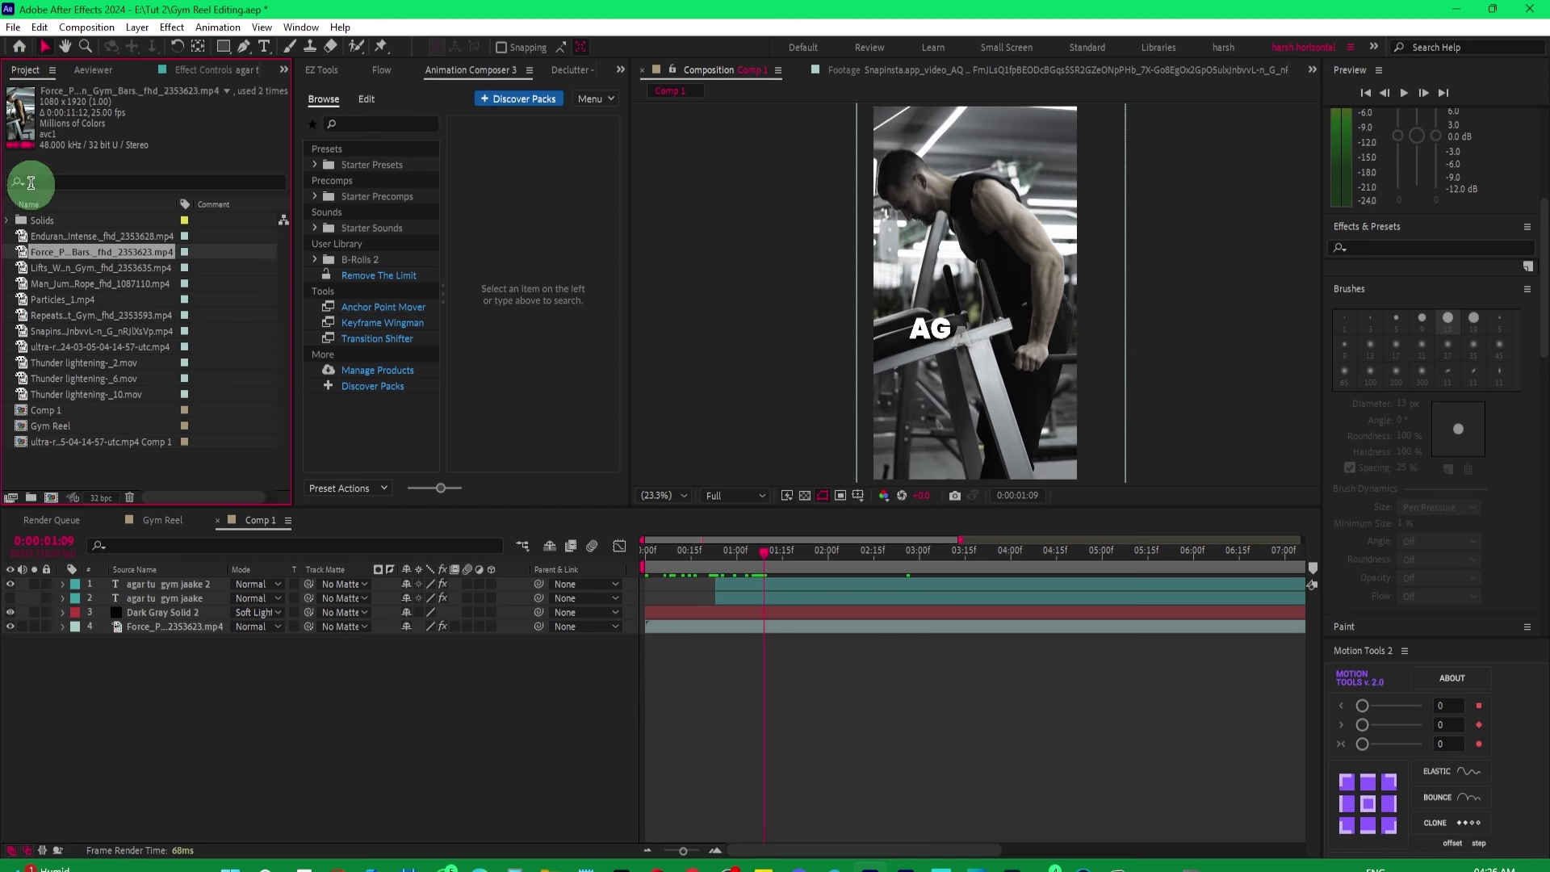
click(48, 235)
click(42, 259)
click(40, 283)
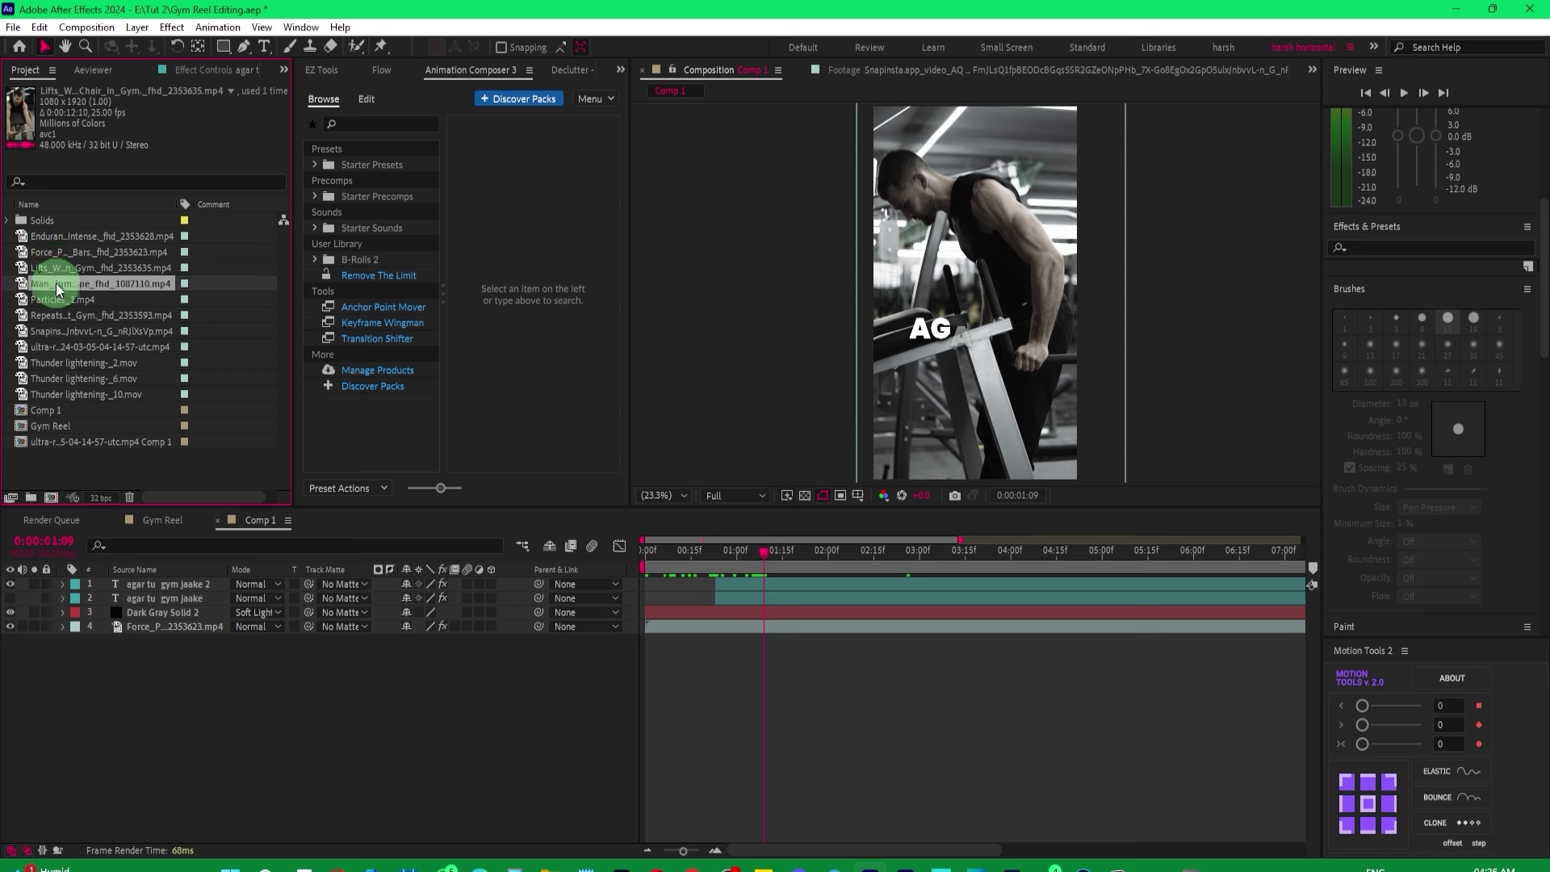
click(41, 299)
click(38, 380)
drag(41, 346, 156, 601)
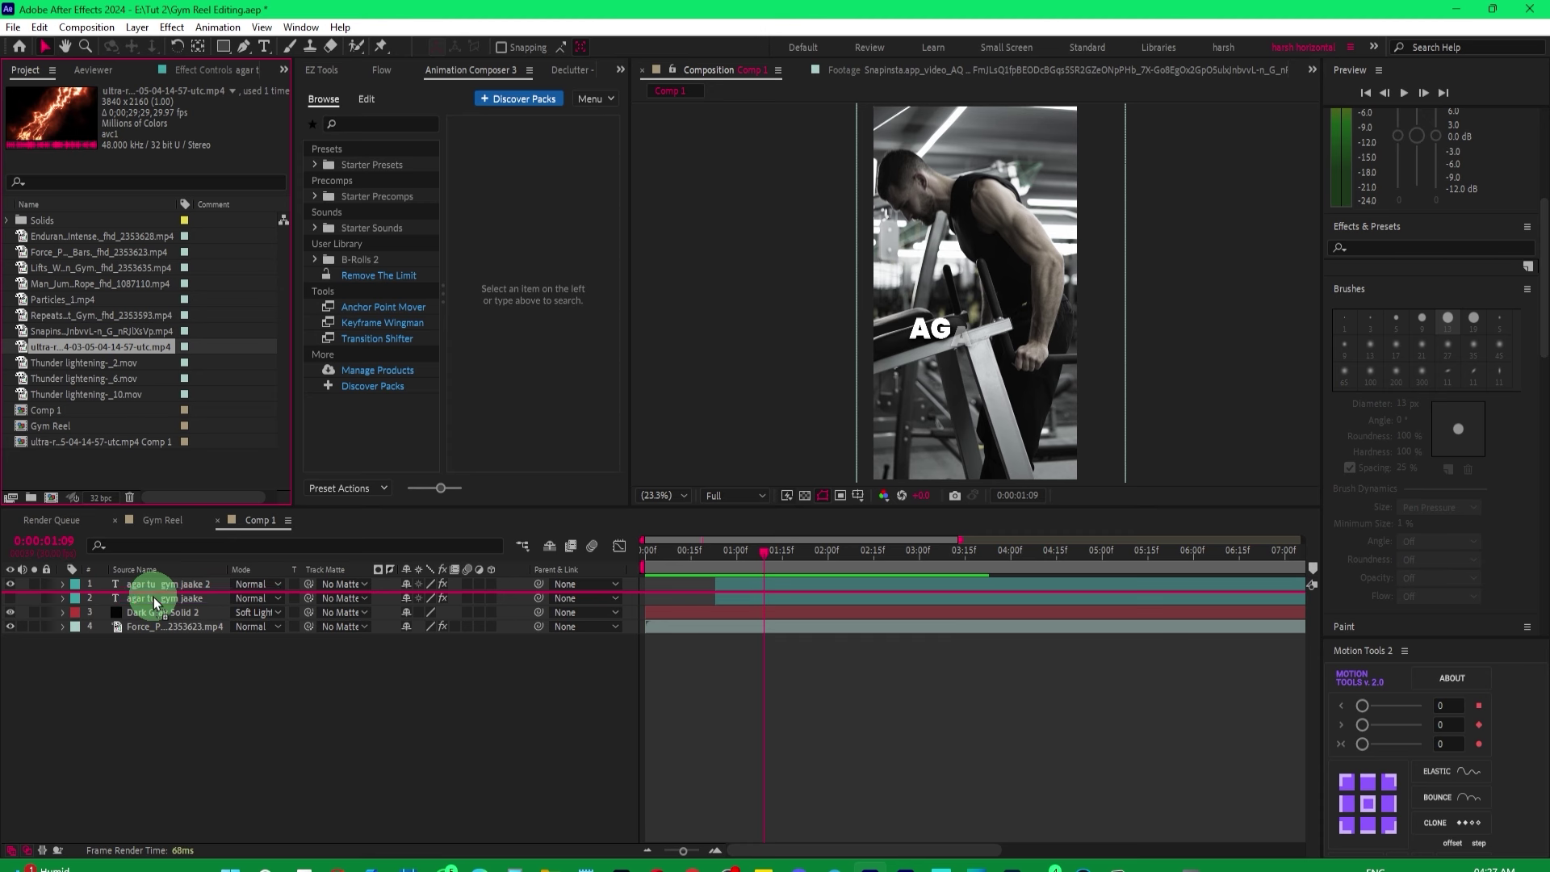
drag(155, 601, 153, 601)
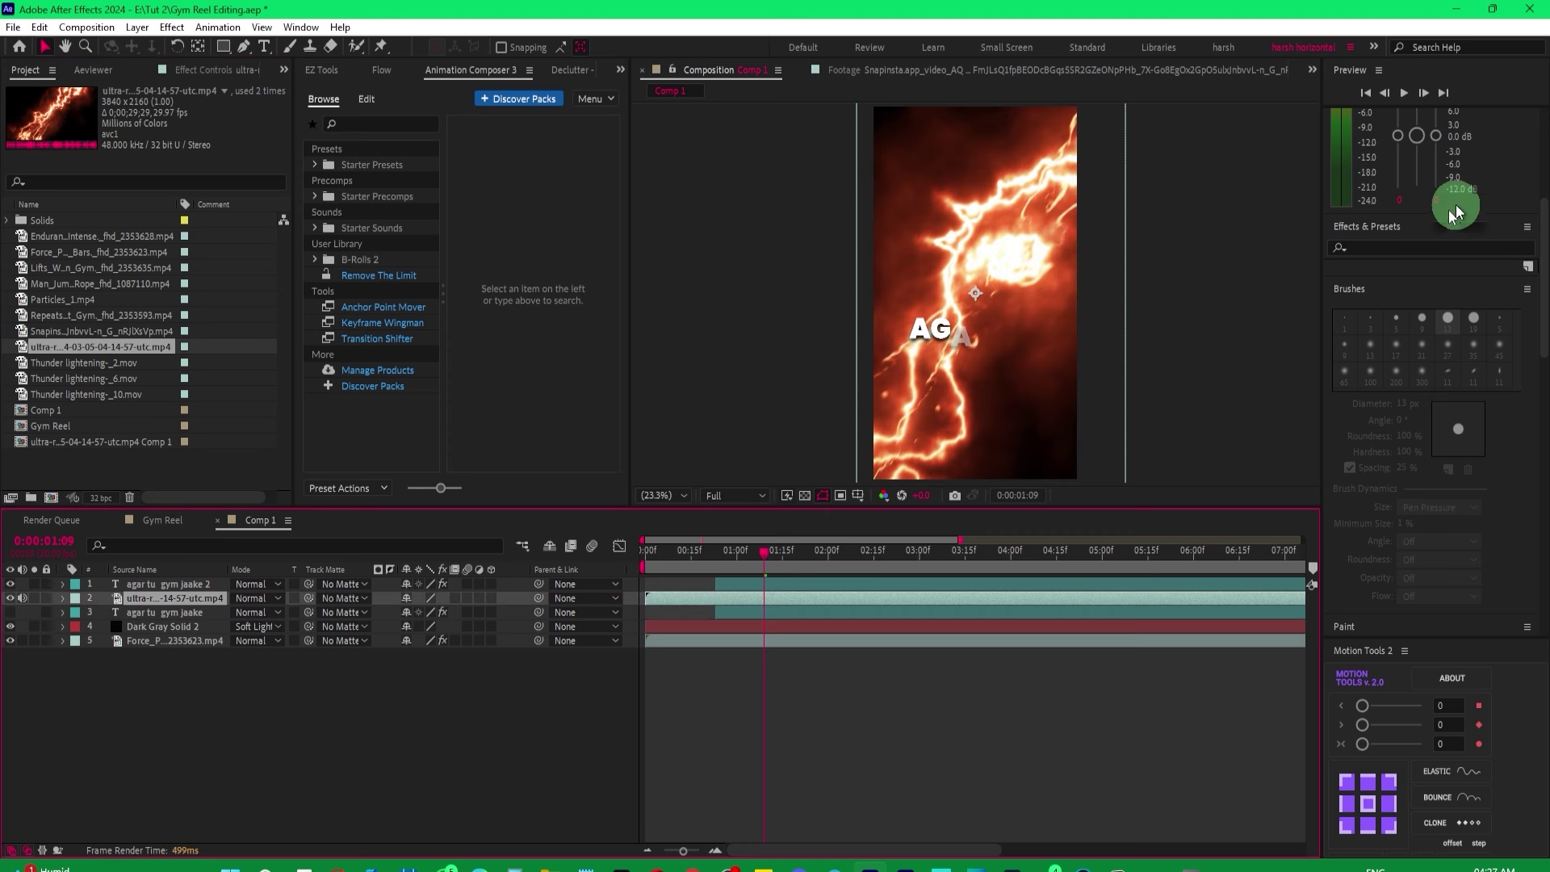
Shrink the lightning clip to 29% scale.
drag(1542, 302, 1542, 202)
drag(1441, 375, 1398, 375)
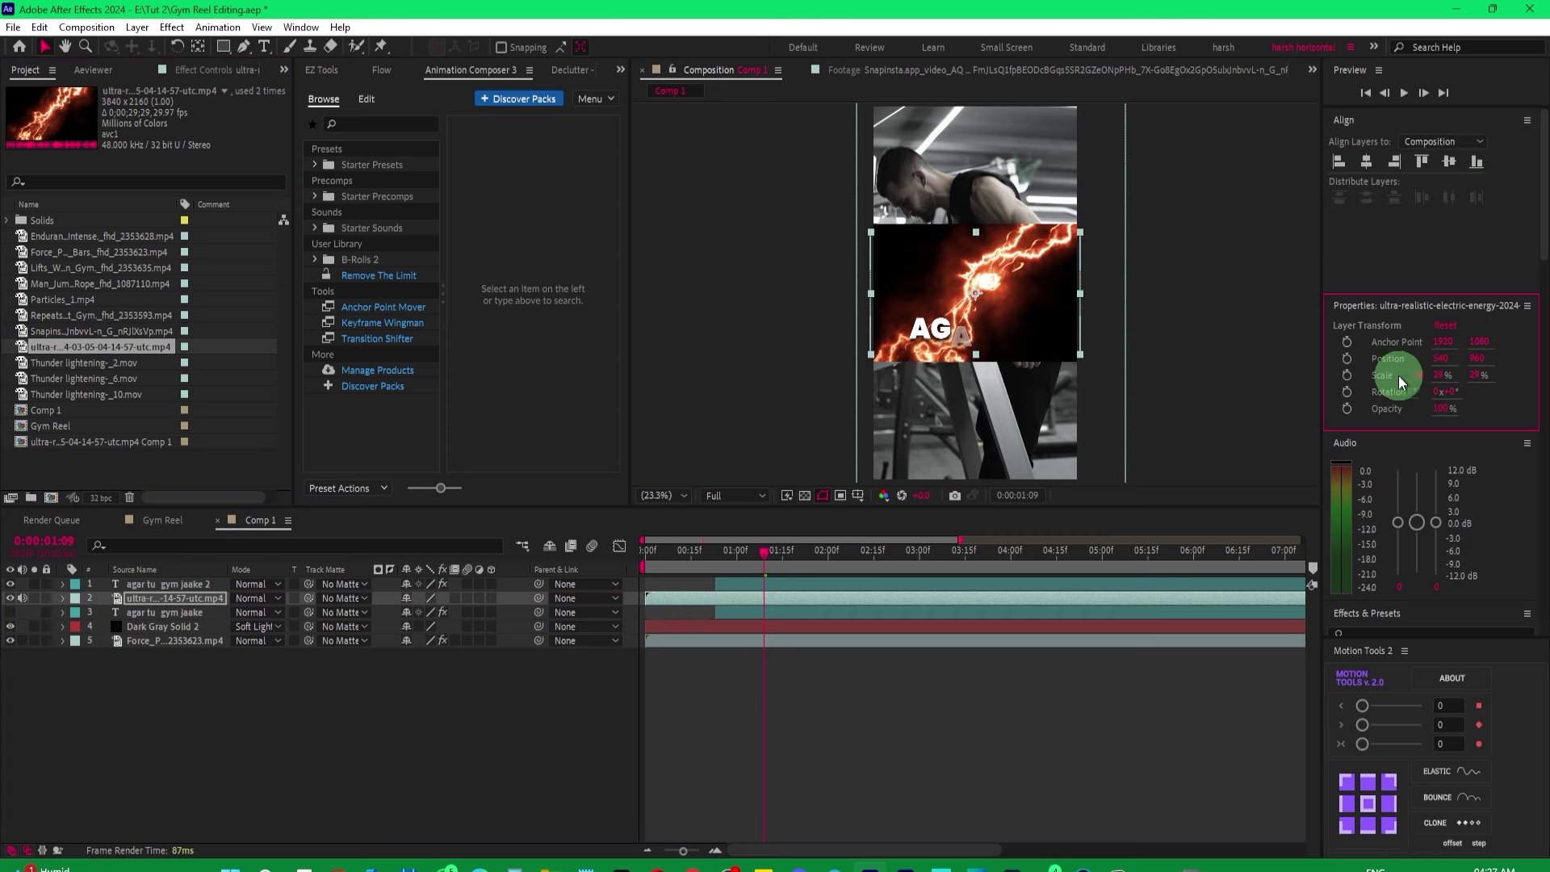
click(1028, 319)
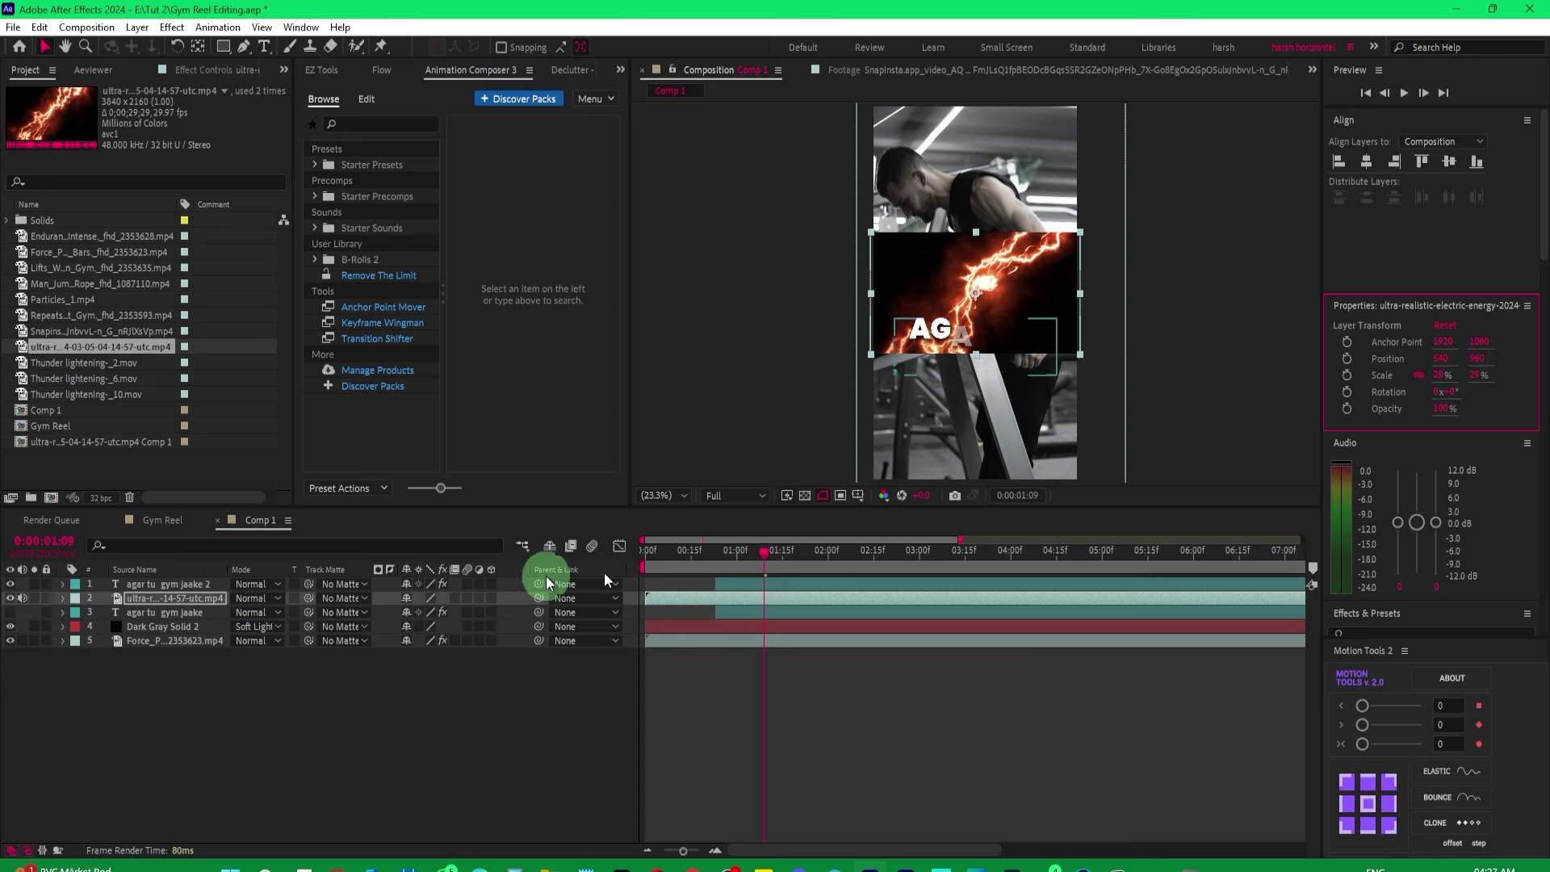
Try a 90° rotation and 50% scale, undo them, and move the strip lower.
click(158, 599)
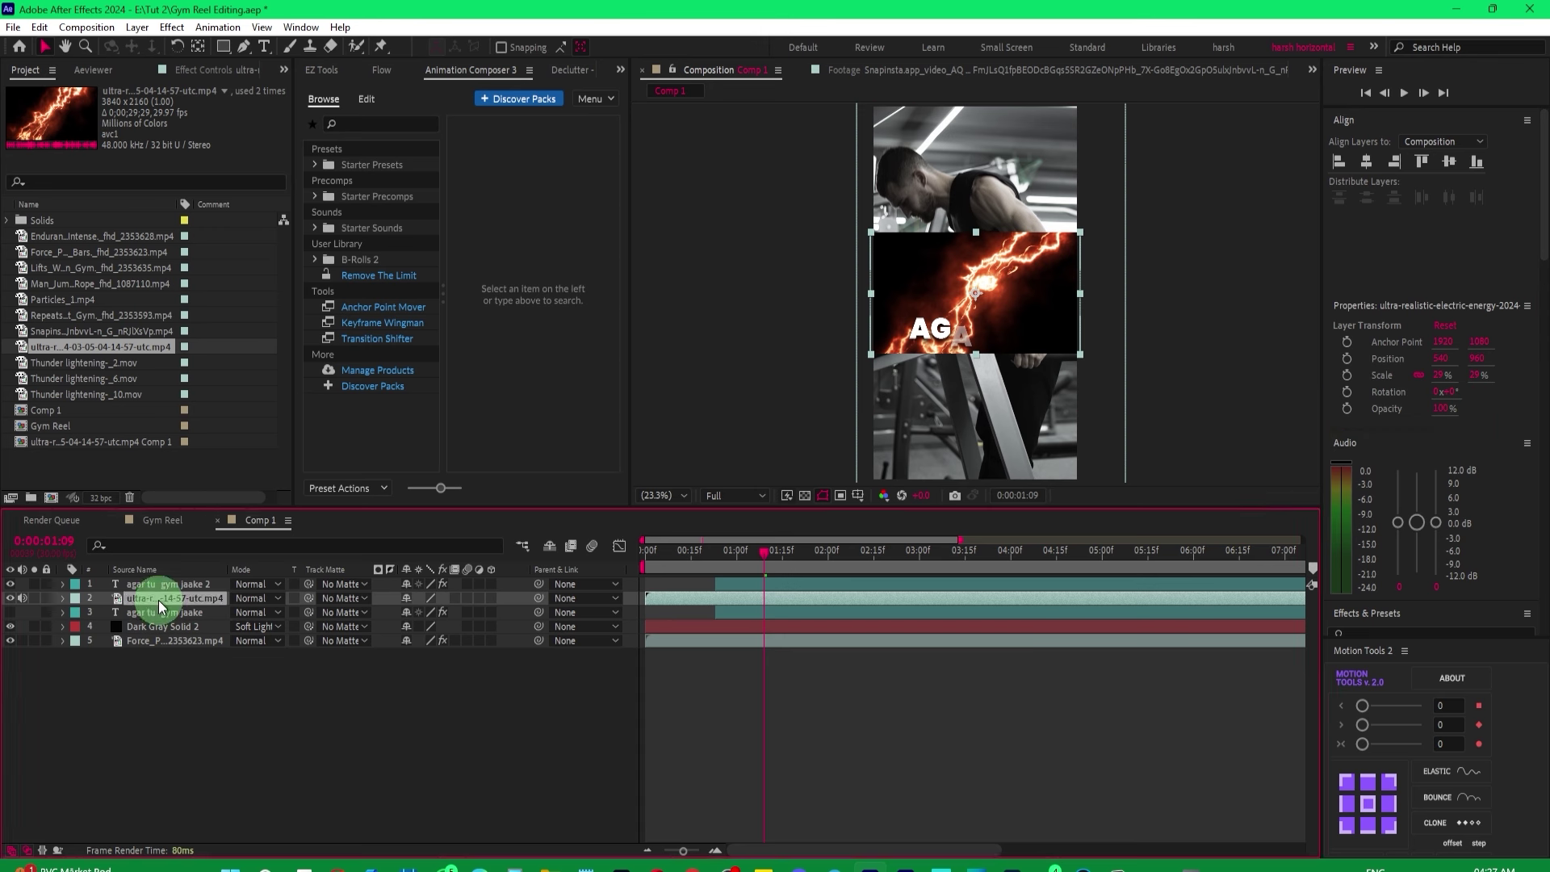
key(r)
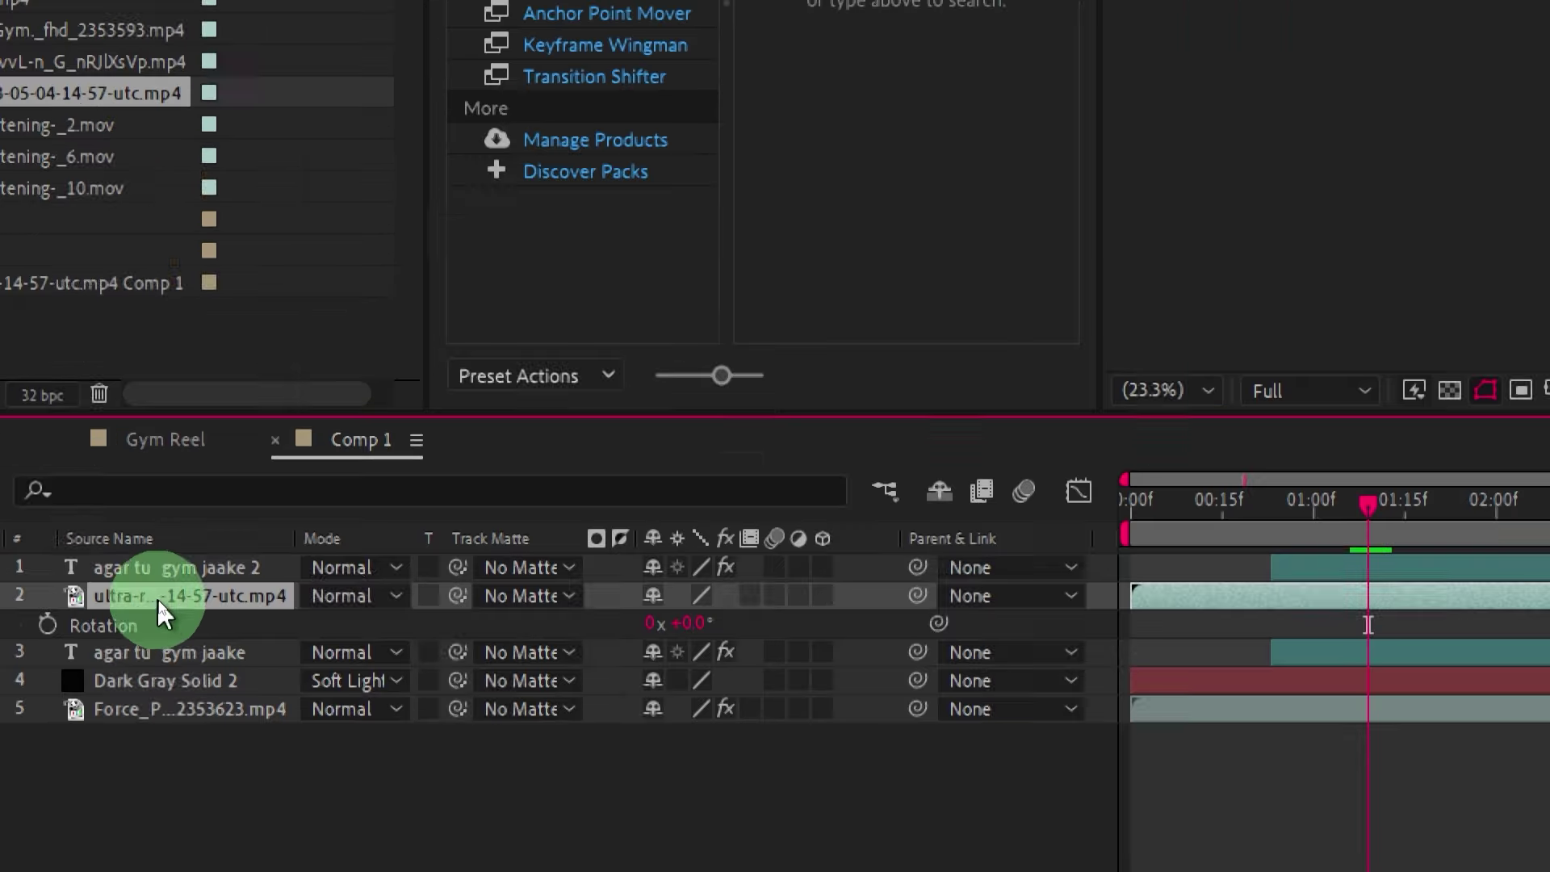
click(699, 626)
text(90)
key(Return)
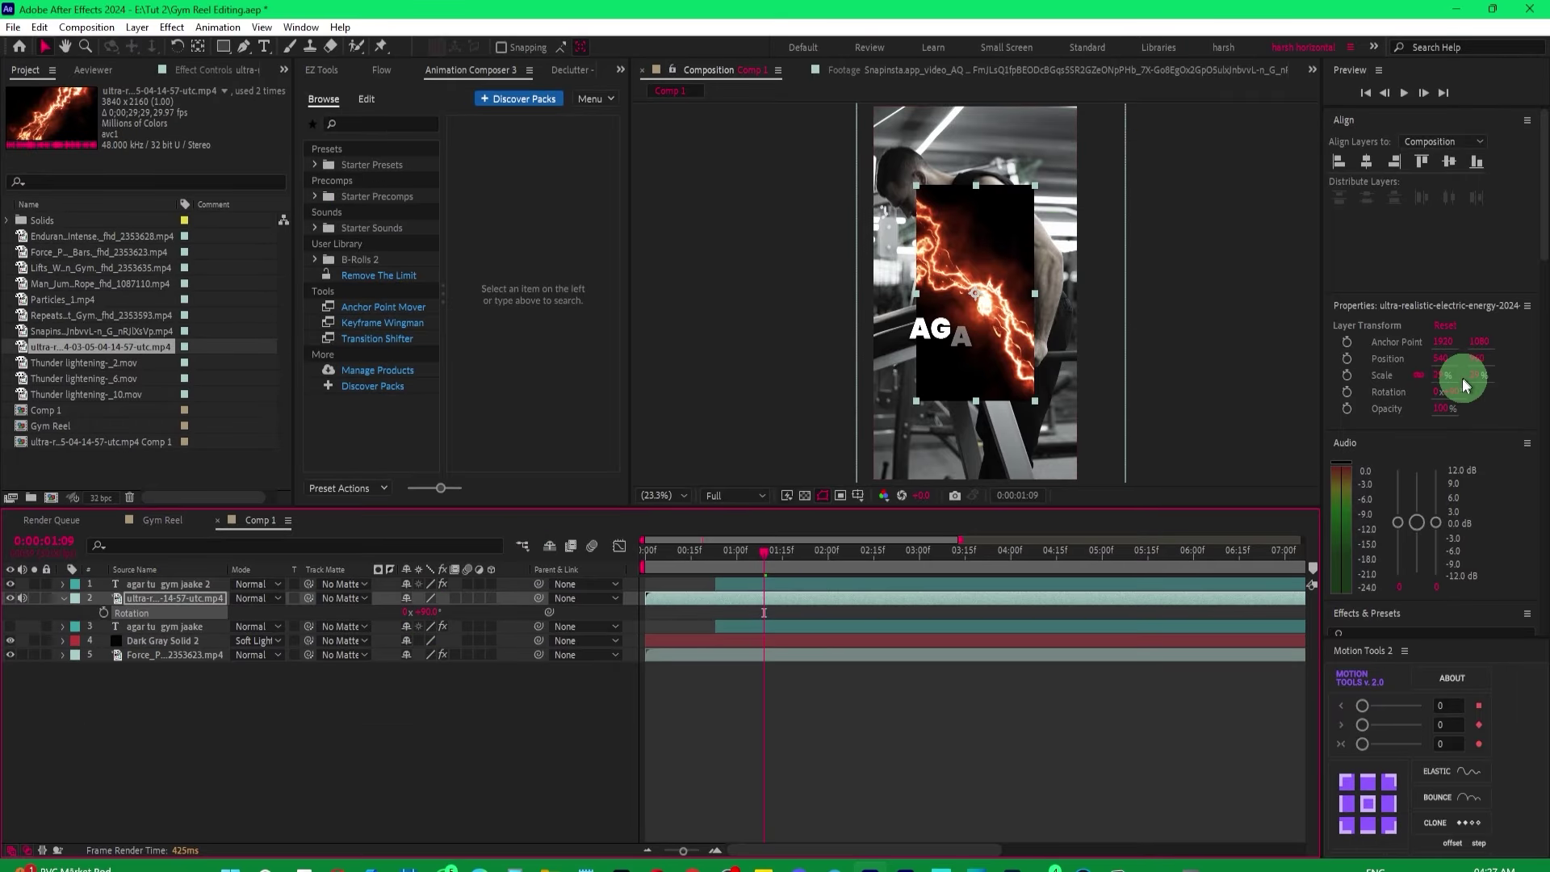
drag(1478, 381, 1498, 381)
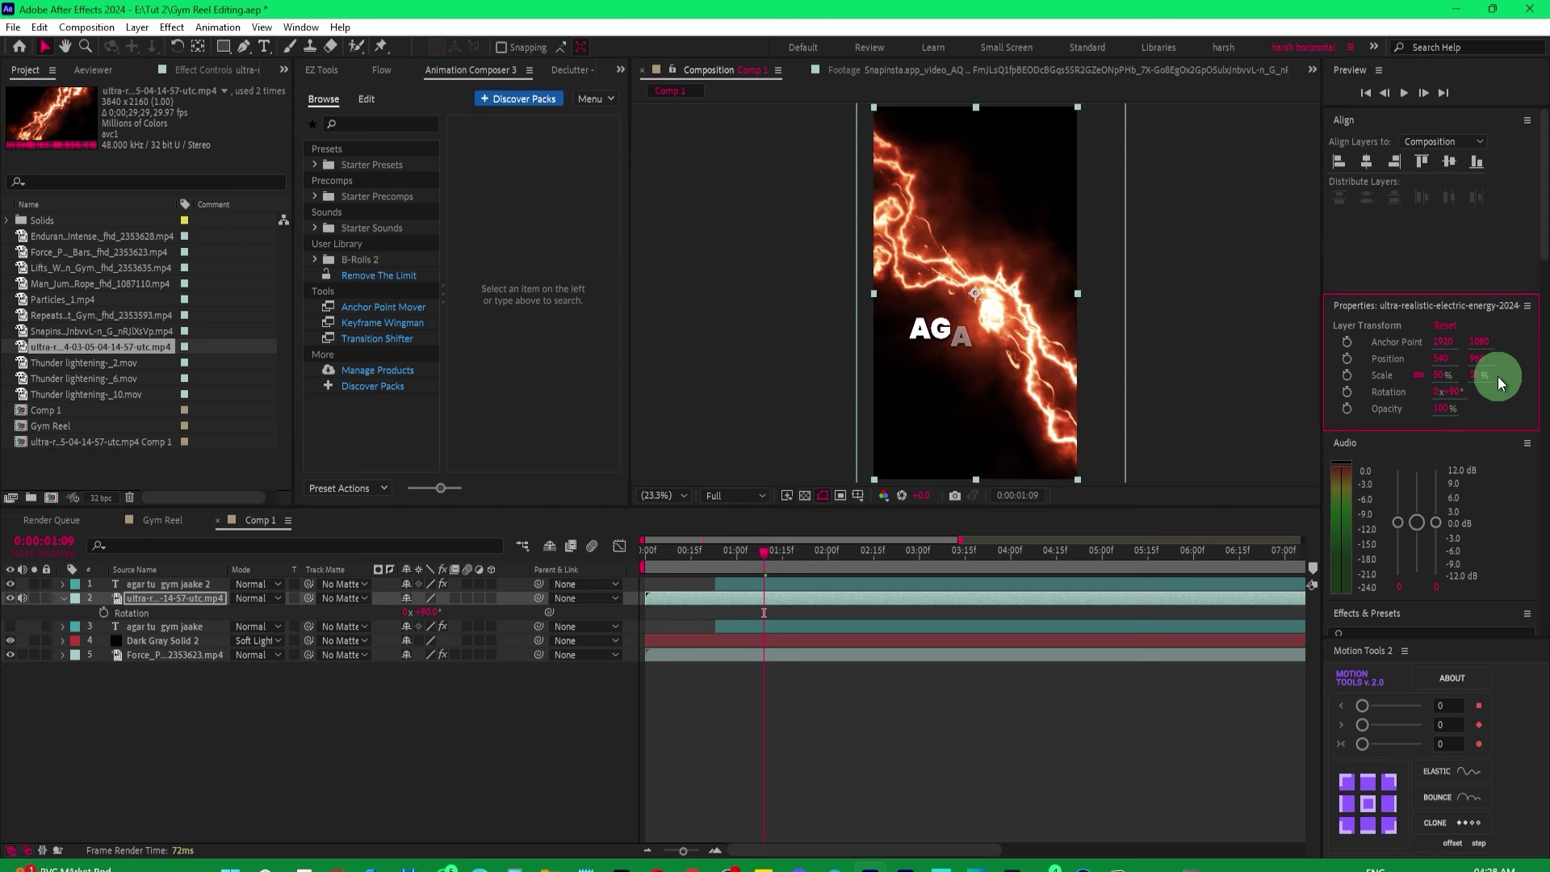
key(ctrl+z)
key(ctrl+z)
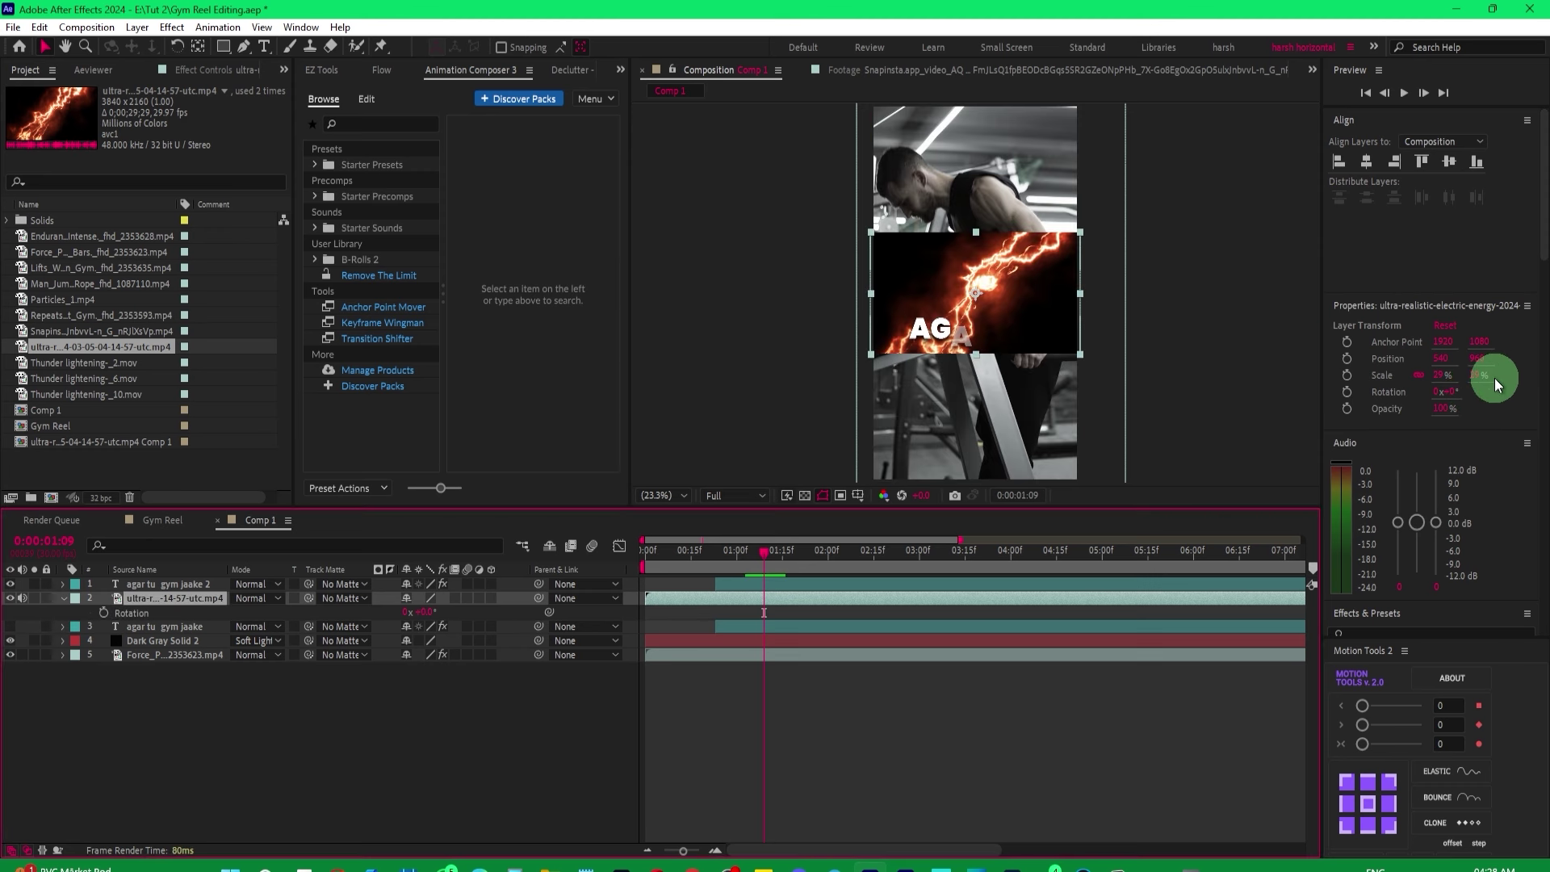
drag(1009, 313, 1007, 363)
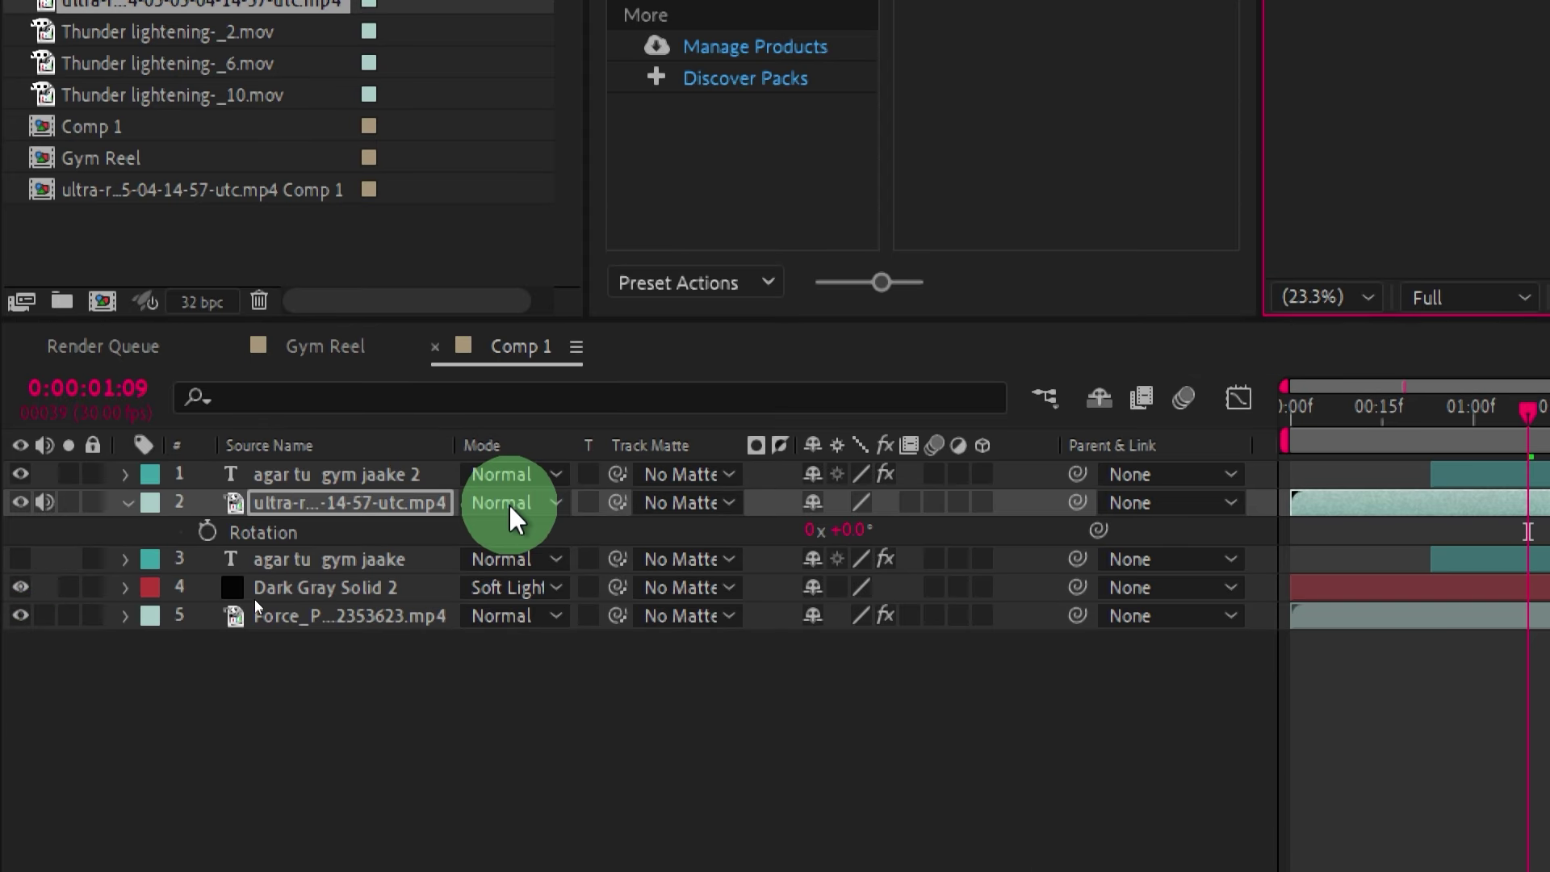
Set the lightning layer to Add blend mode with 100% opacity, then return to 0:00:01:20.
click(241, 598)
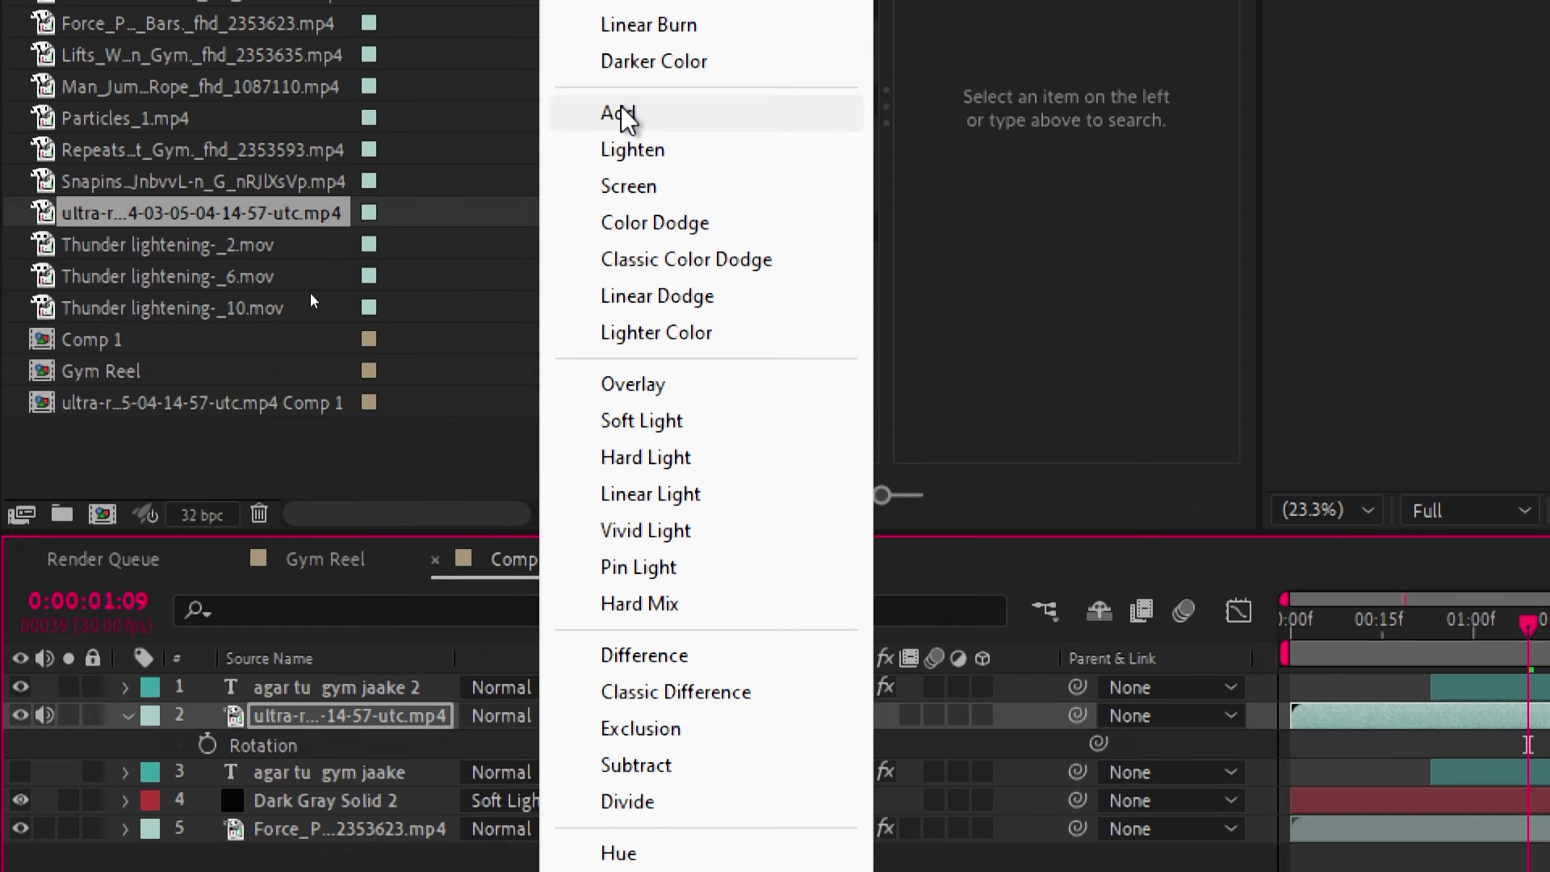
click(625, 119)
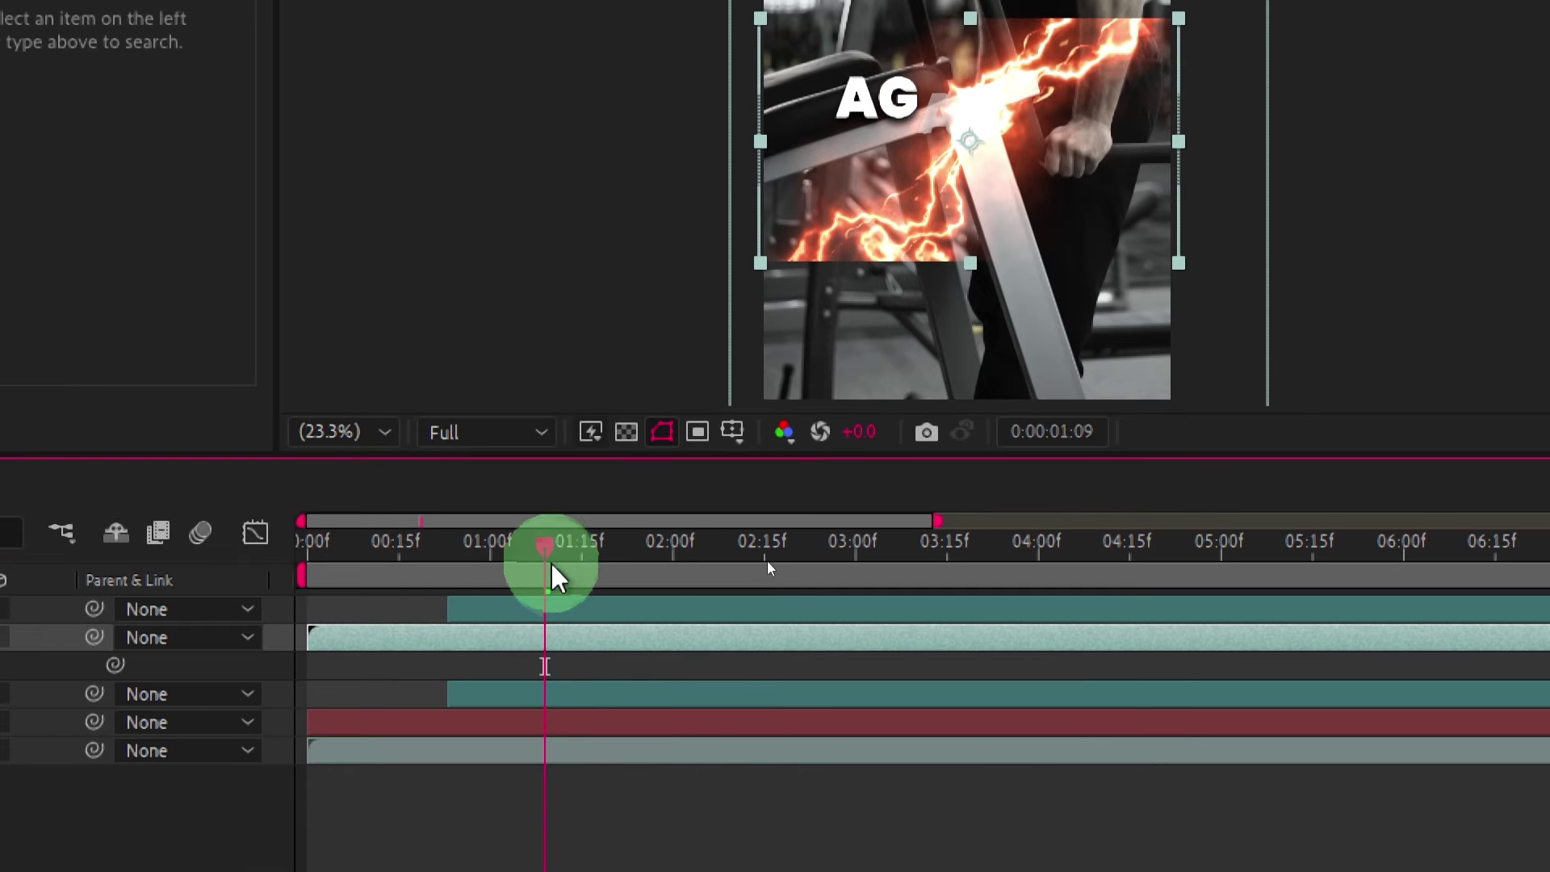
drag(551, 569, 821, 569)
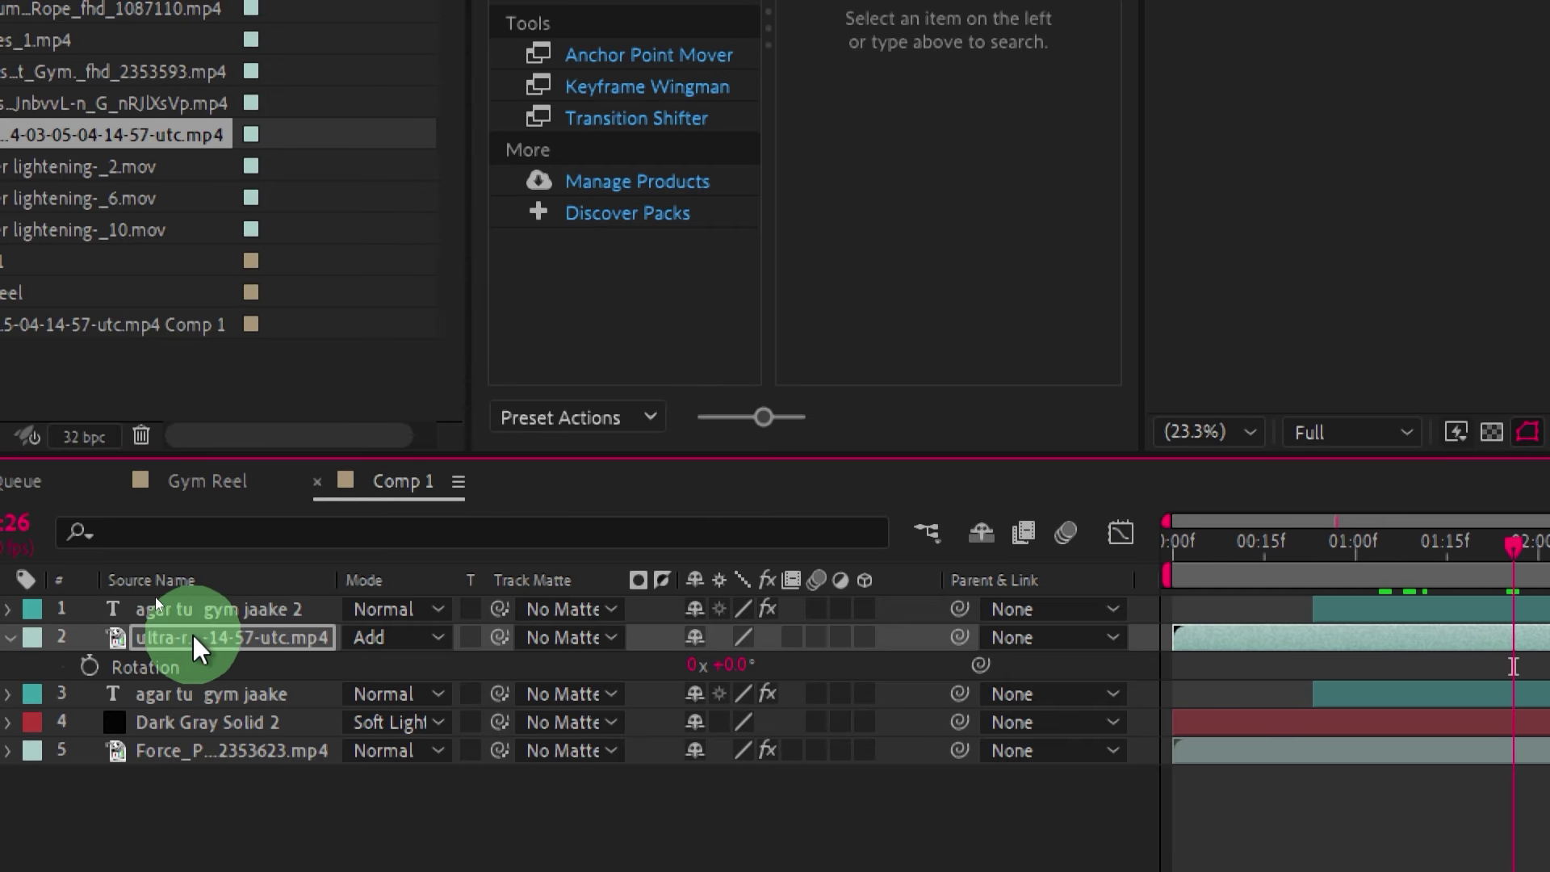
click(192, 631)
key(t)
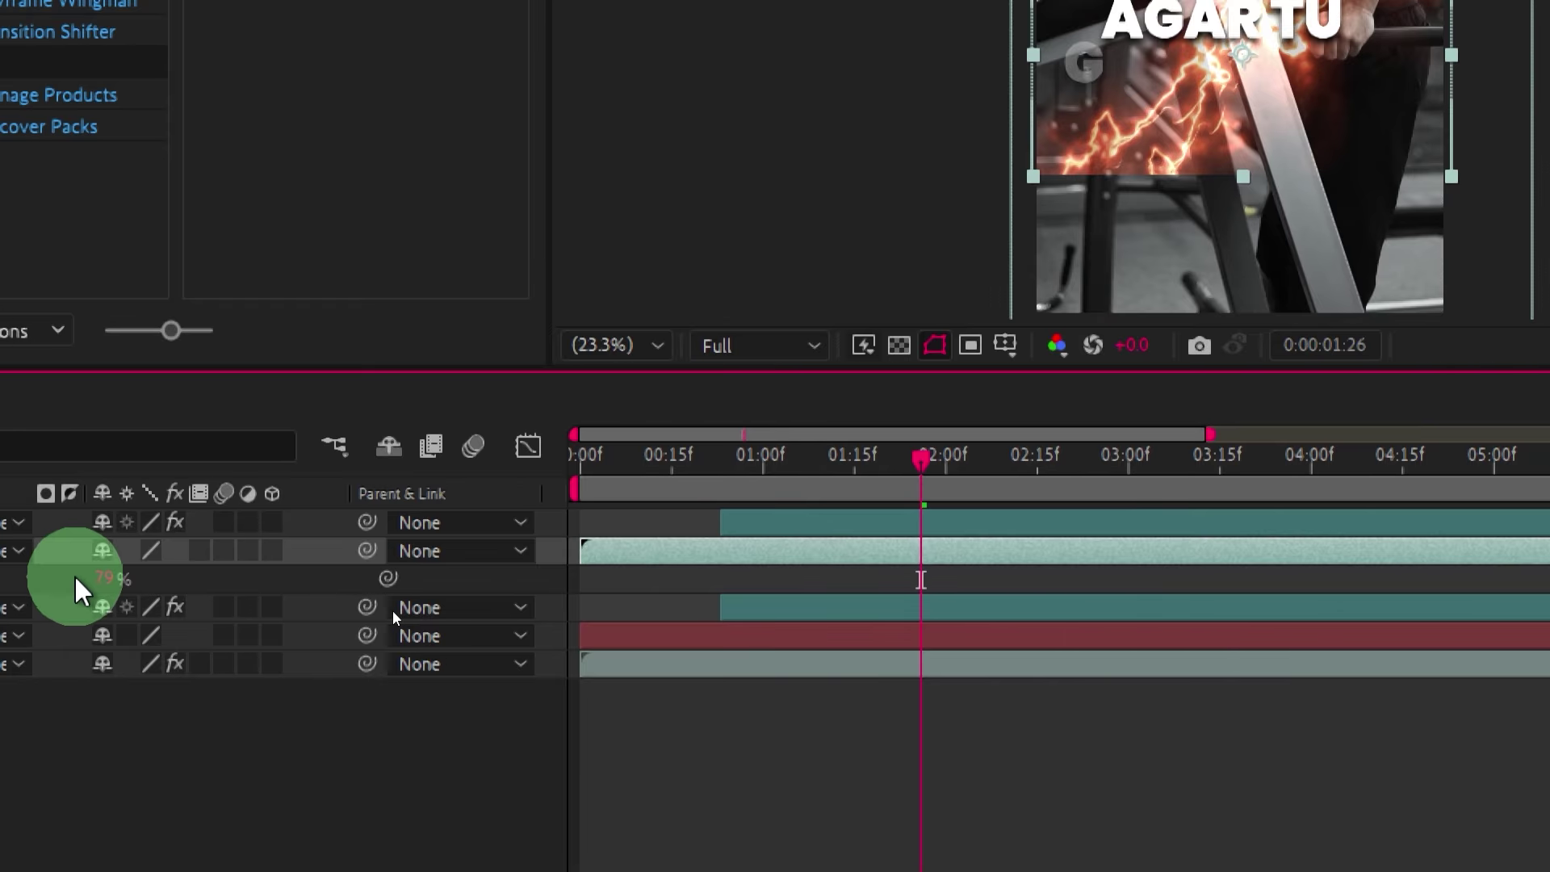
drag(75, 578, 650, 605)
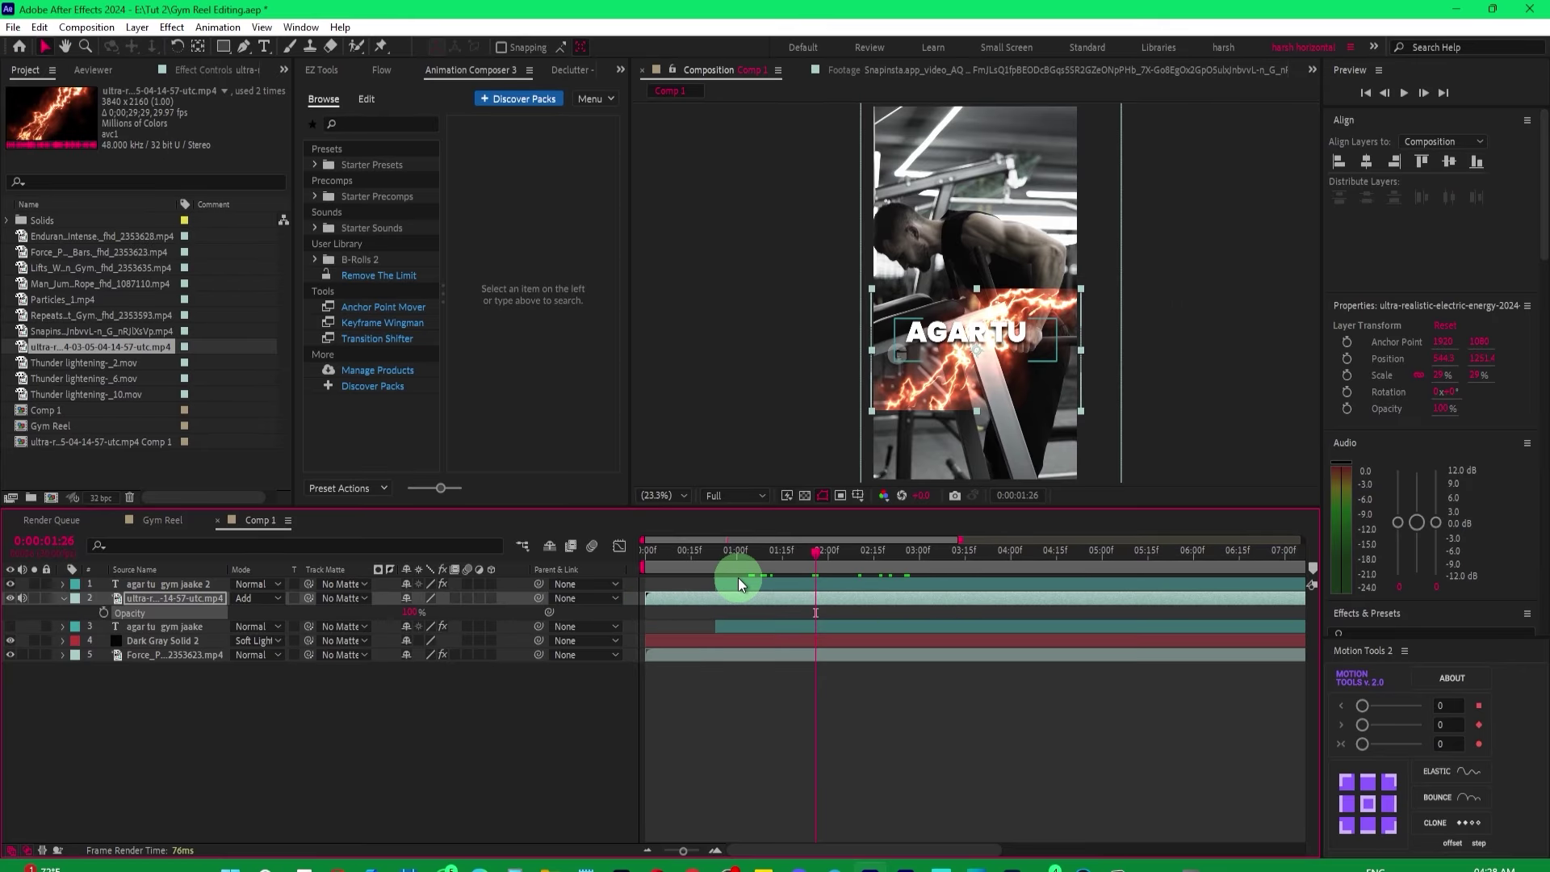
click(797, 553)
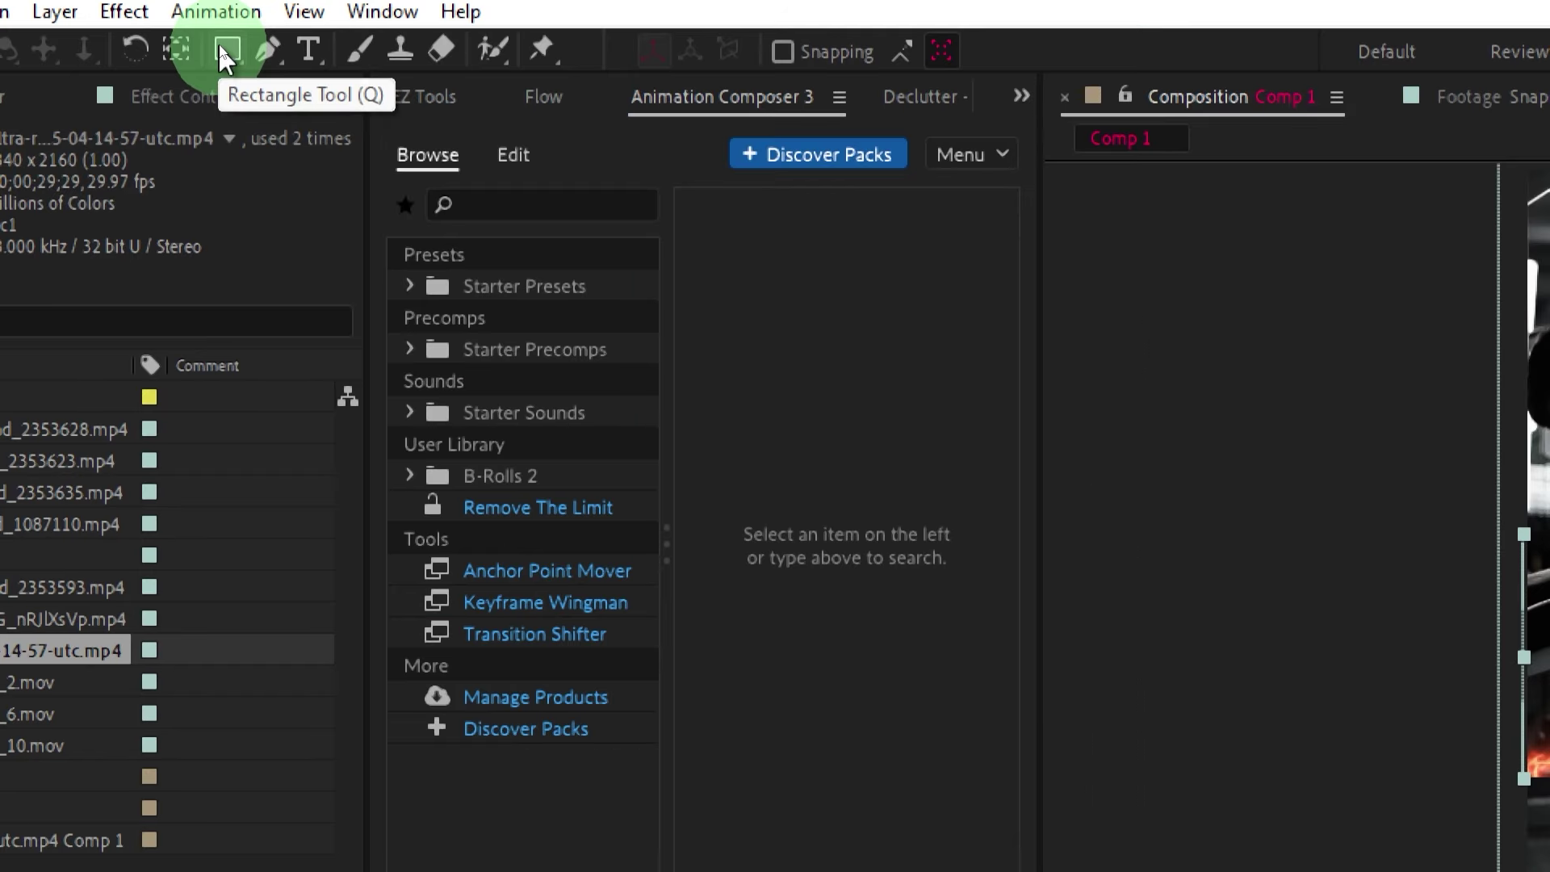
Draw an elliptical mask around AGART on the lightning layer.
drag(218, 47, 367, 152)
click(363, 122)
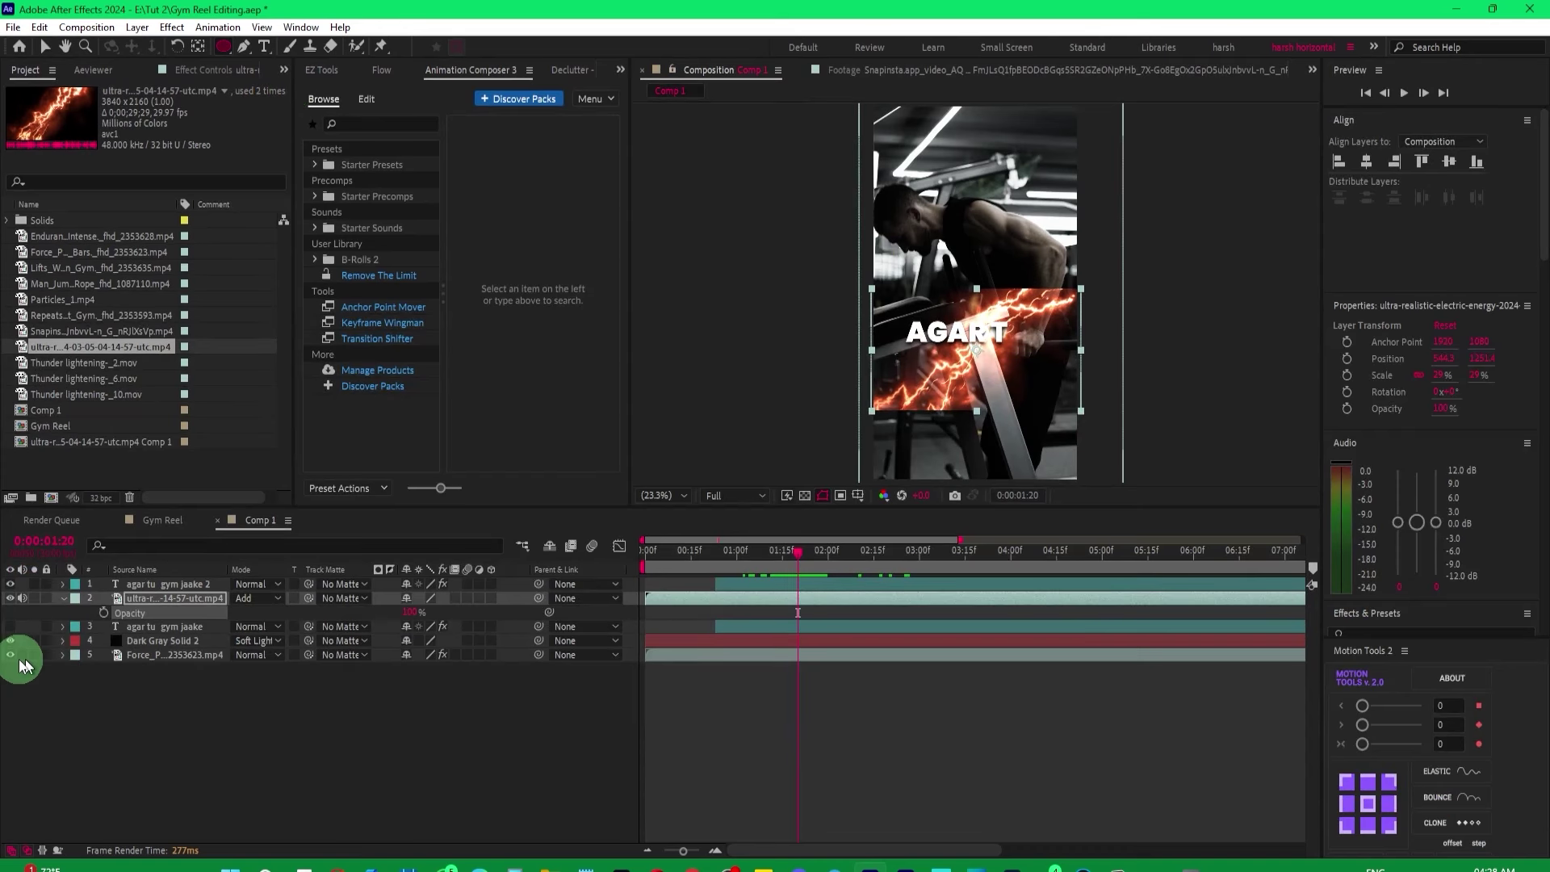
click(157, 601)
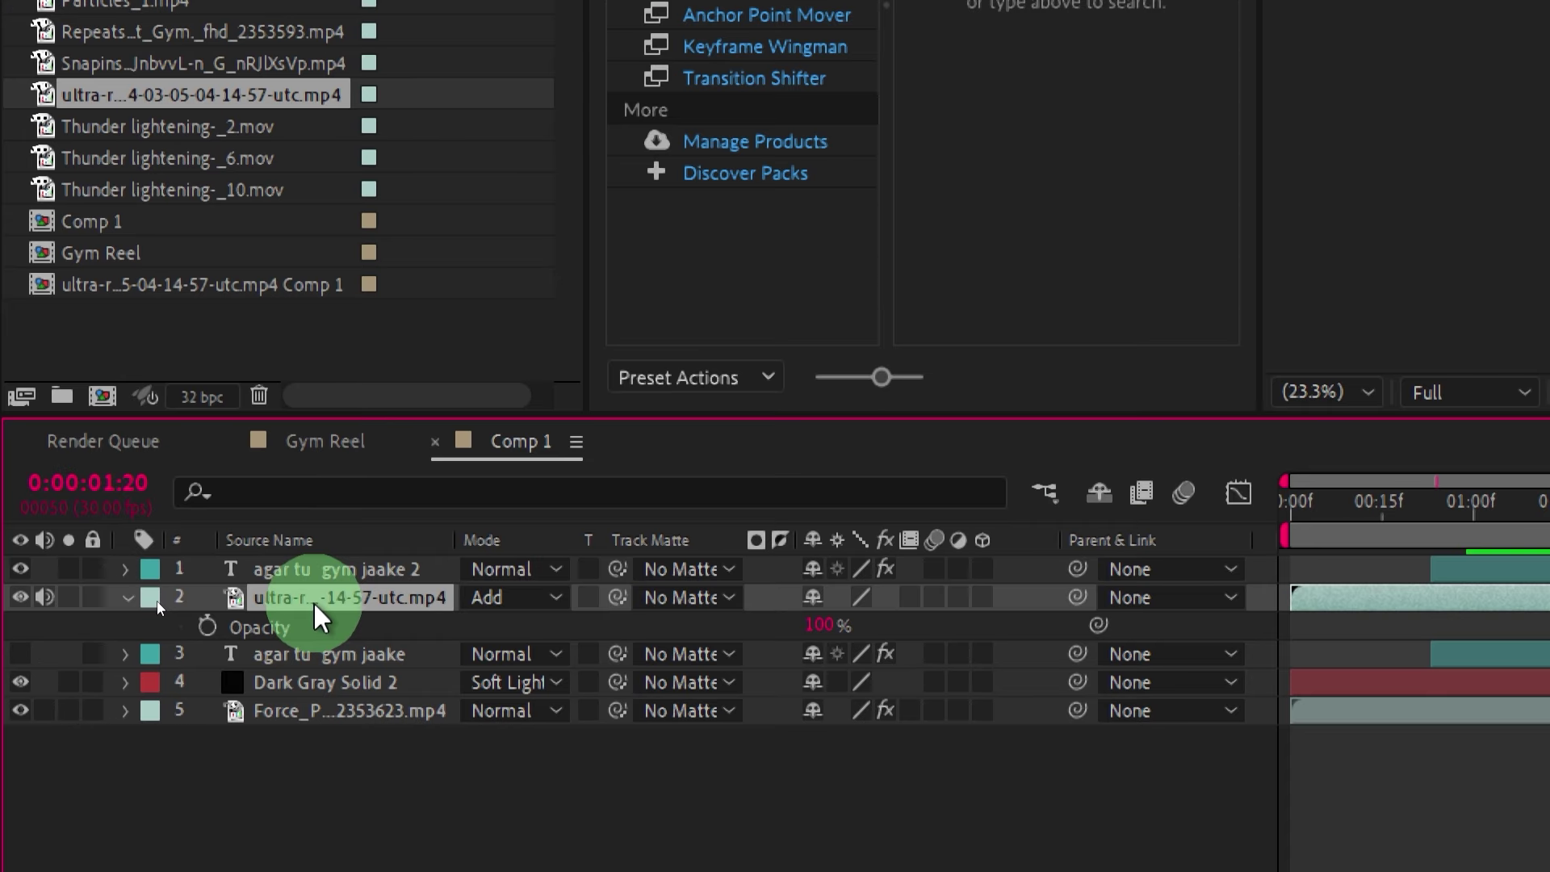
click(754, 305)
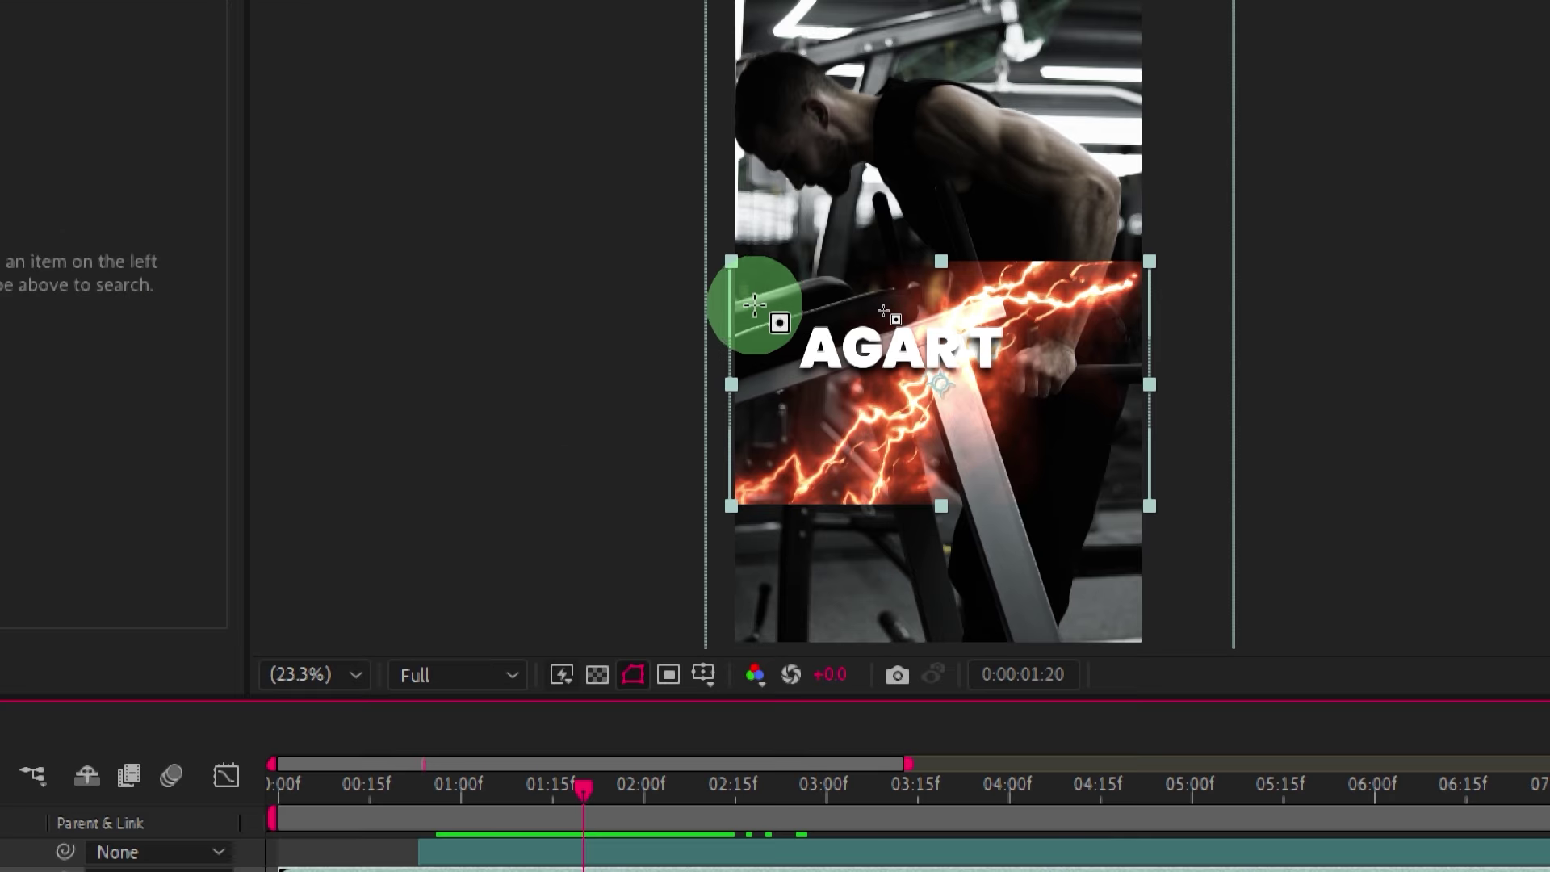
mouse_move(762, 303)
mouse_down()
mouse_move(1108, 409)
mouse_move(1091, 396)
mouse_up()
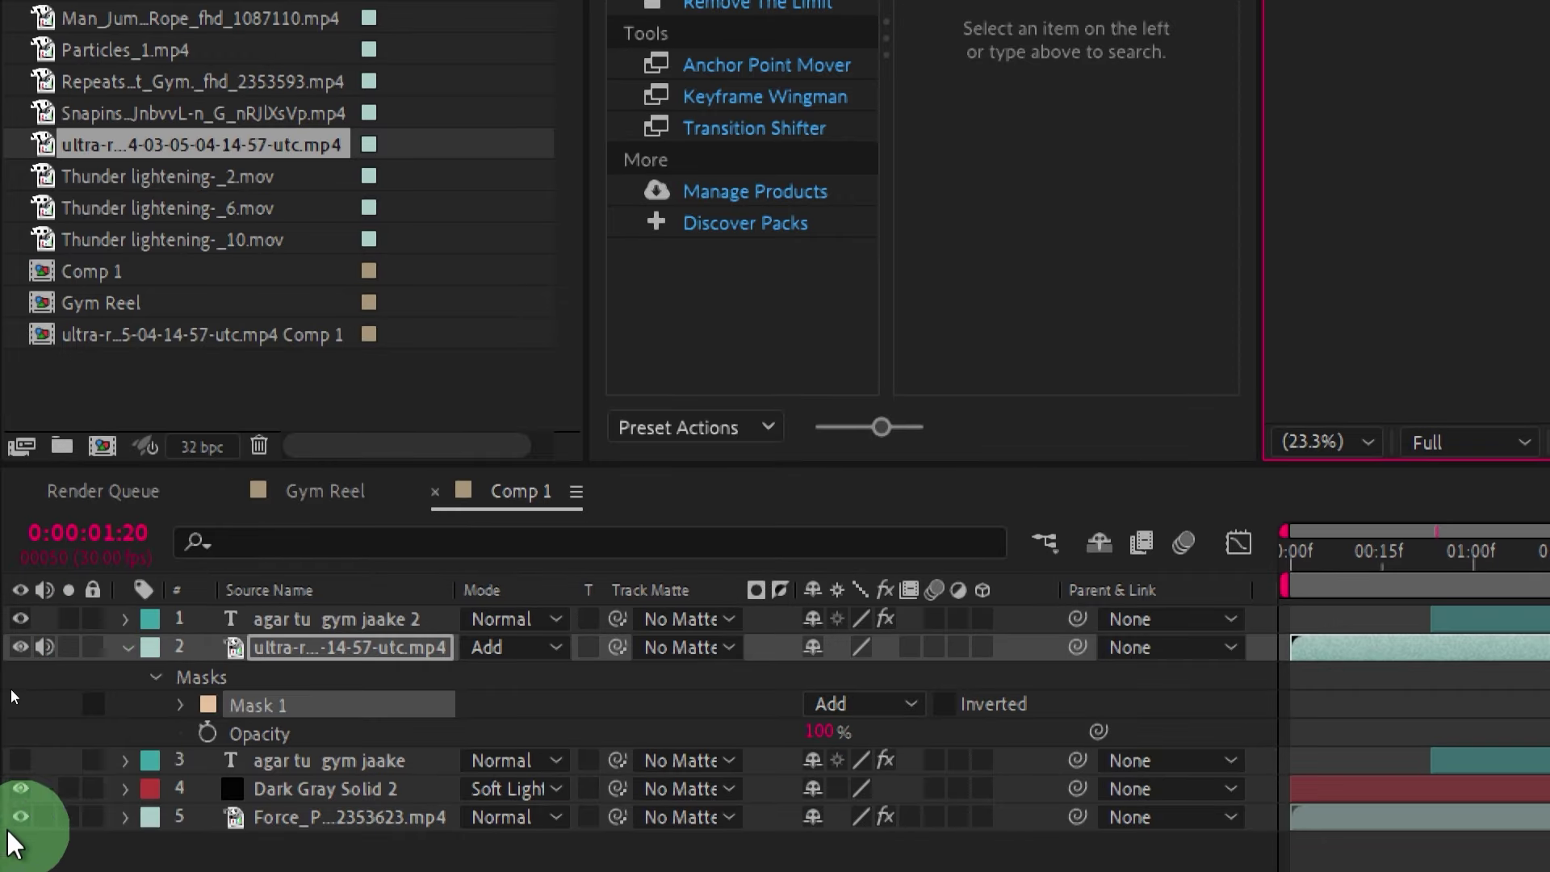
Feather Mask 1 to 100, then soften it further to 317 pixels.
click(221, 724)
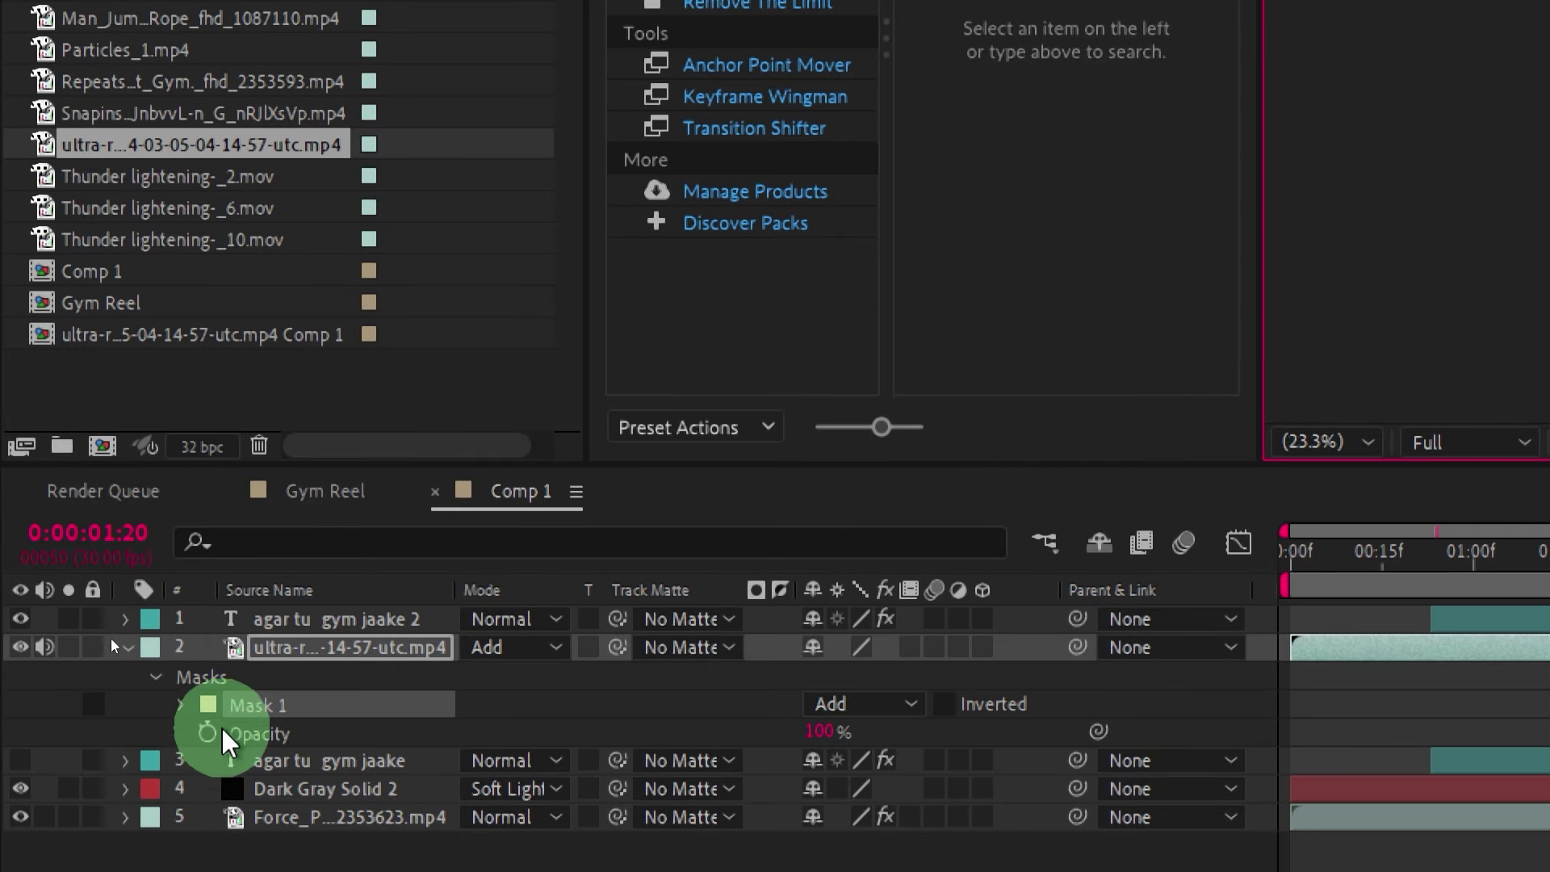
click(181, 705)
click(876, 707)
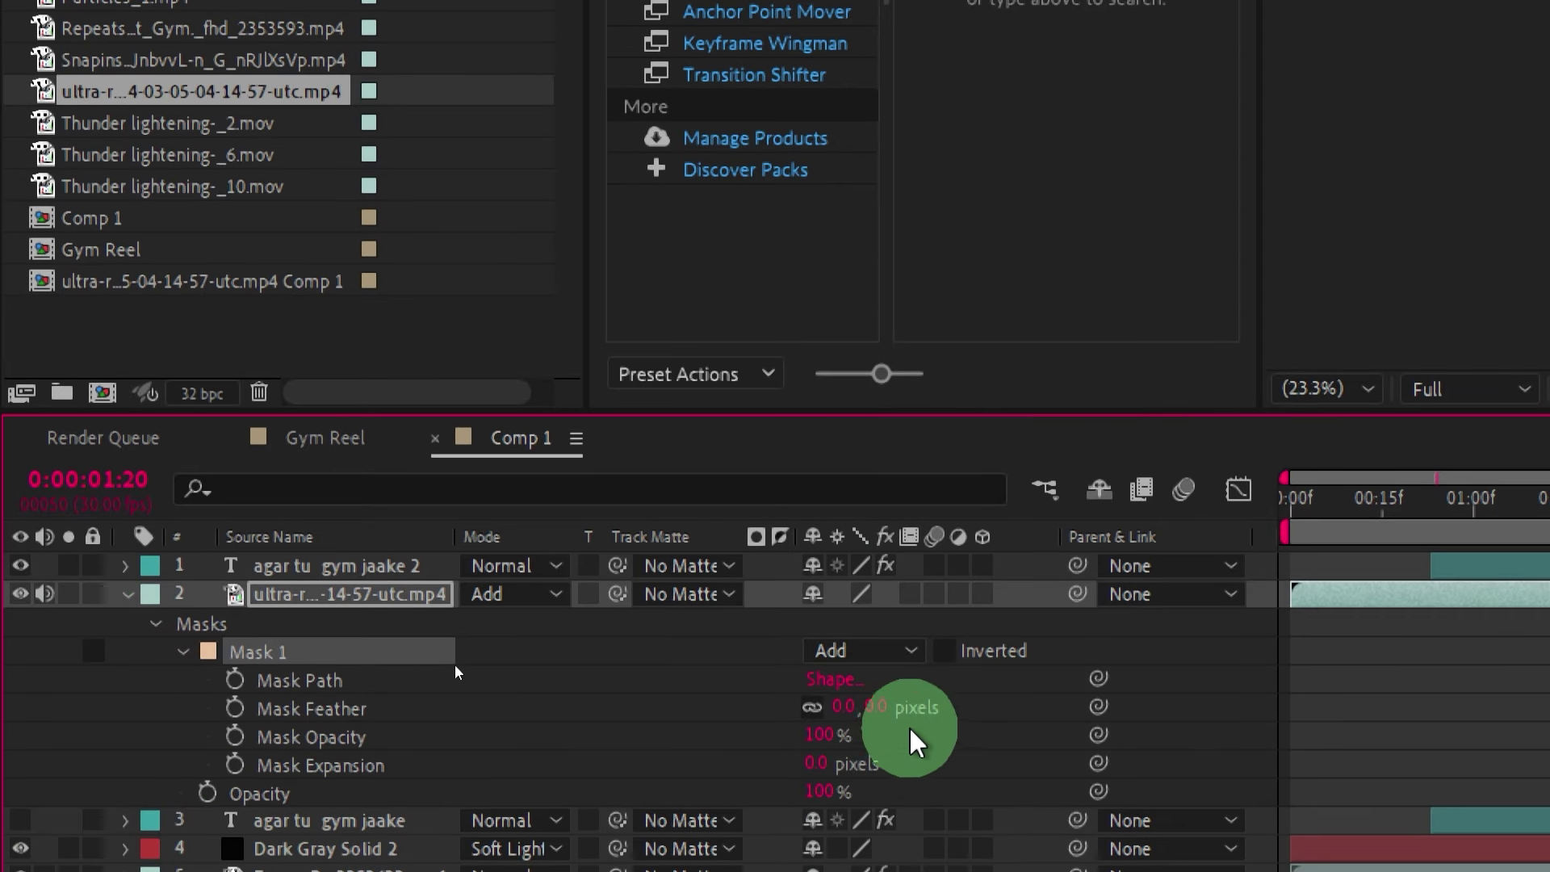
text(100)
key(Return)
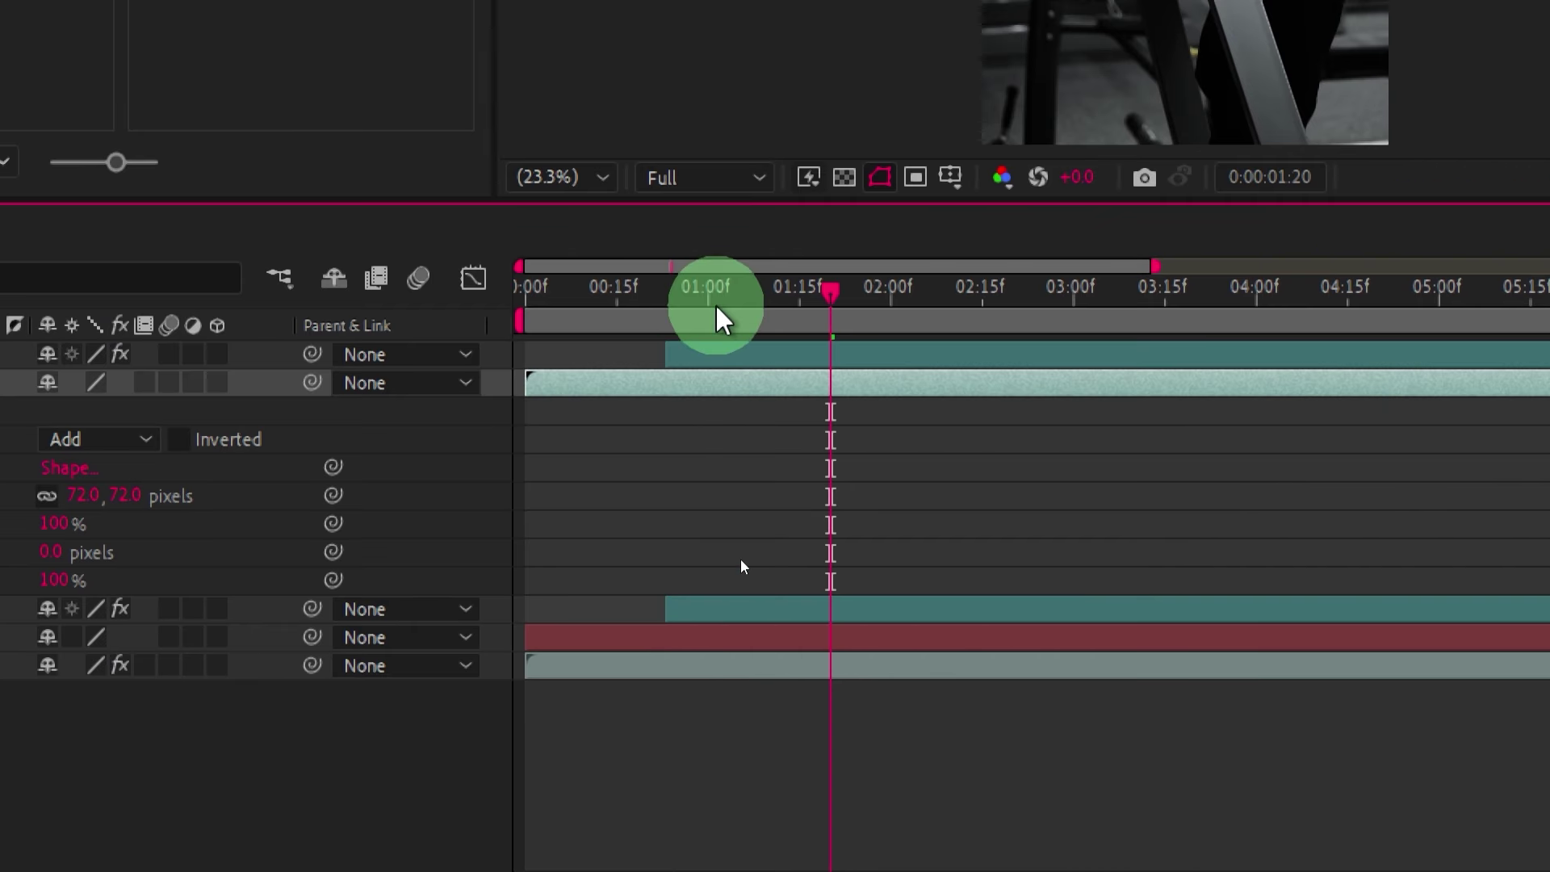
click(707, 292)
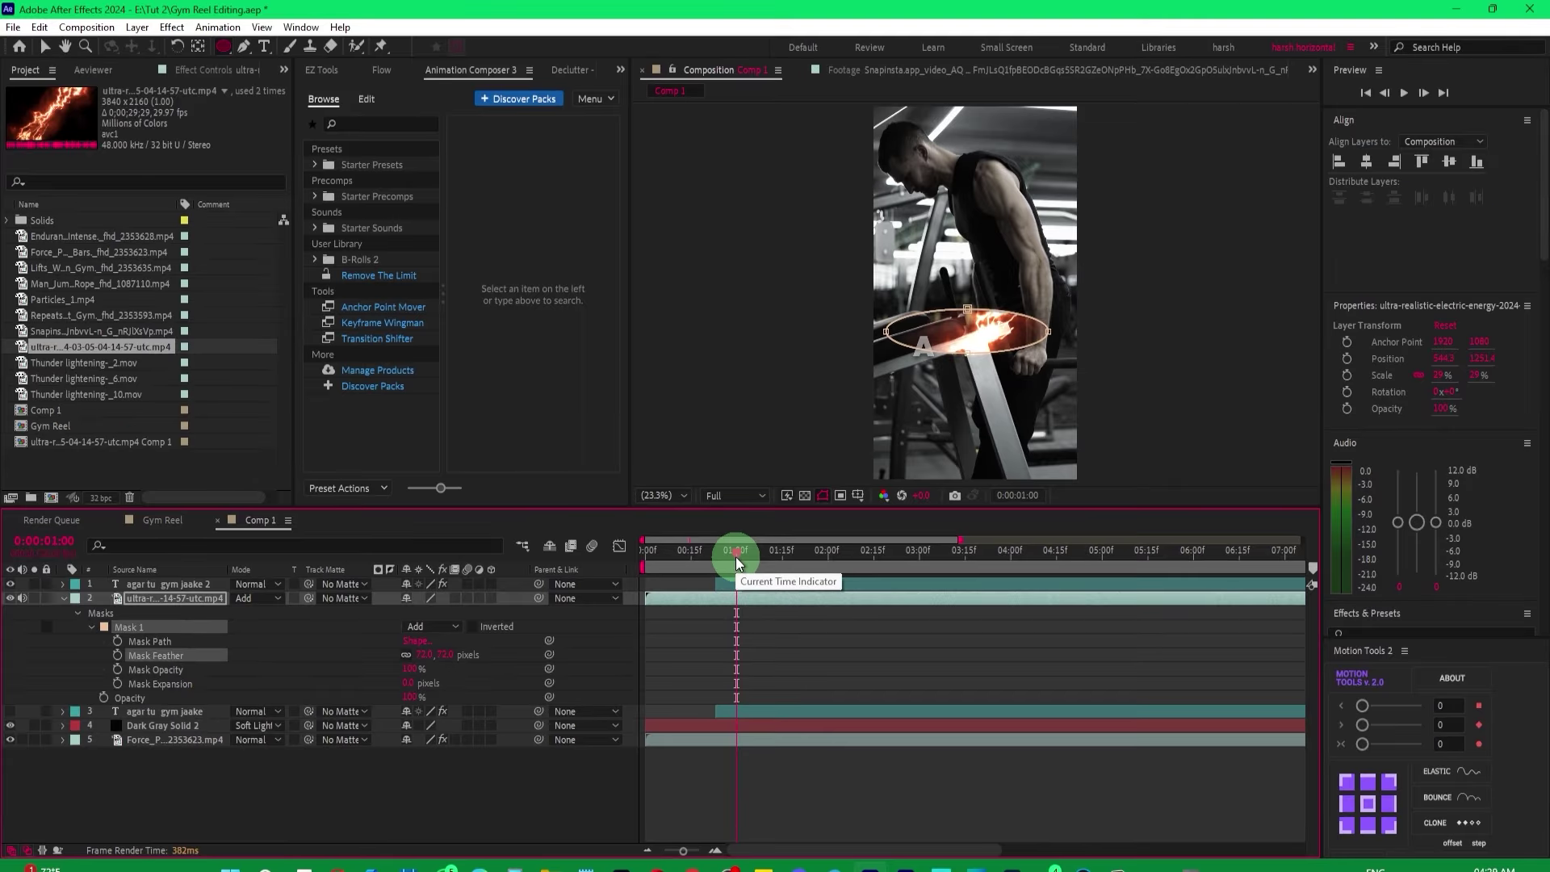
drag(734, 556, 716, 557)
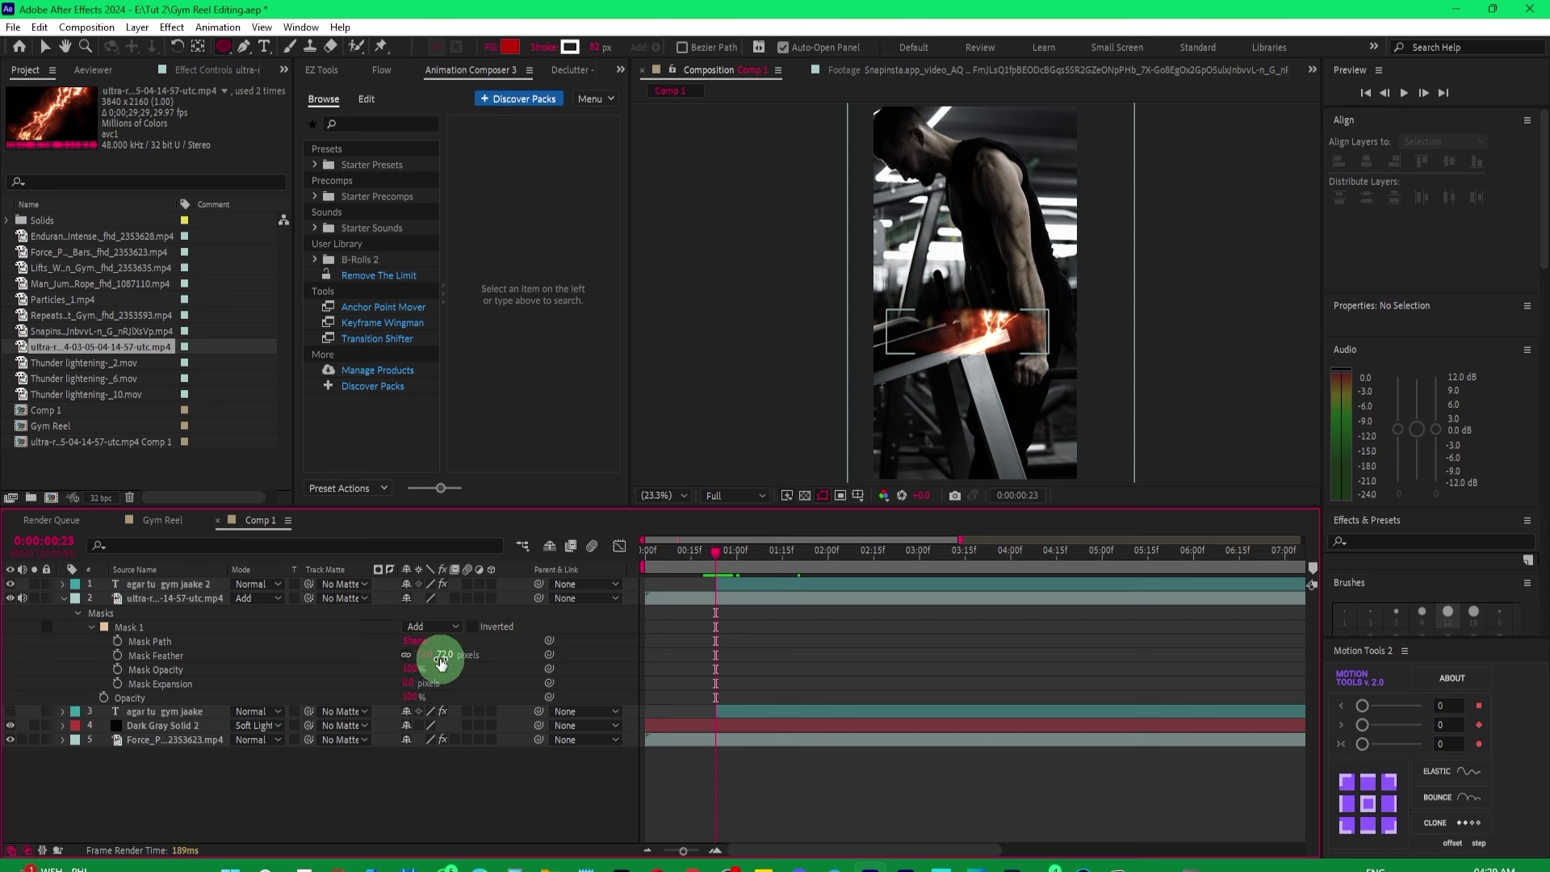
drag(441, 662, 626, 646)
click(690, 602)
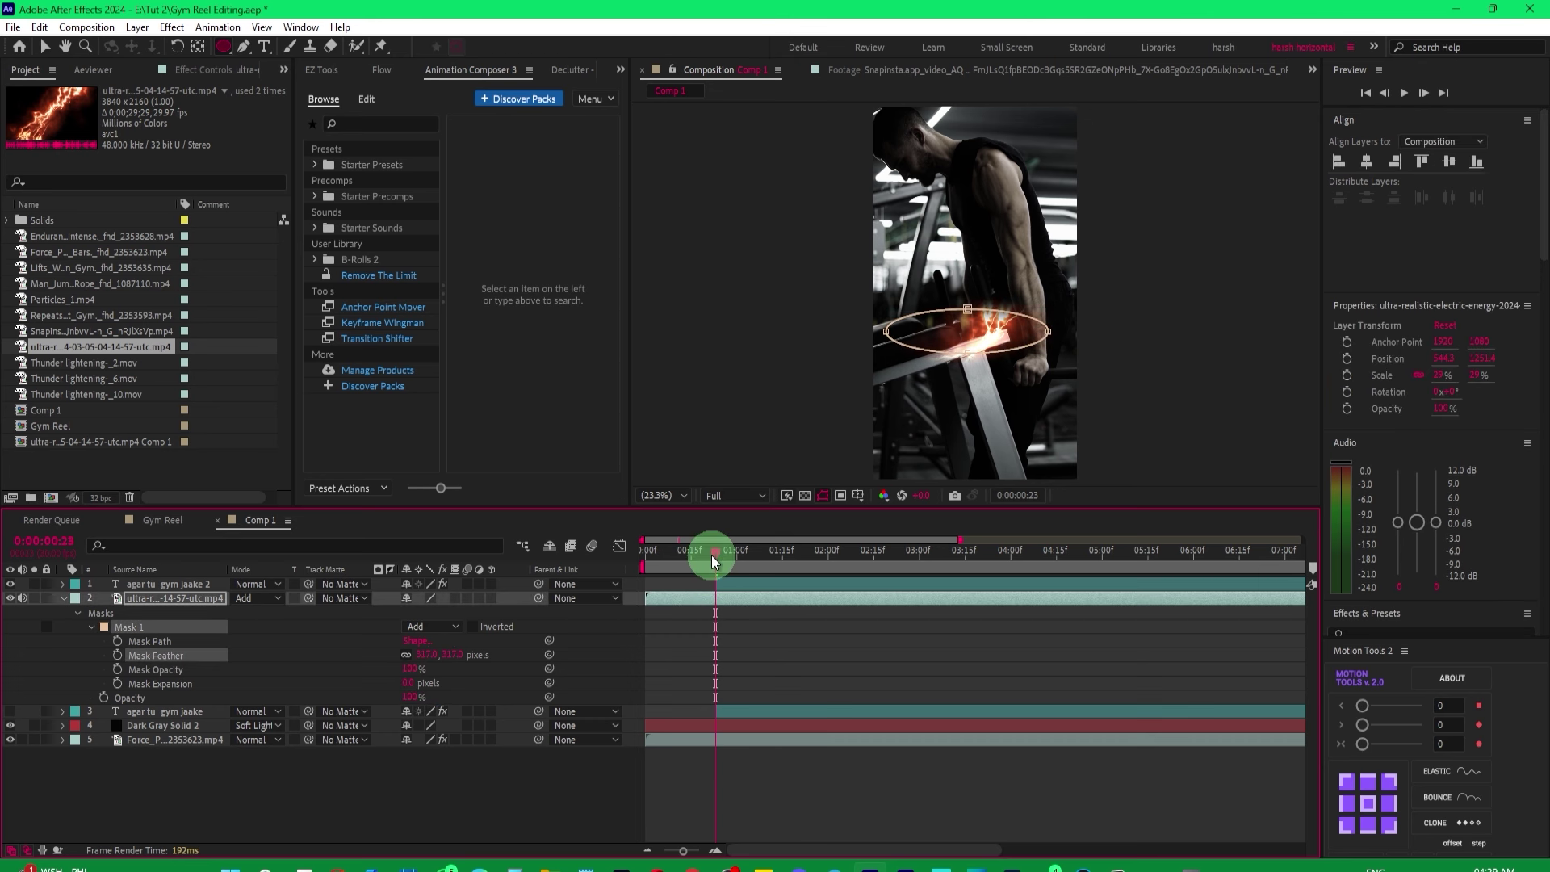
Play and scrub the composition to review the masked glow around 1:27.
key(space)
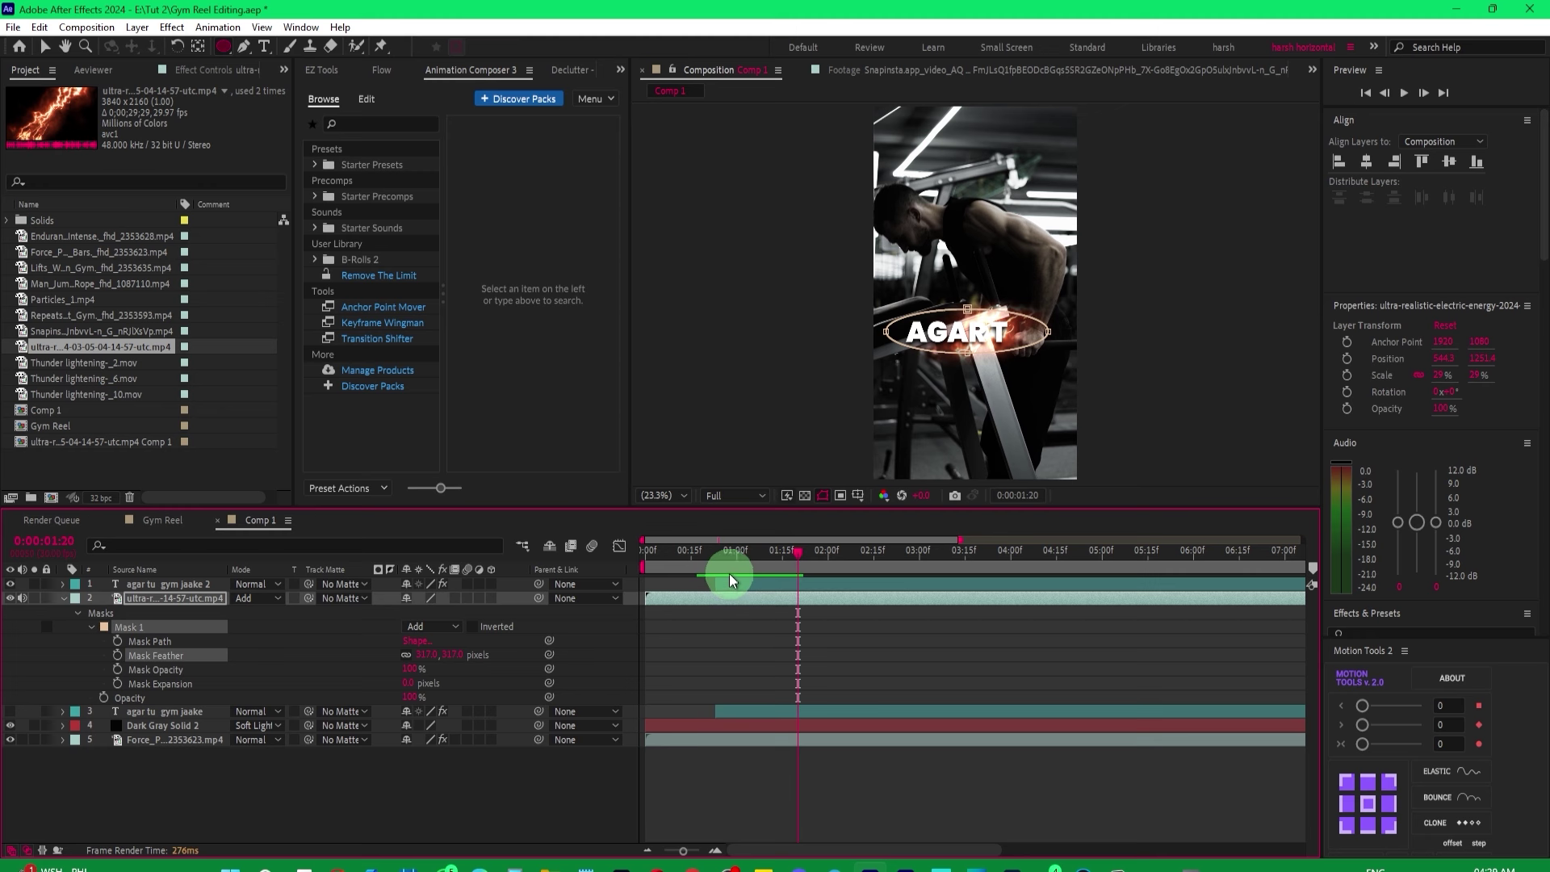
drag(704, 556, 880, 550)
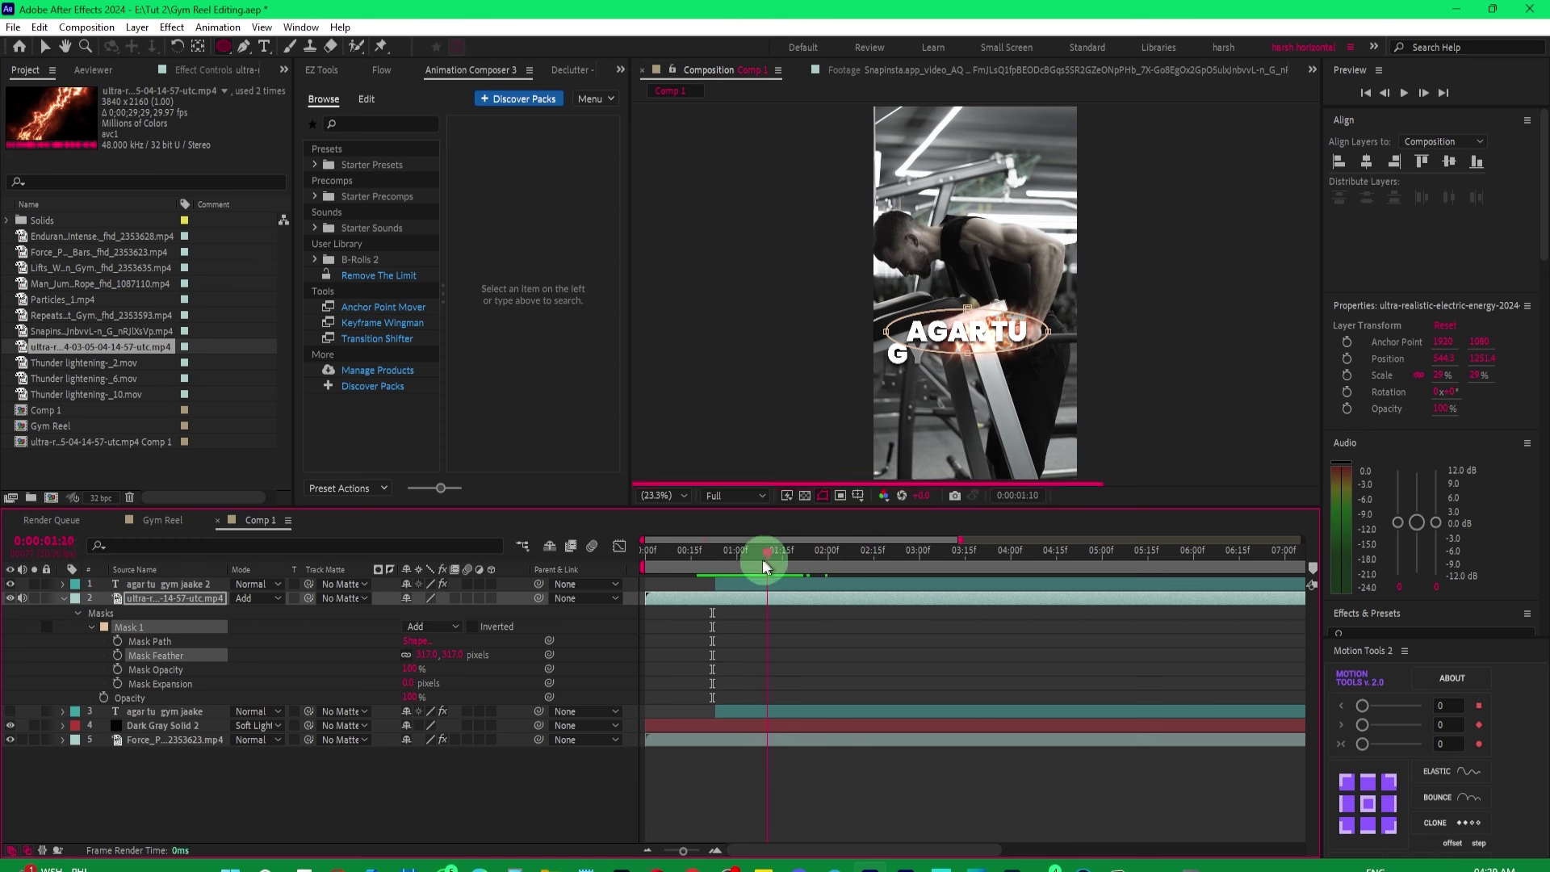
drag(761, 559, 818, 557)
click(945, 399)
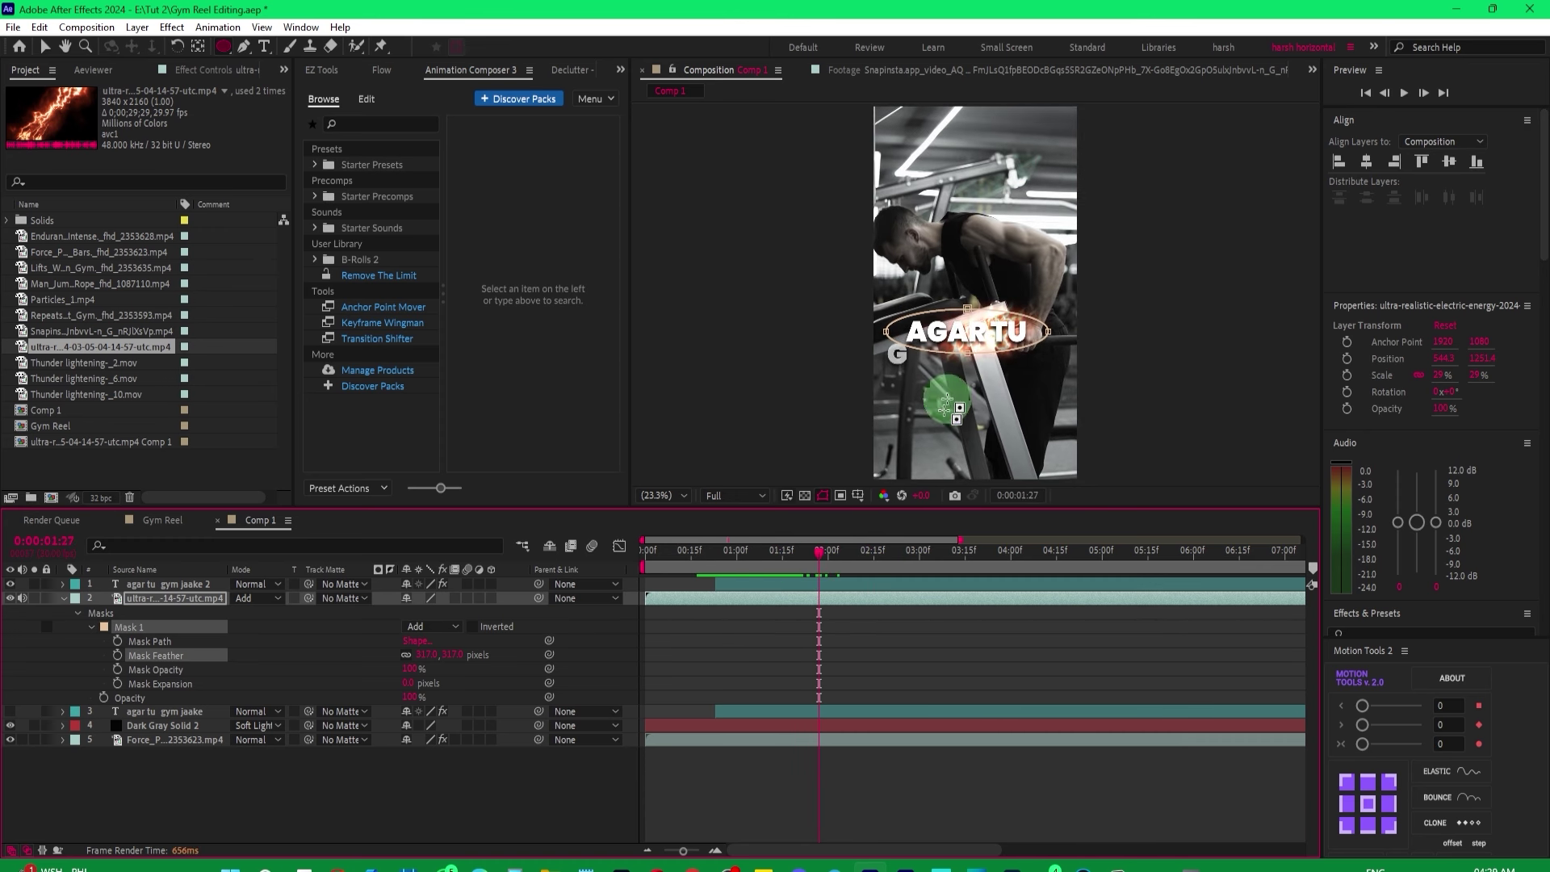
Save the project and slide the energy clip so it starts with the text.
key(ctrl+s)
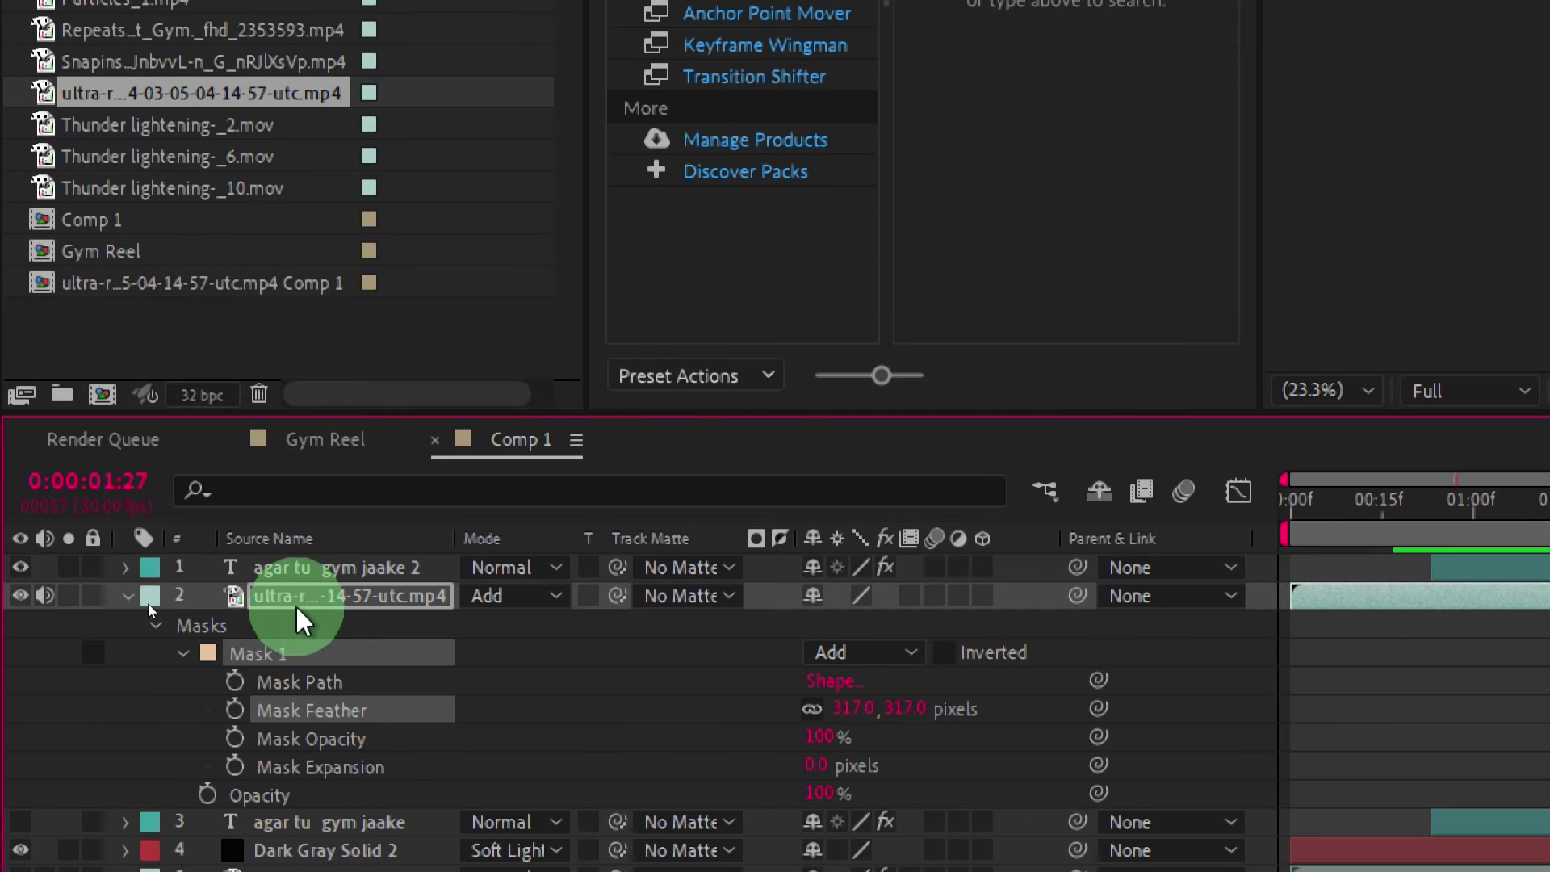
click(151, 594)
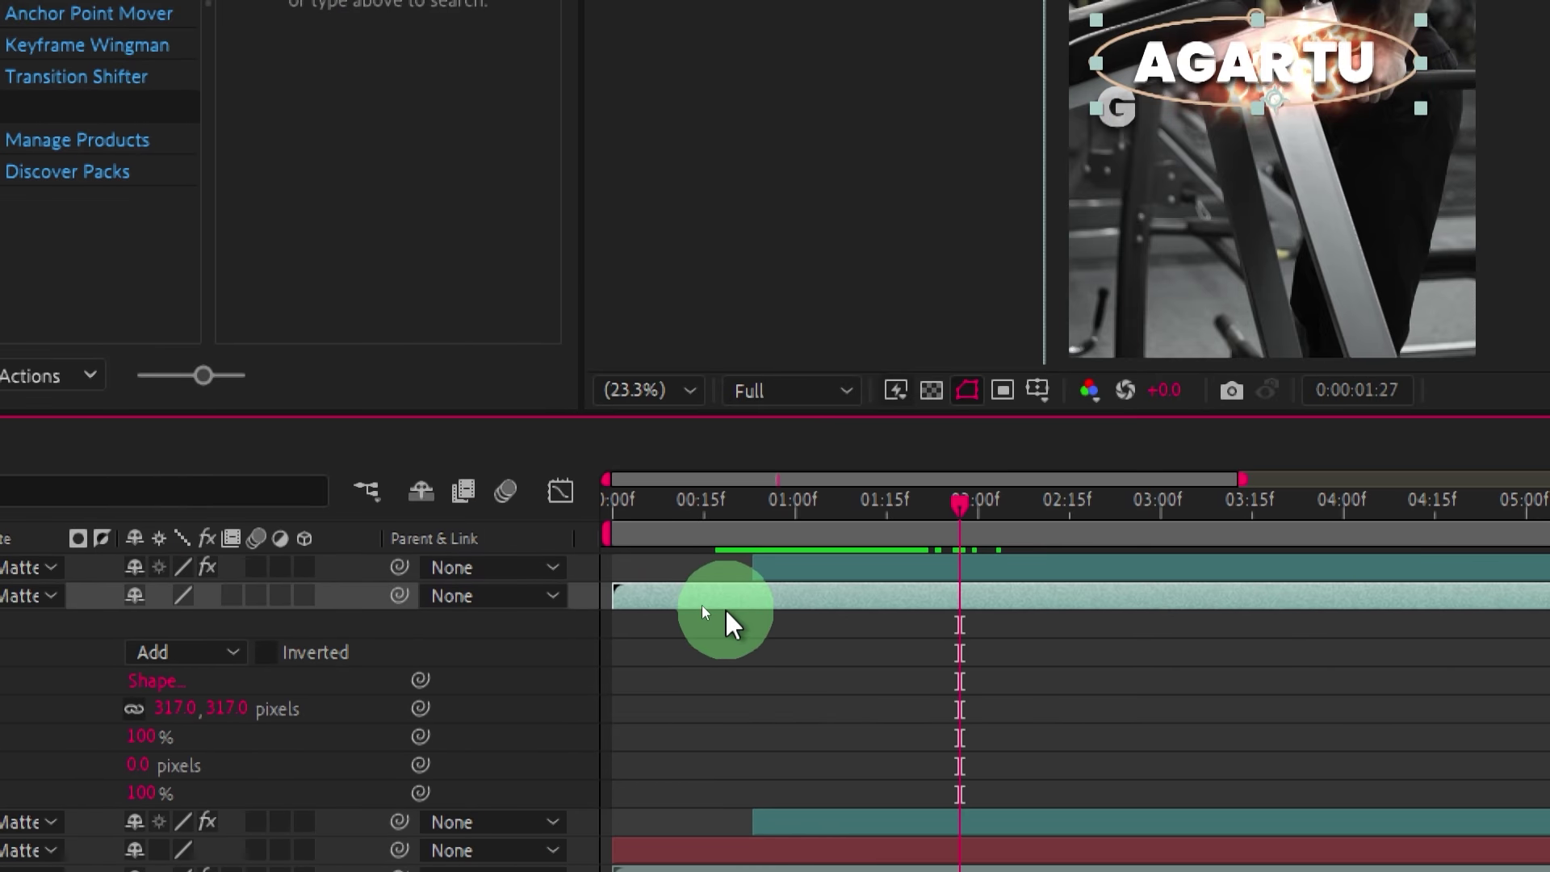
drag(725, 611, 852, 604)
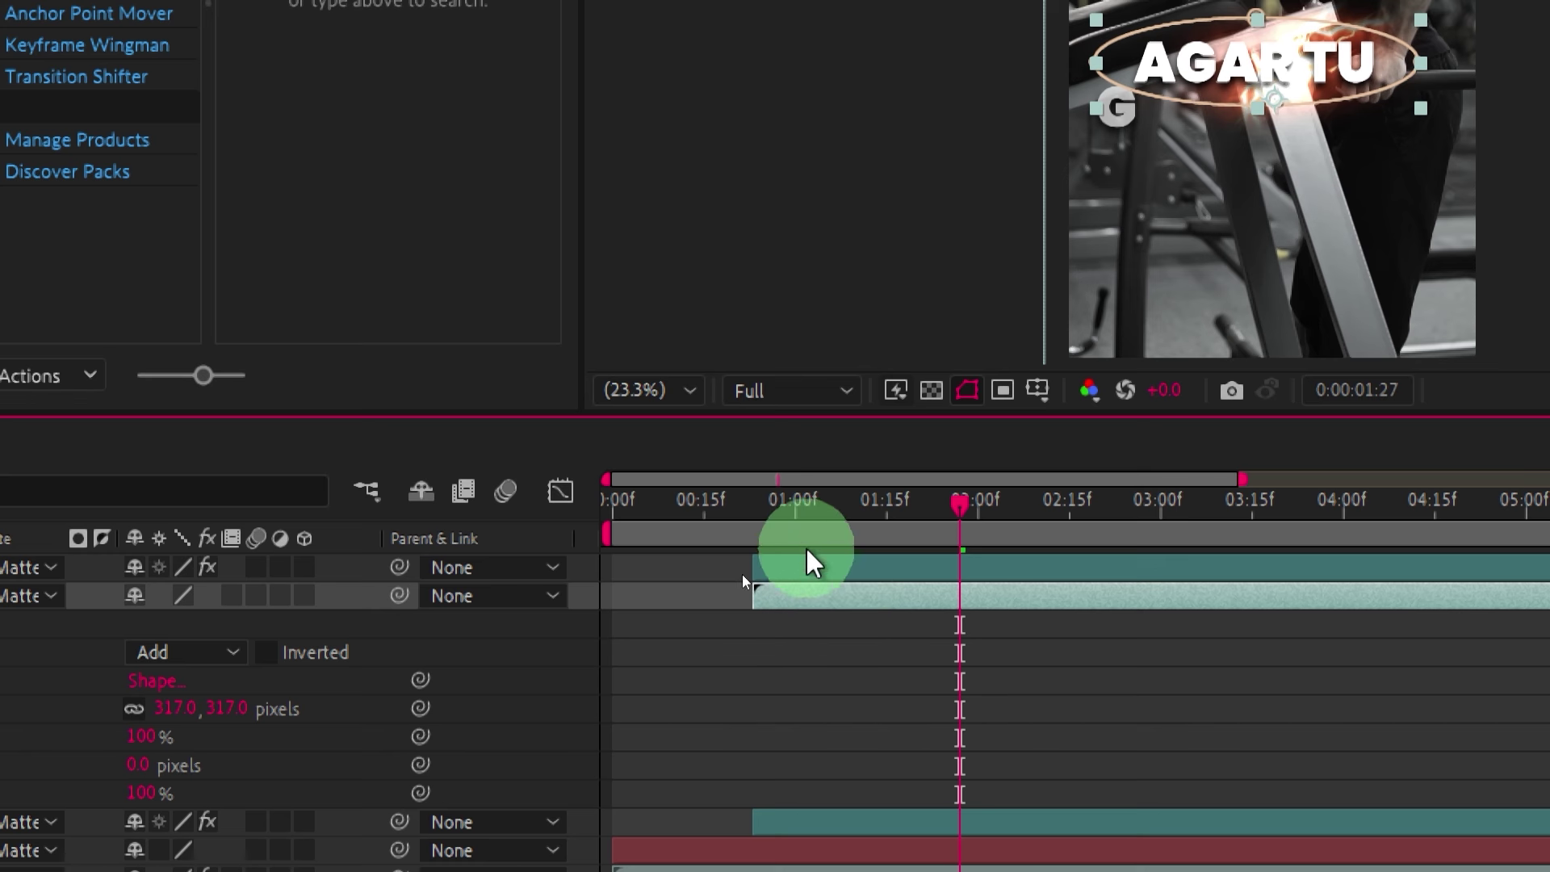
Set a Mask Path keyframe at 0:00:00:24 and lower preview resolution to Quarter.
click(759, 535)
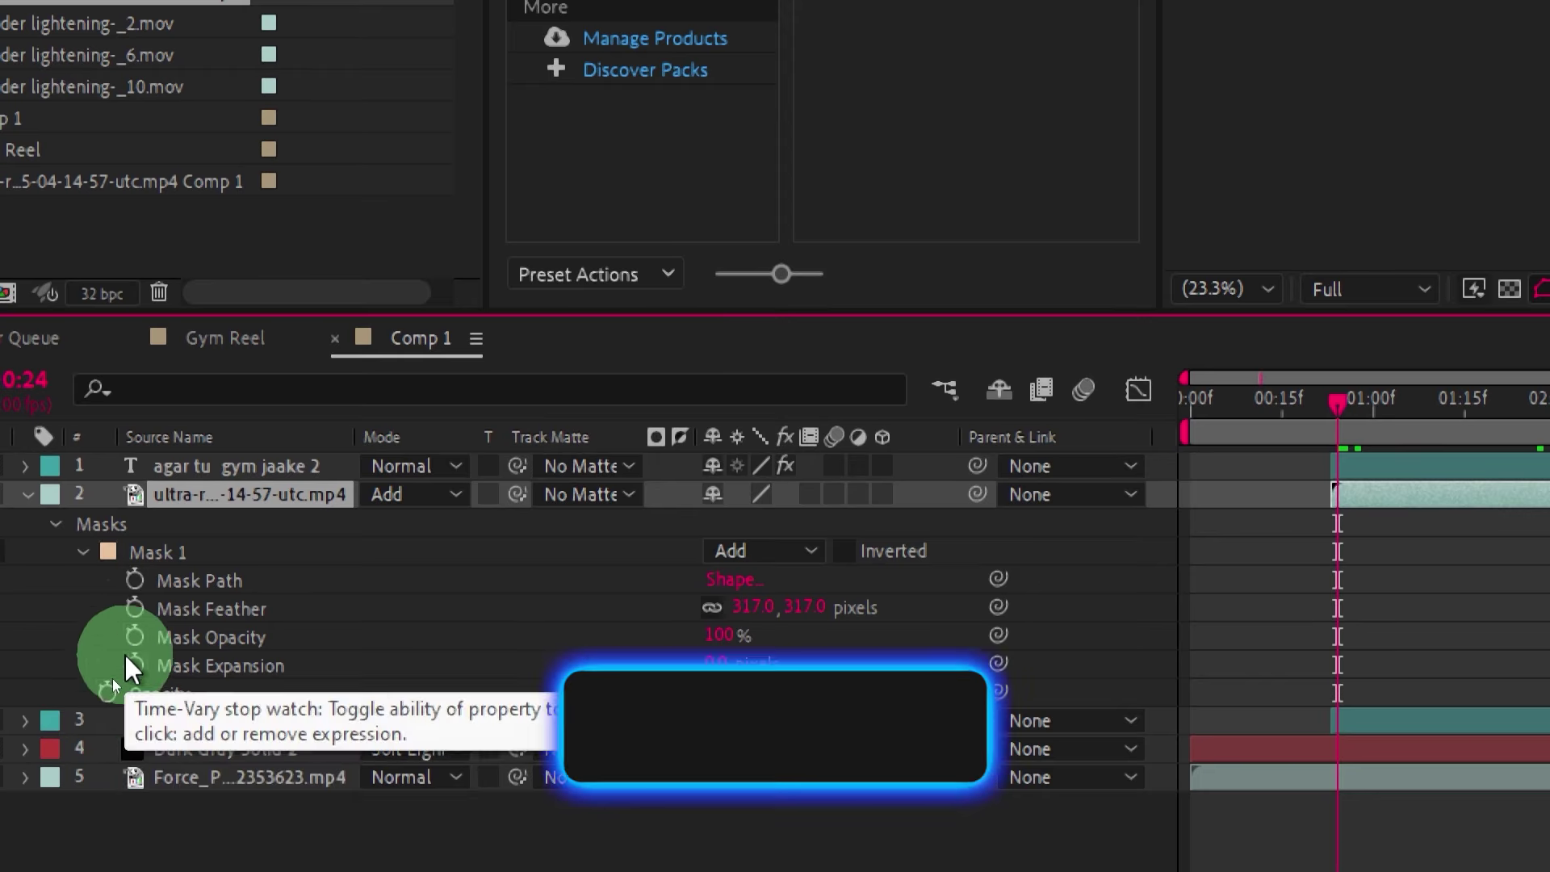
click(134, 577)
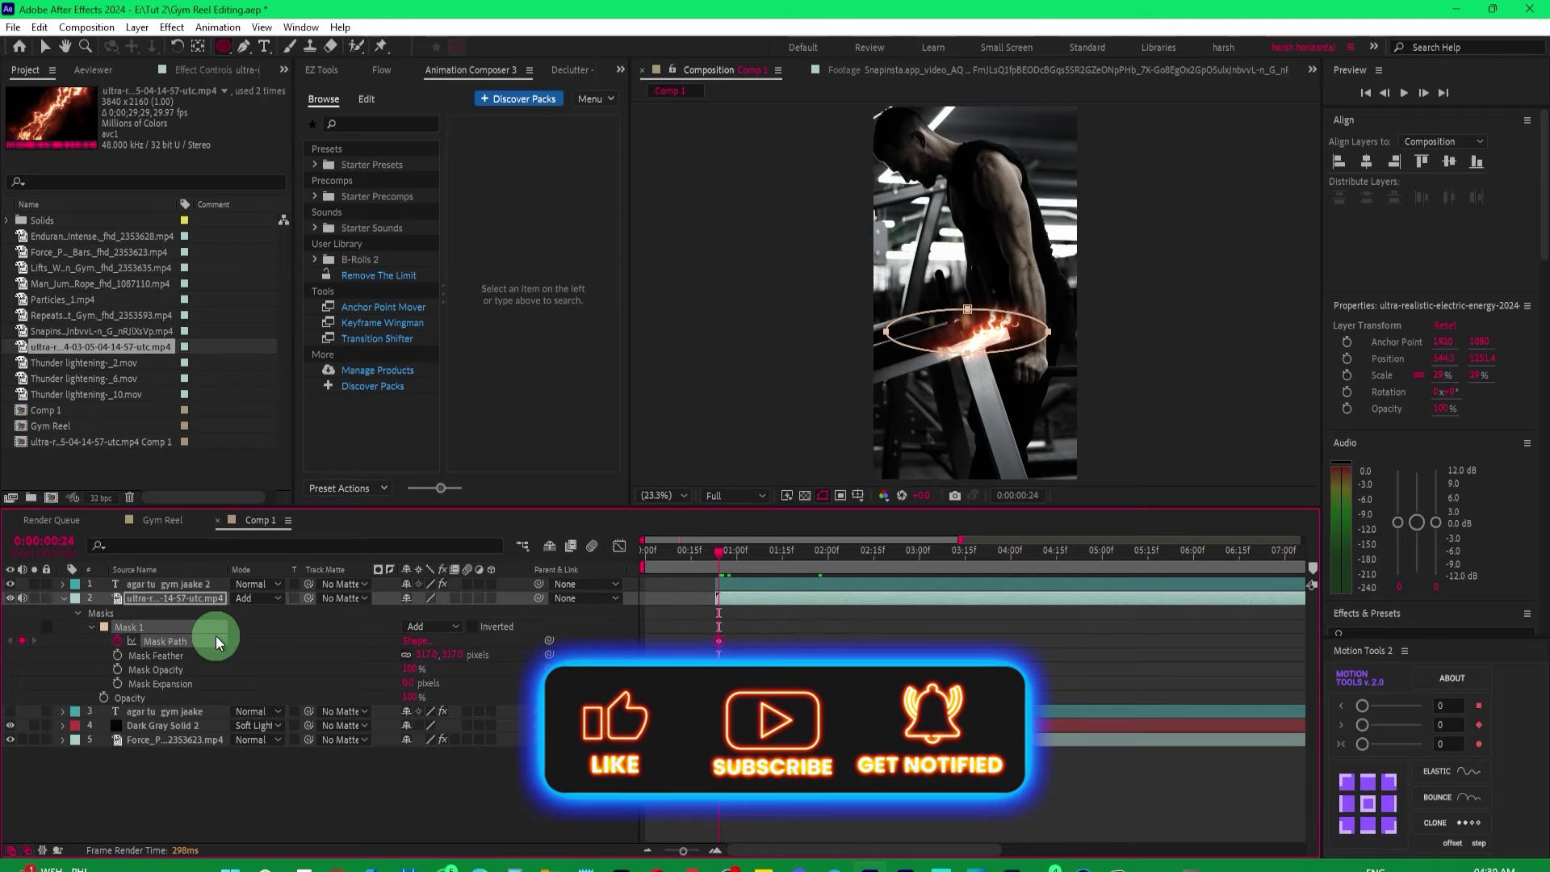
click(733, 495)
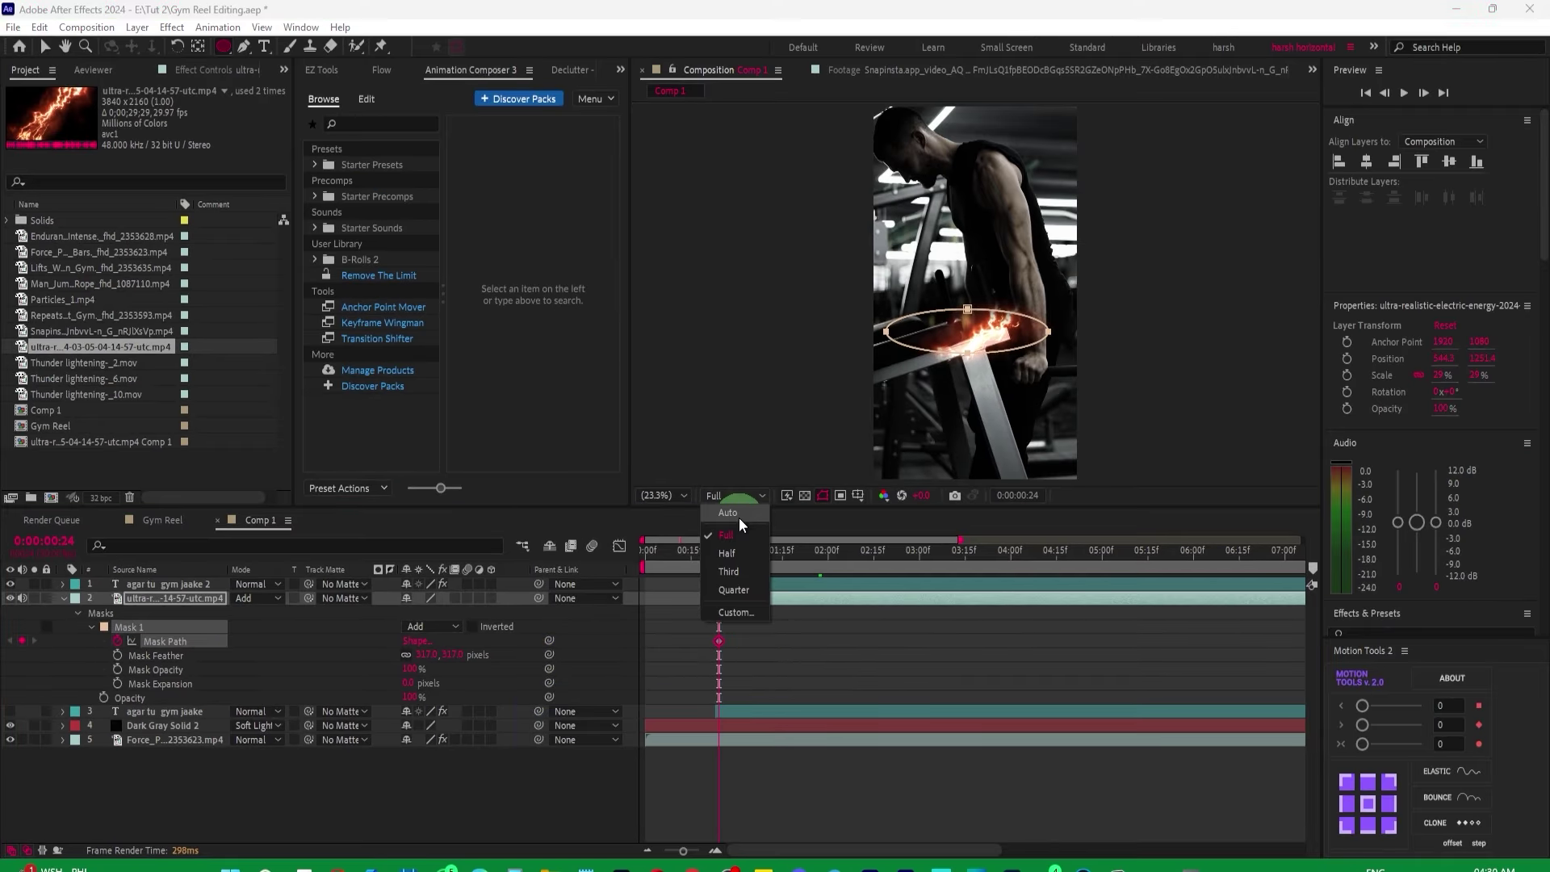
click(752, 589)
drag(722, 556, 724, 557)
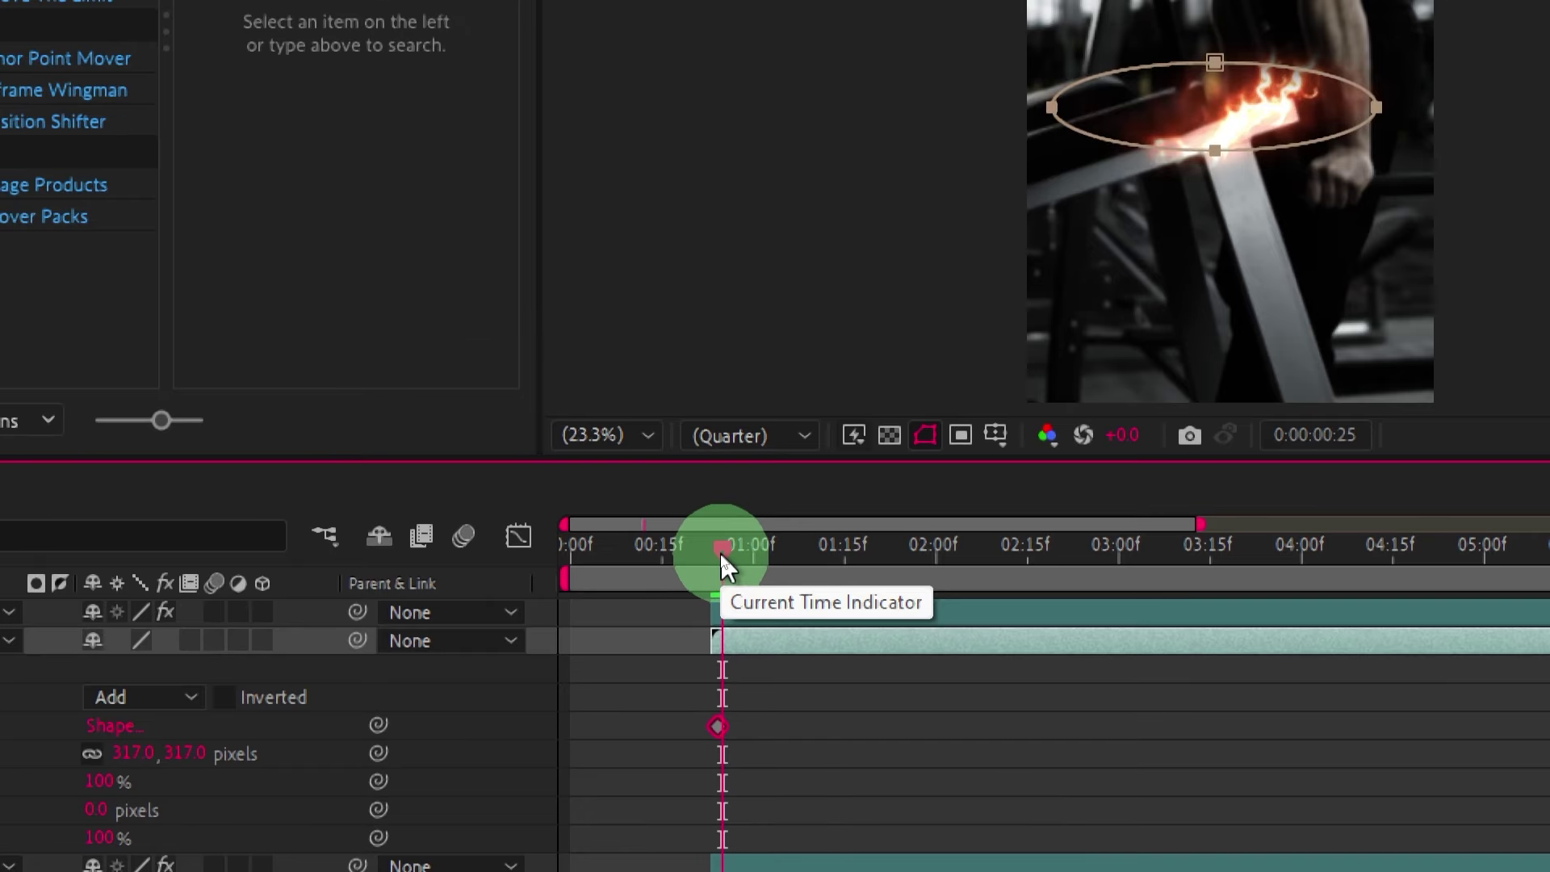
drag(718, 641, 754, 641)
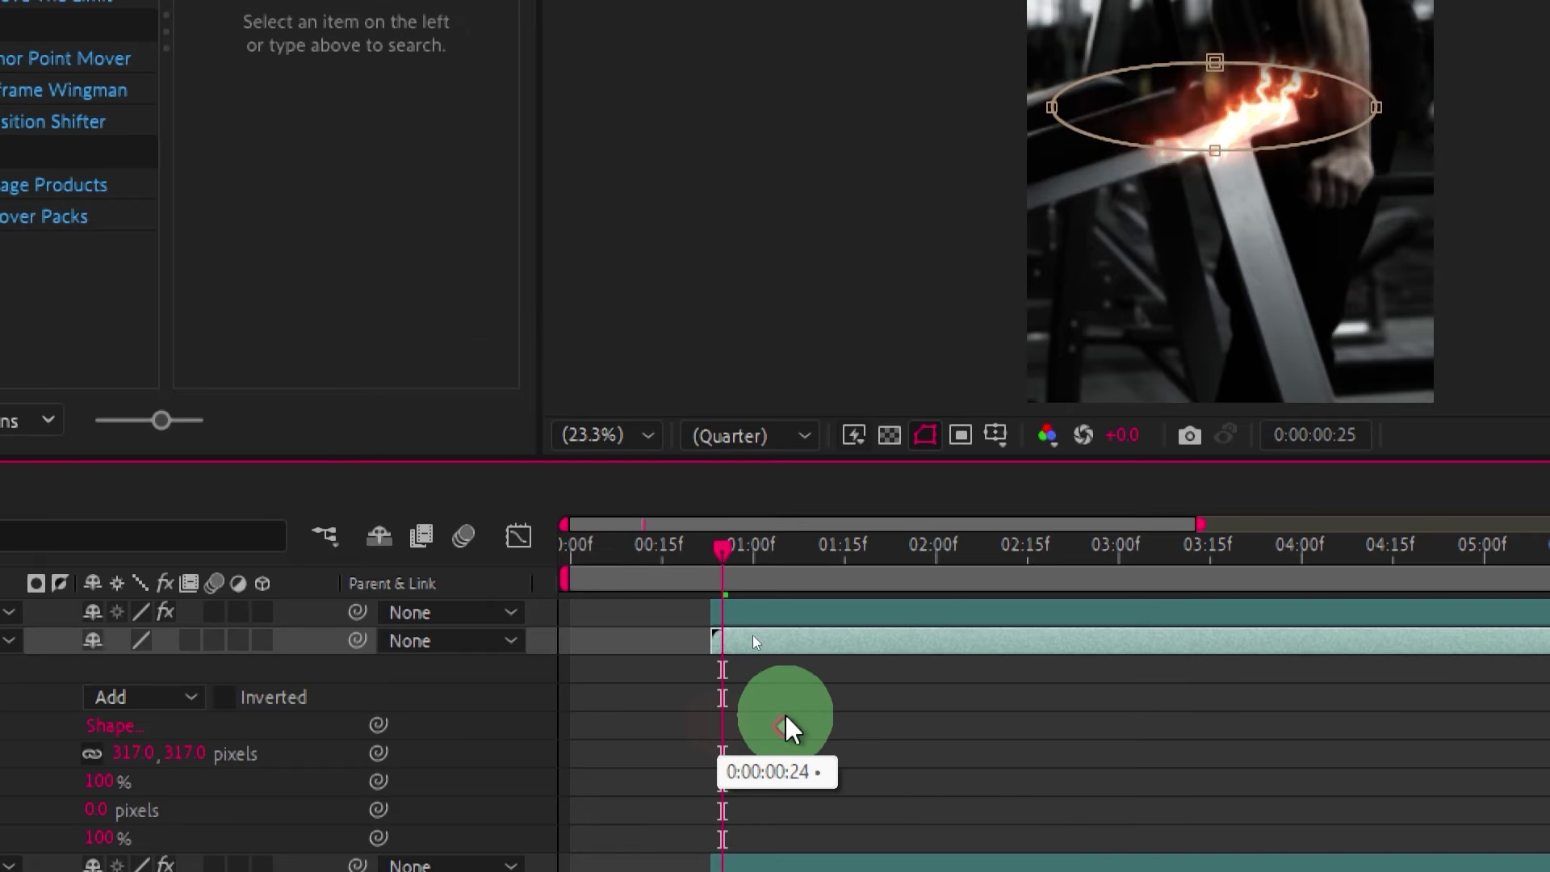
drag(721, 548, 715, 552)
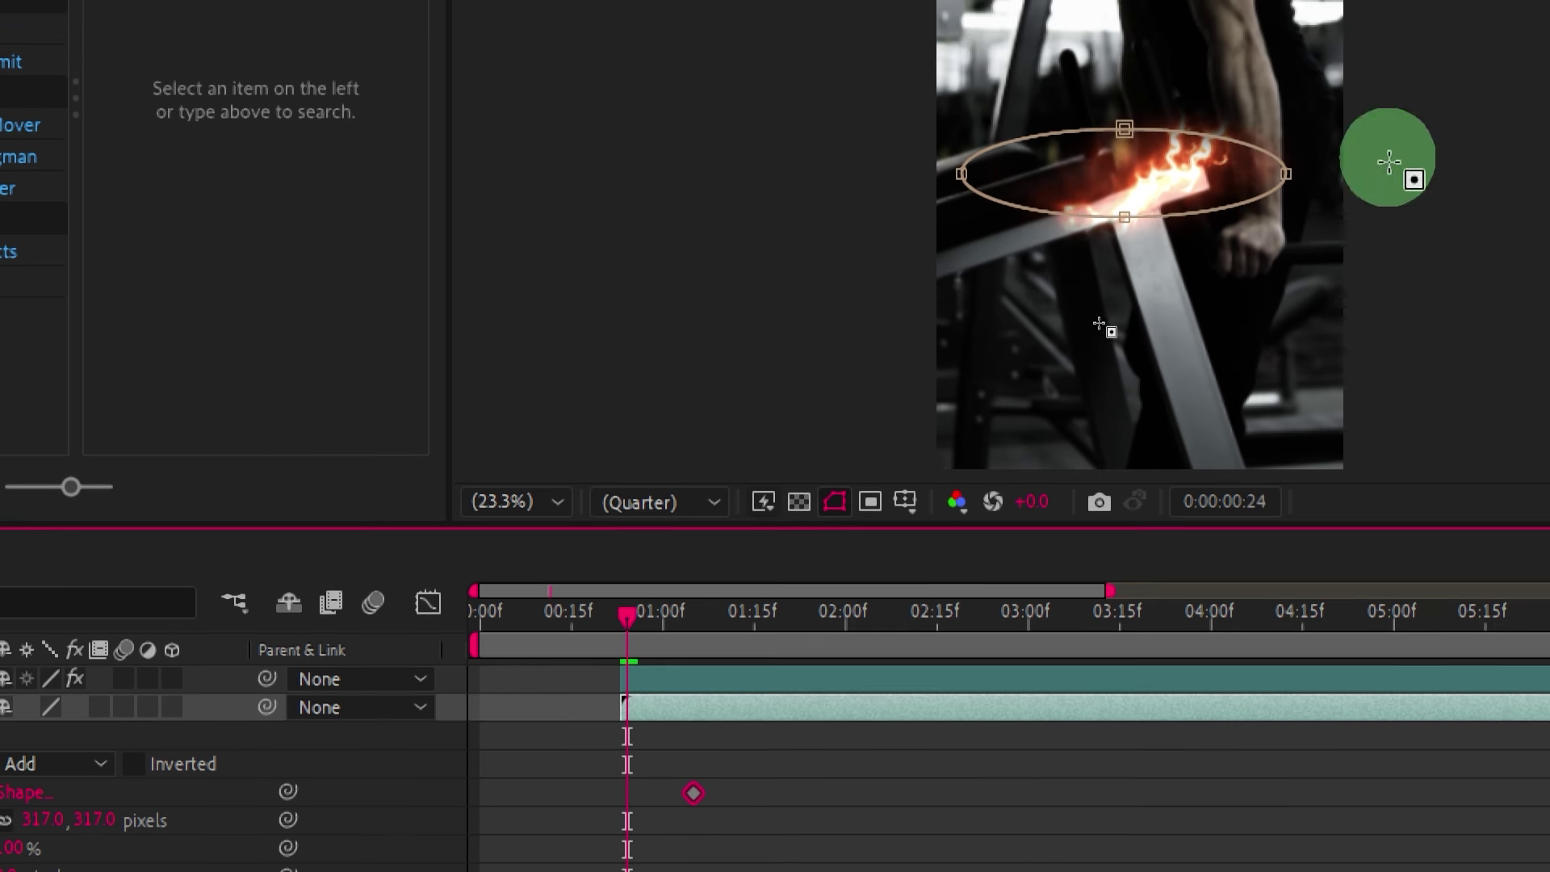
Drag the mask's top, right and bottom points into a thin loop, comparing frames 26 and 24.
drag(988, 314, 971, 320)
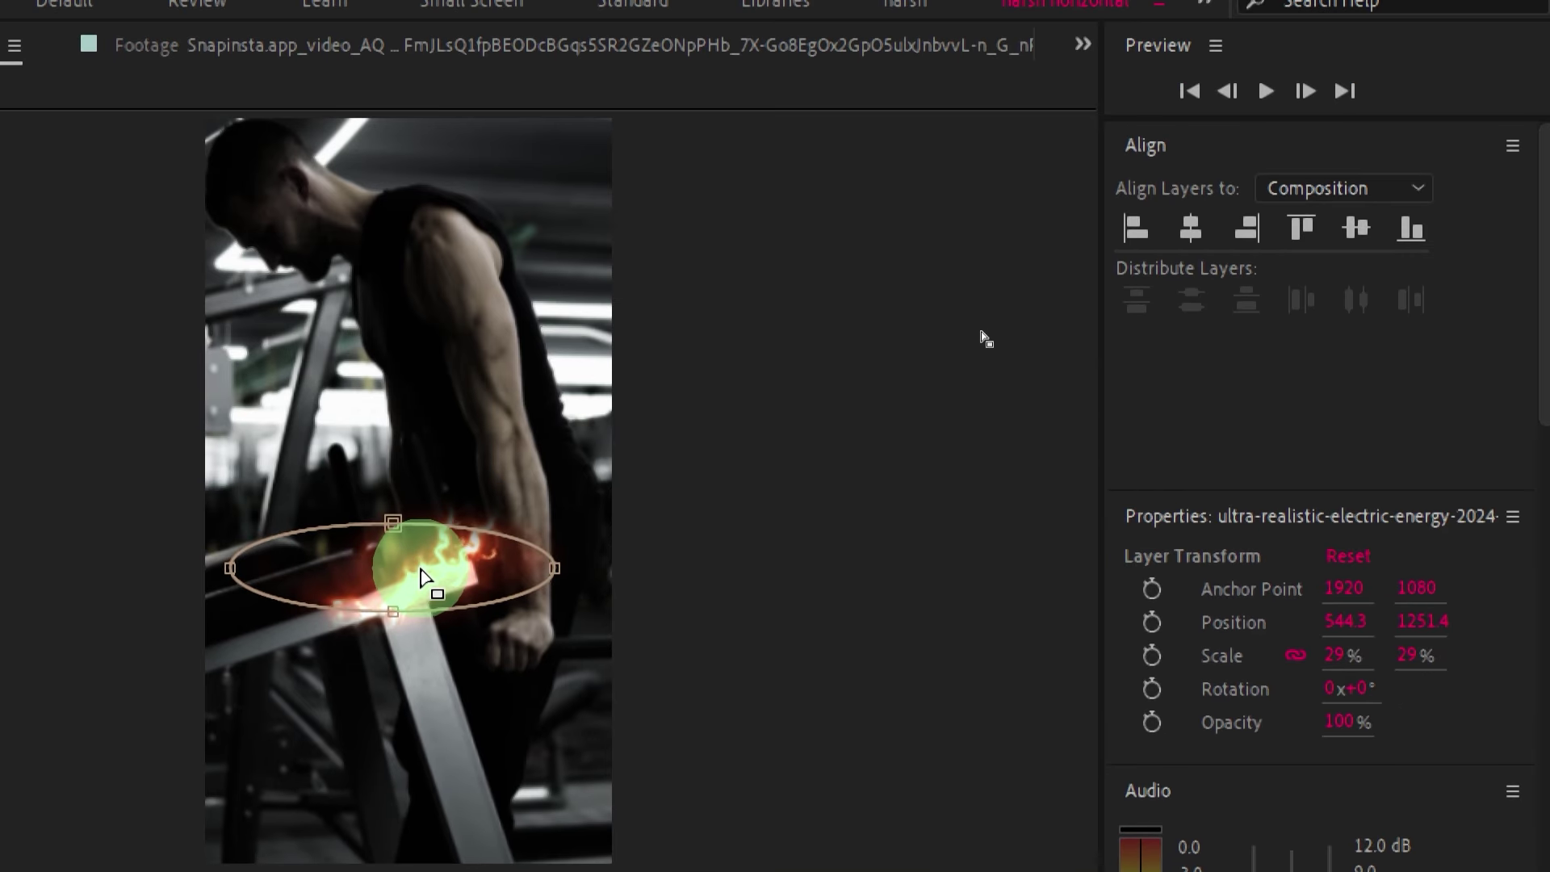
drag(392, 522, 507, 456)
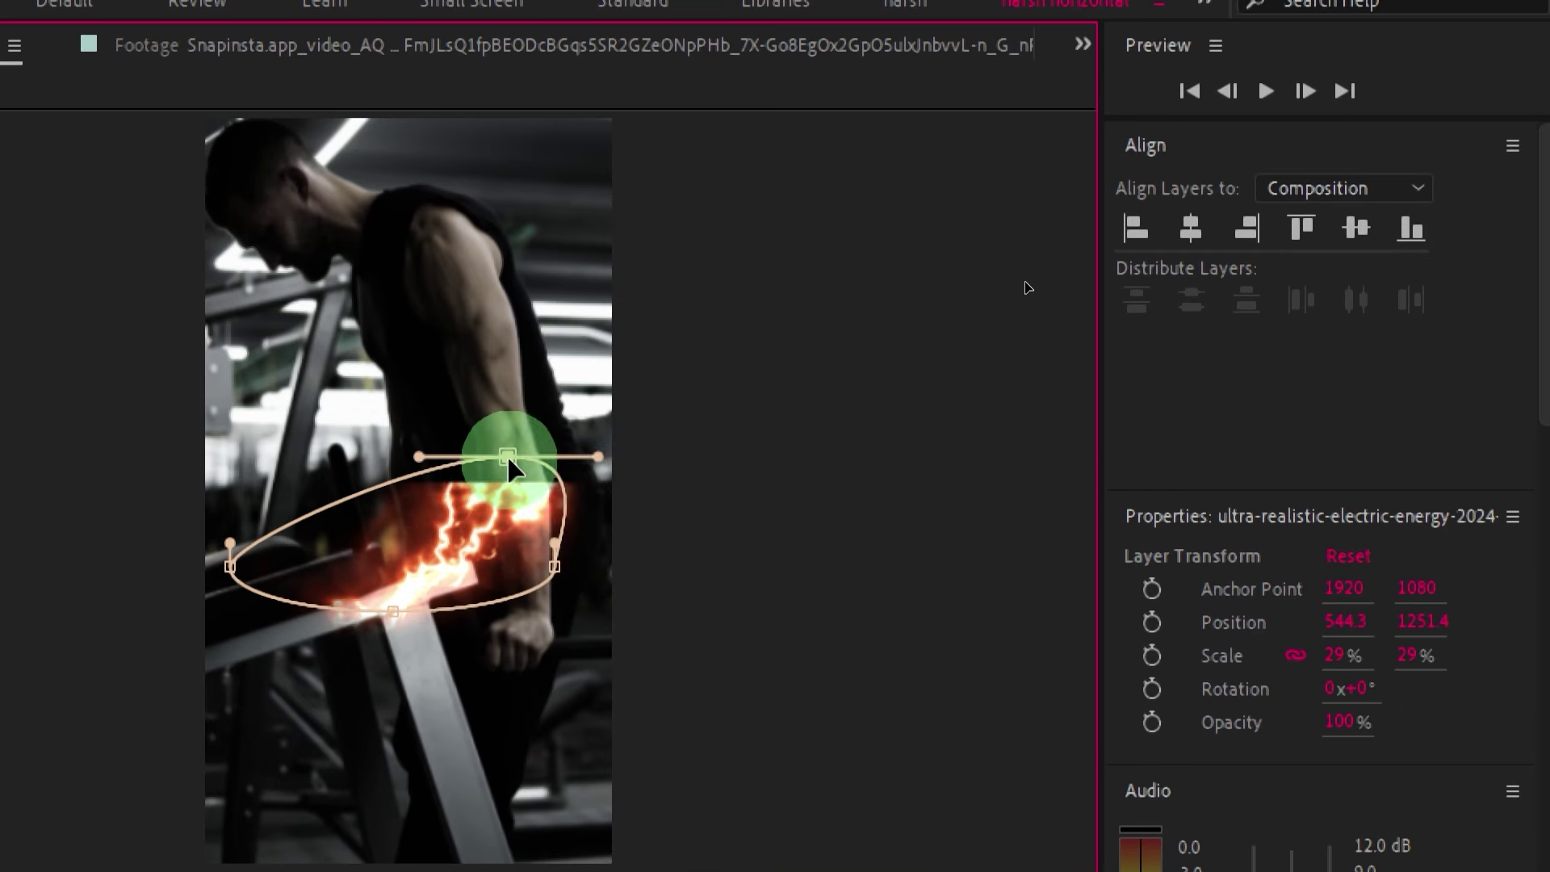
drag(555, 565, 718, 416)
click(392, 612)
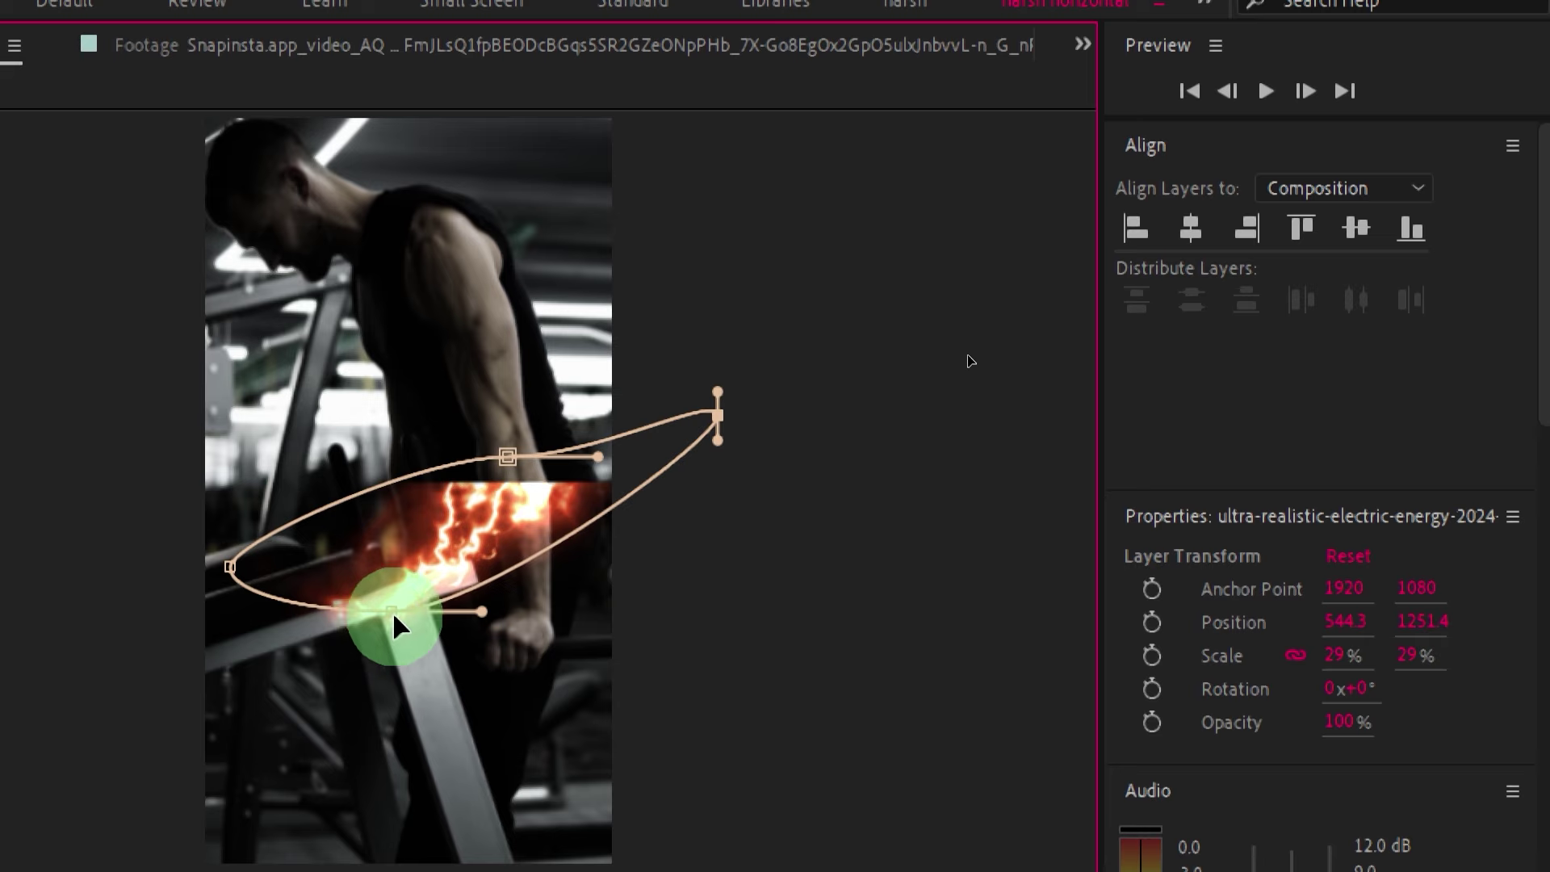
drag(392, 612, 418, 414)
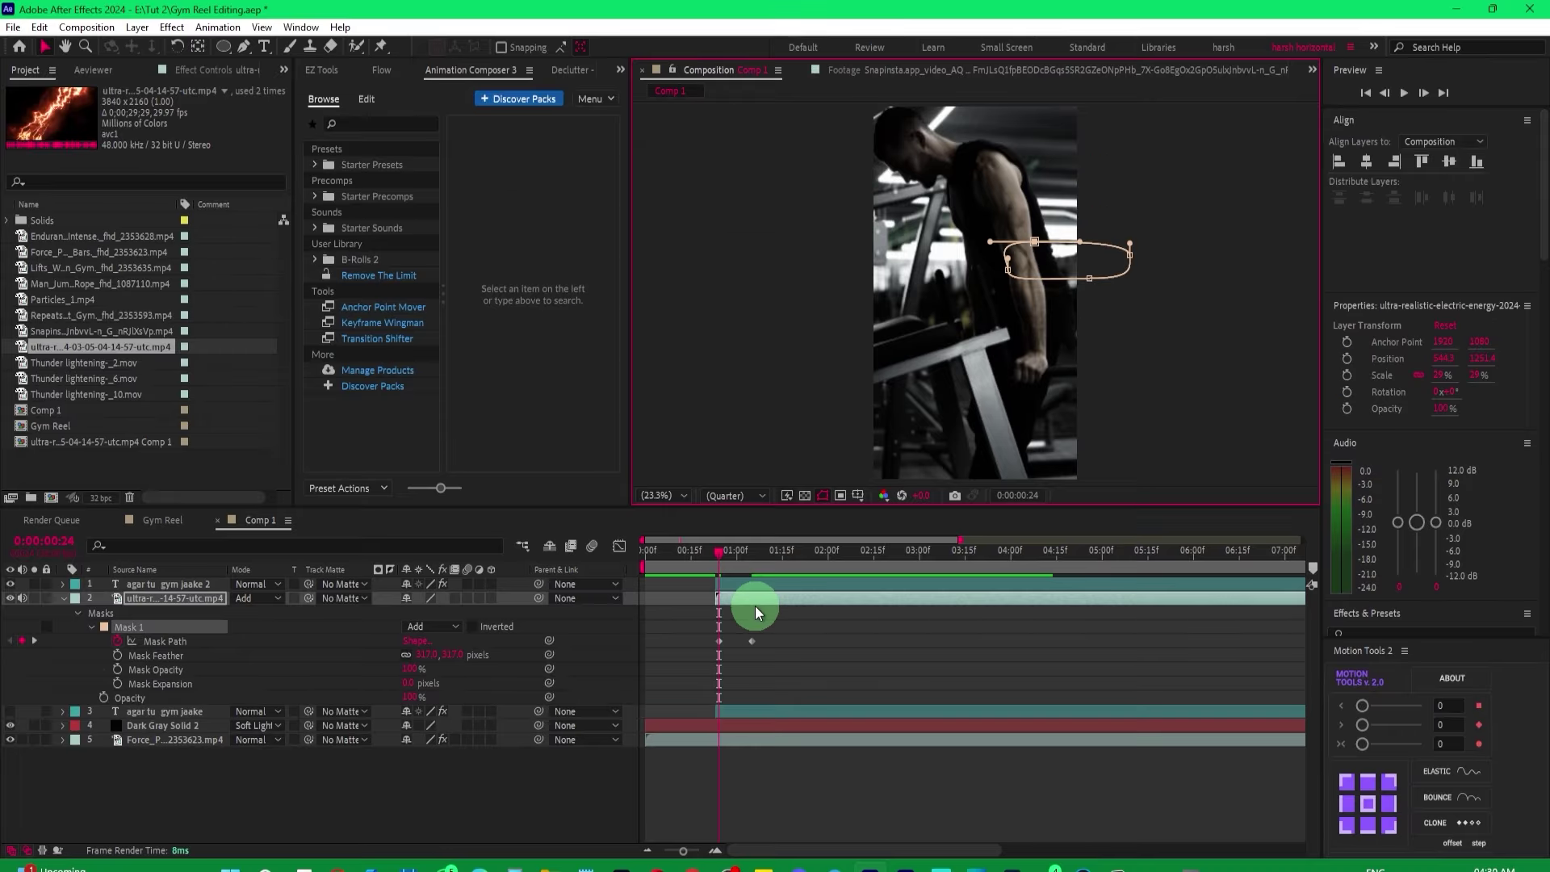
click(723, 564)
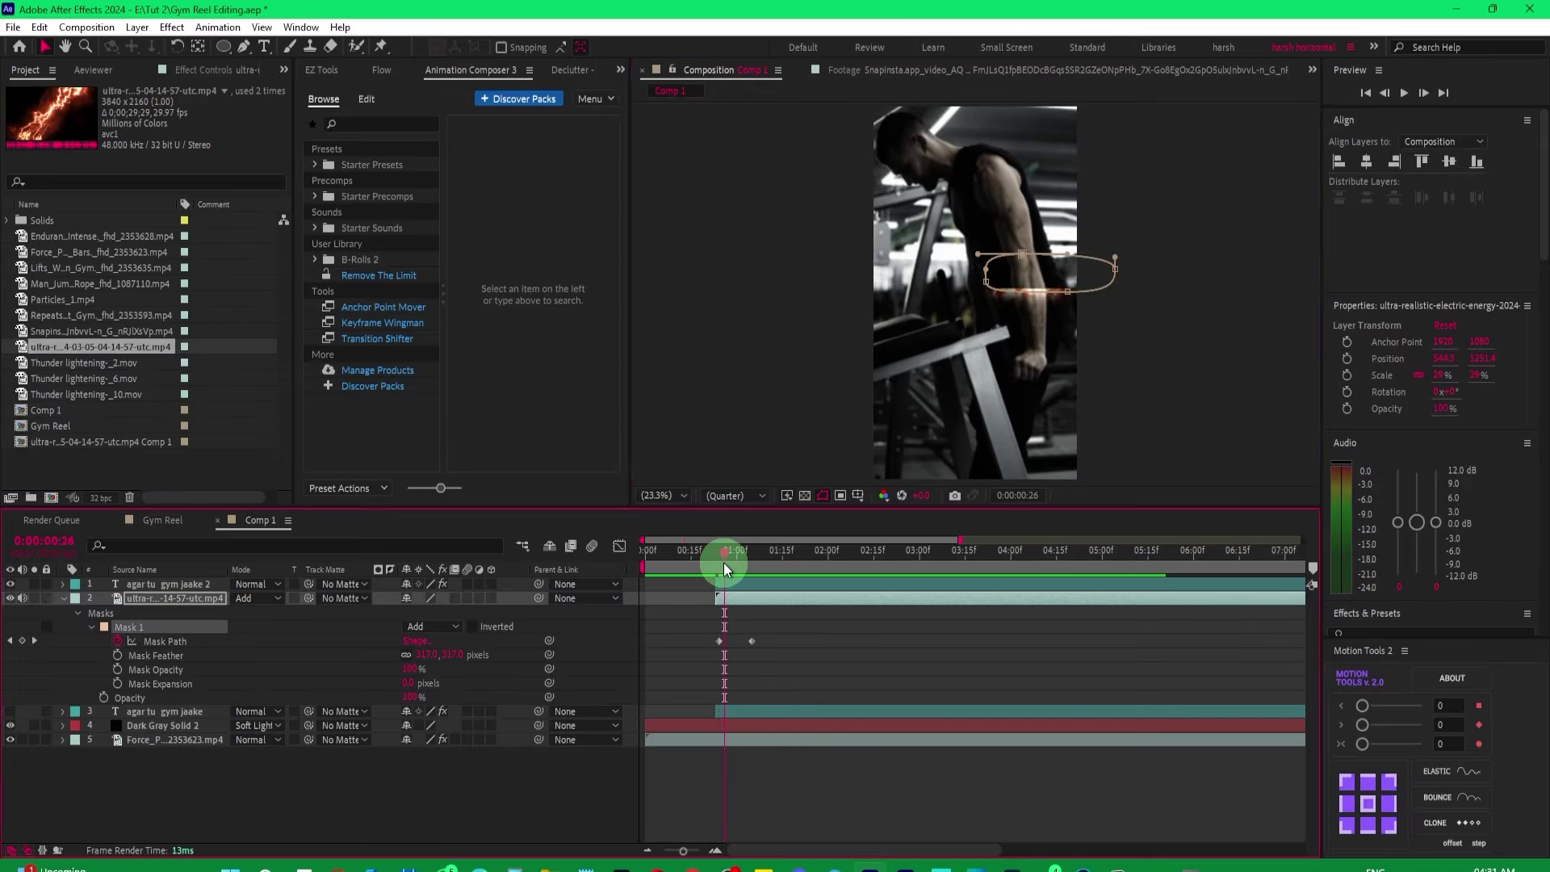
drag(724, 563, 719, 564)
click(757, 636)
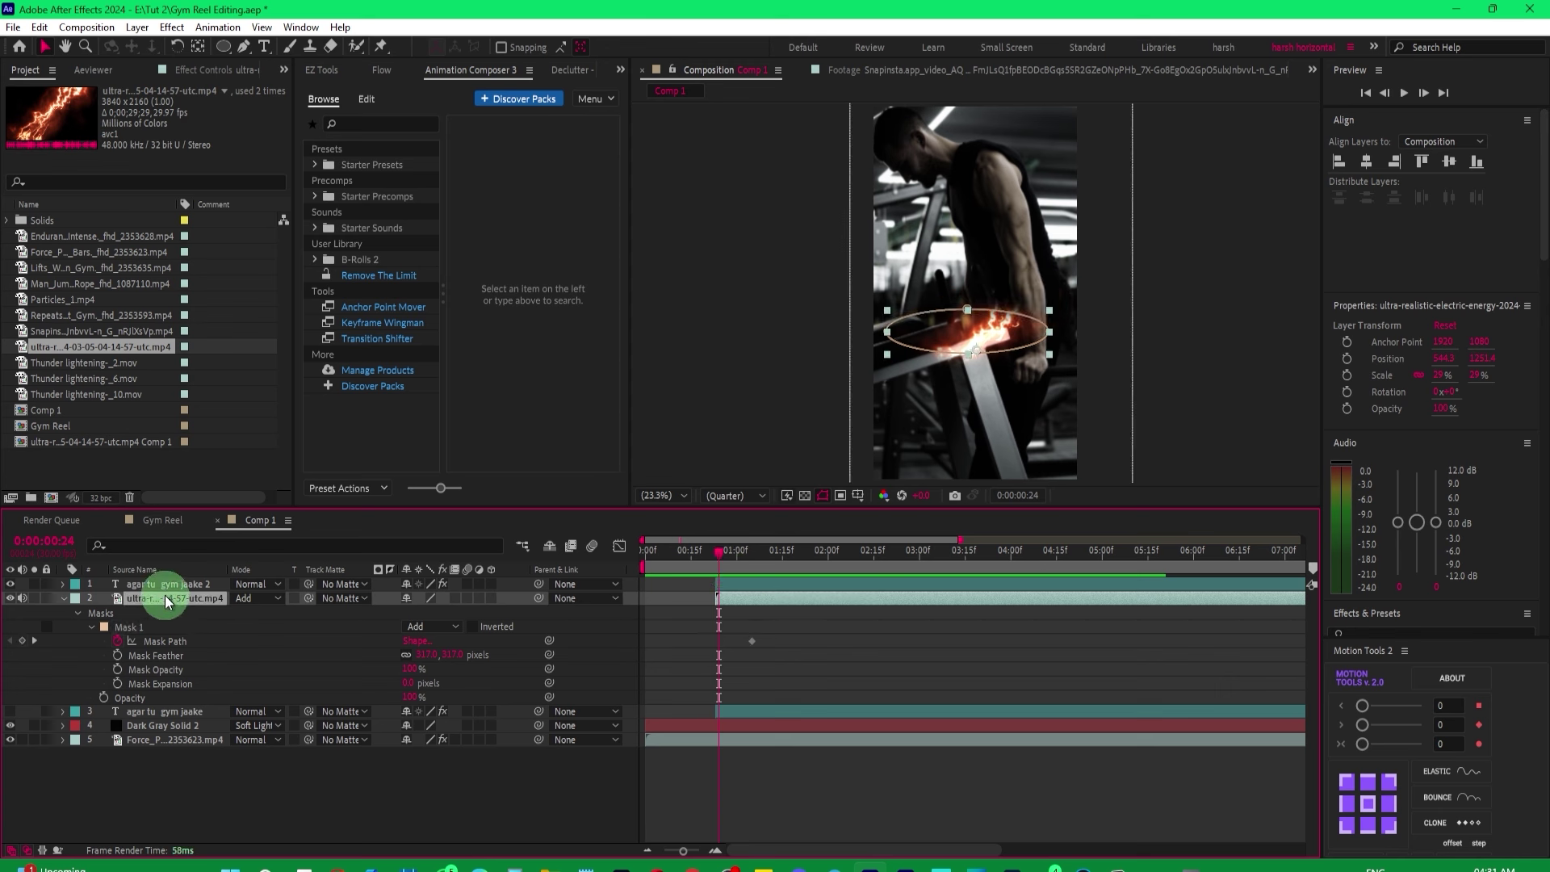
Add a Position keyframe at 0:00:00:24 and move the lightning up and right onto the arm.
key(p)
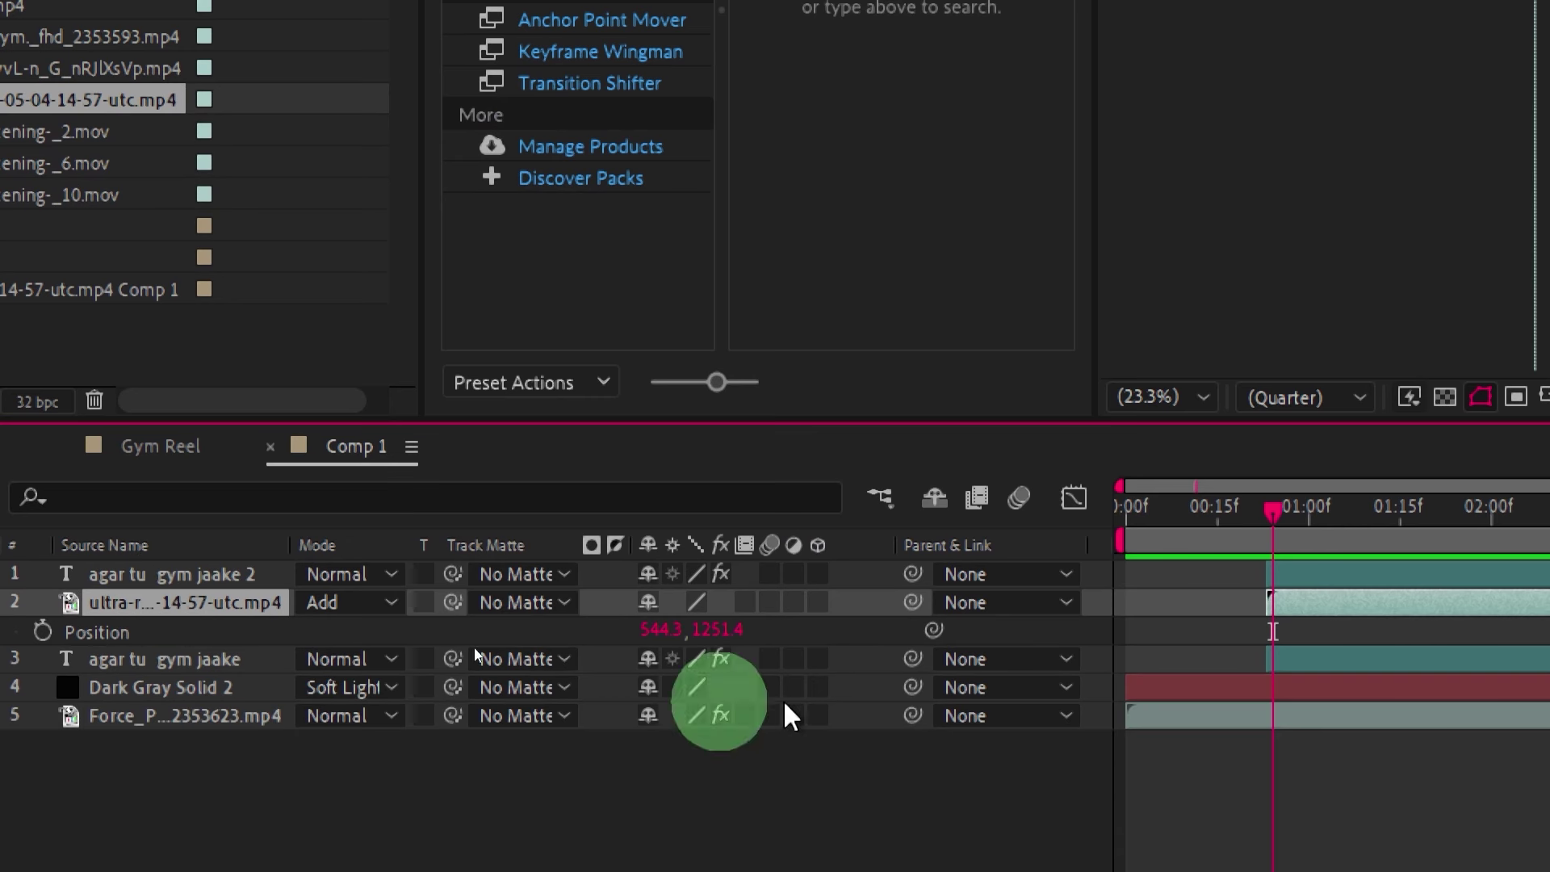
click(46, 633)
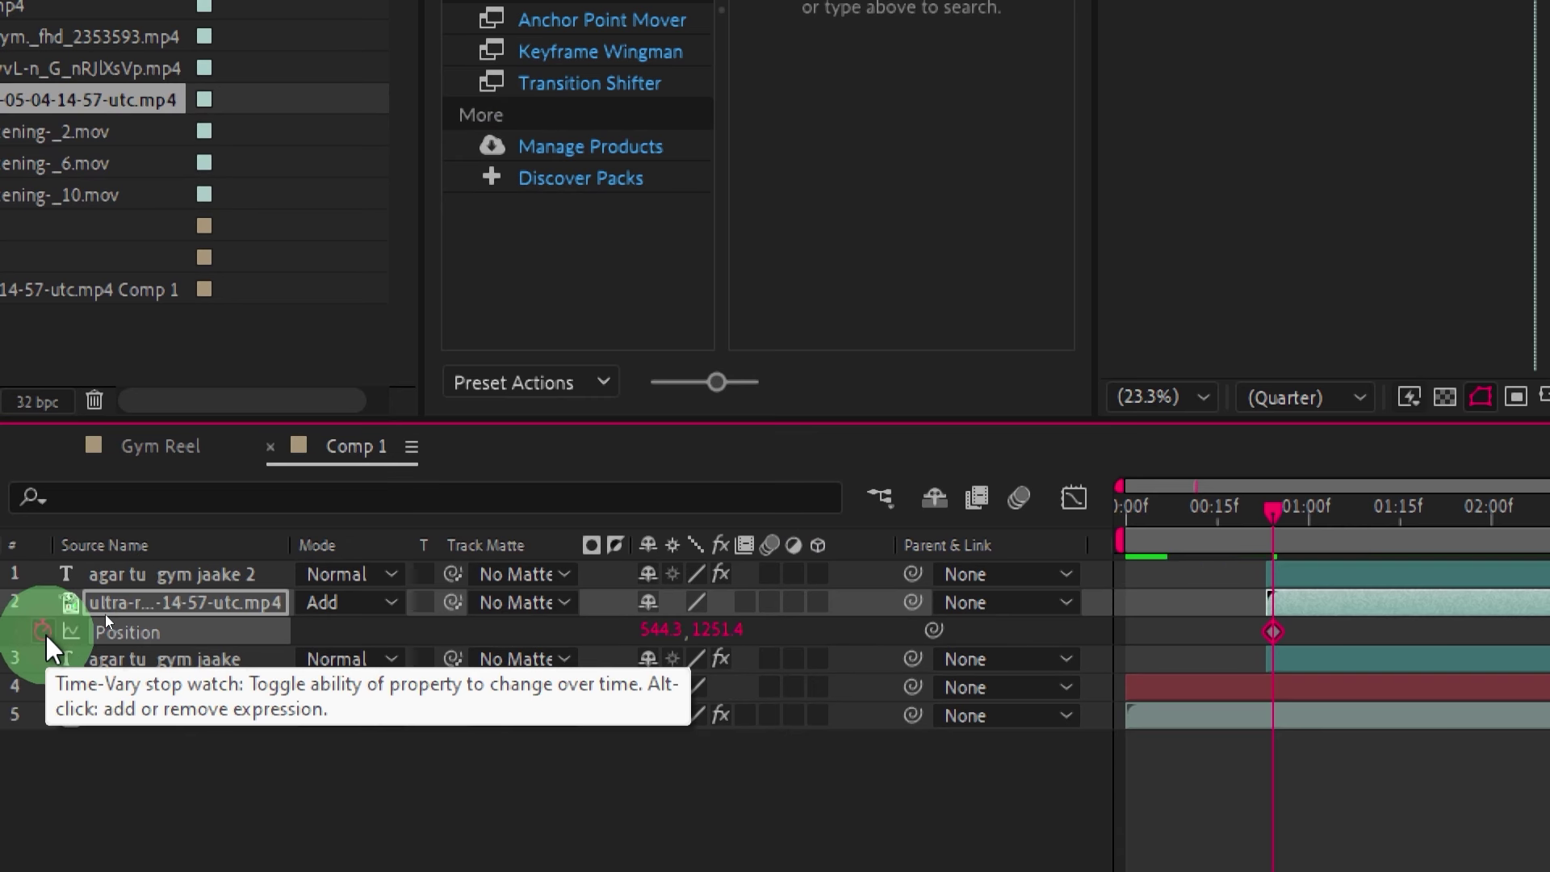
drag(1120, 632, 1197, 632)
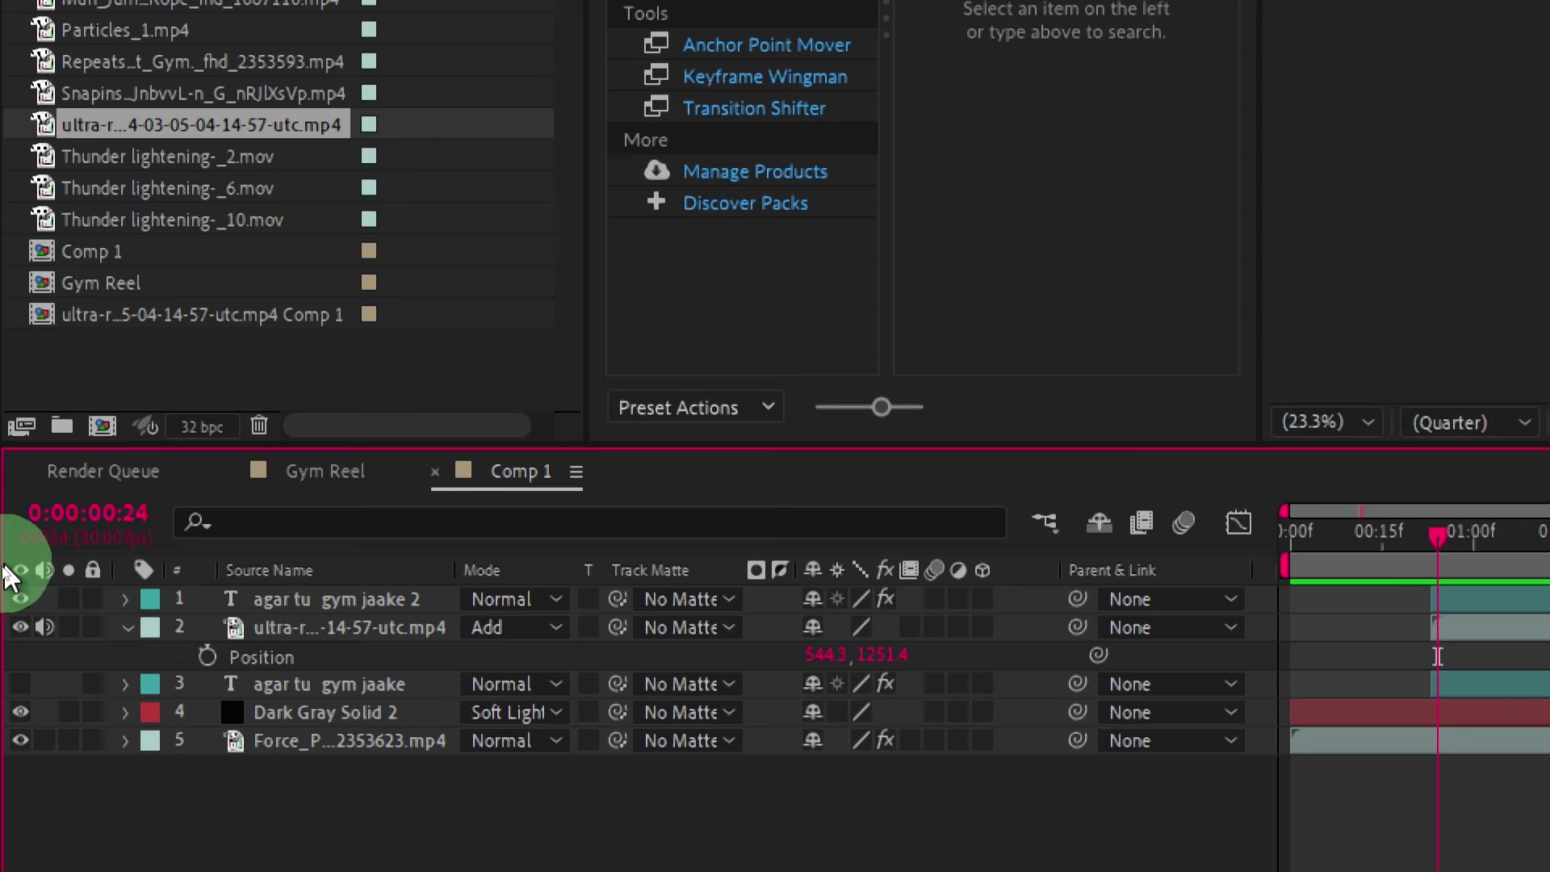
click(104, 613)
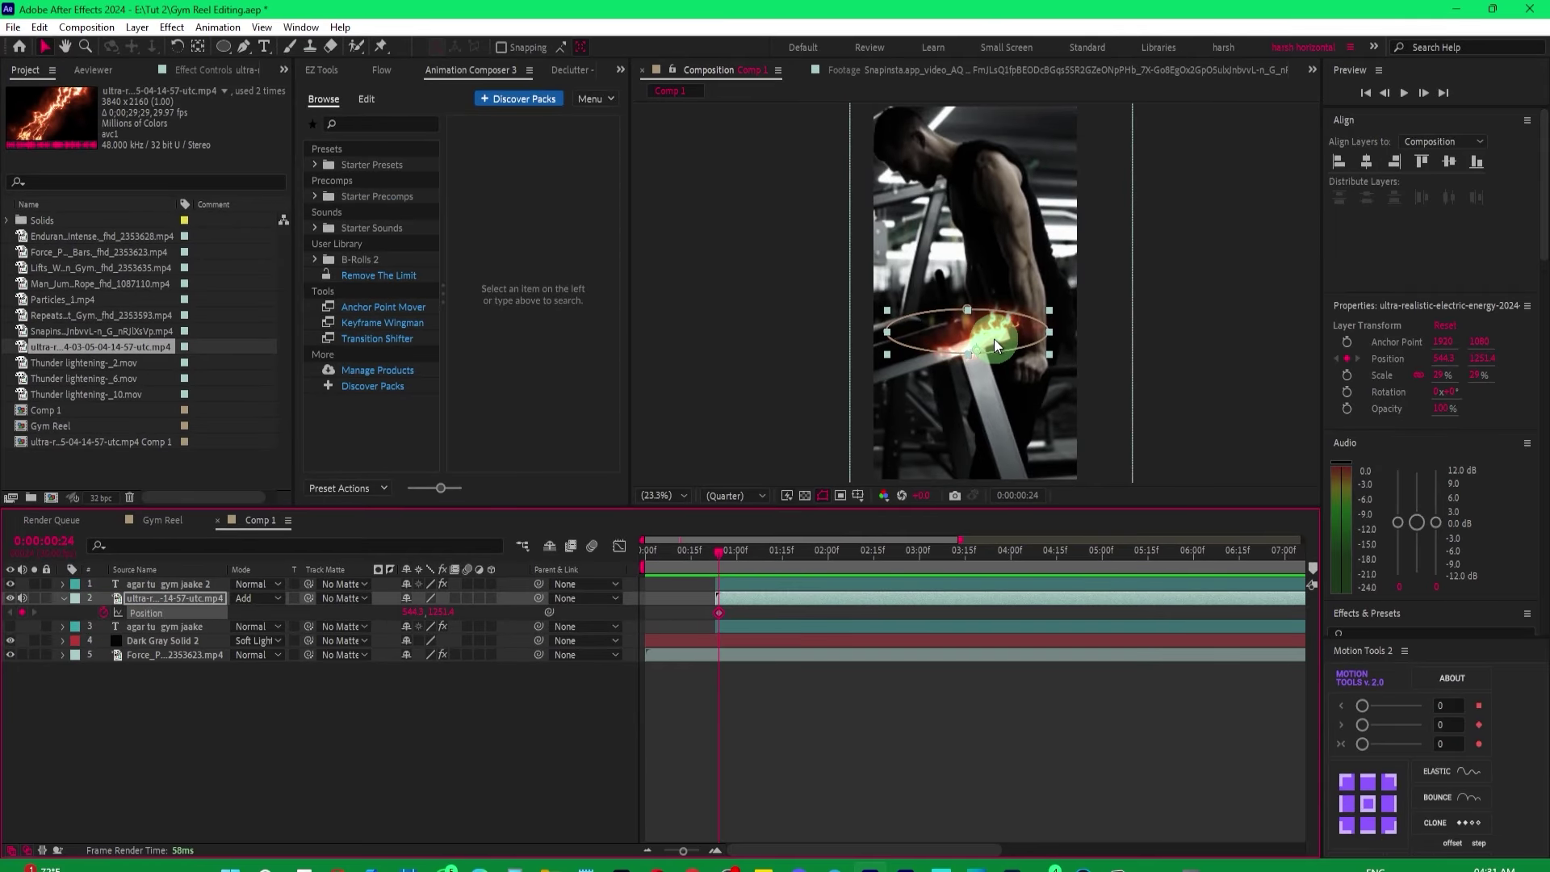
drag(986, 334, 1041, 317)
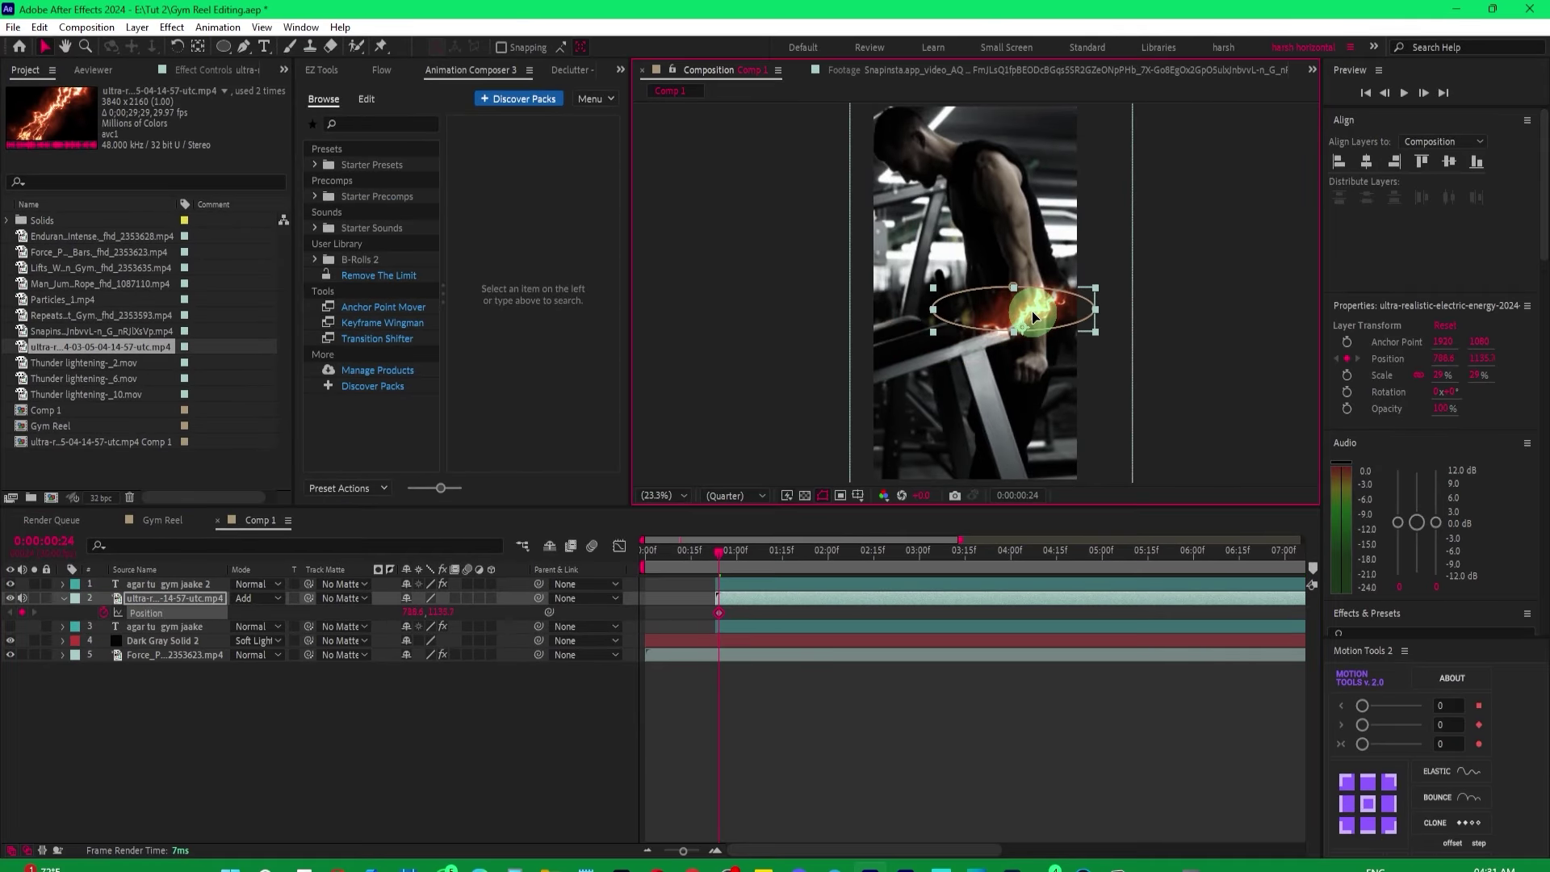
At a later frame shift the lightning left behind the title, then return to 00:24.
click(727, 557)
drag(723, 552, 908, 560)
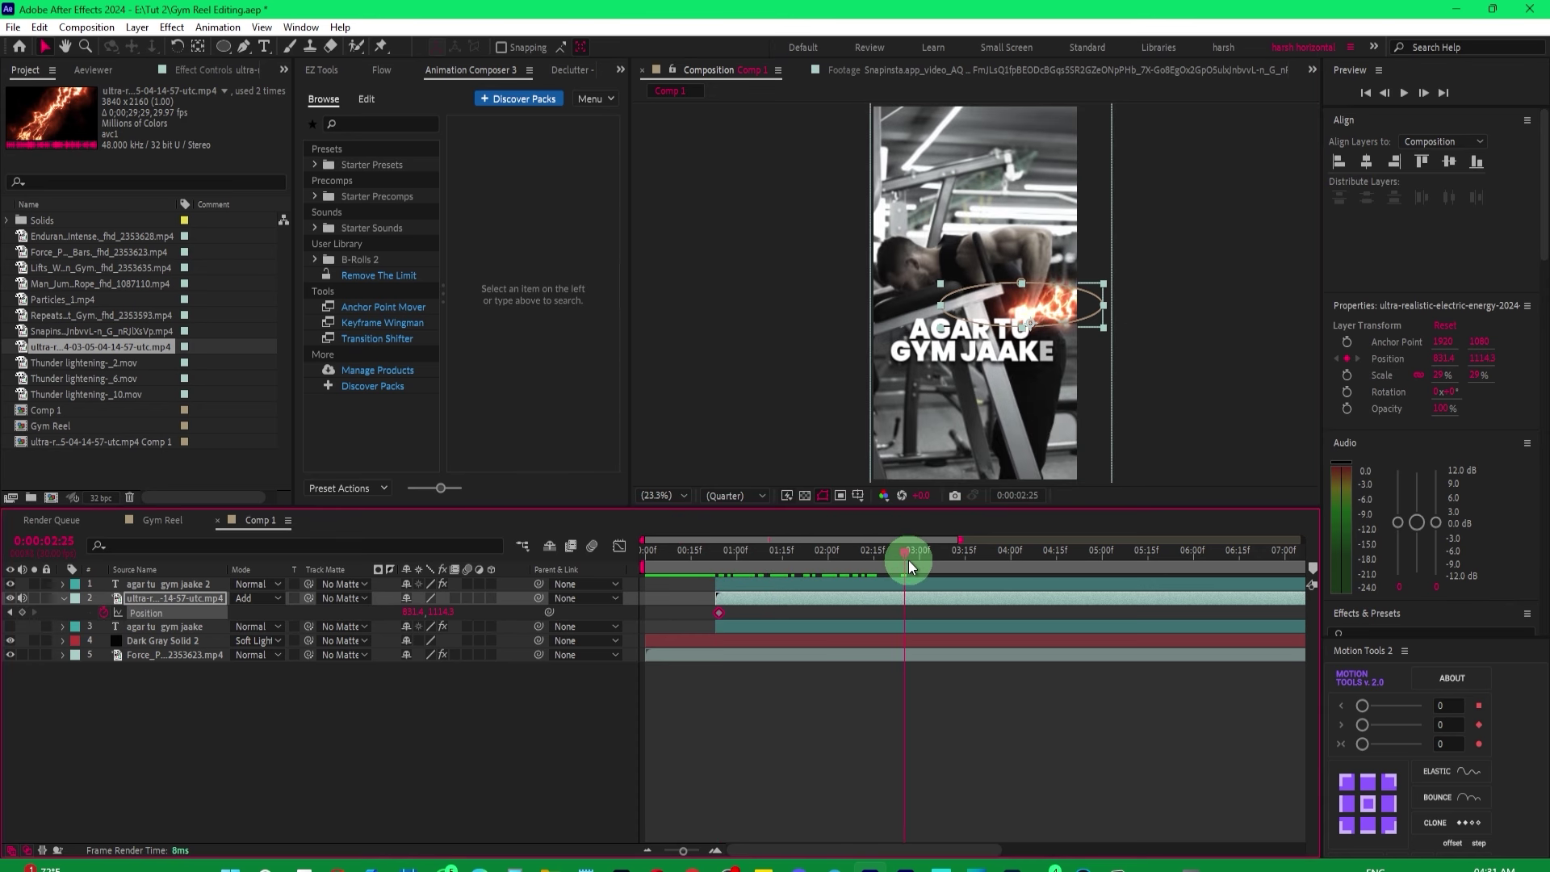
click(1054, 310)
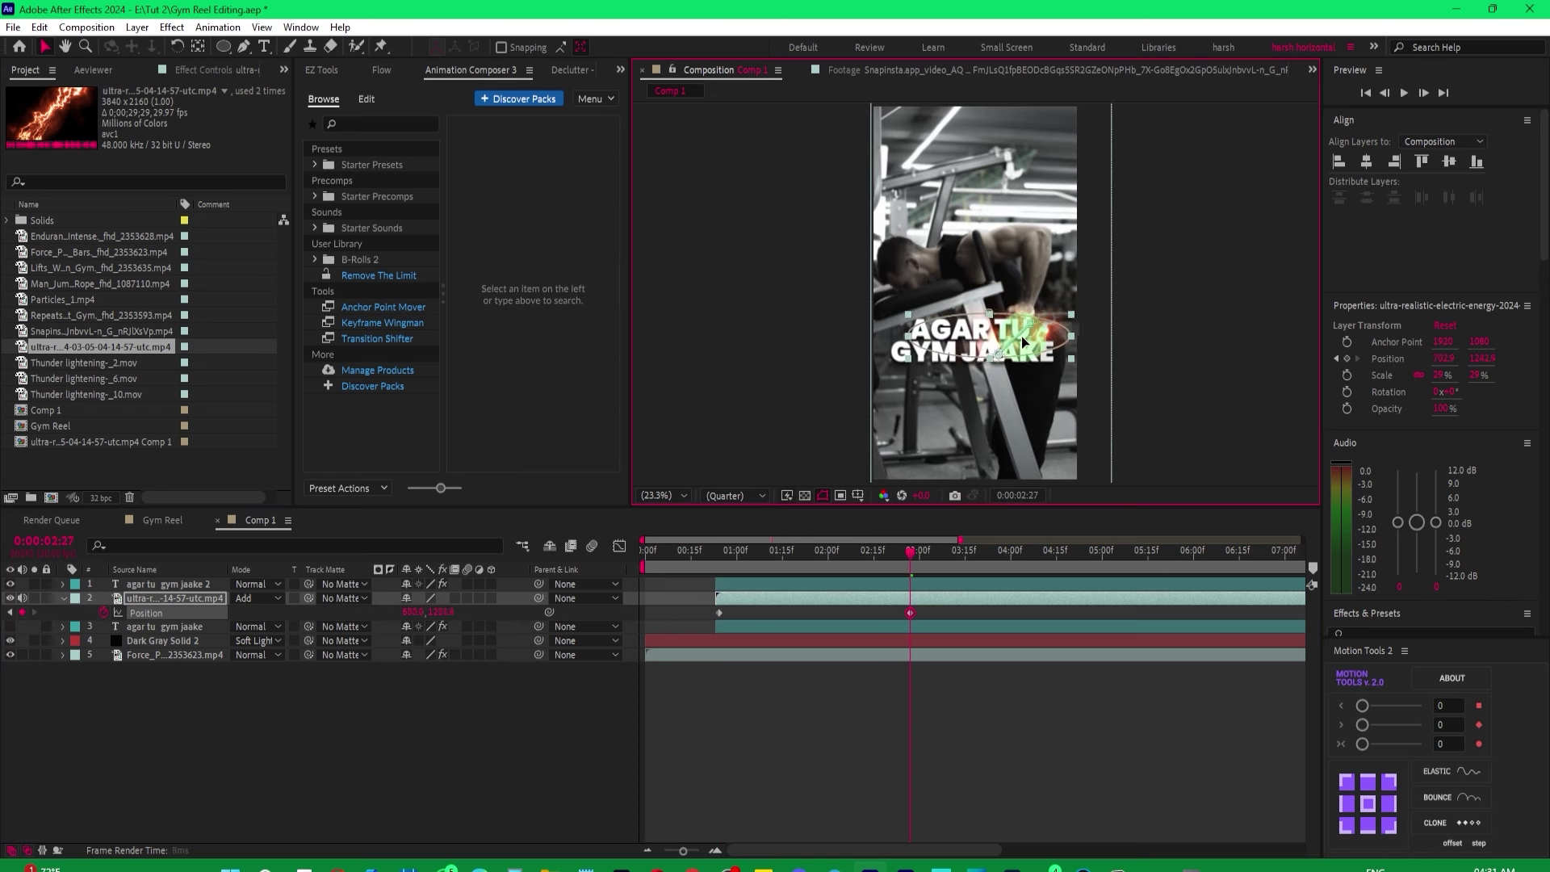
drag(998, 353, 980, 359)
drag(839, 564, 724, 588)
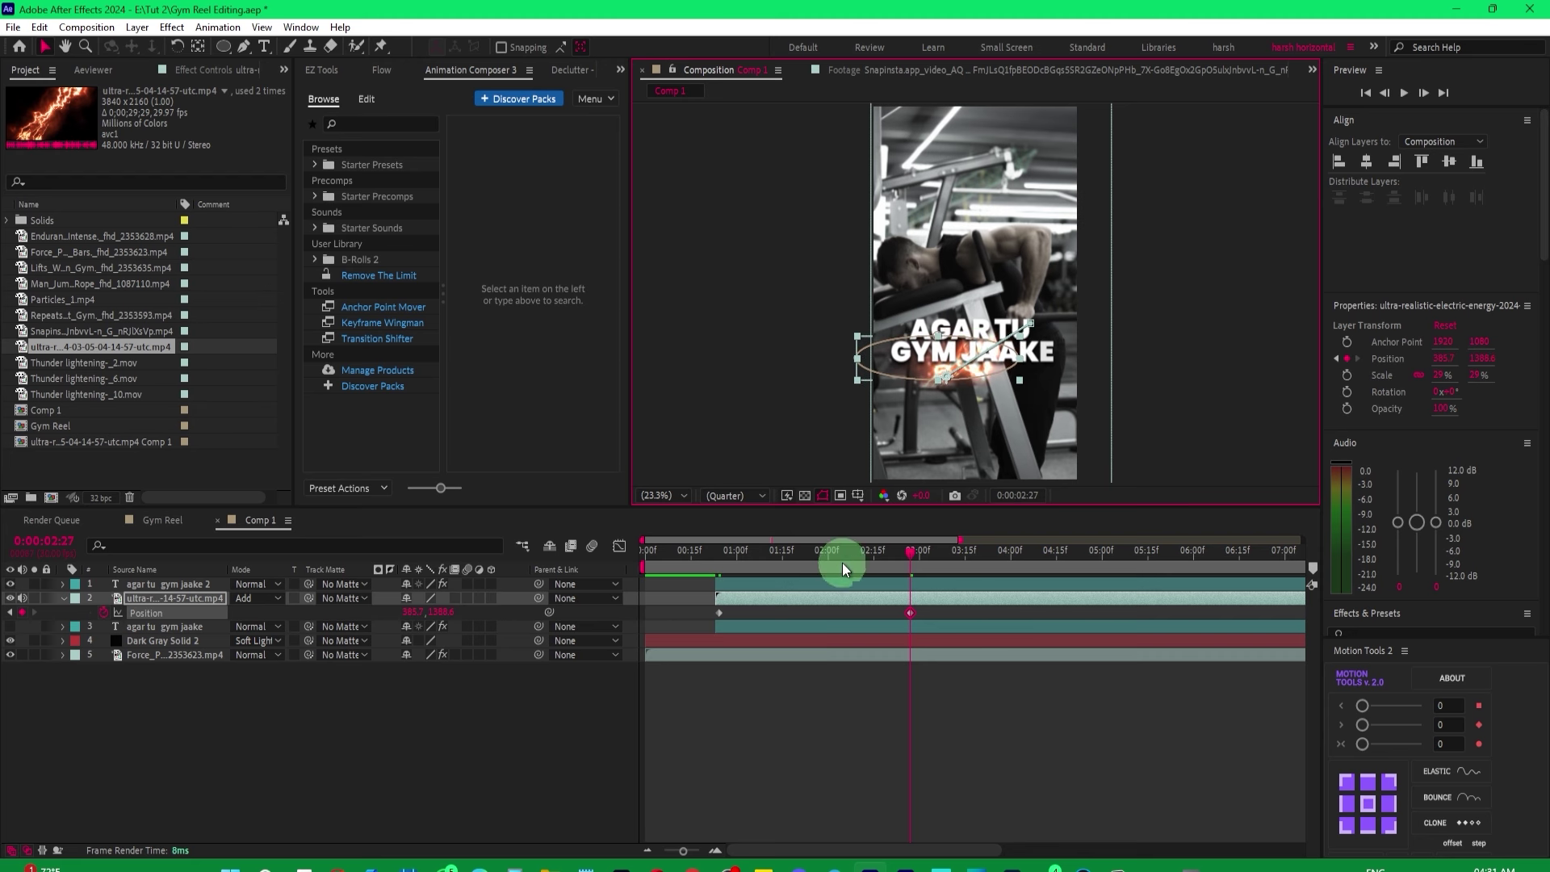
click(724, 565)
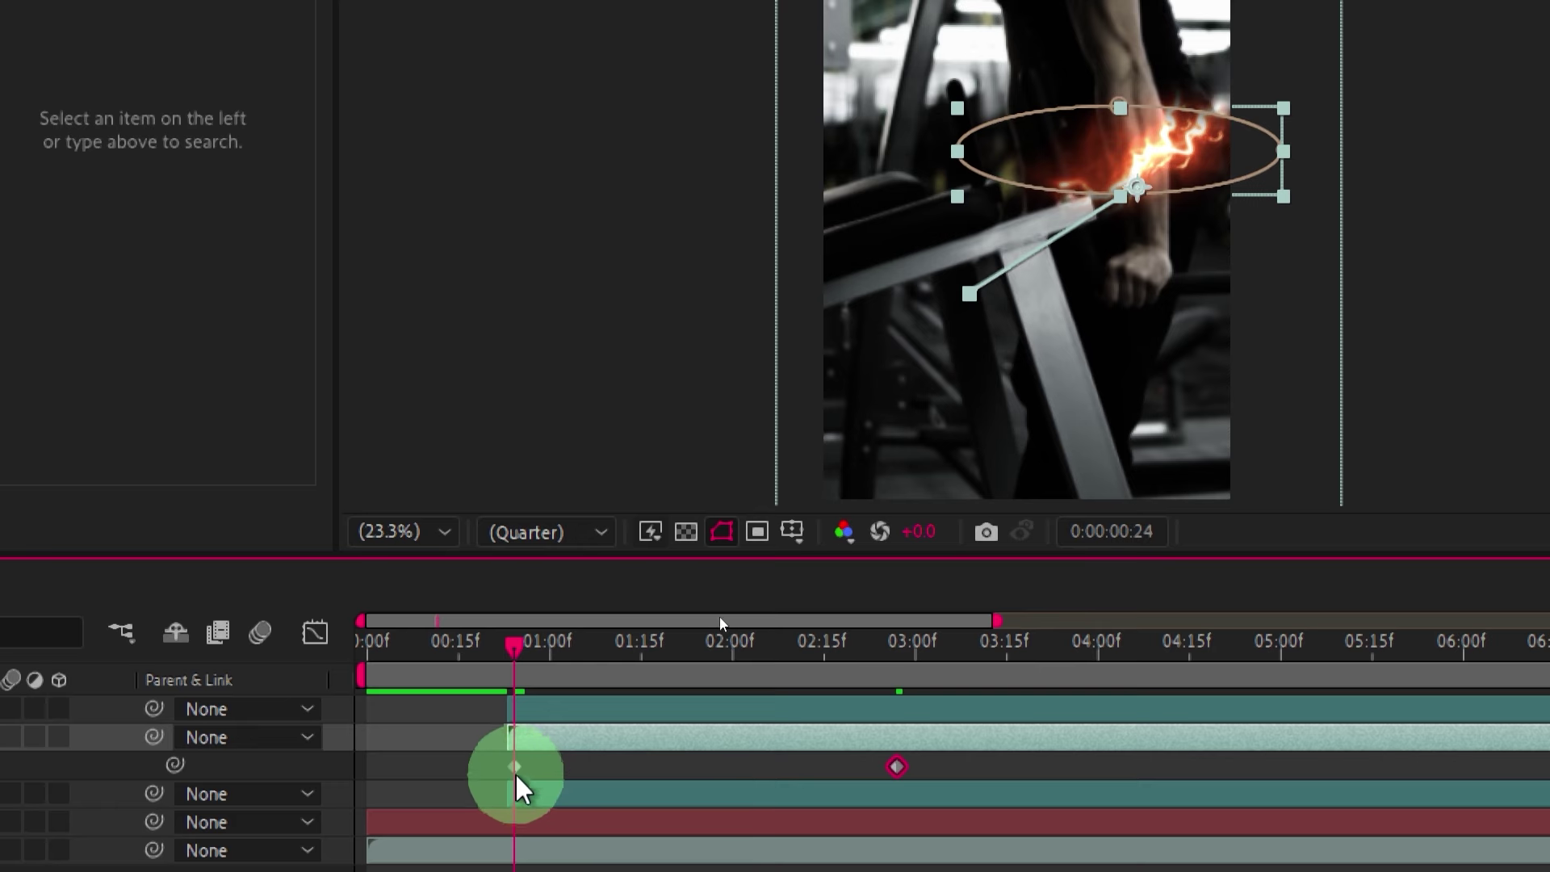
Move the first Position keyframe to 0:00:00:29, preview, and undo a later shift.
drag(515, 767, 547, 769)
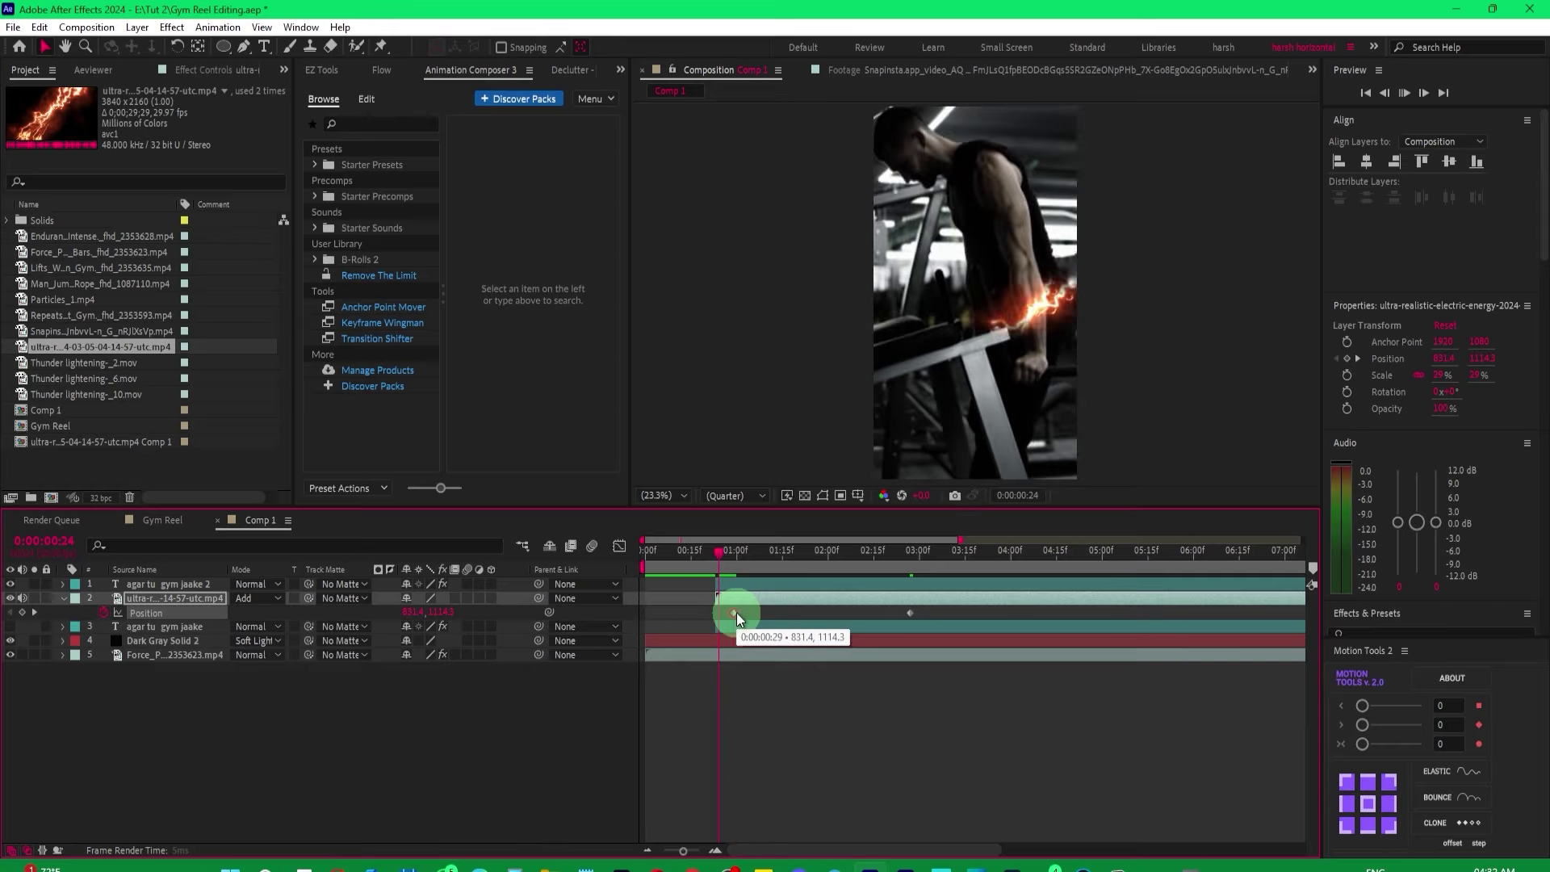
key(space)
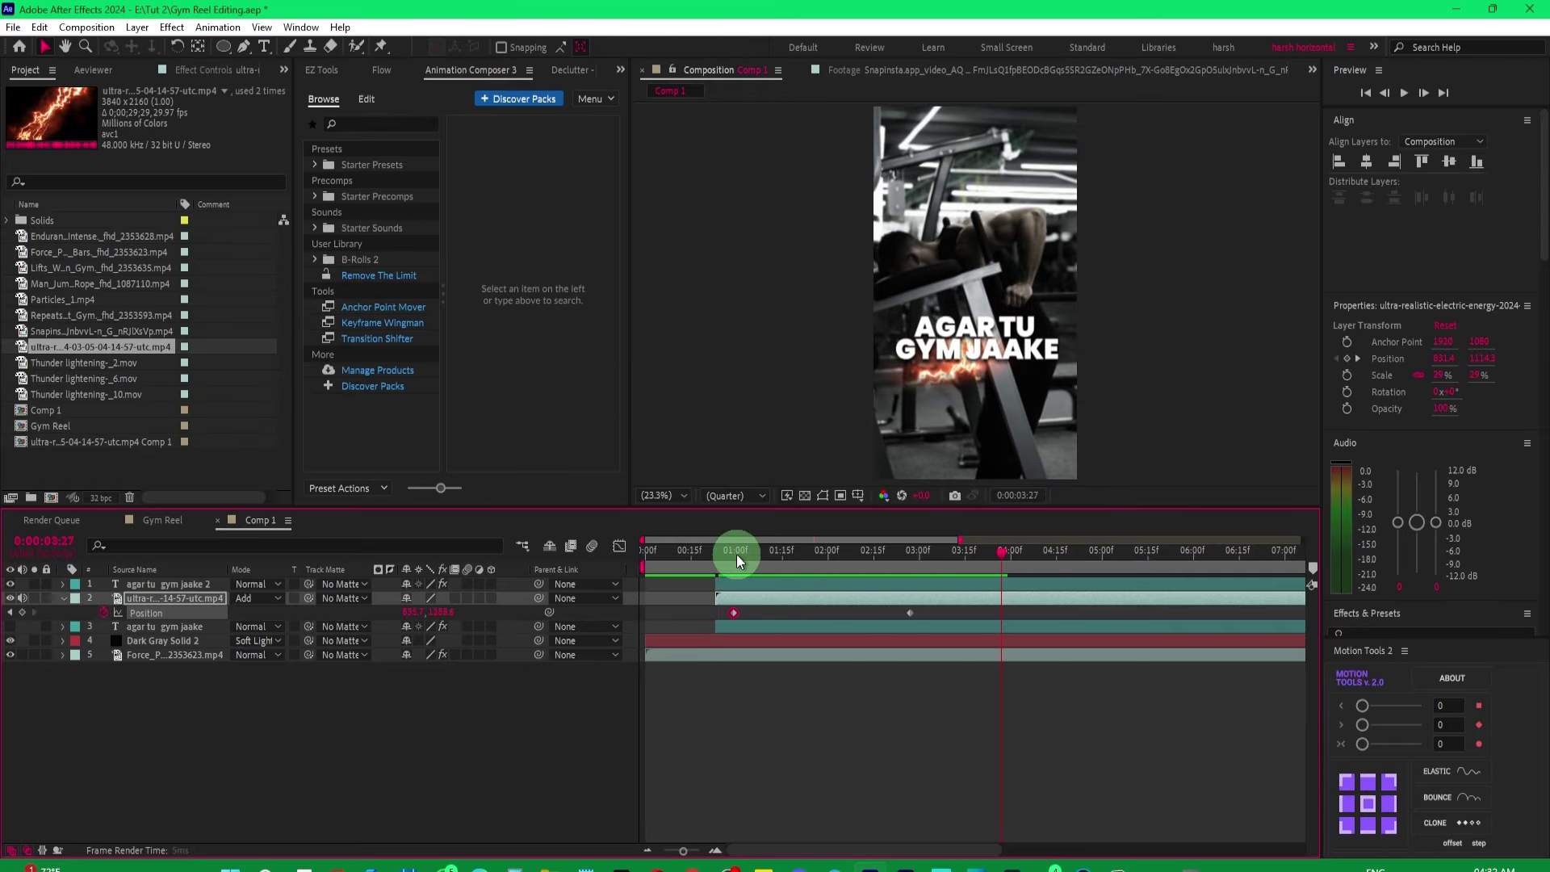
click(731, 553)
key(space)
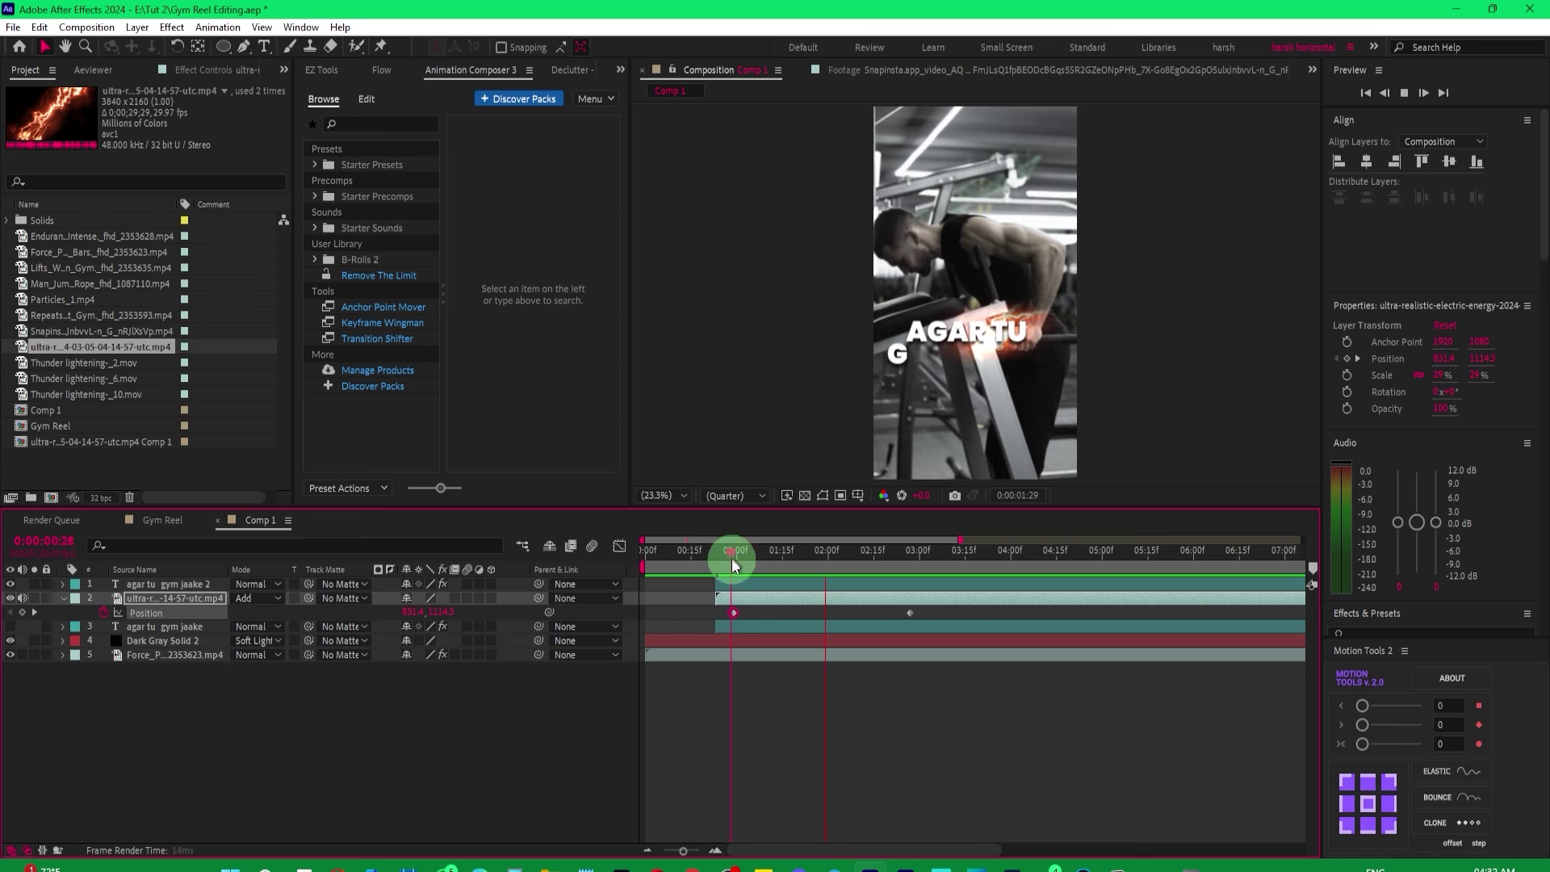
click(734, 557)
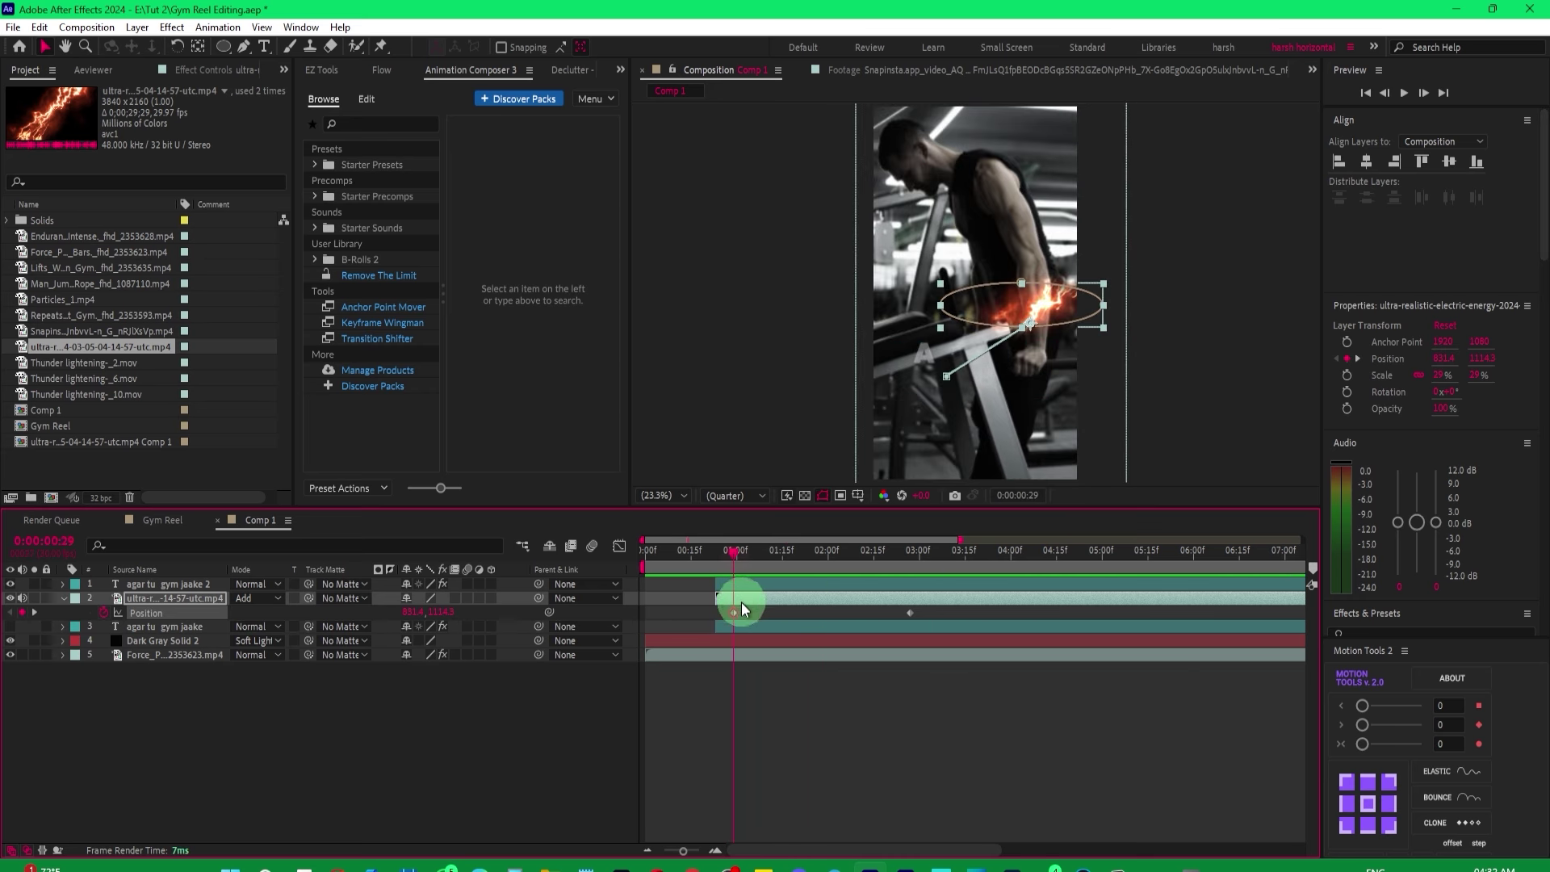
drag(732, 612, 778, 611)
click(755, 557)
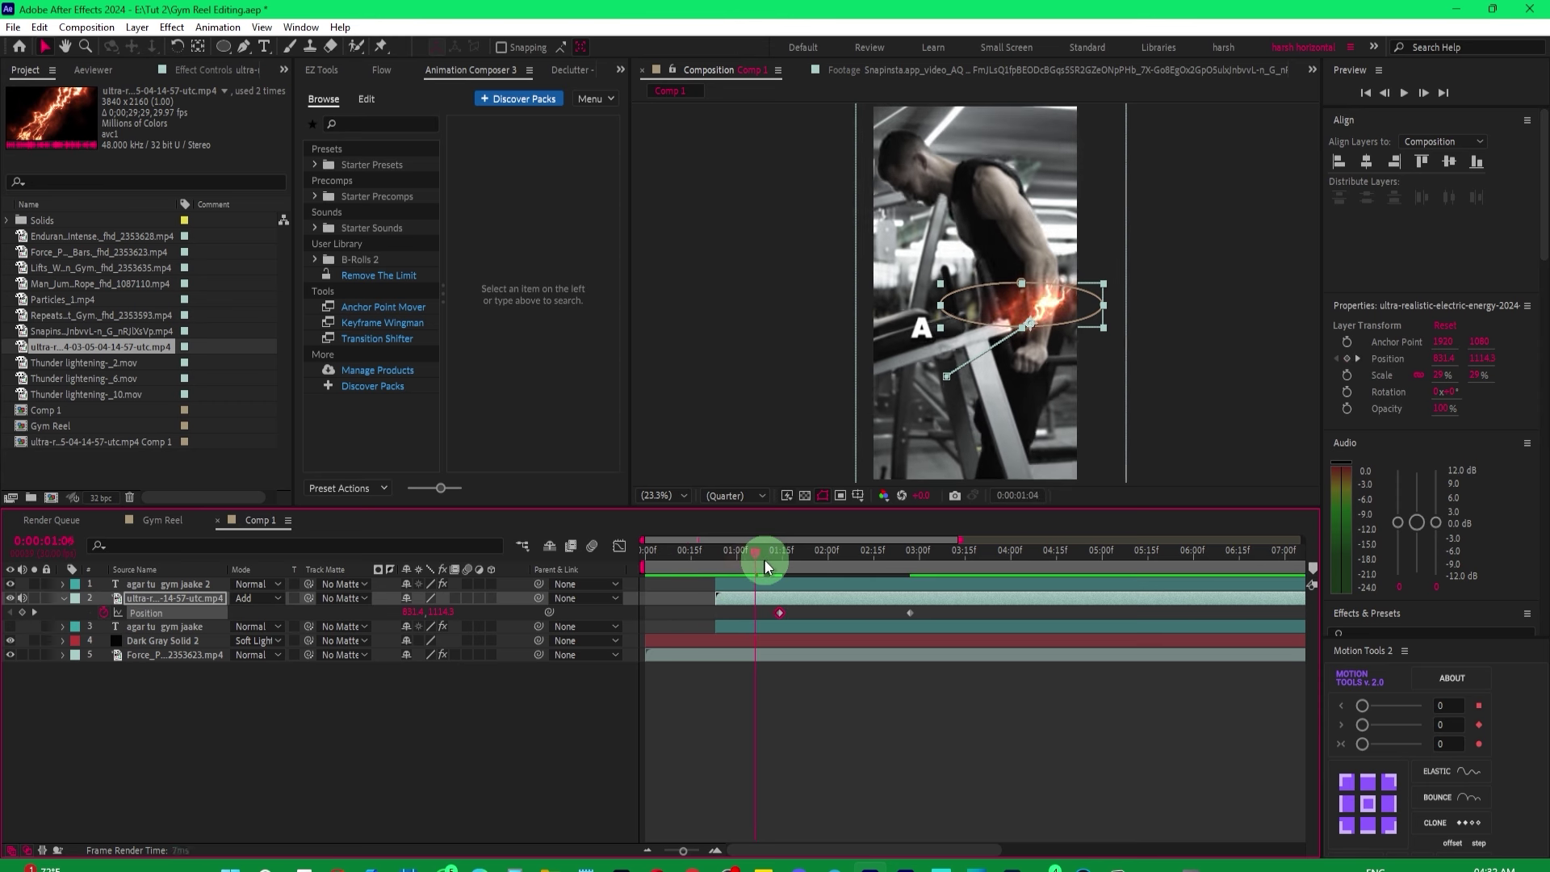
key(ctrl+z)
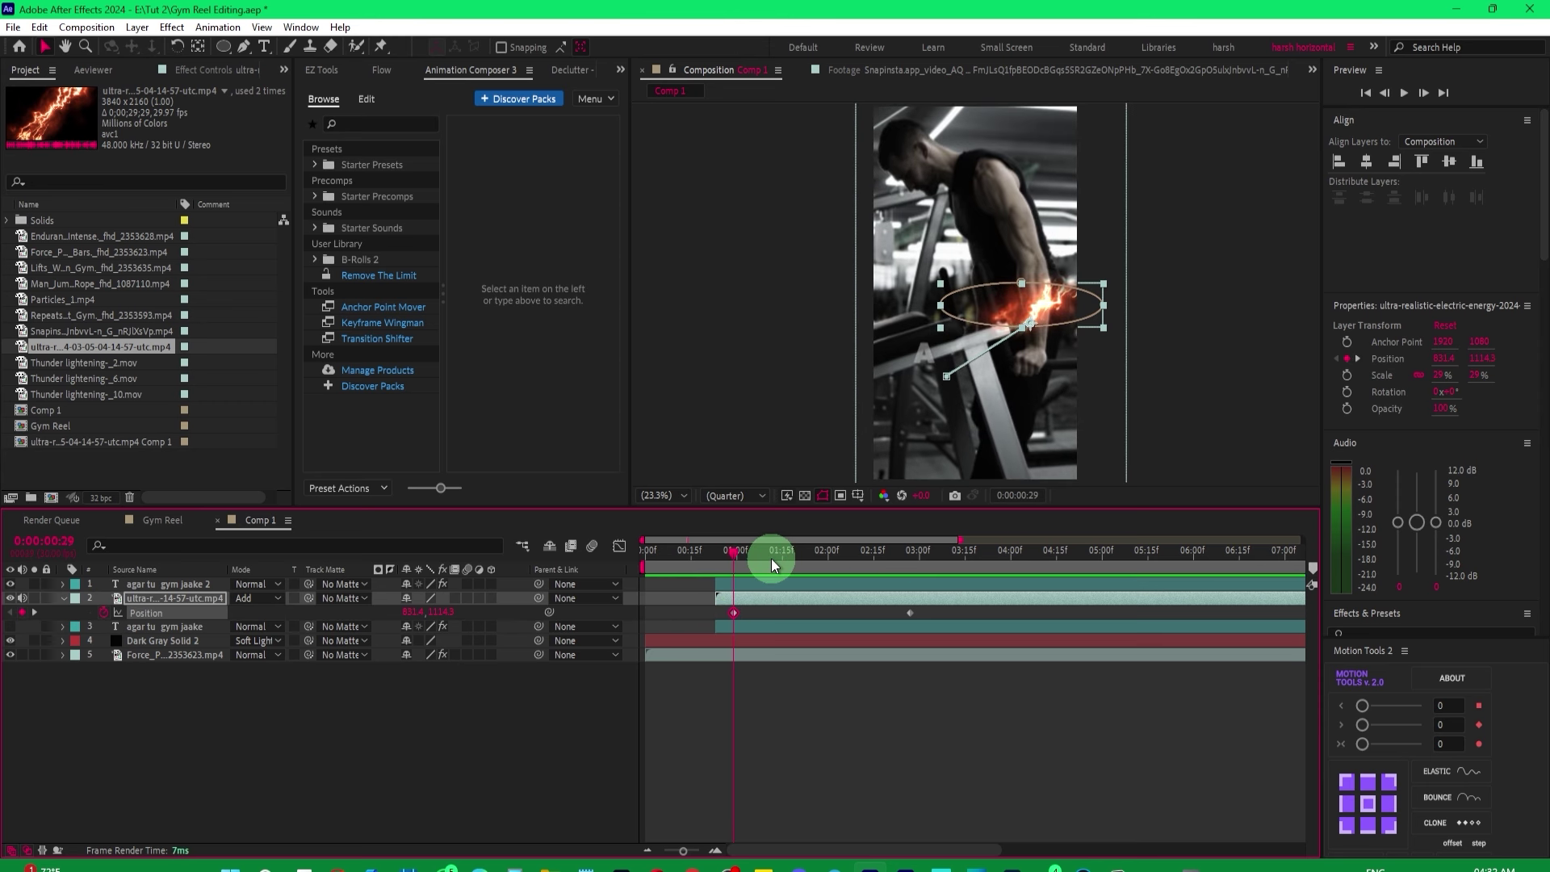
Preview from 00:27, save the project, and collapse the Position property row.
click(725, 556)
key(space)
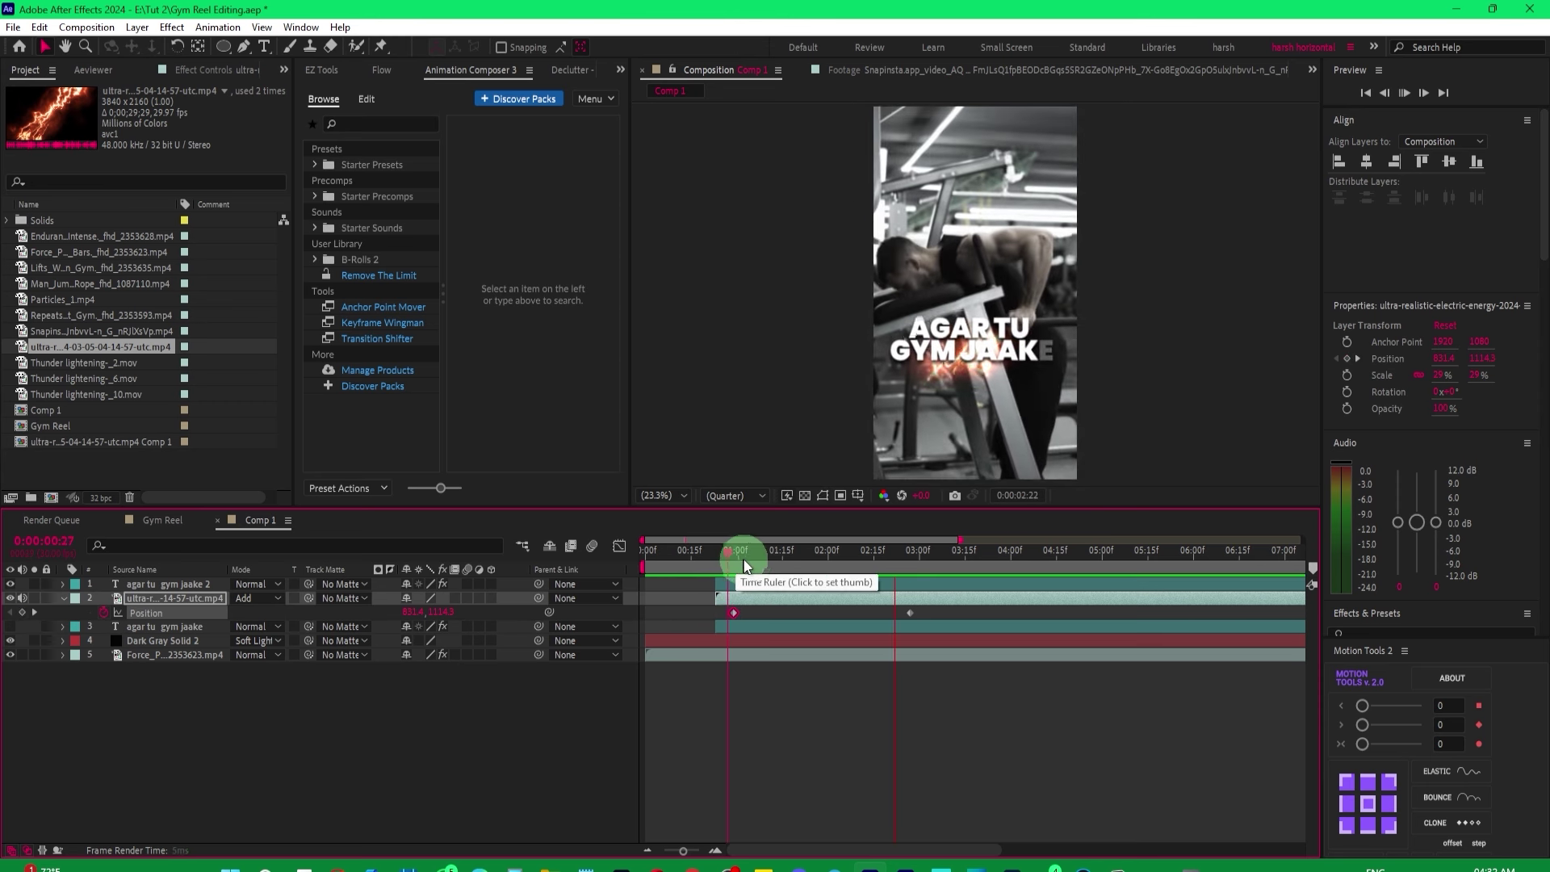
key(ctrl+s)
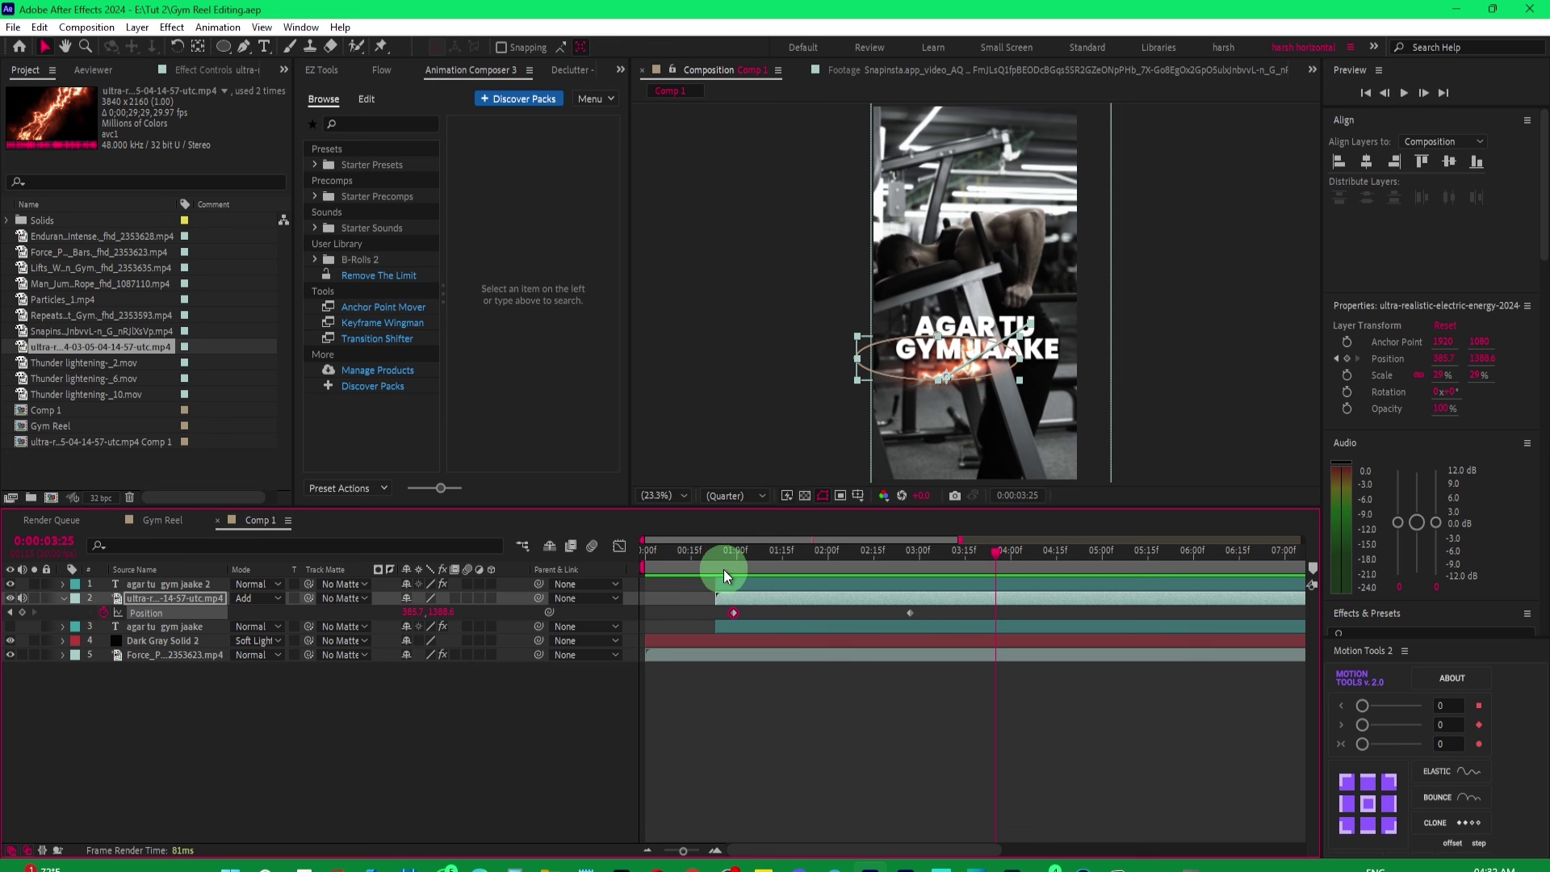
drag(724, 555, 761, 555)
click(62, 598)
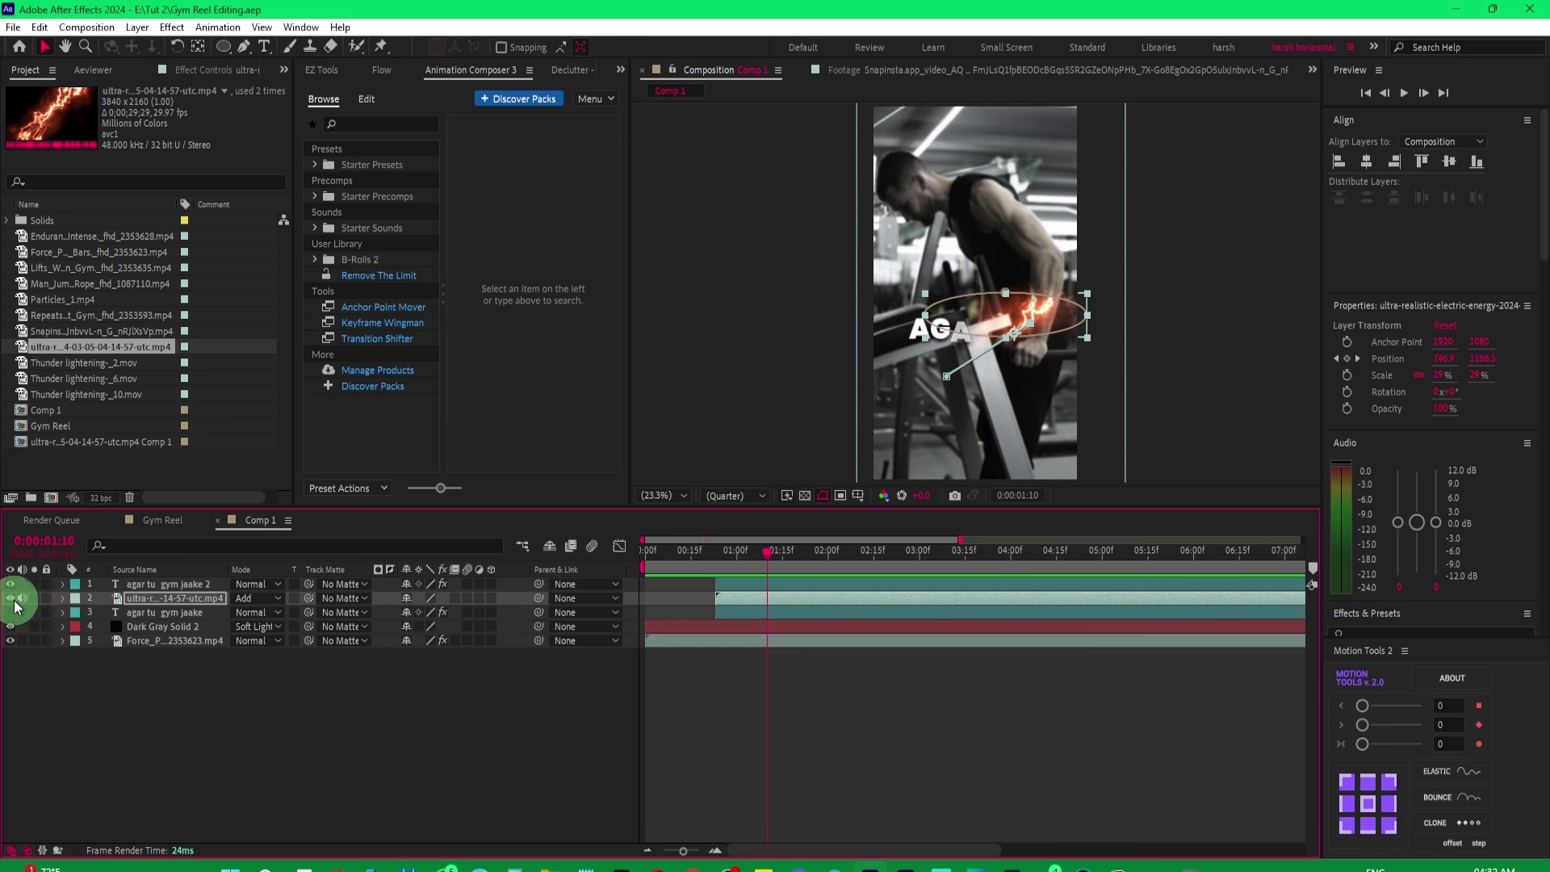
click(722, 556)
drag(723, 562, 715, 568)
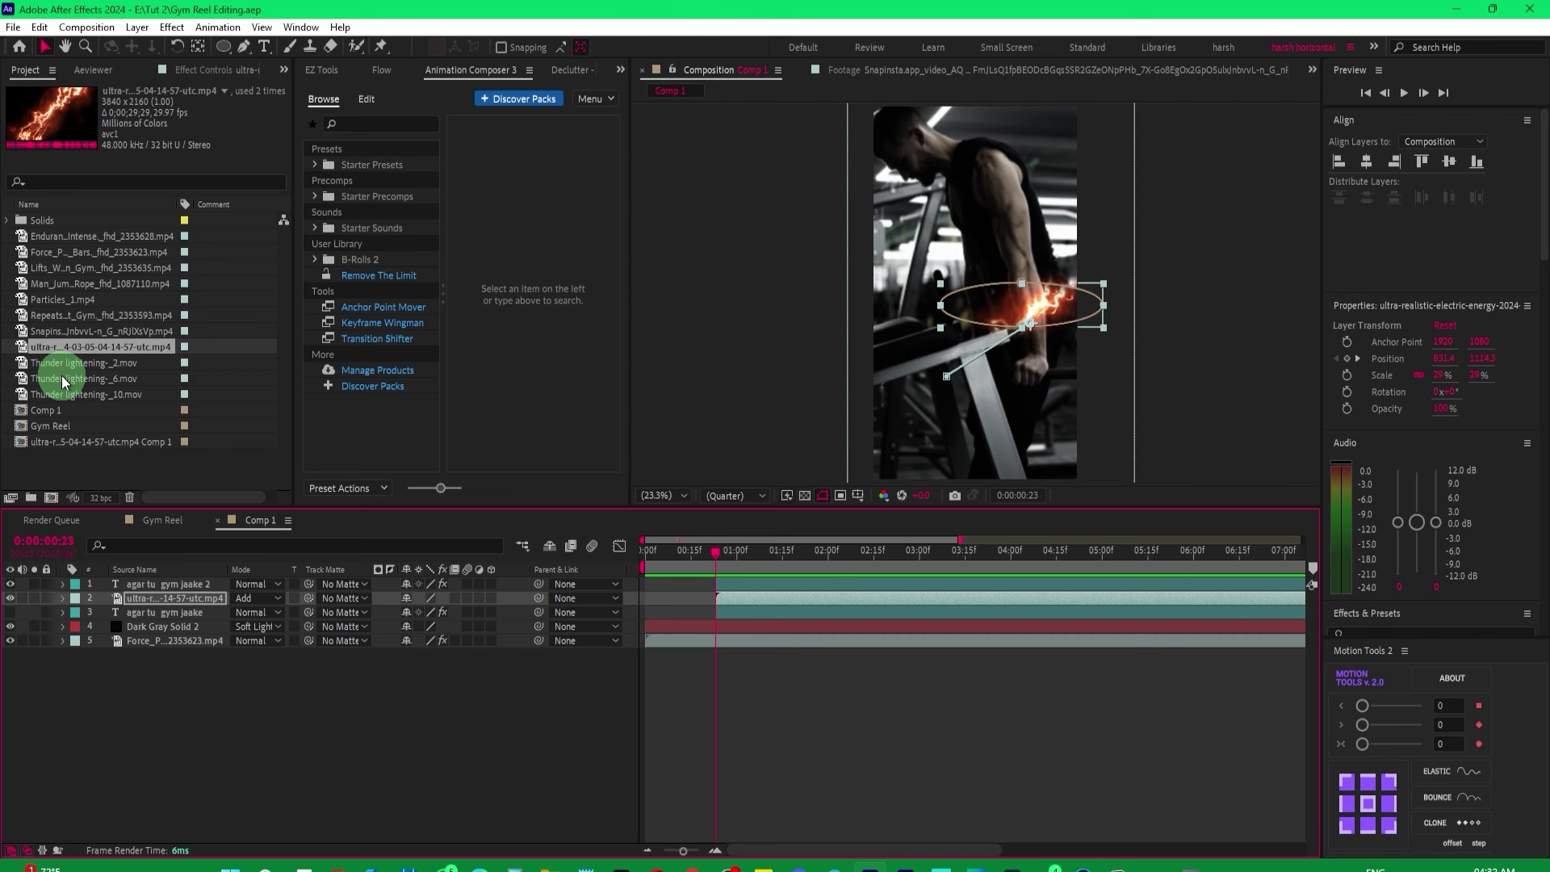
Place Particles_1.mp4 on top of Comp 1, rotate it 90° and set its mode to Add.
mouse_move(49, 299)
mouse_down()
mouse_move(91, 498)
mouse_move(117, 566)
mouse_move(142, 579)
mouse_up()
click(1470, 406)
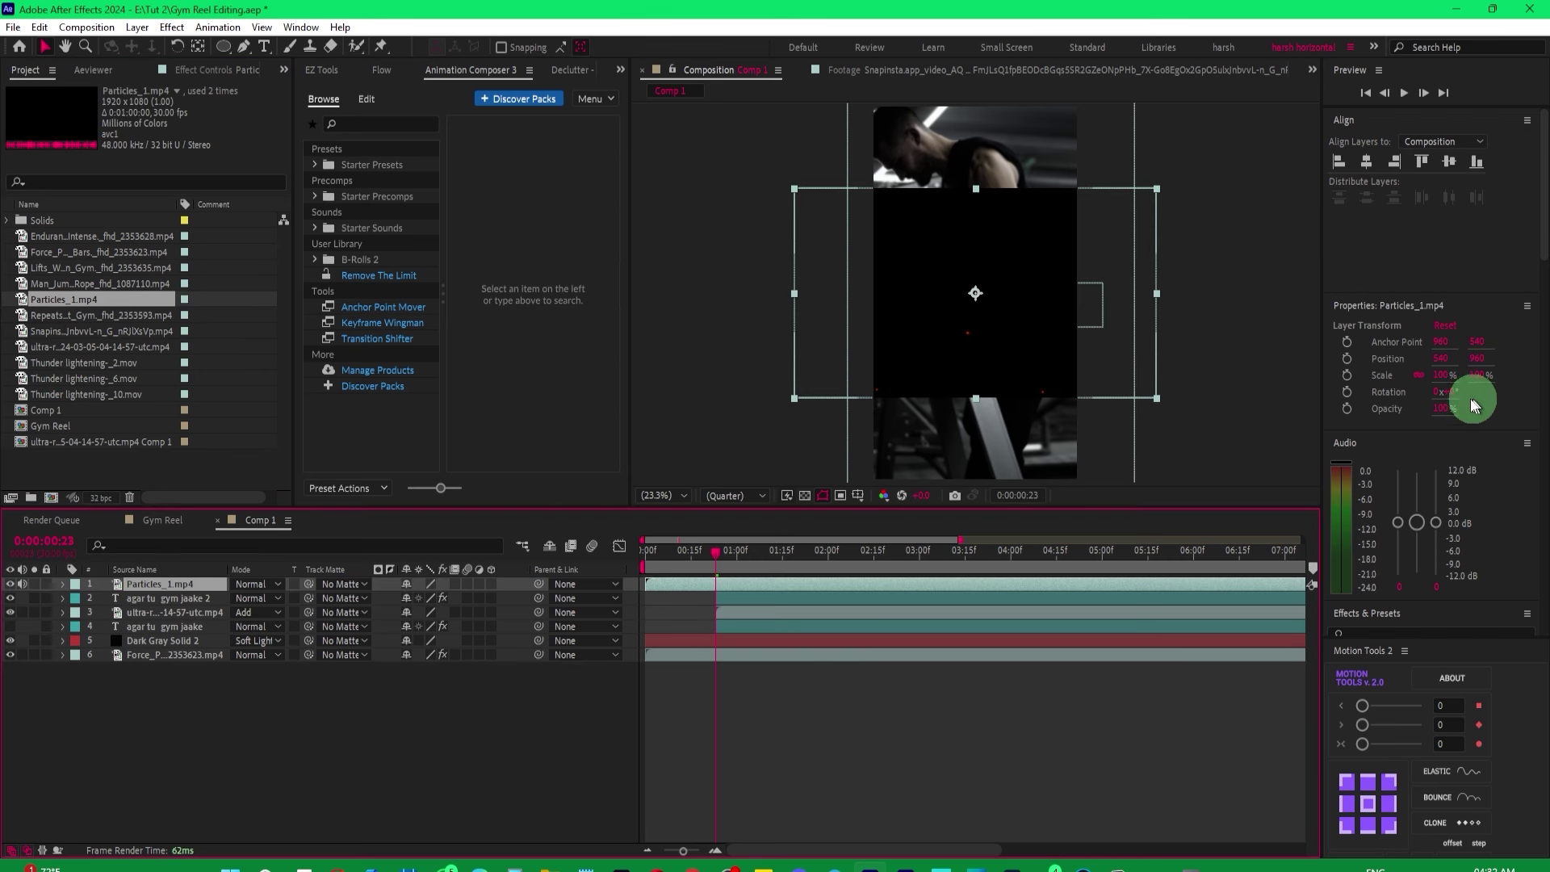
text(90)
key(Return)
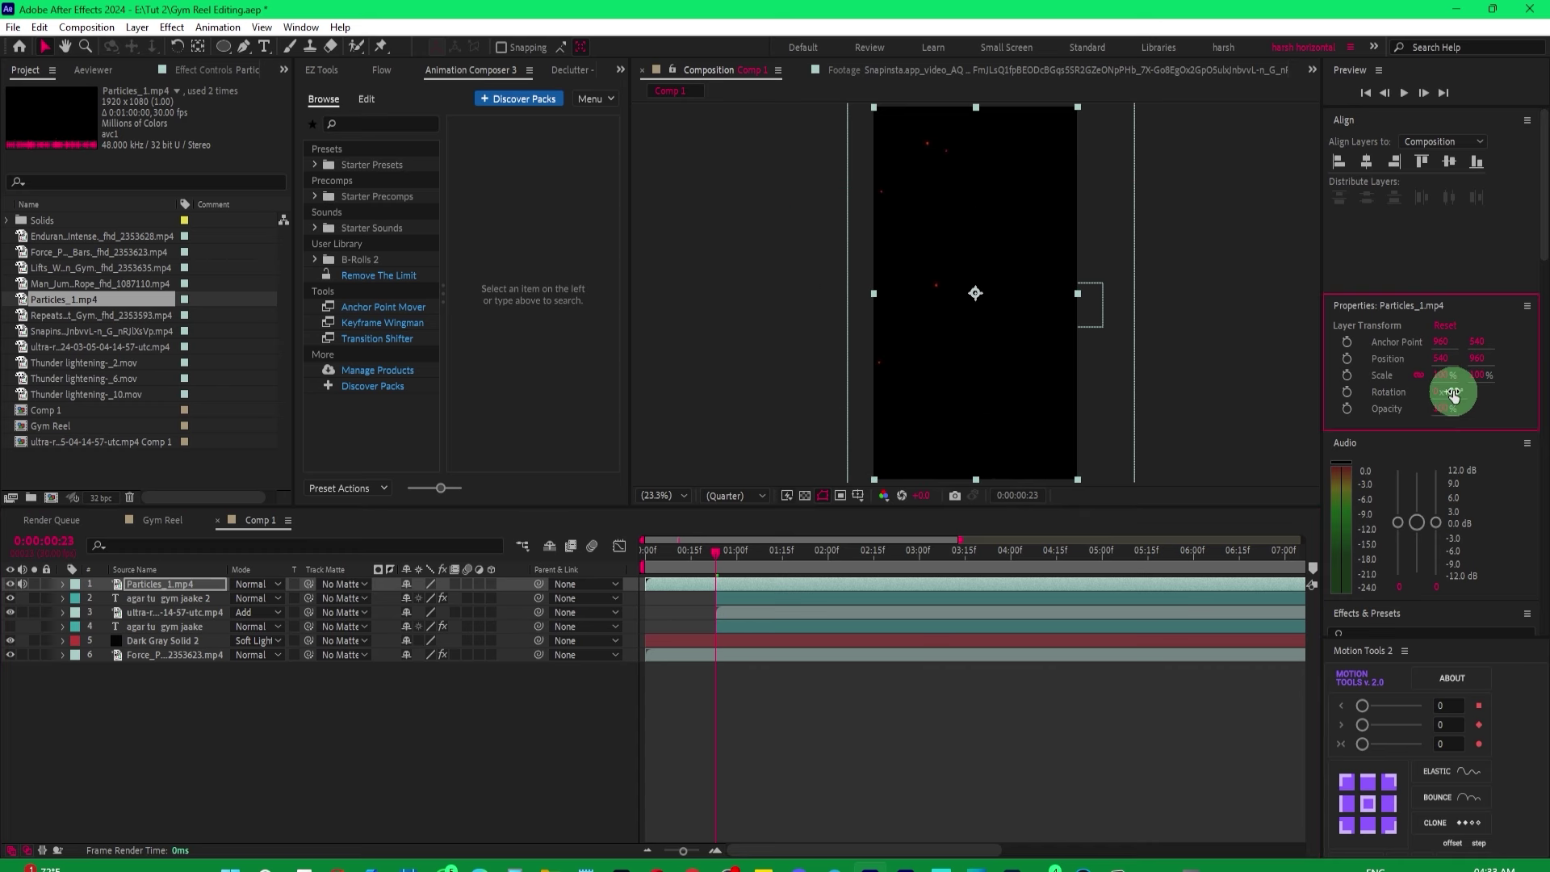
click(265, 615)
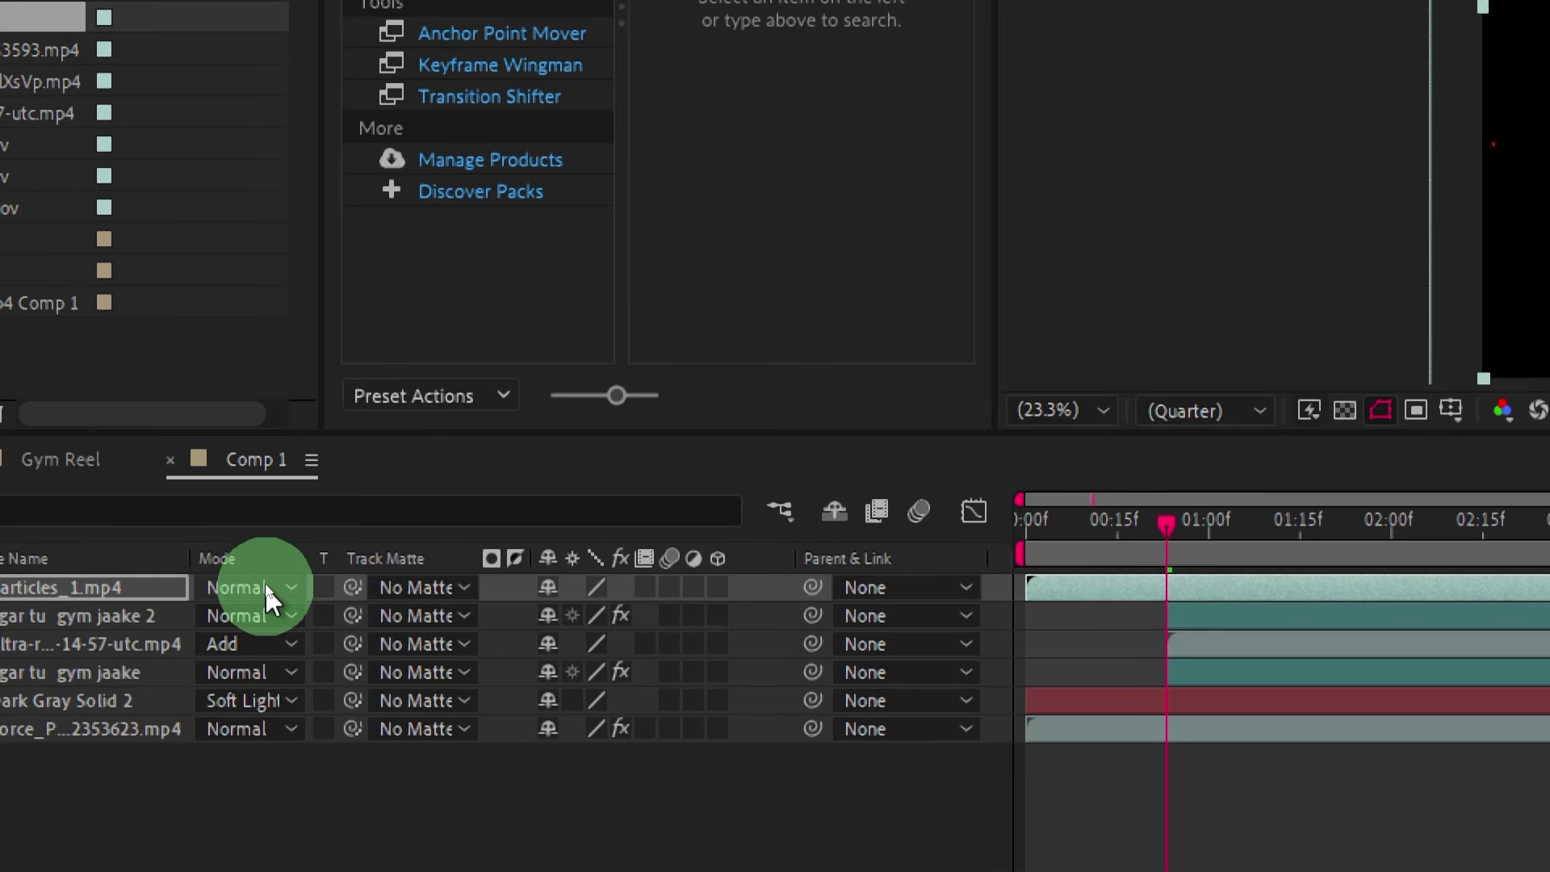
click(266, 584)
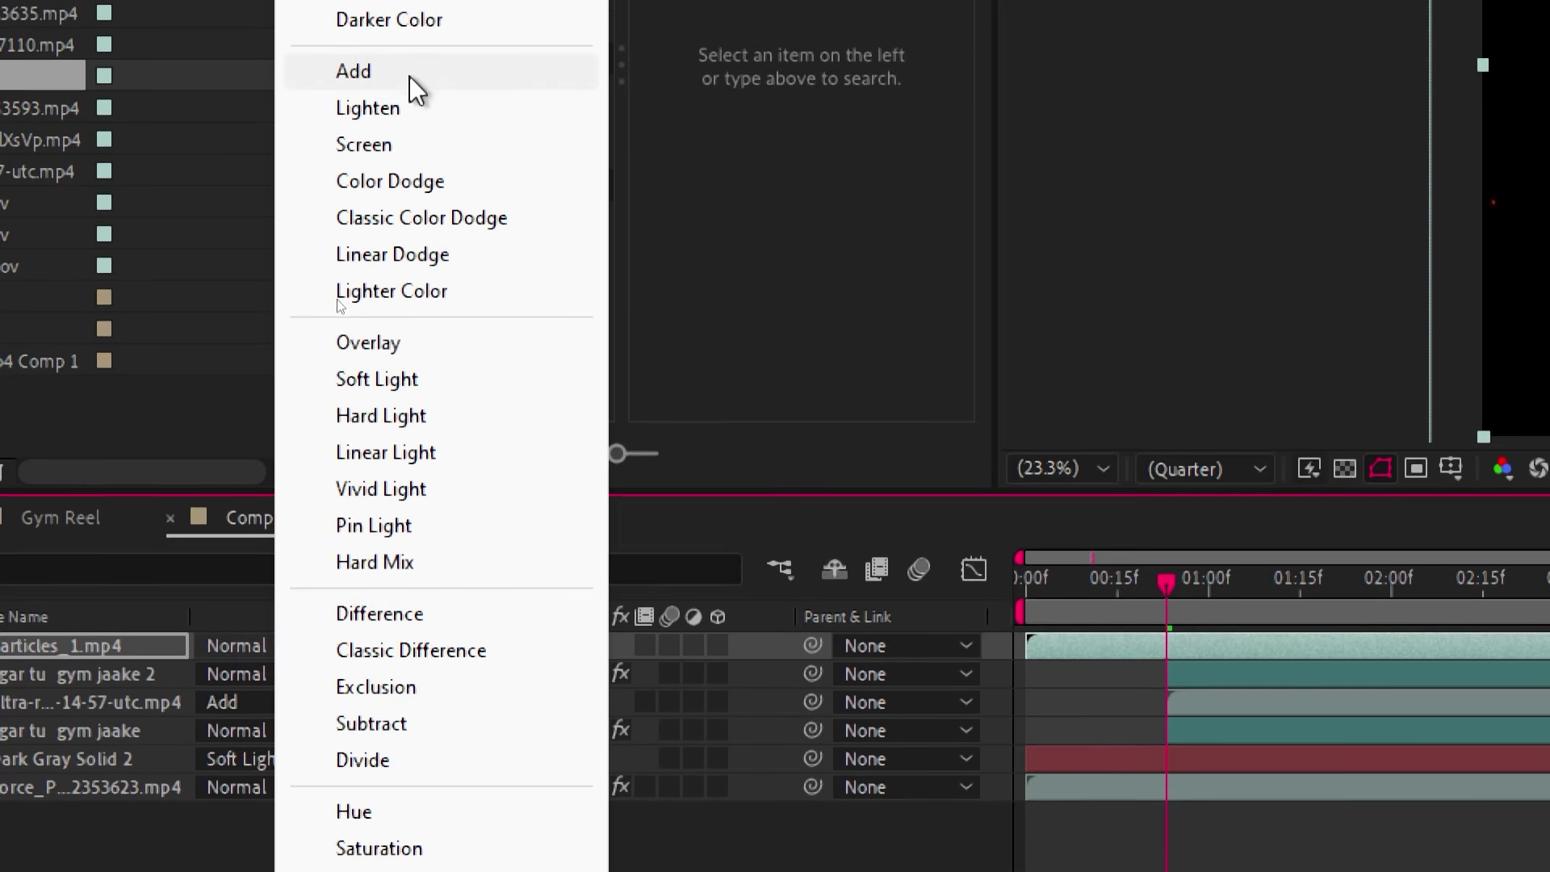
click(410, 71)
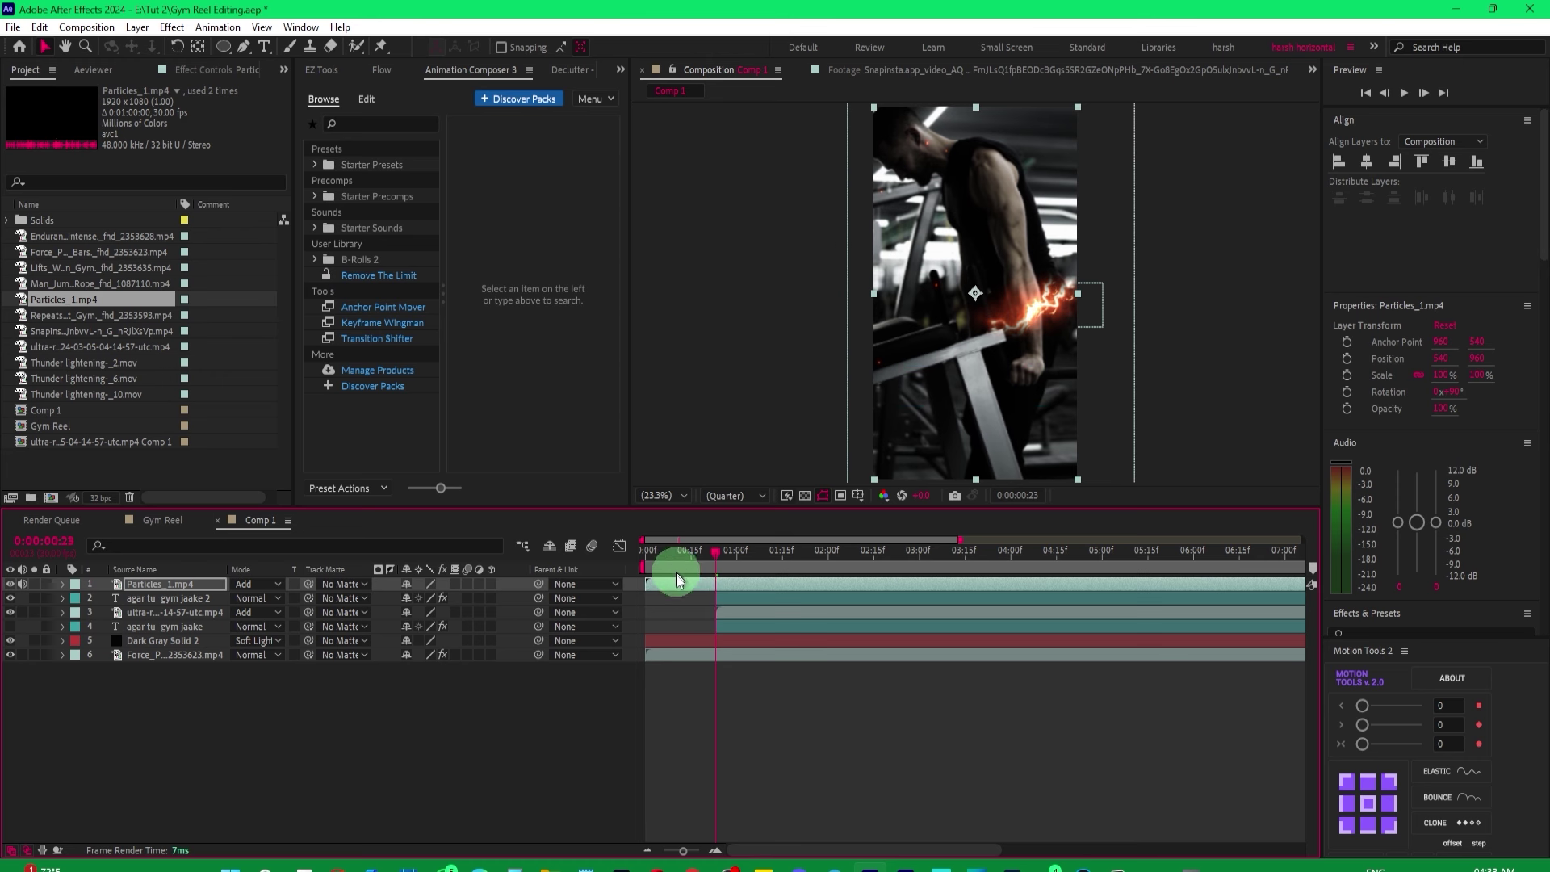
Preview the composition from the start to check the particles overlay.
drag(699, 560, 650, 562)
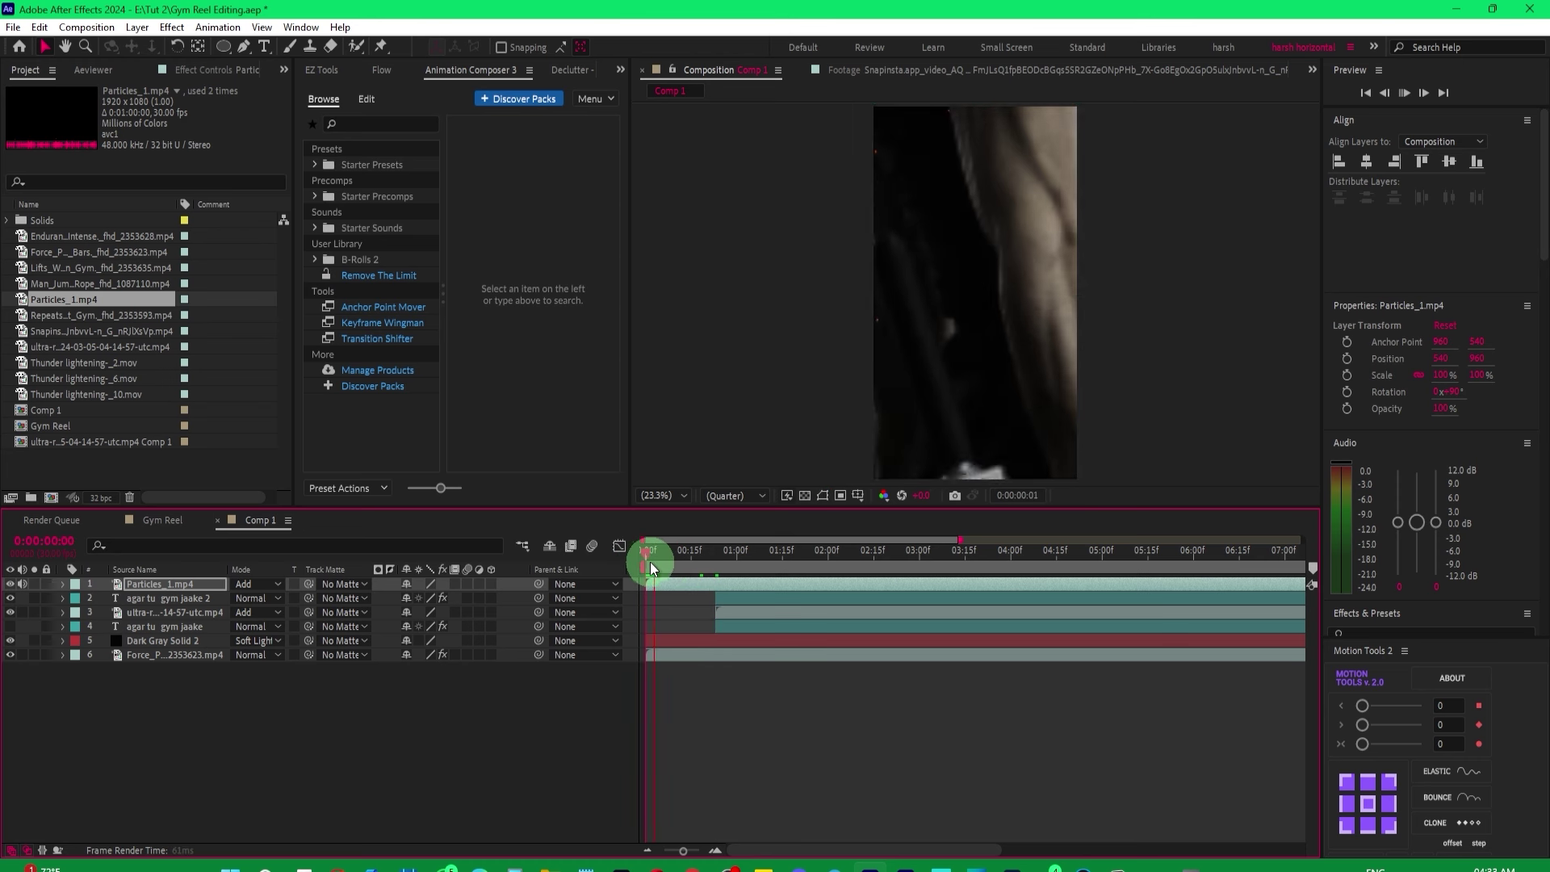
key(space)
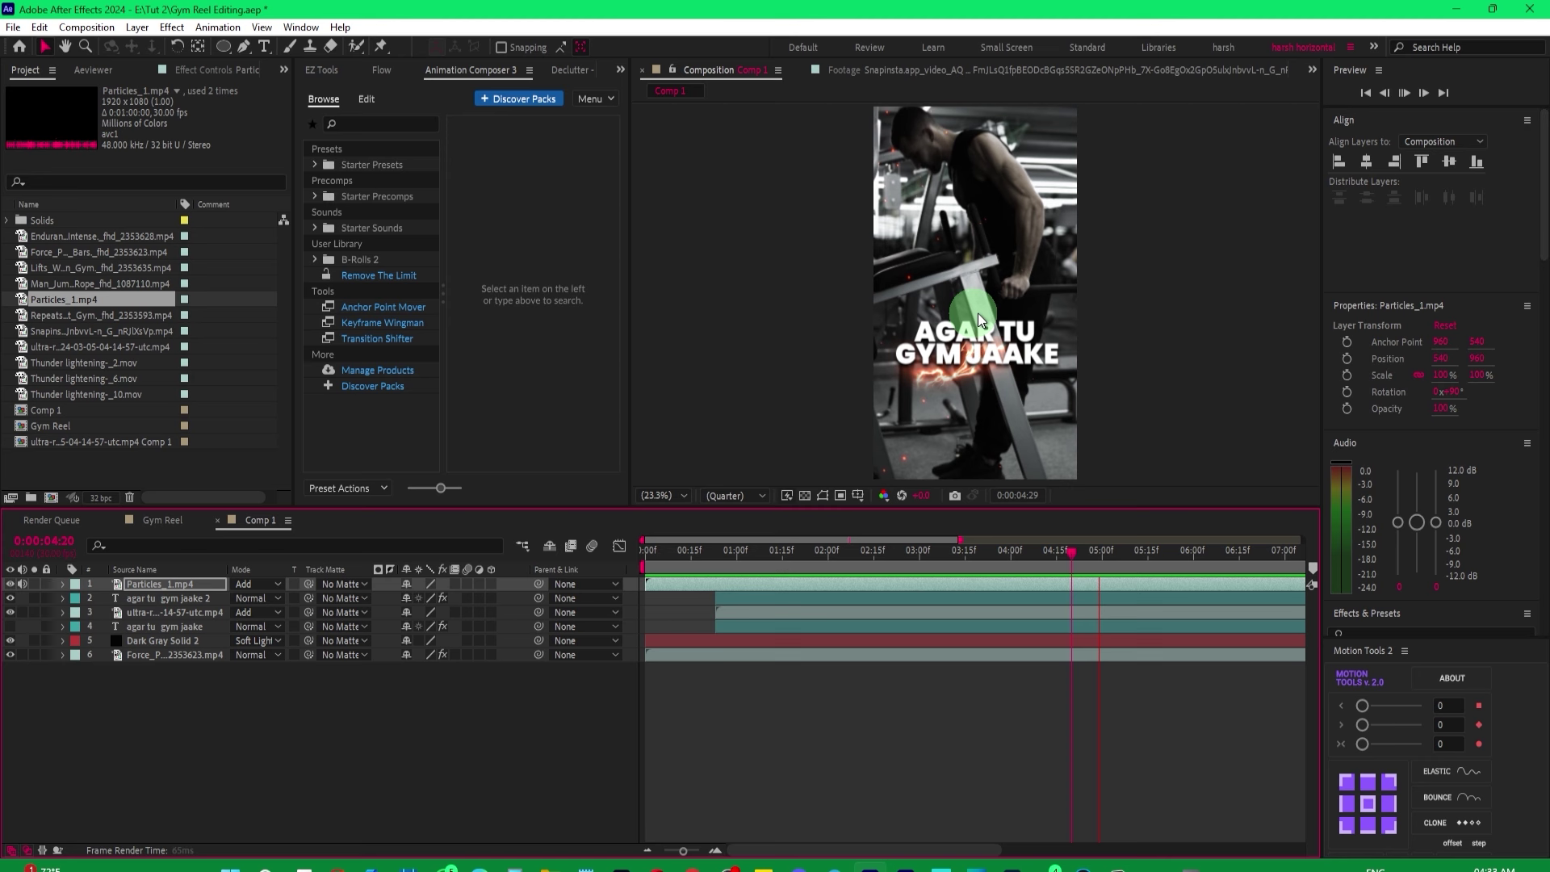
key(space)
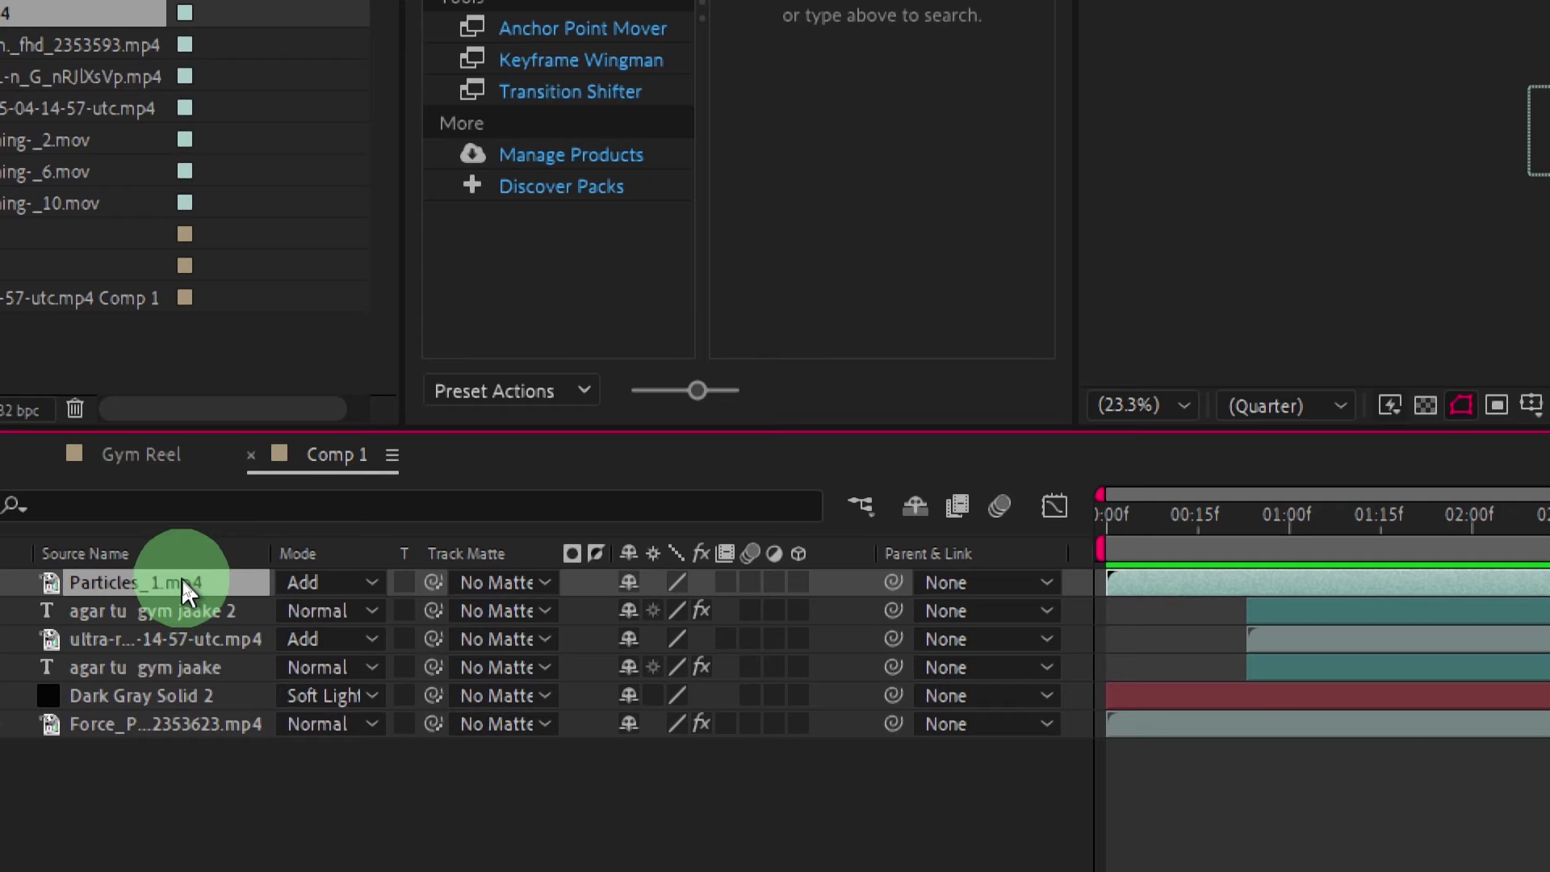
Flip the Particles_1.mp4 layer horizontally with Transform > Flip Horizontal, making its scale -100%.
right_click(188, 592)
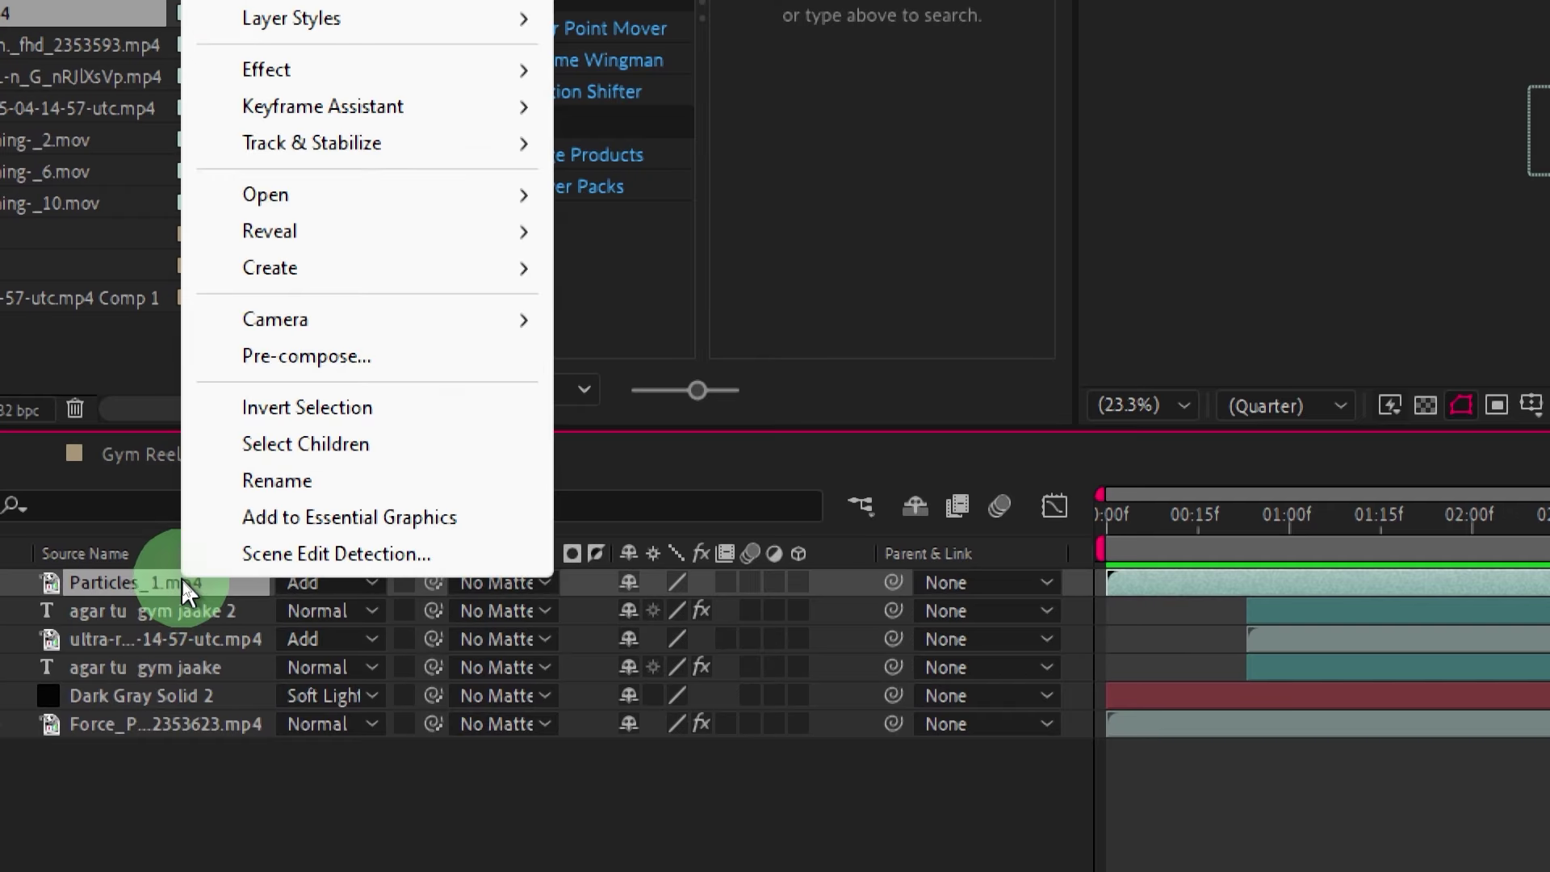
mouse_move(245, 117)
mouse_move(352, 100)
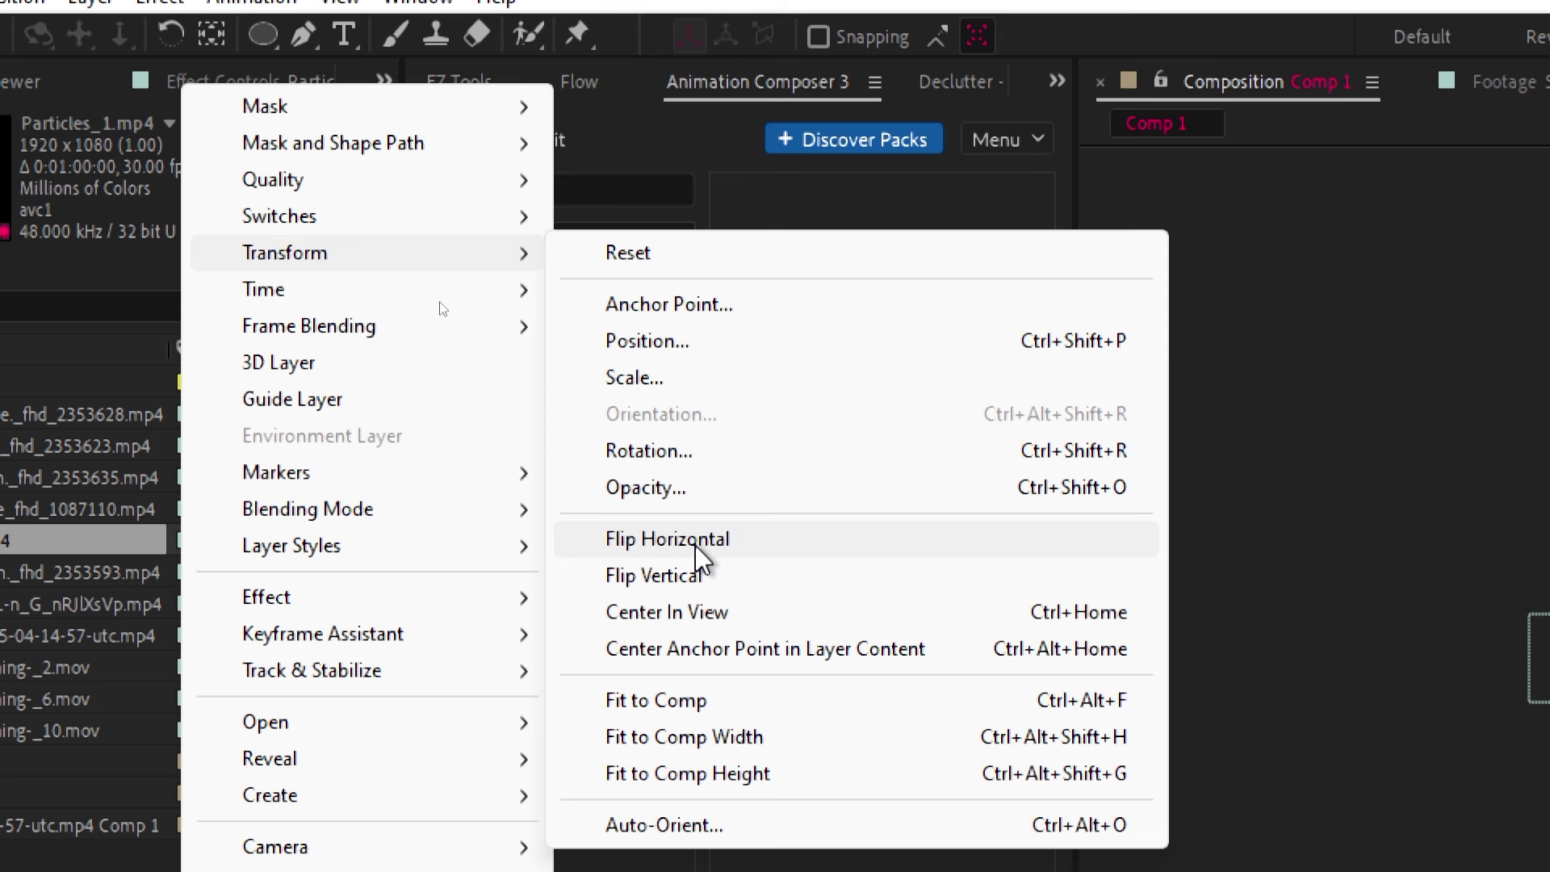
click(696, 546)
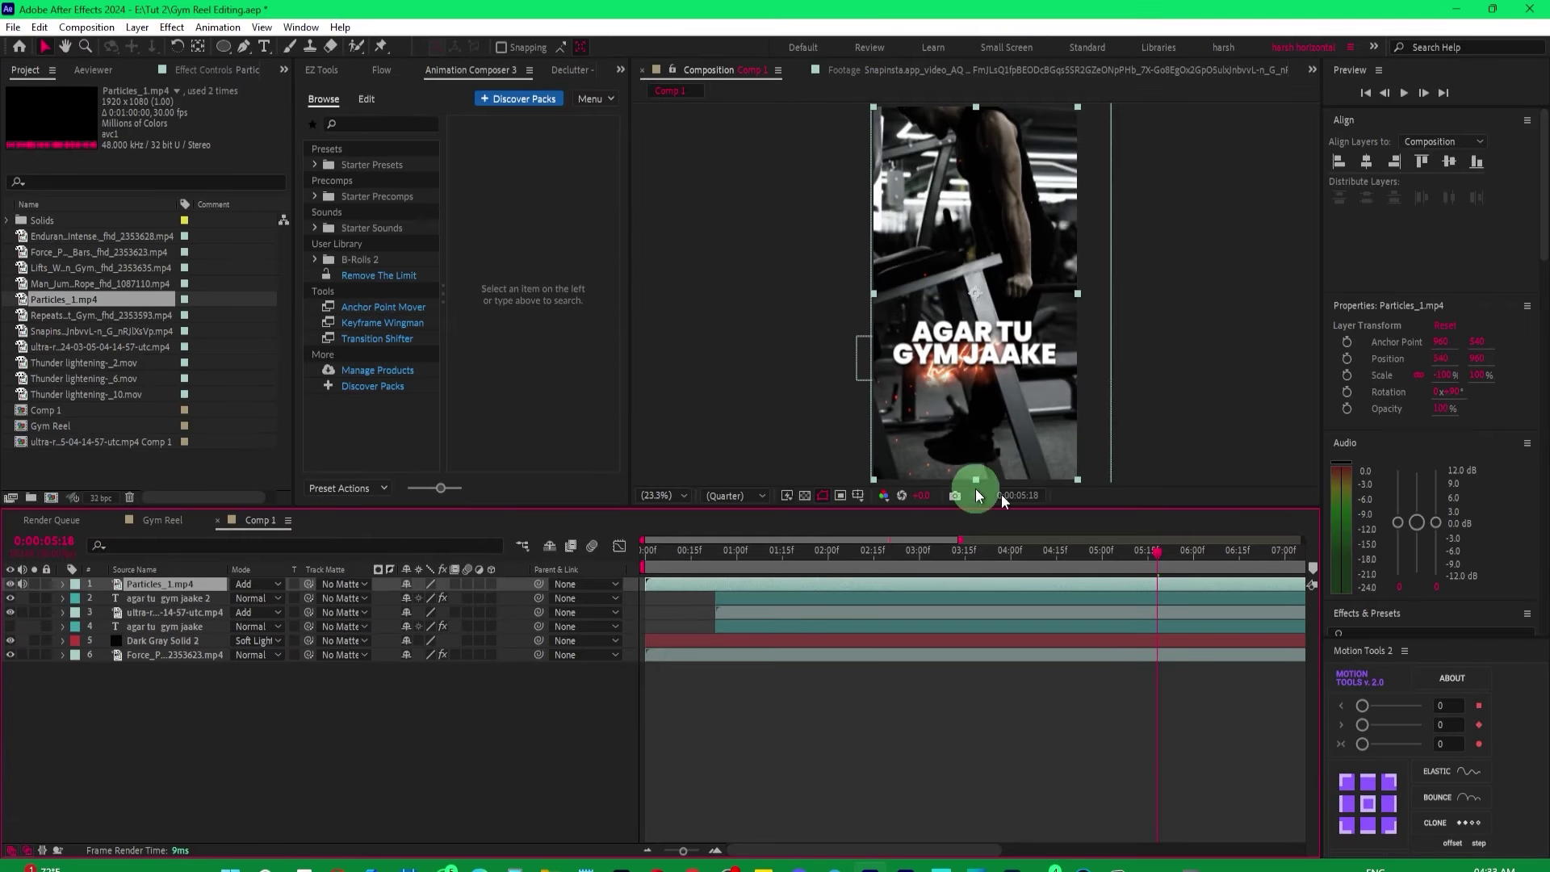
Preview from near the start, then reselect the Particles_1.mp4 layer.
drag(705, 553, 659, 554)
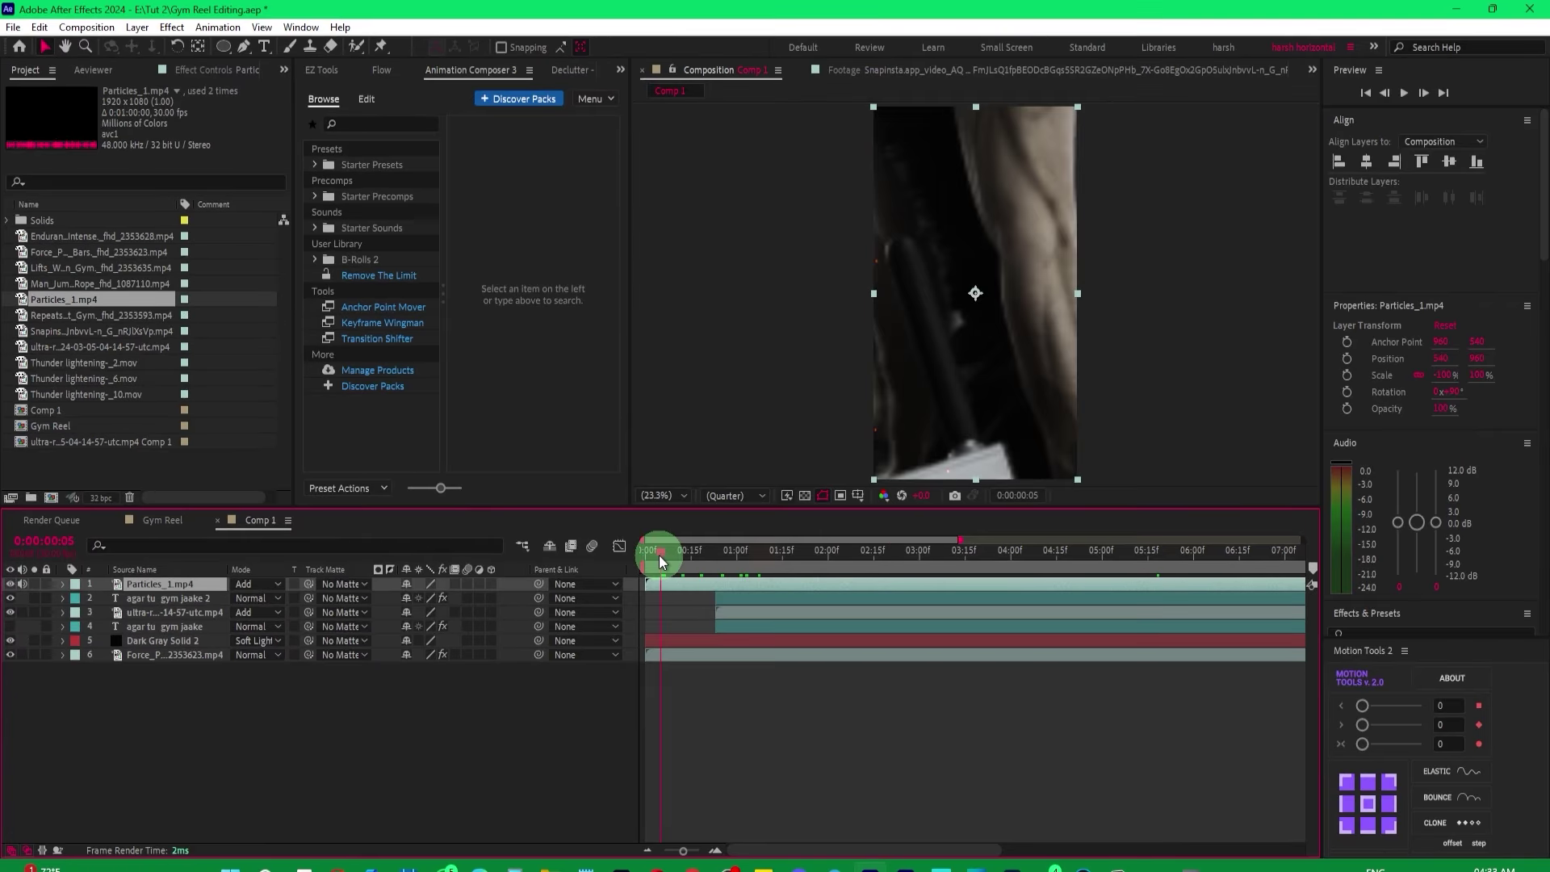
key(space)
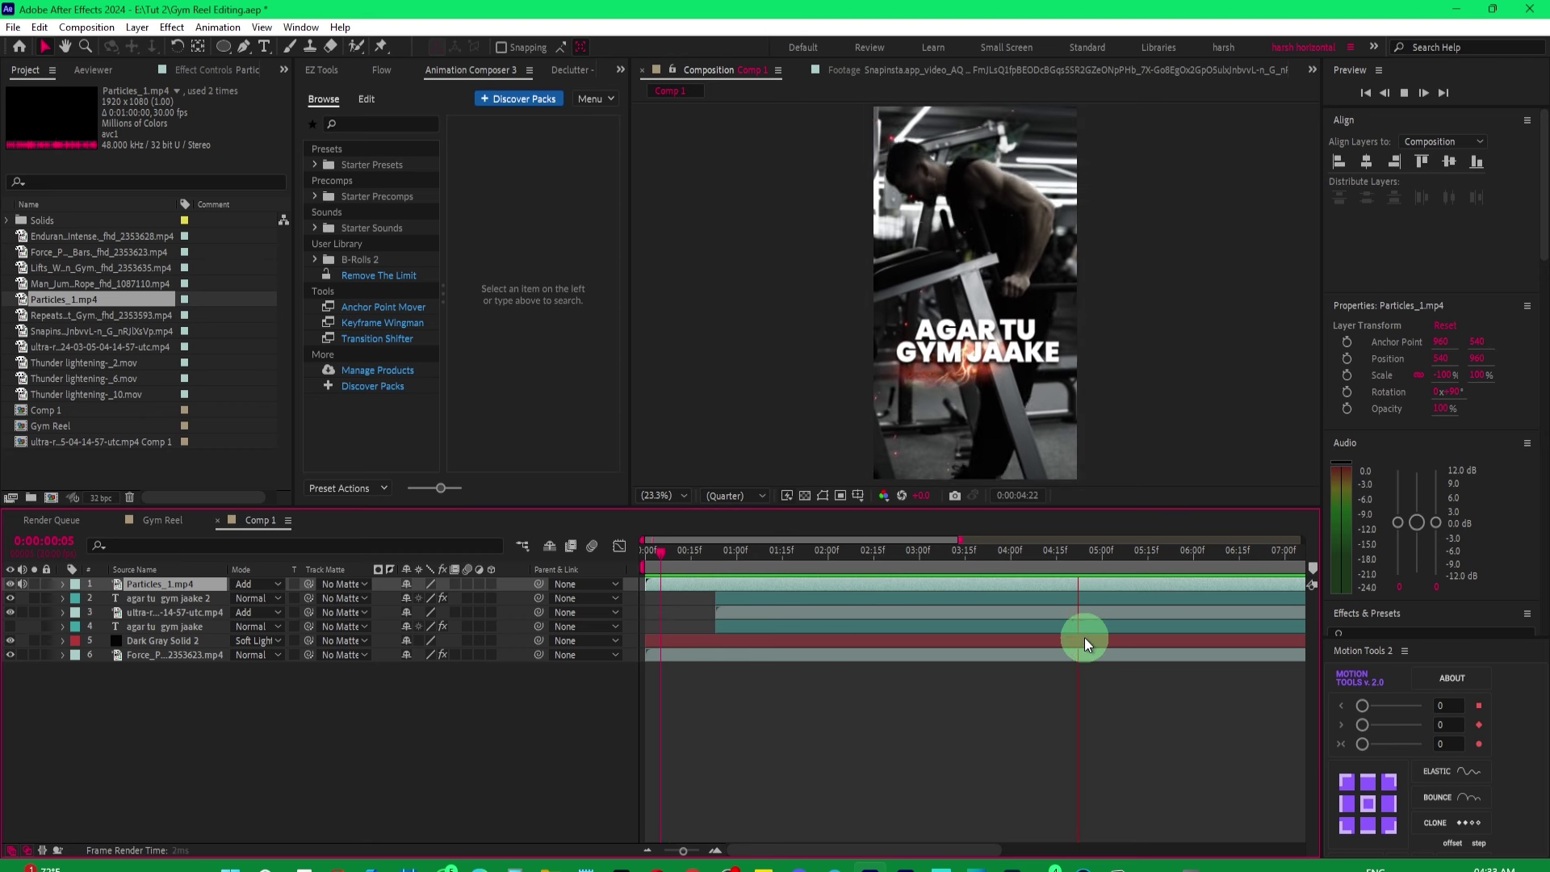
click(185, 737)
click(151, 584)
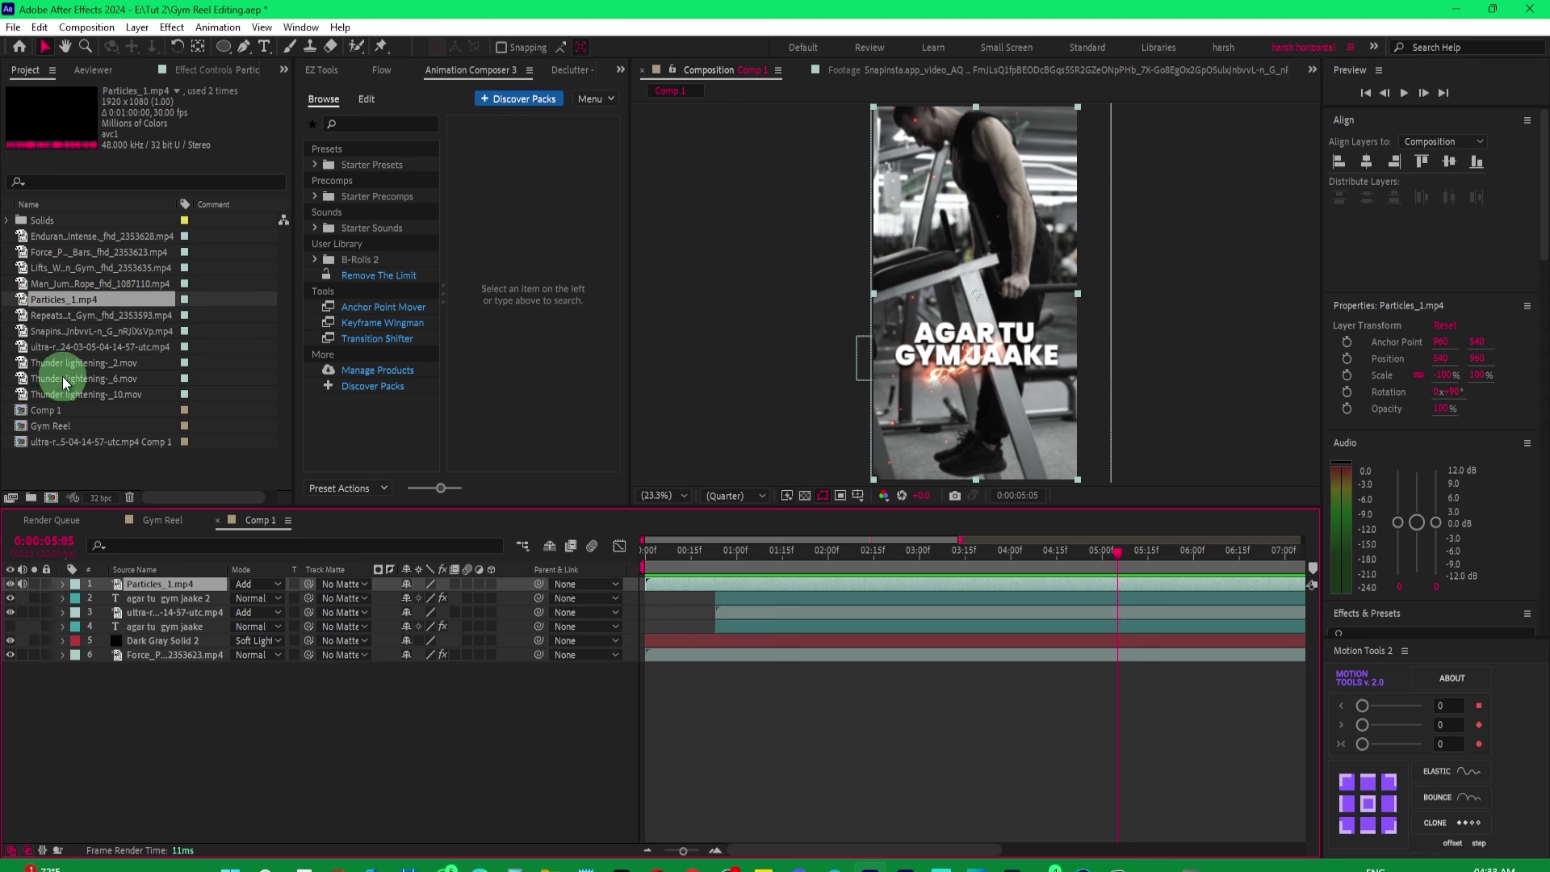
Add Thunder lightening-_6.mov on top, rotated 90° and set to Add blending.
drag(55, 380, 148, 583)
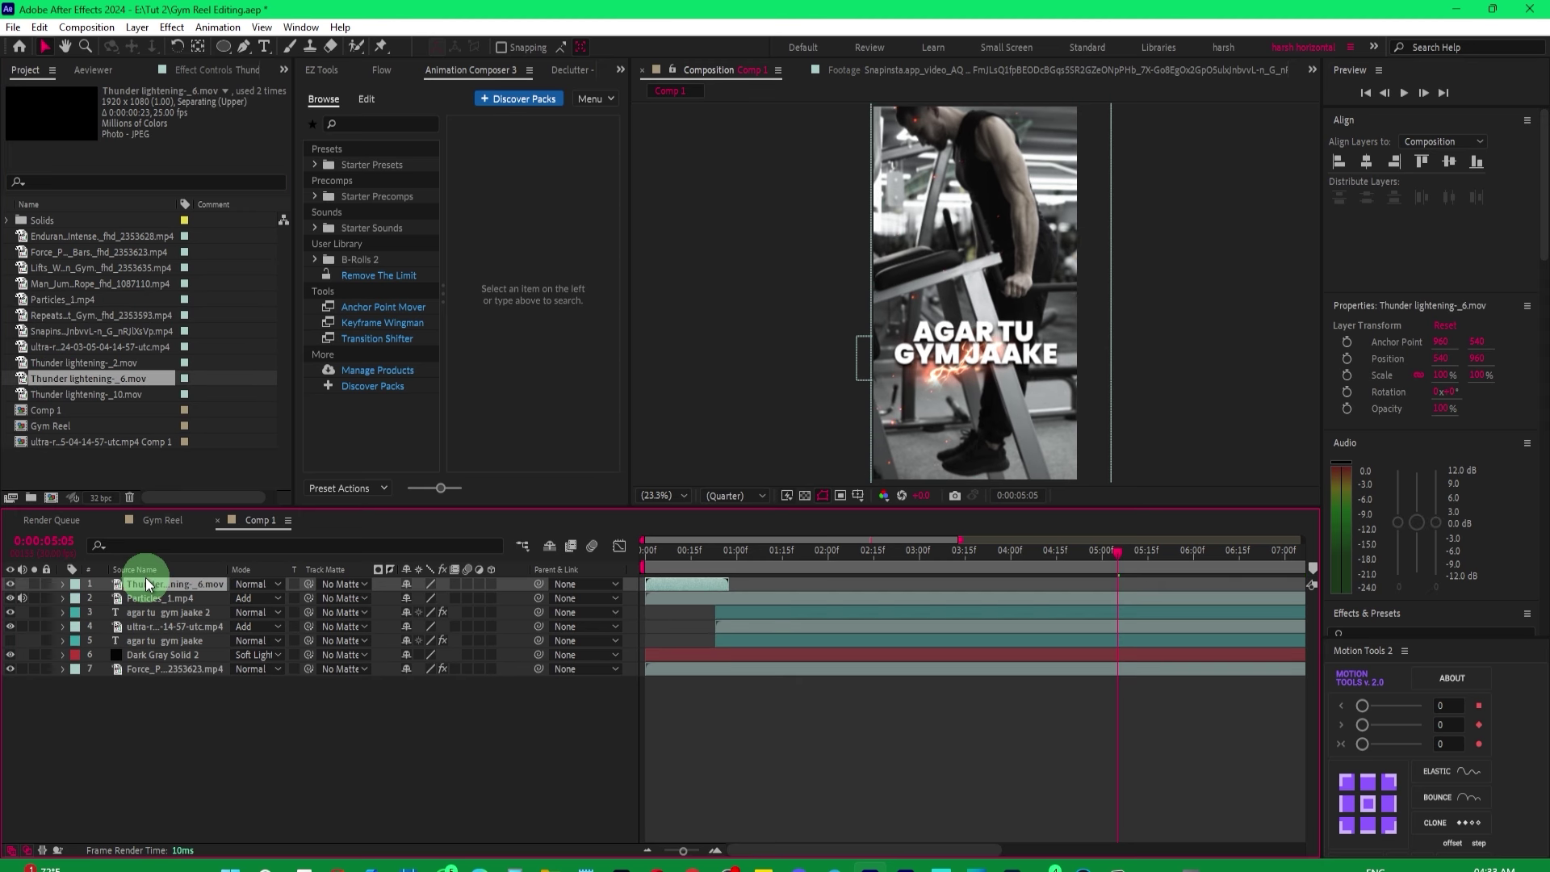
click(682, 550)
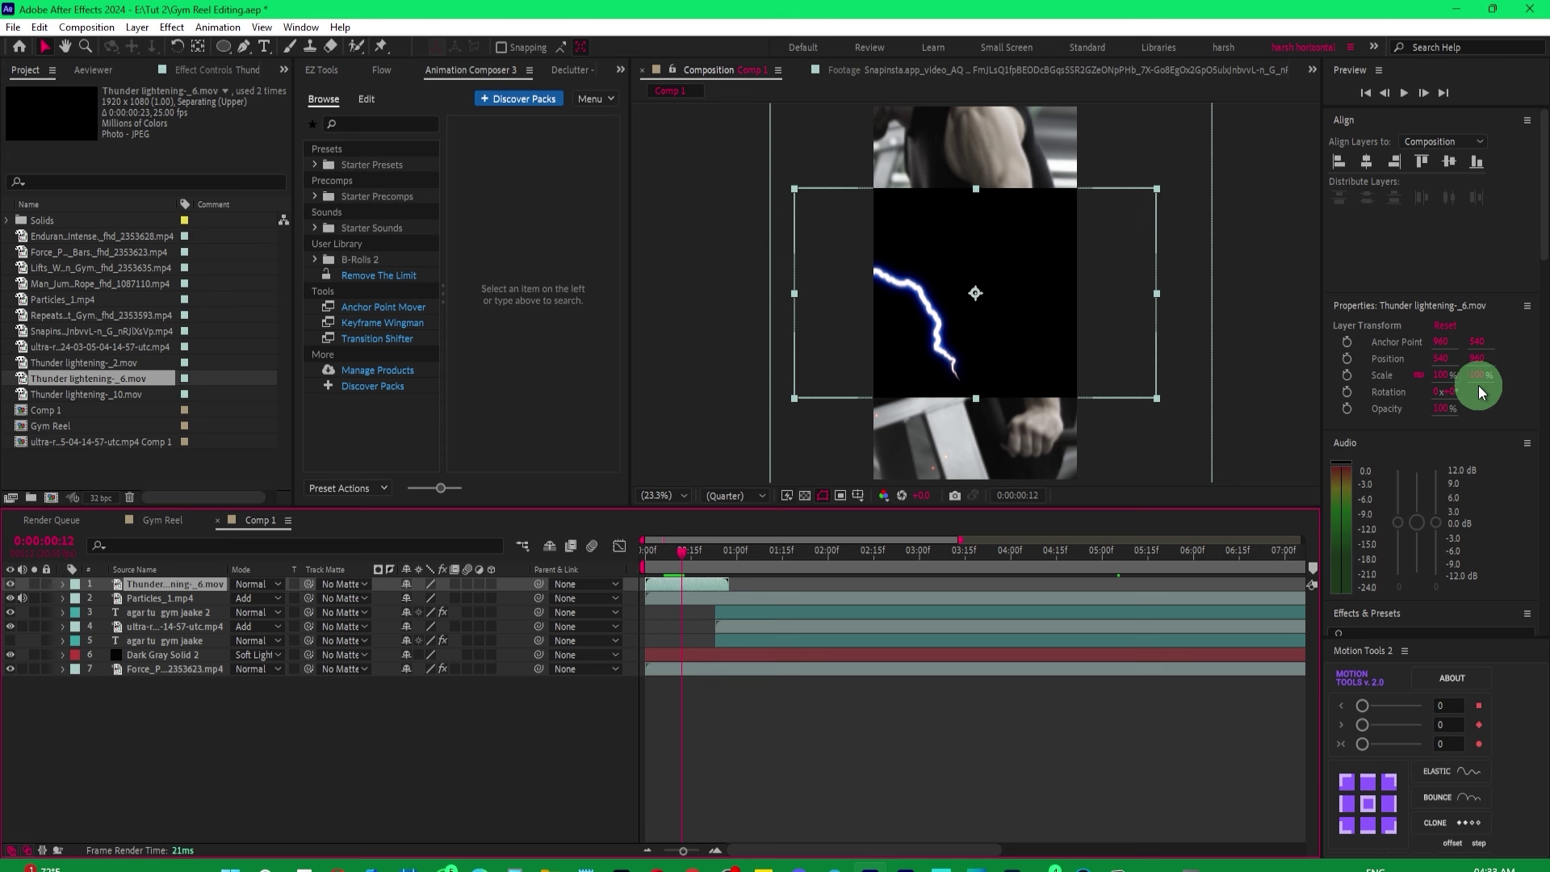
click(743, 588)
click(250, 583)
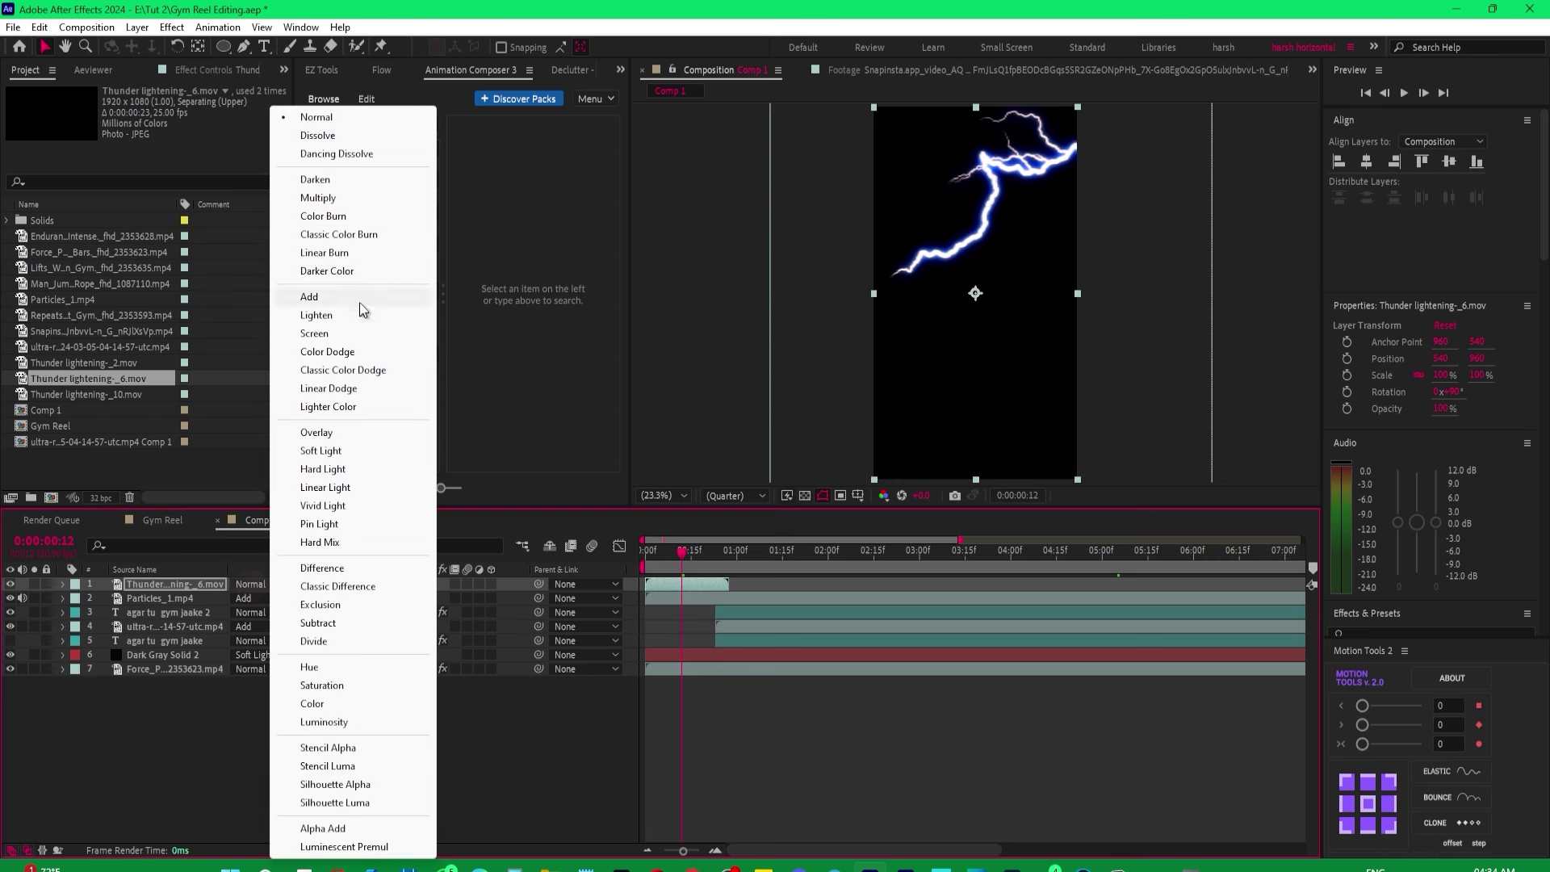
click(347, 301)
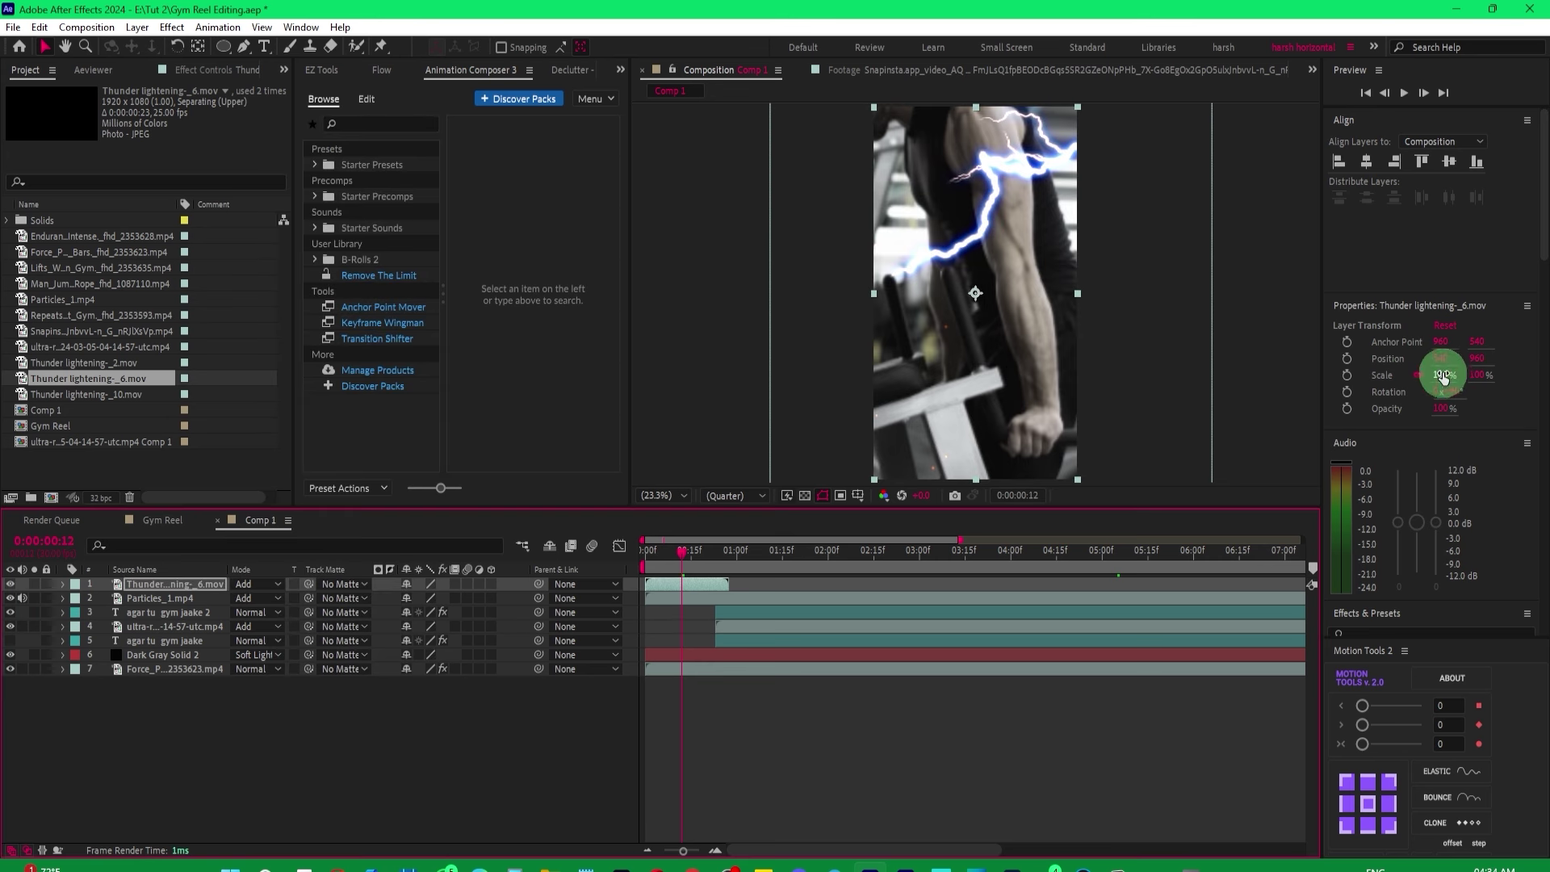
Scale the lightning layer to 82%, lower its opacity to 61% and slide it later in time.
mouse_move(1439, 373)
mouse_down()
mouse_move(1422, 374)
mouse_move(1441, 374)
mouse_up()
click(159, 584)
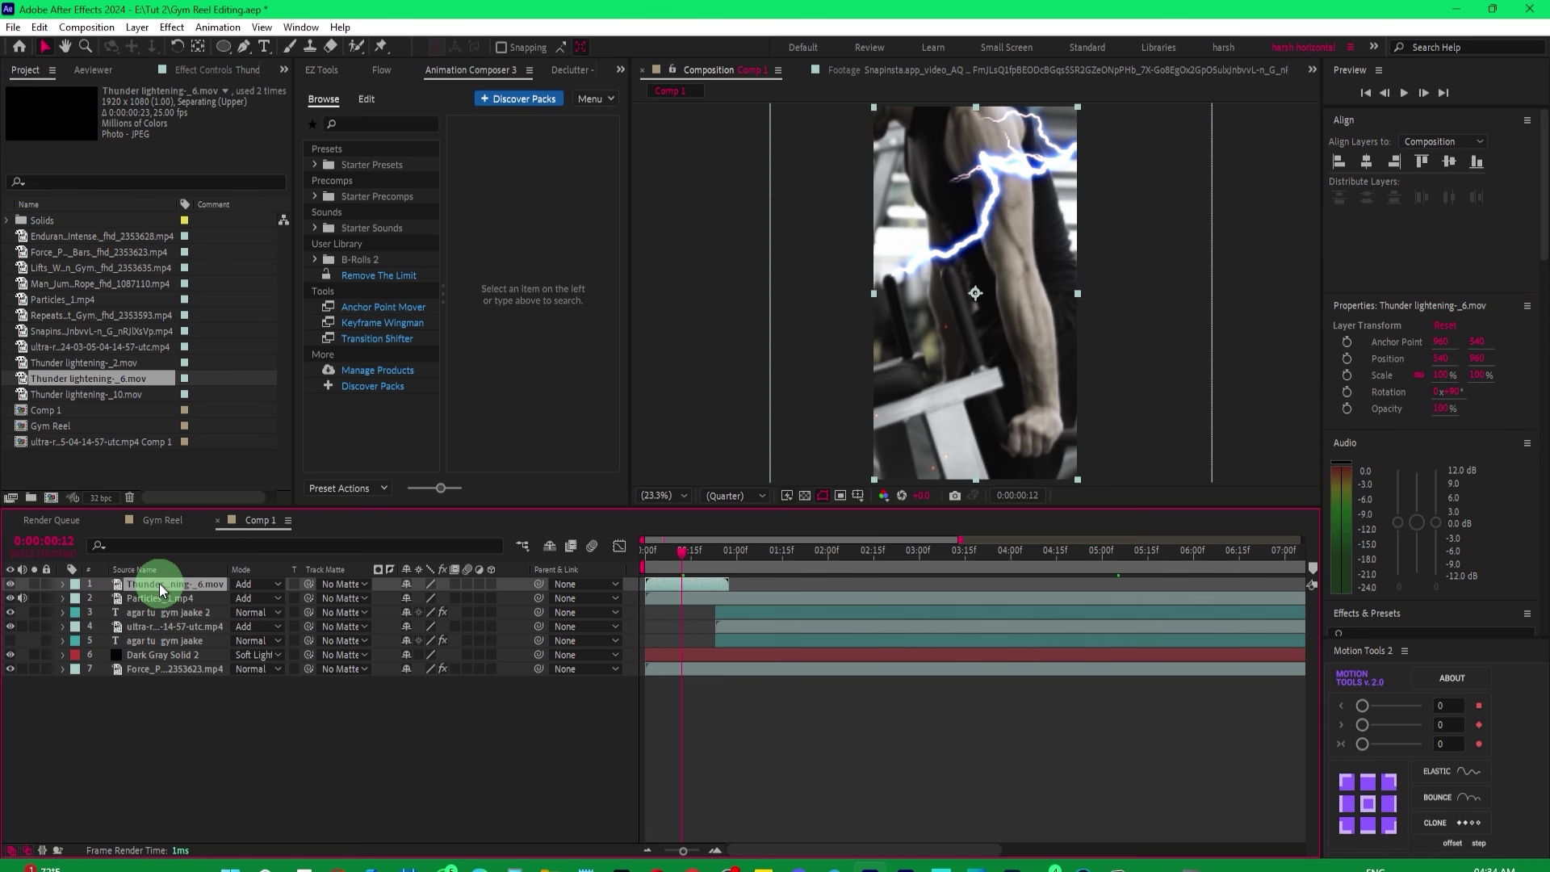
click(1456, 418)
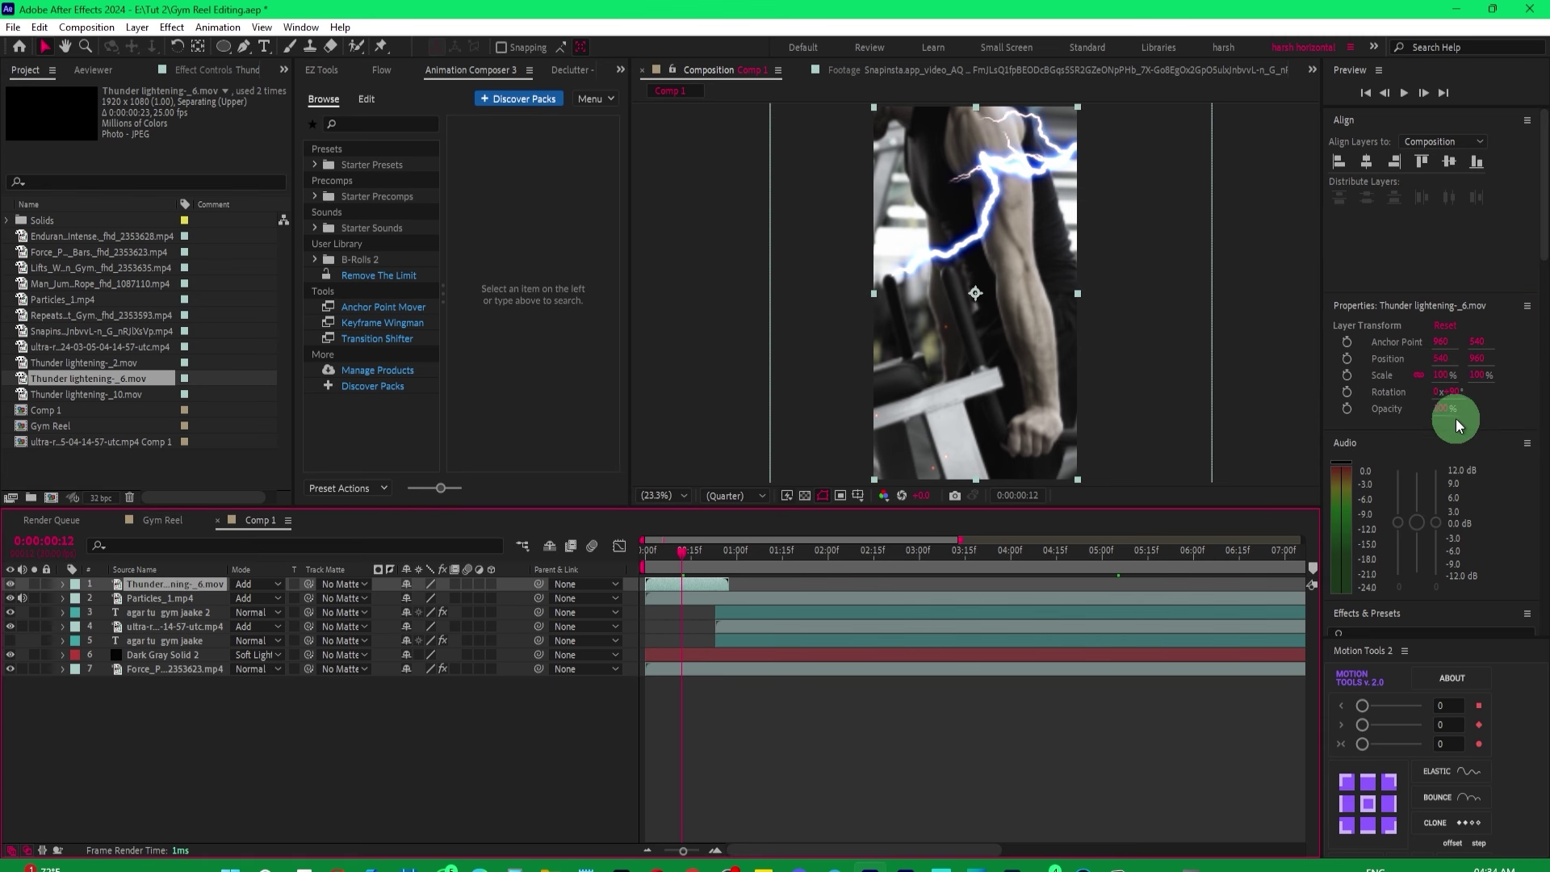
drag(1445, 412, 1412, 409)
mouse_move(682, 551)
mouse_down()
mouse_move(633, 555)
mouse_move(753, 583)
mouse_up()
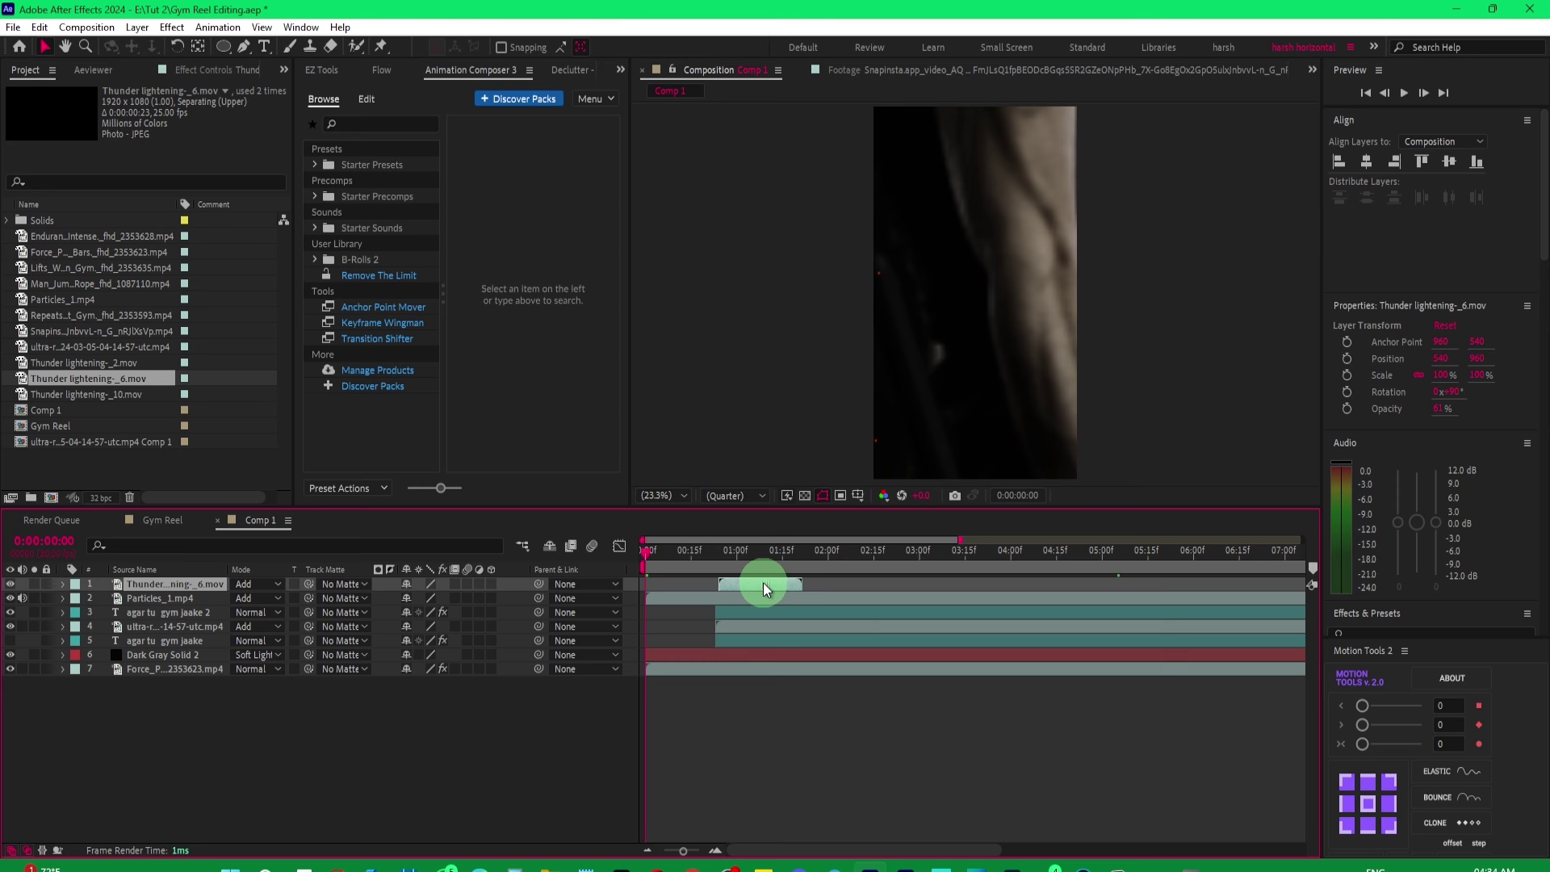
Preview the composition from 00:14 and scrub back to check the lightning timing.
drag(711, 551, 693, 550)
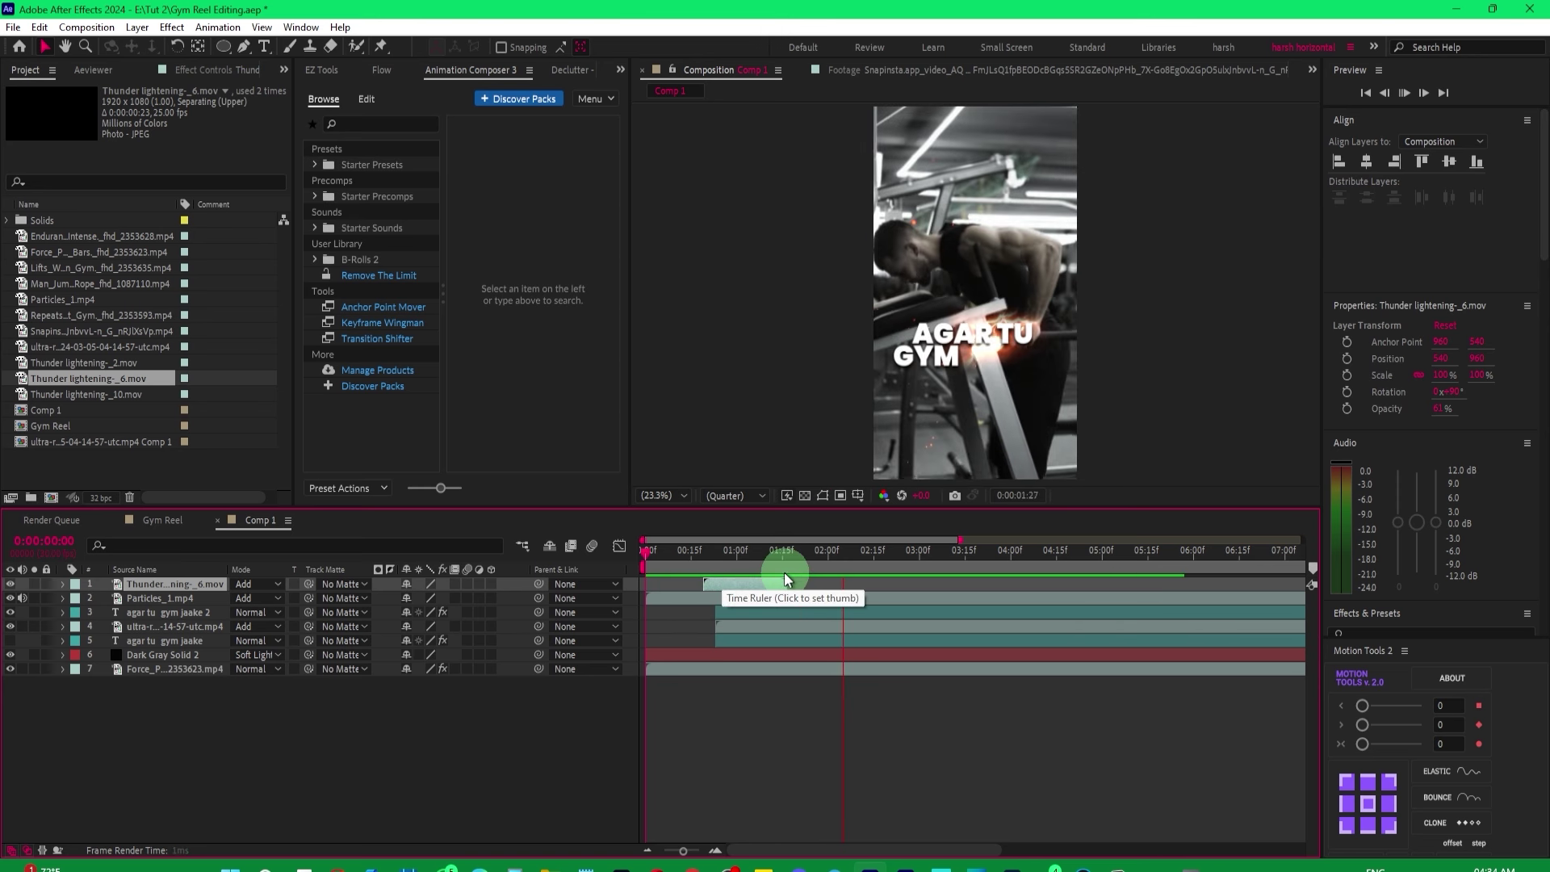
key(space)
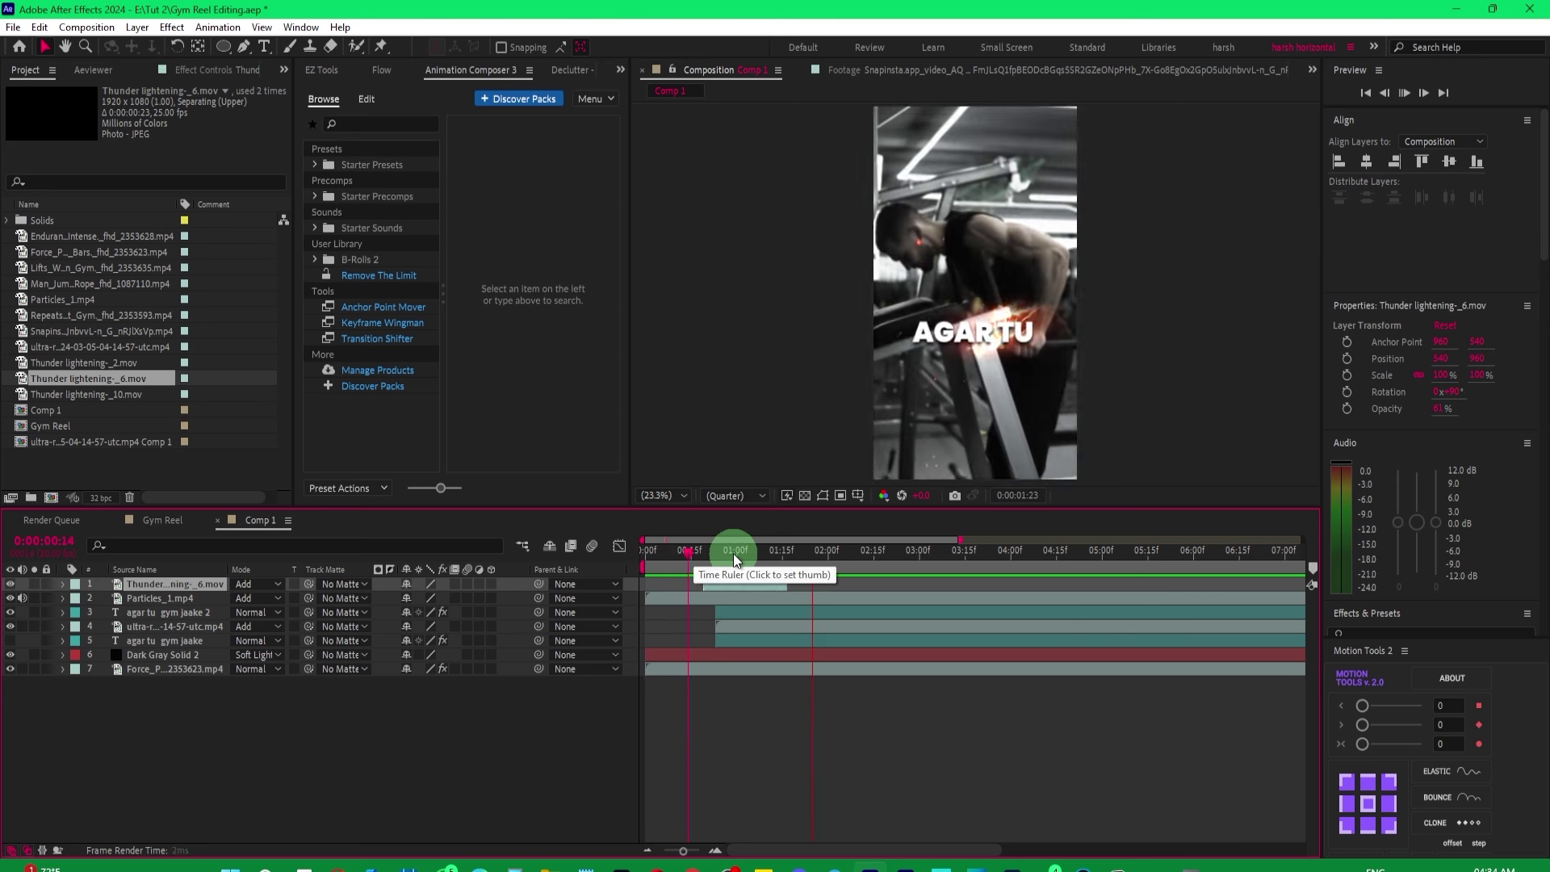
drag(771, 559, 721, 560)
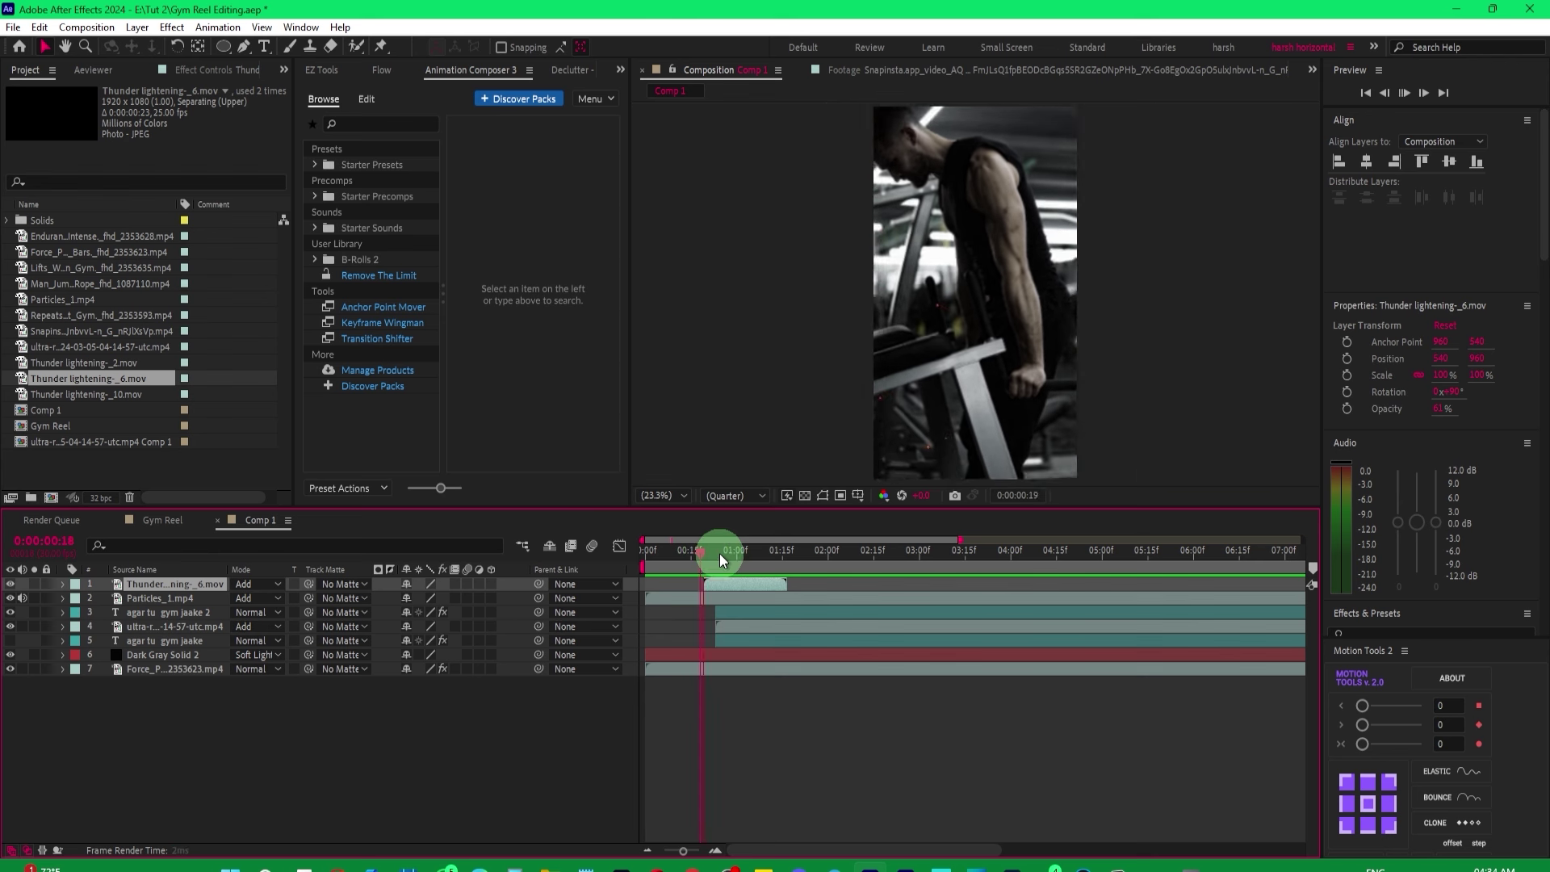
Add Thunder lightening-_2.mov to the composition and preview it from the beginning.
click(89, 359)
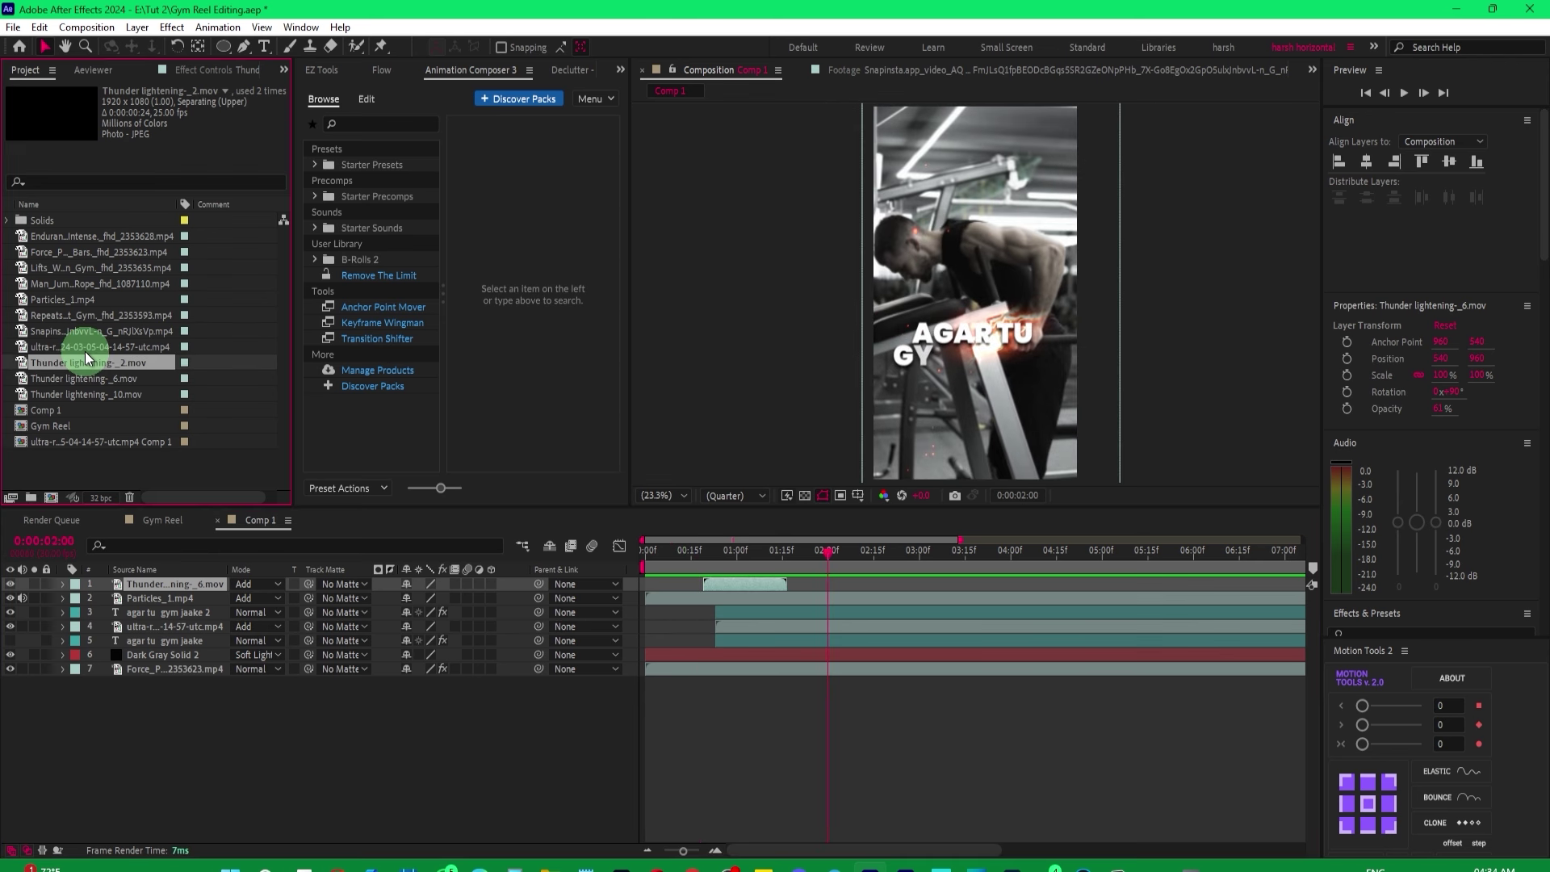
drag(89, 359, 741, 515)
click(691, 555)
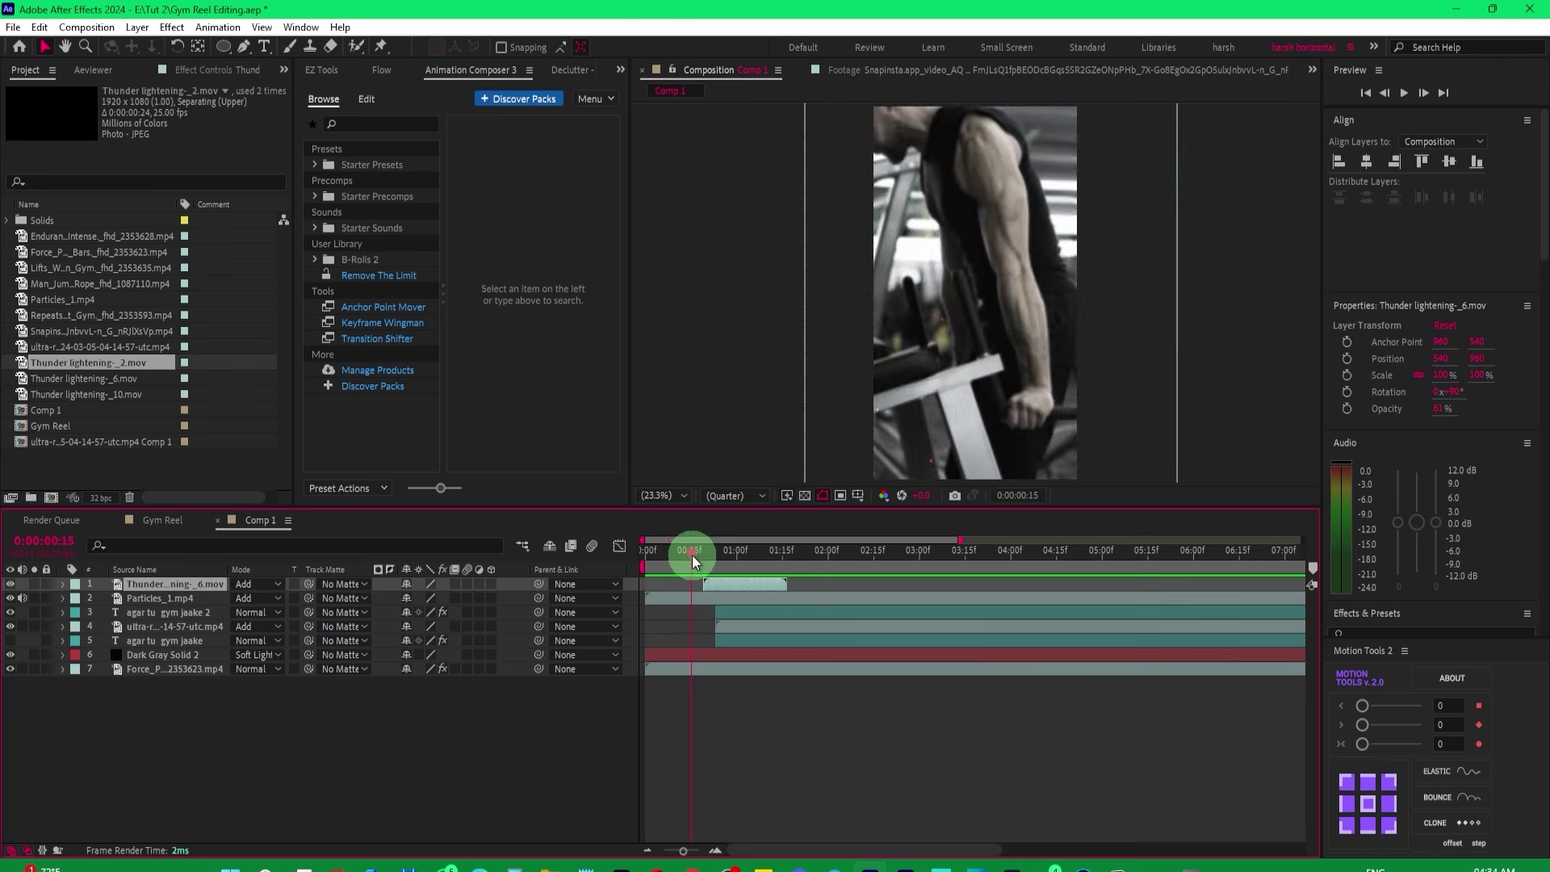
key(space)
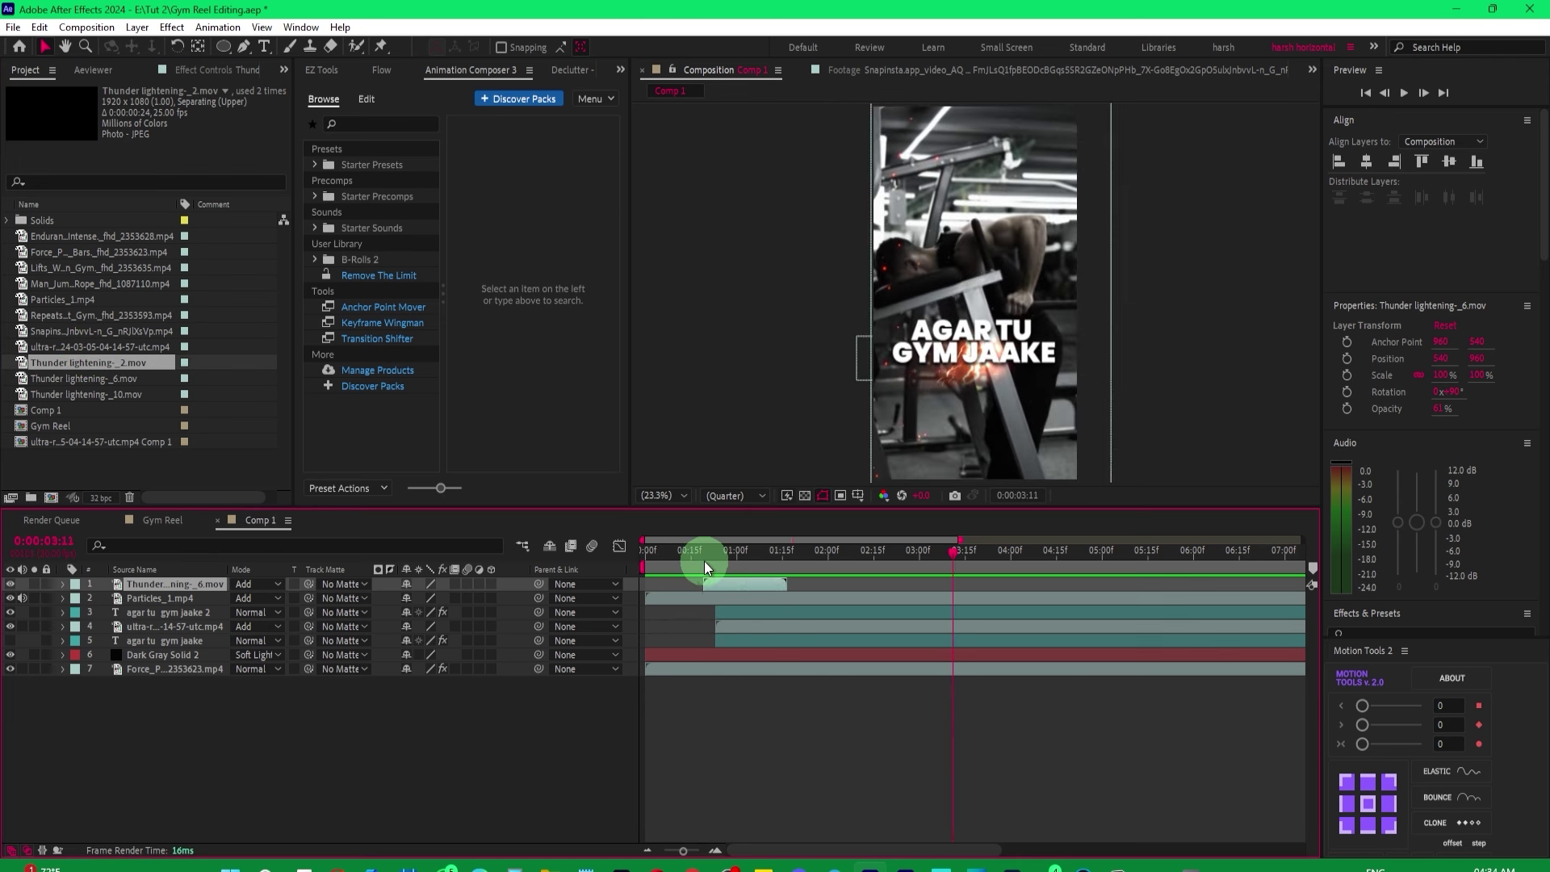
click(649, 552)
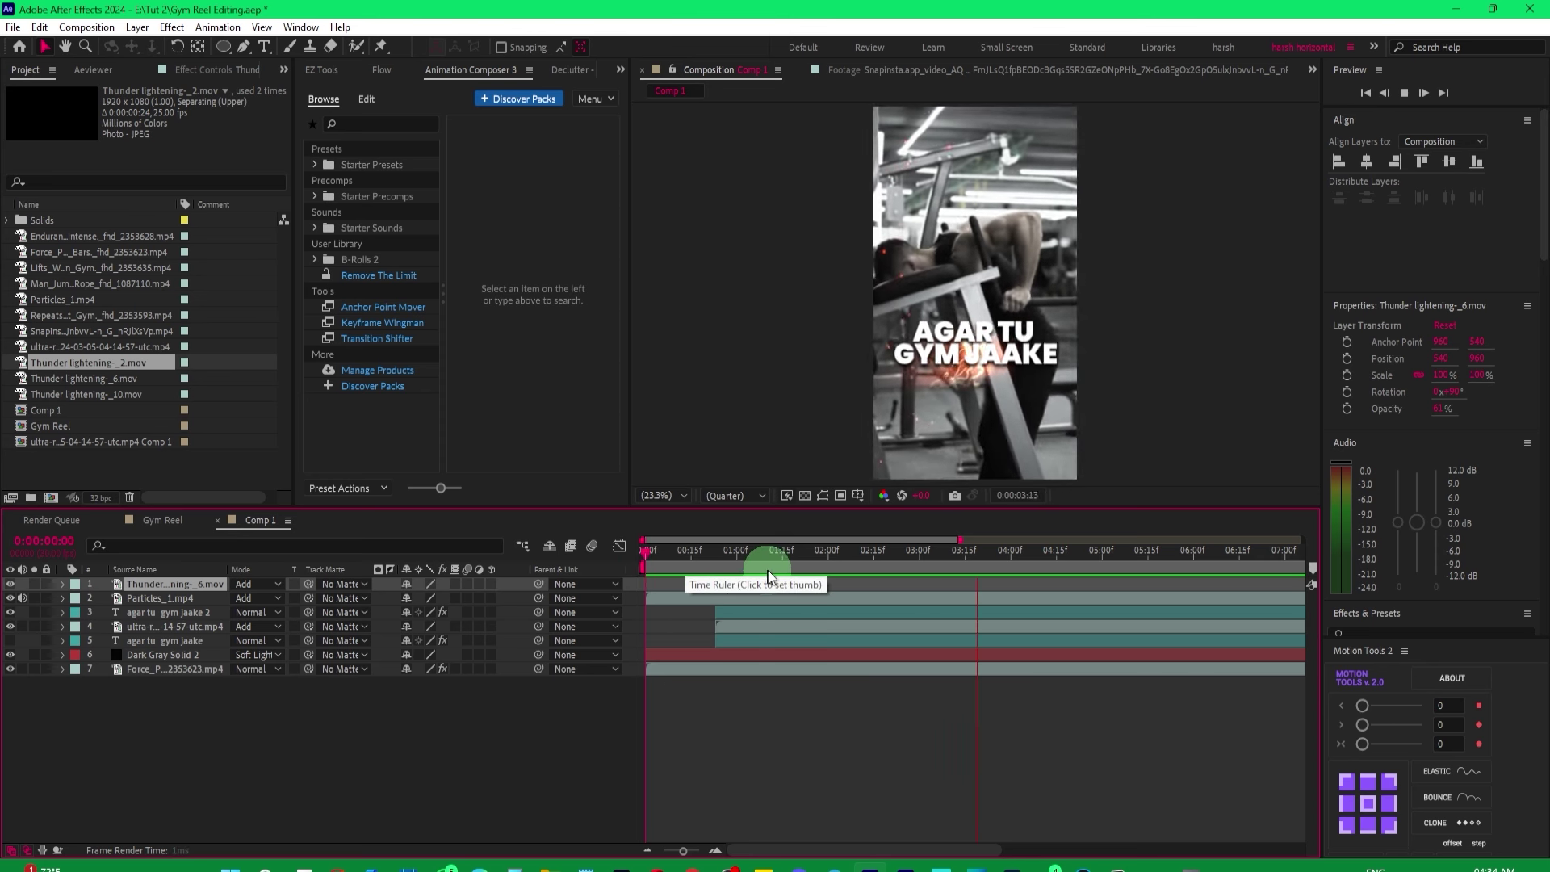
click(962, 622)
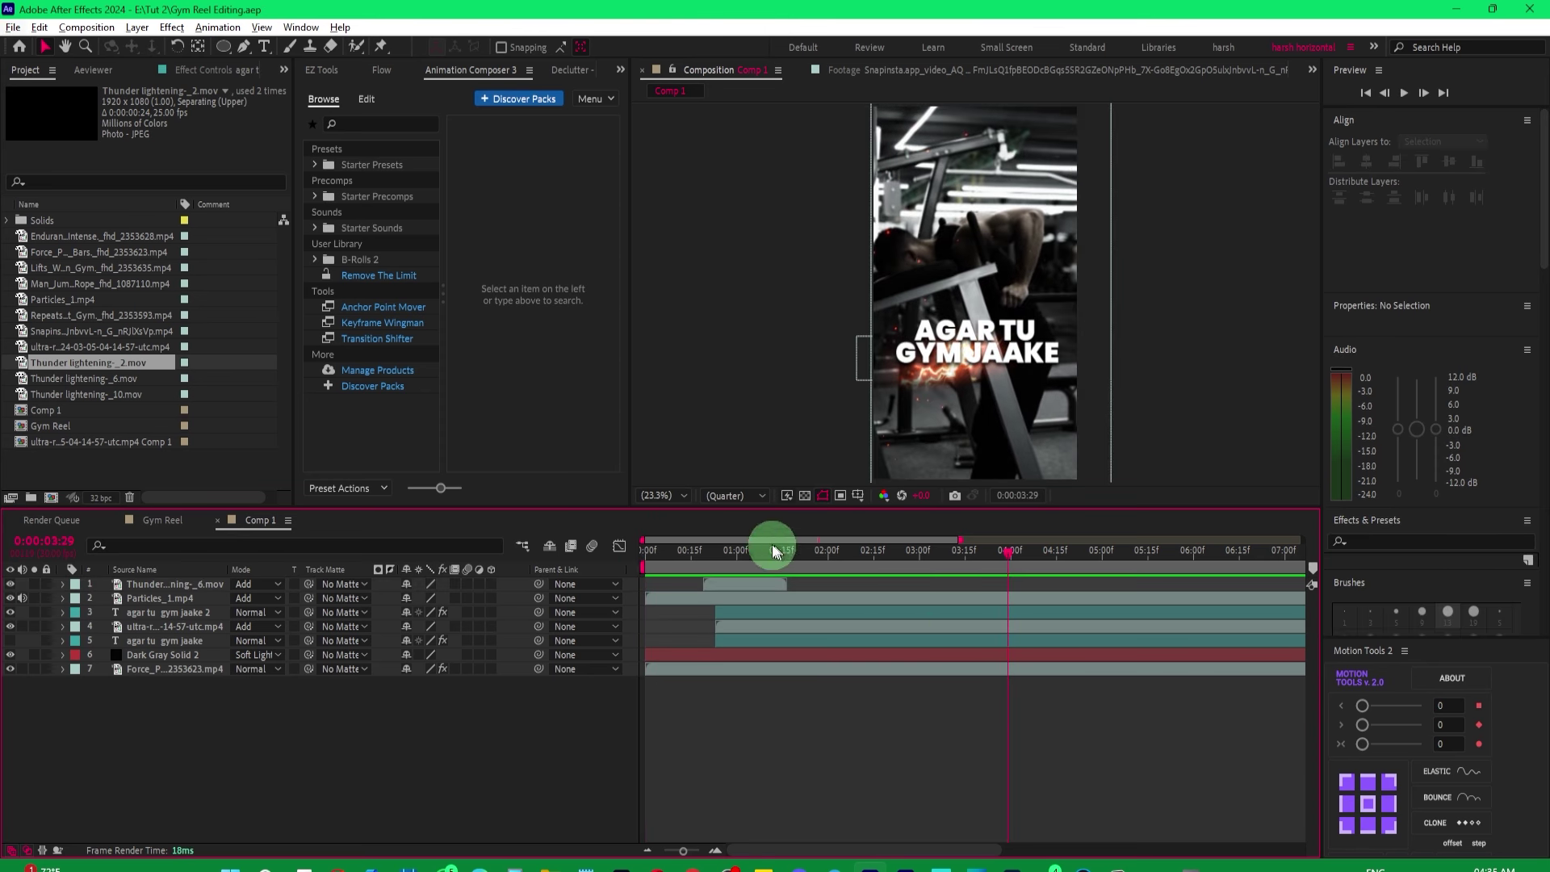
Set the current time to 0:00:04:12 and select the man-jumping clip in the Project panel.
drag(741, 556, 981, 569)
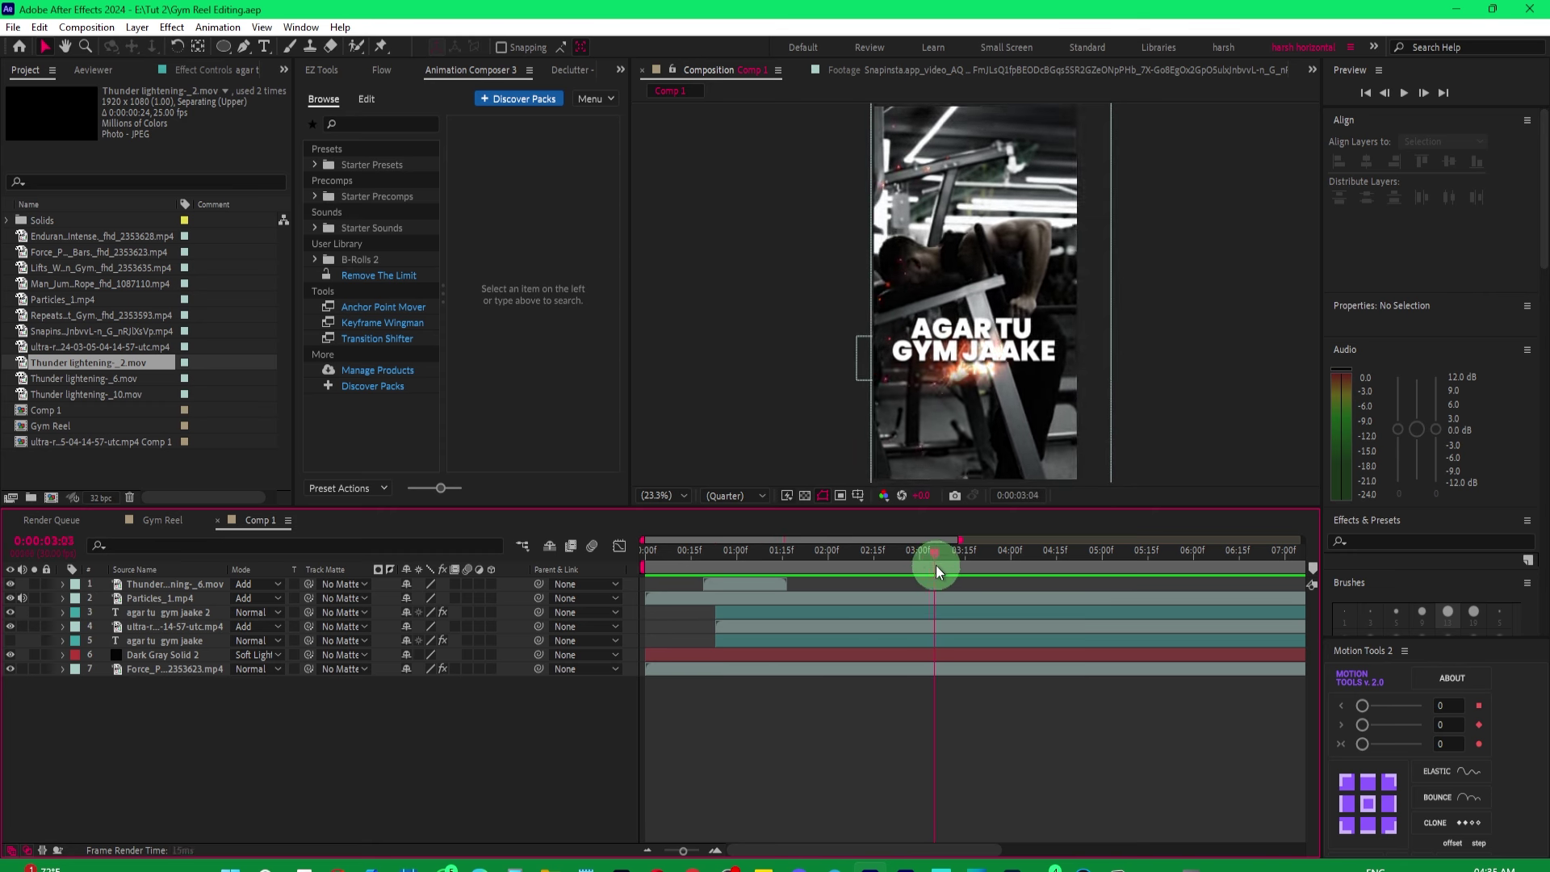
drag(981, 569, 1048, 578)
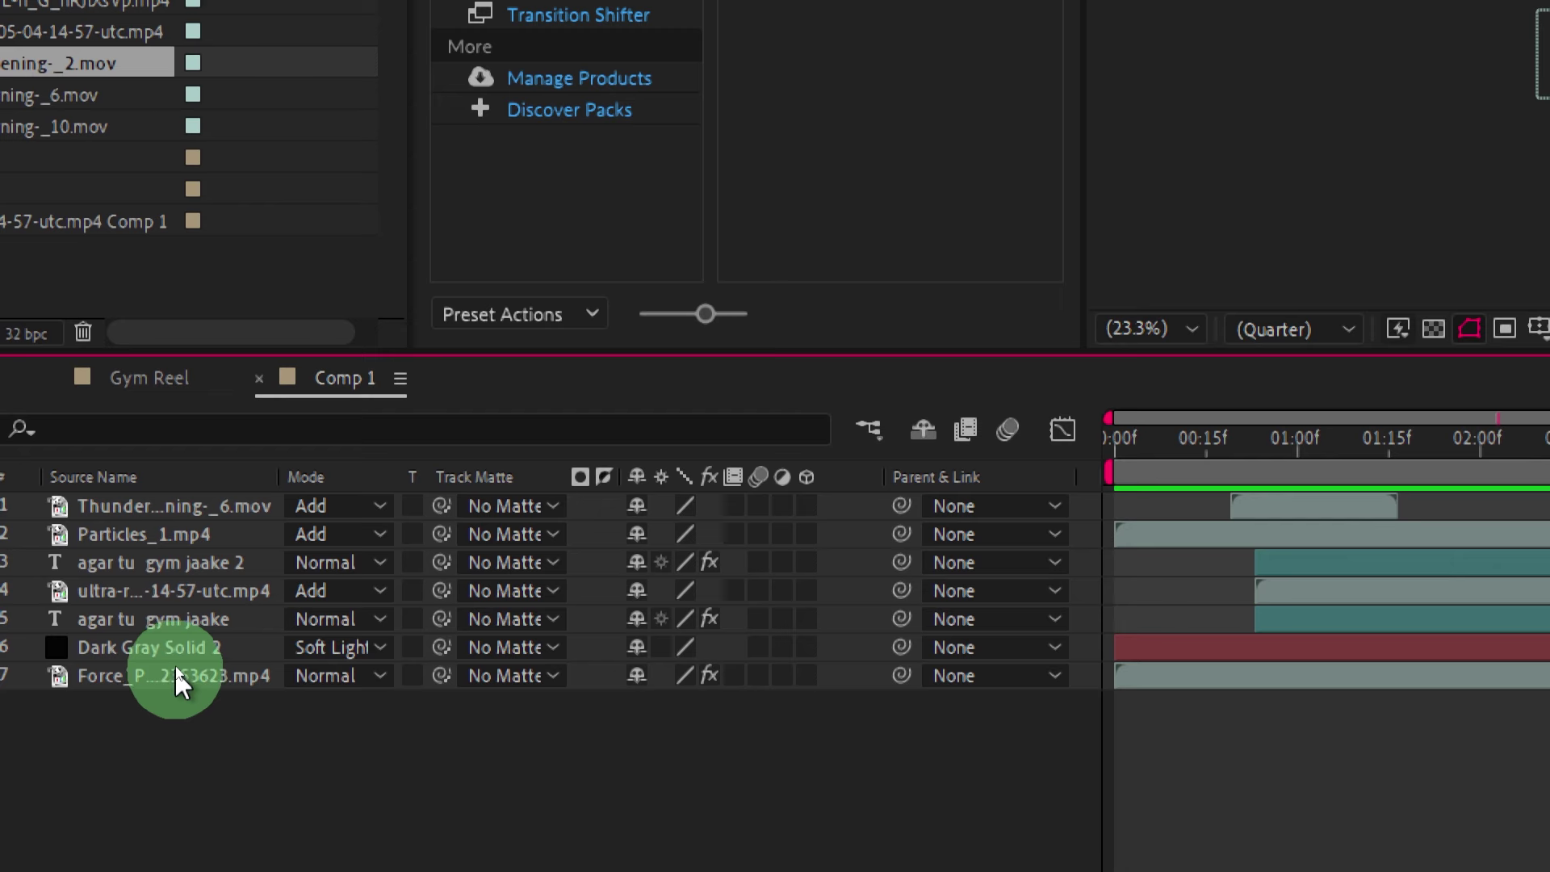
click(146, 671)
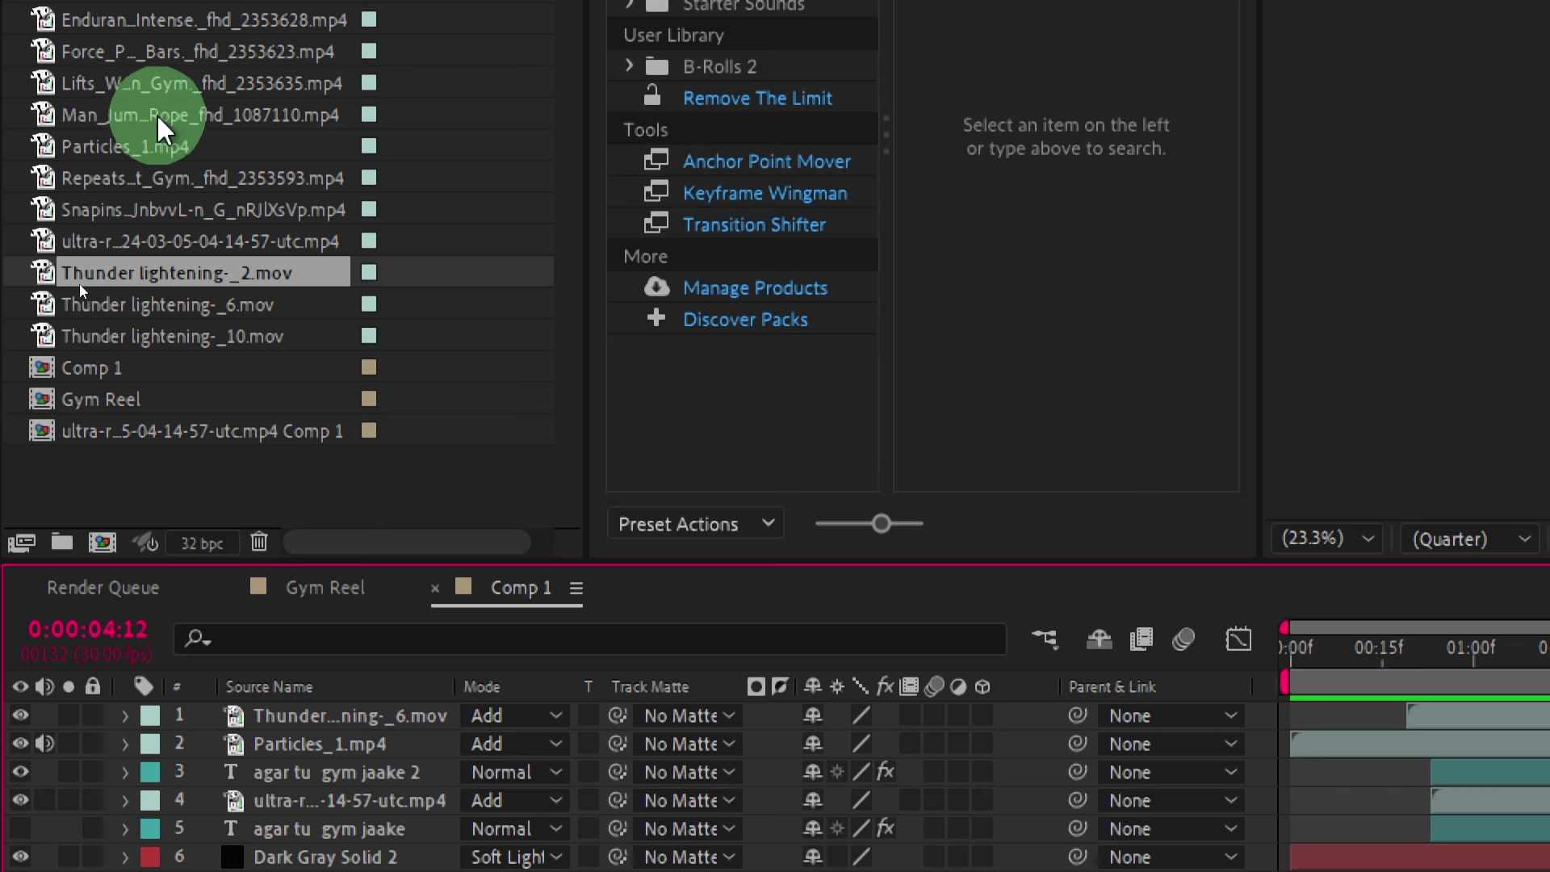
click(158, 121)
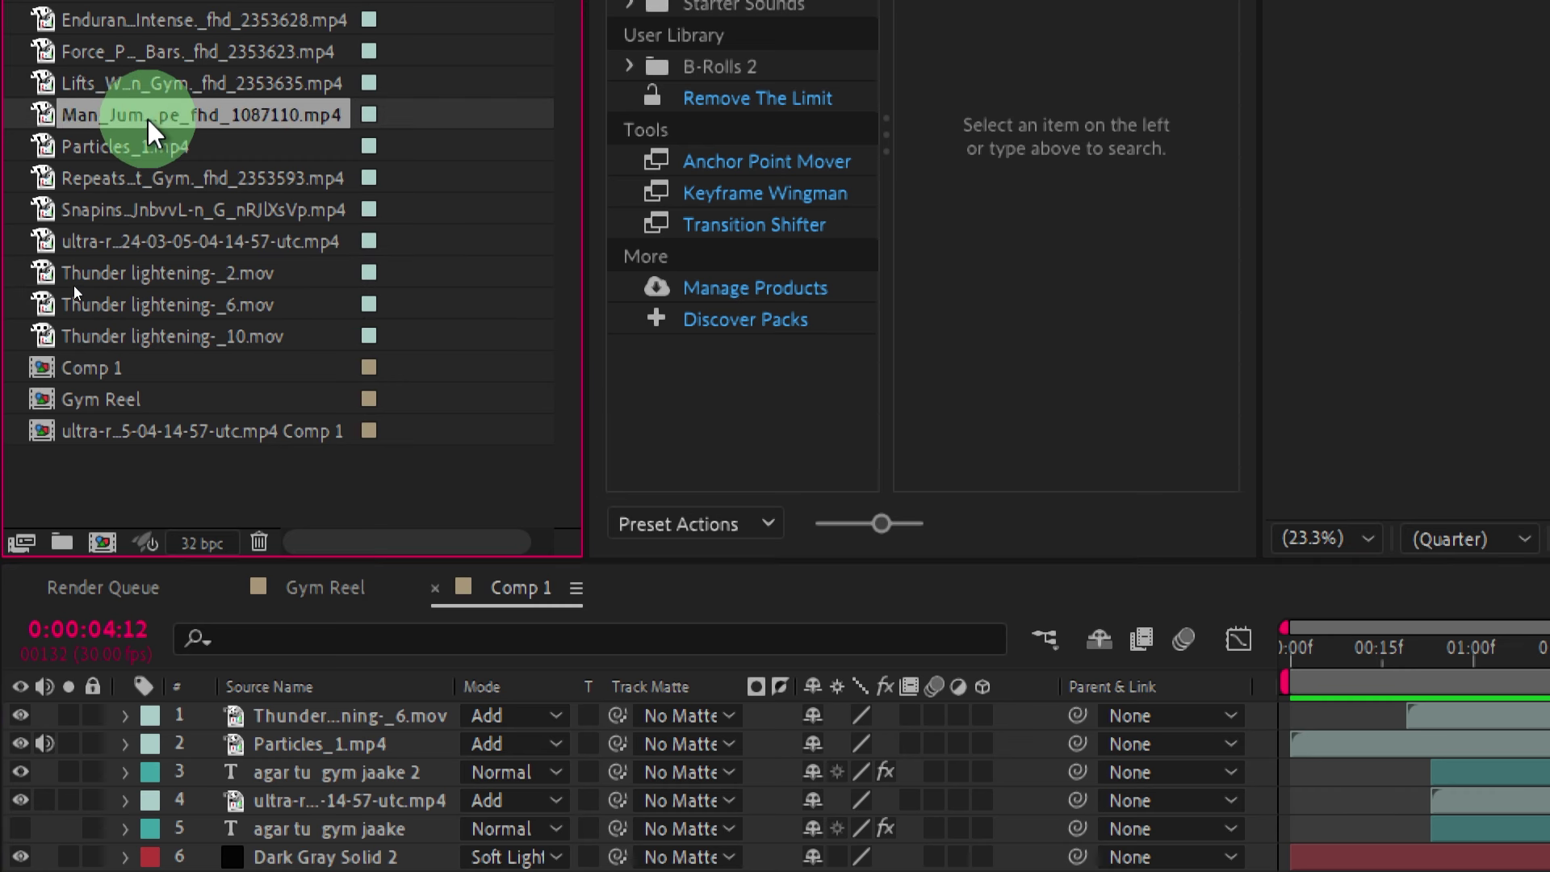
Add the man-jumping clip below Dark Gray Solid 2, starting at 4:12, scaled to about 180%.
drag(157, 129, 305, 865)
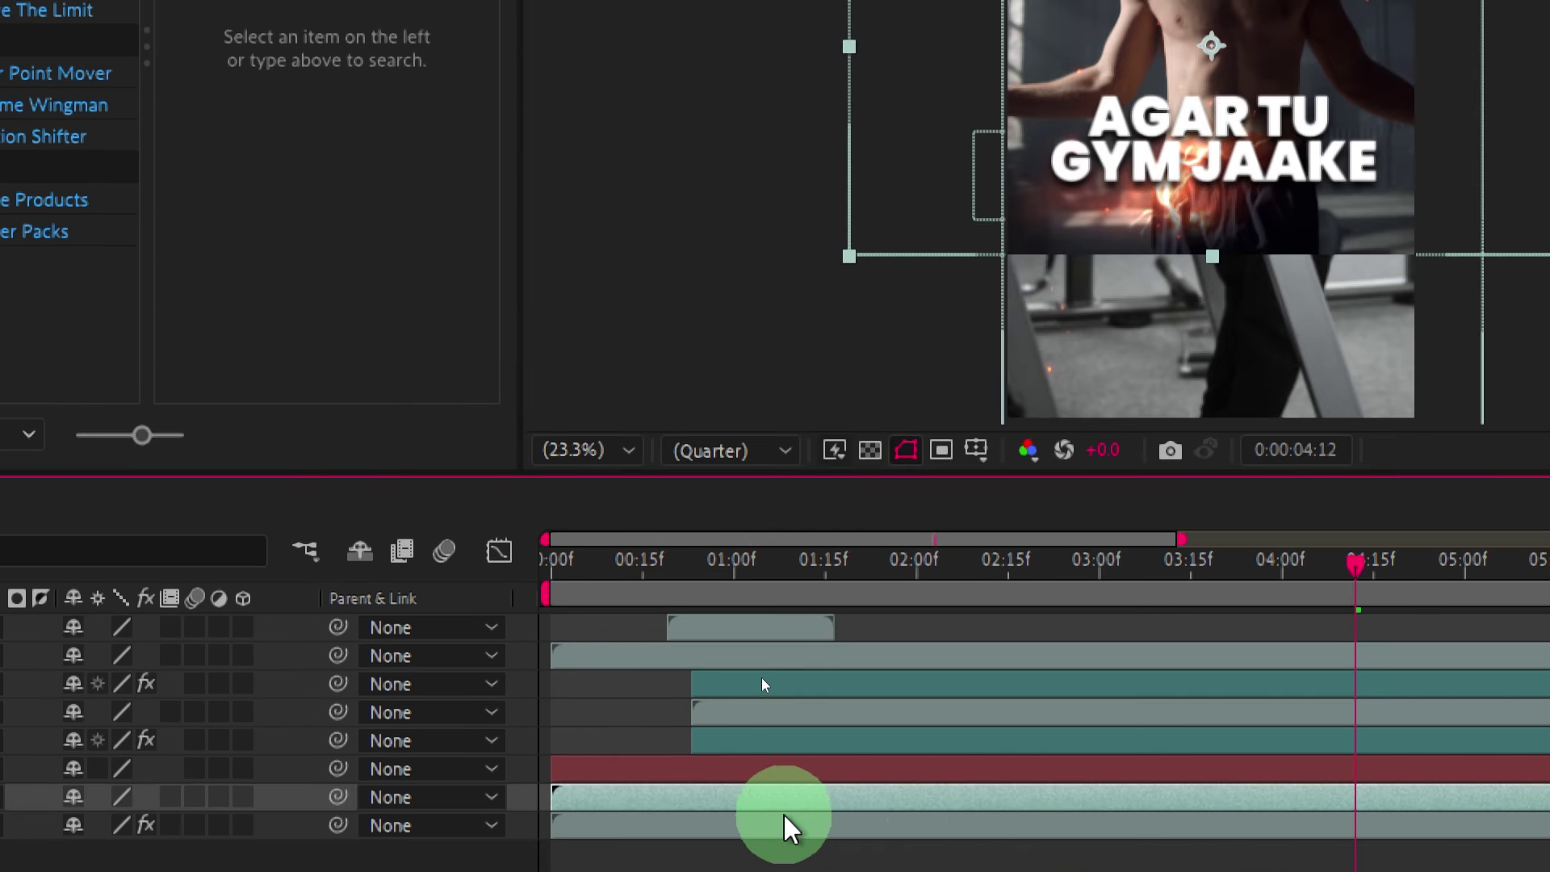
drag(669, 823, 1445, 823)
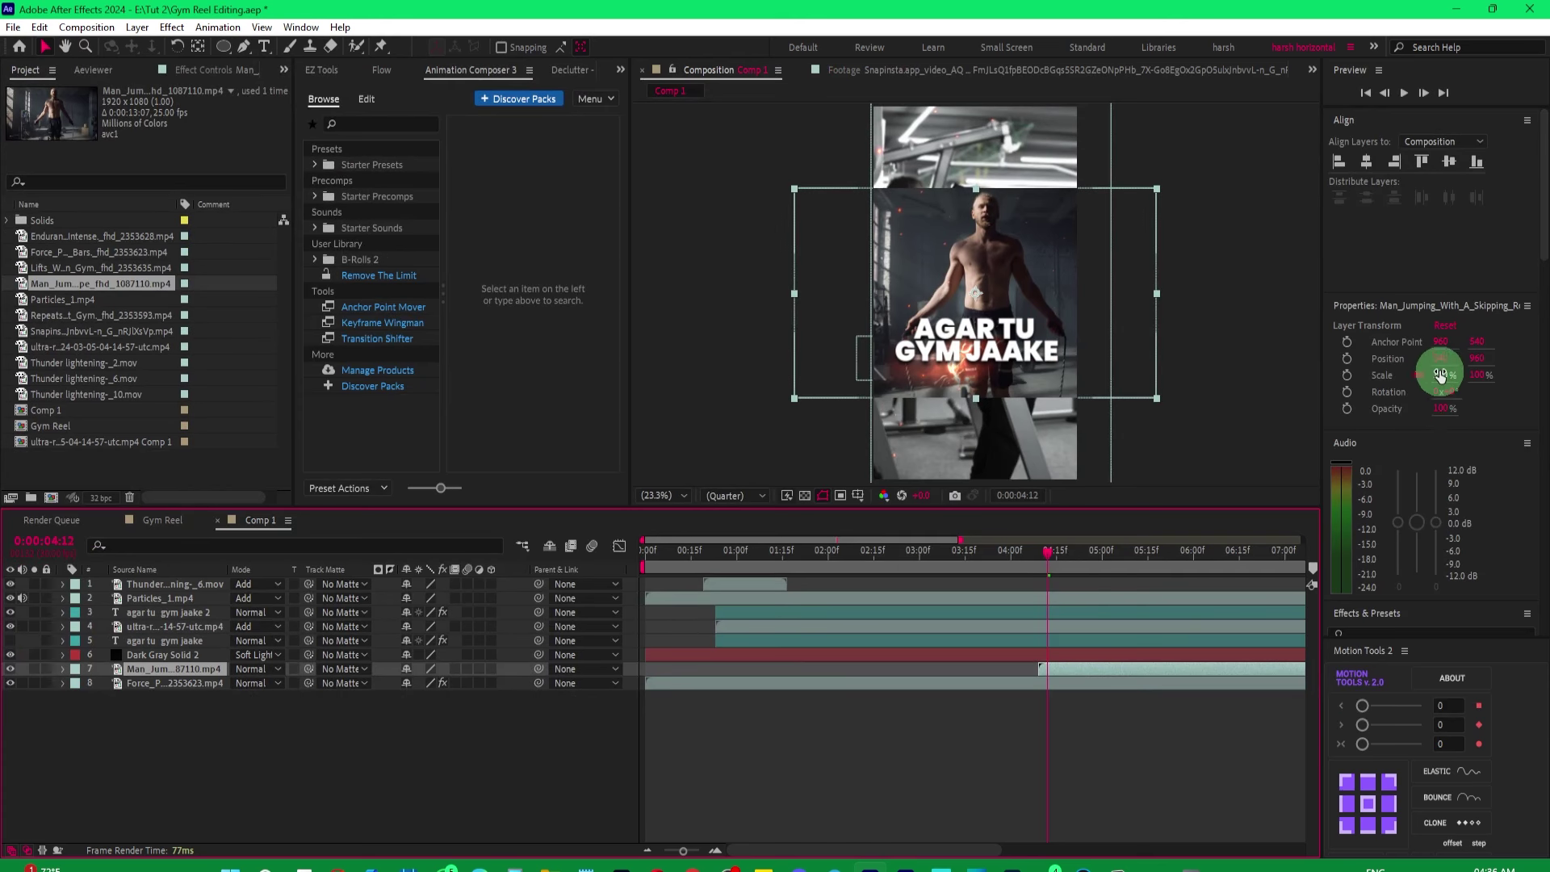
mouse_move(1440, 373)
mouse_down()
mouse_move(1453, 353)
mouse_move(1360, 353)
mouse_up()
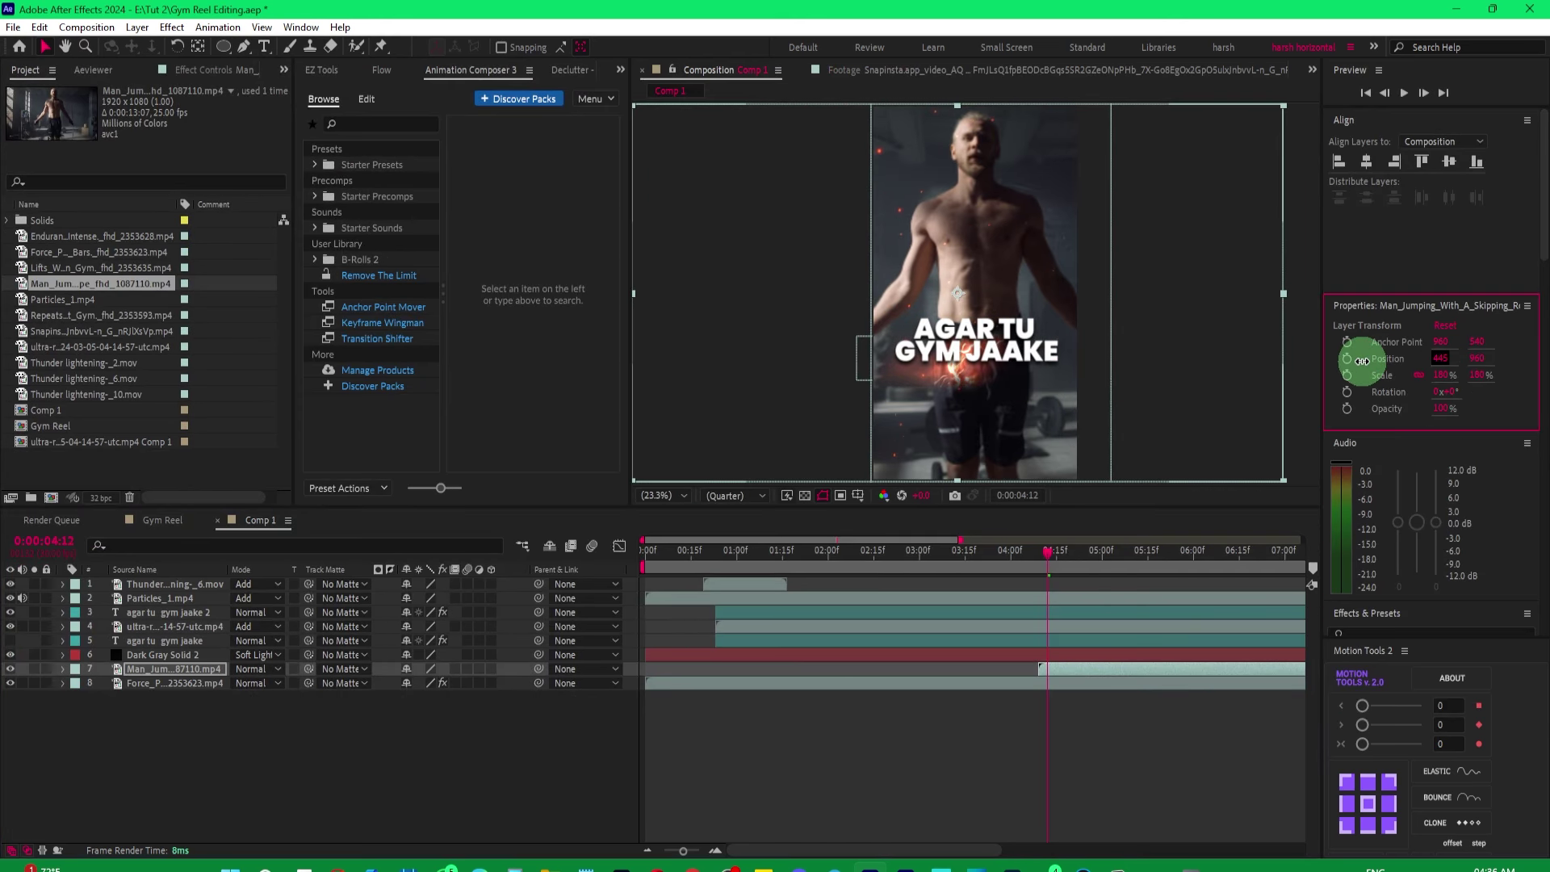
Scrub the current time between 4:09 and 4:14 to inspect the clip's entry.
click(1039, 557)
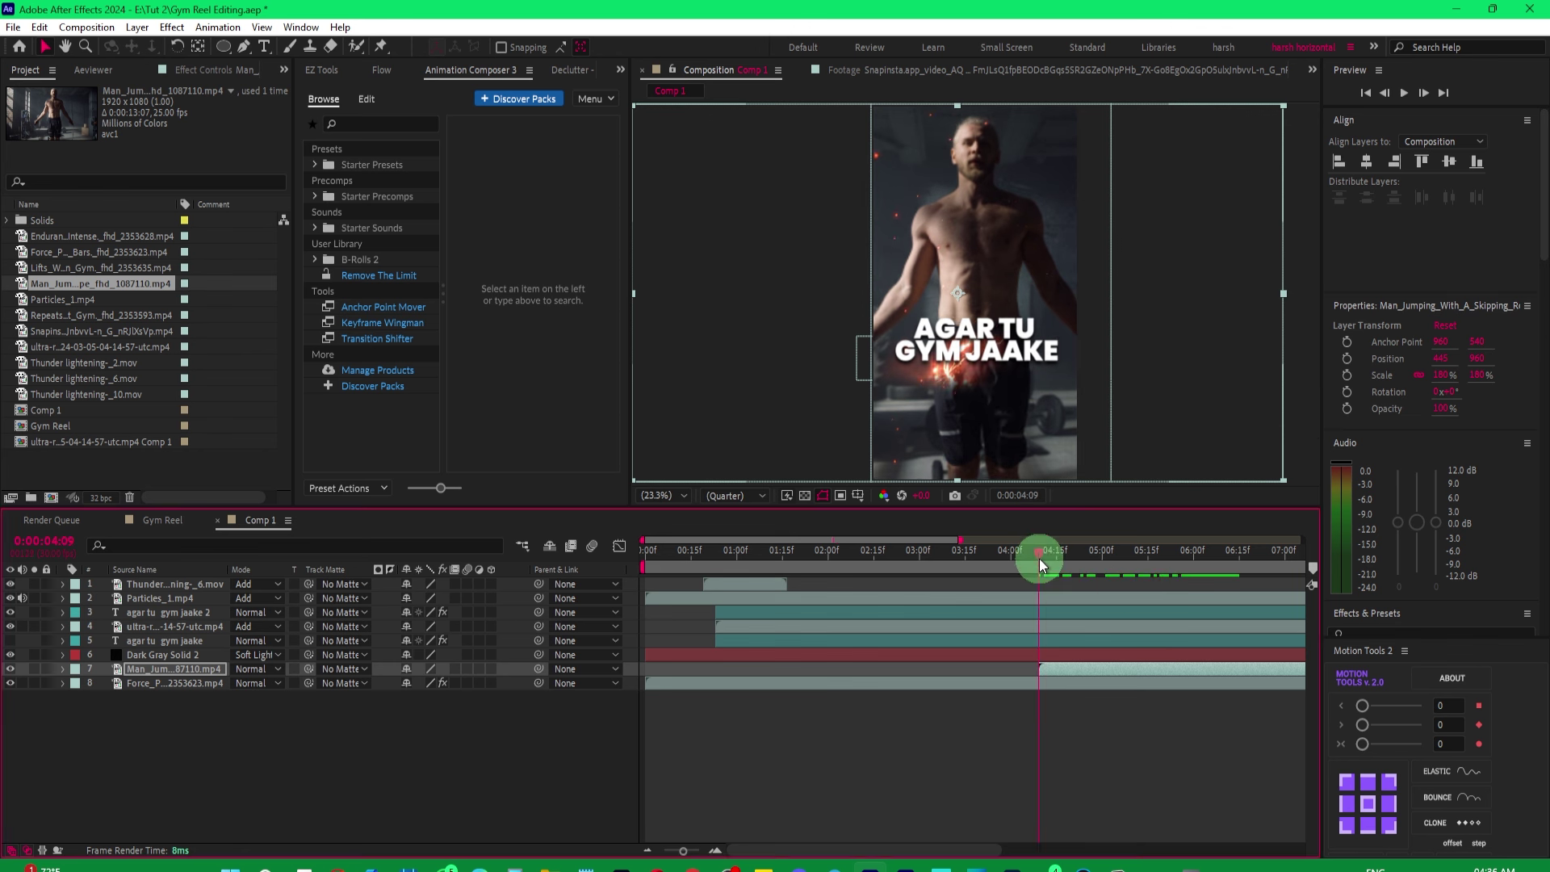
drag(1039, 562, 1043, 565)
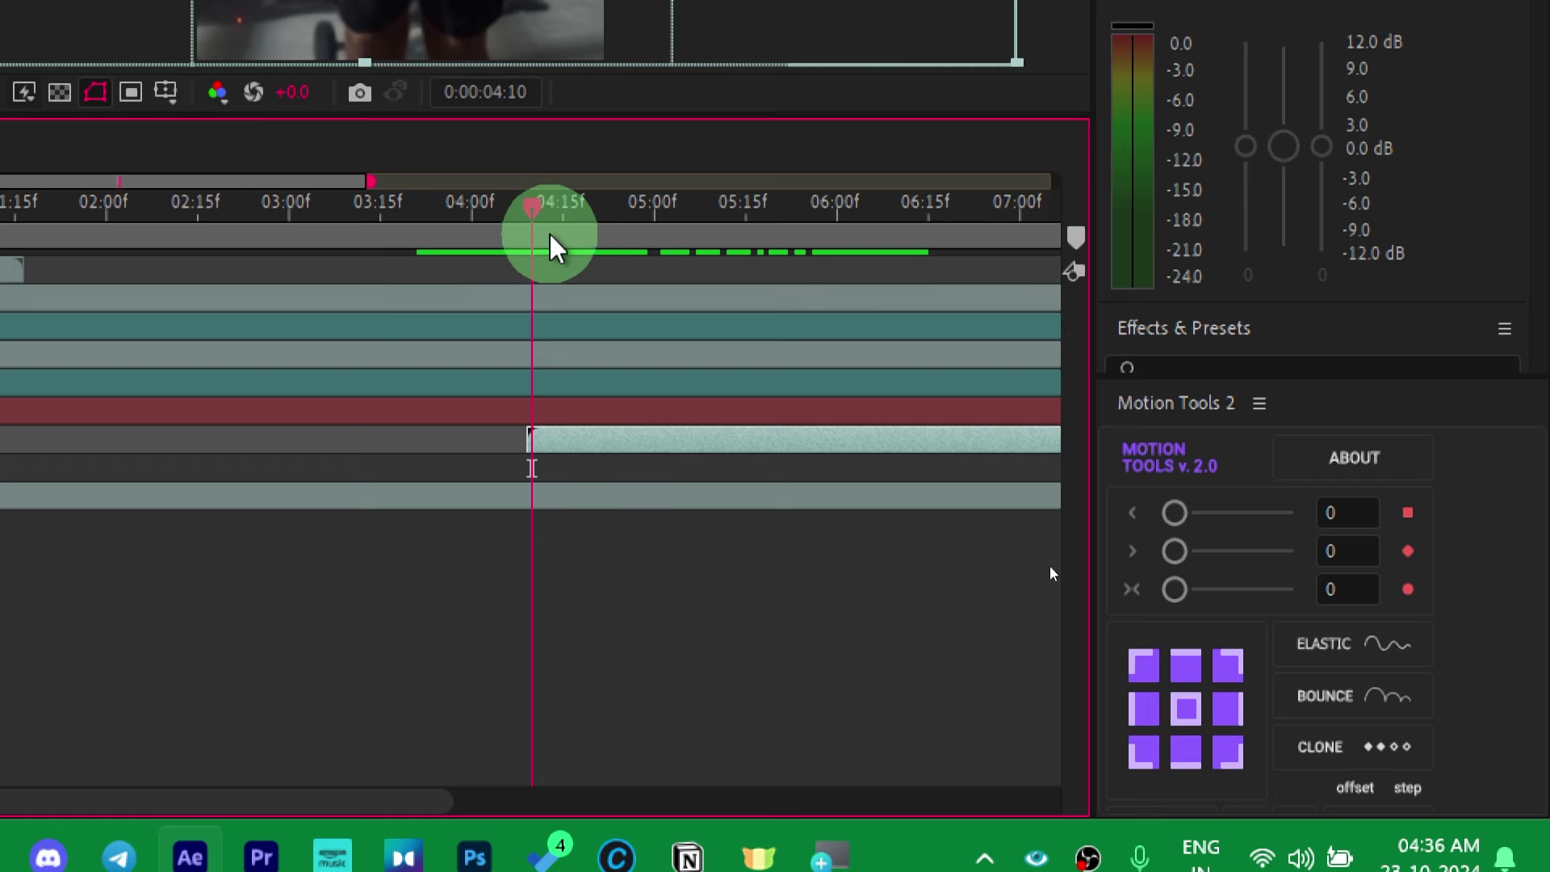
drag(549, 231, 556, 212)
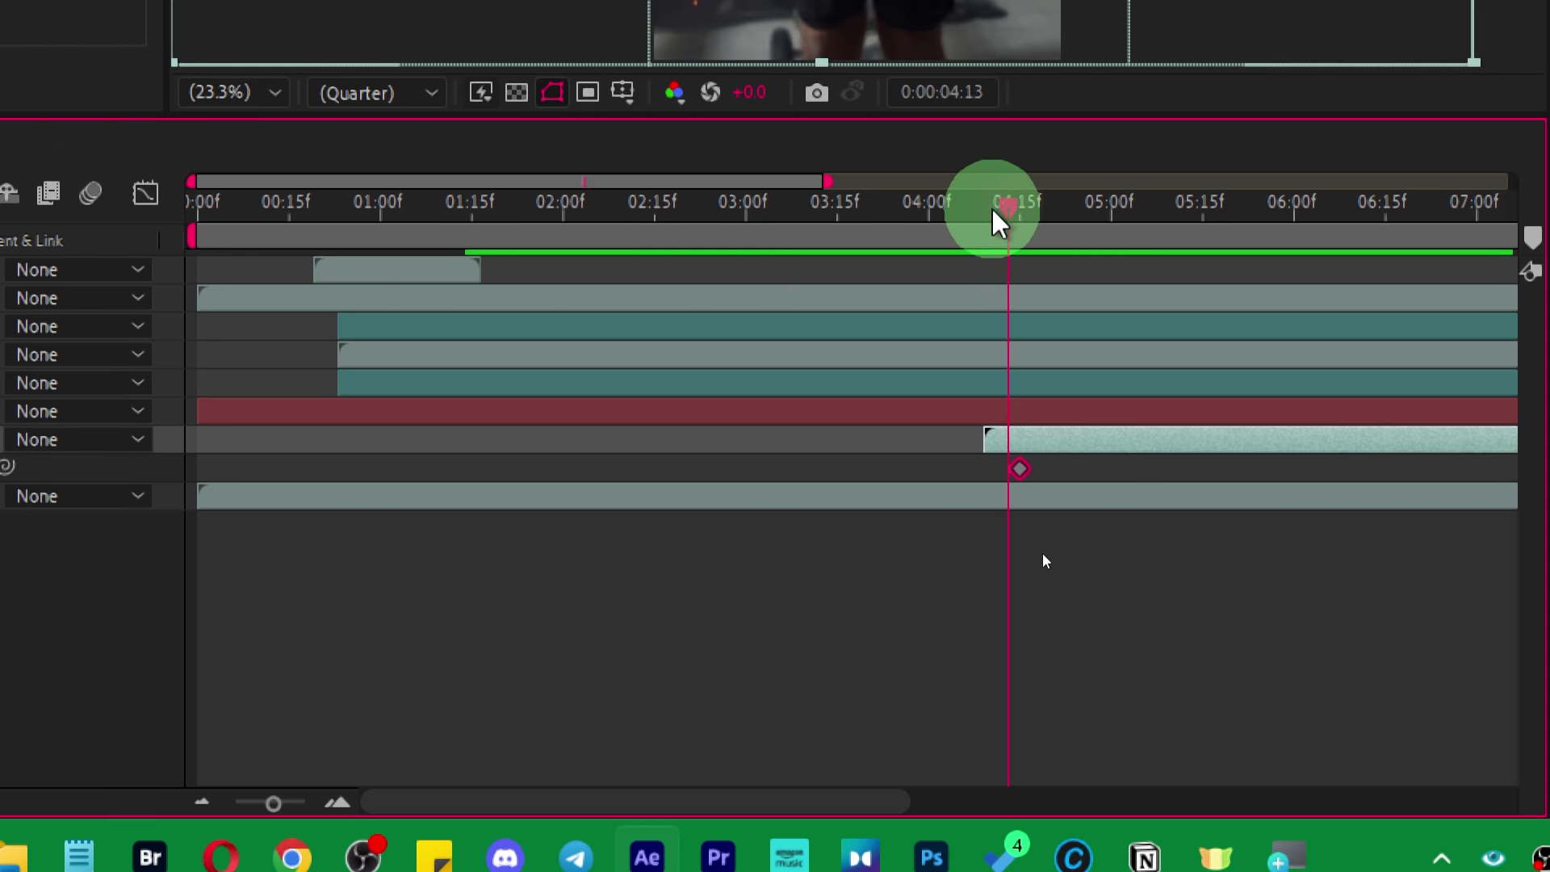
Keyframe Position at 4:10 so the clip slides in from off-screen left, preview, and select both keyframes.
drag(1005, 211, 986, 230)
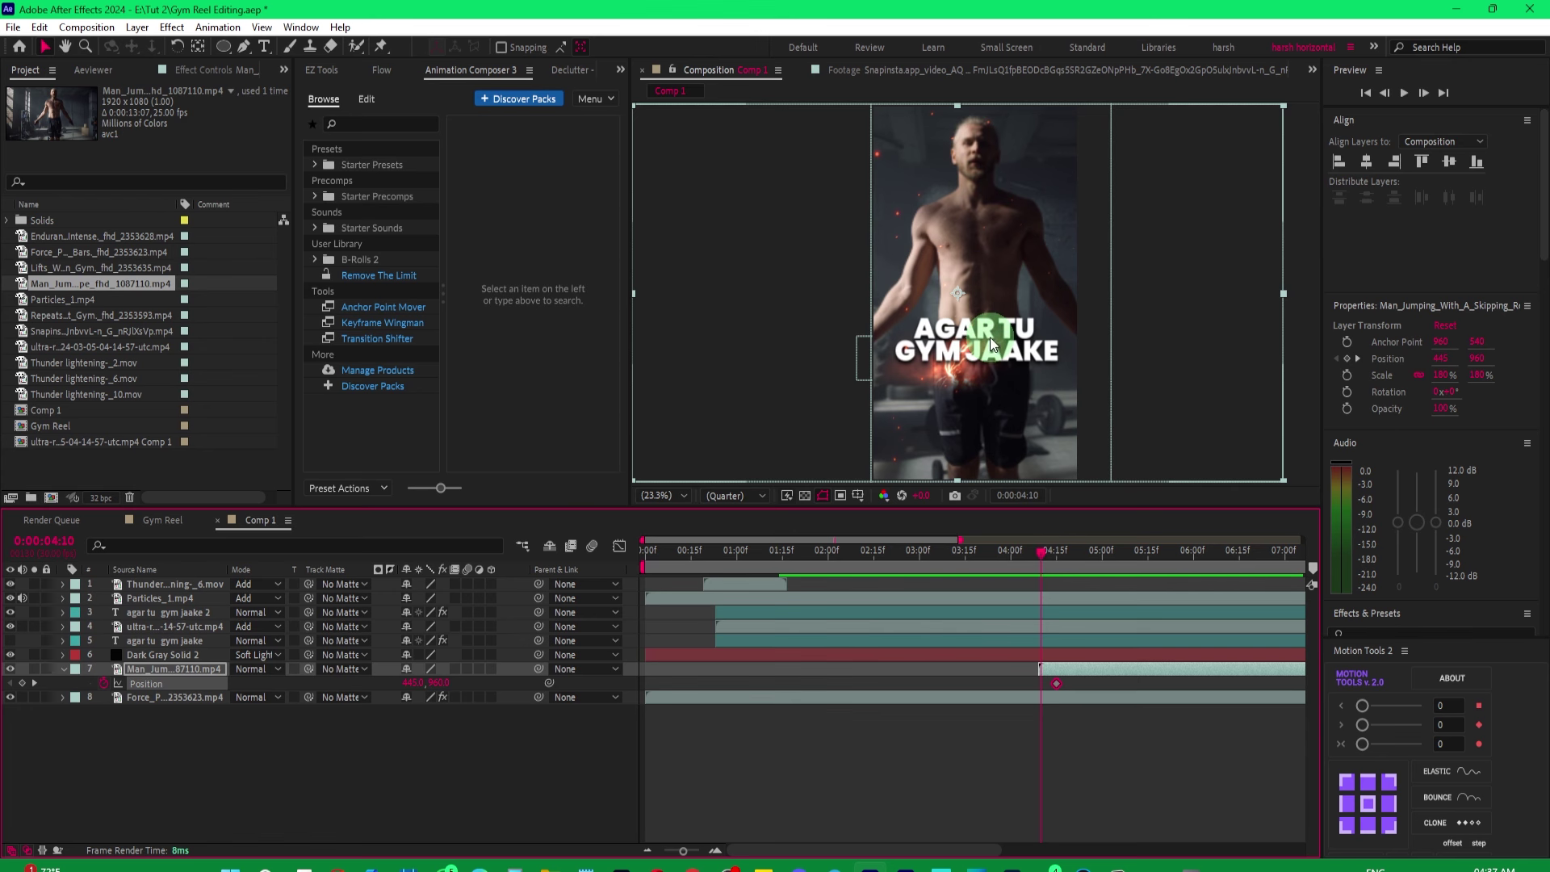
drag(985, 348, 605, 335)
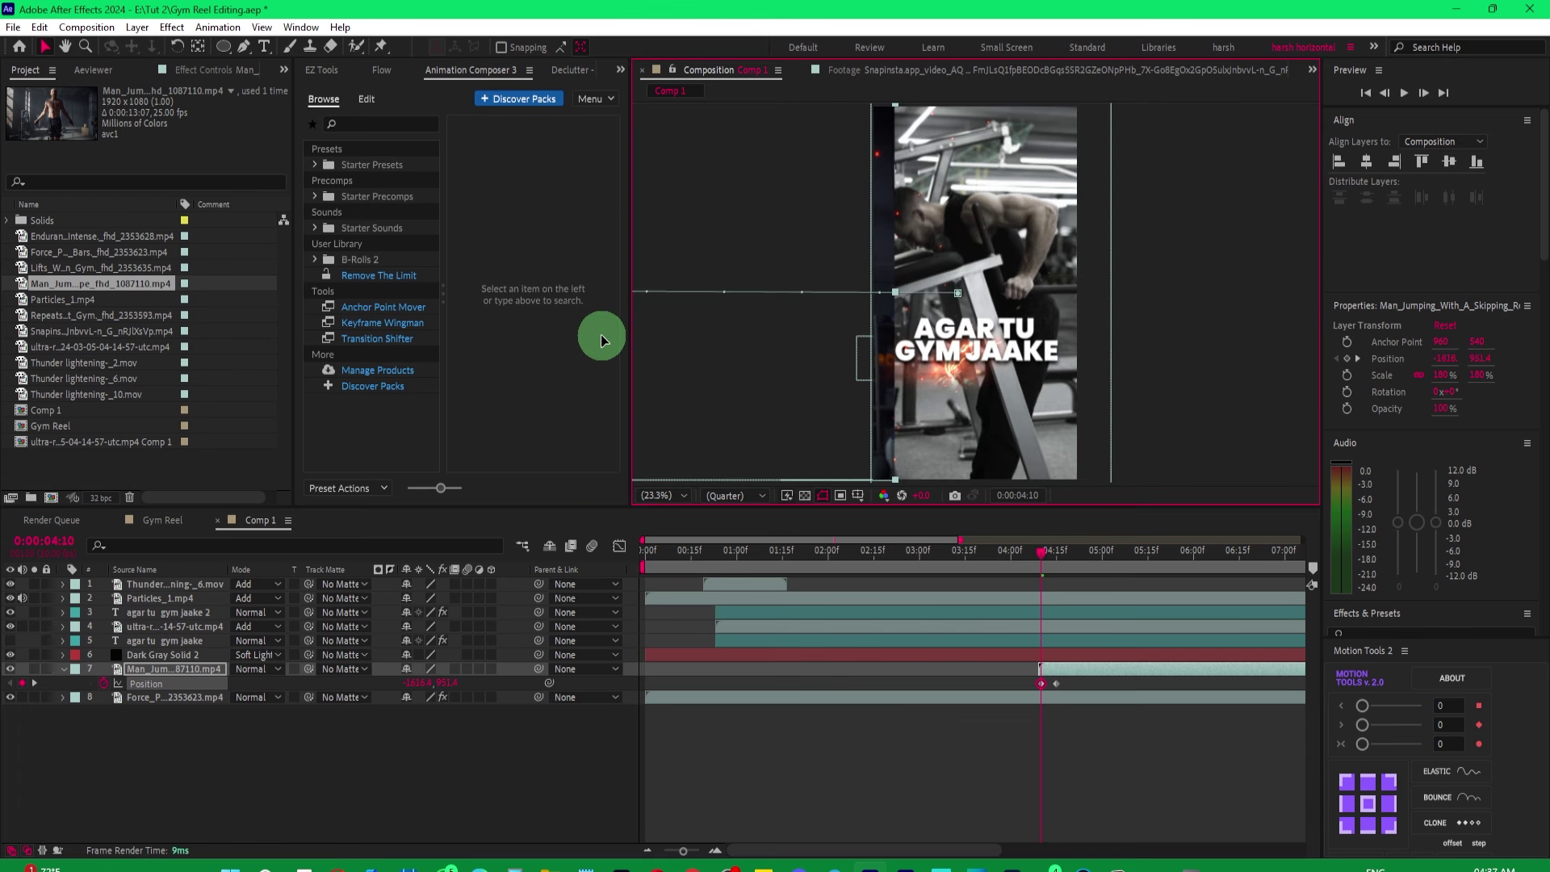
key(space)
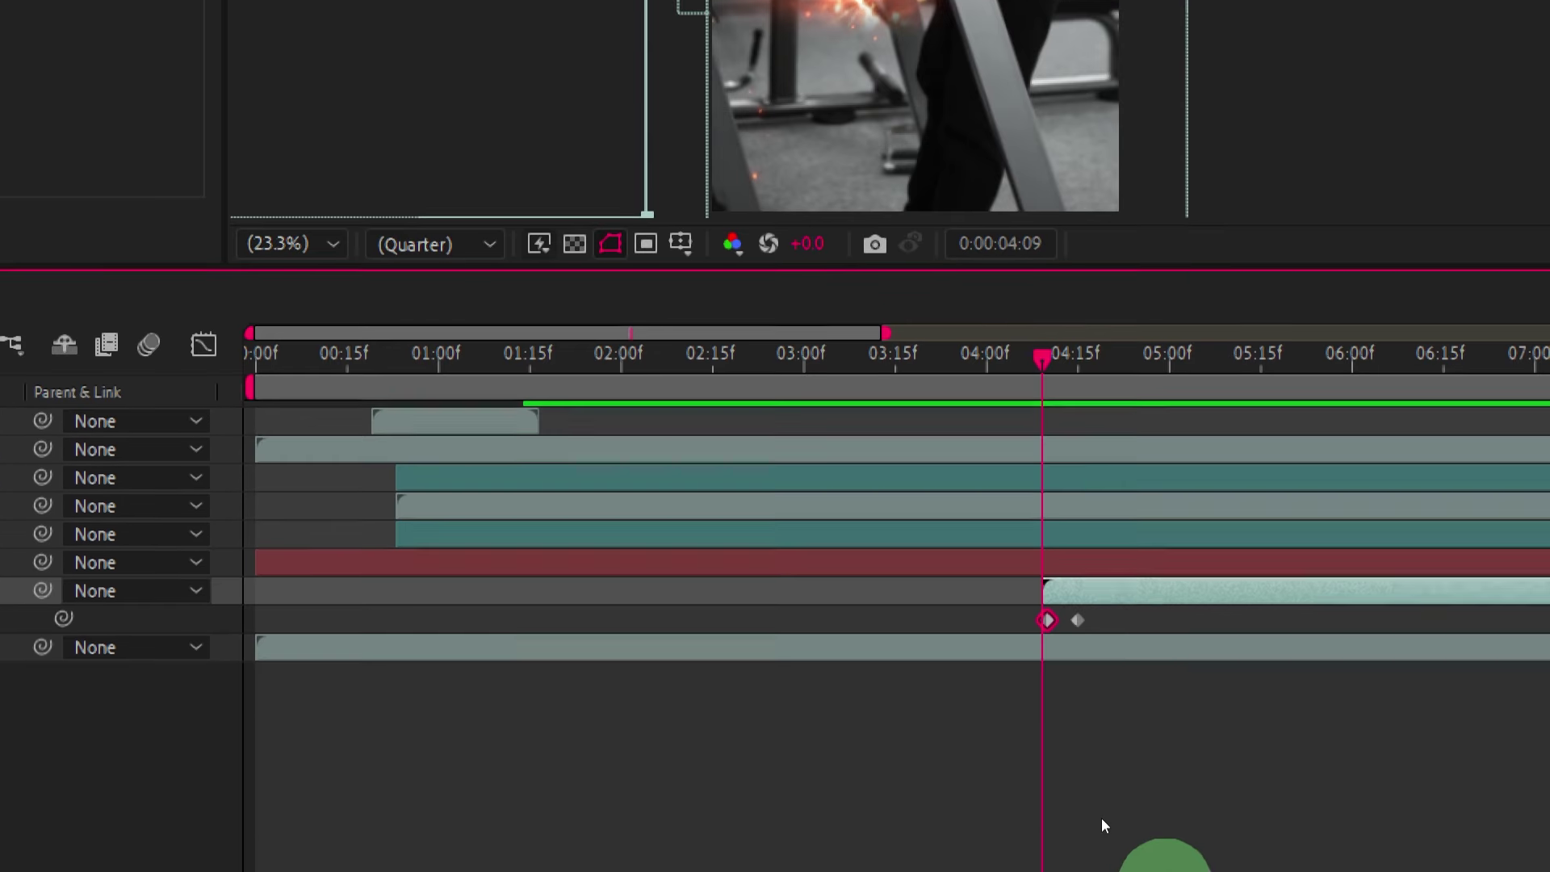
drag(1106, 607, 1035, 620)
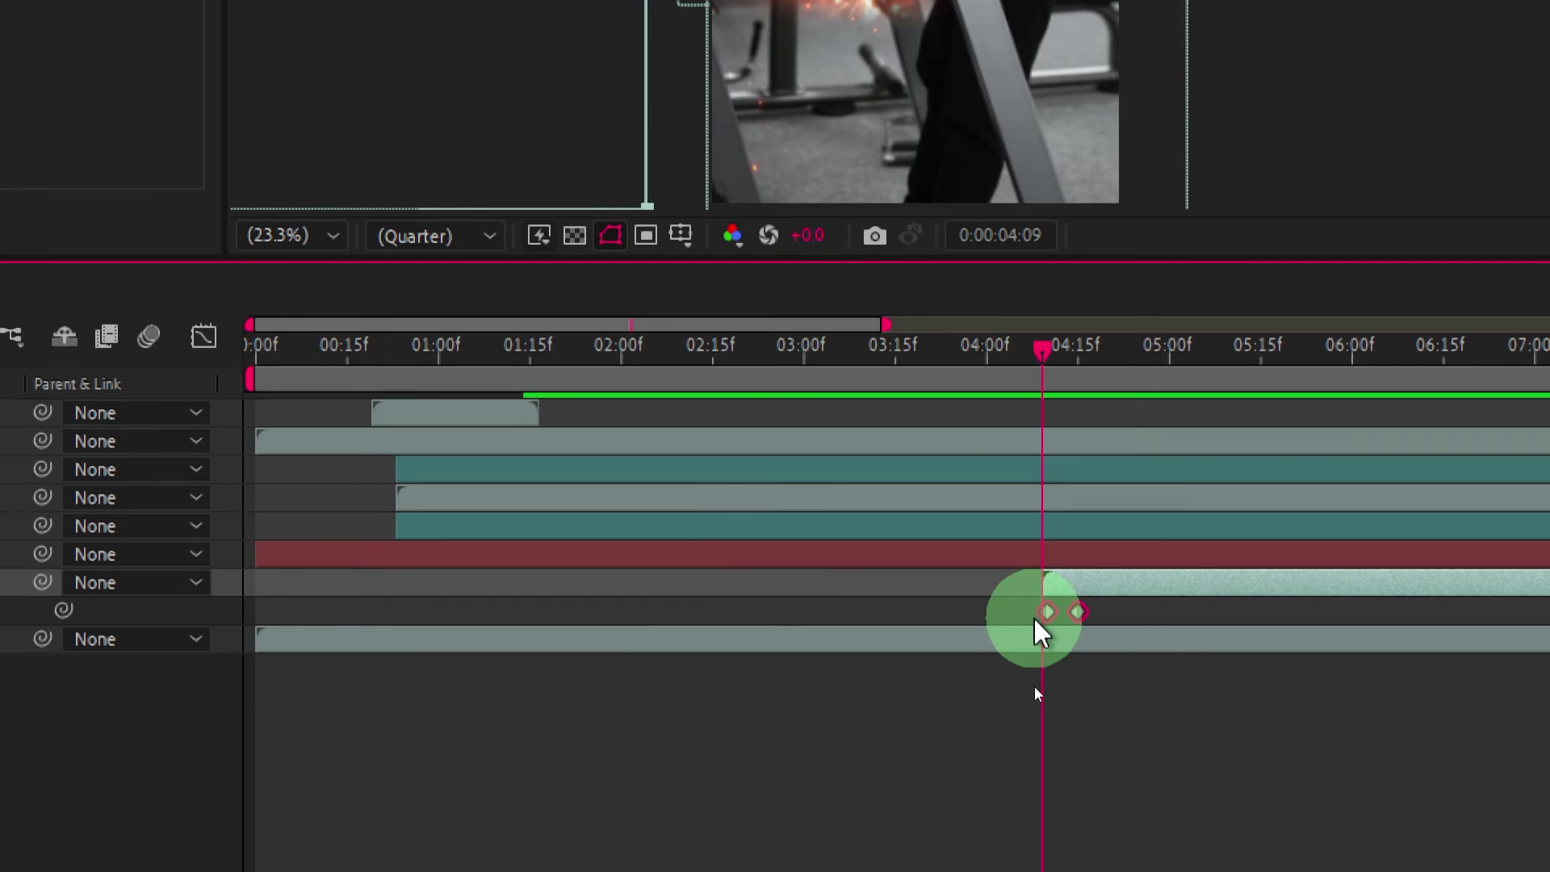
Apply Easy Ease to both Position keyframes and raise their influence to 100% in the Graph Editor.
key(F9)
click(203, 336)
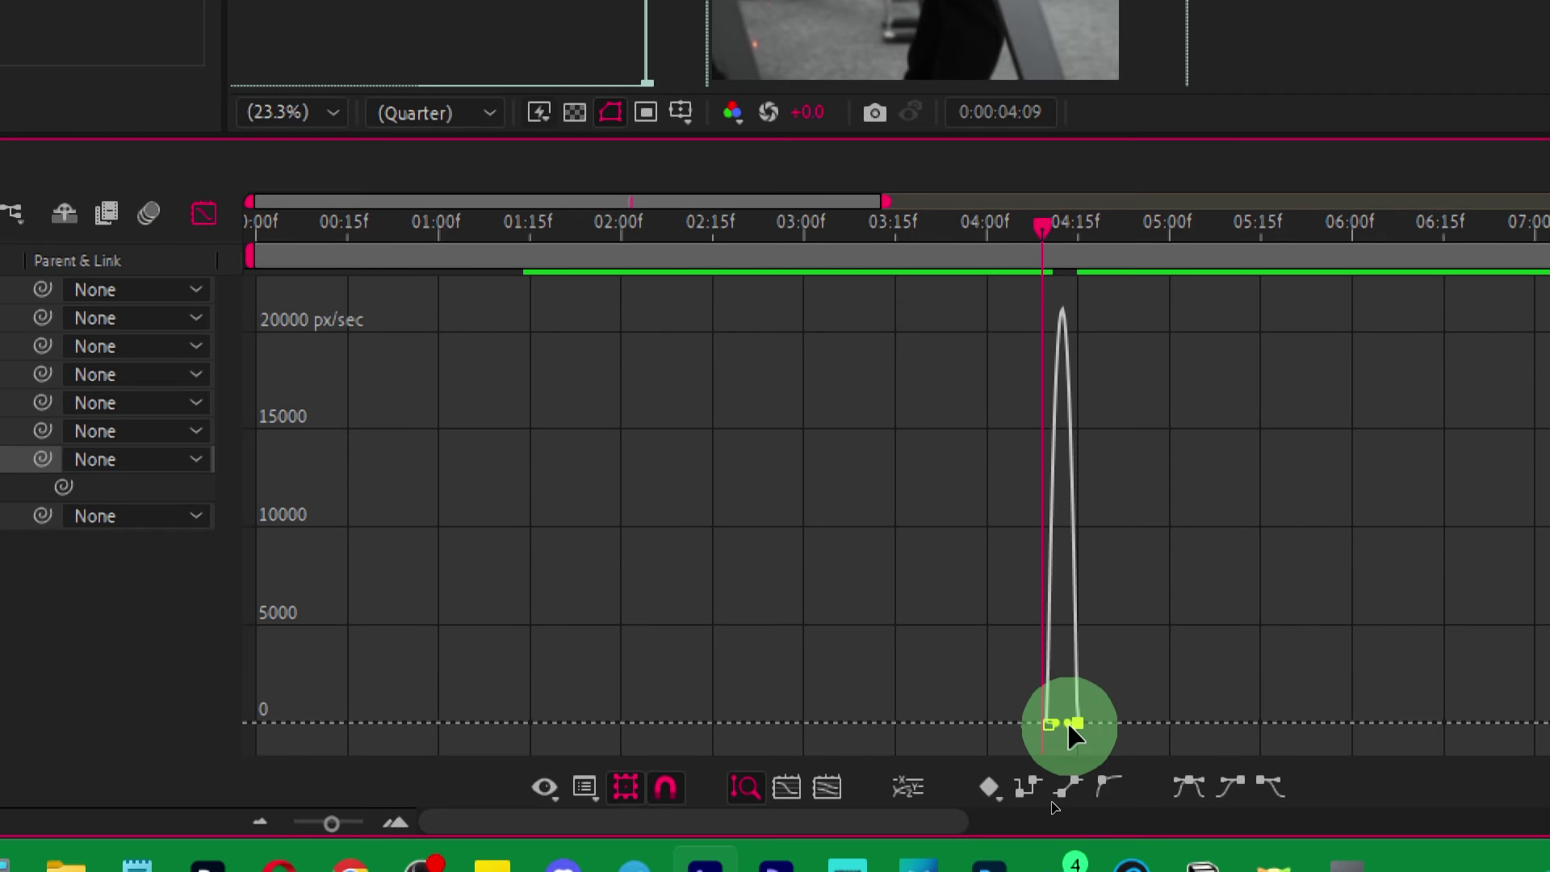
drag(1067, 723, 1058, 724)
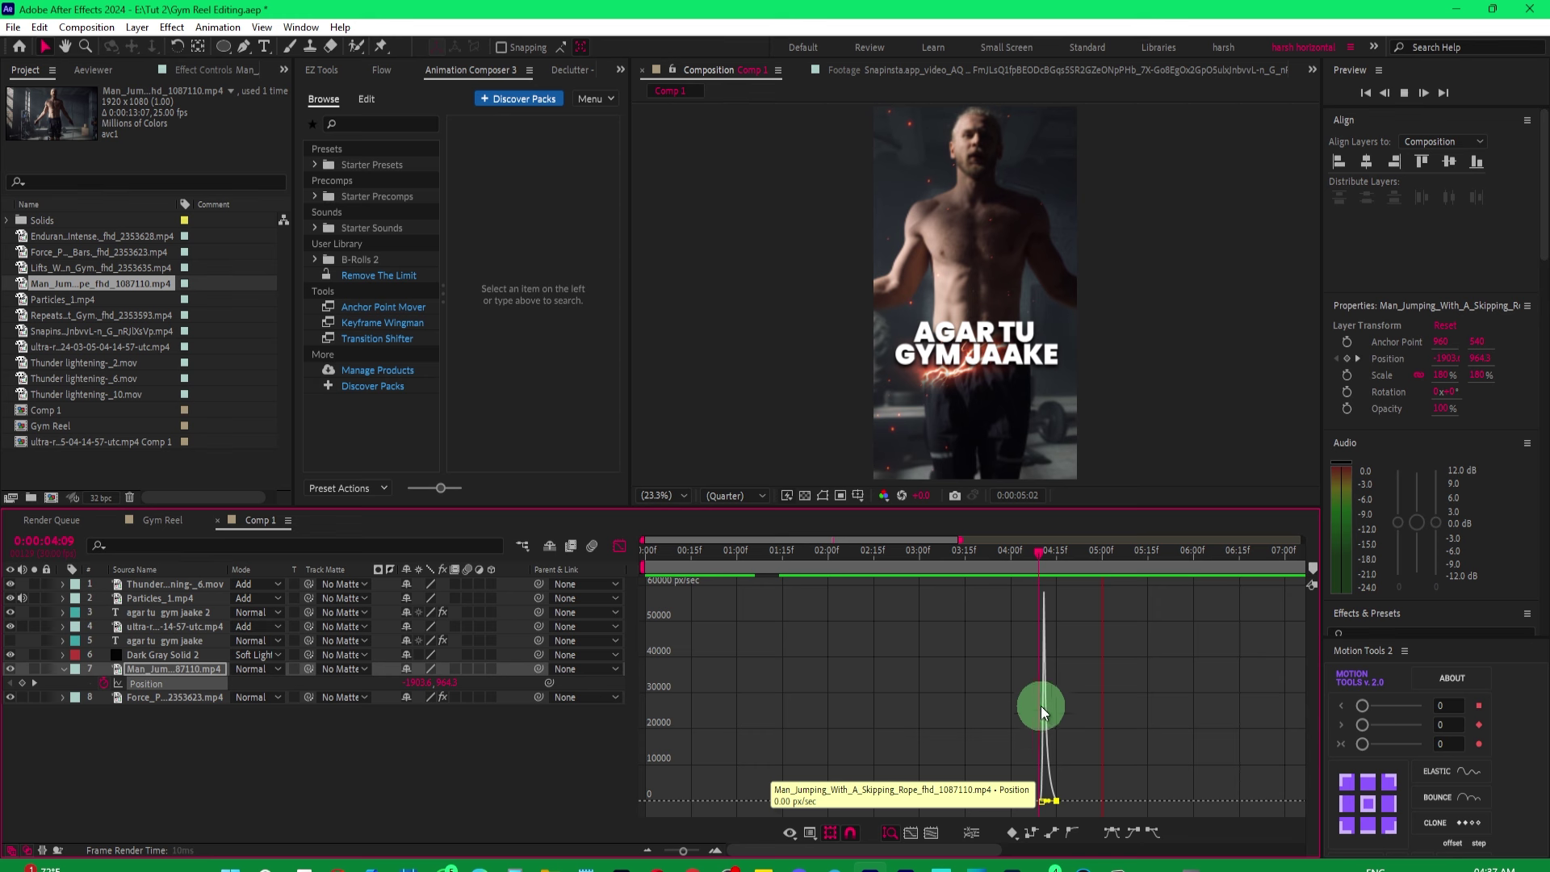
drag(1029, 566, 1043, 569)
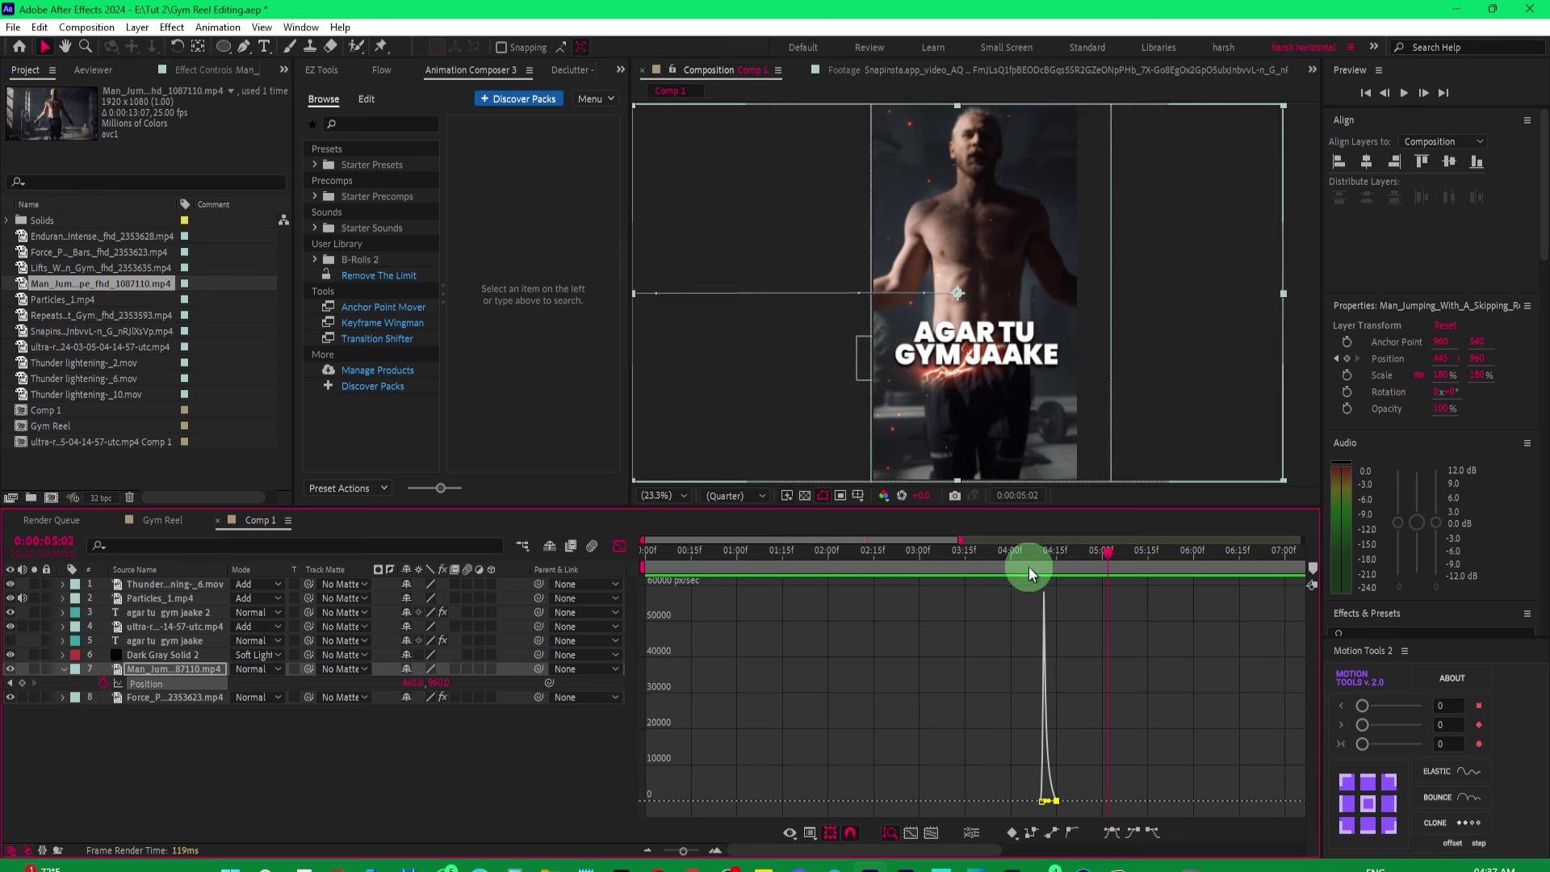
key(space)
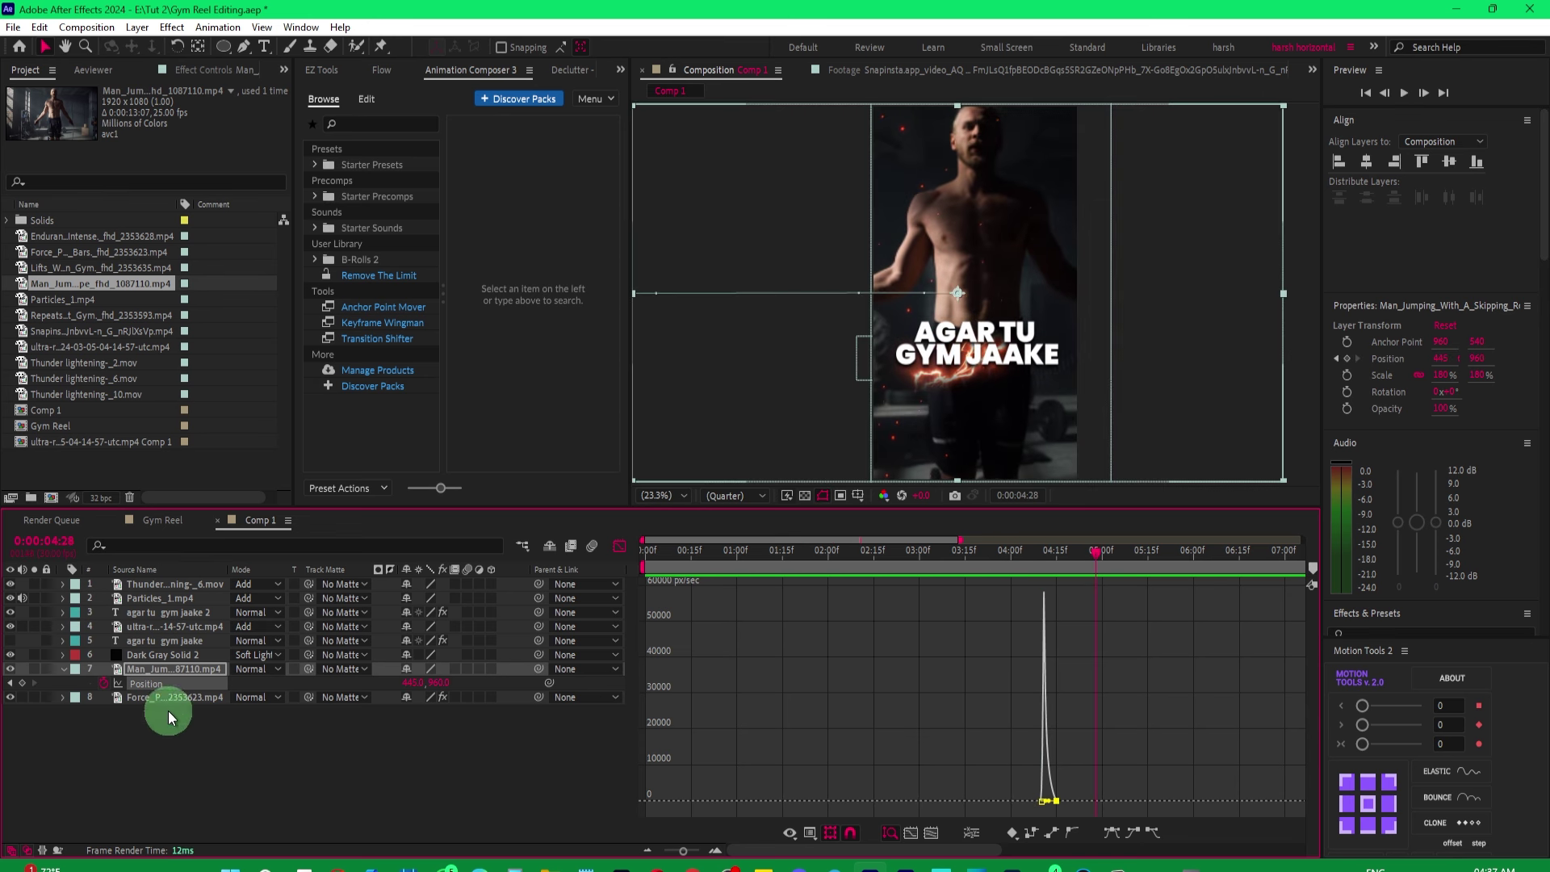
Return to the layer bars, preview the eased slide-in around 4:13, and select the agar tu gym jaake text layer.
click(623, 554)
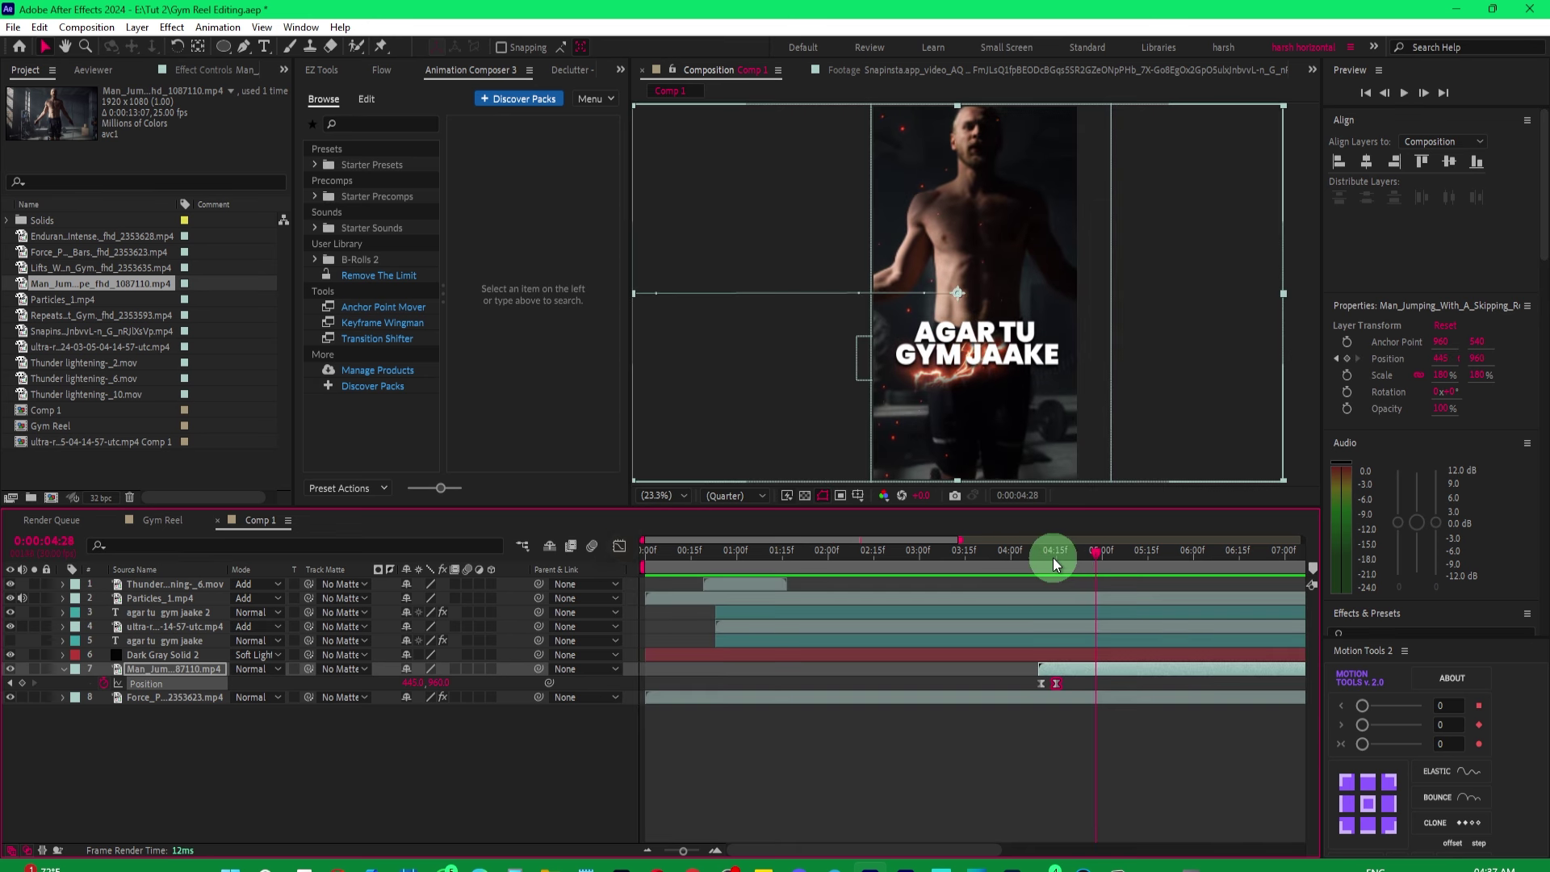
click(1042, 557)
key(space)
click(923, 555)
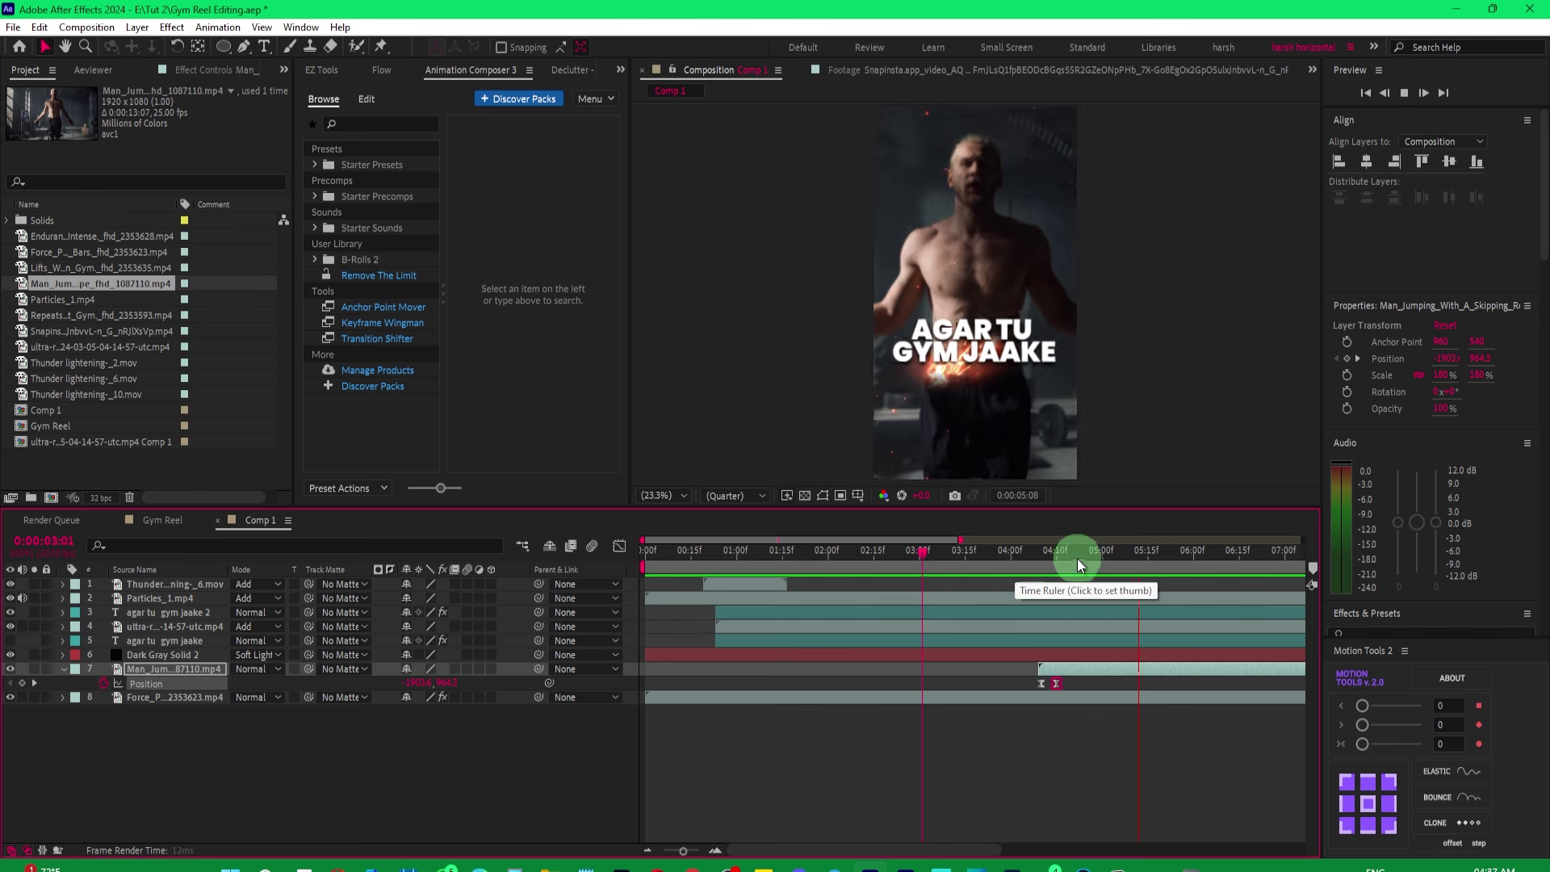
drag(1038, 557, 1056, 564)
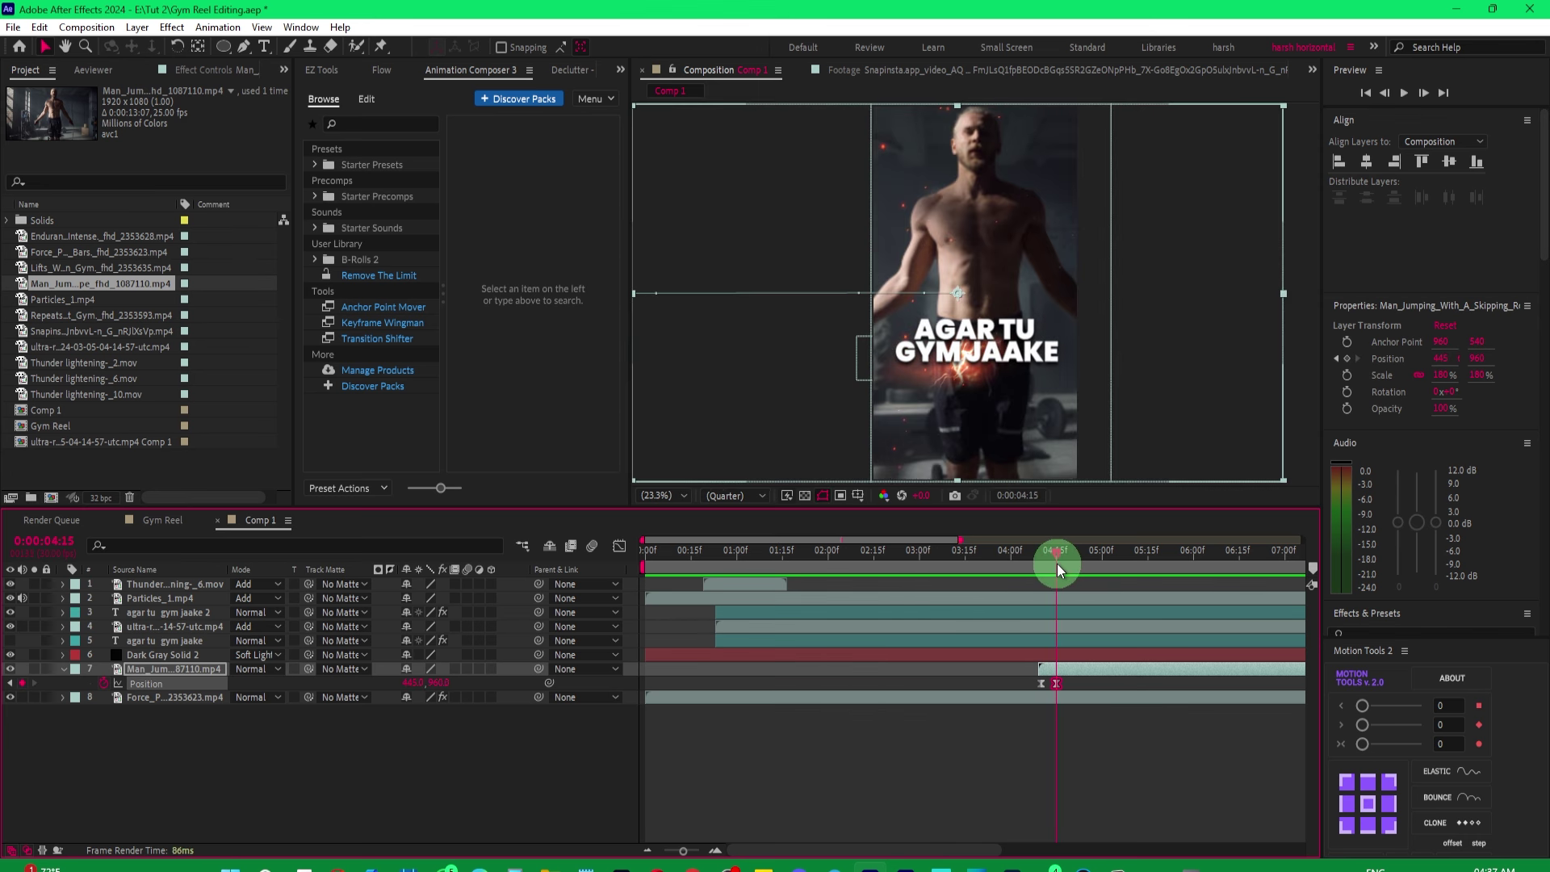
drag(368, 682, 379, 683)
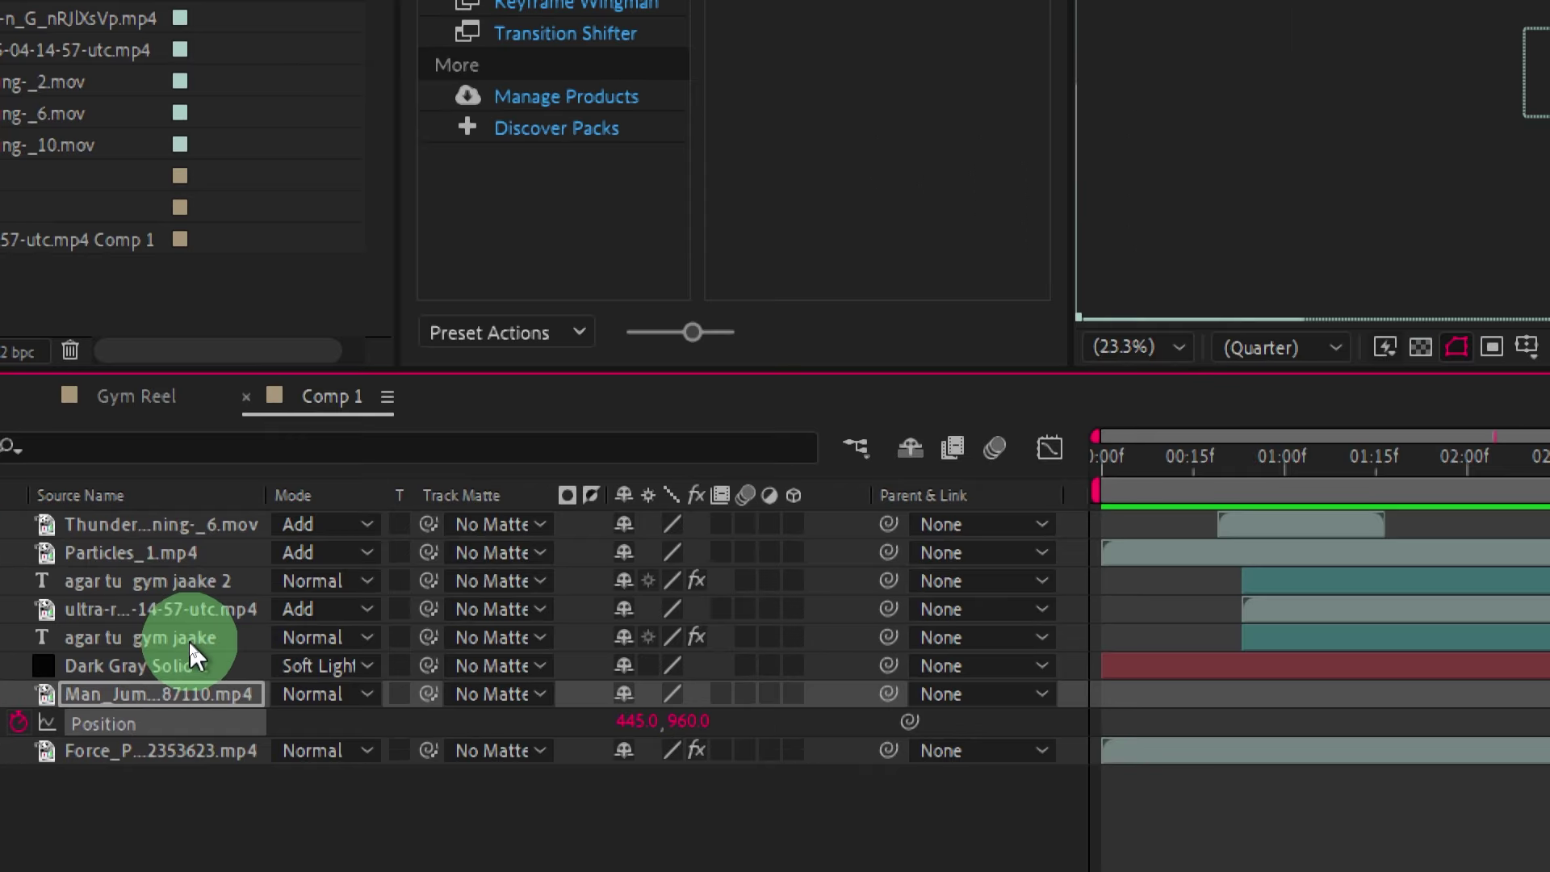
click(190, 642)
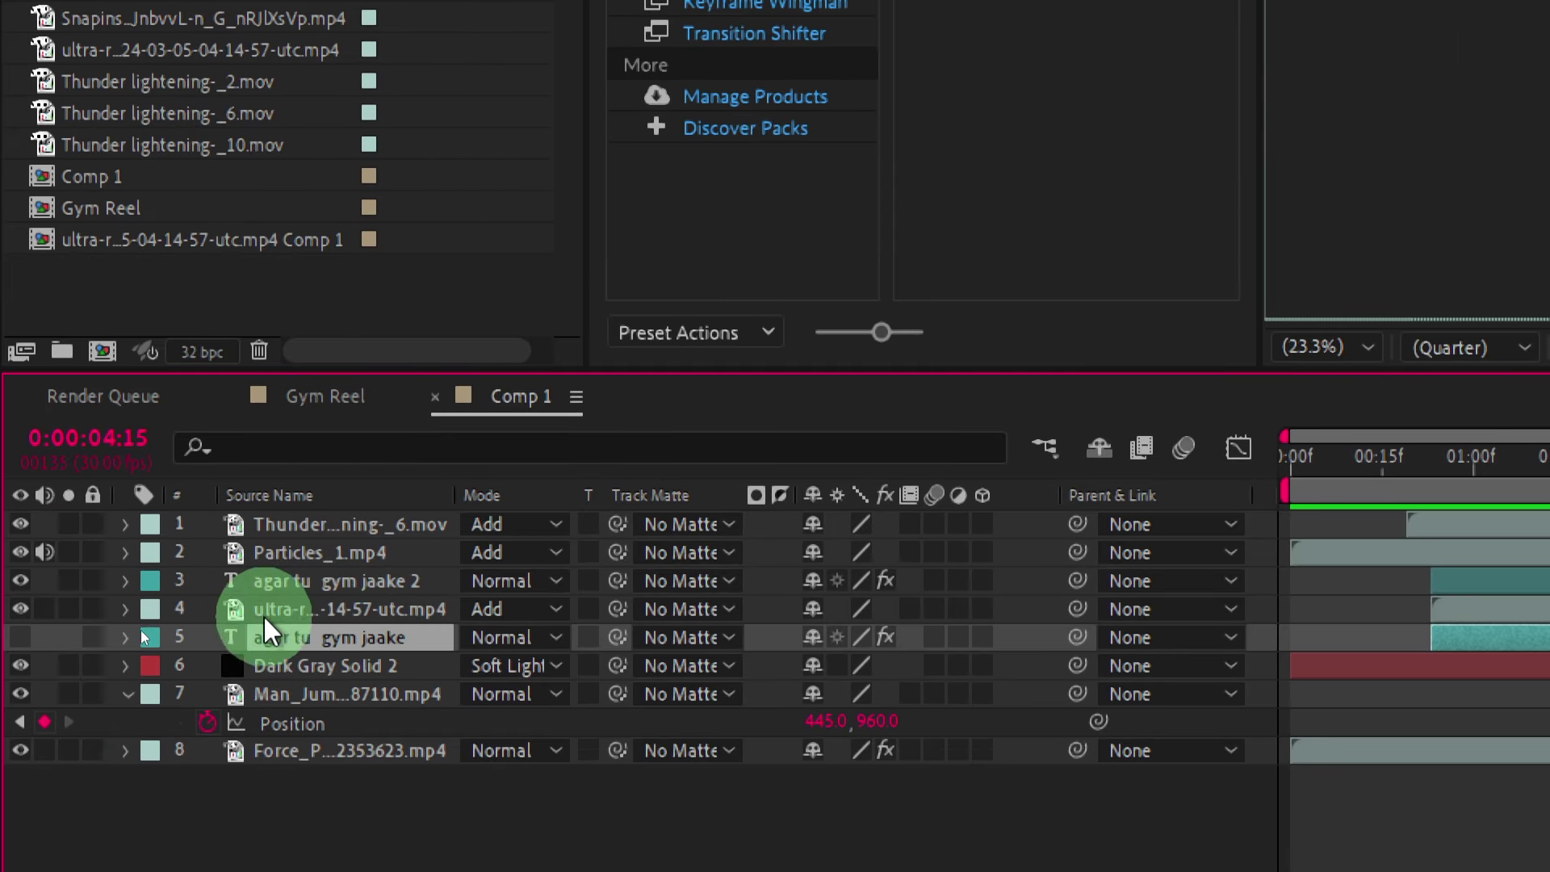
Trim the out points of layers 3–5 to 4:10 with Alt+], replacing an initial 4:15 cut.
shift+click(358, 580)
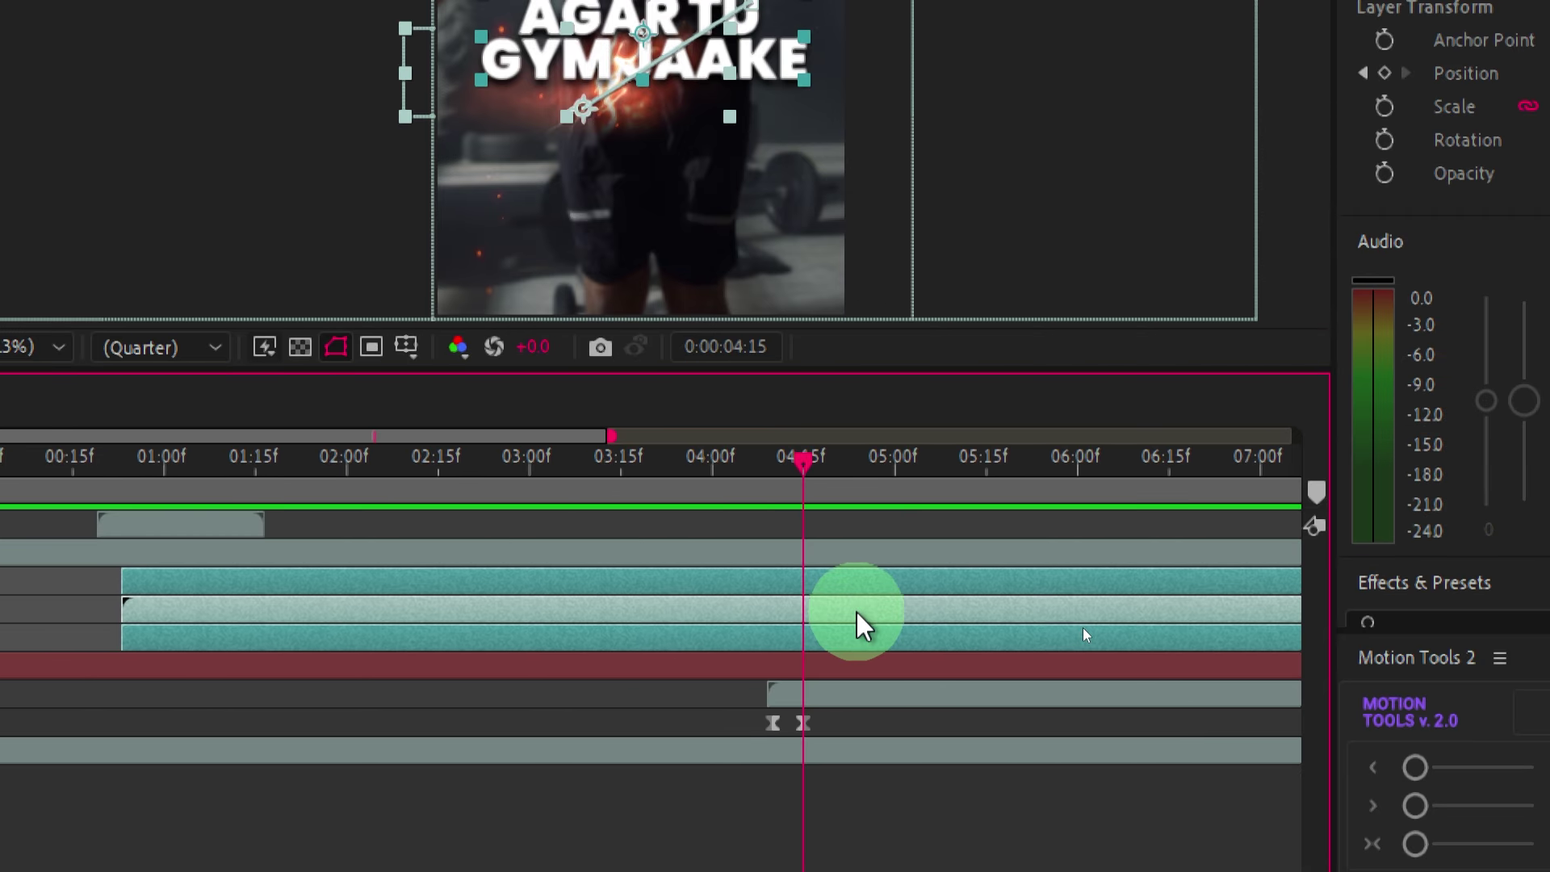
key(alt+bracketright)
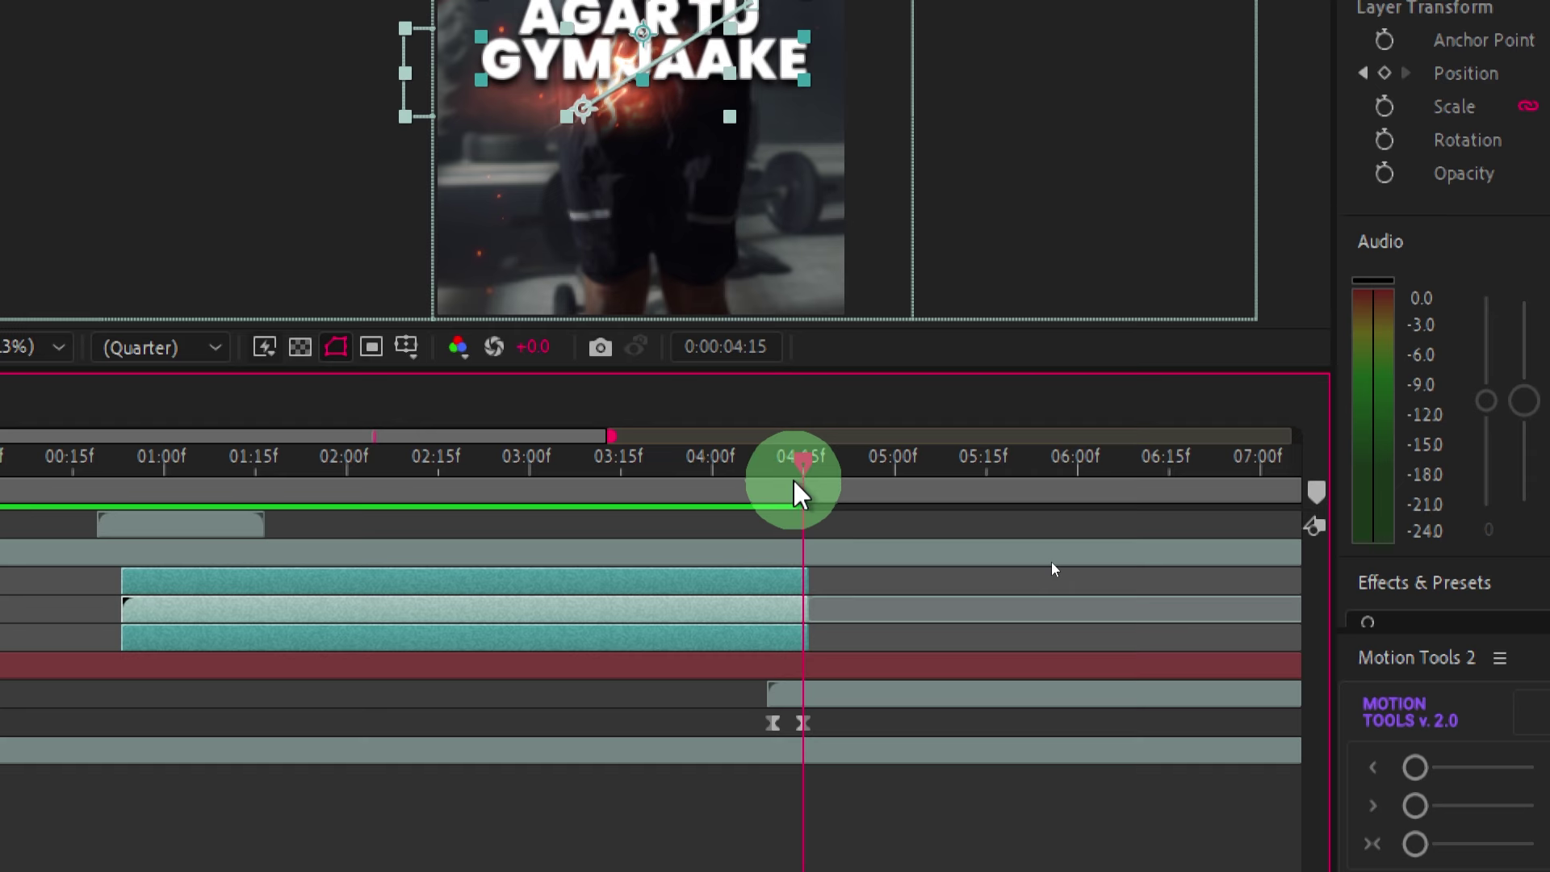
key(ctrl+z)
drag(741, 478, 773, 476)
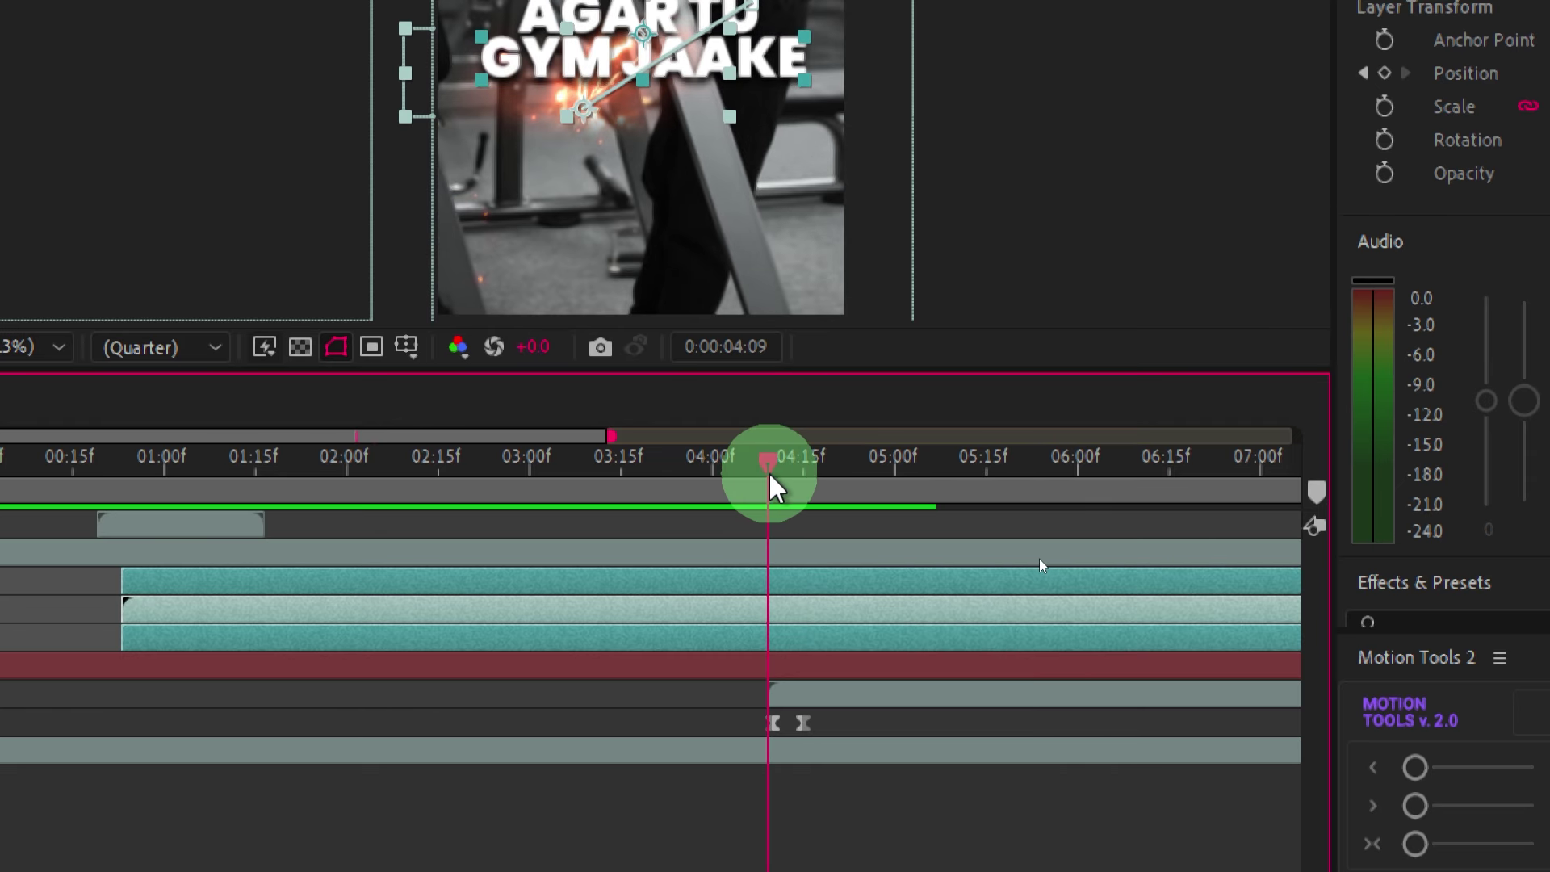
key(alt+bracketright)
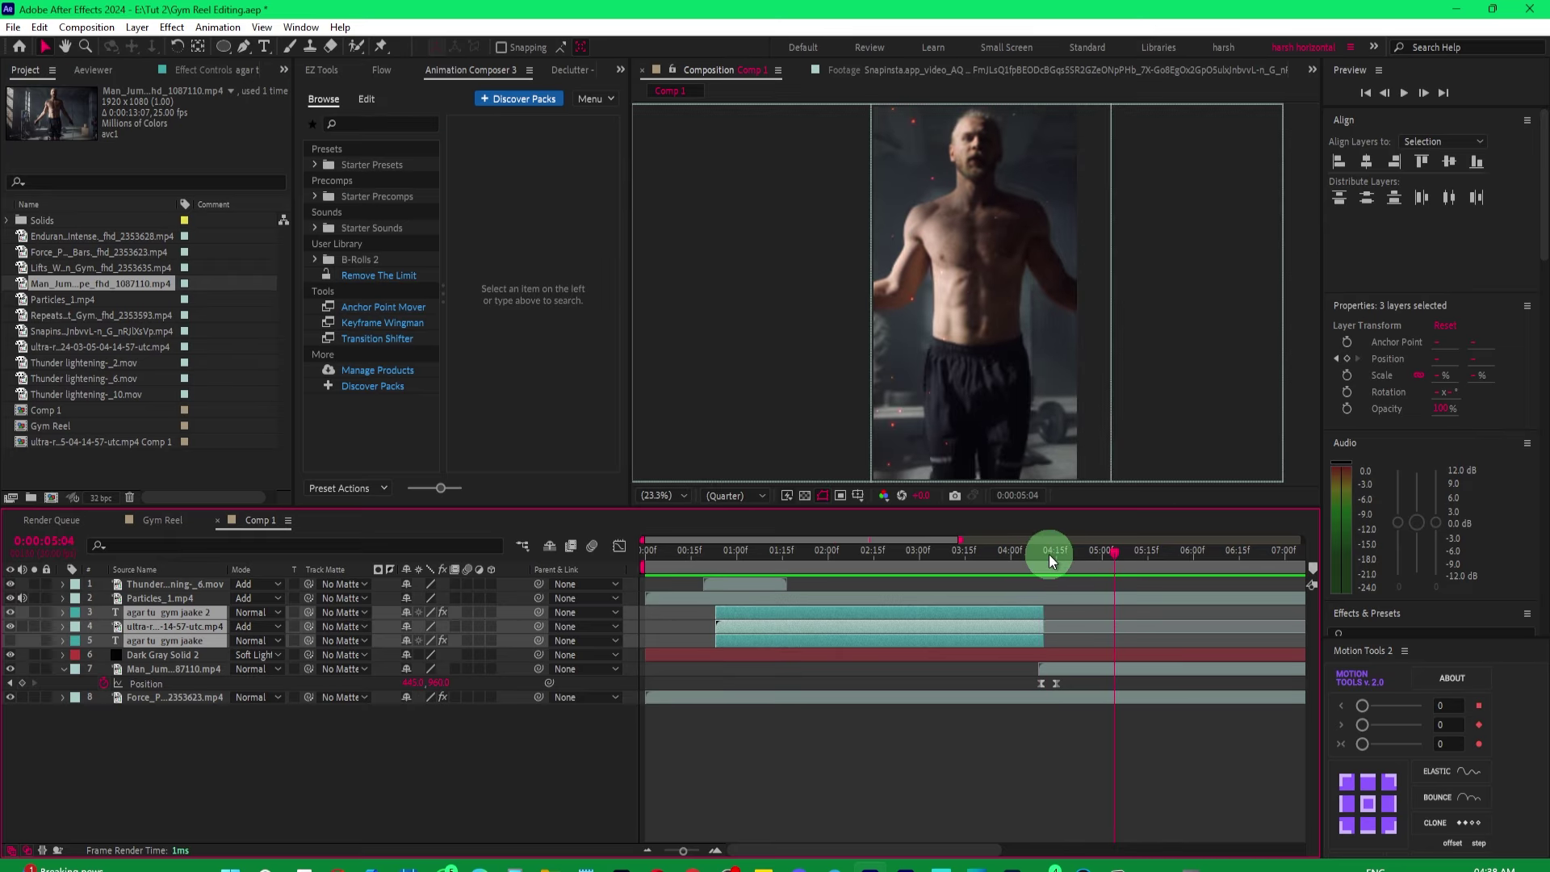
drag(1045, 549, 1094, 550)
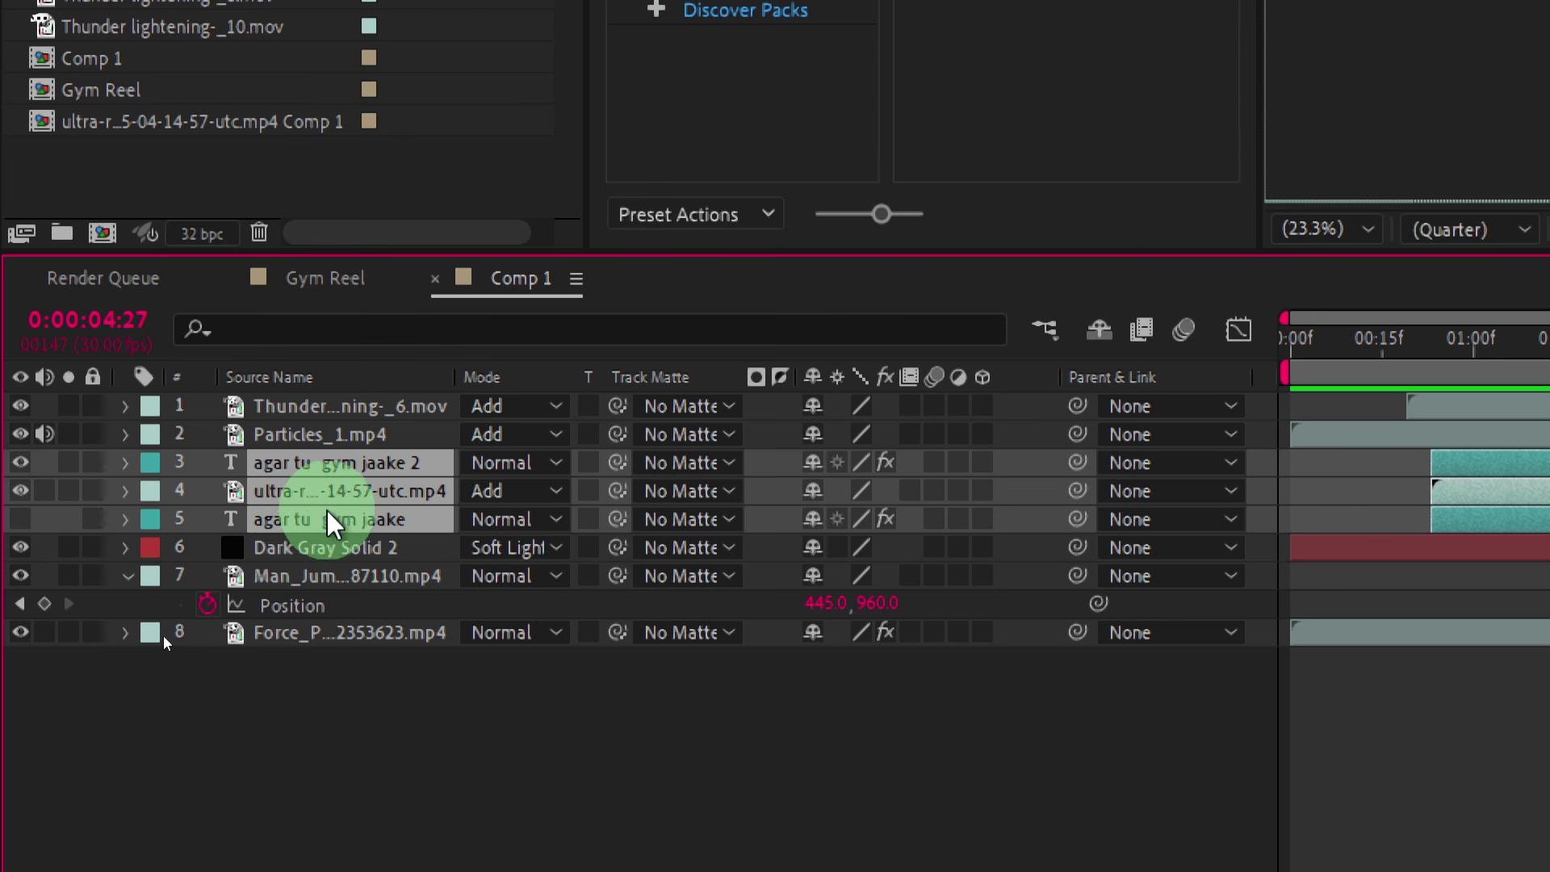
Duplicate the agar tu gym jaake 2 caption with its paired clip layer and move the copies up the stack.
click(311, 678)
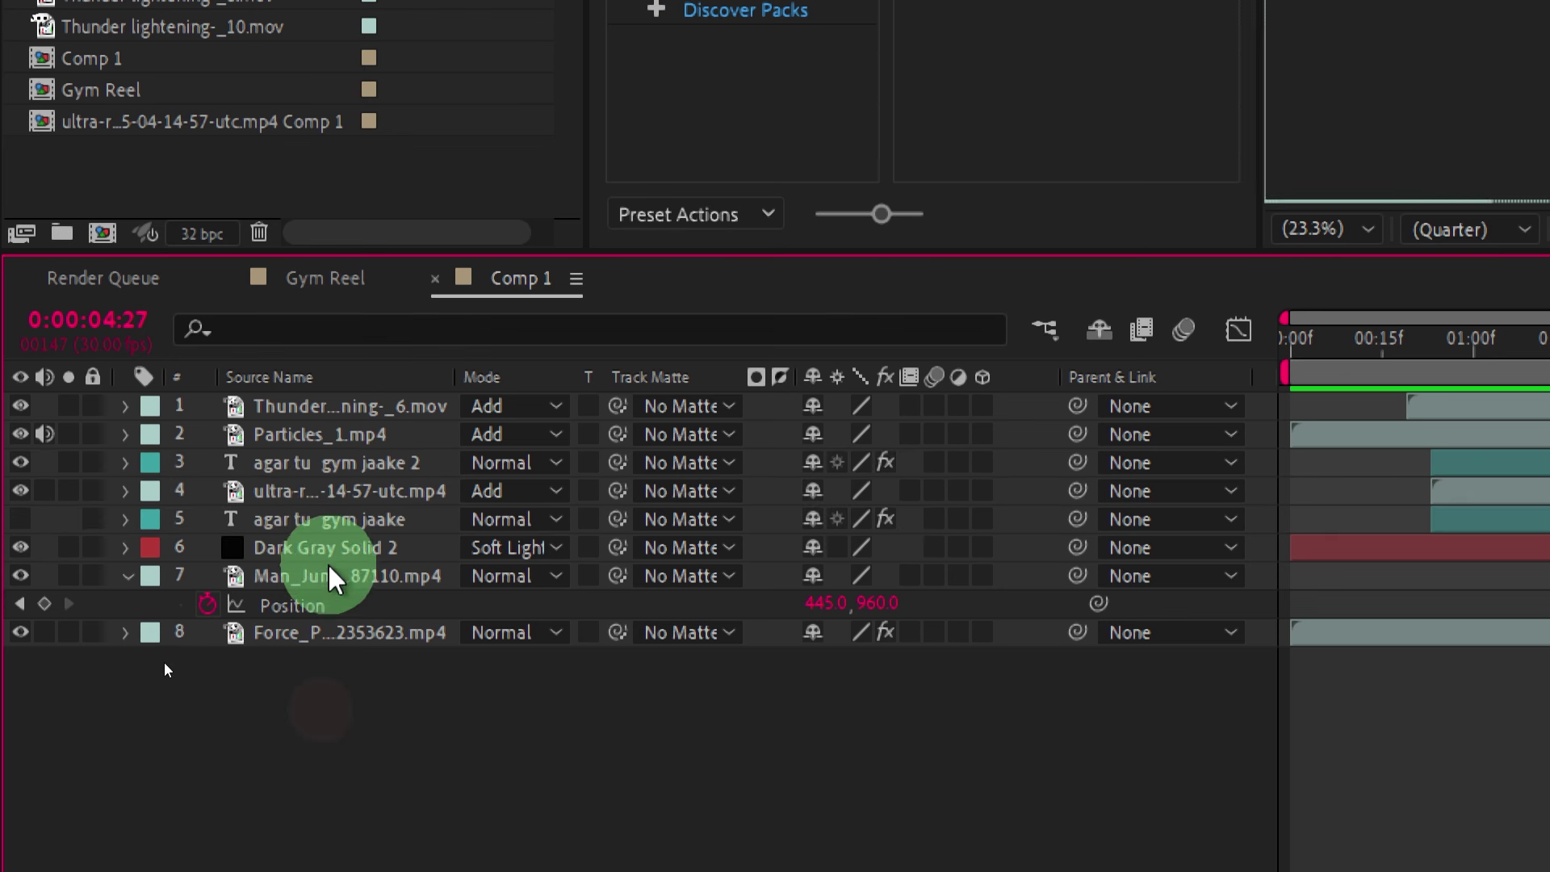
click(300, 495)
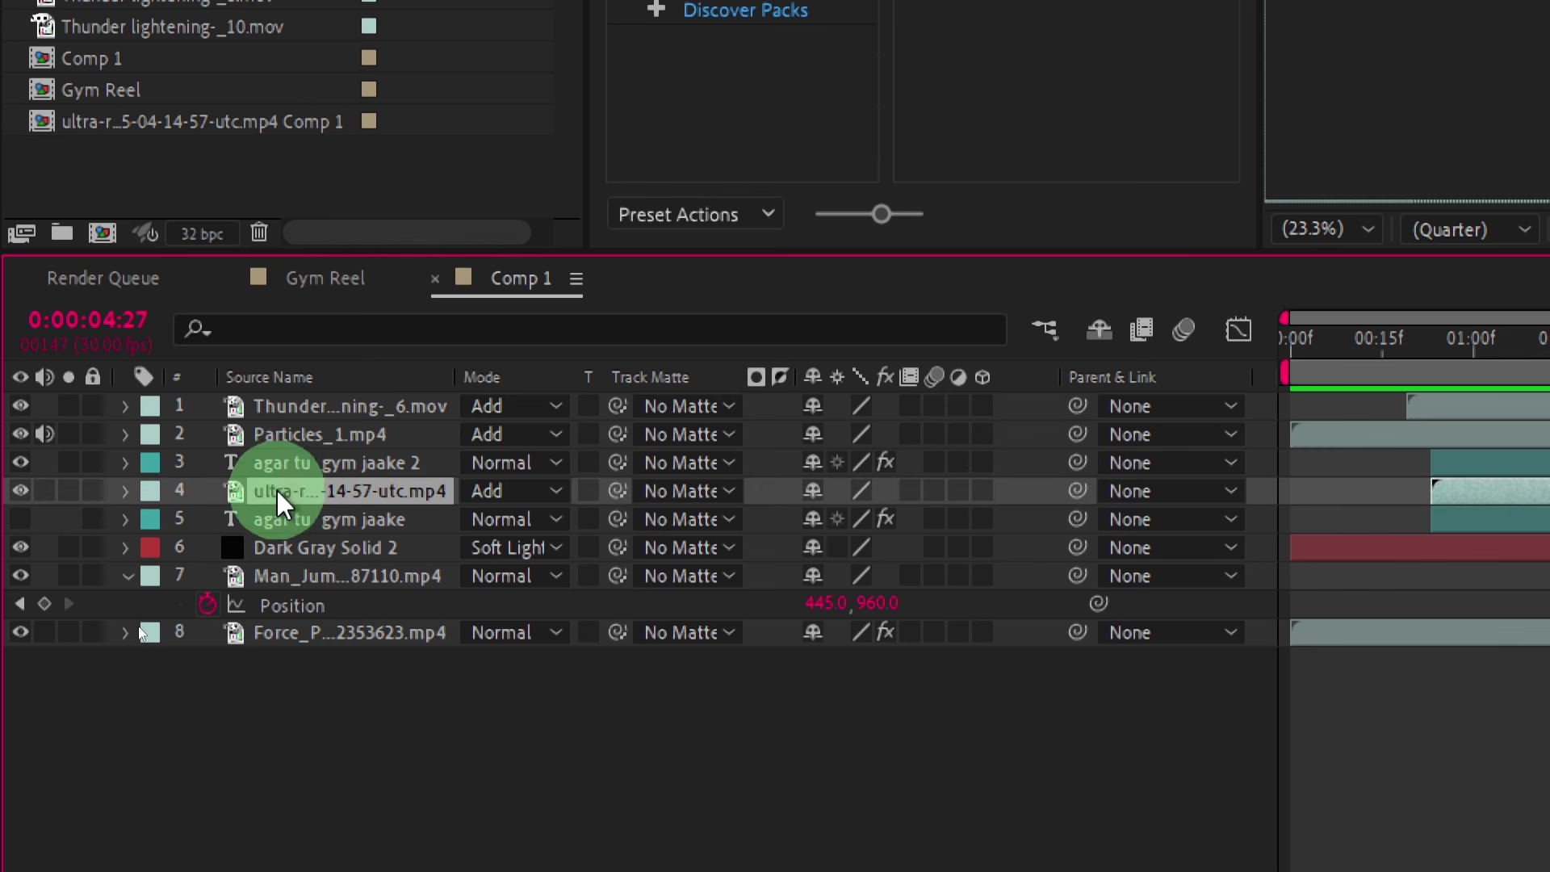
ctrl+click(323, 466)
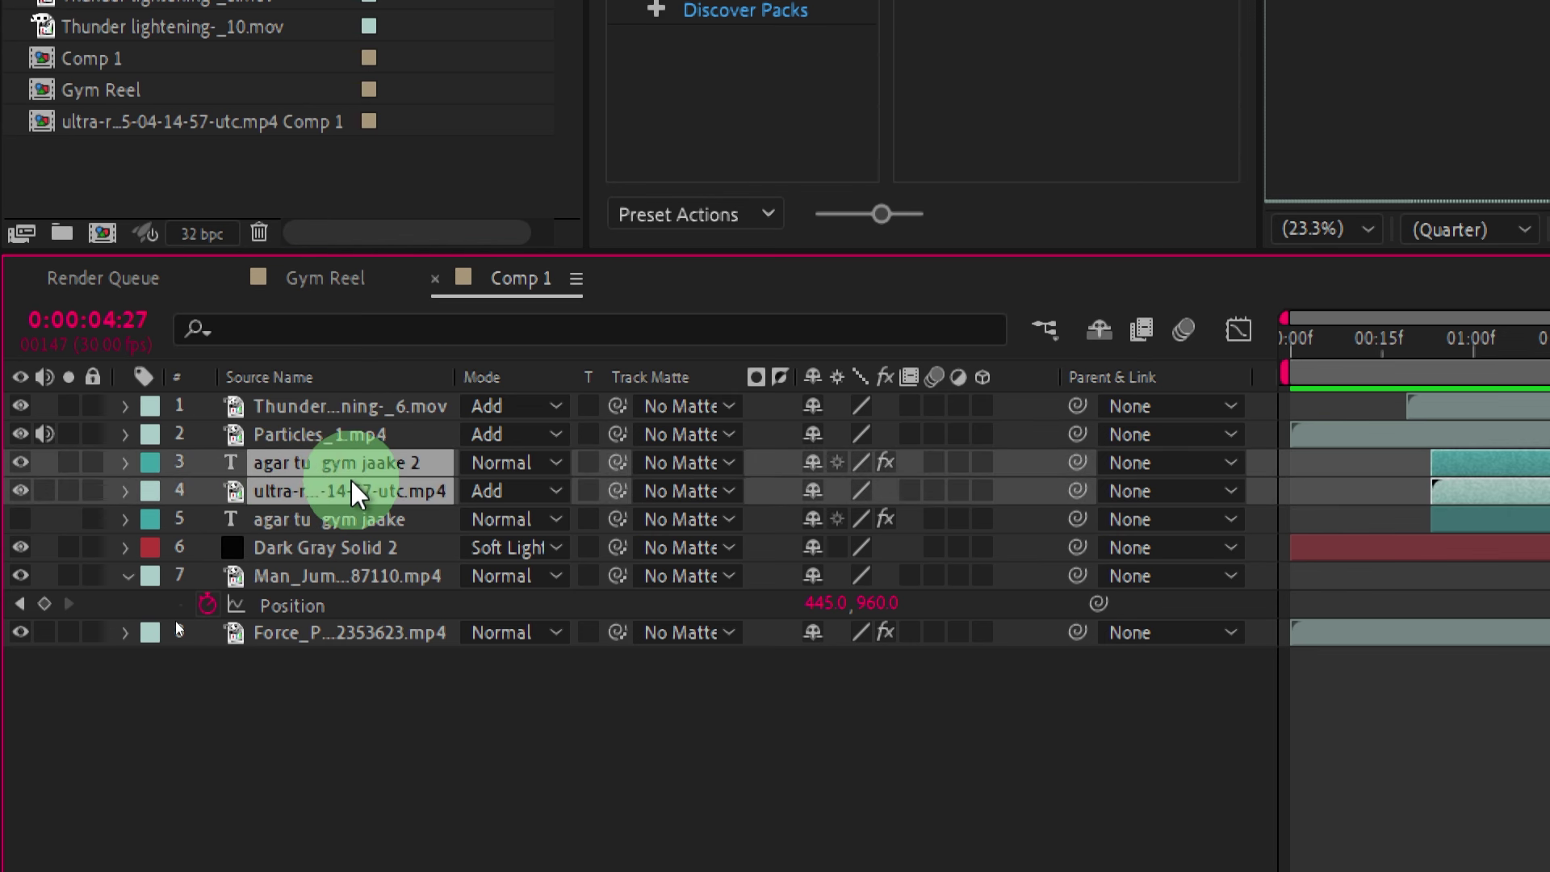
key(ctrl+d)
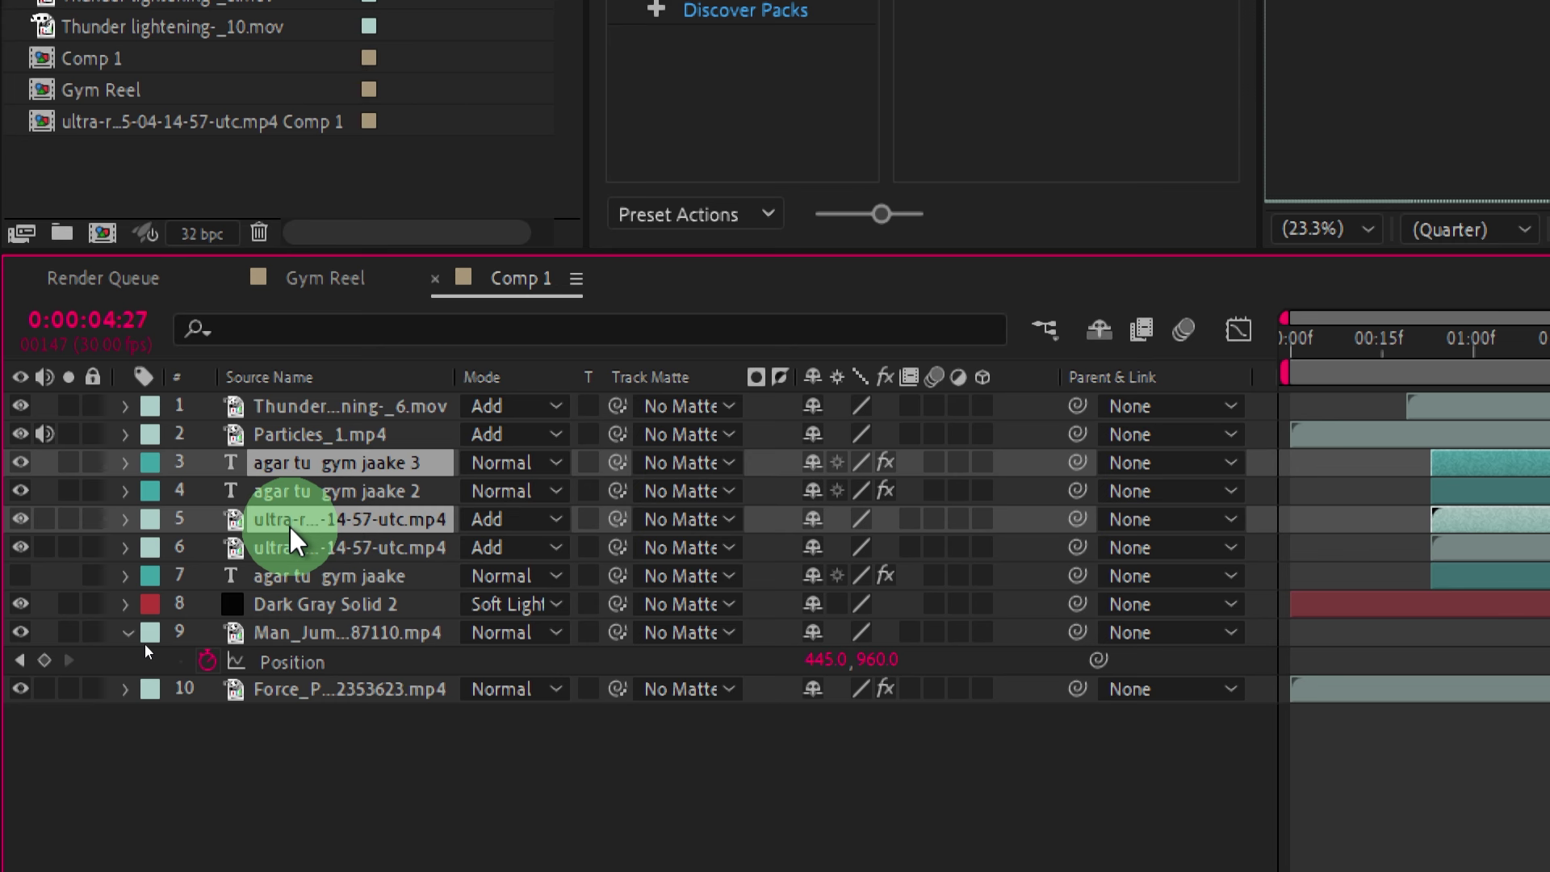
drag(290, 530, 288, 472)
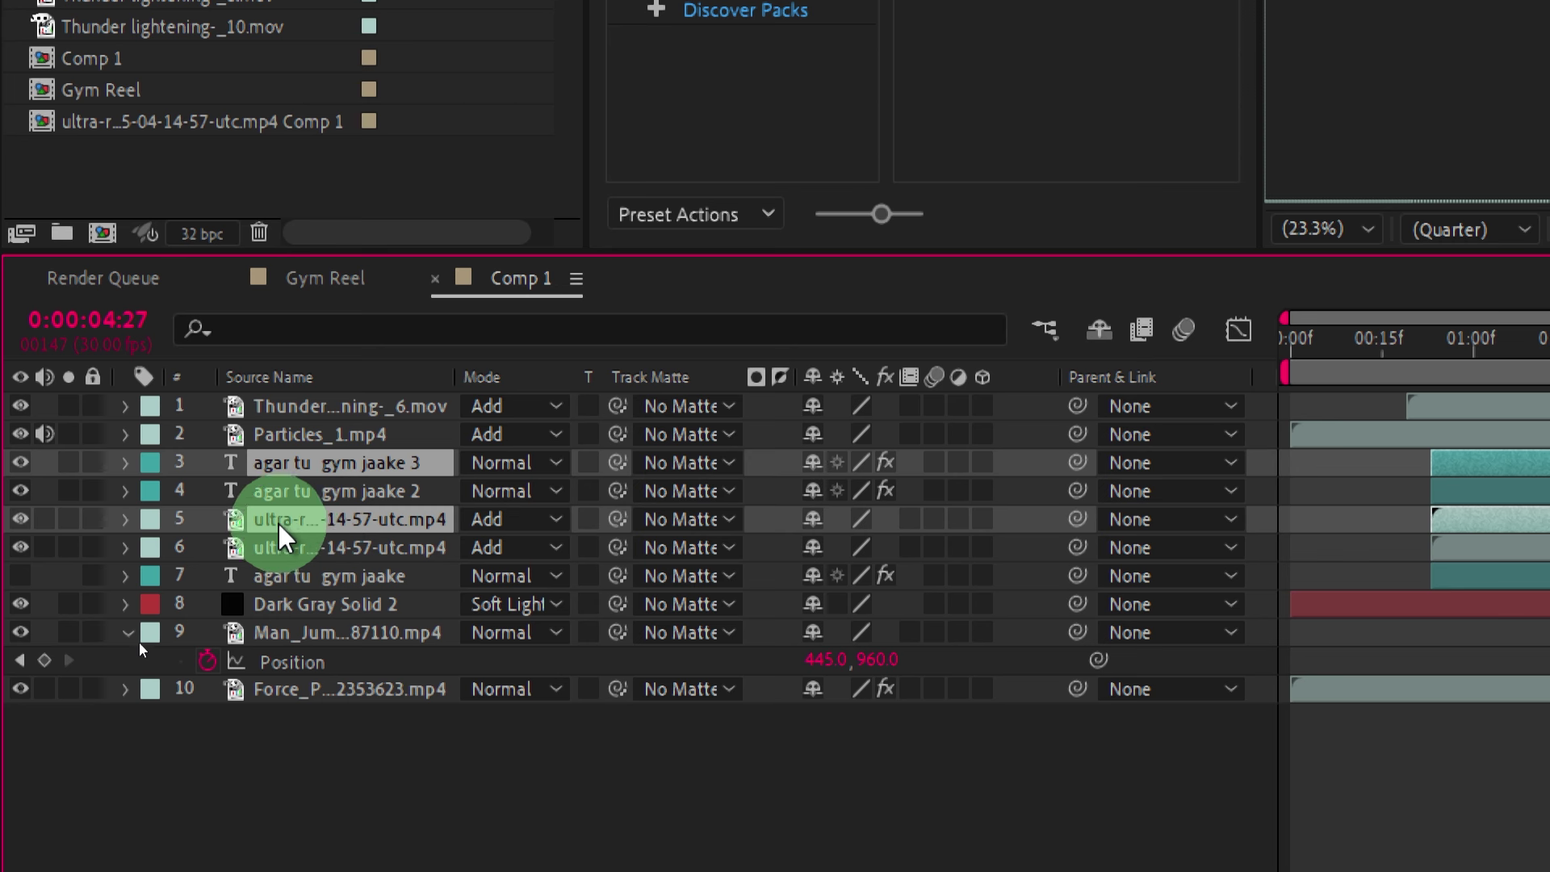
drag(278, 537, 298, 483)
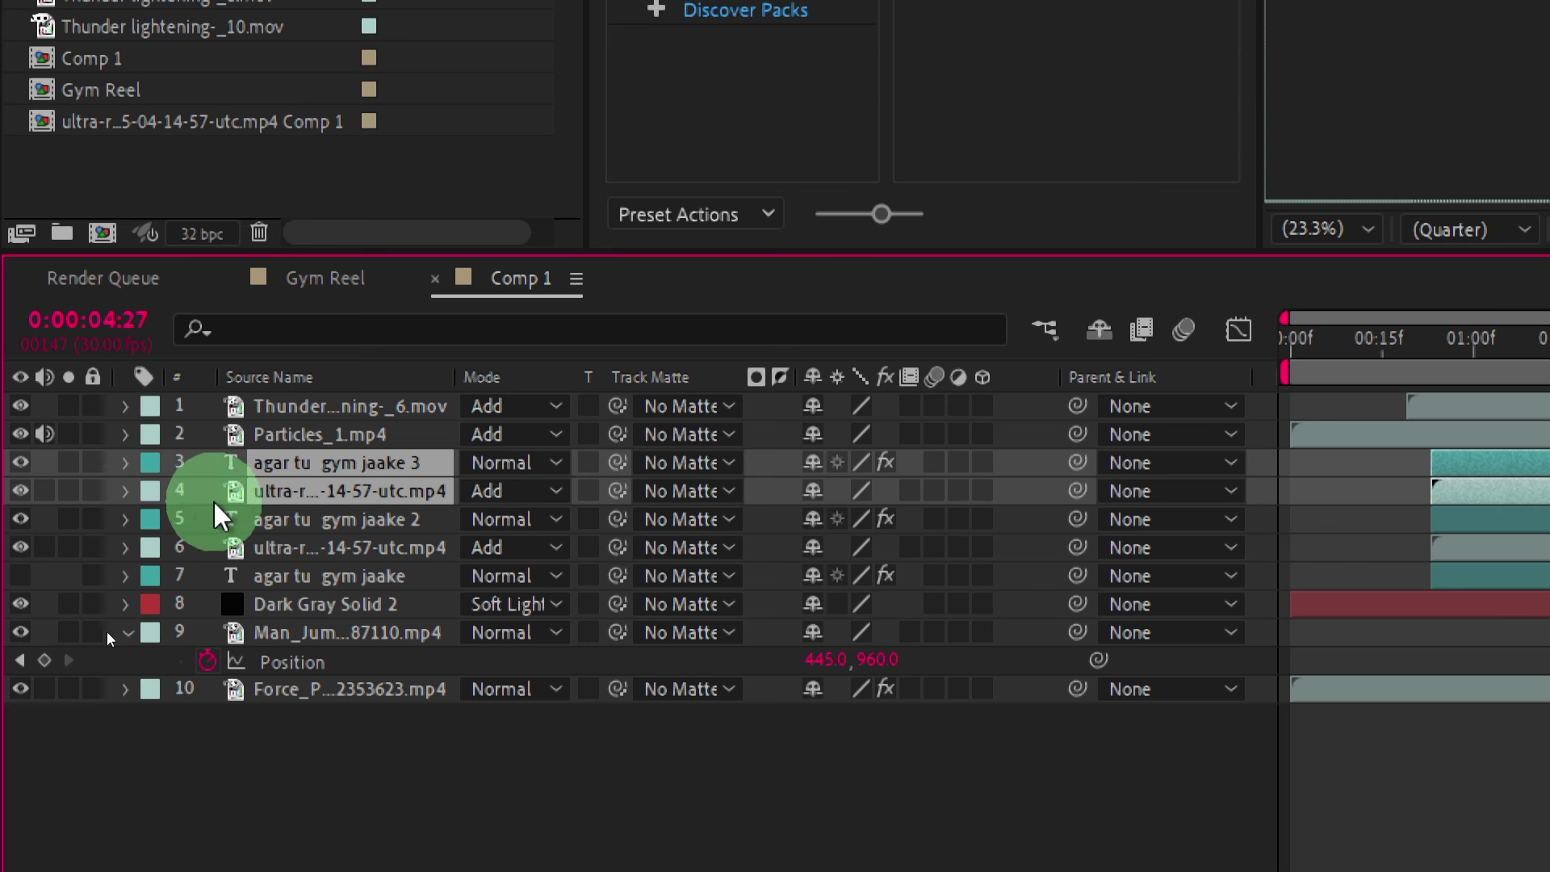
Label the copies Orange and start them at 0:00:04:27.
click(150, 494)
click(235, 249)
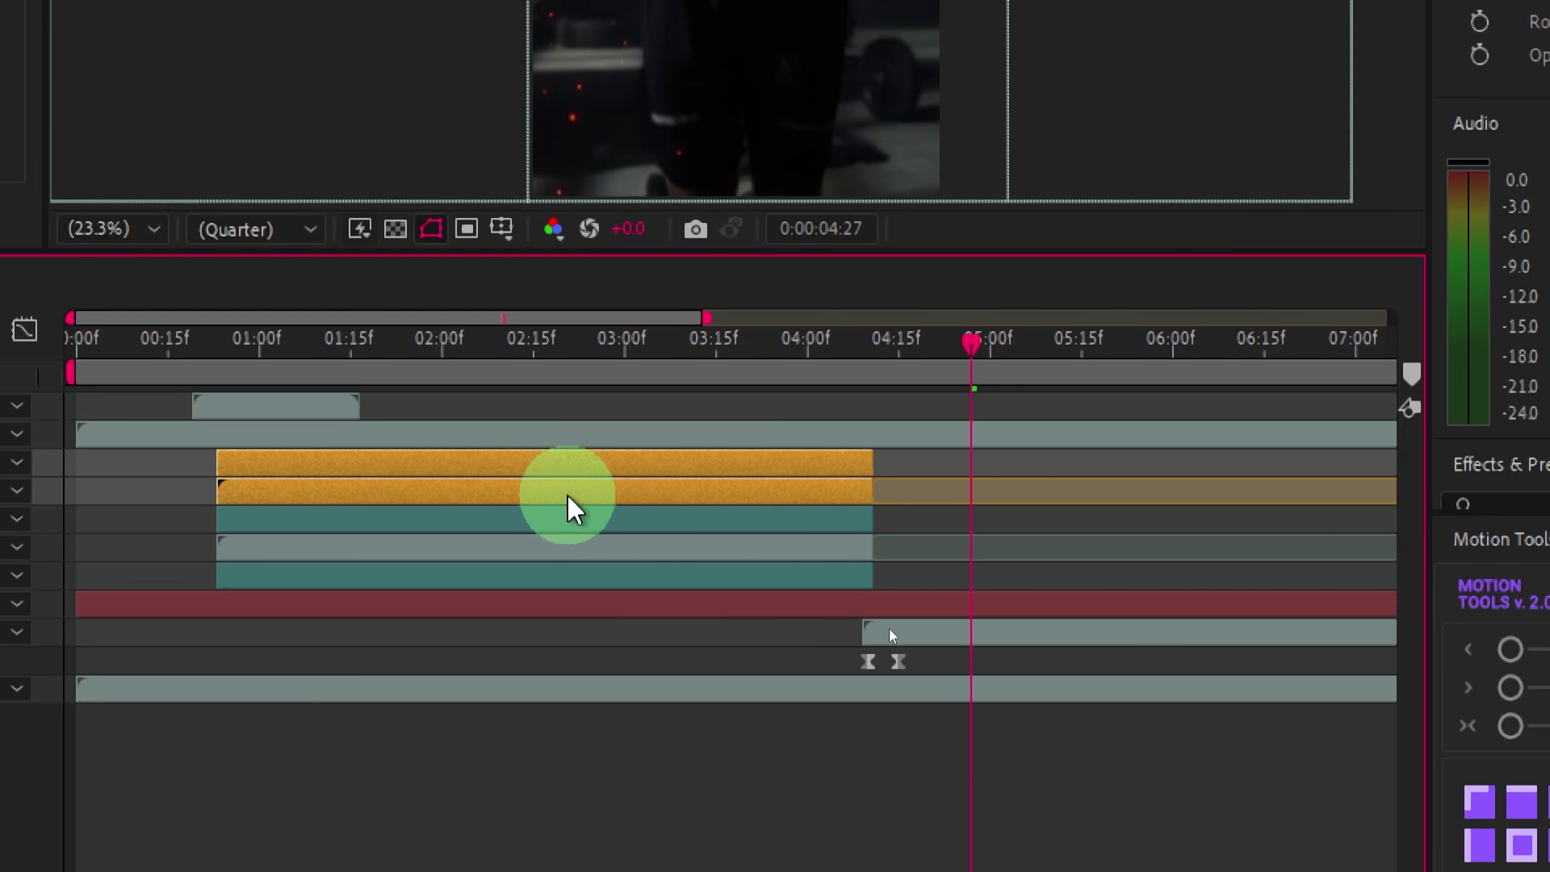
drag(344, 466, 564, 466)
drag(1114, 488, 1092, 487)
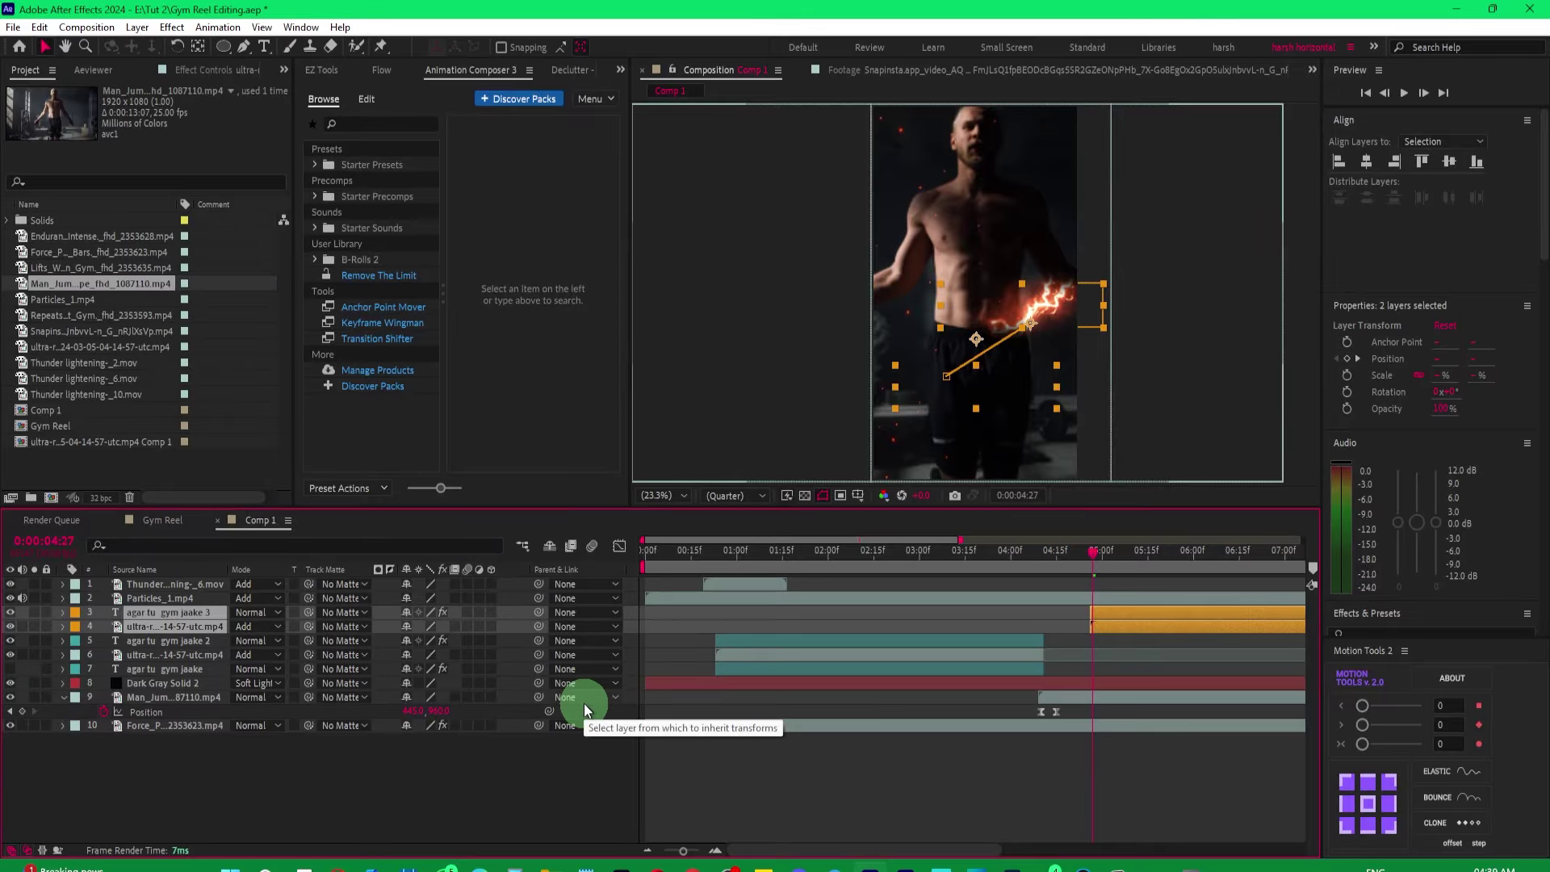
click(1092, 701)
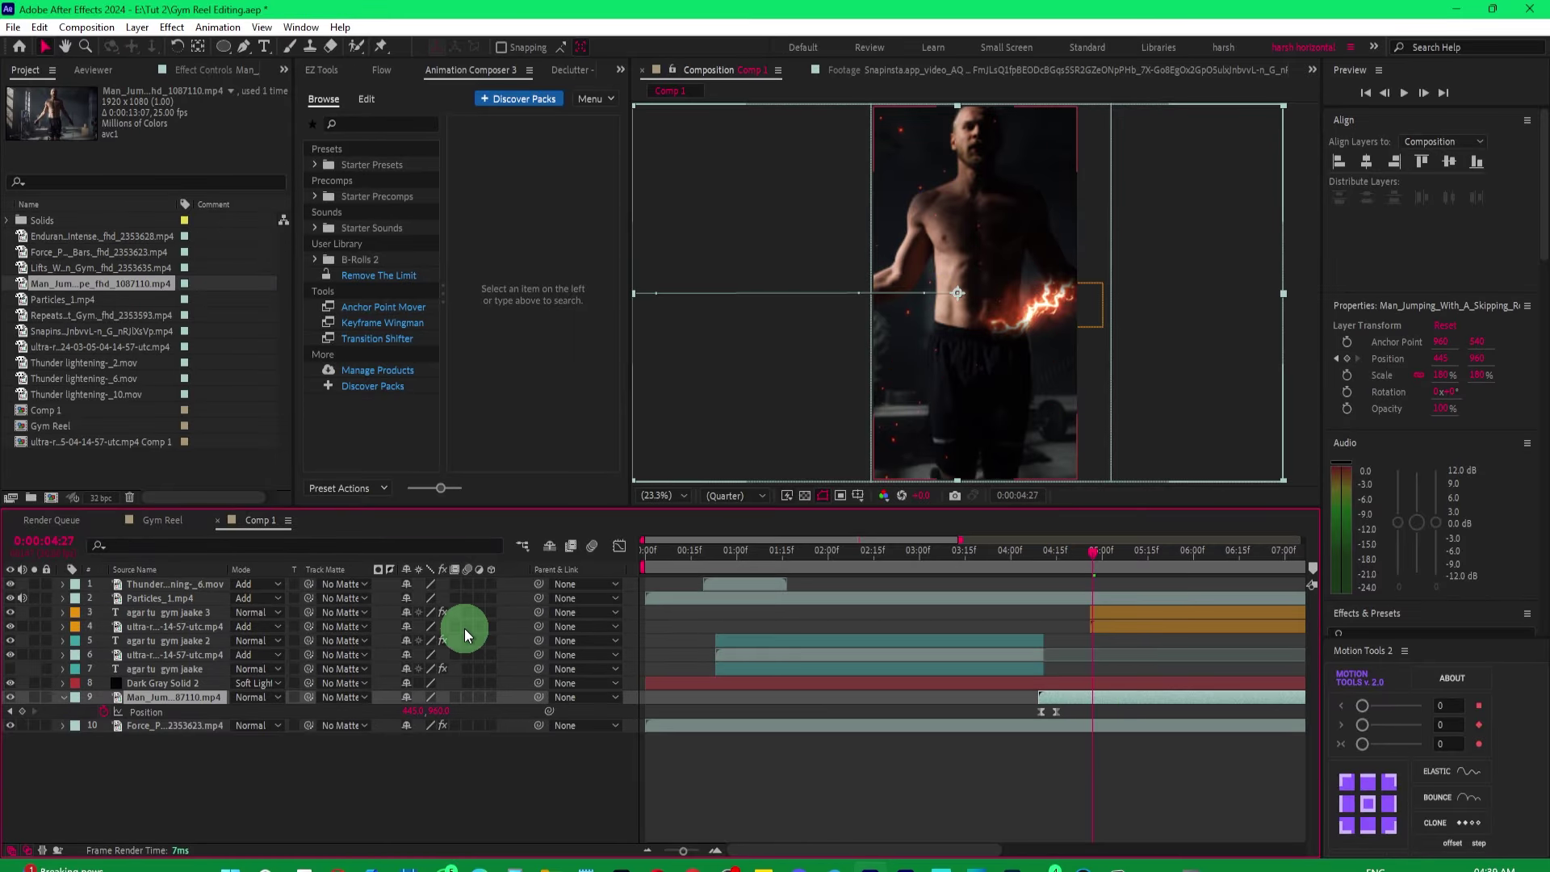
Copy the Wiggle - position, Transform and Tint effects from the pull-ups clip onto the jumping clip.
click(63, 698)
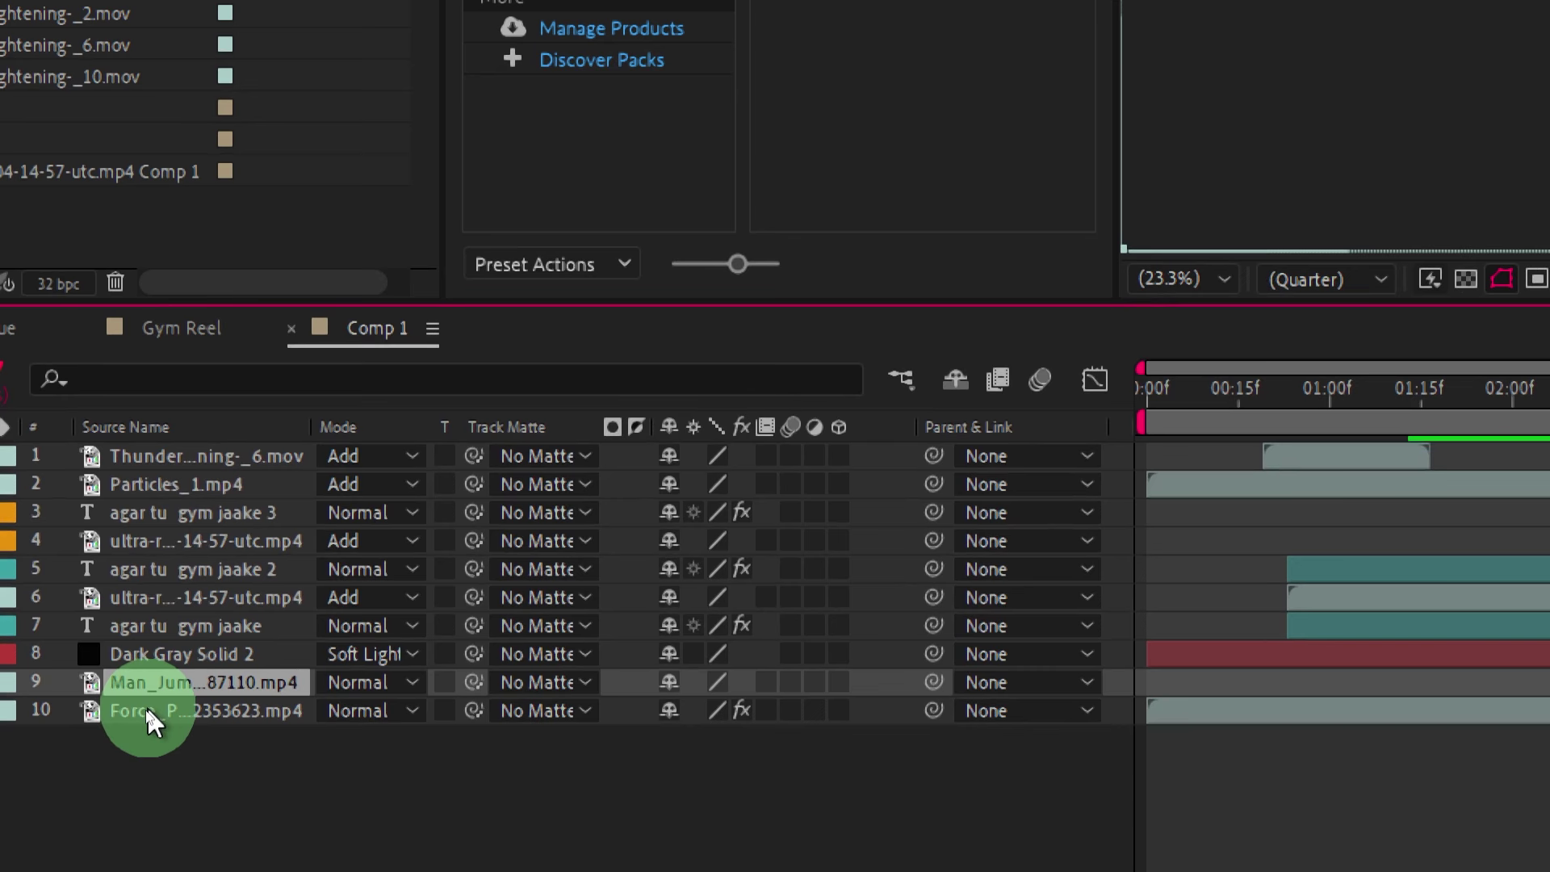
click(147, 710)
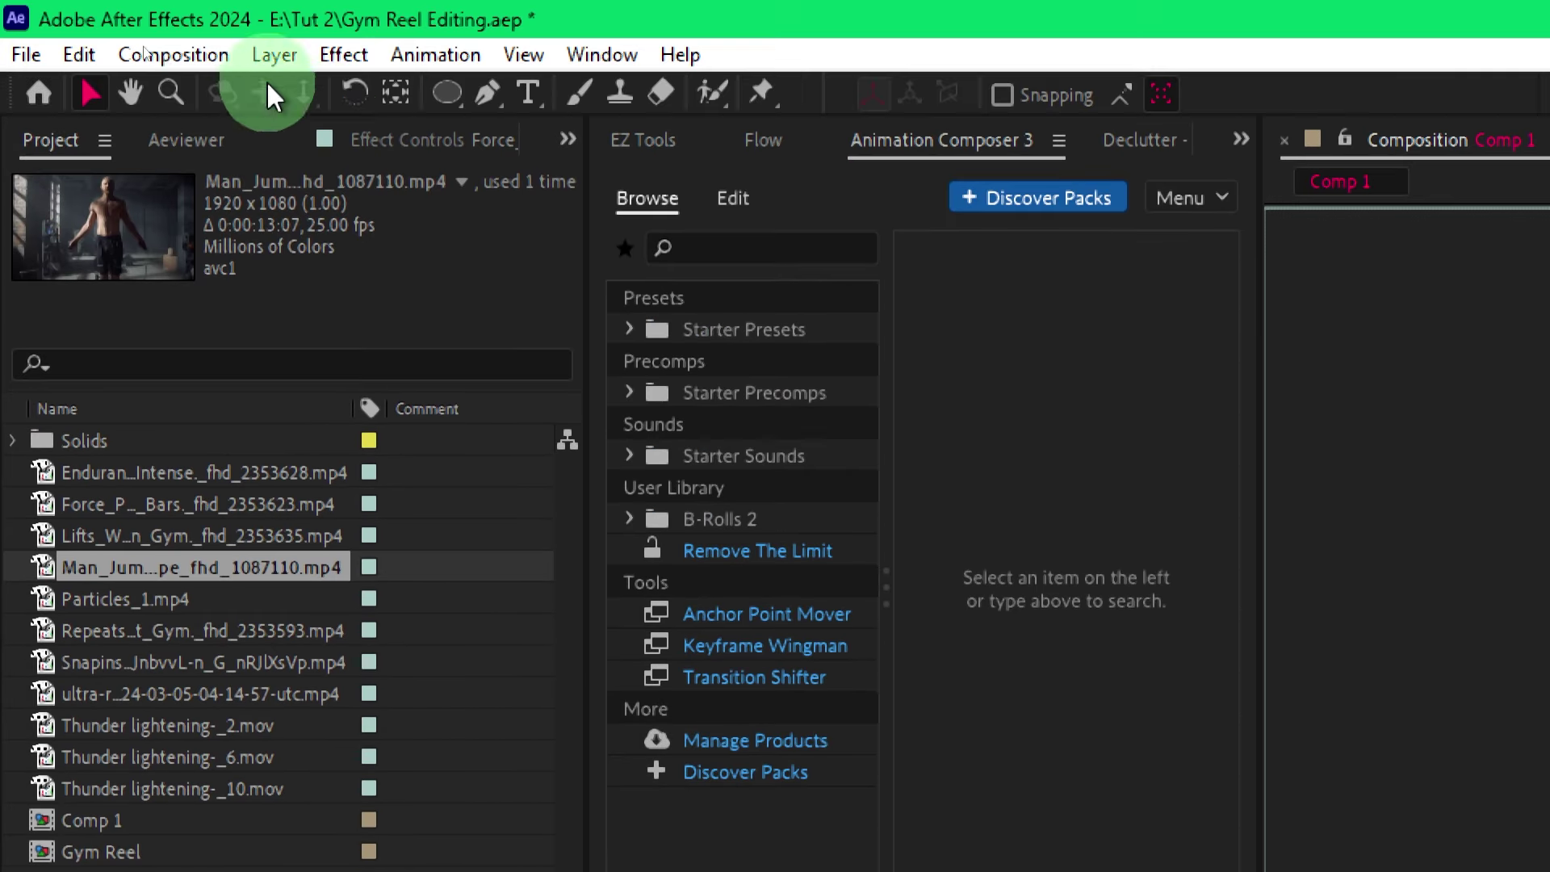
click(429, 154)
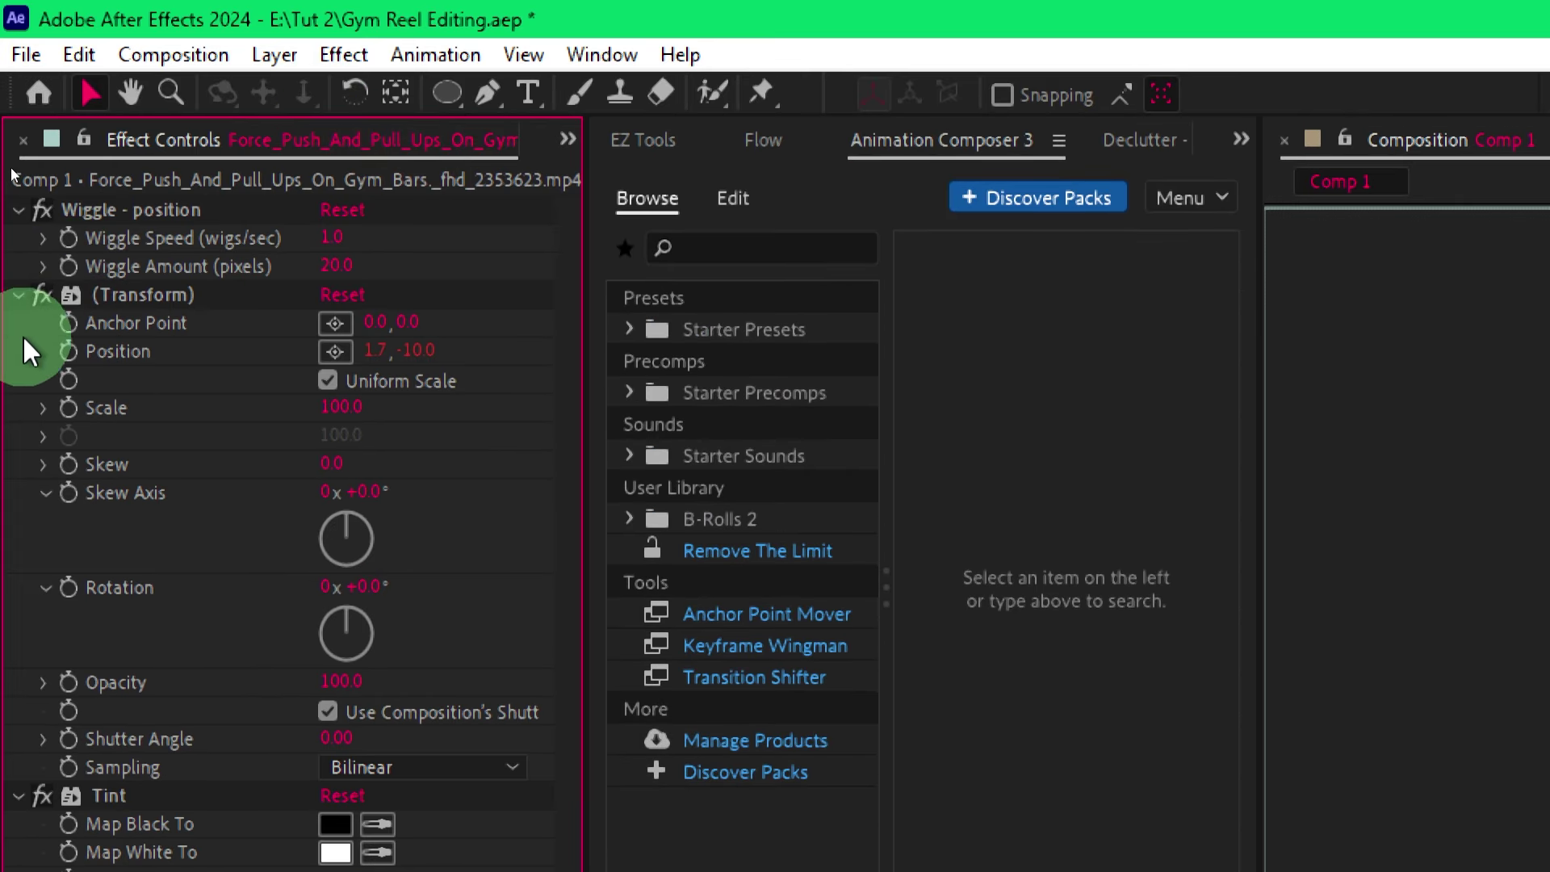
click(16, 296)
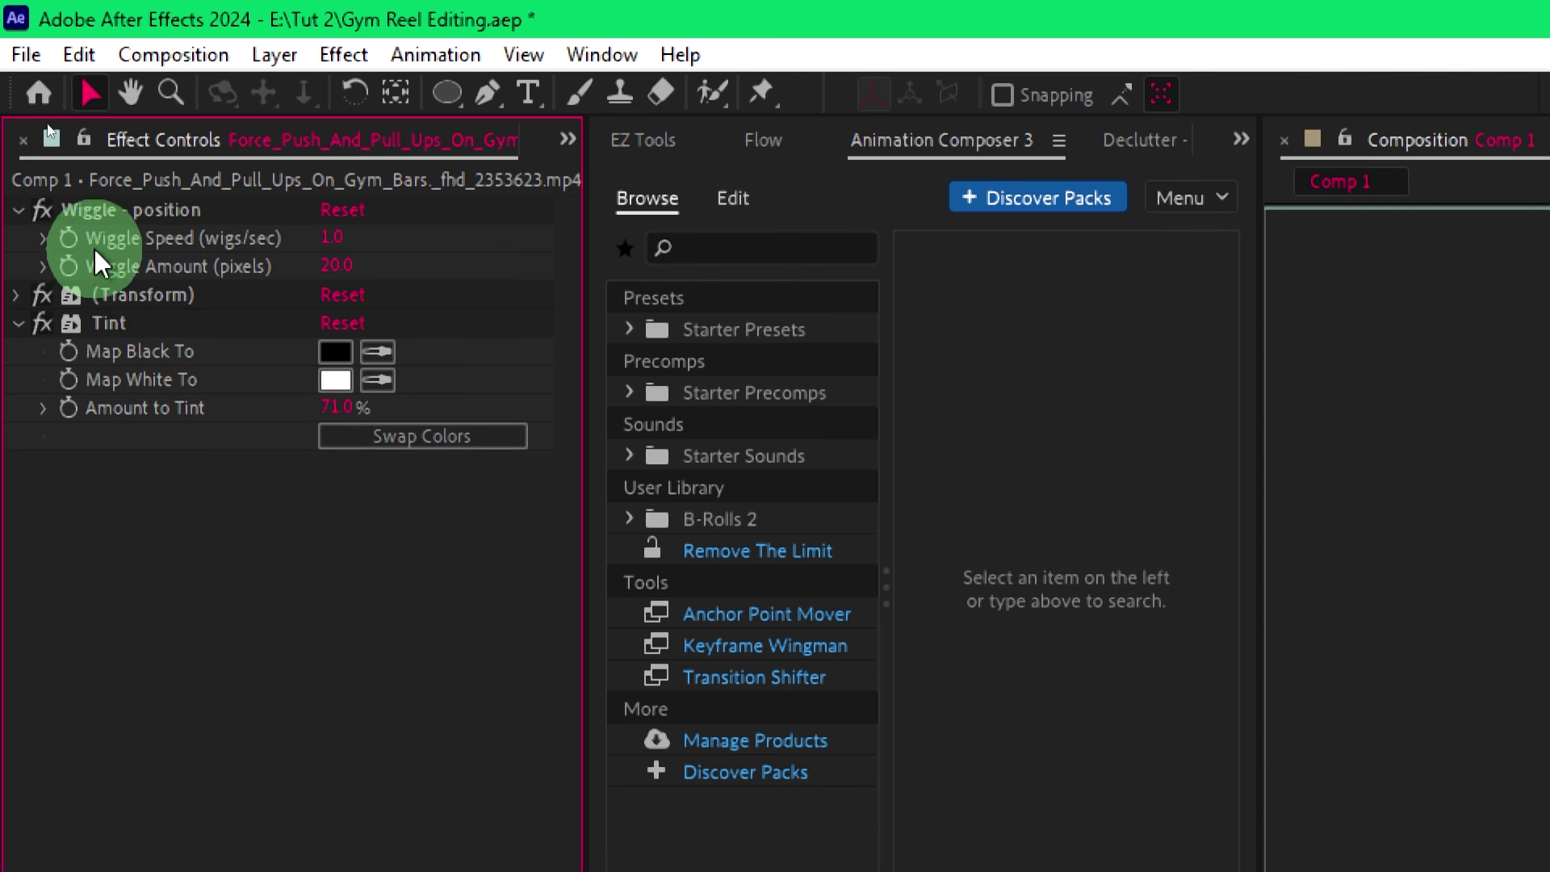
ctrl+click(138, 294)
ctrl+click(115, 322)
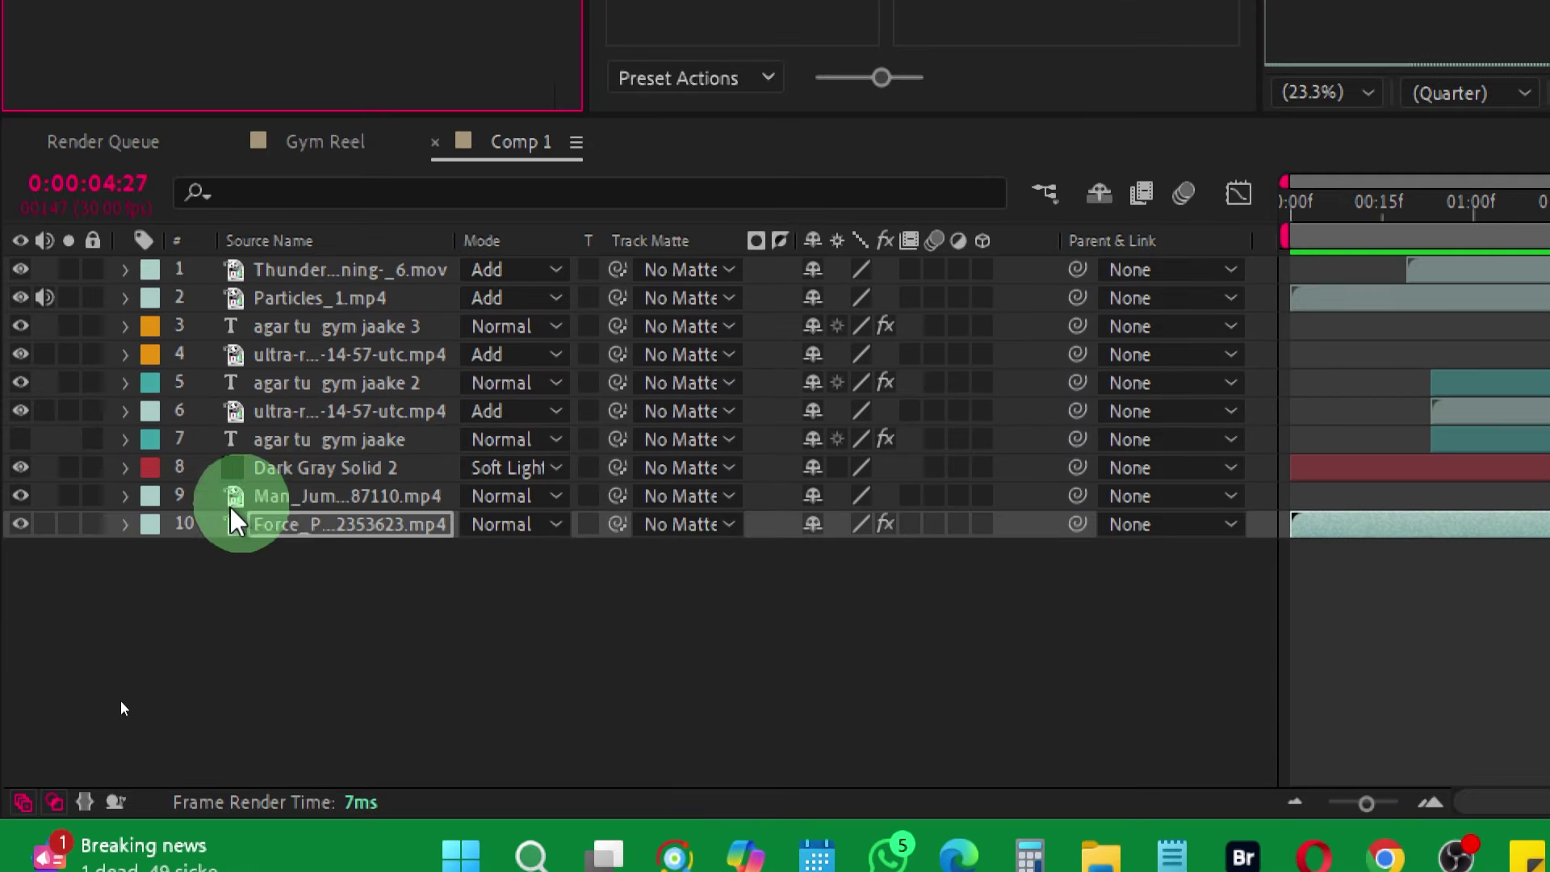
click(289, 496)
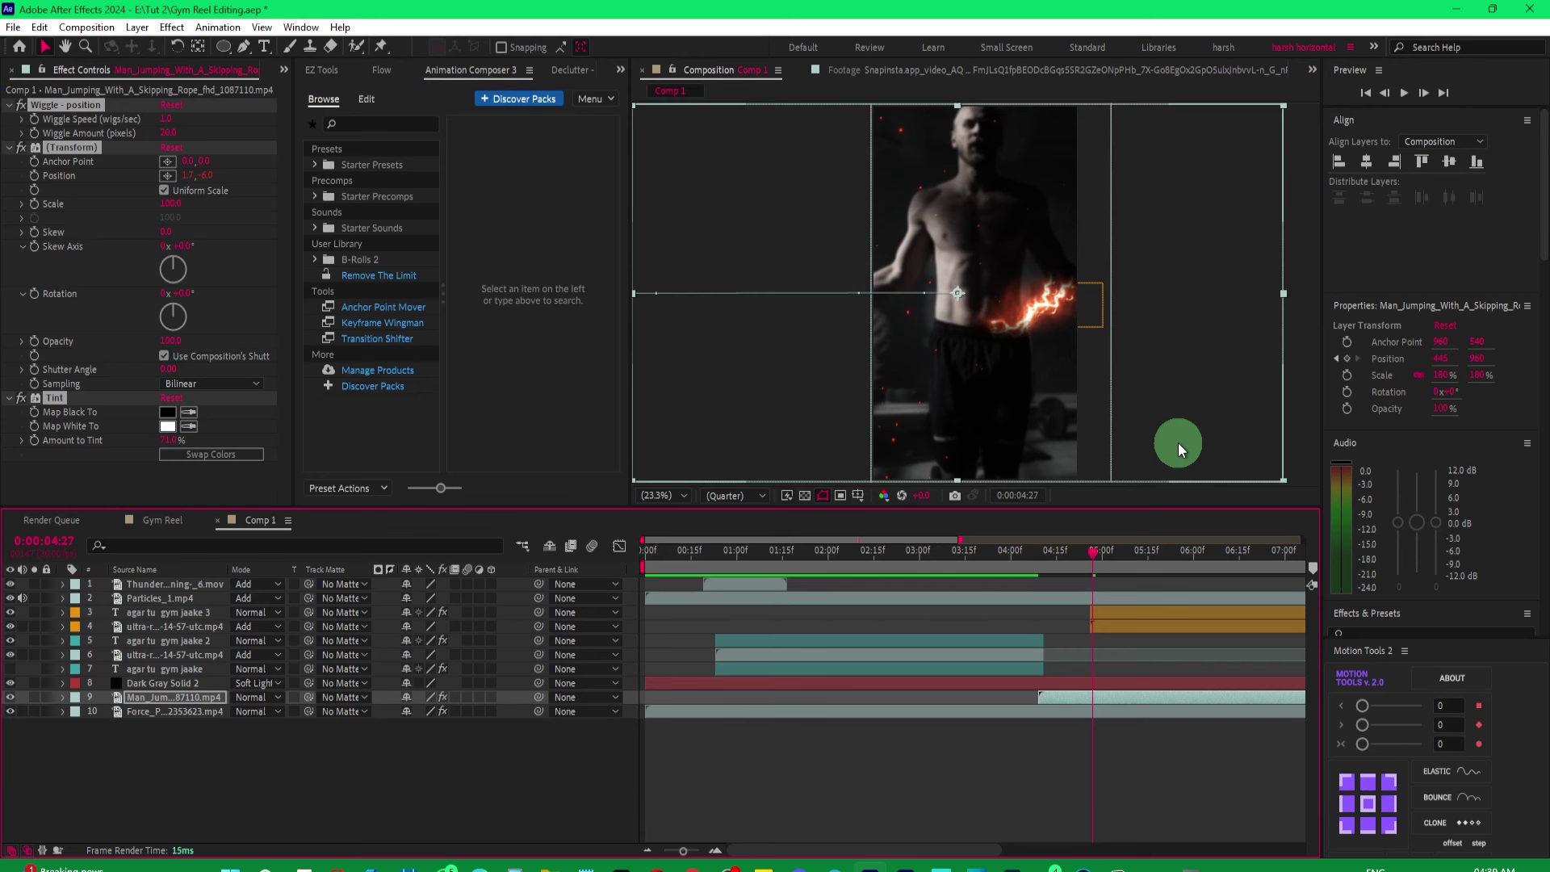
Scrub between 0:00:03:17 and 0:00:05:18 to preview, ending at 0:00:04:27.
click(1062, 563)
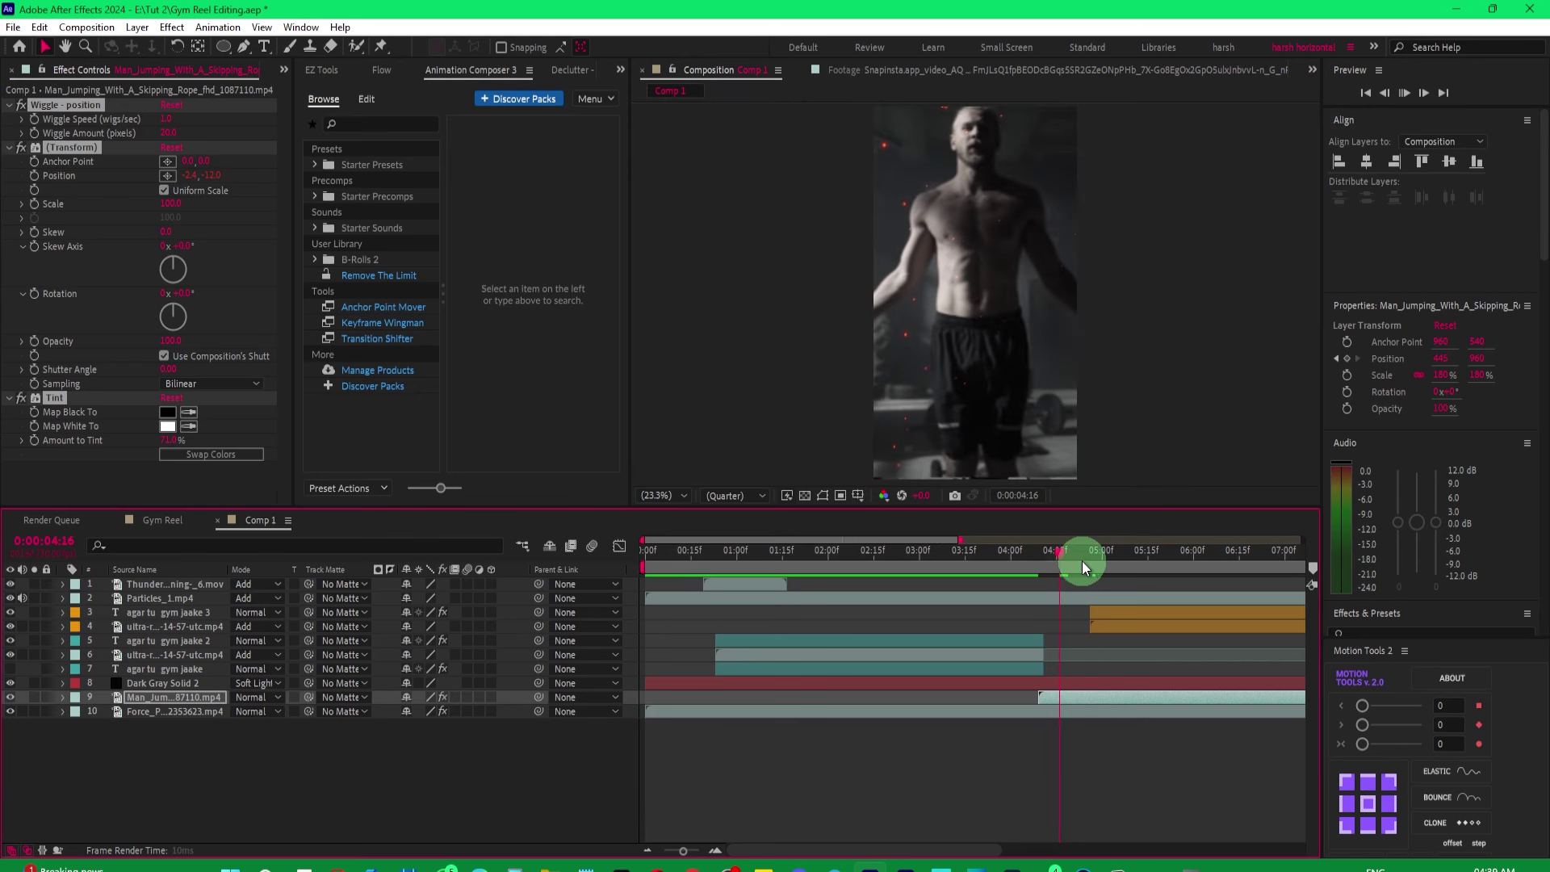
drag(1083, 567, 1057, 565)
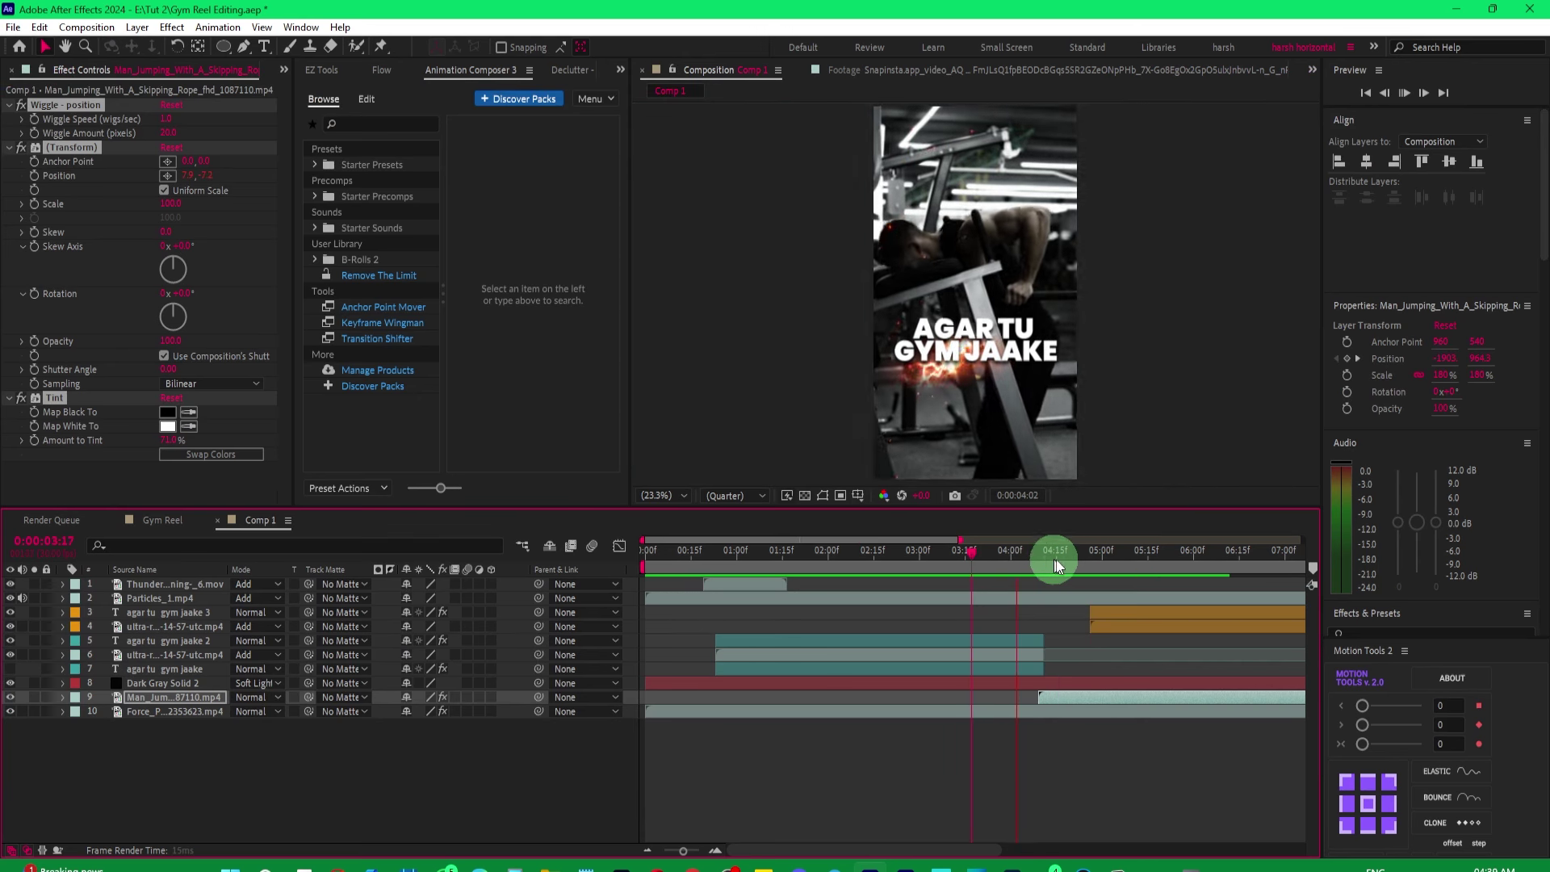
drag(1055, 565, 1178, 577)
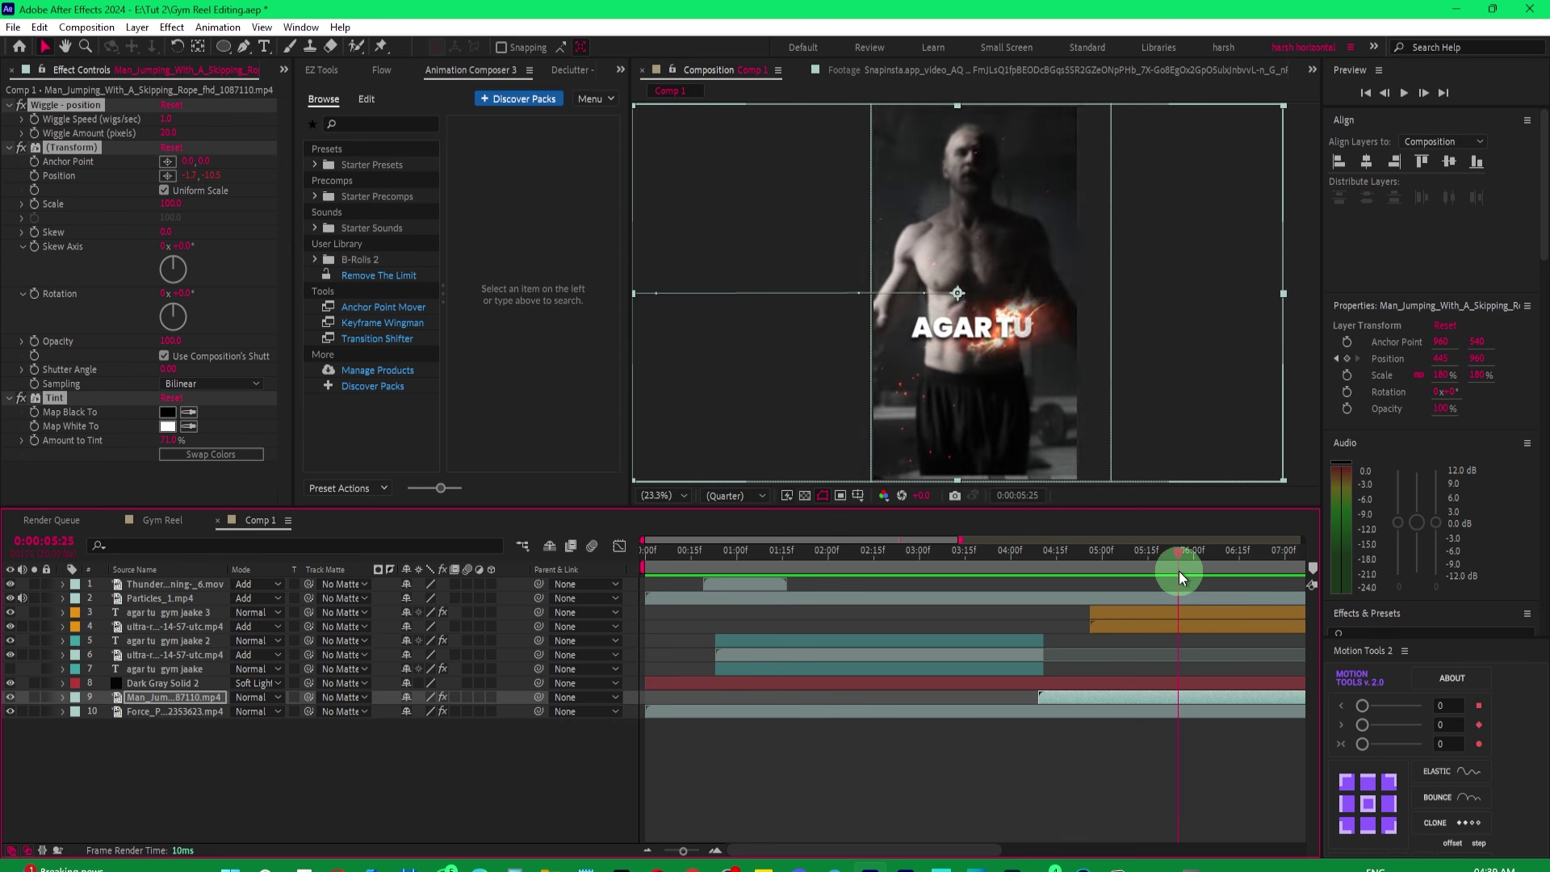
mouse_move(1178, 576)
mouse_down()
mouse_move(1095, 568)
mouse_move(1120, 565)
mouse_up()
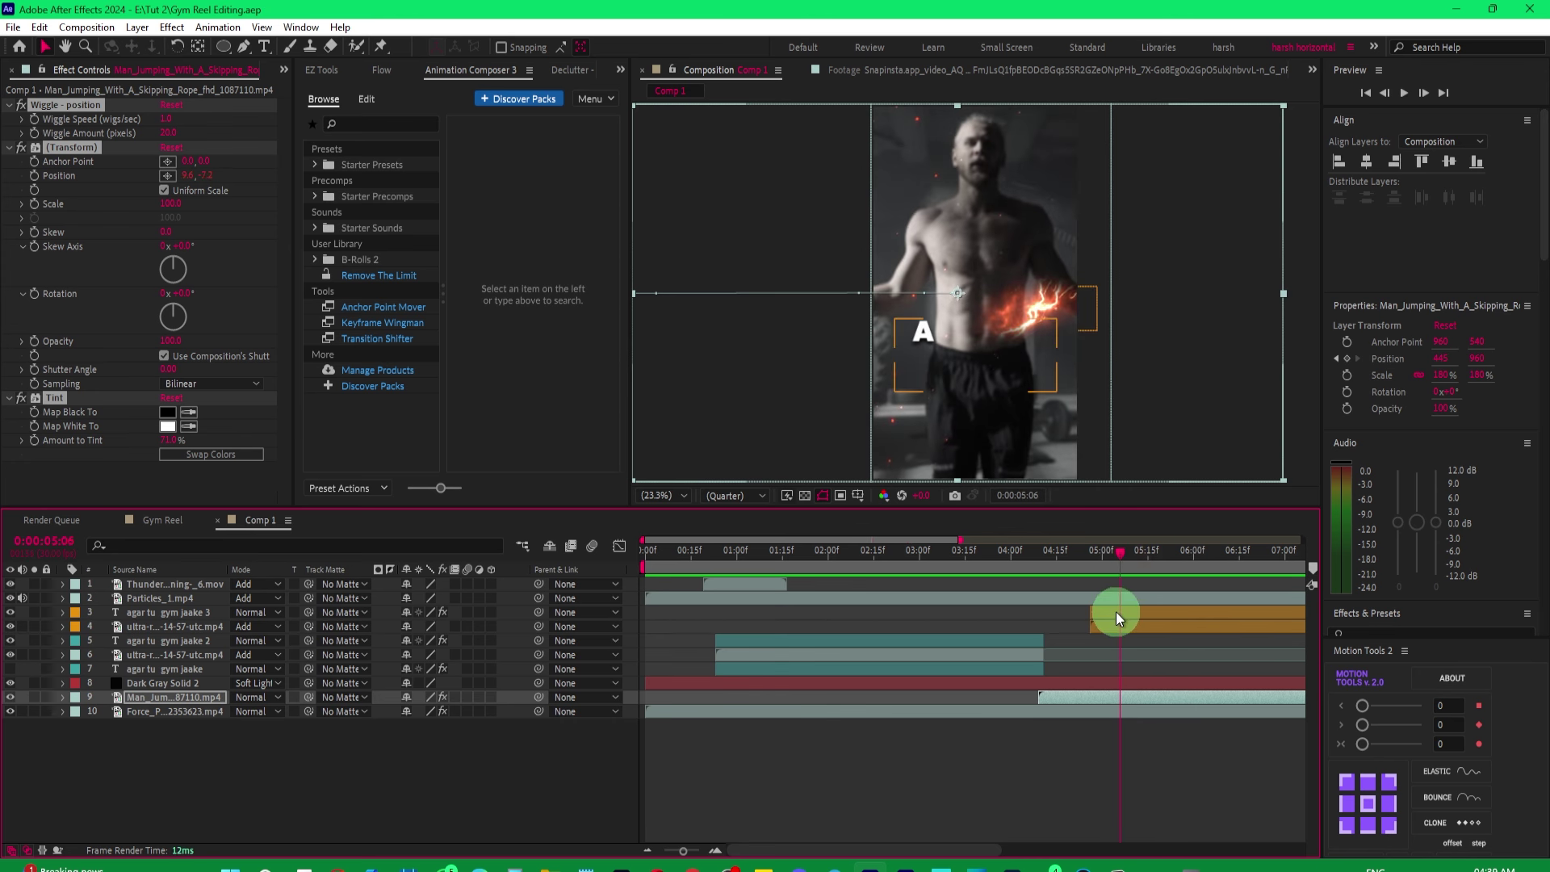
Retype the copied orange caption as 'HERO BAN' / 'RHA HAI NAA' on two lines, removing the stray D.
click(1115, 612)
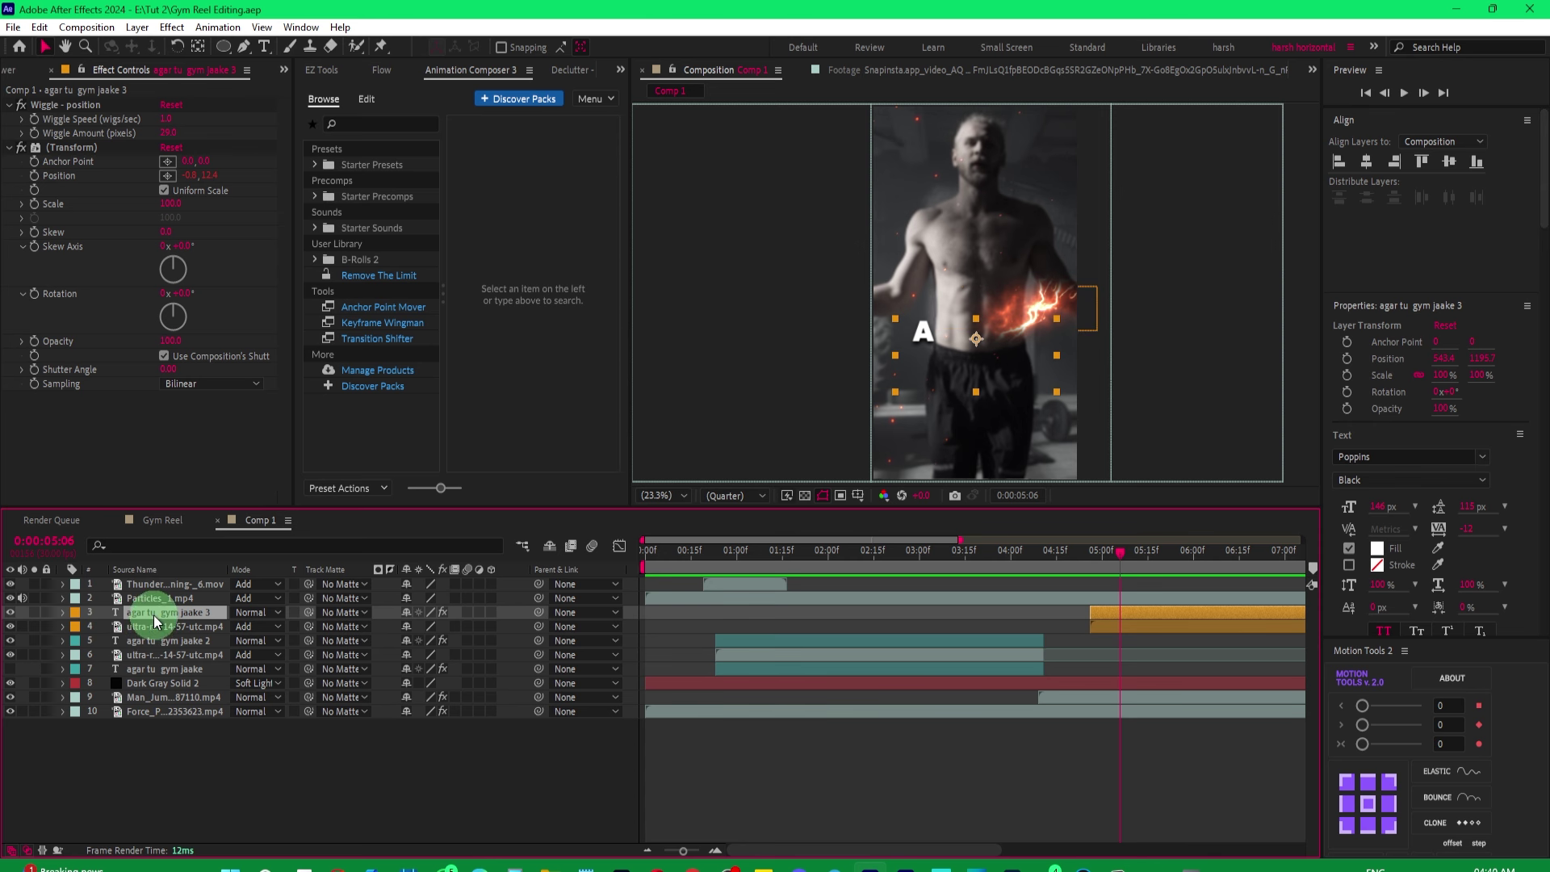
text(hero band)
key(Return)
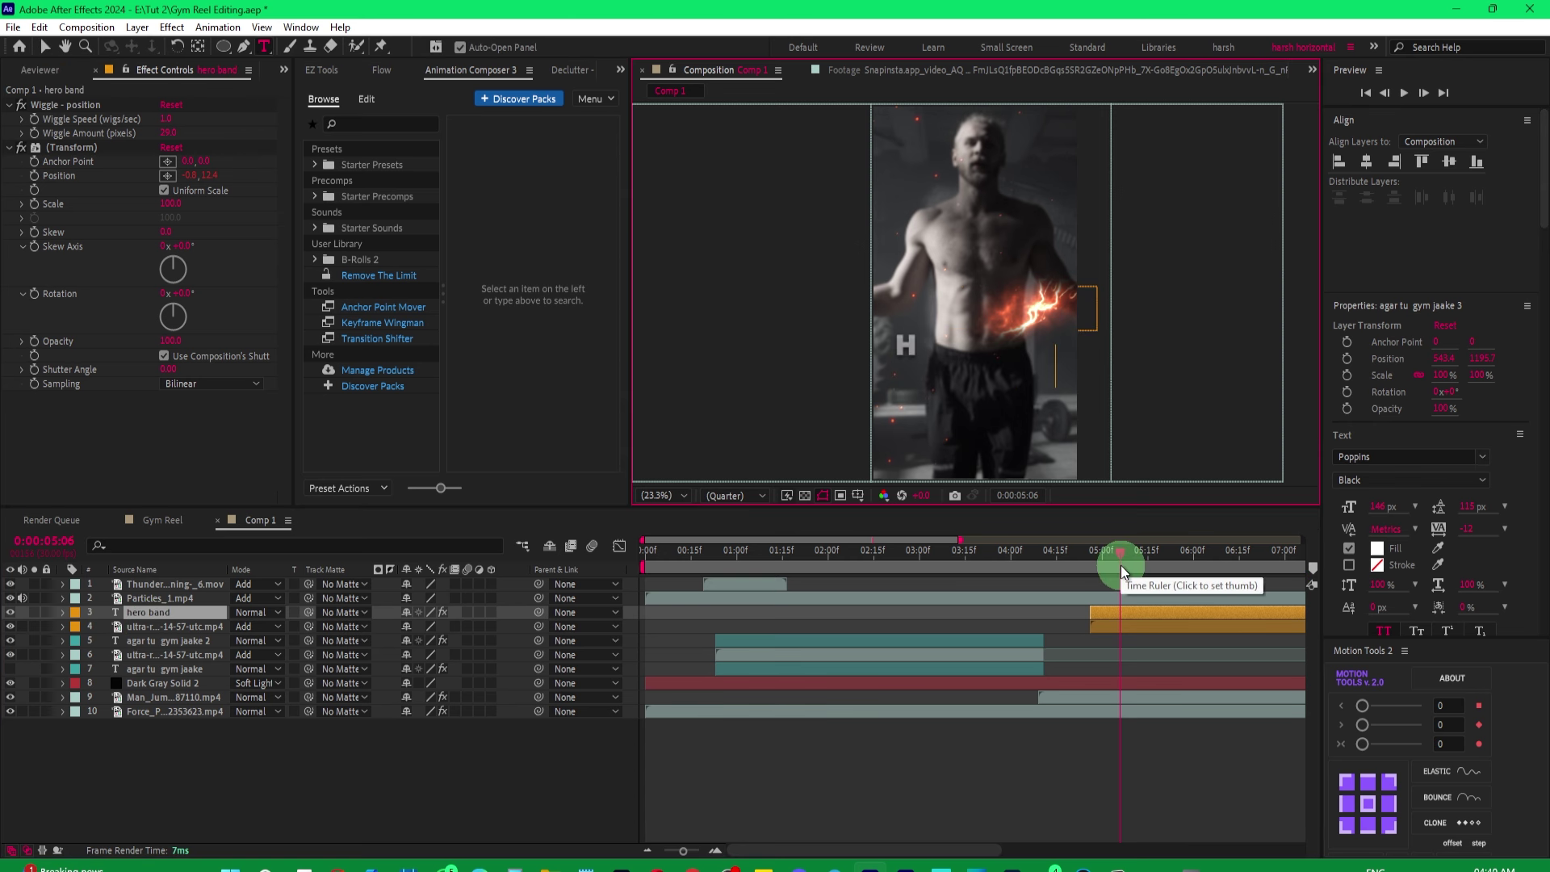
text( rha hai naa)
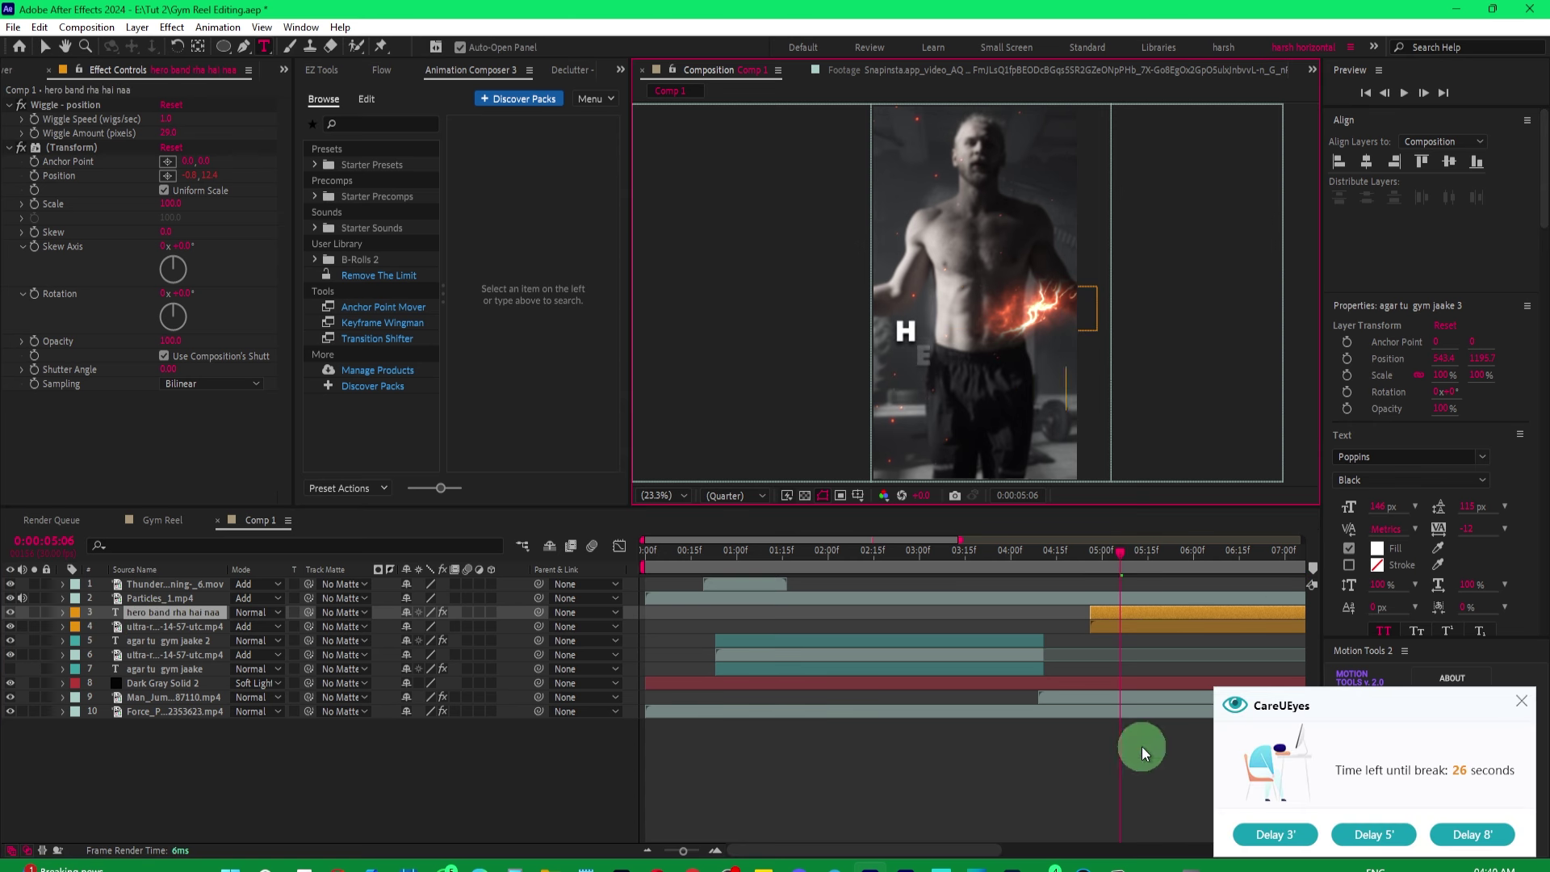
click(1142, 750)
key(space)
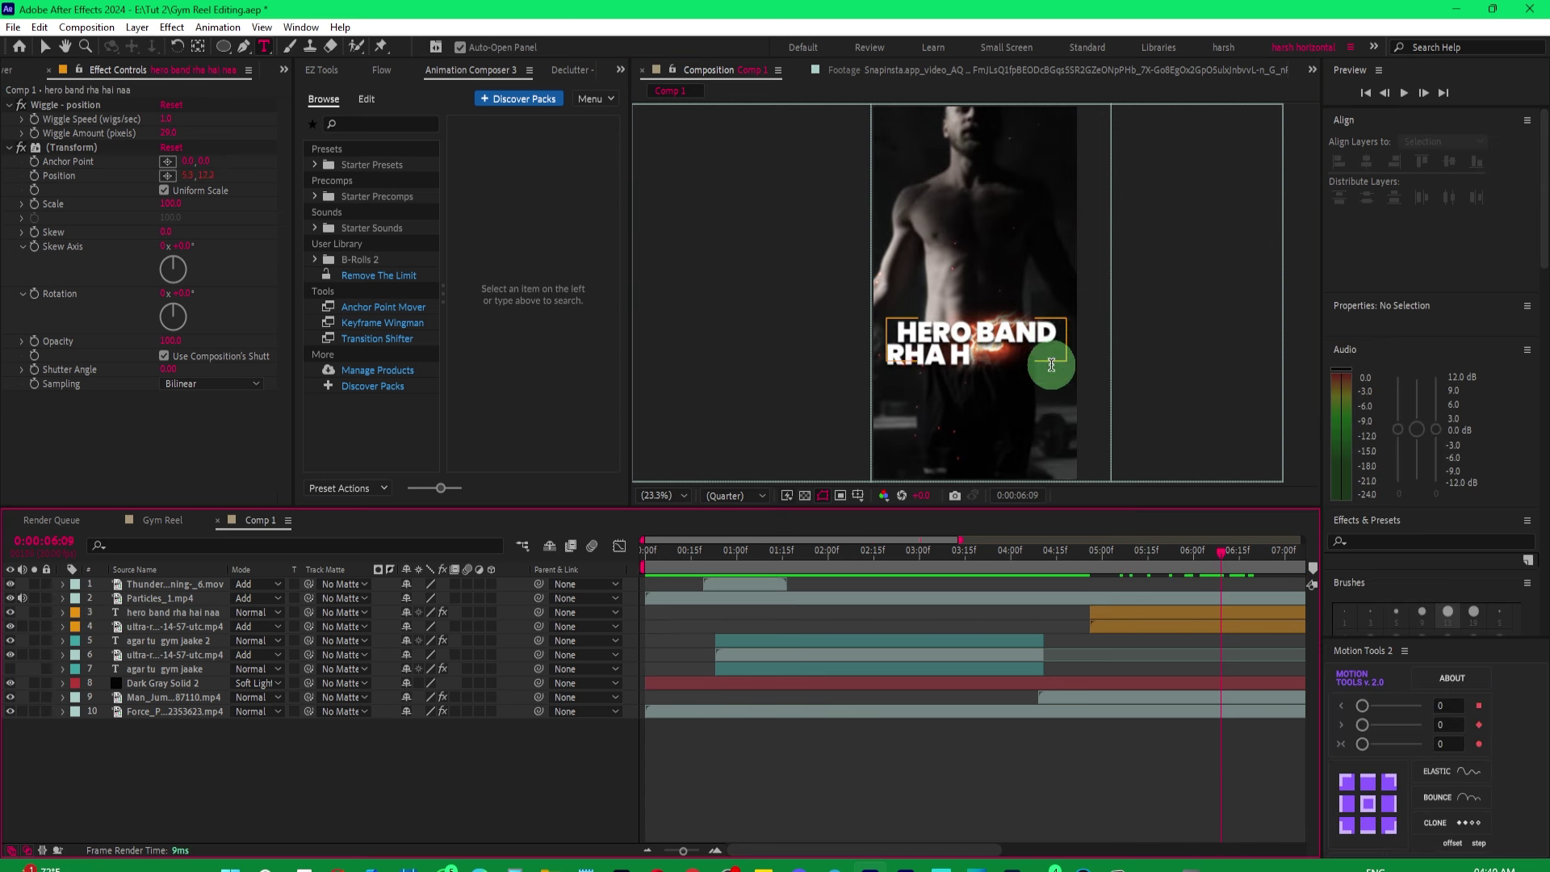
click(1051, 365)
key(BackSpace)
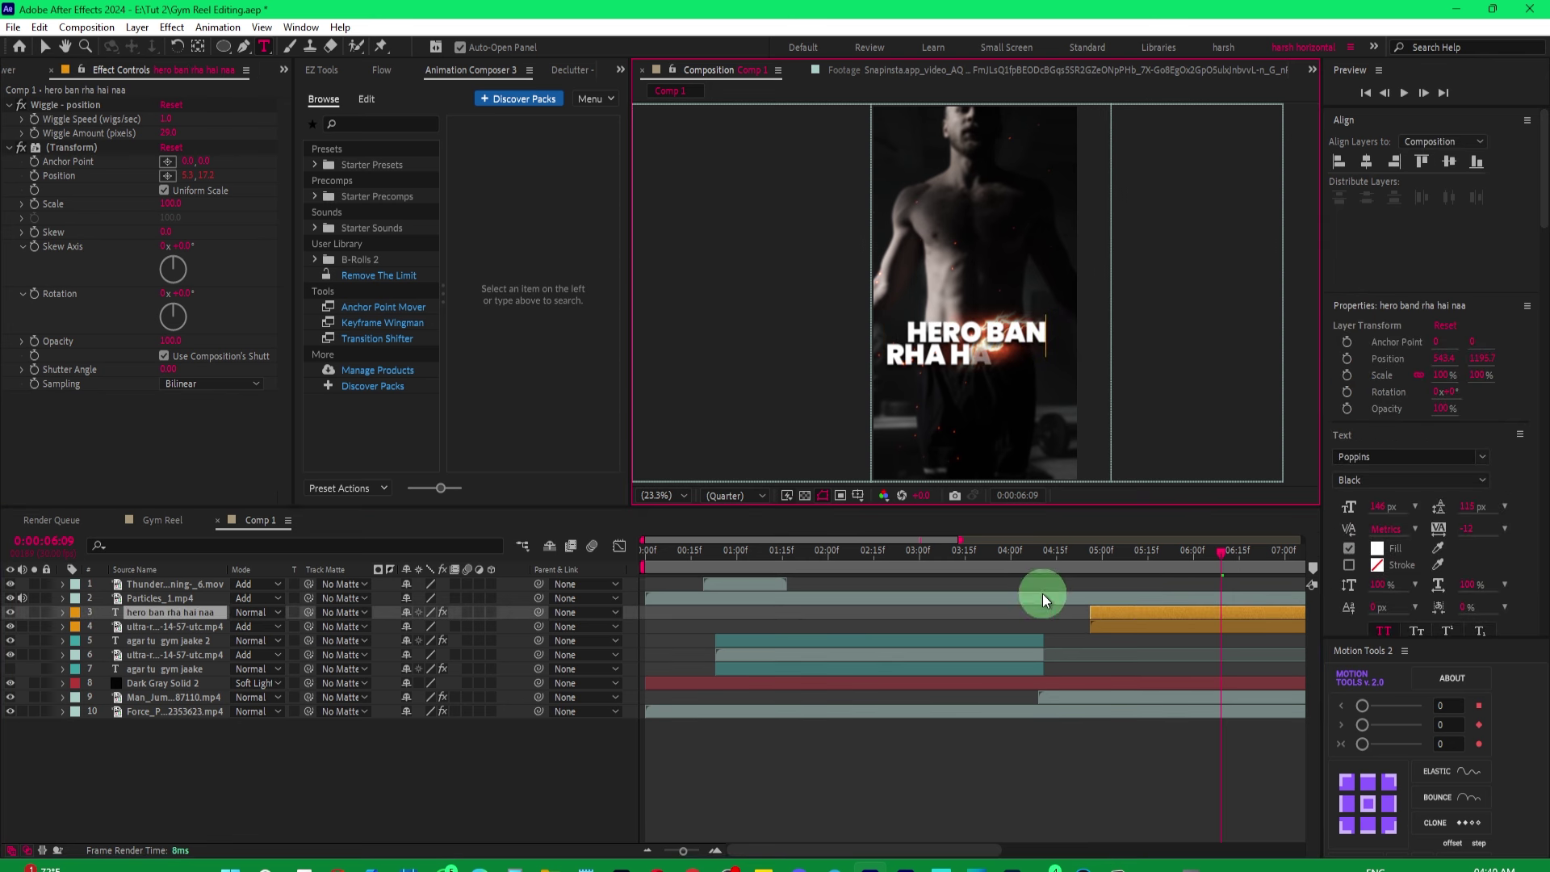
click(1042, 599)
Zoom the timeline out, keep the viewer at Fit, and move to 0:00:06:23.
click(1200, 552)
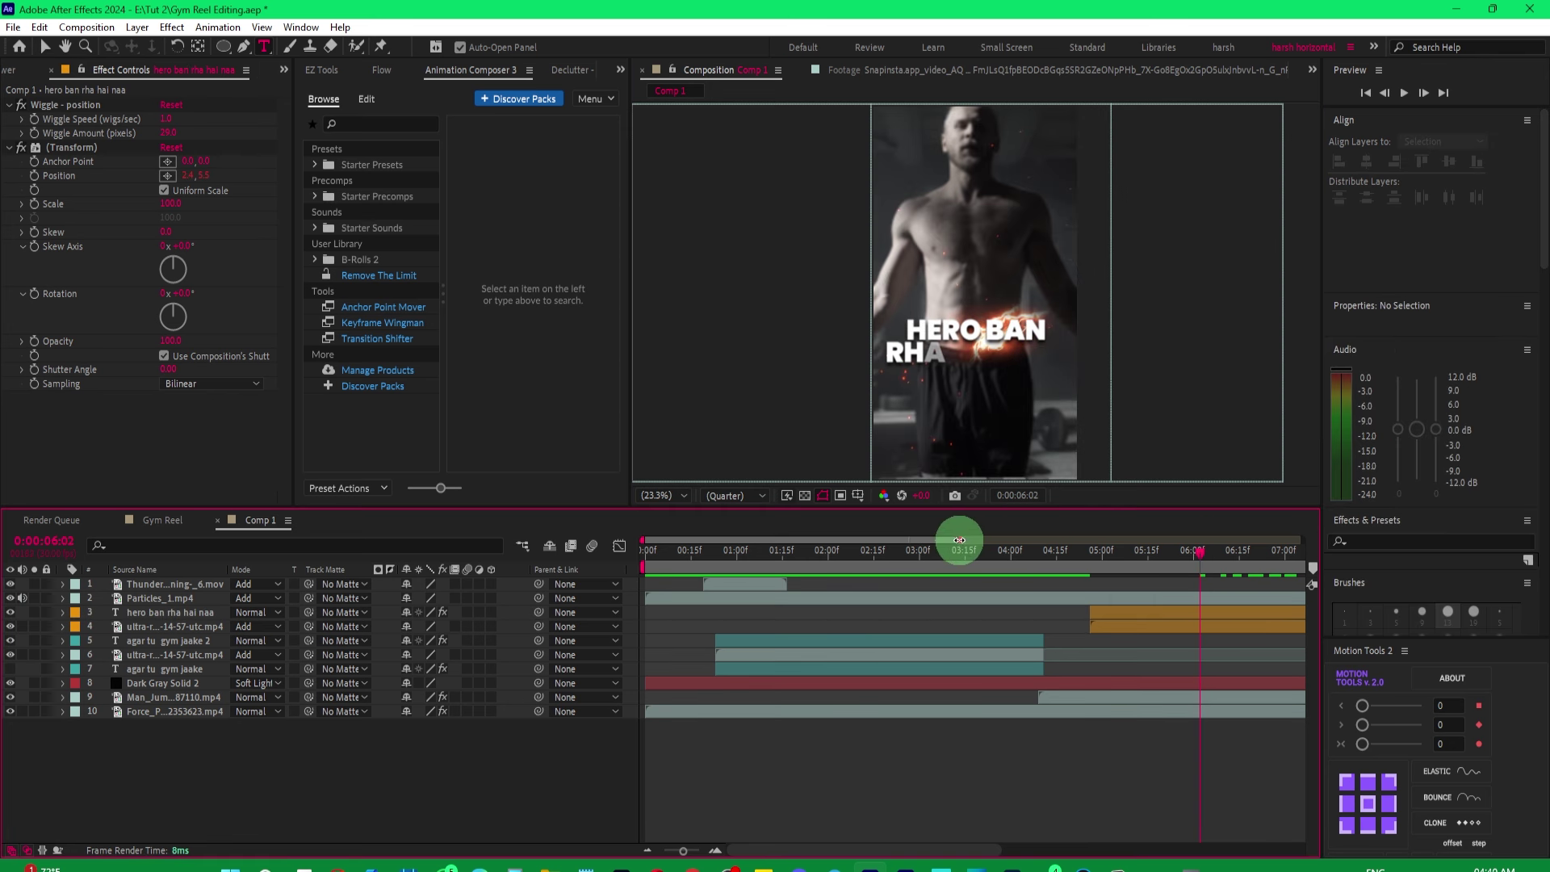
drag(959, 540, 1102, 542)
click(664, 495)
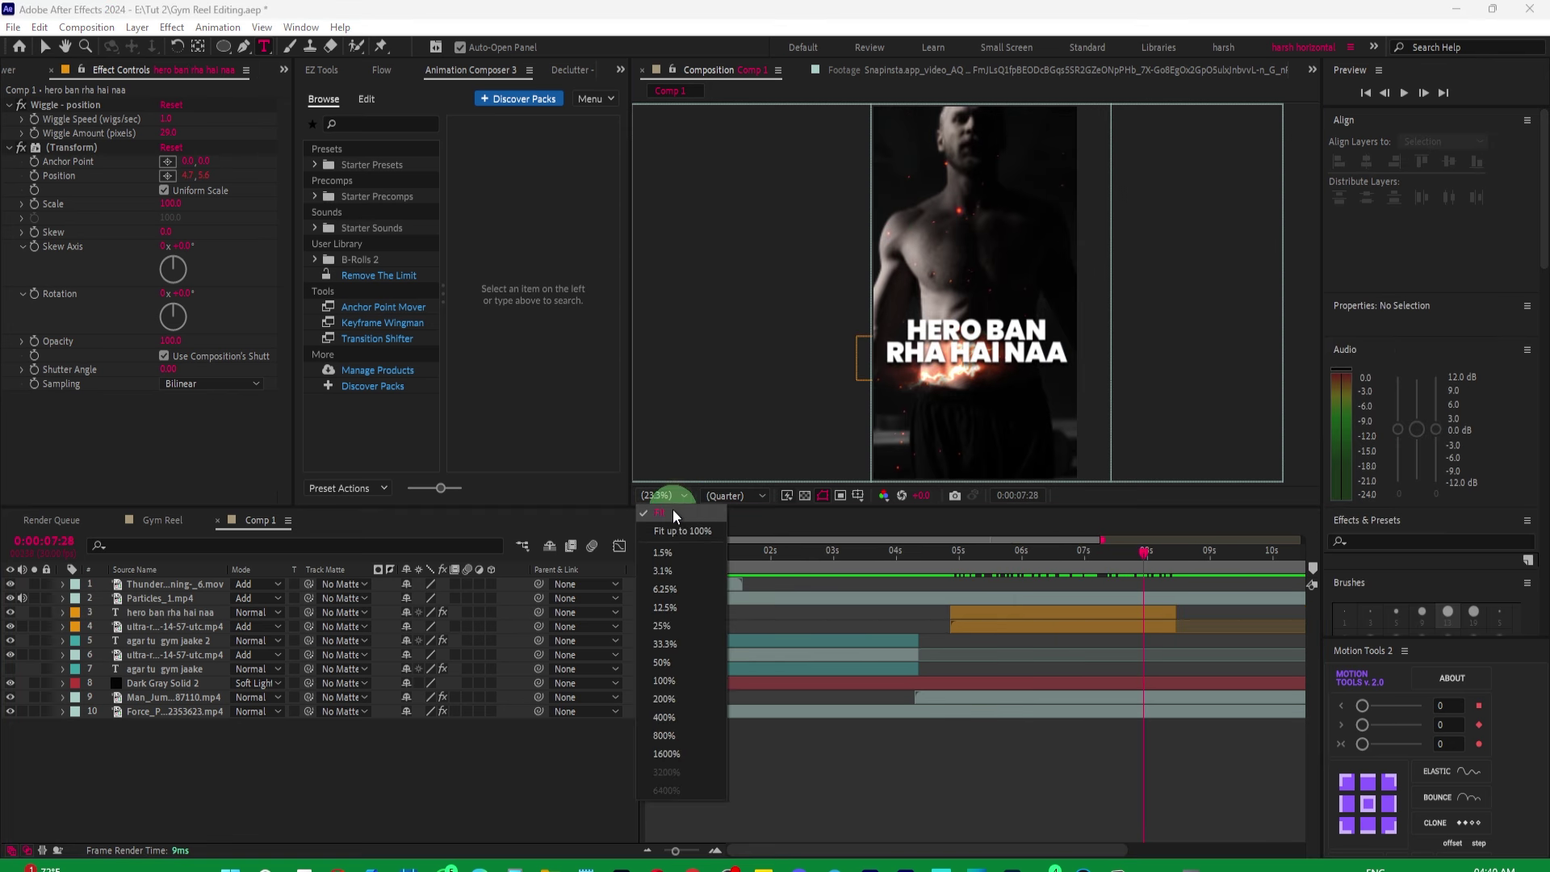
click(674, 517)
click(1069, 553)
Switch to the Selection tool (V) and select the jumping clip layer.
click(1015, 625)
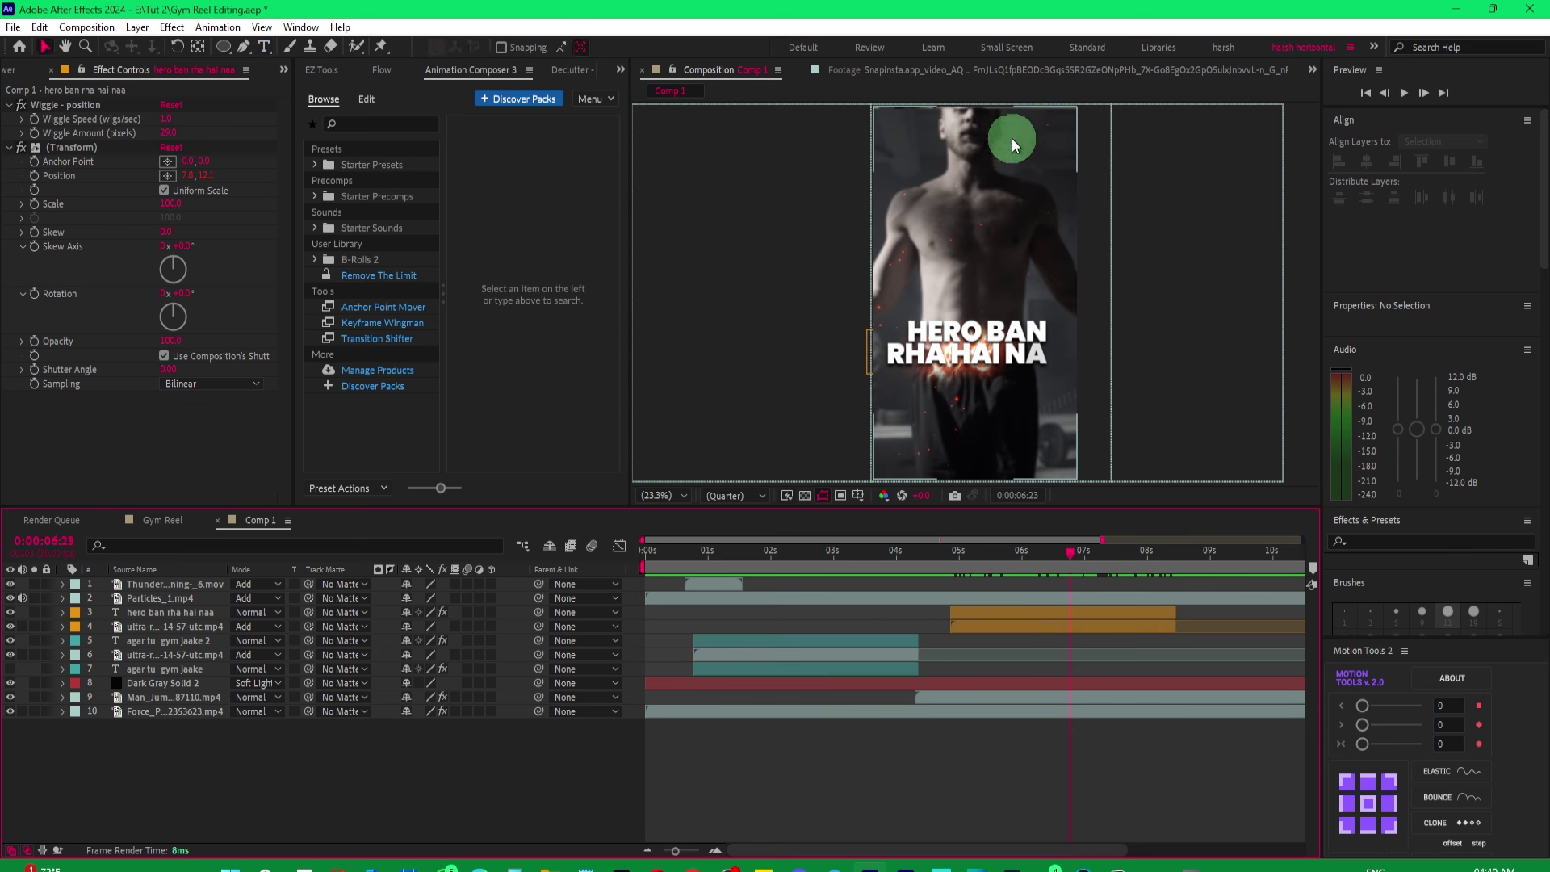
key(v)
click(162, 684)
click(162, 711)
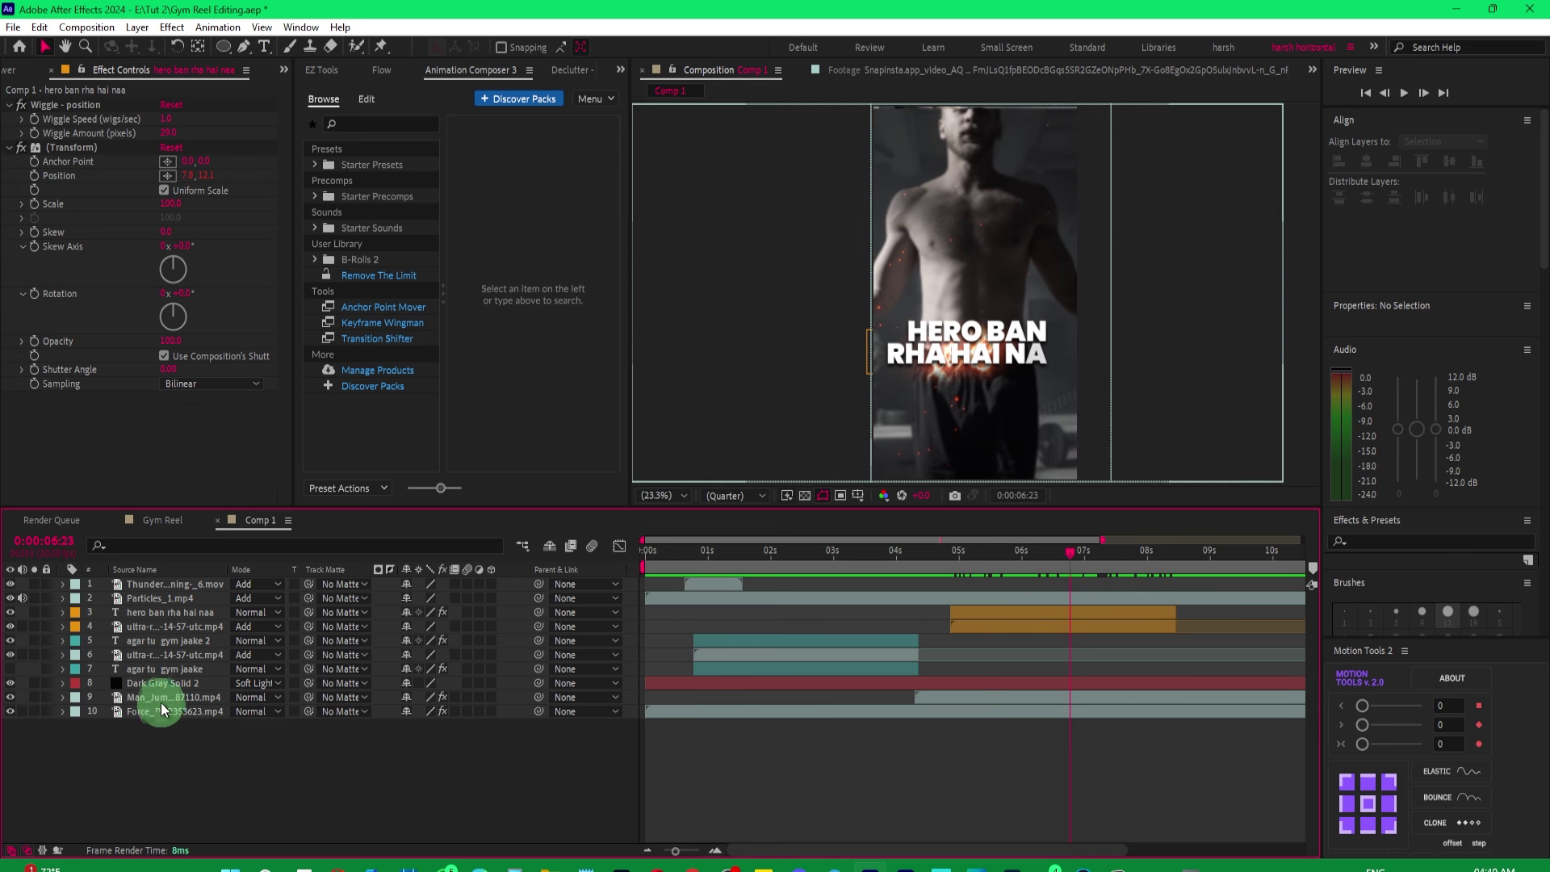
click(163, 696)
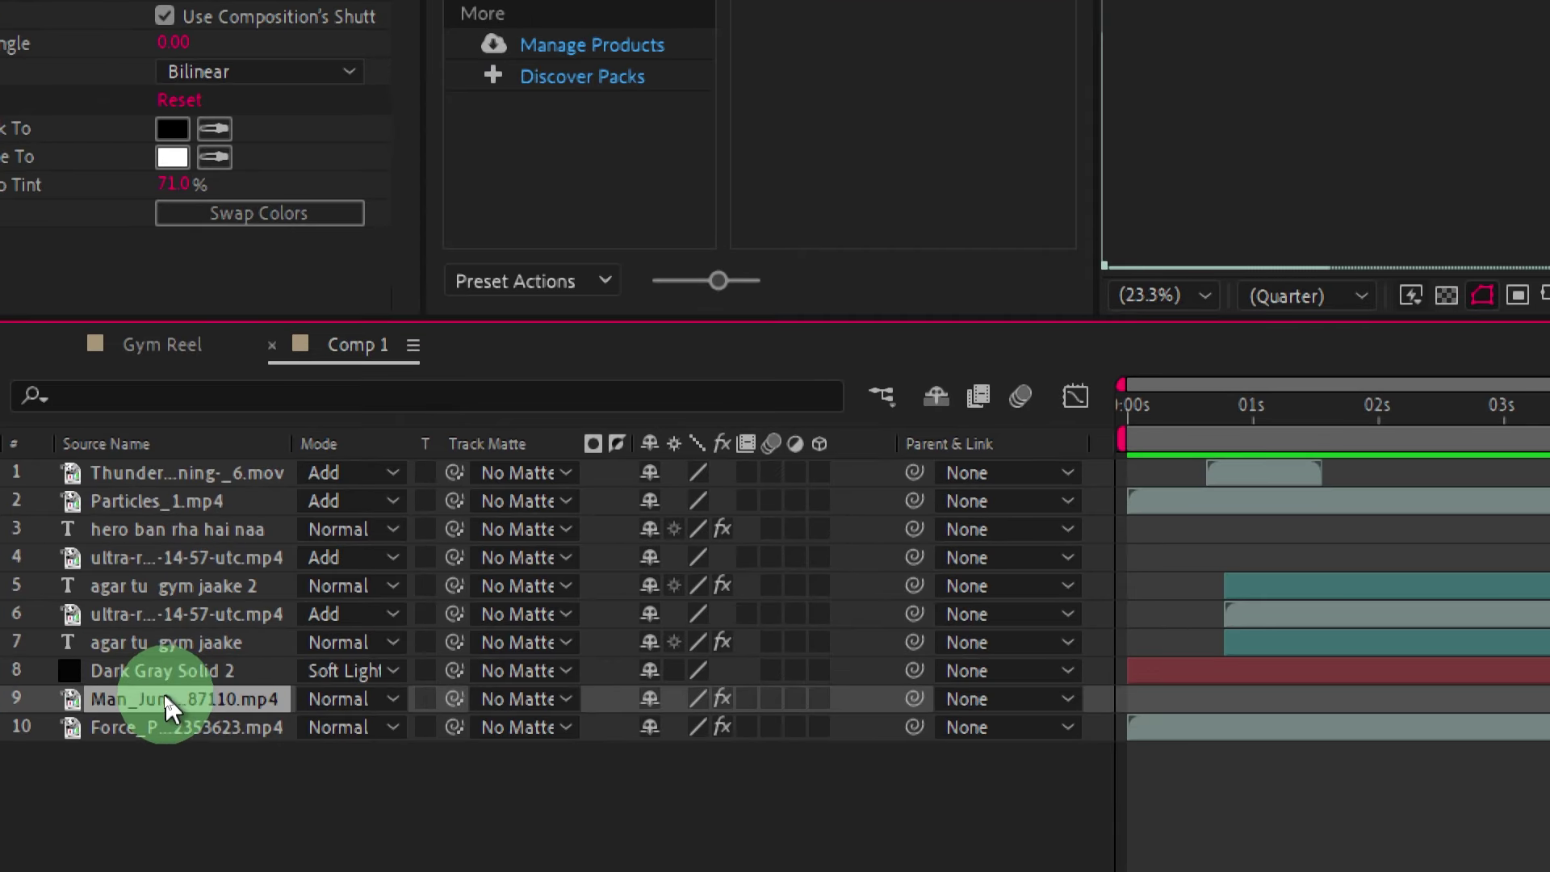
Edit the vertical Position value of the jumping clip's keyframe at 0:00:04:15.
key(p)
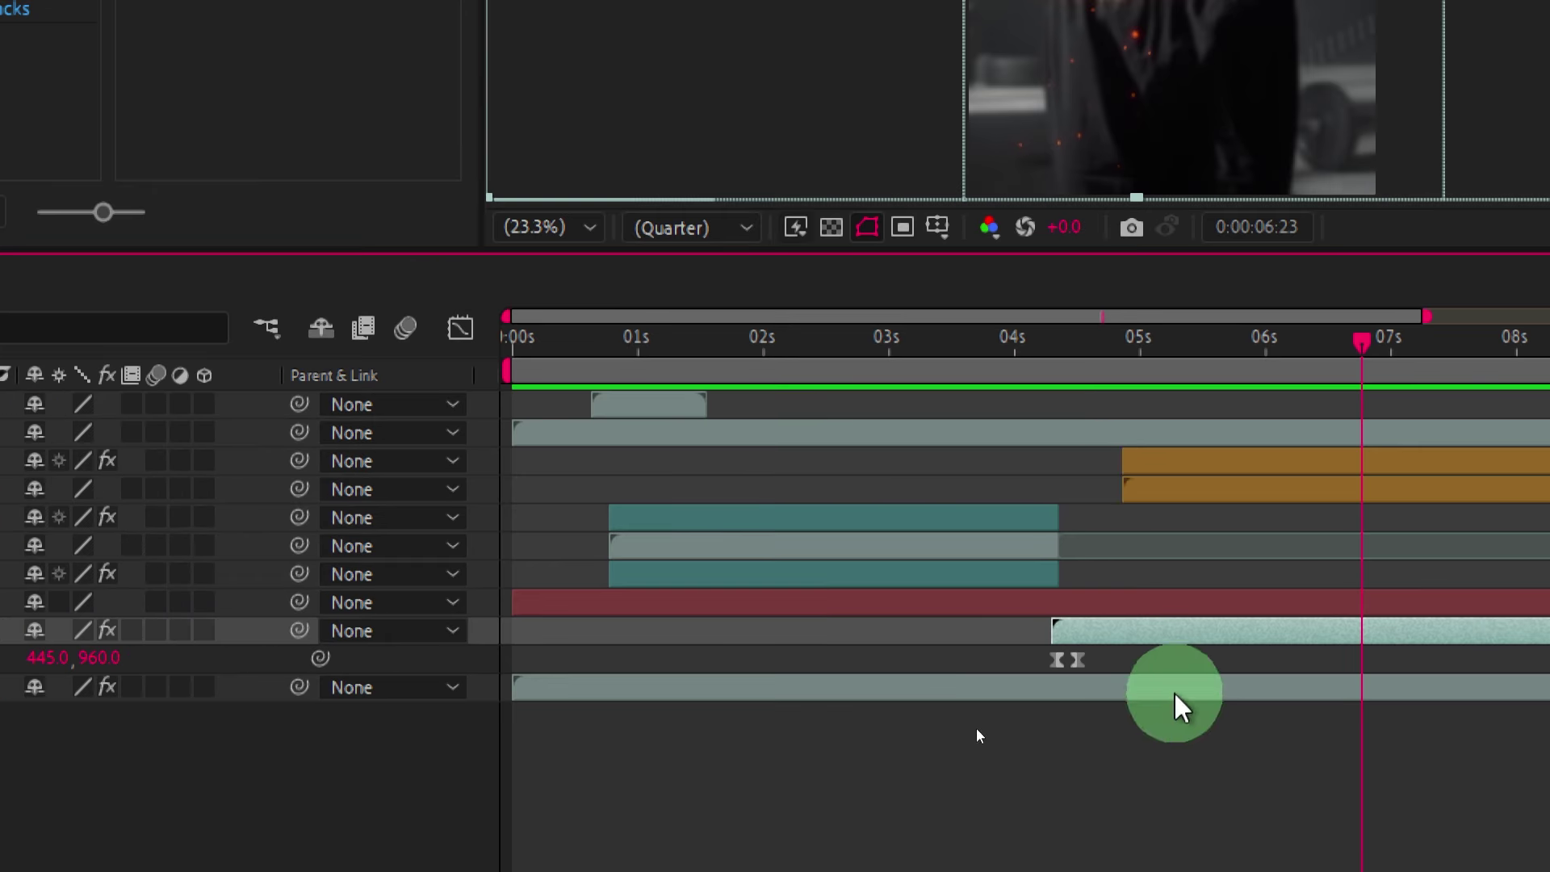
click(1078, 345)
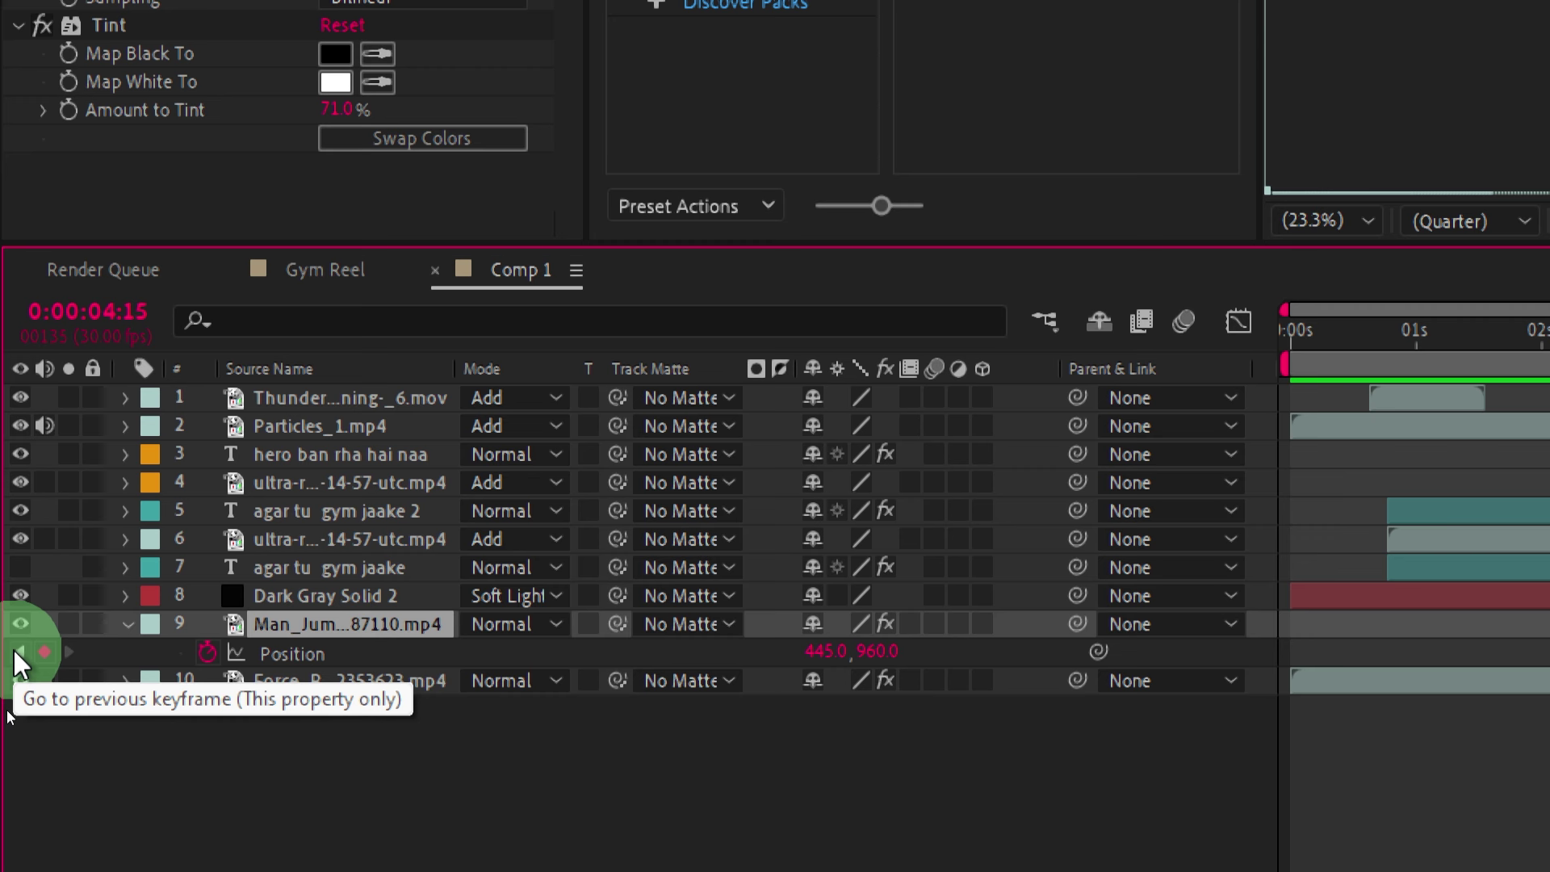
click(17, 650)
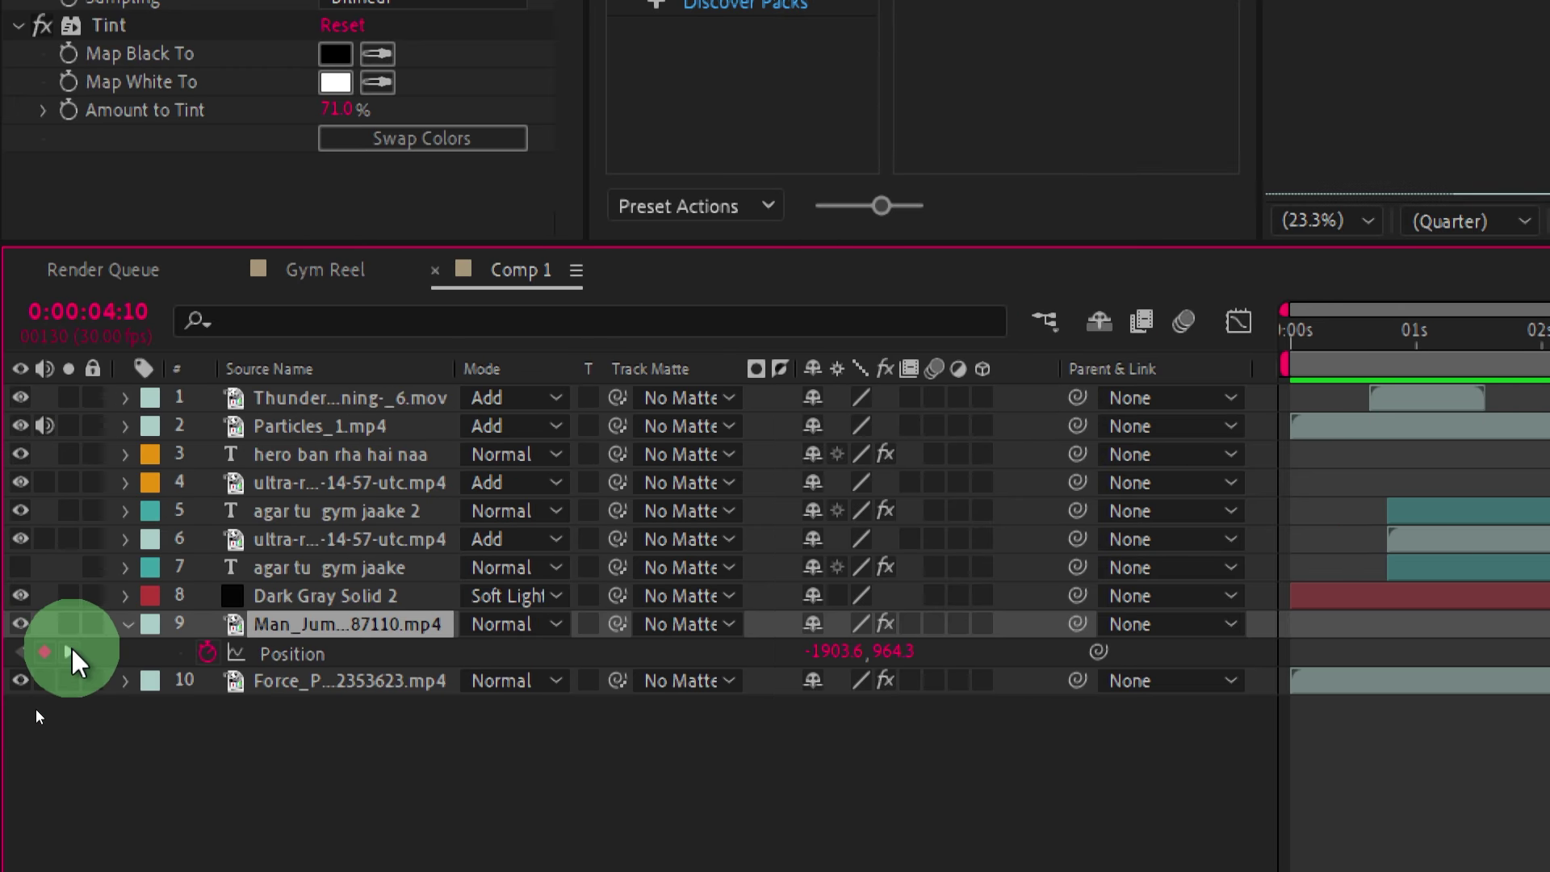
click(70, 650)
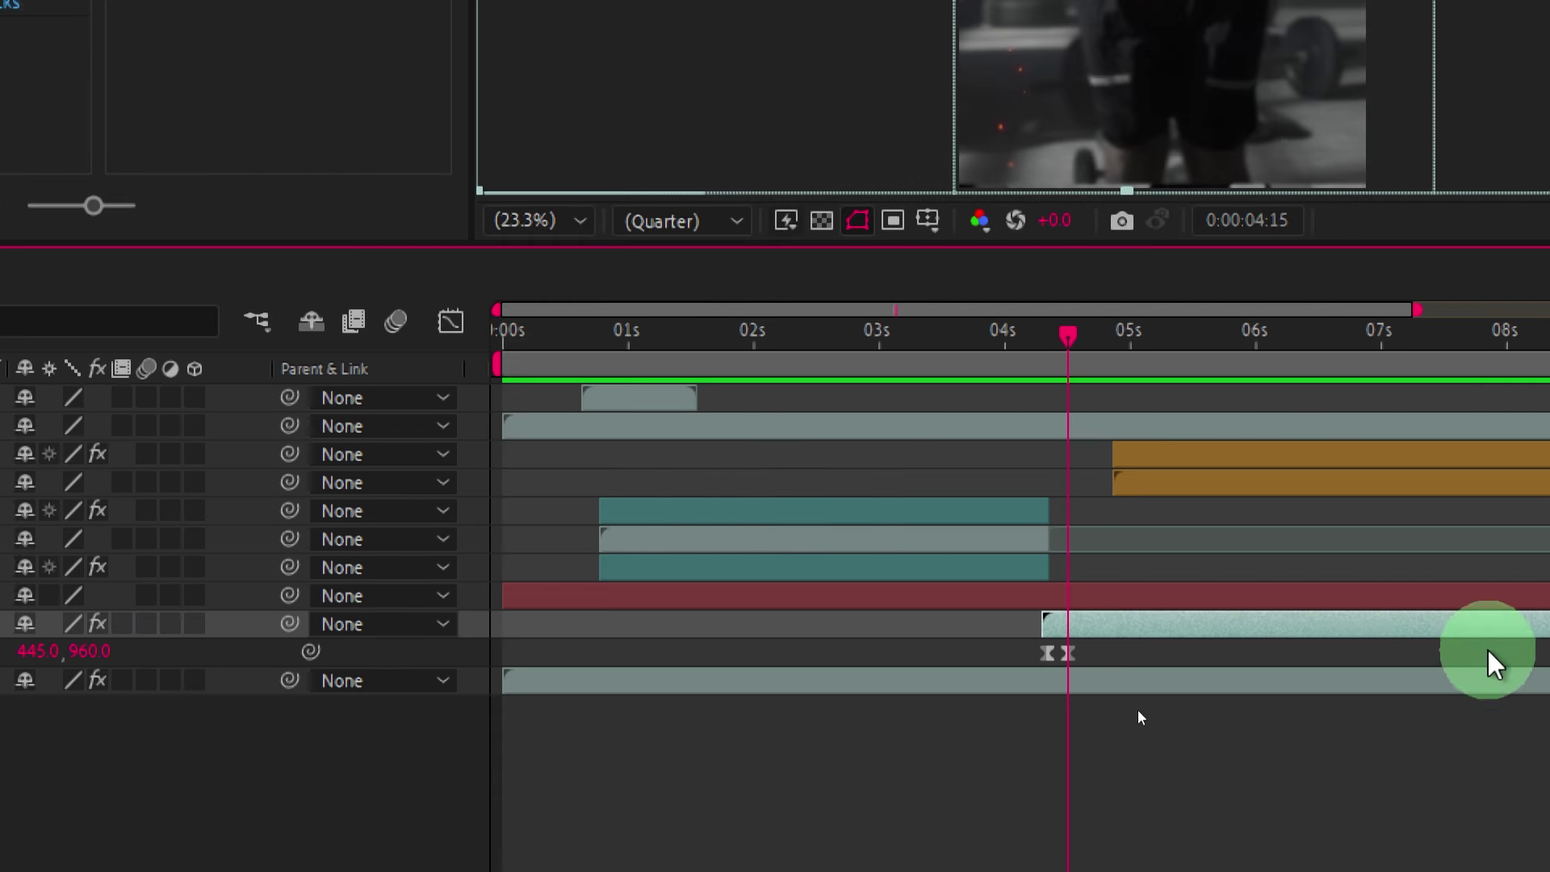
mouse_move(1057, 657)
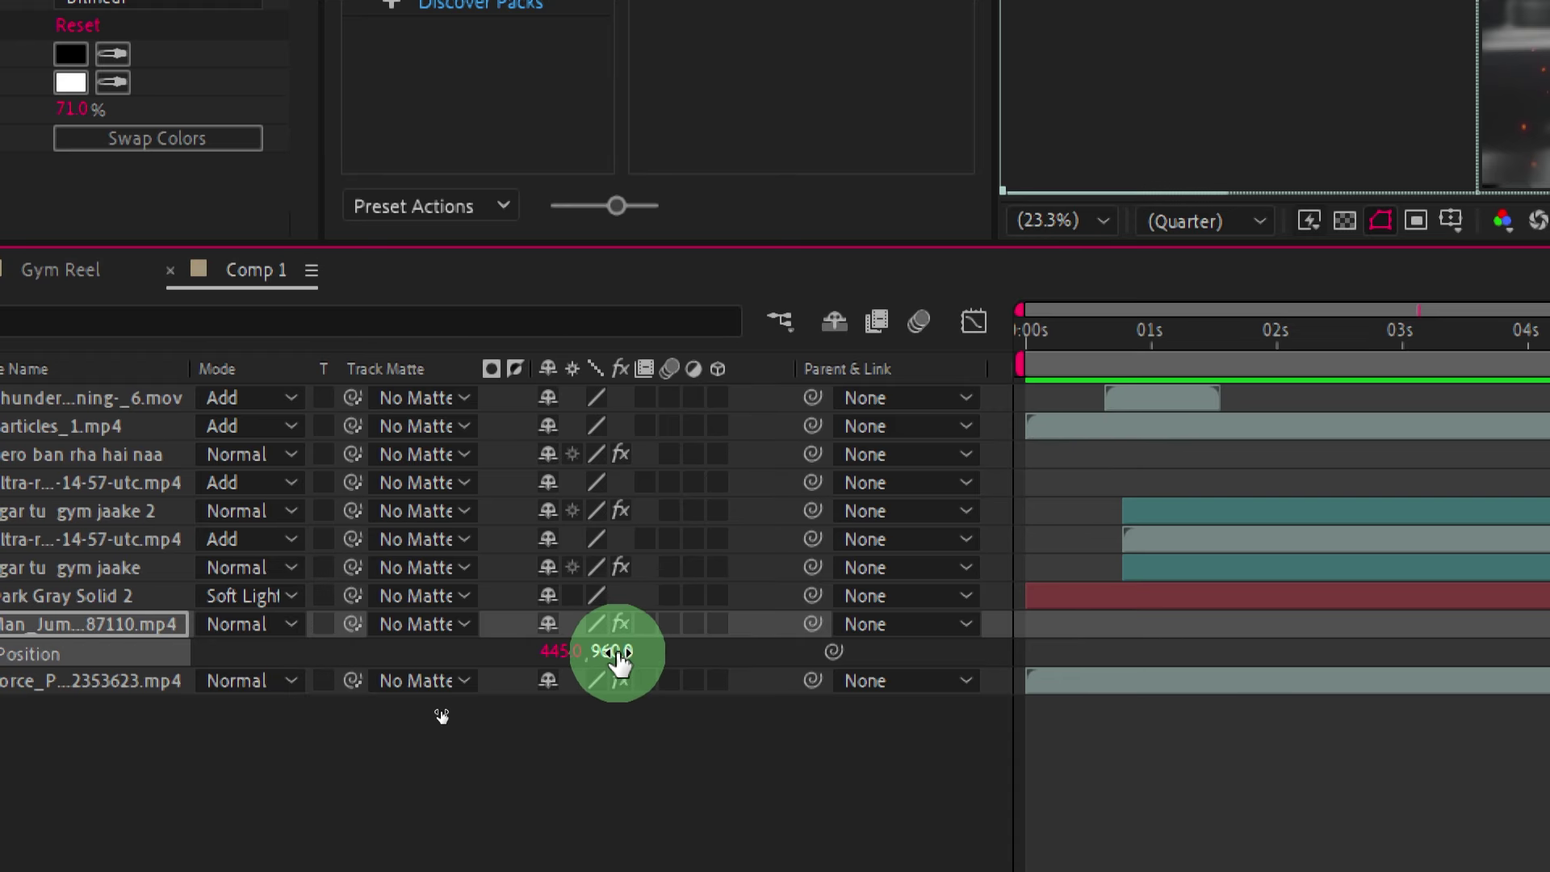
click(613, 653)
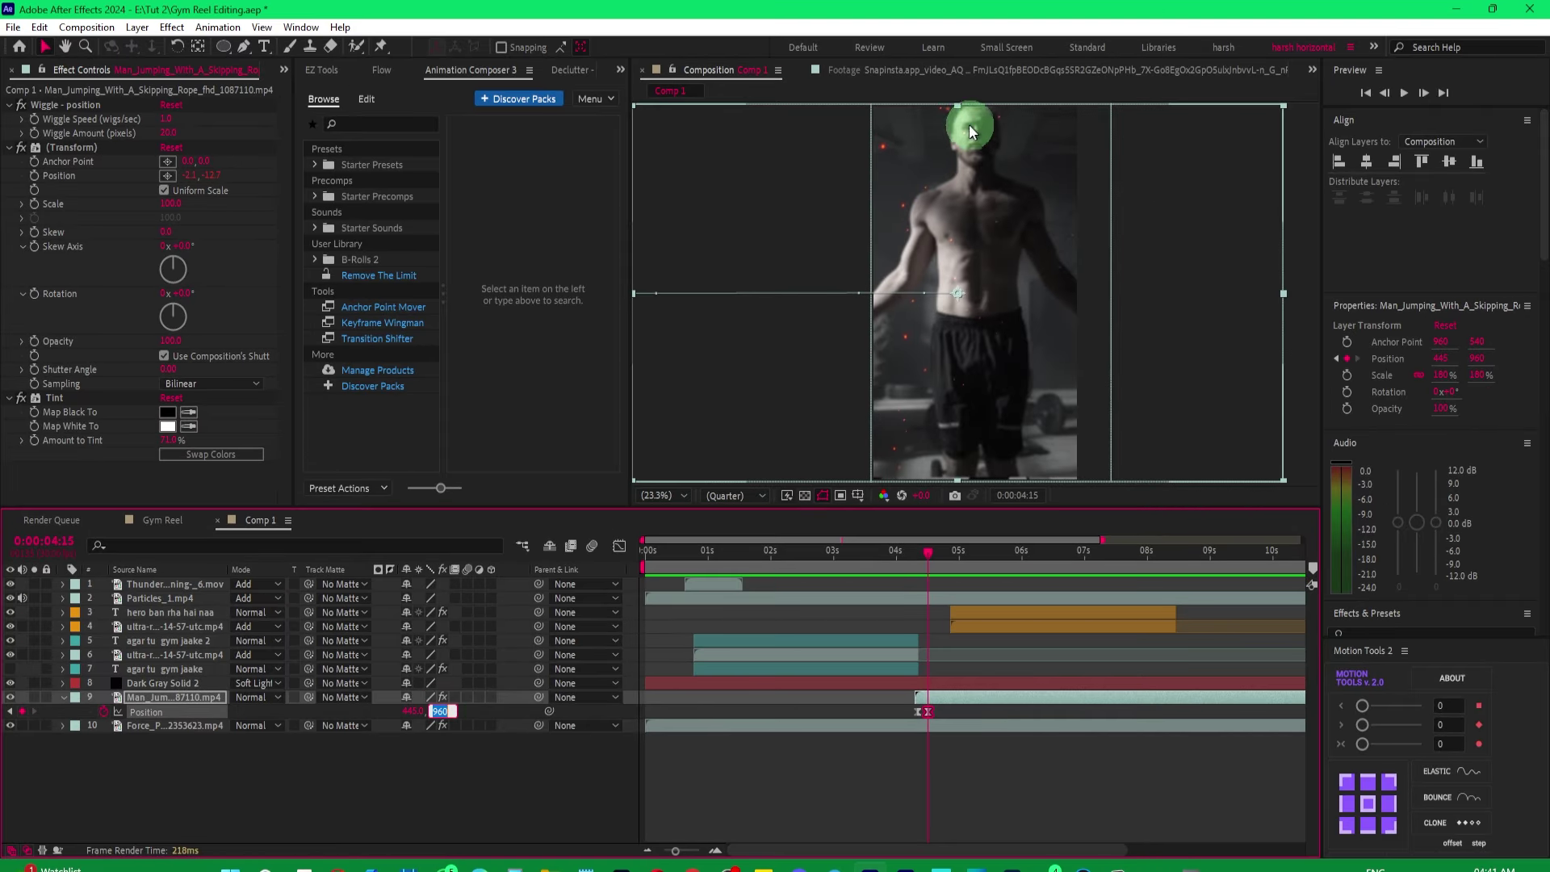
click(473, 756)
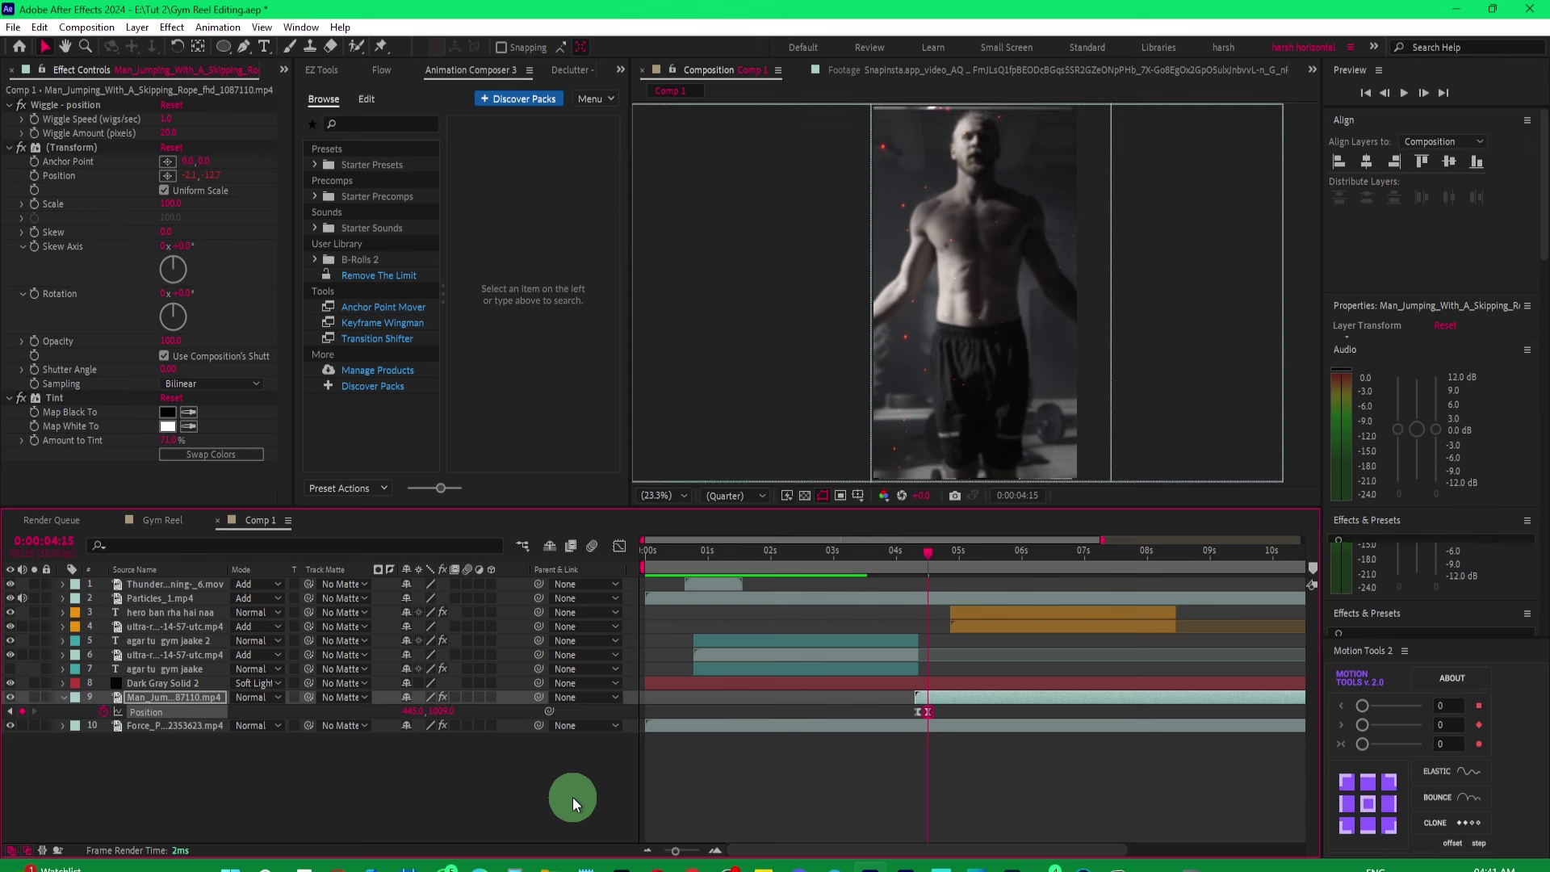
Deselect layers and preview the transition into the jumping clip.
click(946, 670)
drag(920, 564, 906, 563)
key(space)
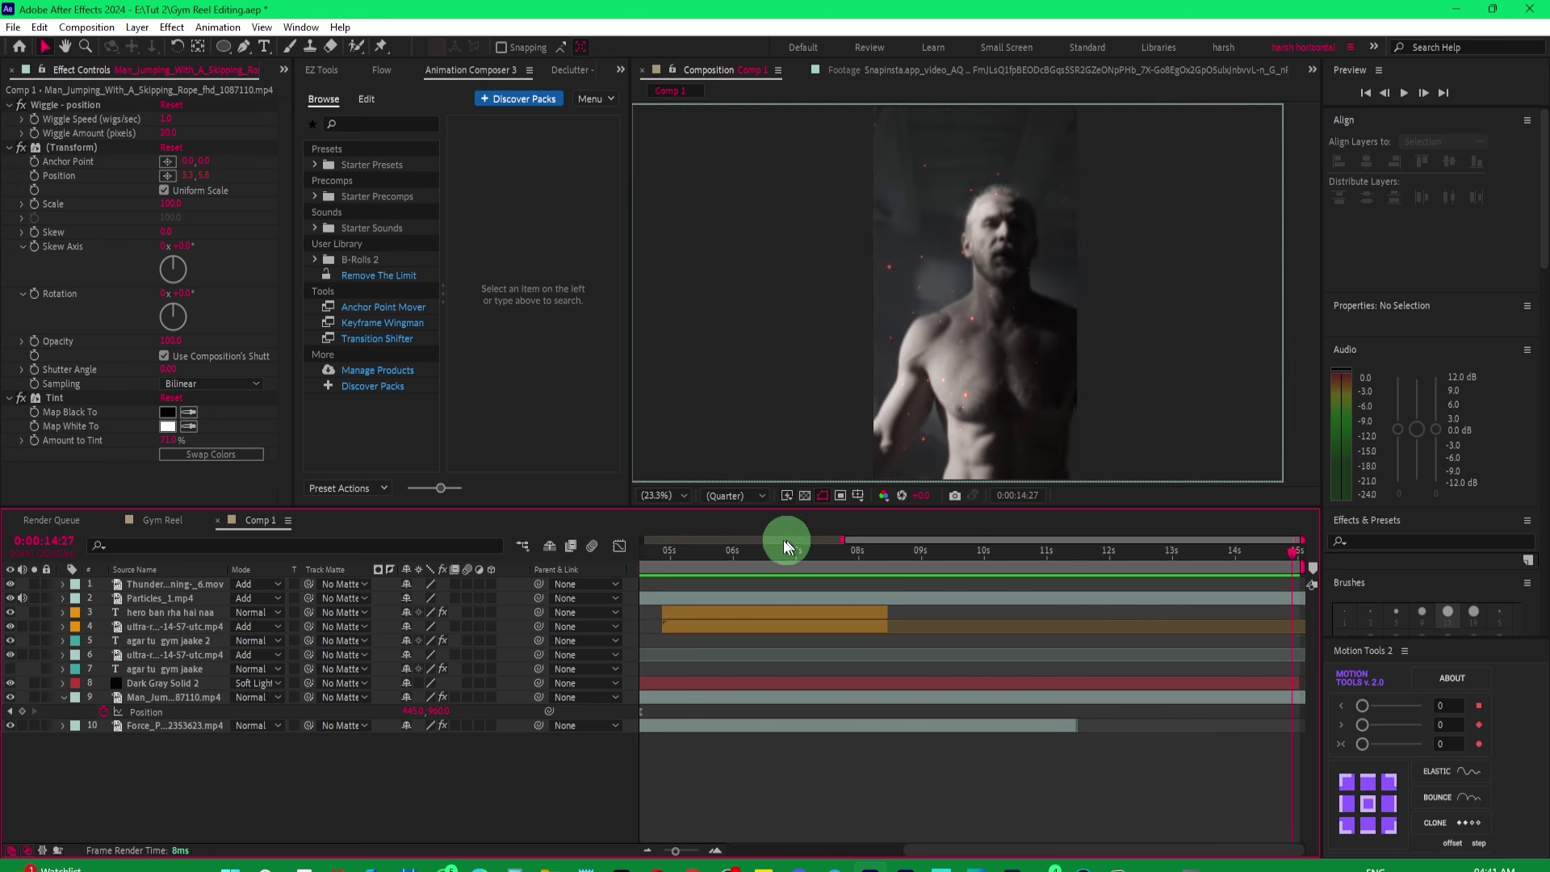
key(minus)
drag(953, 580, 857, 560)
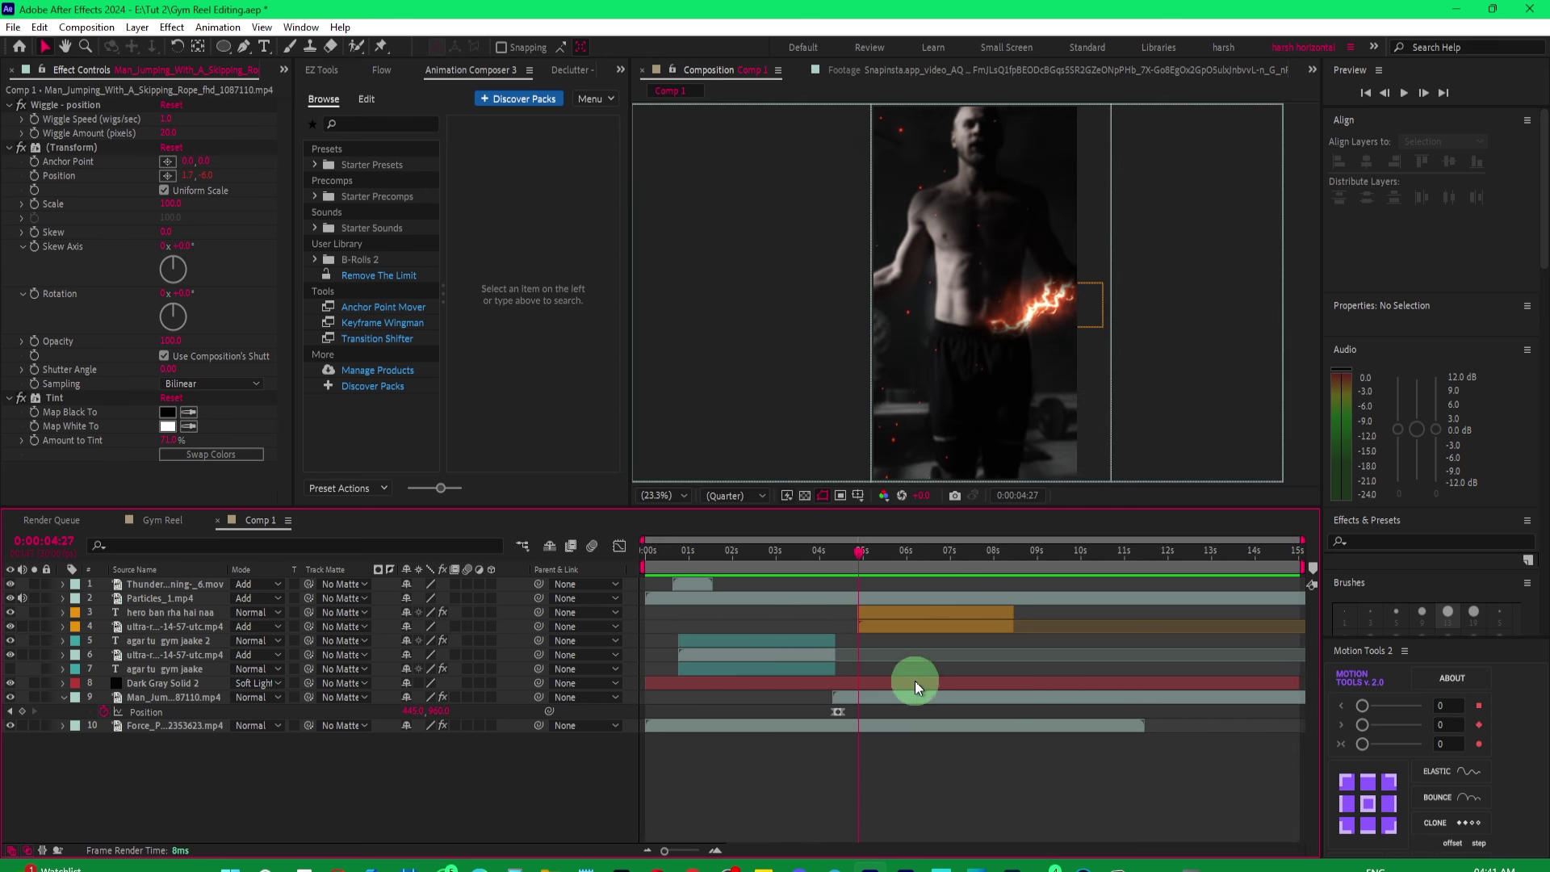
Set the jumping-rope clip layer's Scale to 184%.
click(891, 697)
key(s)
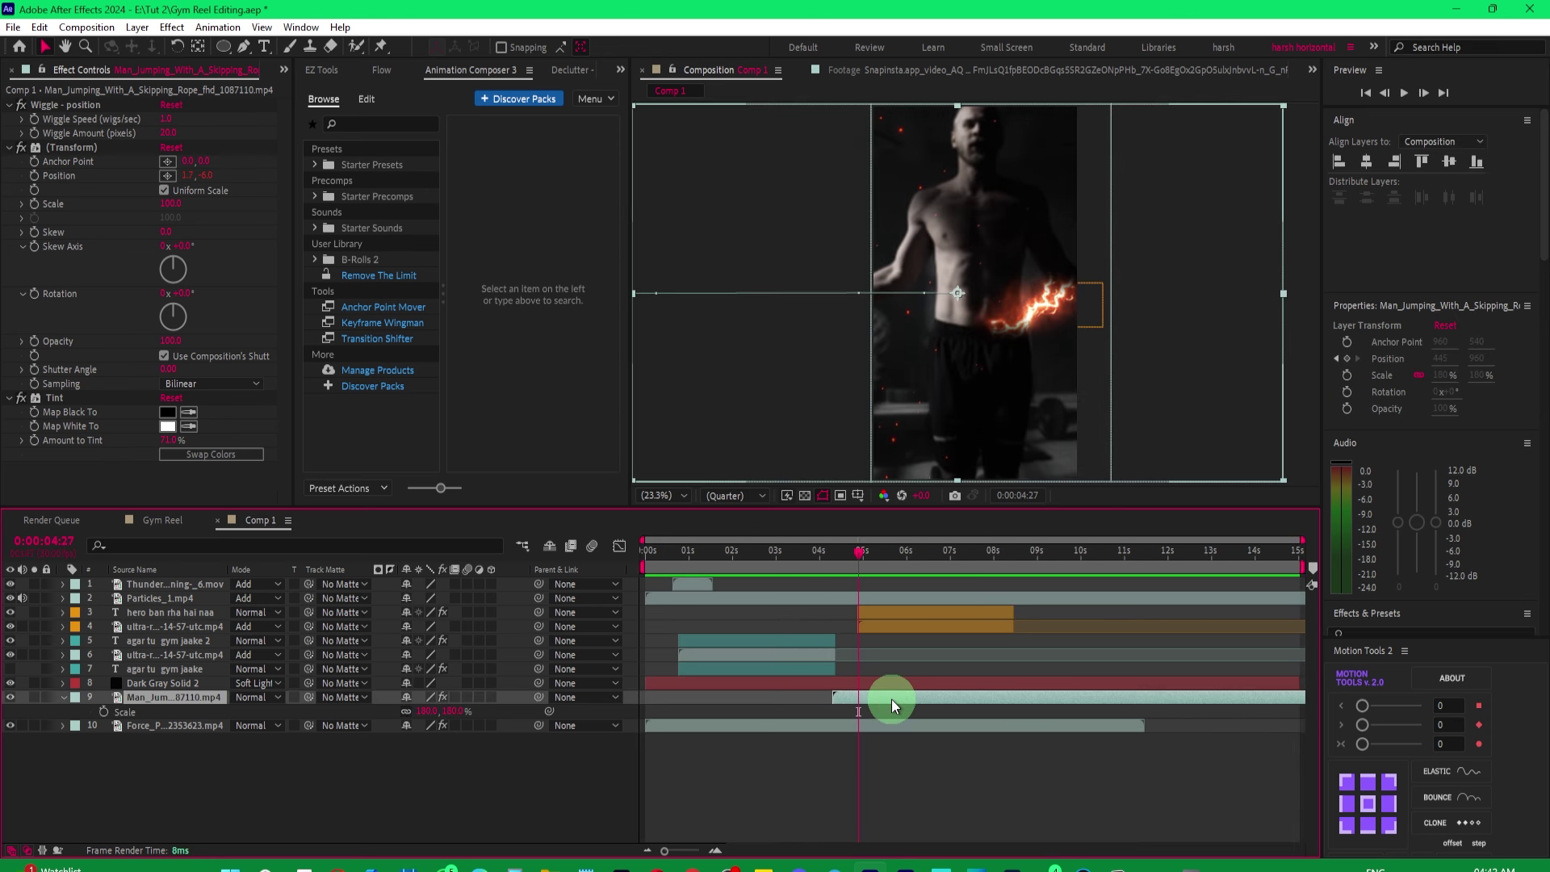
drag(448, 713, 453, 717)
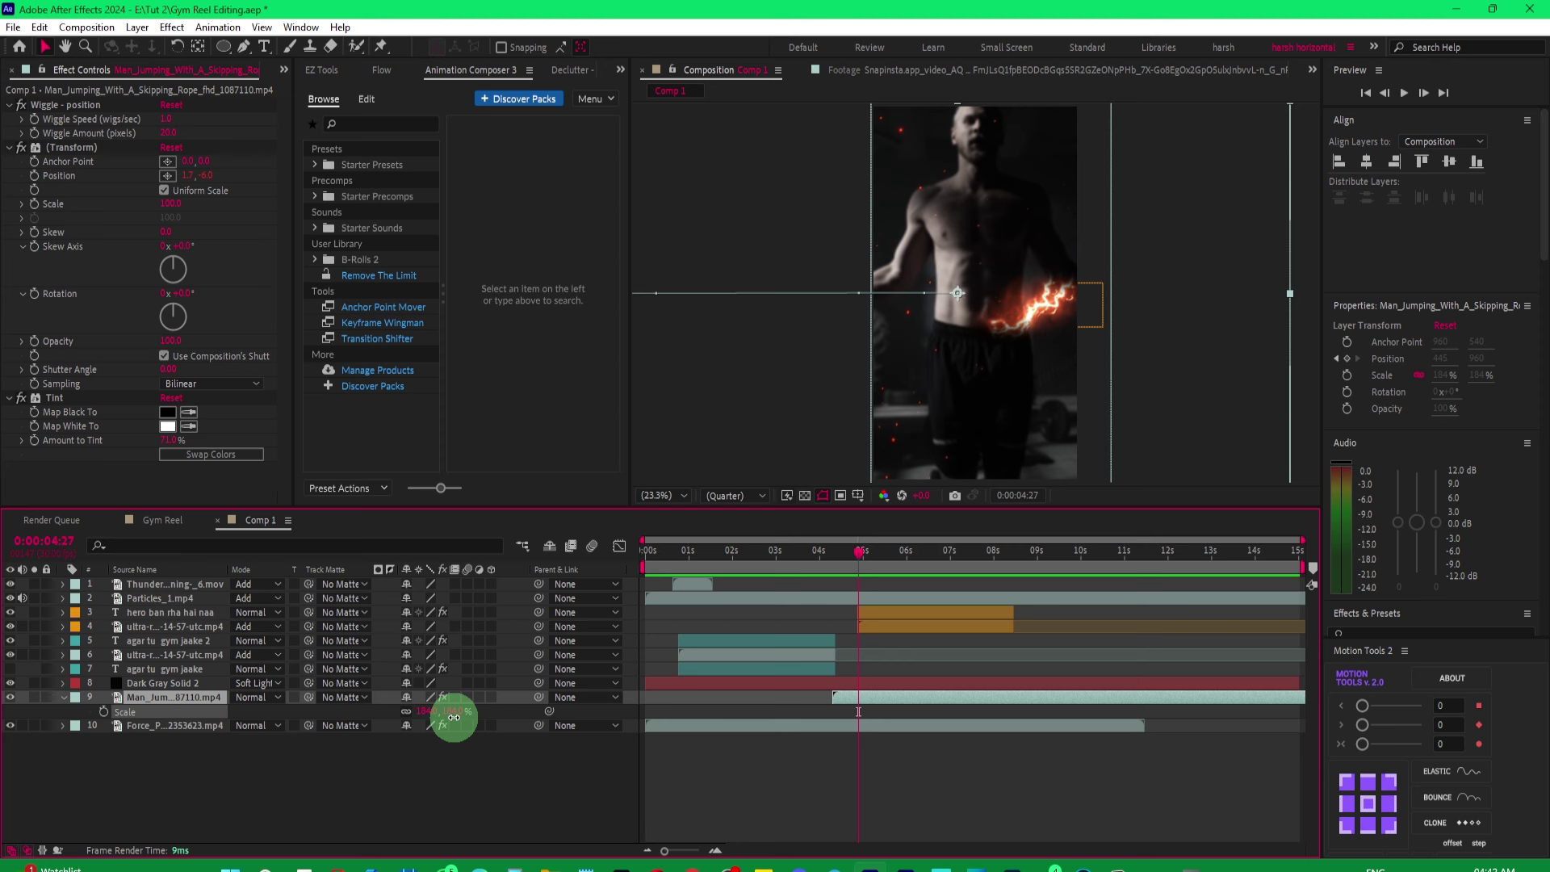
Preview the reel from around 3 seconds to check the enlarged clip.
drag(923, 561, 646, 557)
key(space)
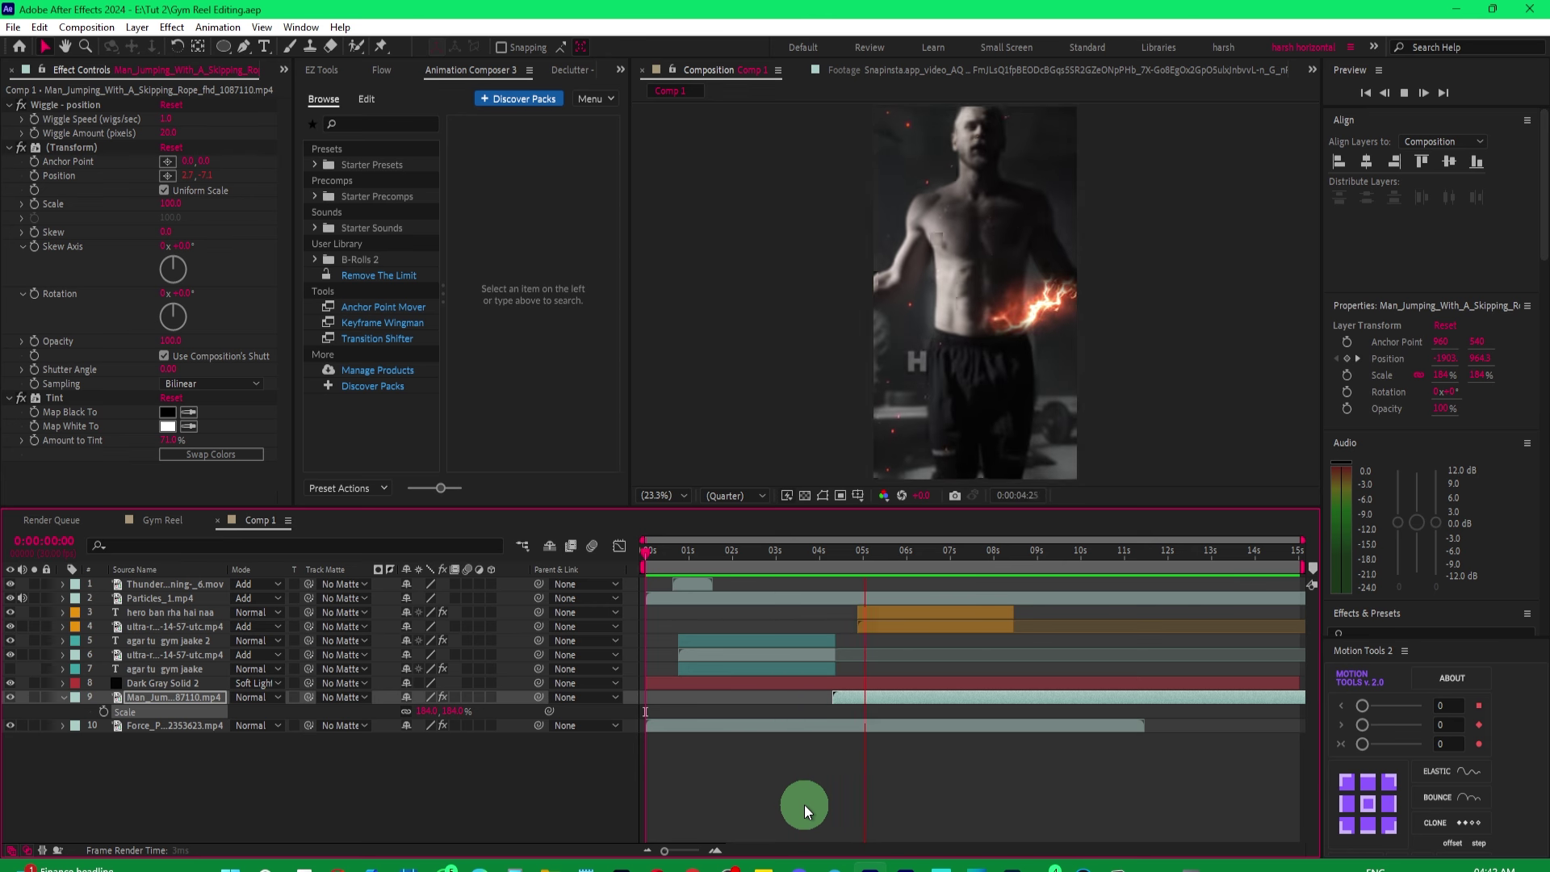
click(181, 612)
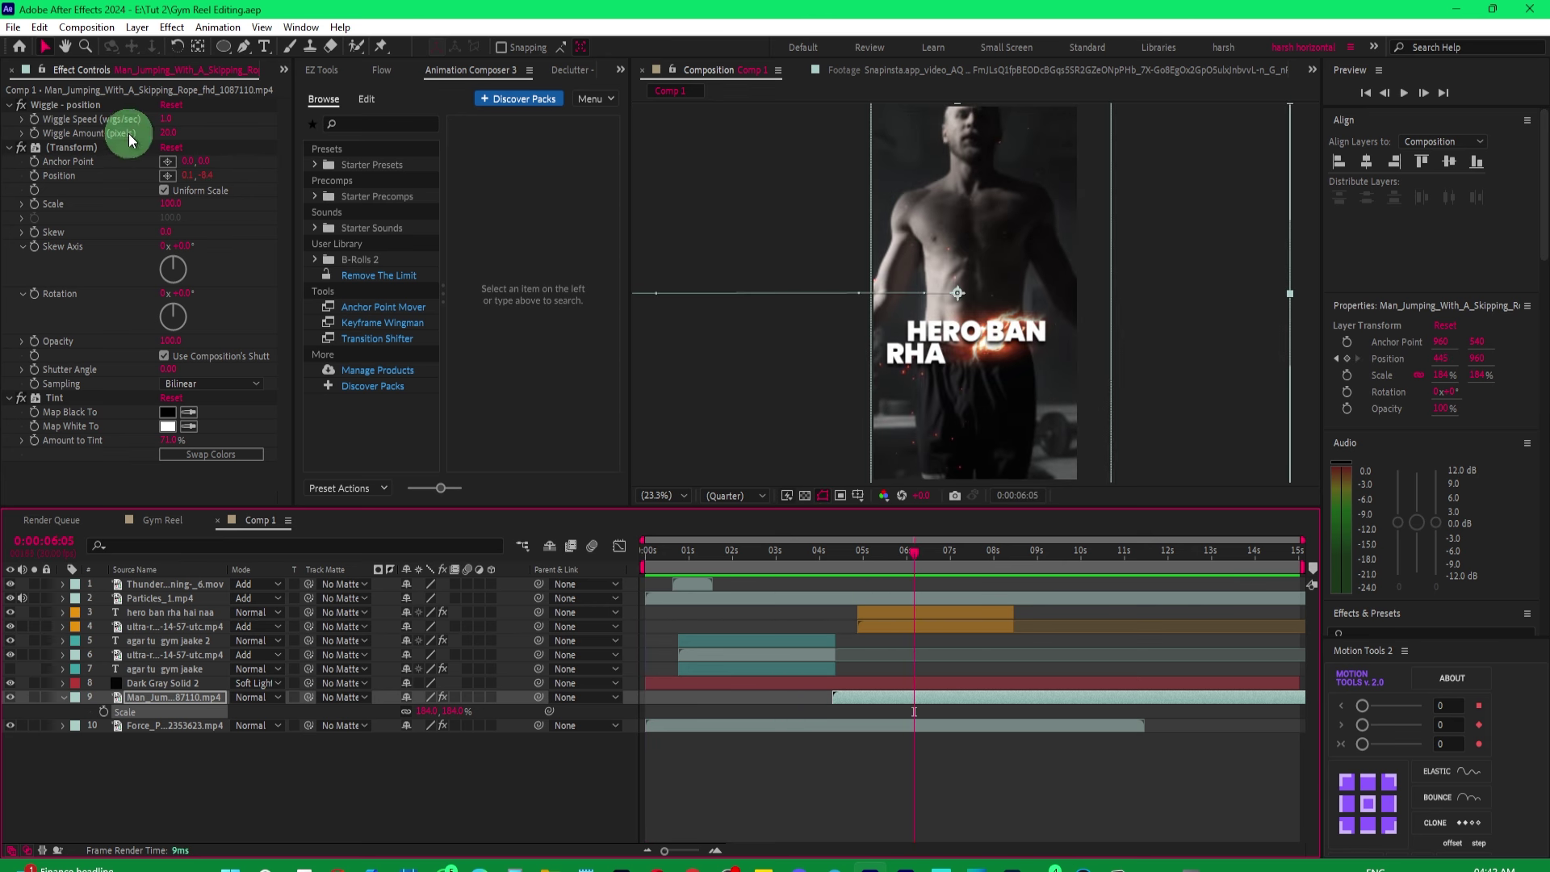
click(285, 70)
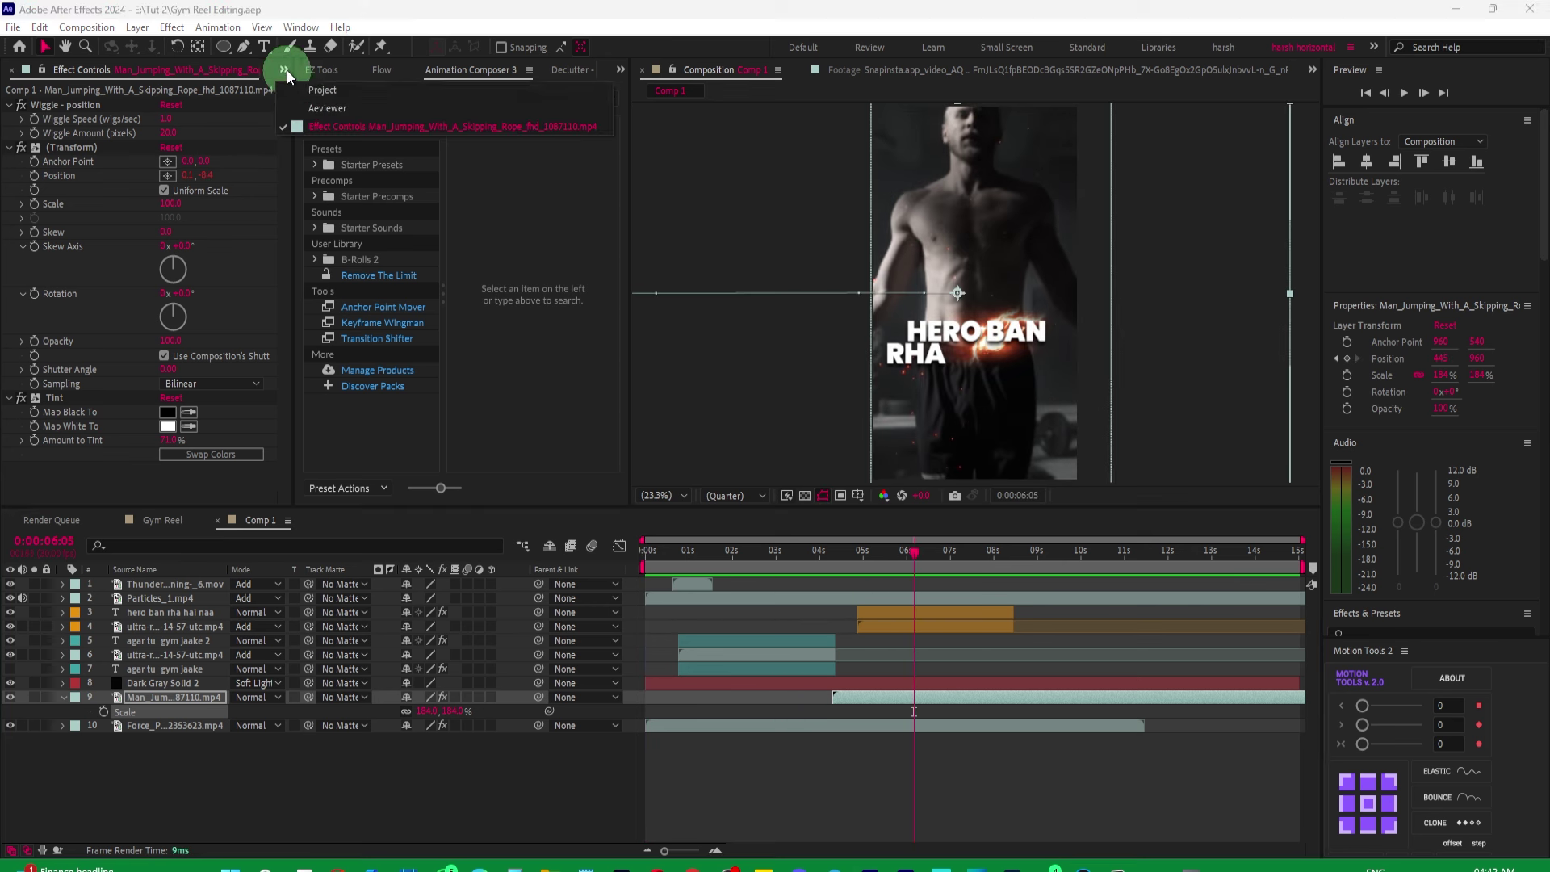
Add Thunder lightning-_2.mov to the composition, starting around 6 seconds.
click(322, 90)
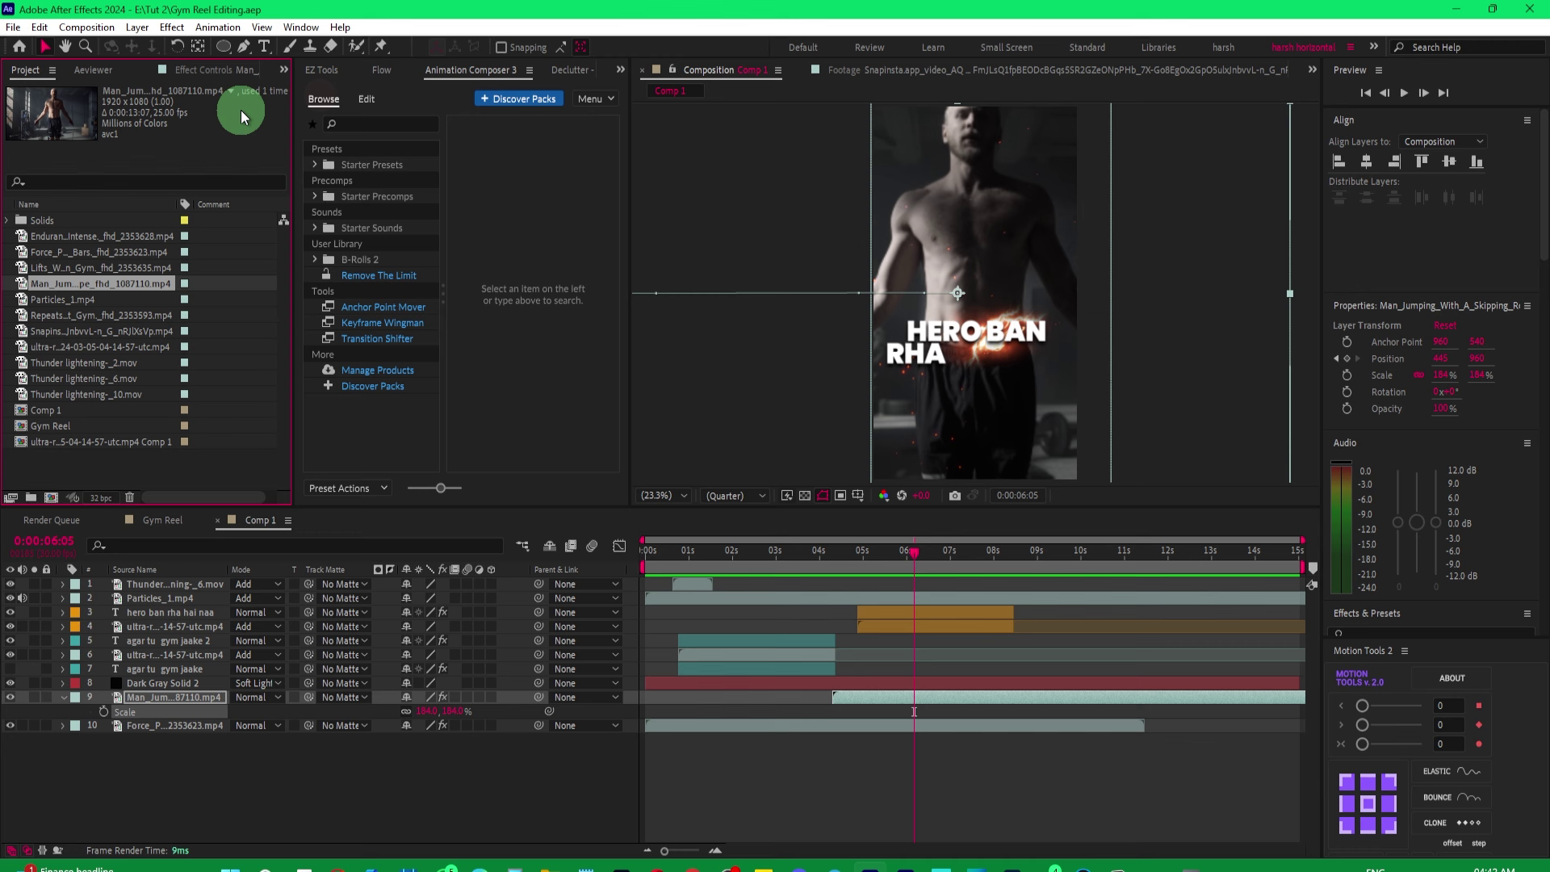
click(93, 394)
click(112, 365)
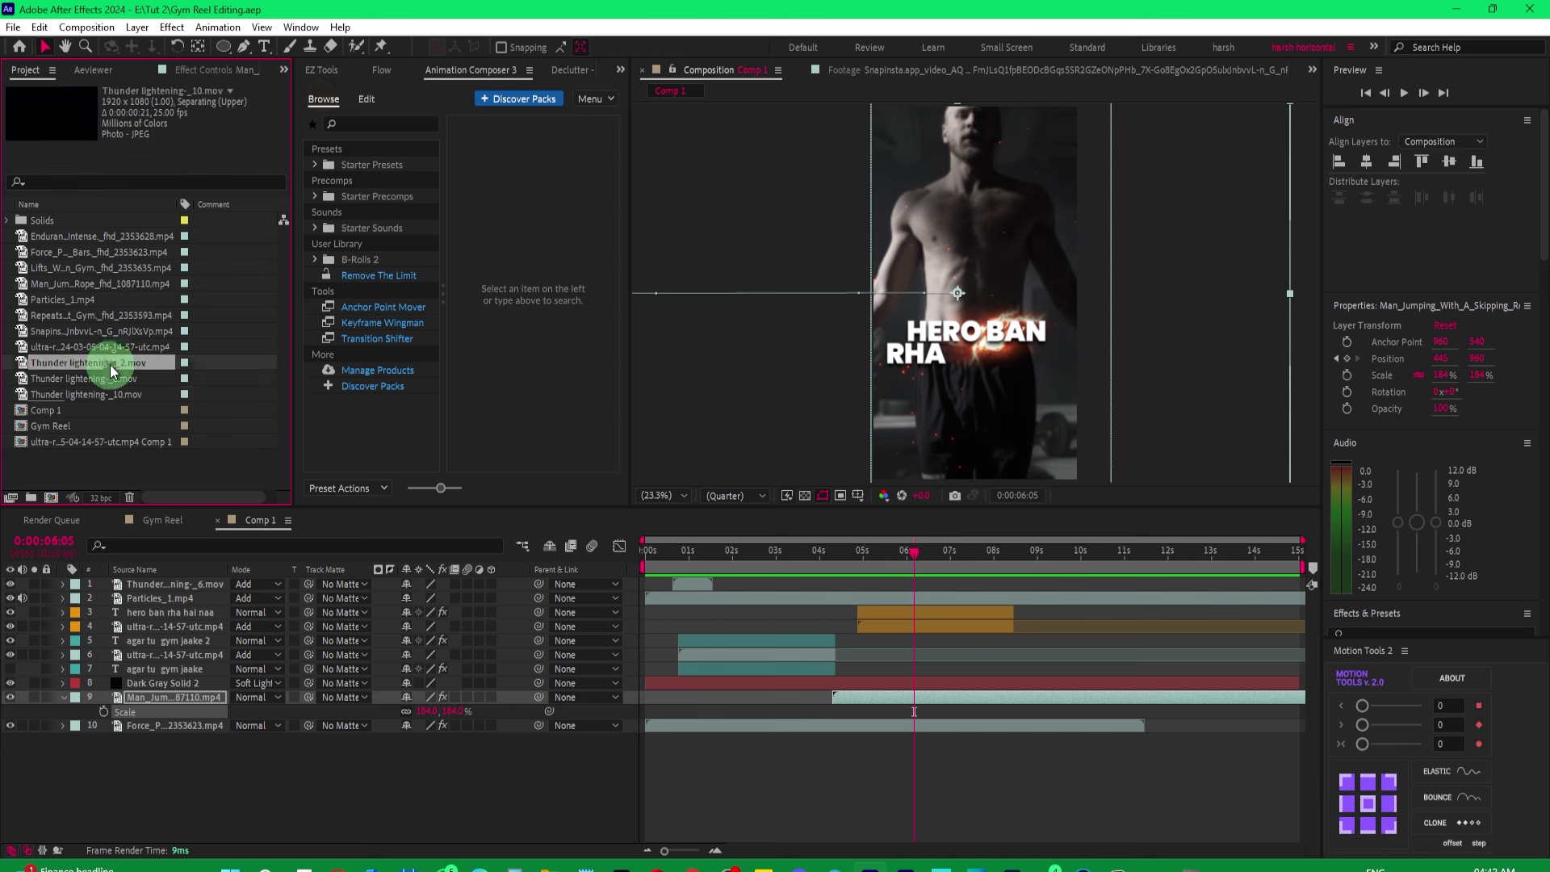
drag(111, 370, 178, 588)
drag(675, 586, 932, 592)
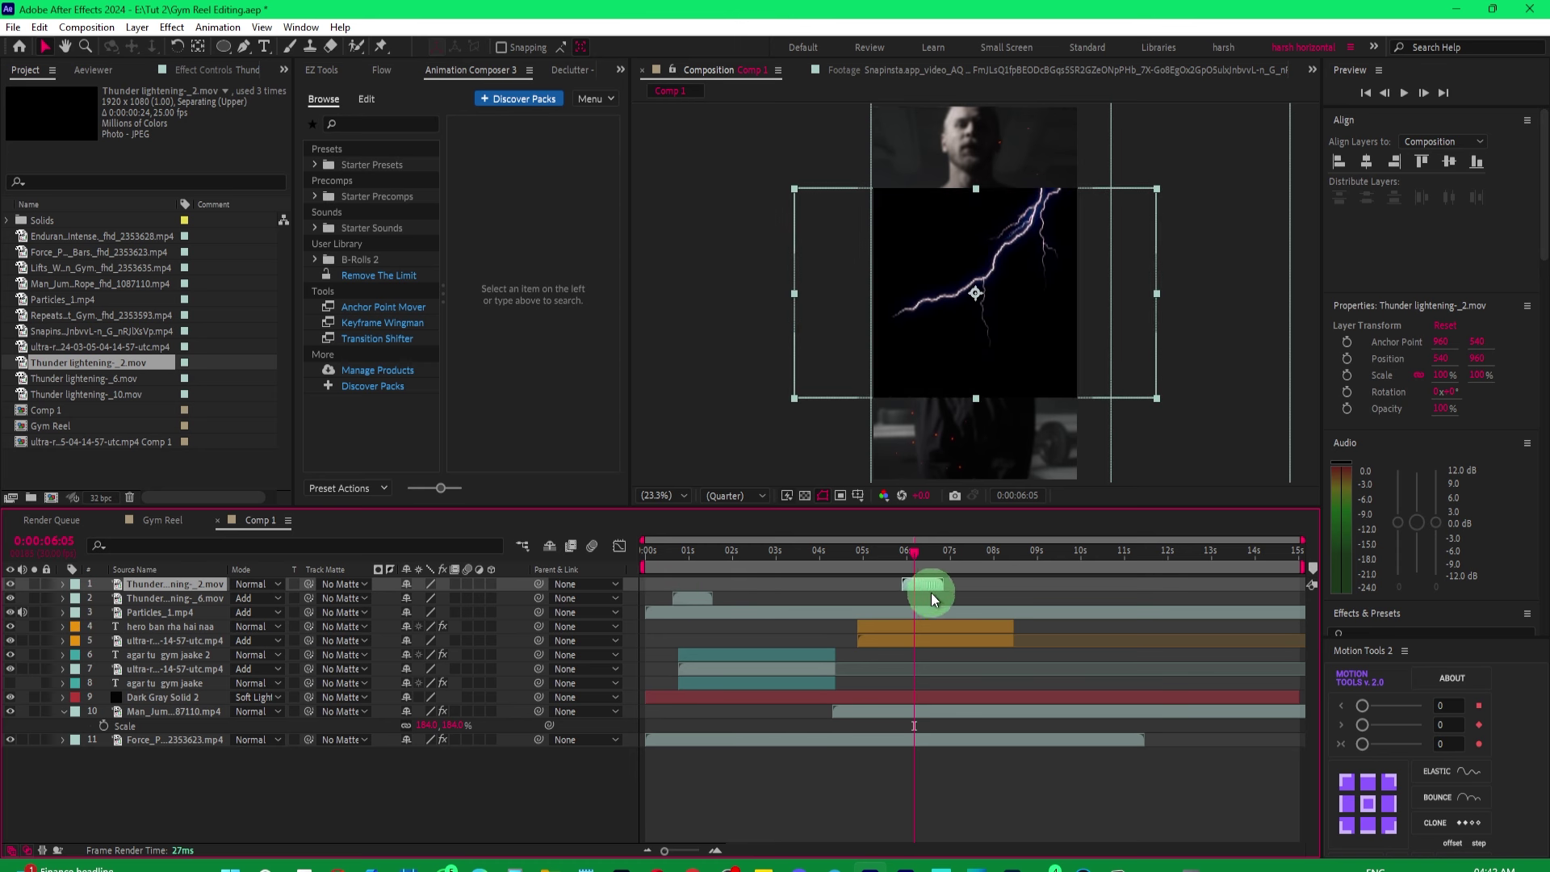
Rotate the lightning layer 90°, set its blend mode to Add, and preview it.
click(1453, 391)
key(Return)
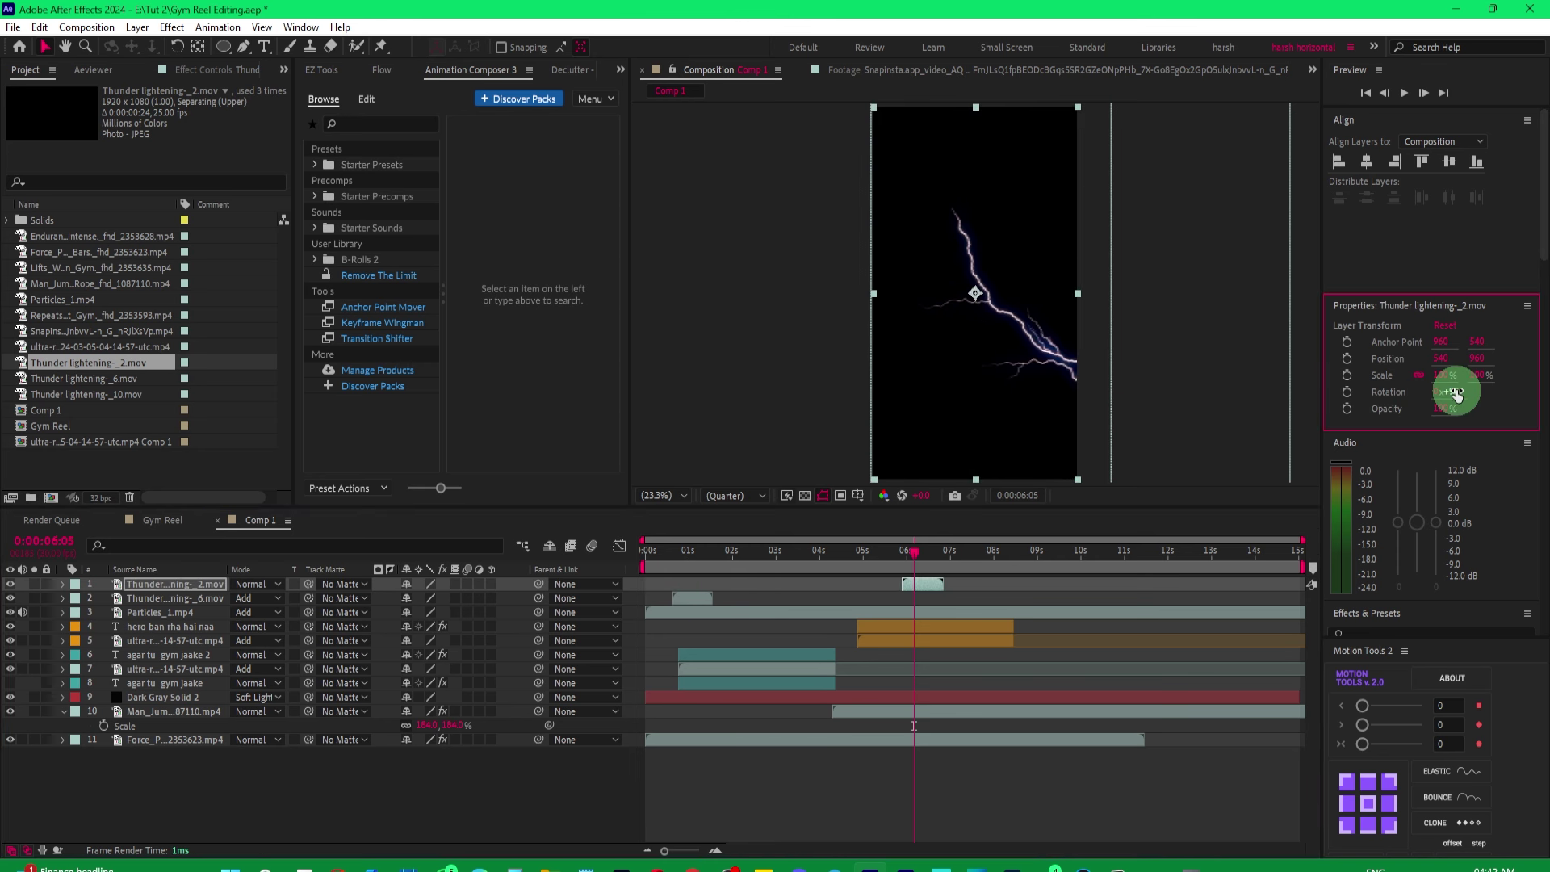
click(257, 583)
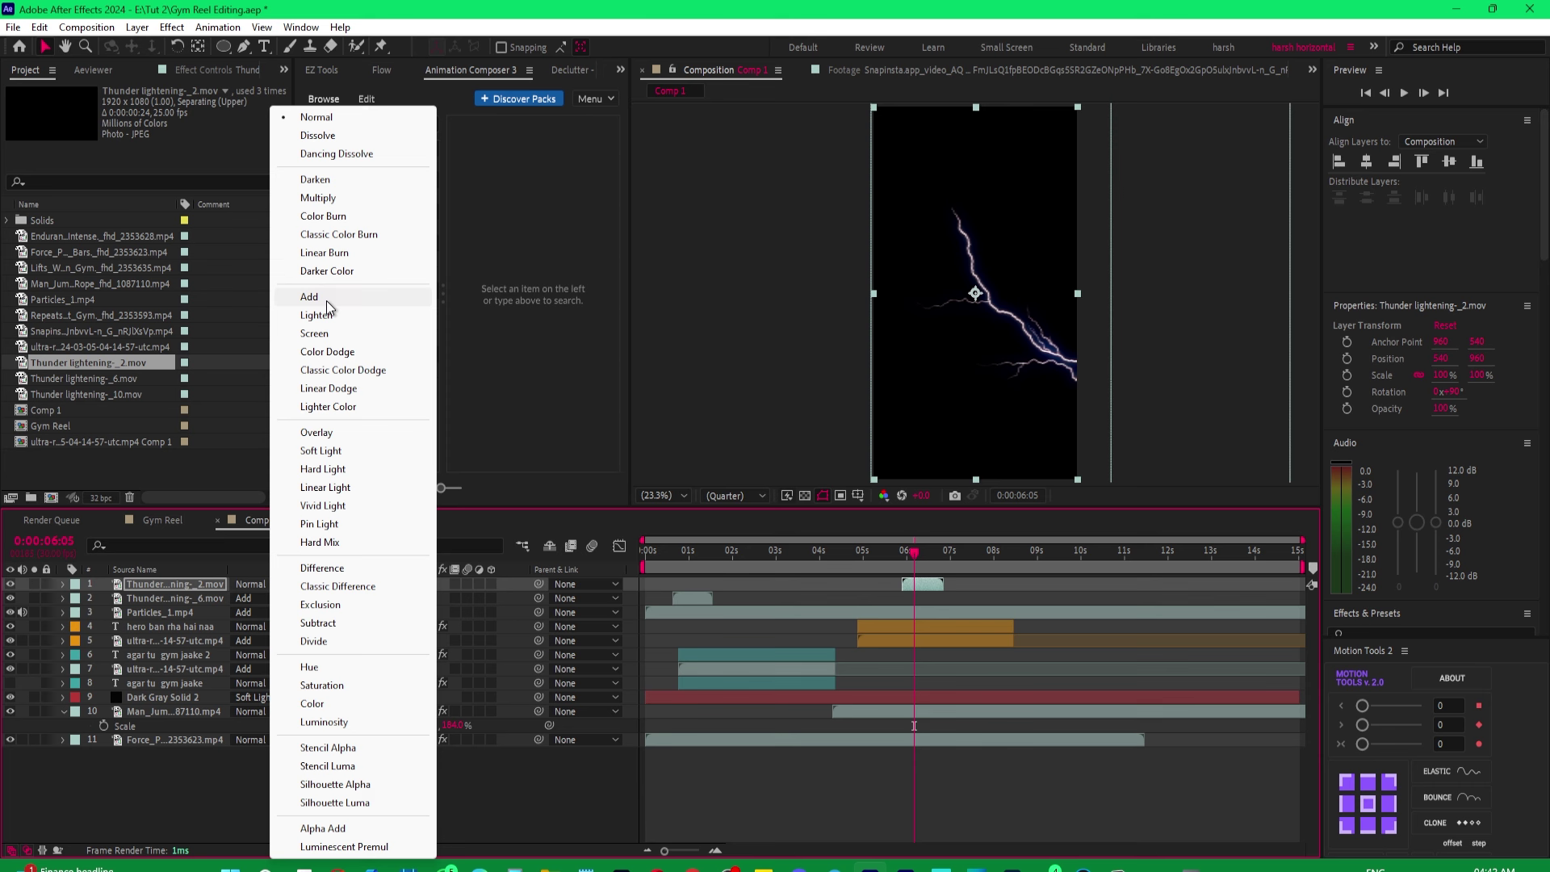
click(310, 296)
key(space)
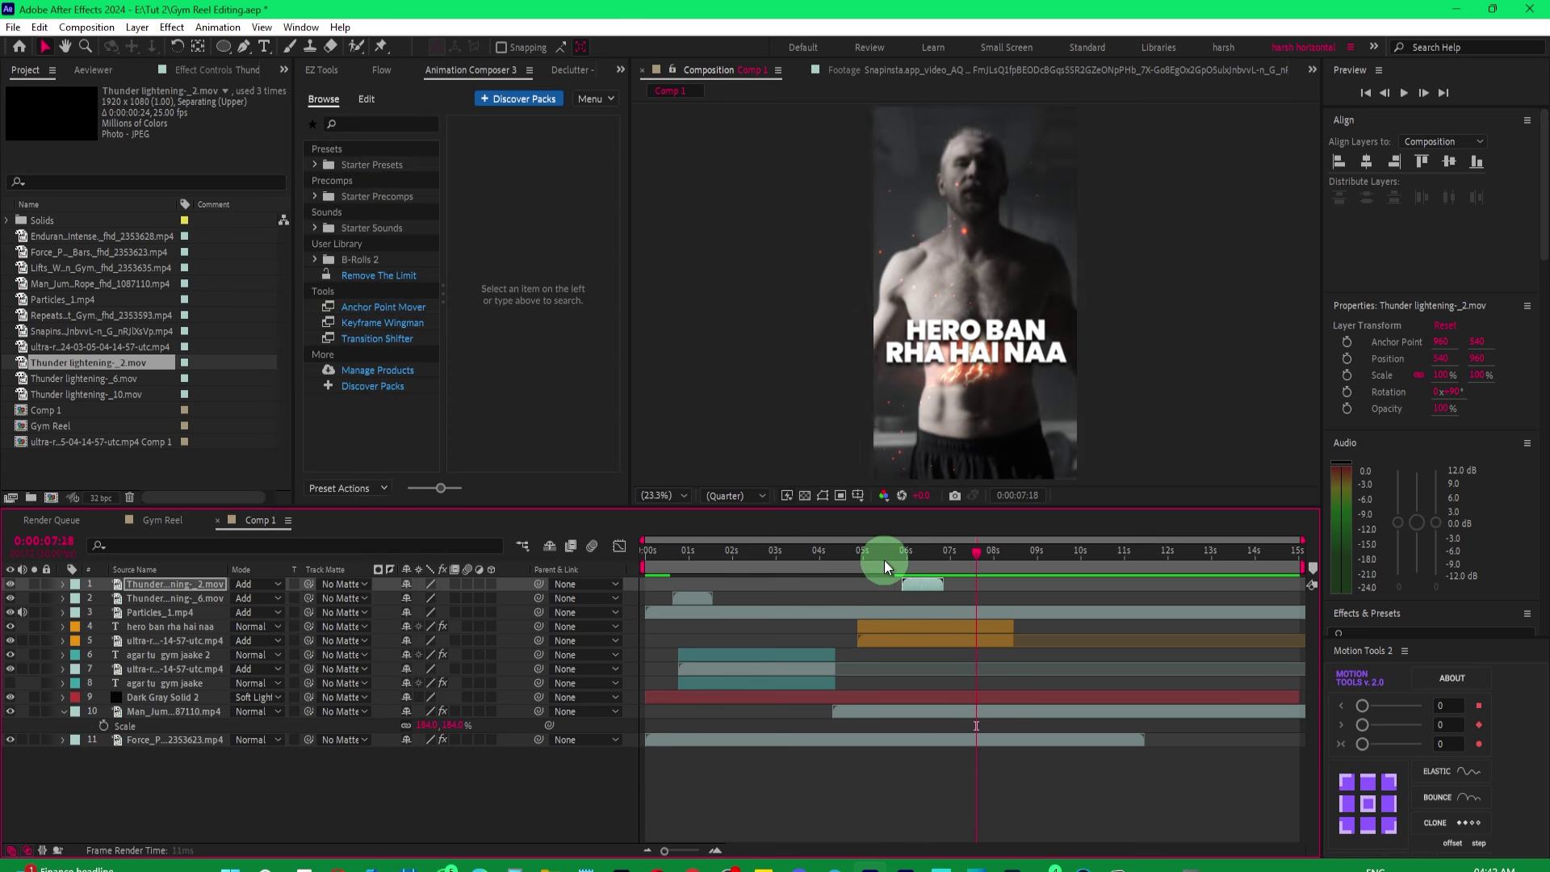
Scrub to 8:09 and save the Gym Reel Editing.aep project.
drag(884, 565, 893, 556)
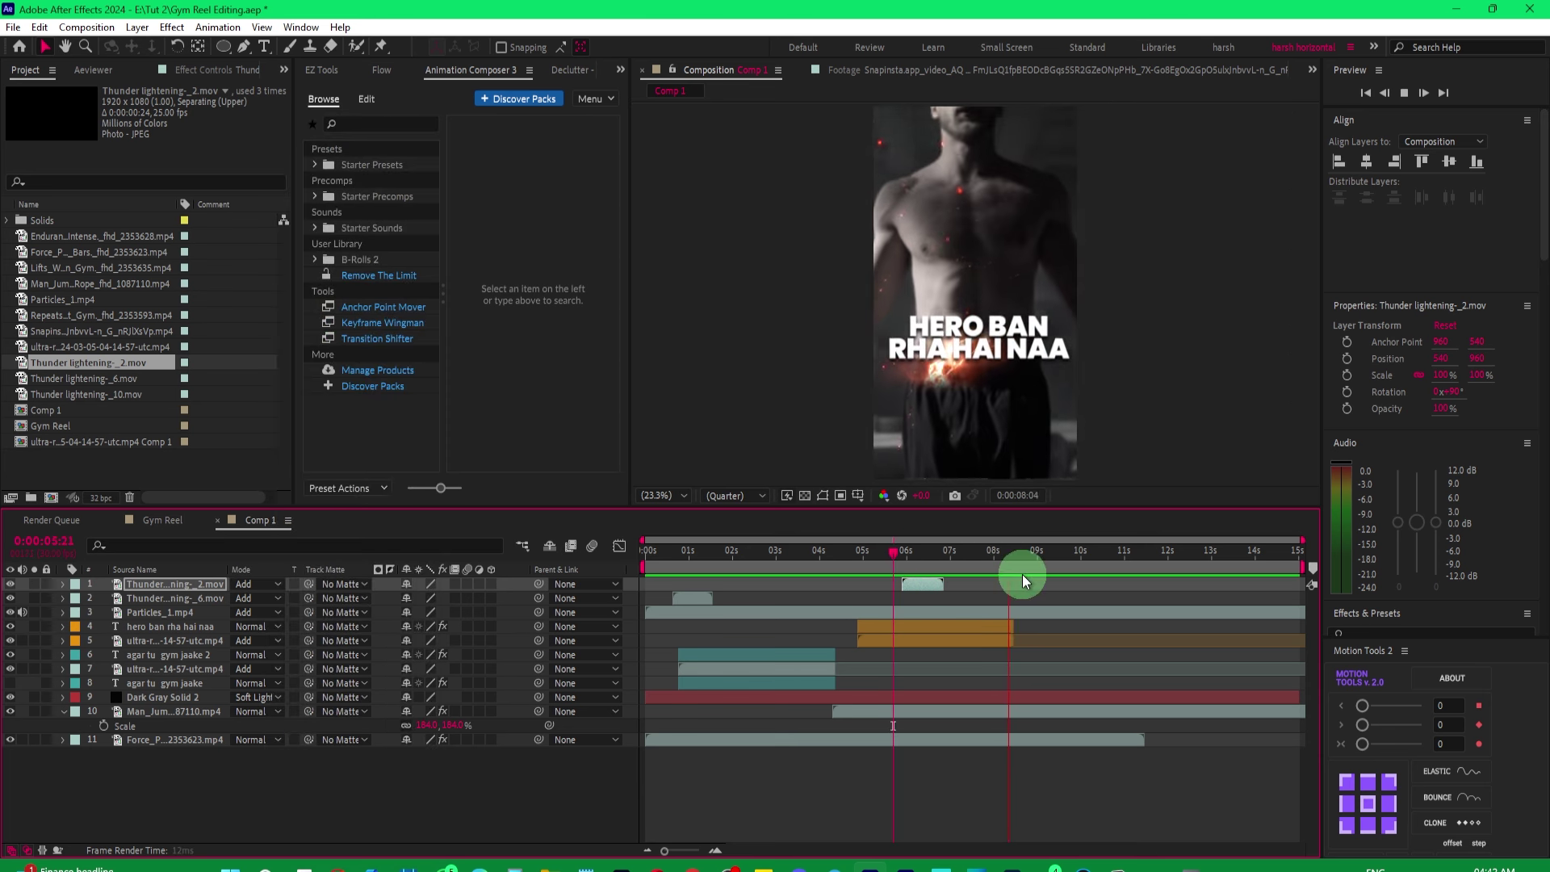
drag(1022, 574, 1005, 569)
key(ctrl+s)
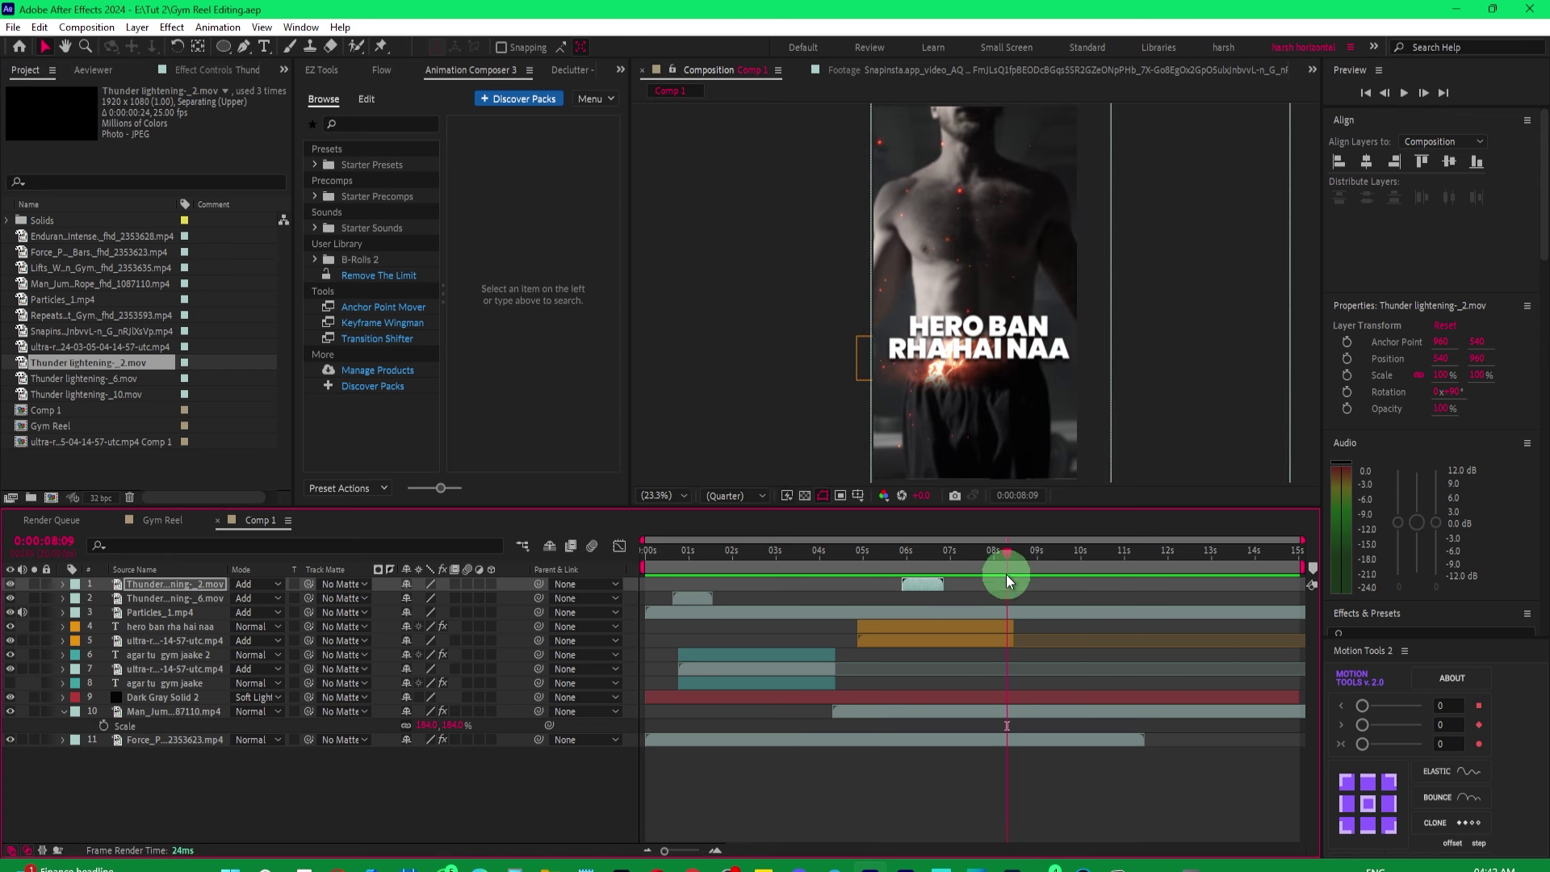
Play the reel from the beginning and enlarge the composition preview.
mouse_move(1006, 556)
mouse_down()
mouse_move(620, 583)
mouse_move(917, 558)
mouse_move(705, 593)
mouse_move(698, 712)
mouse_up()
key(space)
key(Home)
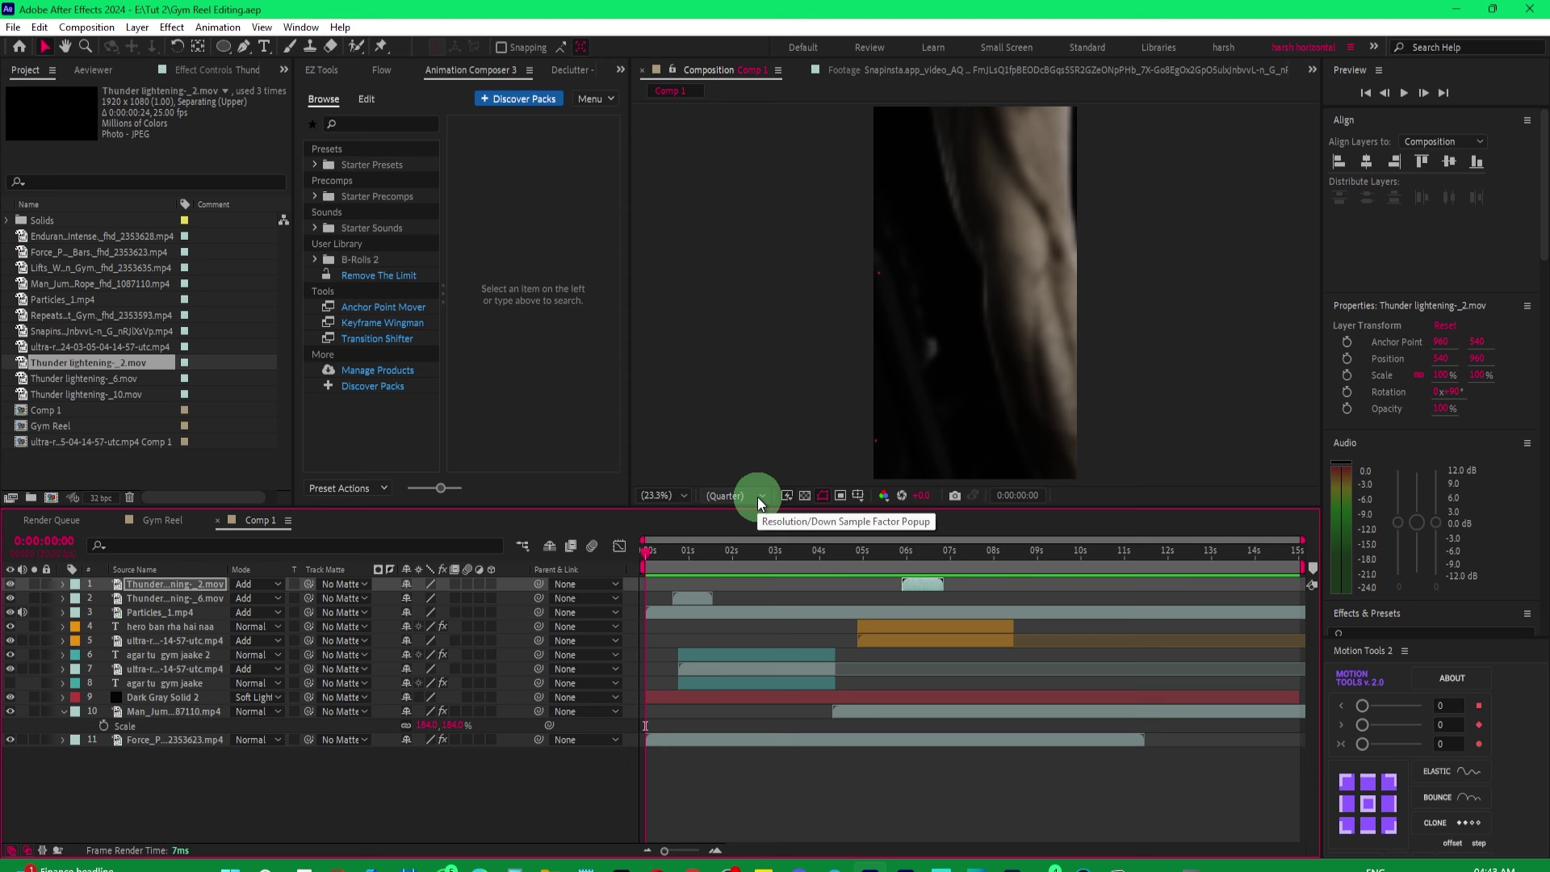
drag(834, 513, 789, 724)
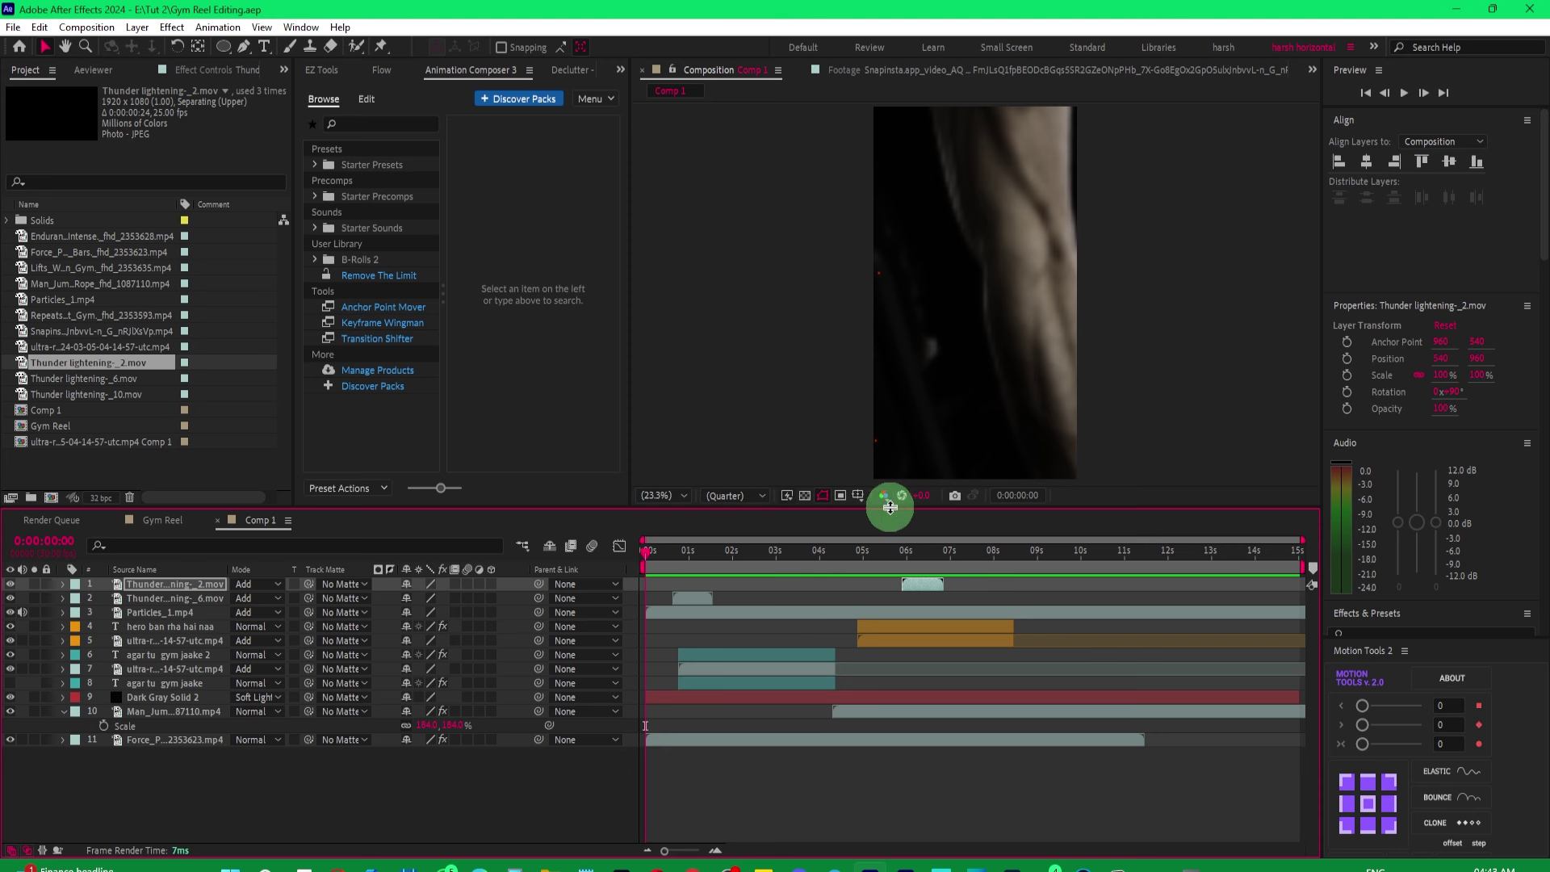
key(space)
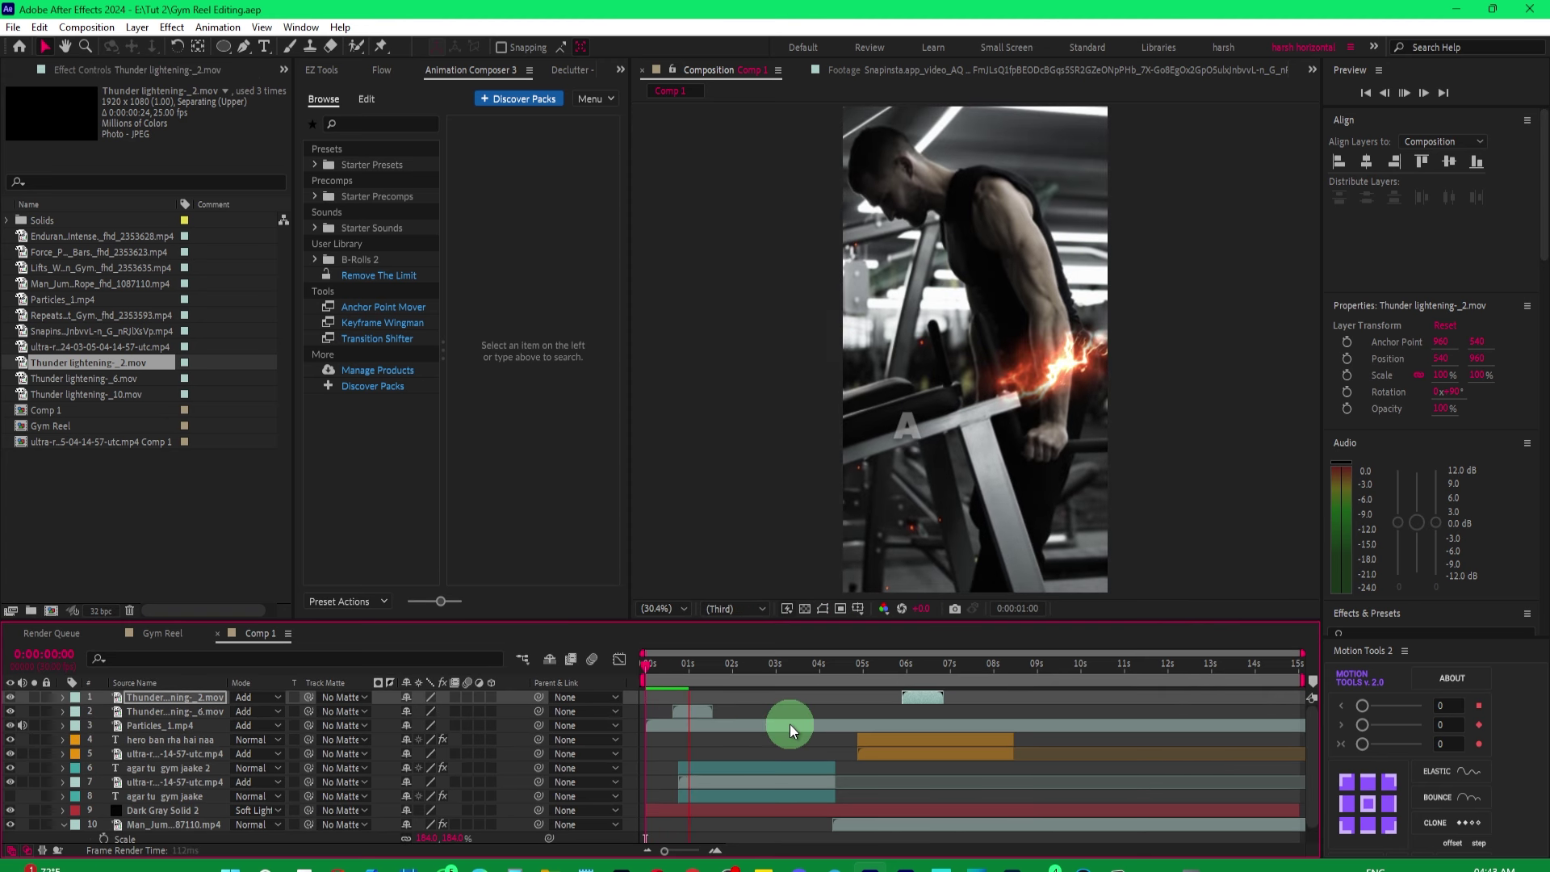
click(790, 724)
drag(637, 620, 638, 587)
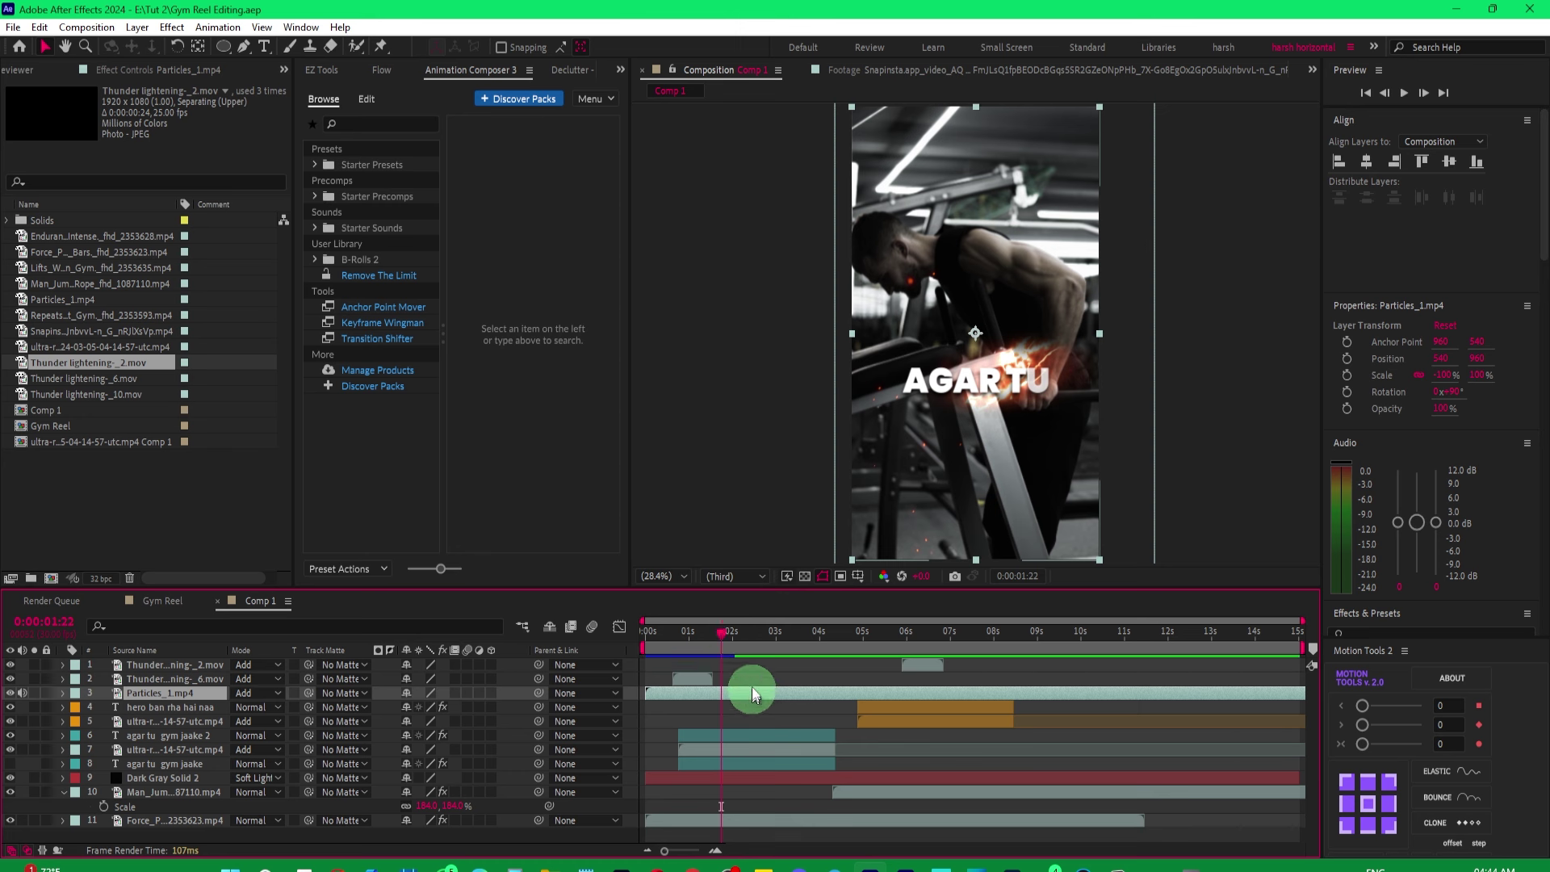
mouse_move(634, 637)
mouse_down()
mouse_move(902, 663)
mouse_move(803, 652)
mouse_move(858, 668)
mouse_up()
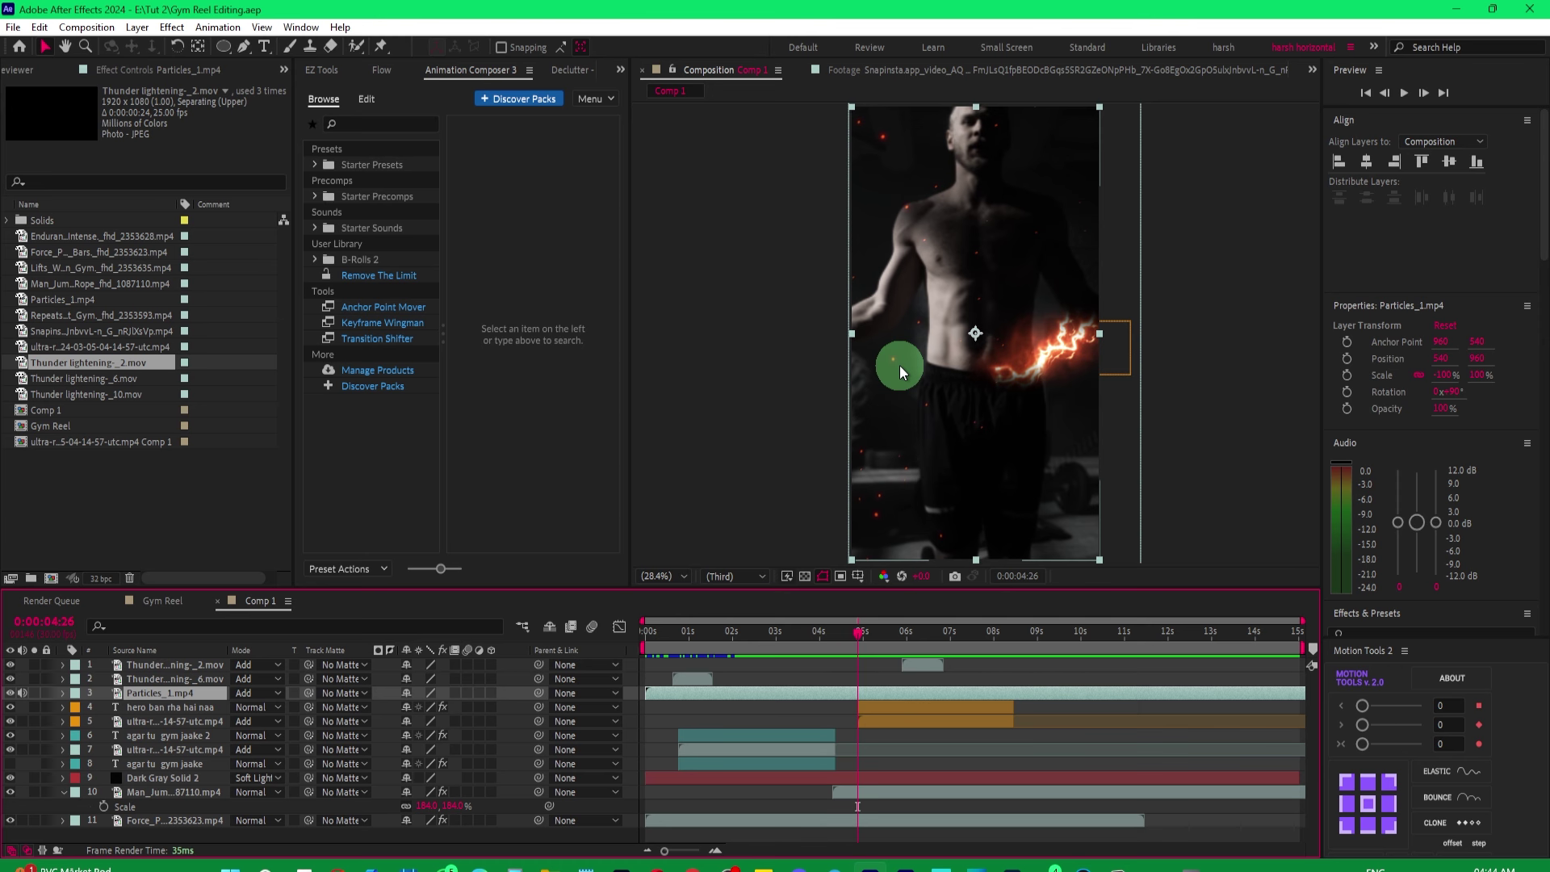
drag(640, 633, 703, 632)
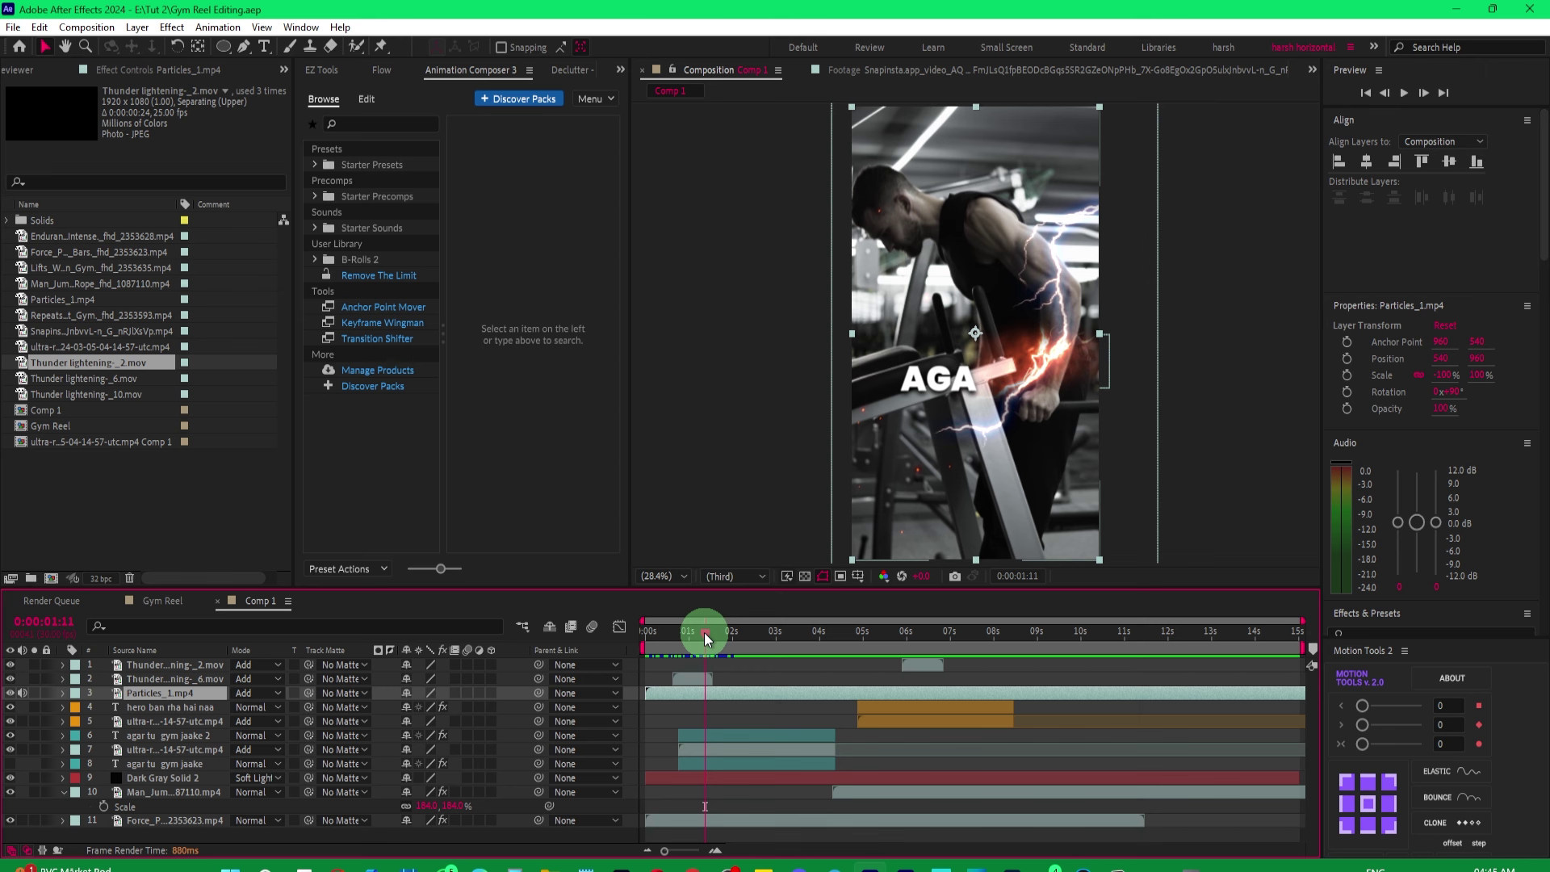
Scrub through the opening seconds and zoom the timeline out to 16 seconds.
mouse_move(704, 632)
mouse_down()
mouse_move(870, 646)
mouse_move(618, 643)
mouse_move(754, 671)
mouse_move(1023, 675)
mouse_move(714, 666)
mouse_move(793, 673)
mouse_move(963, 642)
mouse_move(684, 700)
mouse_move(941, 692)
mouse_up()
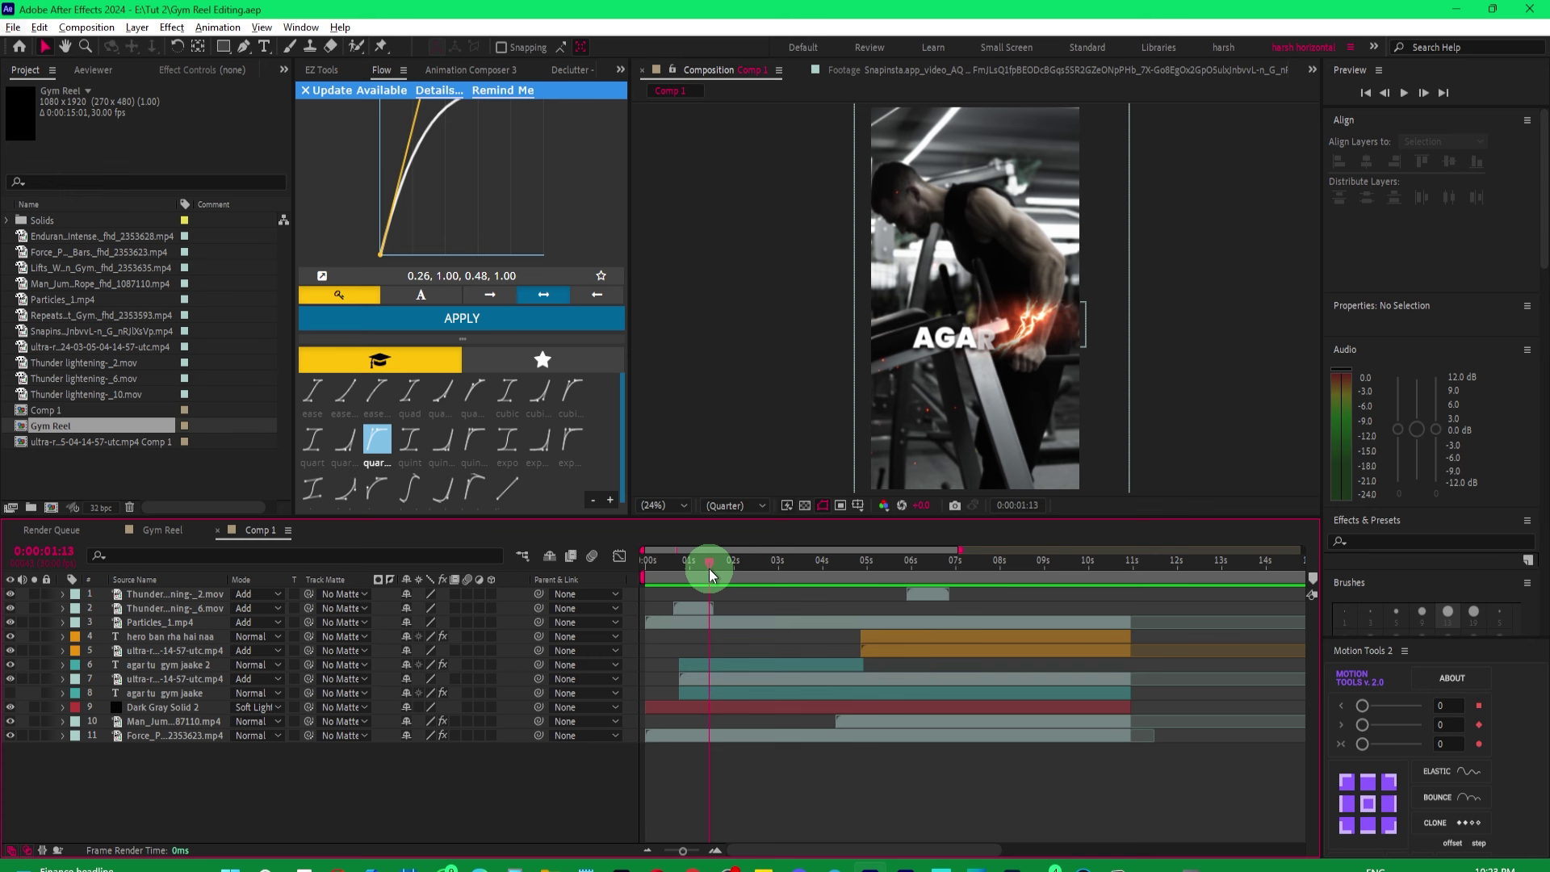
mouse_move(708, 568)
mouse_down()
mouse_move(1188, 593)
mouse_move(1098, 593)
mouse_move(1111, 600)
mouse_up()
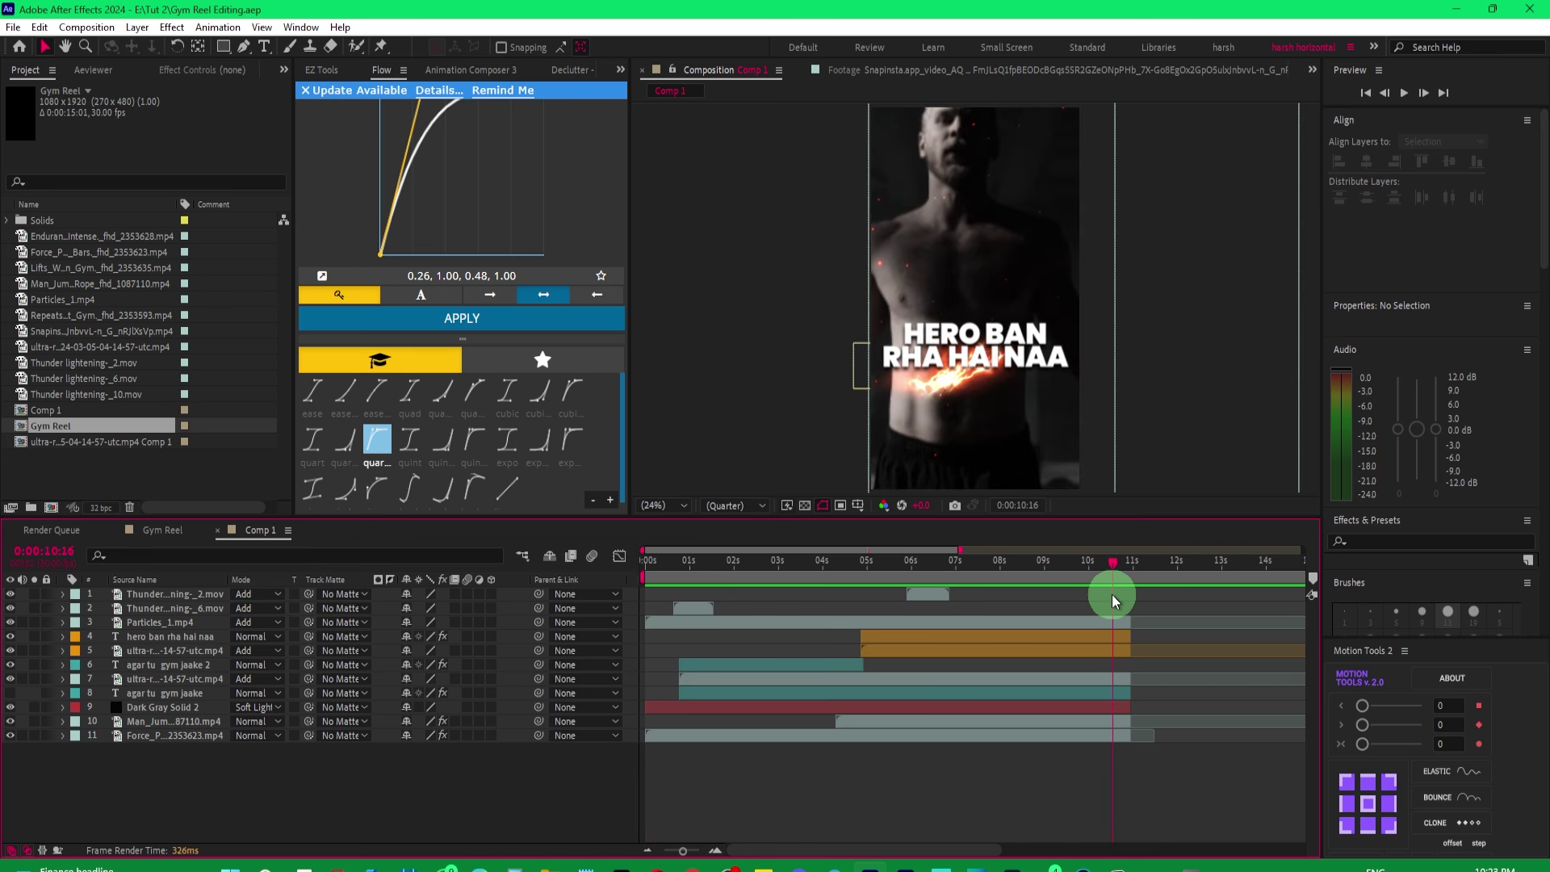
drag(961, 550, 1001, 549)
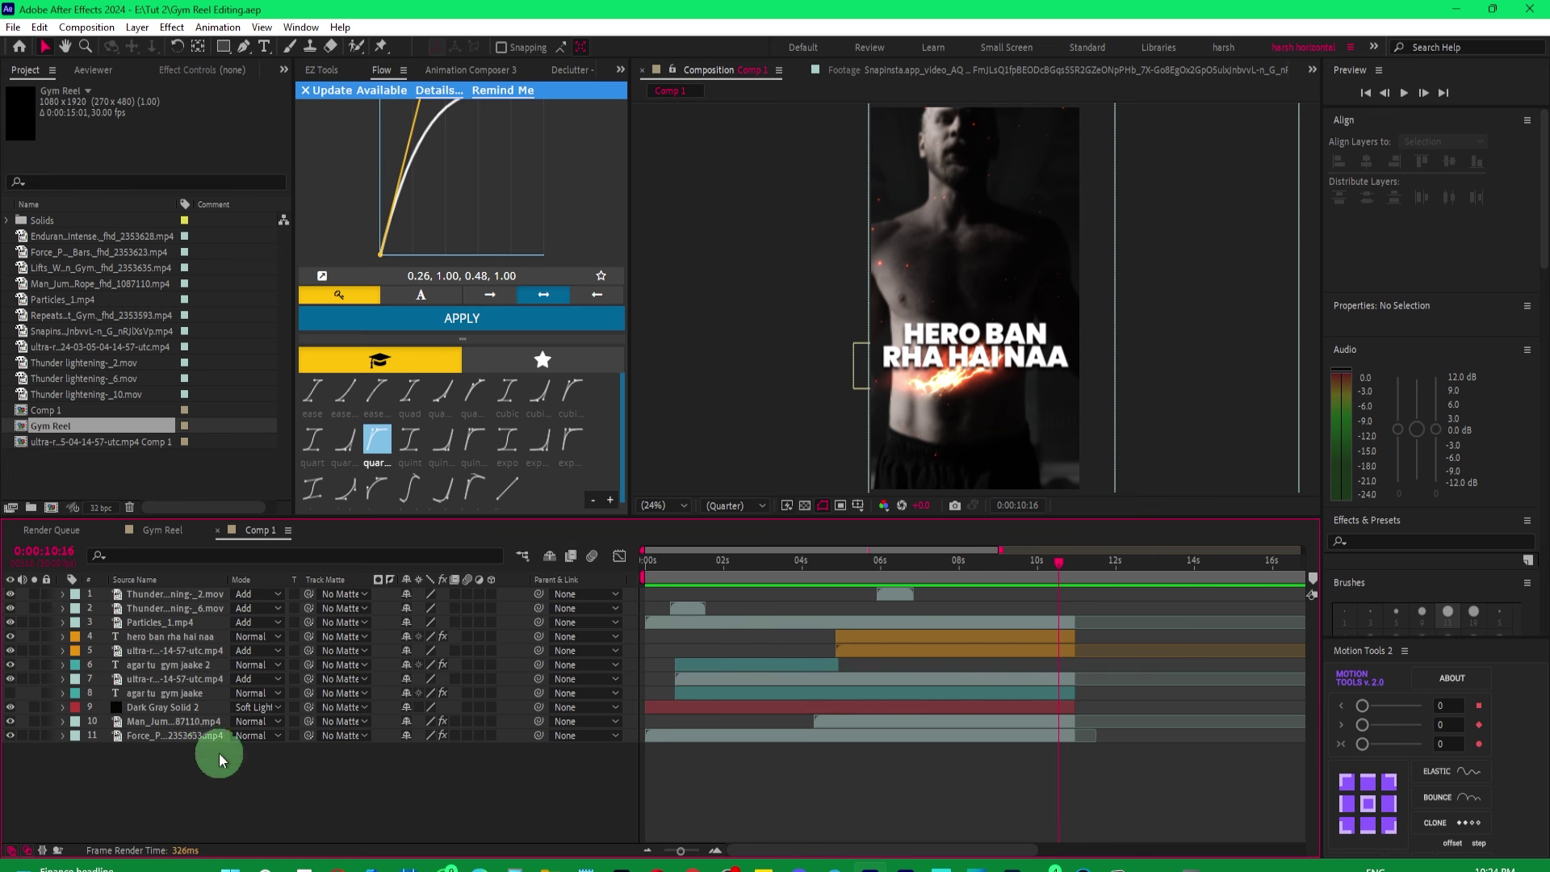
click(48, 252)
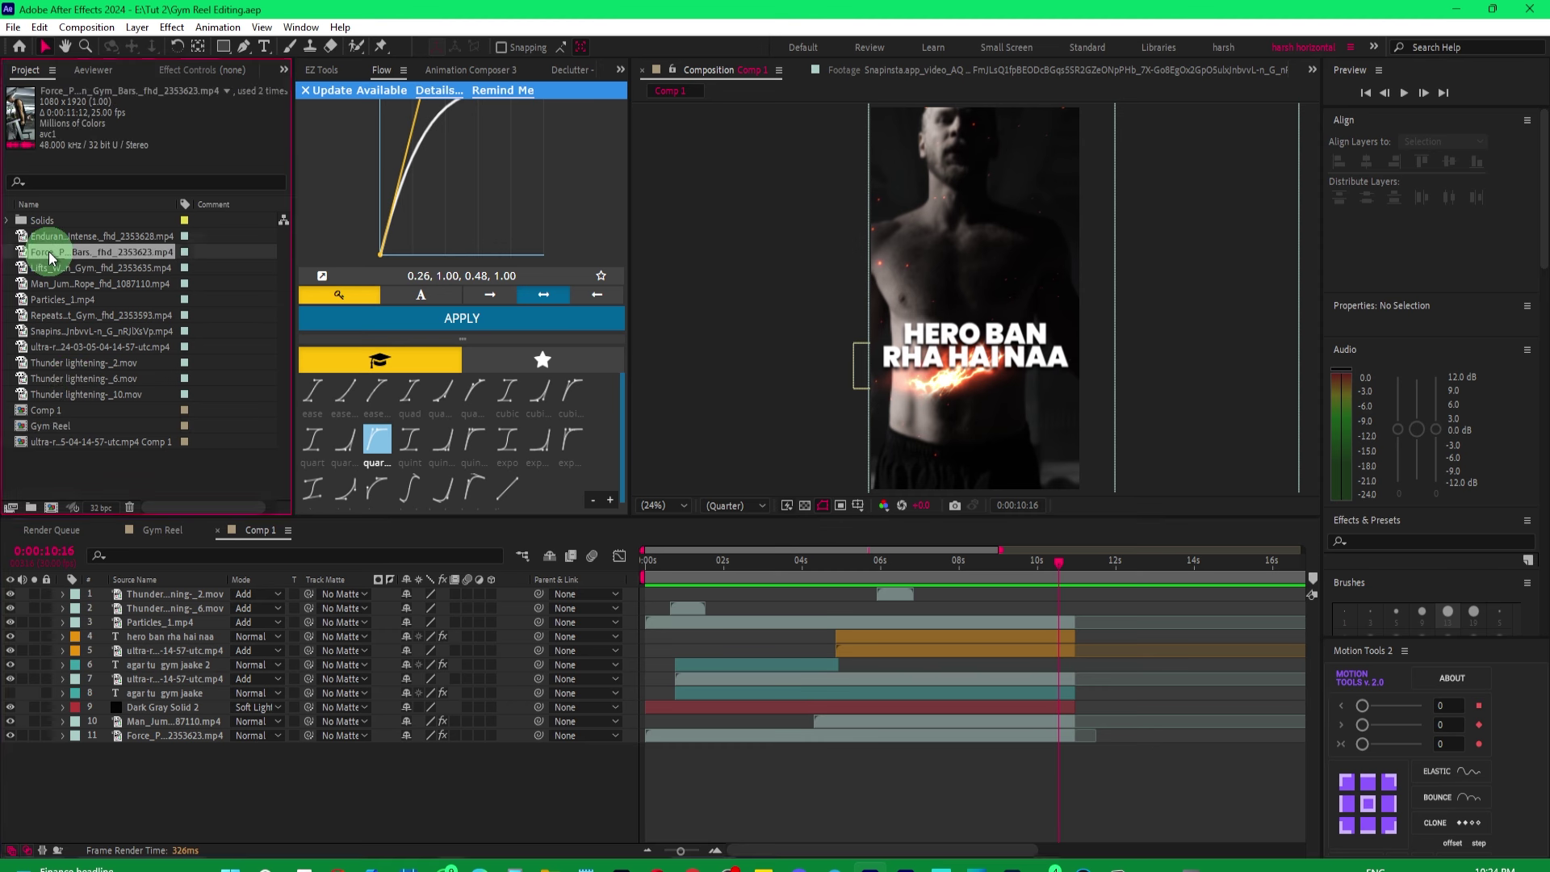
click(64, 269)
drag(65, 269, 200, 589)
drag(745, 596, 1107, 594)
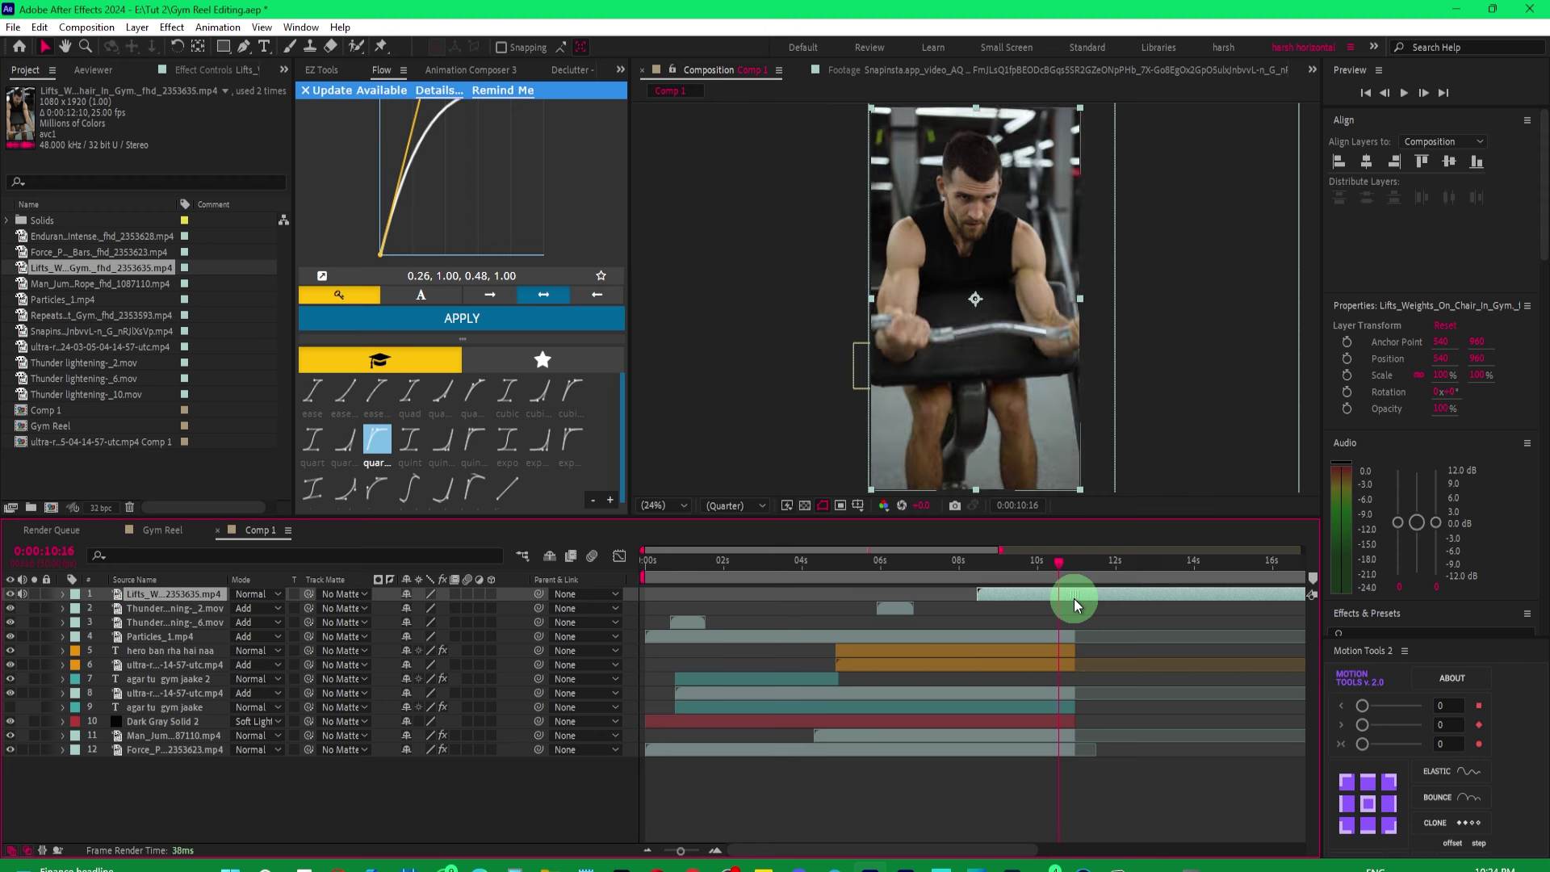
mouse_move(941, 567)
mouse_down()
mouse_move(866, 573)
mouse_move(976, 564)
mouse_move(968, 594)
mouse_move(978, 571)
mouse_move(1038, 572)
mouse_move(965, 575)
mouse_up()
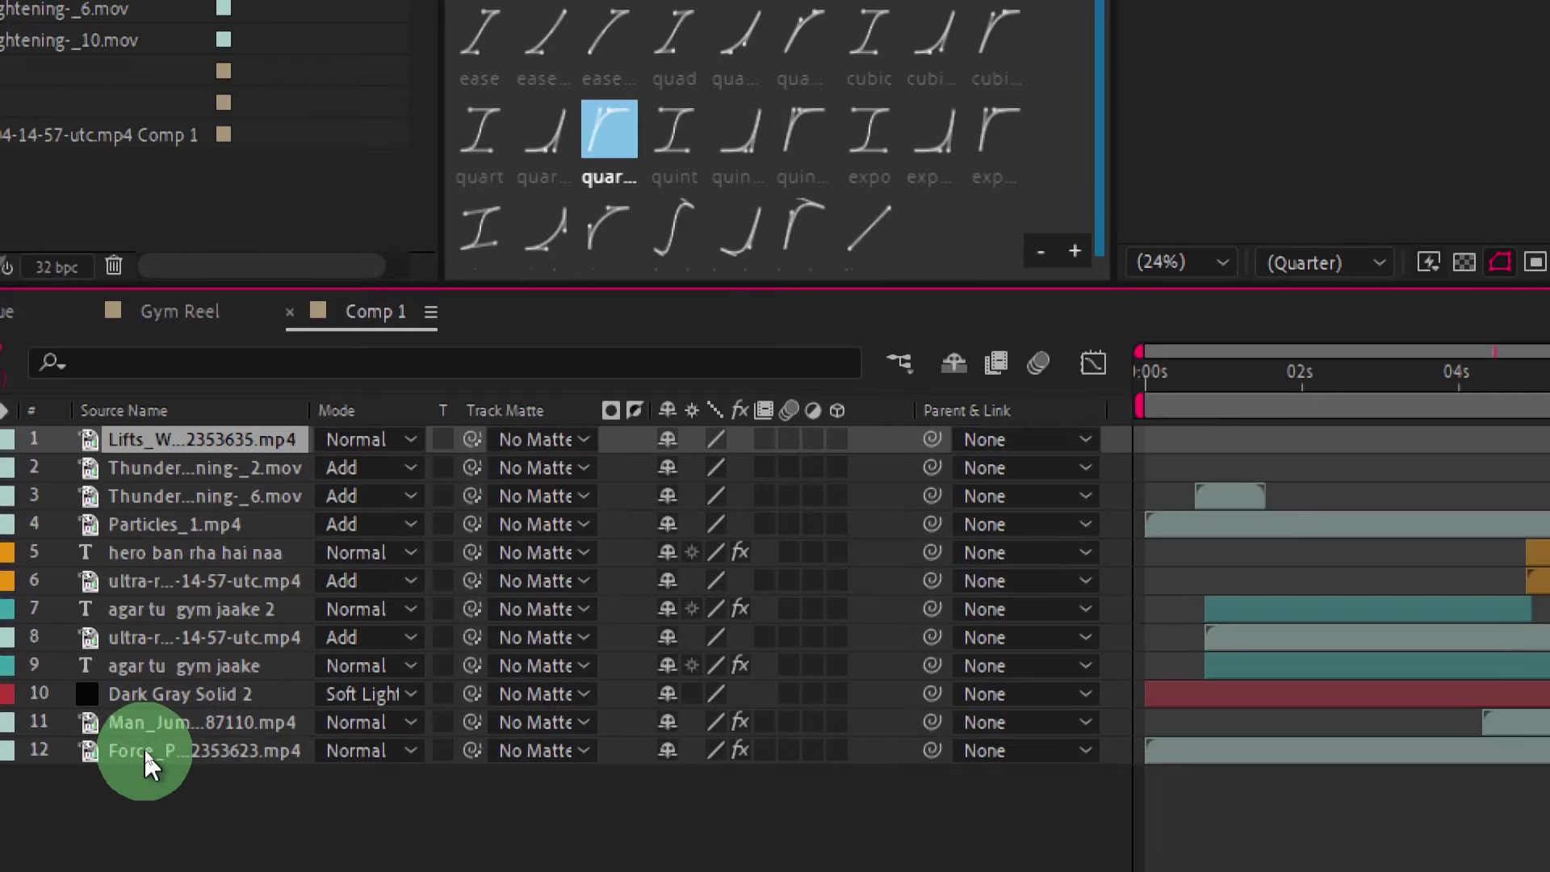
Select the pull-ups clip's Wiggle - position, Transform and Tint effects.
click(144, 751)
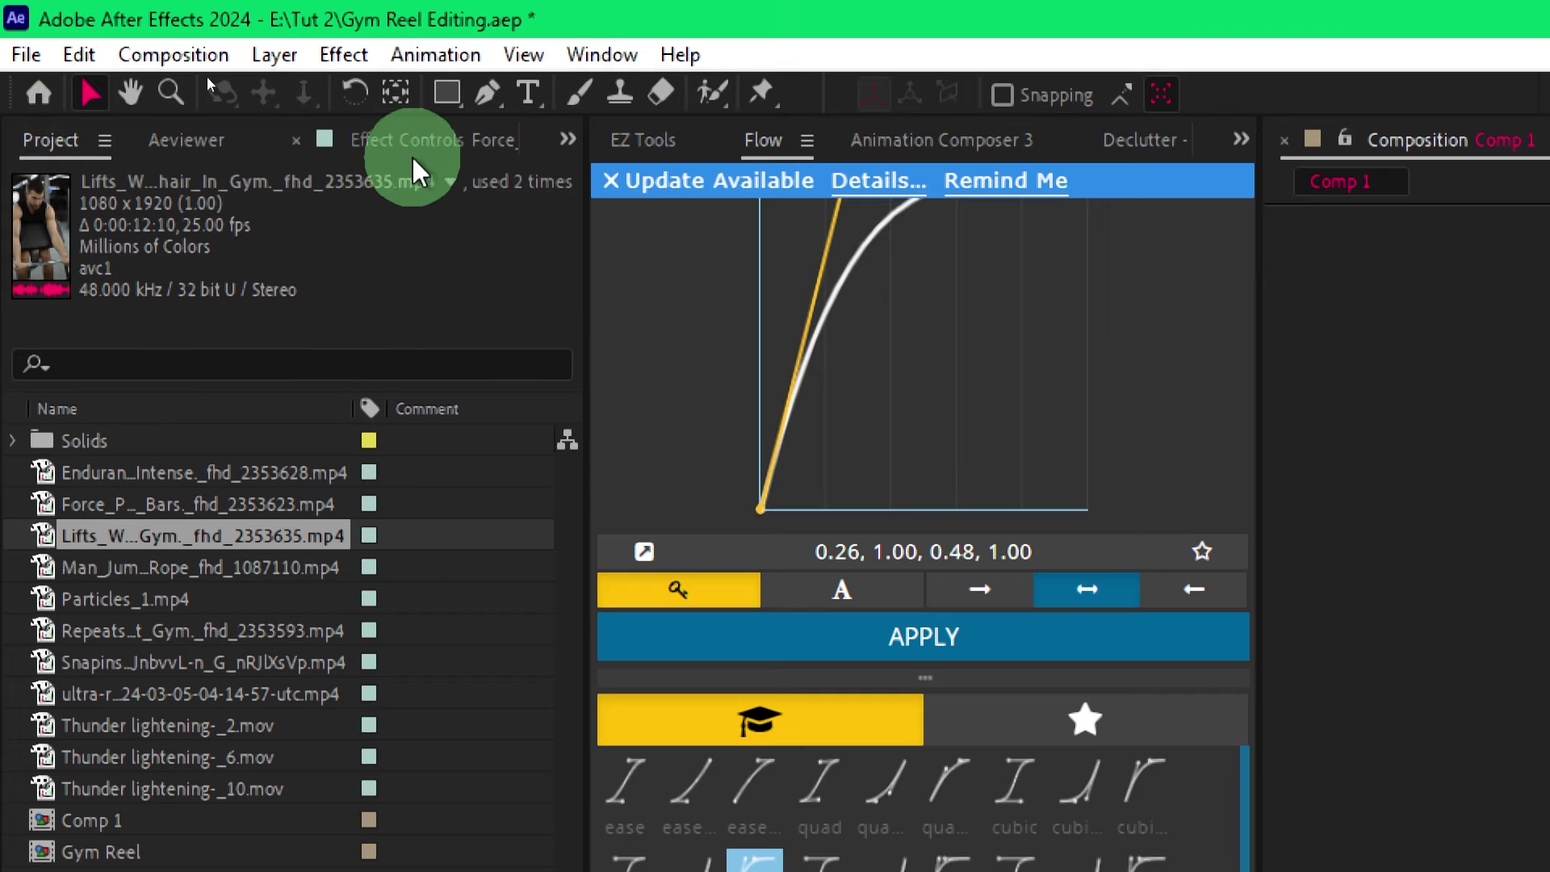
click(408, 143)
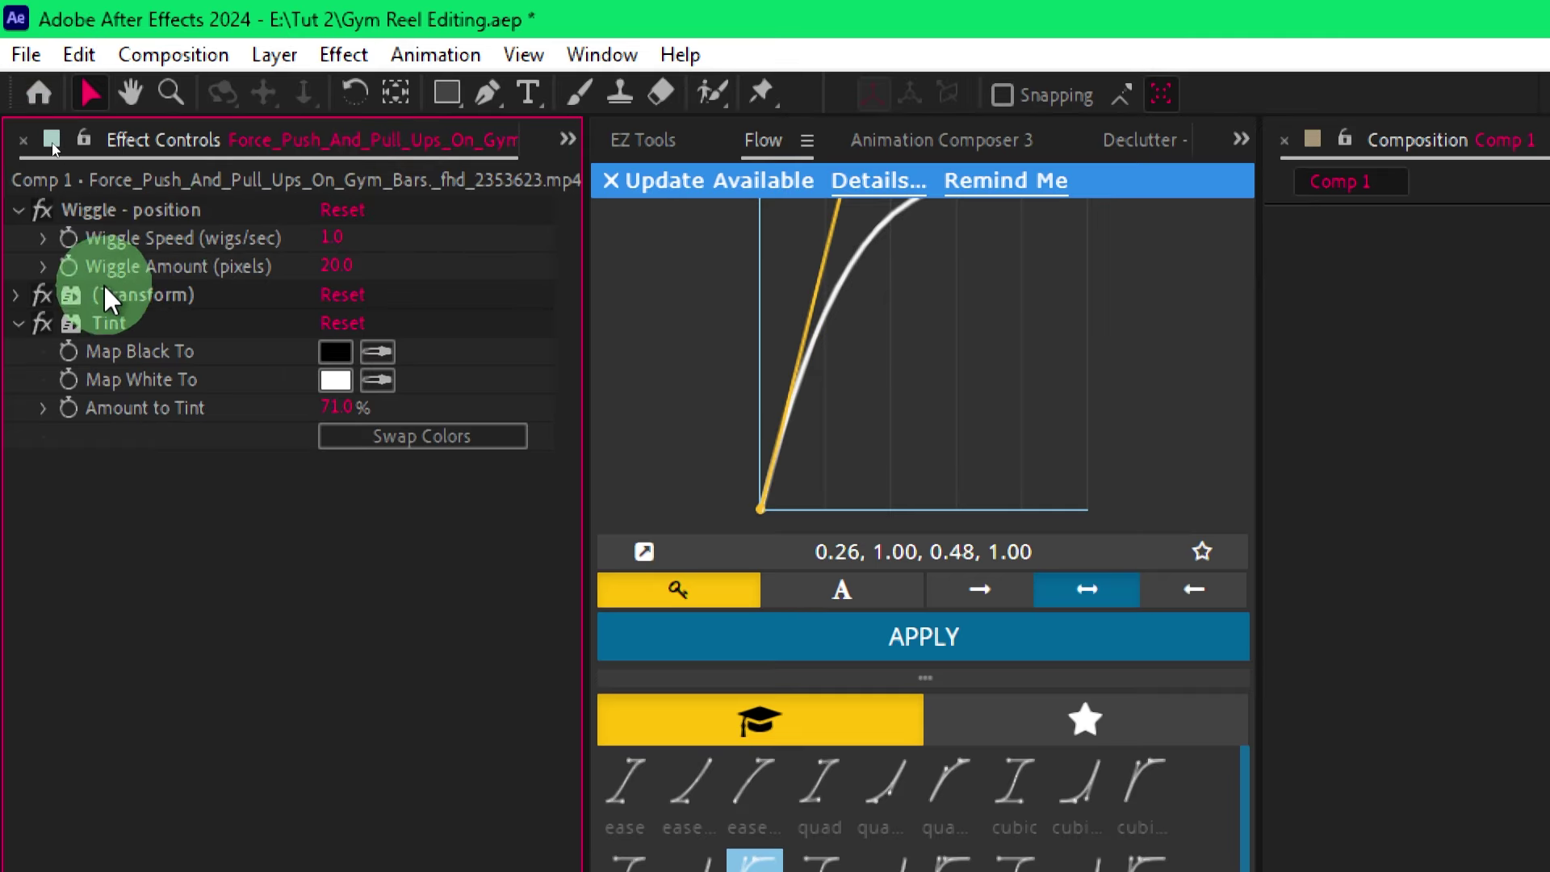
click(128, 208)
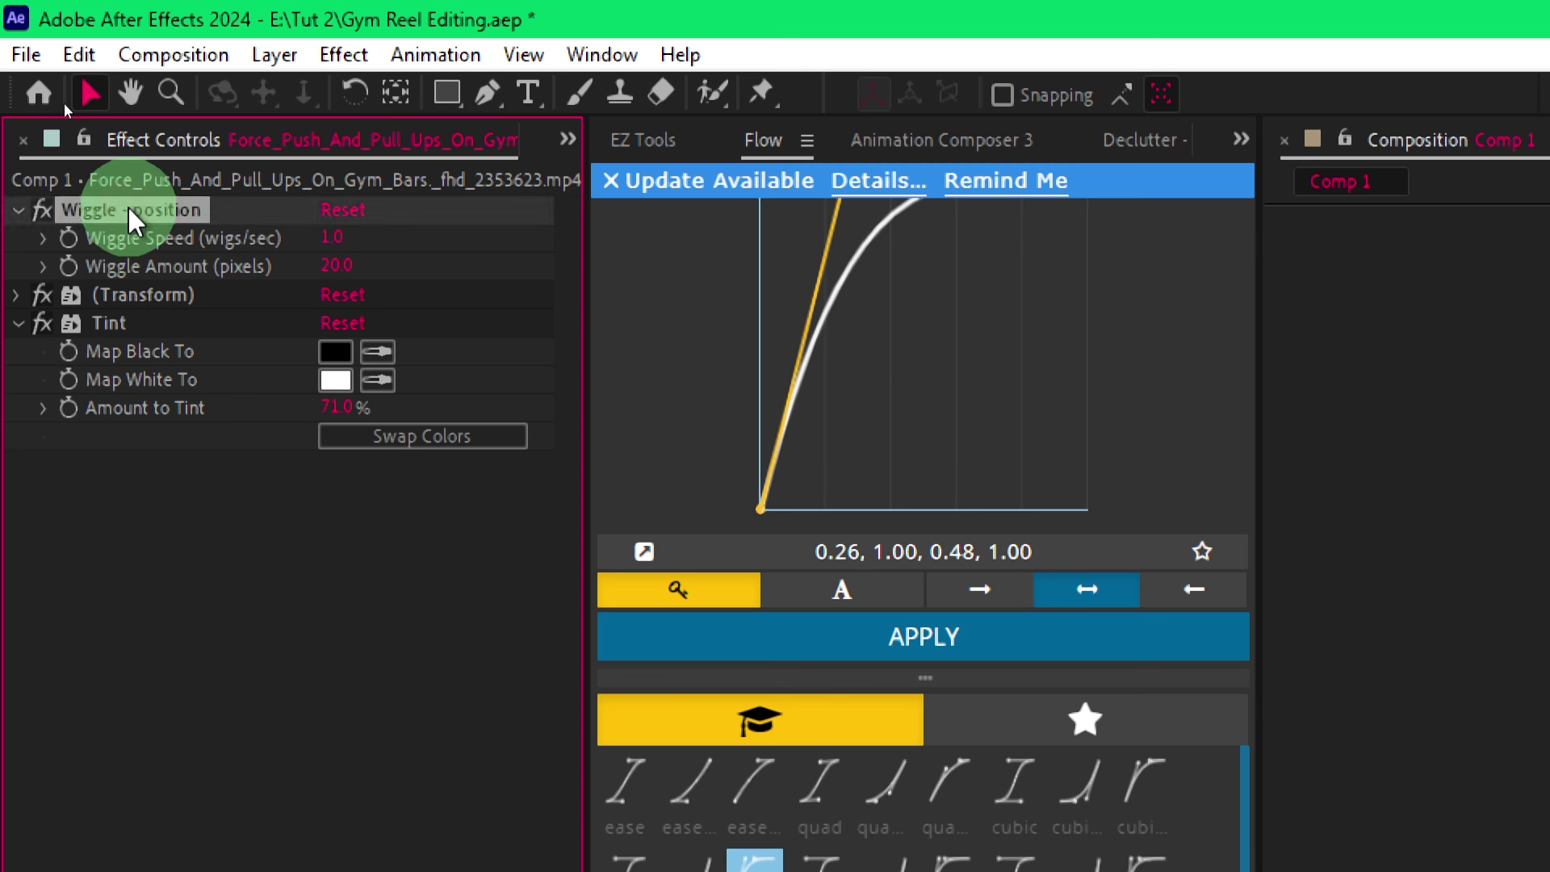
ctrl+click(155, 293)
ctrl+click(130, 324)
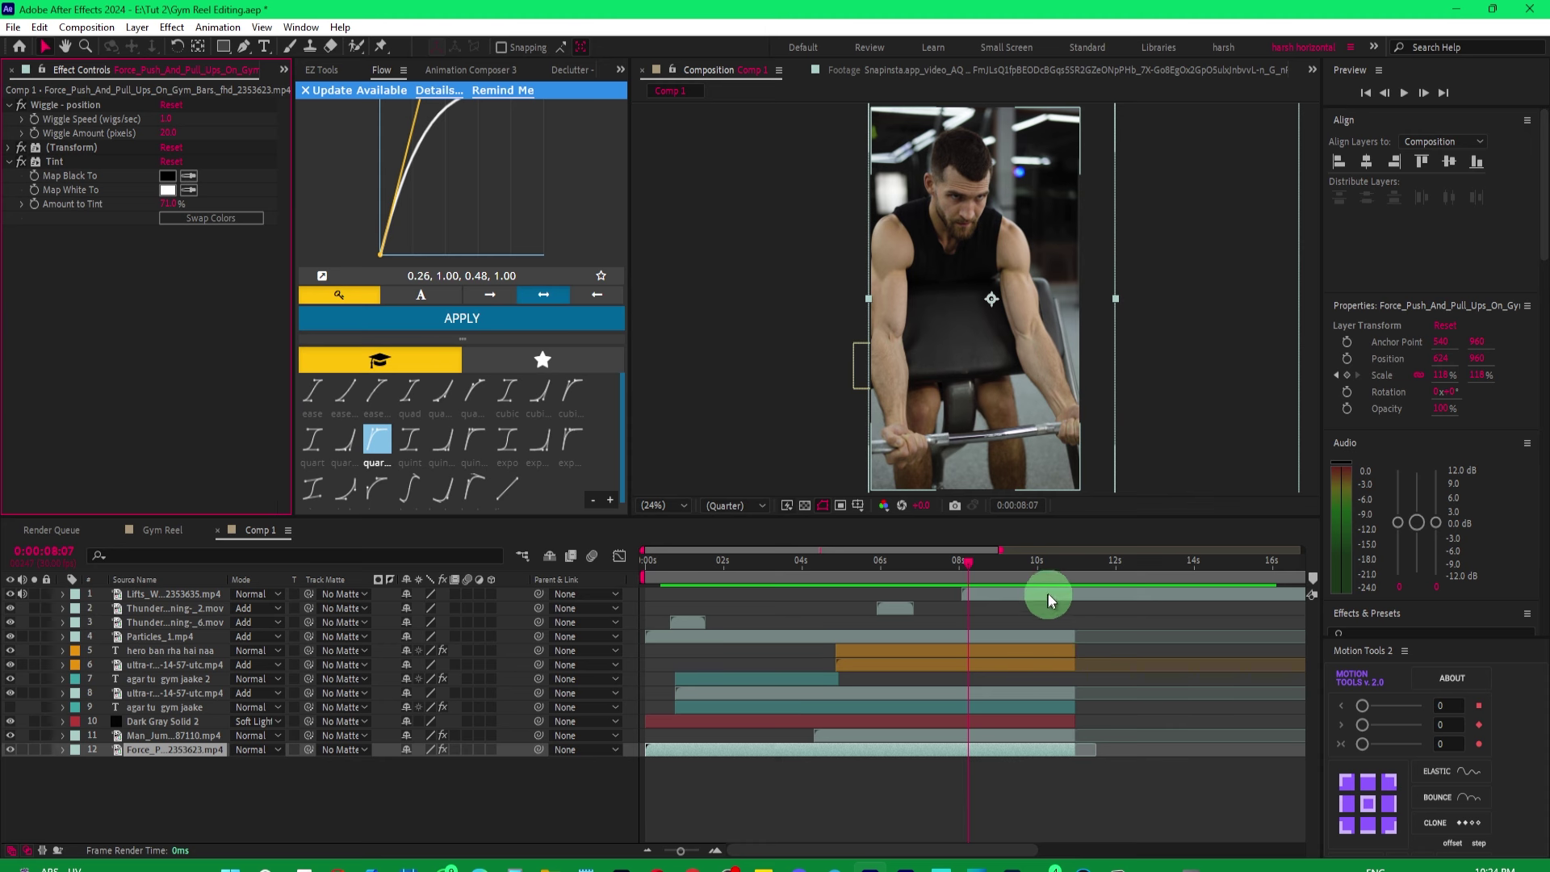
Paste those three effects onto the weight-lifting clip and preview the clip change.
click(1050, 595)
click(115, 603)
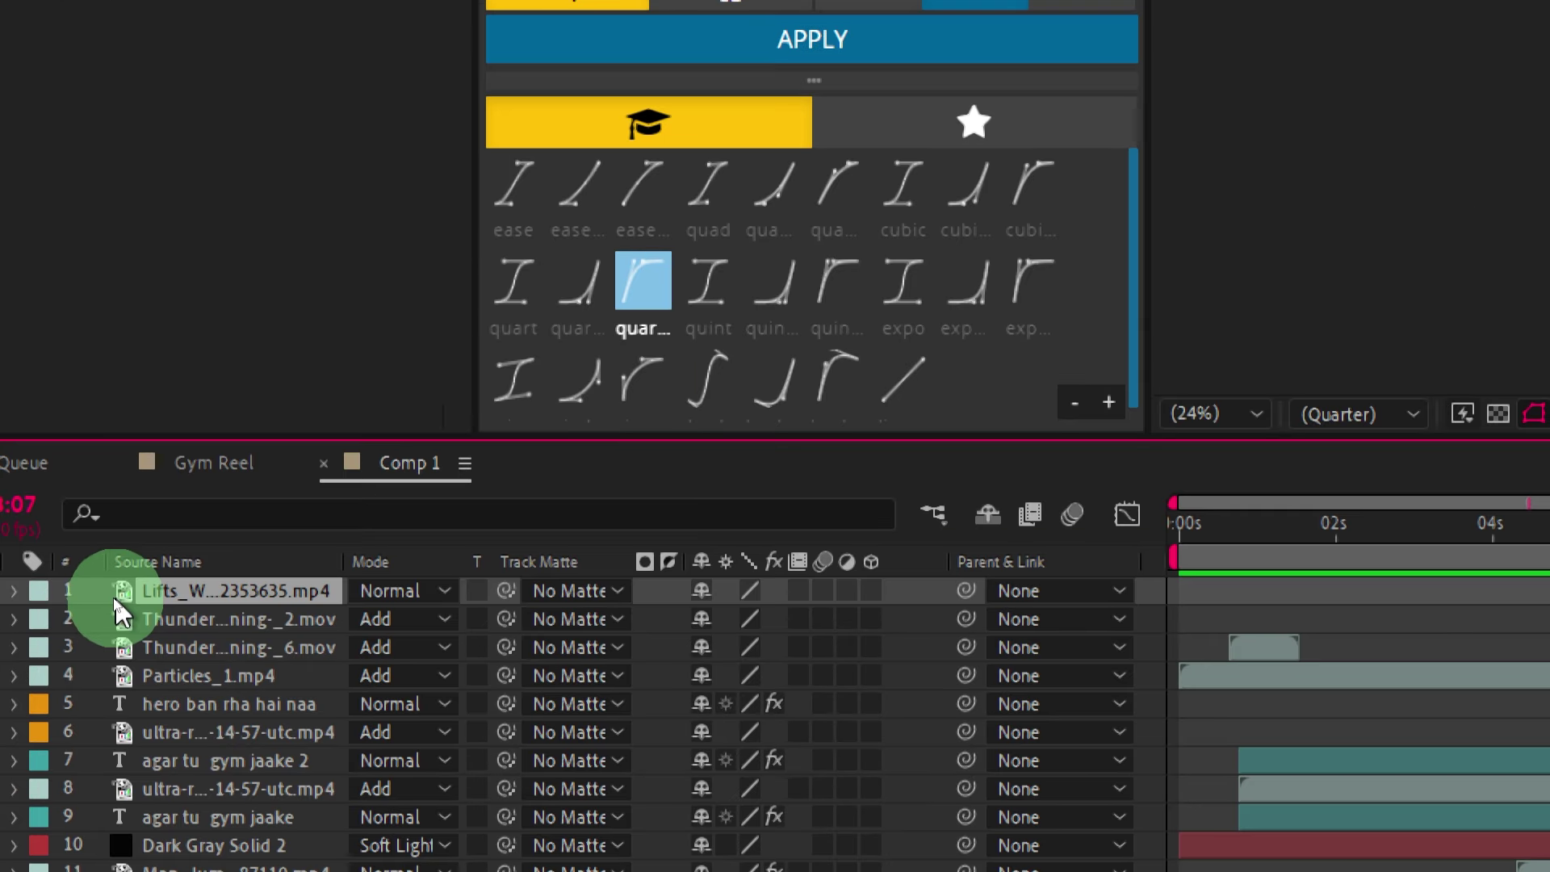
key(ctrl+v)
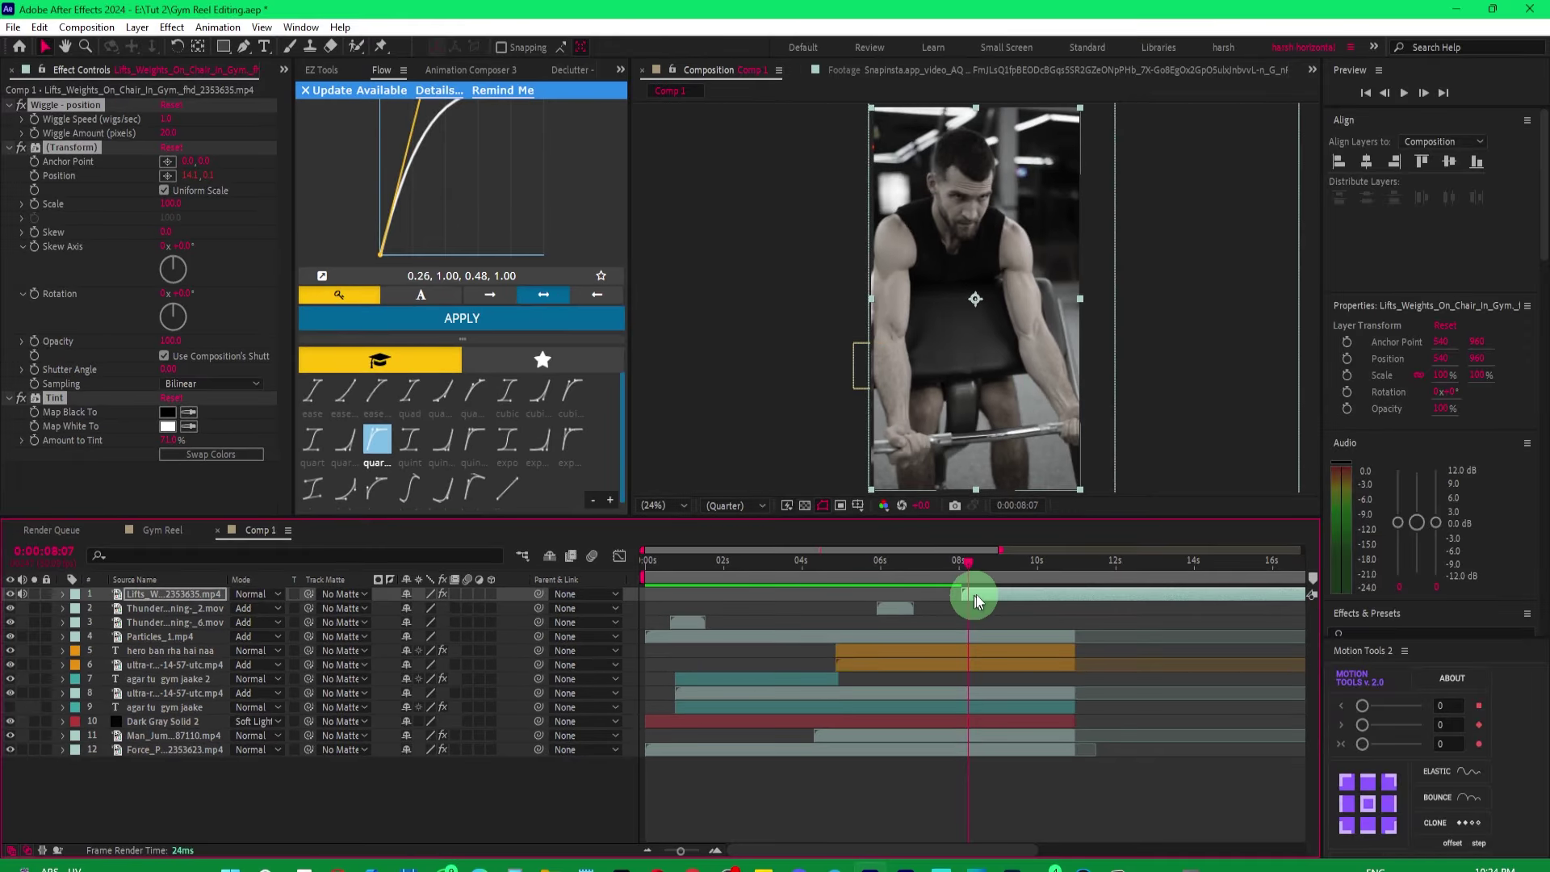
click(975, 568)
key(space)
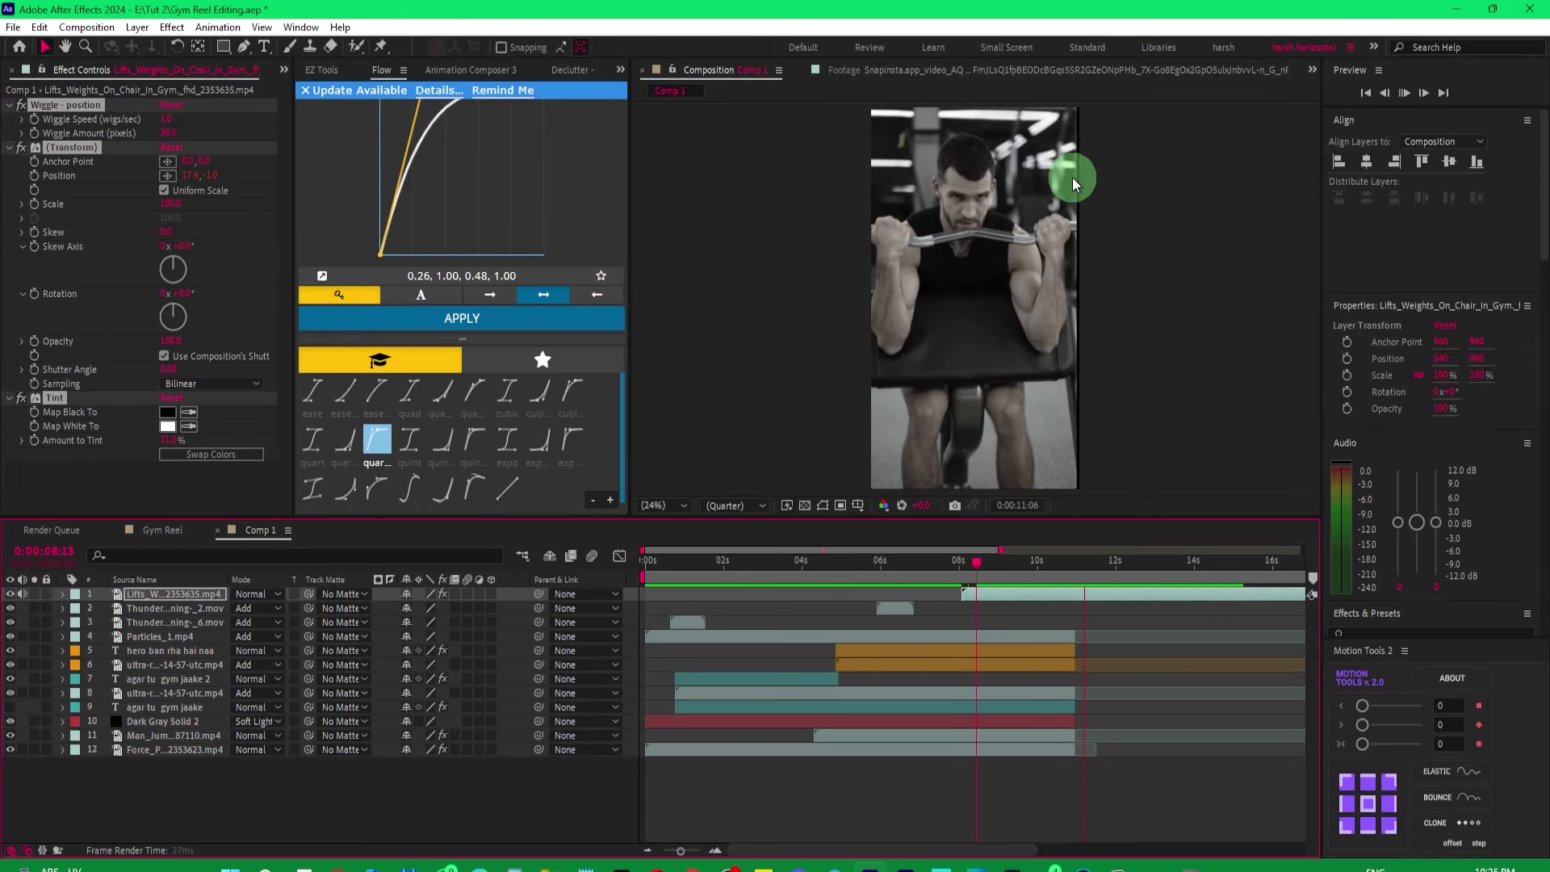
Preview the weight-lifting clip to check its wiggling edges.
key(space)
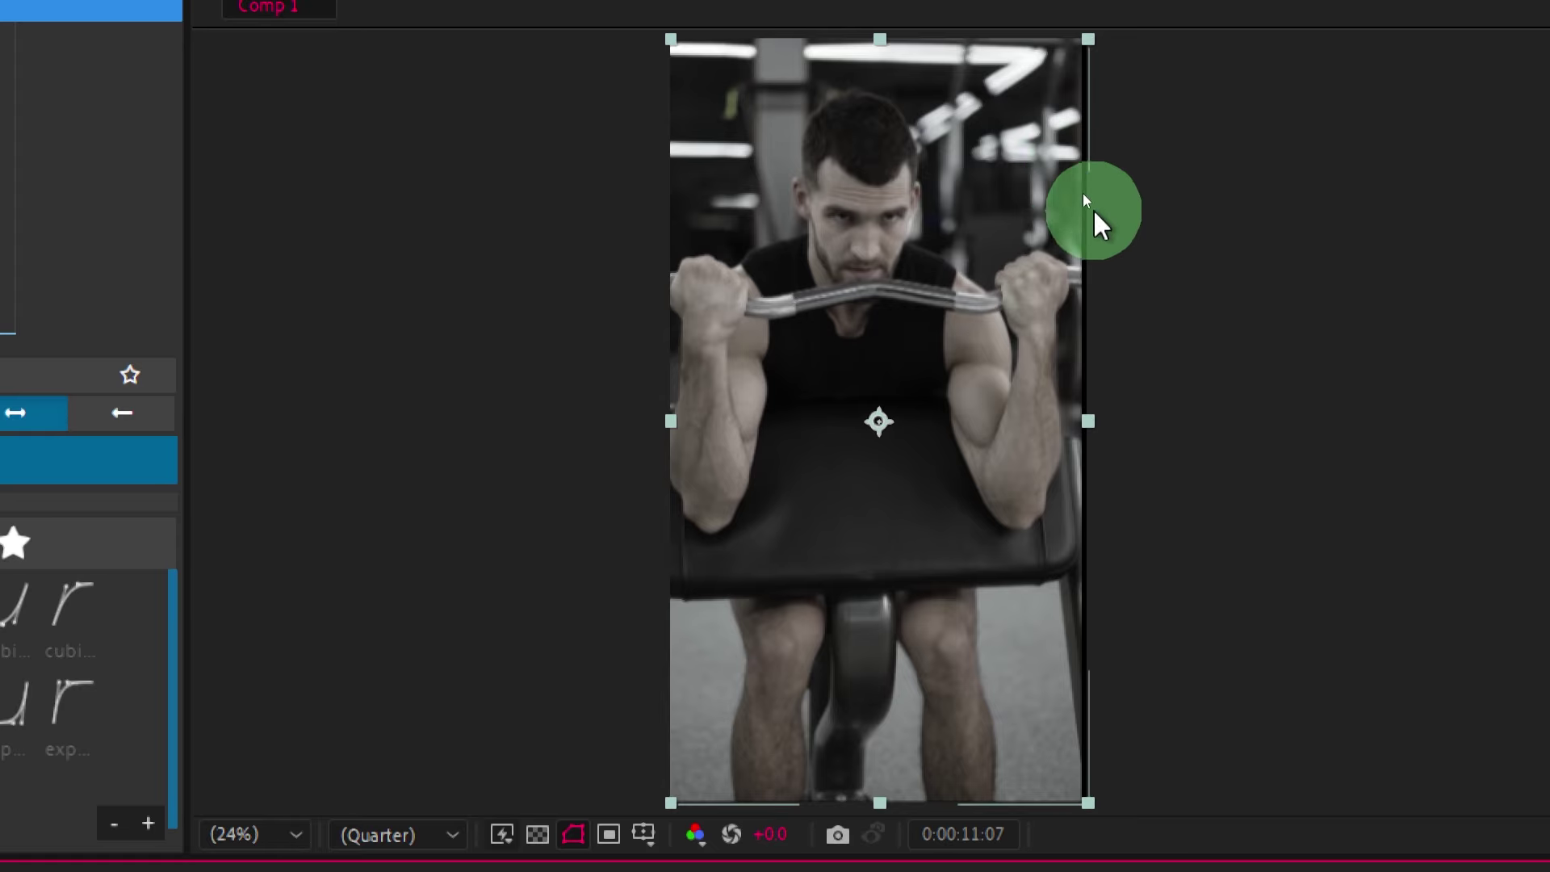
click(1088, 254)
key(space)
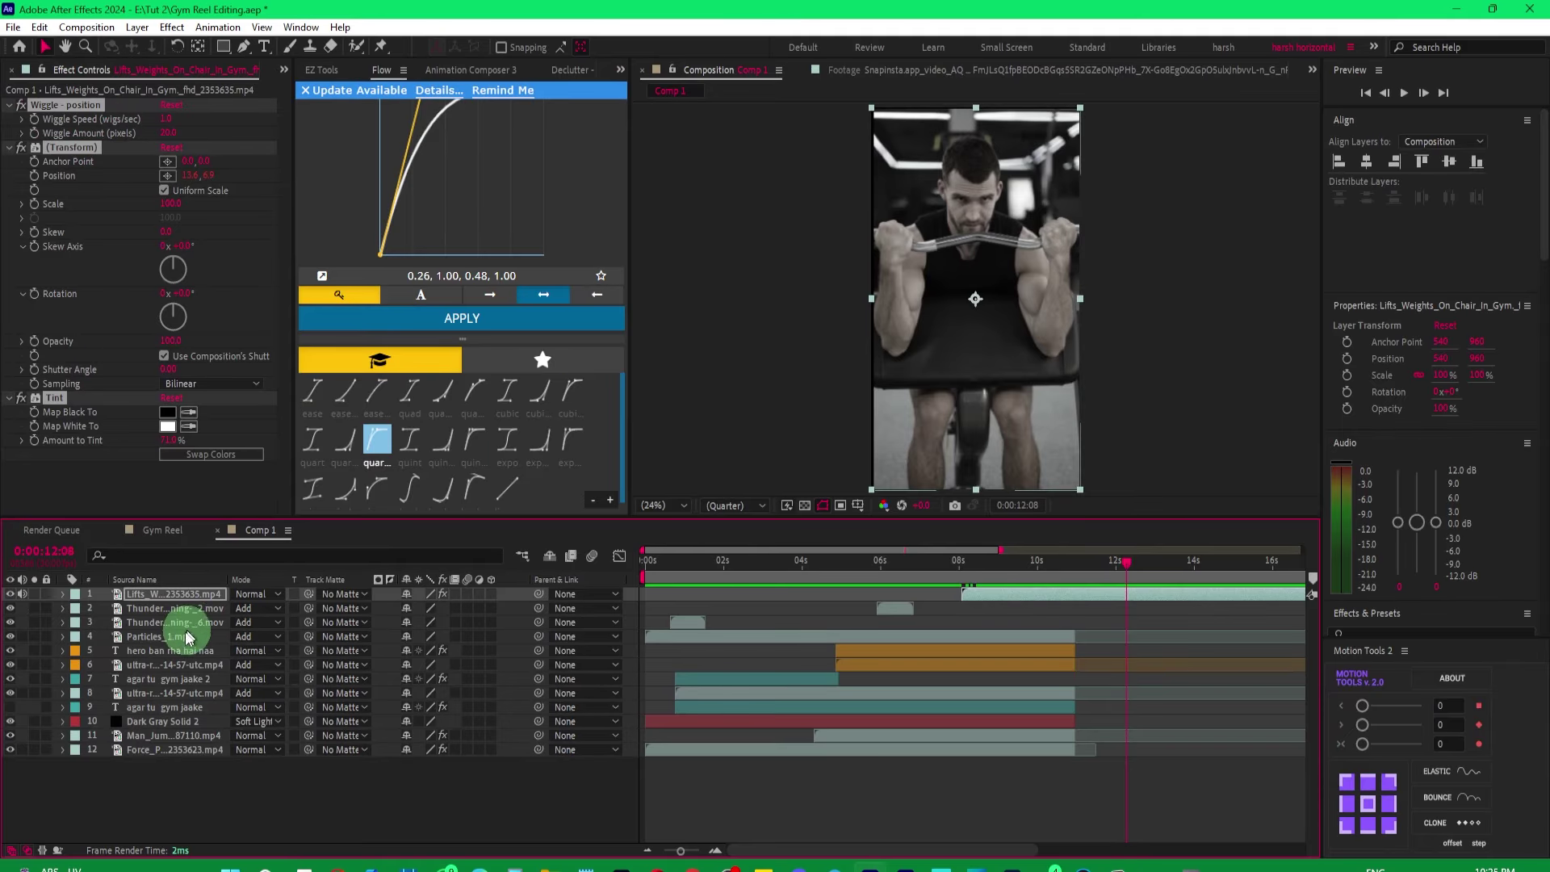
Scale the weight-lifting clip to about 104% and move to 0:00:09:02.
click(200, 777)
click(173, 597)
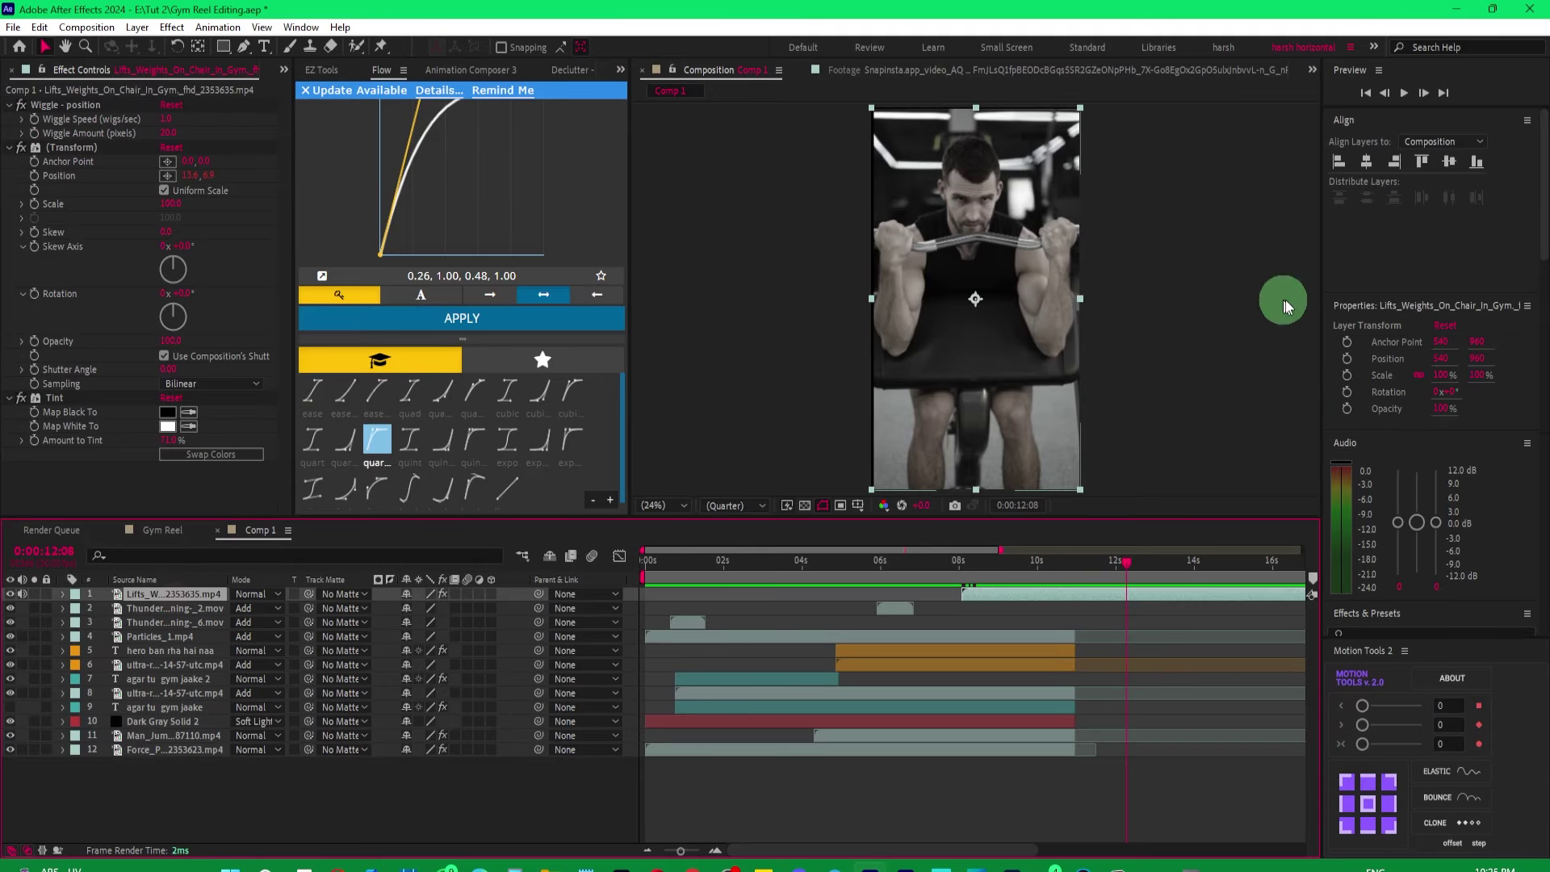
click(1470, 379)
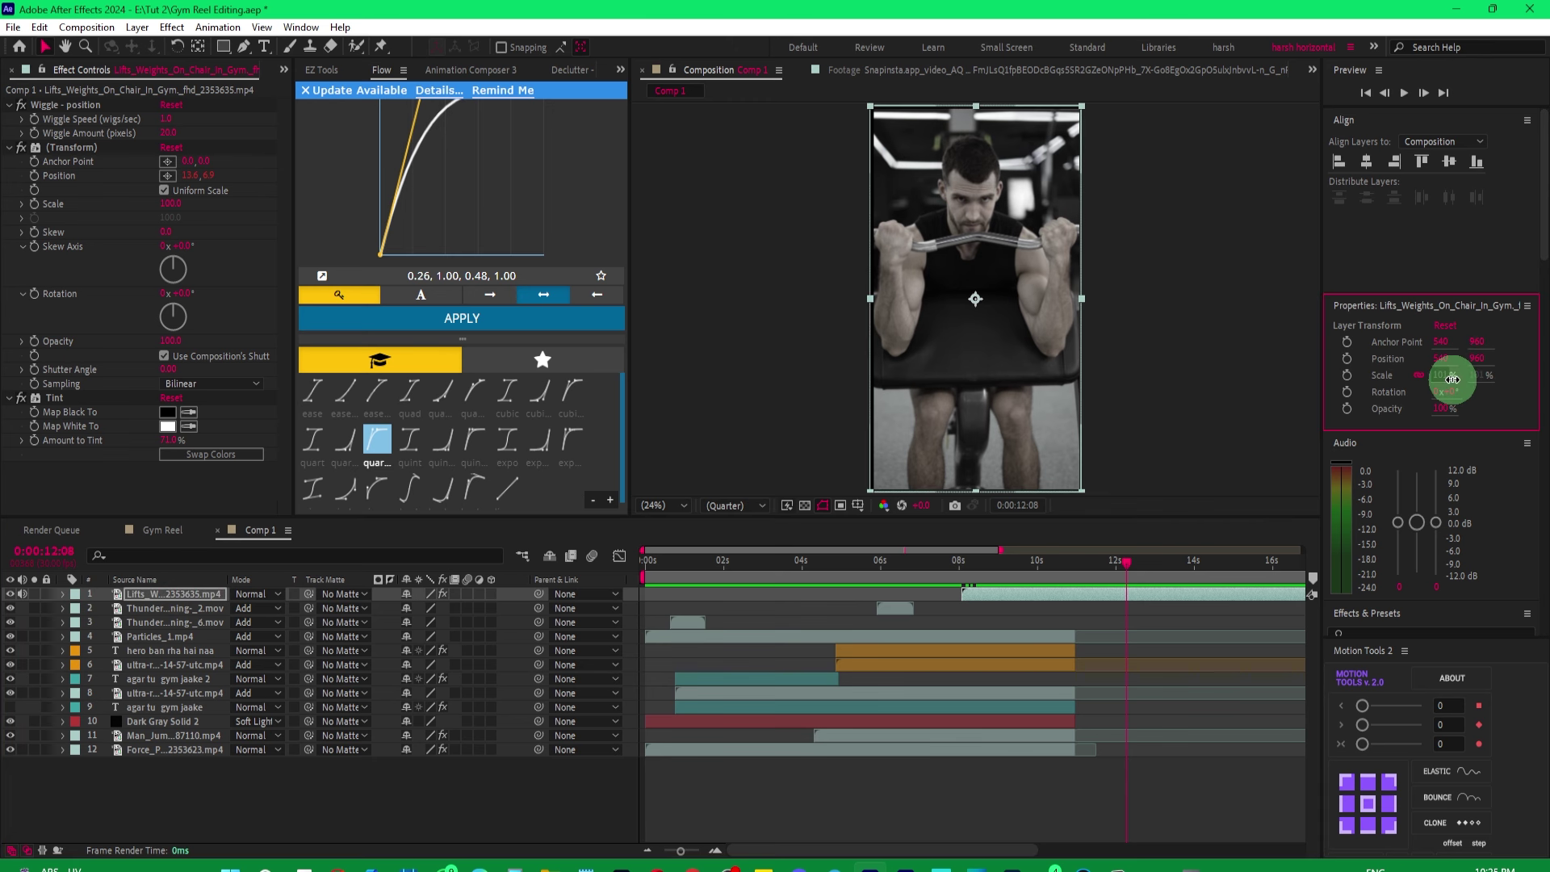
drag(1454, 378, 1437, 374)
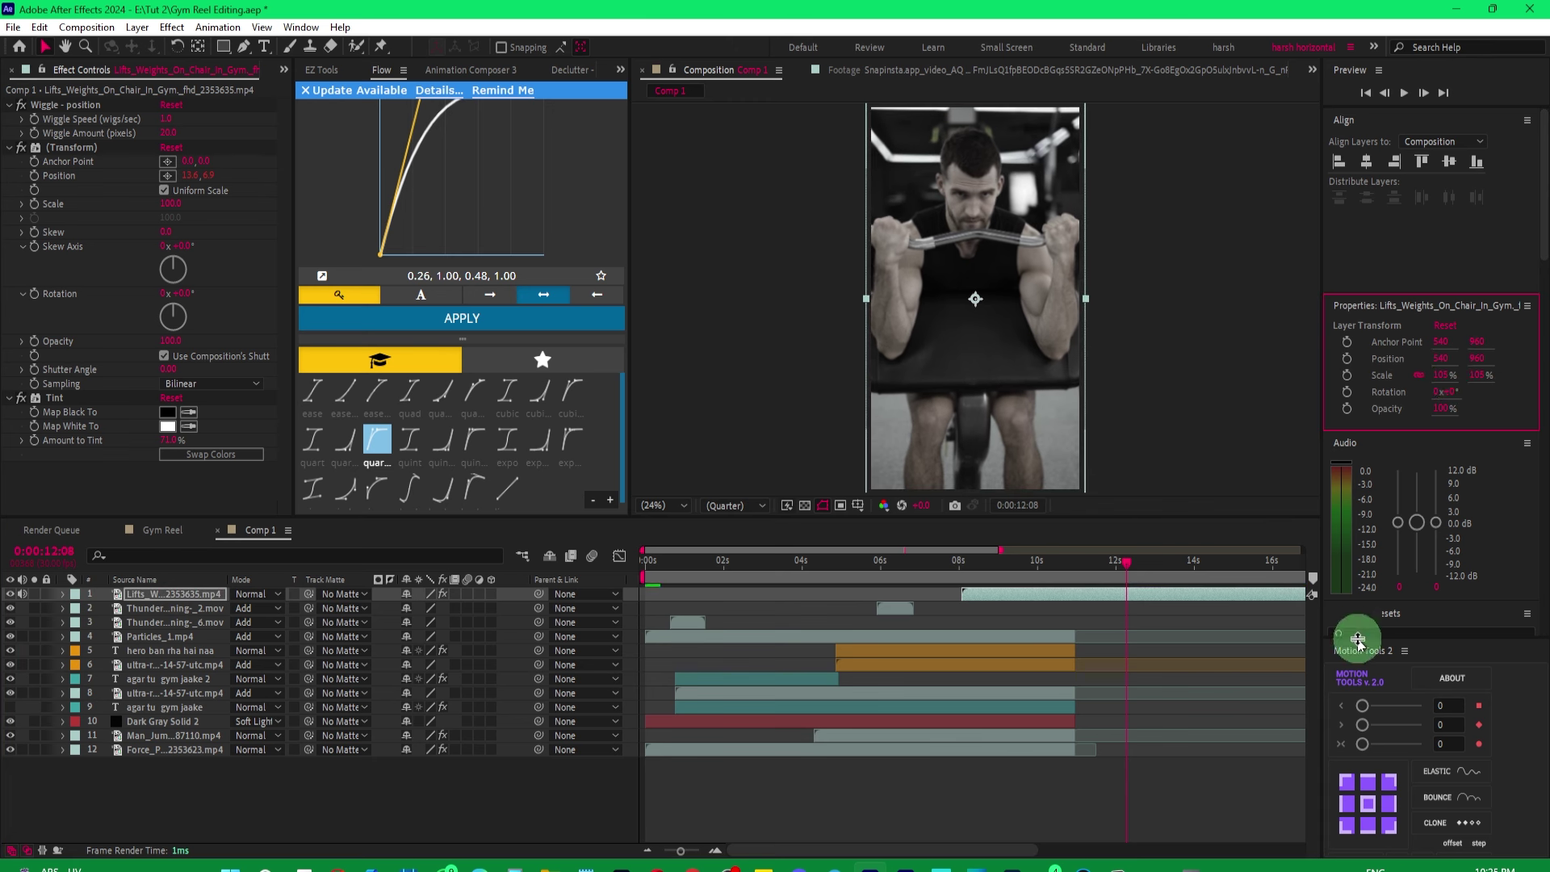
drag(986, 573, 971, 575)
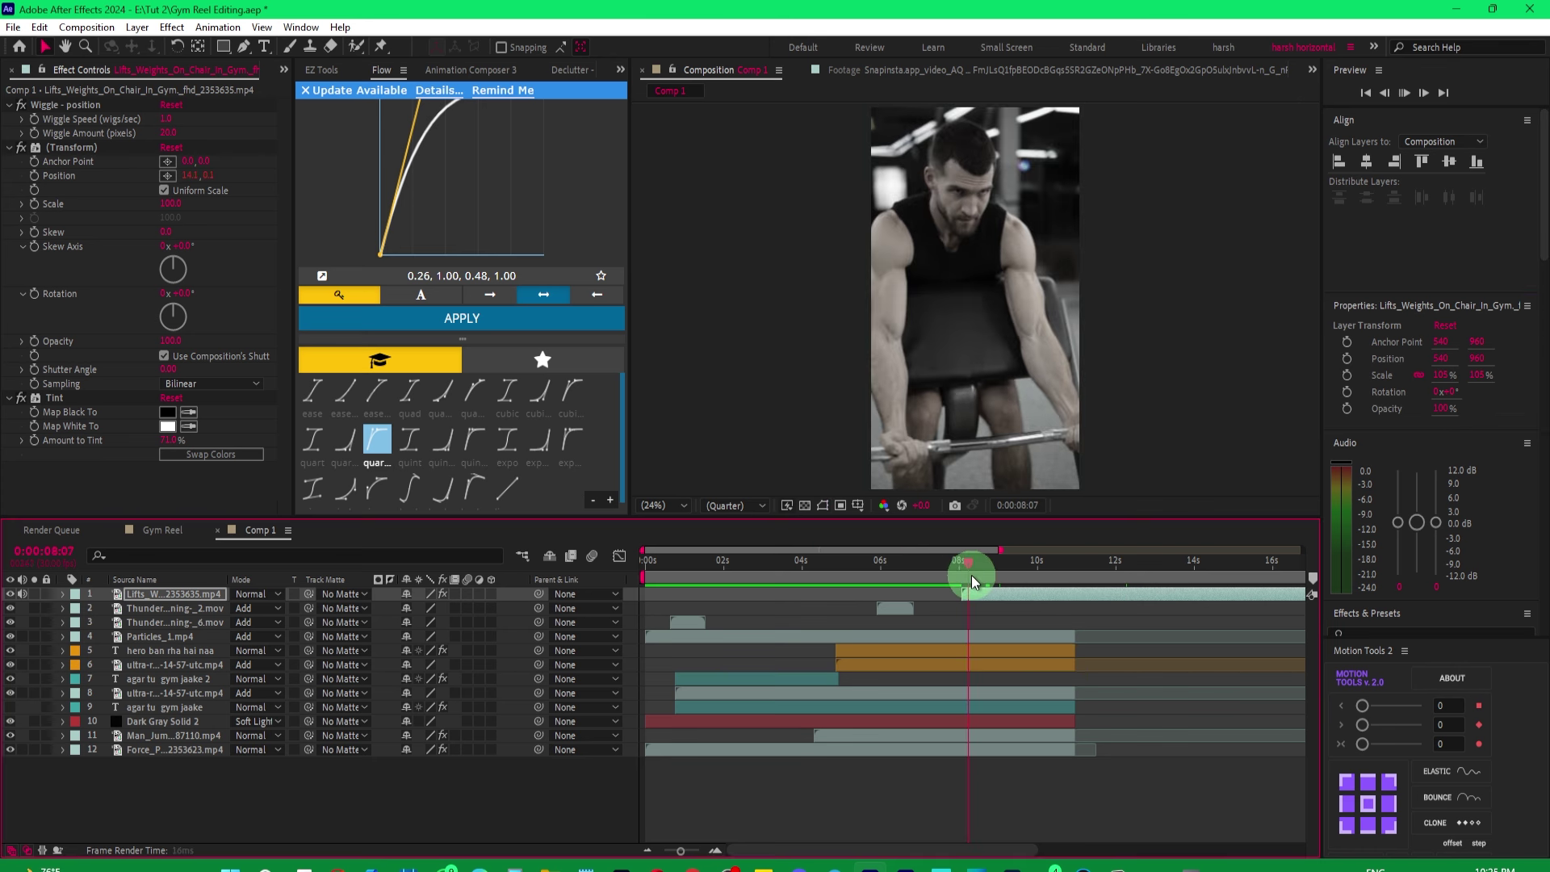
click(1000, 576)
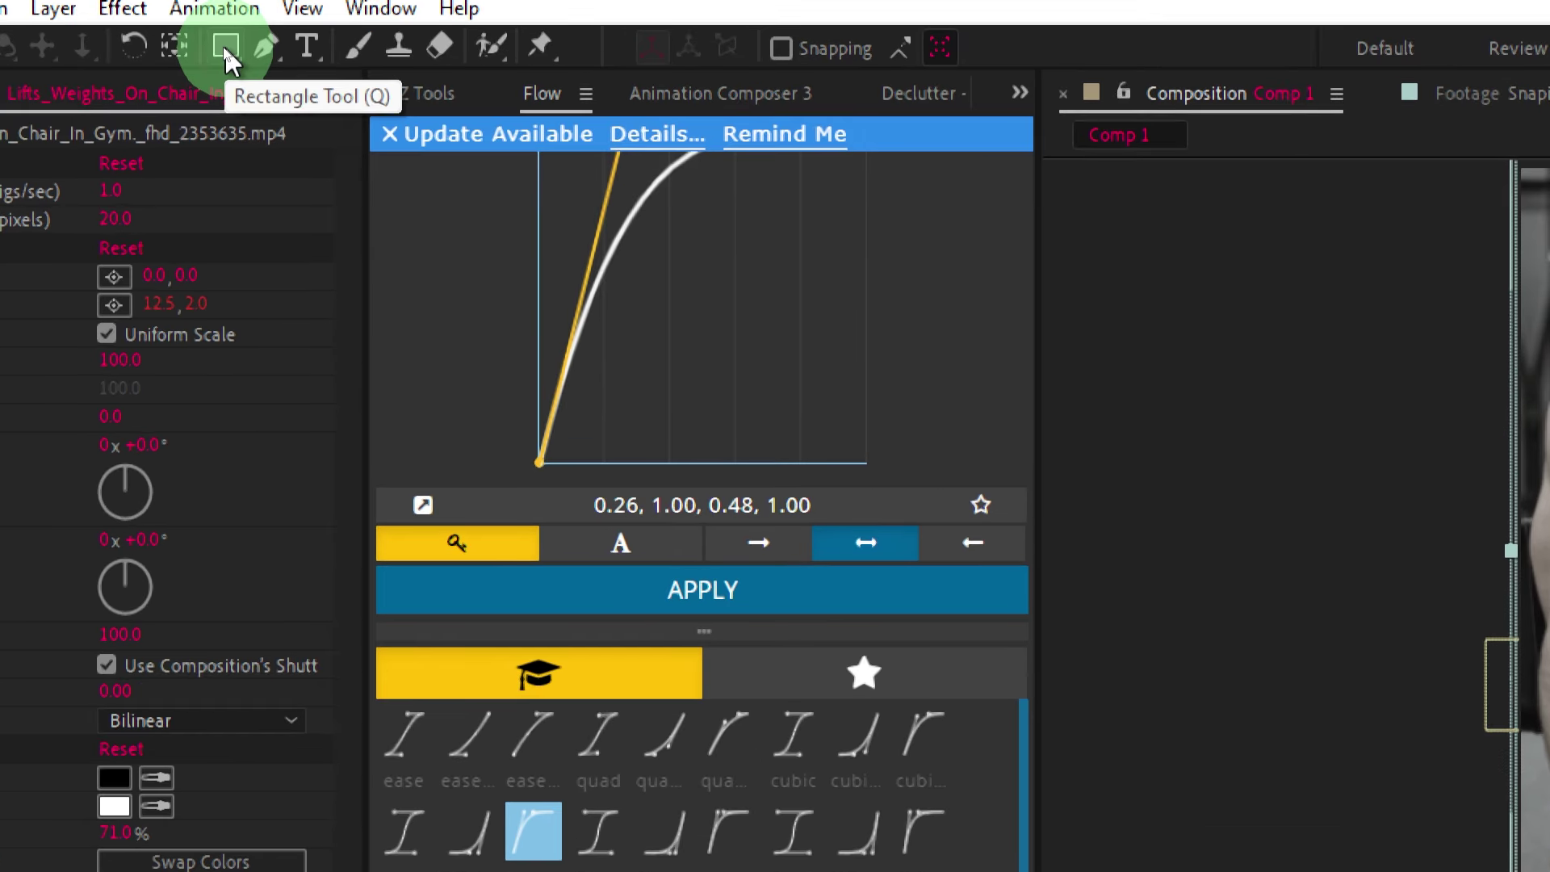
Draw a red rounded rectangle over the centre of the weight-lifting clip.
click(226, 52)
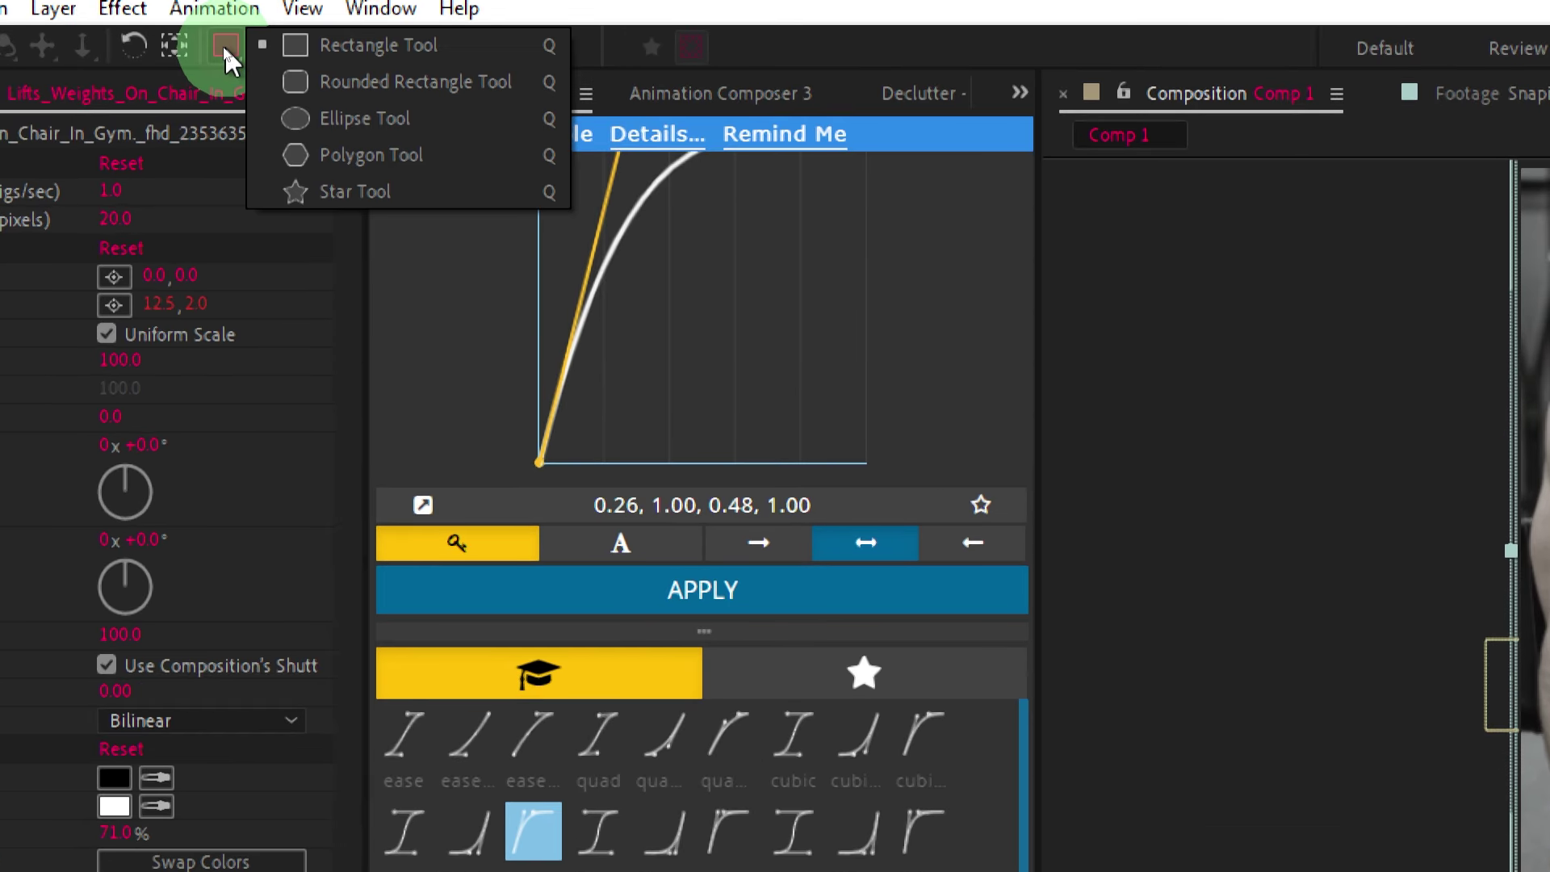
click(351, 89)
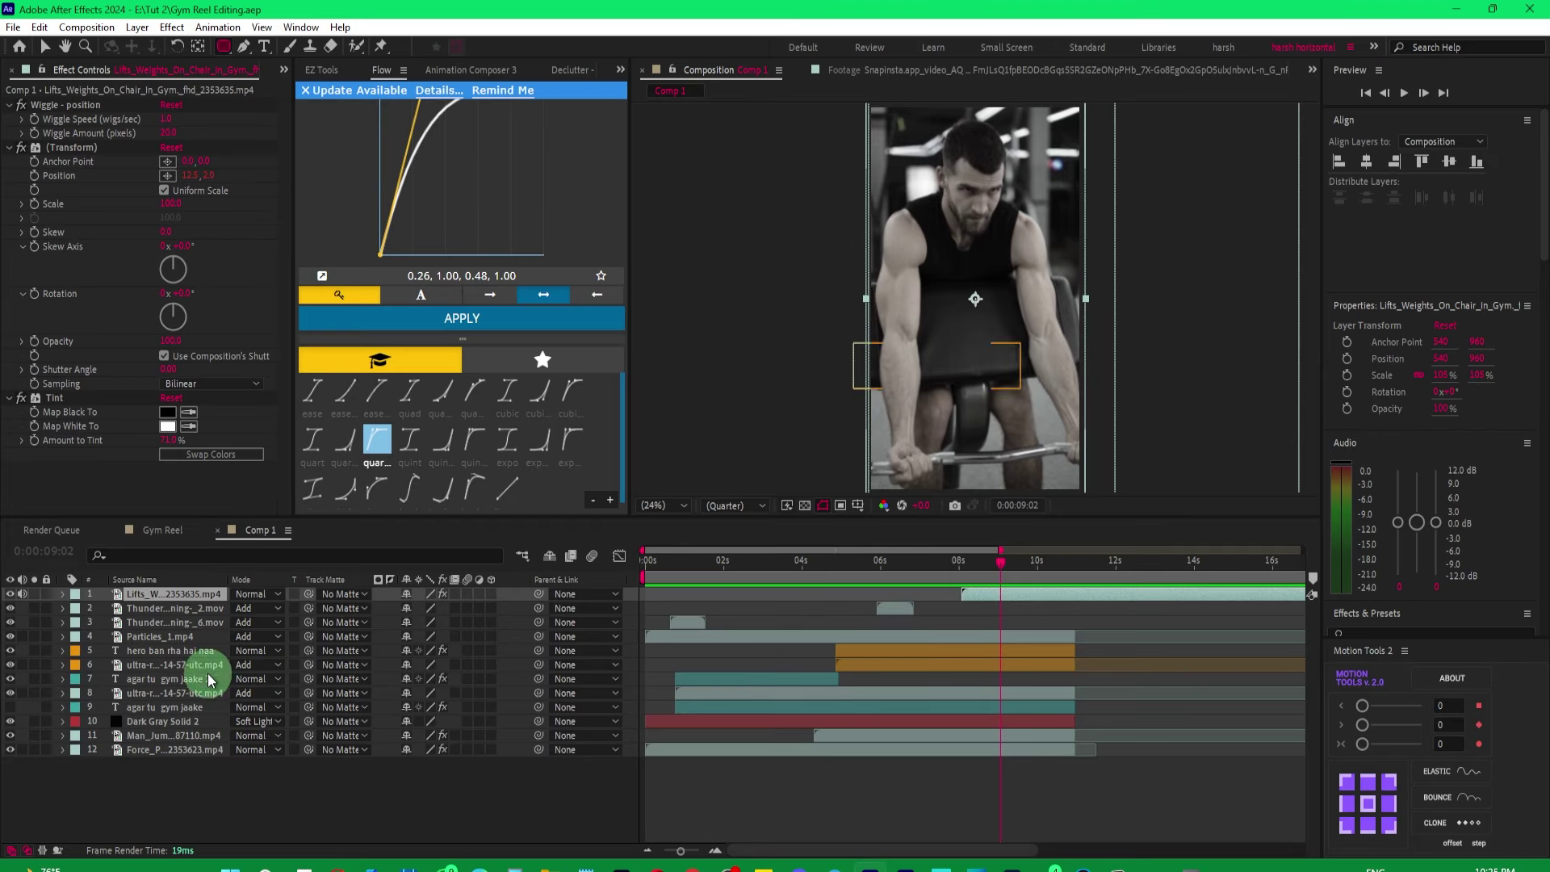
click(192, 811)
click(176, 793)
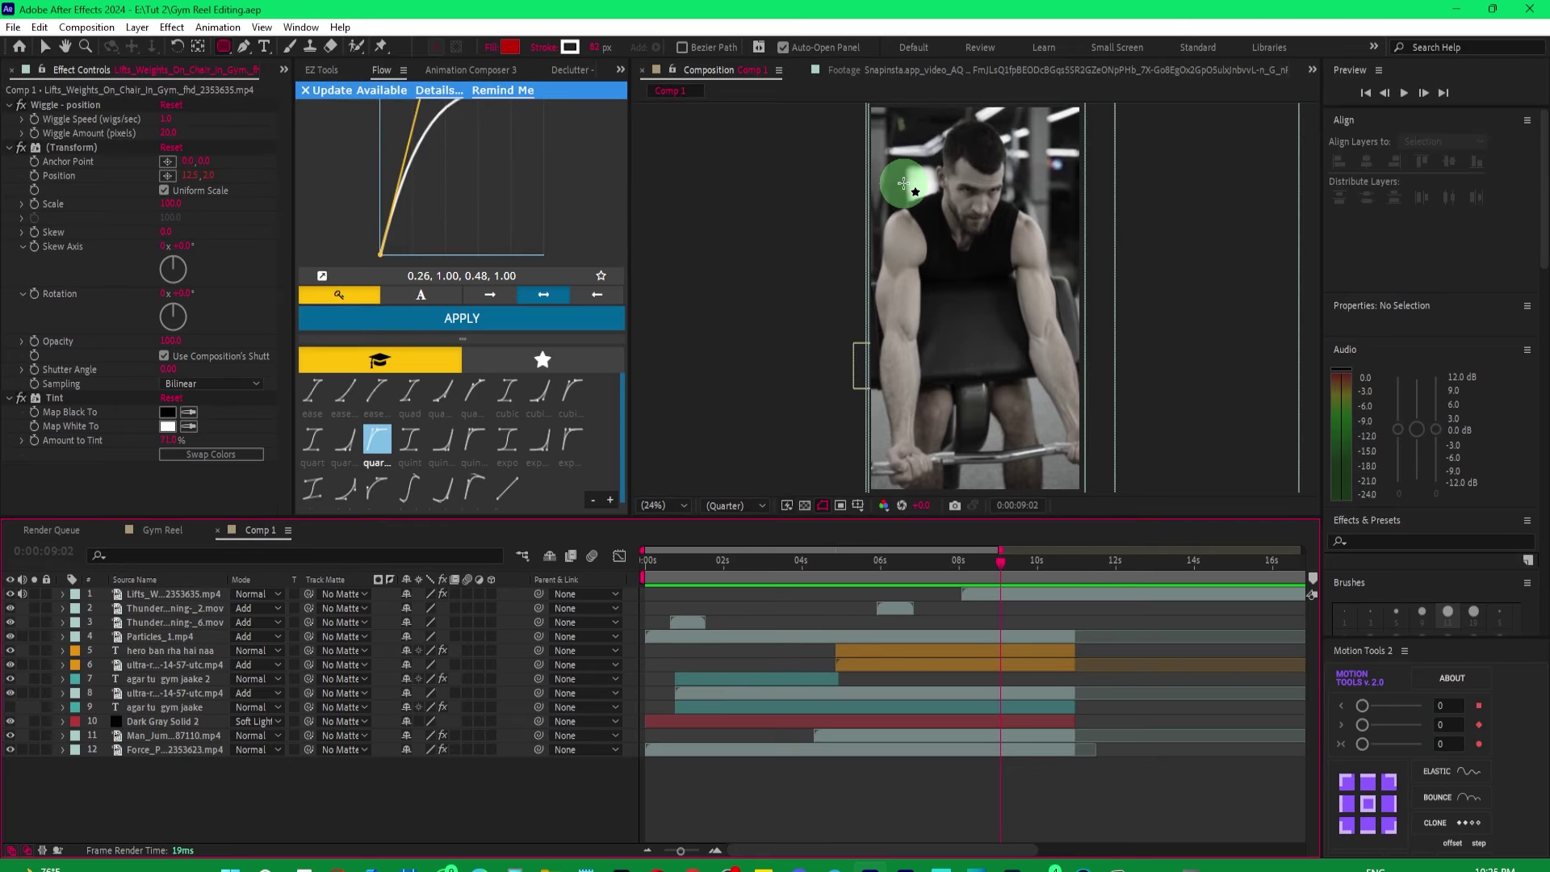
drag(894, 176, 1058, 408)
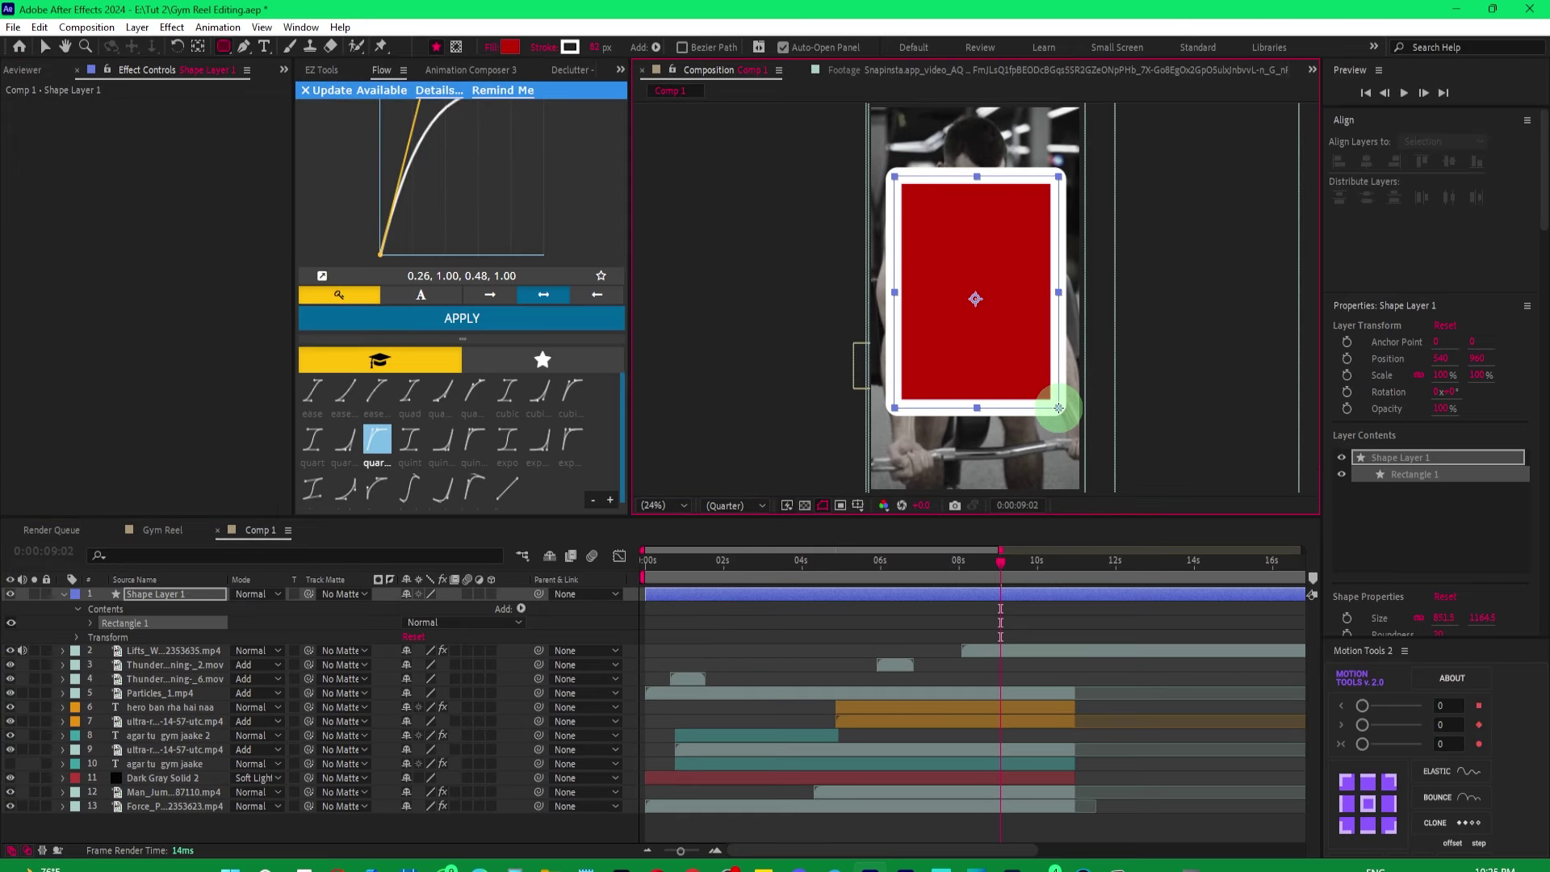
click(544, 134)
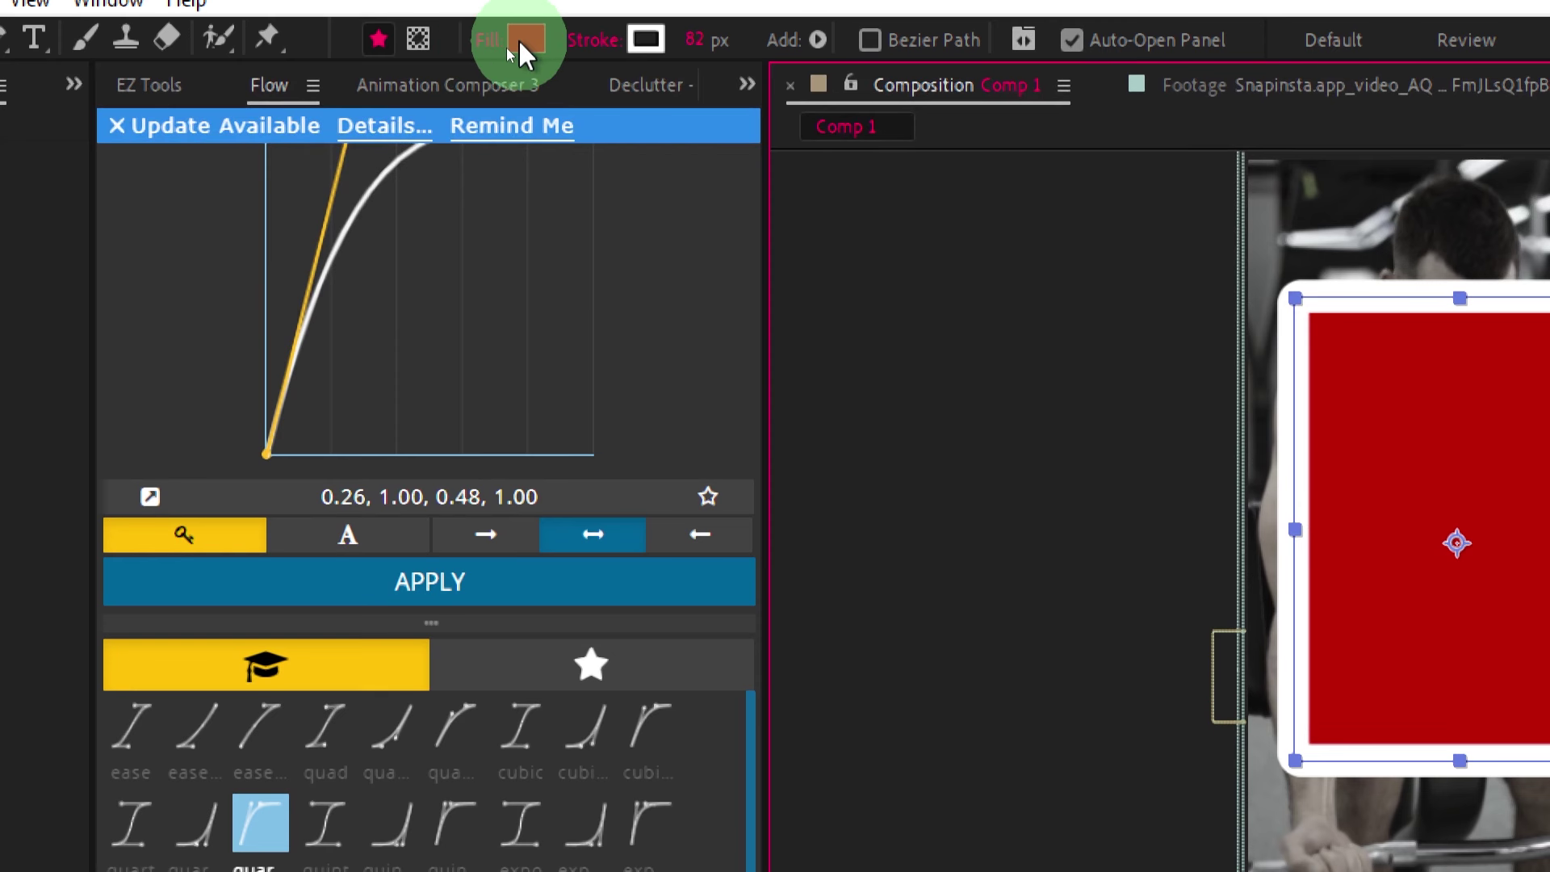
Set the rectangle's stroke to None, leaving only the red fill.
click(604, 48)
click(892, 726)
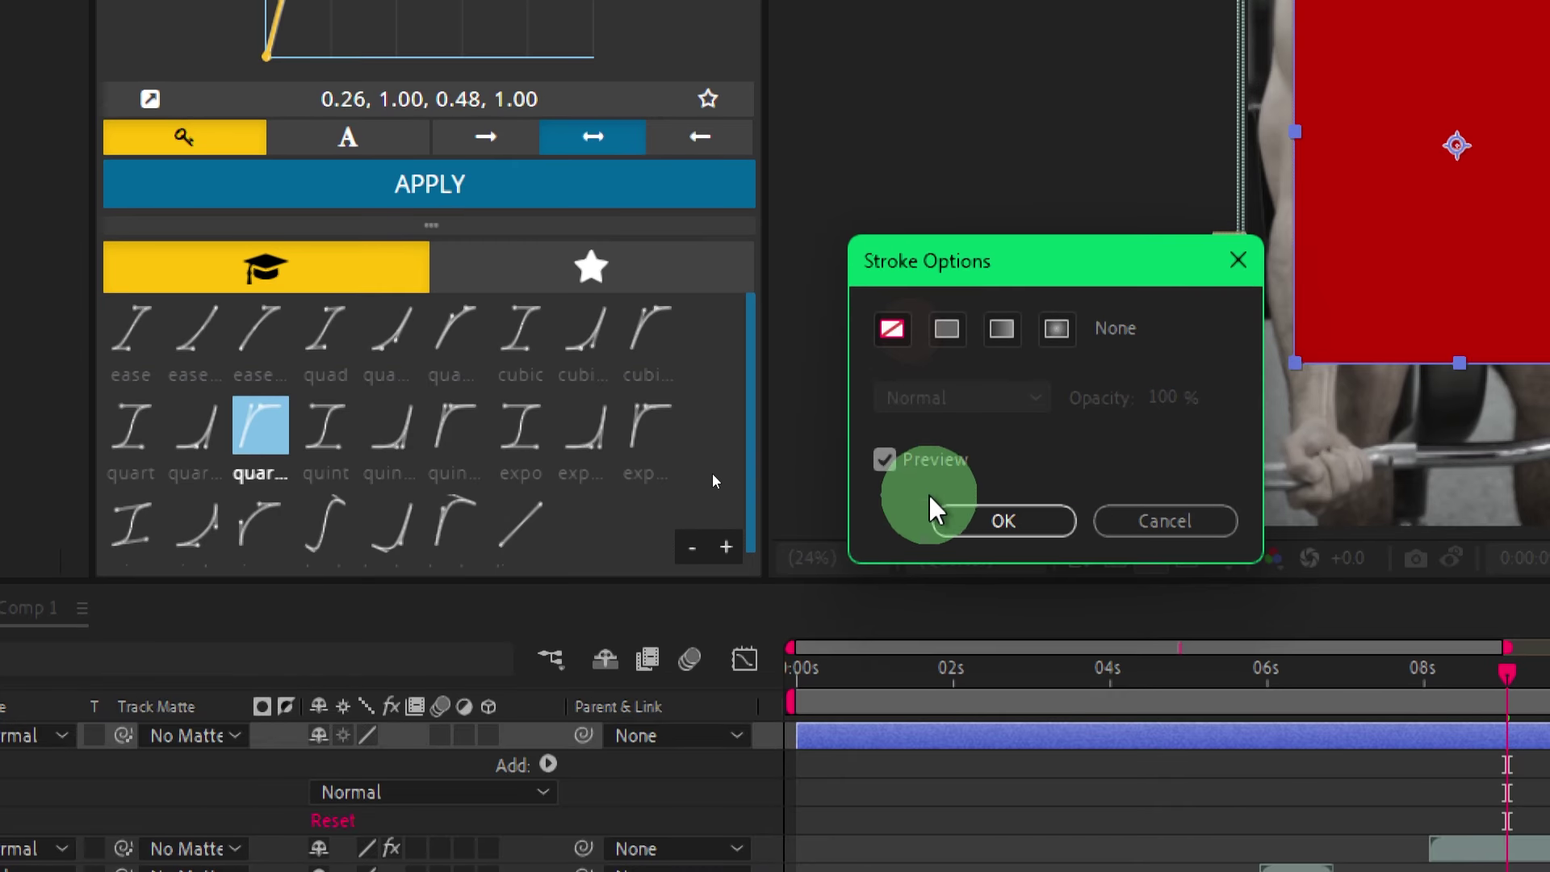
click(978, 523)
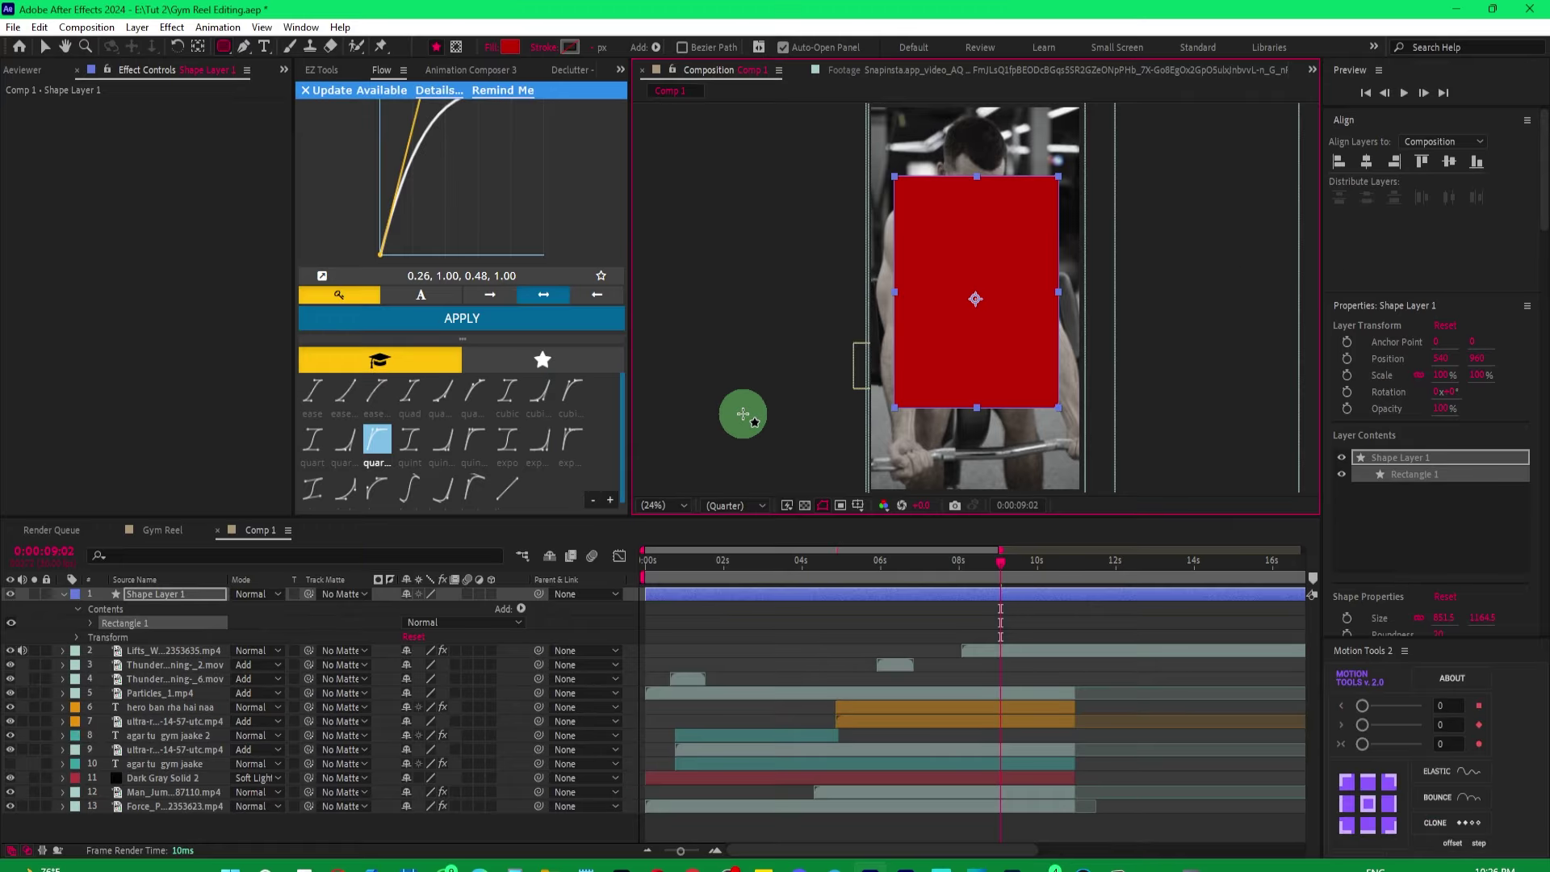
key(v)
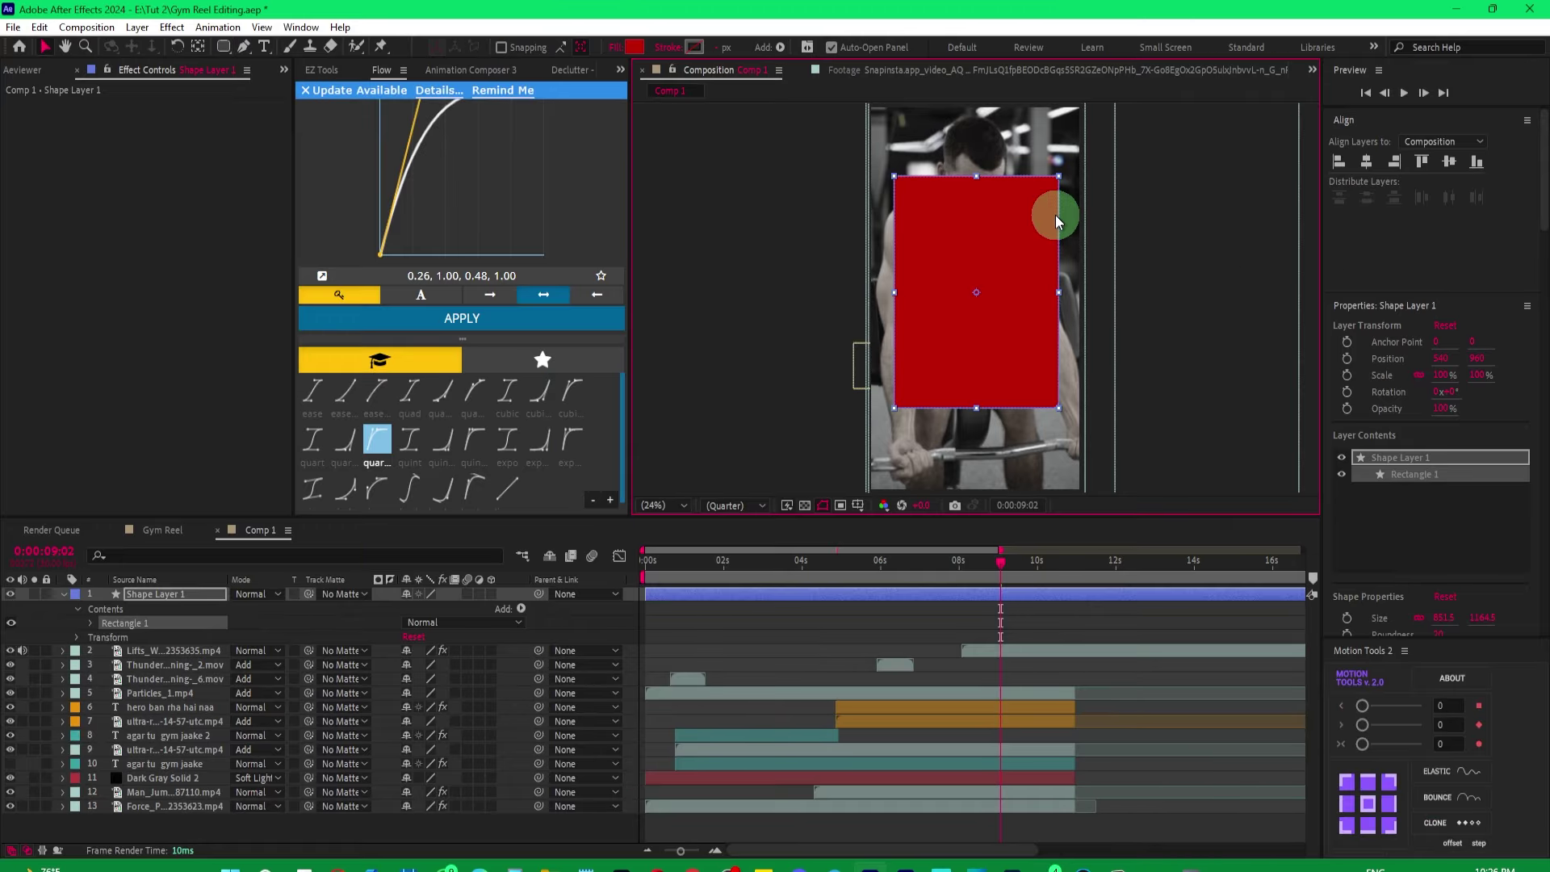
click(1054, 215)
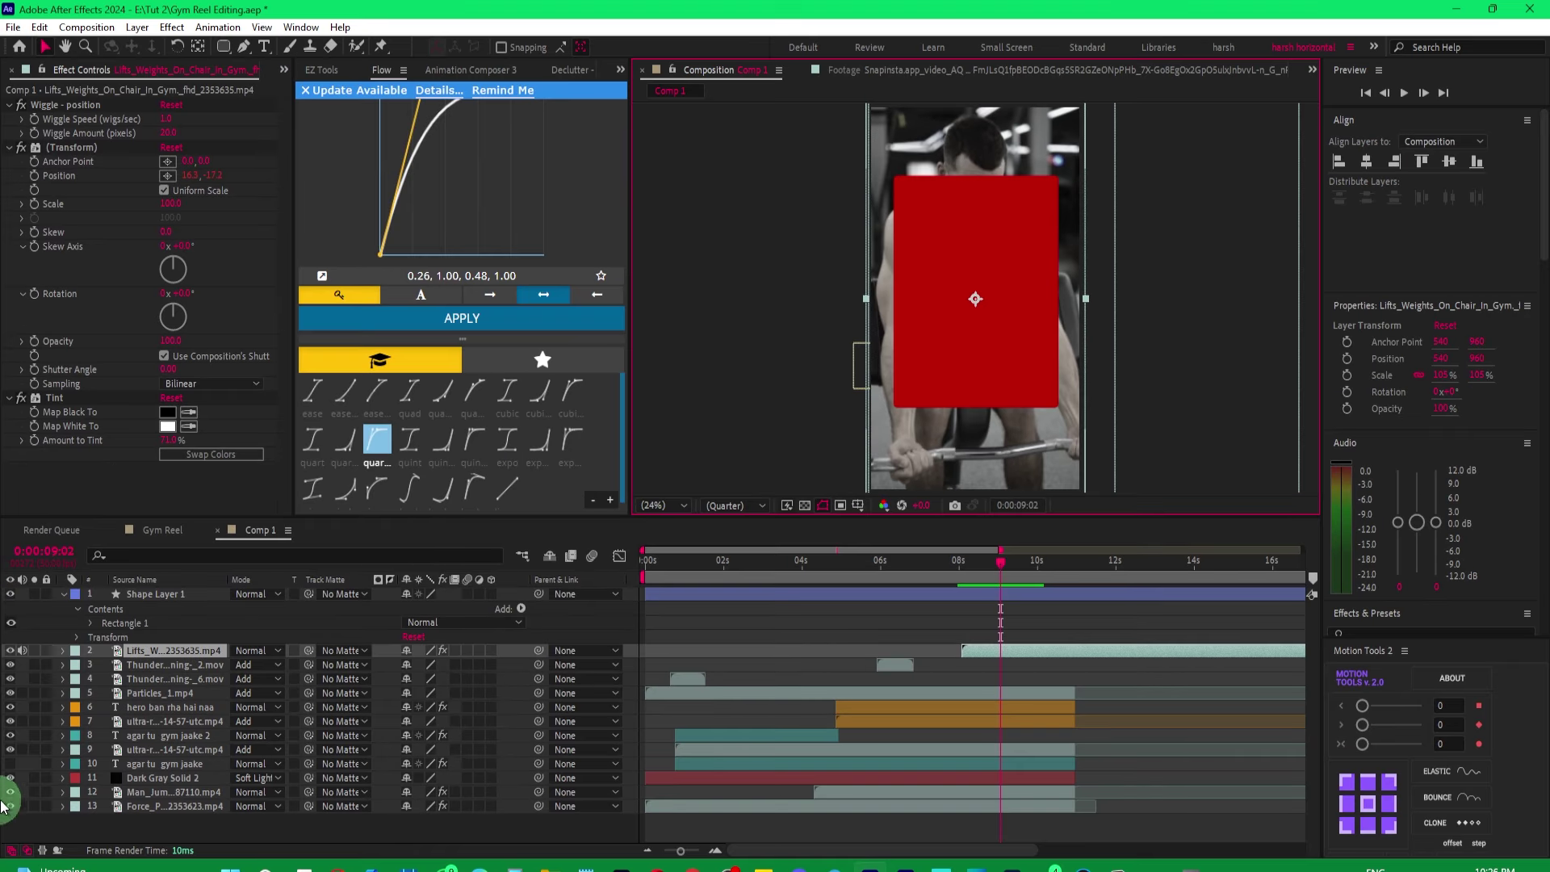
Expand Shape Layer 1's Rectangle Path 1 and search for its Roundness property.
click(147, 665)
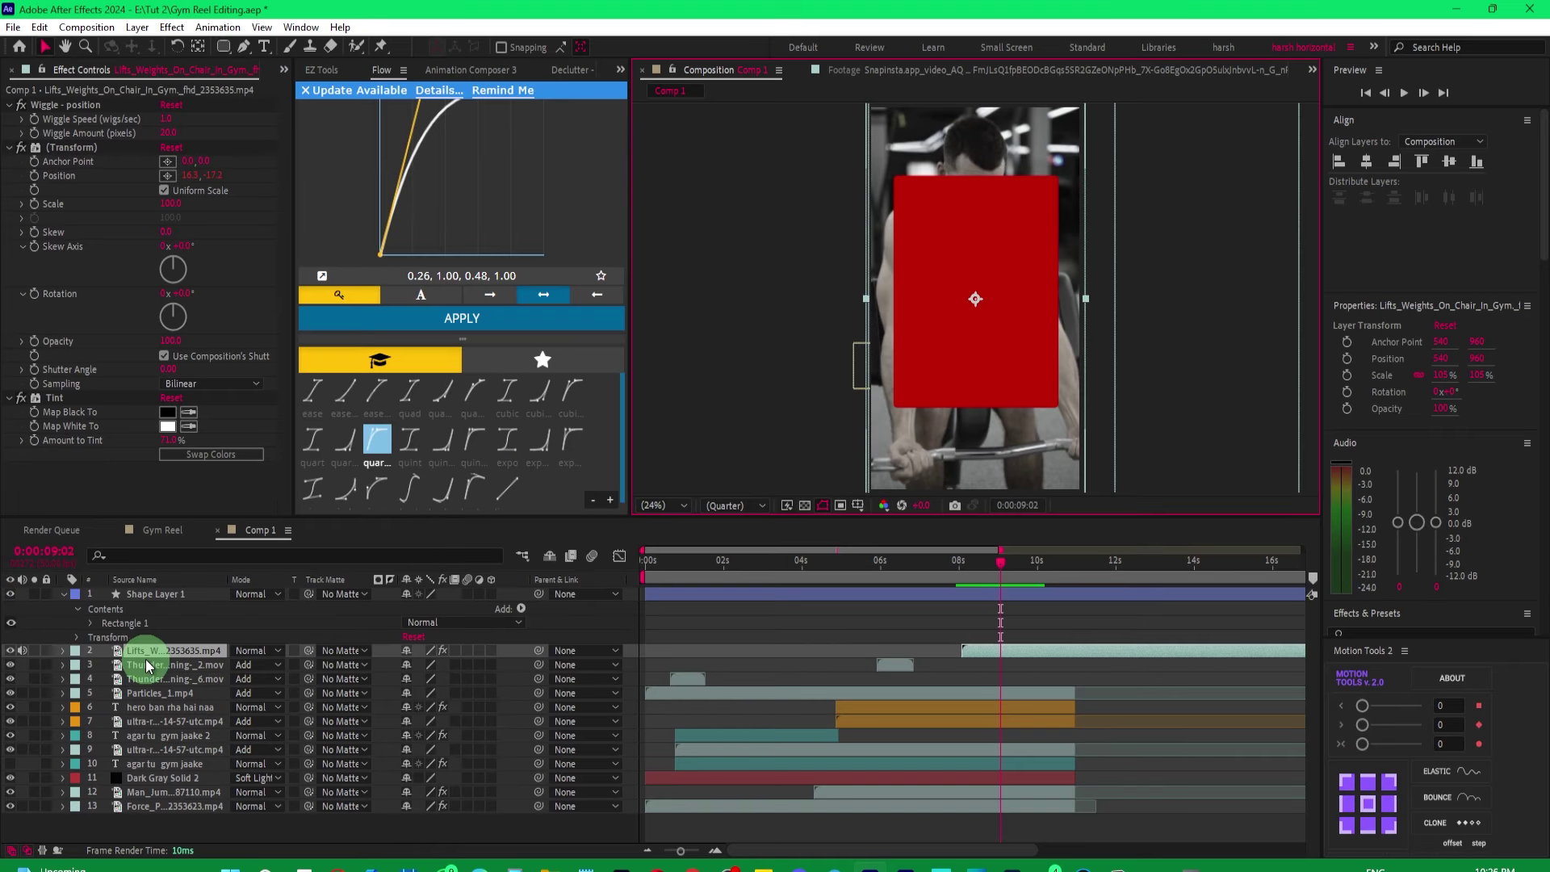
click(135, 619)
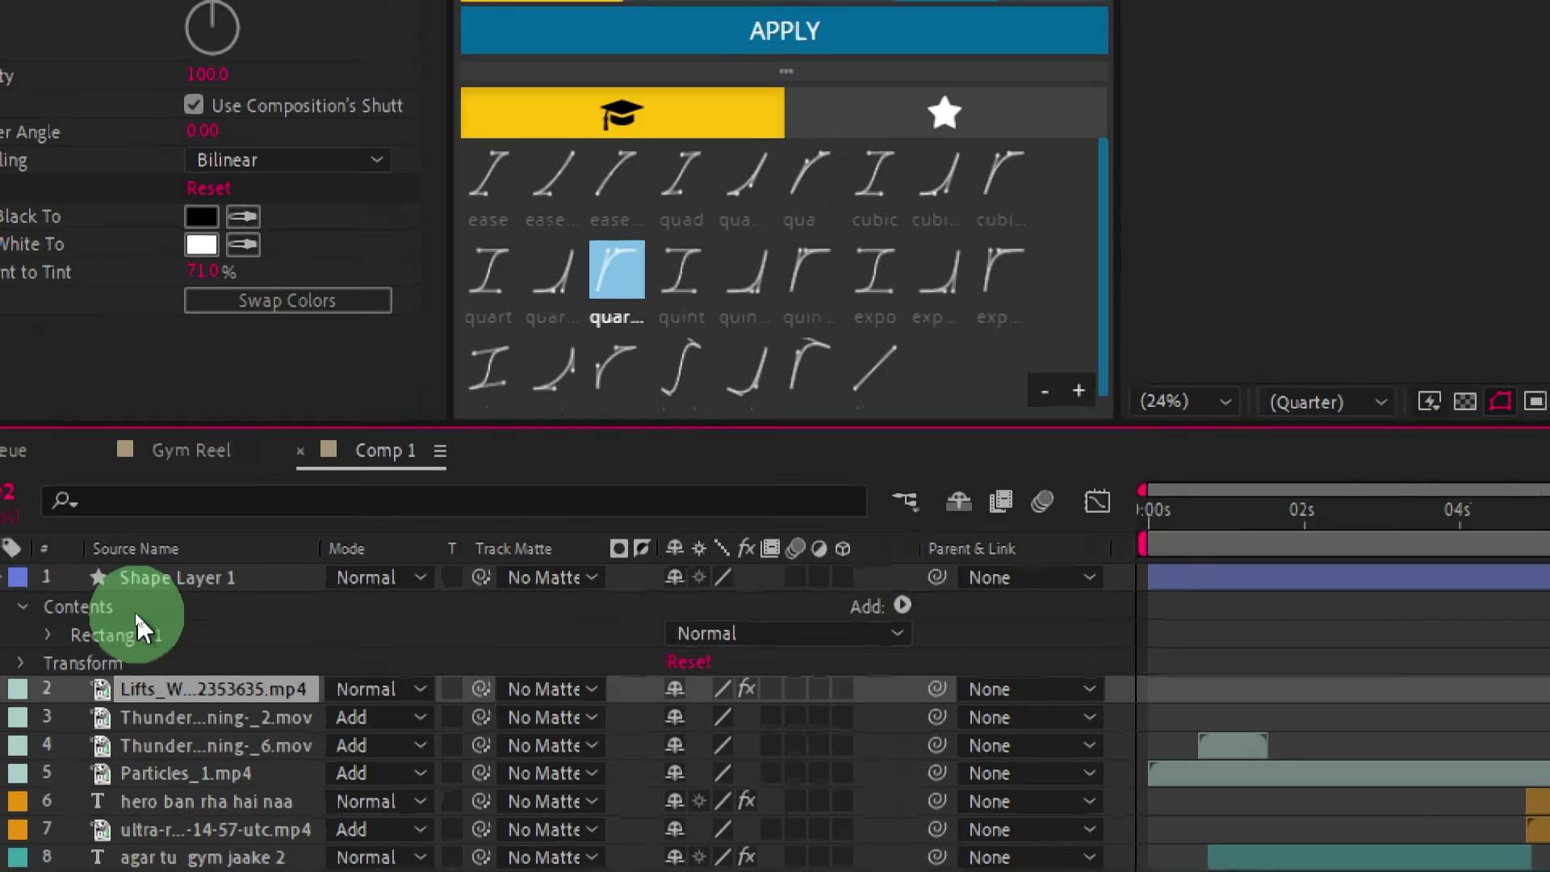
click(101, 635)
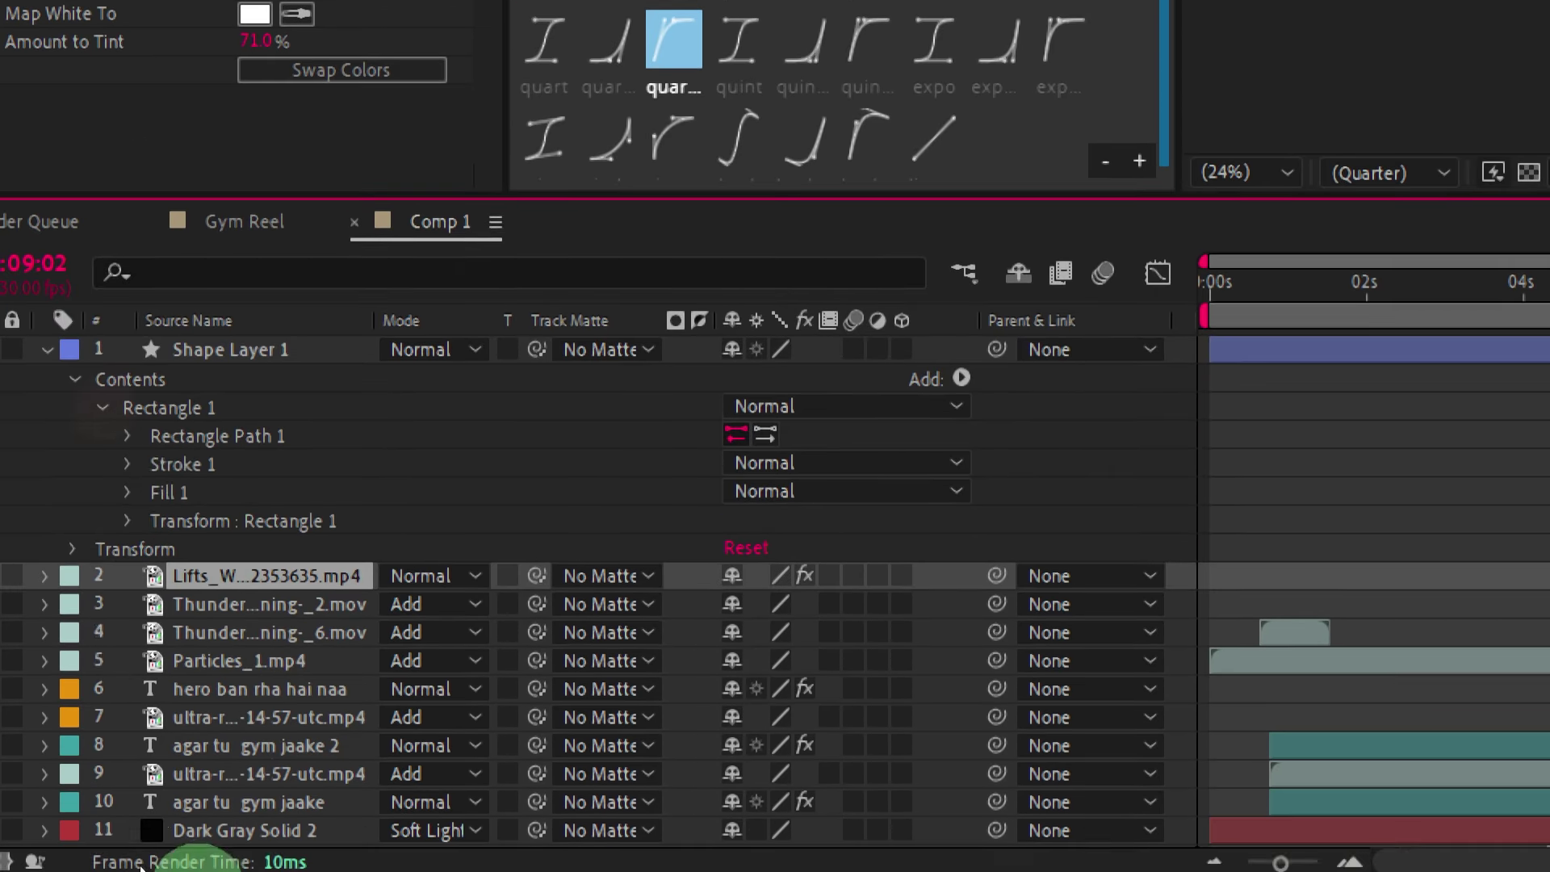
click(129, 436)
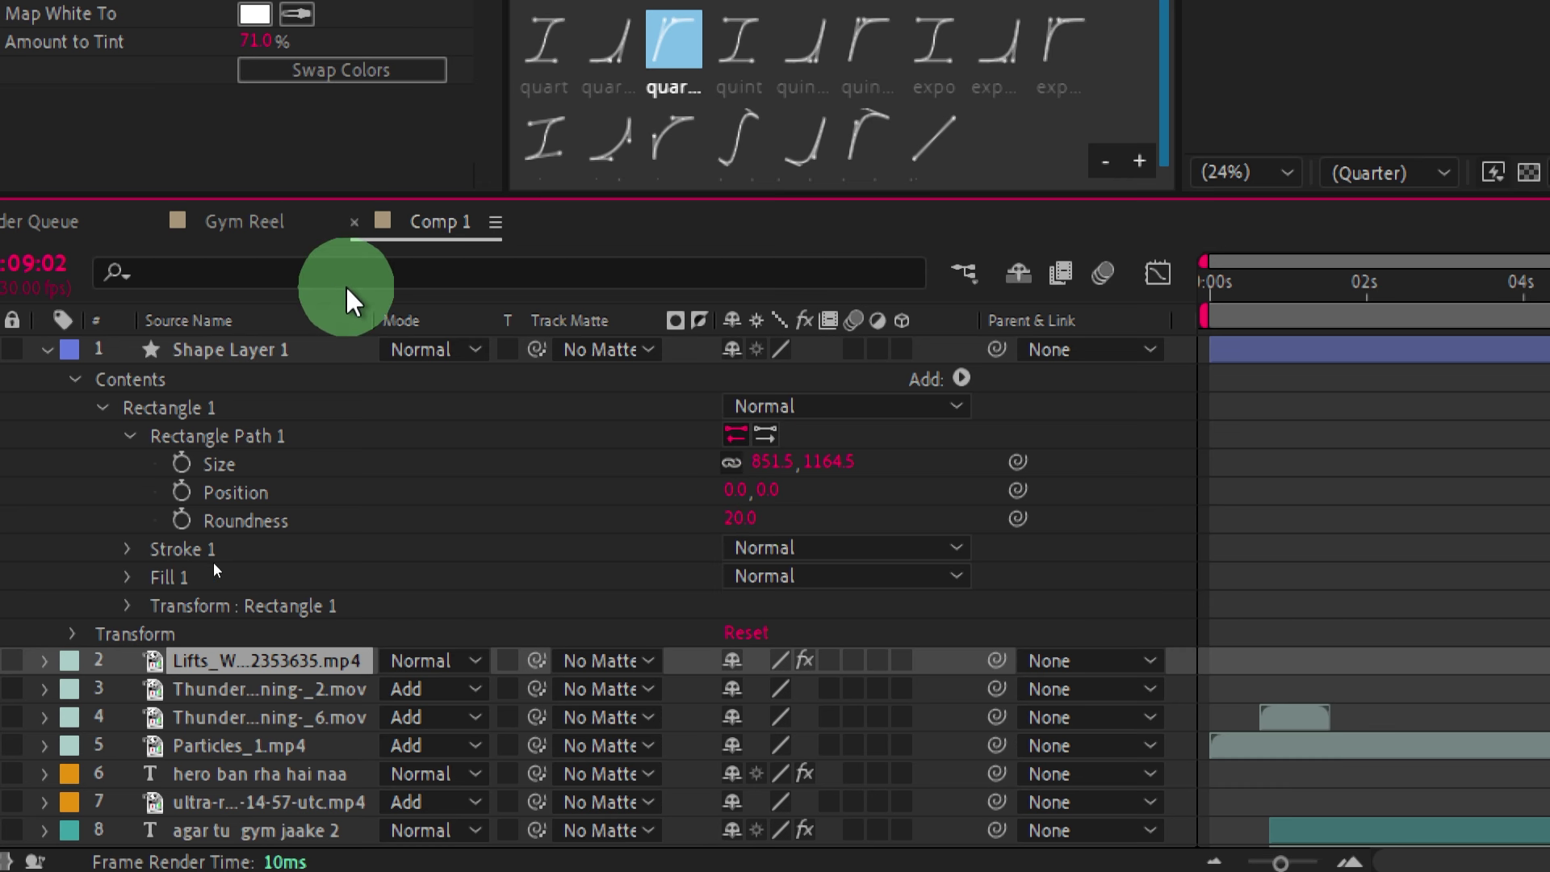
click(307, 276)
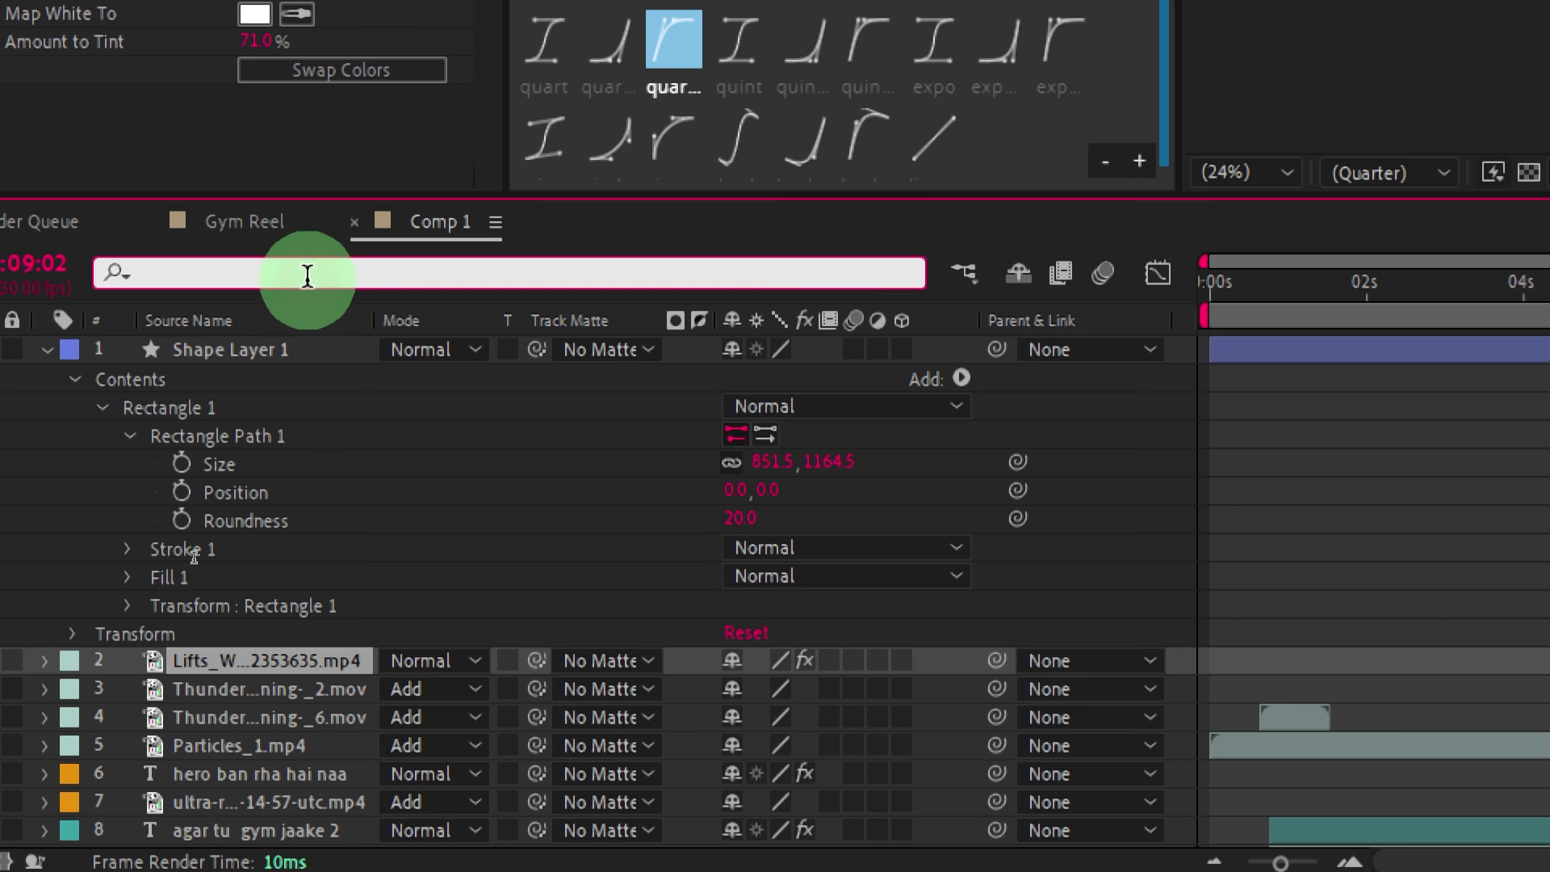
text(roundn)
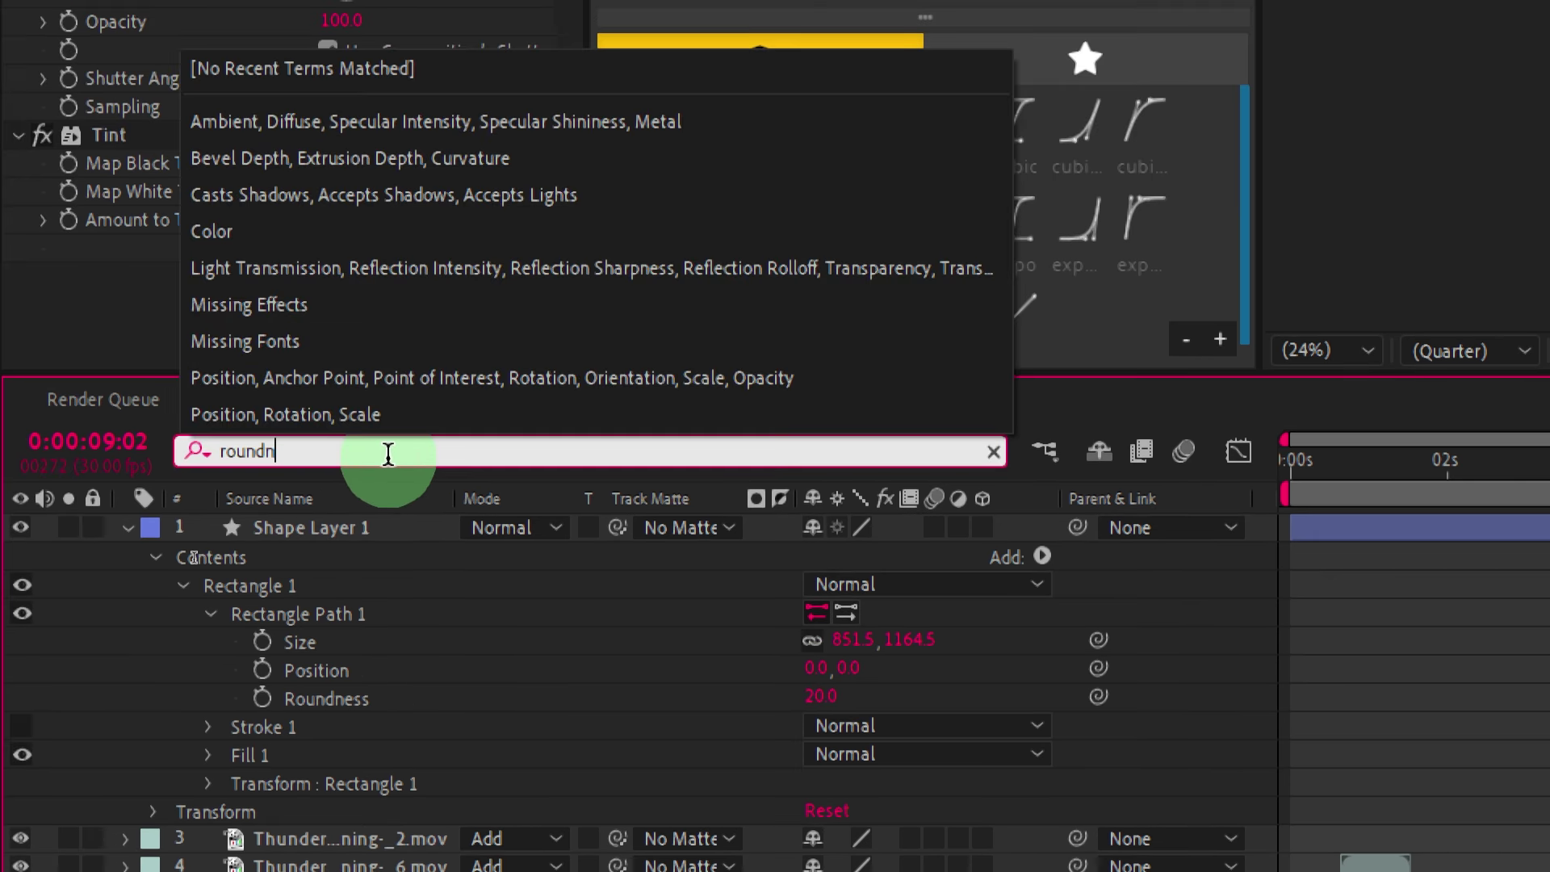
text(ess)
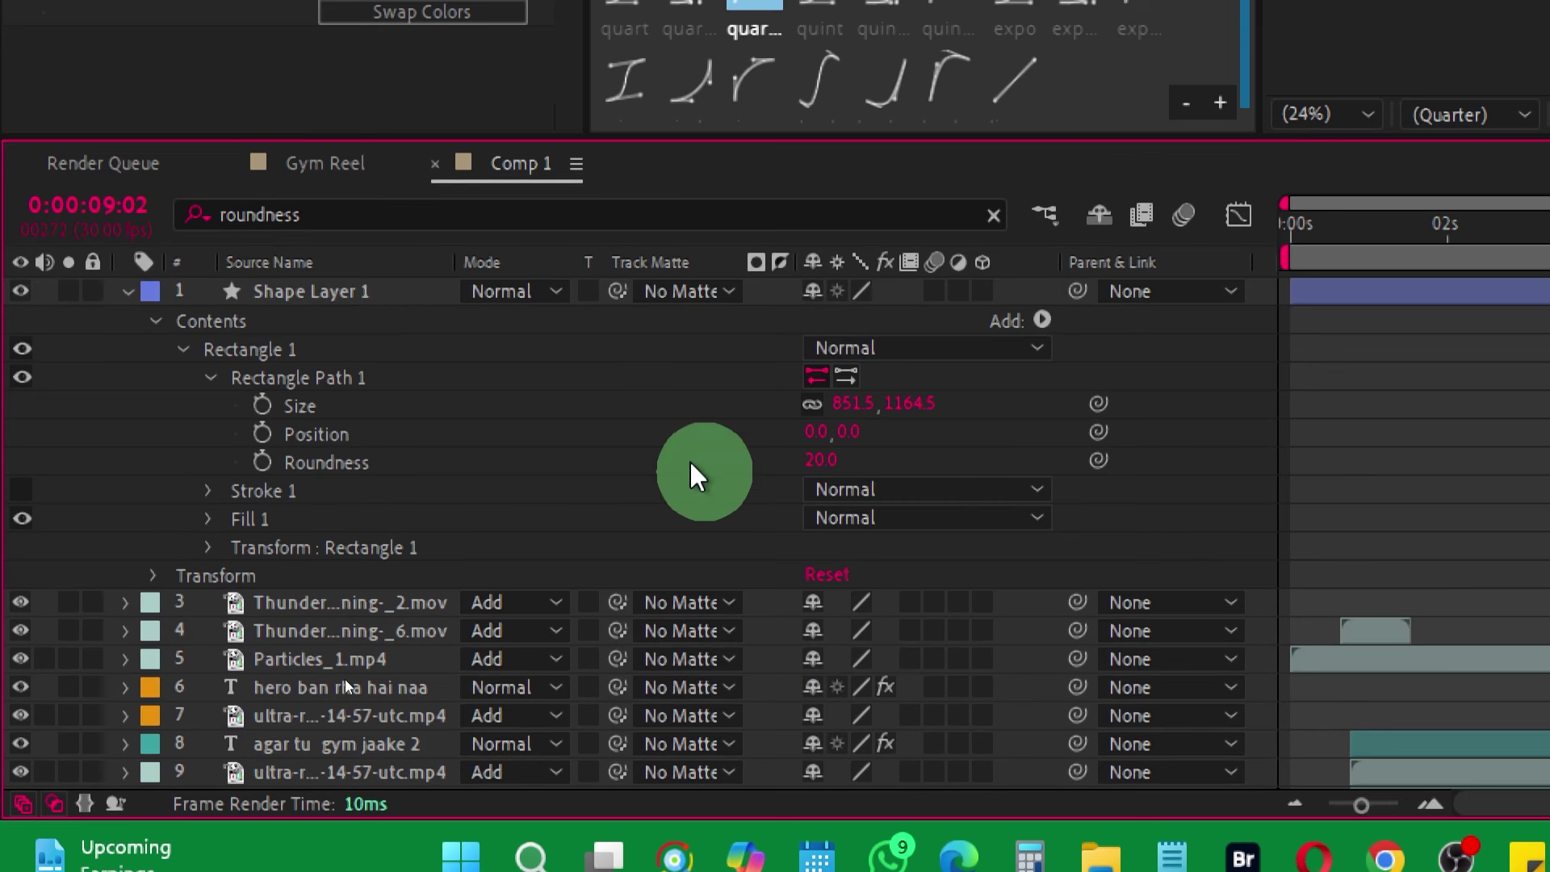
Set Roundness to about 60 and centre the rectangle horizontally and vertically in the composition.
mouse_move(852, 472)
mouse_down()
mouse_move(817, 467)
mouse_move(853, 459)
mouse_up()
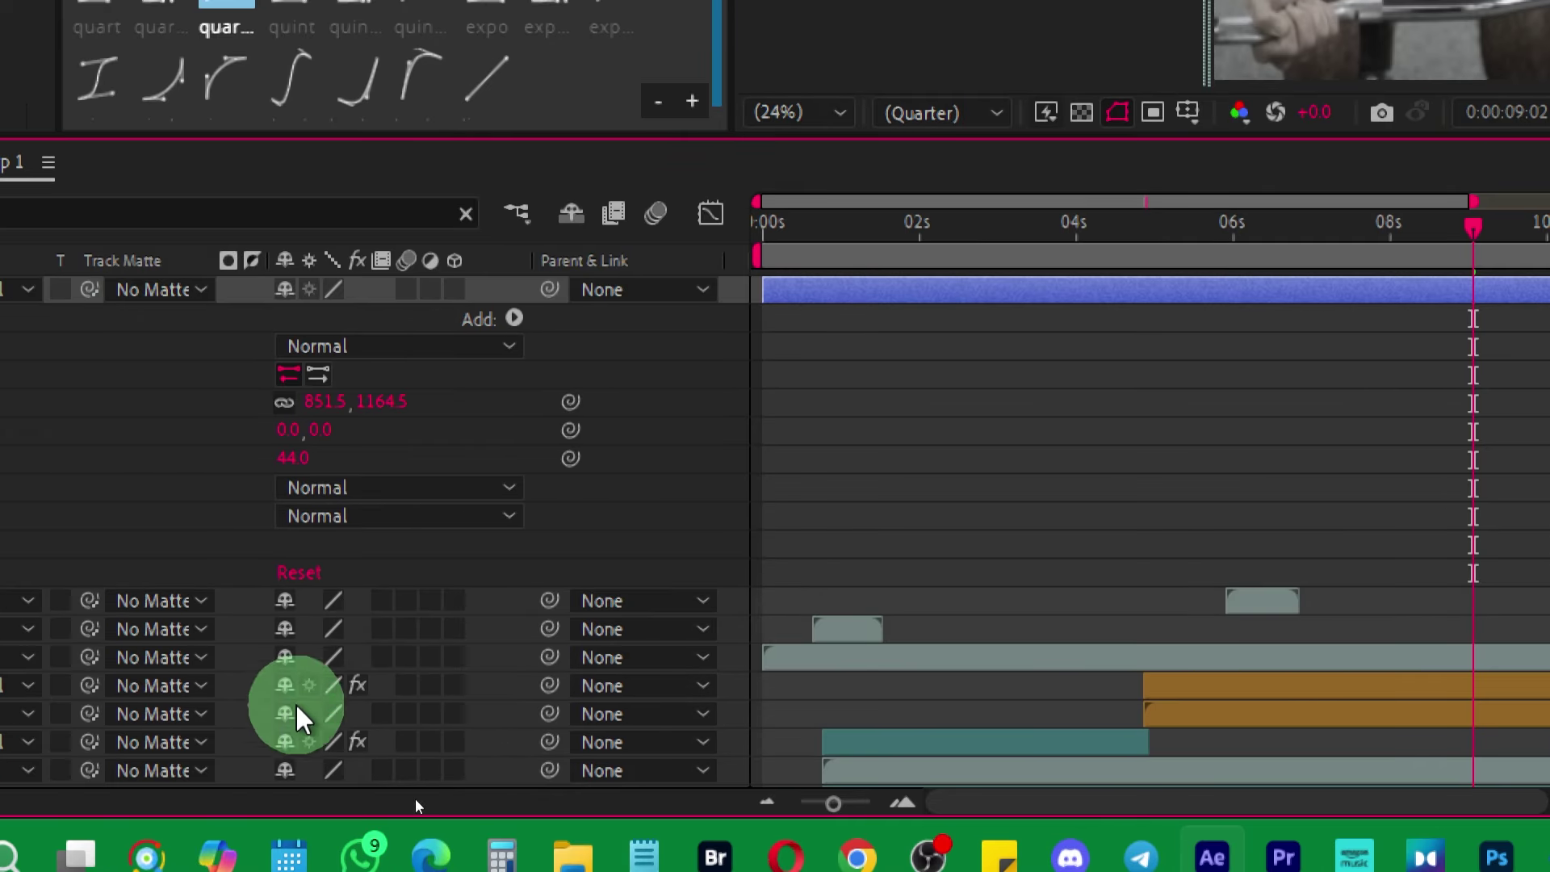
drag(854, 459, 955, 459)
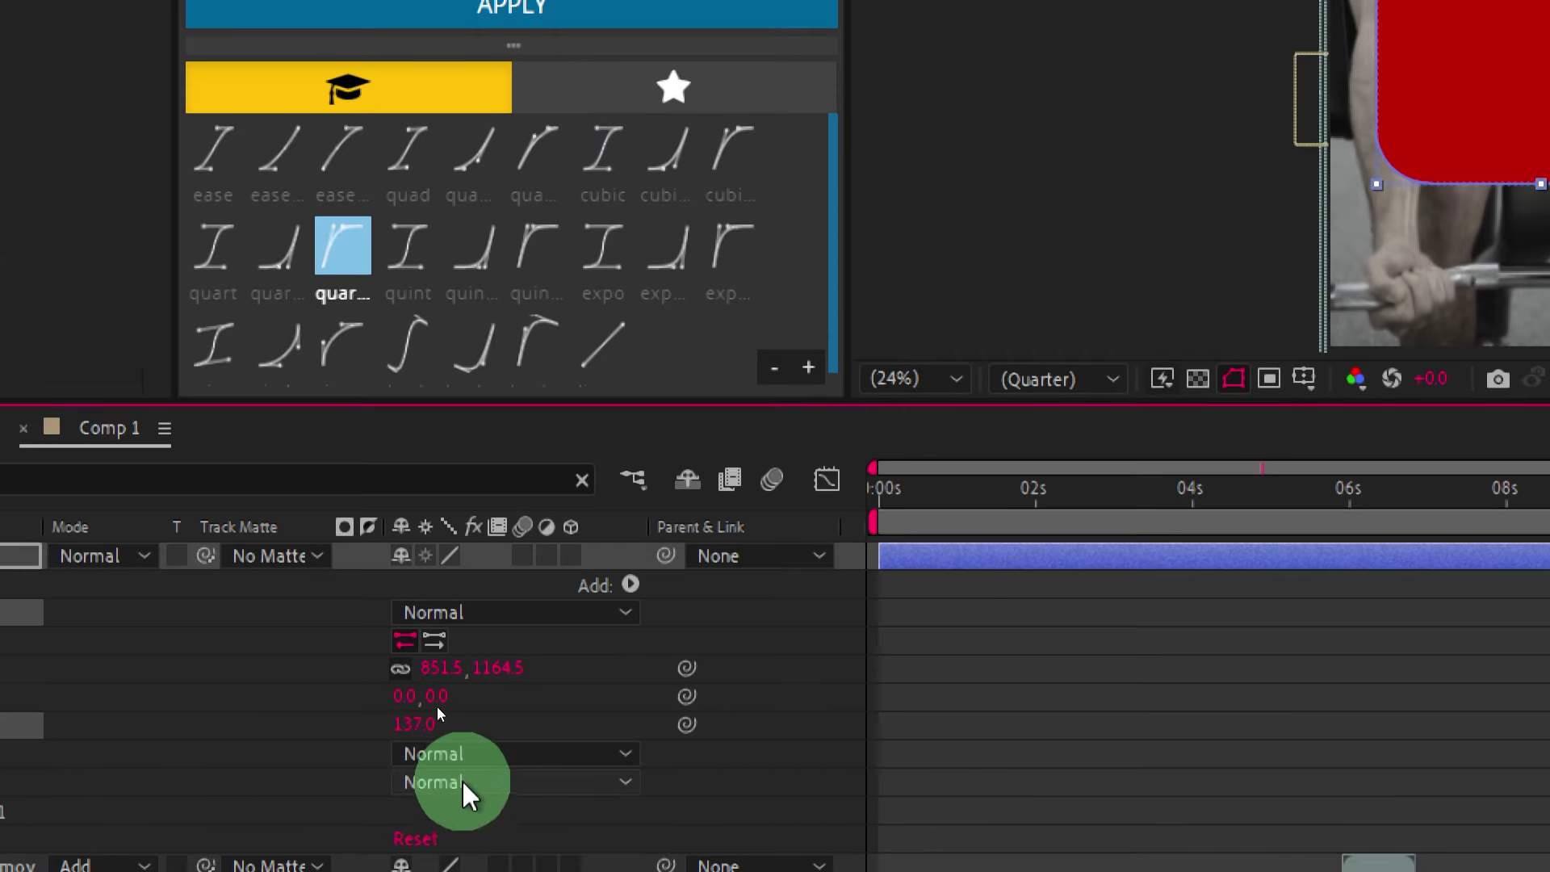
drag(961, 195, 374, 725)
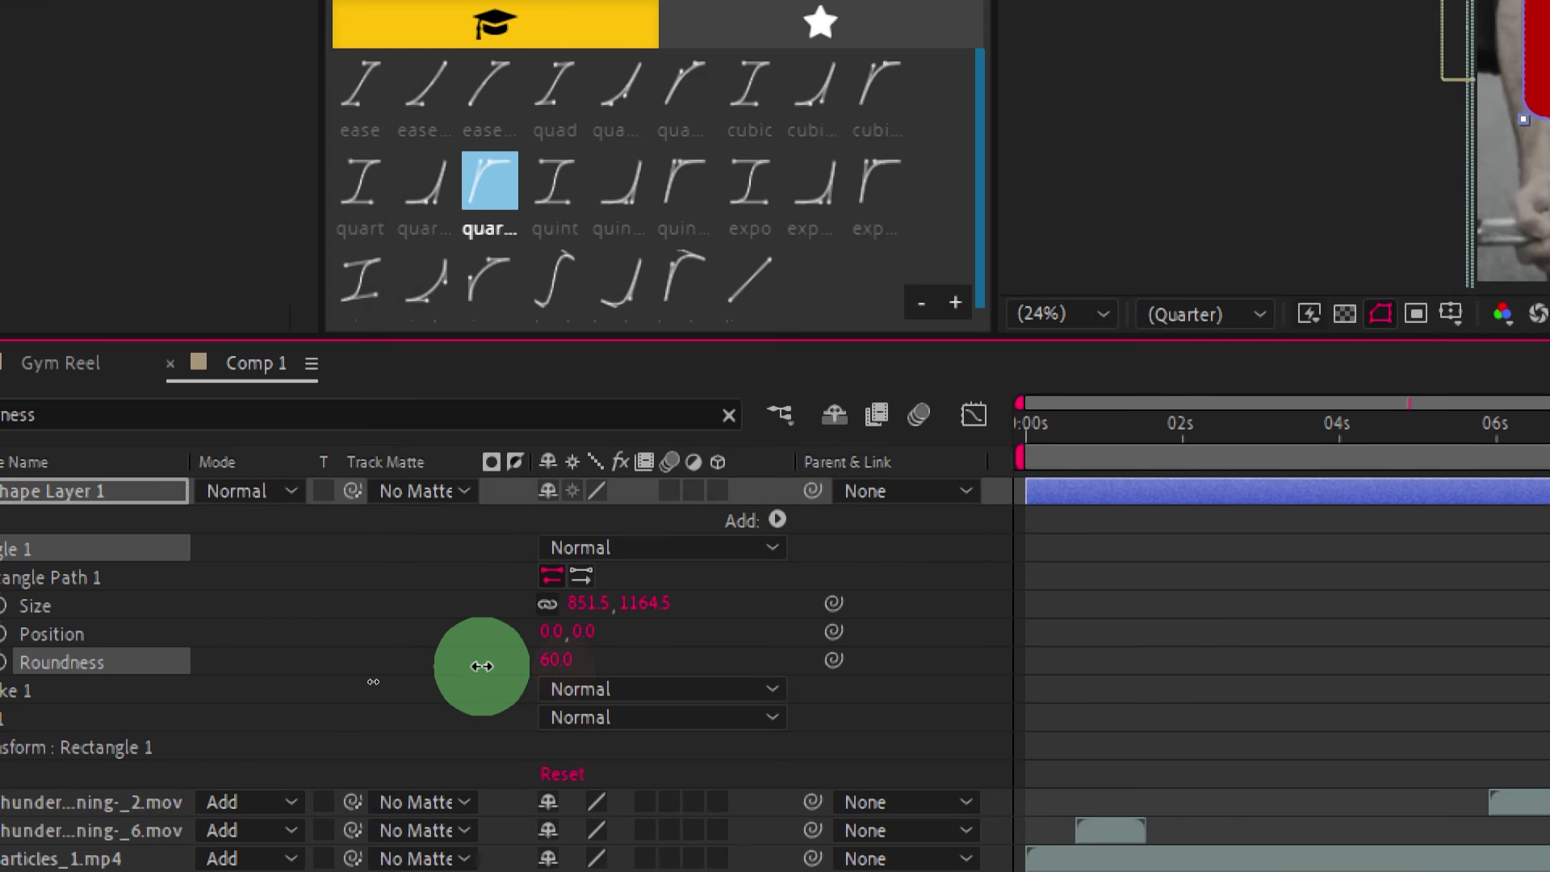
drag(565, 674, 468, 664)
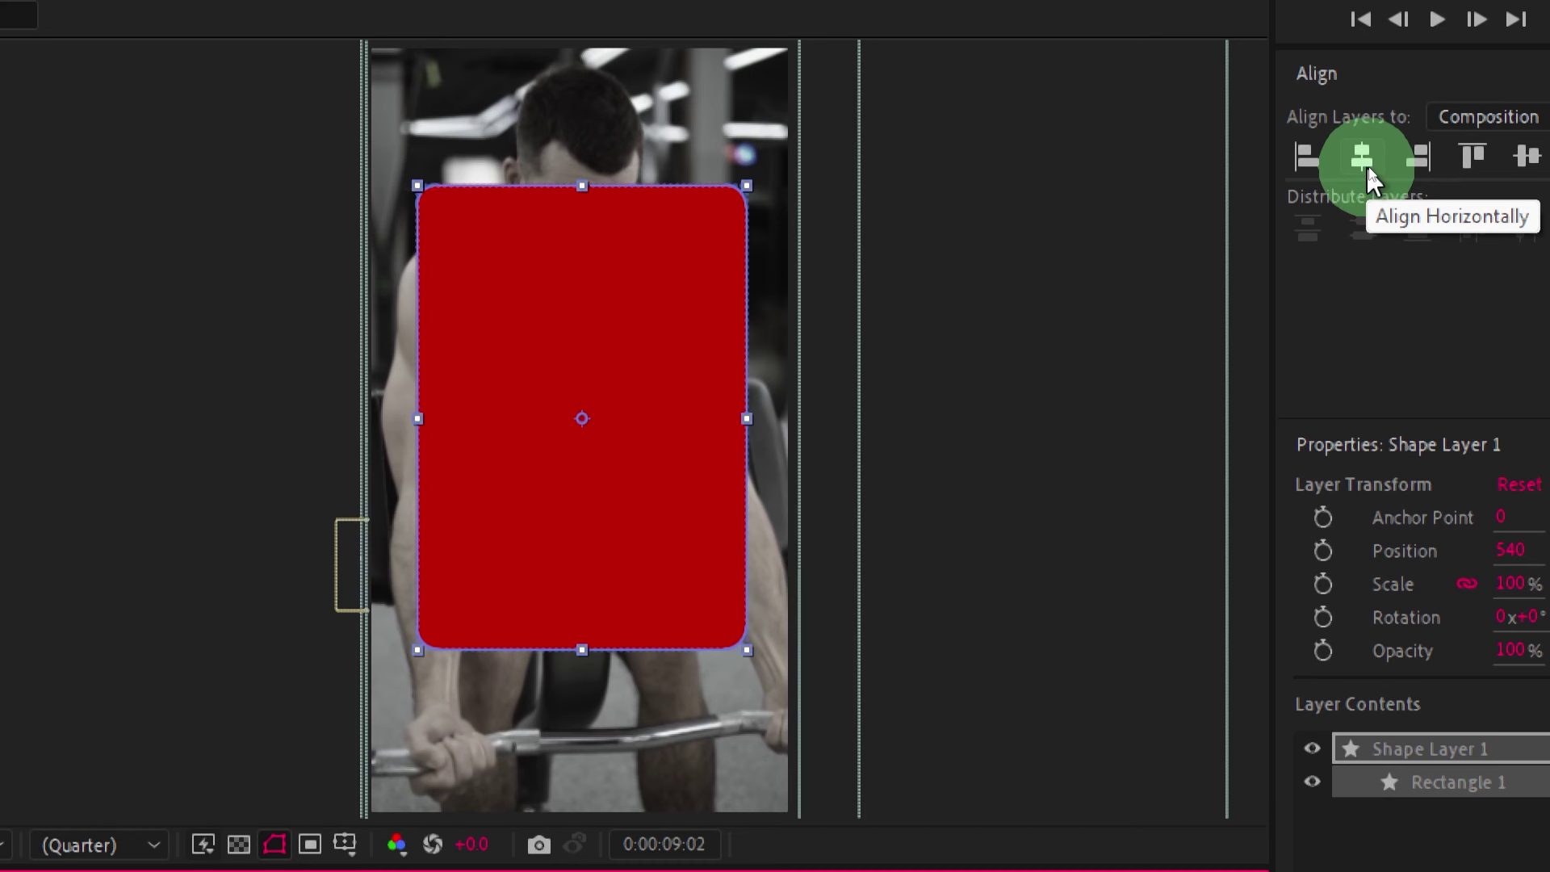
click(1366, 164)
click(1344, 159)
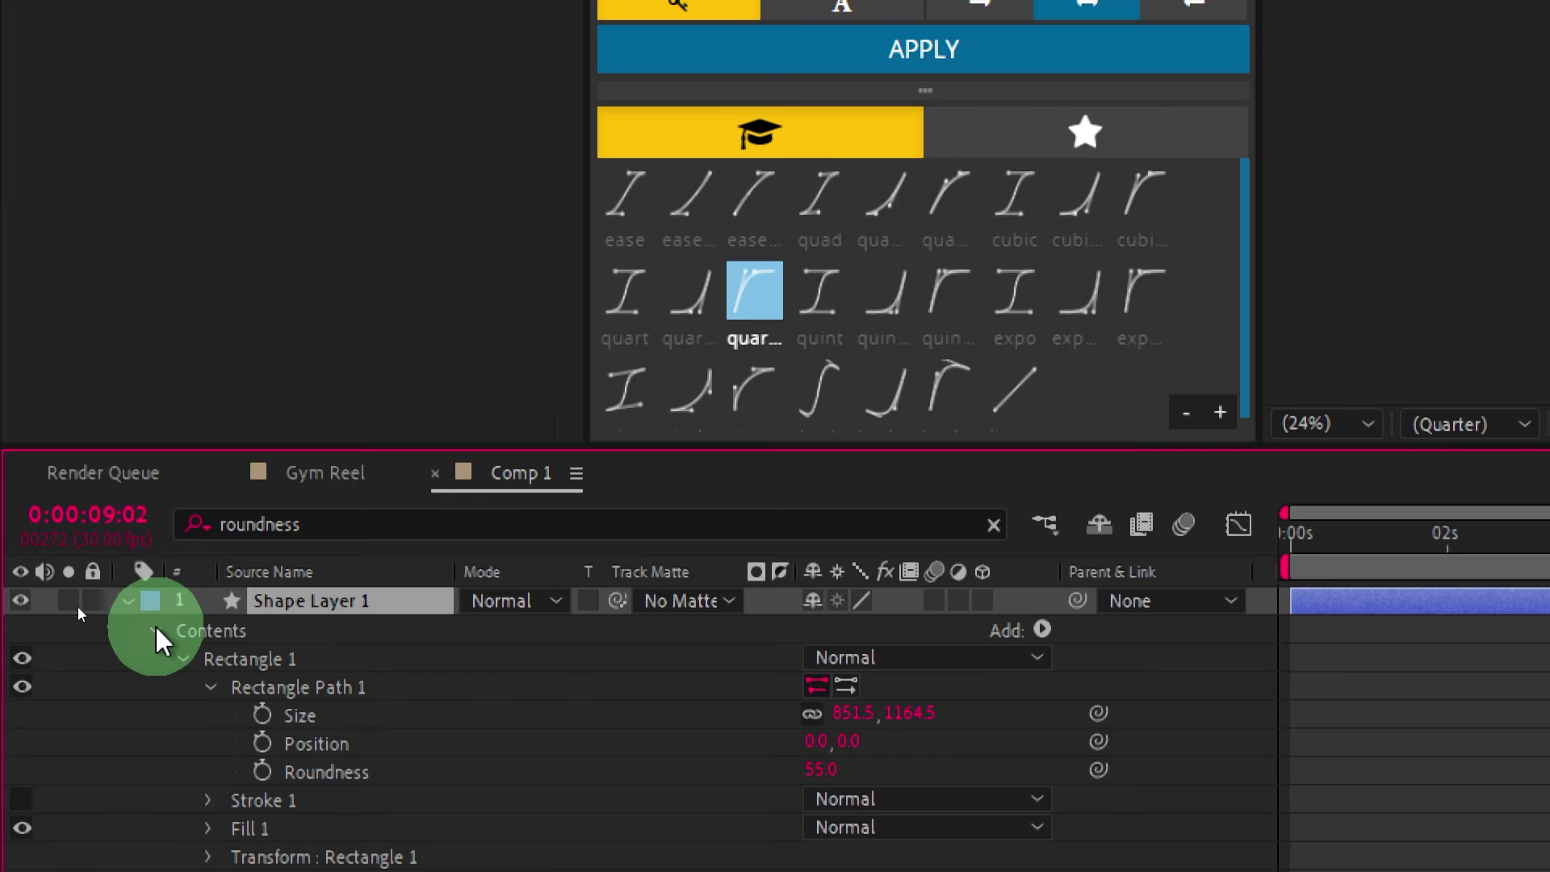
Collapse Shape Layer 1's properties and rename the layer to 'Mask'.
click(156, 630)
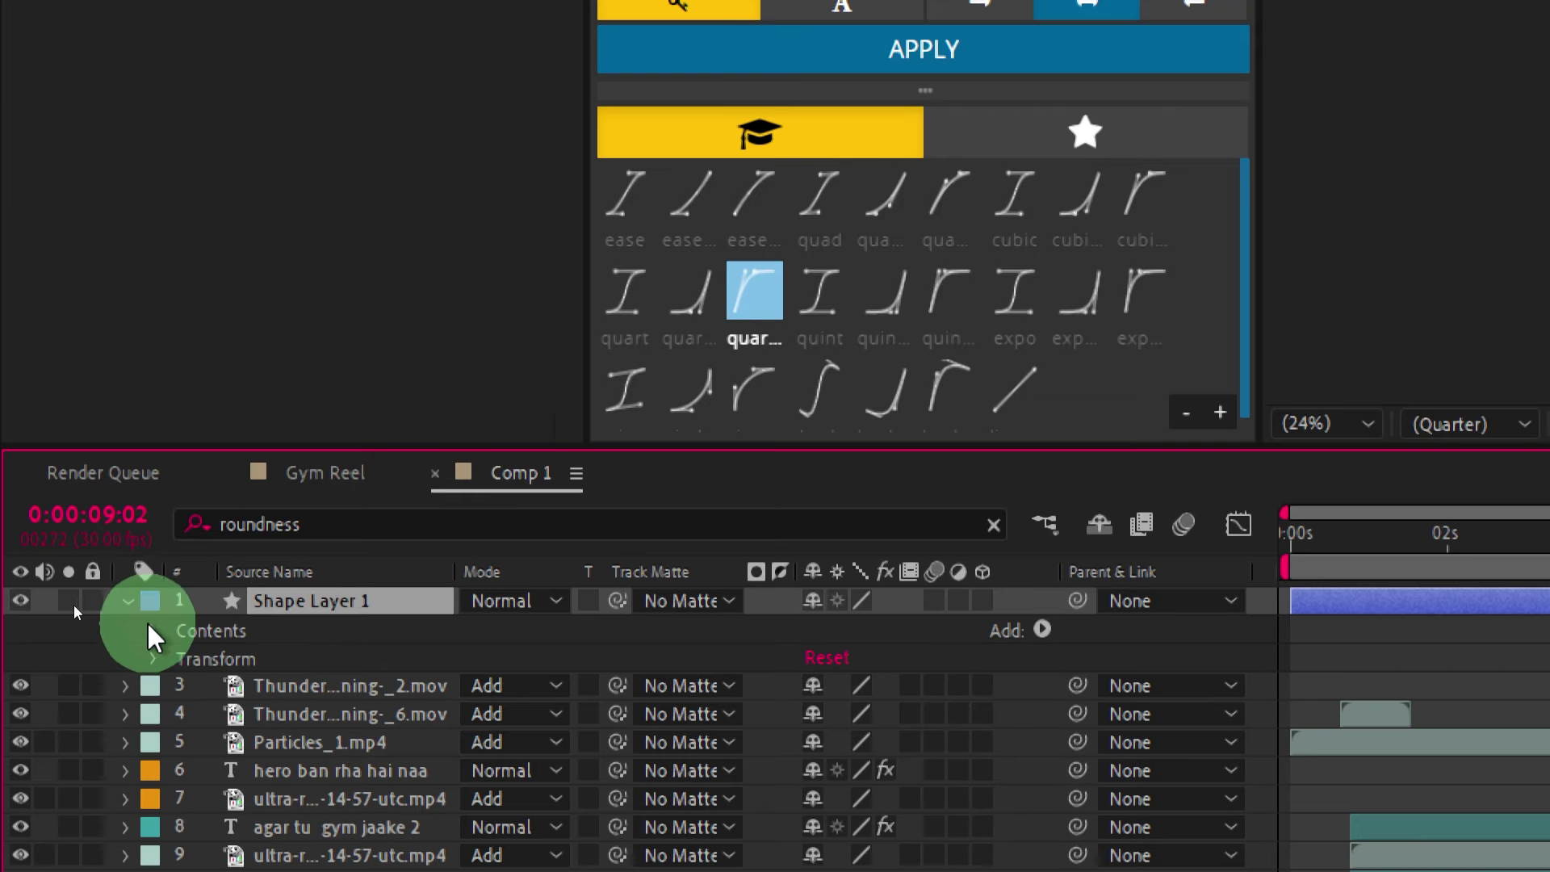
click(126, 600)
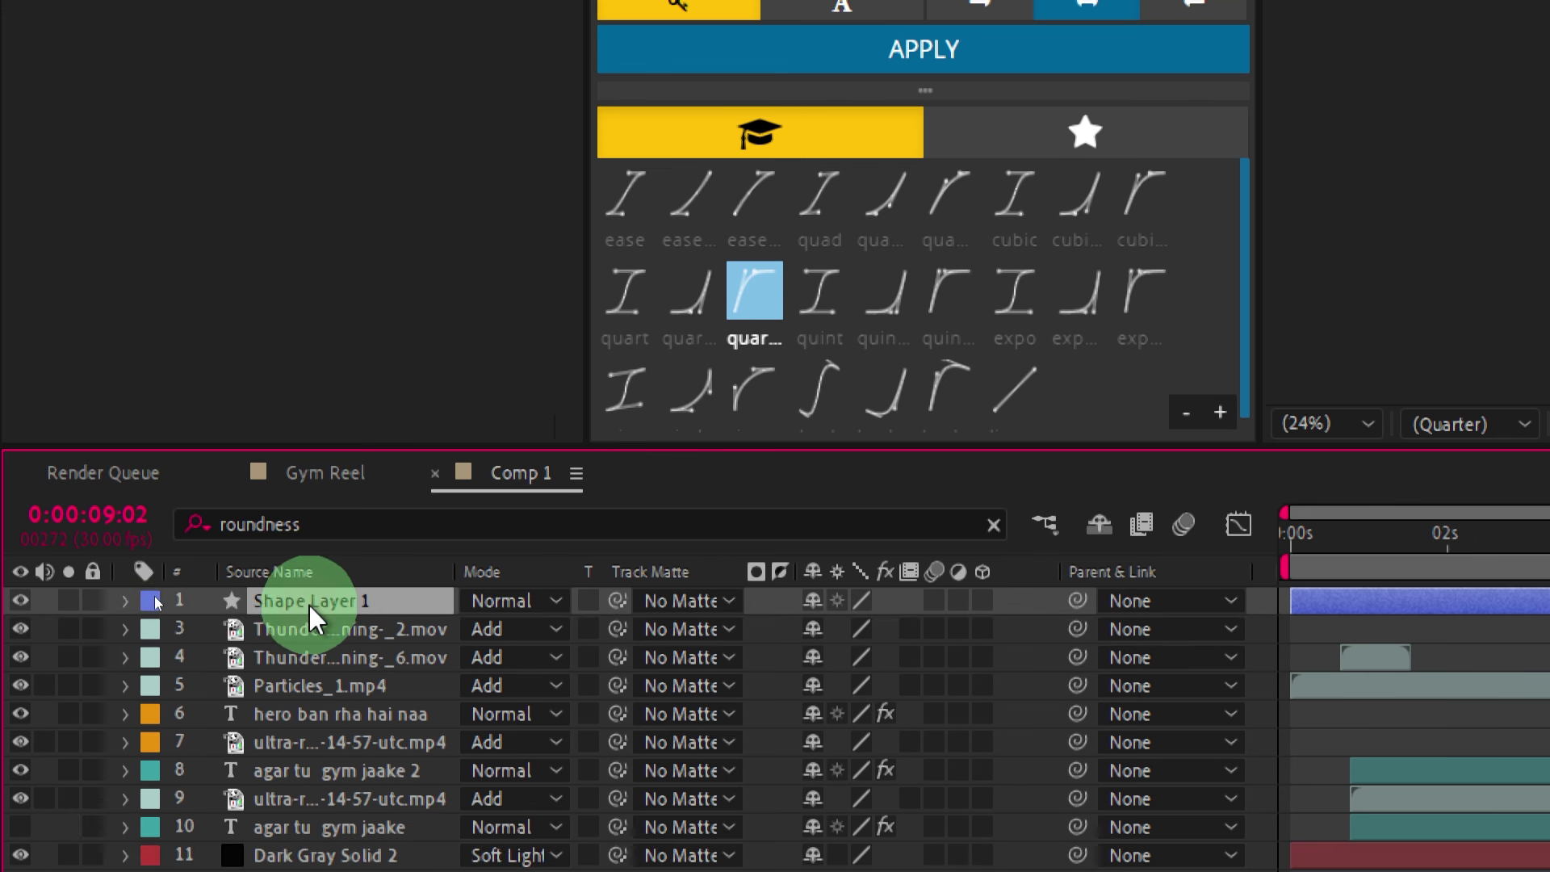
key(Return)
click(242, 406)
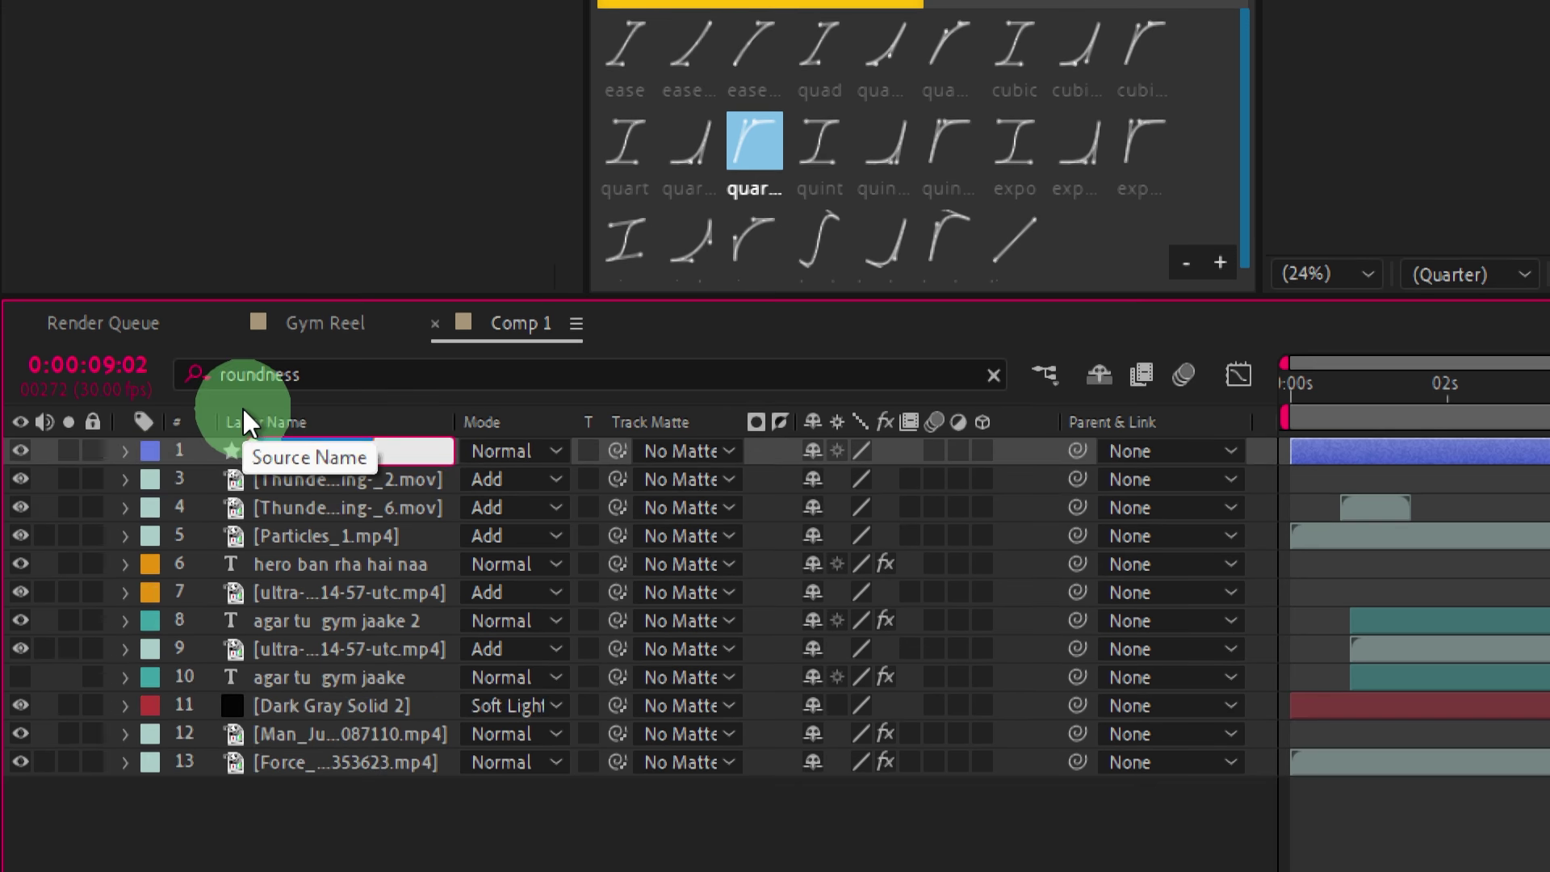
text(Mask)
key(Return)
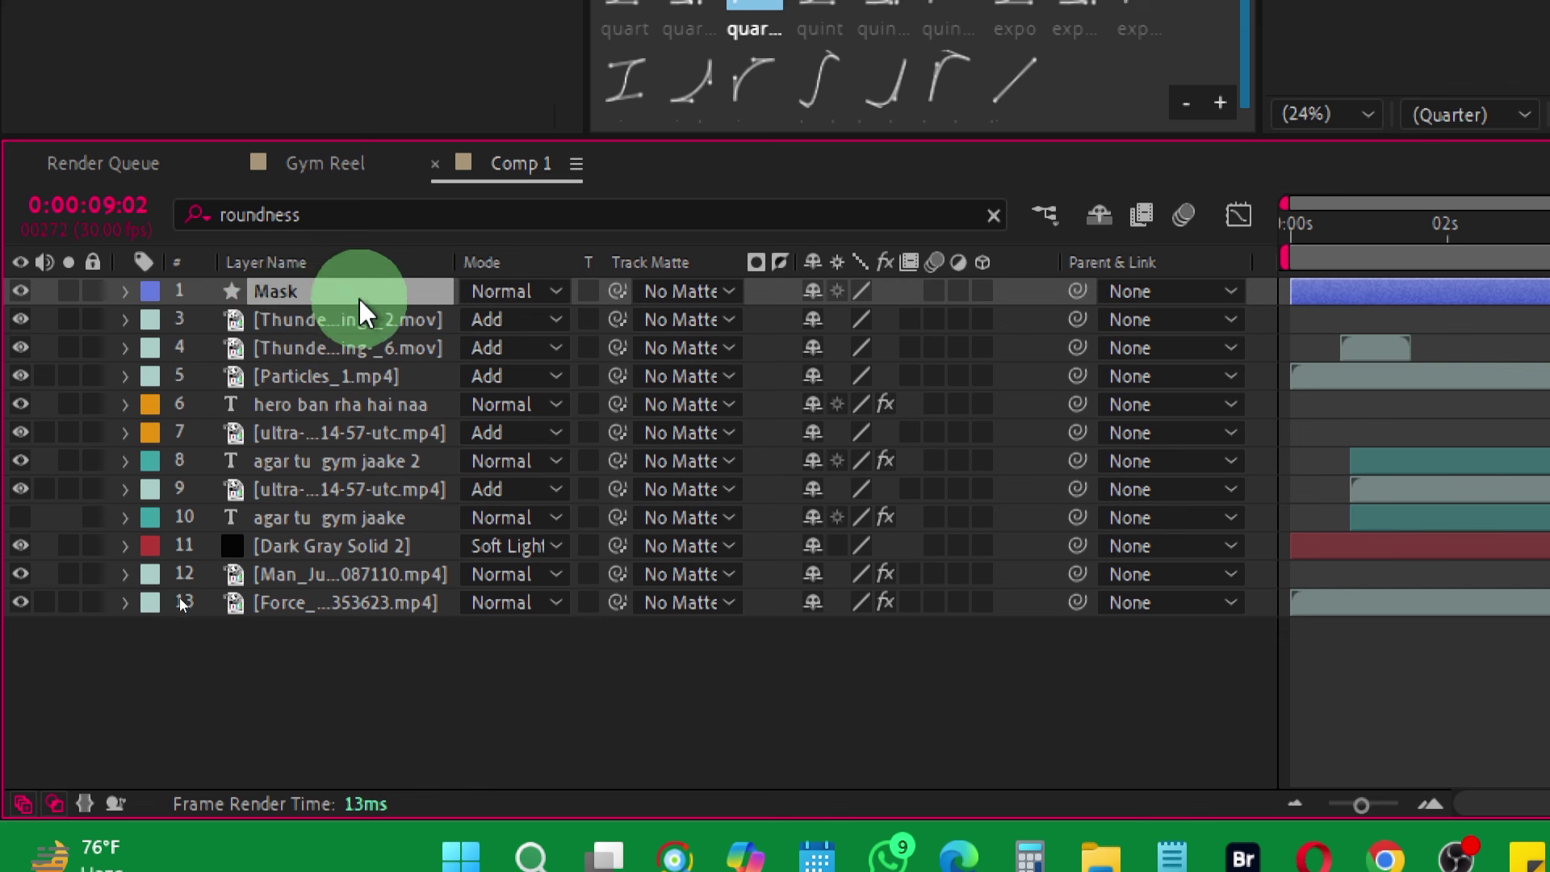
Clear the 'roundness' search filter so all layers, including Lifts below Mask, are listed.
click(289, 316)
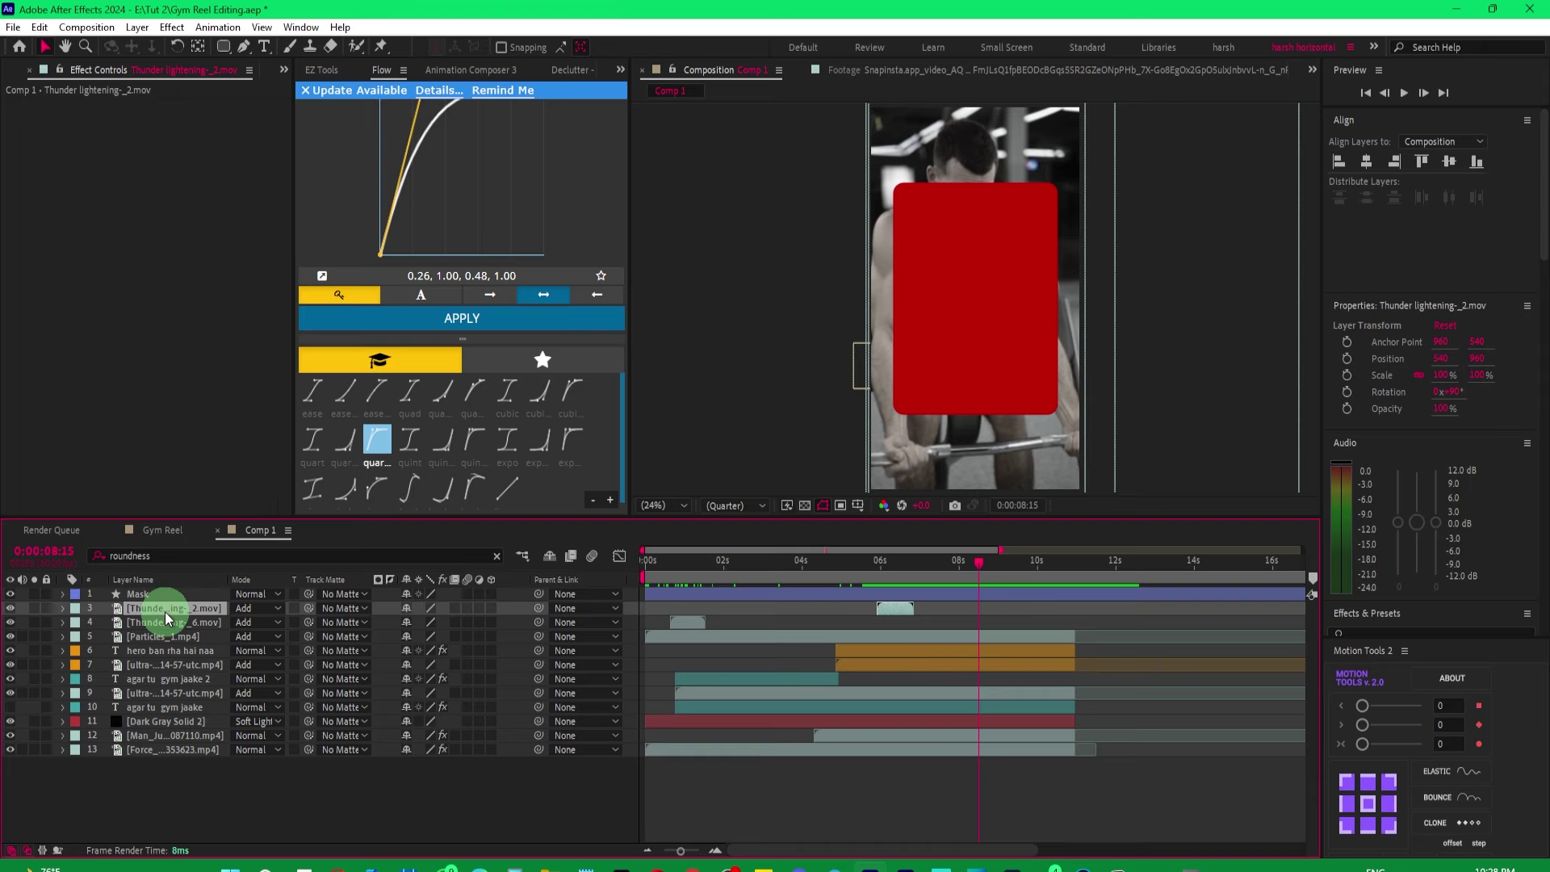
click(746, 599)
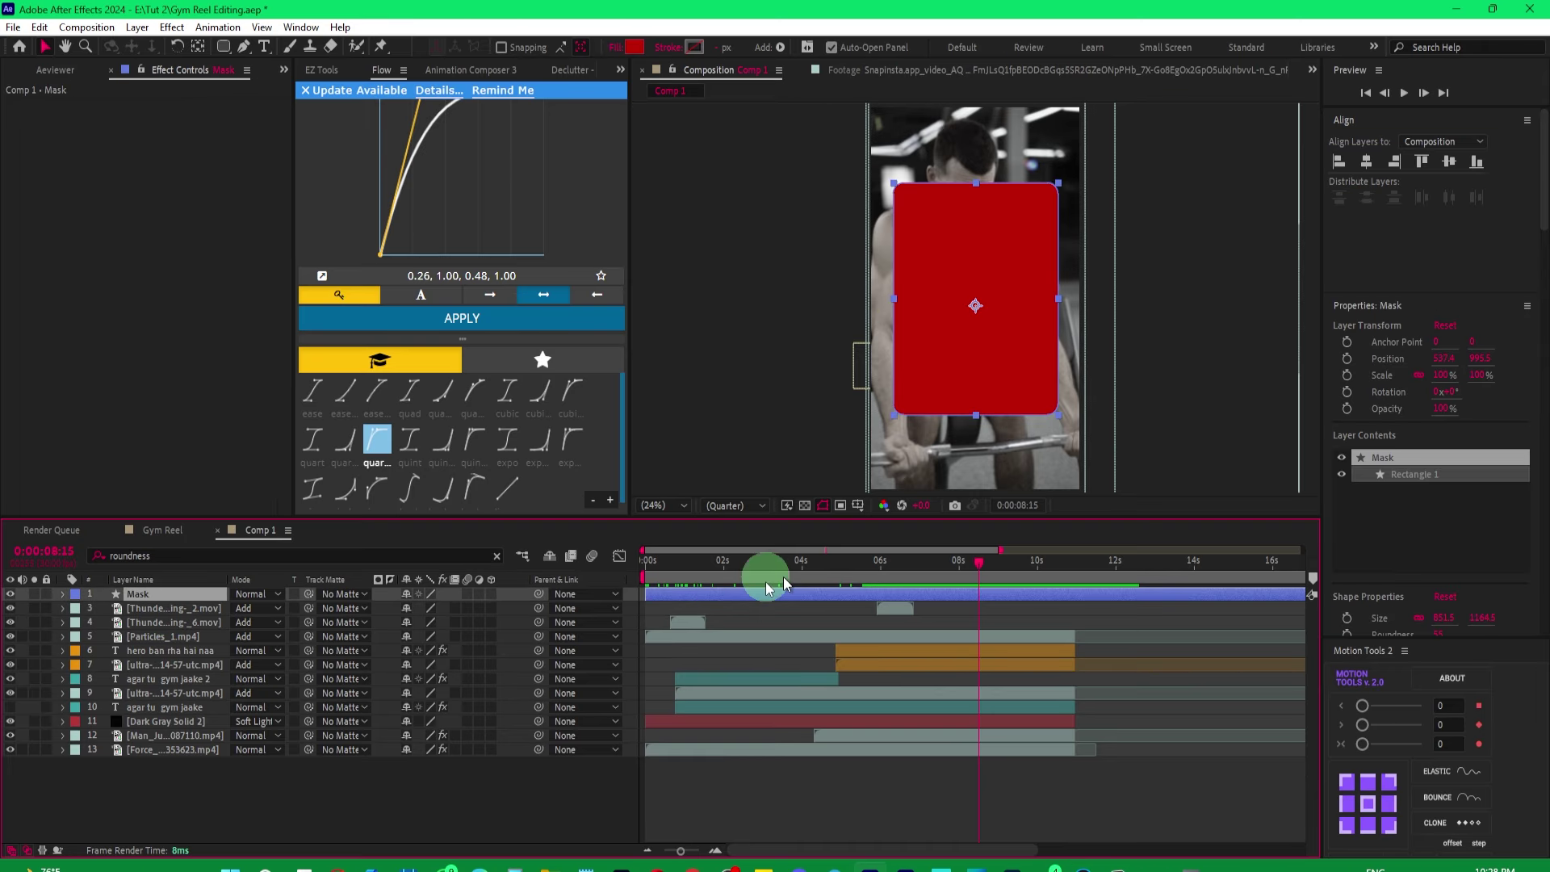
click(176, 693)
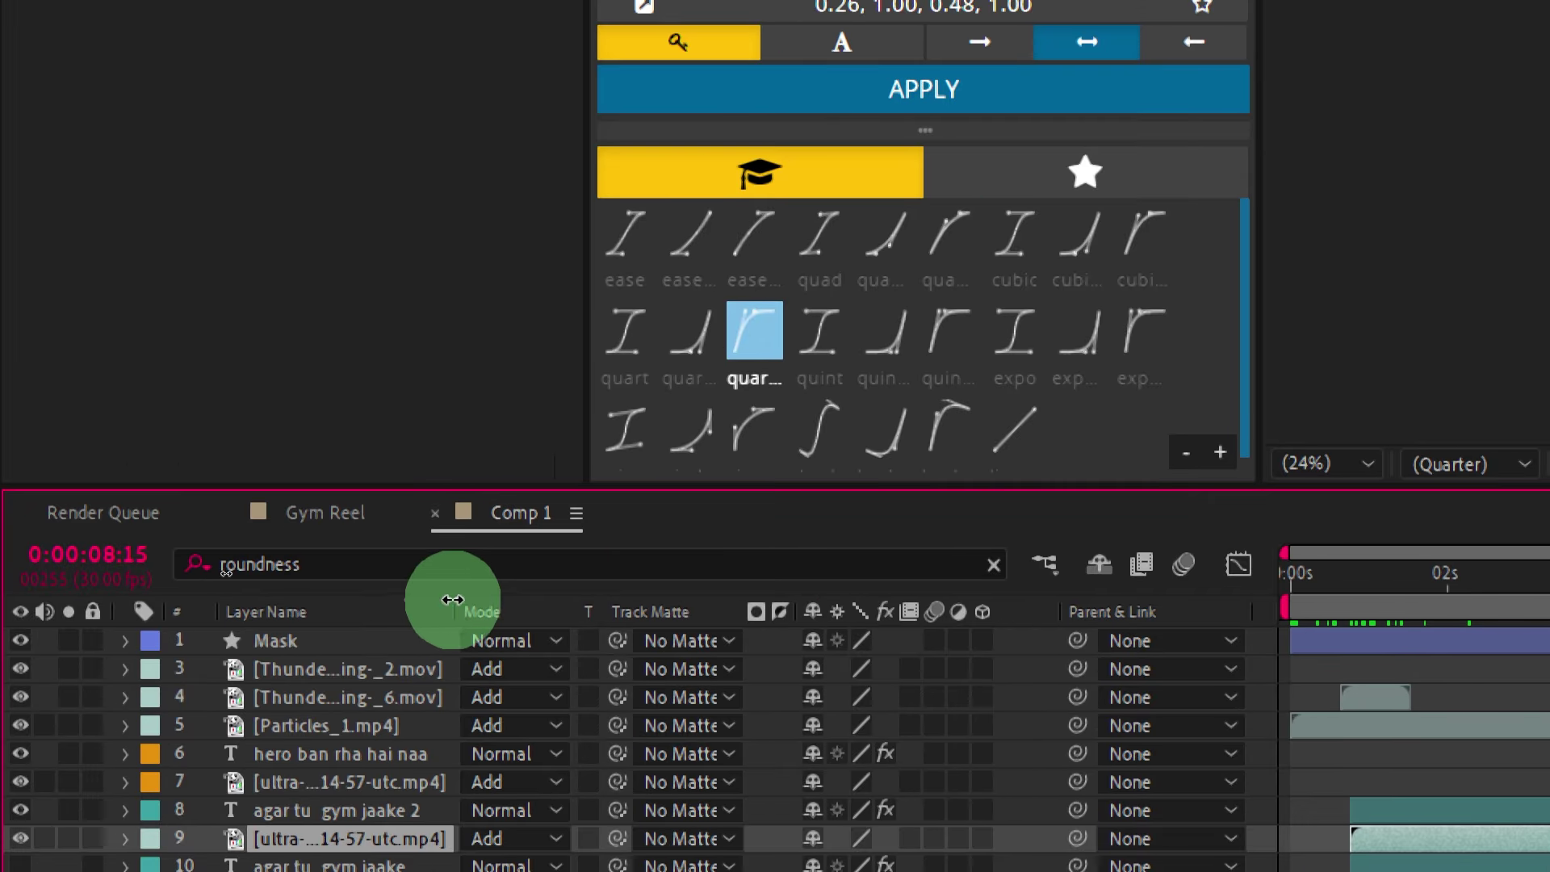
click(933, 564)
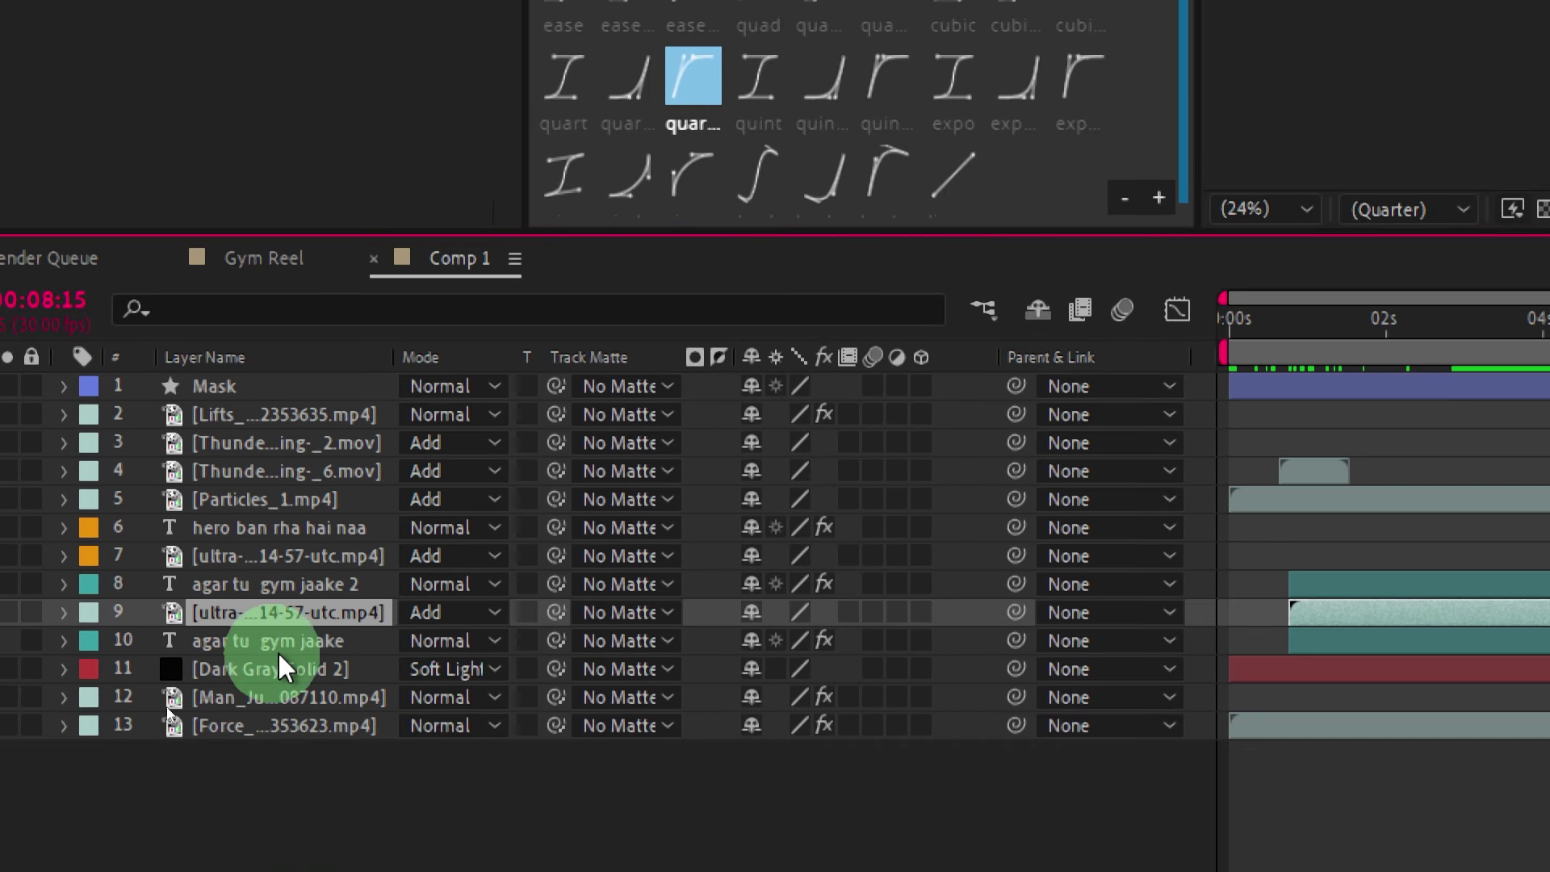
click(360, 770)
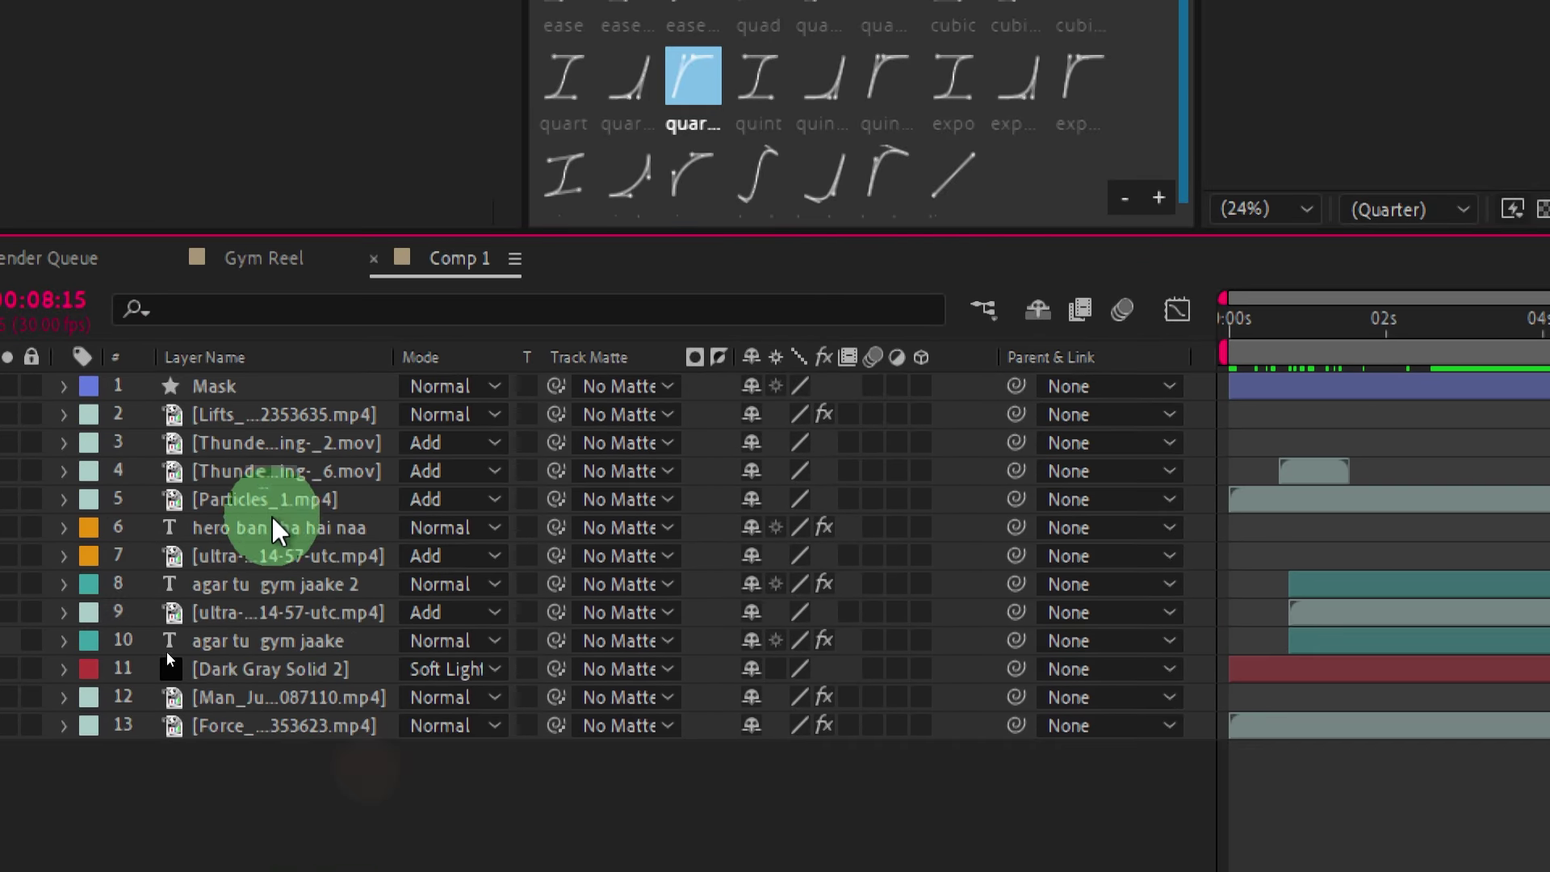
click(263, 415)
click(260, 389)
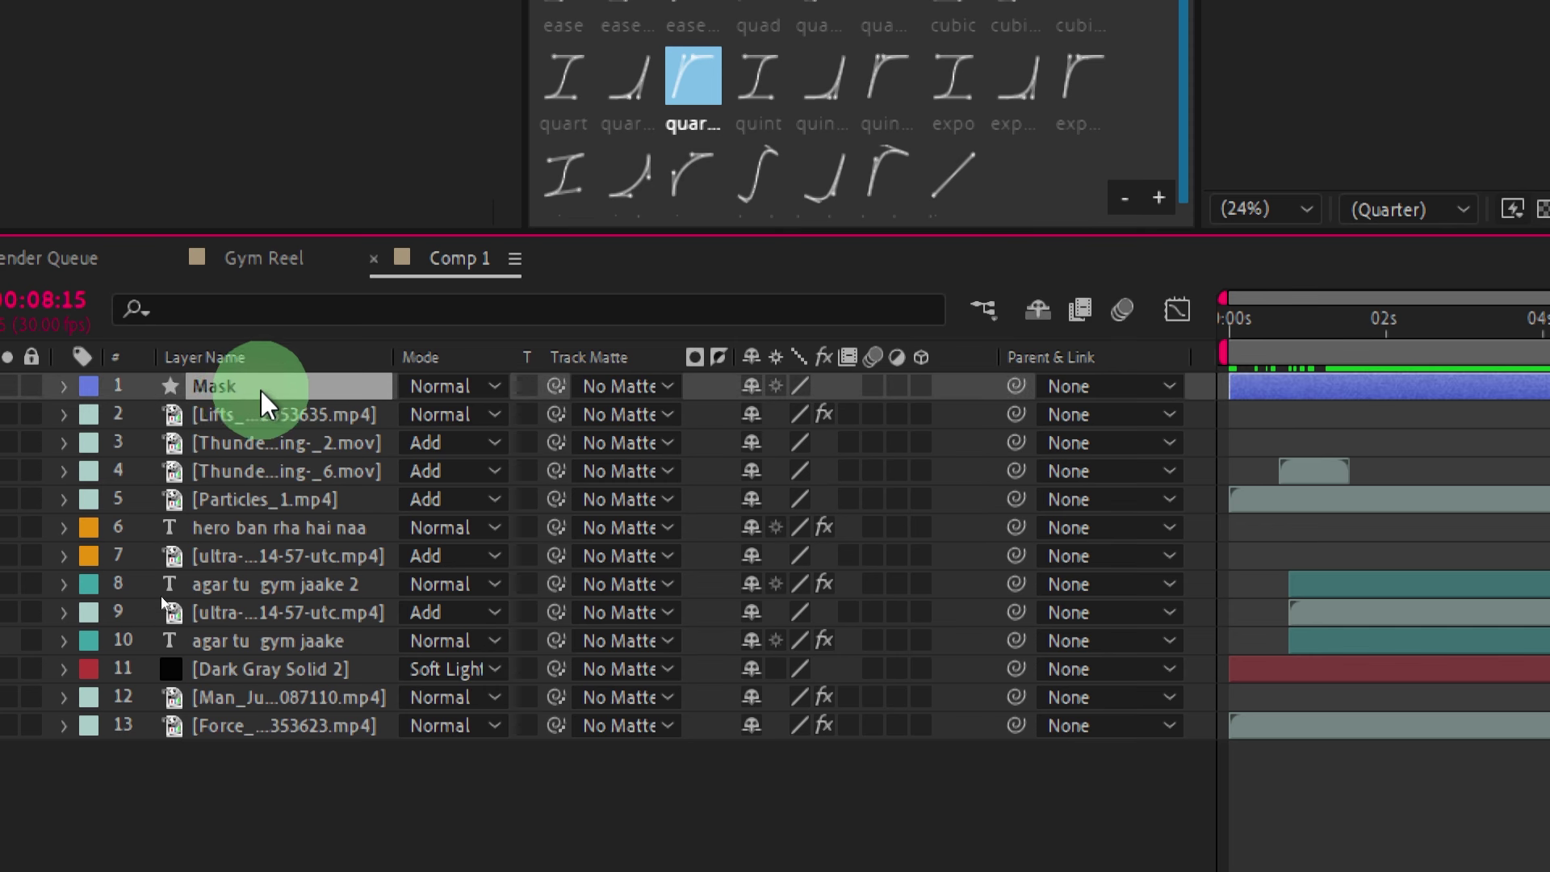
Set the Lifts clip's Track Matte to '1. Mask'.
click(302, 417)
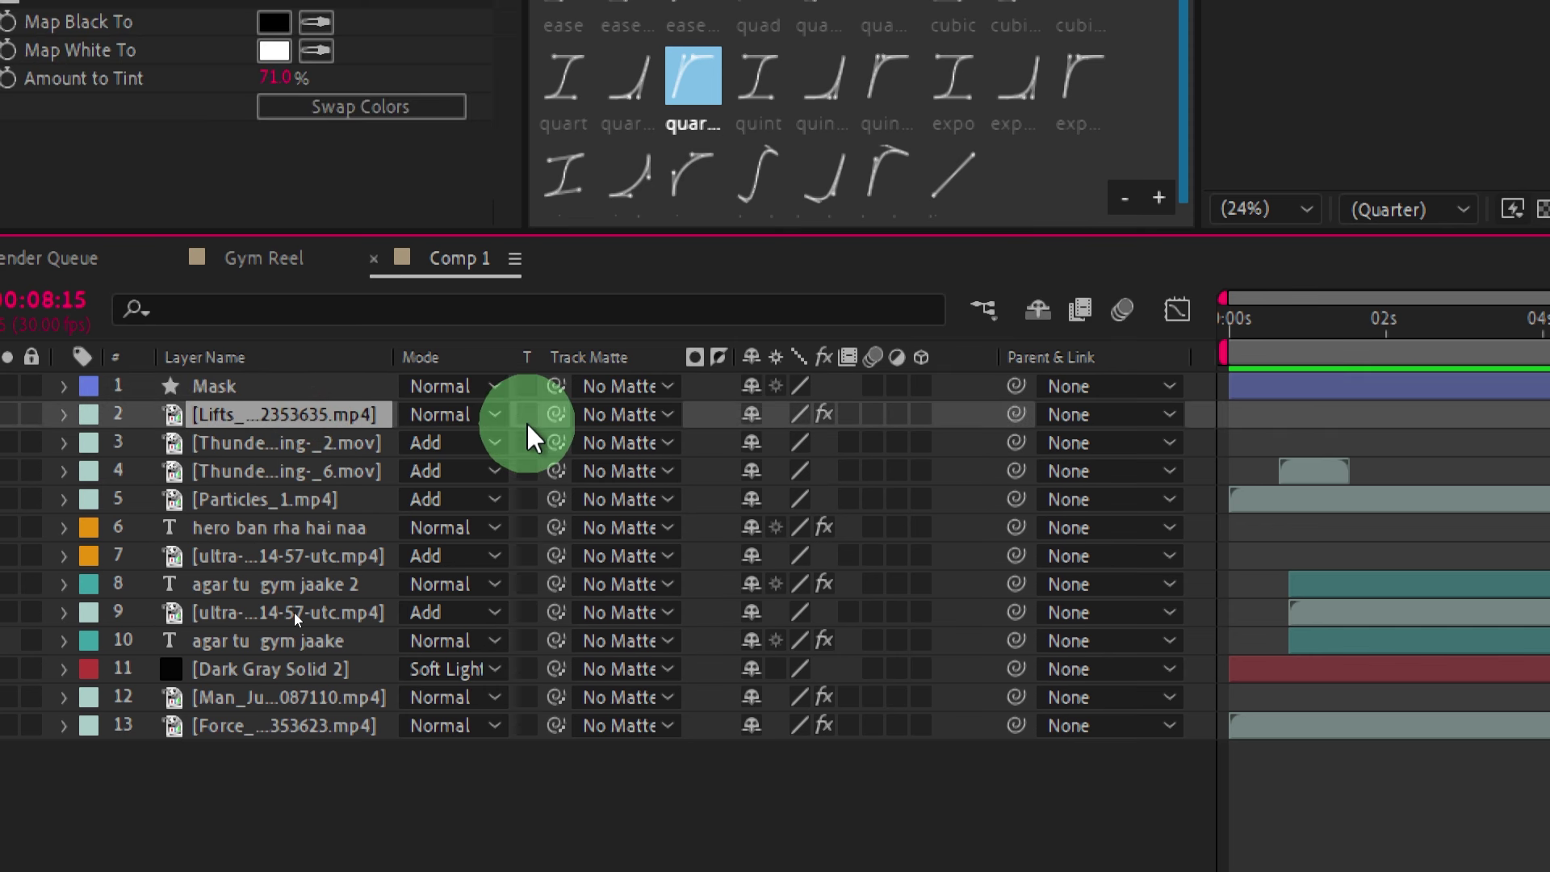
click(666, 416)
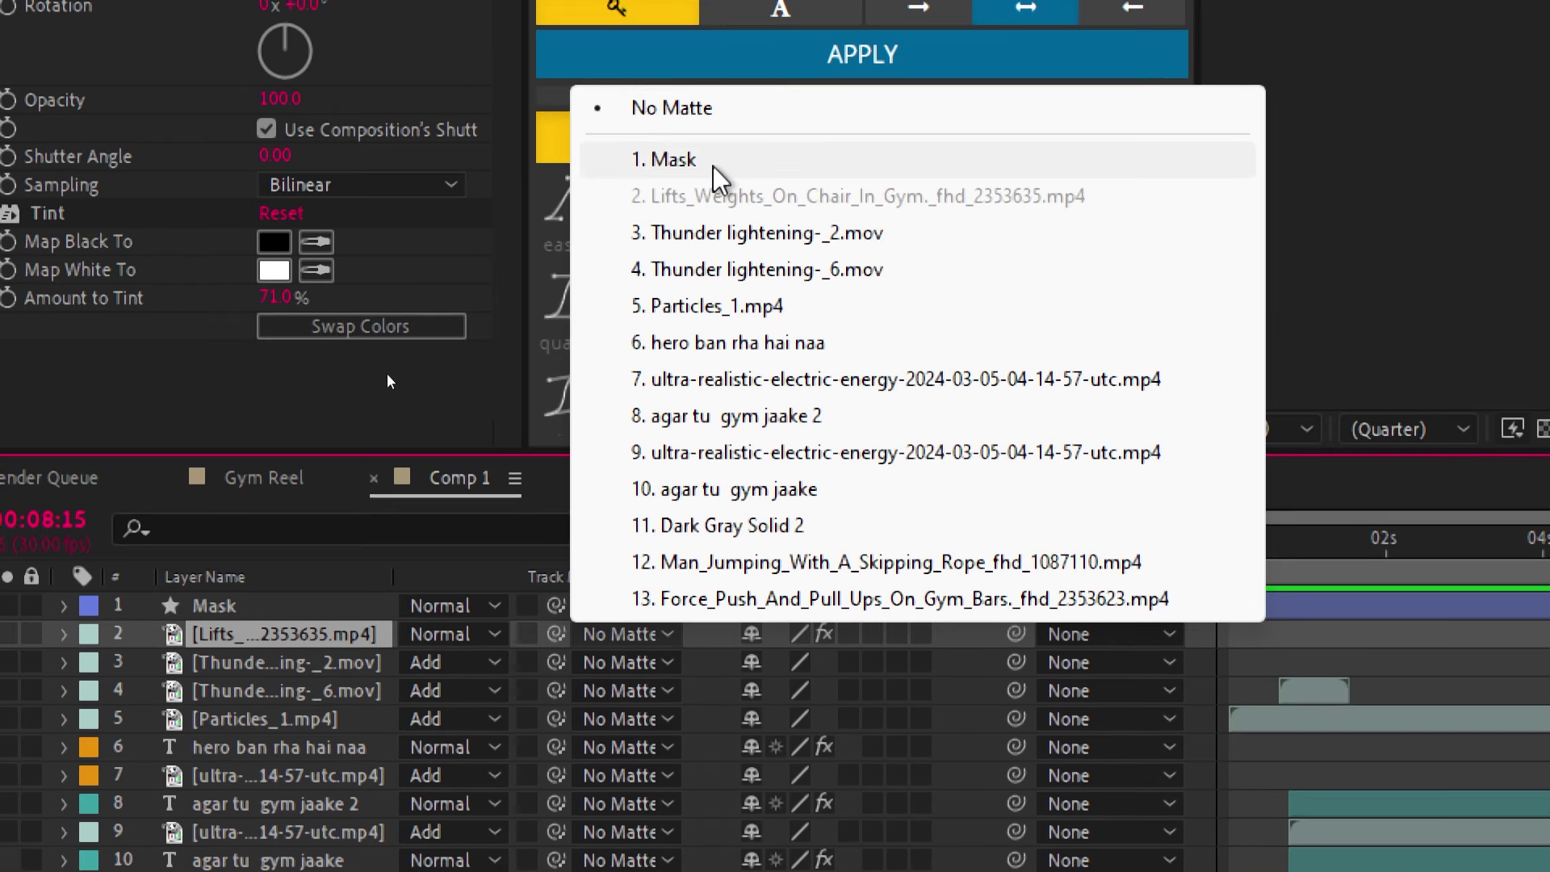
click(714, 168)
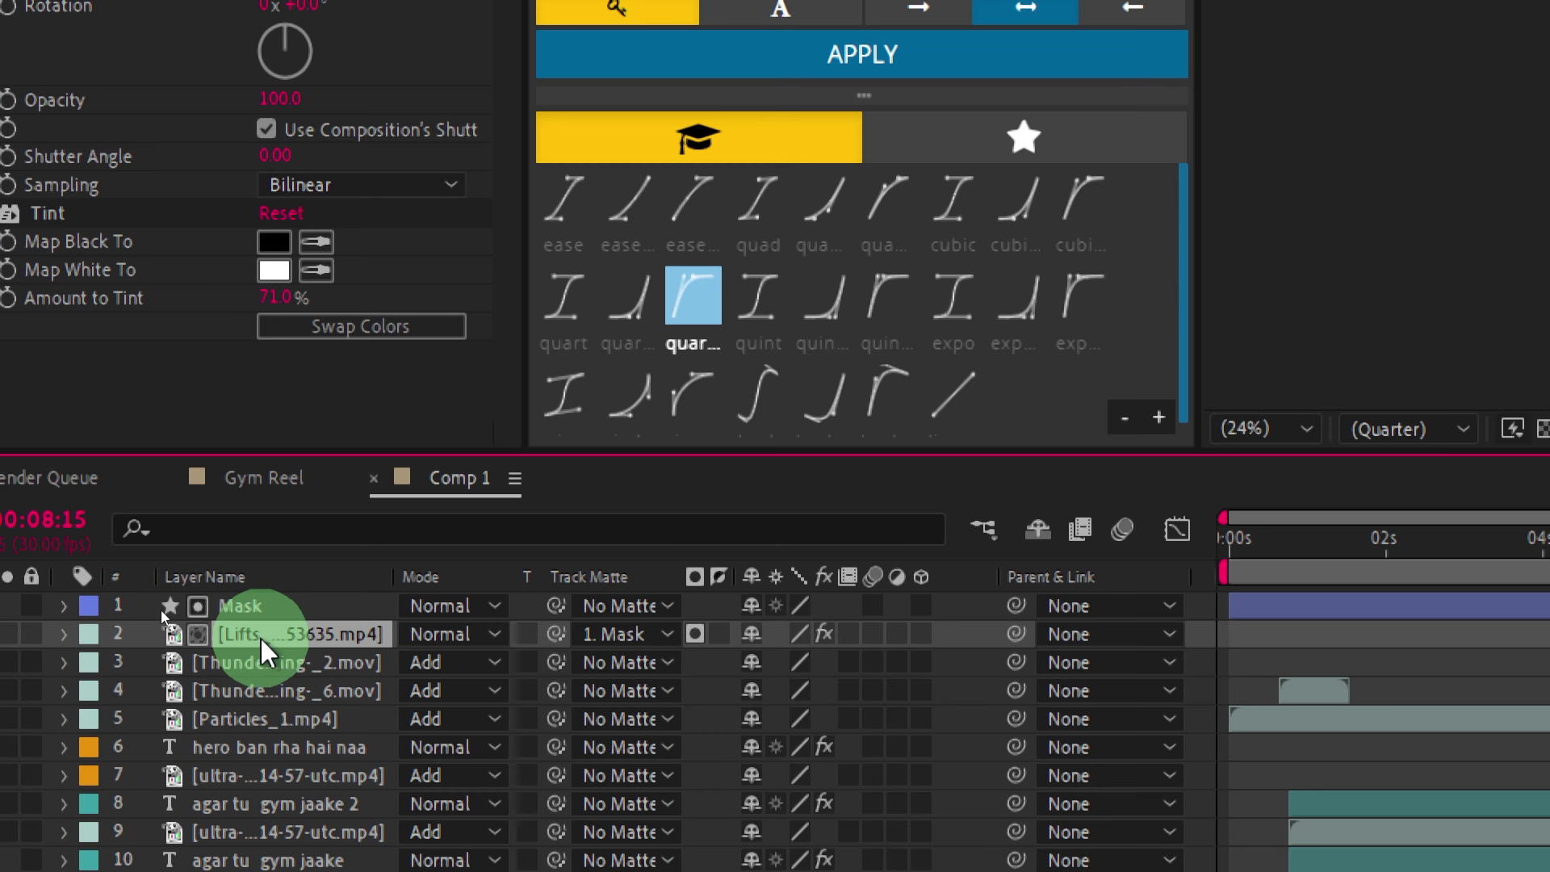
Scrub the timeline around 0:00:08:10 to check the matted clip at the clip change.
click(279, 608)
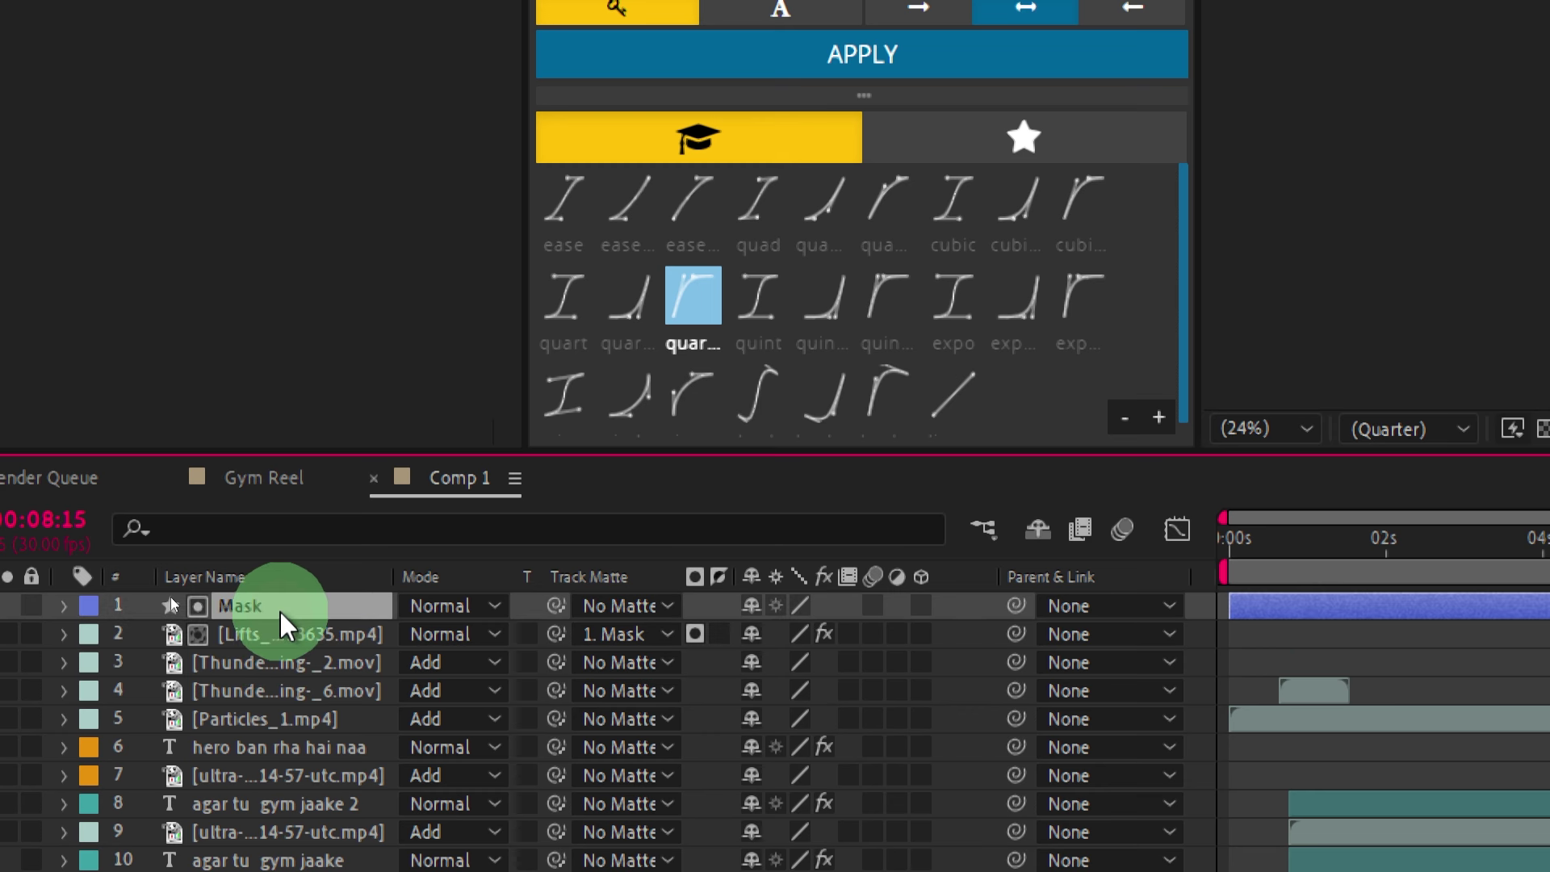
click(280, 631)
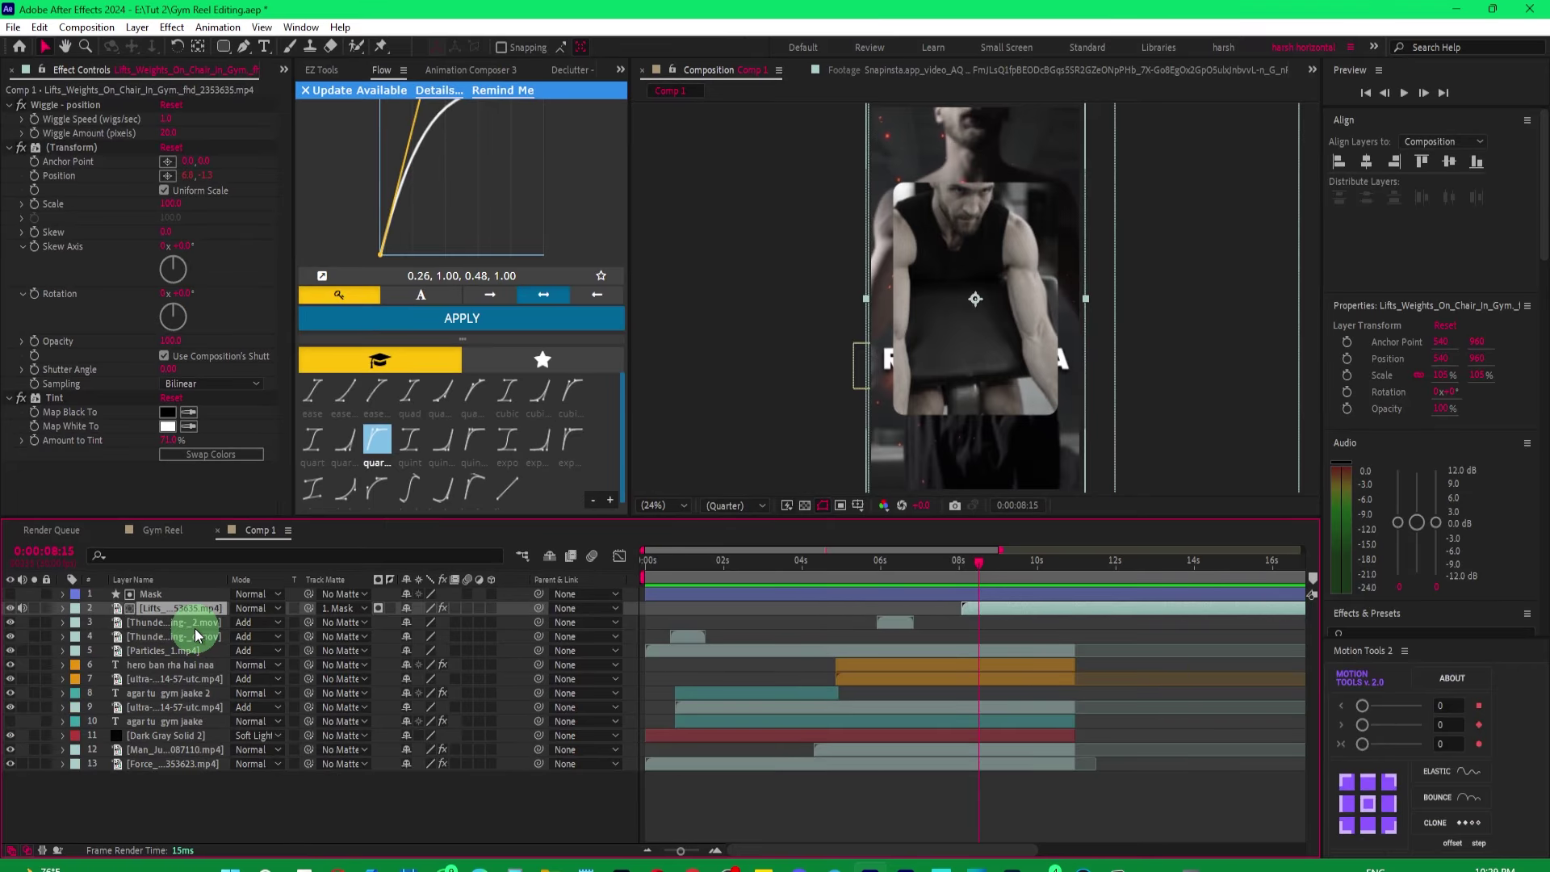
click(972, 565)
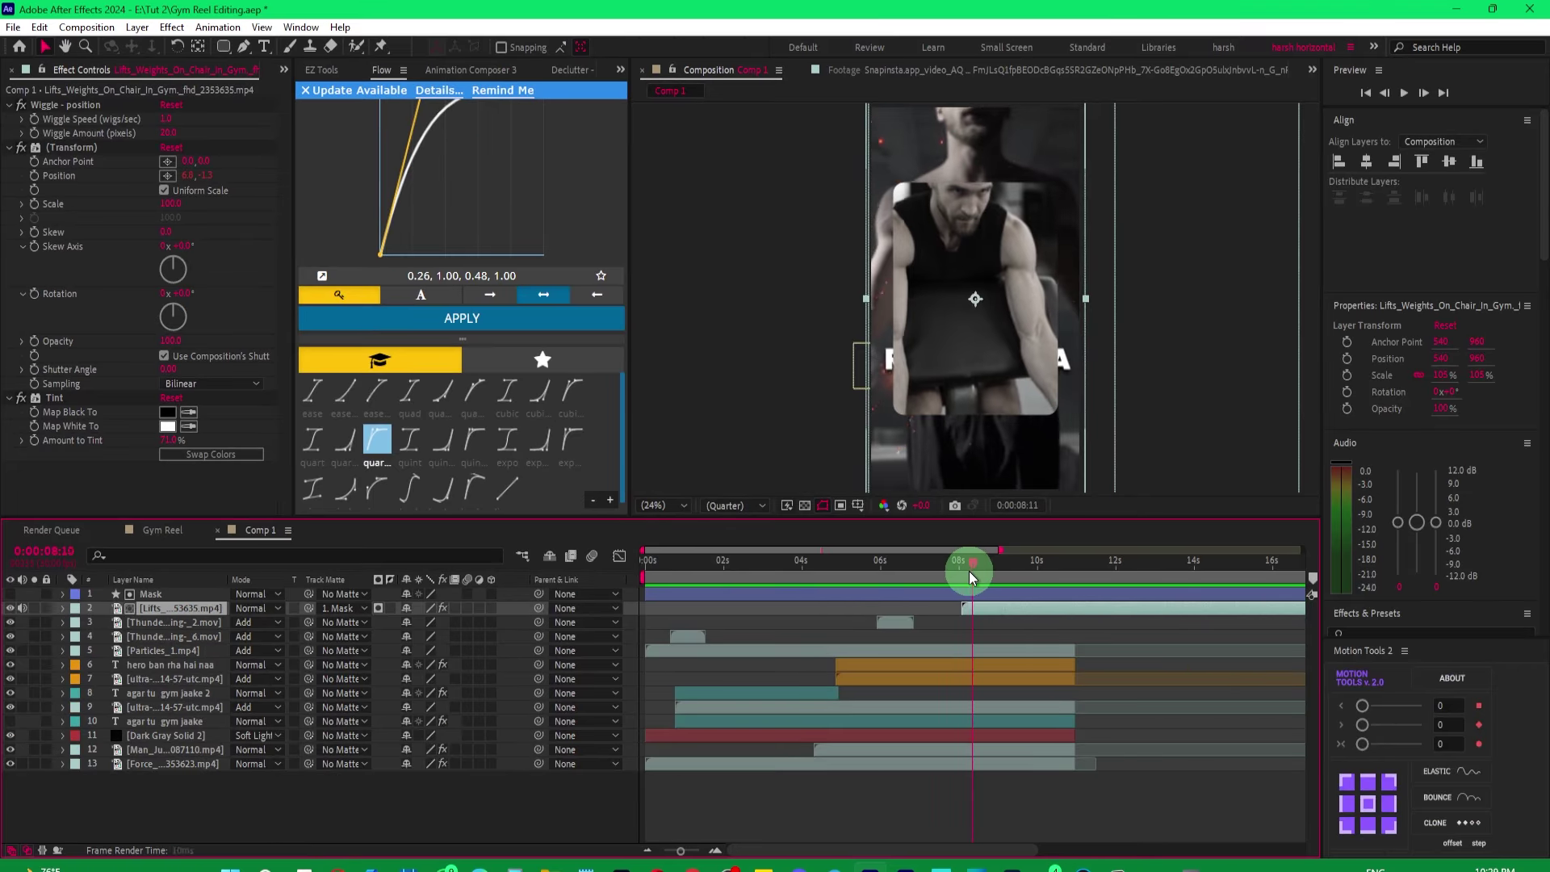
drag(969, 570, 961, 576)
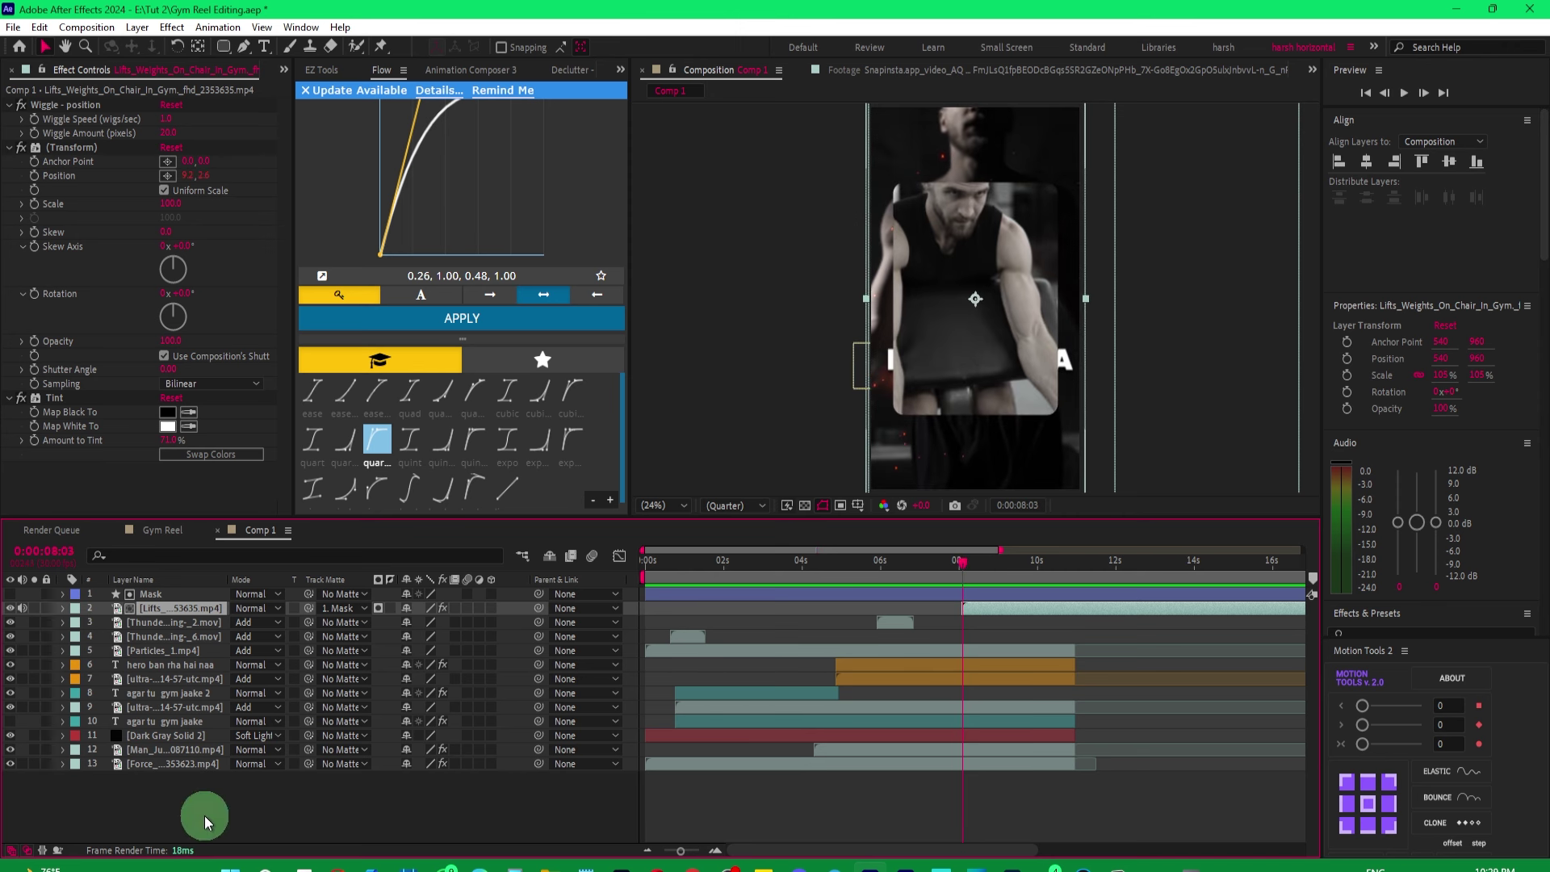
Select layers 5–13 and trim their out points to 0:00:08:03 with Alt+].
drag(205, 815, 195, 637)
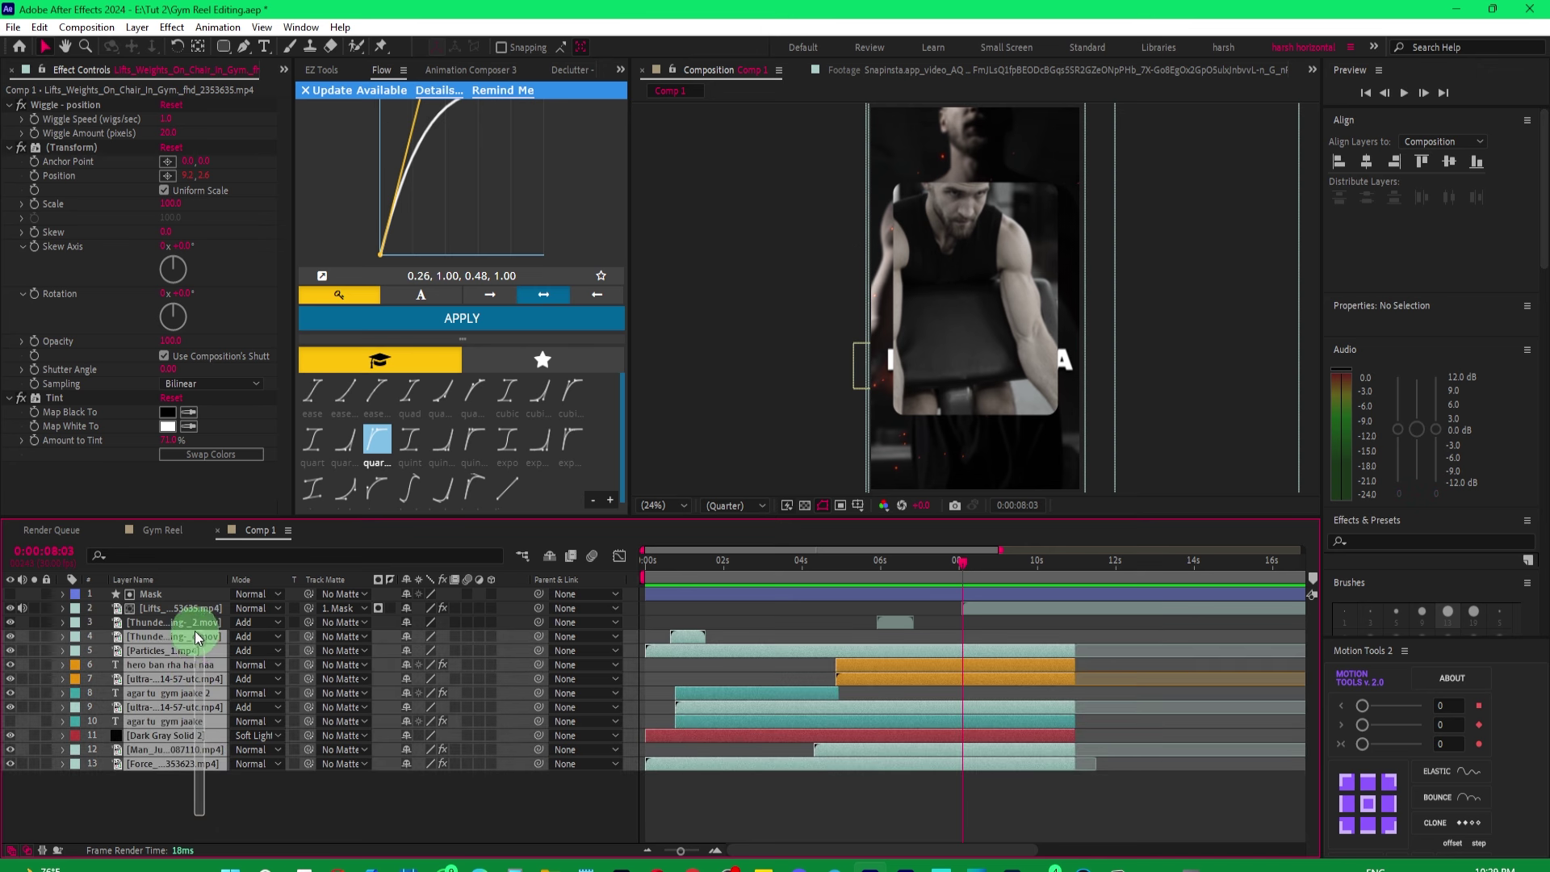
drag(195, 631, 195, 626)
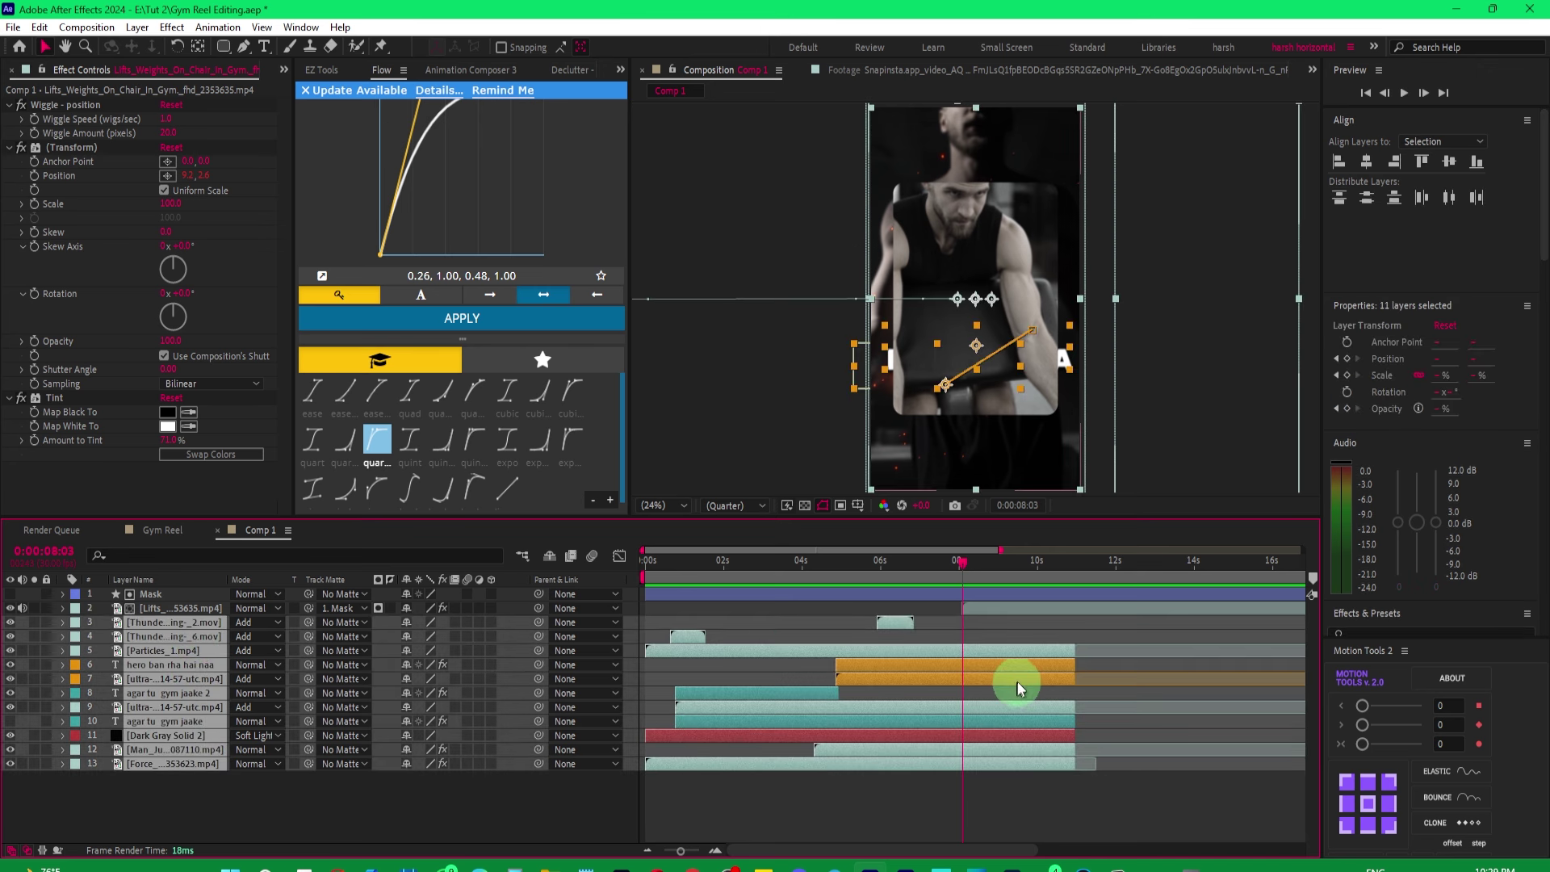
click(816, 796)
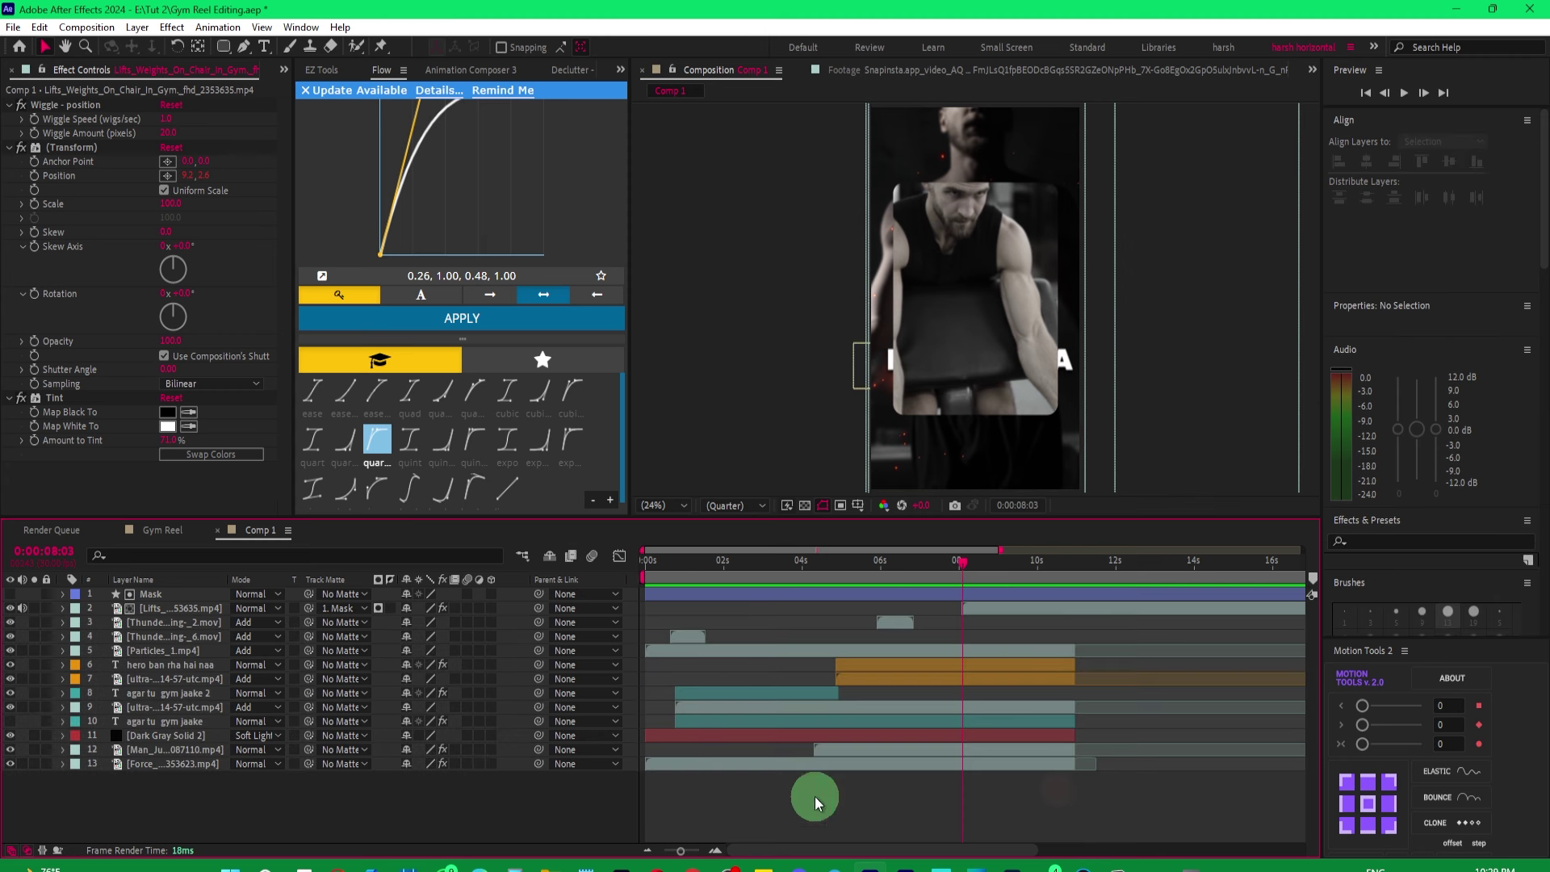
click(1019, 651)
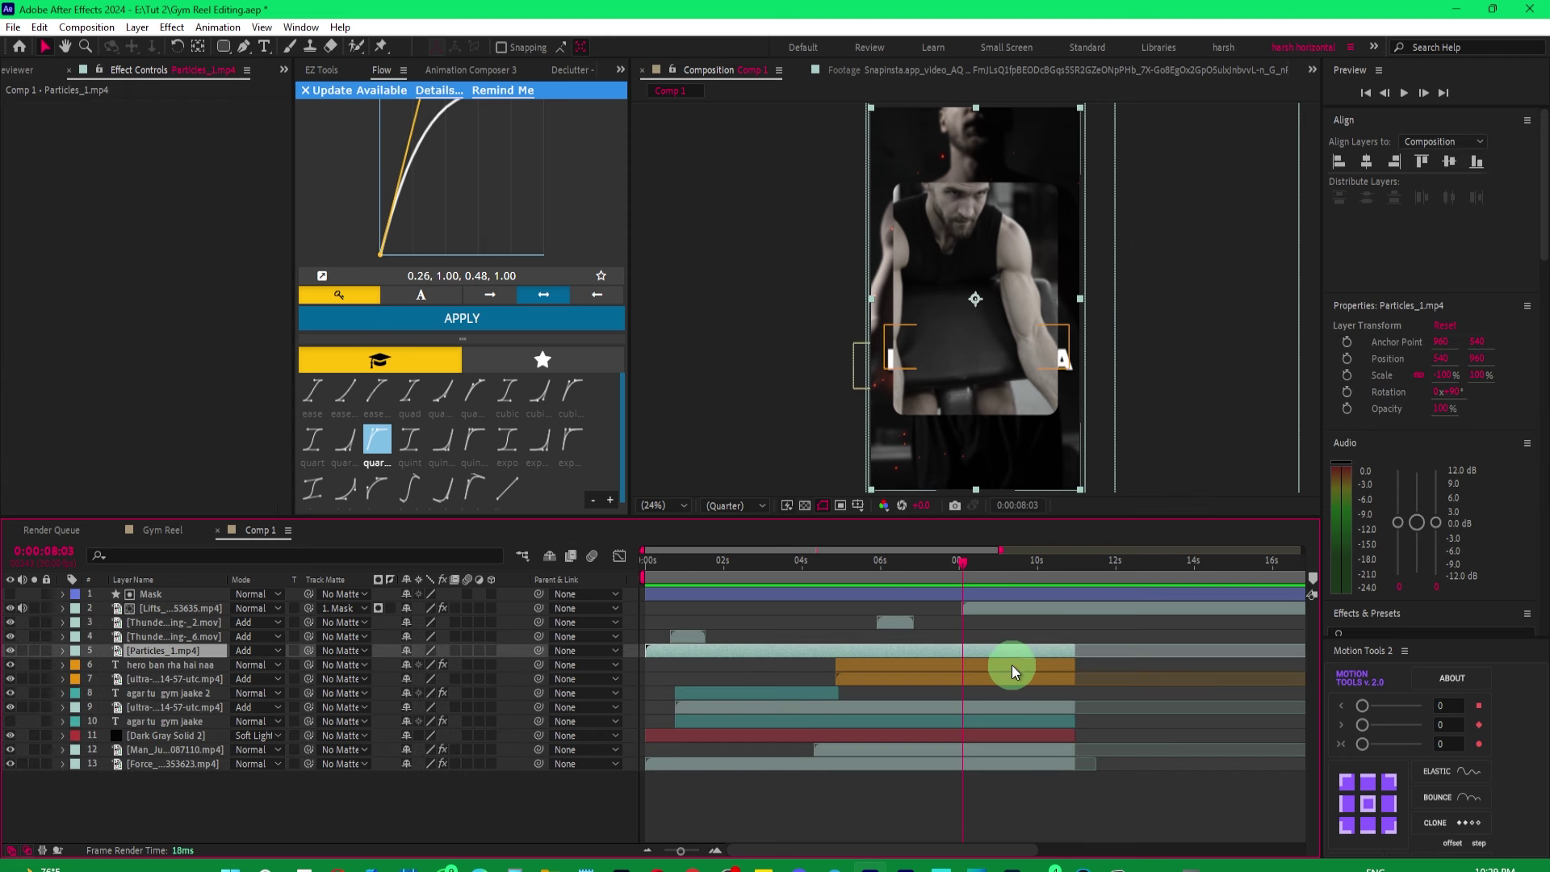
shift+click(1011, 665)
shift+click(1005, 682)
shift+click(978, 763)
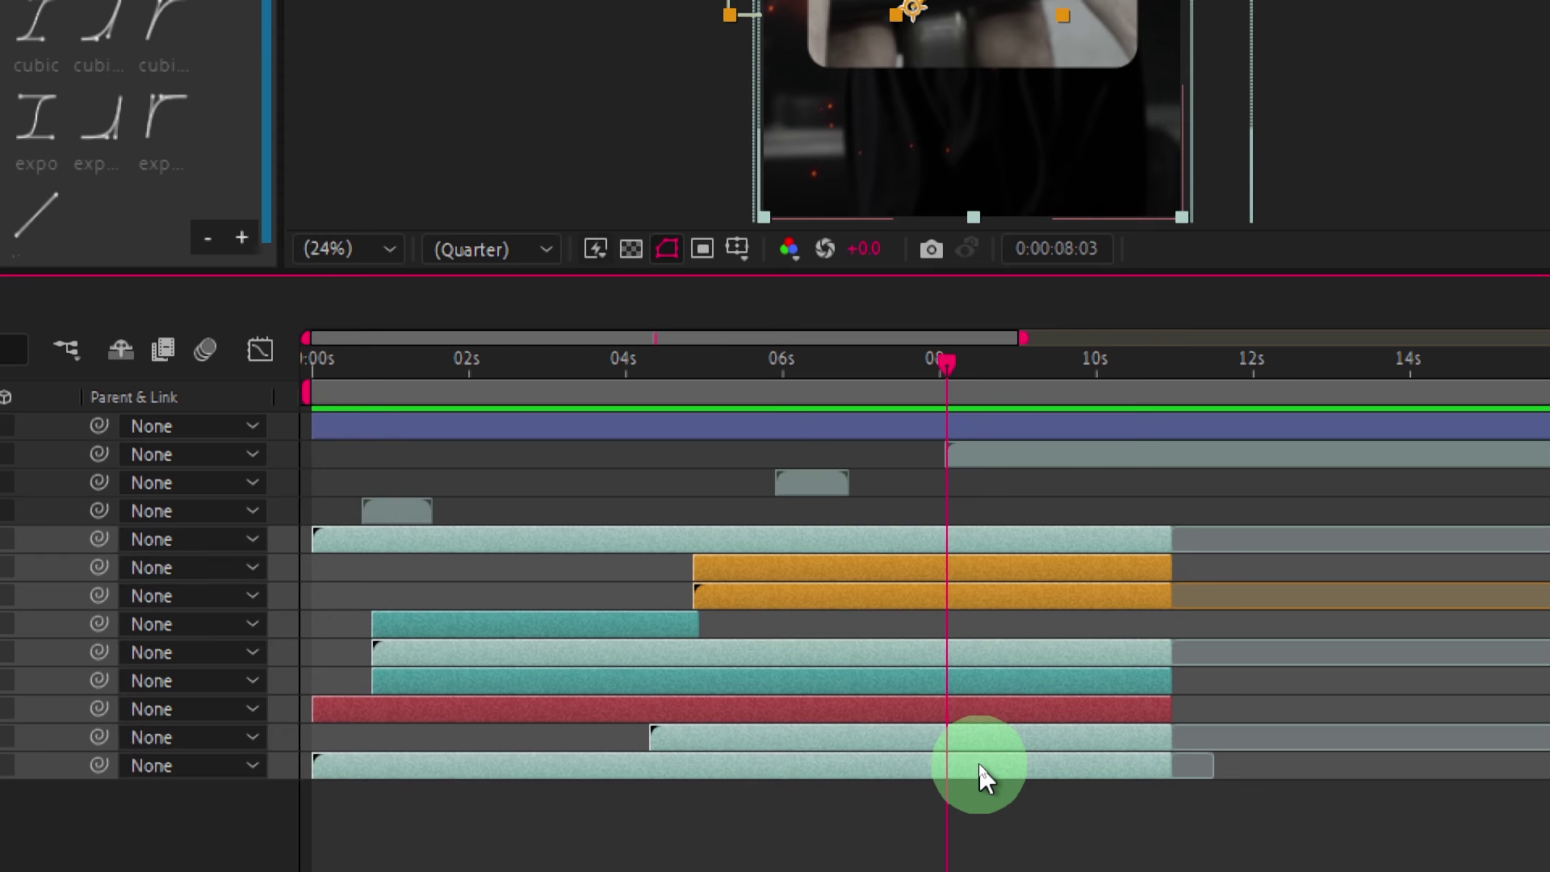
key(alt+bracketright)
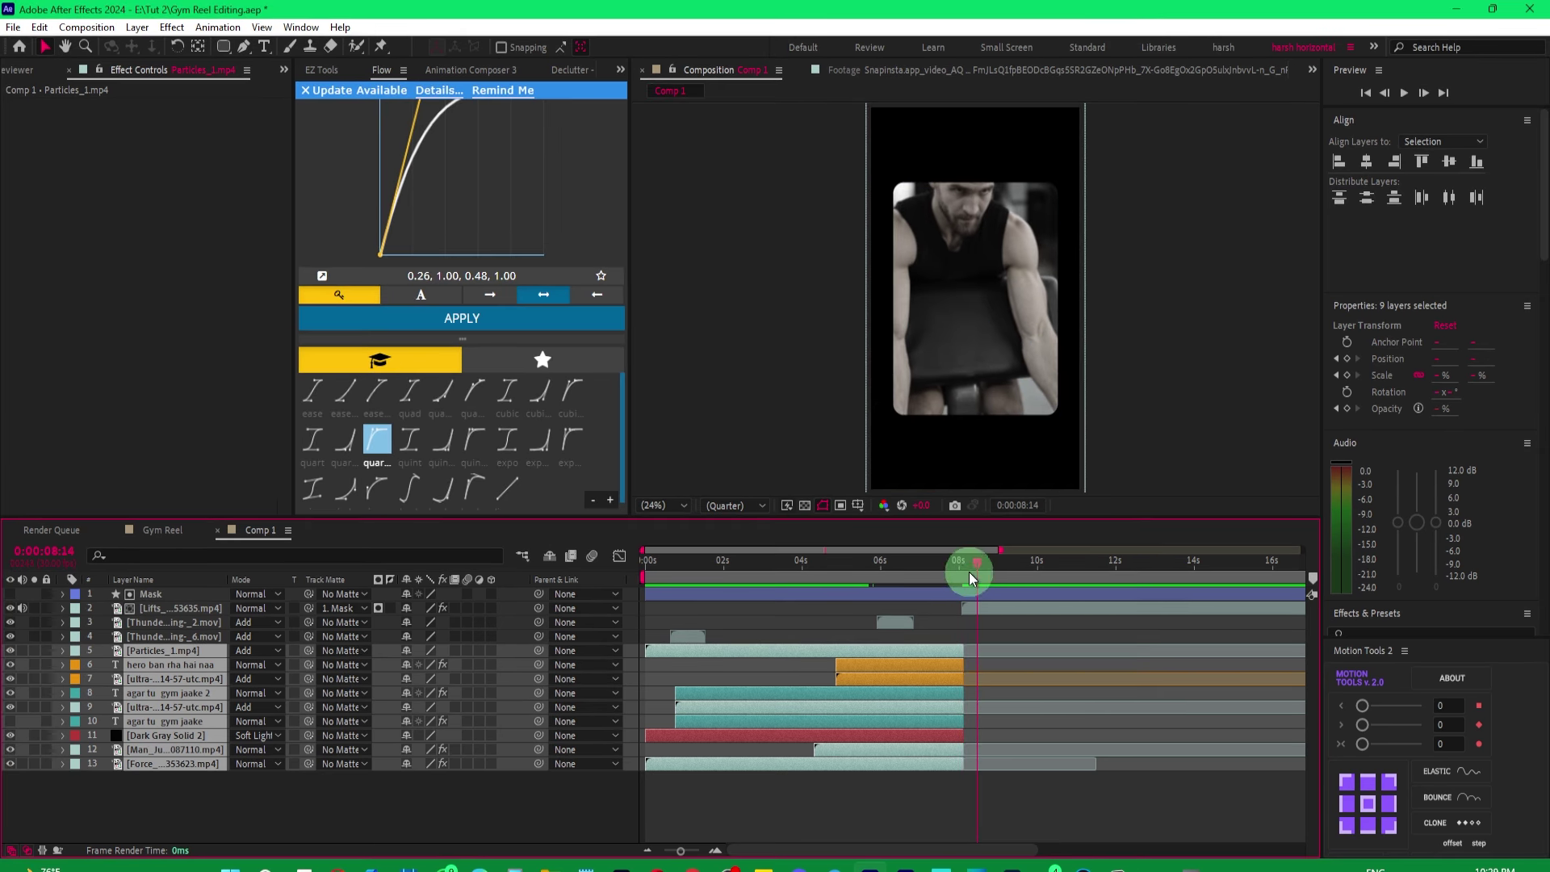
Preview frames just after the change around 0:00:08:05 and select only the Lifts layer.
click(965, 563)
drag(965, 563, 991, 571)
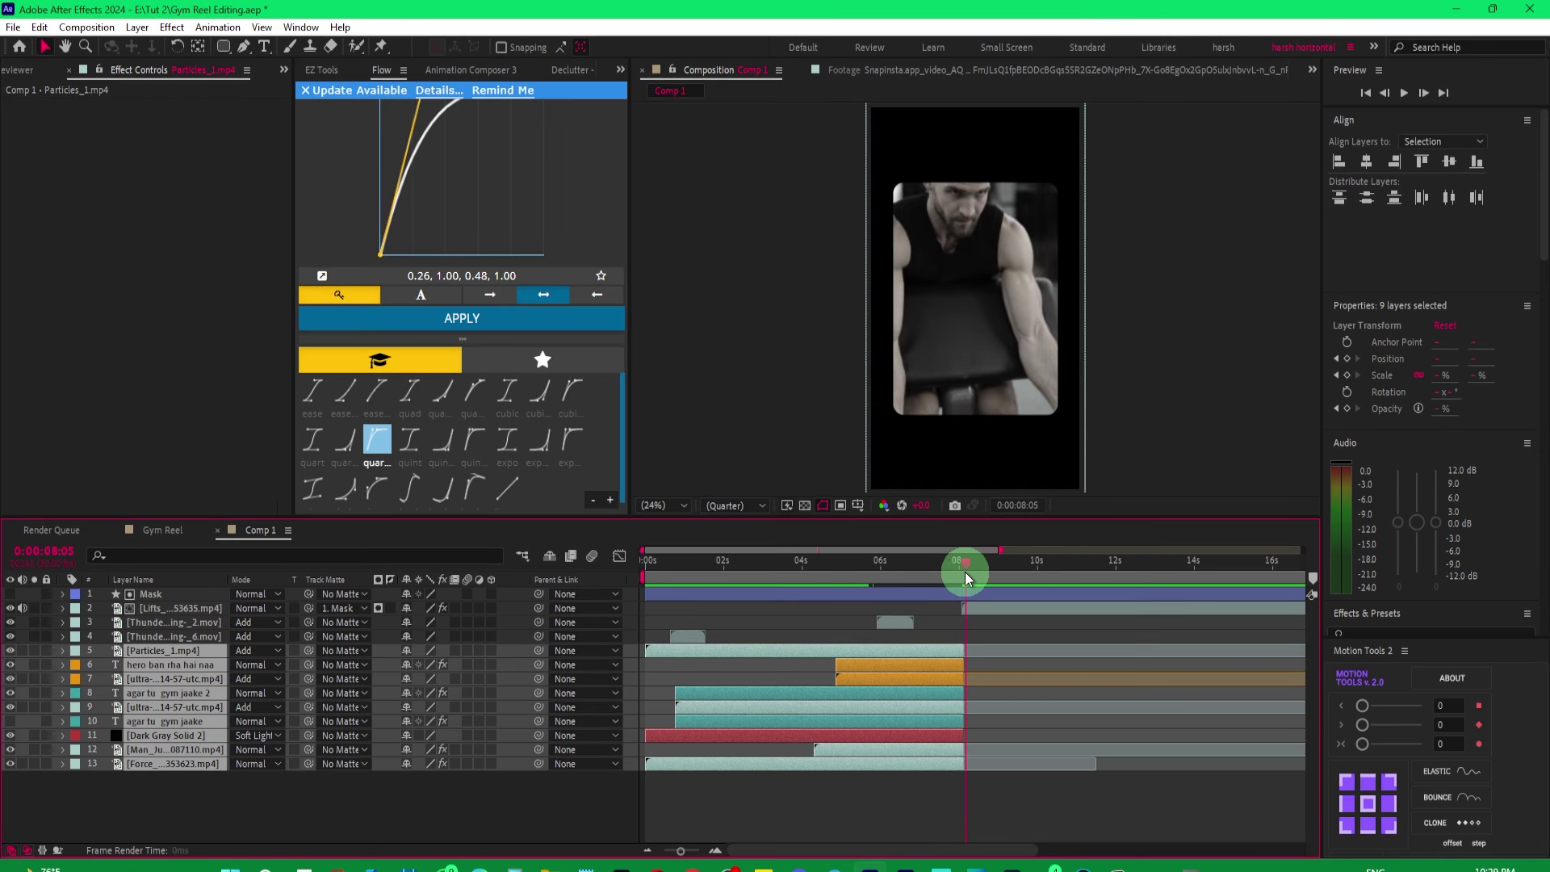
click(980, 607)
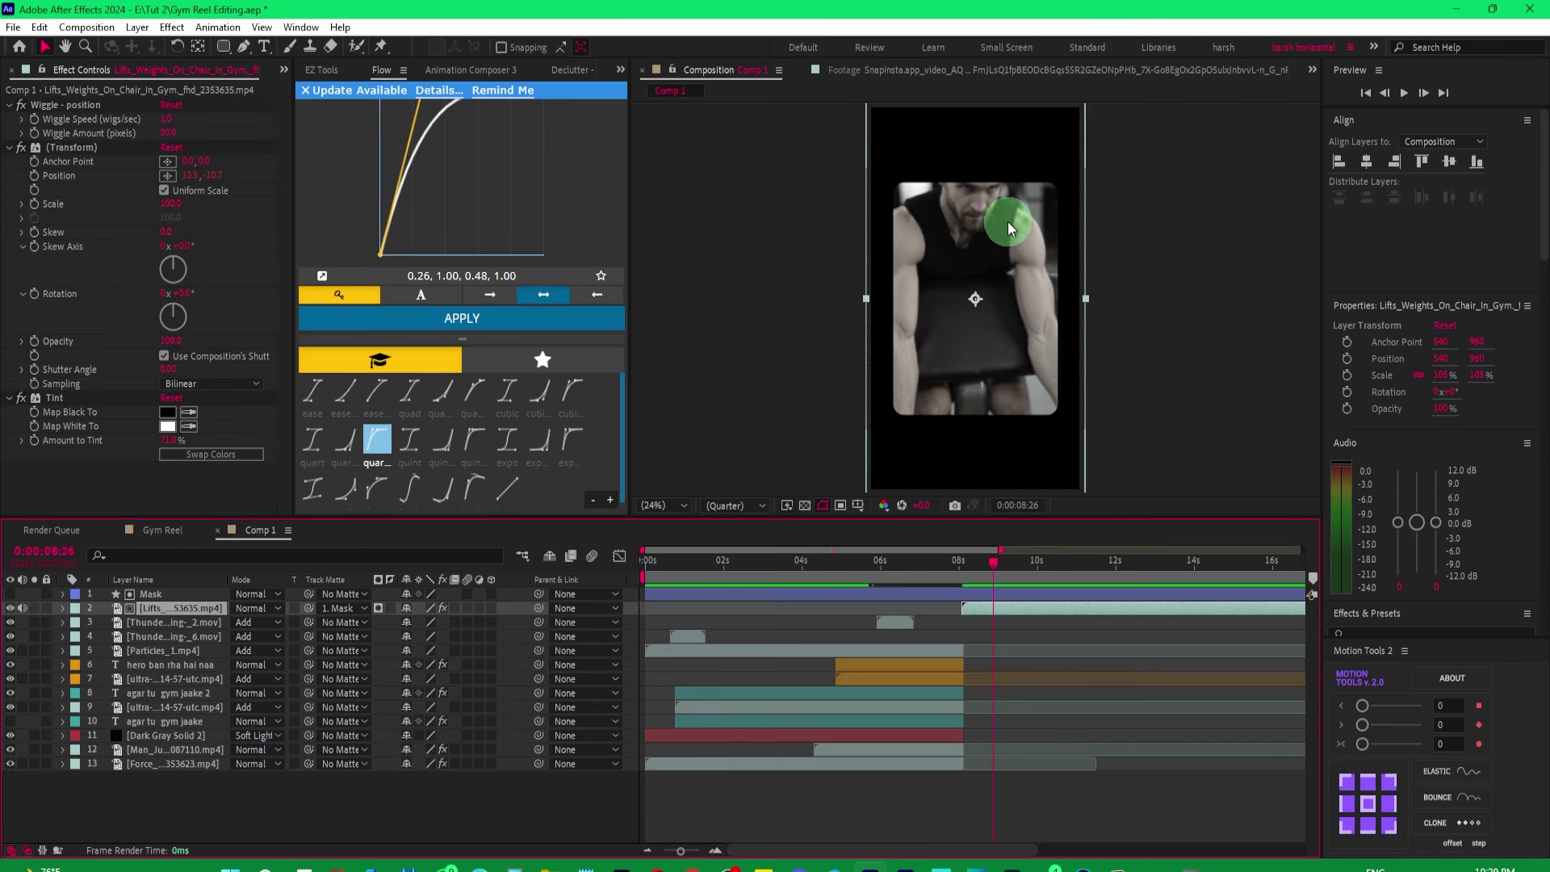
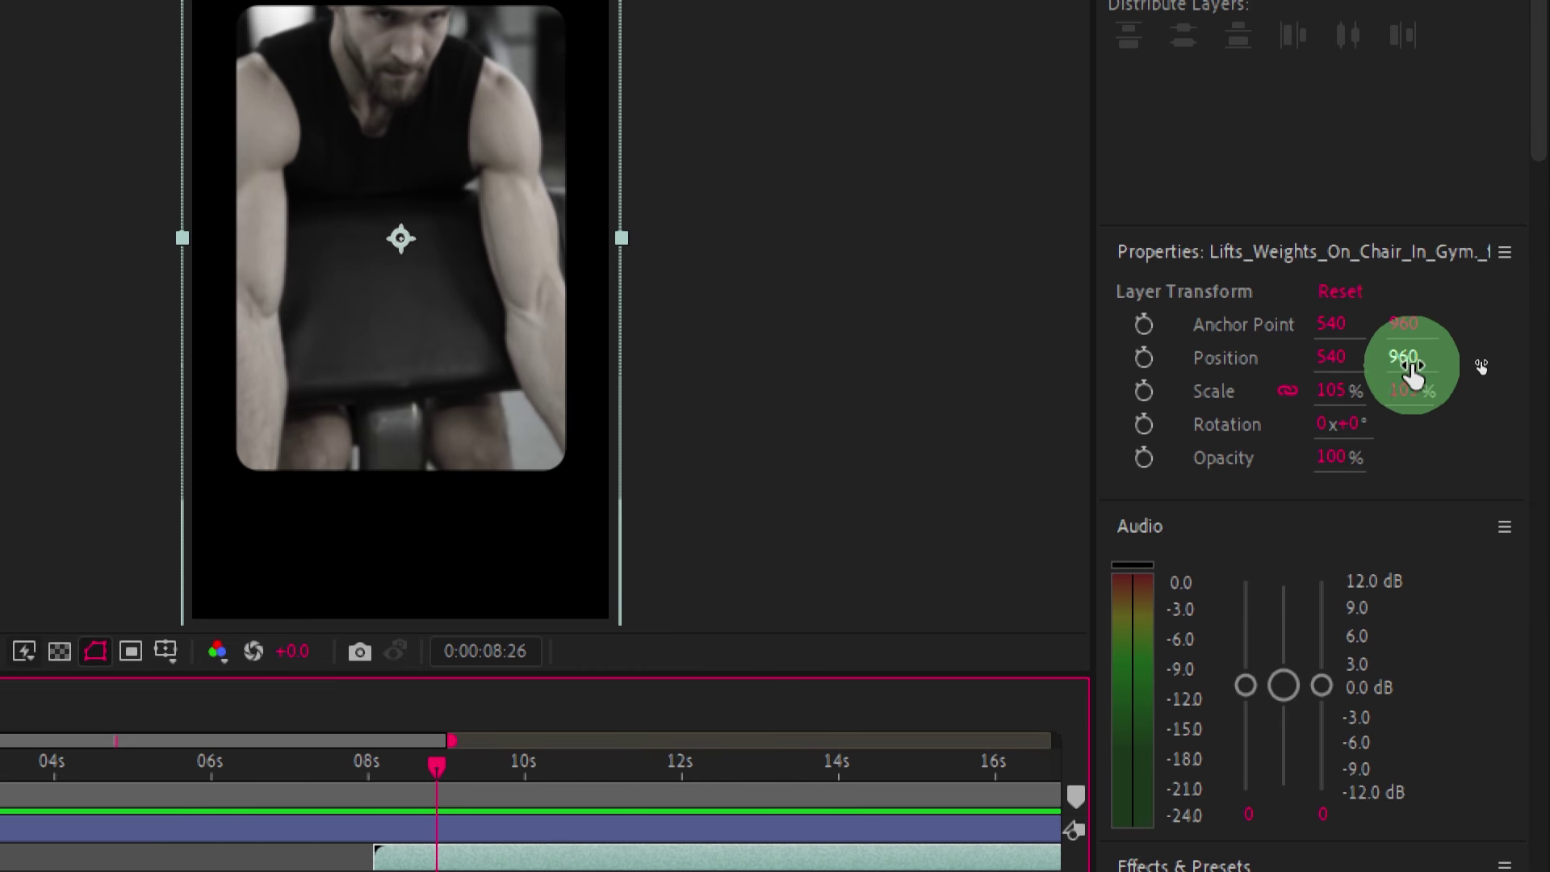
Scale the weightlifting clip down to 82% and reposition it inside the rounded mask frame.
mouse_move(1406, 357)
mouse_down()
mouse_move(1294, 470)
mouse_move(1370, 346)
mouse_up()
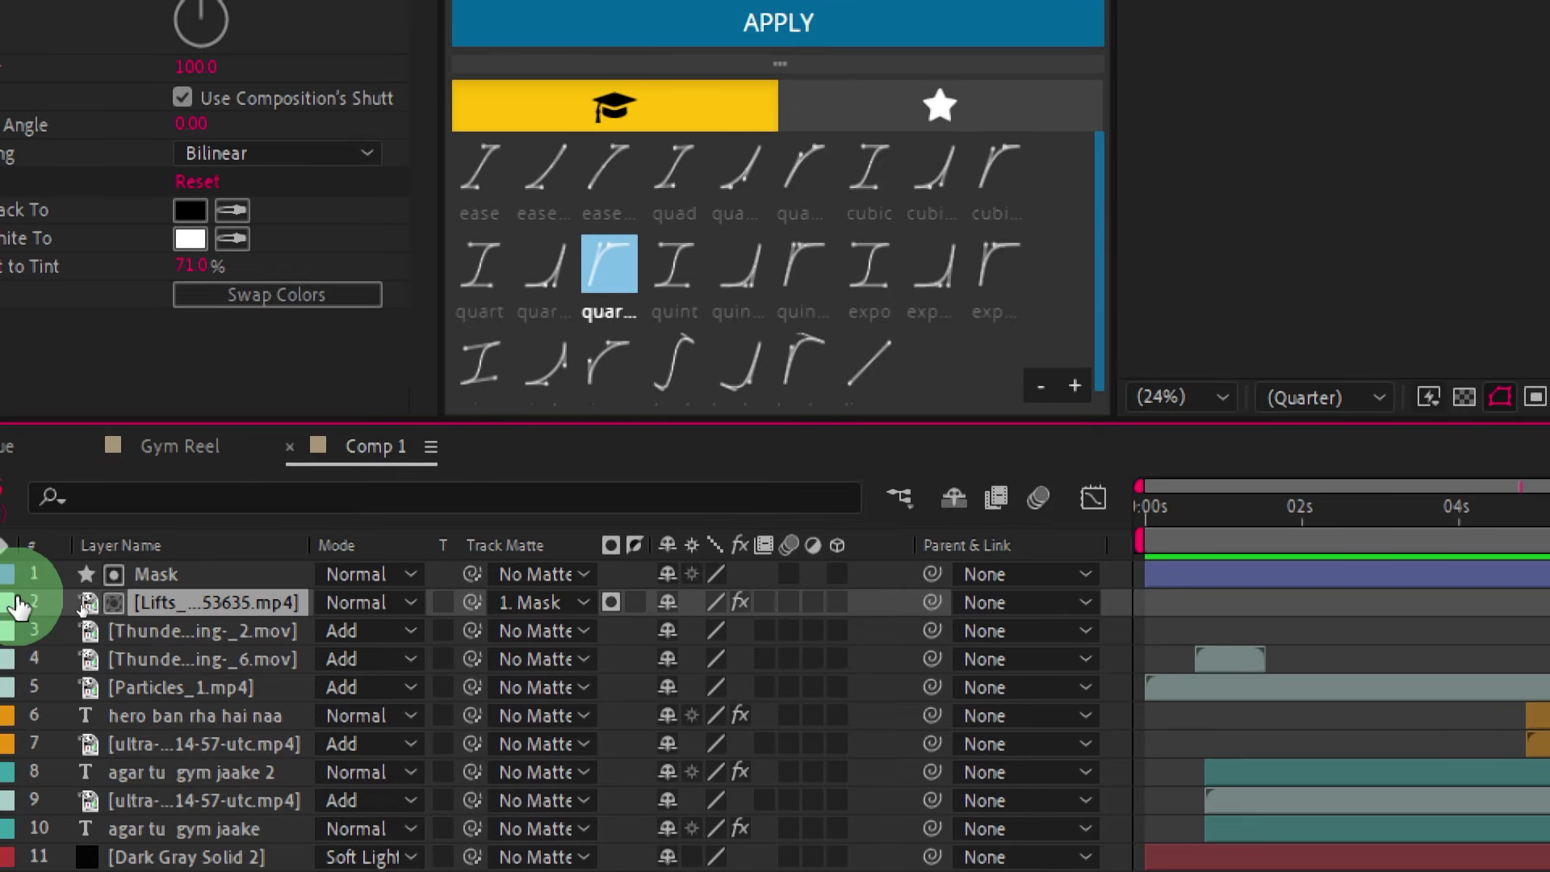
key(p)
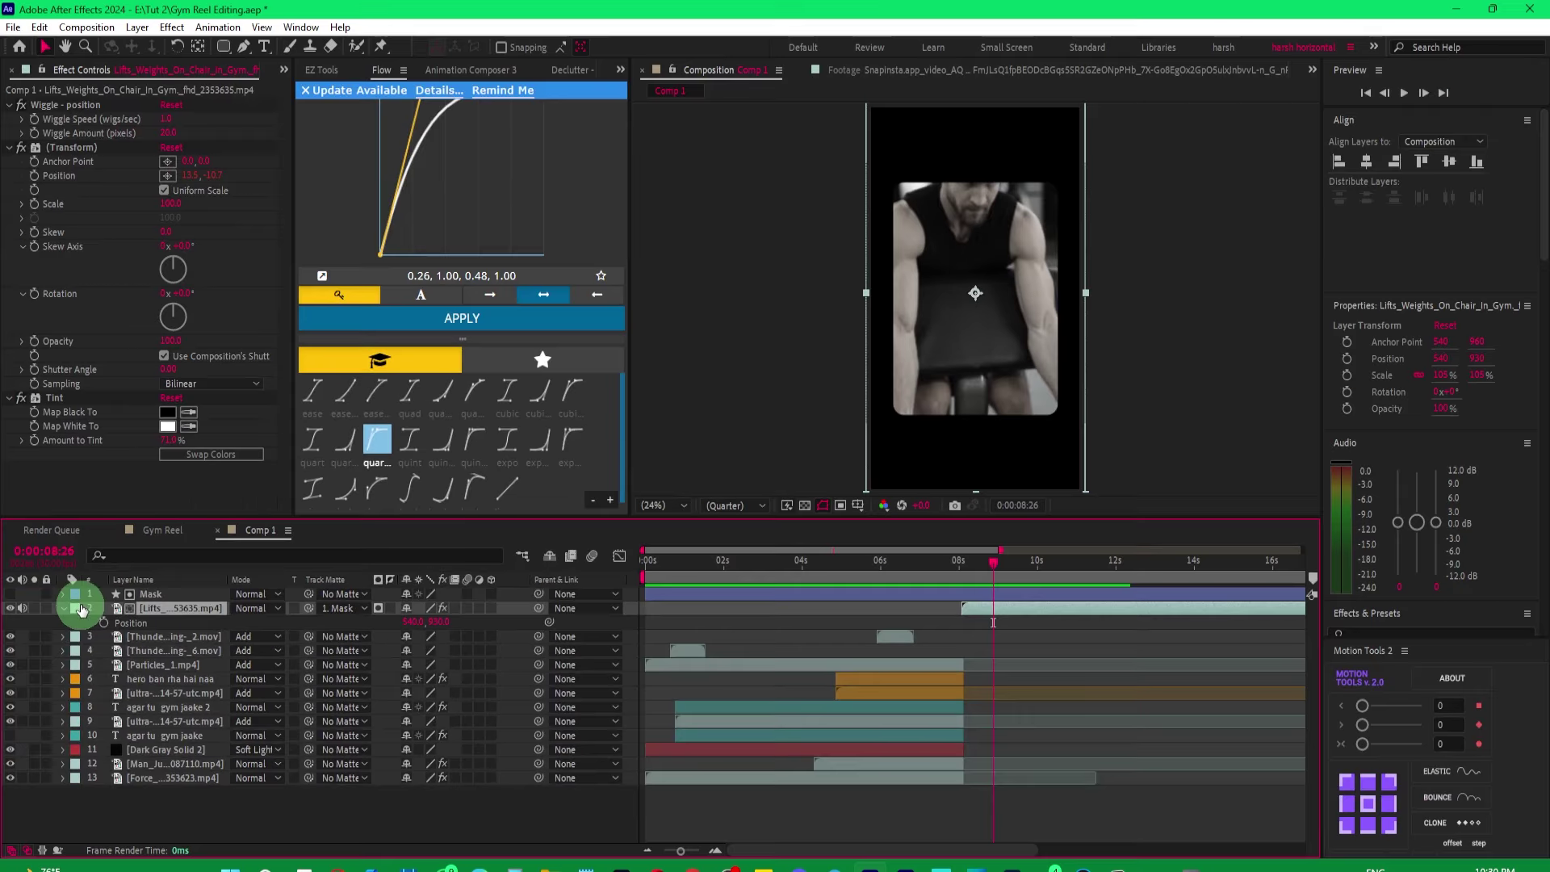
drag(980, 343, 991, 410)
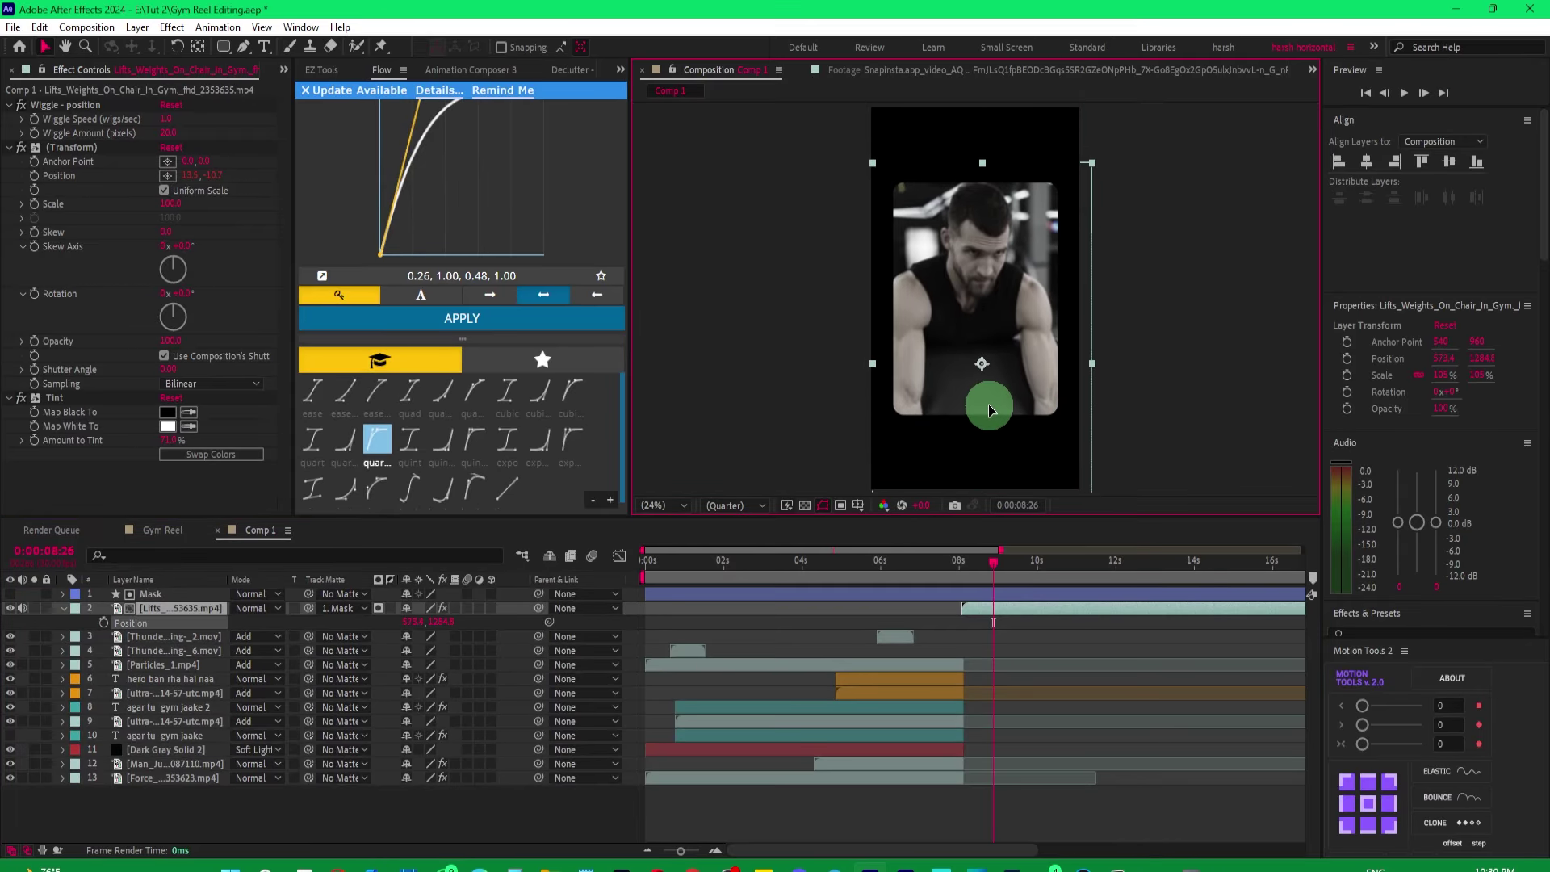
click(1444, 382)
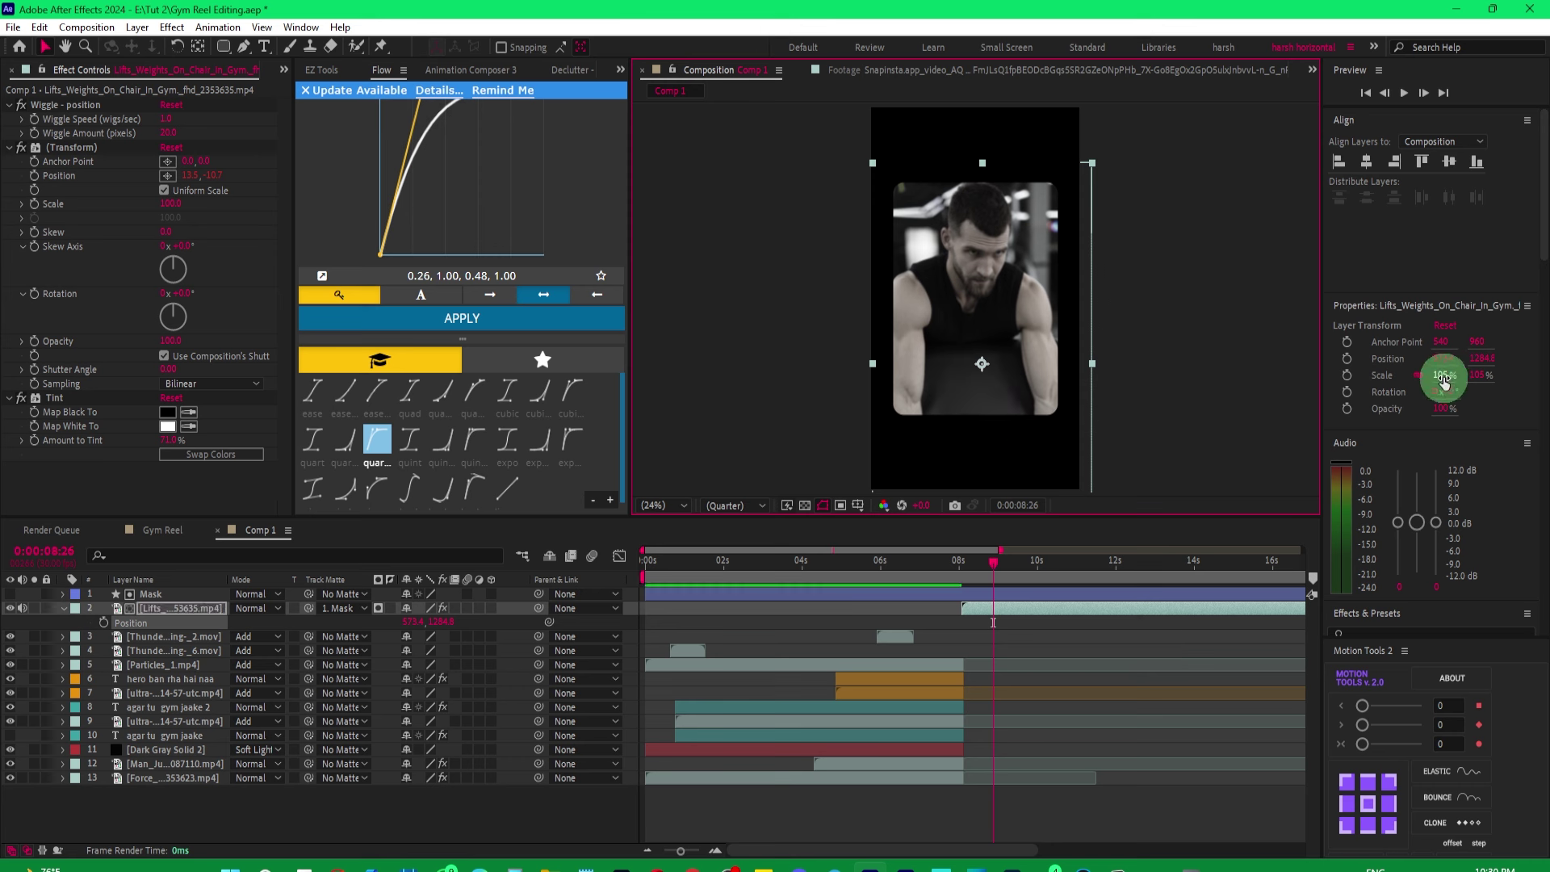
drag(1444, 381, 1409, 377)
drag(1003, 346, 1005, 309)
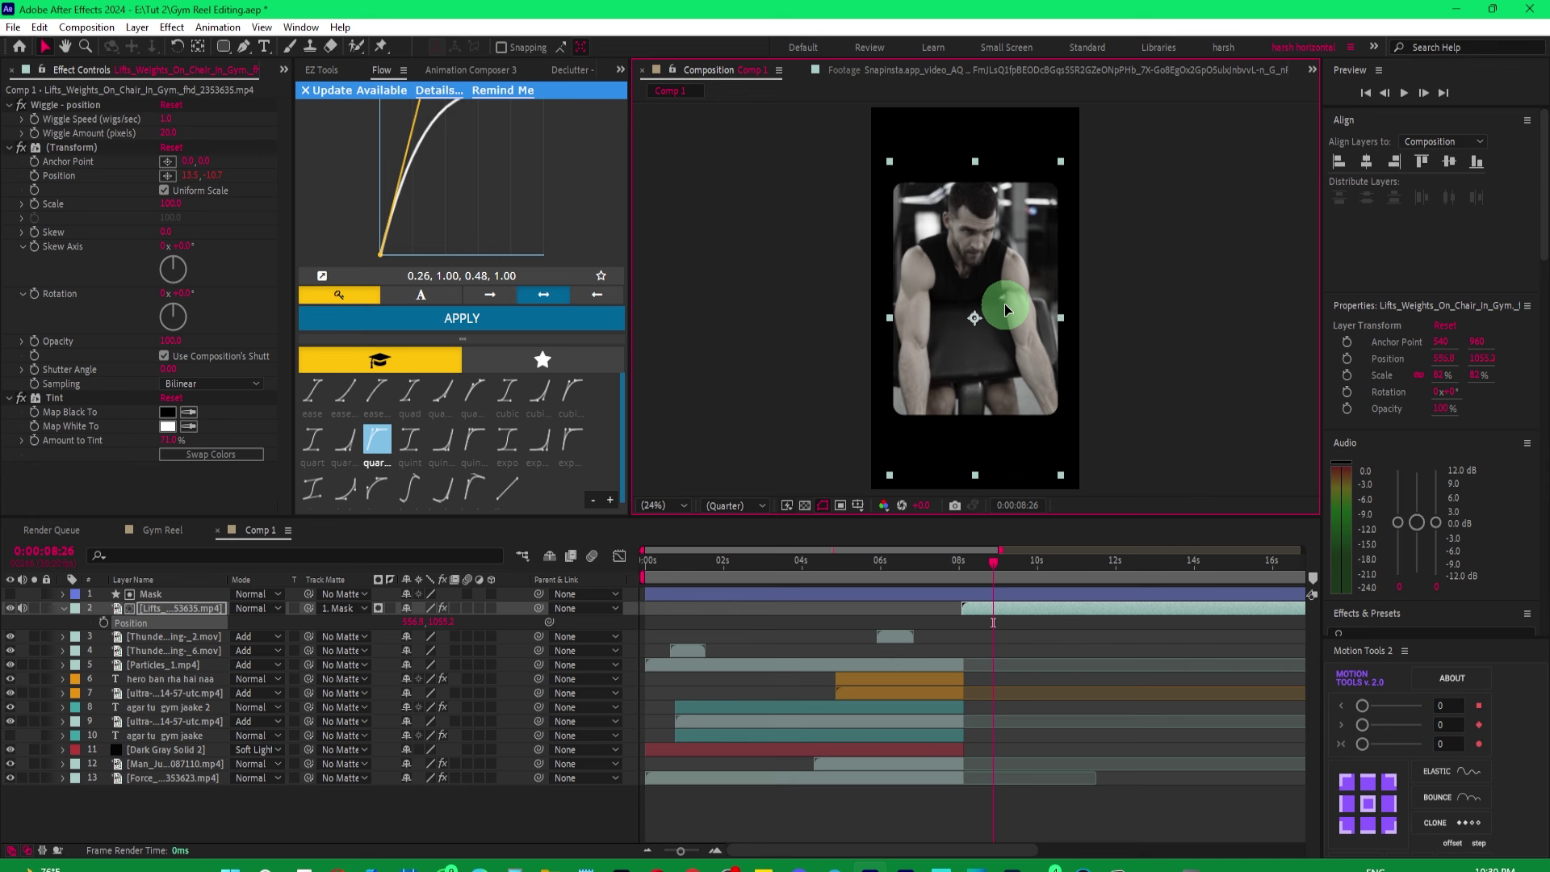
Preview the resized clip from around 8 seconds.
click(959, 574)
key(space)
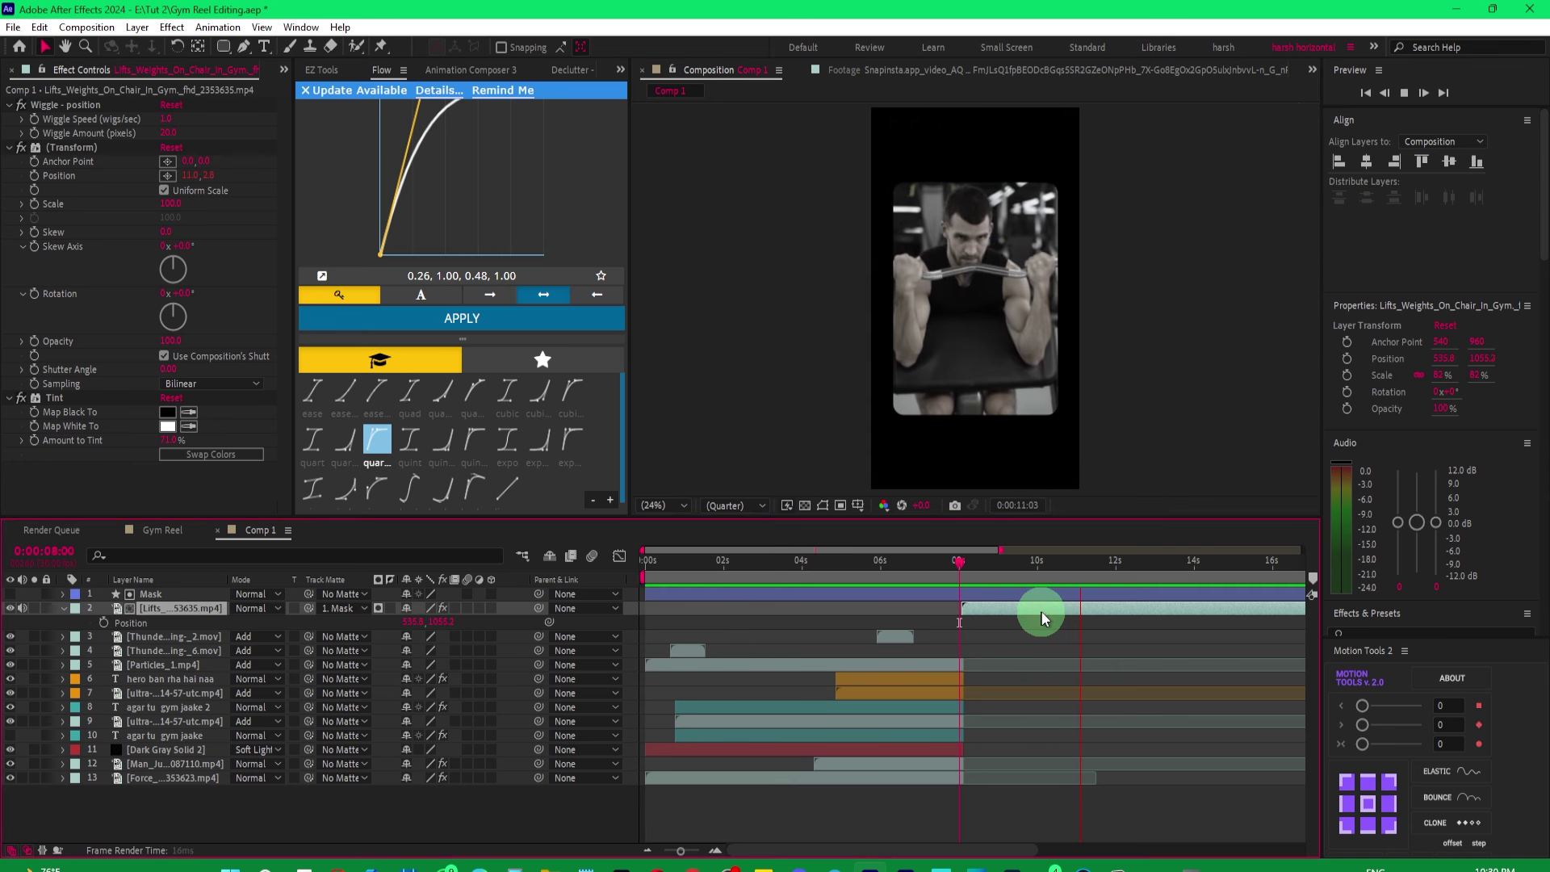
click(1017, 573)
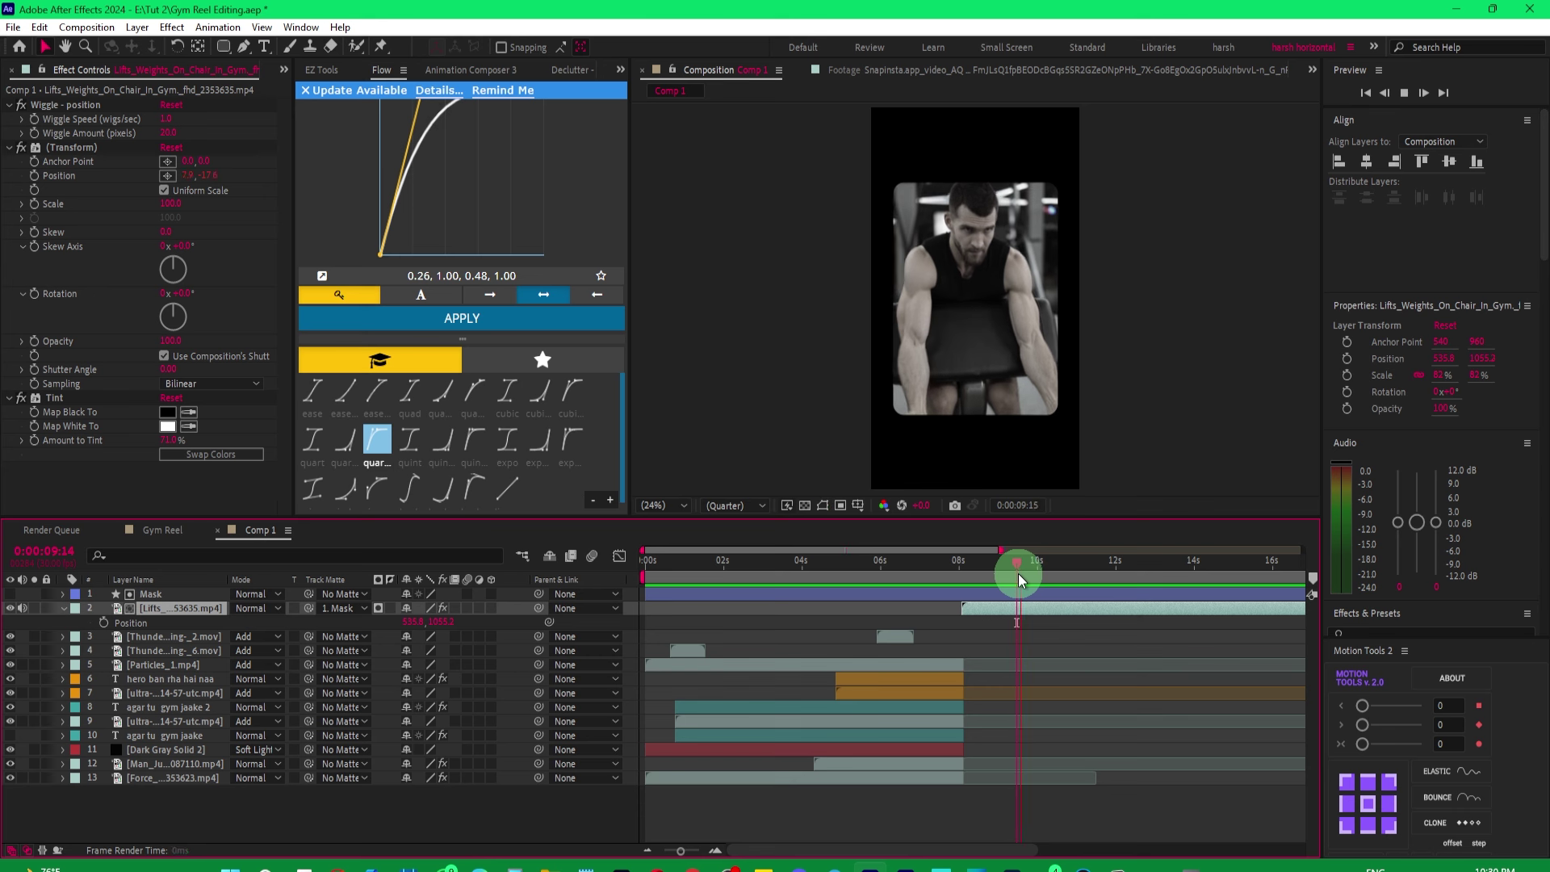
key(space)
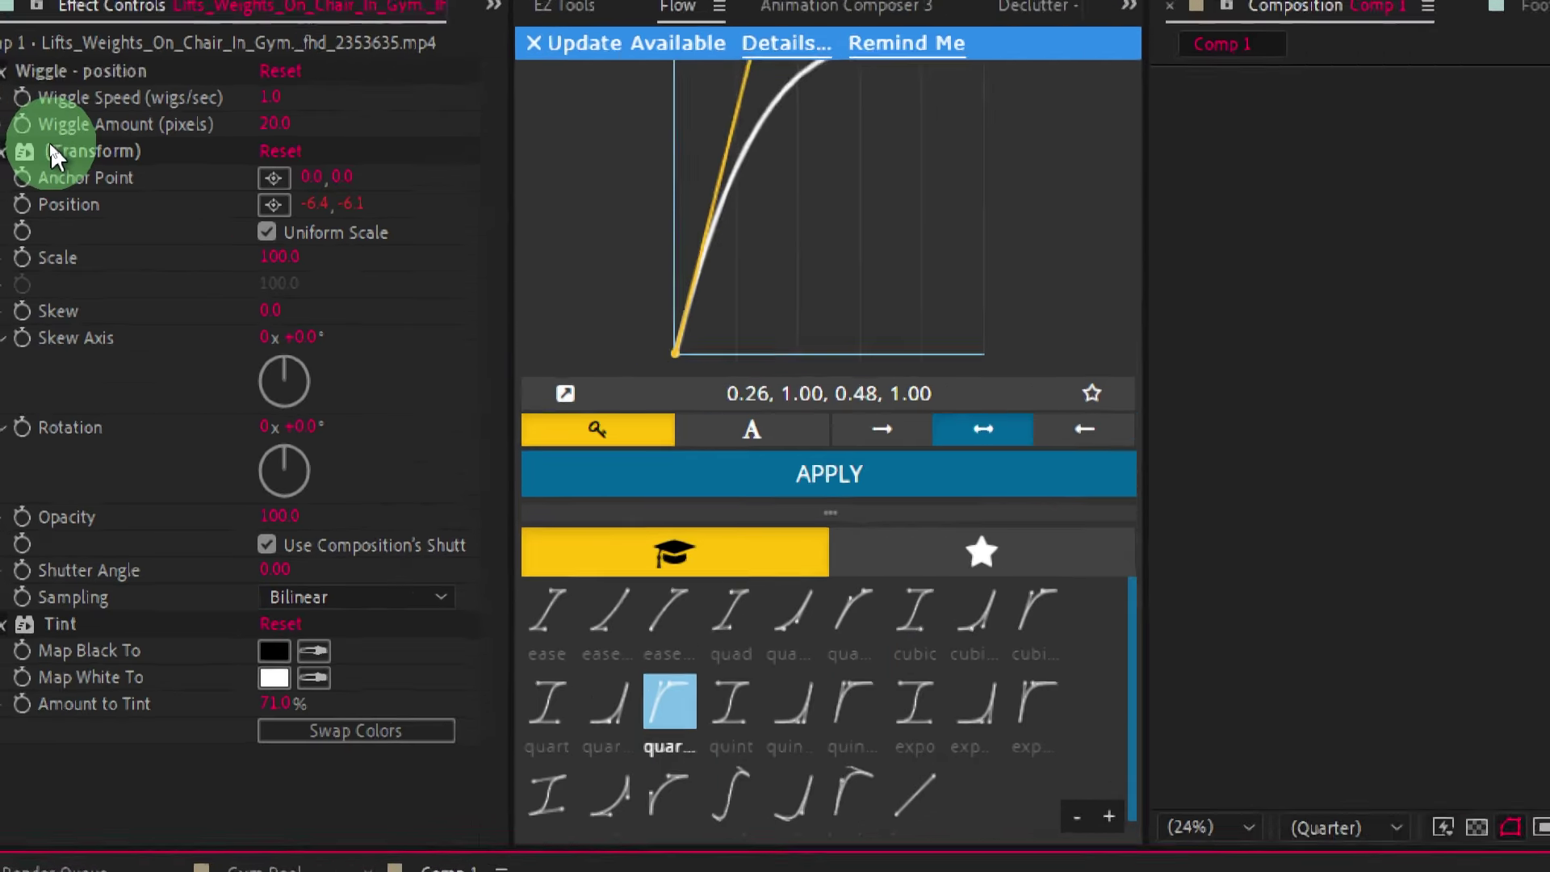
Move the Wiggle - position and Transform effects from the clip onto the Mask layer.
click(45, 105)
click(89, 66)
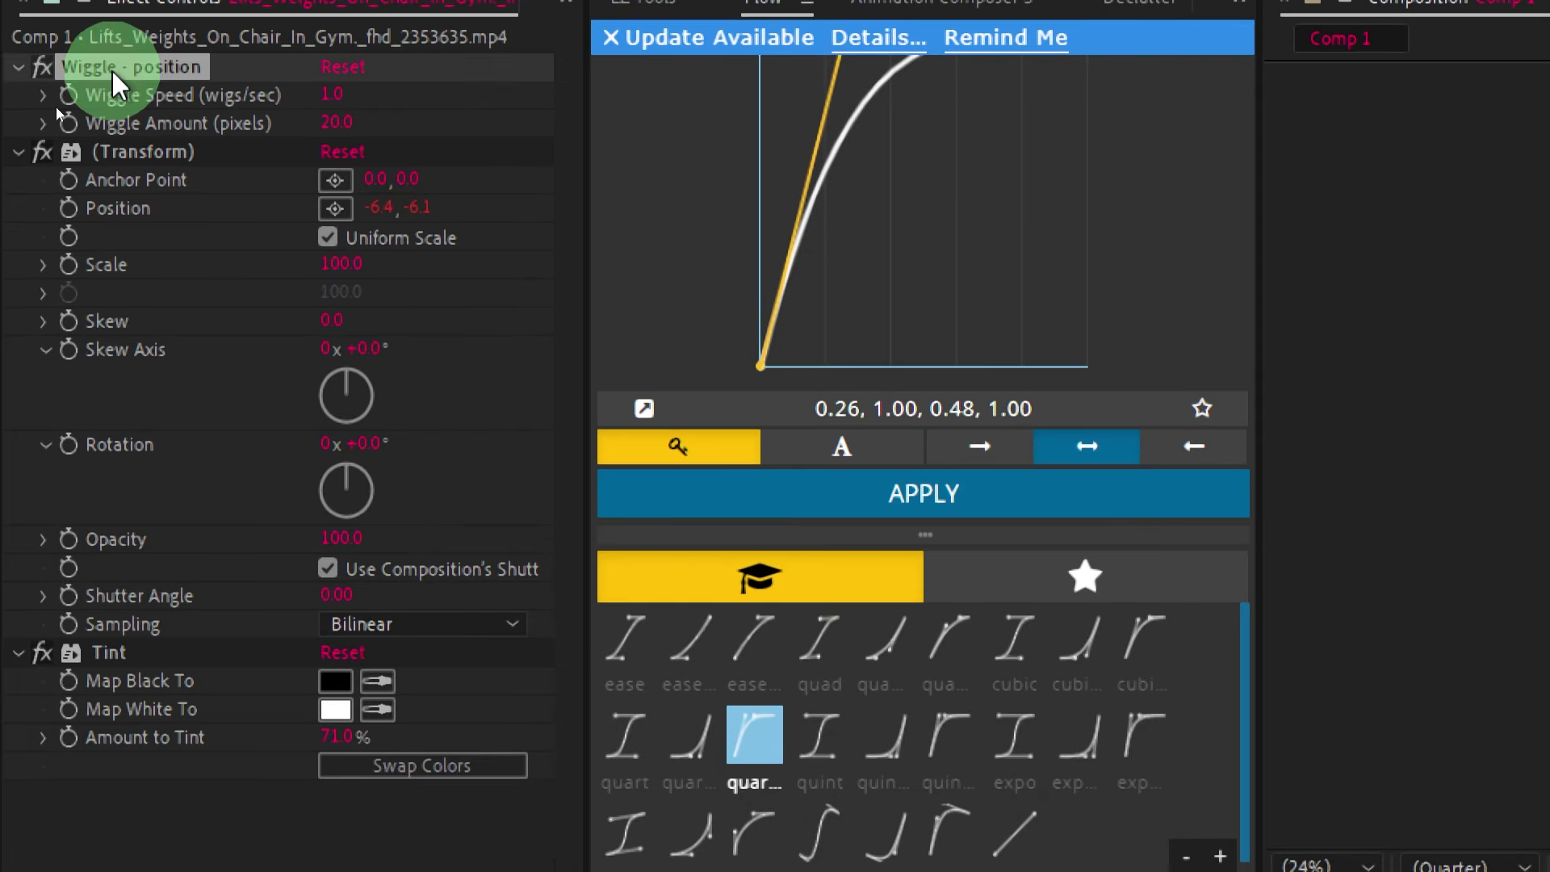
ctrl+click(130, 148)
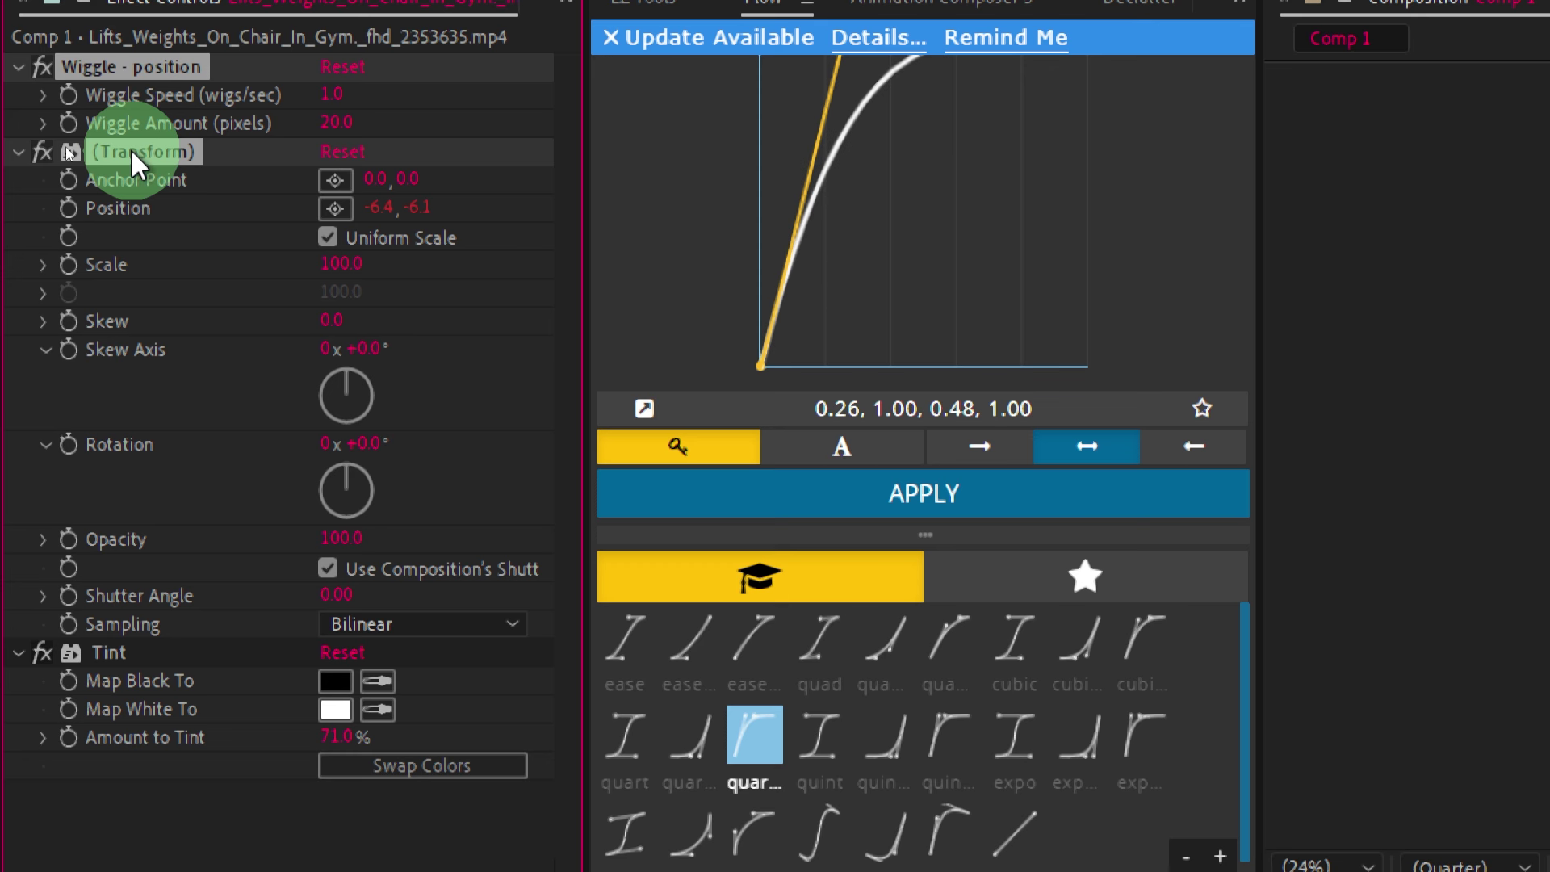
key(Delete)
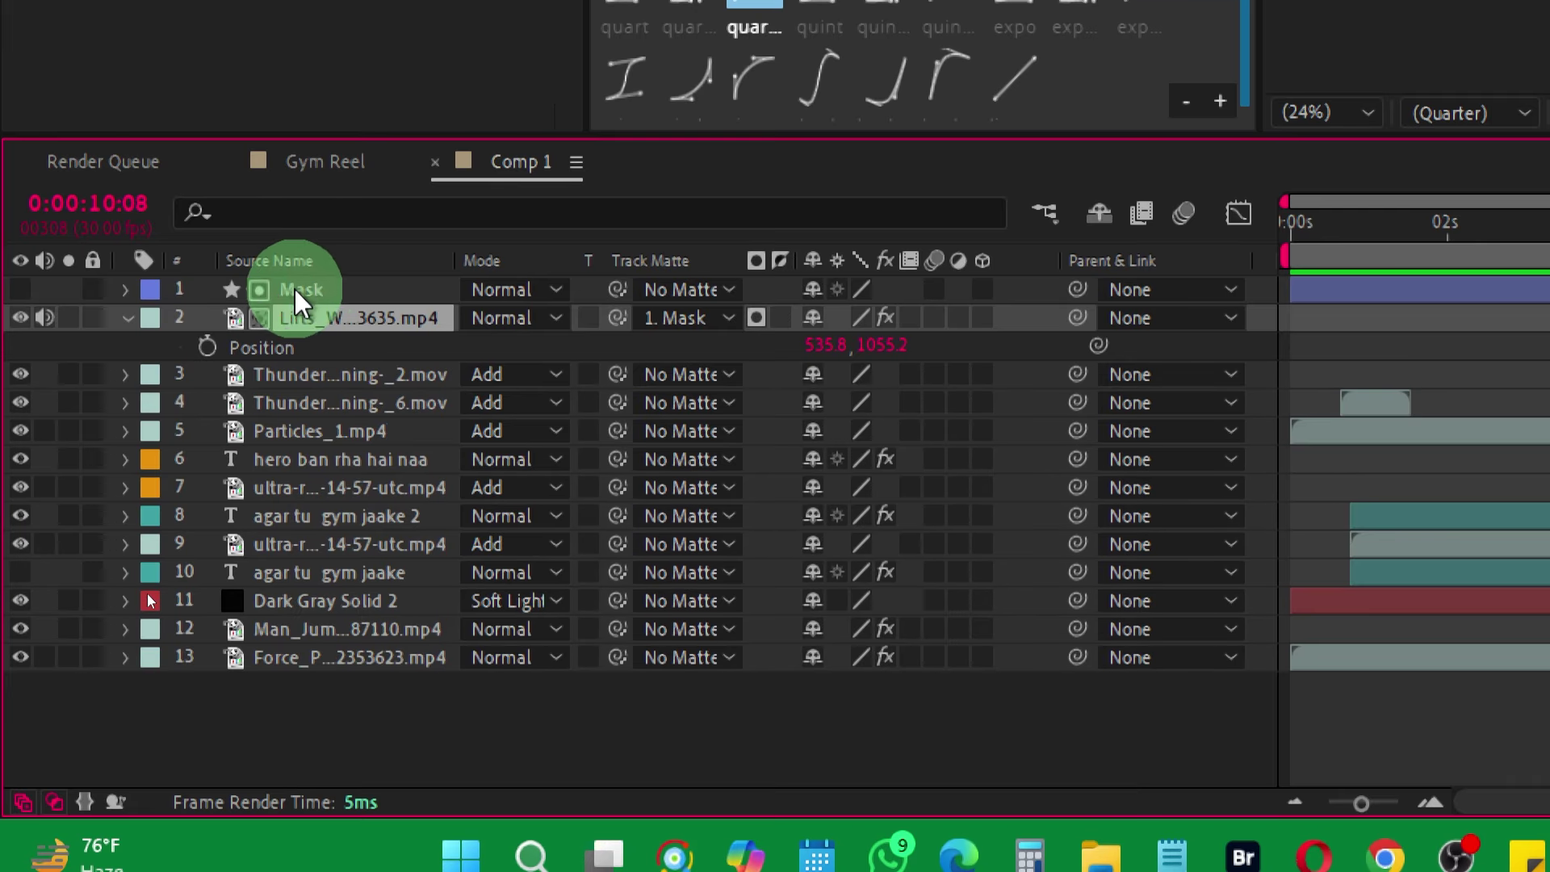
click(323, 289)
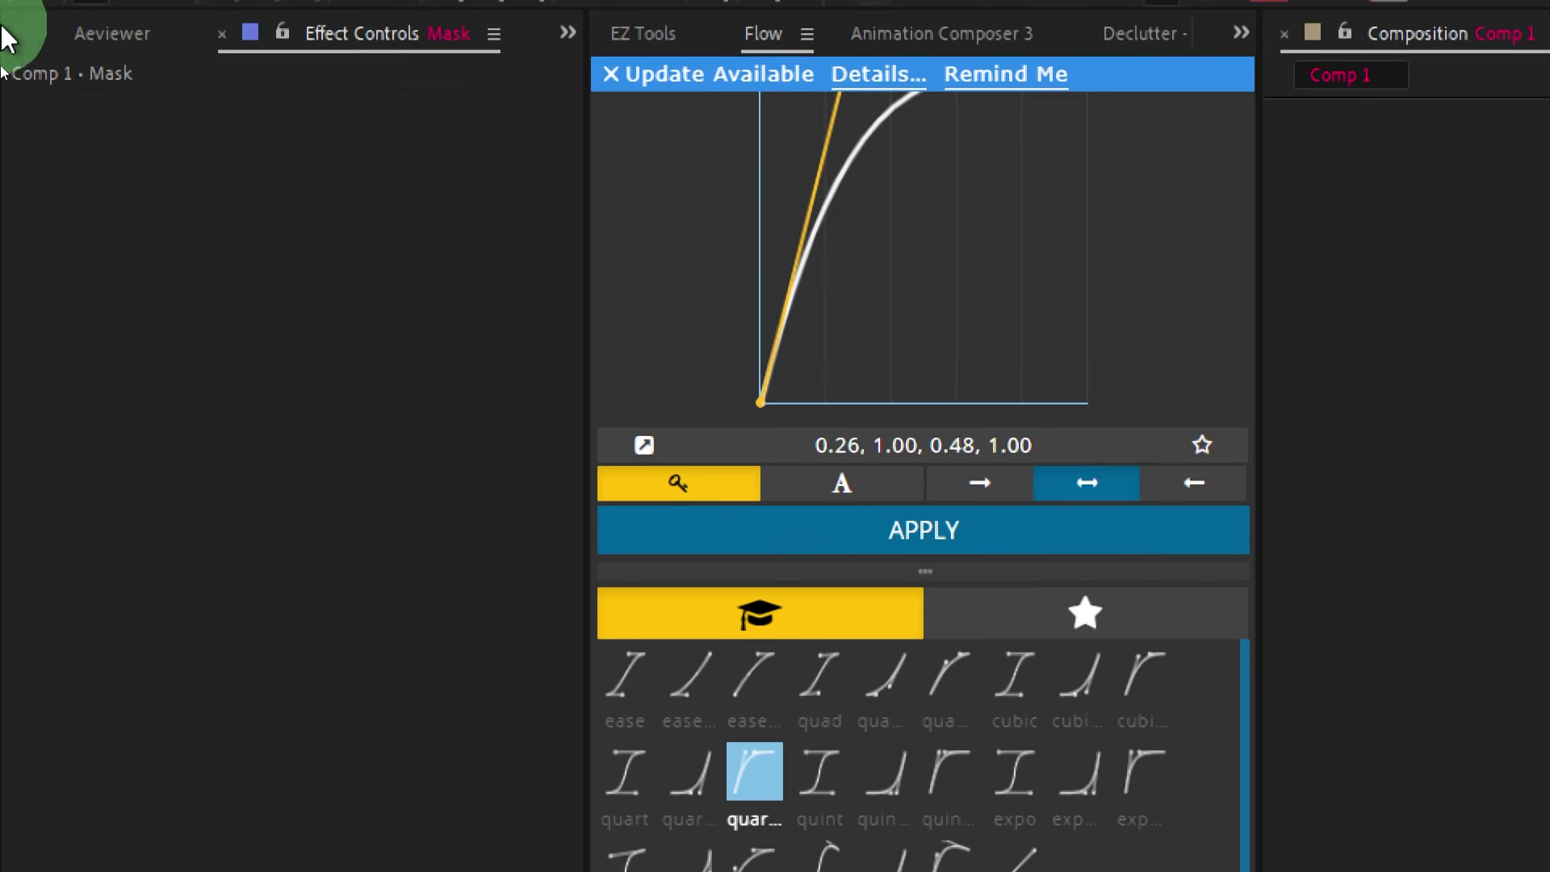
key(ctrl+v)
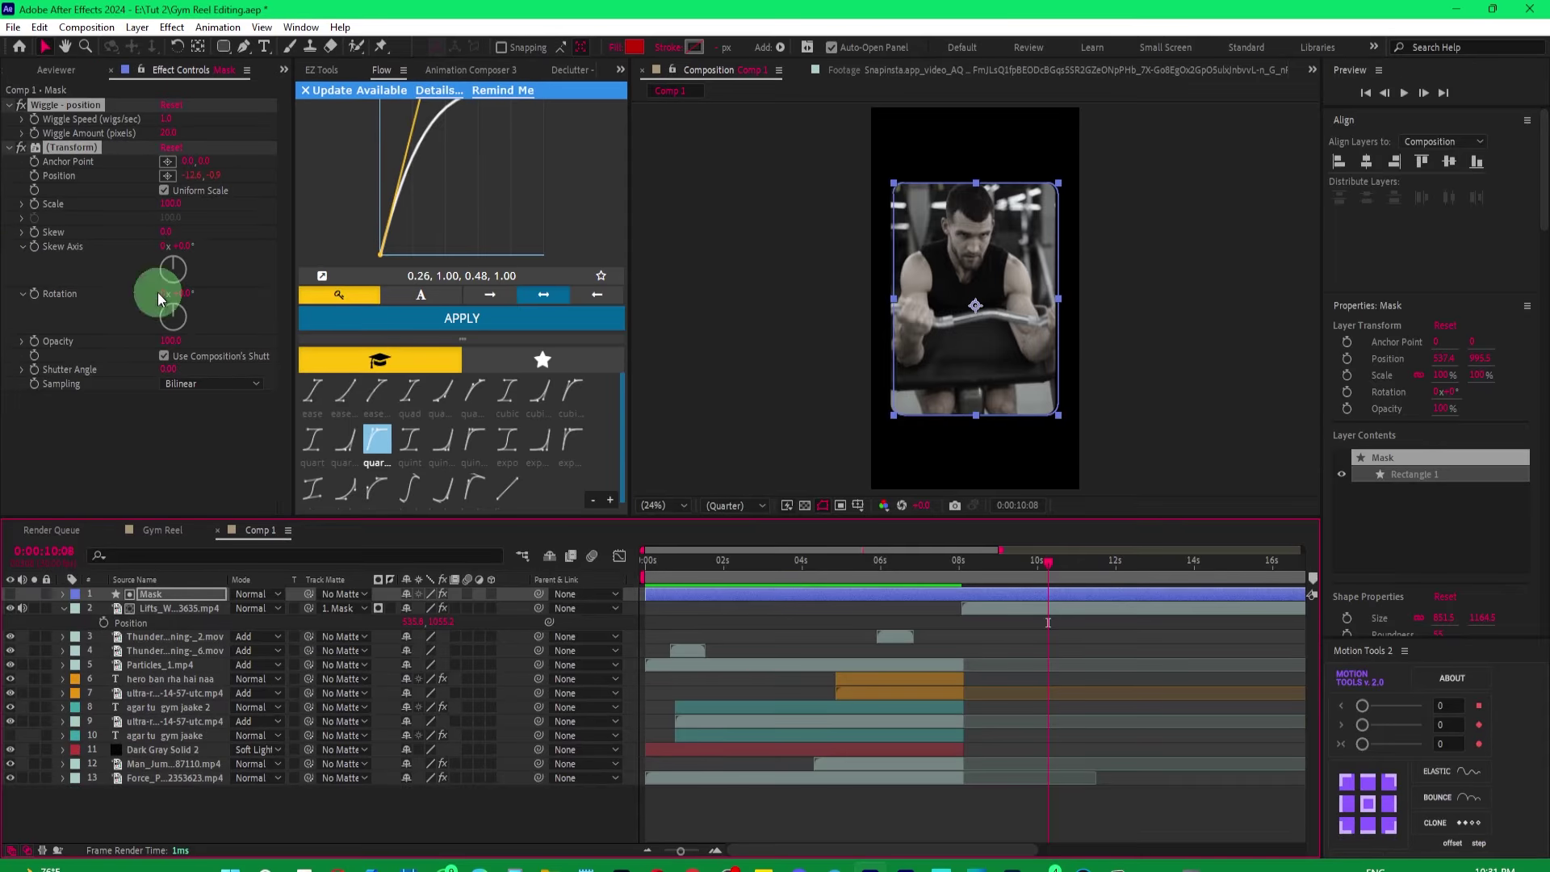
Trim the Mask layer's in-point to about 8 seconds.
click(967, 567)
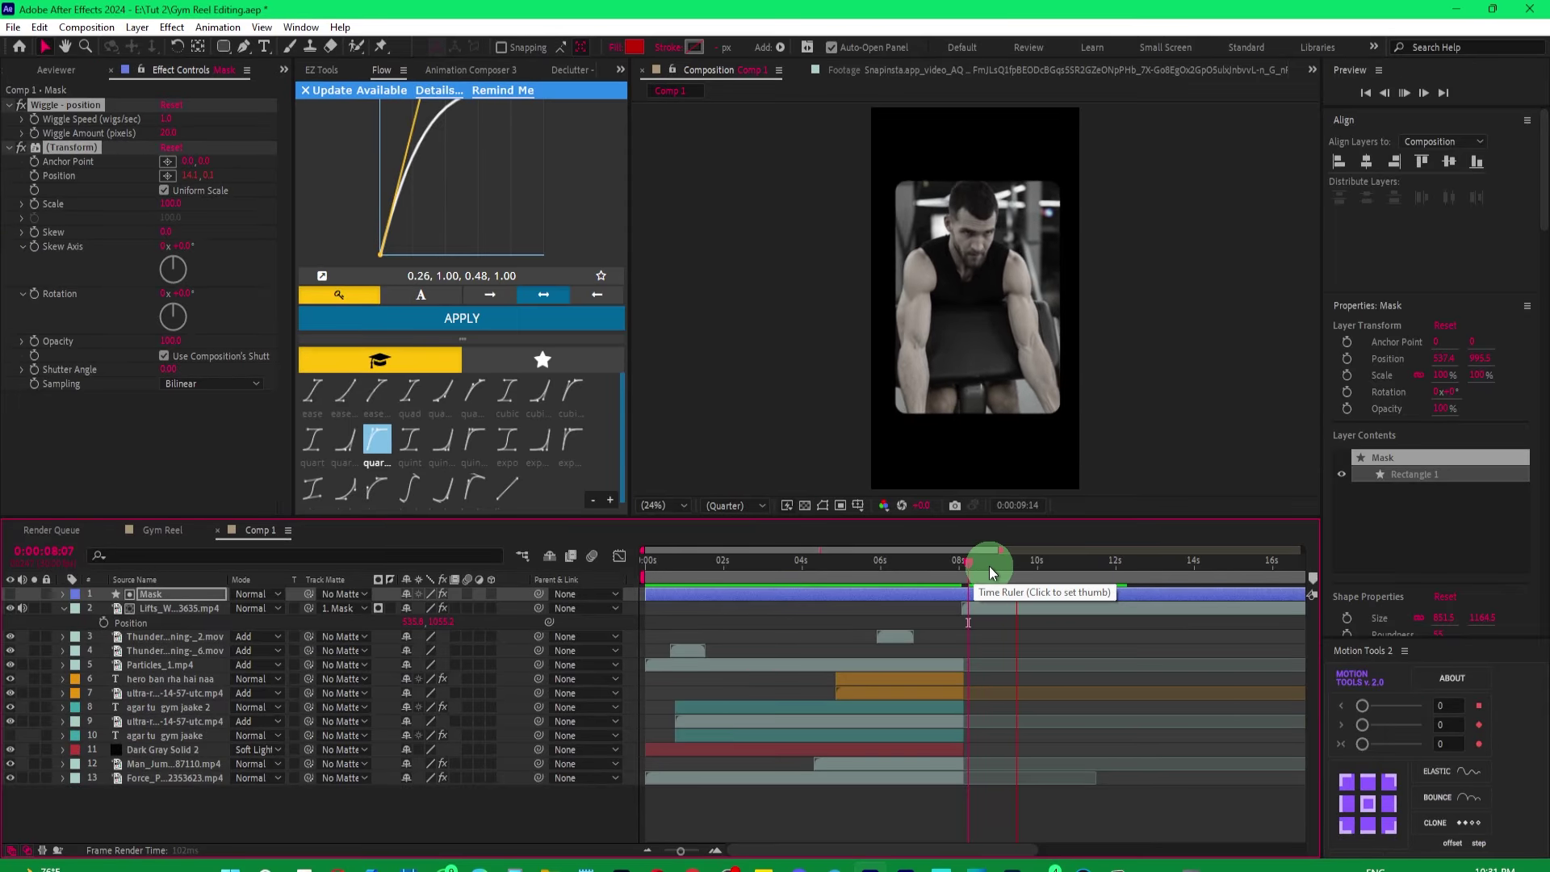
key(space)
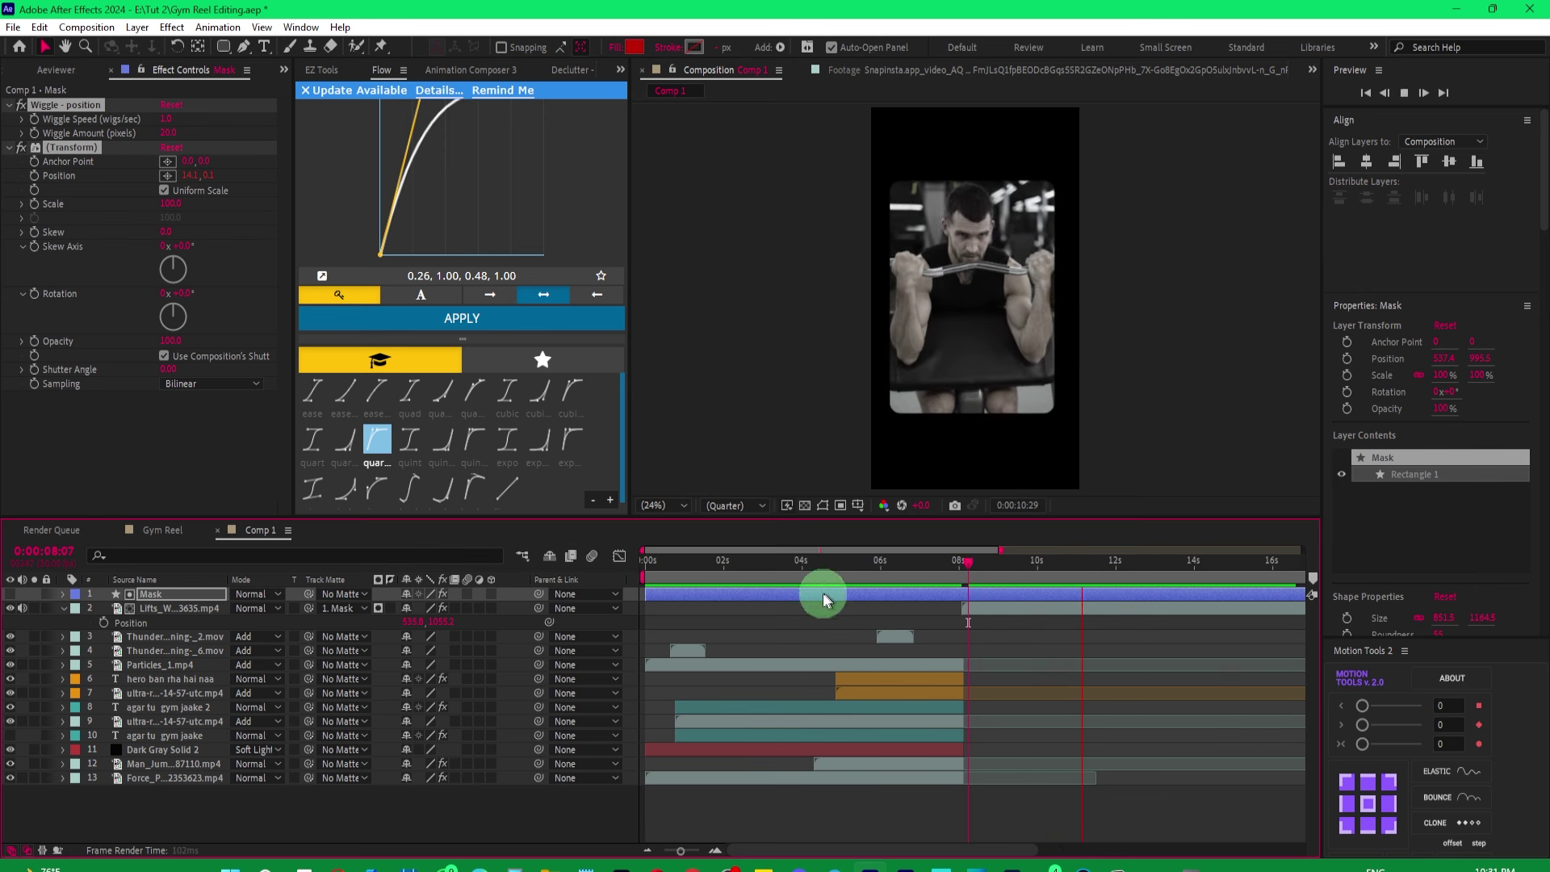
drag(644, 596, 964, 600)
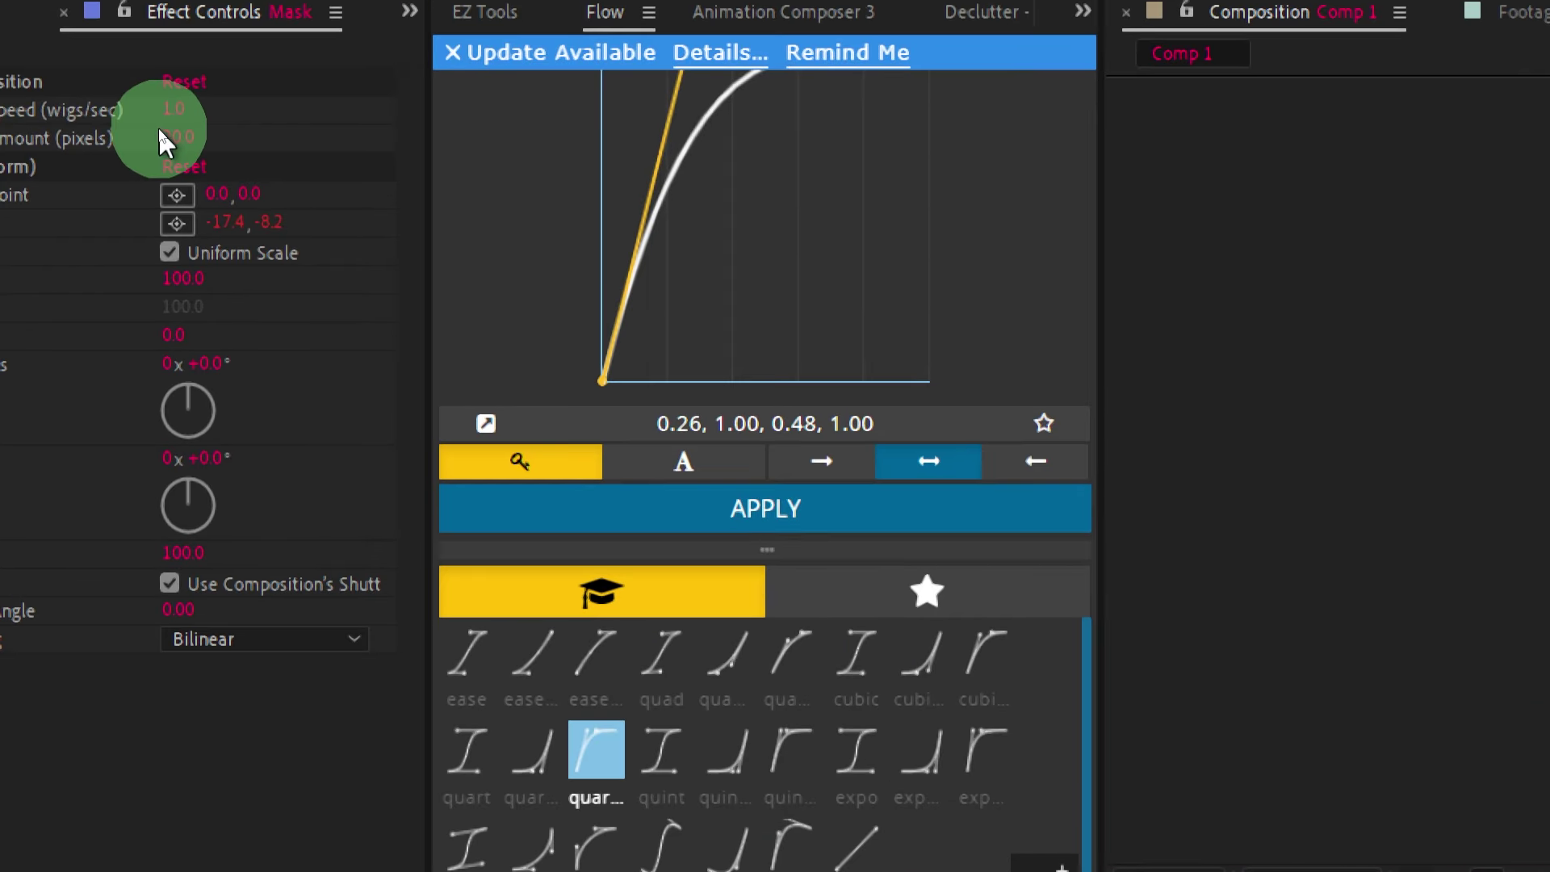
Set the Mask's Wiggle Amount to 40 and preview the stronger shake from 8 seconds.
click(324, 178)
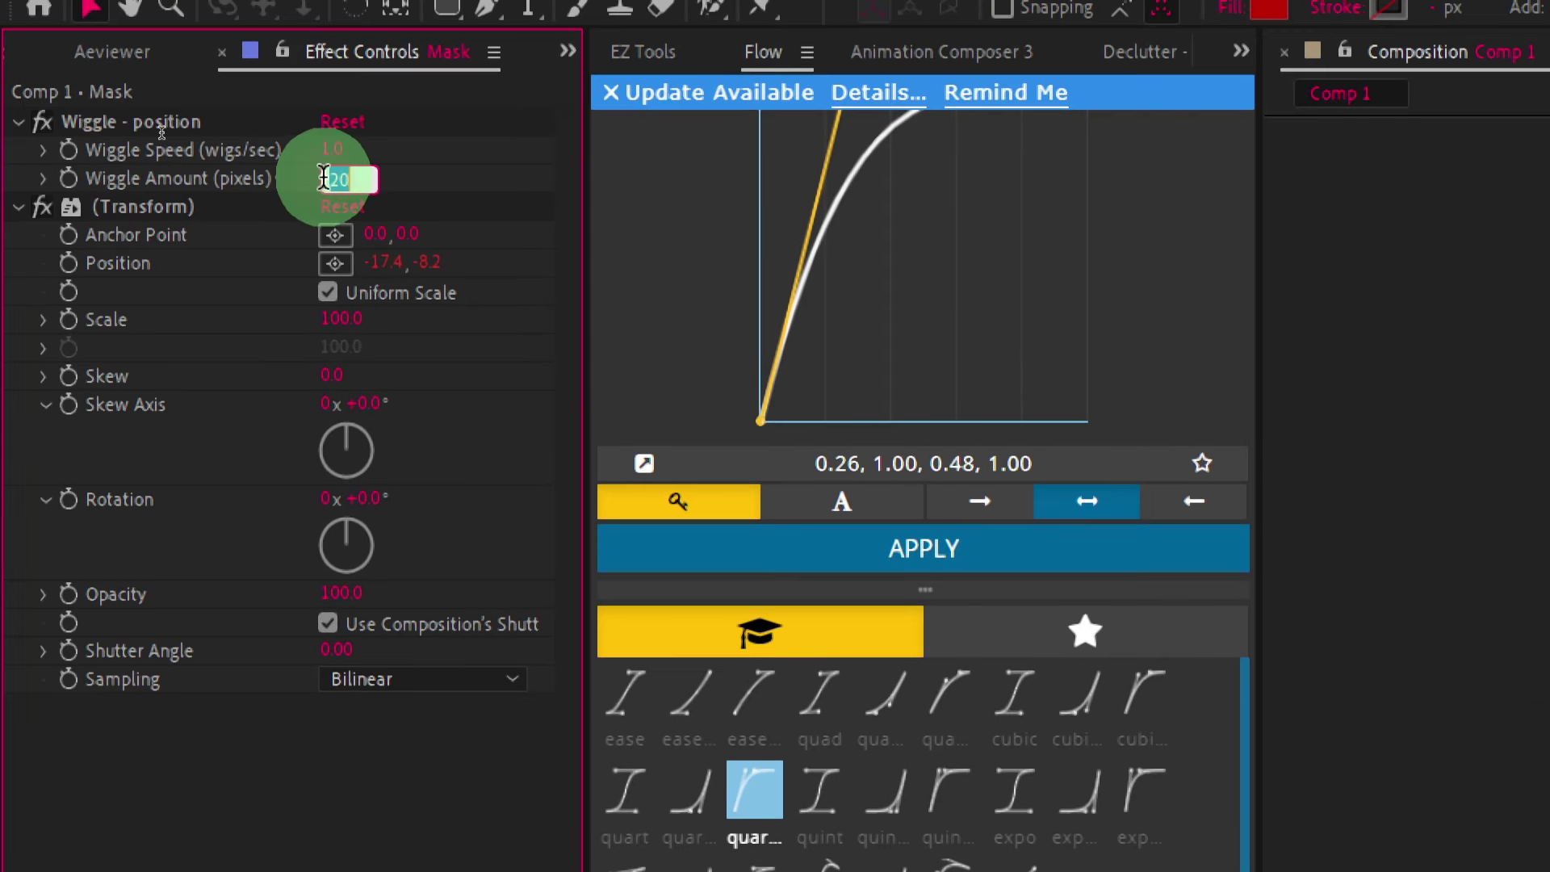
text(40)
key(Return)
click(976, 570)
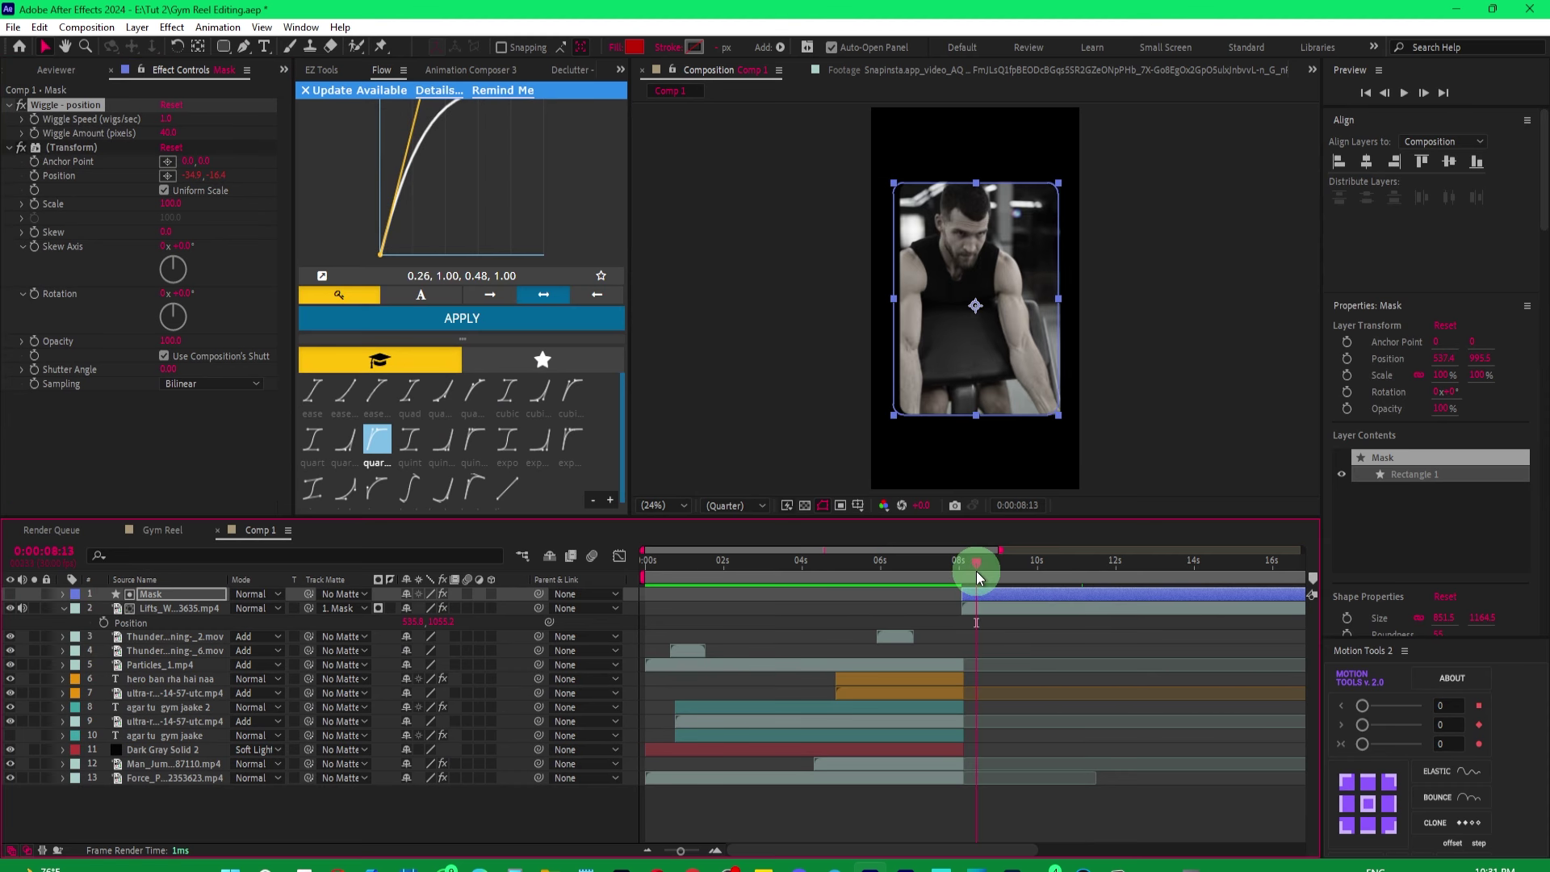
key(space)
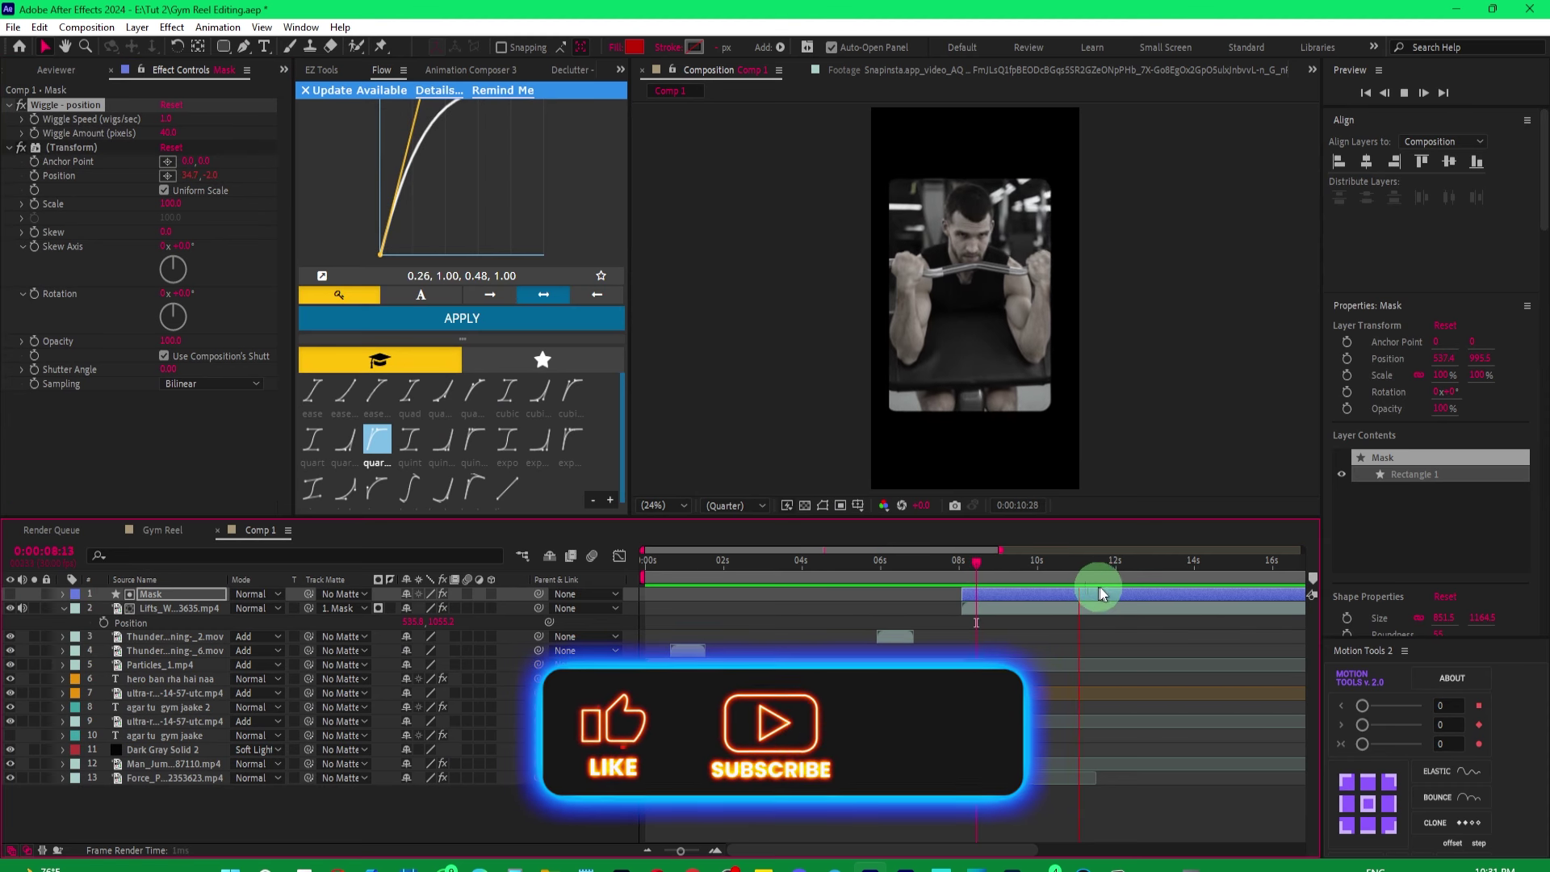
mouse_move(1004, 565)
mouse_down()
mouse_move(965, 568)
mouse_move(1021, 574)
mouse_up()
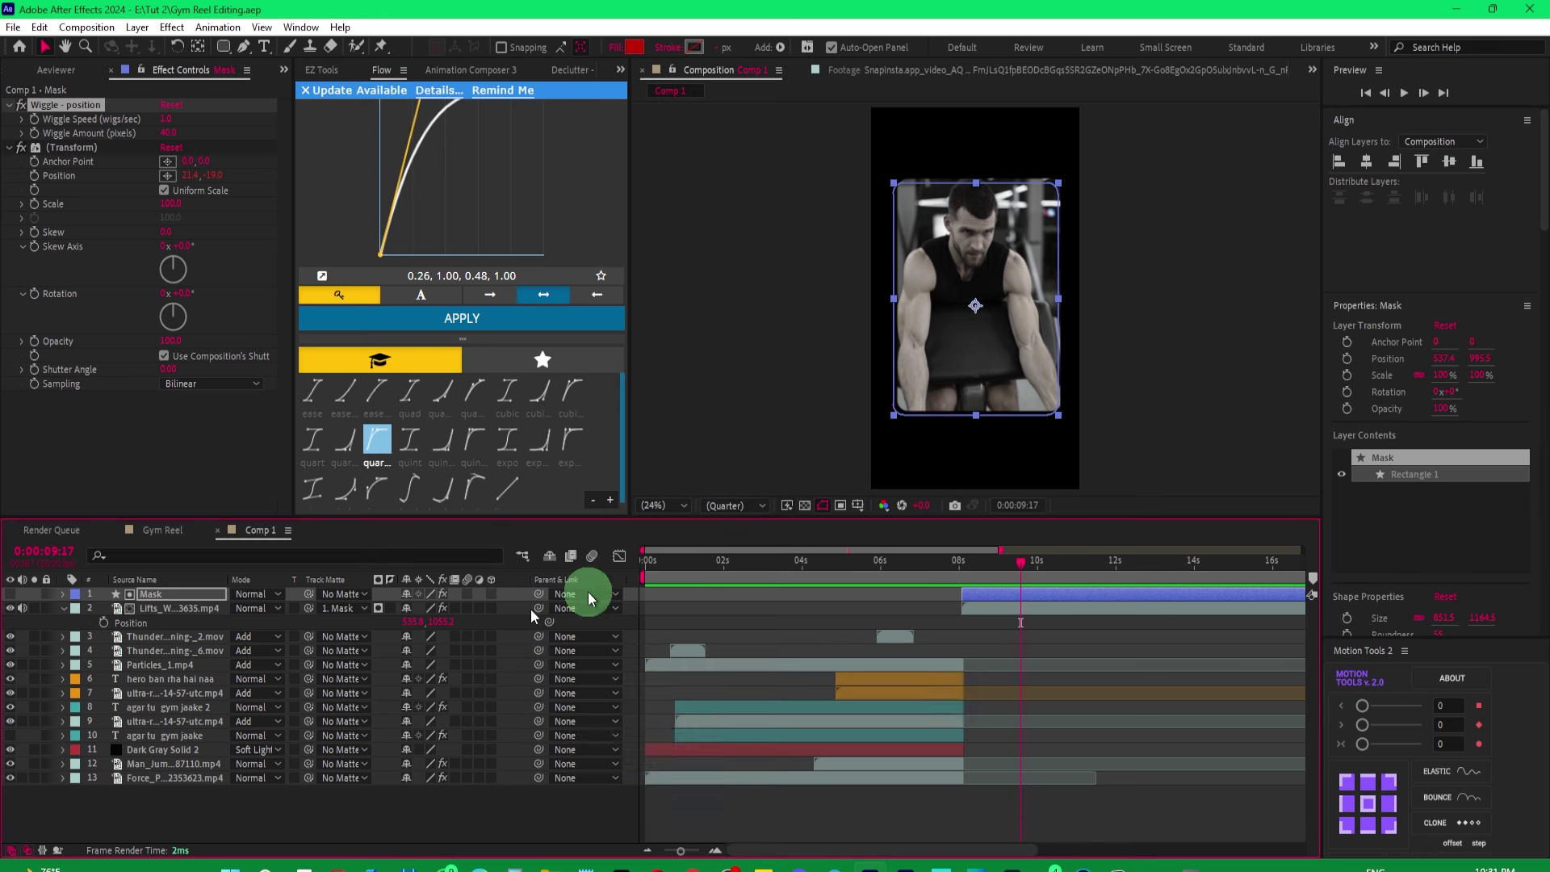
Extend the Dark Gray Solid 2 layer so it ends later.
click(188, 754)
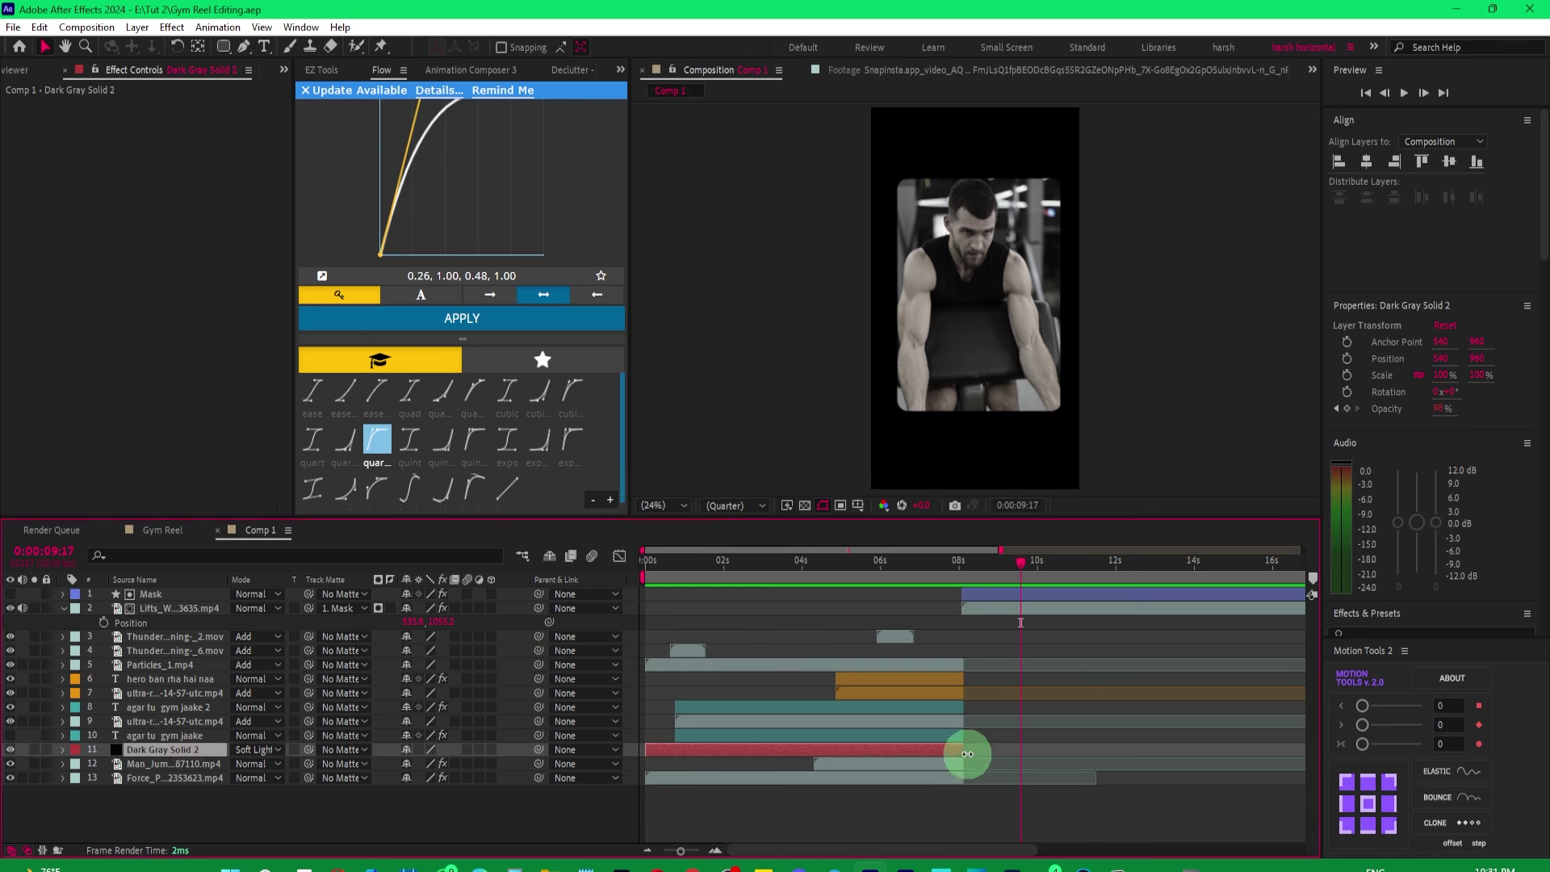
drag(962, 751, 1205, 750)
drag(1009, 593, 801, 629)
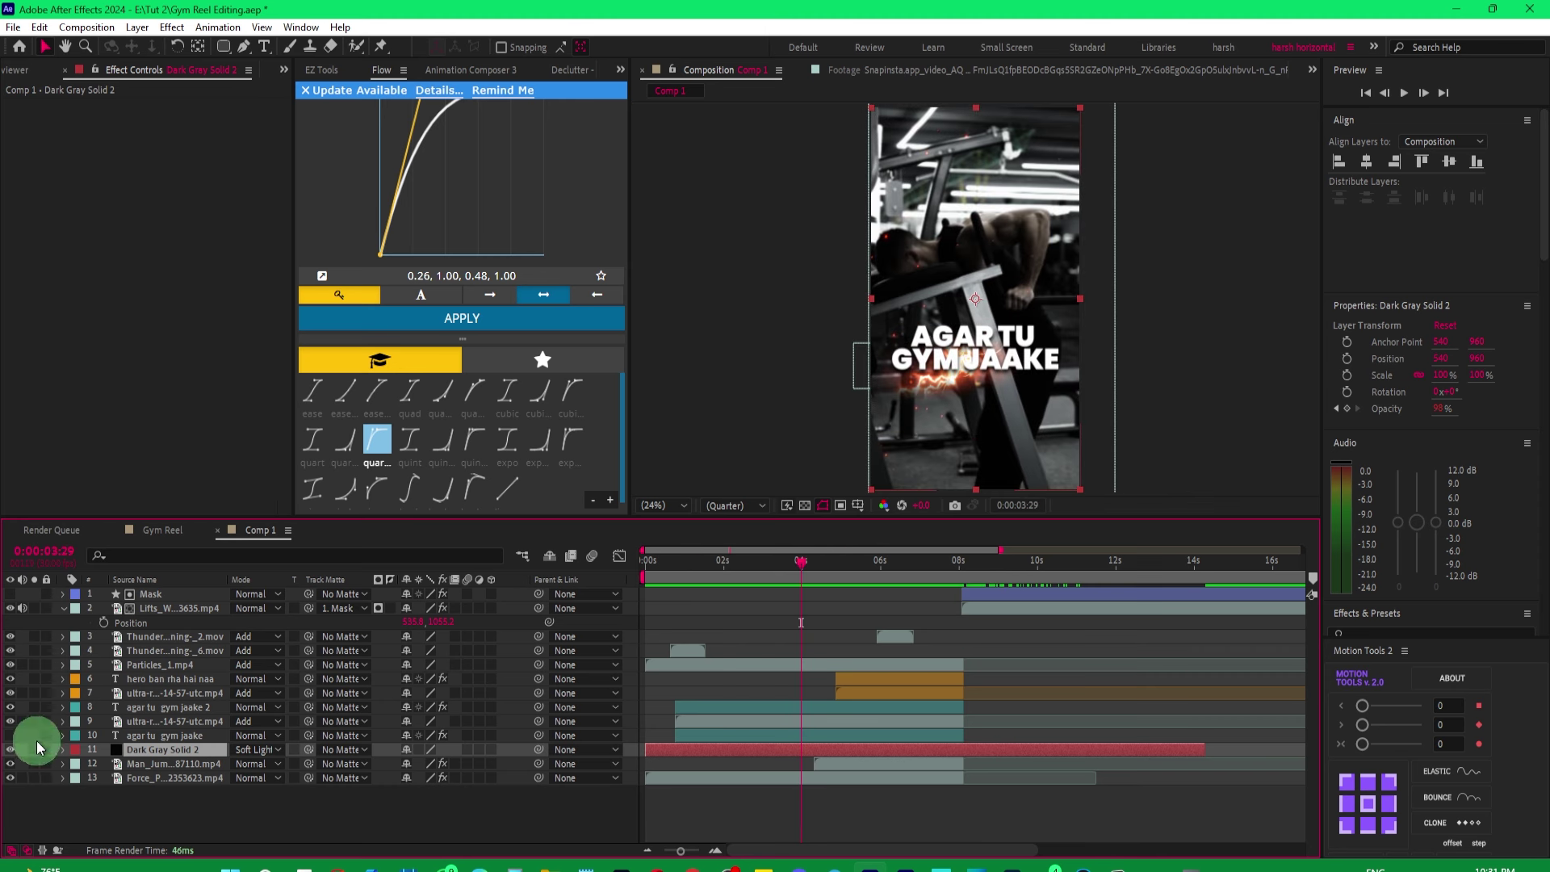
click(162, 627)
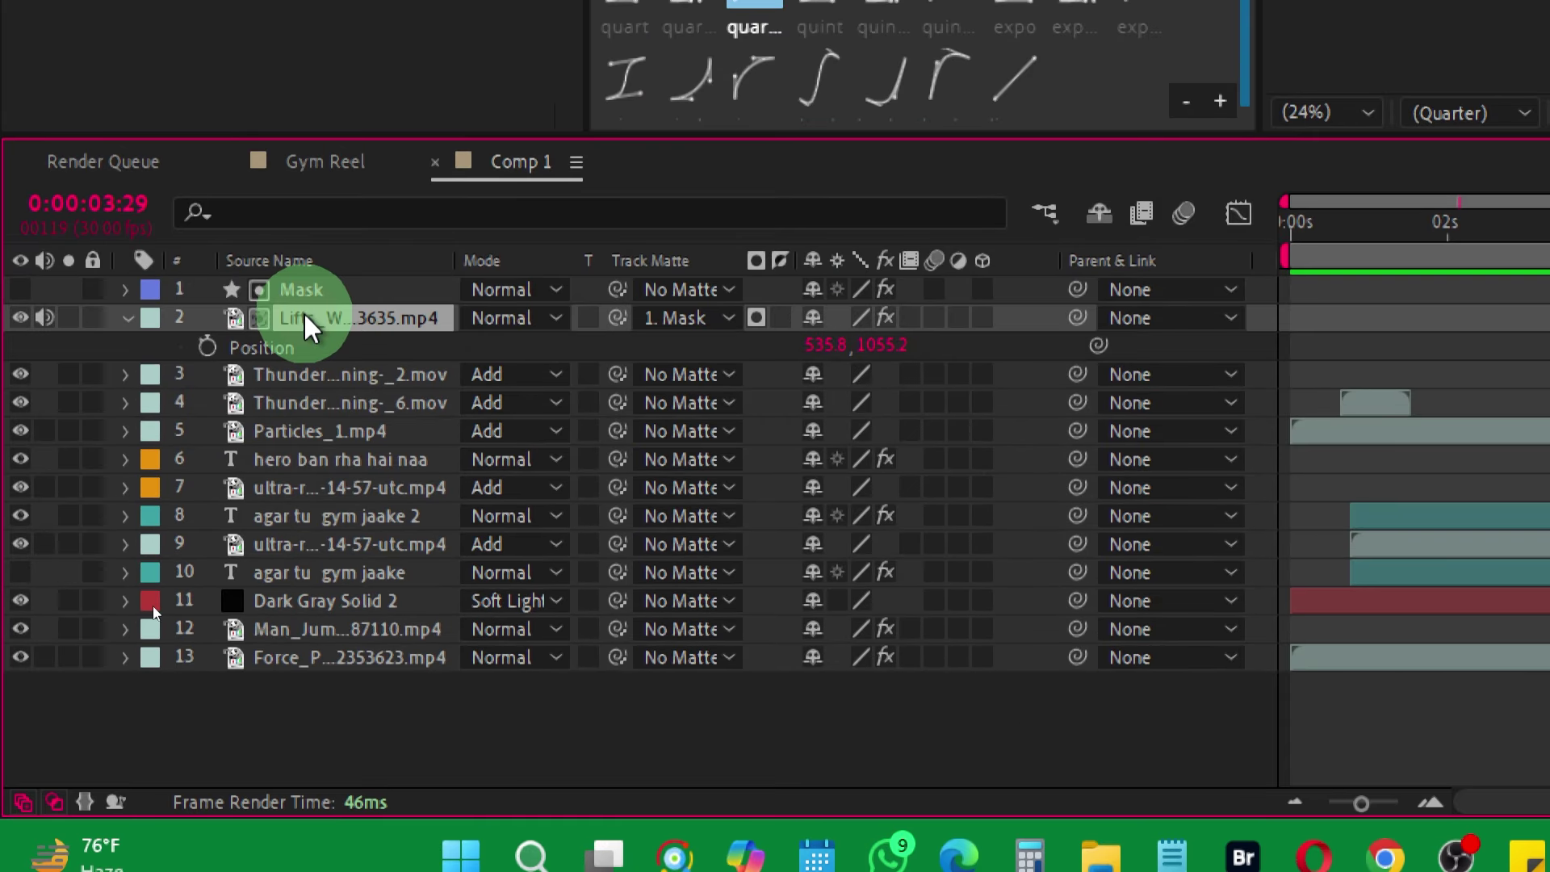
Move the weightlifting clip below Dark Gray Solid 2 and check its framing from 8 to 11 seconds.
click(275, 321)
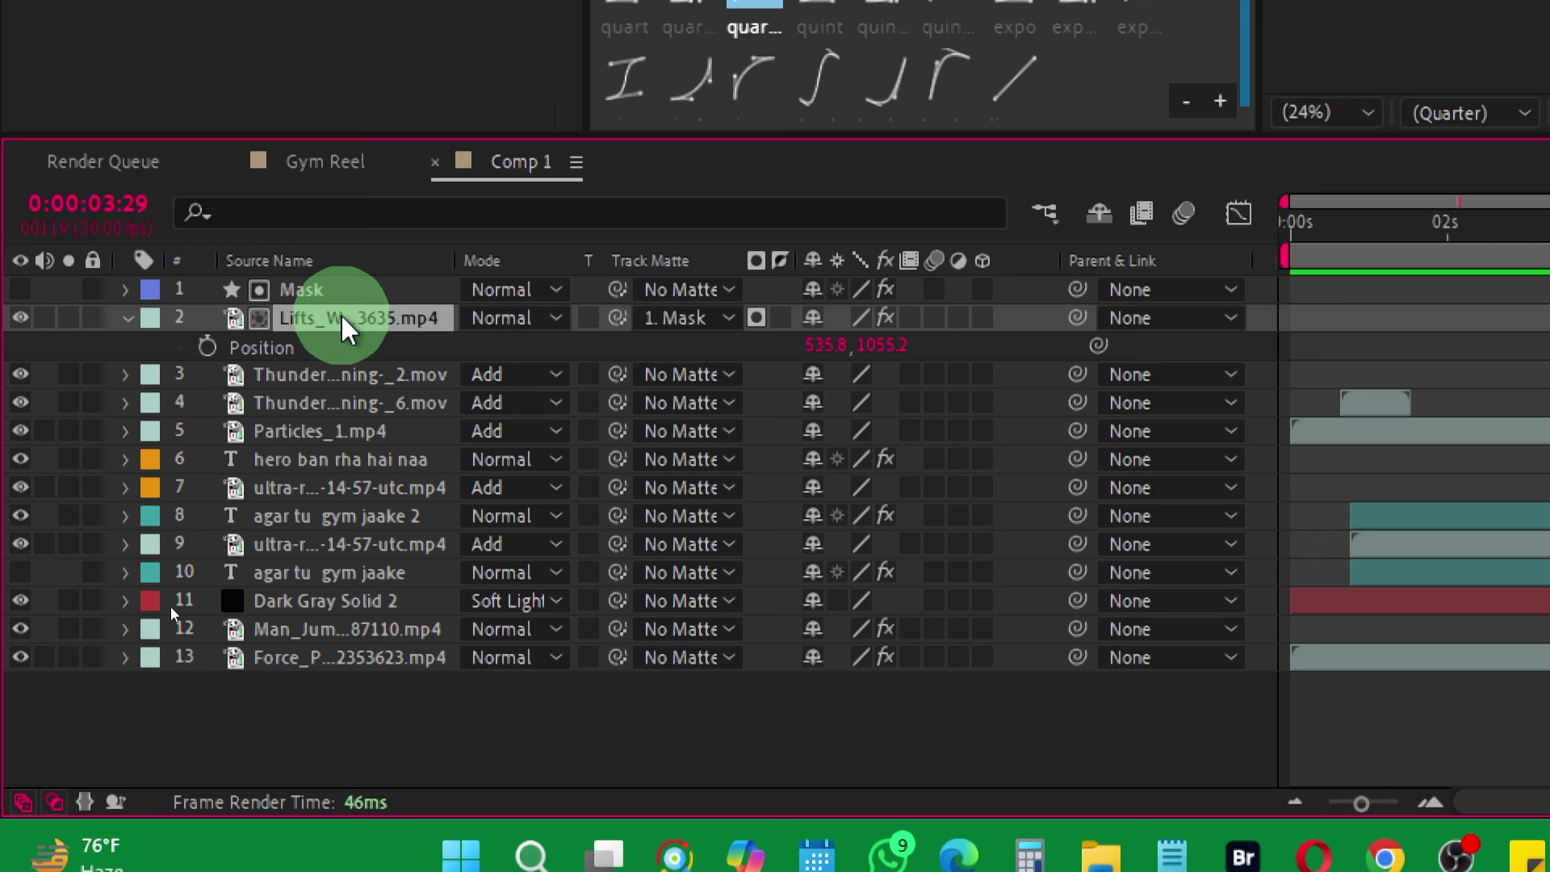
drag(343, 327, 368, 464)
drag(363, 587, 361, 615)
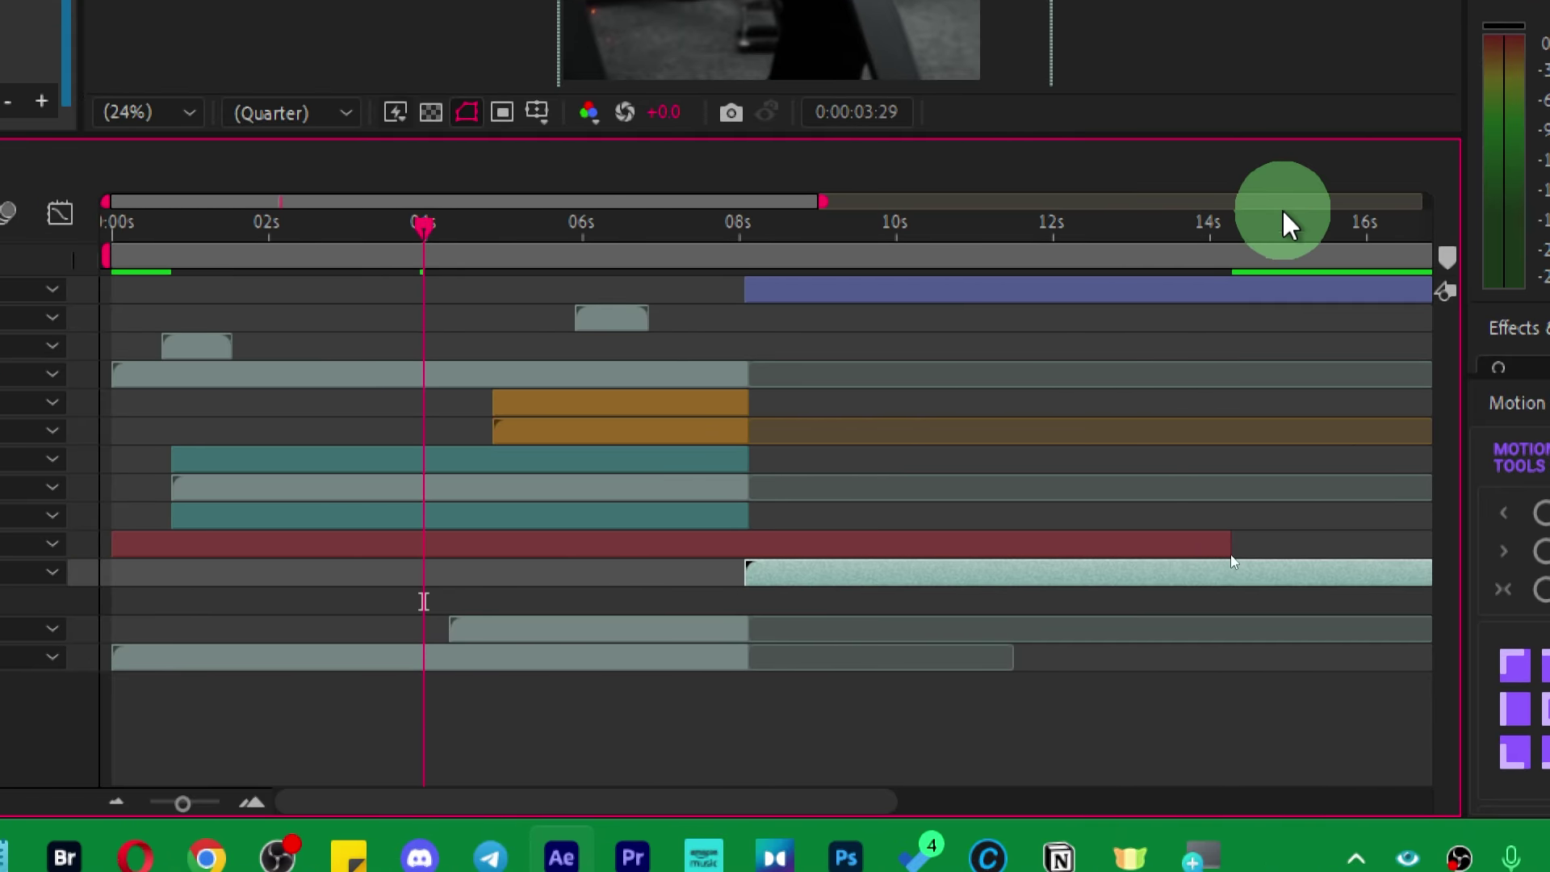
click(764, 226)
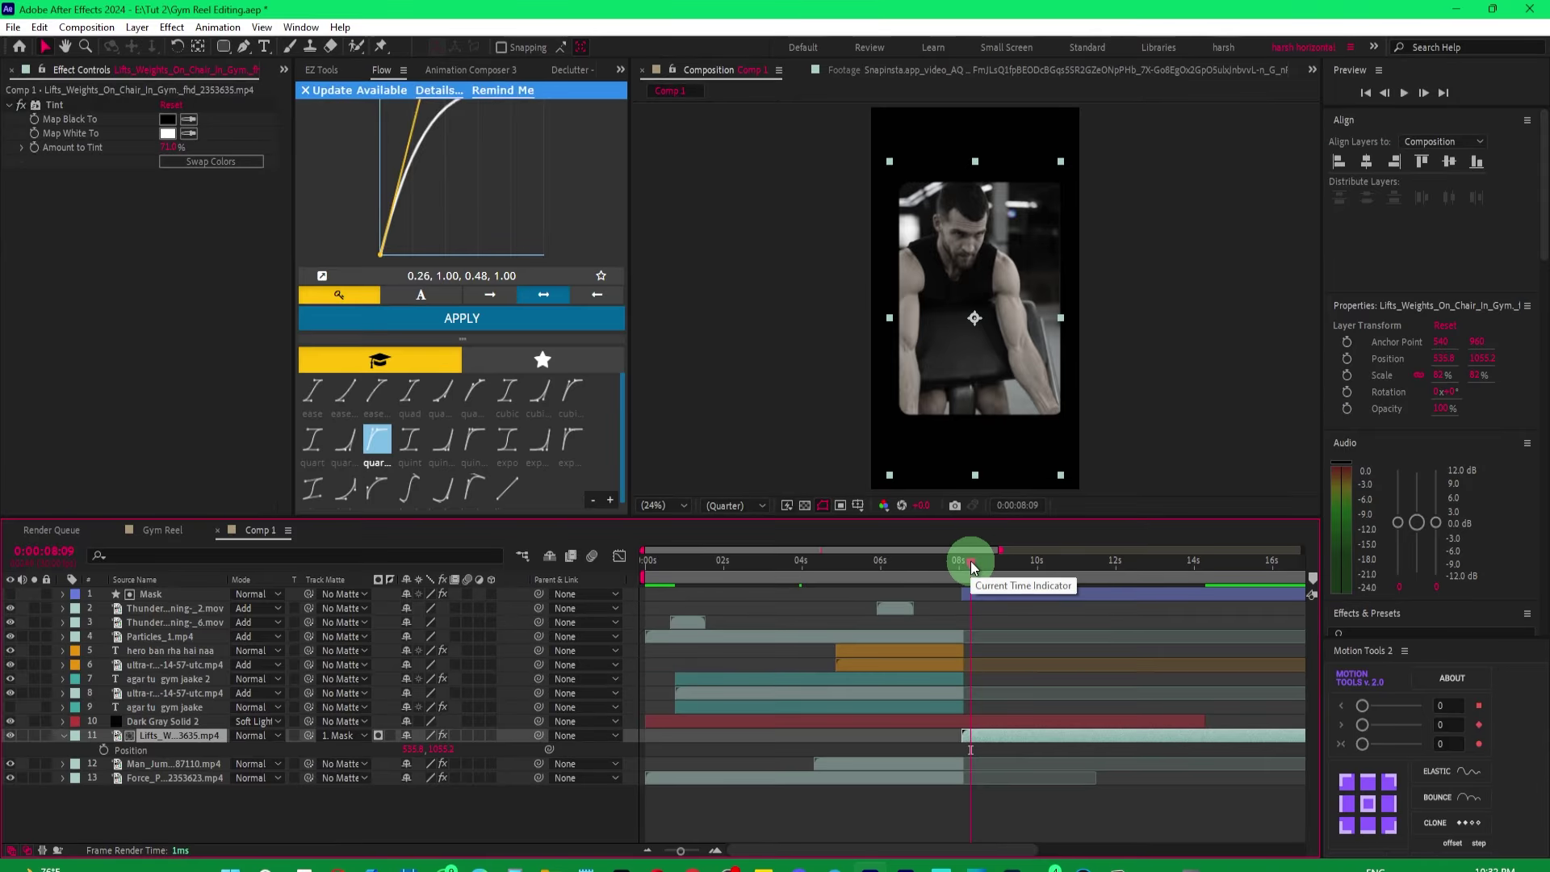
drag(970, 560, 1031, 561)
click(964, 191)
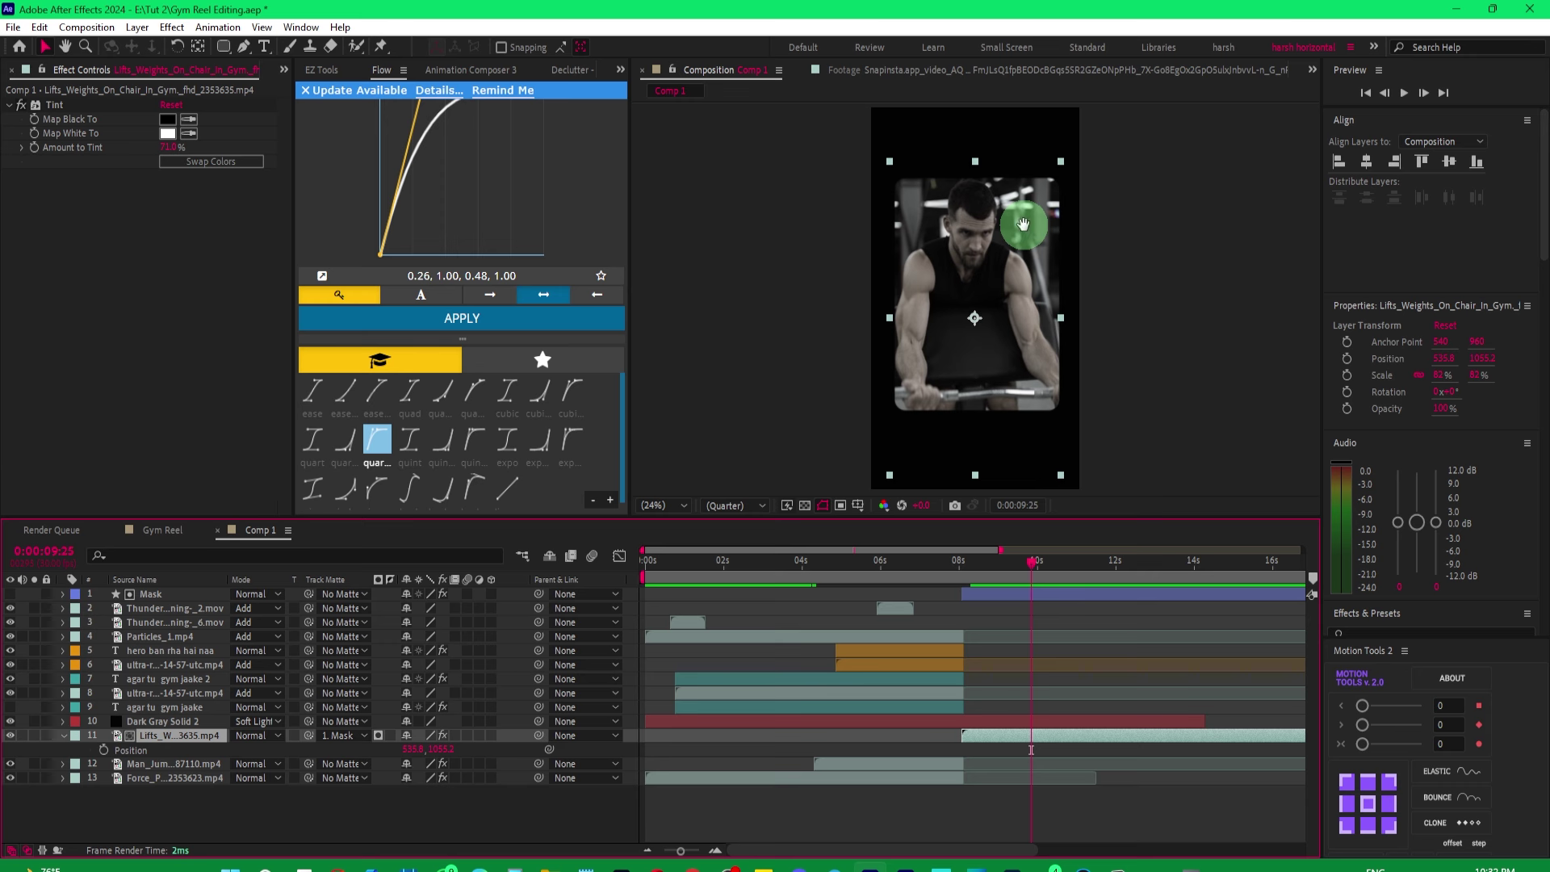
drag(1024, 560, 1077, 560)
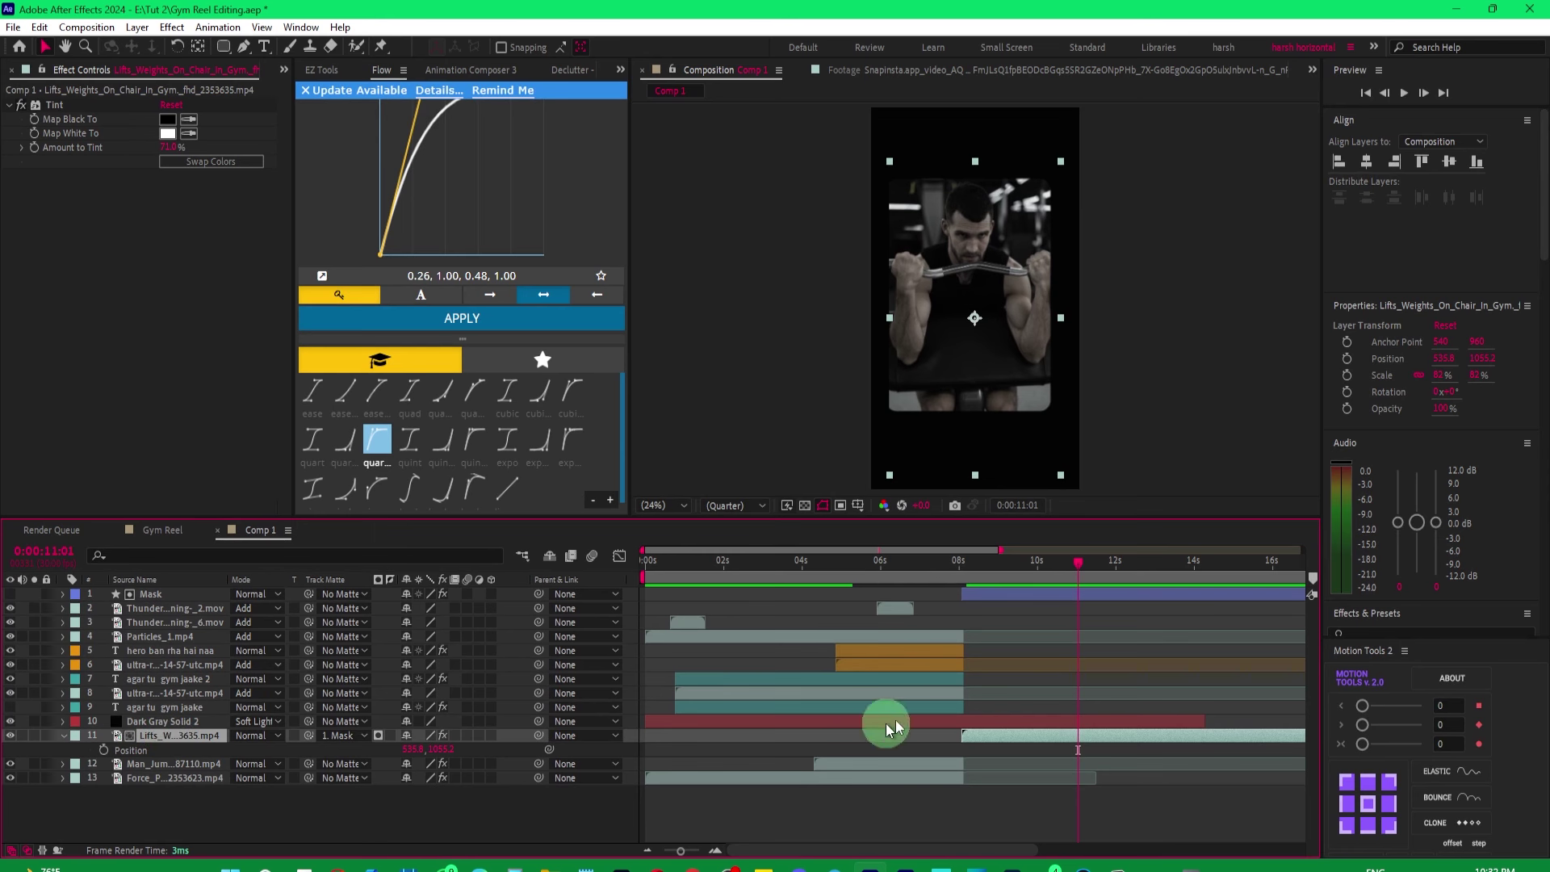
drag(957, 565, 975, 563)
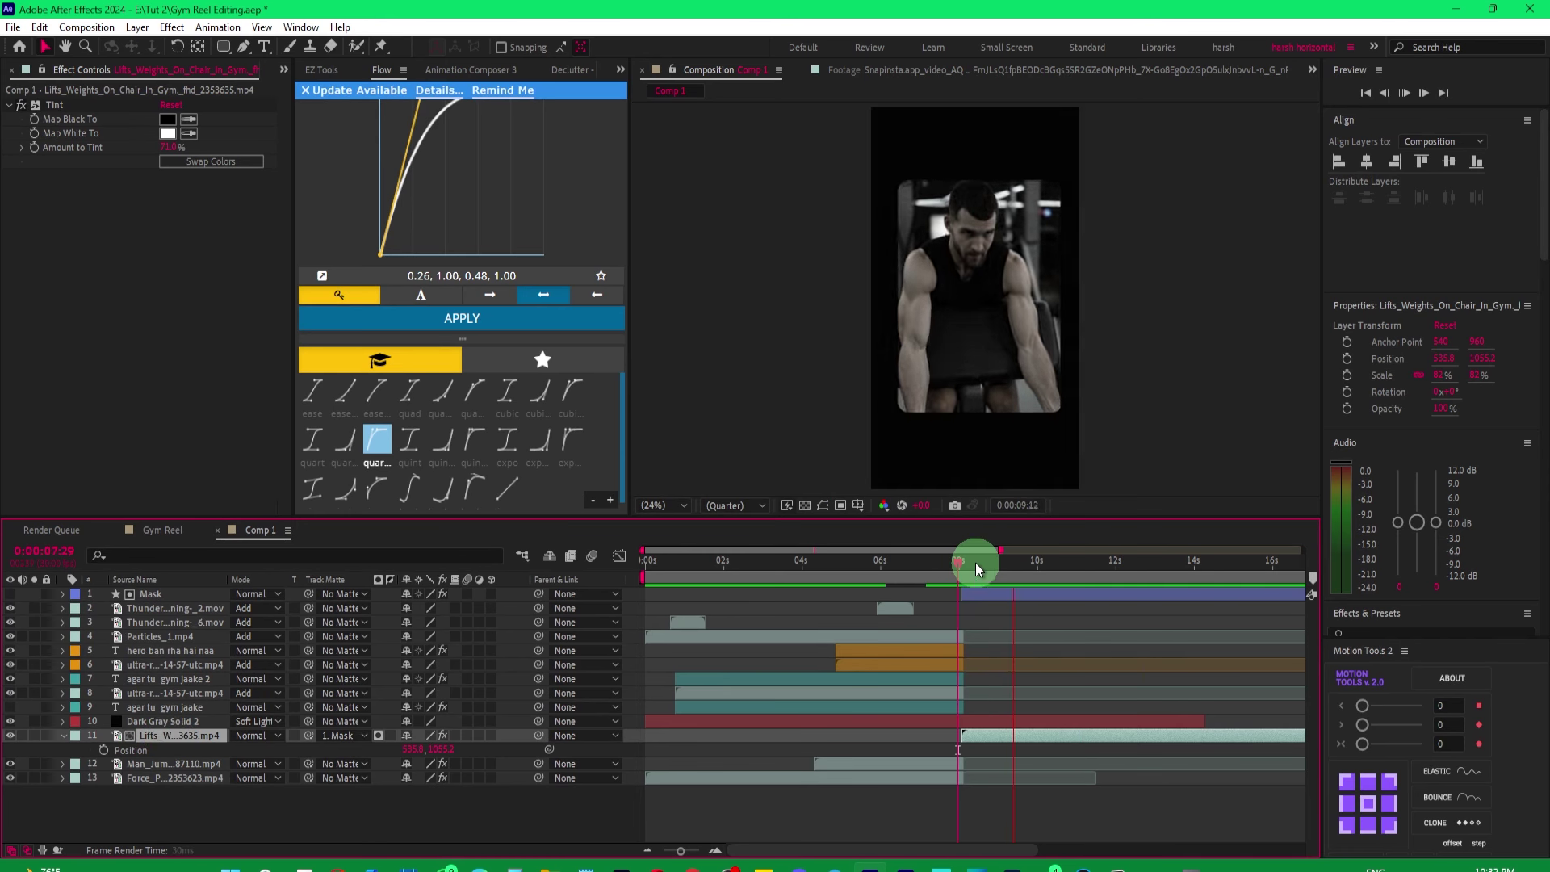
key(space)
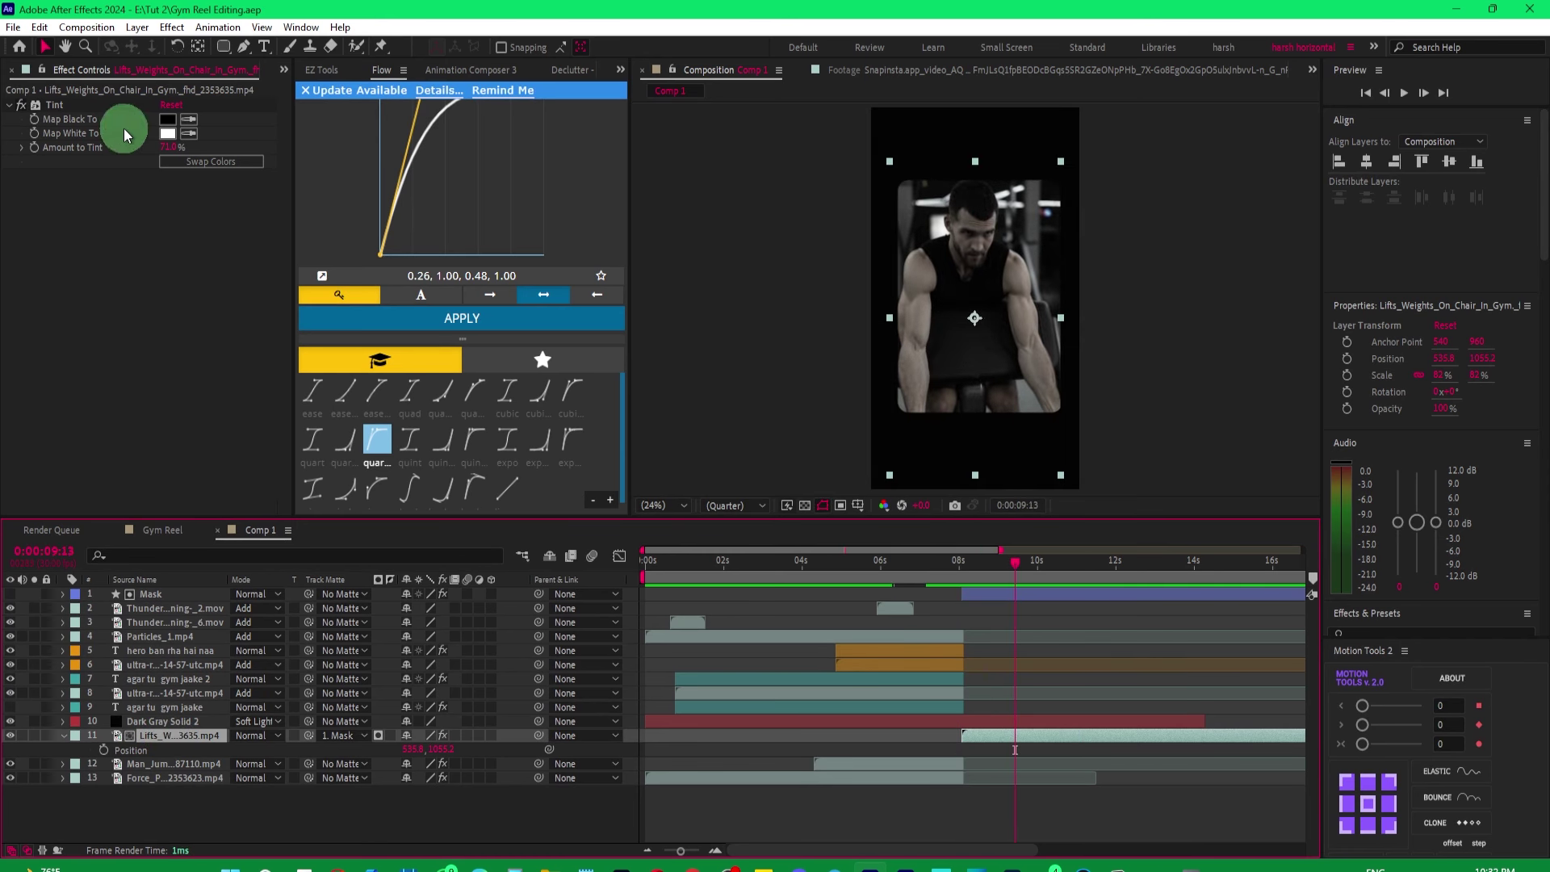
Switch to the Project panel and select the hero ban rha hai naa text layer.
click(283, 70)
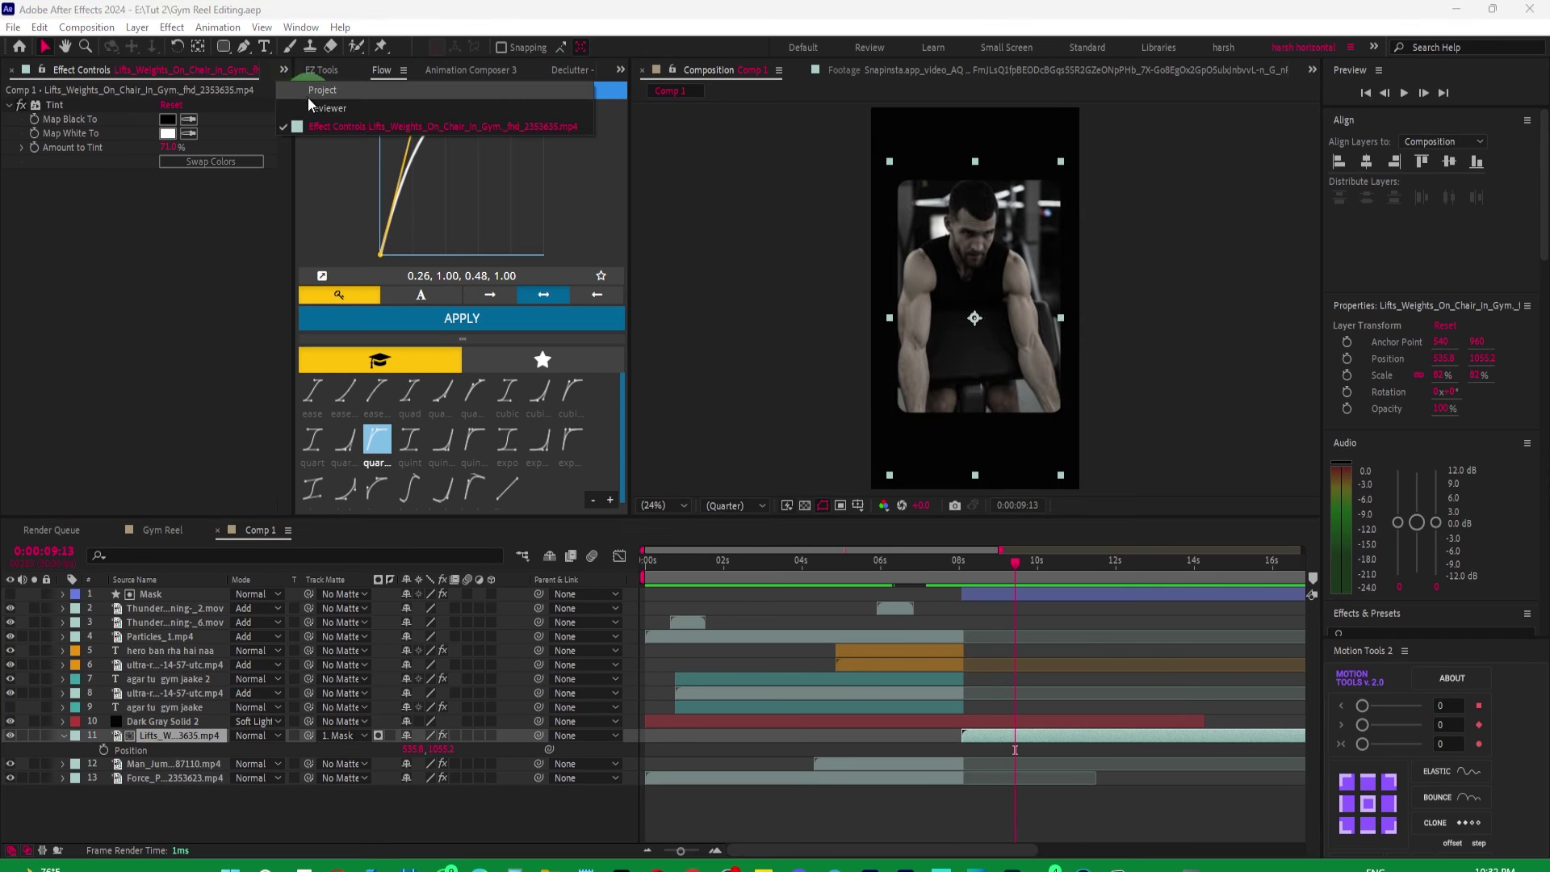
click(317, 91)
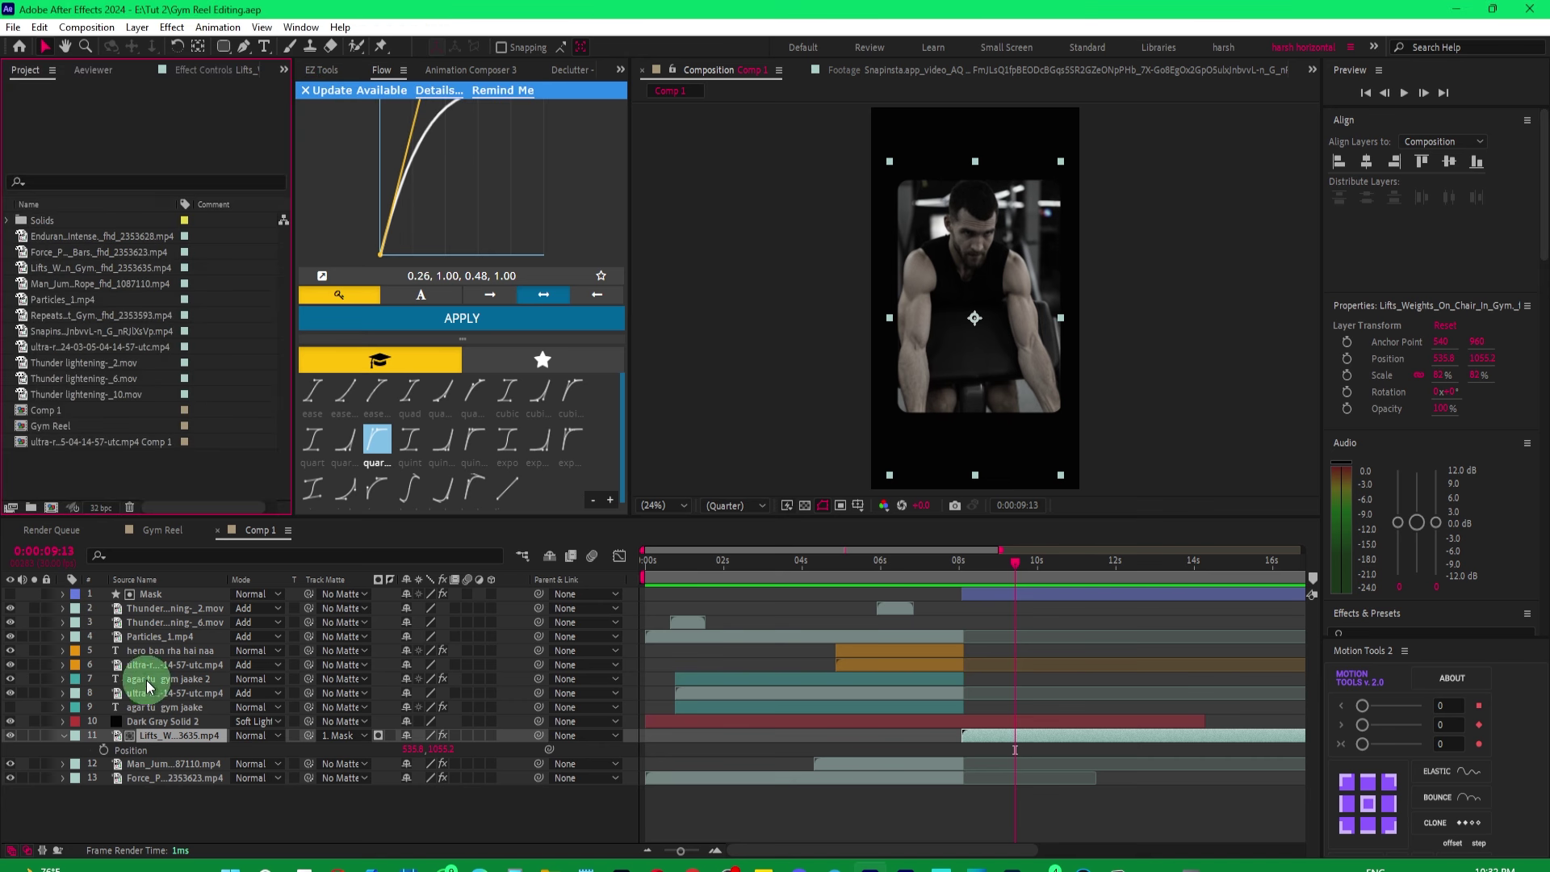
click(138, 651)
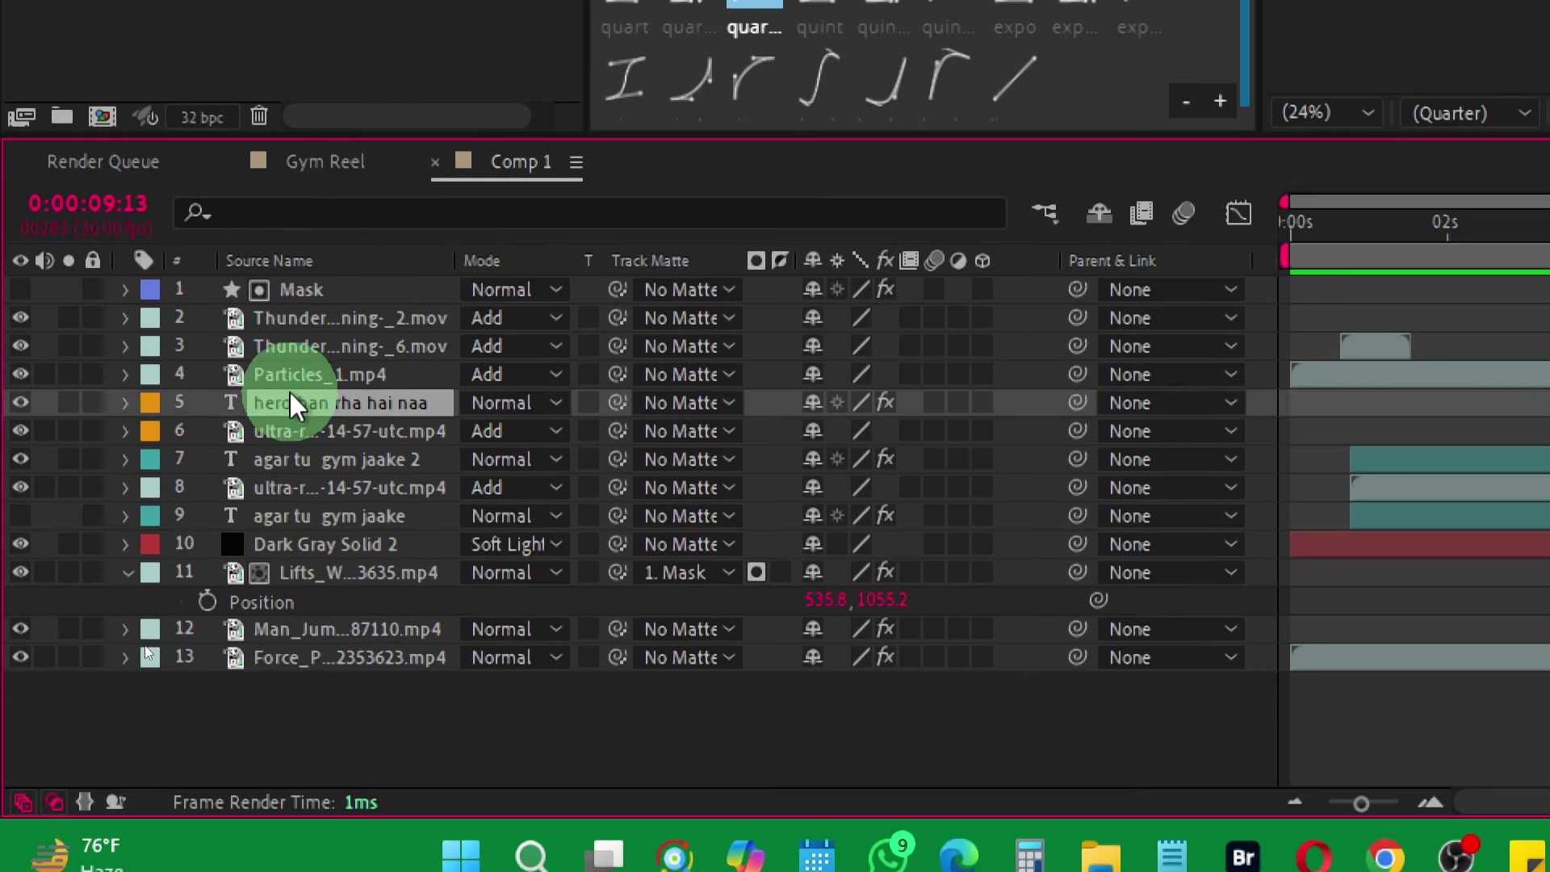
Duplicate the hero caption, start it around 8s at the frame's top, and retype it 'toh'.
click(318, 380)
click(292, 399)
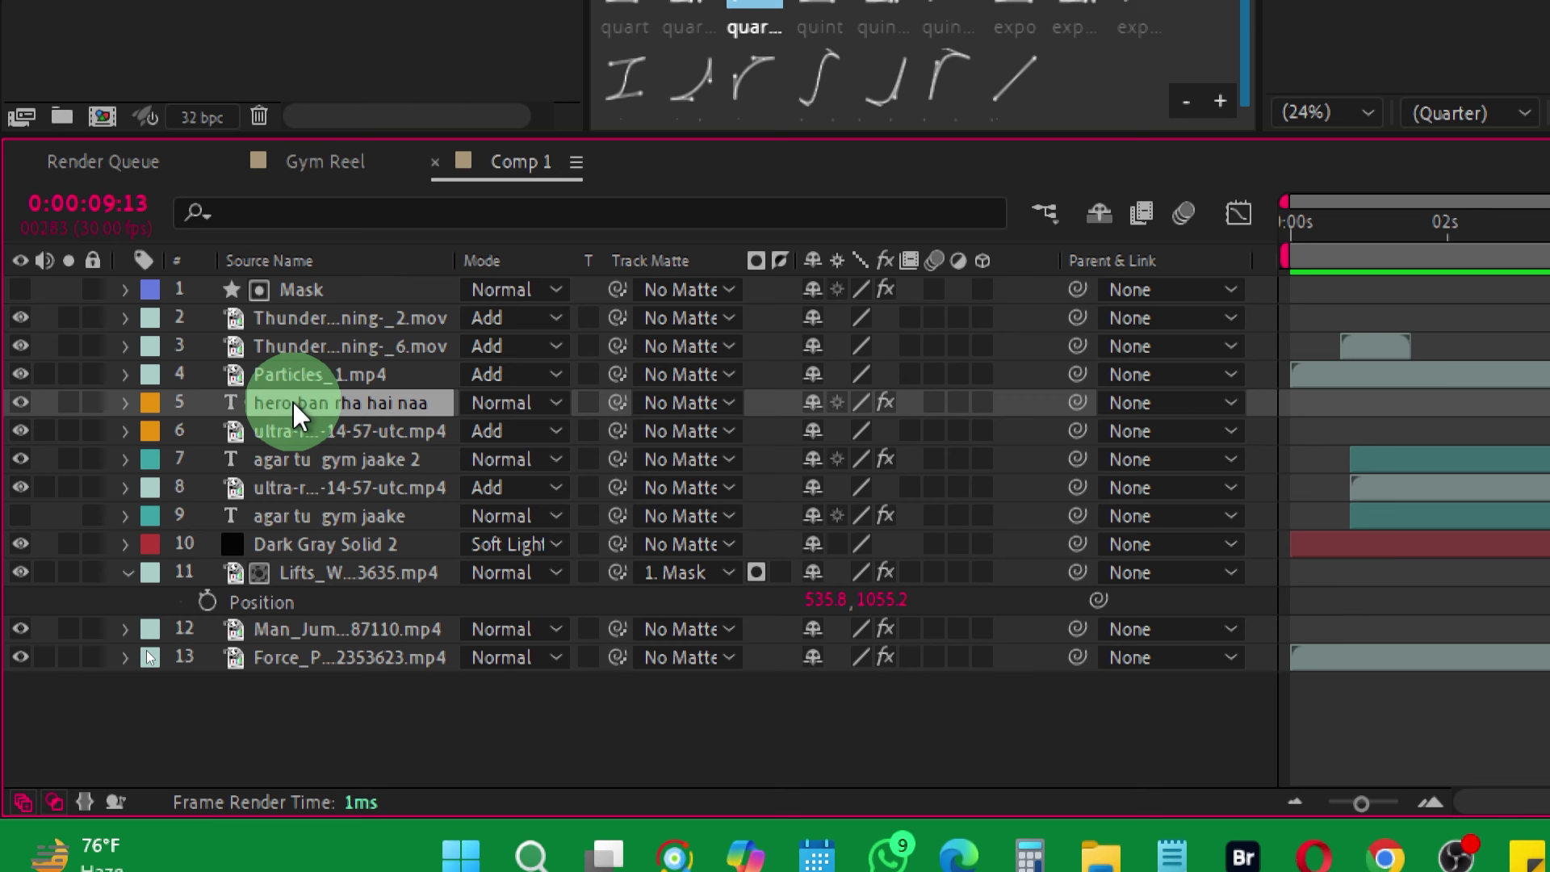
key(ctrl+d)
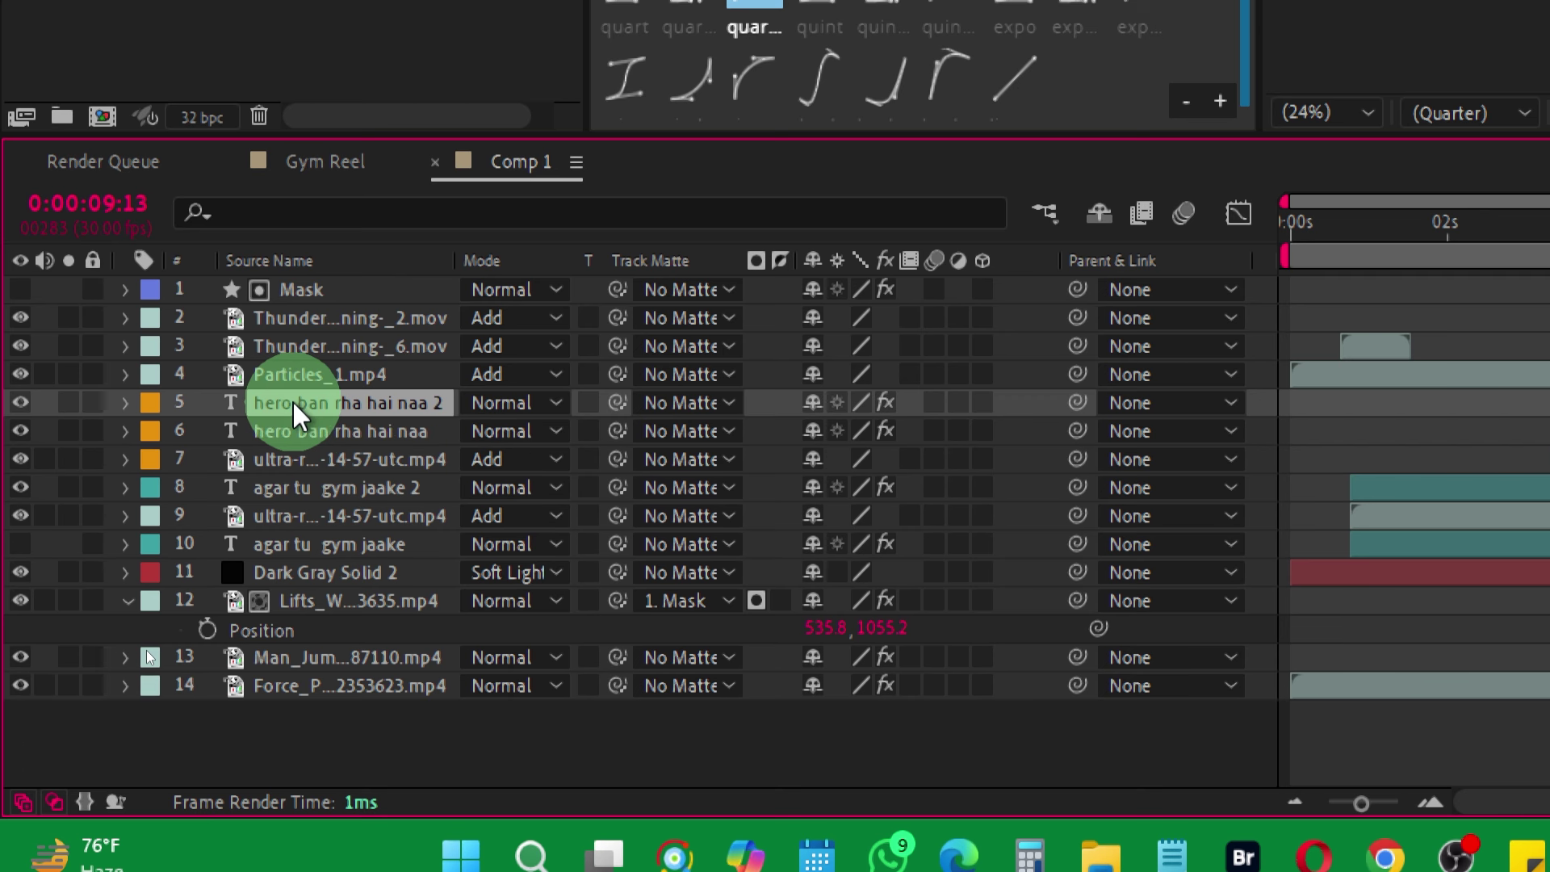
drag(292, 400, 299, 279)
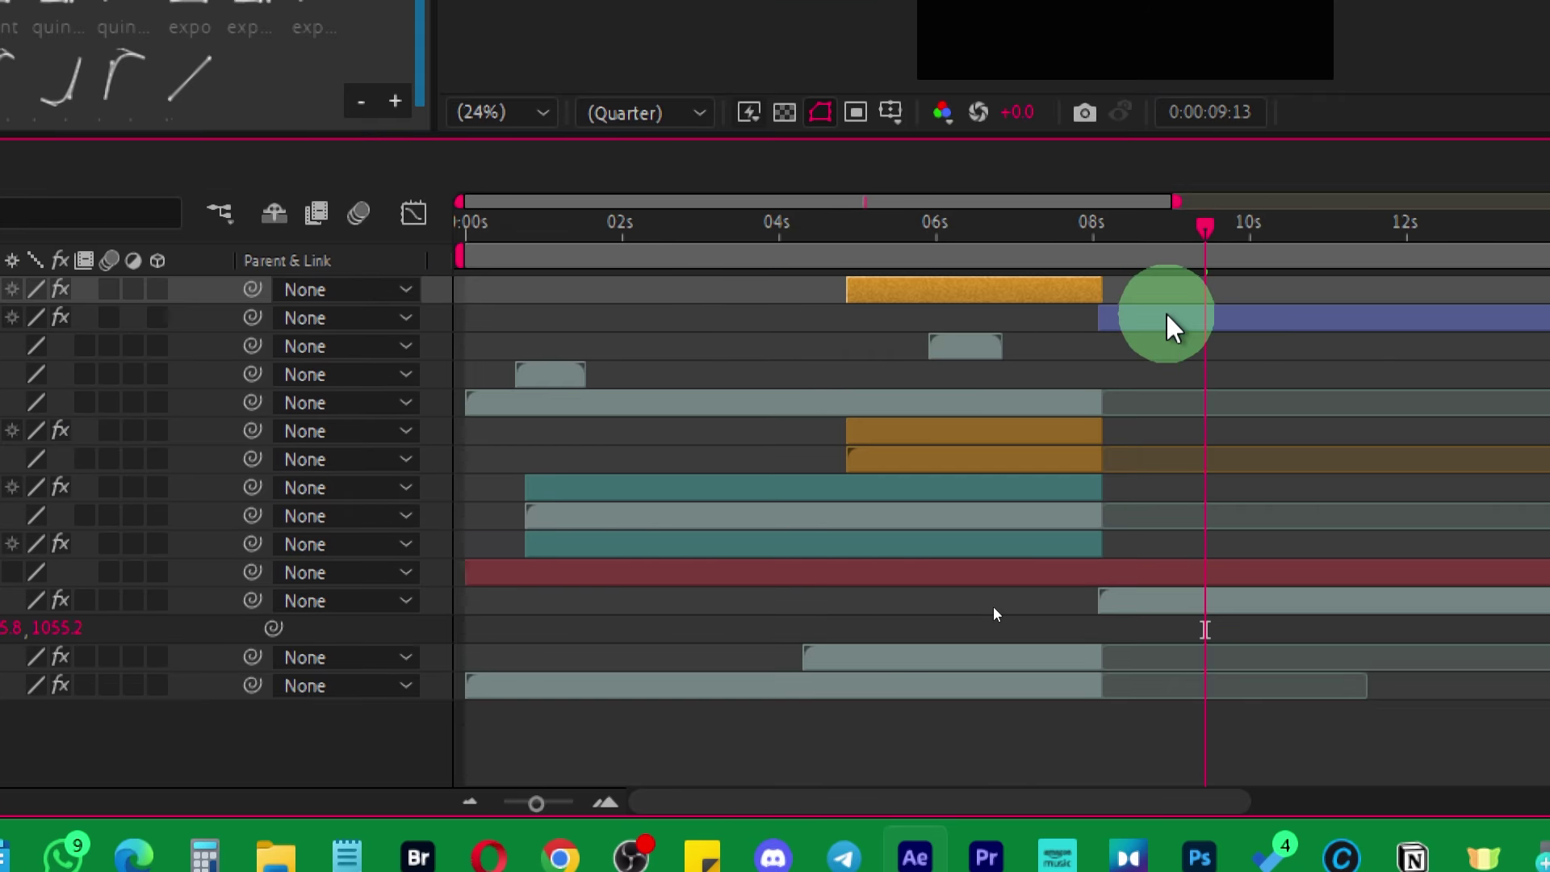
drag(992, 290, 1244, 304)
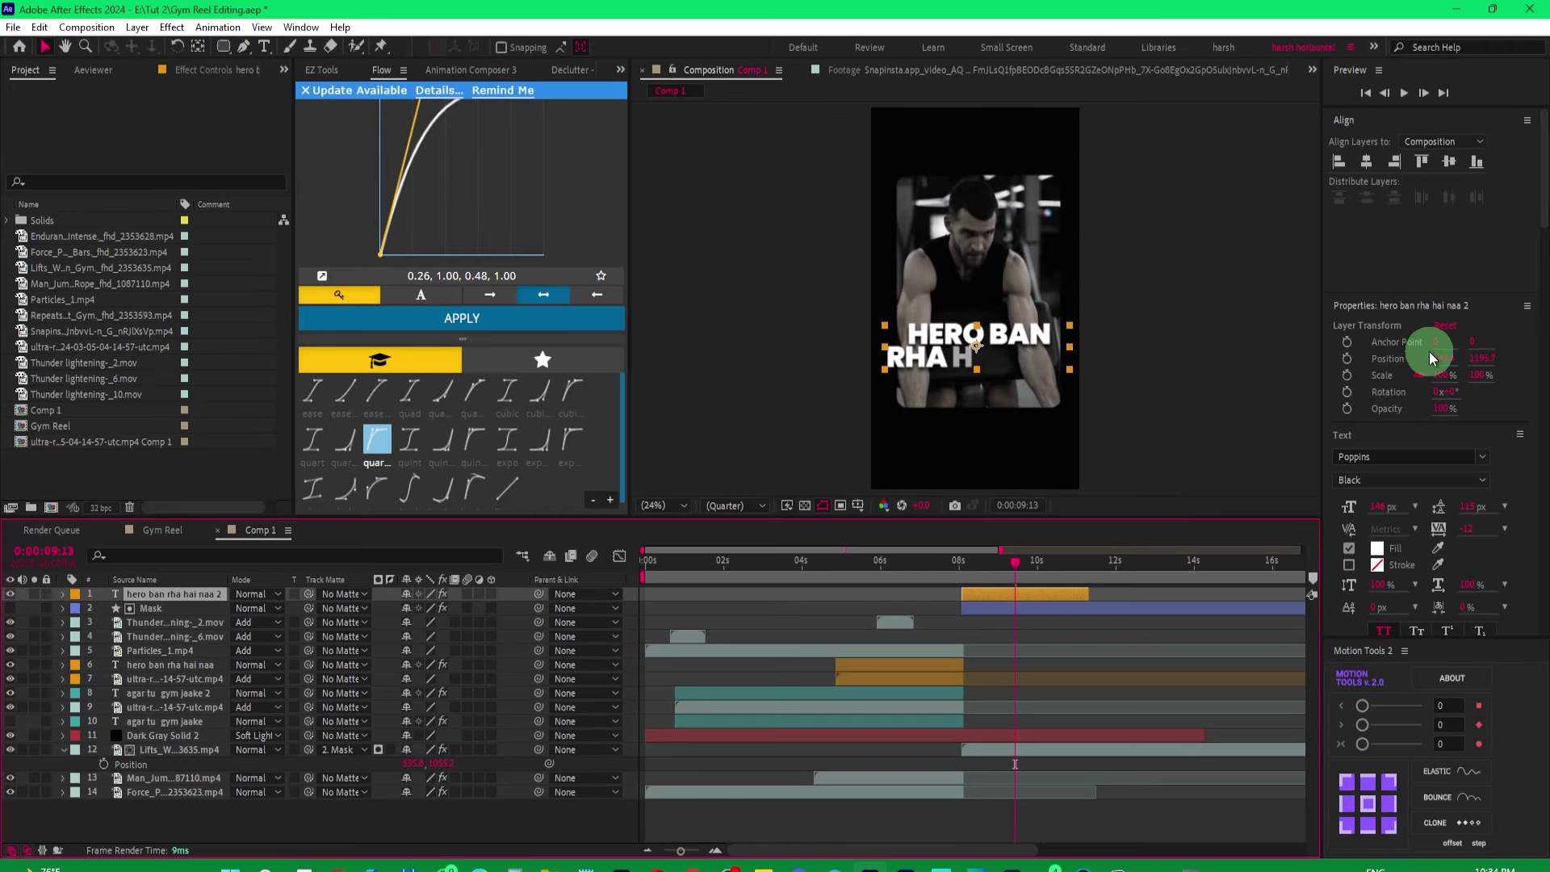
drag(970, 341, 971, 162)
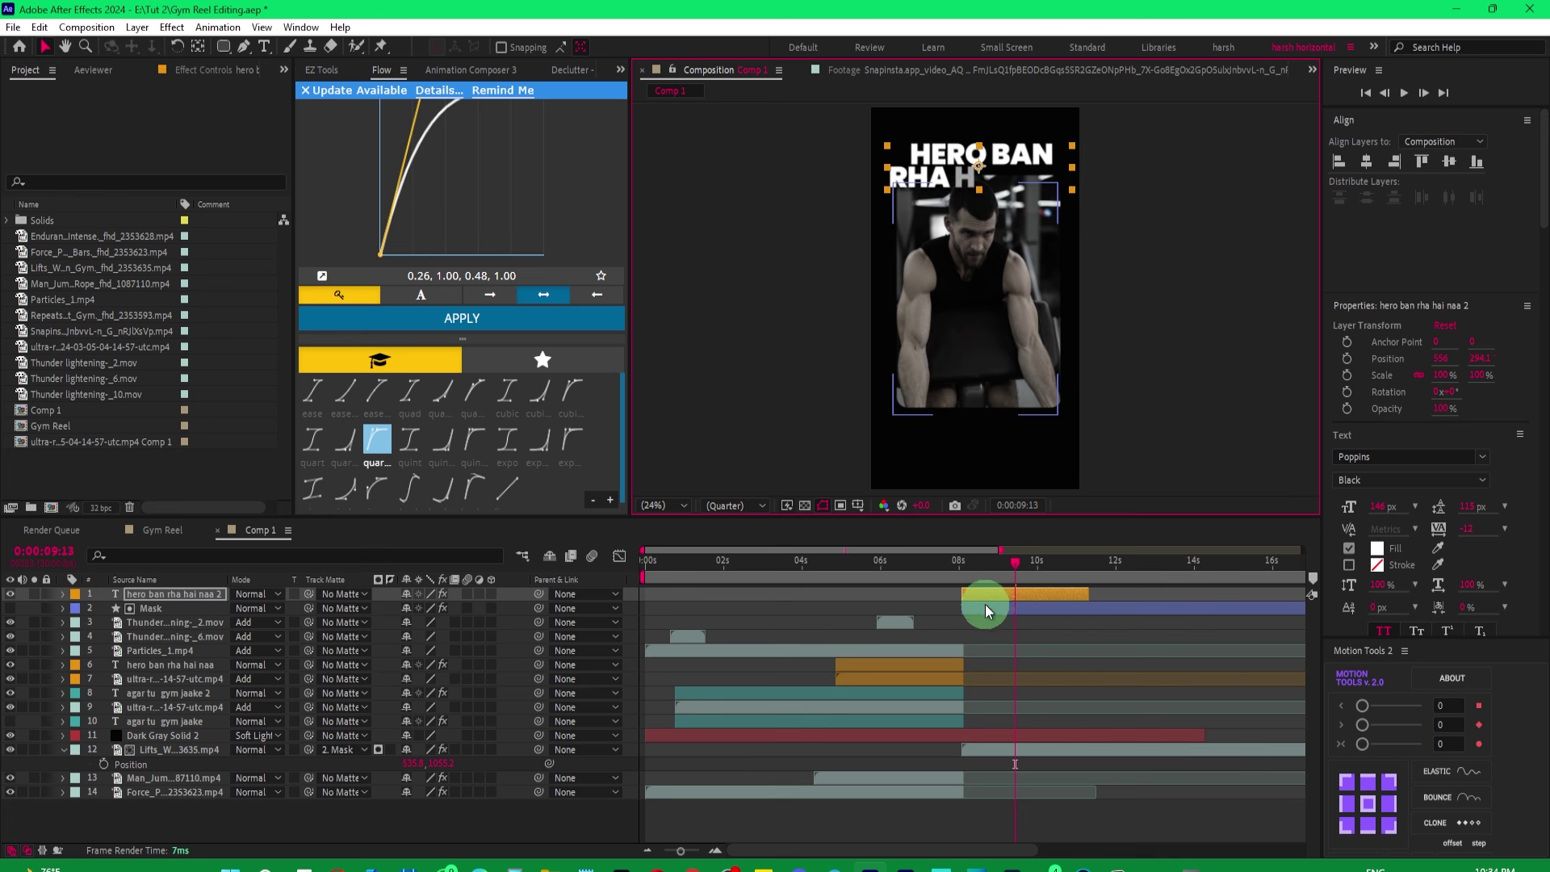
click(1070, 646)
drag(1019, 575, 1048, 569)
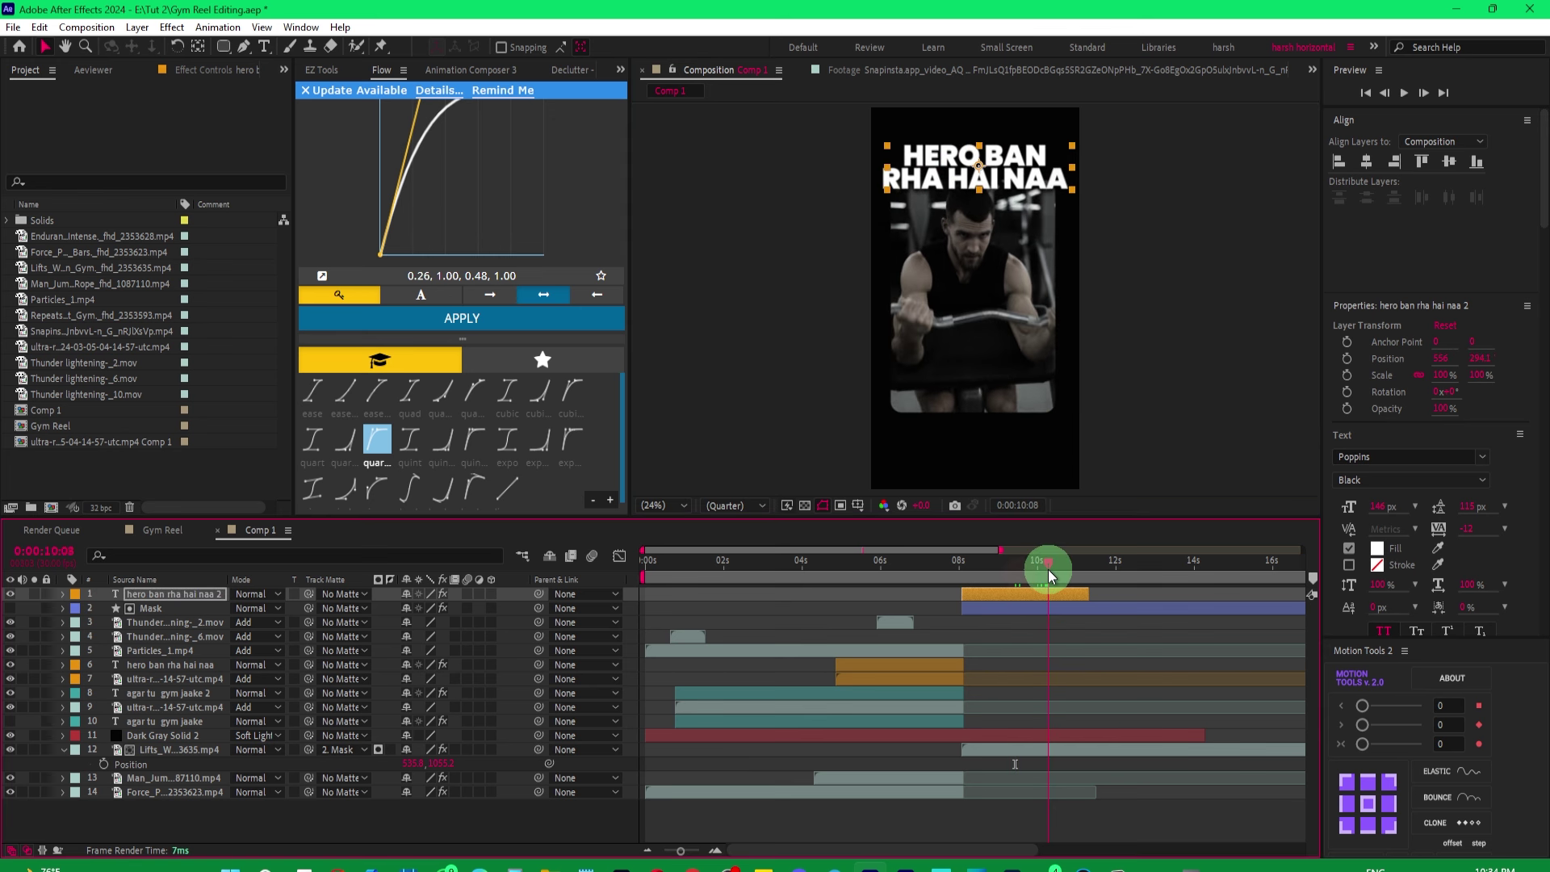
double_click(928, 172)
text(toh)
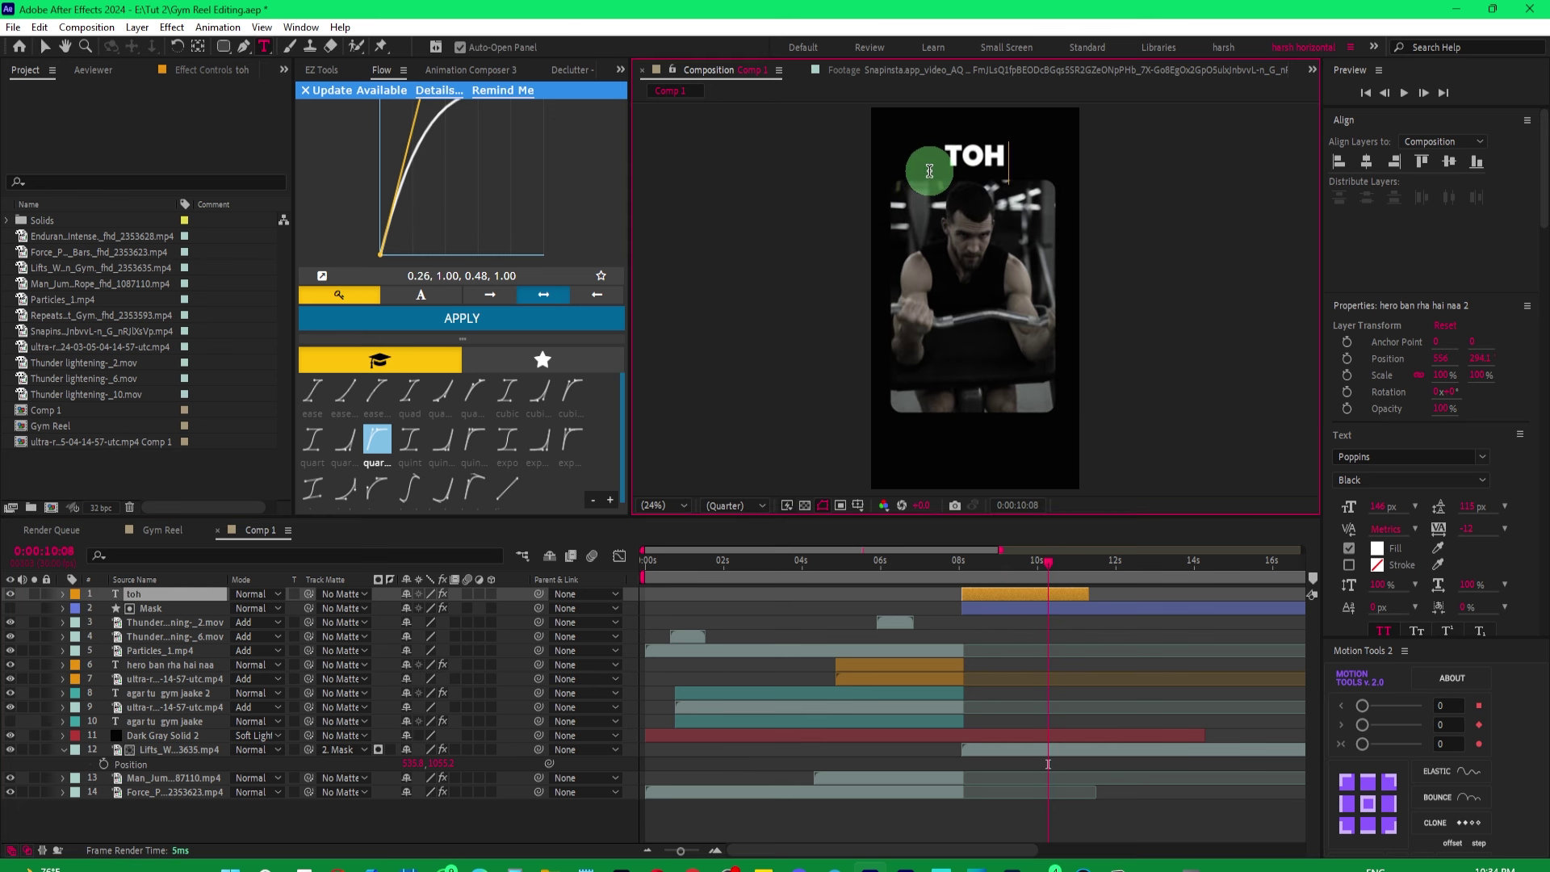
click(1004, 595)
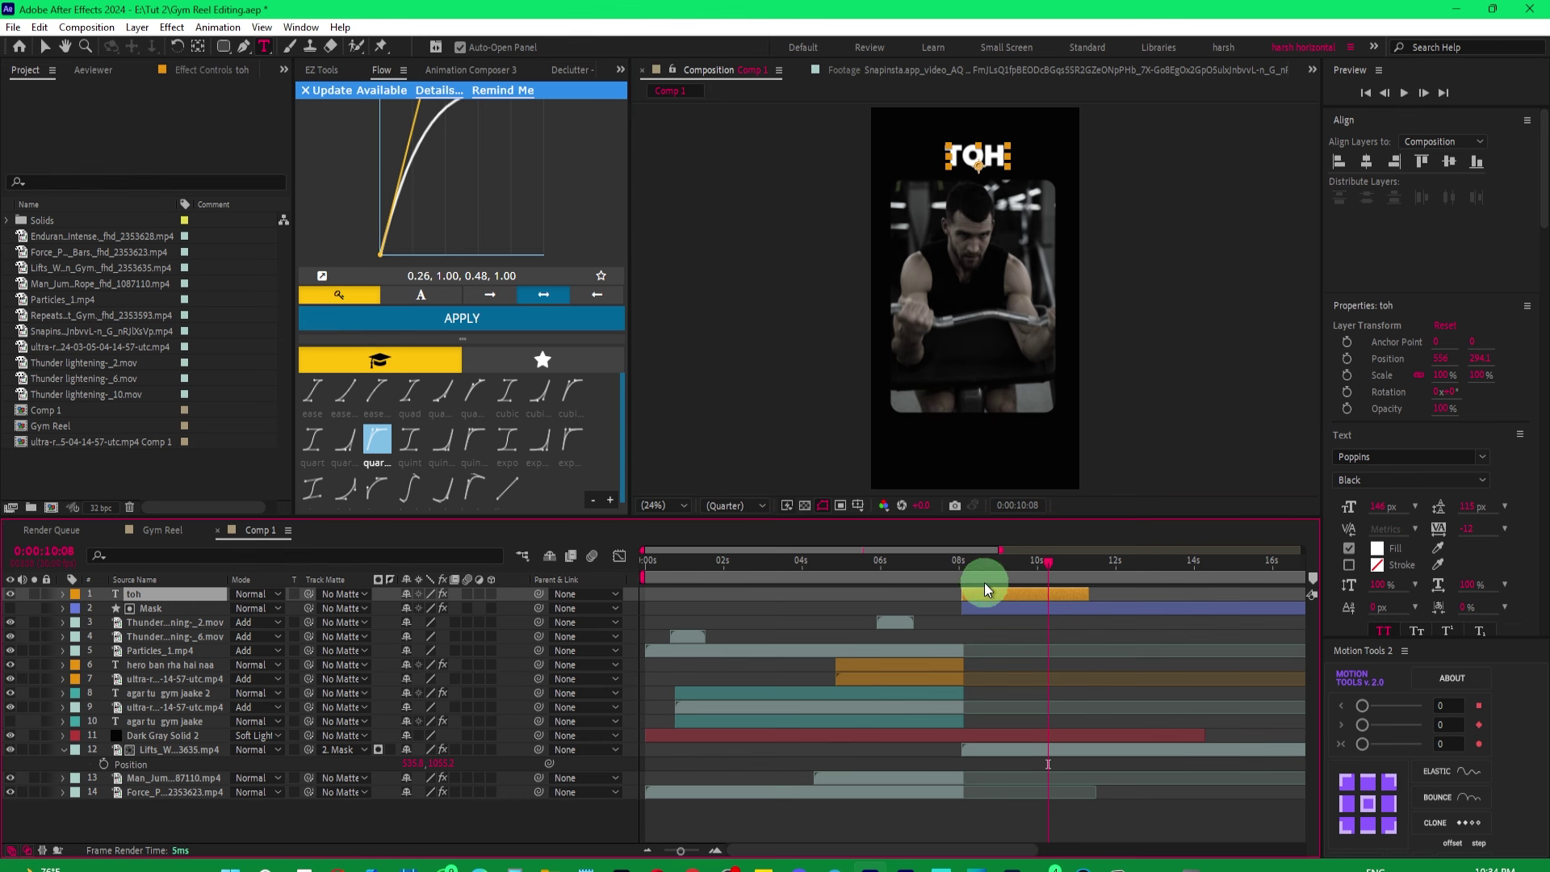
drag(970, 567, 1019, 569)
Duplicate the toh layer, start it near 9:17, retype it 'bhai' and place it below TOH.
click(996, 595)
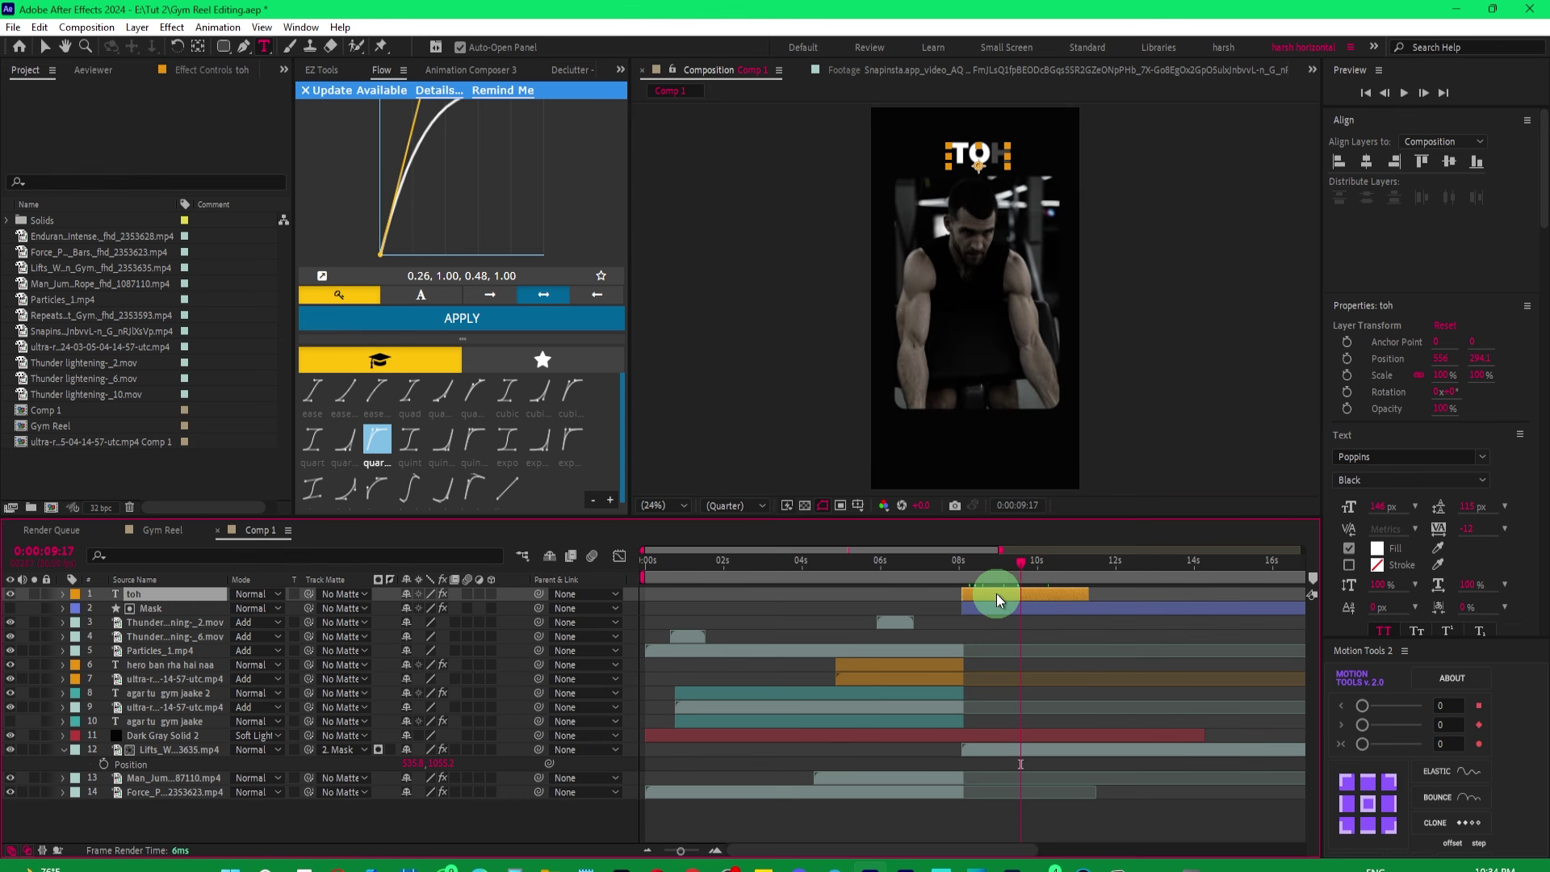
key(ctrl+d)
drag(995, 593, 1050, 597)
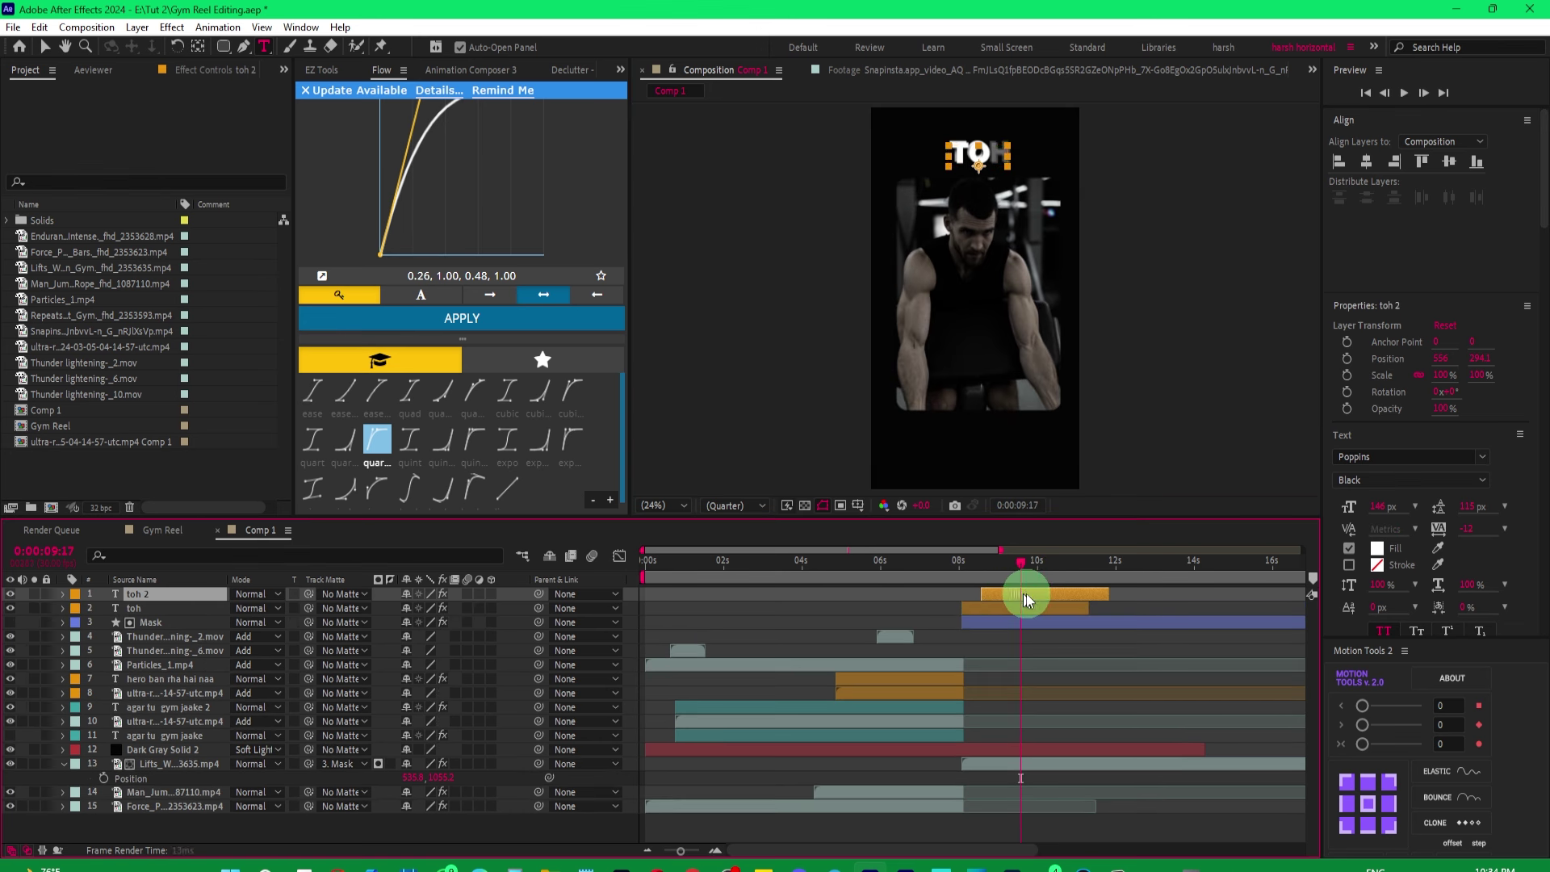
key(space)
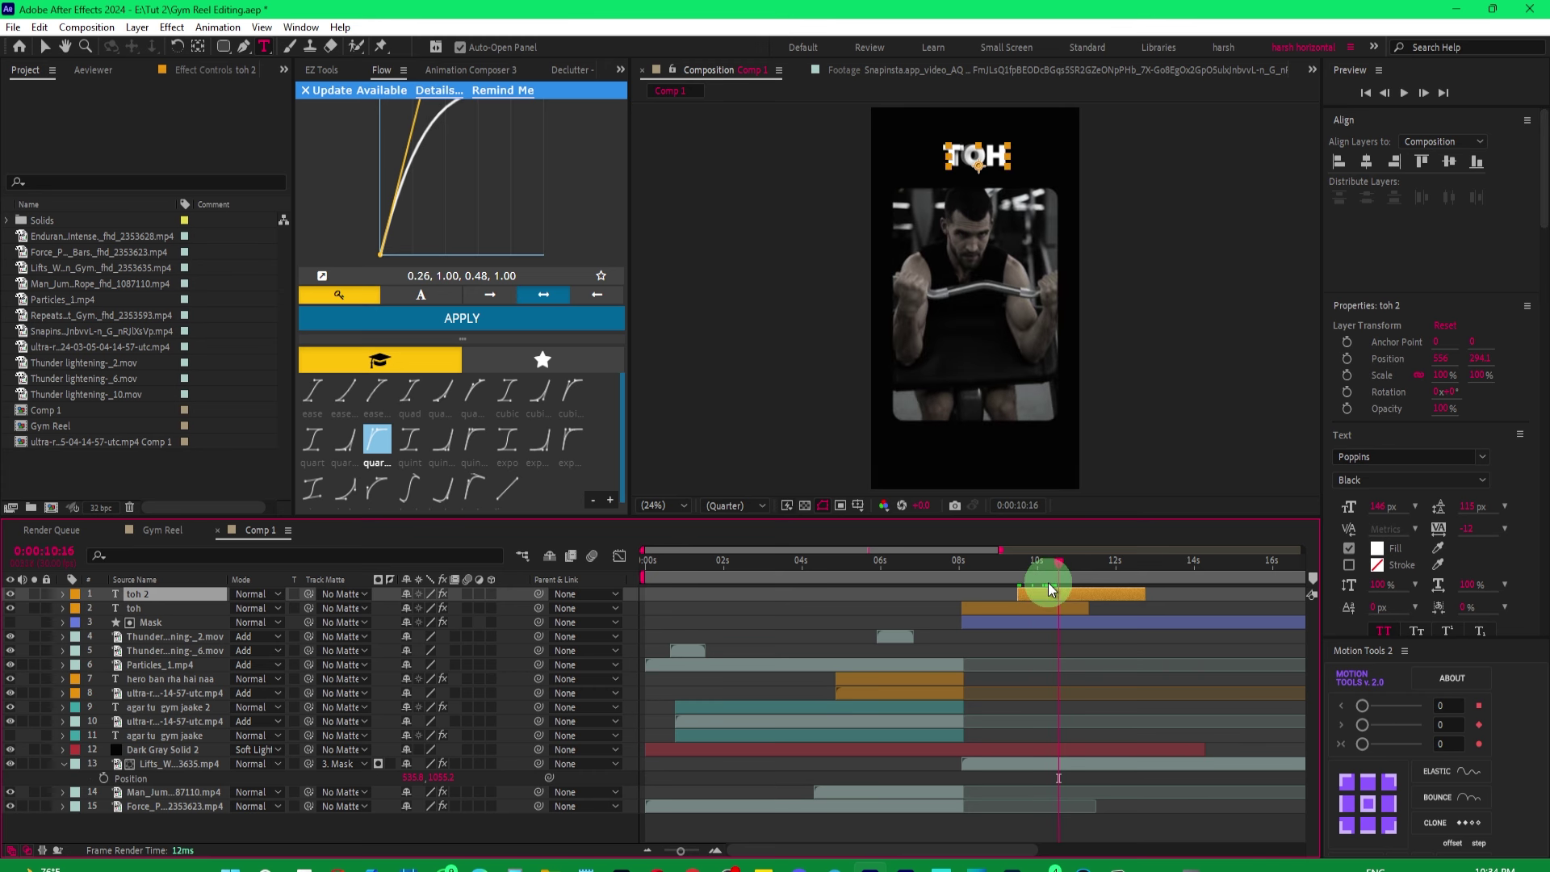
click(984, 157)
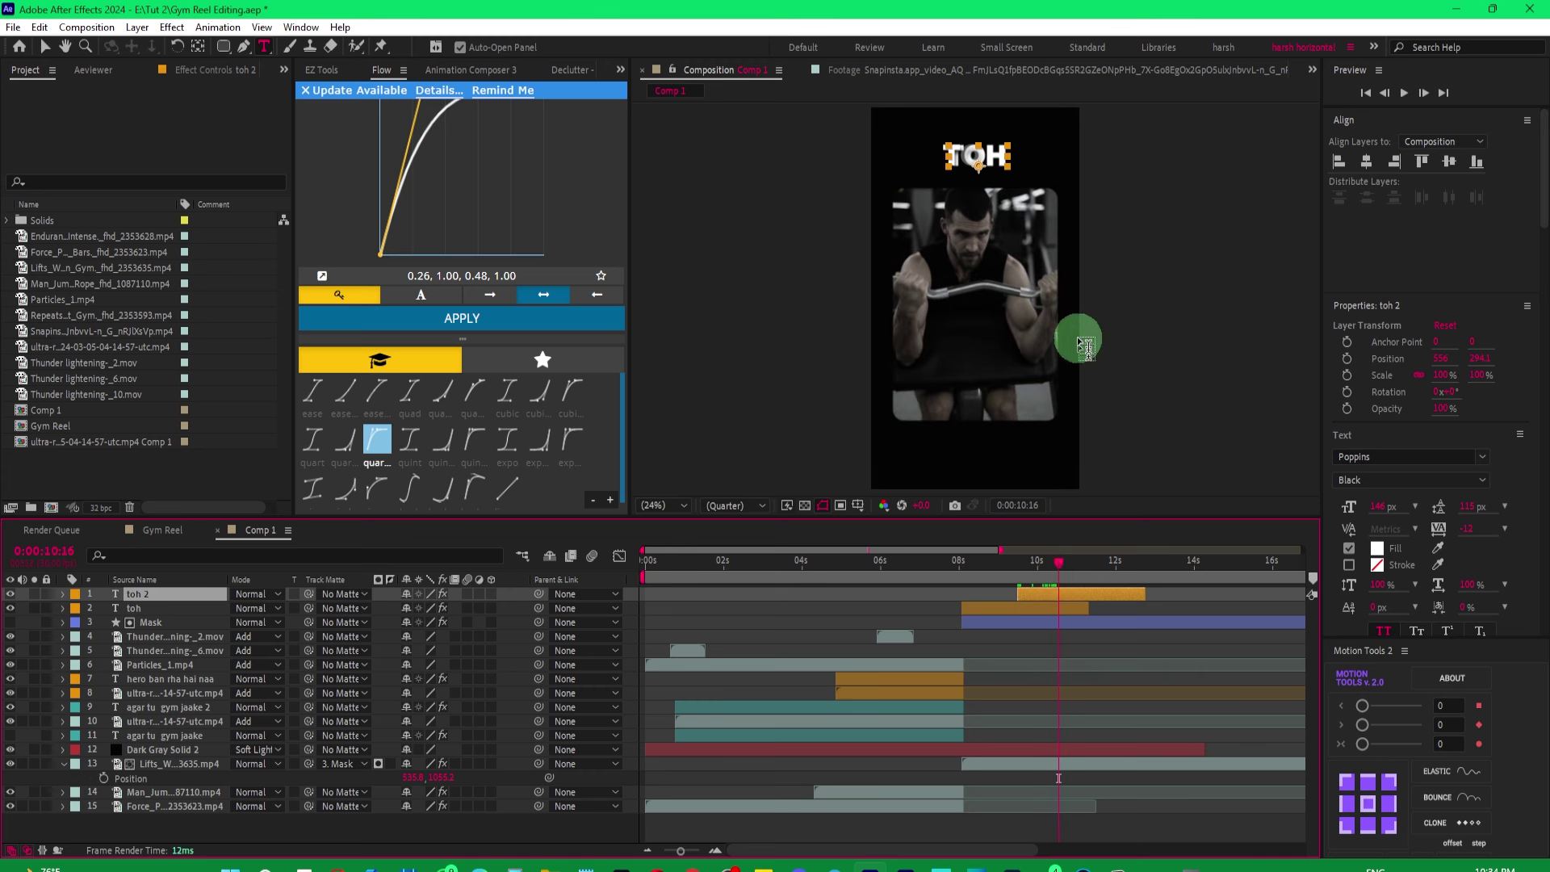
double_click(987, 165)
text(bhai)
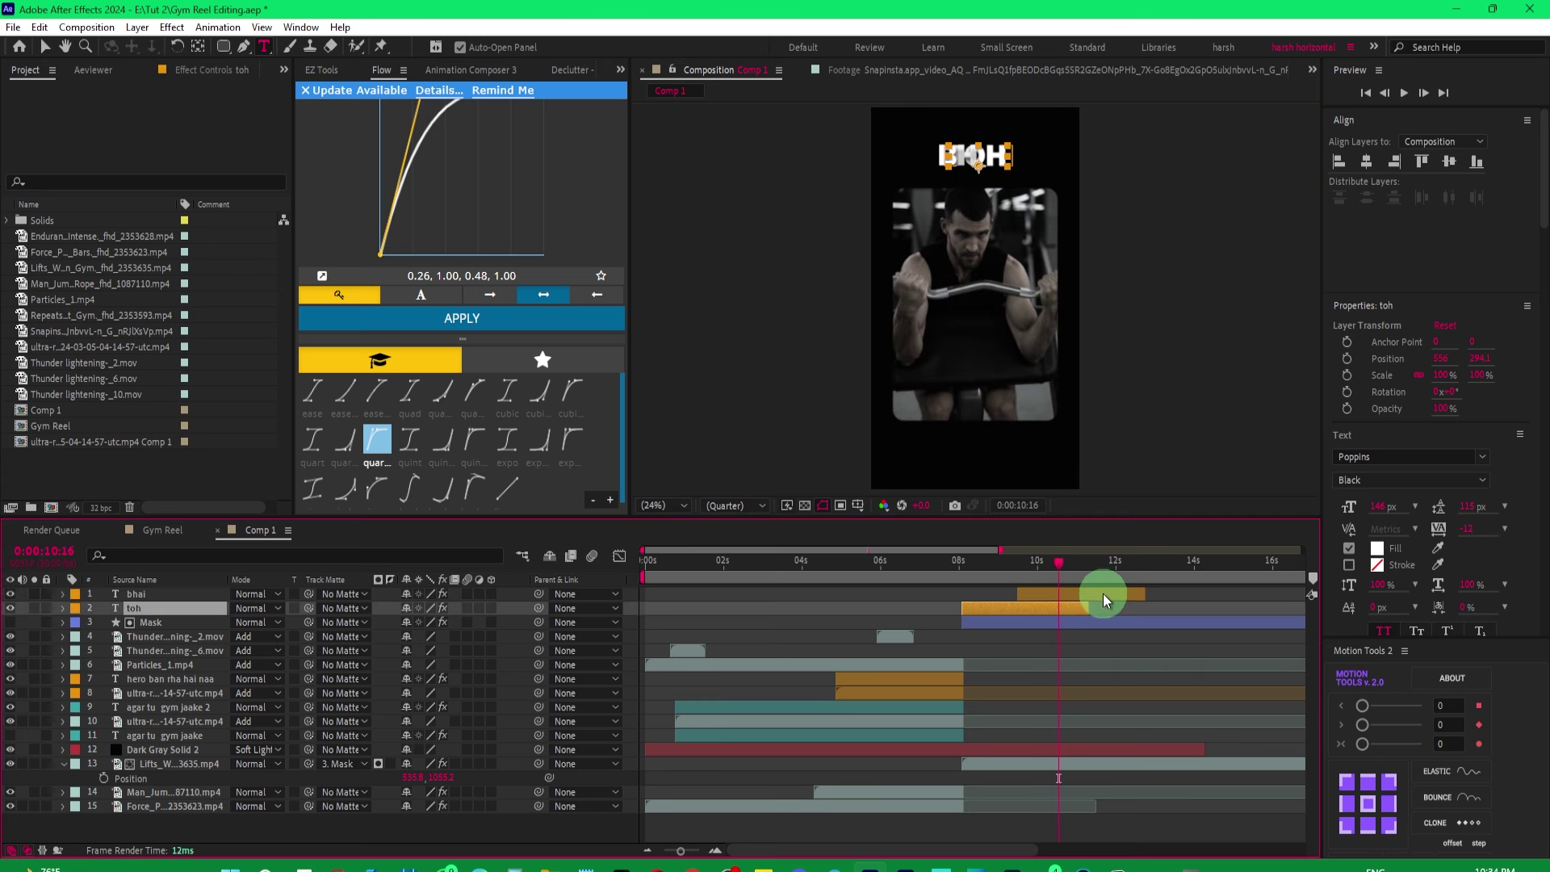
drag(1479, 357, 1541, 355)
click(963, 571)
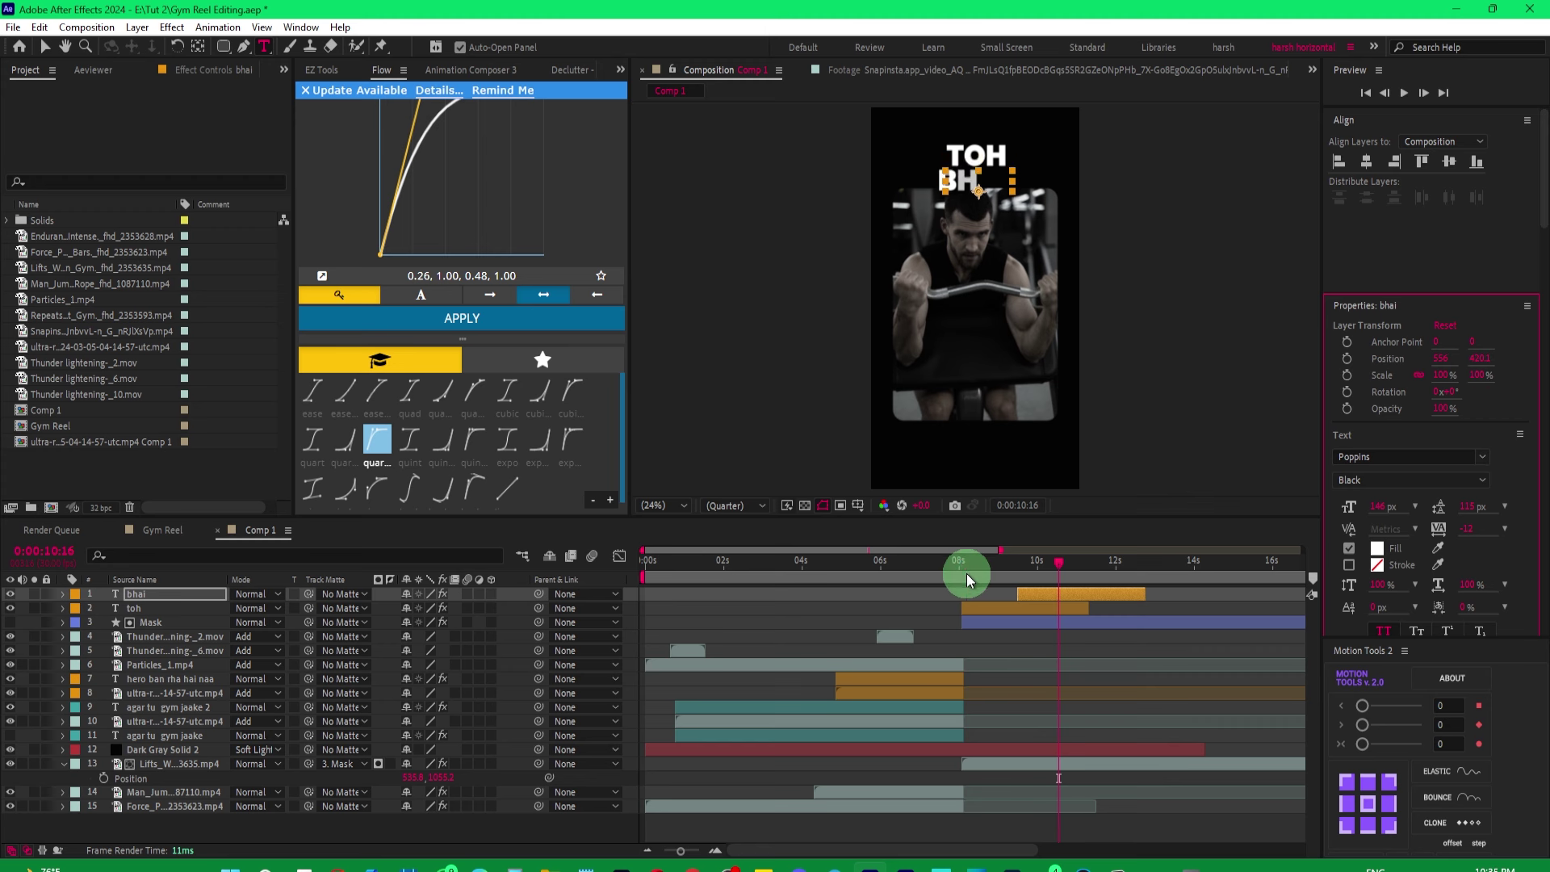
Trim the toh and bhai layers so they end at the same time.
click(1053, 565)
drag(1088, 607, 1139, 607)
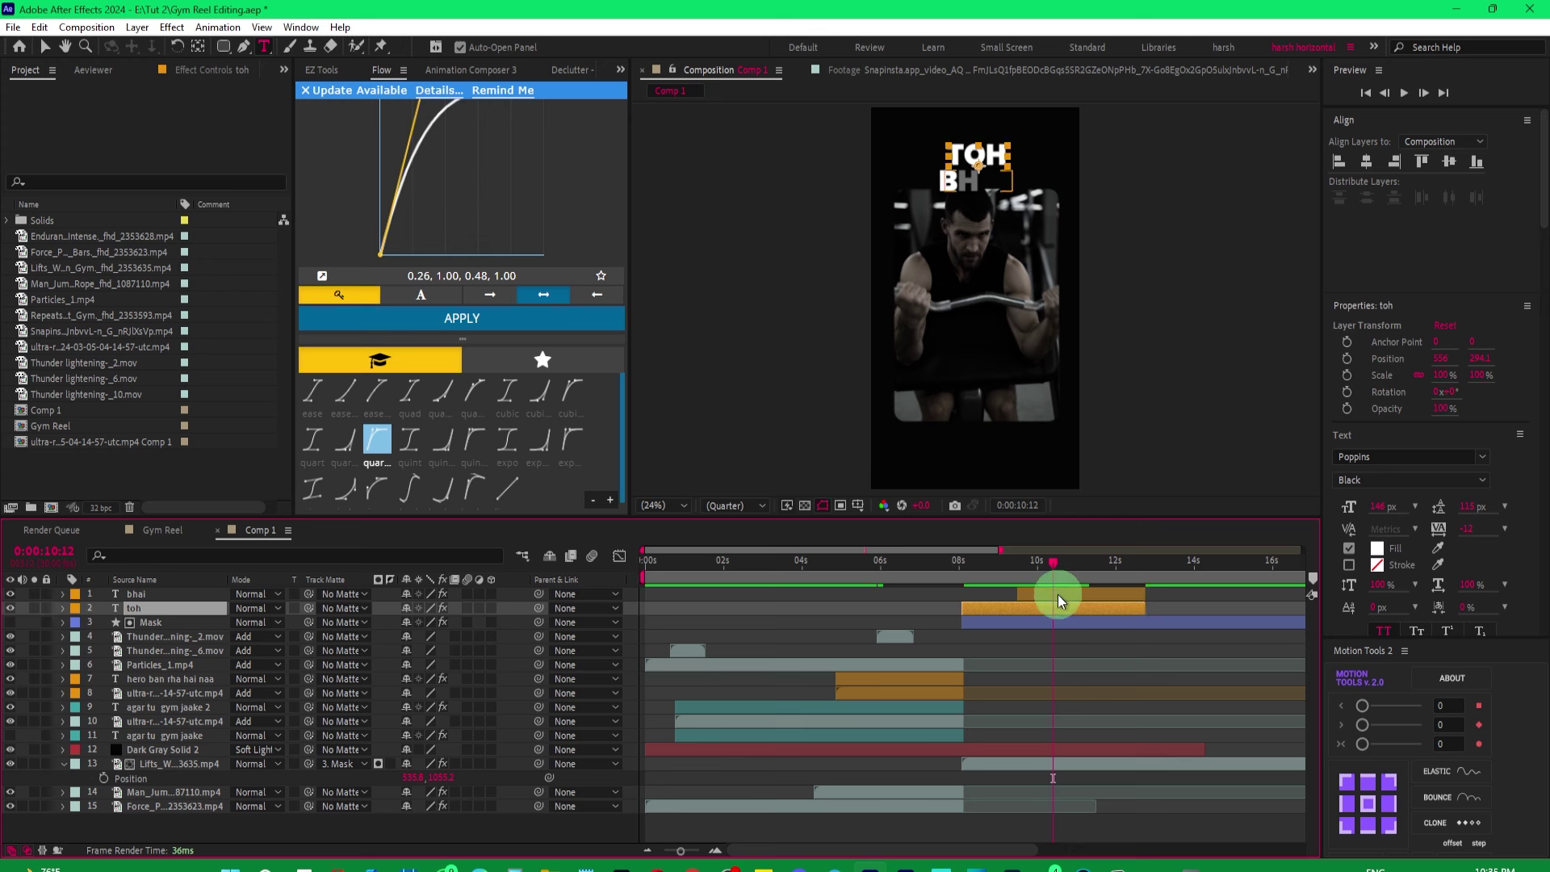
click(1057, 595)
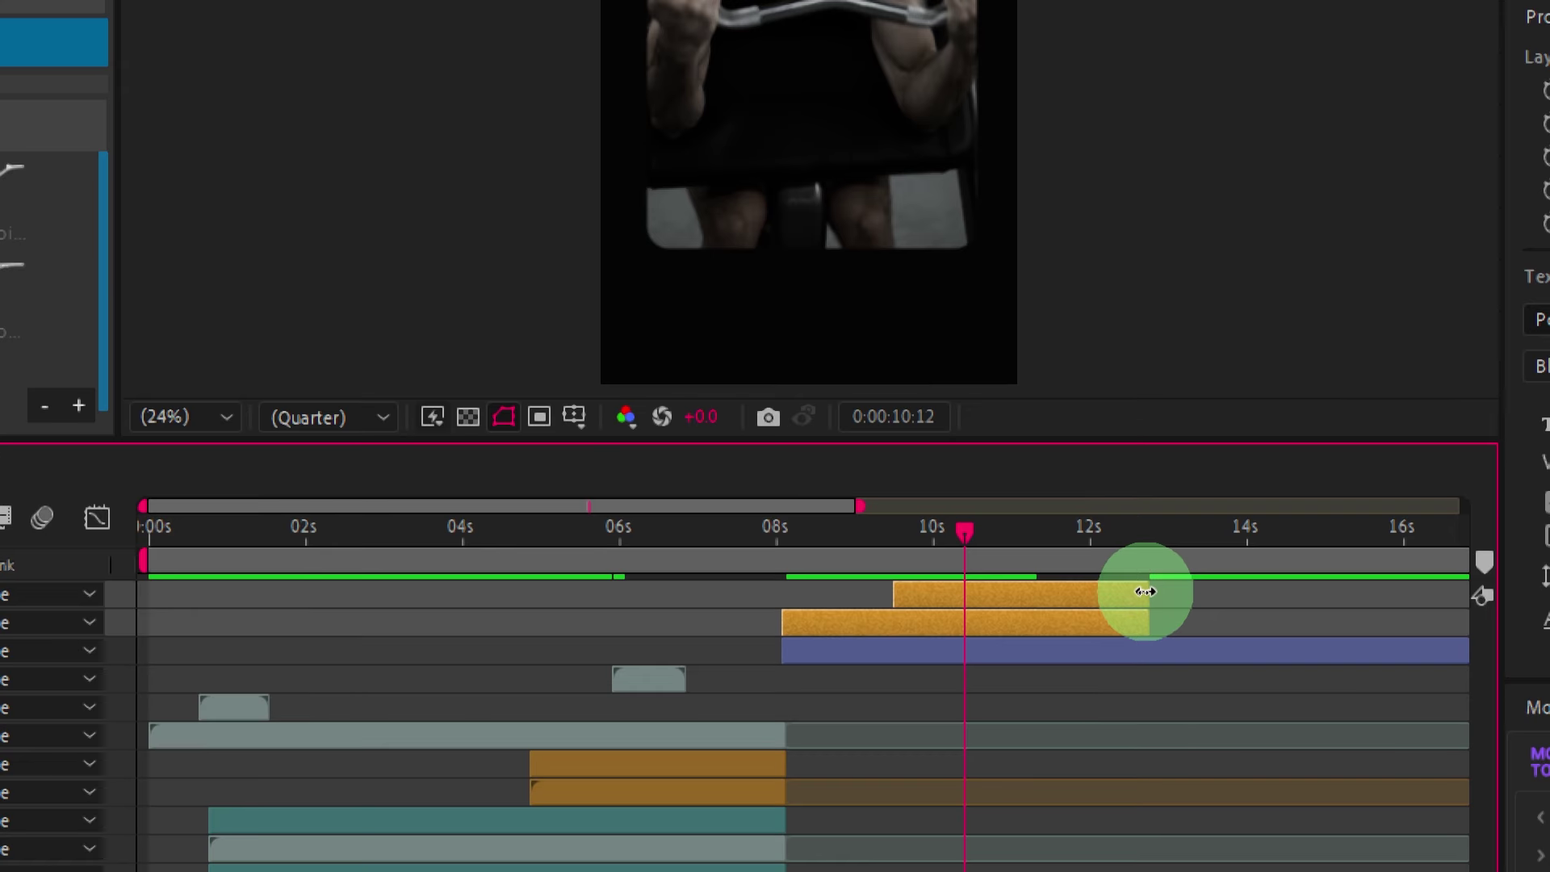
drag(1143, 598, 1065, 604)
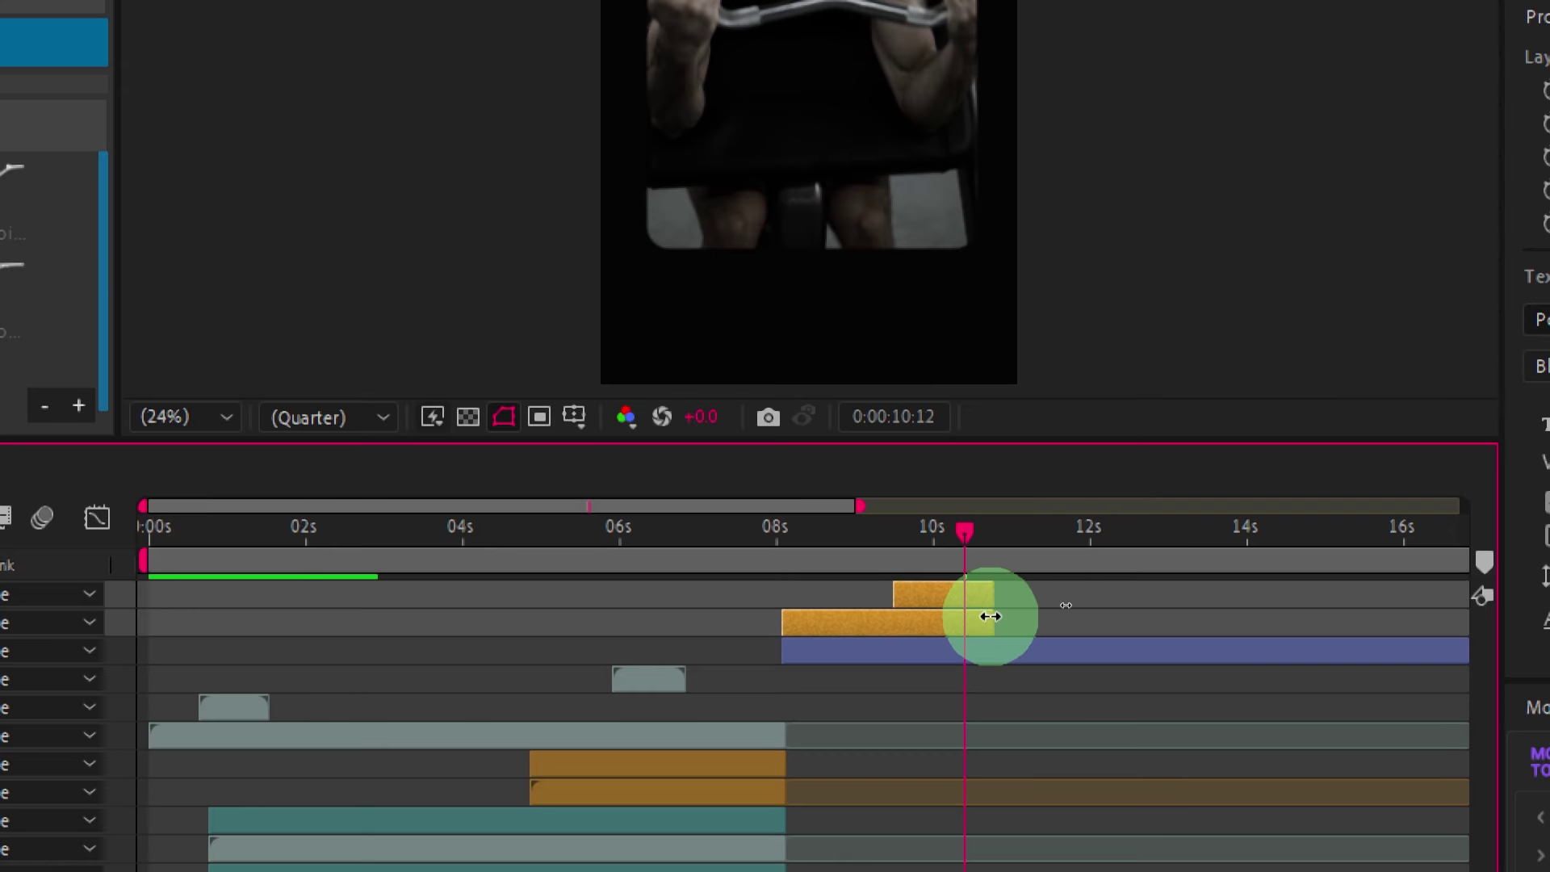
click(883, 554)
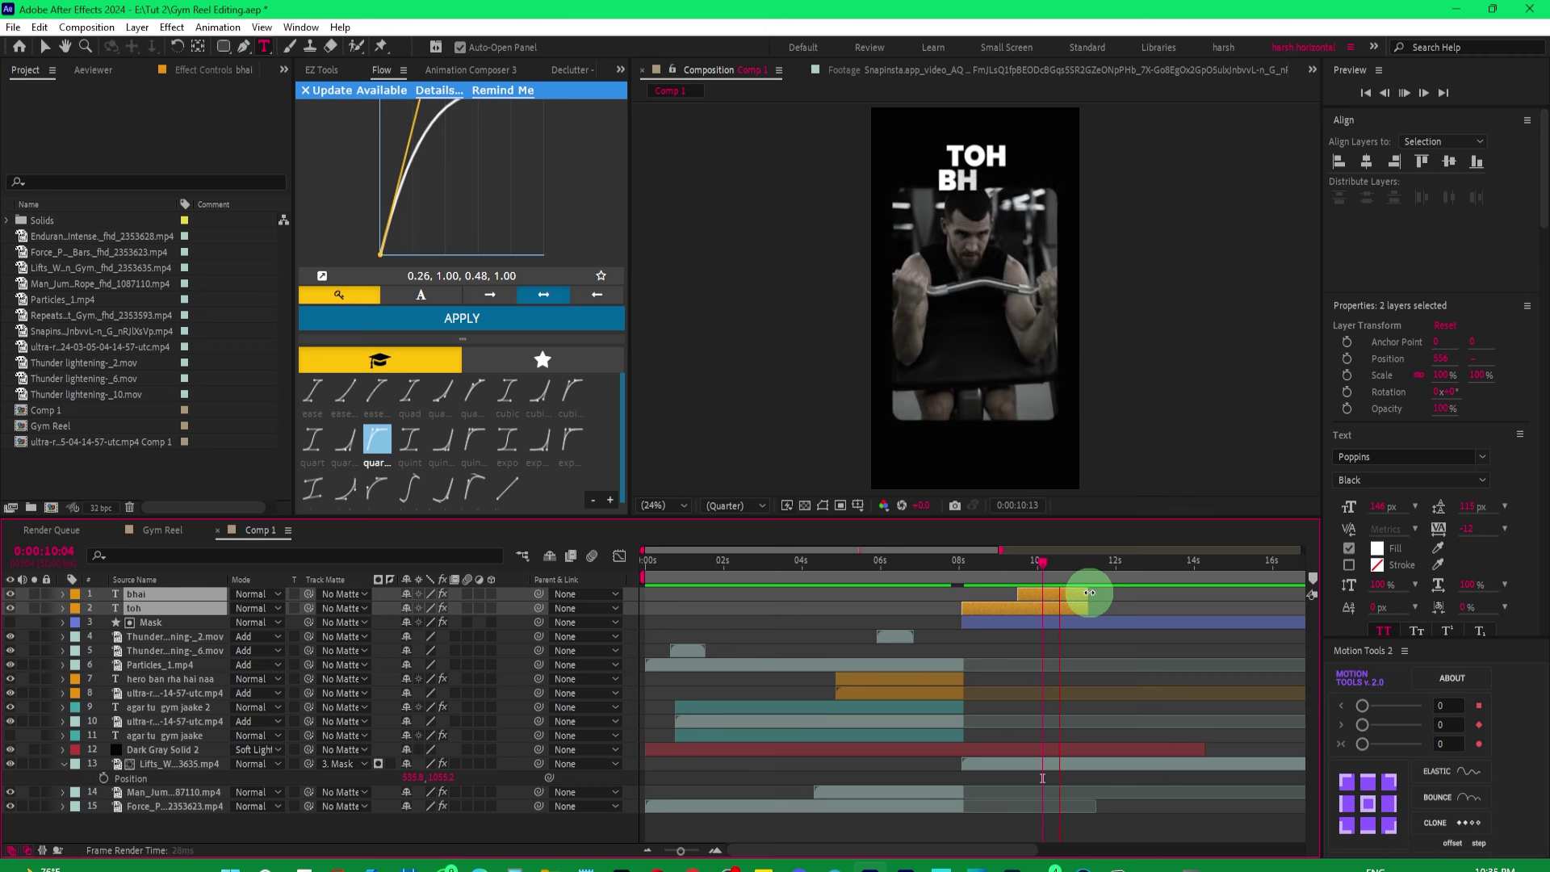
click(1064, 606)
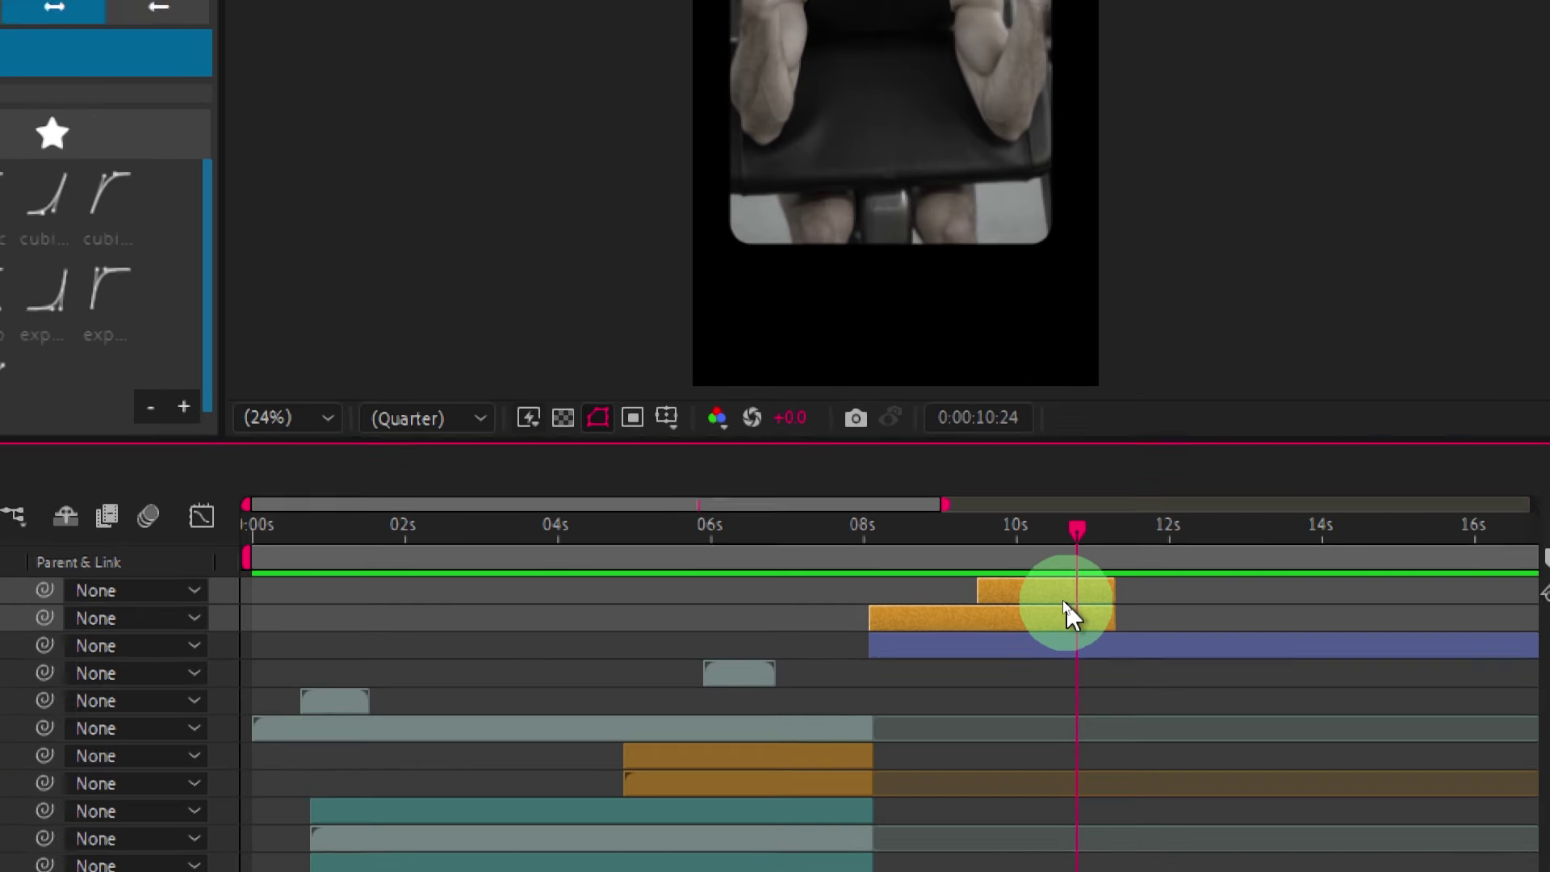
Move bhai's reveal keyframe to 11:22 and toh's to 10:09, then collapse toh's properties.
key(u)
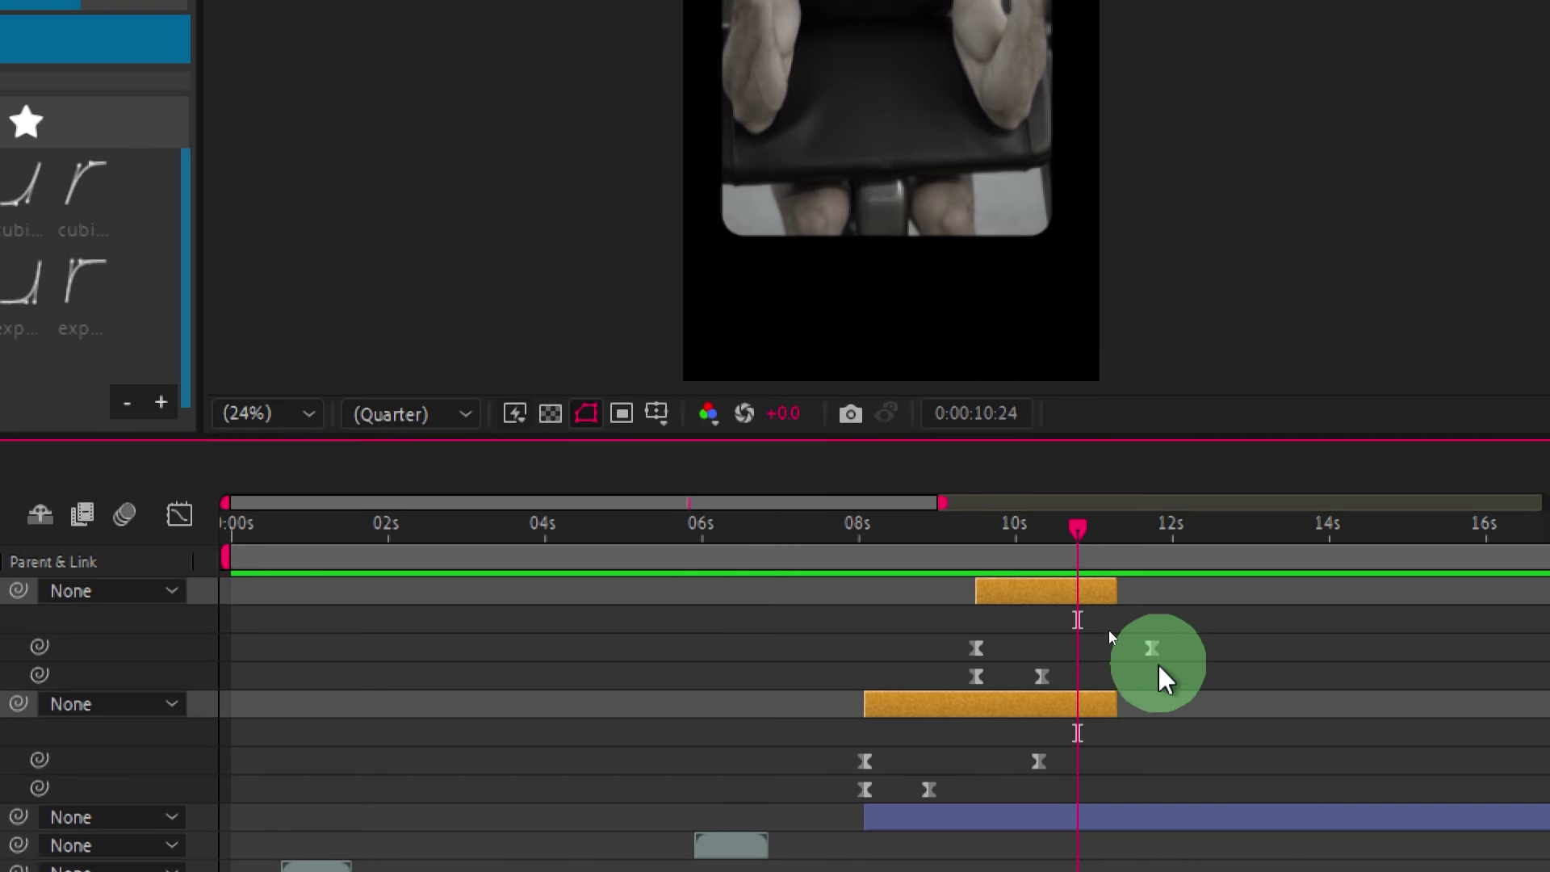
drag(1155, 649, 1114, 651)
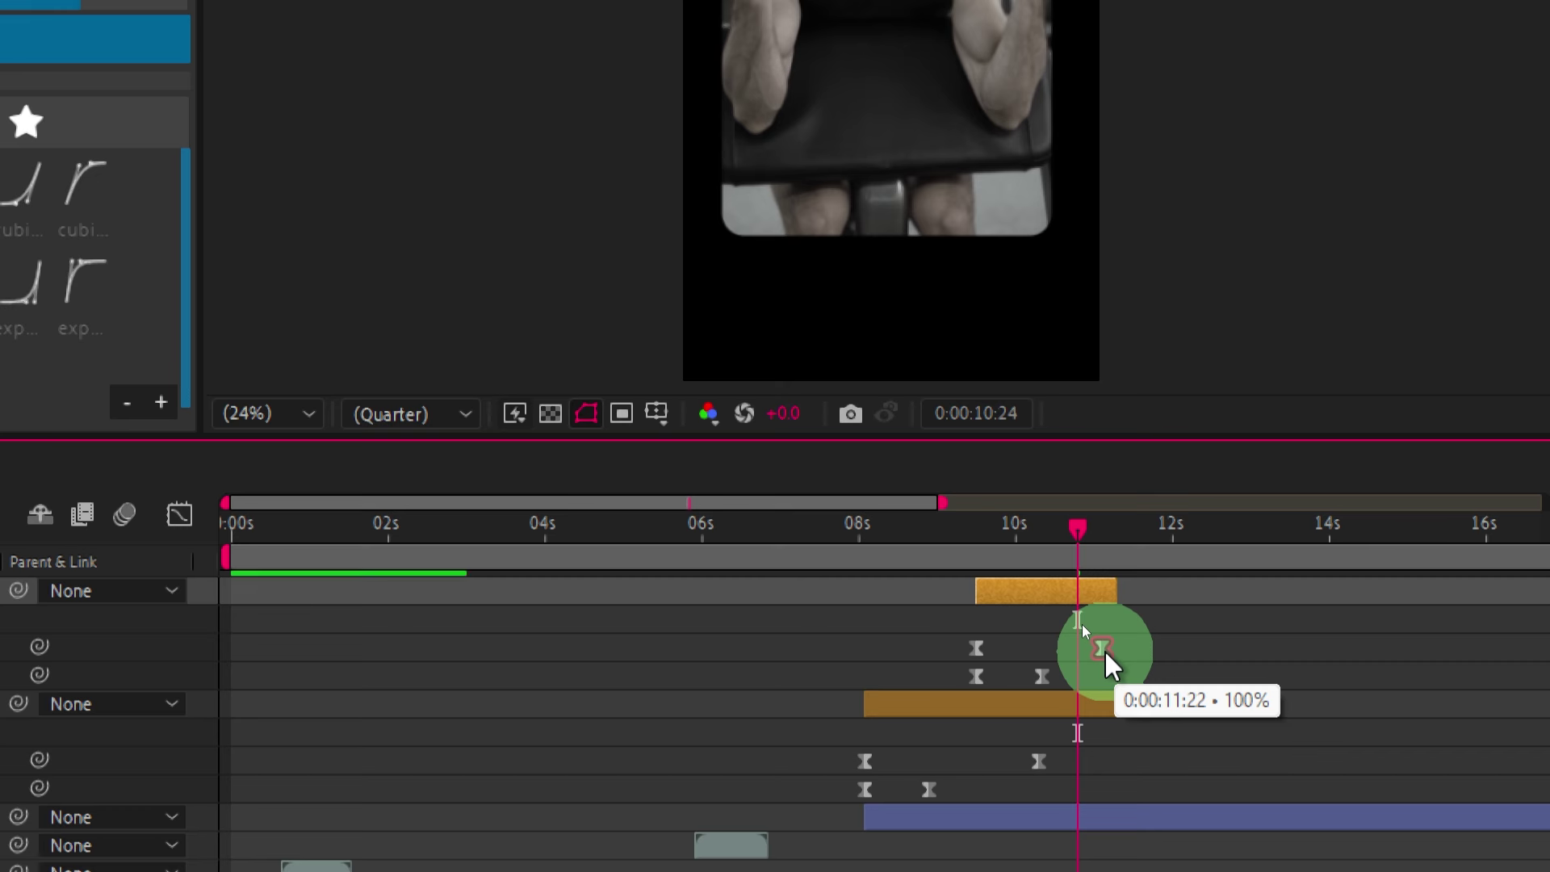
drag(1039, 761, 975, 763)
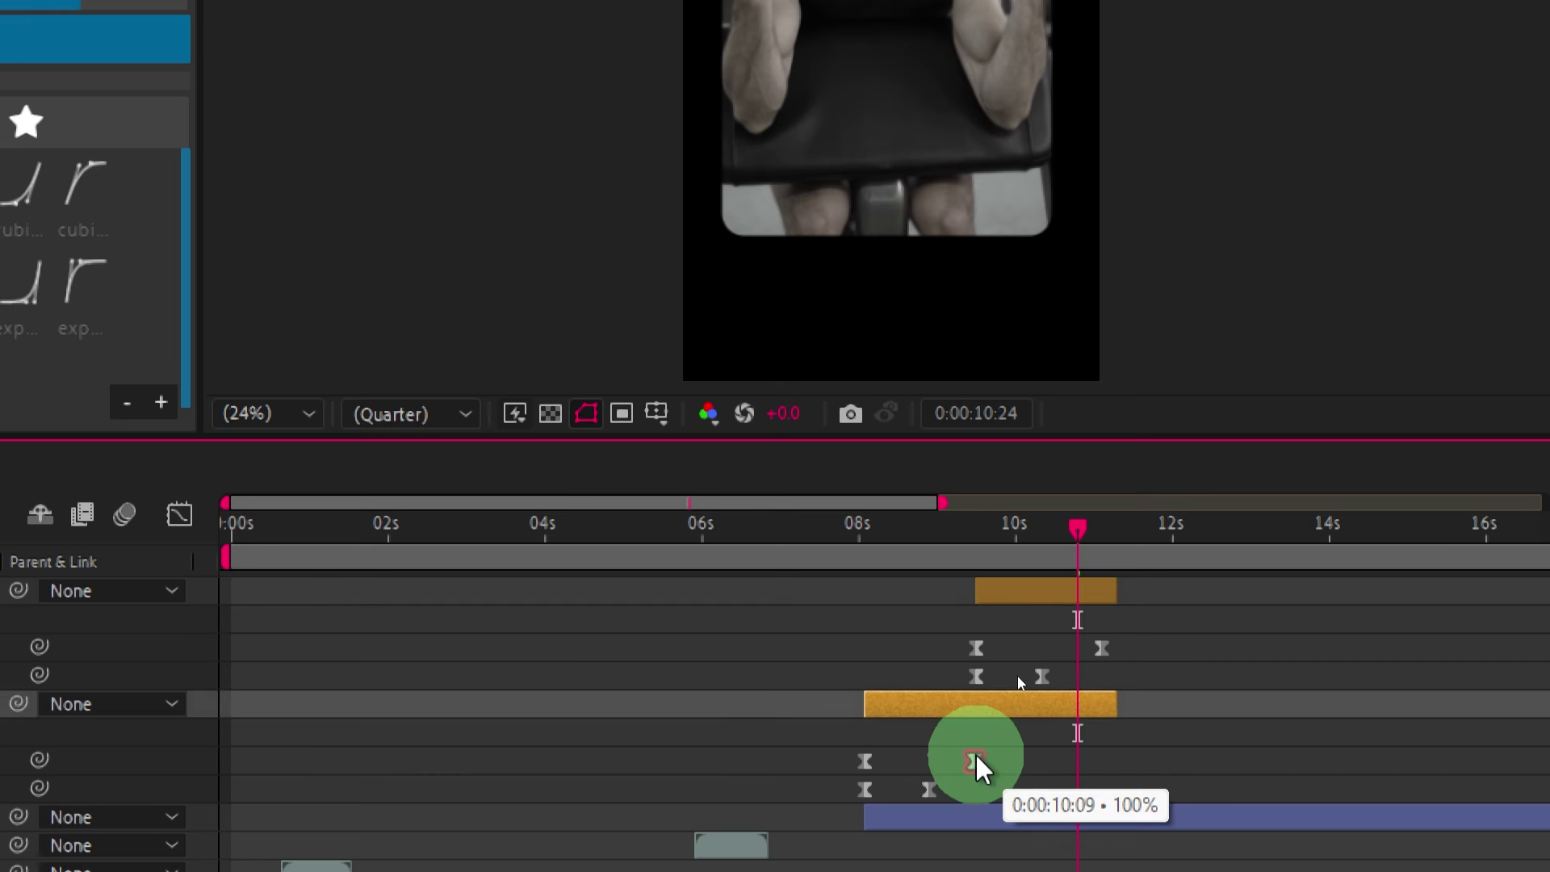
click(867, 547)
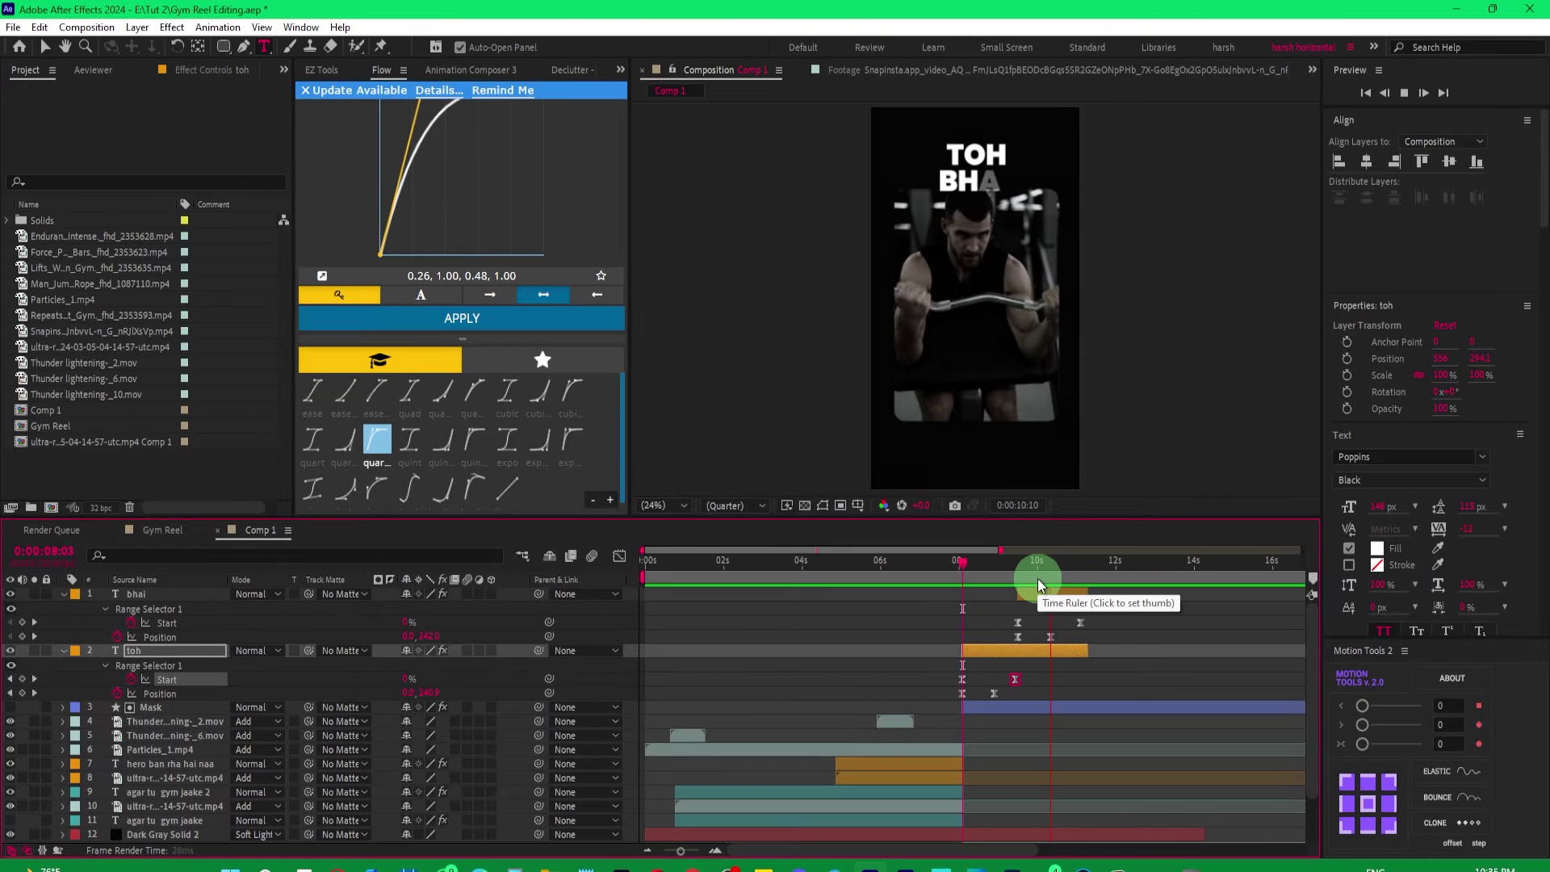
click(1072, 594)
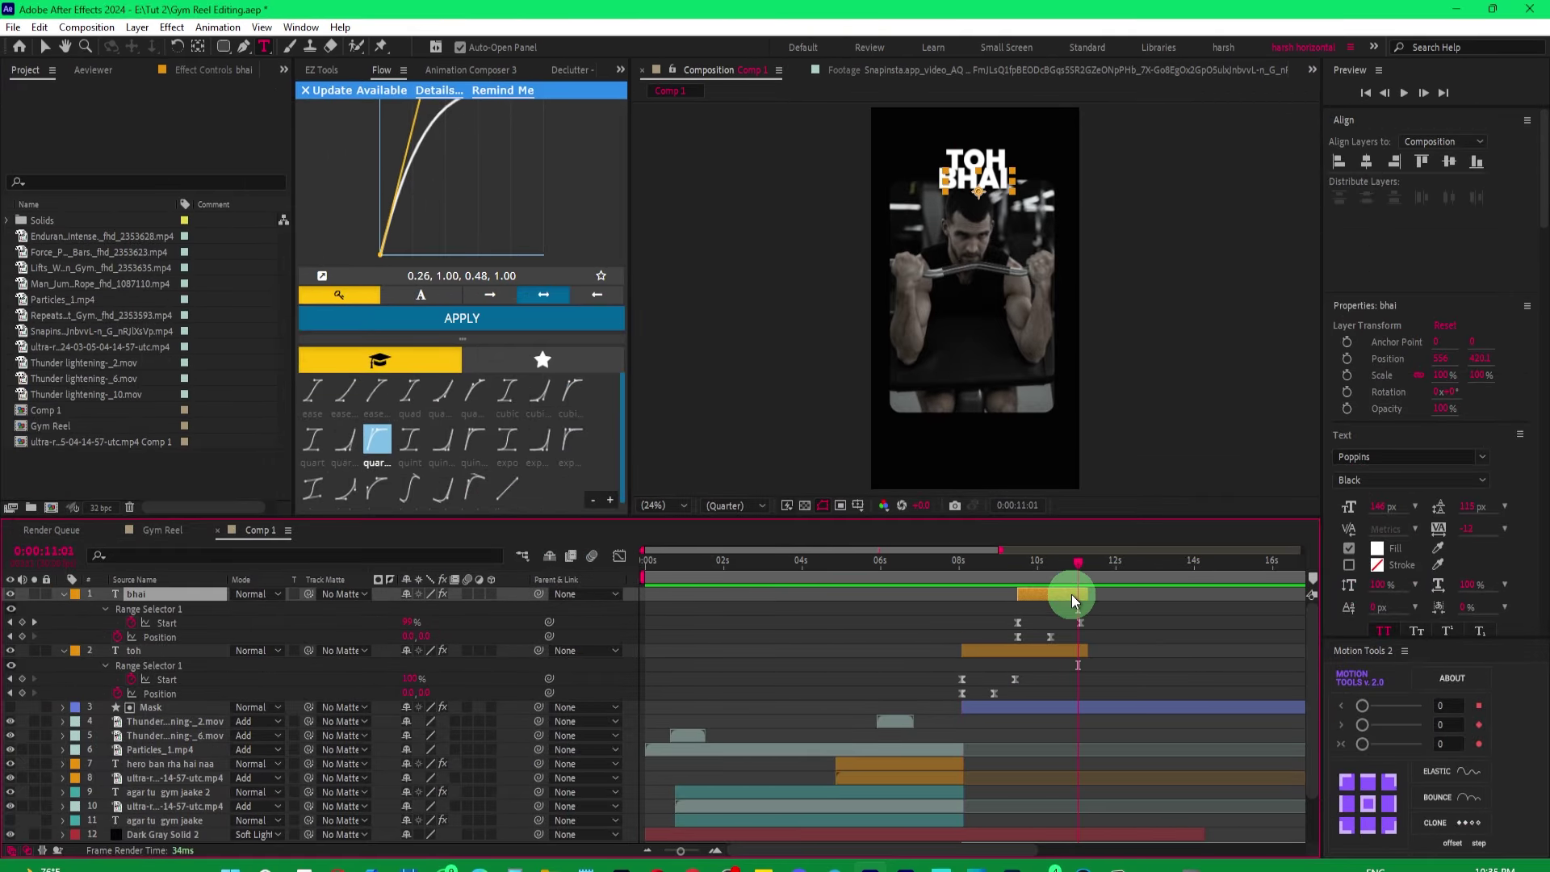
click(1027, 181)
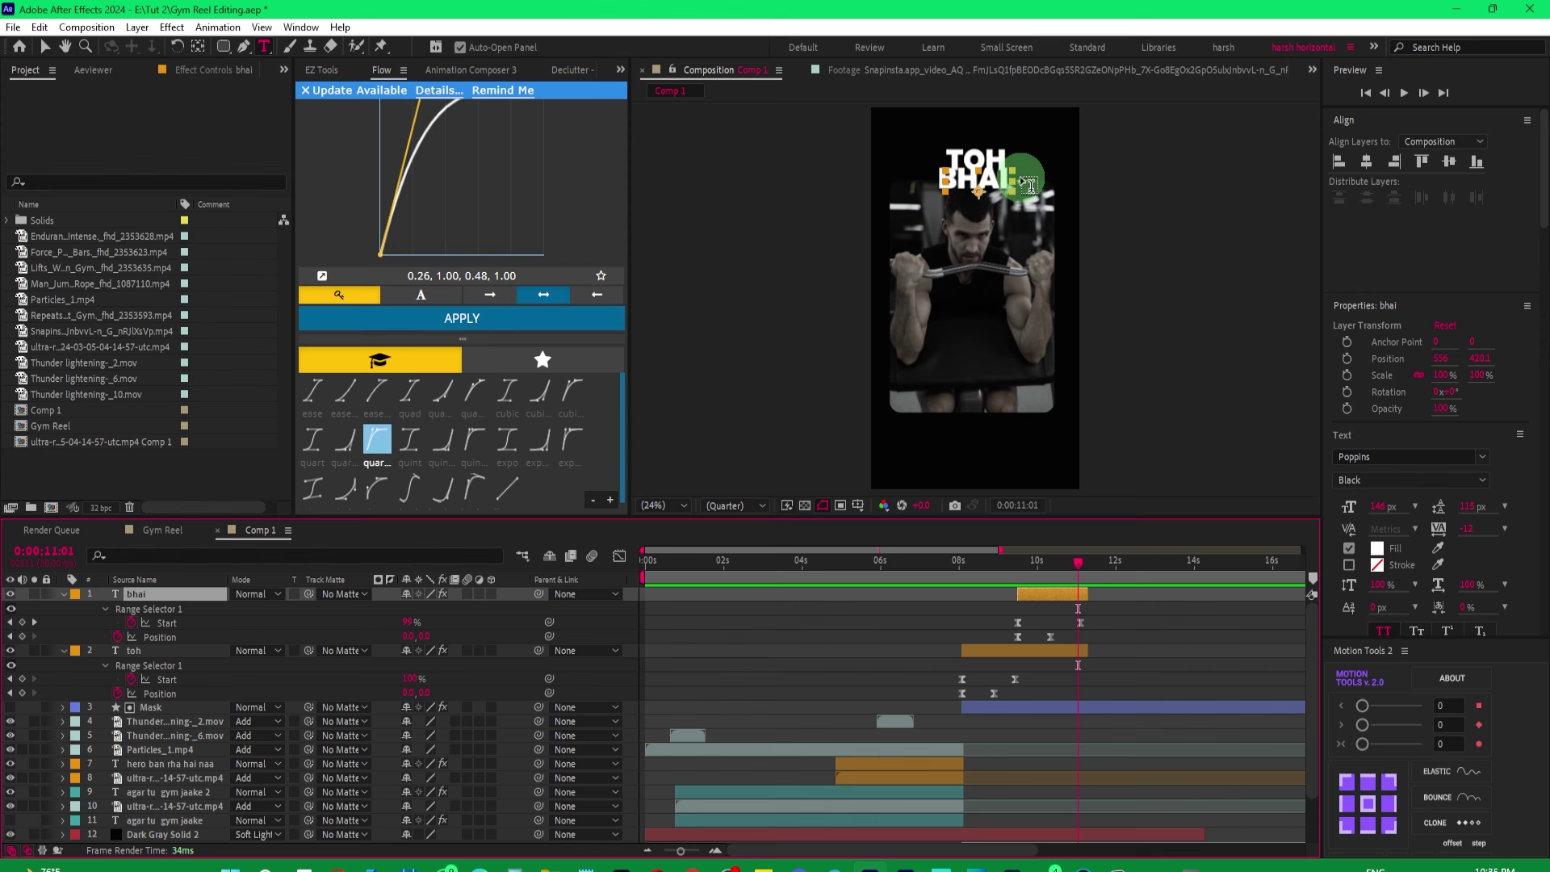
click(63, 650)
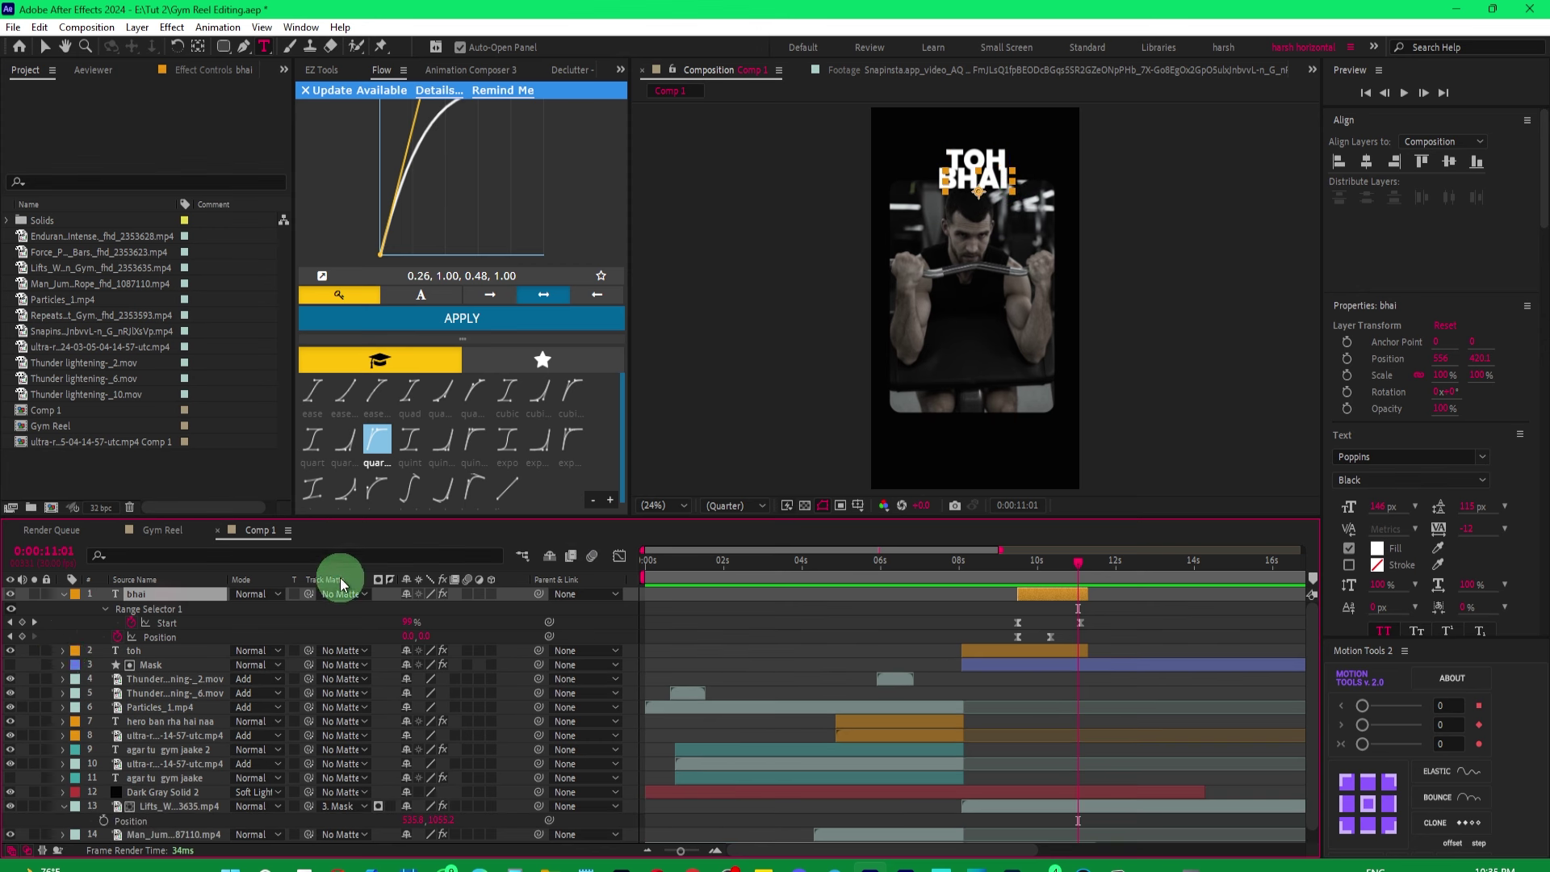
Set the bhai text font to Racing Sans One and review it around 10:20.
click(1437, 409)
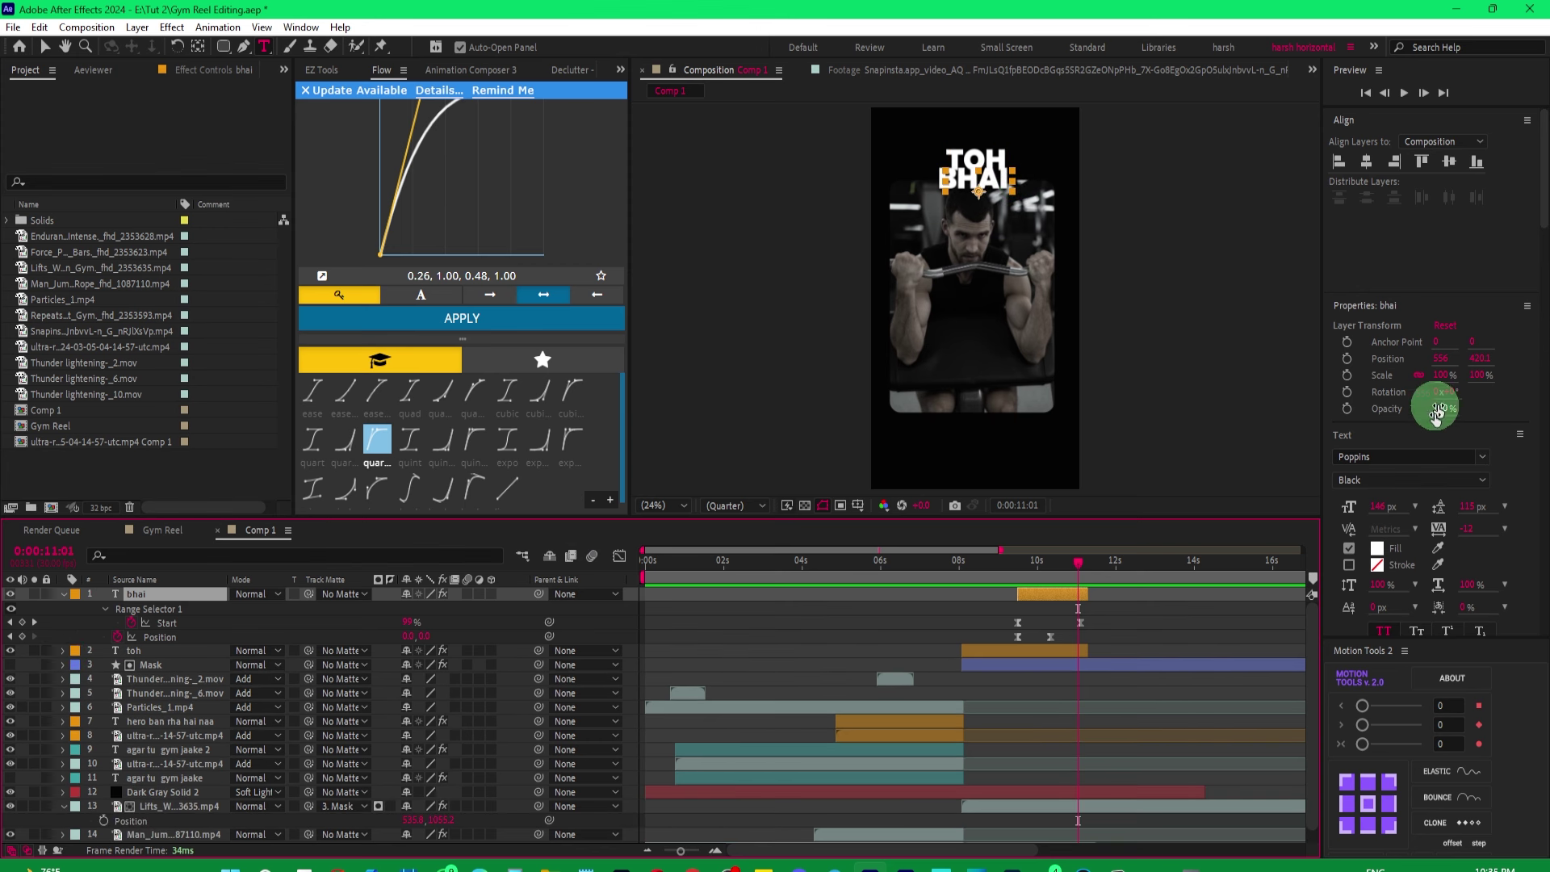
click(1416, 456)
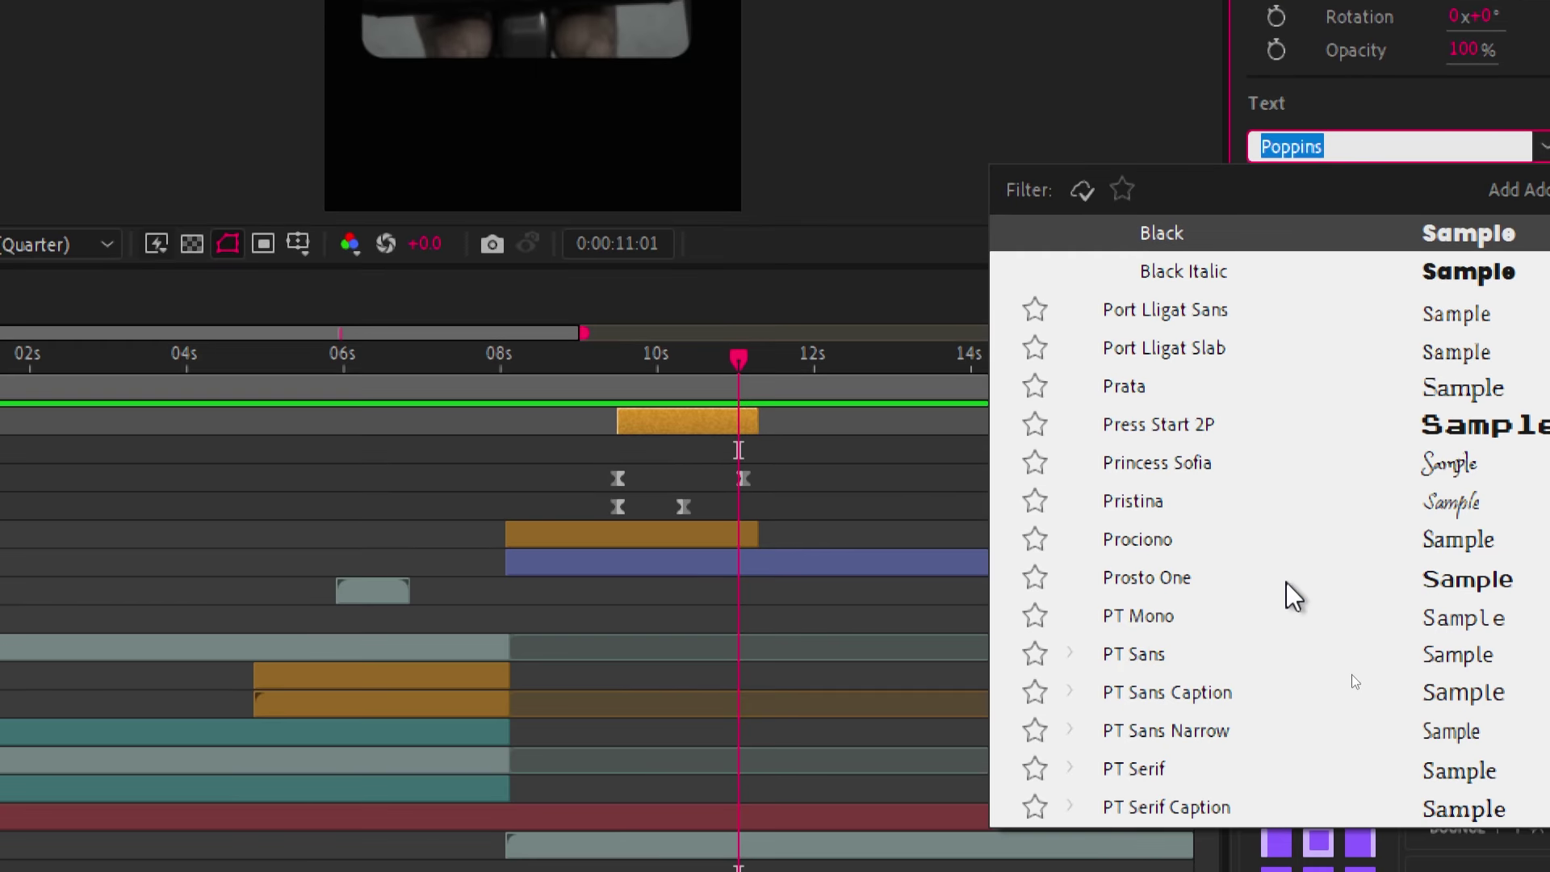
scroll(1382, 634, down, 2)
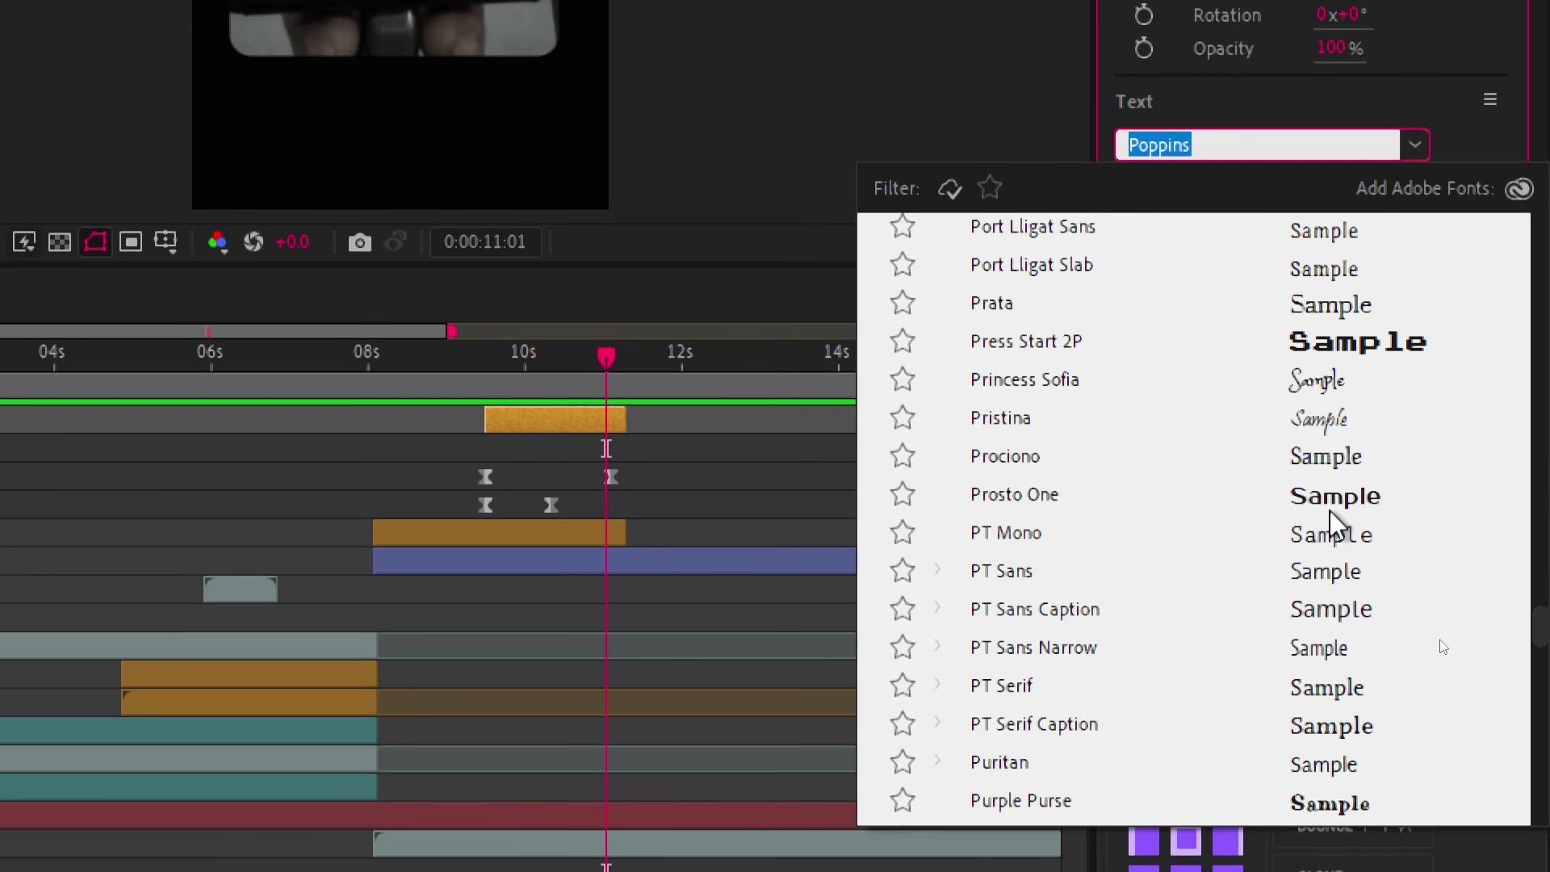
scroll(1335, 527, down, 2)
scroll(1336, 527, down, 5)
click(1052, 611)
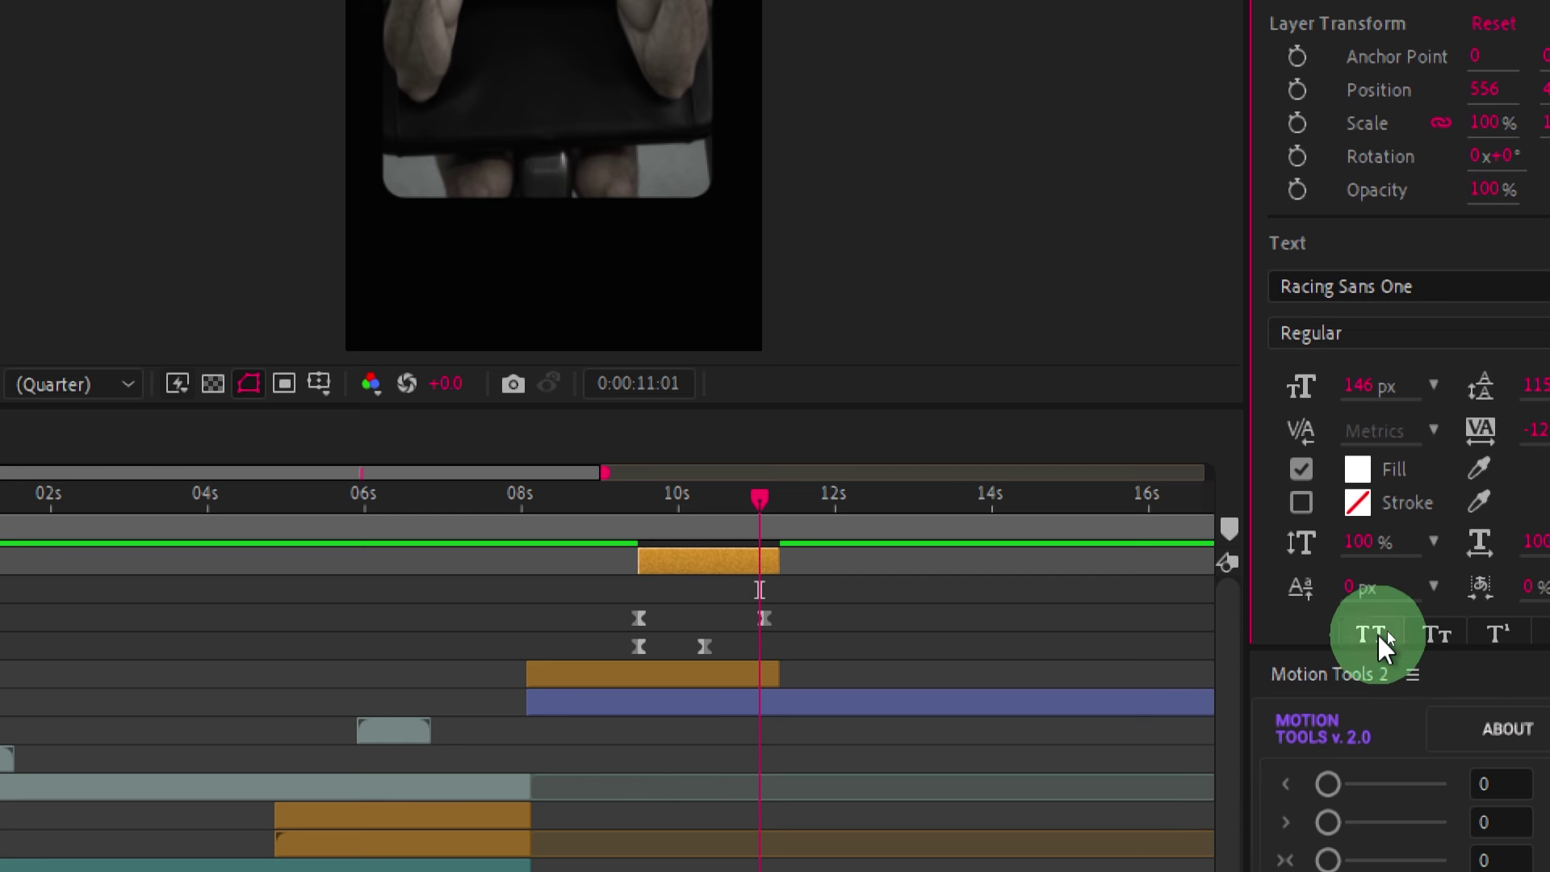
scroll(1453, 484, down, 10)
scroll(1266, 363, up, 6)
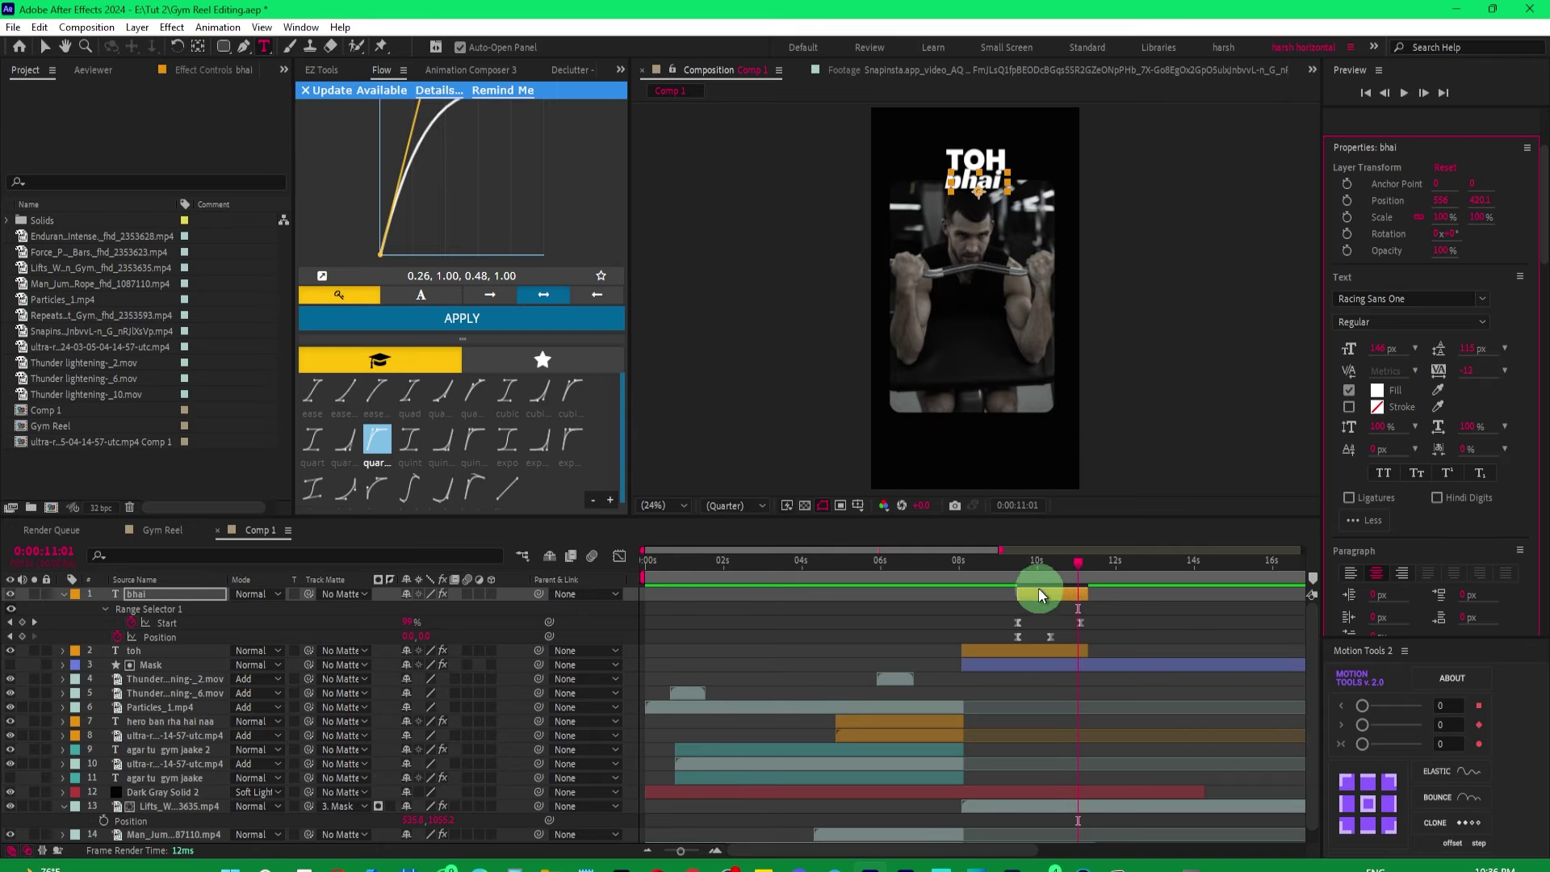
click(1023, 563)
click(1063, 574)
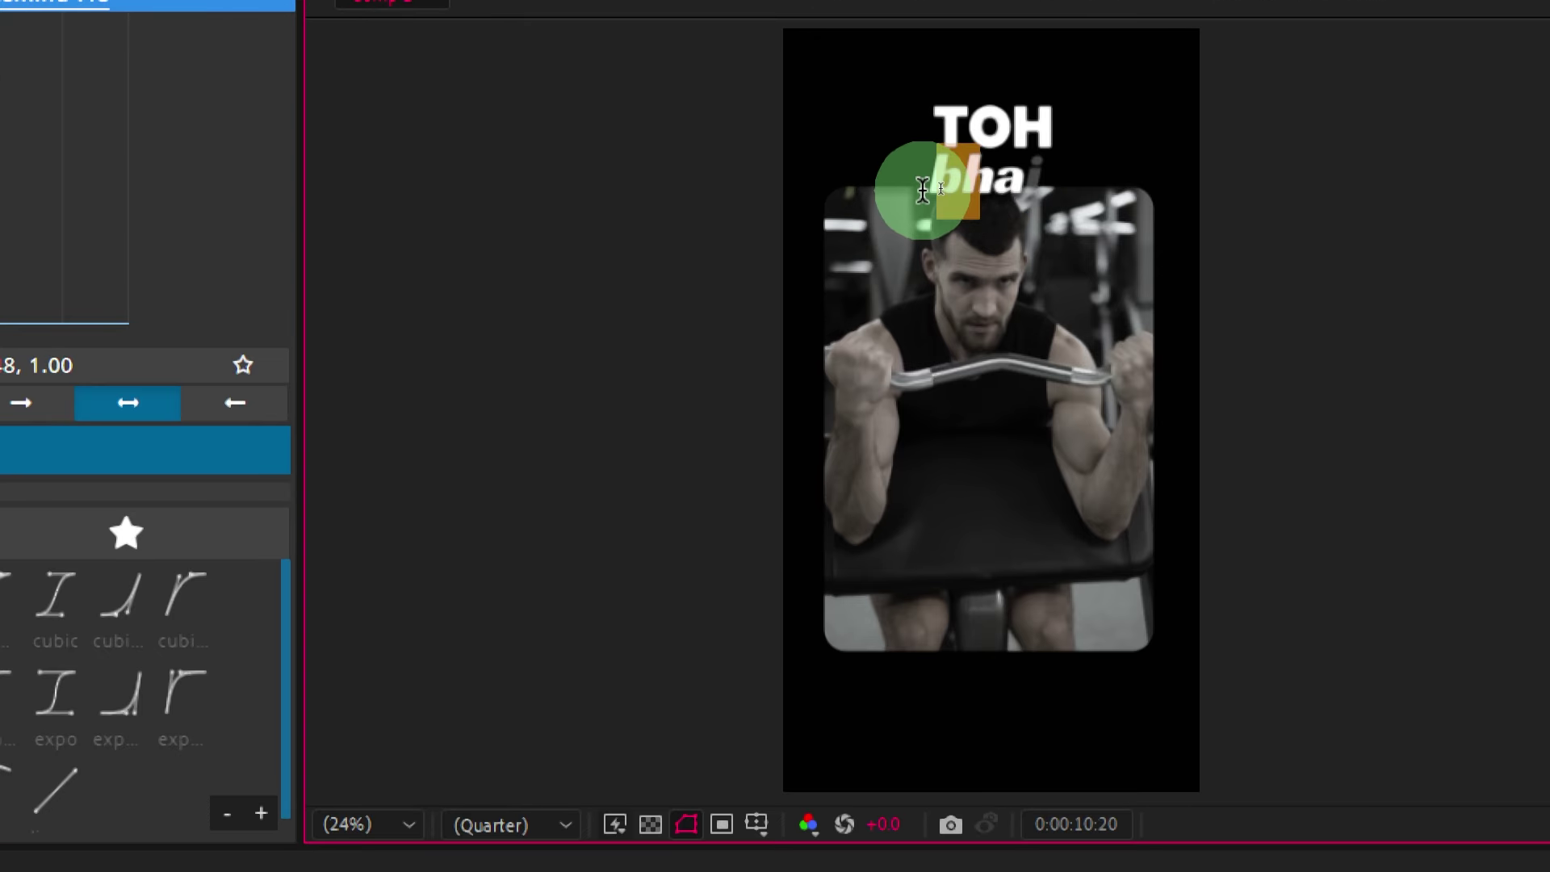
Retype the caption as 'Bhai Tu' with a capital B, then select the Bhai Tu and toh layers.
text(B)
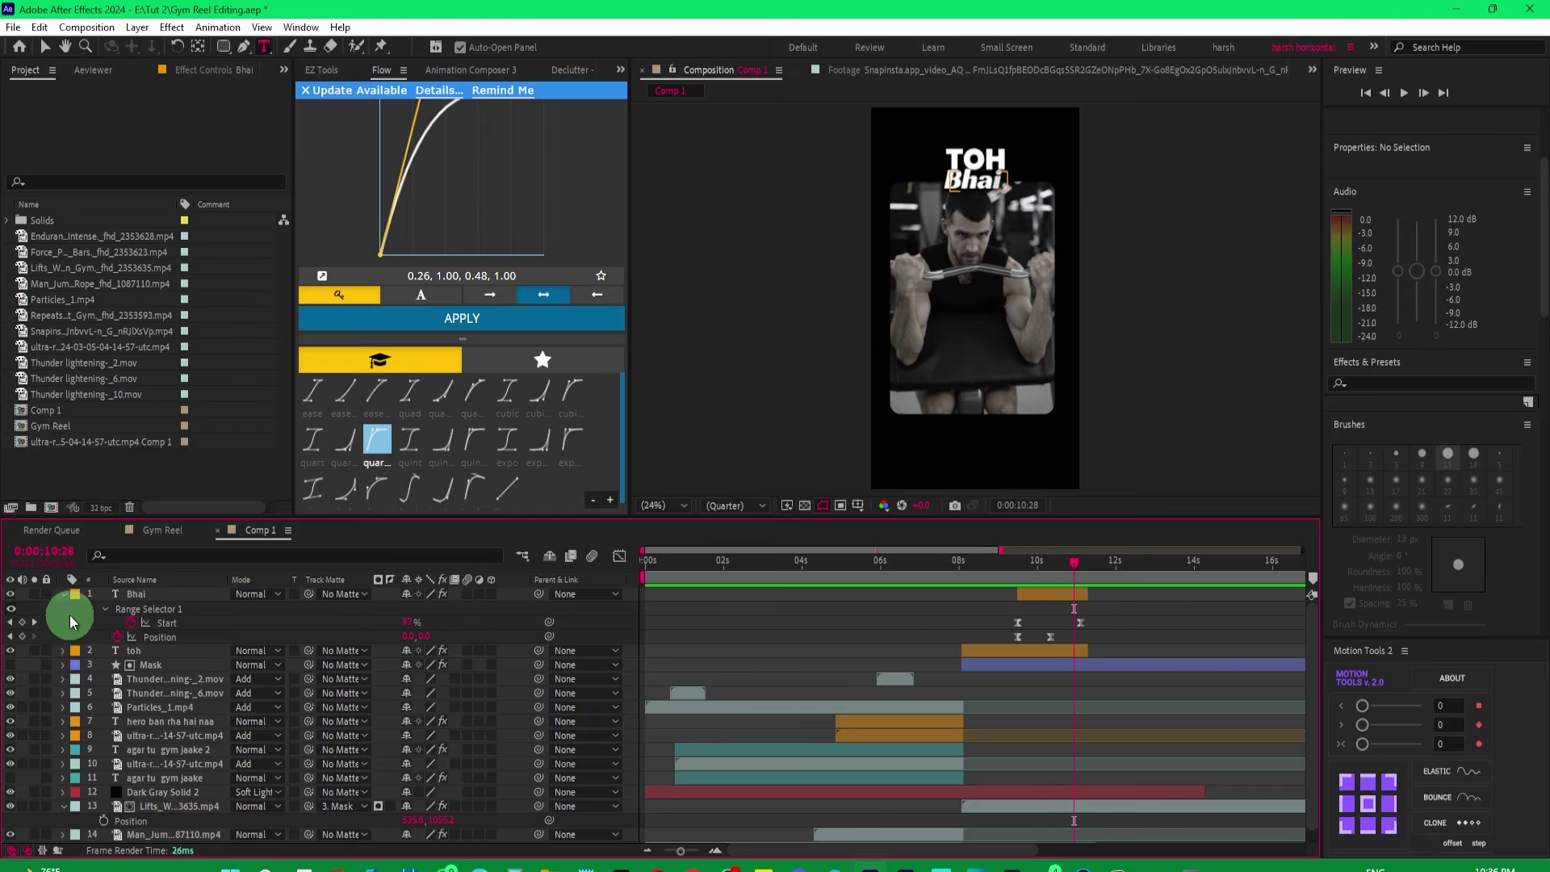
click(66, 599)
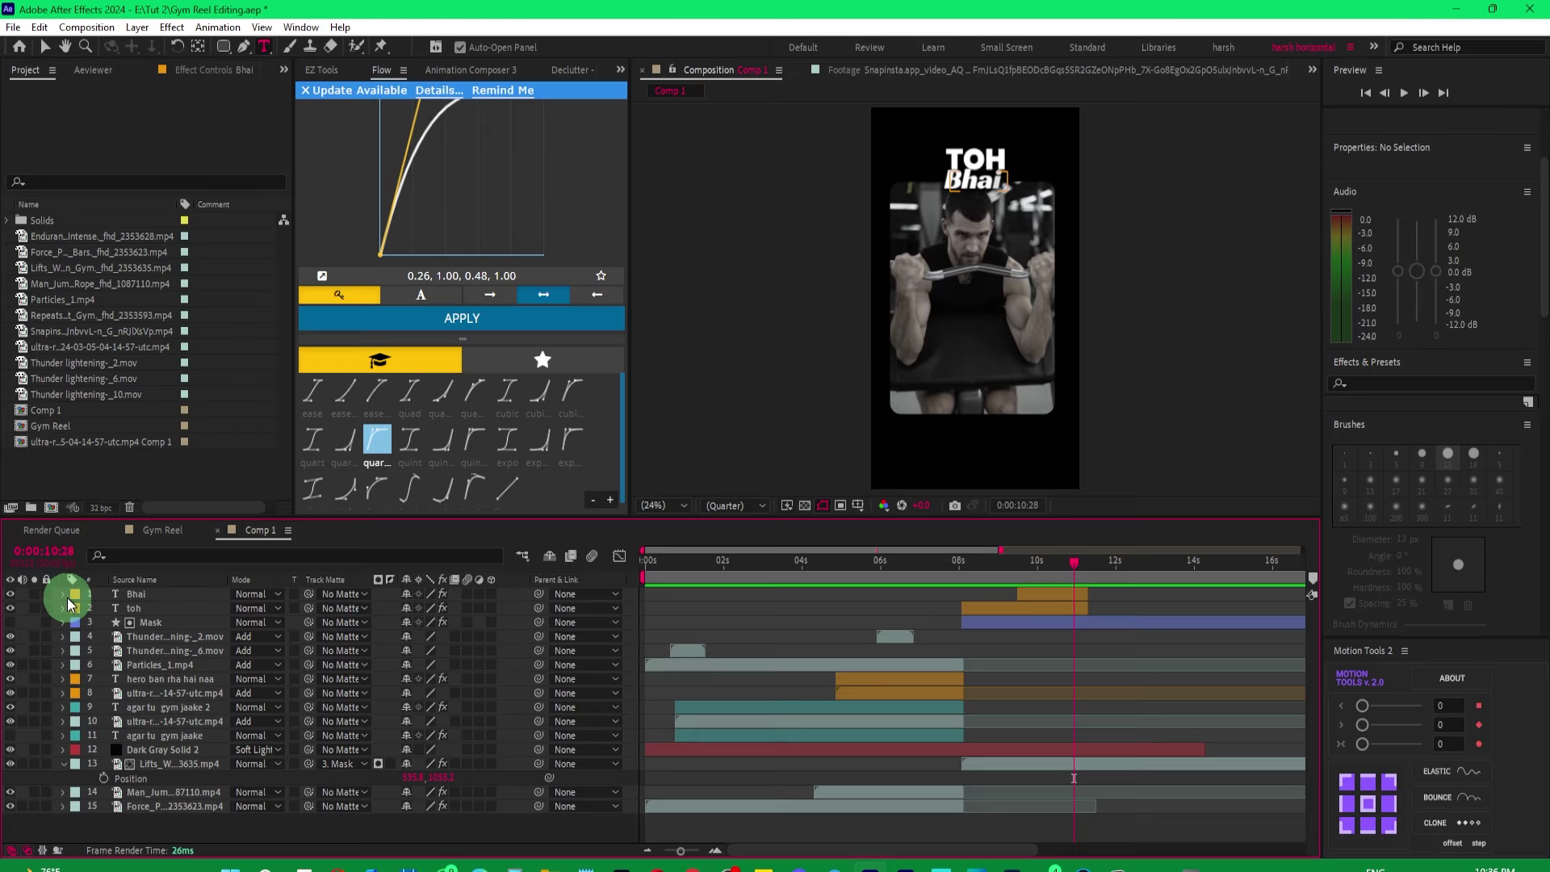
click(139, 596)
click(1006, 185)
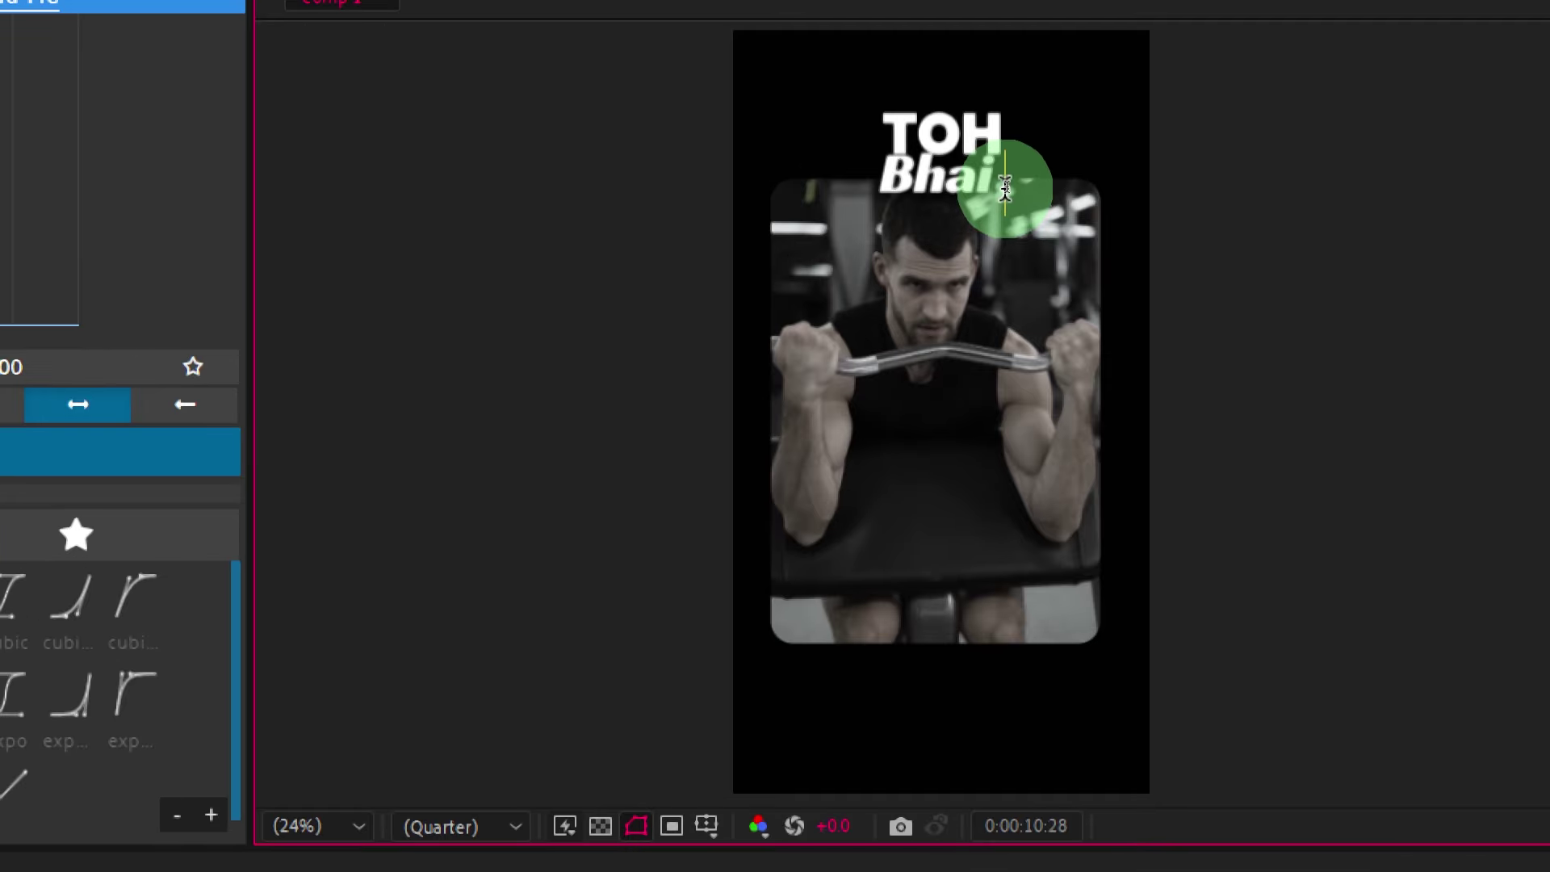
text(Tu)
click(179, 765)
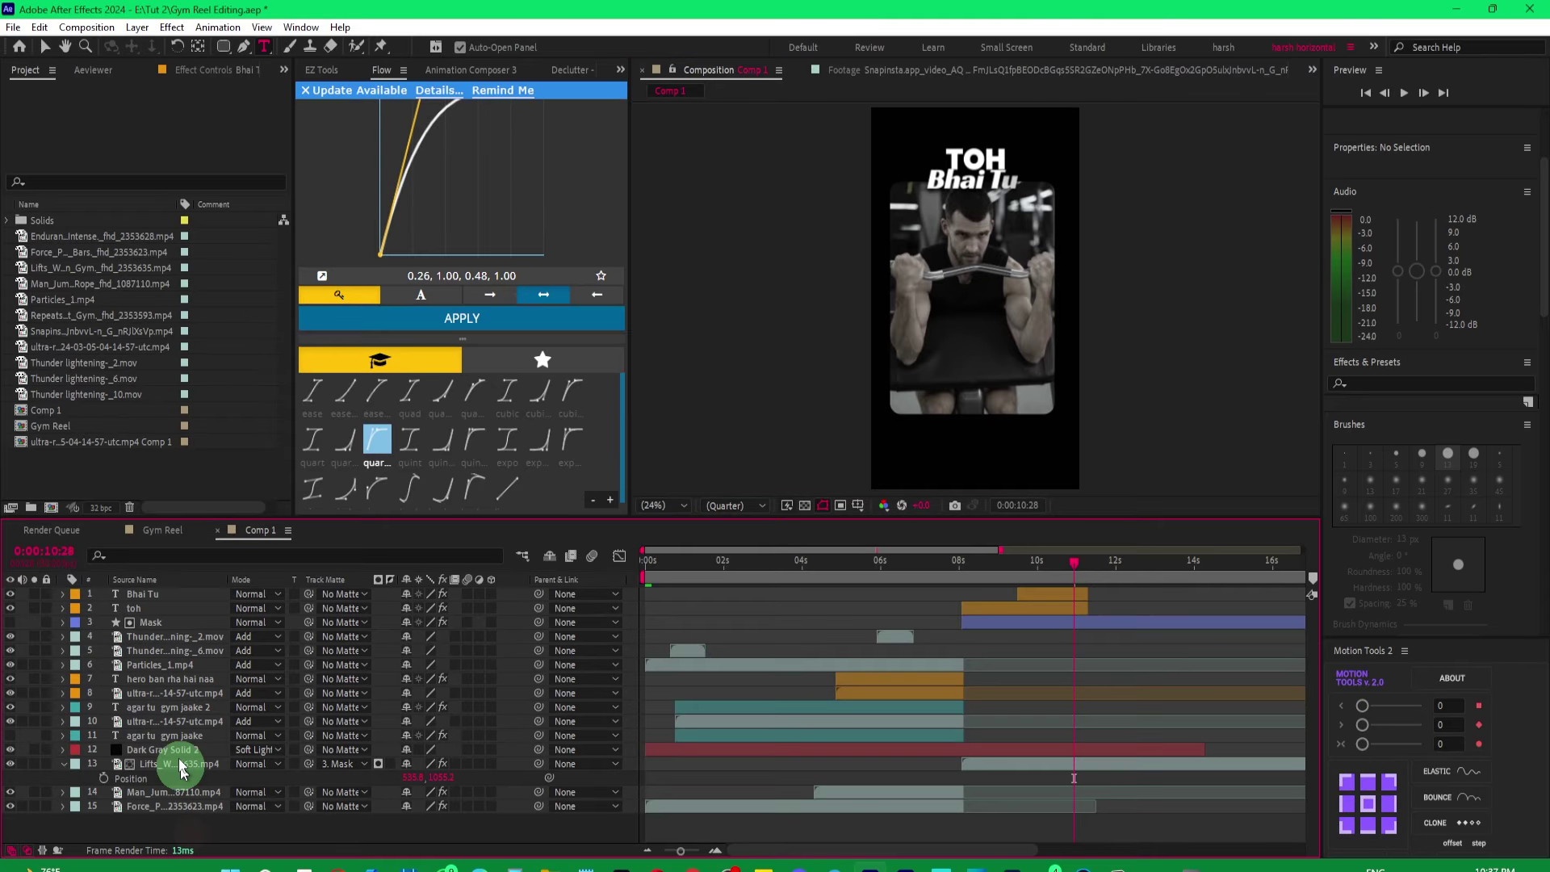
click(167, 594)
shift+click(154, 608)
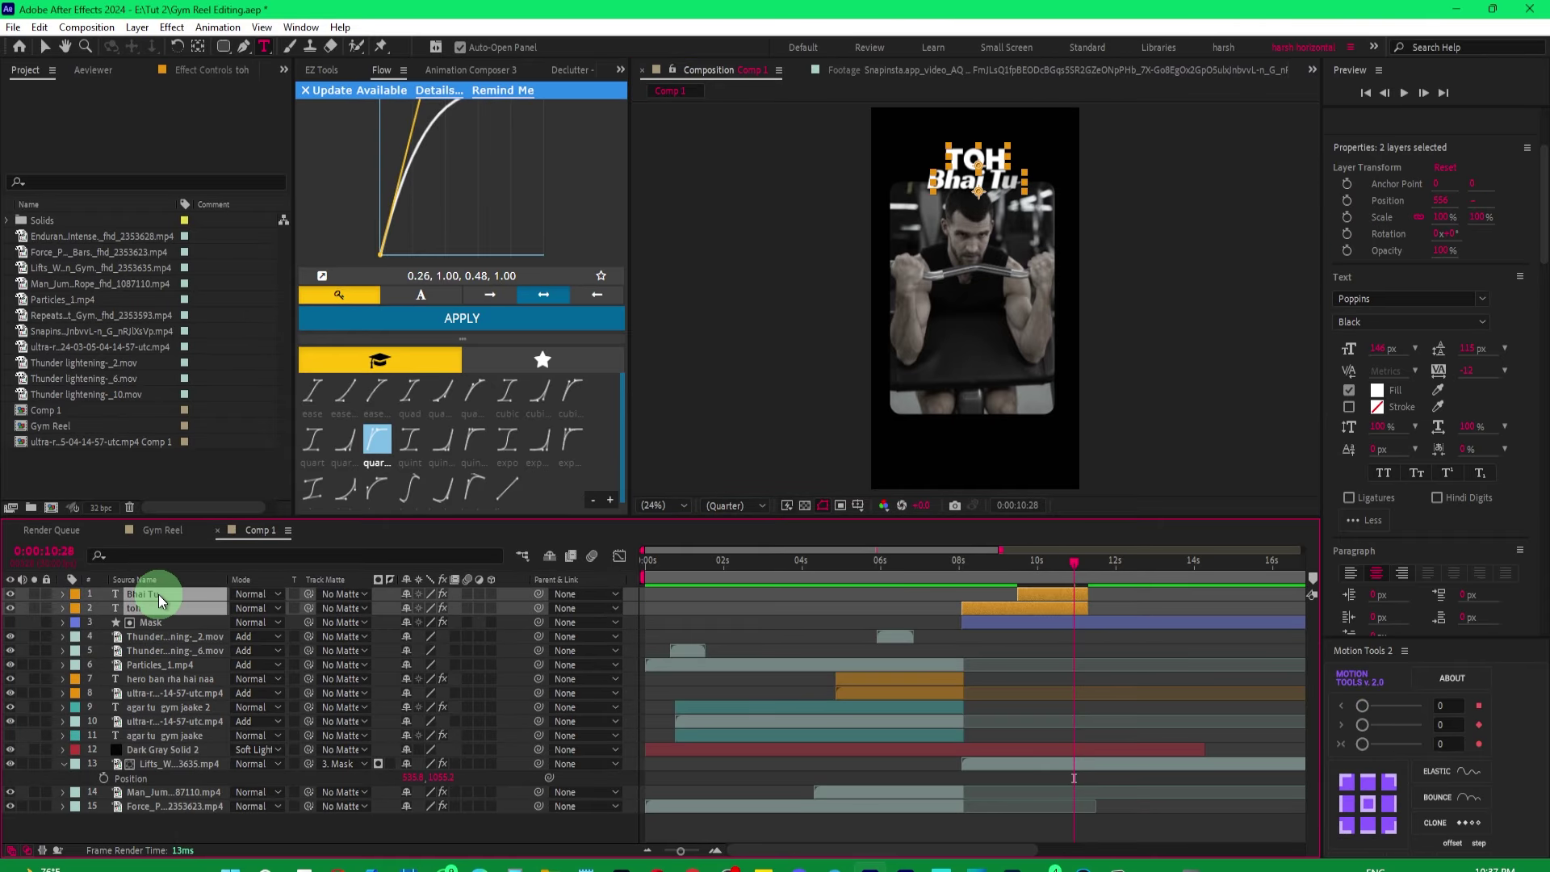
Duplicate the Bhai Tu and toh layers and place the toh 2 copy above Bhai Tu 2.
key(ctrl+d)
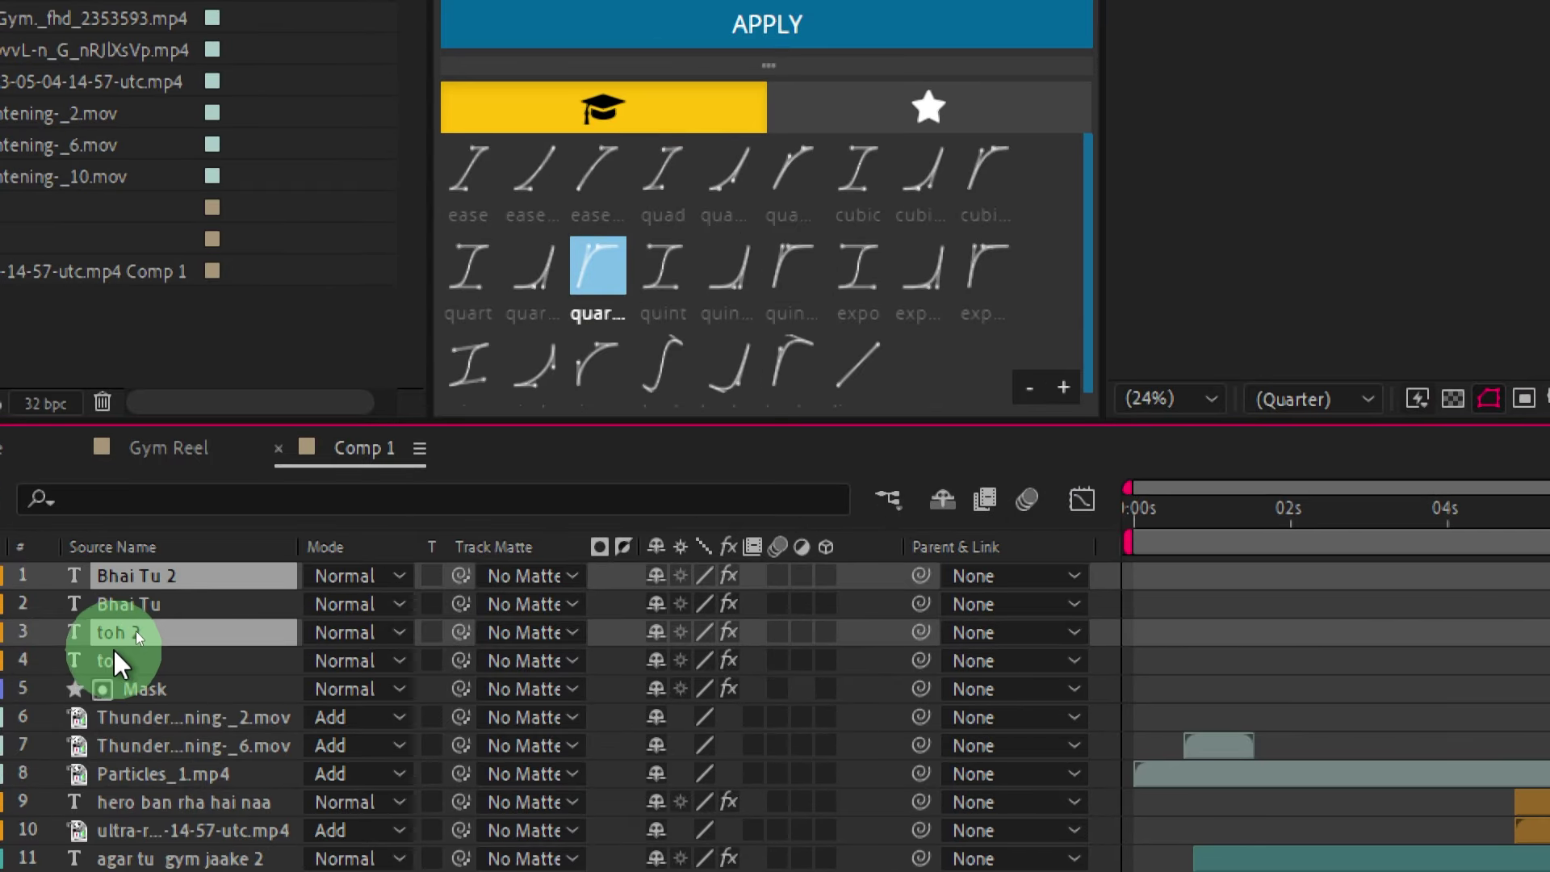
drag(113, 647, 134, 608)
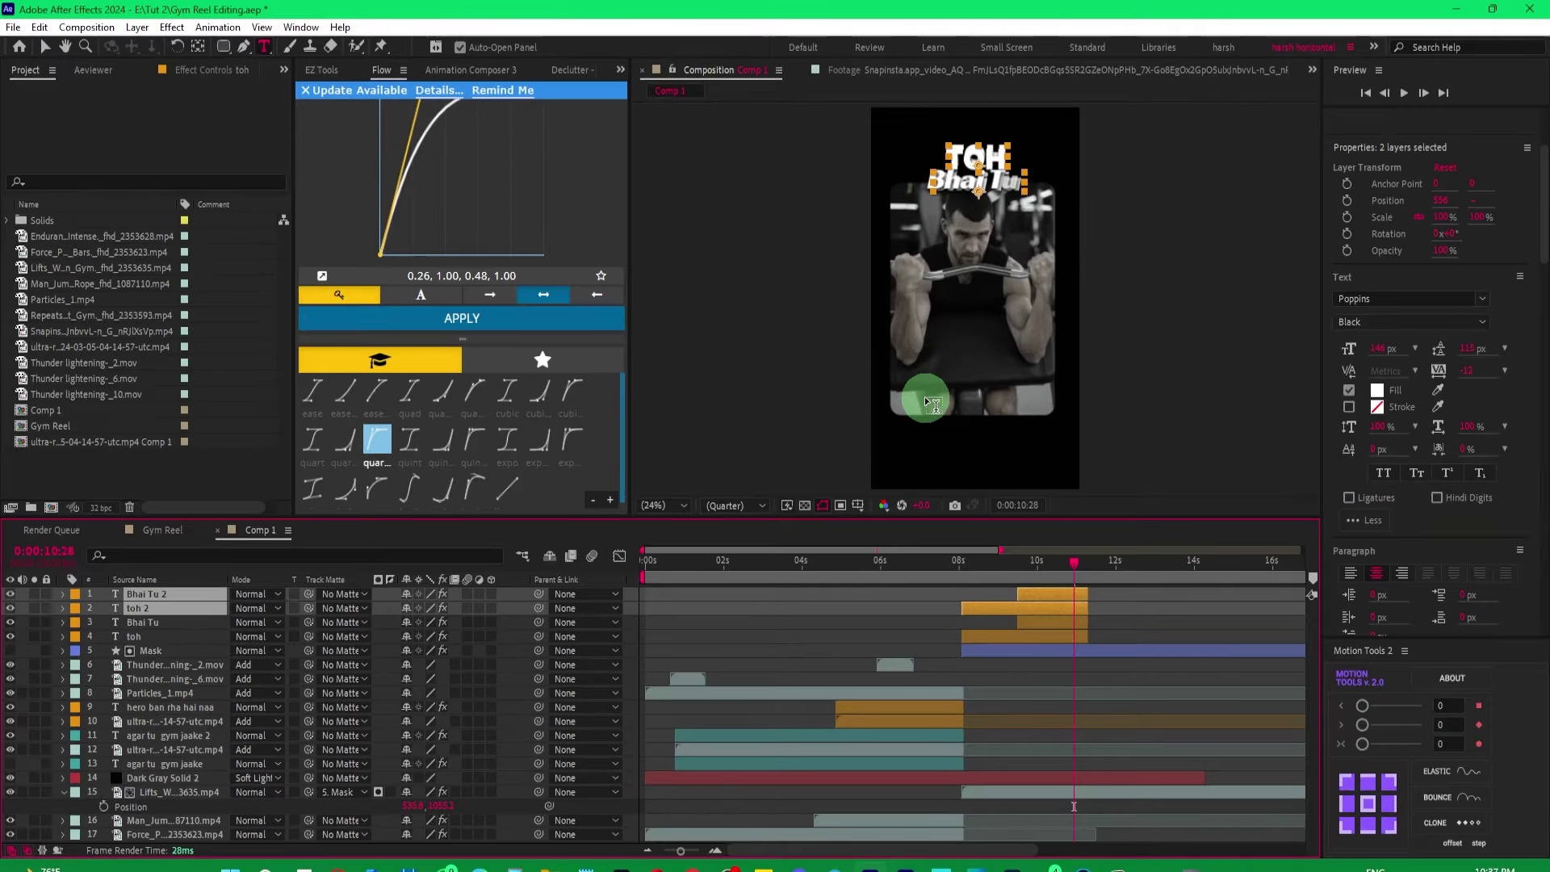
click(908, 278)
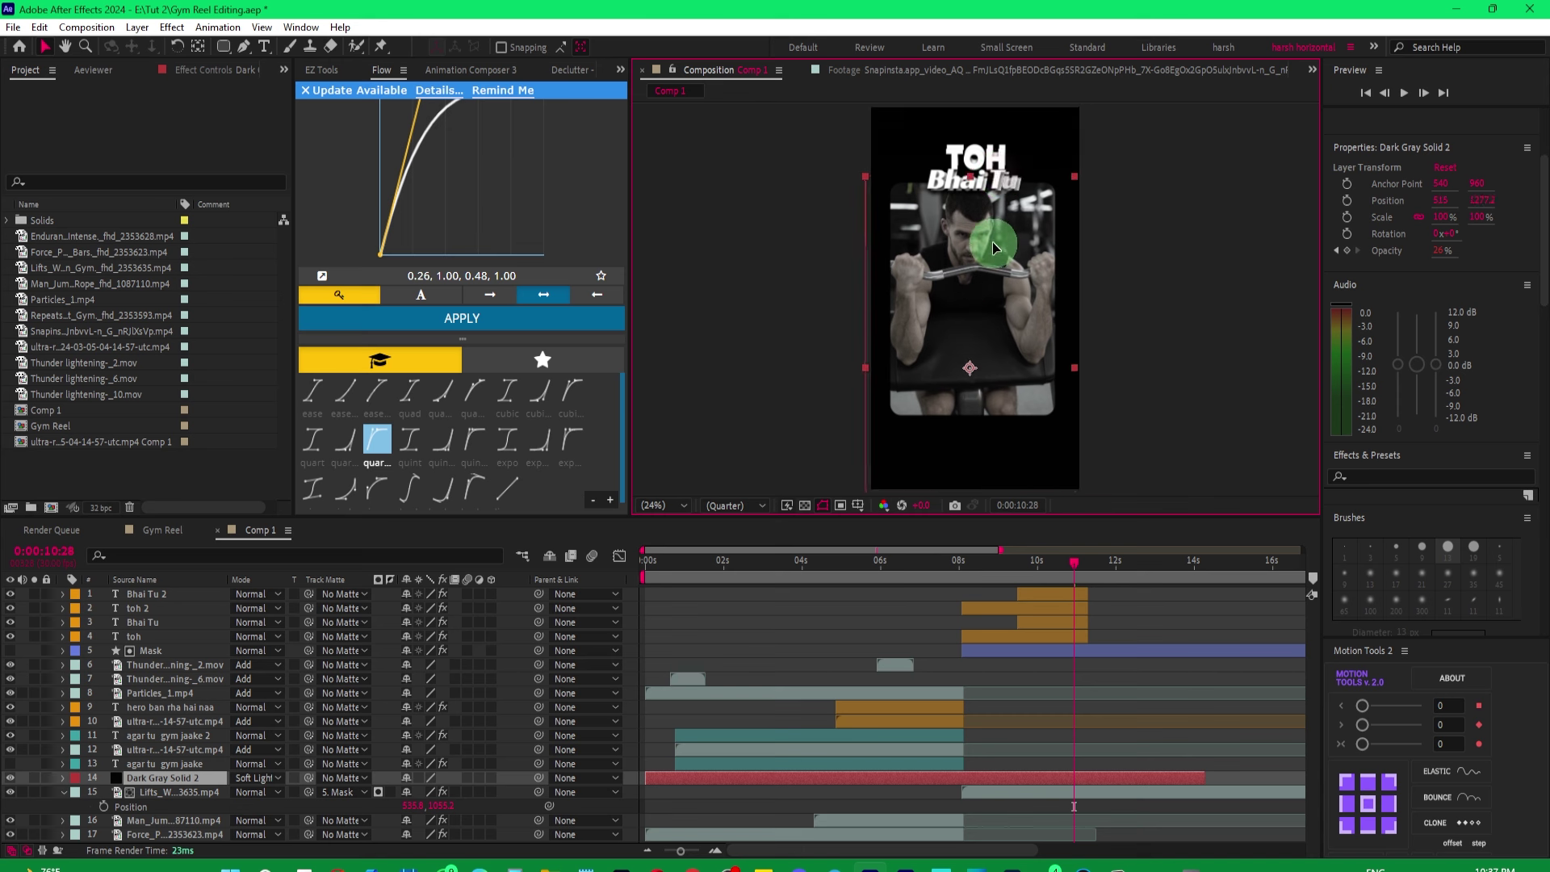
click(144, 596)
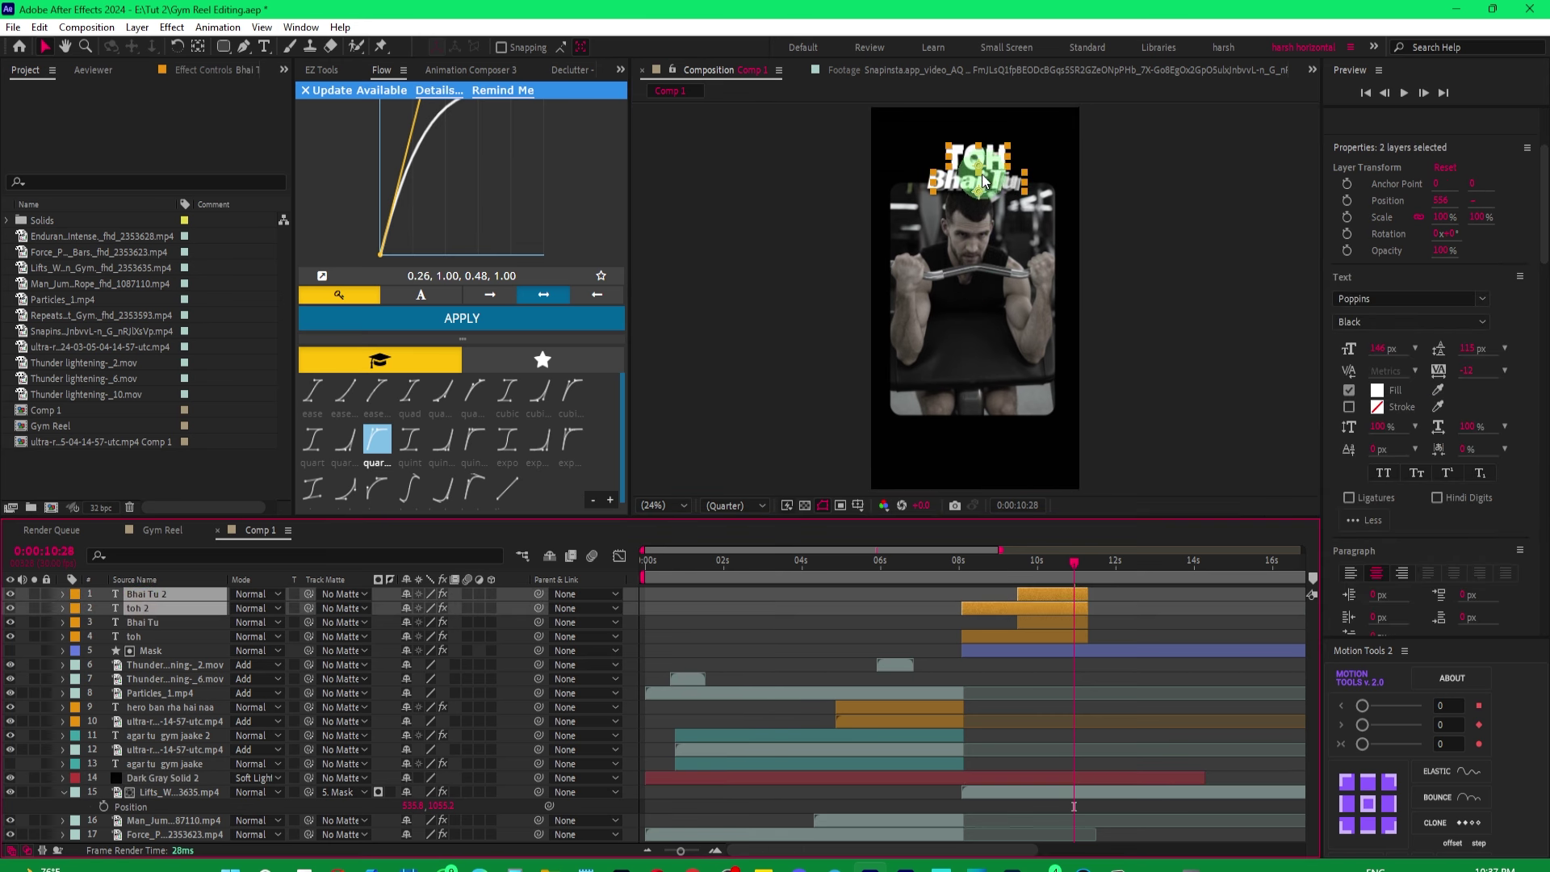
click(983, 227)
click(143, 609)
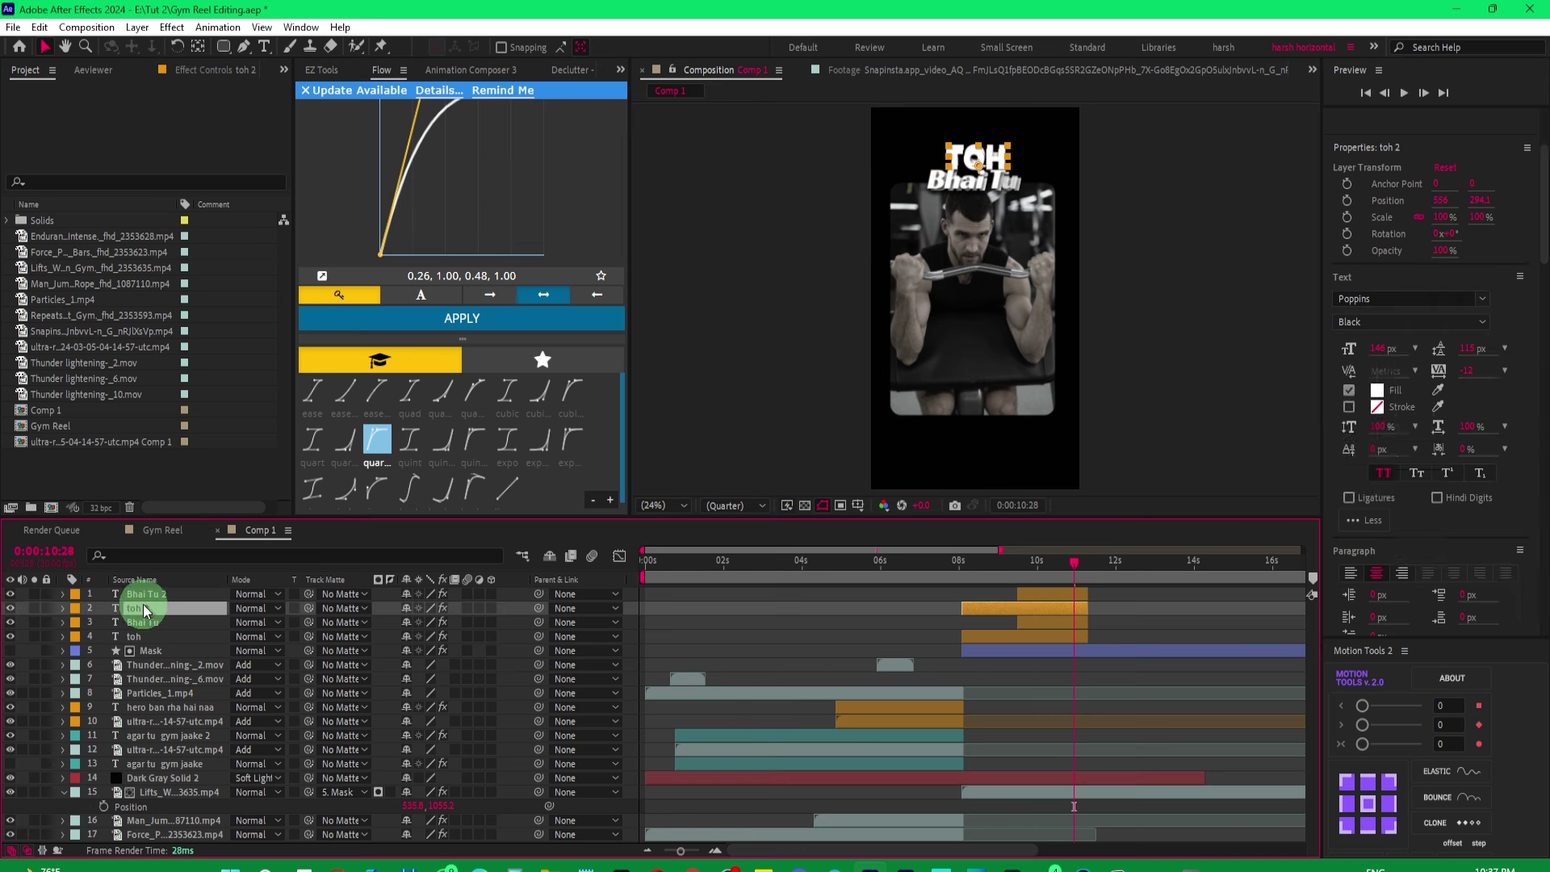
click(151, 594)
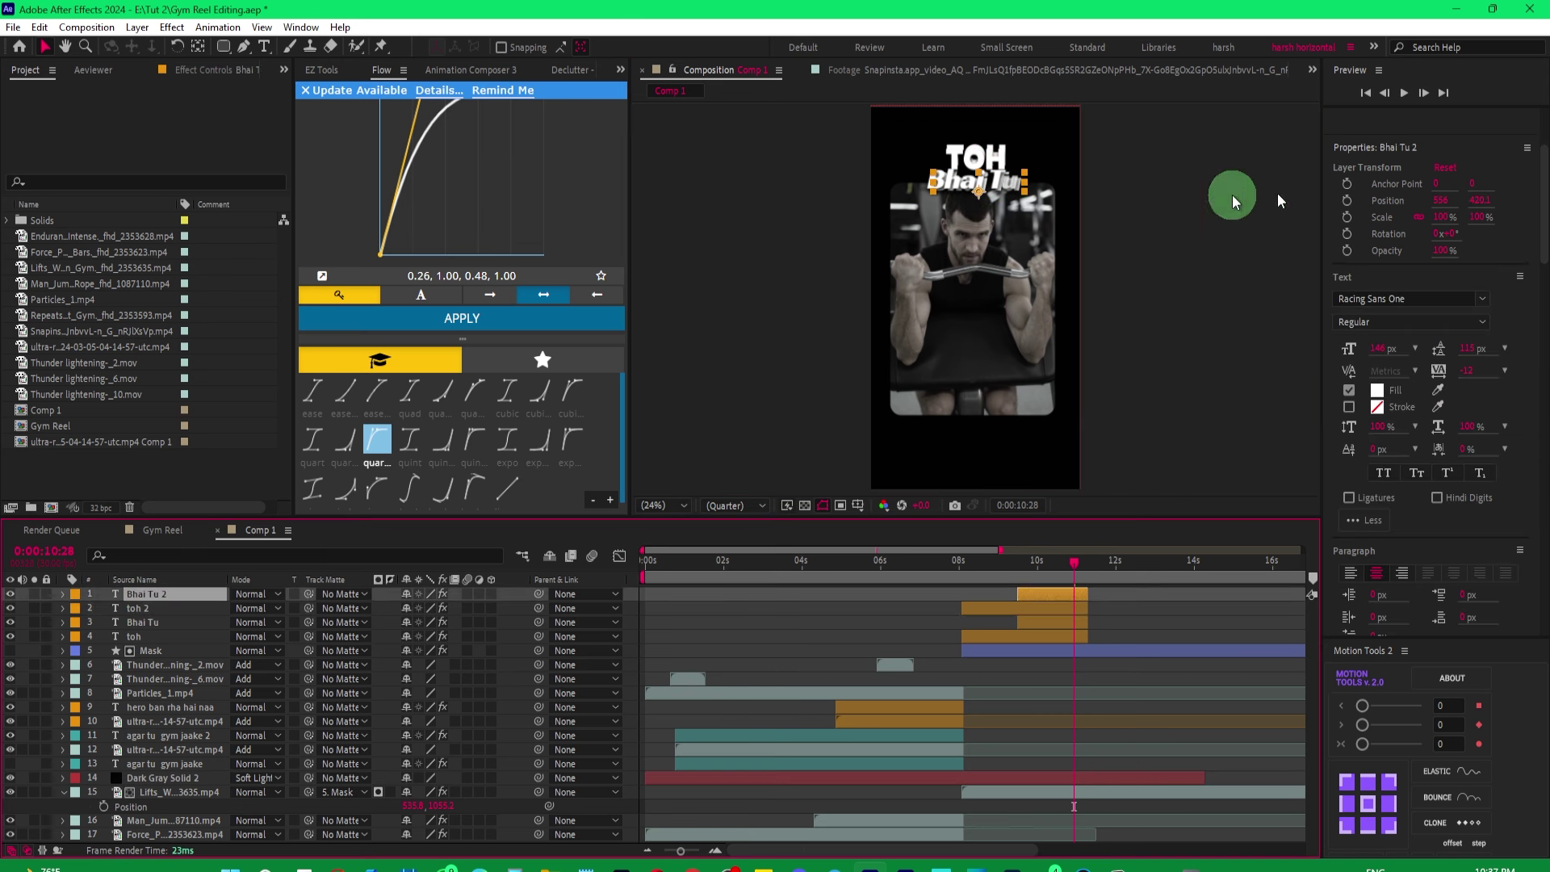
Move the copies to the lower frame and retype them 'tu hai' and 'Hero'.
drag(1476, 202, 1545, 195)
drag(976, 155, 928, 398)
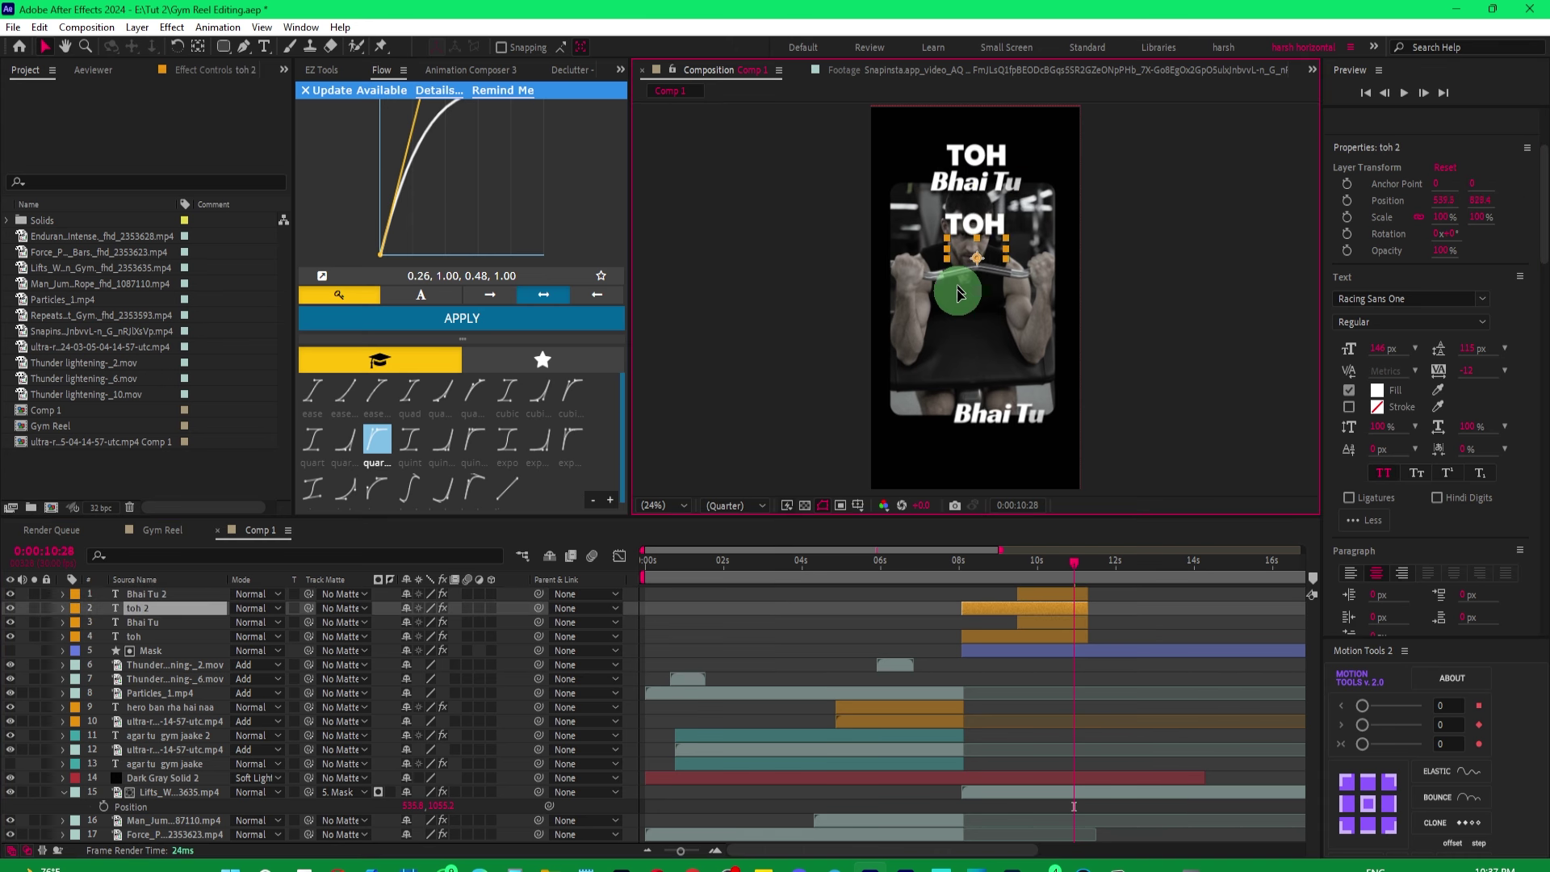
double_click(924, 389)
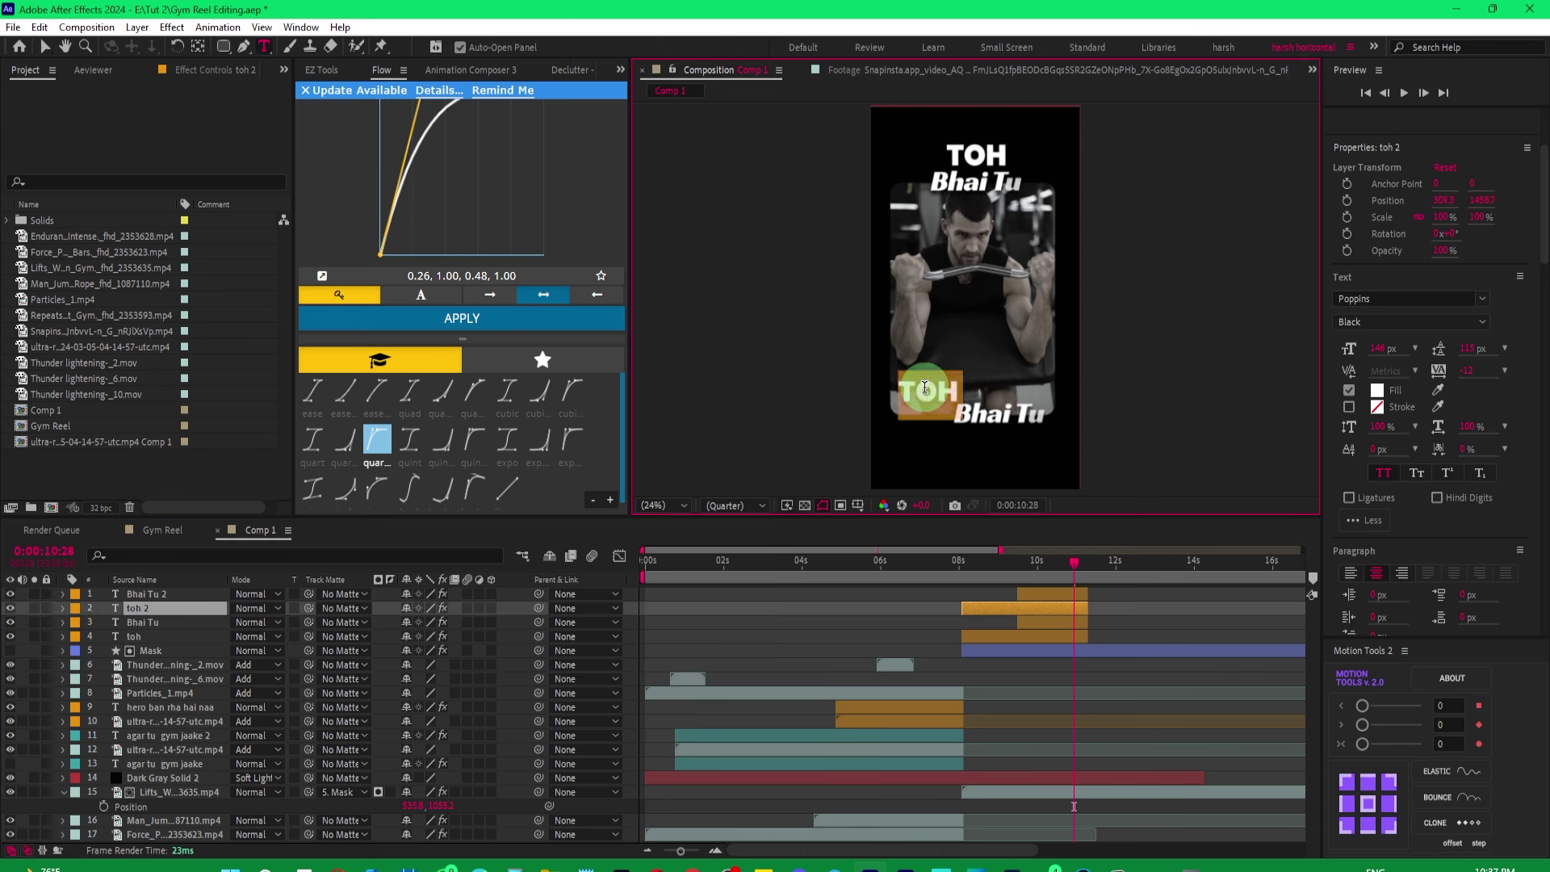
text(tu hai)
click(444, 559)
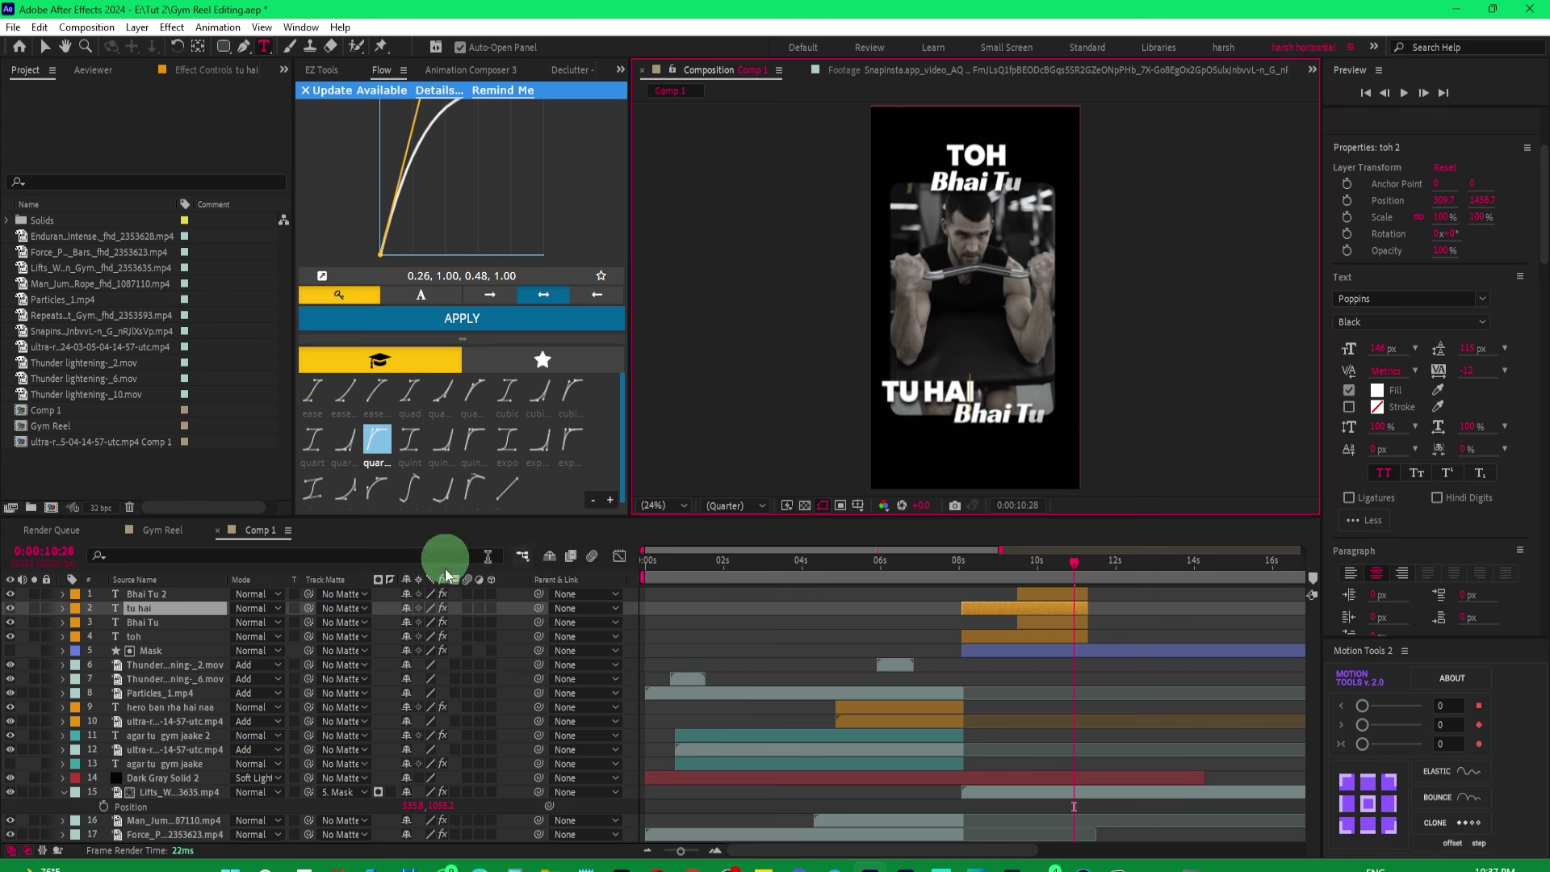
double_click(979, 444)
text(Hero)
click(1049, 594)
click(1049, 594)
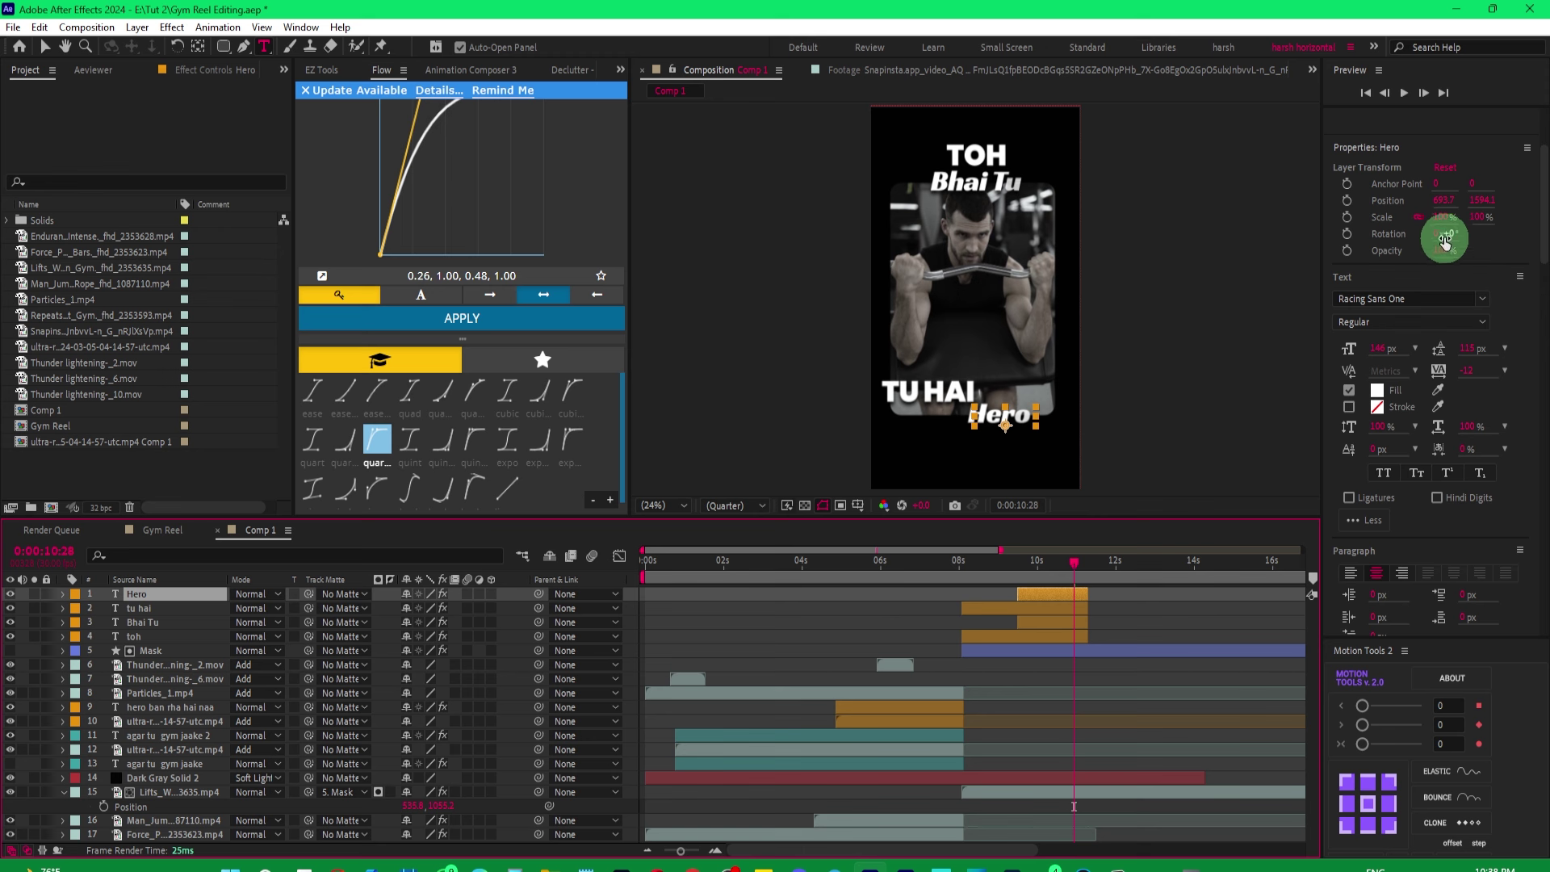
Enlarge Hero to 222 px and Bhai Tu to about 198 px, moving both lower.
drag(1372, 352, 1469, 347)
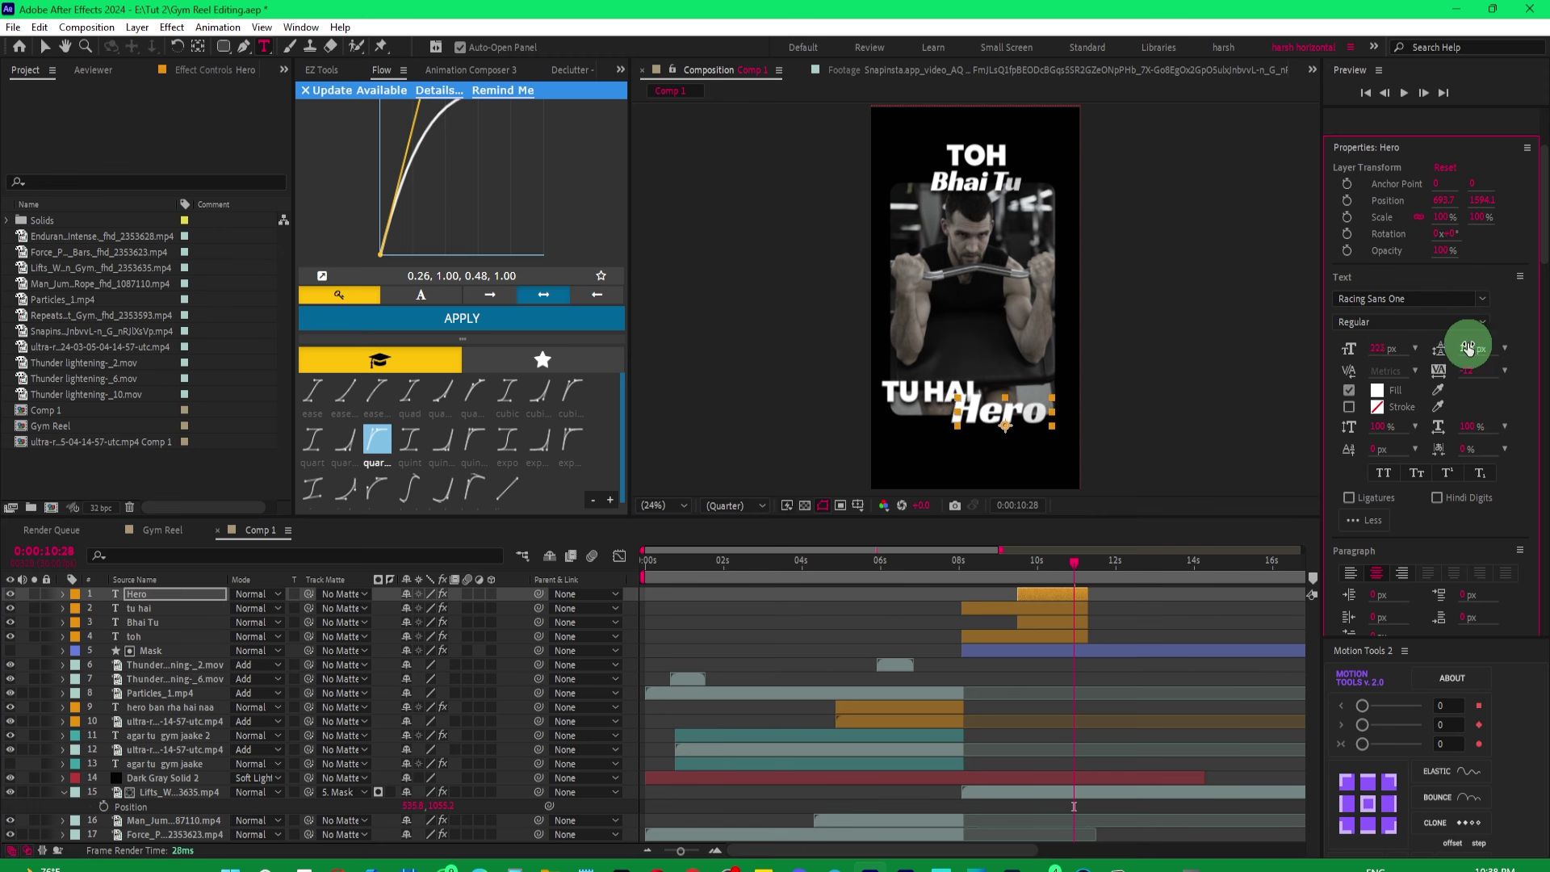
drag(1482, 200, 1538, 193)
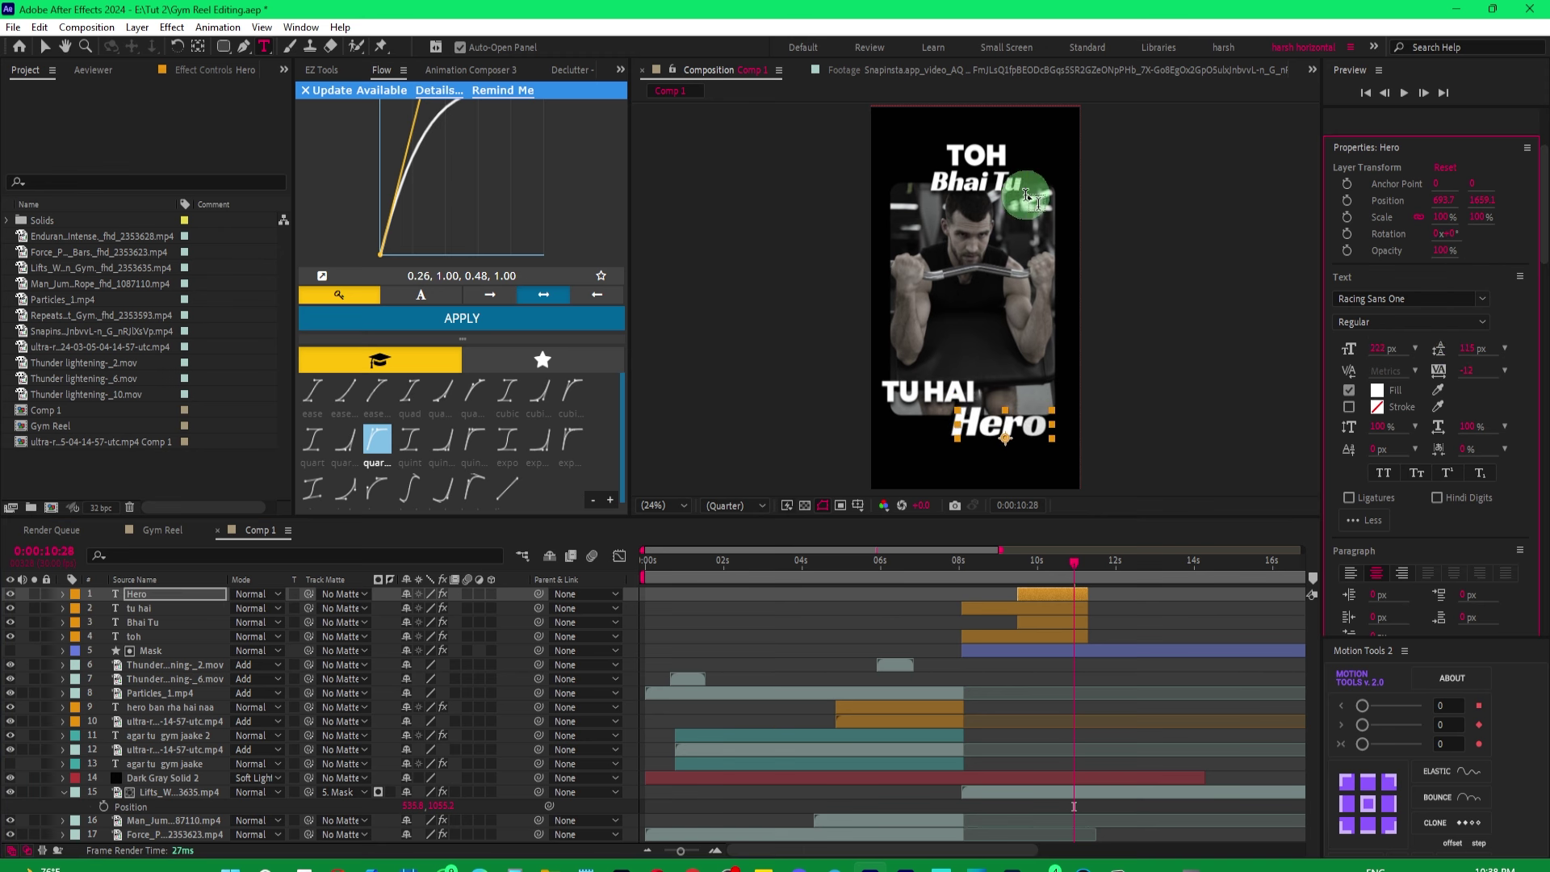
click(153, 621)
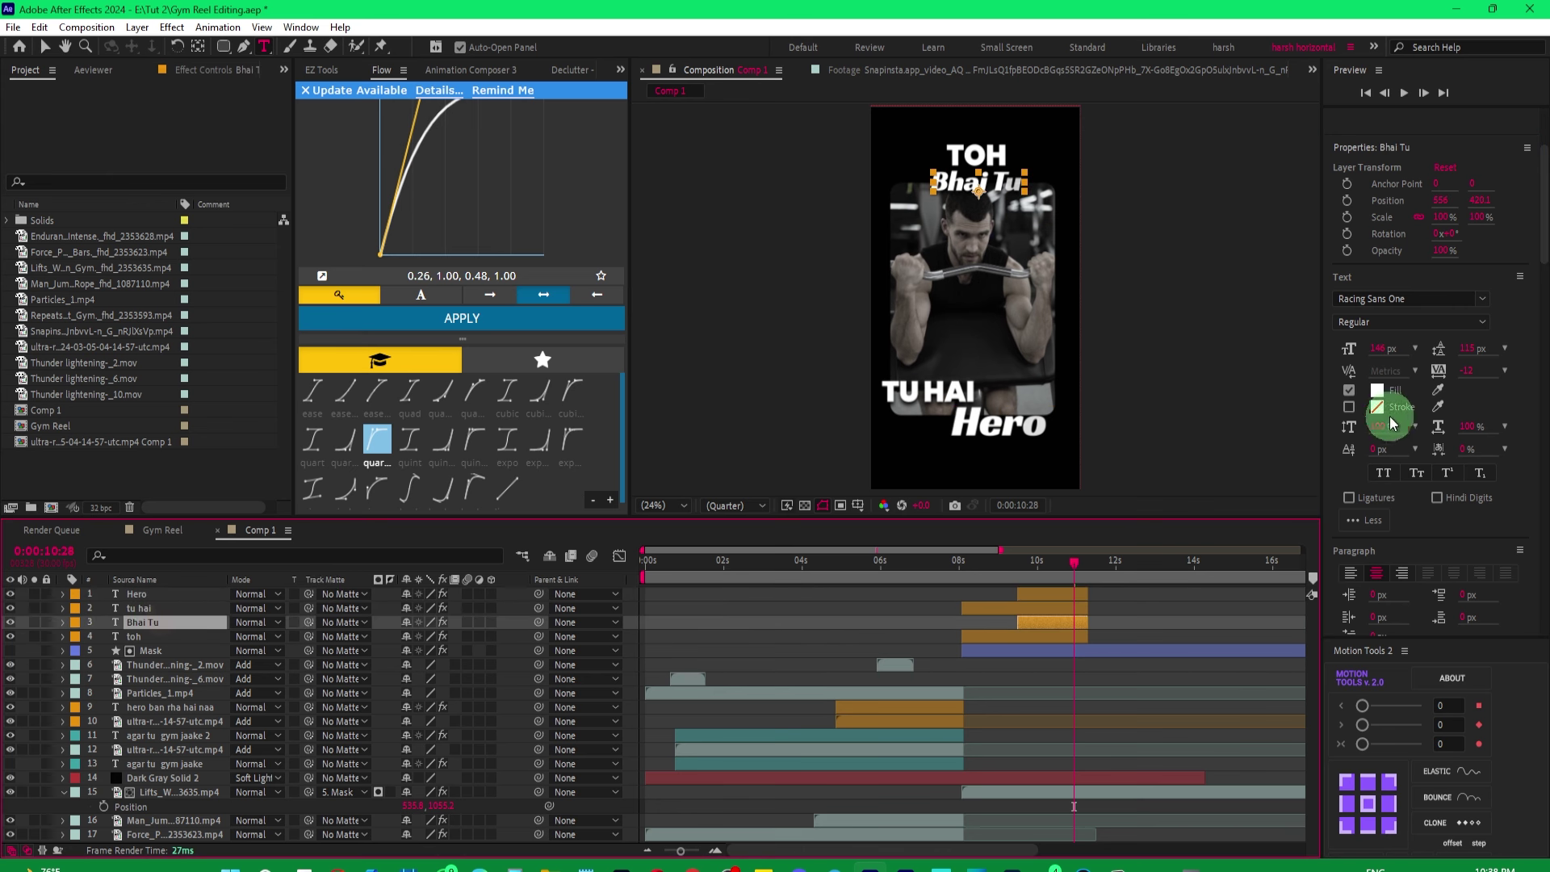
drag(1380, 347, 1445, 349)
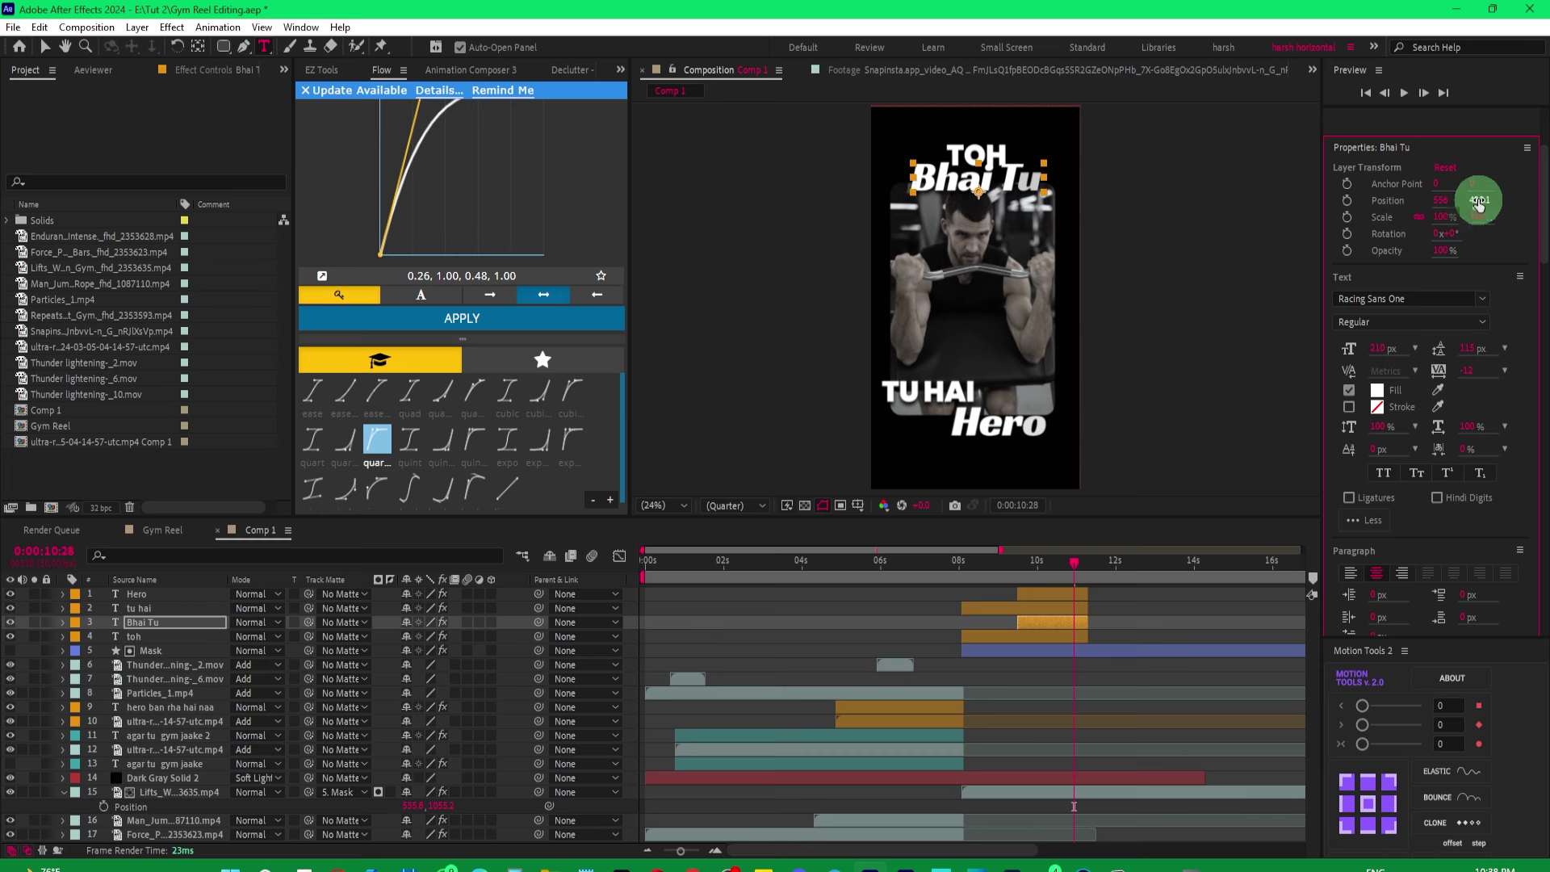
drag(1477, 200, 1500, 204)
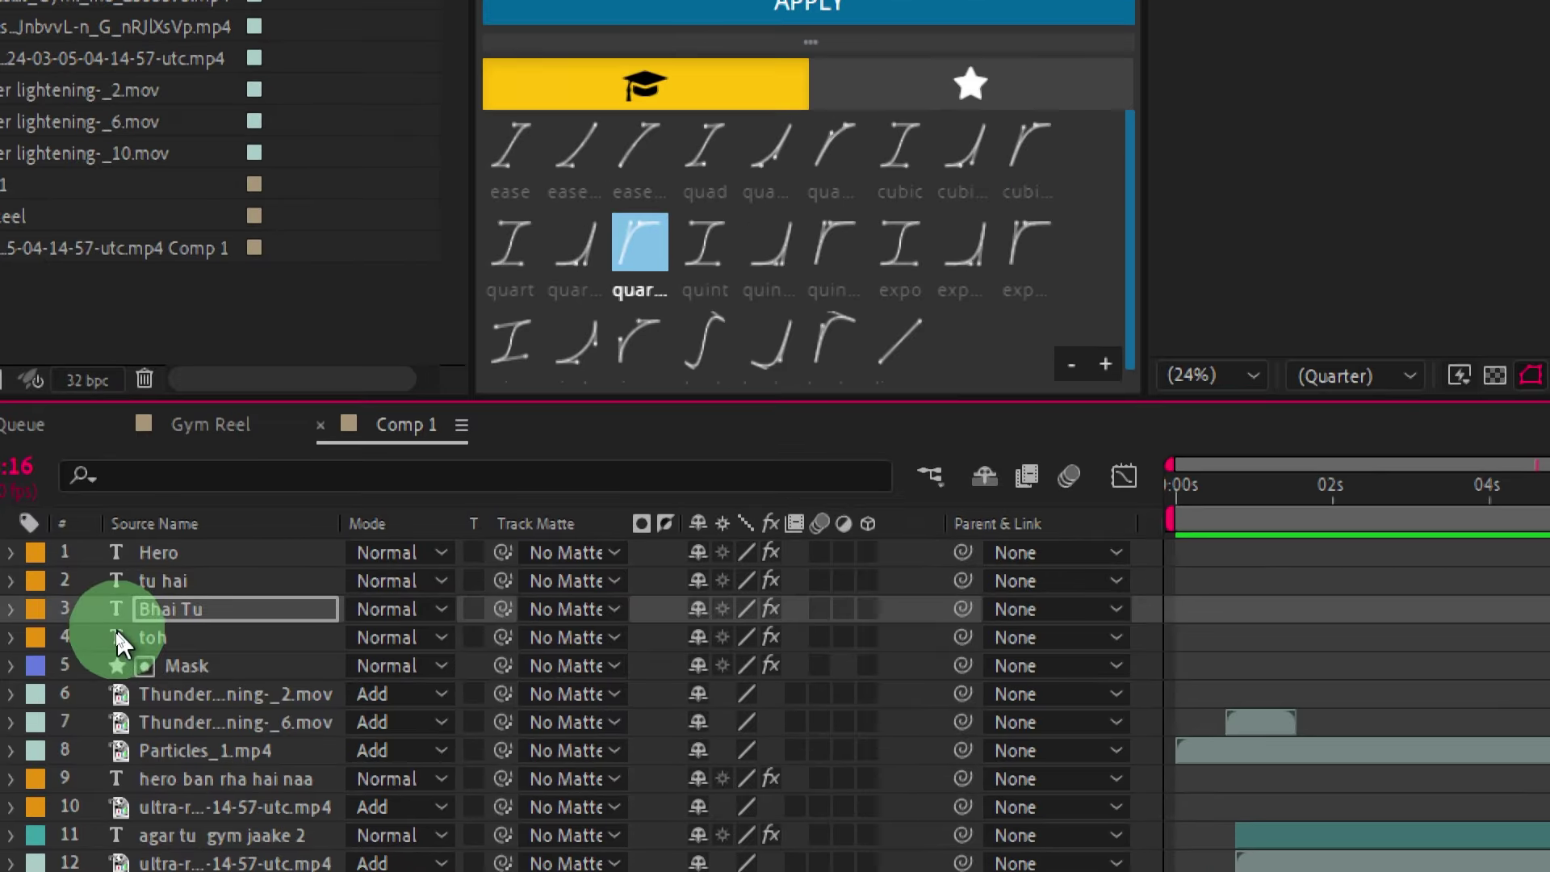
Shift the tu hai and Hero layers to start later, around 11–12.5 seconds.
click(162, 582)
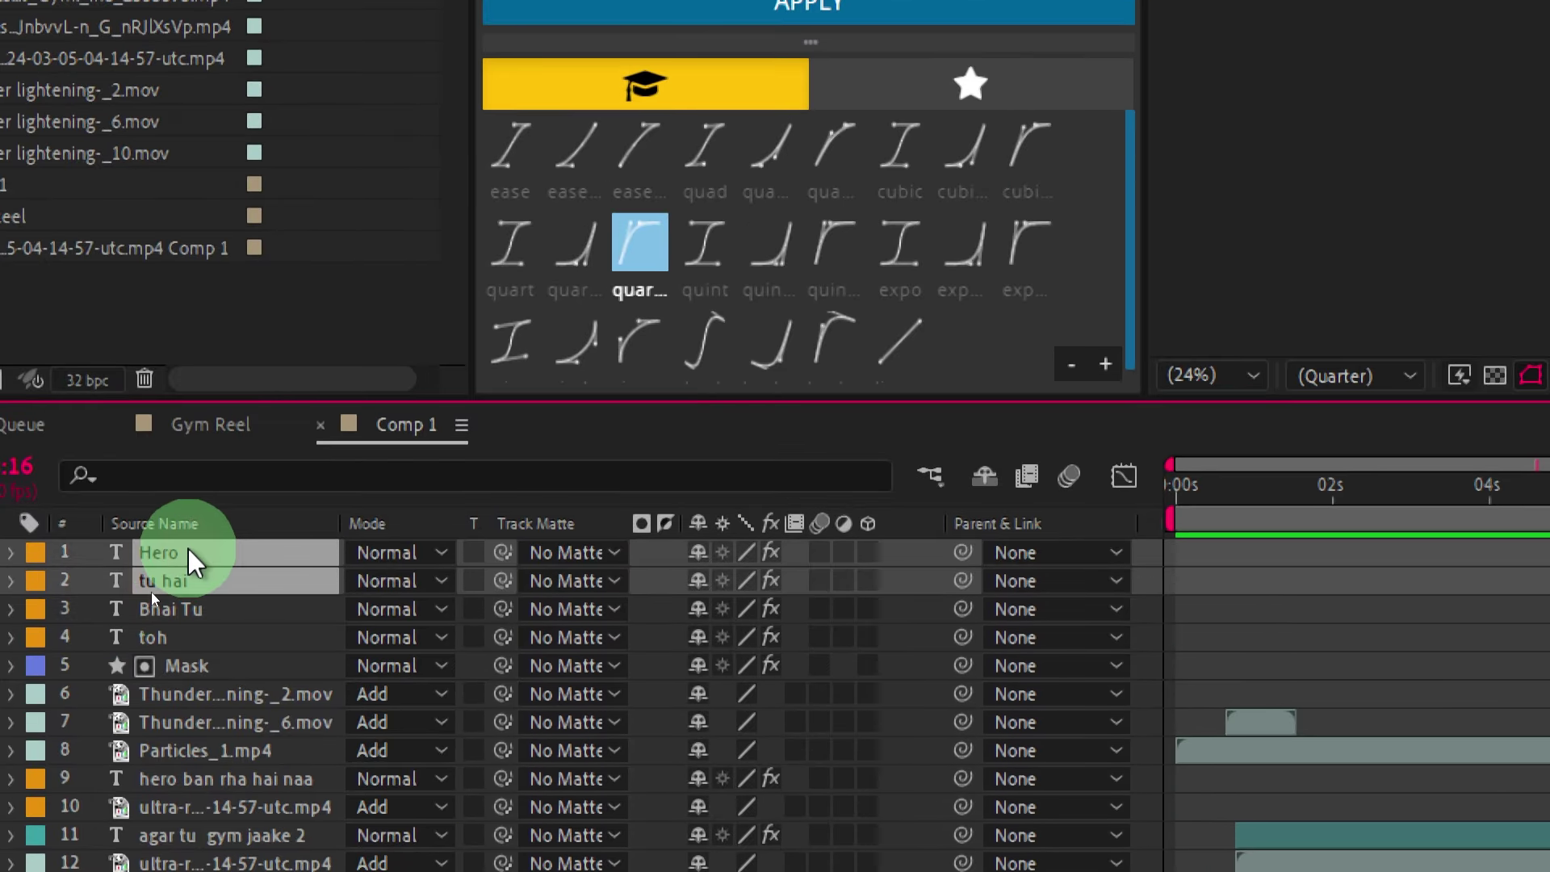
shift+click(187, 551)
drag(844, 588, 1097, 589)
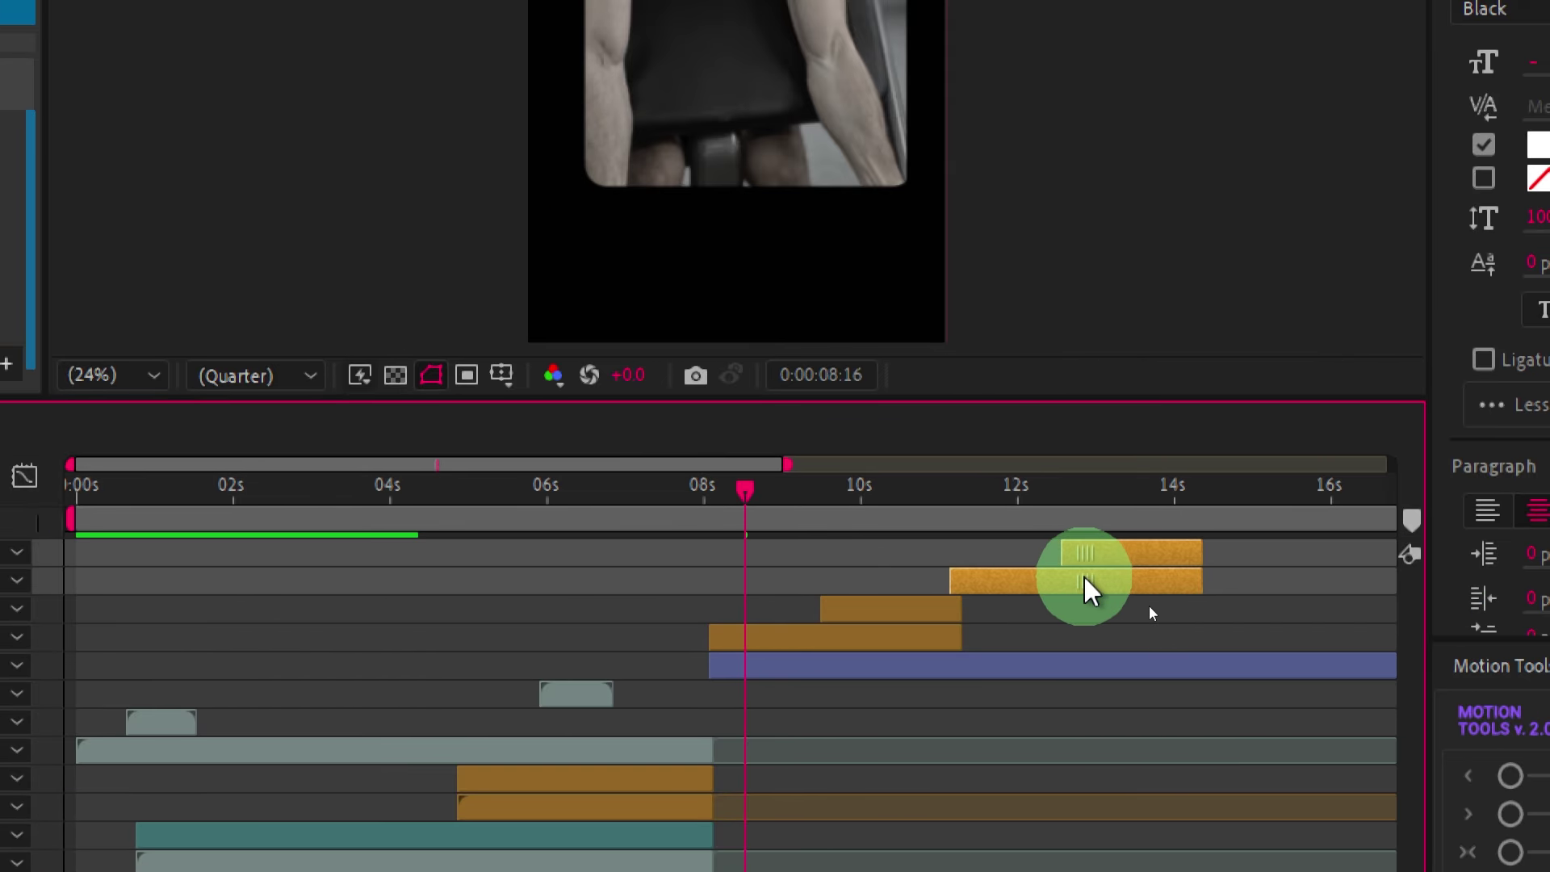
Move the TOH word left, changing its Position X from 556 to 287.
click(1010, 584)
key(space)
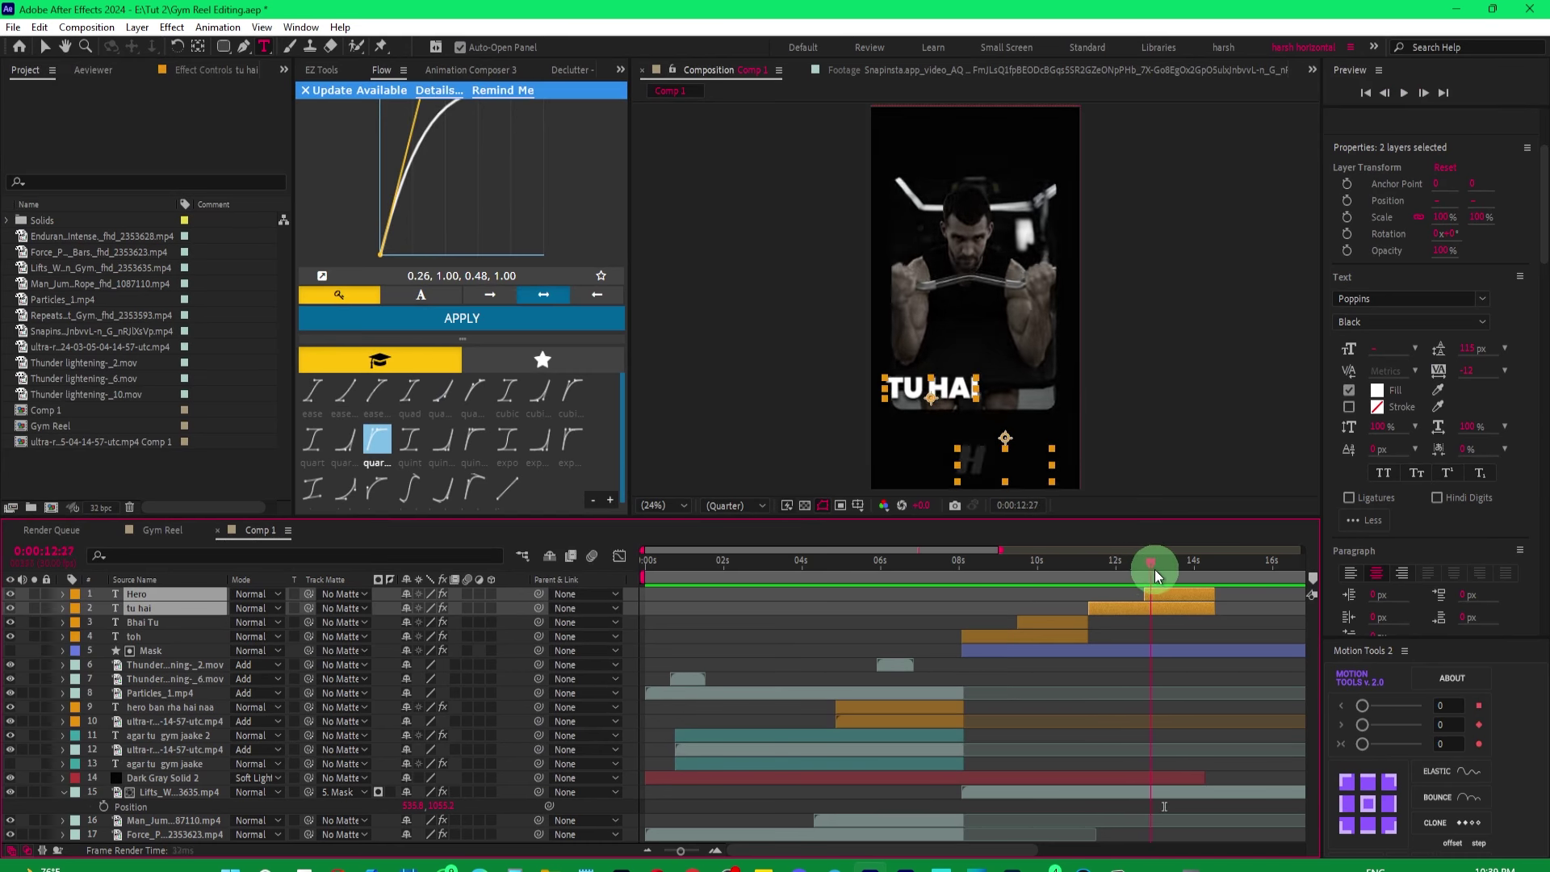
key(space)
click(1027, 635)
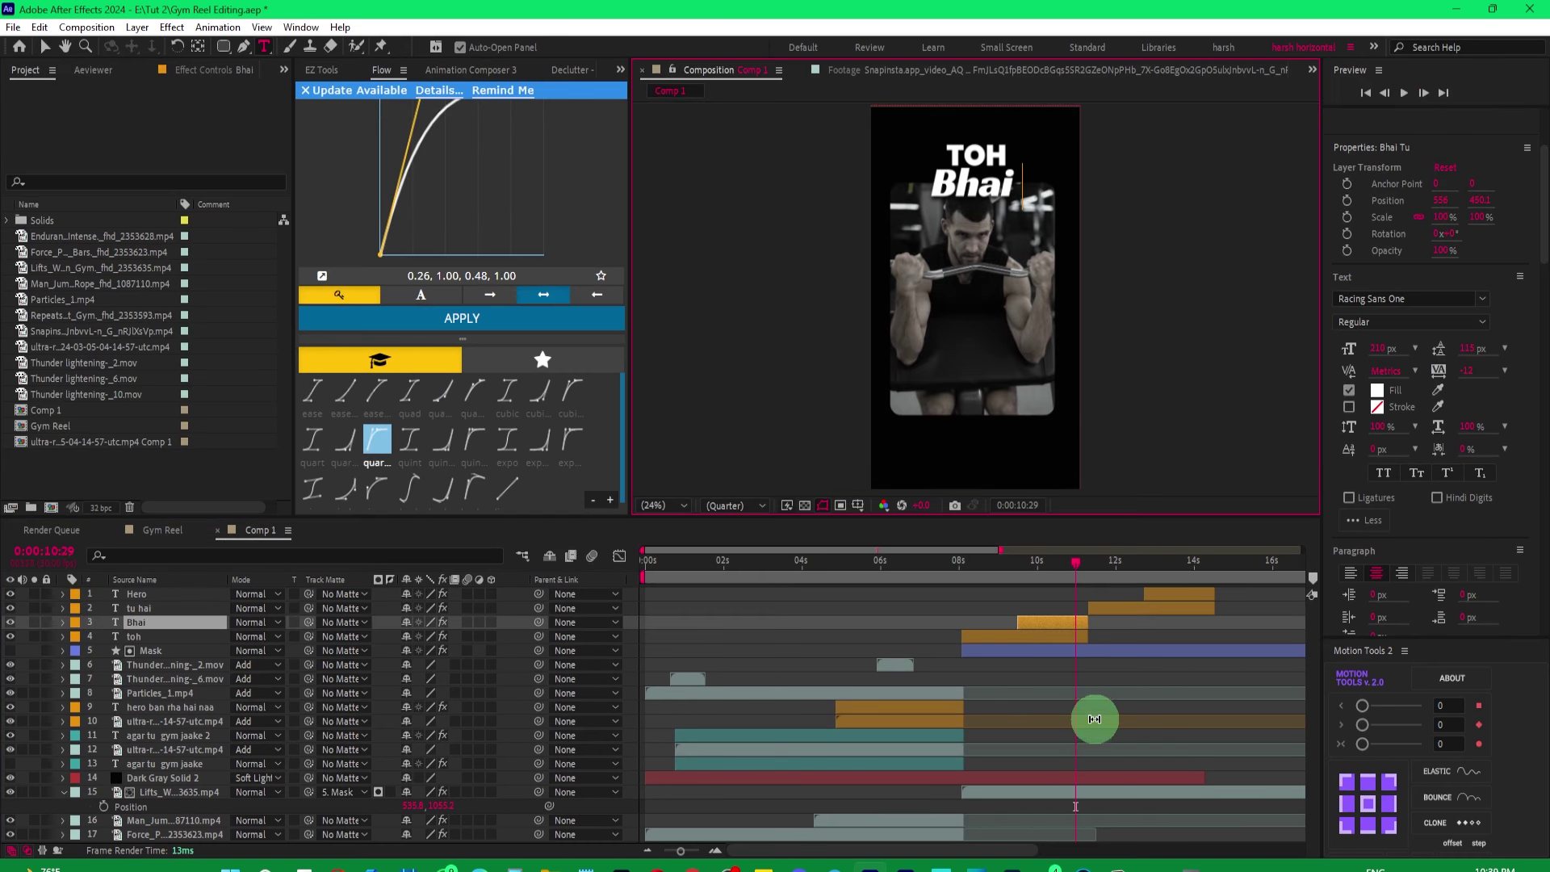
click(1046, 636)
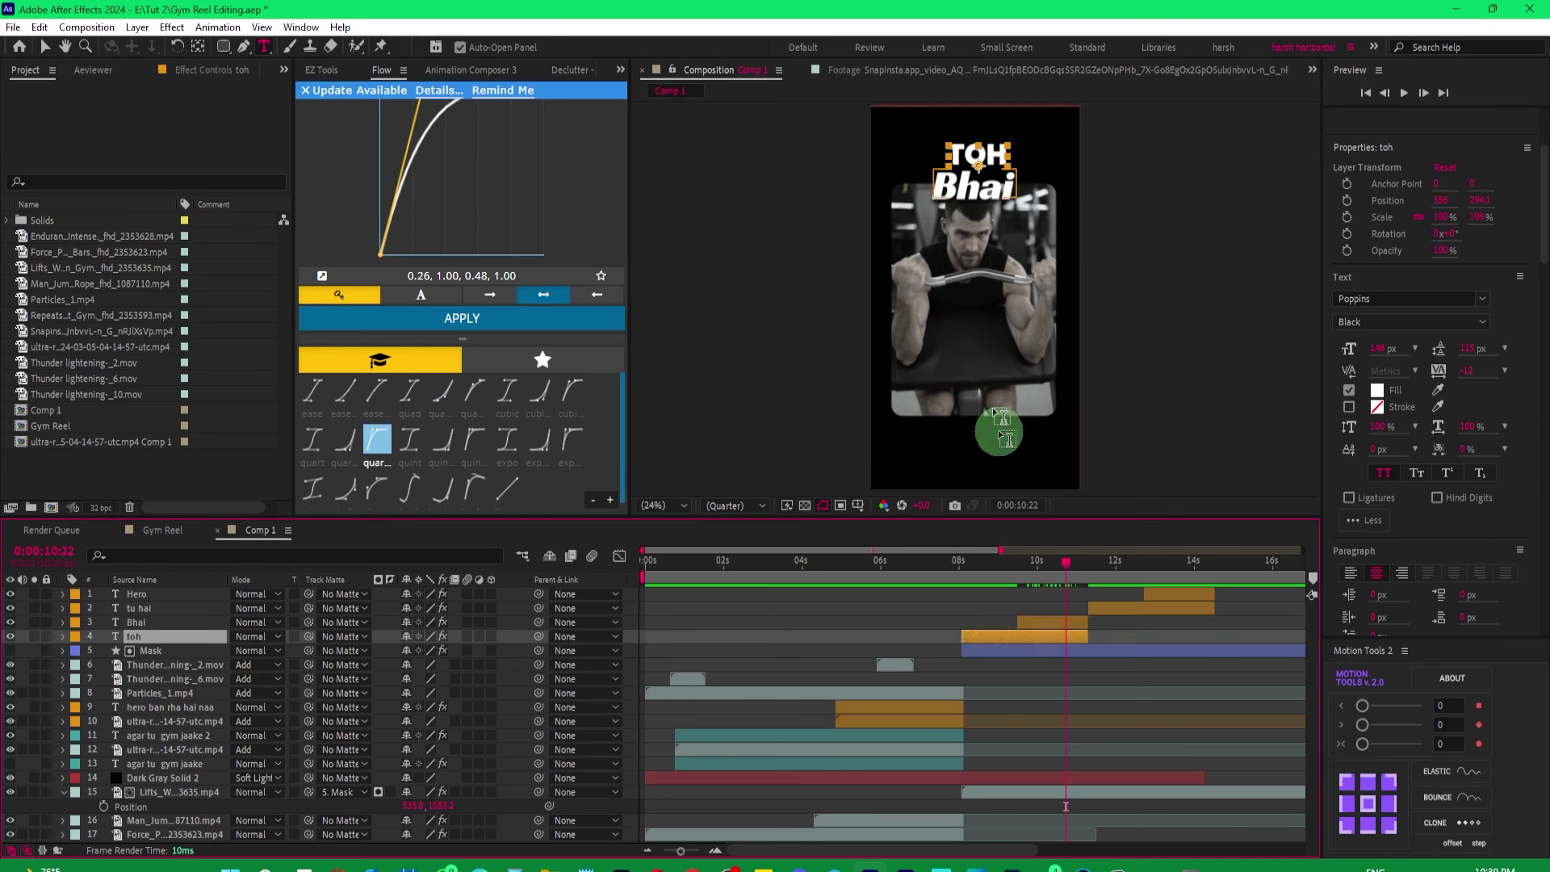
click(1388, 202)
drag(1394, 203, 1195, 187)
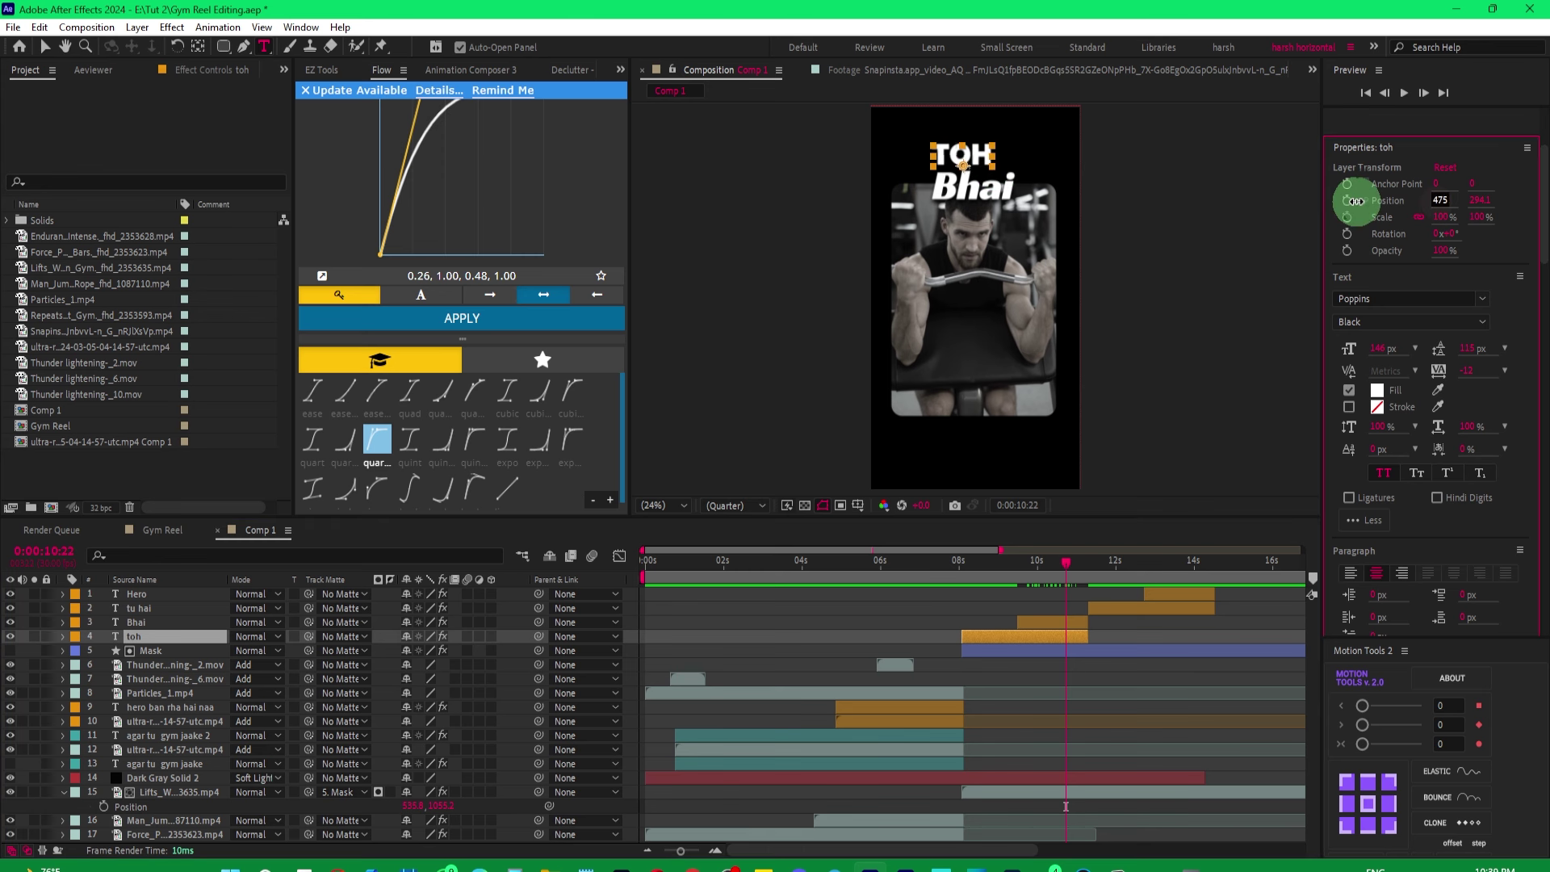
Preview the titles from 7 to 13 seconds, then select the hero ban rha hai naa layer.
click(944, 570)
key(space)
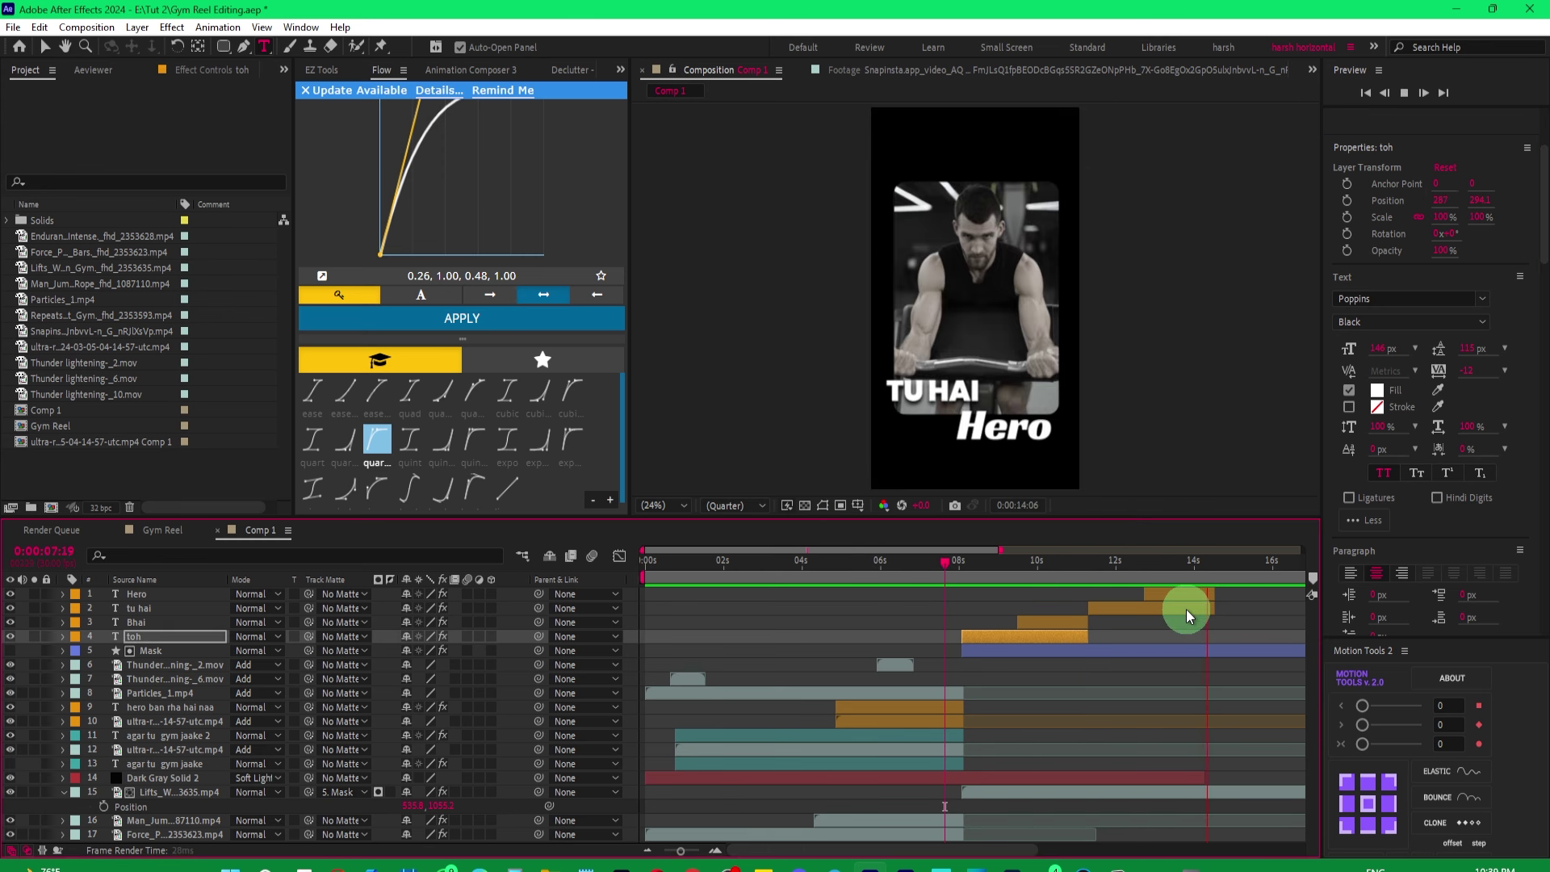
drag(1004, 565, 1229, 565)
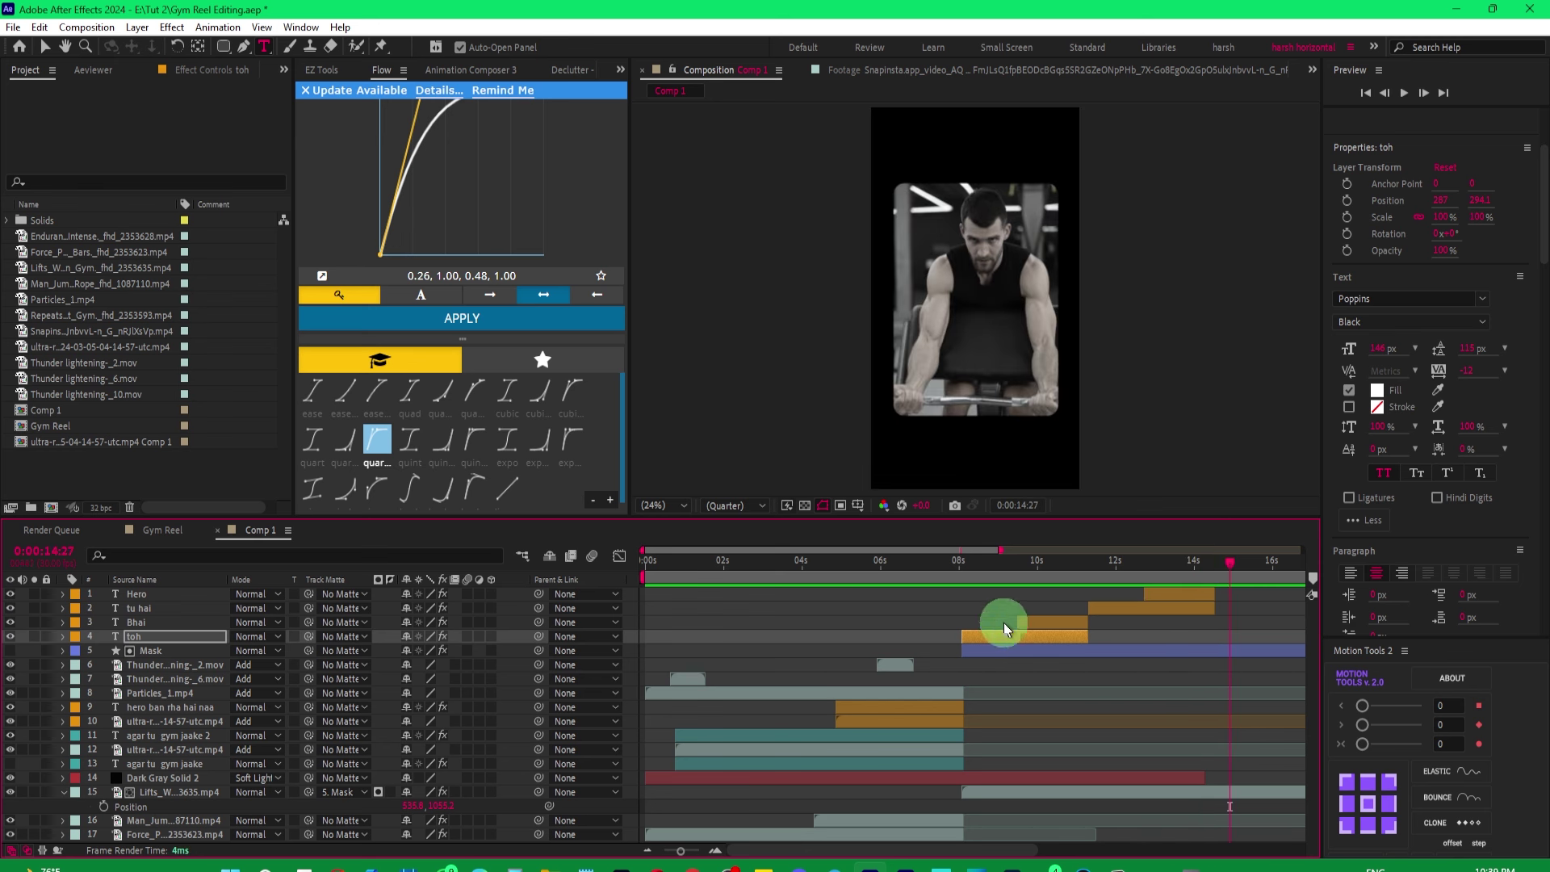
drag(906, 578, 917, 578)
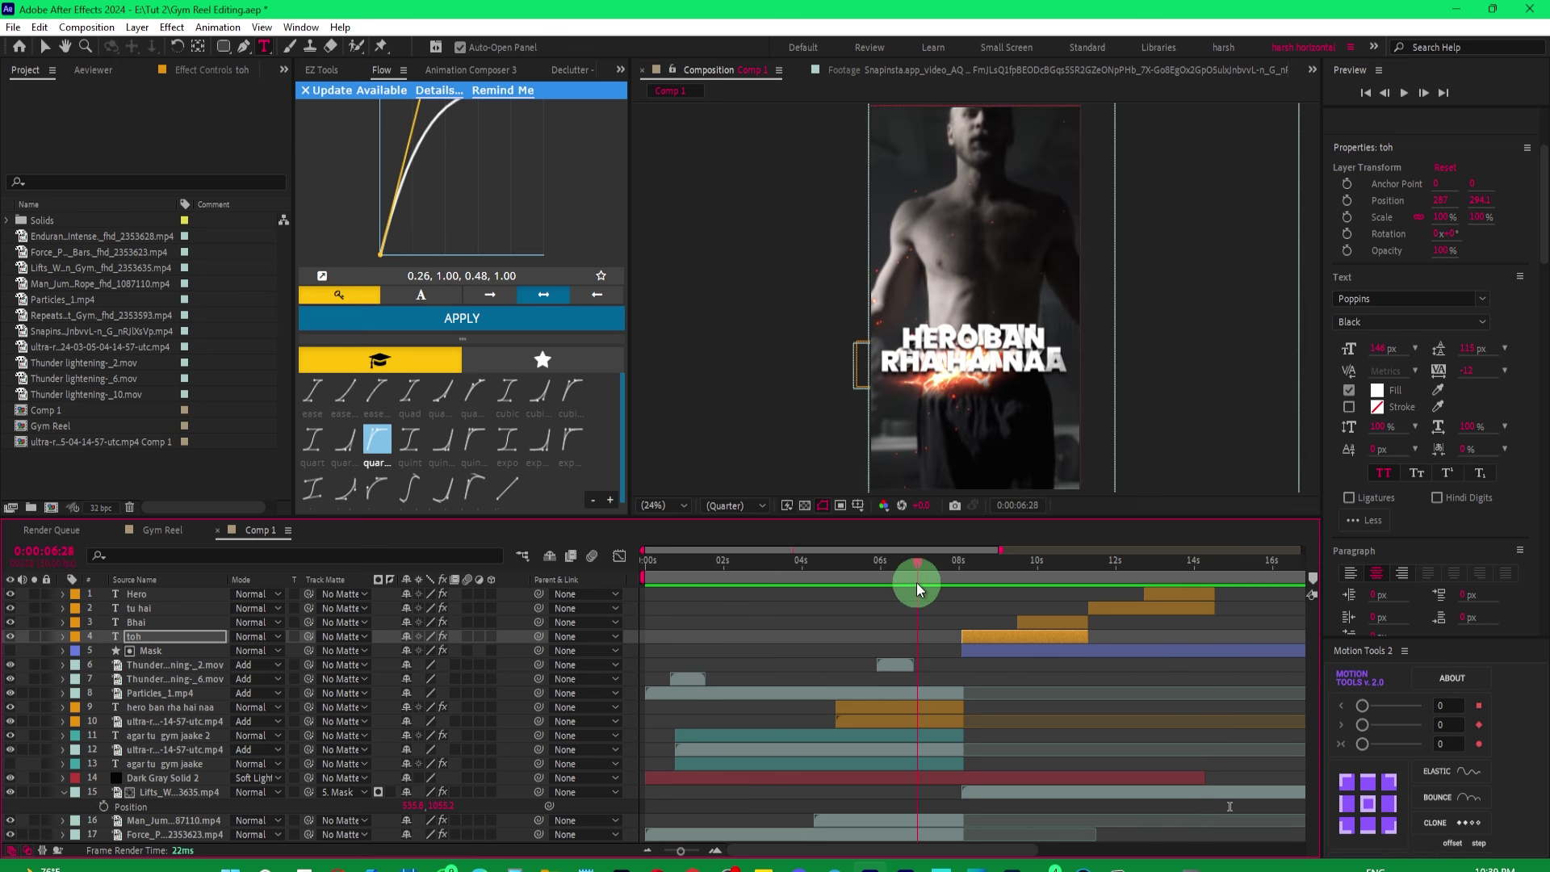
click(1004, 364)
Trim both agar tu gym jaake caption layers to end near 4.5 seconds.
click(787, 607)
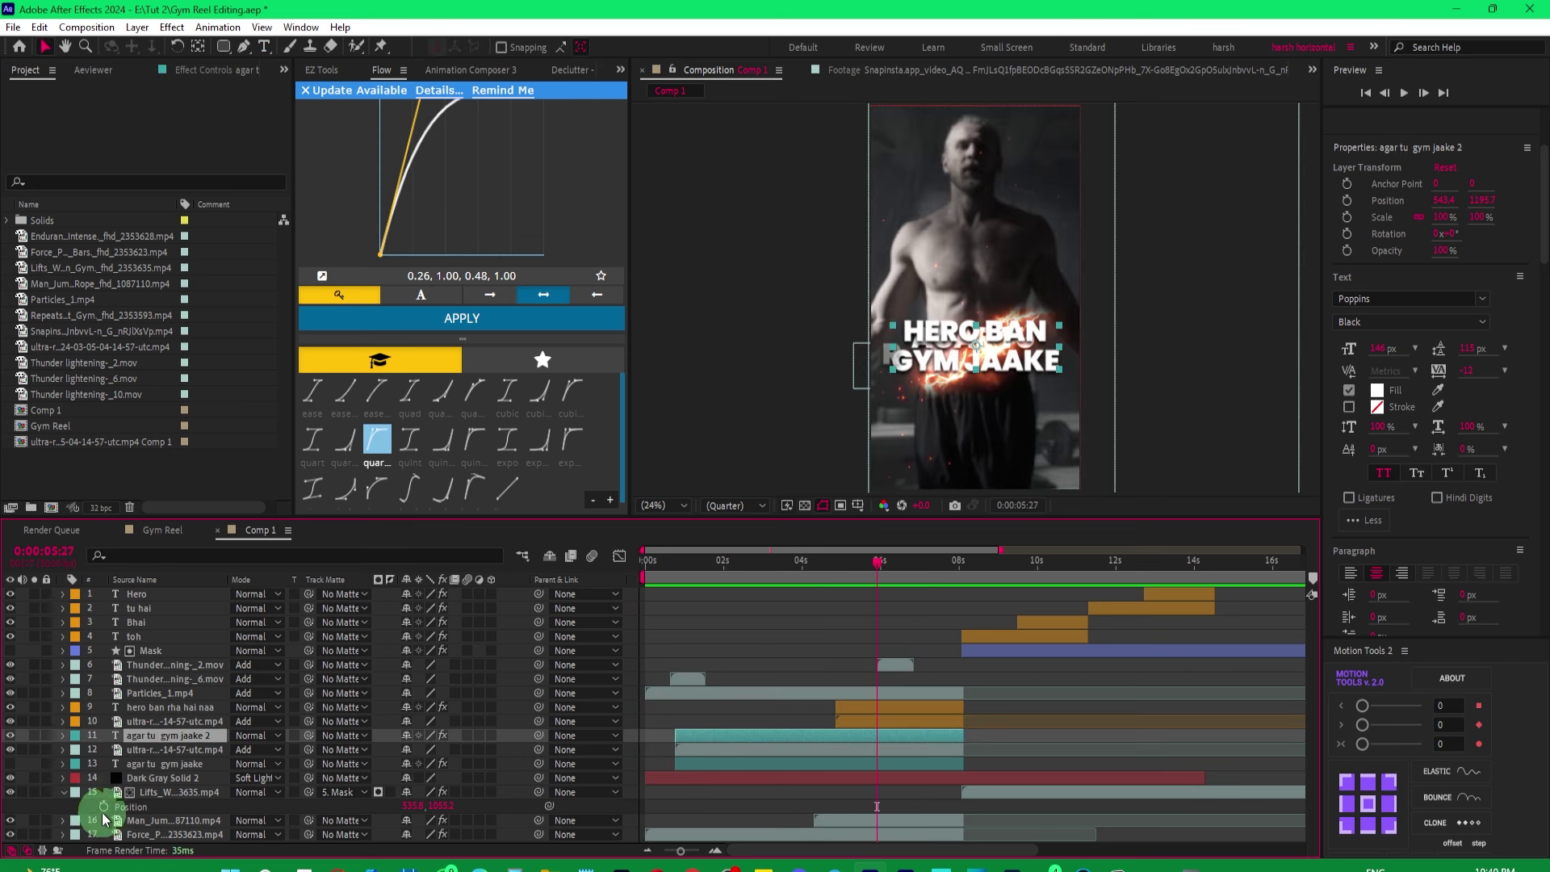
click(62, 792)
click(143, 764)
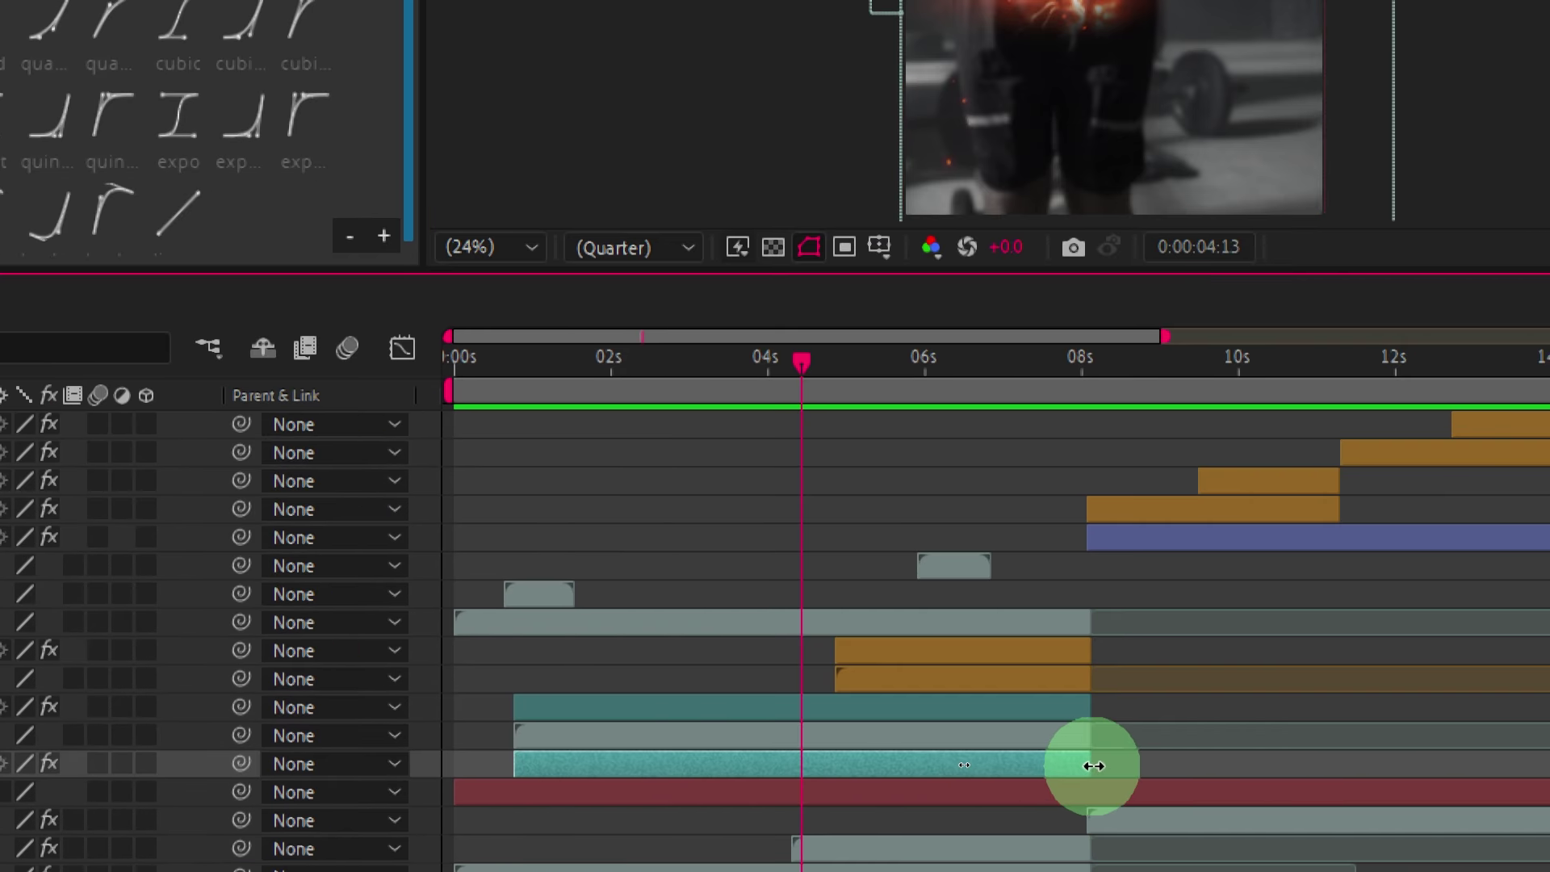
drag(1079, 765, 830, 744)
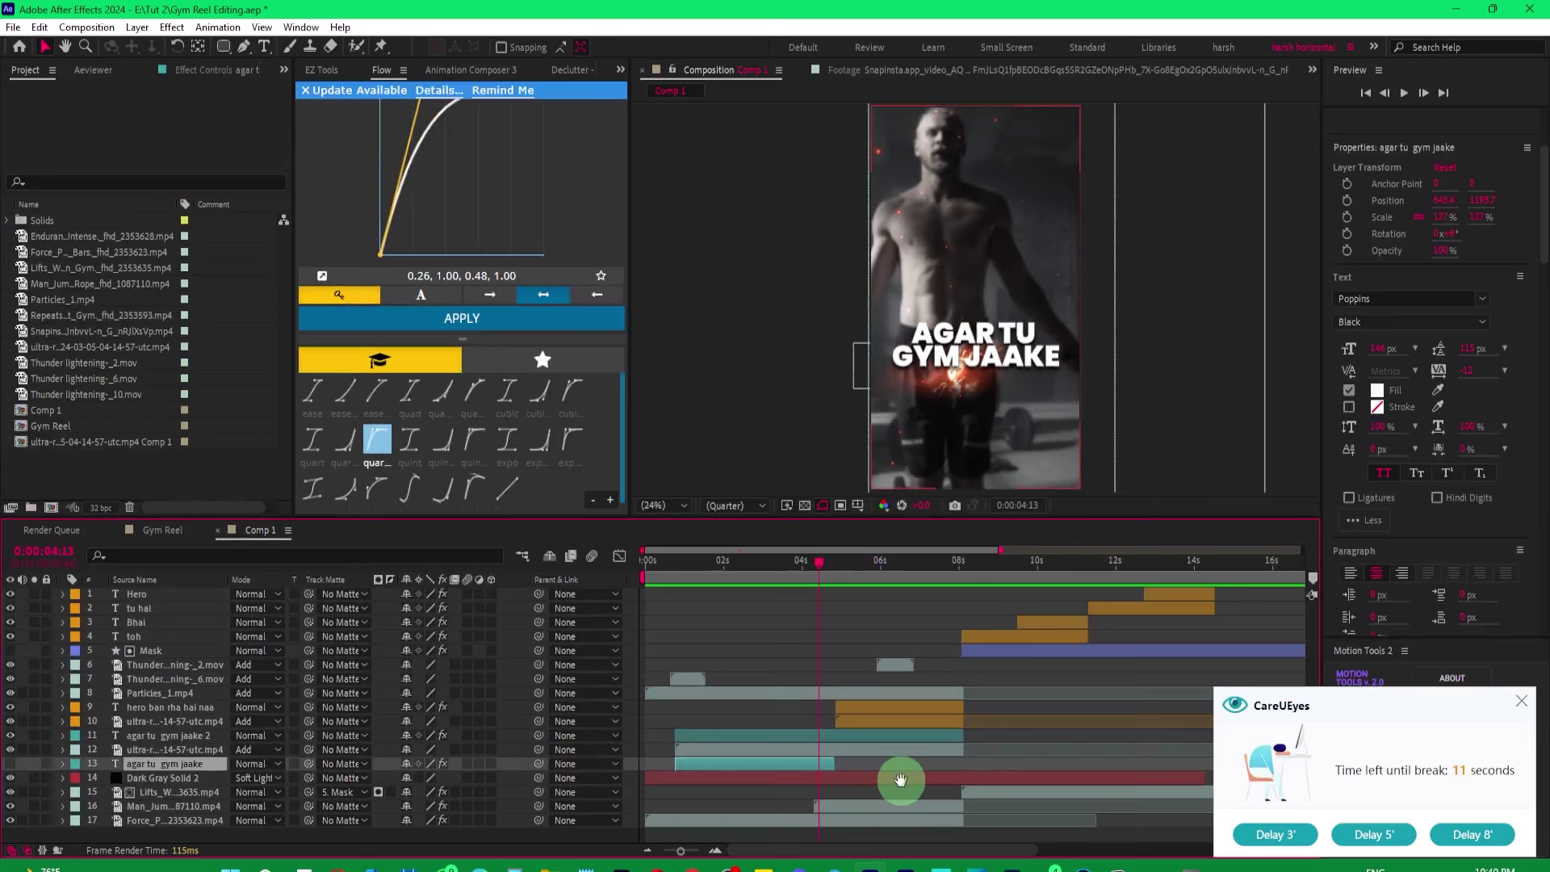
drag(963, 735, 849, 737)
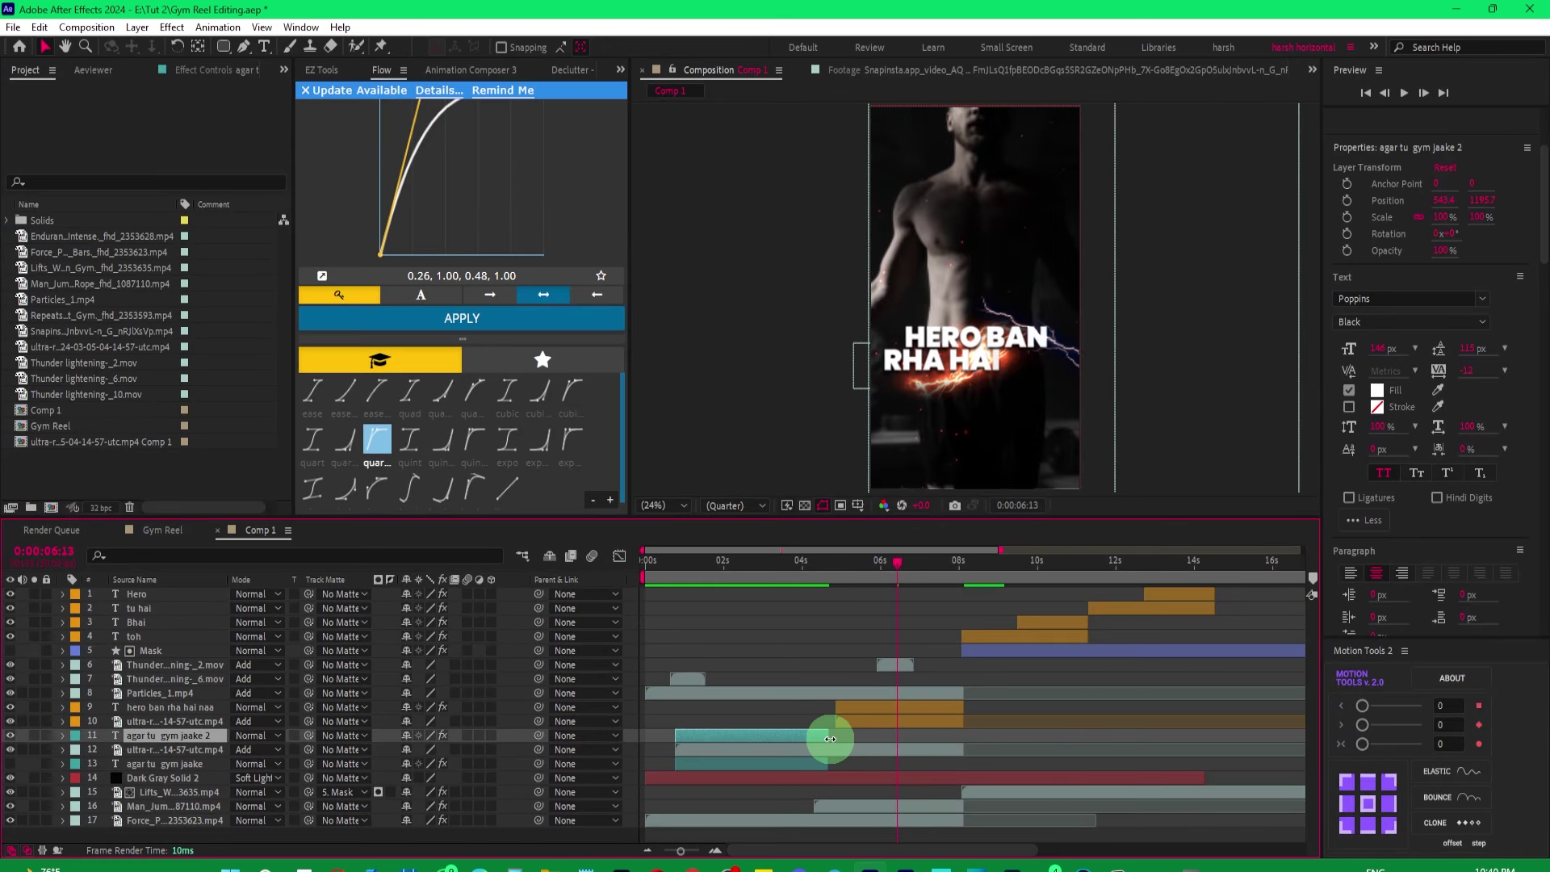
Preview the reel and check the Hero layer's frame at 0:00:13:27.
key(space)
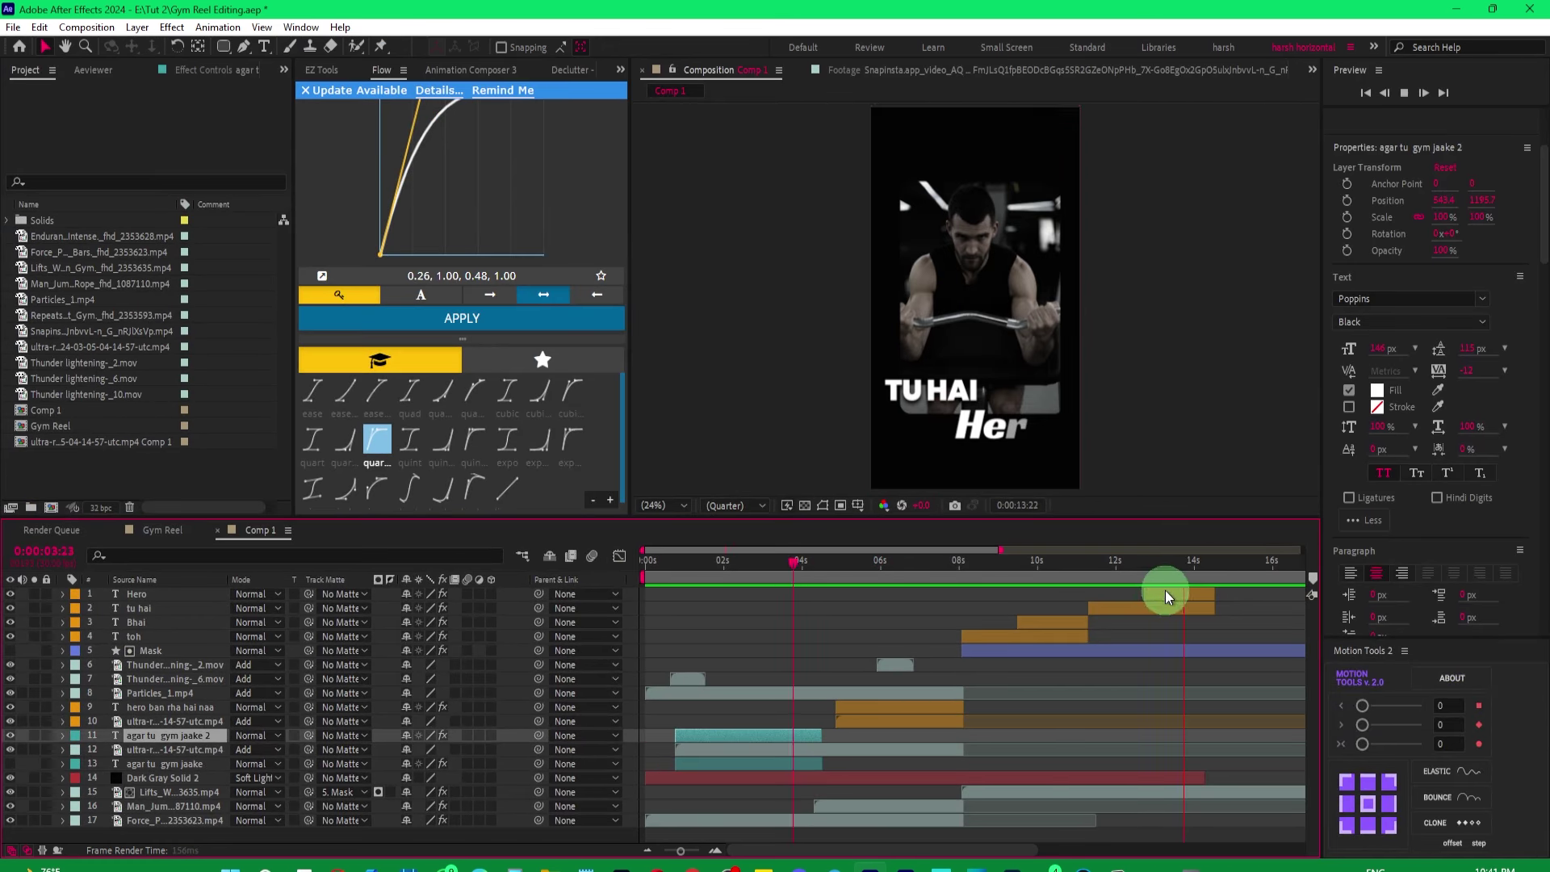
drag(1130, 565, 1180, 563)
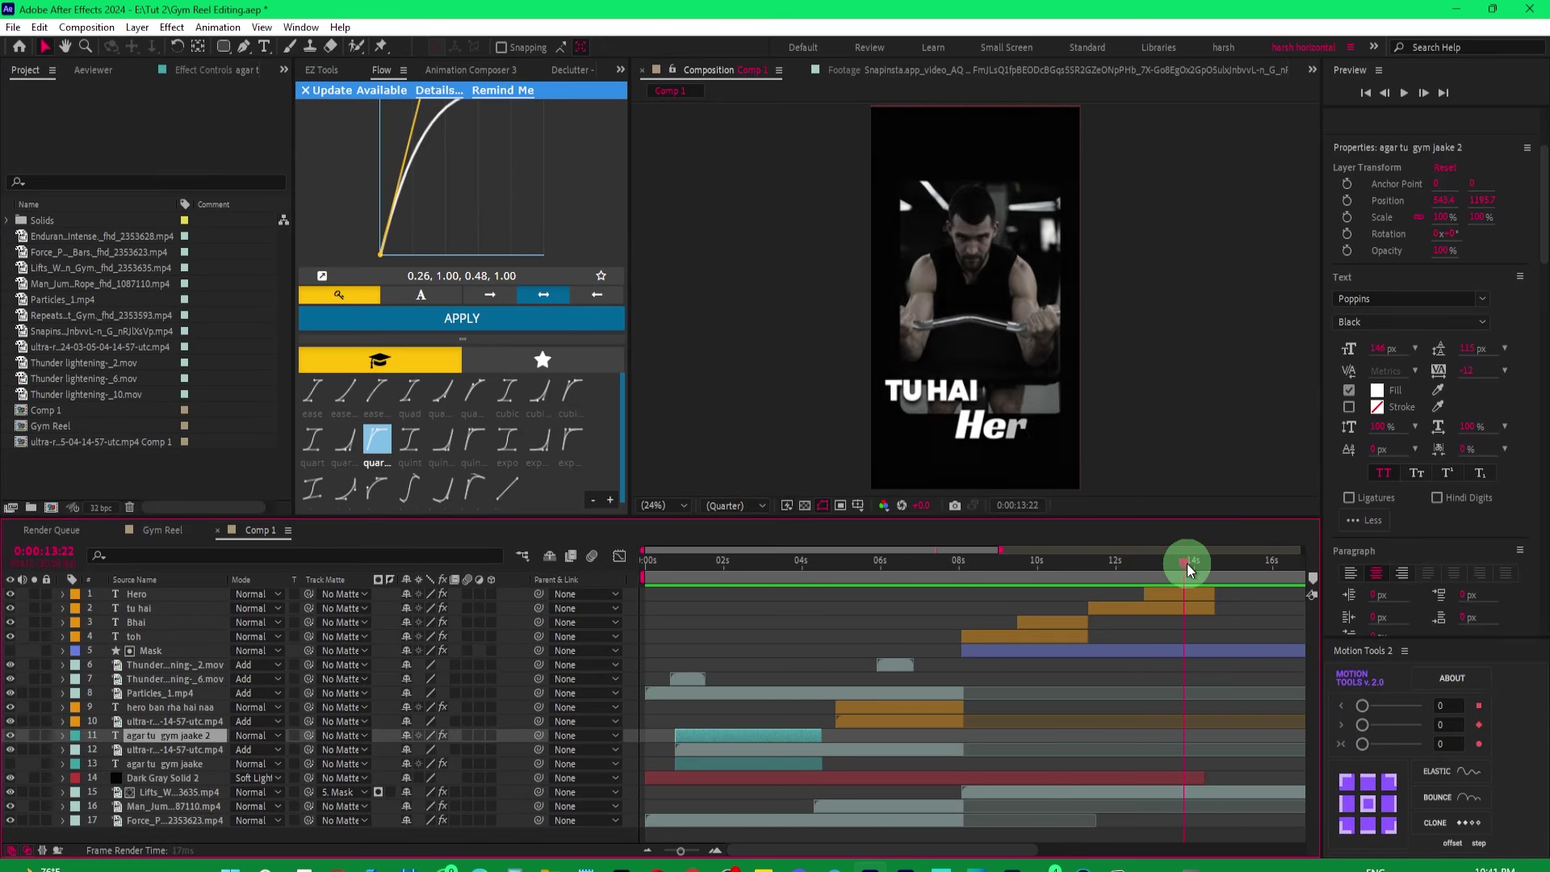
click(1185, 599)
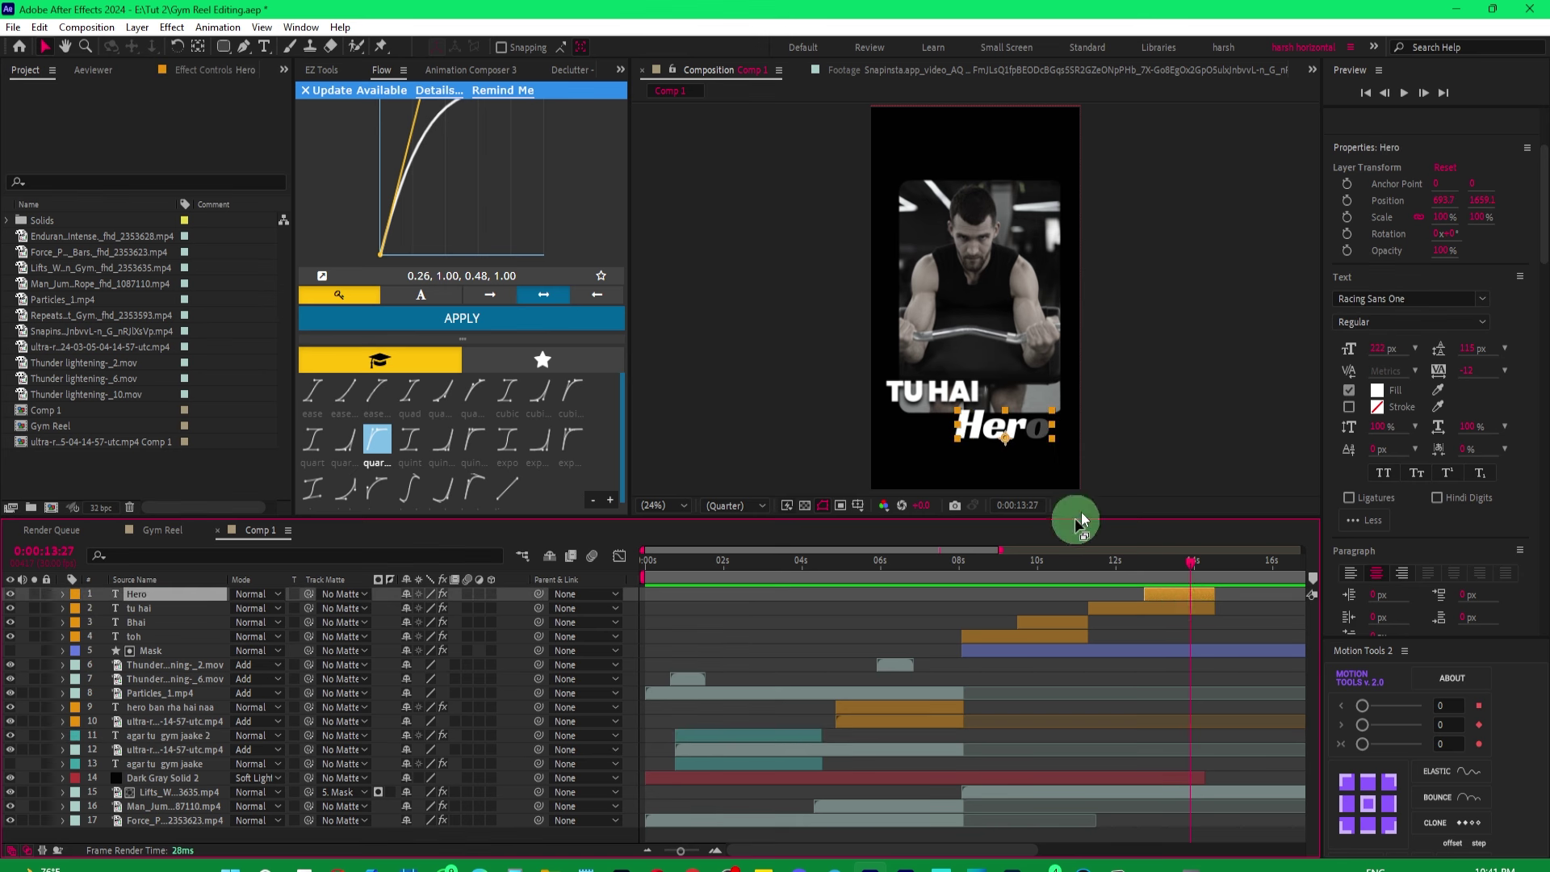
Give the Hero text a red fill.
click(1377, 391)
drag(346, 290, 380, 240)
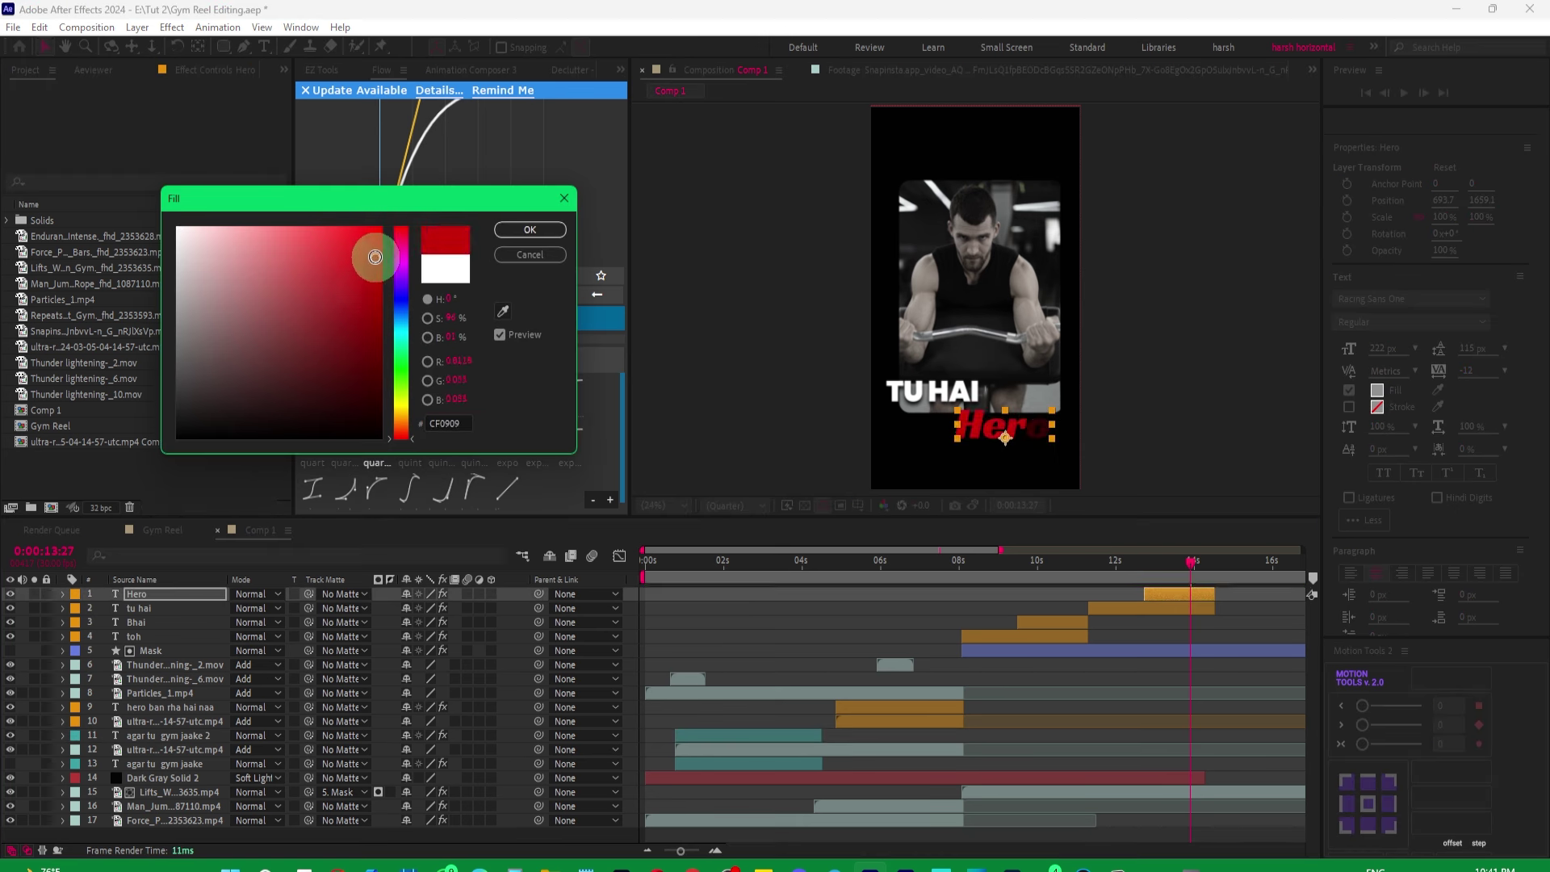
click(461, 423)
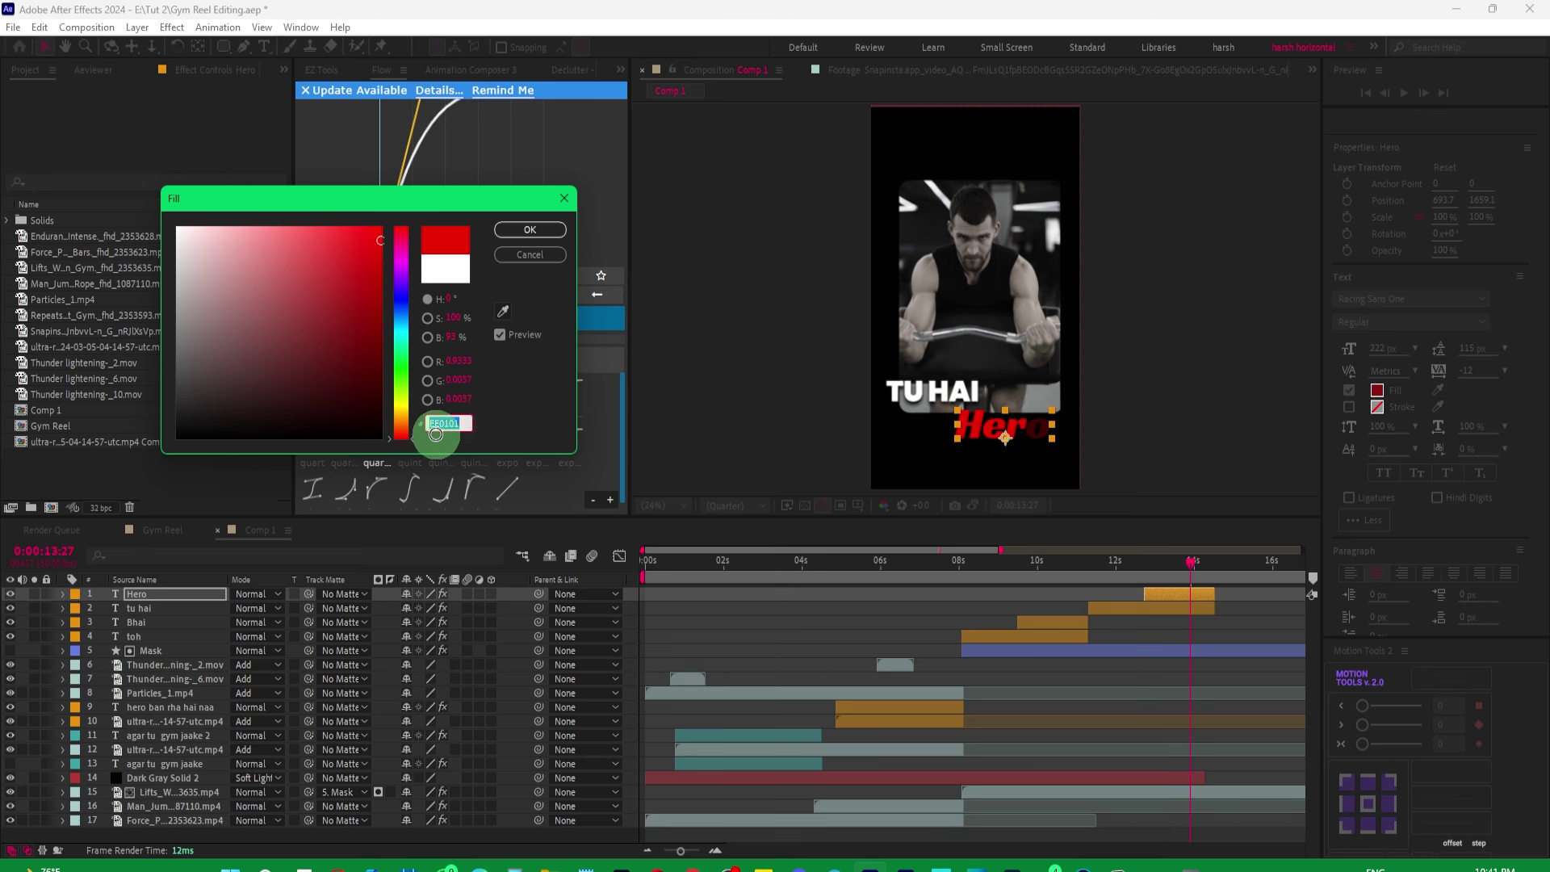
click(529, 230)
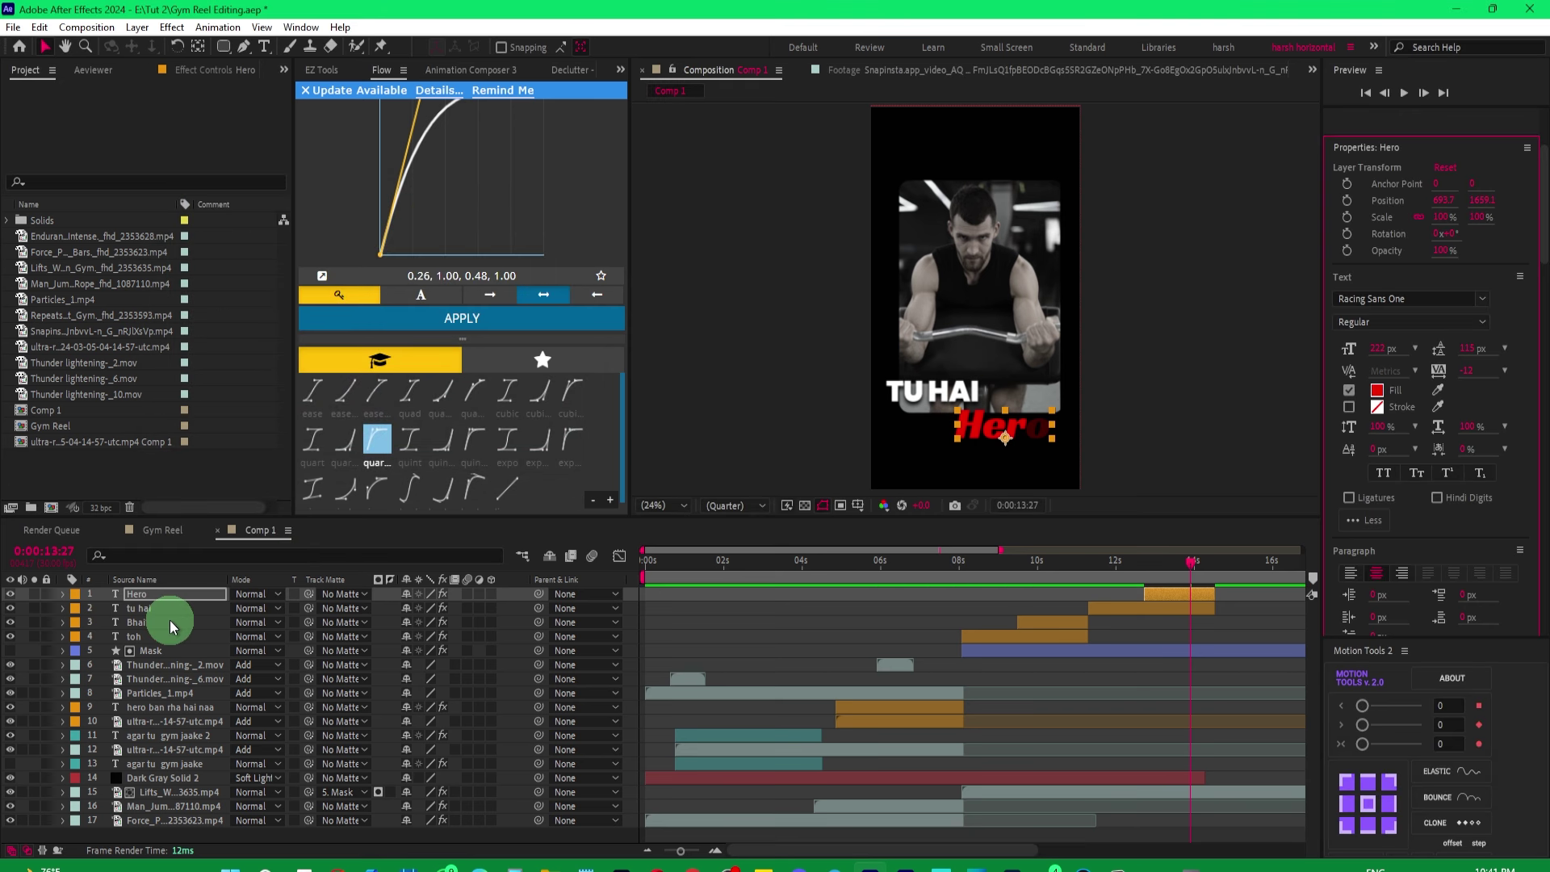
Set the Bhai word's fill to EE0101 and preview the toh Bhai animation.
click(145, 621)
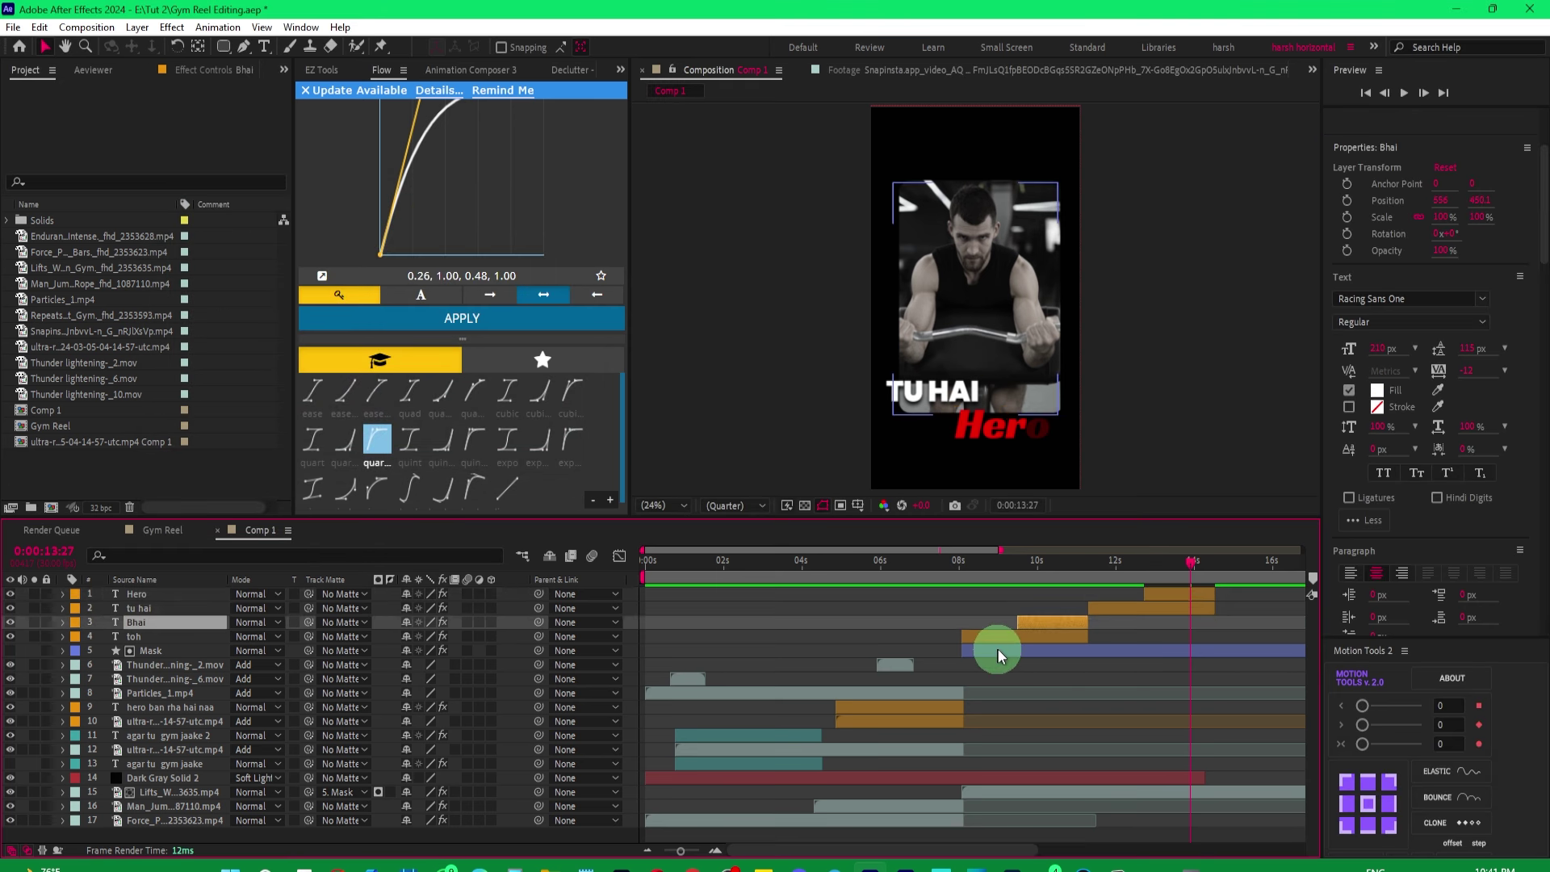
click(1000, 628)
click(1017, 635)
click(1035, 565)
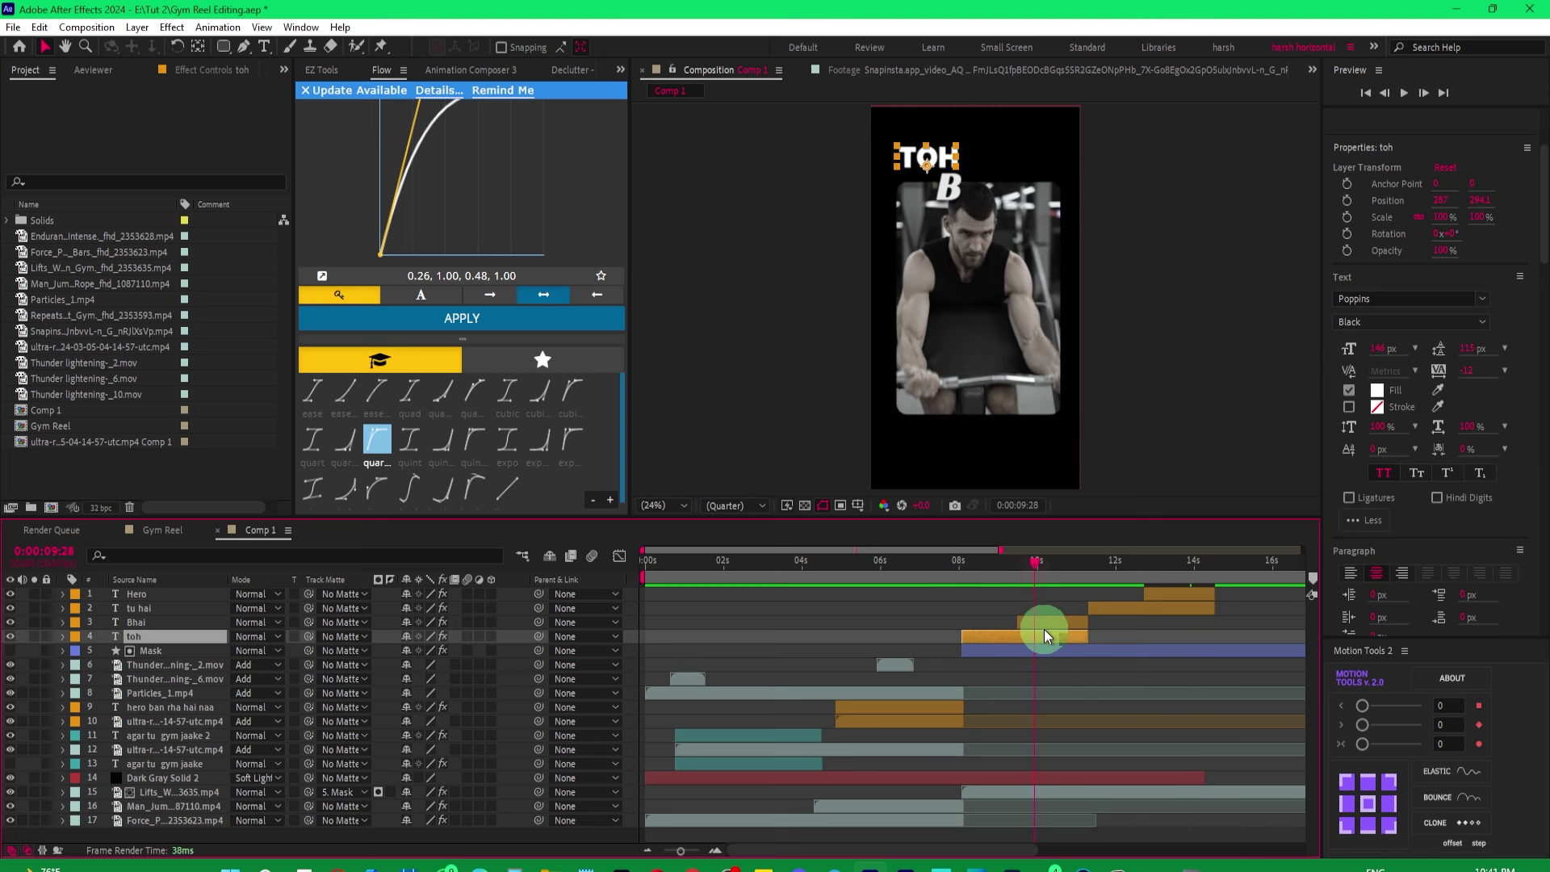
click(1044, 623)
click(1379, 393)
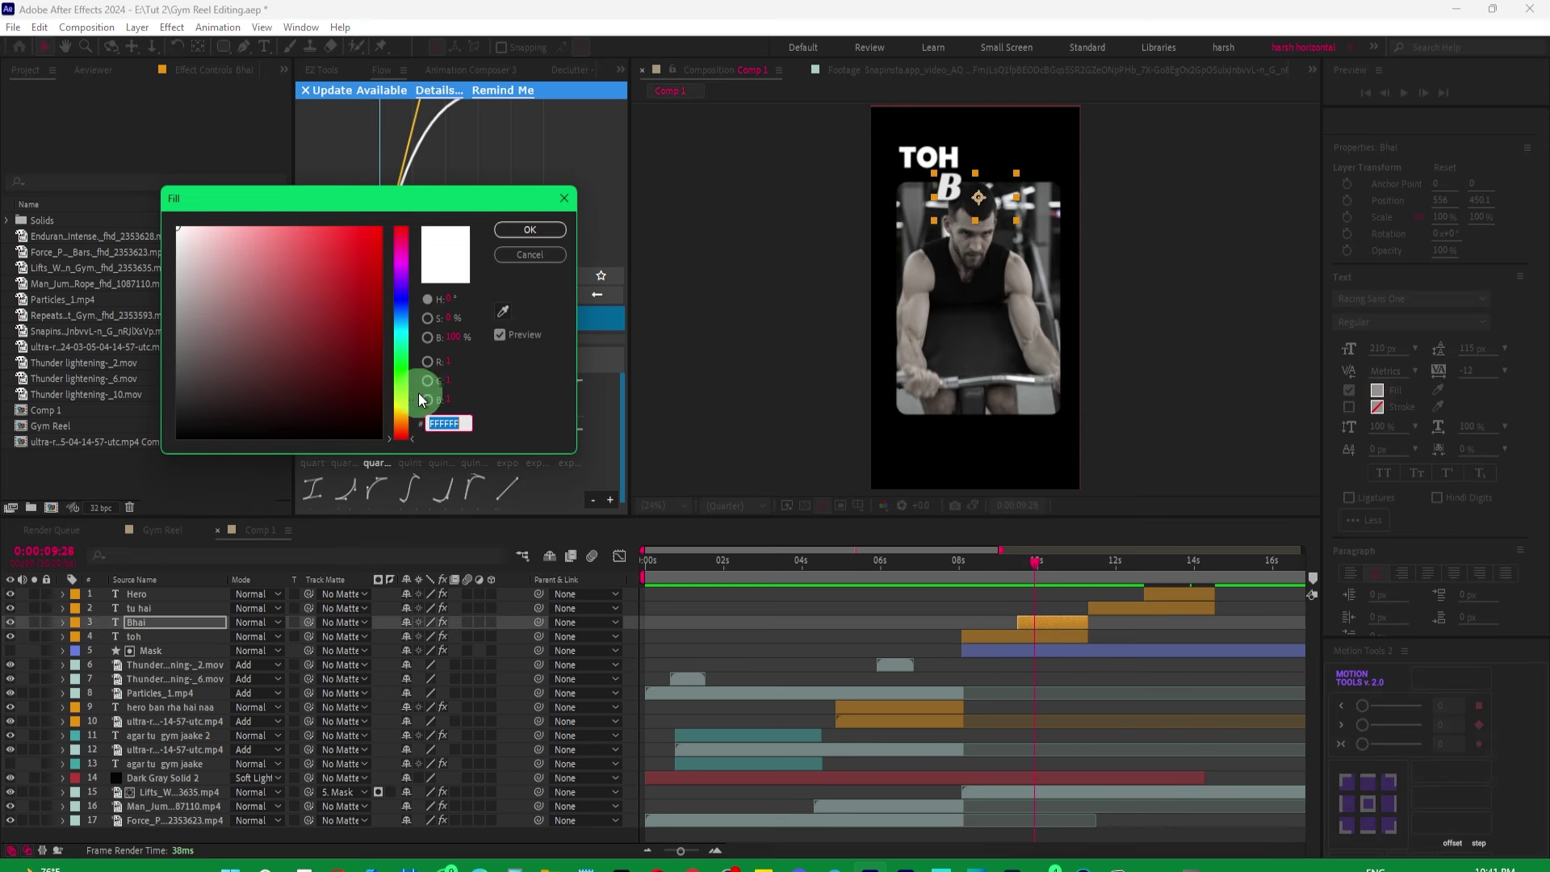
text(EE0101)
click(524, 233)
click(969, 567)
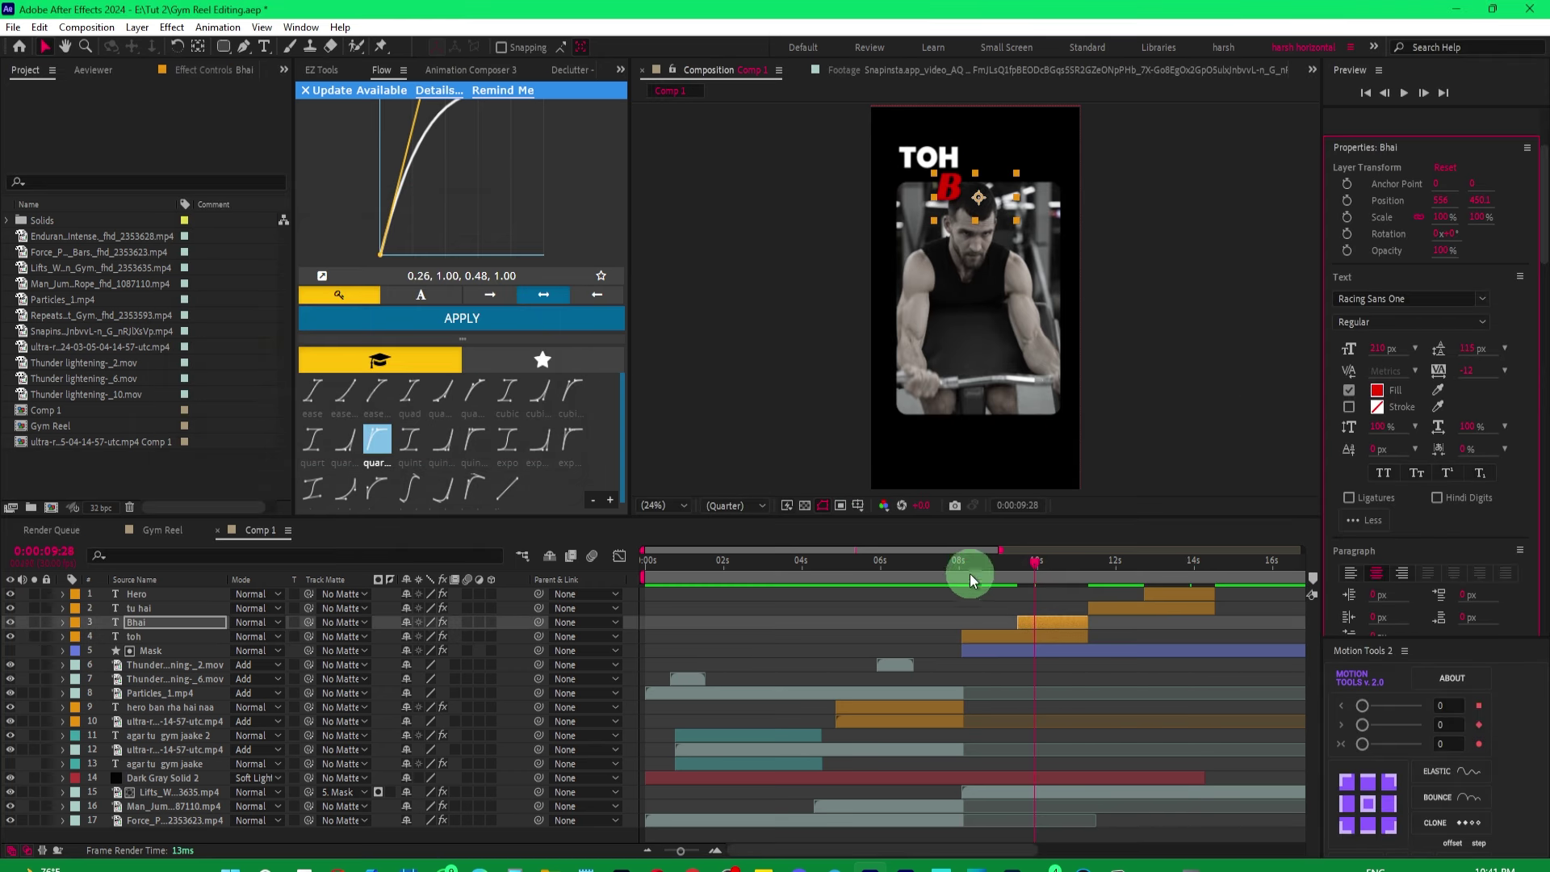
key(space)
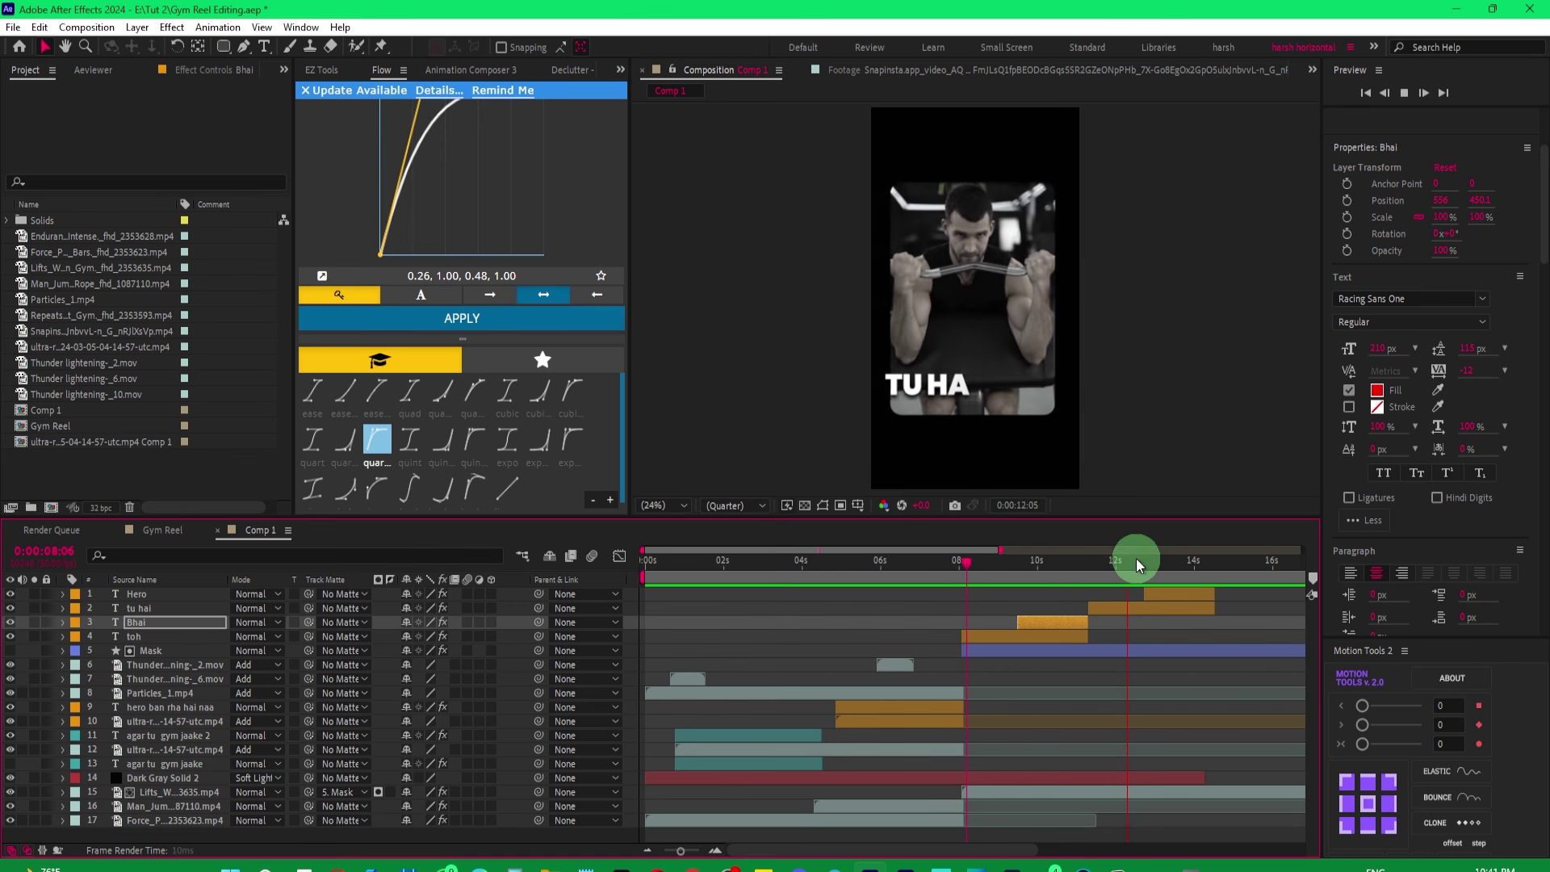
Stretch the Particles_1.mp4 layer's out point to about 14 seconds and scrub to check.
click(1115, 564)
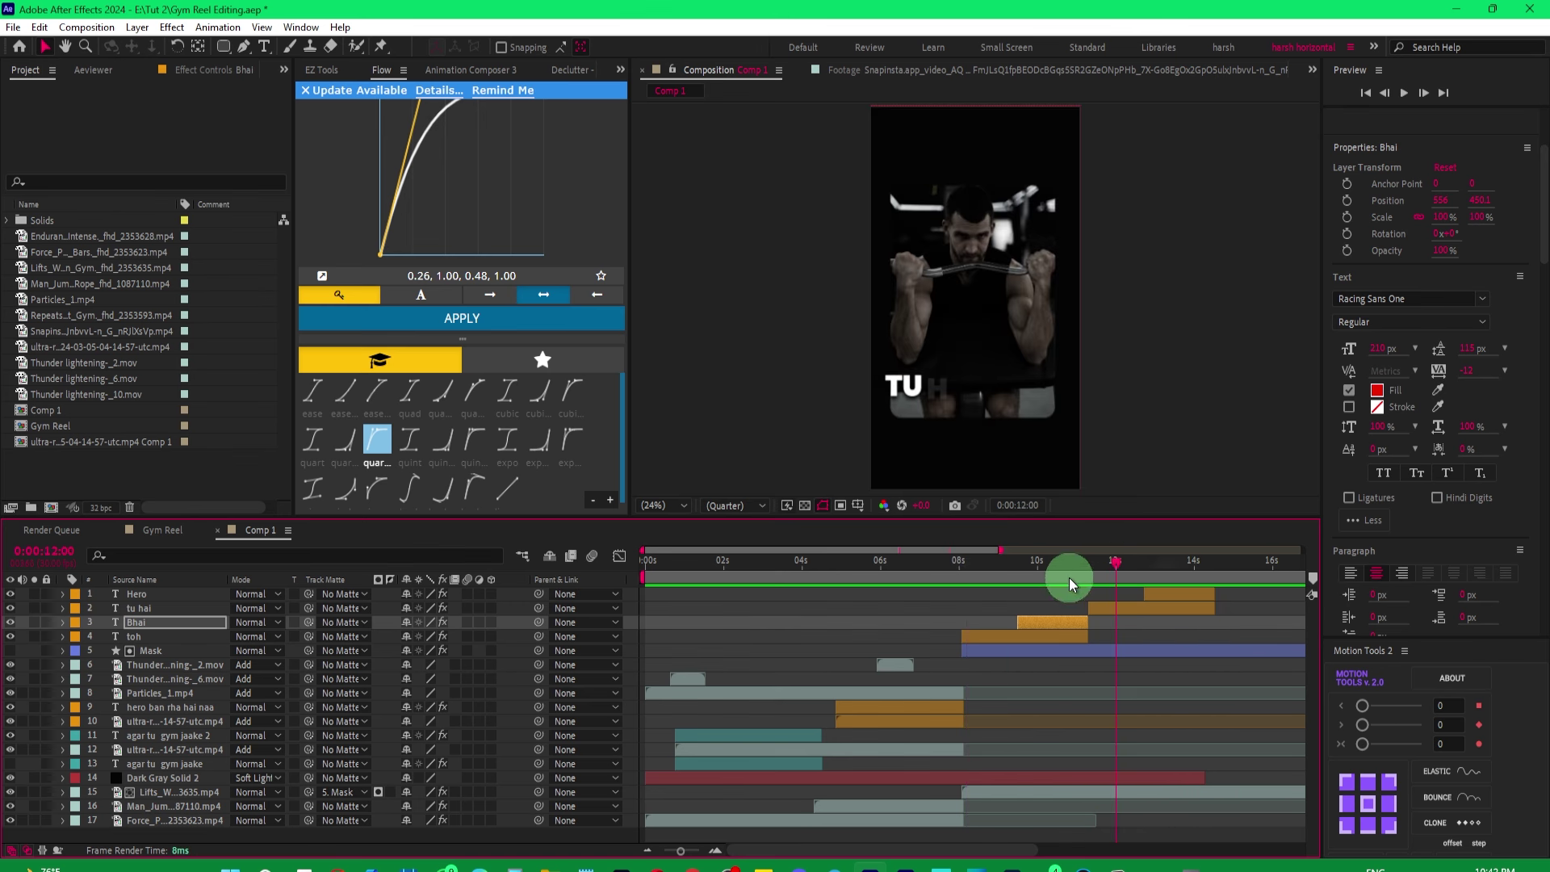
mouse_move(1114, 564)
mouse_down()
mouse_move(865, 594)
mouse_move(903, 608)
mouse_move(909, 569)
mouse_up()
click(880, 696)
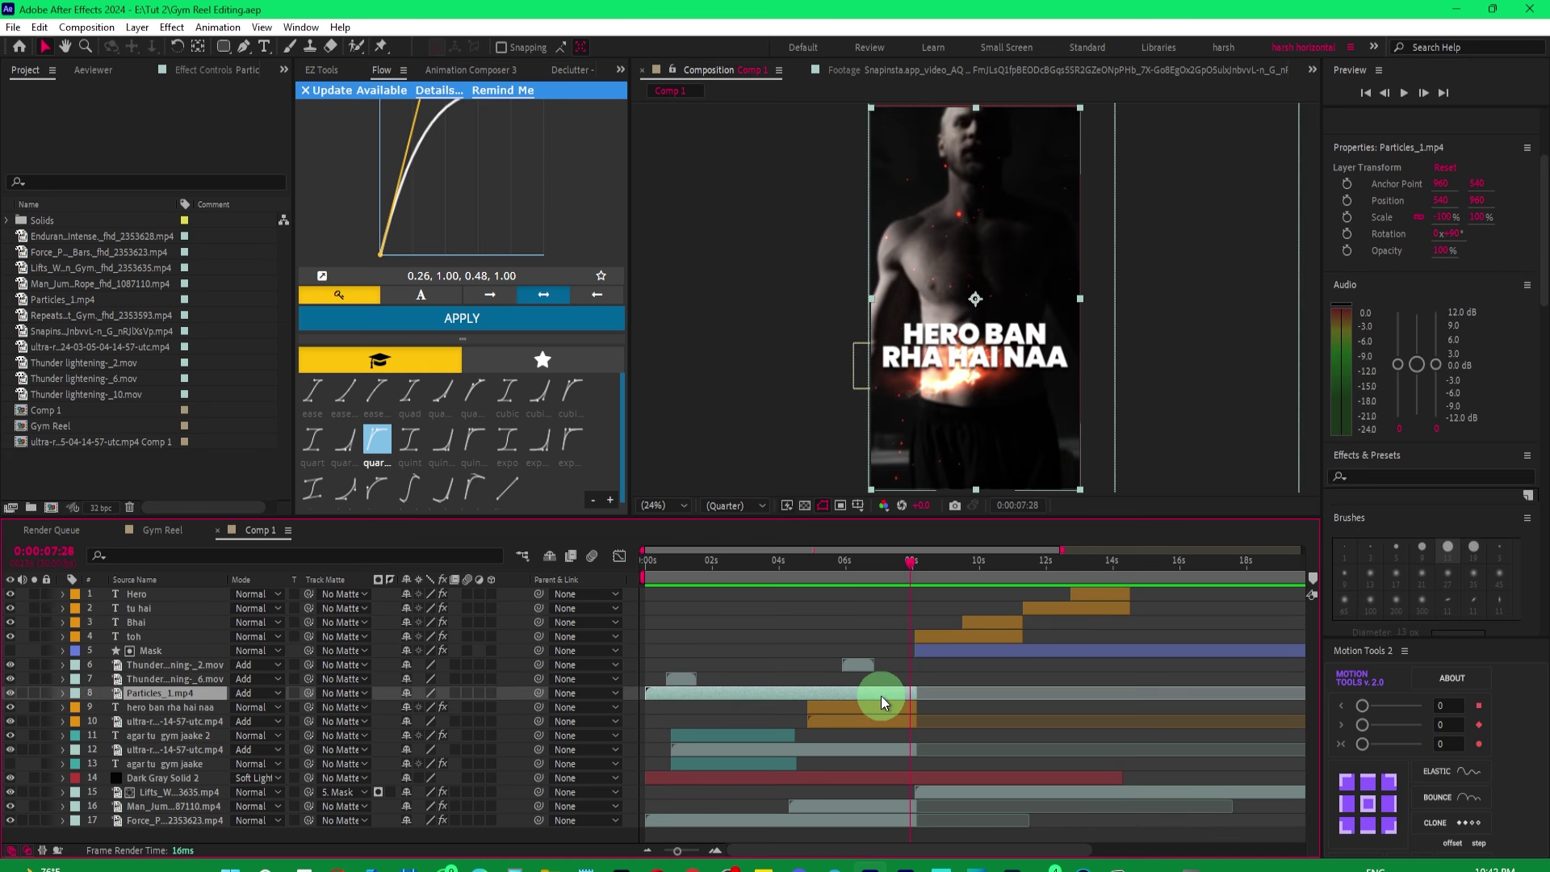
drag(916, 692, 1130, 685)
drag(923, 569, 1099, 583)
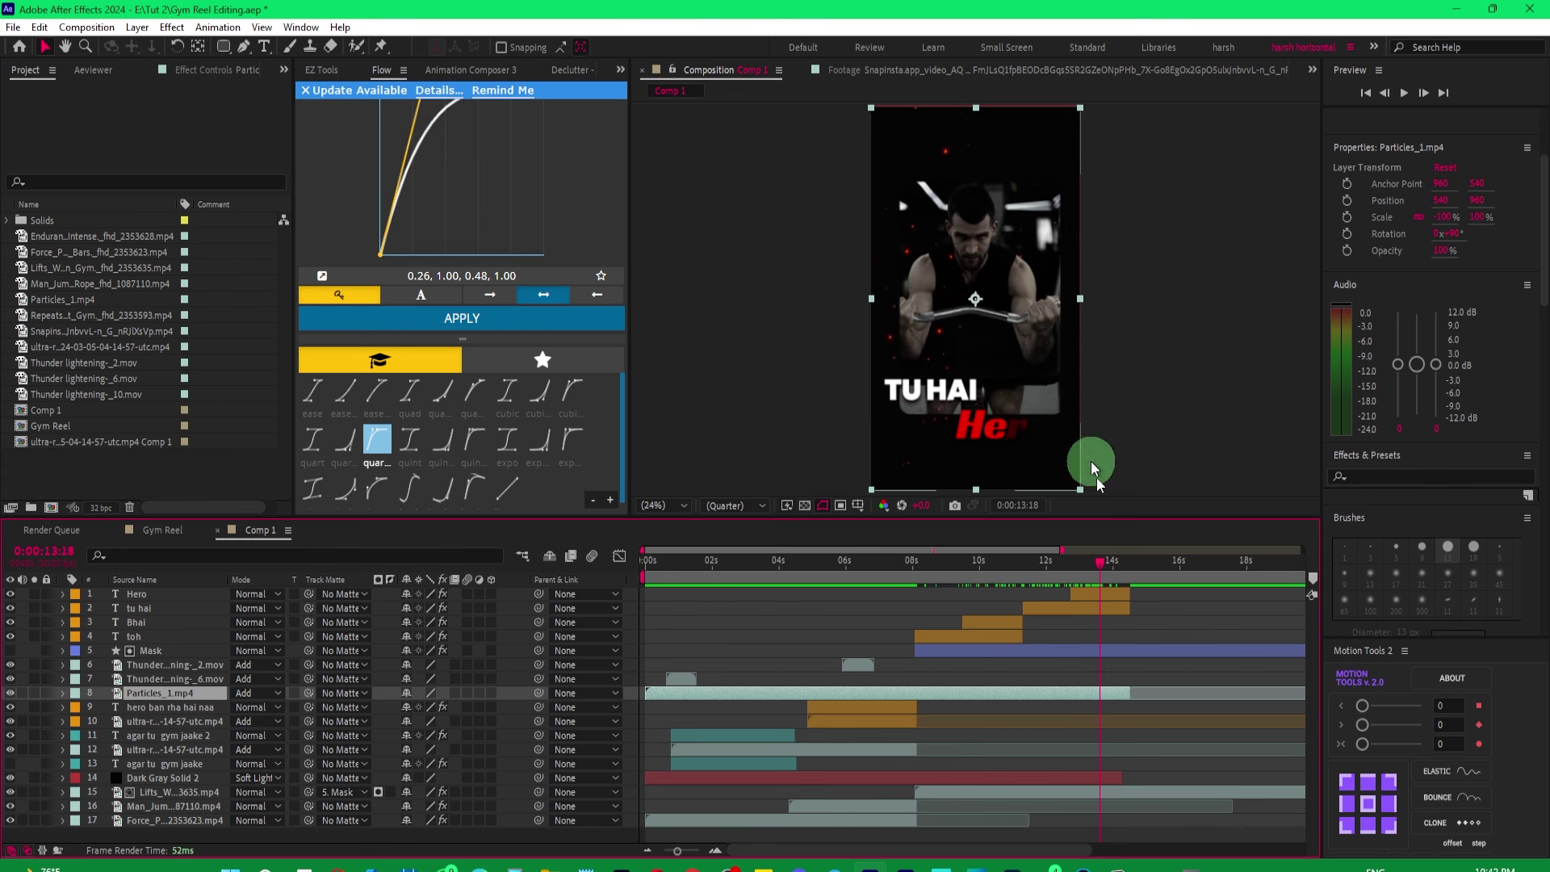
drag(942, 563, 910, 574)
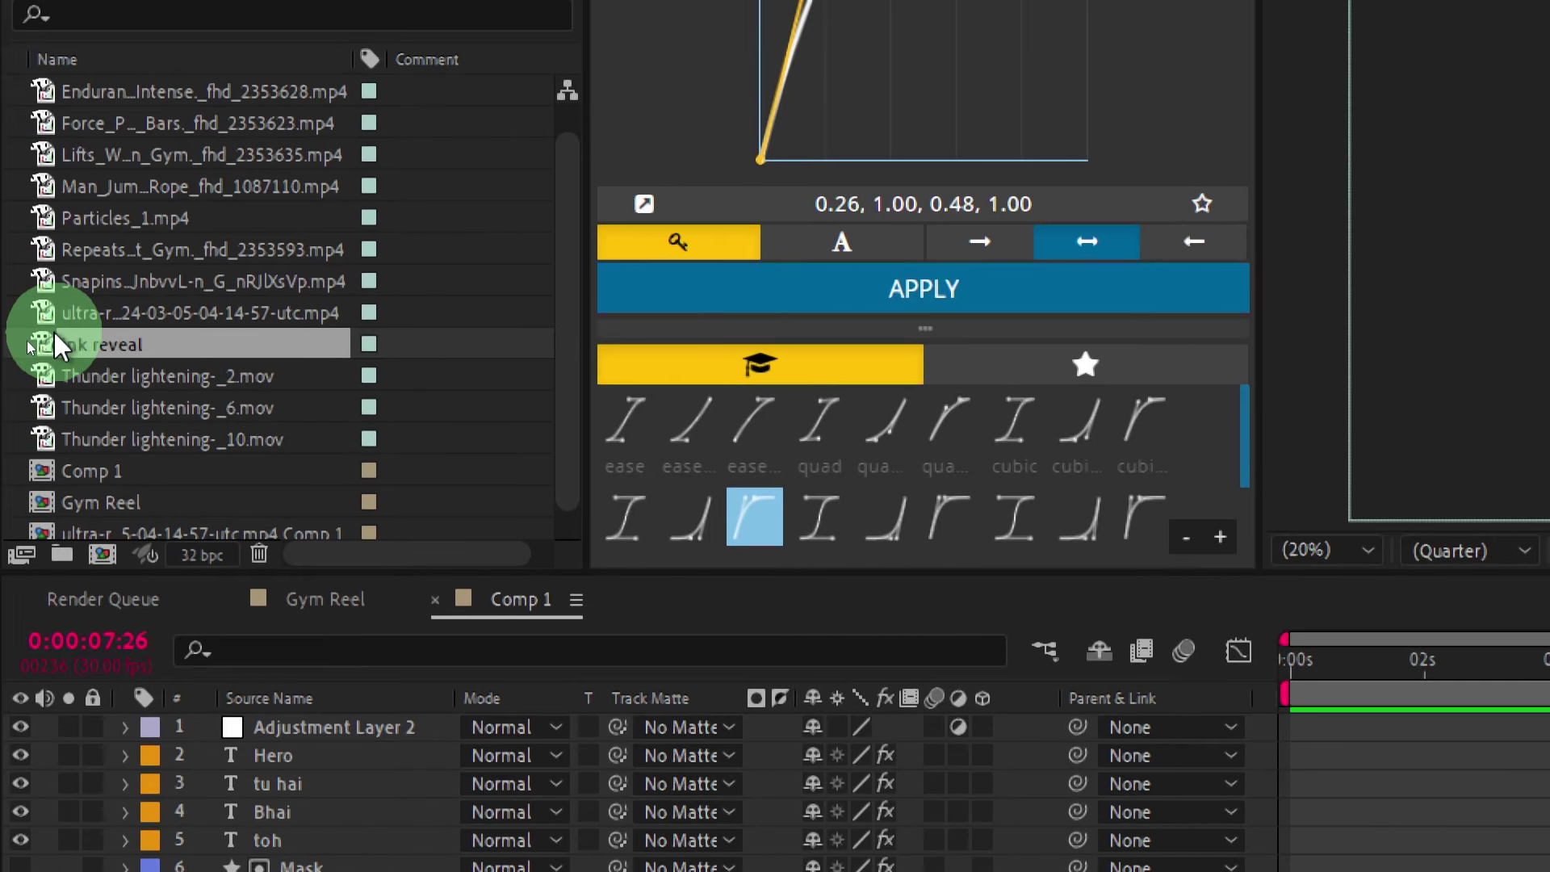
Add the ink reveal clip as the top layer, starting at 0:00:07:25.
mouse_move(54, 333)
mouse_down()
mouse_move(272, 738)
mouse_move(321, 737)
mouse_up()
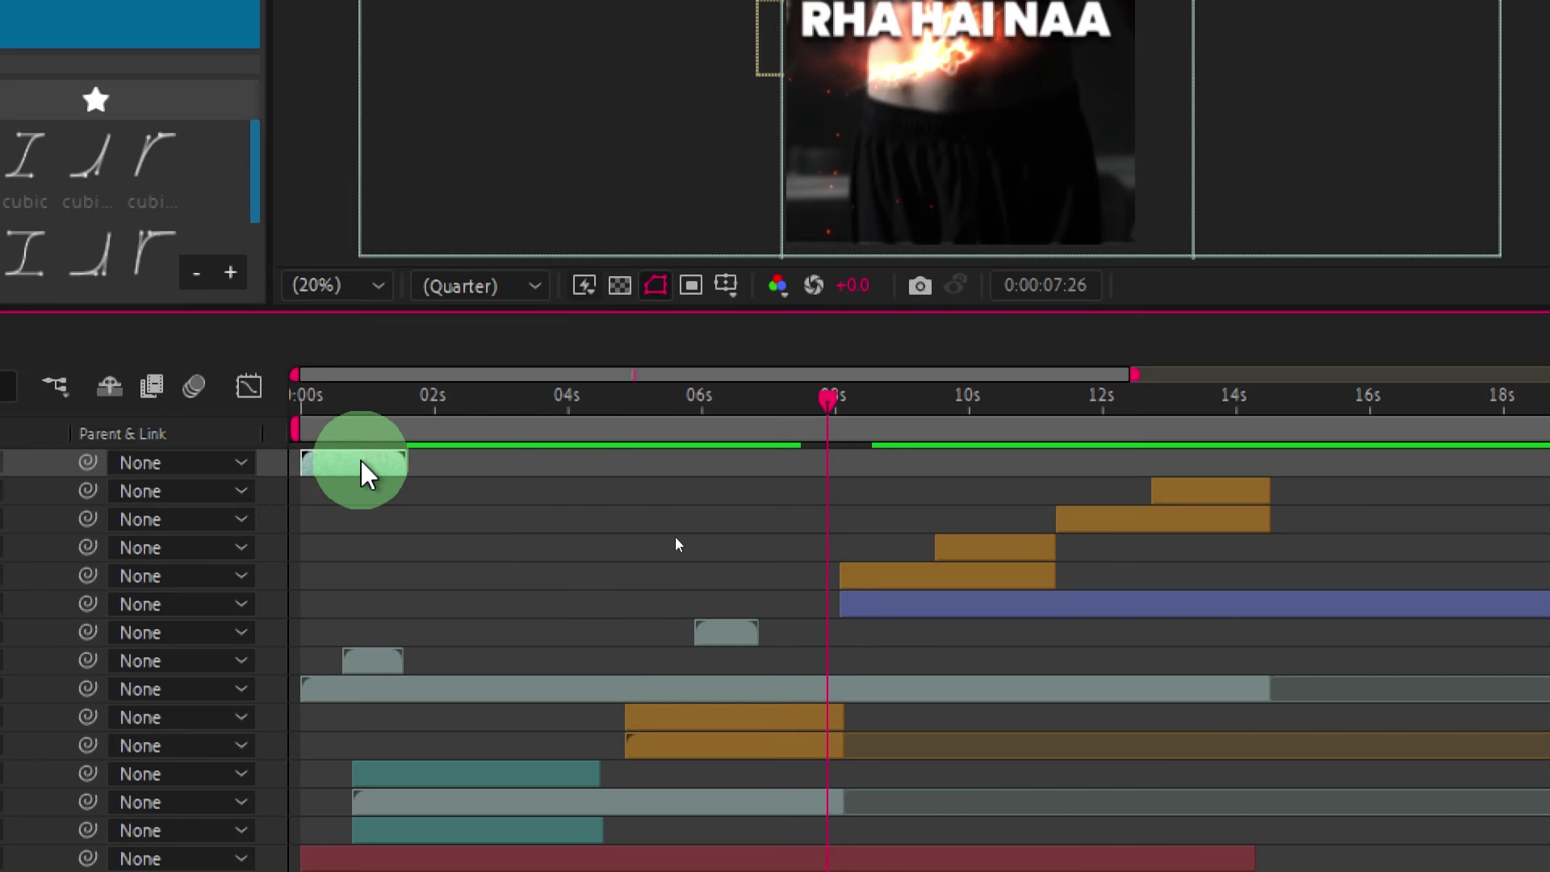
drag(359, 466, 895, 472)
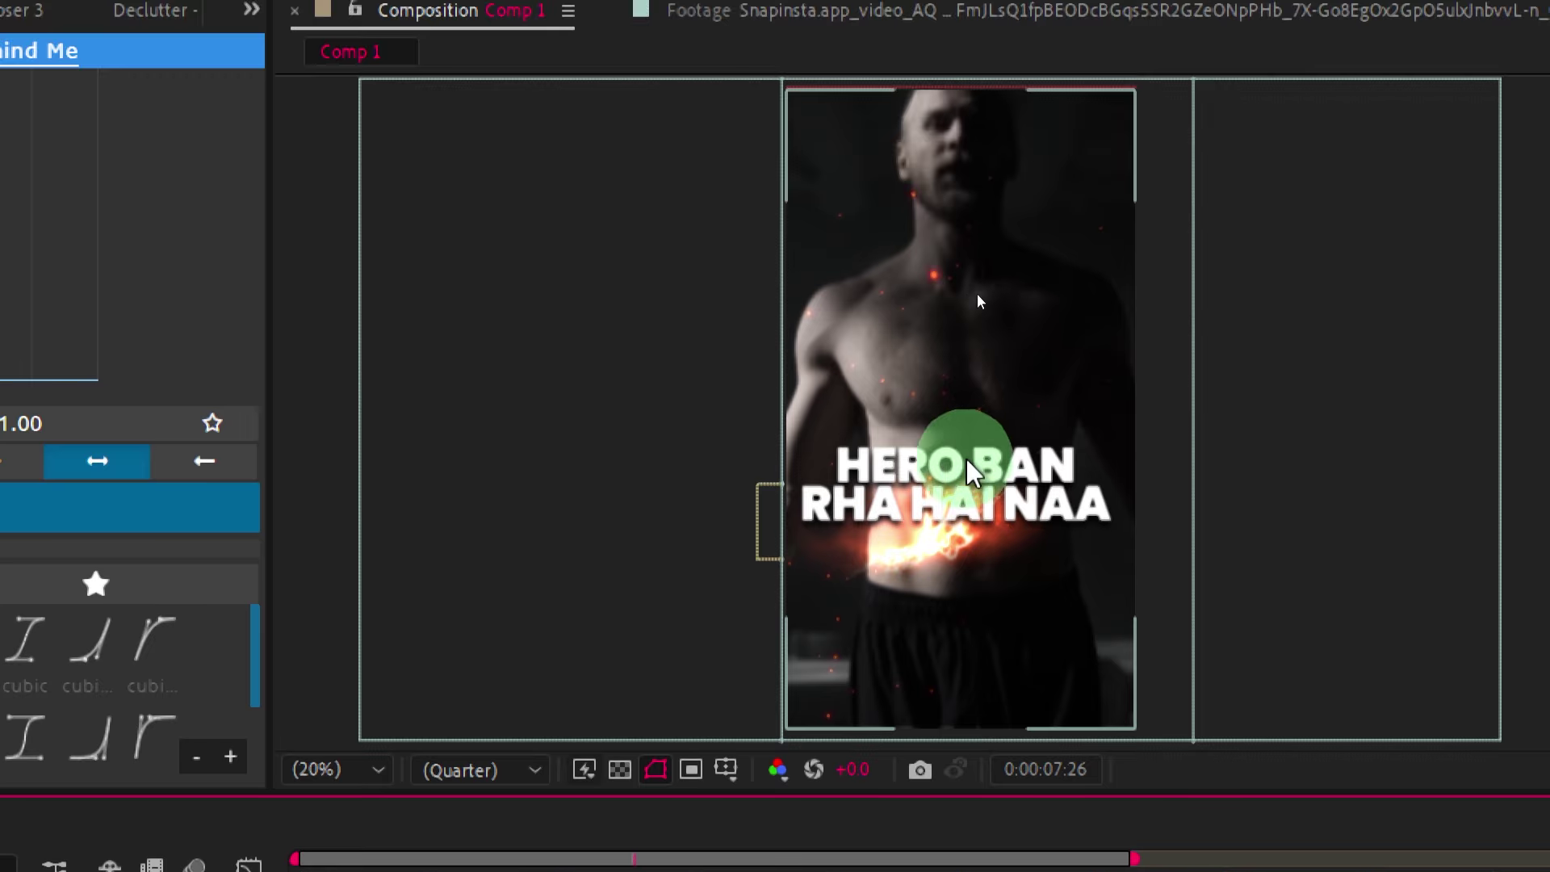
click(855, 710)
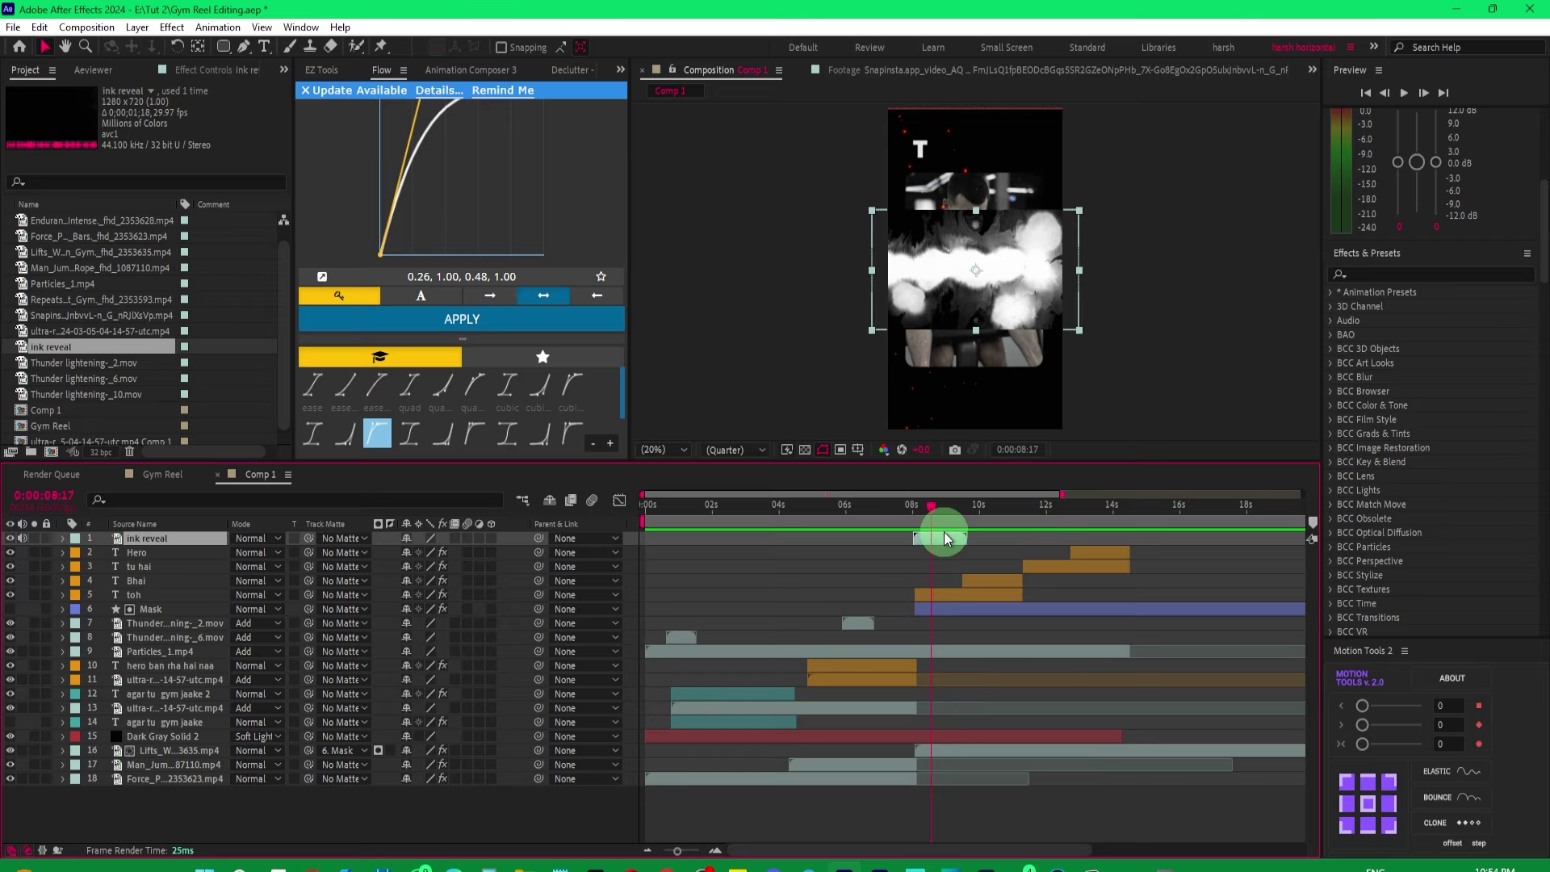
click(909, 520)
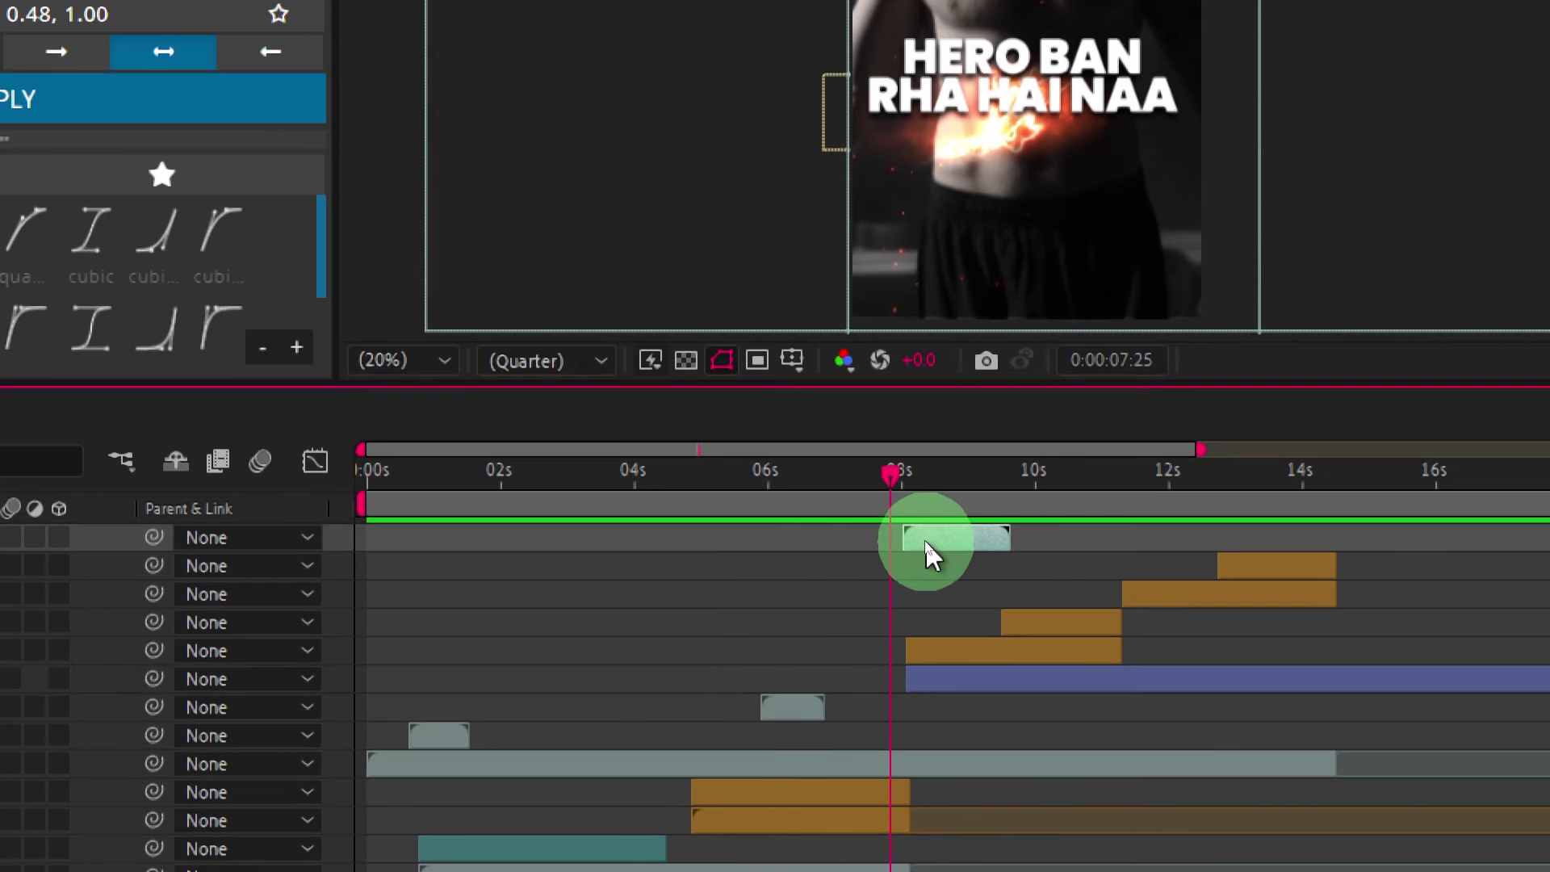
drag(926, 543, 877, 549)
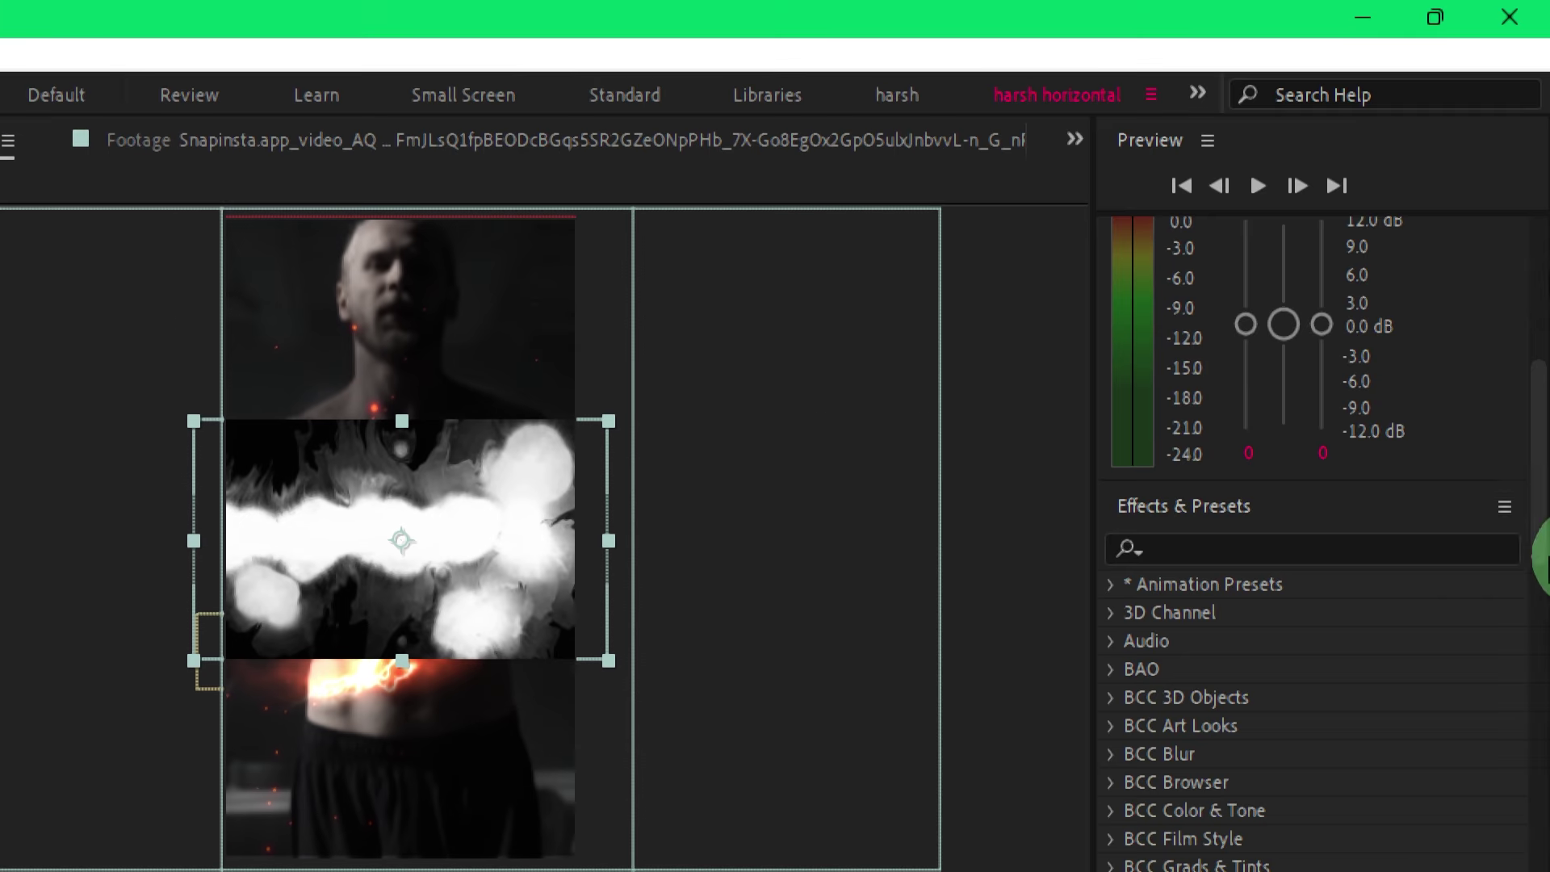
Set the ink reveal layer's Rotation to 90°.
click(1363, 450)
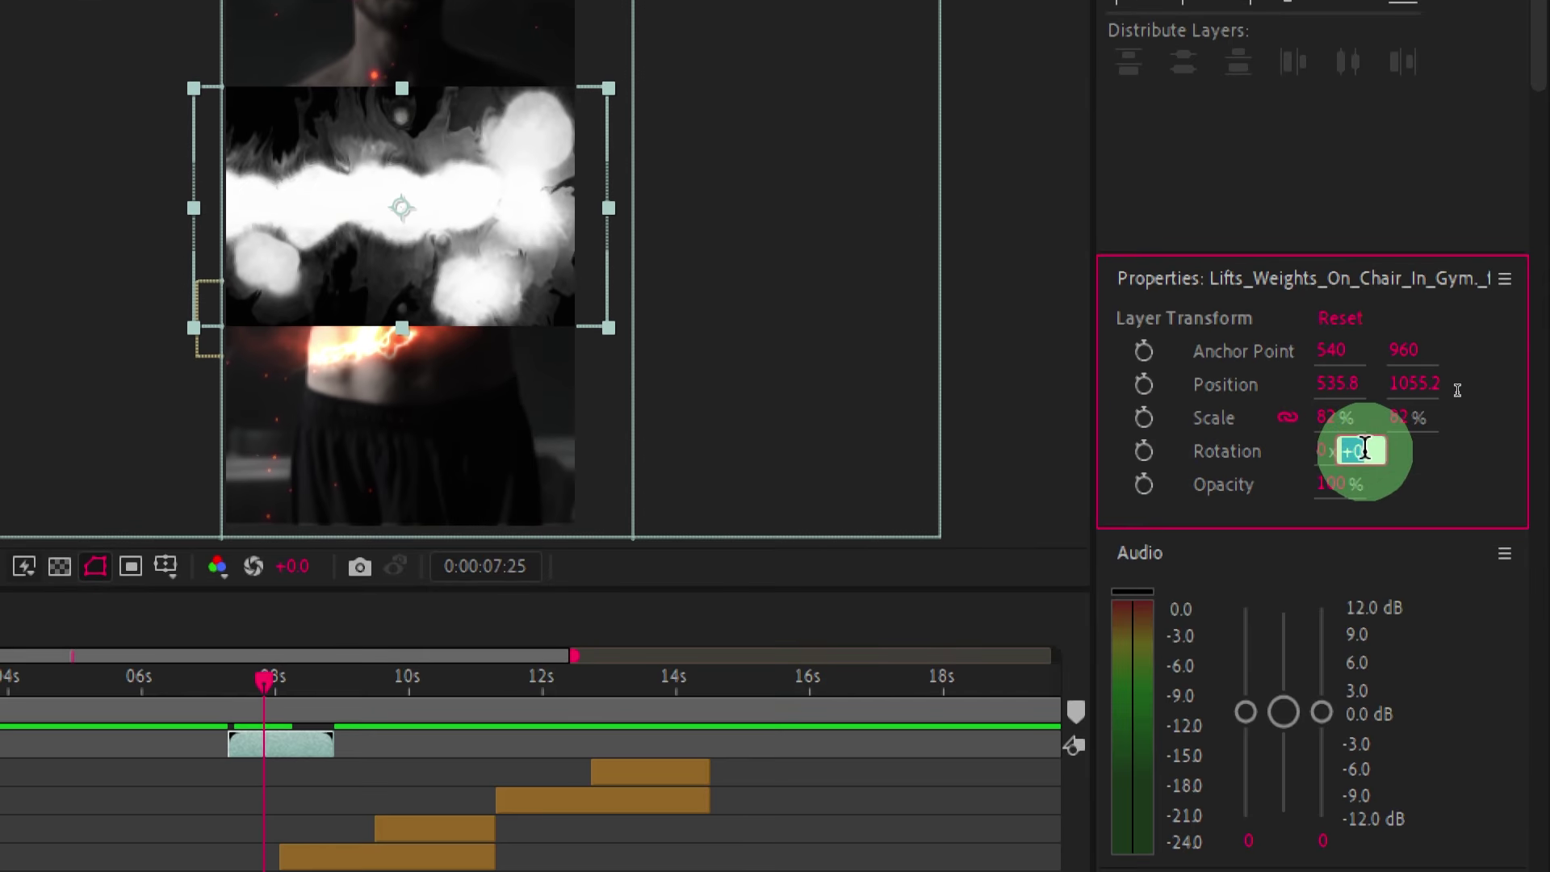
text(90)
key(Return)
click(283, 751)
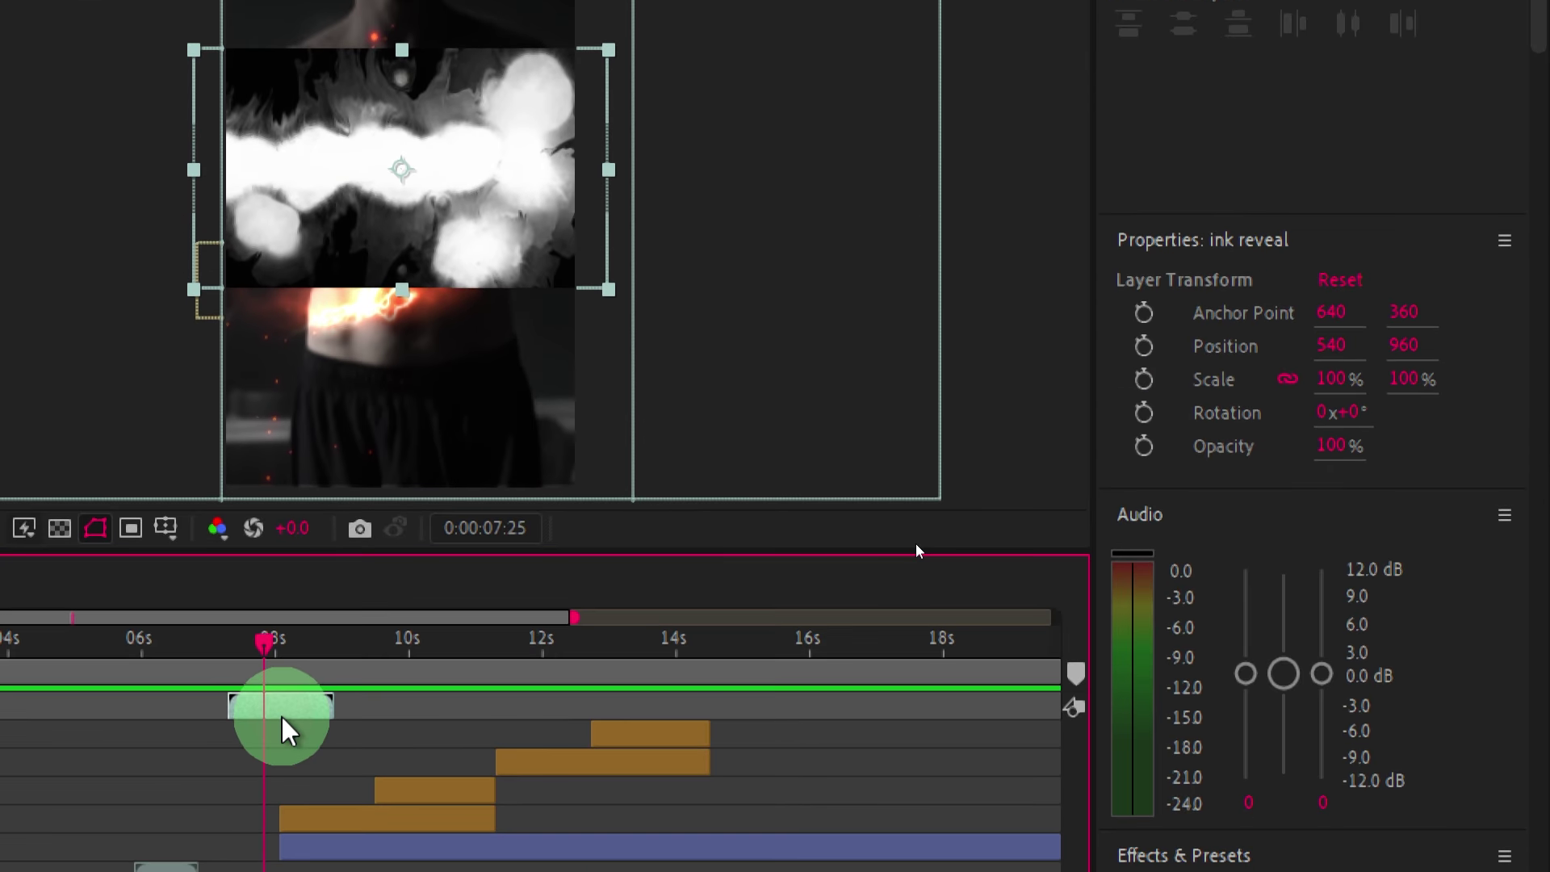
click(1355, 413)
text(90)
key(Return)
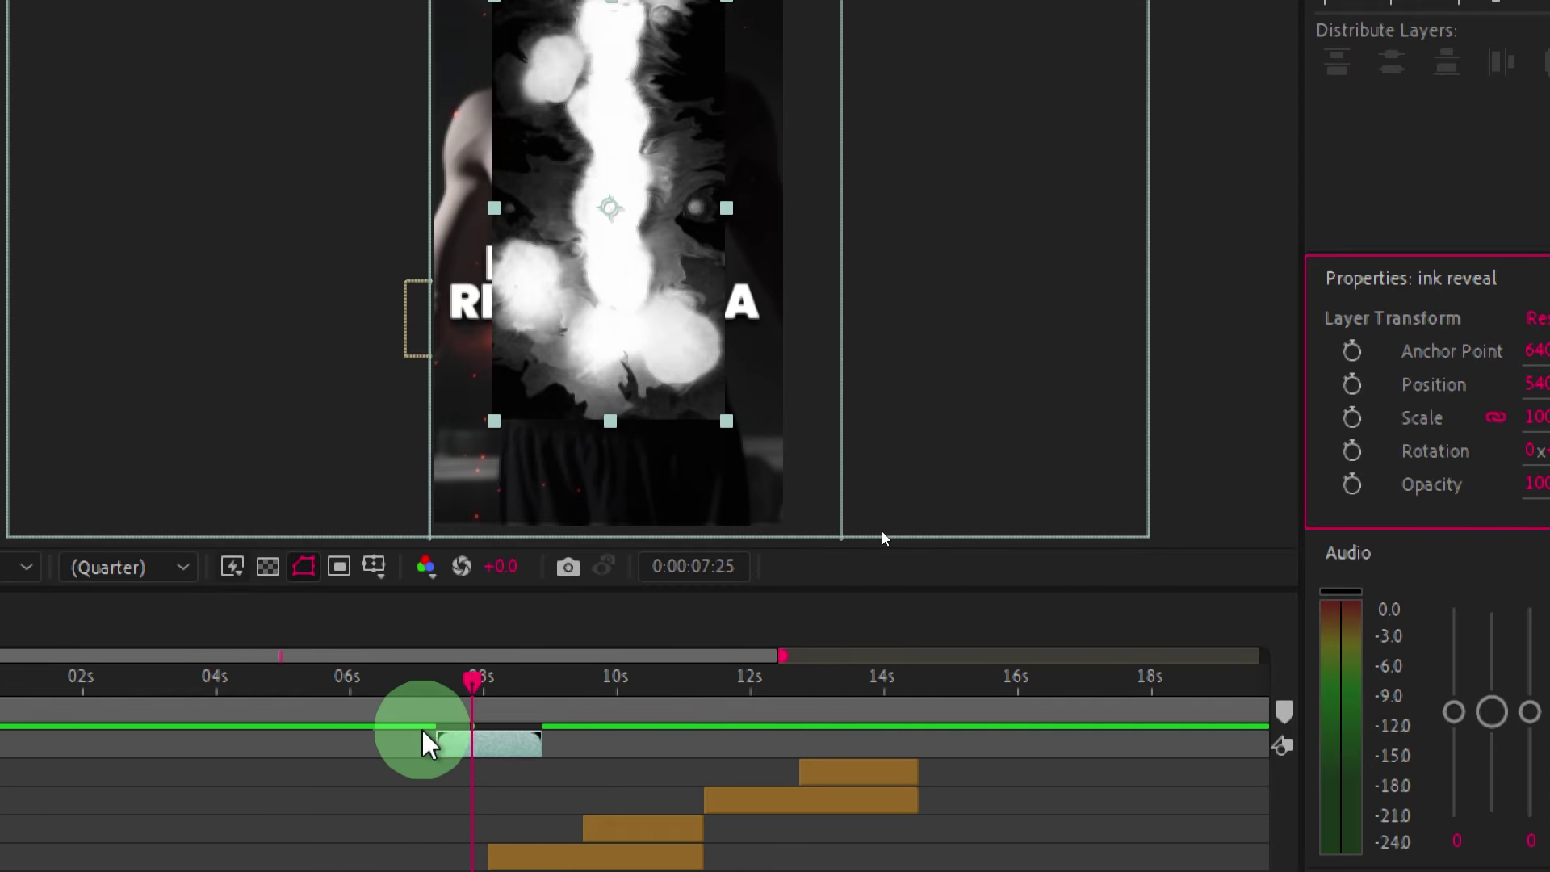
Scale the ink reveal layer to fill the vertical frame, about 84% × 267%.
right_click(315, 746)
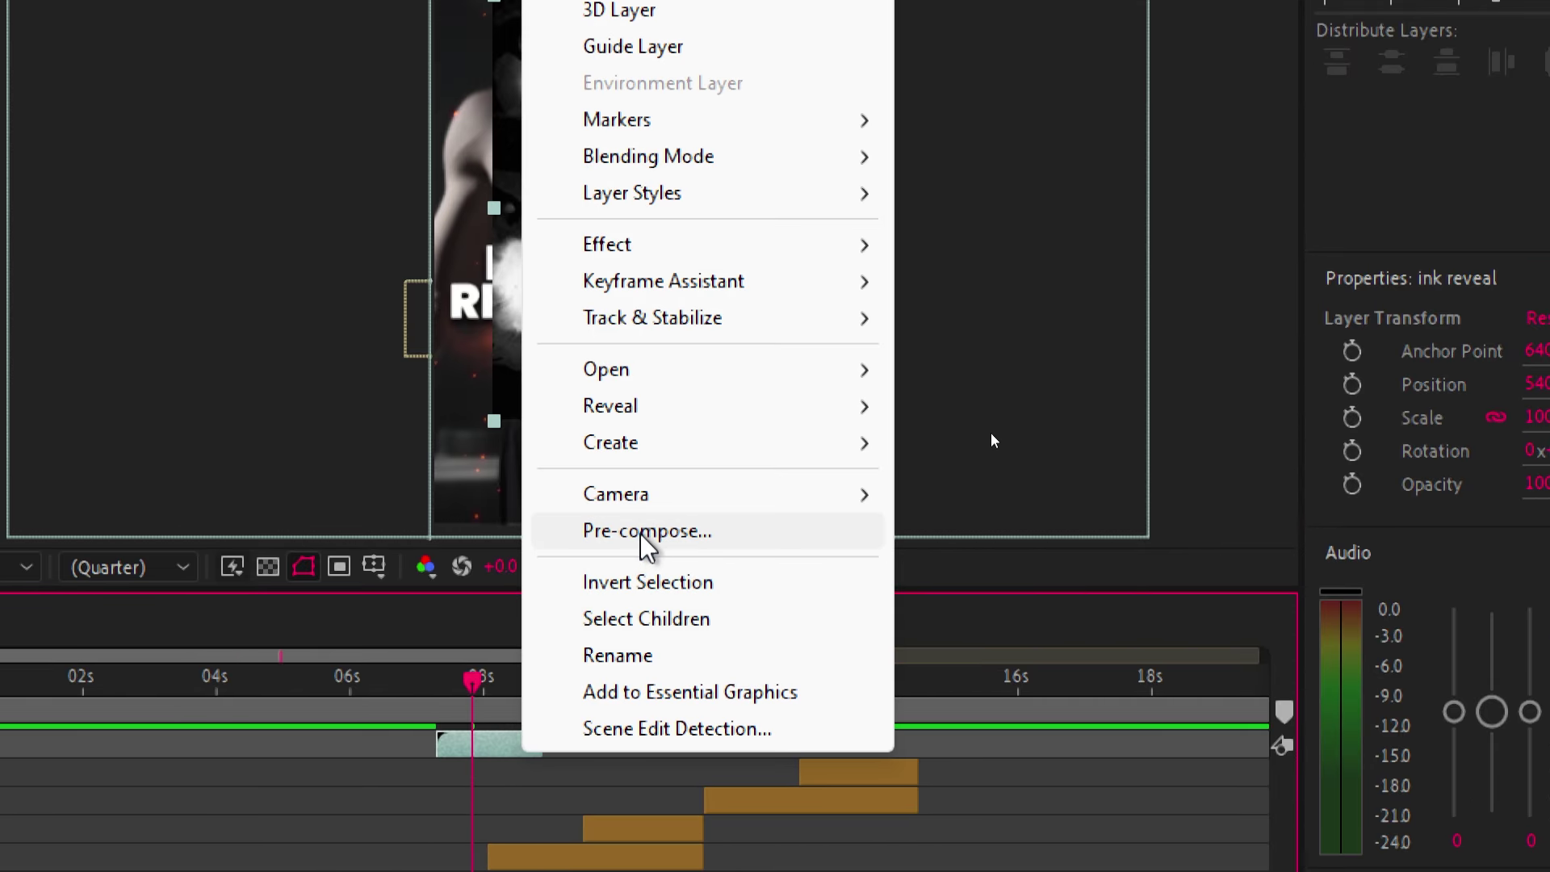
mouse_move(684, 149)
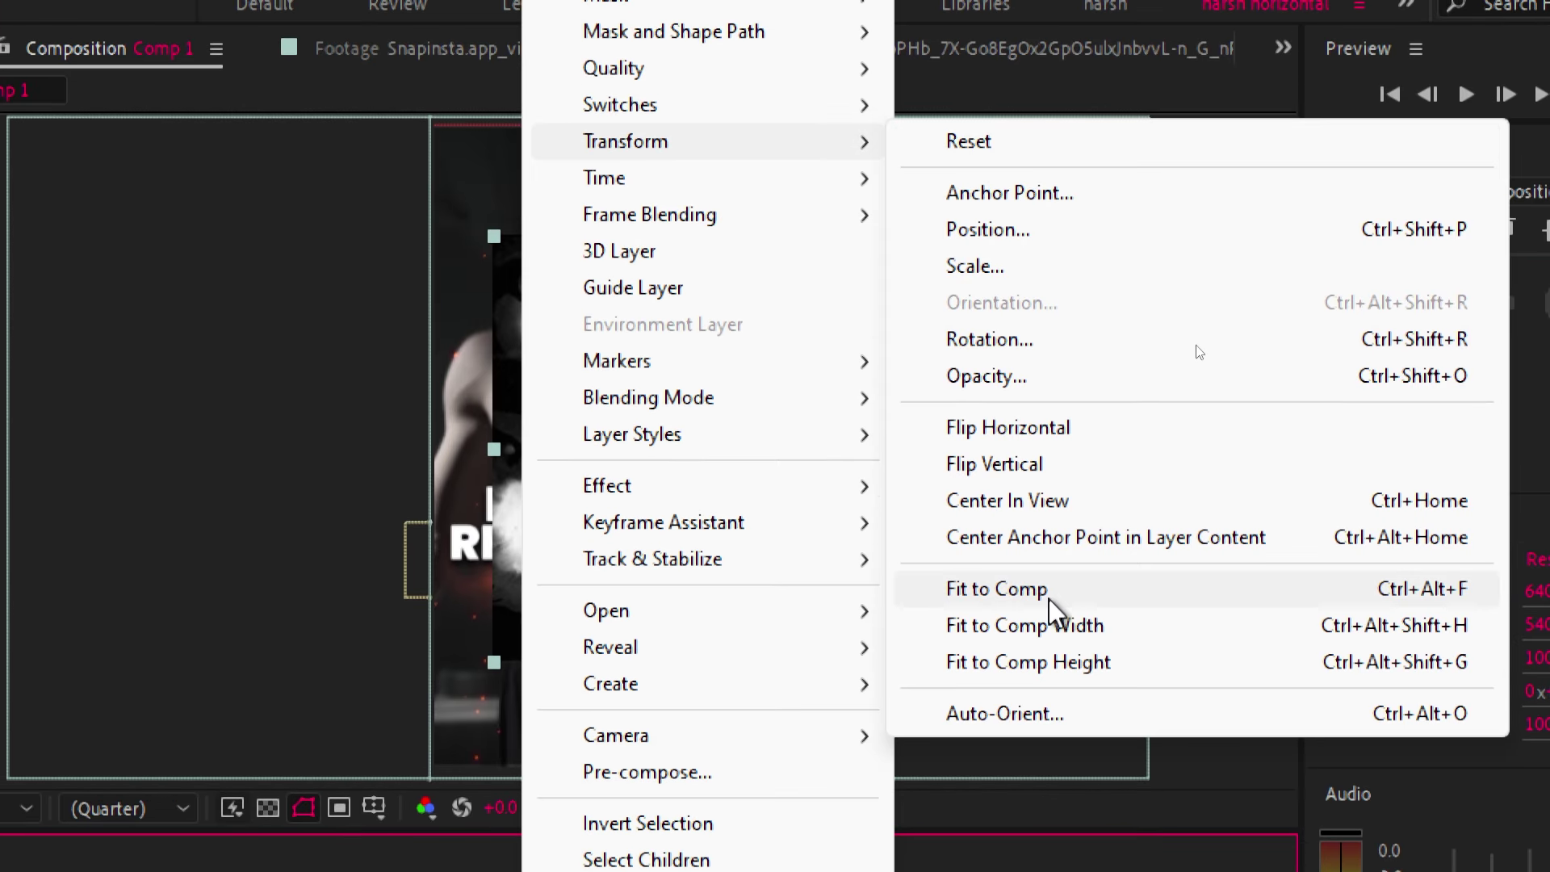
click(1009, 593)
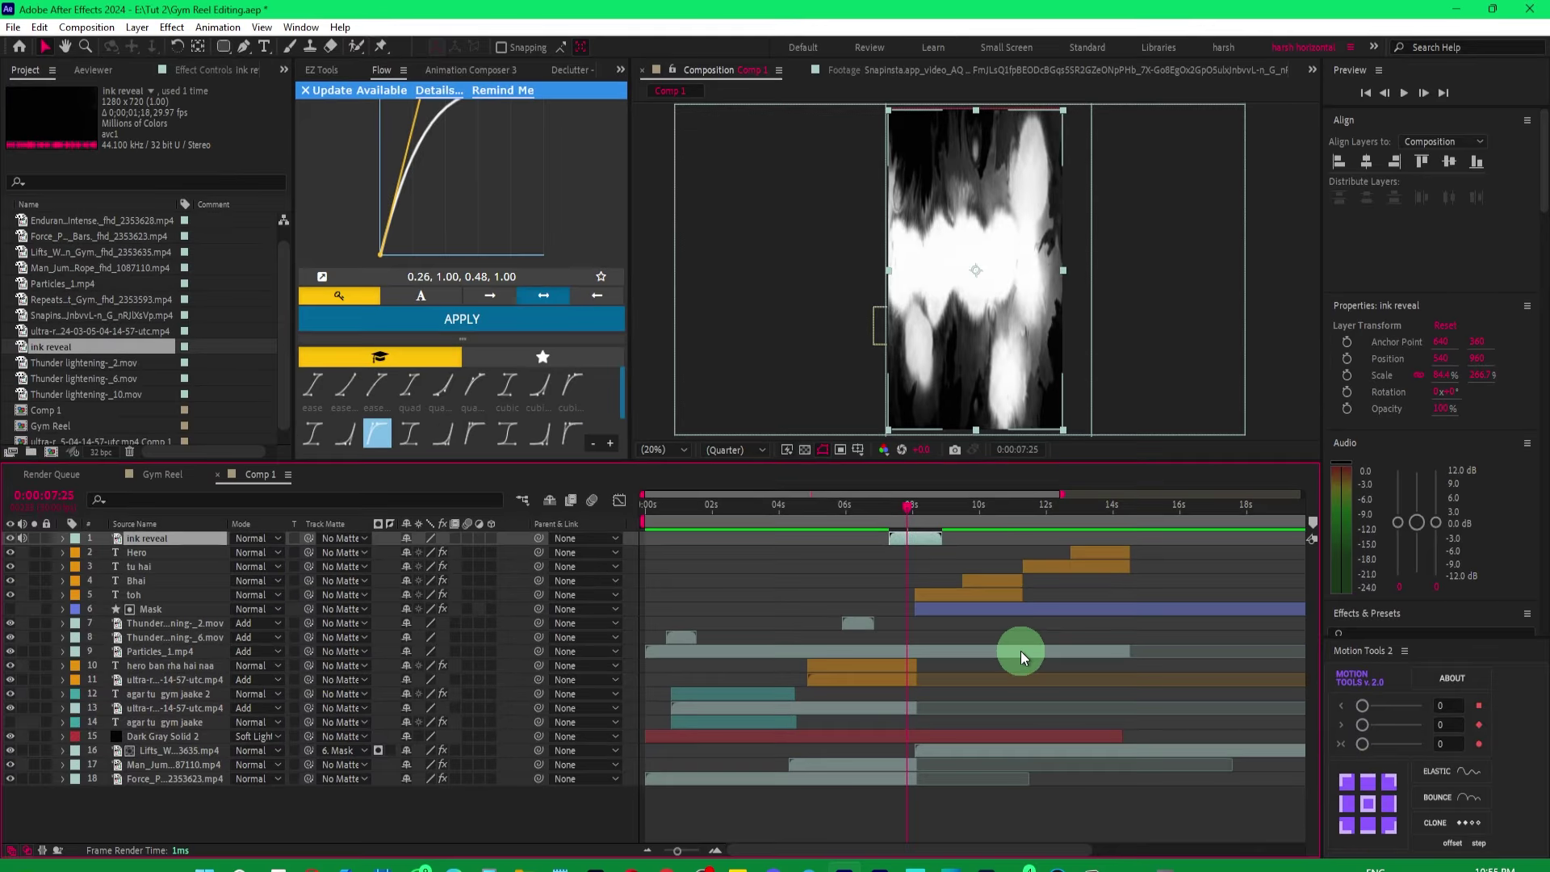
click(891, 506)
drag(906, 505, 912, 538)
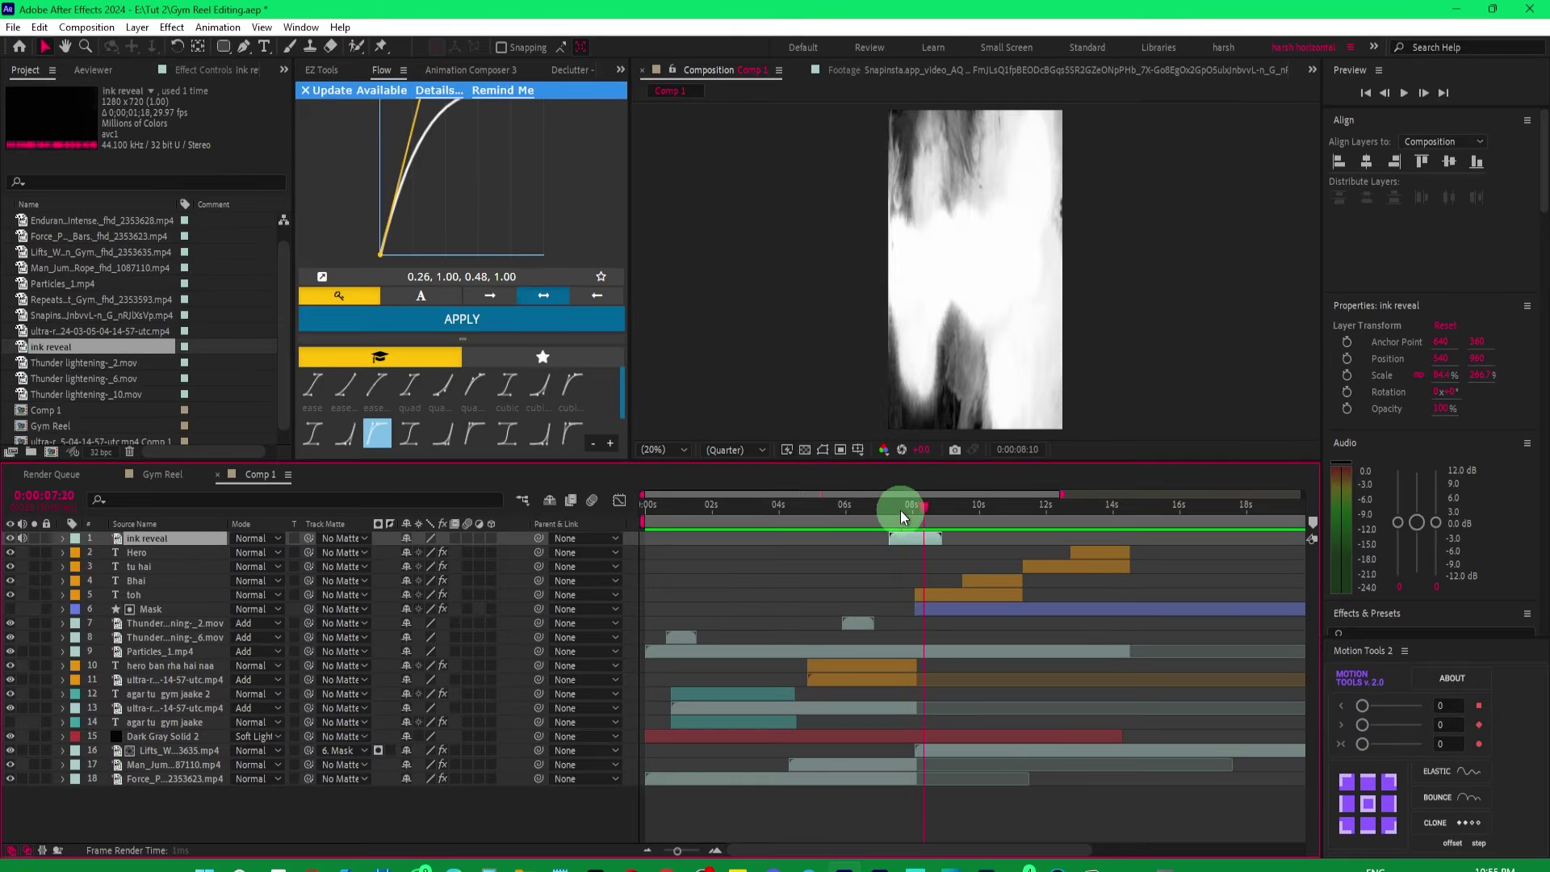
click(912, 538)
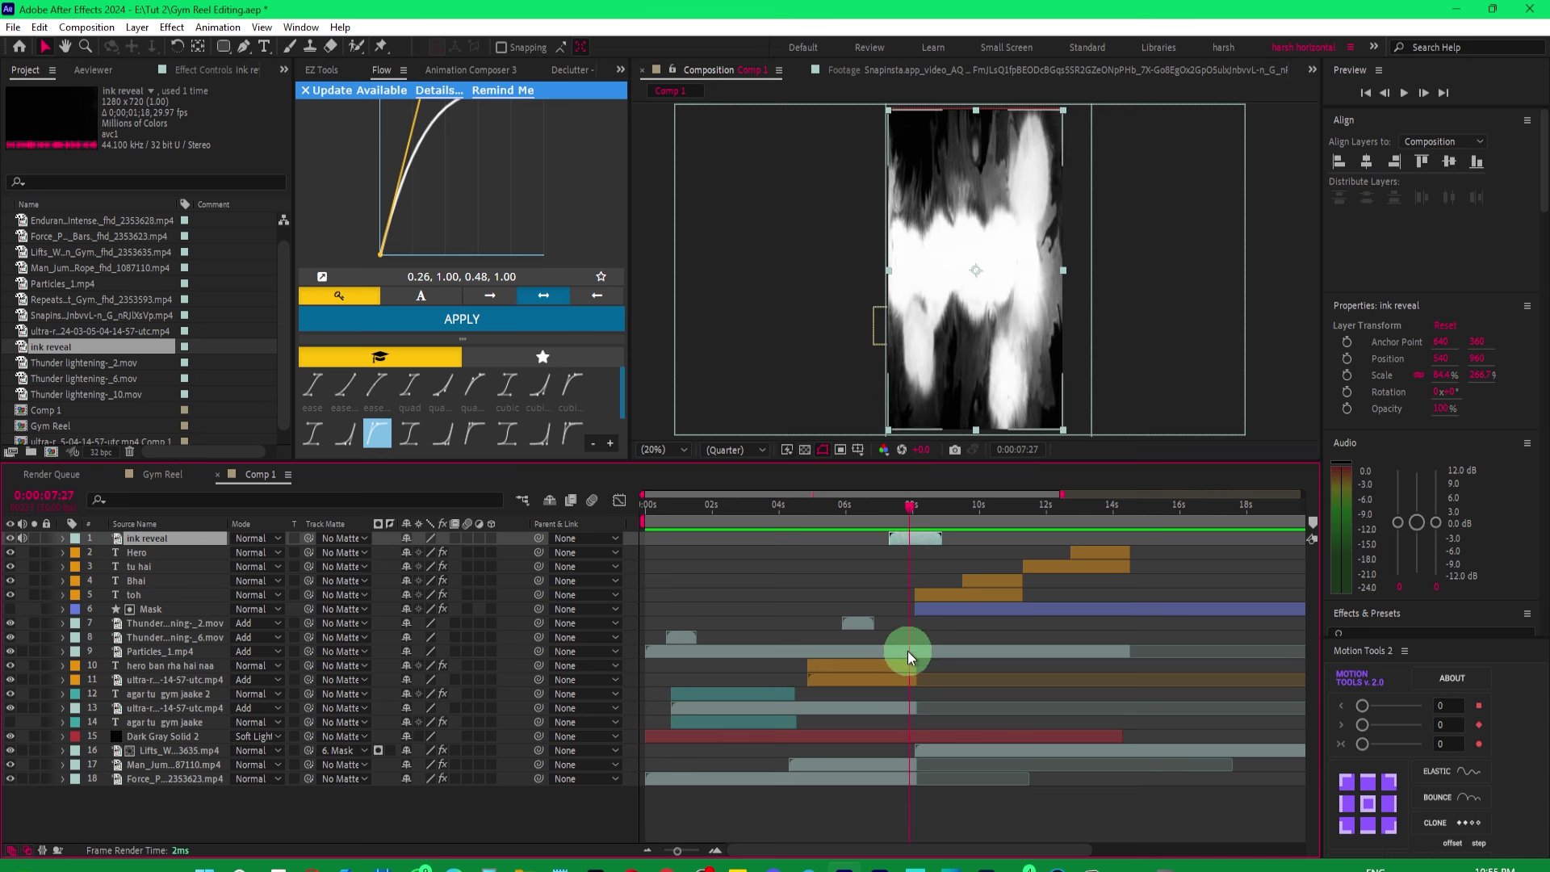
Open the Track Matte dropdown for the electric energy clip on layer 11.
click(885, 506)
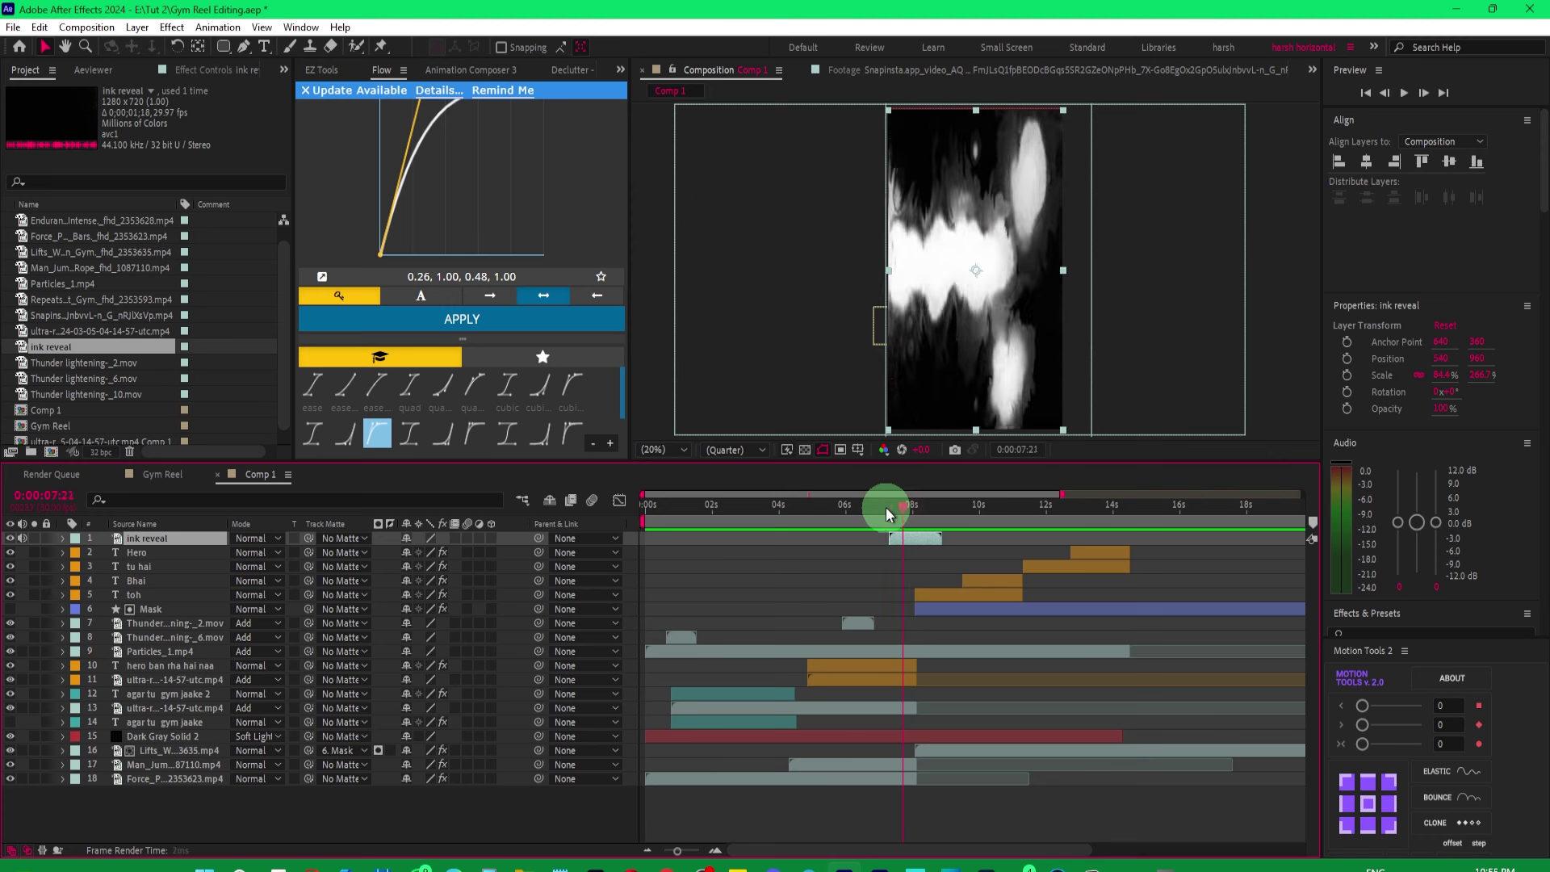
click(880, 662)
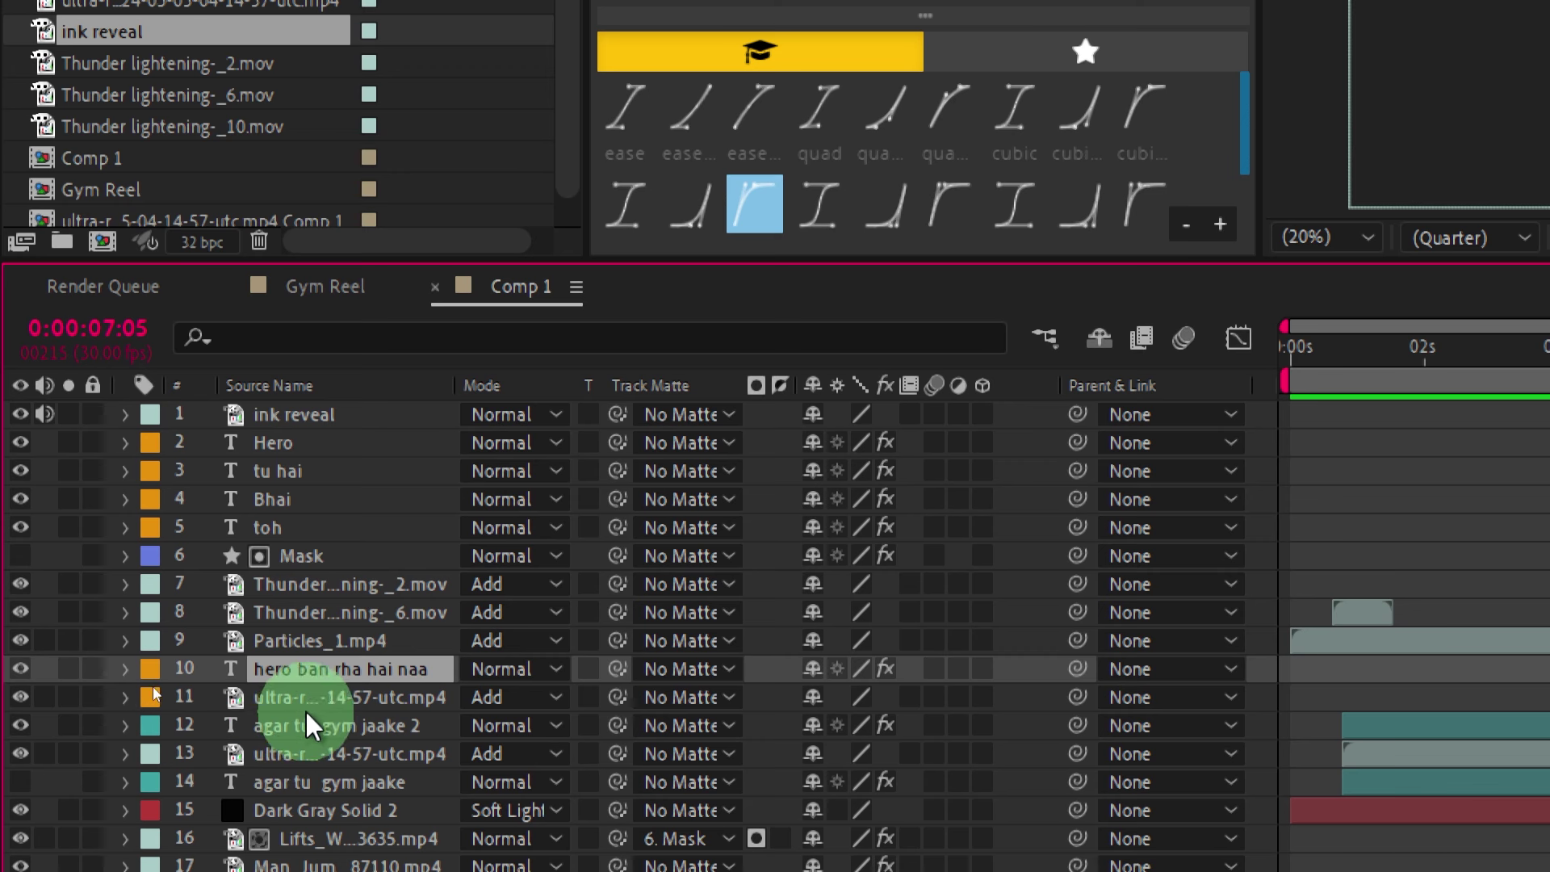
click(231, 679)
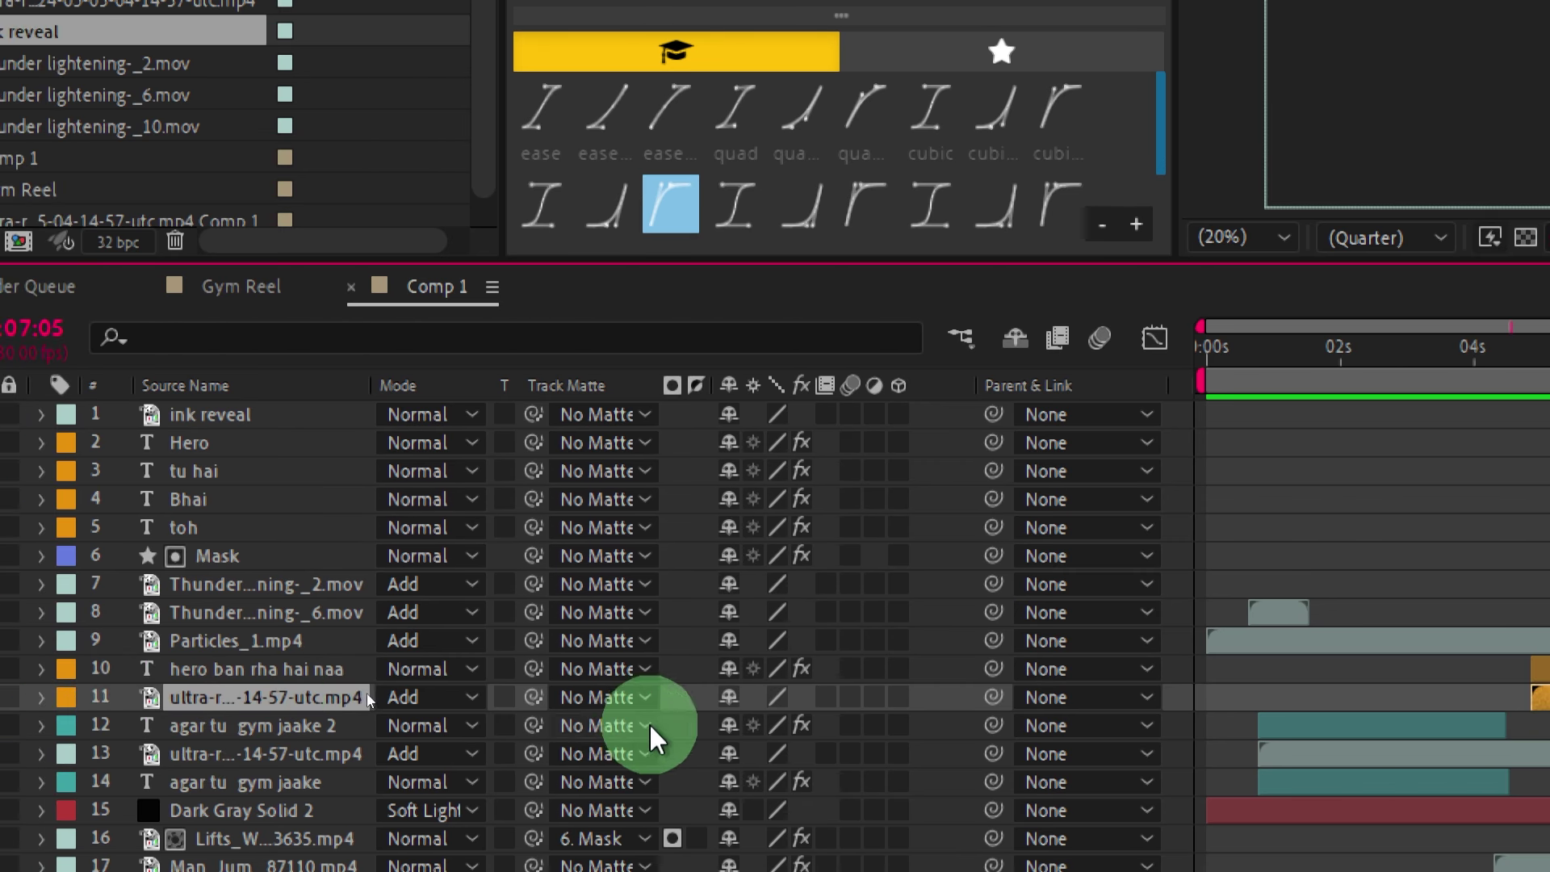
click(621, 699)
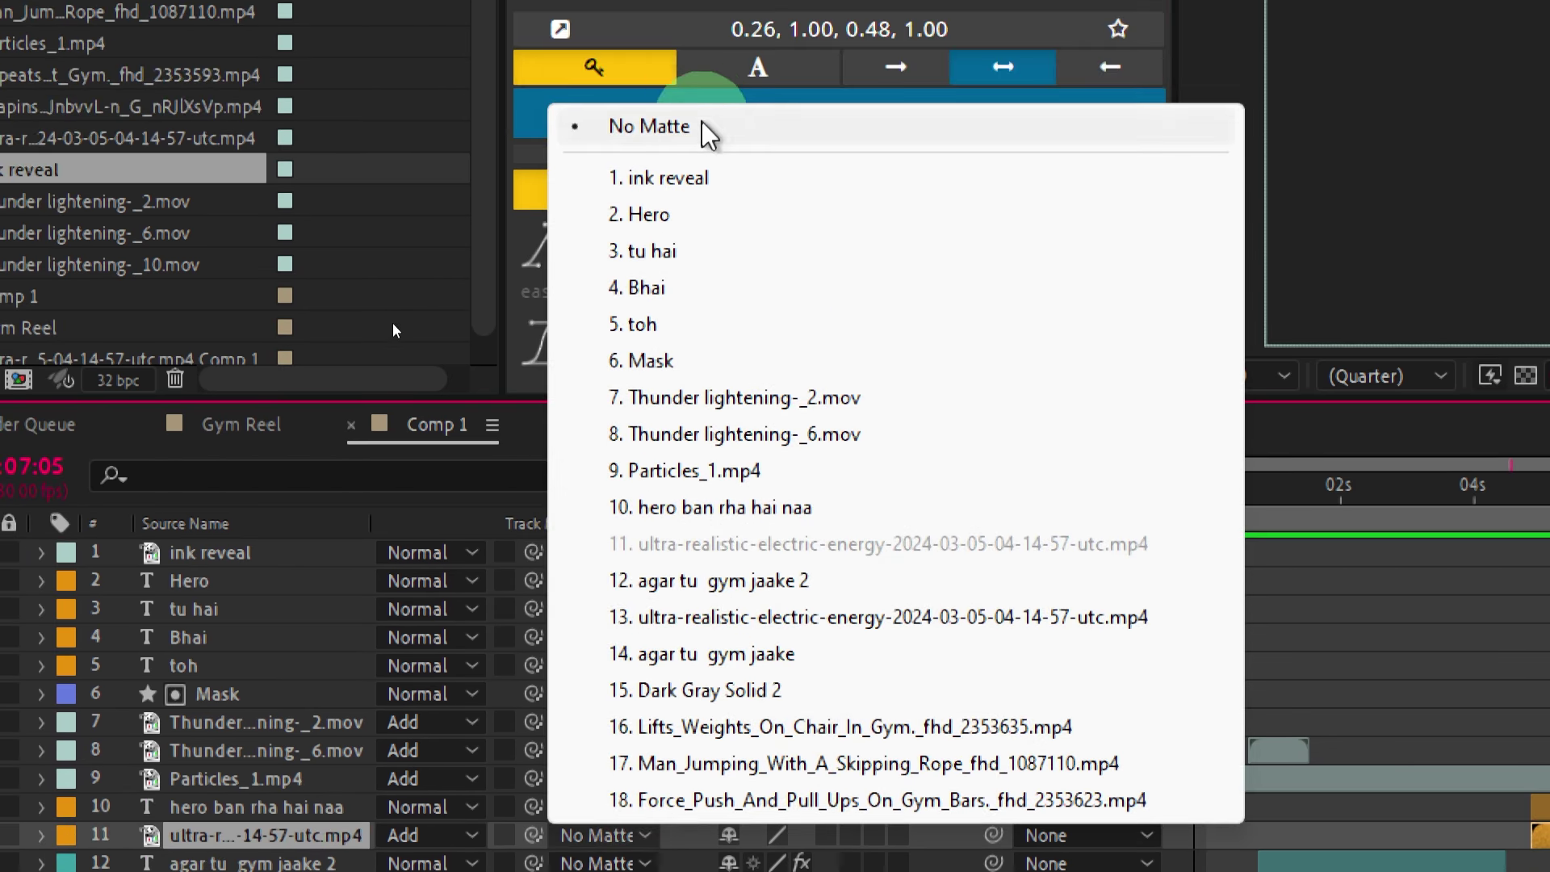
Set layer 11's Track Matte to '1. ink reveal' as a Luma Matte, then preview.
click(690, 180)
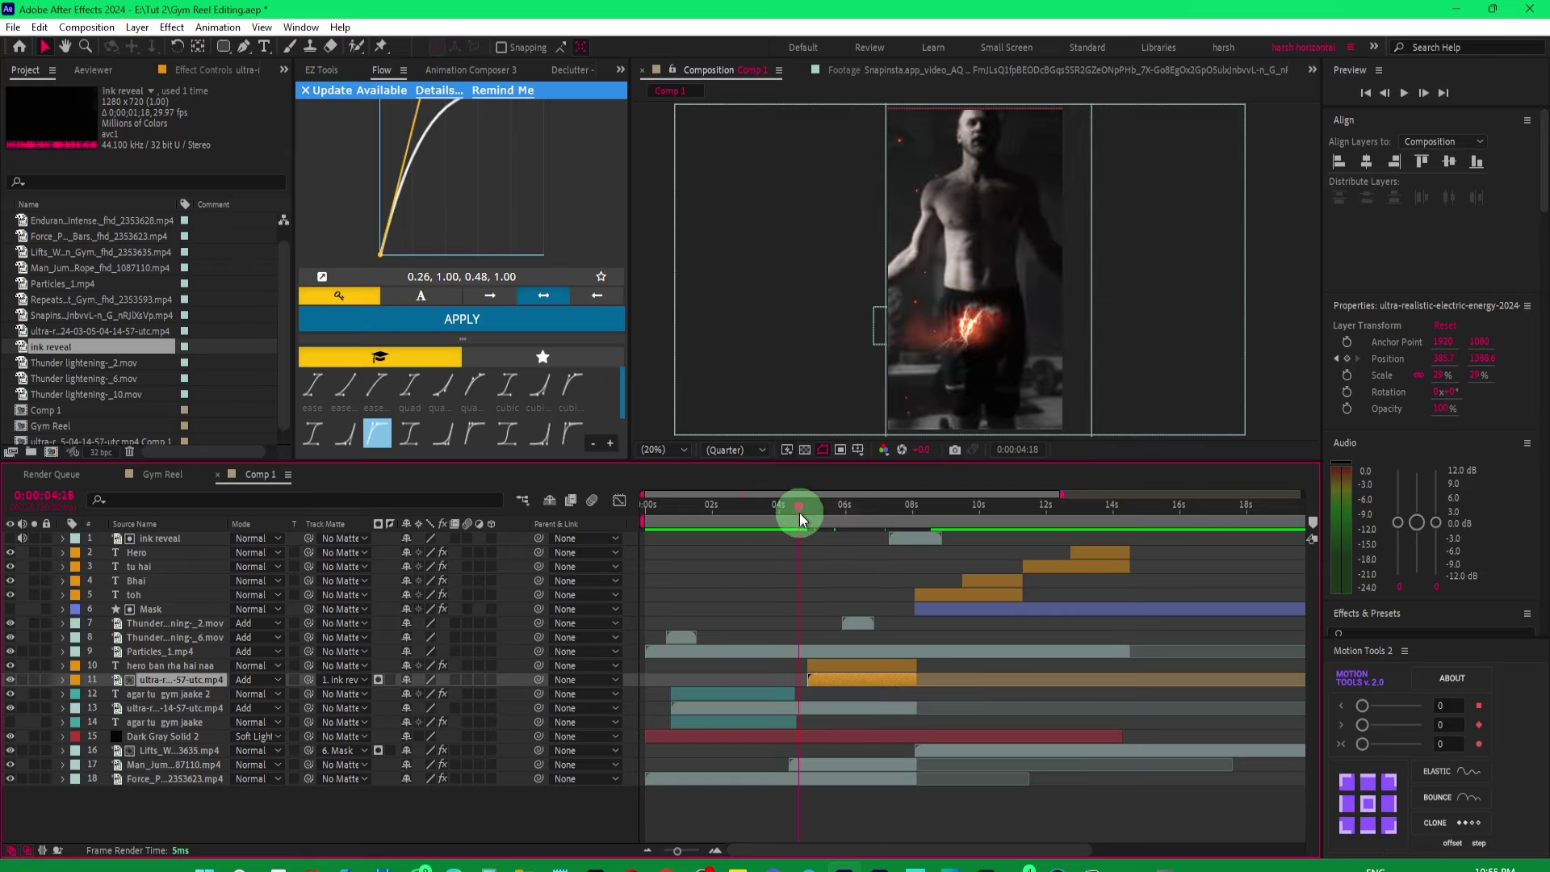
drag(847, 521, 907, 514)
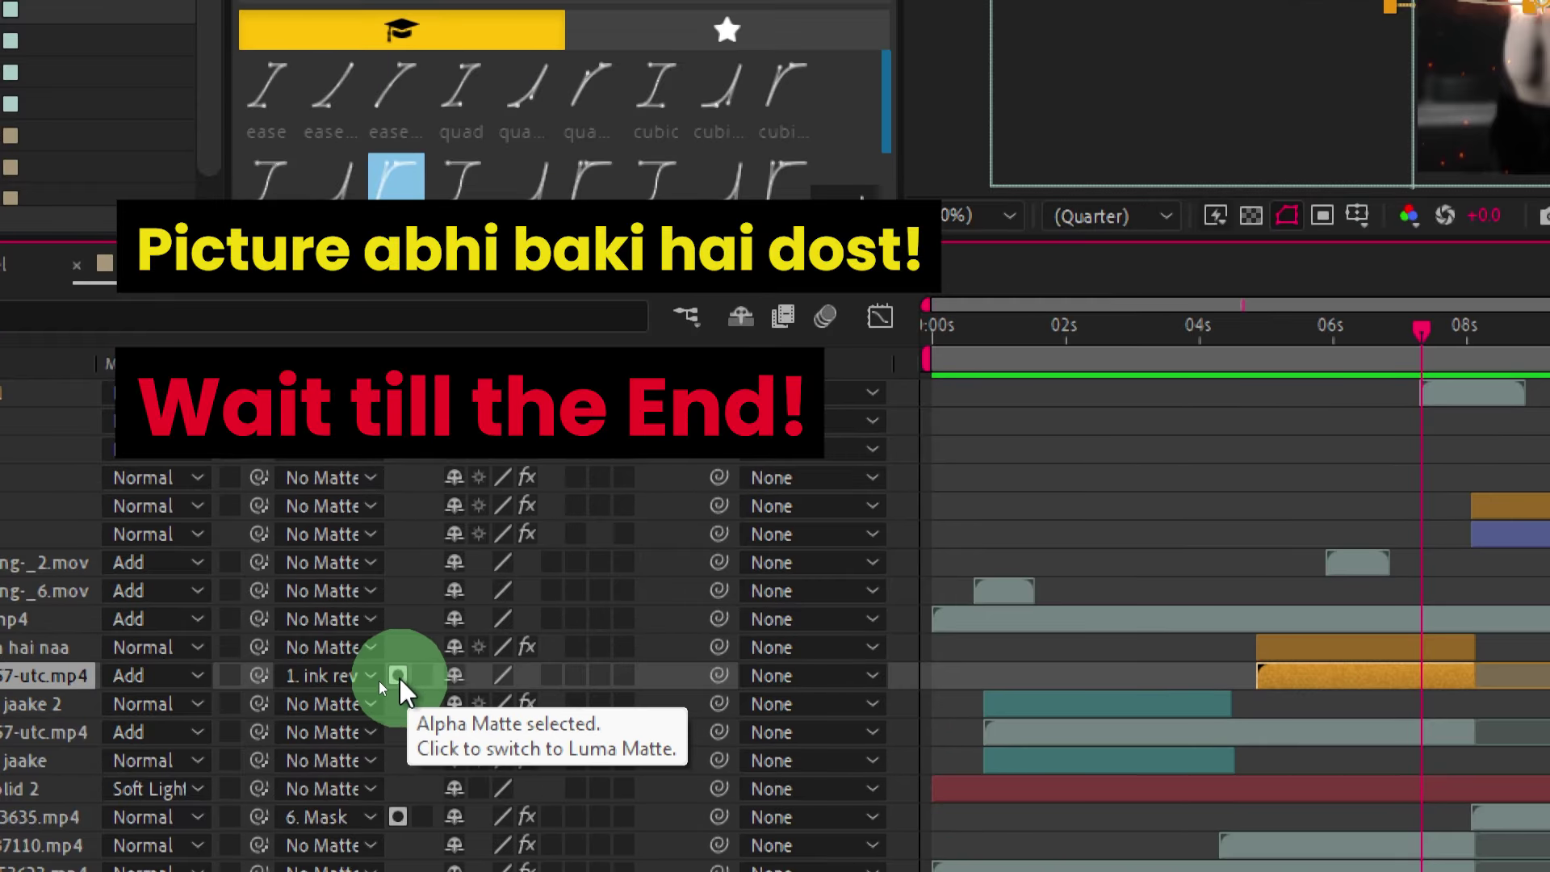
click(399, 676)
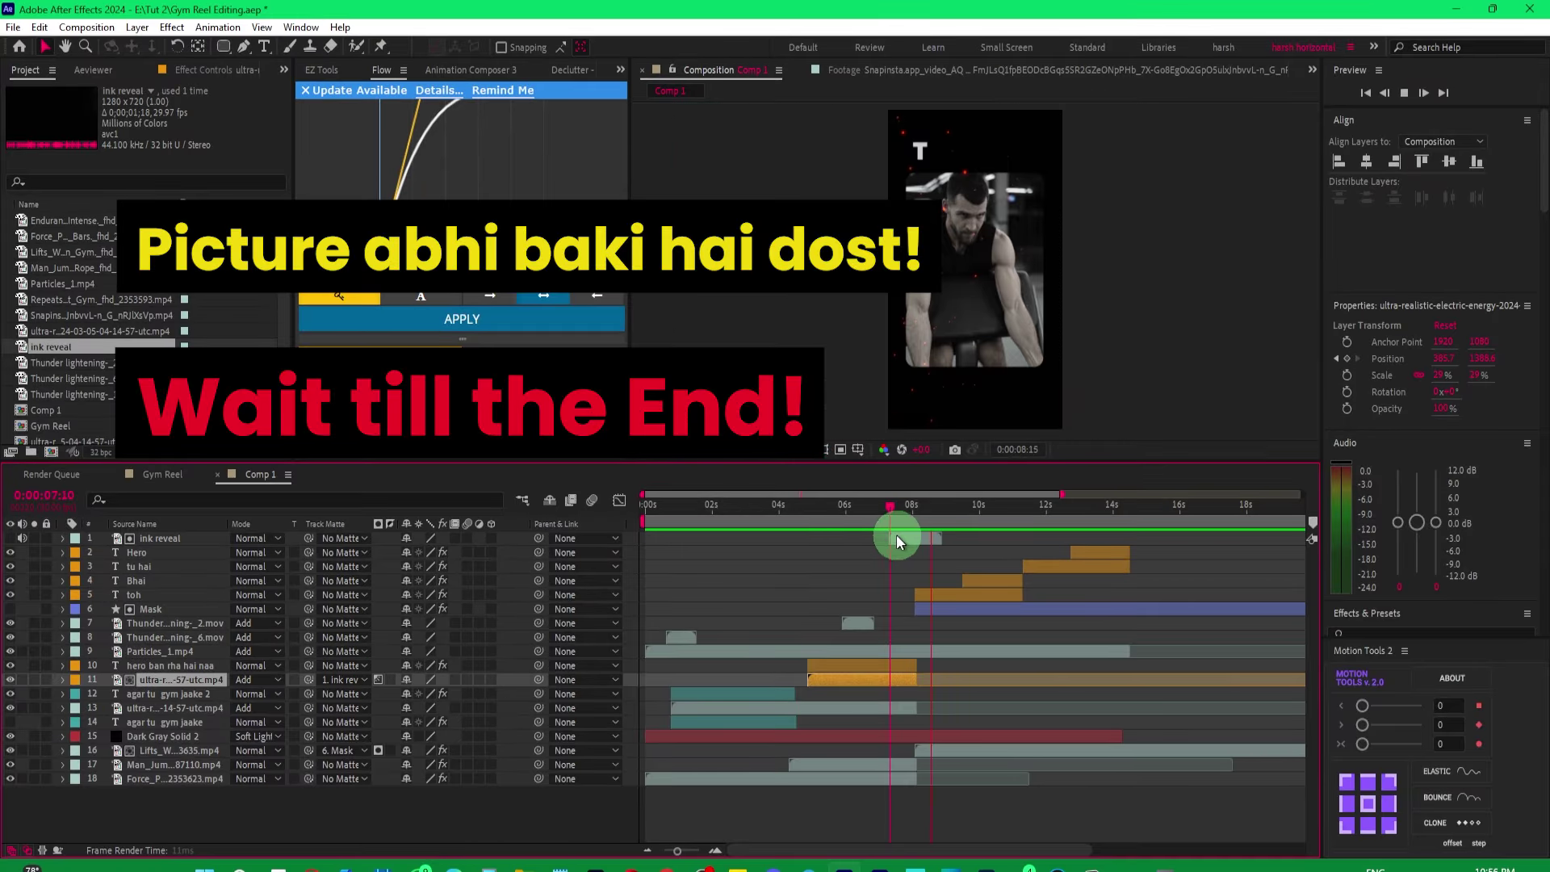
drag(888, 517, 898, 518)
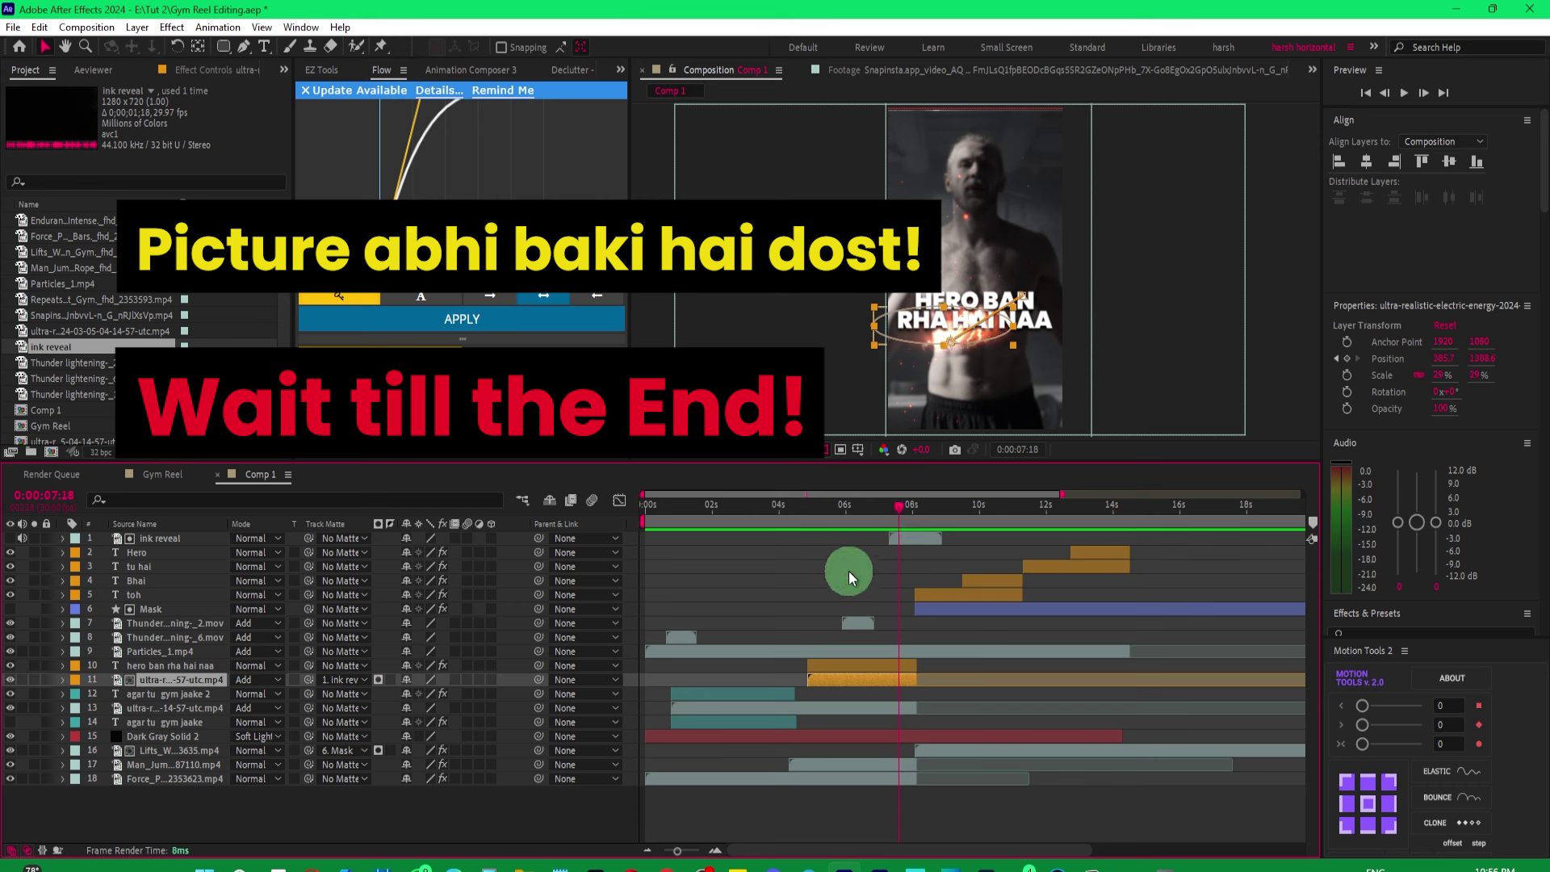
click(892, 521)
drag(892, 520, 910, 516)
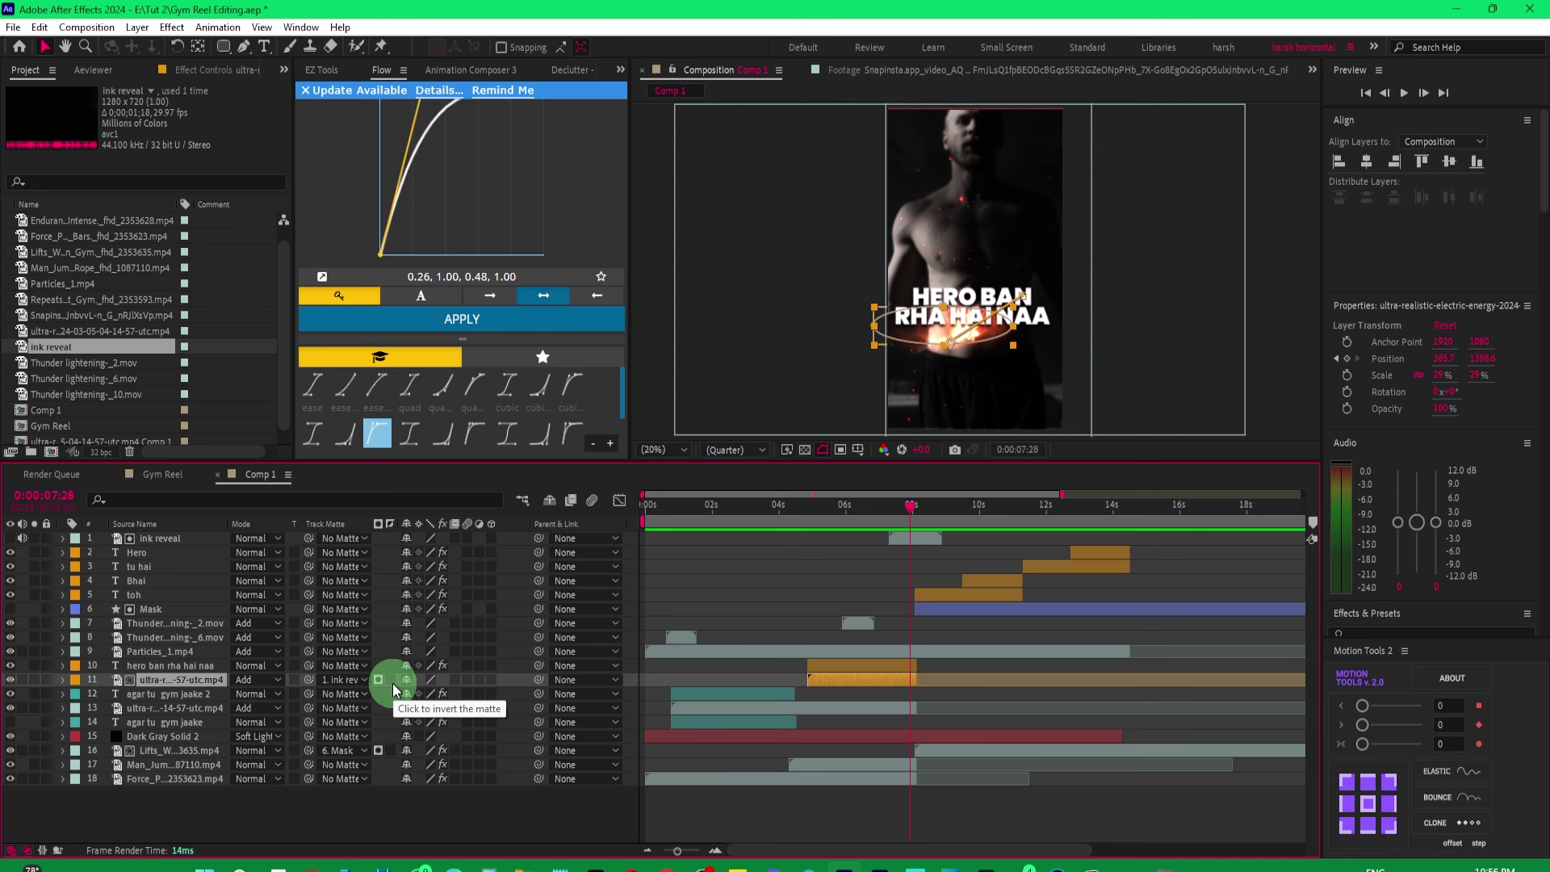
click(892, 506)
key(space)
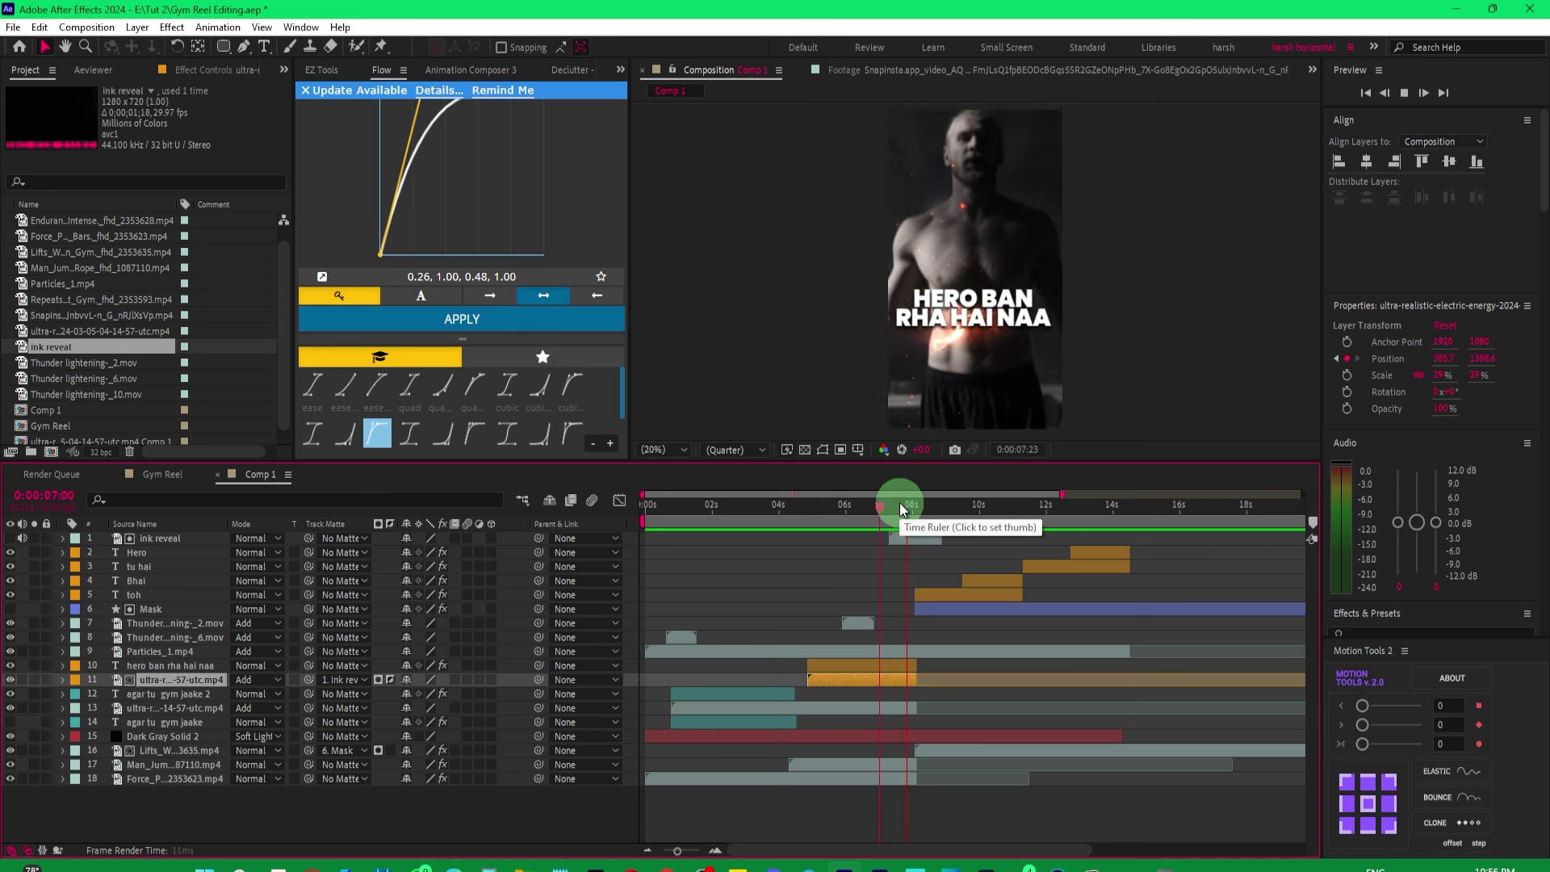
click(380, 680)
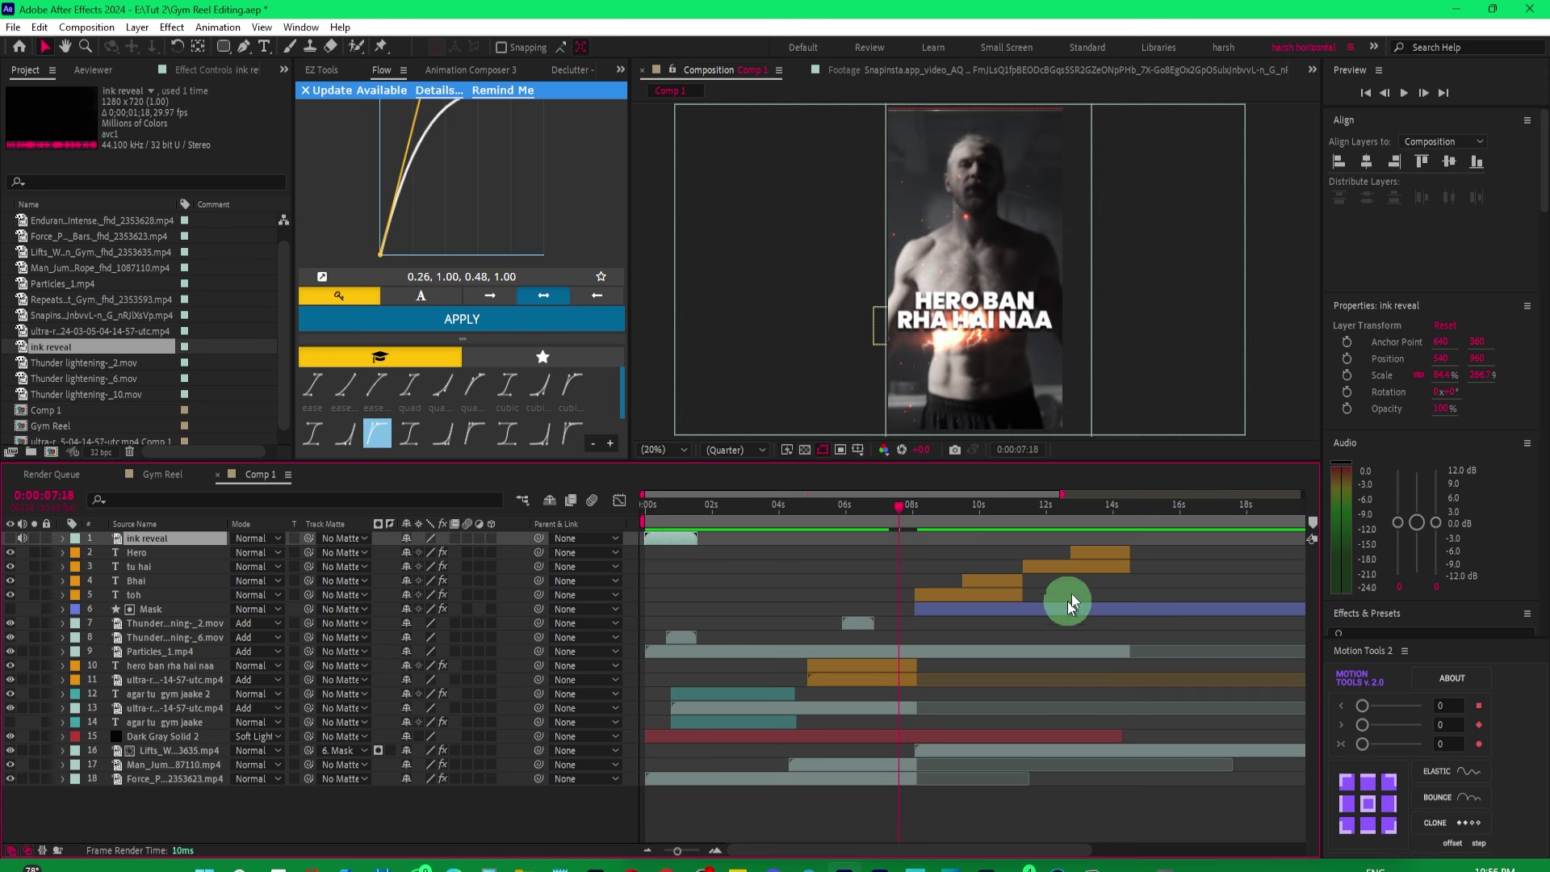
Slide the ink reveal clip to start near 7 seconds.
click(953, 507)
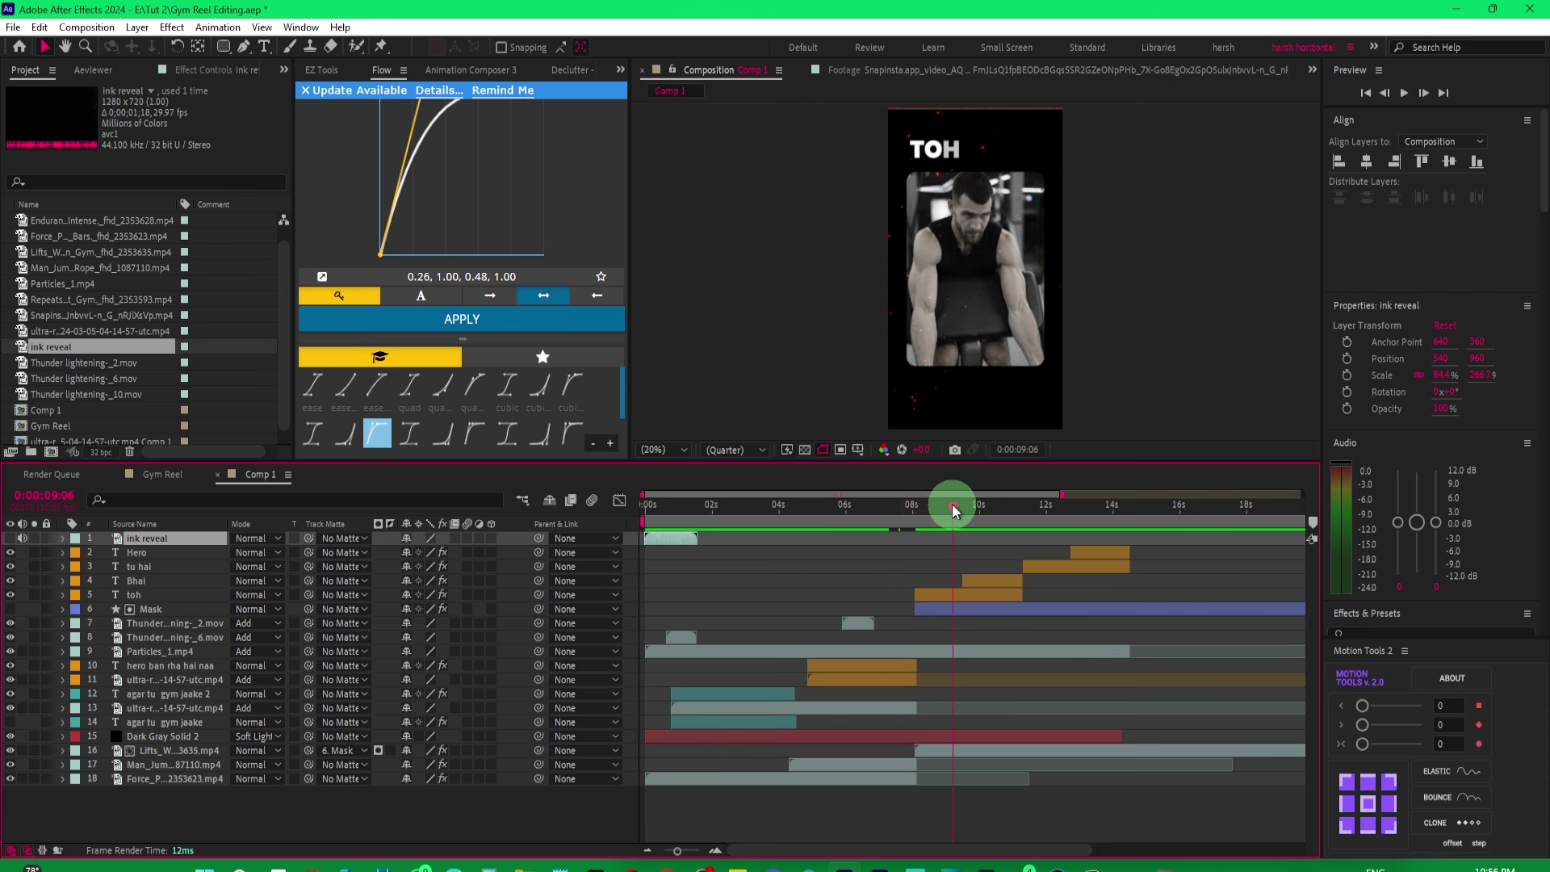
click(941, 611)
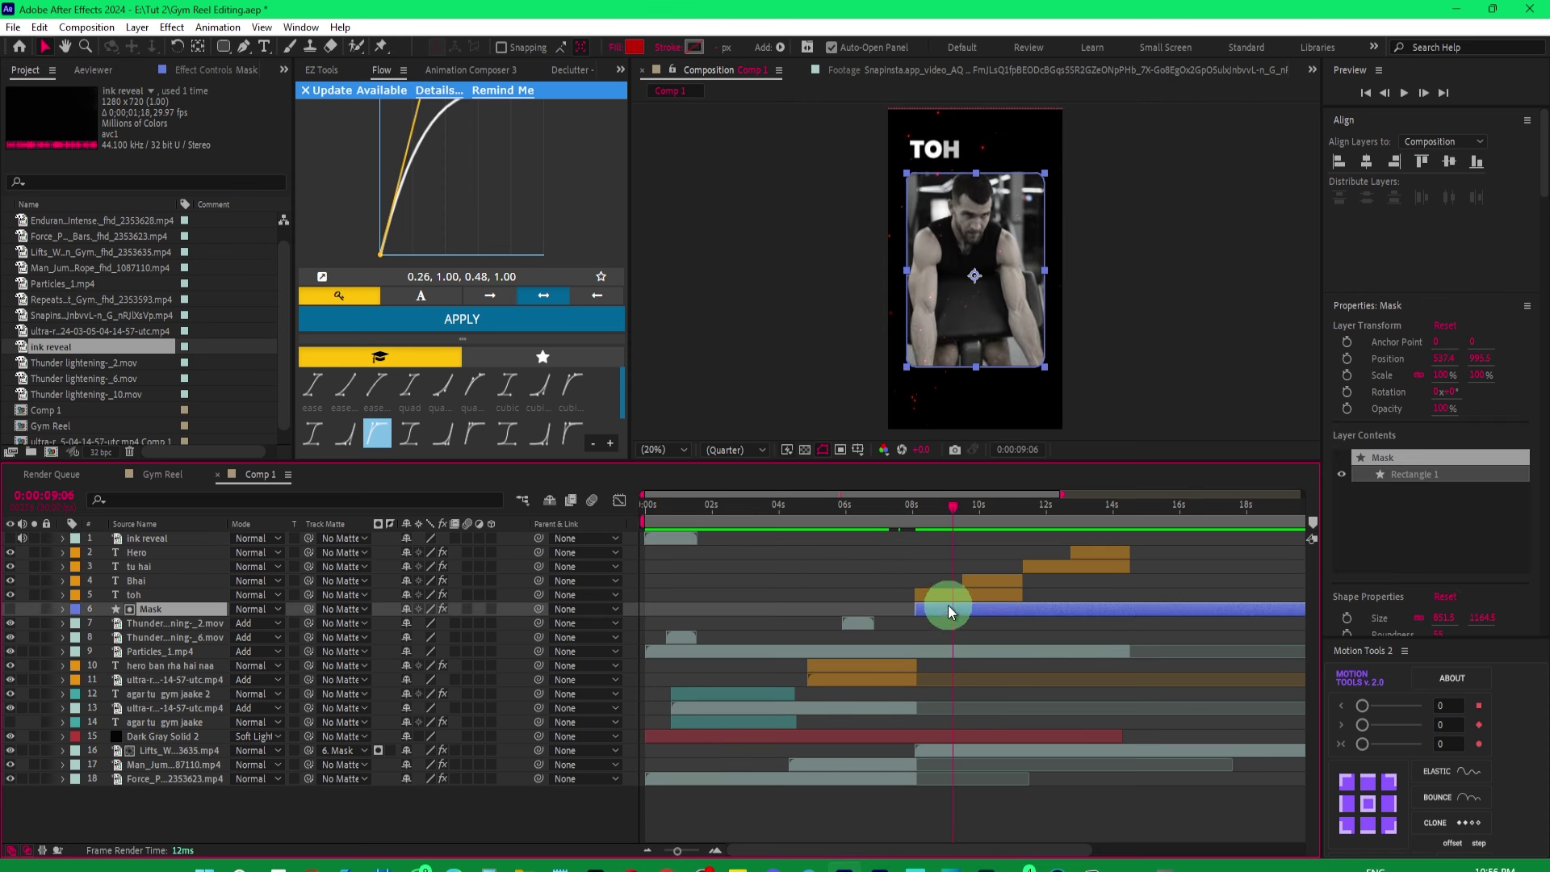
click(673, 538)
drag(670, 541, 937, 544)
Extend the Mask layer's in-point earlier to match the weightlifting clip's start.
click(922, 608)
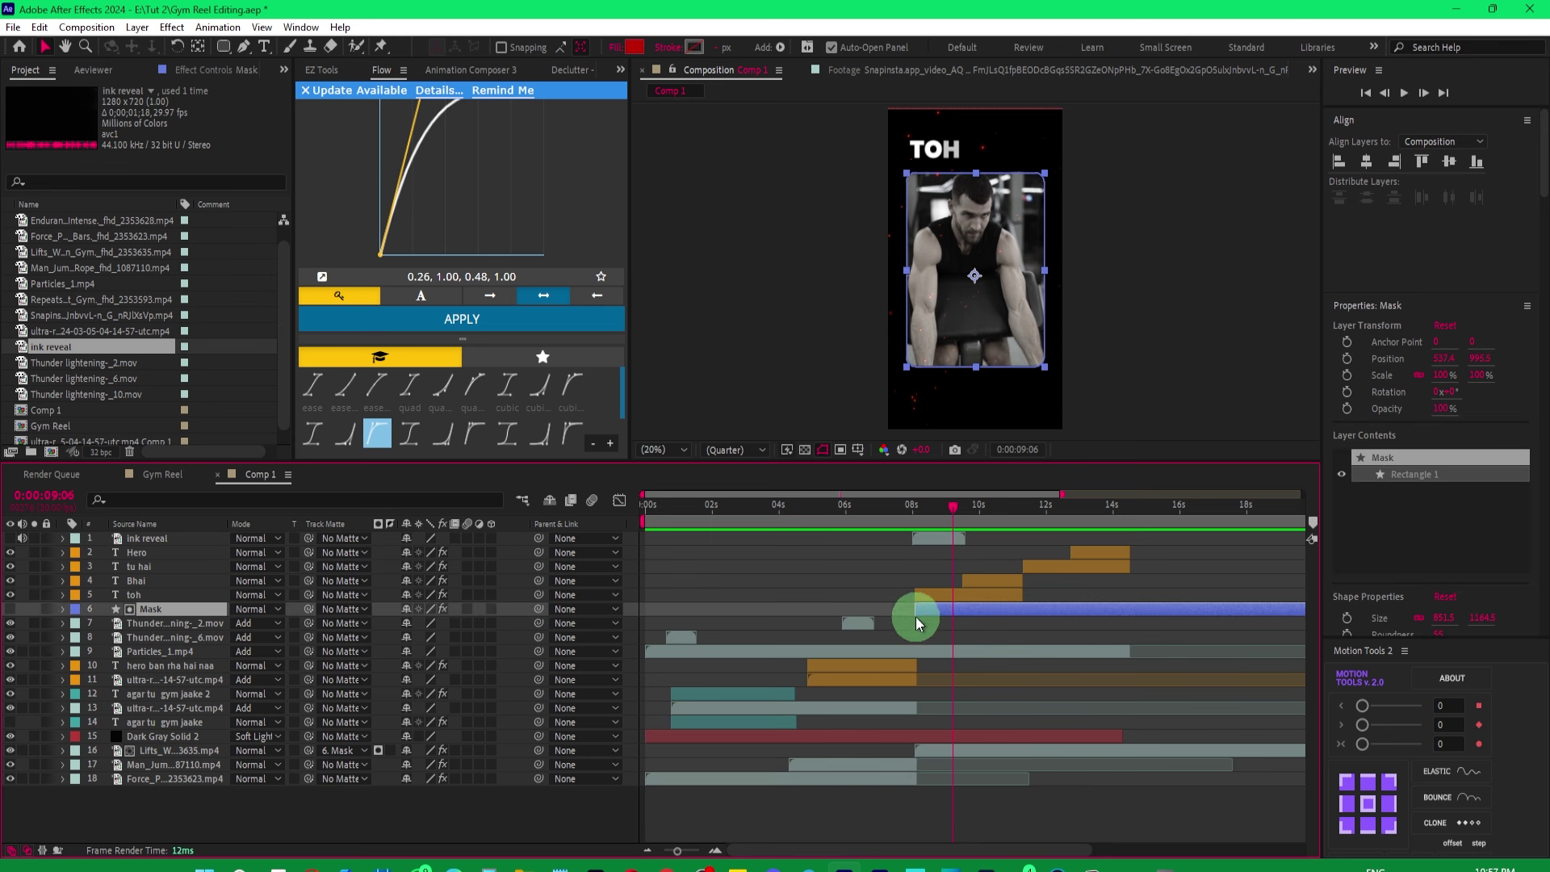
click(917, 749)
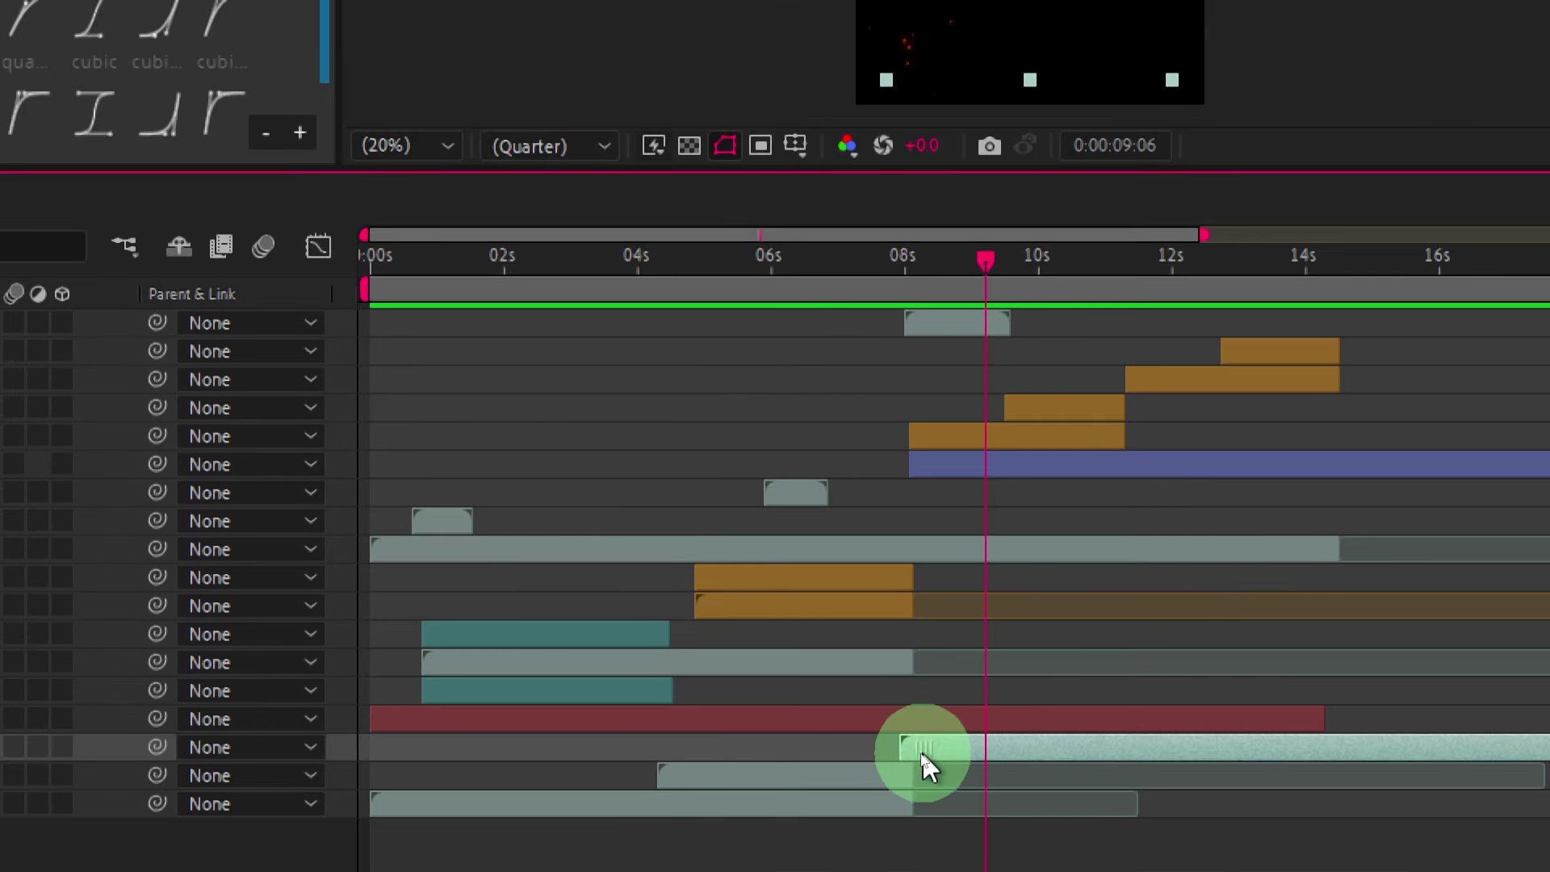
click(274, 428)
click(358, 468)
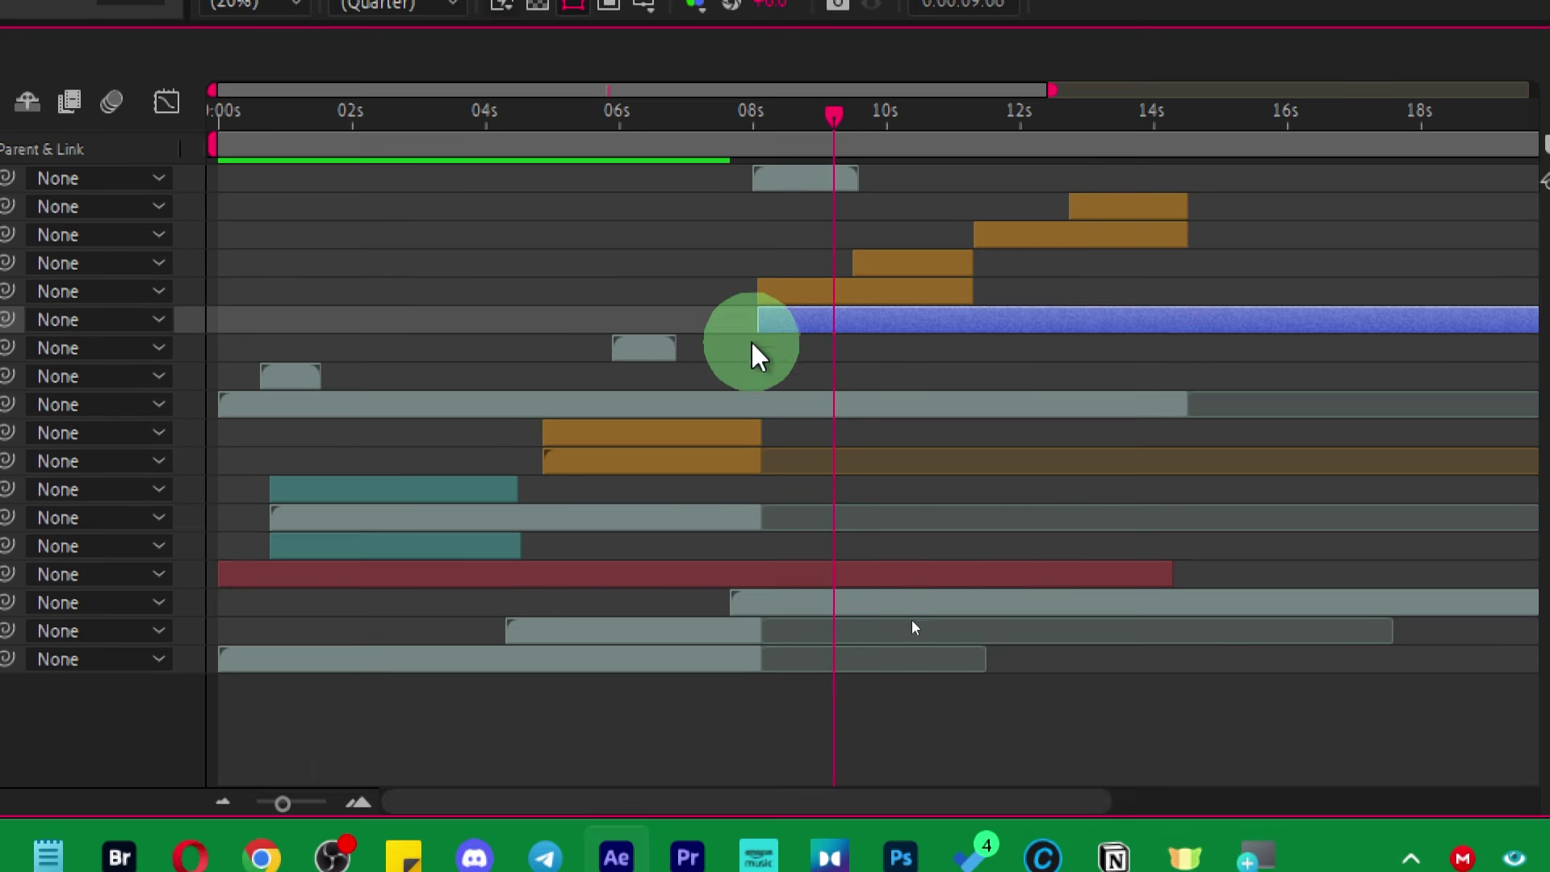
drag(757, 320, 724, 321)
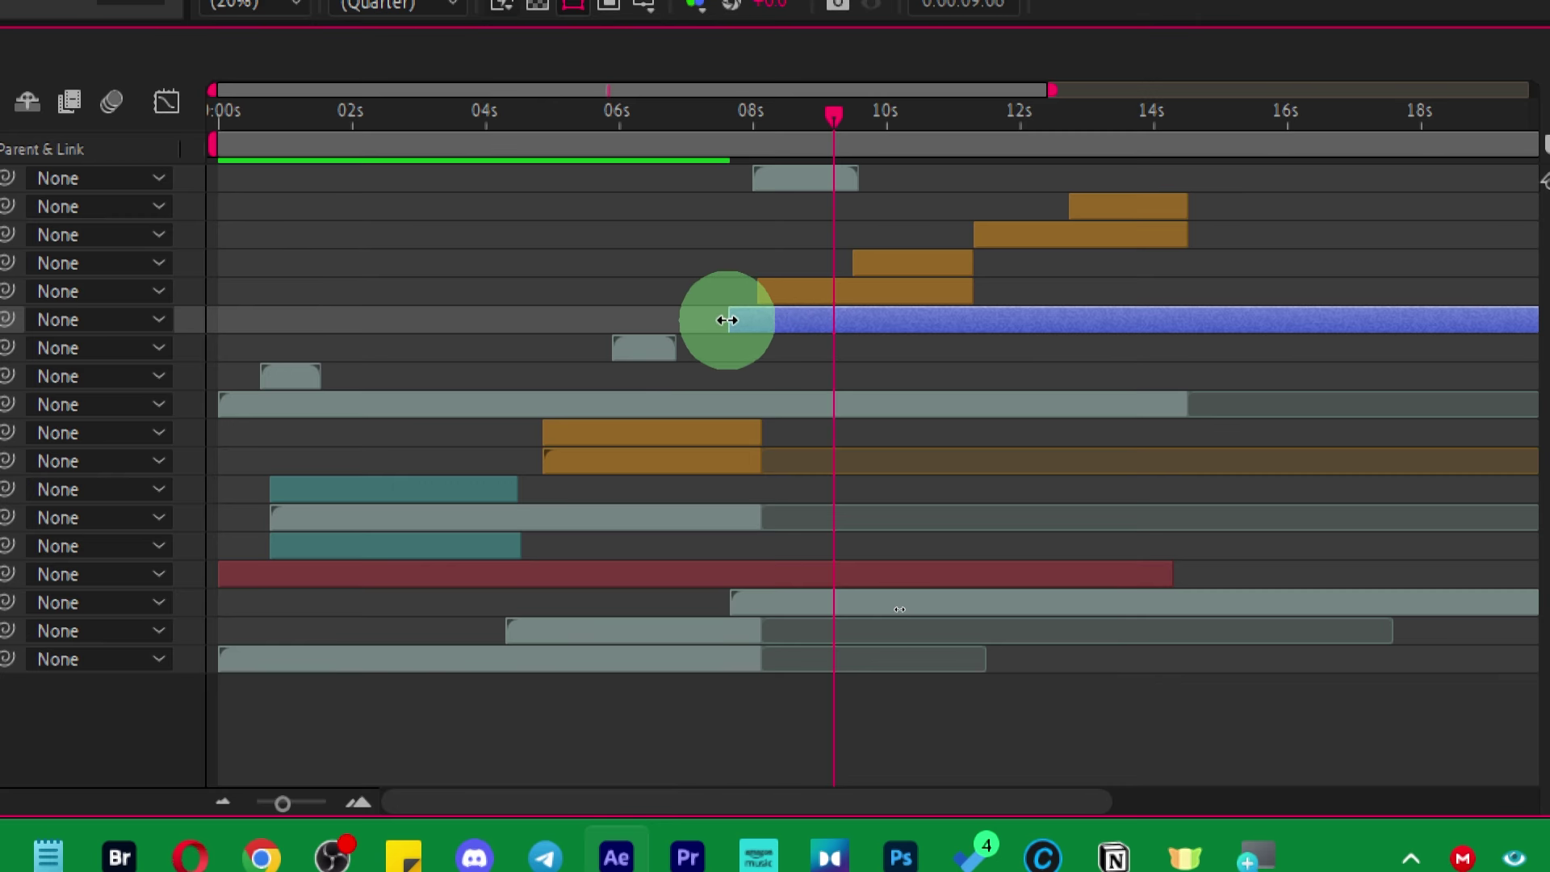
click(765, 604)
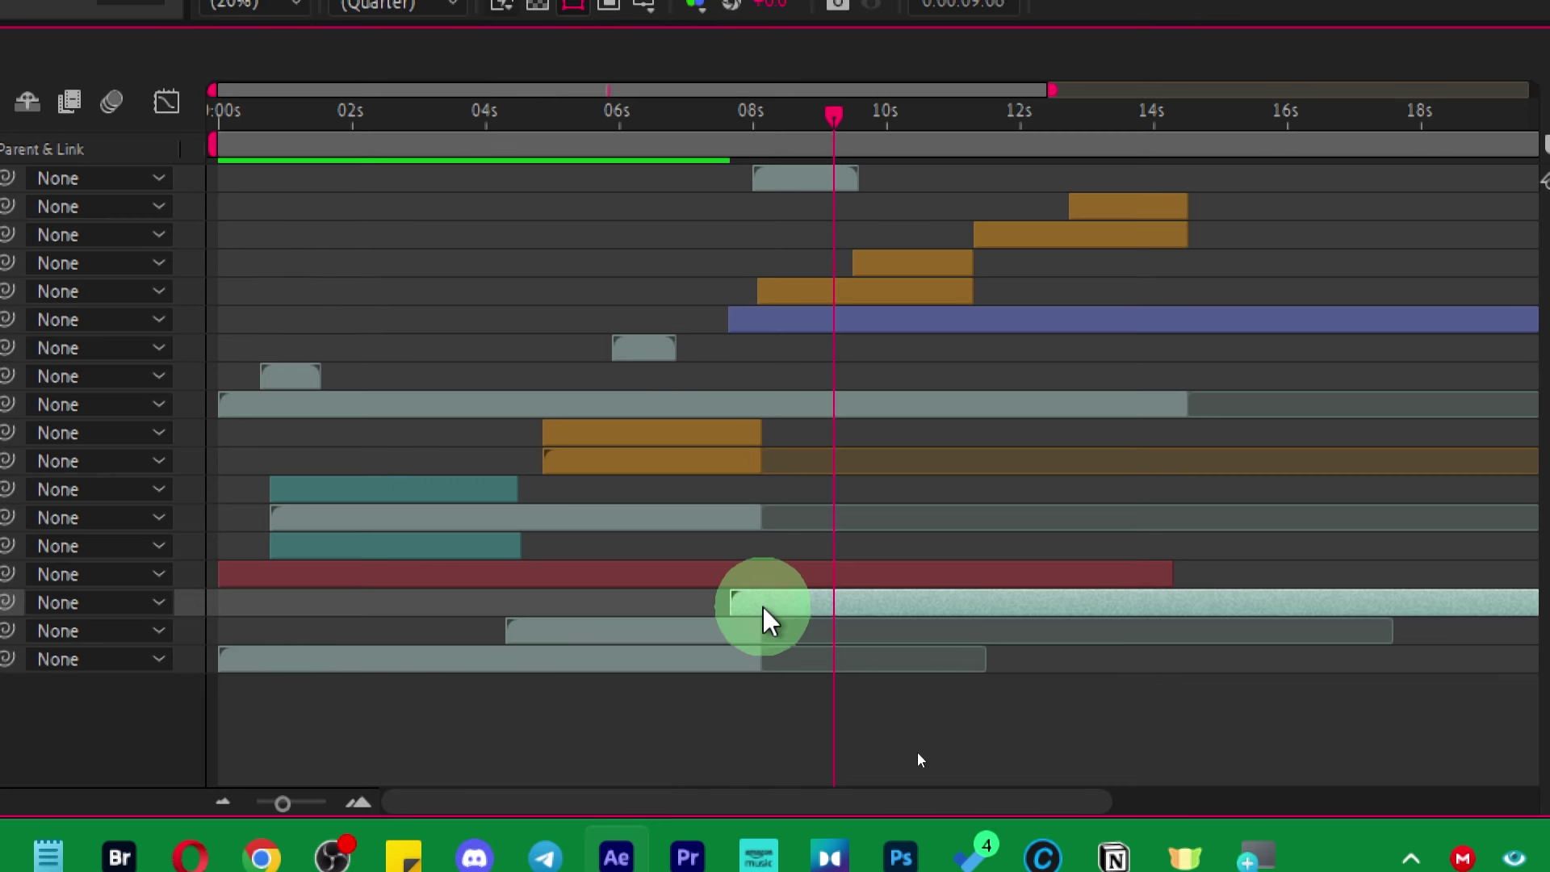
shift+click(764, 331)
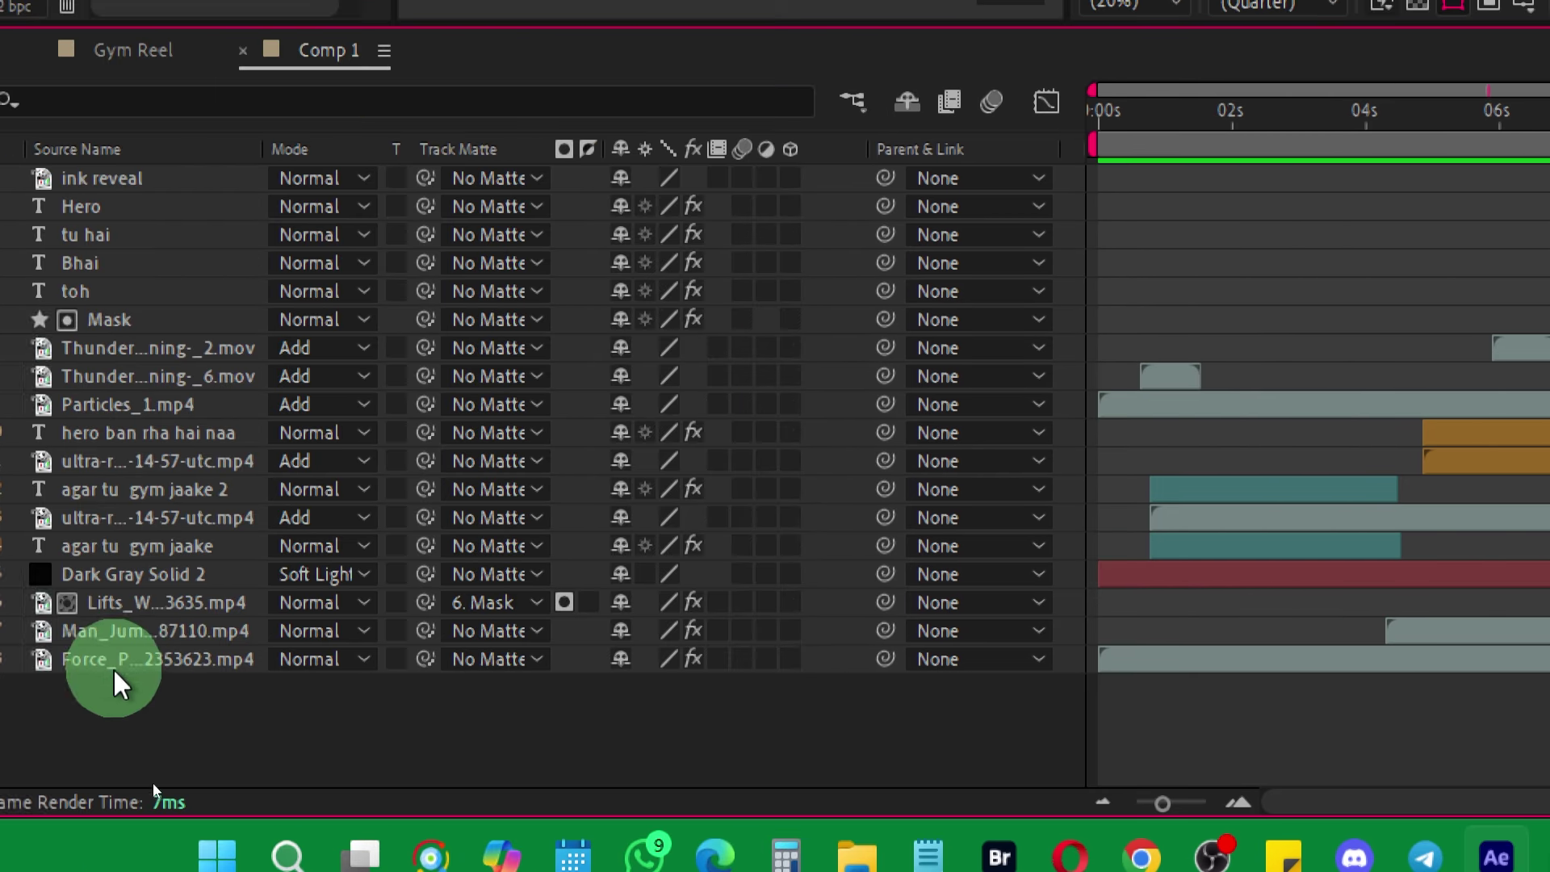
click(161, 602)
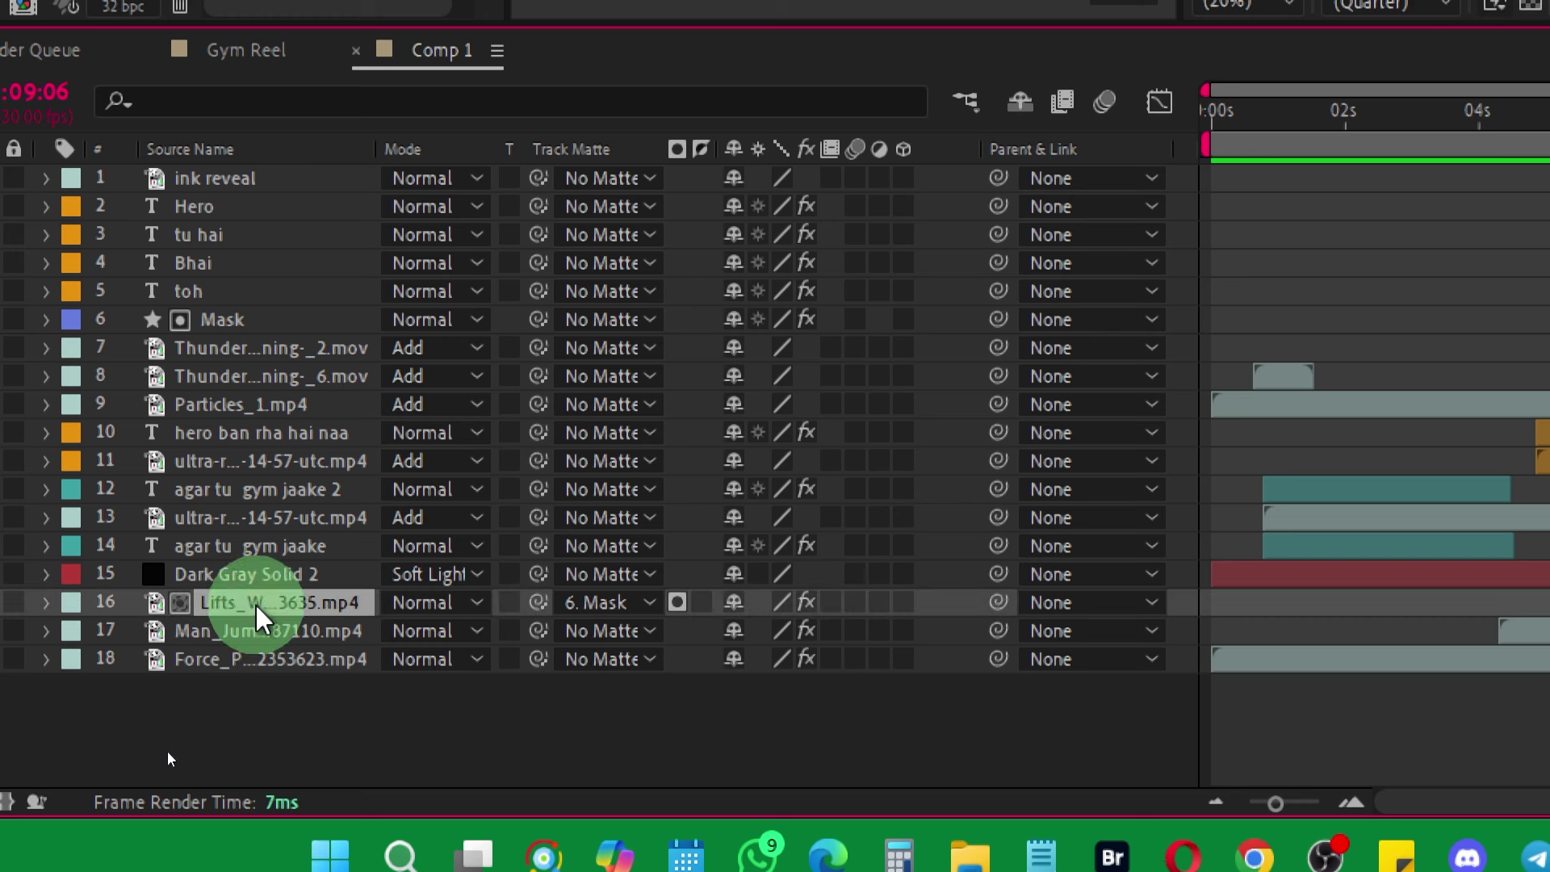
Pre-compose the Mask and weightlifting clip layers into a precomp named 'rounded rectangle'.
click(224, 321)
right_click(254, 317)
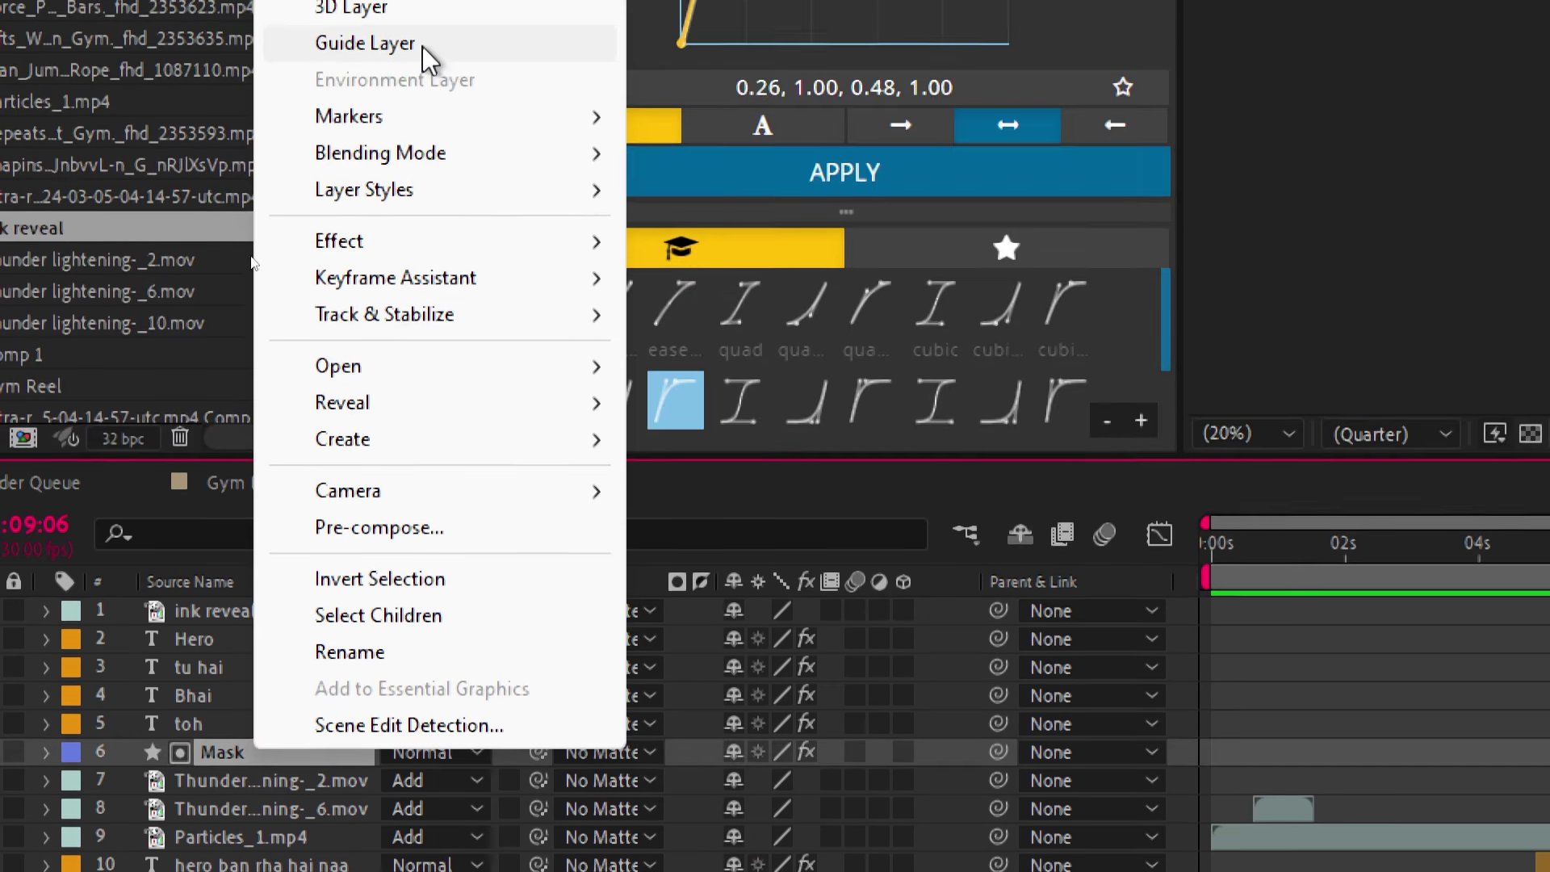
click(408, 527)
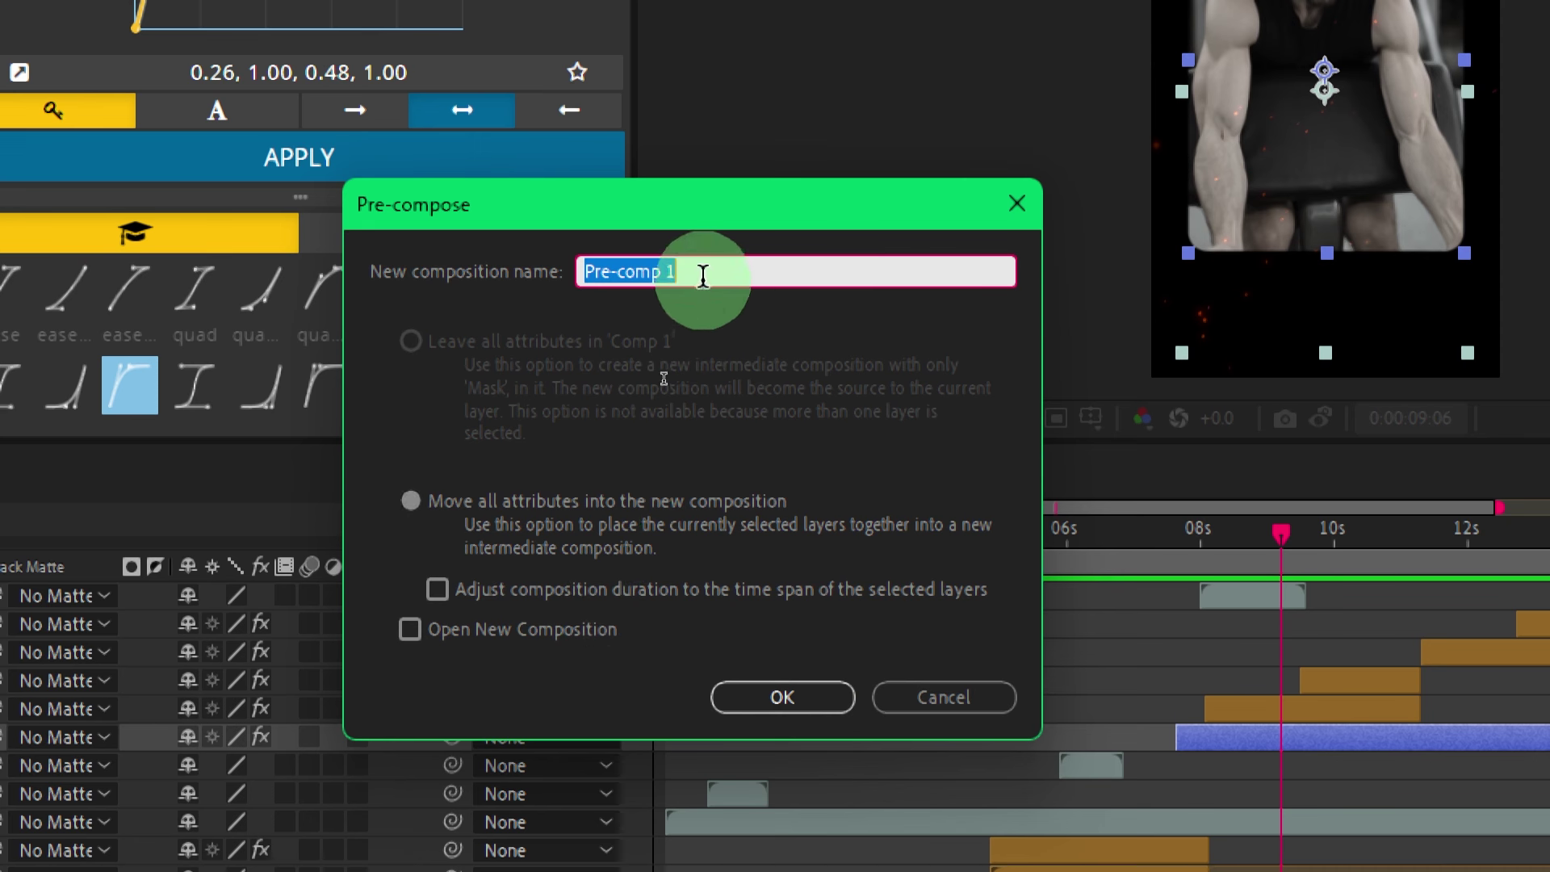
text(rounded rectang)
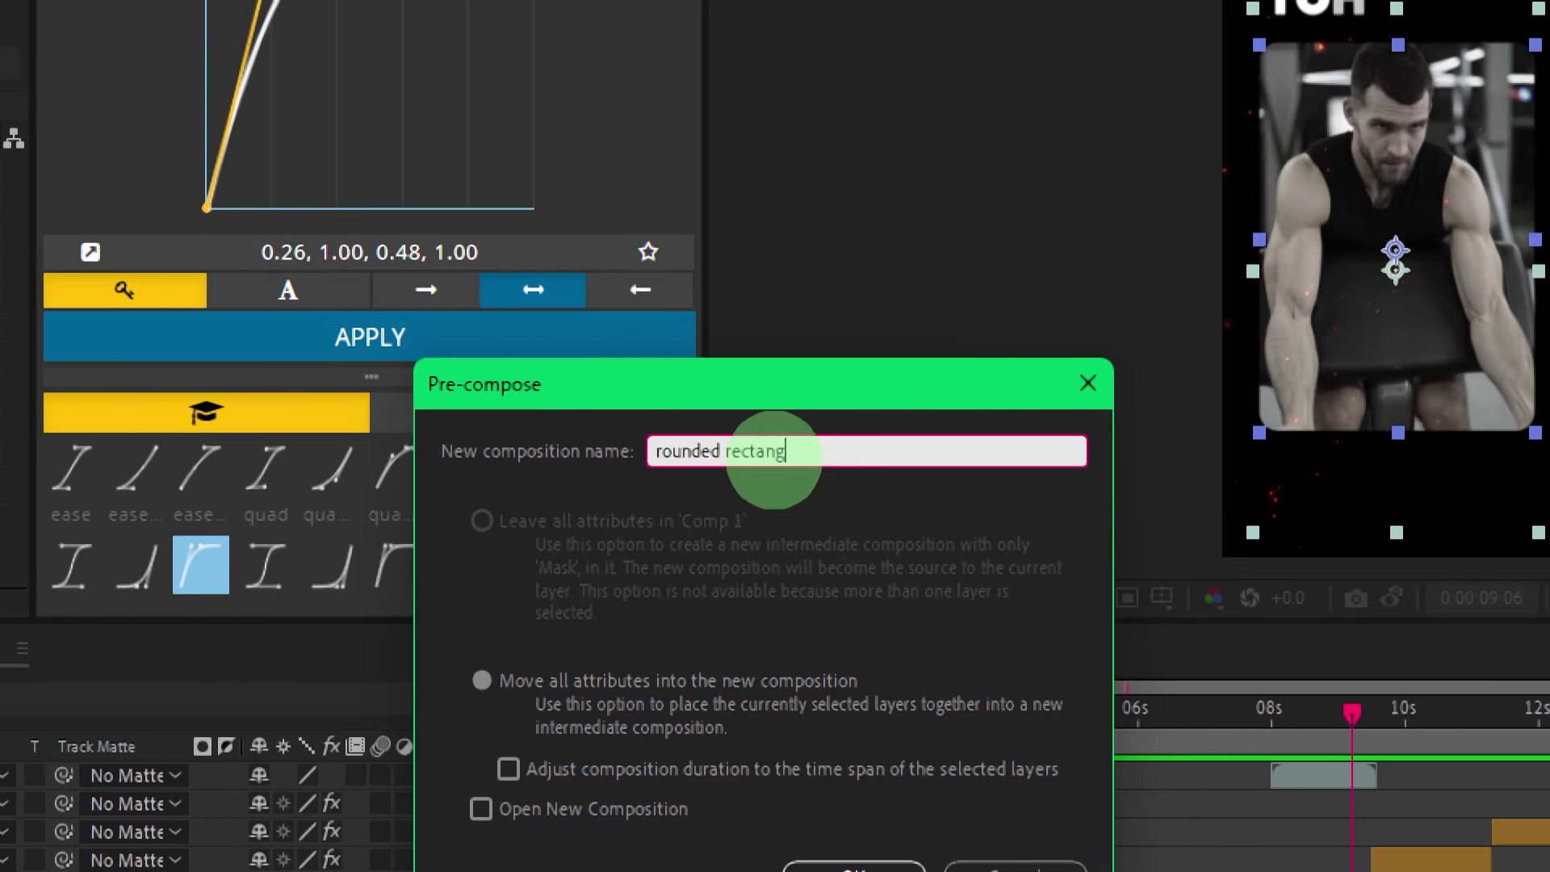
text(le)
key(Return)
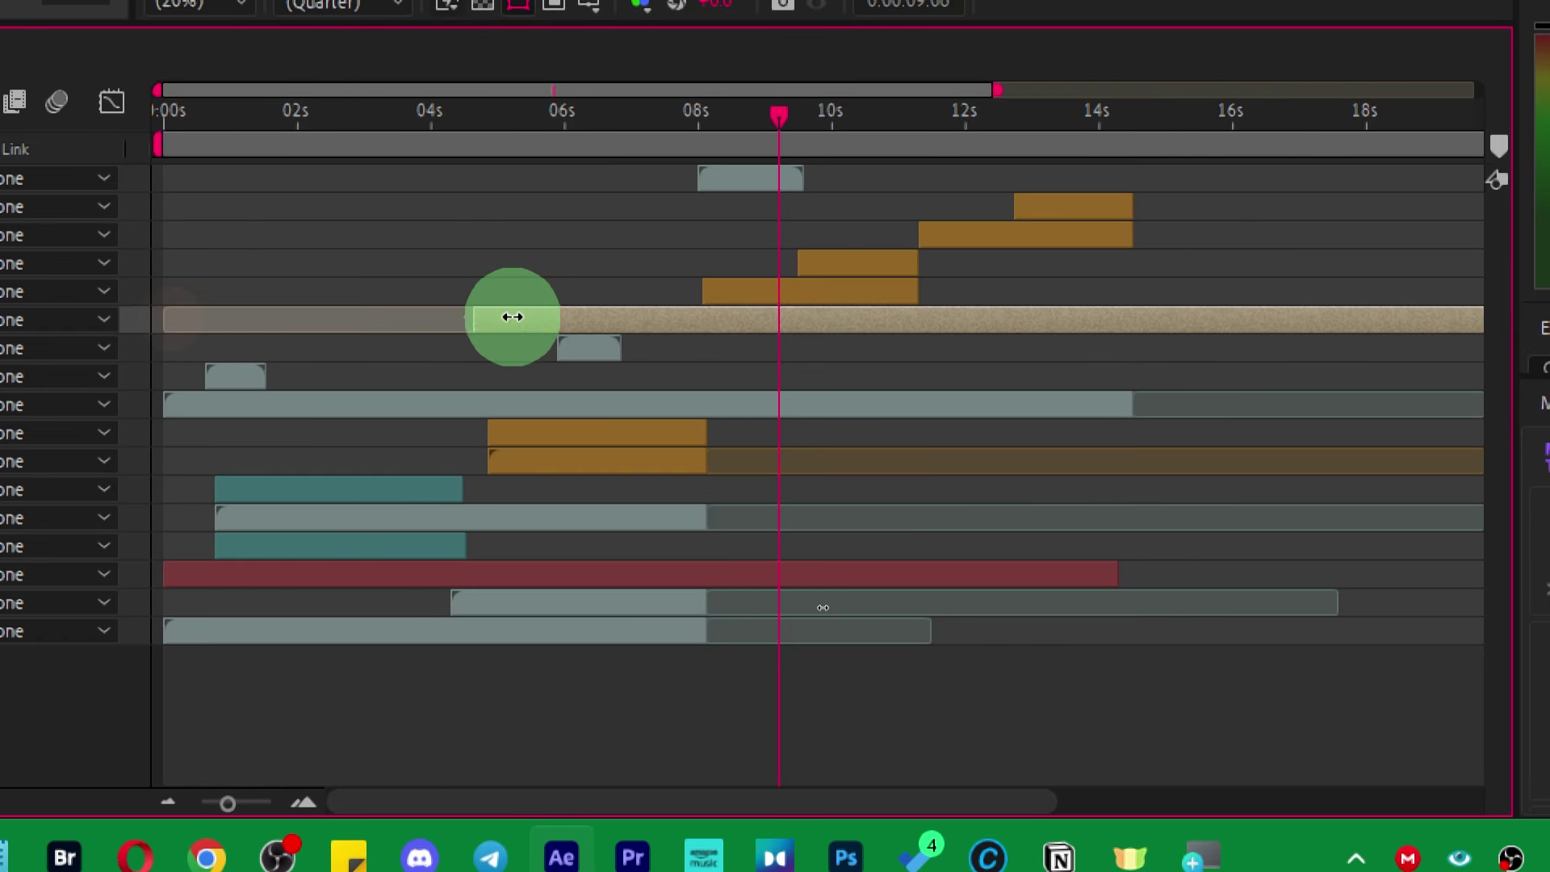
Trim the rounded rectangle layer to begin near 8 seconds, lined up with the ink reveal at 7:27.
drag(170, 318, 683, 318)
click(697, 129)
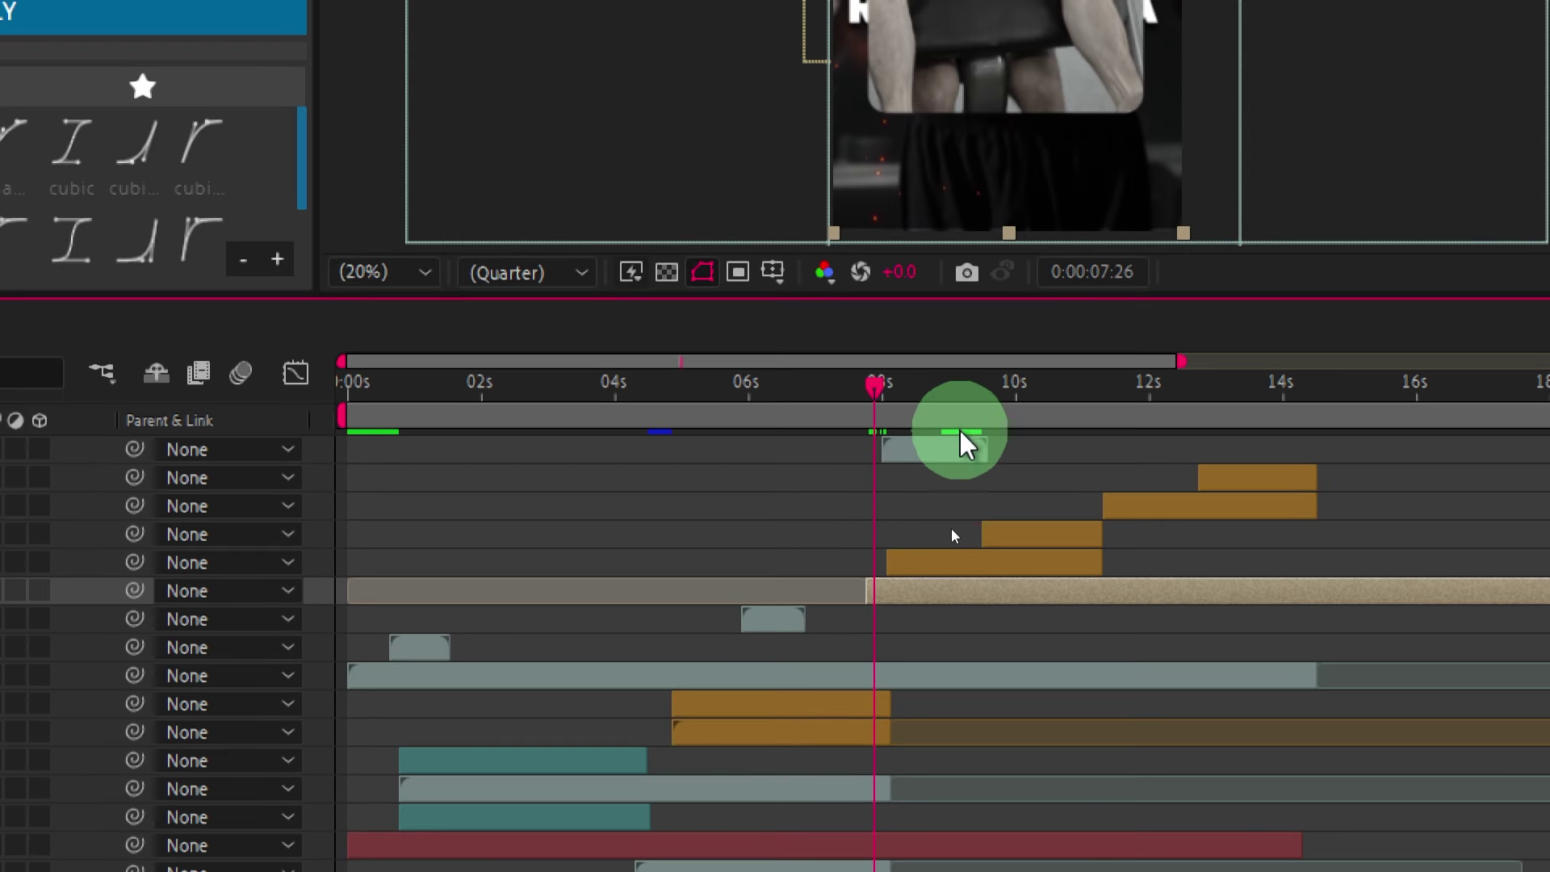
click(912, 507)
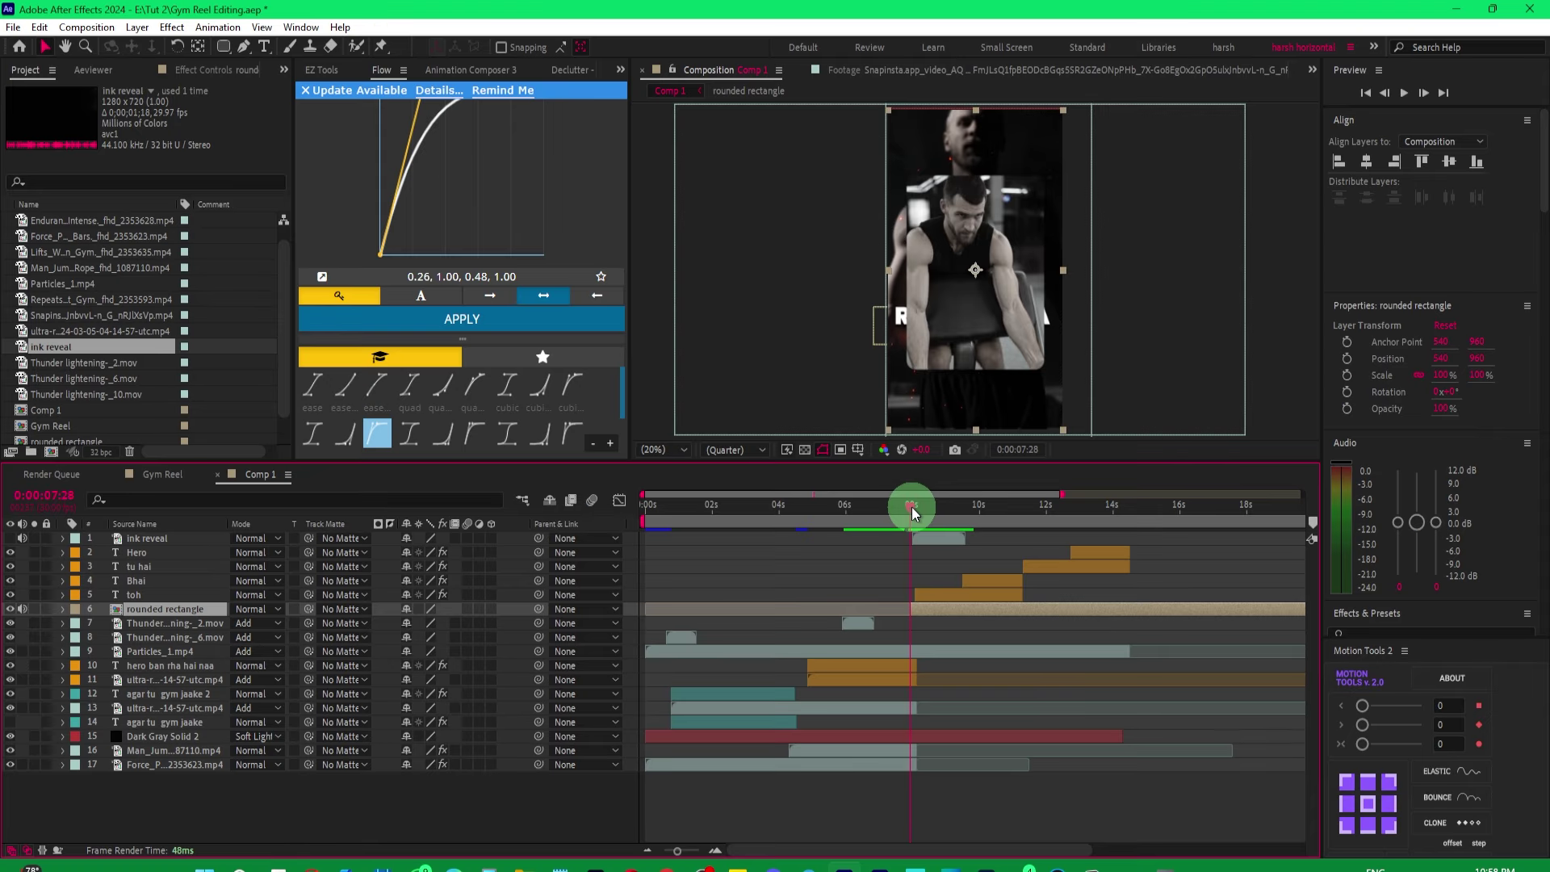
click(937, 540)
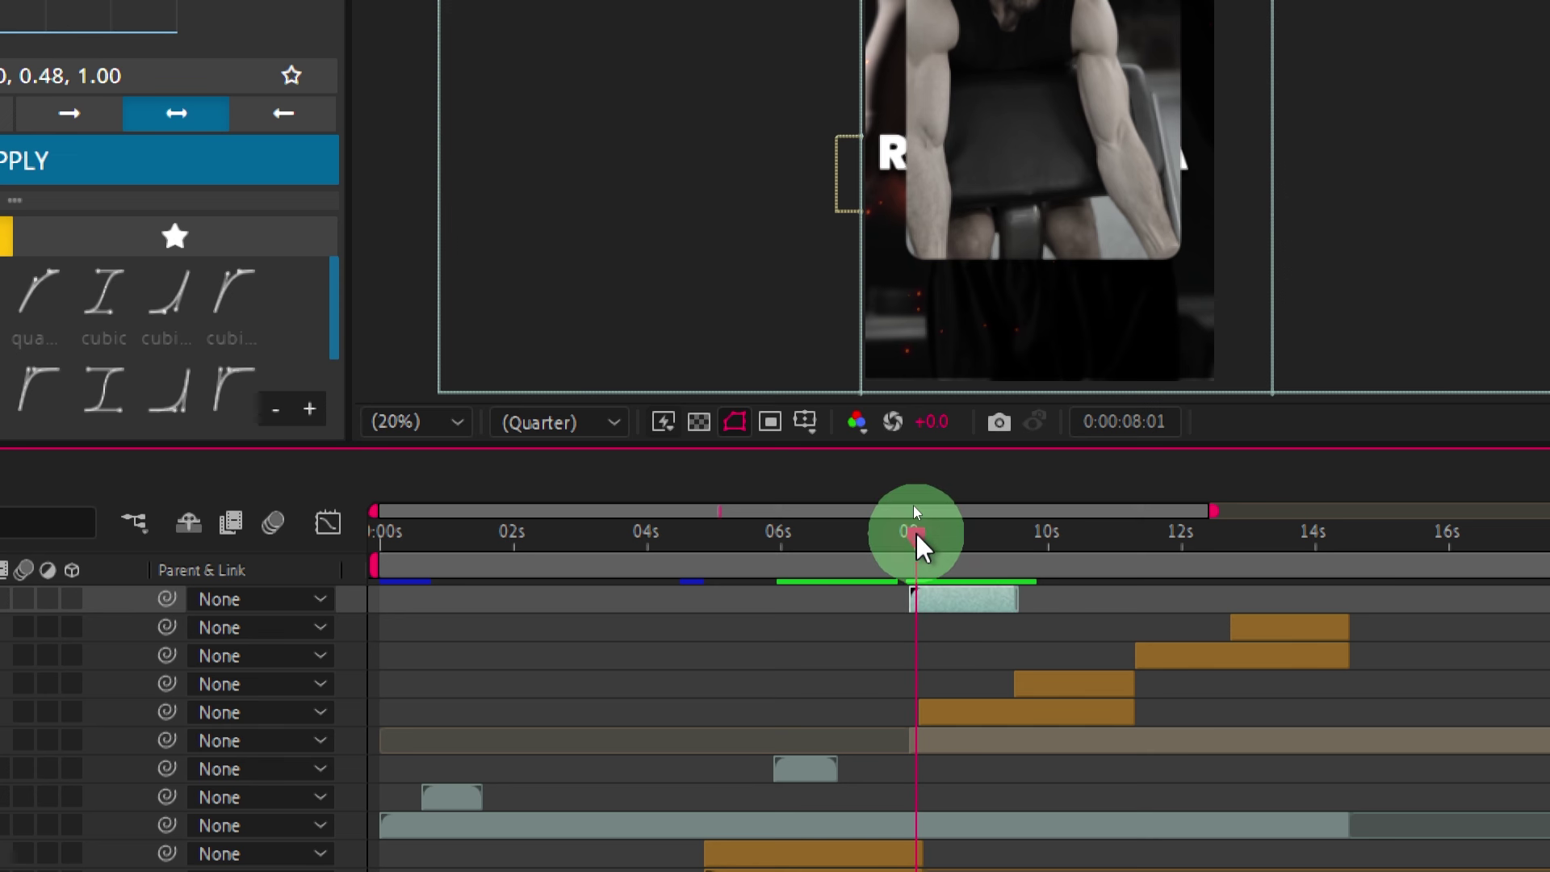
drag(915, 533, 908, 539)
click(962, 606)
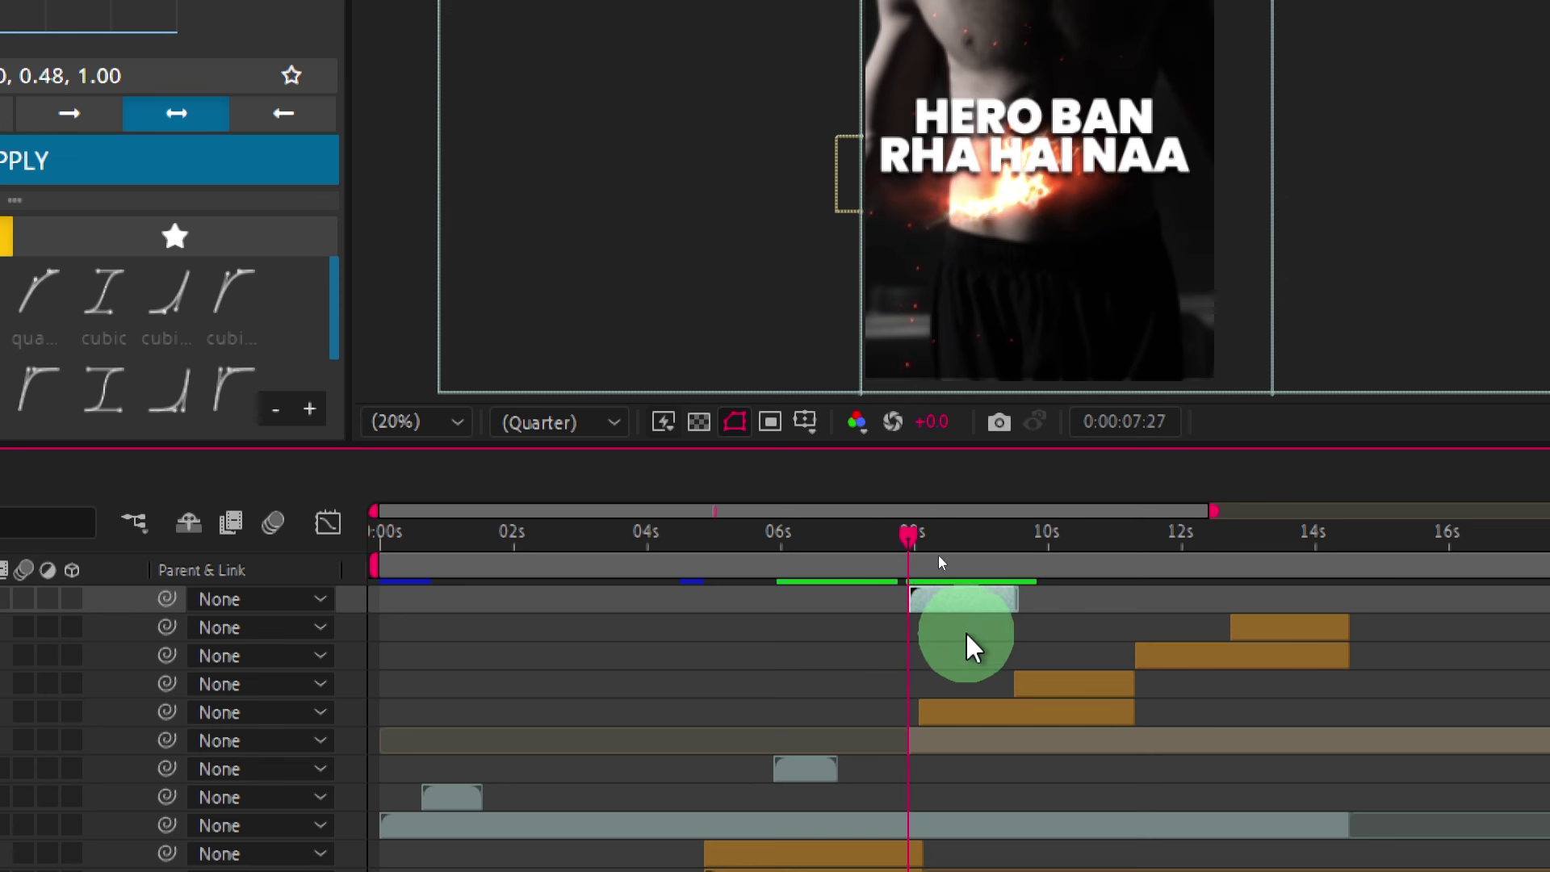
click(932, 746)
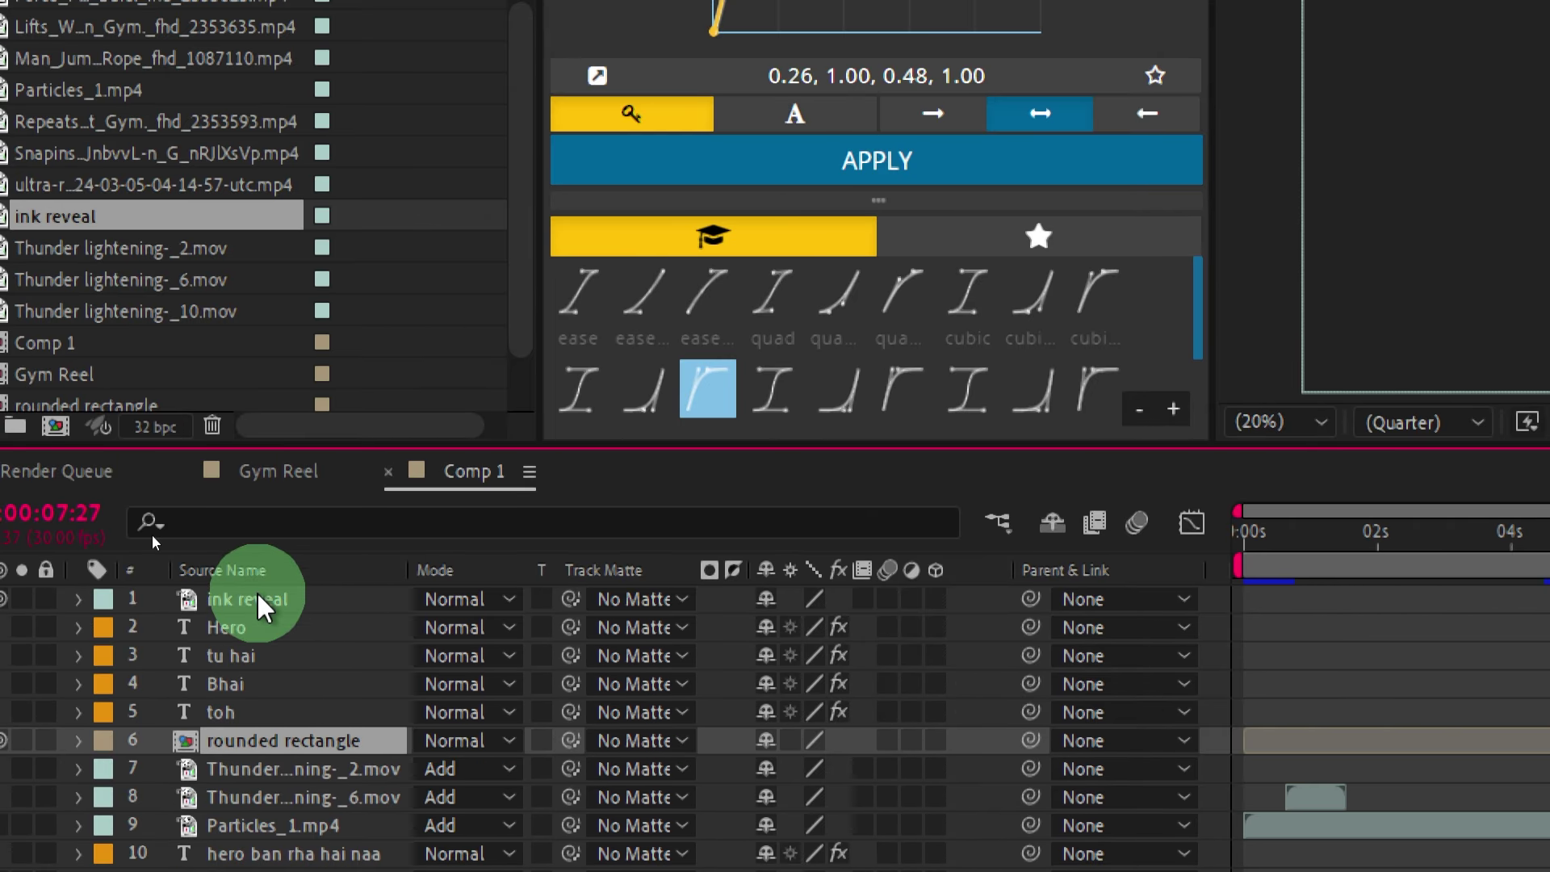
click(661, 740)
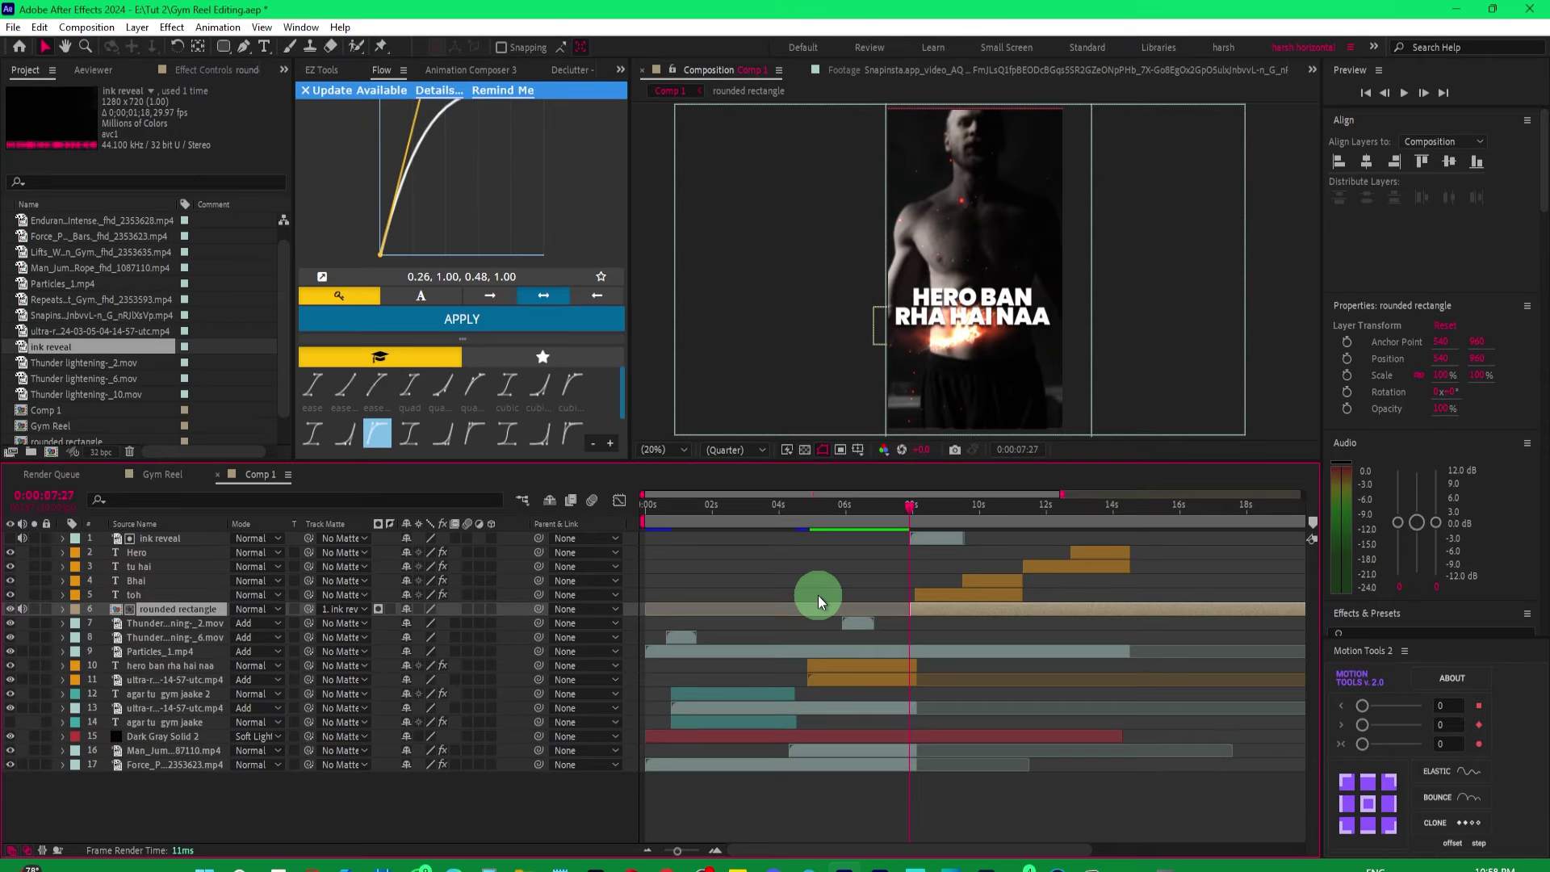
click(909, 512)
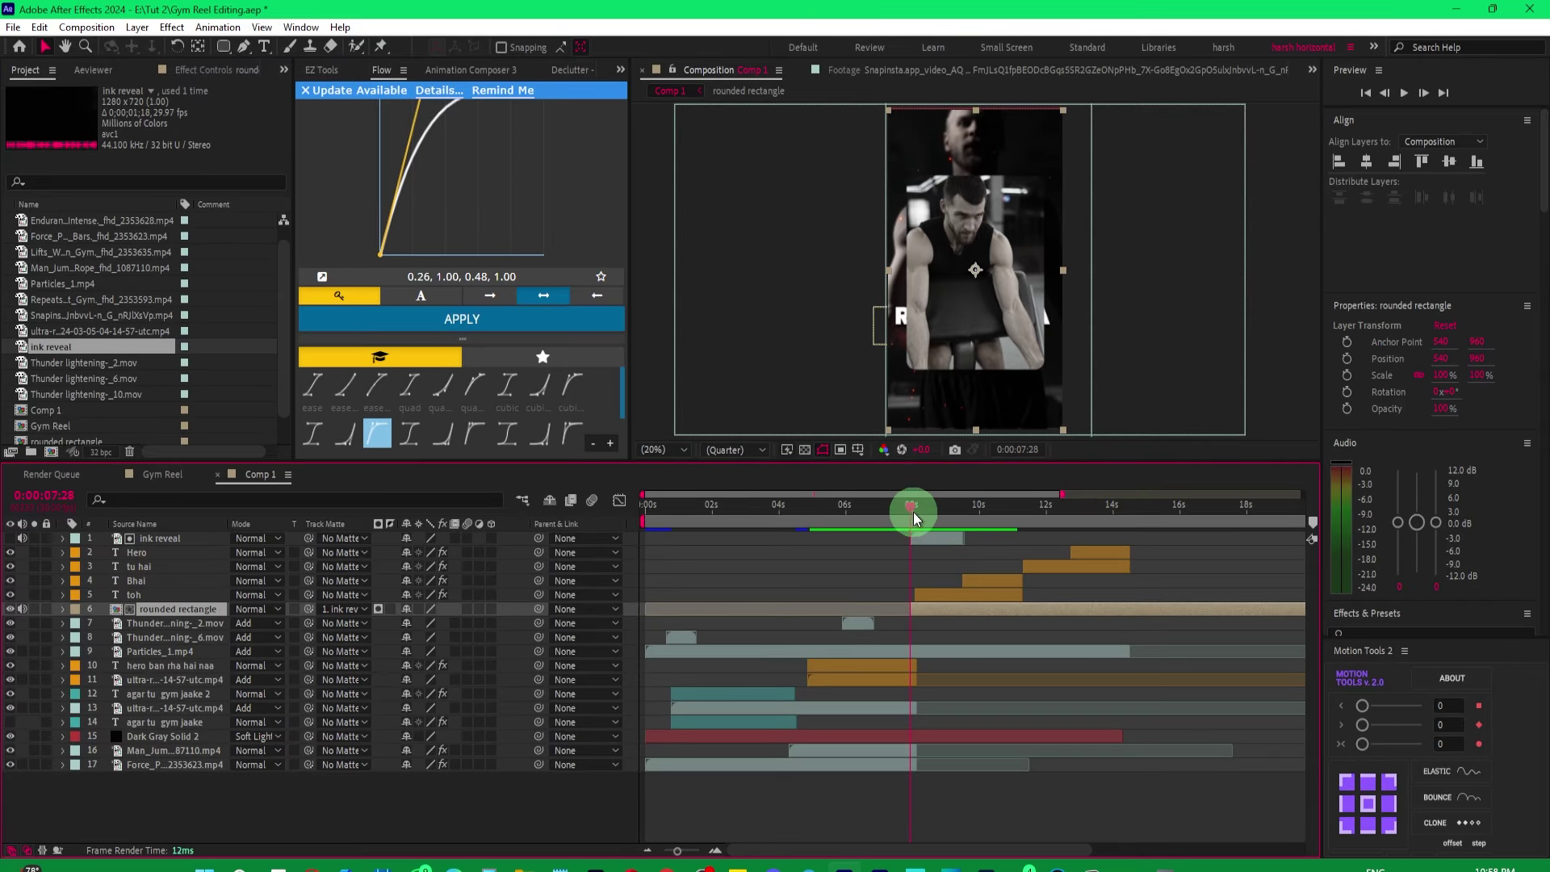
drag(910, 509, 916, 510)
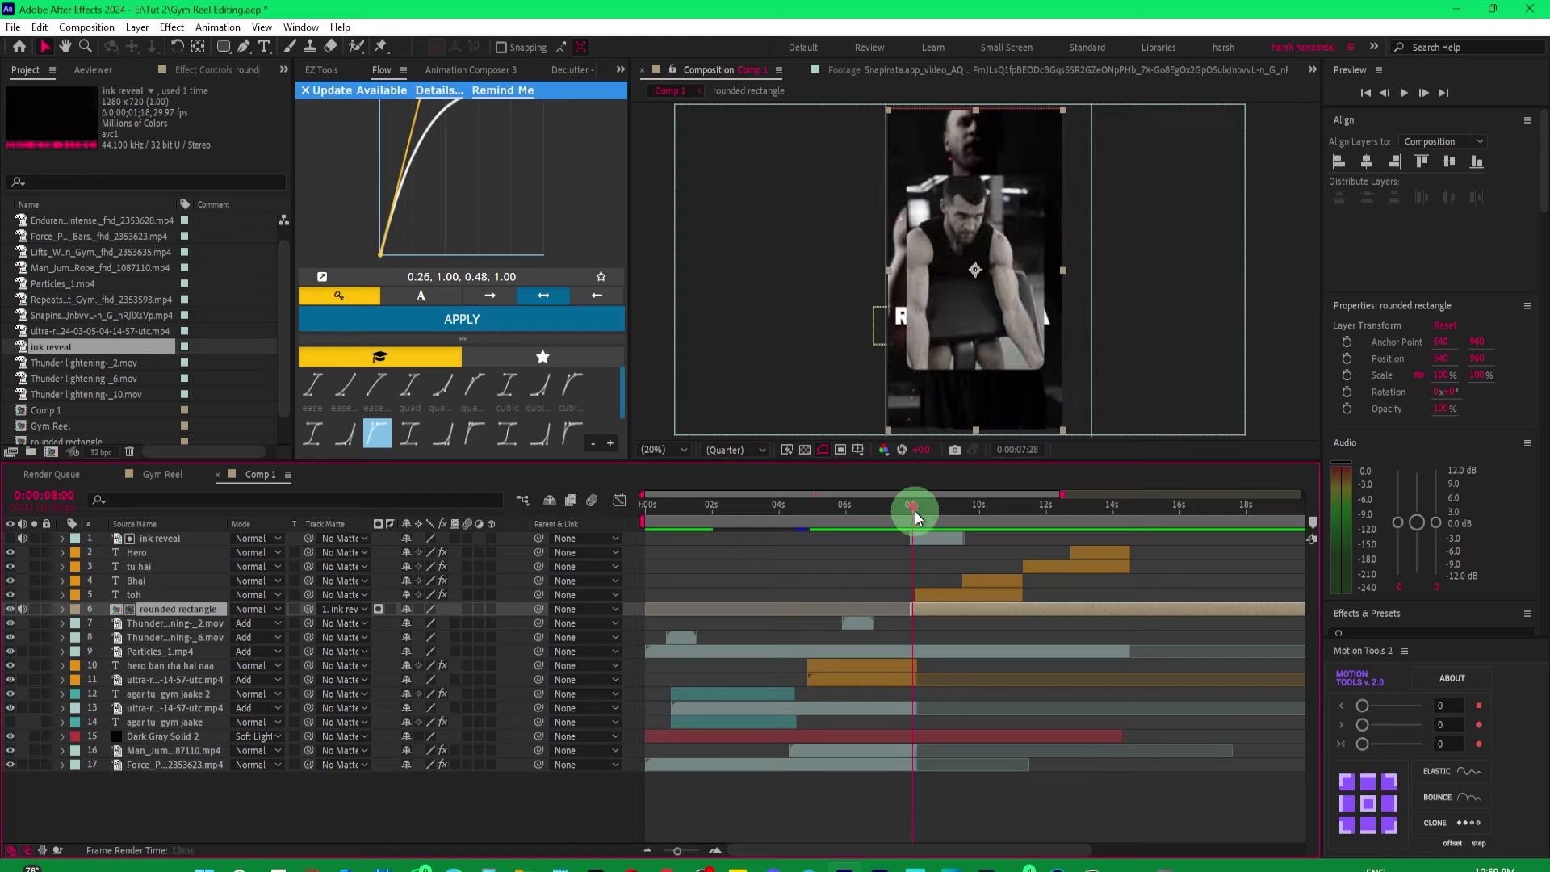
drag(915, 510, 922, 520)
click(389, 610)
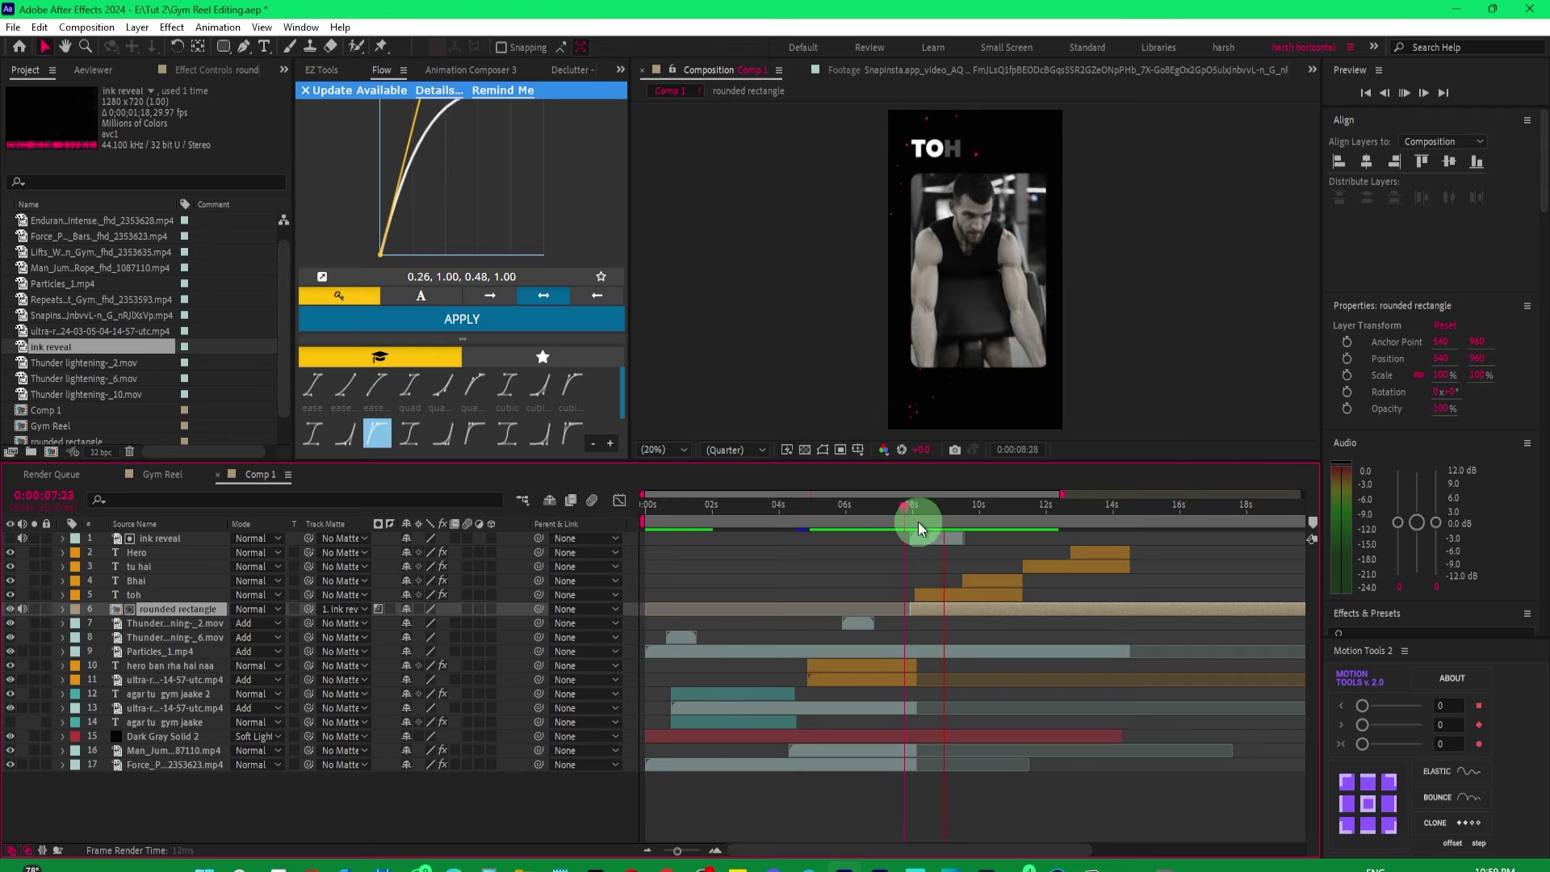
key(space)
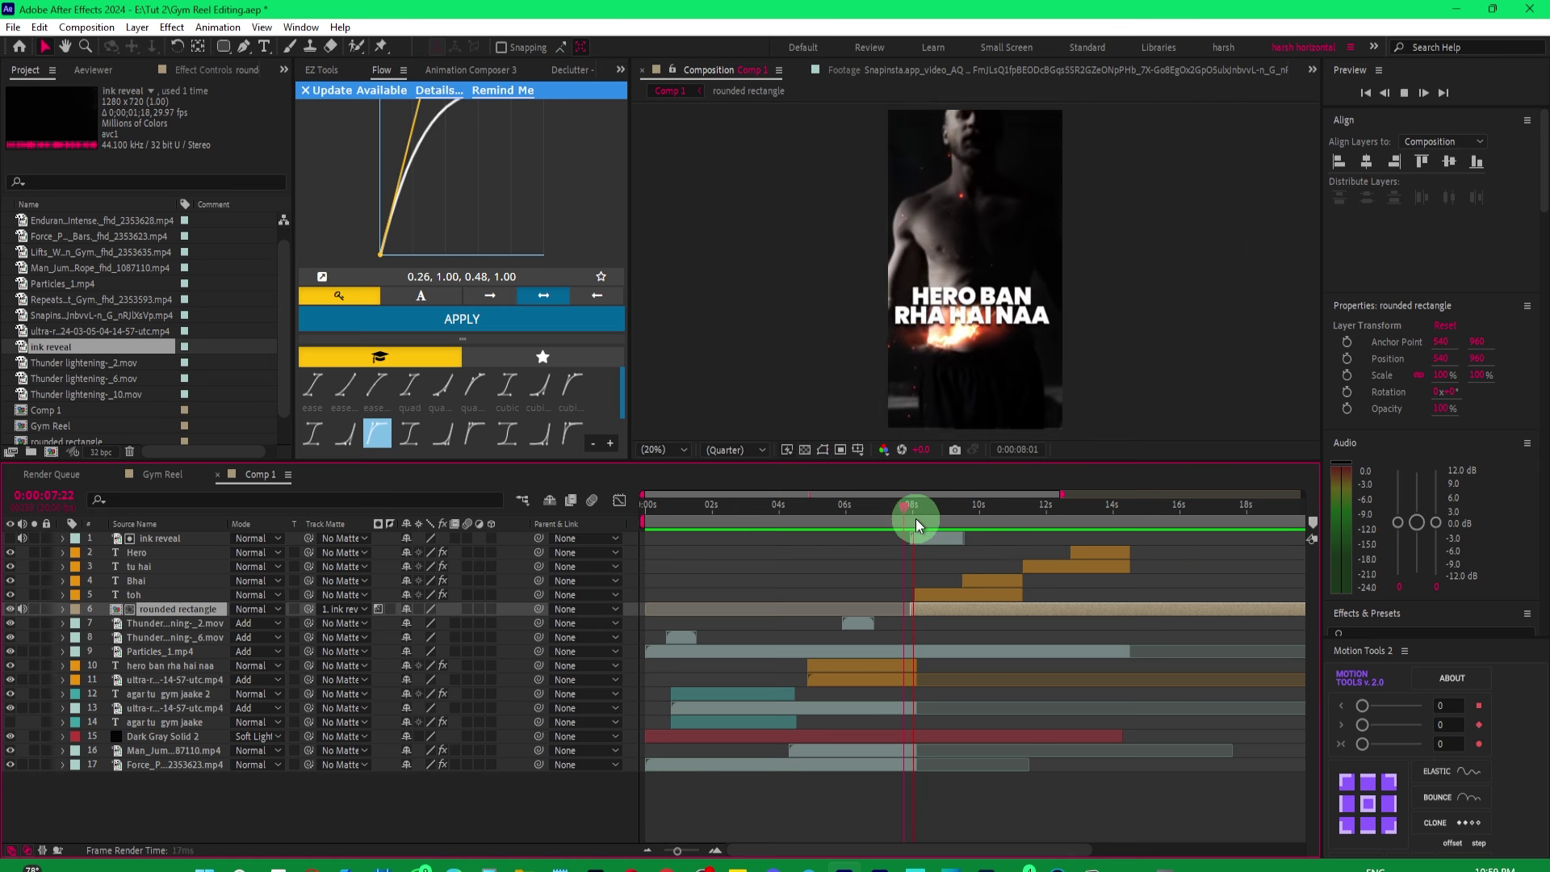
key(space)
click(906, 513)
key(space)
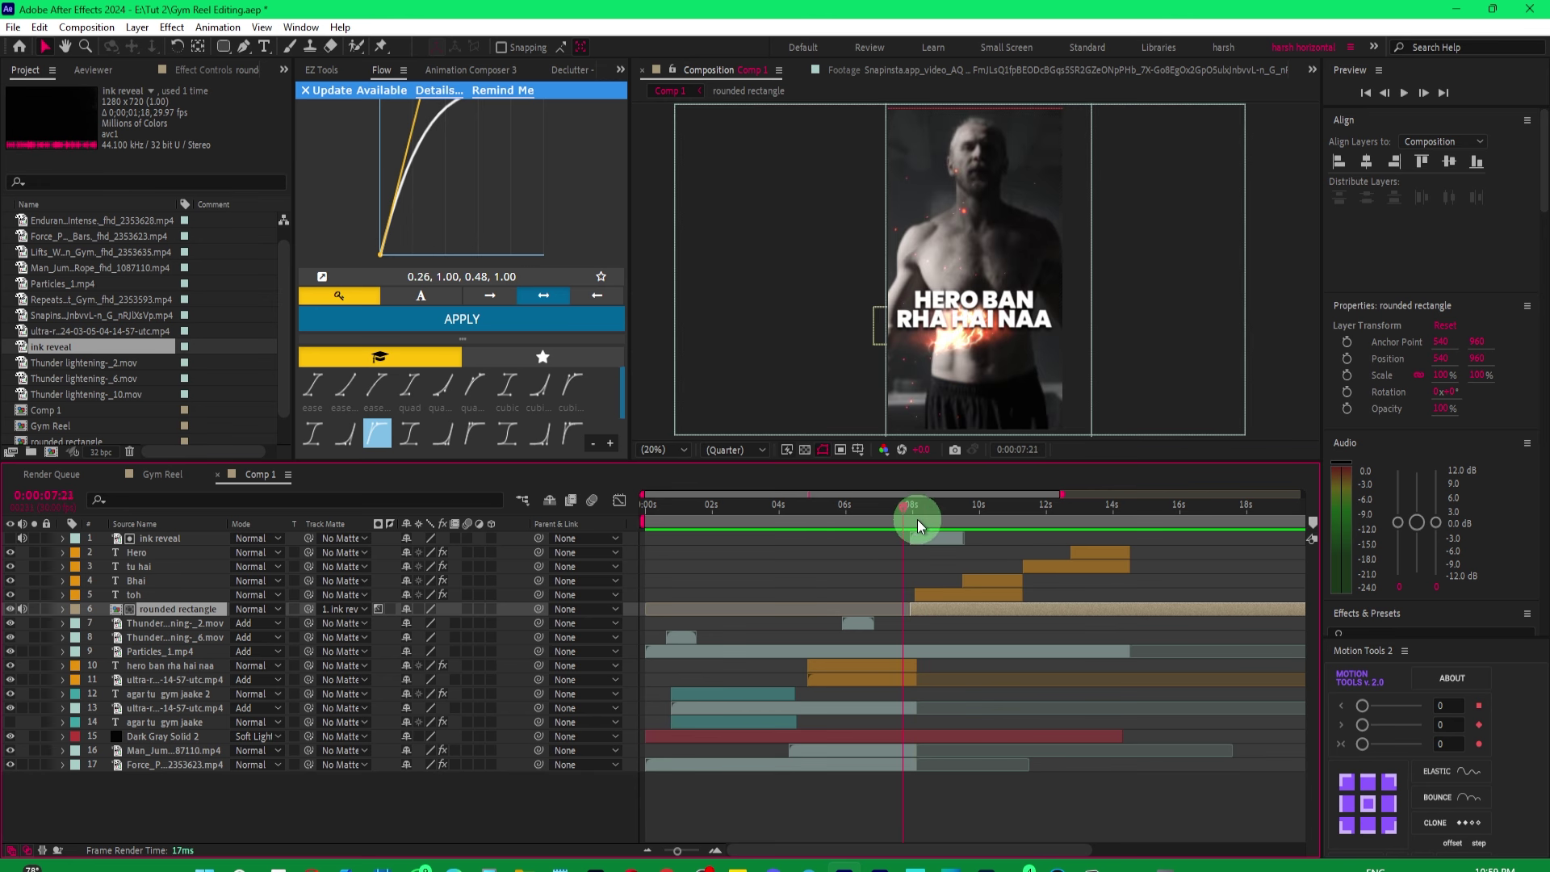
click(913, 515)
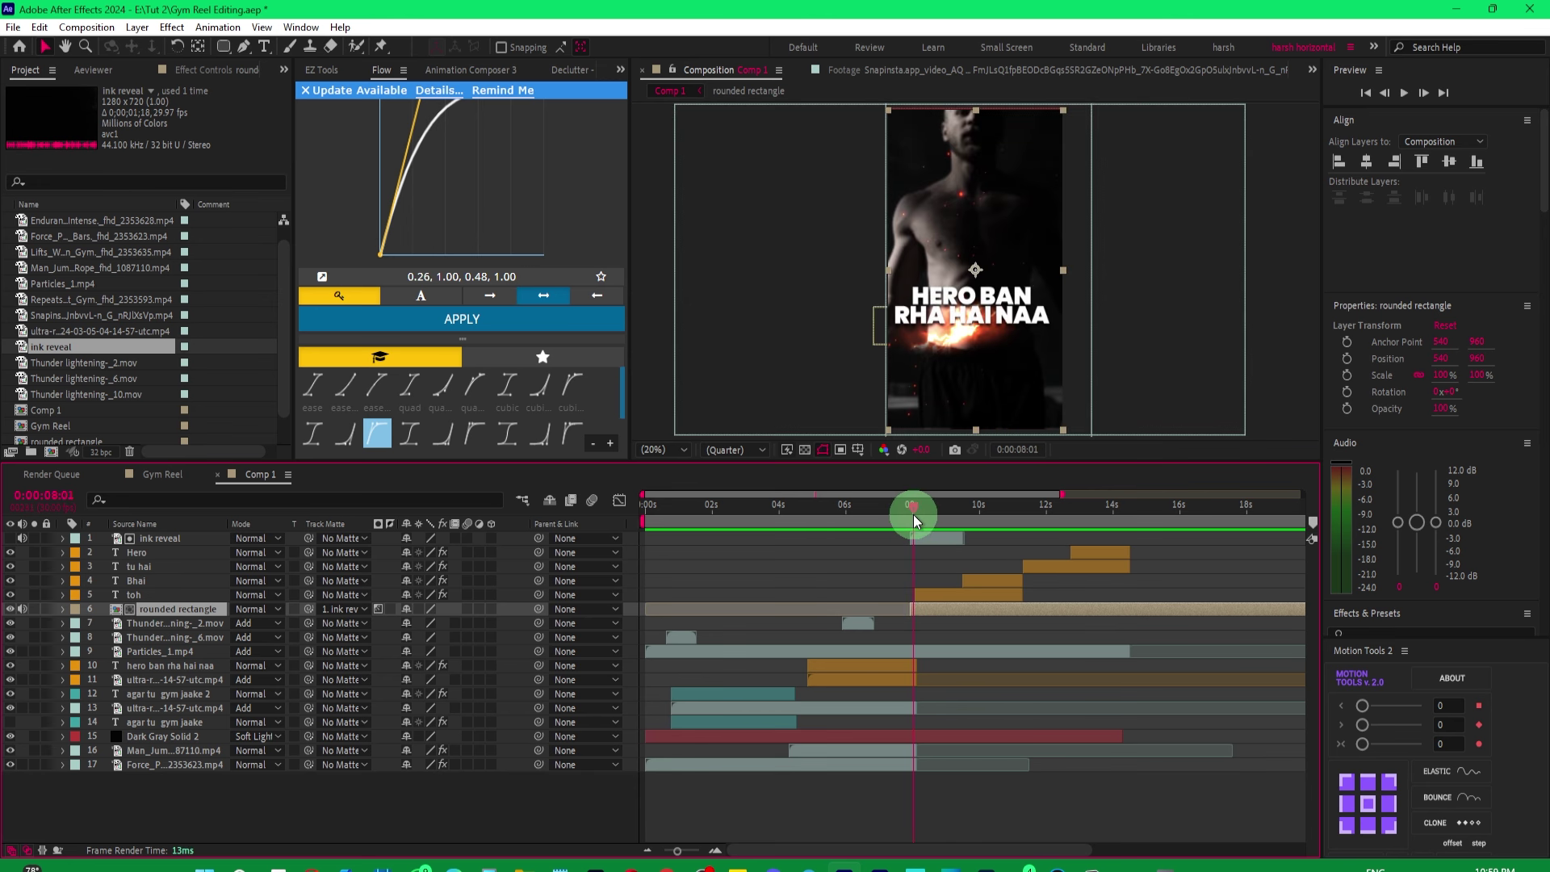
mouse_move(912, 515)
mouse_down()
mouse_move(980, 505)
mouse_move(933, 510)
mouse_up()
Split the rounded rectangle layer at about 9 seconds with Ctrl+Shift+D.
click(928, 539)
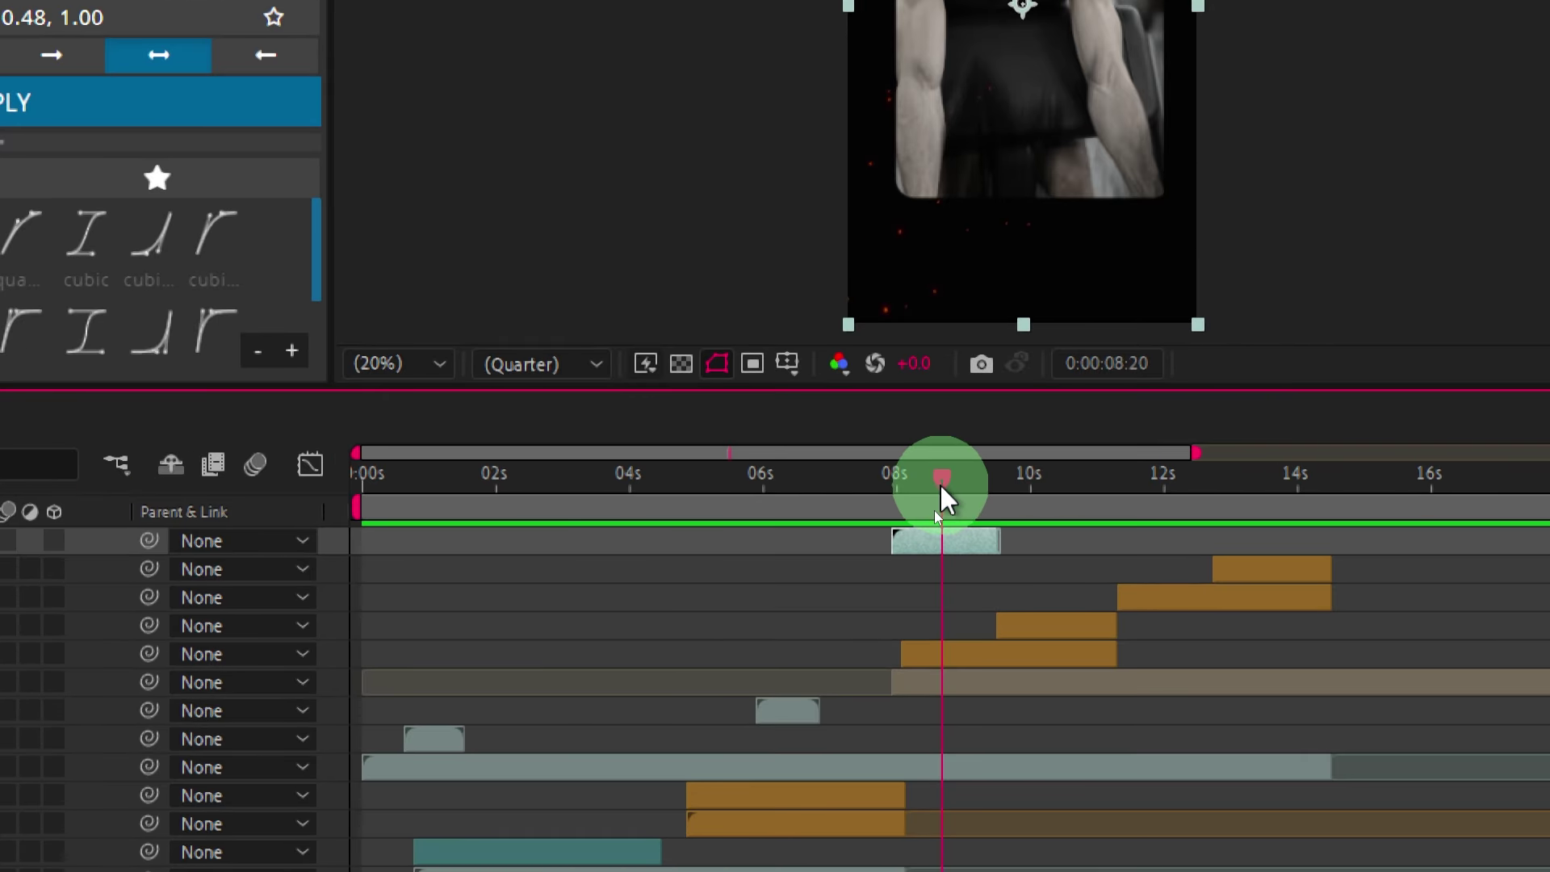
mouse_move(941, 482)
mouse_down()
mouse_move(977, 484)
mouse_move(897, 488)
mouse_move(976, 480)
mouse_up()
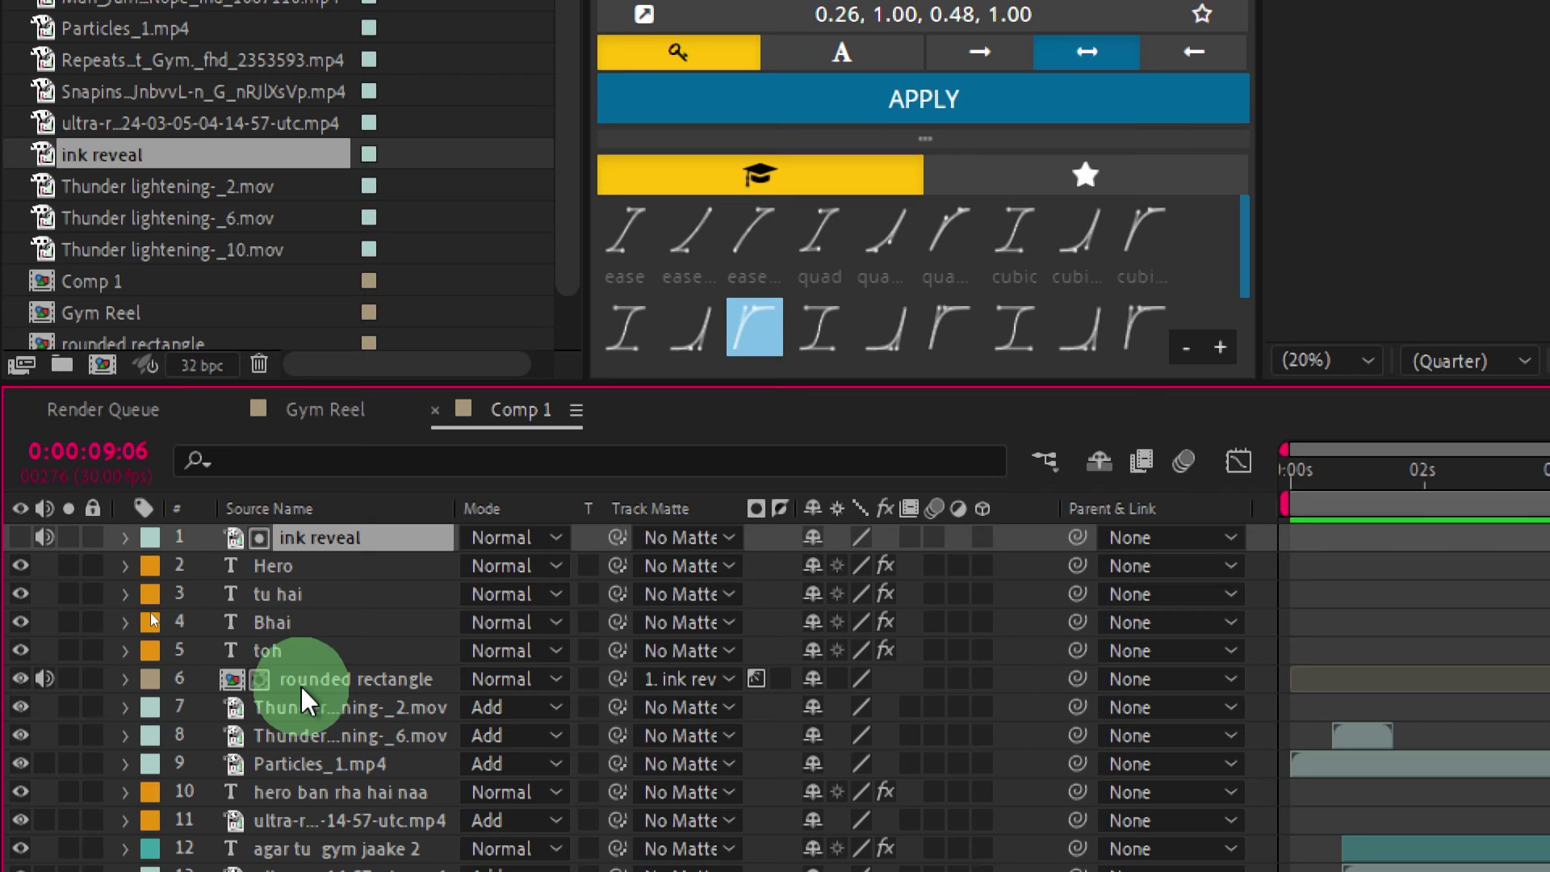
click(307, 679)
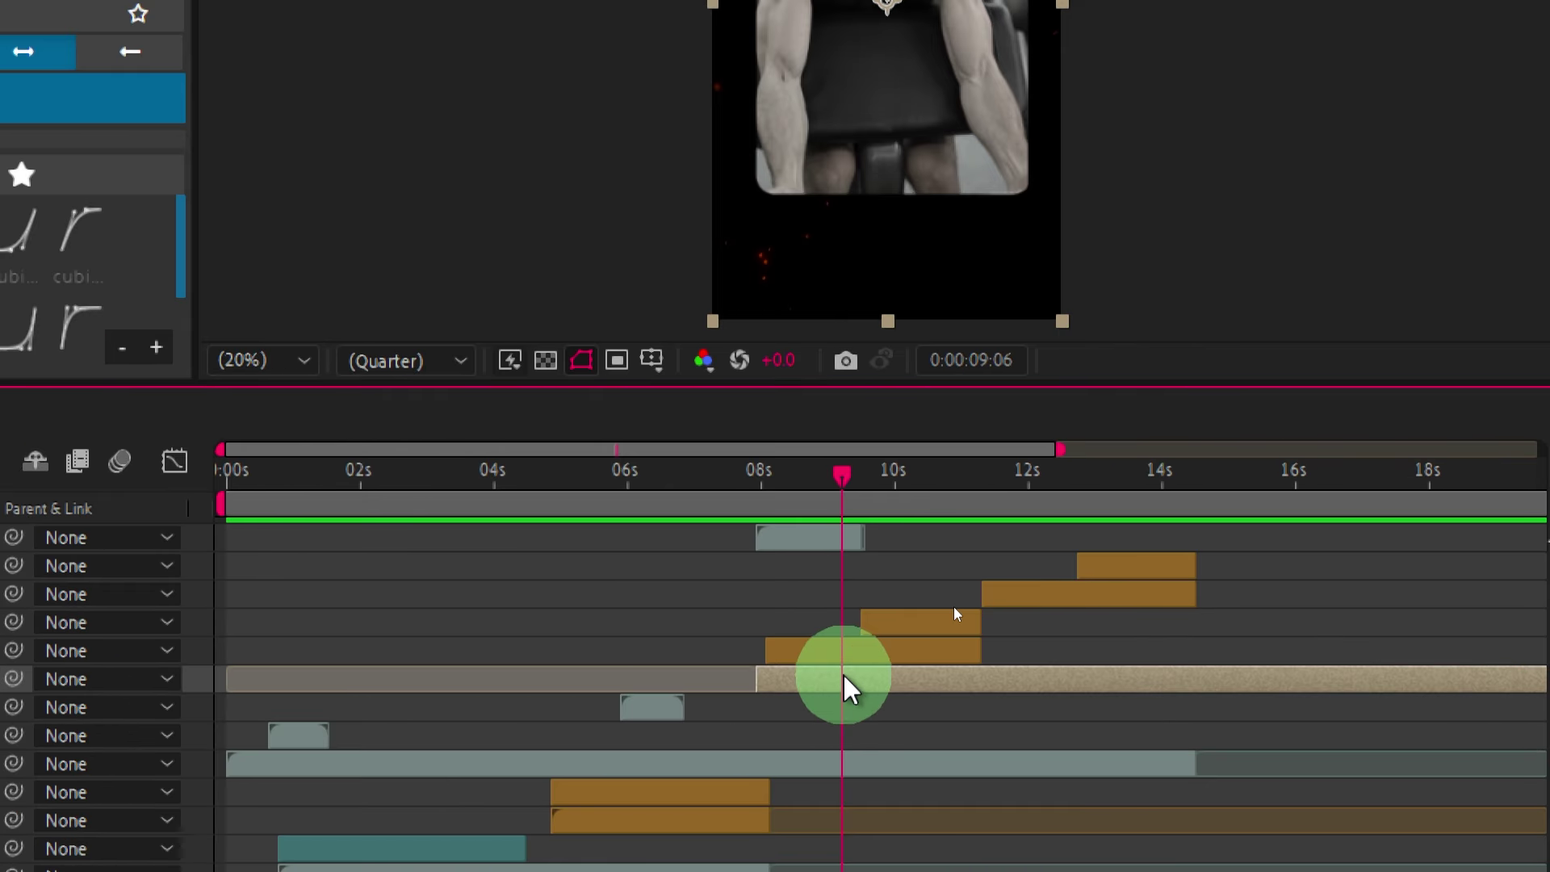
key(ctrl+shift+d)
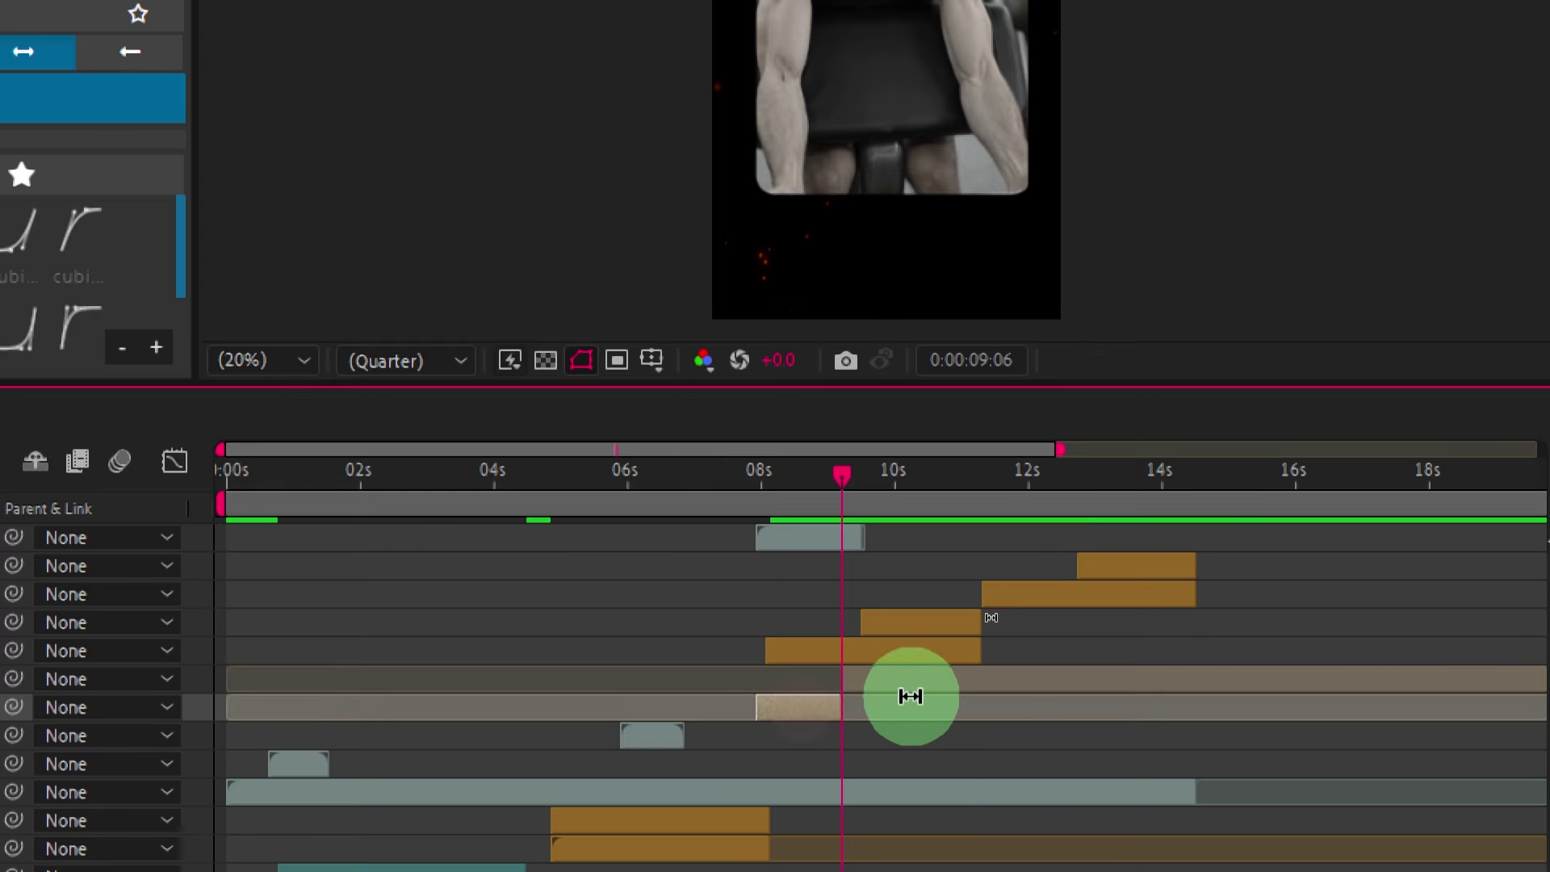
Set the later rounded rectangle part's Track Matte to No Matte and preview the split.
click(888, 678)
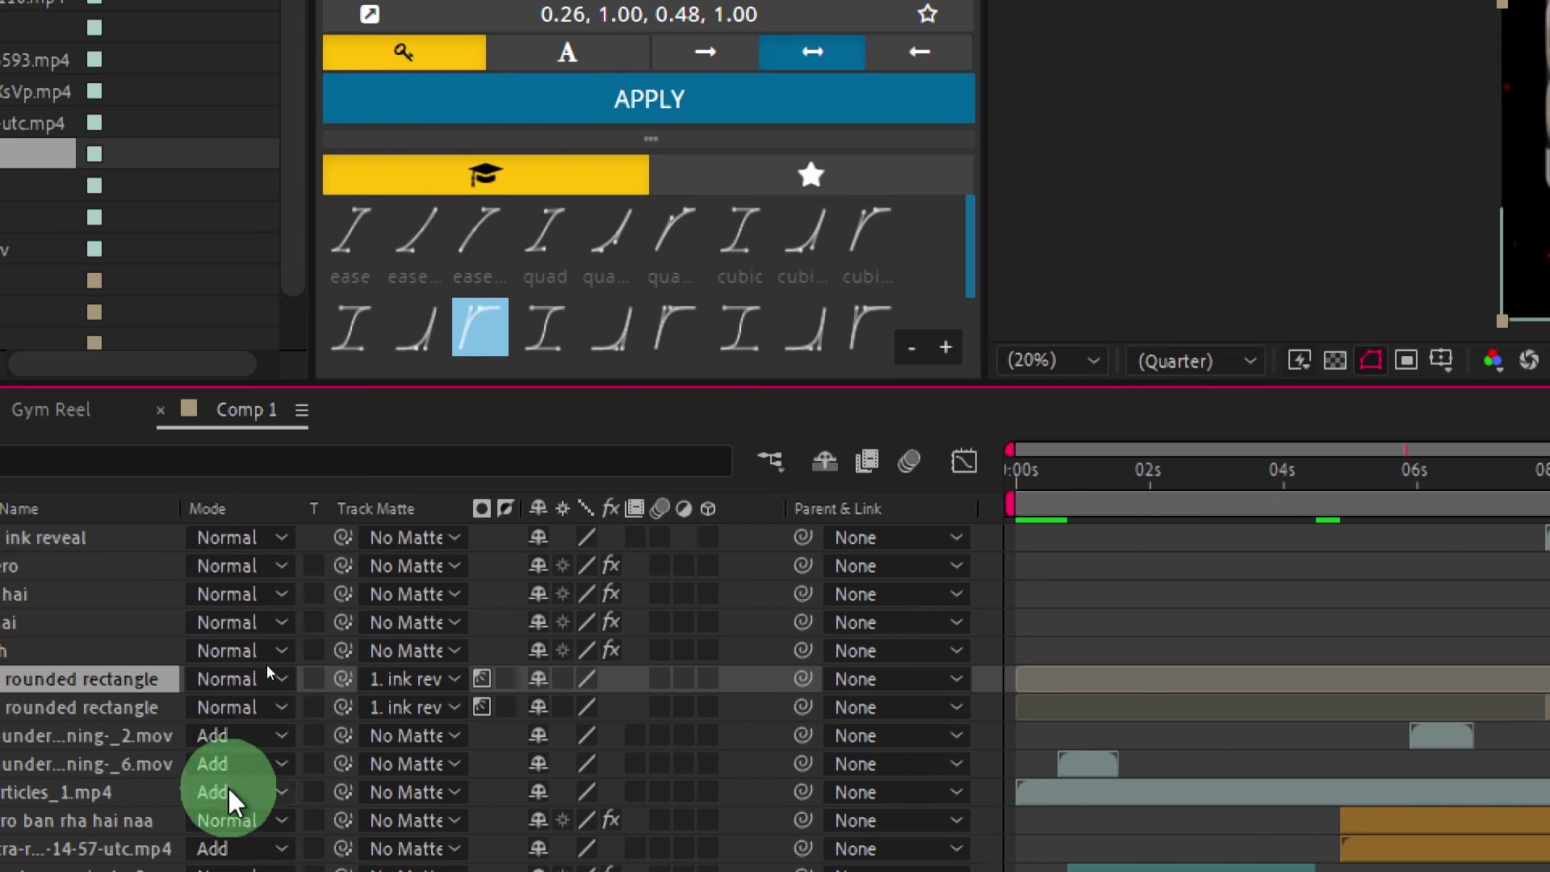
click(412, 684)
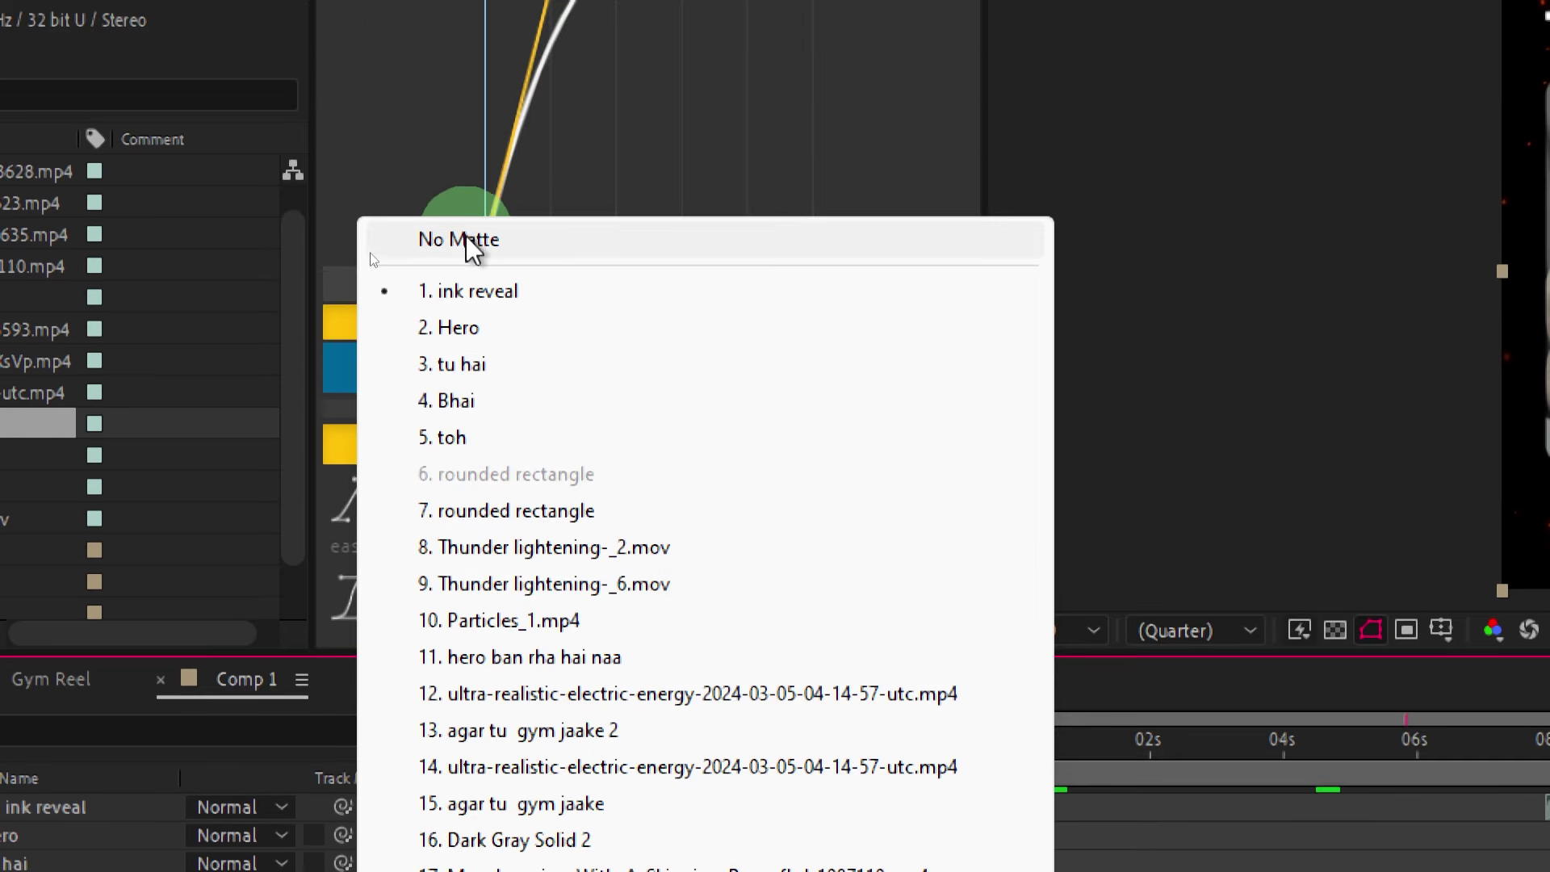
click(463, 240)
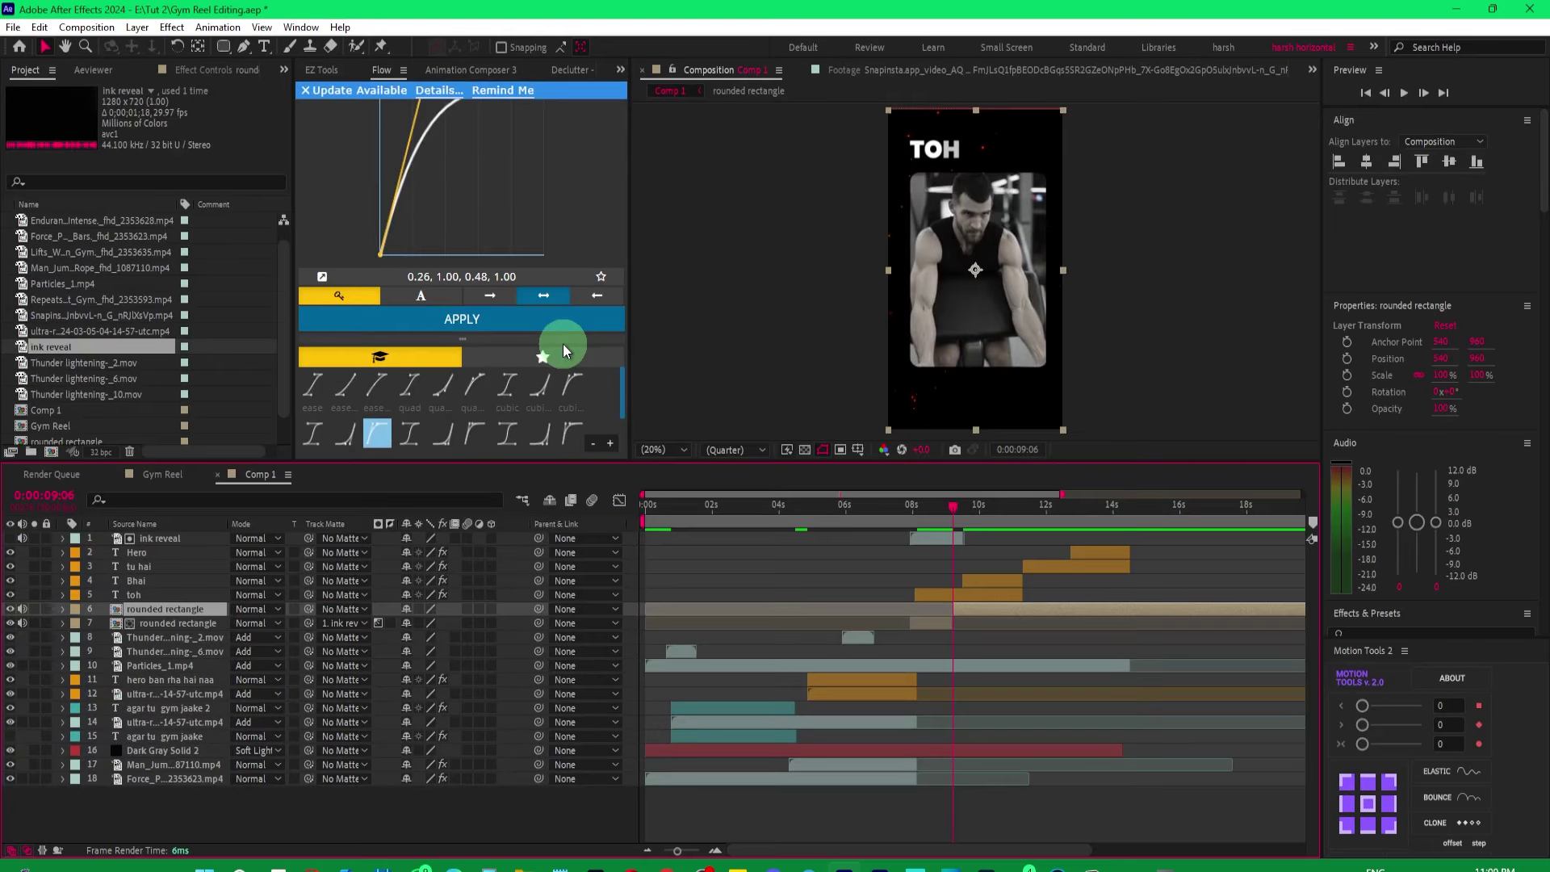
click(908, 507)
key(space)
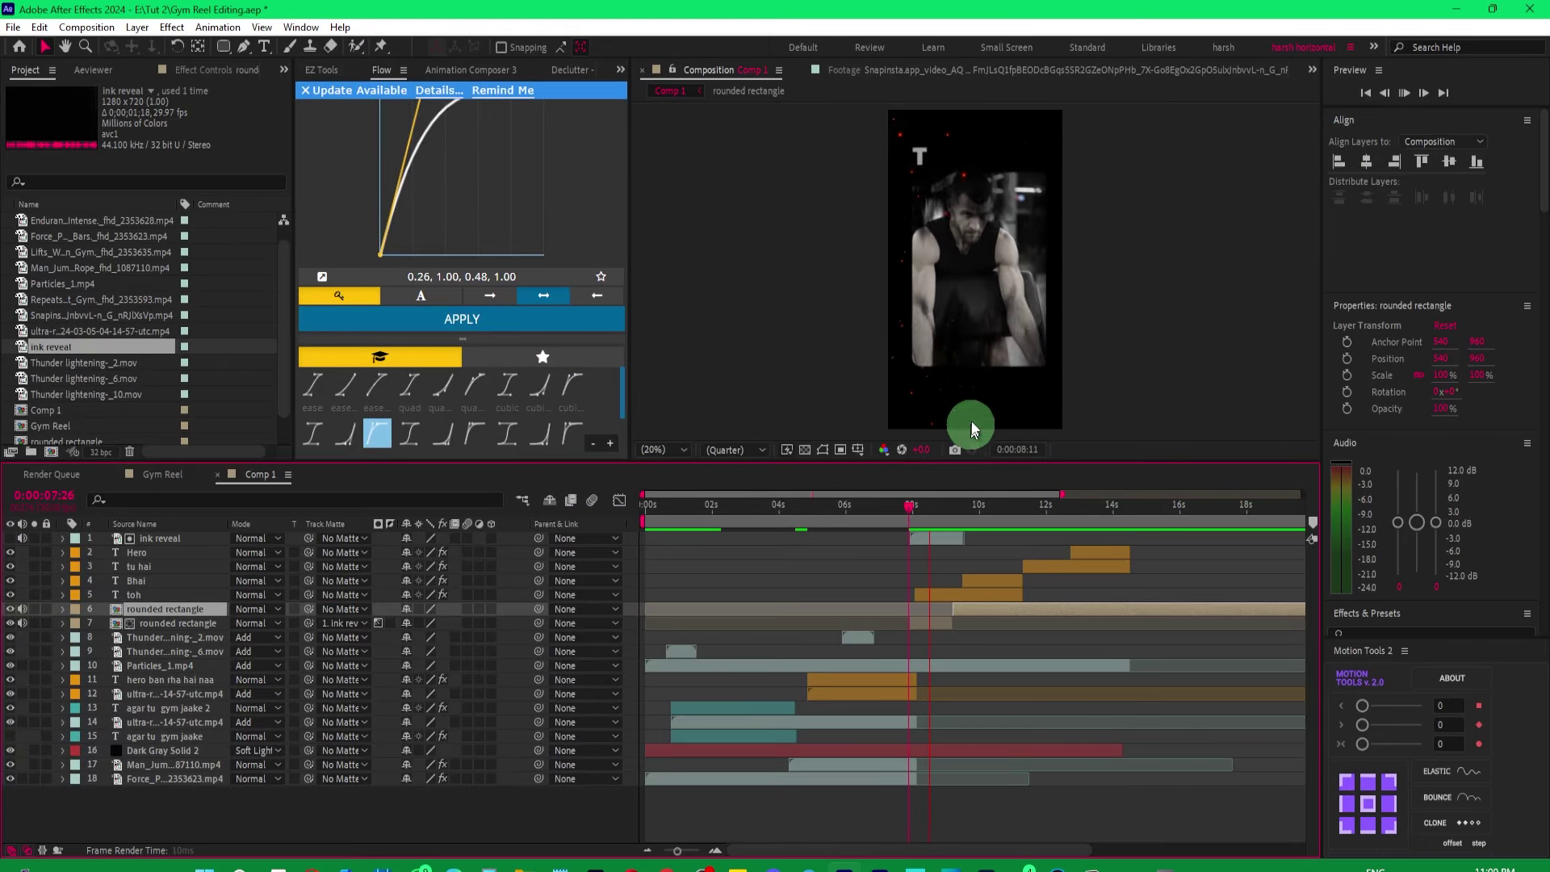
click(989, 608)
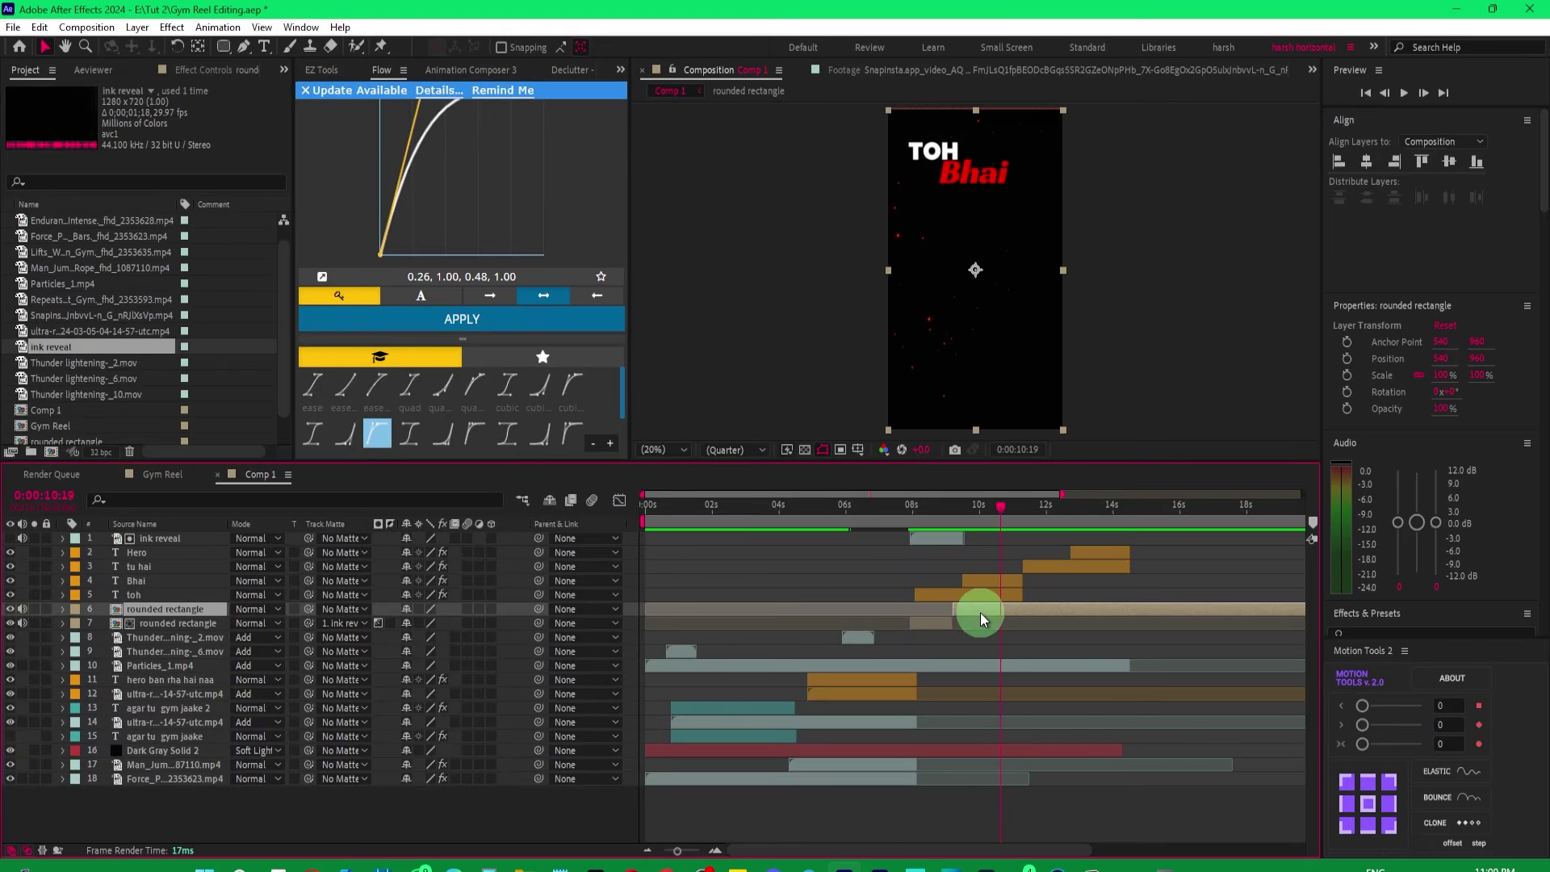
click(956, 509)
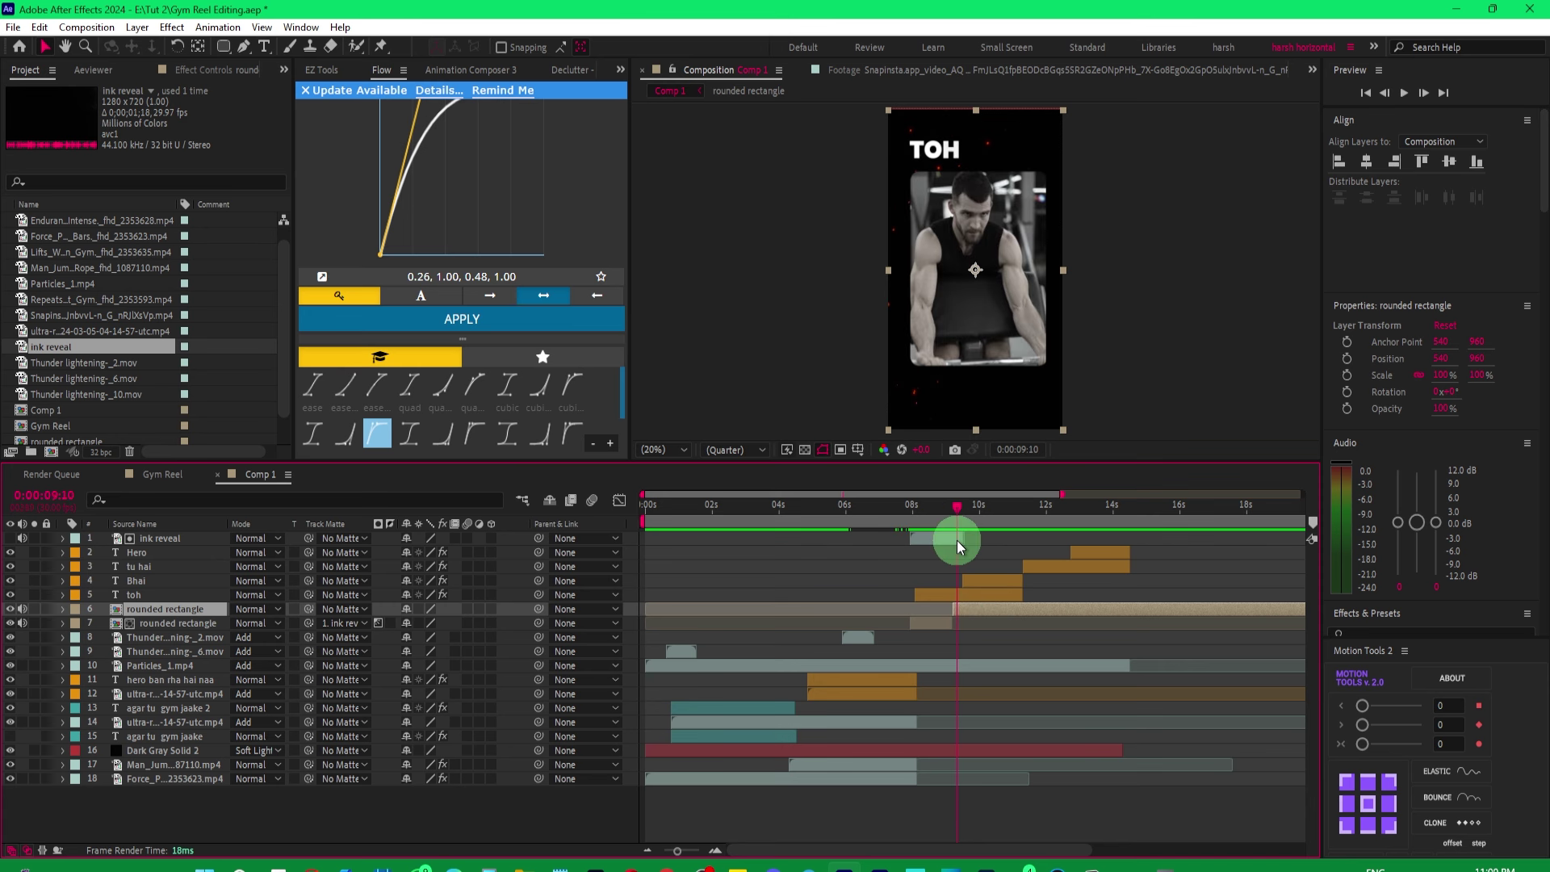
drag(956, 540, 1027, 522)
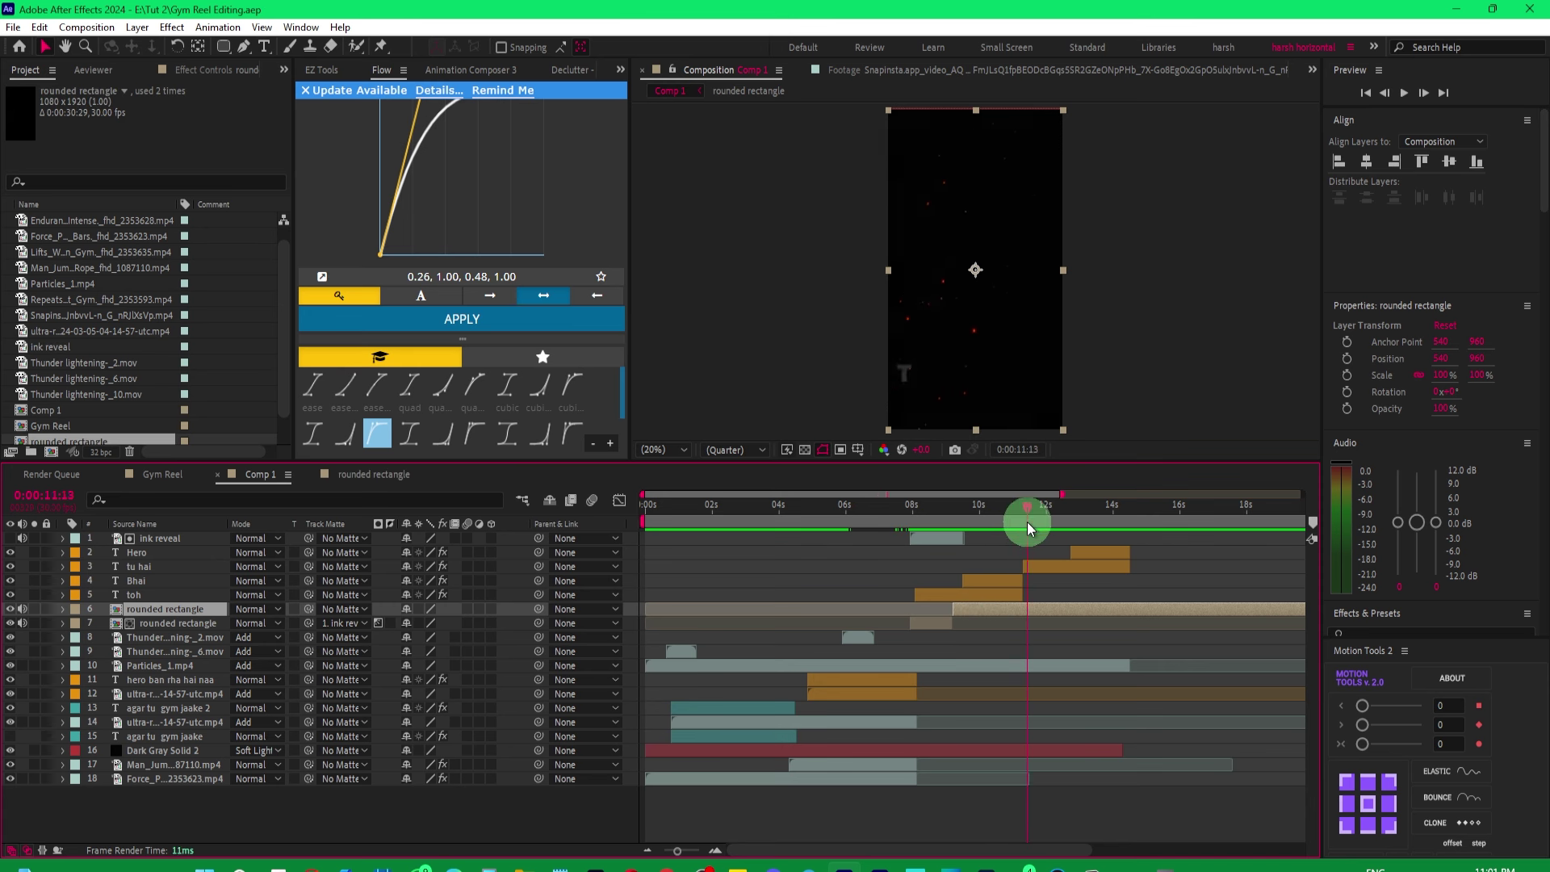
click(967, 508)
Turn on Collapse Transformations for the later part so the gym footage shows.
click(343, 637)
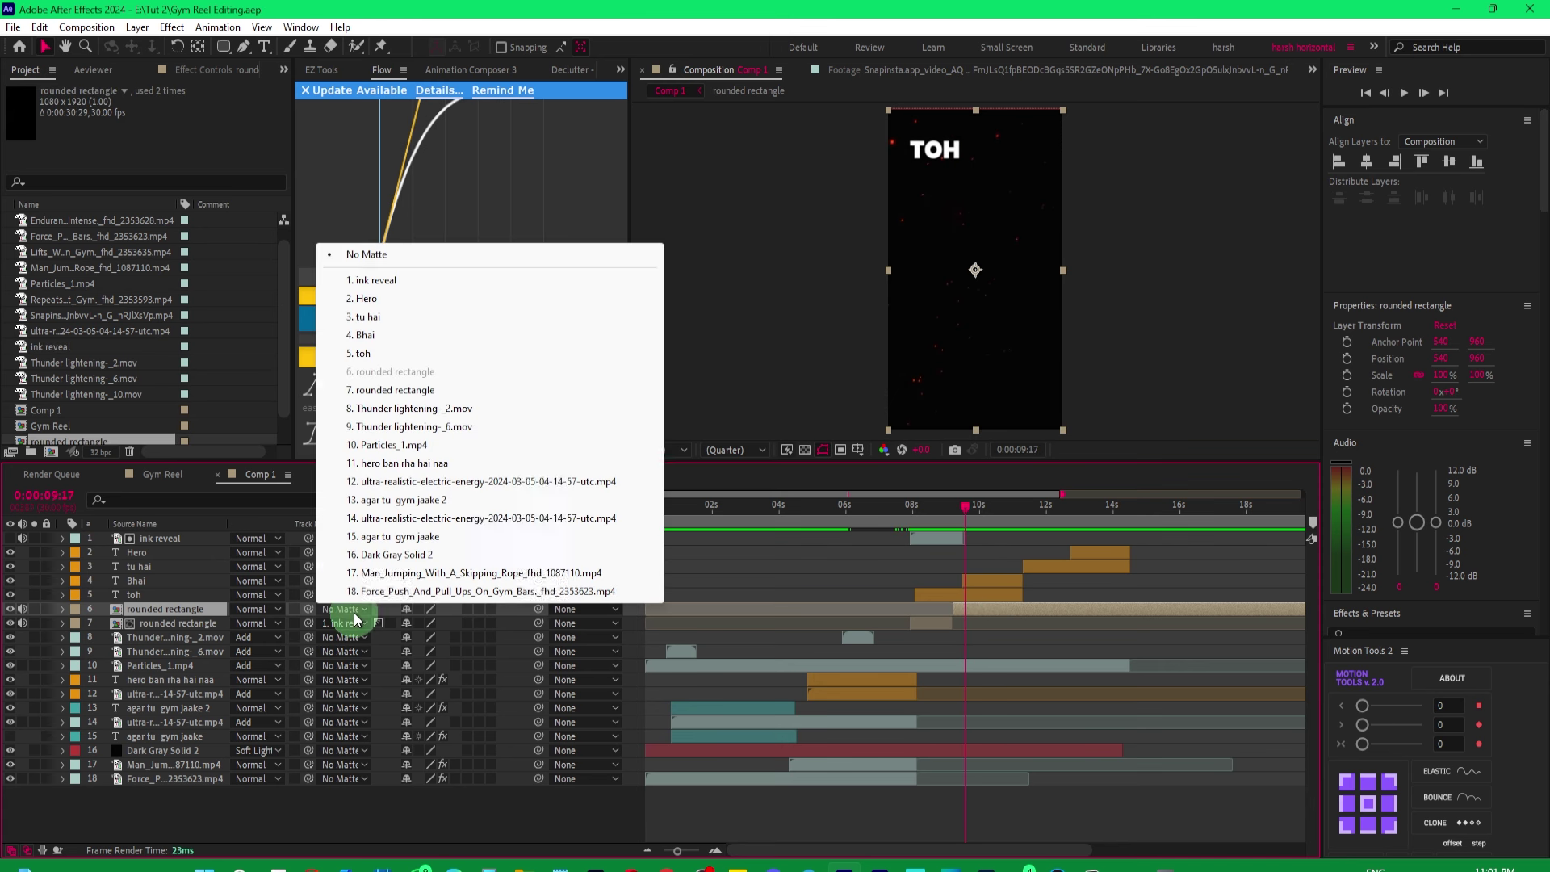
click(57, 640)
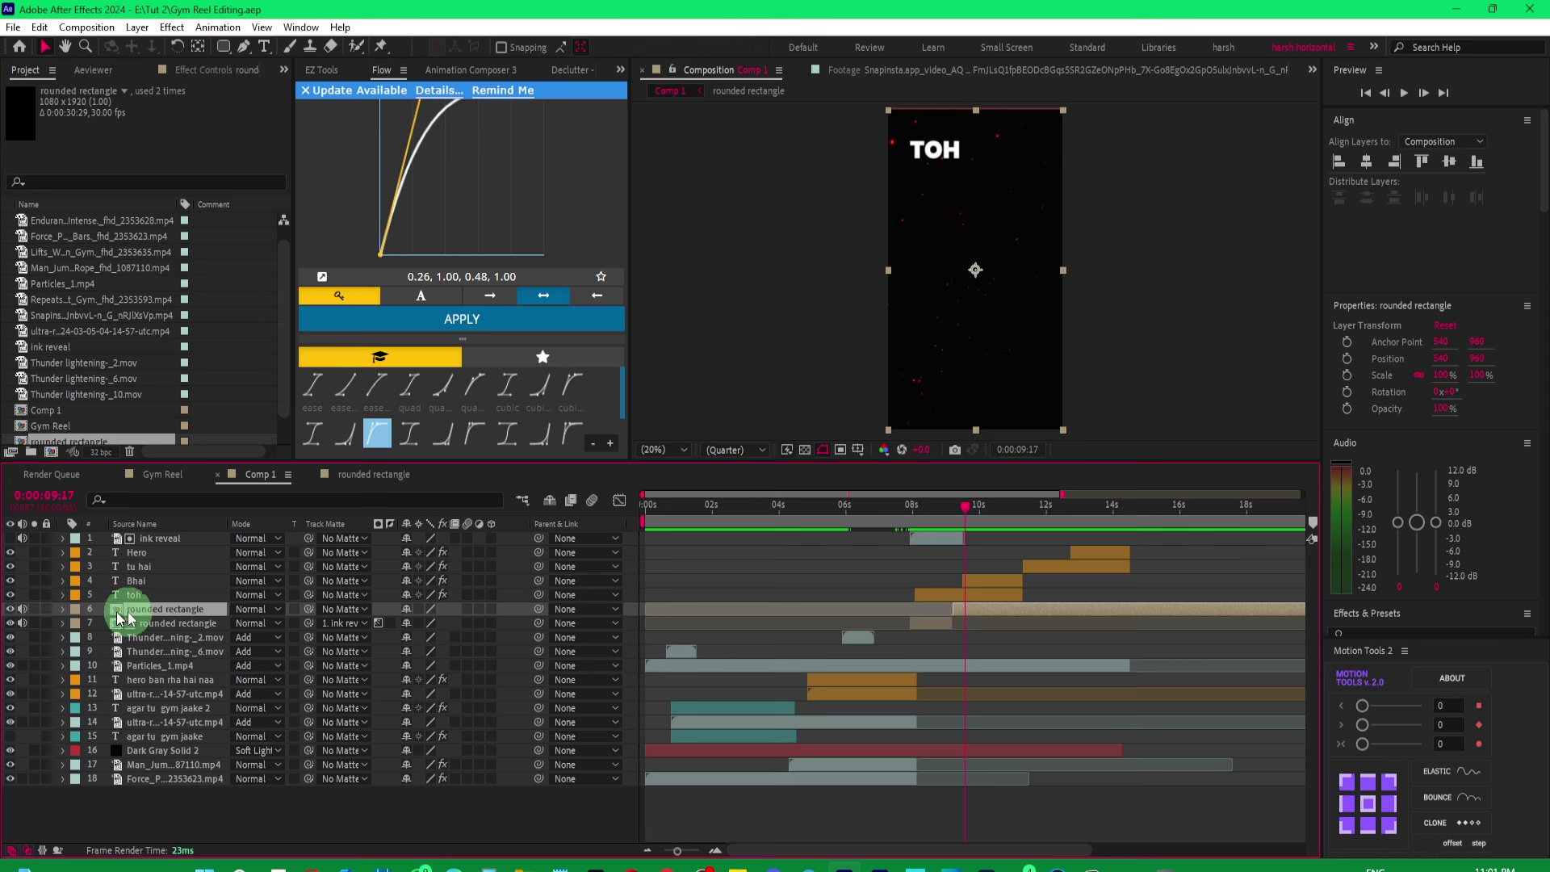
click(406, 617)
click(418, 609)
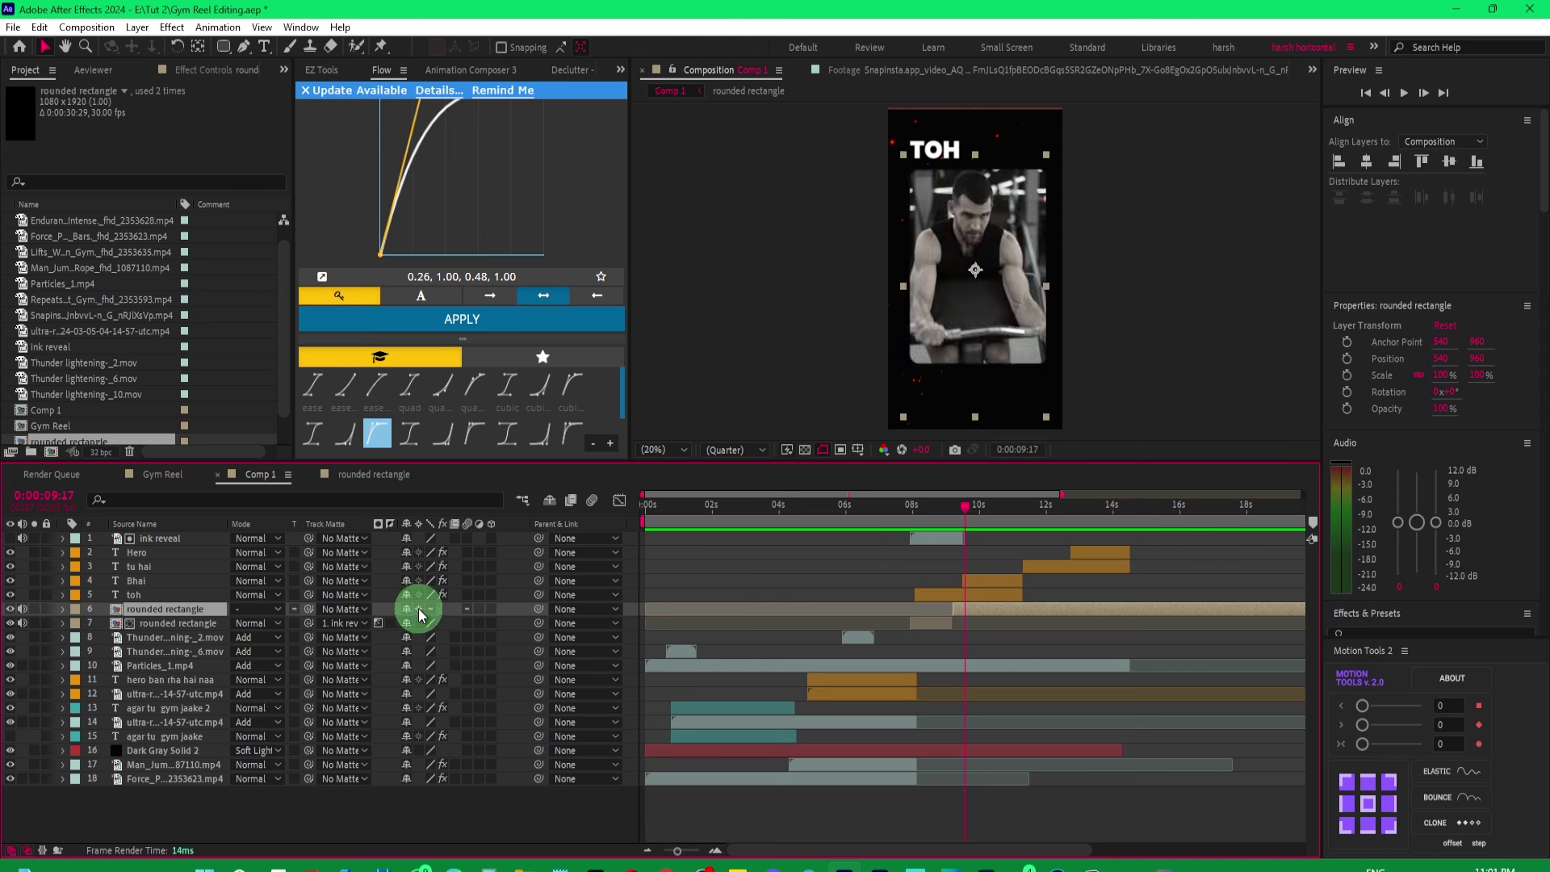
click(418, 608)
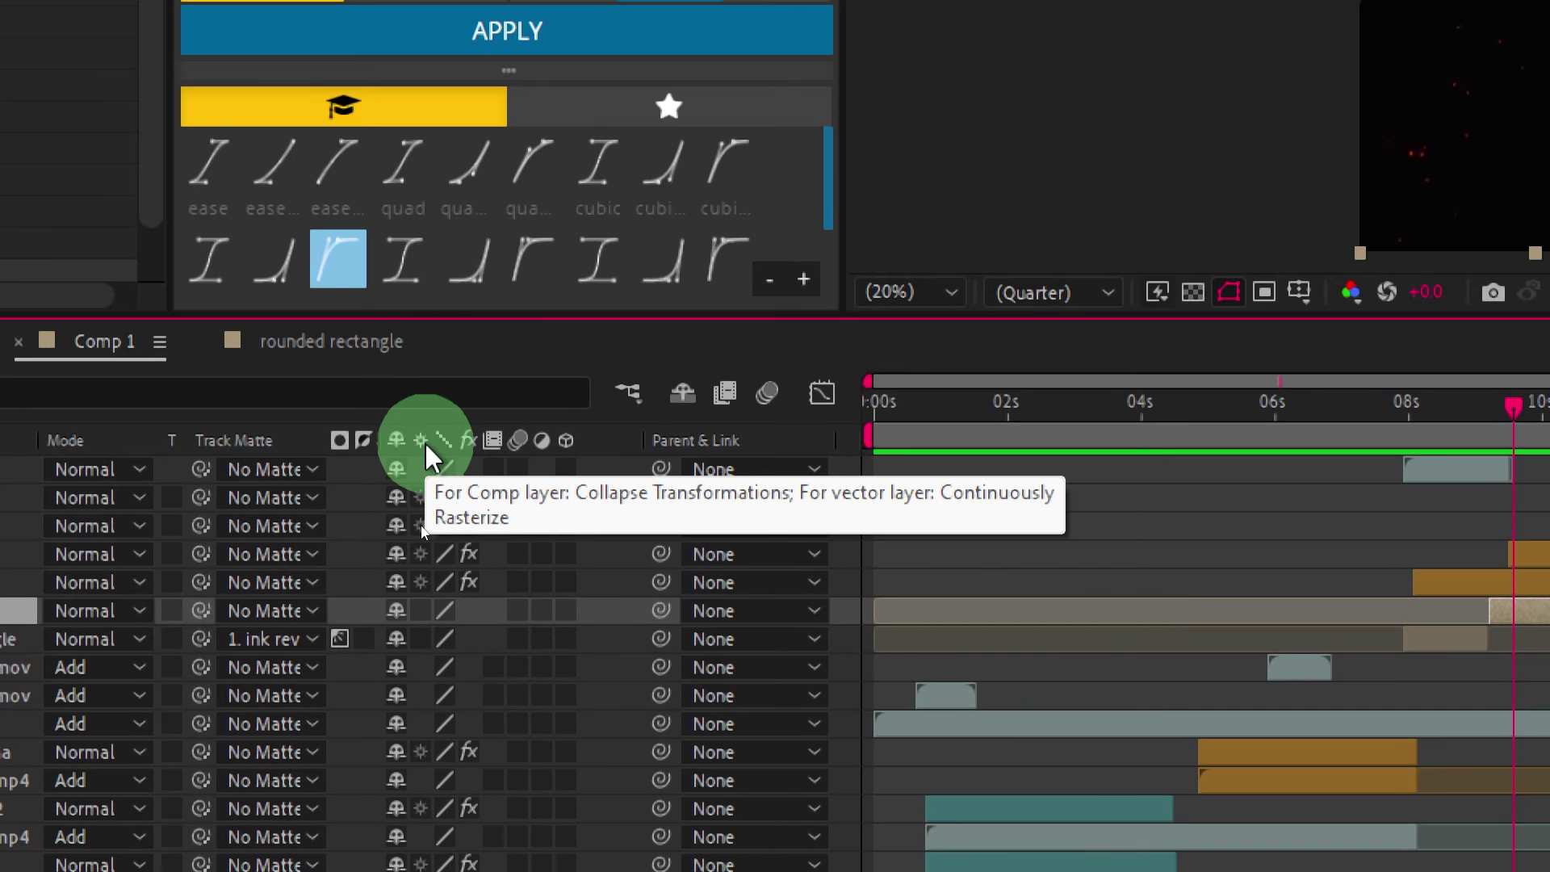
click(414, 607)
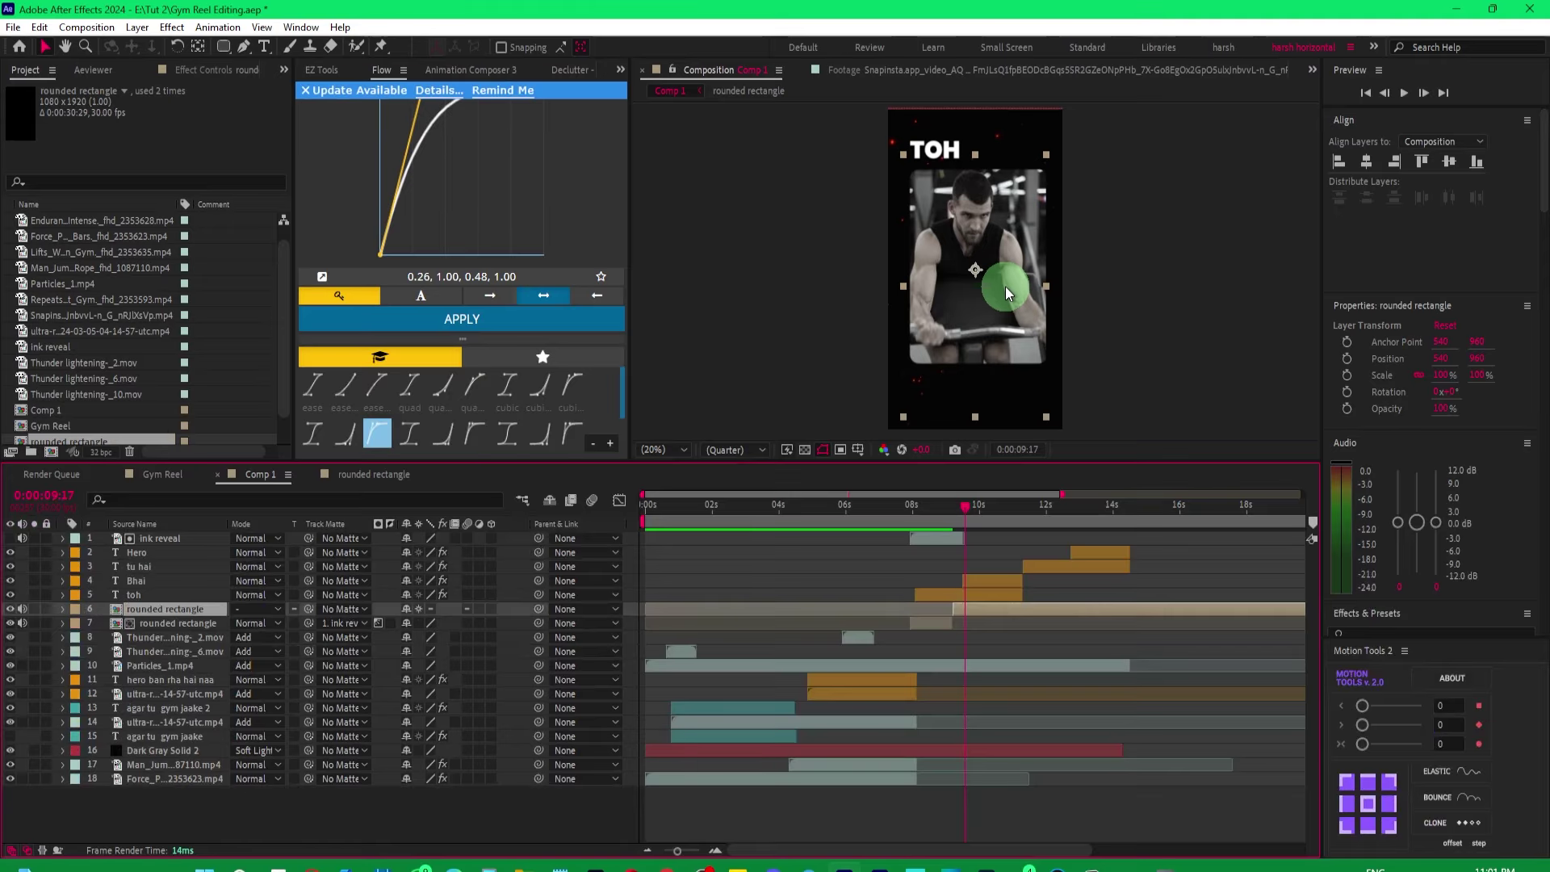
mouse_move(1077, 497)
mouse_down()
mouse_move(970, 510)
mouse_move(1156, 521)
mouse_move(775, 536)
mouse_move(1006, 528)
mouse_up()
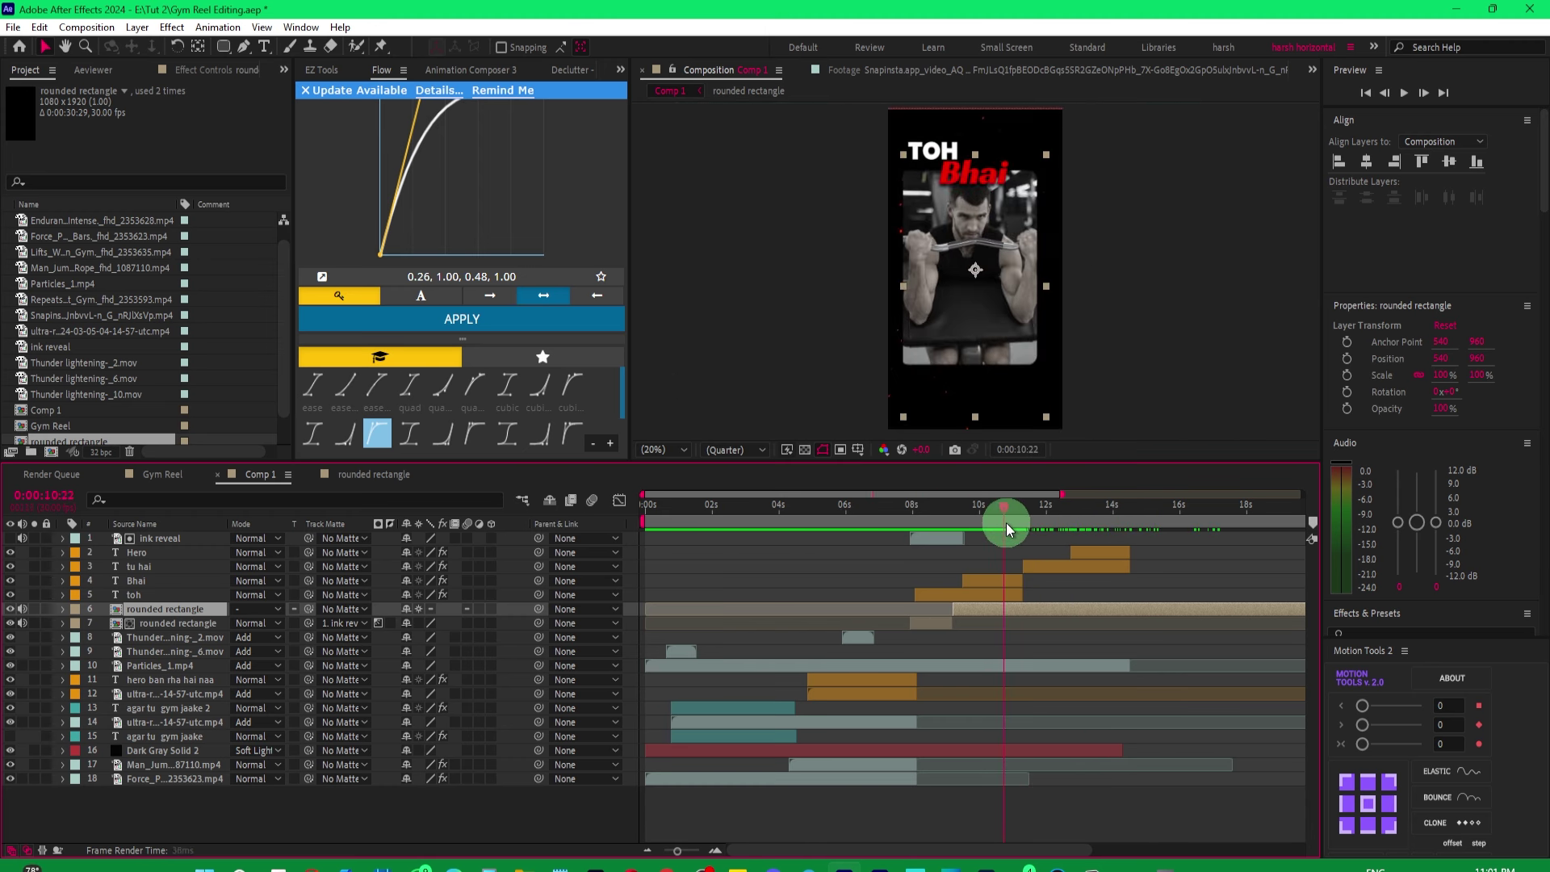
Duplicate the electric energy layer, move it below the toh layer, and start it at 9 seconds.
click(167, 725)
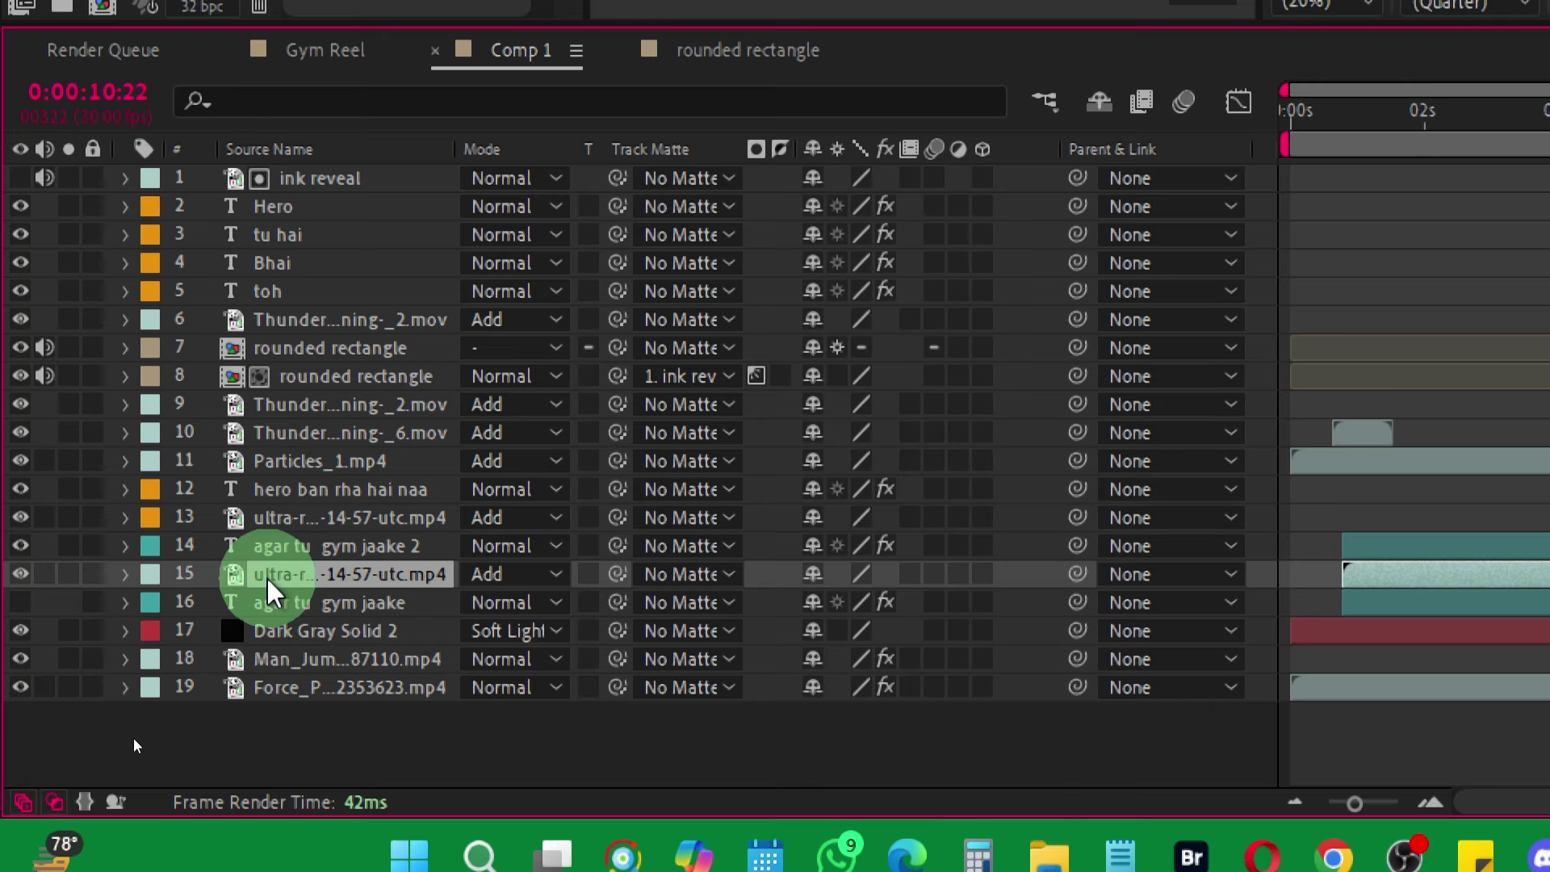
key(ctrl+d)
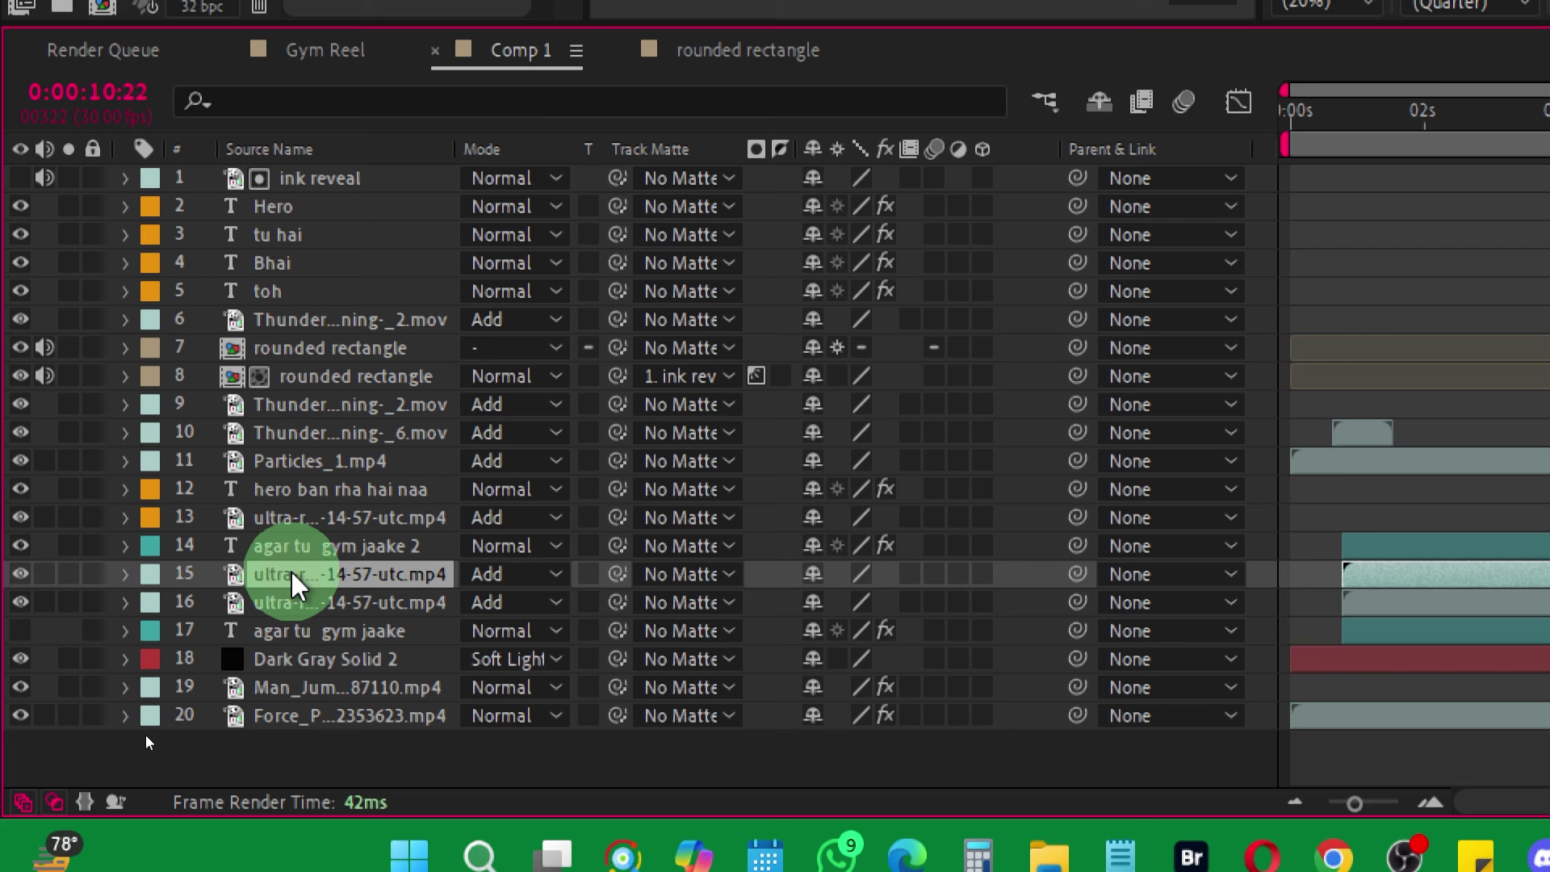
drag(242, 593, 343, 331)
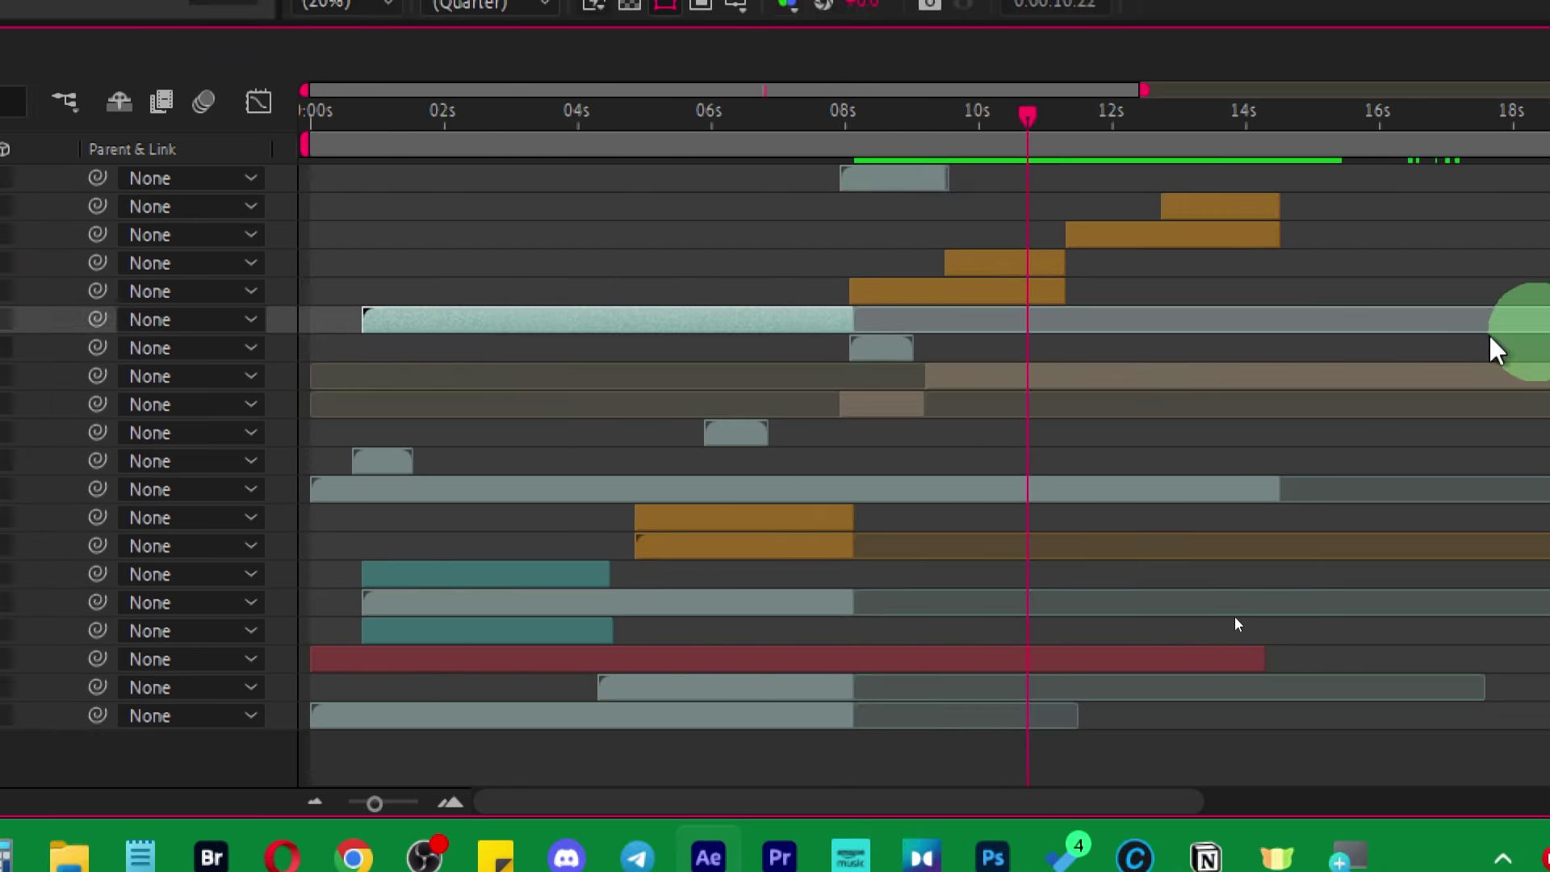
mouse_move(330, 339)
mouse_down()
mouse_move(827, 331)
mouse_move(740, 324)
mouse_up()
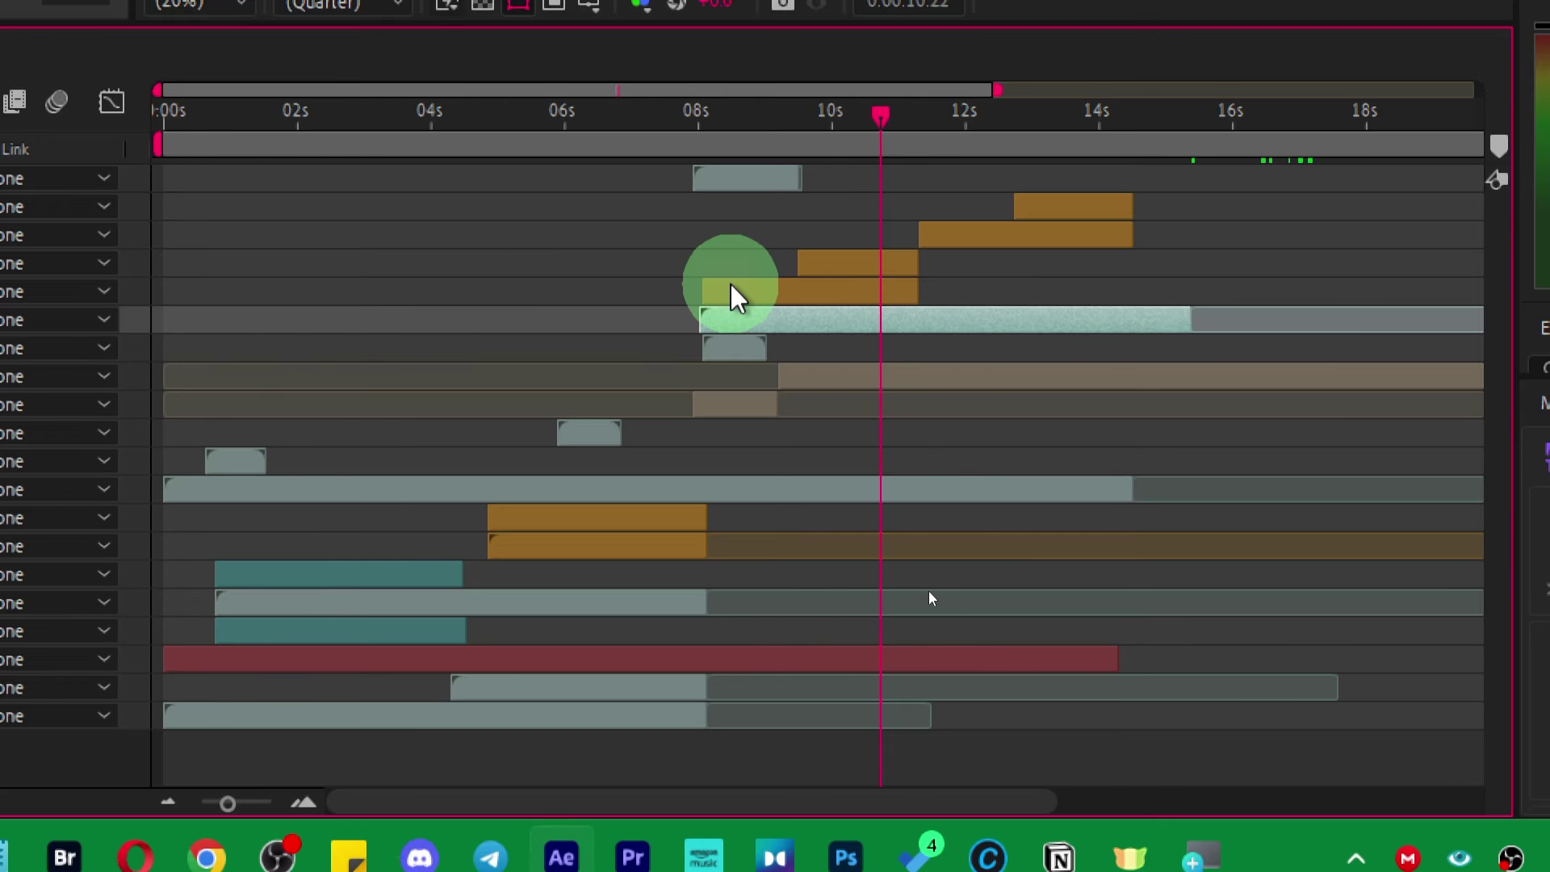
click(692, 120)
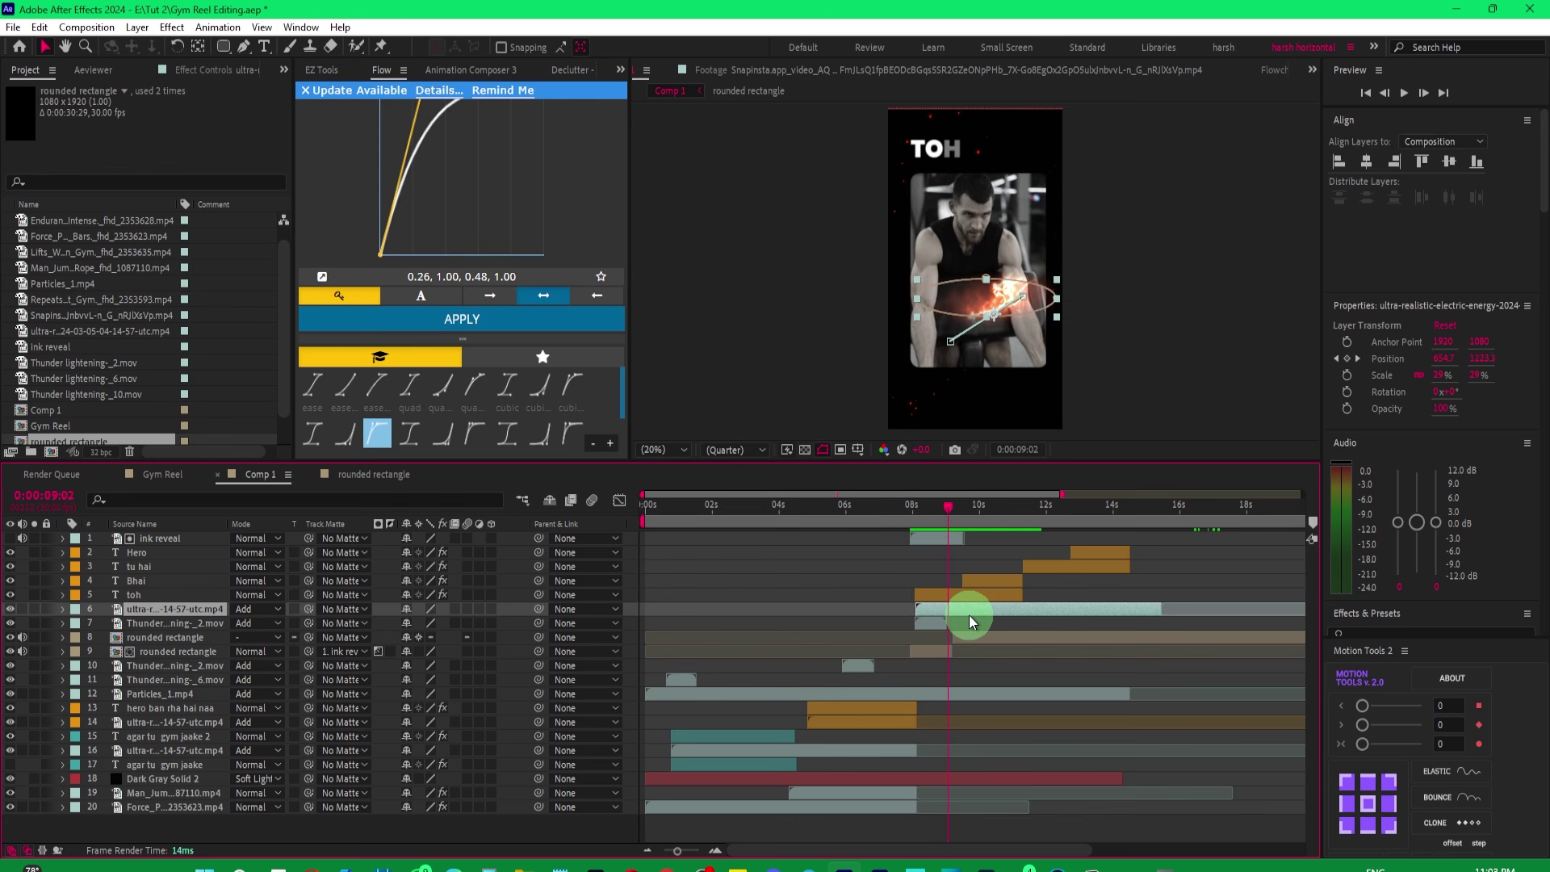
drag(973, 611, 1000, 609)
drag(937, 523, 914, 516)
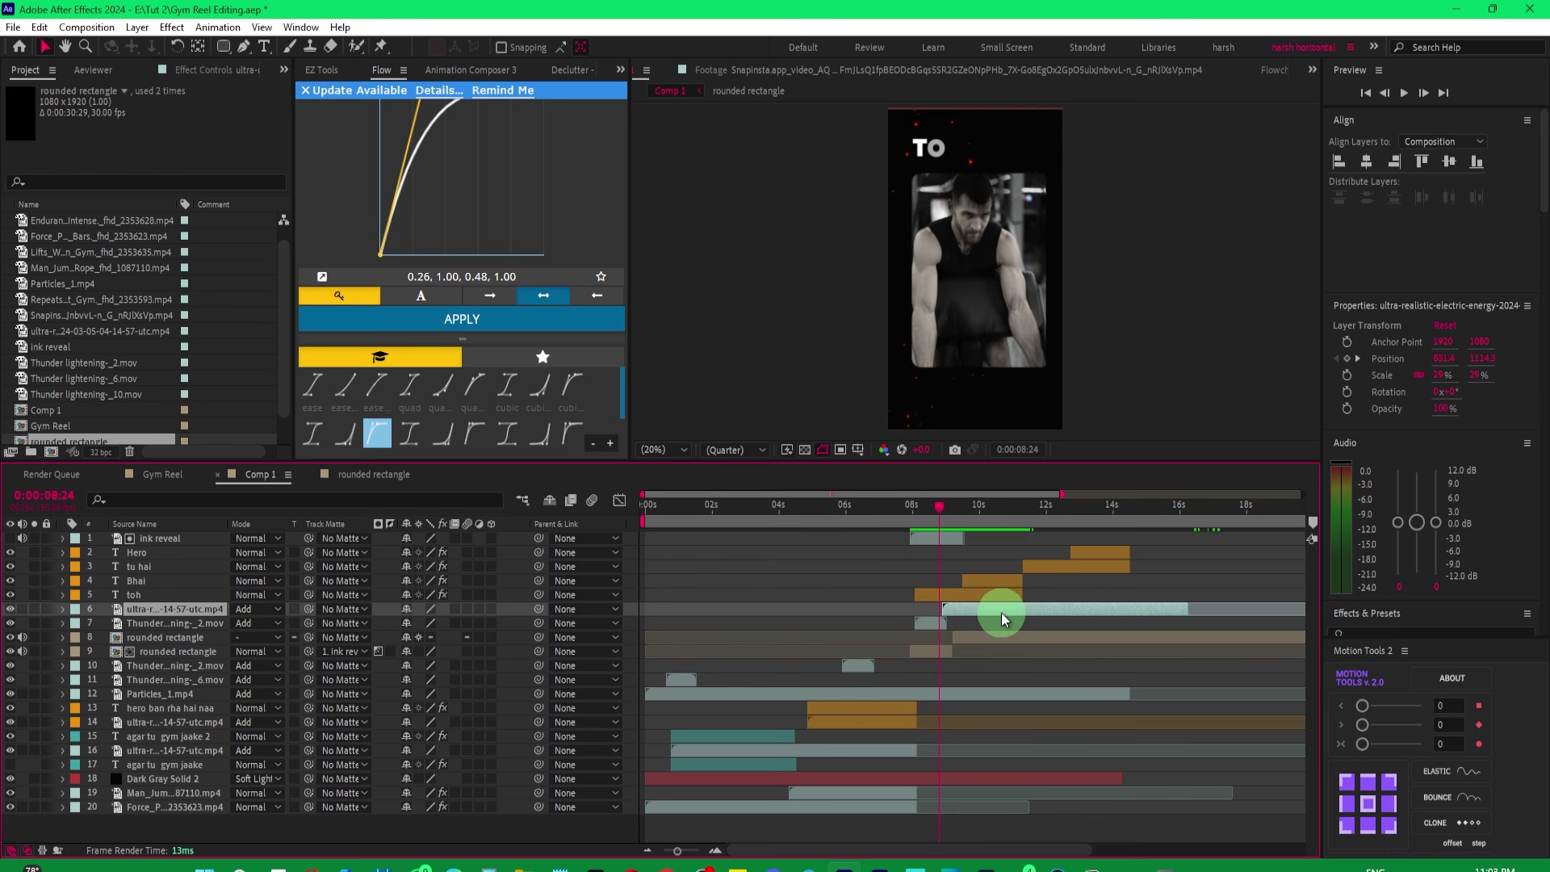
key(space)
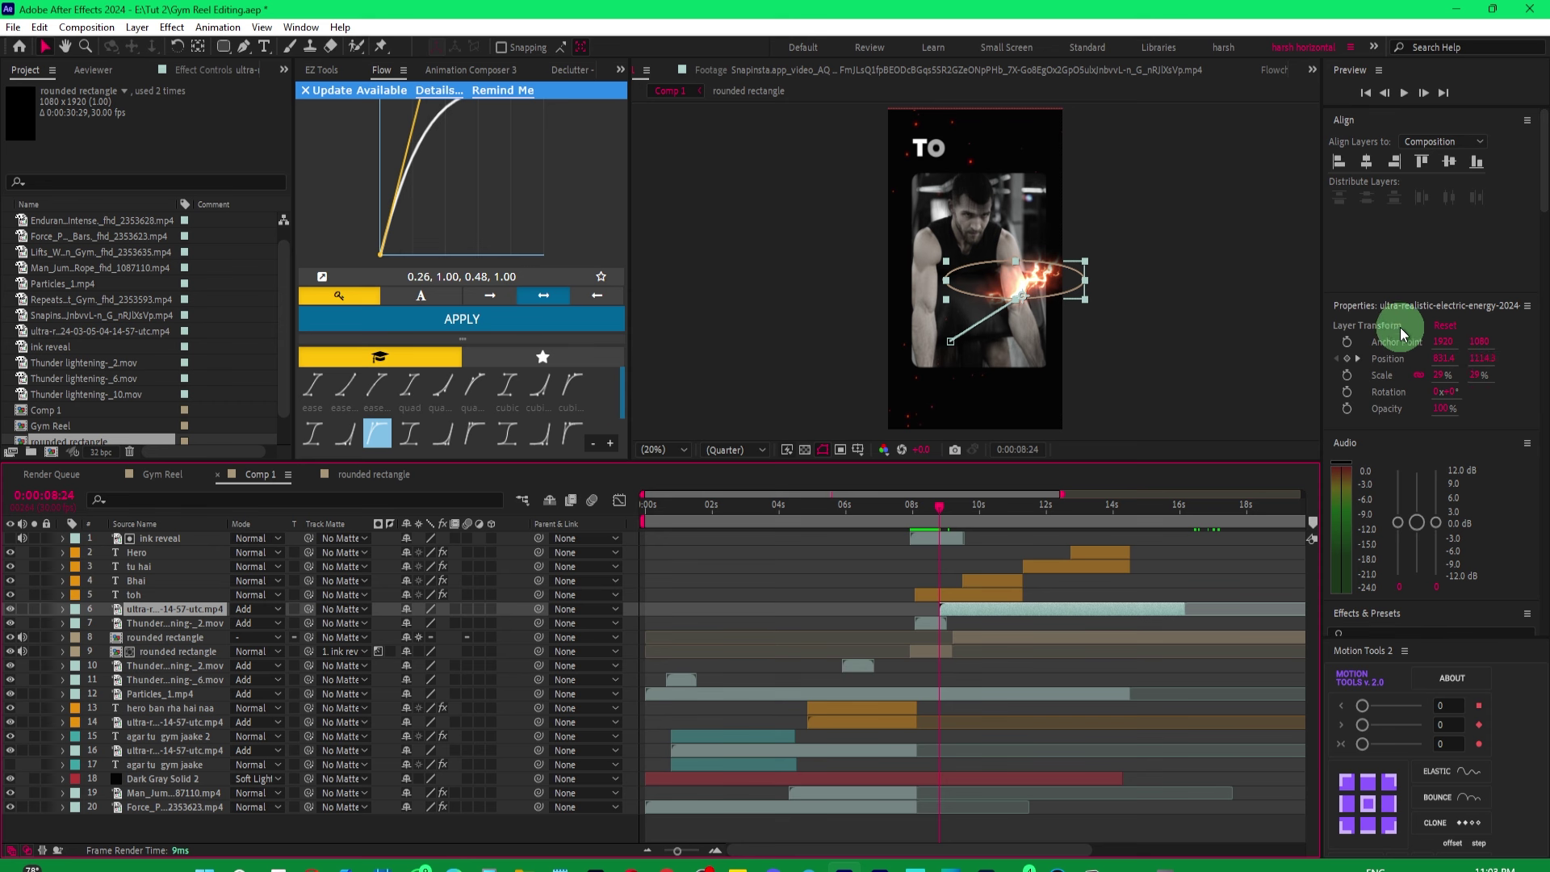
Keyframe the energy copy's Position to travel from the lifter's arm toward the bar.
mouse_move(1036, 287)
mouse_down()
mouse_move(971, 192)
mouse_move(979, 163)
mouse_move(1034, 285)
mouse_up()
click(956, 616)
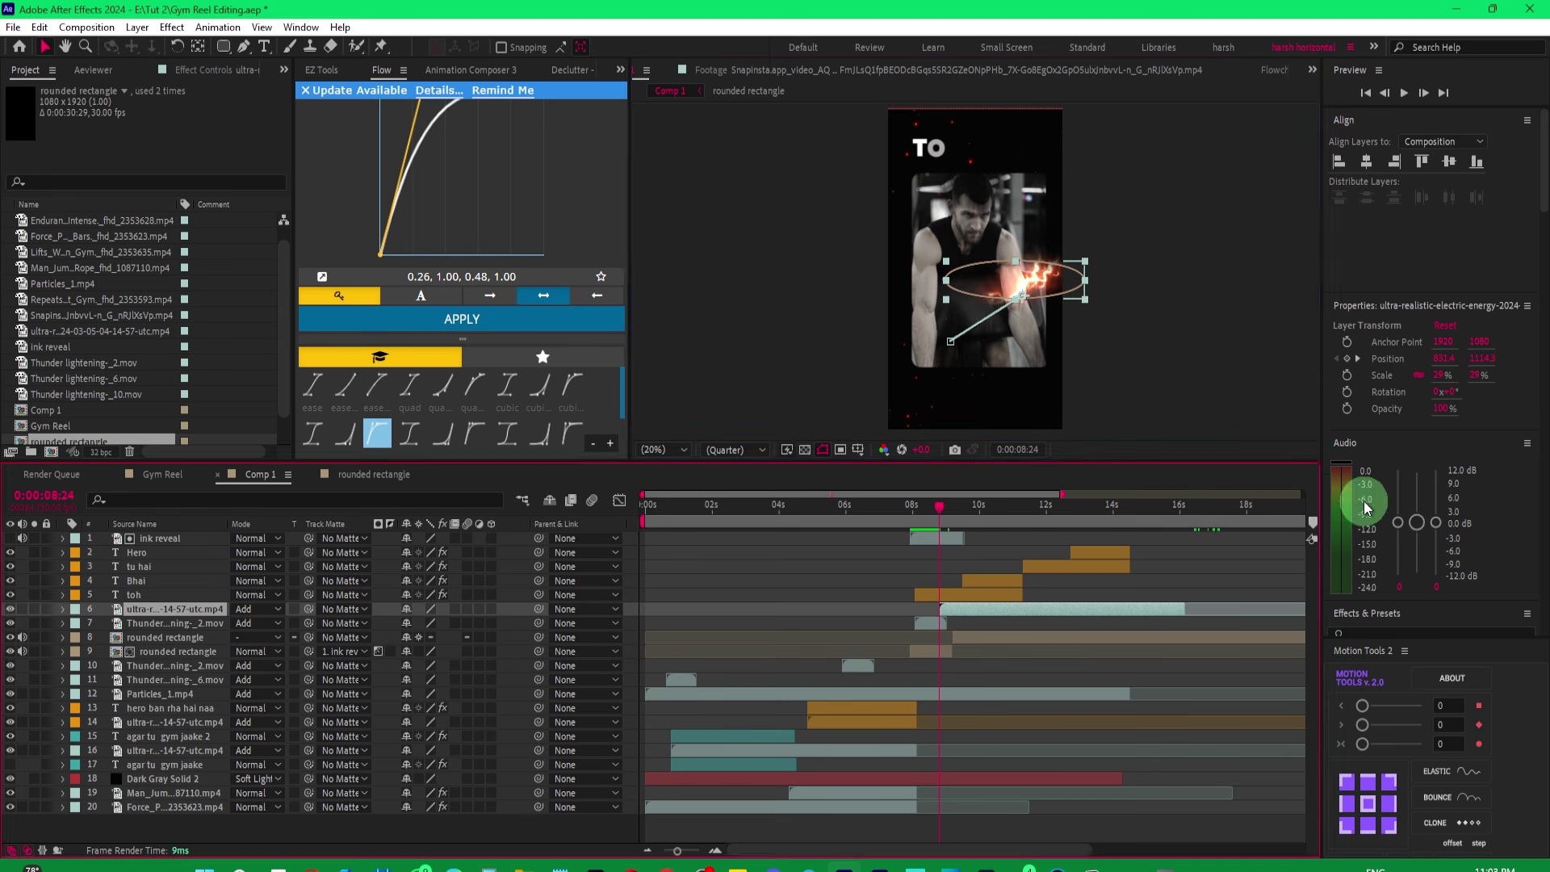
click(1482, 361)
key(p)
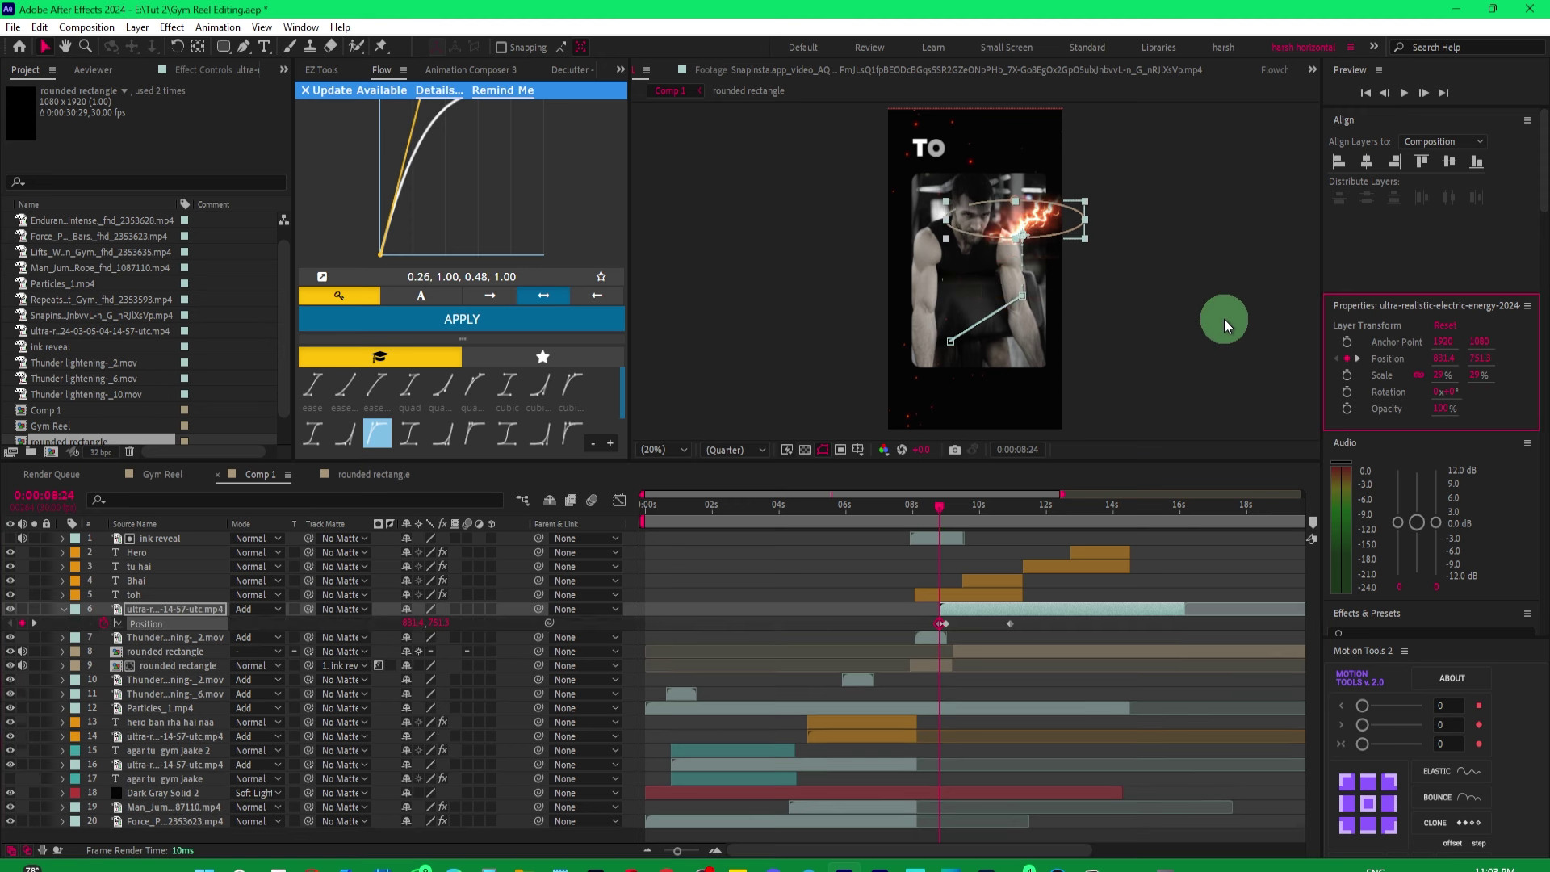
click(937, 656)
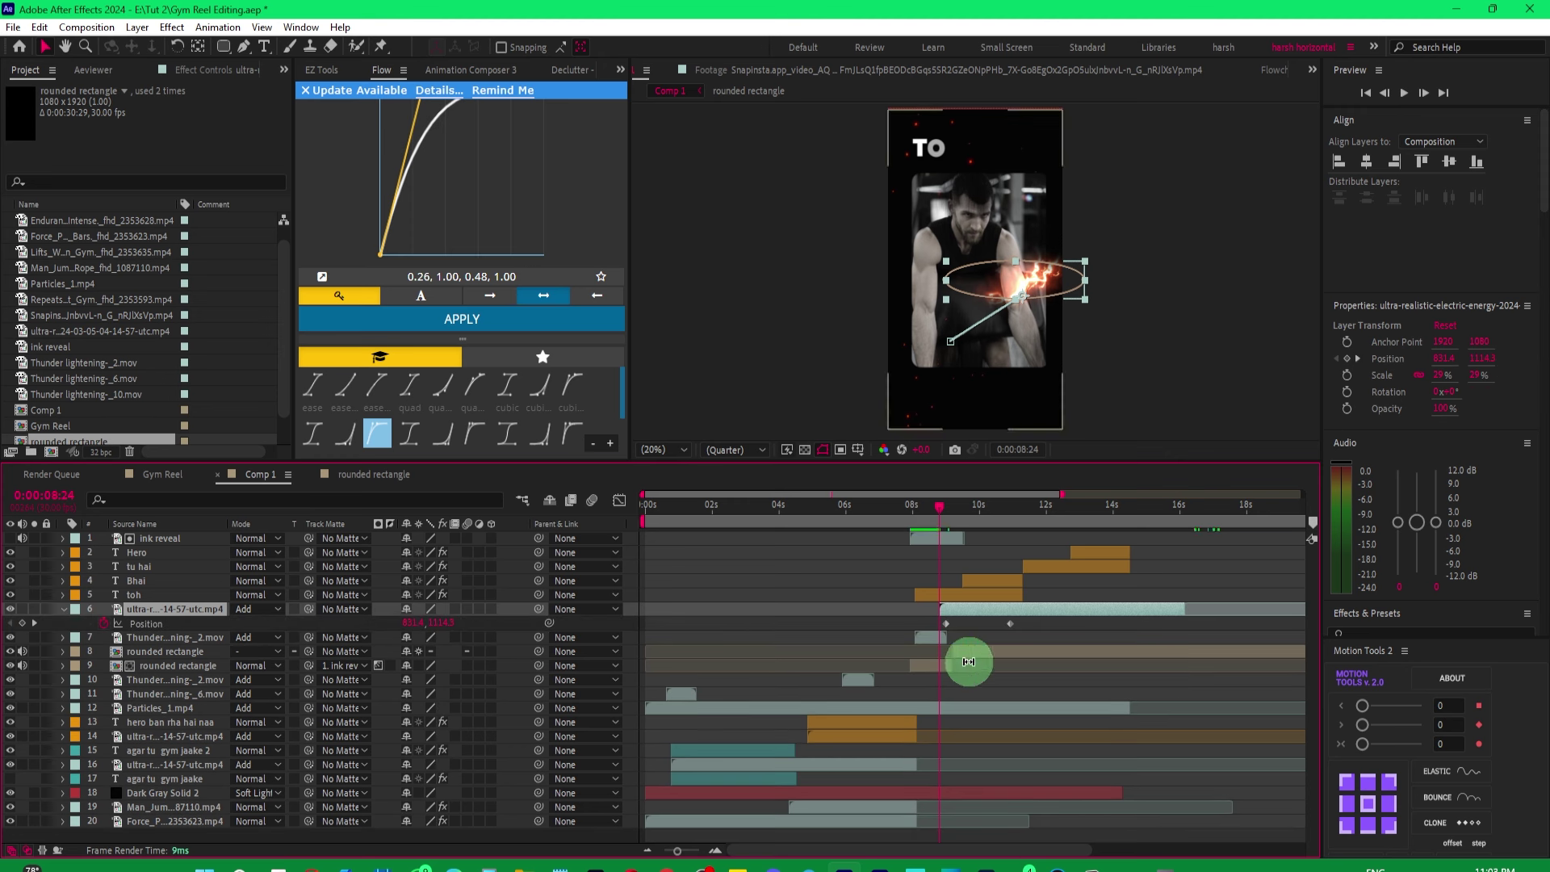
drag(943, 511, 978, 512)
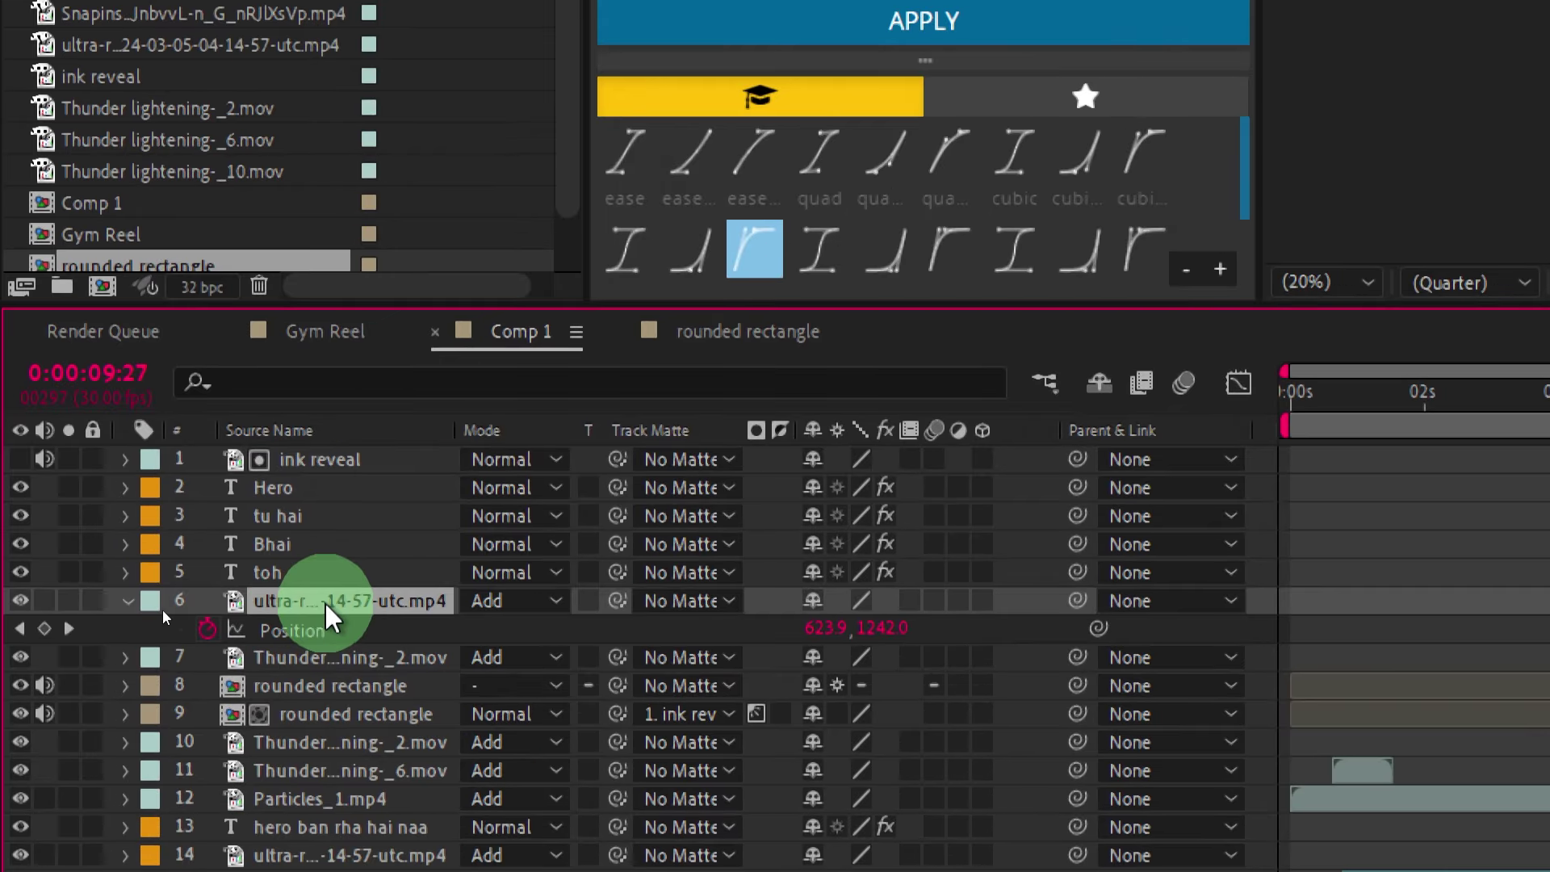
Pre-compose the electric-energy layer as 'energy', moving all attributes and adjusting duration.
right_click(162, 610)
mouse_move(222, 464)
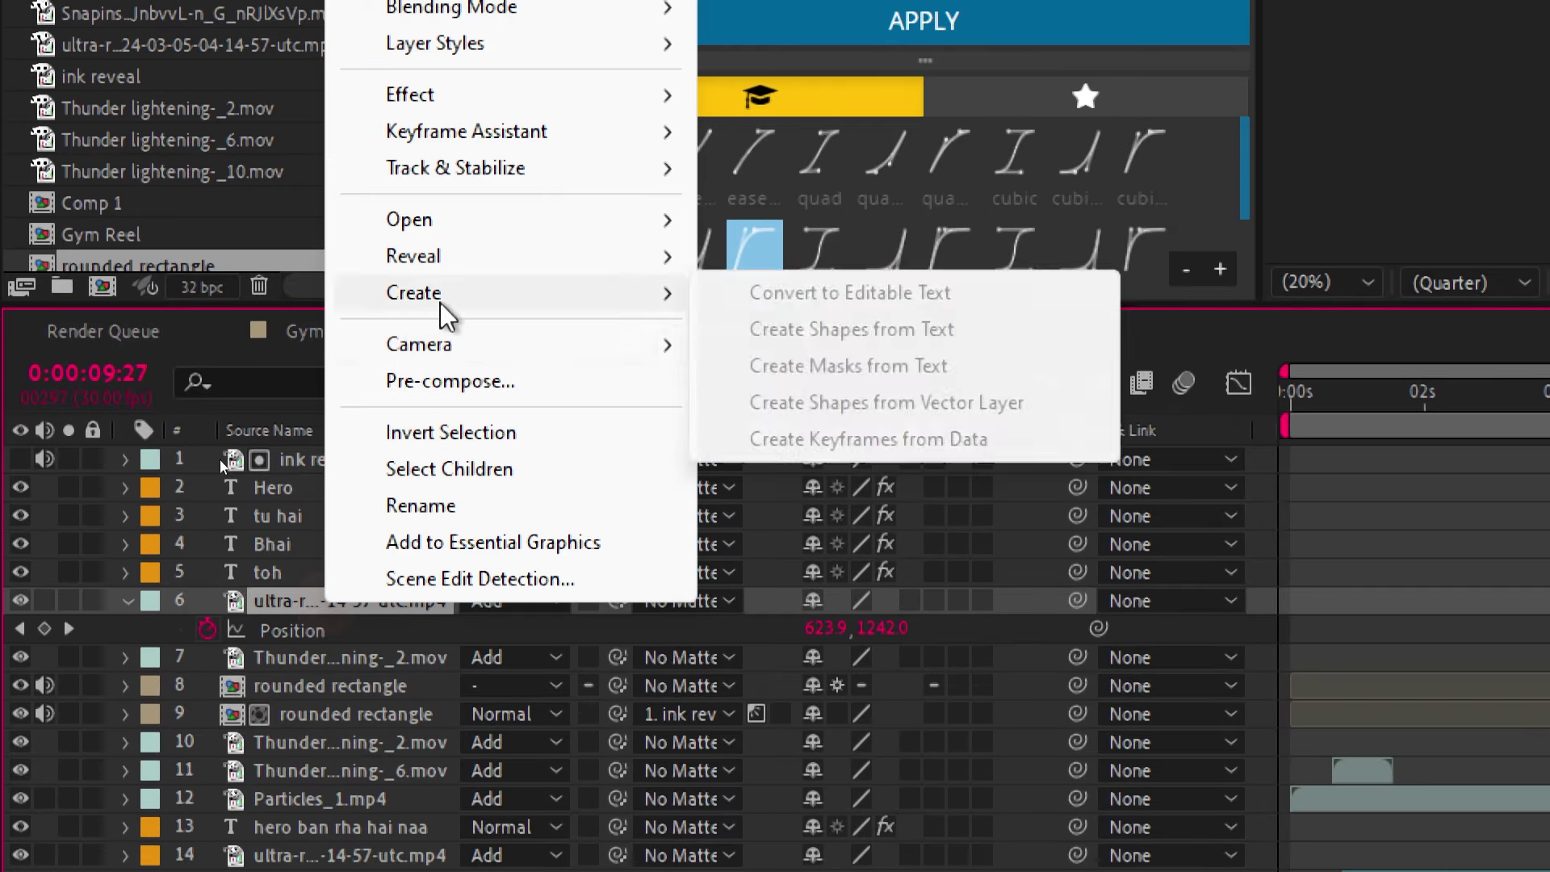
click(456, 381)
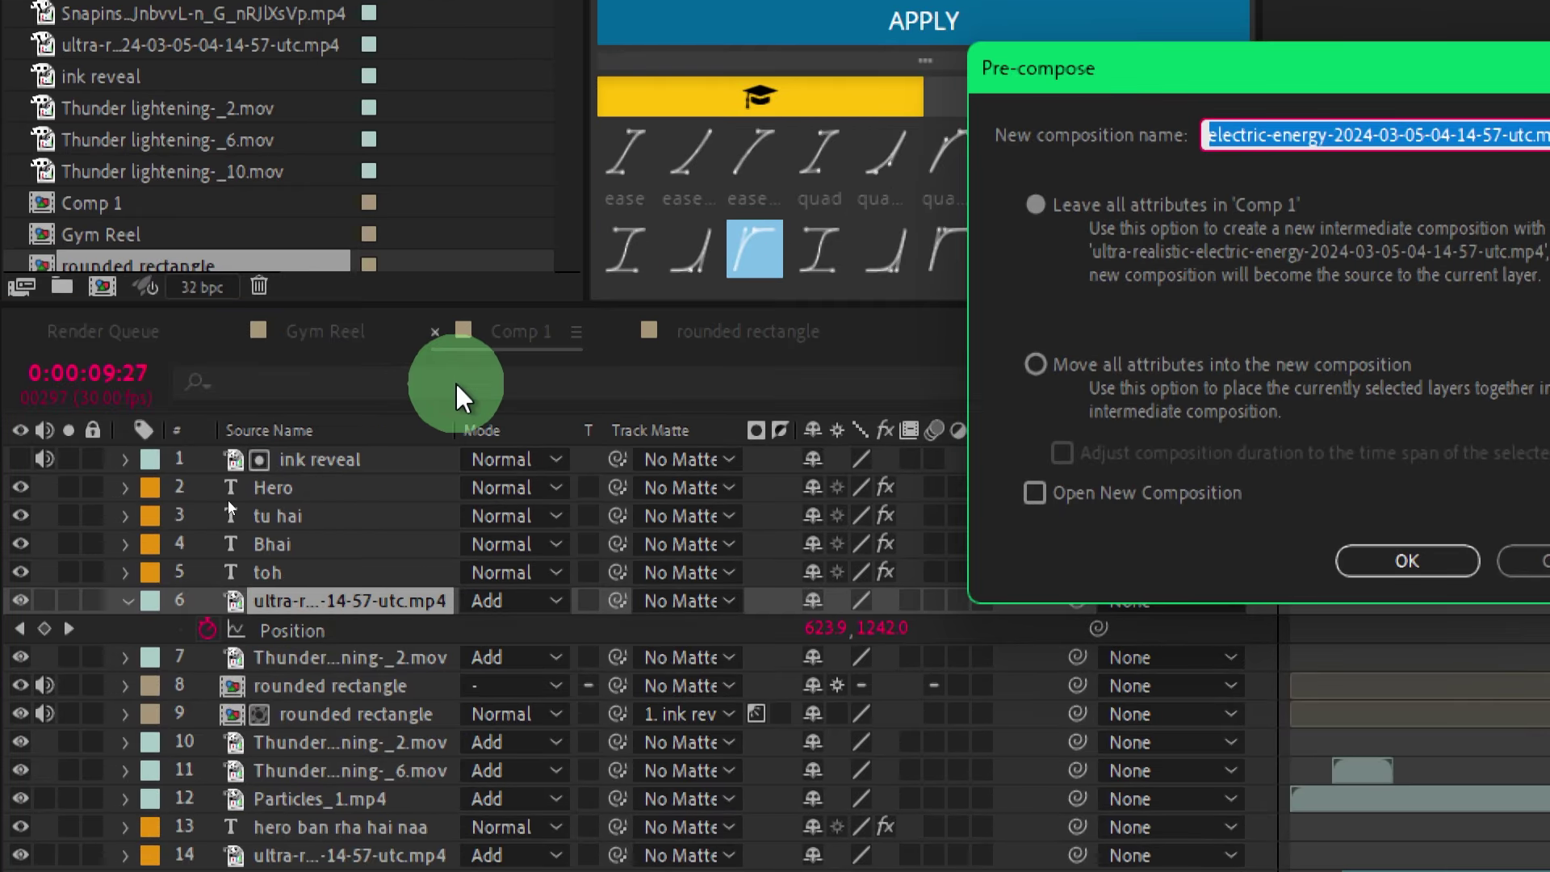
text(energy)
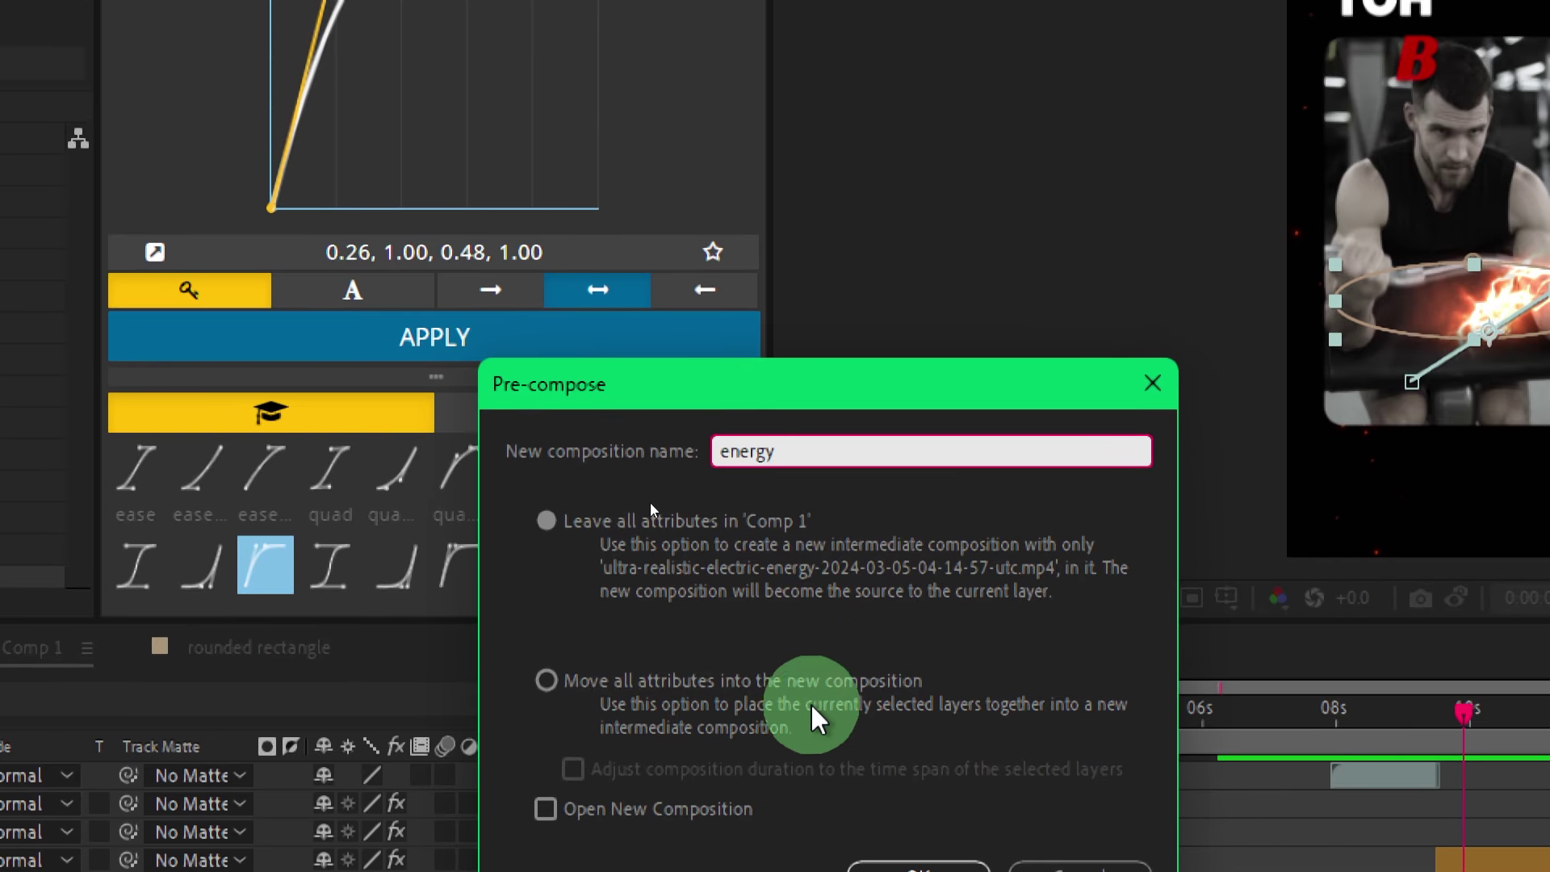
click(808, 682)
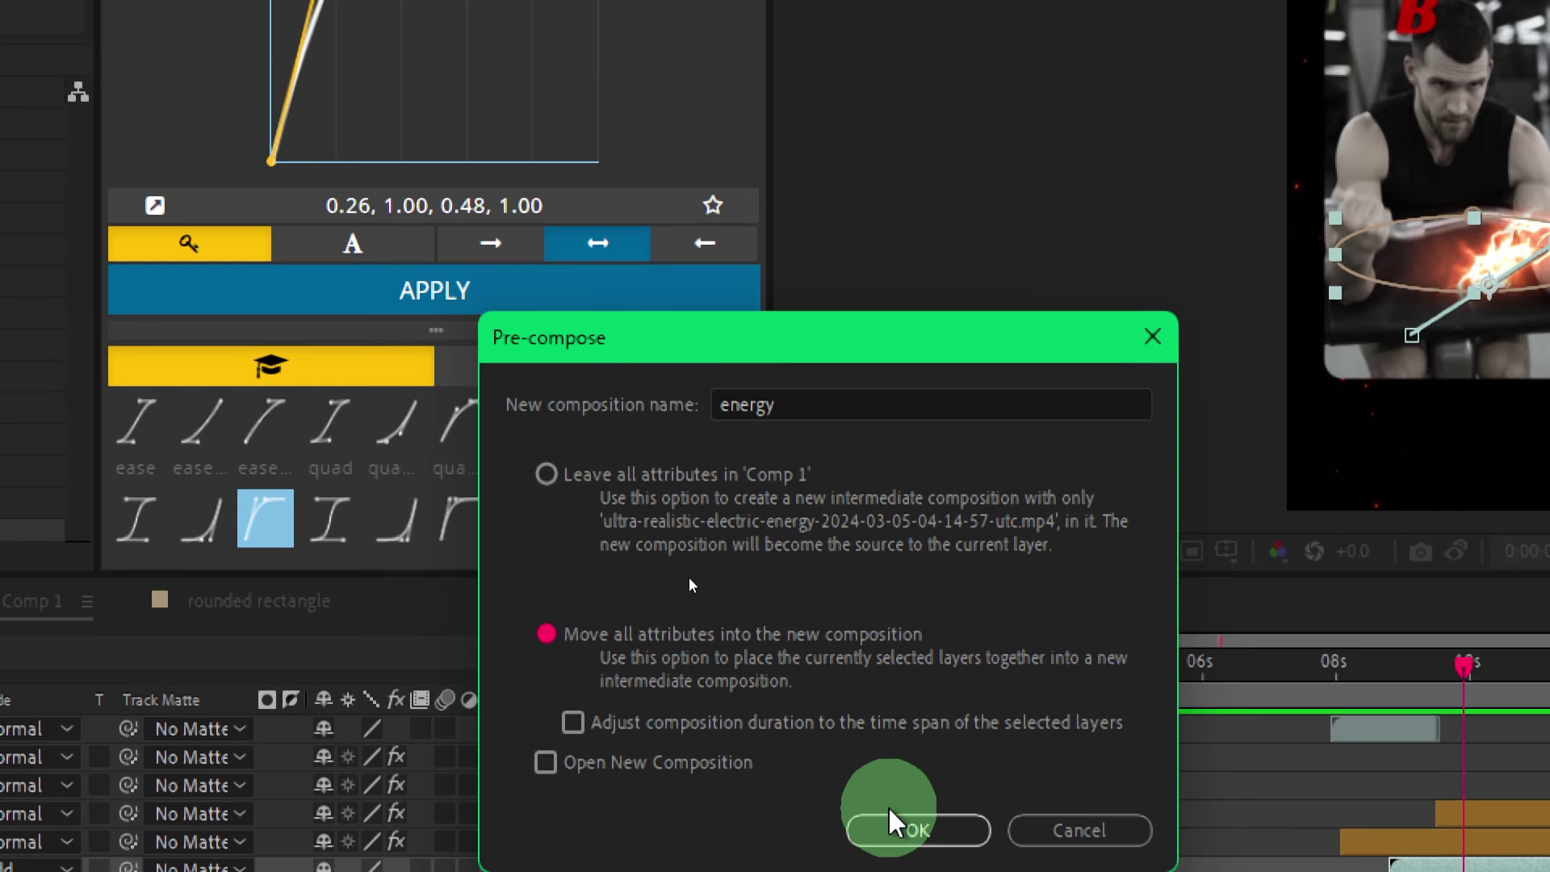
click(572, 722)
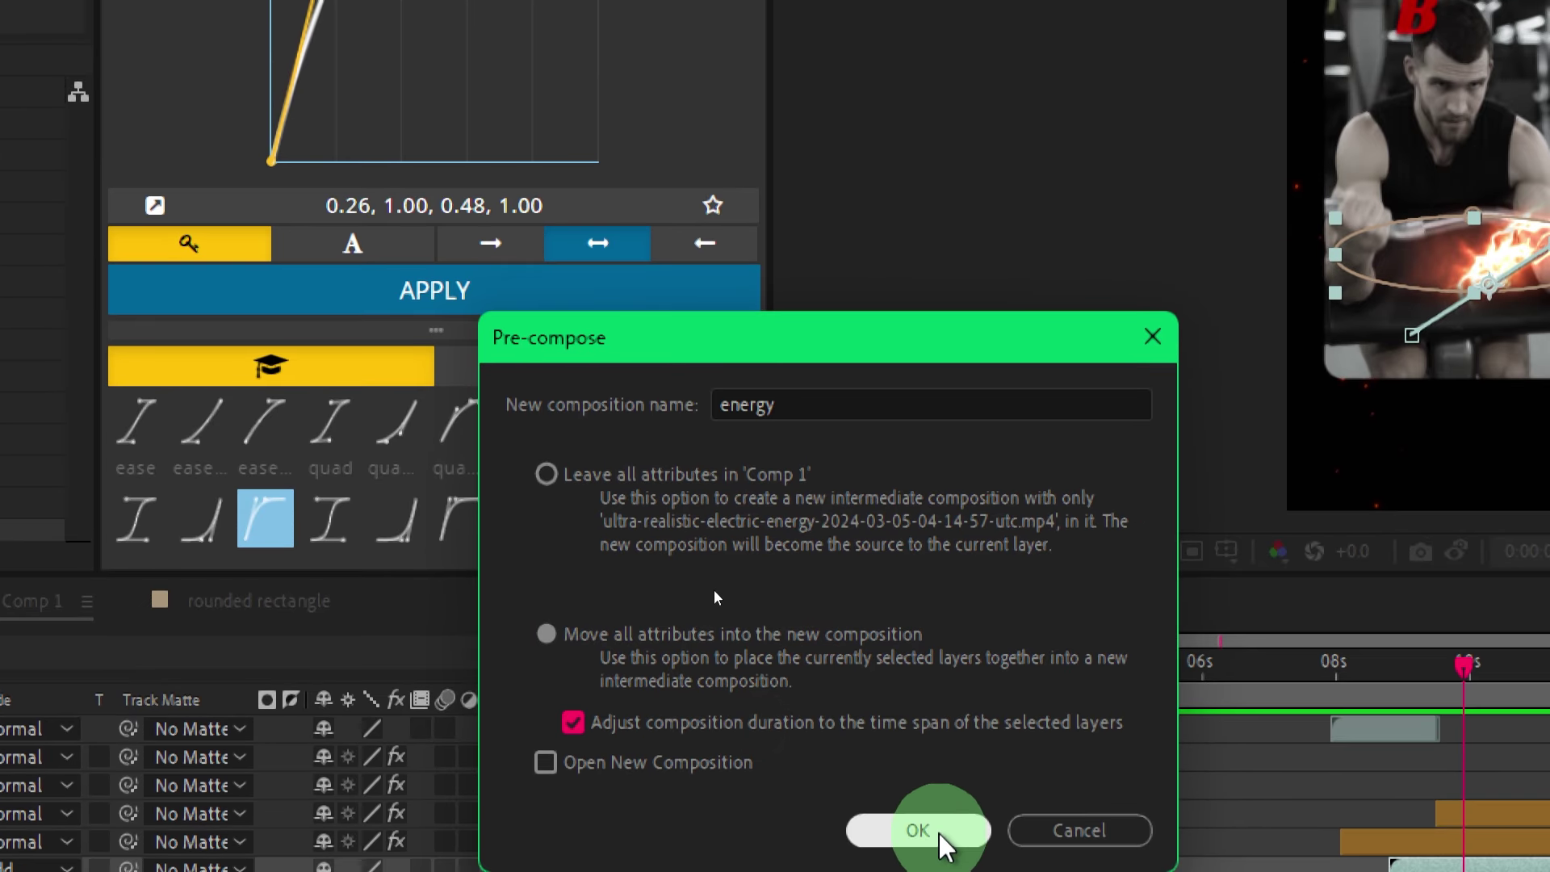
click(917, 830)
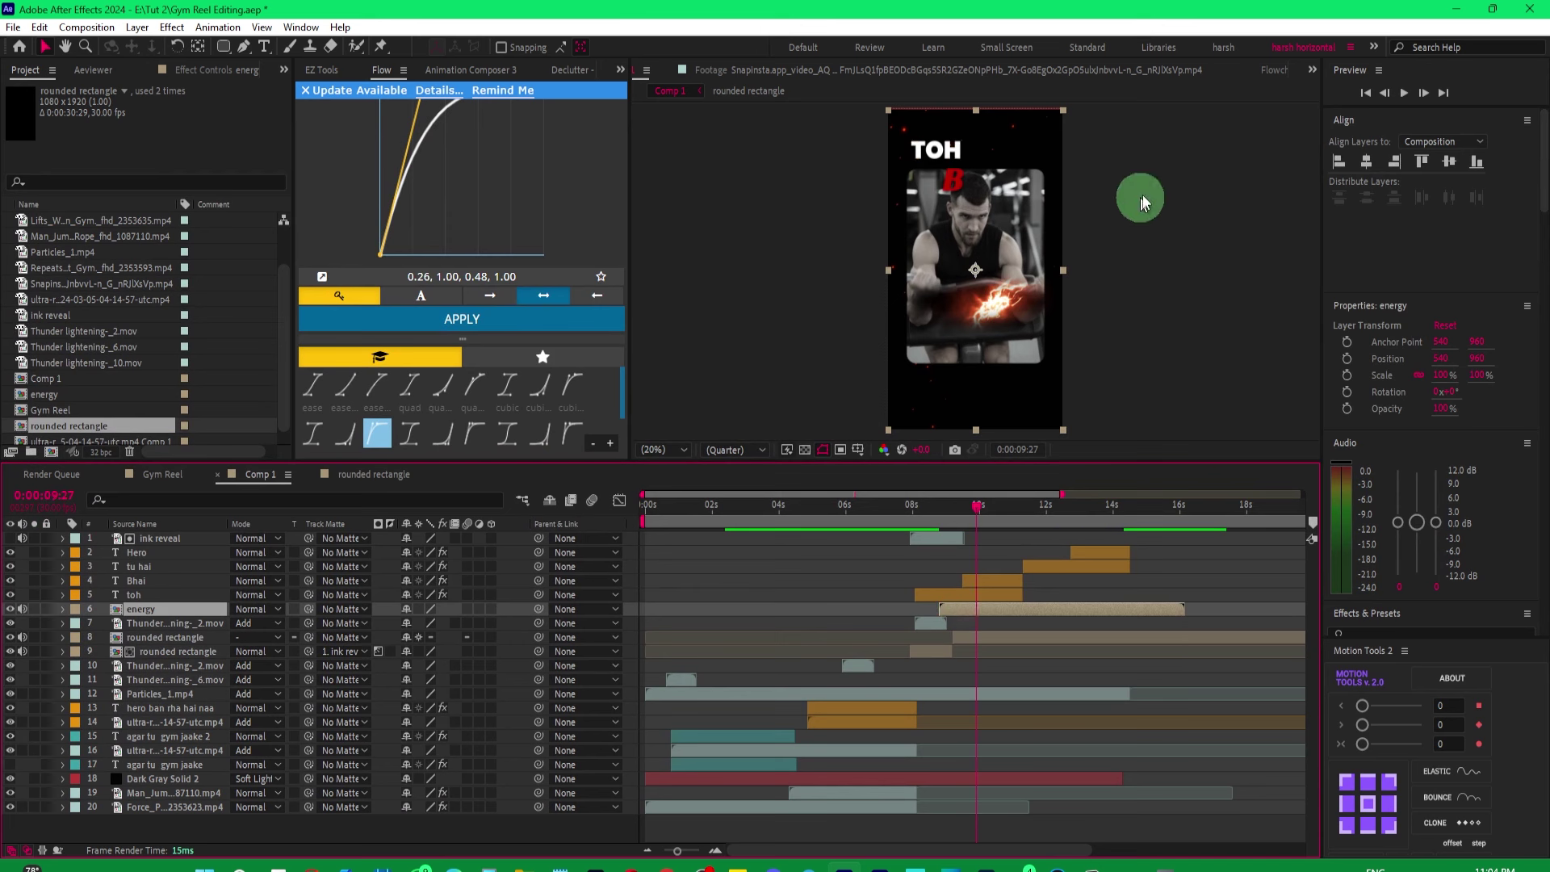
At 0:00:10:11, move the energy burst up beside the Bha text and set it to Add.
click(991, 507)
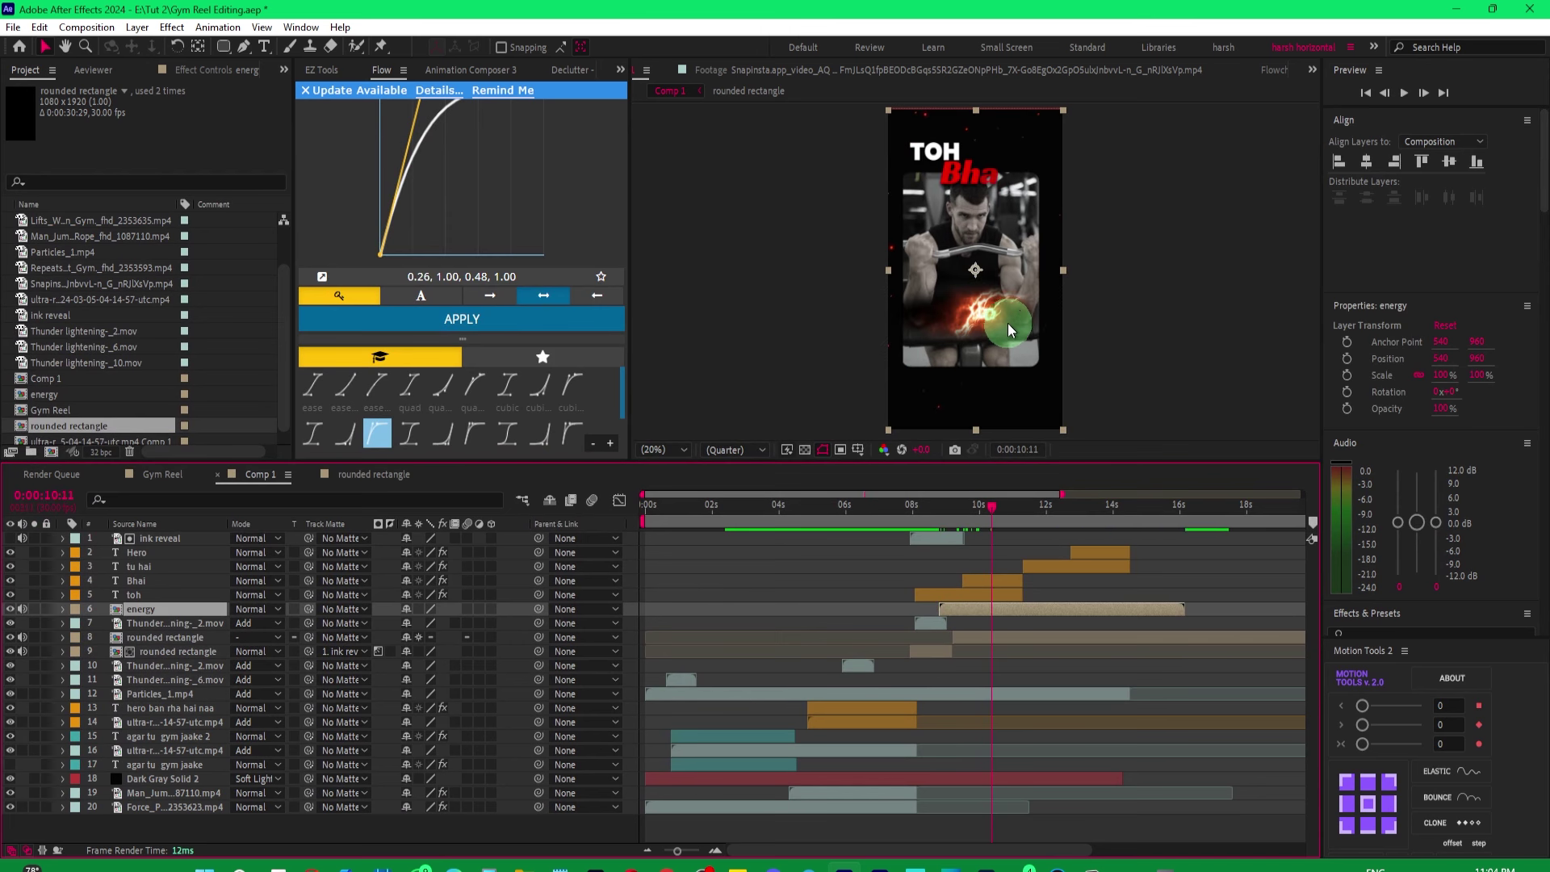
drag(994, 313, 978, 162)
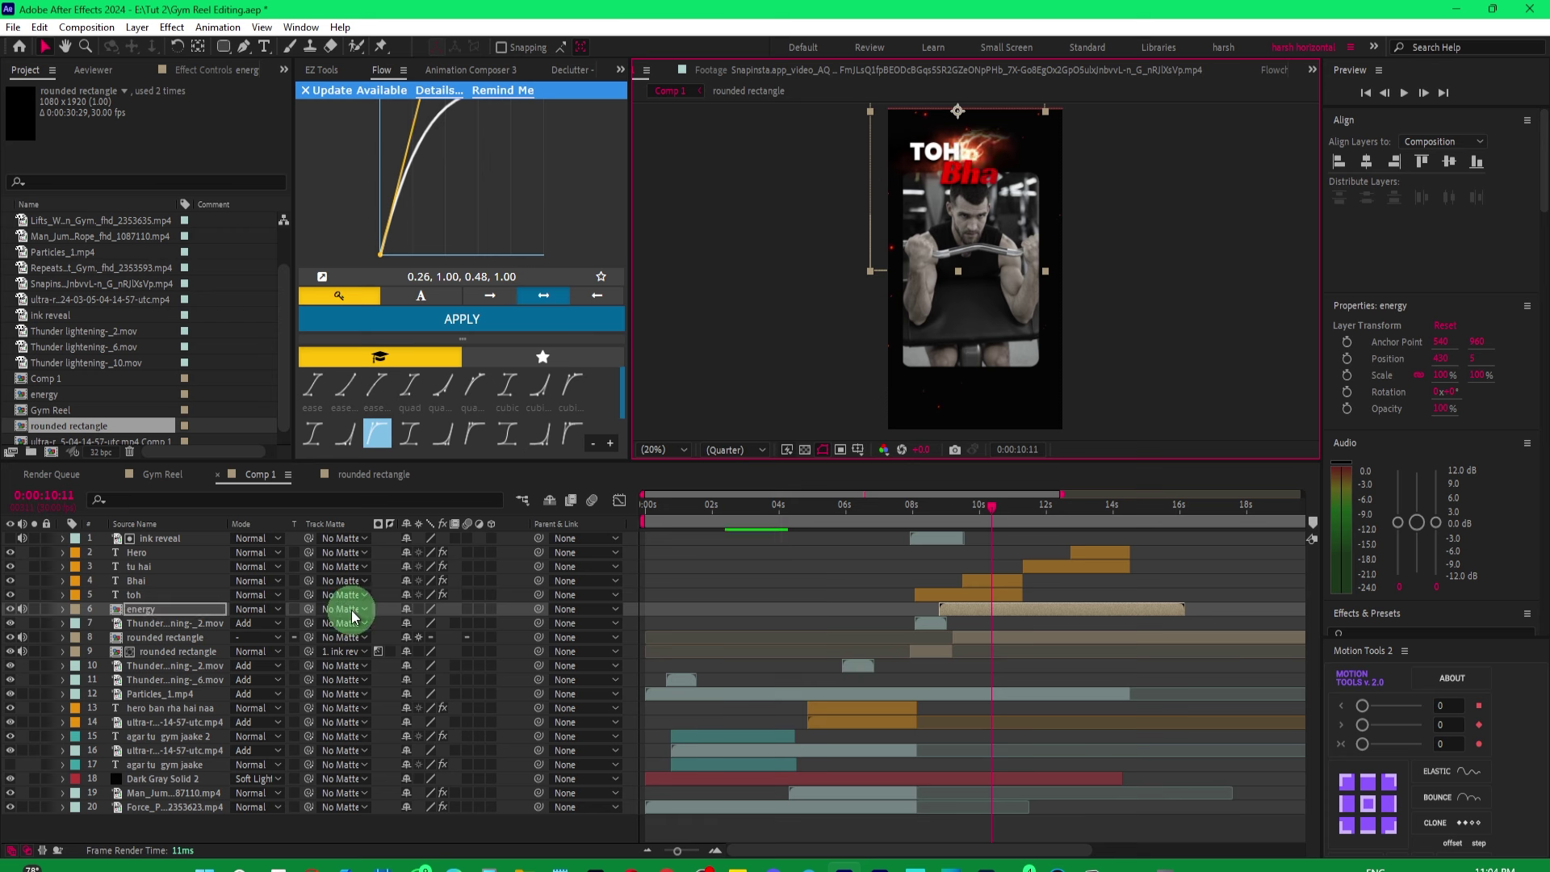
drag(345, 607, 268, 617)
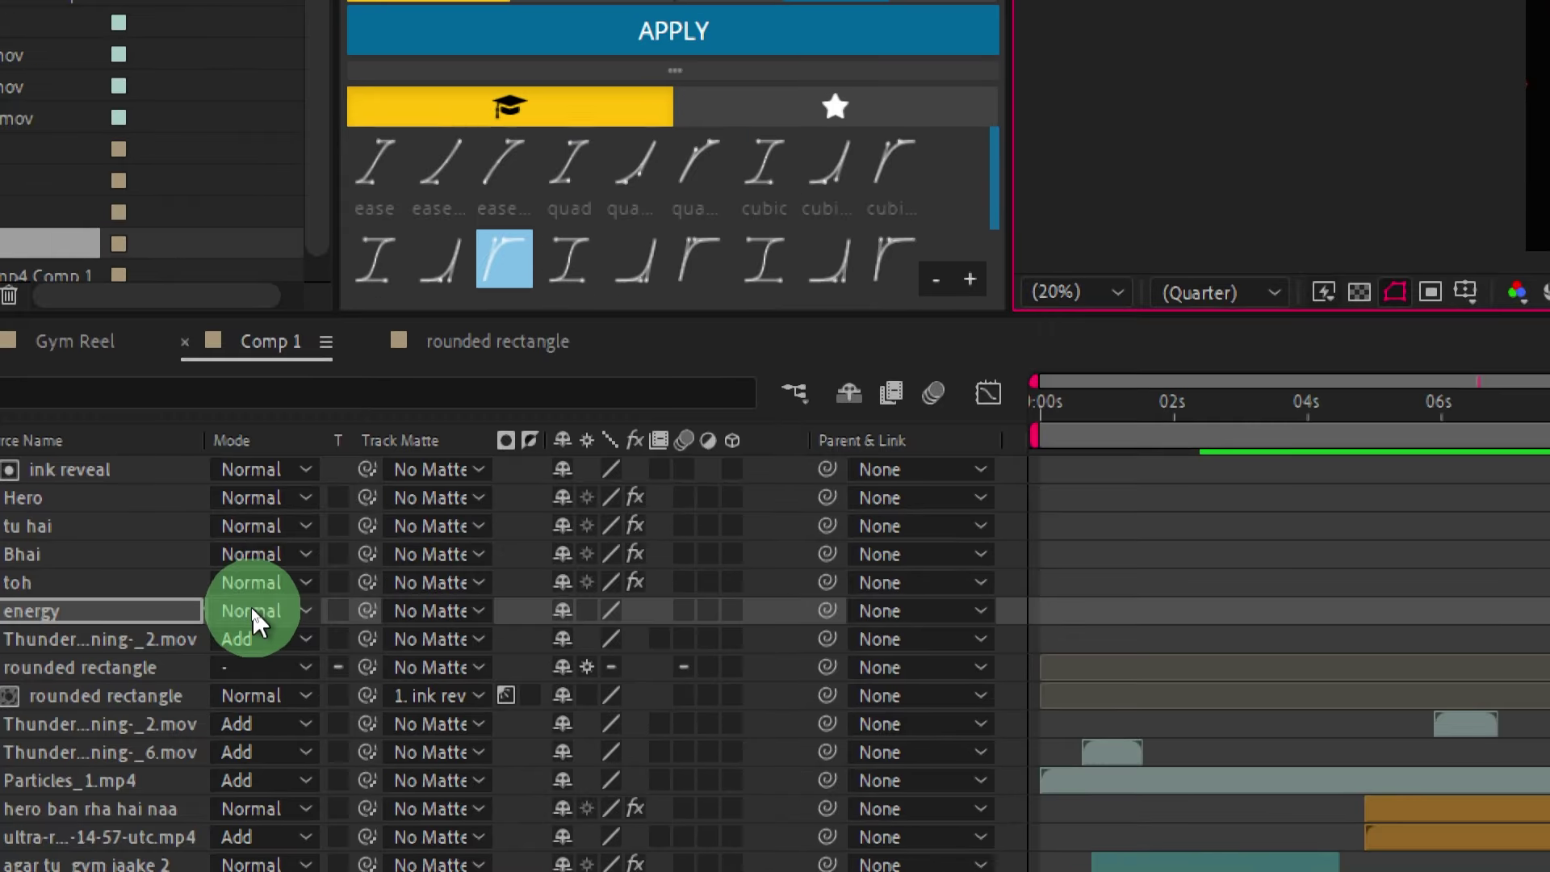
click(250, 607)
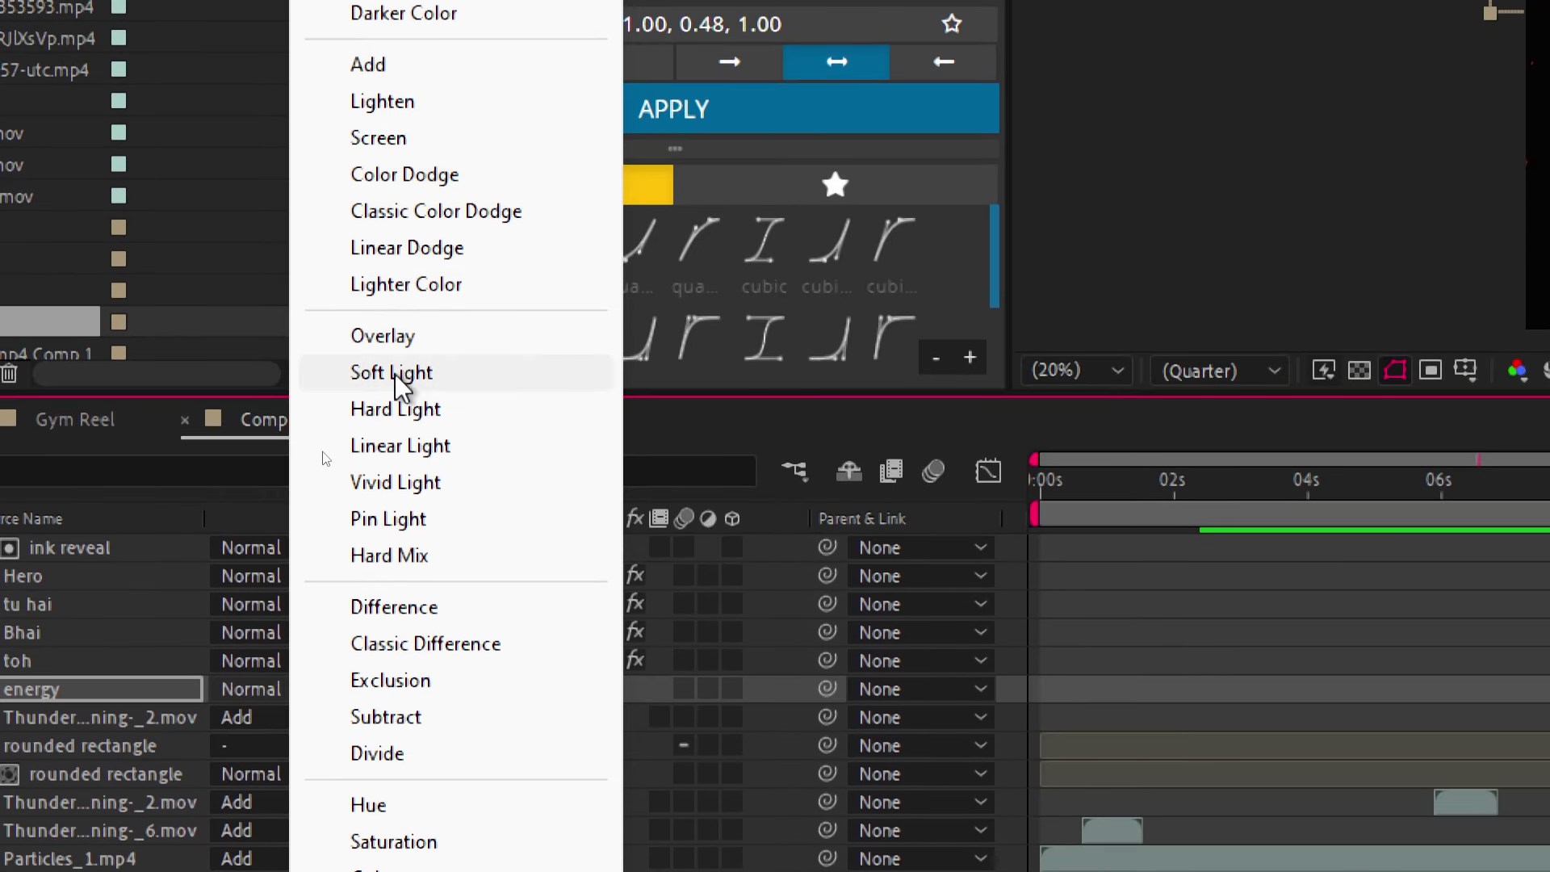
click(373, 0)
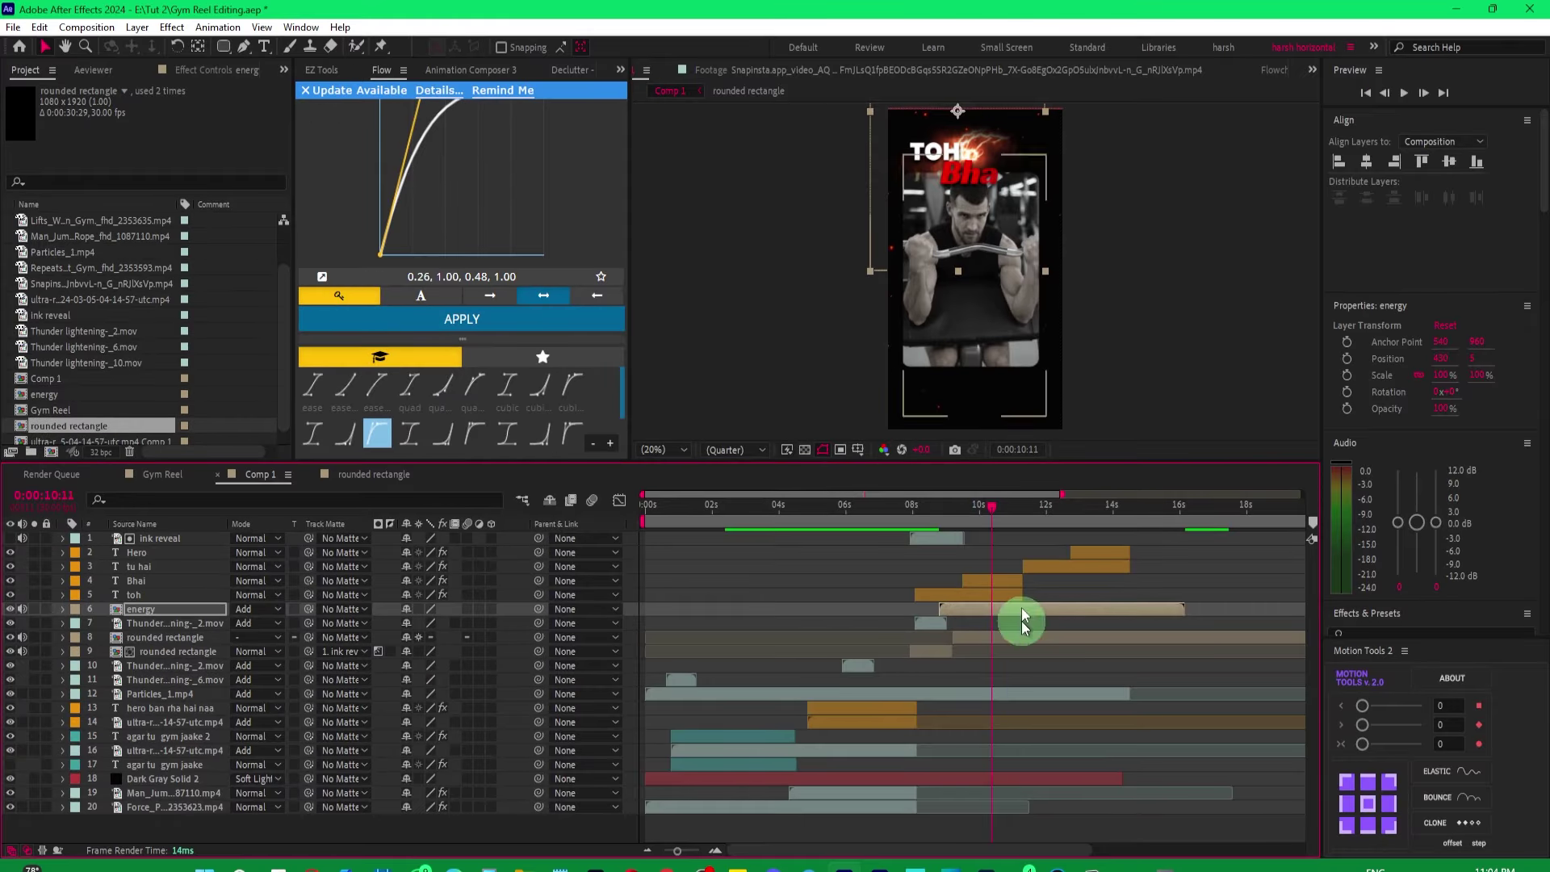
Slide the energy layer earlier to start near 8 seconds and trim its end shorter.
click(949, 514)
drag(949, 517, 941, 515)
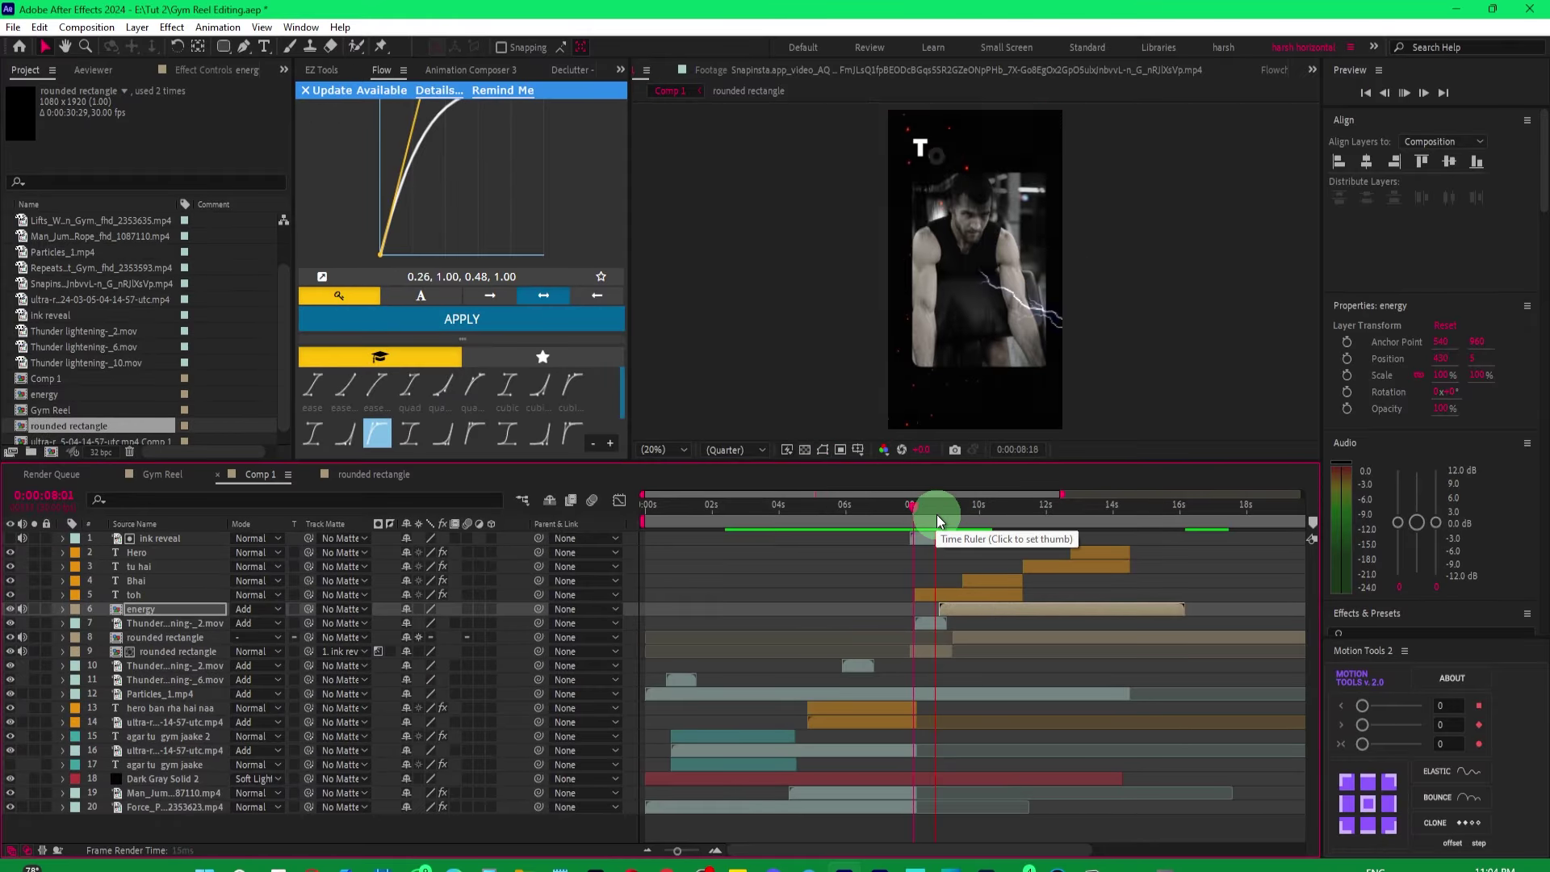
drag(957, 607, 943, 607)
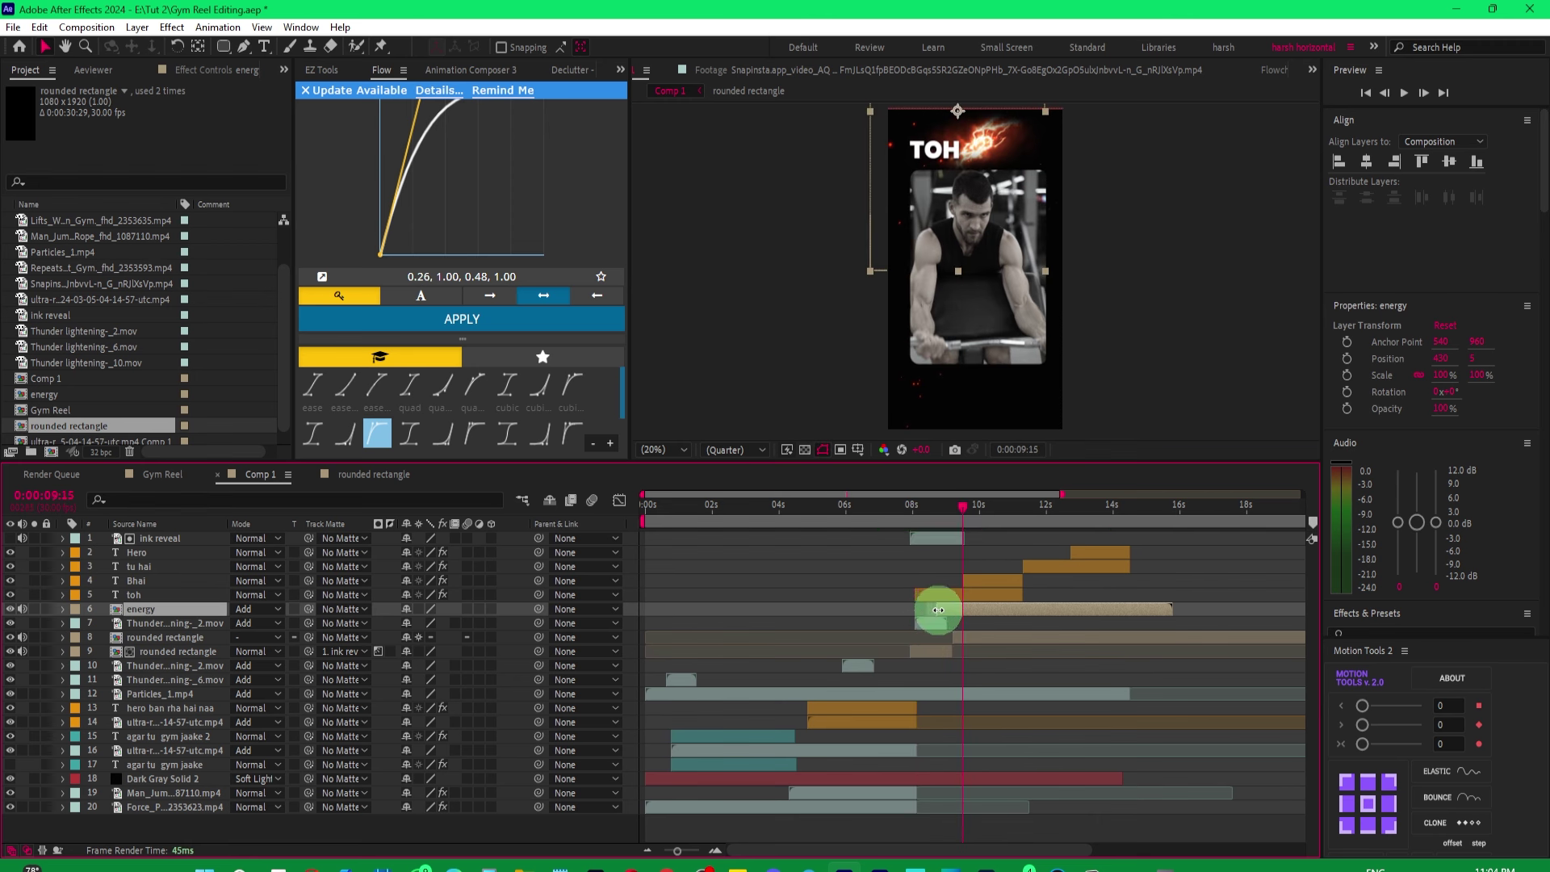
drag(951, 617, 938, 614)
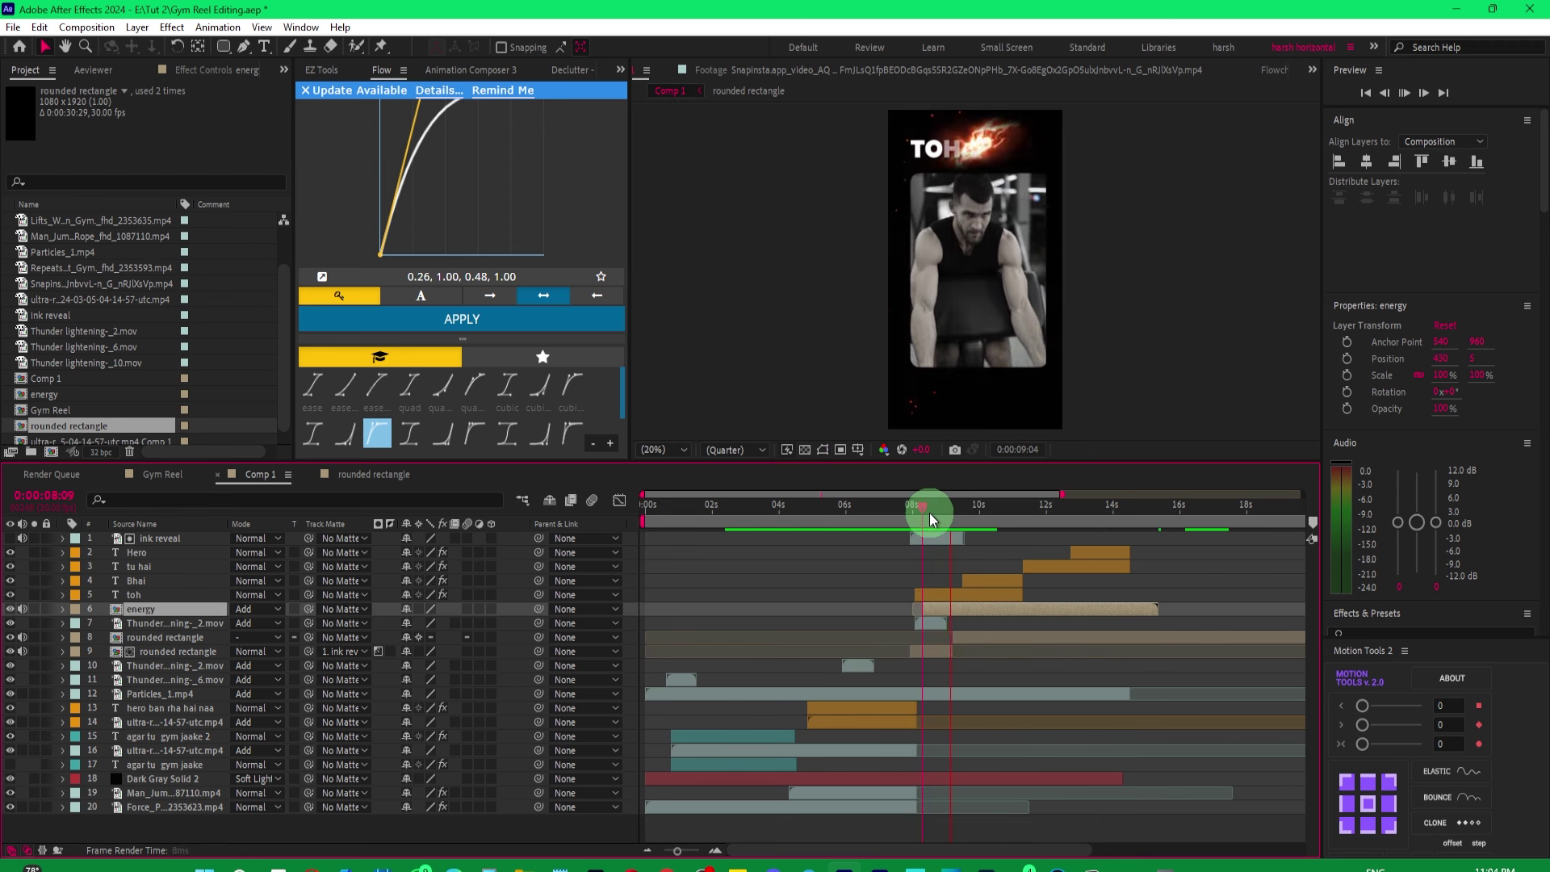
drag(1156, 610, 1032, 611)
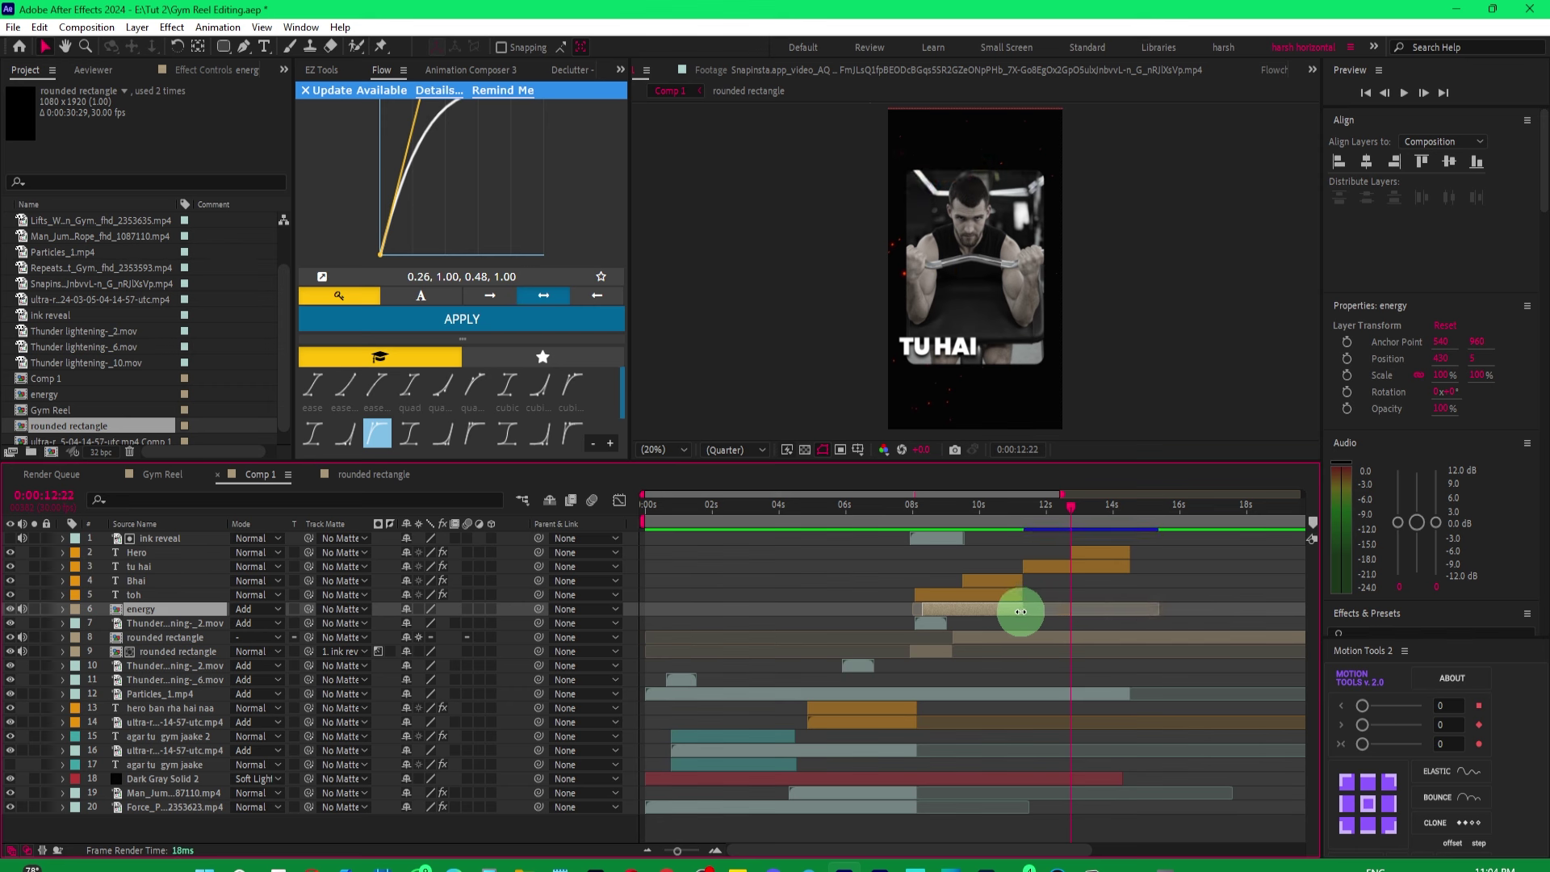
Duplicate the energy layer, raise it to layer 4, and delay it to start near 12 seconds.
key(ctrl+d)
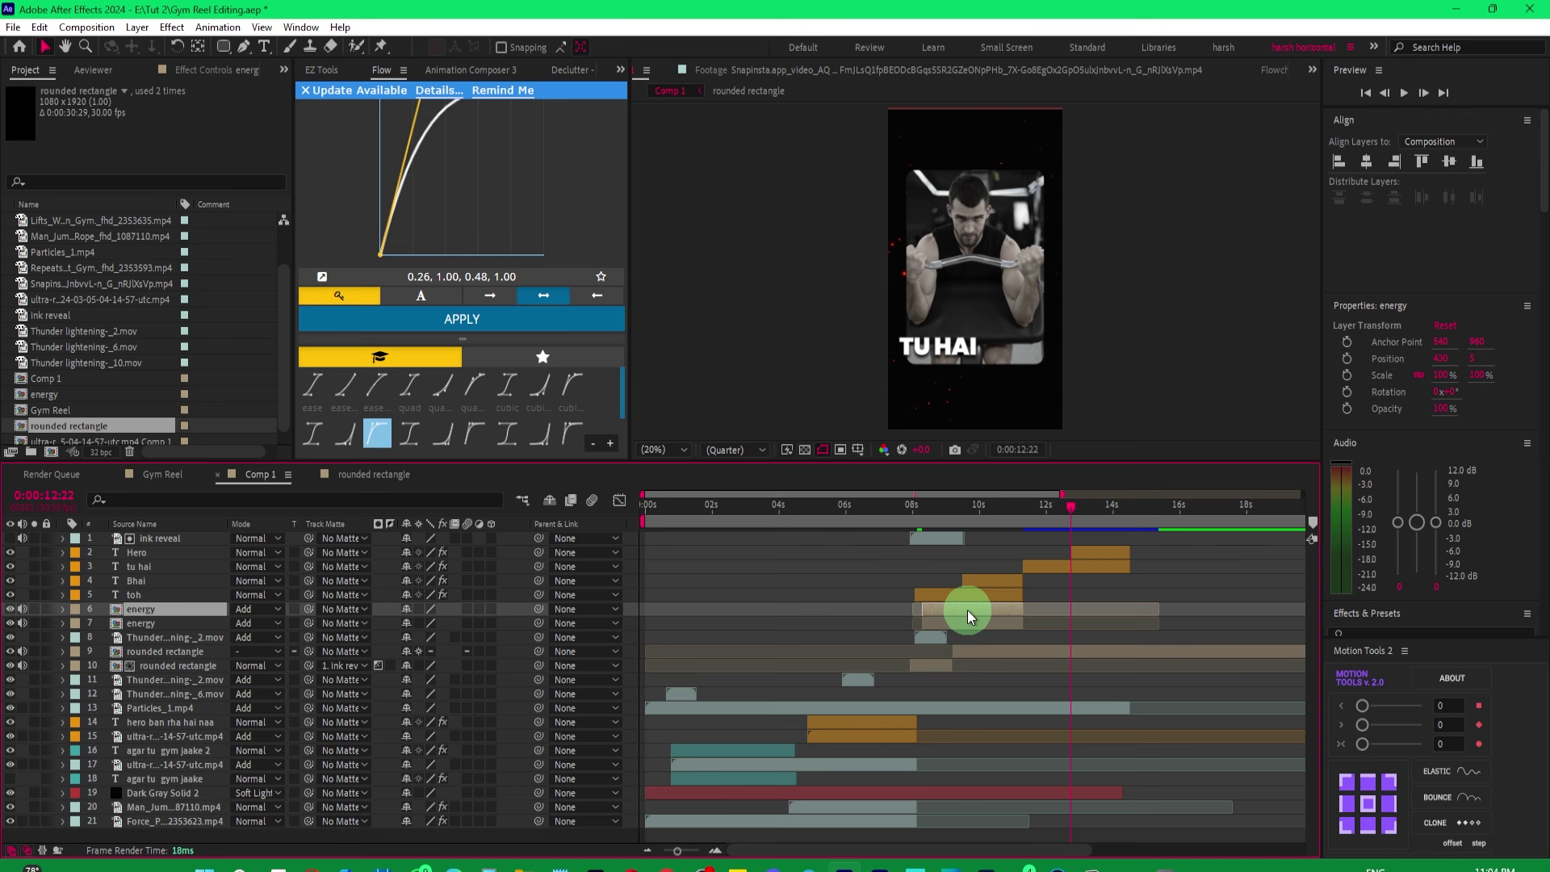
drag(156, 618, 153, 581)
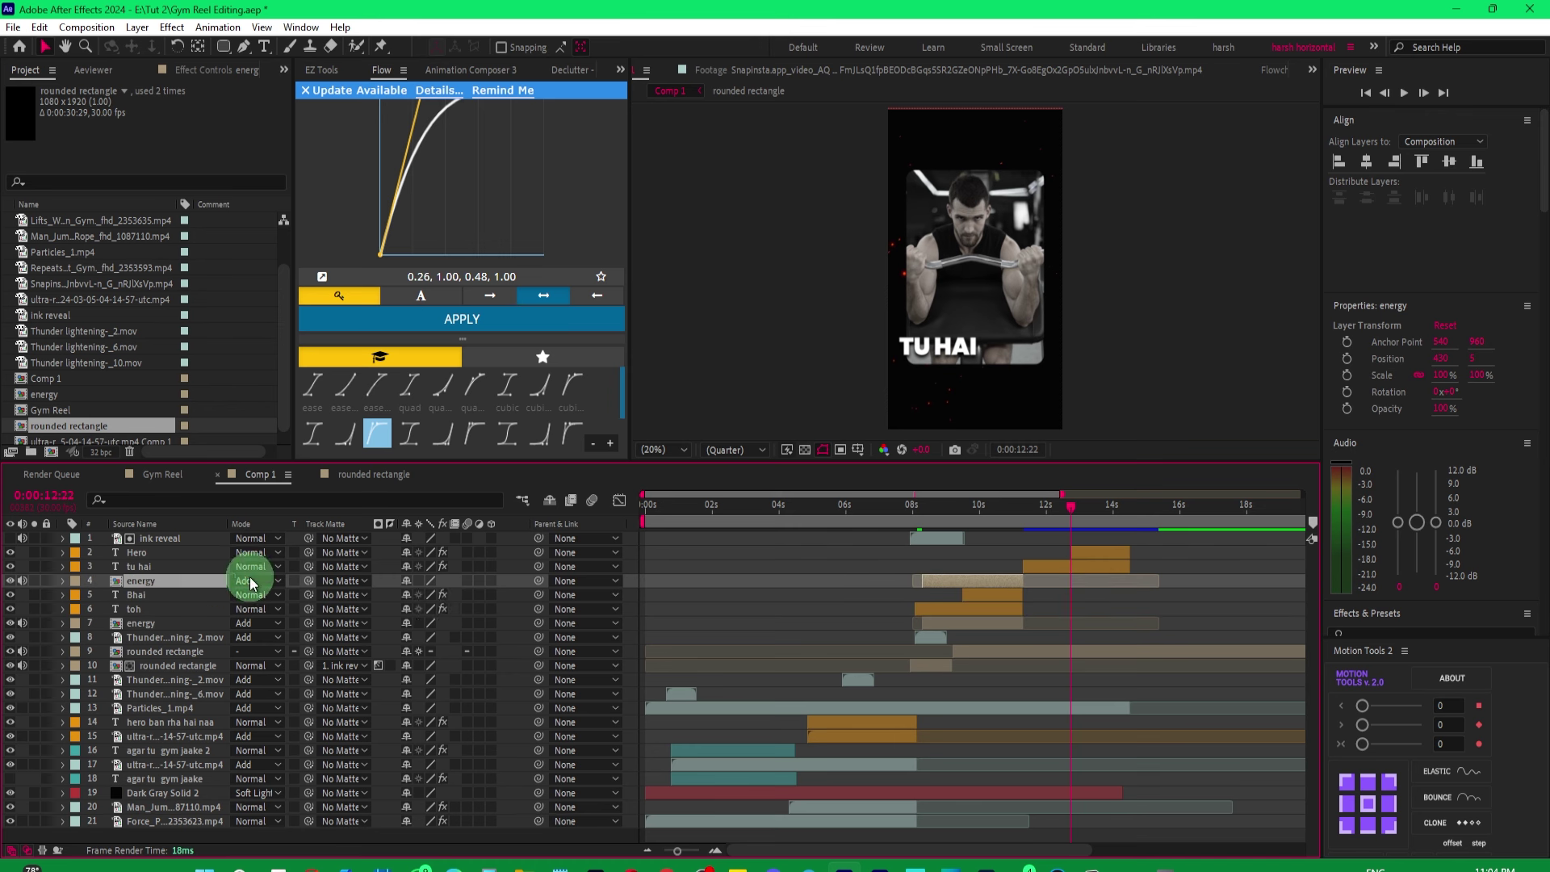
drag(957, 579, 1055, 580)
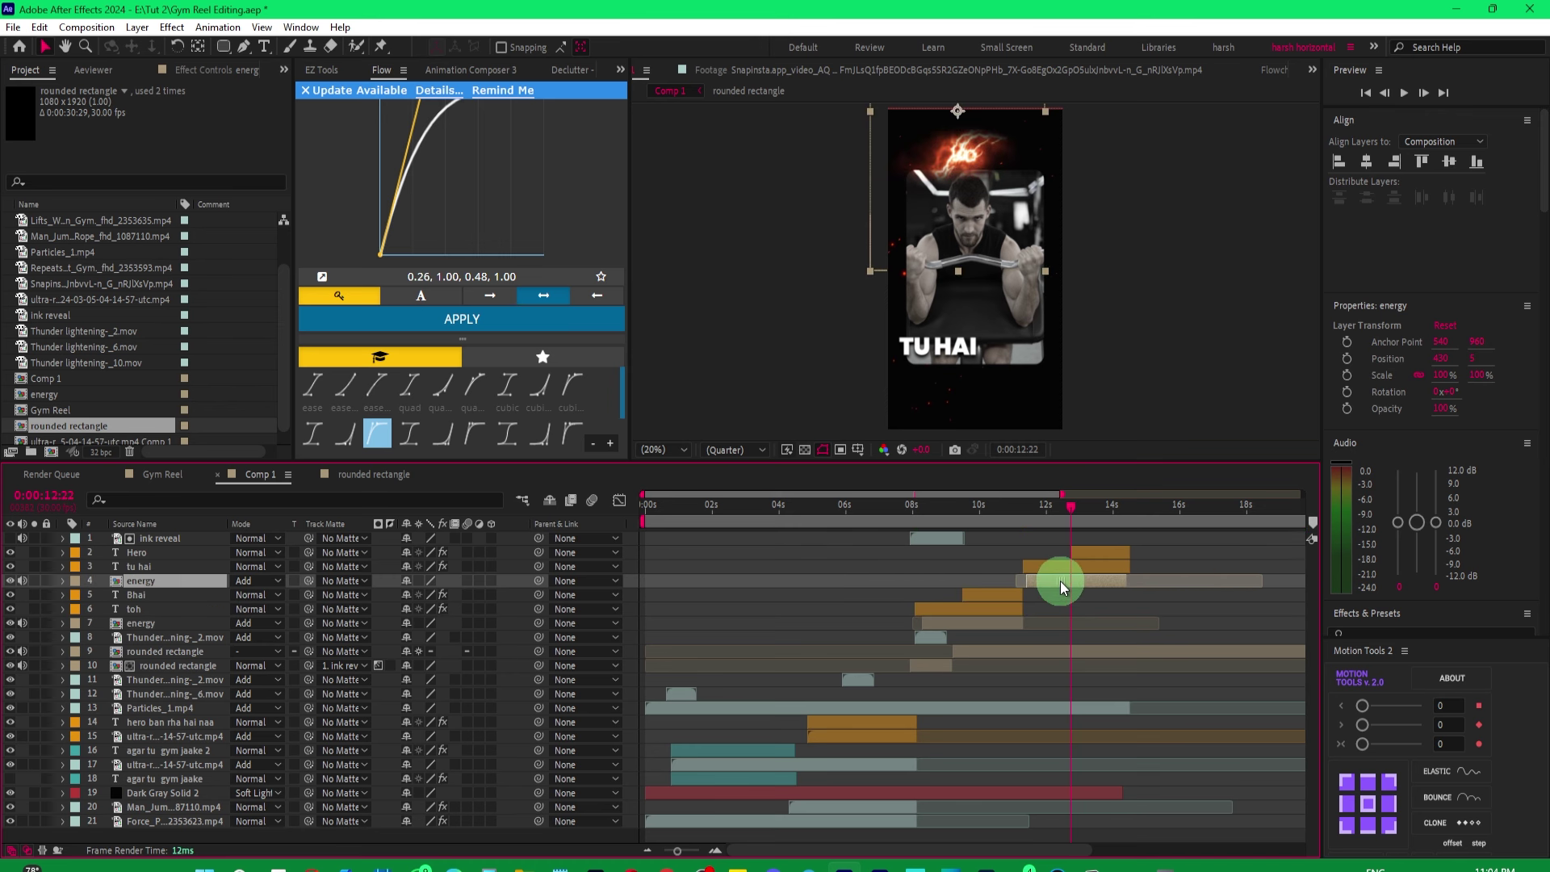
click(1048, 507)
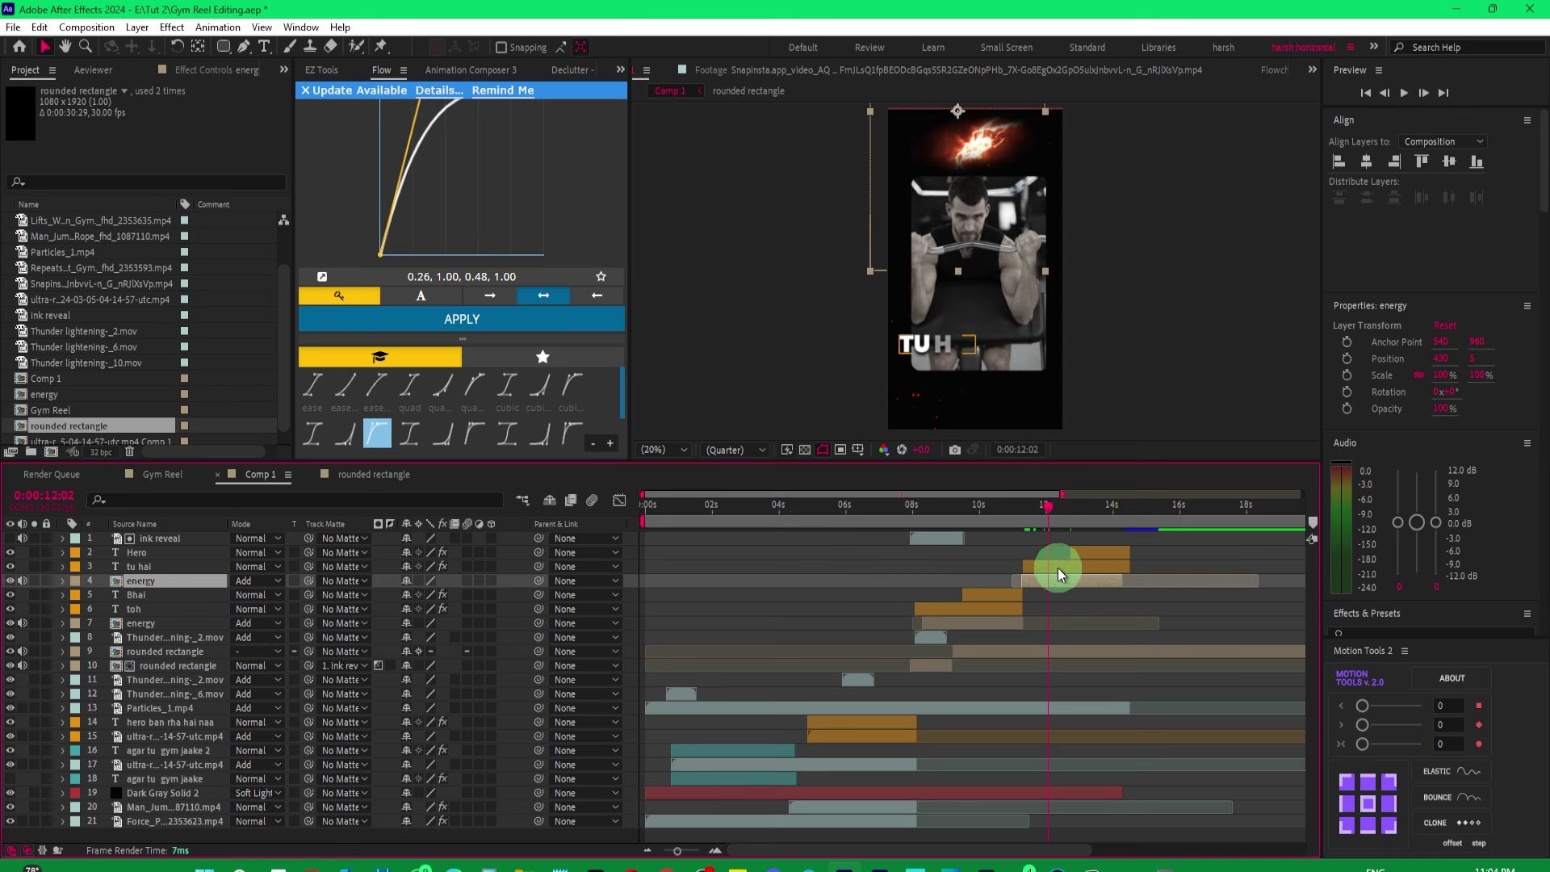
Place the second burst below the TU HAI text at 215, 1425, then preview it and nudge it later.
drag(984, 157, 983, 322)
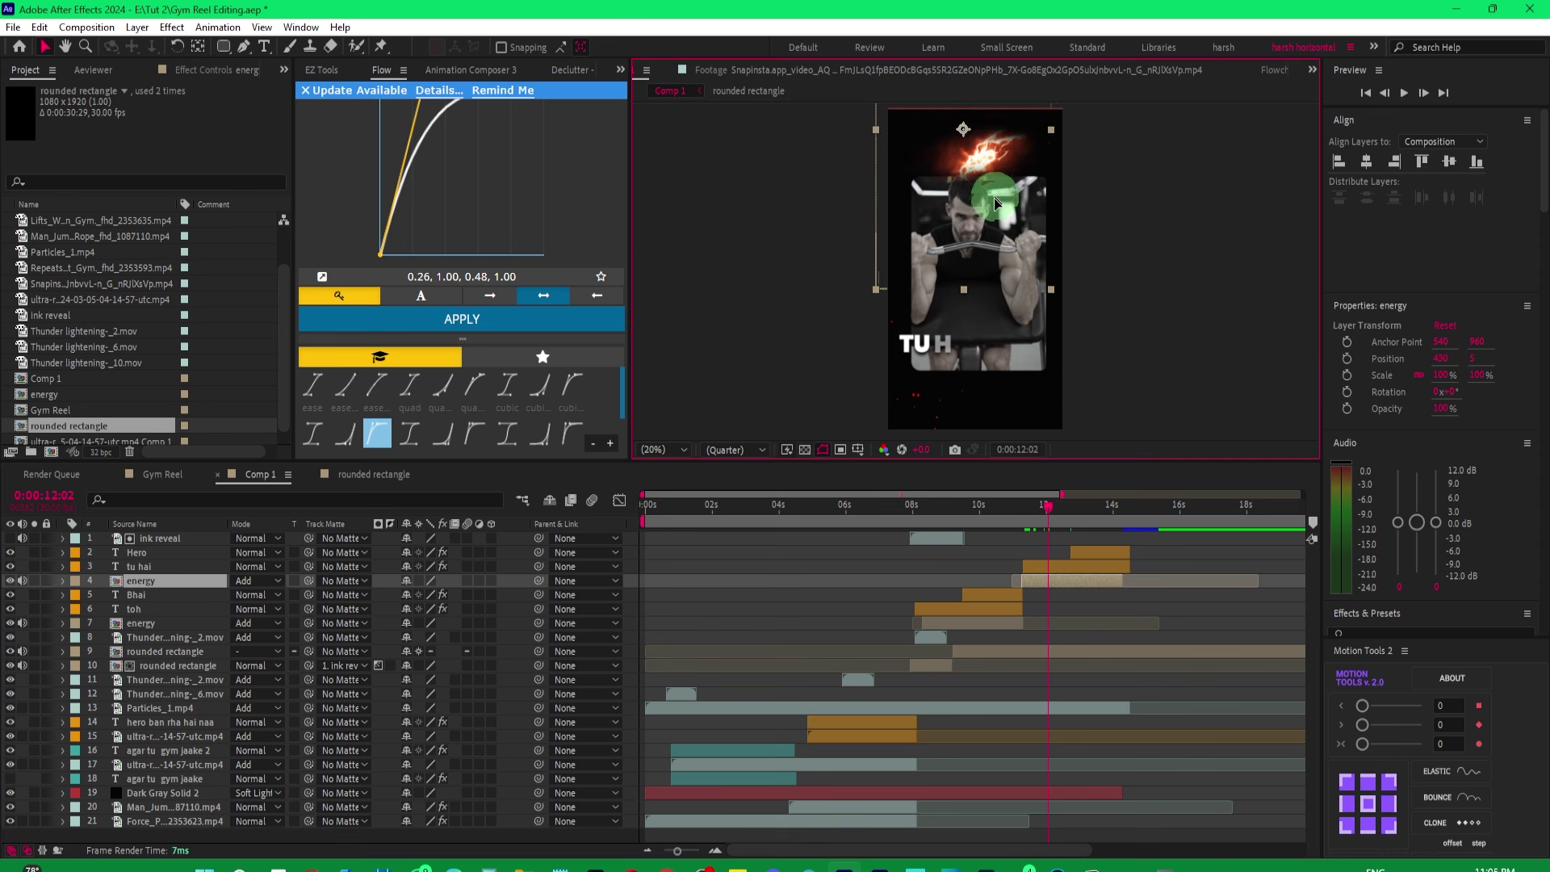
drag(965, 377, 963, 391)
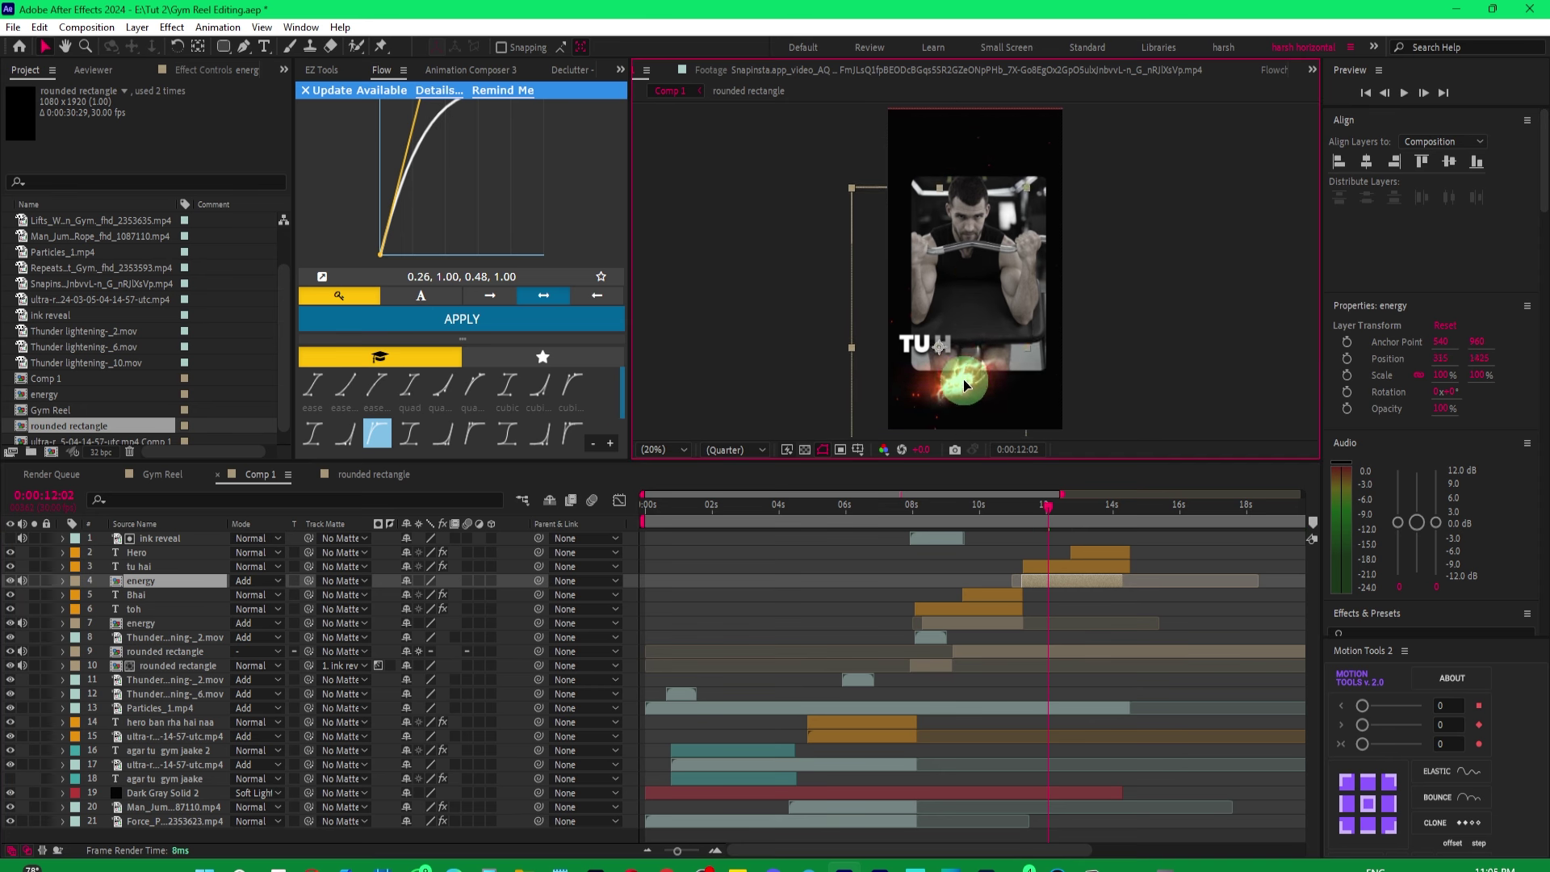
key(space)
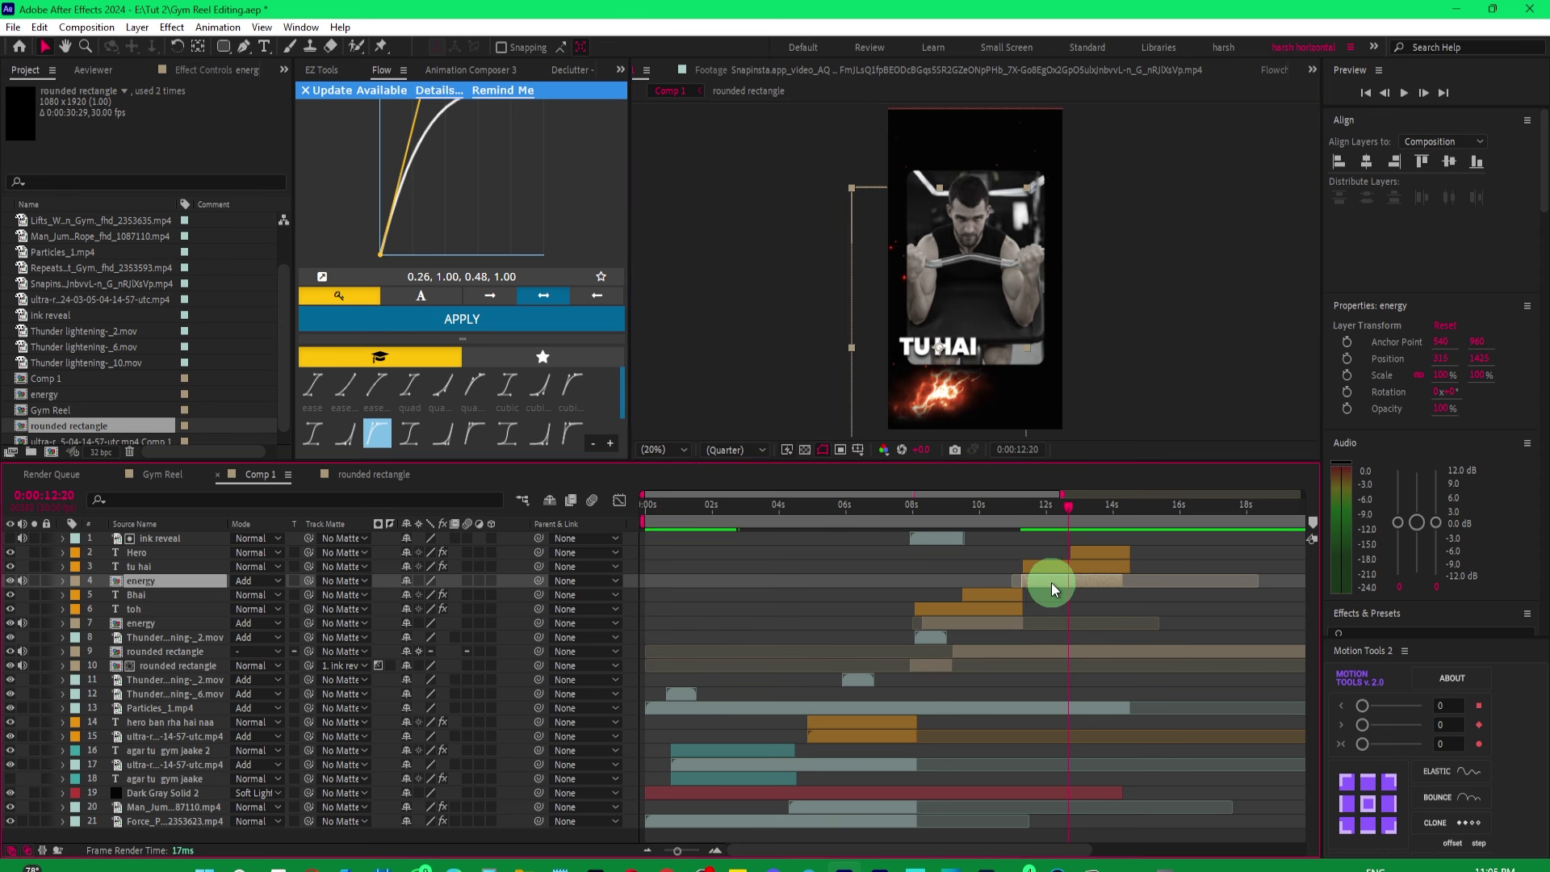
drag(1051, 582, 1054, 581)
Check the energy precomp's contents, then return to Comp 1 around 0:00:12:03.
double_click(1127, 580)
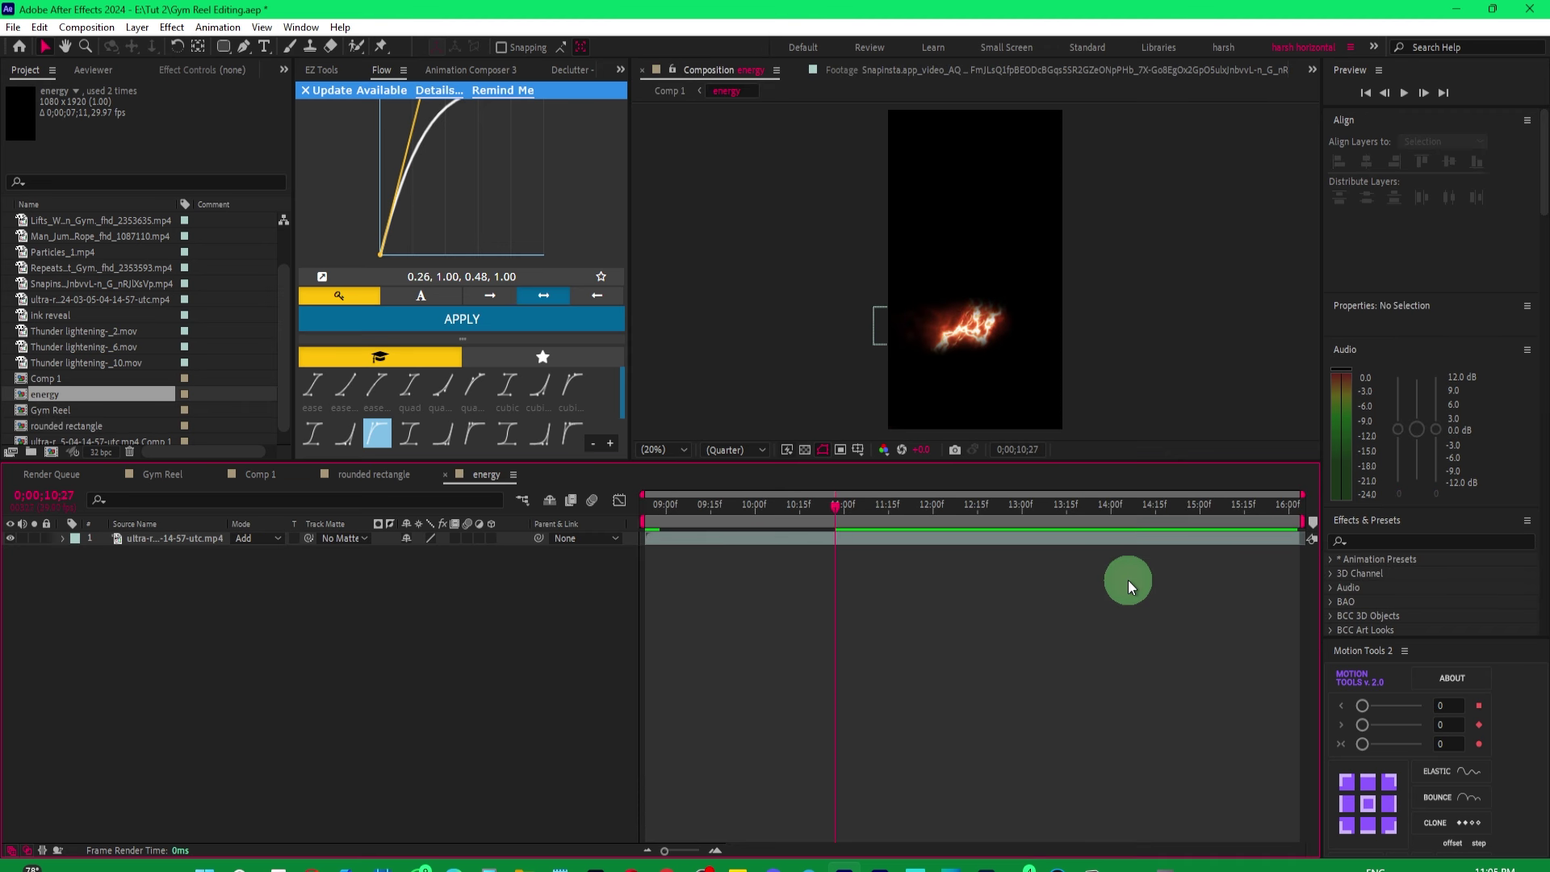
click(260, 473)
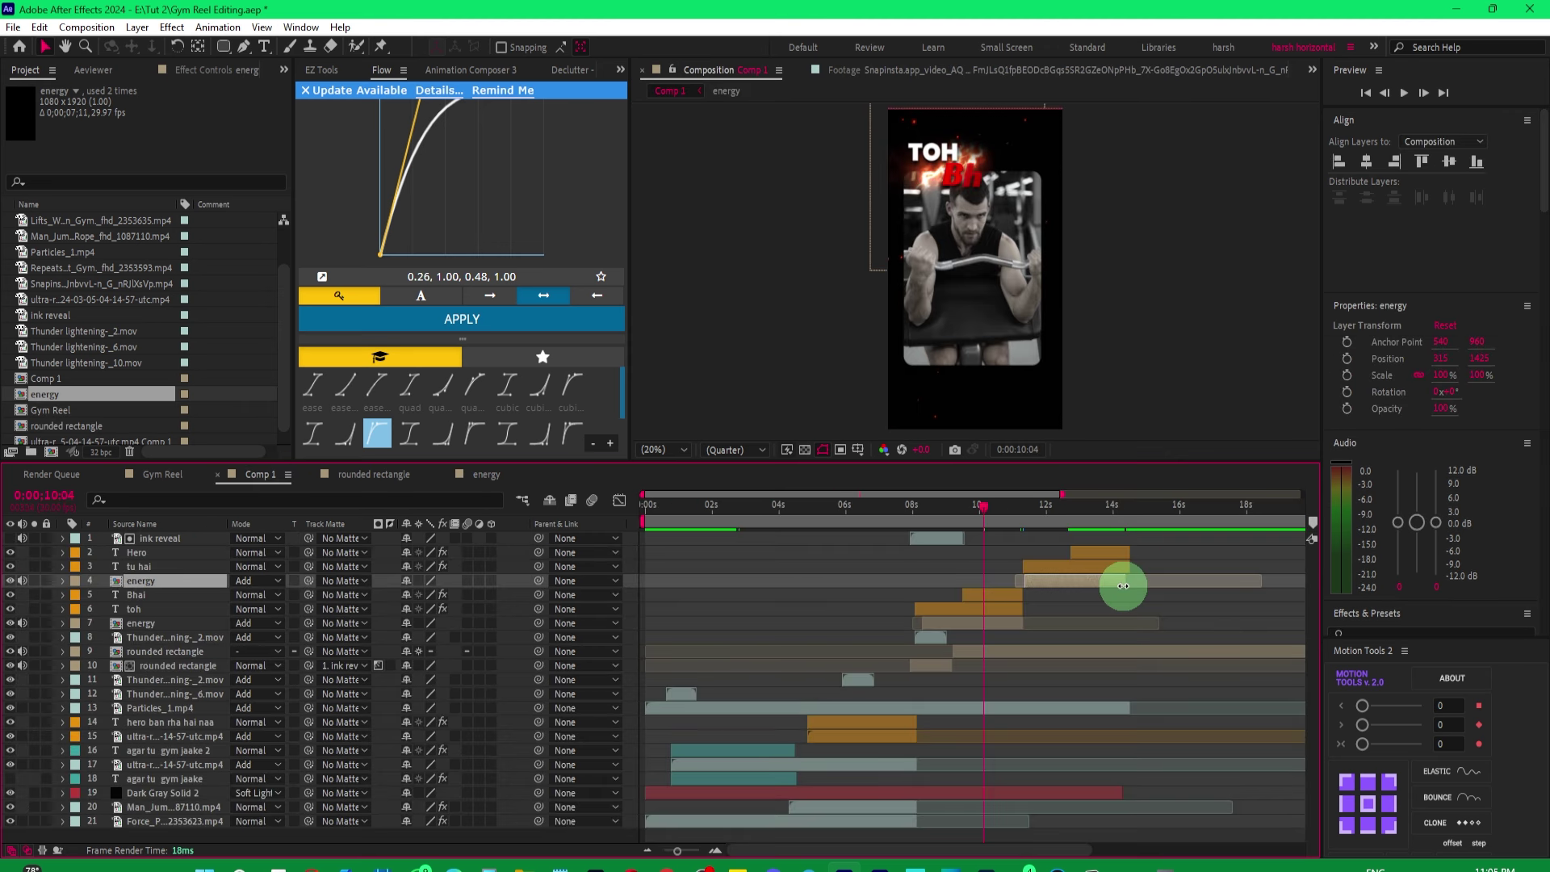
click(1051, 529)
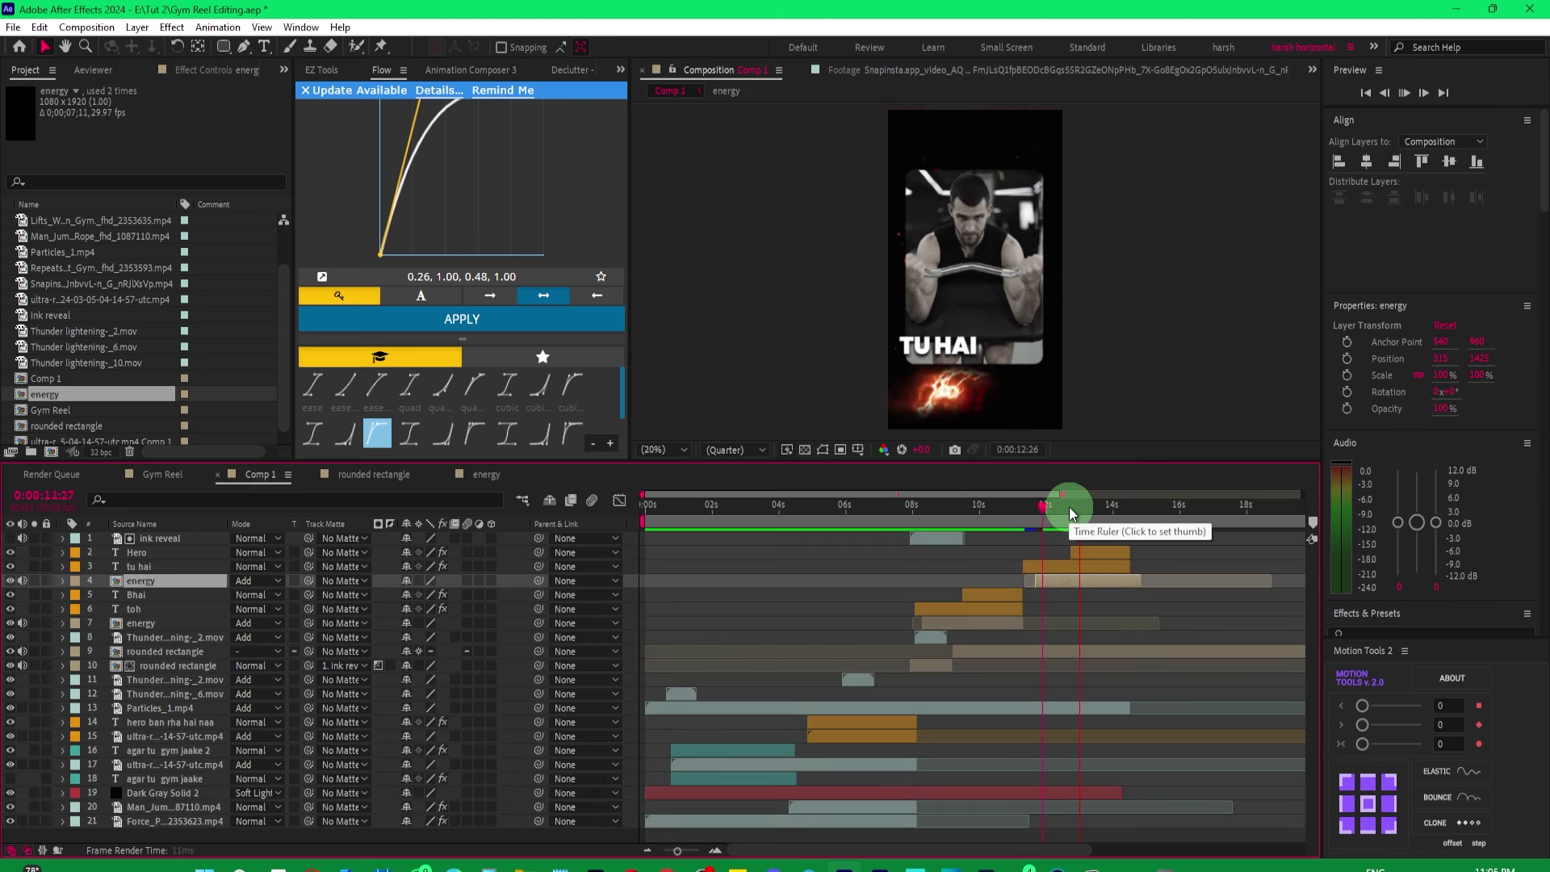
click(1044, 510)
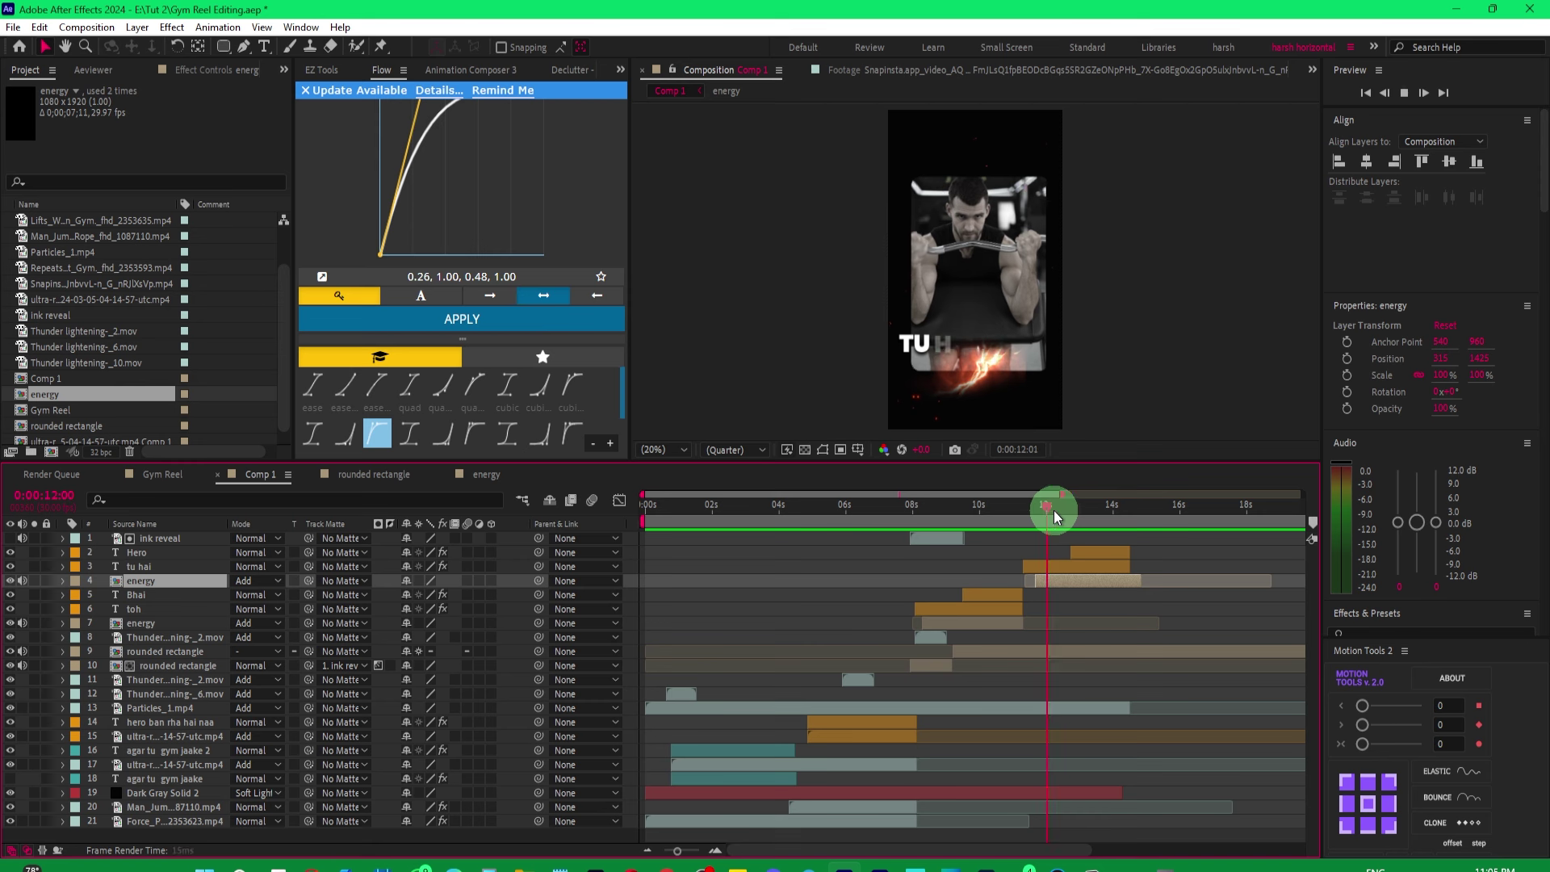
From the reel's start, use the harsh workspace, show all 30 seconds, and play the preview.
drag(1045, 511, 619, 517)
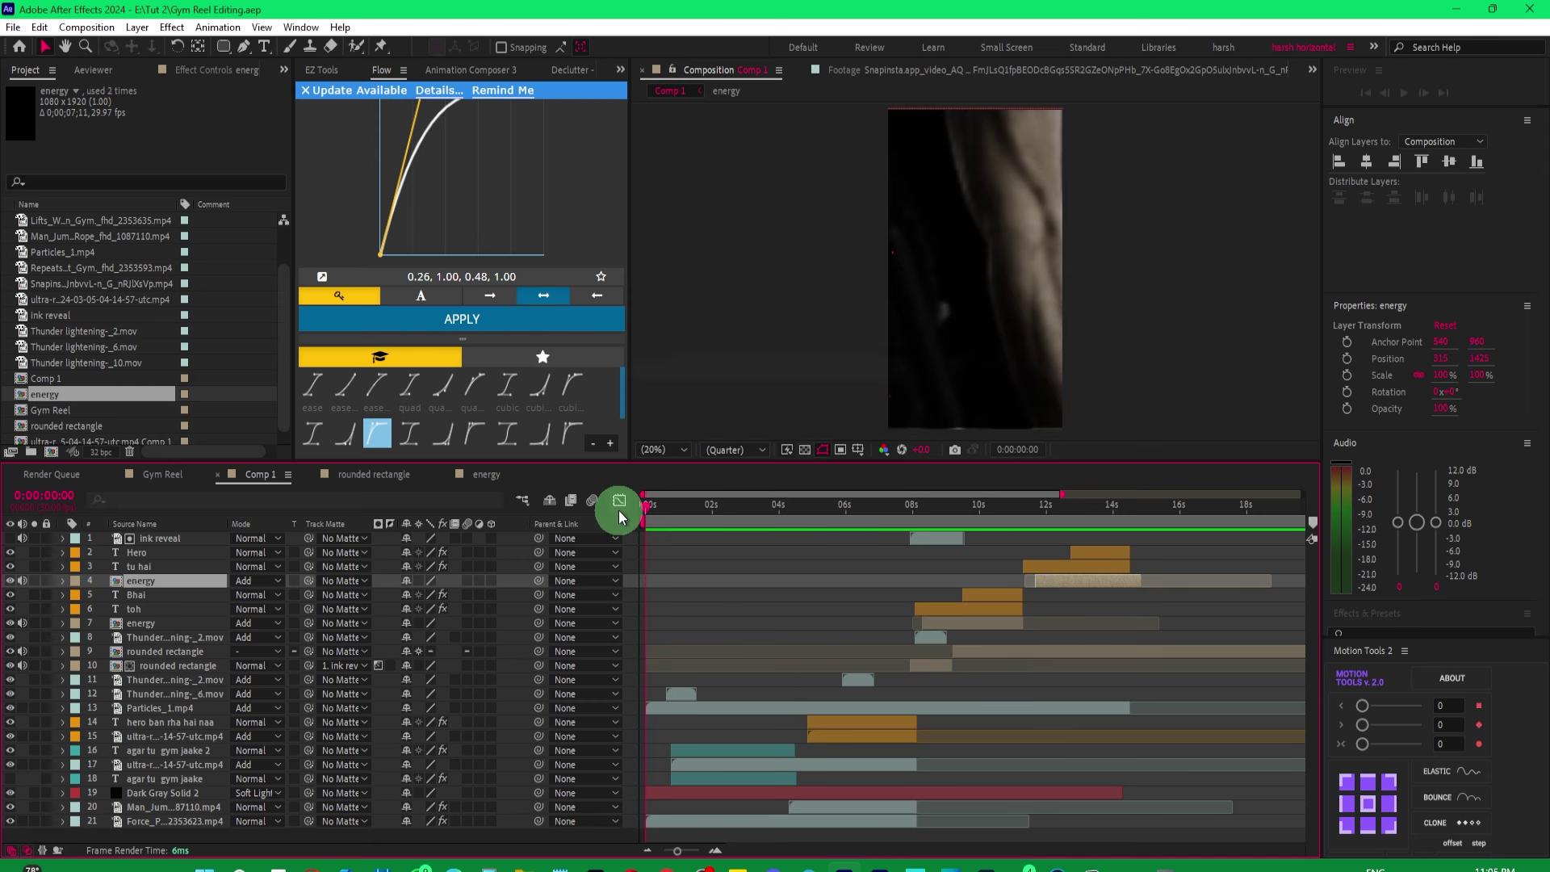
key(shift+F10)
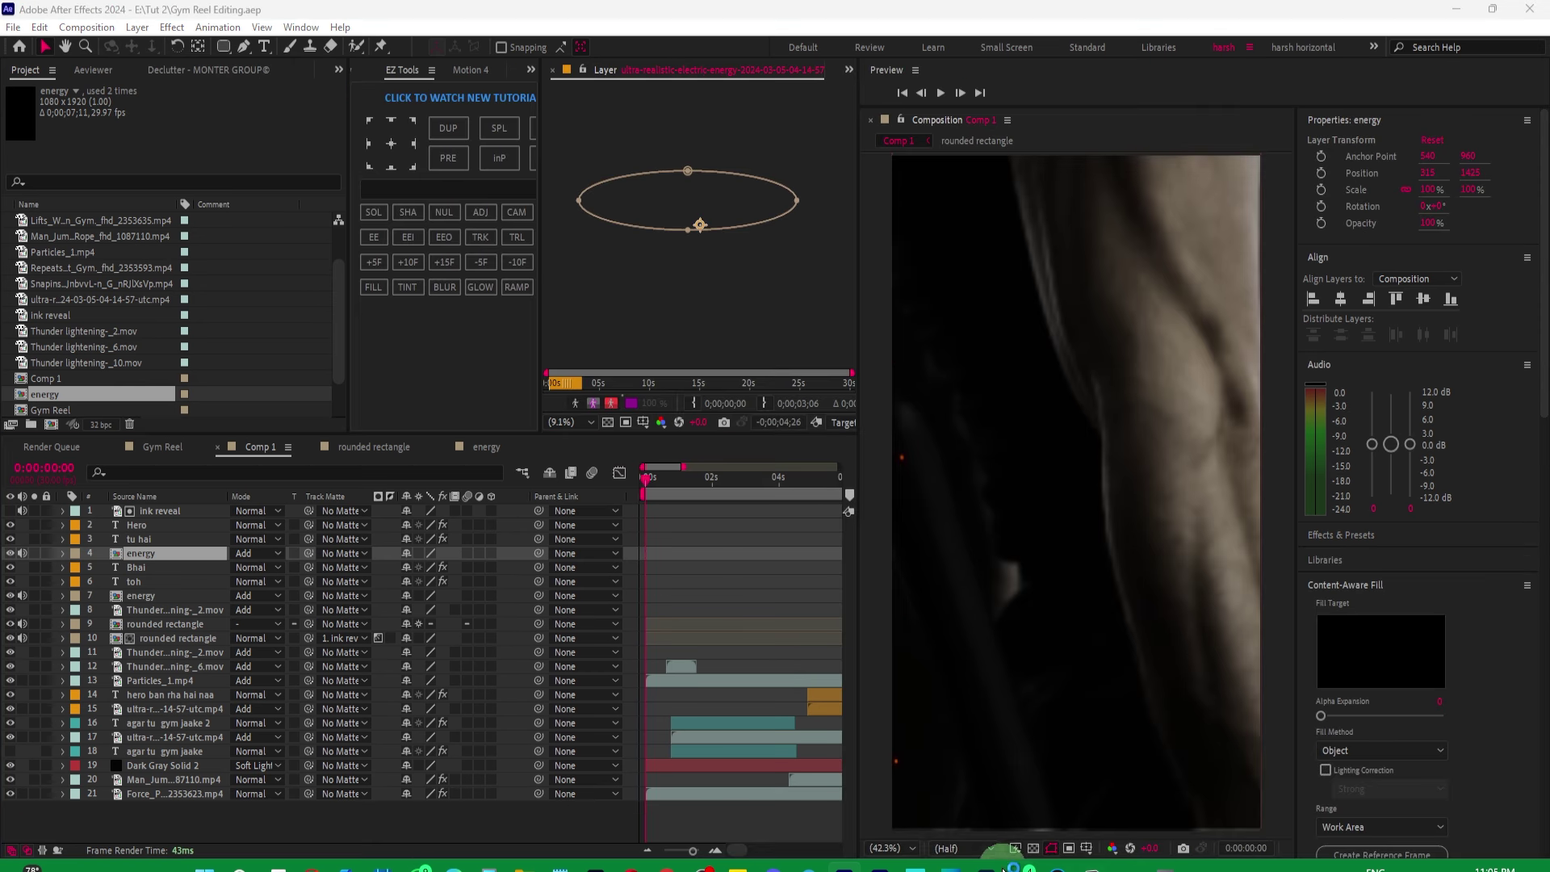
drag(677, 466, 839, 467)
key(space)
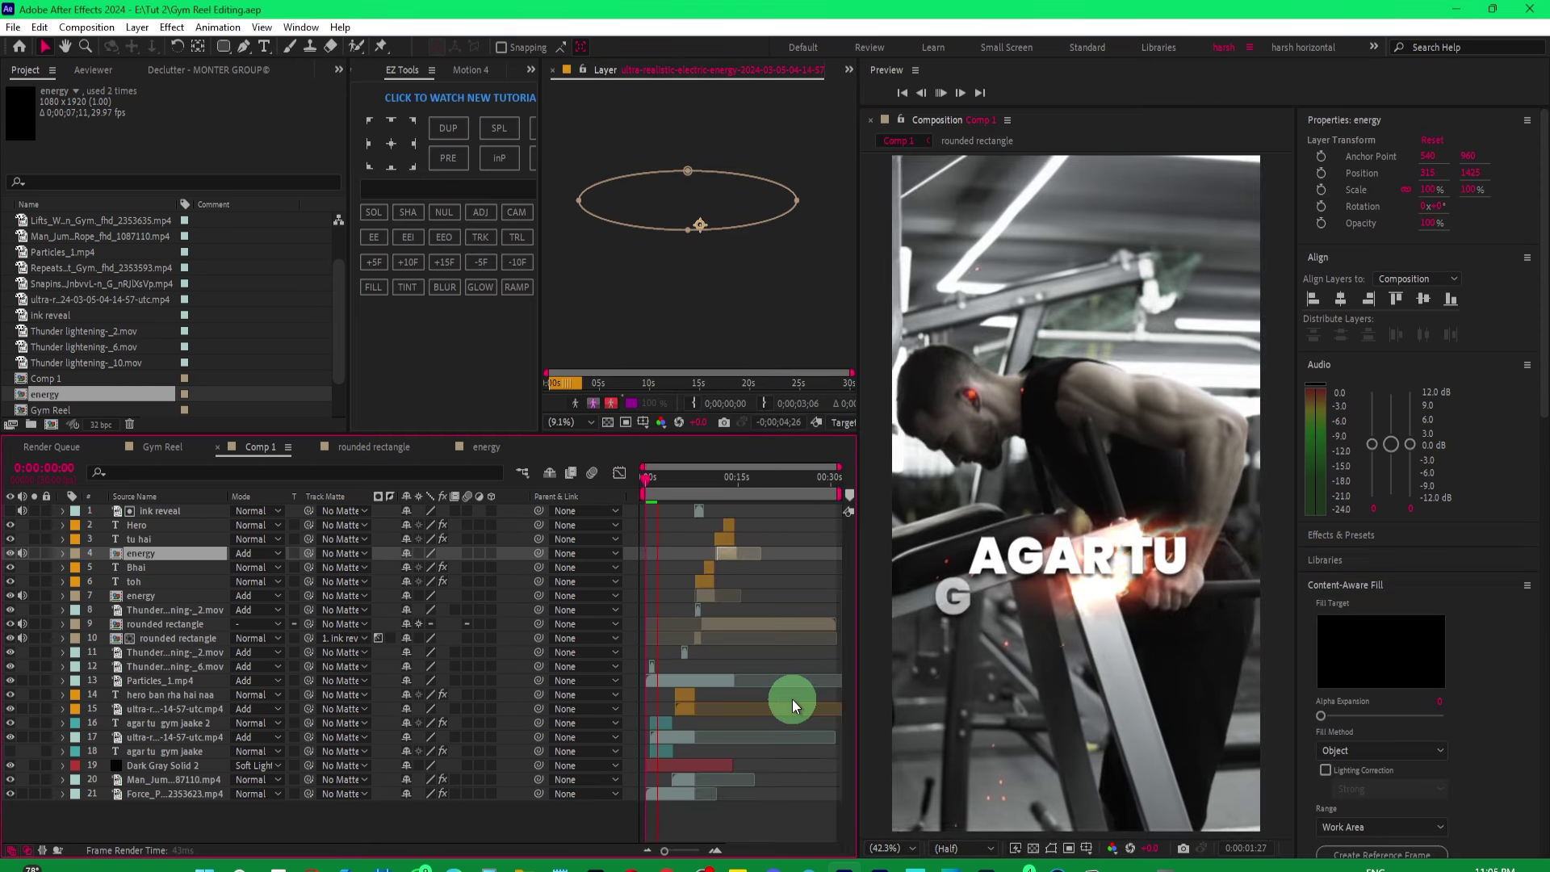
key(space)
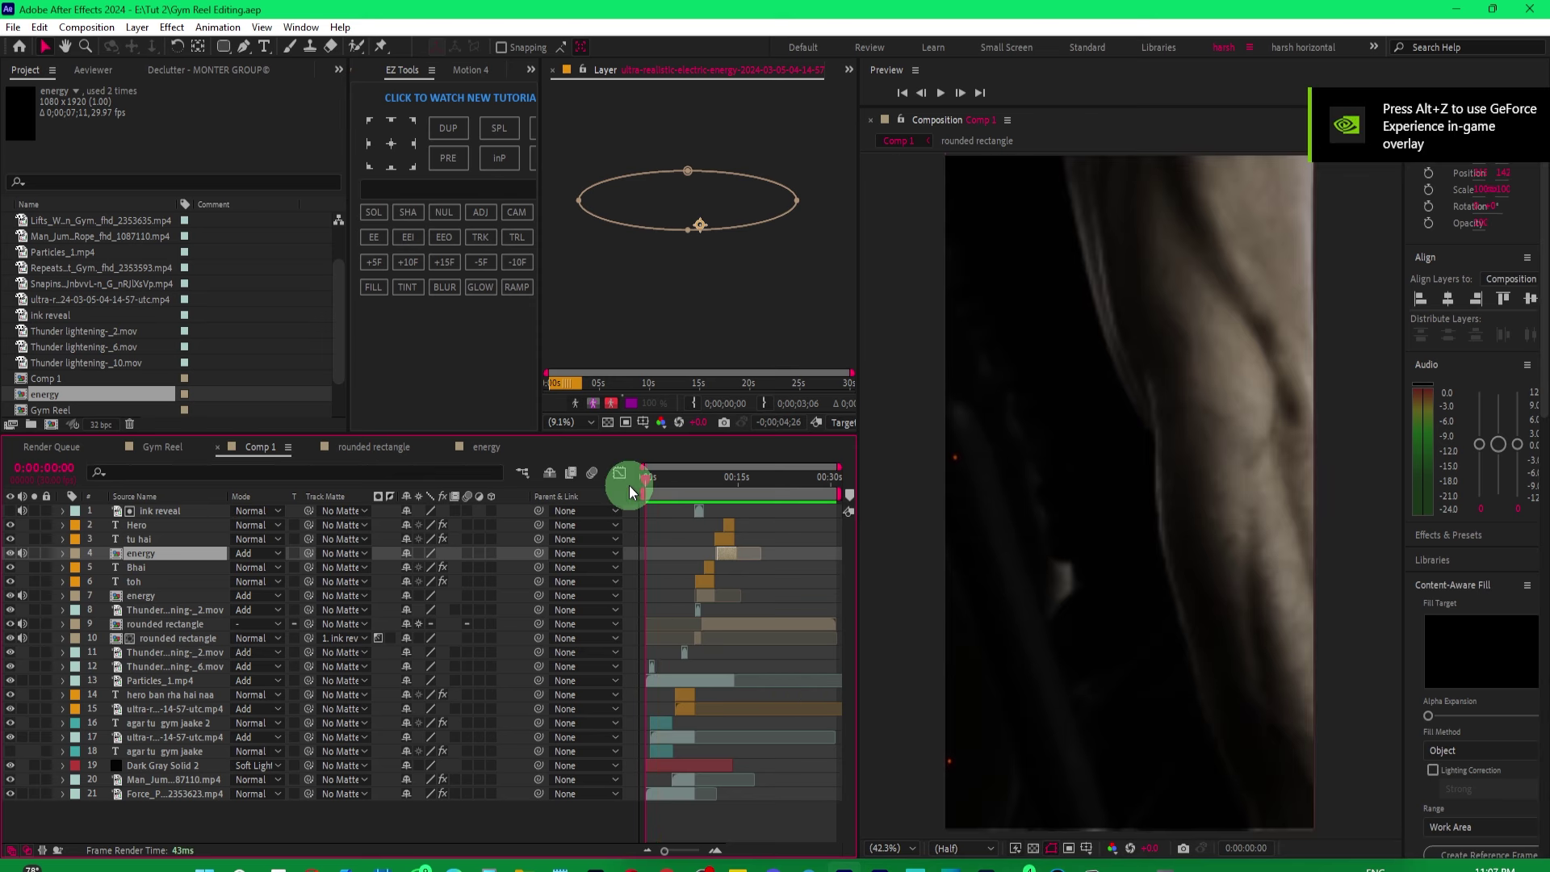
key(space)
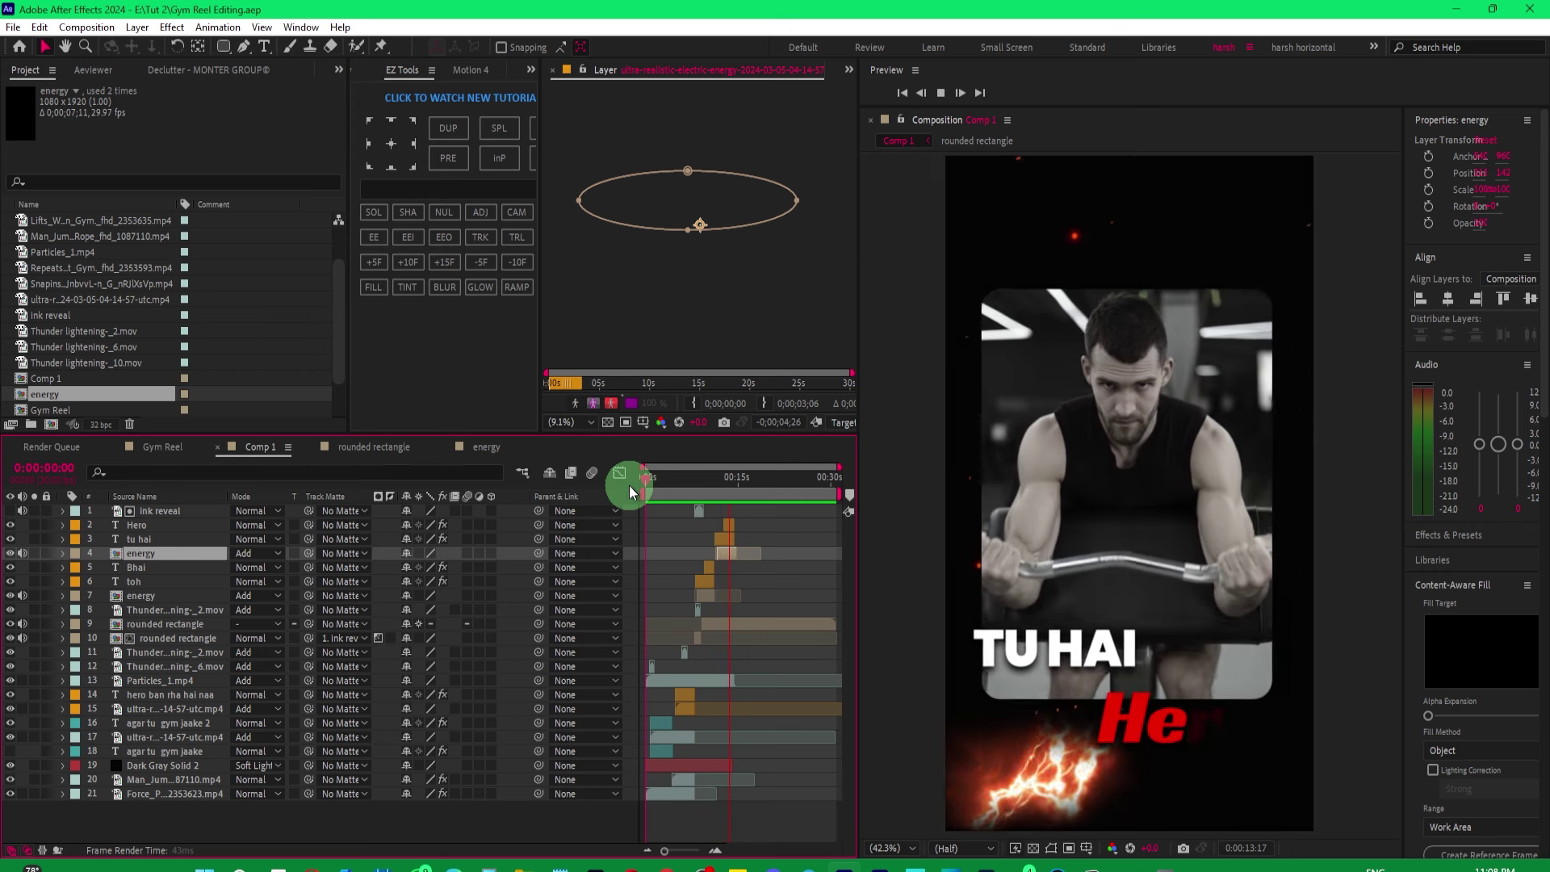
key(space)
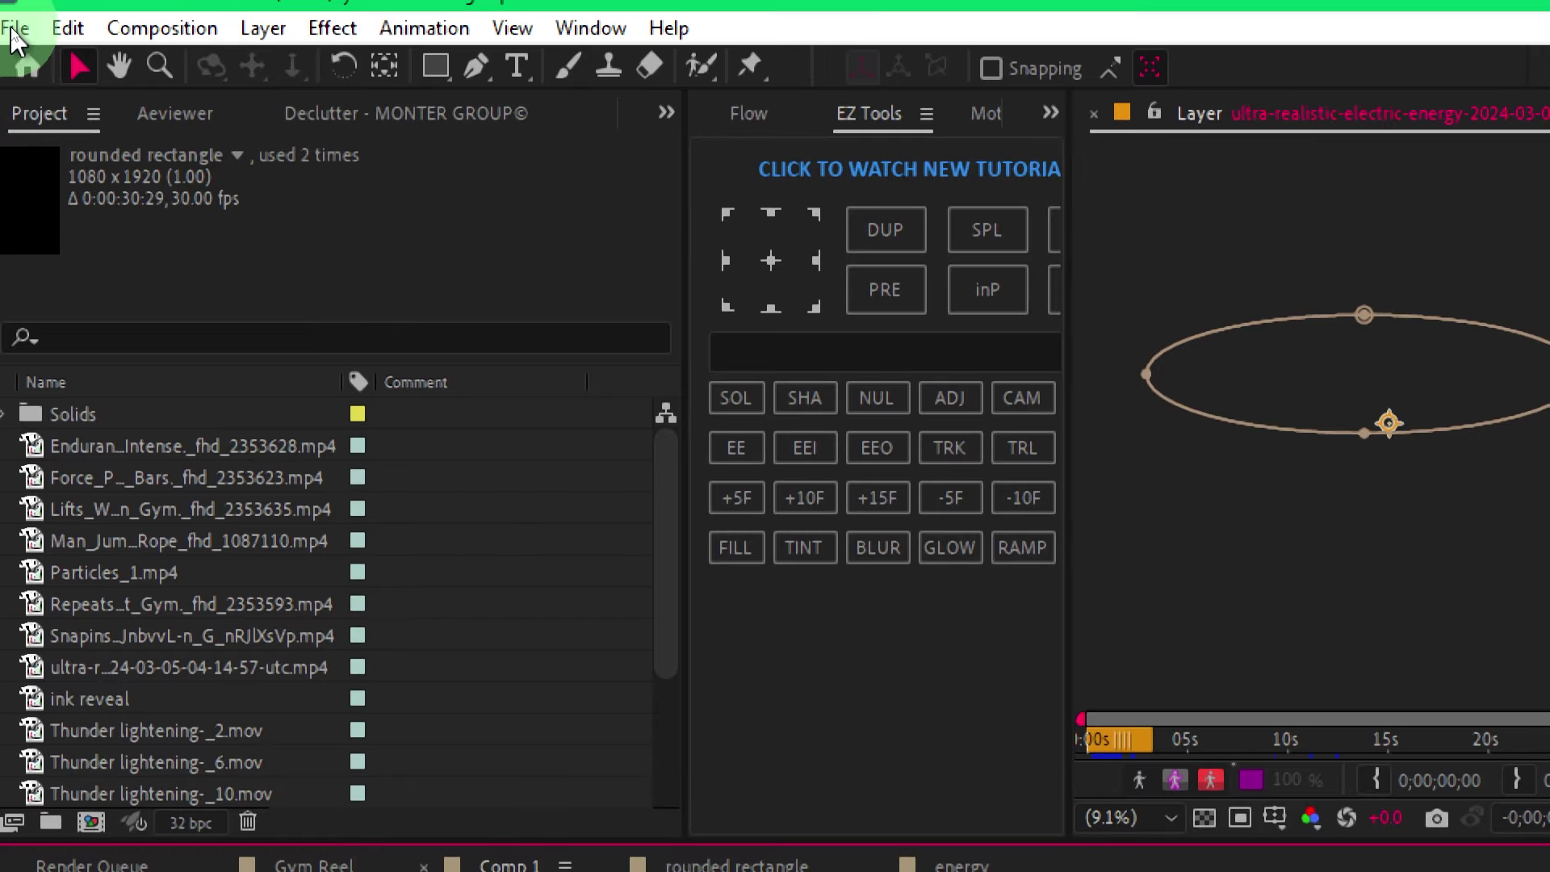
click(12, 29)
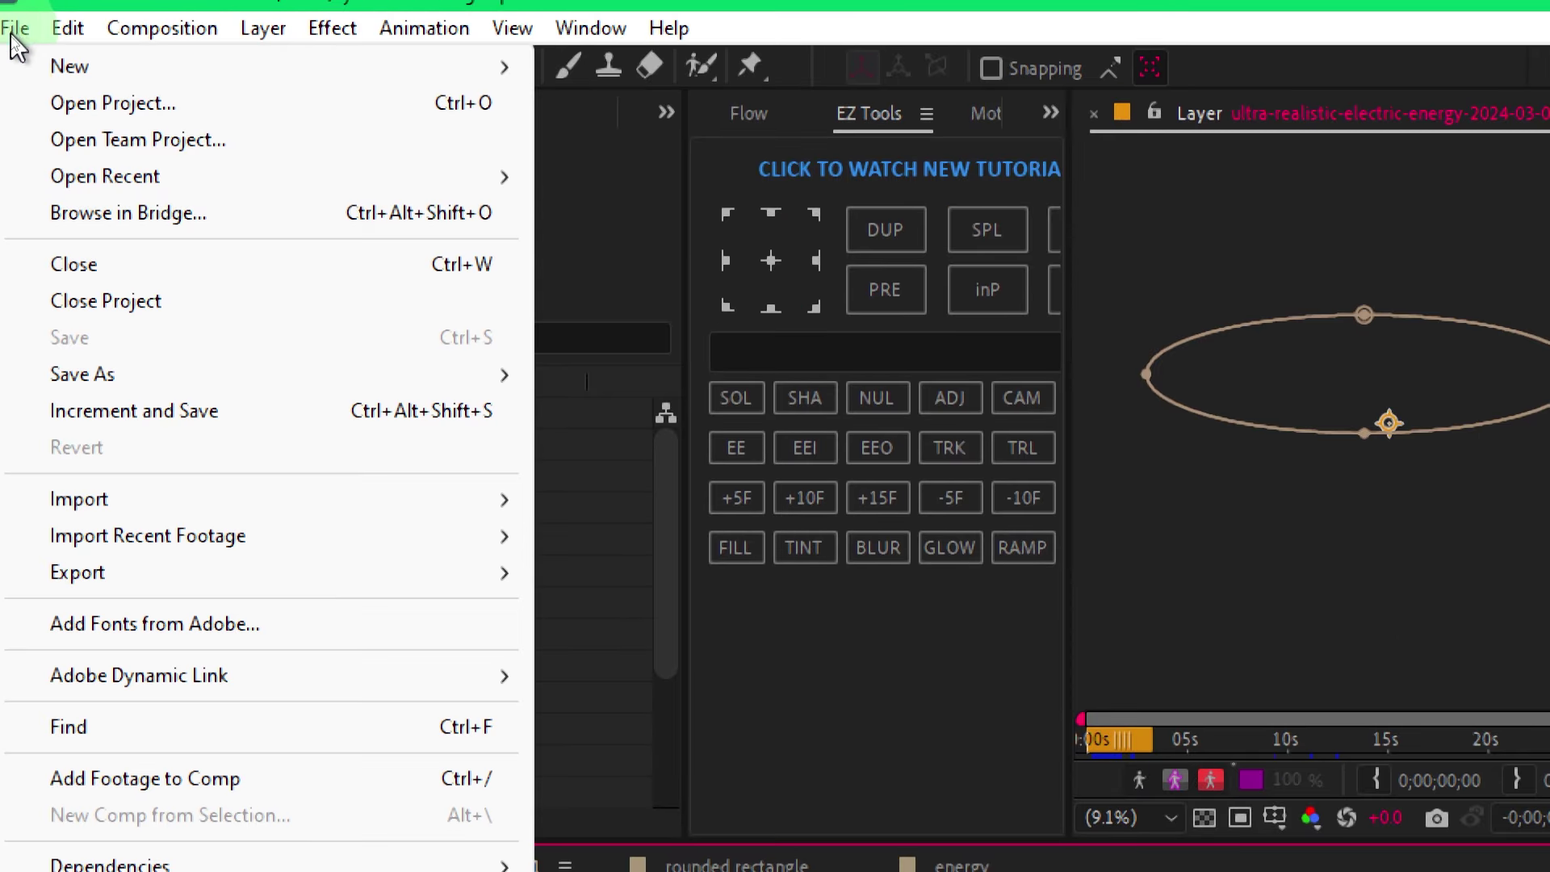
mouse_move(307, 379)
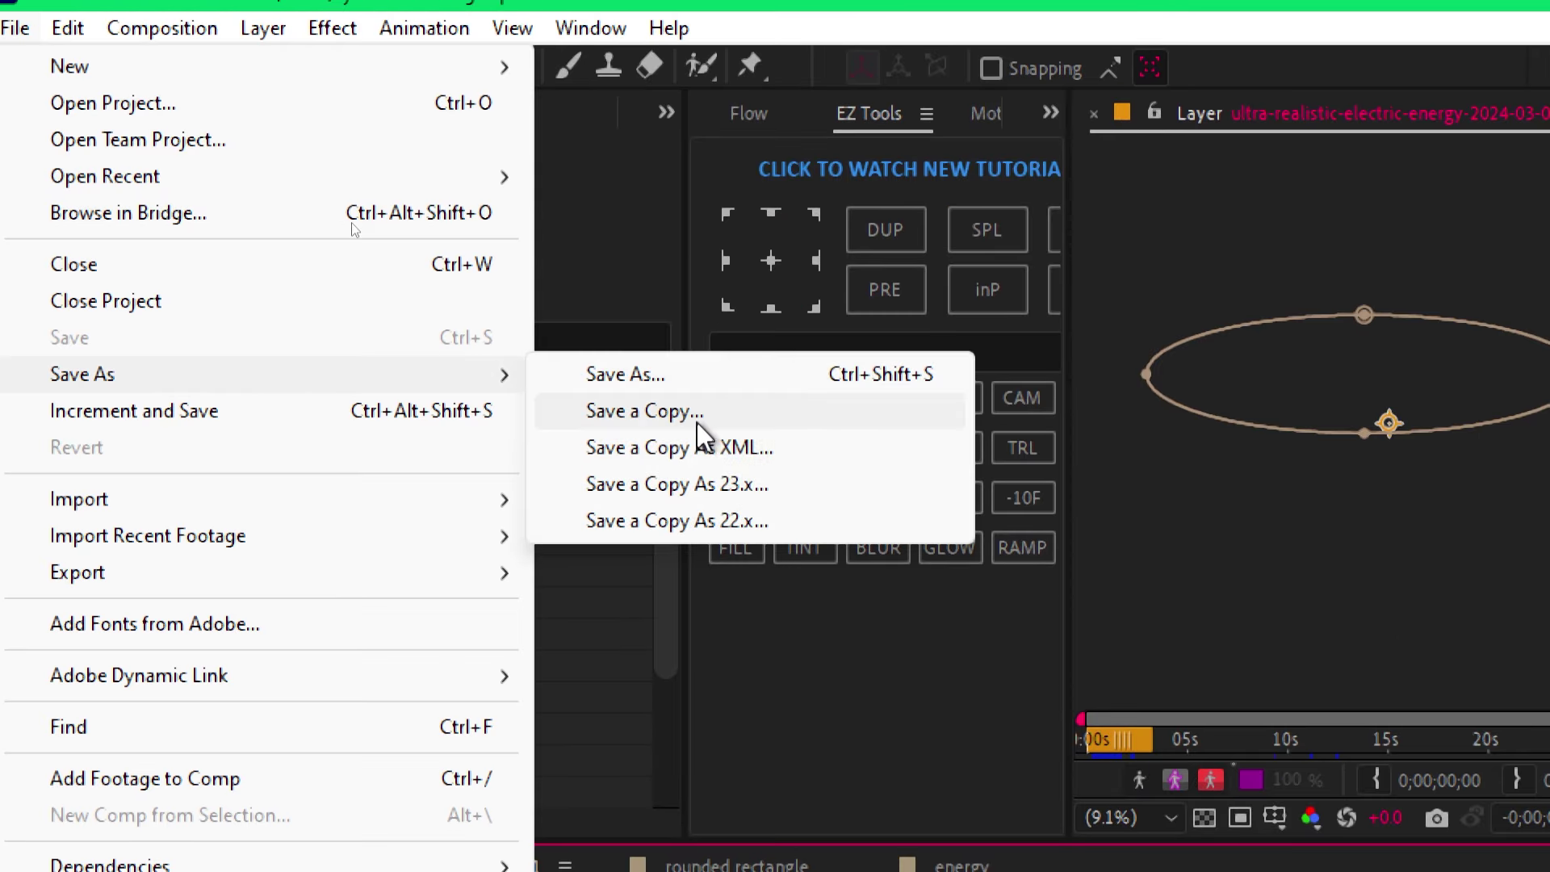
click(690, 414)
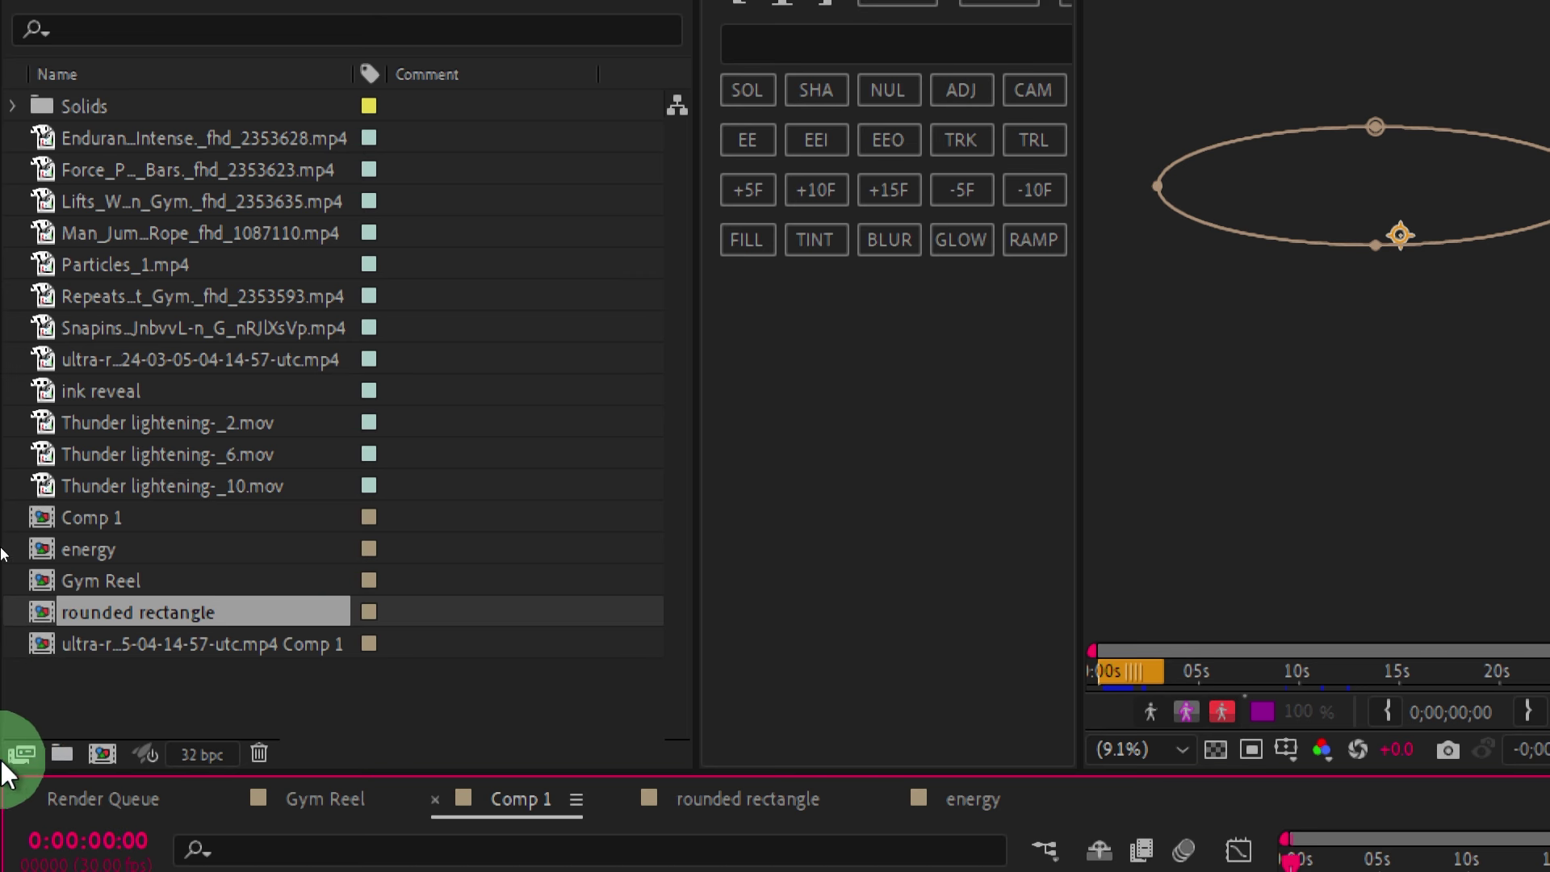
click(63, 758)
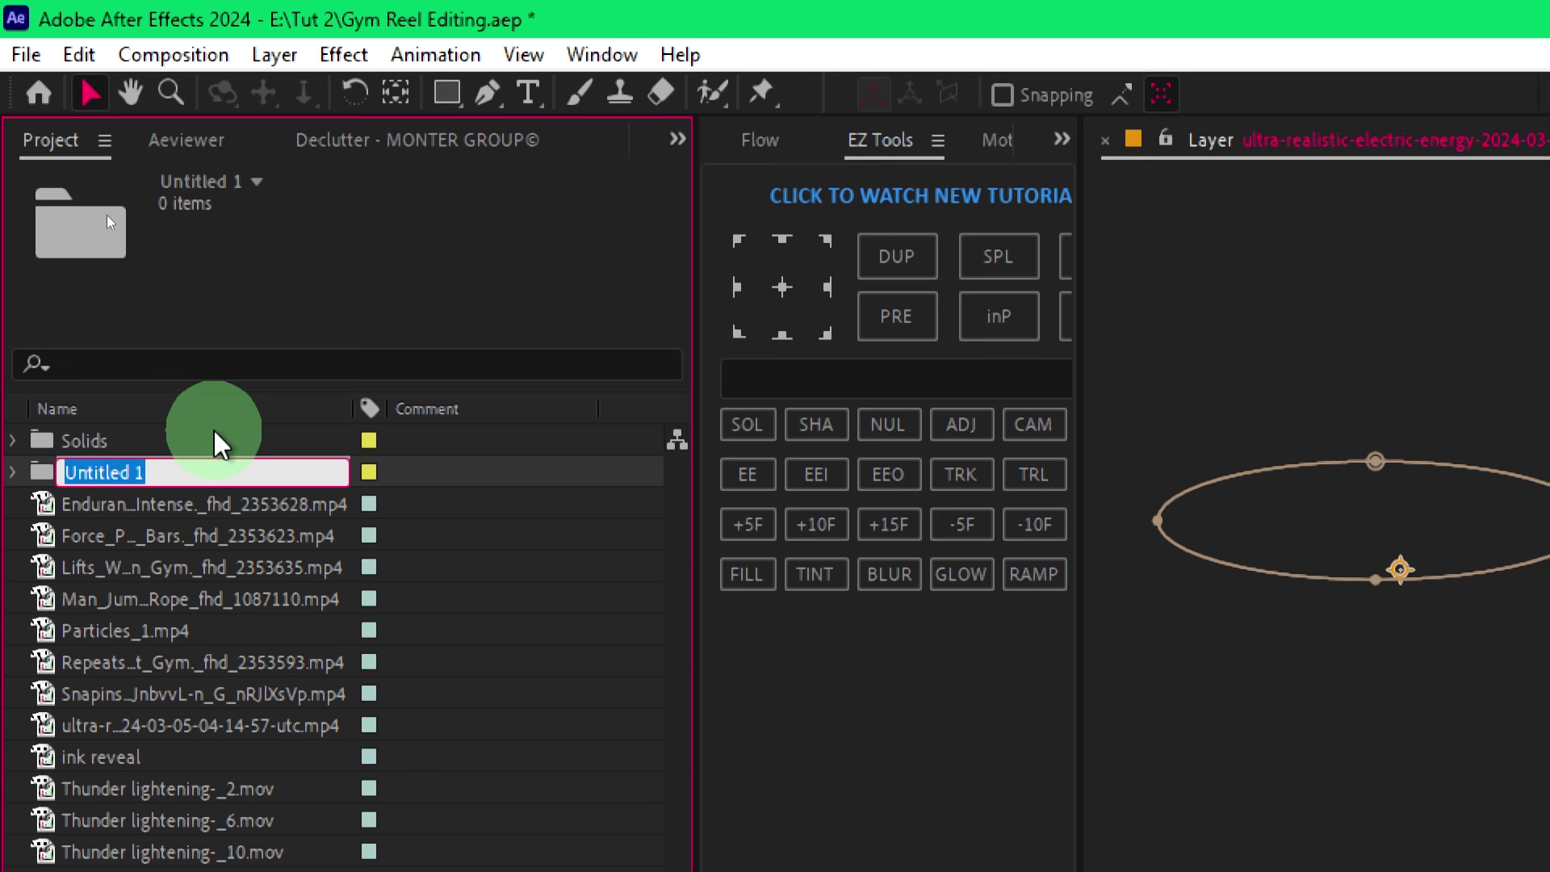
text(ima)
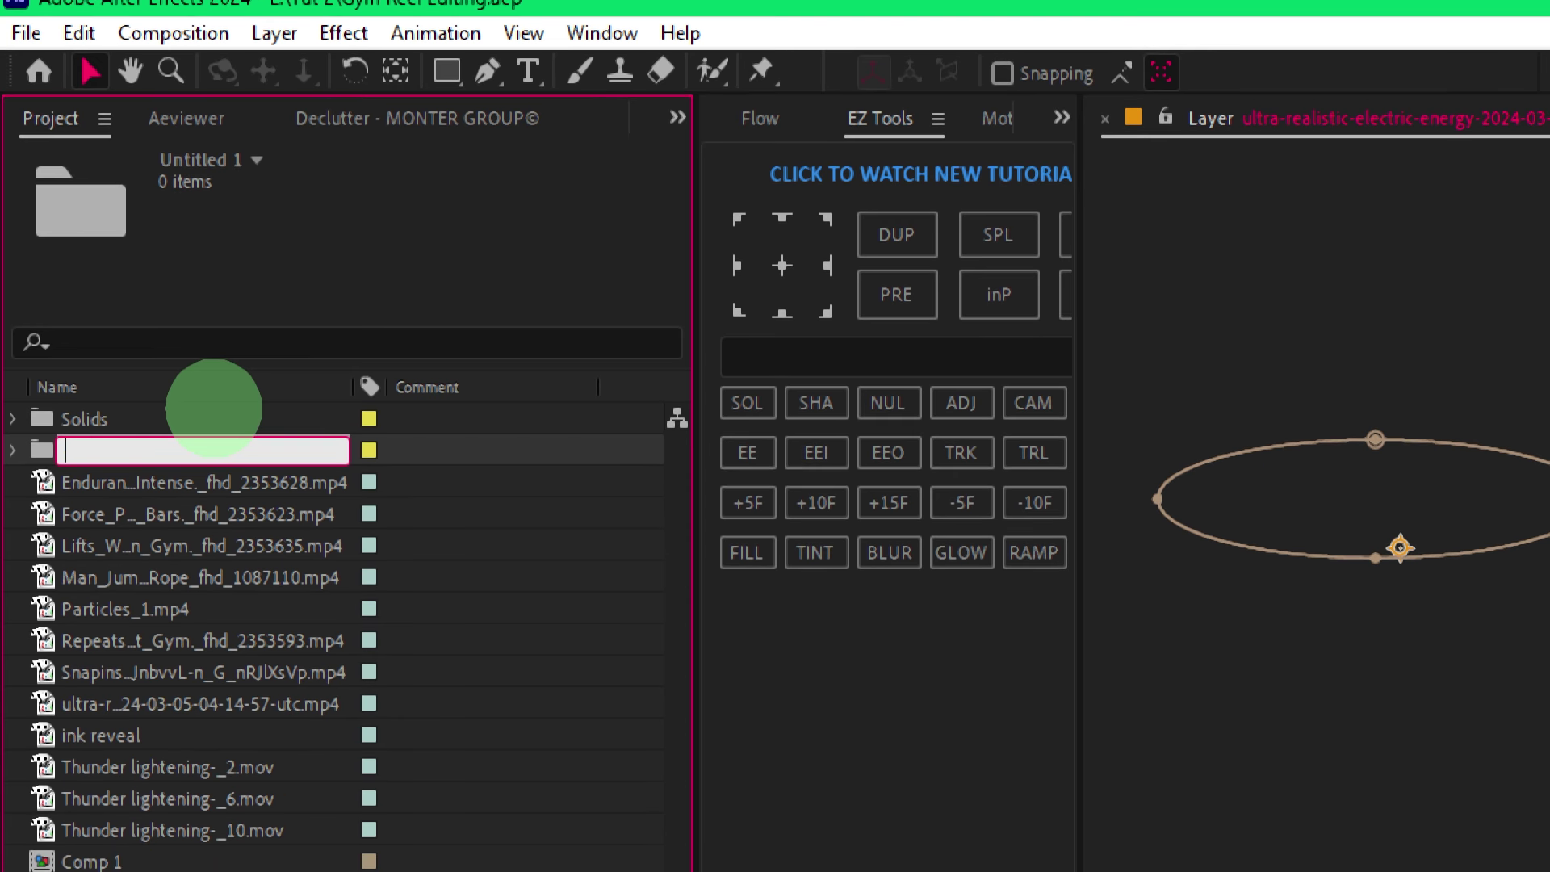
click(69, 456)
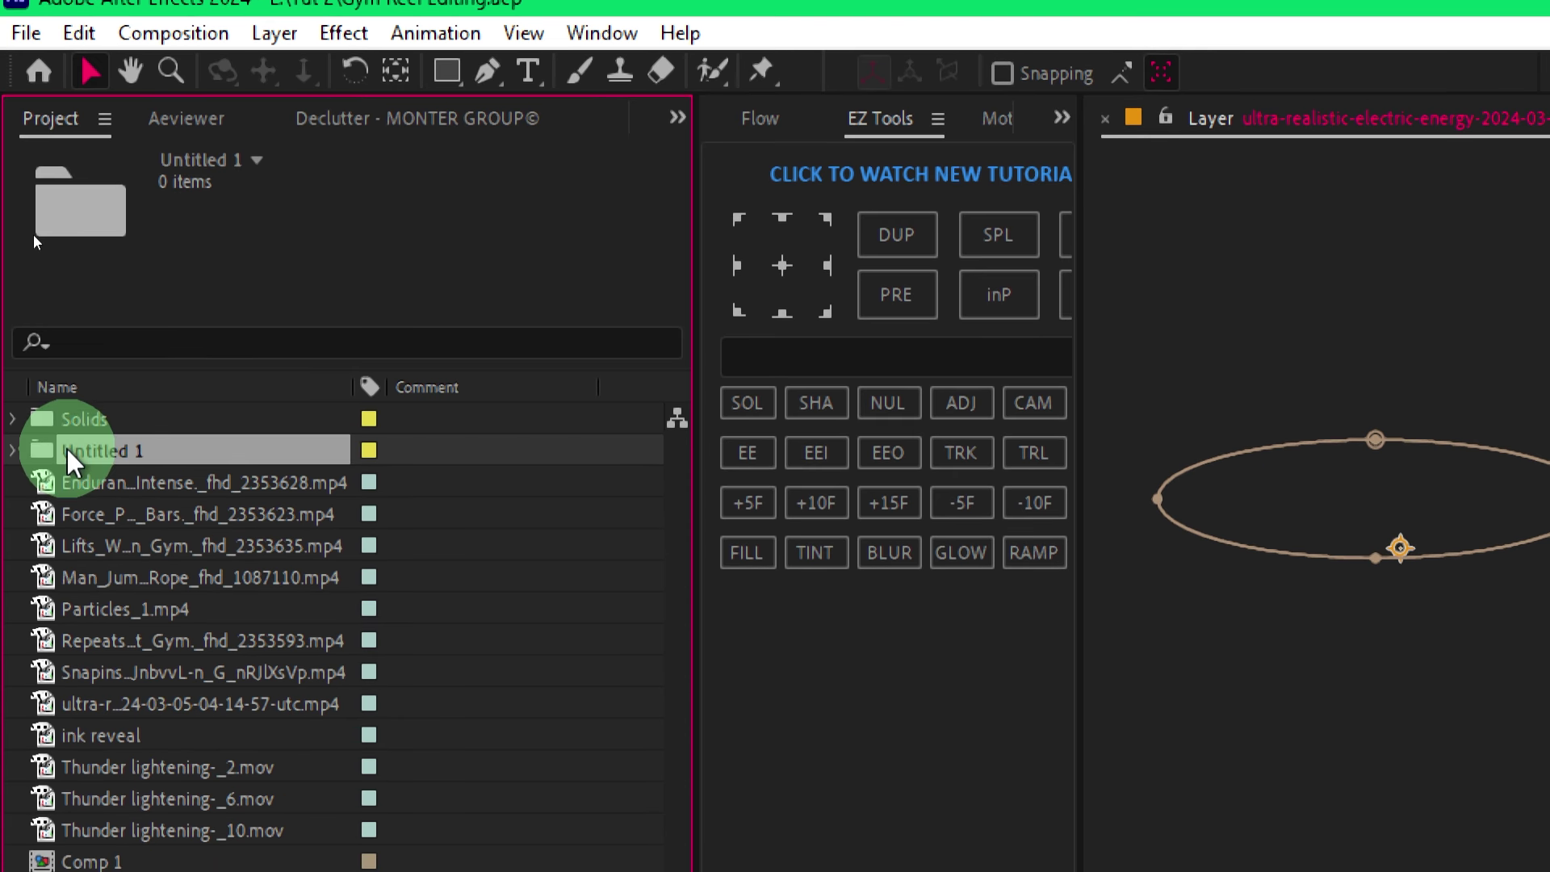
key(Delete)
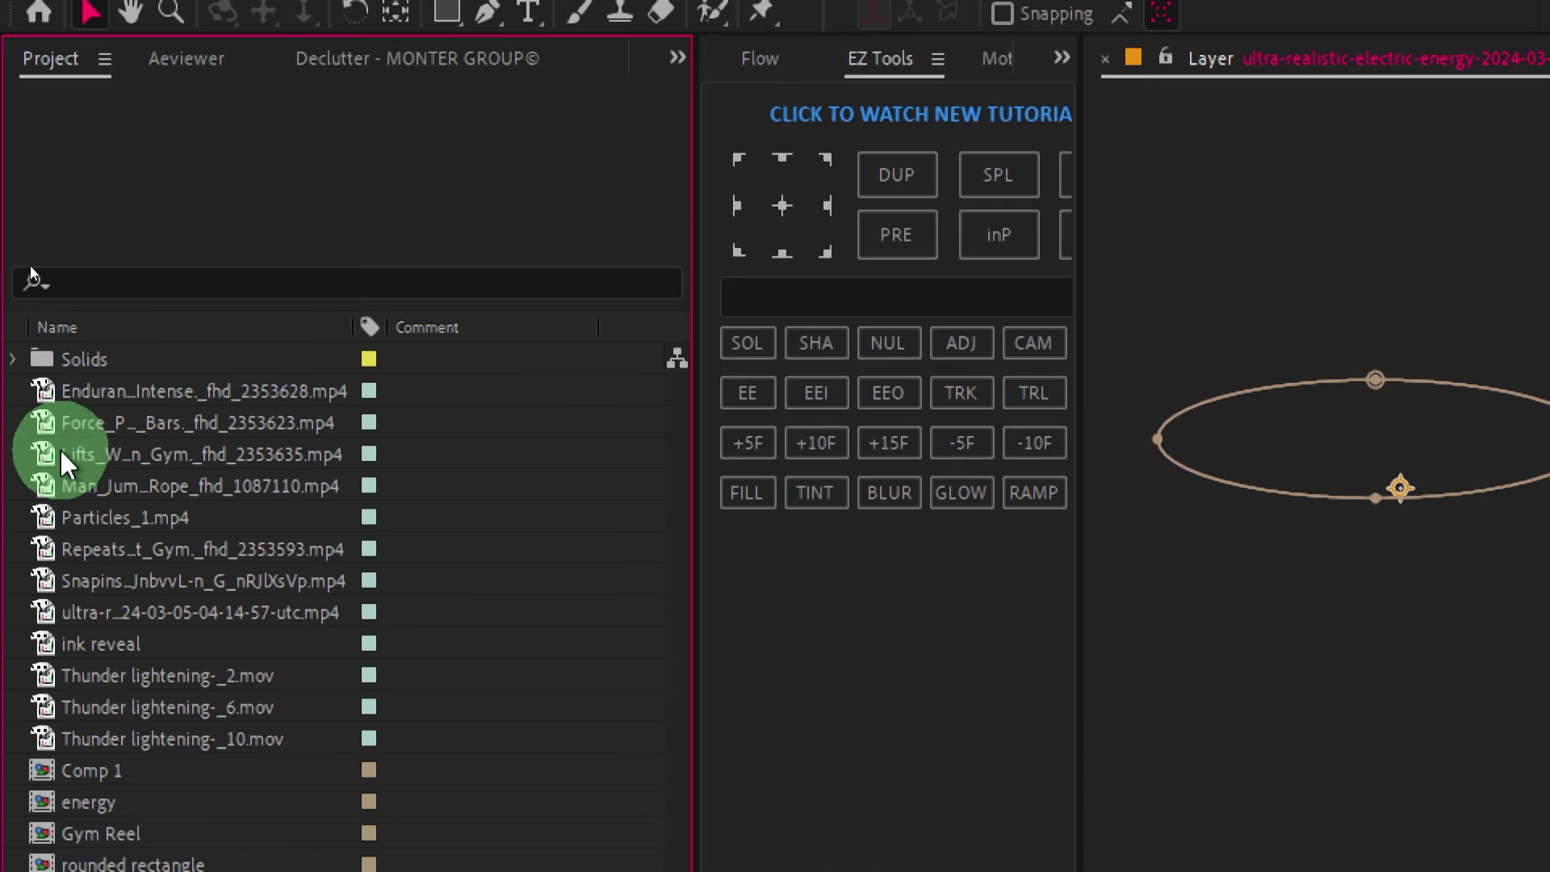
click(32, 235)
click(64, 421)
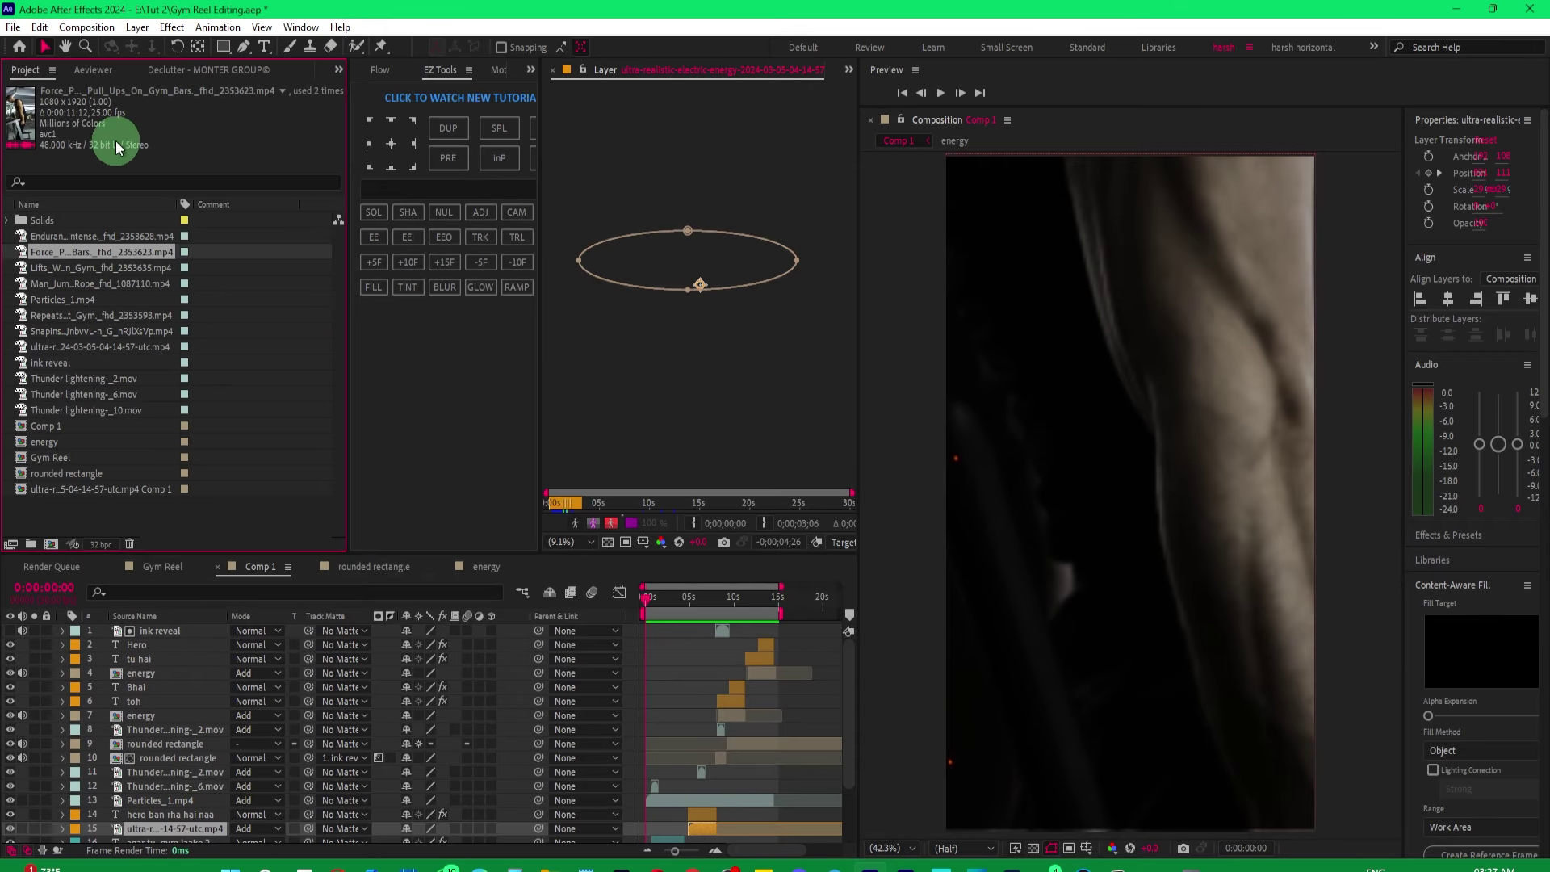
Apply the Declutter panel's My Folder Structure, then return to the Project panel.
click(215, 69)
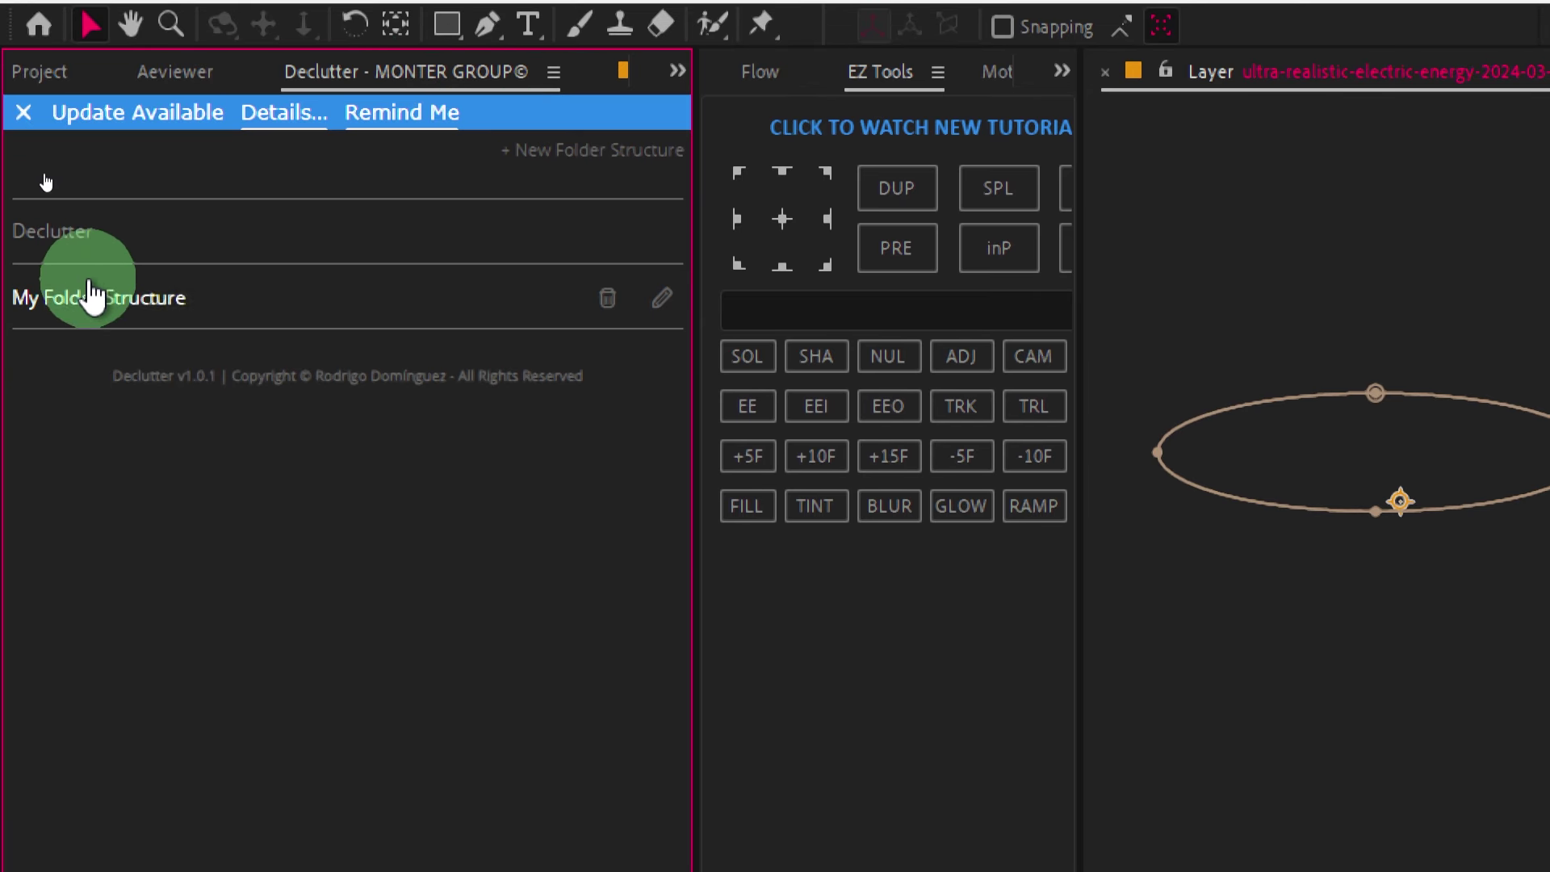
click(166, 308)
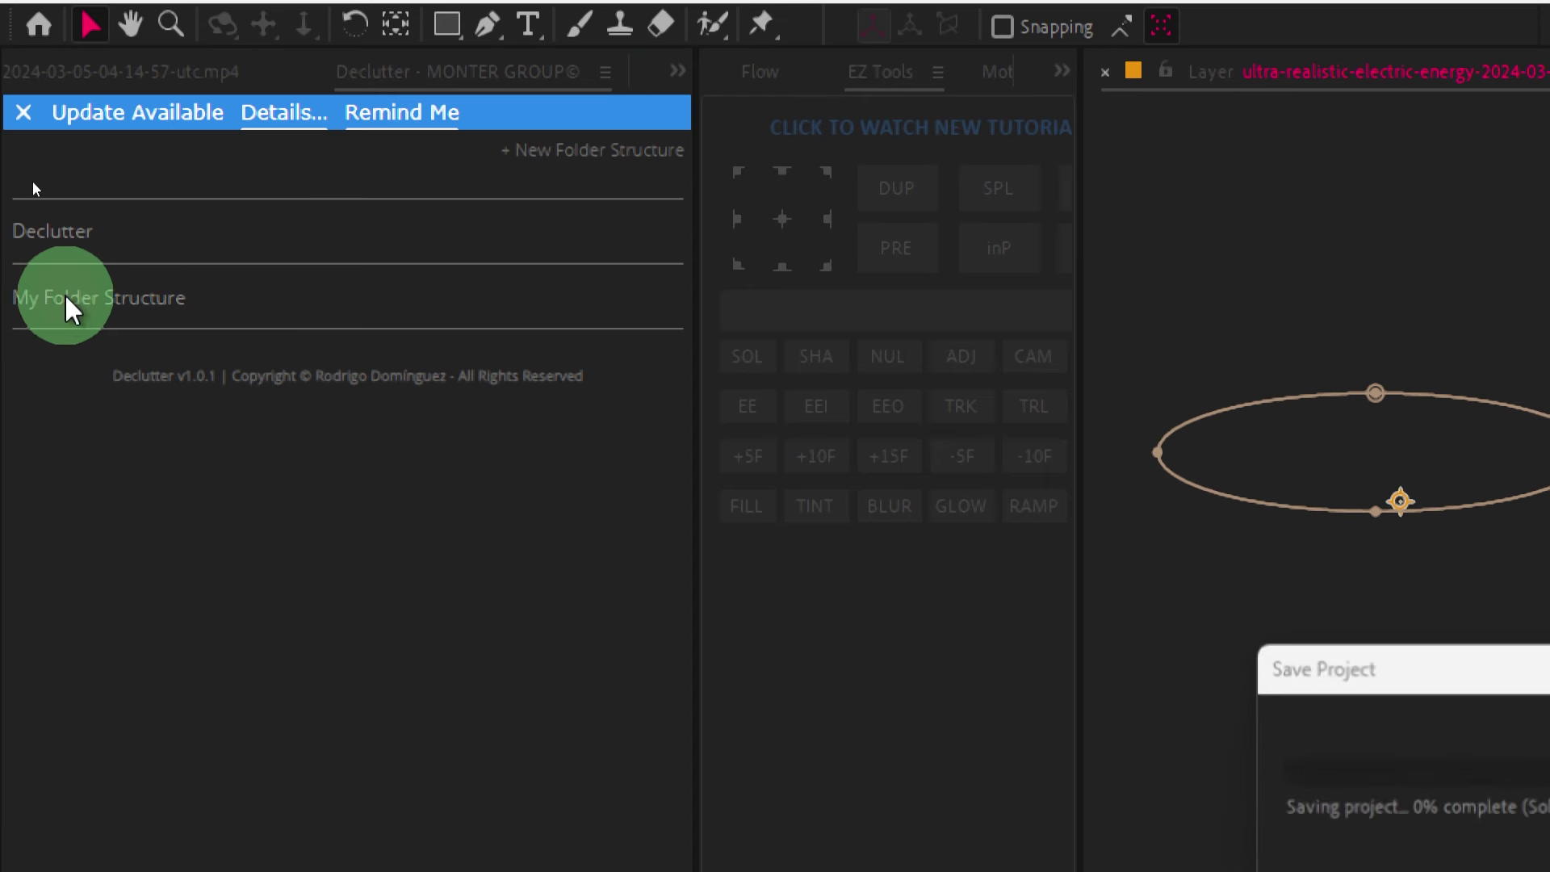
click(677, 71)
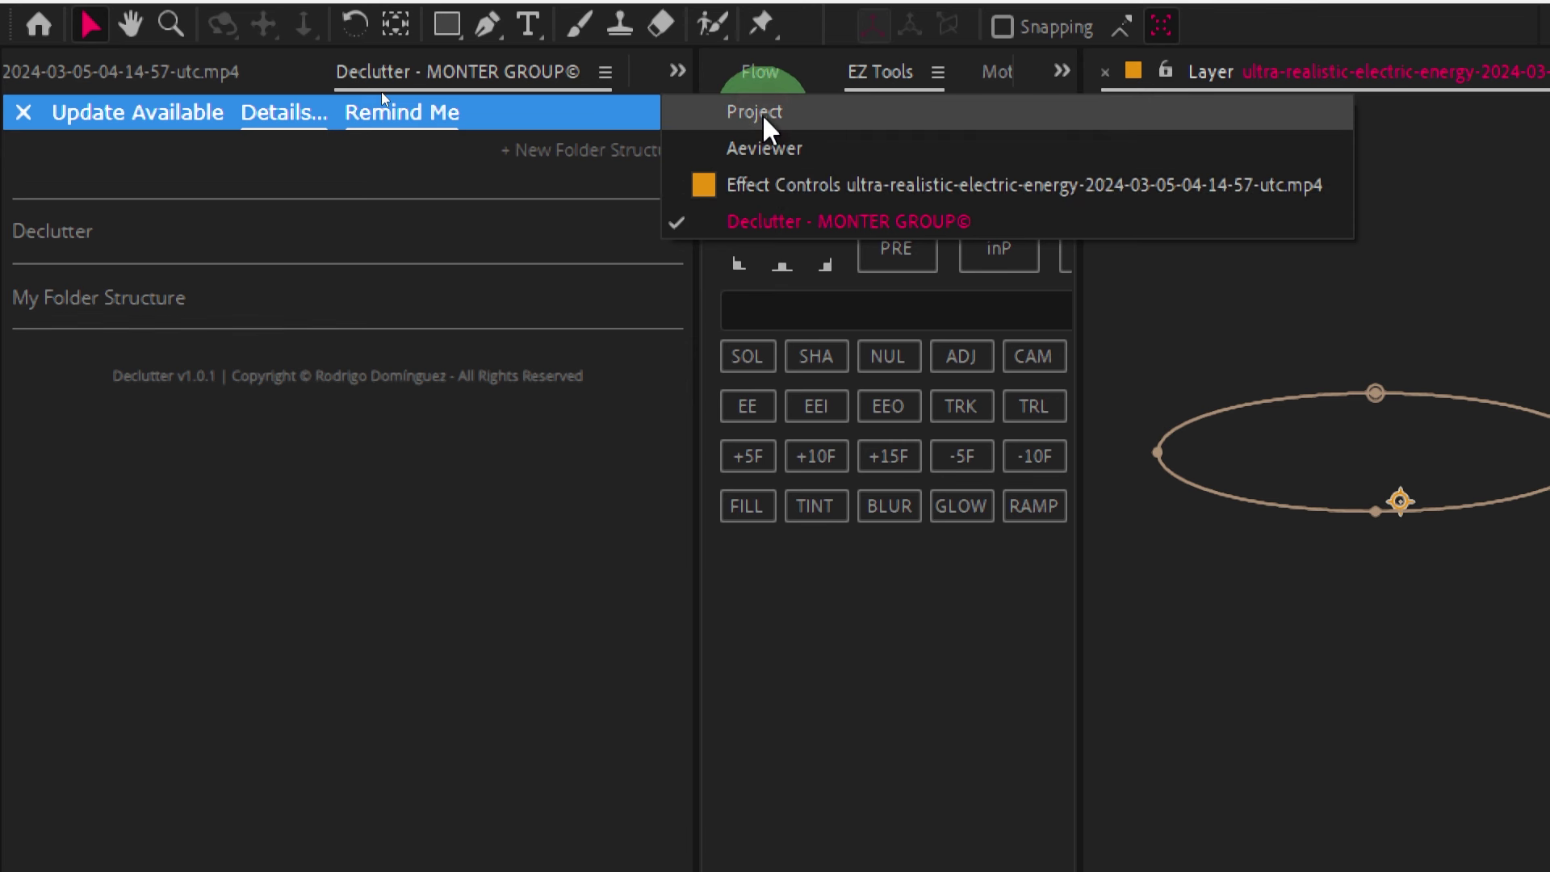
click(762, 113)
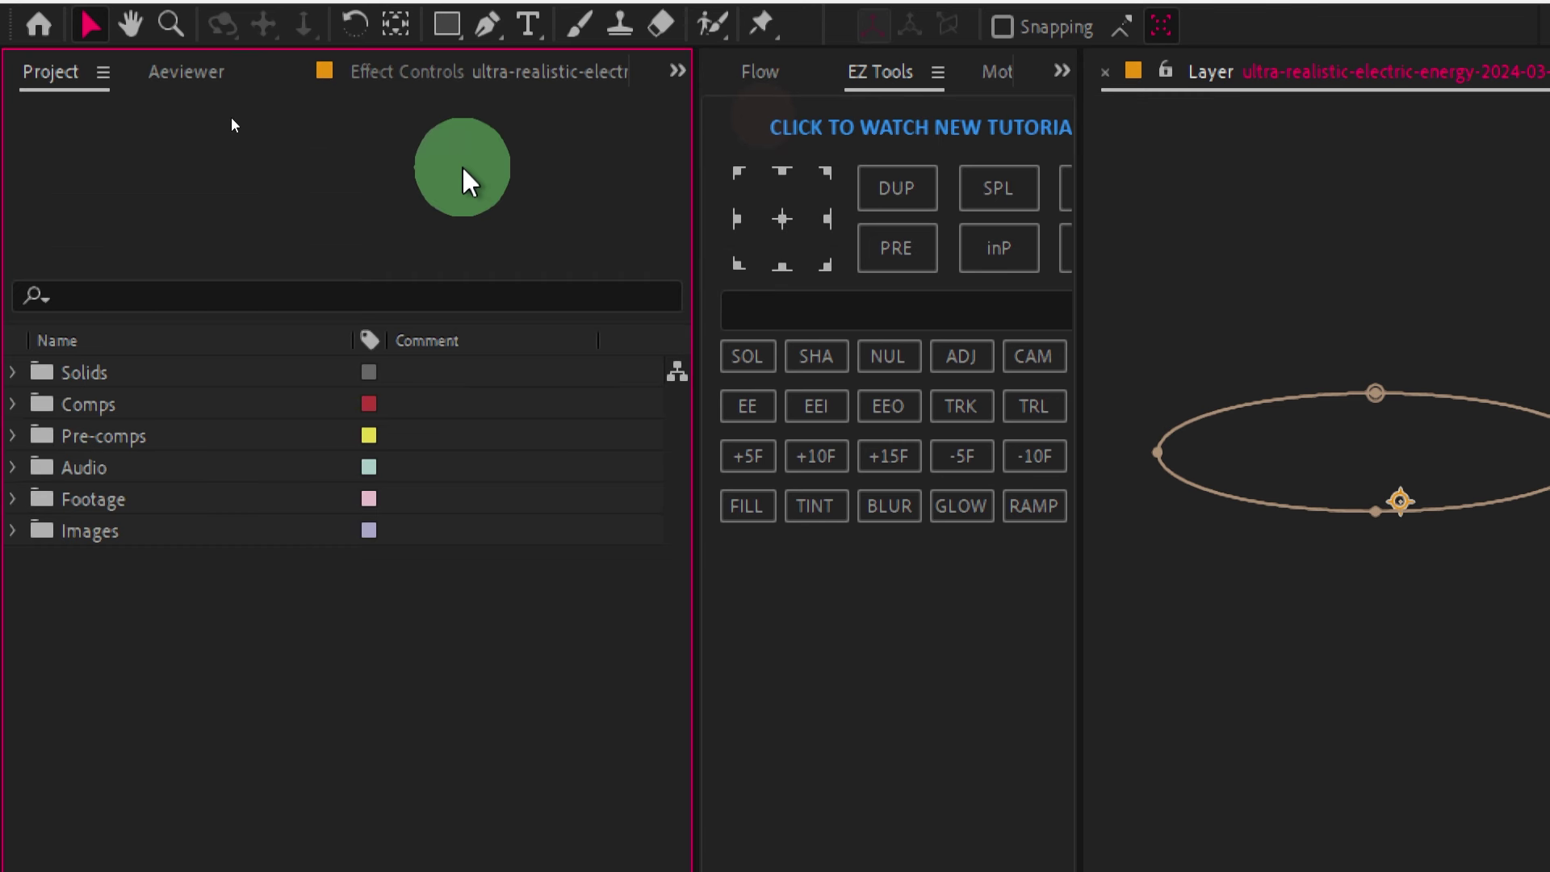
Expand and collapse the Solids and Comps folders to check their contents.
click(113, 374)
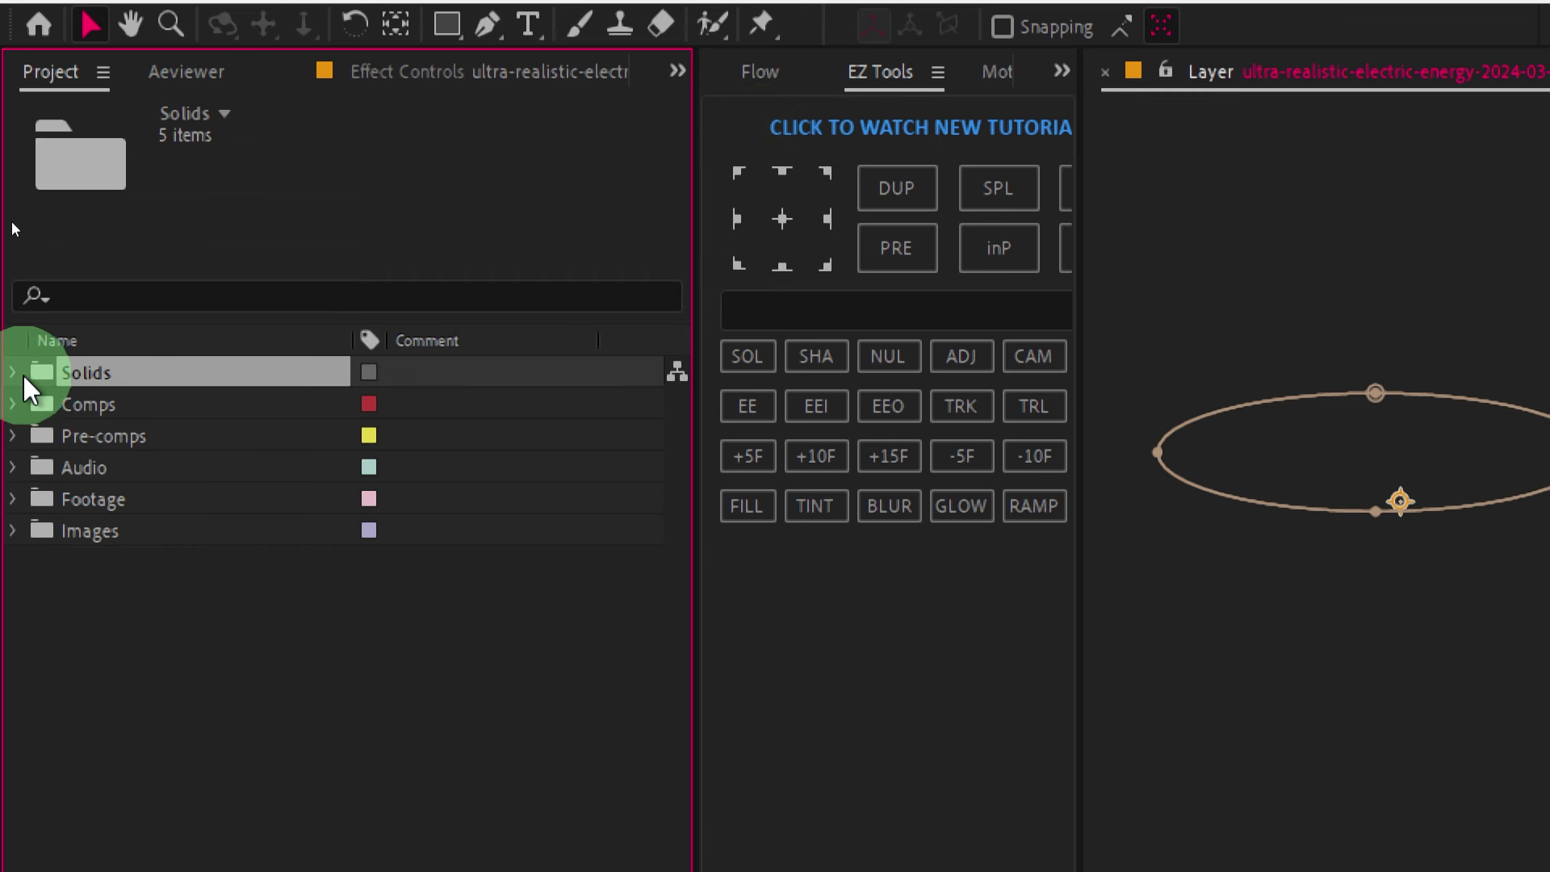
click(11, 374)
click(12, 373)
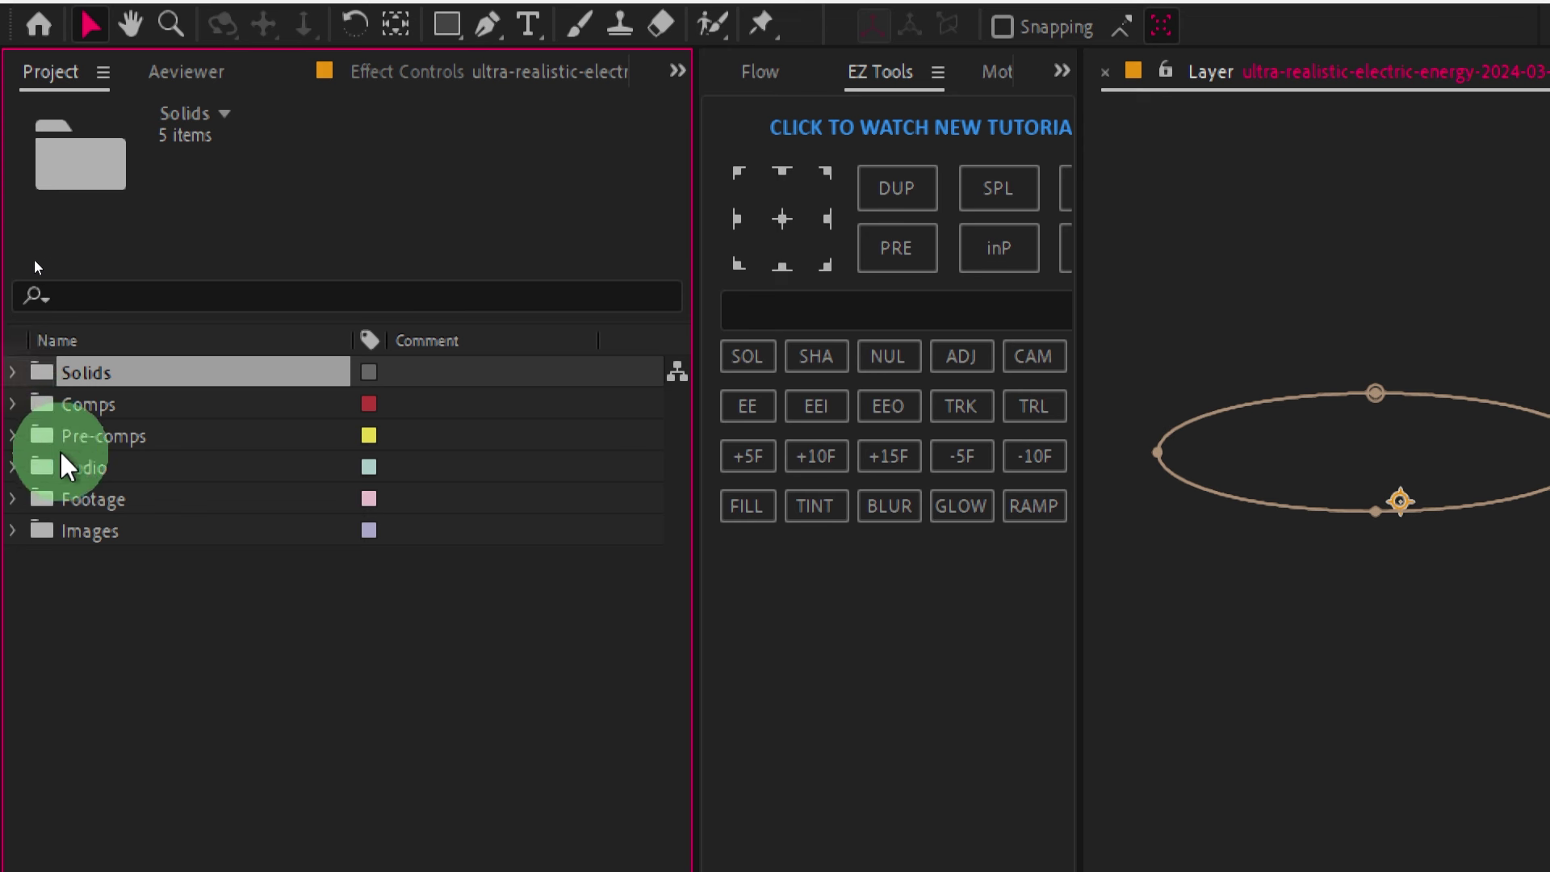
click(3, 405)
click(11, 405)
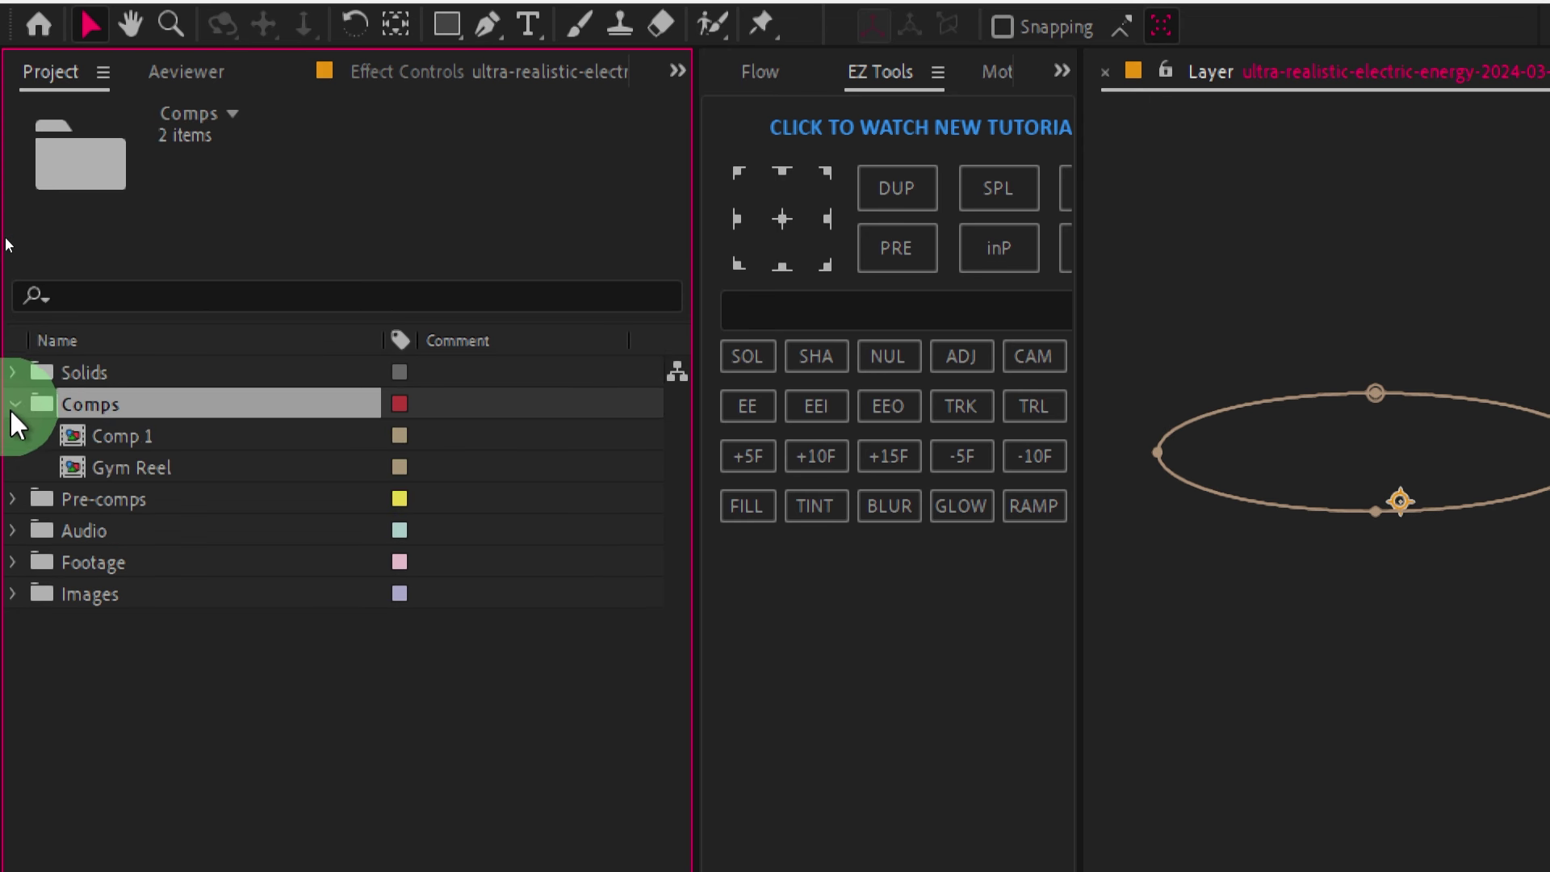
click(12, 403)
Check the Pre-comps and empty Audio folders, then select the Footage and Images folders.
click(88, 441)
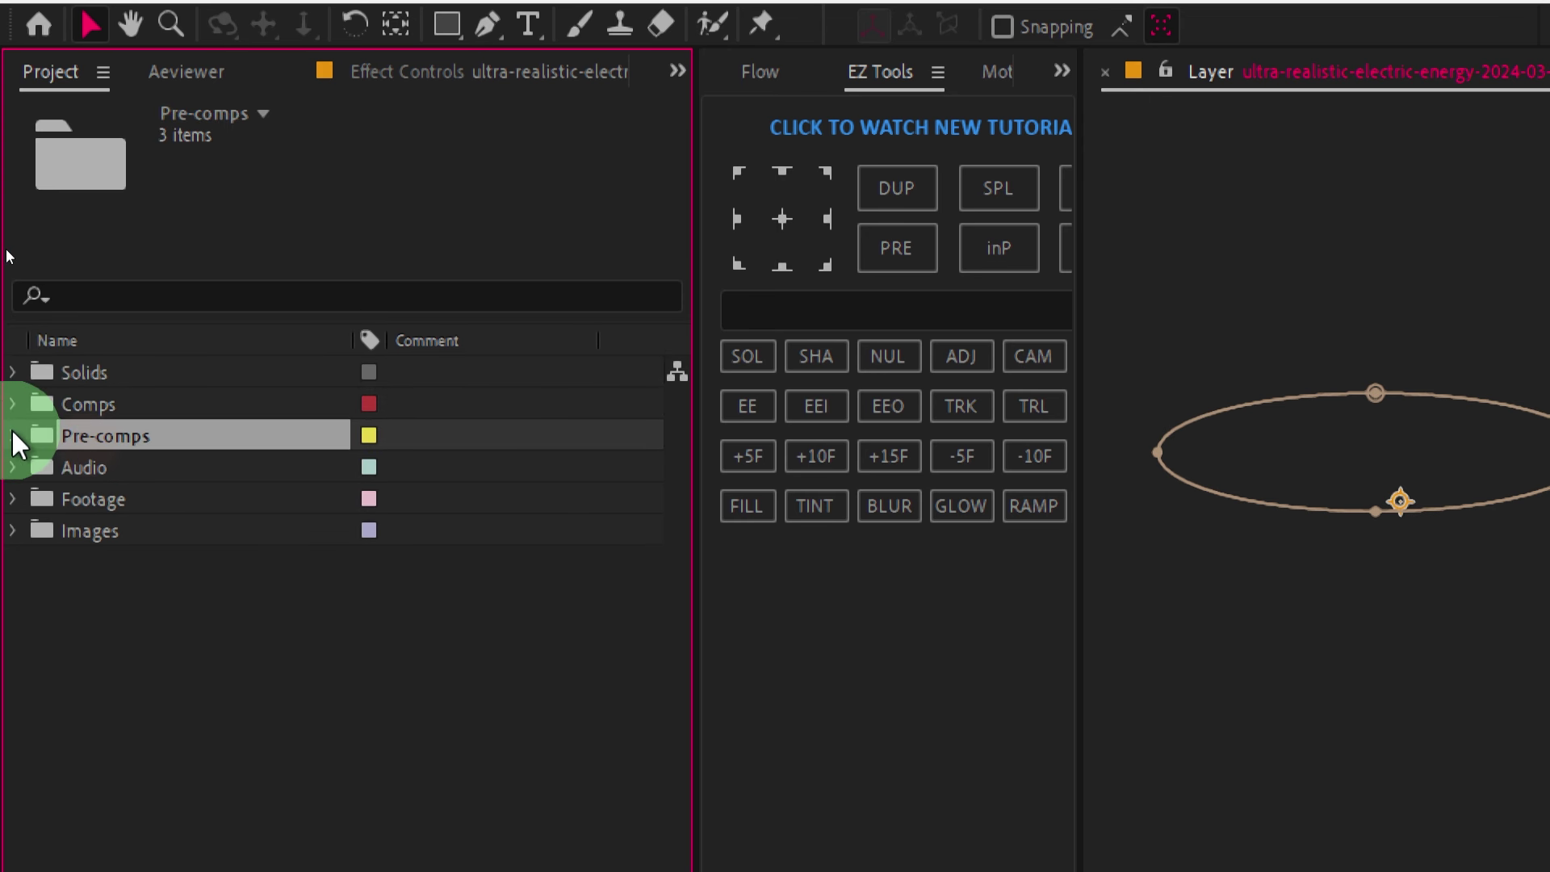
click(12, 434)
click(12, 436)
click(48, 468)
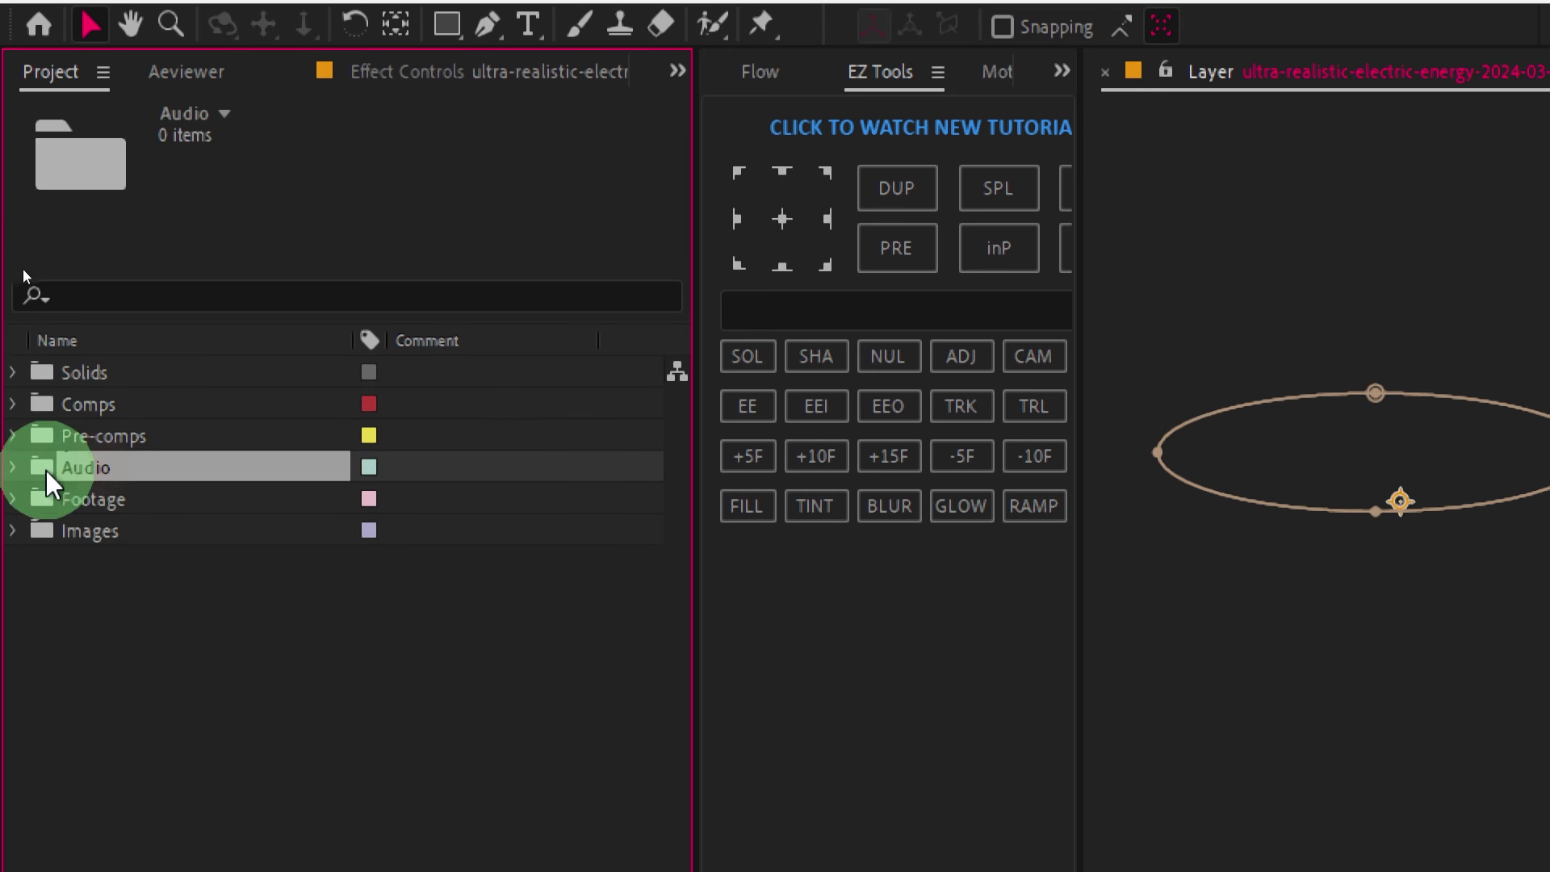
click(13, 467)
click(13, 468)
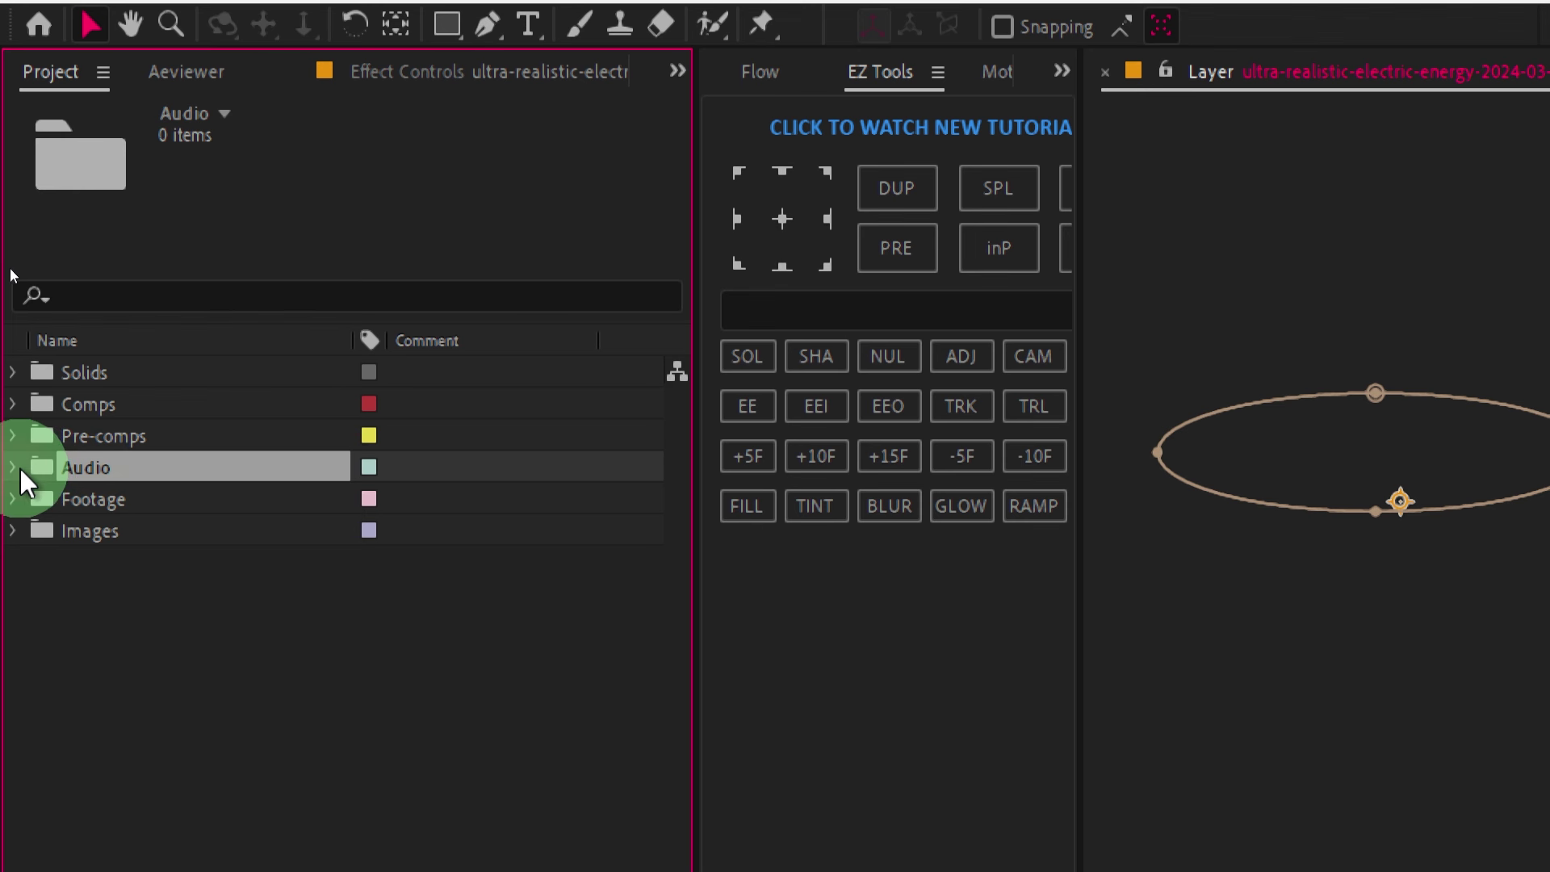
click(103, 500)
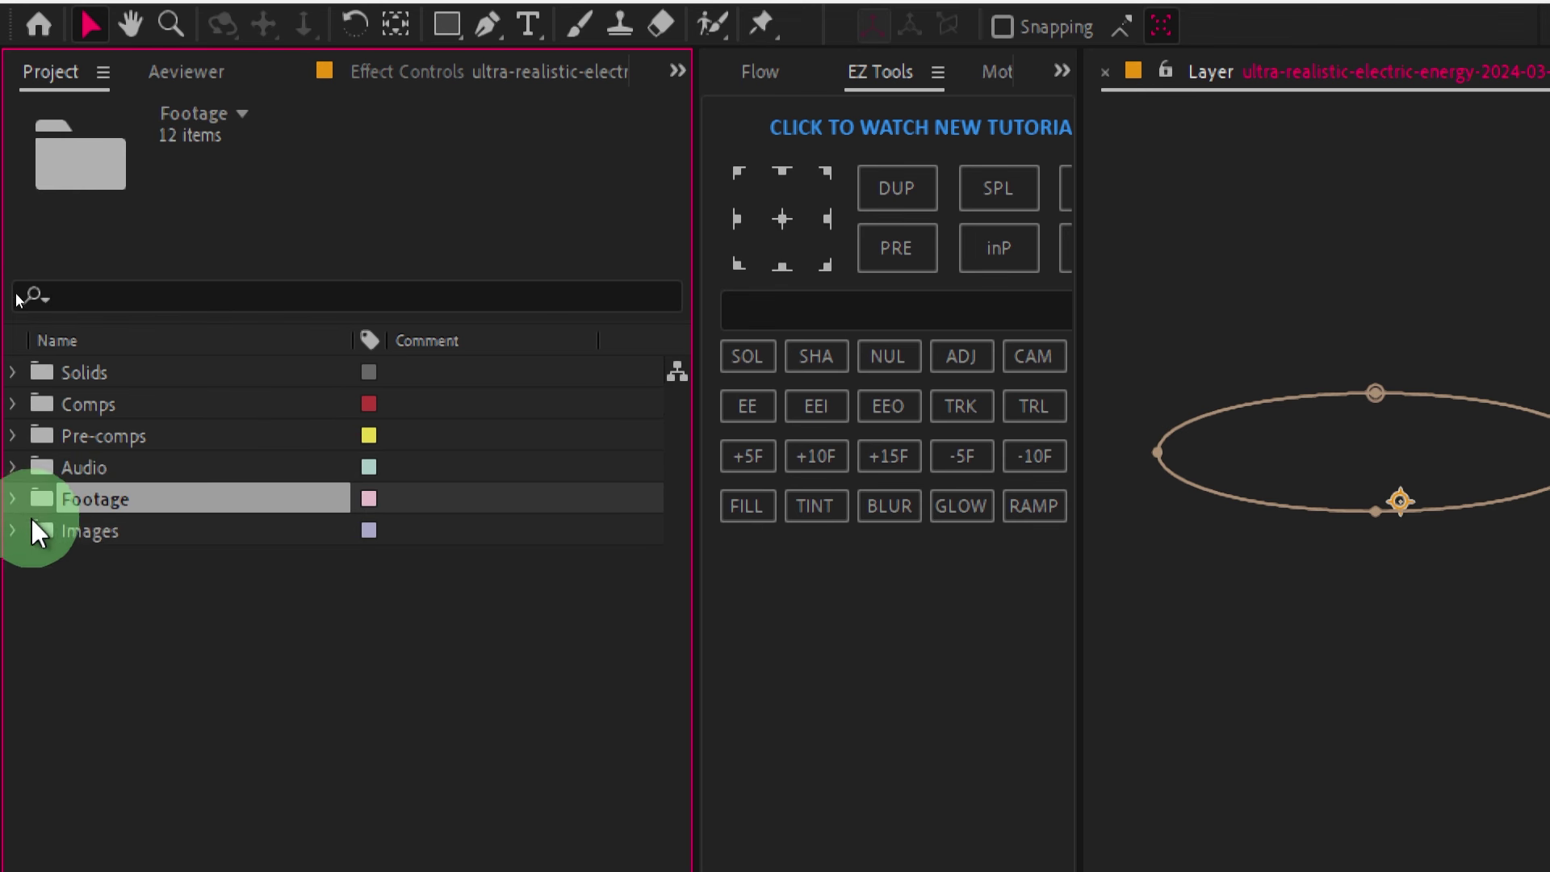
click(58, 533)
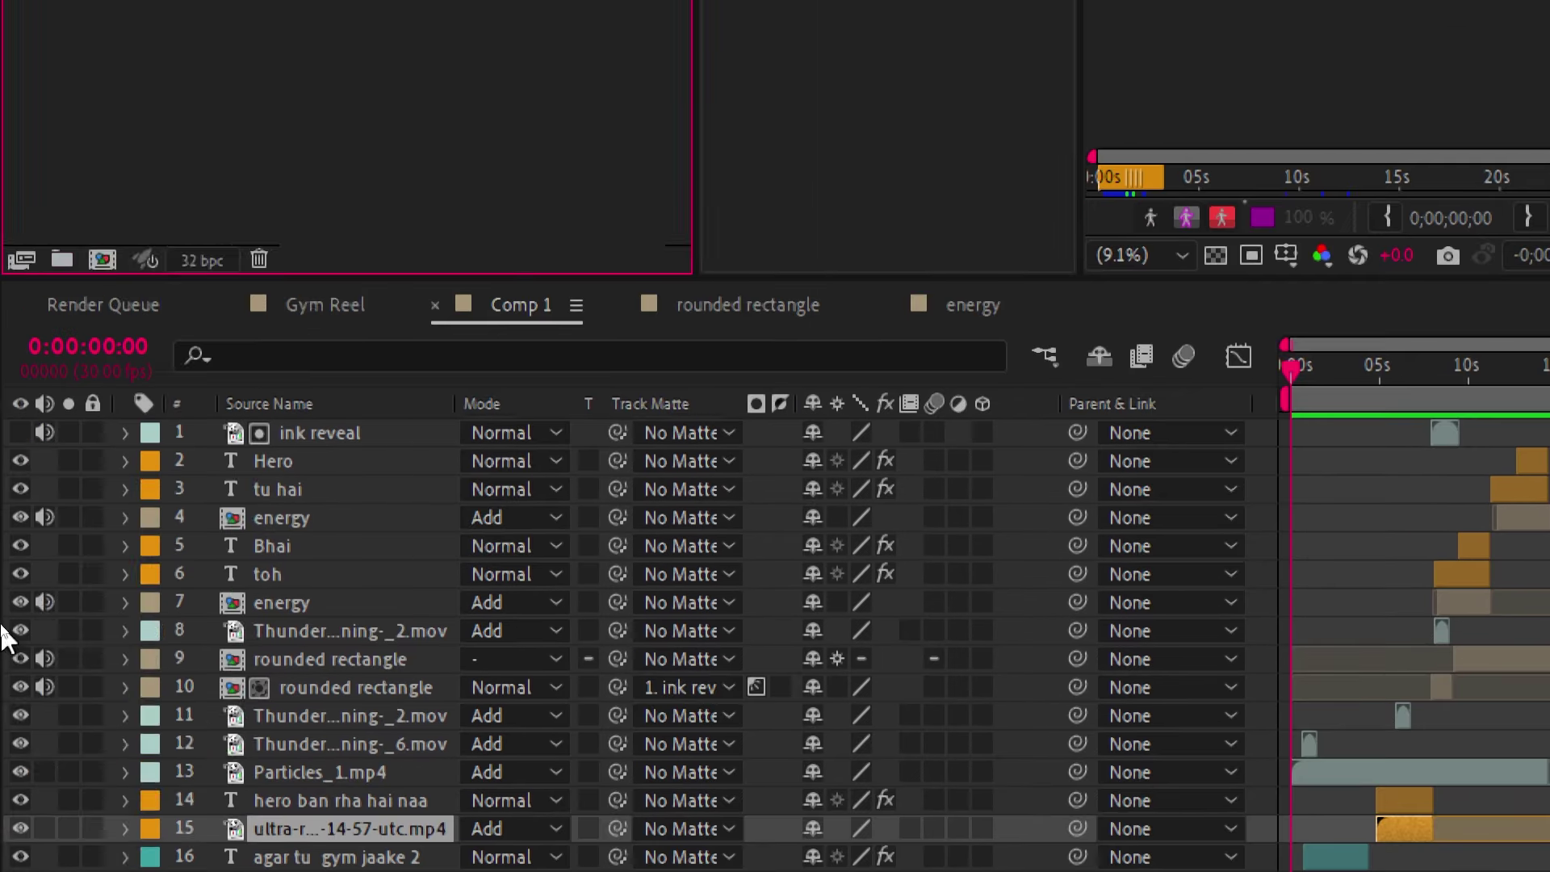
Pre-compose gym bars layer 21 with Move all attributes into a comp named 'Footage Placeholder 1'.
click(343, 722)
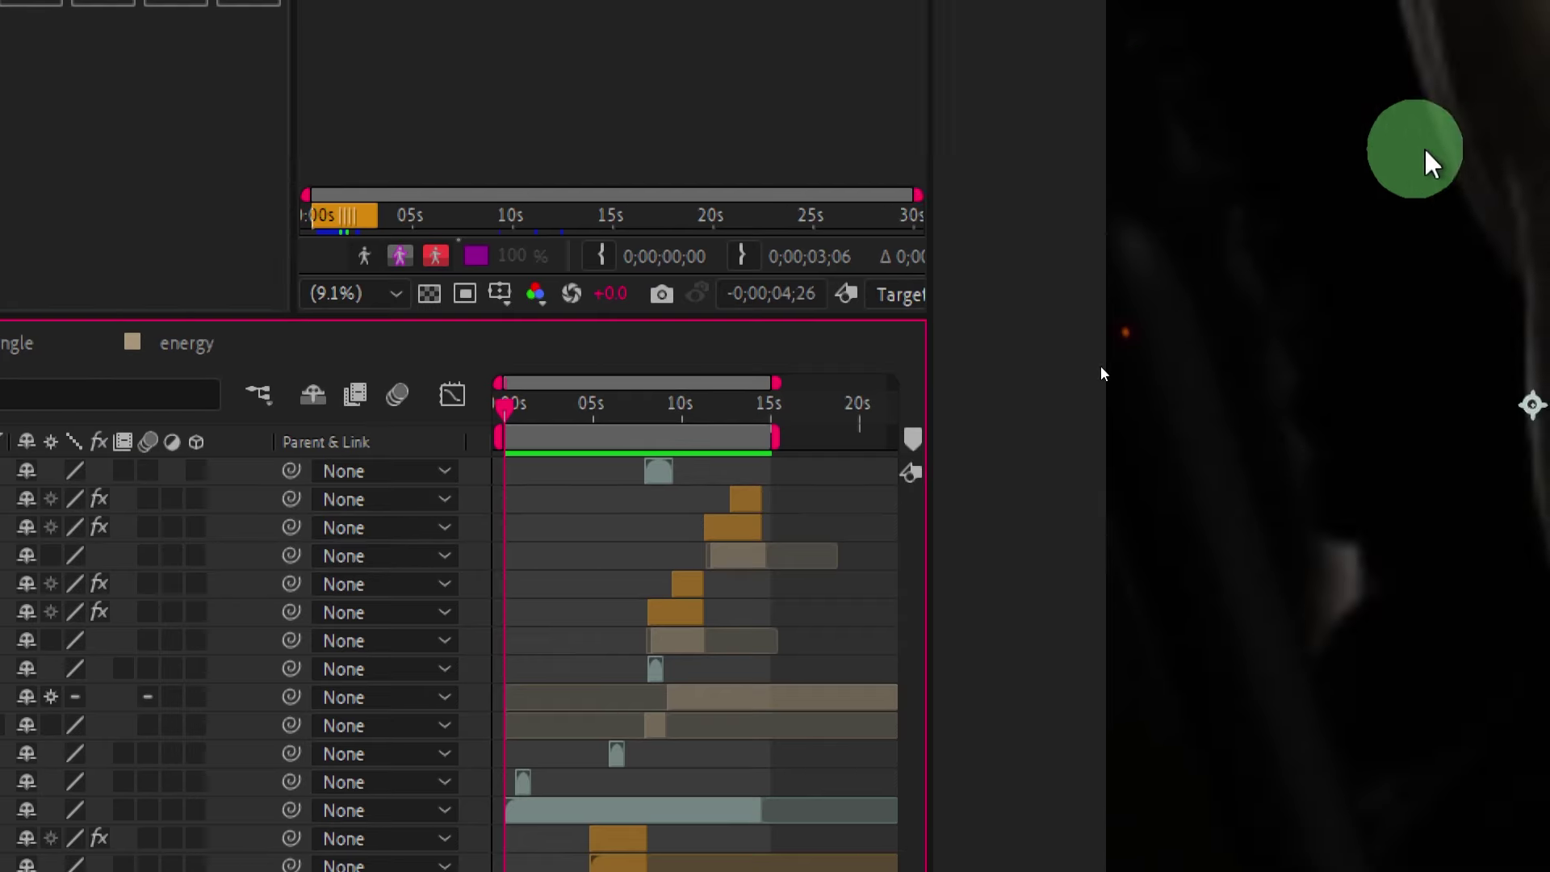
drag(439, 128, 644, 132)
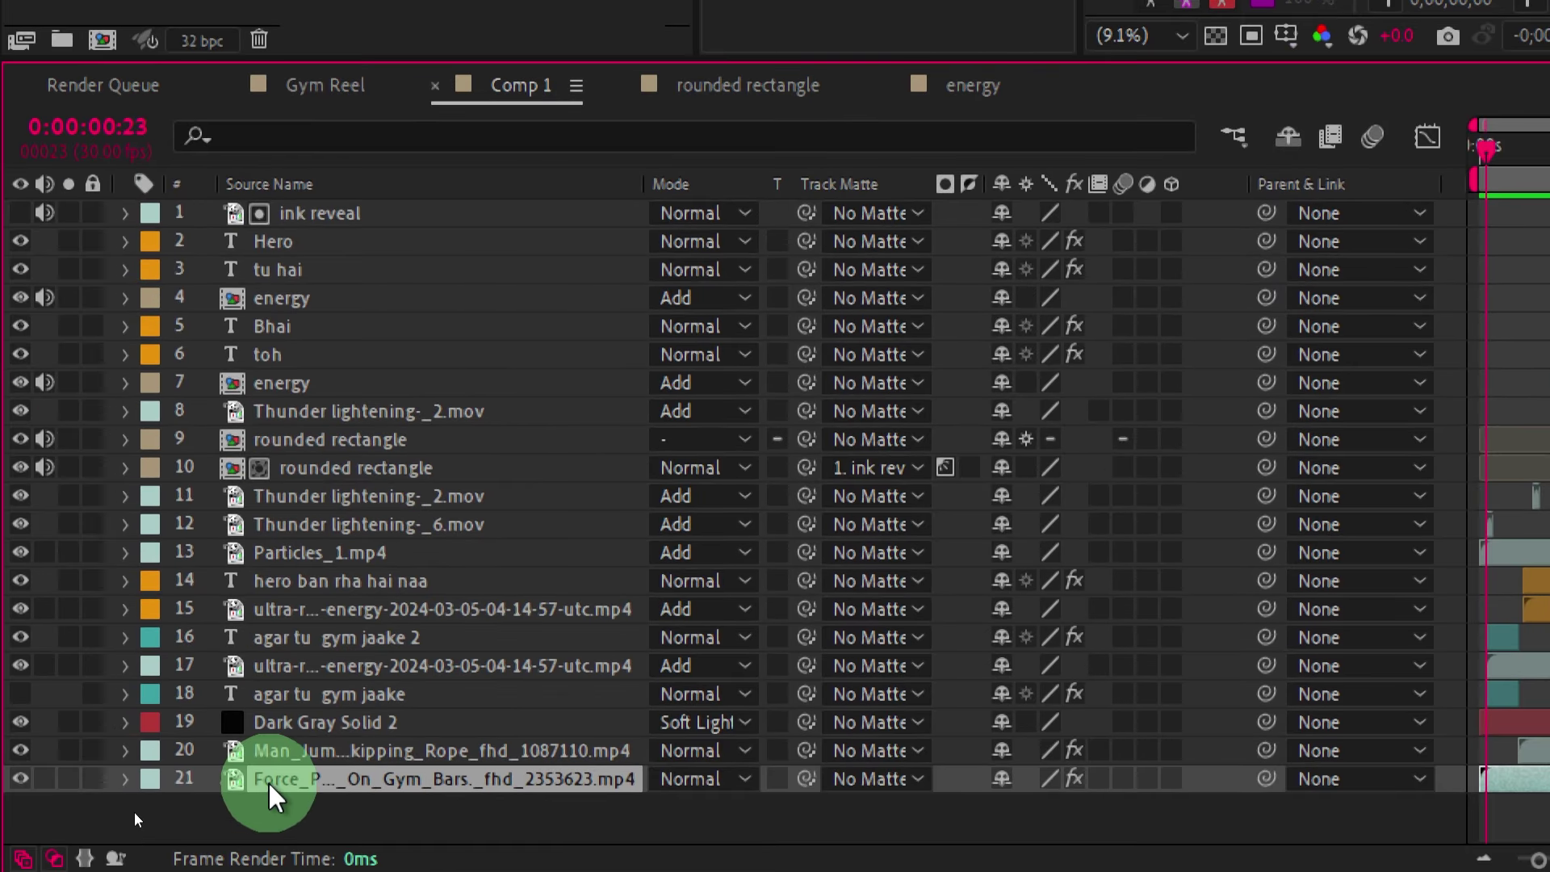
key(ctrl+shift+c)
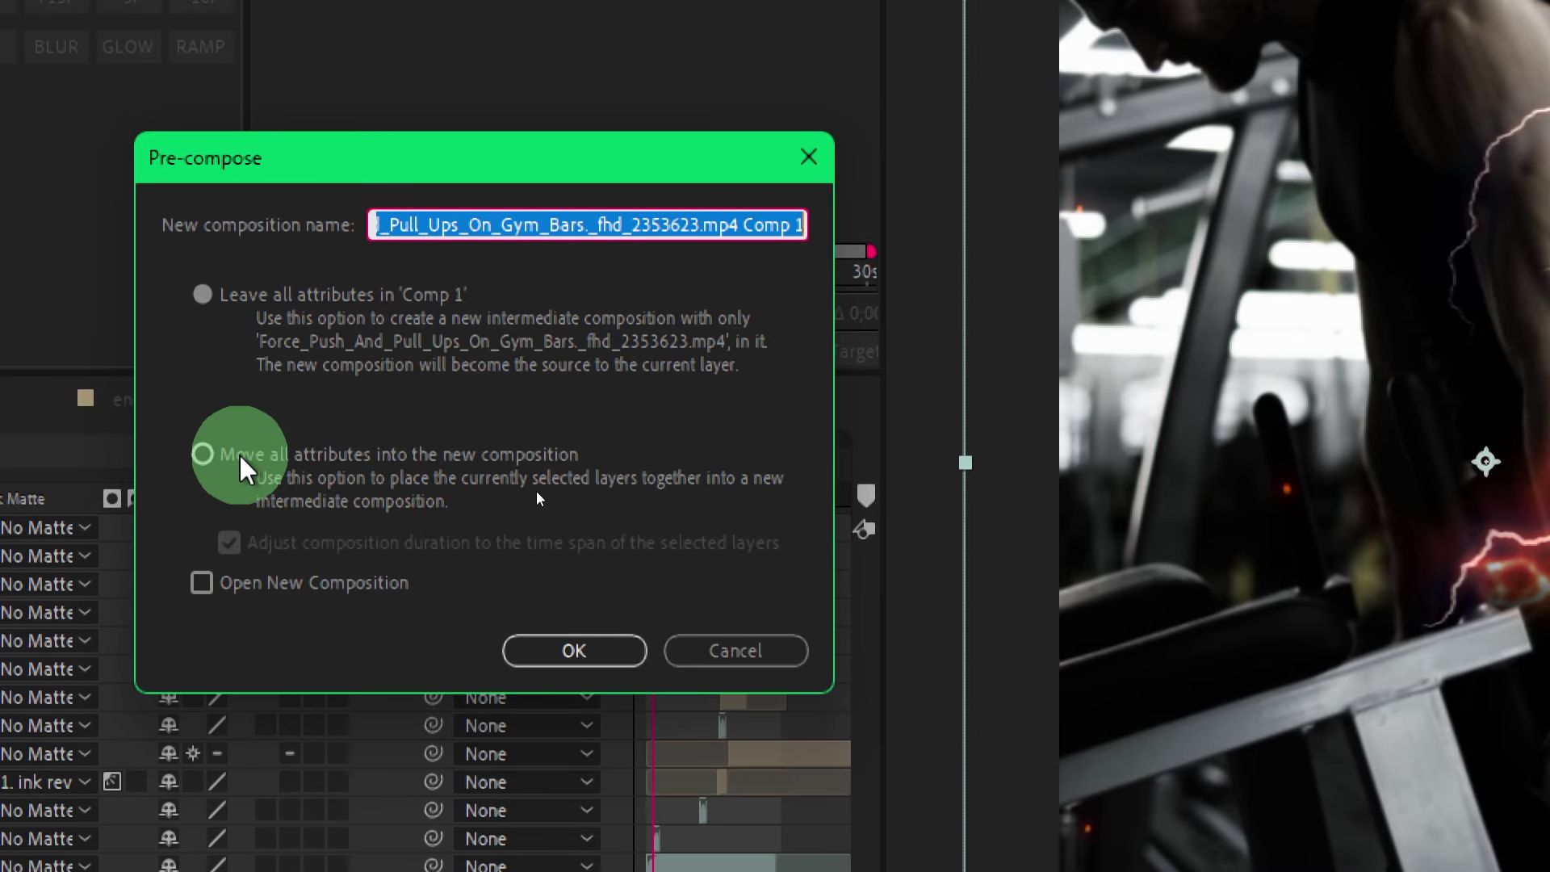
click(242, 460)
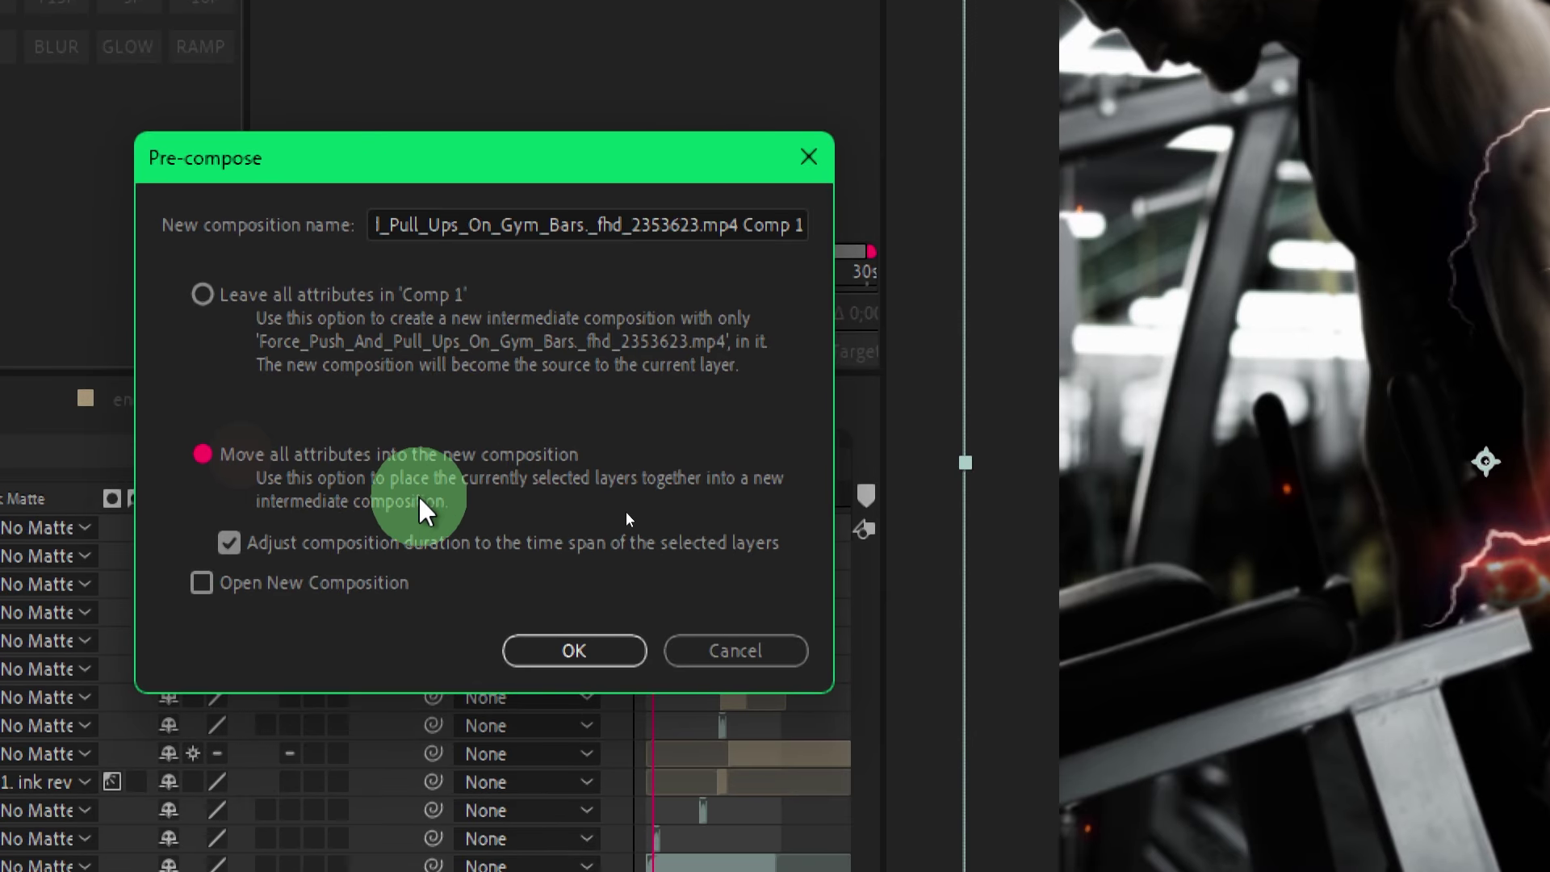
click(523, 219)
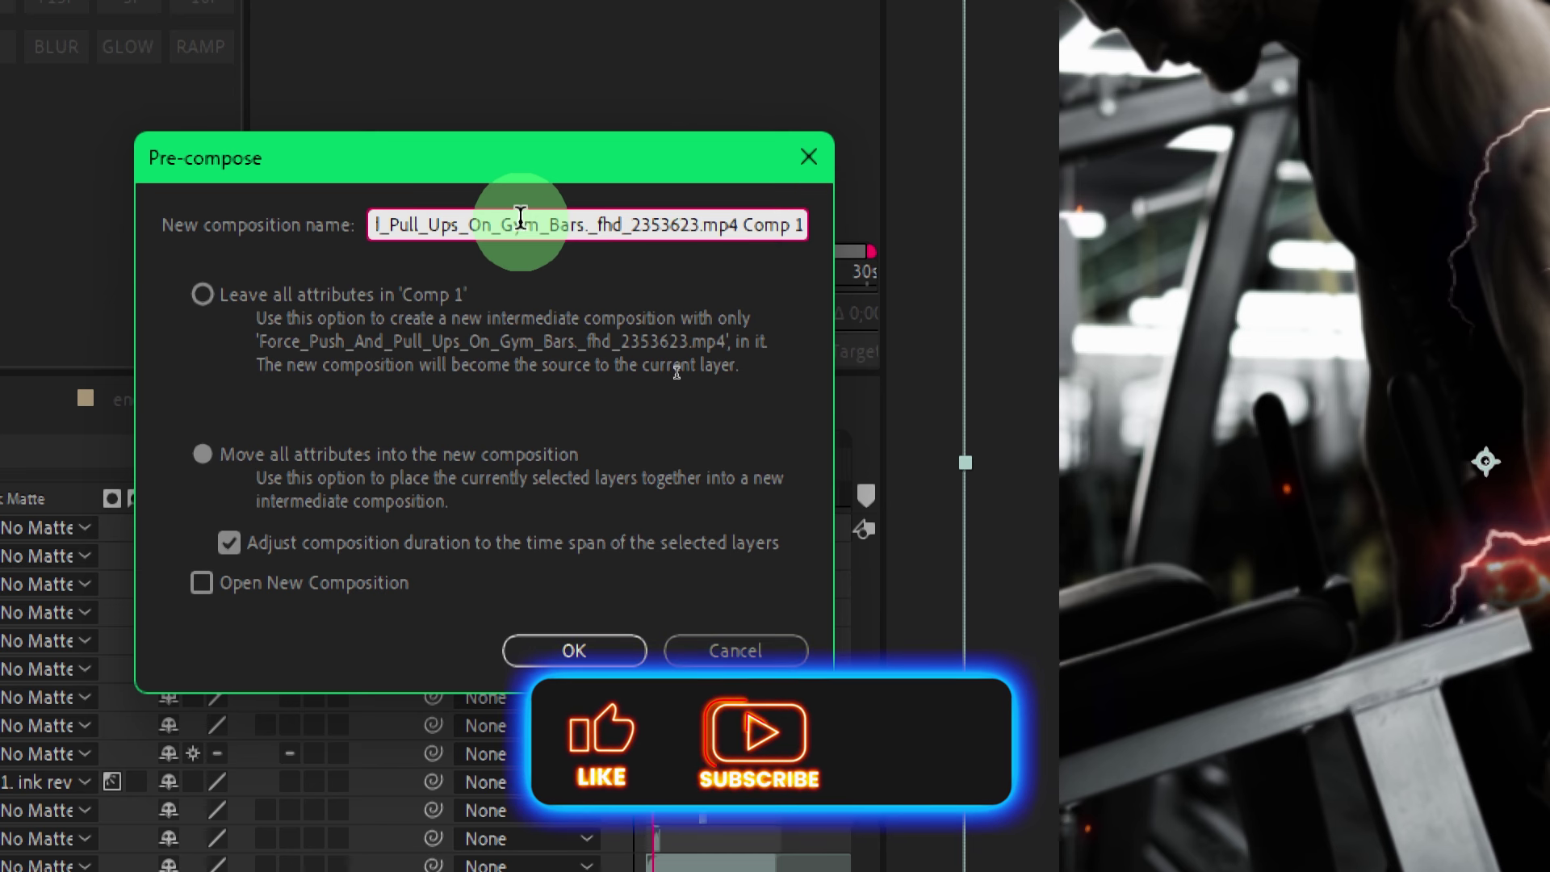
key(ctrl+a)
text(F)
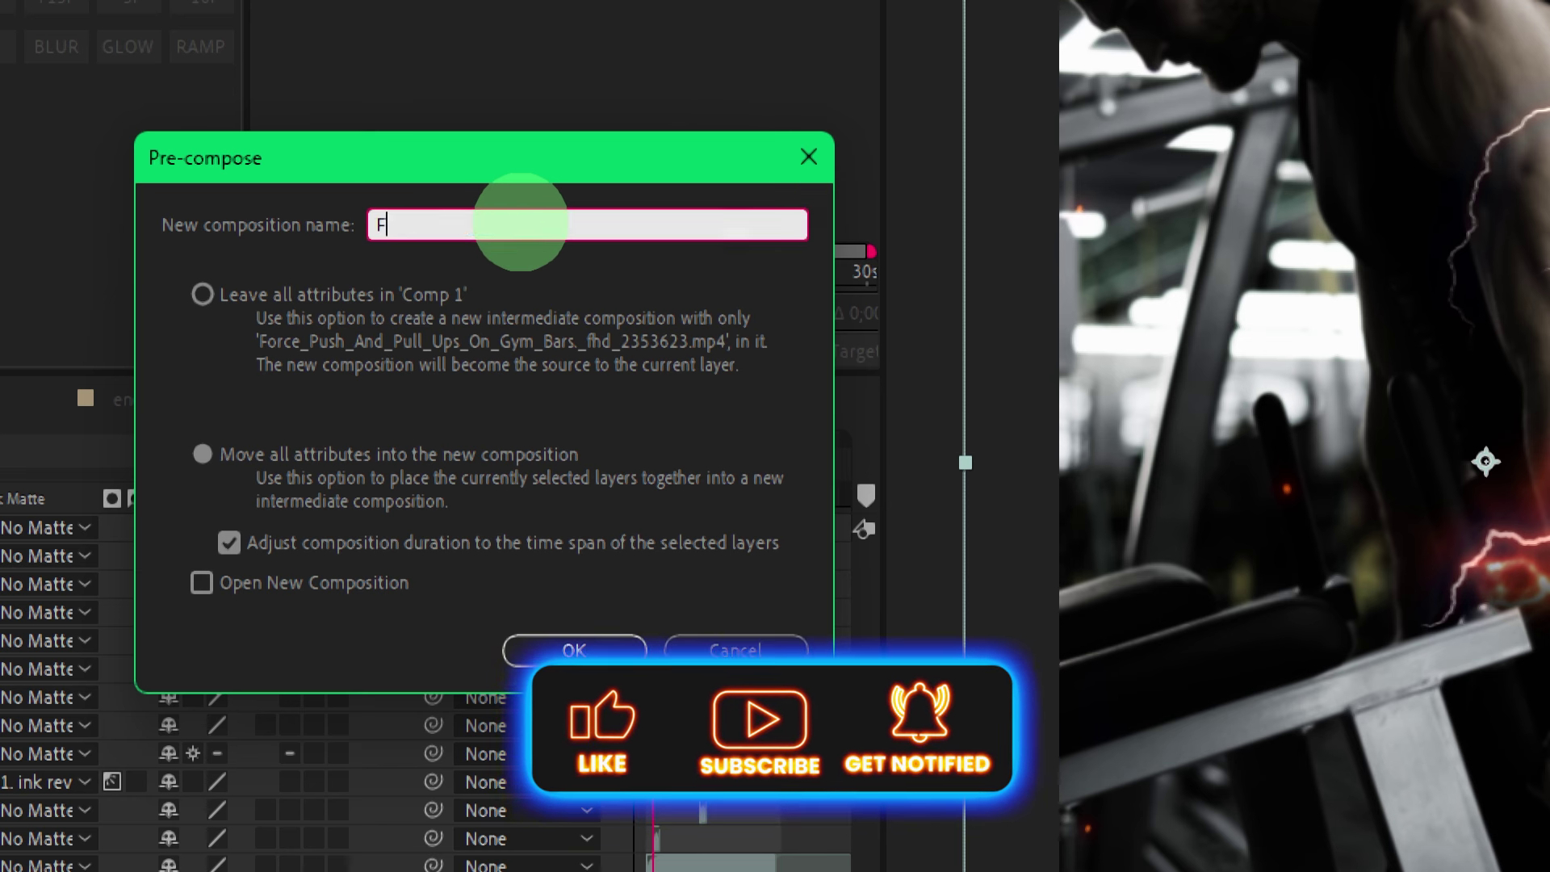
text(ootage)
text( Plac)
text(e)
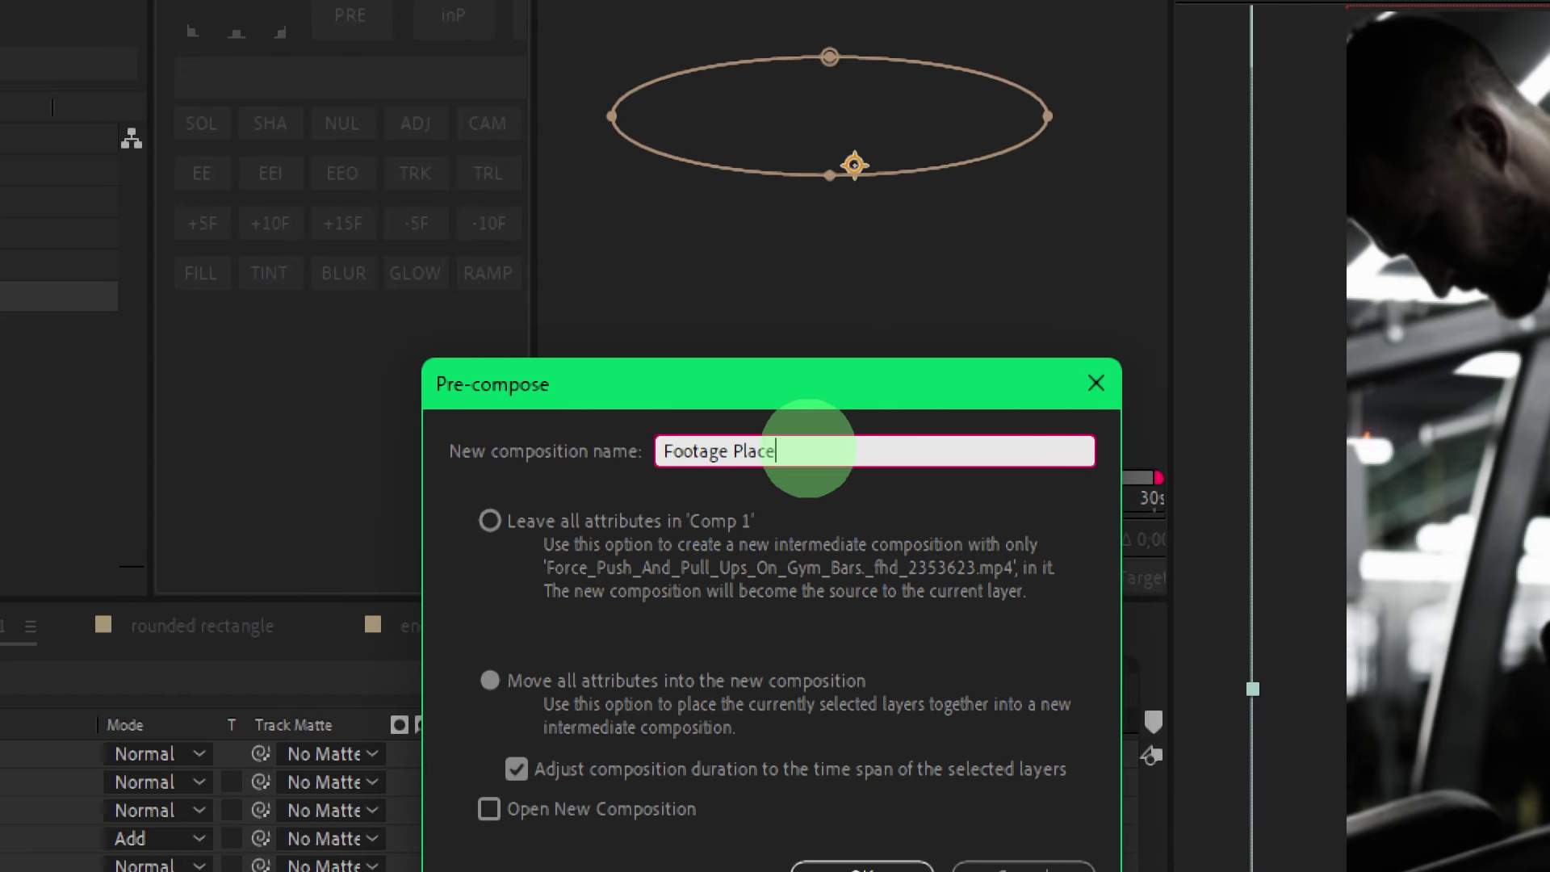
text(holder 1)
drag(775, 451, 595, 451)
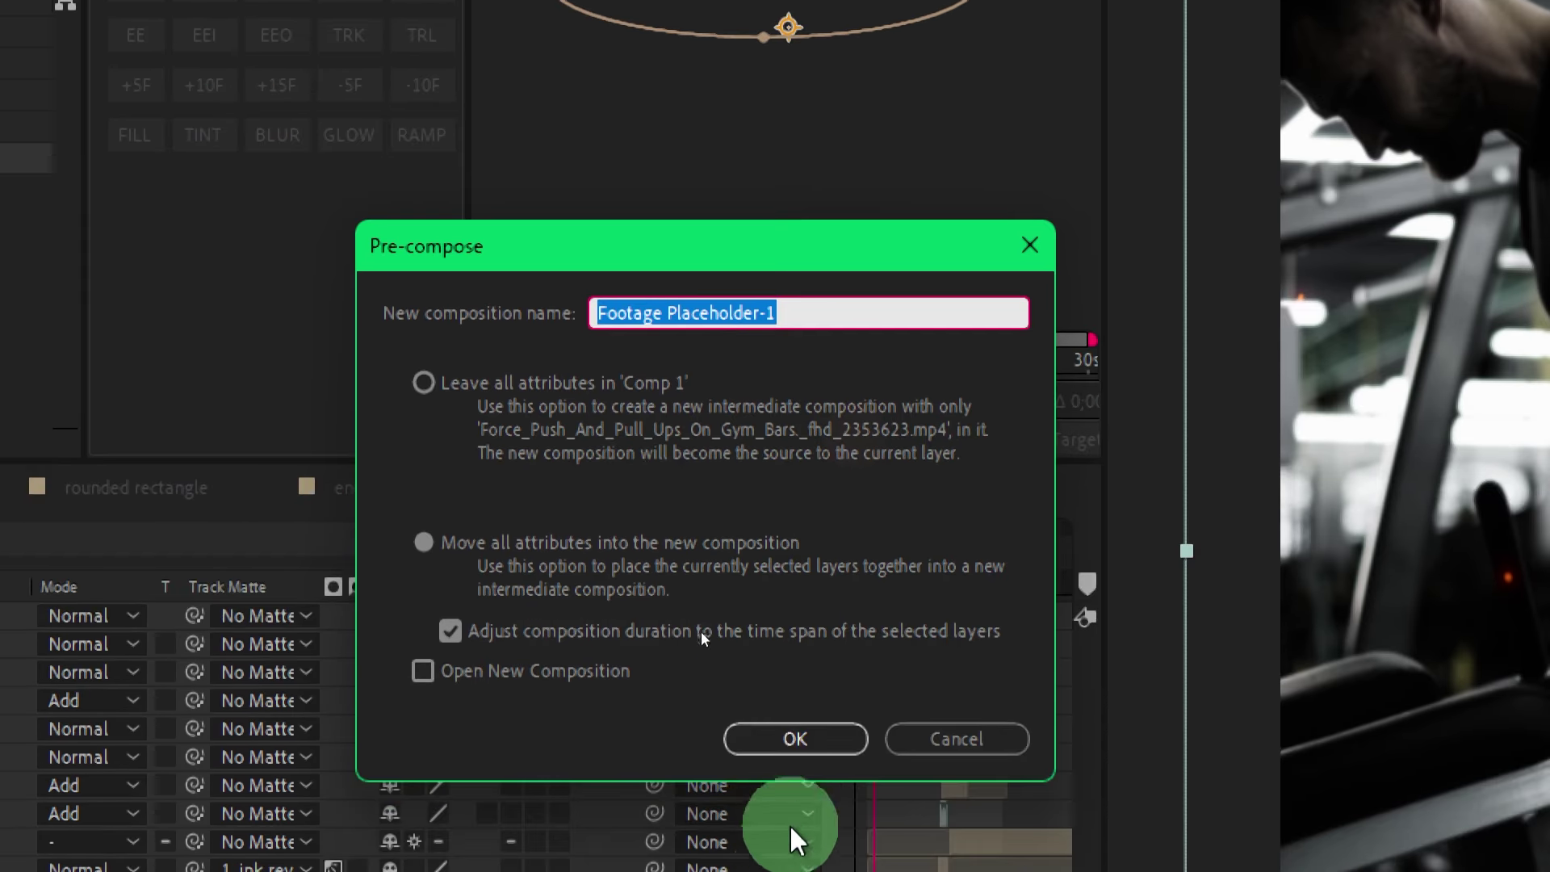
click(795, 868)
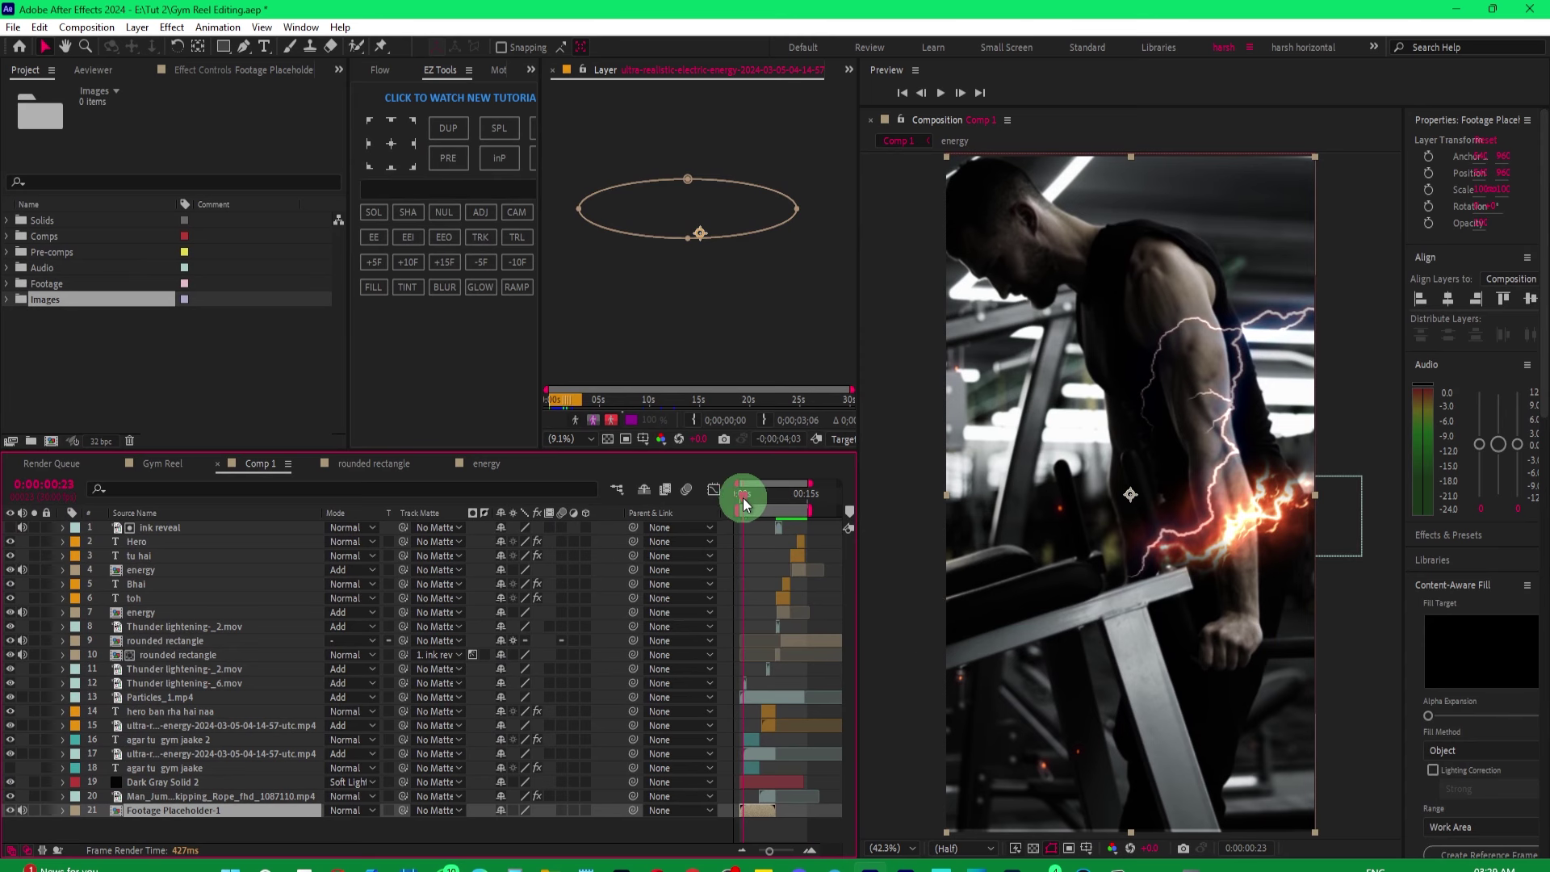
After a quick preview, open Footage Placeholder-1 and show its gym clip's 141.7% Scale.
key(space)
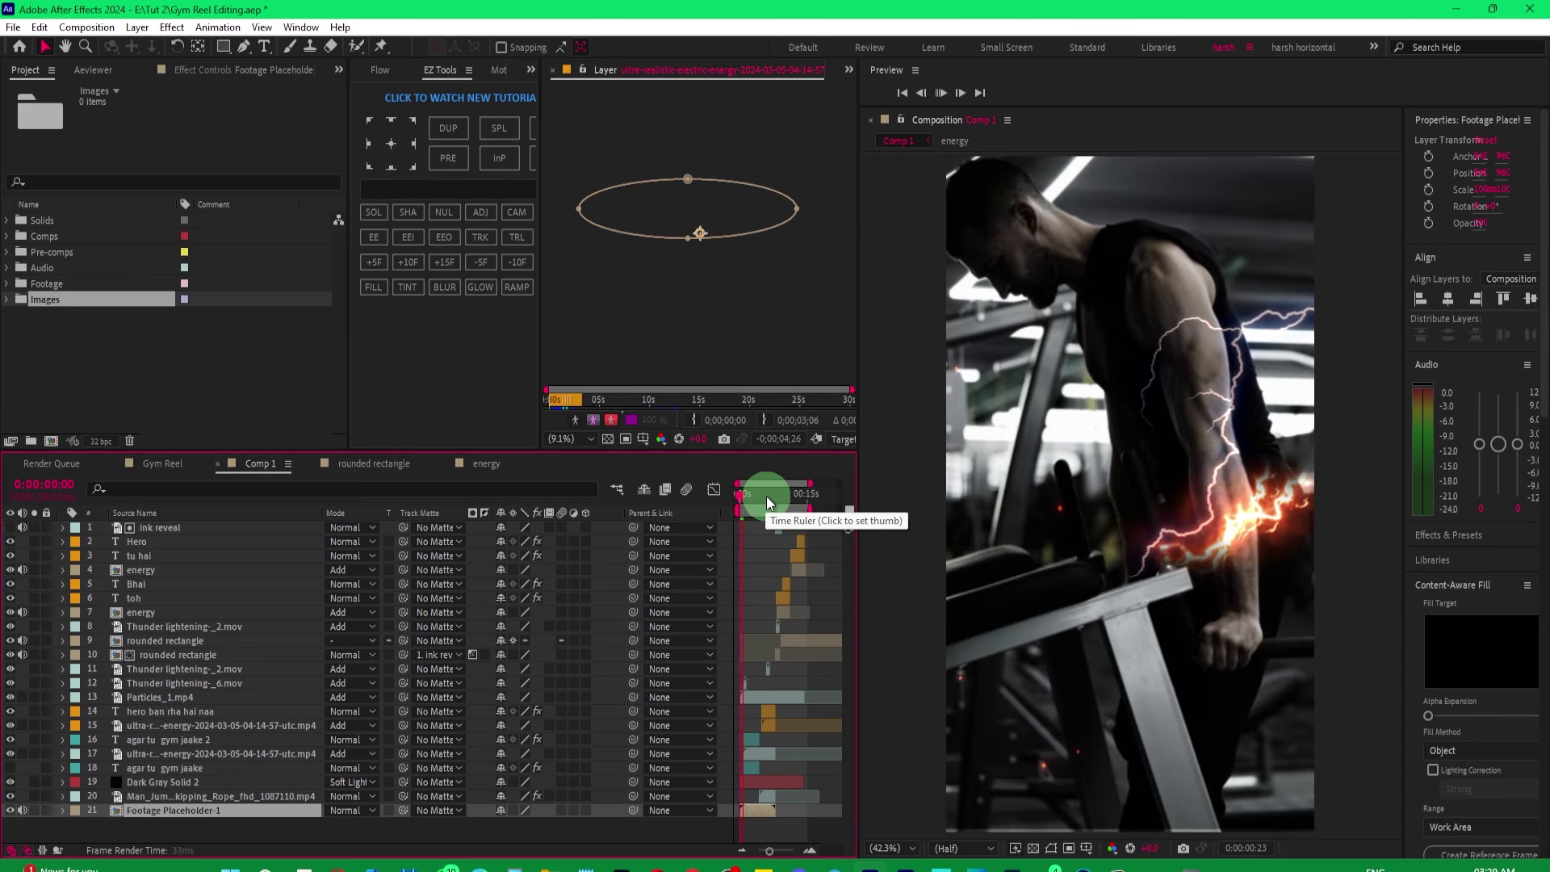
click(767, 497)
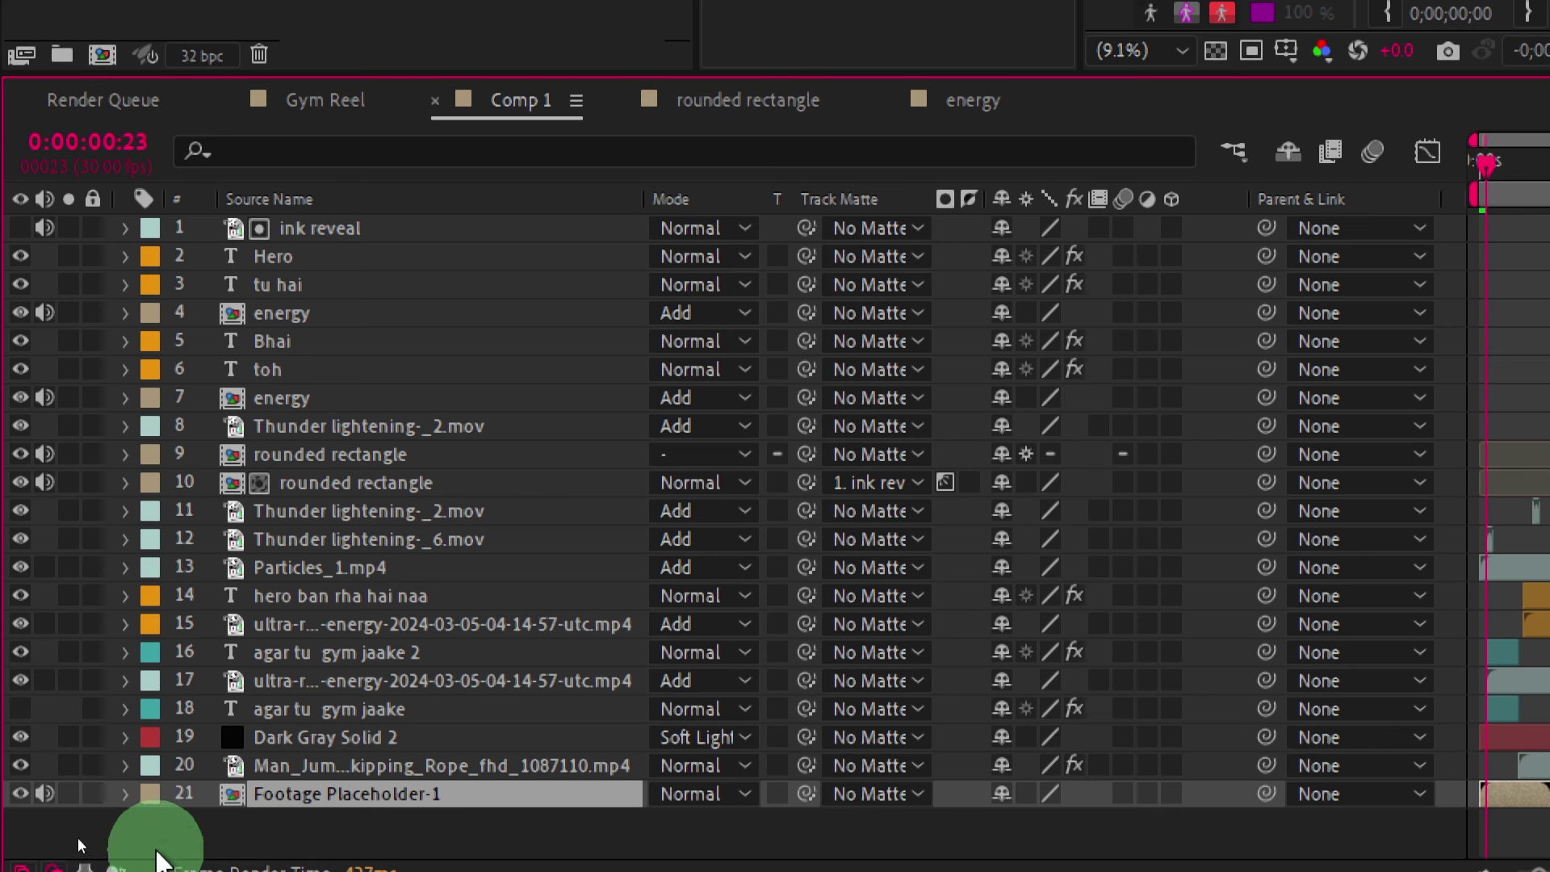
double_click(237, 795)
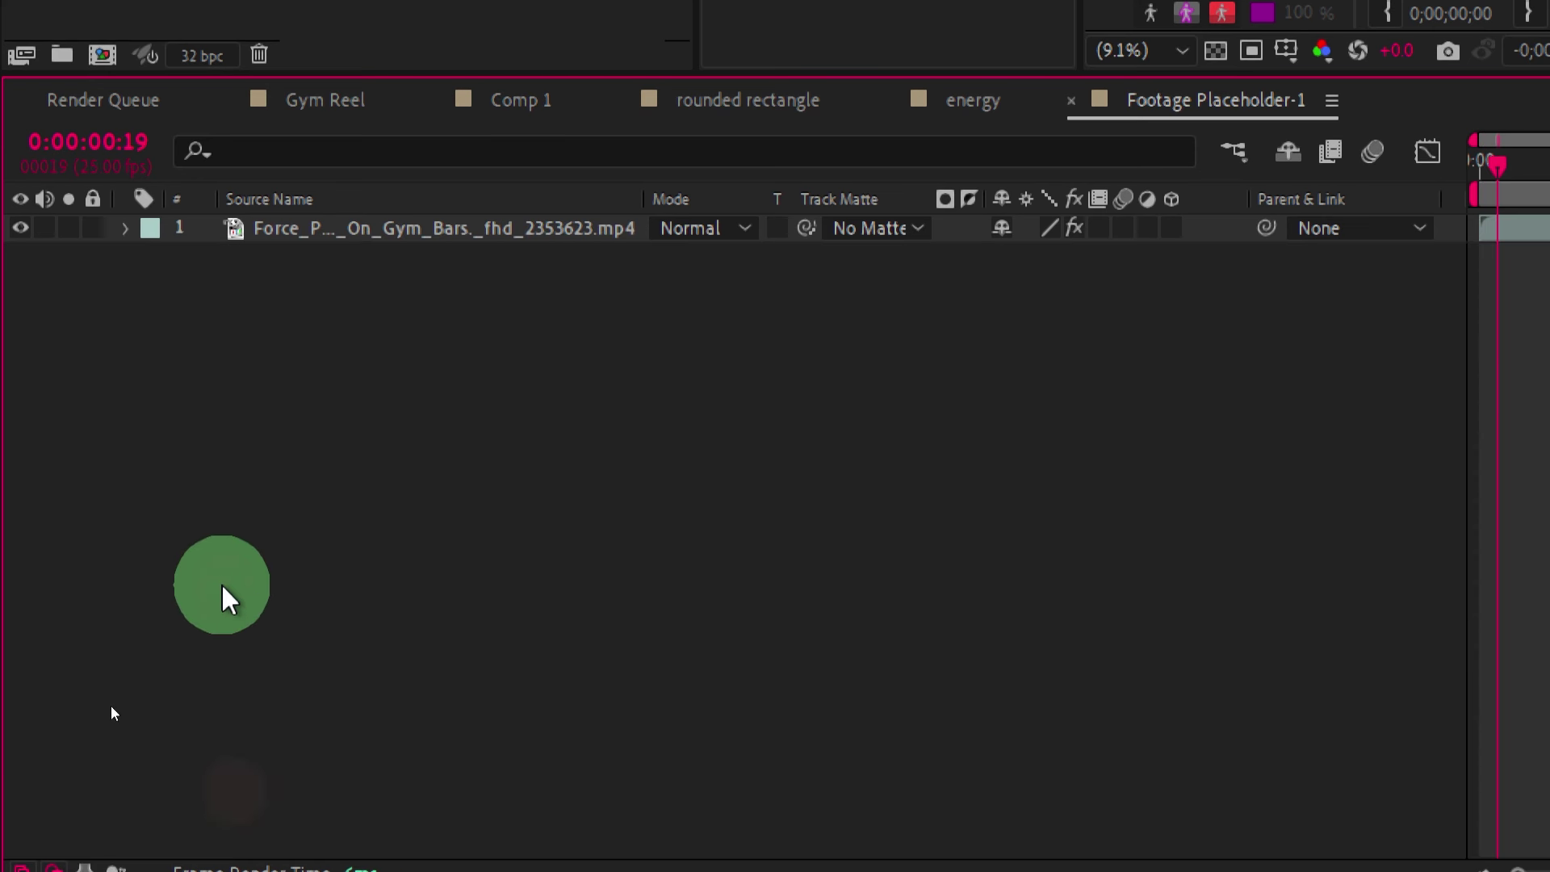
click(331, 230)
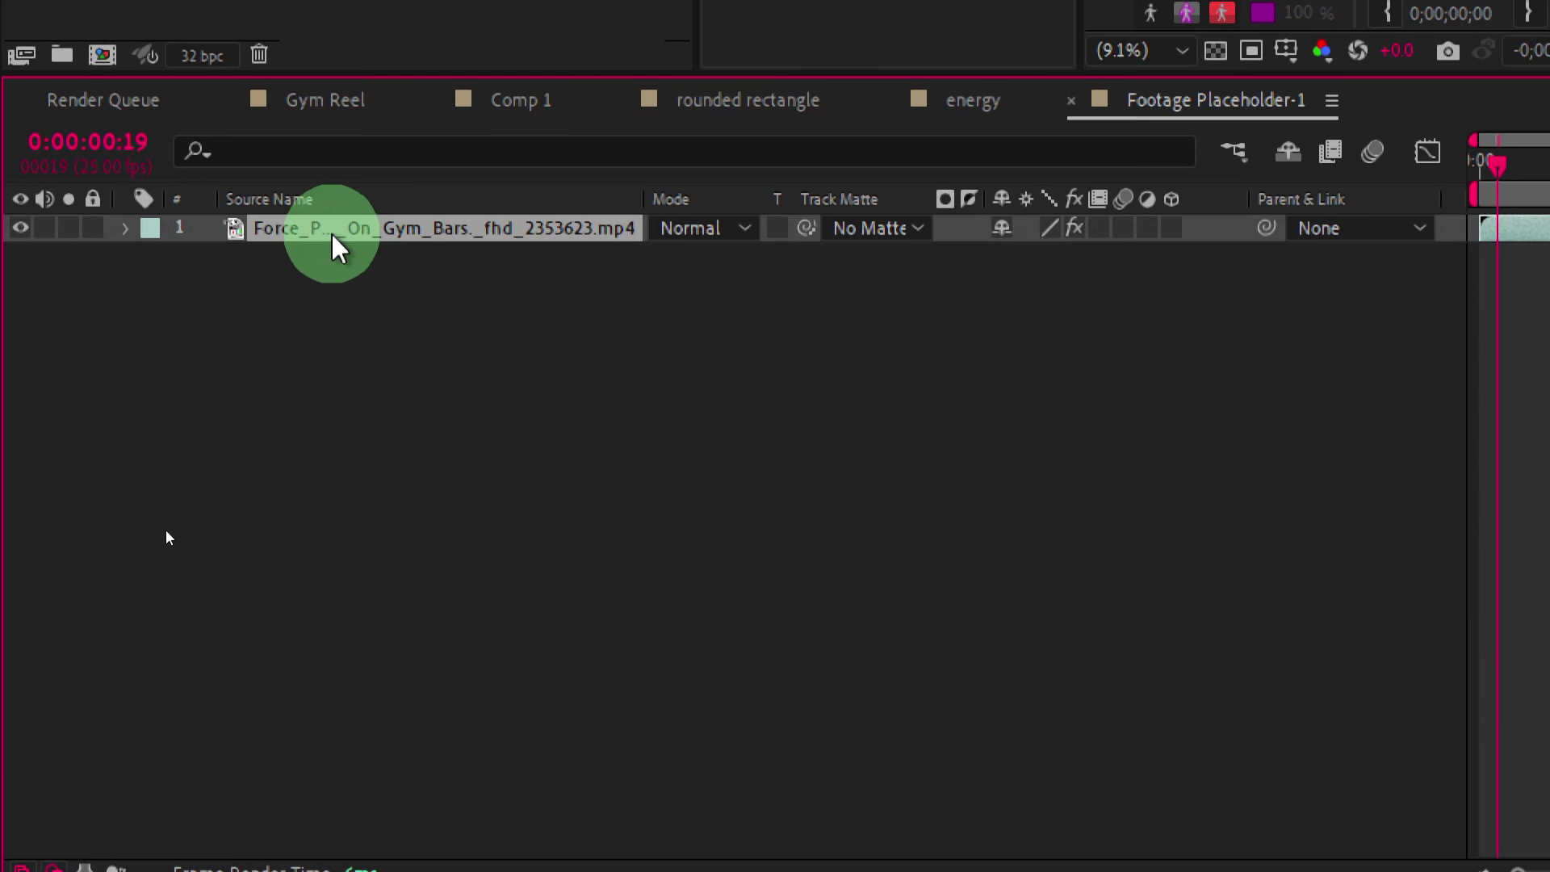
key(s)
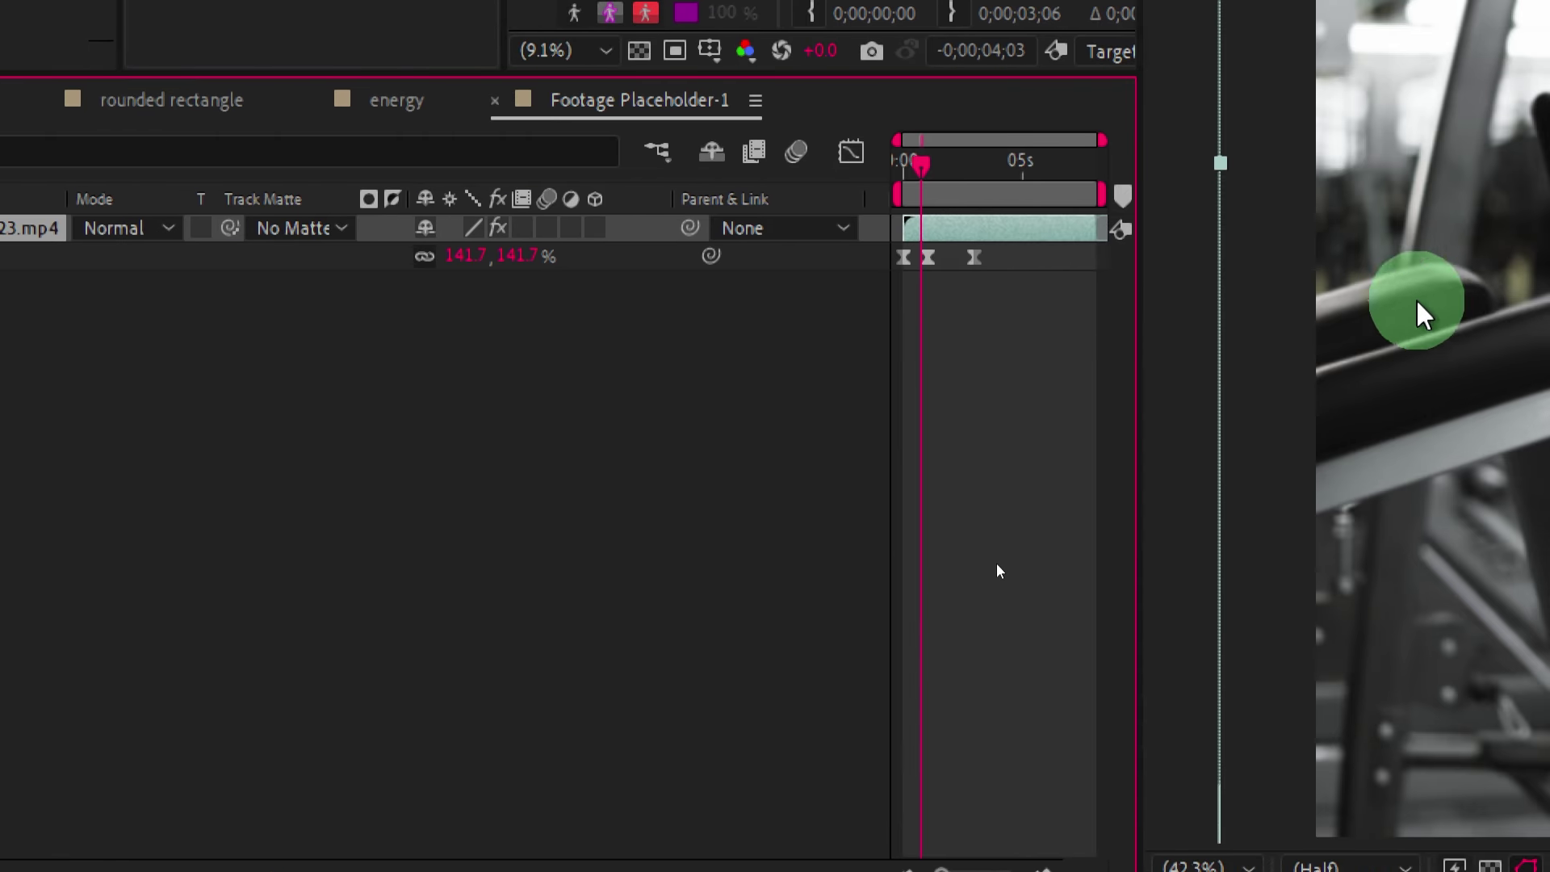
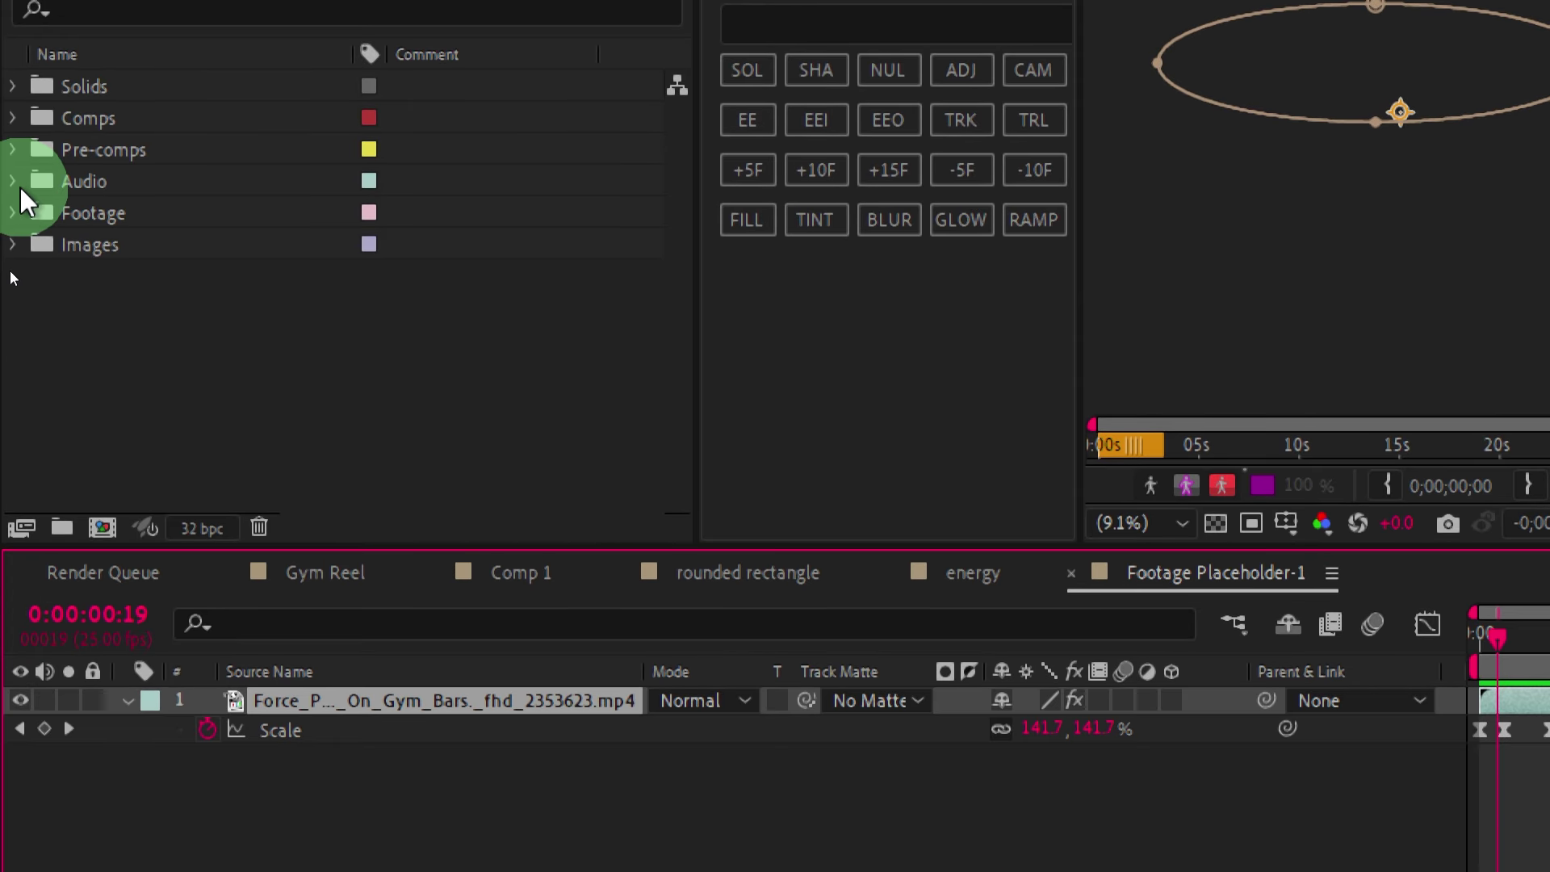
Replace Footage Placeholder-1's gym-bars clip with the Repeats…Exercise_At_Gym_fhd_2353593.mp4 clip from the Footage folder.
click(12, 213)
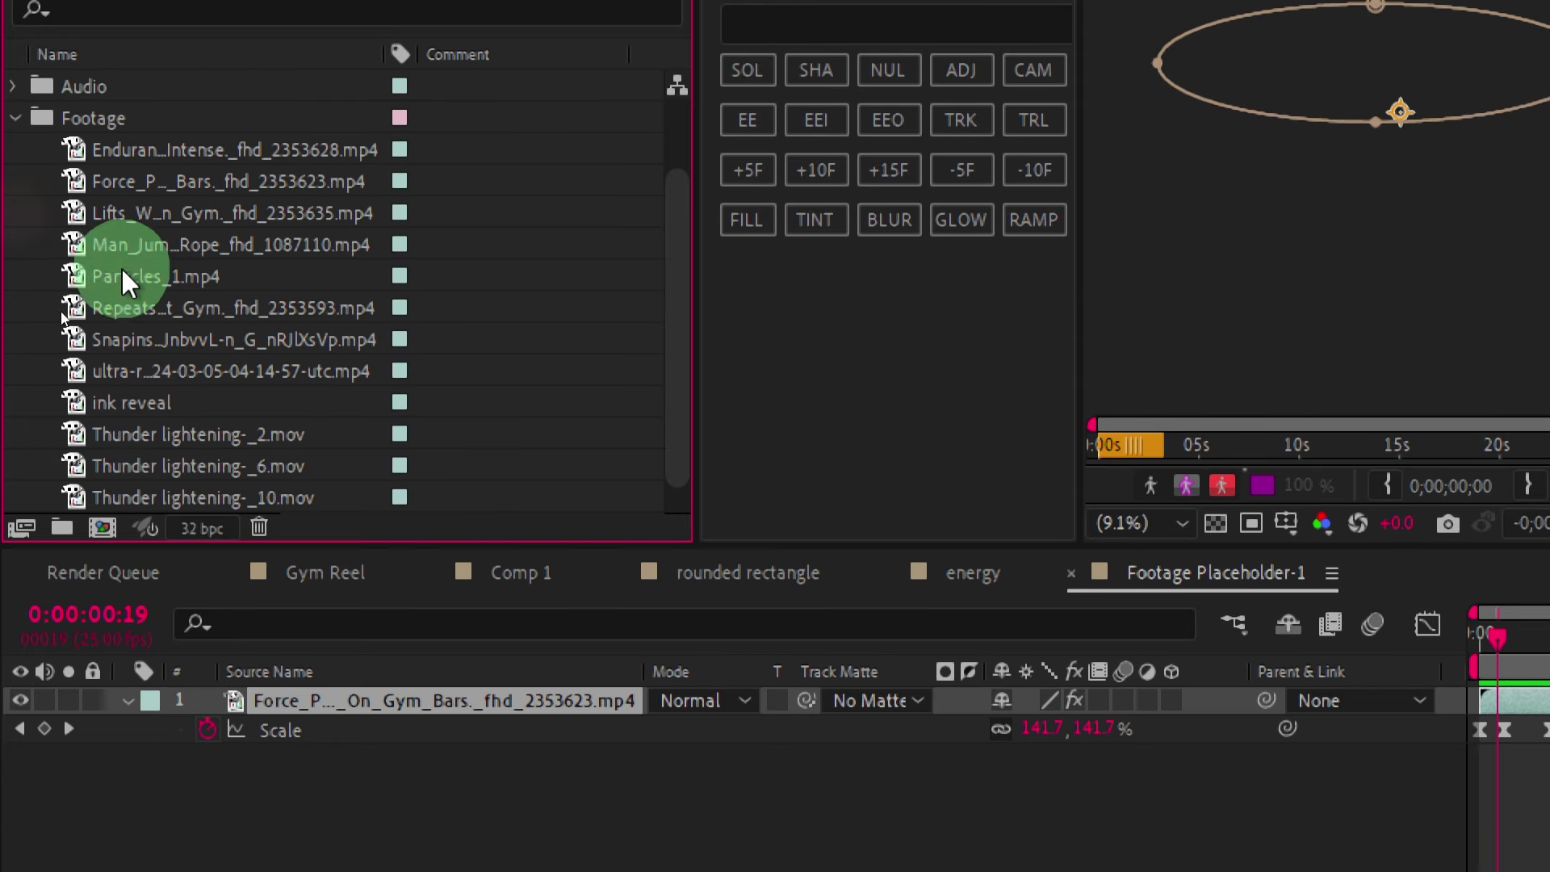
click(129, 373)
click(153, 311)
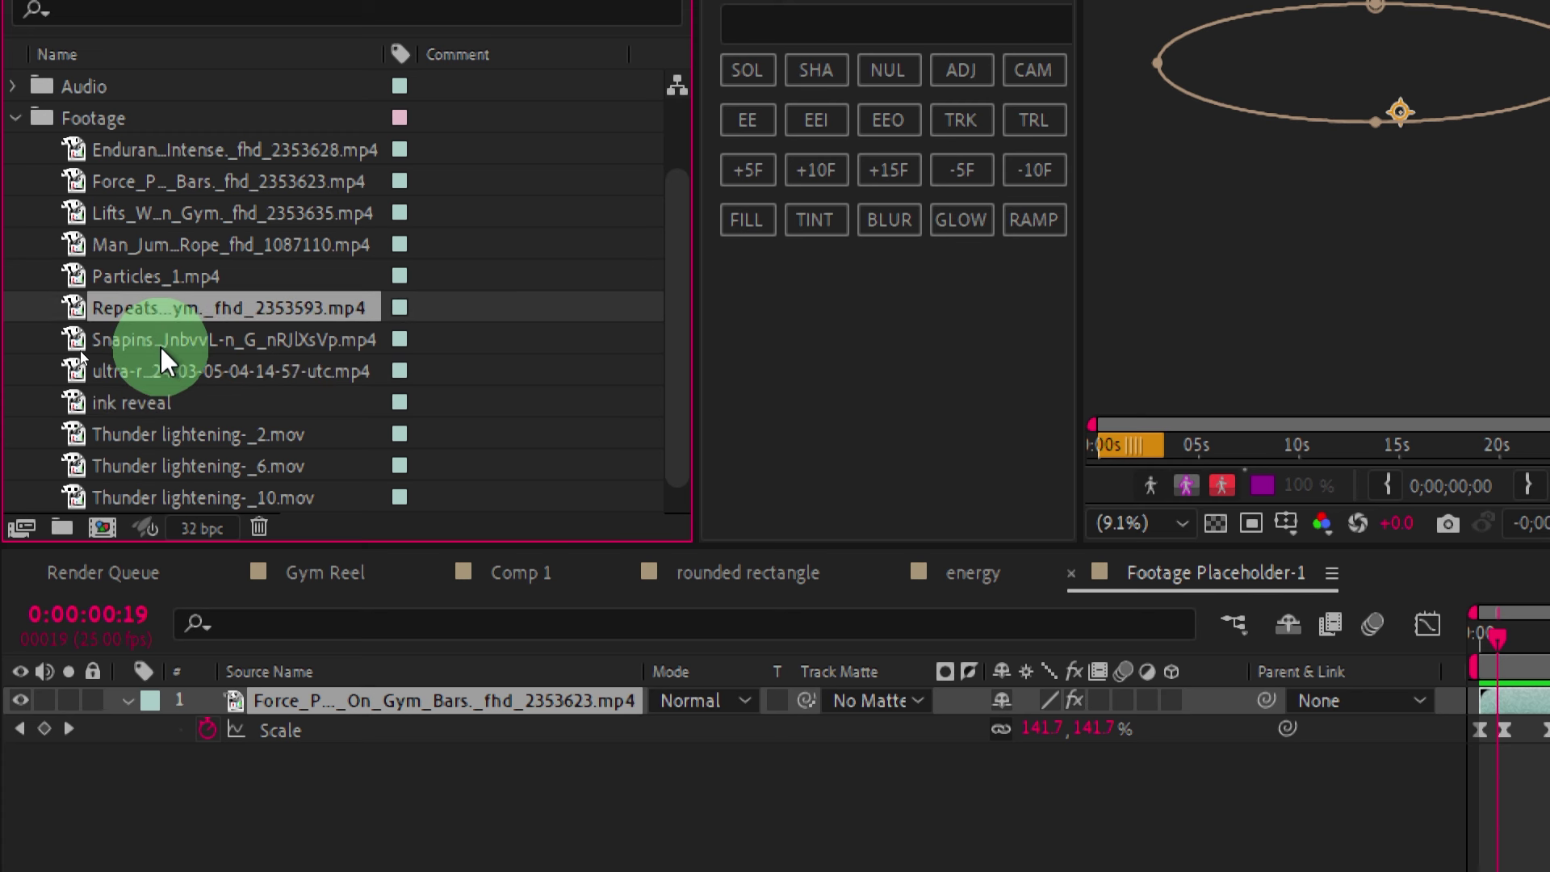
click(166, 339)
click(205, 310)
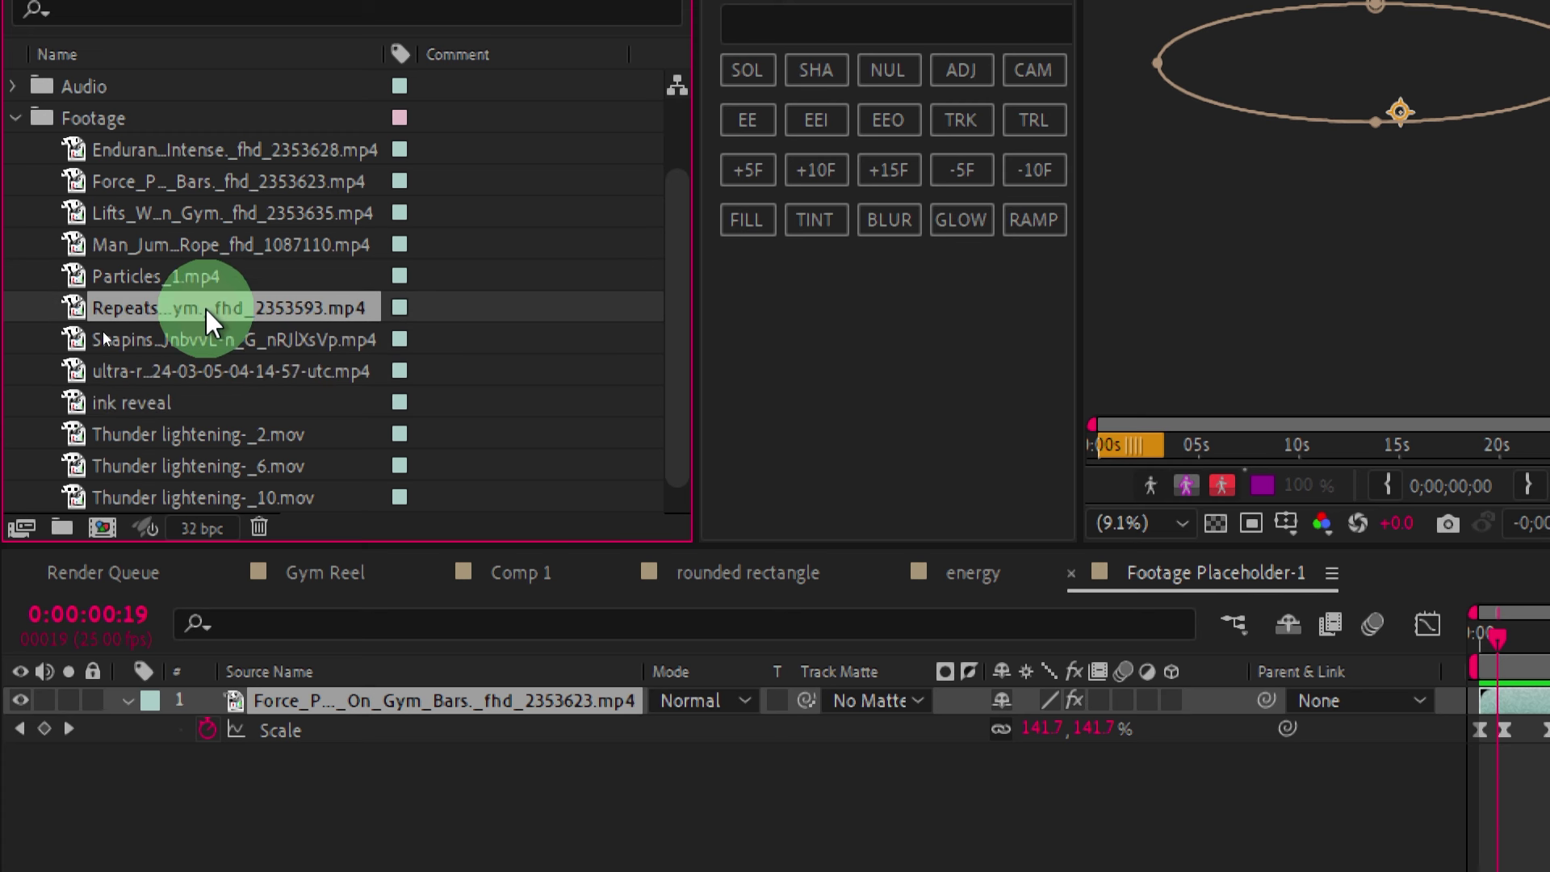
click(300, 852)
click(363, 699)
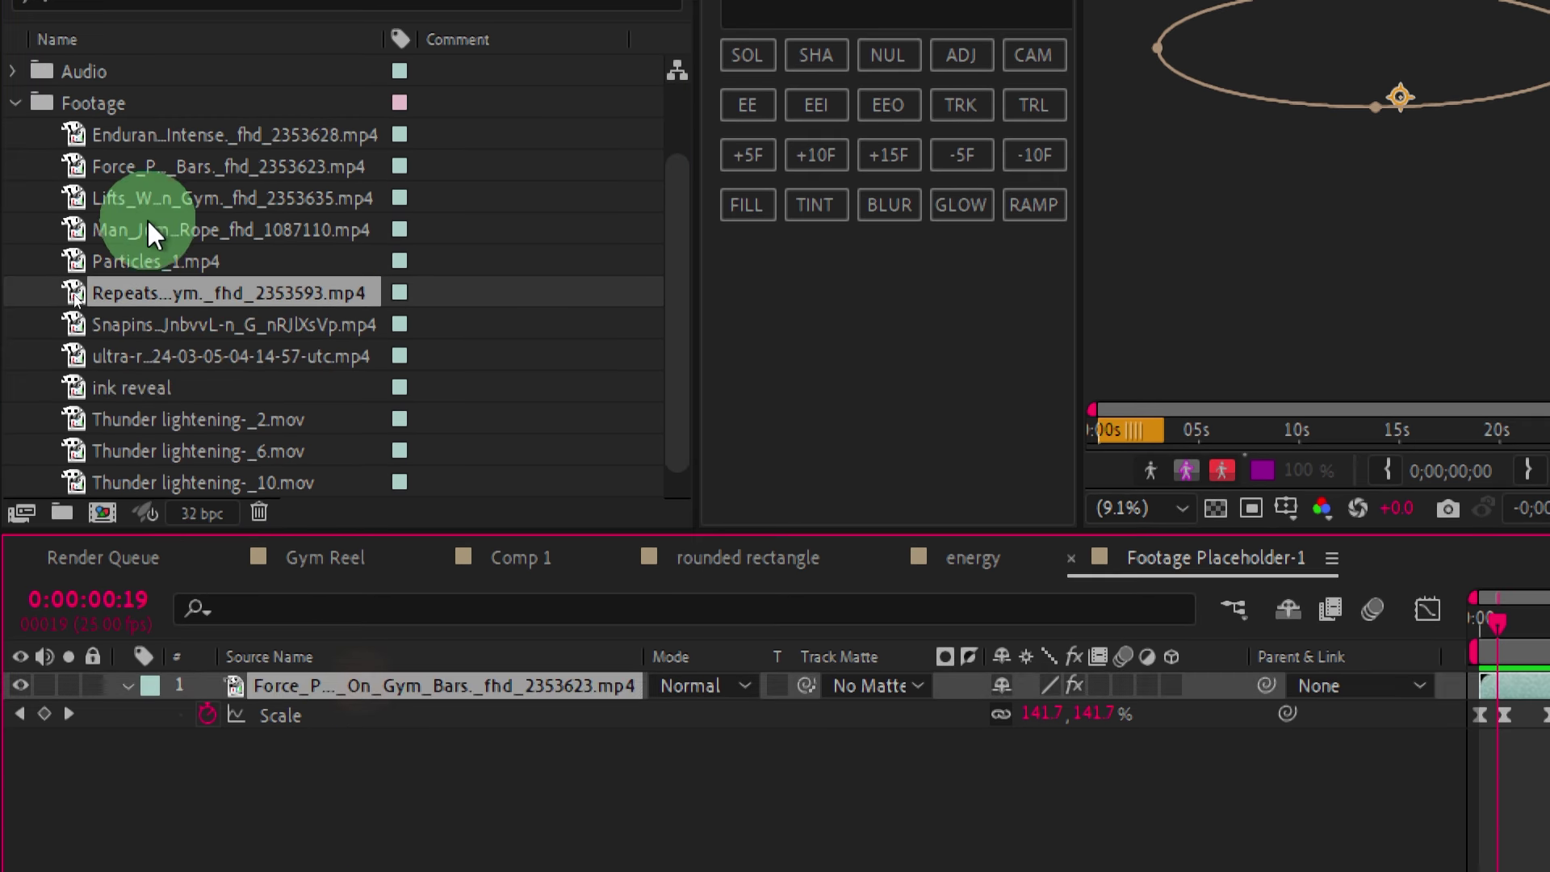
drag(172, 292, 365, 706)
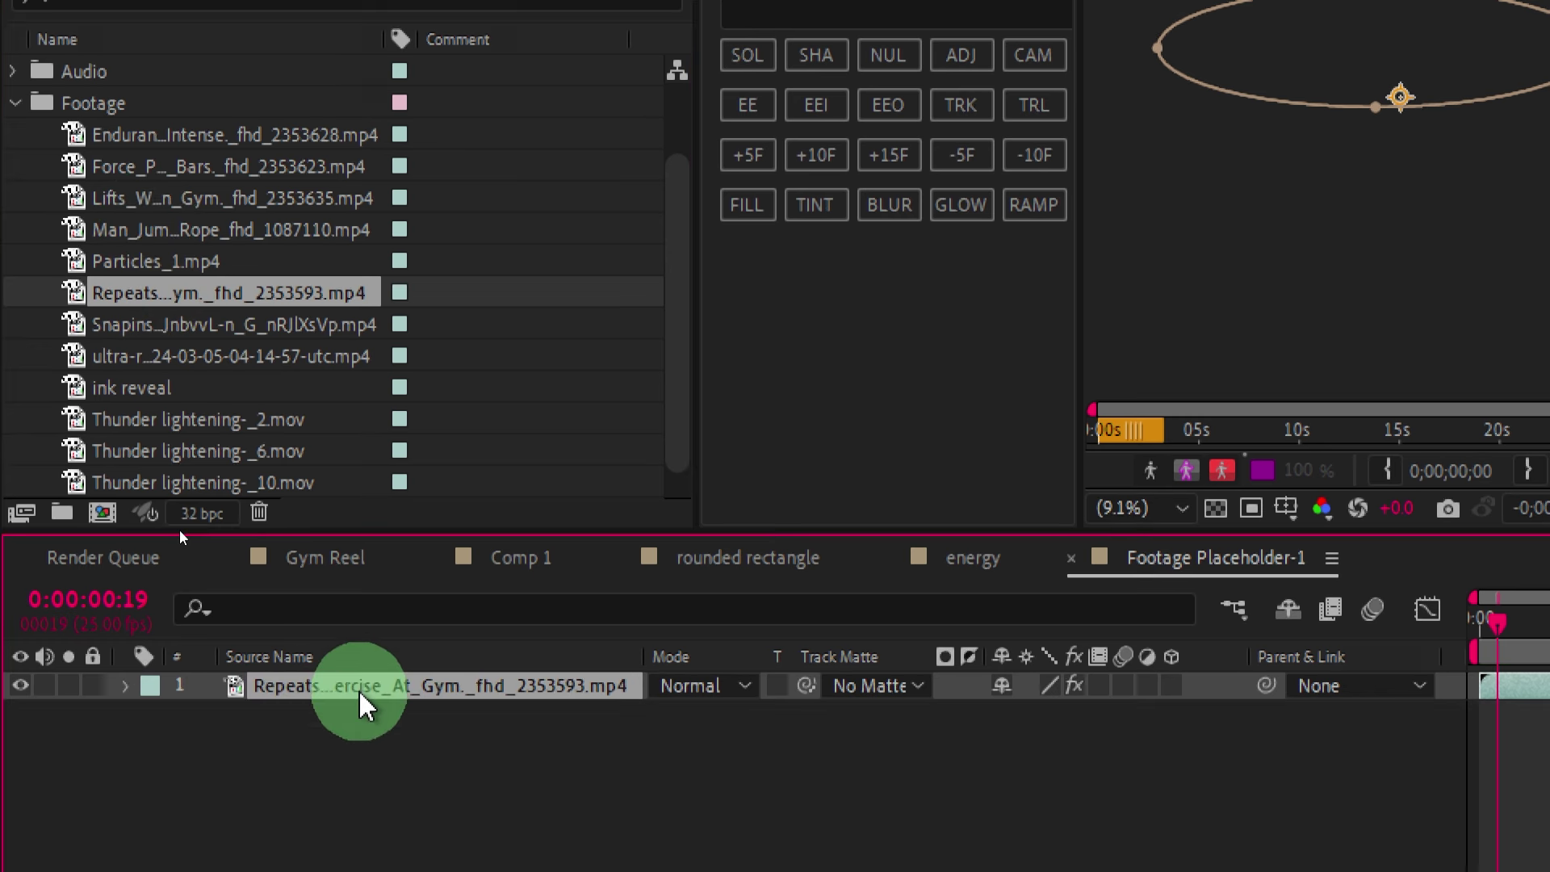
click(734, 494)
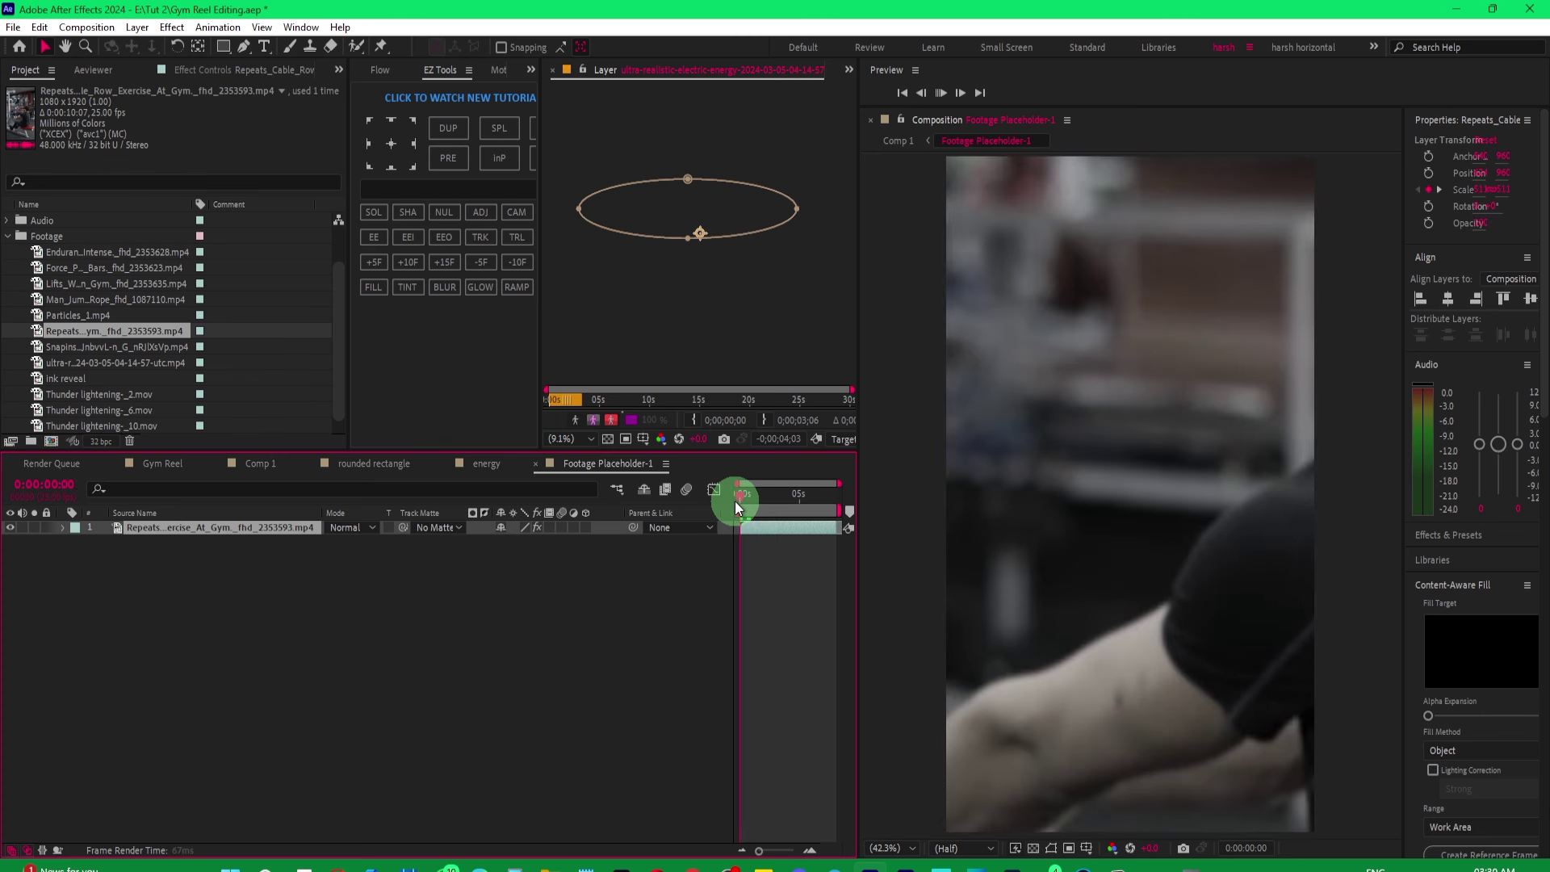
At 0:00:01:06, slide the cable-row clip left with Position X to frame the man, then return to Comp 1.
drag(735, 501, 753, 502)
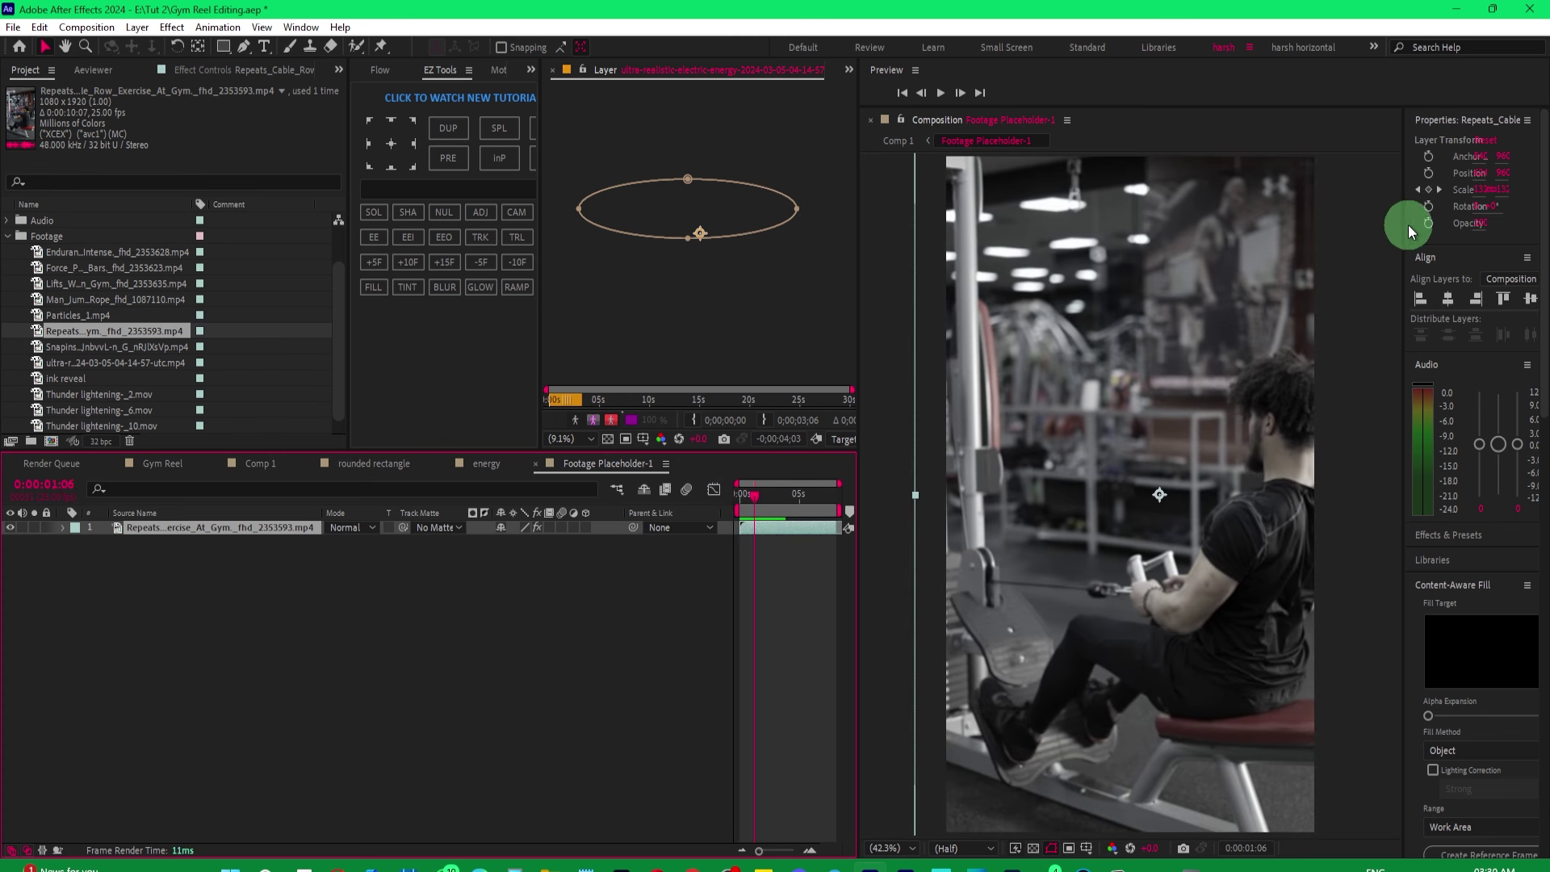
drag(1405, 234, 1348, 234)
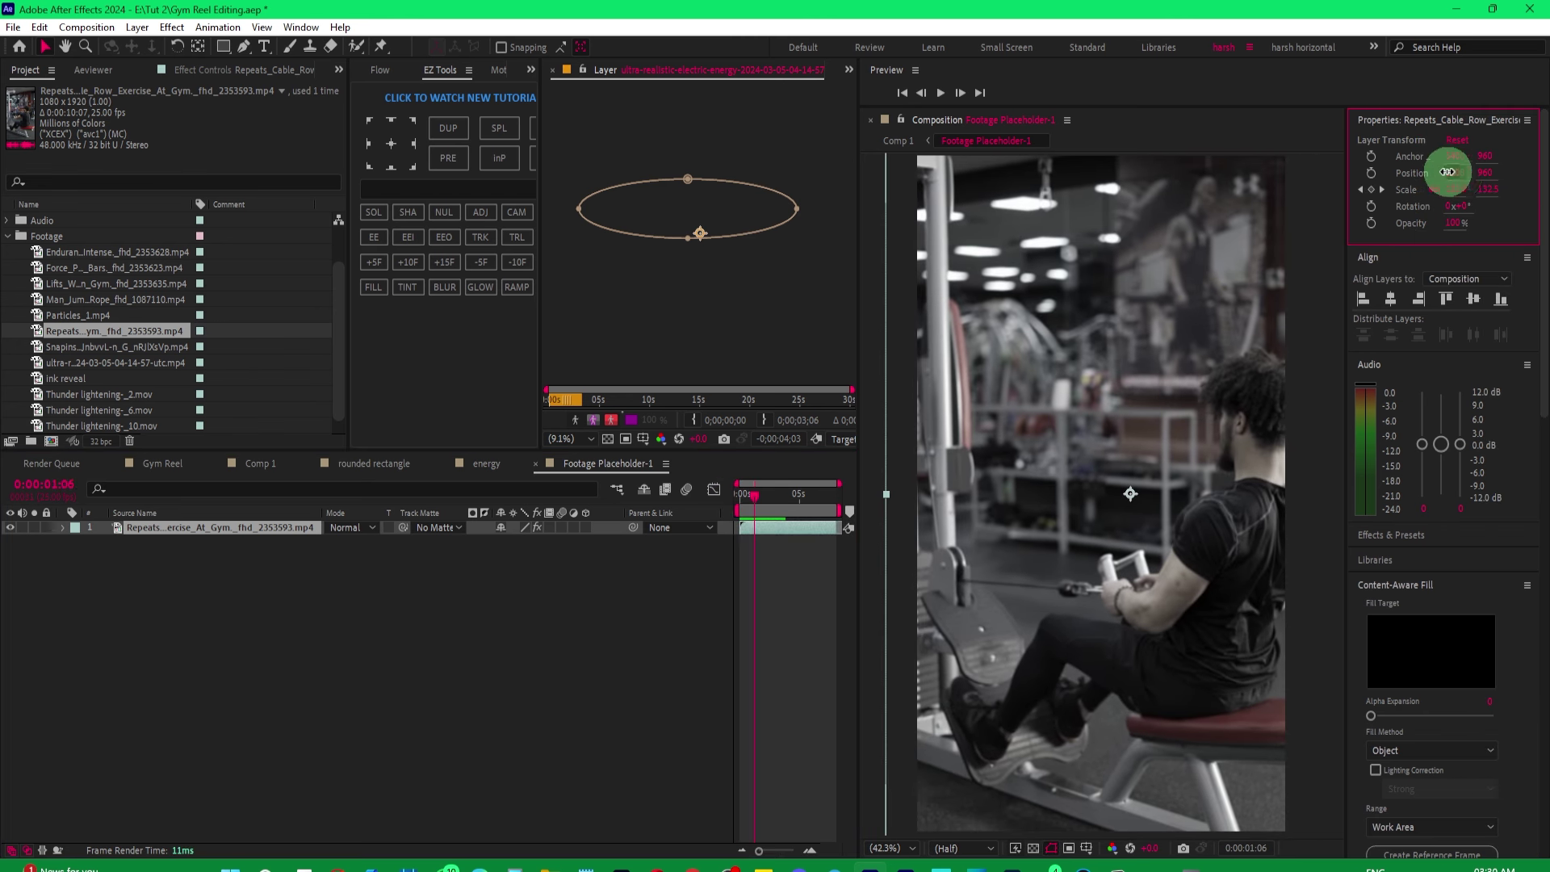
mouse_move(1469, 176)
mouse_down()
mouse_move(1279, 170)
mouse_move(1314, 166)
mouse_up()
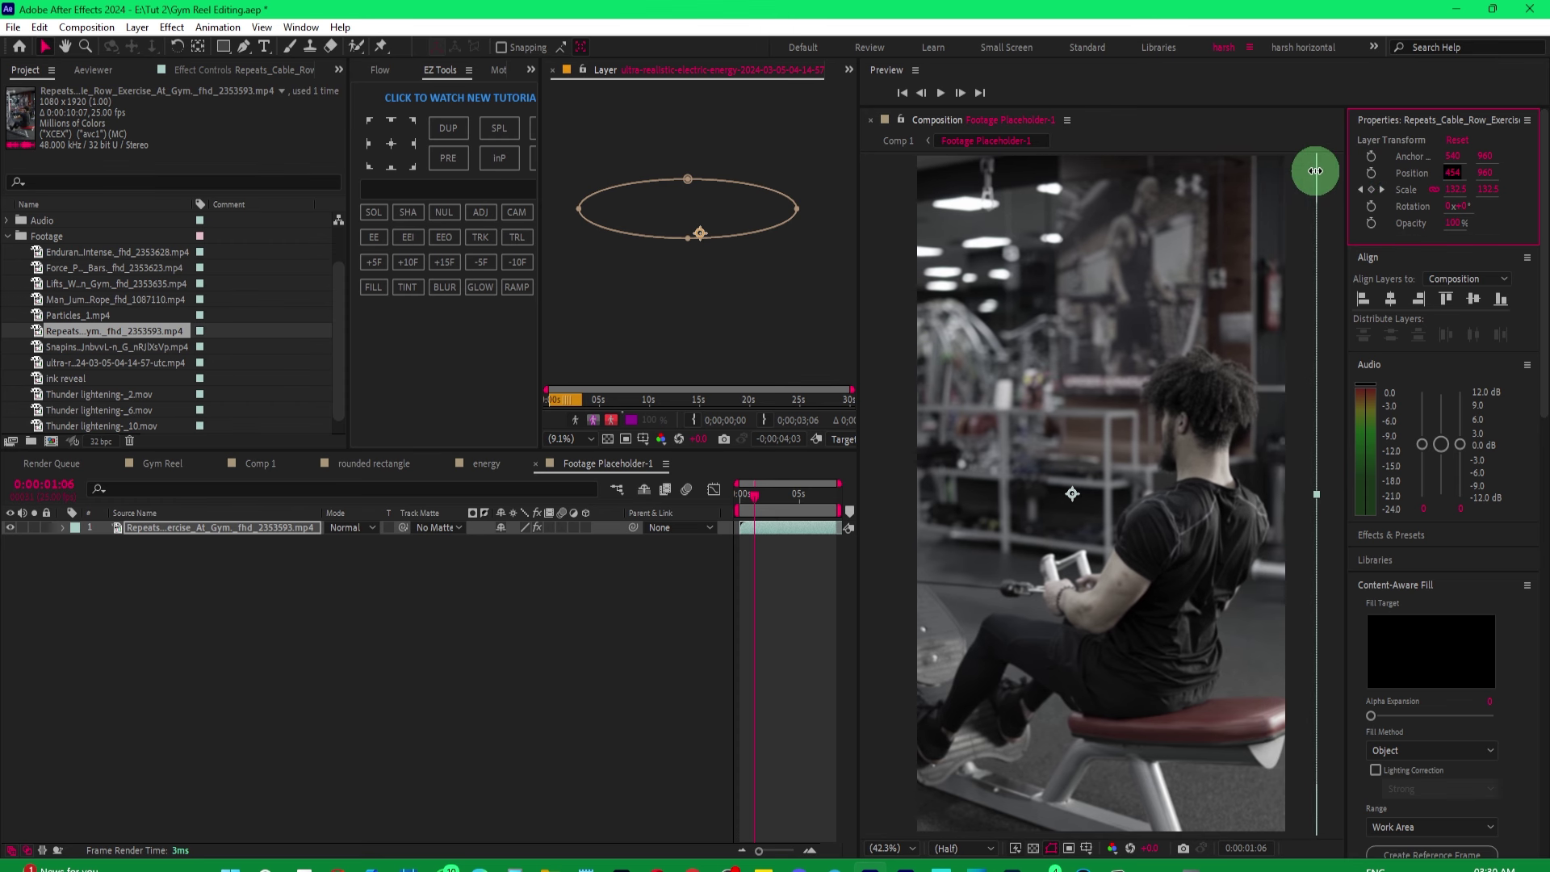
click(343, 666)
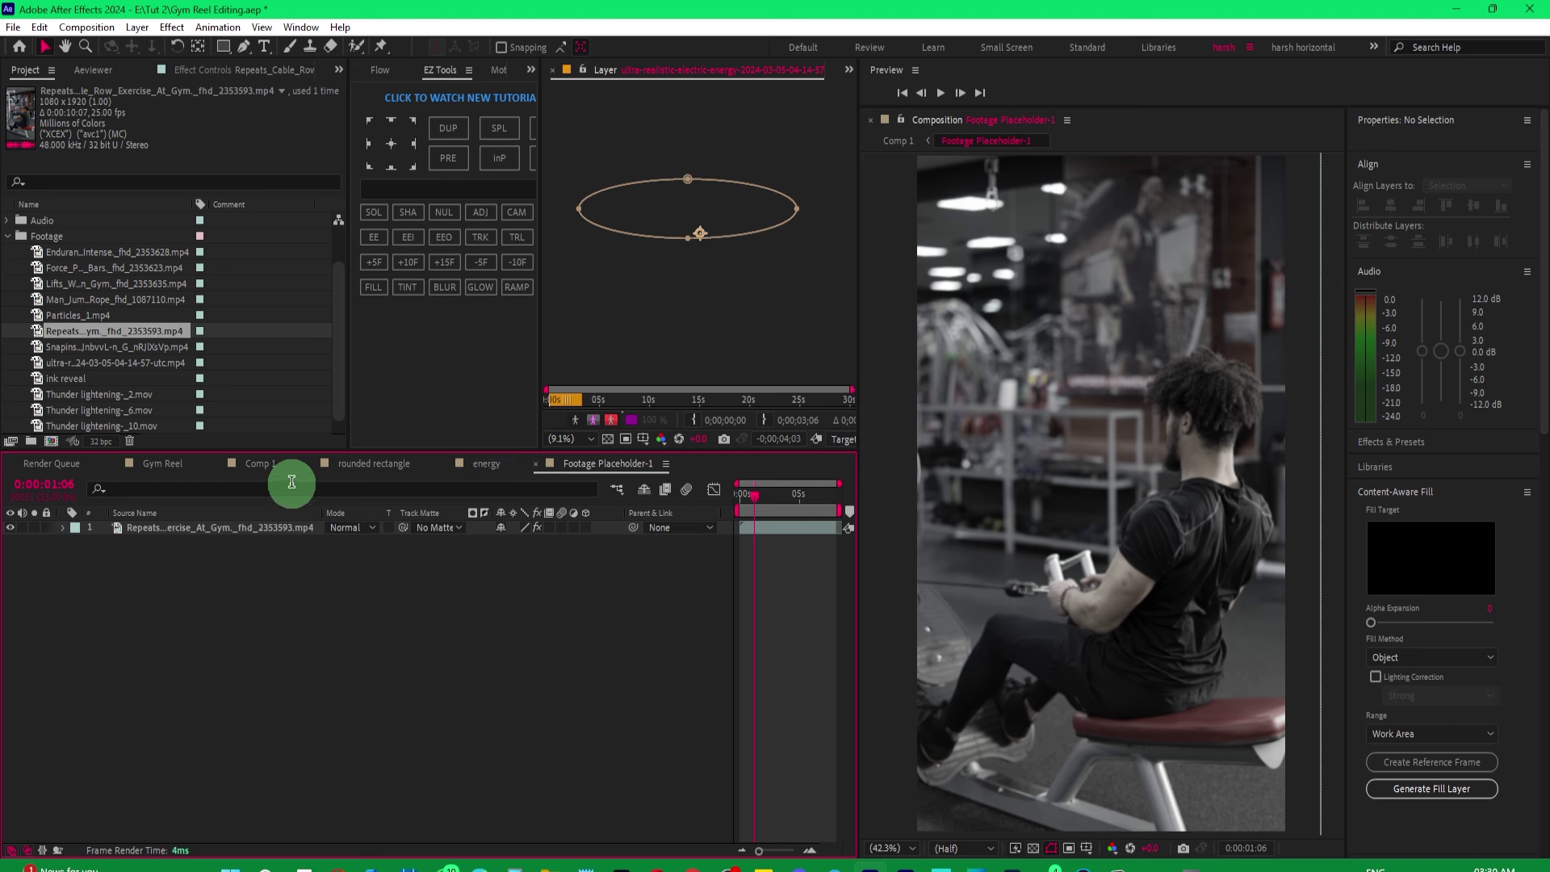
click(259, 466)
Preview Comp 1 from the start with the new clip, then return to the first frame.
drag(744, 504, 739, 504)
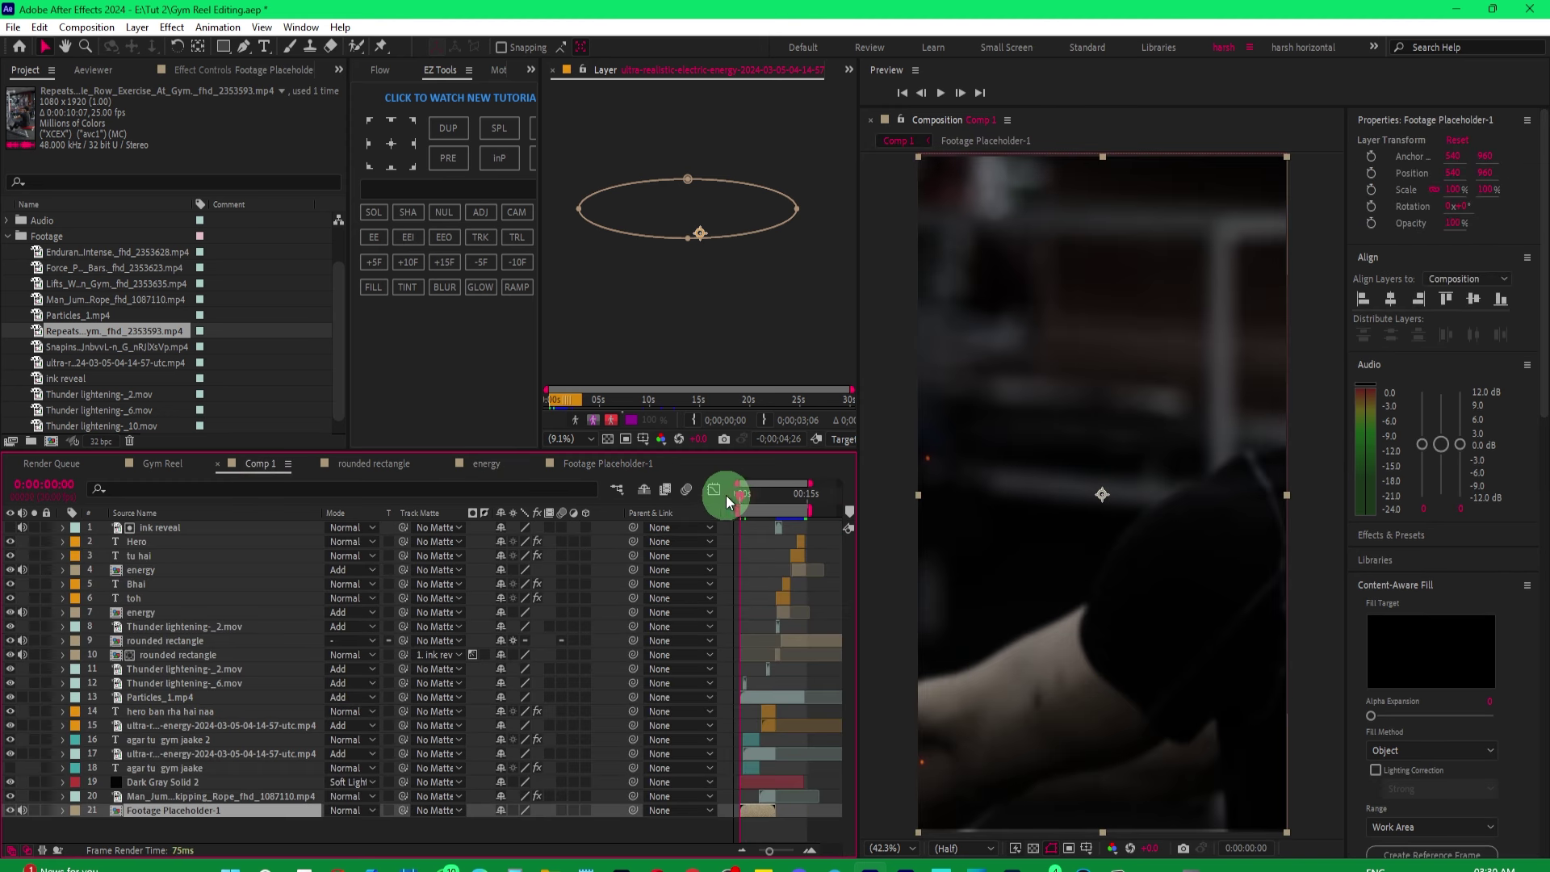
key(space)
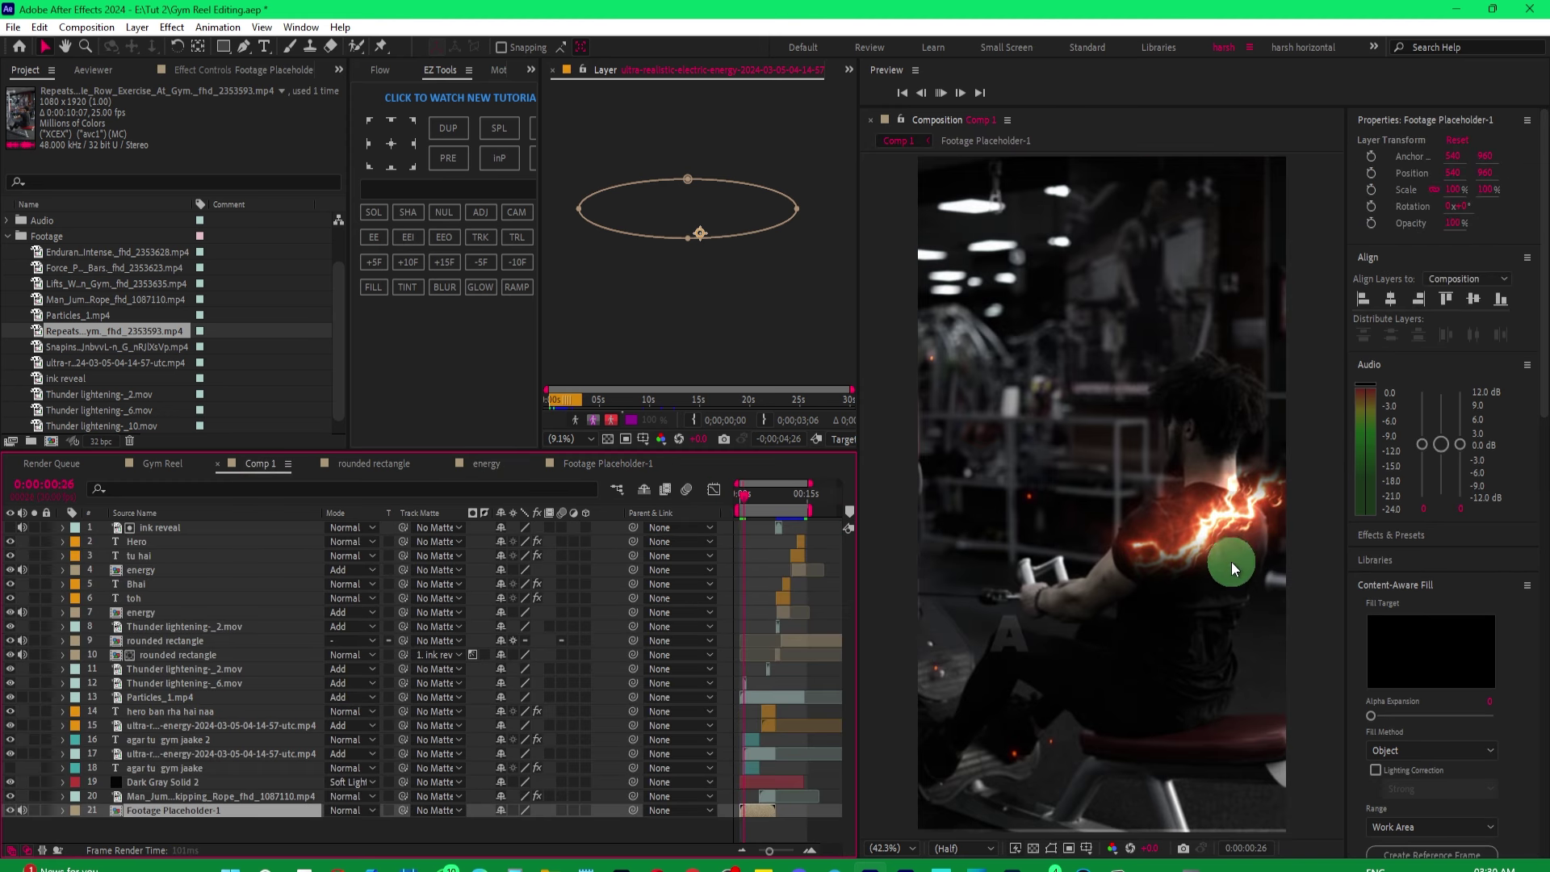
click(794, 535)
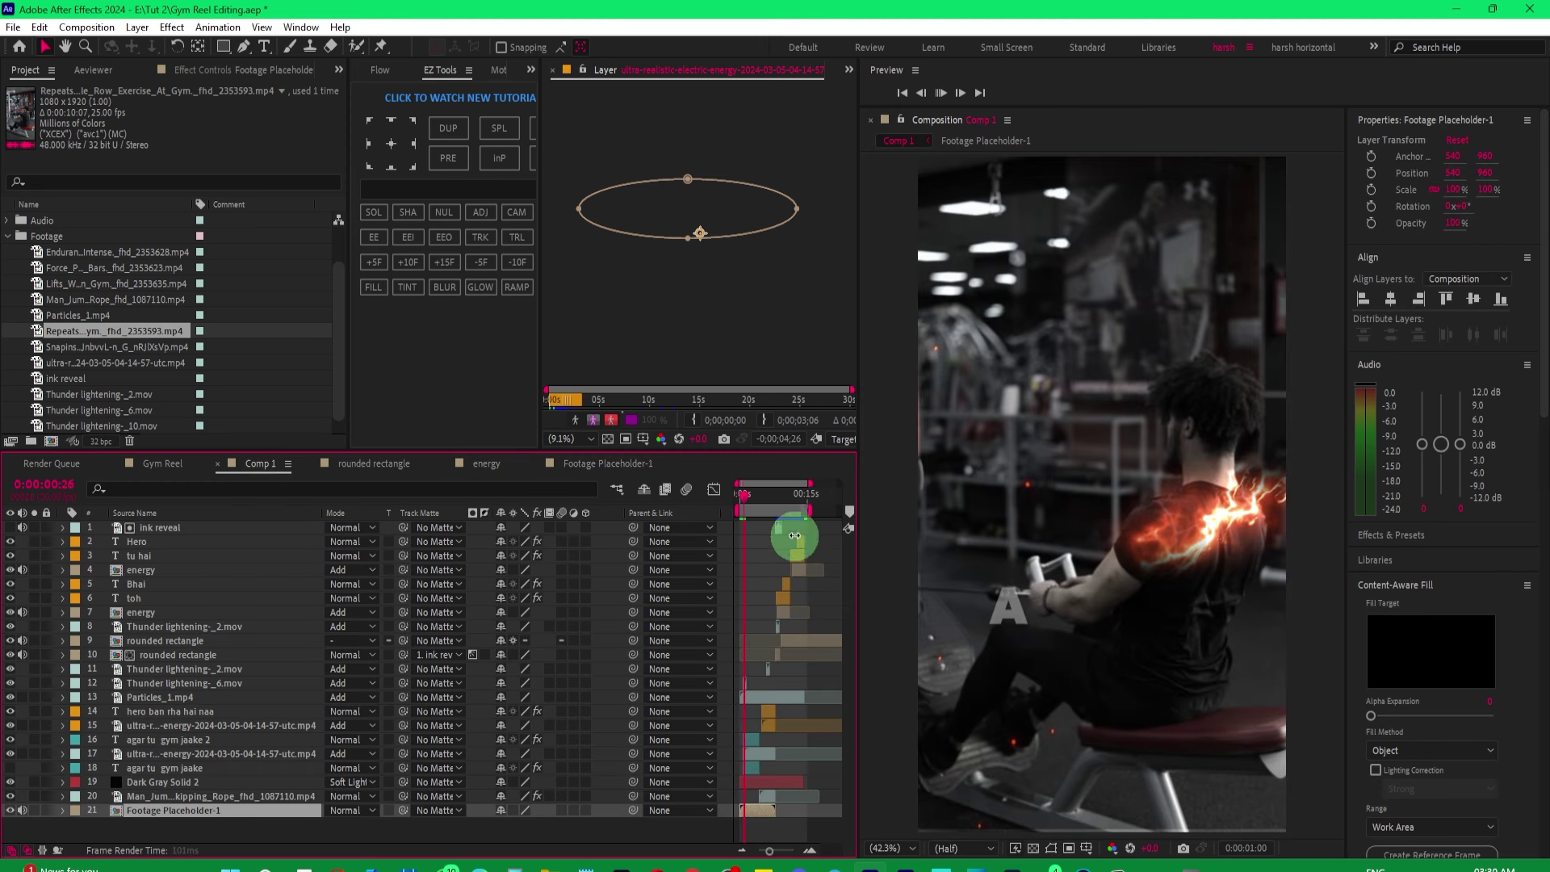
click(735, 495)
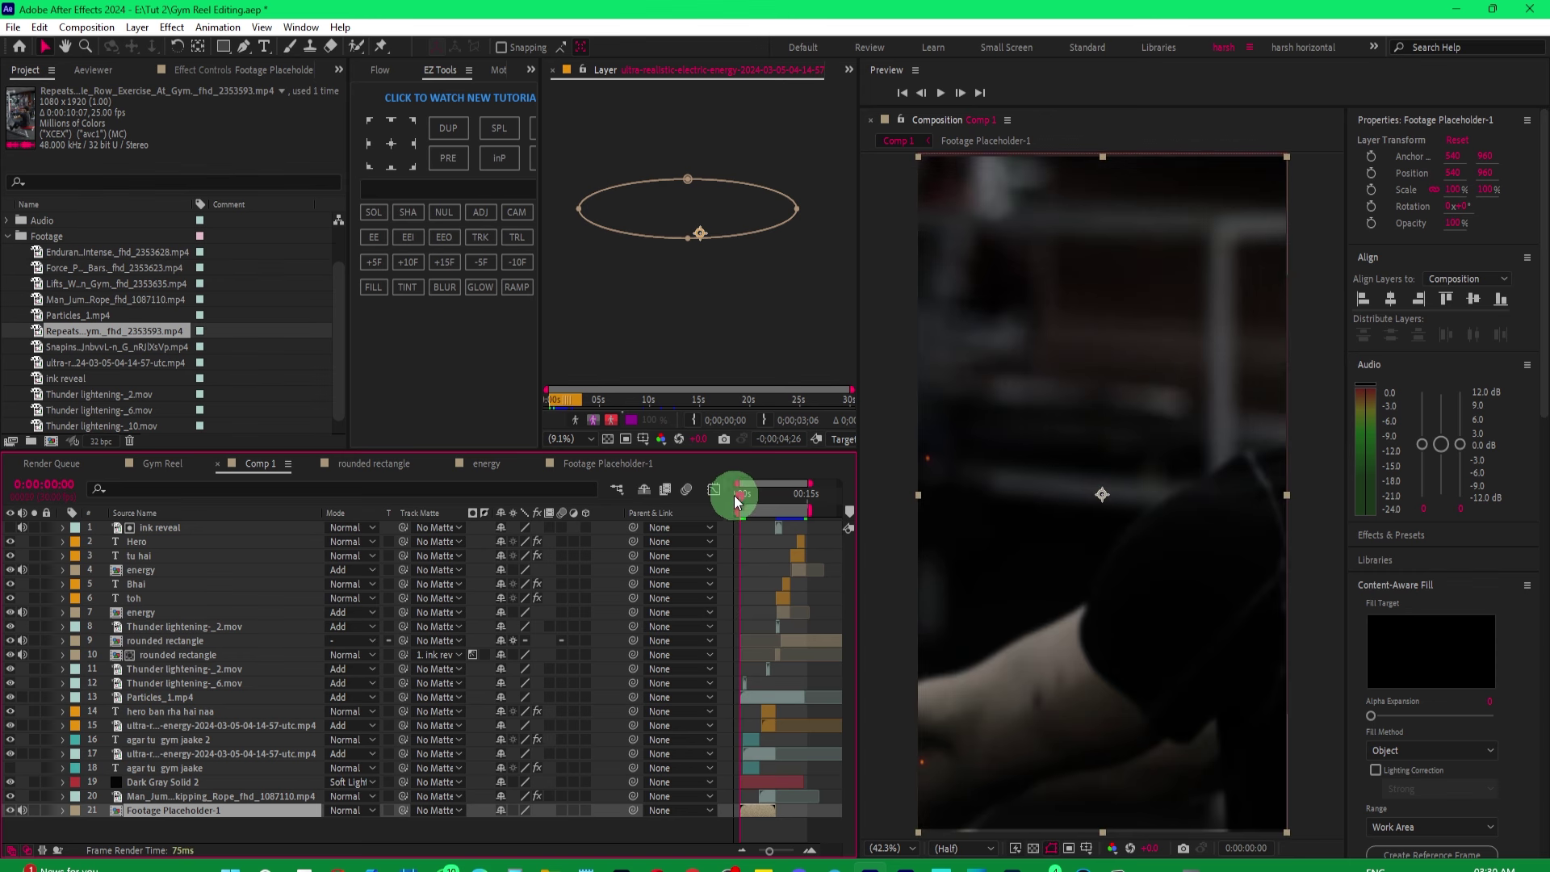
Open the Footage Placeholder-1 composition, select its clip layer, and play it.
click(597, 467)
click(235, 533)
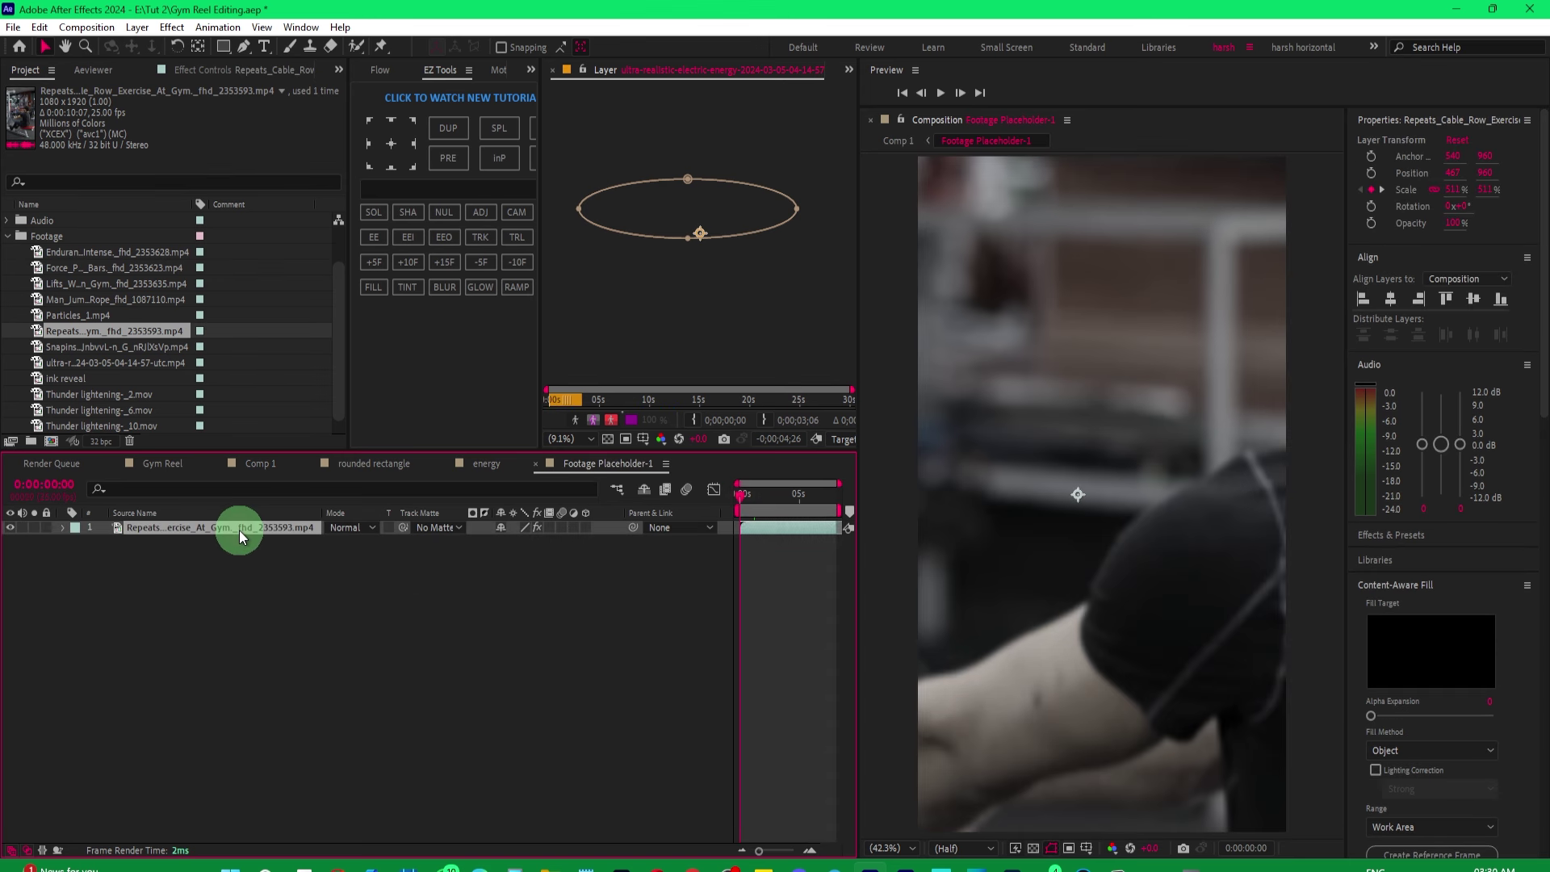
click(62, 528)
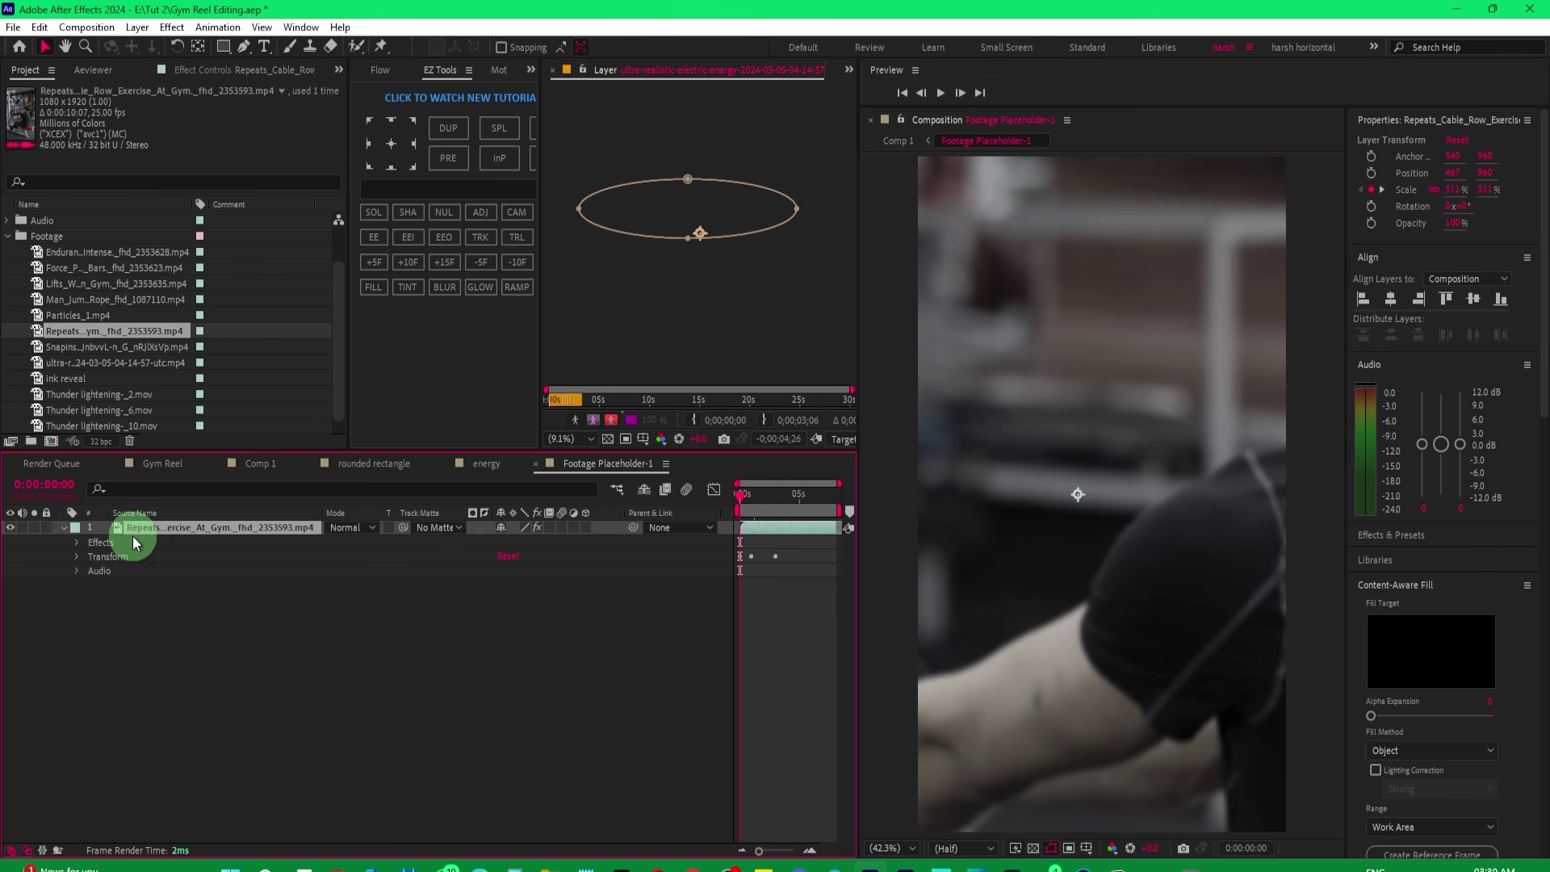
click(62, 527)
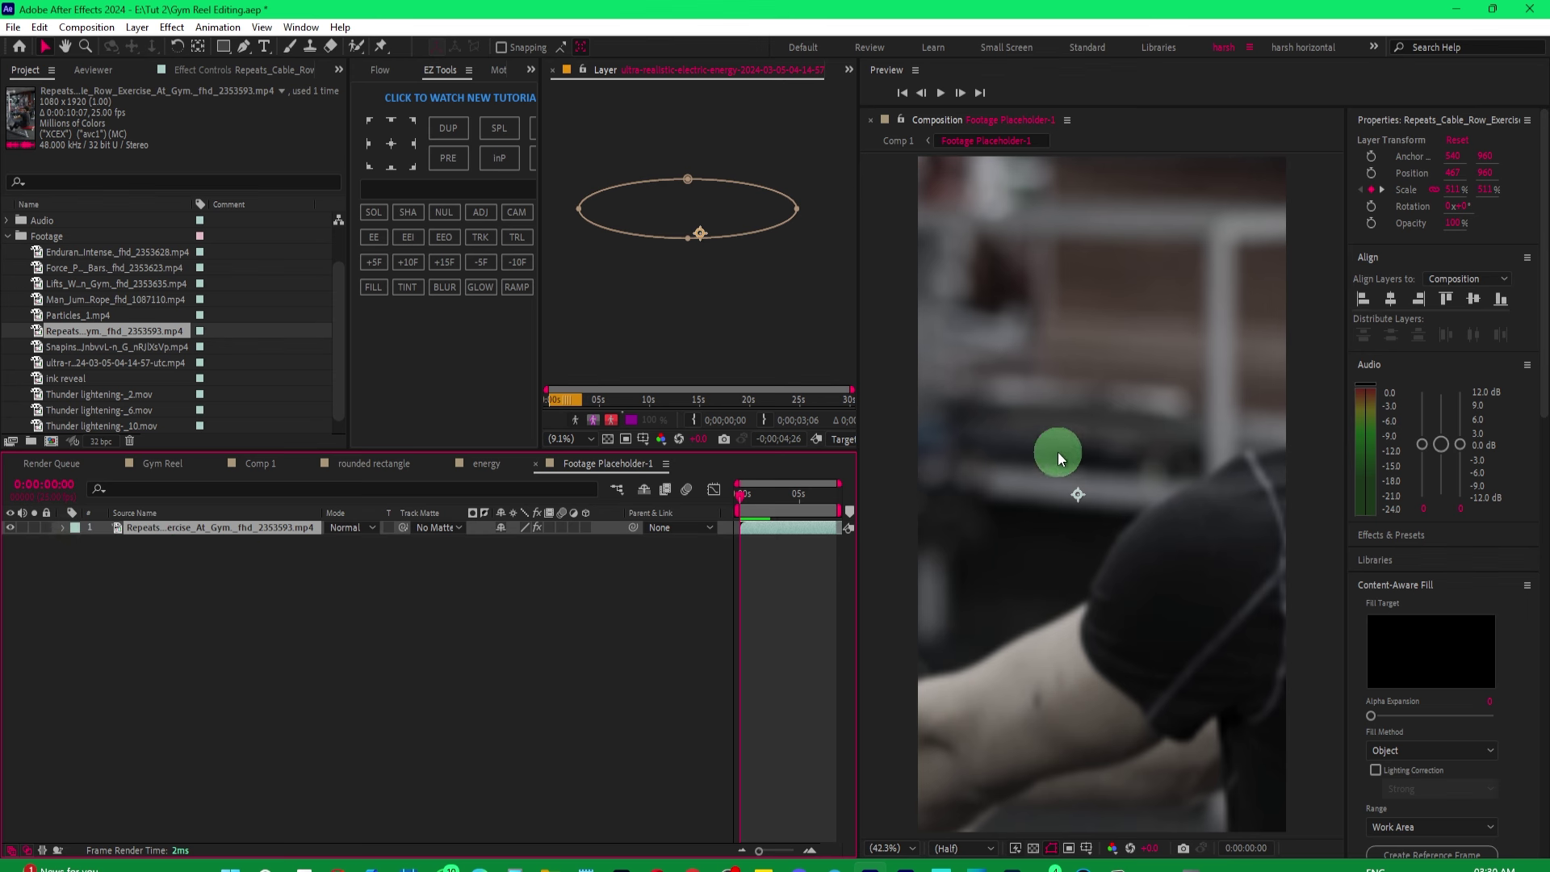
key(space)
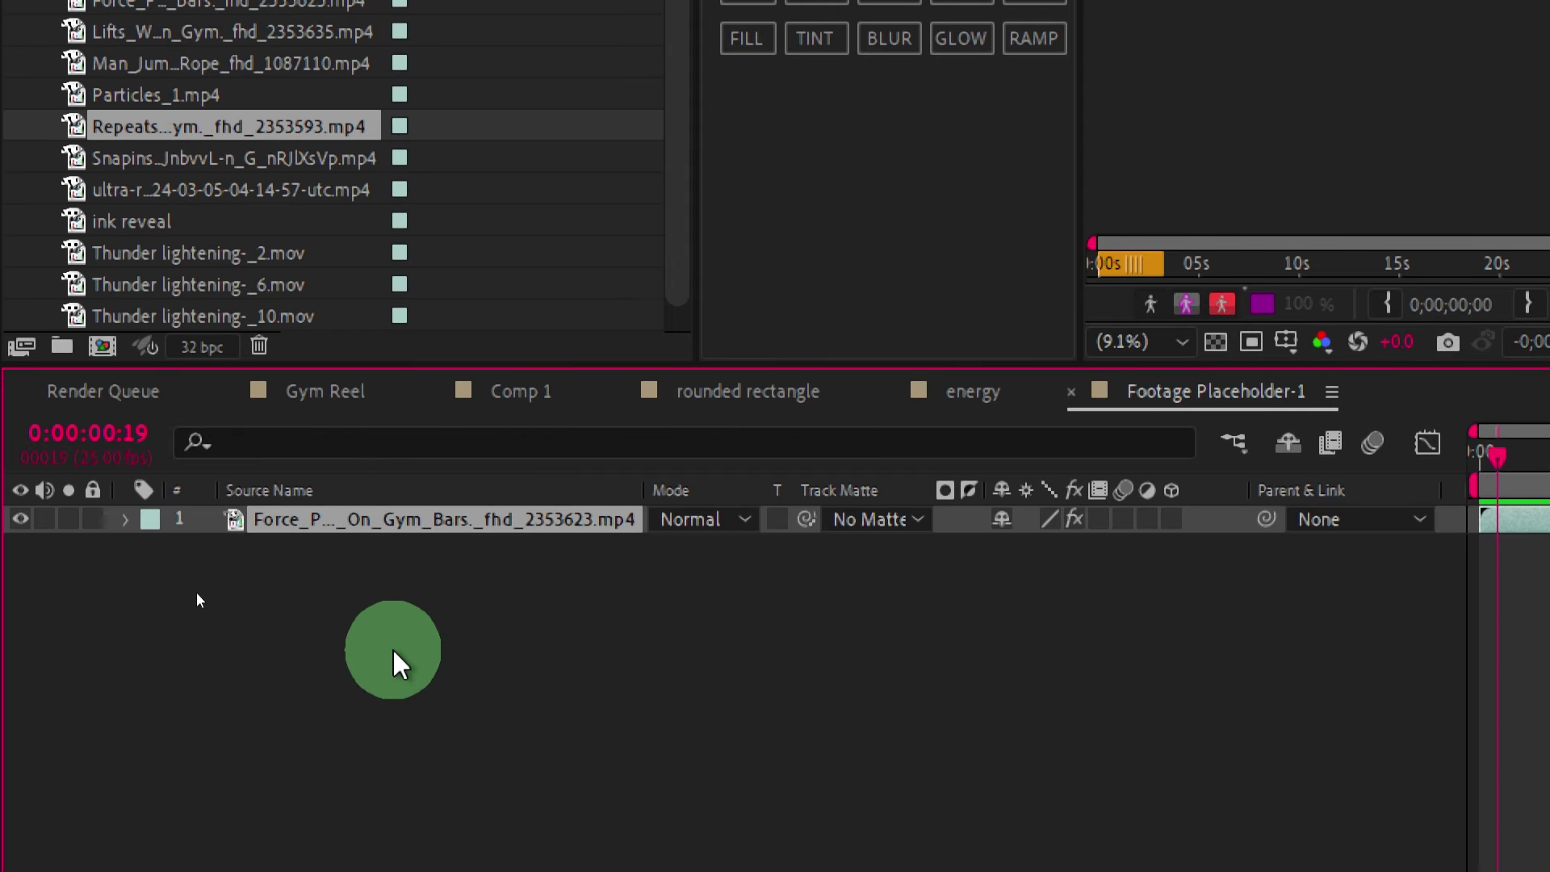
Add a transform.scale expression to the placeholder clip's Scale keyframes, then go back to Comp 1.
key(s)
click(307, 549)
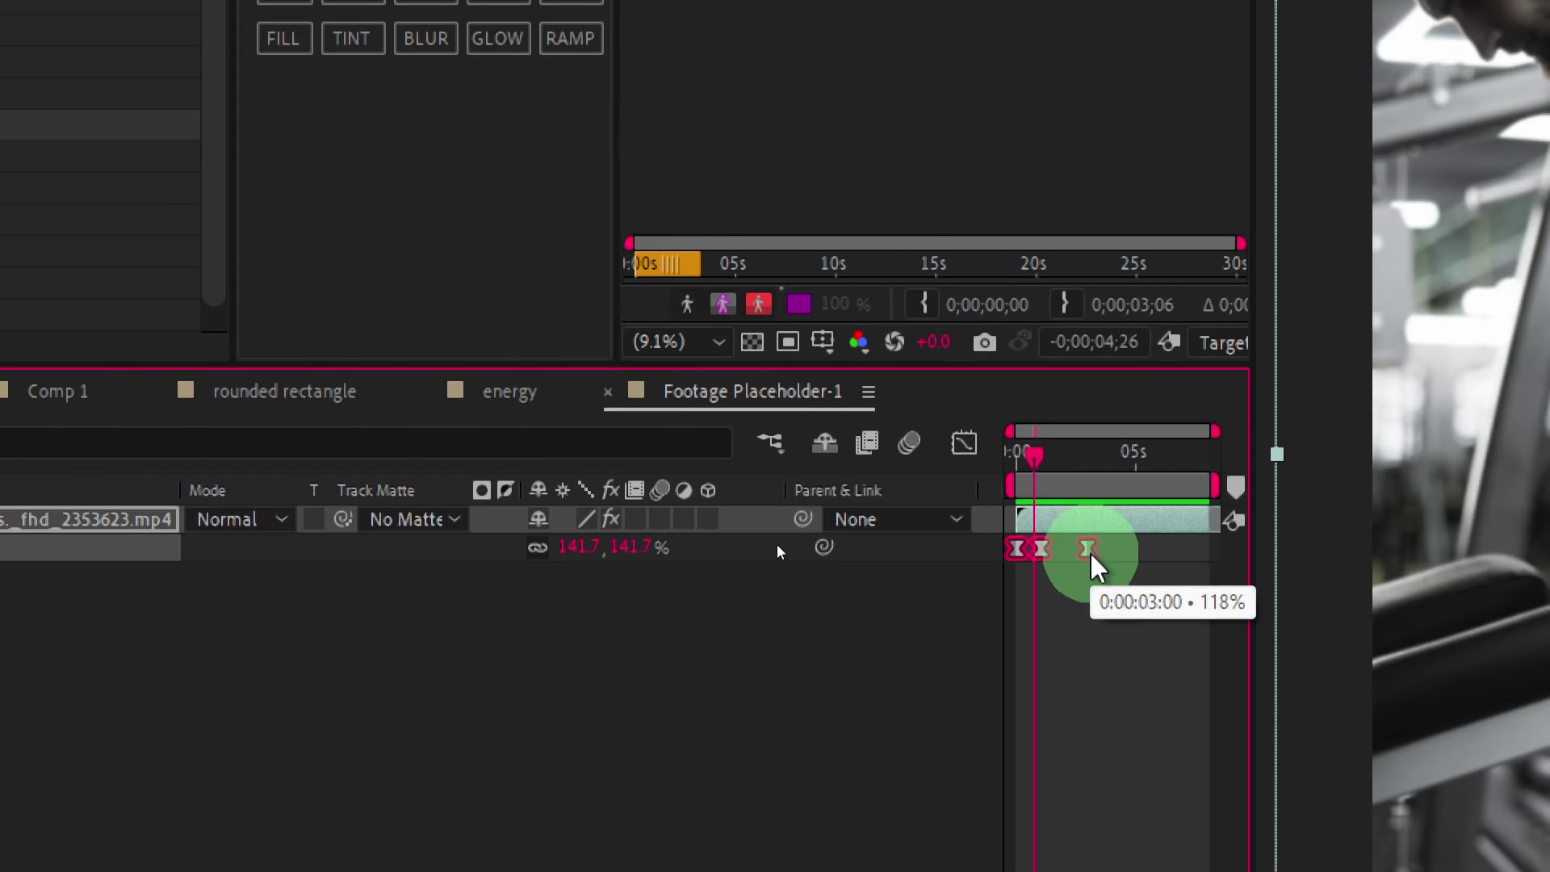
right_click(1089, 553)
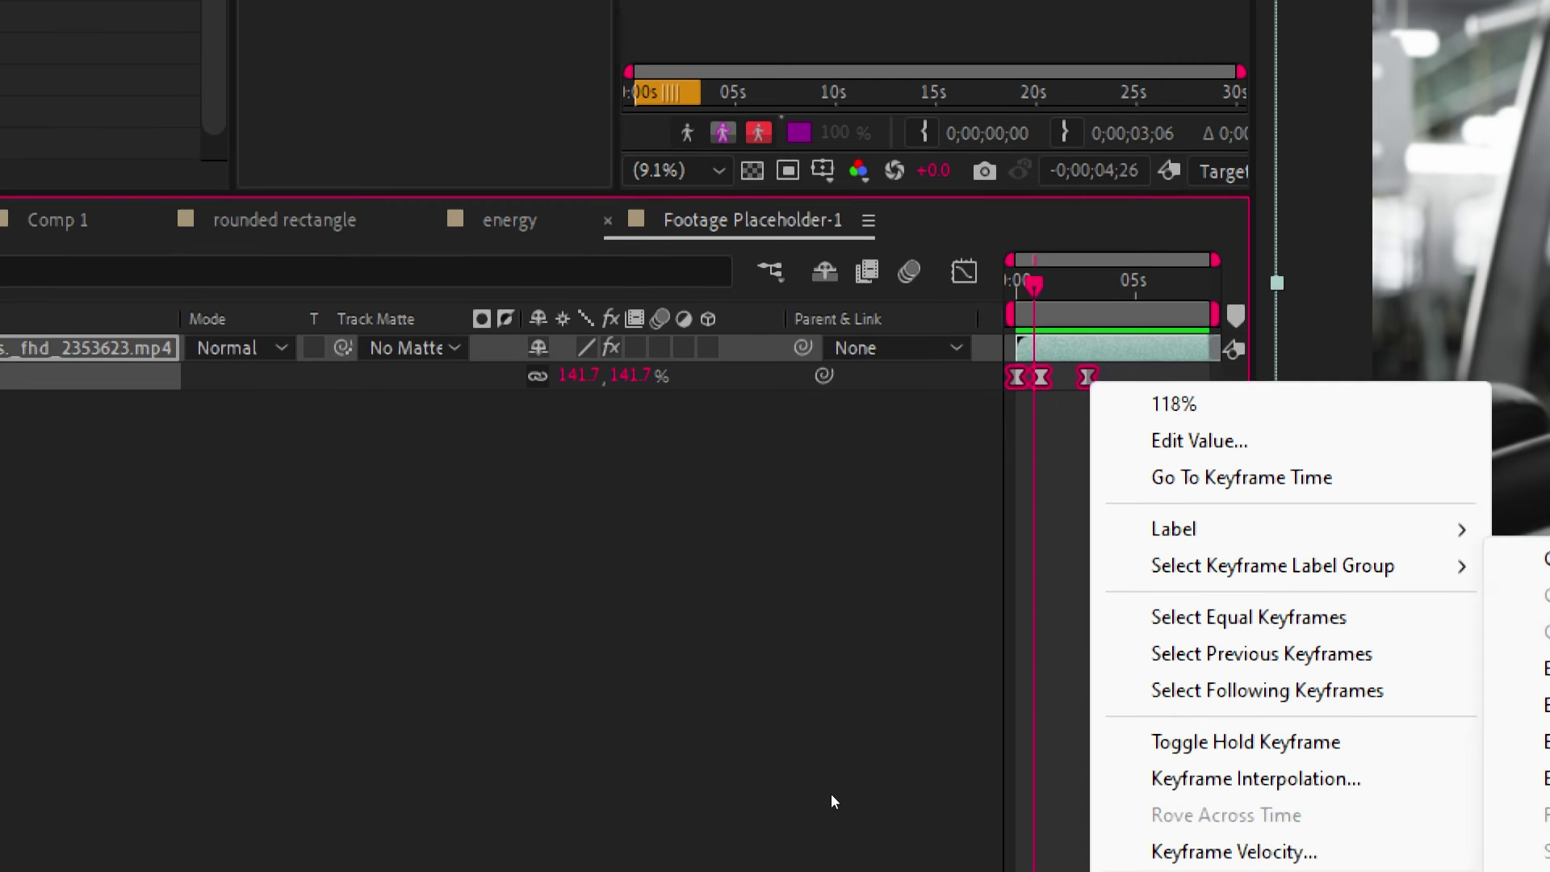
click(1086, 597)
drag(1134, 303, 988, 307)
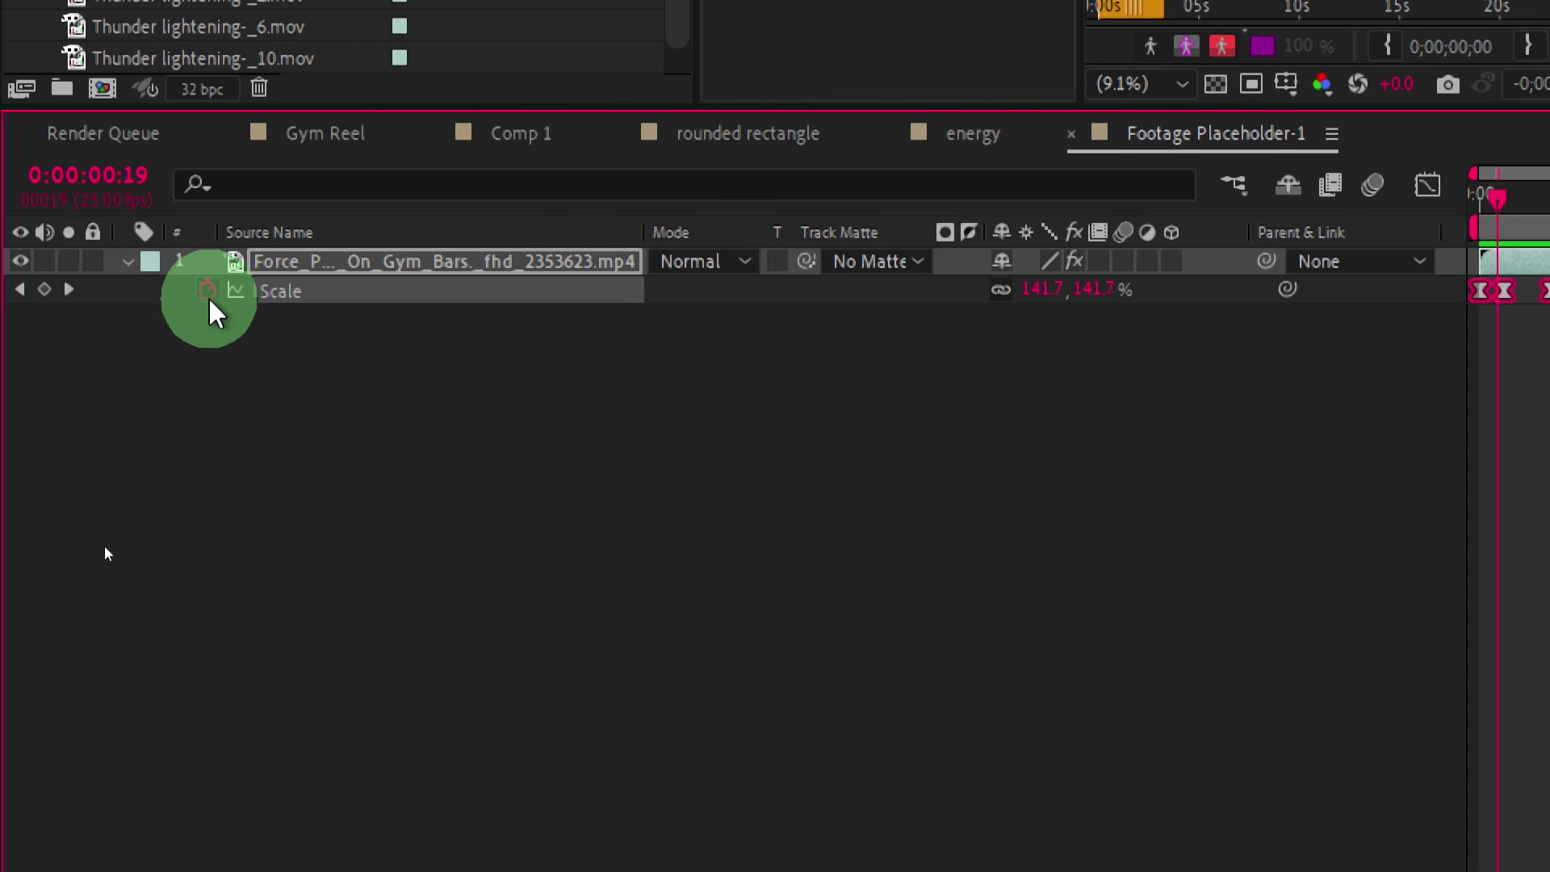
click(1481, 195)
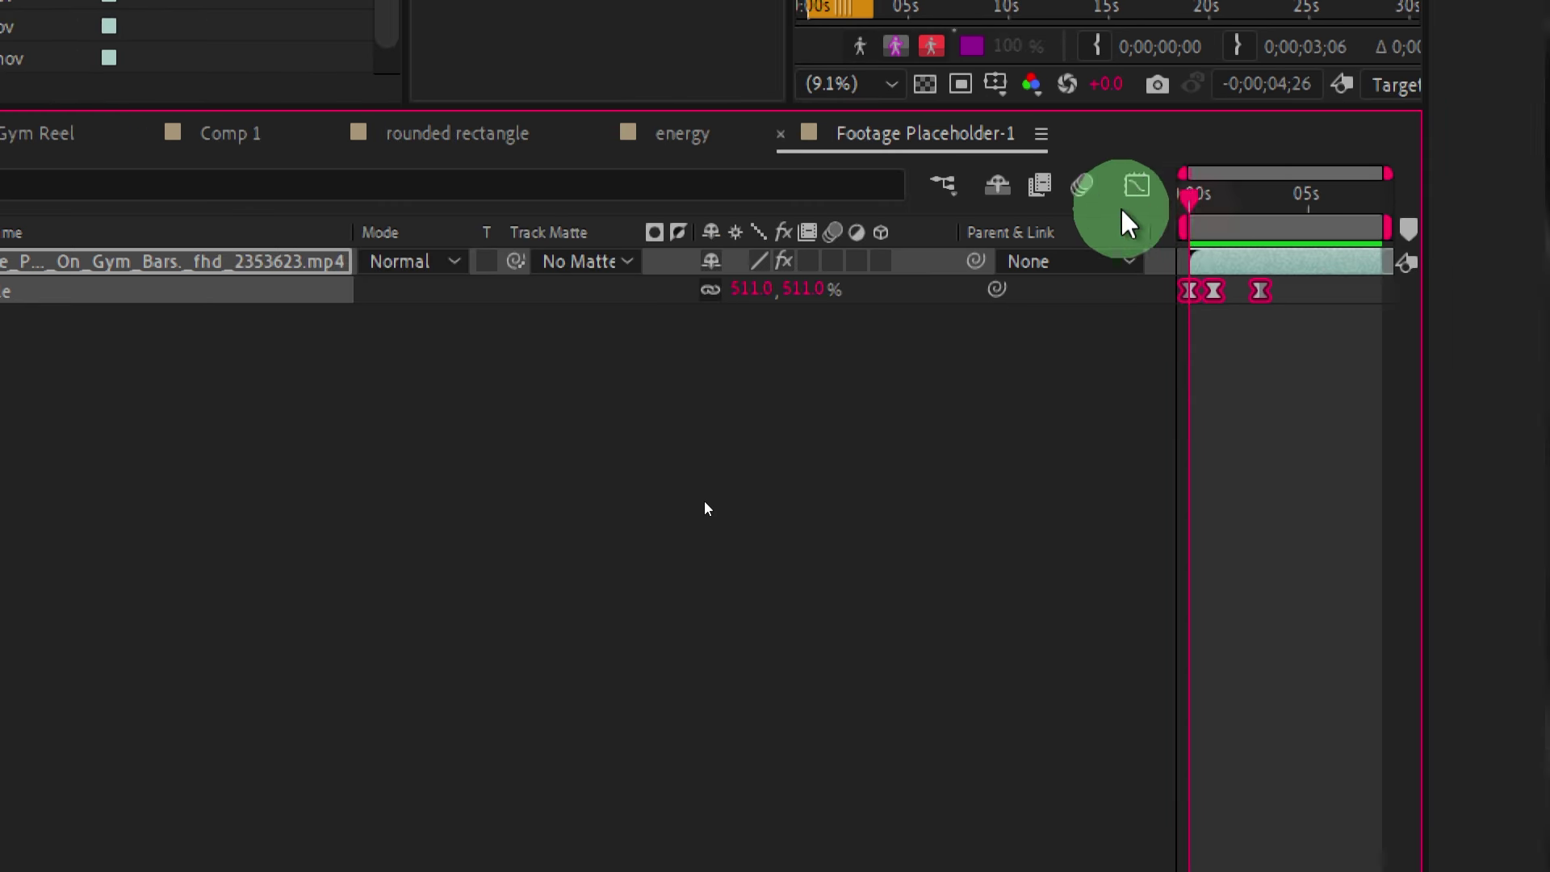
alt+click(209, 290)
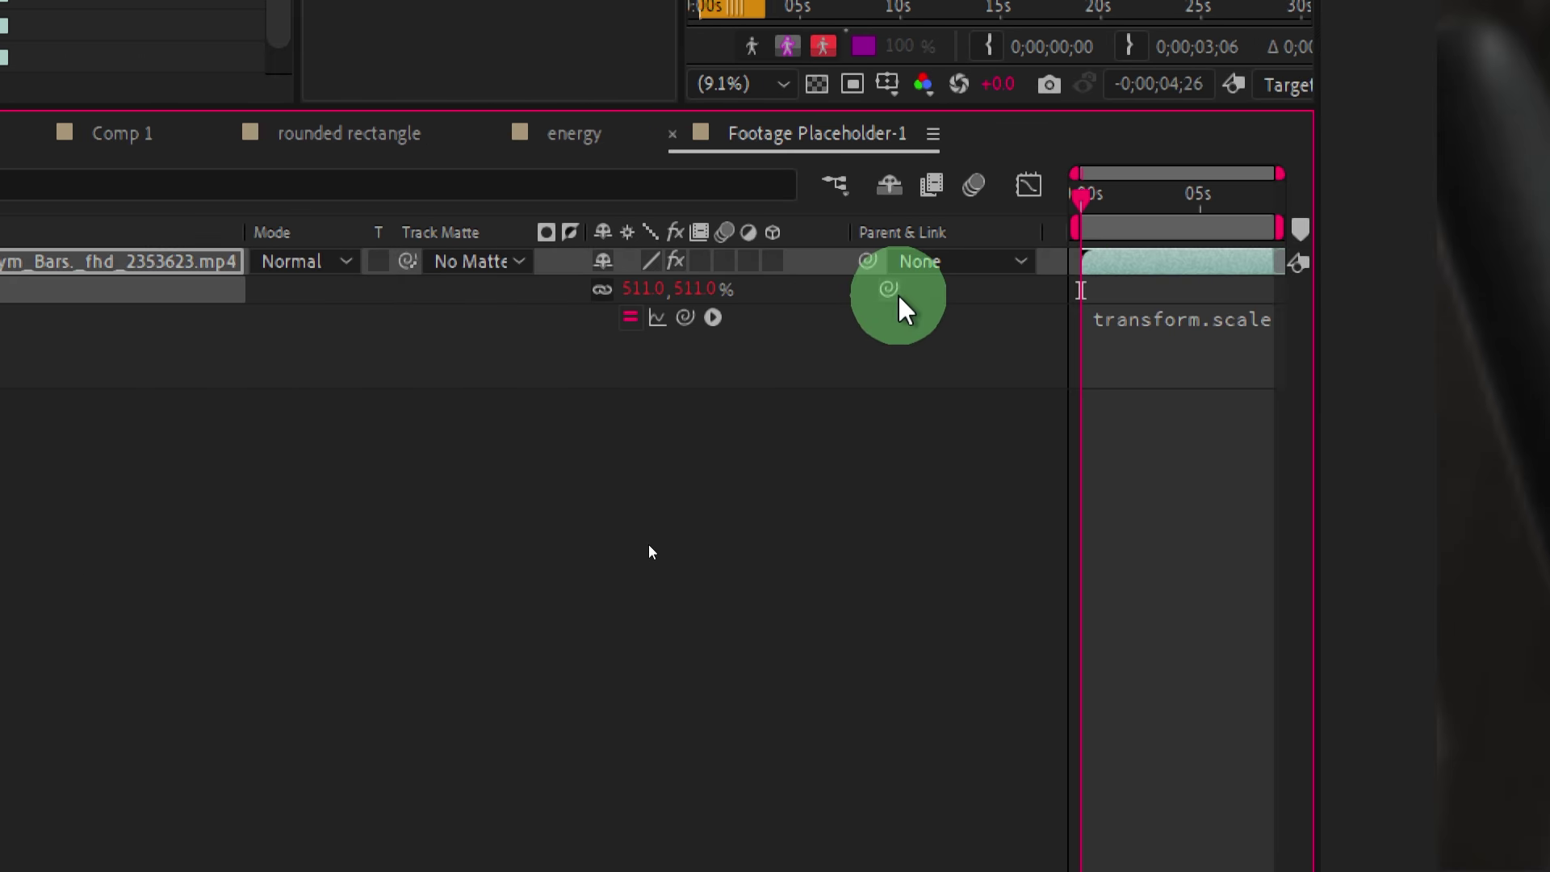
click(535, 616)
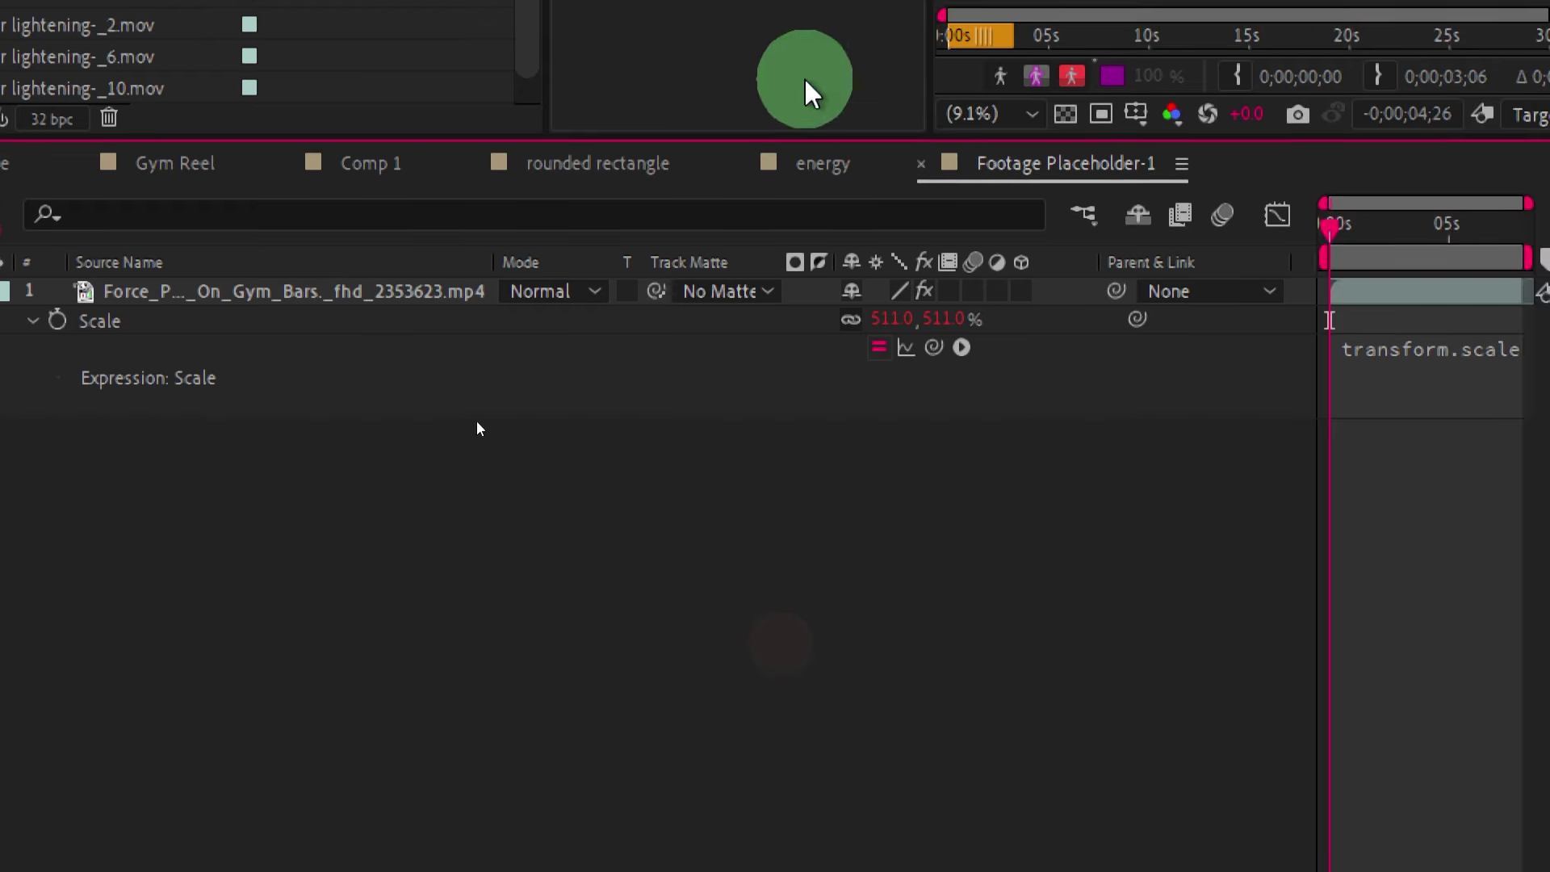
click(370, 163)
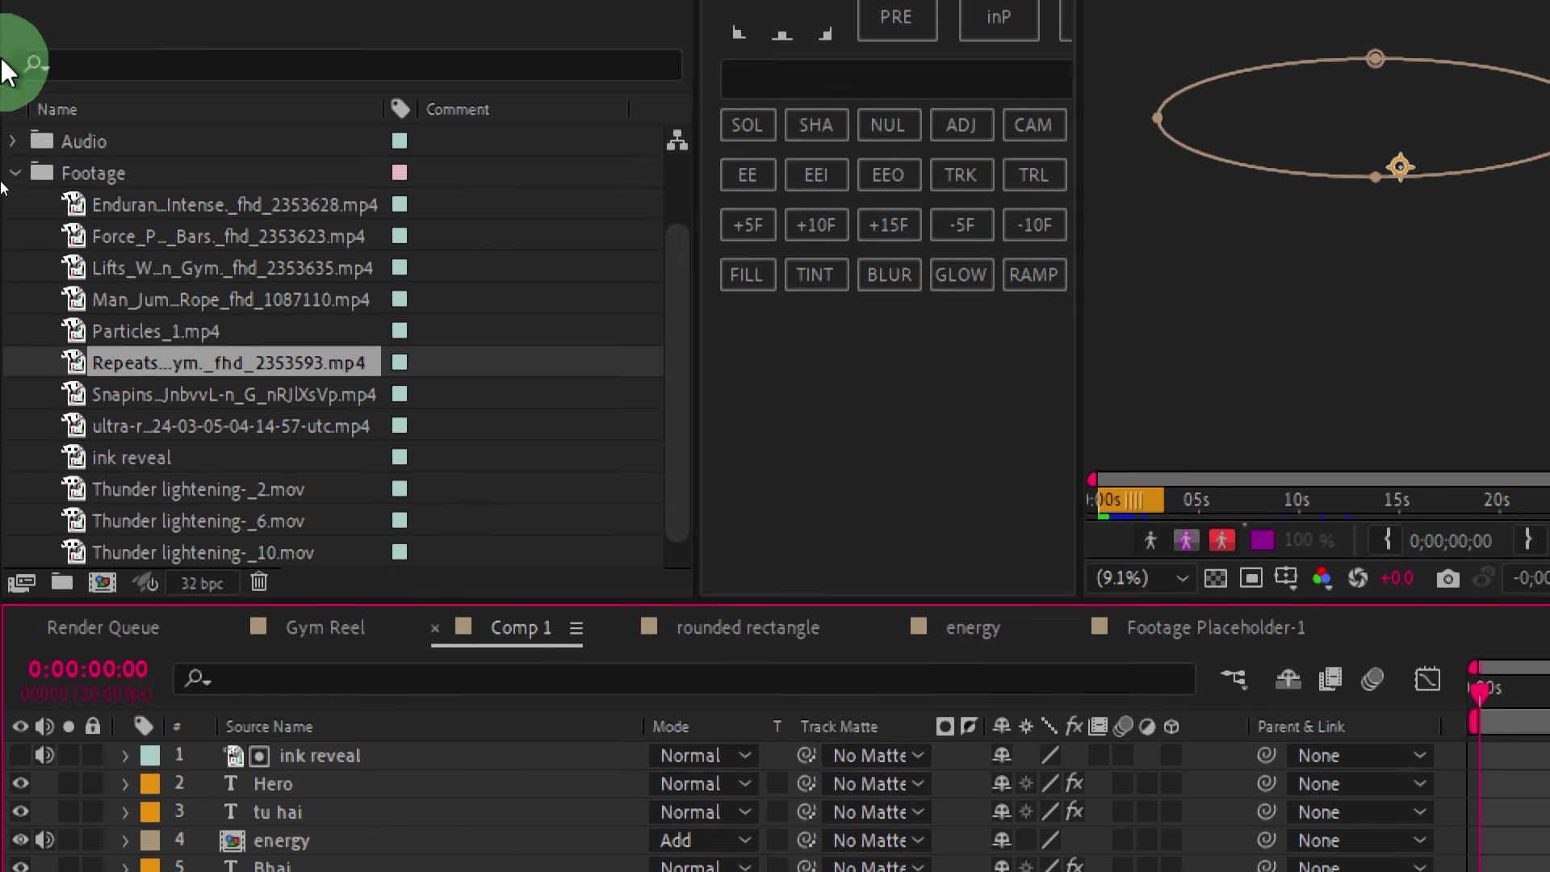
In the Project panel's Comps folder, rename Comp 1 to 'Render This'.
scroll(670, 274, down, 1)
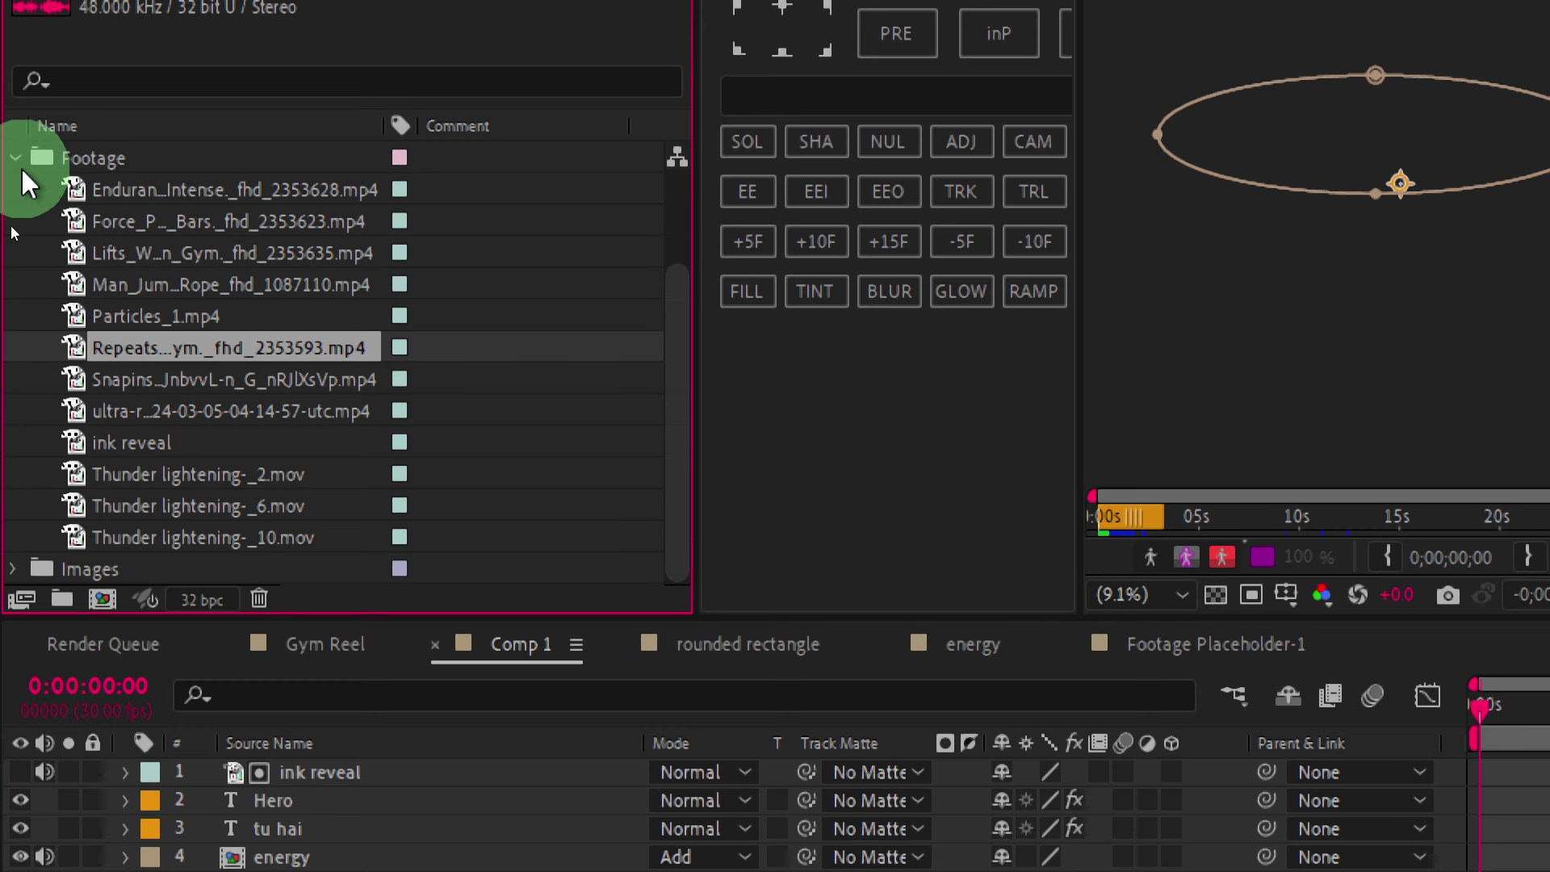
click(14, 157)
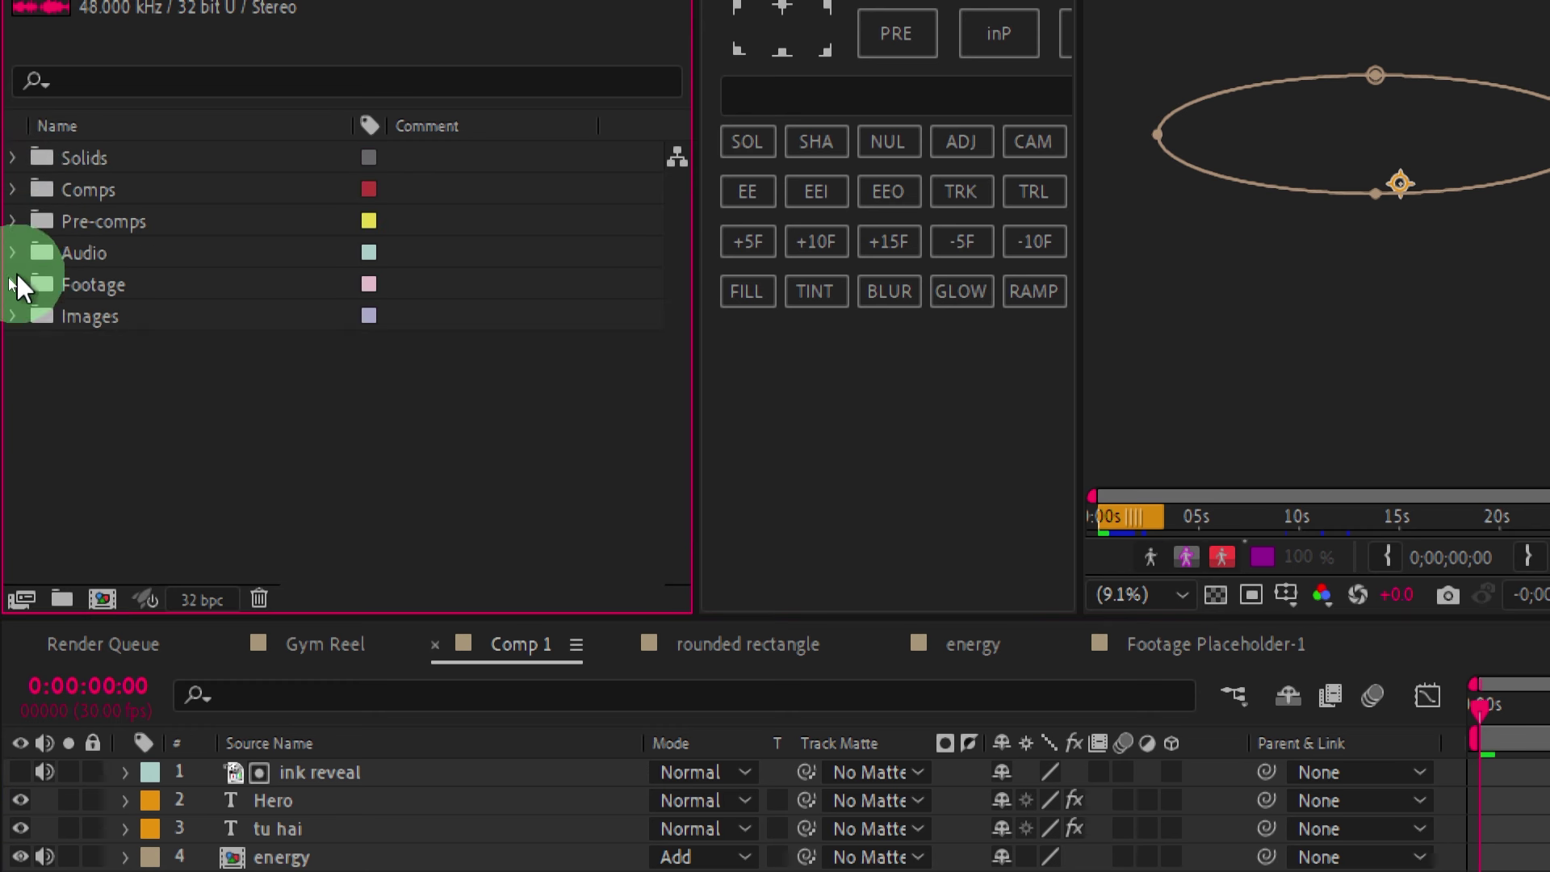
click(13, 189)
click(145, 222)
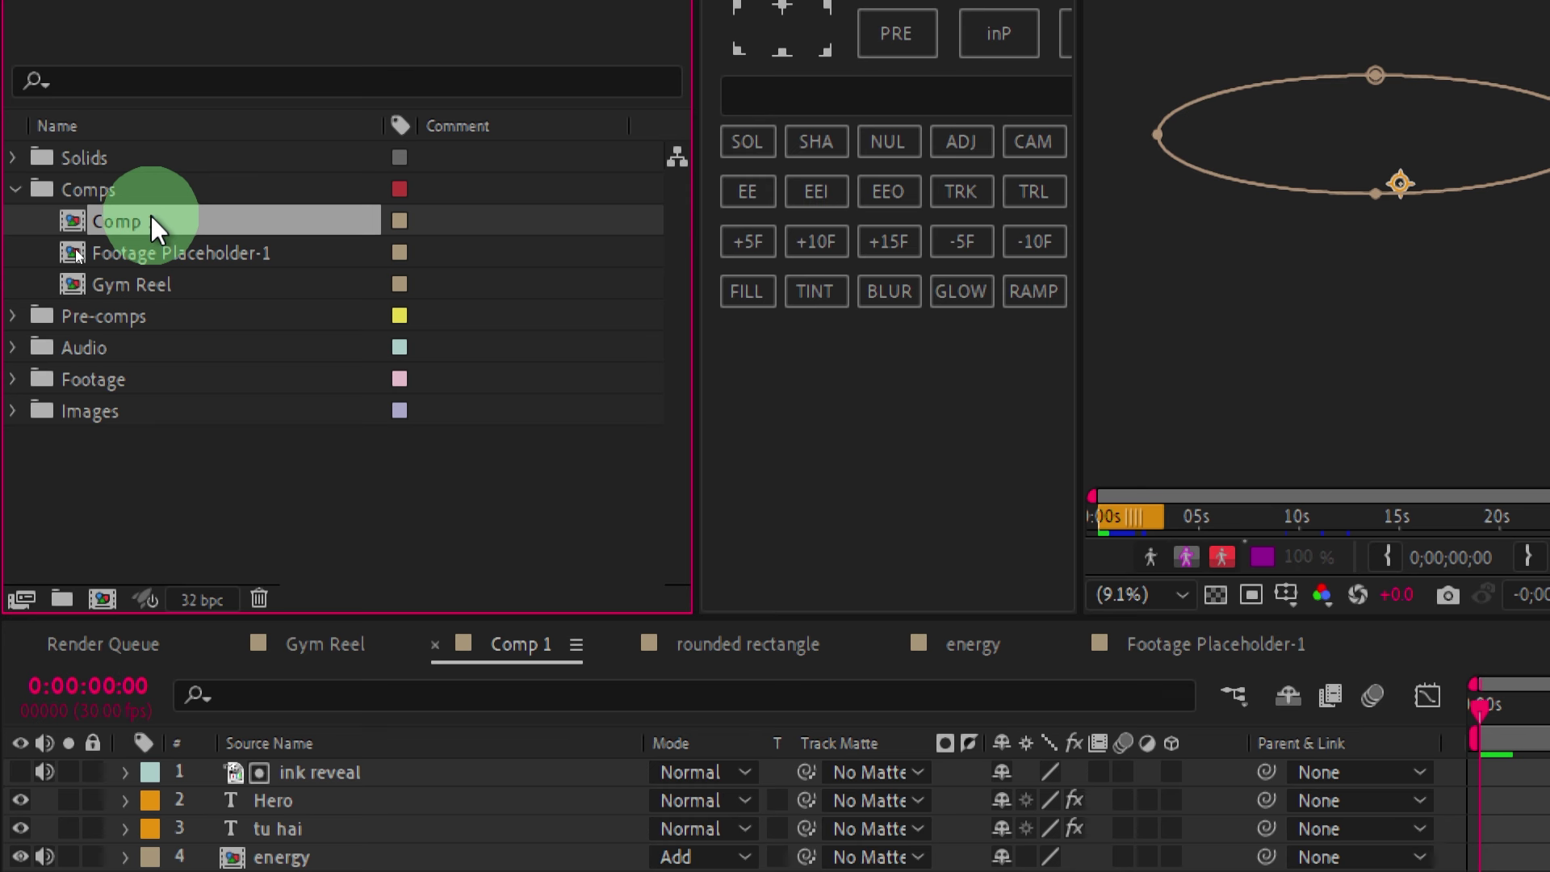
key(Return)
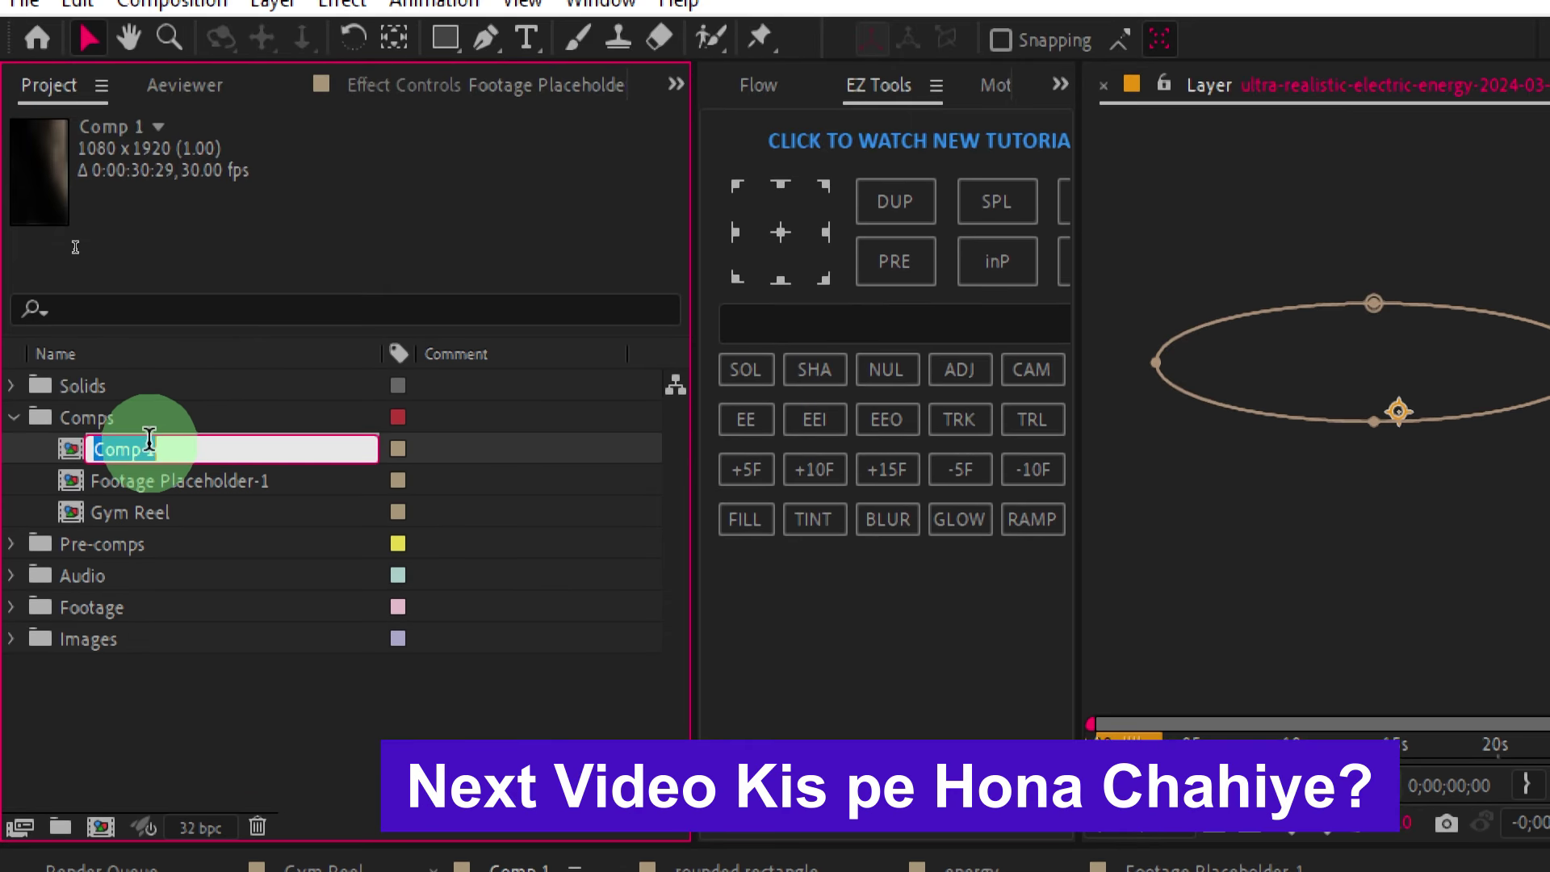
text(Render This)
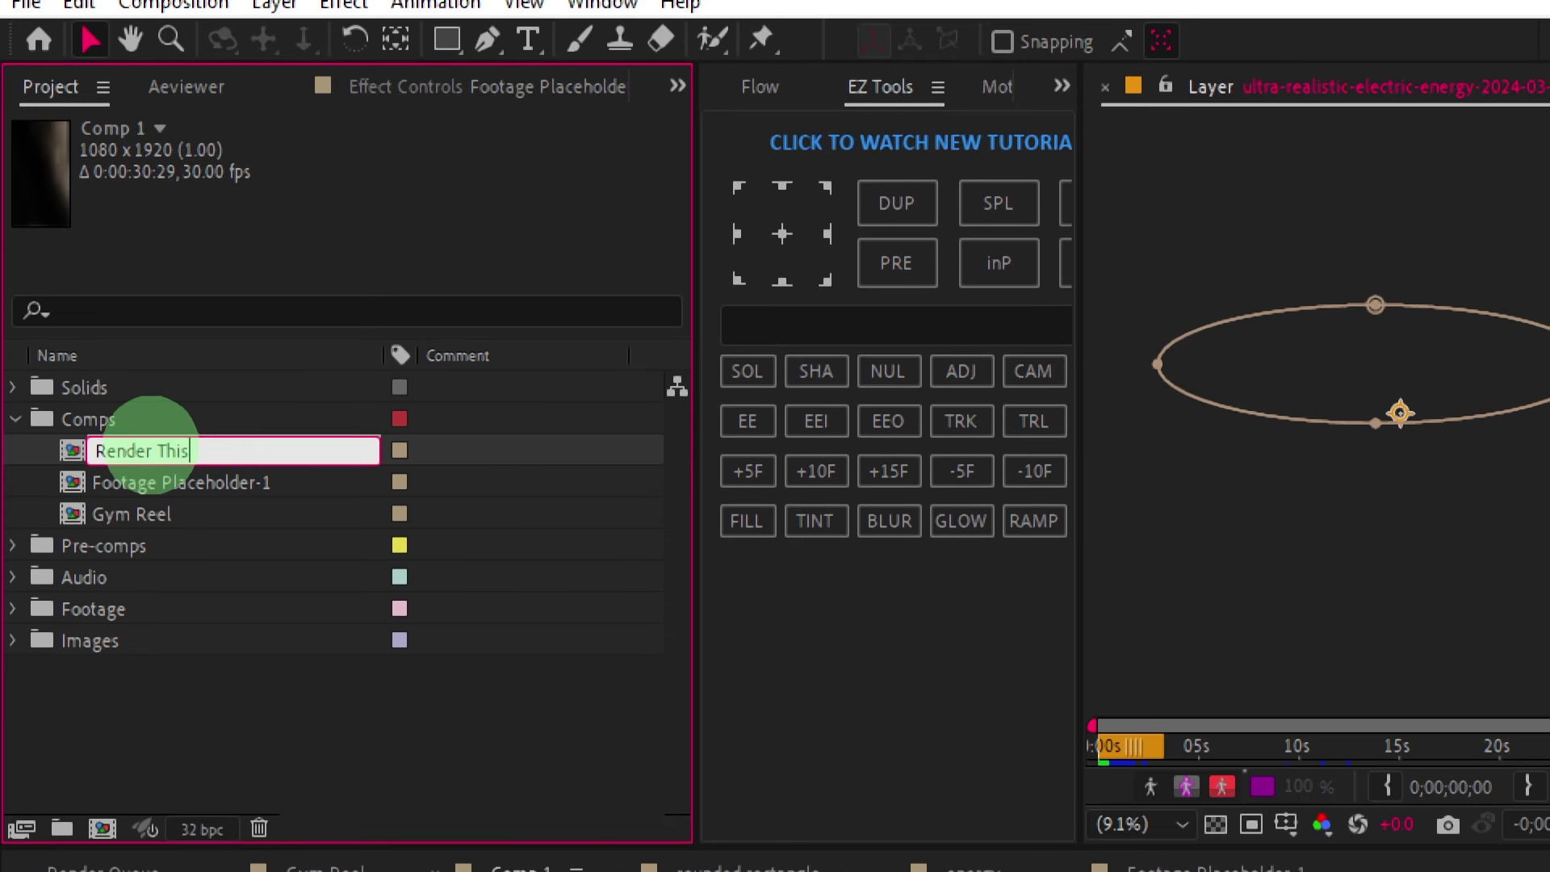
key(Return)
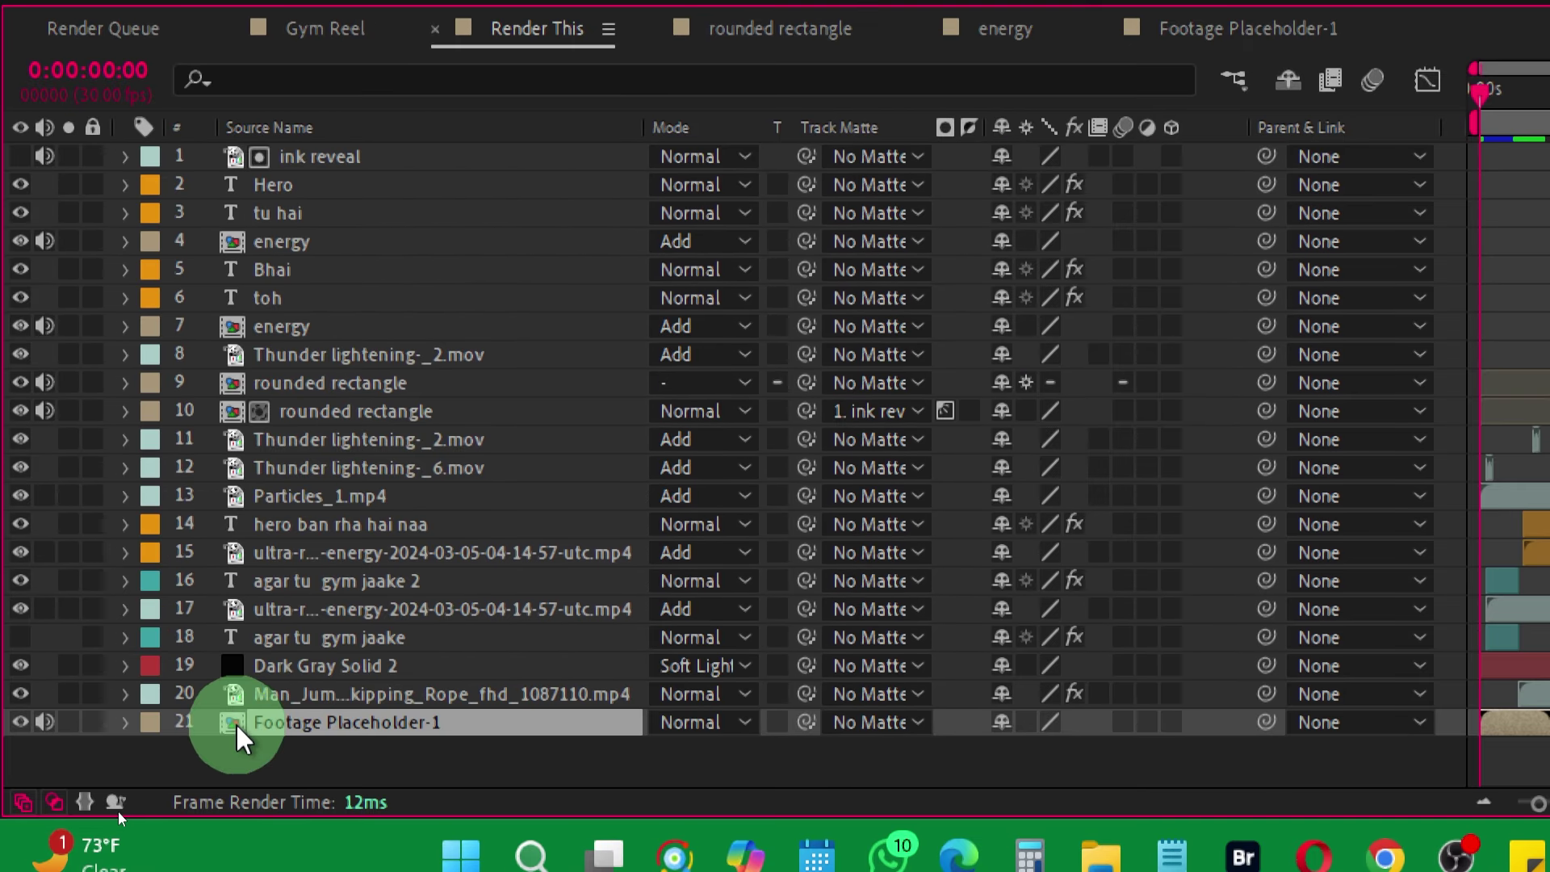
Reveal layer 21's Scale in Render This and scrub through the reel's opening frames.
key(s)
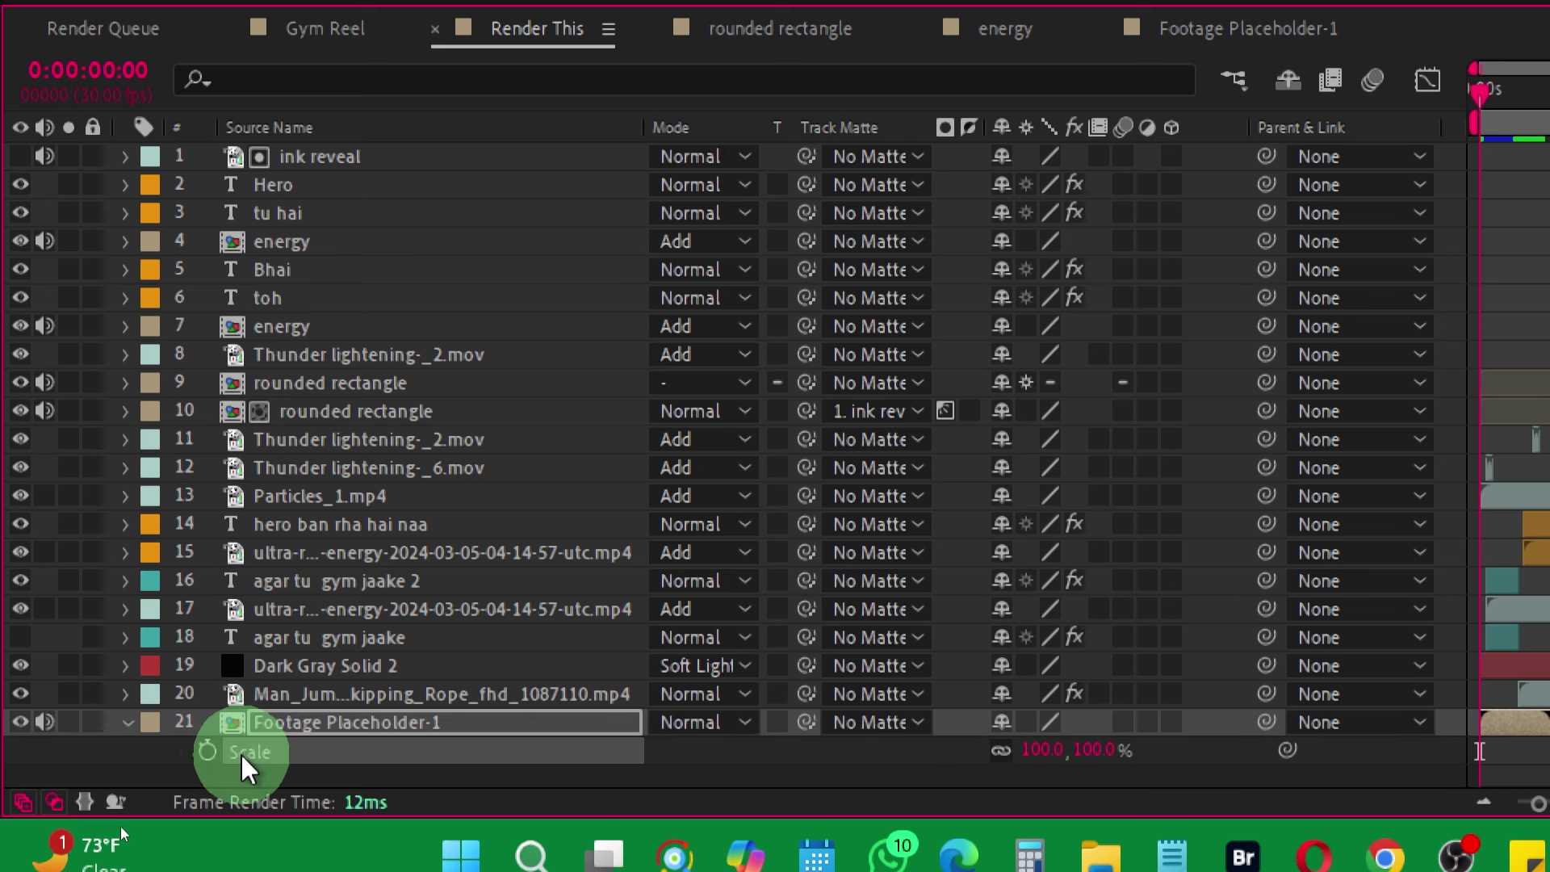
click(241, 753)
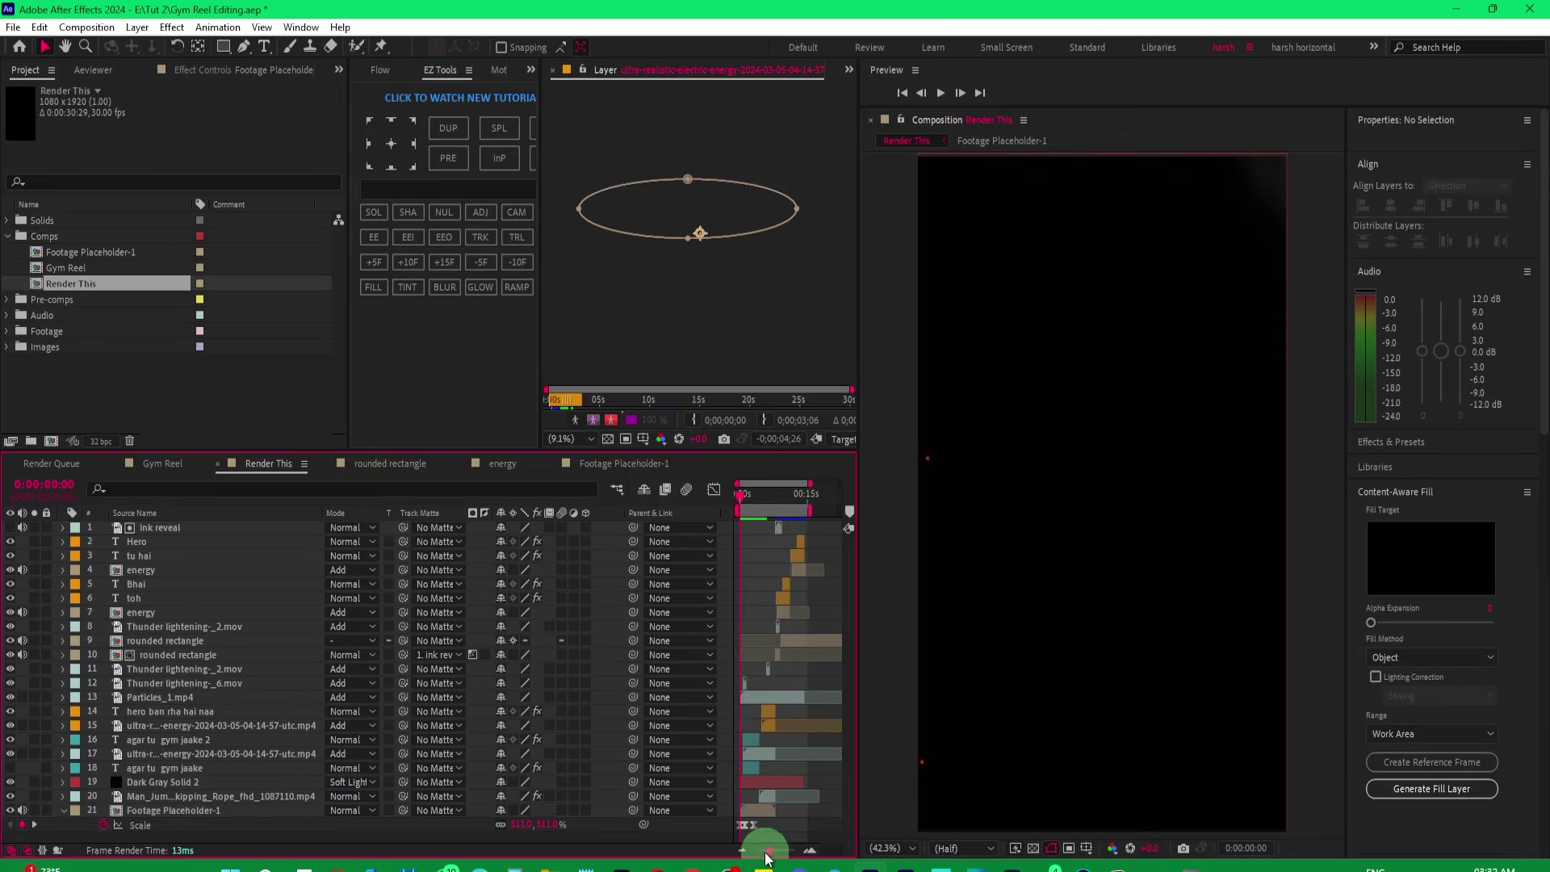
drag(766, 858, 785, 857)
drag(750, 494, 744, 503)
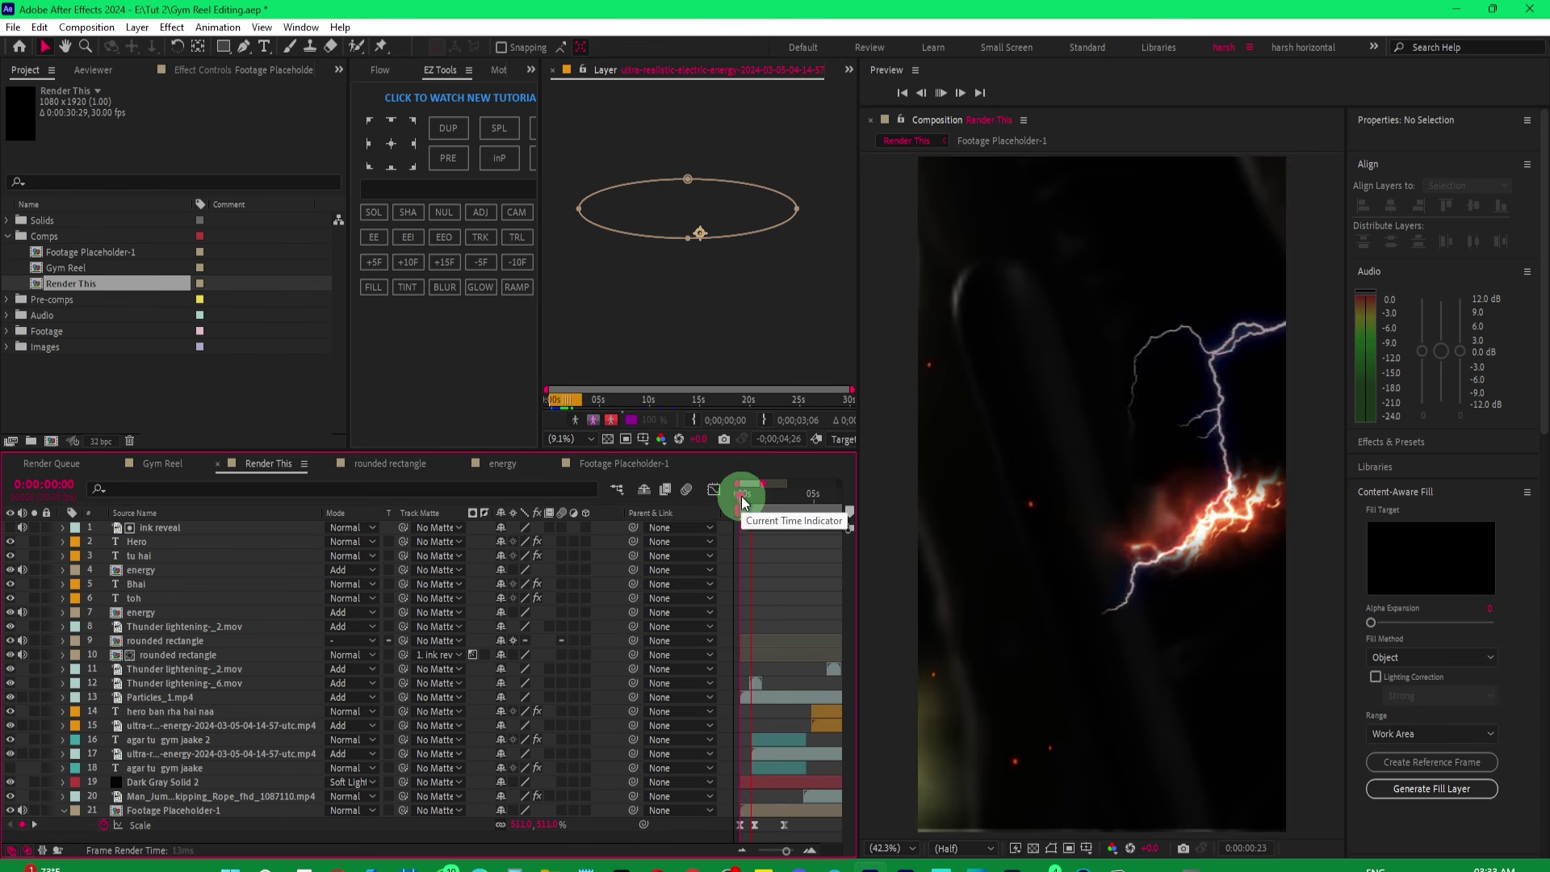
click(627, 471)
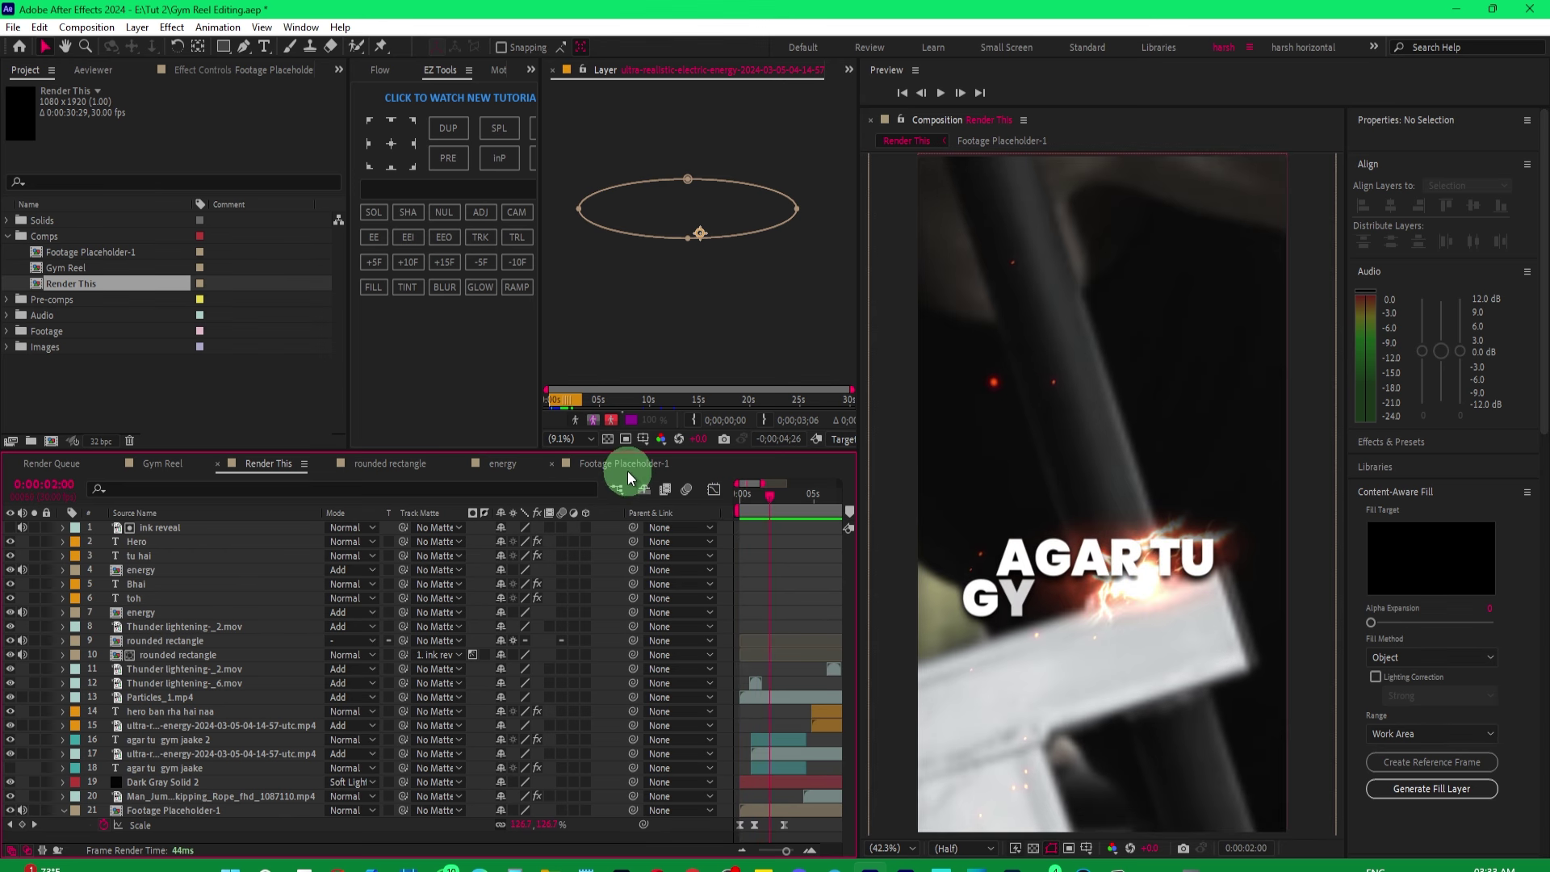
Open Footage Placeholder-1 and select its gym-bars footage layer, scrubbing through the footage.
click(627, 468)
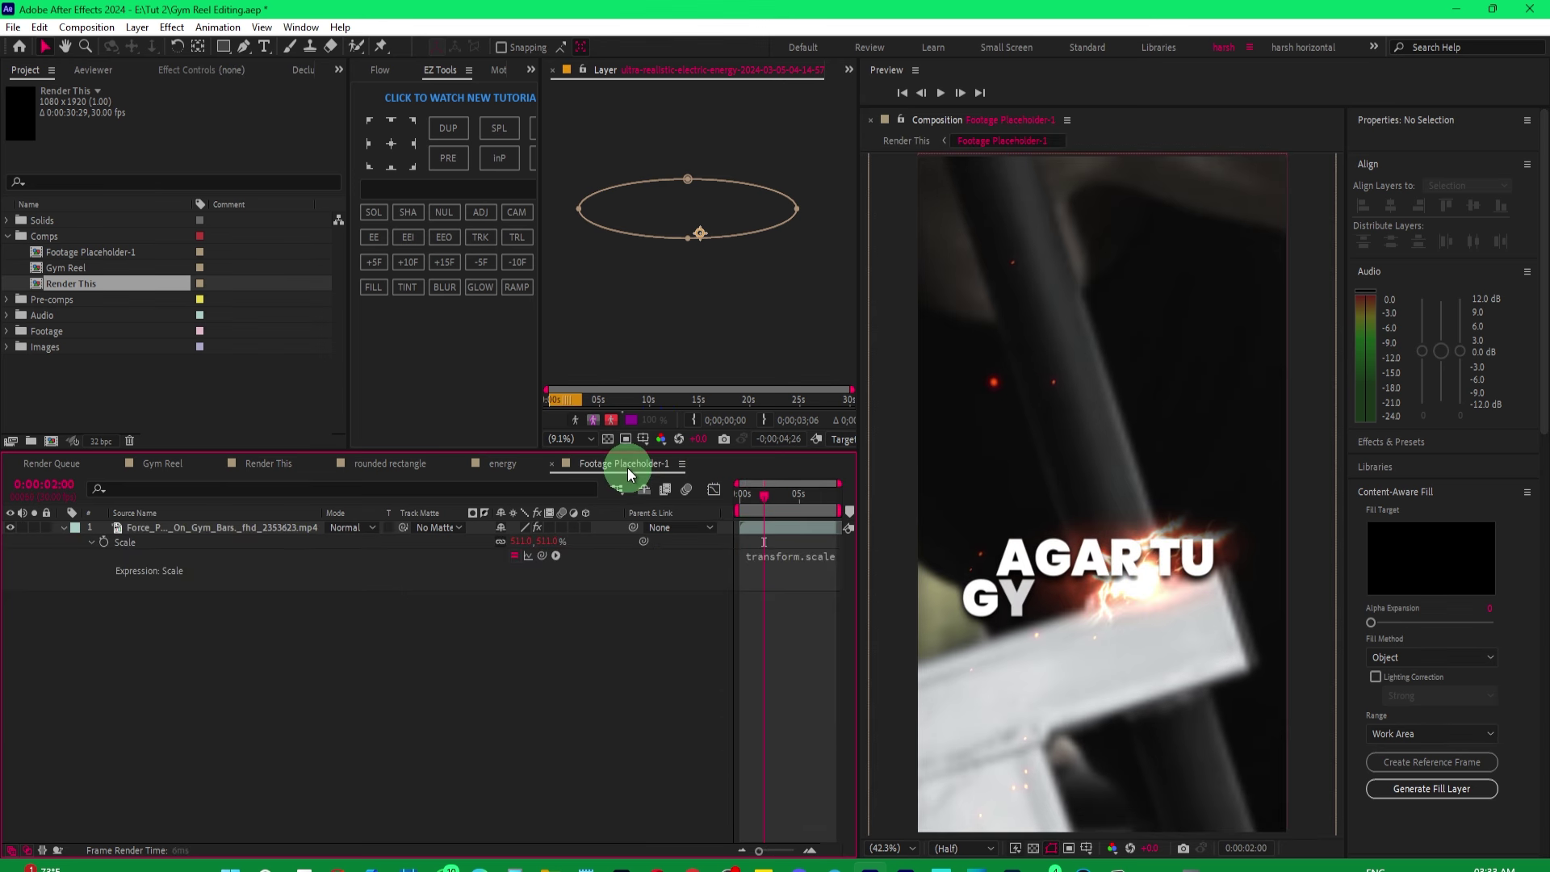
click(62, 527)
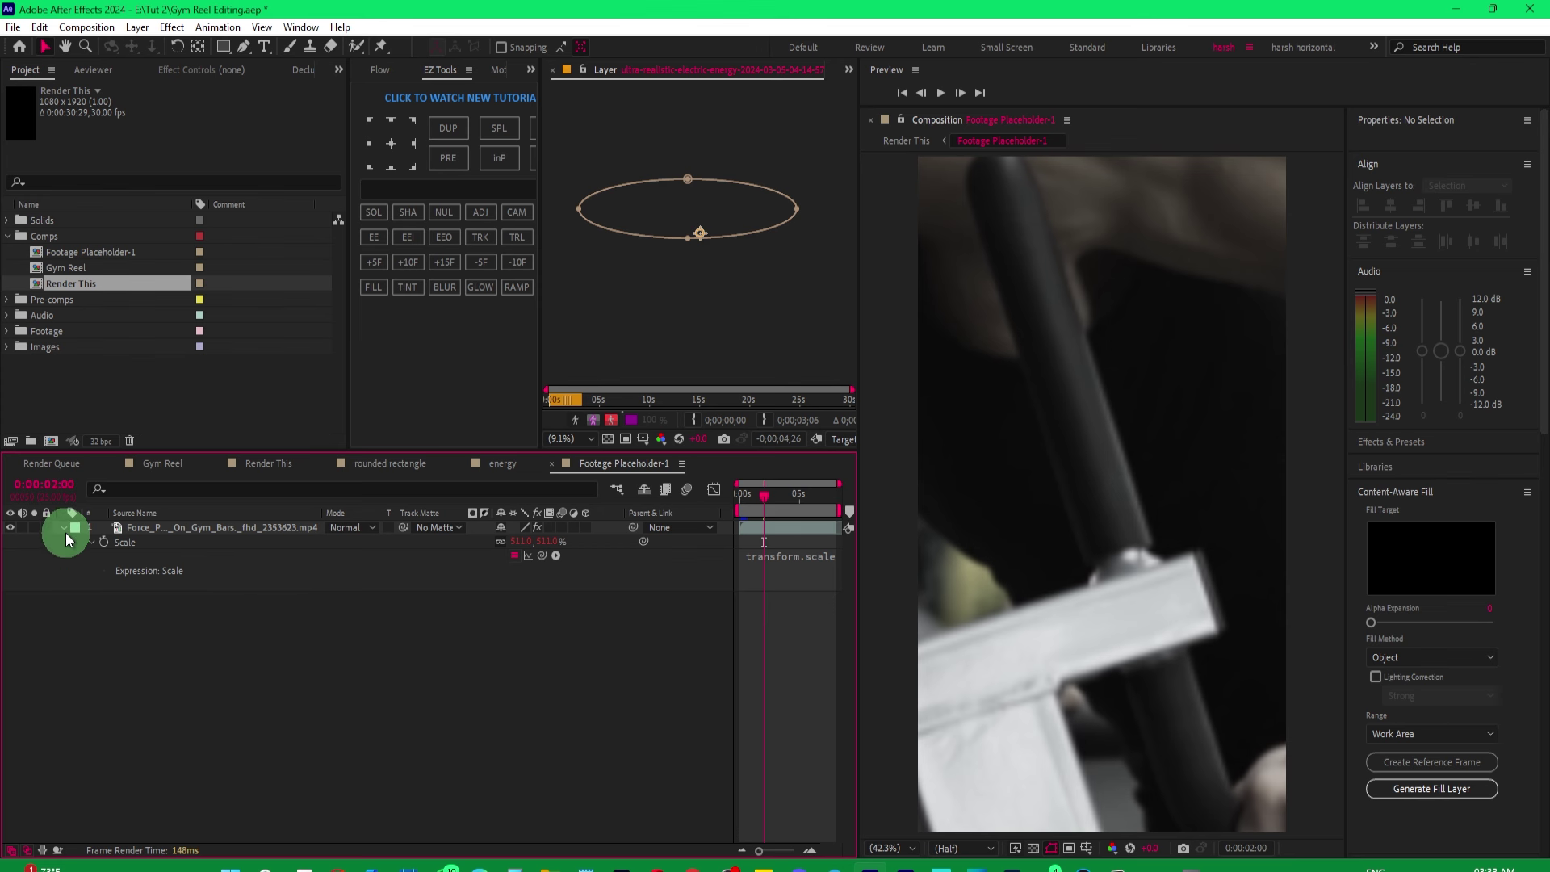
click(396, 530)
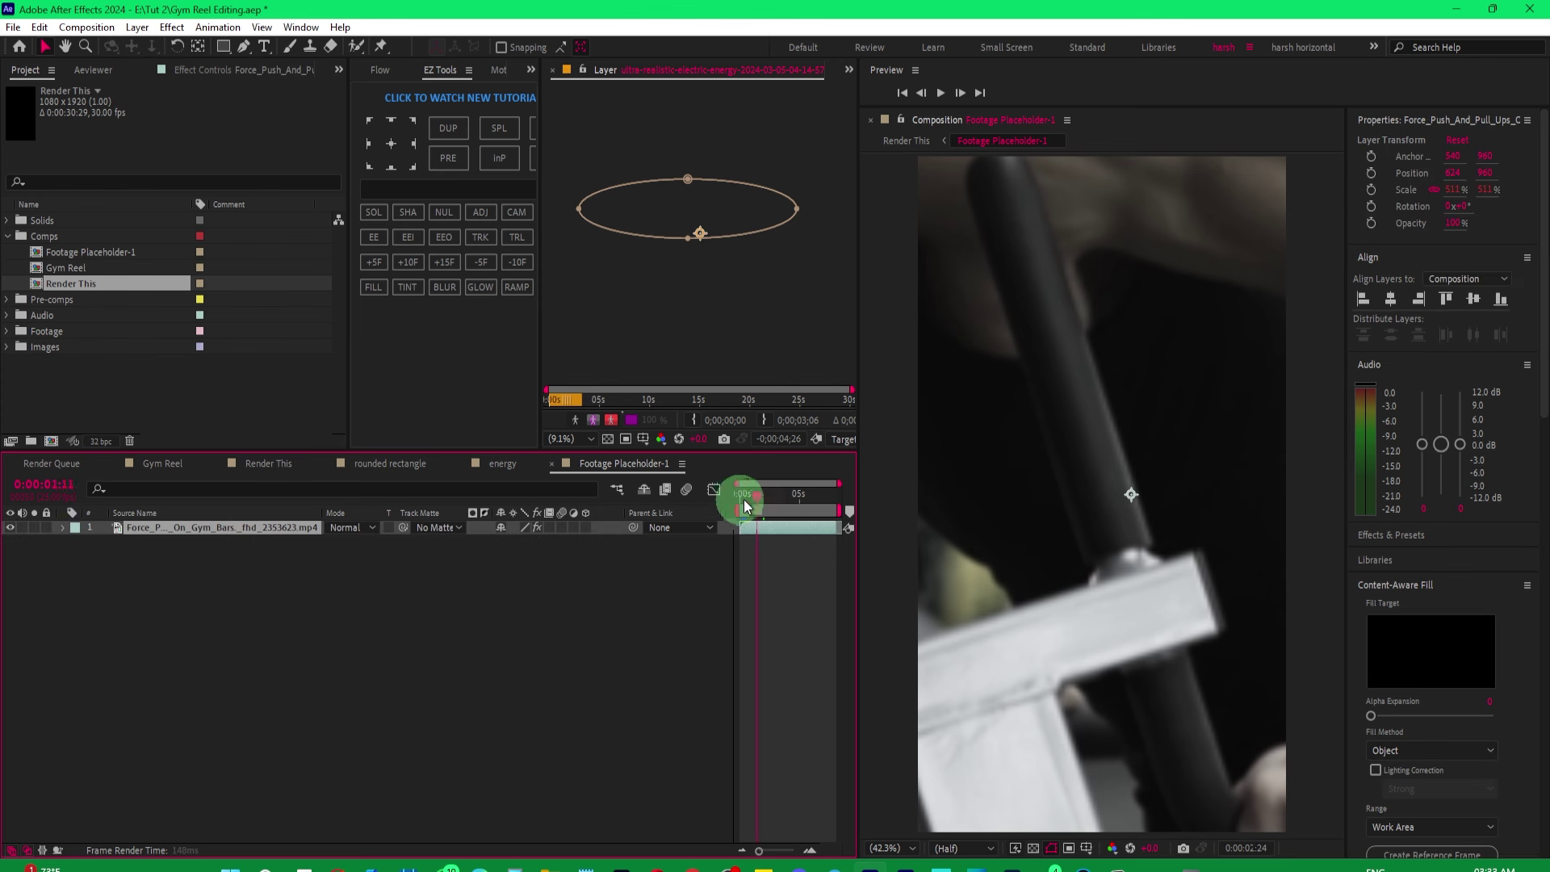
mouse_move(743, 505)
mouse_down()
mouse_move(767, 517)
mouse_move(736, 506)
mouse_up()
click(162, 558)
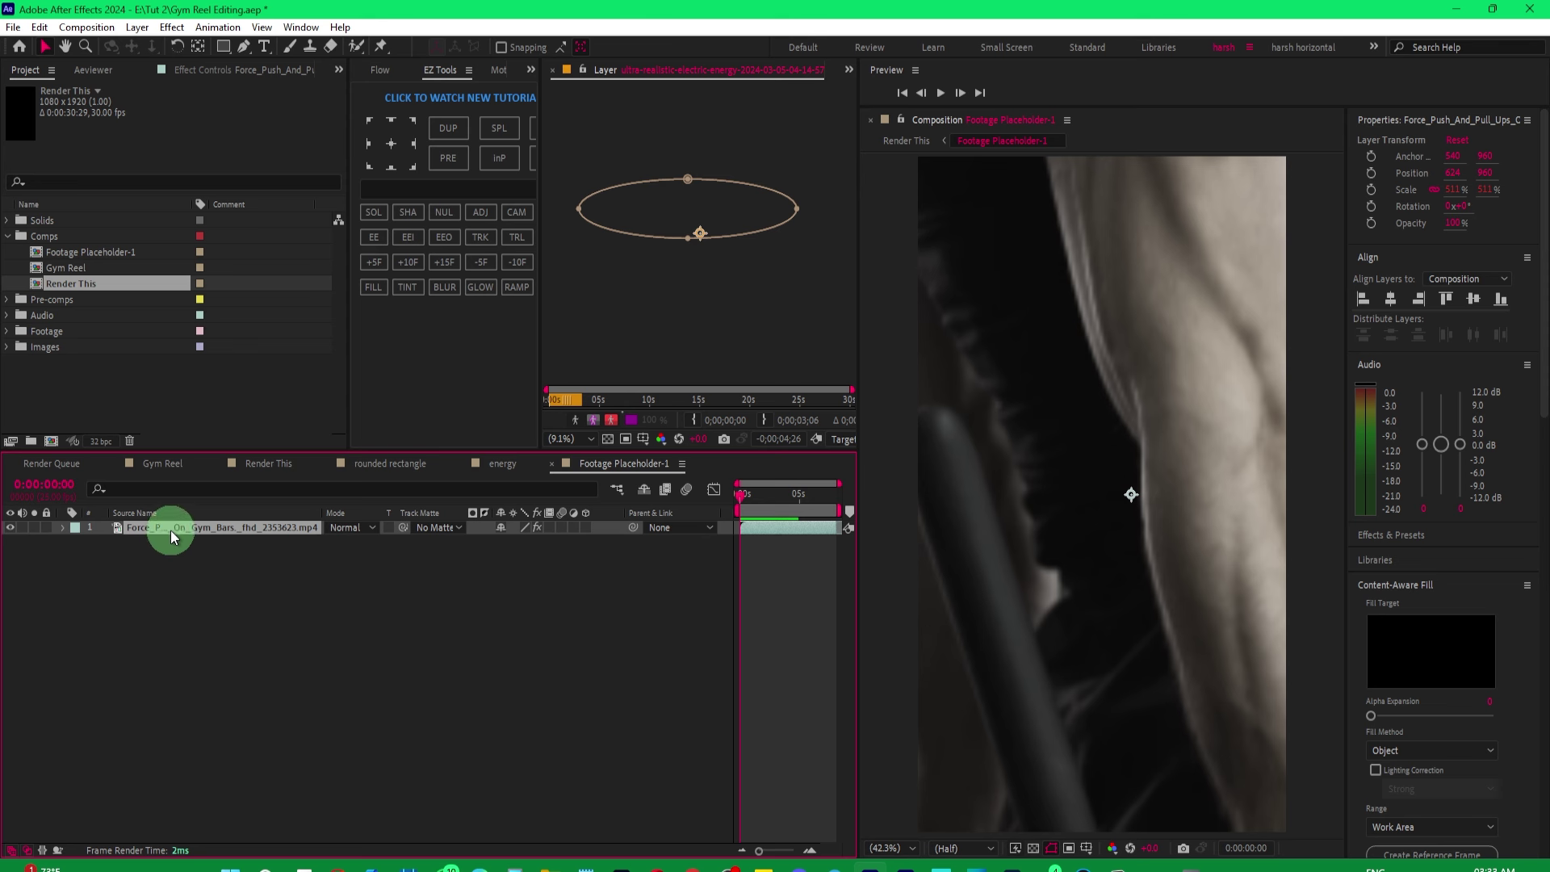
Set the gym-bars footage Scale to 100, shift it left, enlarge to about 103%, and save.
key(s)
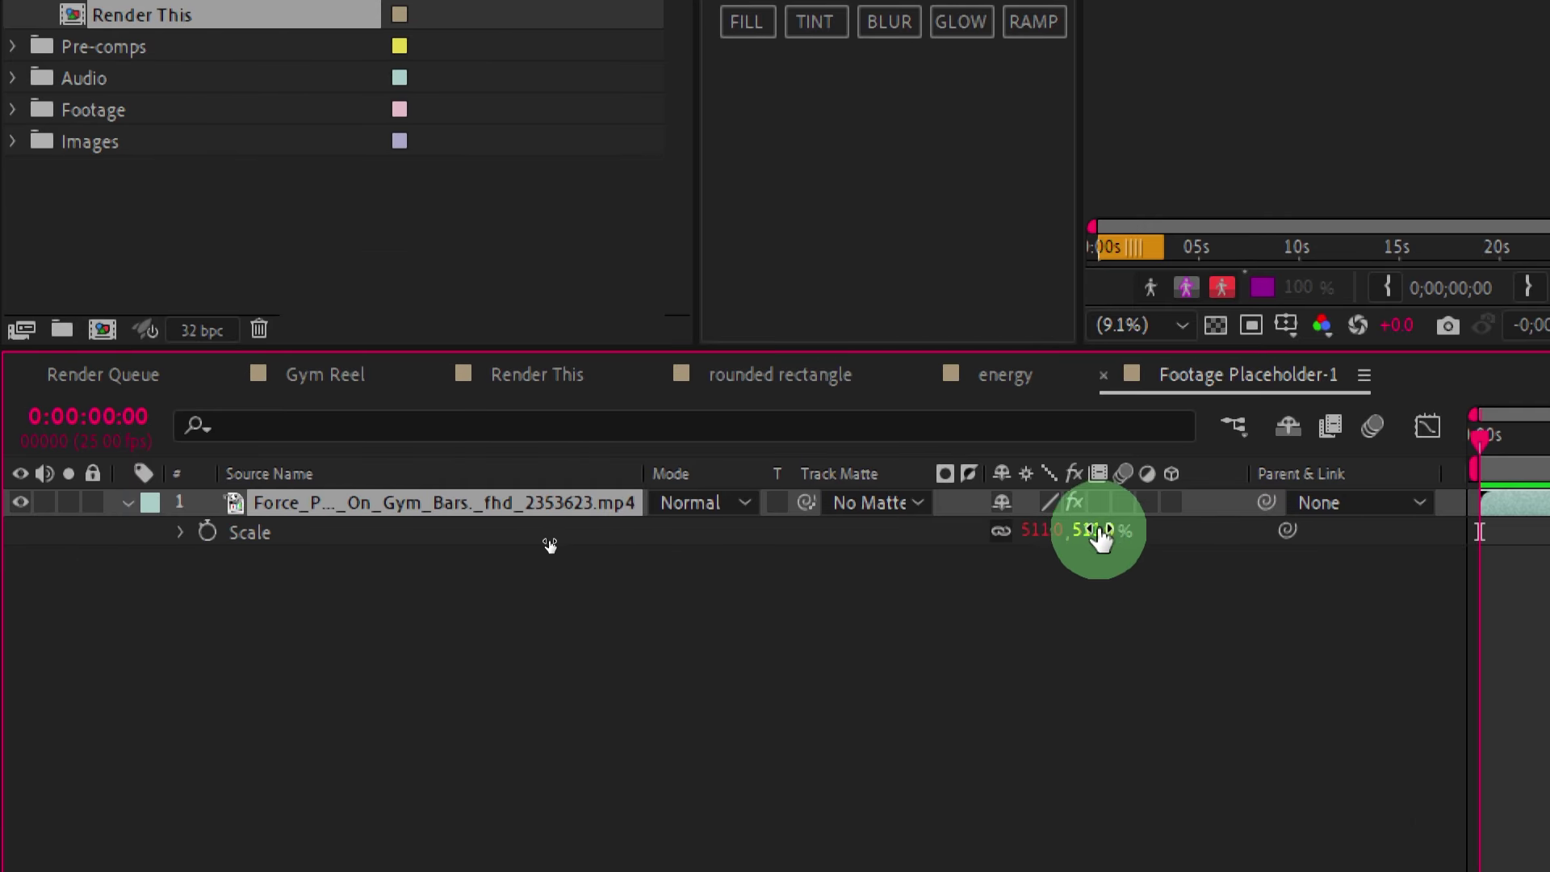
click(1042, 528)
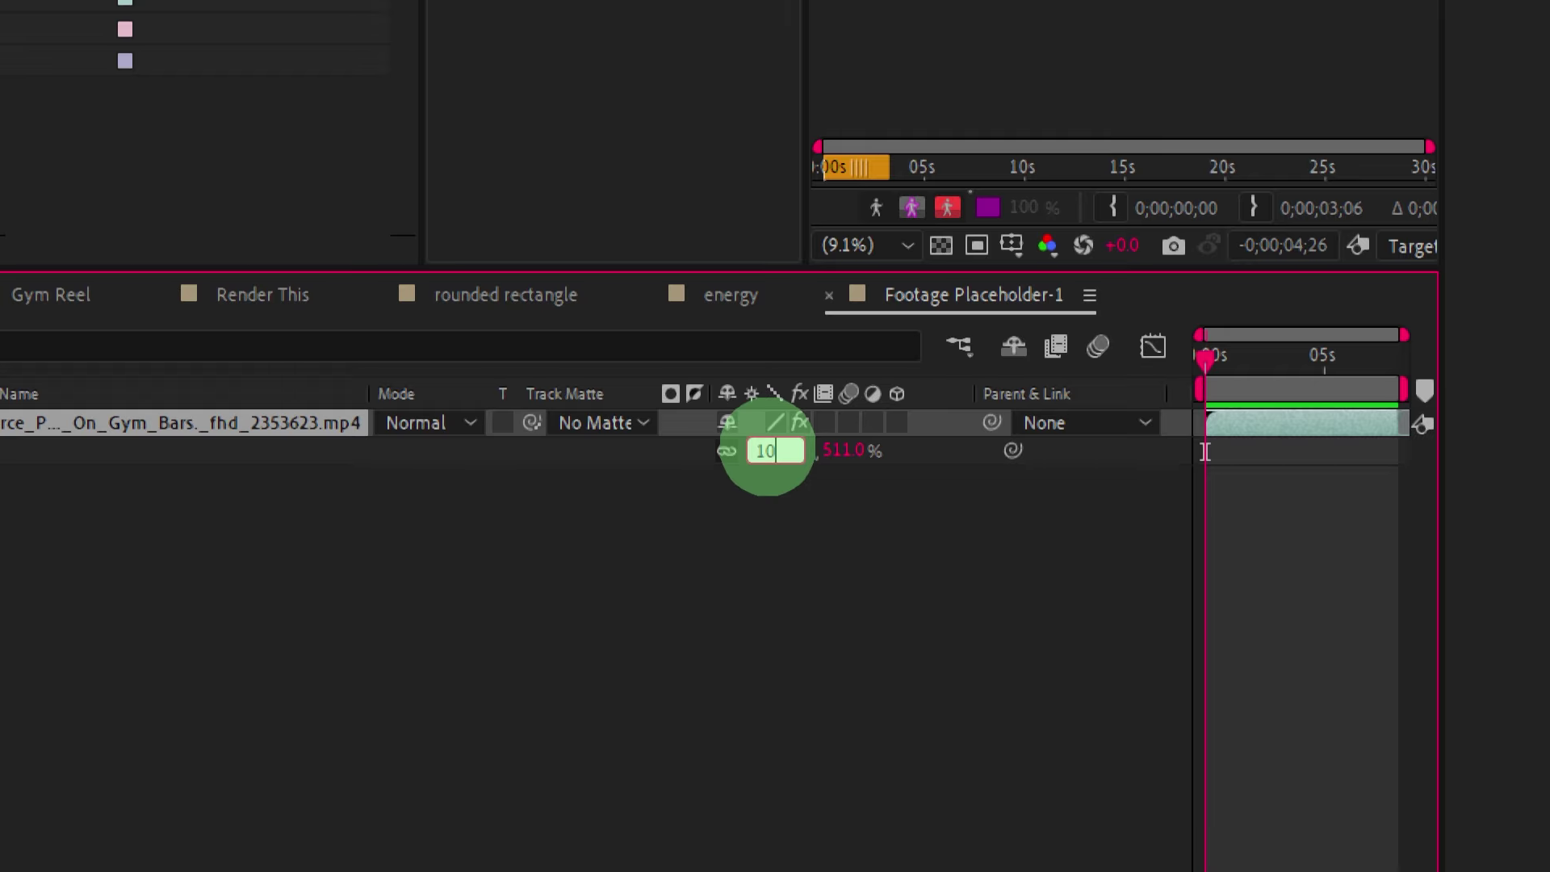
text(100)
key(Return)
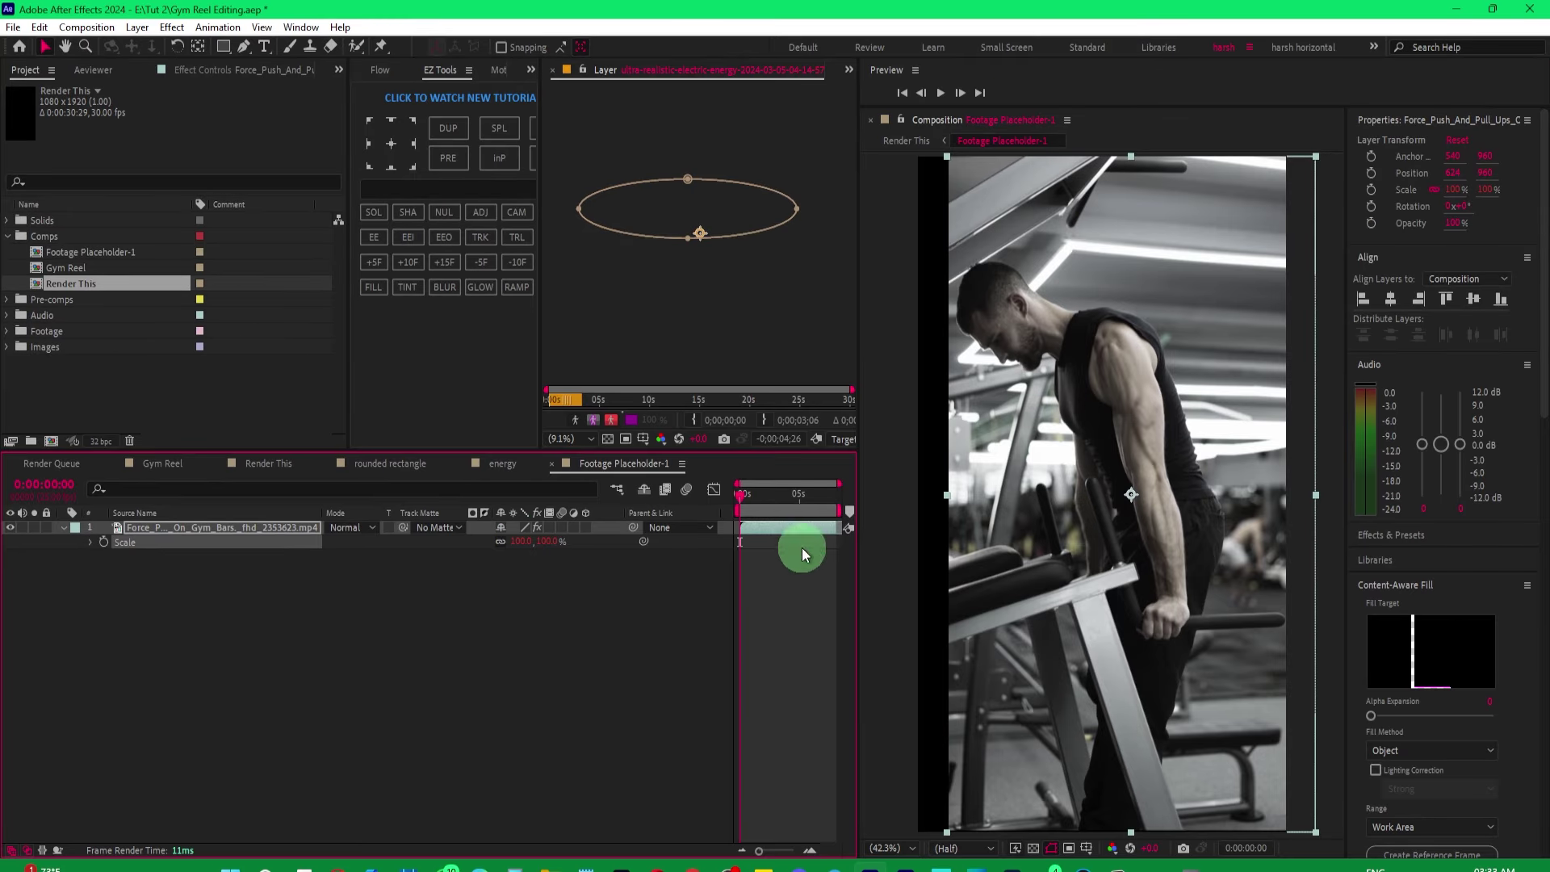
drag(1178, 449, 1150, 453)
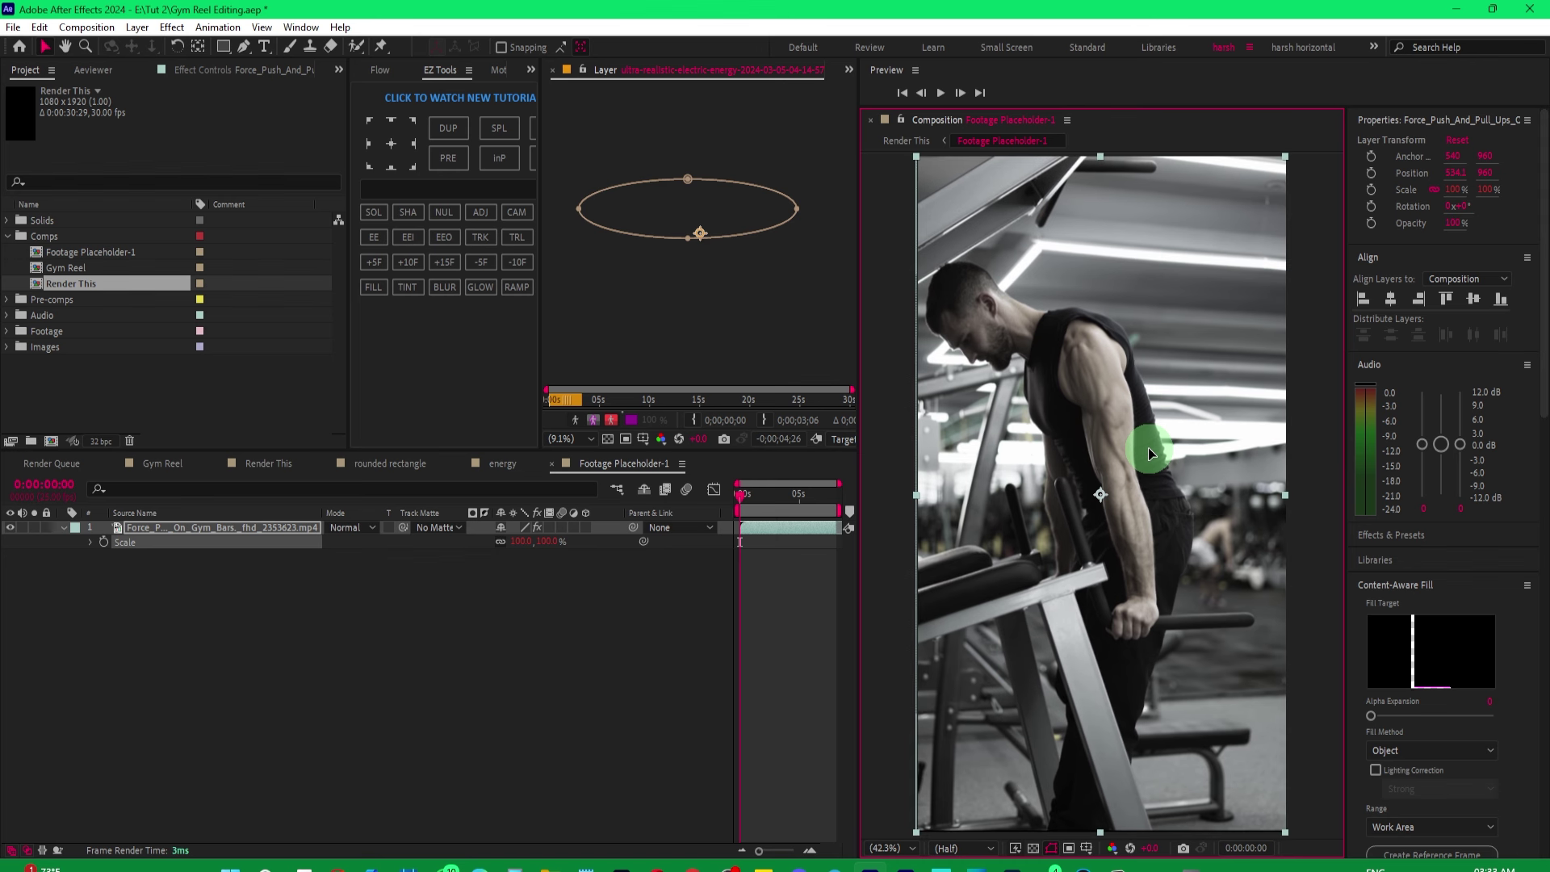
mouse_move(1455, 189)
mouse_down()
mouse_move(1467, 199)
mouse_move(1359, 191)
mouse_up()
click(602, 604)
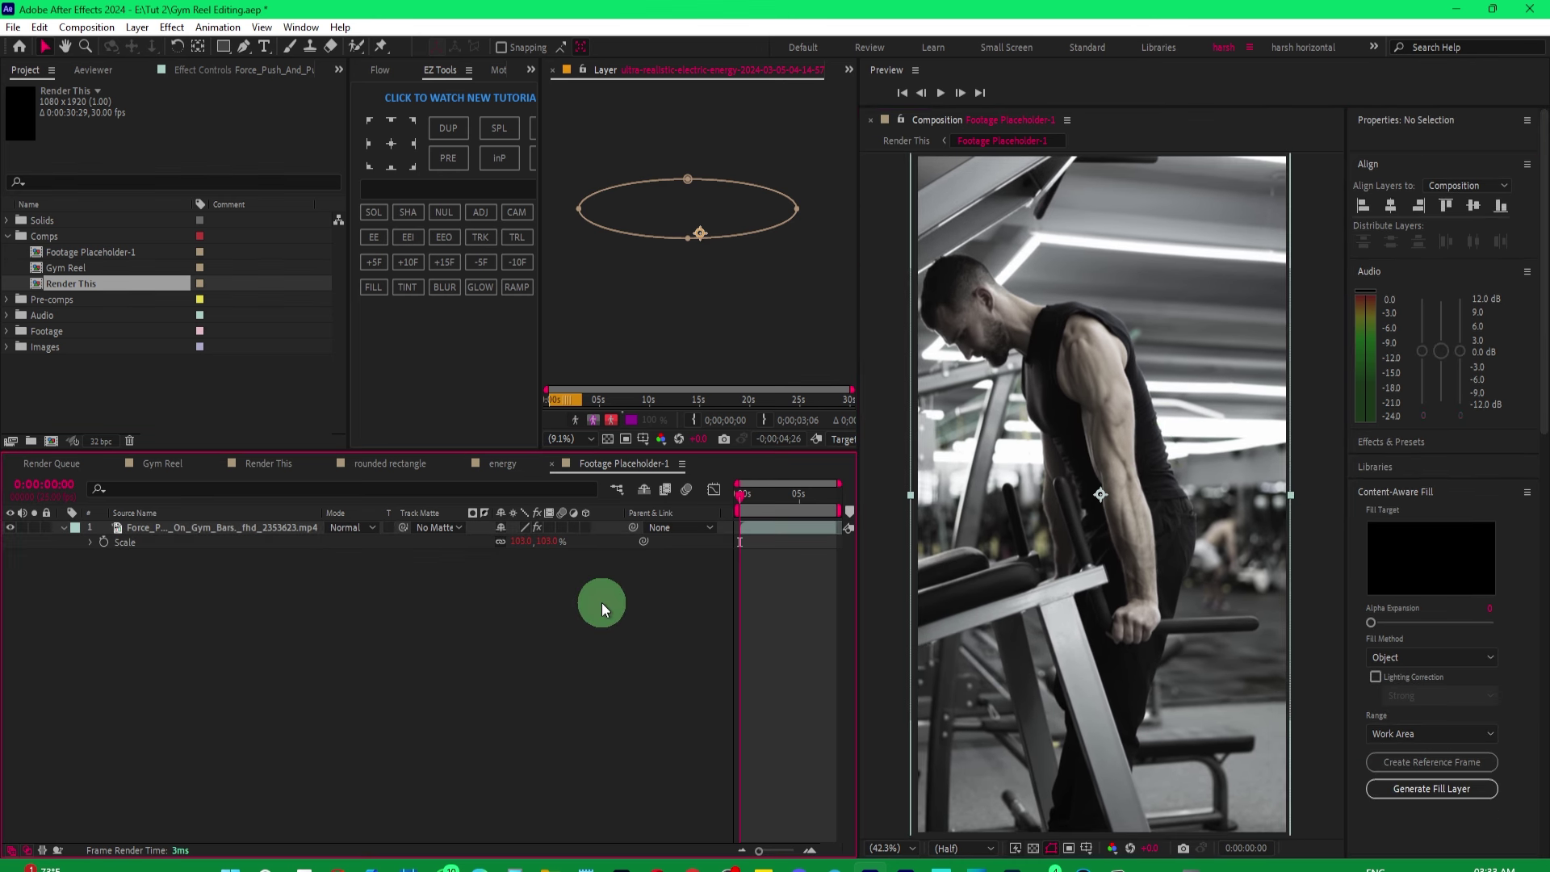
key(ctrl+s)
Return to Render This and preview it, stopping at 0:00:02:12.
click(266, 463)
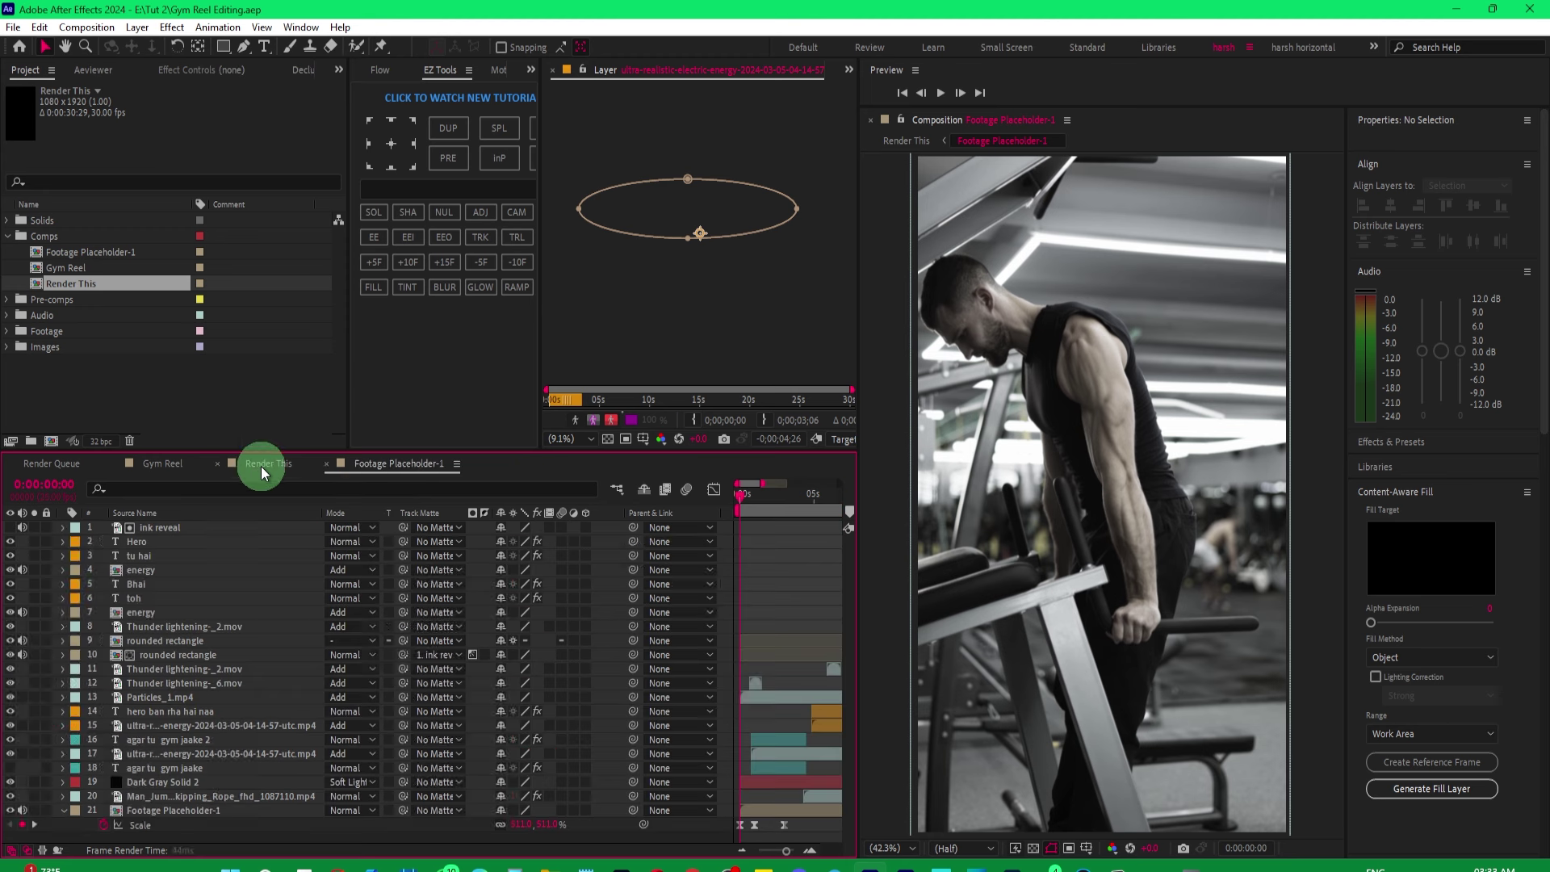
key(space)
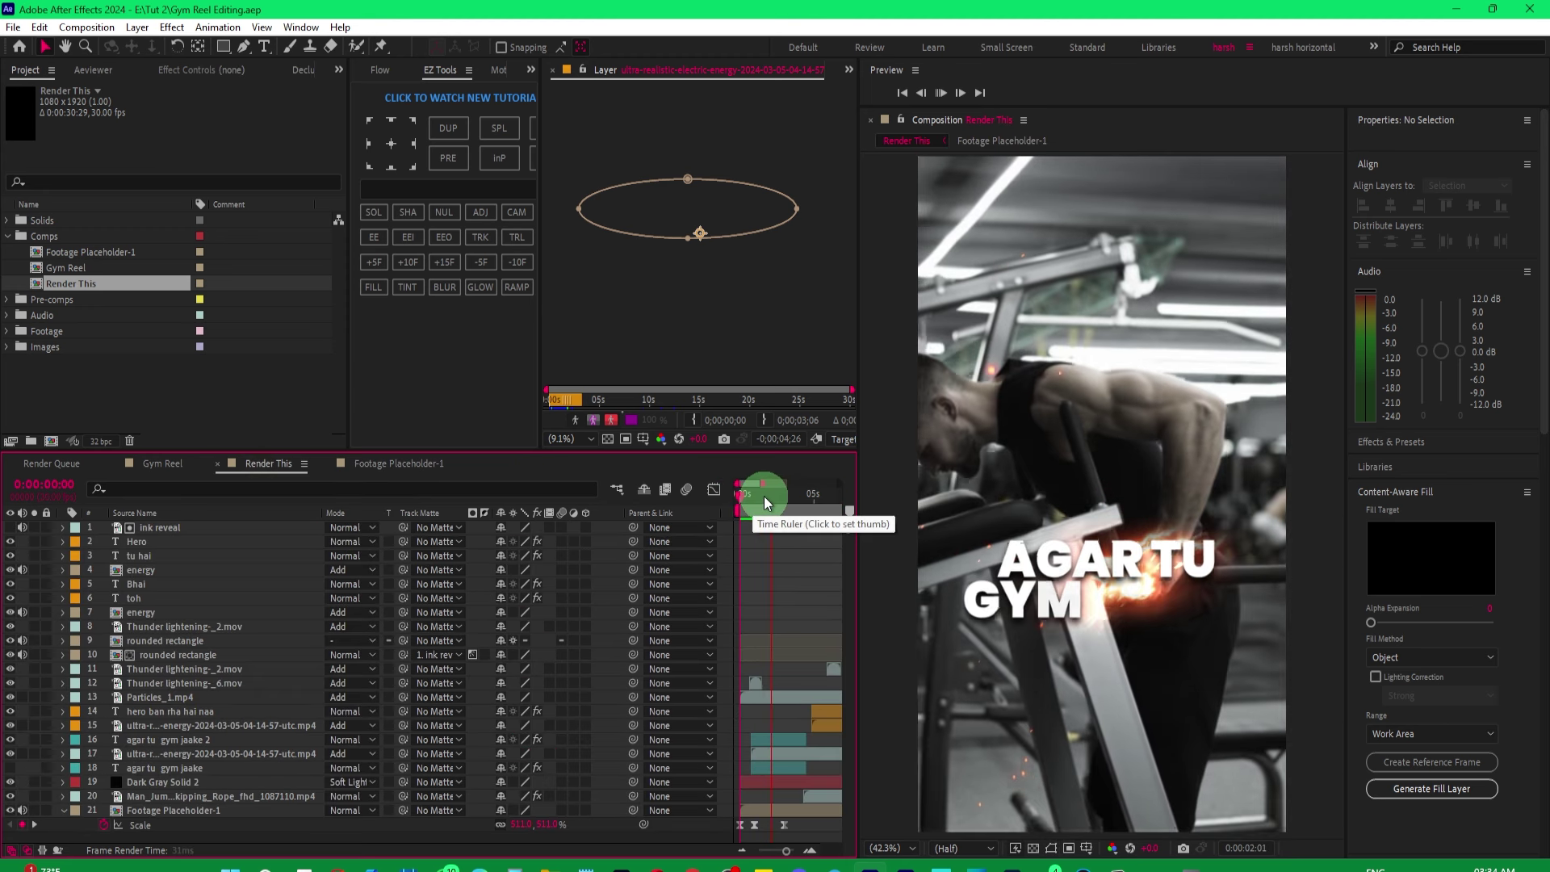
click(764, 496)
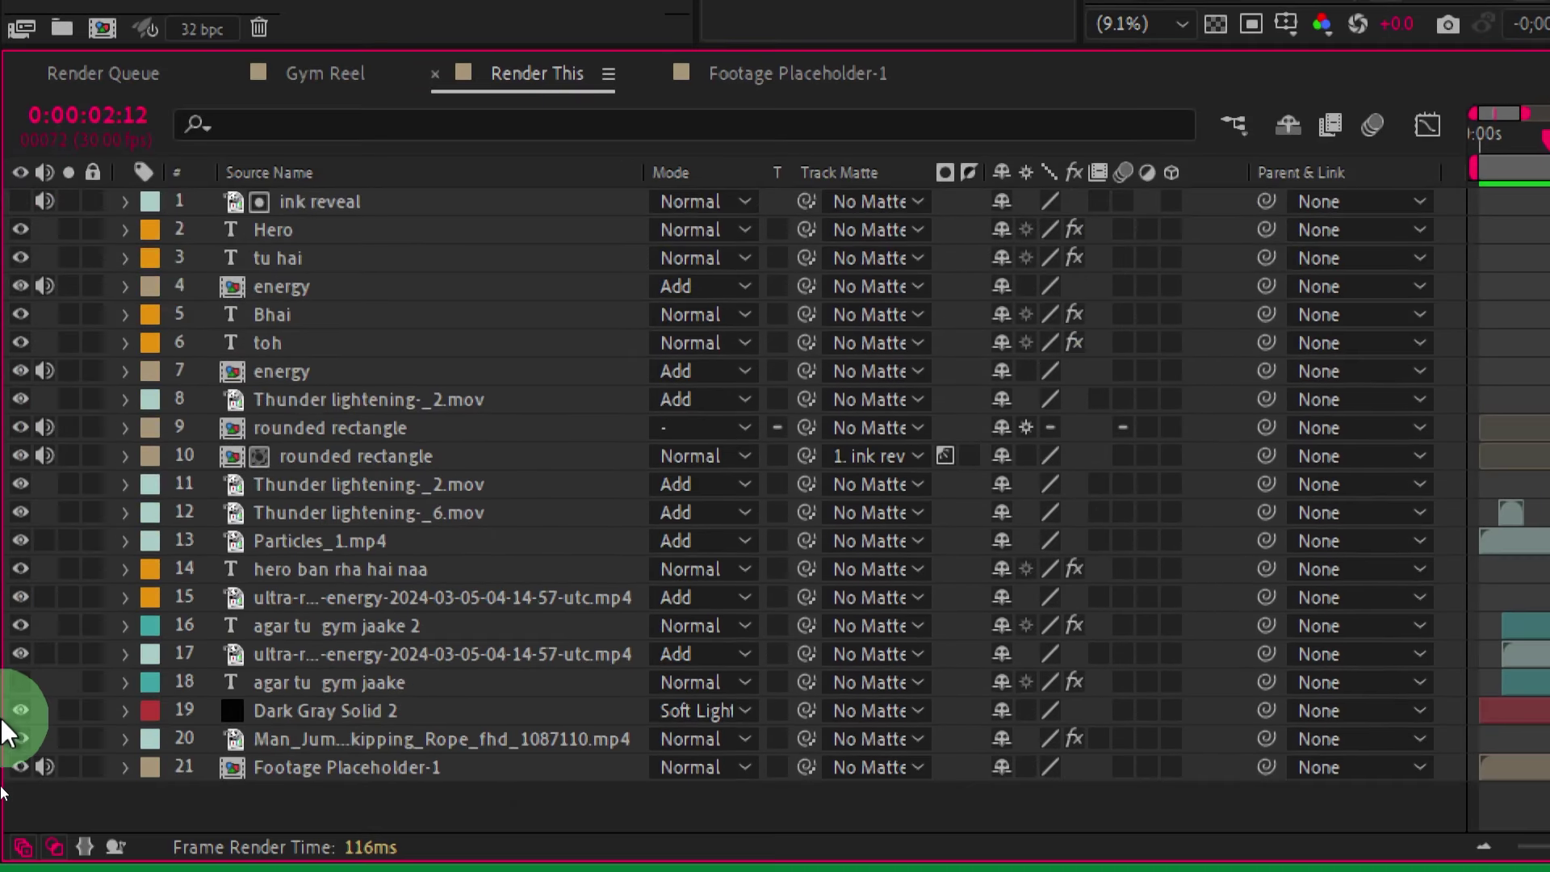
Enter a rename on the Footage Placeholder-1 layer so the timeline lists layers by layer name.
click(313, 741)
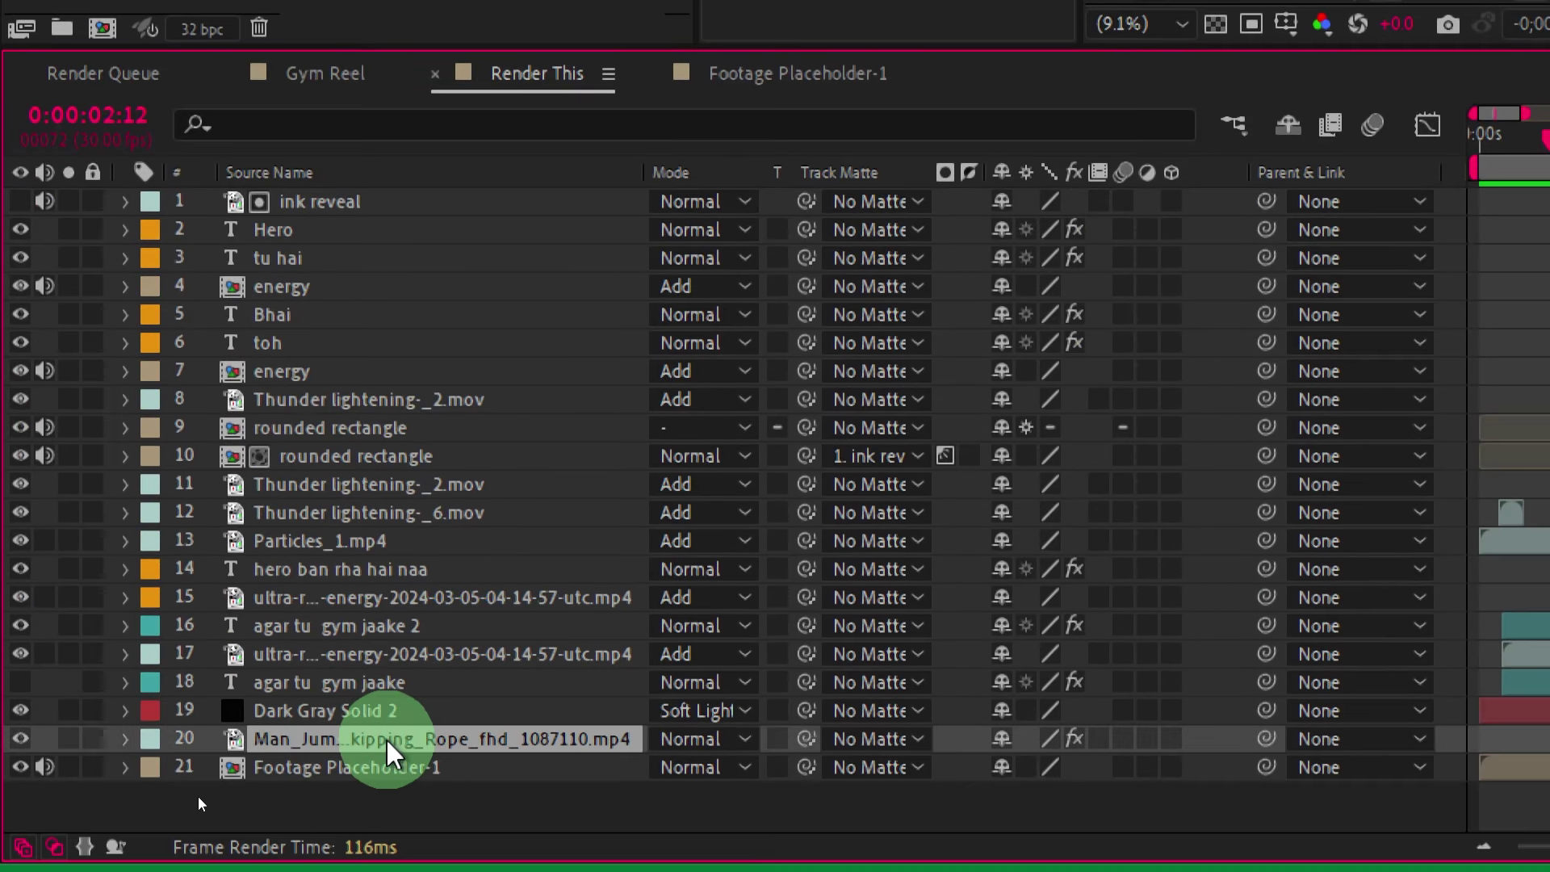
click(333, 768)
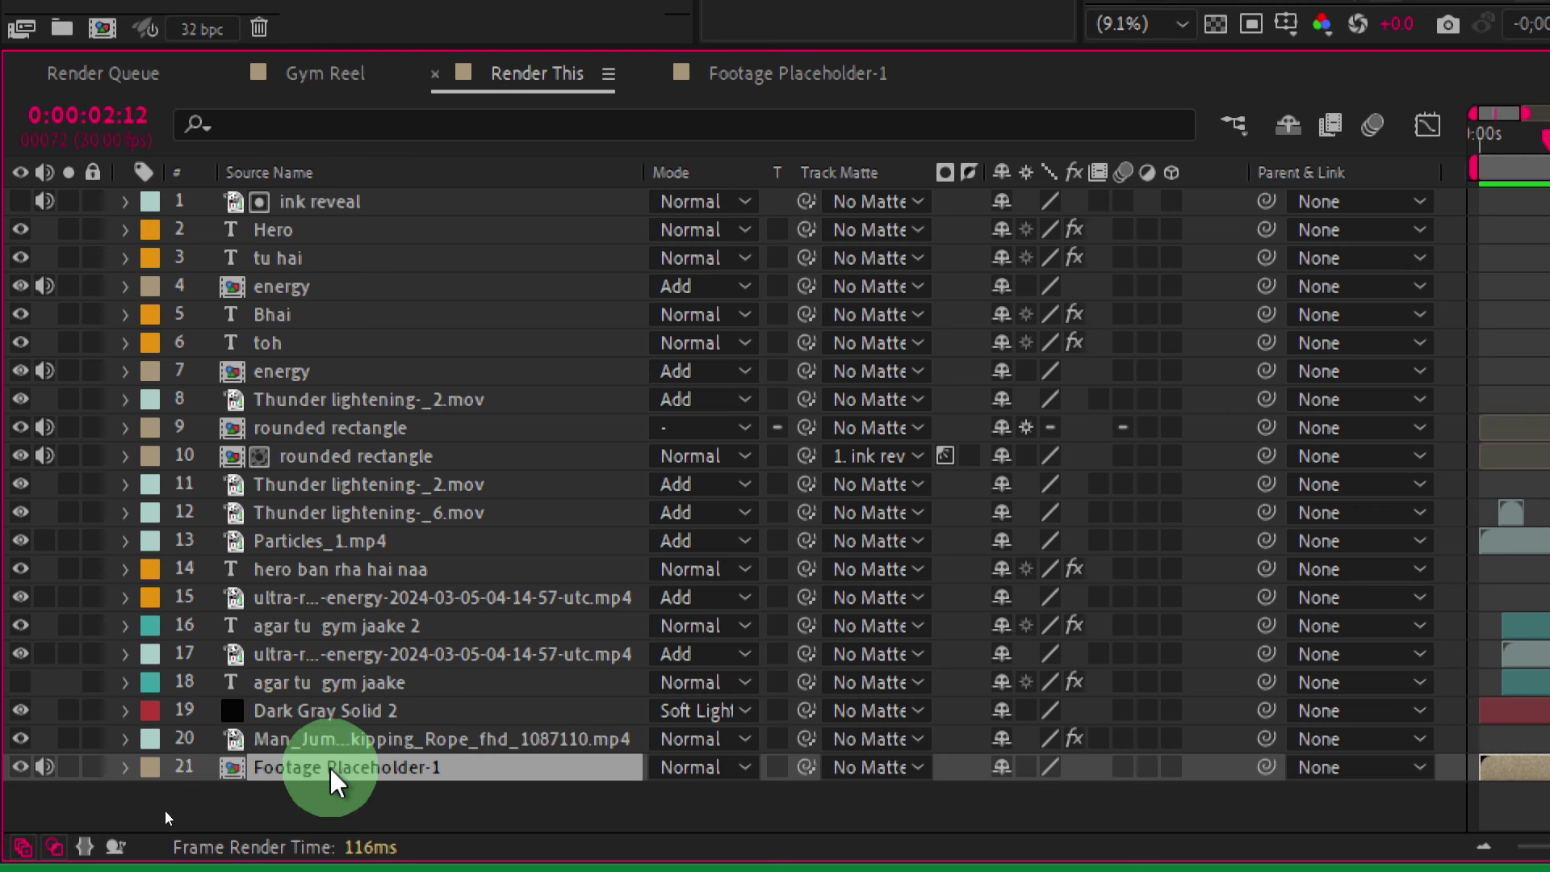
key(Return)
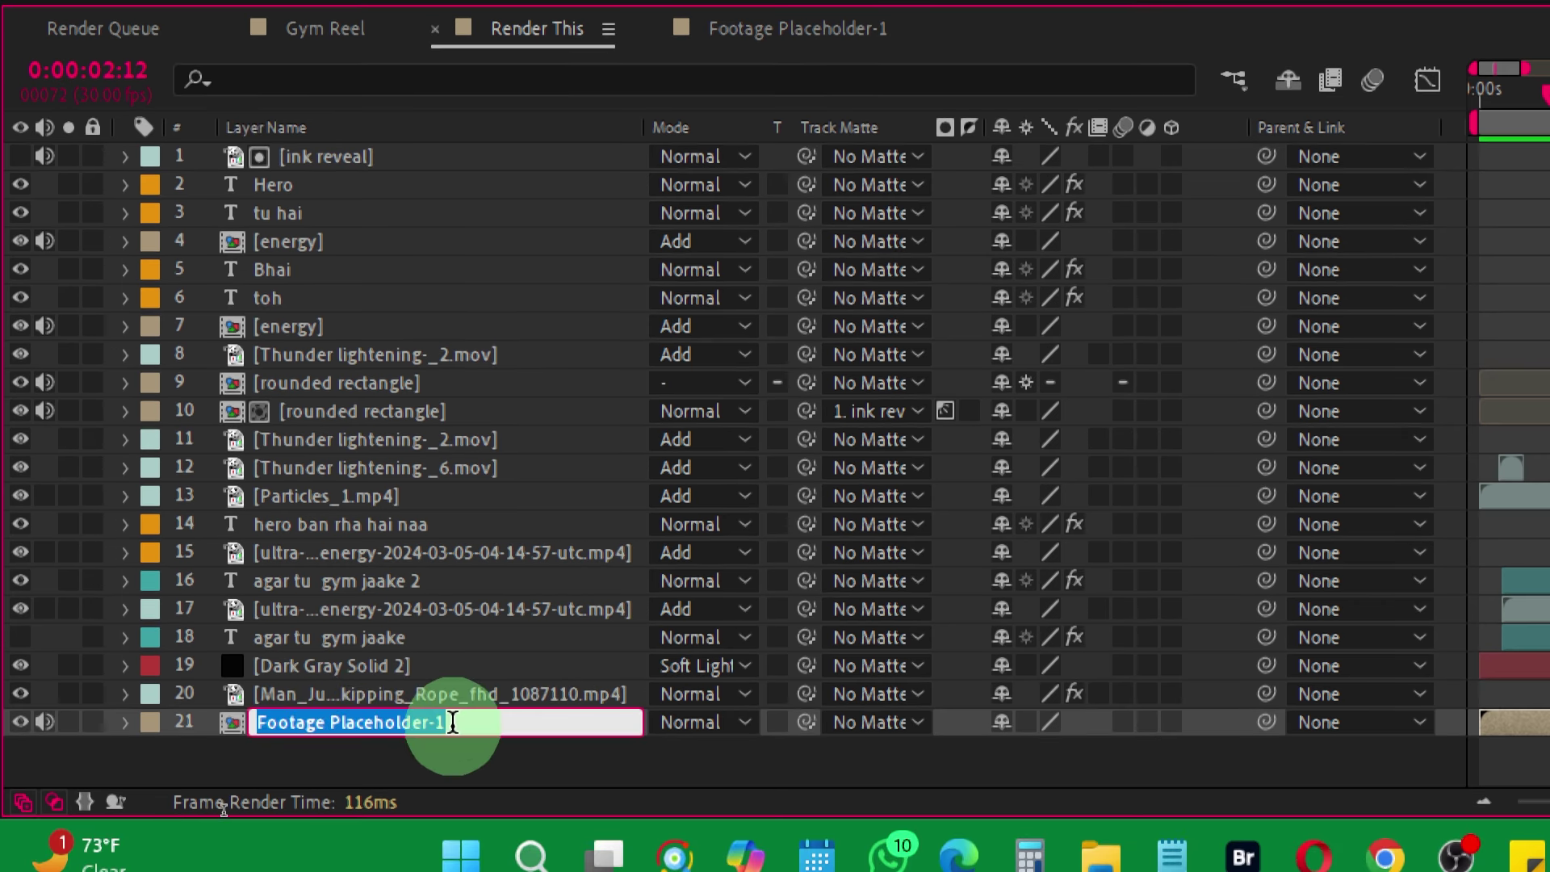
click(302, 694)
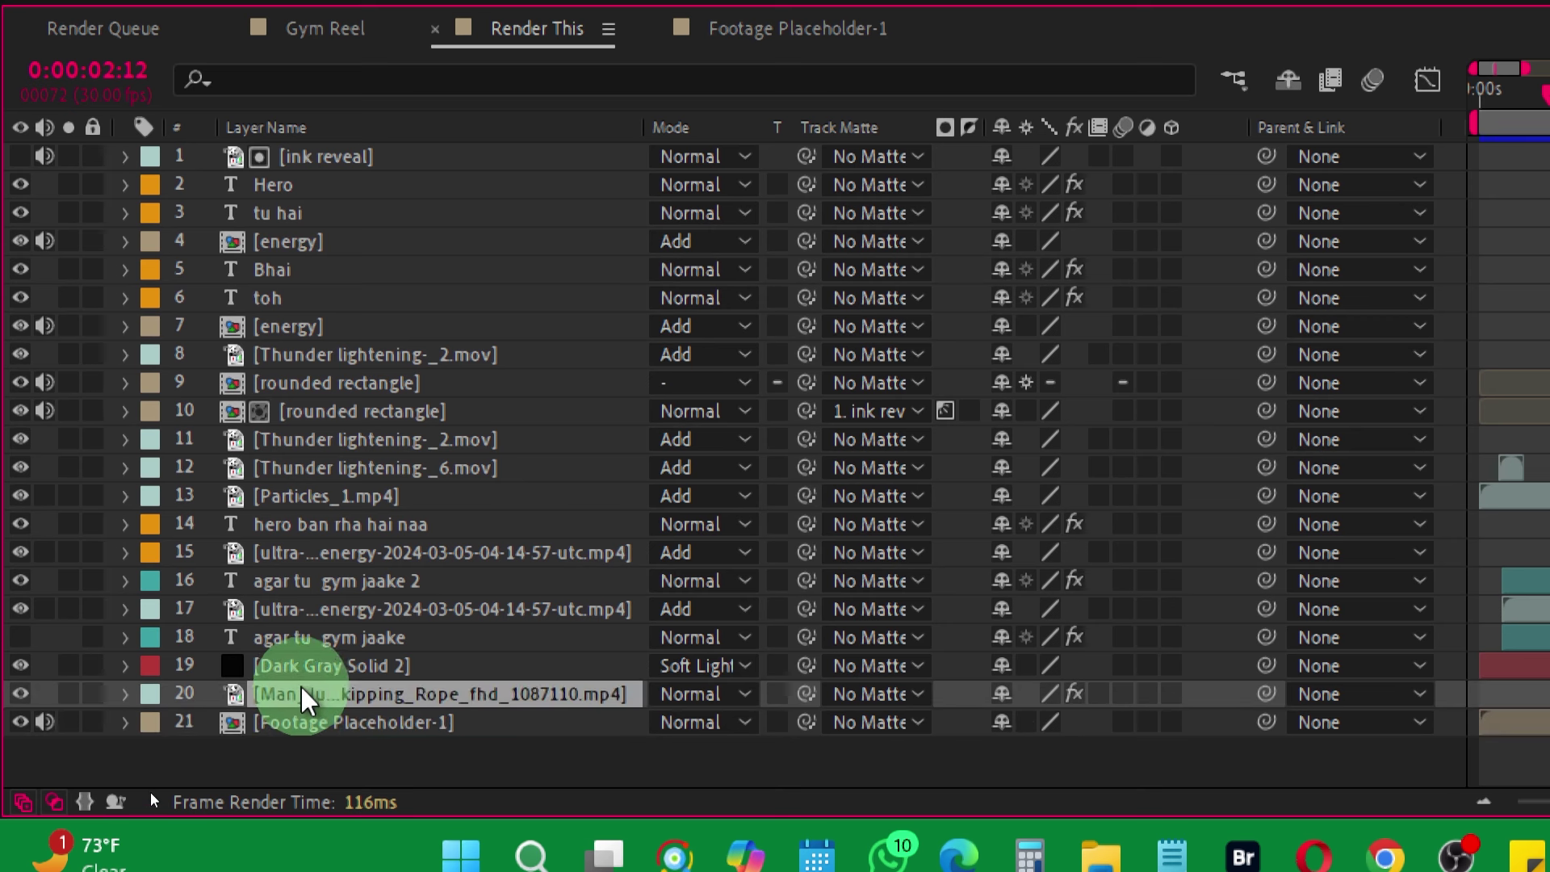
Pre-compose the jump-rope clip layer into a new composition named 'Footage Placeholder-2', keeping attributes in Render This.
right_click(301, 690)
click(428, 476)
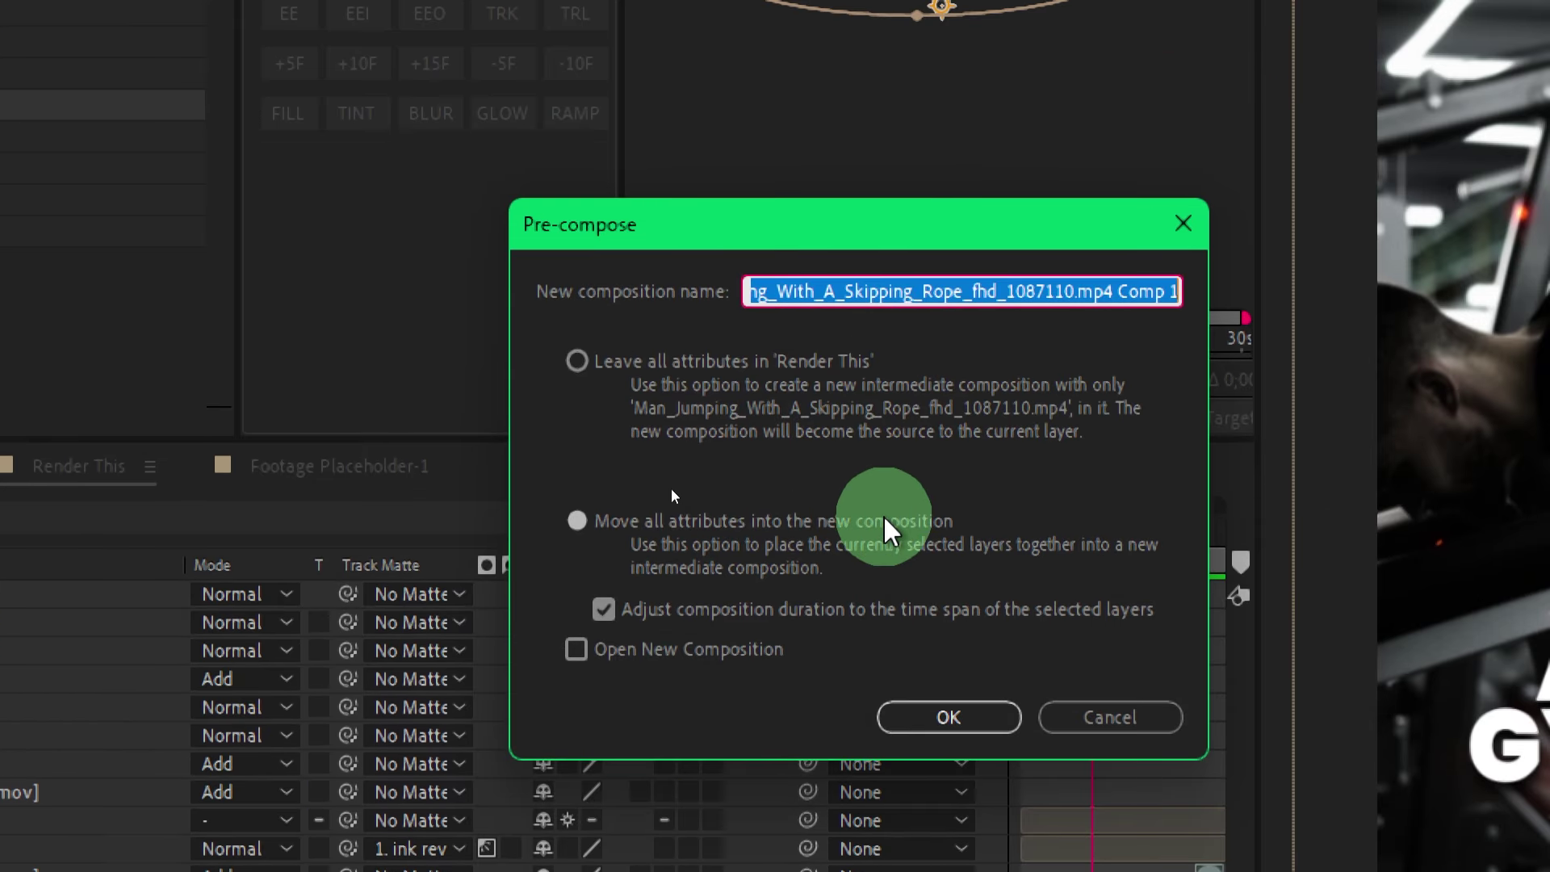
text(Footage Placeholder-)
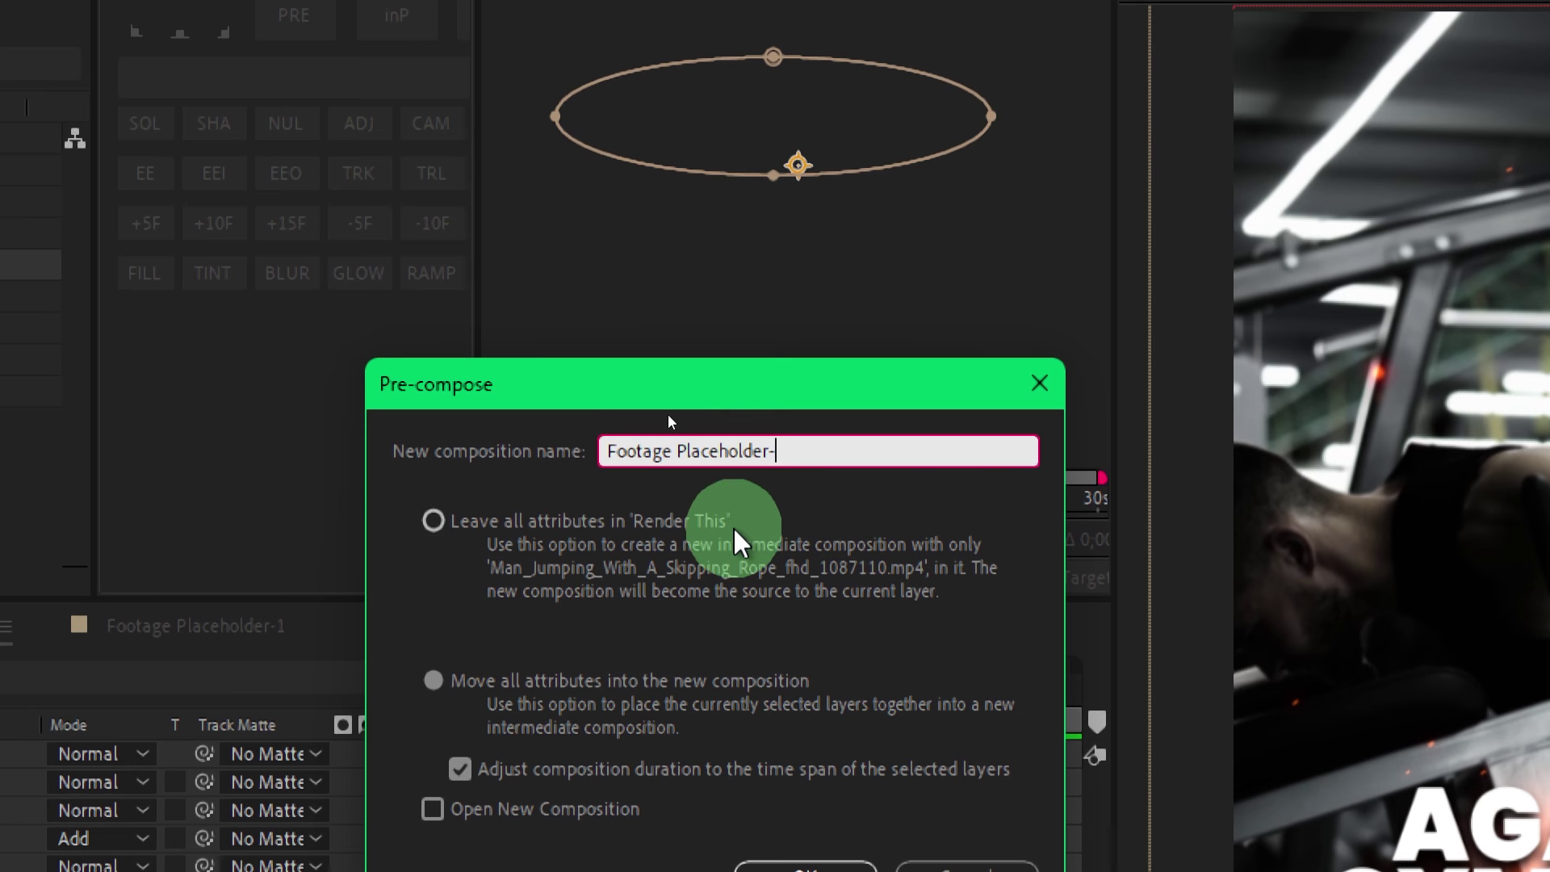
text(2)
click(805, 869)
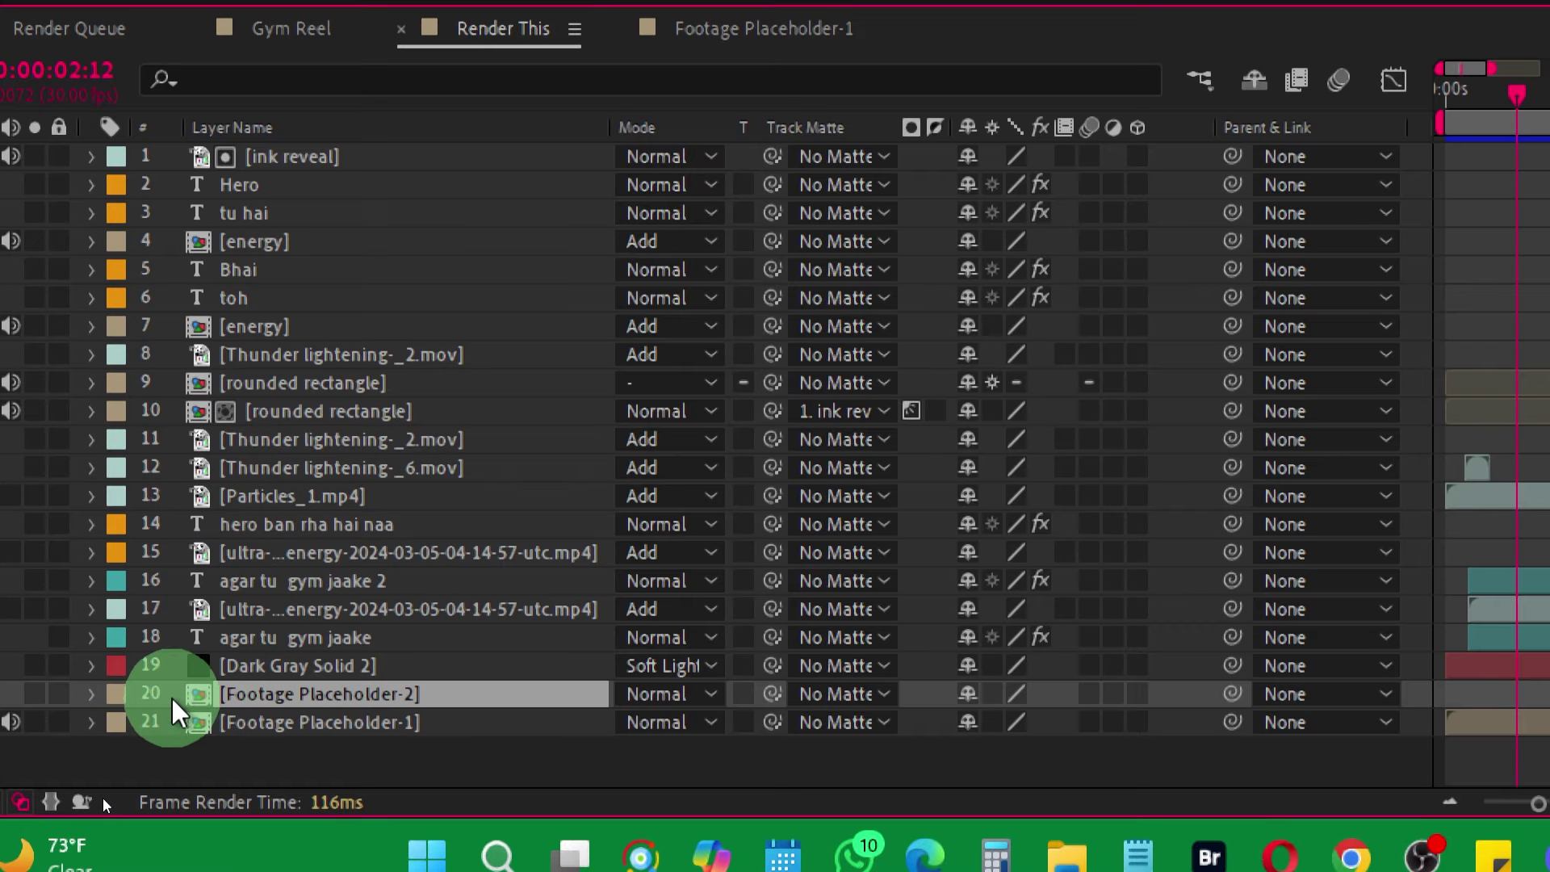
Inside Footage Placeholder-2, select and copy the jump-rope clip's Position keyframe.
double_click(202, 710)
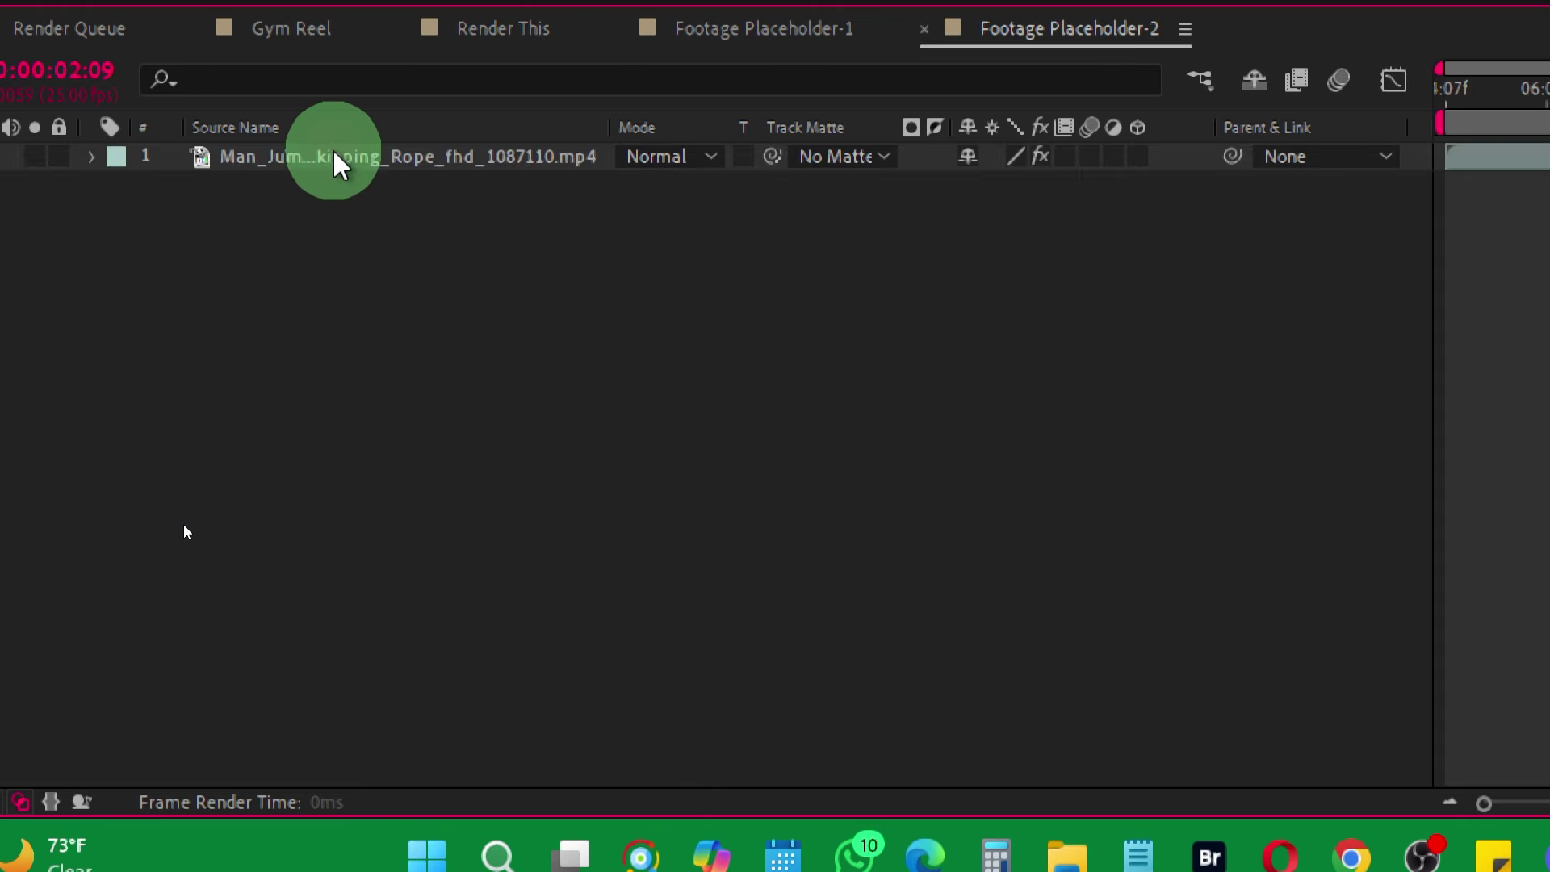
click(337, 159)
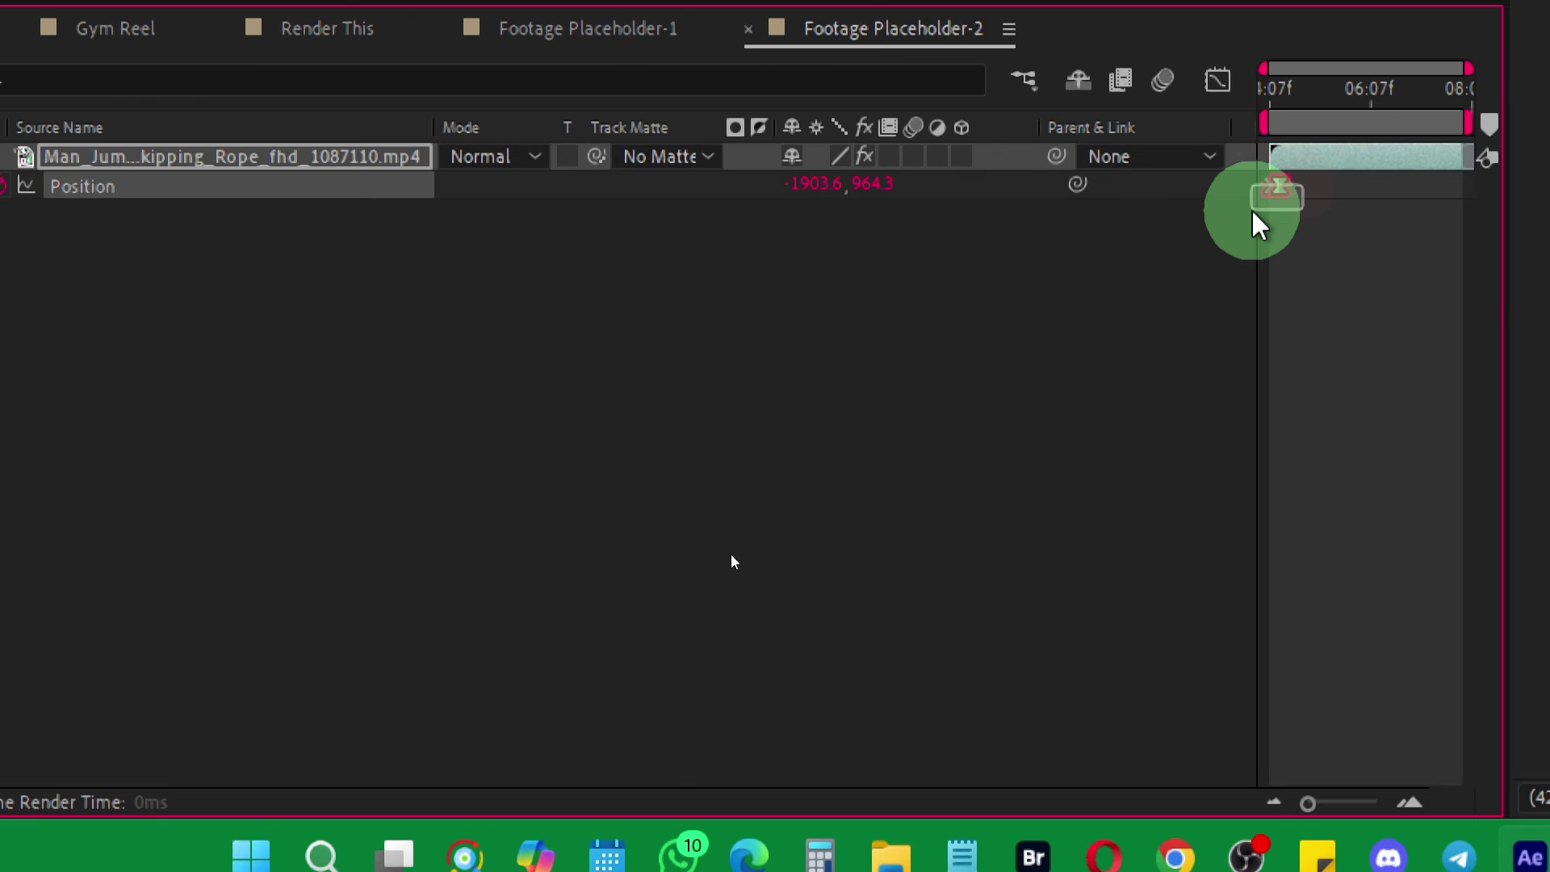
right_click(1277, 187)
key(Escape)
drag(938, 187, 877, 202)
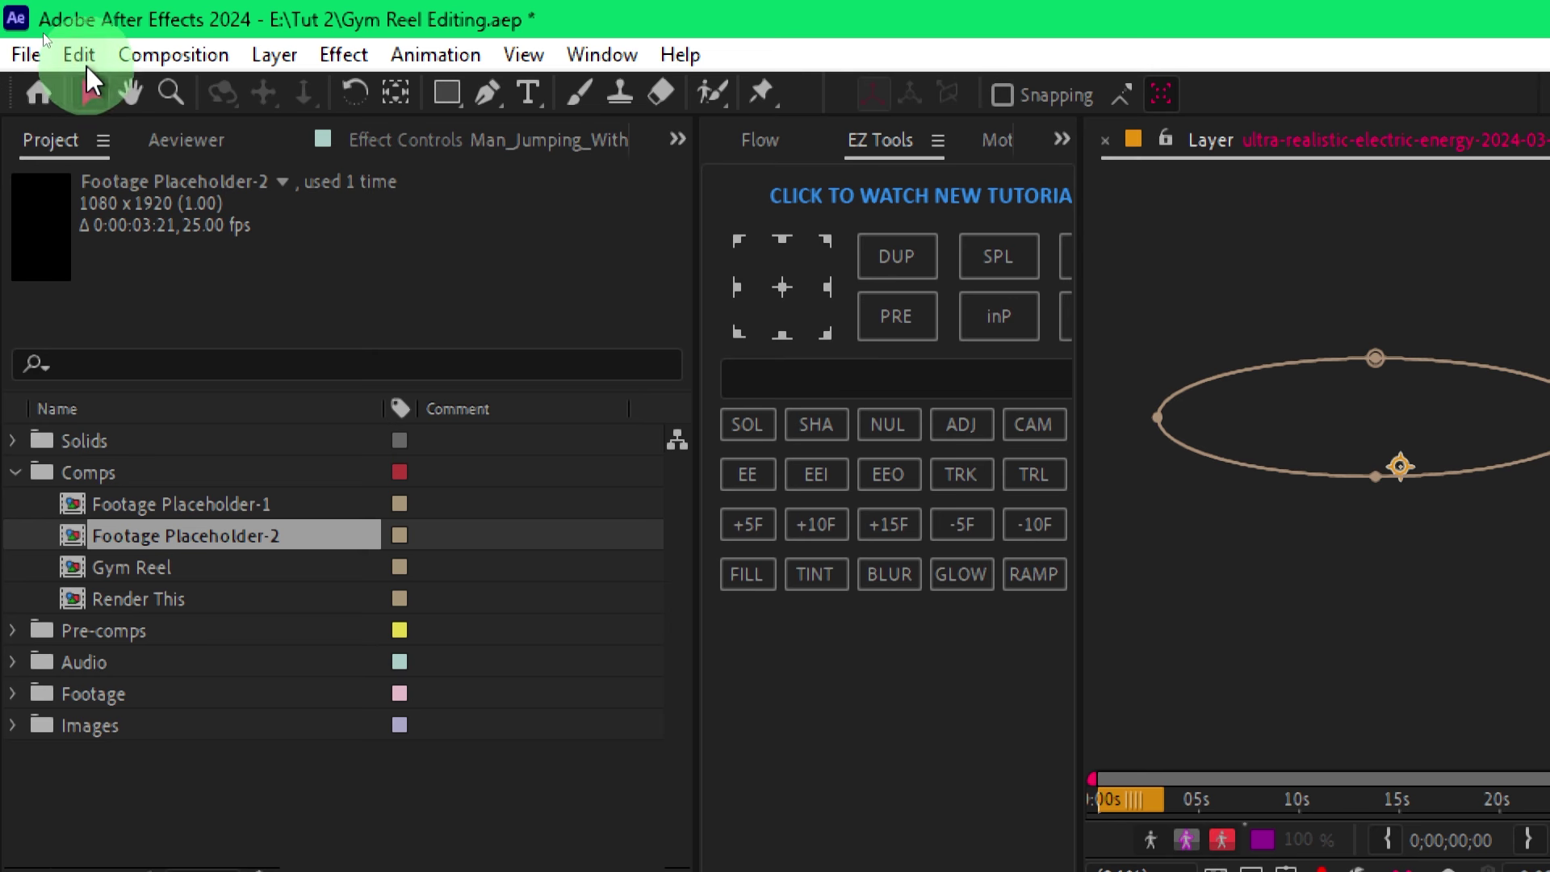
click(85, 64)
click(161, 263)
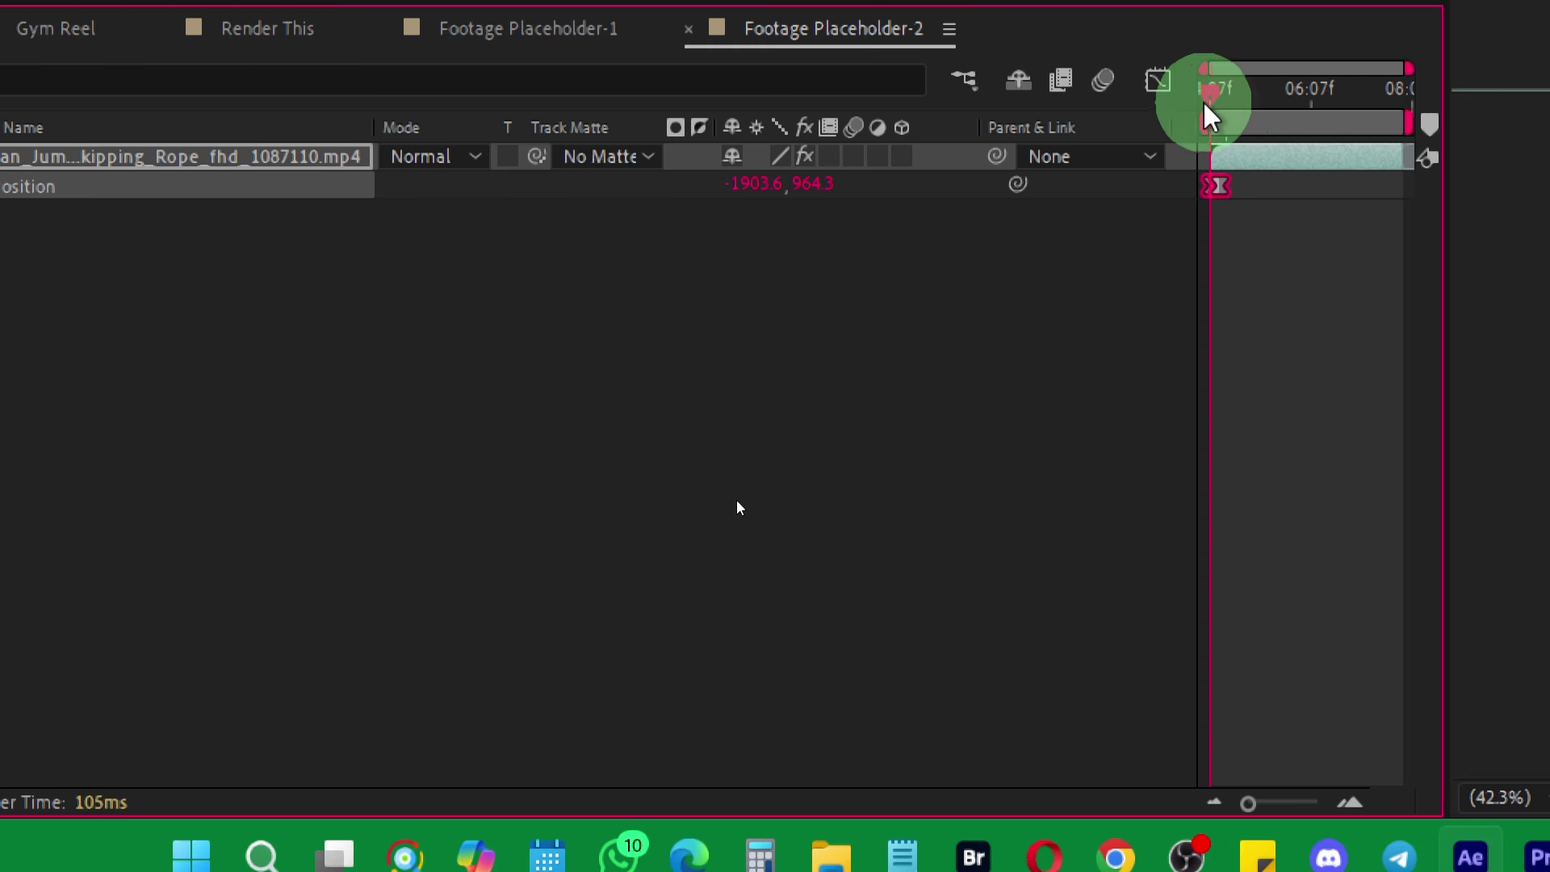
Remove the clip's Position animation, leaving it at 445, 960, and return to Render This.
drag(1231, 121, 1223, 107)
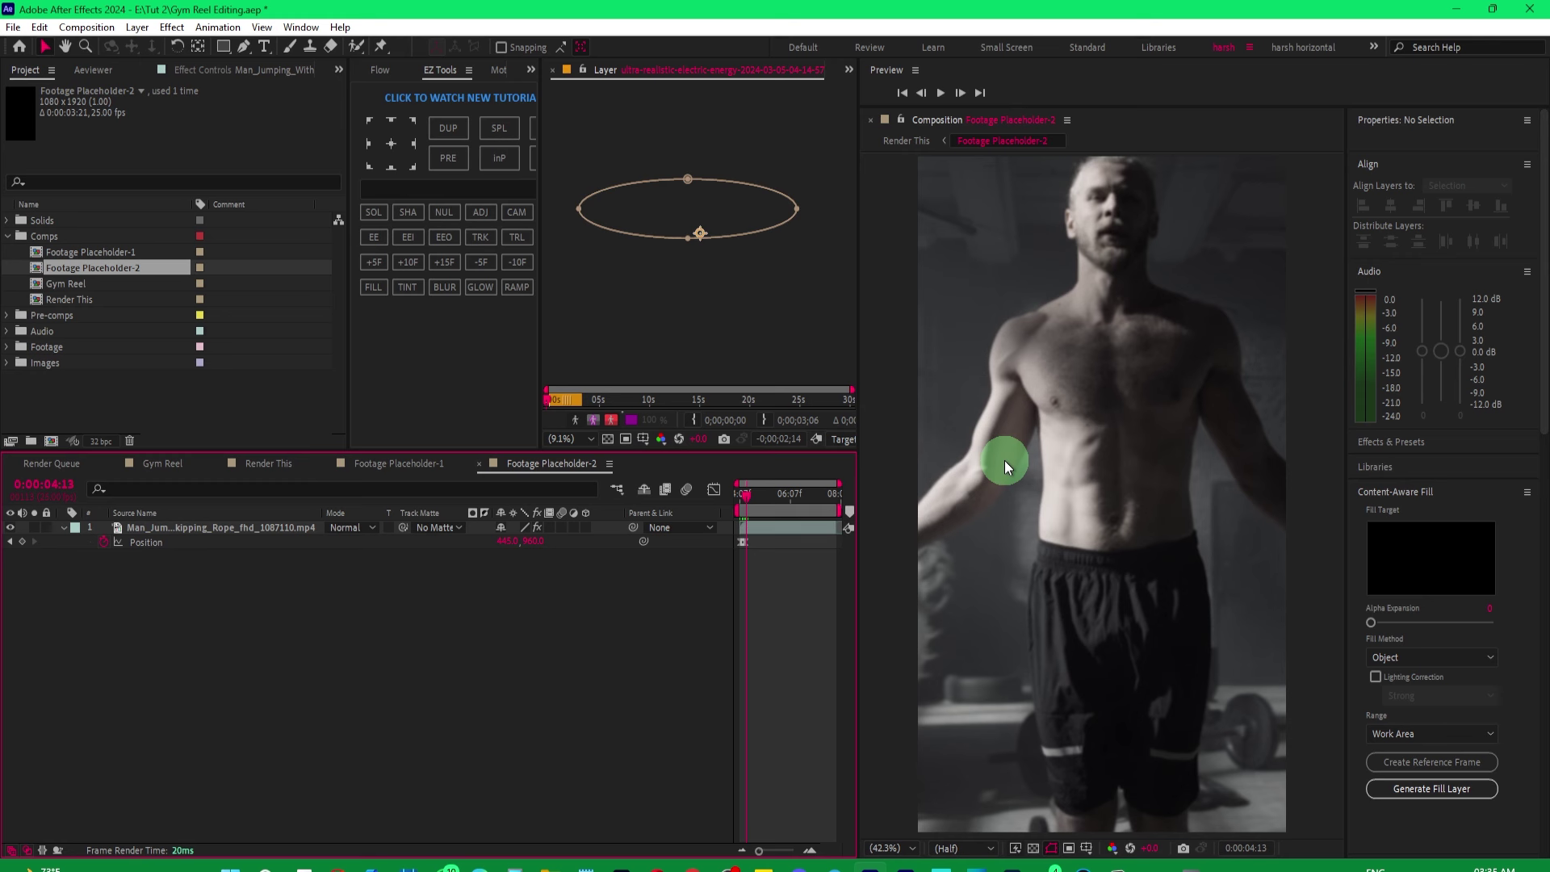
click(105, 540)
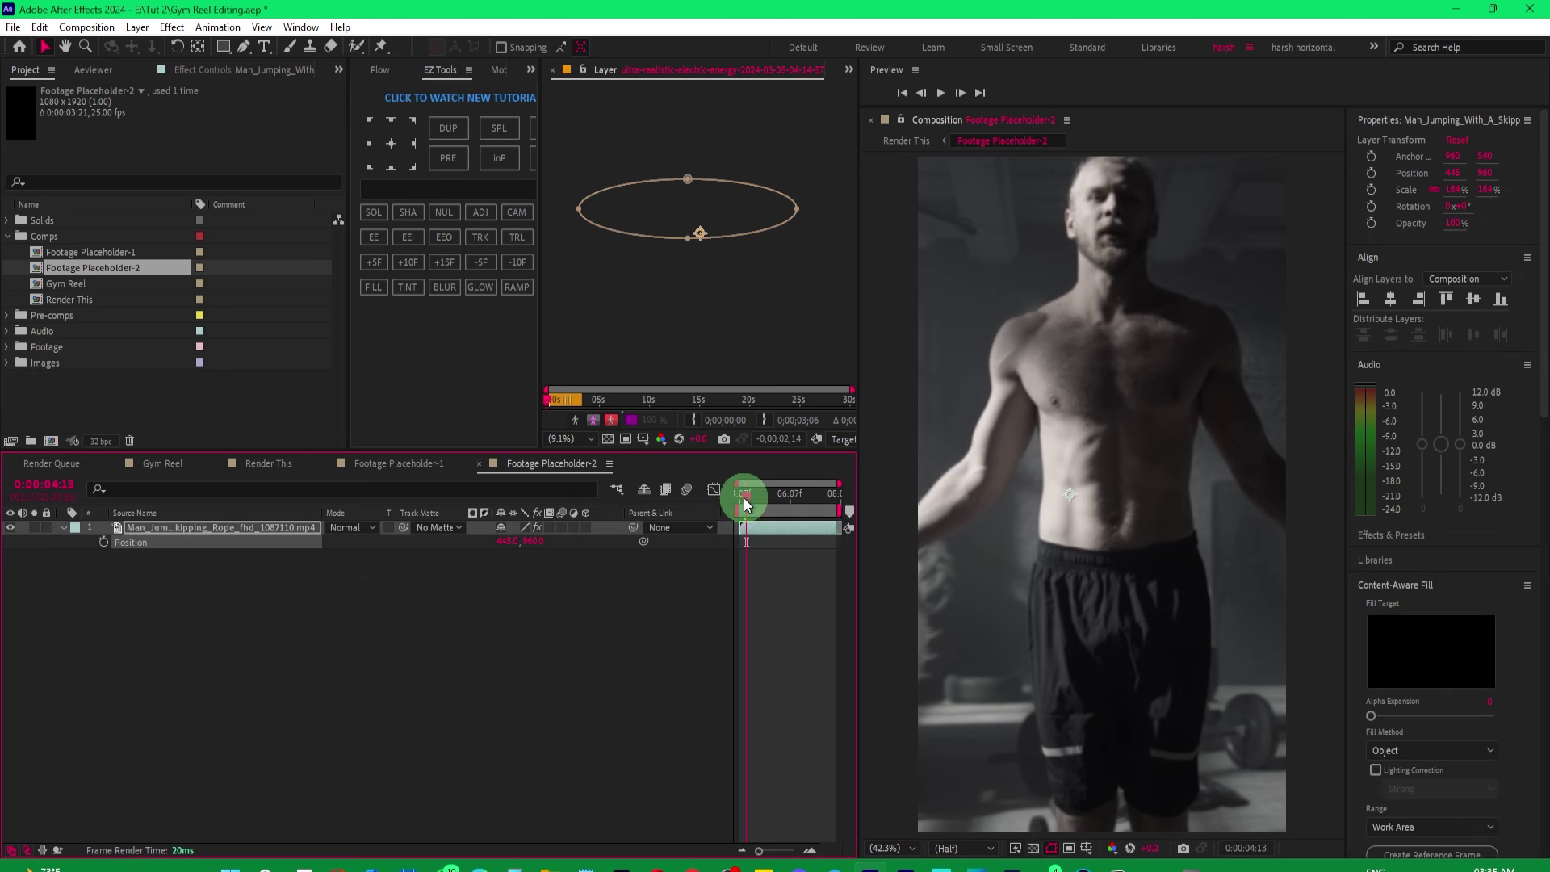
click(739, 494)
click(268, 464)
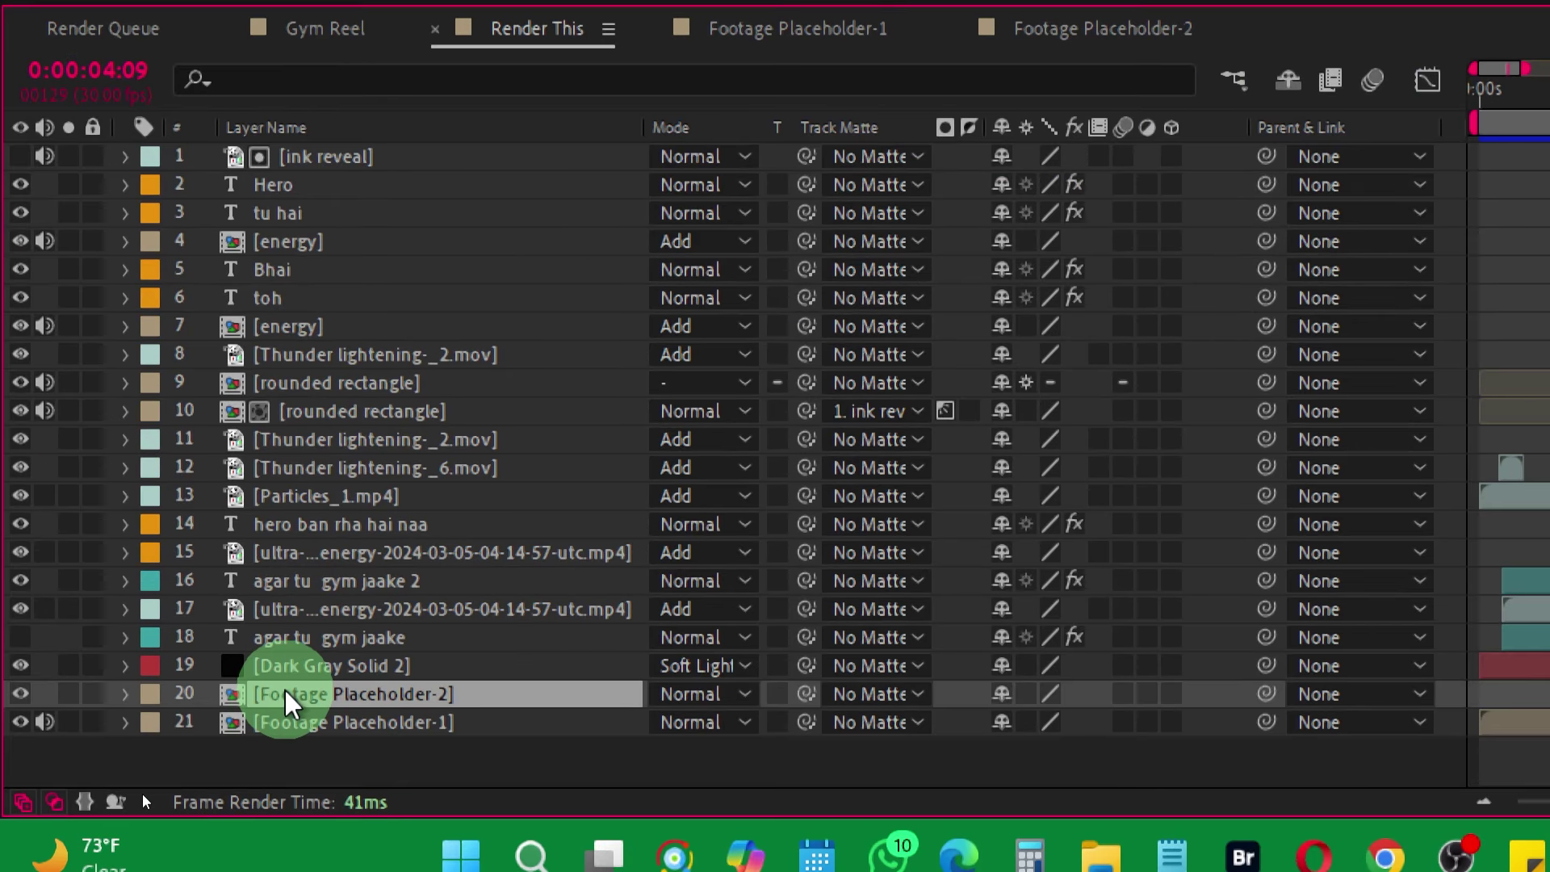
Paste the copied Position keyframes onto Footage Placeholder-2's Position property.
key(p)
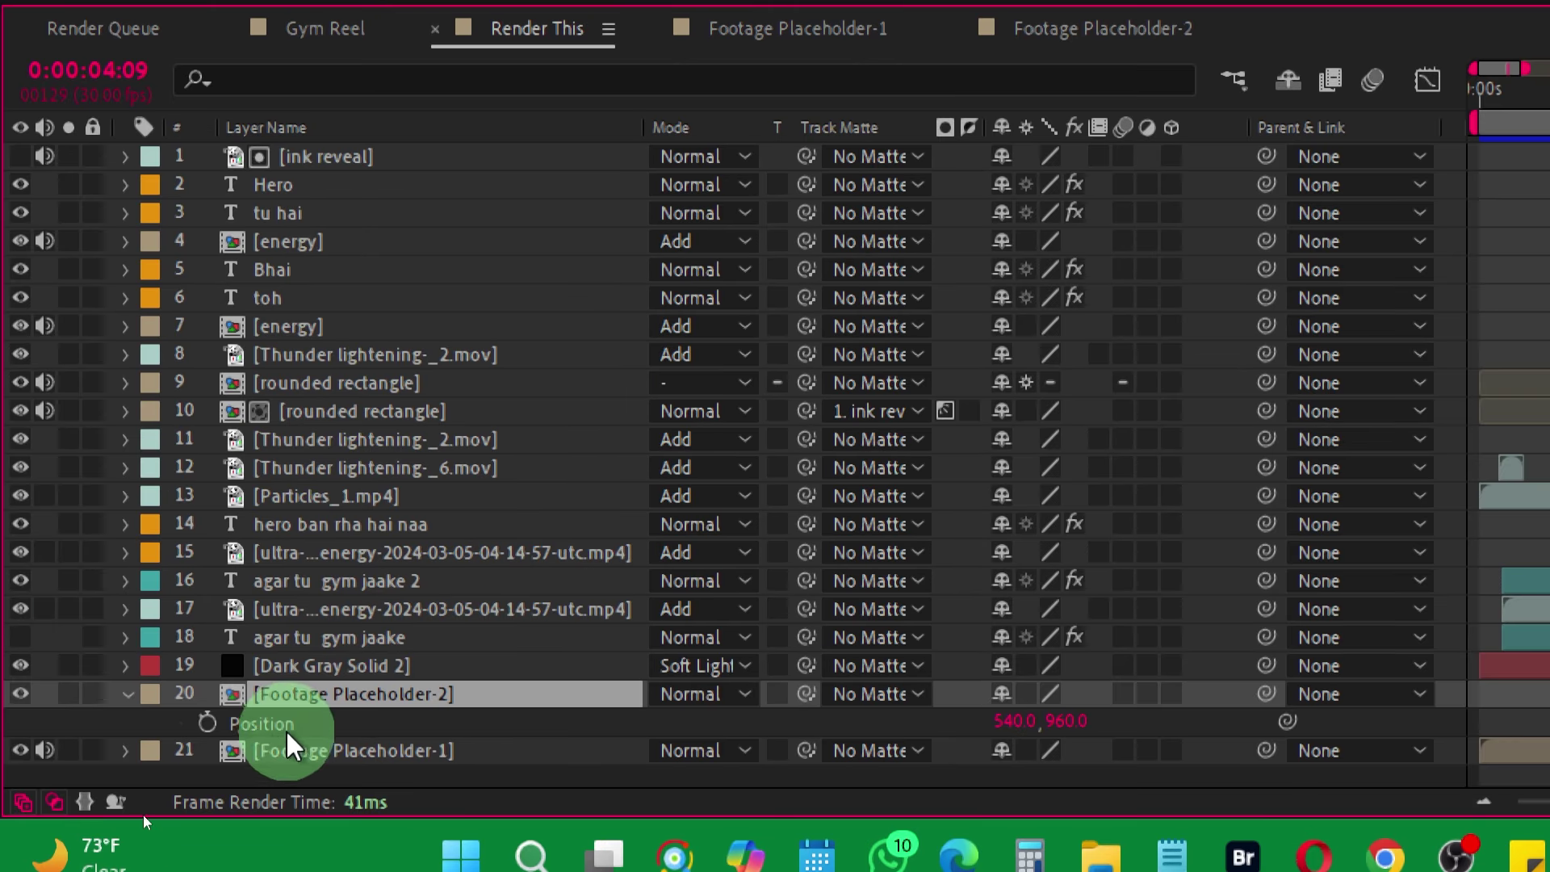
click(257, 727)
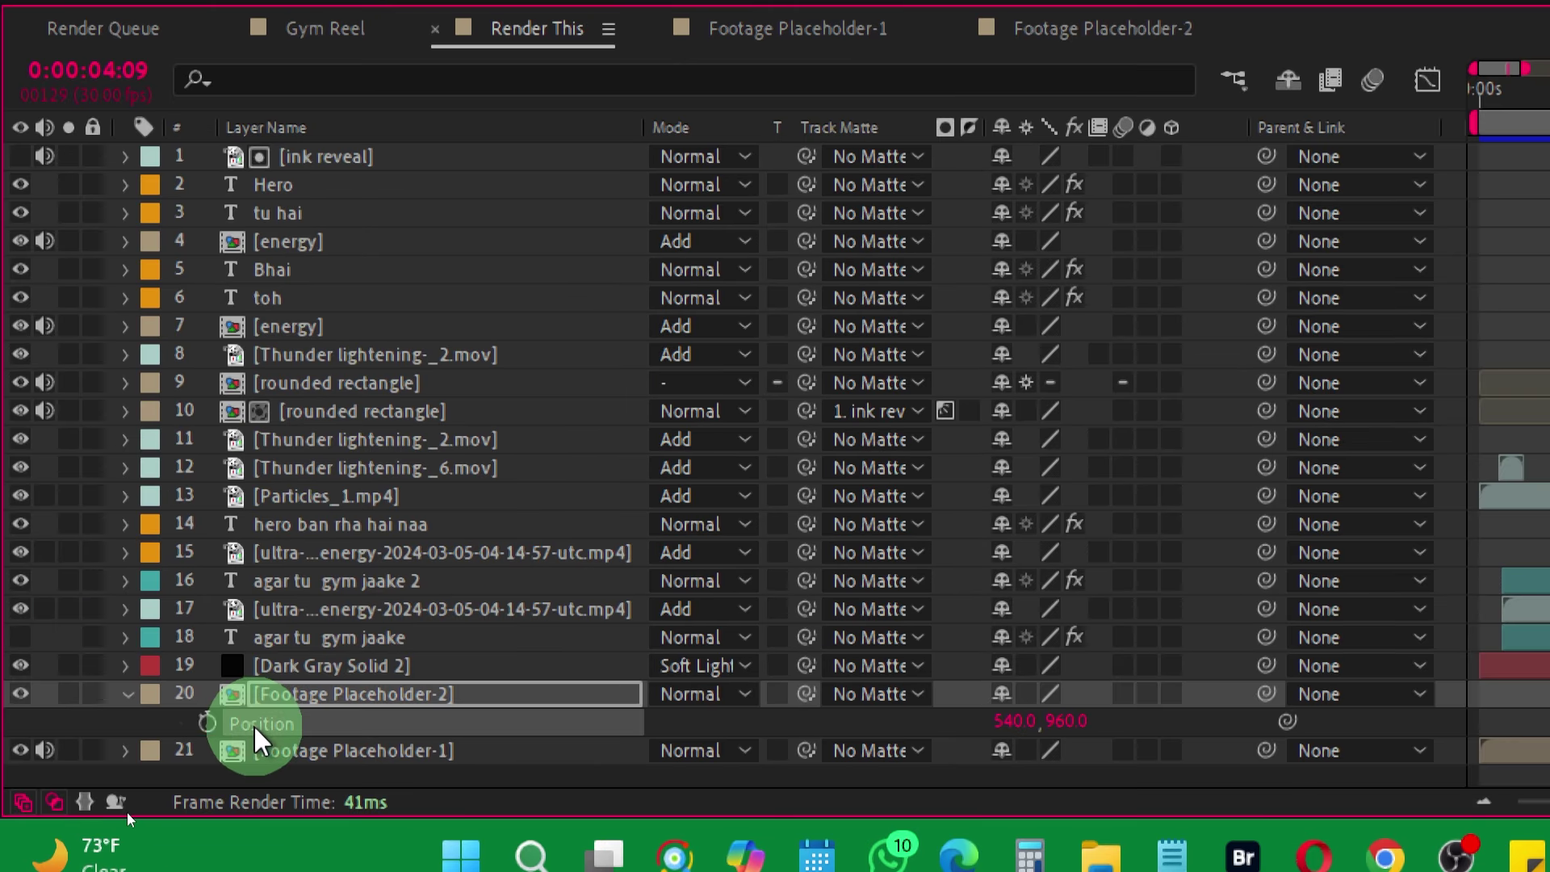
key(ctrl+v)
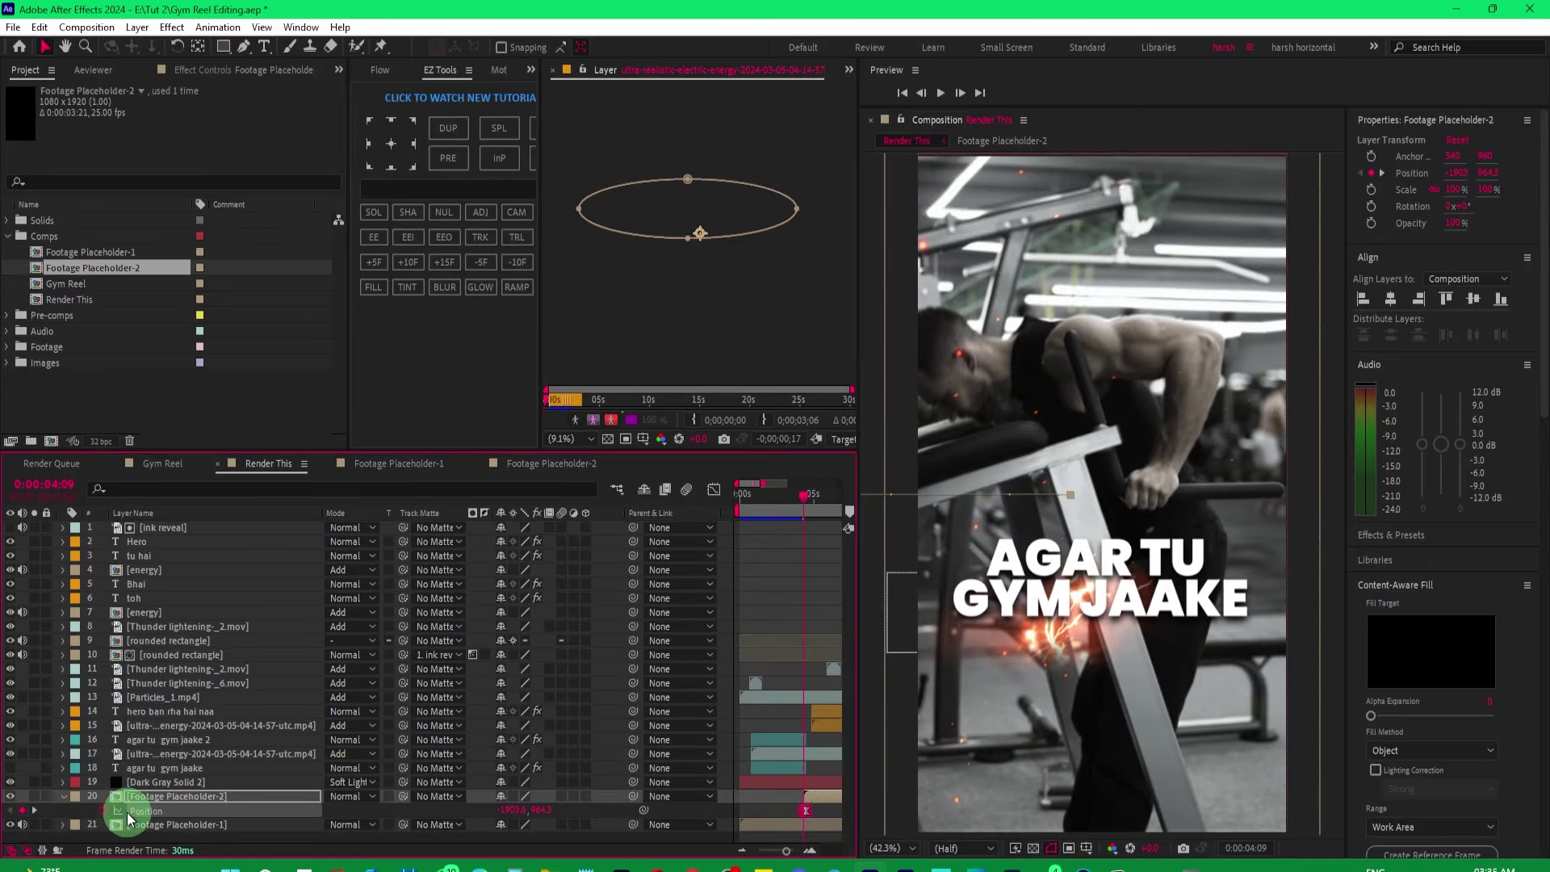
Preview the slide-in and check the keyframes at 4:09 (-1903.6, 964.3) and 4:14 (445, 960).
click(800, 499)
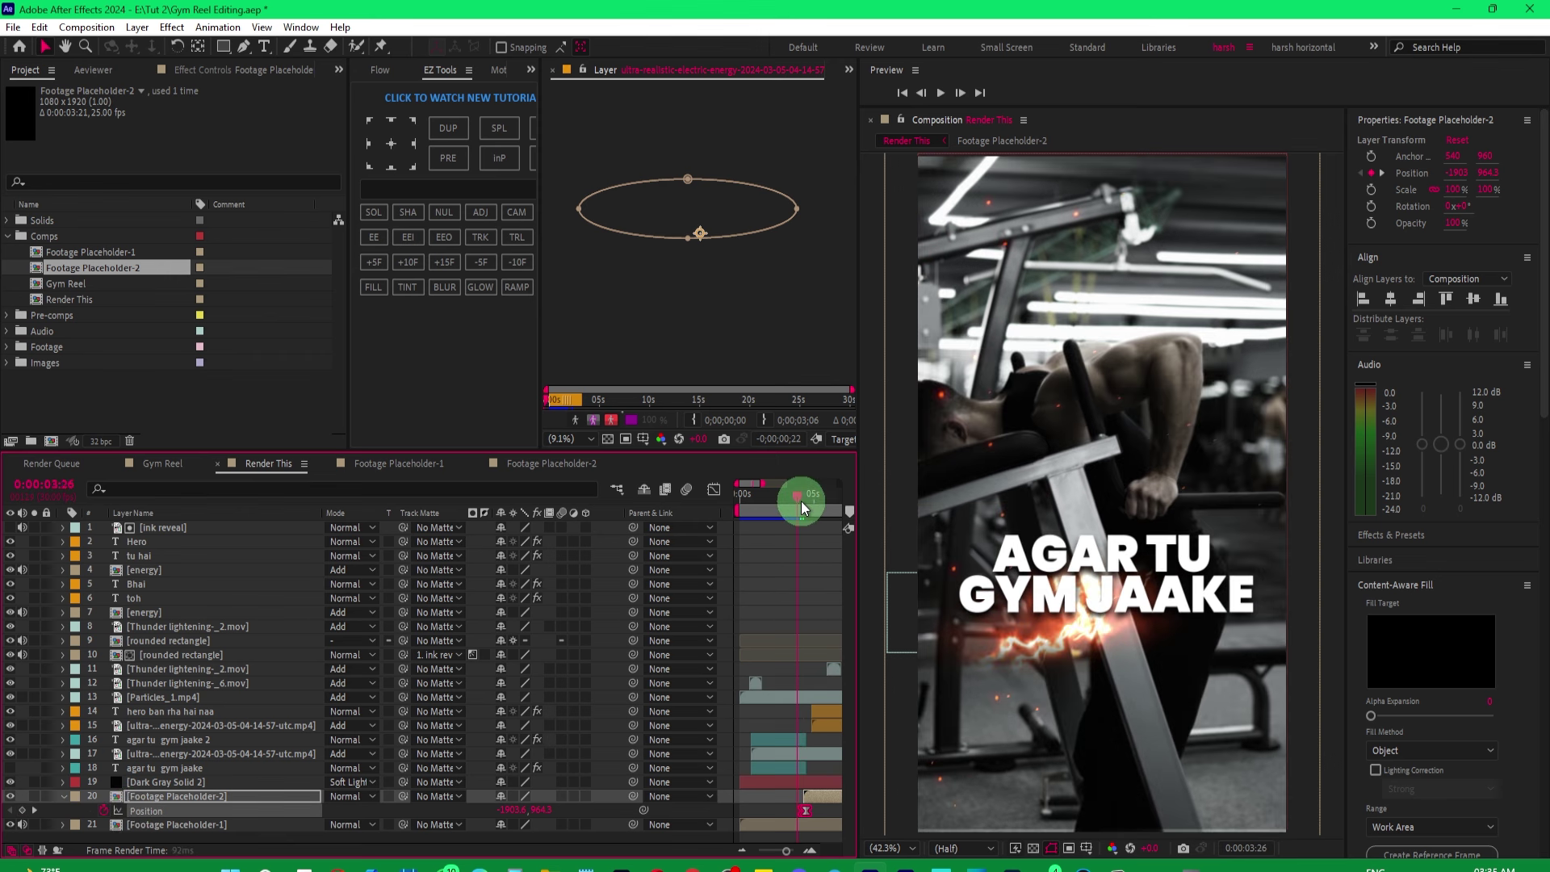
key(space)
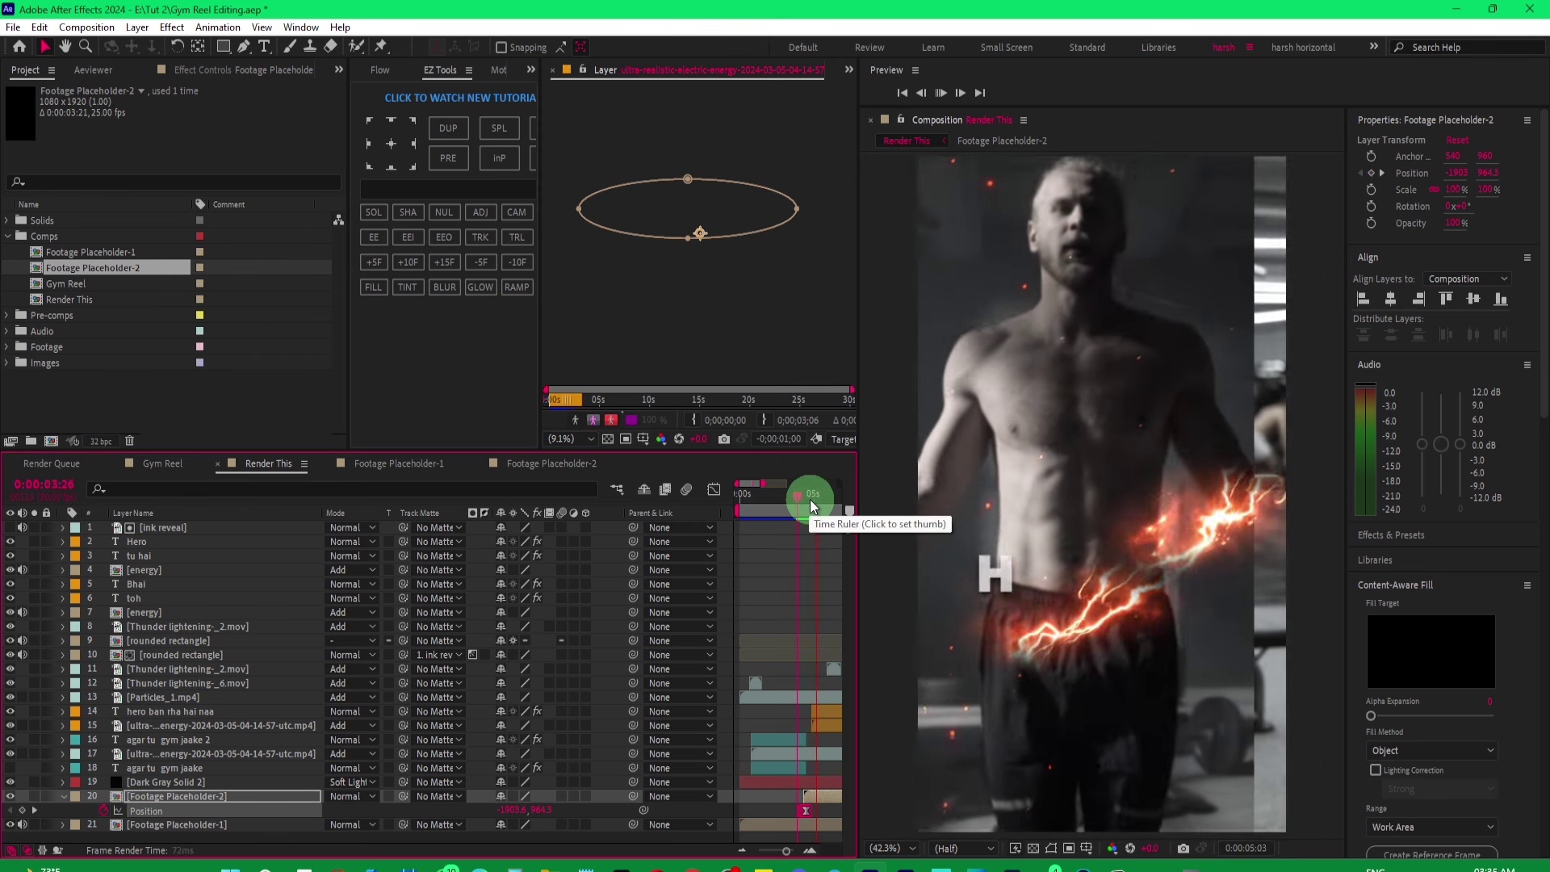
key(space)
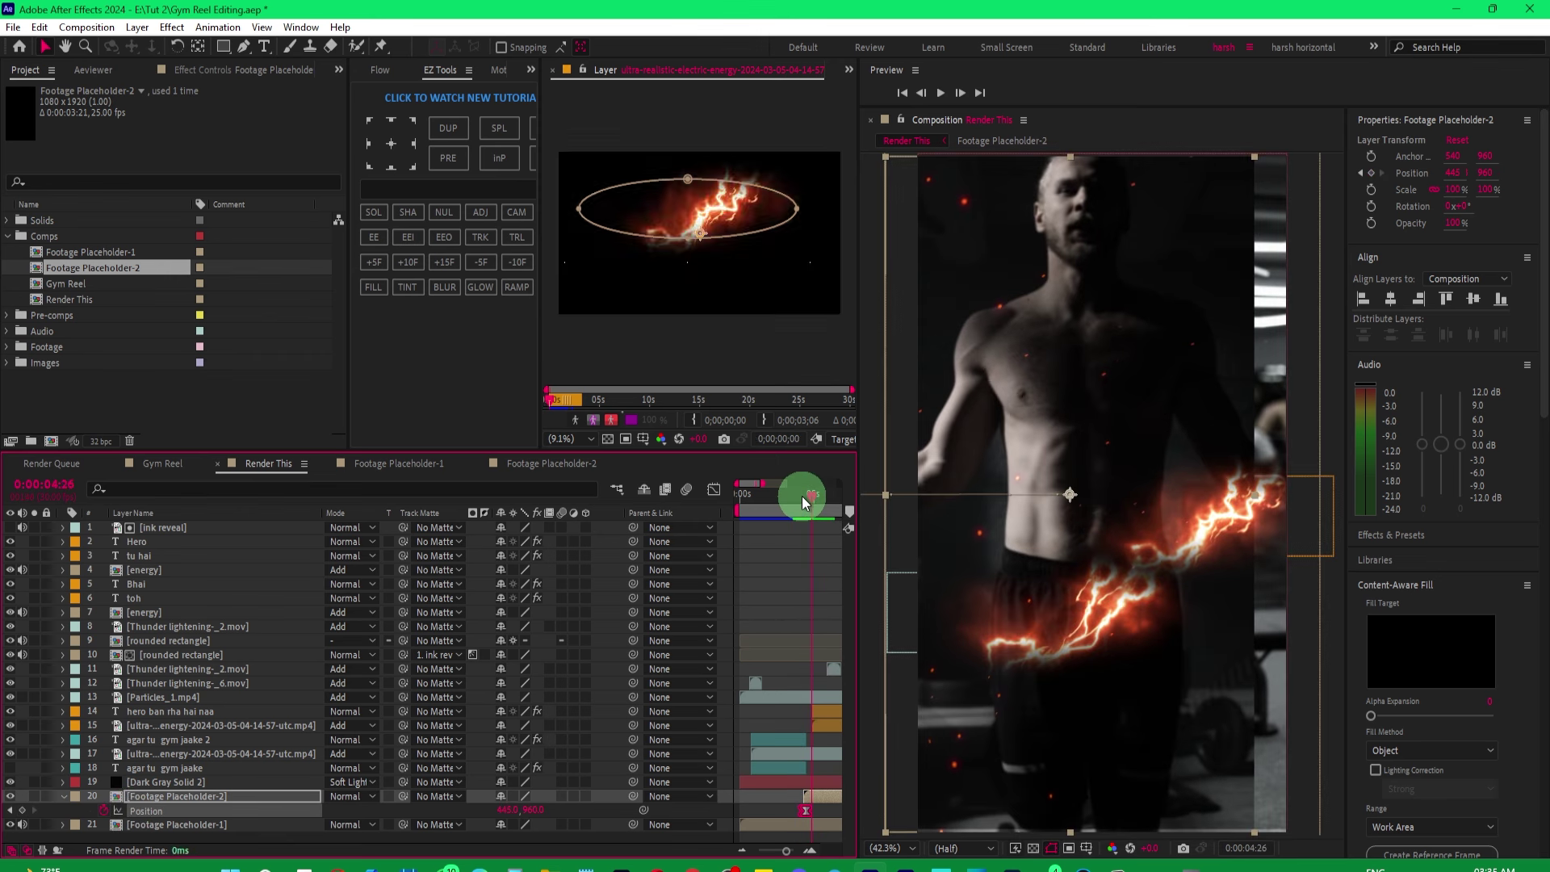
mouse_move(801, 496)
mouse_down()
mouse_move(782, 494)
mouse_move(737, 549)
mouse_up()
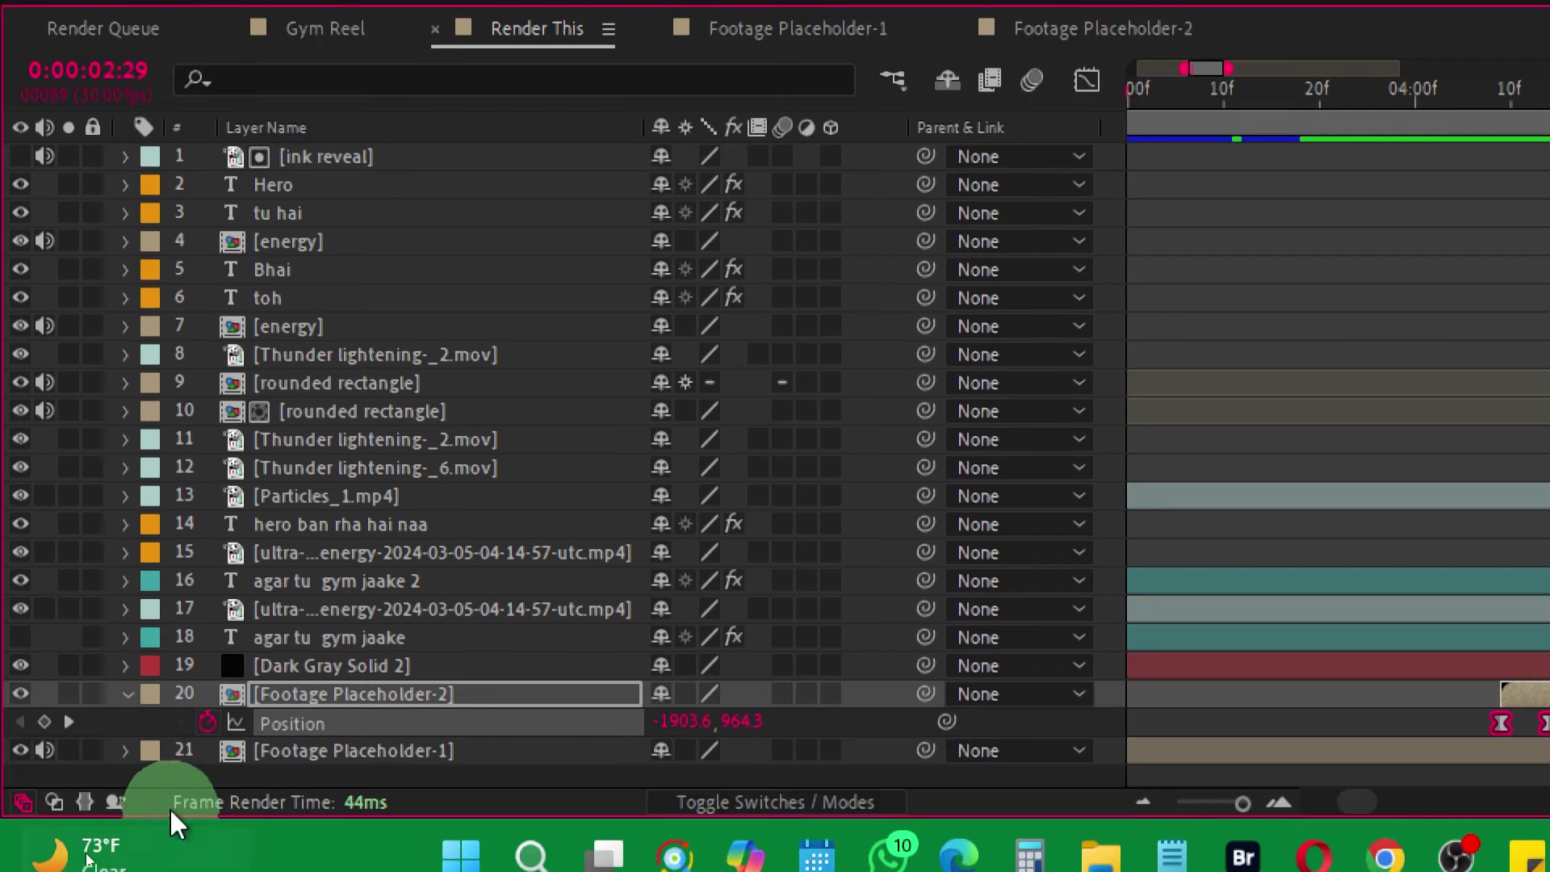
click(68, 721)
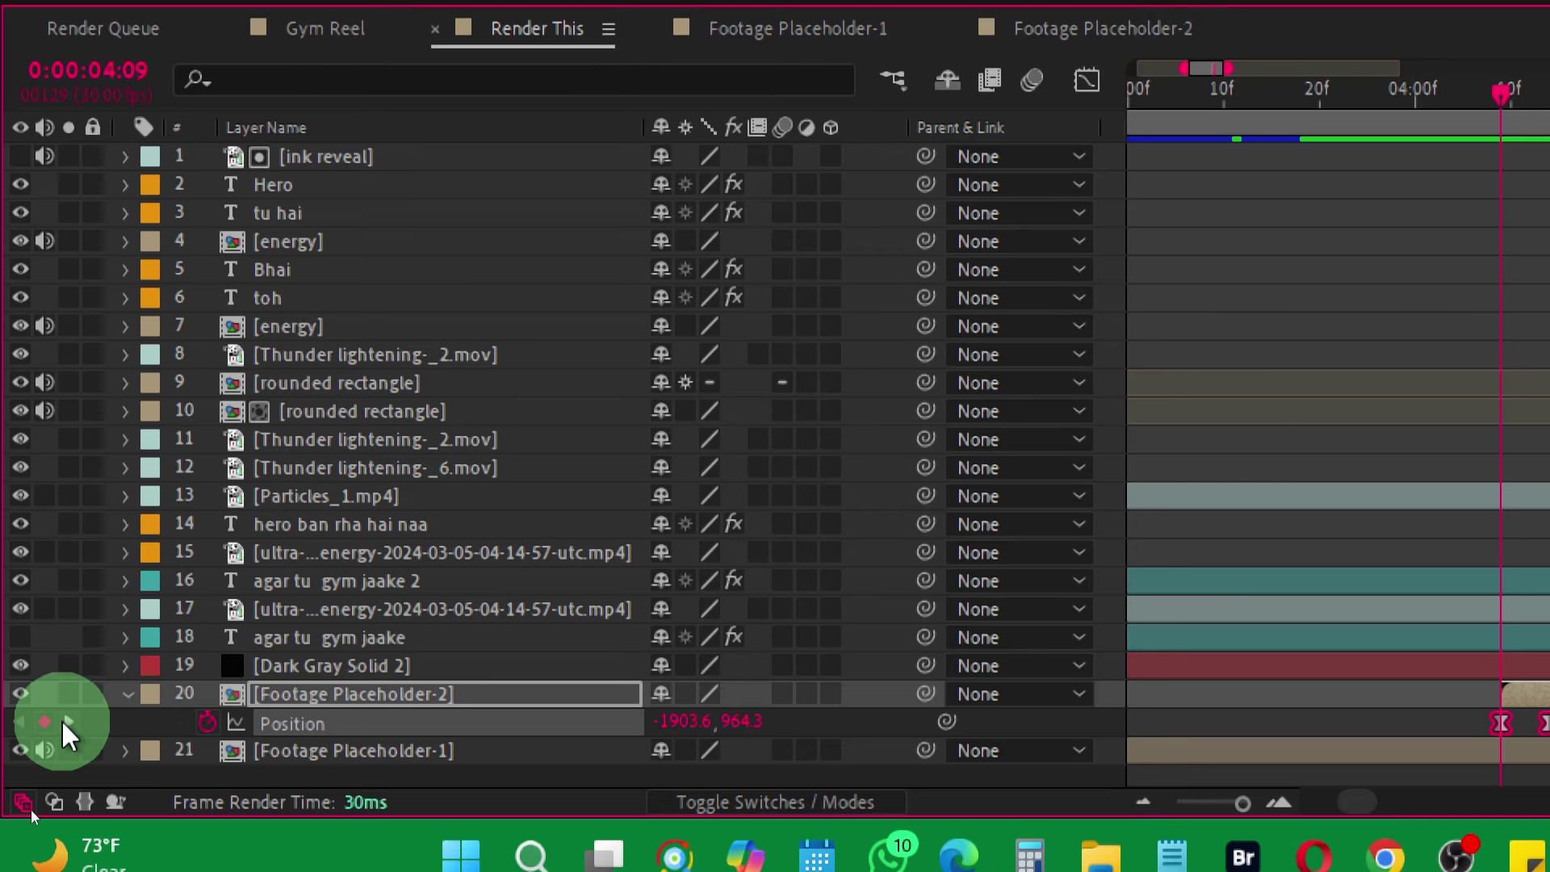
click(68, 720)
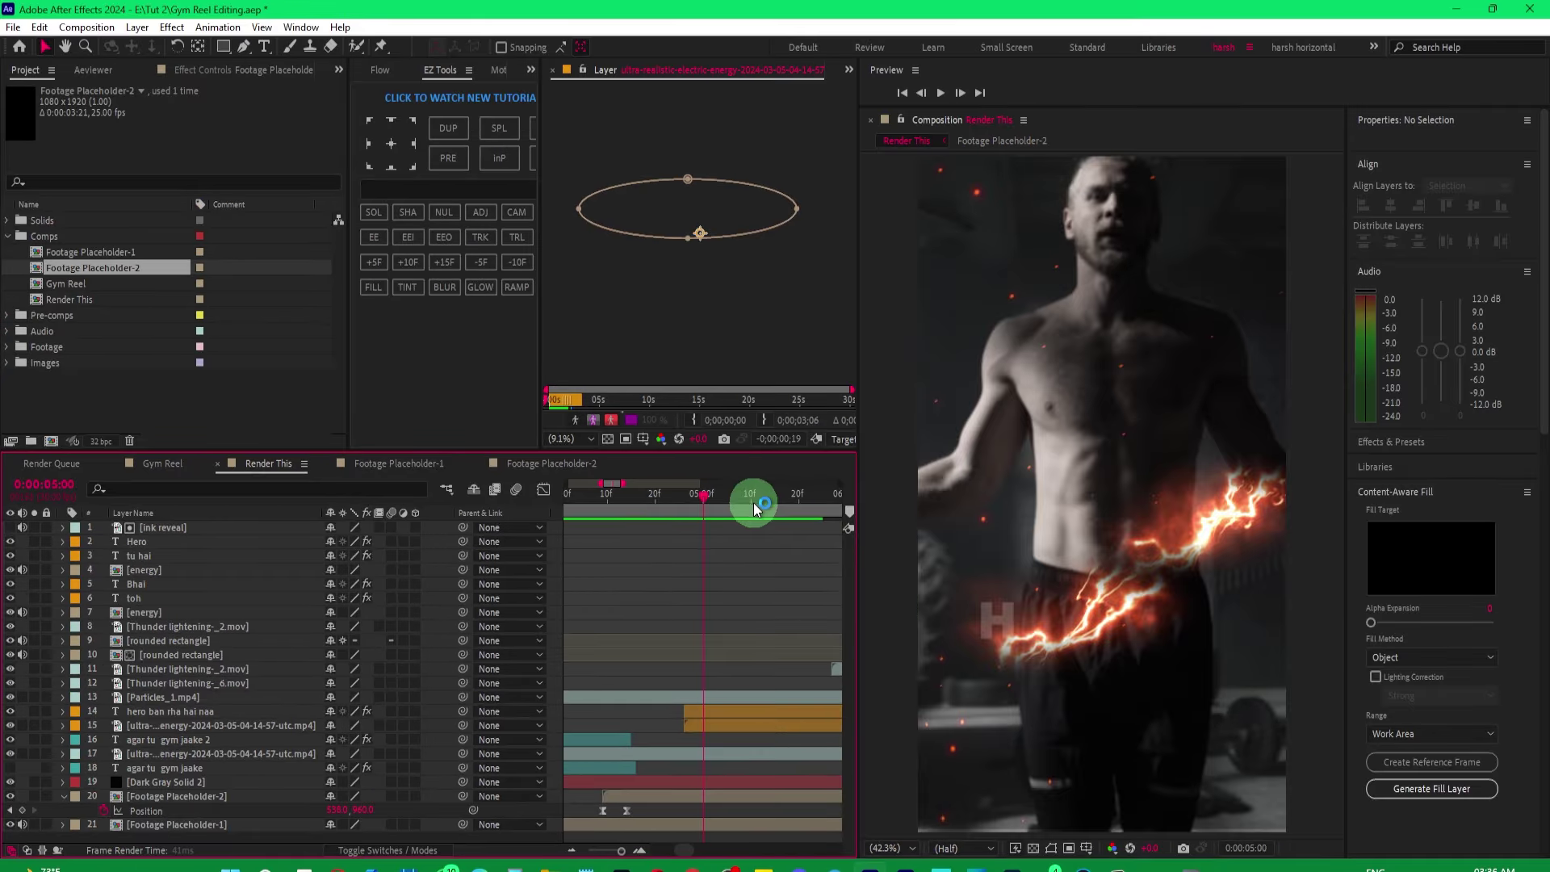
mouse_move(754, 506)
mouse_down()
mouse_move(595, 534)
mouse_move(694, 533)
mouse_up()
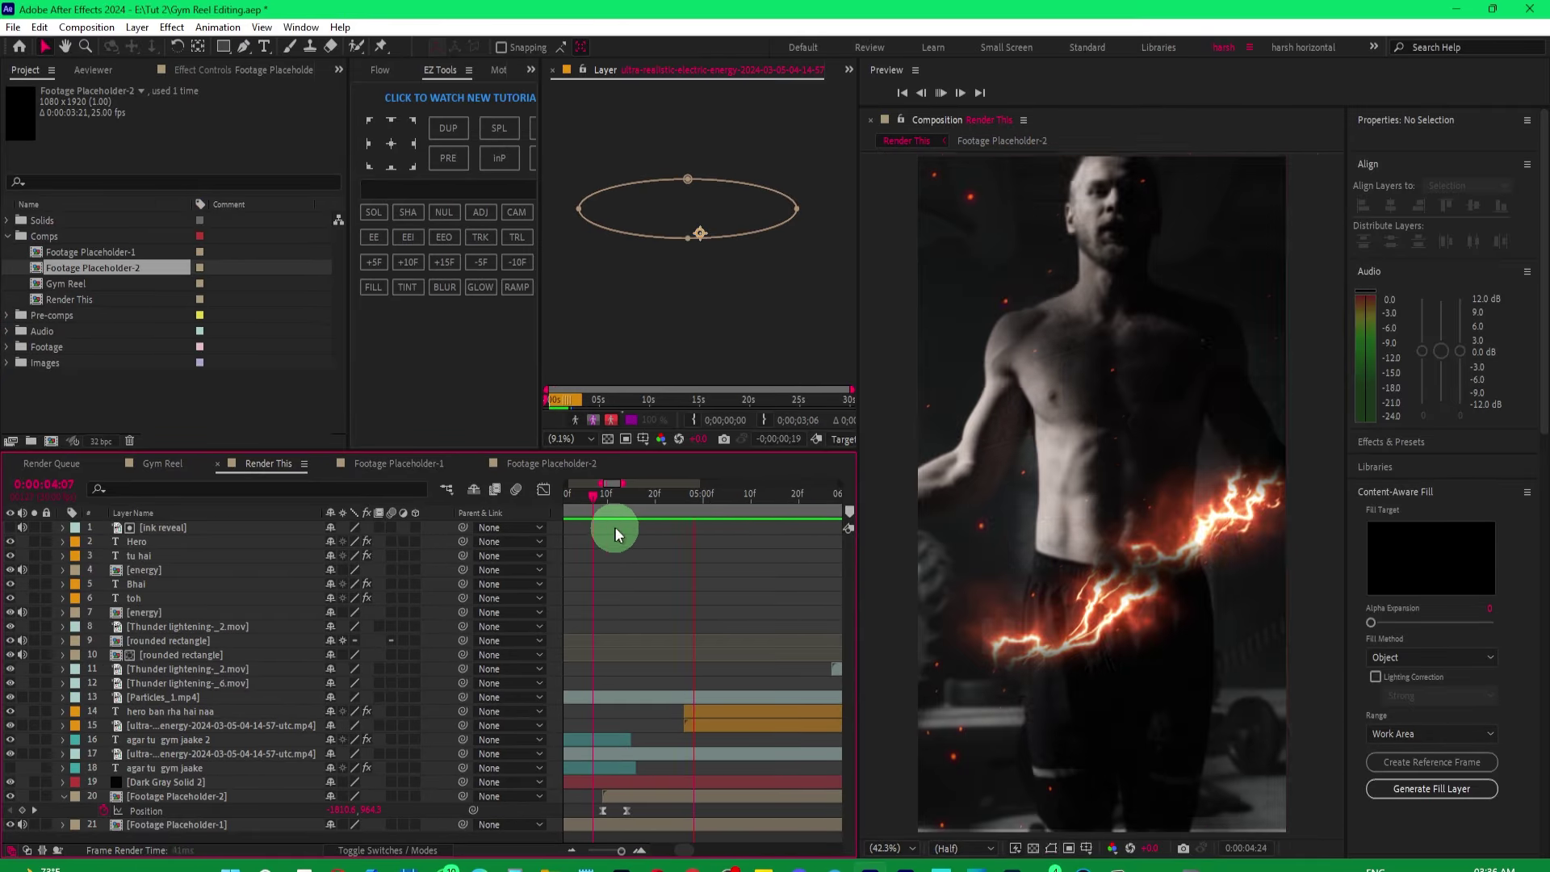
click(26, 815)
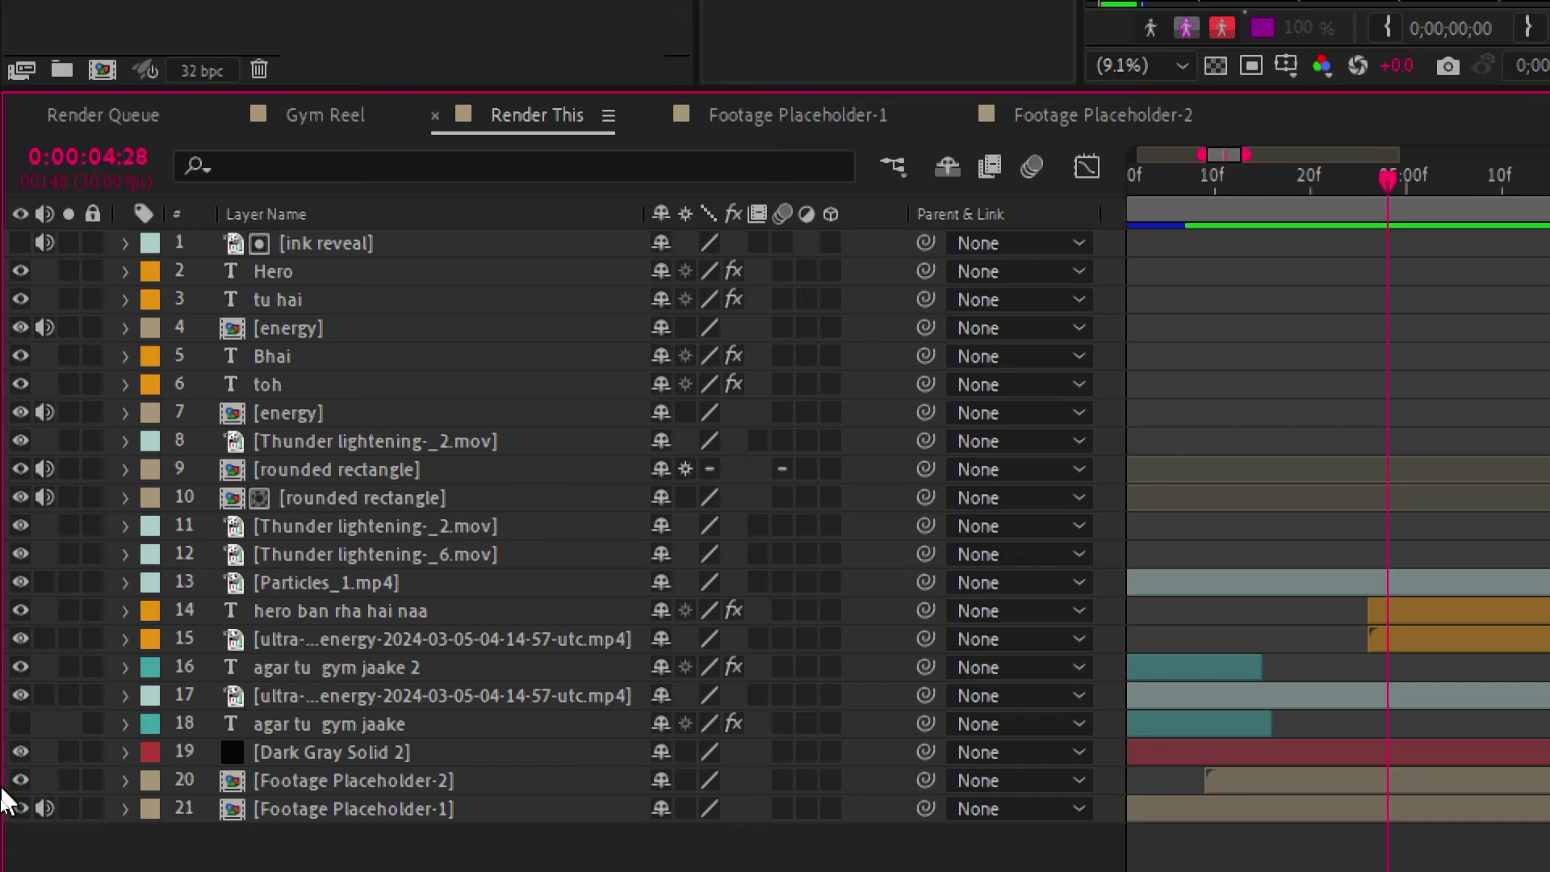
click(39, 839)
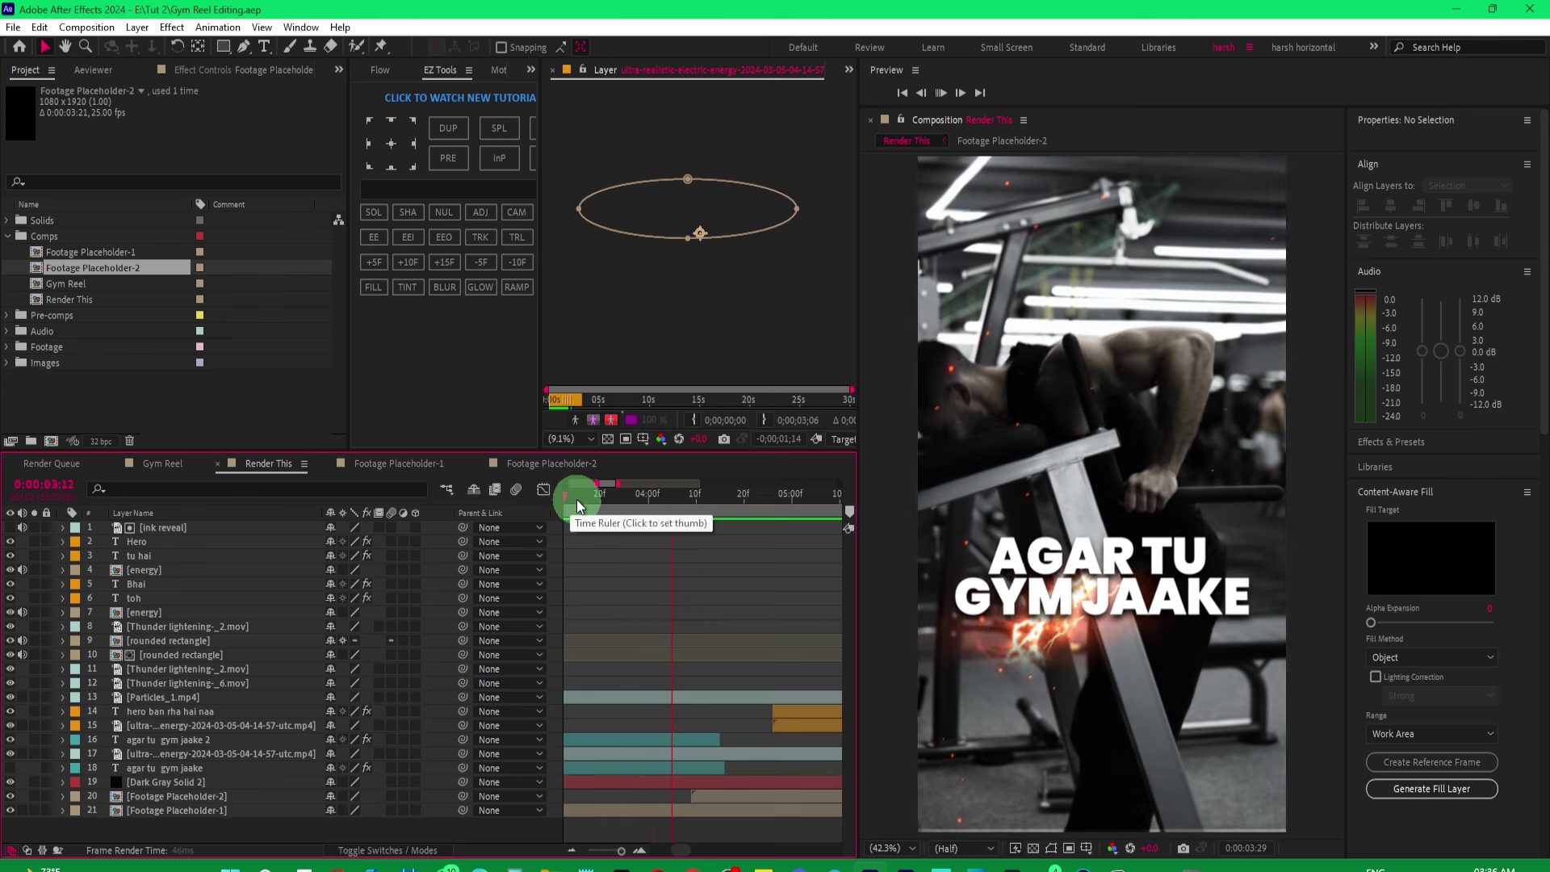
drag(571, 495, 610, 504)
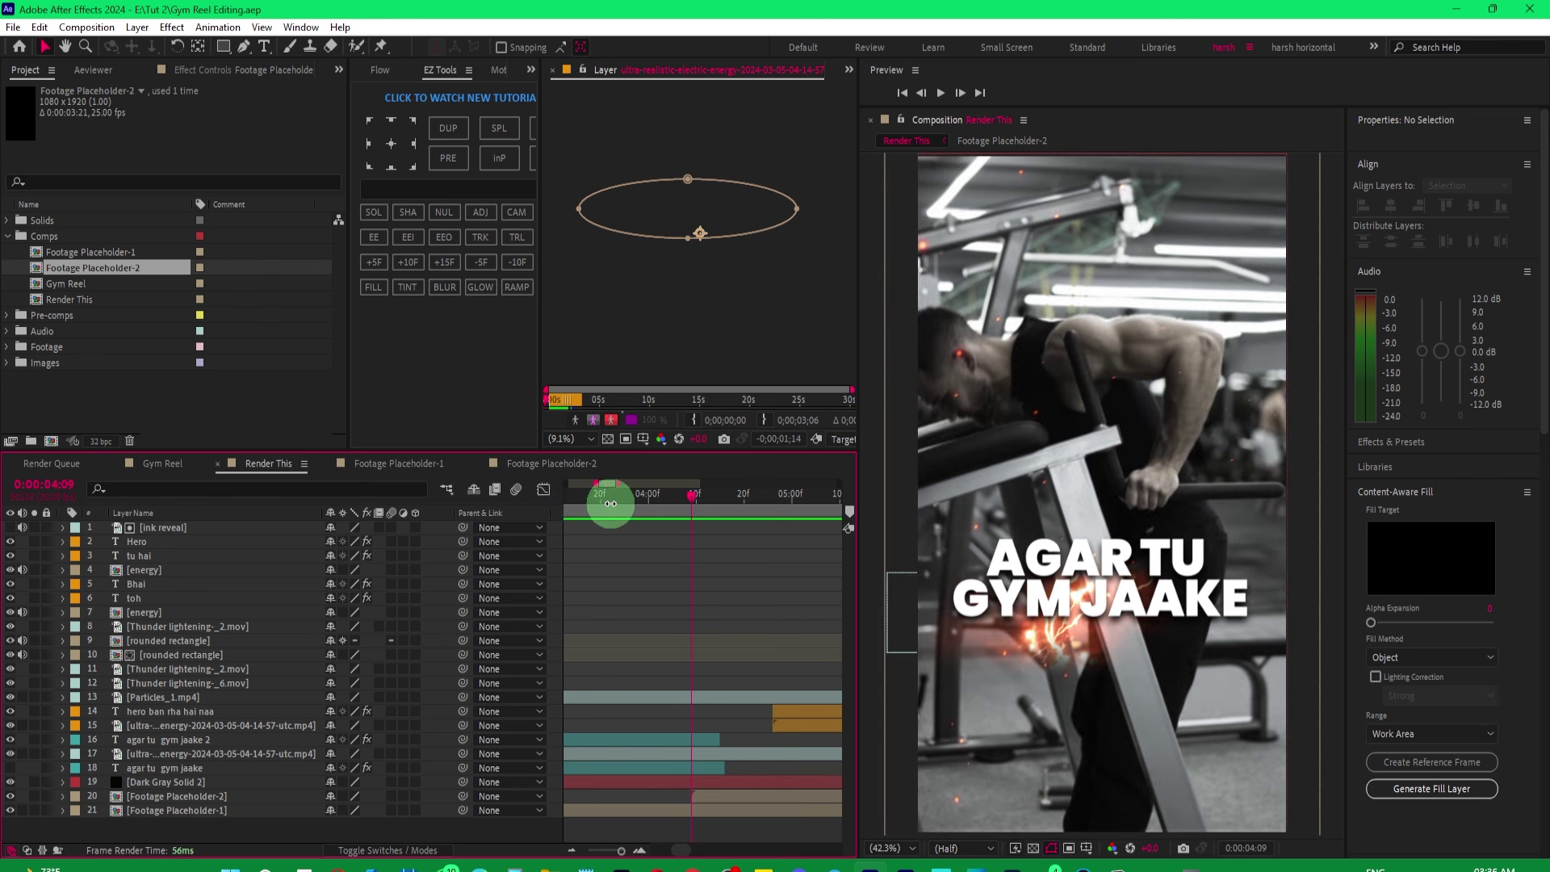
mouse_move(611, 507)
mouse_down()
mouse_move(673, 486)
mouse_move(568, 487)
mouse_up()
Select the Footage Placeholder-3 rounded rectangle layer and open its precomp.
click(568, 501)
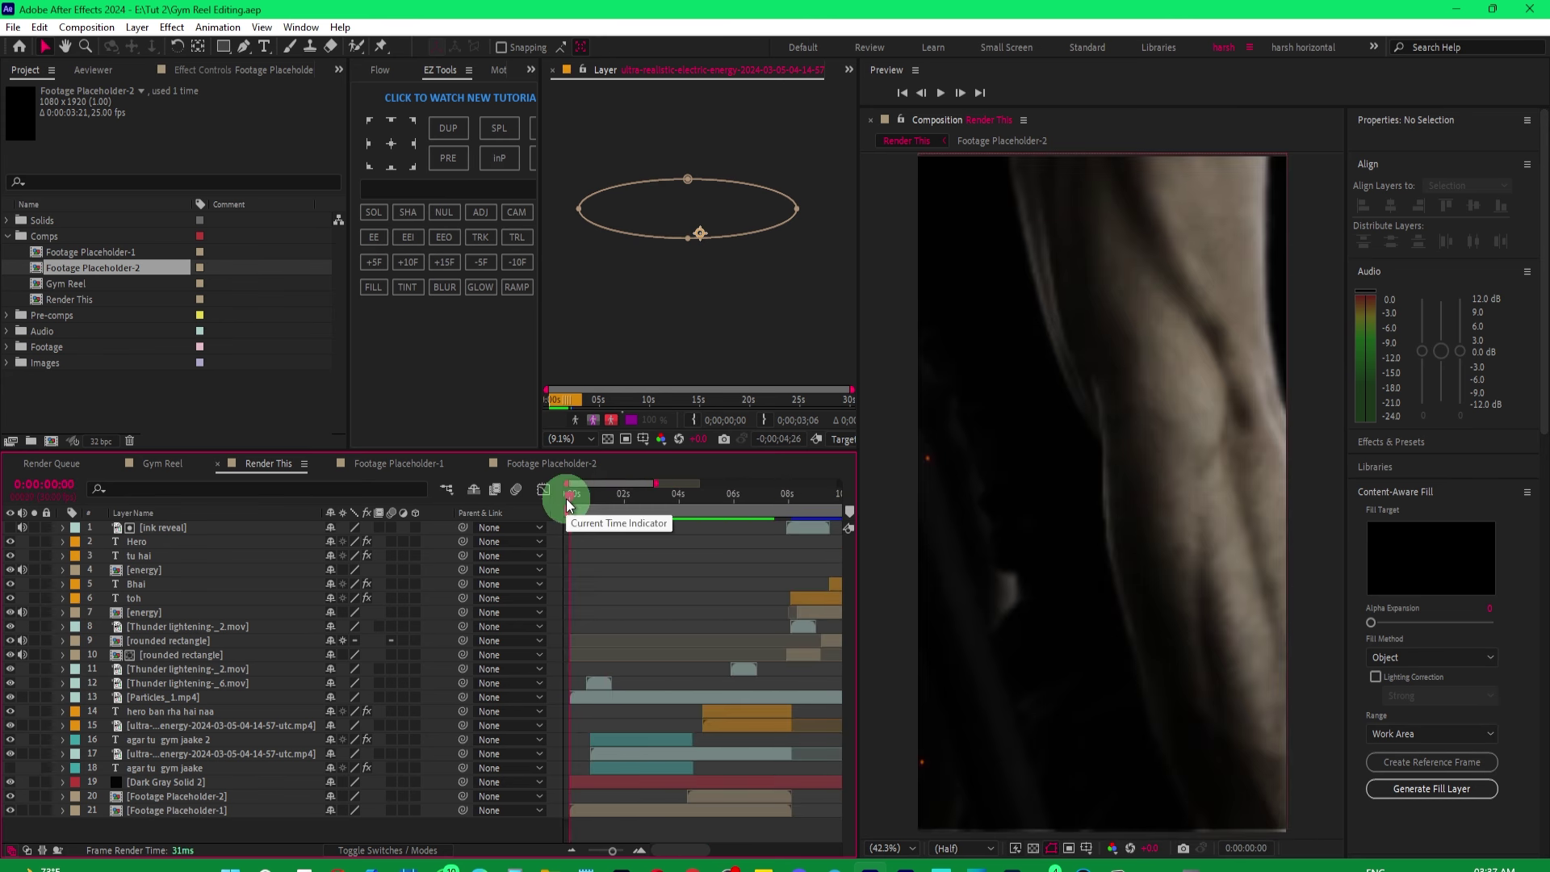
click(578, 565)
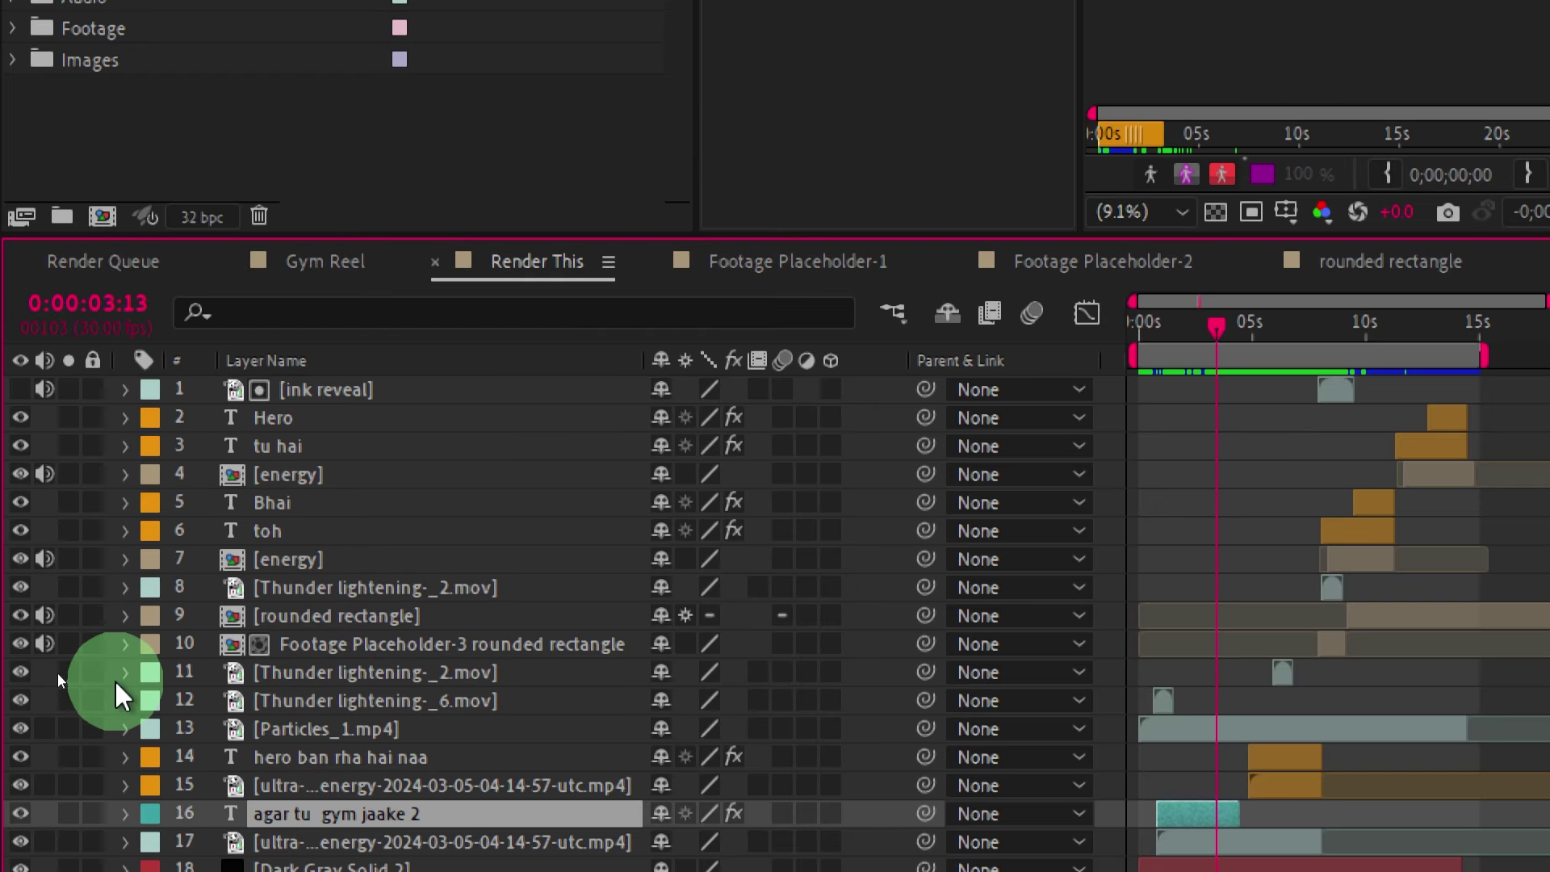
click(327, 650)
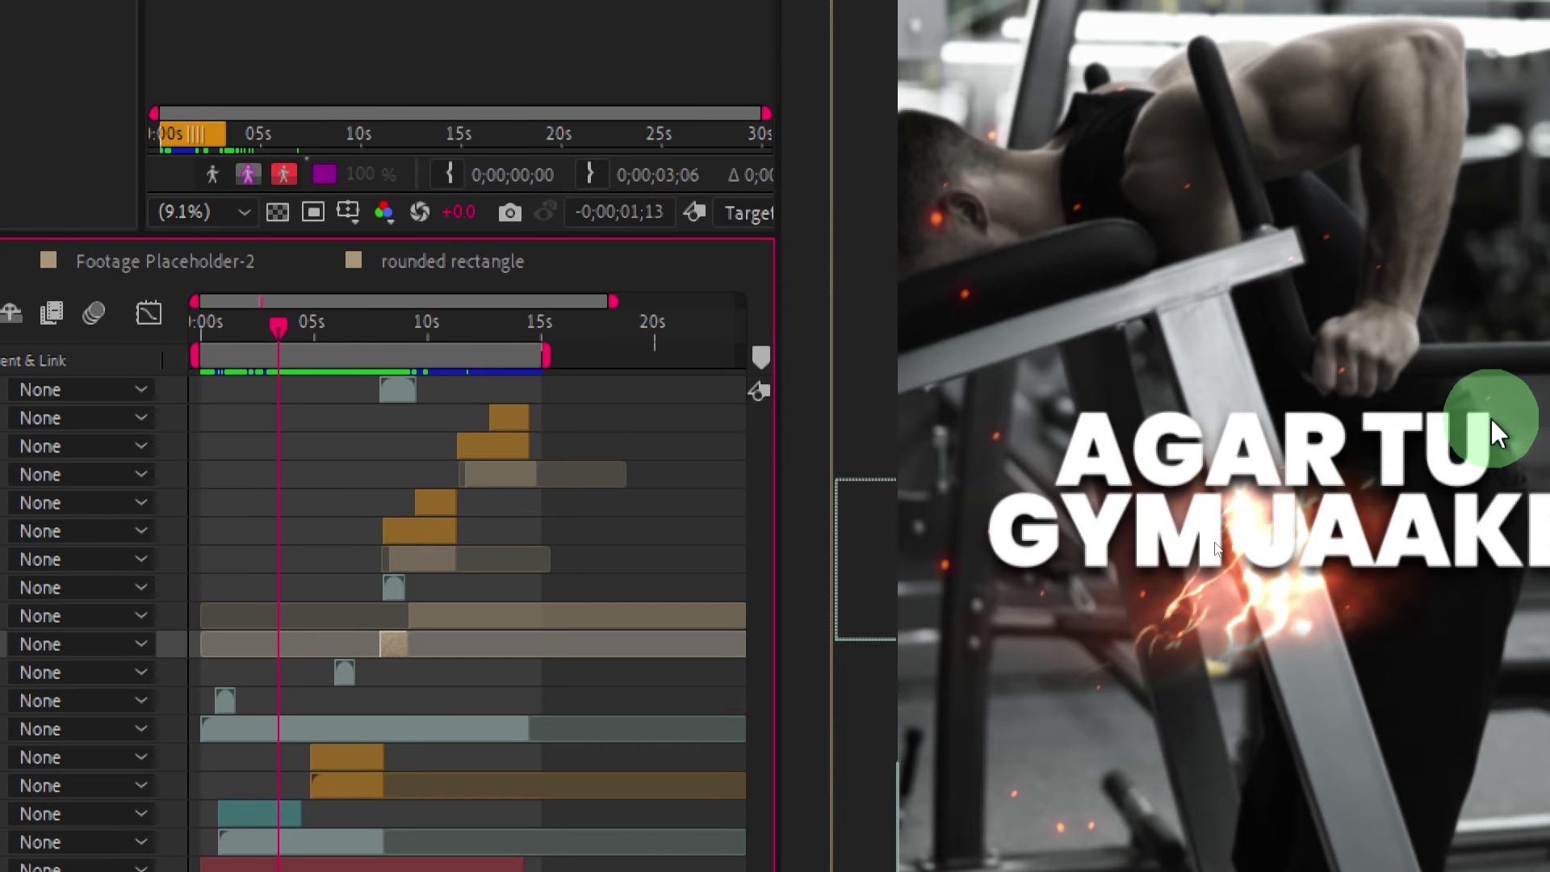
click(1324, 327)
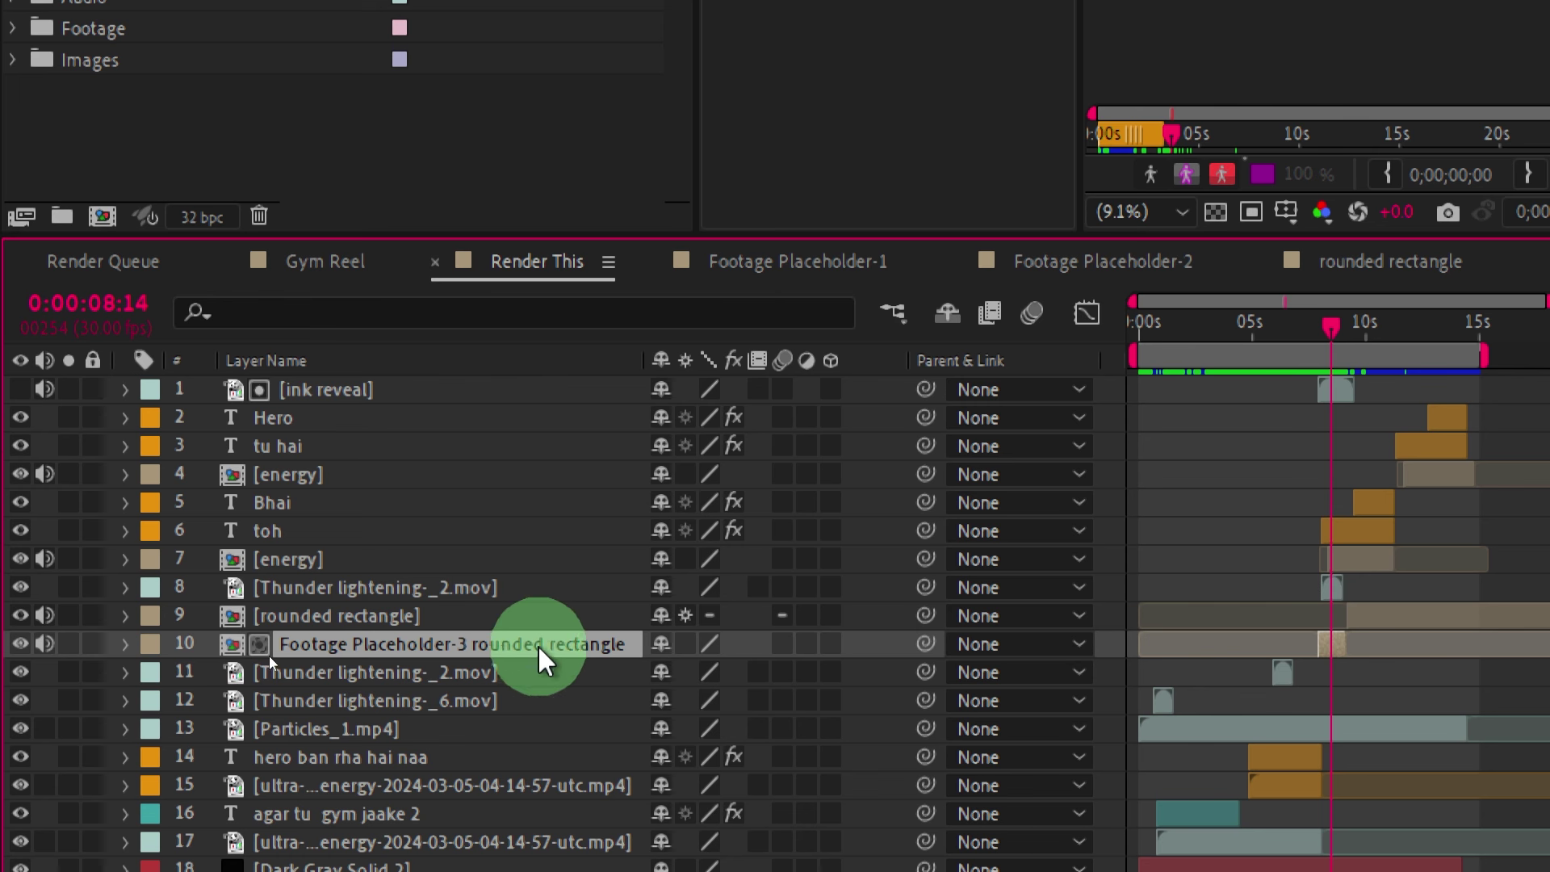
double_click(236, 644)
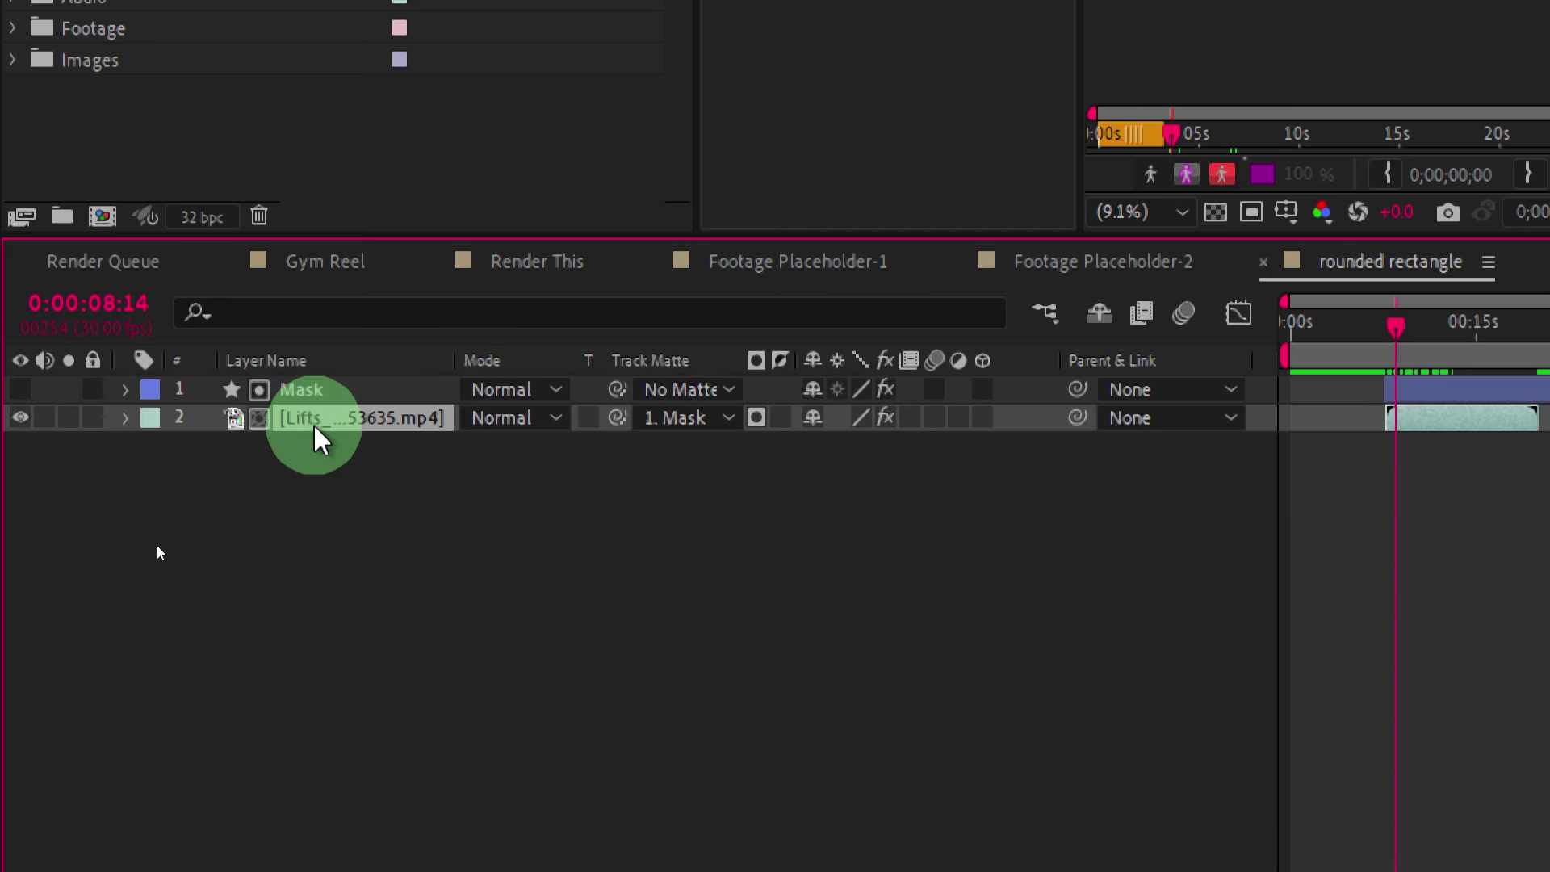
Close the rounded rectangle, Footage Placeholder-2 and Footage Placeholder-1 composition tabs.
click(1263, 262)
click(961, 262)
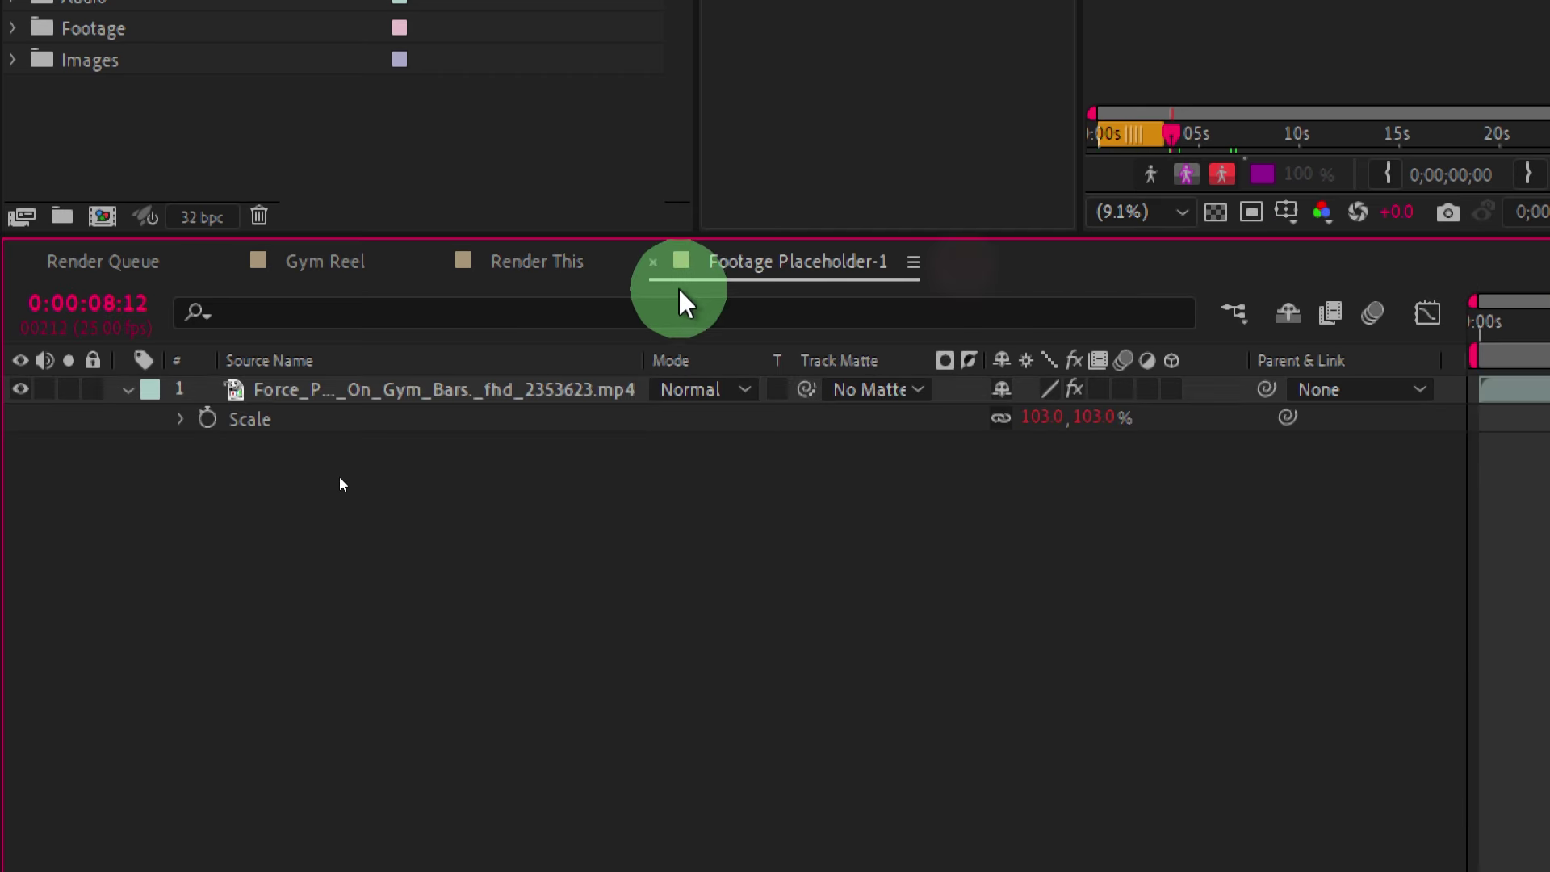
click(653, 262)
Maximize the timeline and pre-compose the agar tu gym jaake 2 layer as Text-1.
double_click(565, 263)
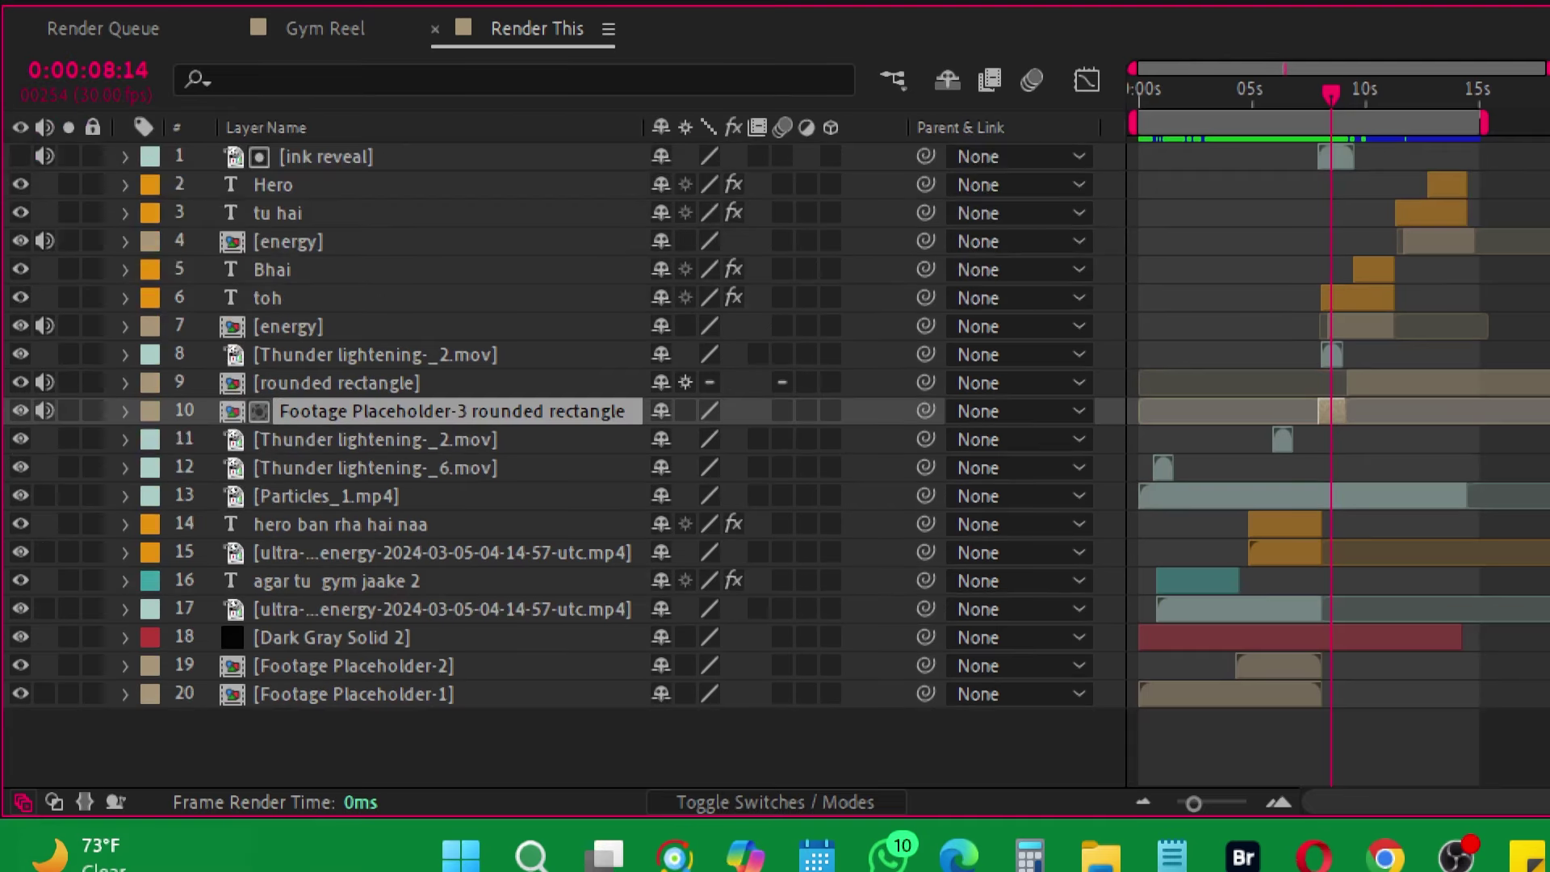
click(279, 581)
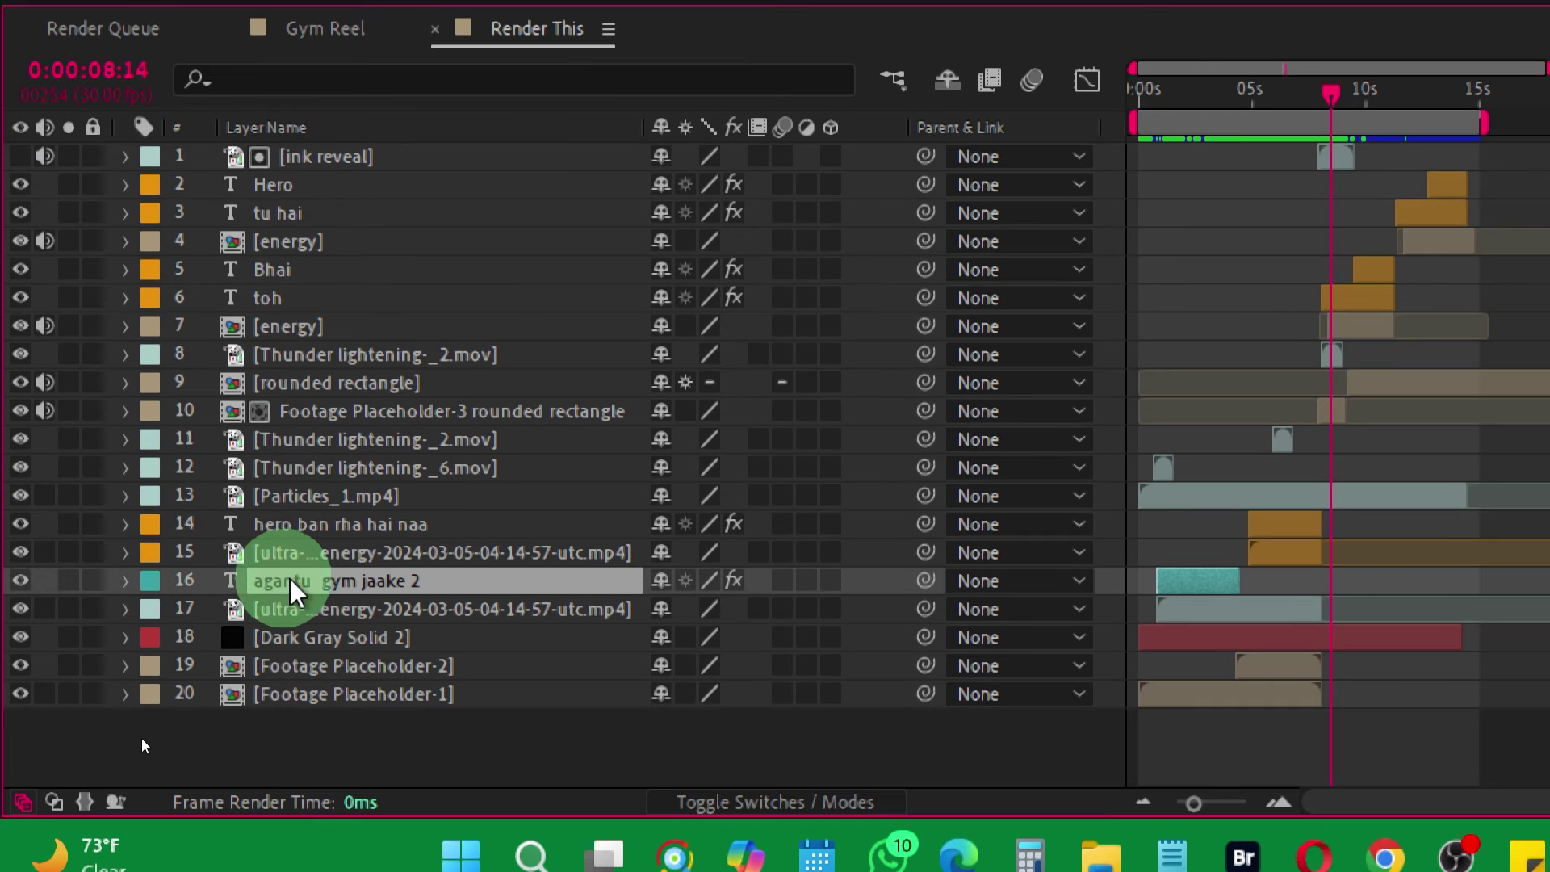
right_click(278, 586)
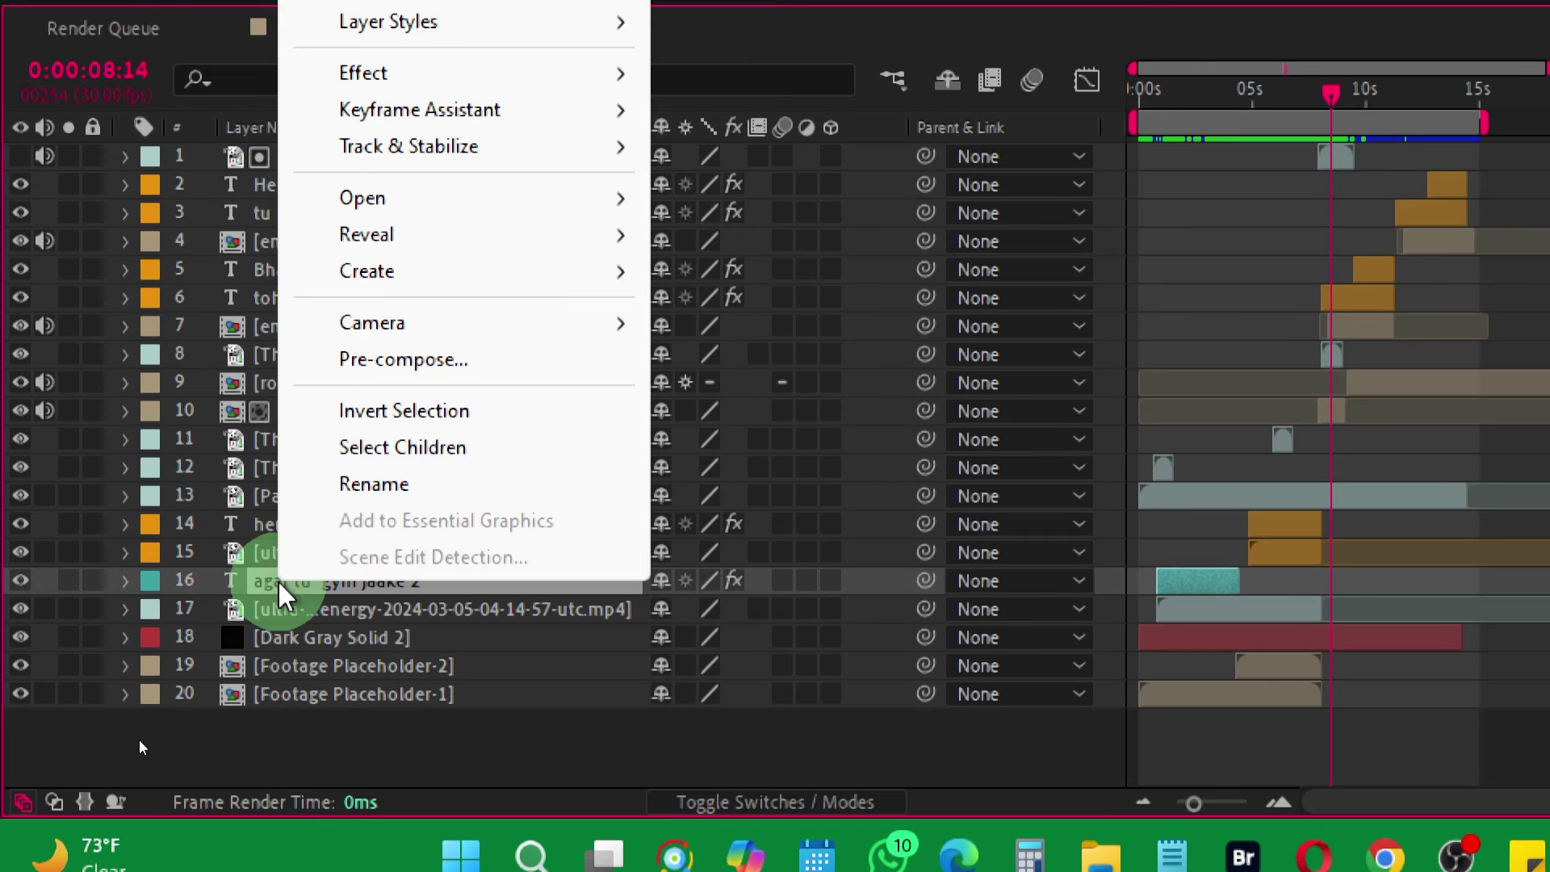
click(428, 356)
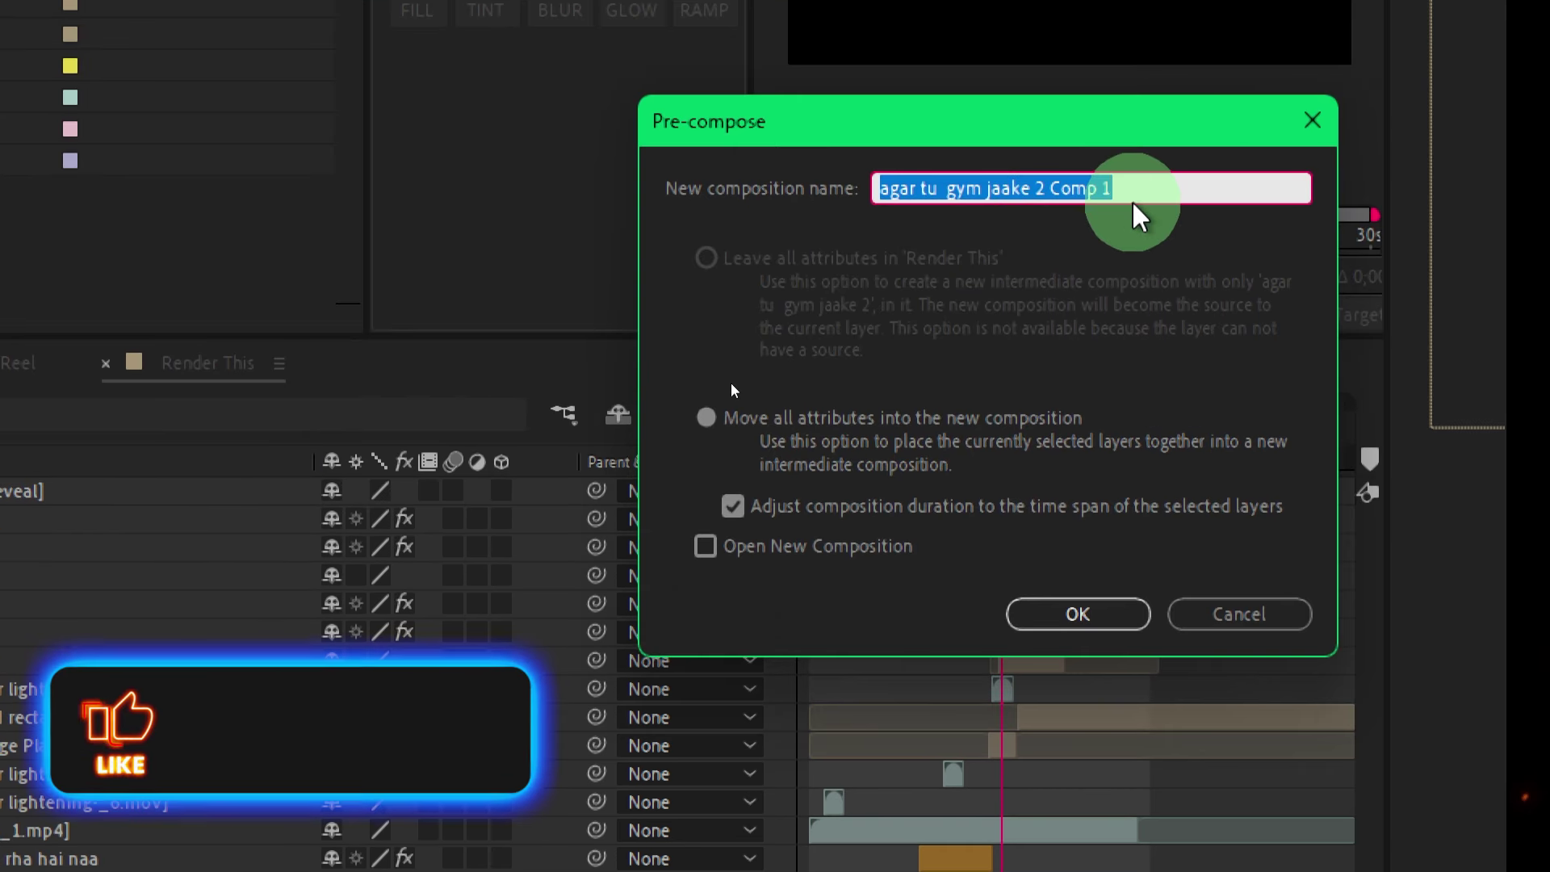
text(Text-1)
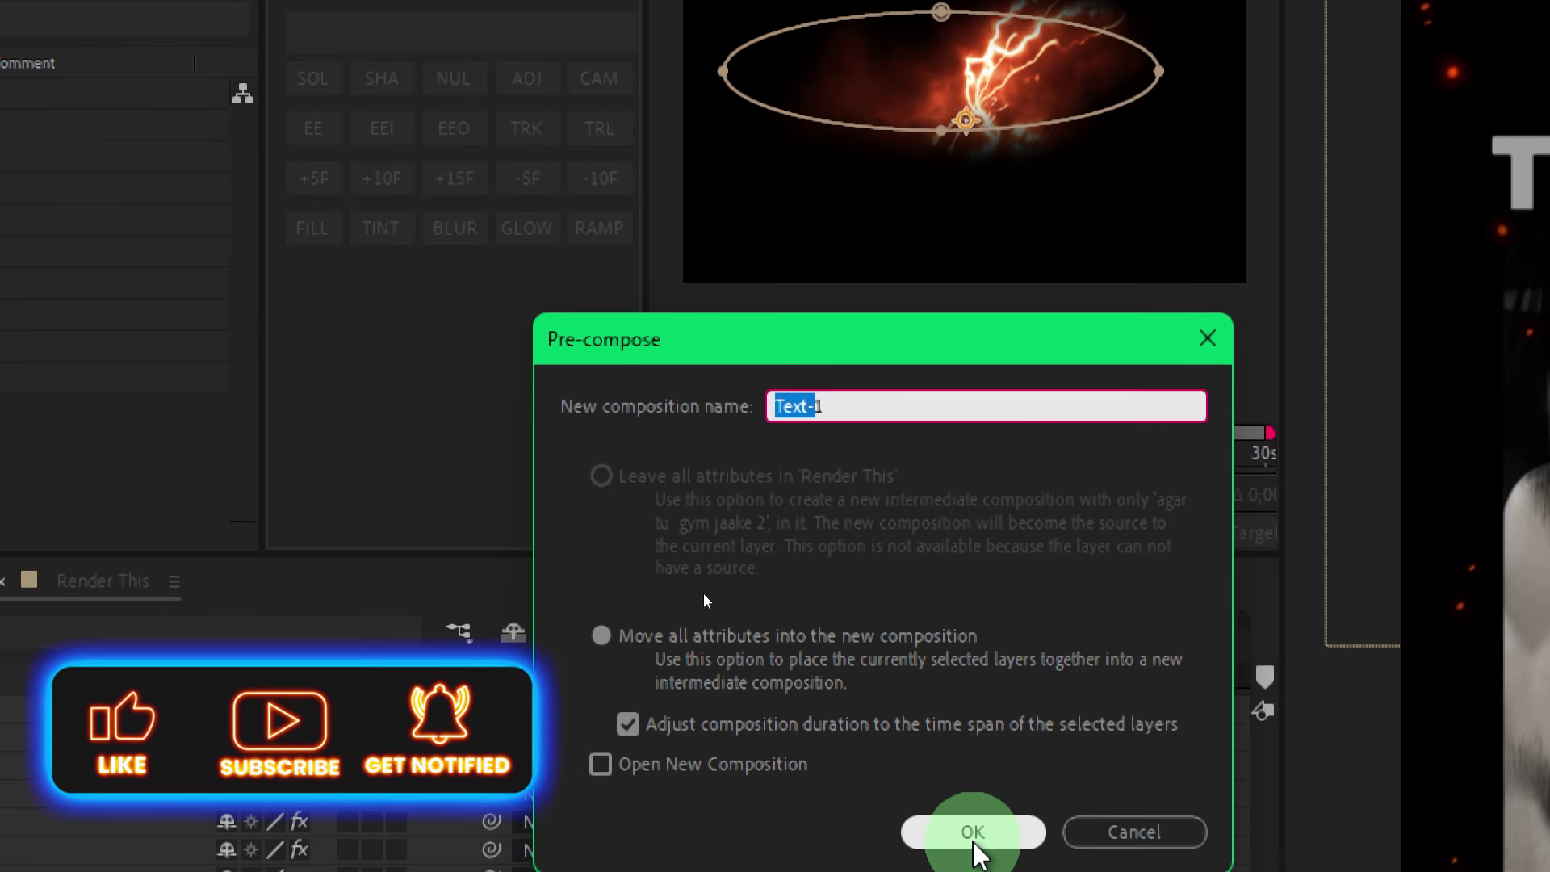
click(973, 832)
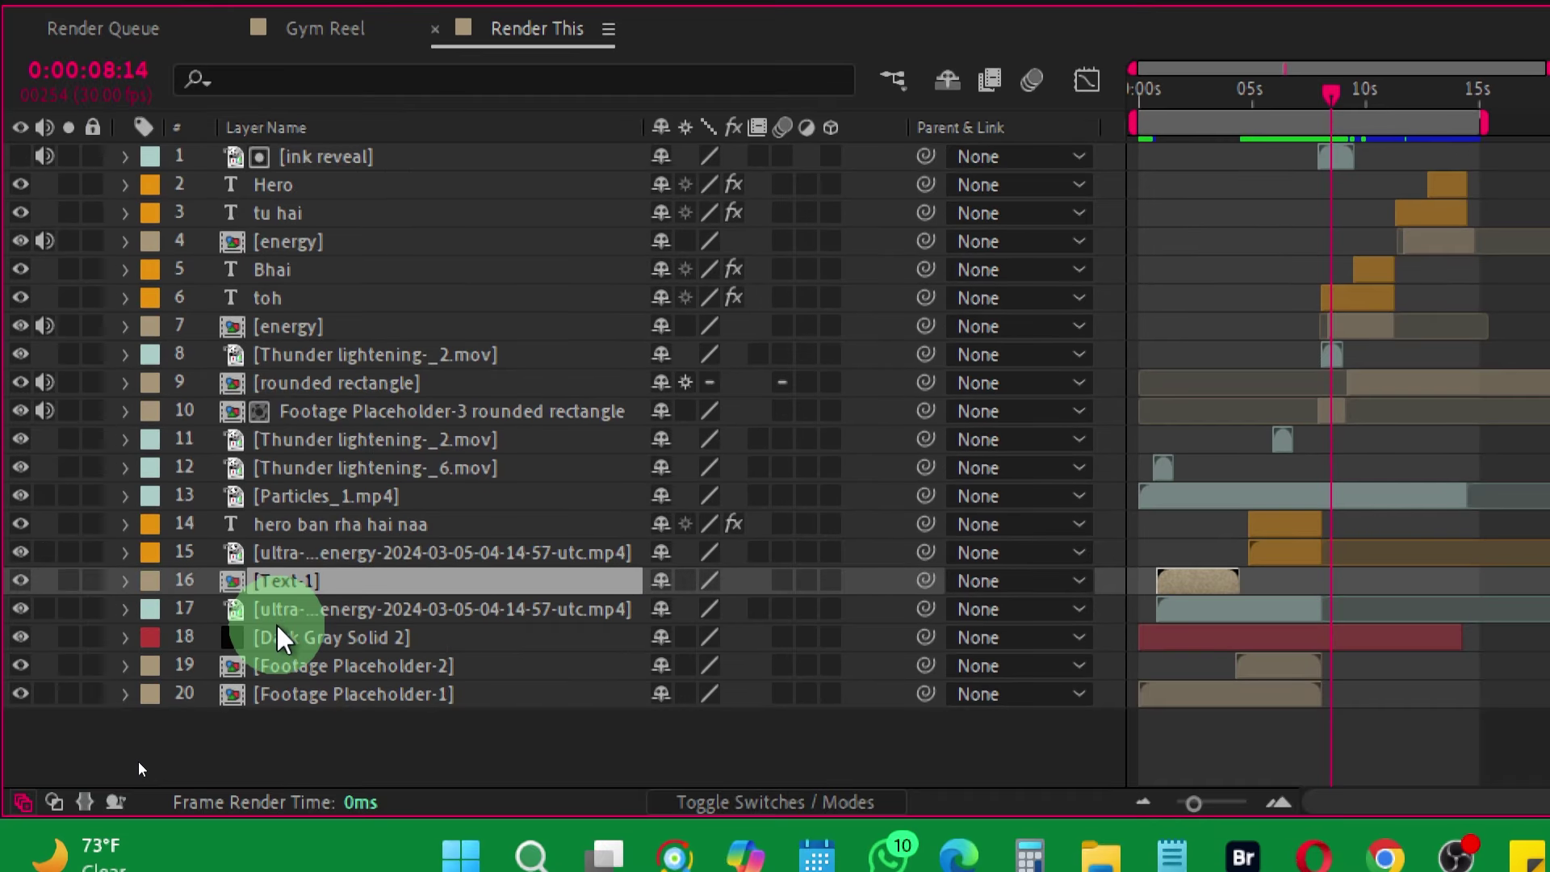
Pre-compose the hero ban rha hai naa layer as Text-2.
click(262, 528)
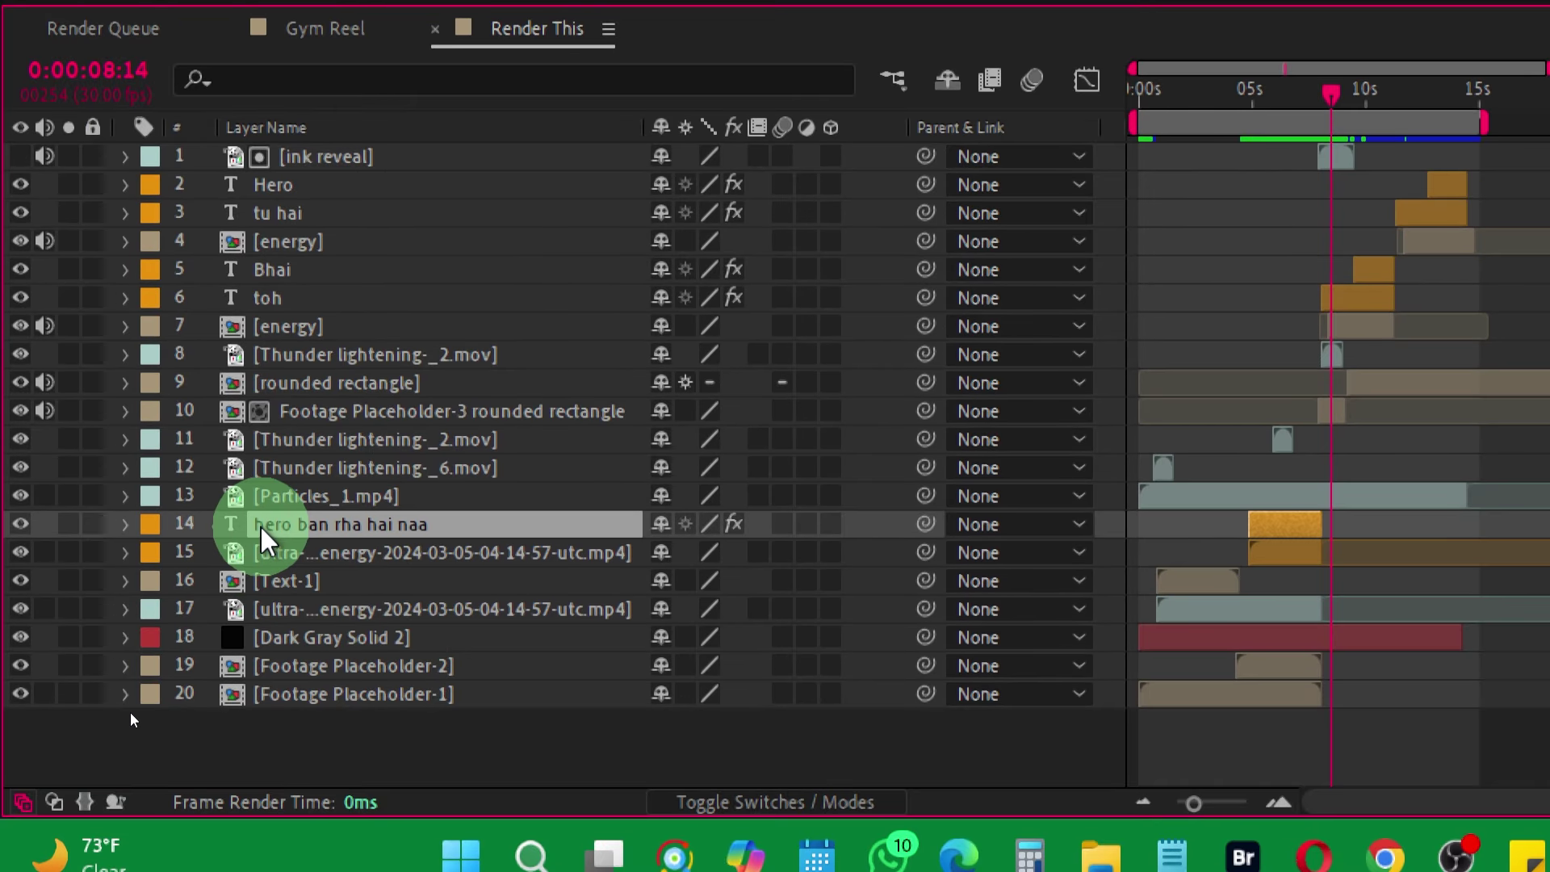
key(ctrl+shift+c)
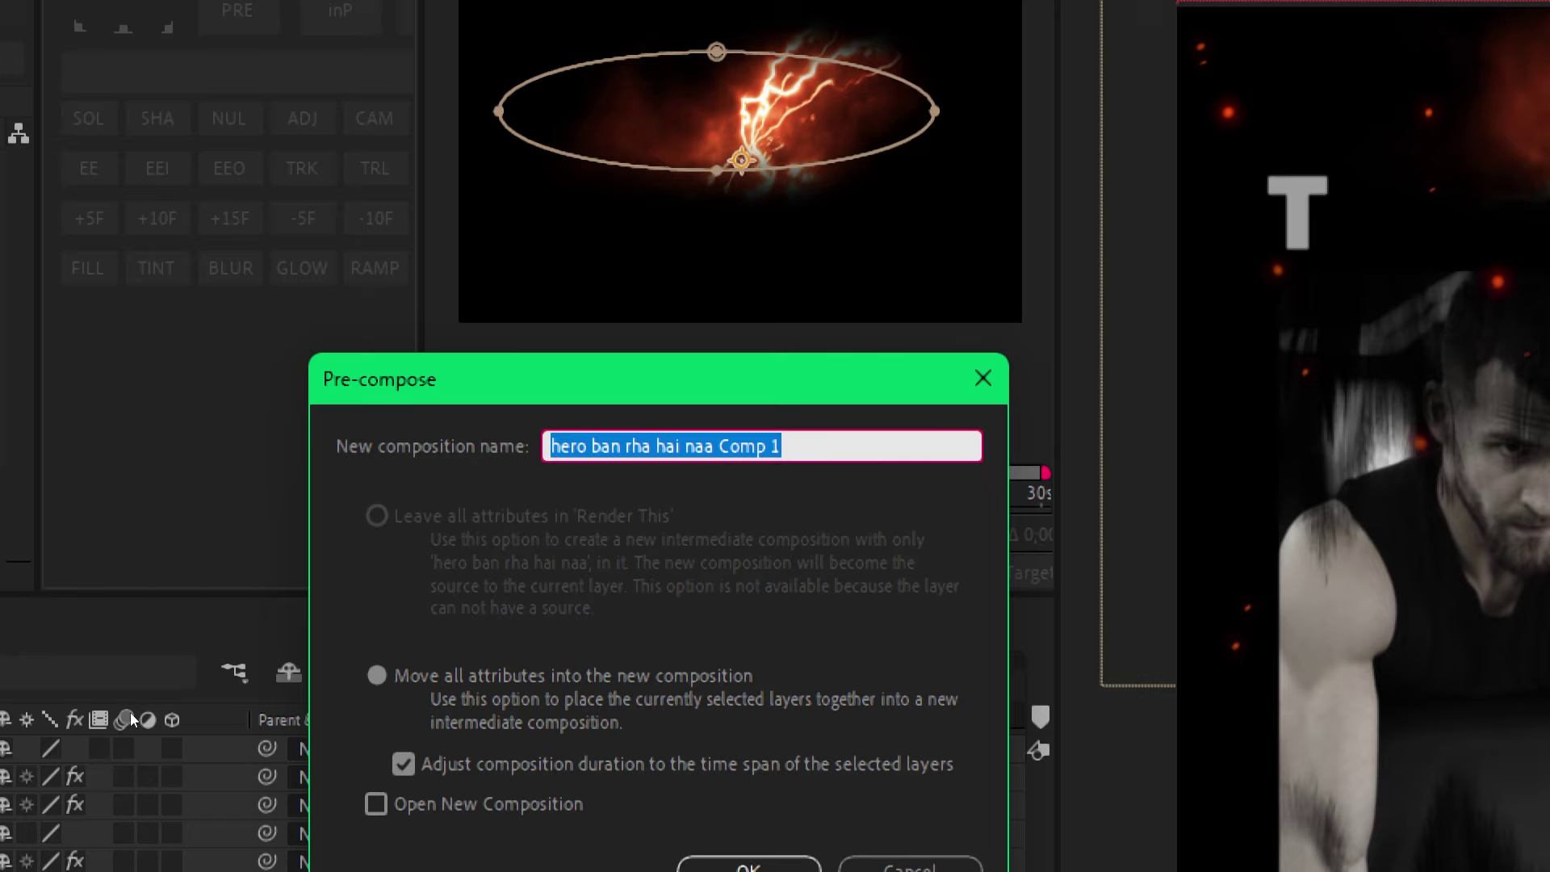
text(Text-2)
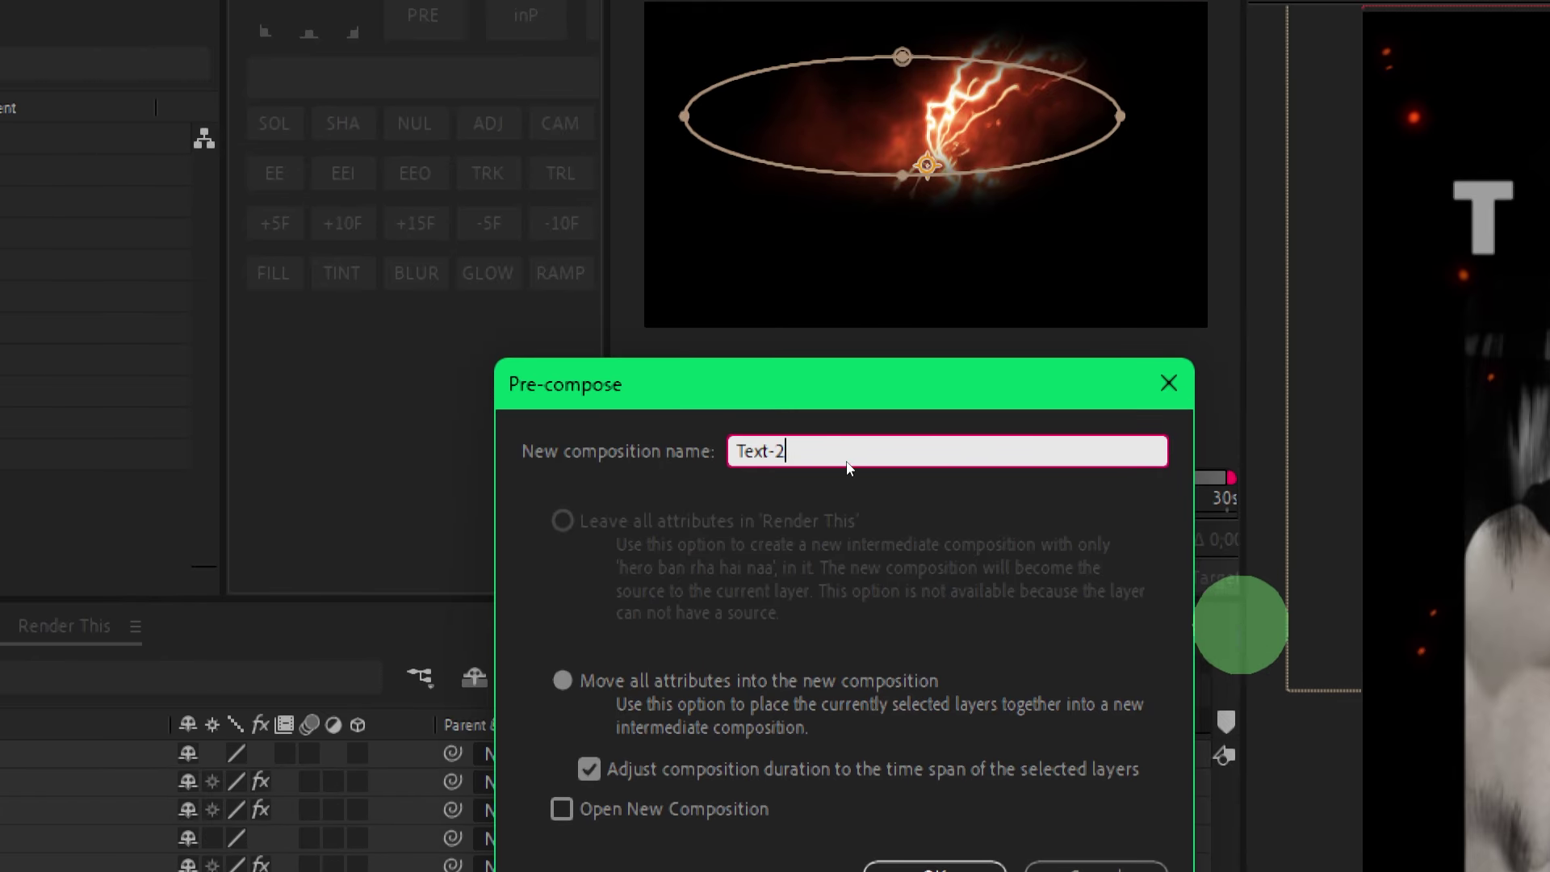
click(936, 868)
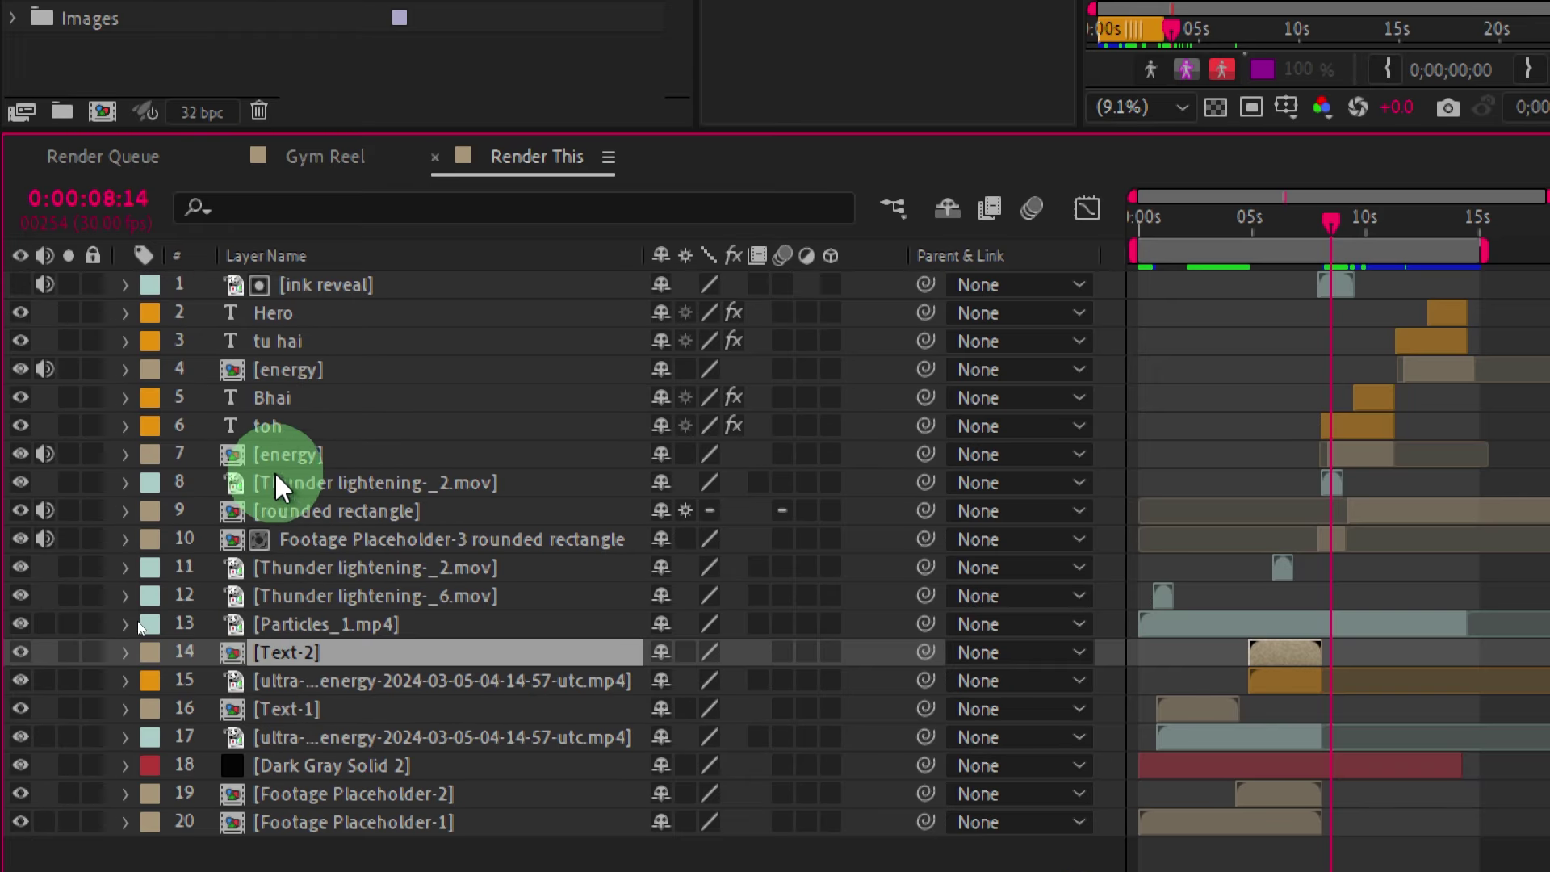
Pre-compose the Bhai and toh layers together as Text-3.
click(273, 426)
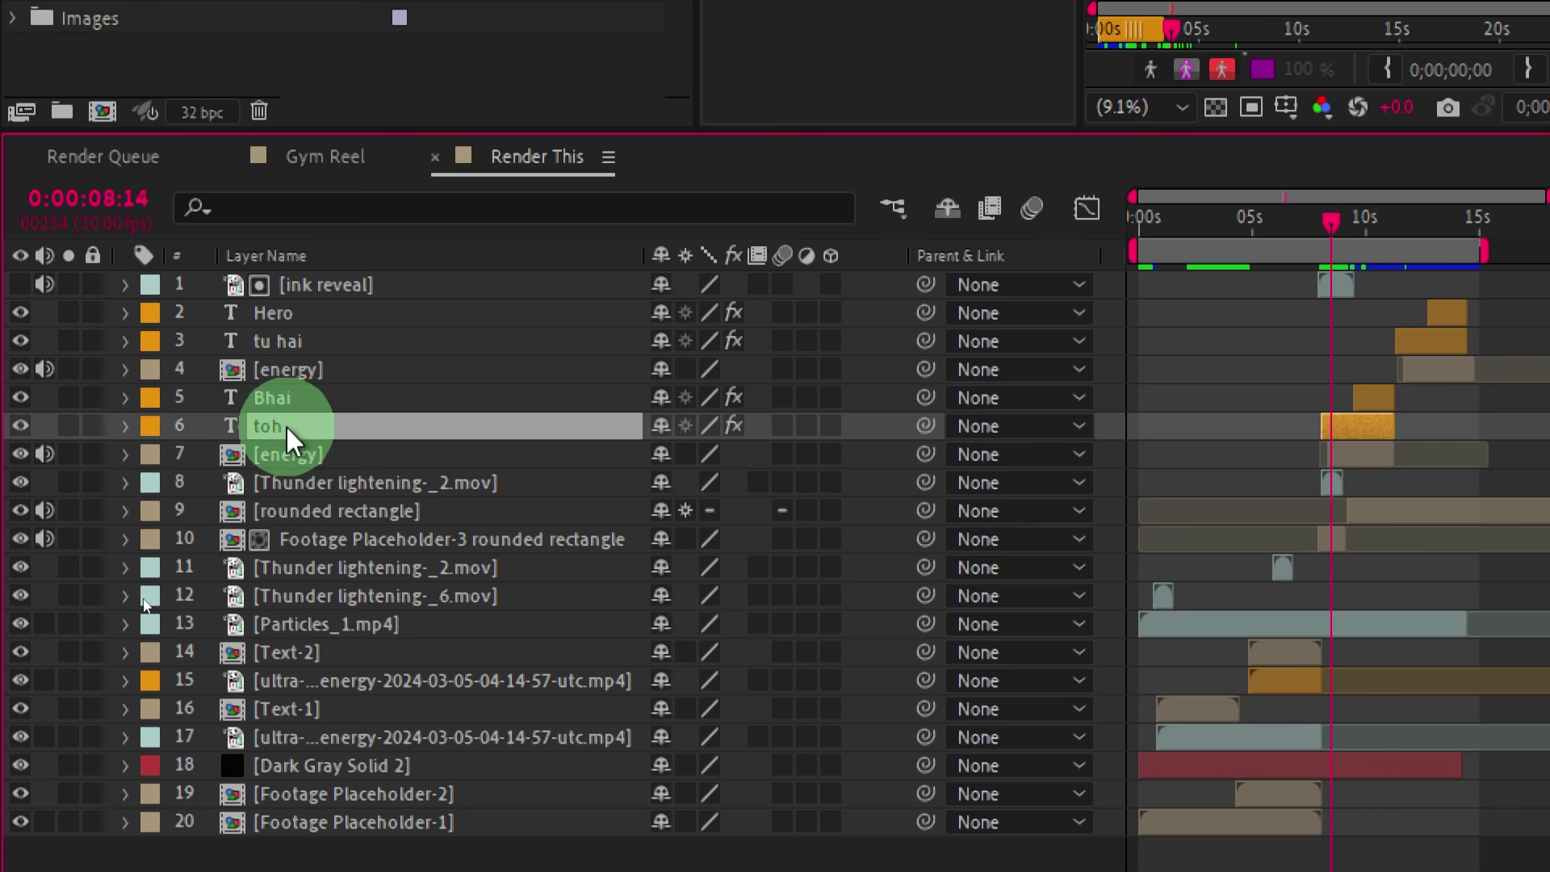
shift+click(303, 394)
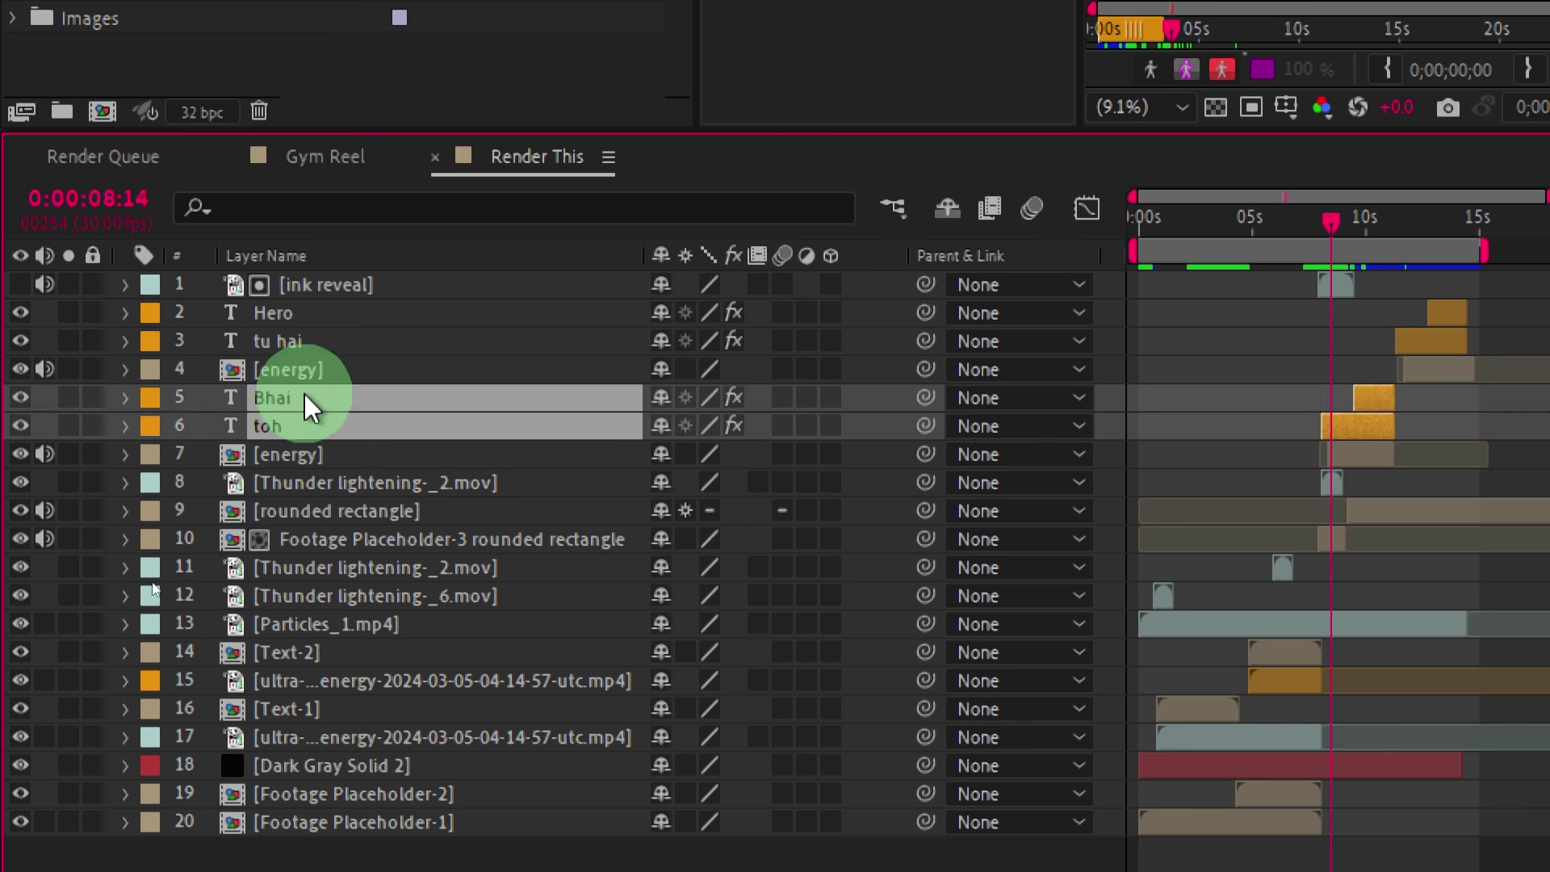
key(ctrl+shift+c)
text(Text-)
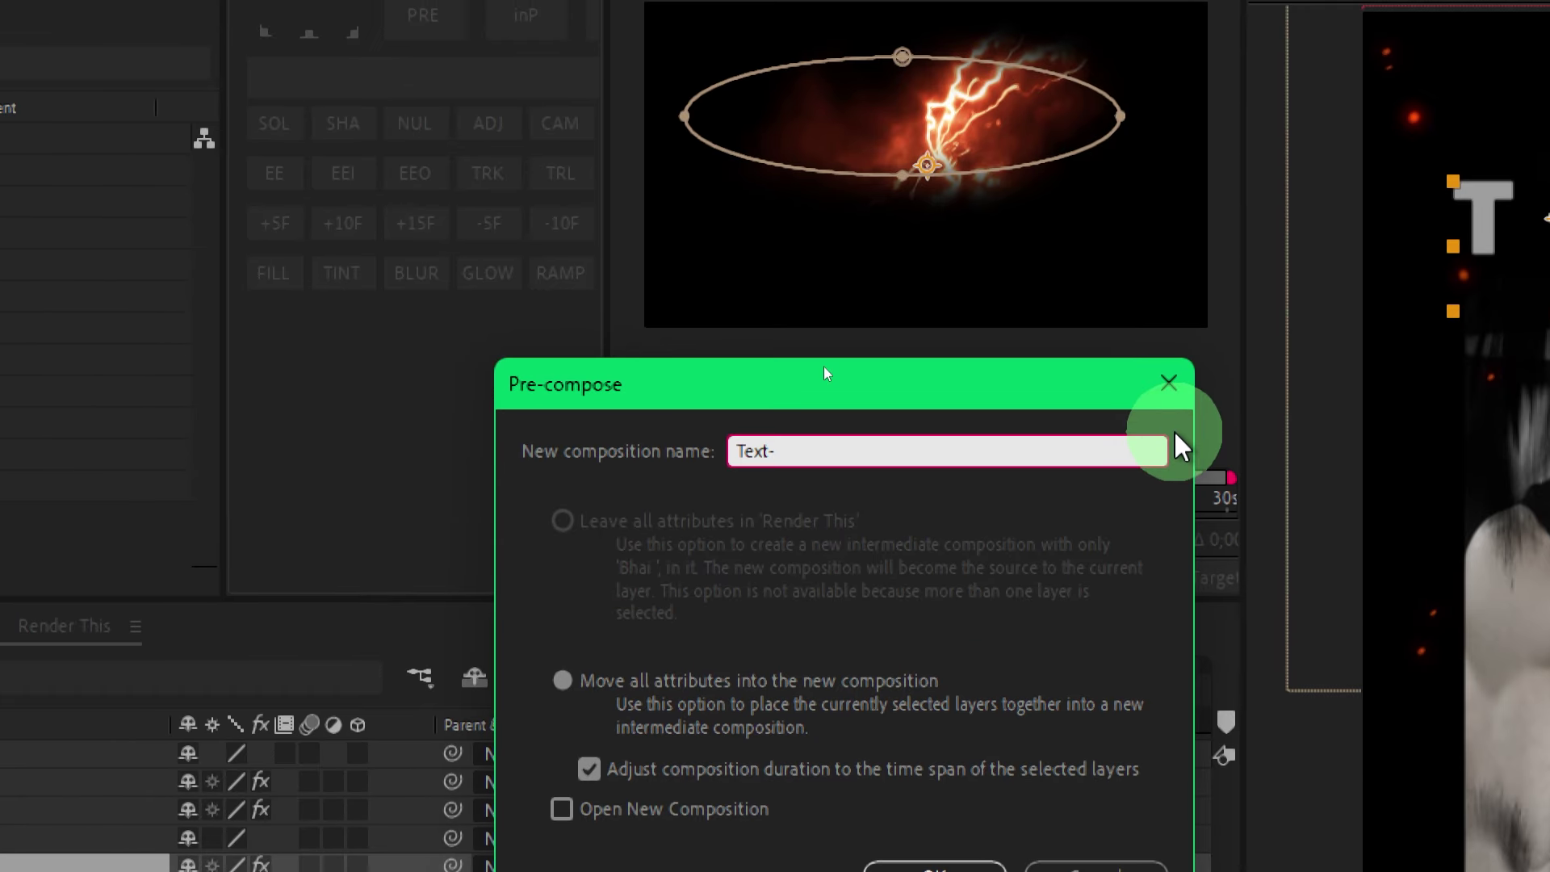
text(3)
key(Return)
Pre-compose the tu hai and Hero layers together as Text-4.
click(286, 326)
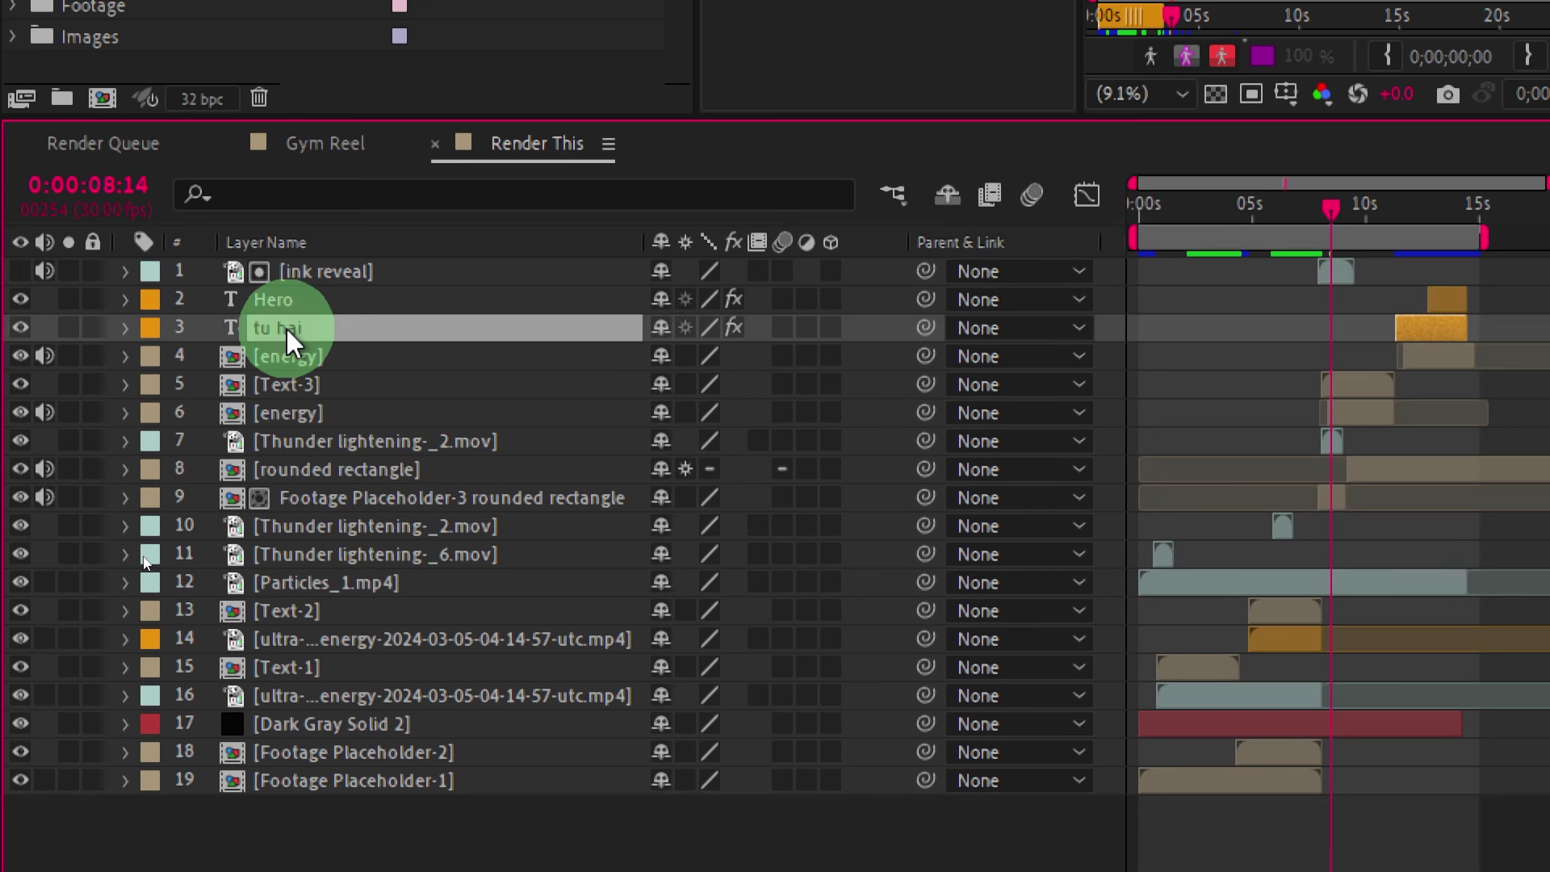
shift+click(324, 300)
right_click(326, 303)
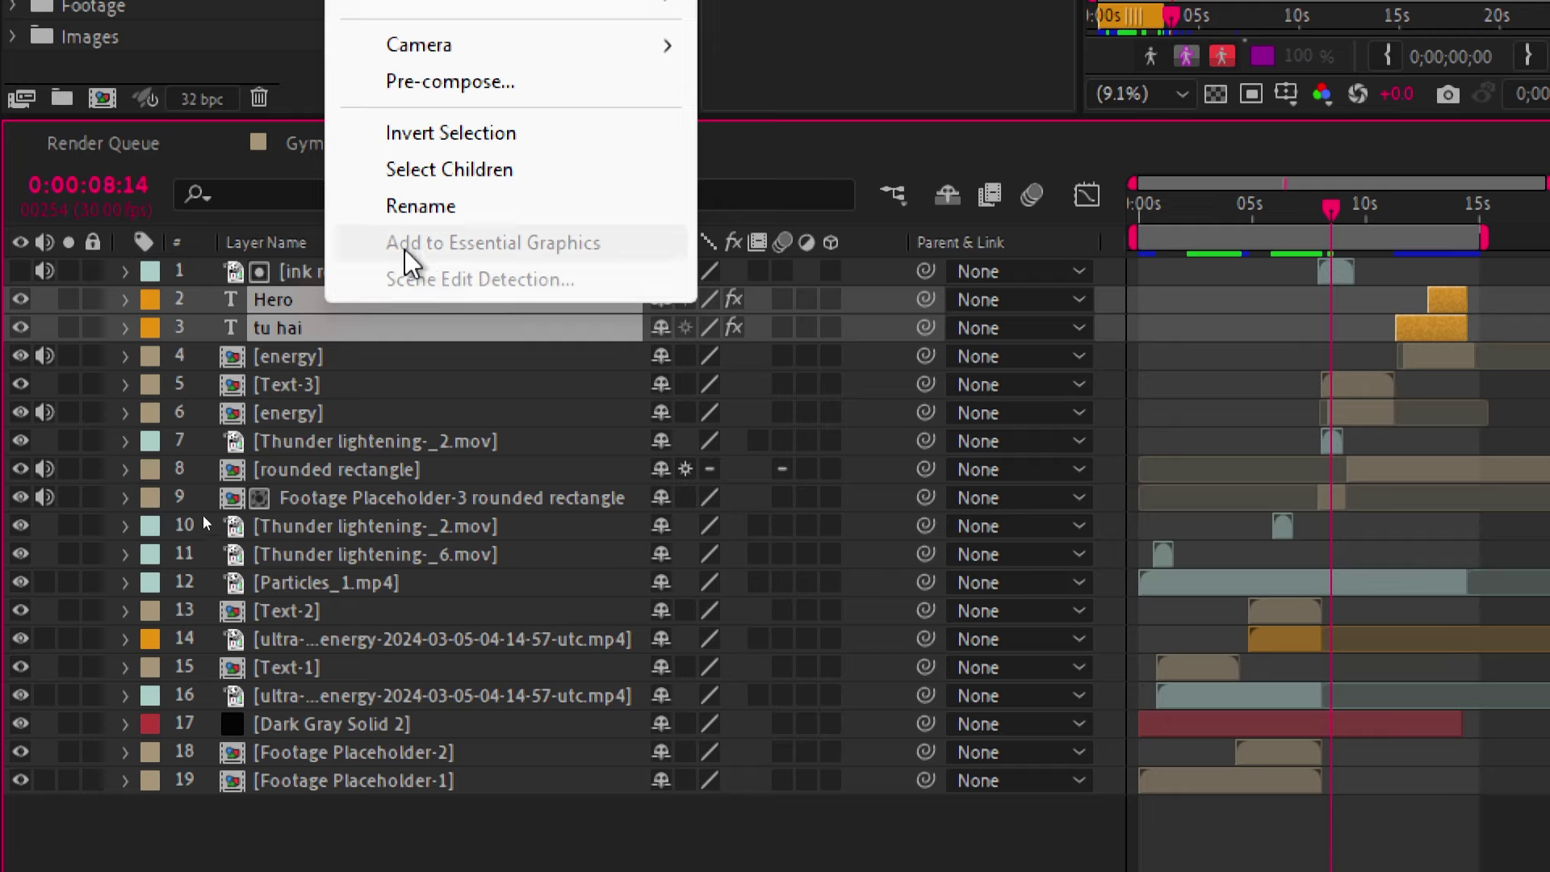
click(440, 101)
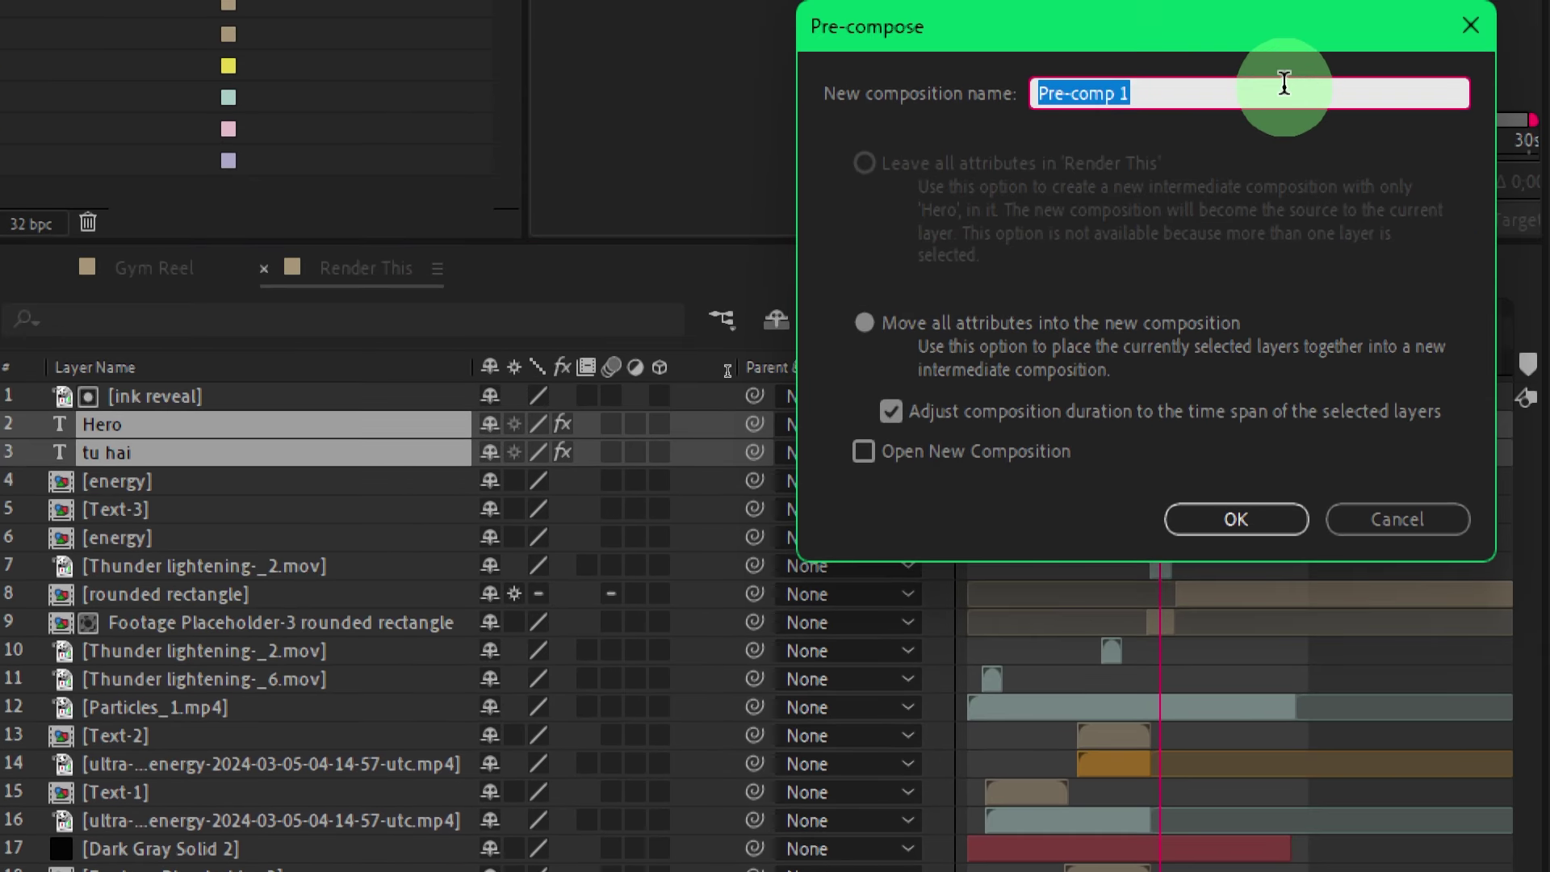
text(4)
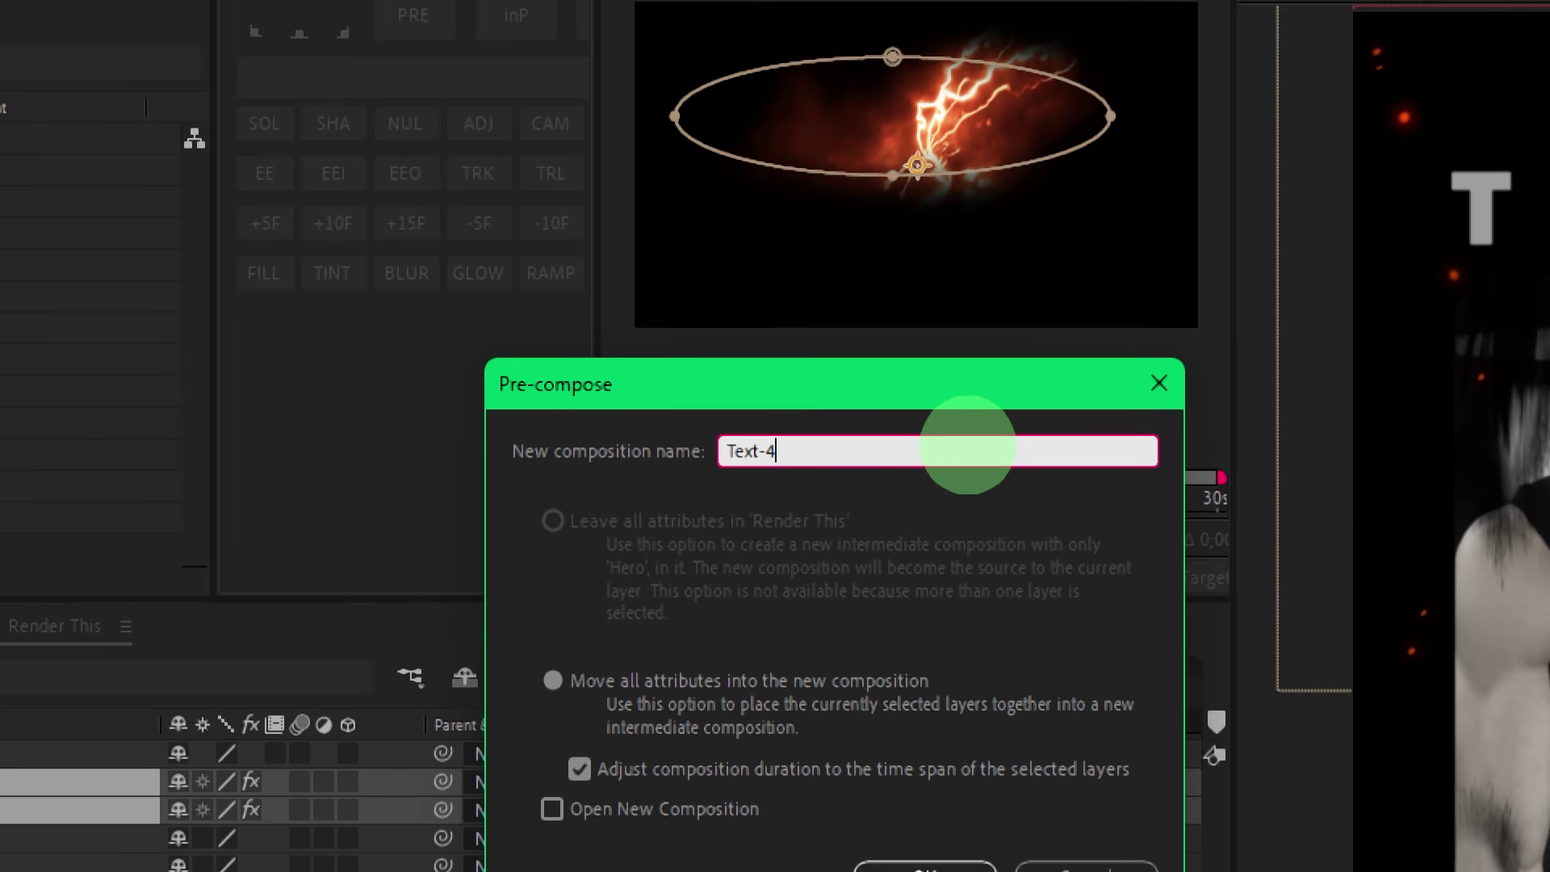
key(Return)
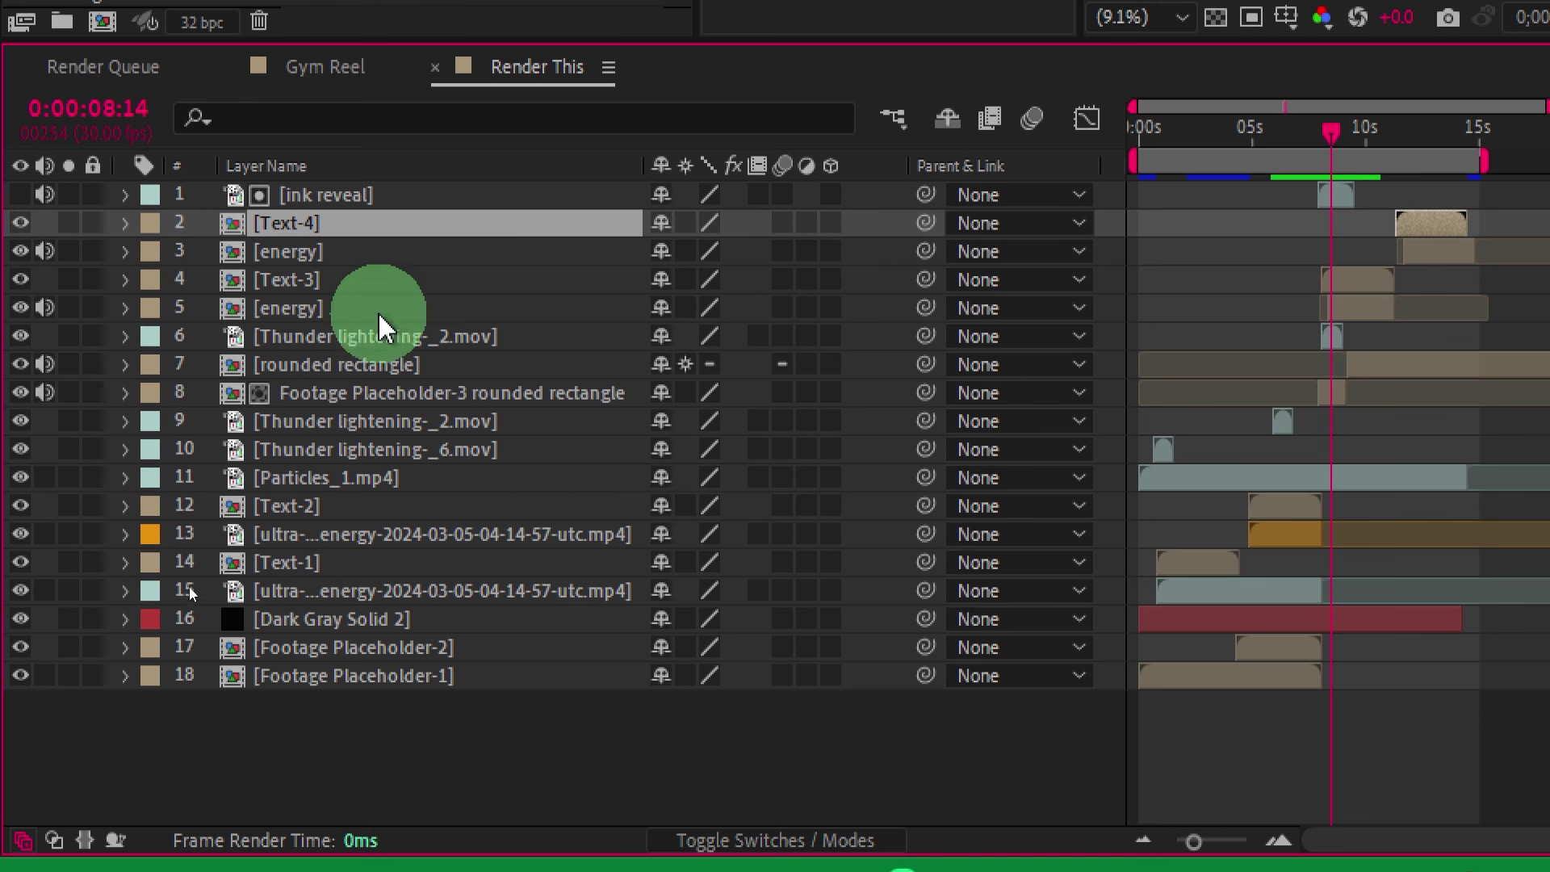
click(562, 781)
mouse_move(1235, 138)
mouse_down()
mouse_move(1094, 153)
mouse_move(1160, 154)
mouse_up()
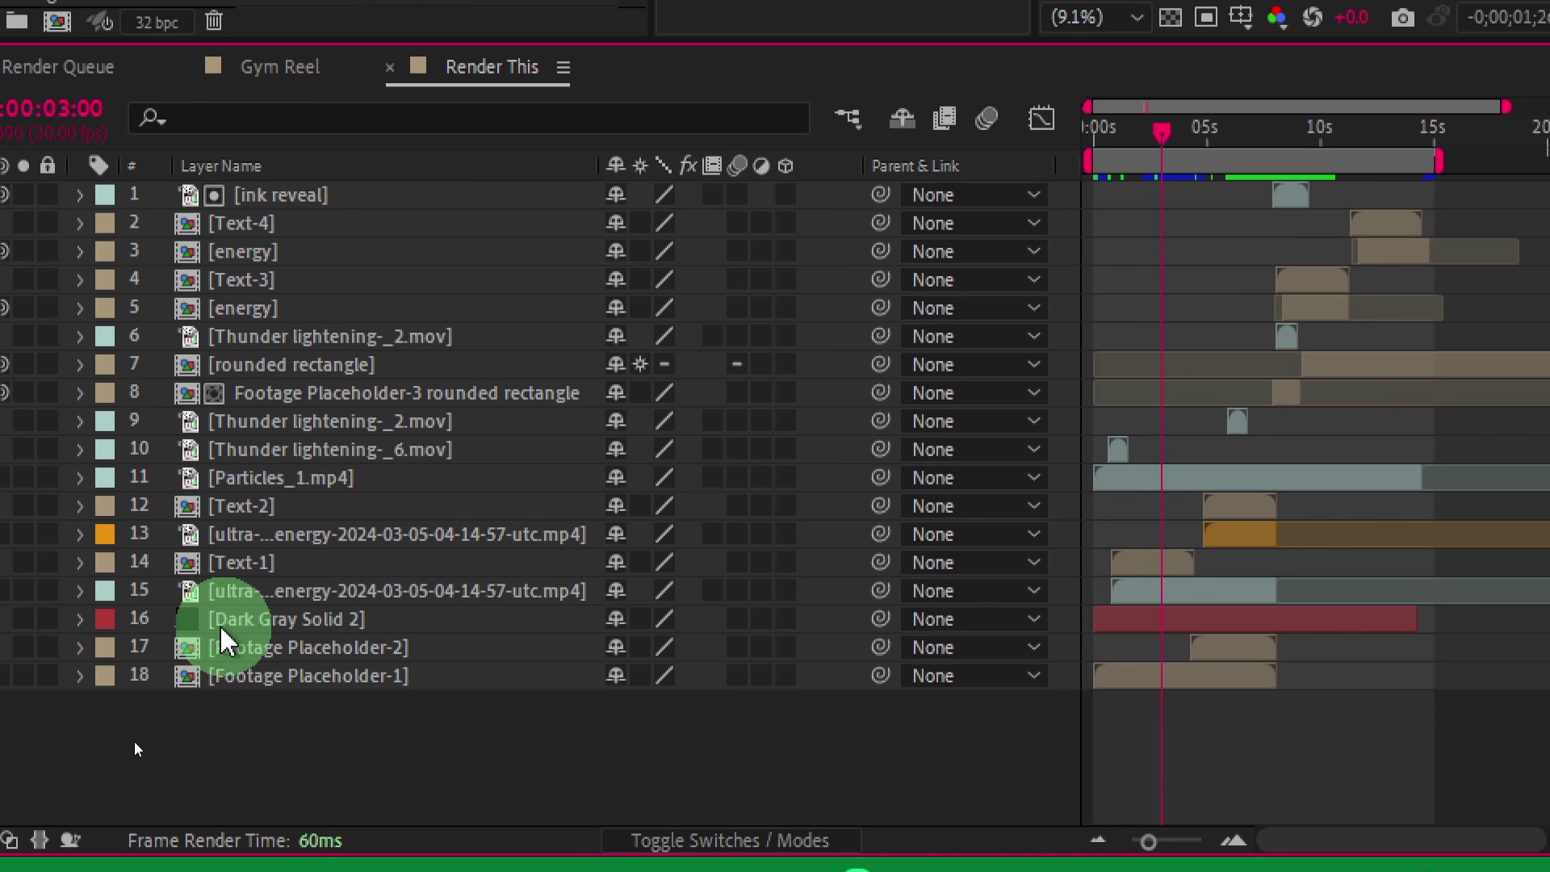
click(266, 597)
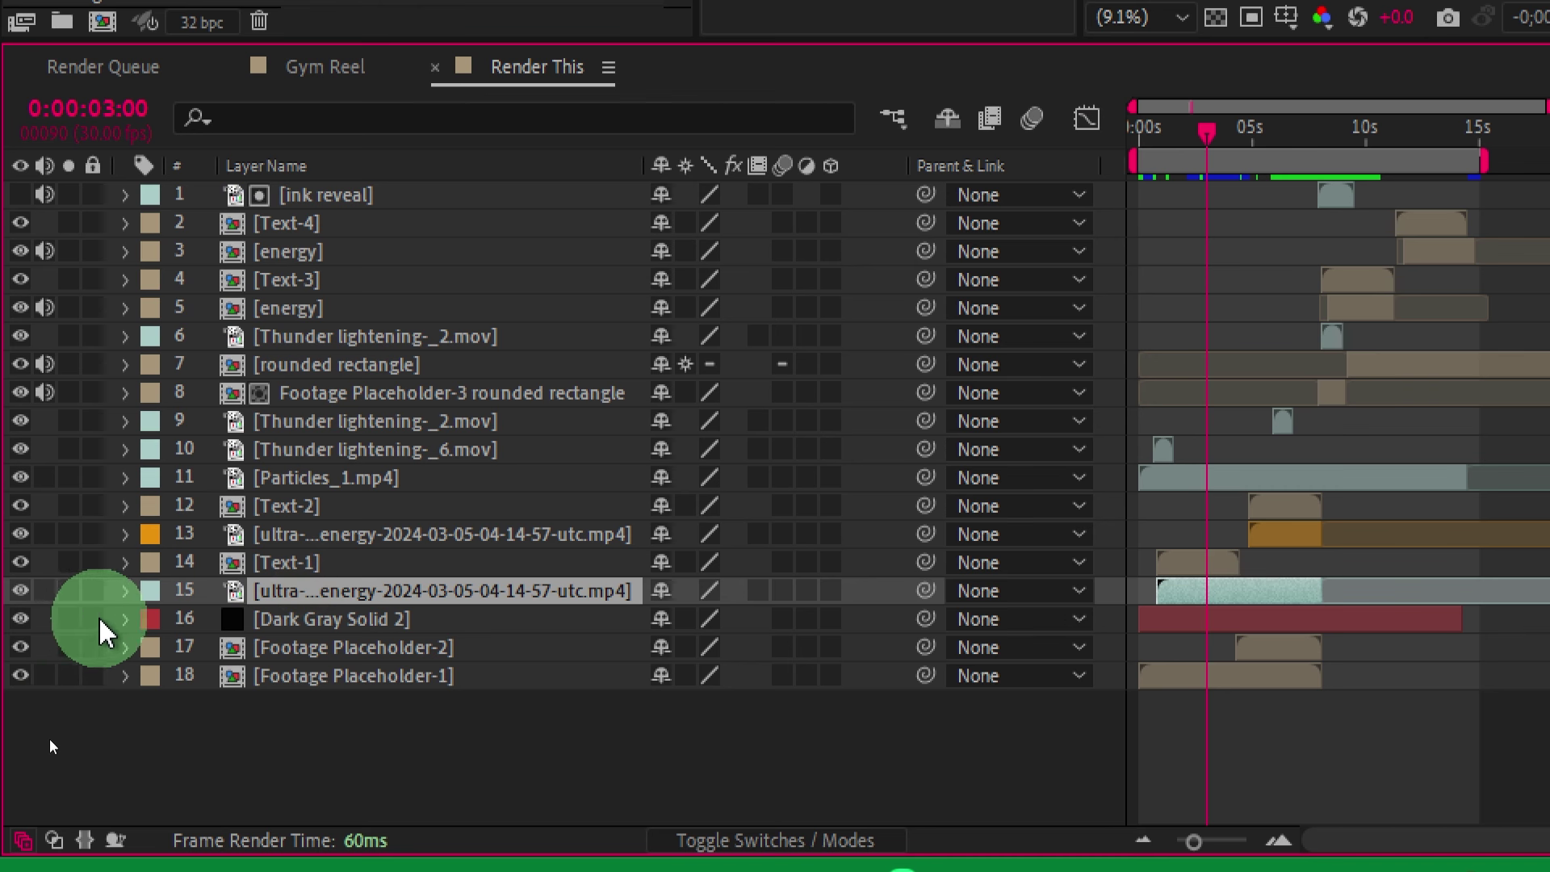
click(315, 477)
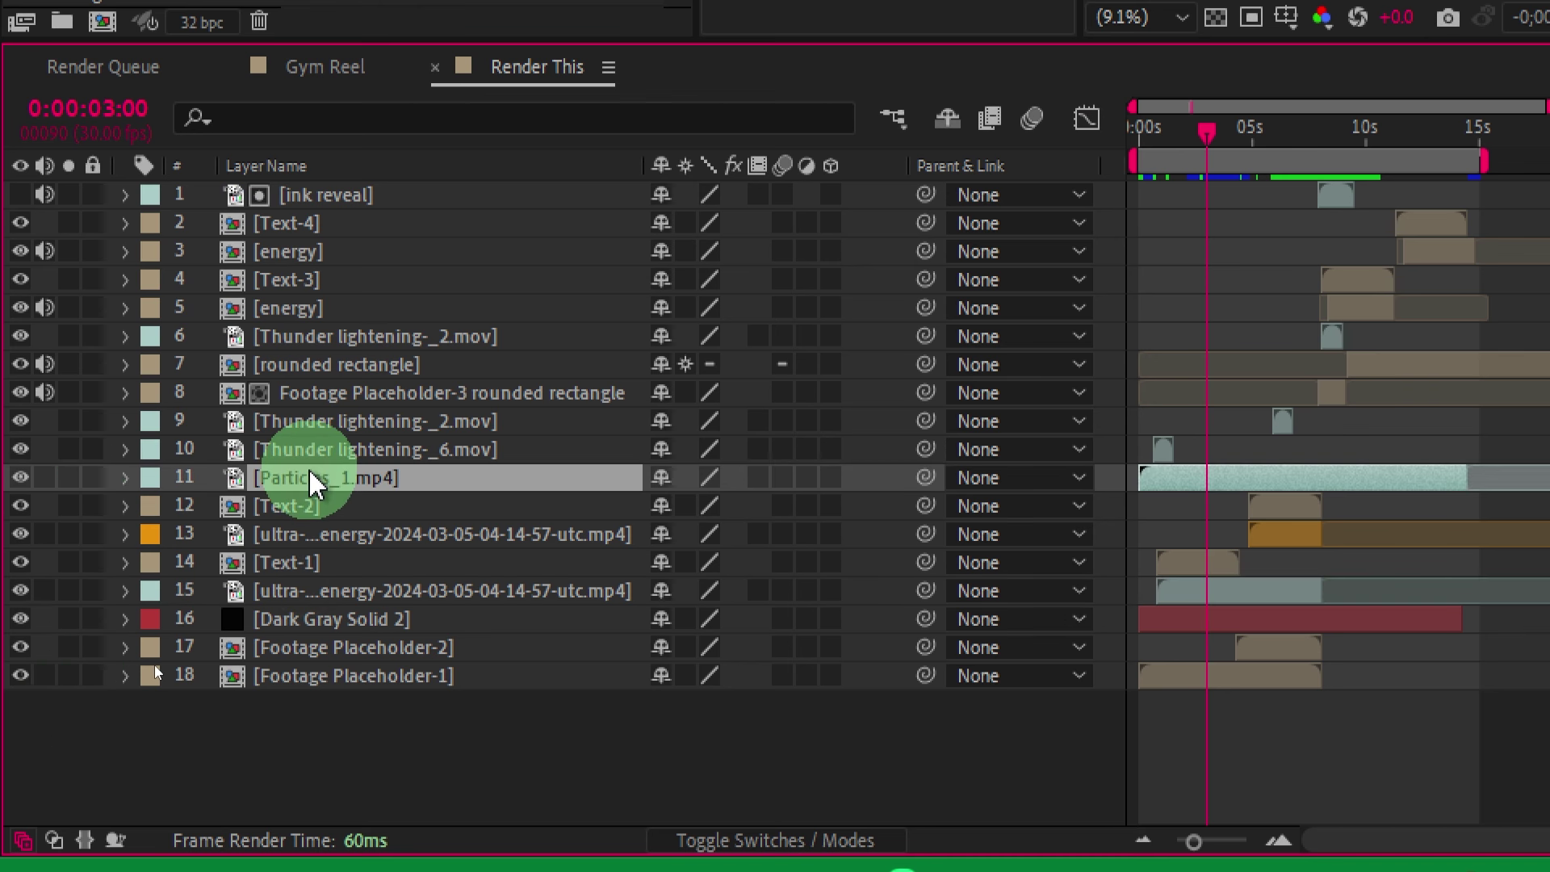
click(323, 449)
click(319, 423)
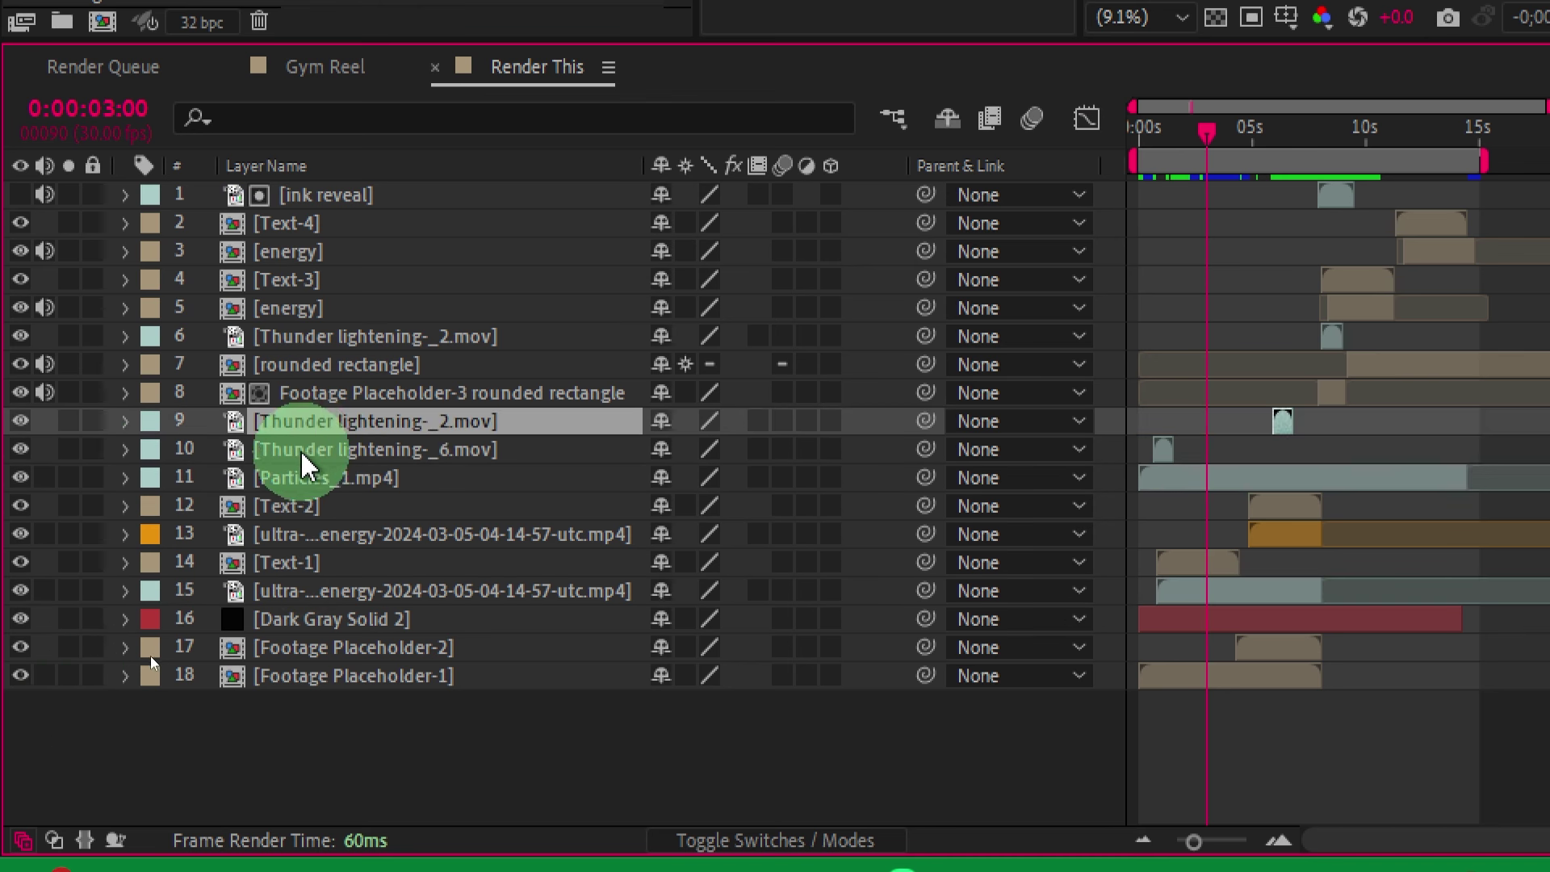
click(317, 476)
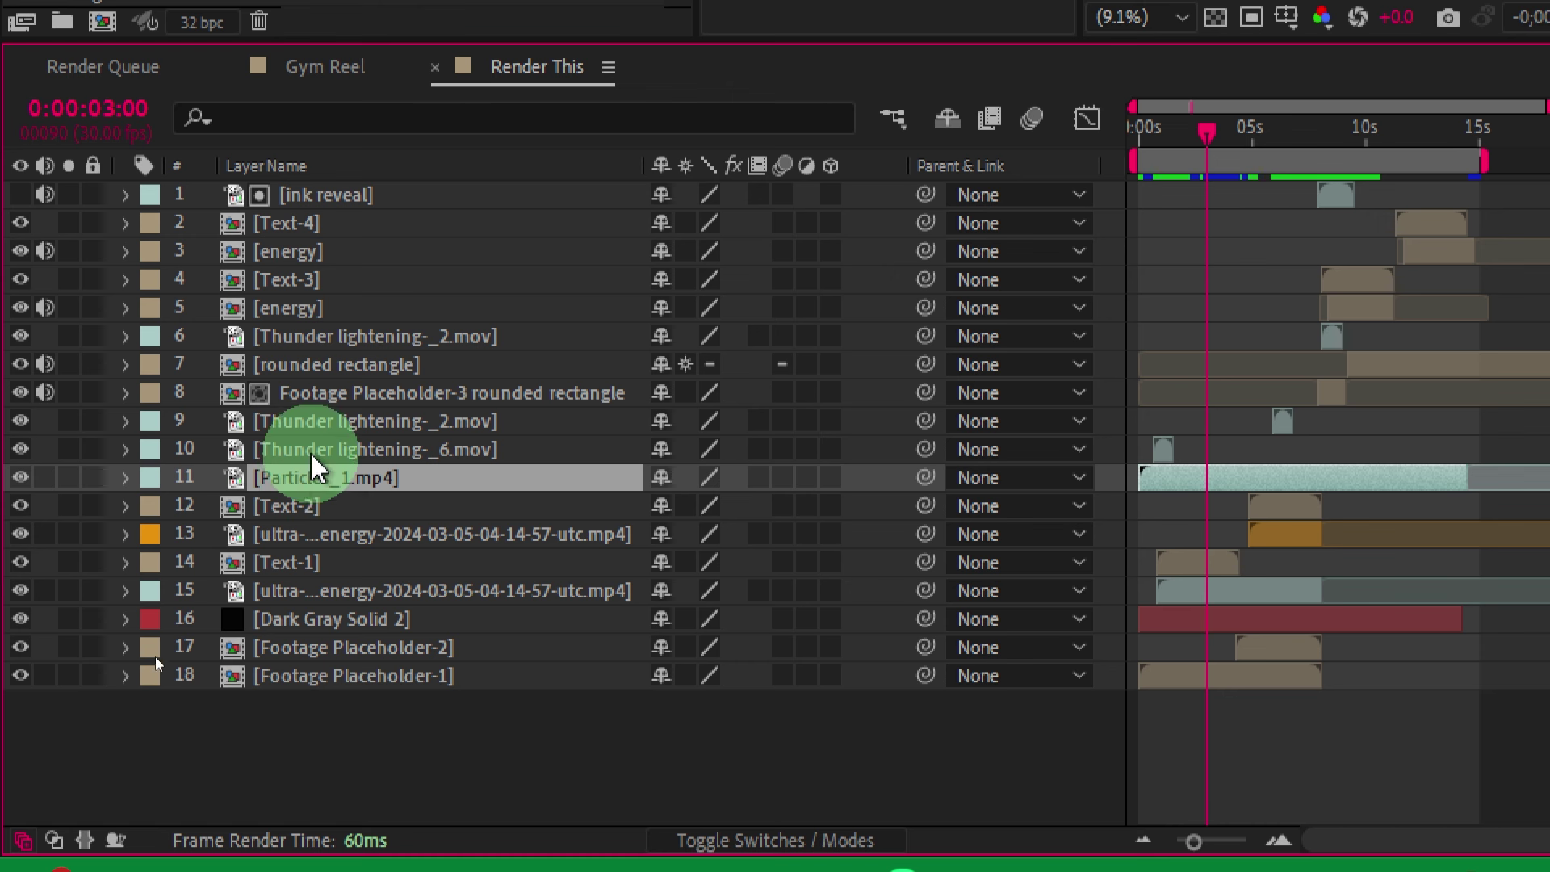
click(262, 744)
click(270, 590)
ctrl+click(328, 535)
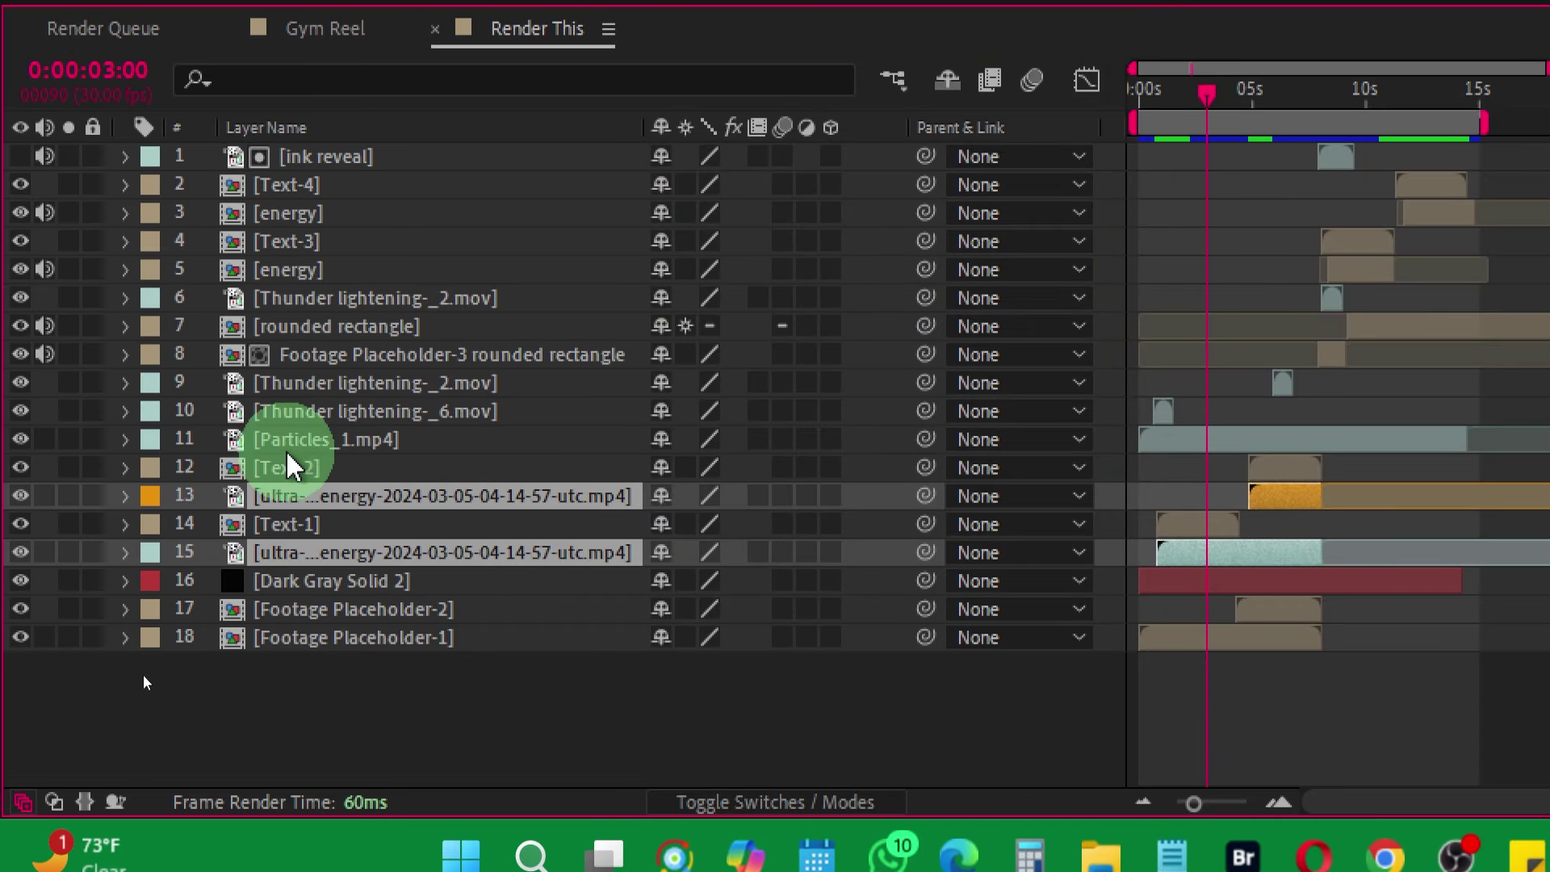
ctrl+click(310, 440)
ctrl+click(343, 411)
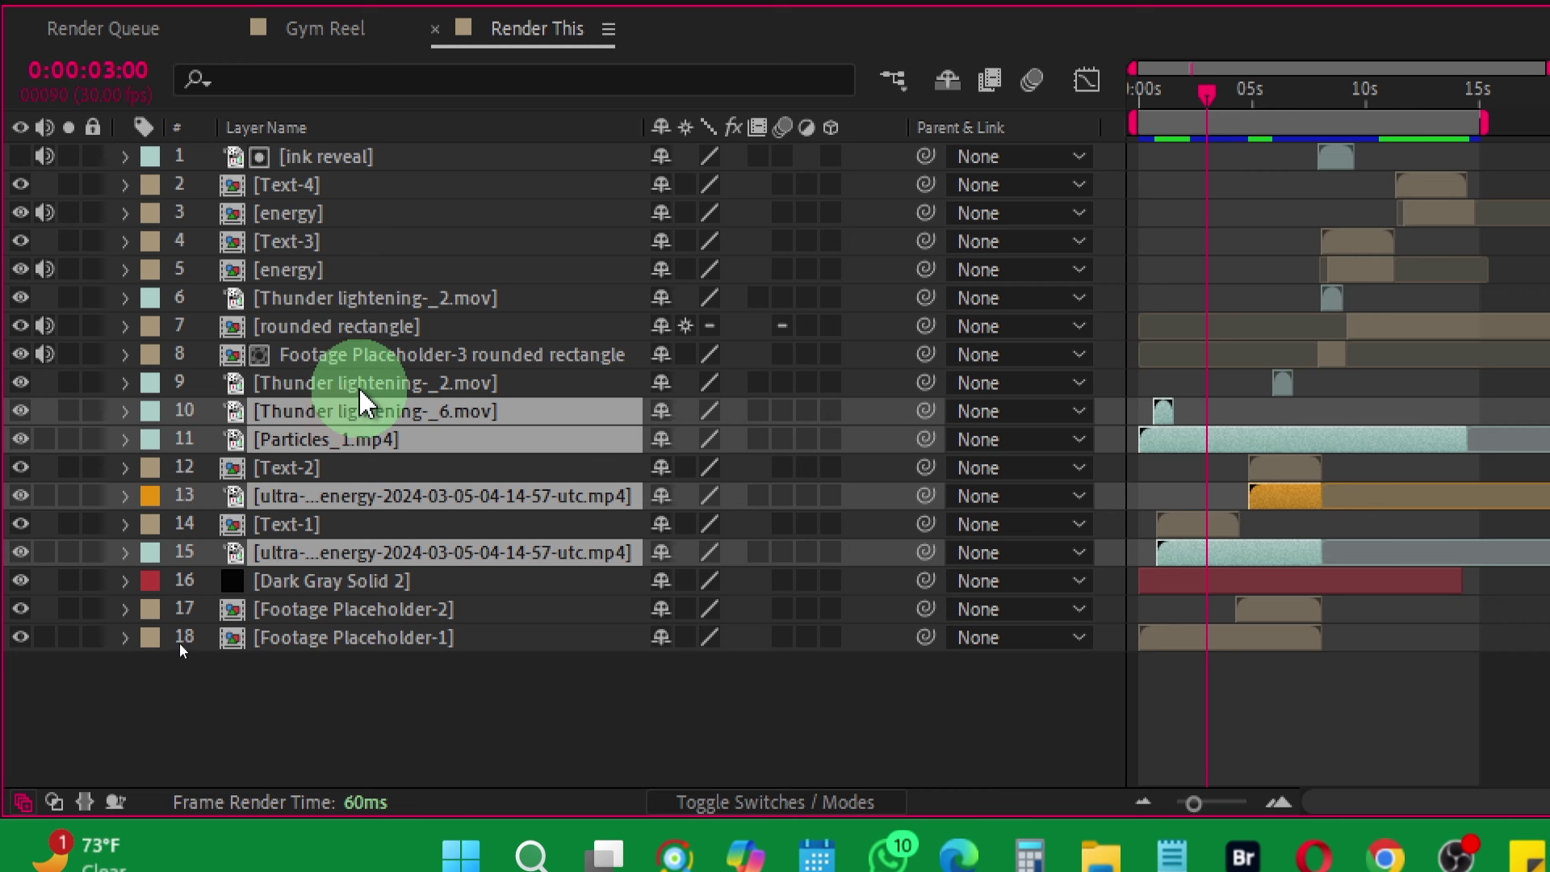
ctrl+click(361, 385)
ctrl+click(299, 300)
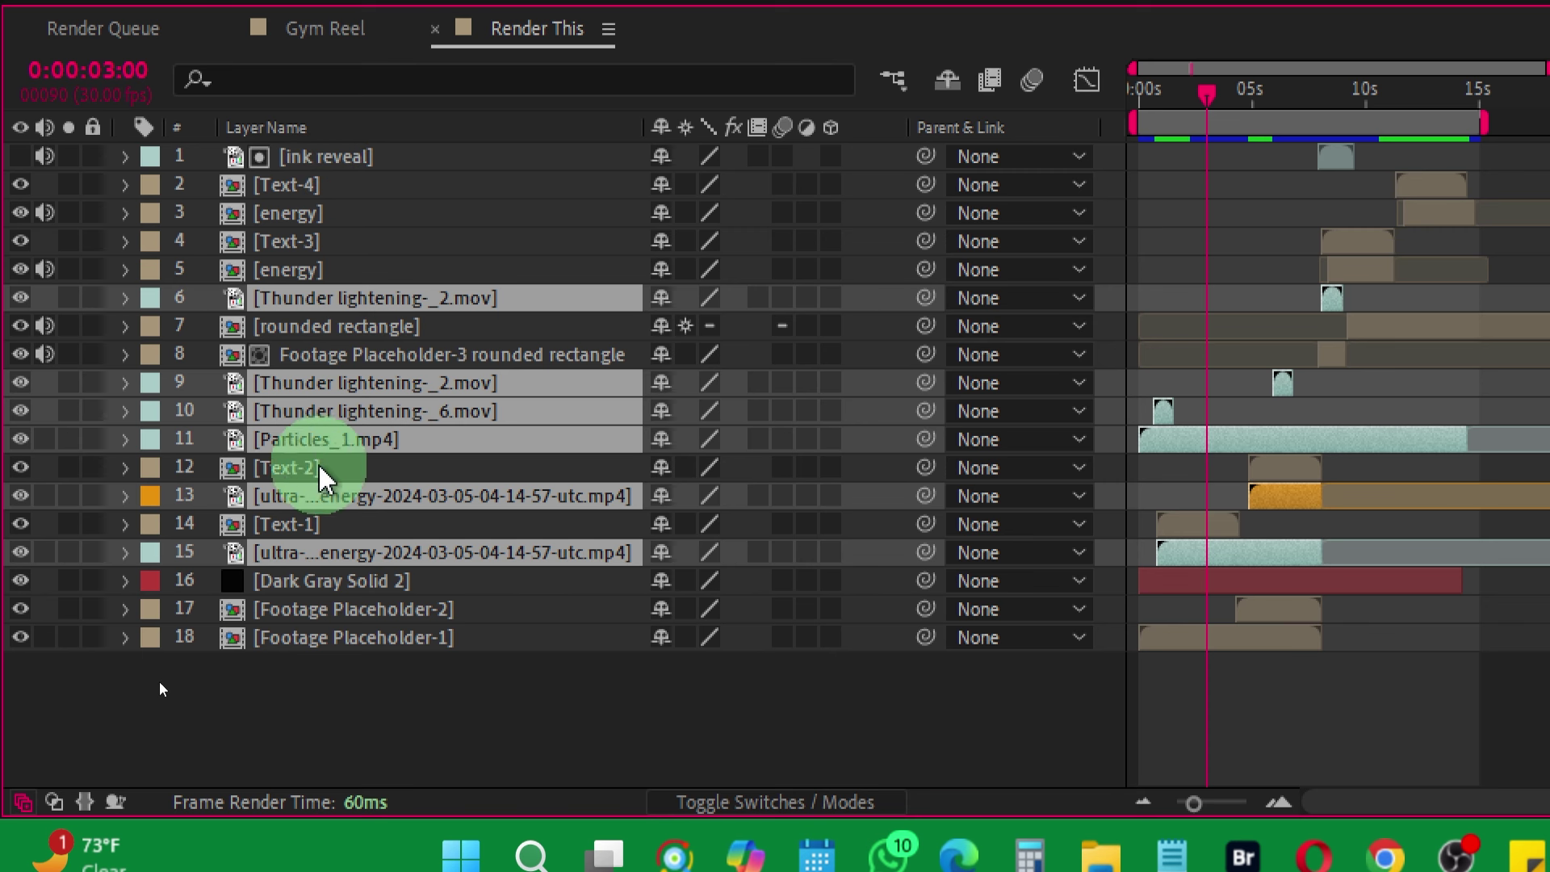
right_click(353, 401)
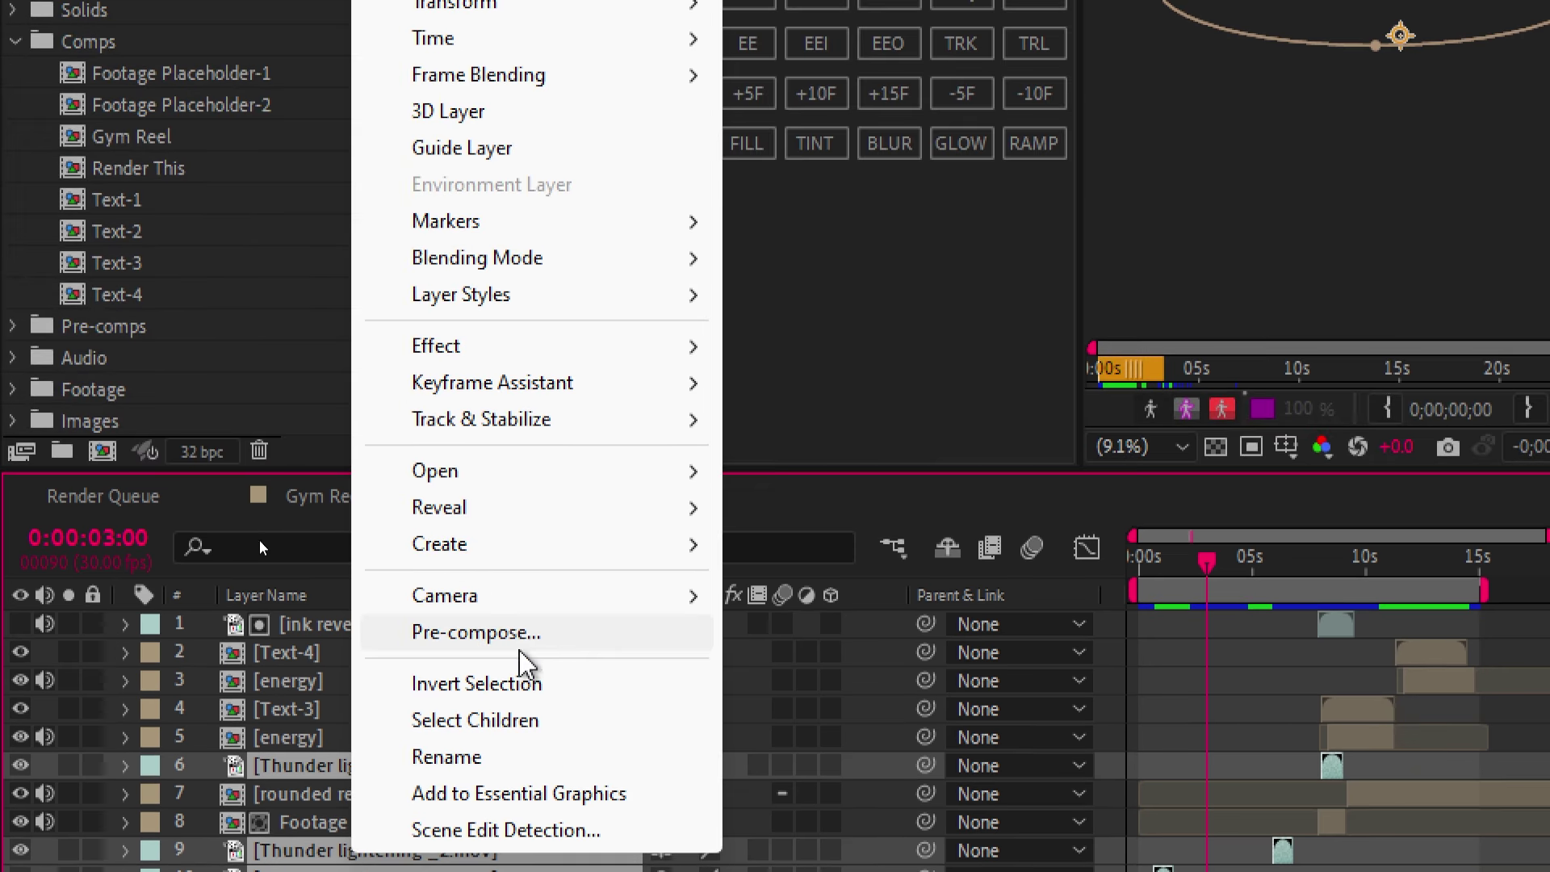
click(521, 642)
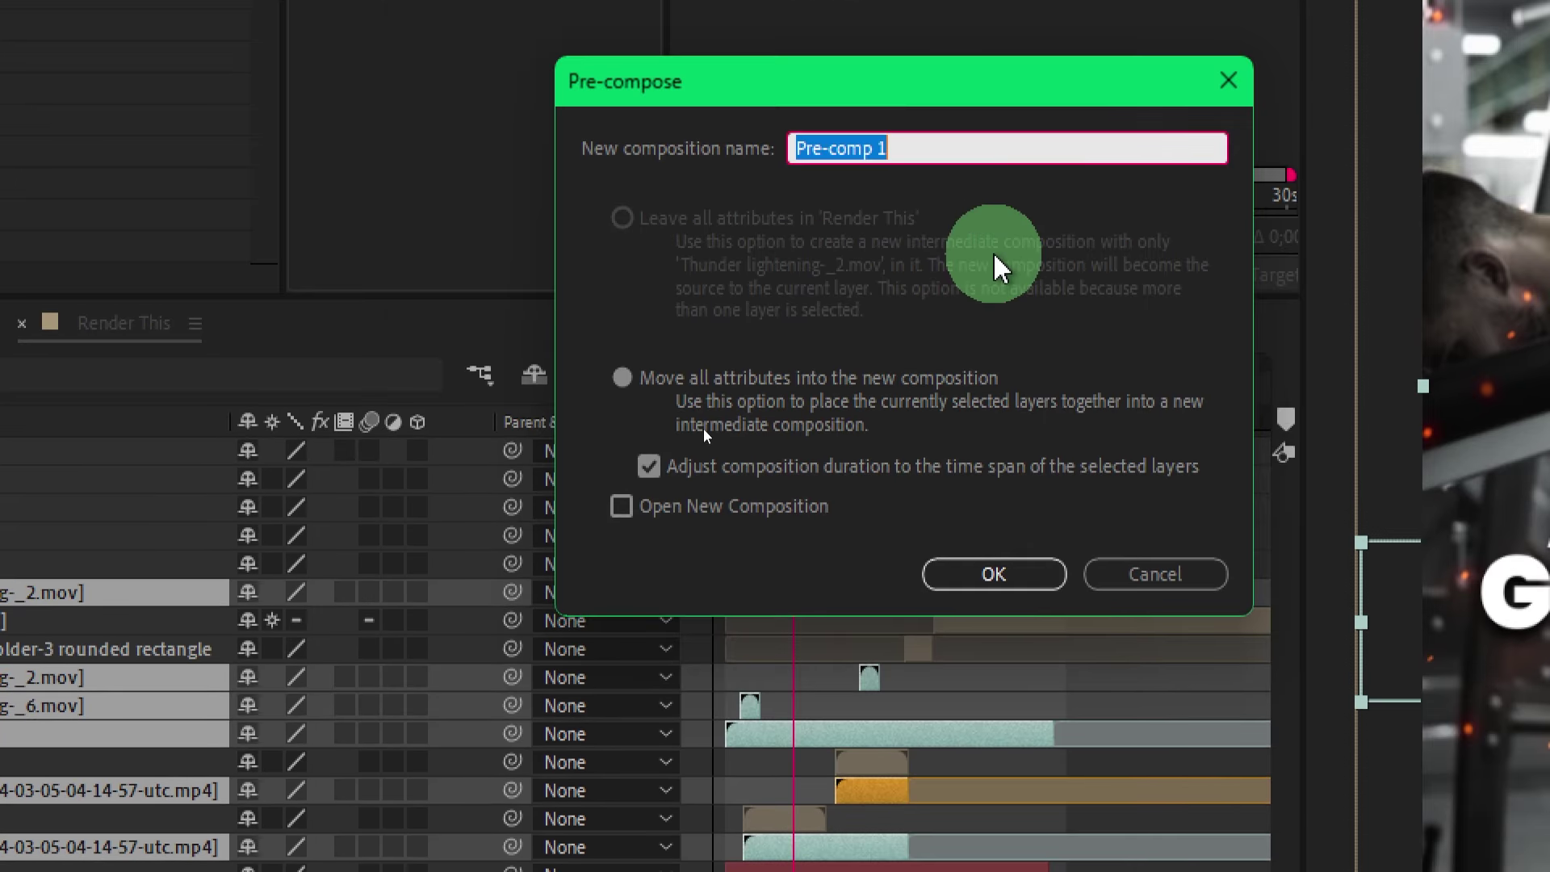
text(Assets)
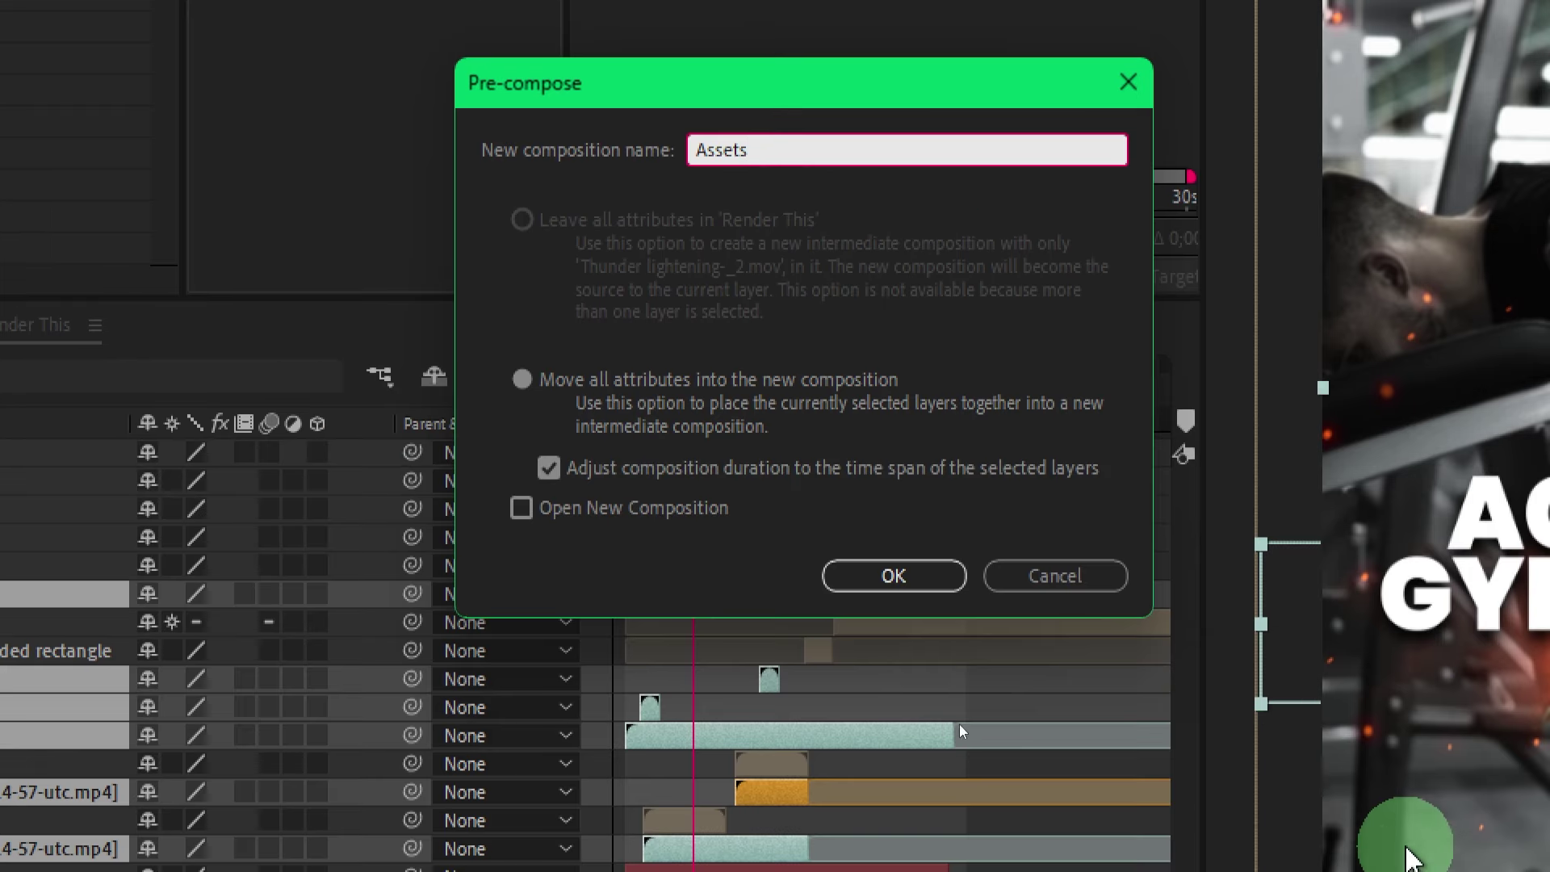
click(893, 575)
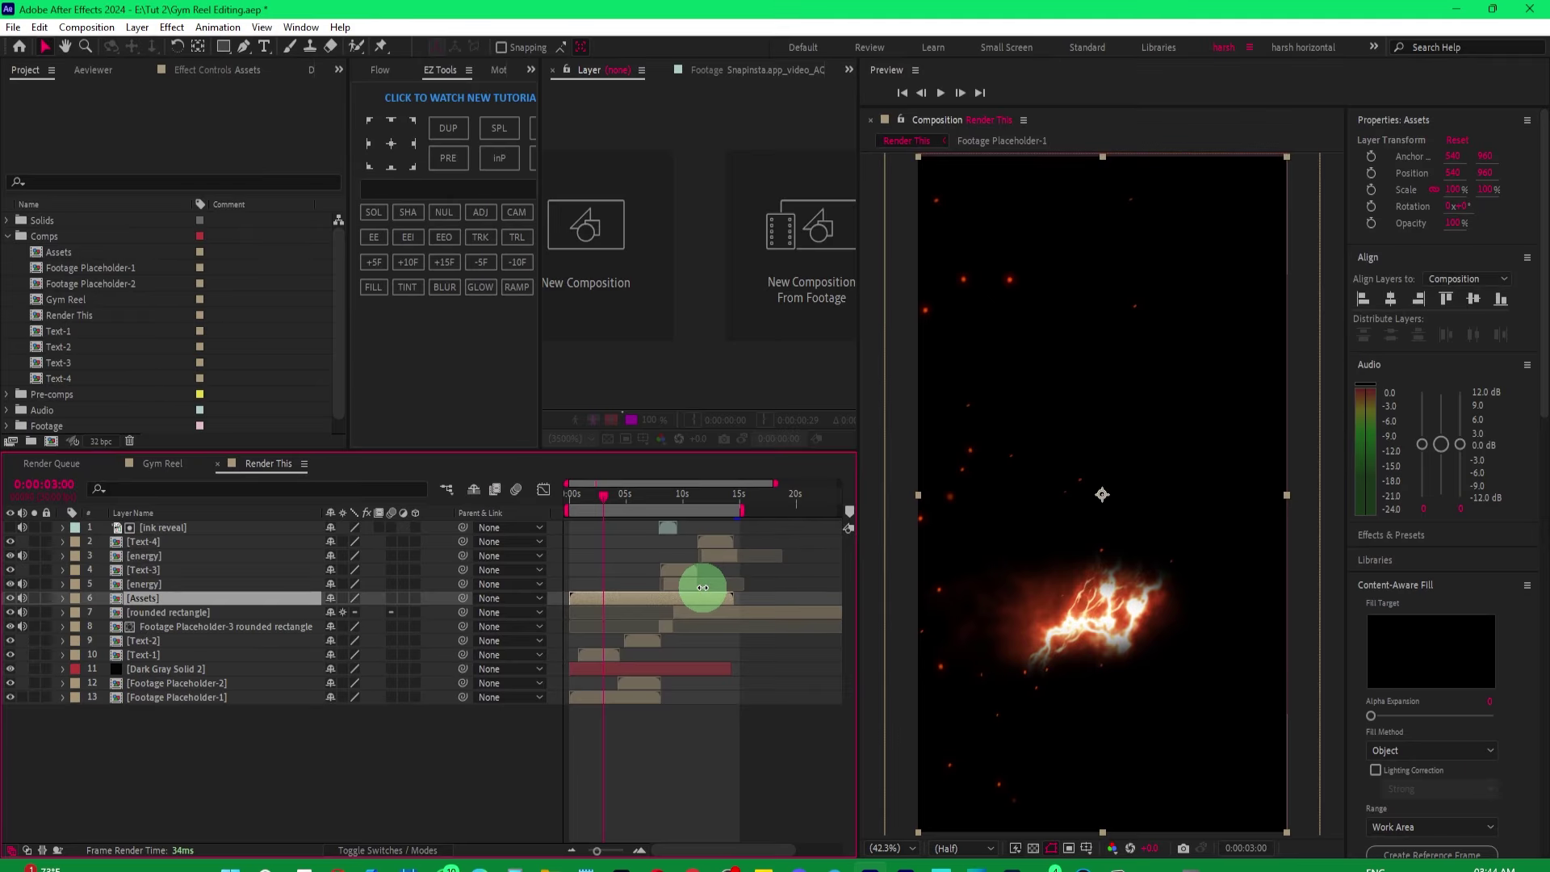
click(570, 495)
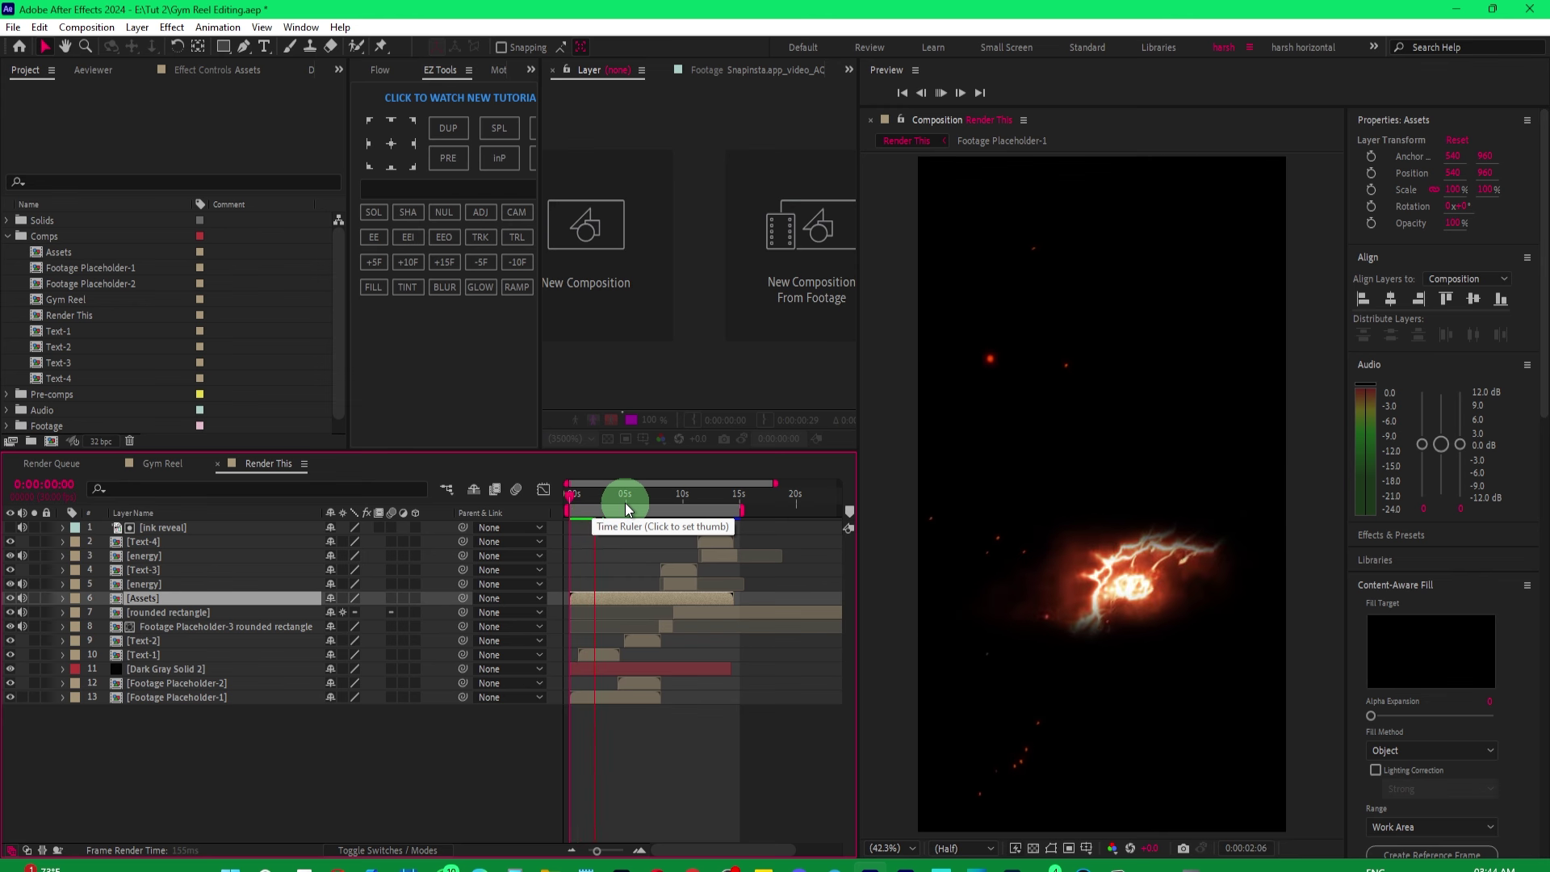
key(space)
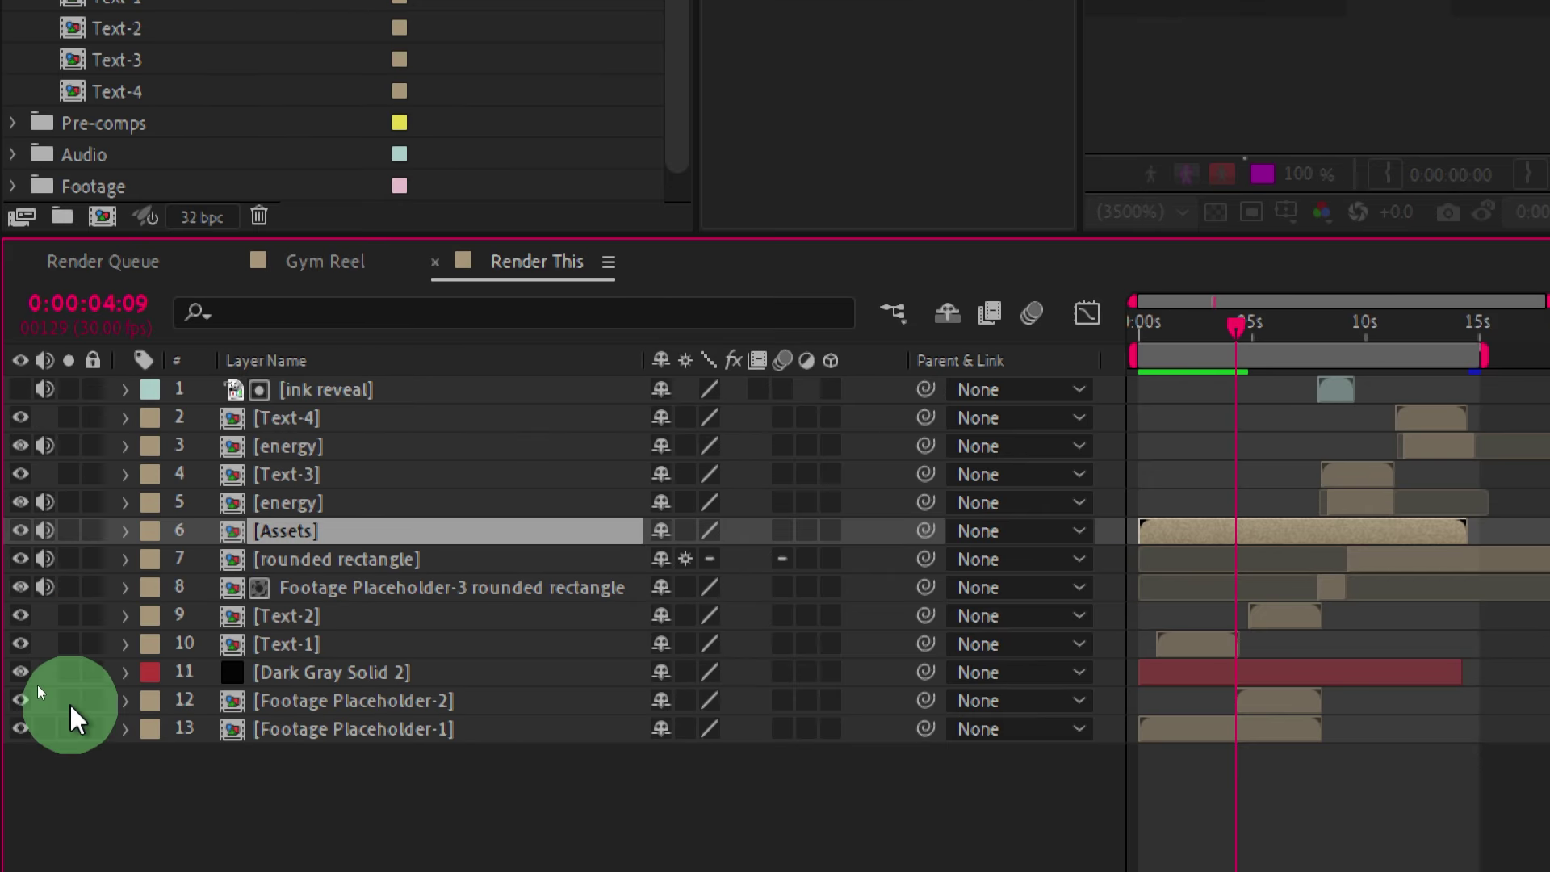
click(74, 669)
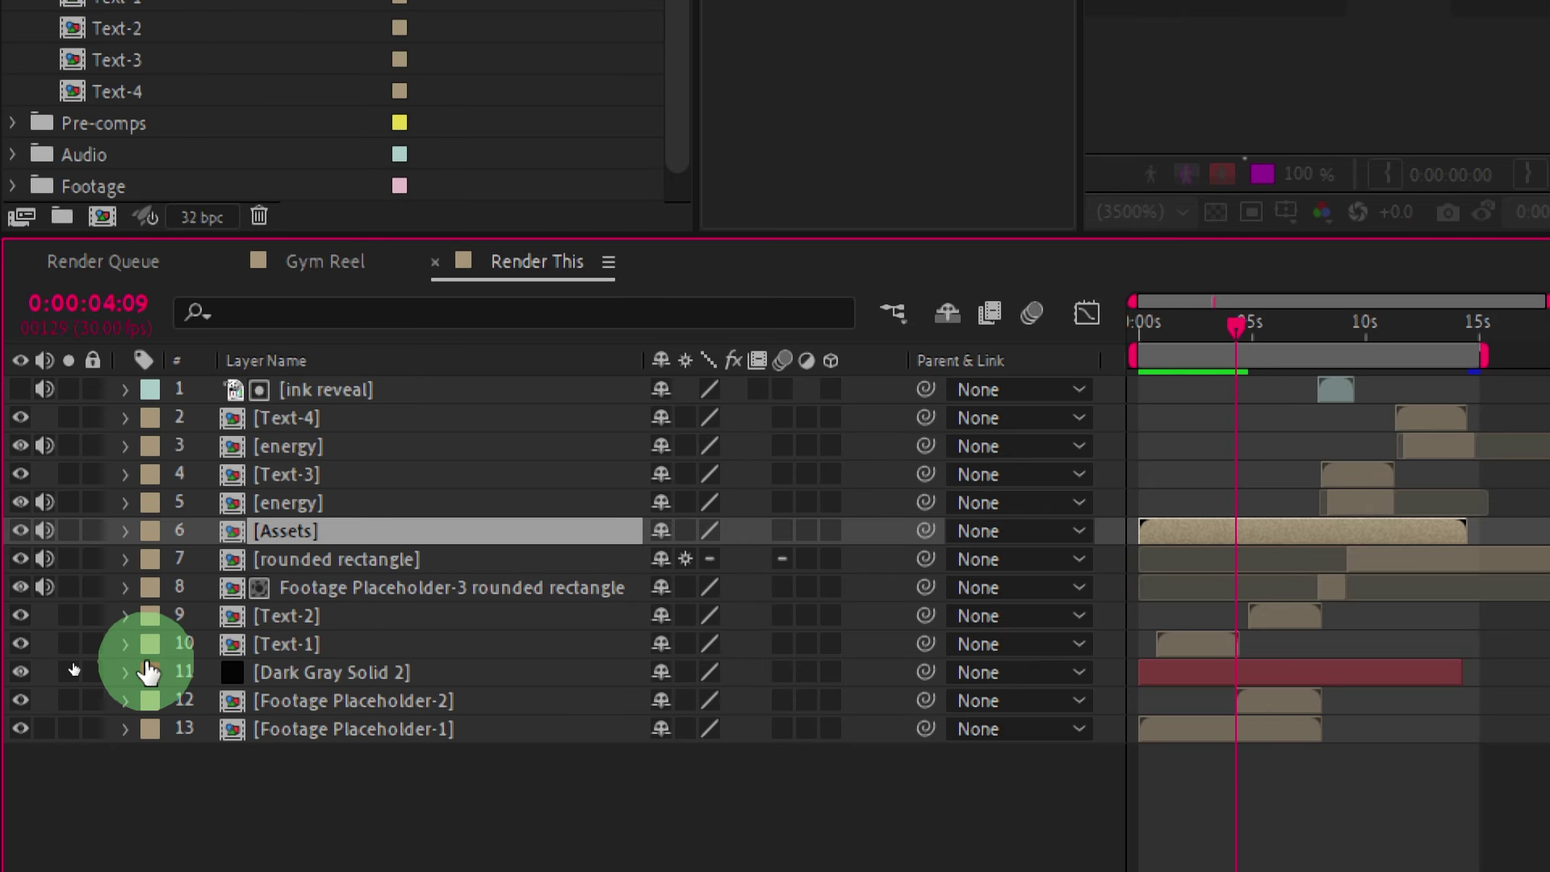
key(ctrl+z)
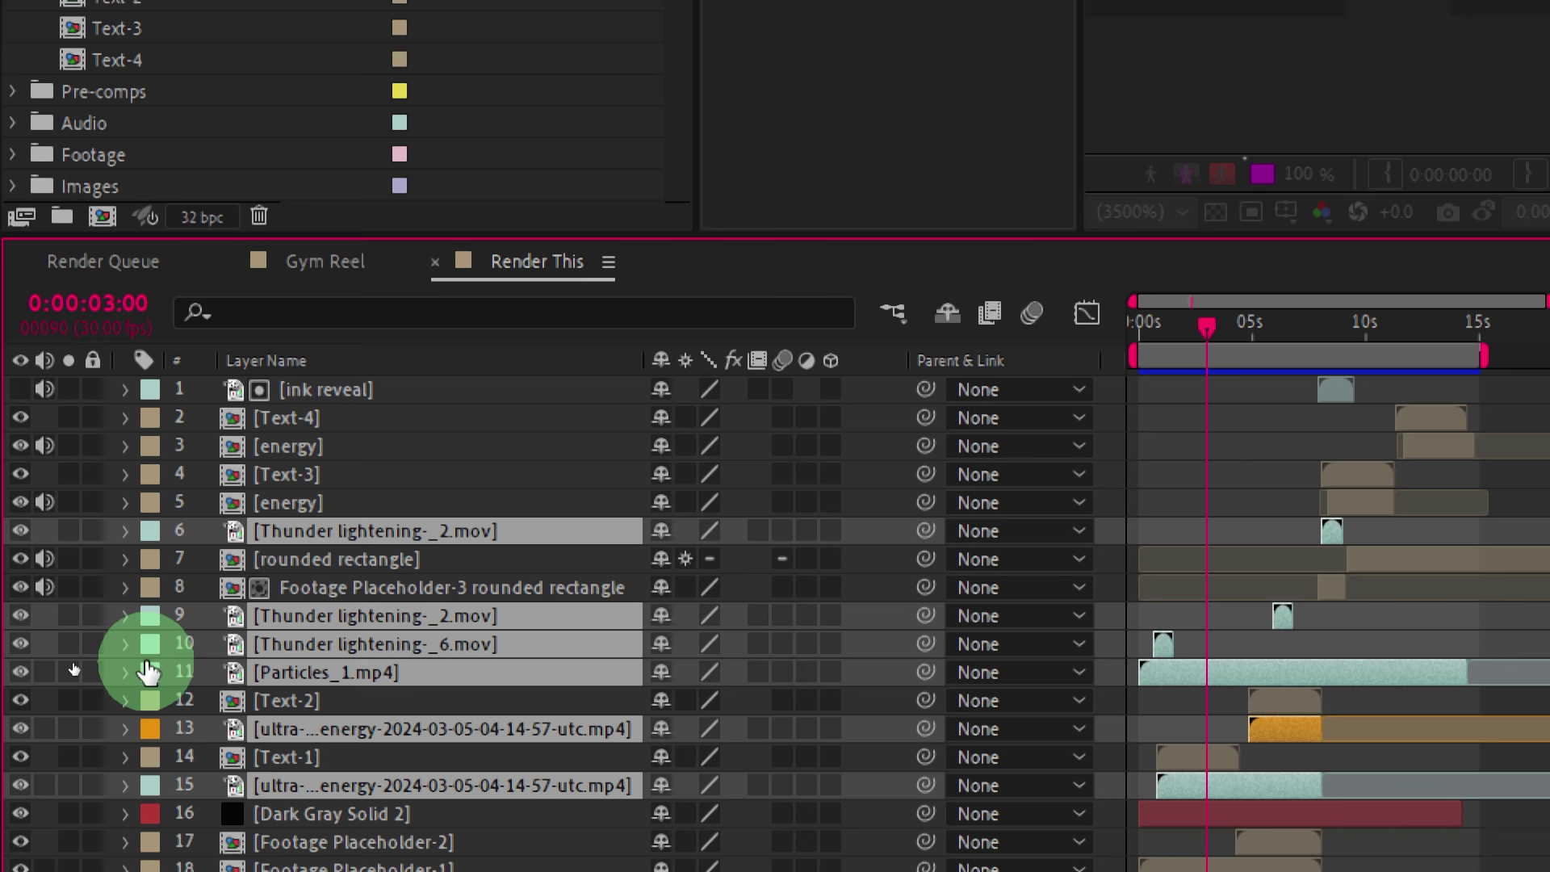
Enable shy hiding and mark Dark Gray Solid 2, ultra energy, Particles, Thunder and ink reveal layers shy.
drag(148, 670, 343, 758)
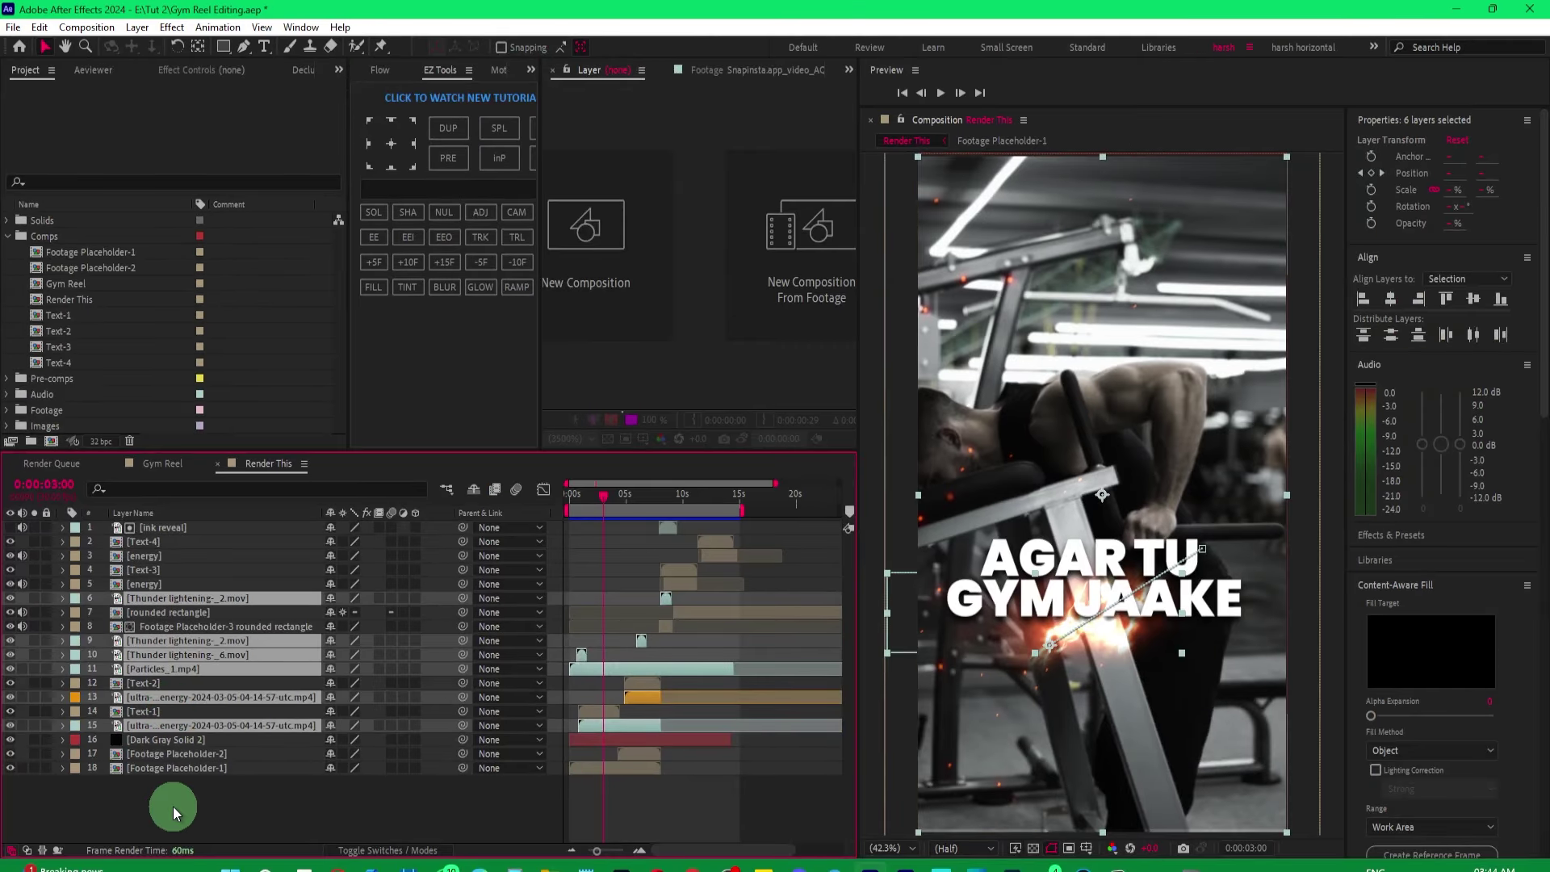
click(173, 806)
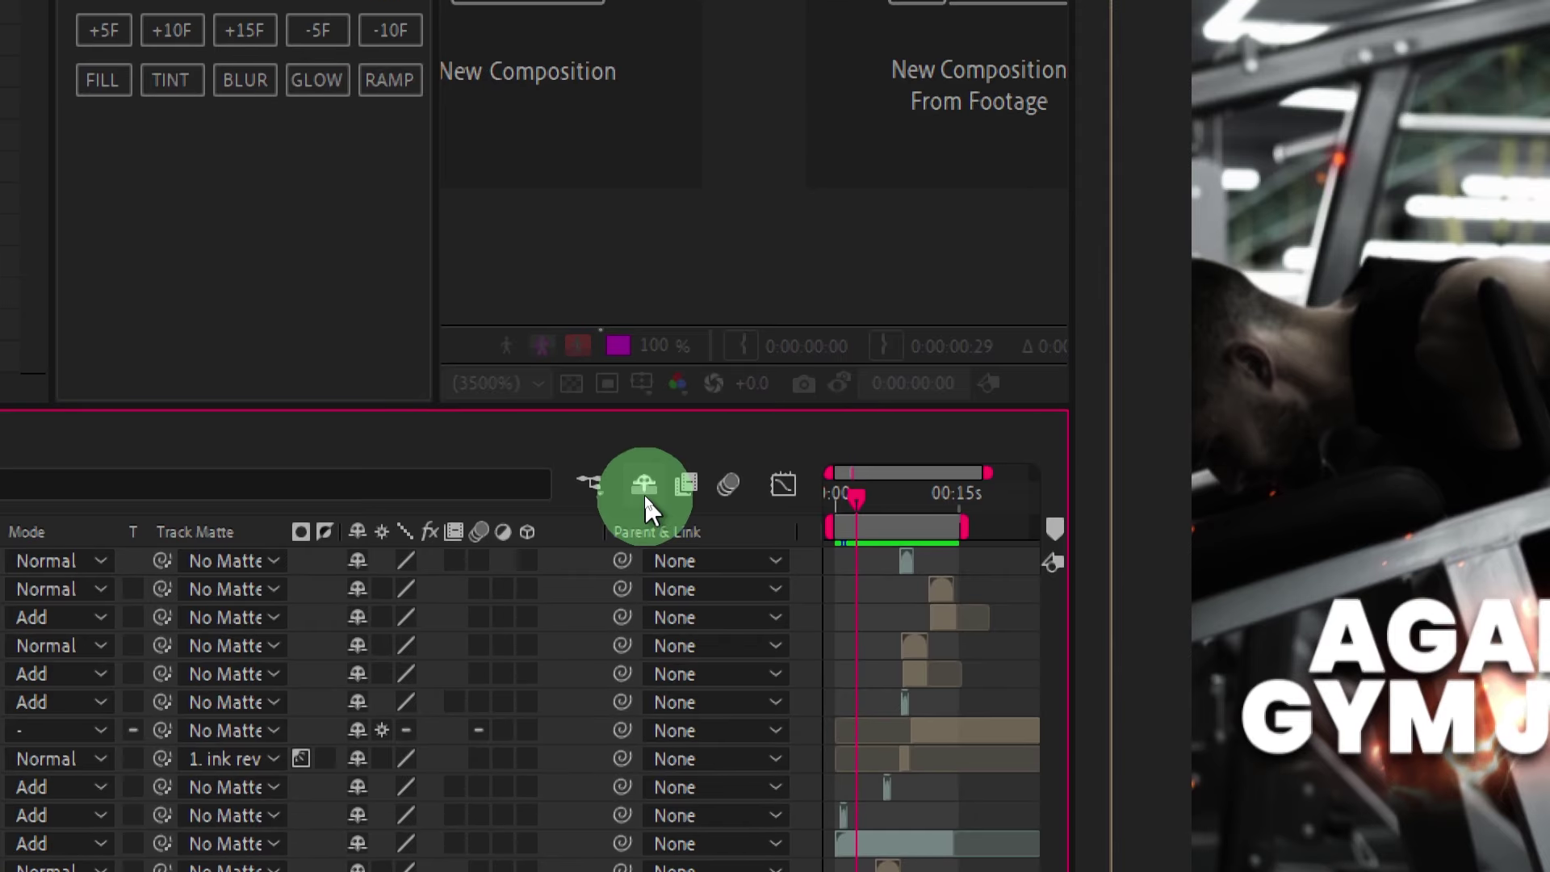
click(643, 487)
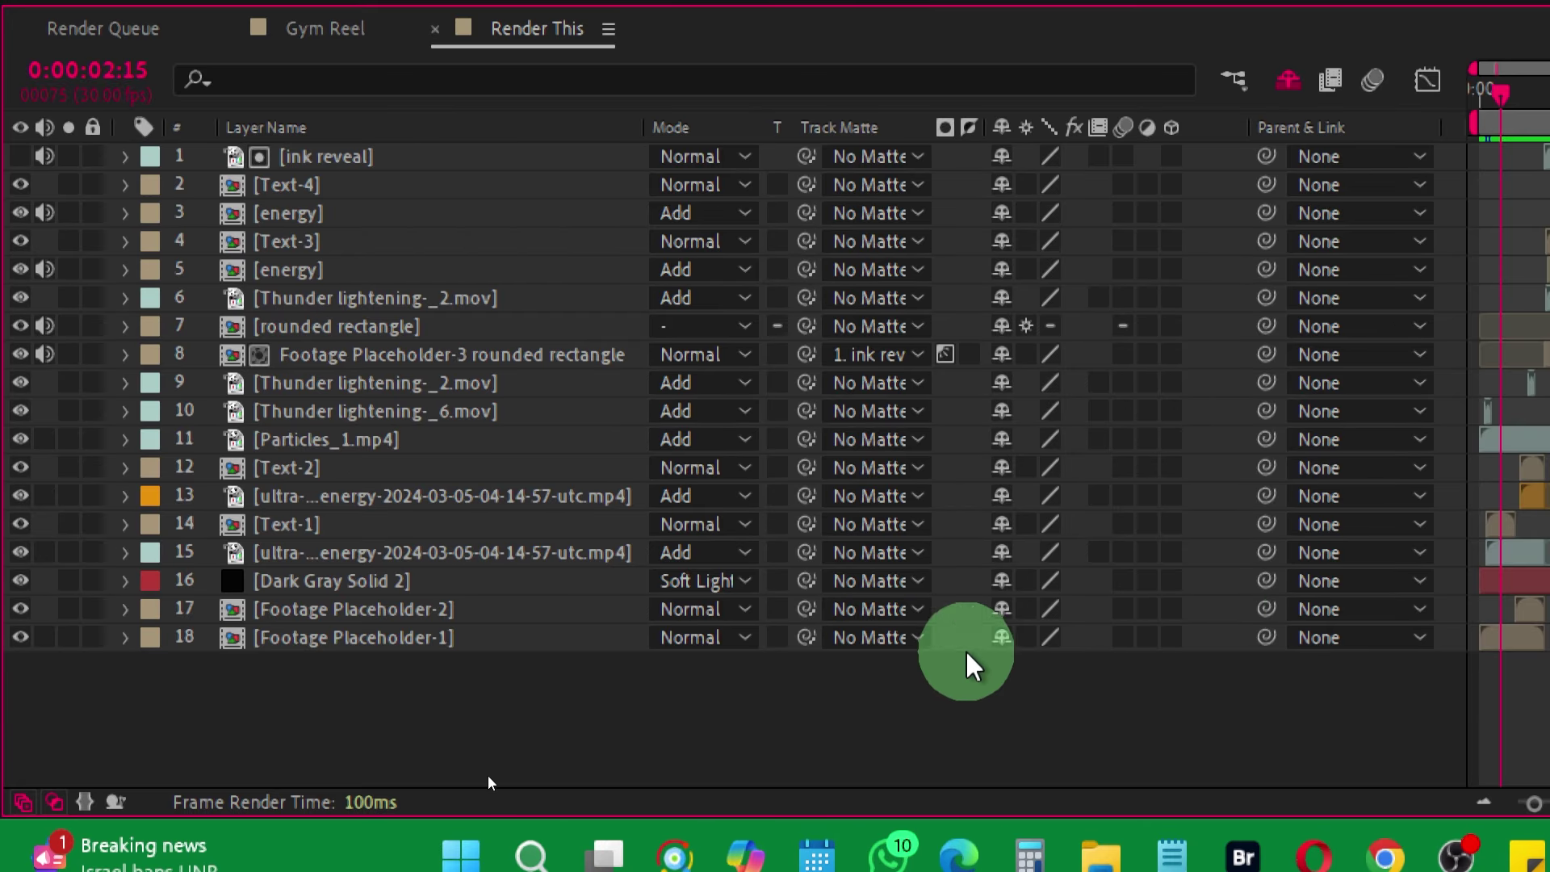
click(1004, 583)
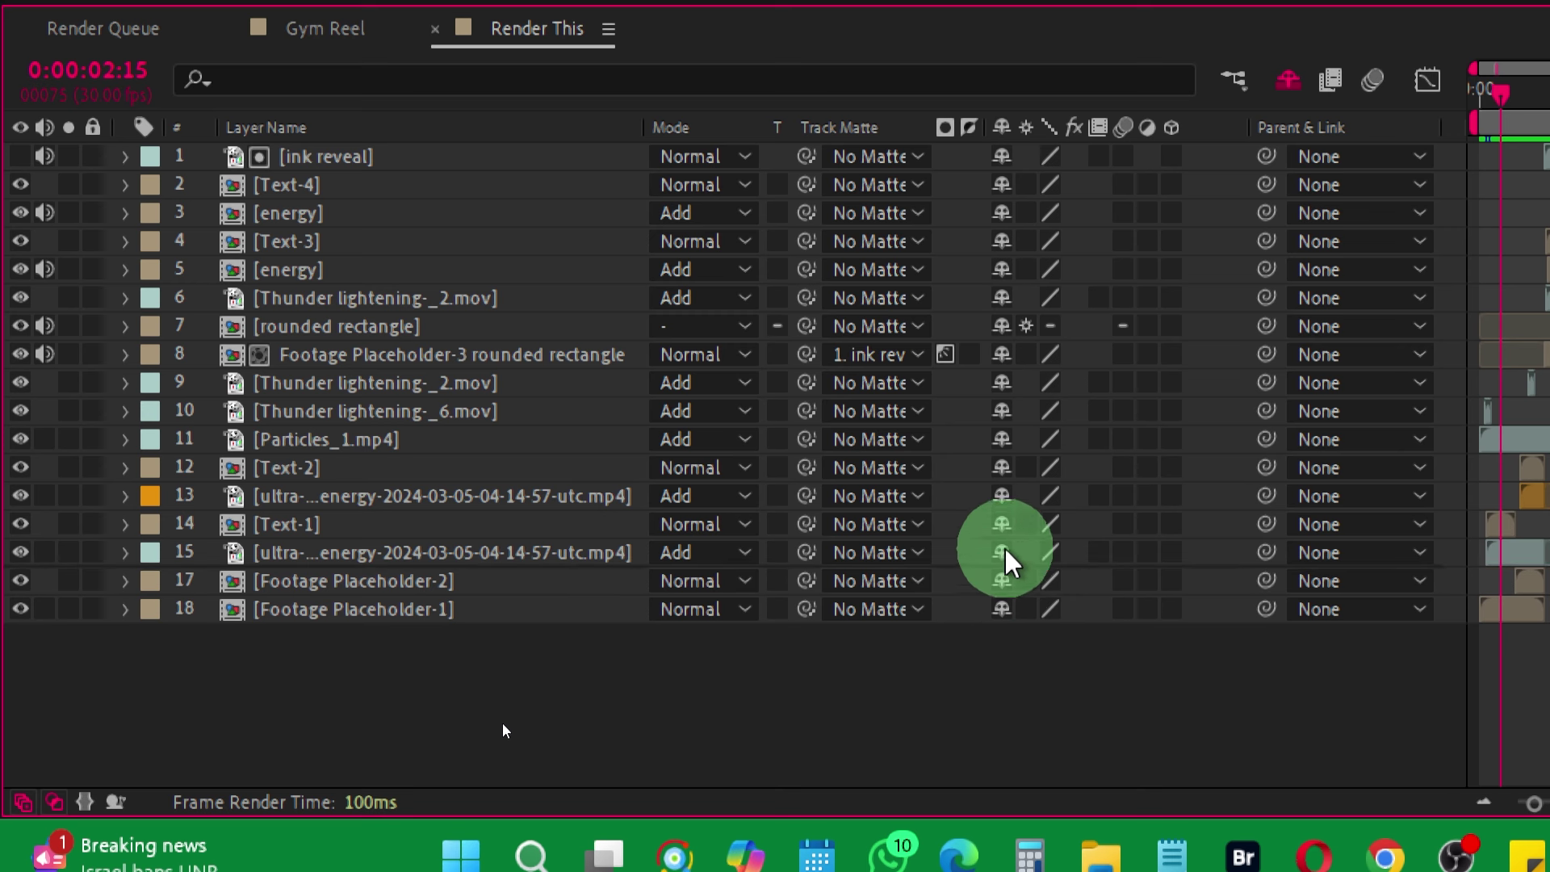
click(1003, 555)
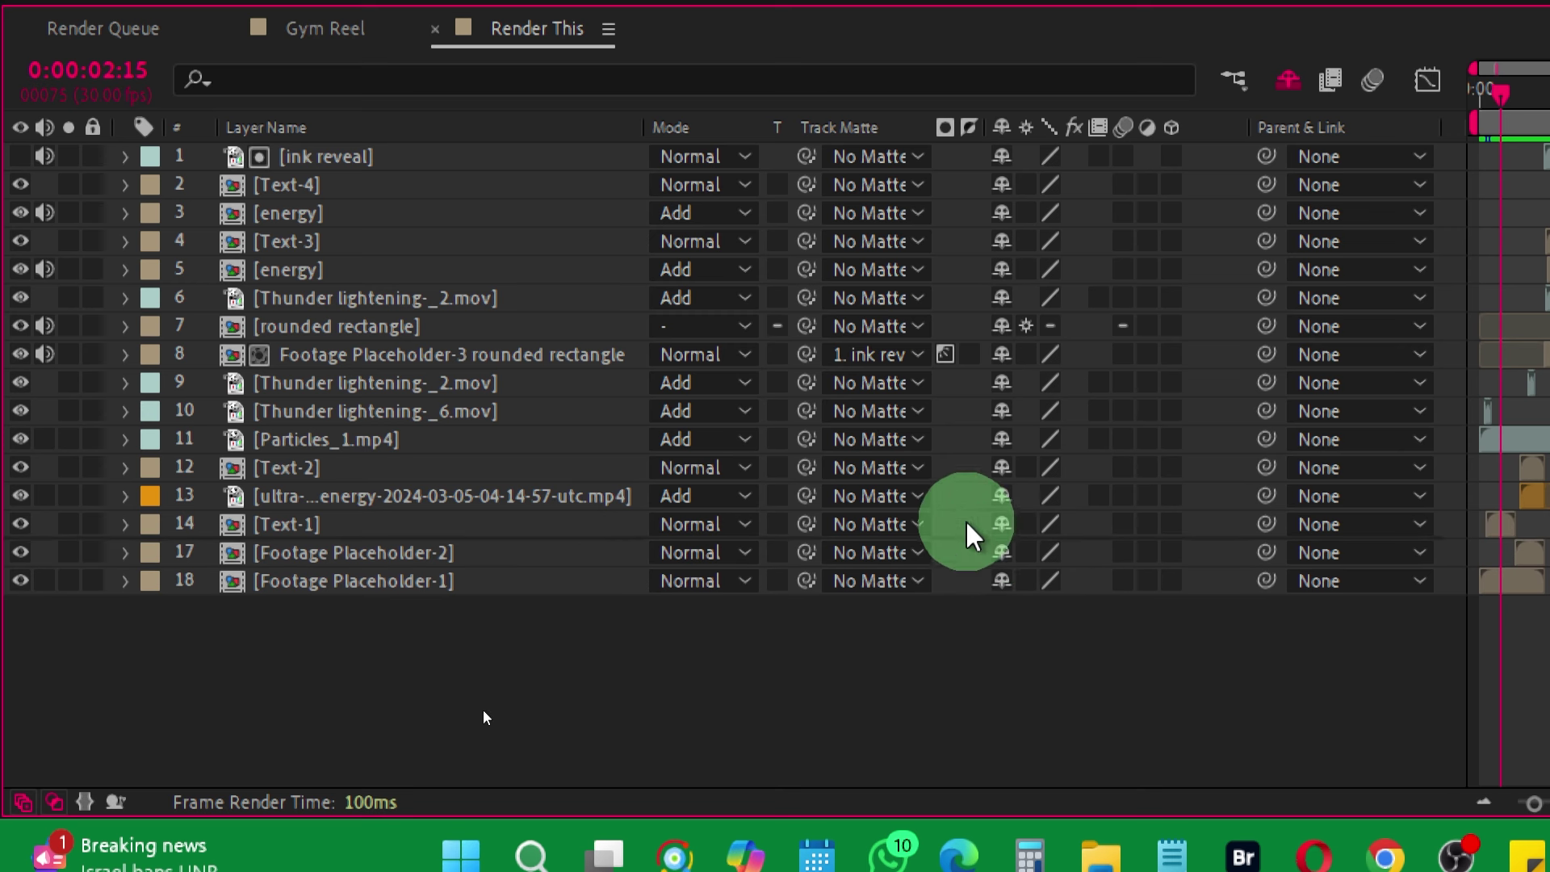
click(1002, 495)
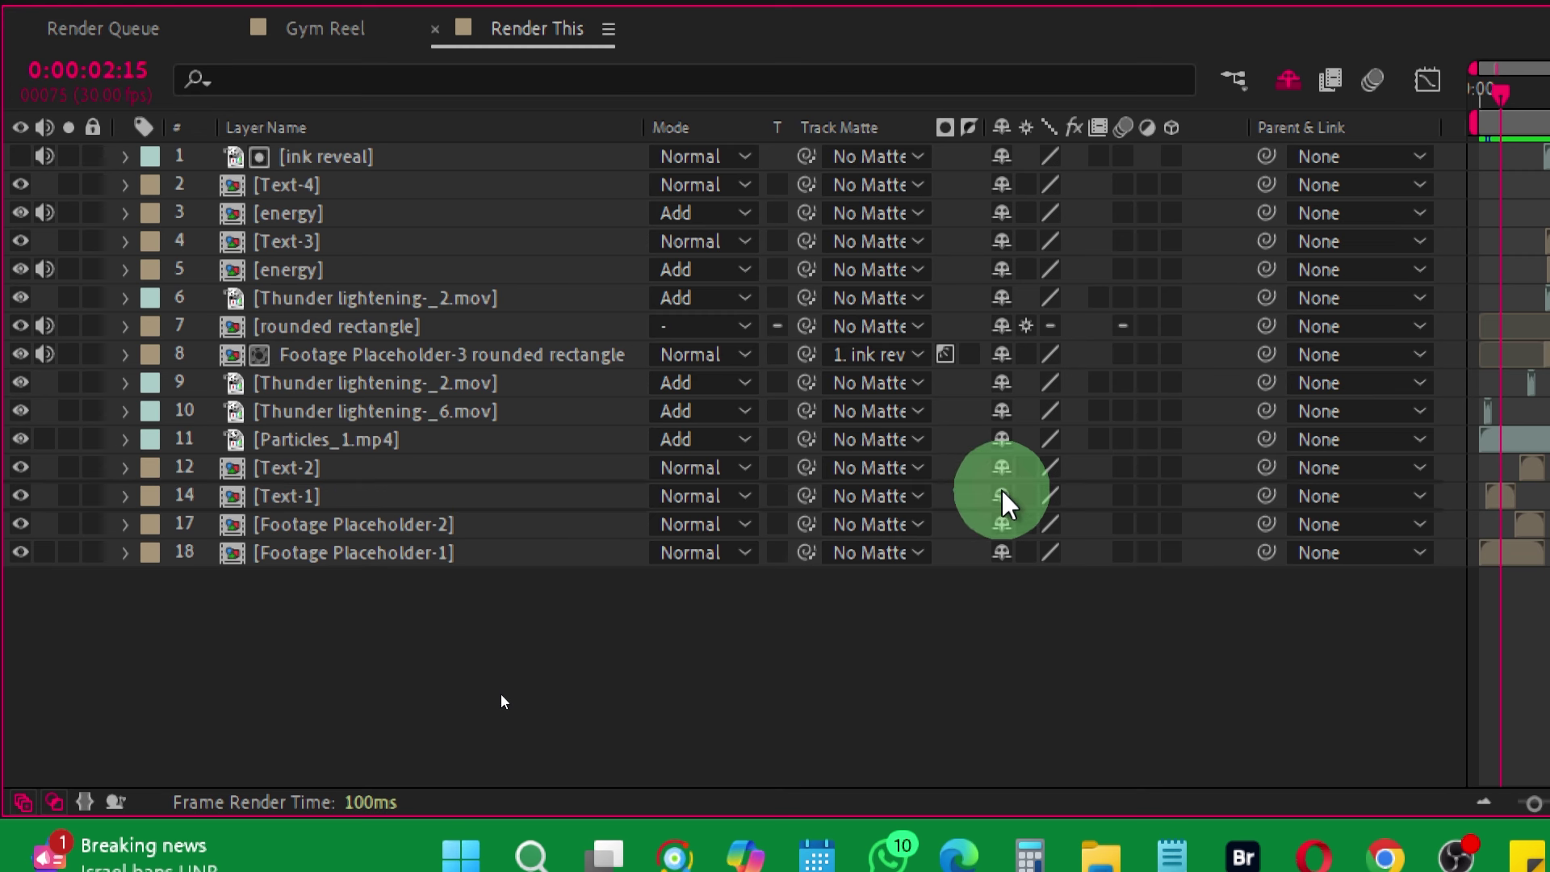
click(1002, 439)
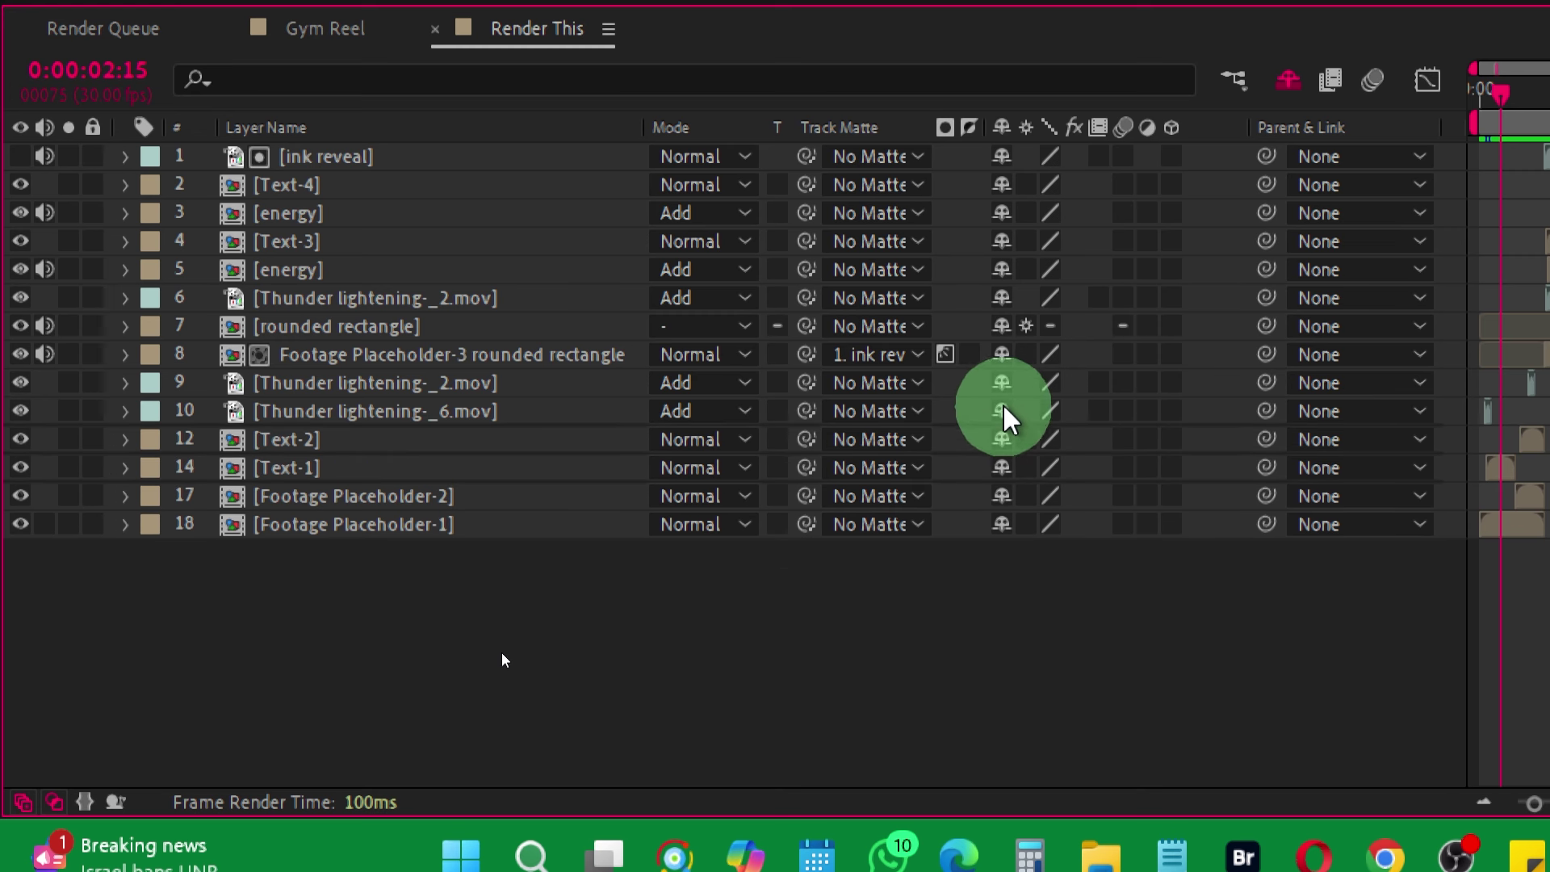
click(1003, 410)
click(1002, 383)
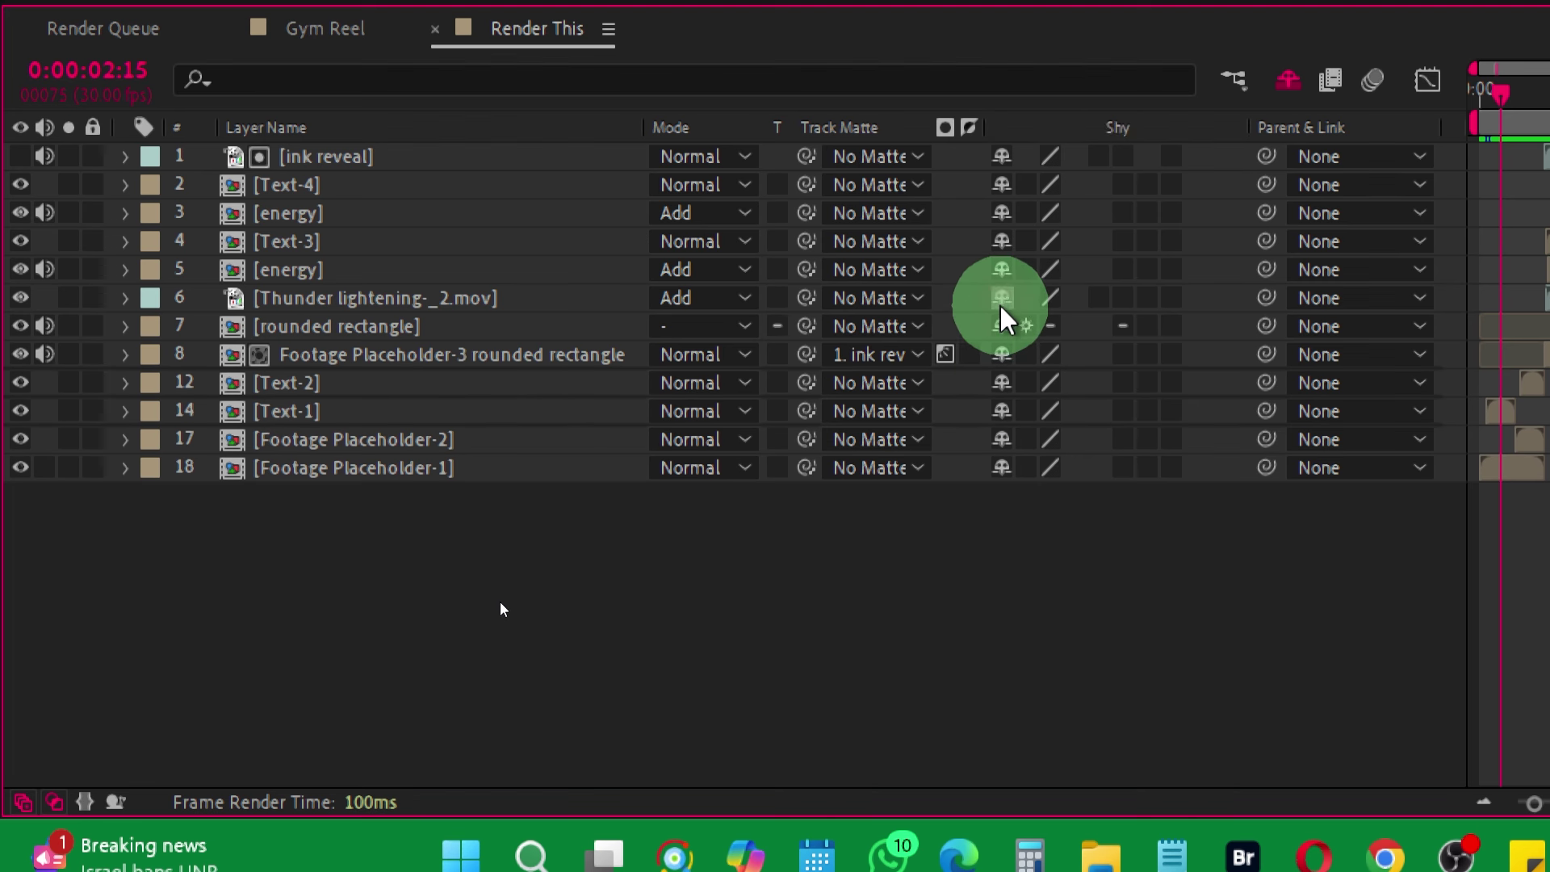
click(1001, 306)
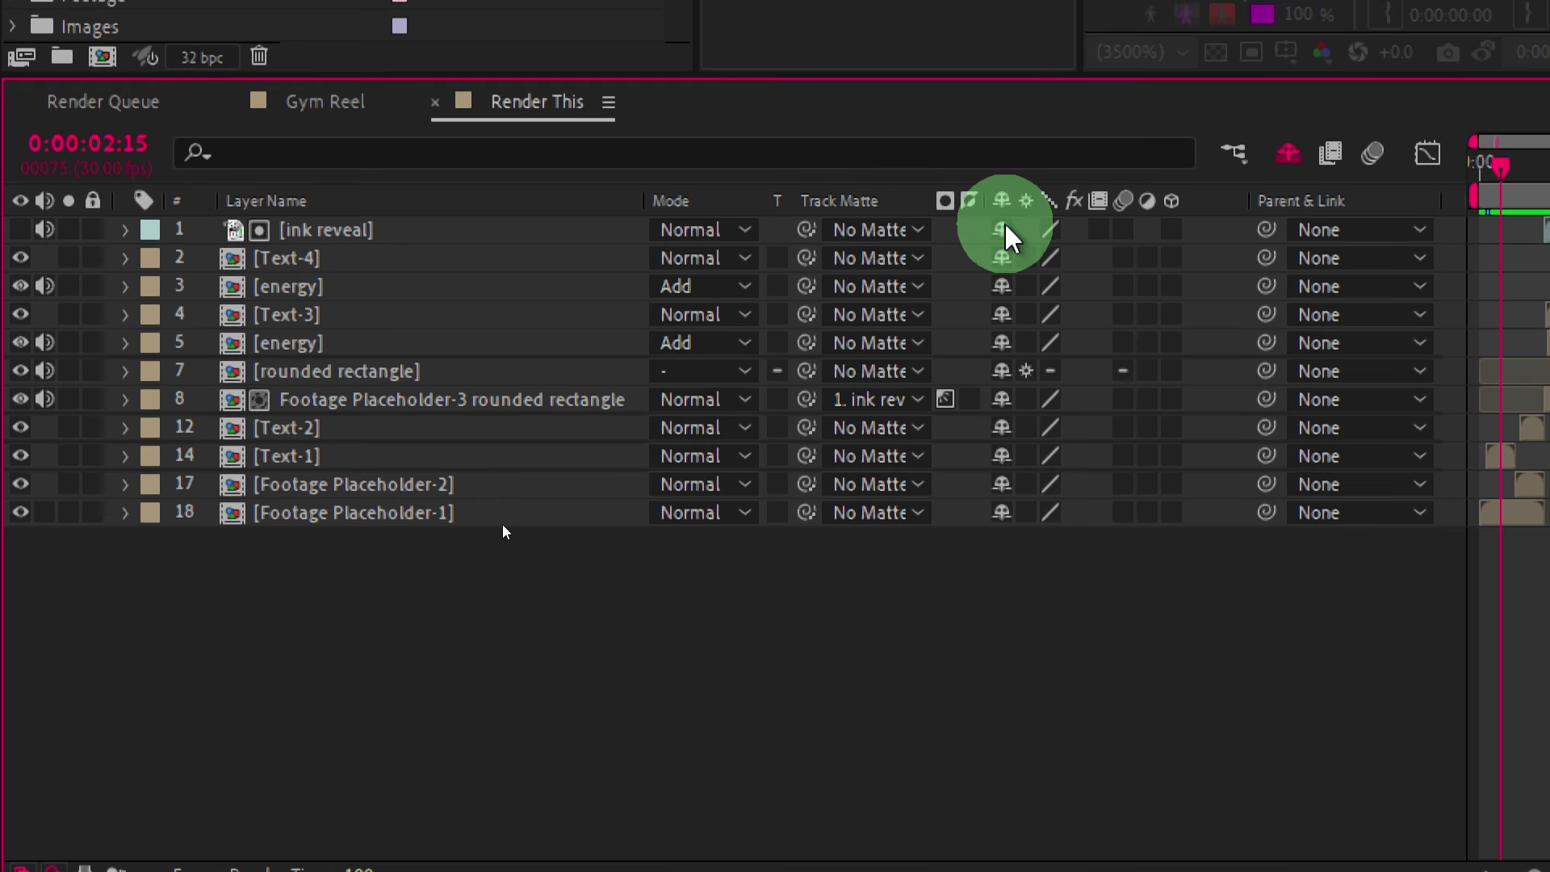
click(1001, 230)
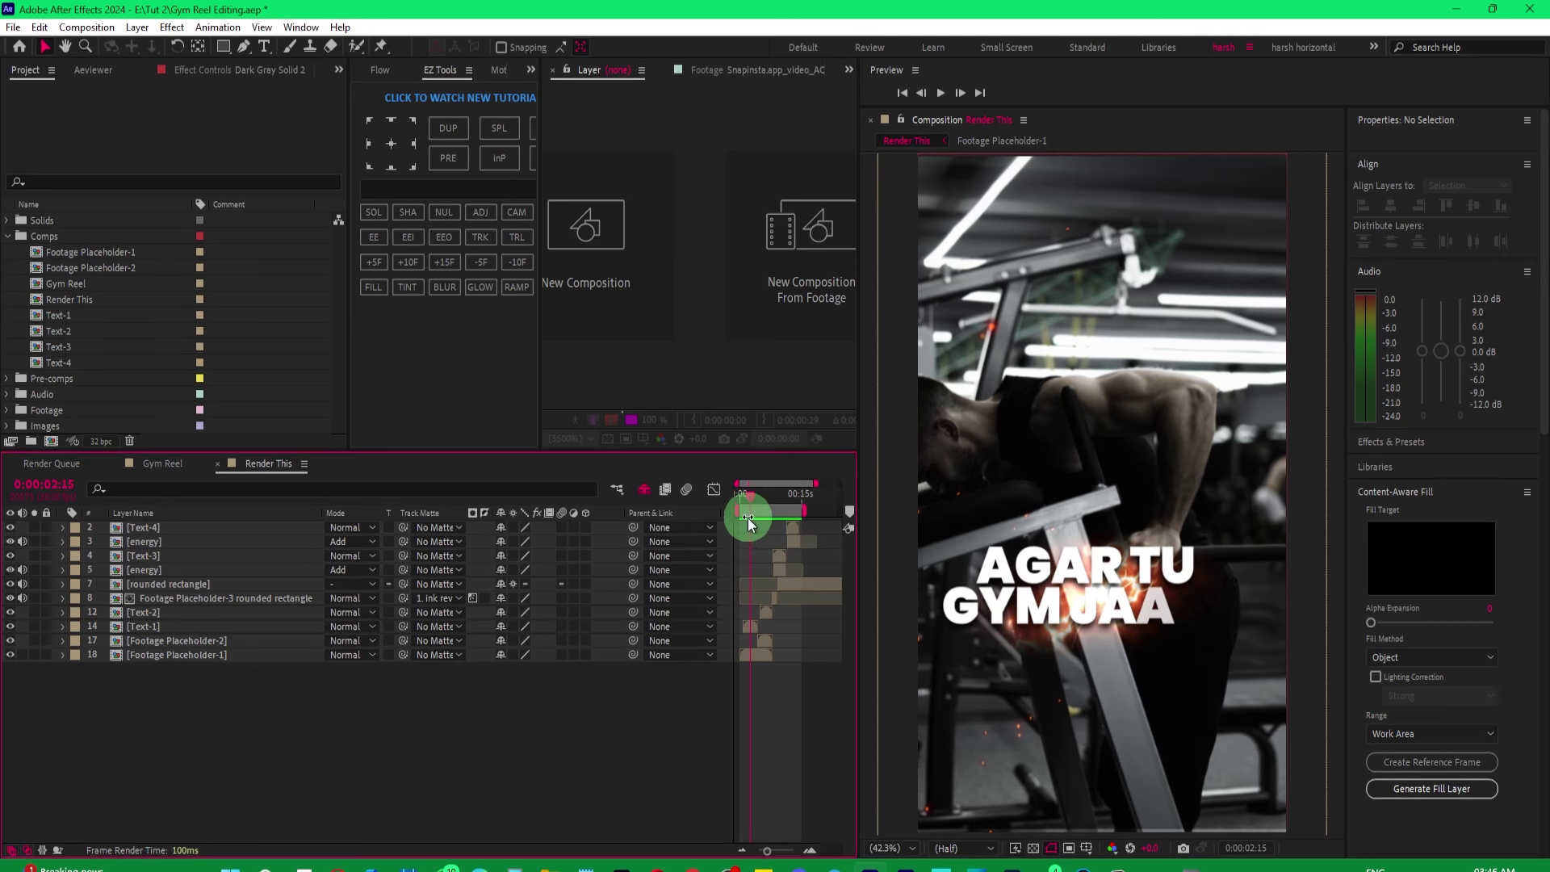
Preview the reel from the start, then mute audio on the remaining visible layers.
click(738, 497)
key(space)
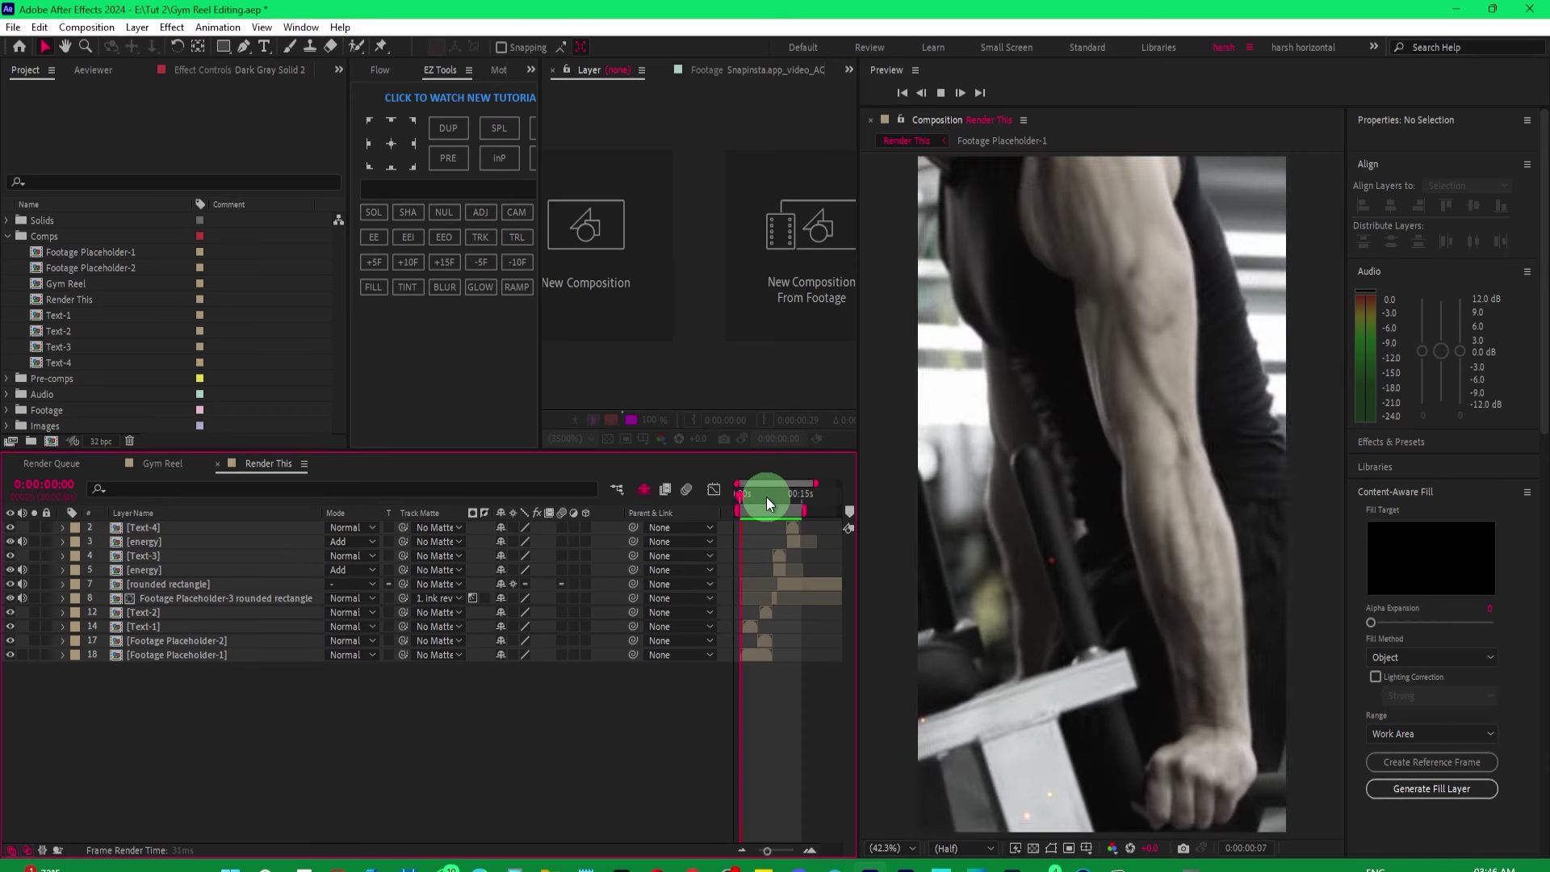
key(space)
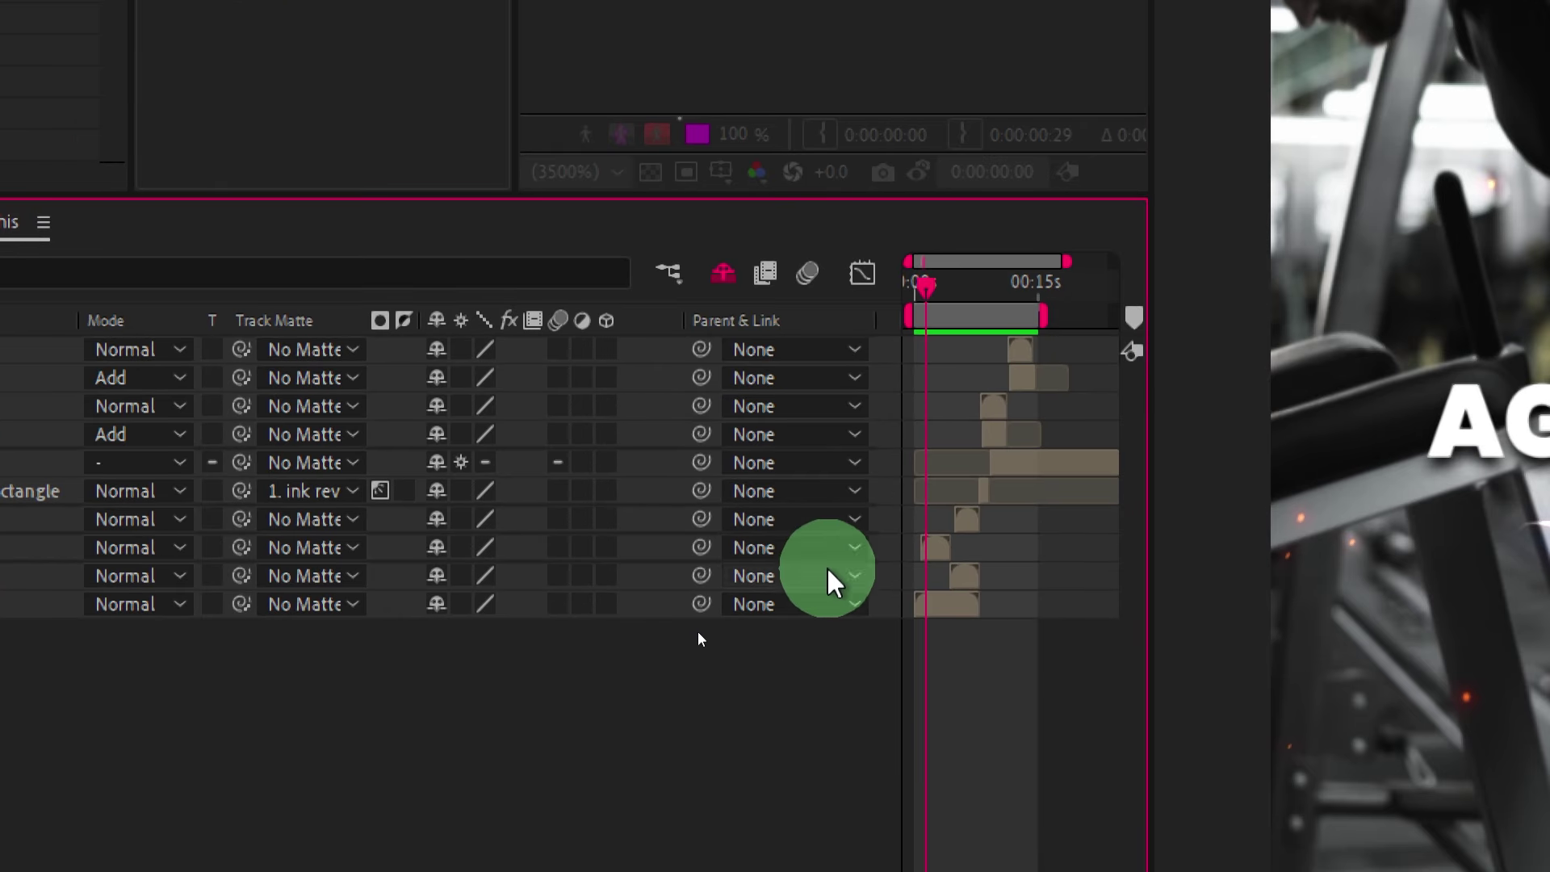
click(724, 278)
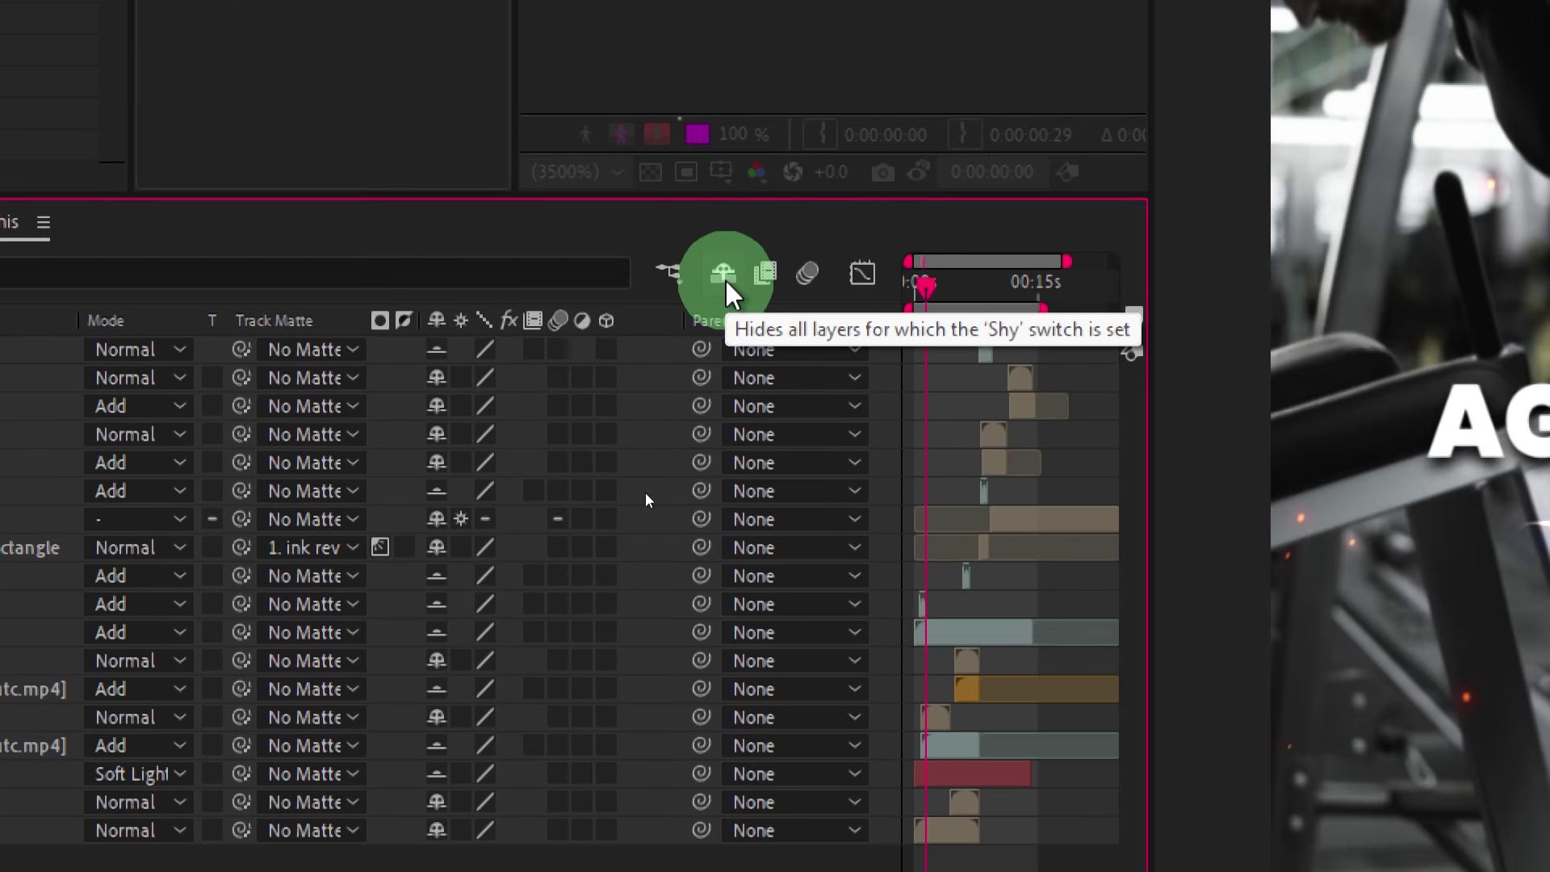
click(724, 276)
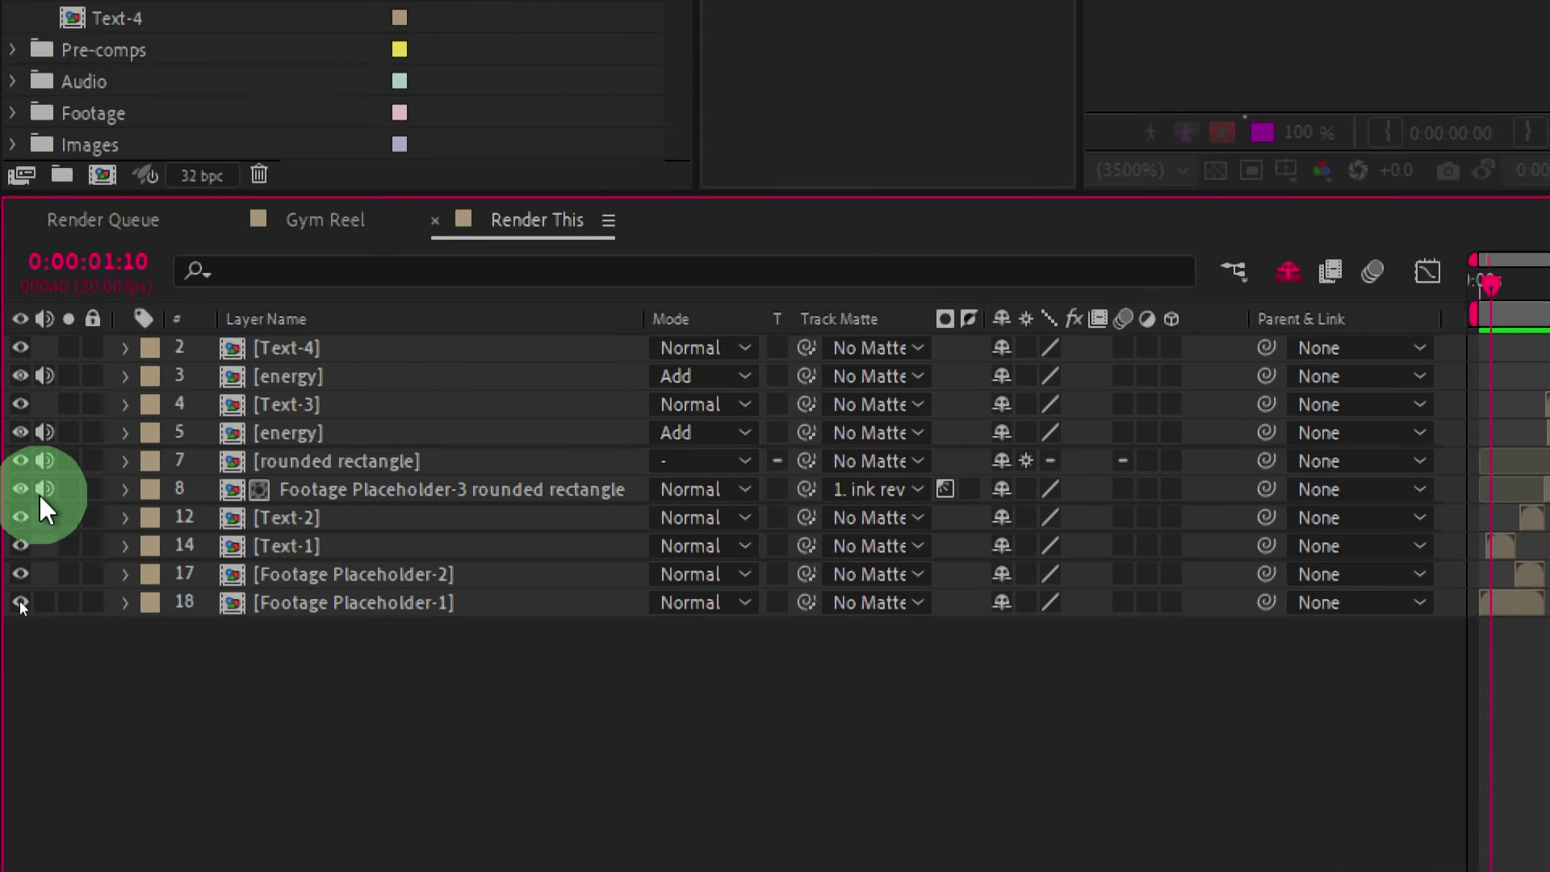
drag(46, 476, 49, 370)
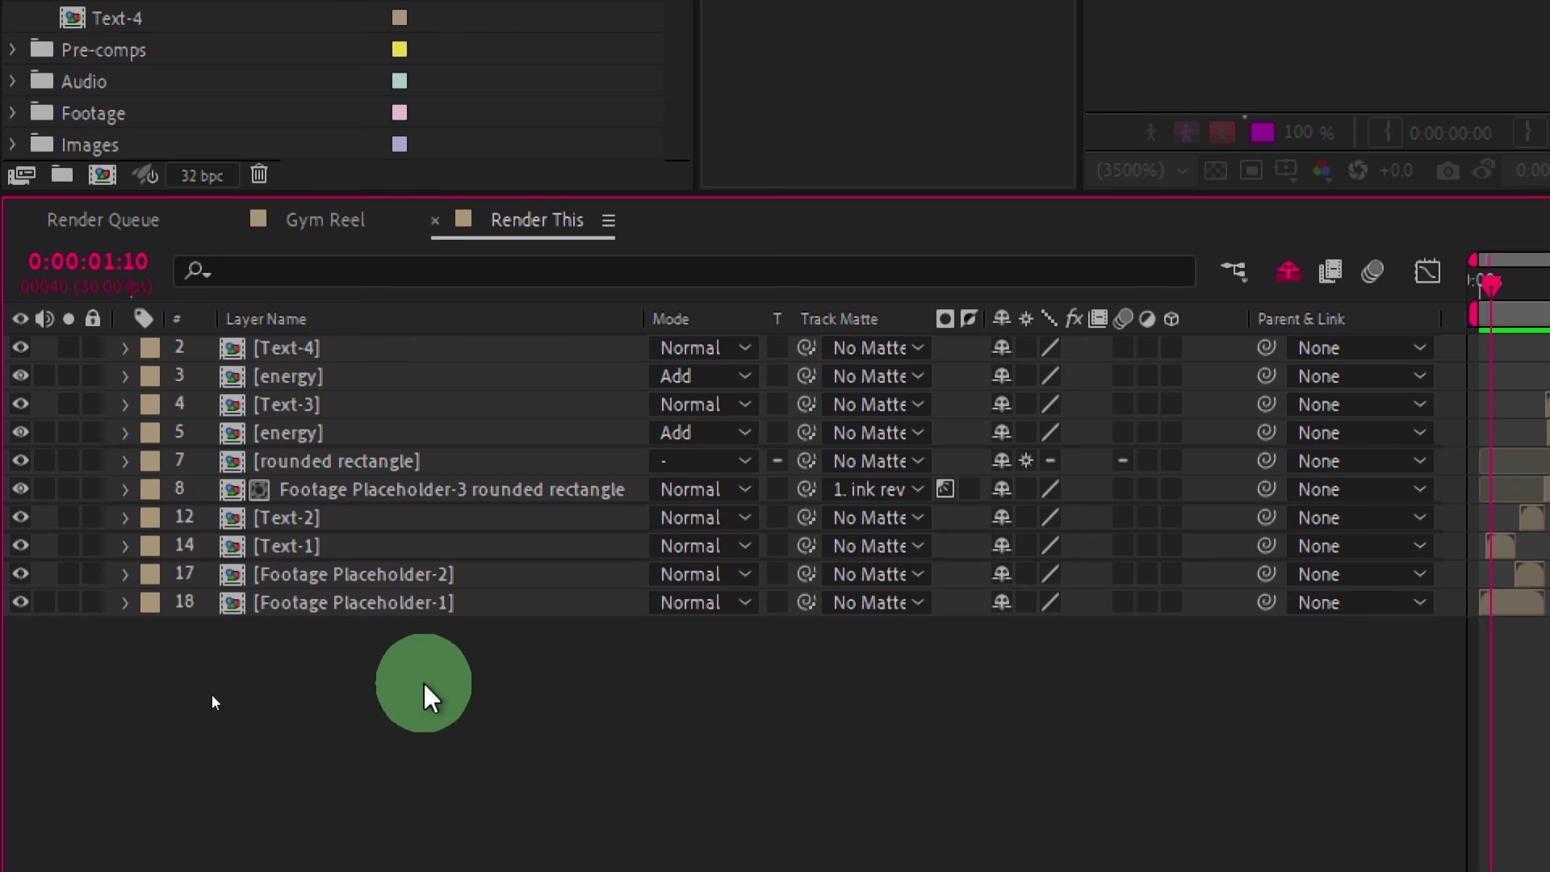
click(347, 604)
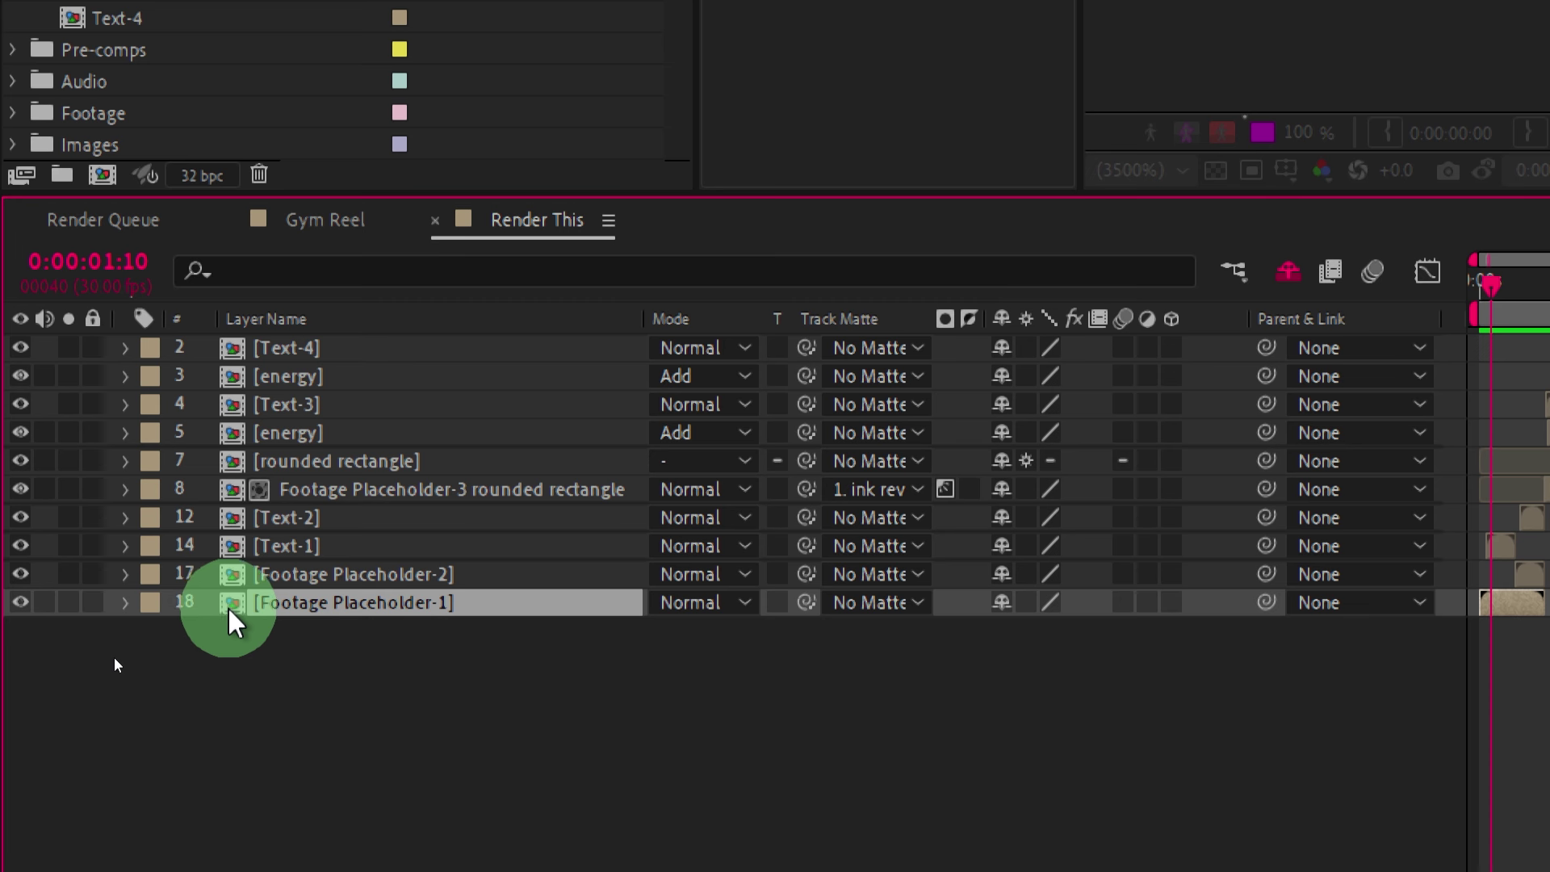
double_click(233, 551)
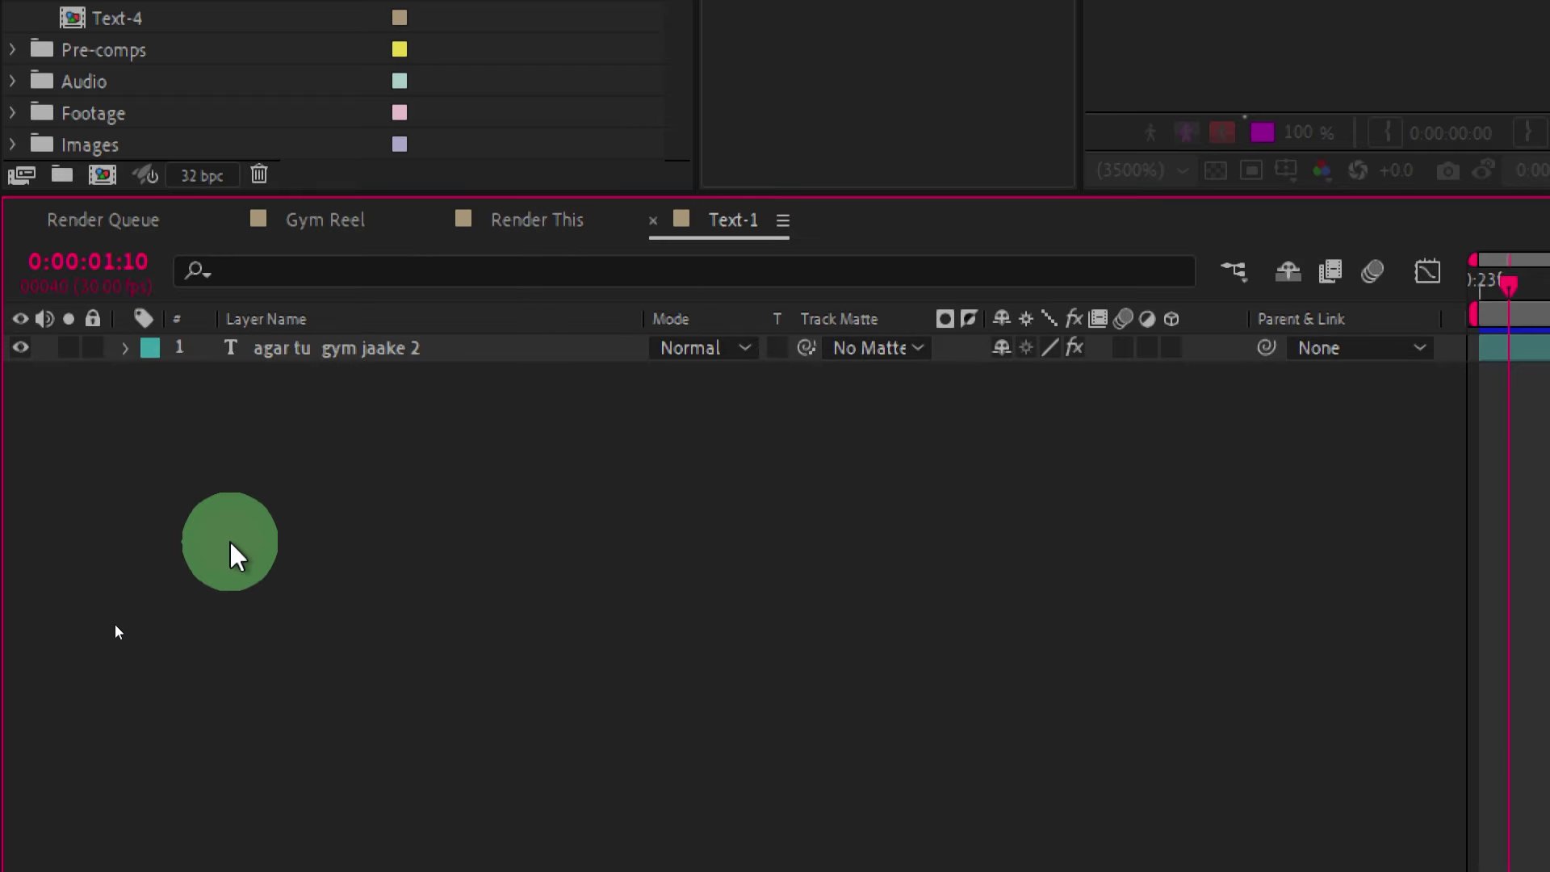
click(317, 350)
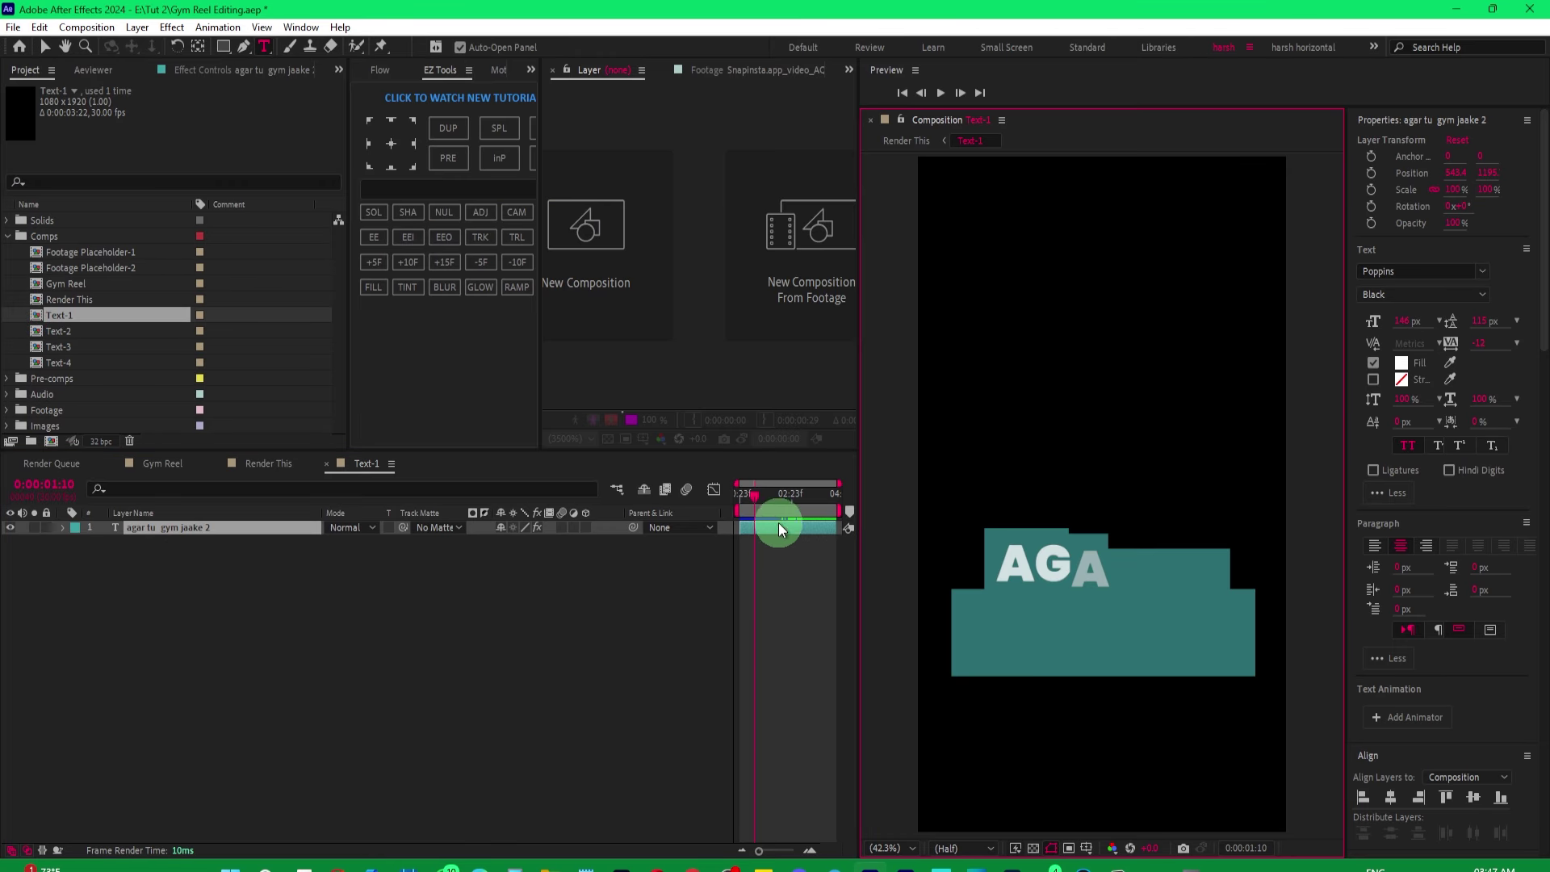
click(807, 499)
double_click(195, 531)
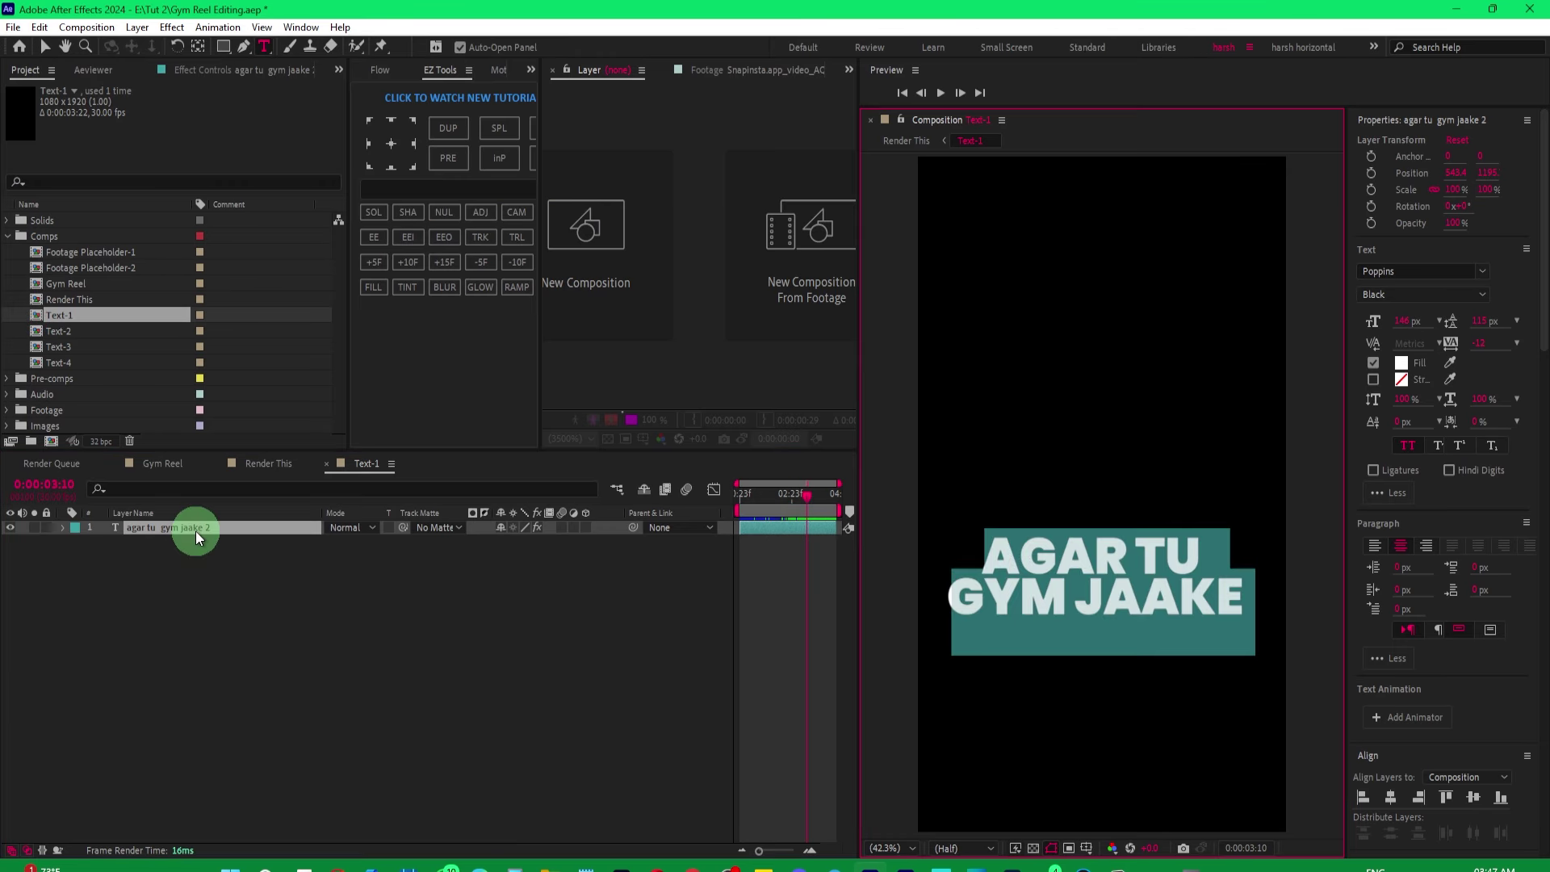
text(asdfafd)
key(Return)
key(a)
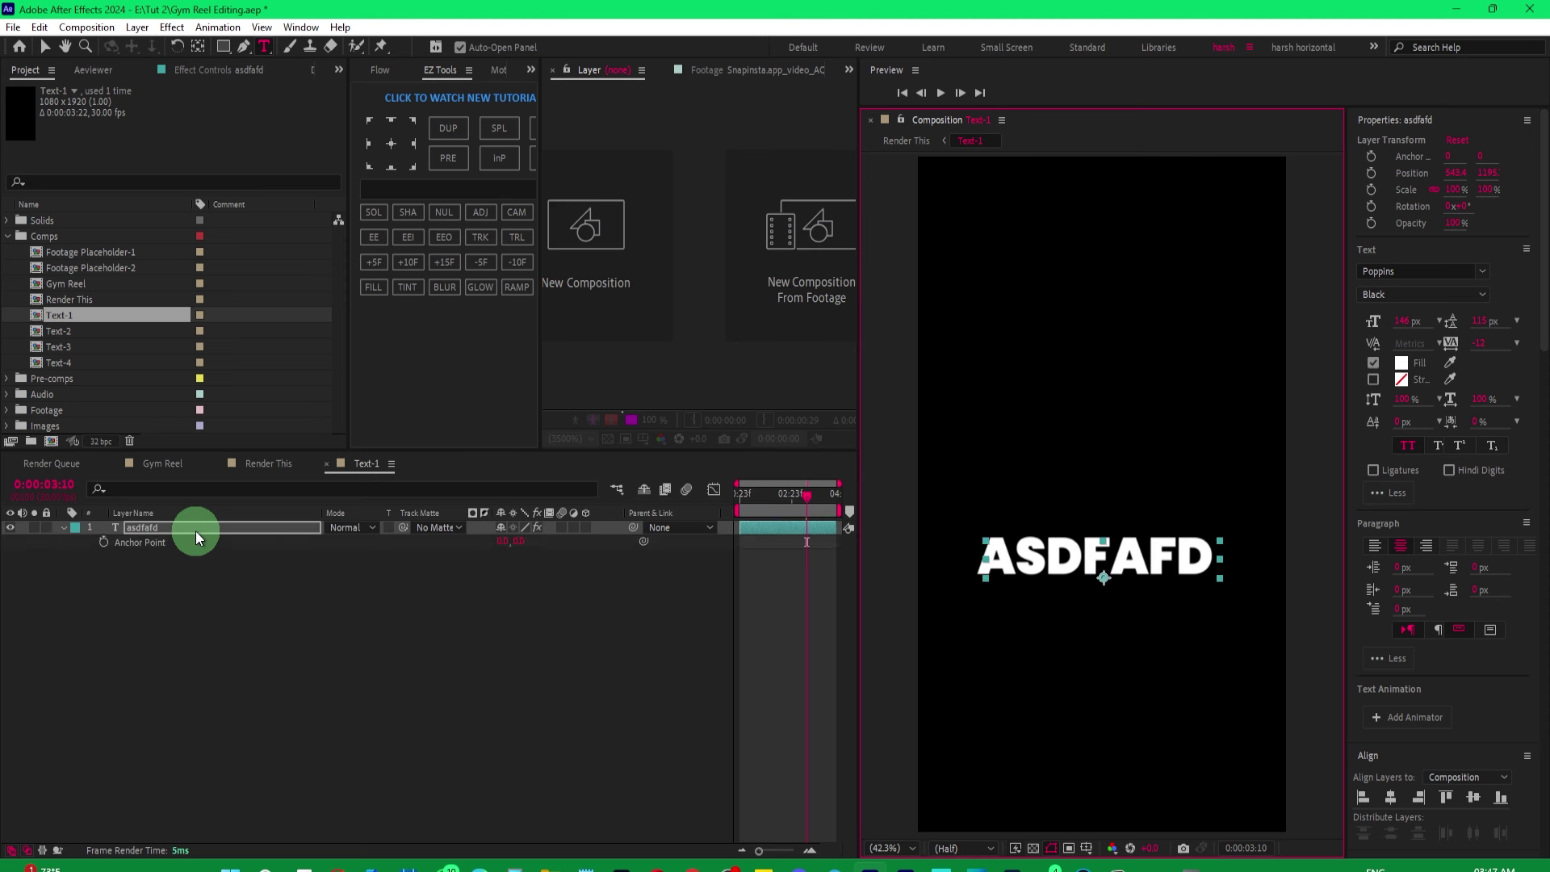
click(236, 586)
click(263, 467)
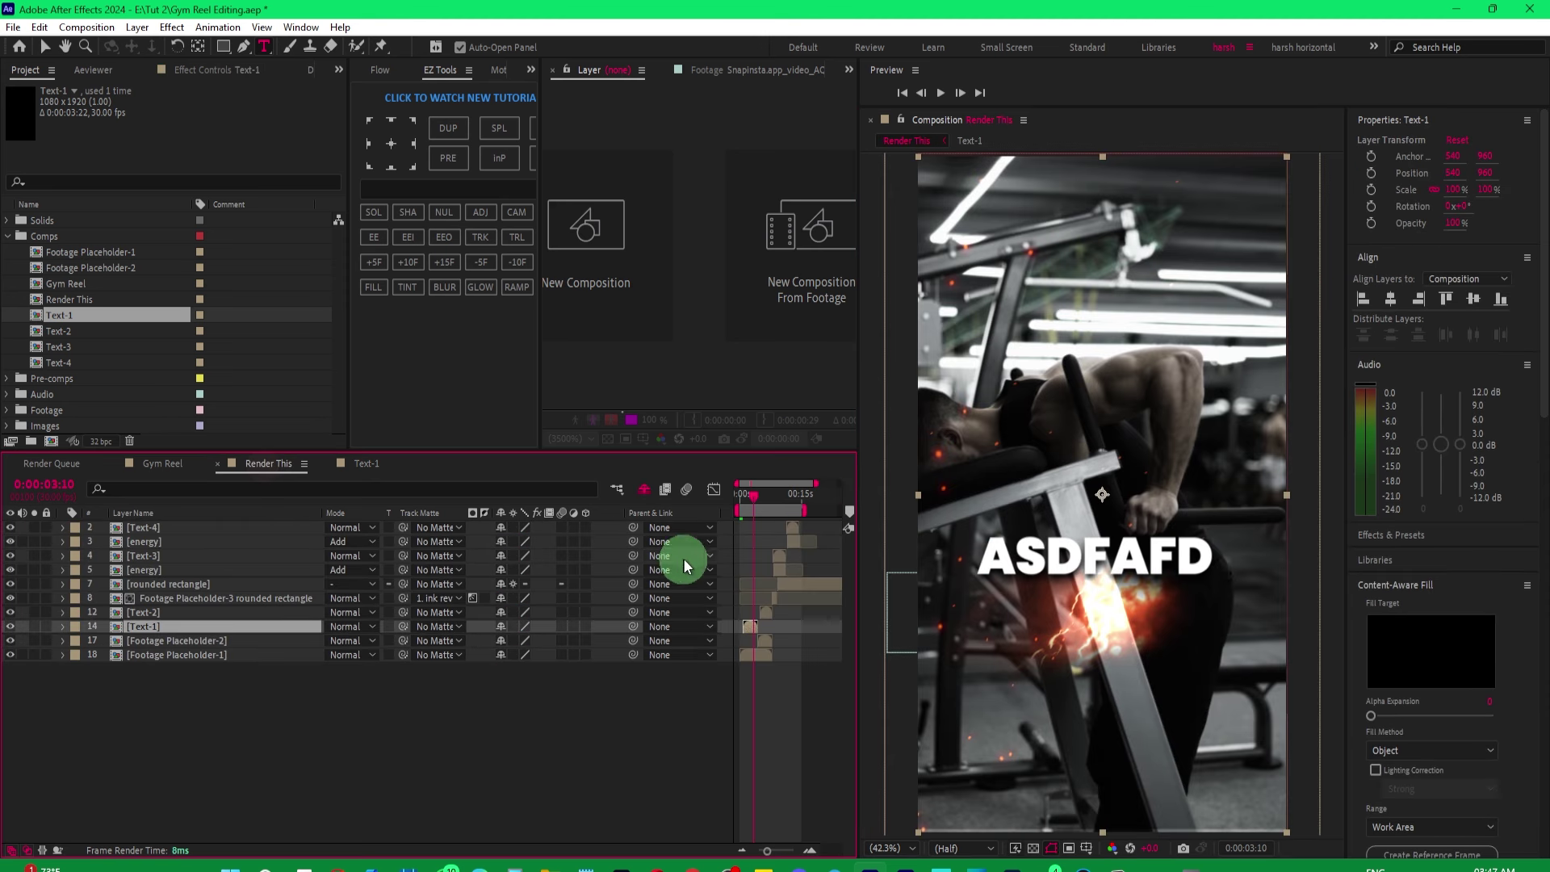
key(ctrl+z)
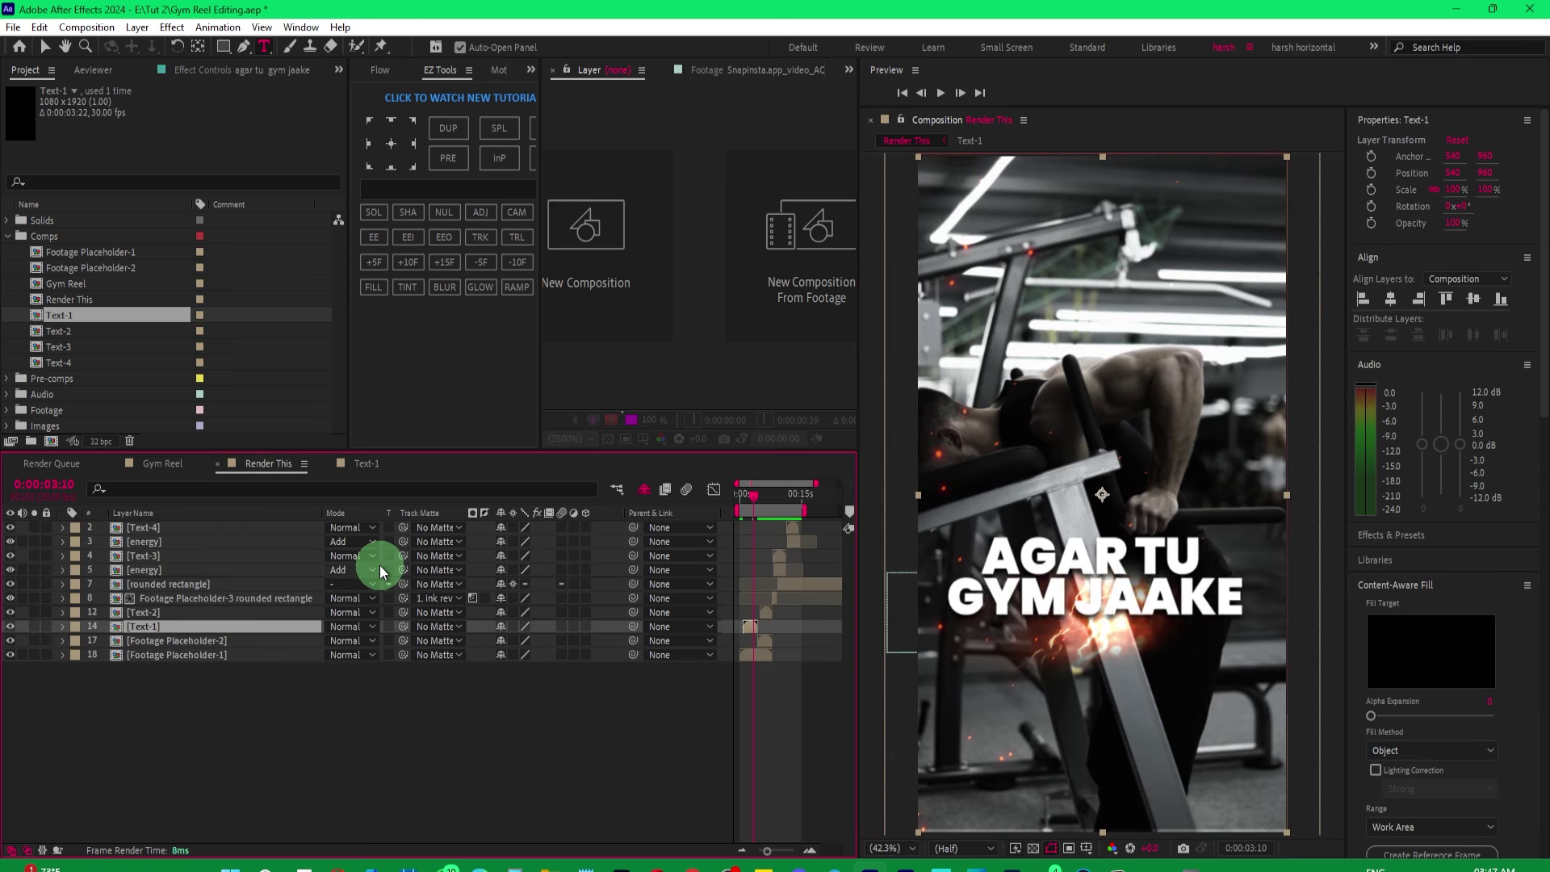
click(417, 708)
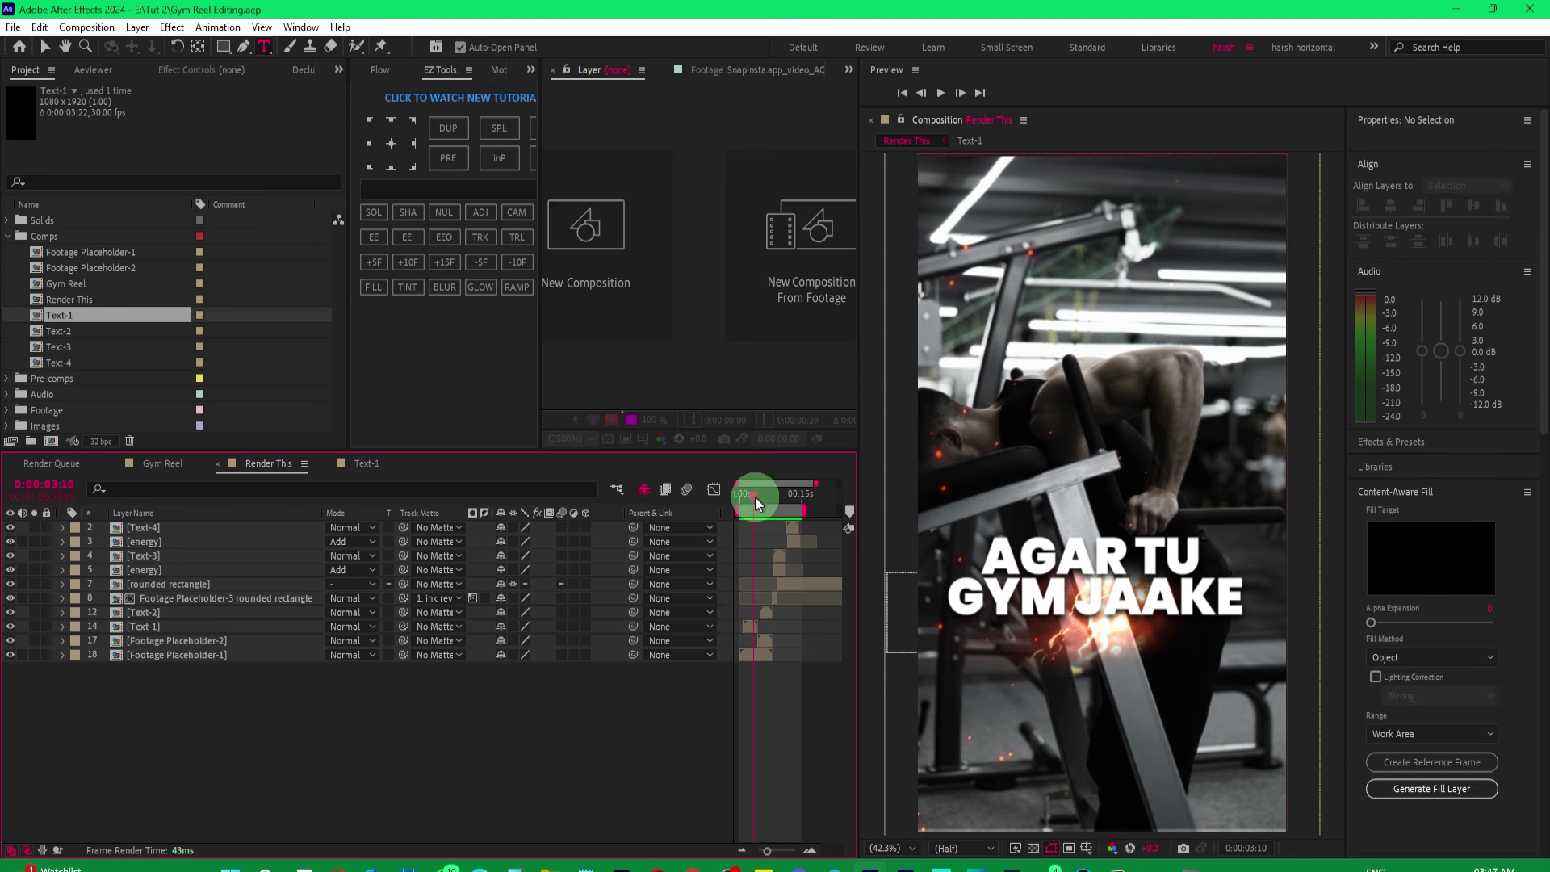
drag(754, 496, 750, 496)
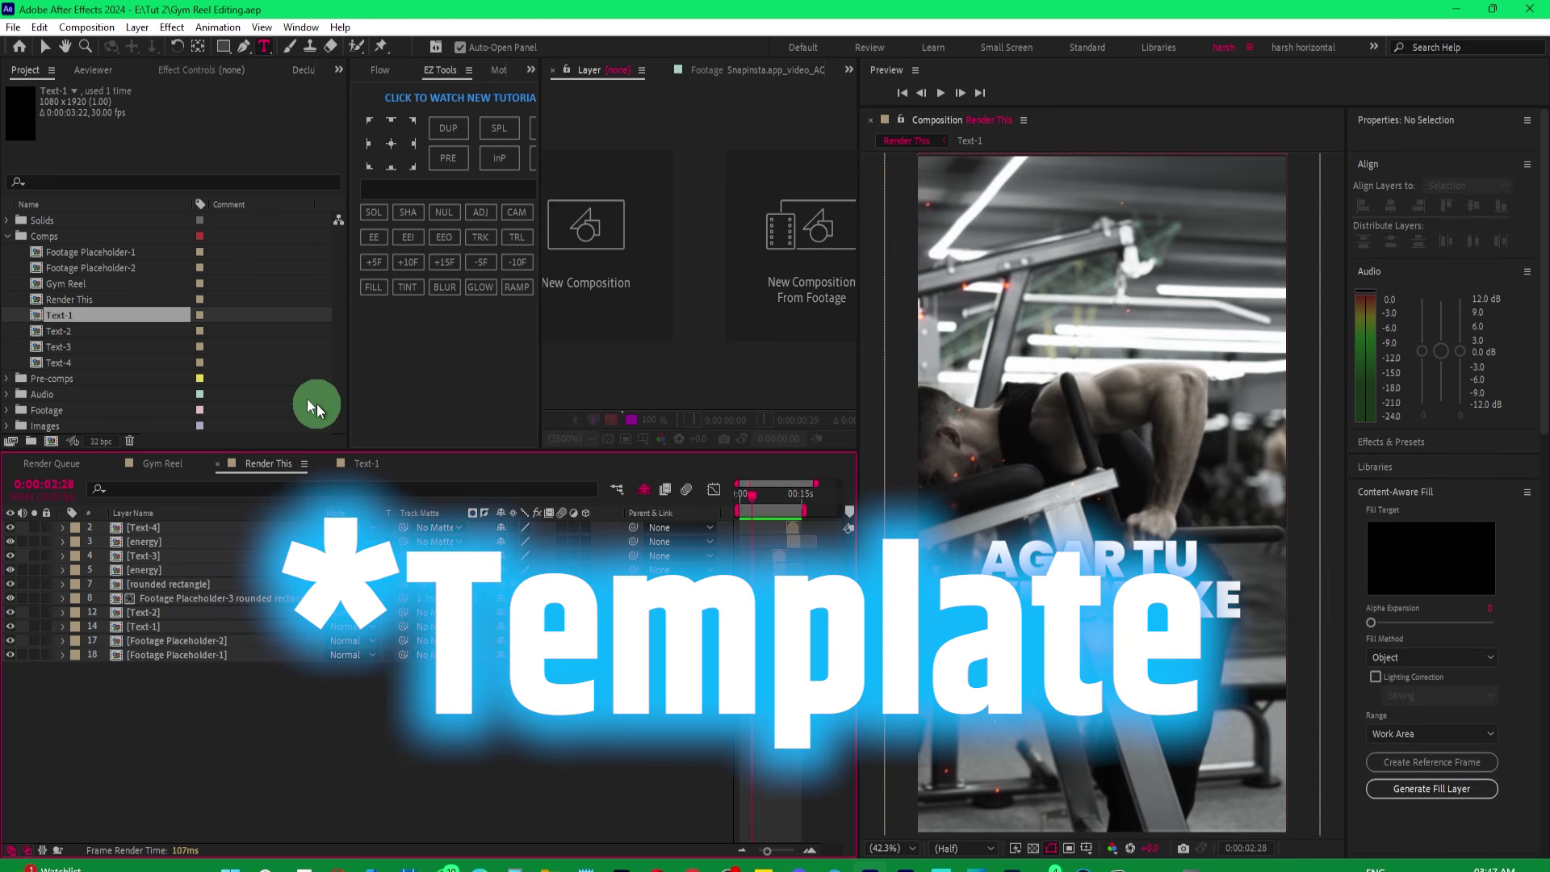
Expand and collapse the Comps, Solids and Pre-comps folders to review the Project panel.
click(9, 237)
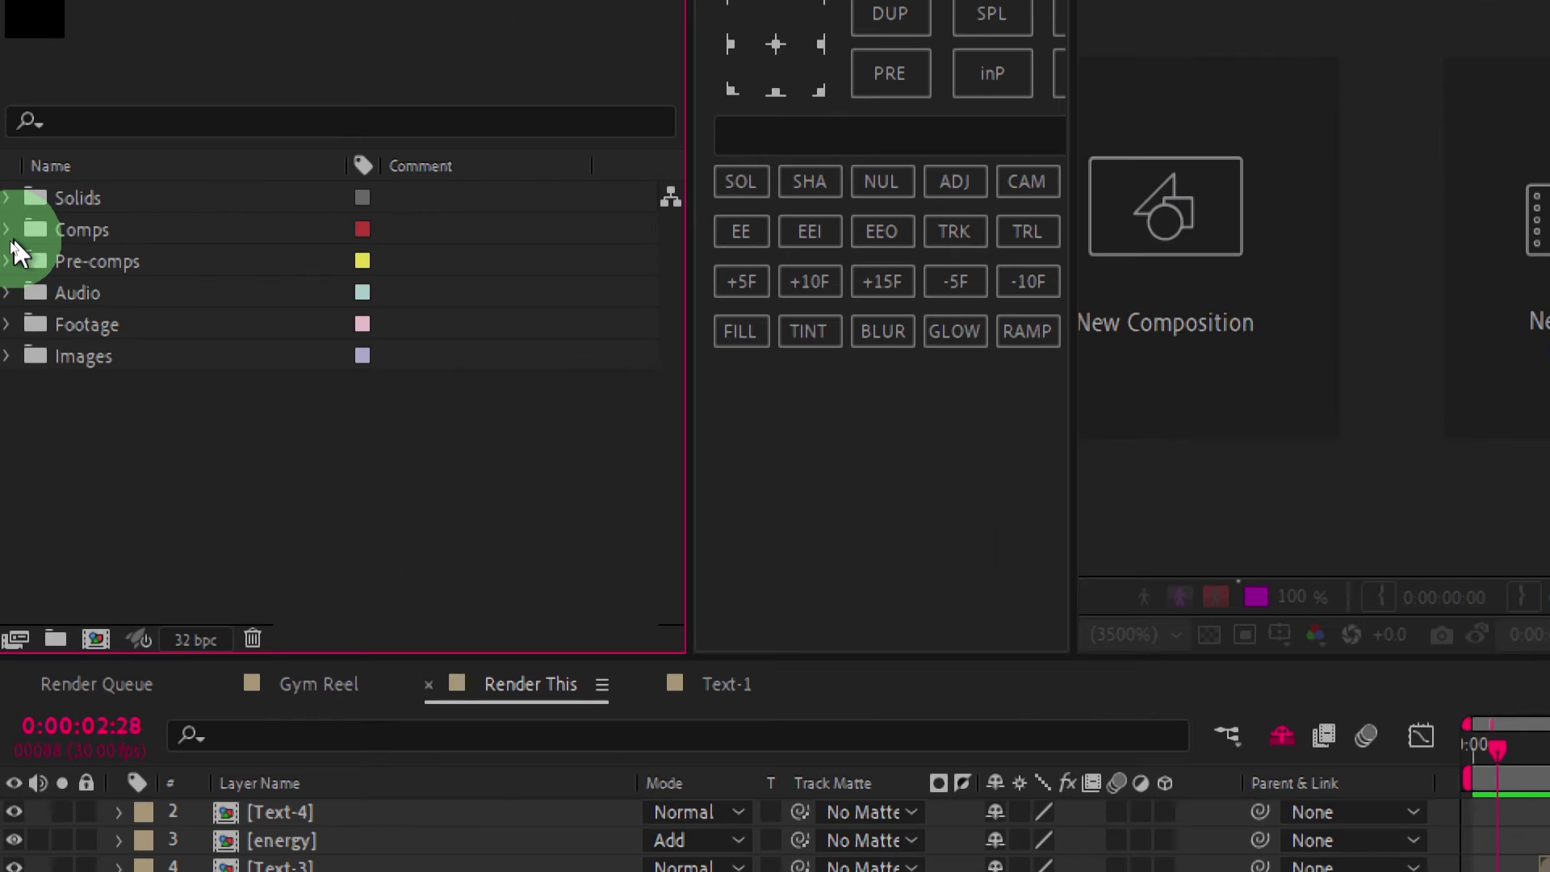
click(7, 230)
click(8, 199)
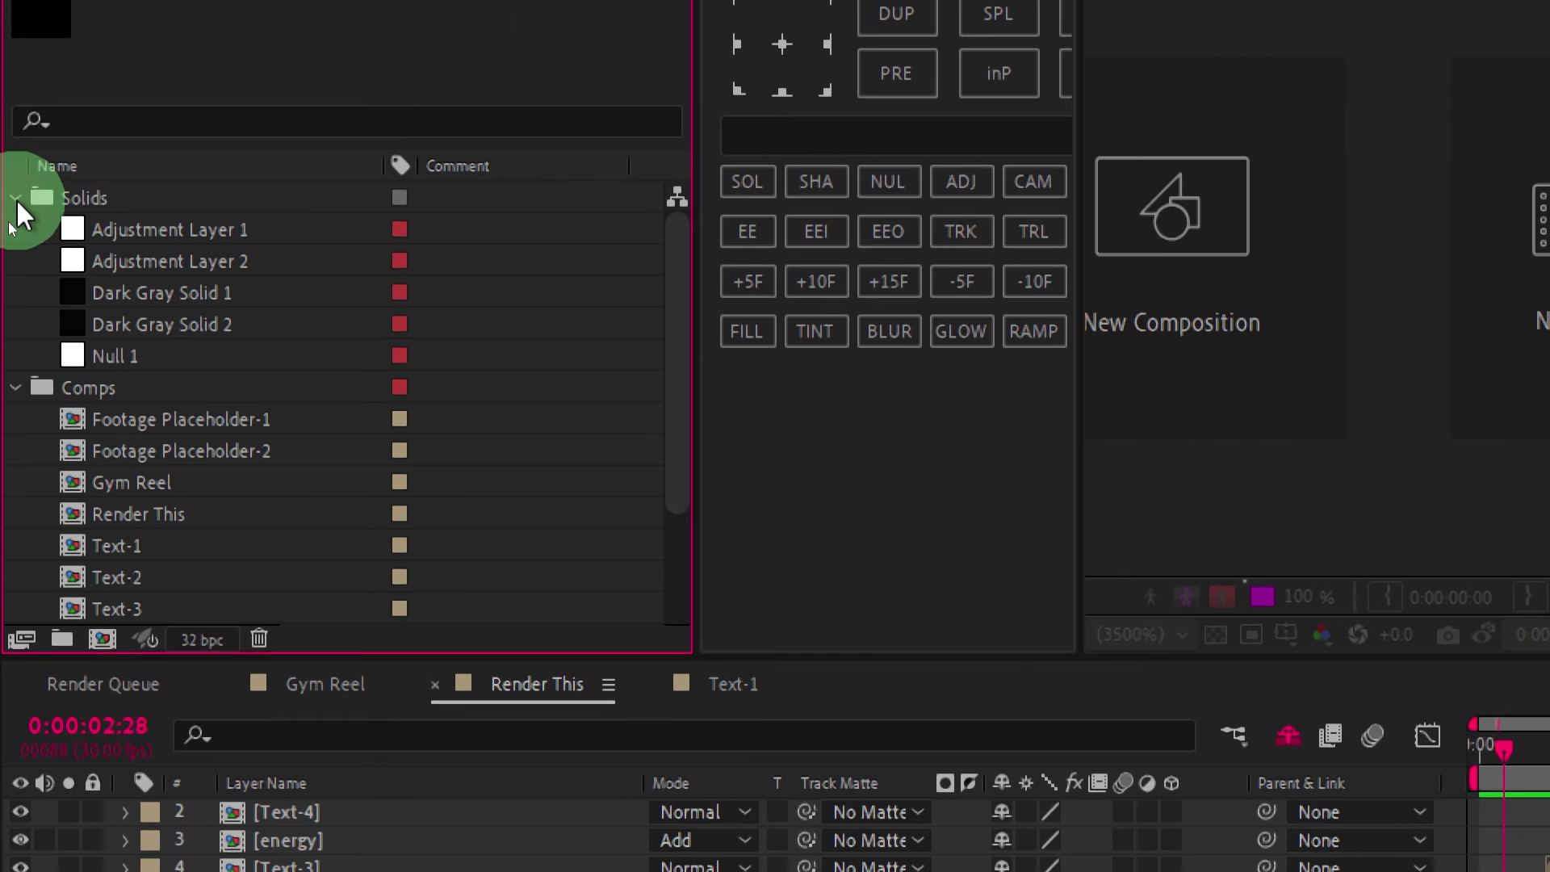
click(16, 198)
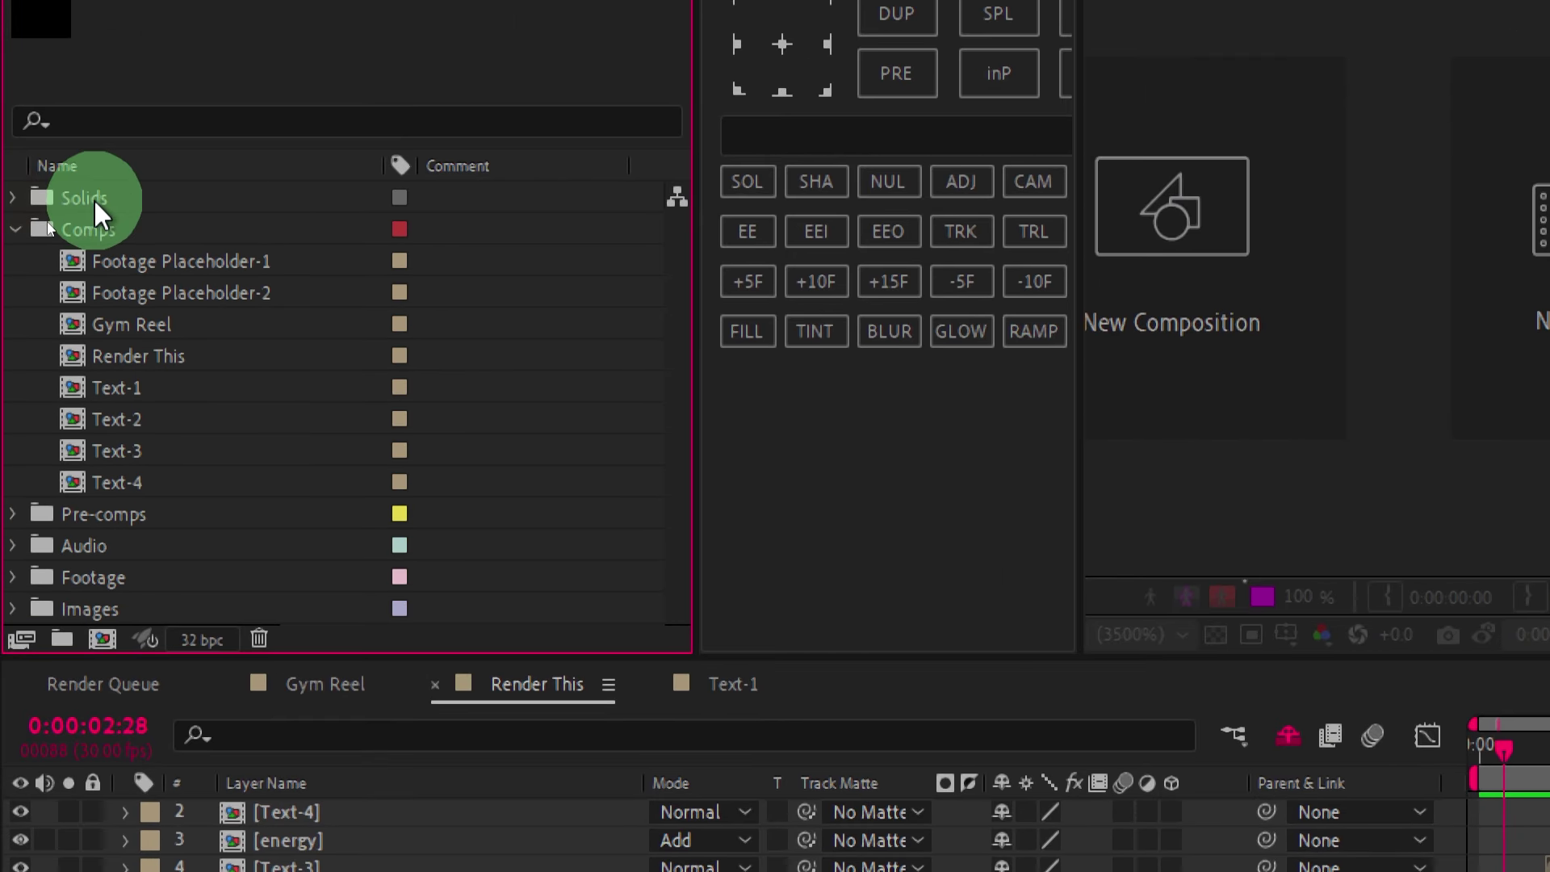
click(12, 230)
click(21, 268)
click(13, 260)
click(13, 260)
Select the Comps folder and rename it Placeholders.
click(50, 232)
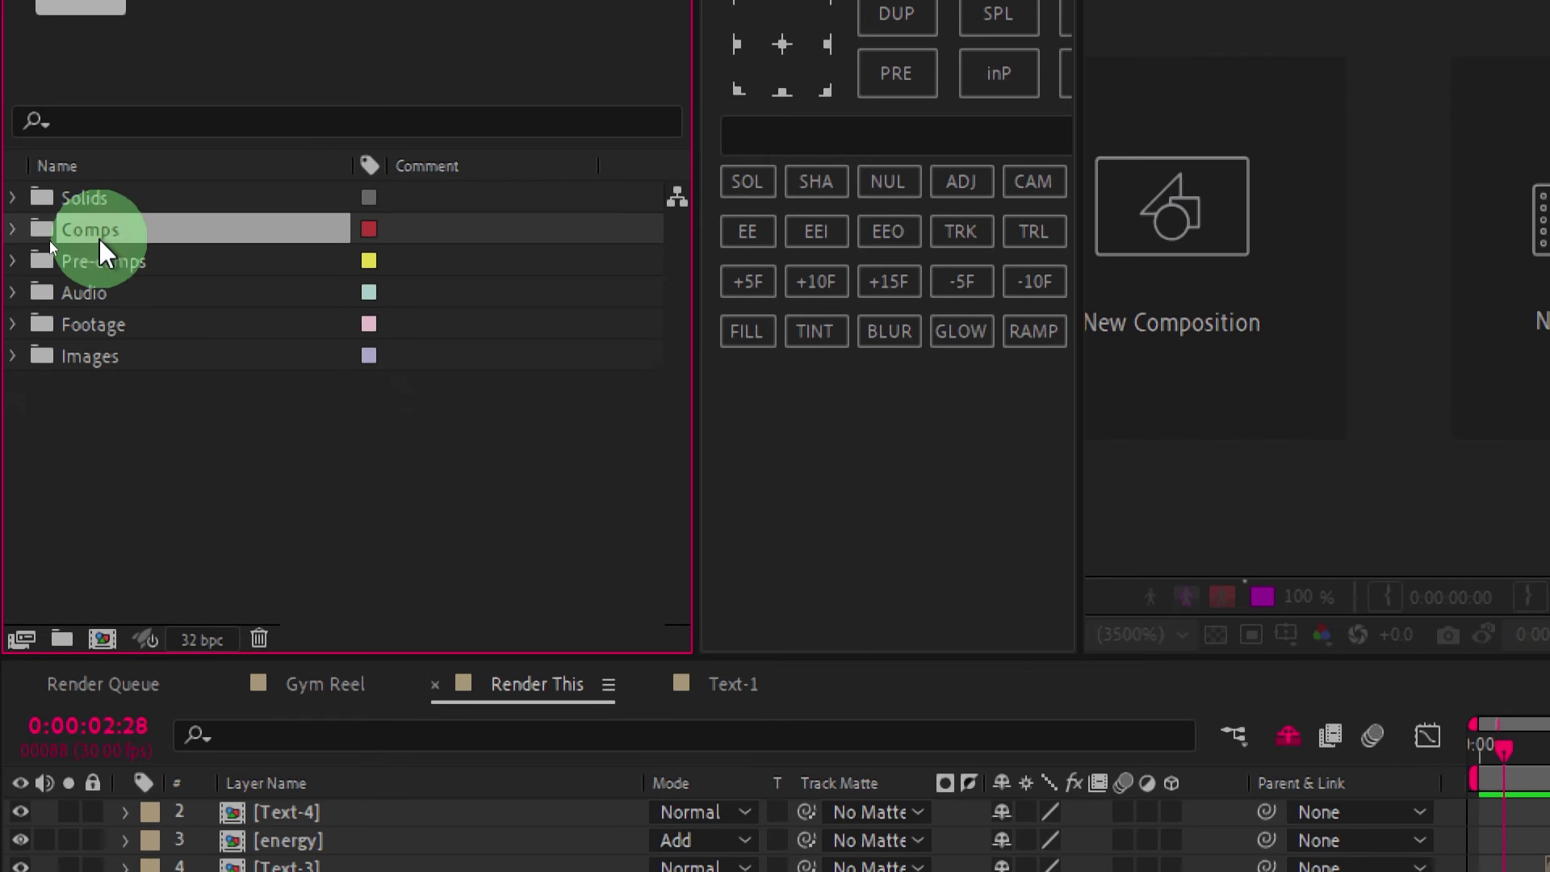
click(14, 230)
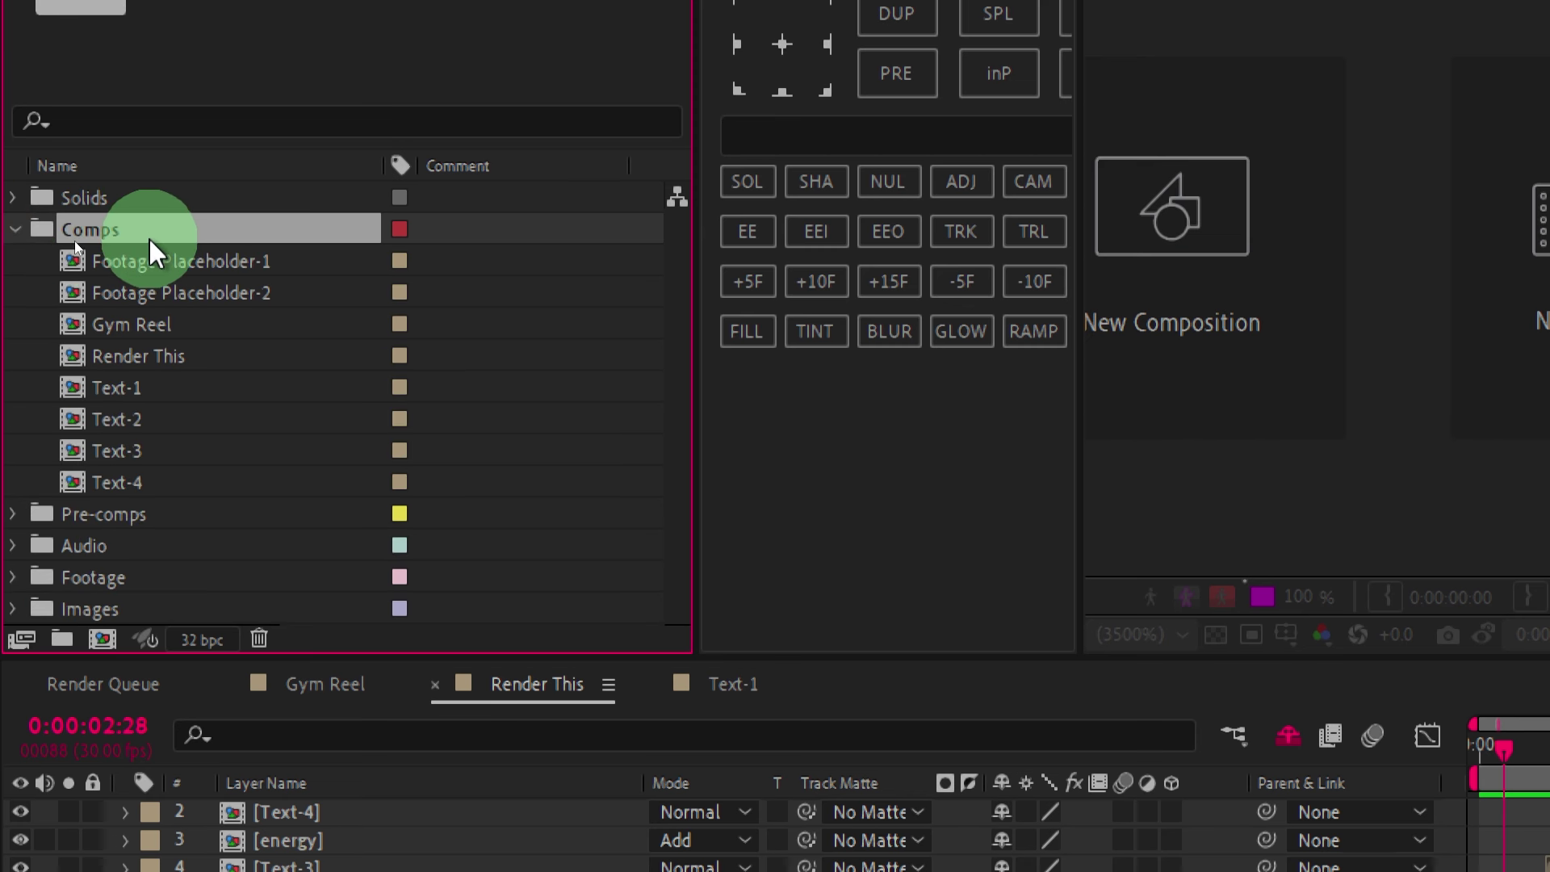
key(Return)
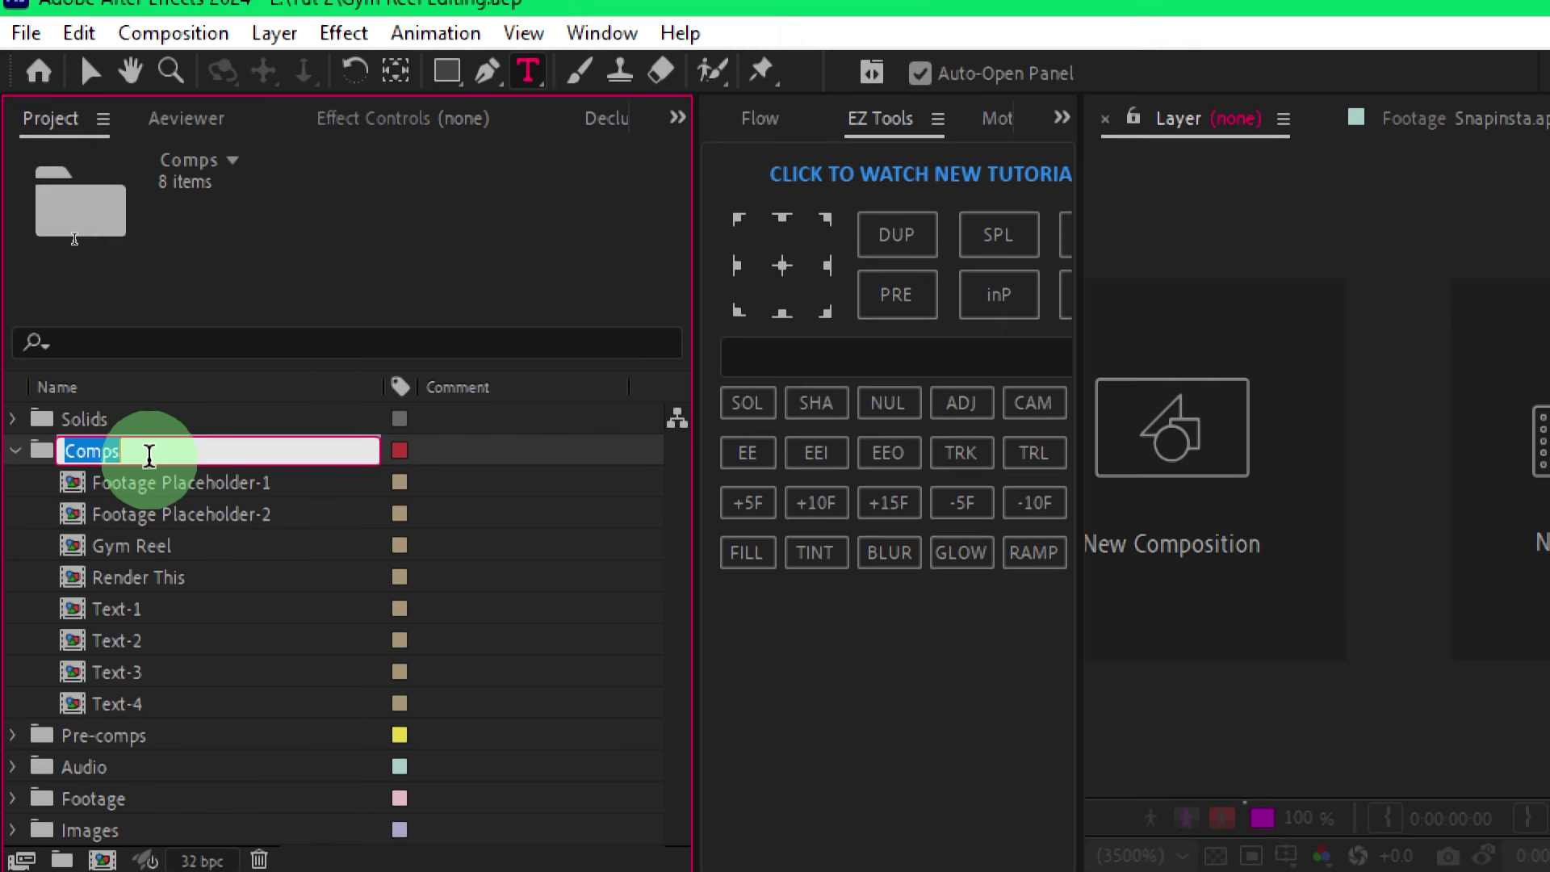
text(Placeh)
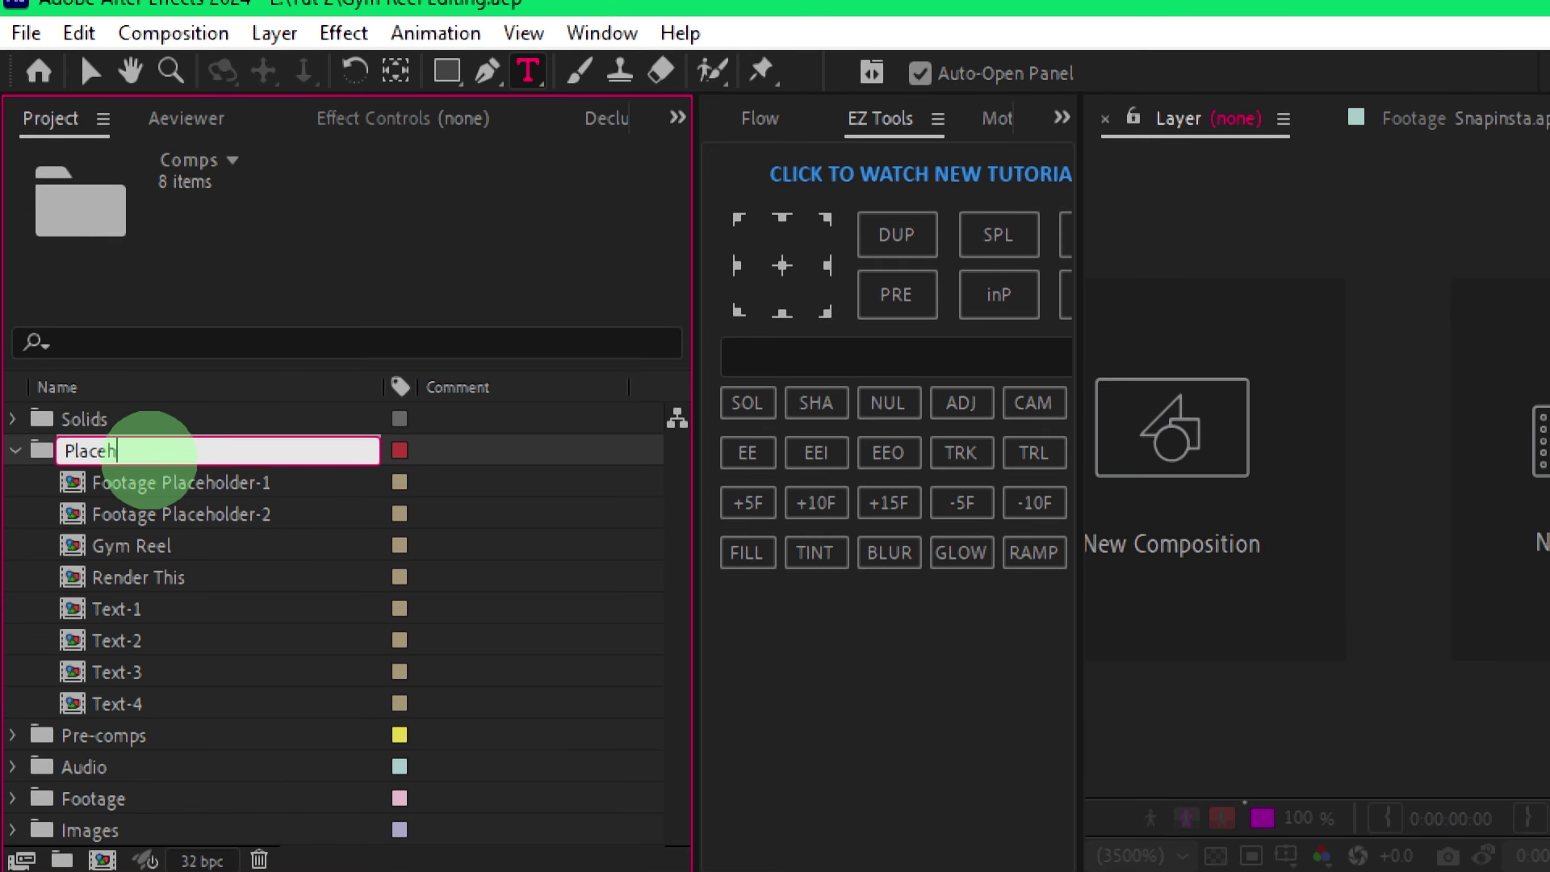
text(olders)
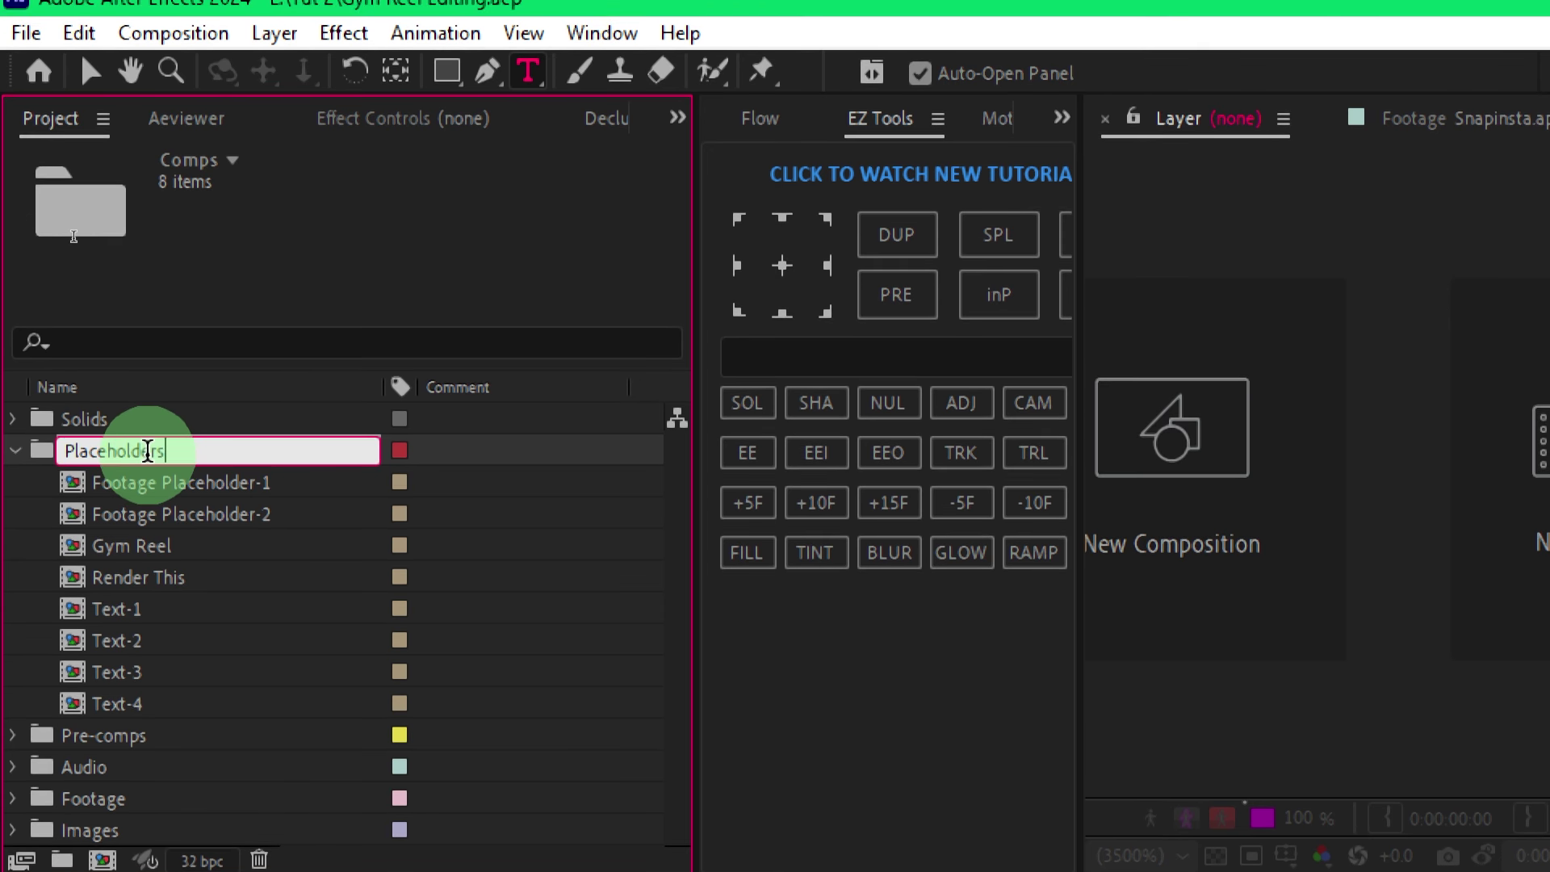
key(Return)
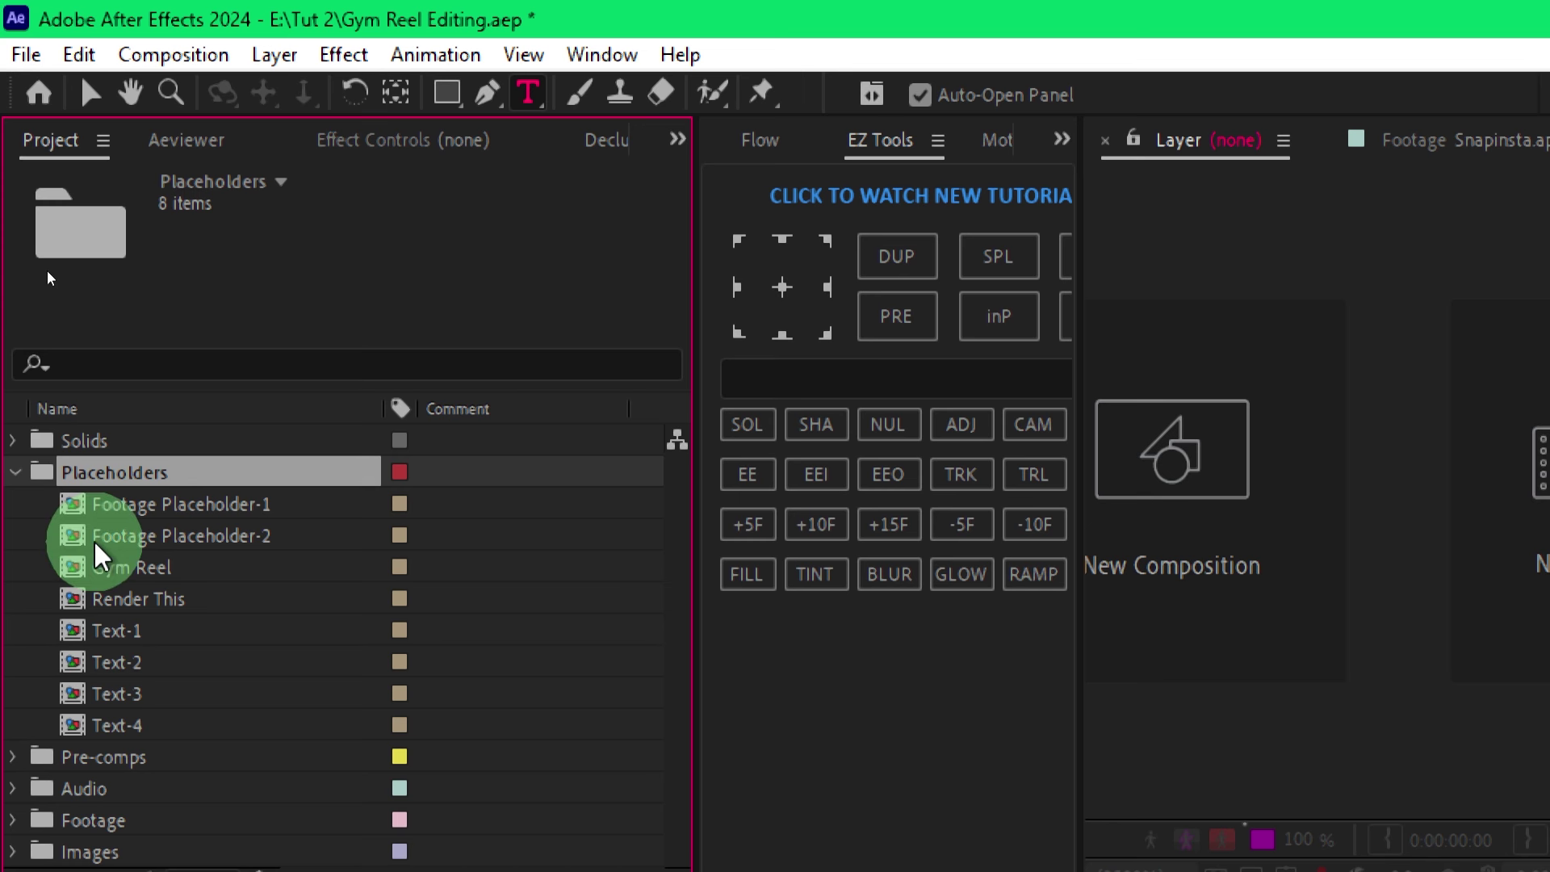
Drag the rounded rectangle comp from Pre-comps into the Placeholders folder and switch back to Render This.
click(105, 505)
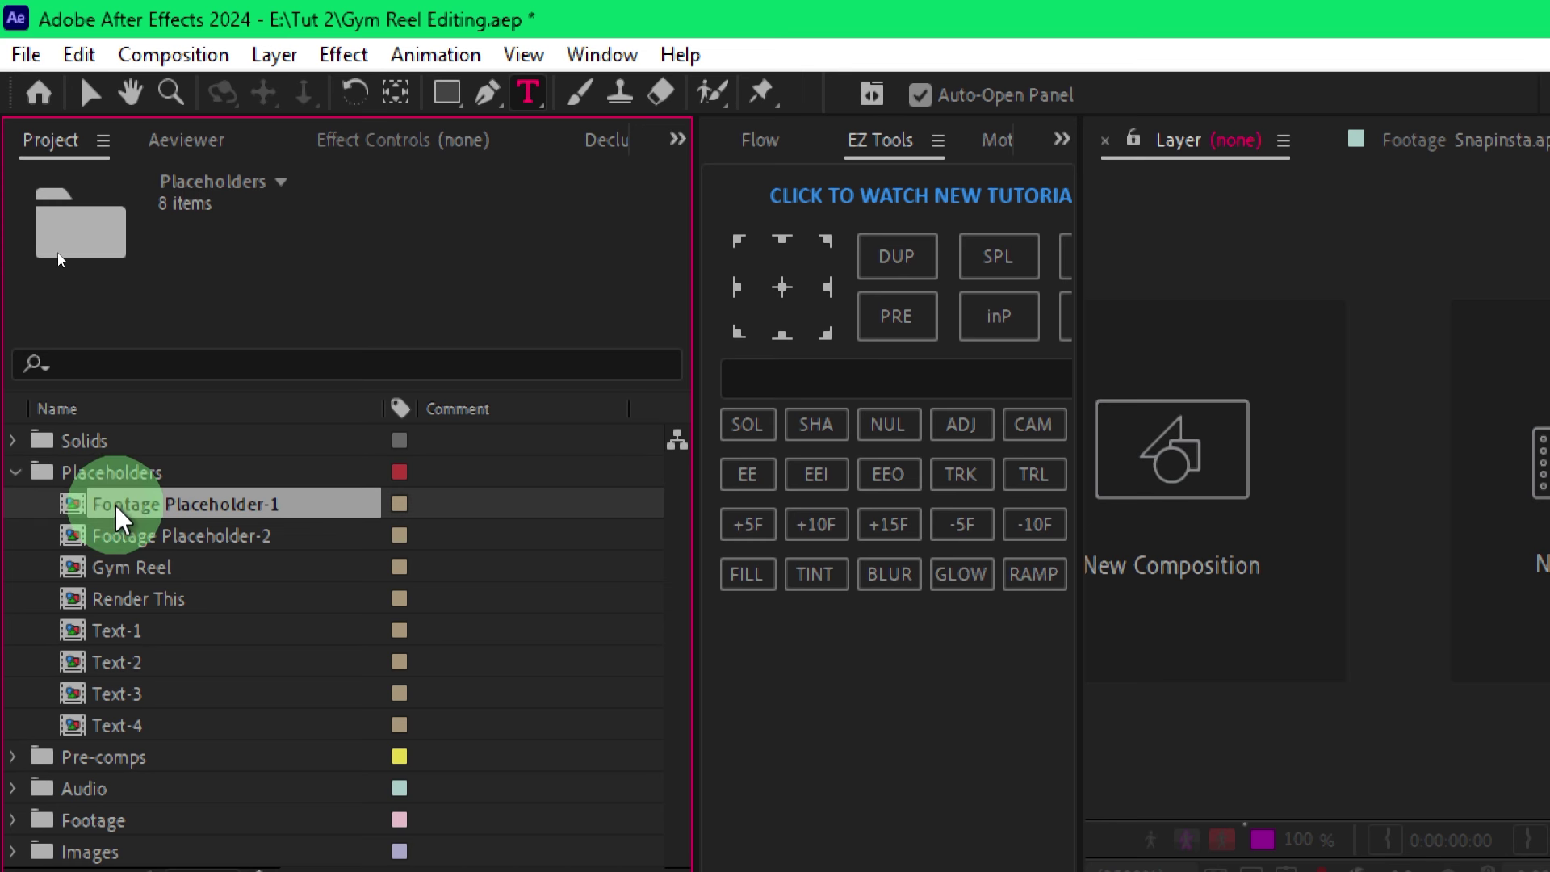
click(182, 535)
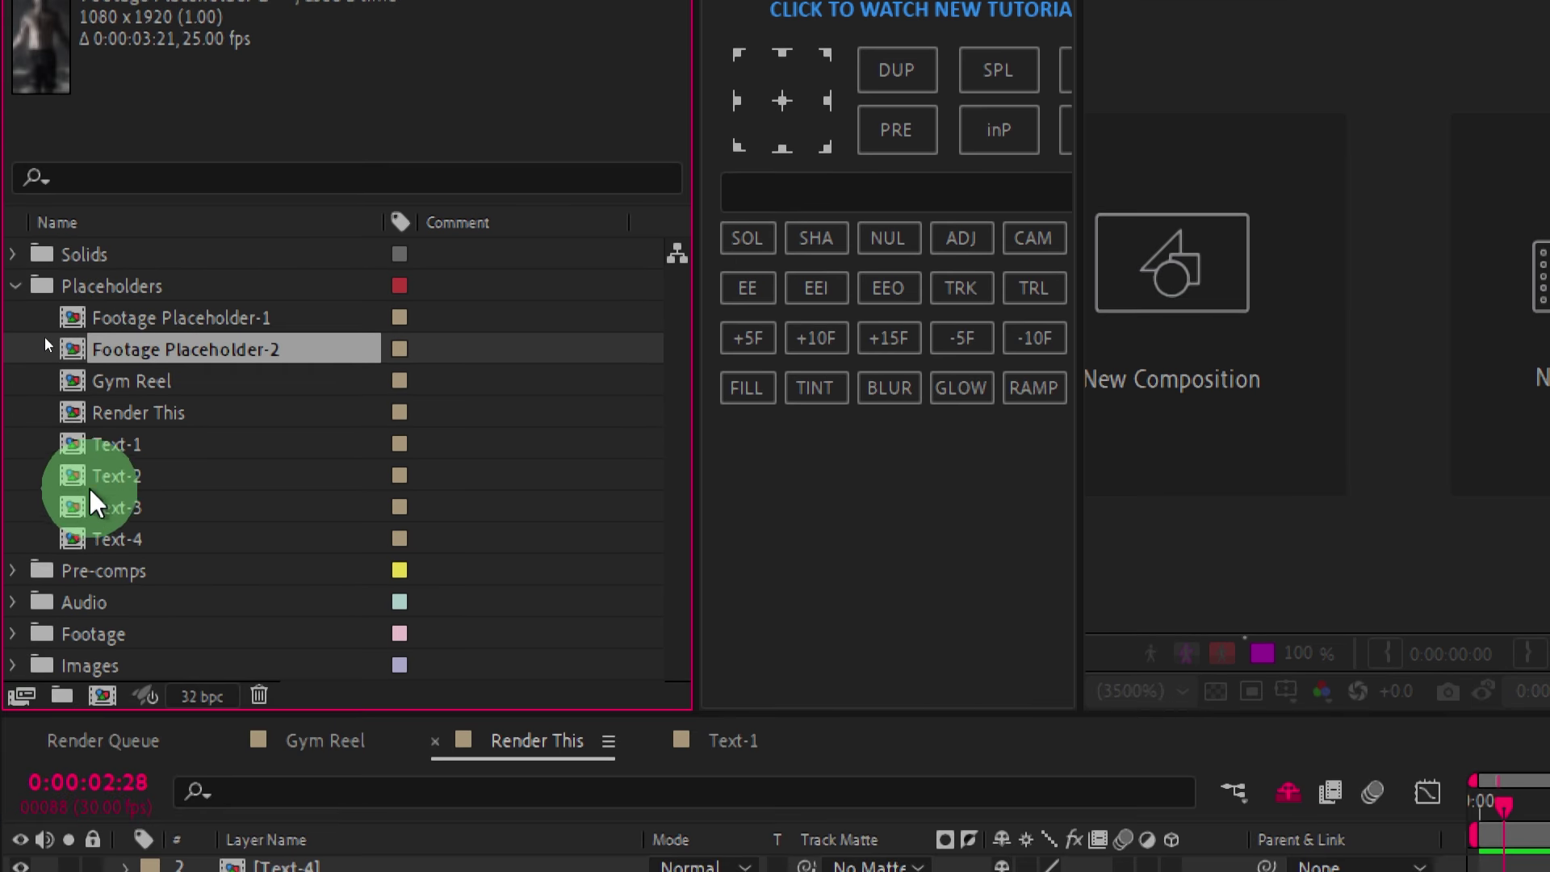
click(16, 571)
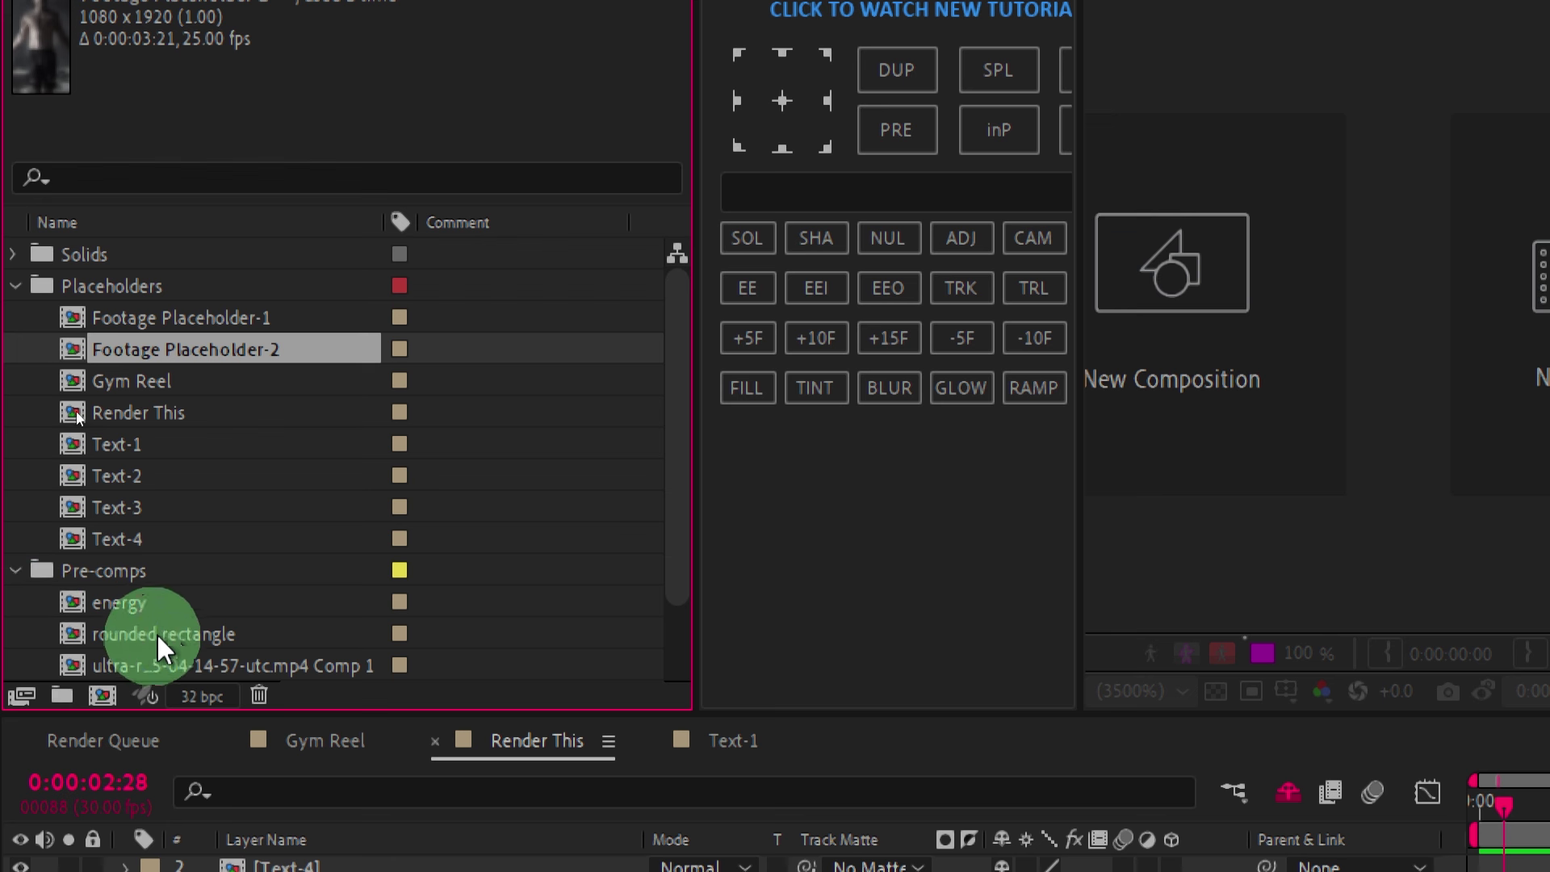
click(97, 634)
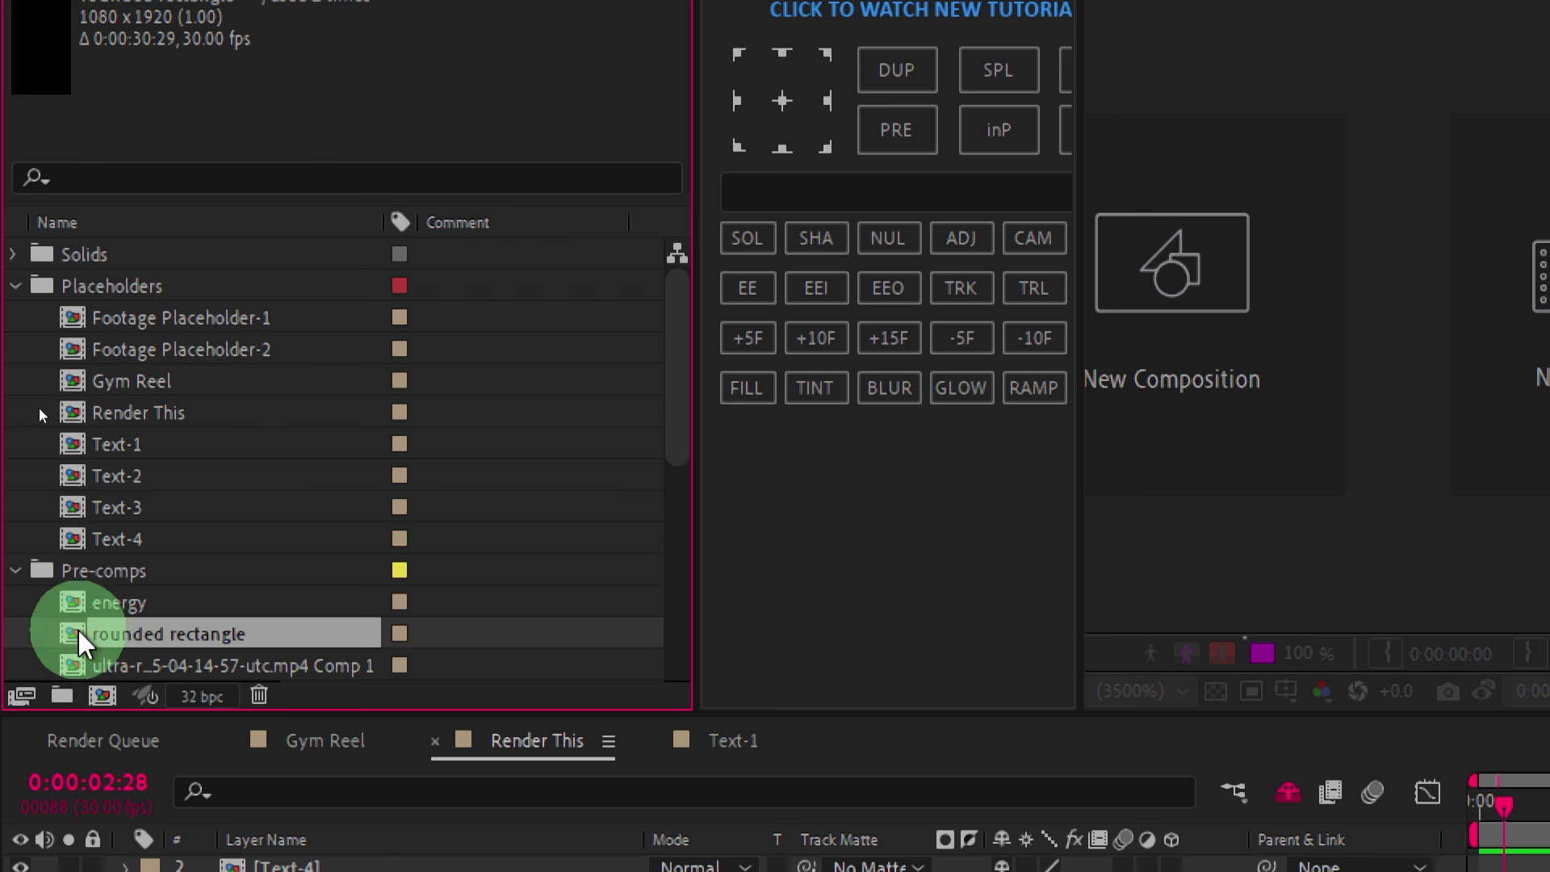
drag(95, 633, 94, 370)
click(150, 410)
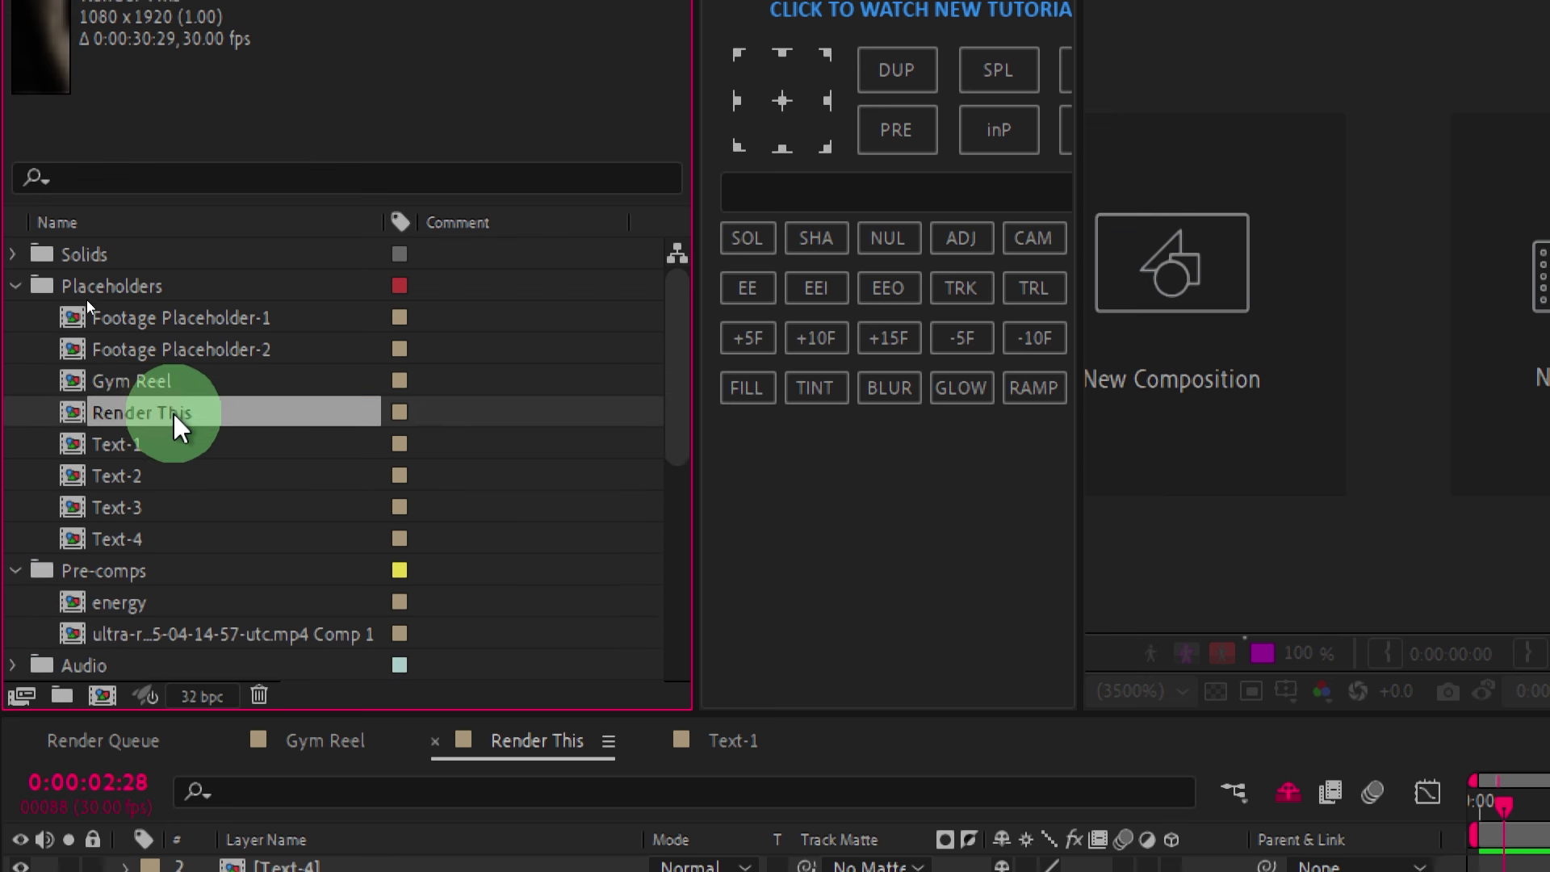
double_click(176, 448)
scroll(161, 524, down, 10)
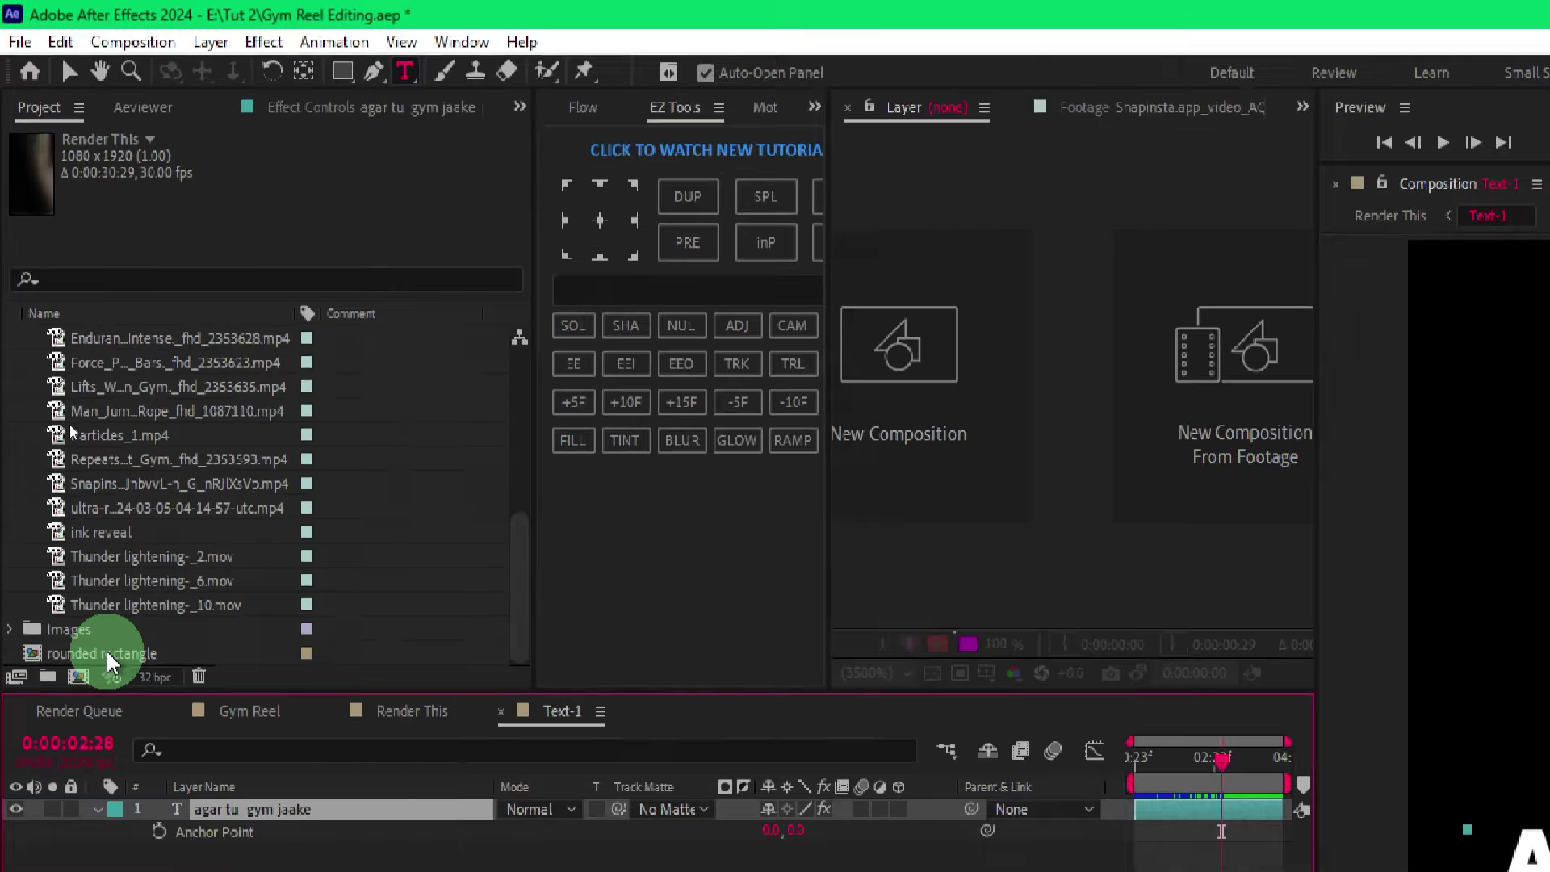
drag(138, 661, 103, 329)
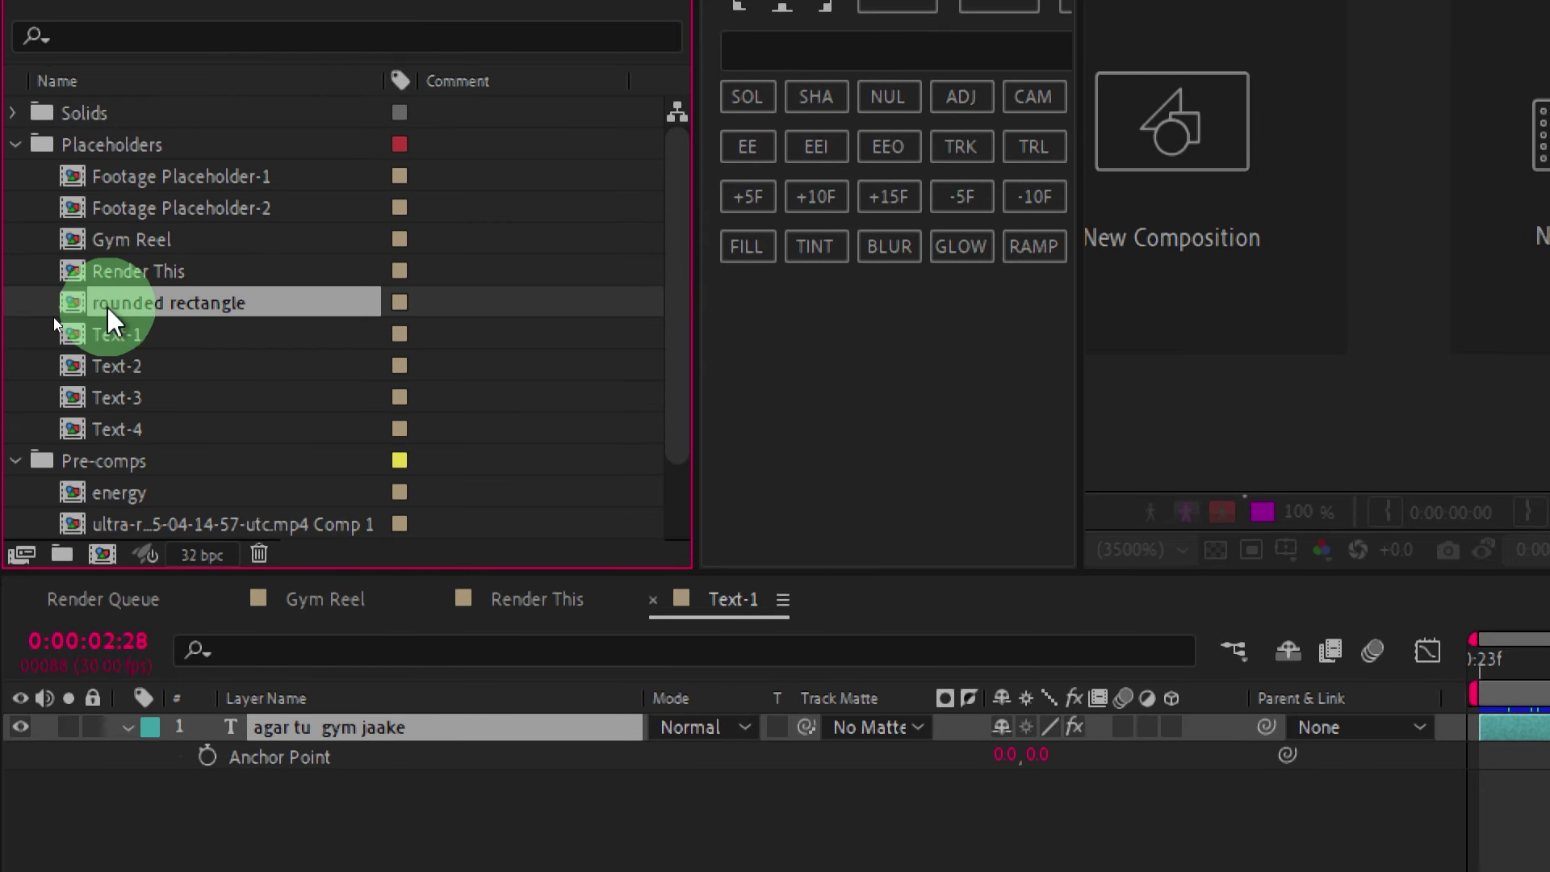
click(268, 463)
drag(775, 497, 743, 500)
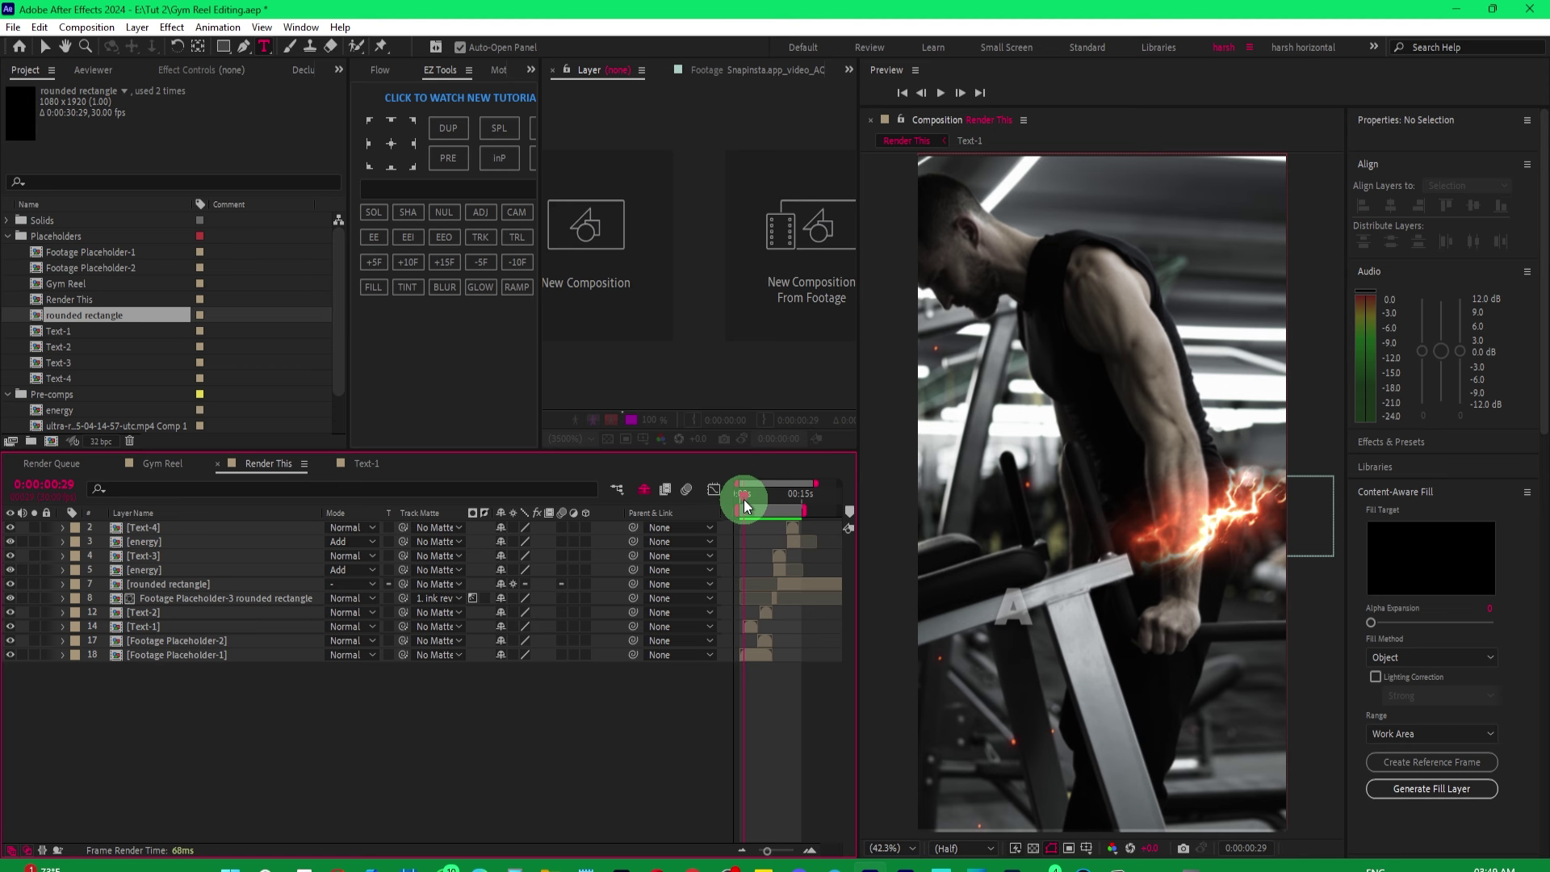
Check the AGAR TU title frame, save the project, and return the playhead to 0:00:00:00.
drag(743, 499, 785, 500)
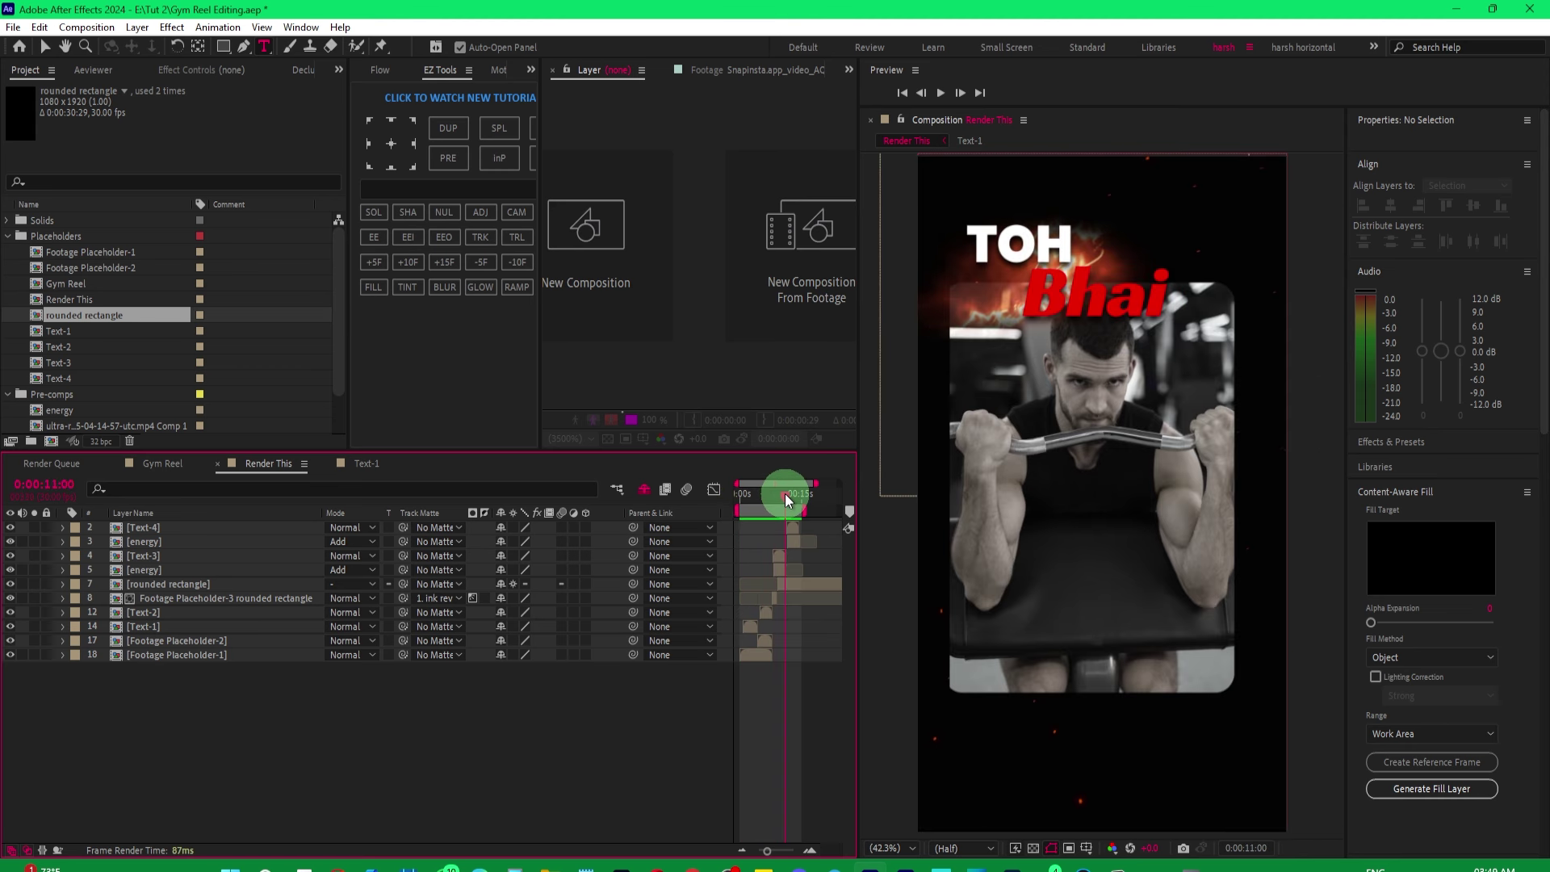
key(ctrl+s)
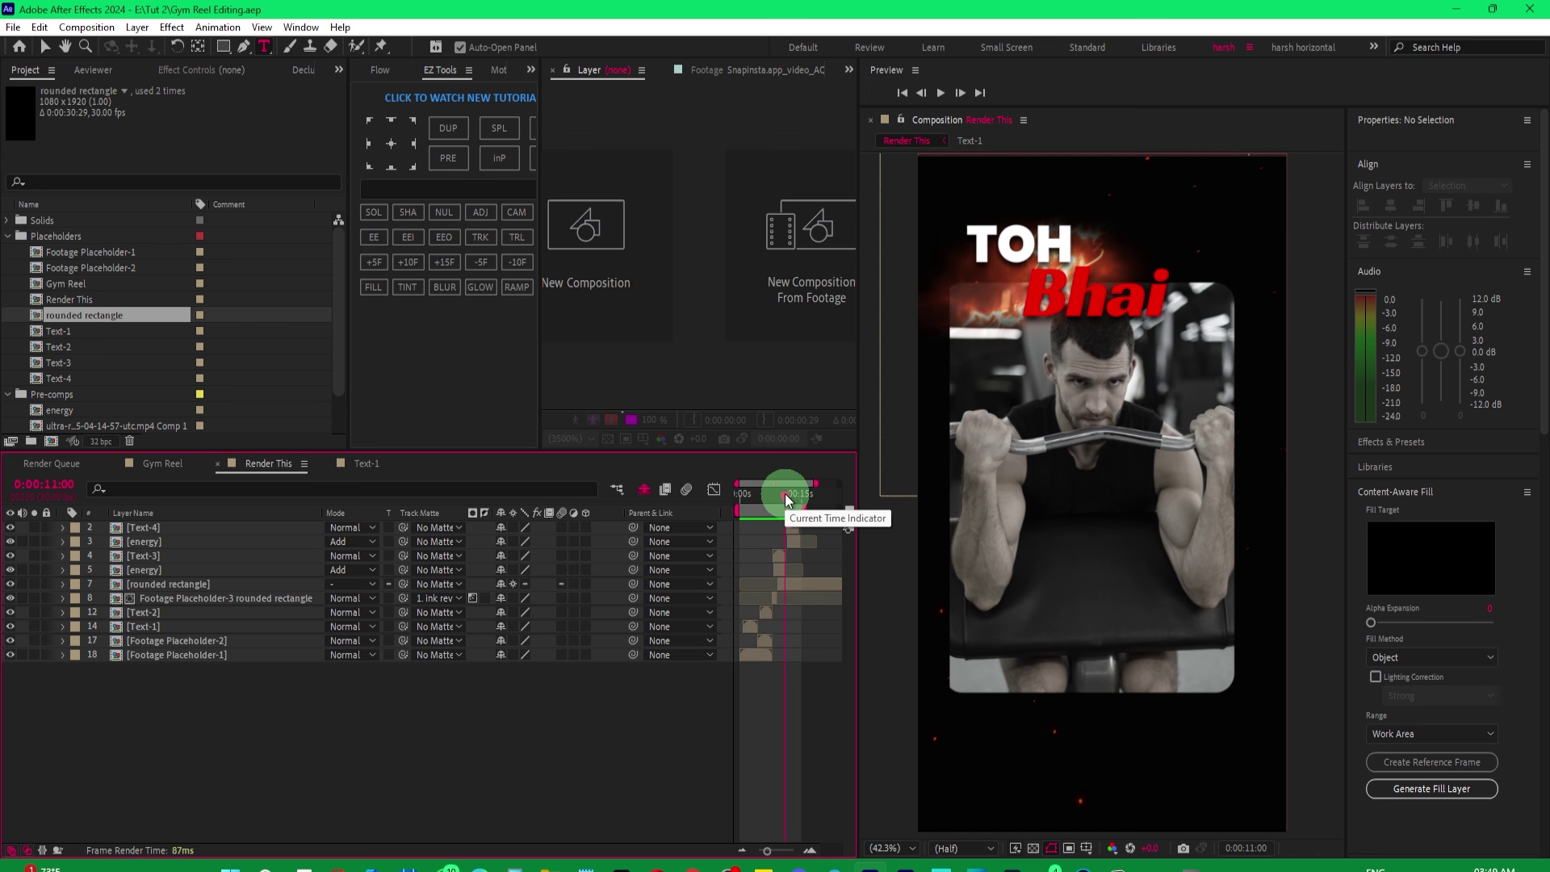
drag(787, 501, 731, 507)
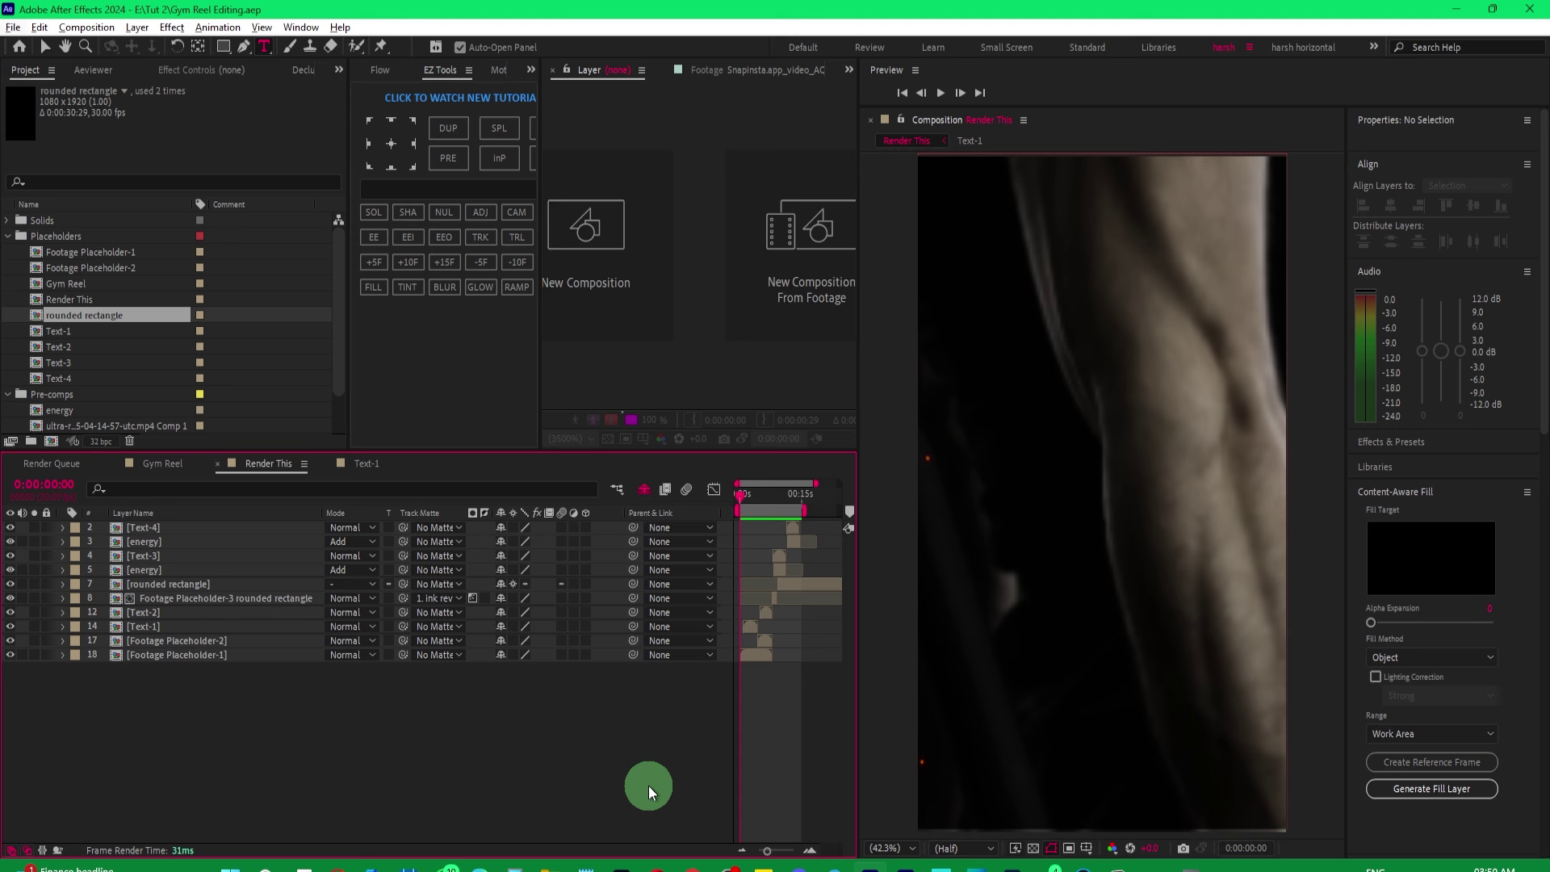
Switch to the horizontal workspace, widen the easing-curve panel, and show the Essential Graphics panel.
click(1320, 45)
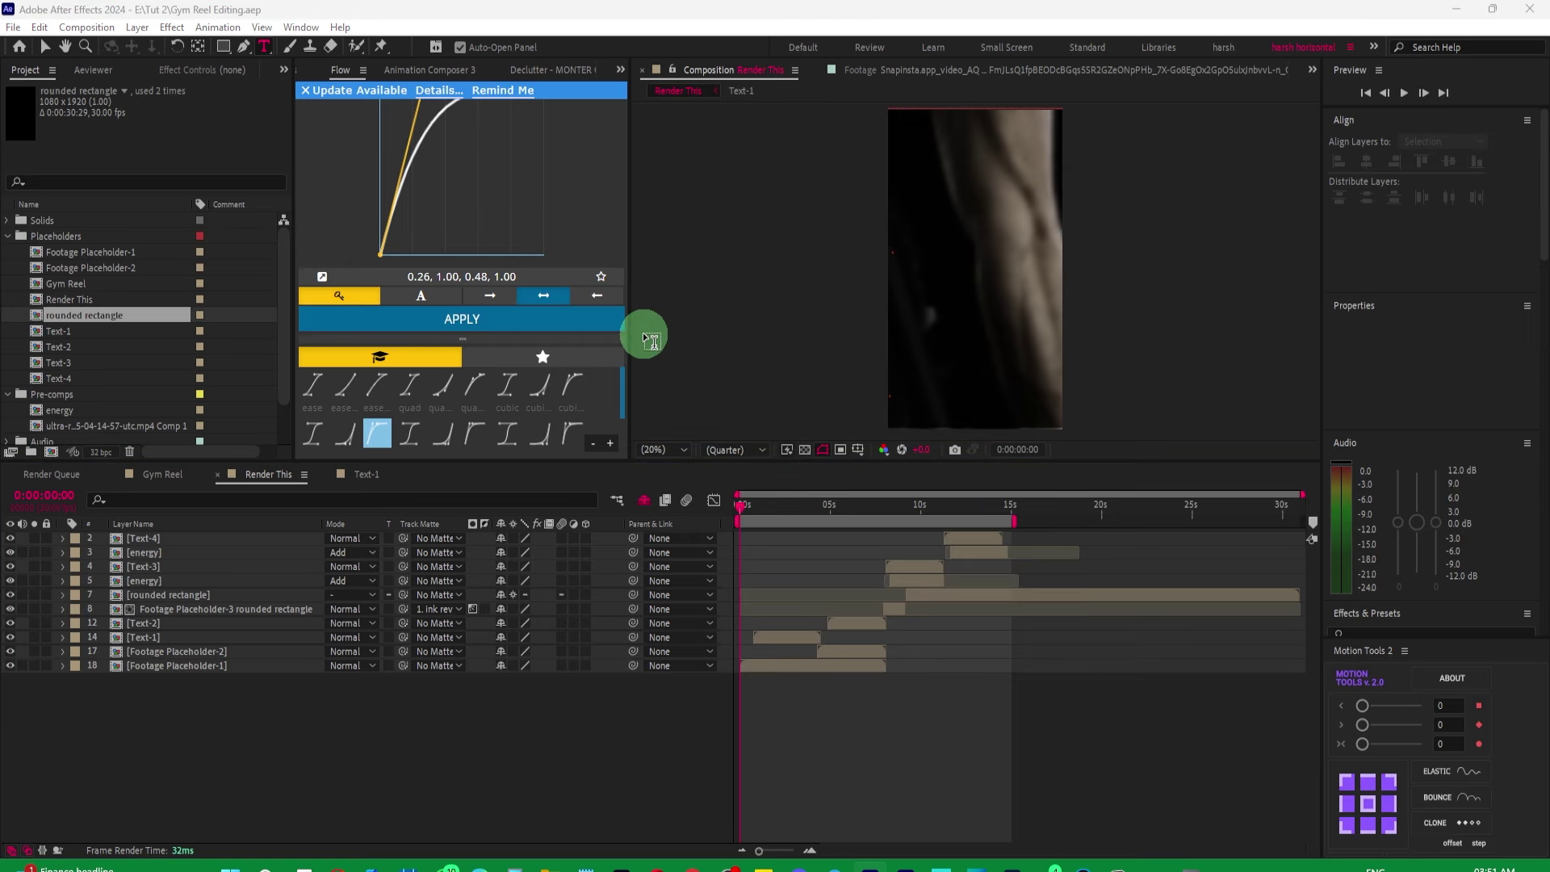
click(617, 345)
click(45, 64)
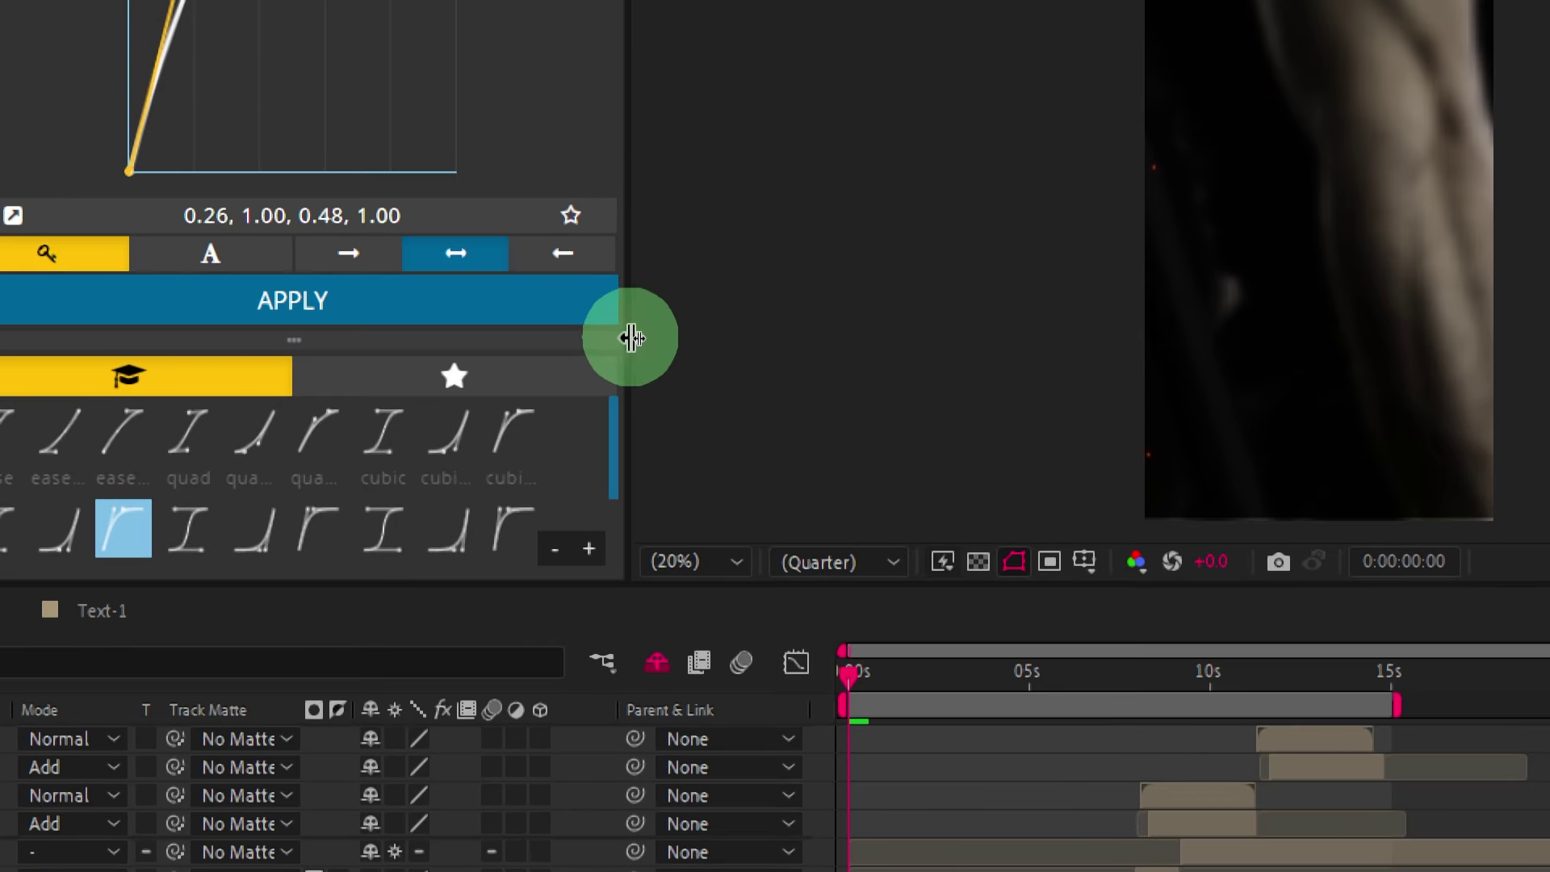
drag(627, 337, 1068, 397)
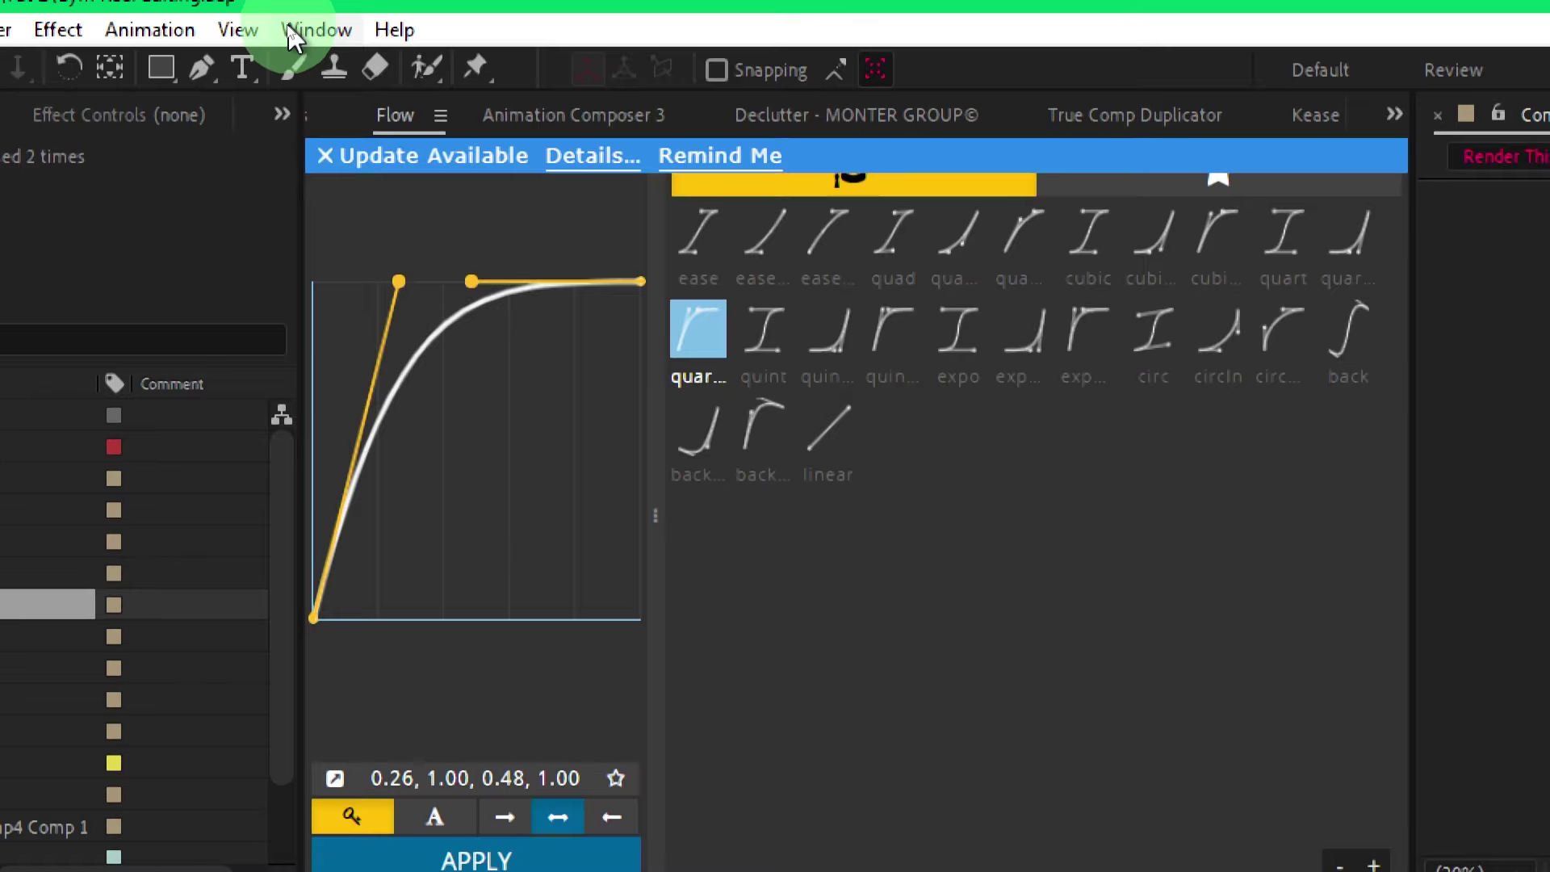
click(292, 29)
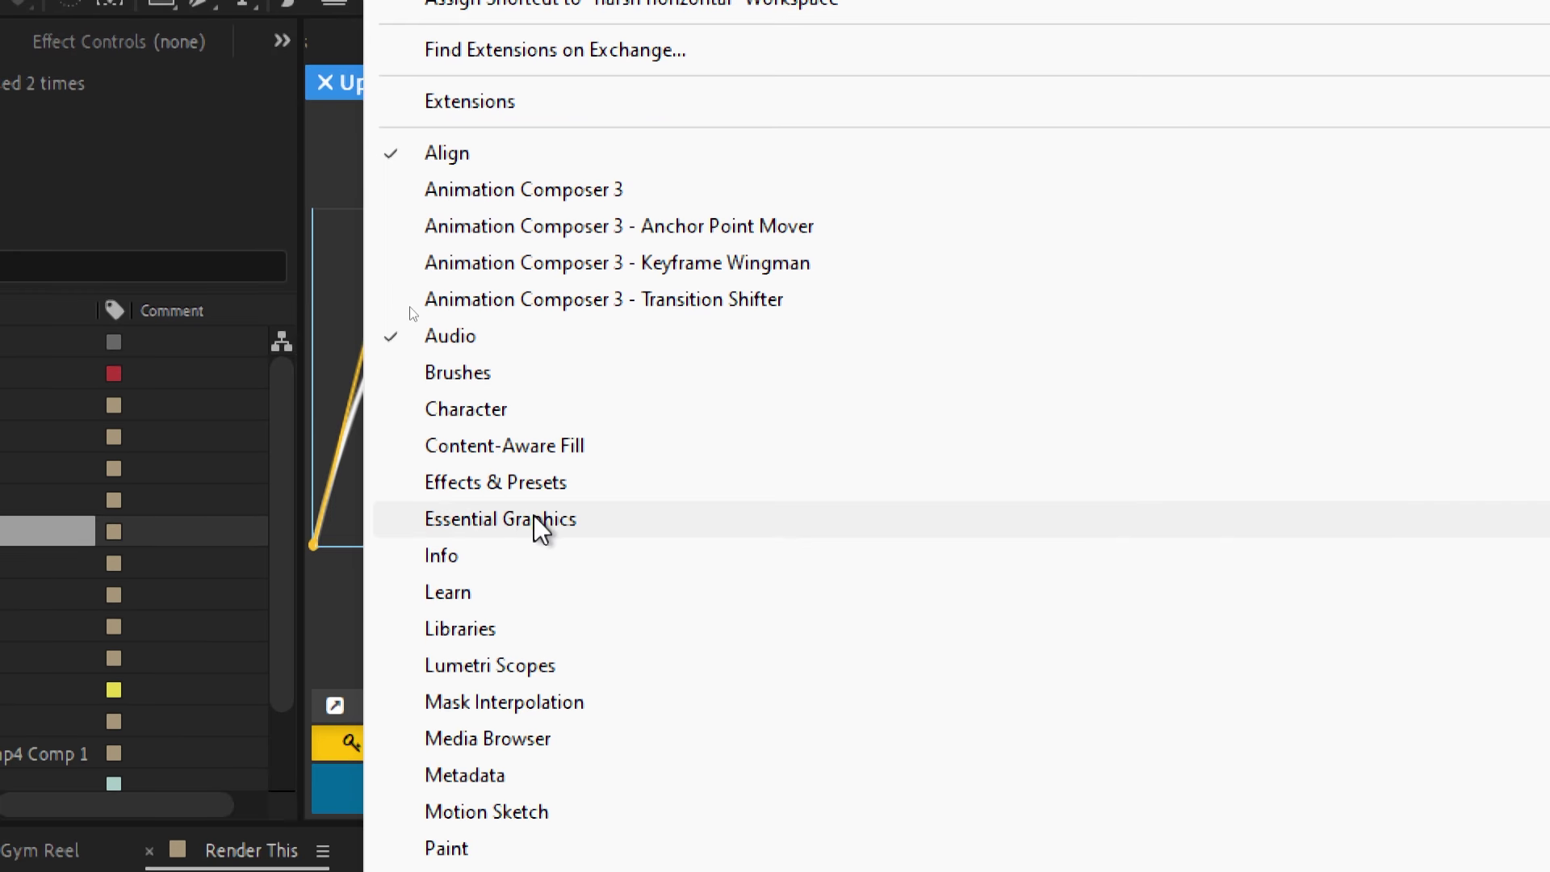
click(534, 515)
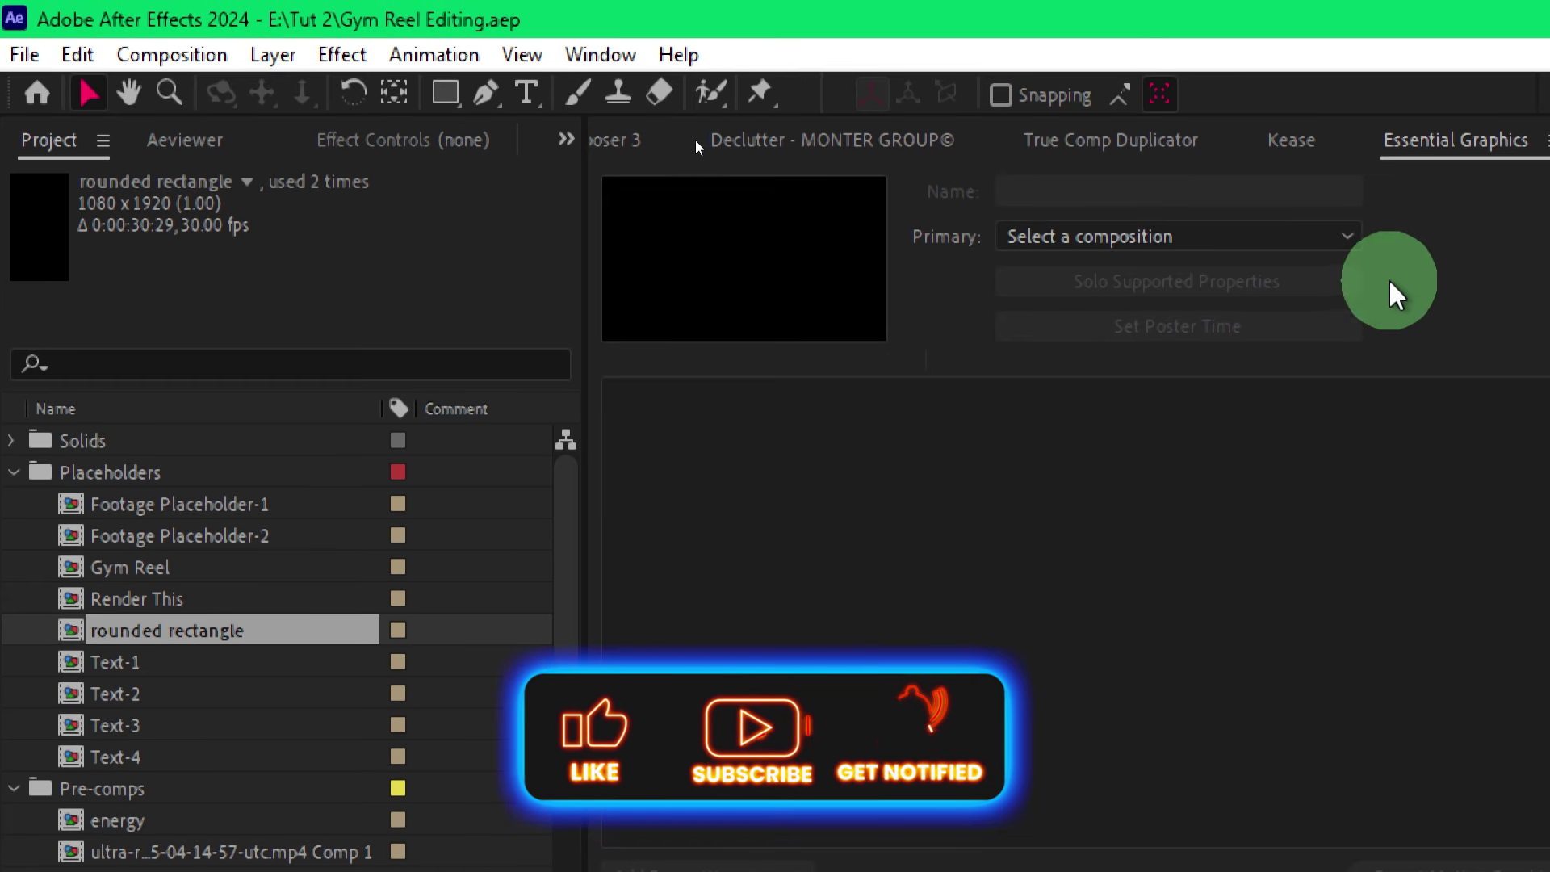
Set Render This as the primary composition and the poster time to 0:00:03:09.
click(1313, 261)
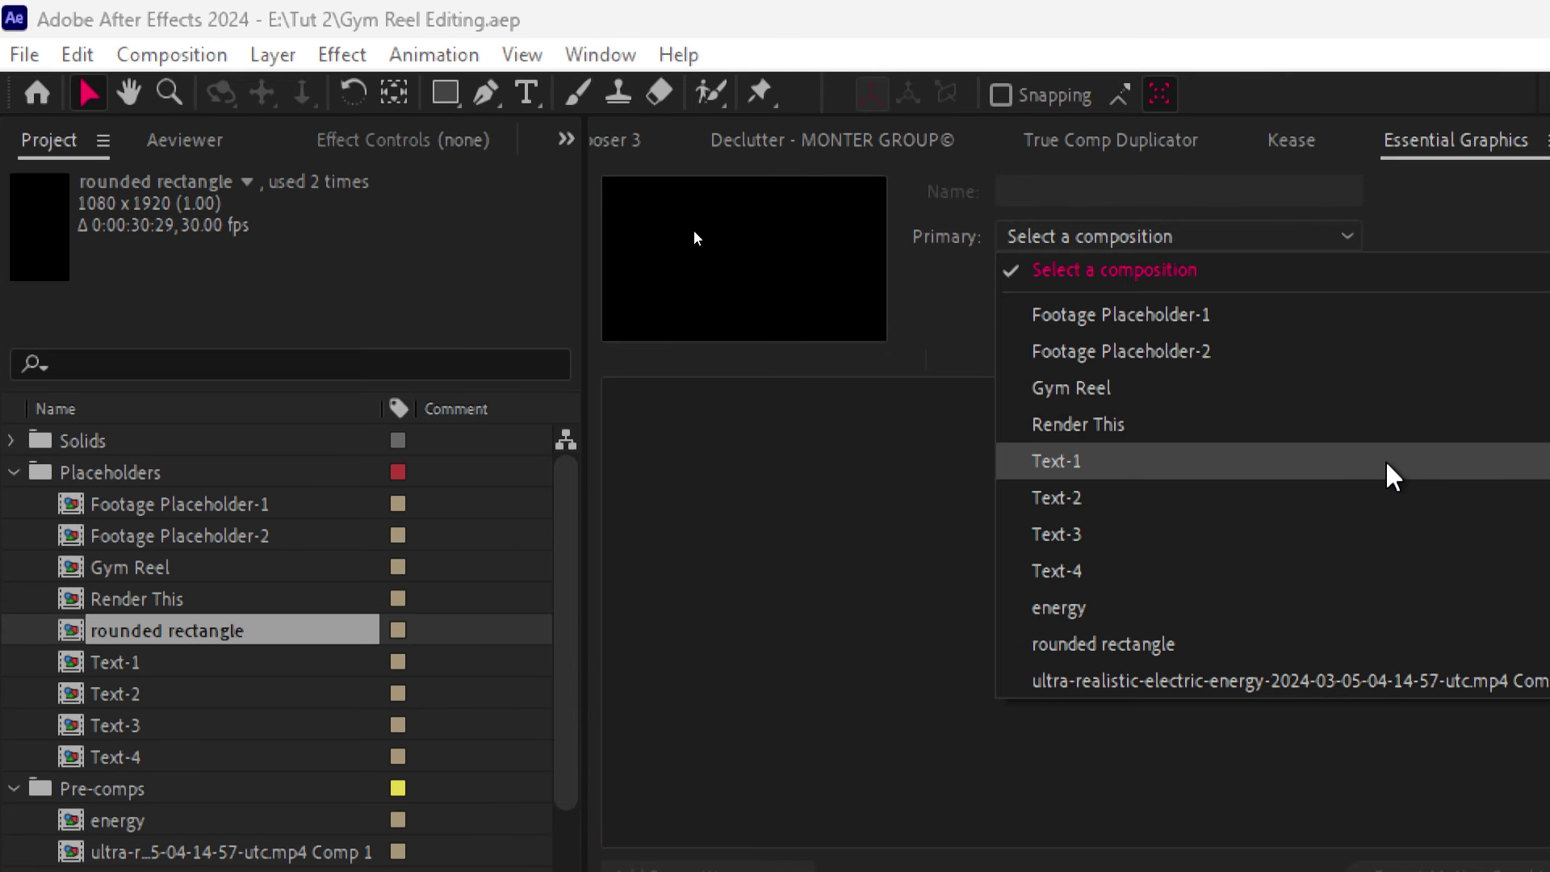
click(1102, 425)
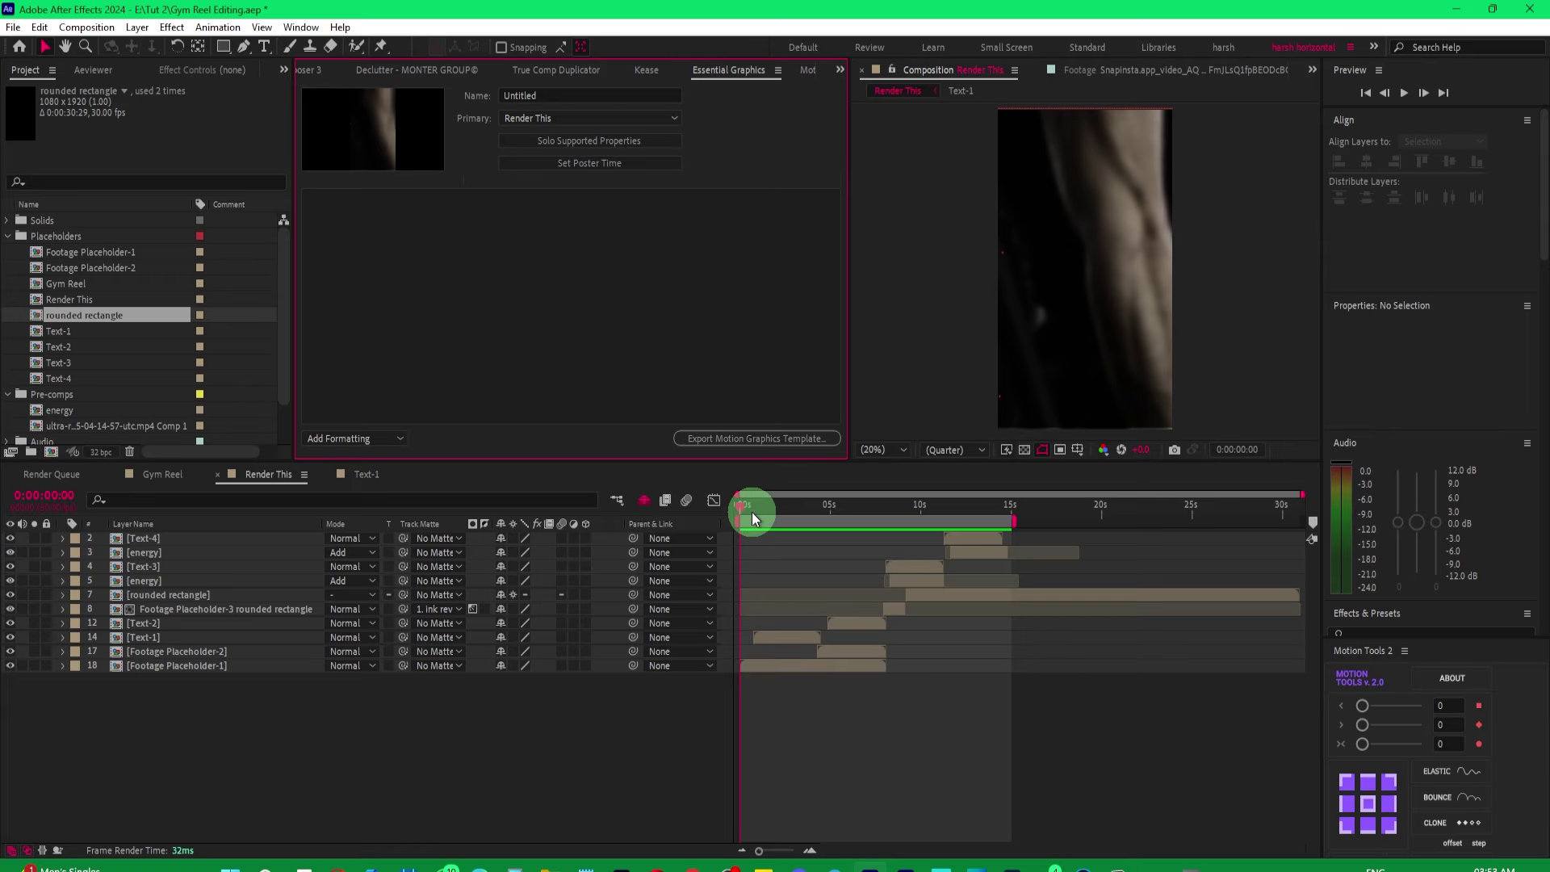
click(751, 510)
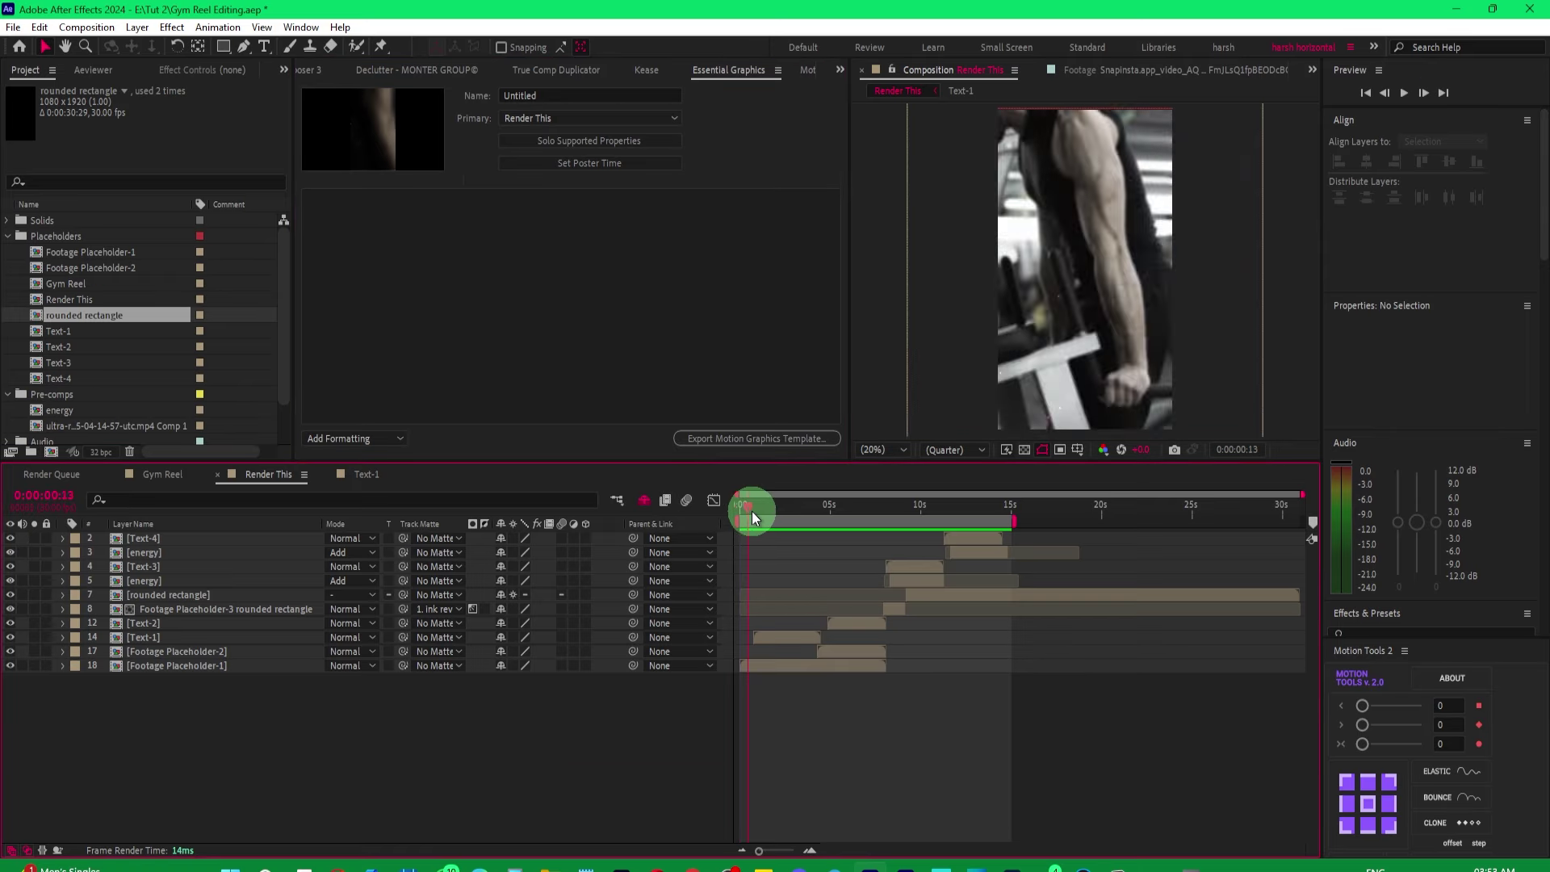
drag(752, 511, 799, 511)
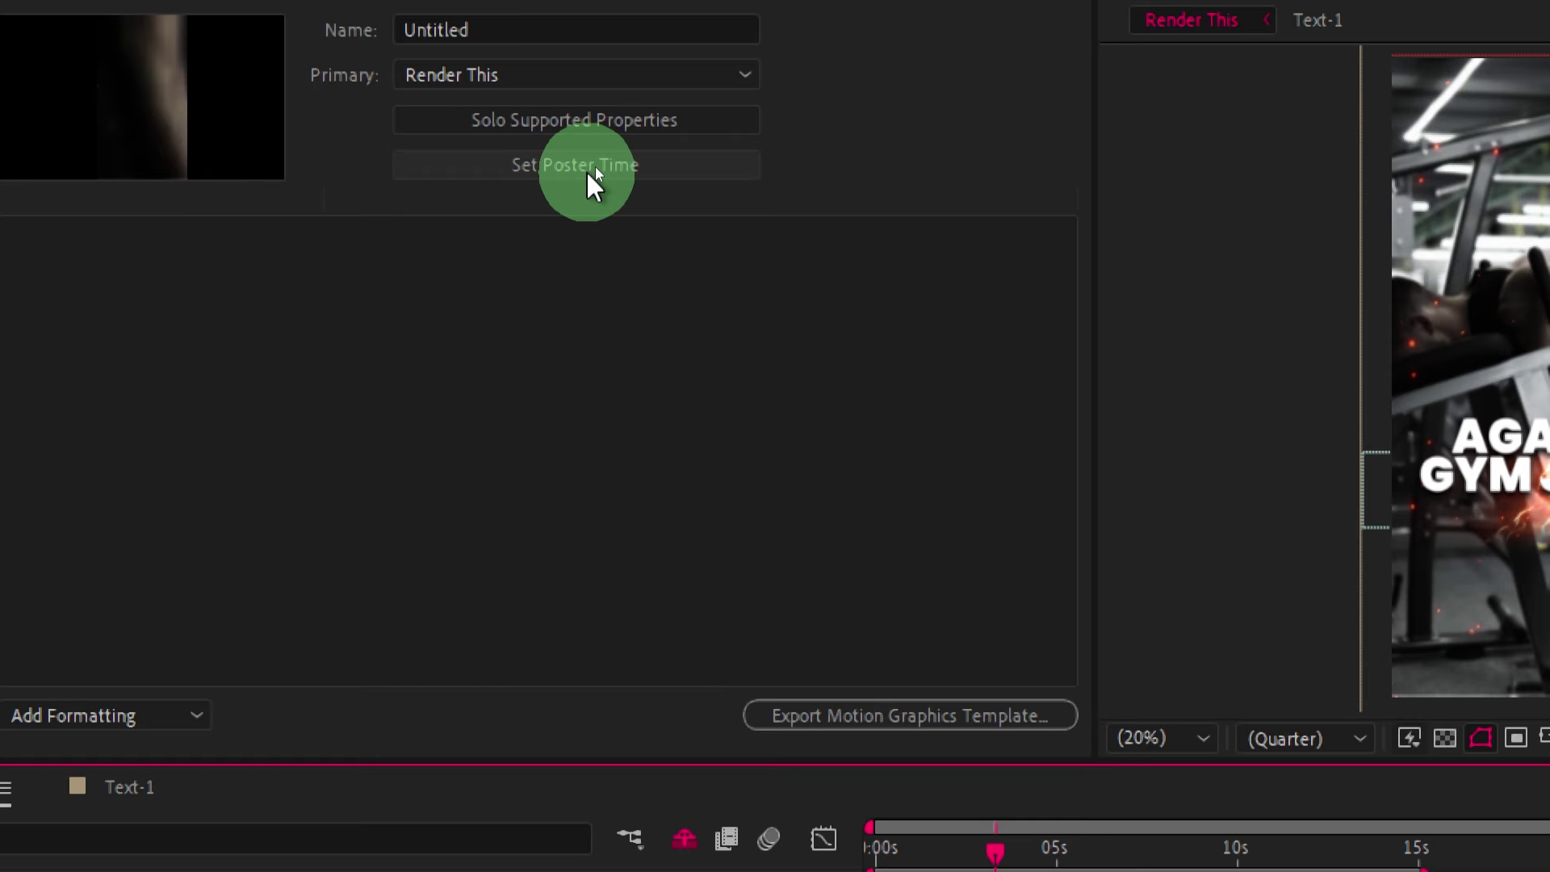
click(604, 171)
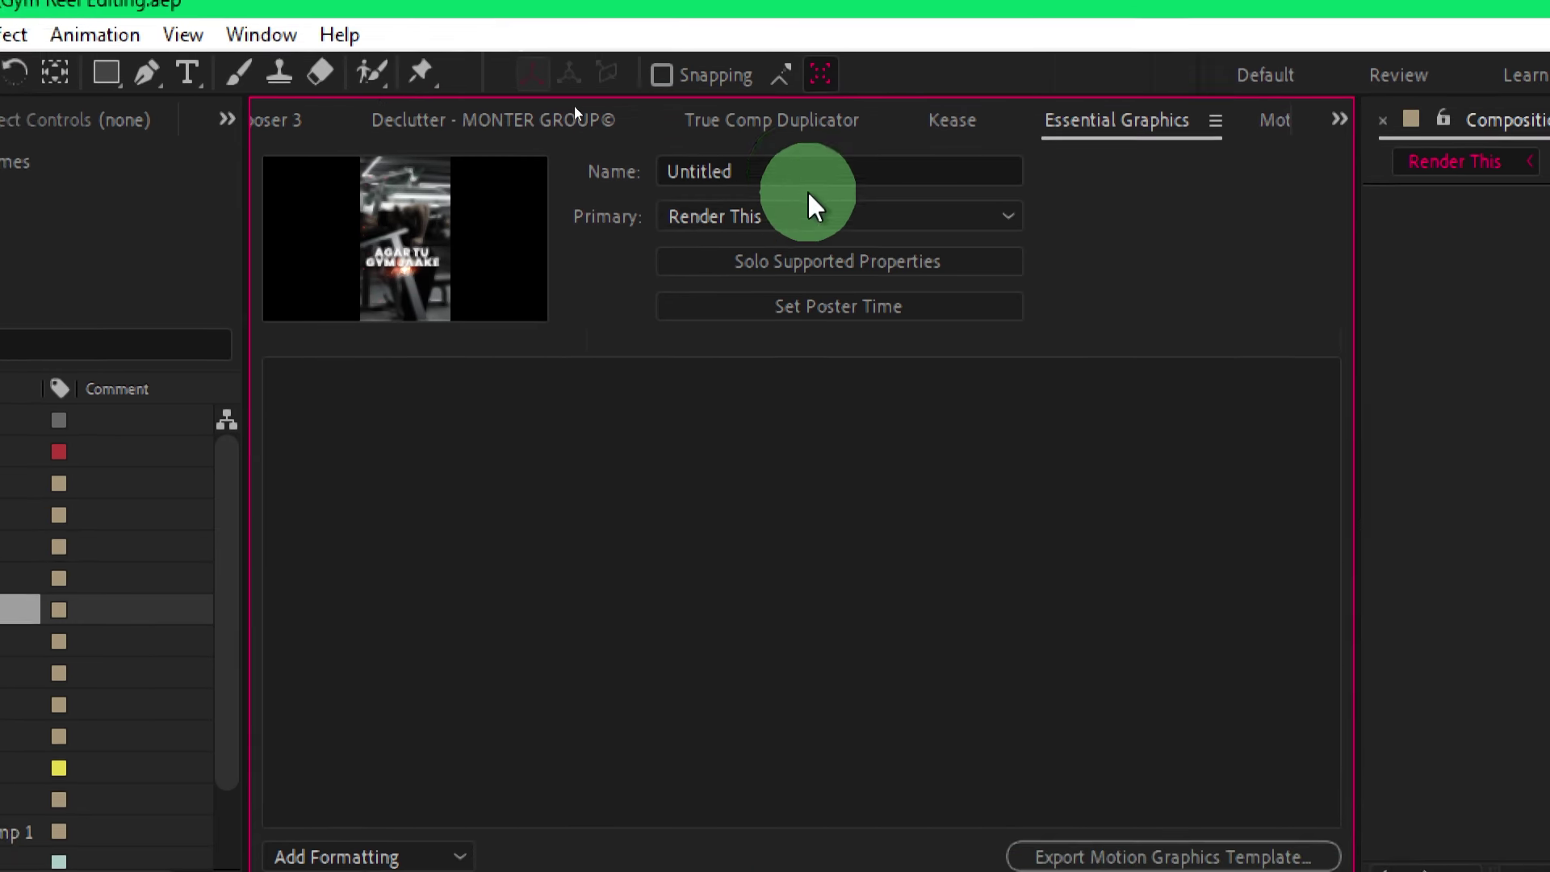
Name the template Gym Motivation Template with the creator tag suffix and save the project.
click(667, 167)
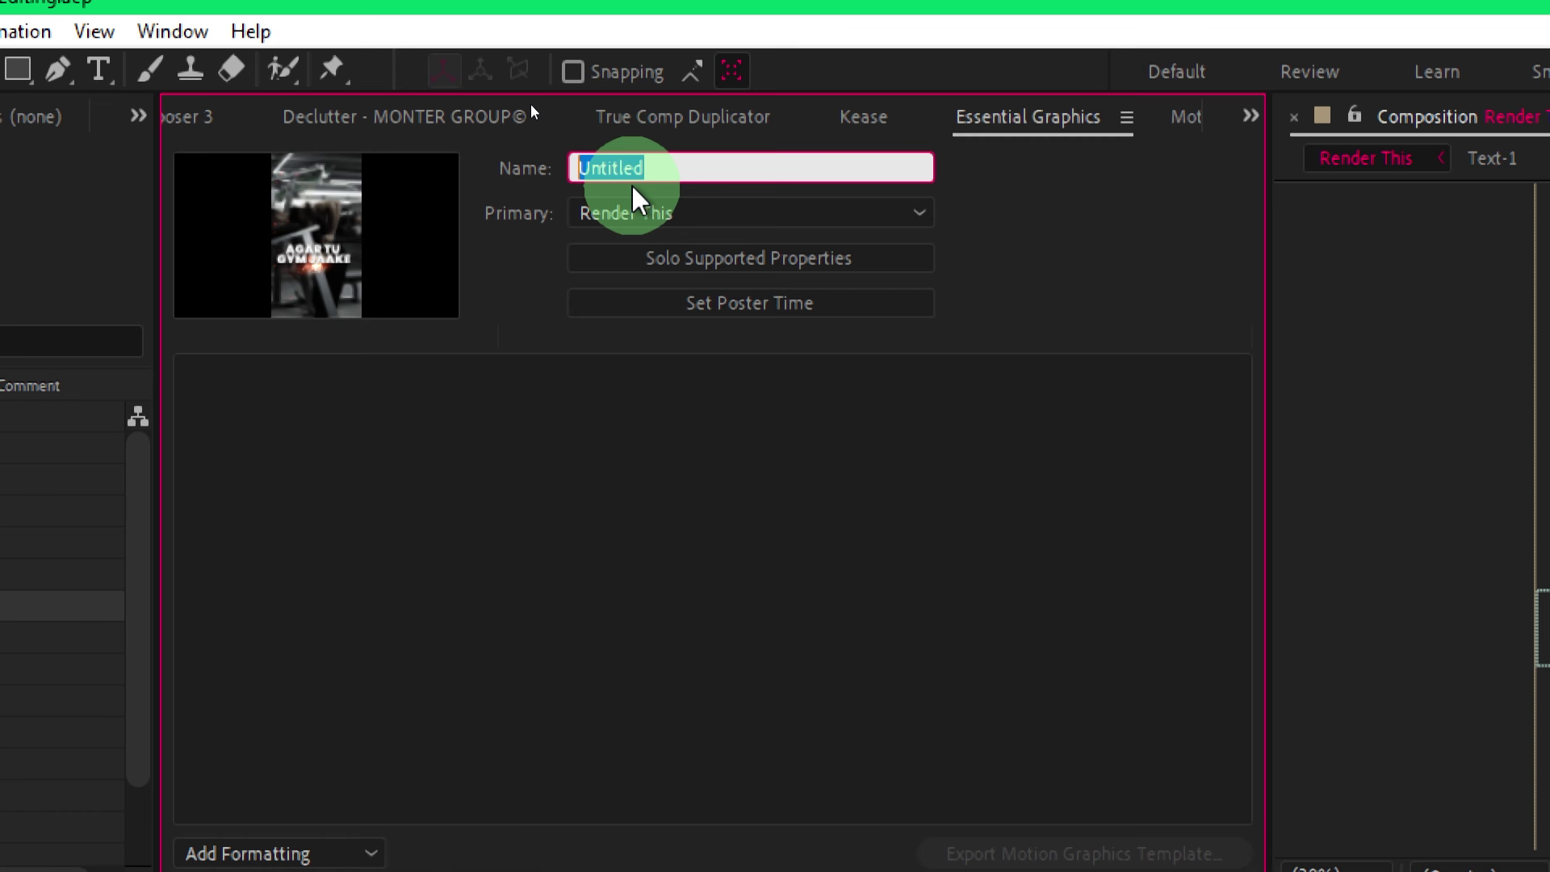
text(Gym Motivation)
text( Template)
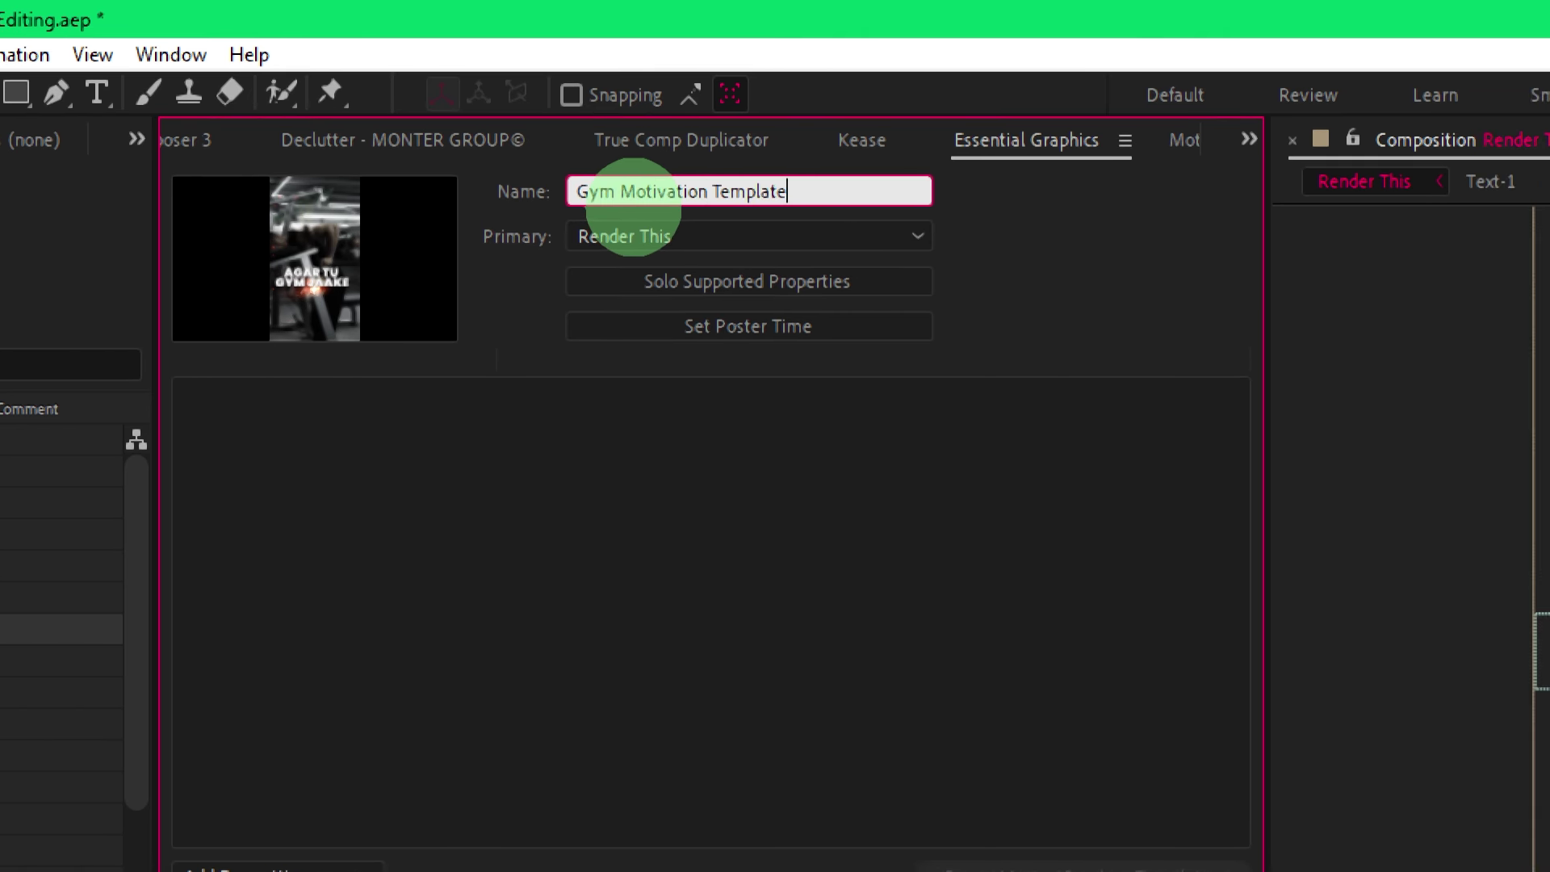
text(-)
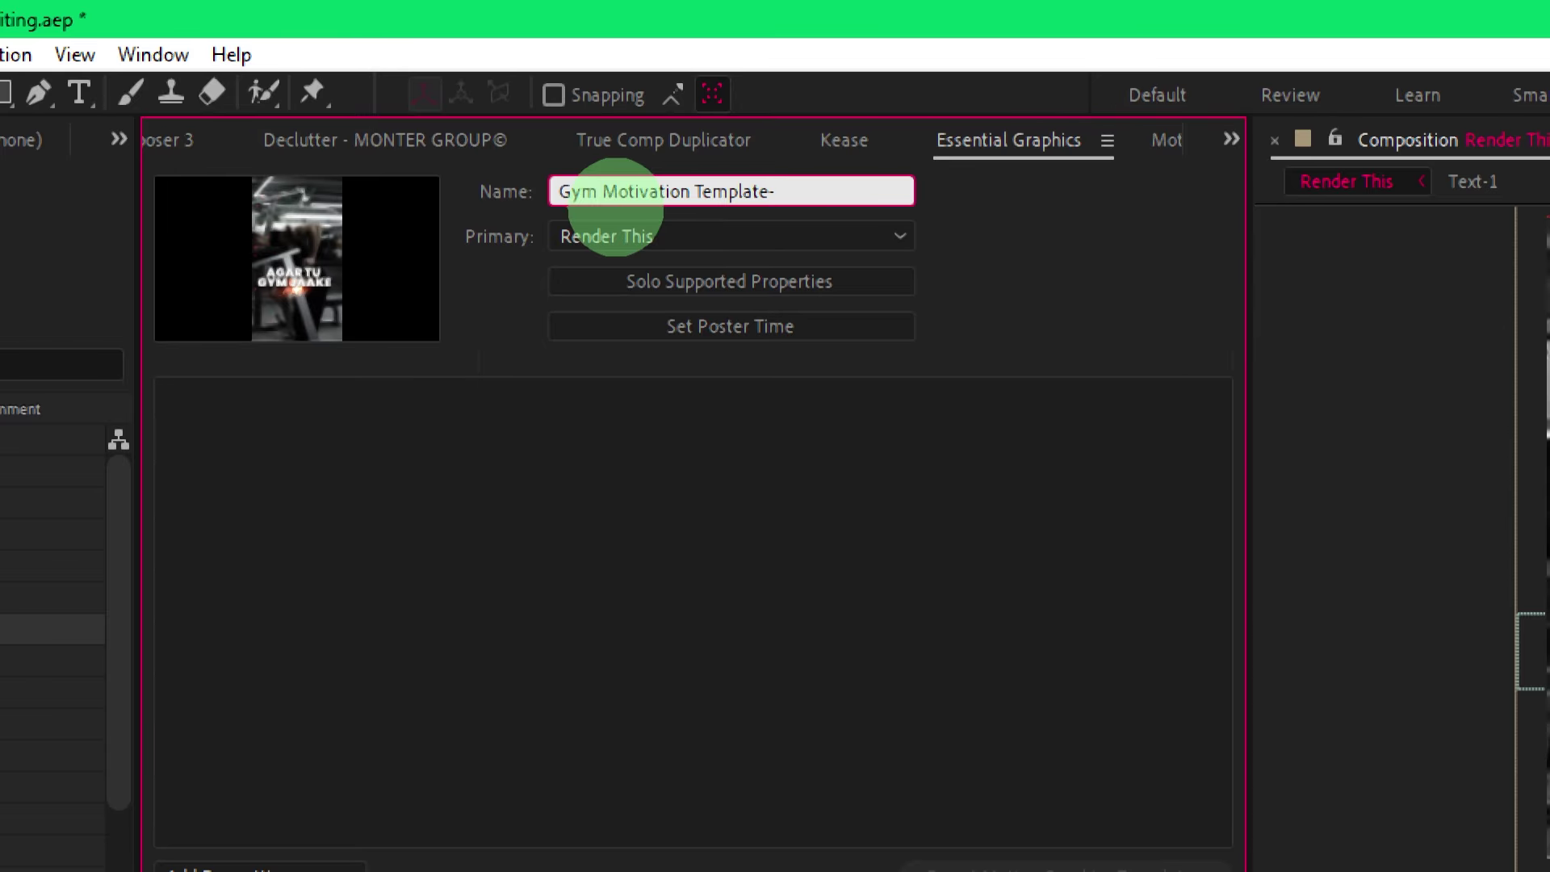
text(harshvardhanart-PrEdit)
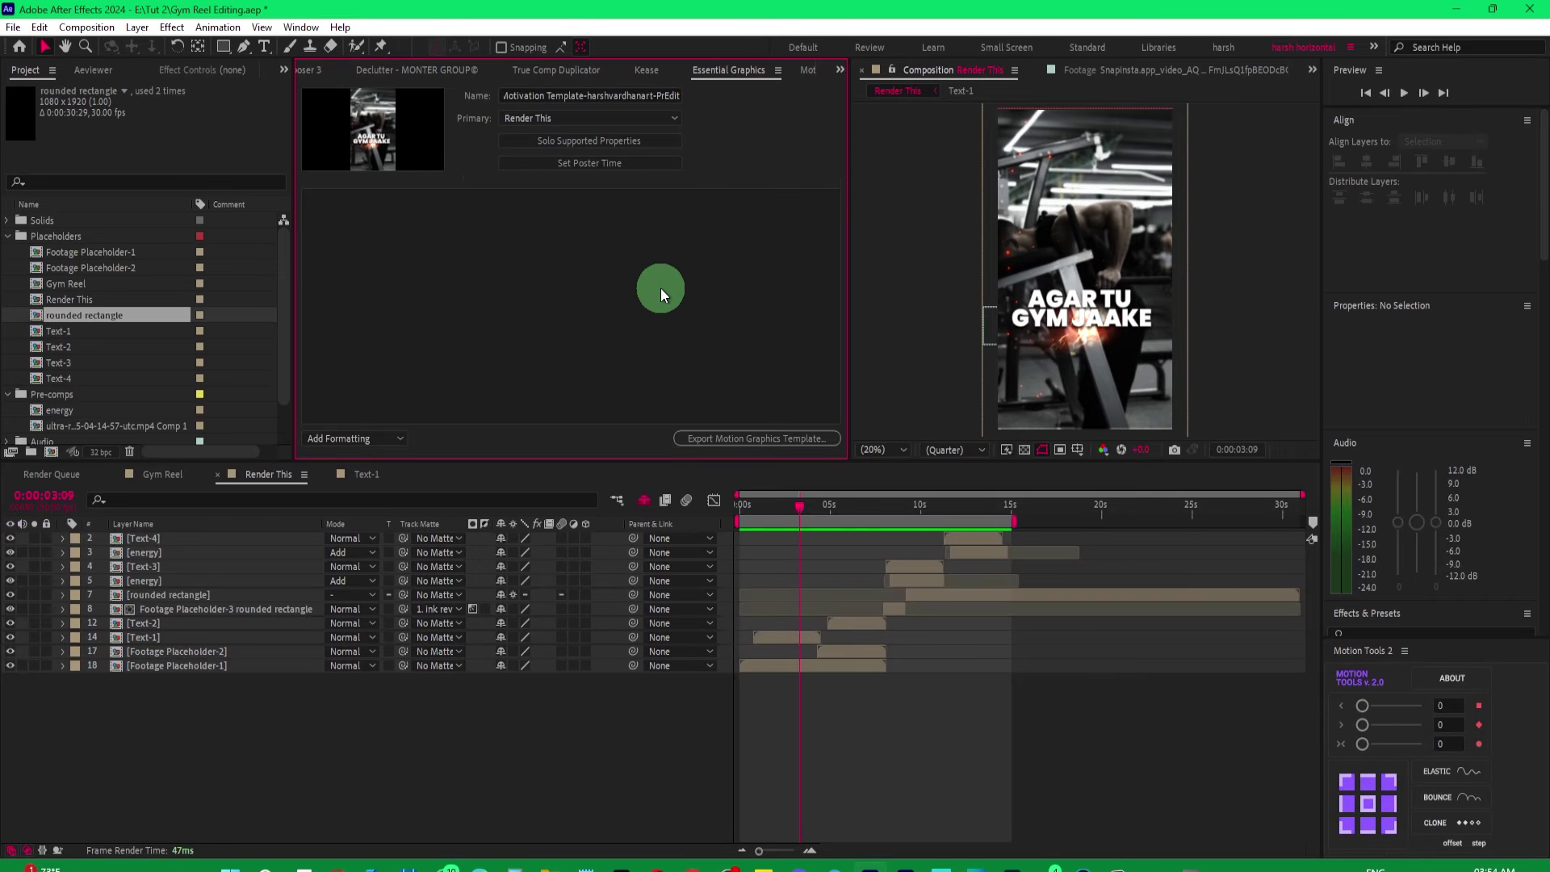
key(ctrl+s)
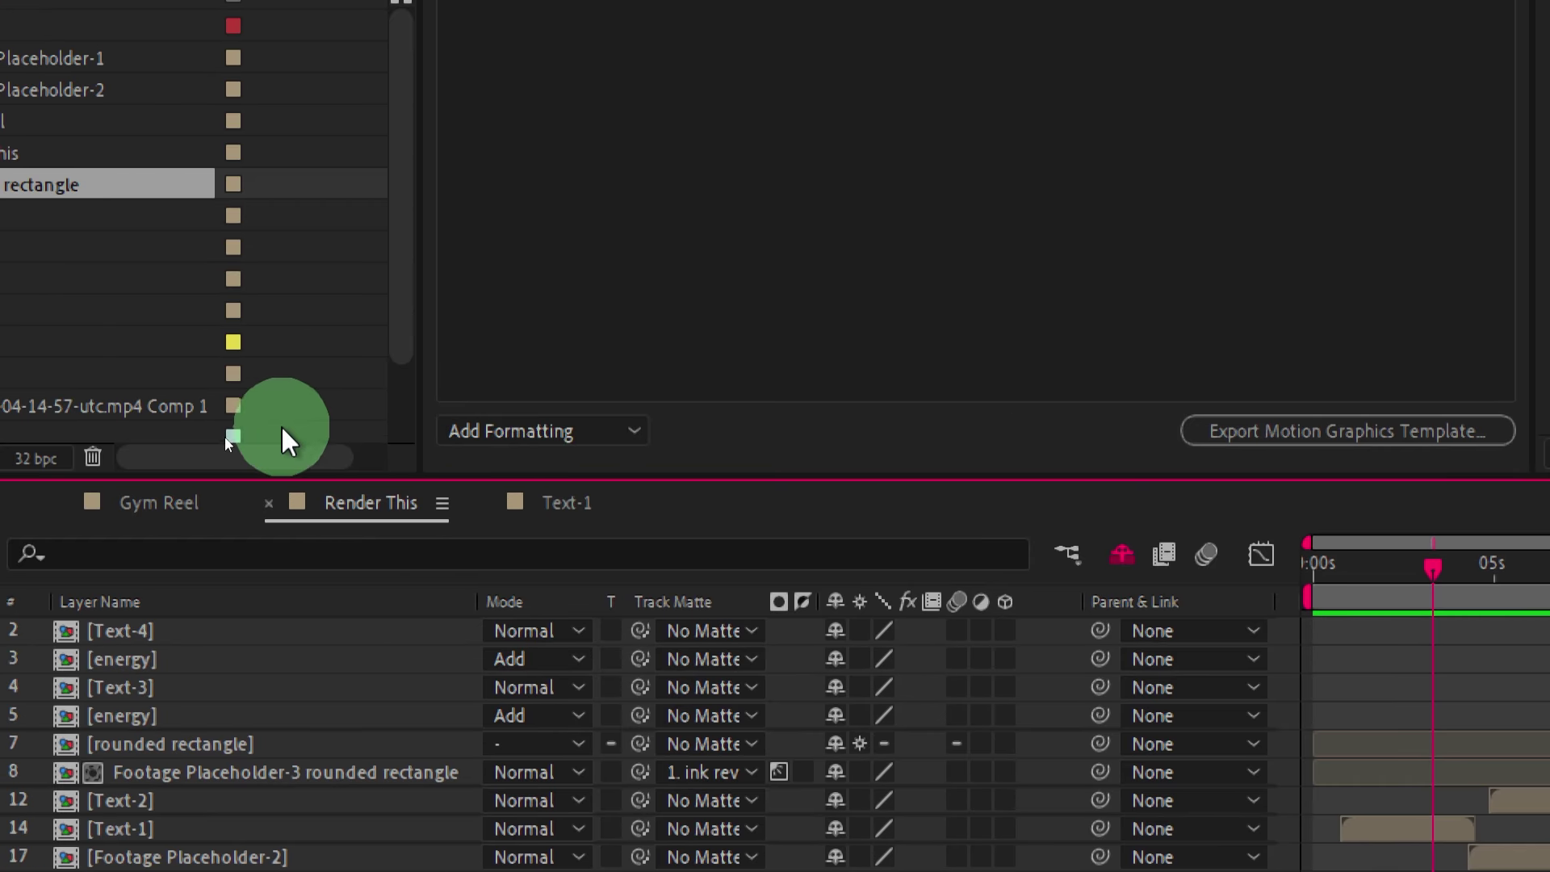
Add two top-level Essential Graphics groups, deleting the accidentally nested one.
click(502, 445)
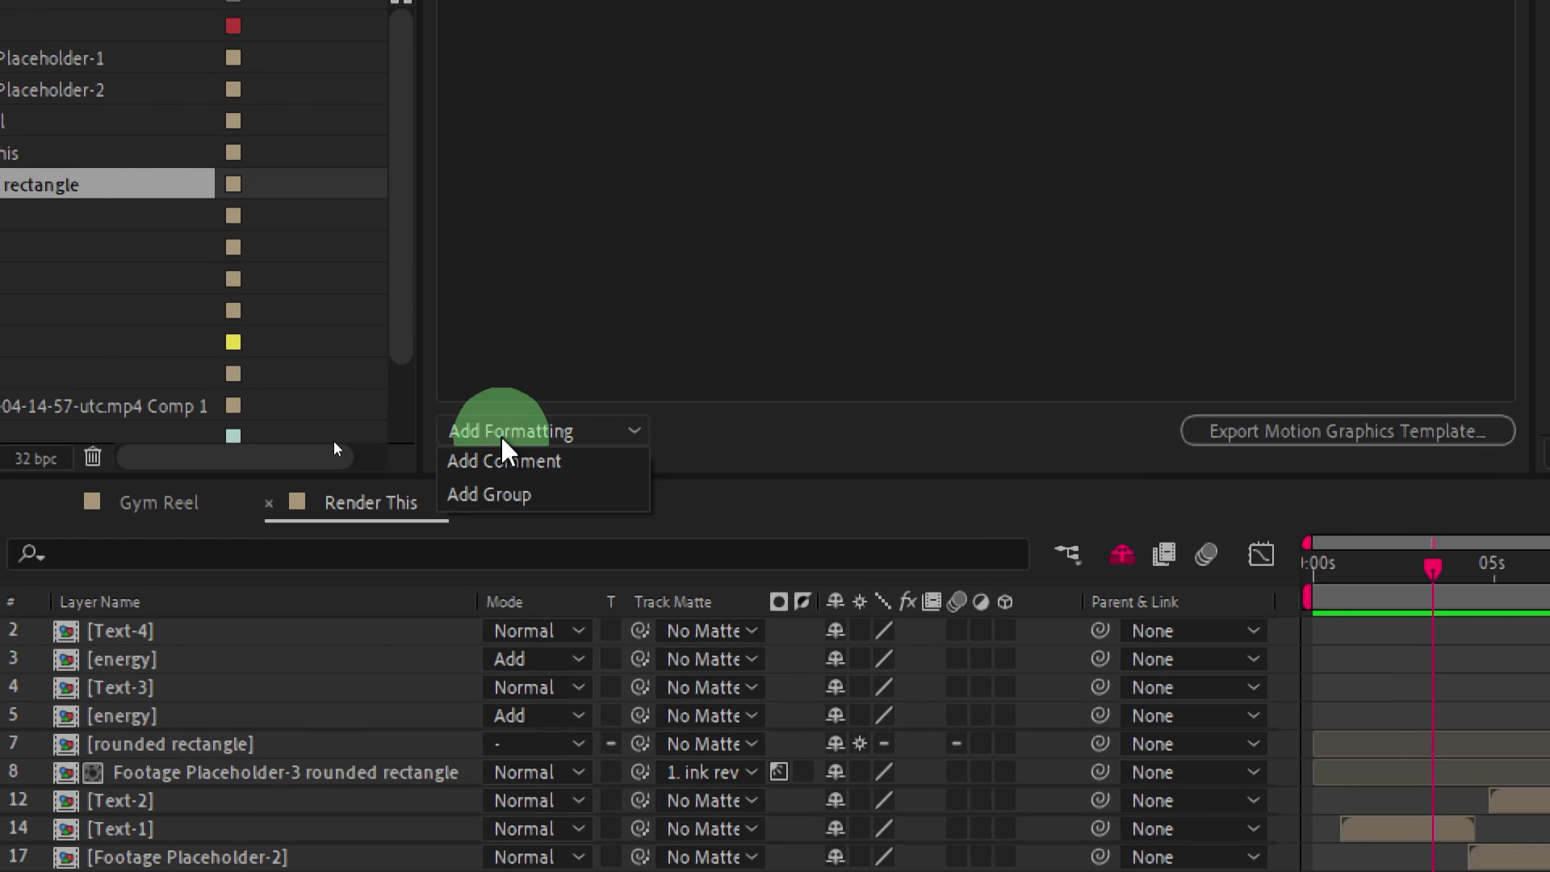
click(512, 493)
click(614, 655)
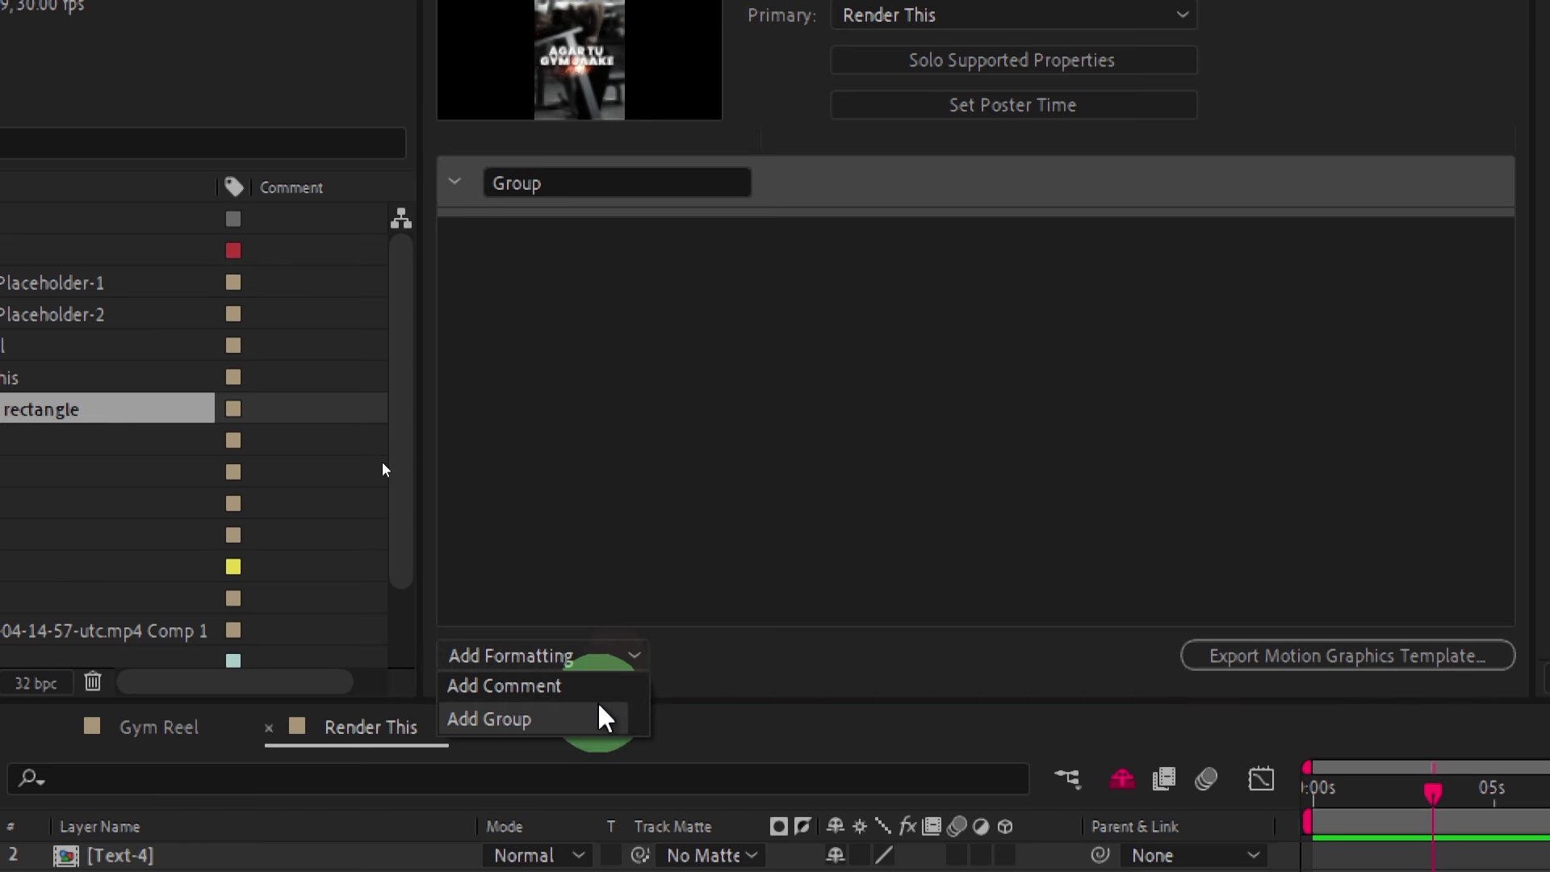
click(557, 723)
click(530, 232)
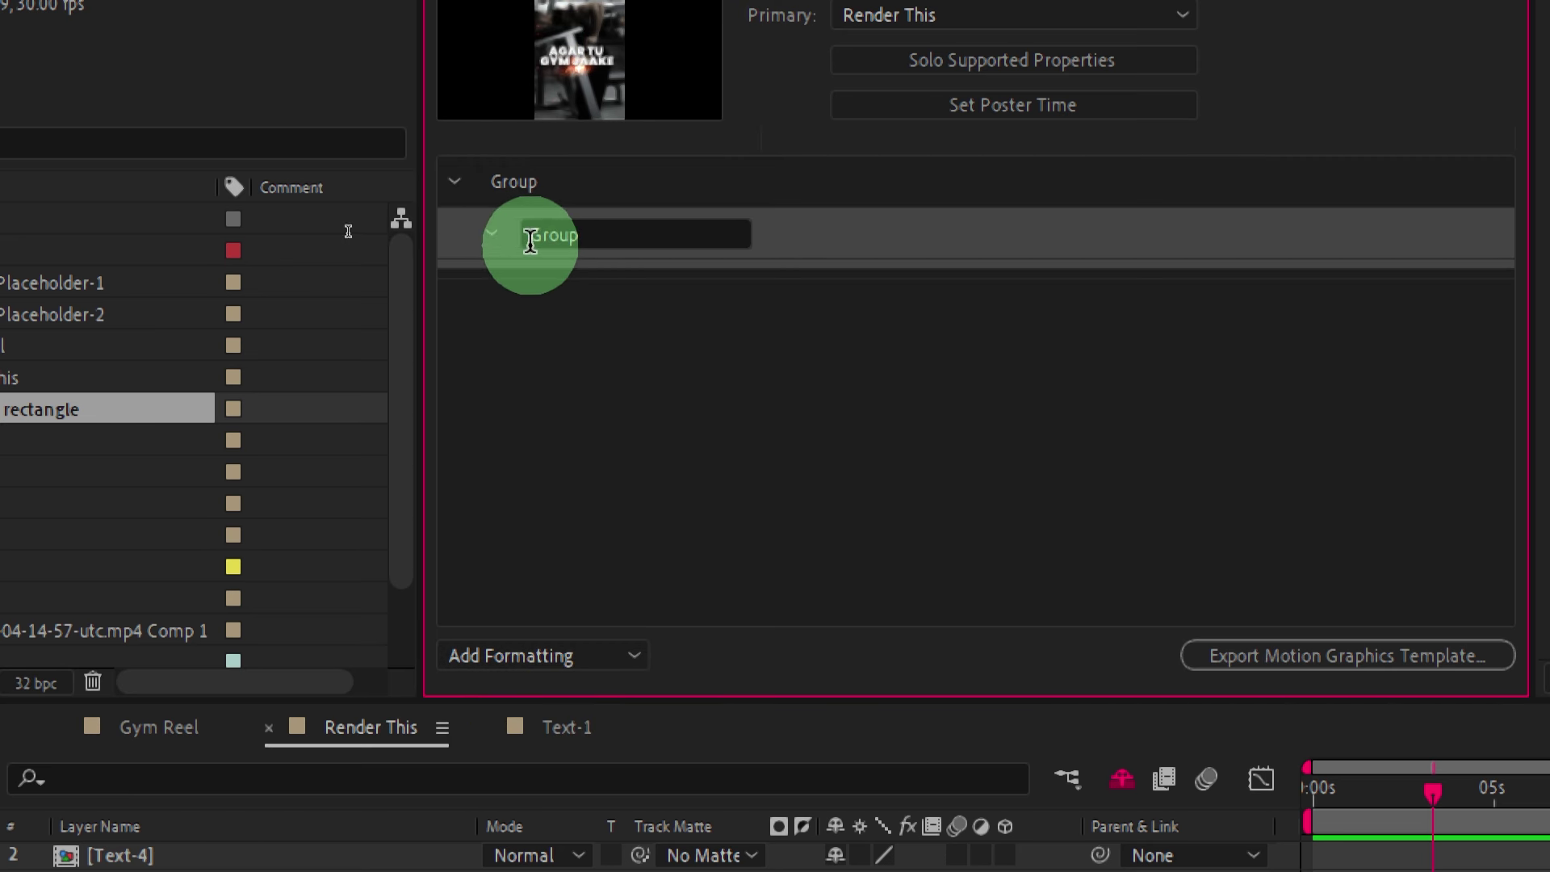
key(Delete)
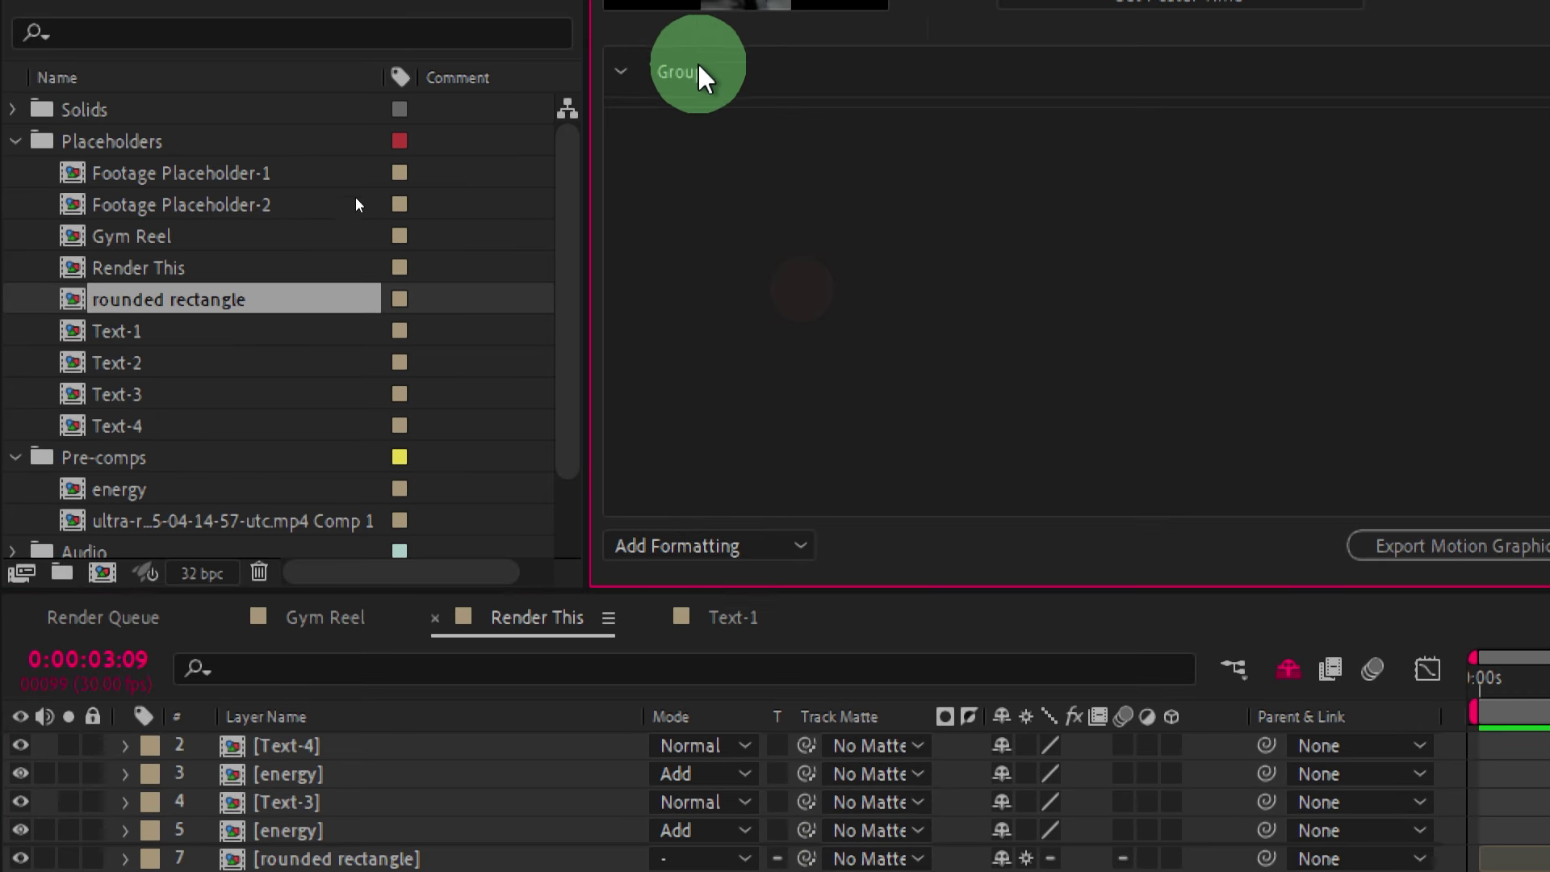
click(698, 73)
click(703, 161)
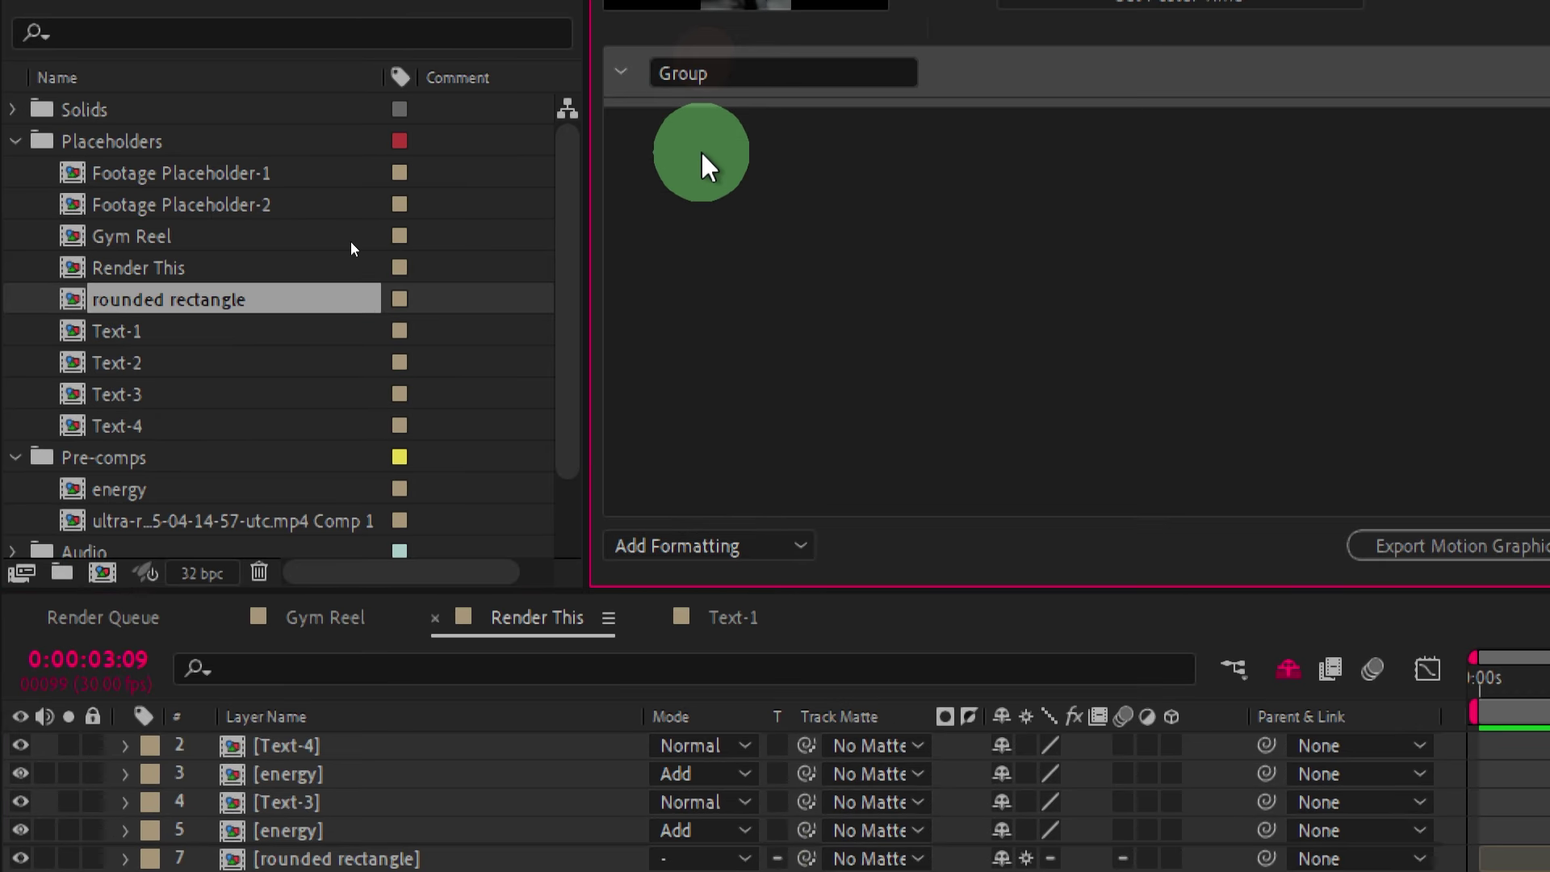
click(703, 546)
click(704, 610)
click(755, 361)
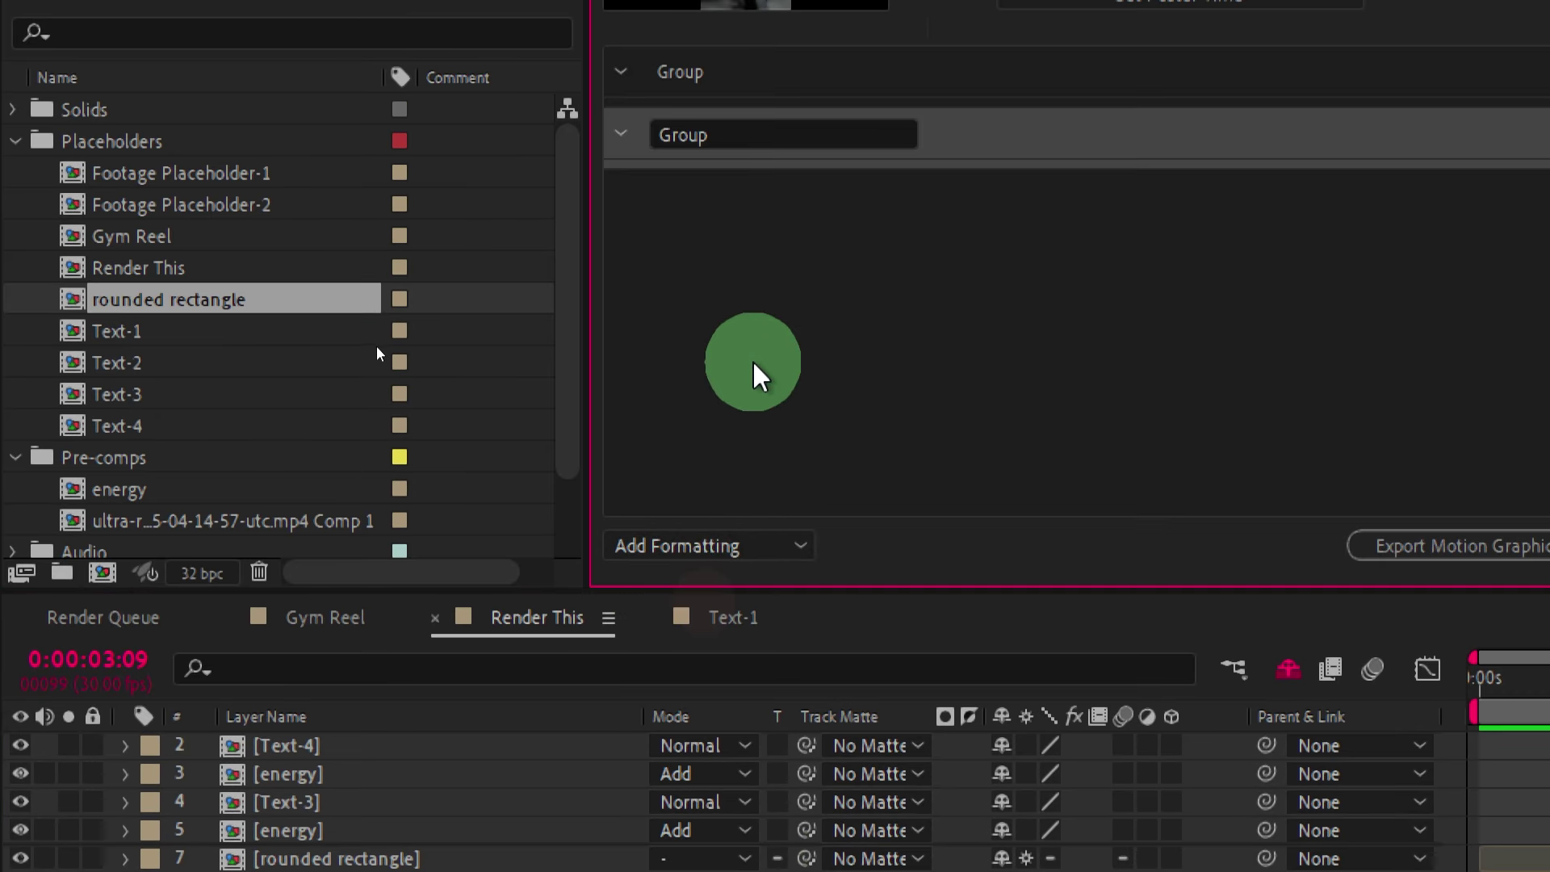
click(661, 299)
Rename the first group Text and the second group Clips.
click(692, 73)
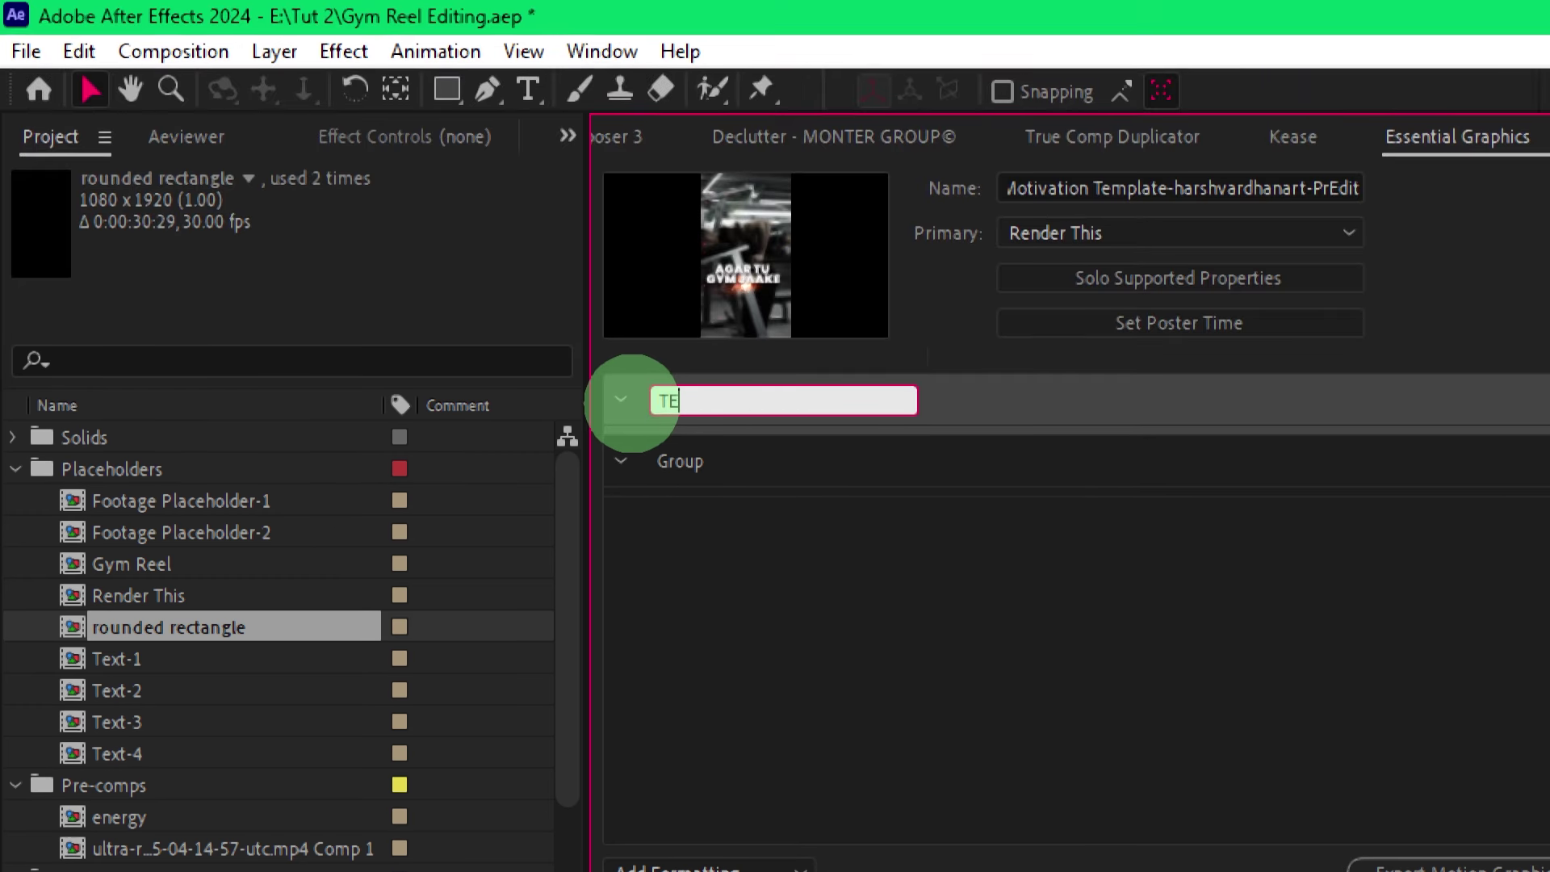
text(Text)
click(699, 134)
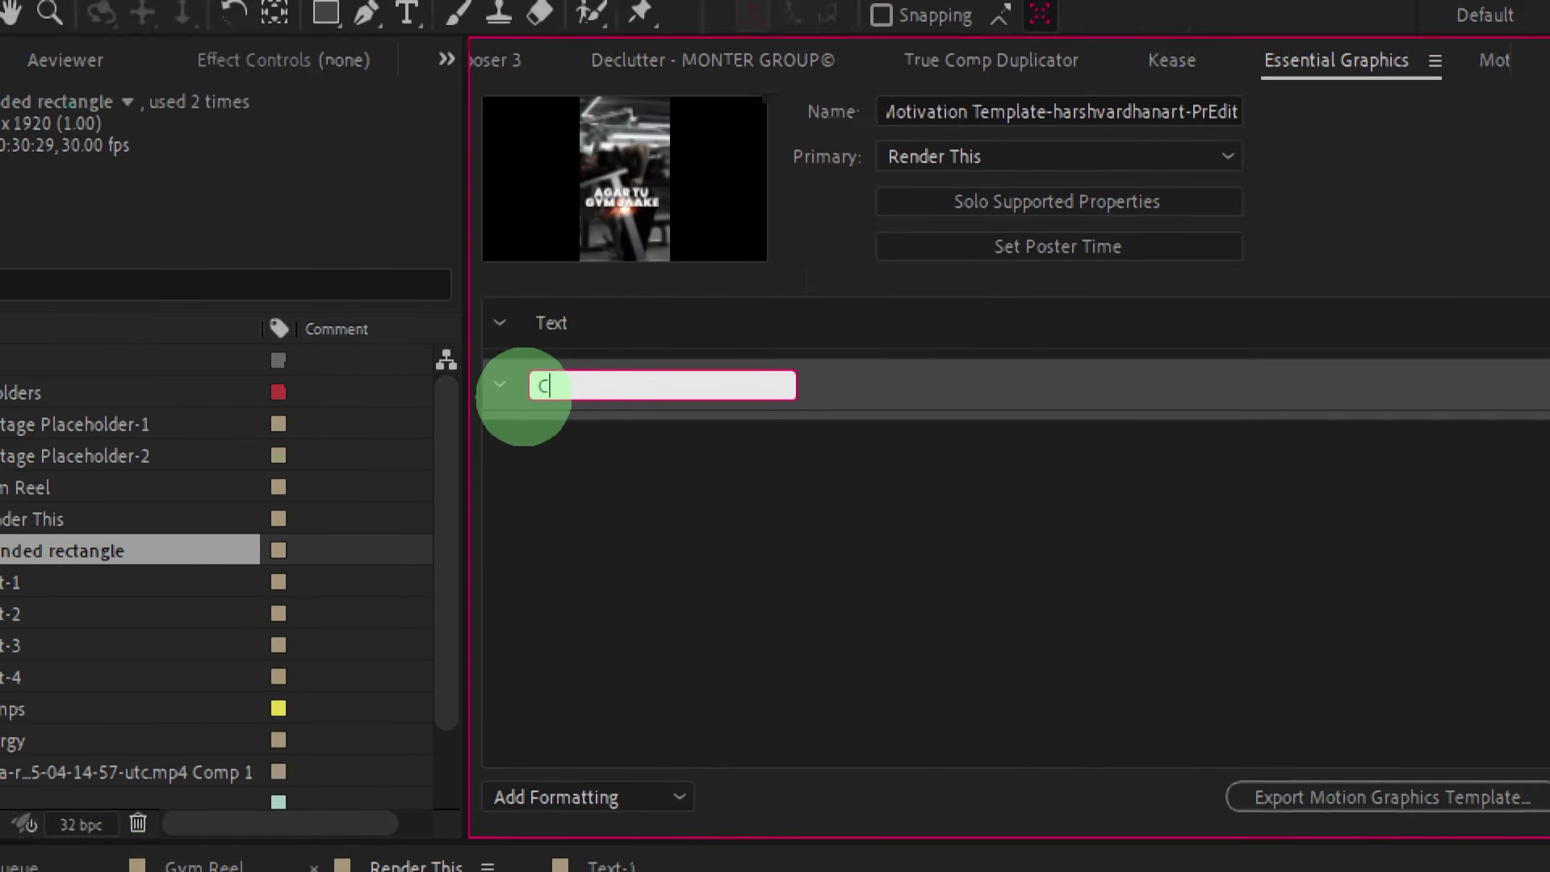
text(Clips)
key(Return)
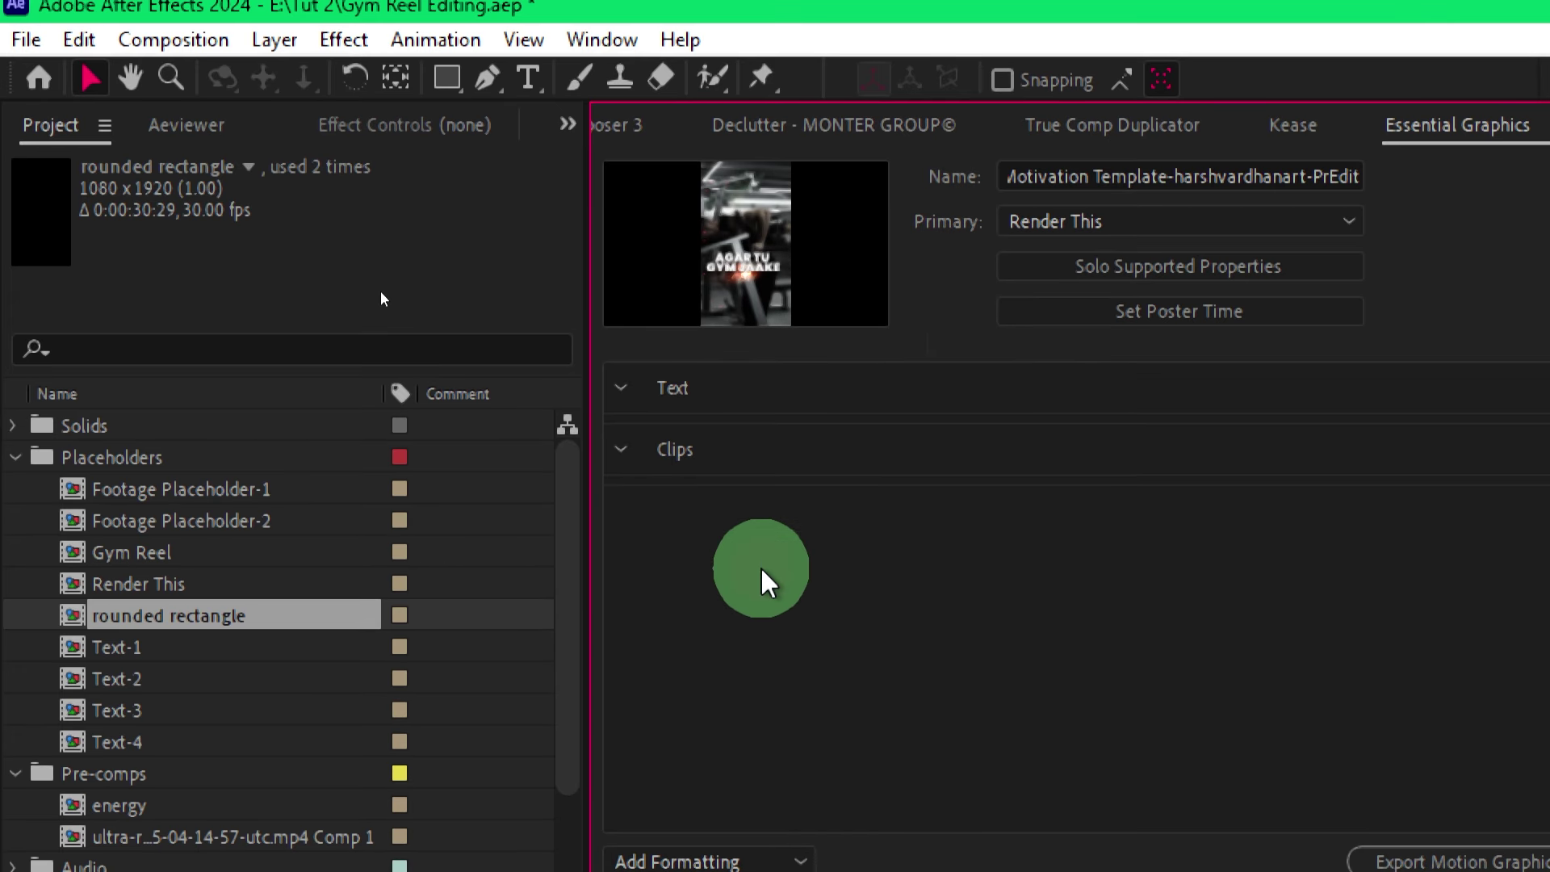
click(672, 389)
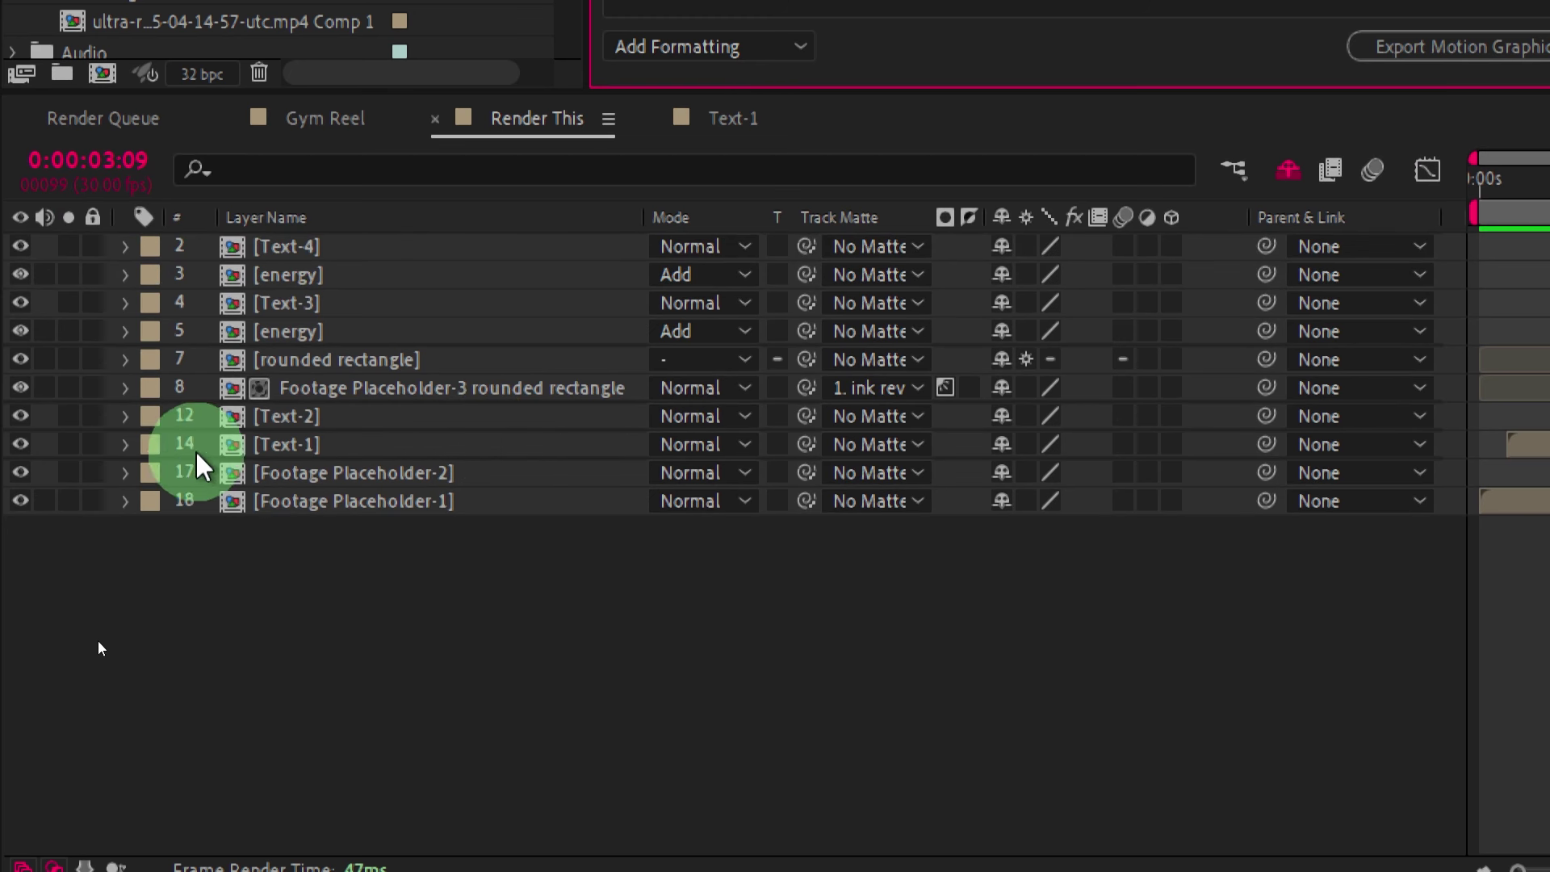
Open the Text-1 precomp and add its 'agar tu gym jaake' Source Text to the Essential Graphics Text group.
click(231, 444)
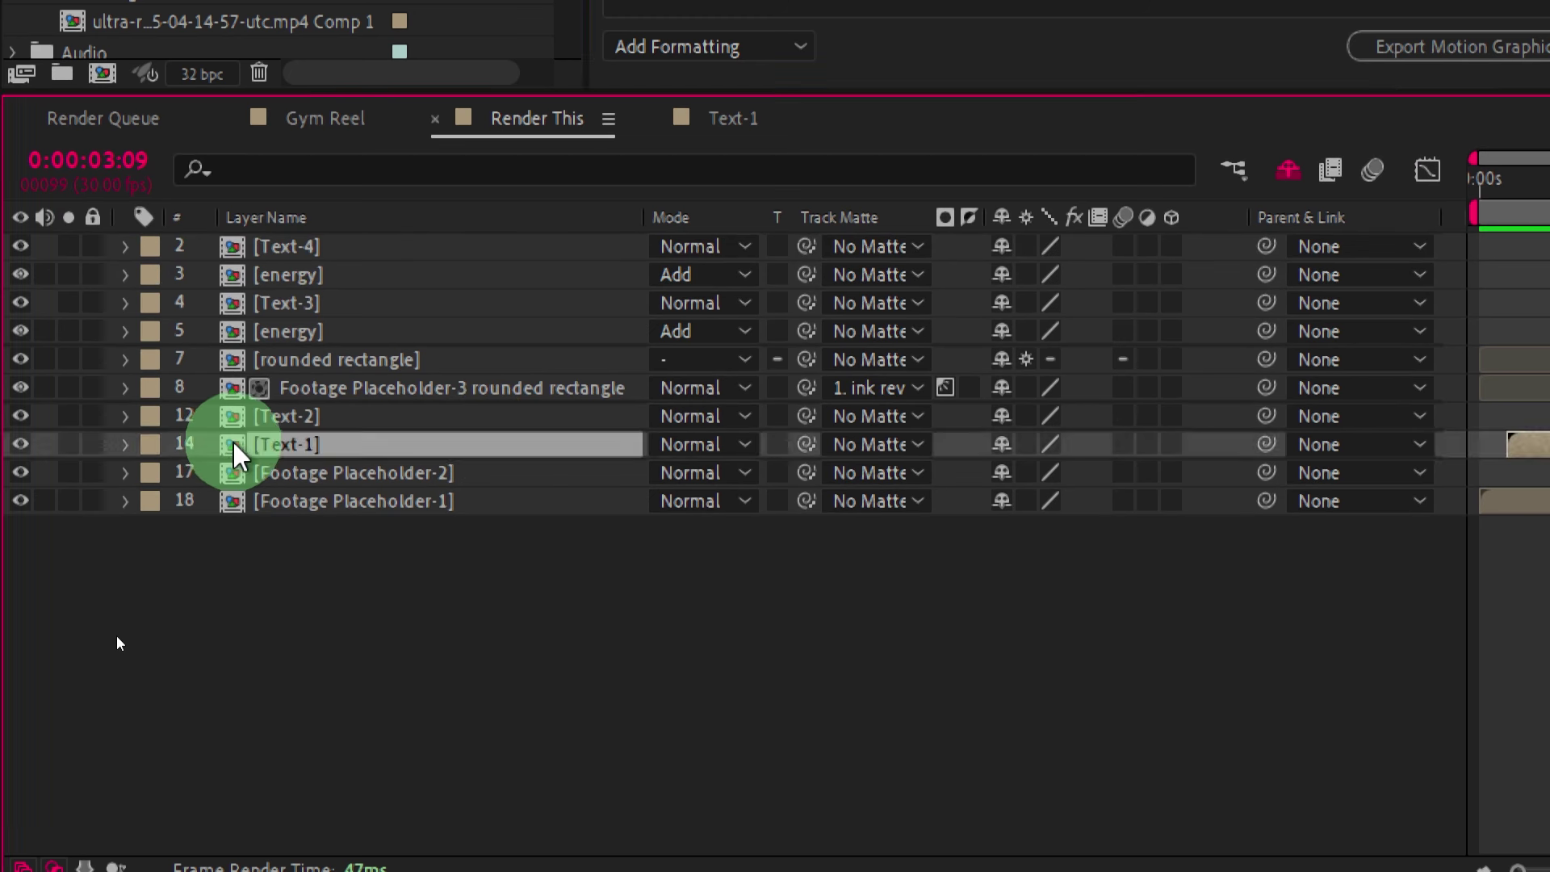
double_click(235, 445)
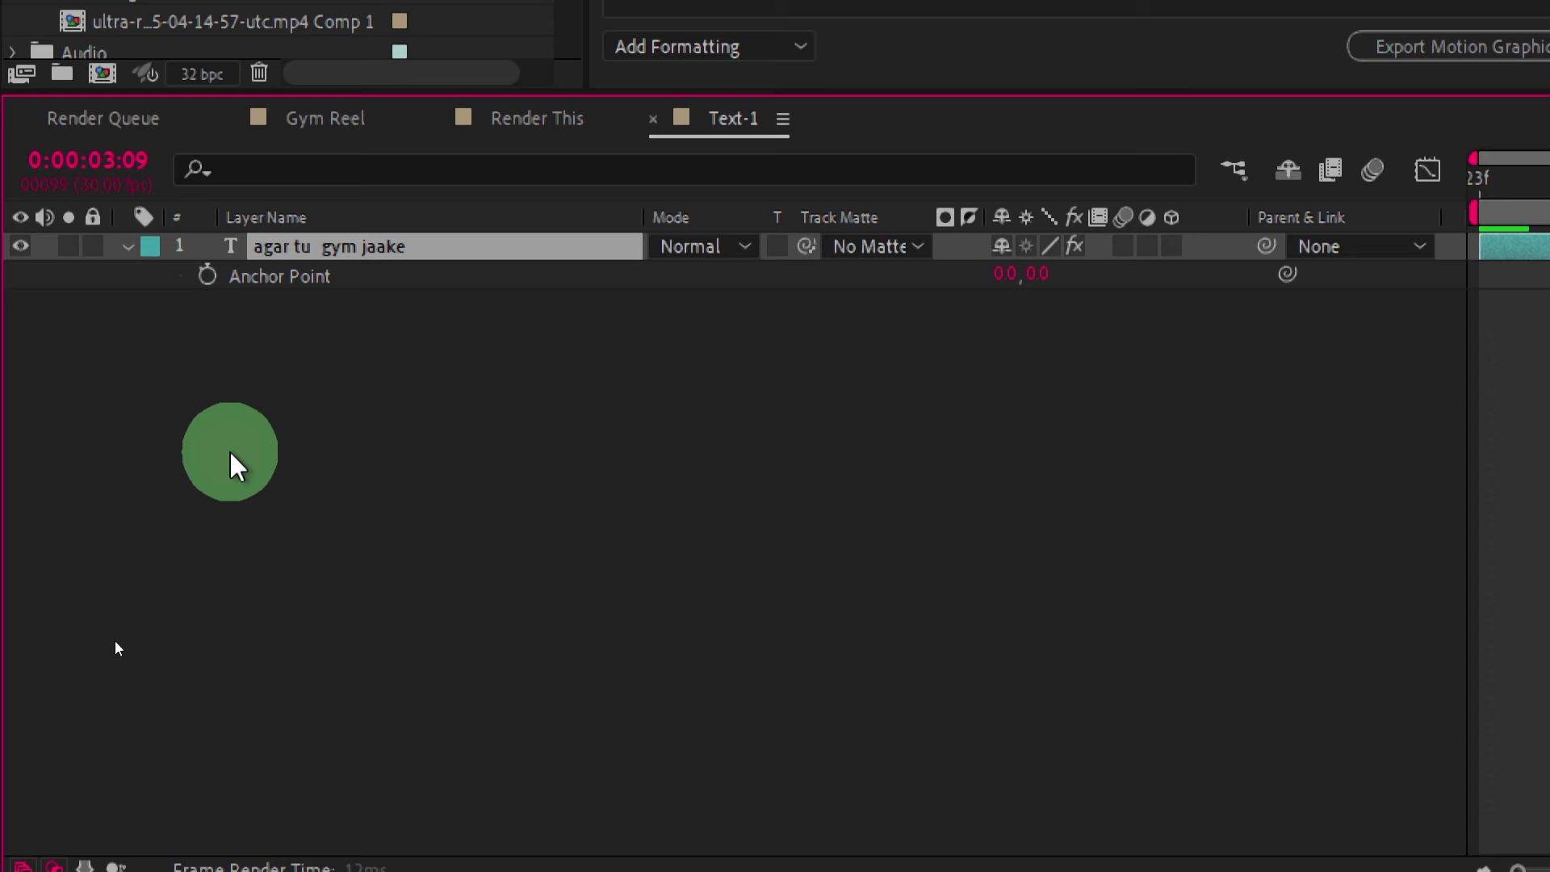
click(126, 246)
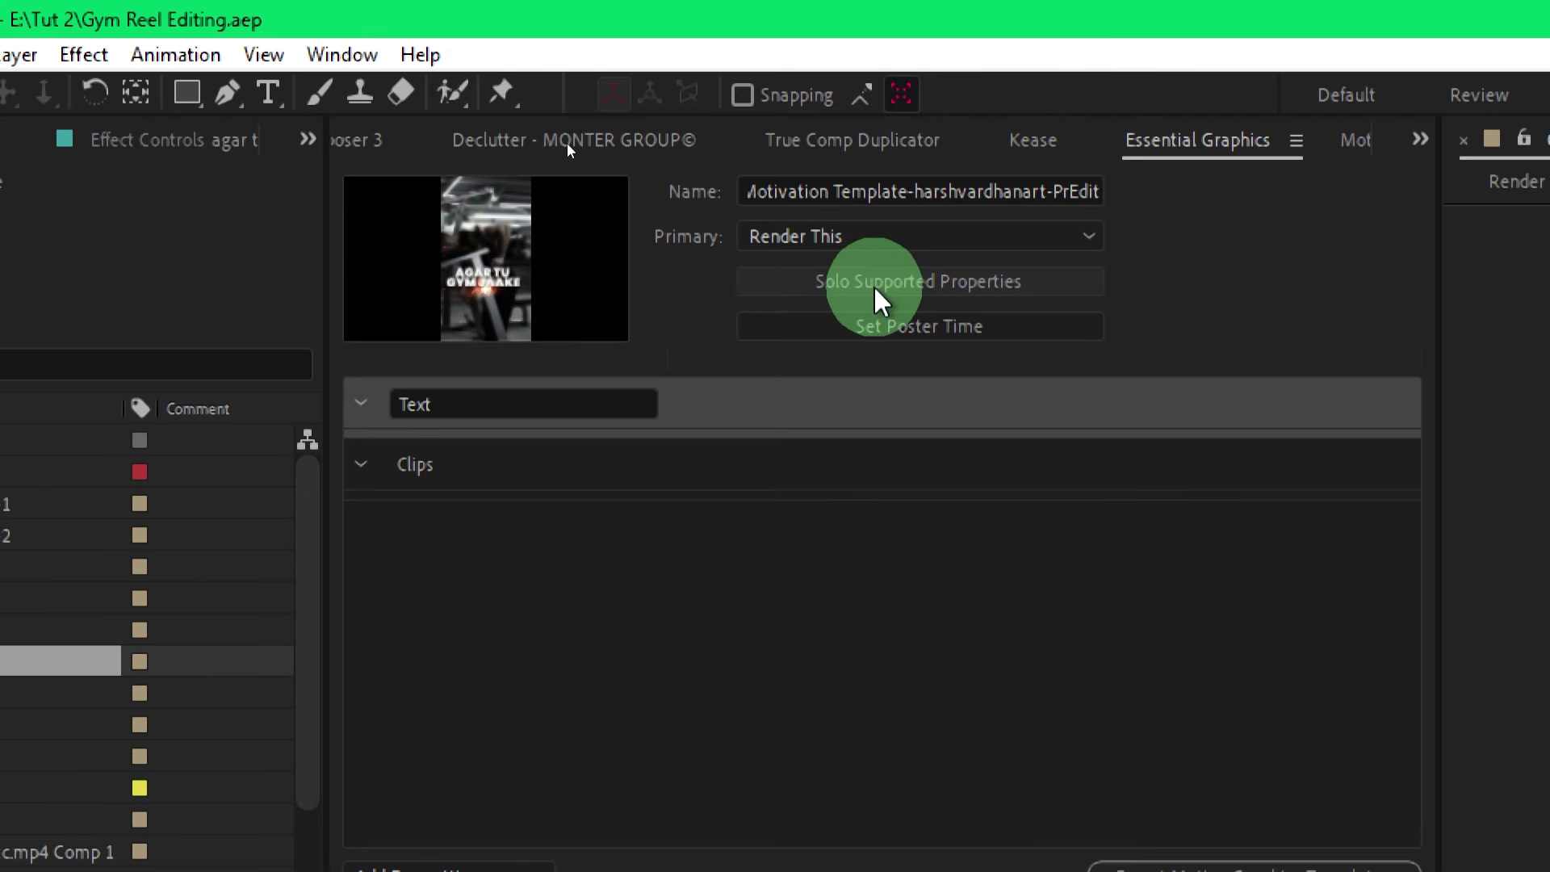
click(888, 300)
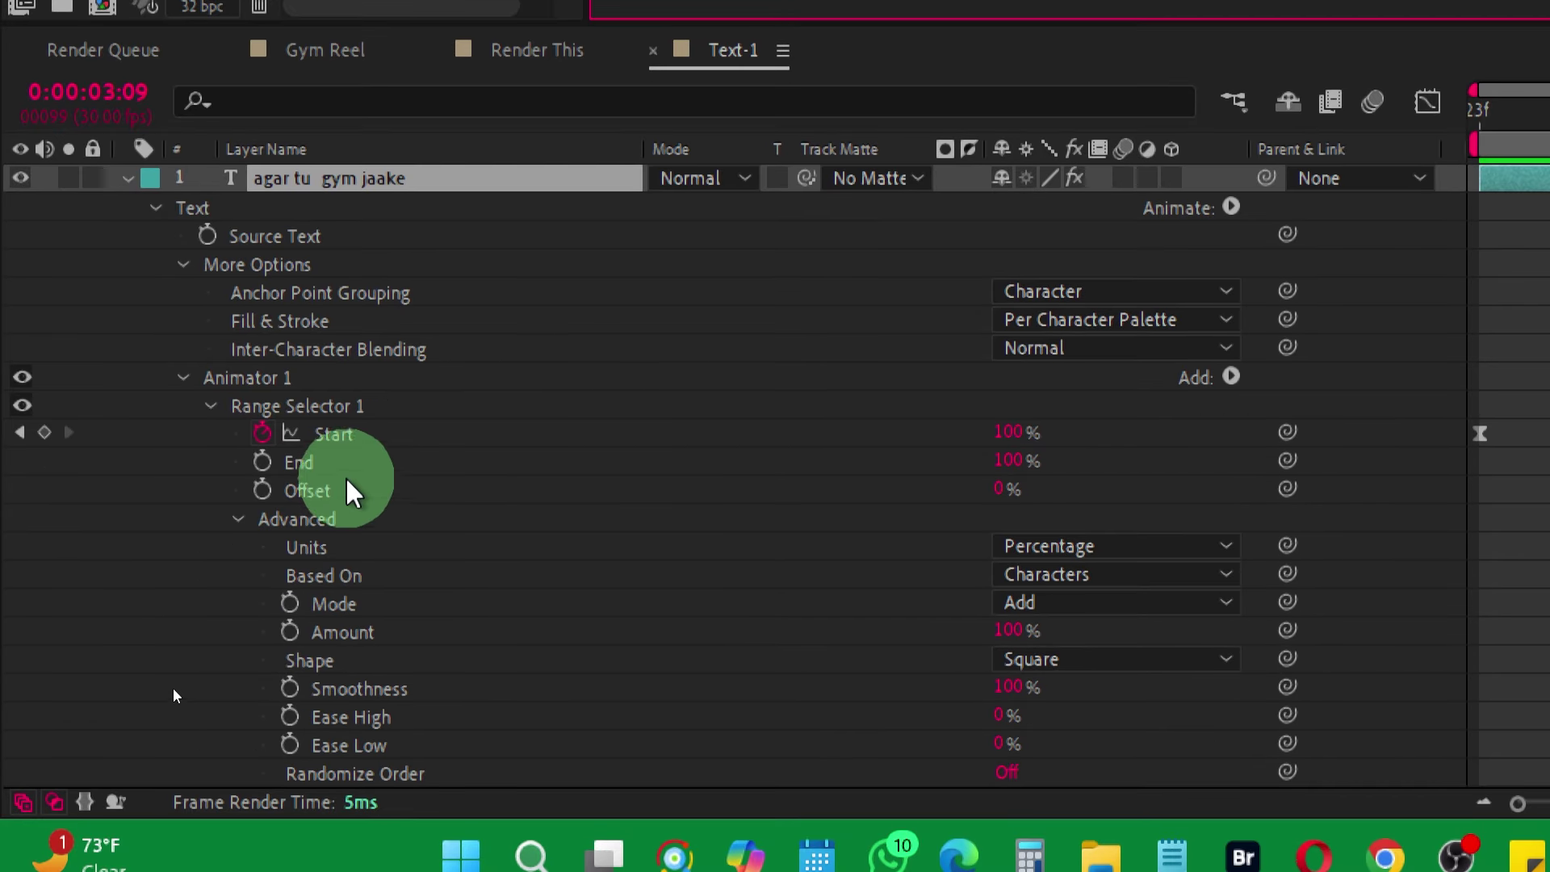
click(261, 242)
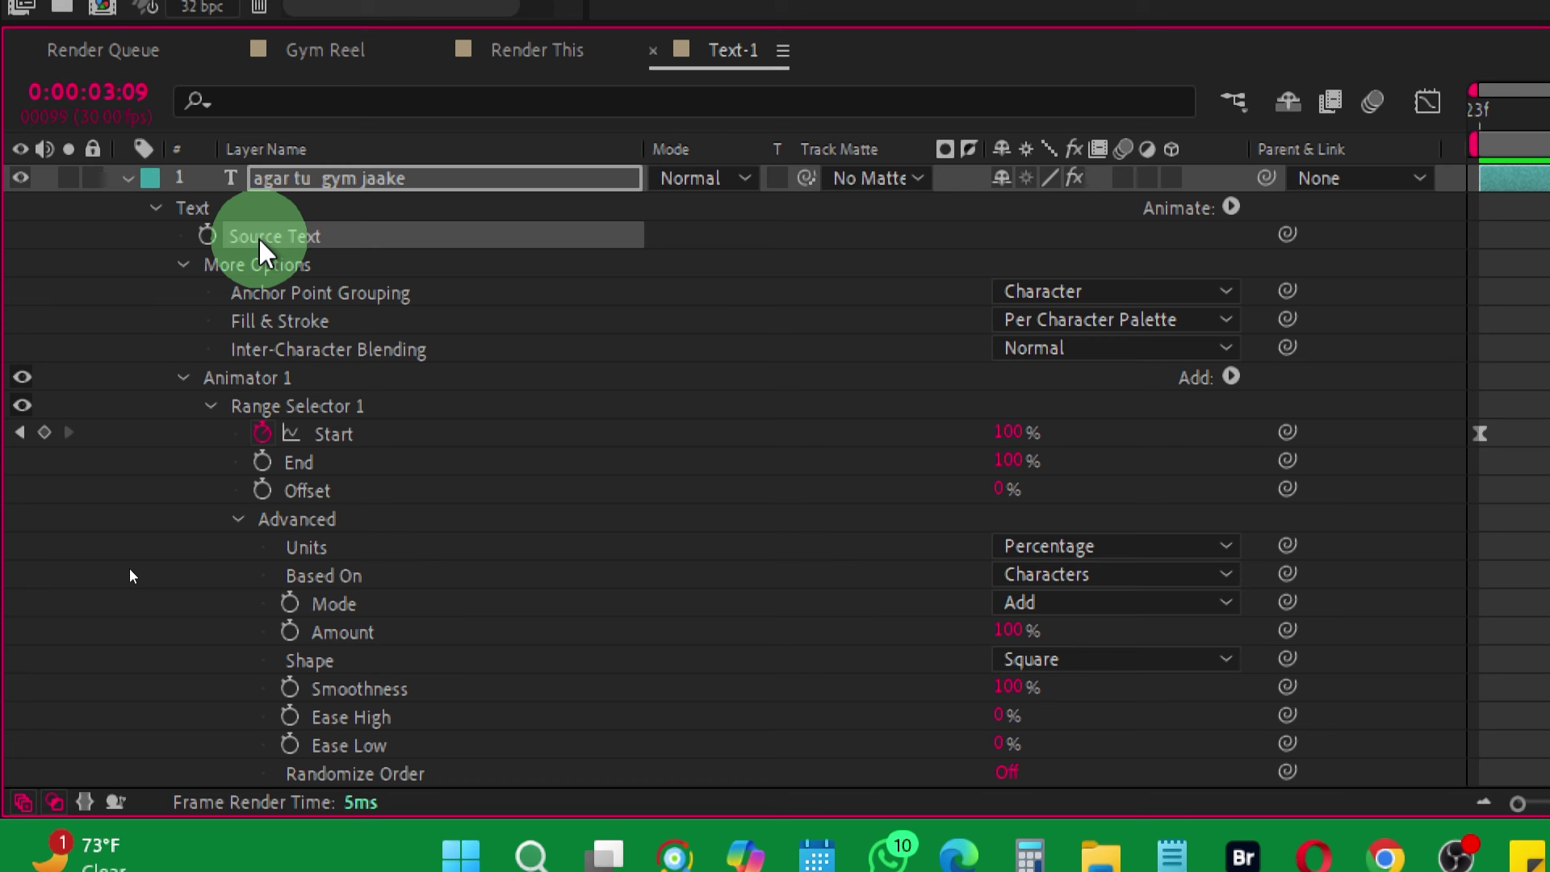
drag(262, 247, 743, 121)
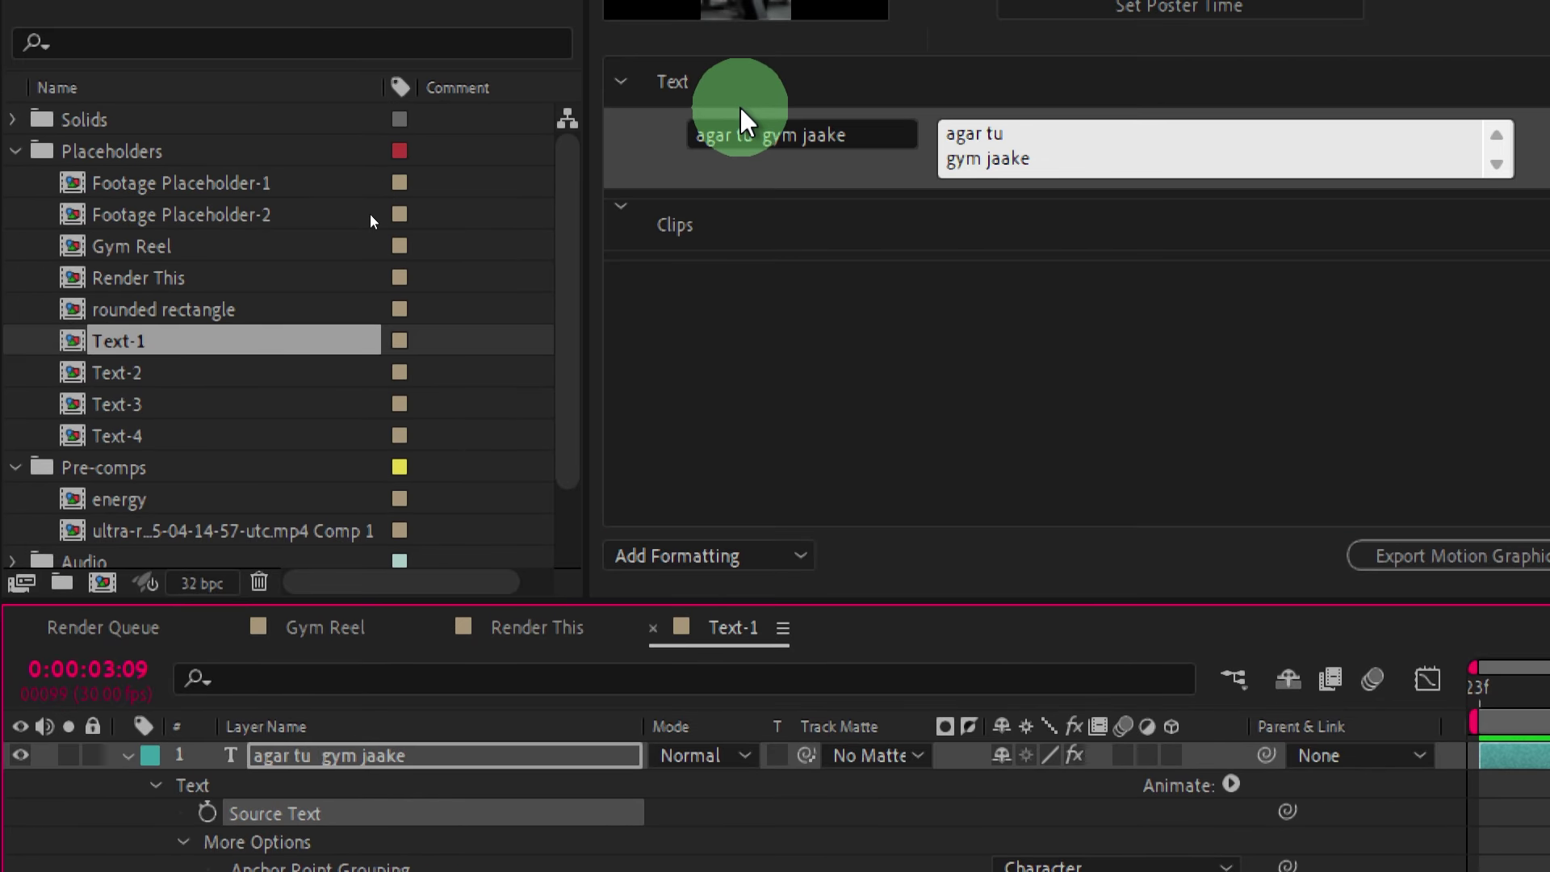
Rename the source text control to Text-1.
click(847, 135)
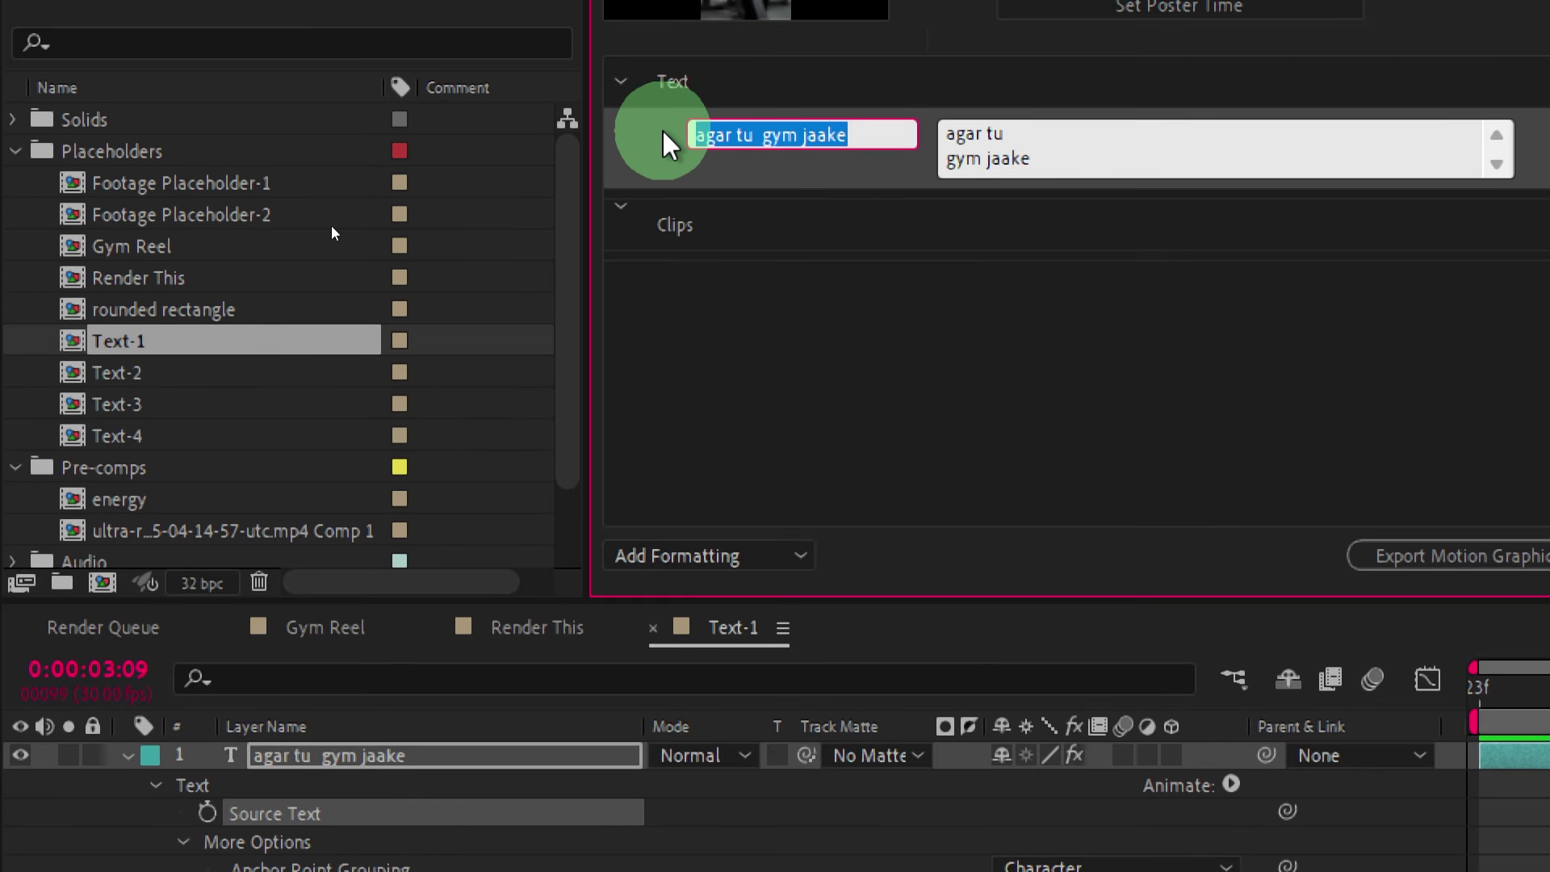
text(Te)
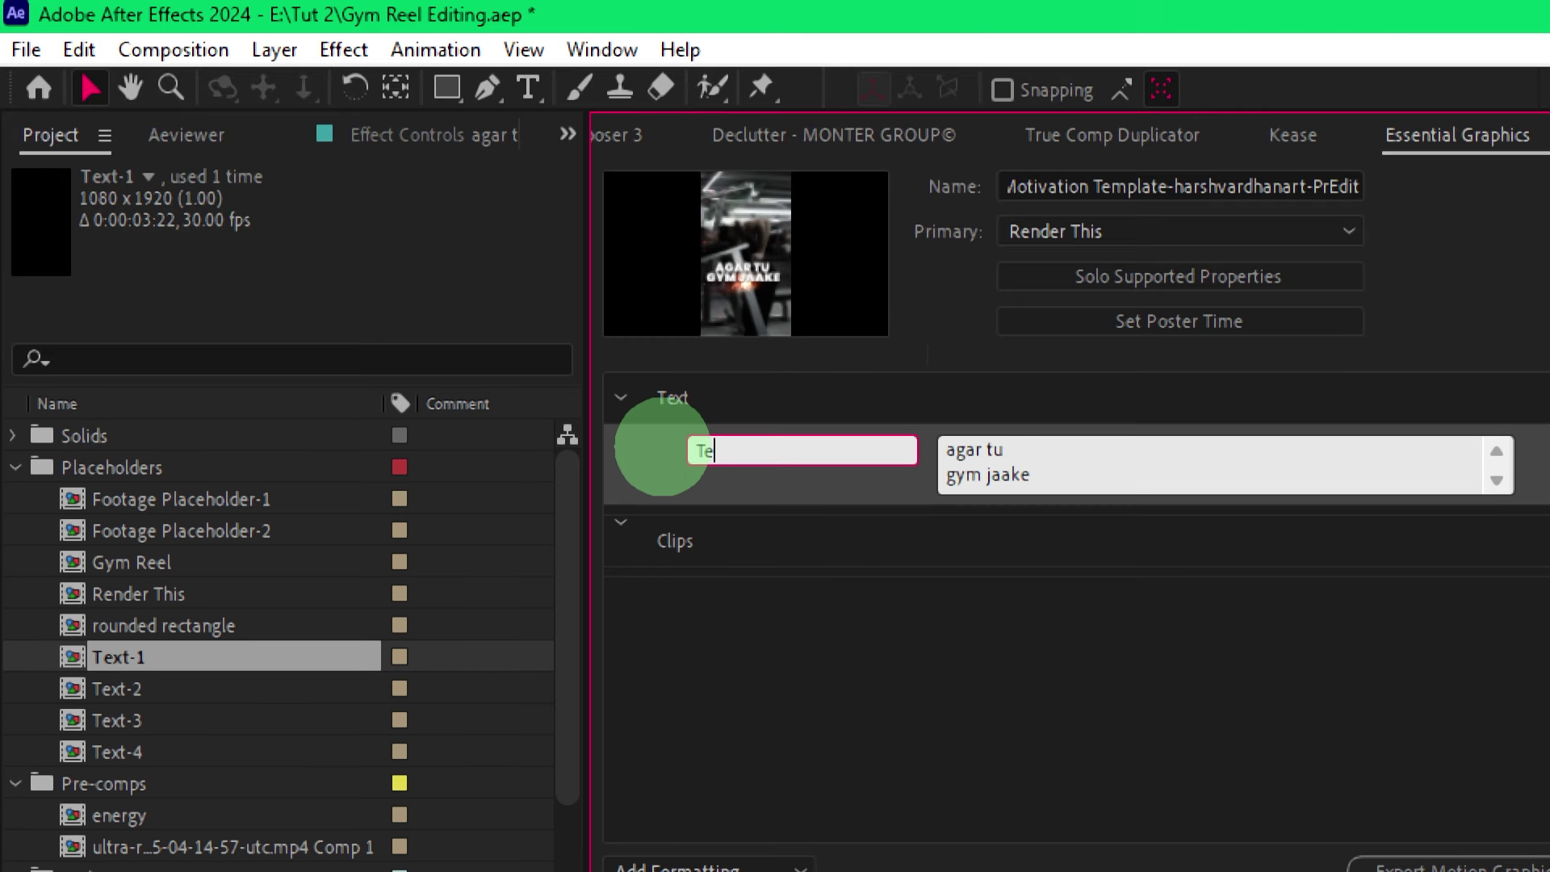
text(xt-1)
key(Return)
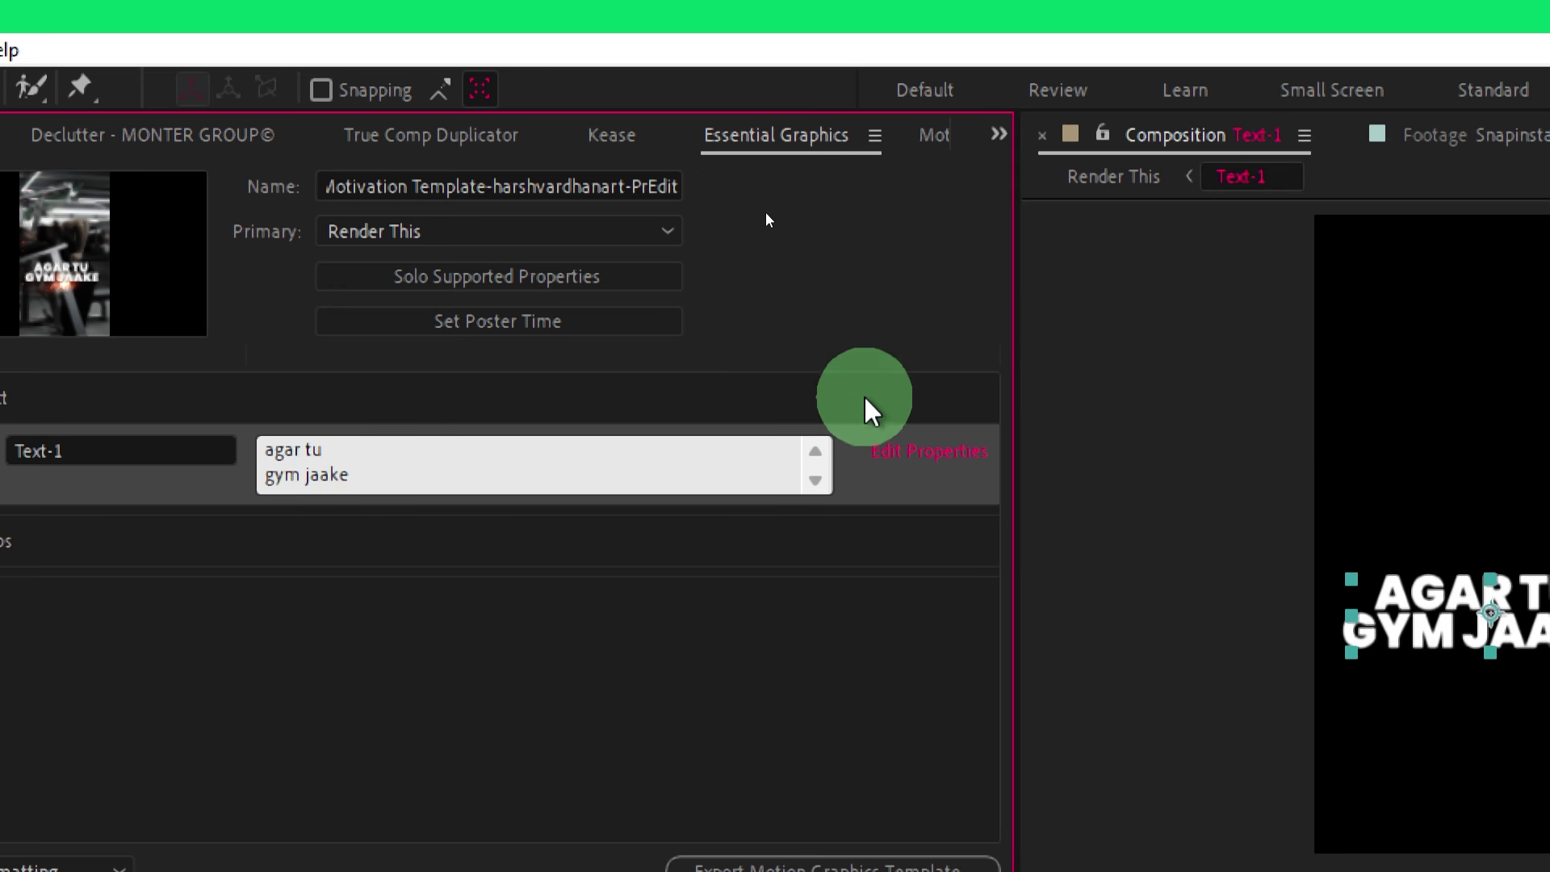
Enable custom font, font size and faux style options for the Text-1 control.
click(936, 462)
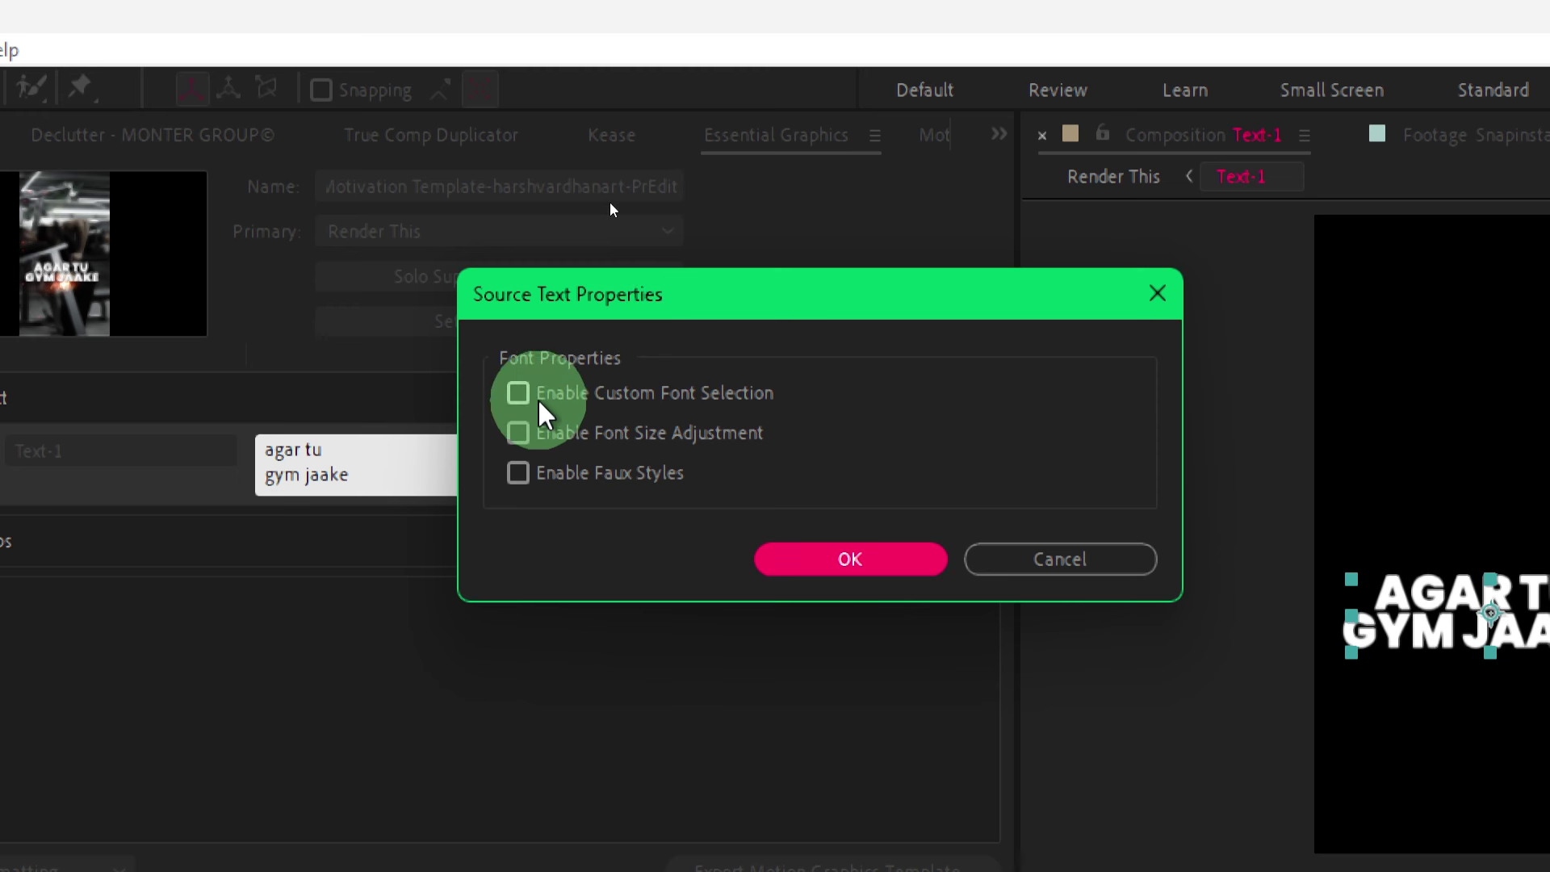
click(519, 393)
click(557, 436)
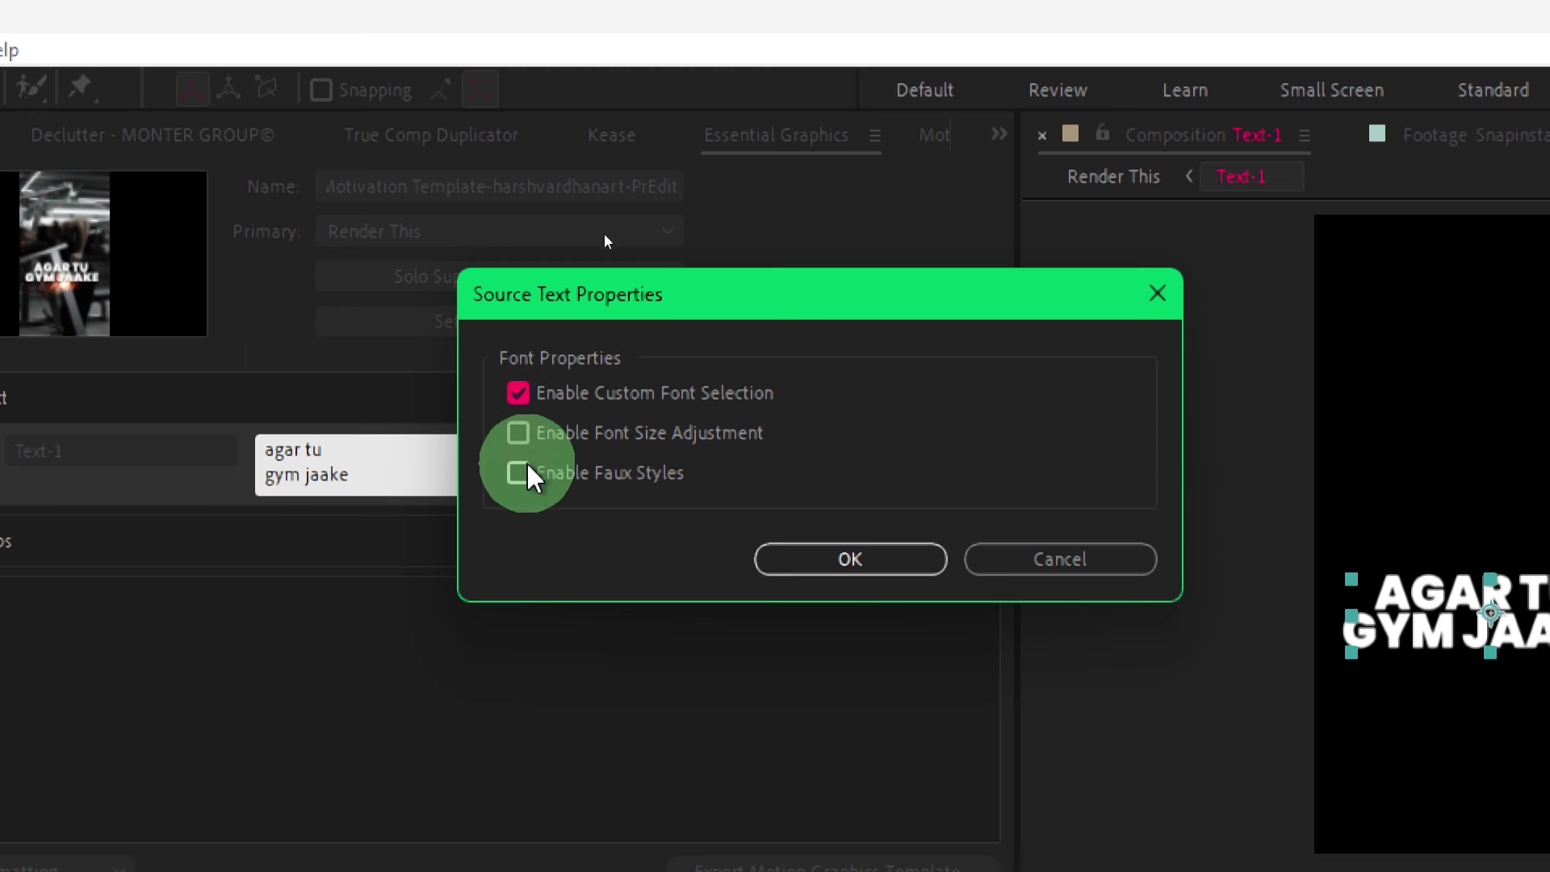
click(561, 480)
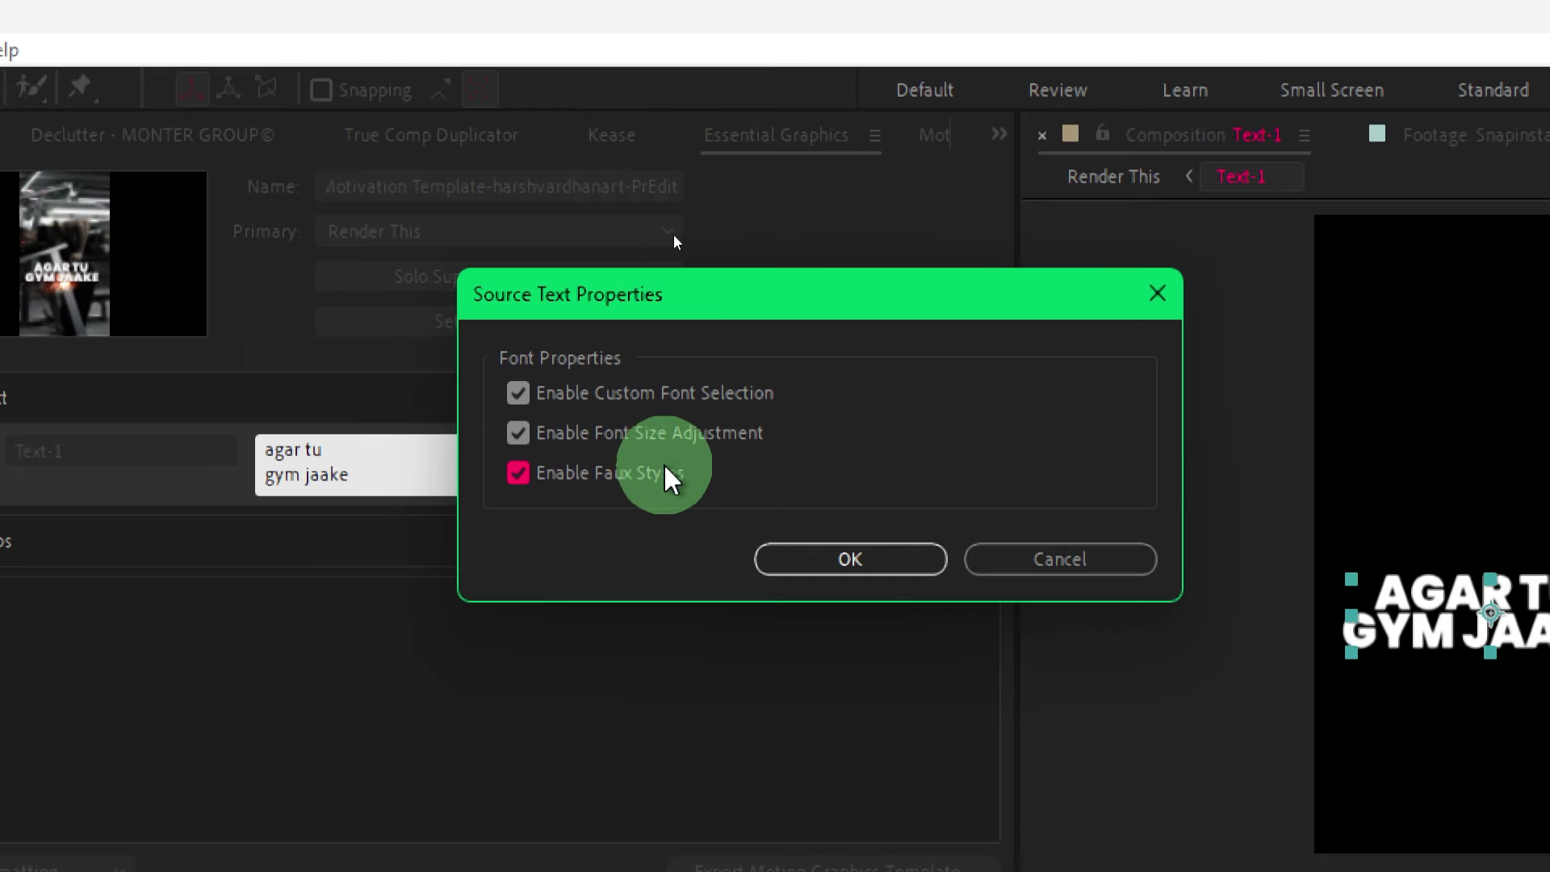
click(849, 561)
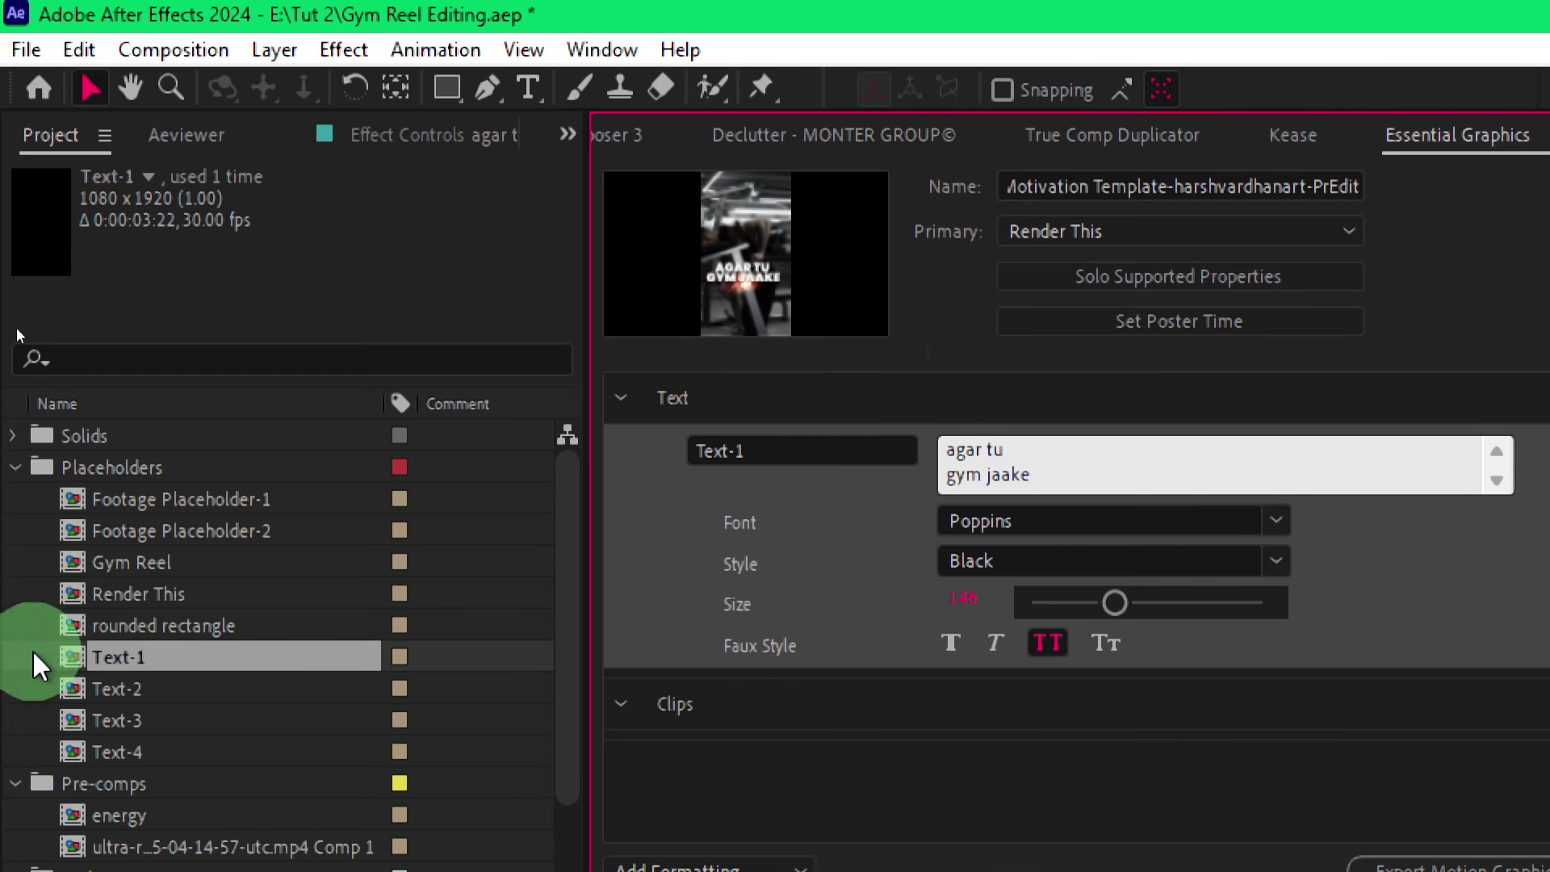
click(1180, 523)
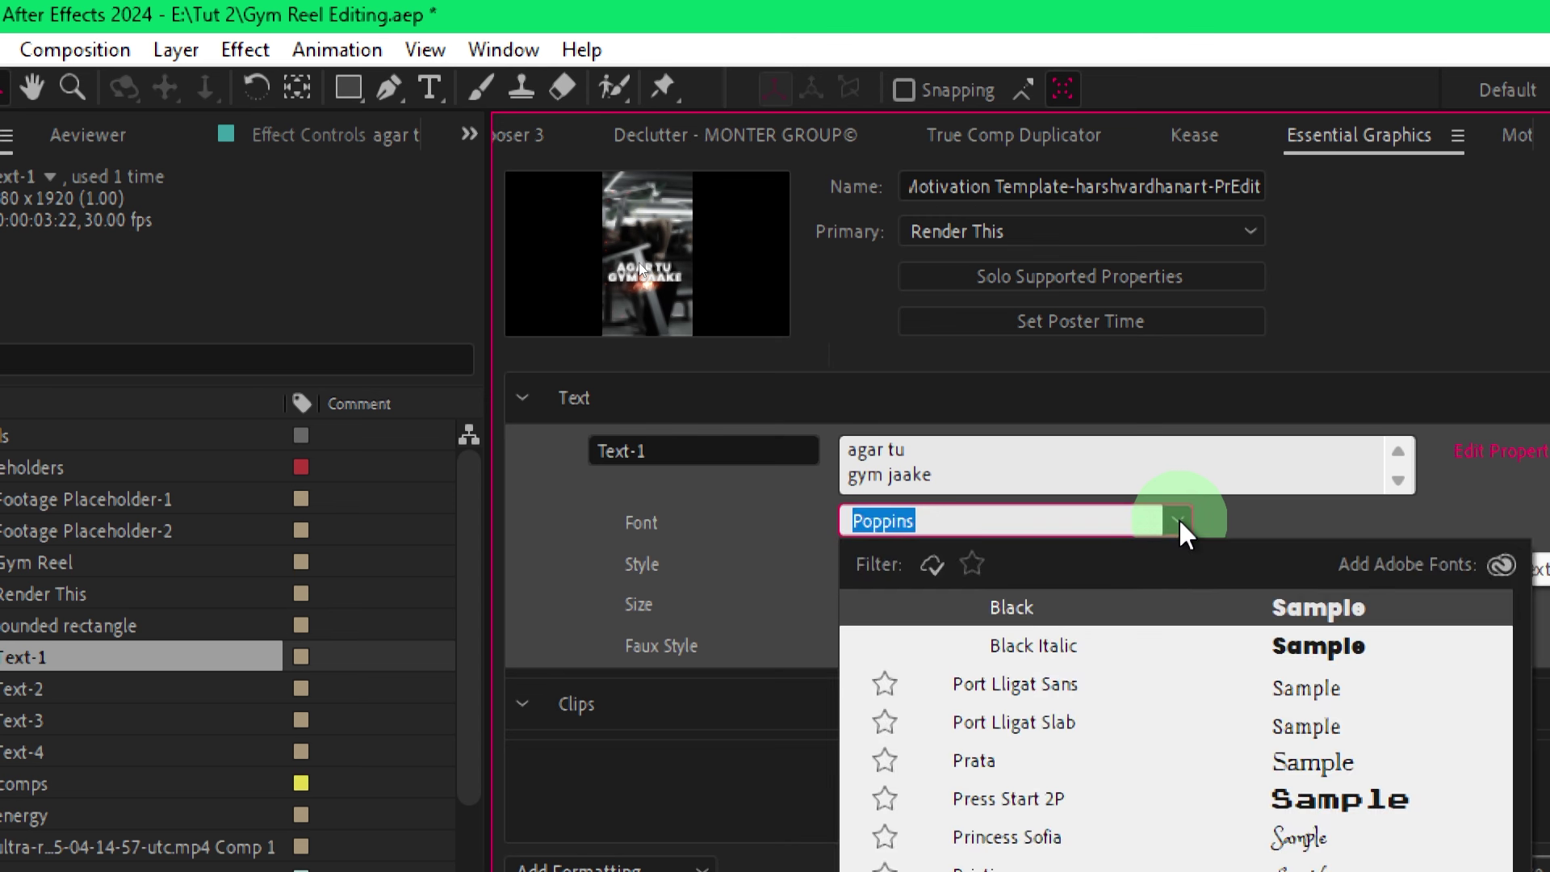
click(1179, 523)
click(1177, 563)
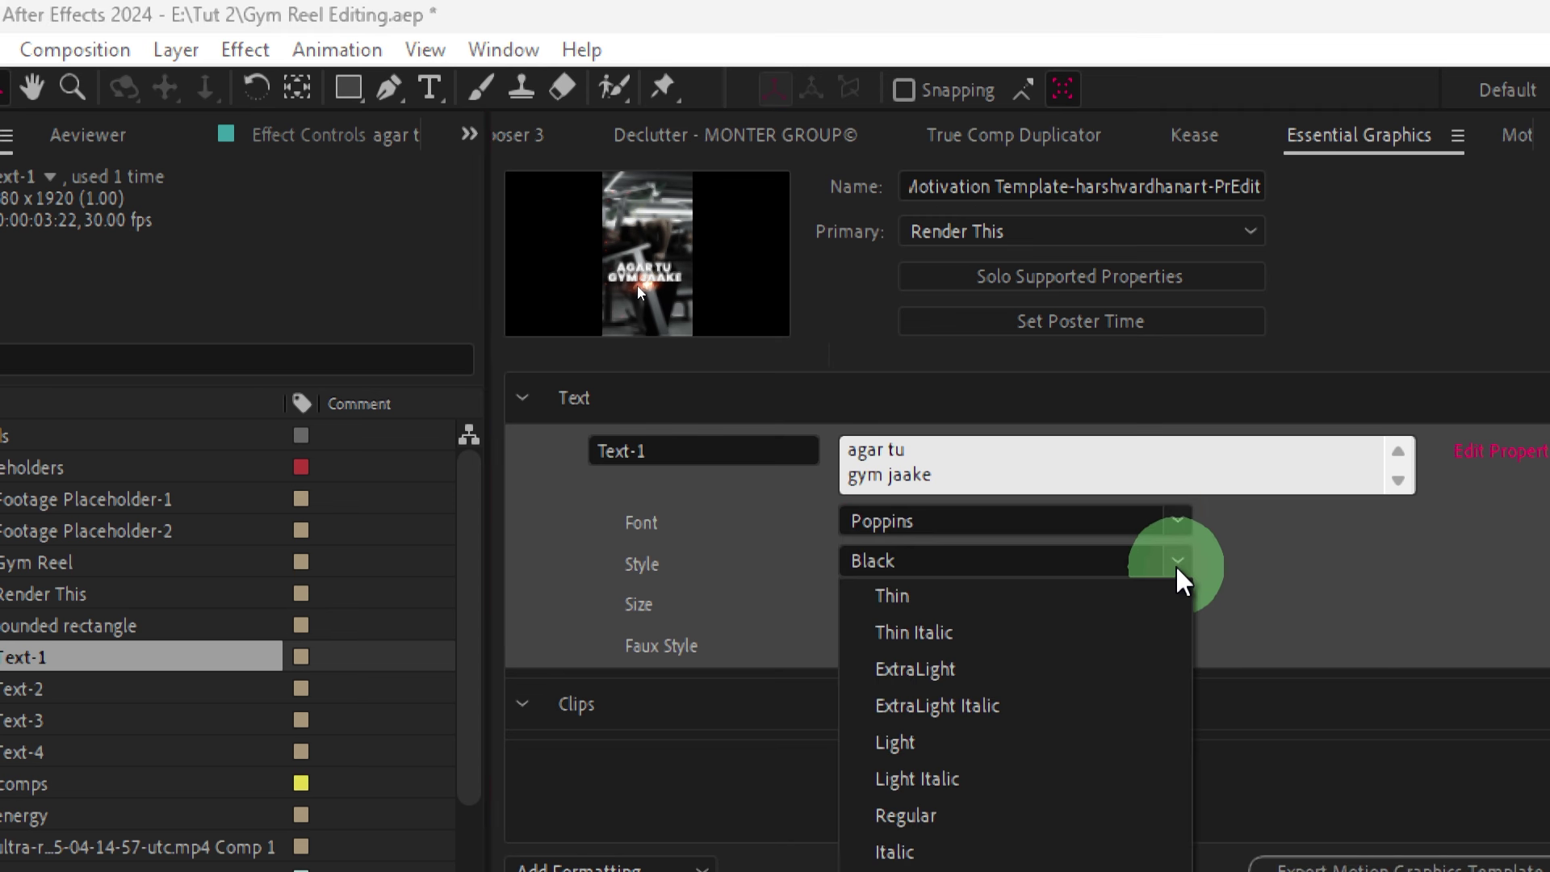
click(1178, 565)
click(865, 615)
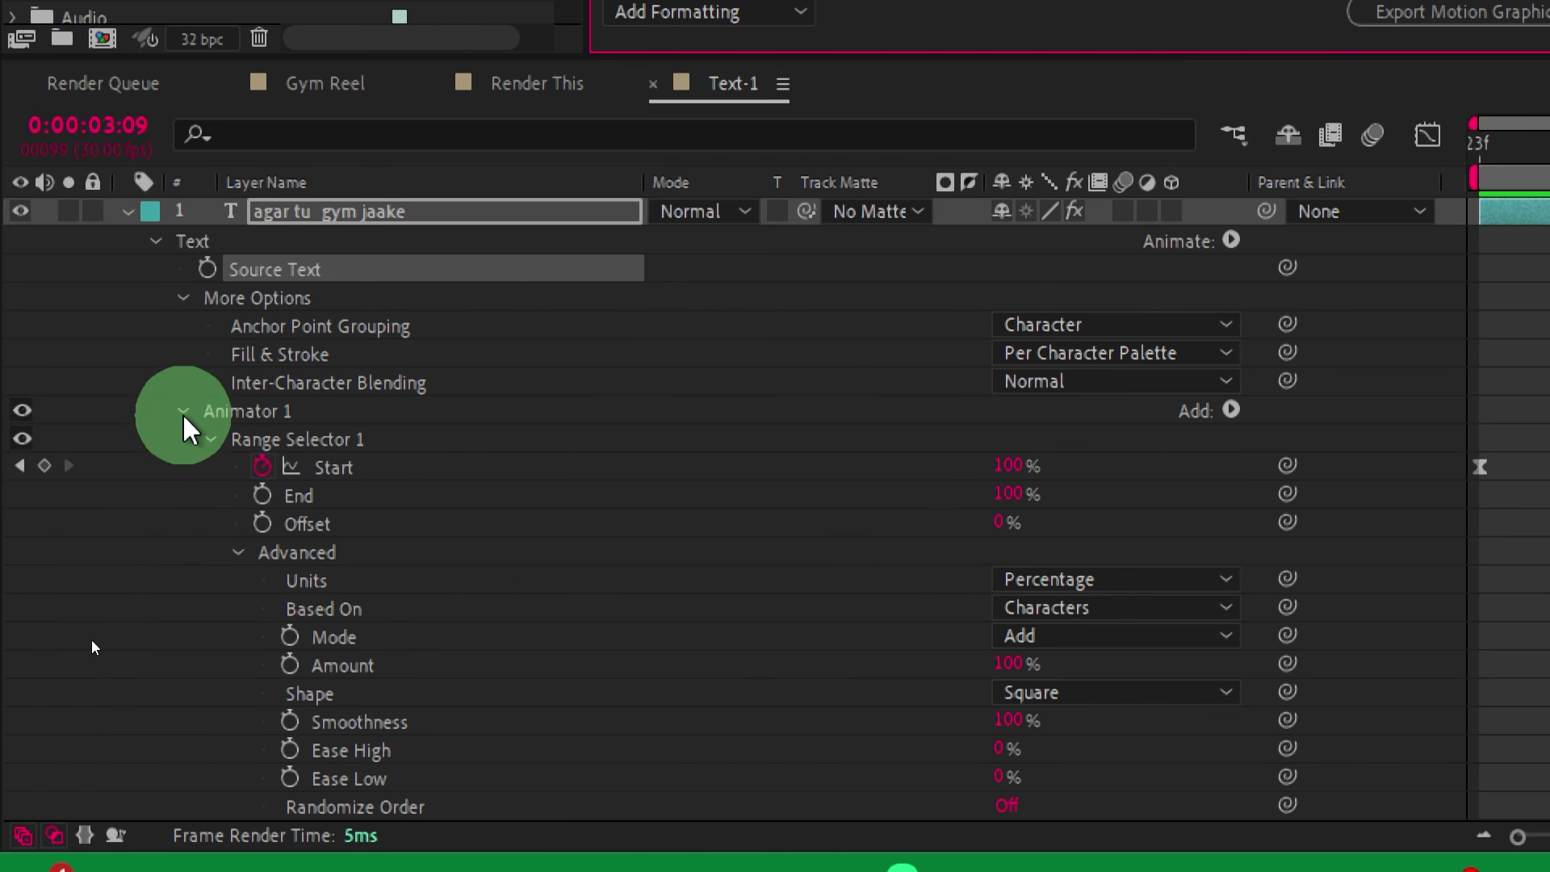
Add the title layer's Position, Scale, Rotation and Opacity to the Essential Graphics Text group.
click(209, 439)
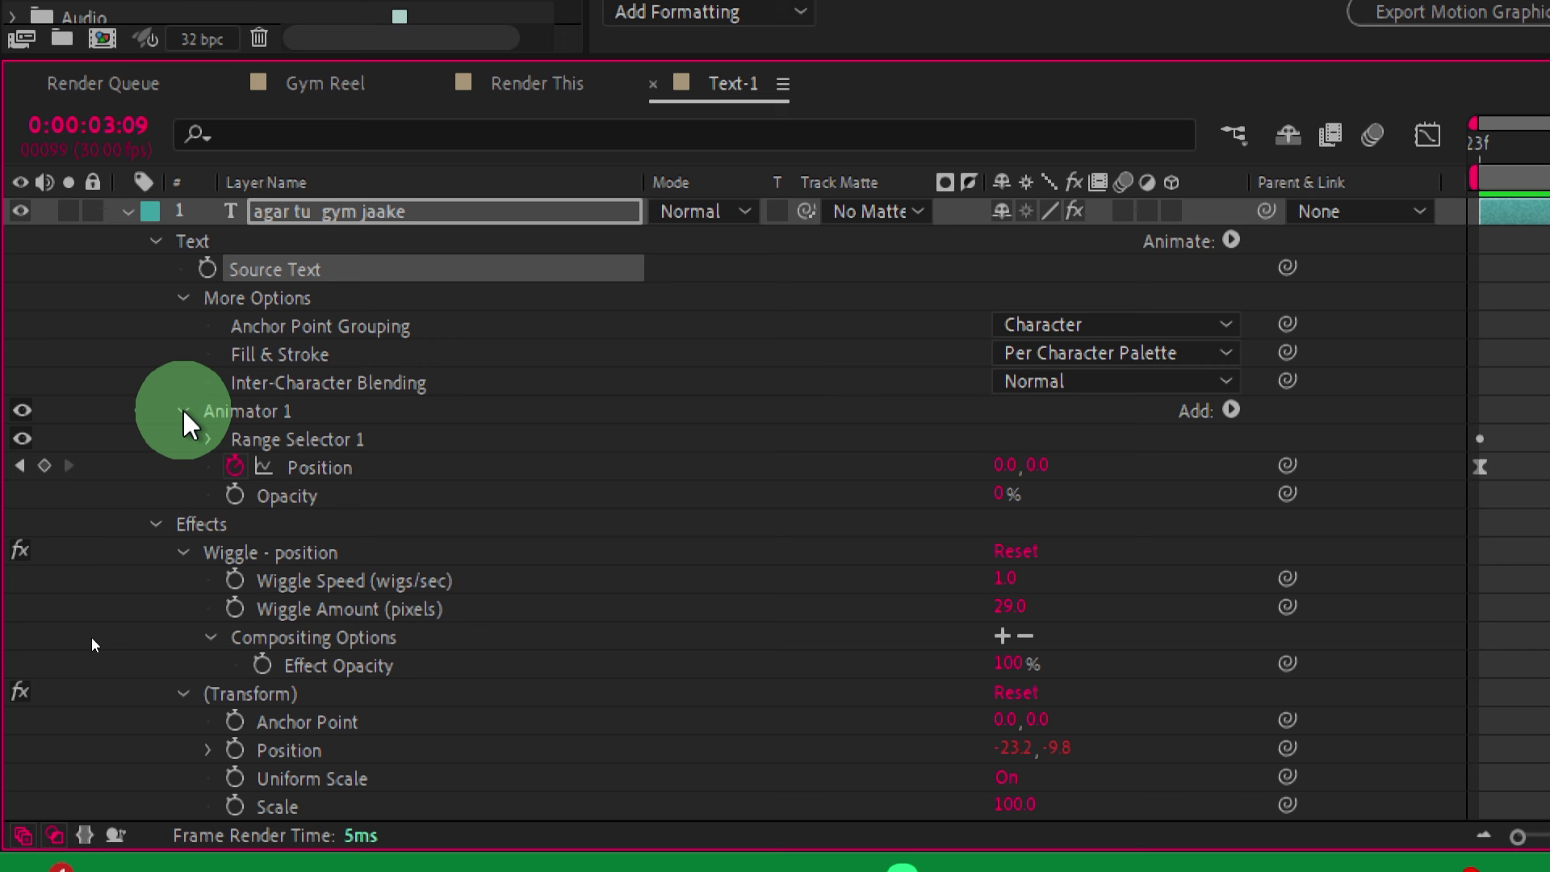
click(183, 412)
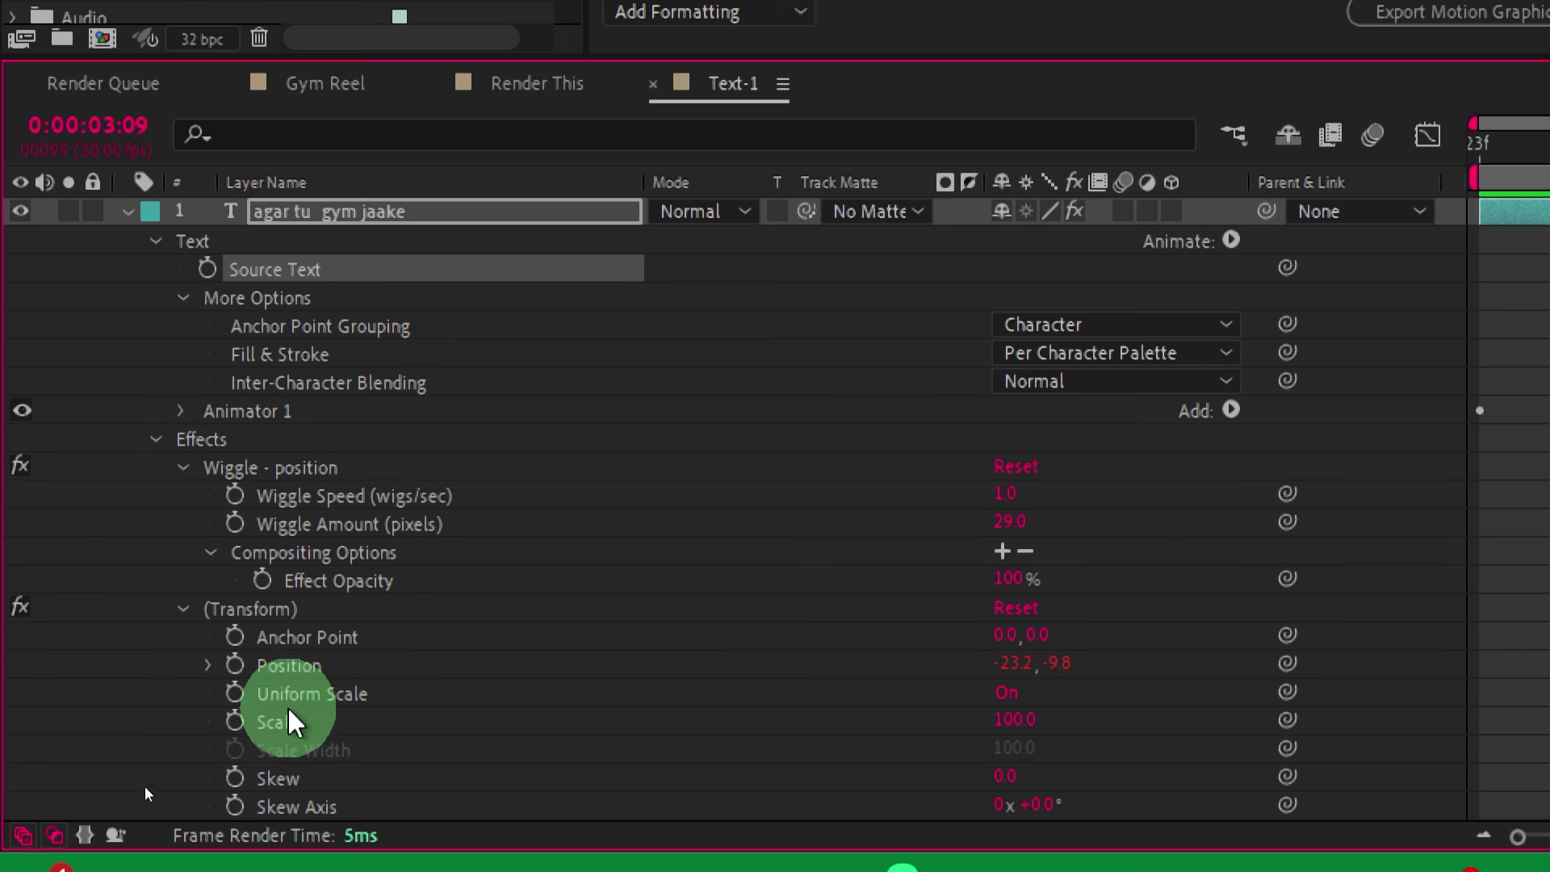
click(256, 611)
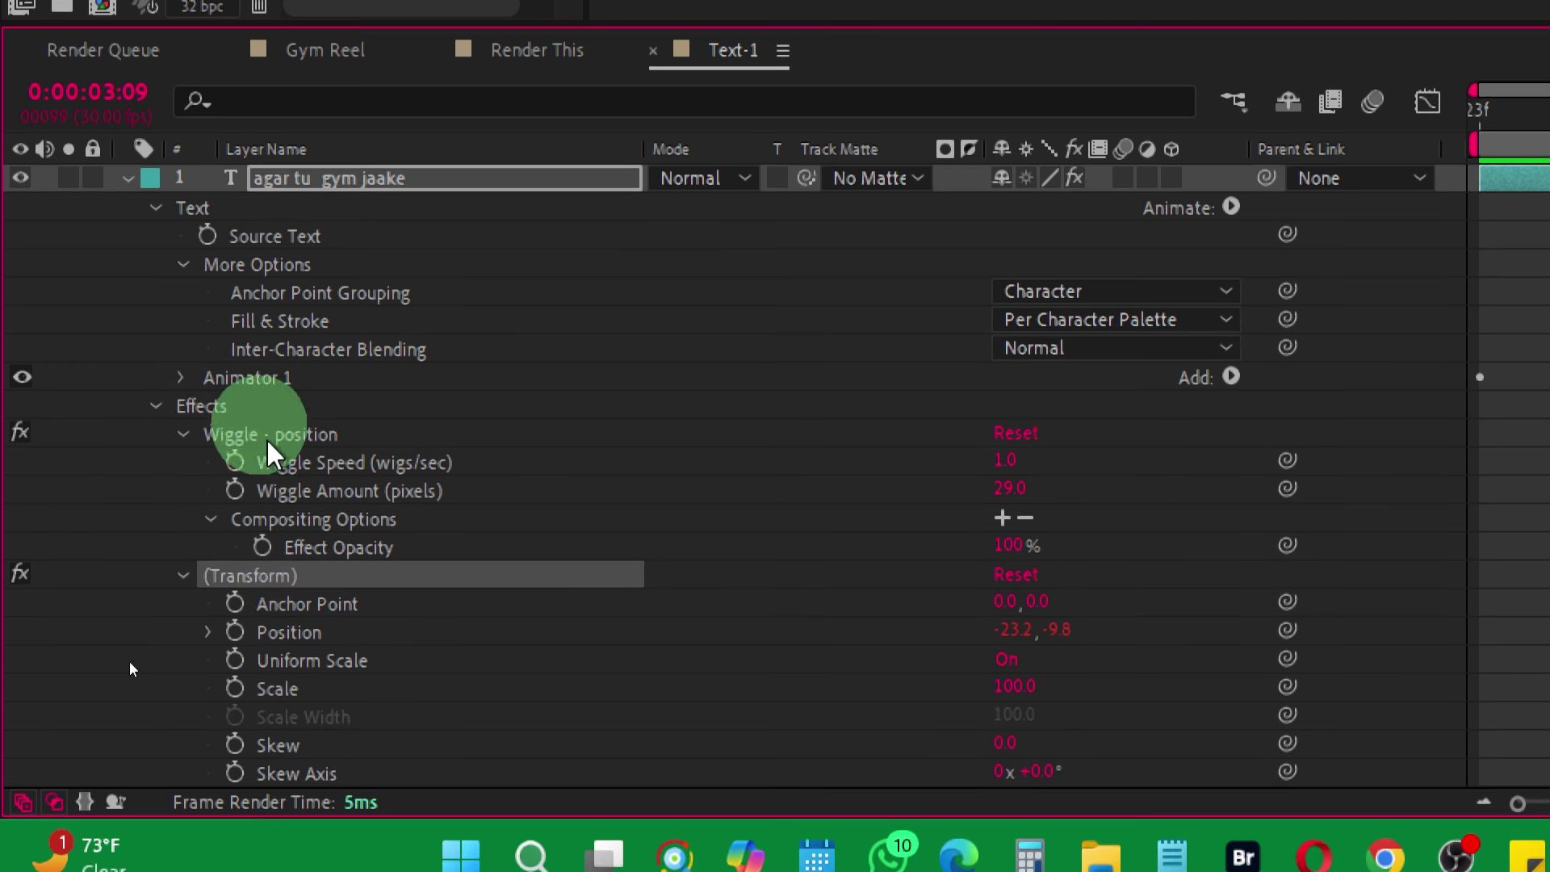
click(153, 243)
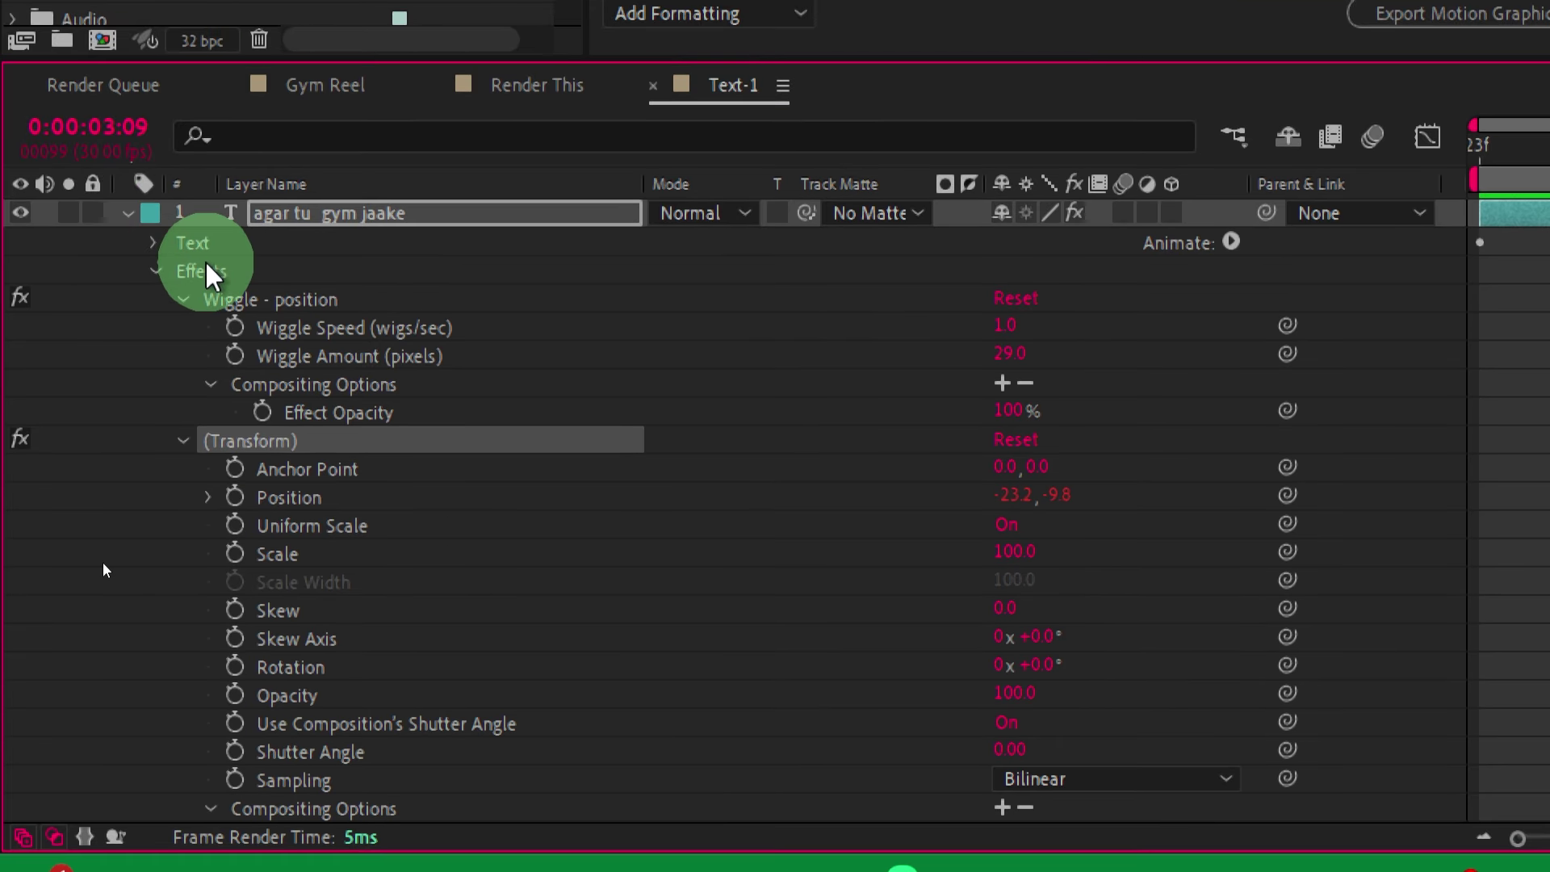
click(161, 273)
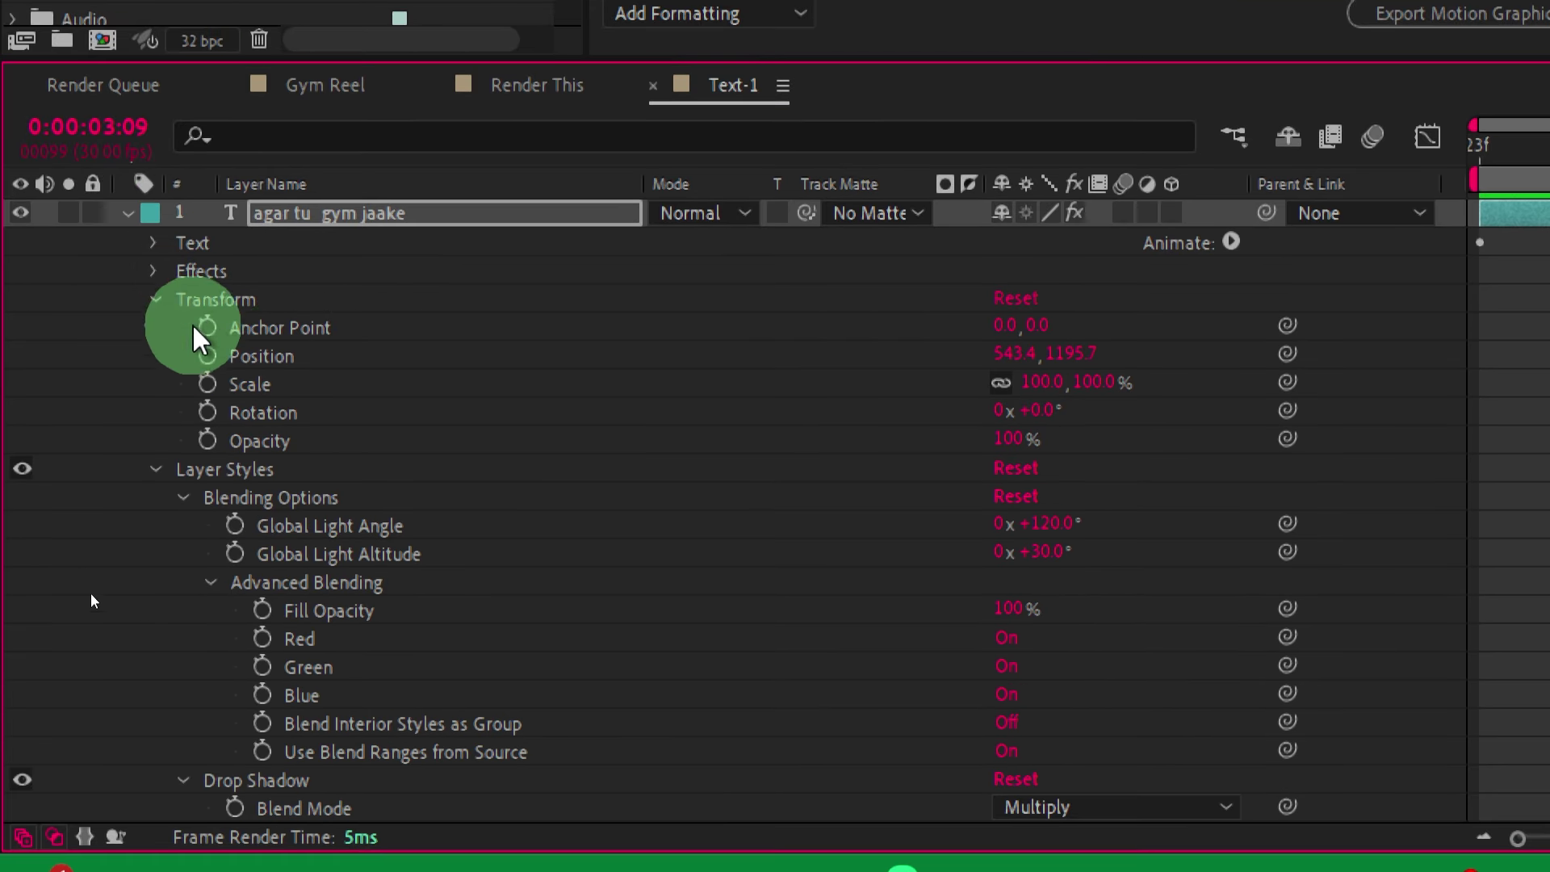
click(273, 357)
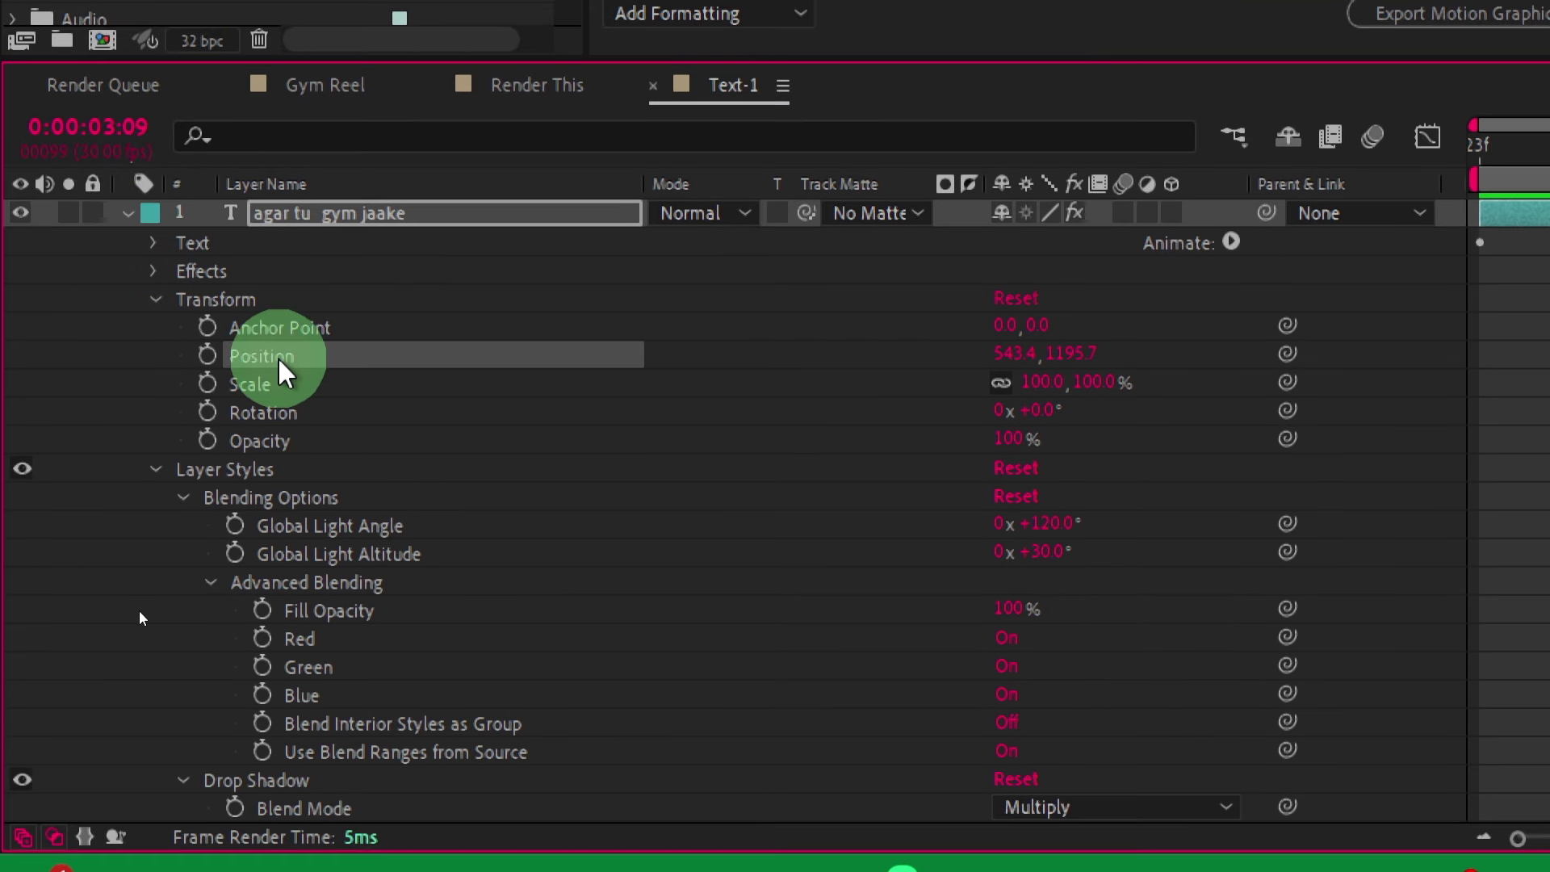
shift+click(271, 386)
shift+click(289, 413)
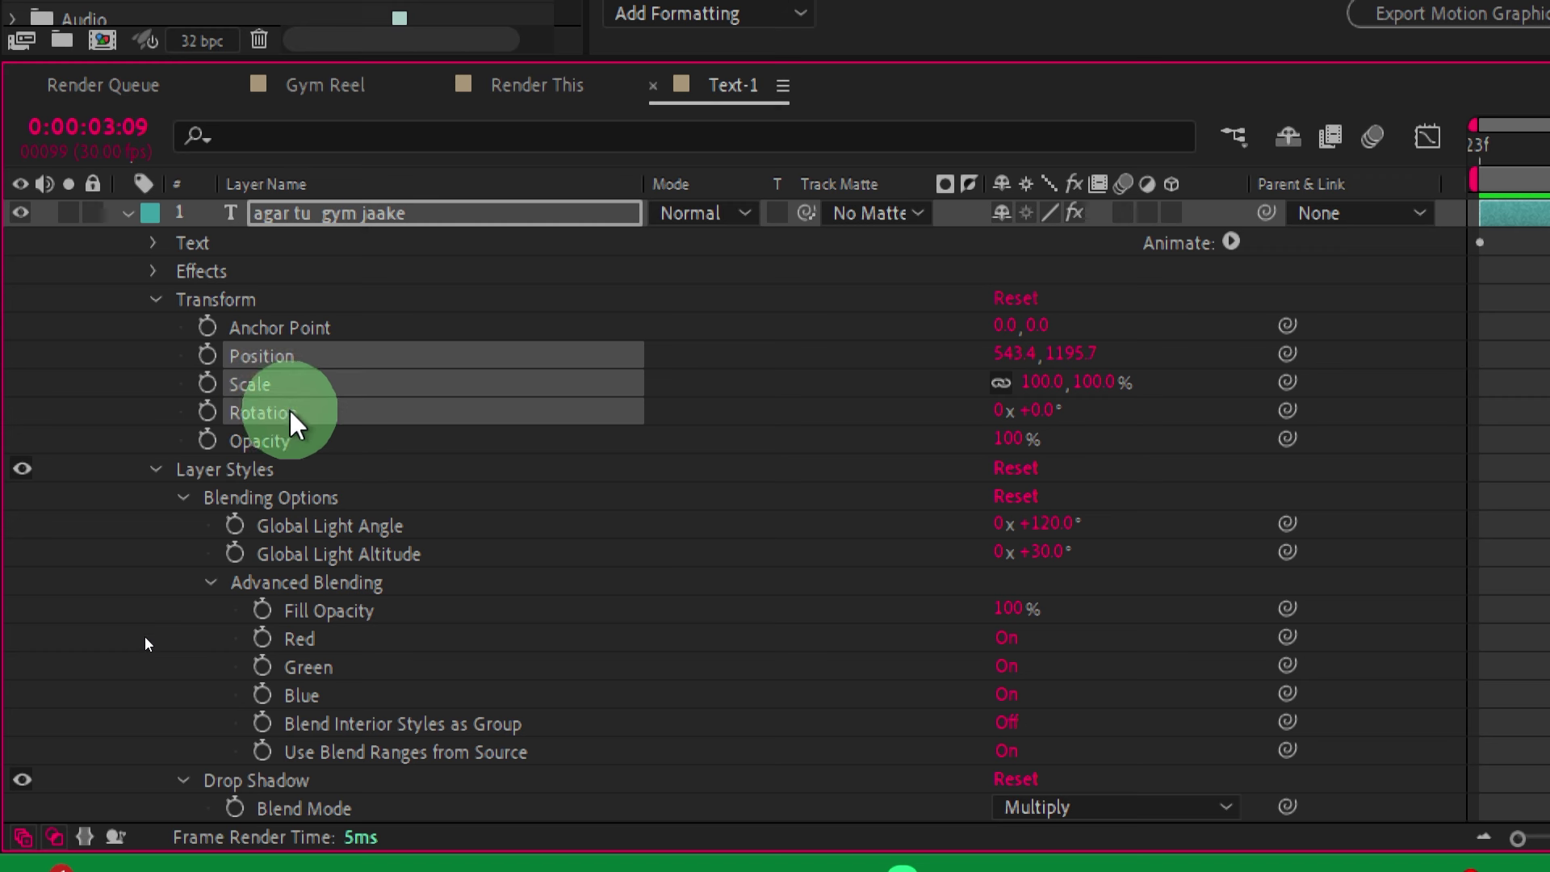
shift+click(317, 442)
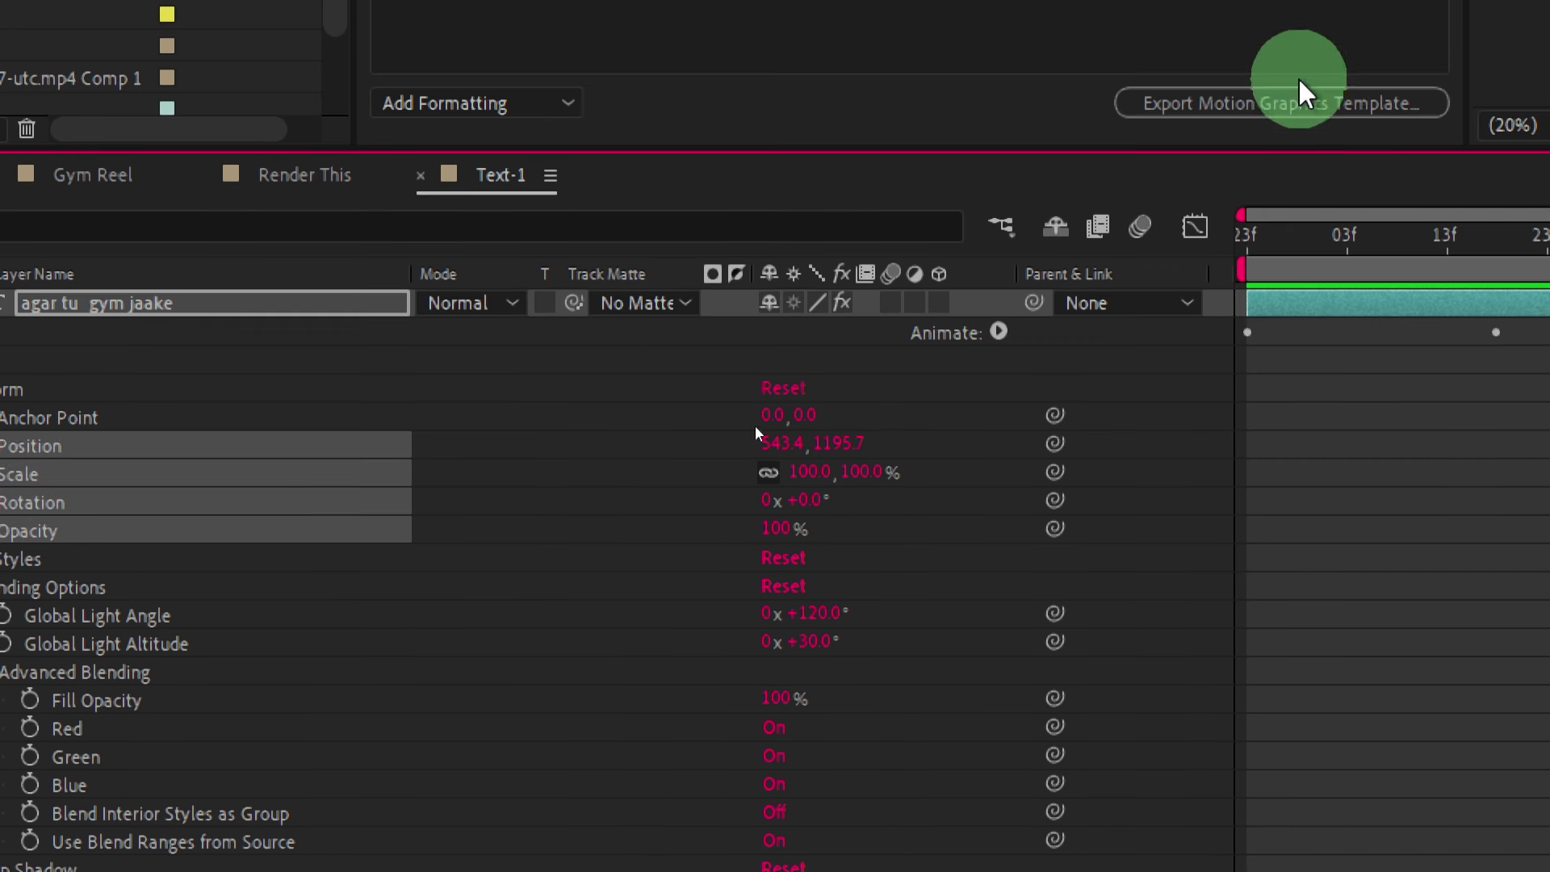
mouse_move(582, 393)
mouse_down()
mouse_move(658, 63)
mouse_move(775, 291)
mouse_up()
Strip the 'agar tu gym jaake' prefix from the labels, leaving 'Position' and 'Scale'.
click(628, 300)
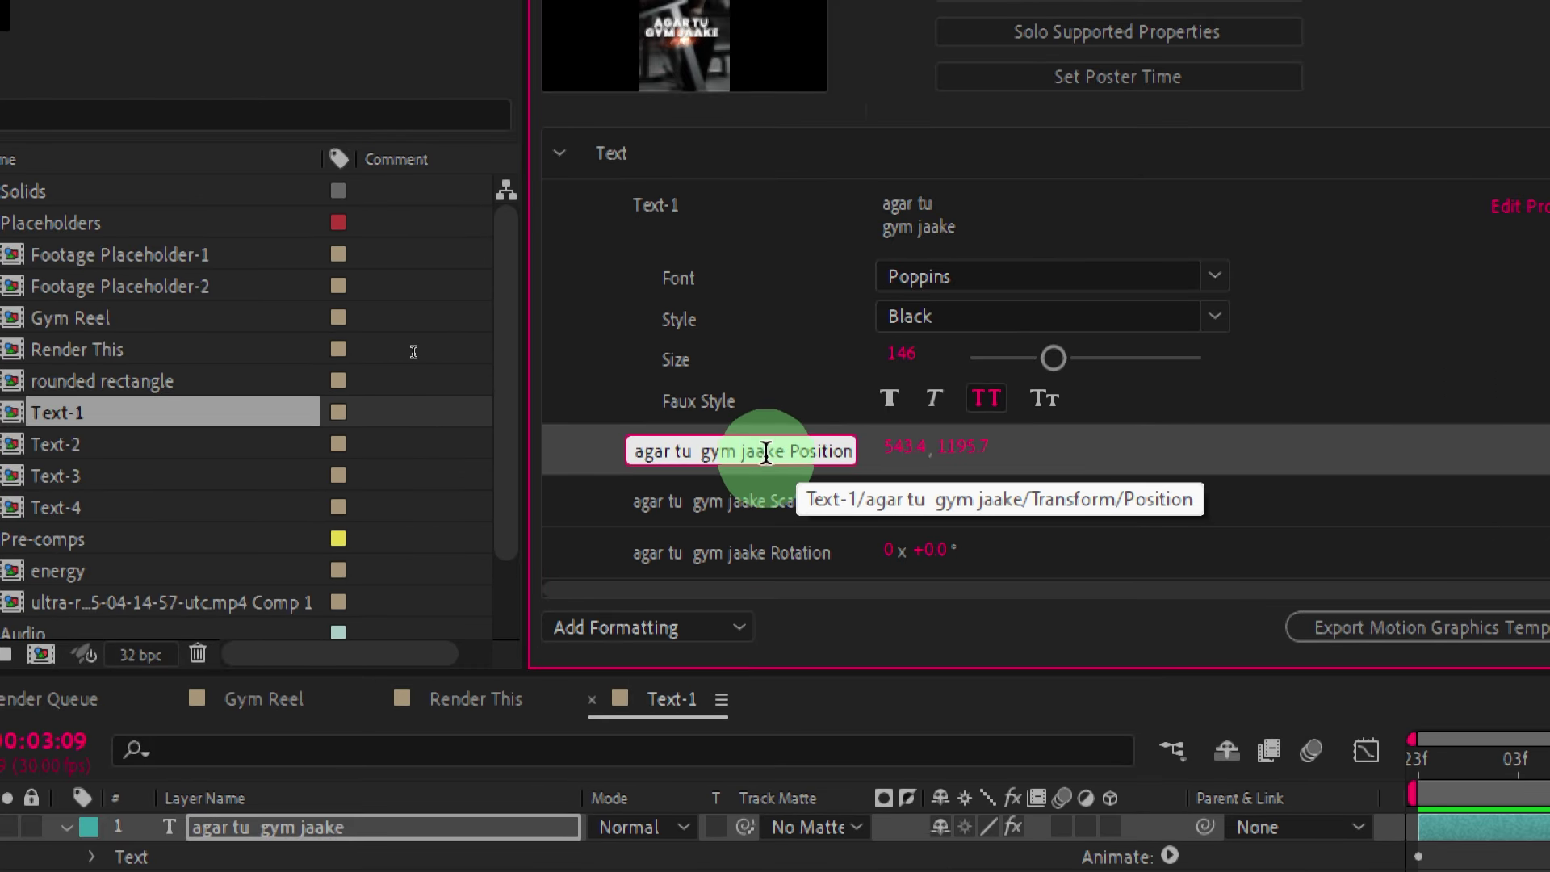
click(642, 451)
click(787, 459)
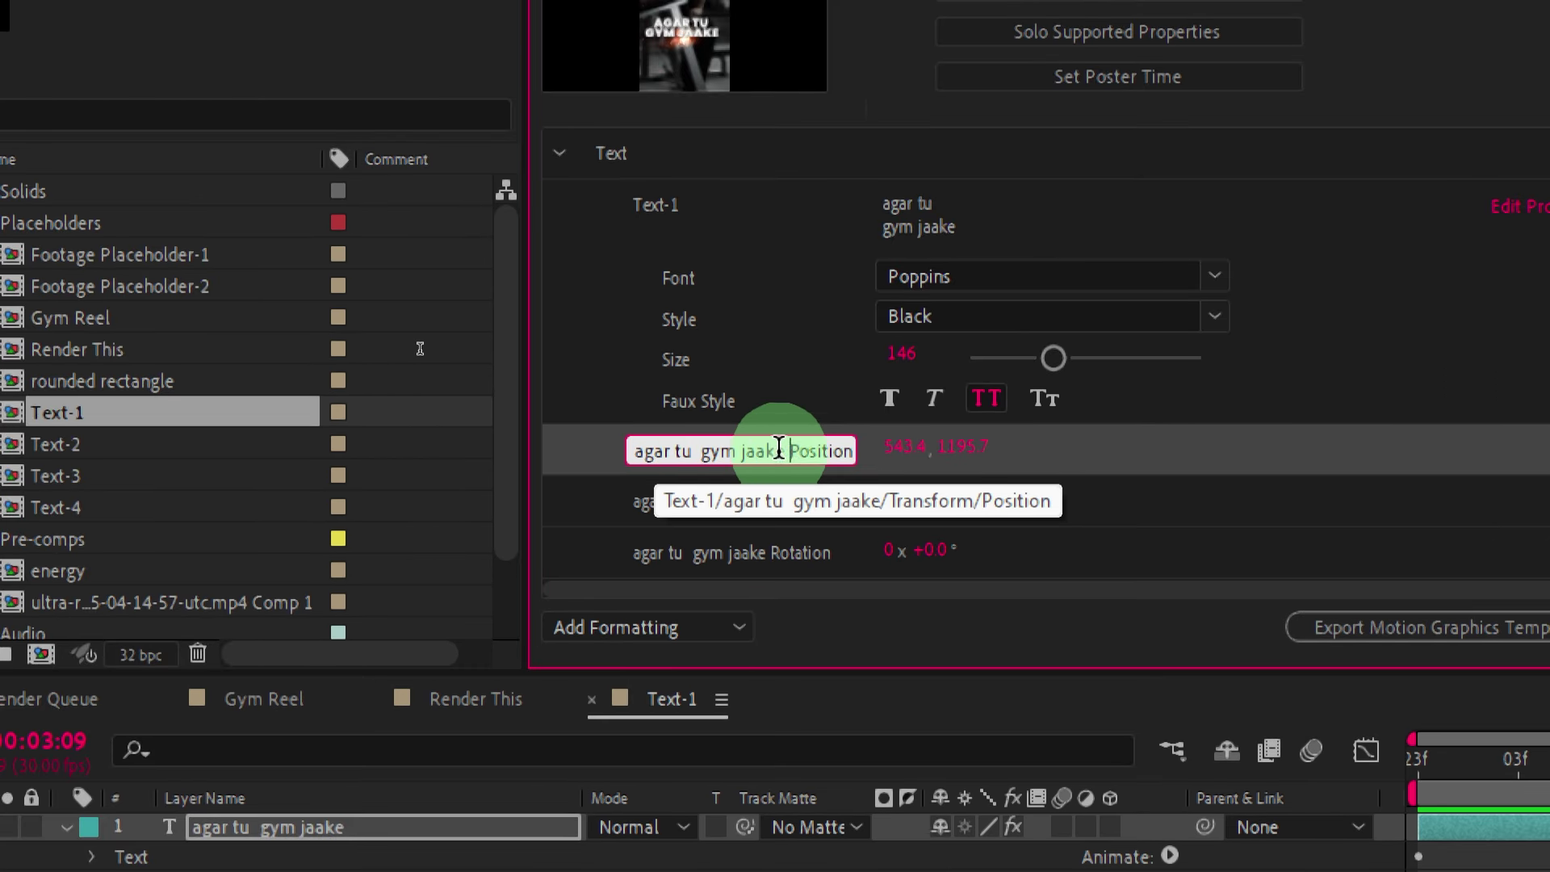
drag(787, 458, 598, 452)
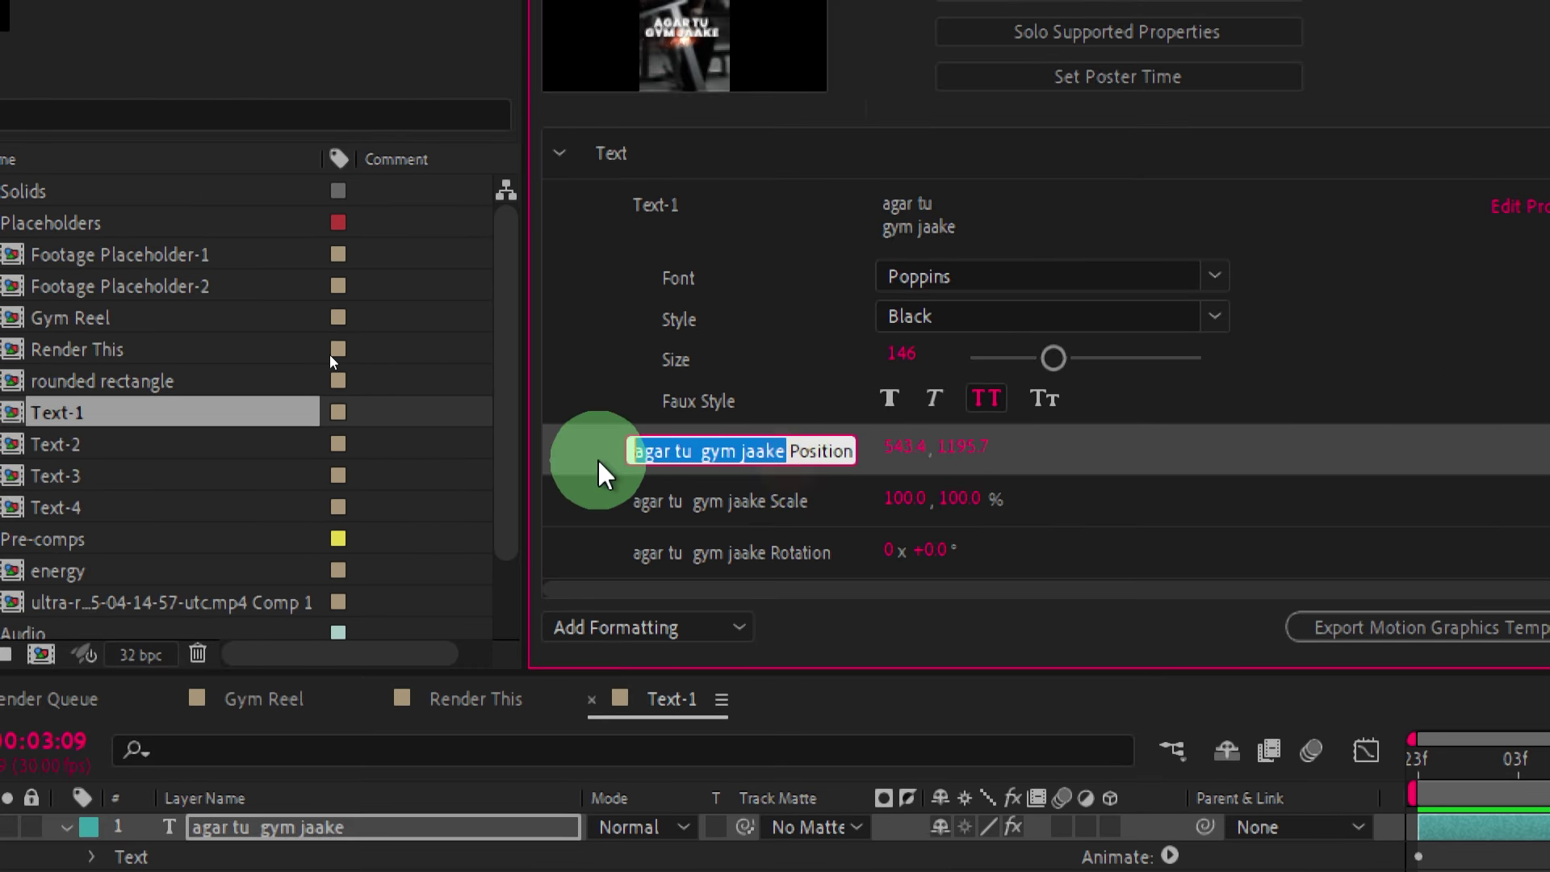
key(BackSpace)
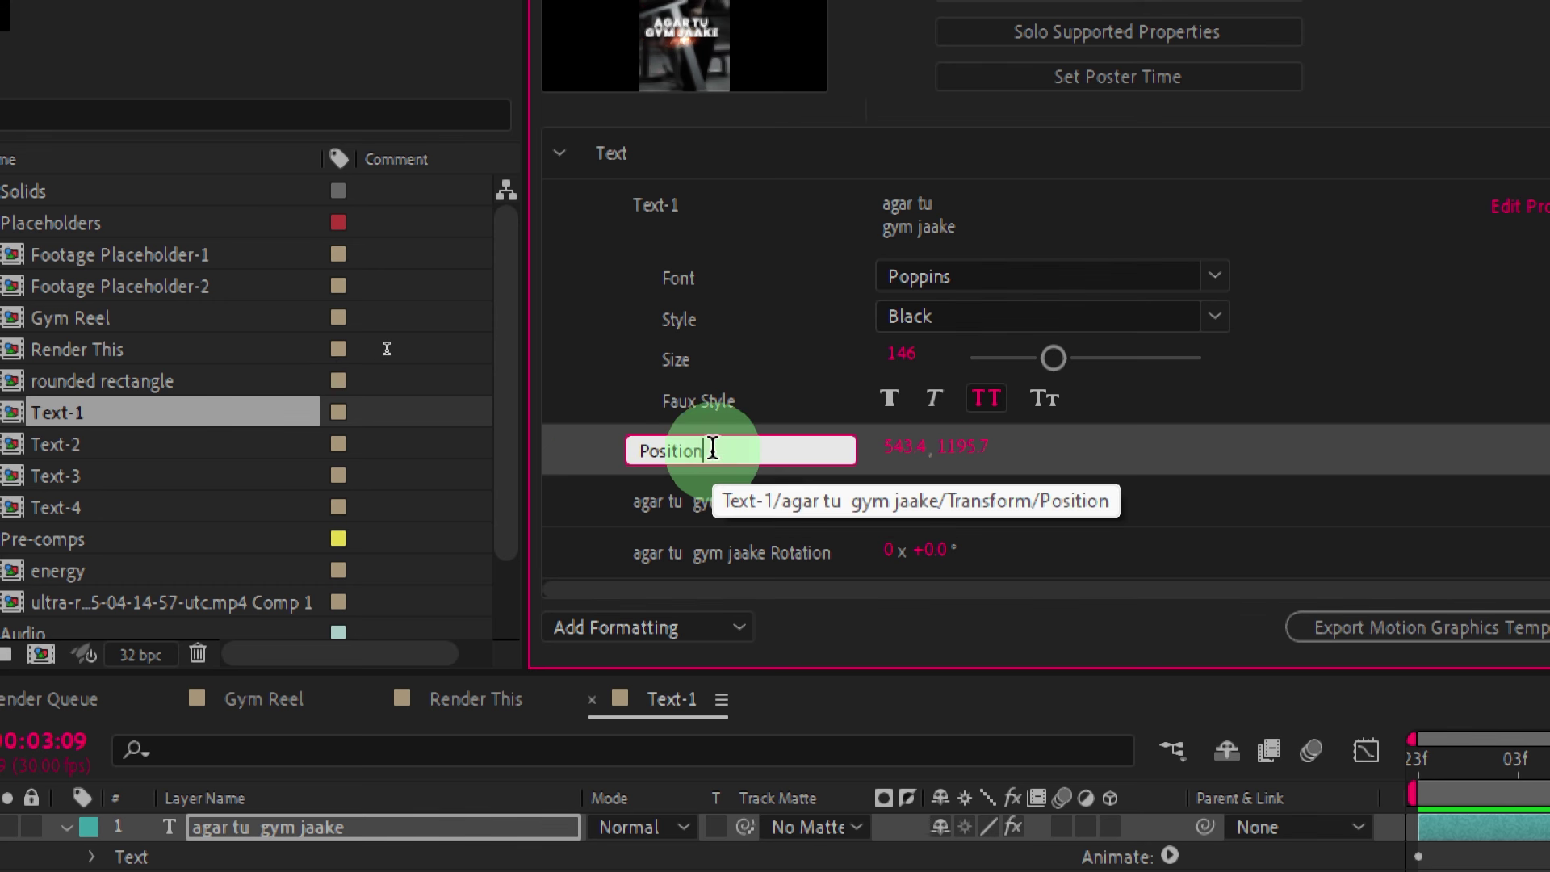
click(701, 496)
mouse_move(649, 502)
mouse_down()
mouse_move(791, 502)
mouse_move(485, 549)
mouse_up()
key(BackSpace)
Strip the layer-name prefix from the Rotation and Opacity labels, leaving 'Rotation' and 'Opacity'.
click(789, 554)
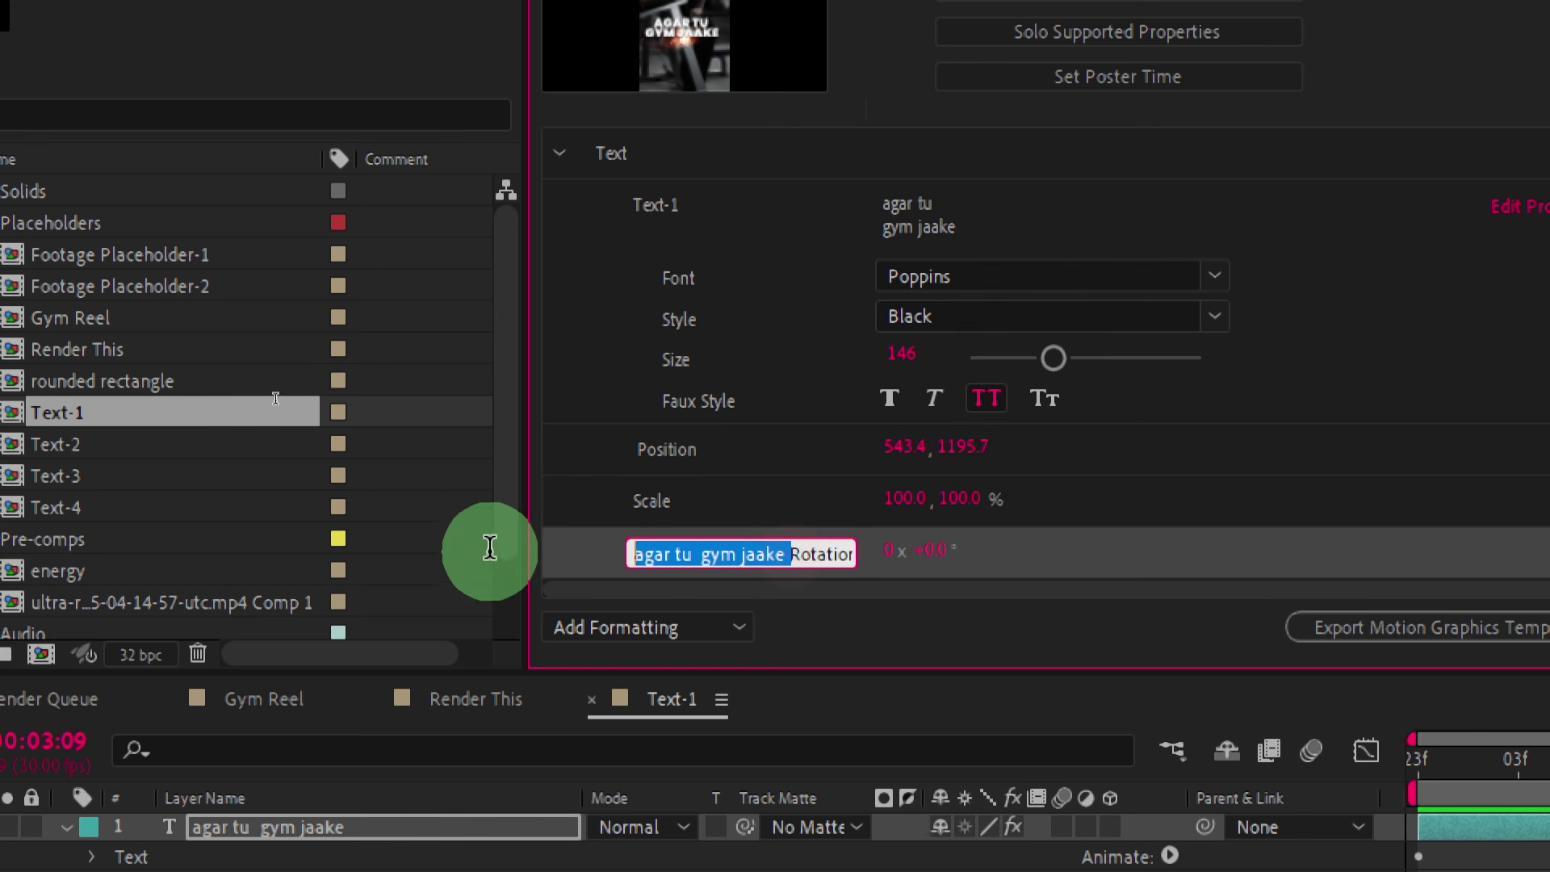
key(BackSpace)
scroll(726, 443, down, 3)
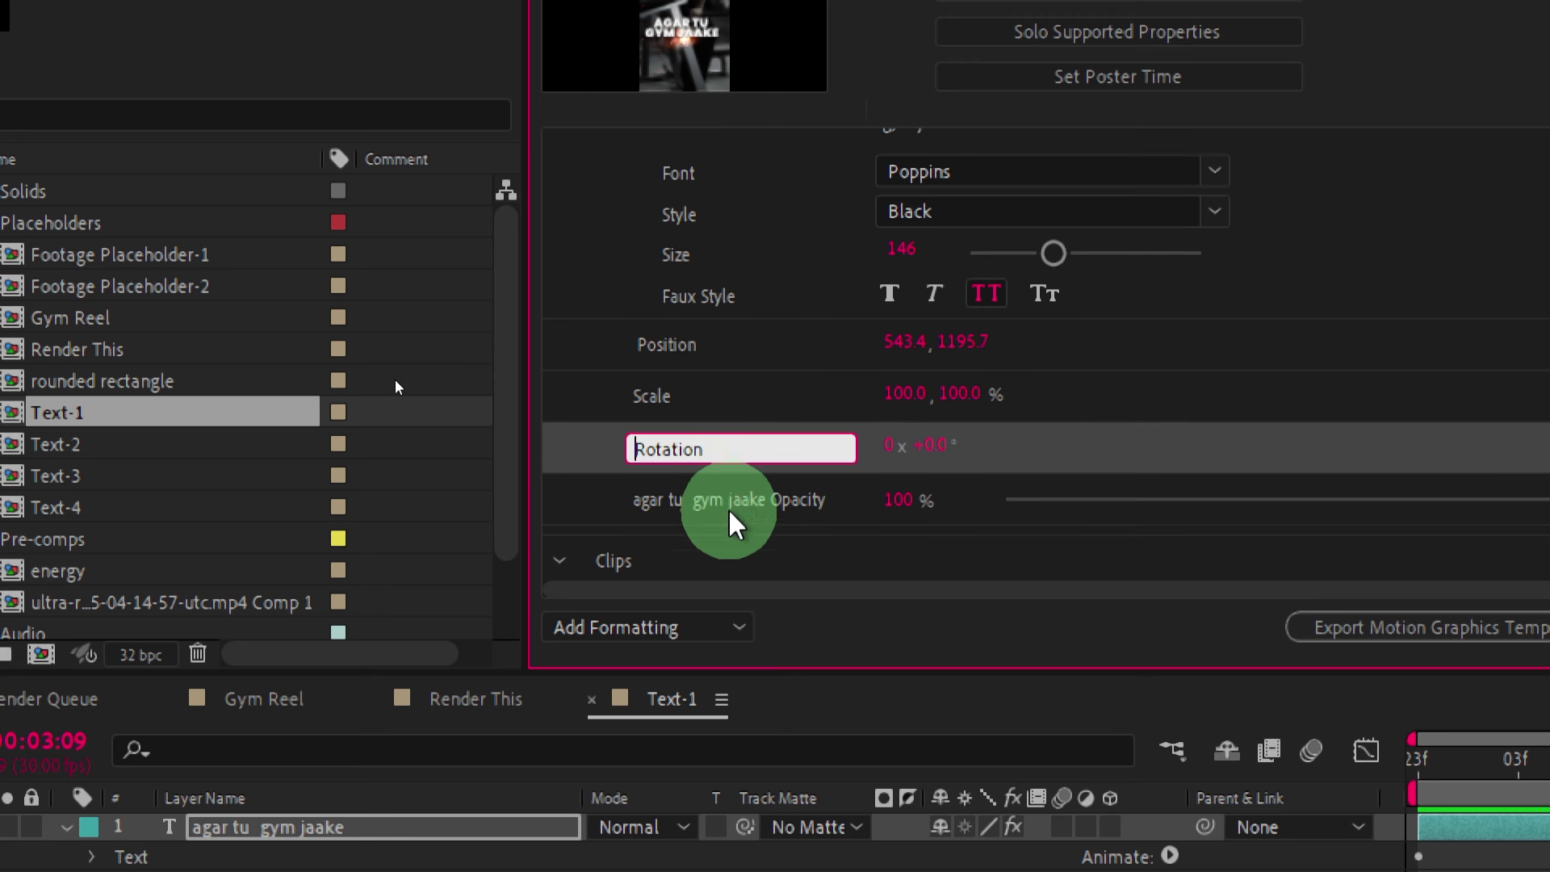
click(747, 510)
drag(775, 501, 554, 519)
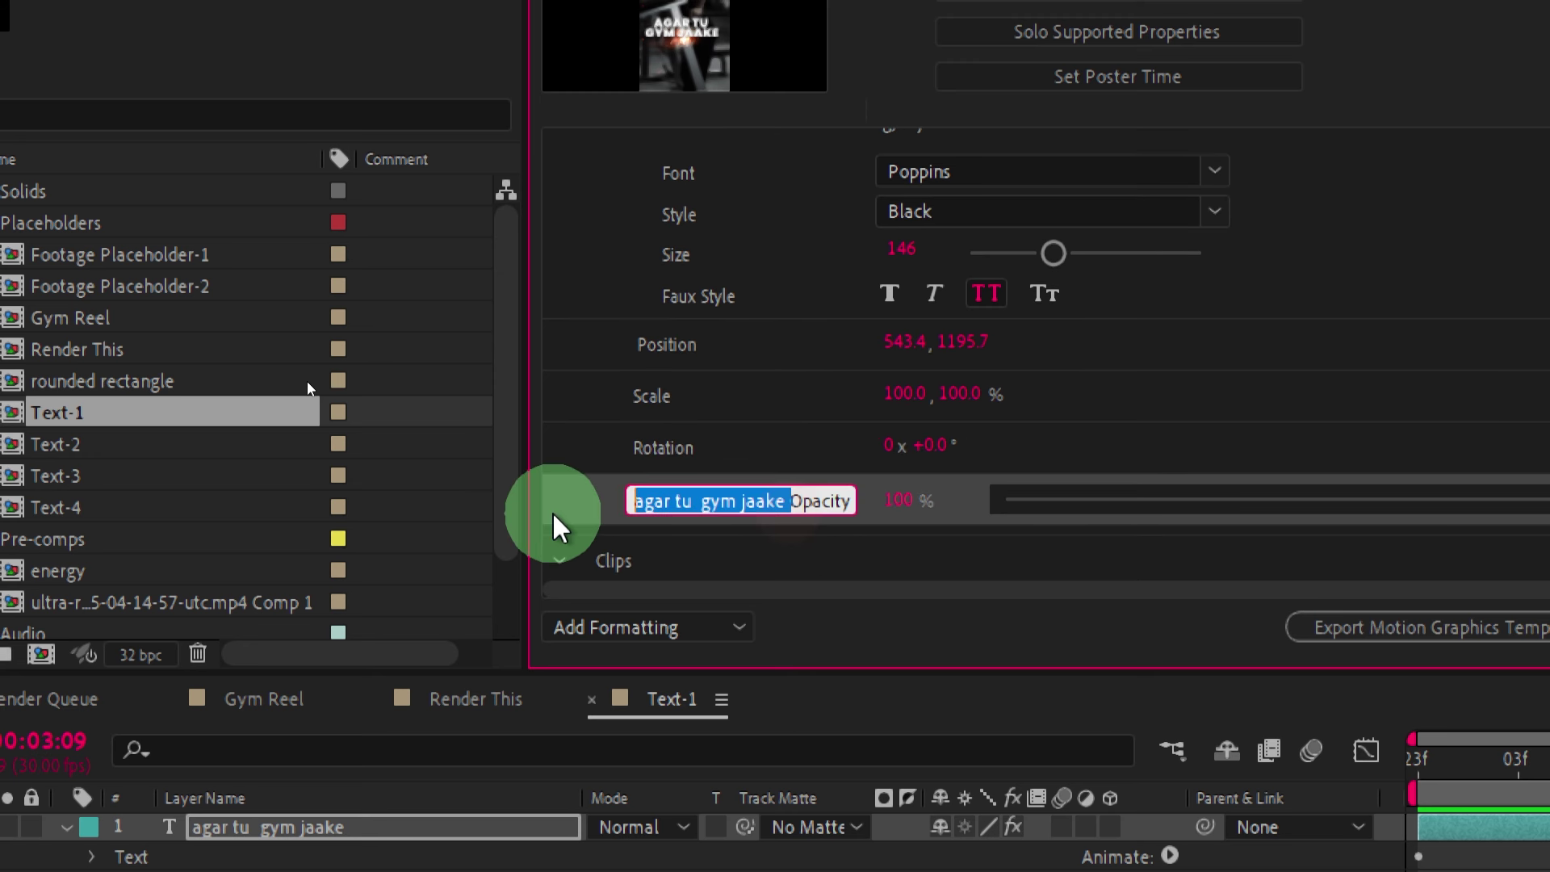
key(BackSpace)
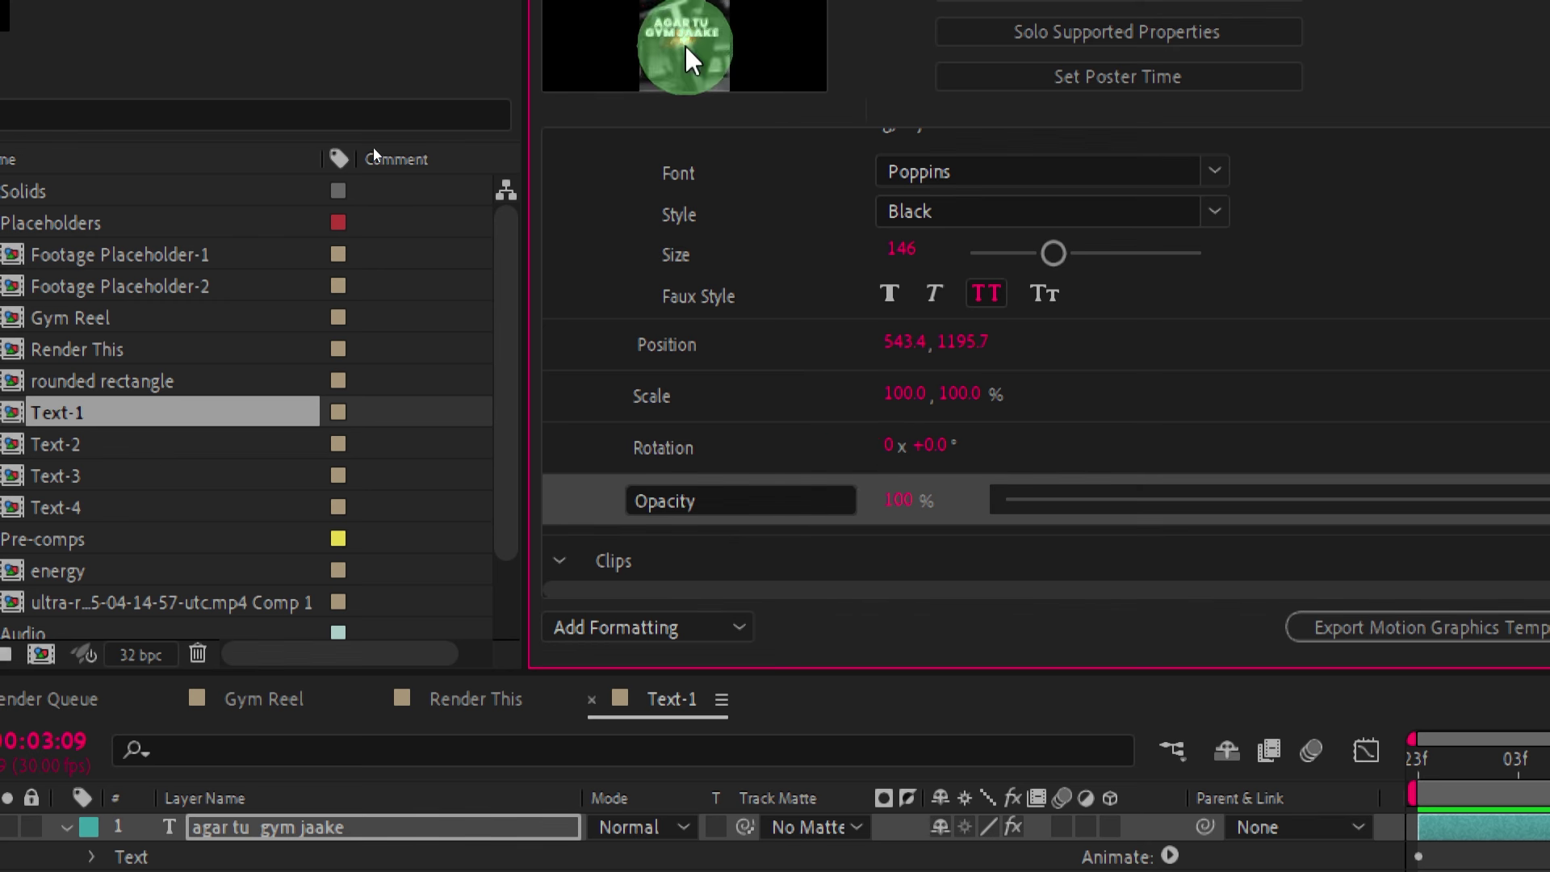
scroll(743, 339, up, 1)
scroll(807, 258, up, 3)
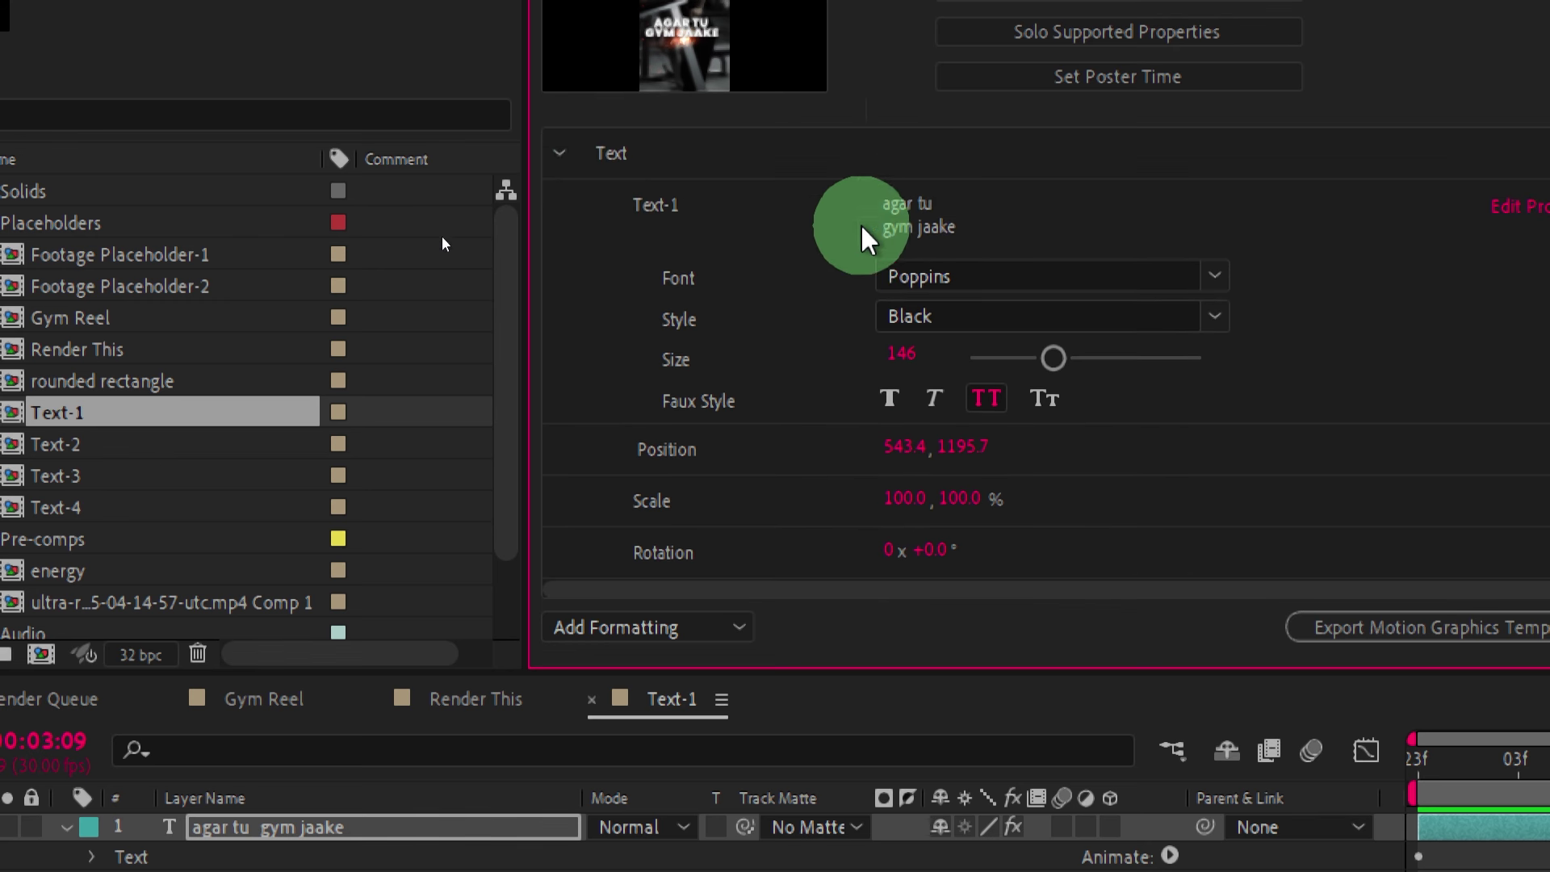
click(556, 153)
click(558, 155)
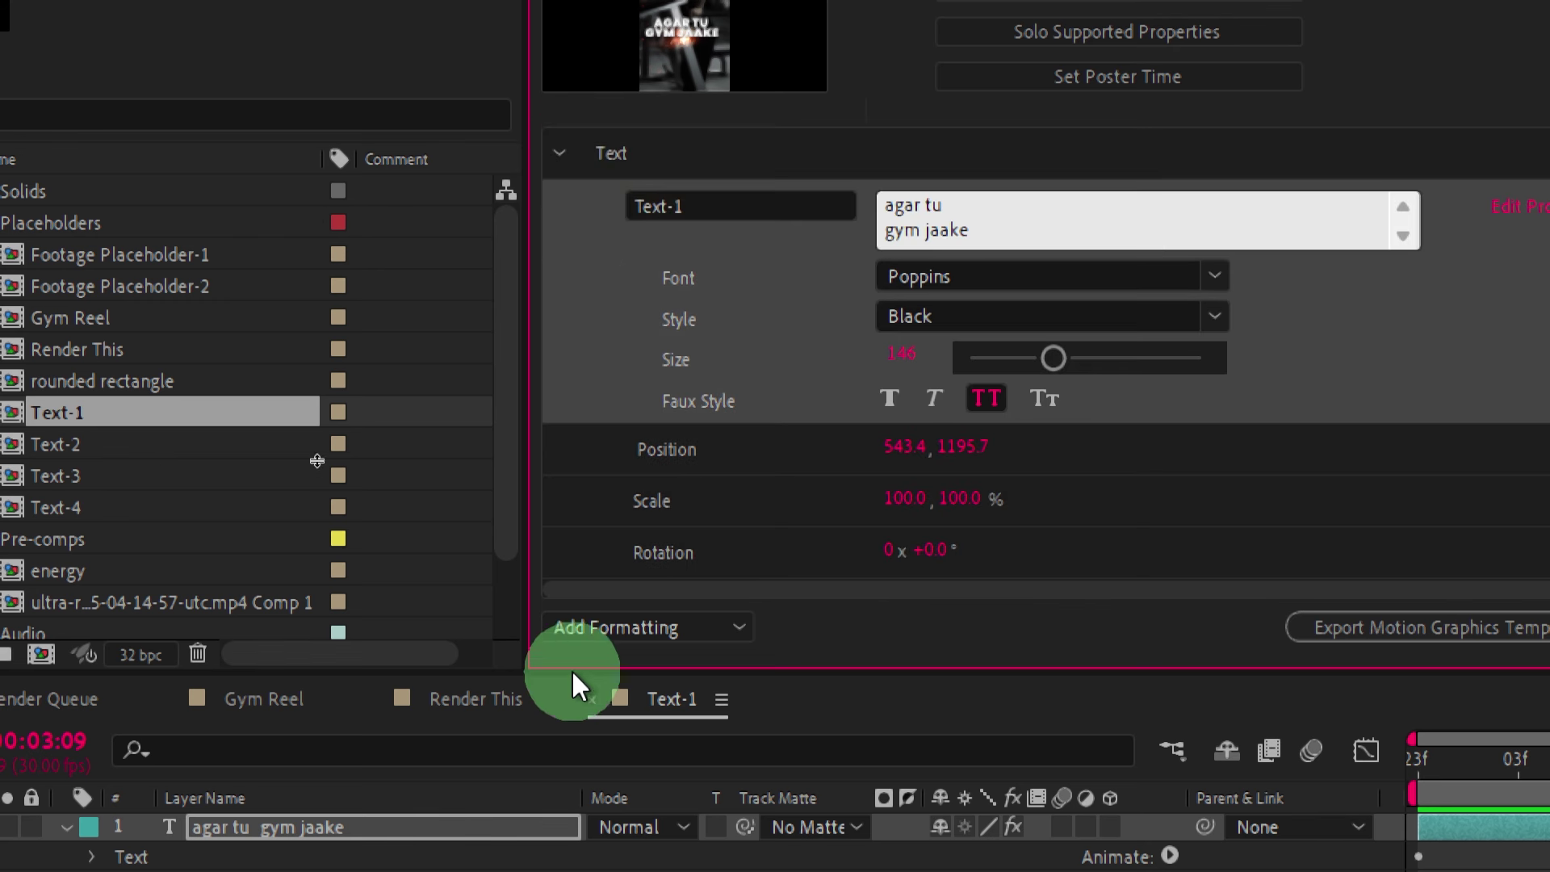
click(623, 160)
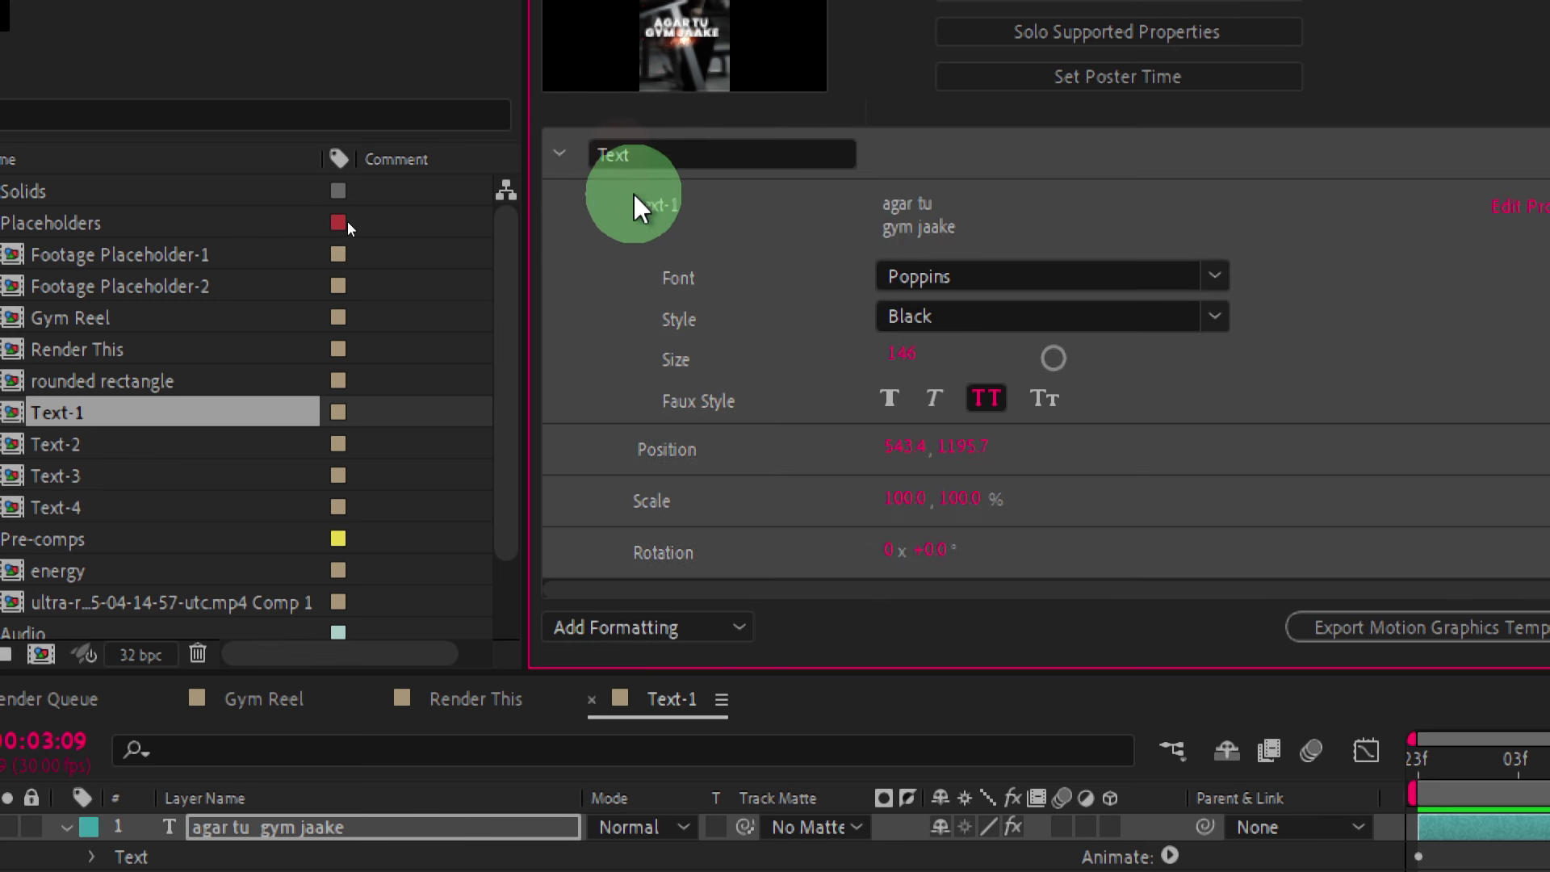
click(680, 636)
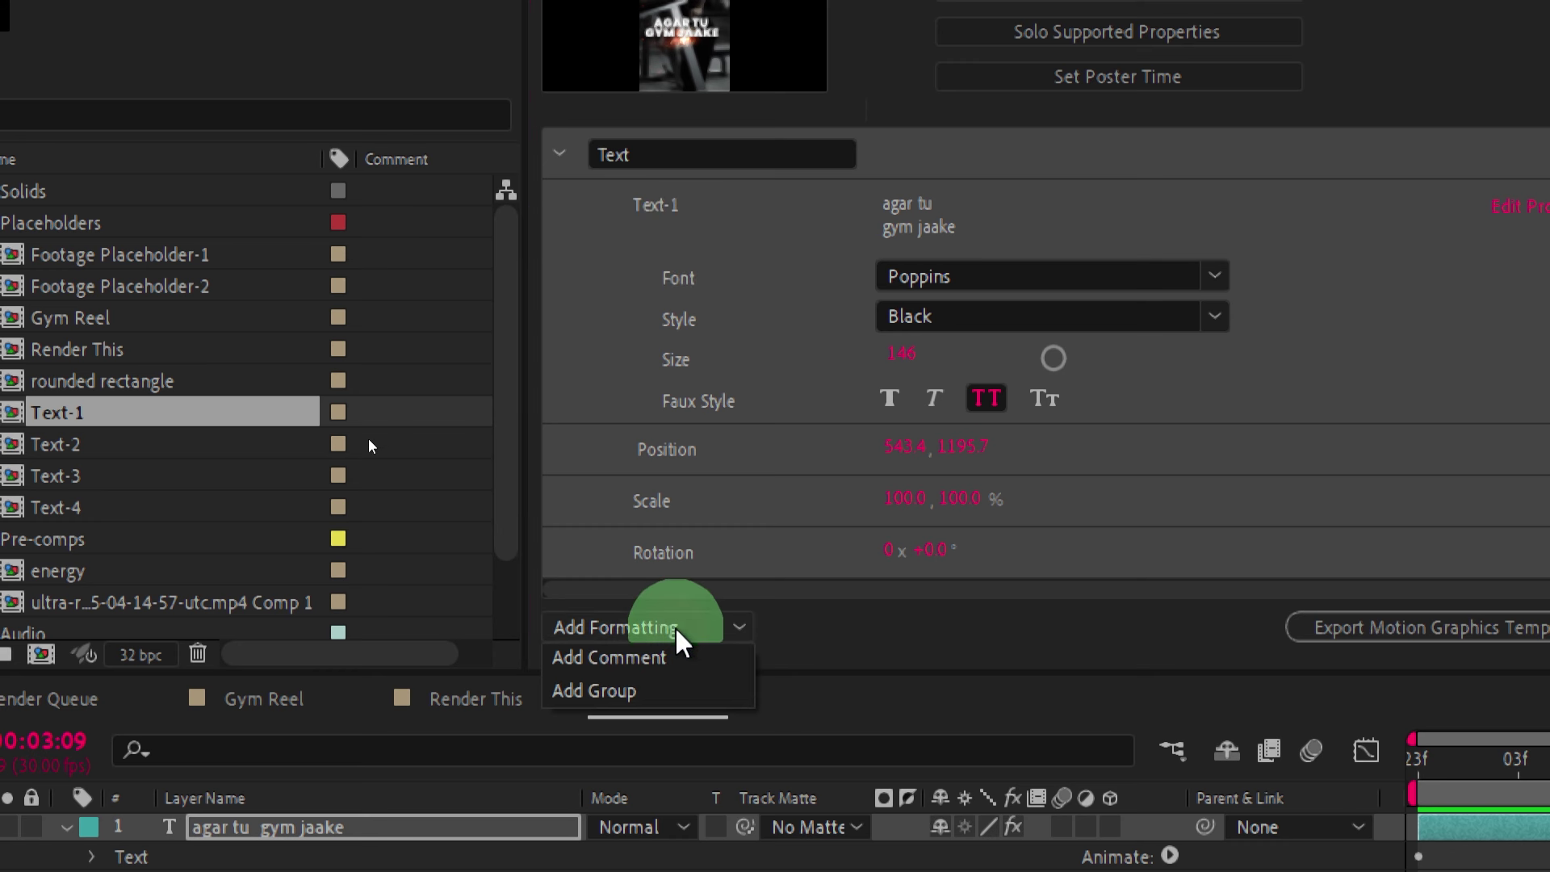
Add a new group named Text-1 at the top of the Text section.
click(641, 691)
click(710, 542)
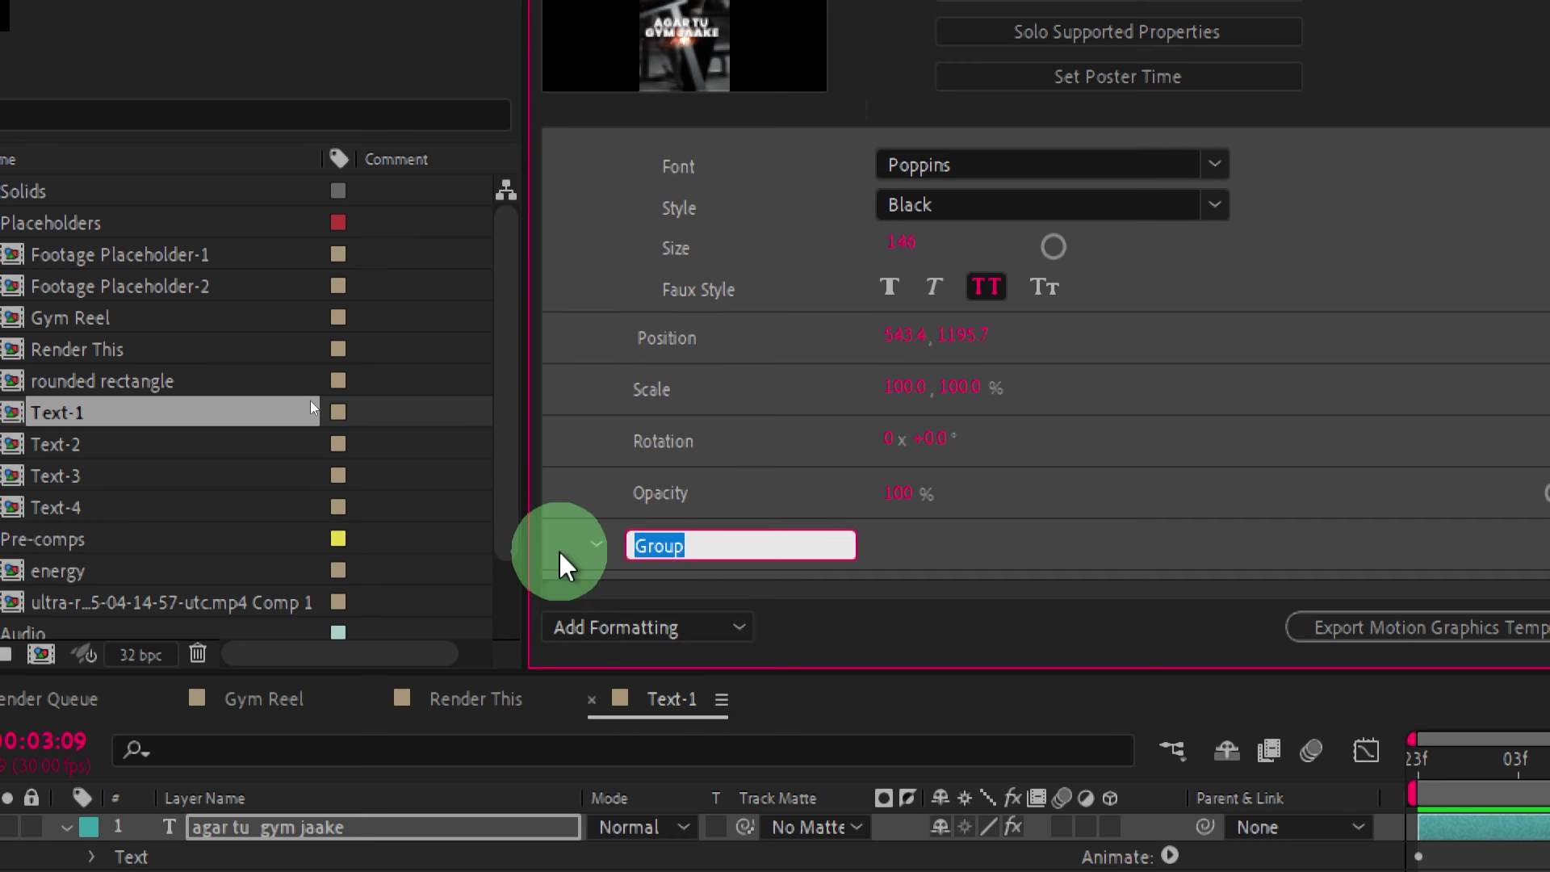
text(Text-1)
key(Return)
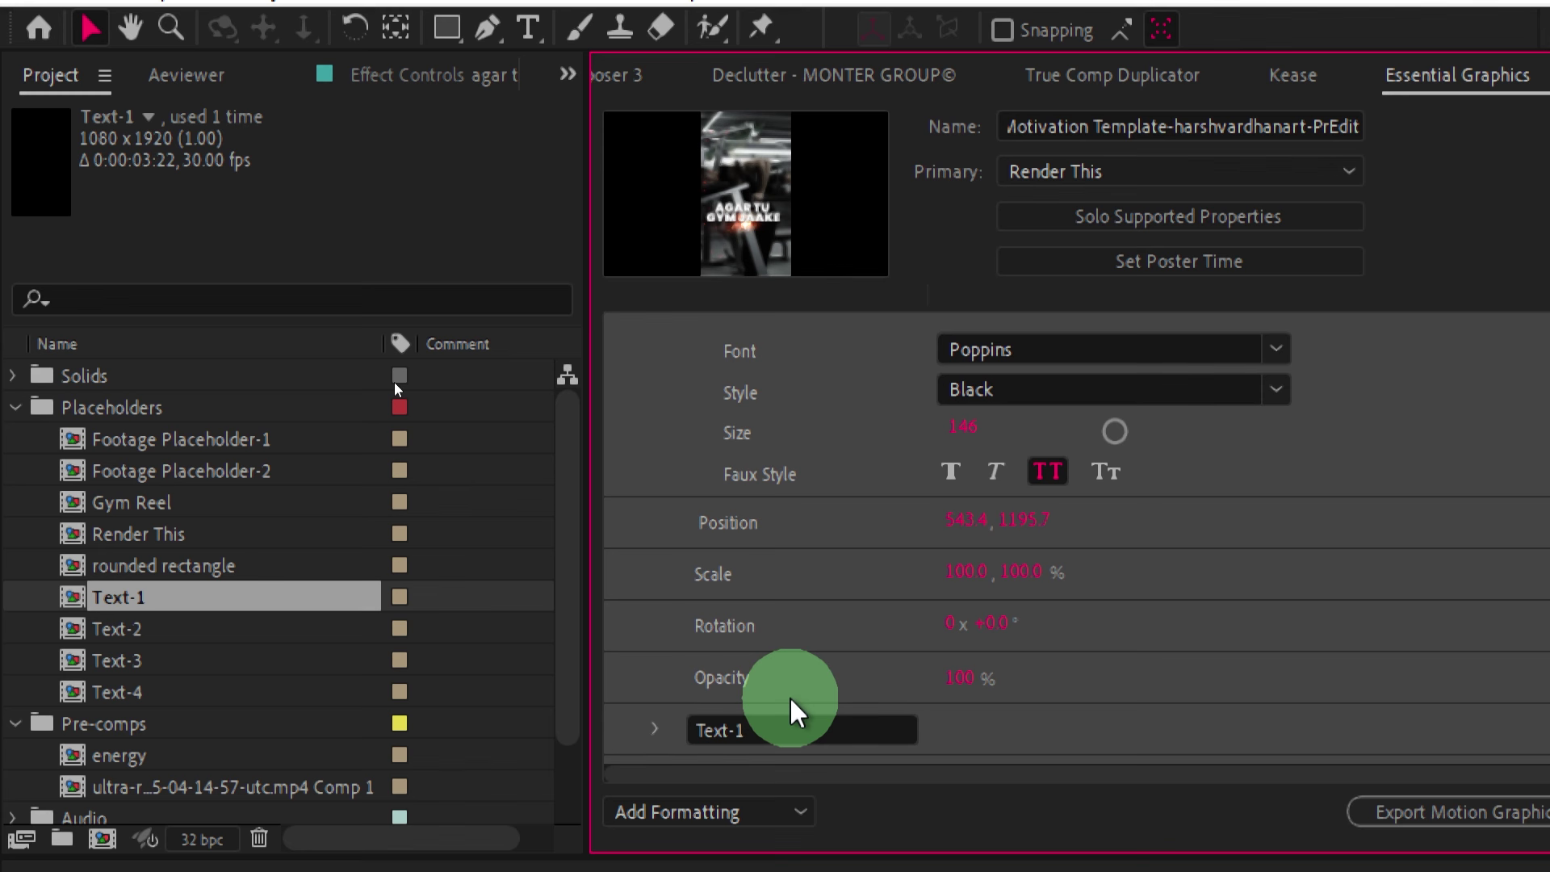
scroll(888, 605, up, 3)
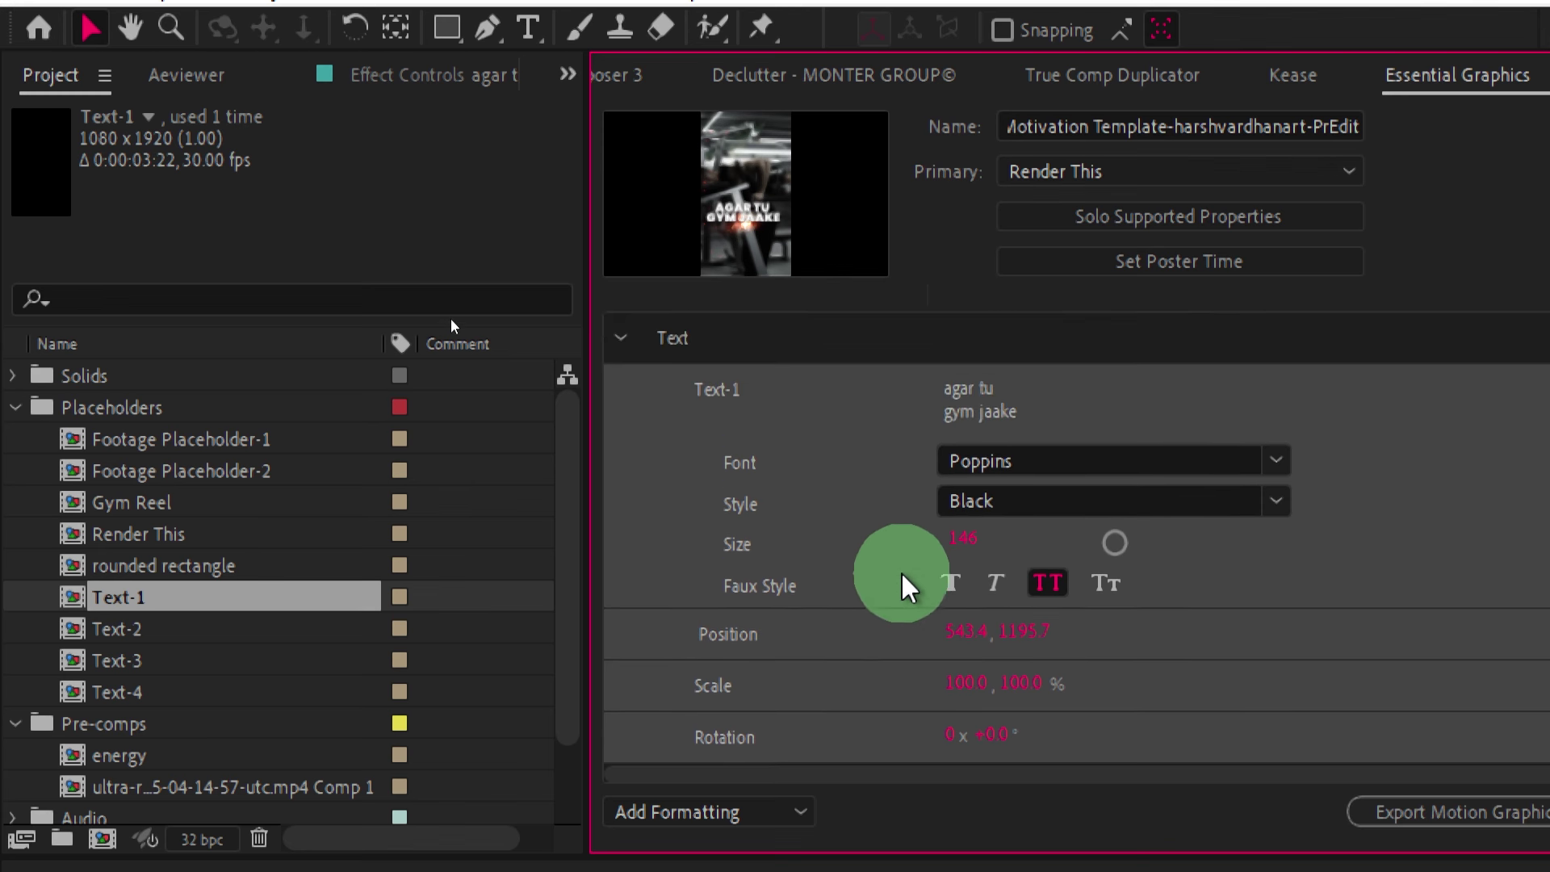
drag(902, 587, 737, 374)
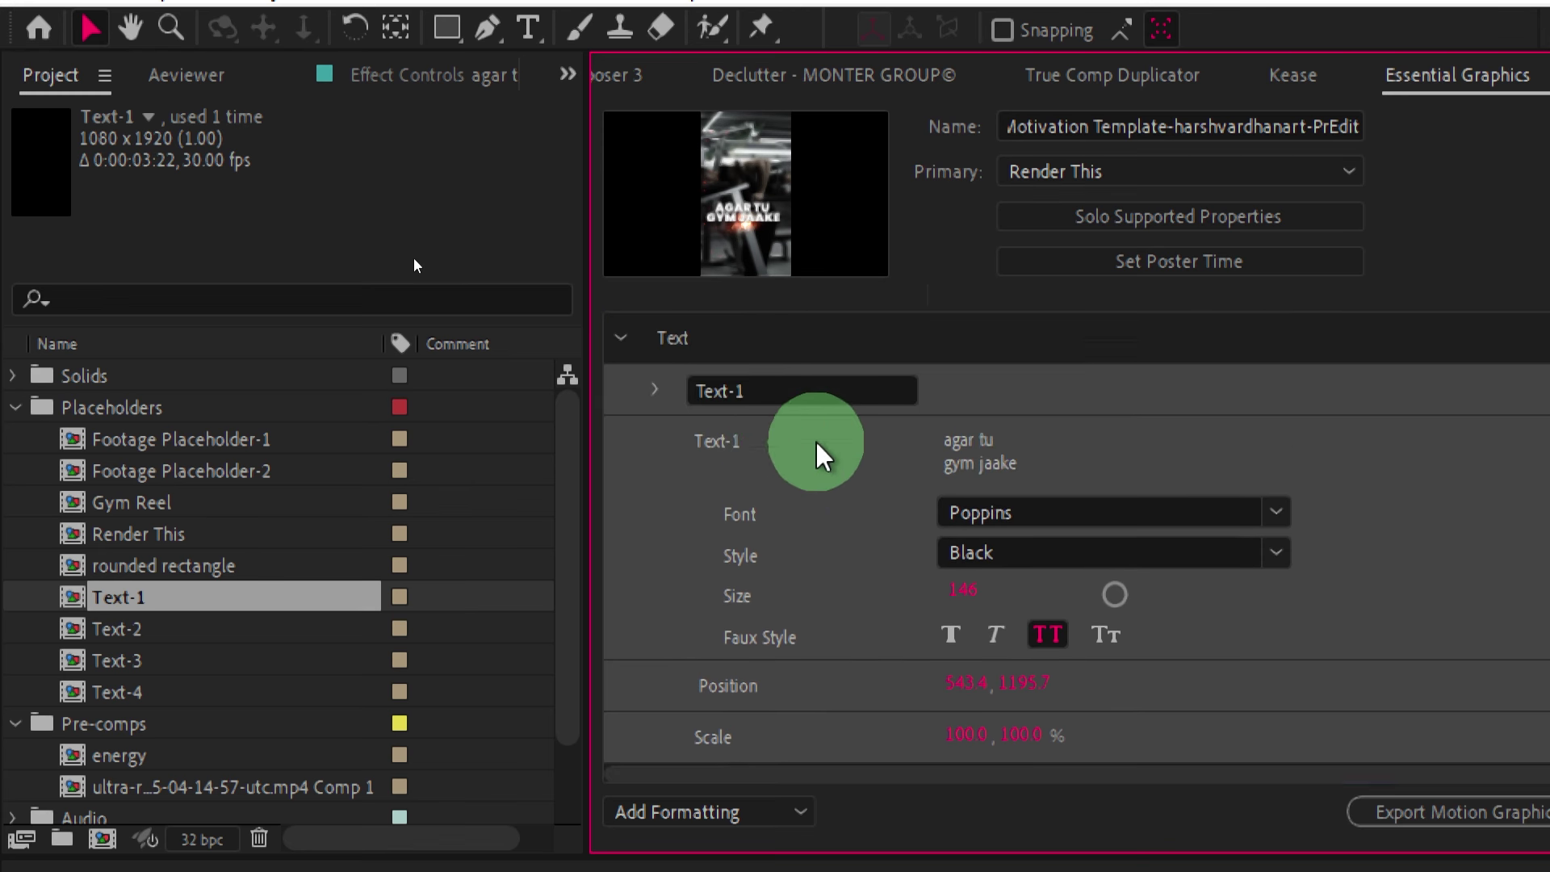
Move the Text-1 text, Position and Scale controls into the Text-1 group.
click(702, 441)
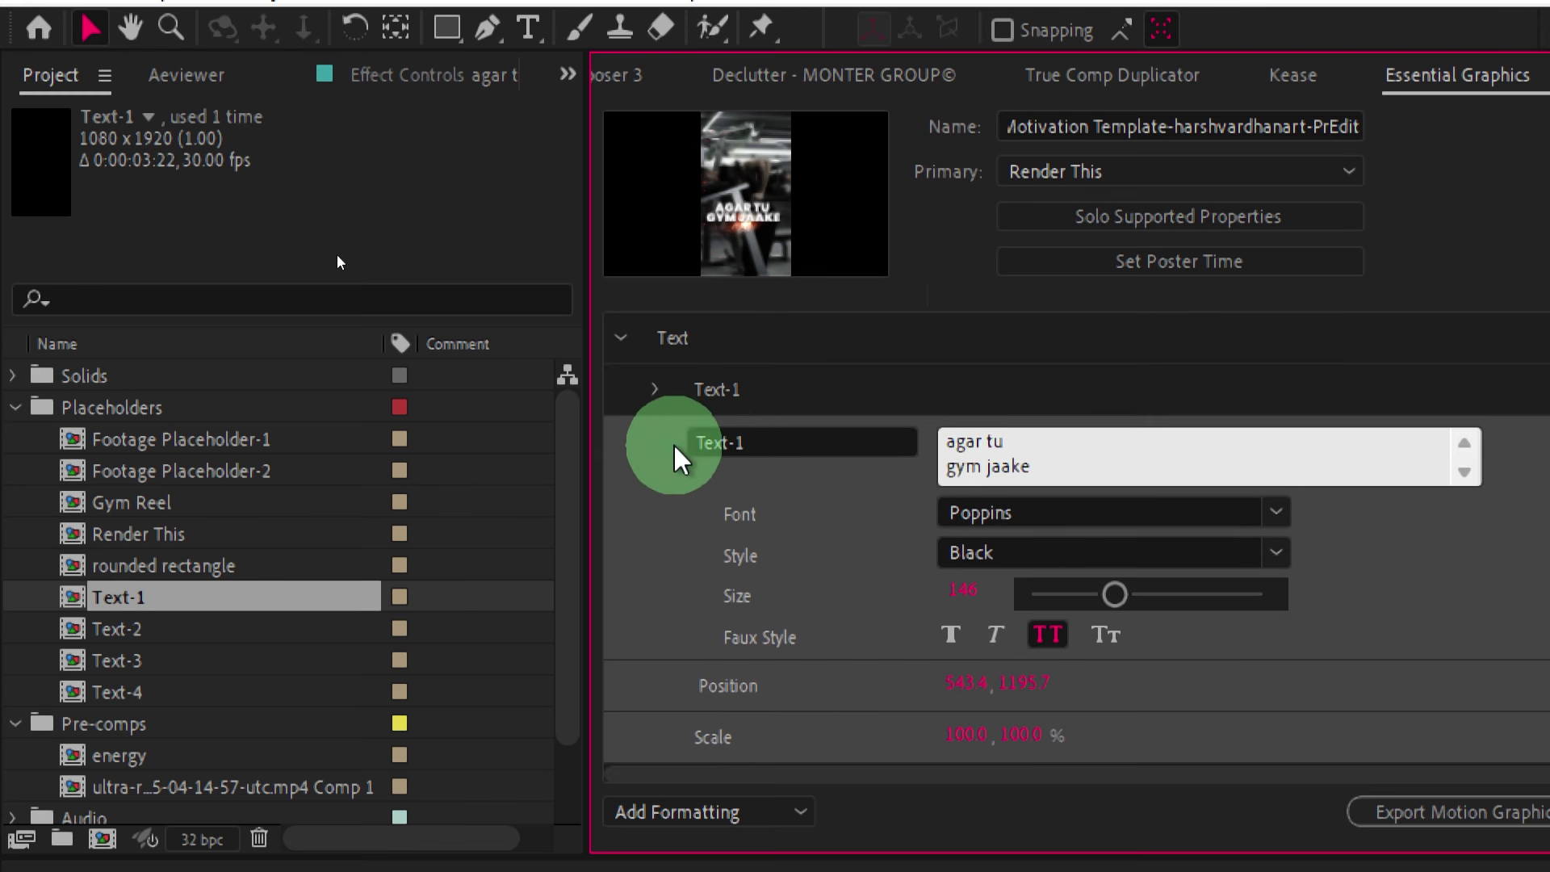
mouse_move(678, 458)
mouse_down()
mouse_move(696, 666)
mouse_move(710, 657)
mouse_up()
mouse_move(743, 488)
mouse_down()
mouse_move(726, 562)
mouse_move(714, 529)
mouse_up()
mouse_move(751, 637)
mouse_down()
mouse_move(690, 593)
mouse_move(711, 614)
mouse_move(658, 691)
mouse_move(686, 731)
mouse_move(674, 686)
mouse_up()
scroll(726, 519, up, 3)
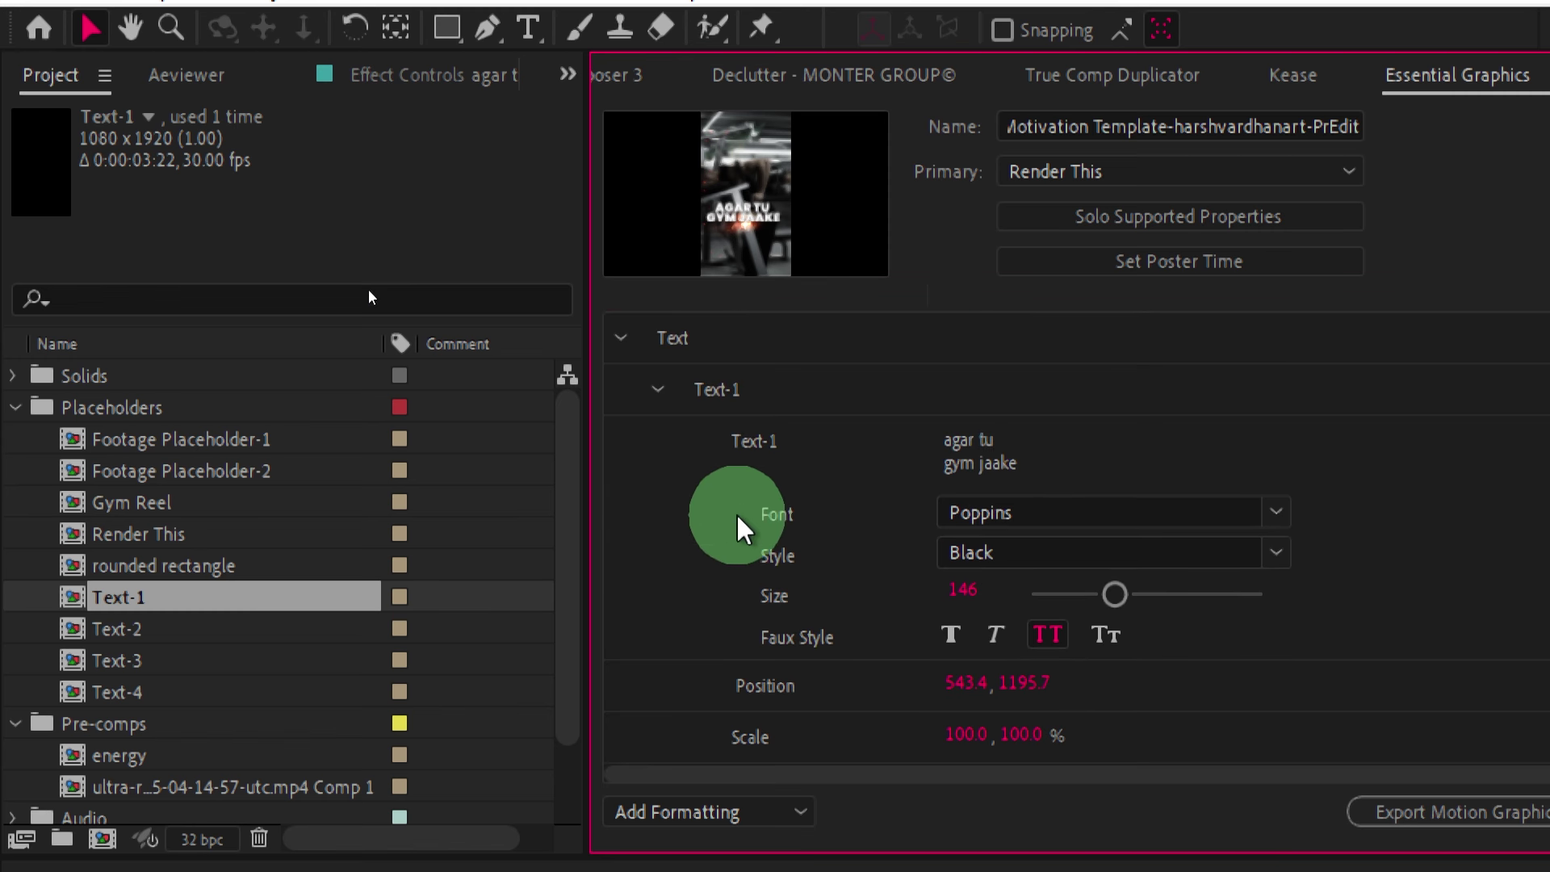
click(658, 394)
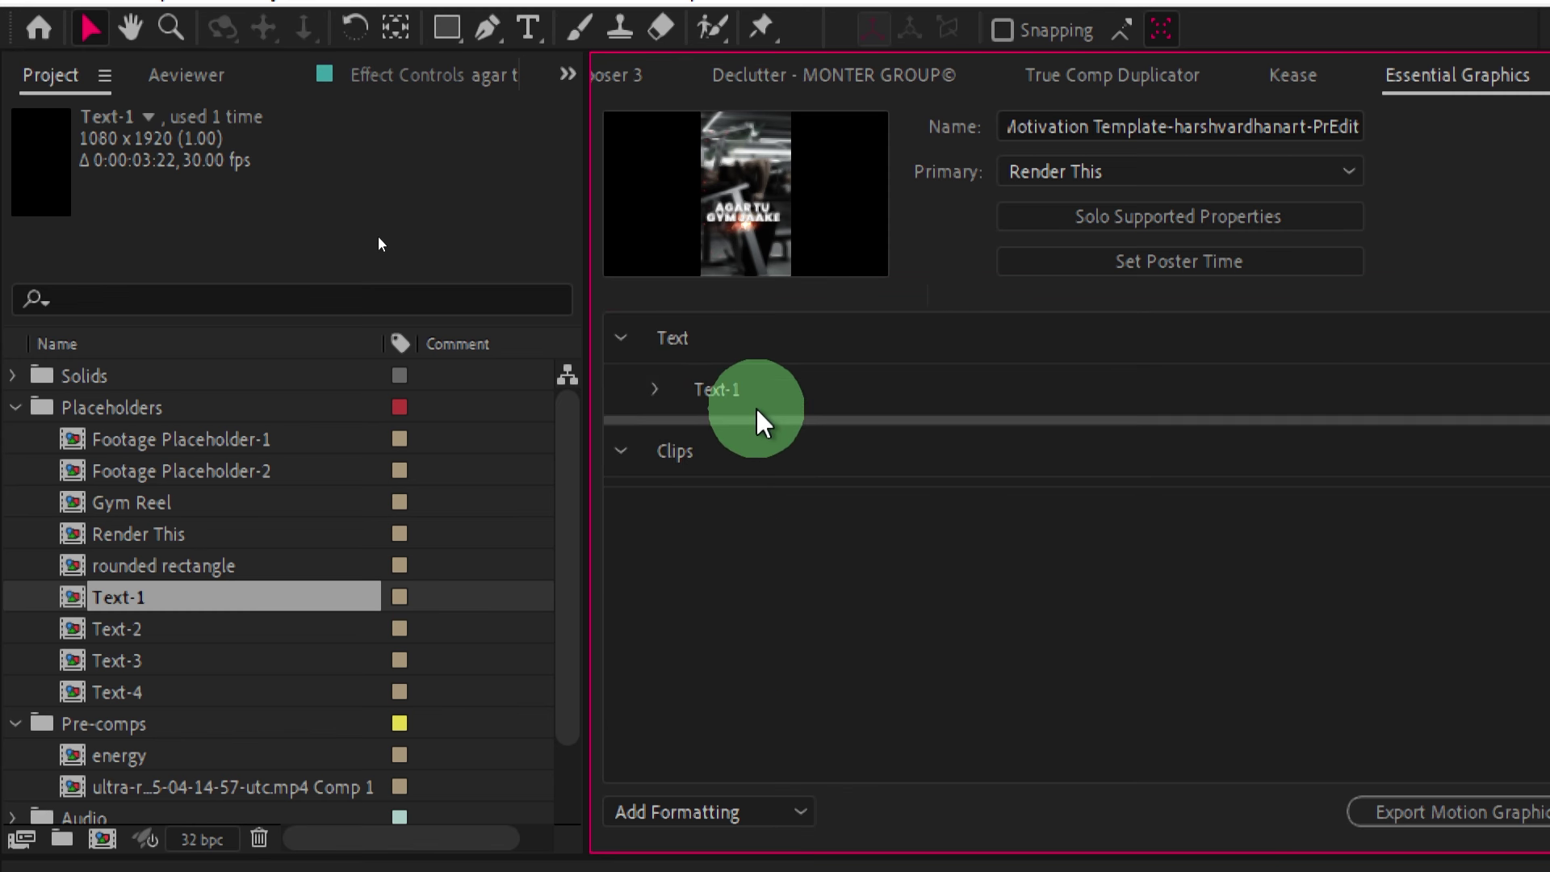
click(655, 394)
scroll(884, 626, down, 4)
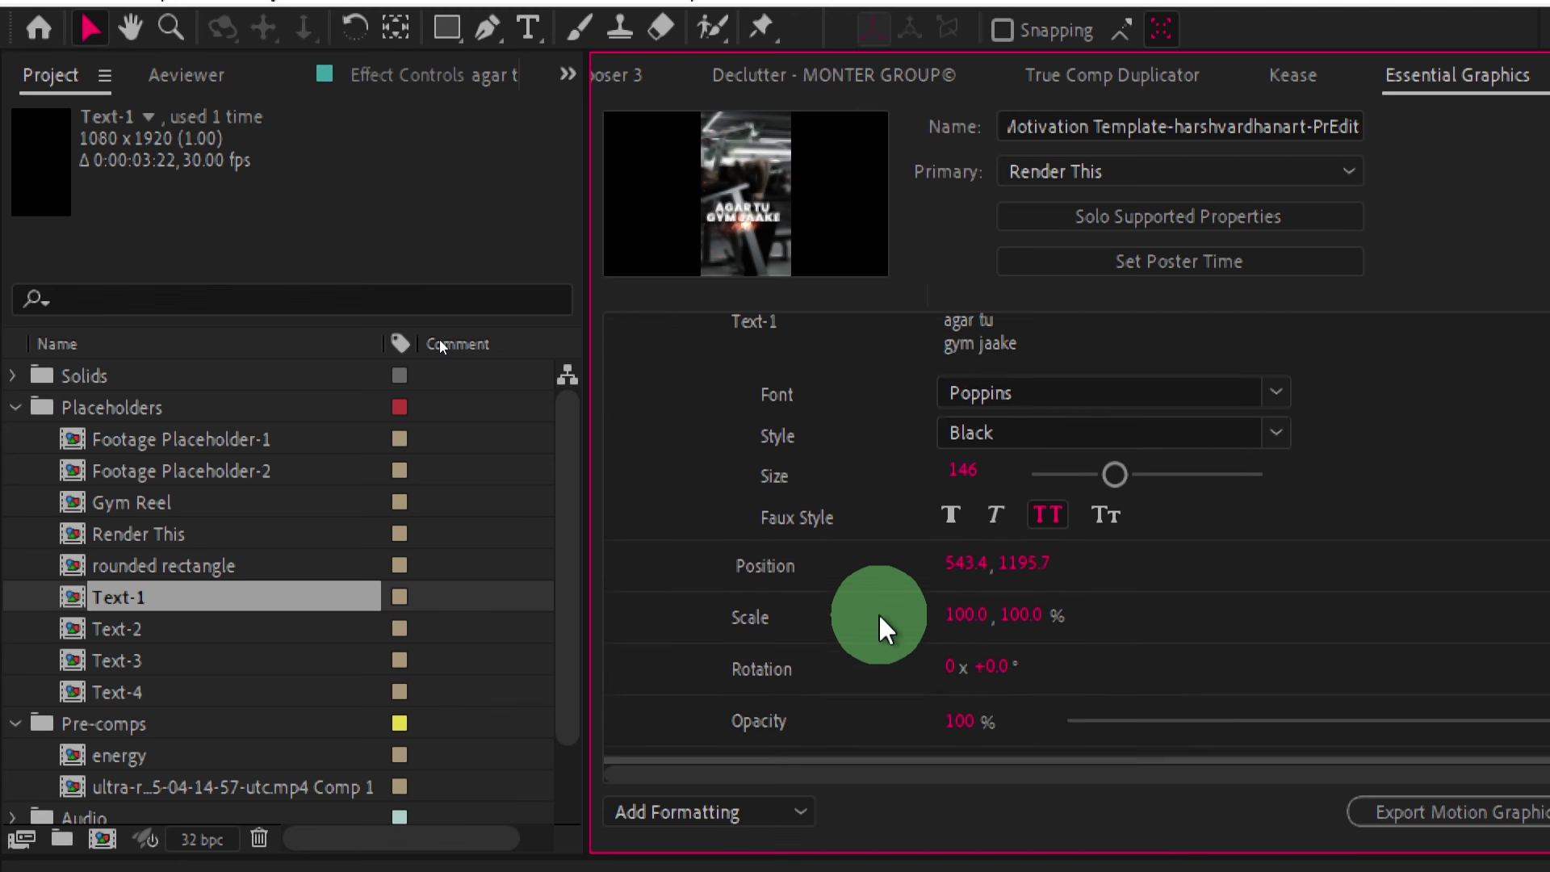
scroll(883, 625, up, 4)
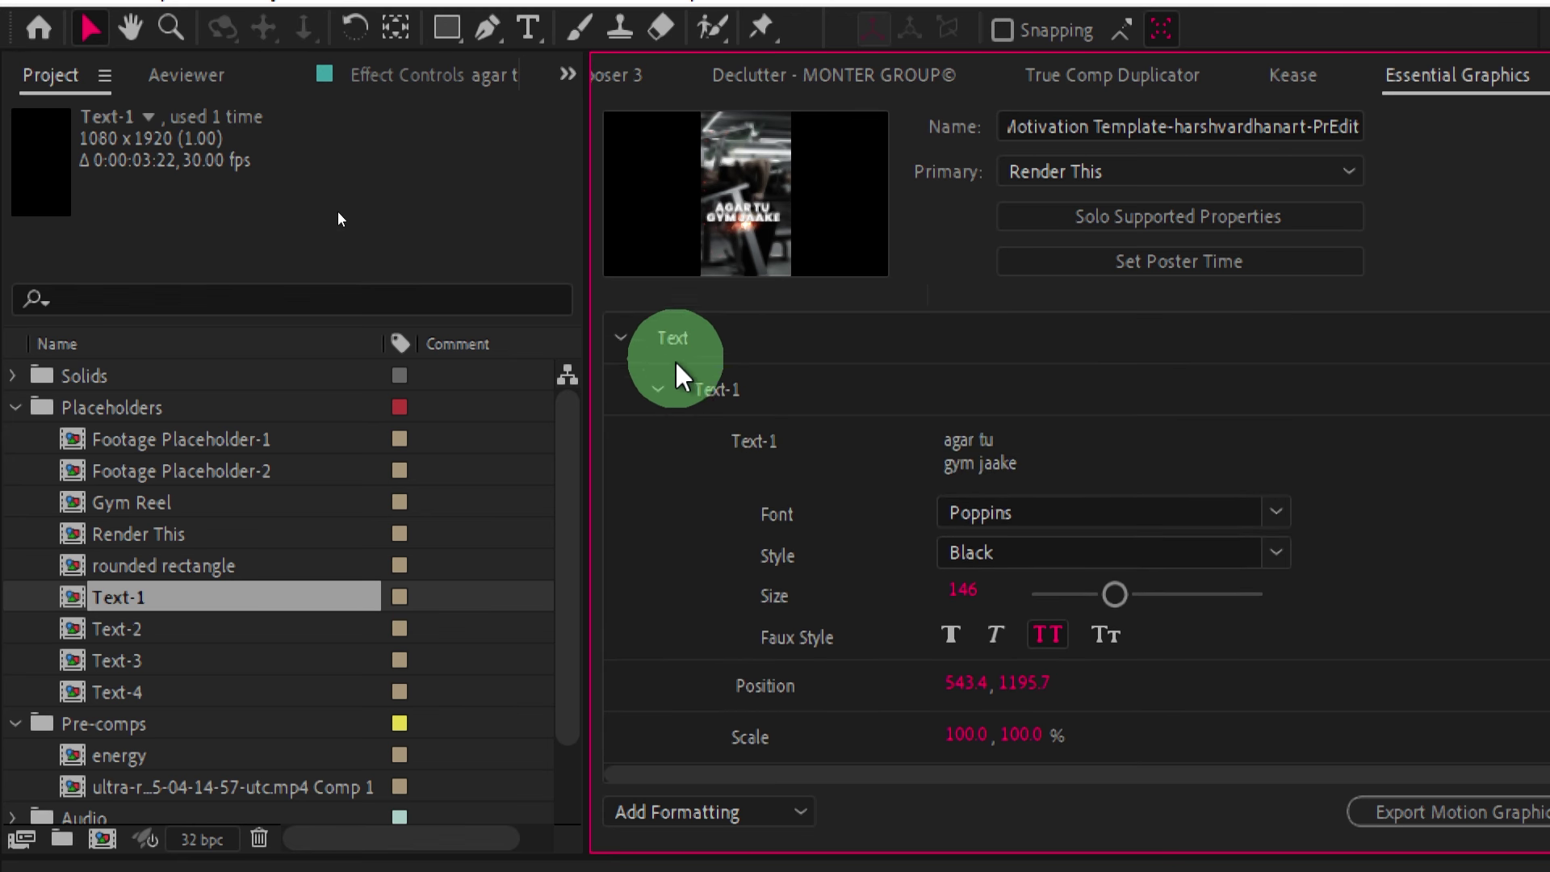
click(658, 391)
Add another group under Text and name it Text-2.
double_click(674, 339)
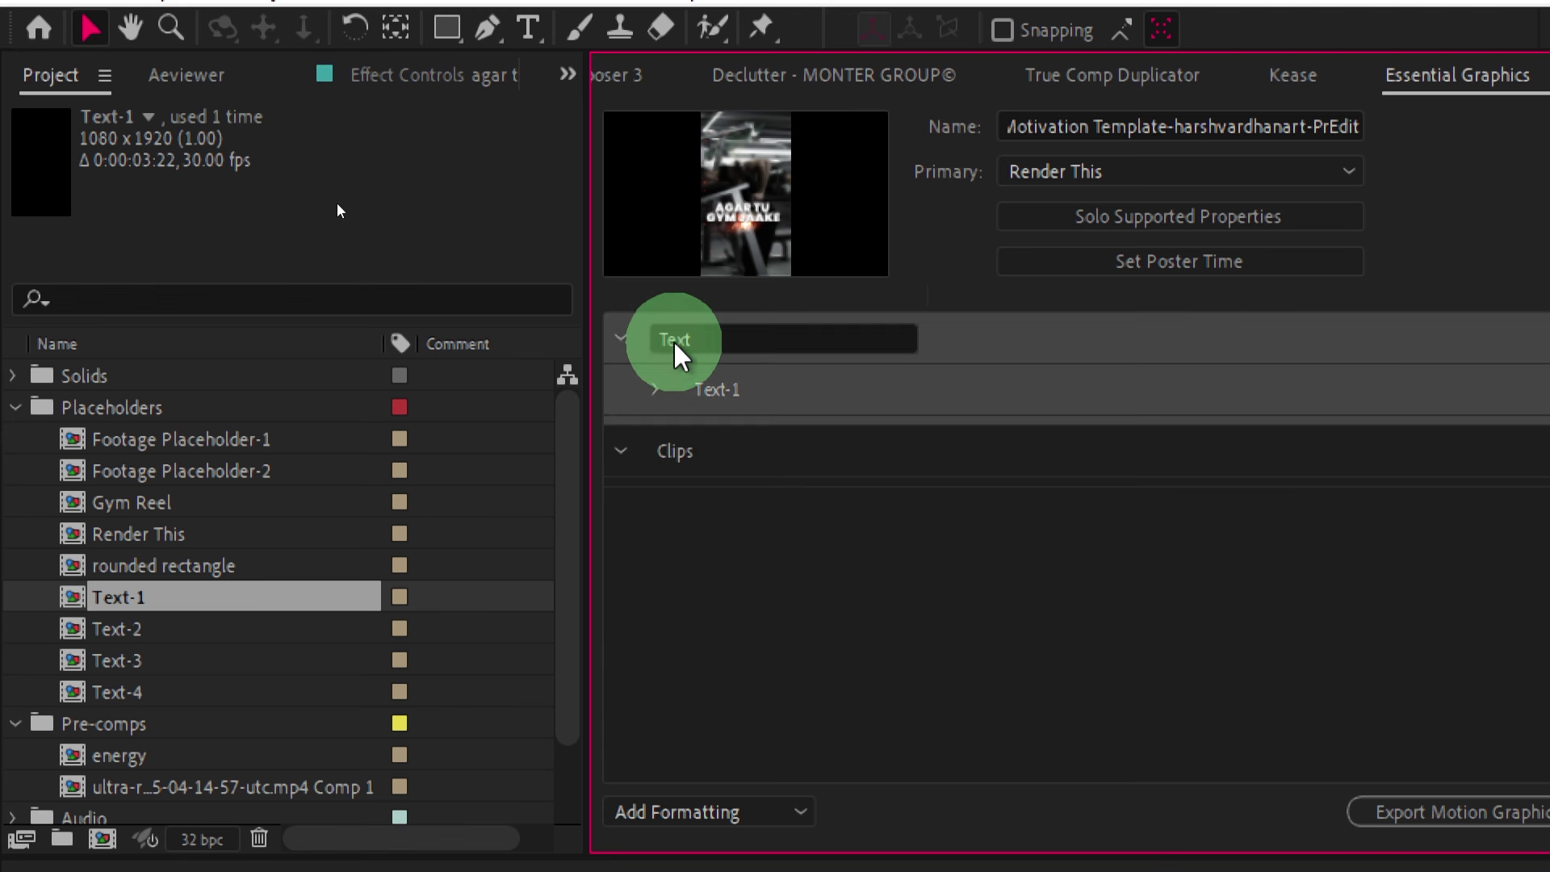
click(787, 537)
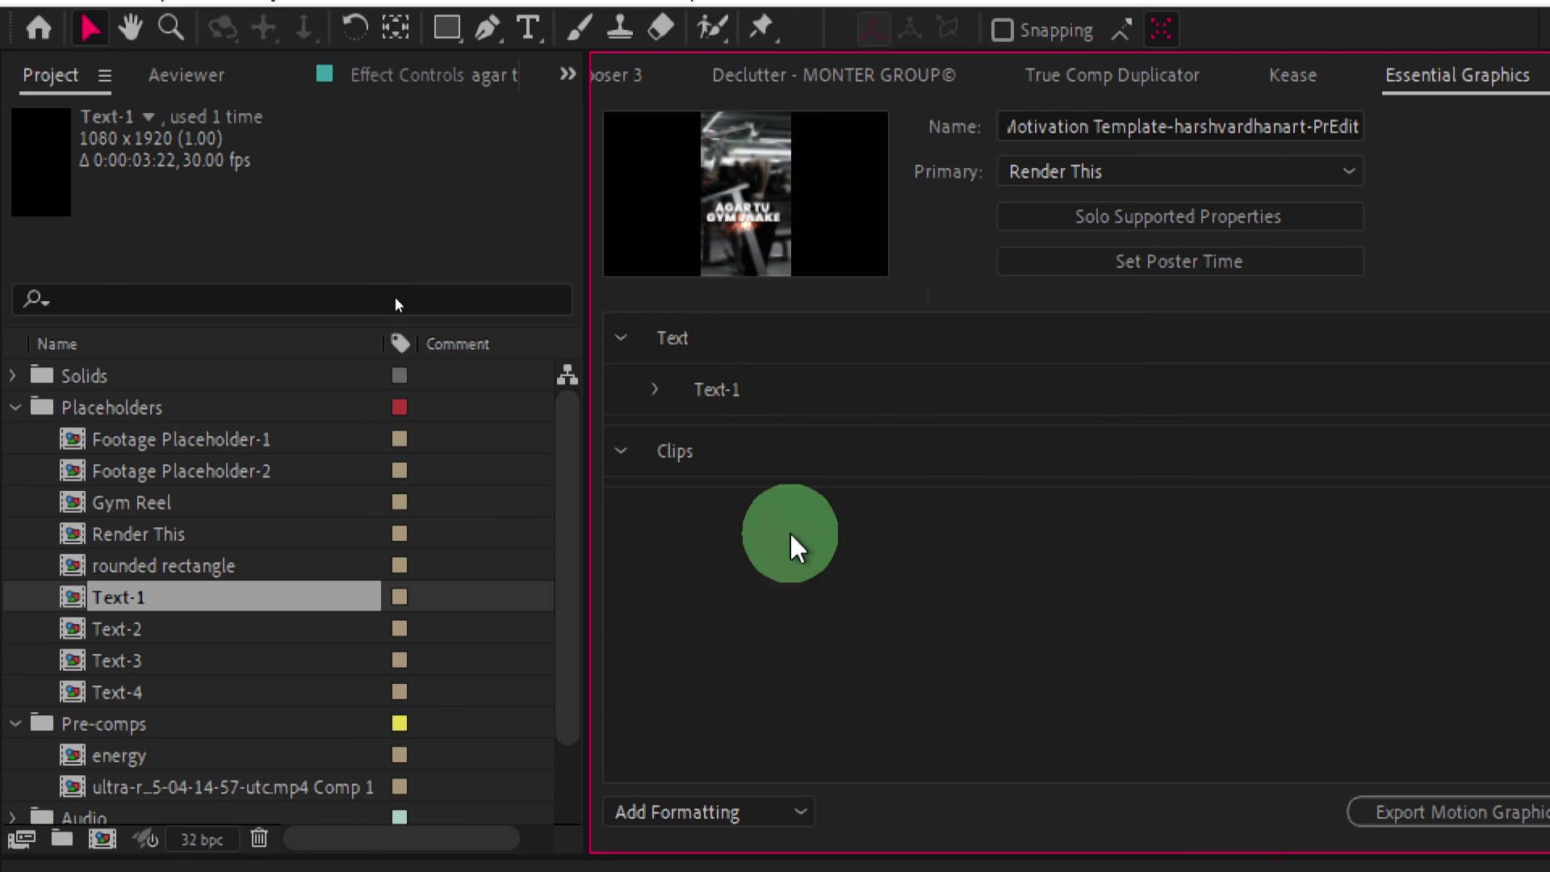
double_click(708, 343)
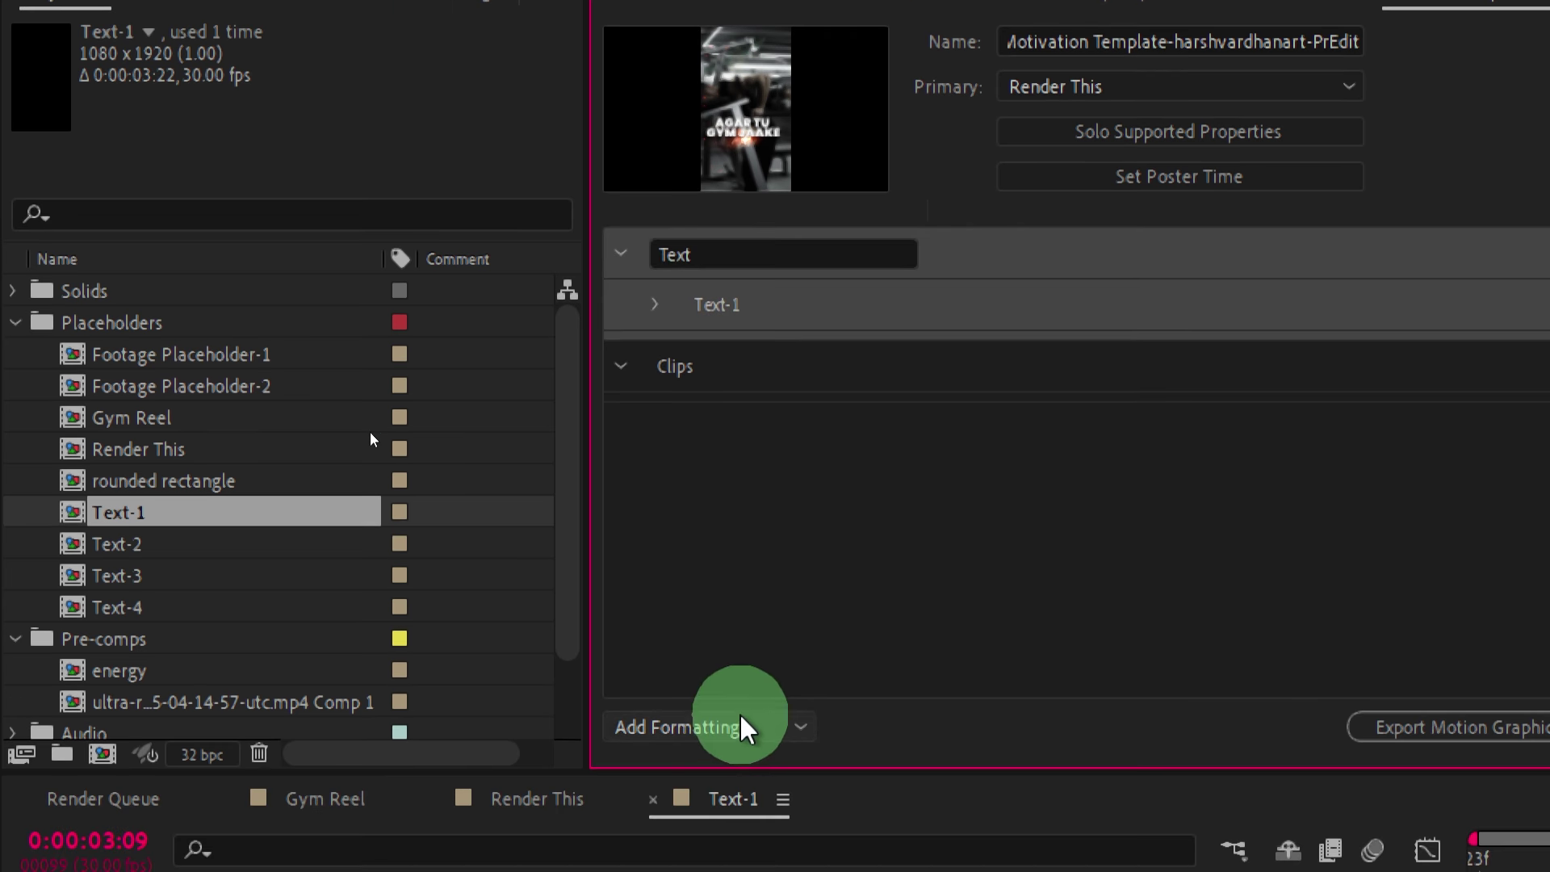
click(731, 811)
click(727, 790)
double_click(731, 363)
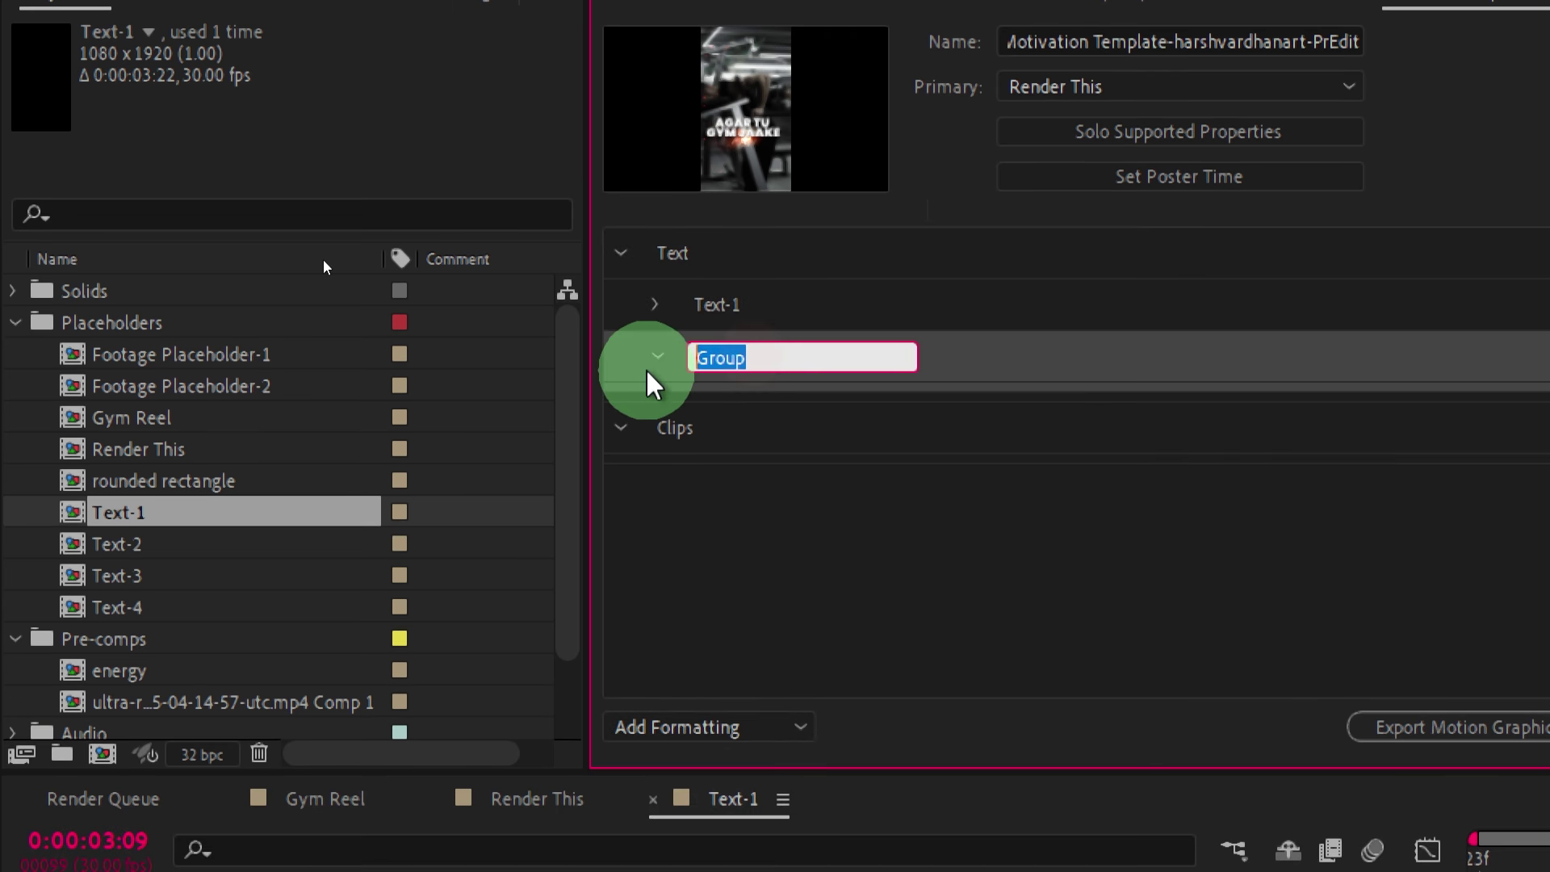
text(Text)
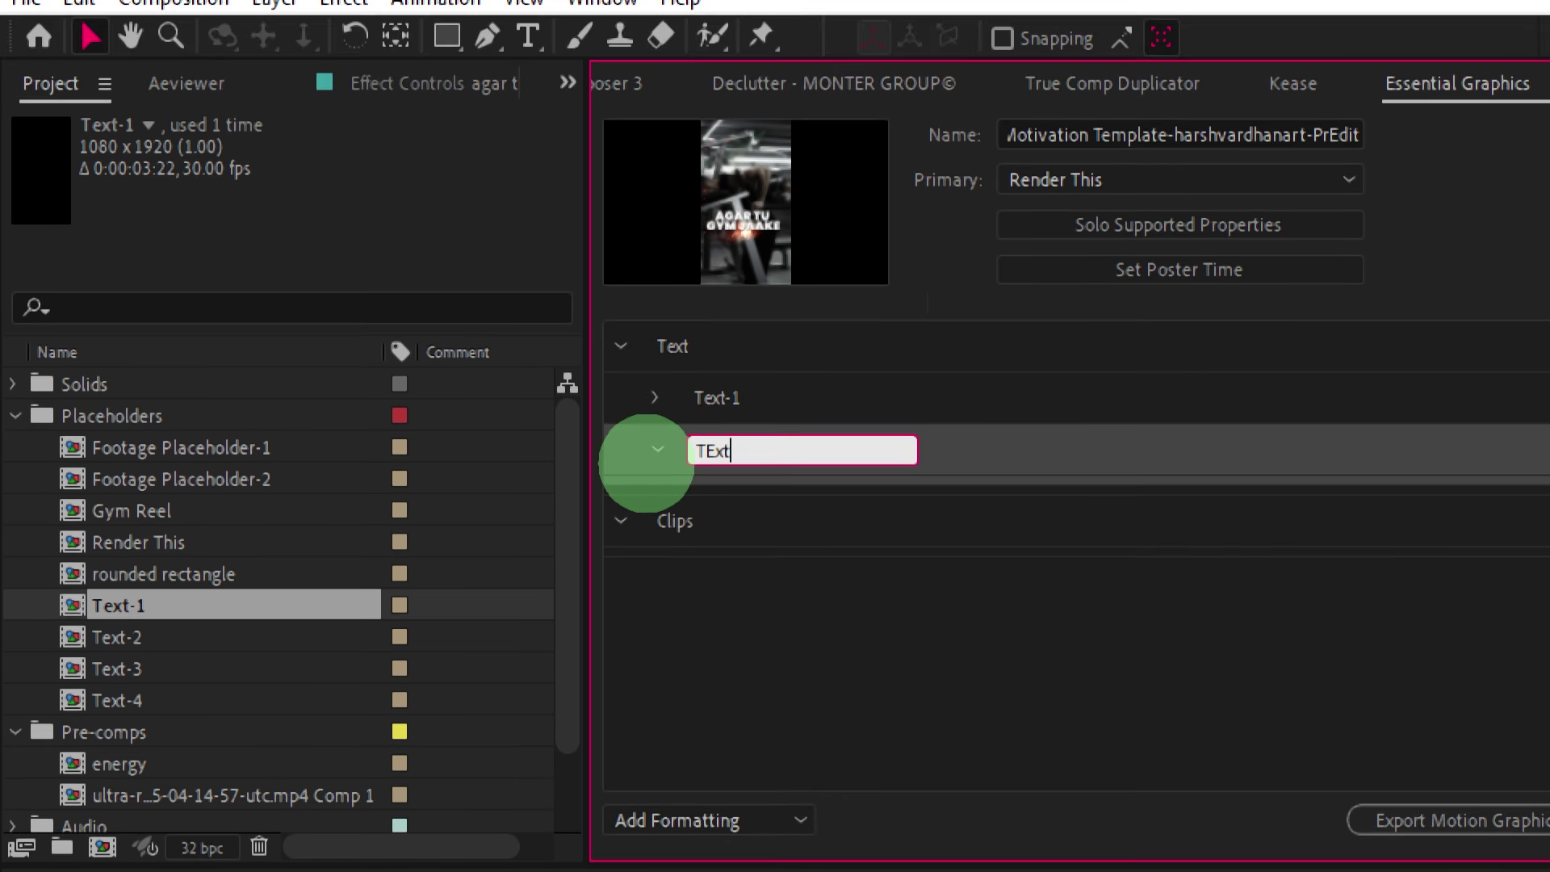
text(-2)
key(Return)
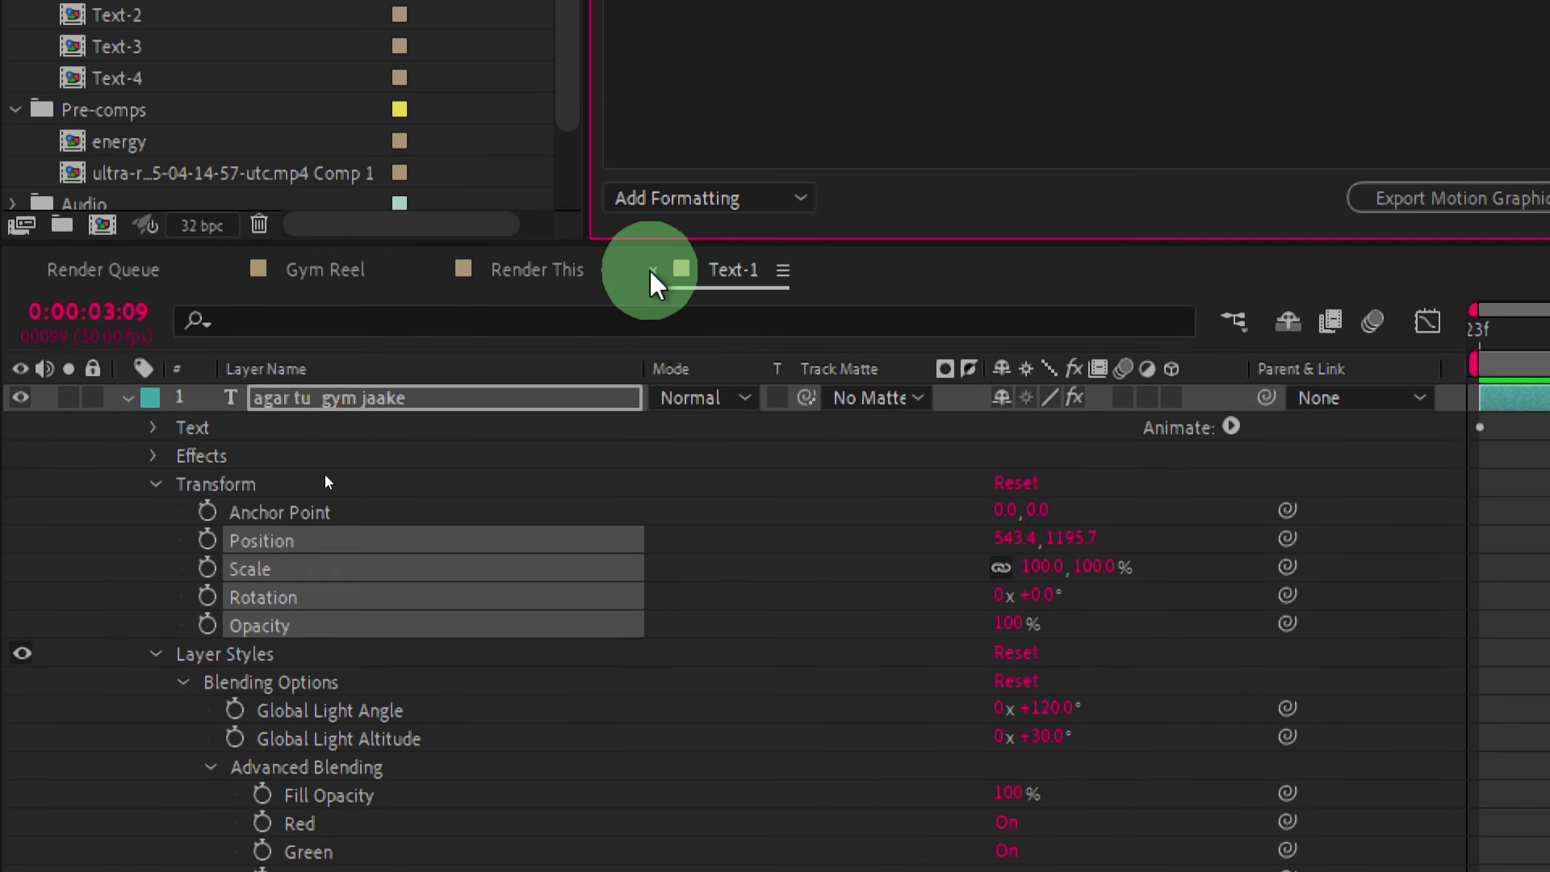
Open the Text-2 comp and add its 'hero ban rha hai naa' Source Text as control 'text2'.
click(653, 269)
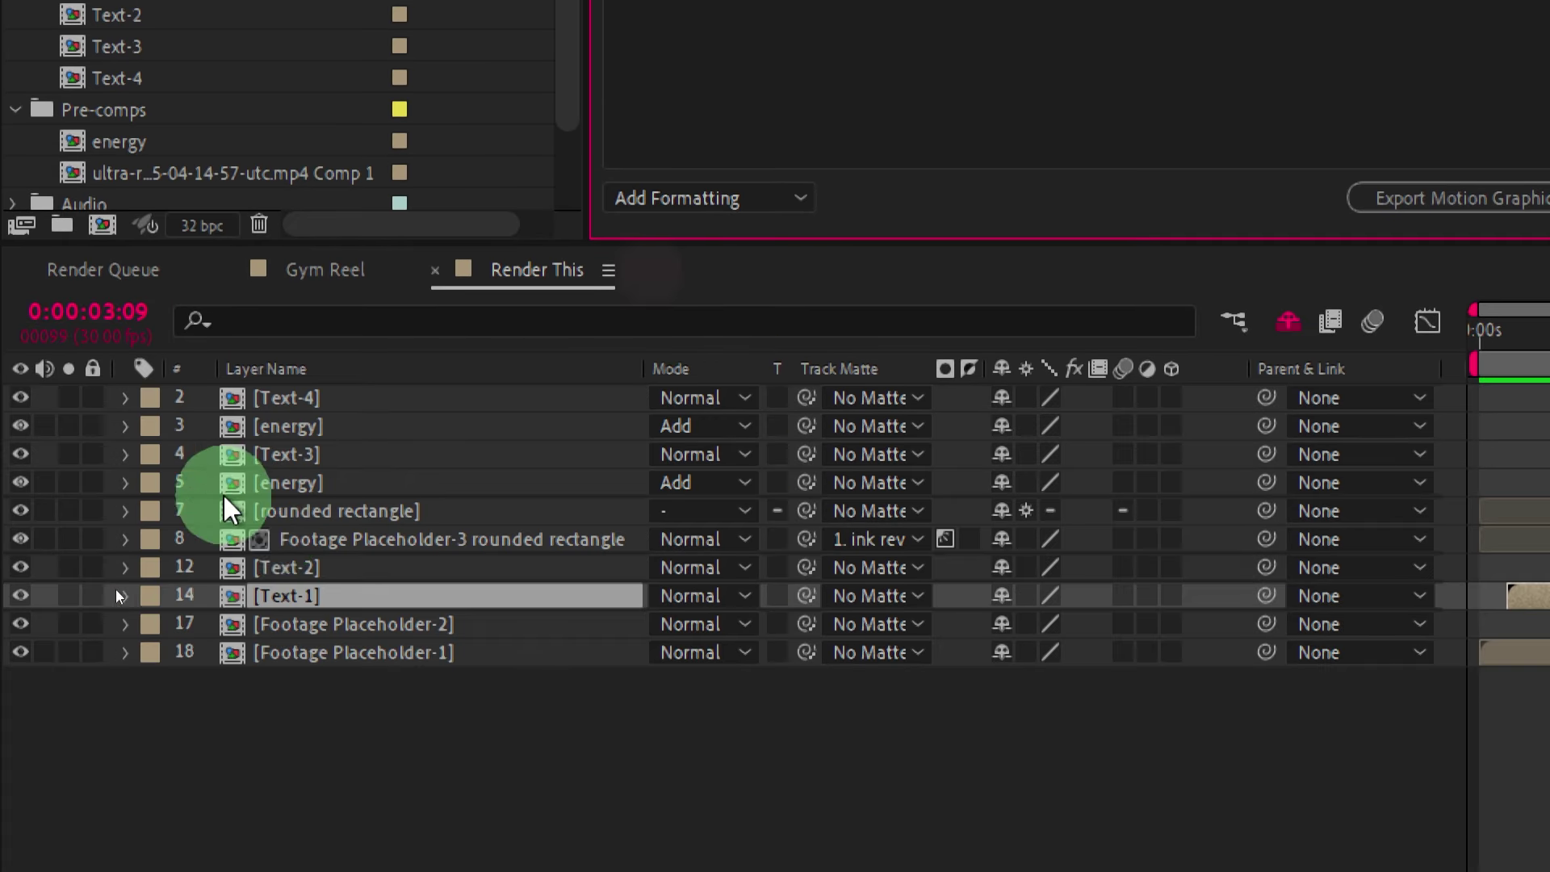
double_click(237, 568)
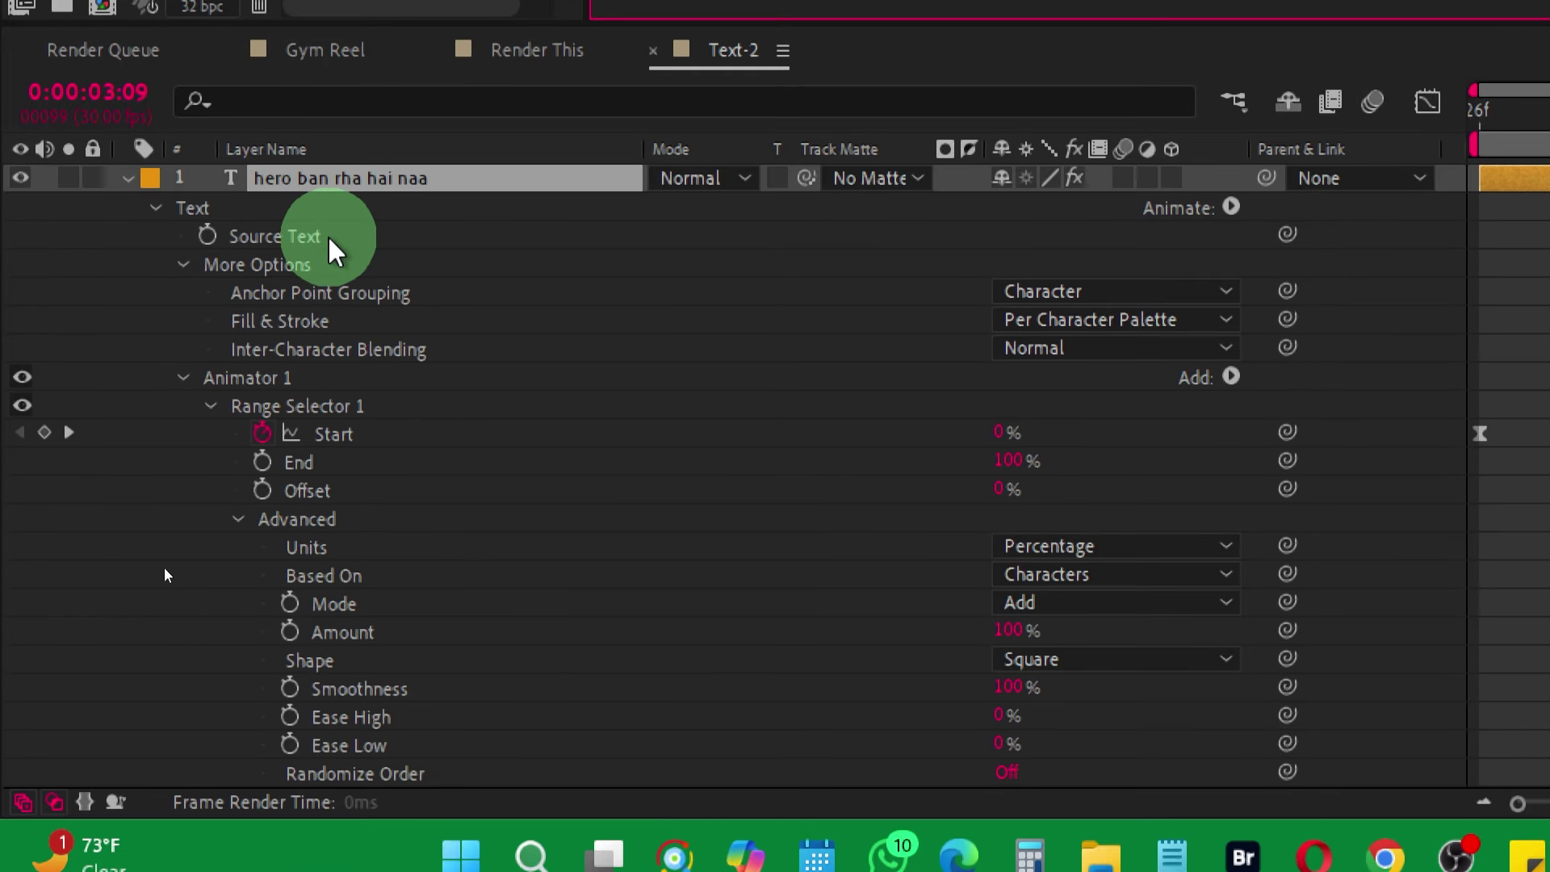
click(327, 235)
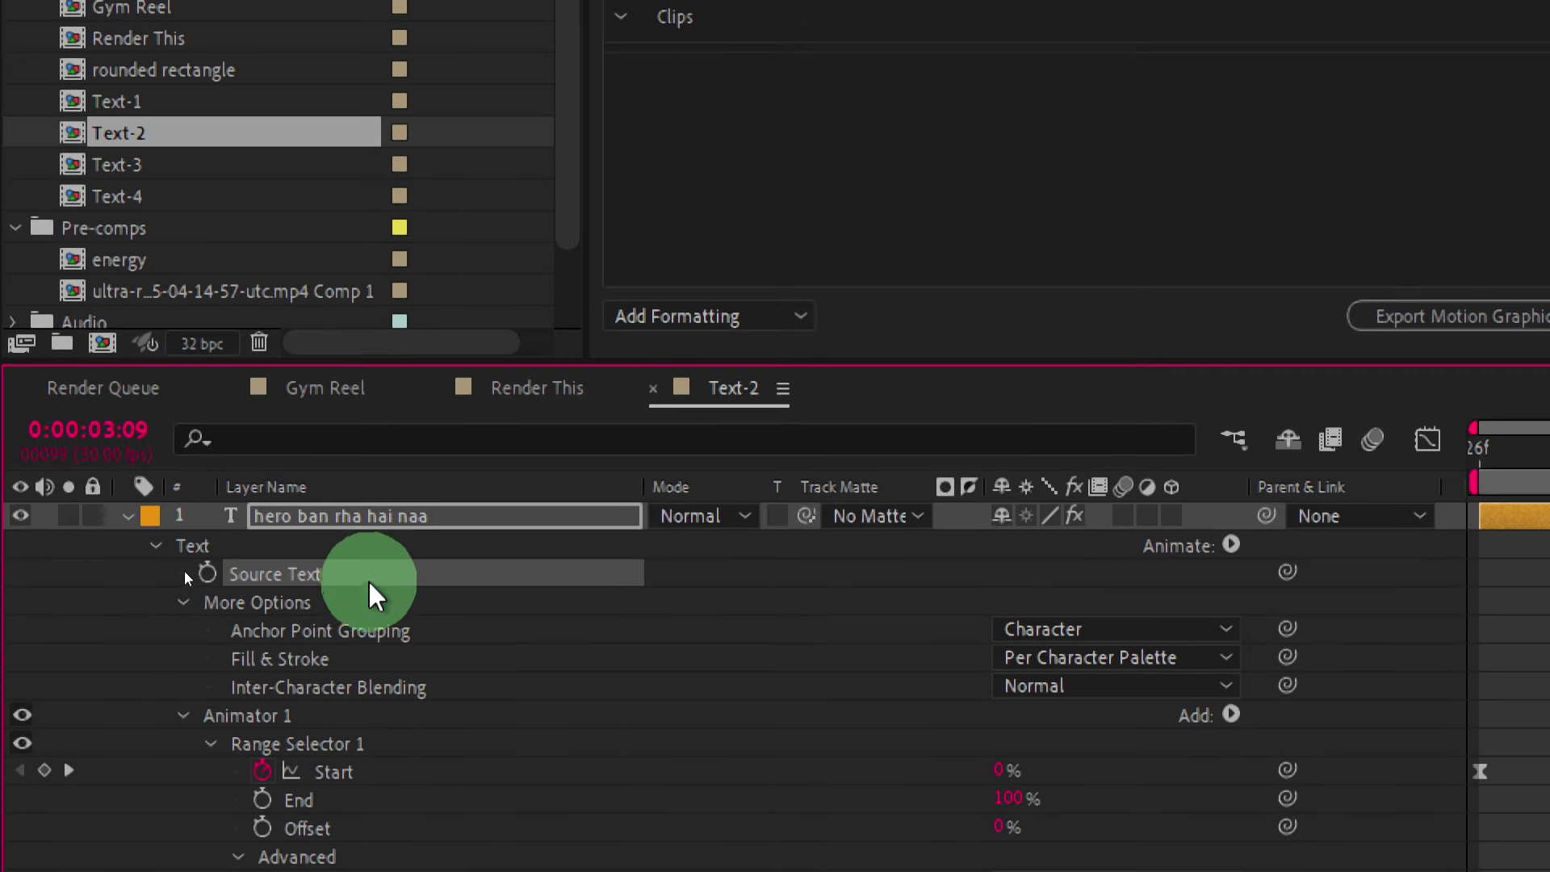
drag(369, 581, 819, 121)
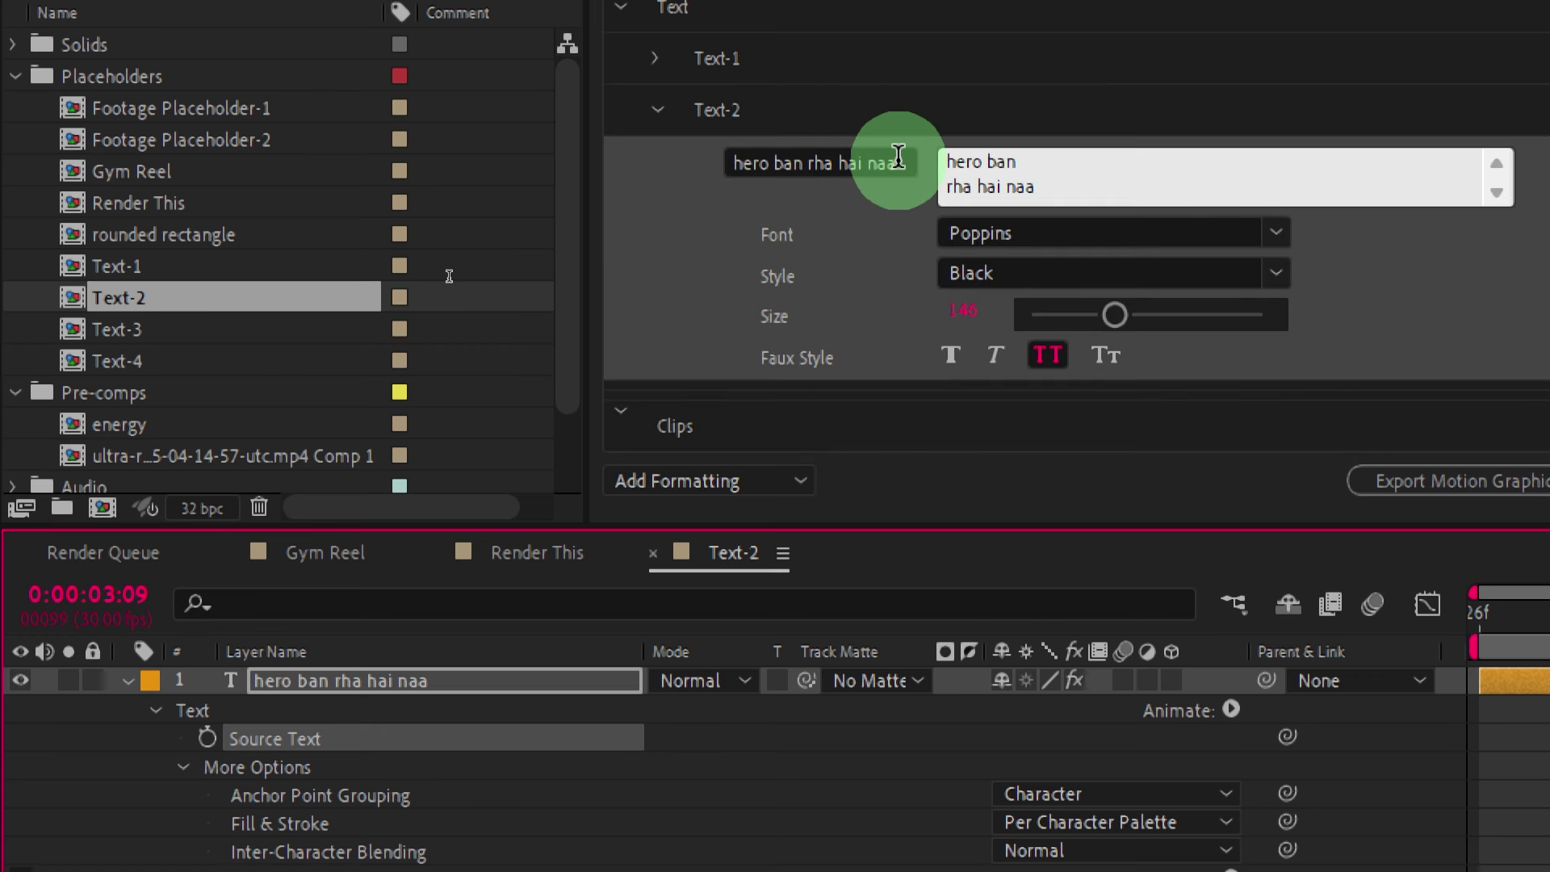
click(893, 161)
text(te)
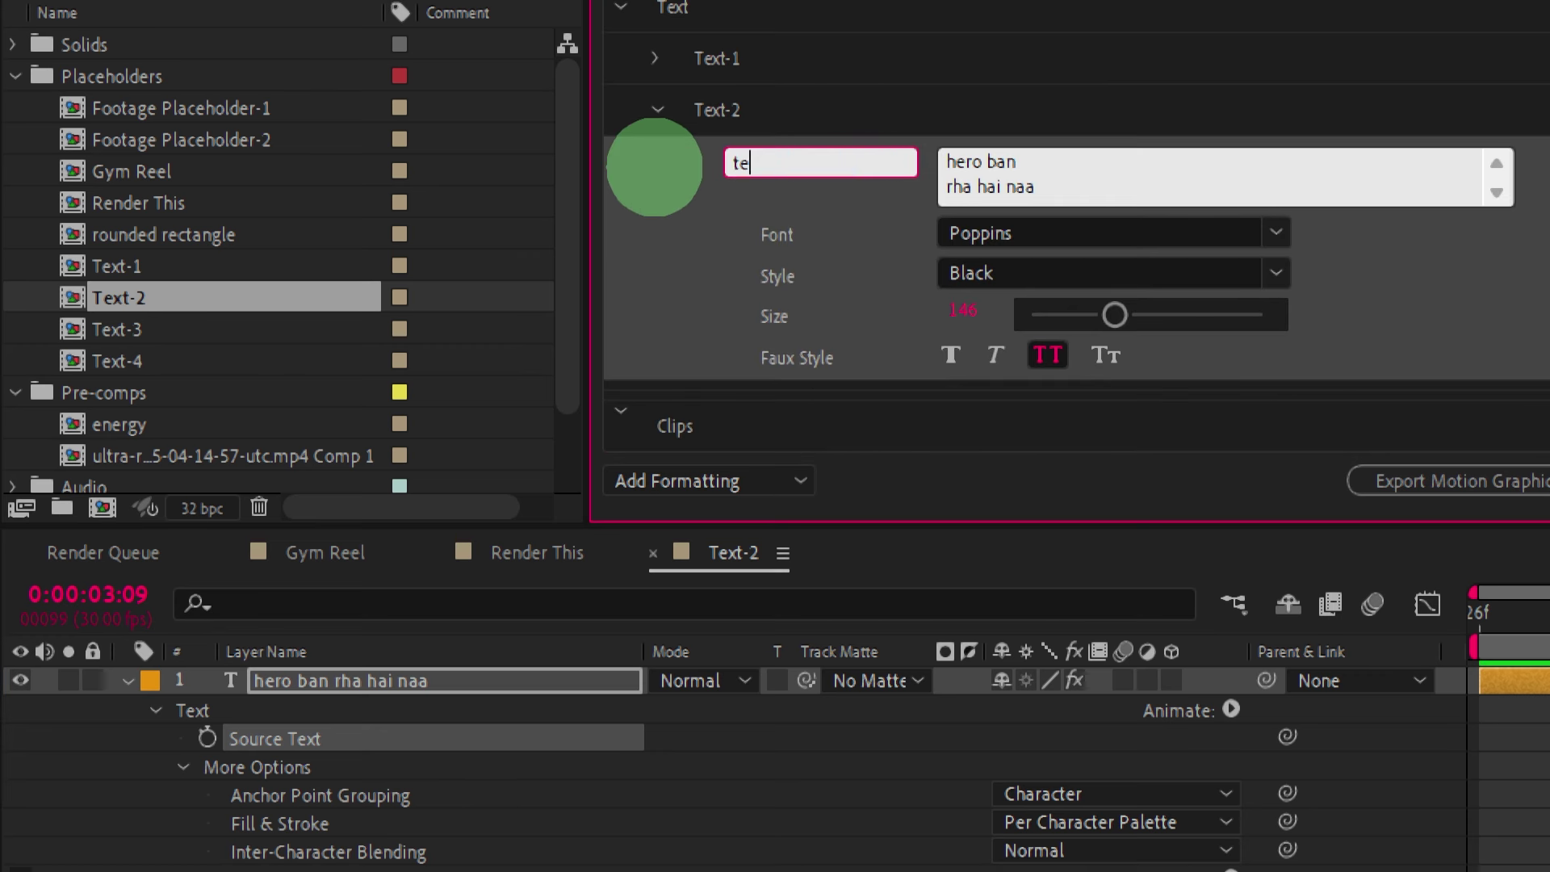
text(xt2)
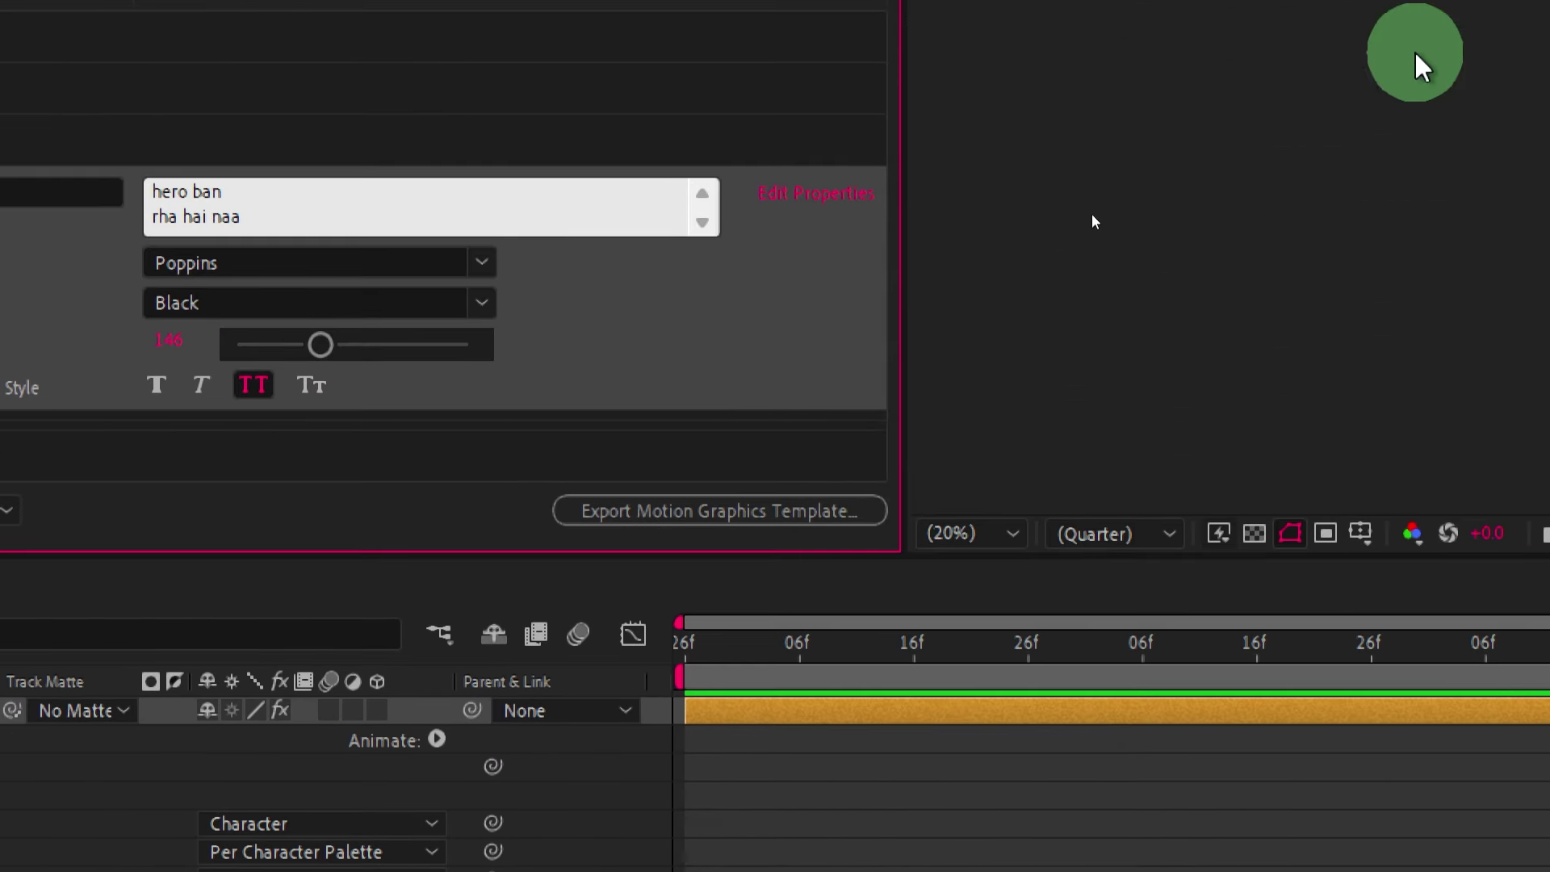
click(834, 196)
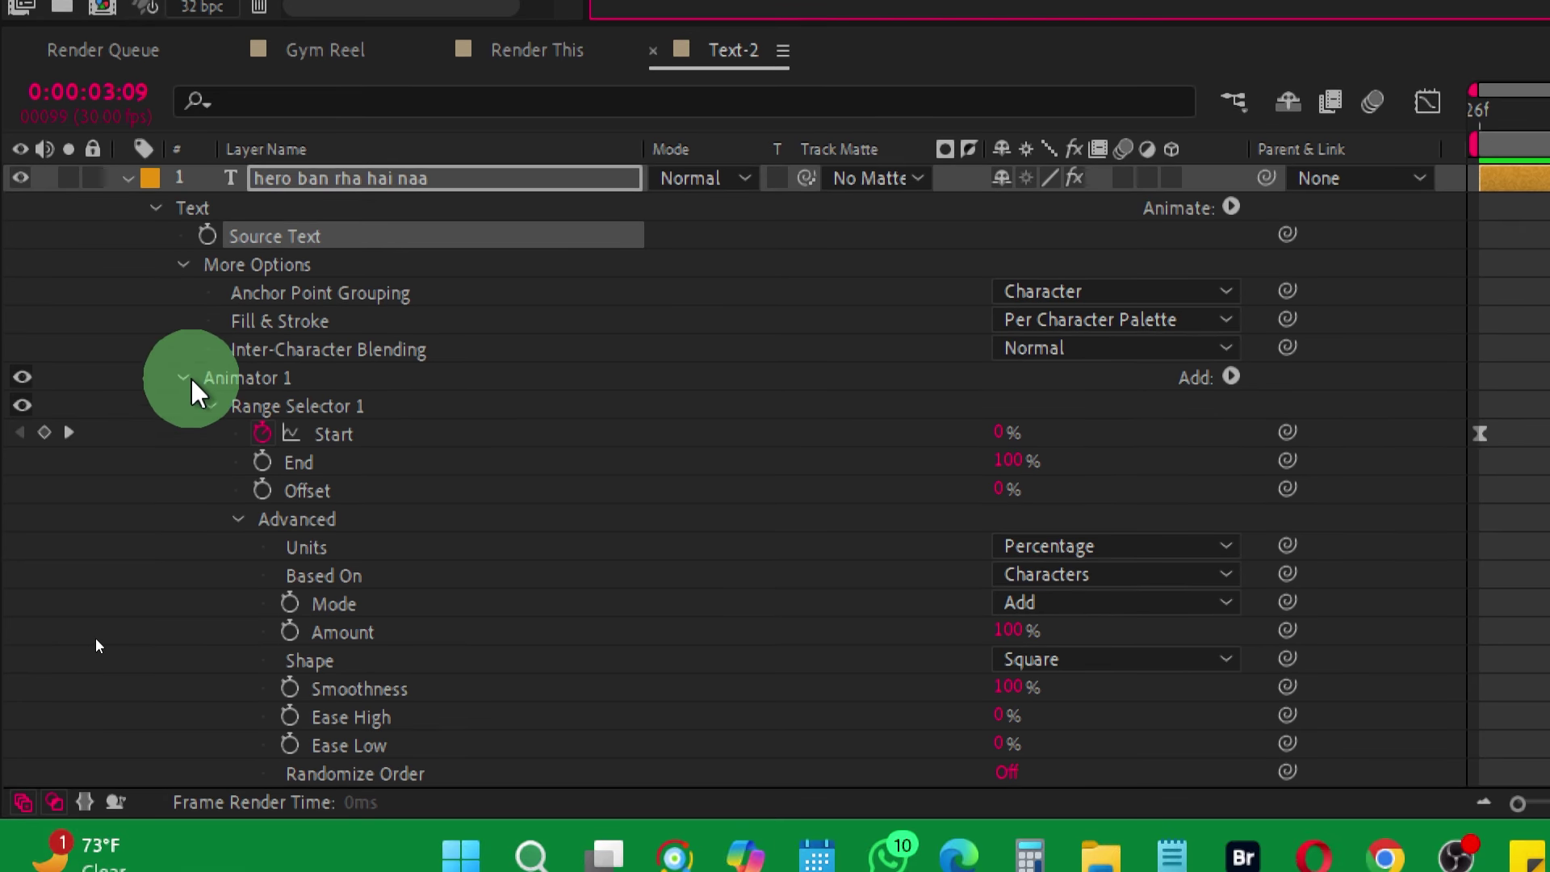
Add the hero layer's Position, Scale, Rotation and Opacity into the Text-2 group.
click(183, 378)
click(208, 439)
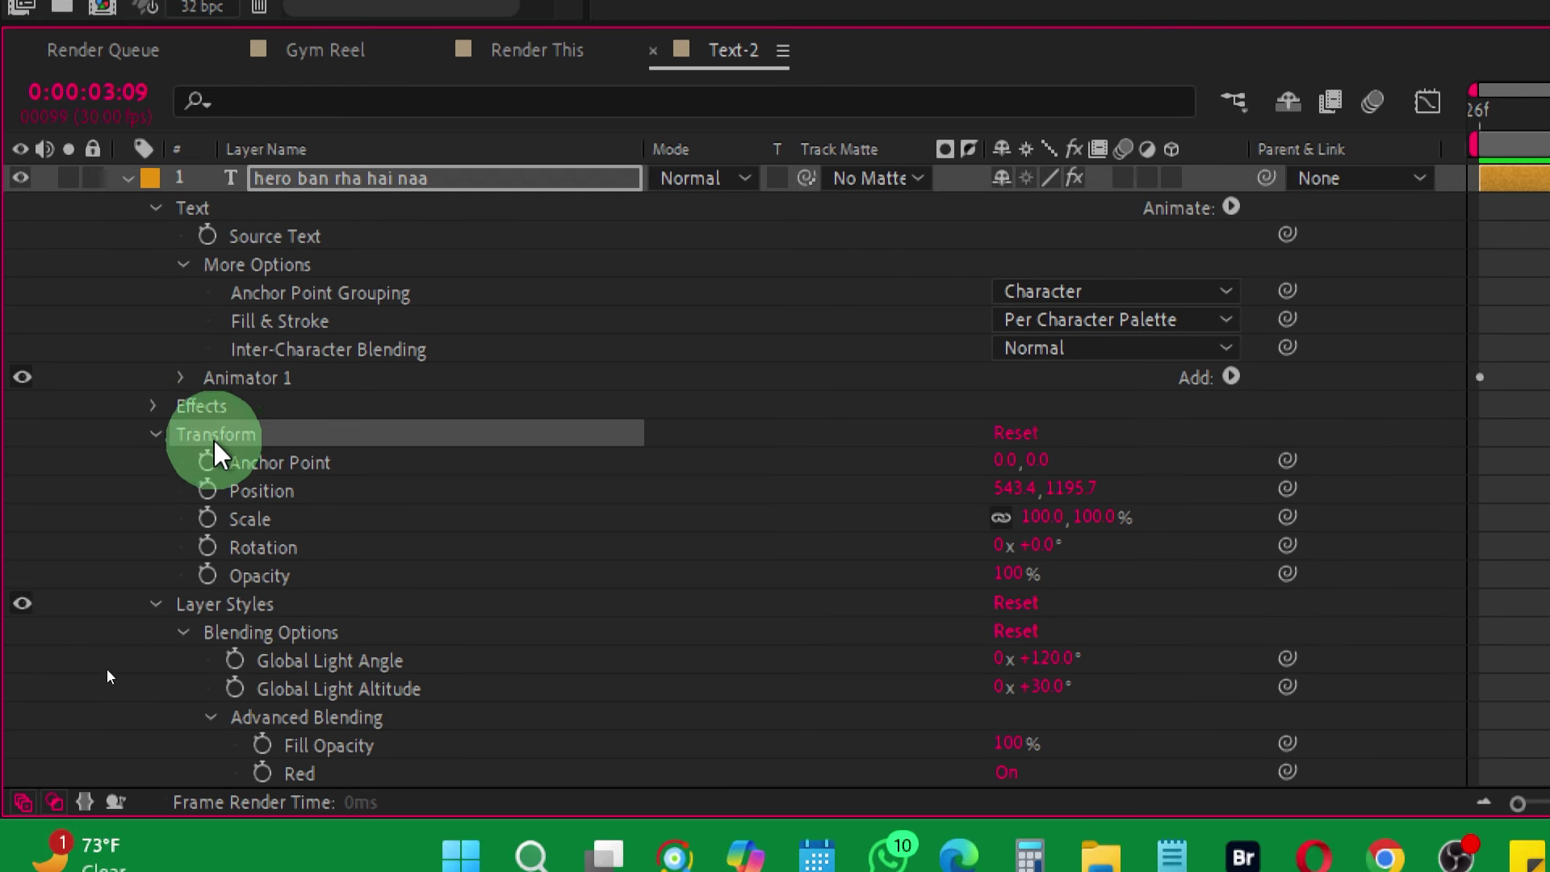
click(262, 490)
shift+click(274, 519)
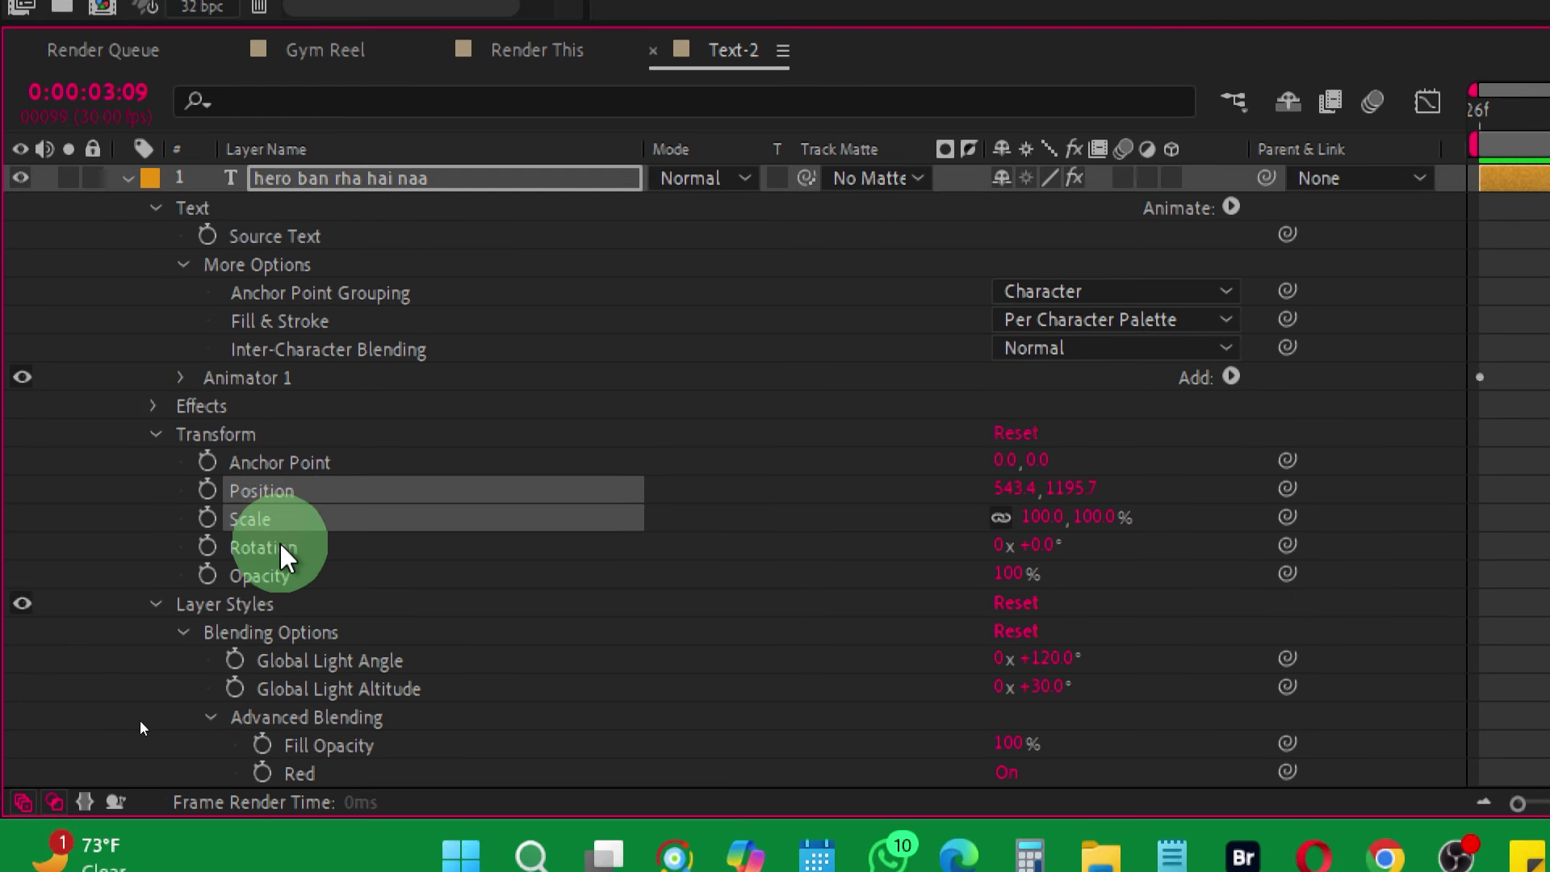
shift+click(278, 548)
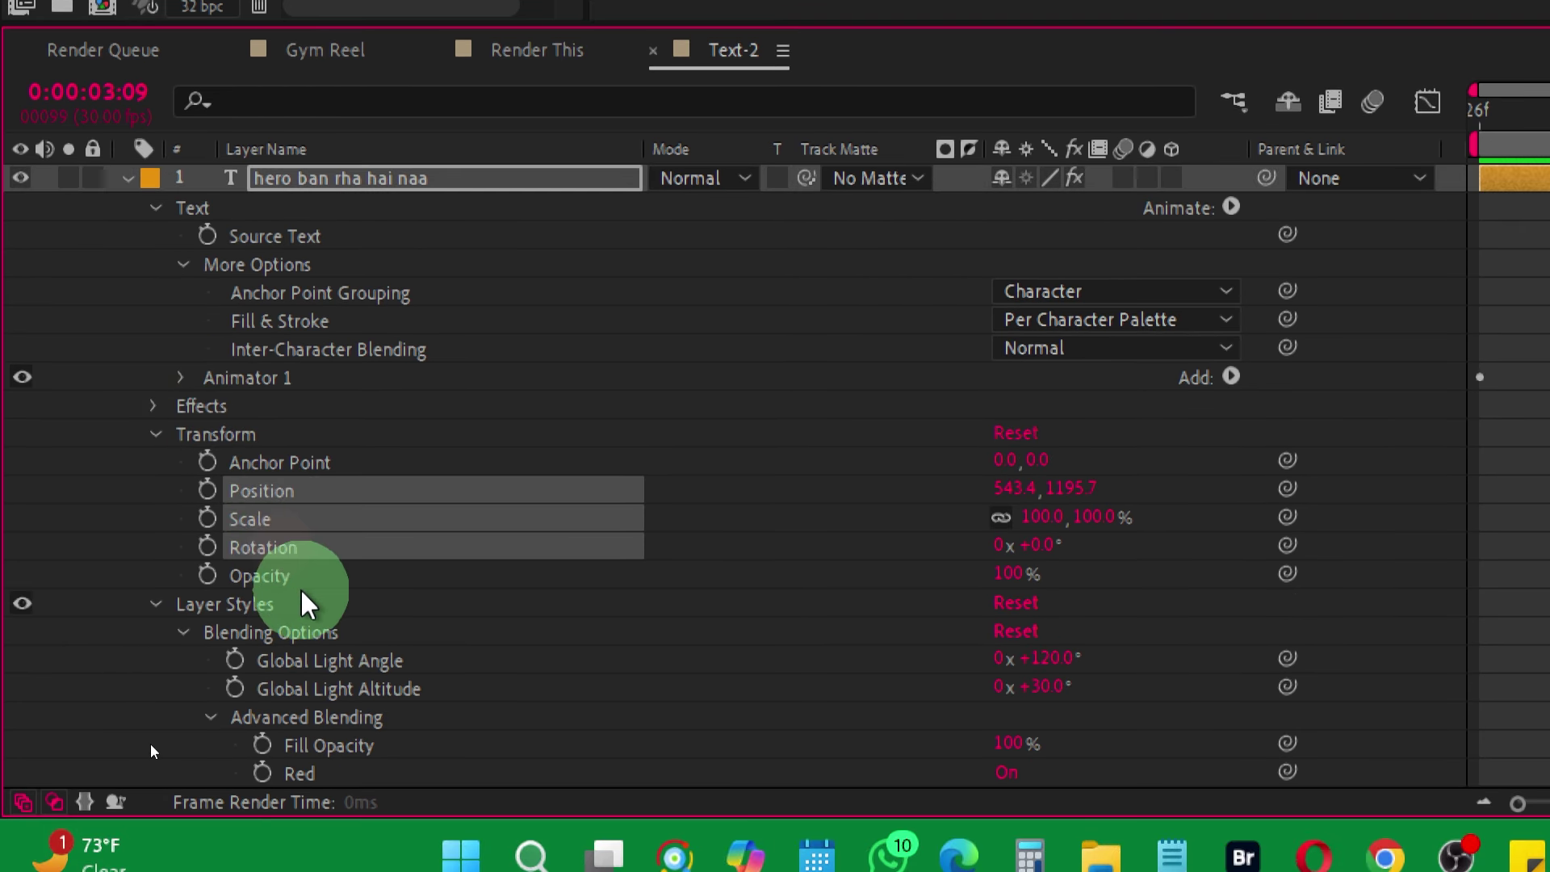
shift+click(277, 573)
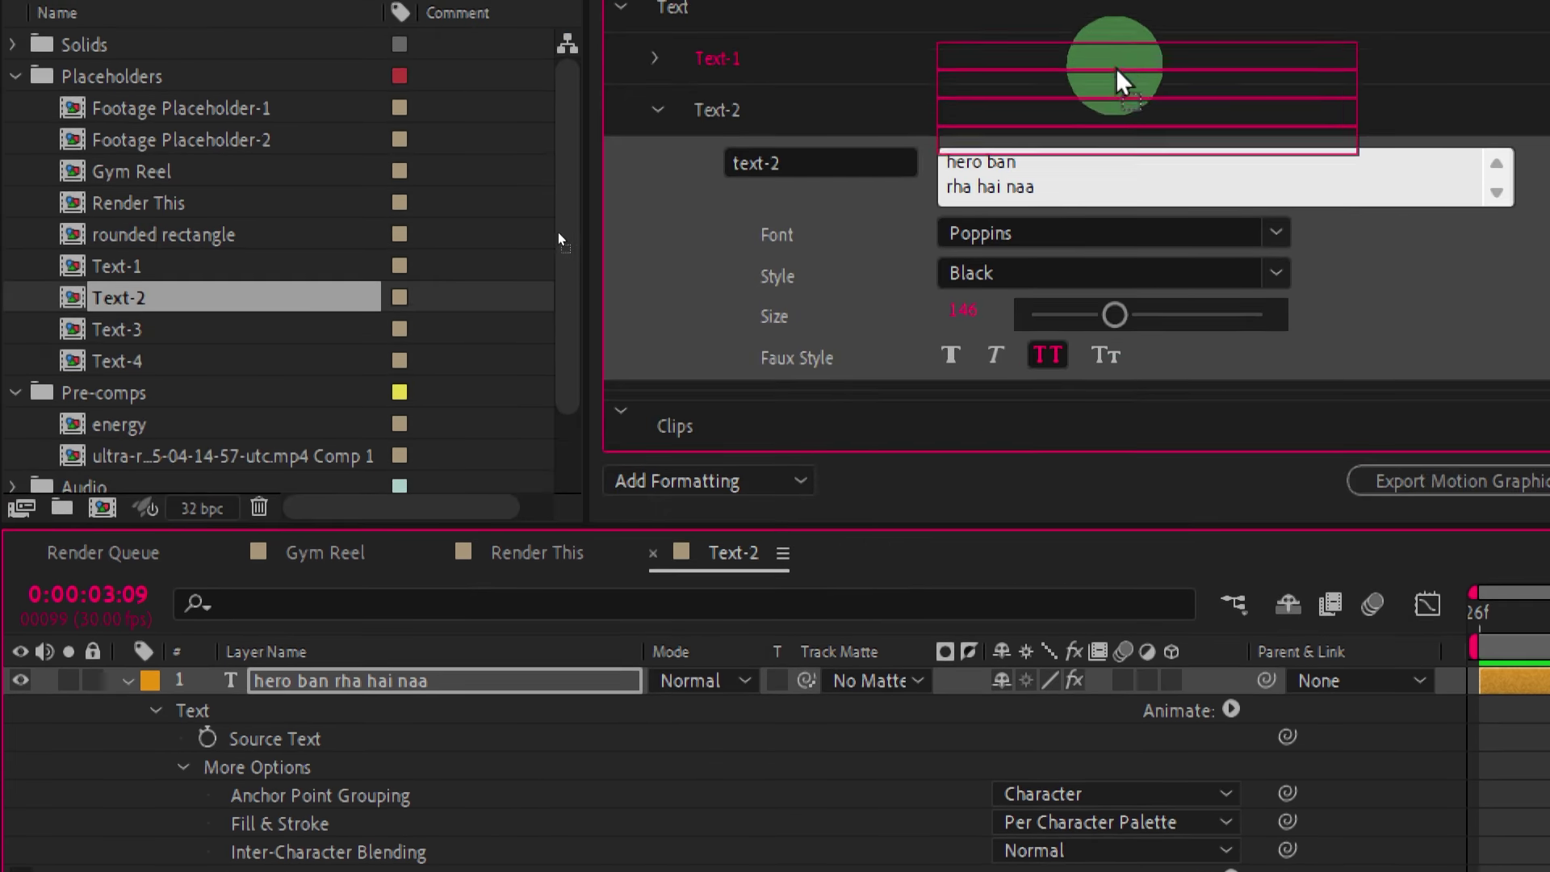
mouse_move(381, 516)
mouse_down()
mouse_move(979, 428)
mouse_move(973, 396)
mouse_up()
drag(797, 405, 898, 418)
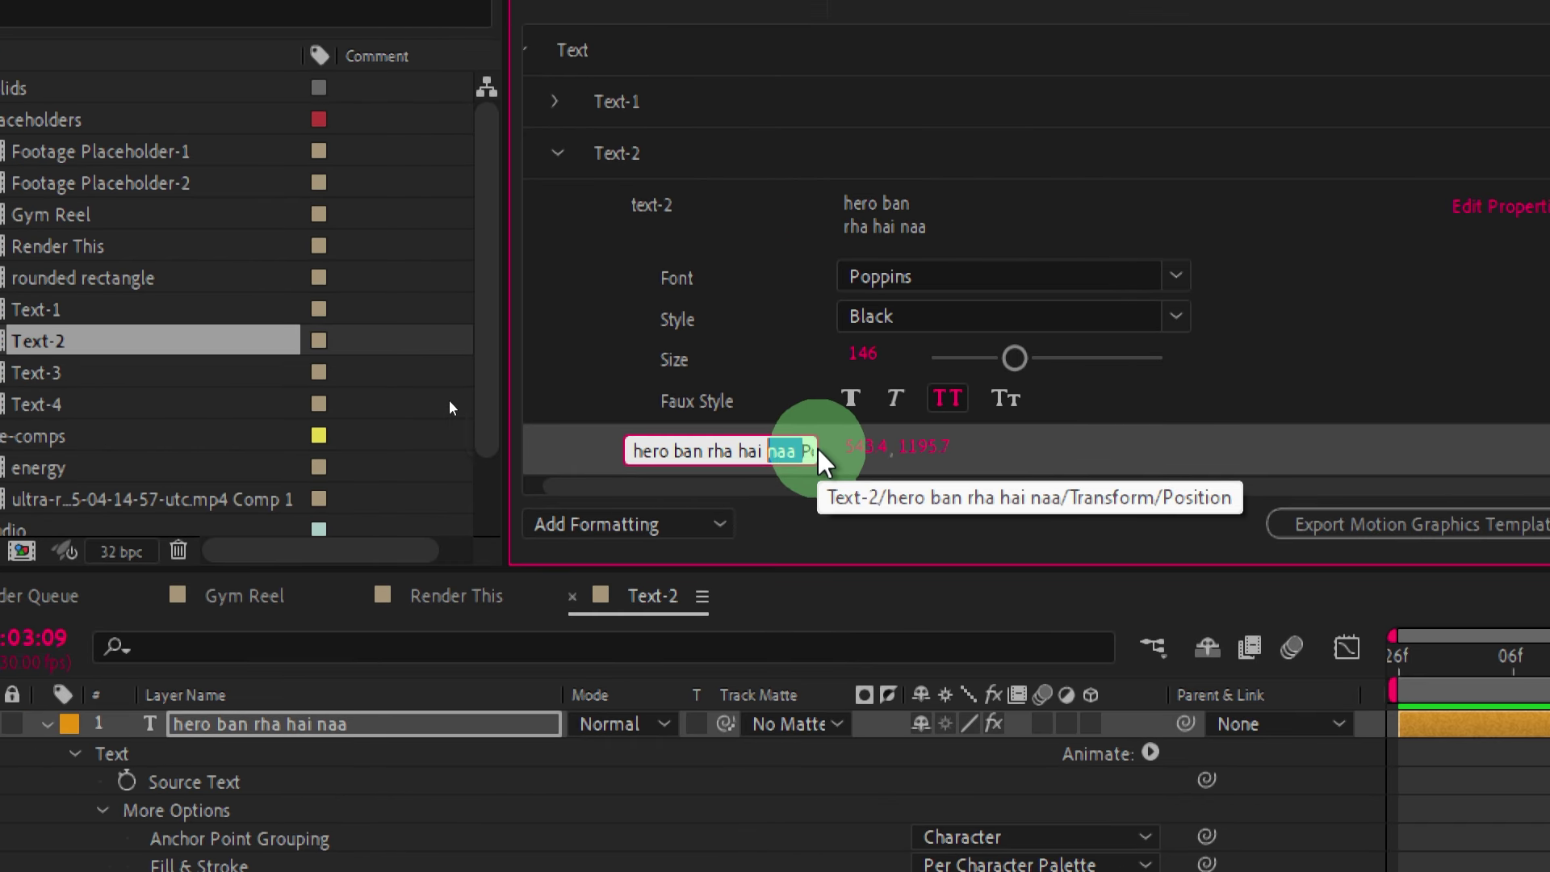
Rename the first transform control in Text-2 to 'Position'.
key(ctrl+a)
text(Position)
key(Return)
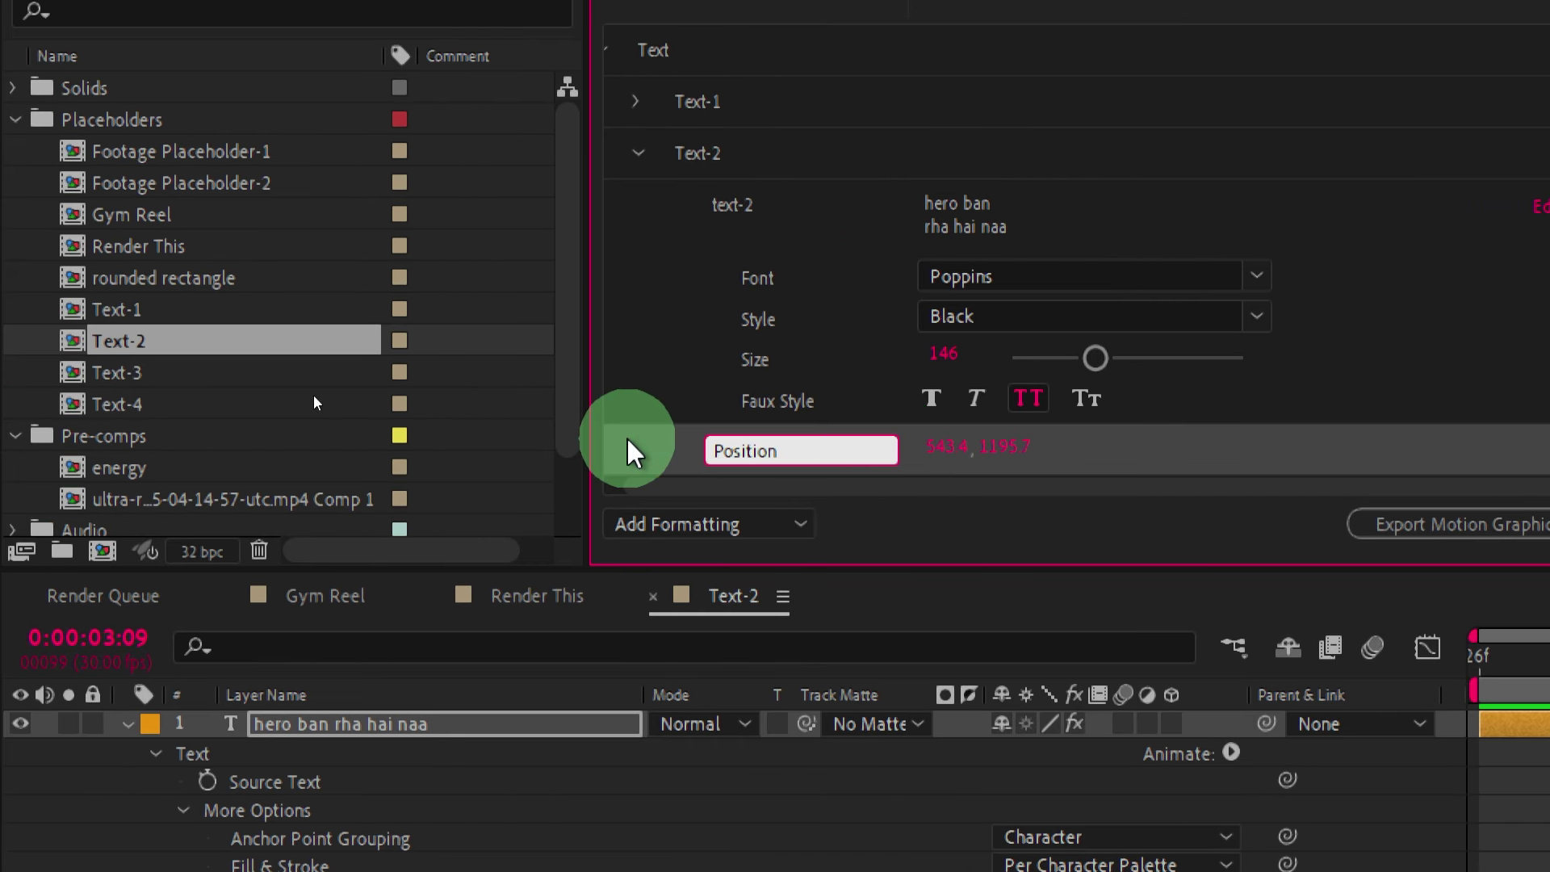
scroll(727, 384, down, 1)
scroll(755, 384, down, 2)
scroll(767, 382, down, 1)
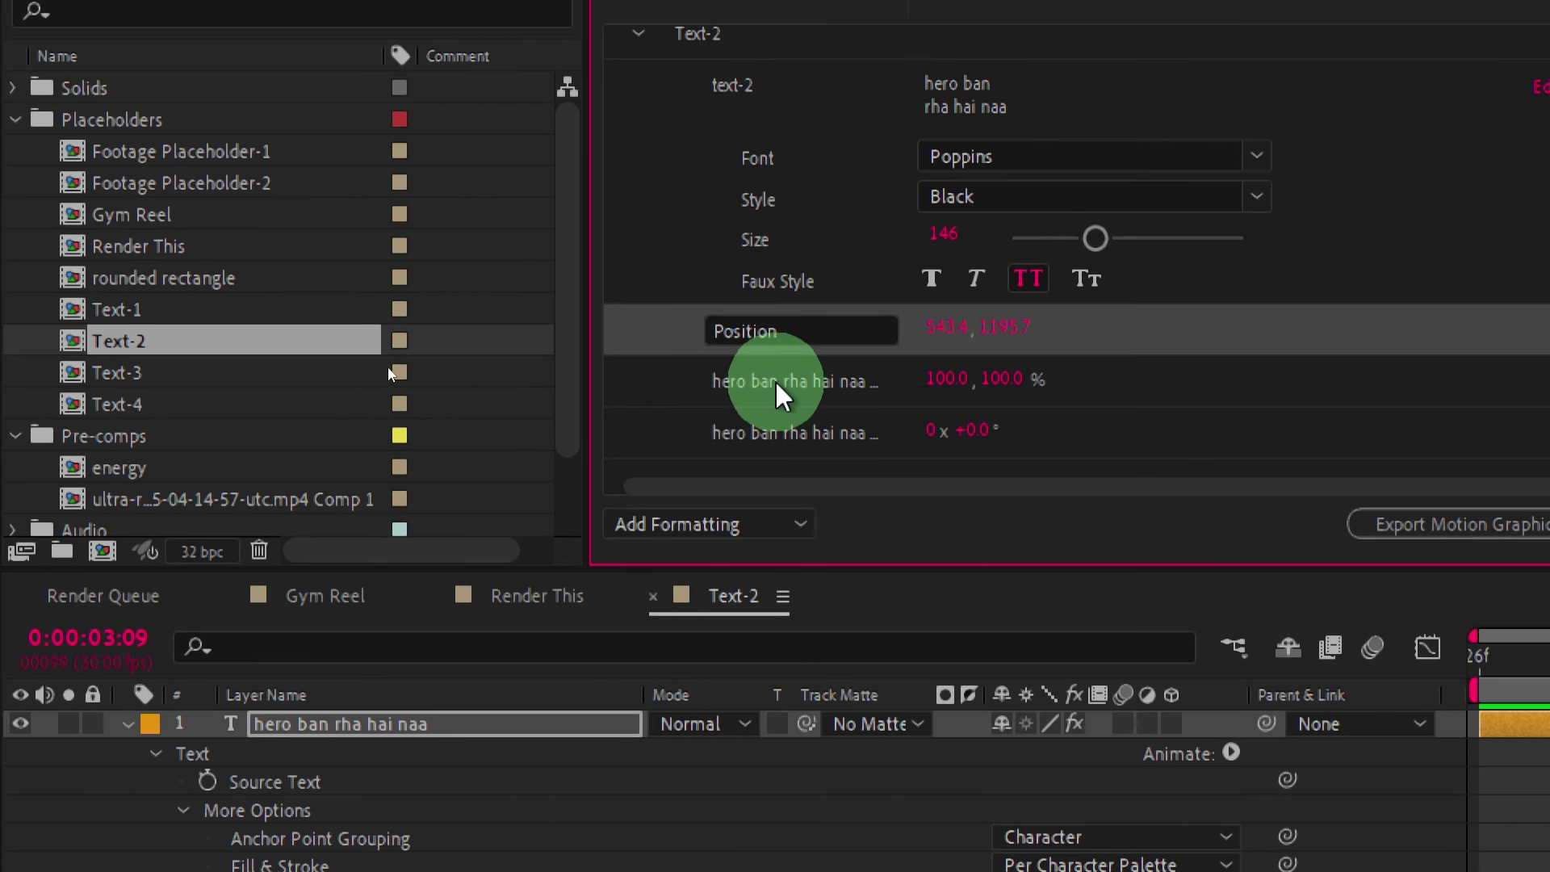
scroll(783, 377, down, 1)
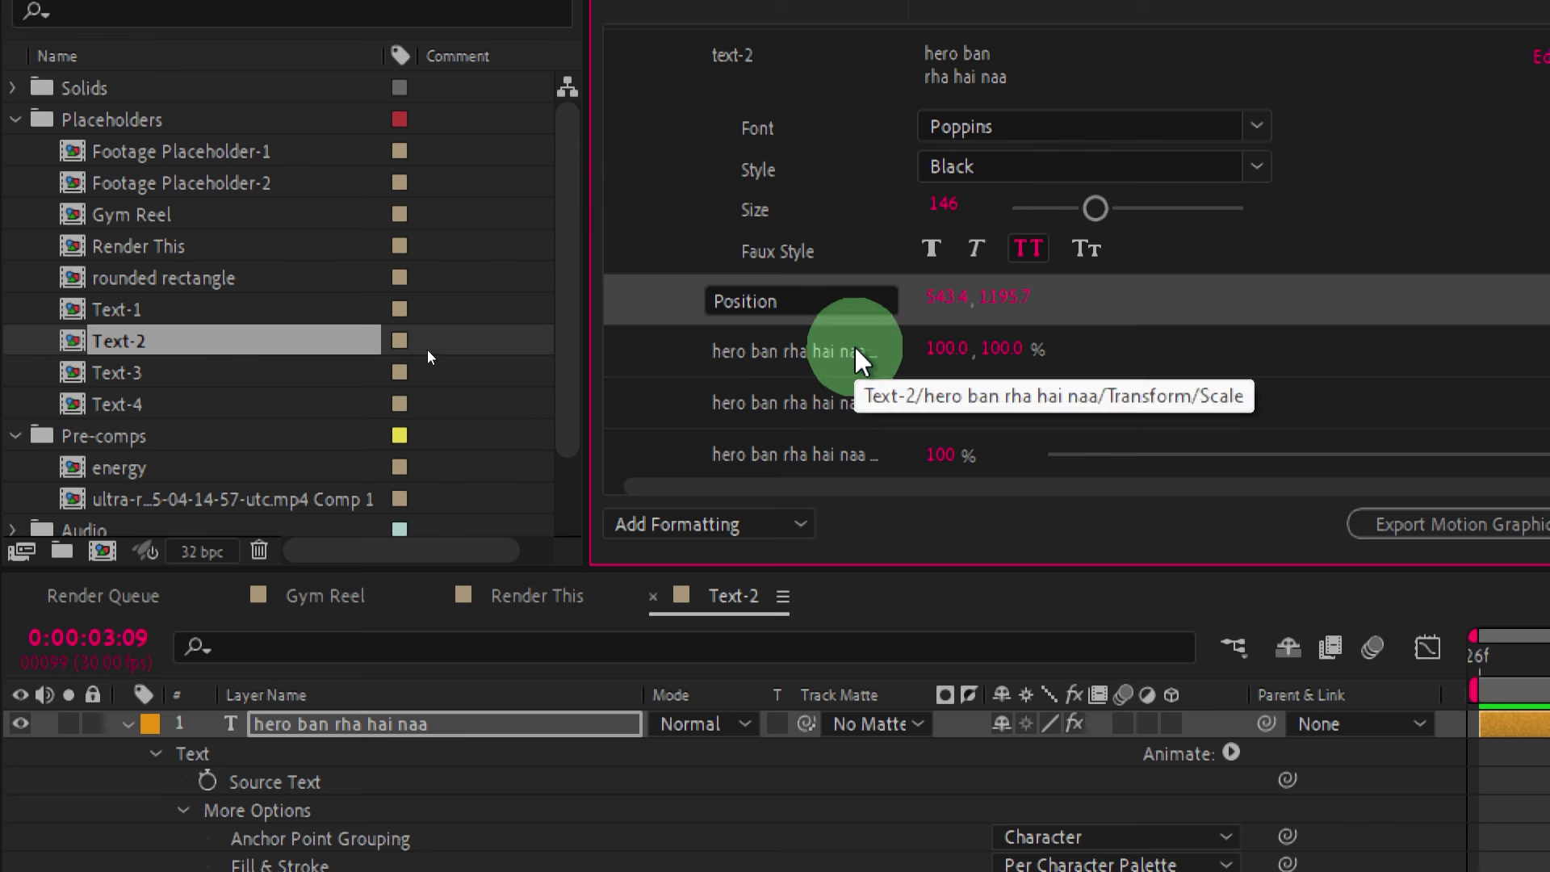
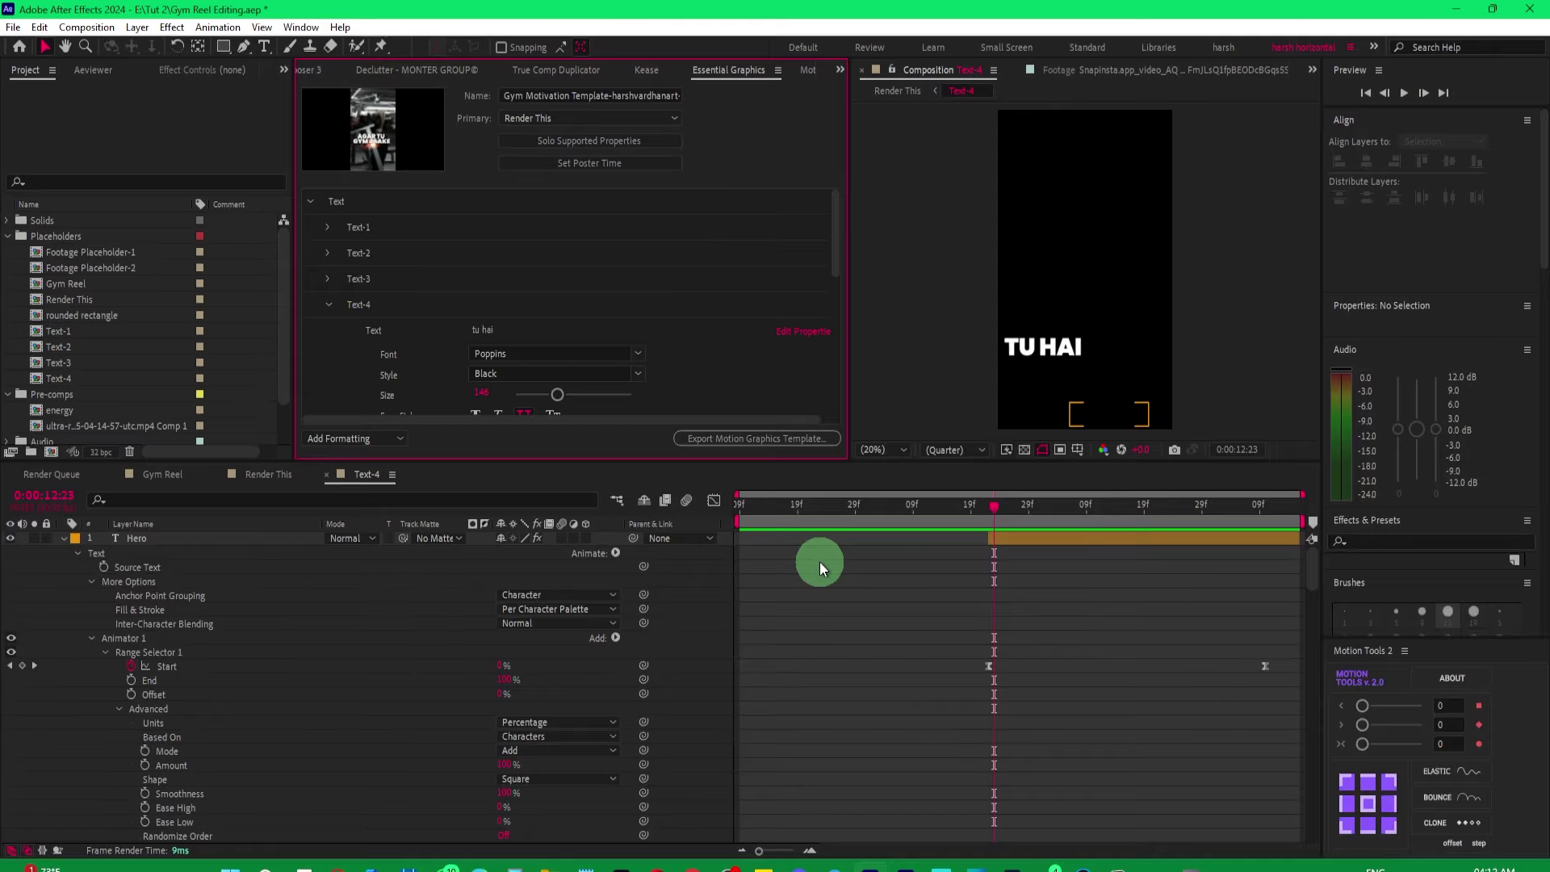
Scrub the Text-4 timeline to 0:00:14:03, where the full TU HAI Hero title shows.
click(914, 513)
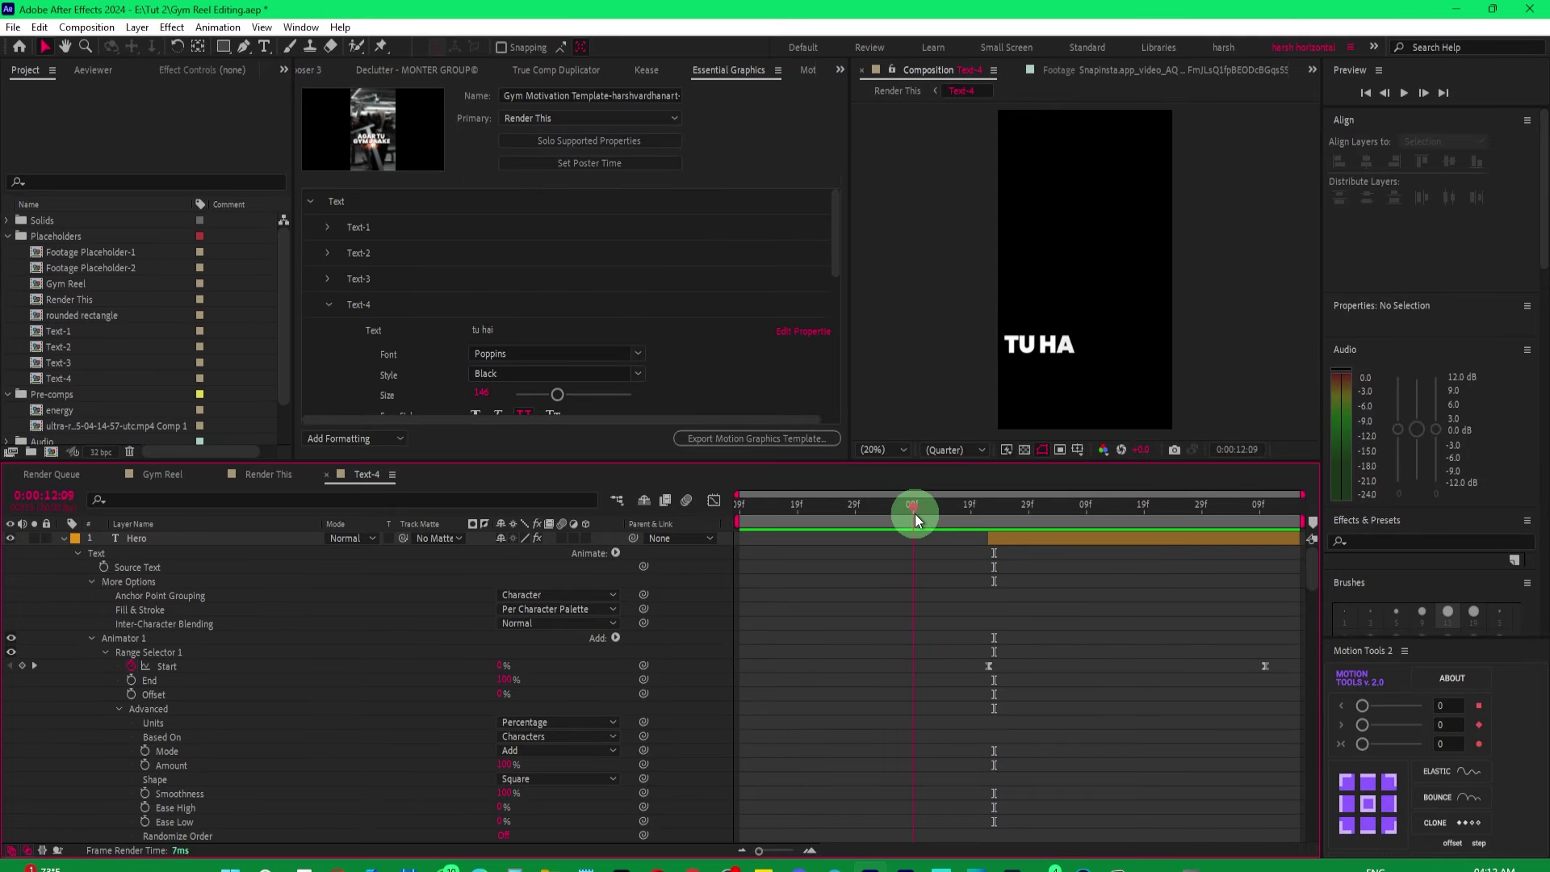
drag(914, 513, 986, 512)
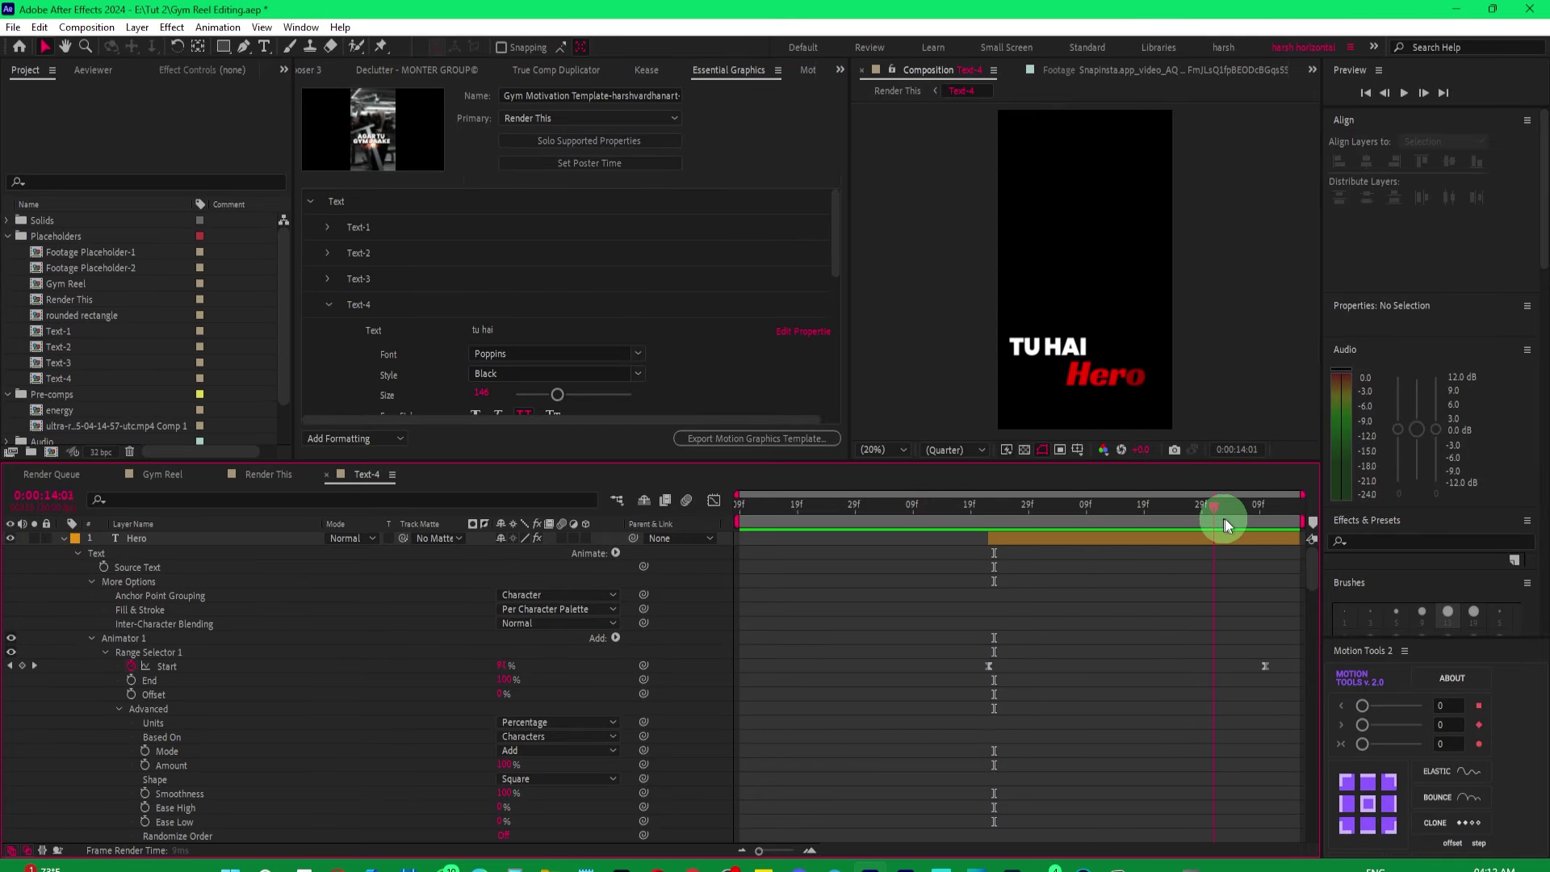
drag(1224, 523, 1225, 520)
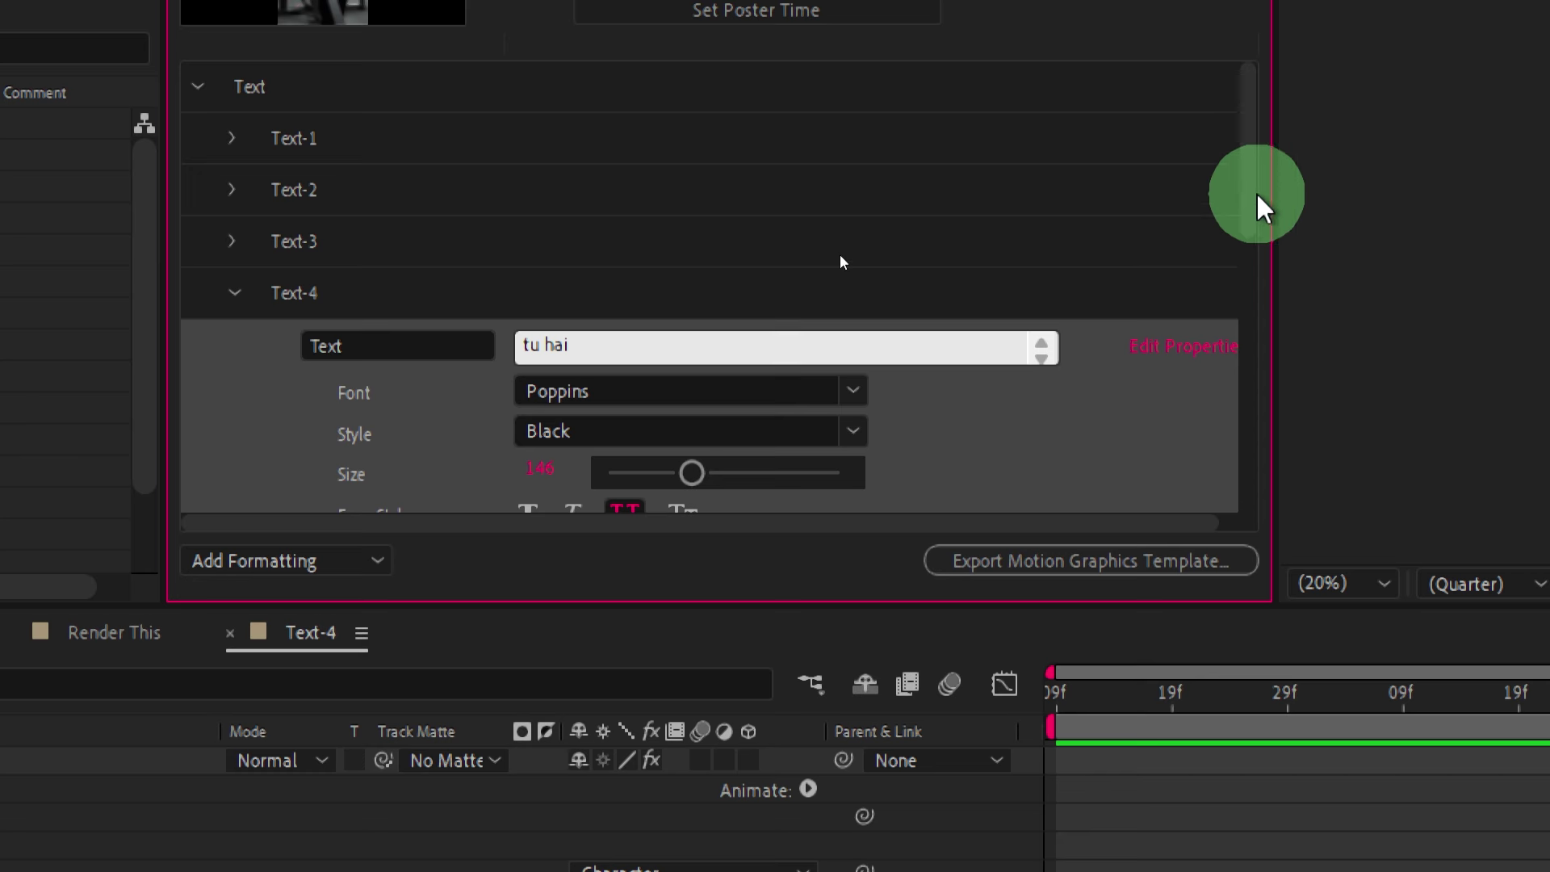
Scroll the Essential Graphics panel to review the Hero Text template properties.
drag(1248, 225, 1285, 379)
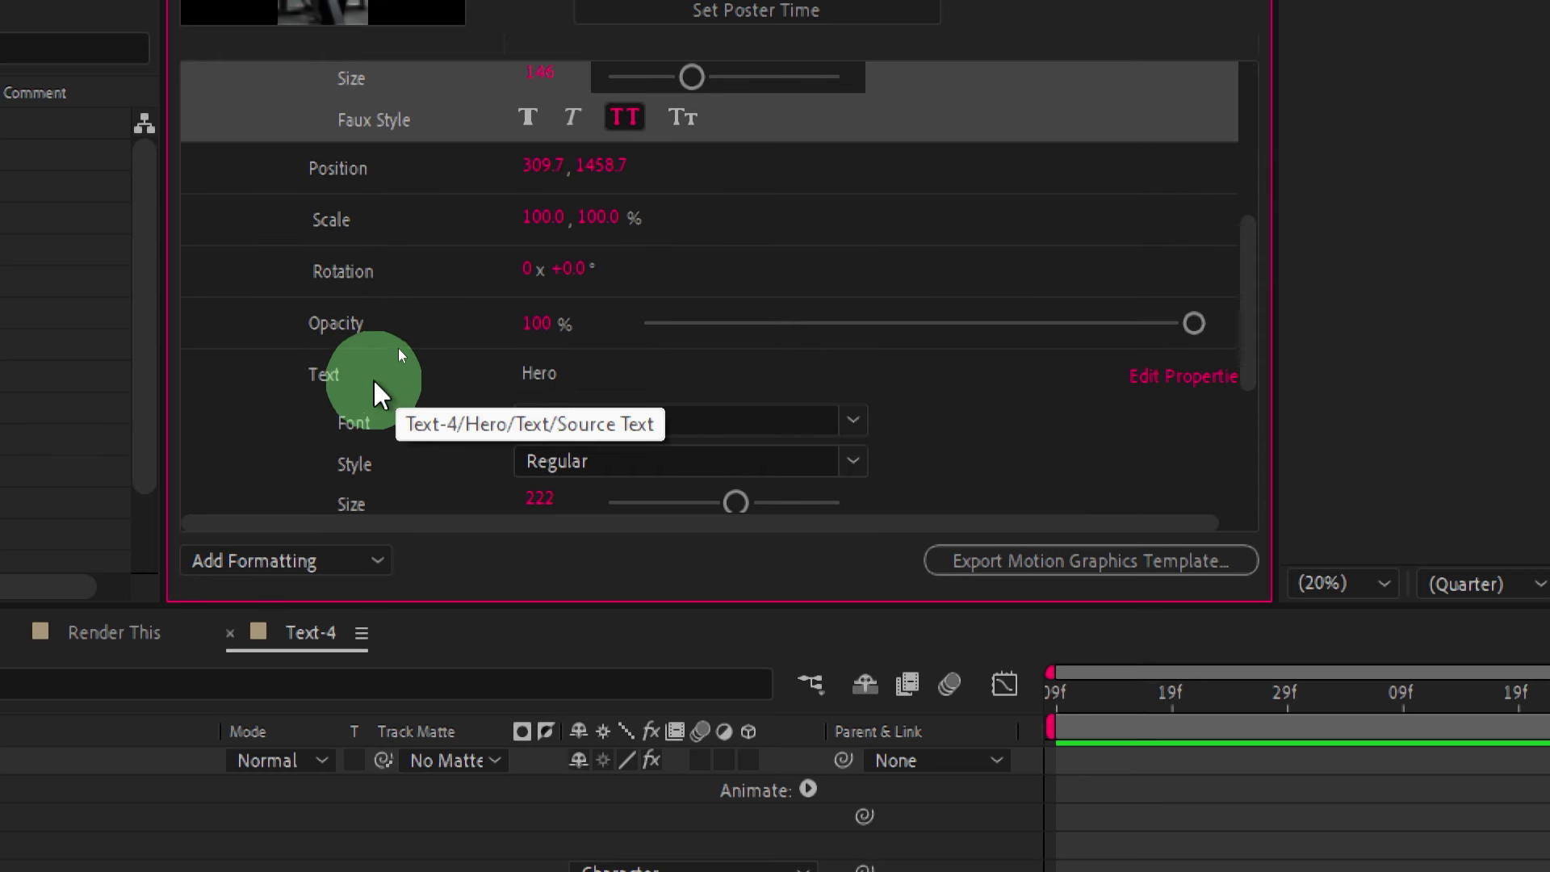
click(400, 378)
drag(1228, 361, 1251, 452)
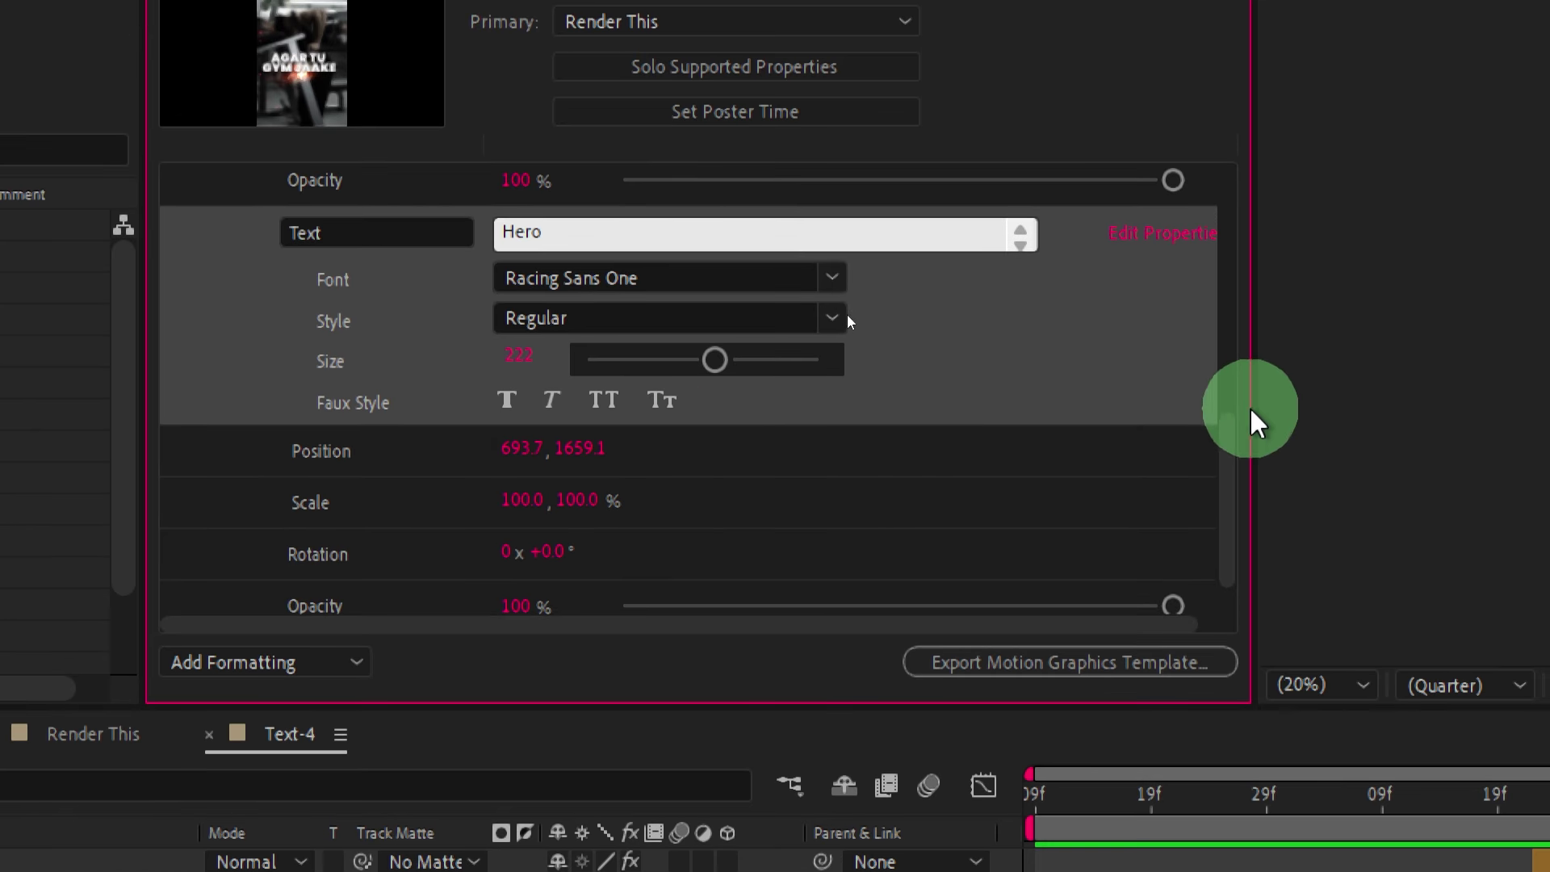
drag(1228, 471, 1241, 415)
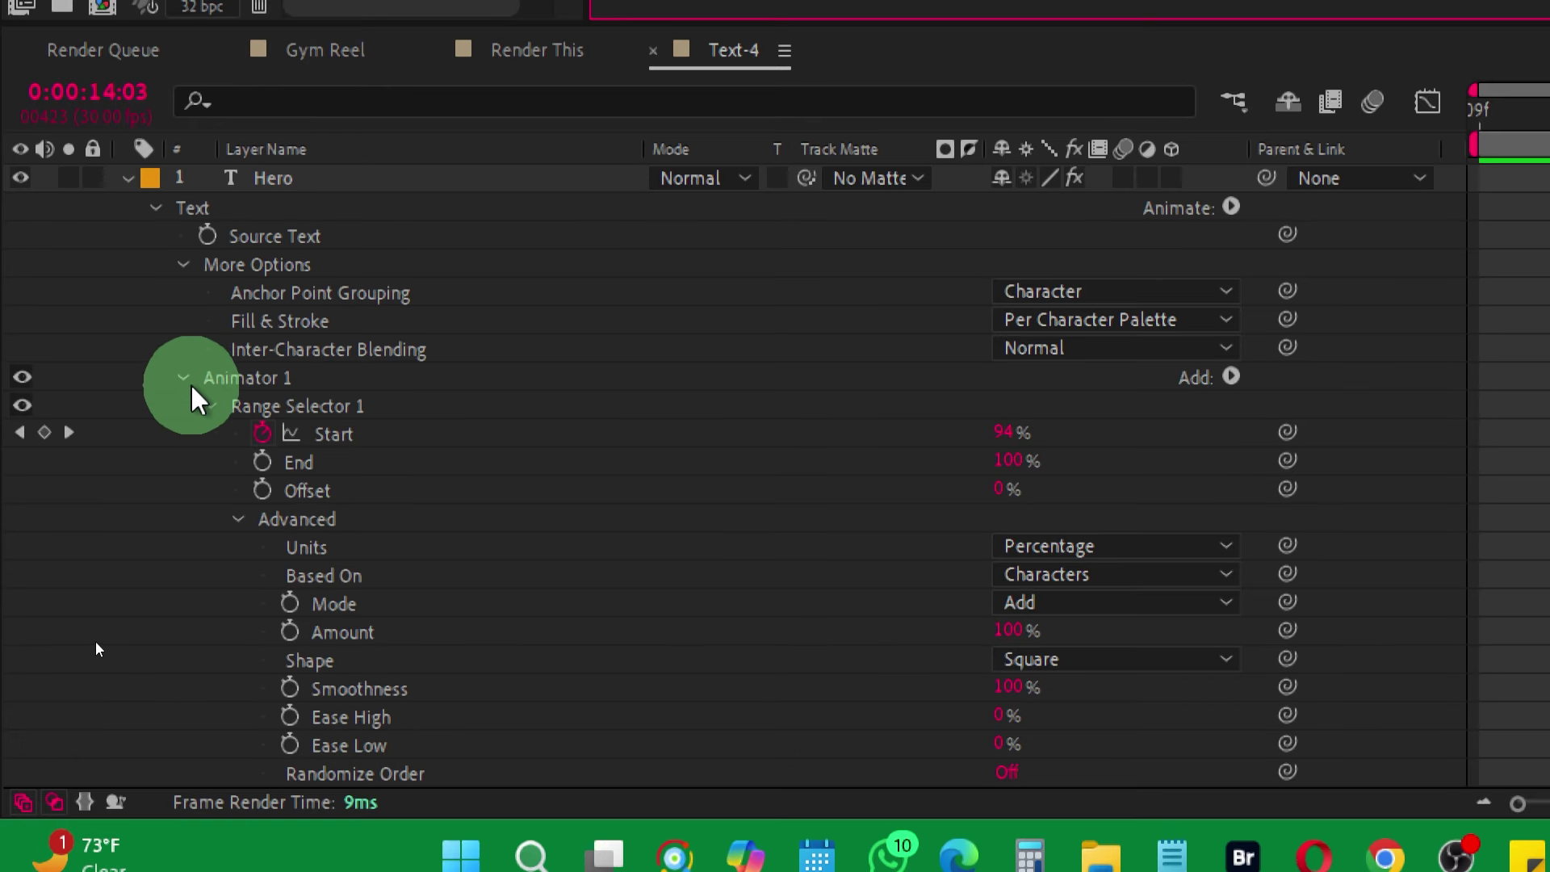
Scroll the Hero properties, then collapse the Hero and tu hai layers and select tu hai.
scroll(303, 473, down, 3)
scroll(302, 472, down, 10)
scroll(299, 469, down, 4)
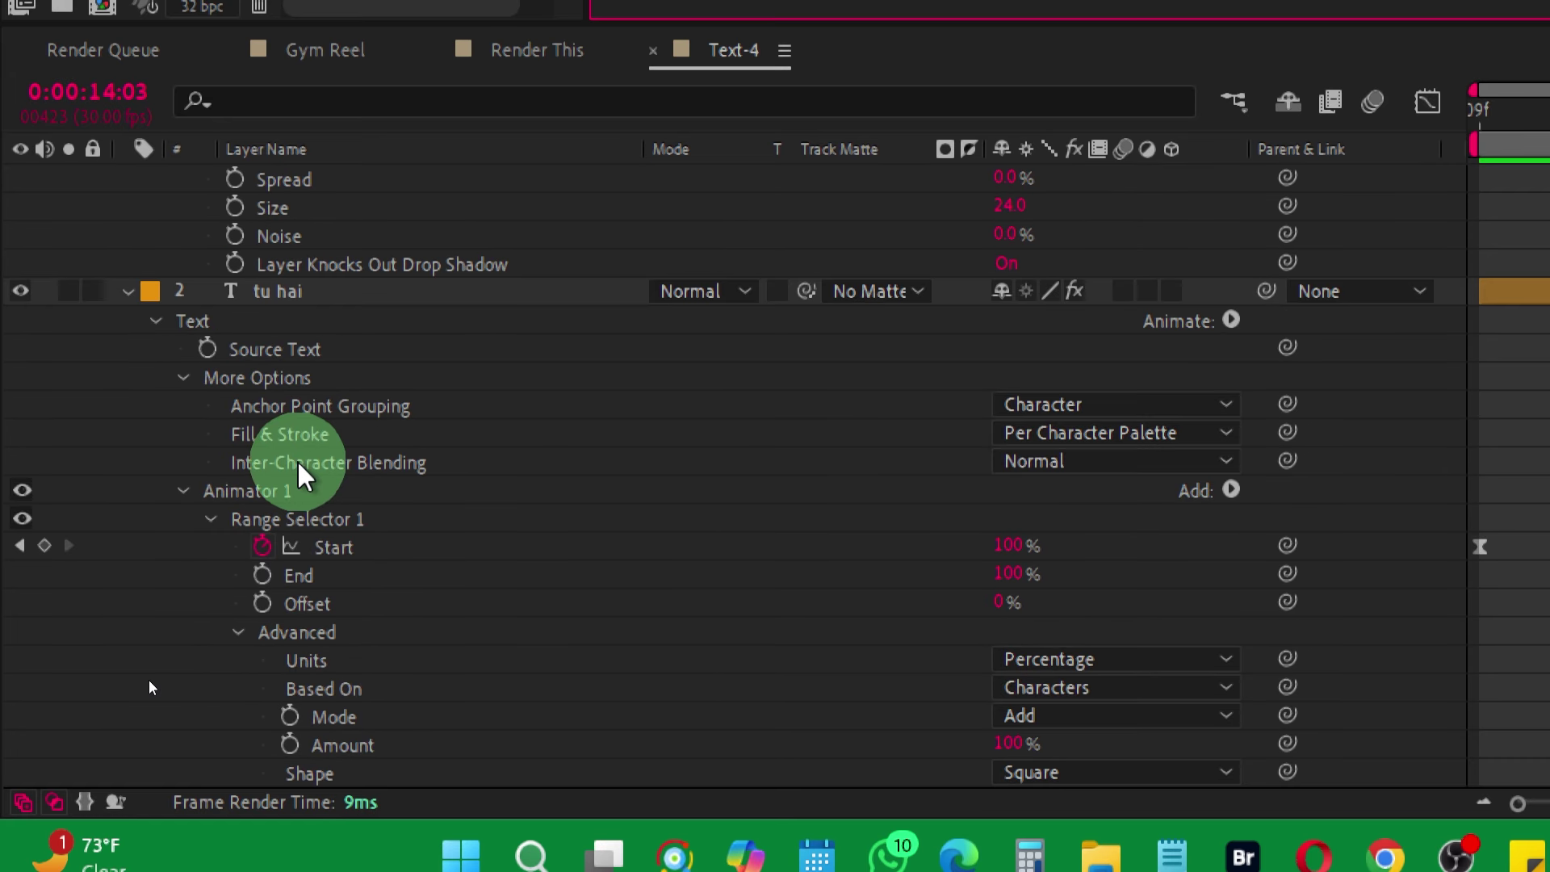
scroll(299, 468, down, 4)
scroll(298, 468, up, 5)
scroll(298, 468, down, 8)
scroll(297, 459, up, 10)
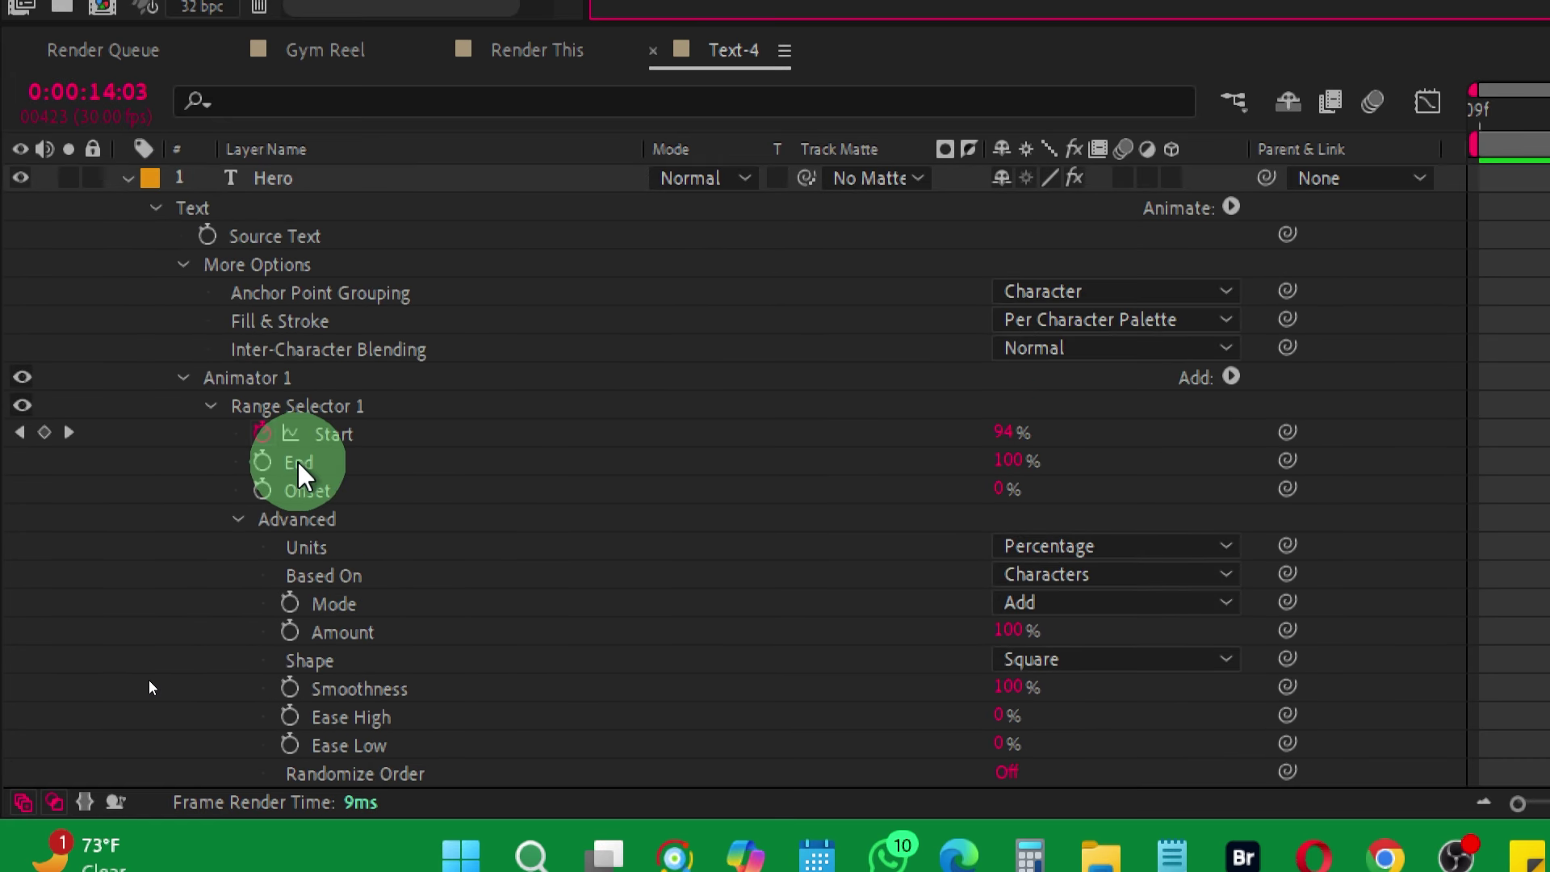
click(243, 323)
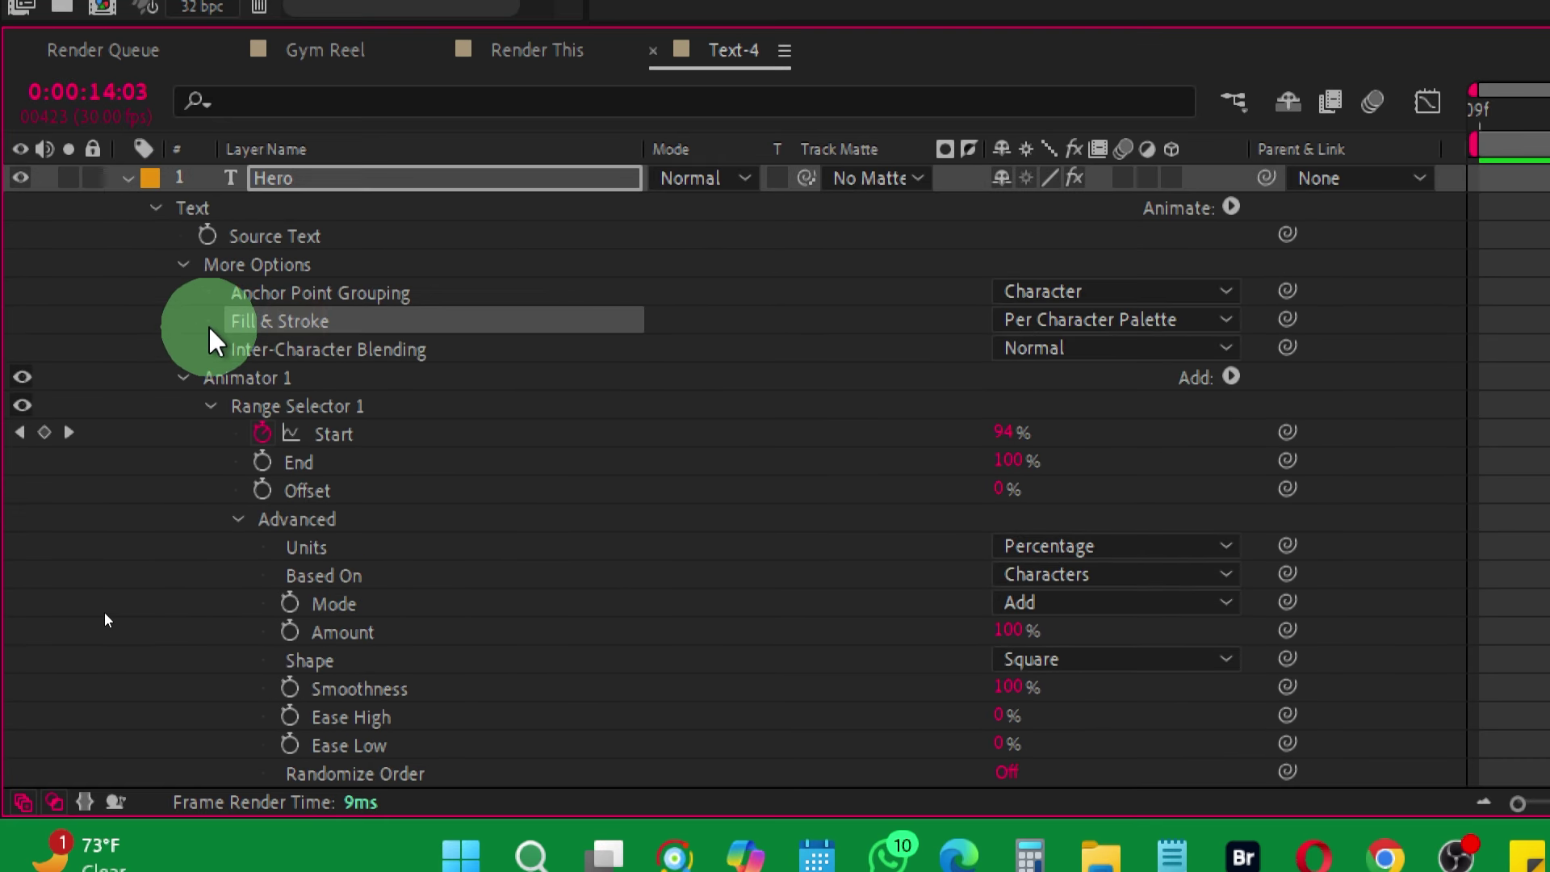
click(212, 325)
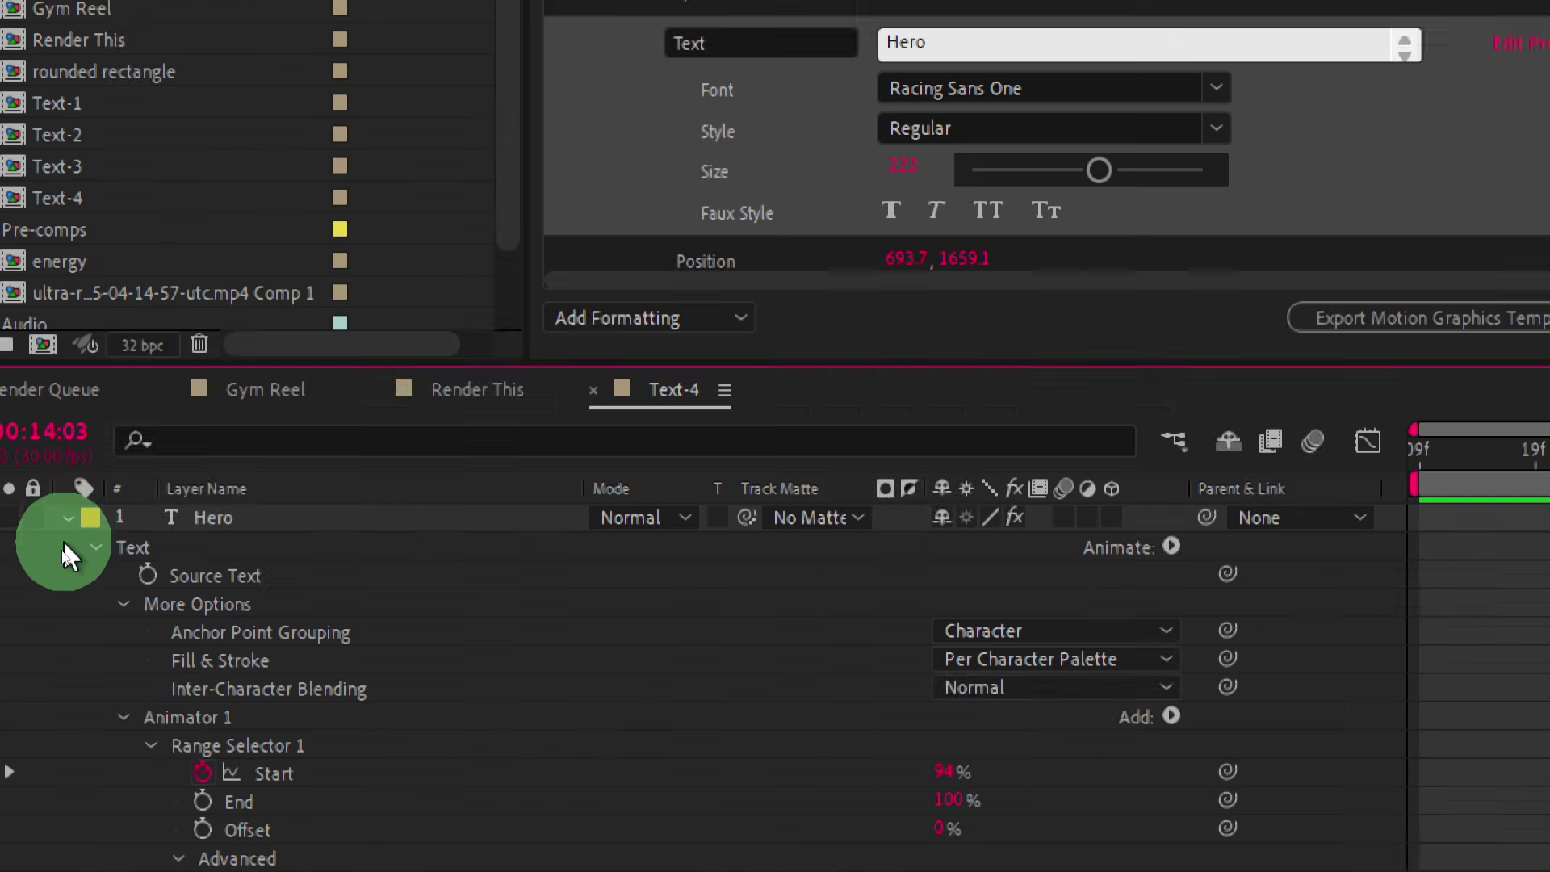
click(63, 538)
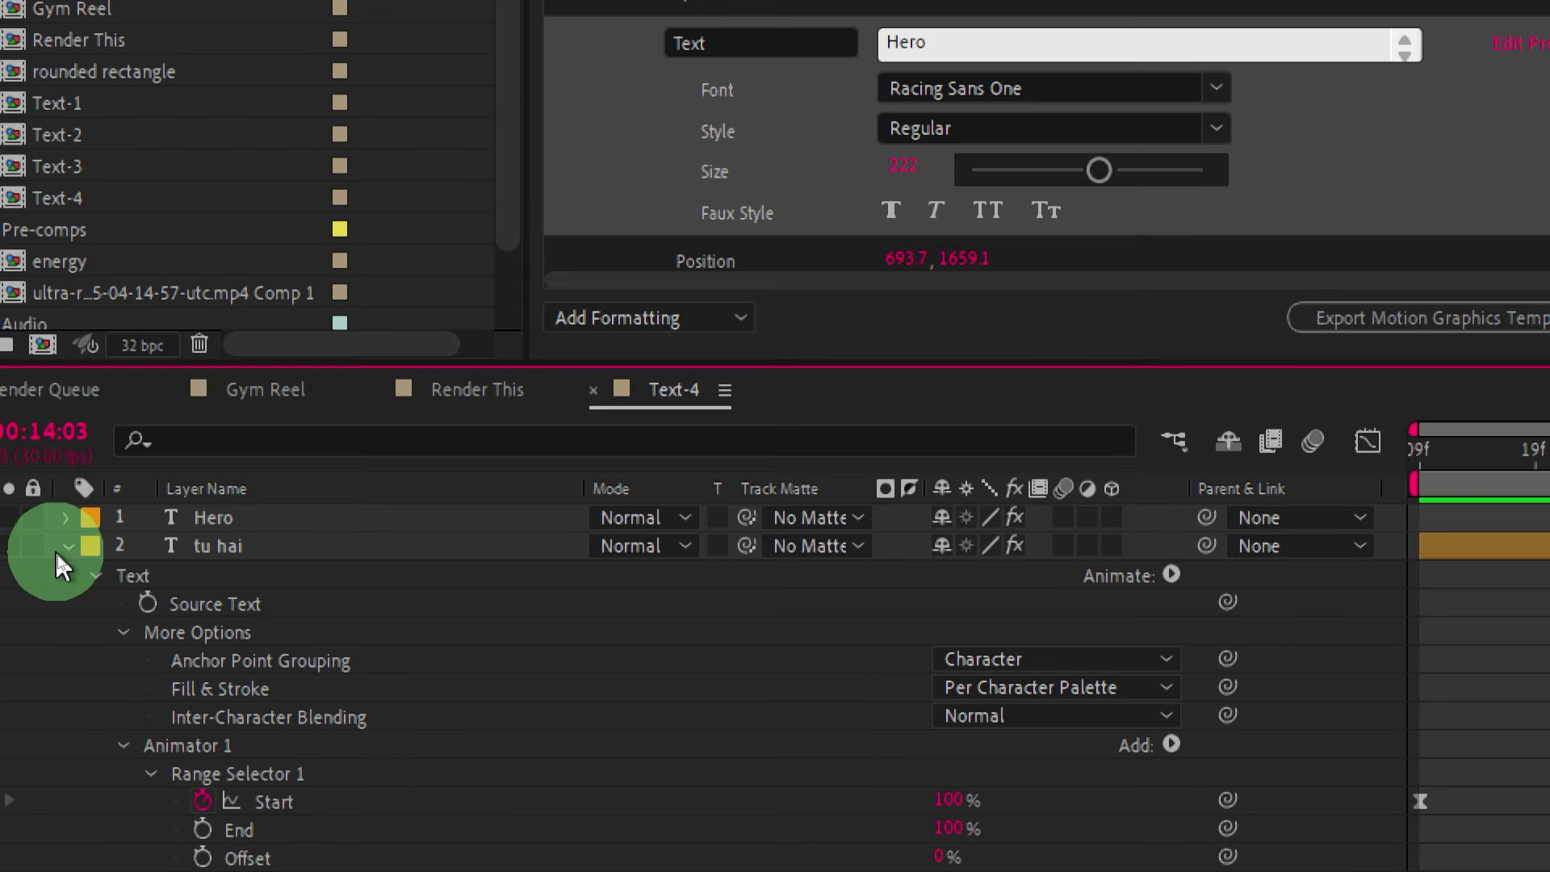
click(65, 547)
click(240, 548)
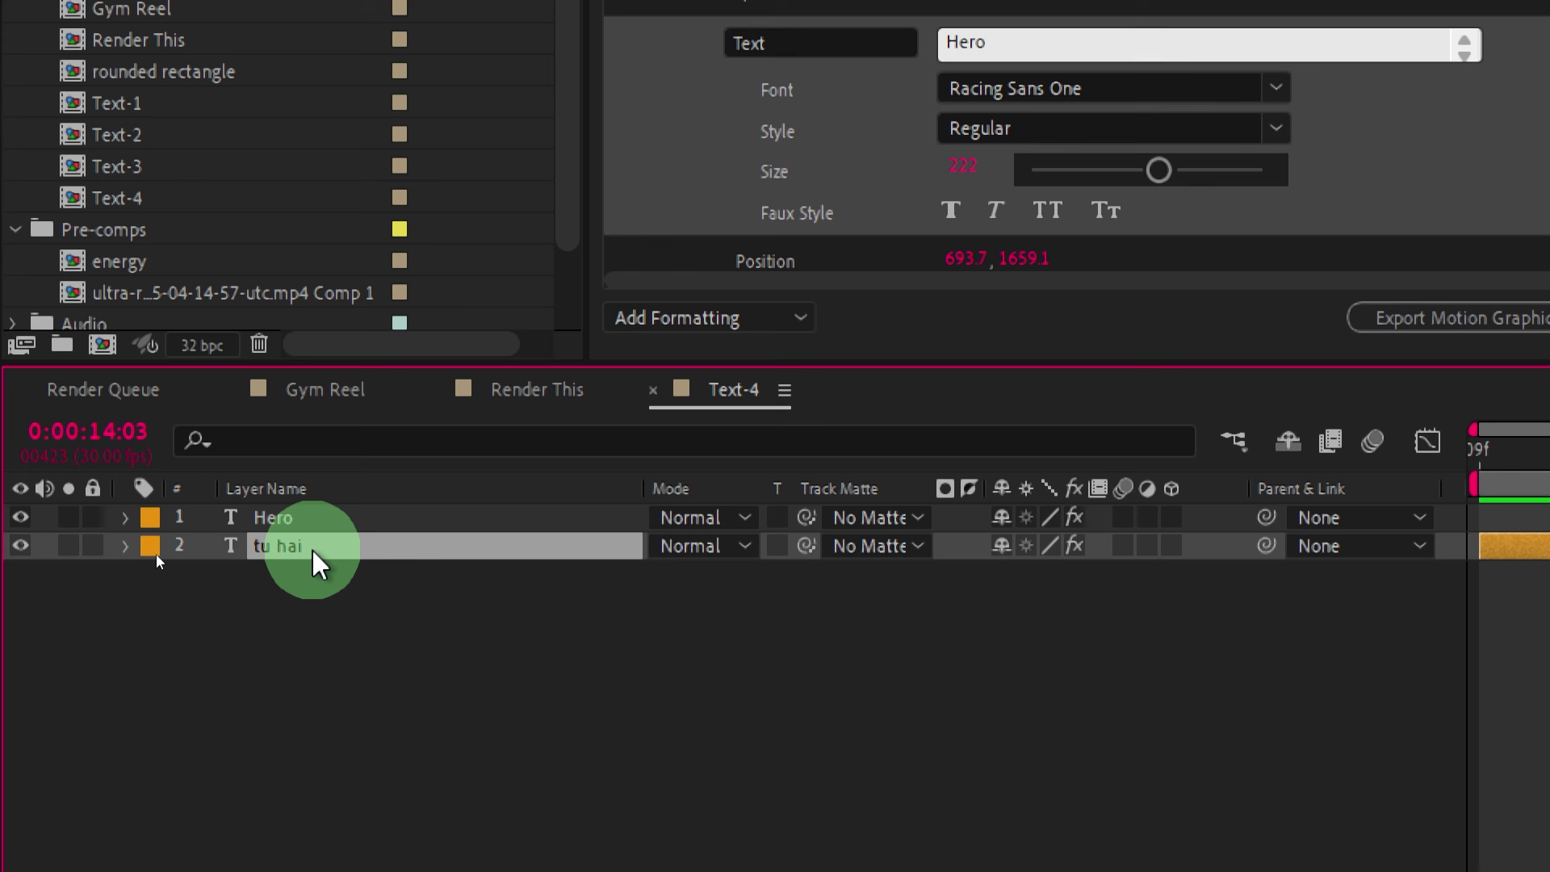
Apply a Fill effect to the tu hai layer and set its colour to white.
key(ctrl+space)
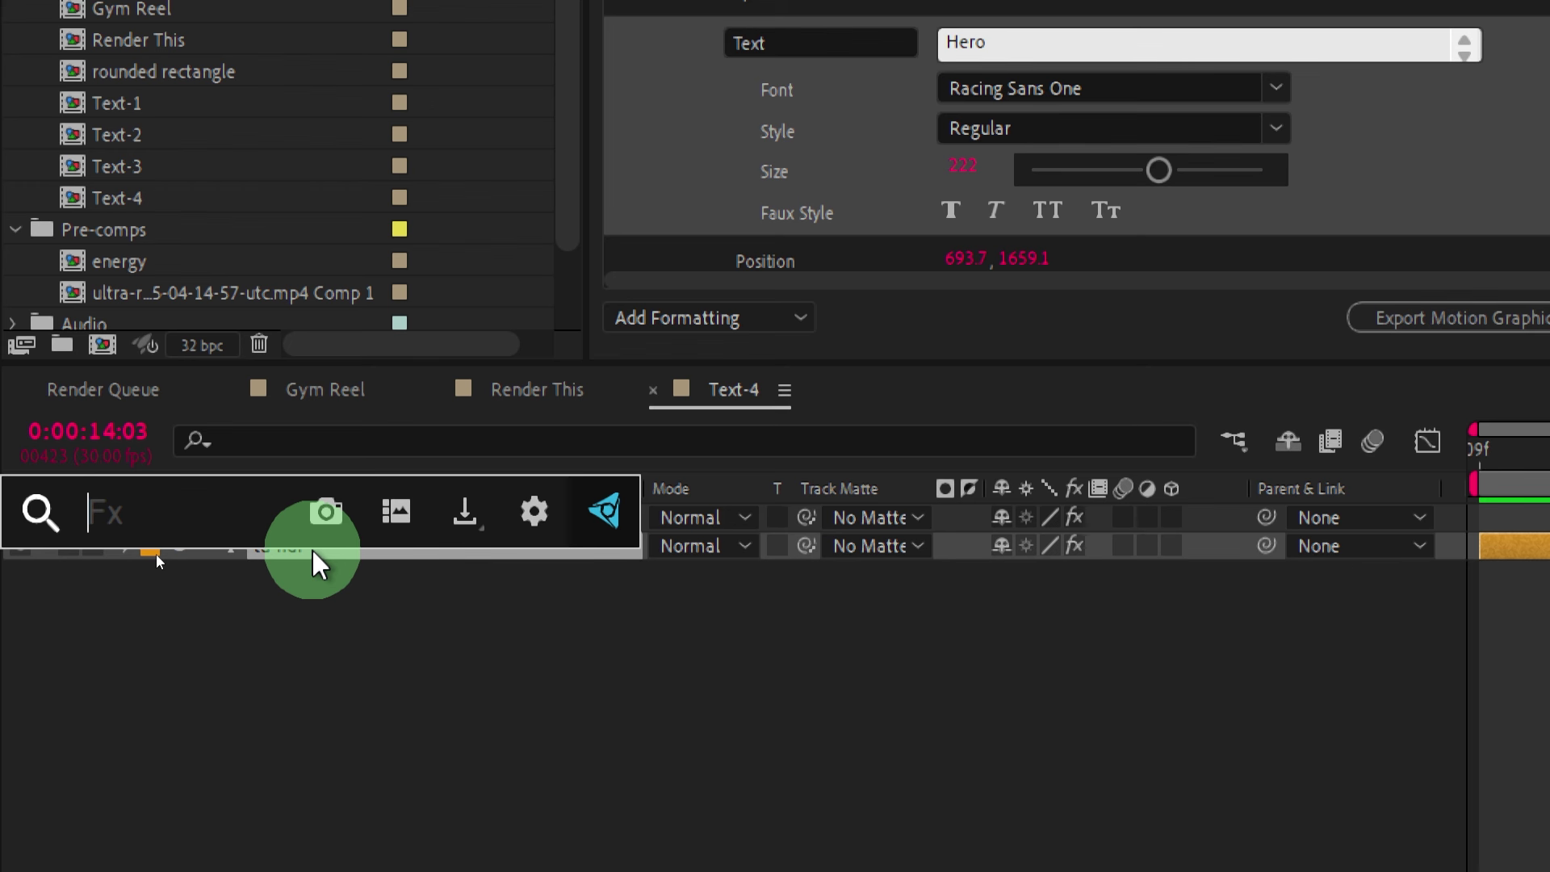
text(fil)
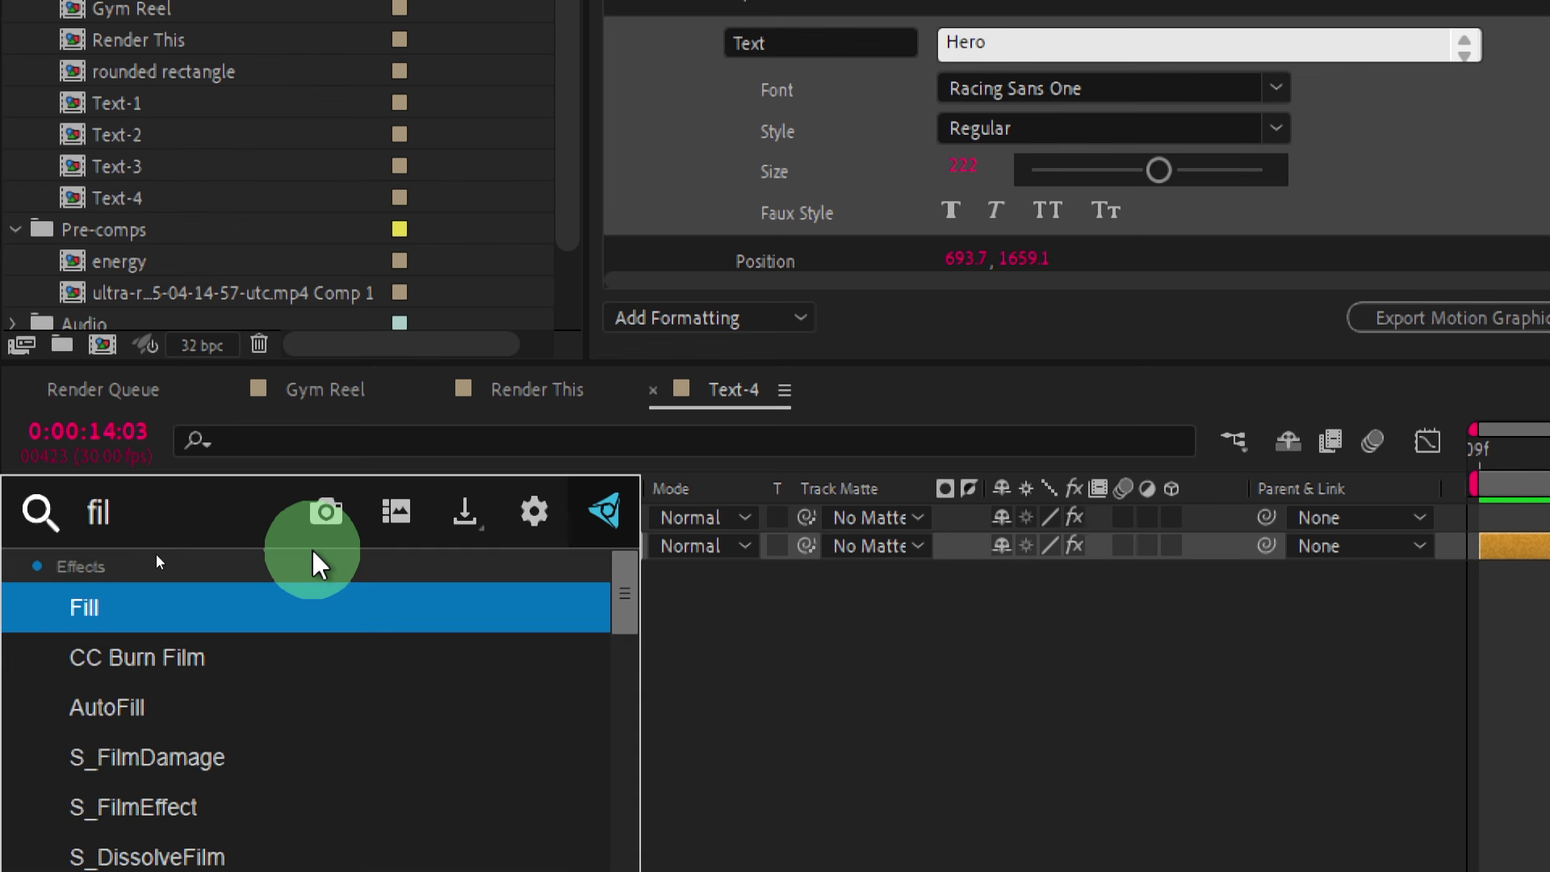
text(l)
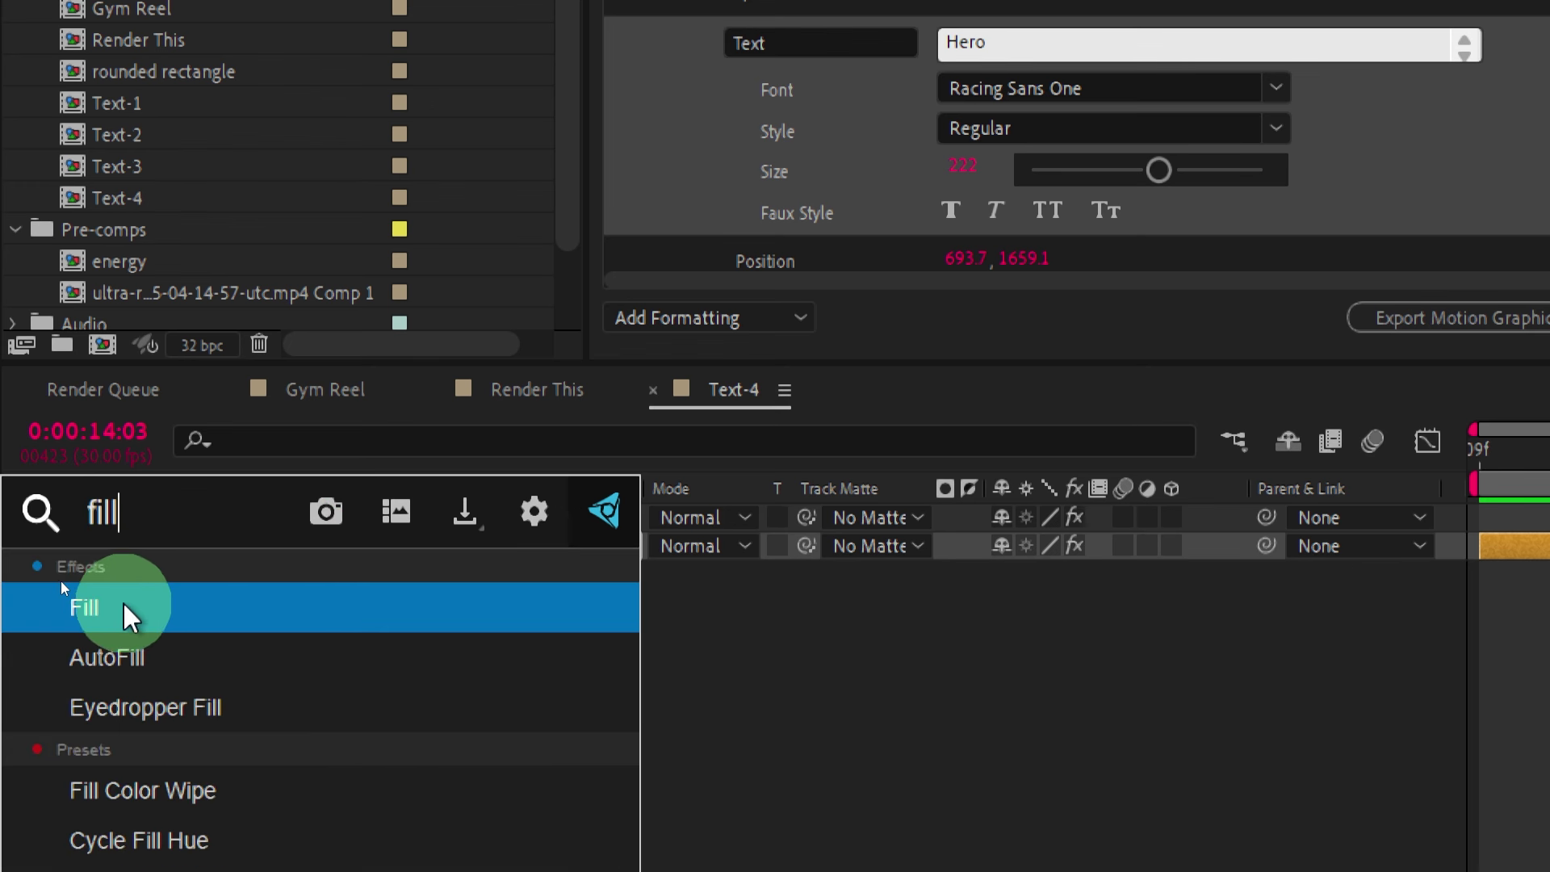
click(127, 607)
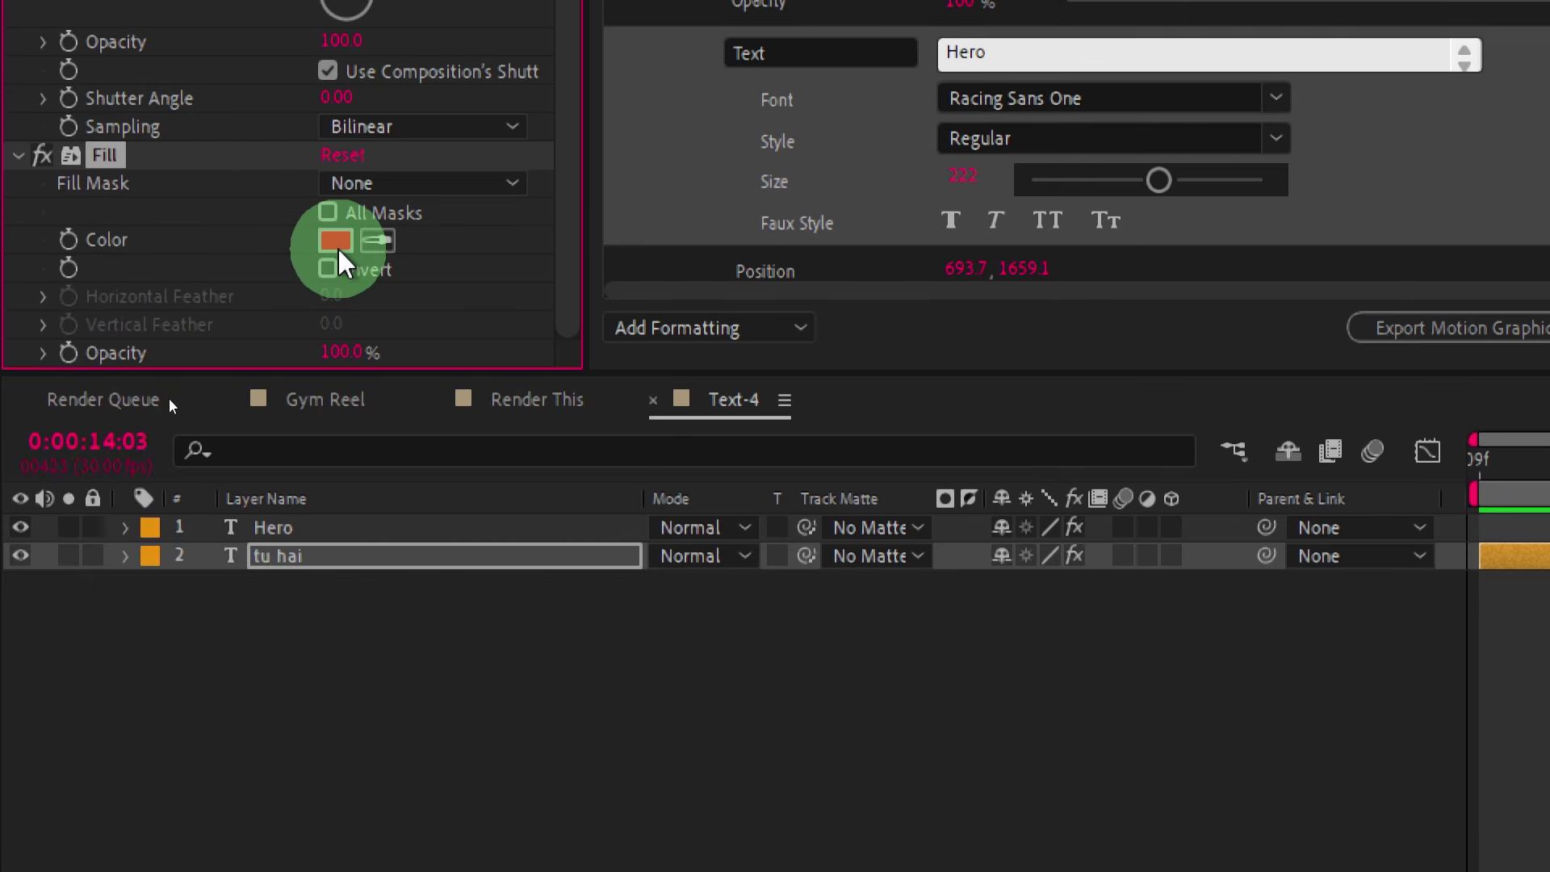
click(336, 240)
drag(356, 201, 319, 165)
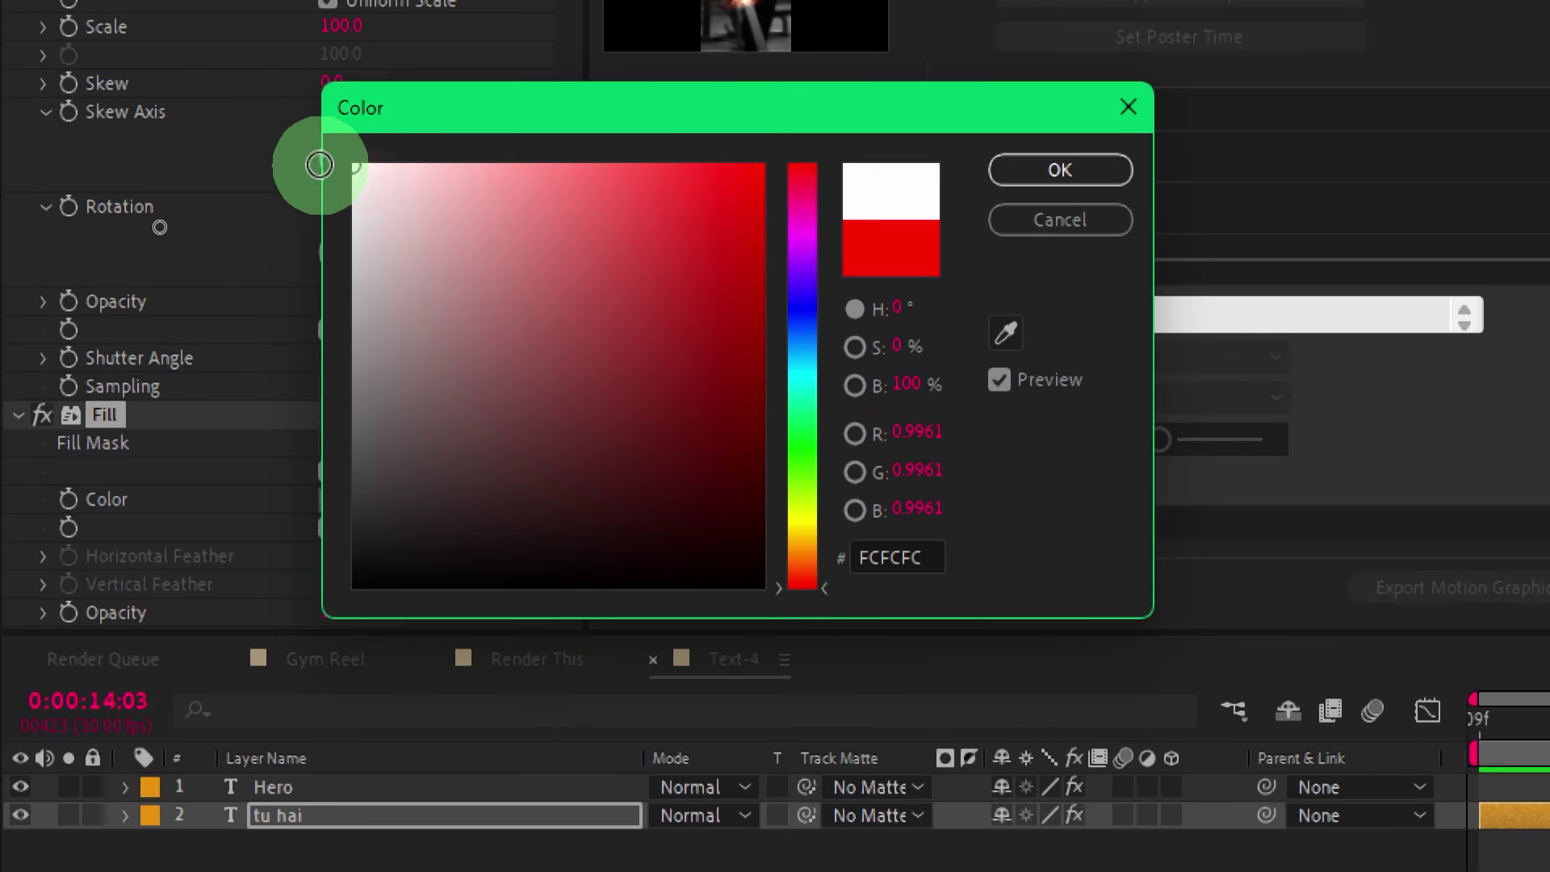
click(1043, 168)
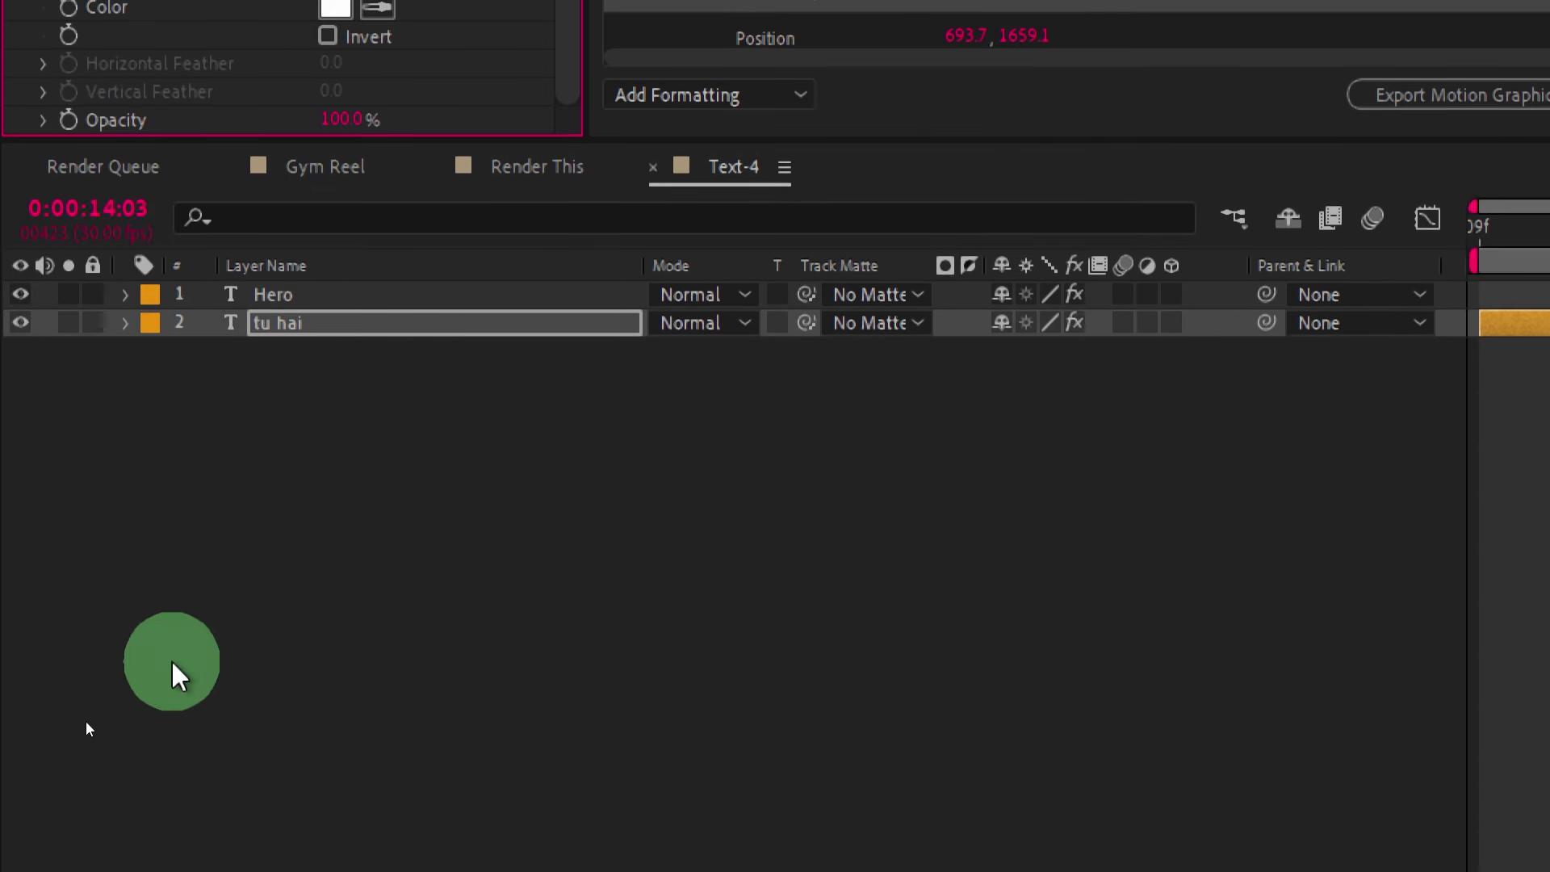
Reselect tu hai, then expand its properties and the Fill effect's settings.
click(305, 300)
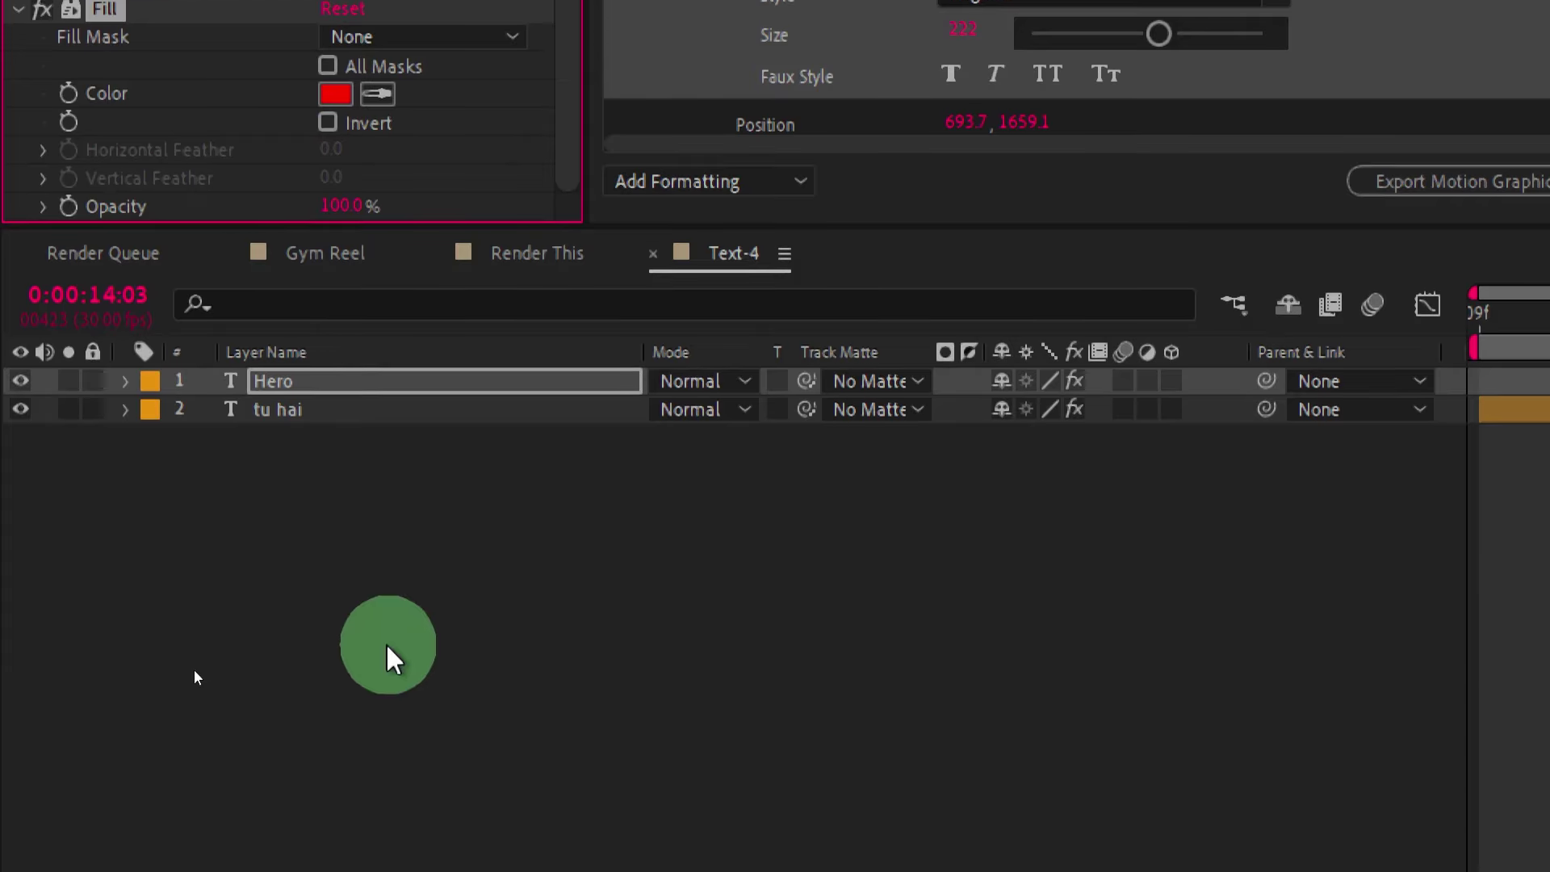
click(1067, 583)
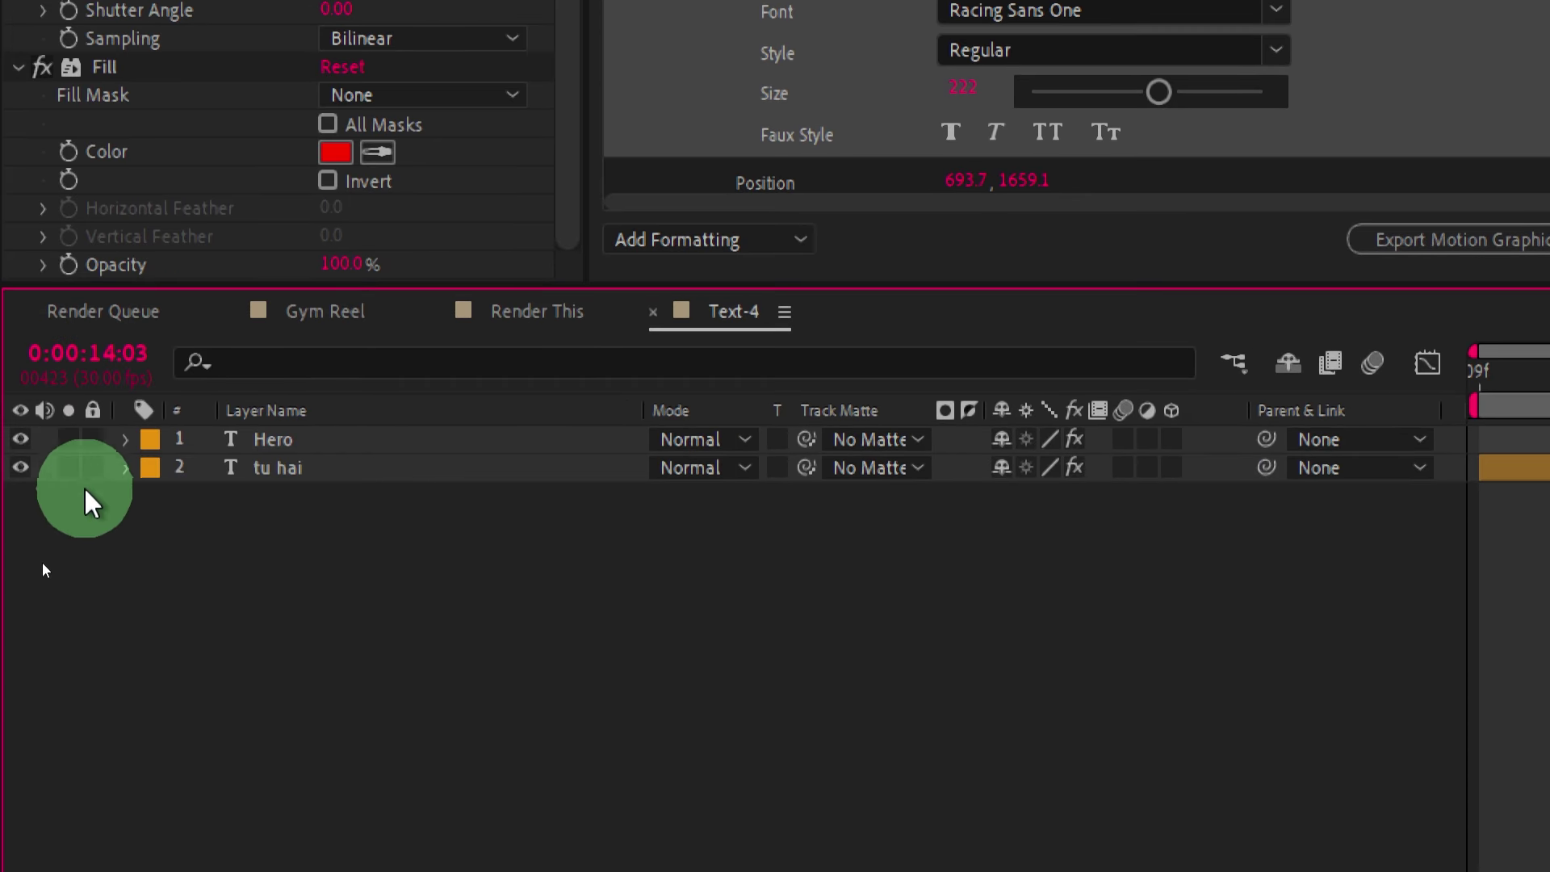
click(291, 468)
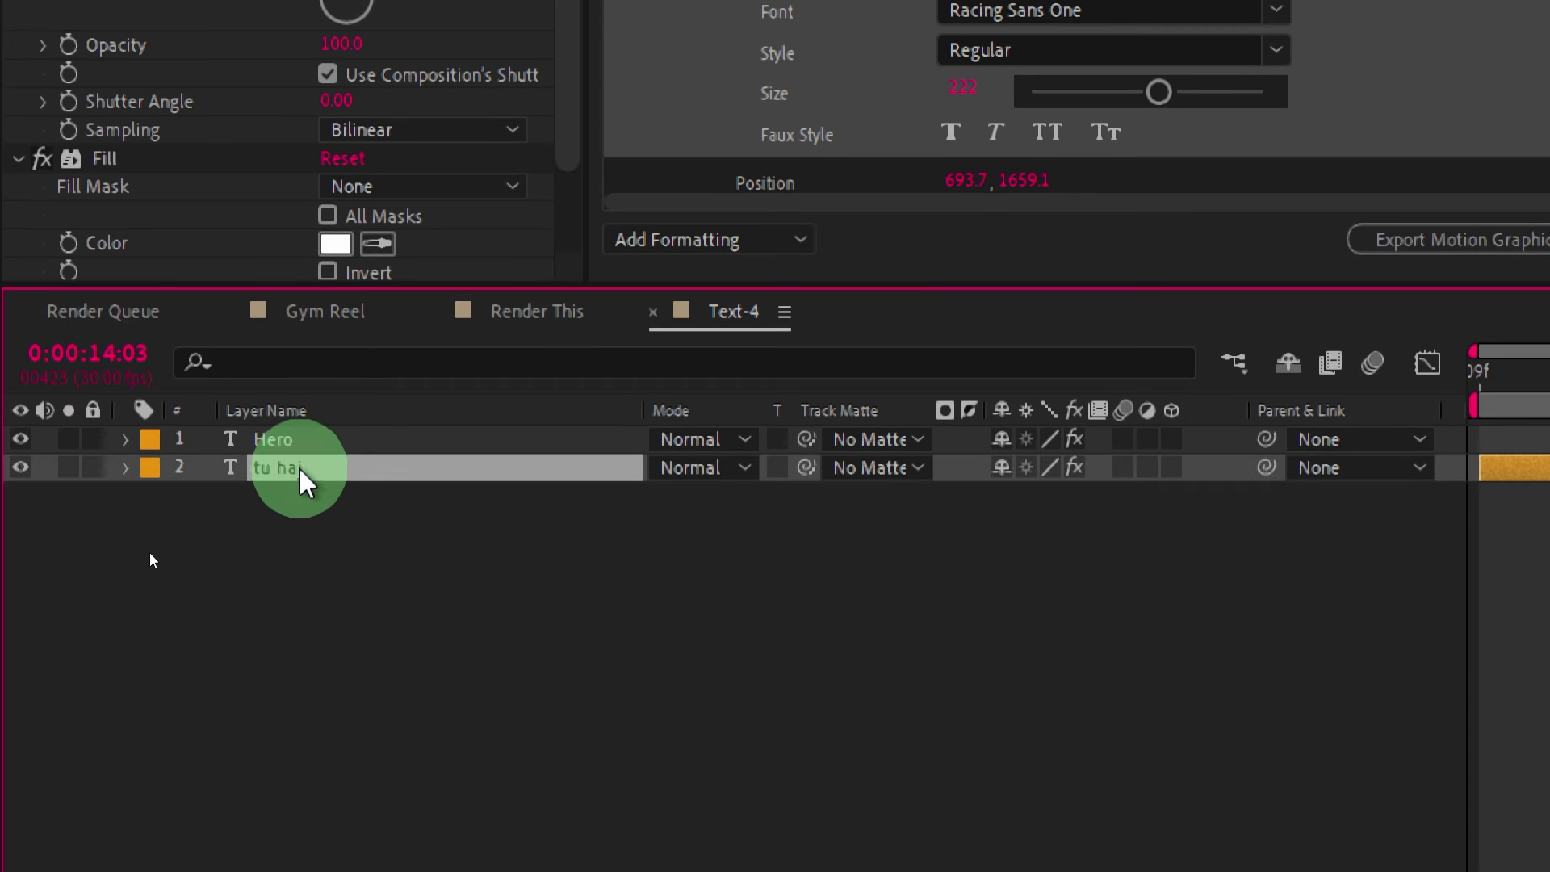
ctrl+click(125, 470)
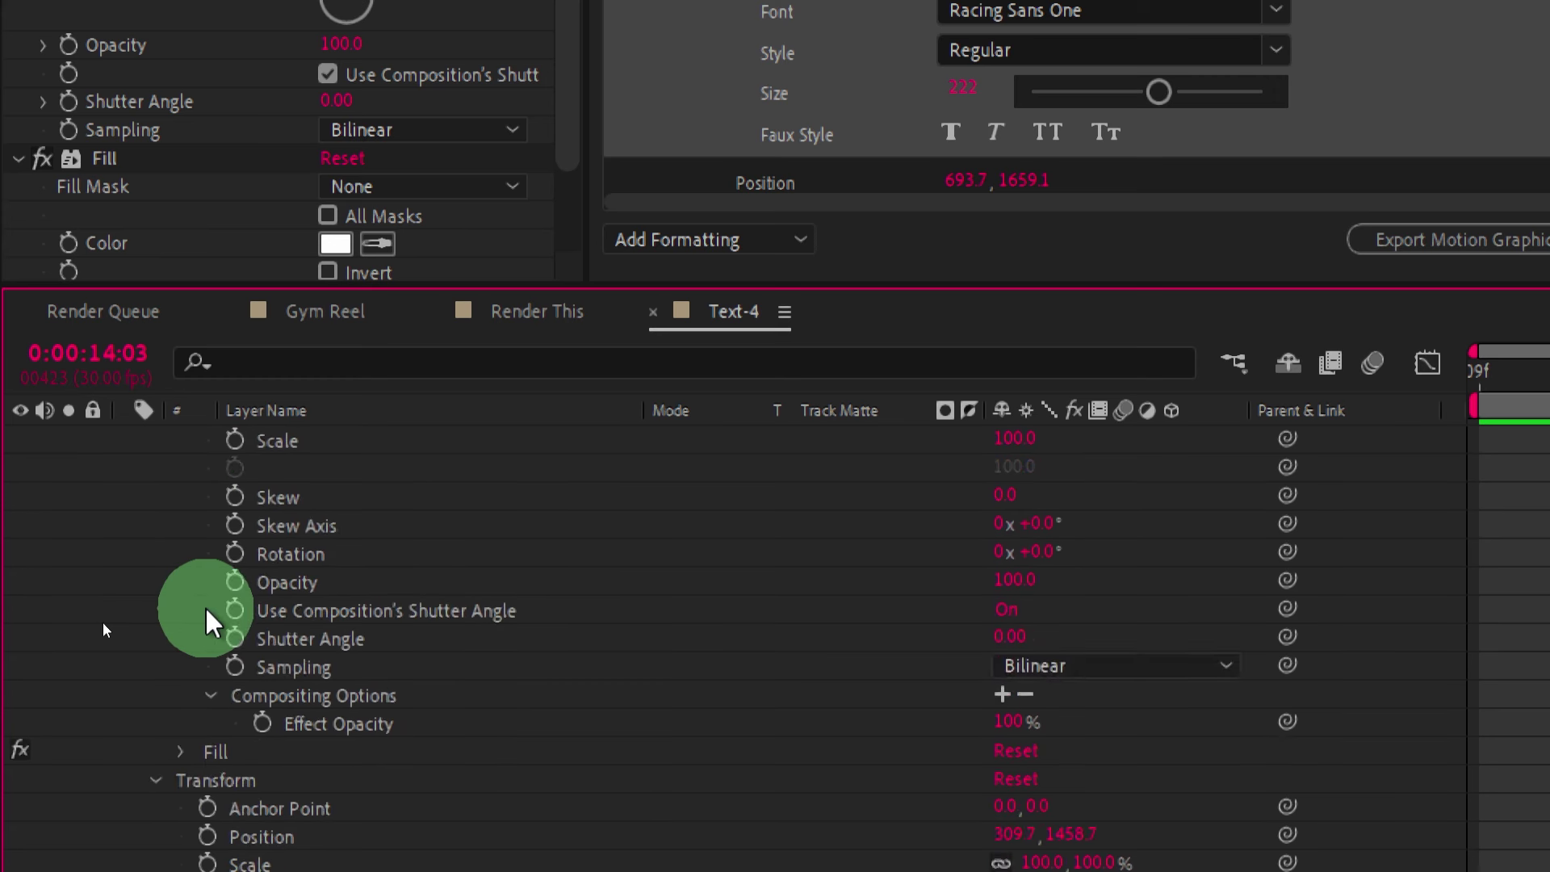
scroll(209, 622, down, 4)
scroll(208, 623, up, 2)
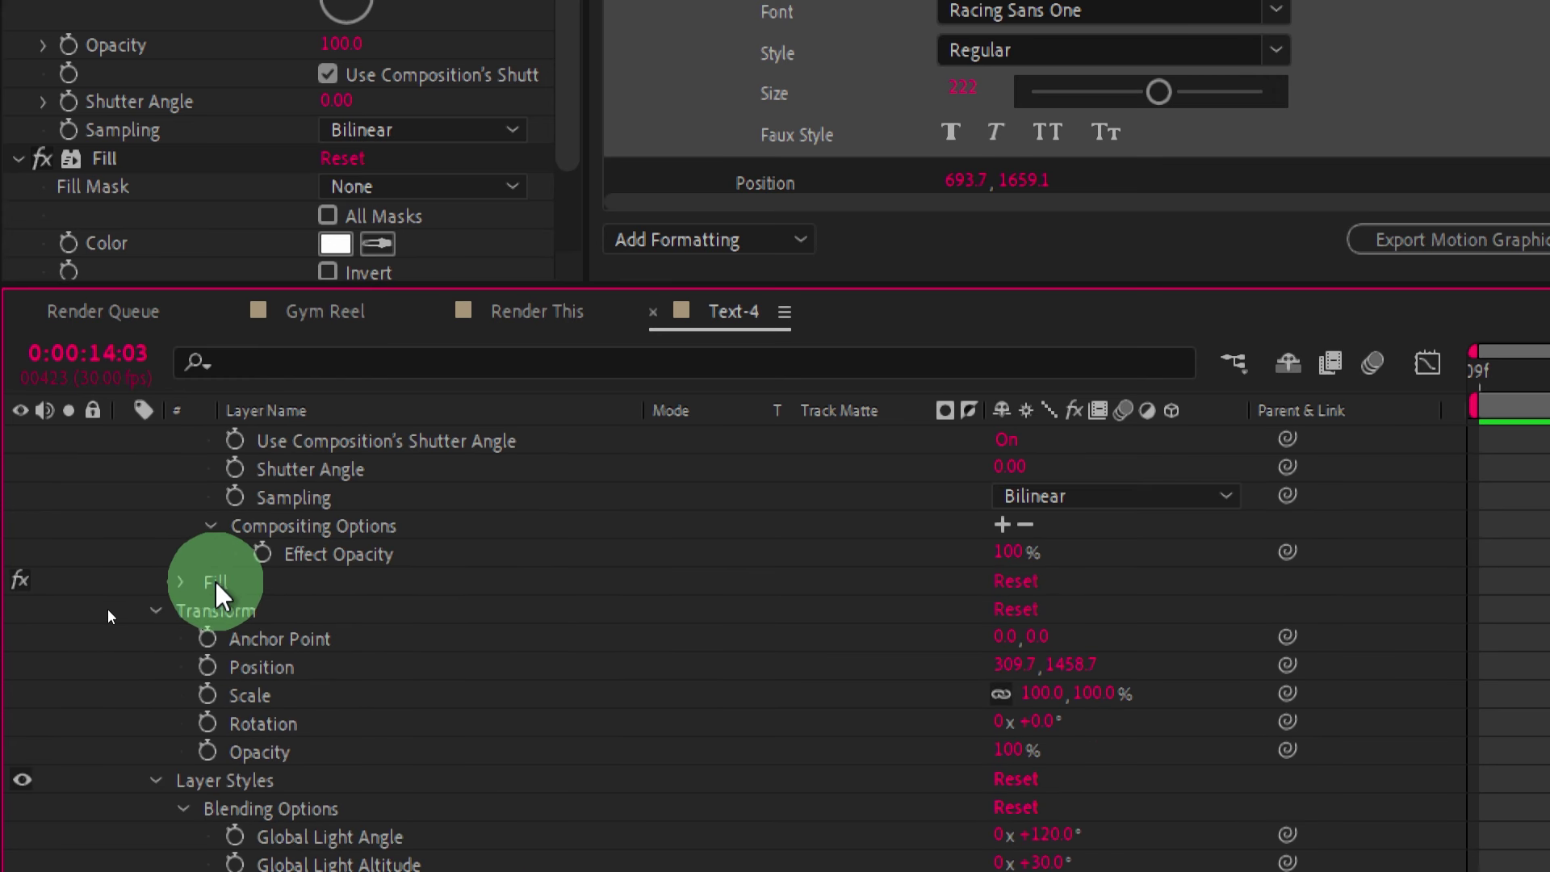
click(215, 580)
click(181, 583)
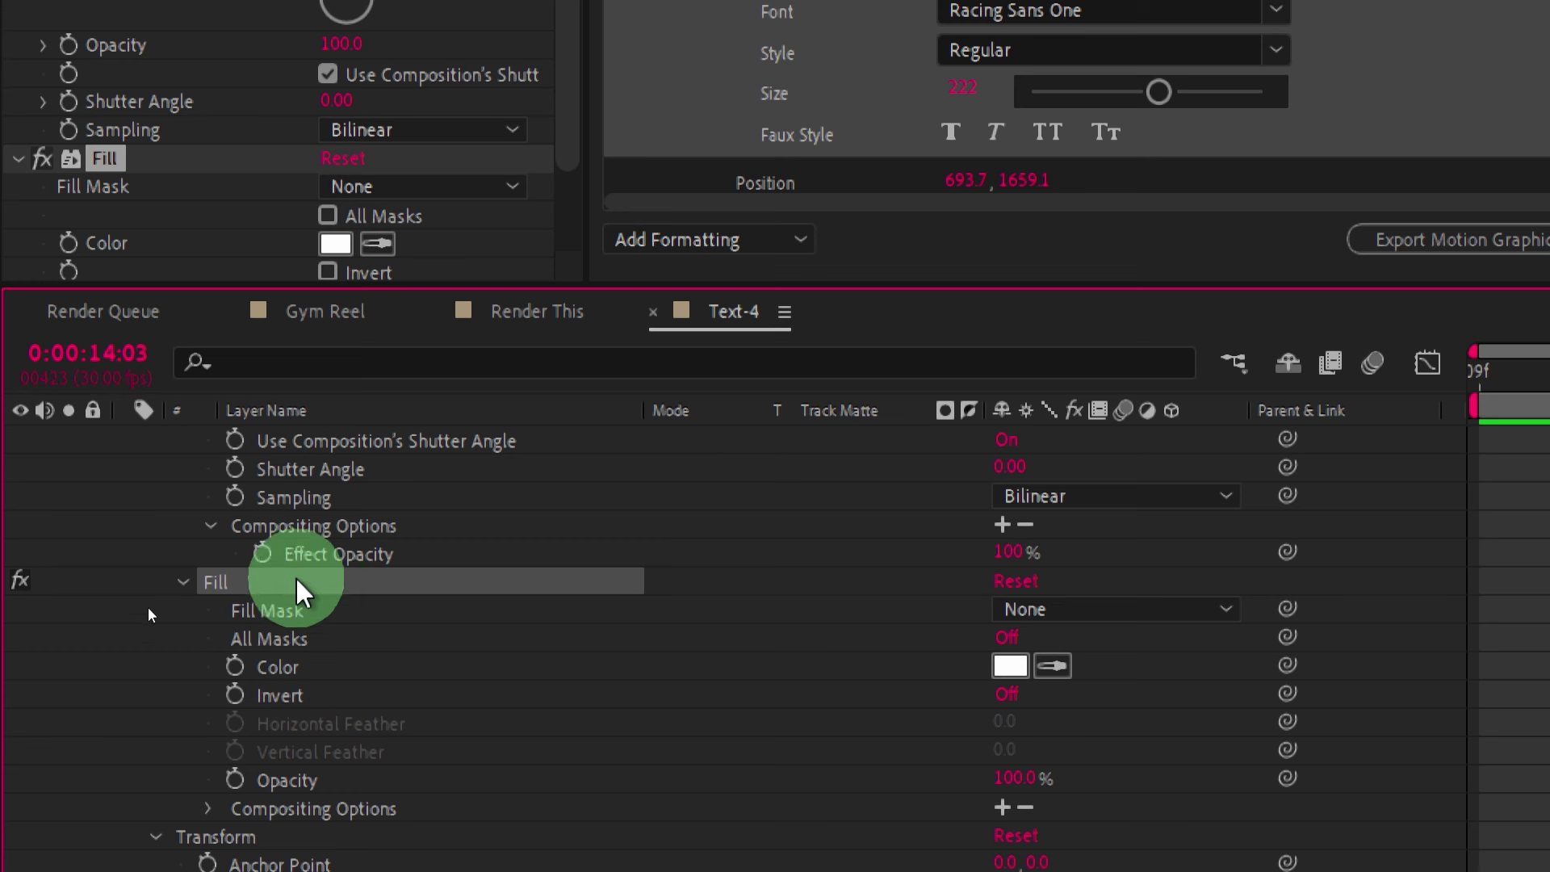
Collapse the Transform effect and drag tu hai's Fill colour toward Essential Graphics.
scroll(302, 585, down, 5)
scroll(292, 575, down, 5)
scroll(311, 588, up, 3)
scroll(315, 587, down, 5)
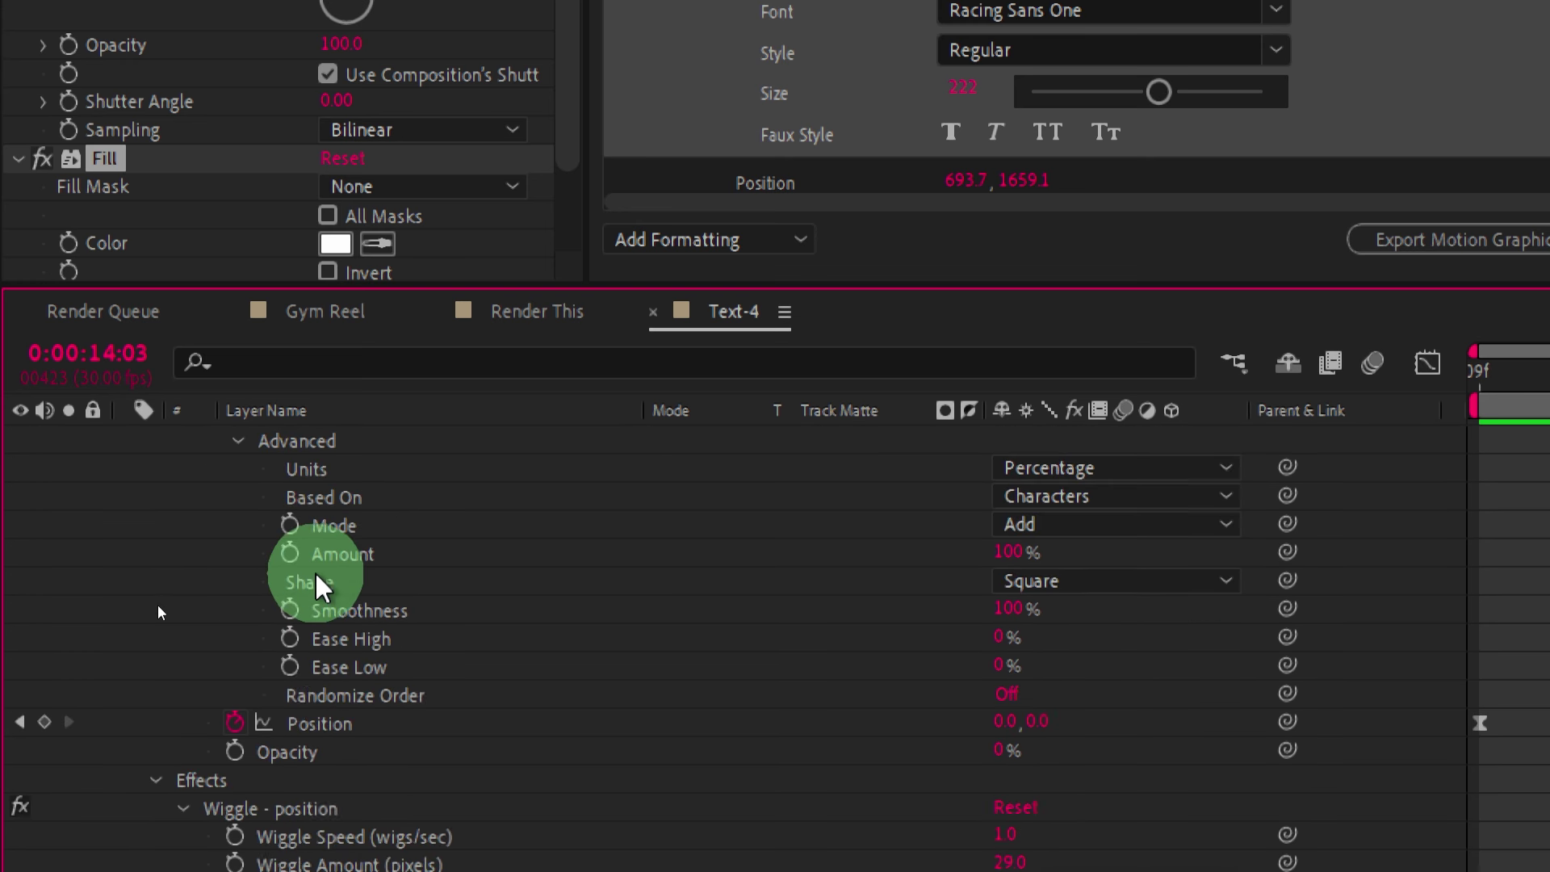
scroll(316, 588, down, 3)
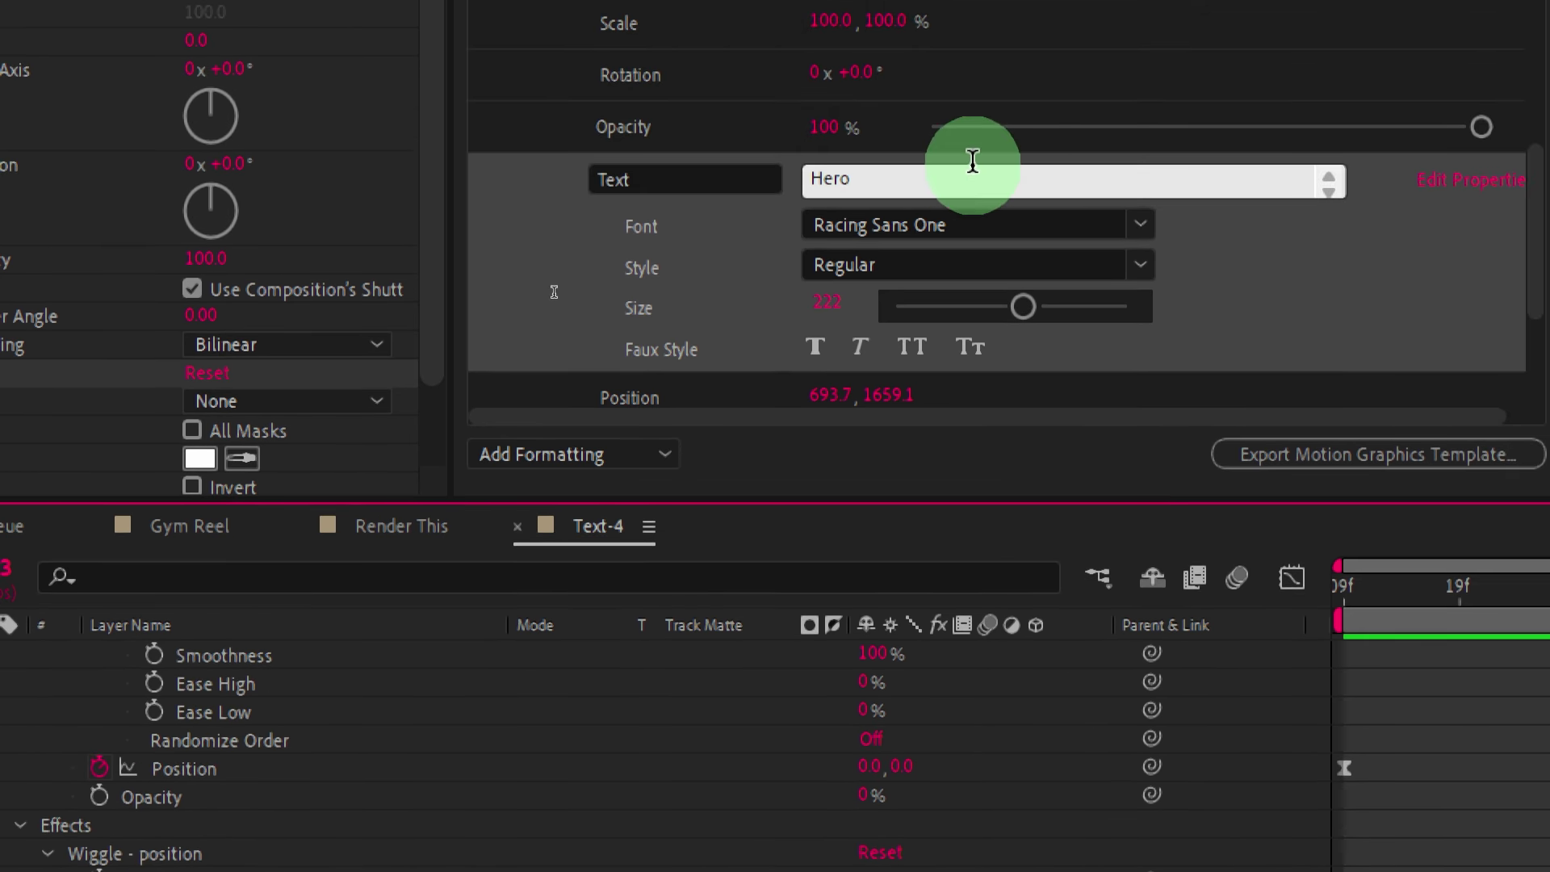
click(1107, 129)
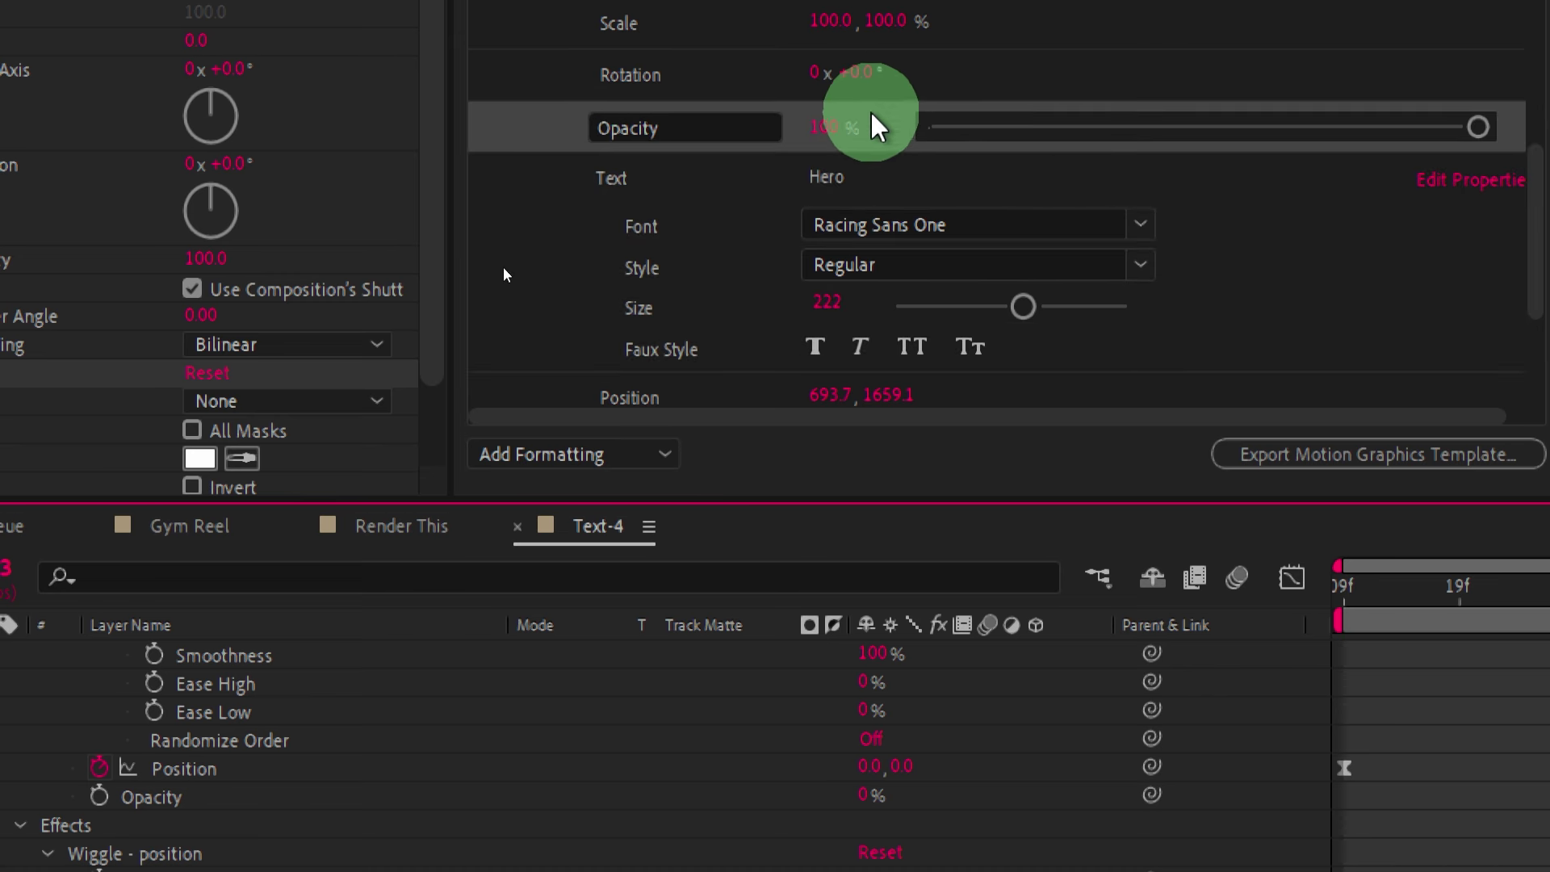
scroll(879, 310, up, 3)
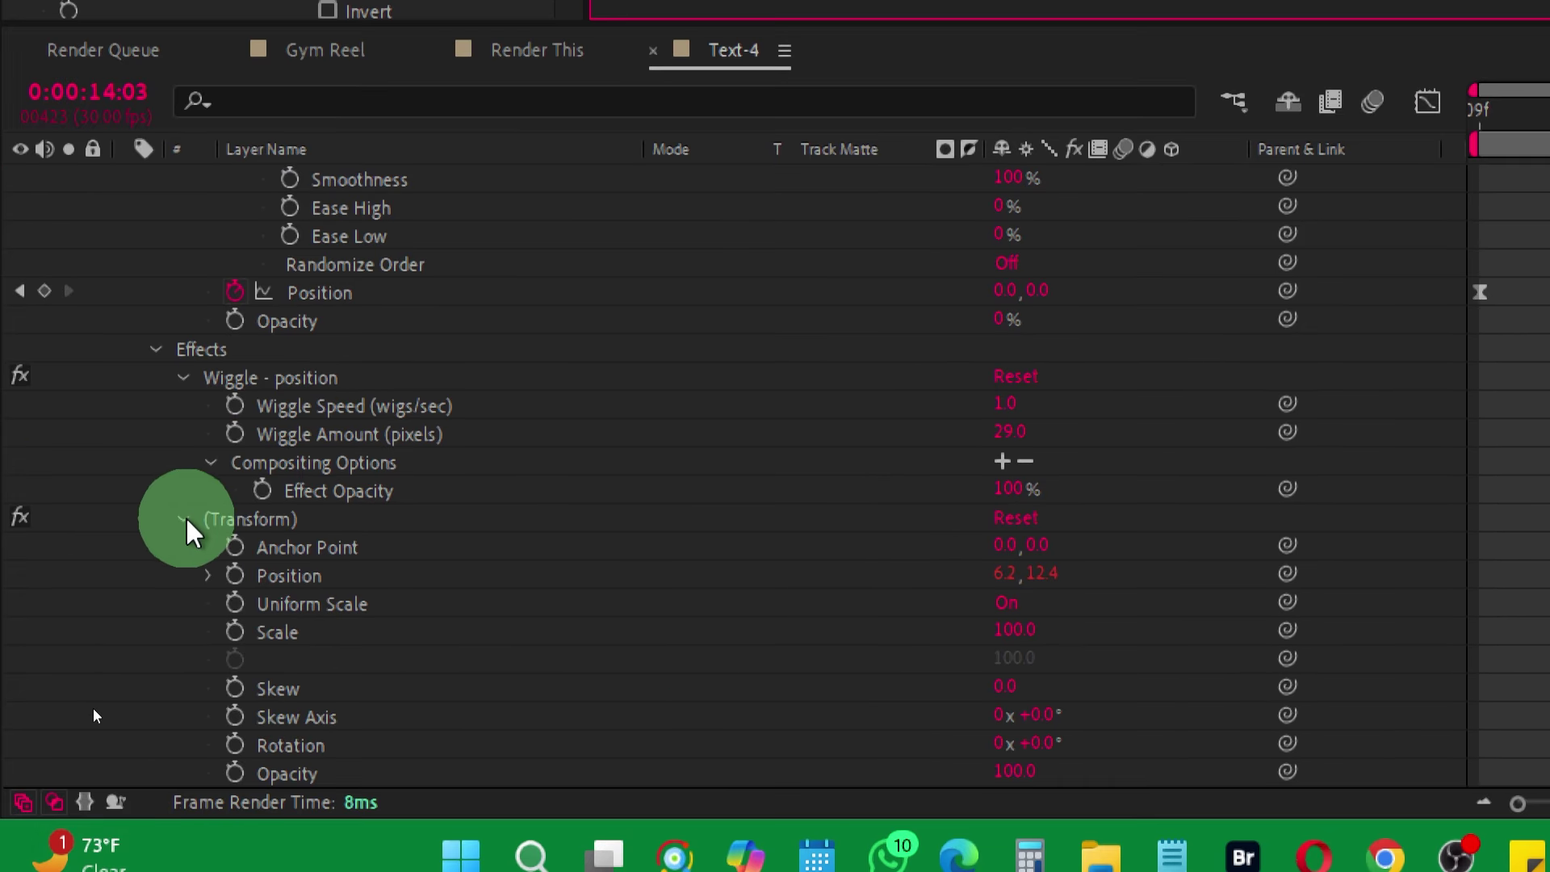
click(182, 521)
scroll(436, 545, down, 3)
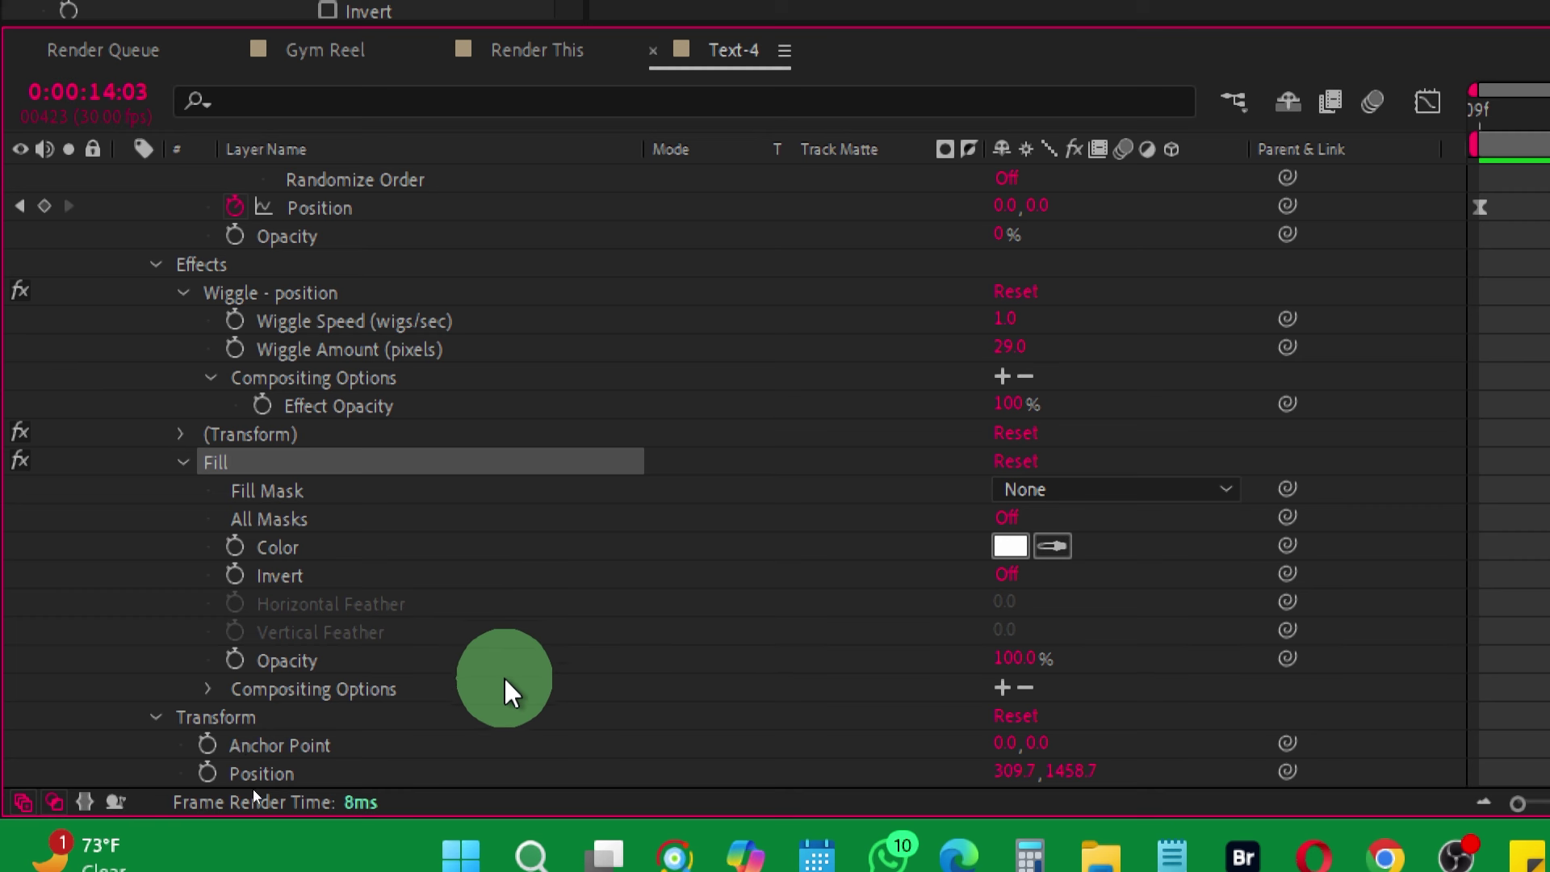
drag(281, 547, 959, 50)
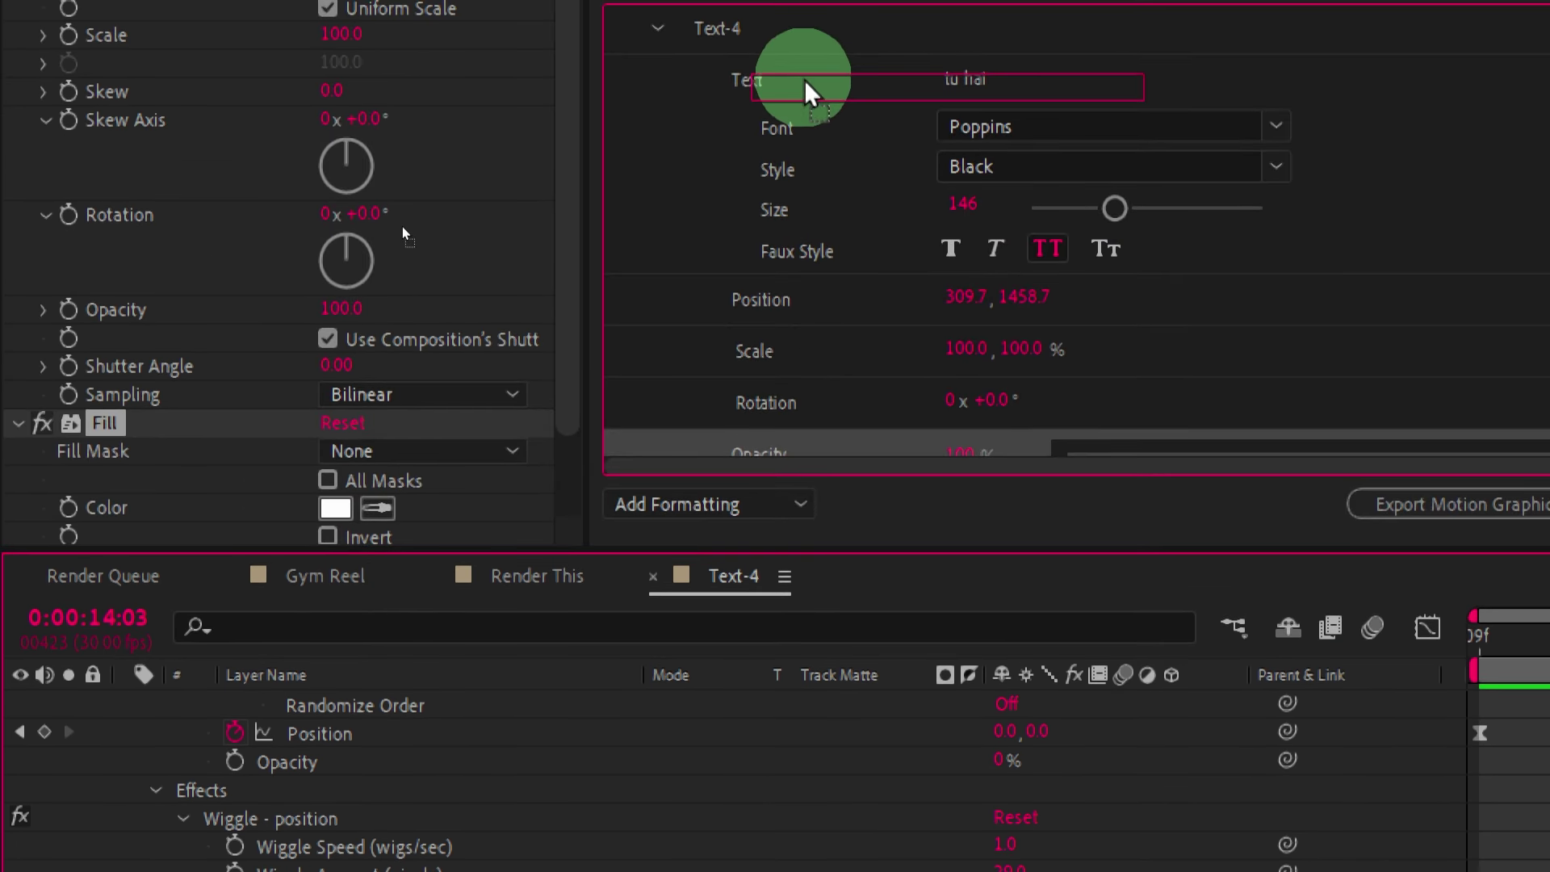
Place tu hai's Fill Color above Position, testing blue and restoring white.
drag(959, 50, 773, 299)
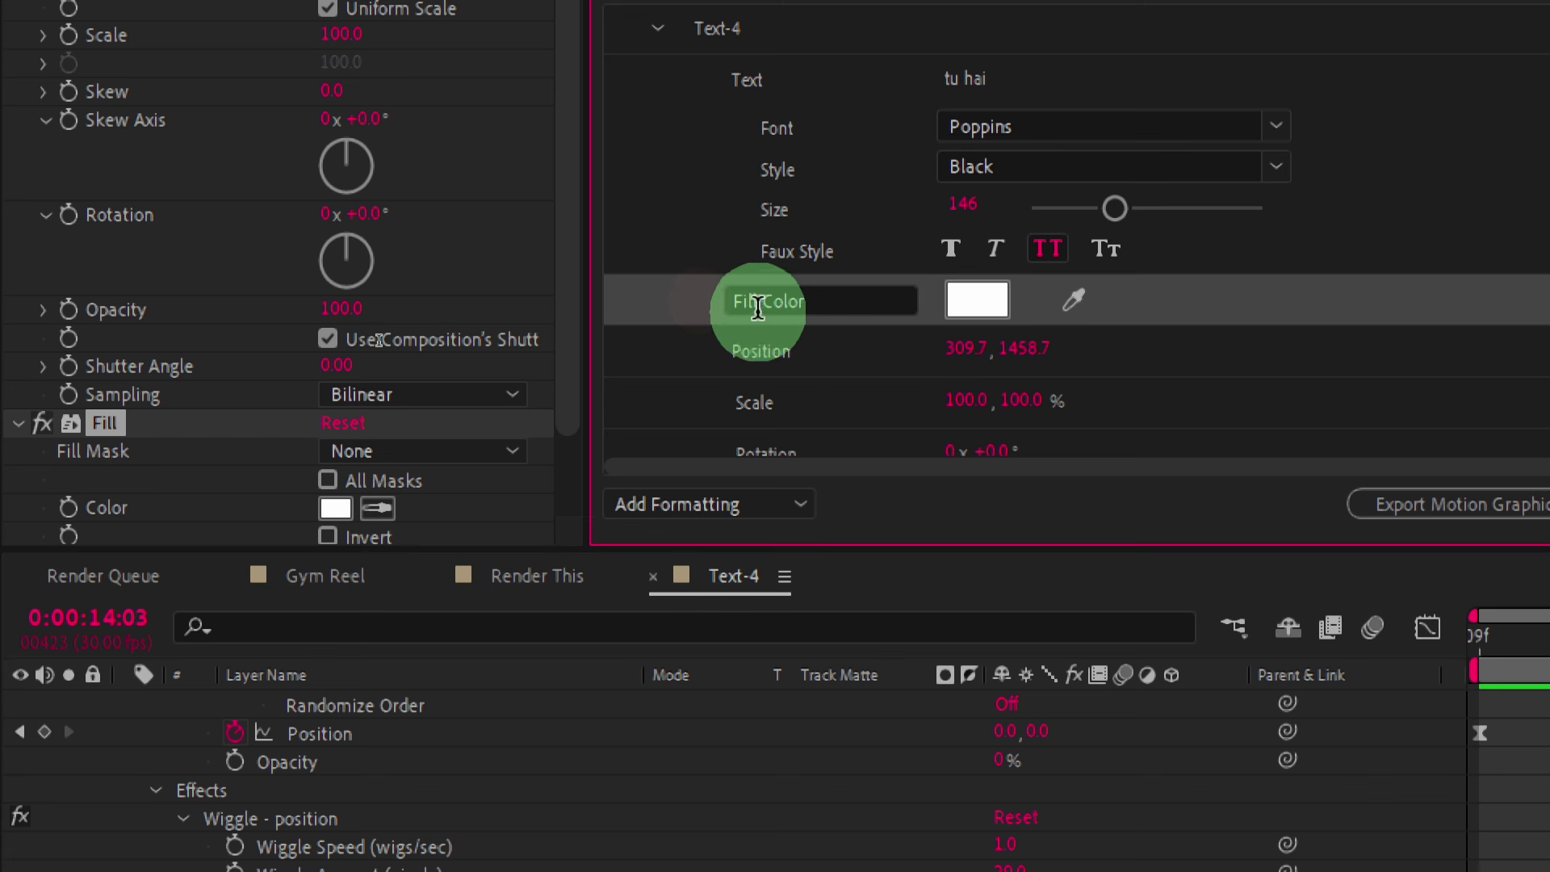
click(766, 301)
key(Return)
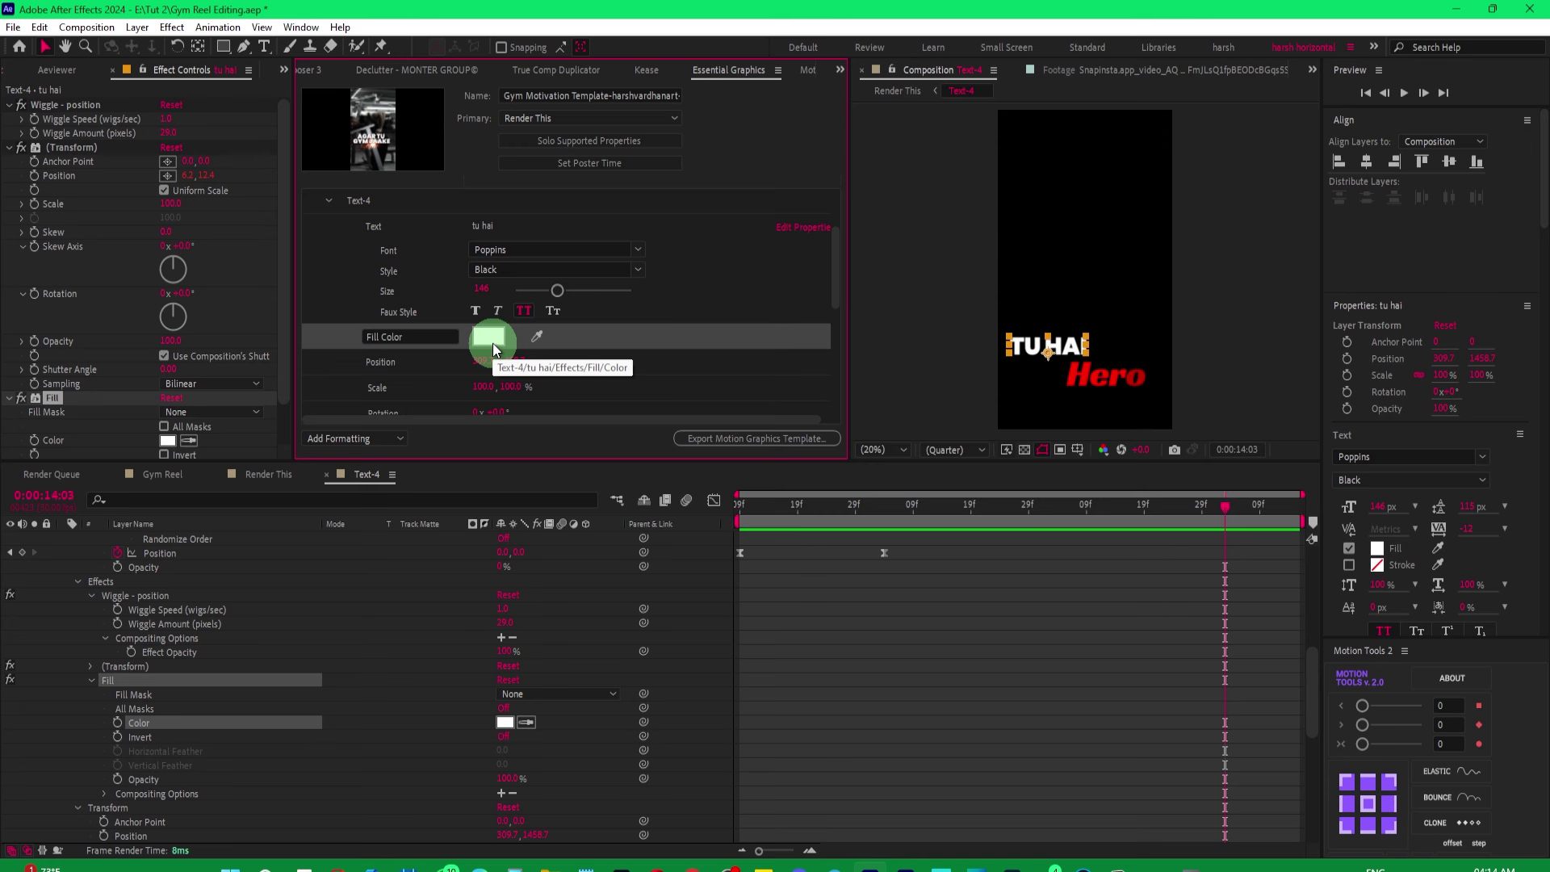
click(492, 343)
click(397, 303)
click(382, 228)
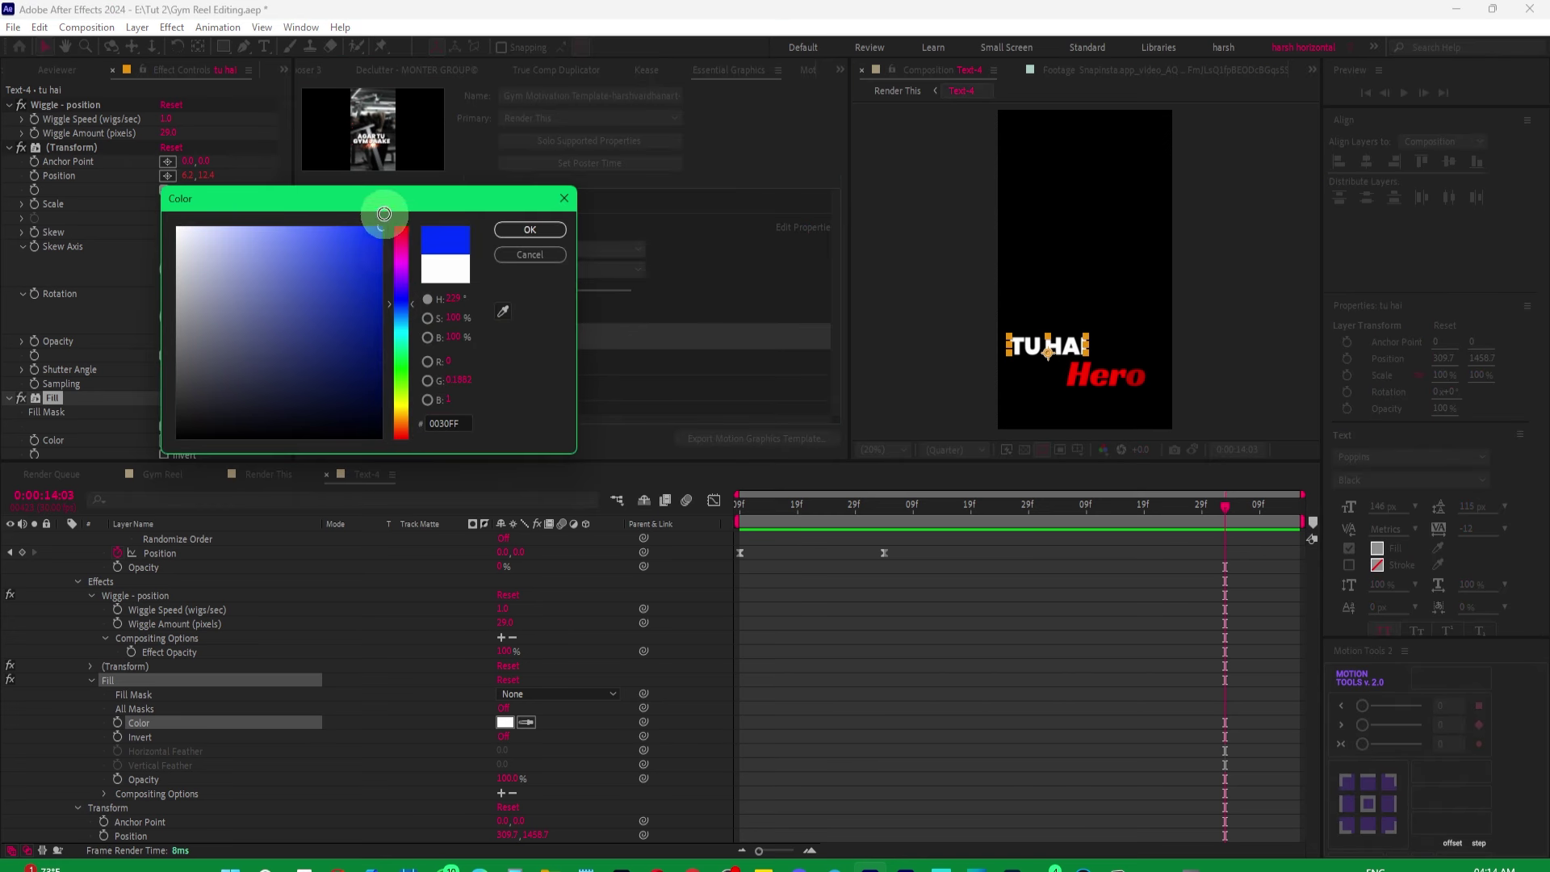
click(530, 229)
click(489, 337)
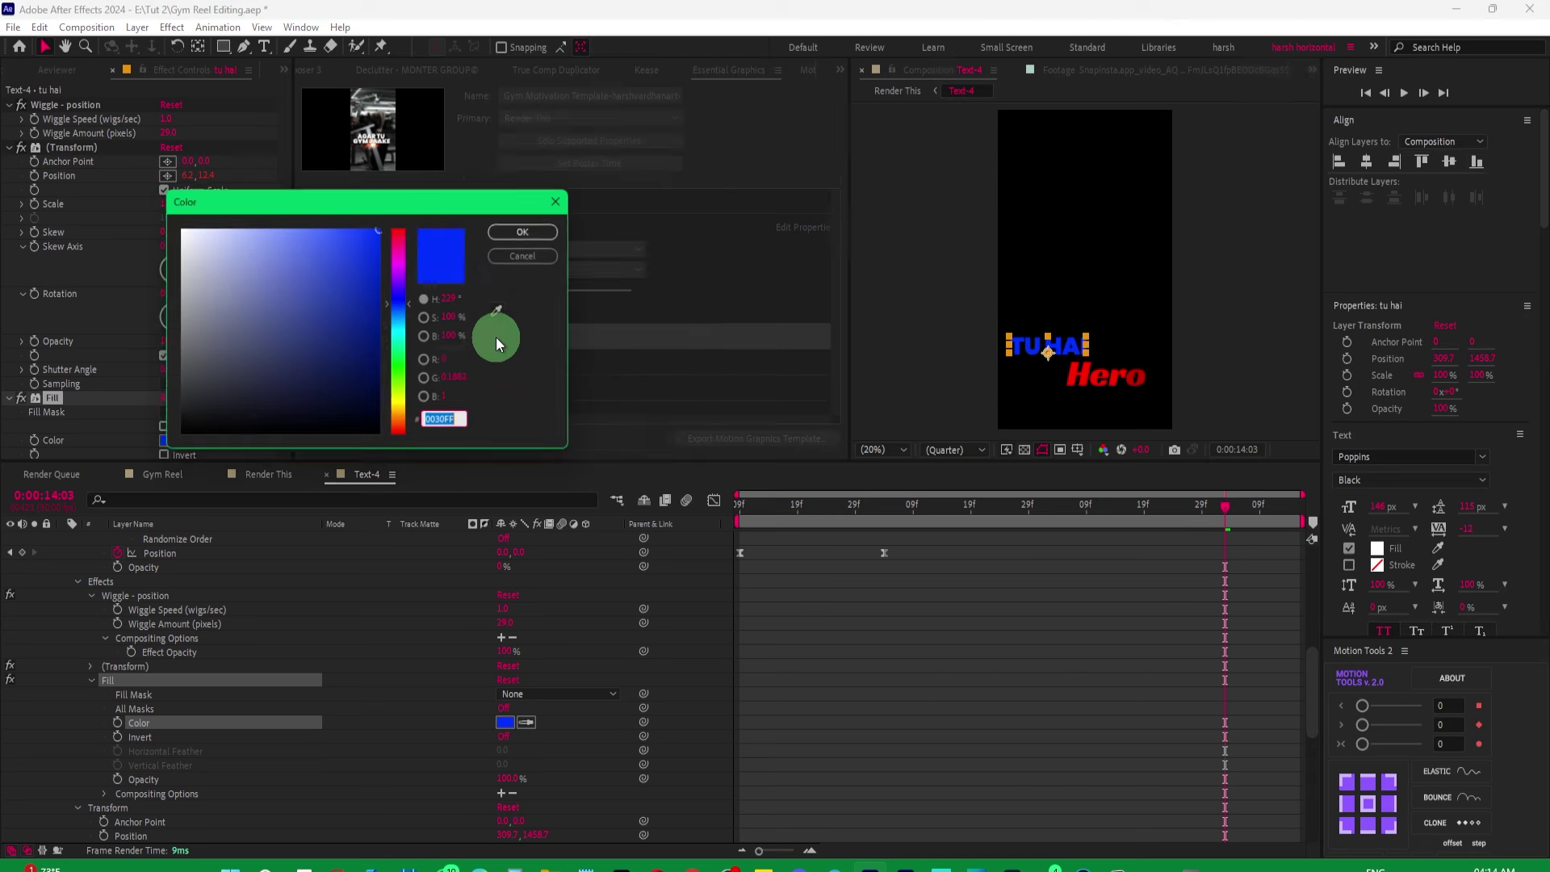
drag(228, 249, 155, 224)
click(526, 229)
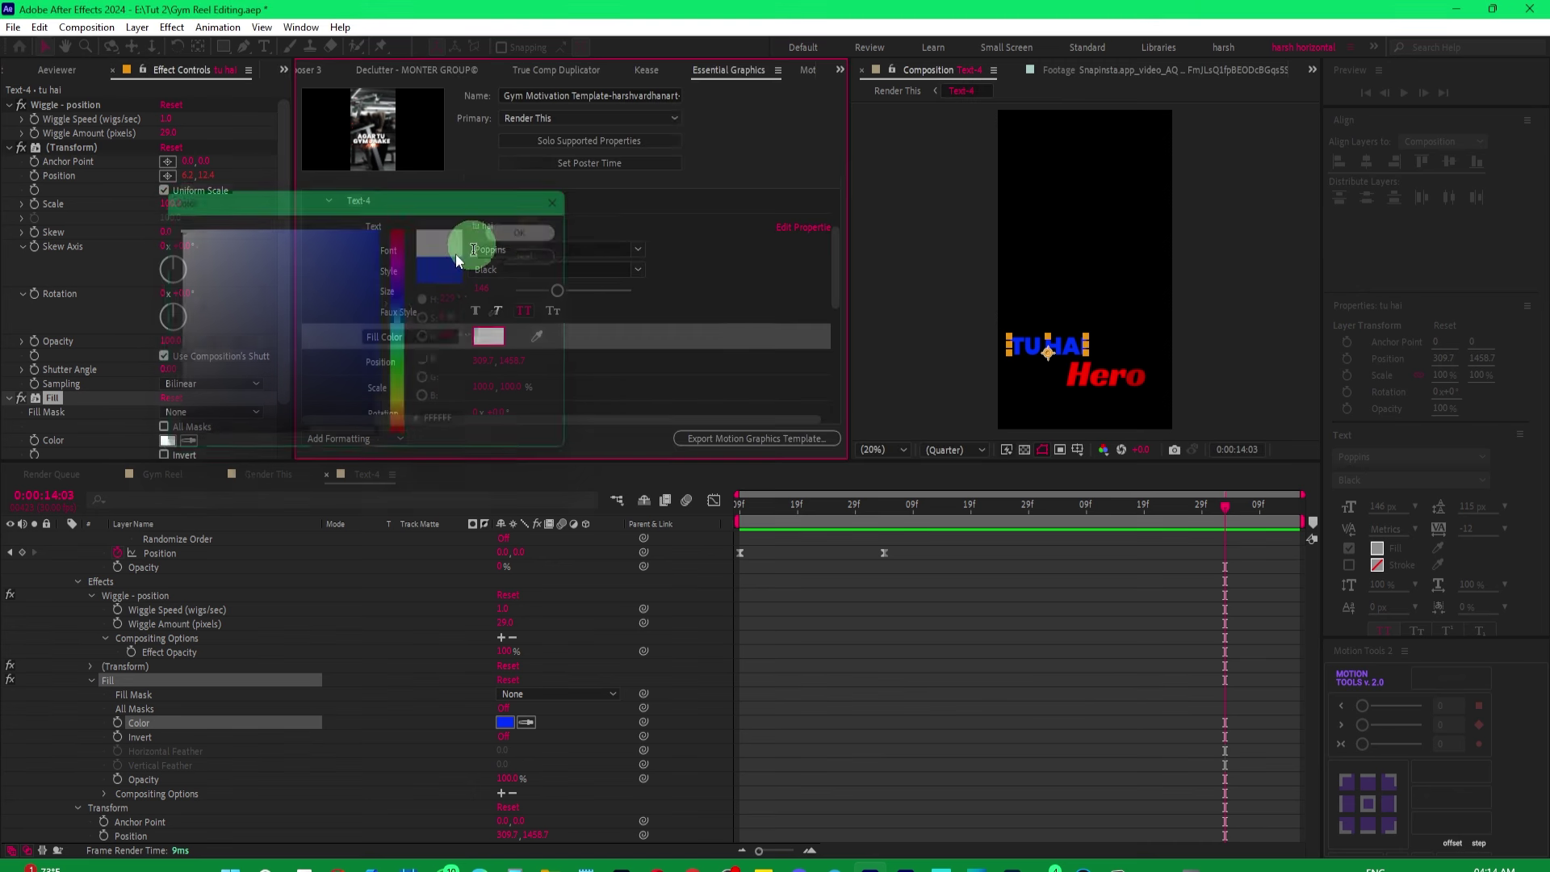
Review the template properties, then collapse tu hai and expand the Hero layer's properties.
scroll(299, 620, down, 3)
scroll(660, 327, down, 2)
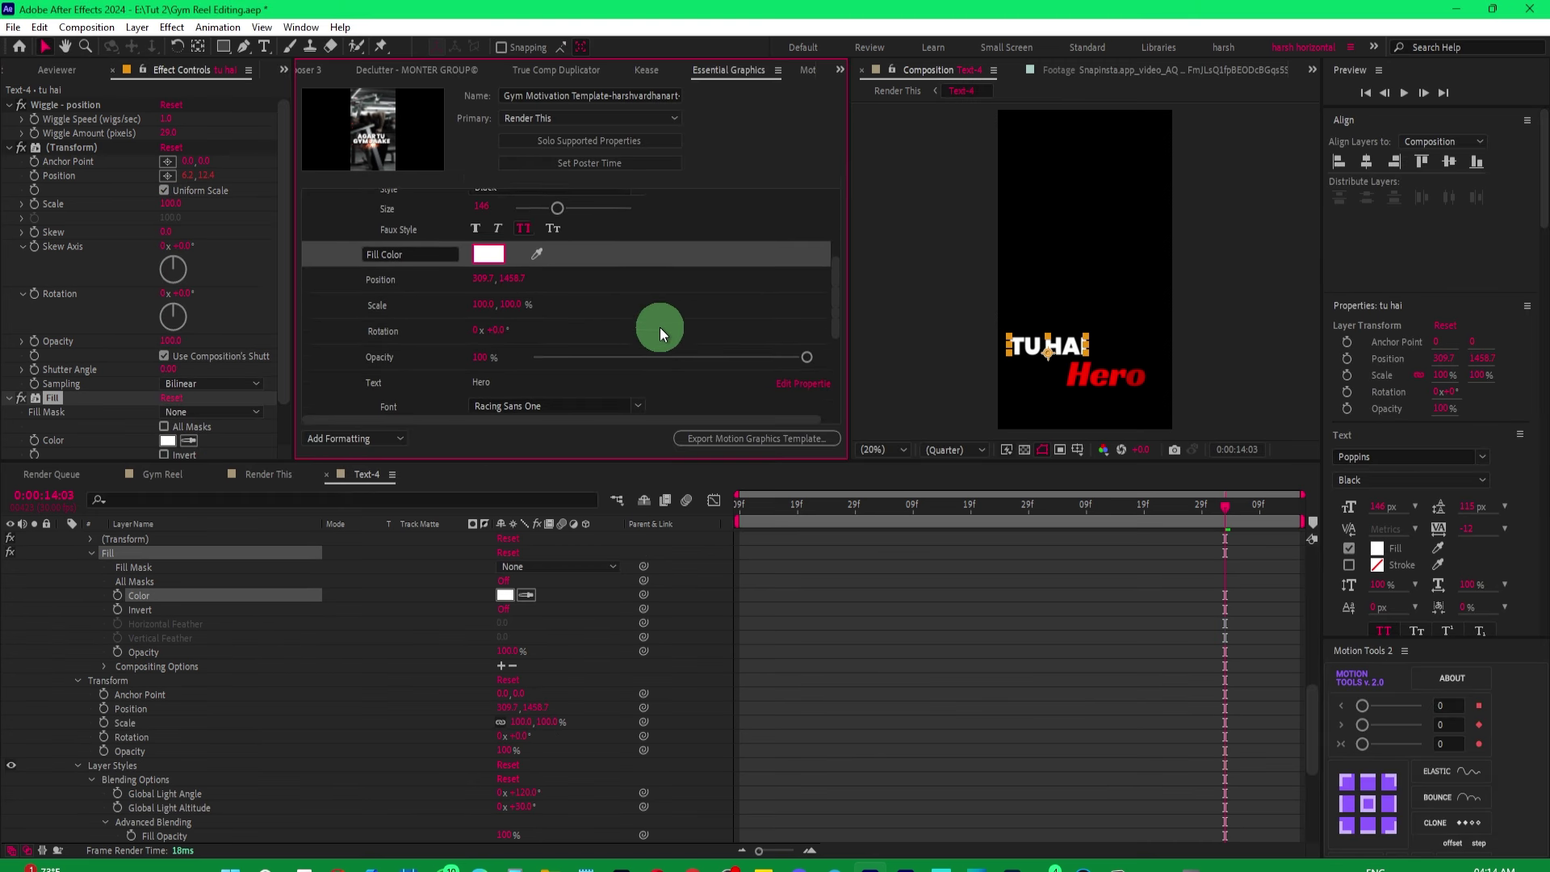
scroll(660, 327, down, 2)
scroll(660, 327, down, 2)
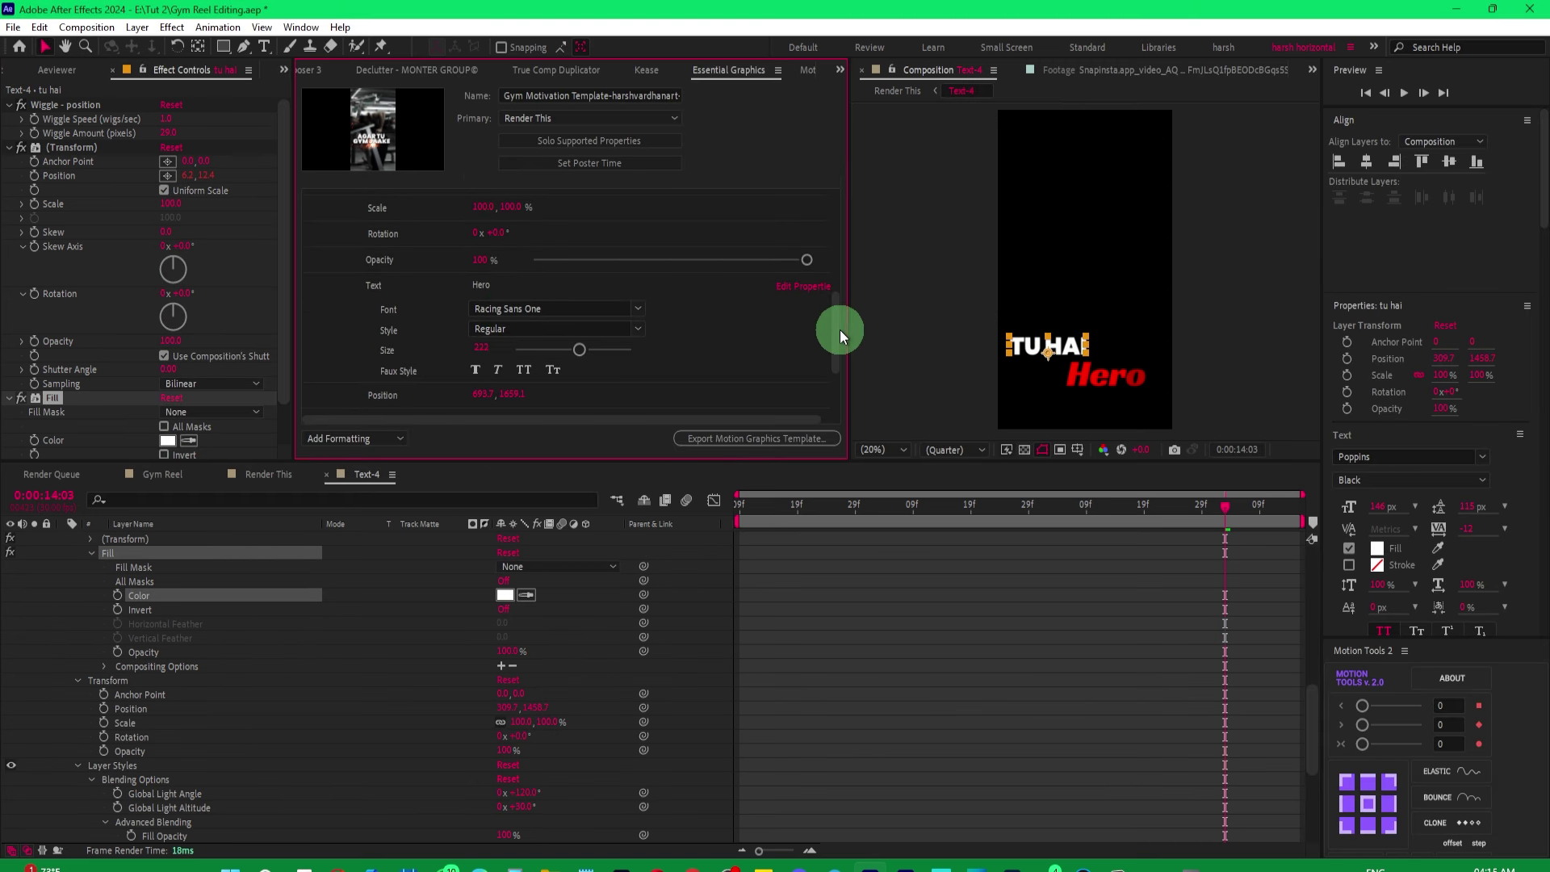
drag(839, 329, 843, 365)
scroll(342, 715, up, 5)
scroll(343, 719, up, 5)
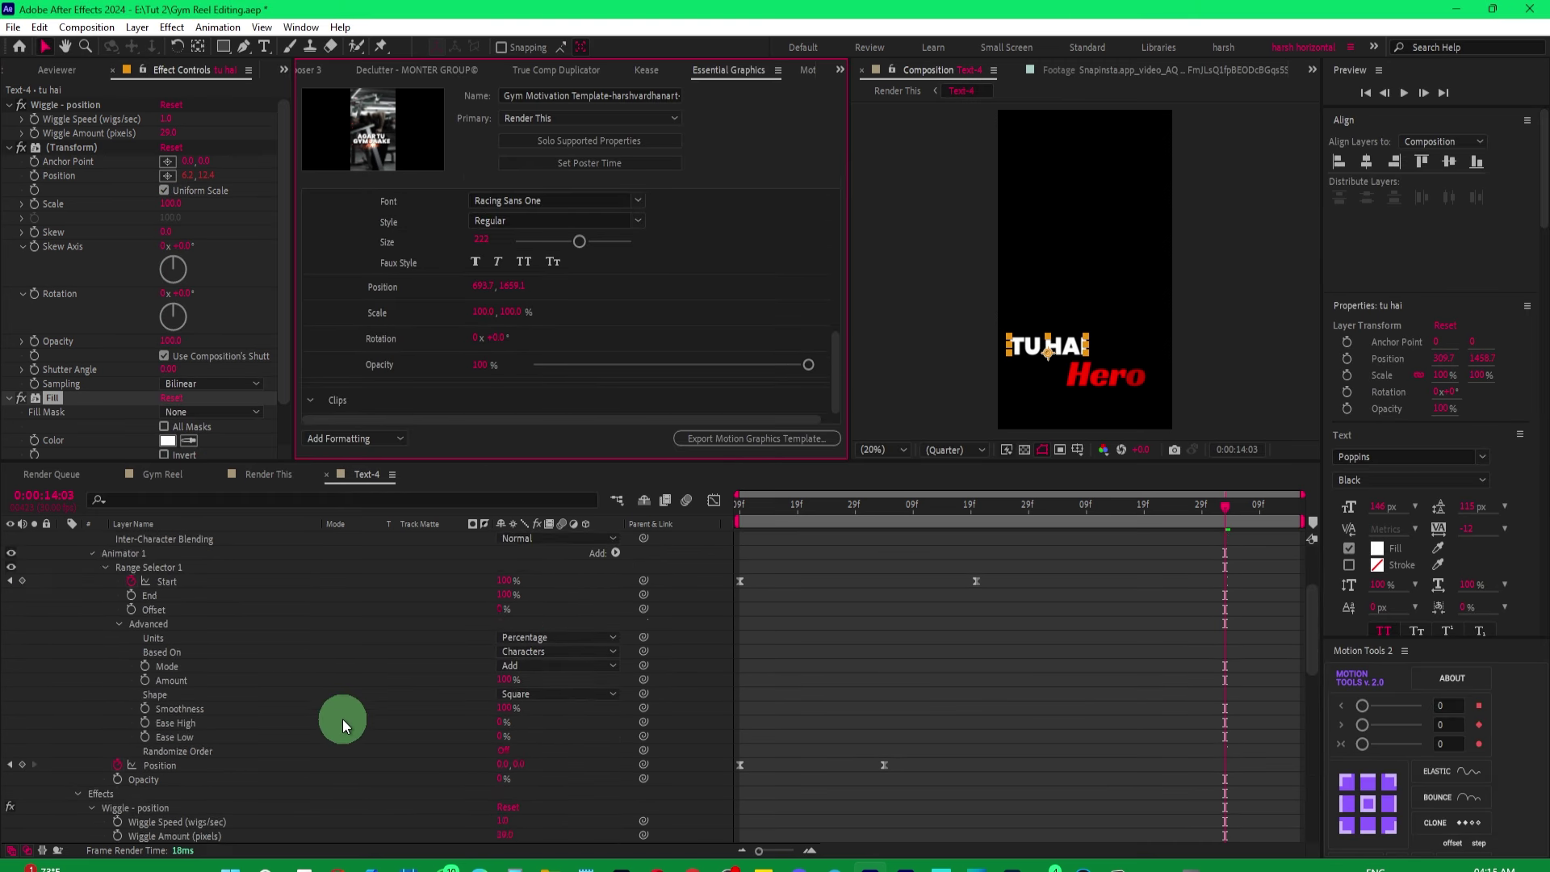
scroll(342, 718, up, 5)
click(142, 544)
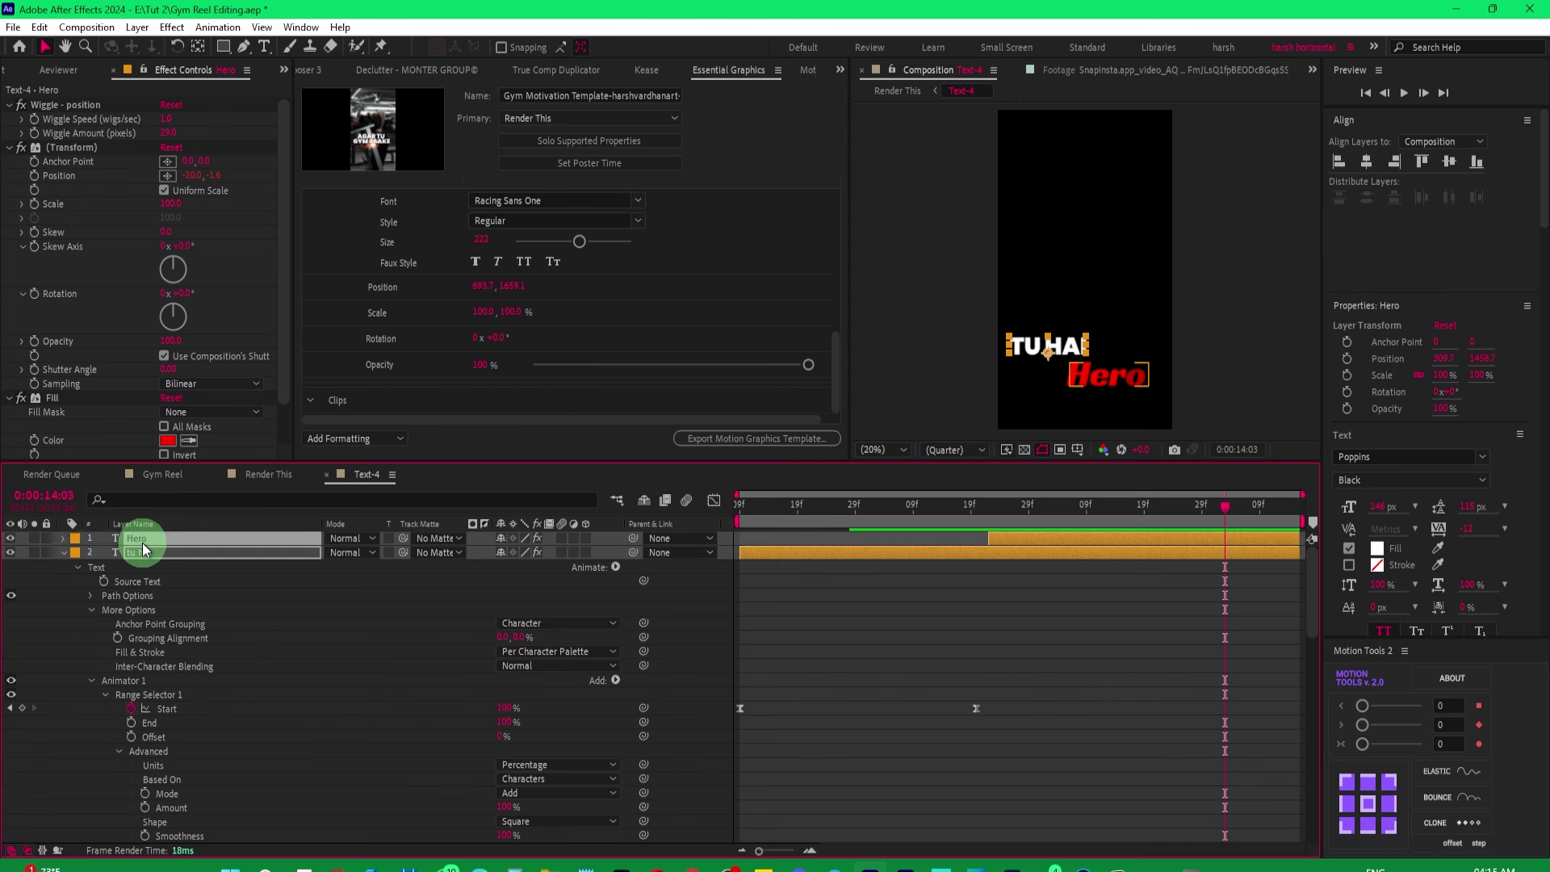
click(64, 559)
click(65, 552)
click(63, 538)
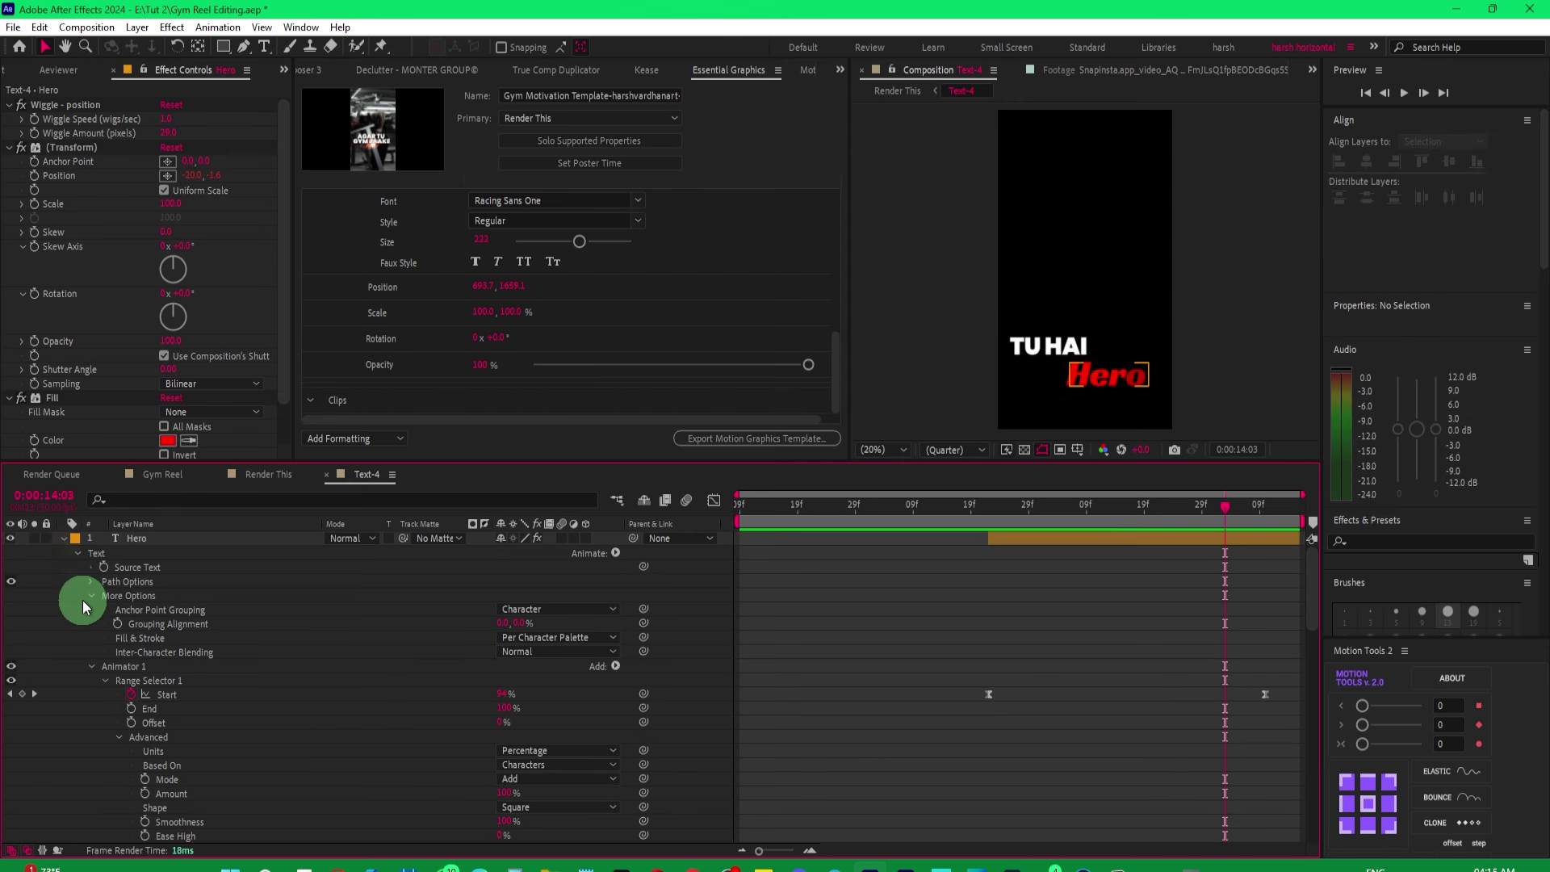
Add the Hero layer's red Fill Color to the template's properties.
scroll(79, 555, down, 10)
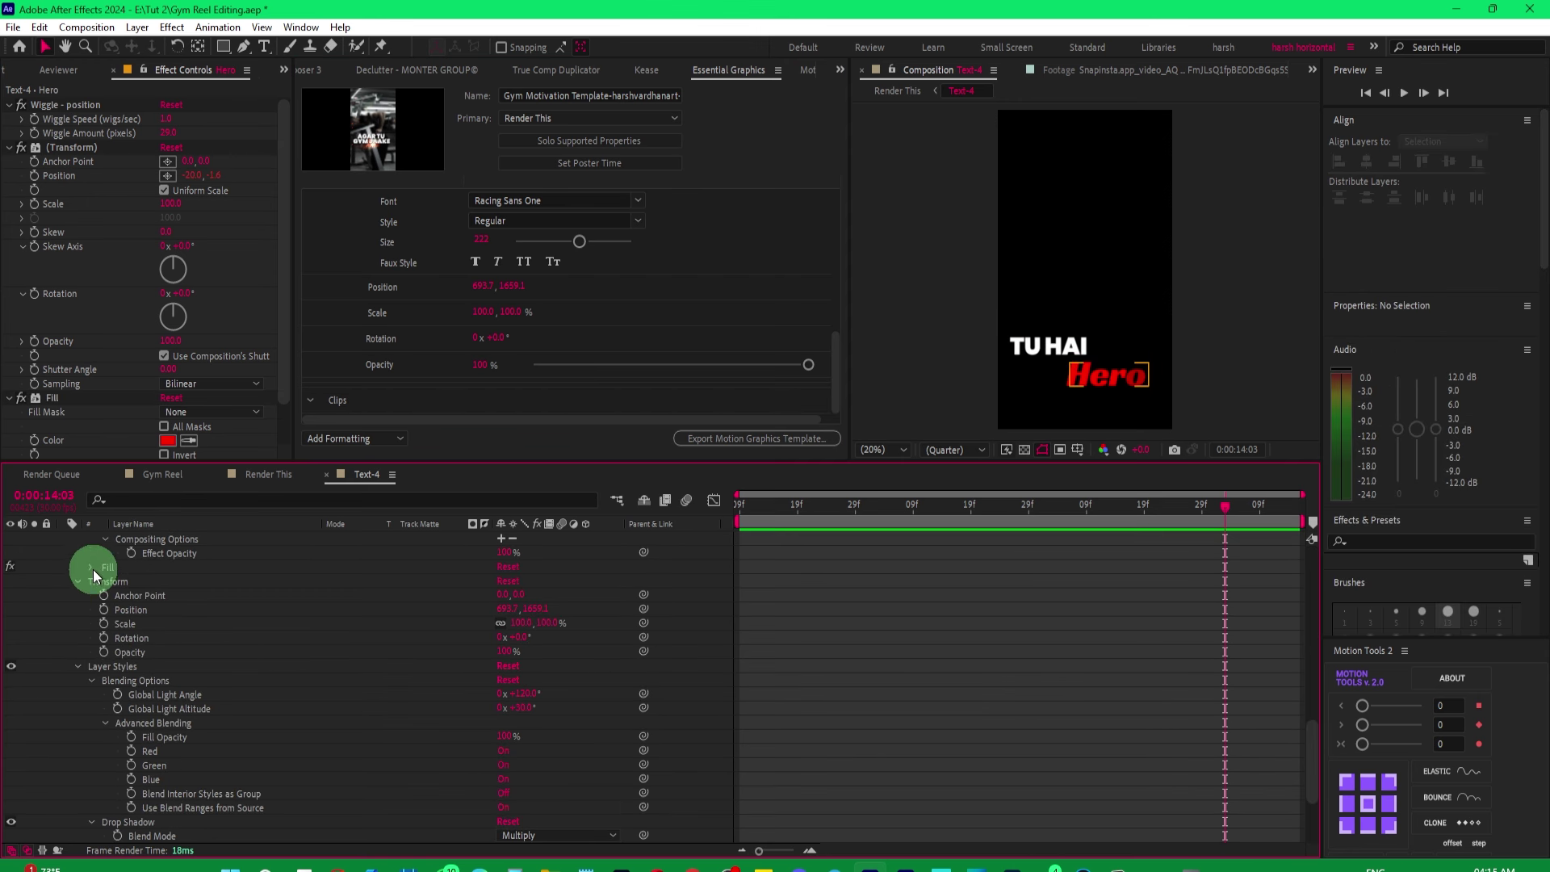
click(186, 614)
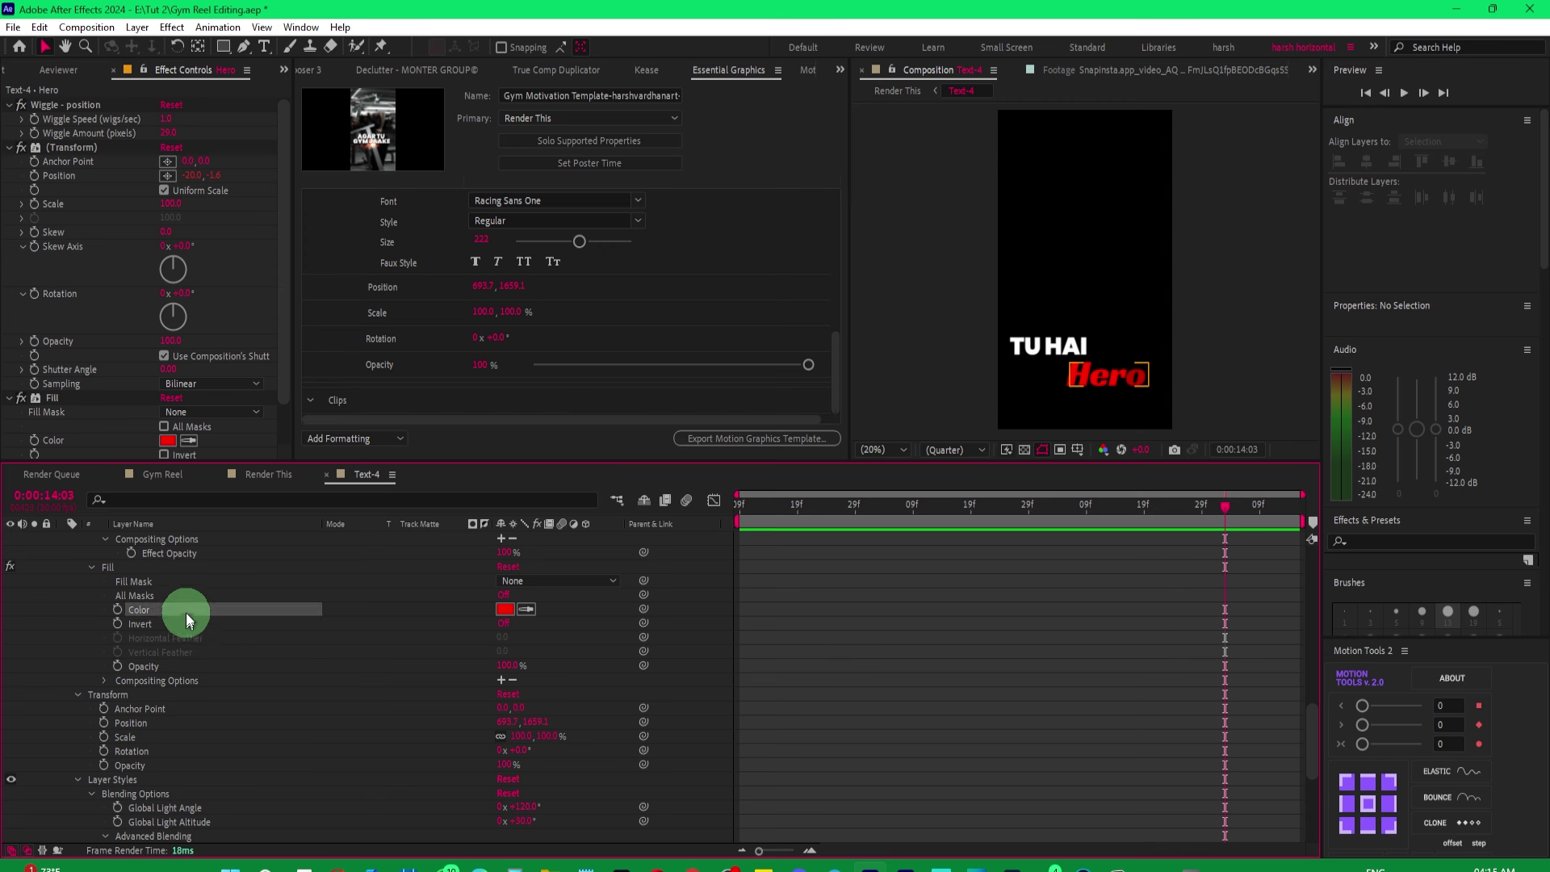
drag(525, 277, 526, 276)
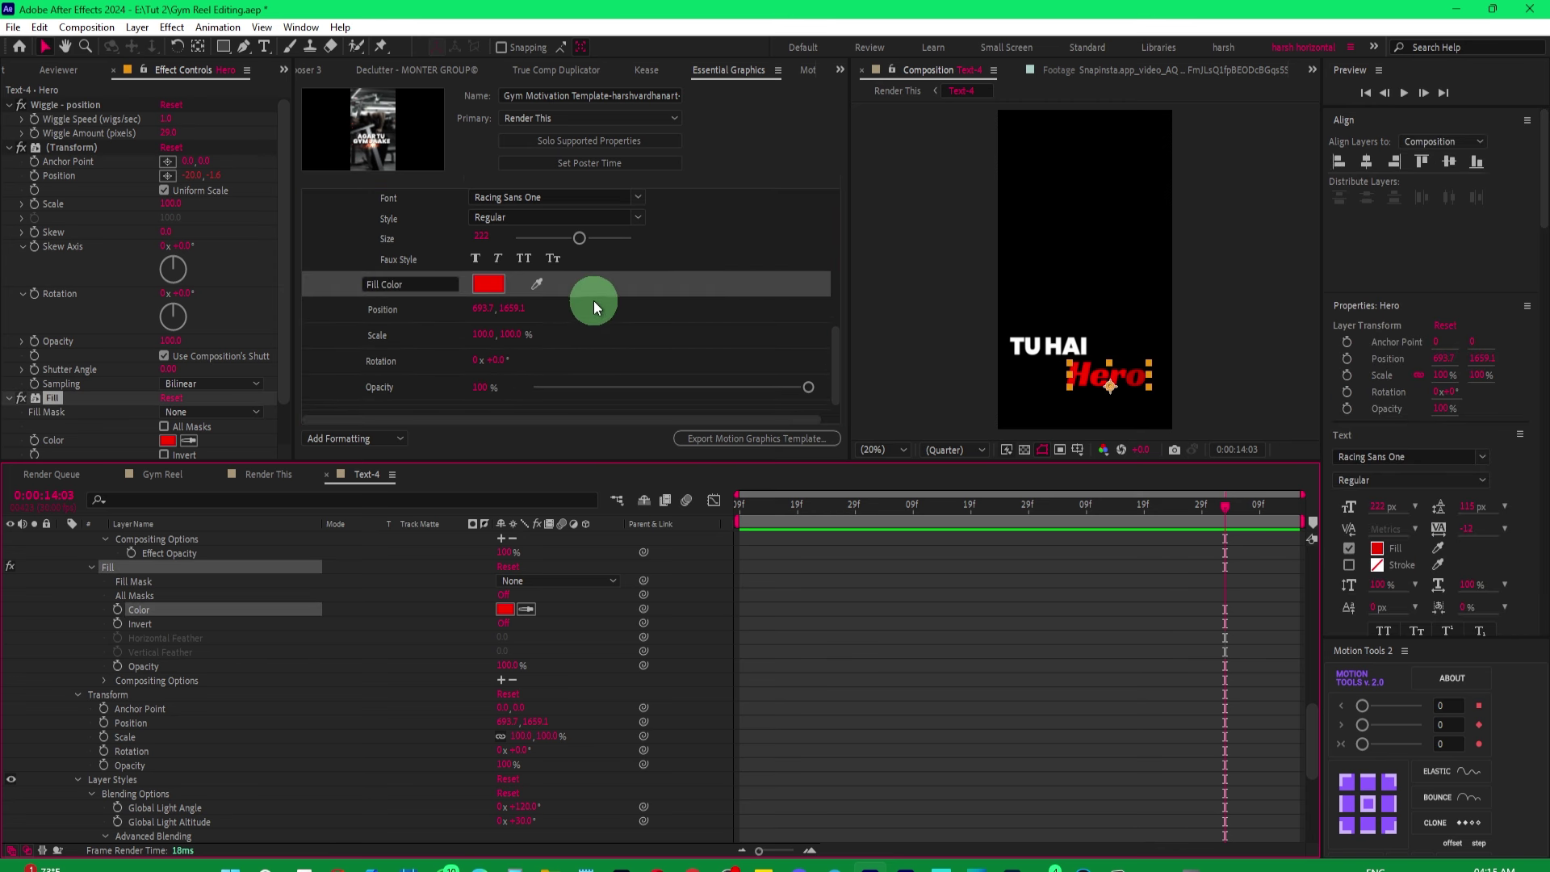
scroll(648, 303, up, 3)
scroll(647, 302, up, 5)
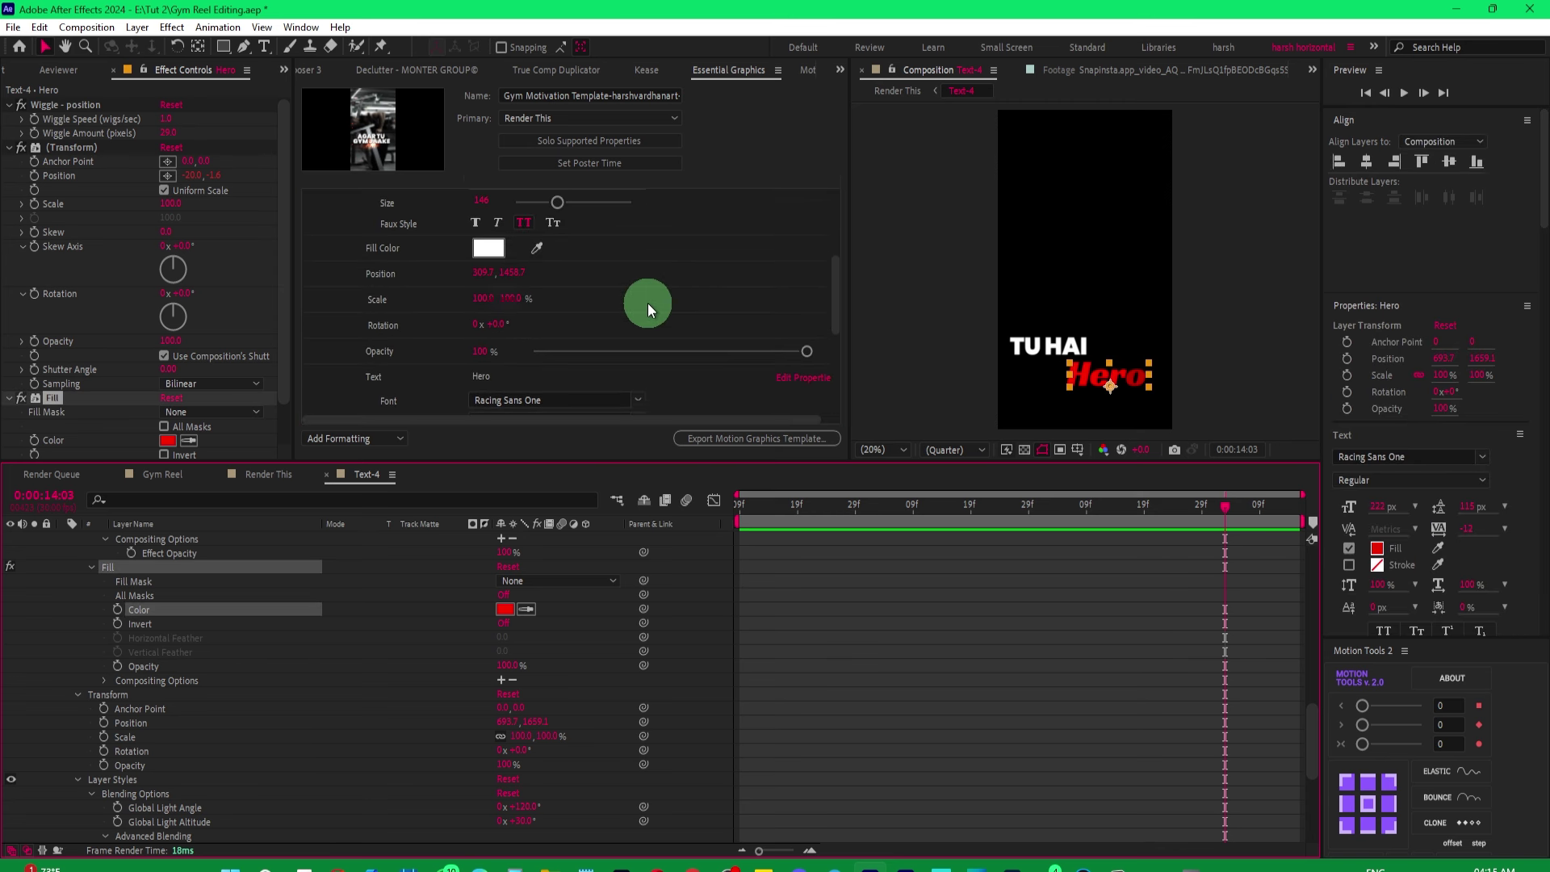
click(838, 286)
drag(837, 286, 846, 240)
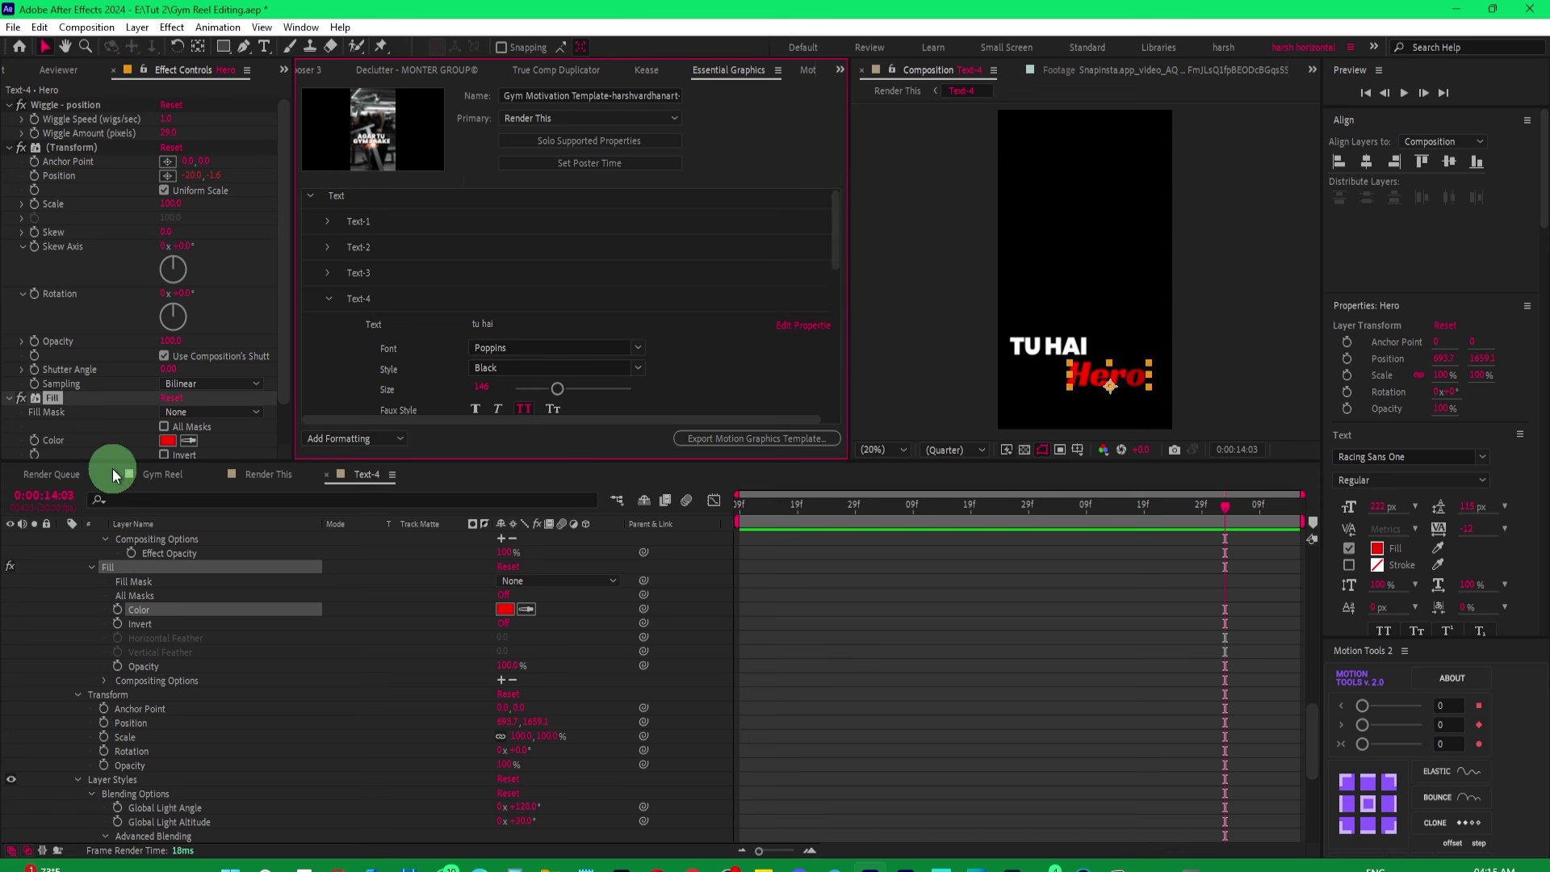
scroll(192, 599, up, 5)
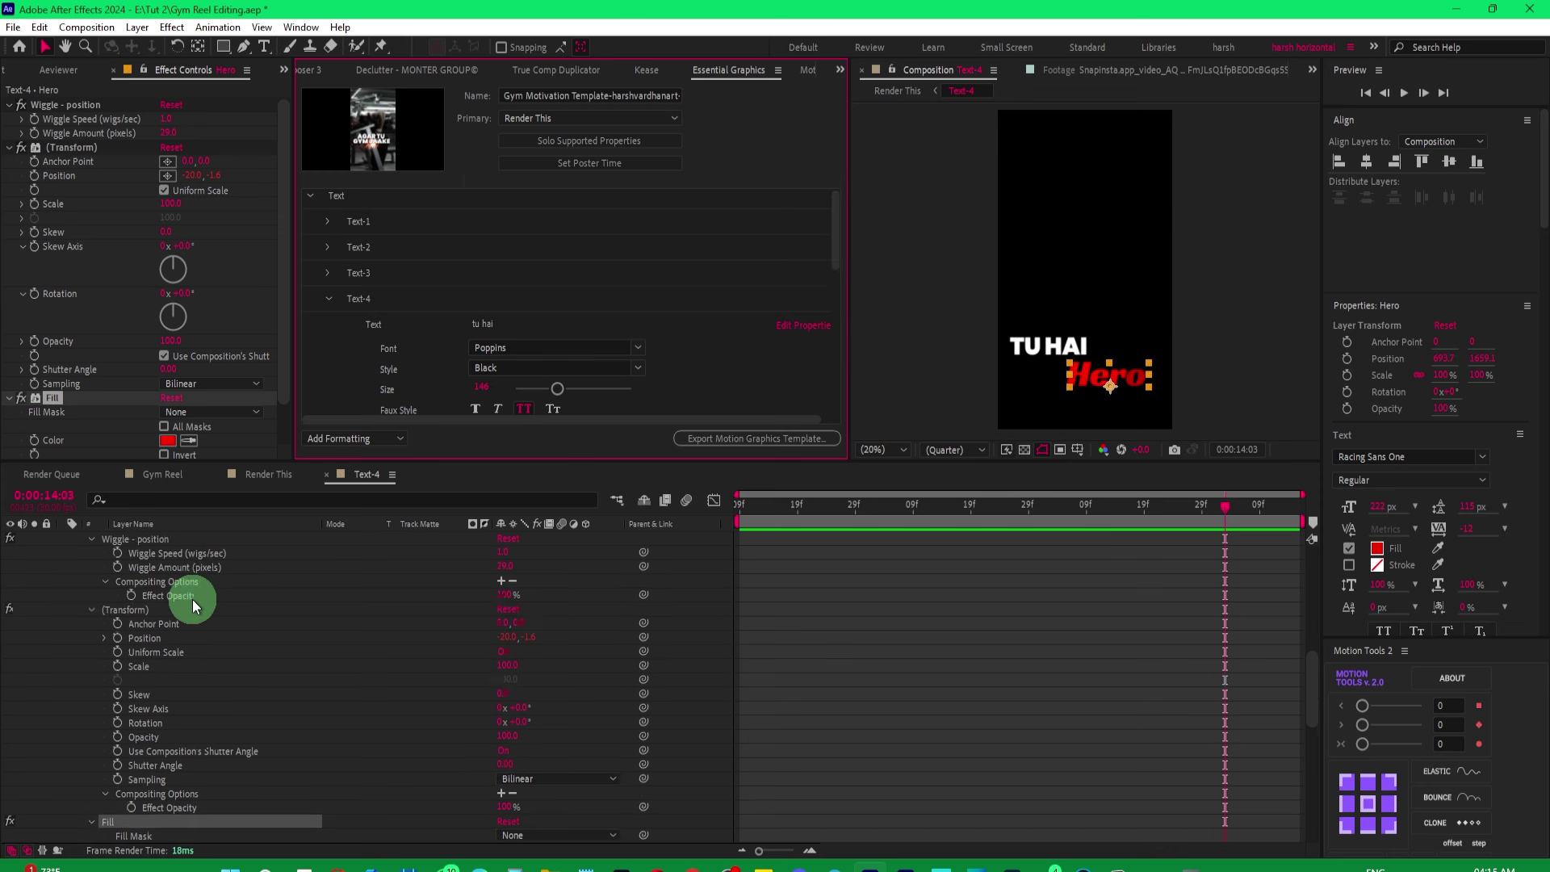
scroll(192, 599, up, 5)
scroll(192, 598, up, 5)
Copy the Fill effect from the Hero layer.
click(163, 538)
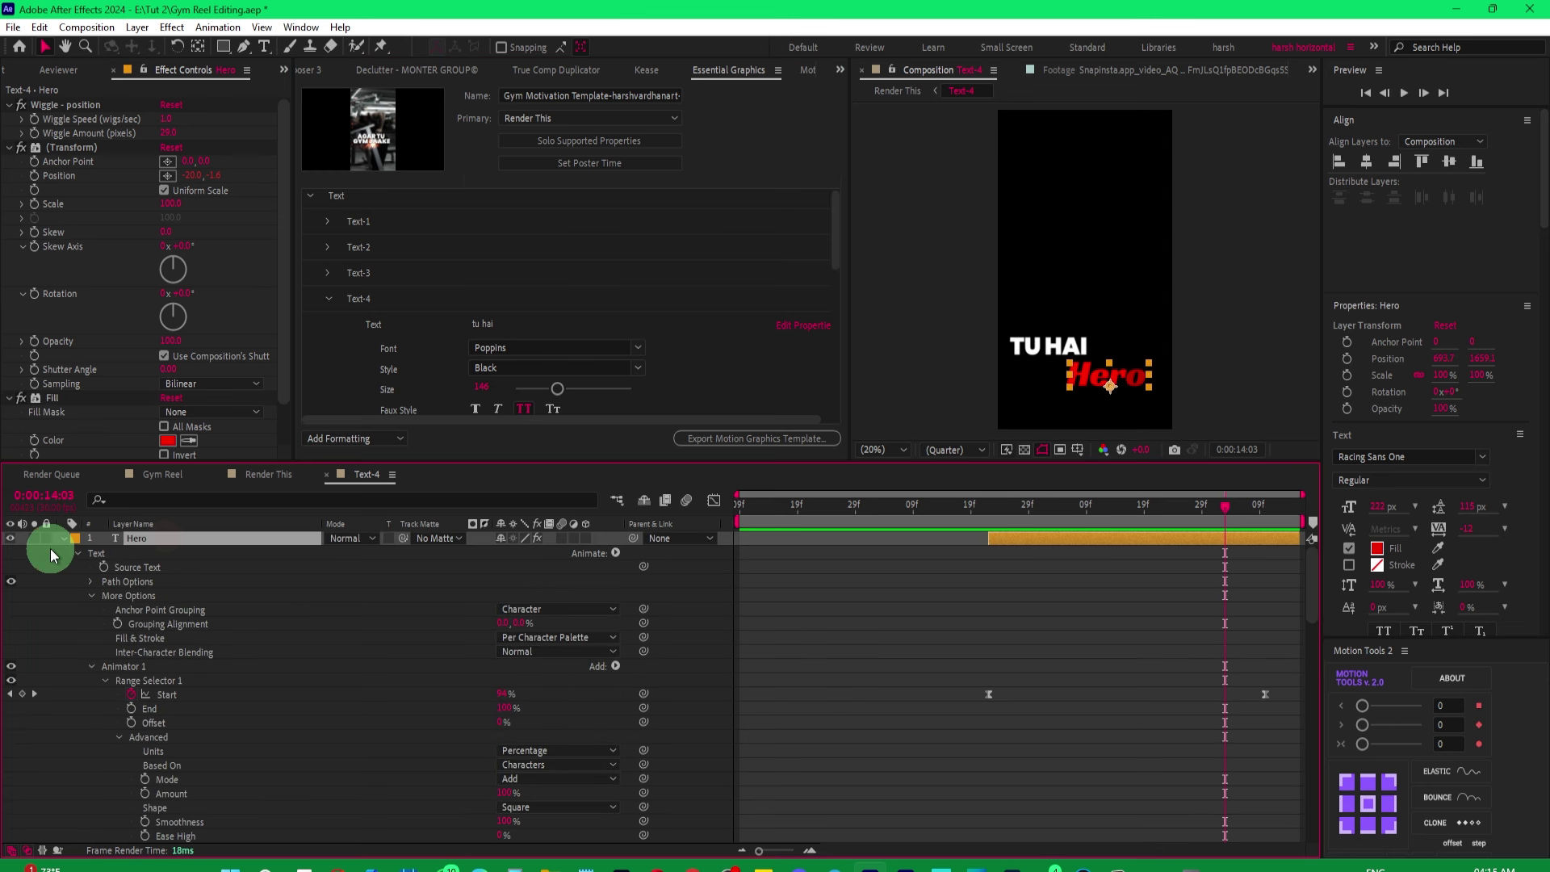
click(61, 399)
right_click(61, 398)
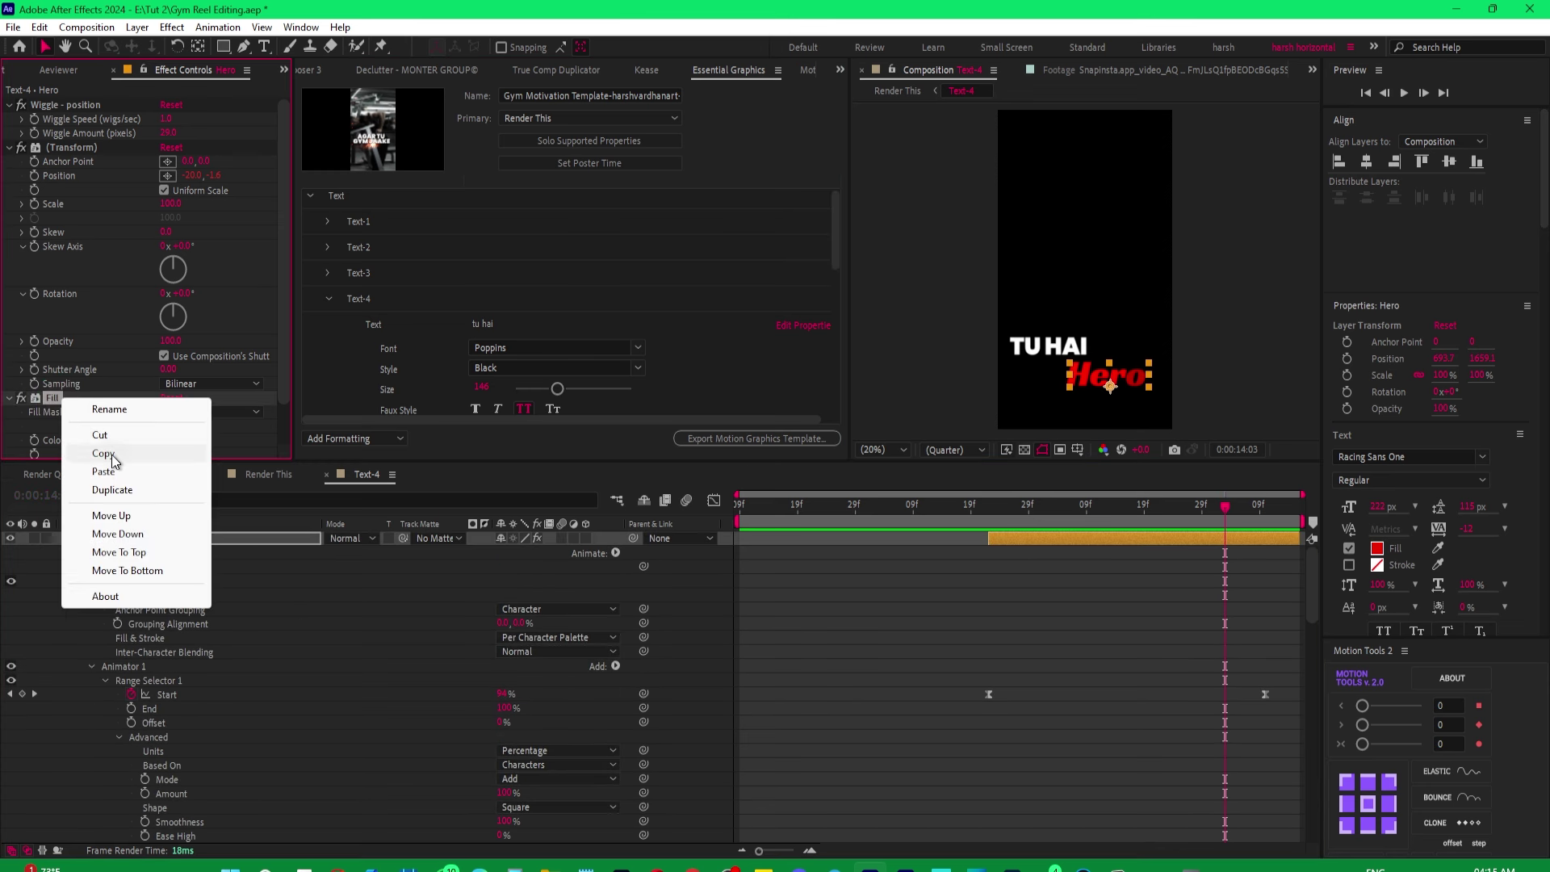
click(113, 454)
click(332, 509)
Open Text-3, move to 10:03, and give the Bhai layer a red Fill effect.
click(272, 477)
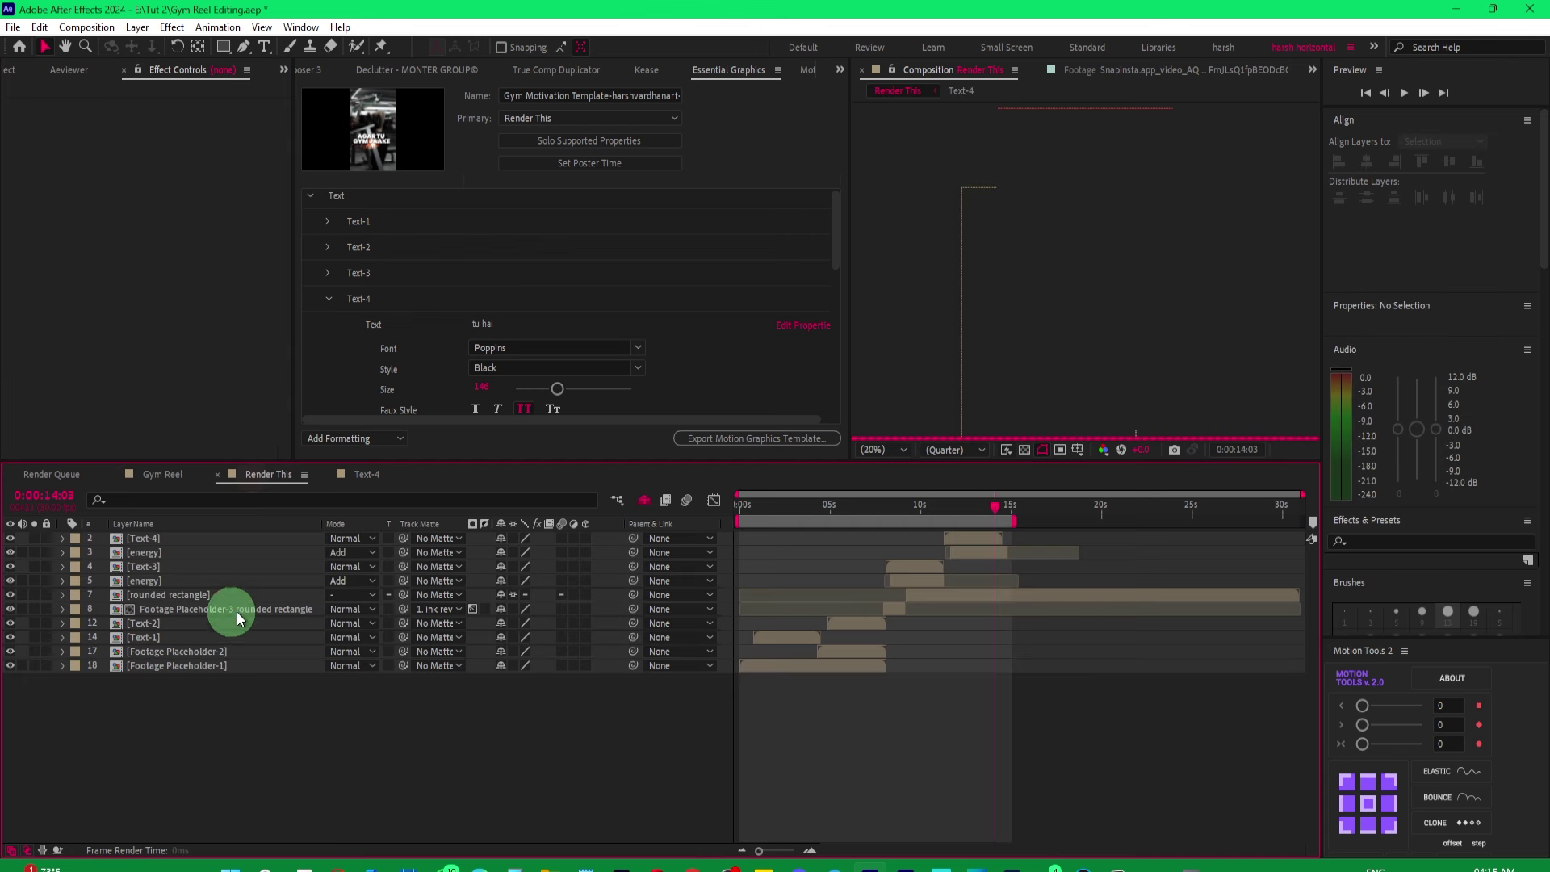
double_click(149, 566)
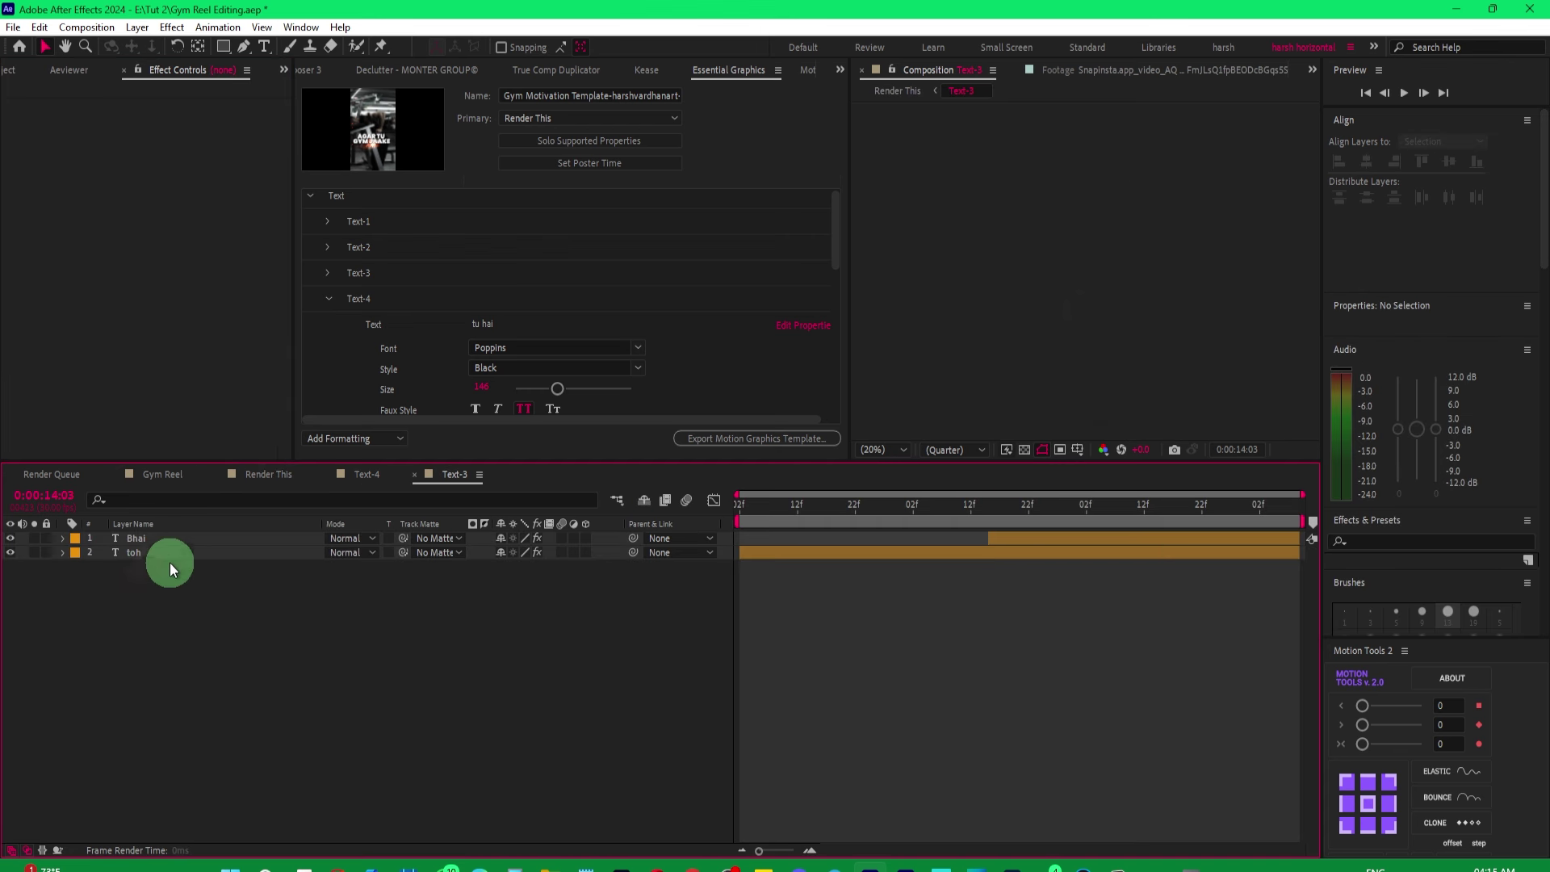
click(160, 539)
drag(1043, 507, 1091, 507)
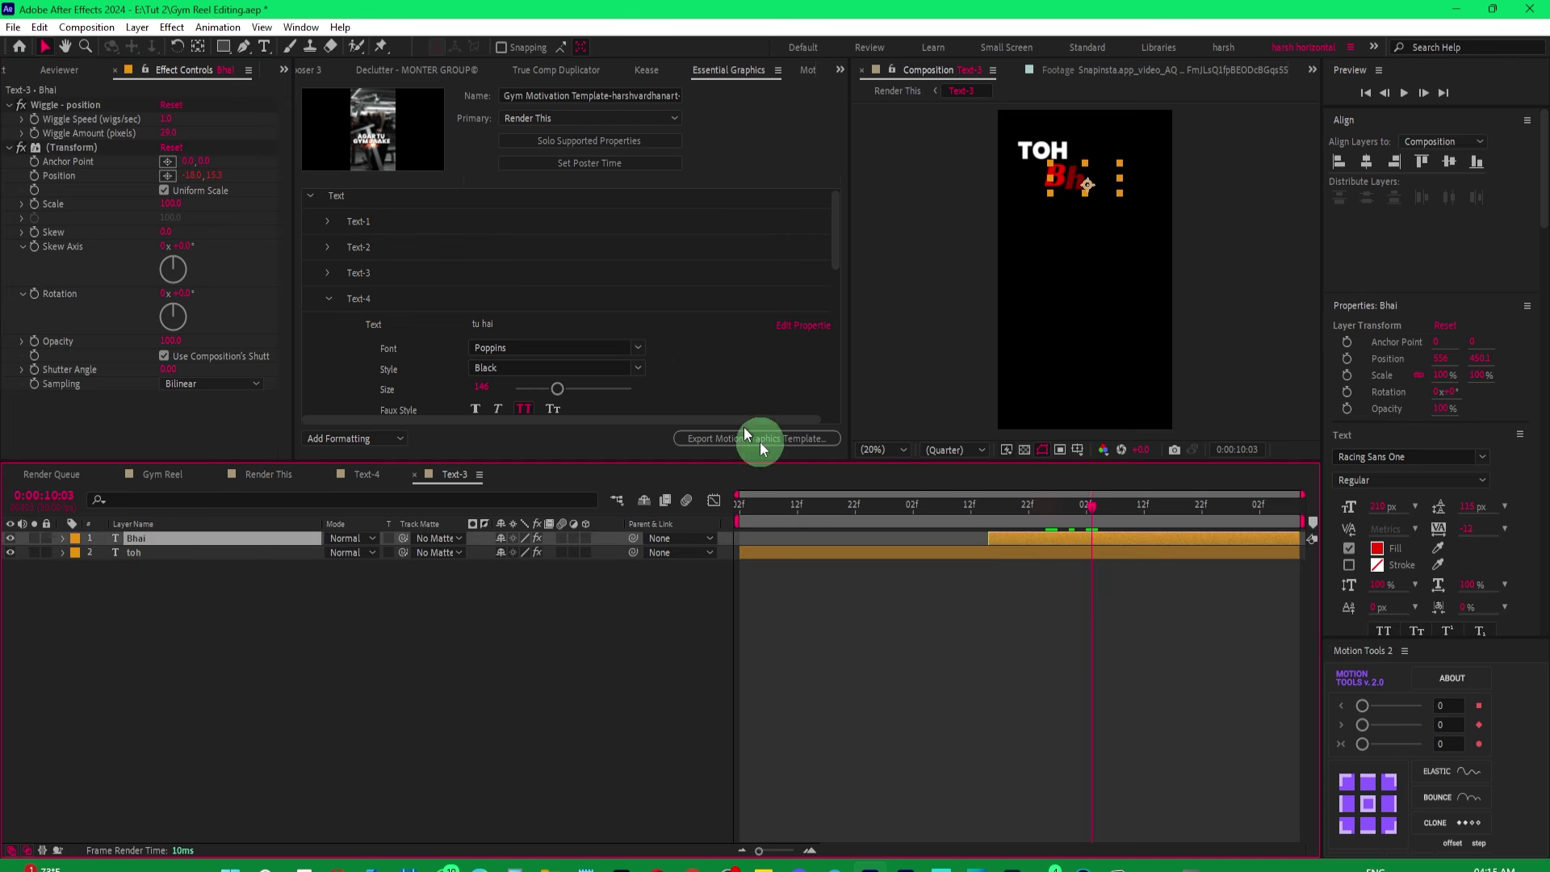
click(178, 540)
key(ctrl+alt+shift+e)
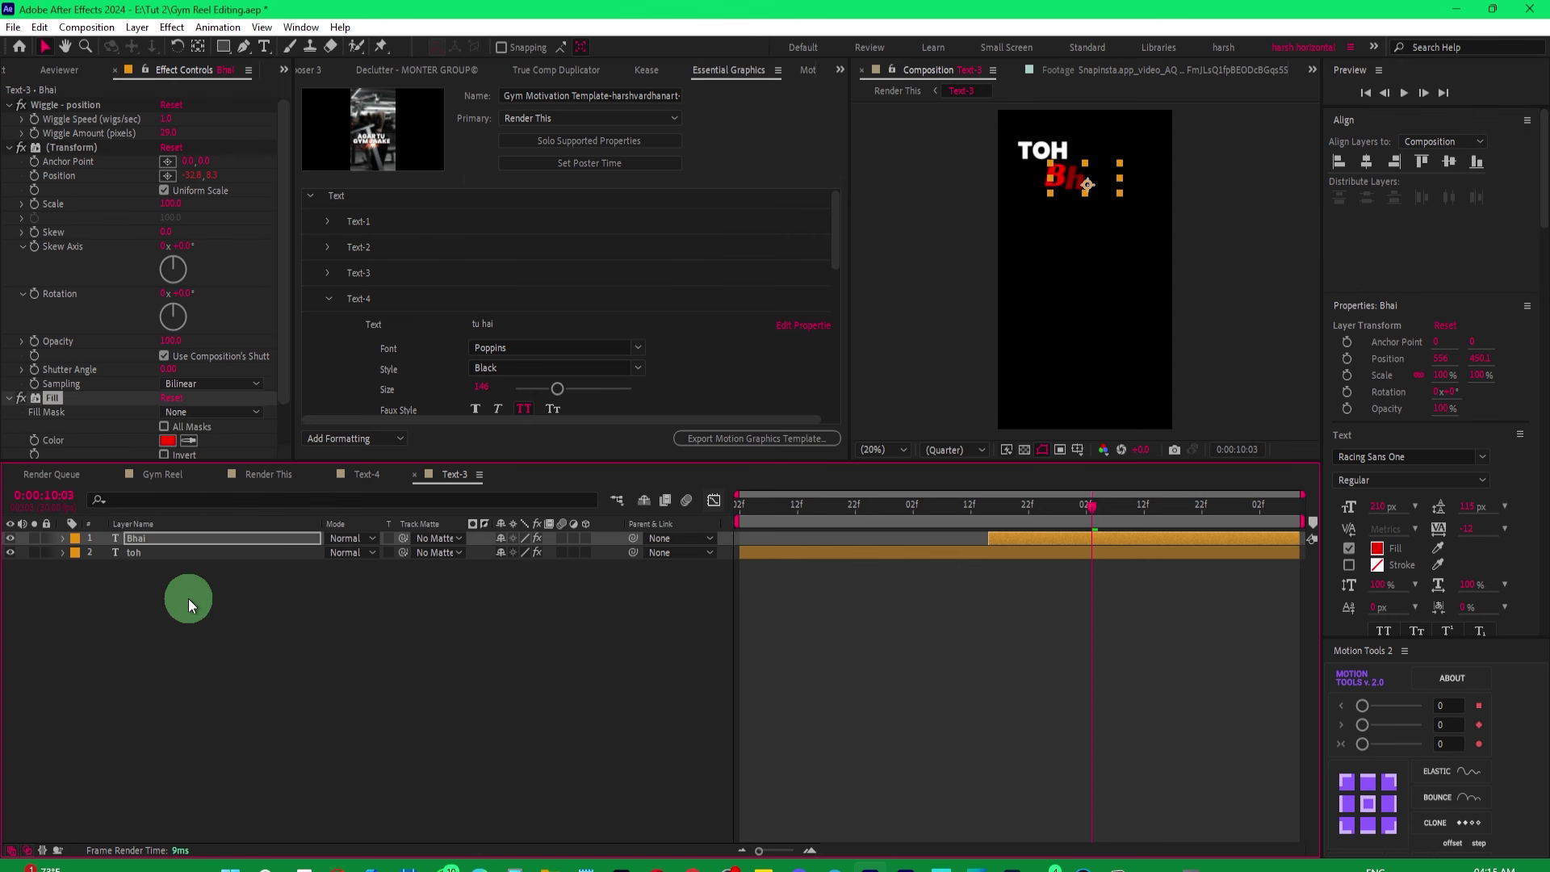
click(355, 475)
Check the Fill effect on the tu hai layer in Effect Controls.
click(114, 555)
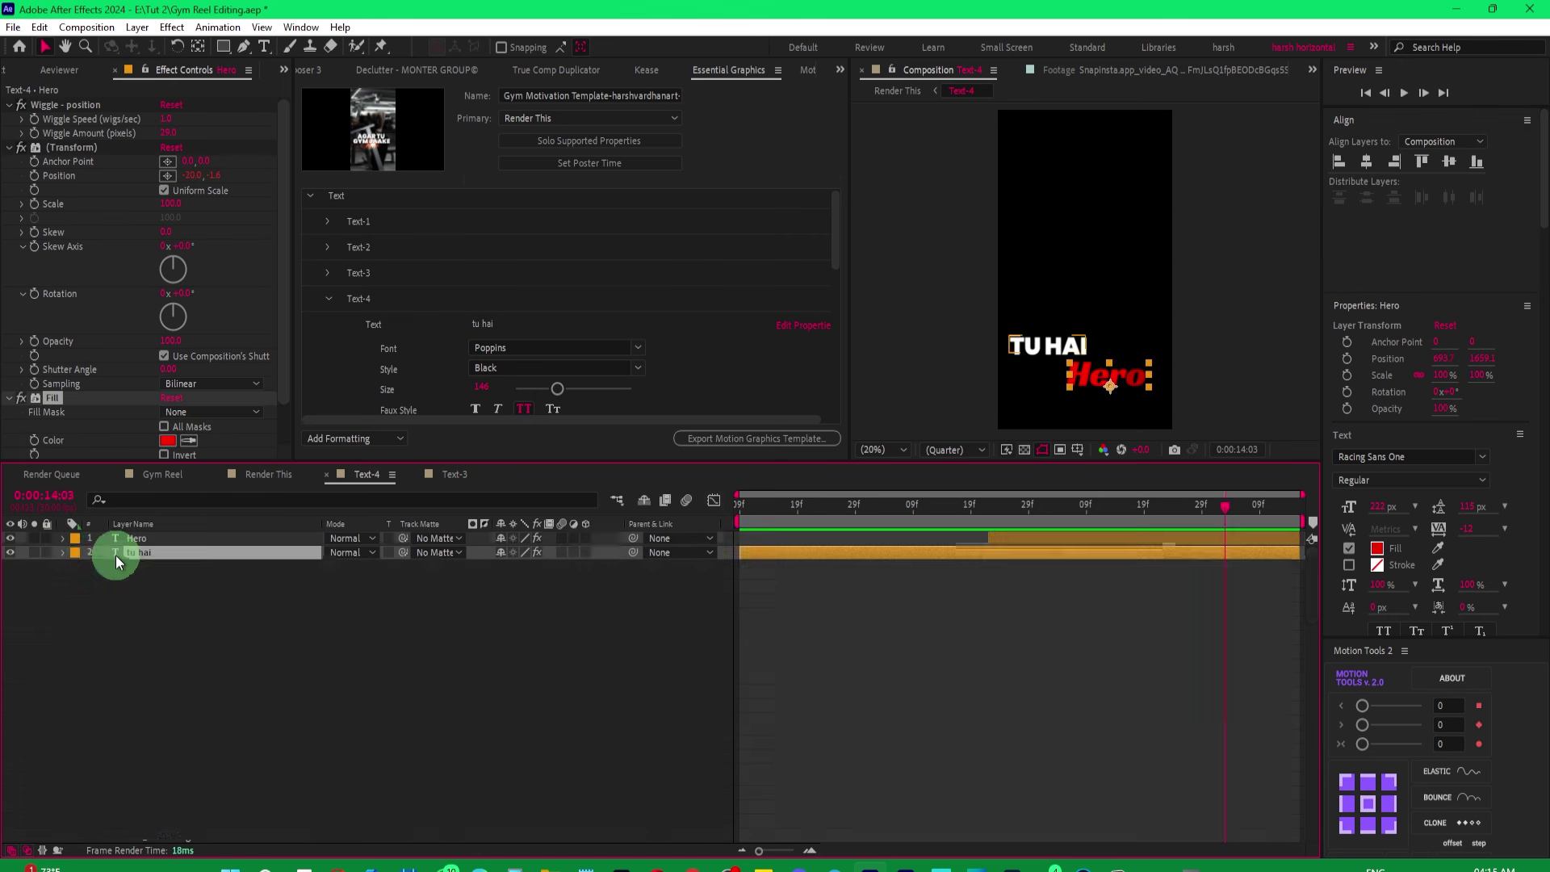
click(52, 402)
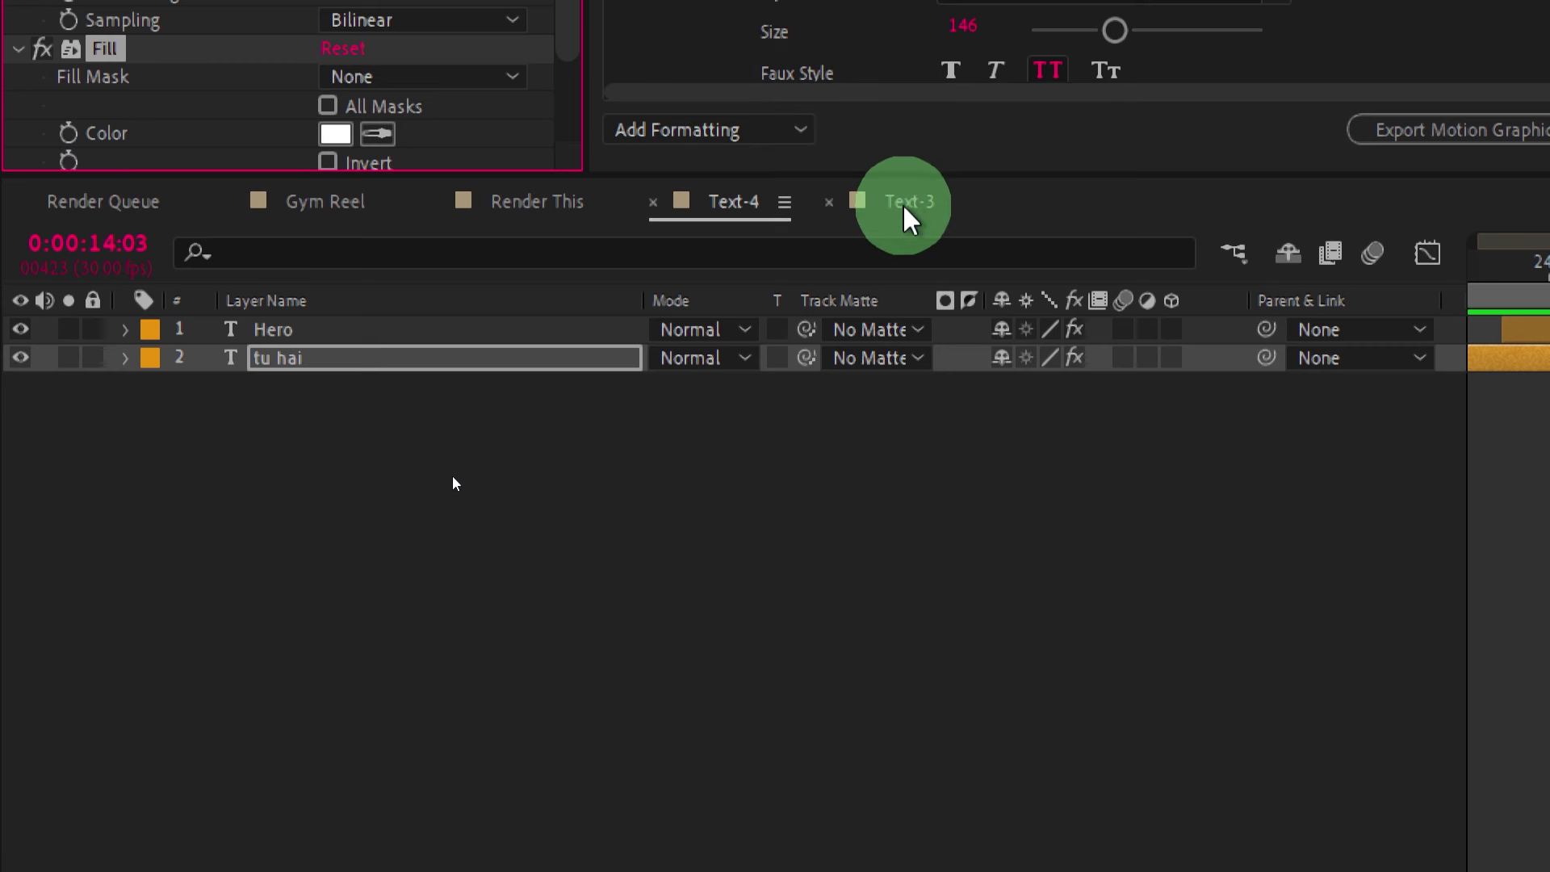
click(909, 203)
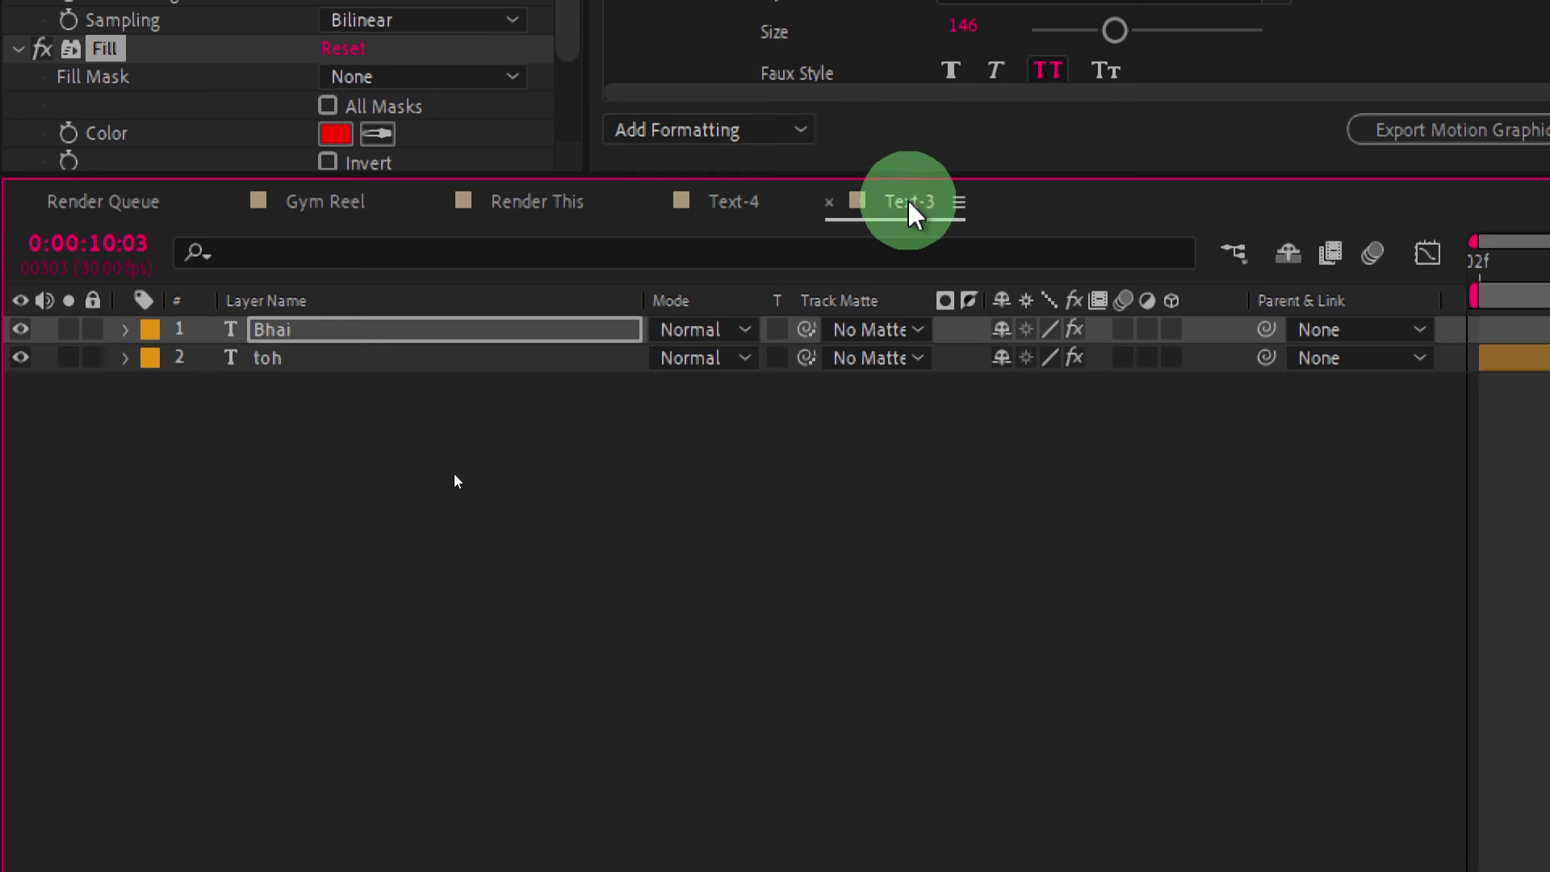
Inspect the toh layer's text properties and review the Text-4 group in Essential Graphics.
click(282, 360)
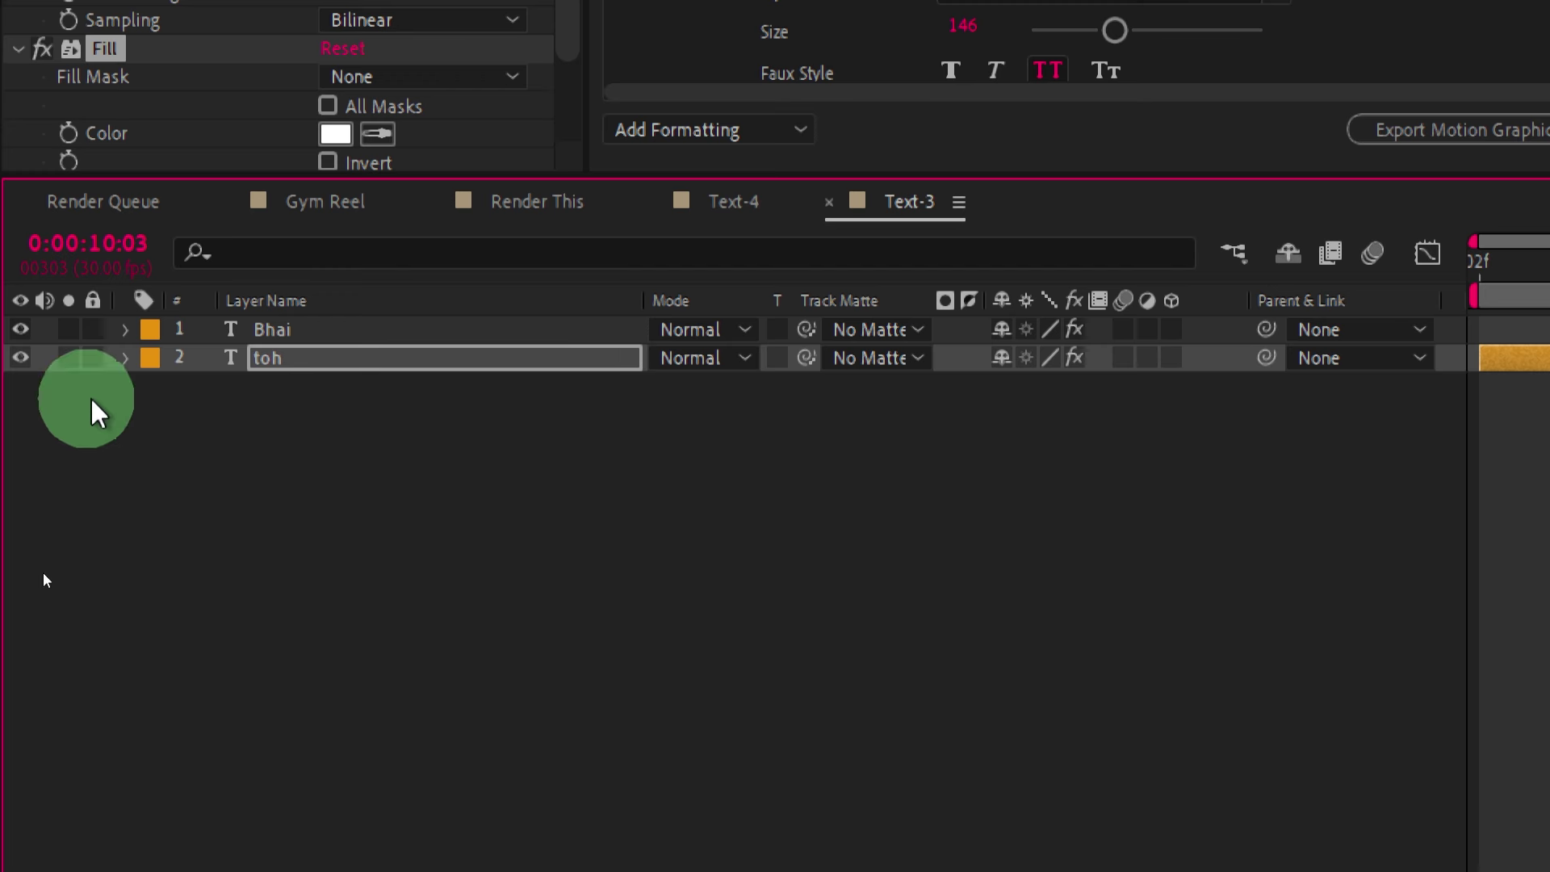
click(125, 358)
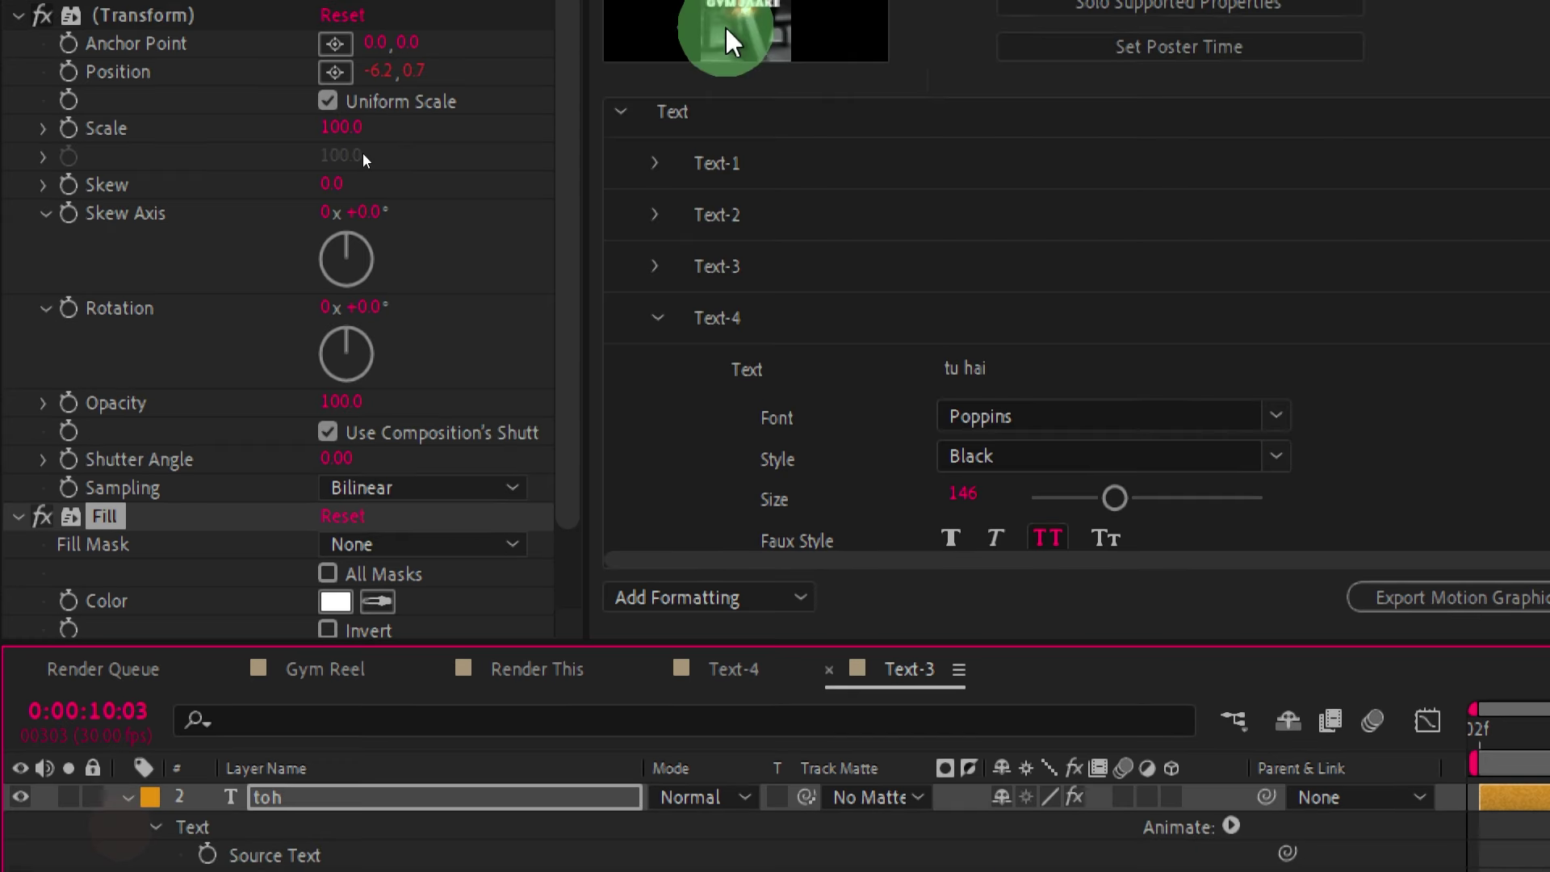
click(658, 327)
click(658, 329)
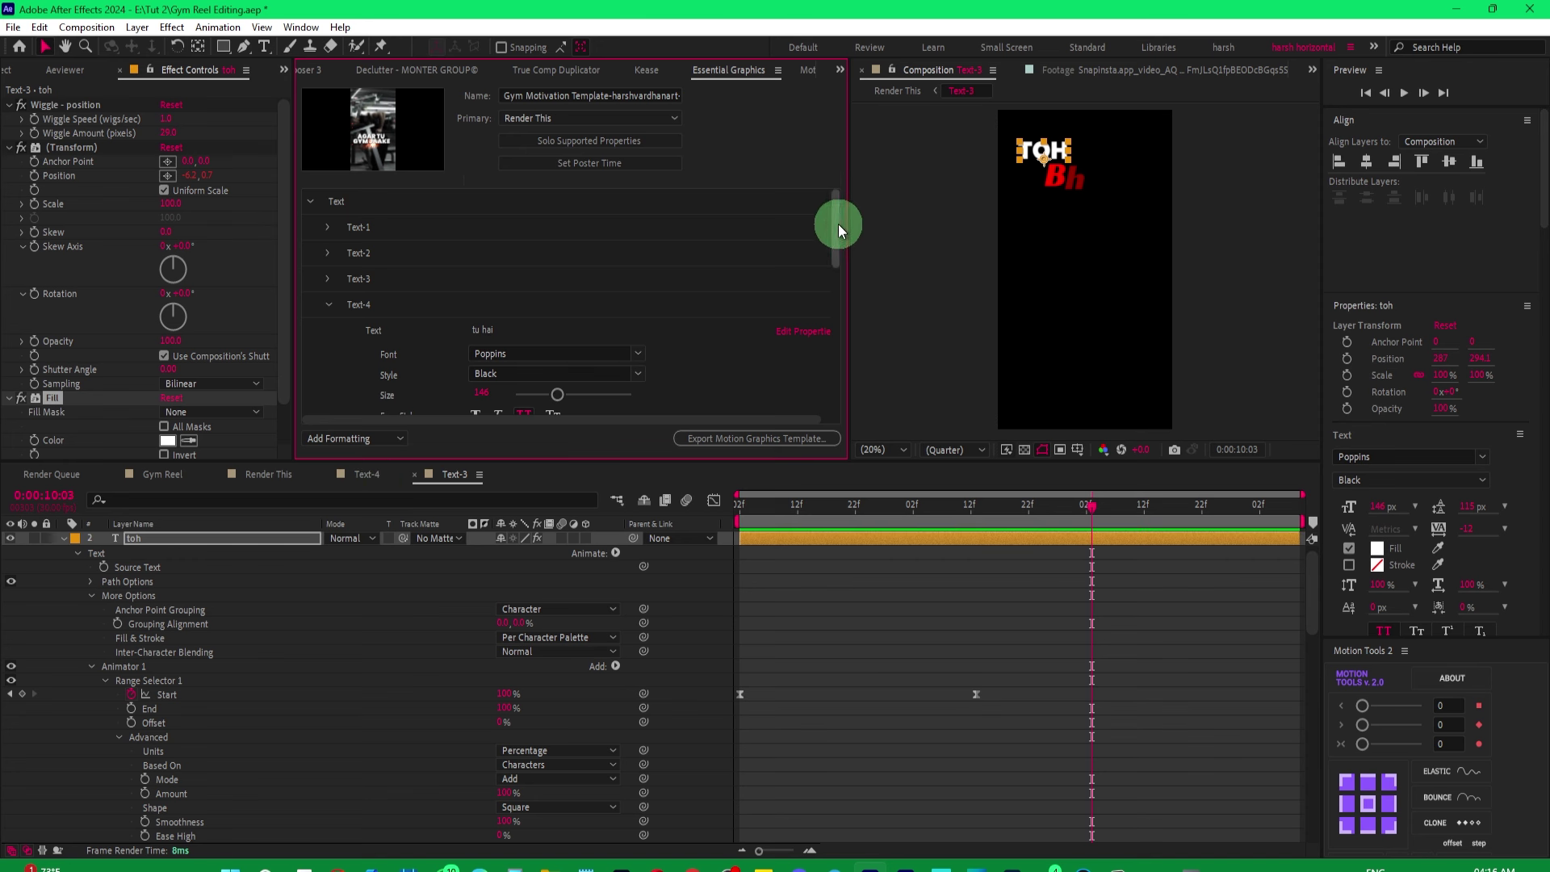
mouse_move(837, 224)
mouse_down()
mouse_move(831, 336)
mouse_move(853, 228)
mouse_up()
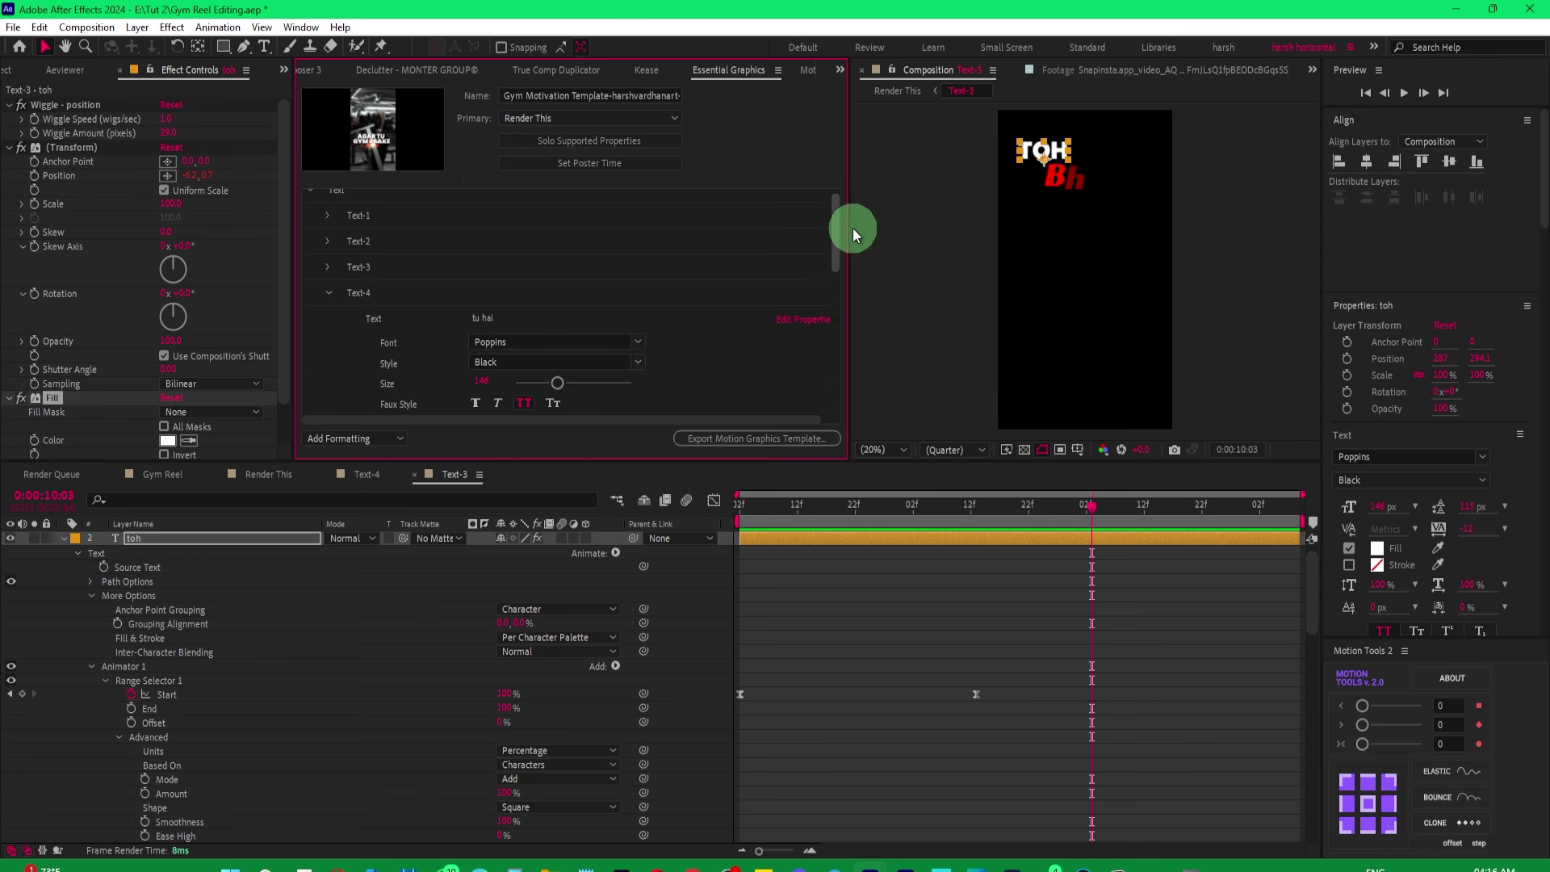
click(159, 632)
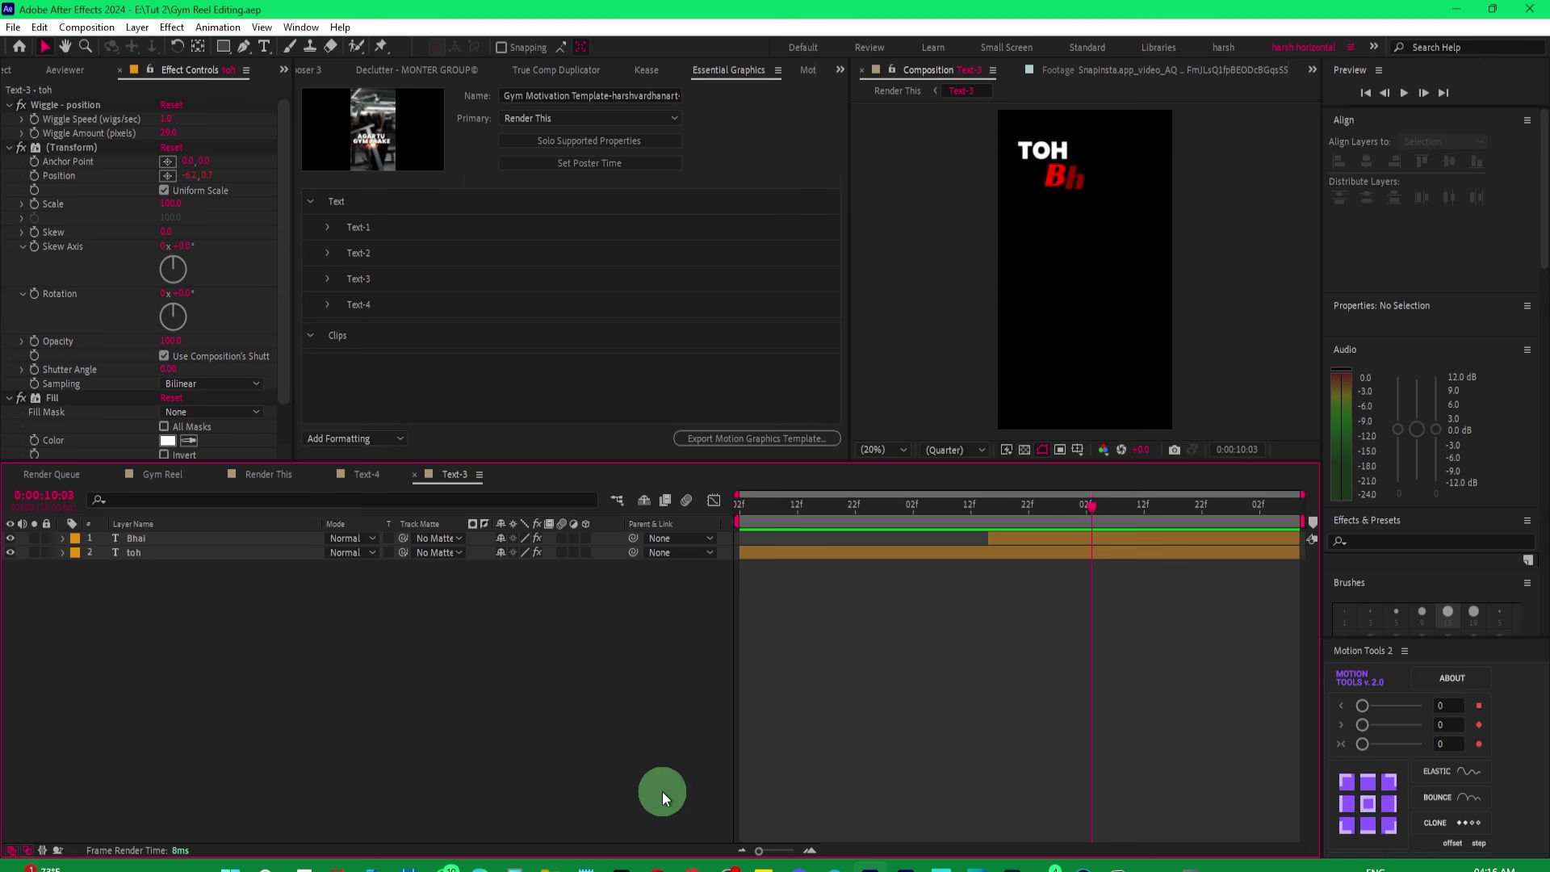
Open Footage Placeholder-1 and drag its pull-ups footage layer into the Clips section.
click(270, 474)
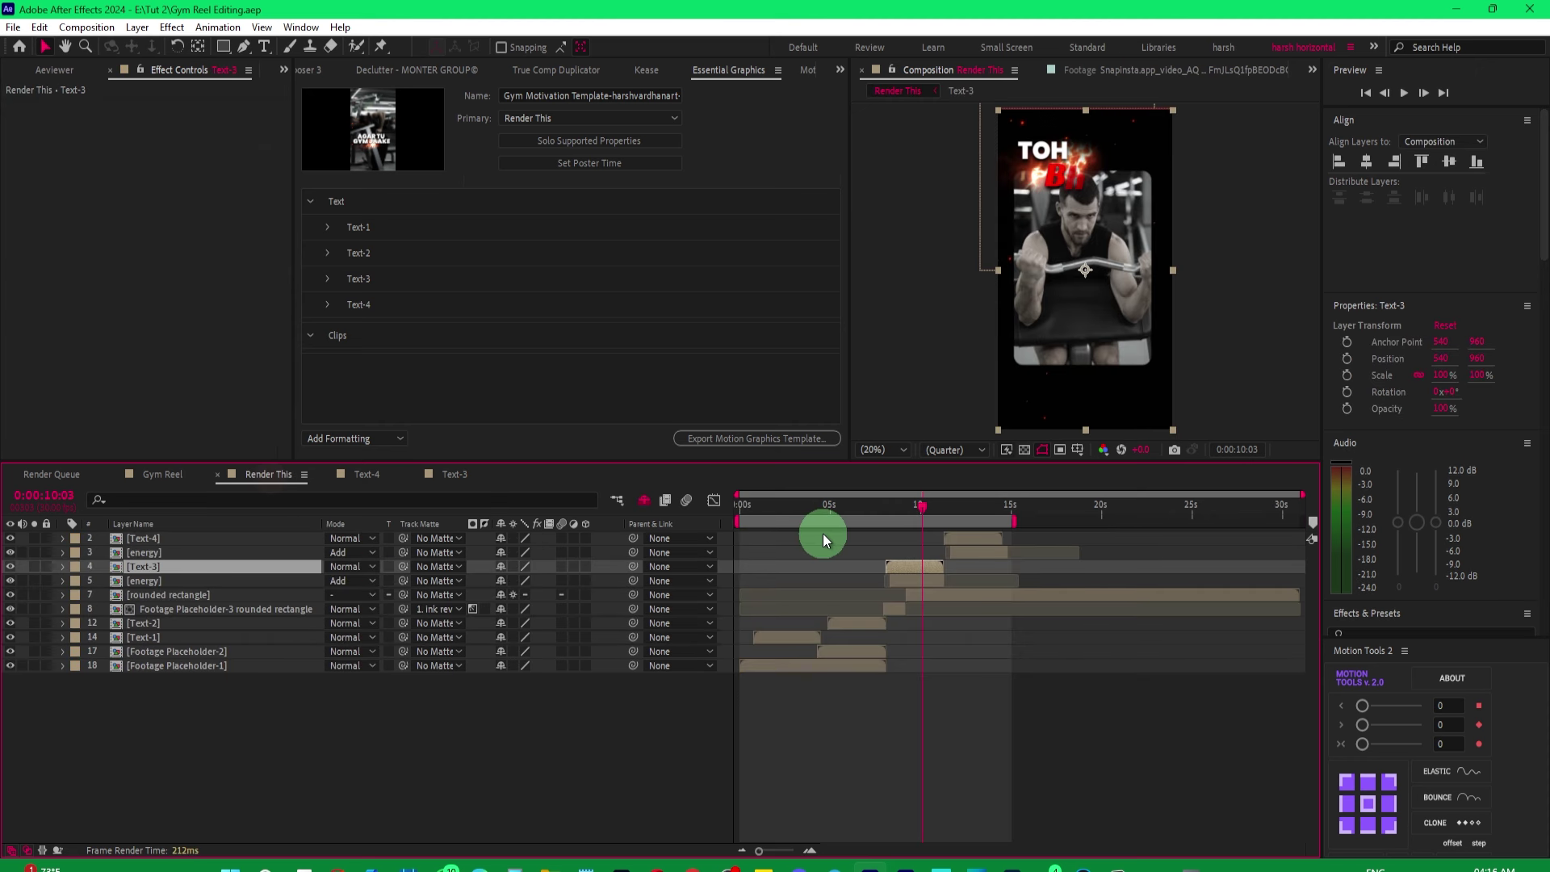
drag(759, 508, 787, 514)
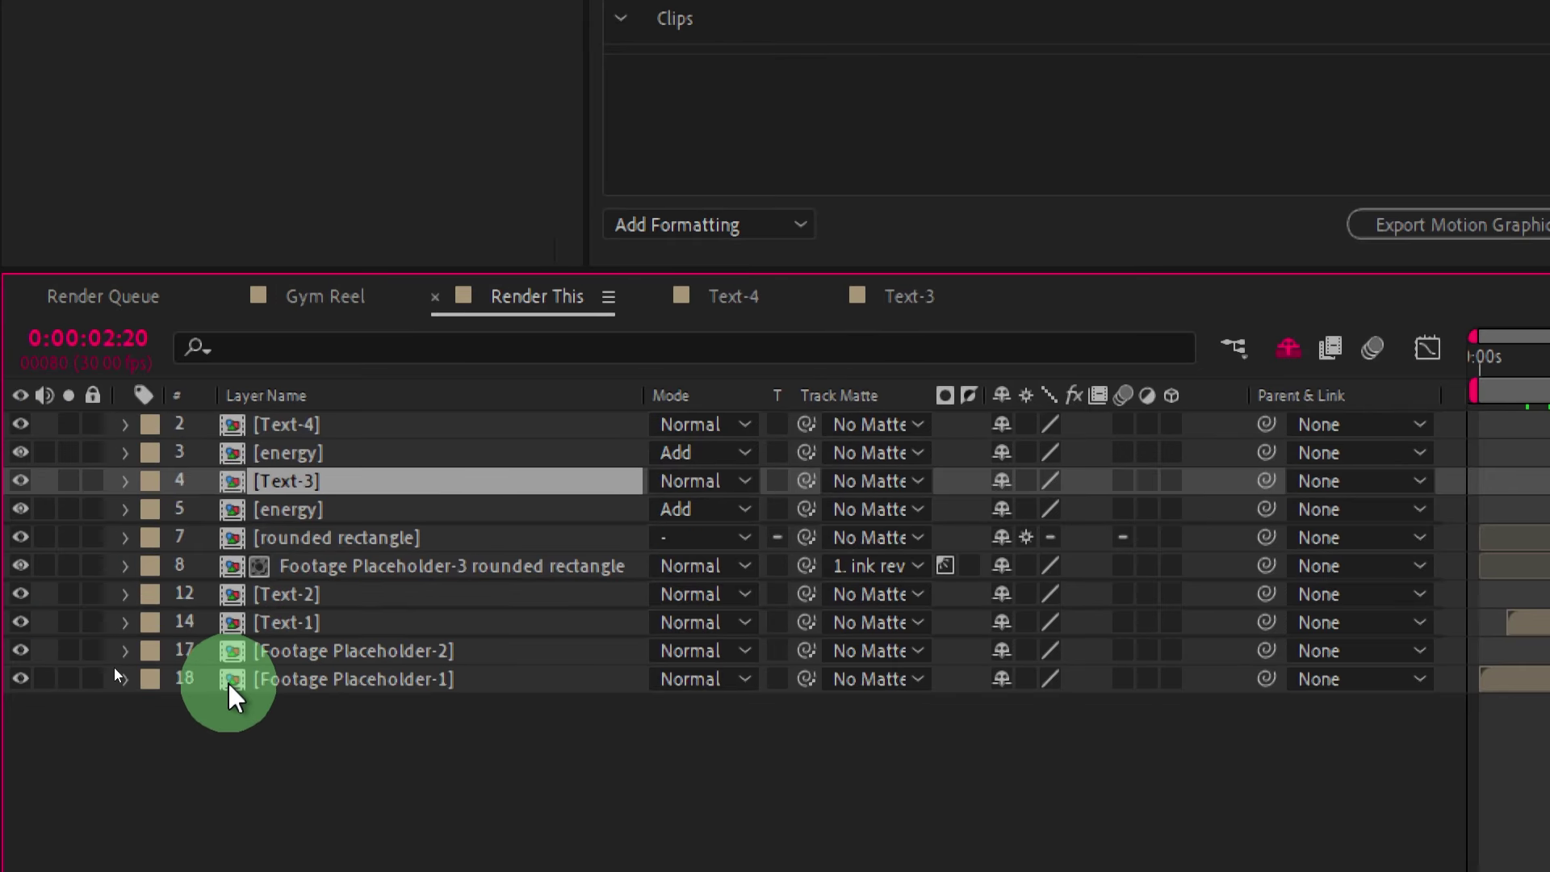
double_click(233, 679)
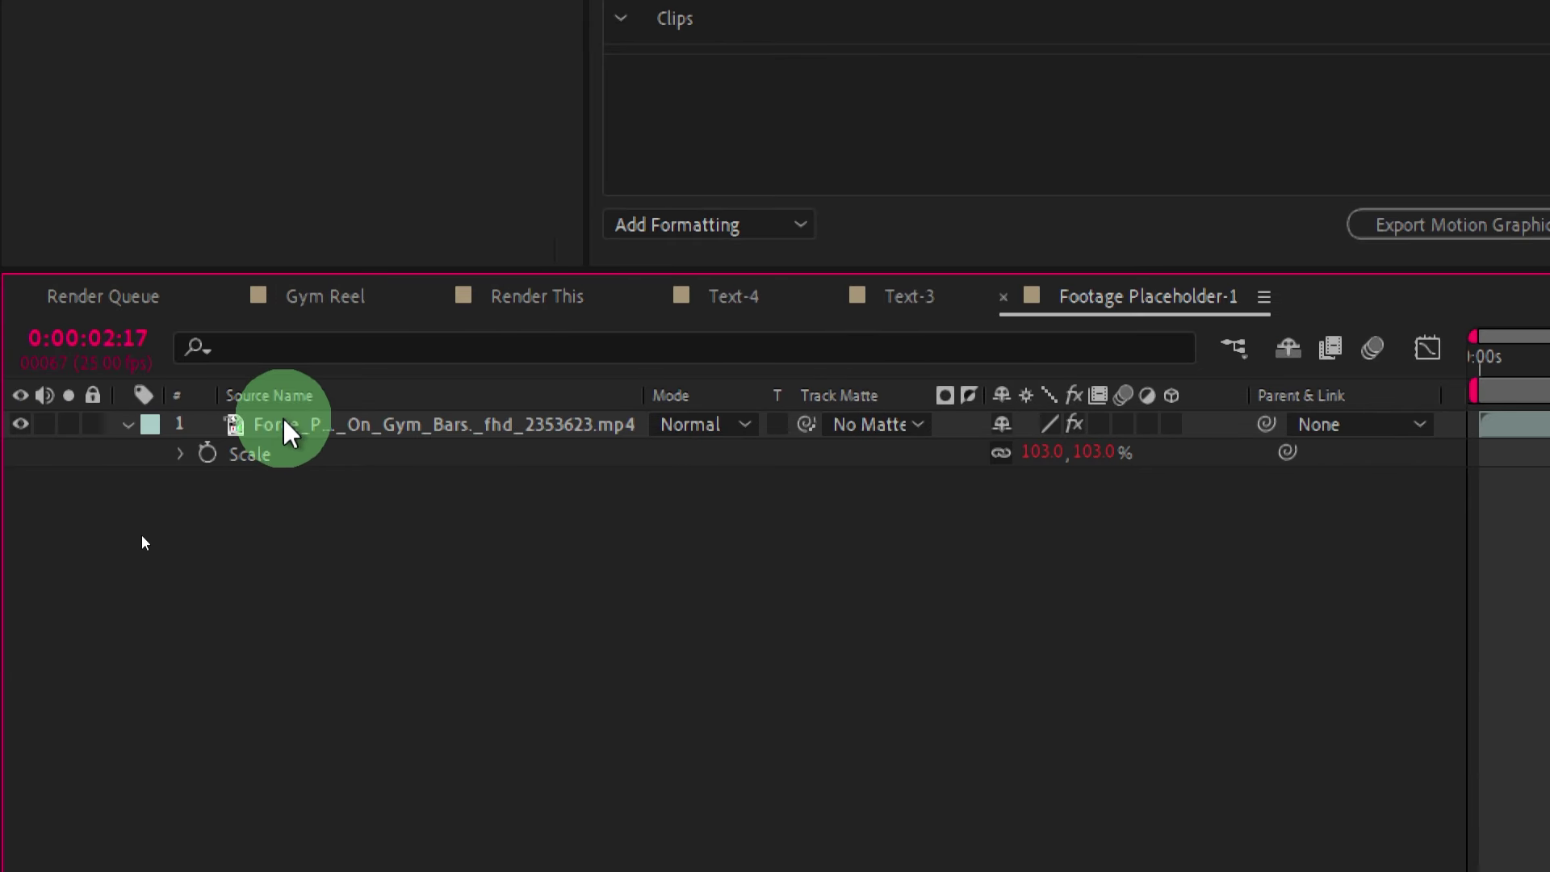
click(242, 425)
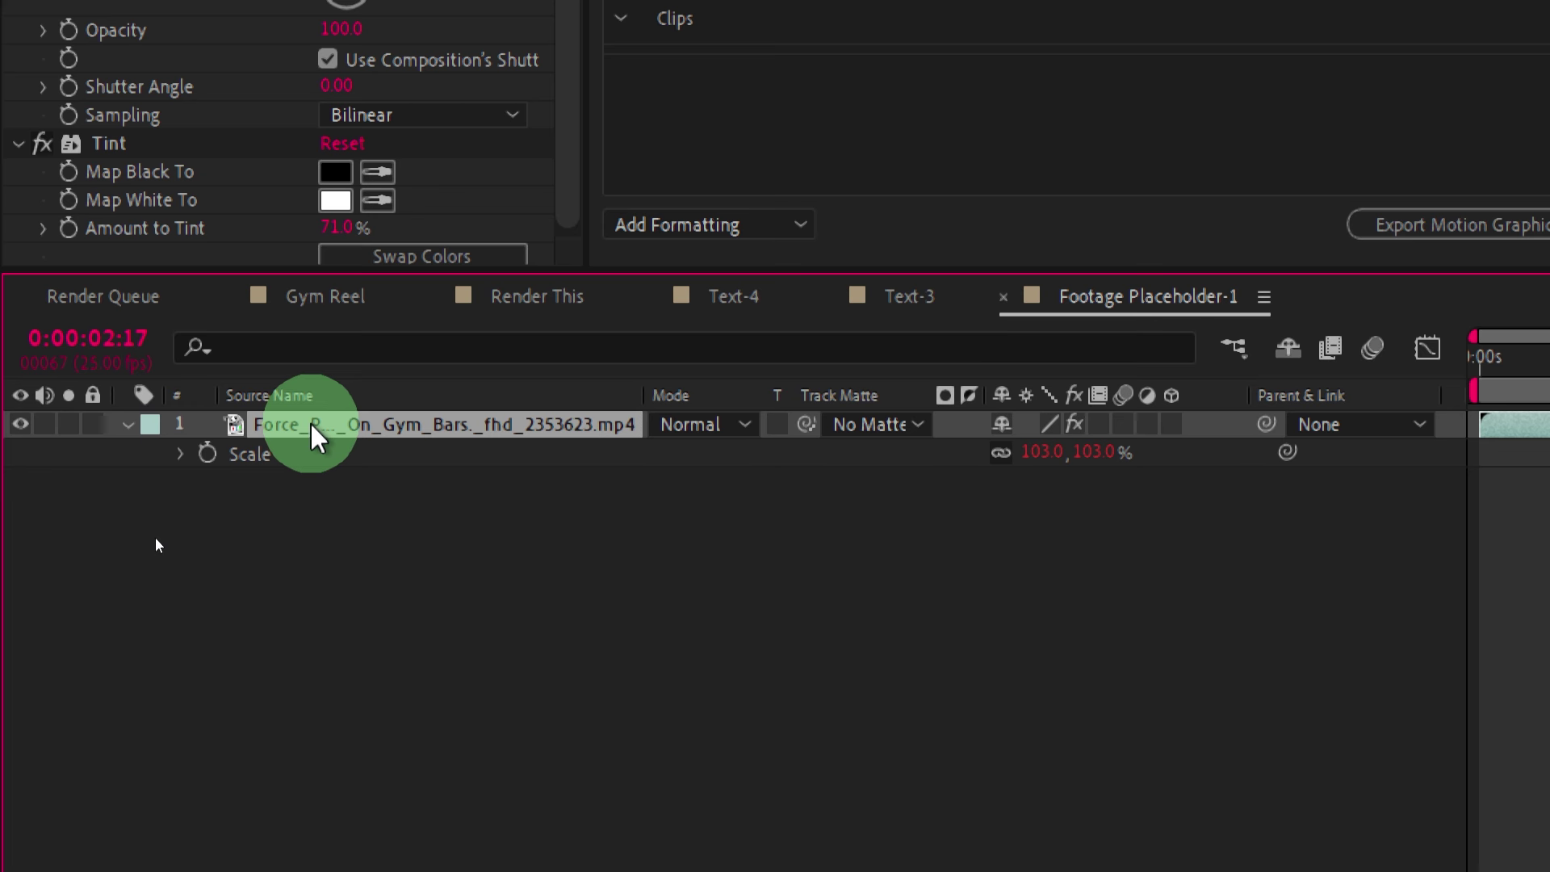
click(448, 730)
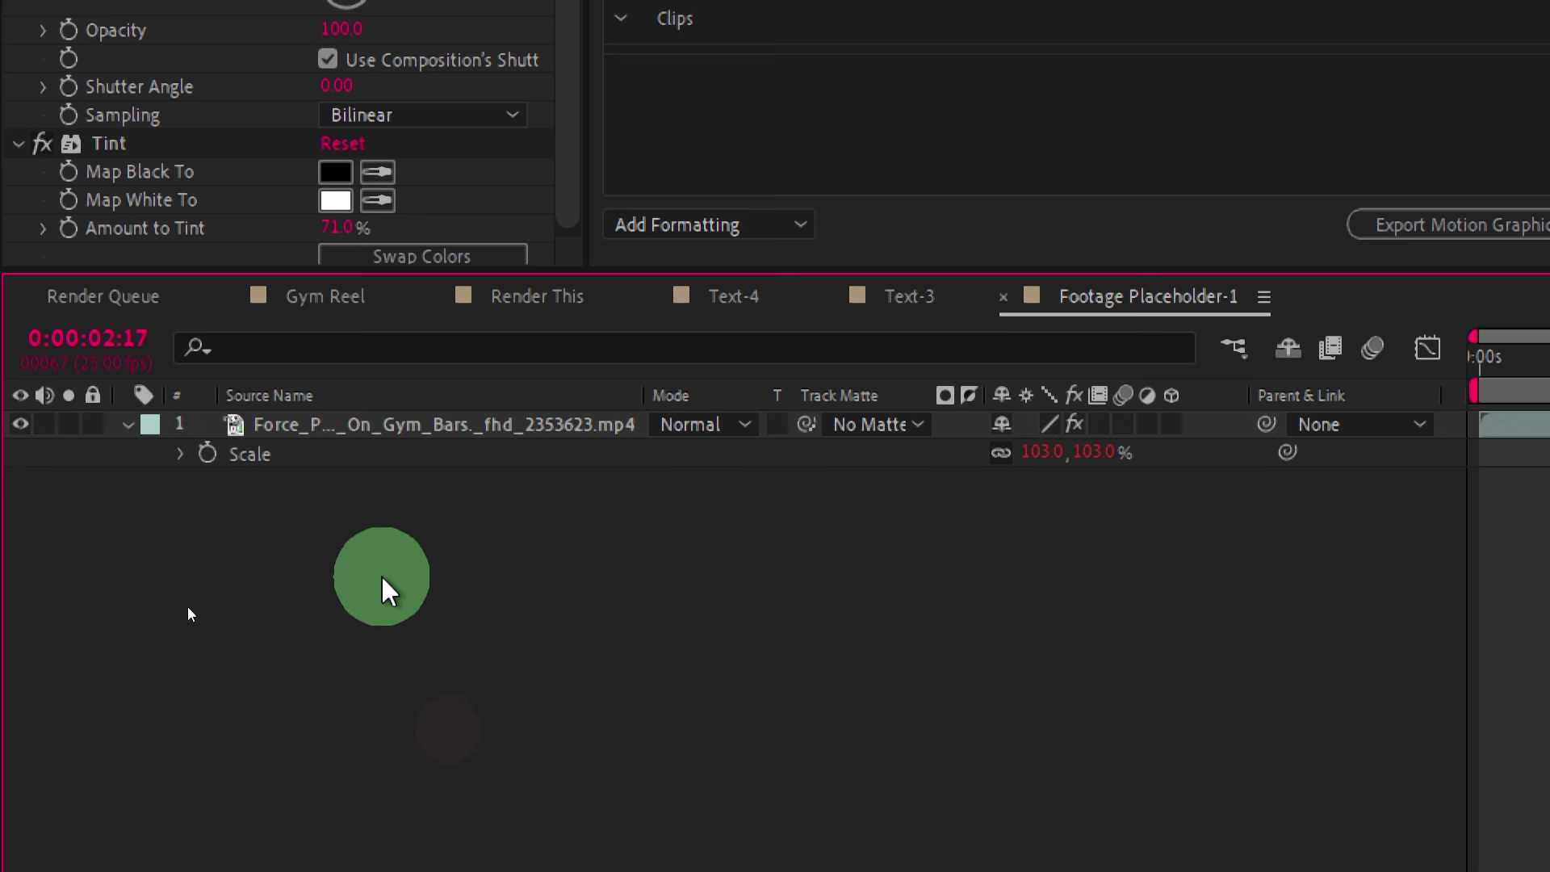
click(339, 428)
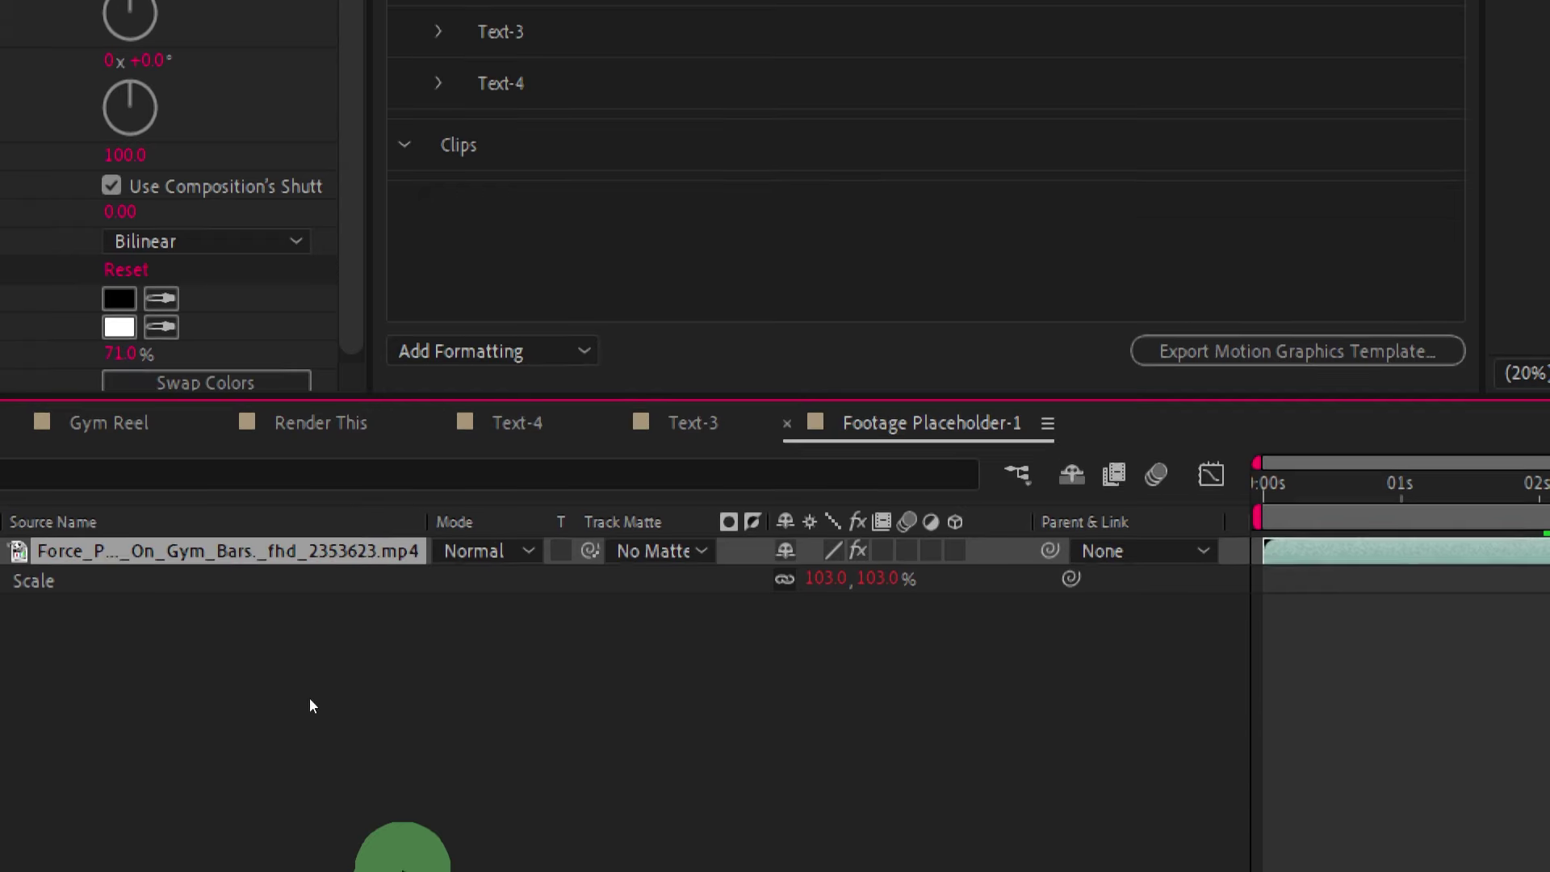
drag(226, 551, 449, 166)
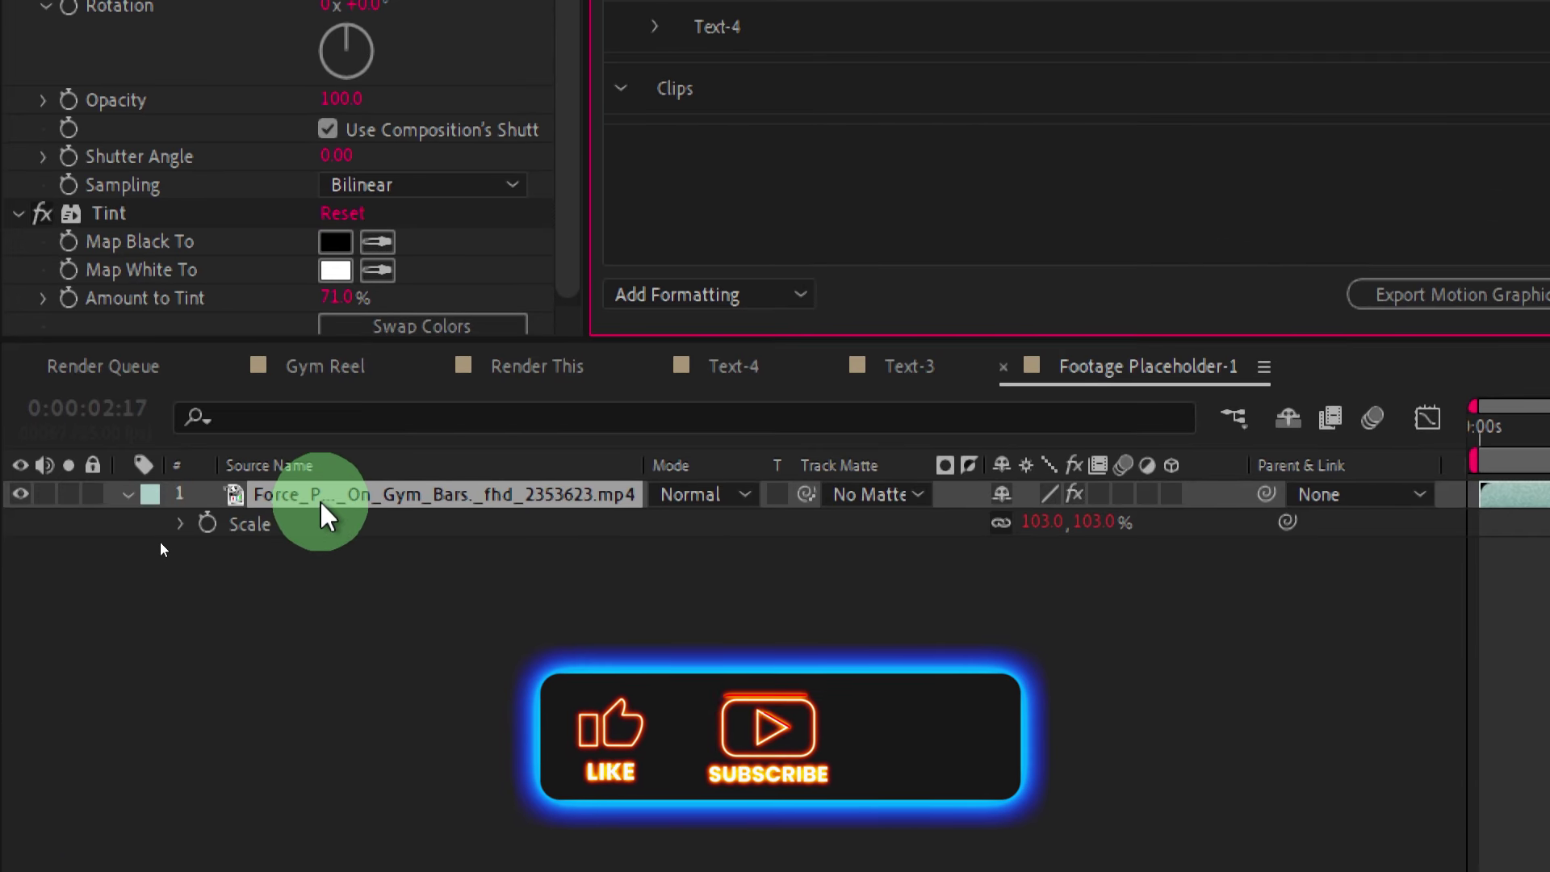
mouse_move(319, 501)
mouse_down()
mouse_move(430, 423)
mouse_move(709, 138)
mouse_up()
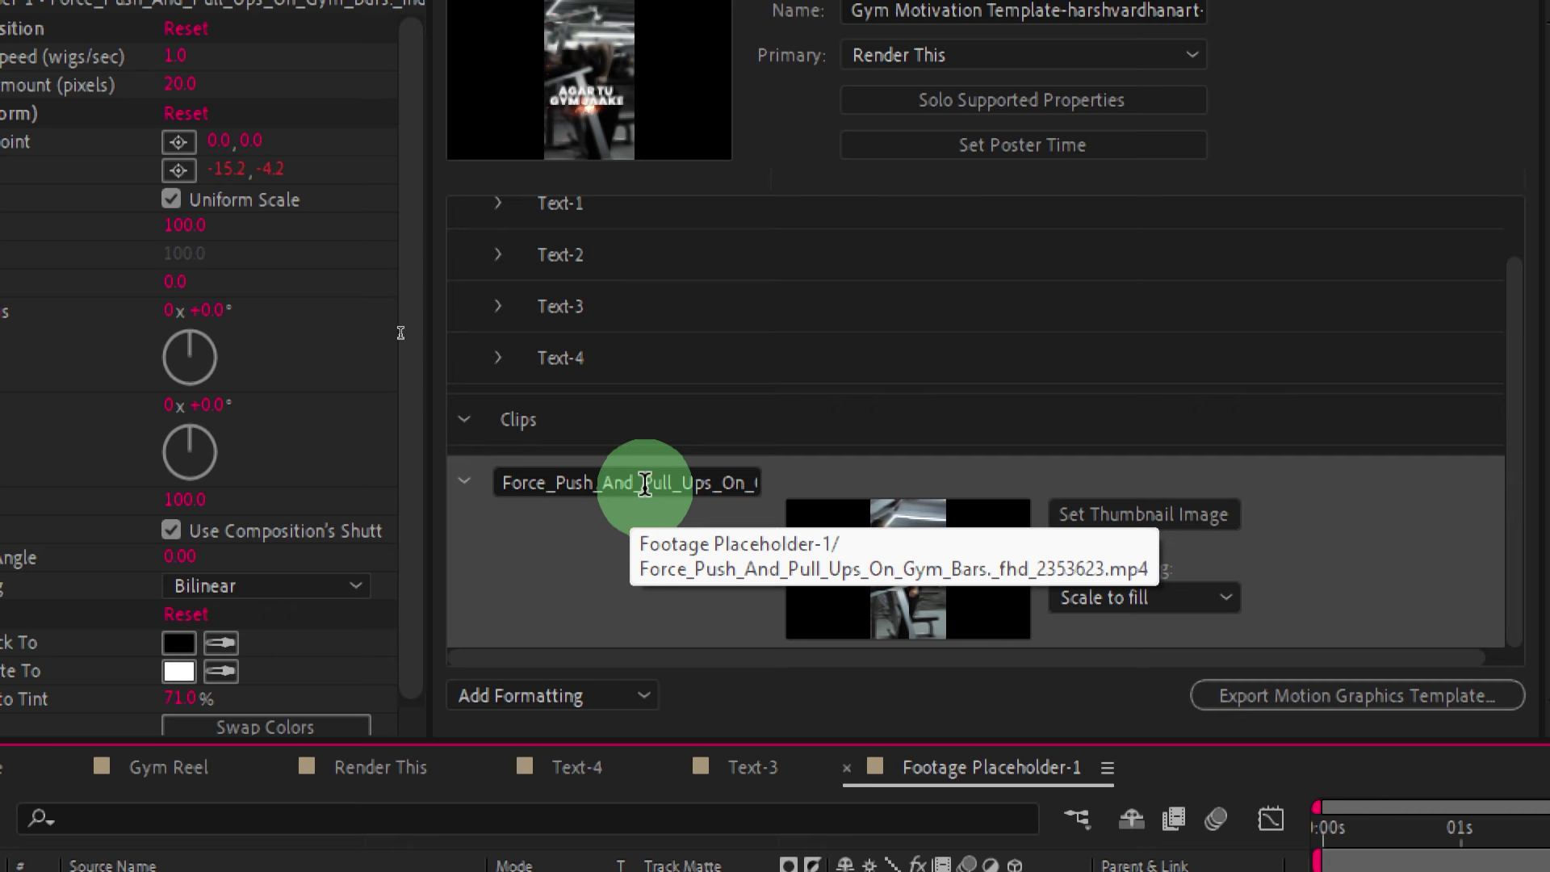
Name the pull-ups clip Clip-1, use the current frame as thumbnail, keep Scale to fill.
click(644, 483)
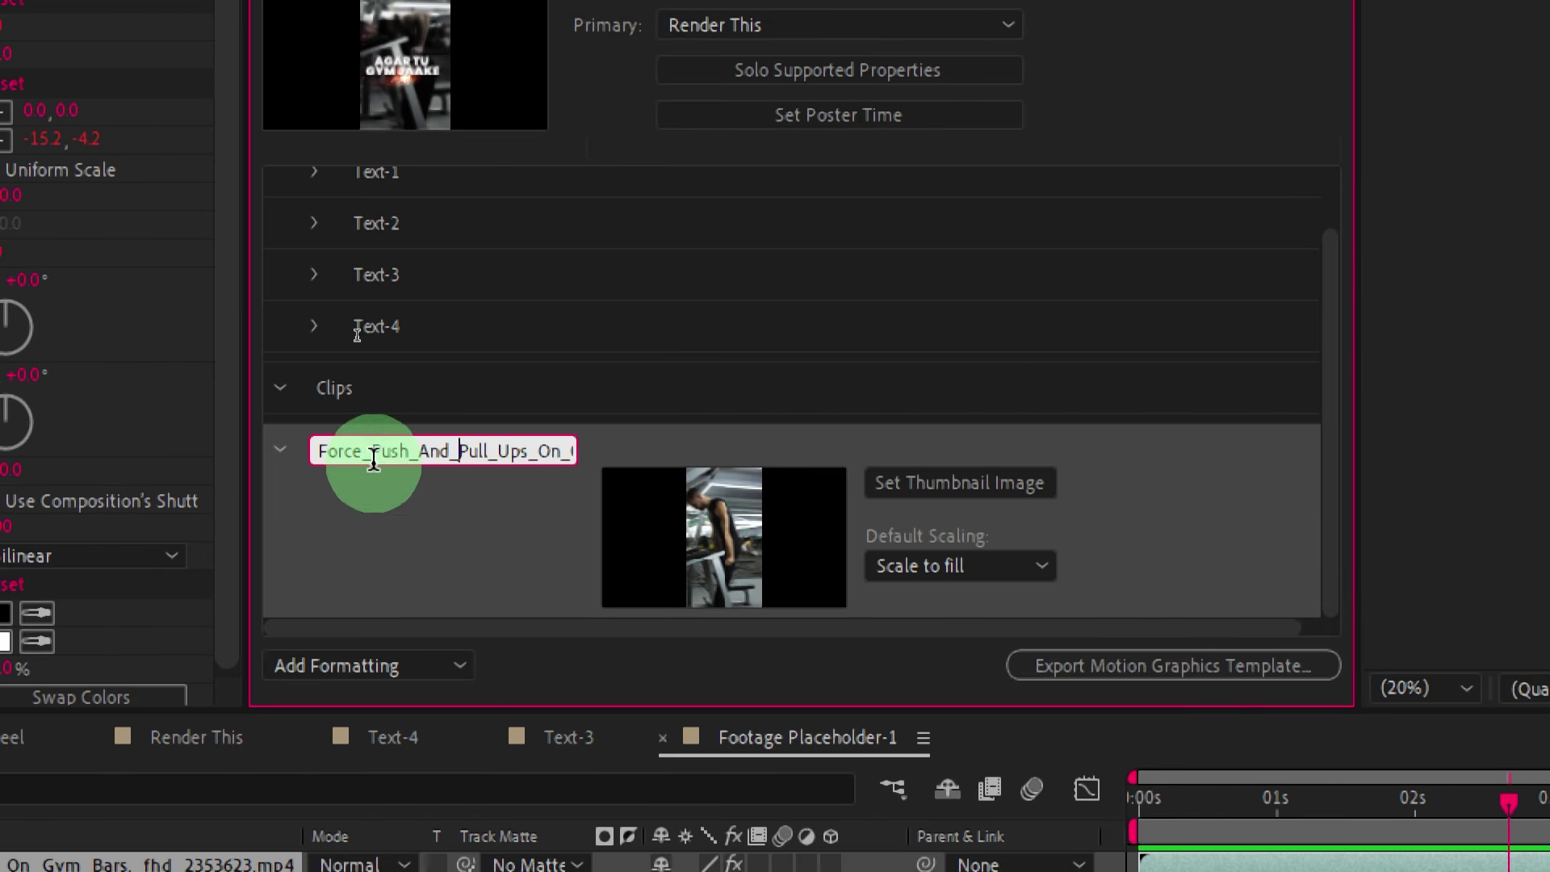
click(373, 460)
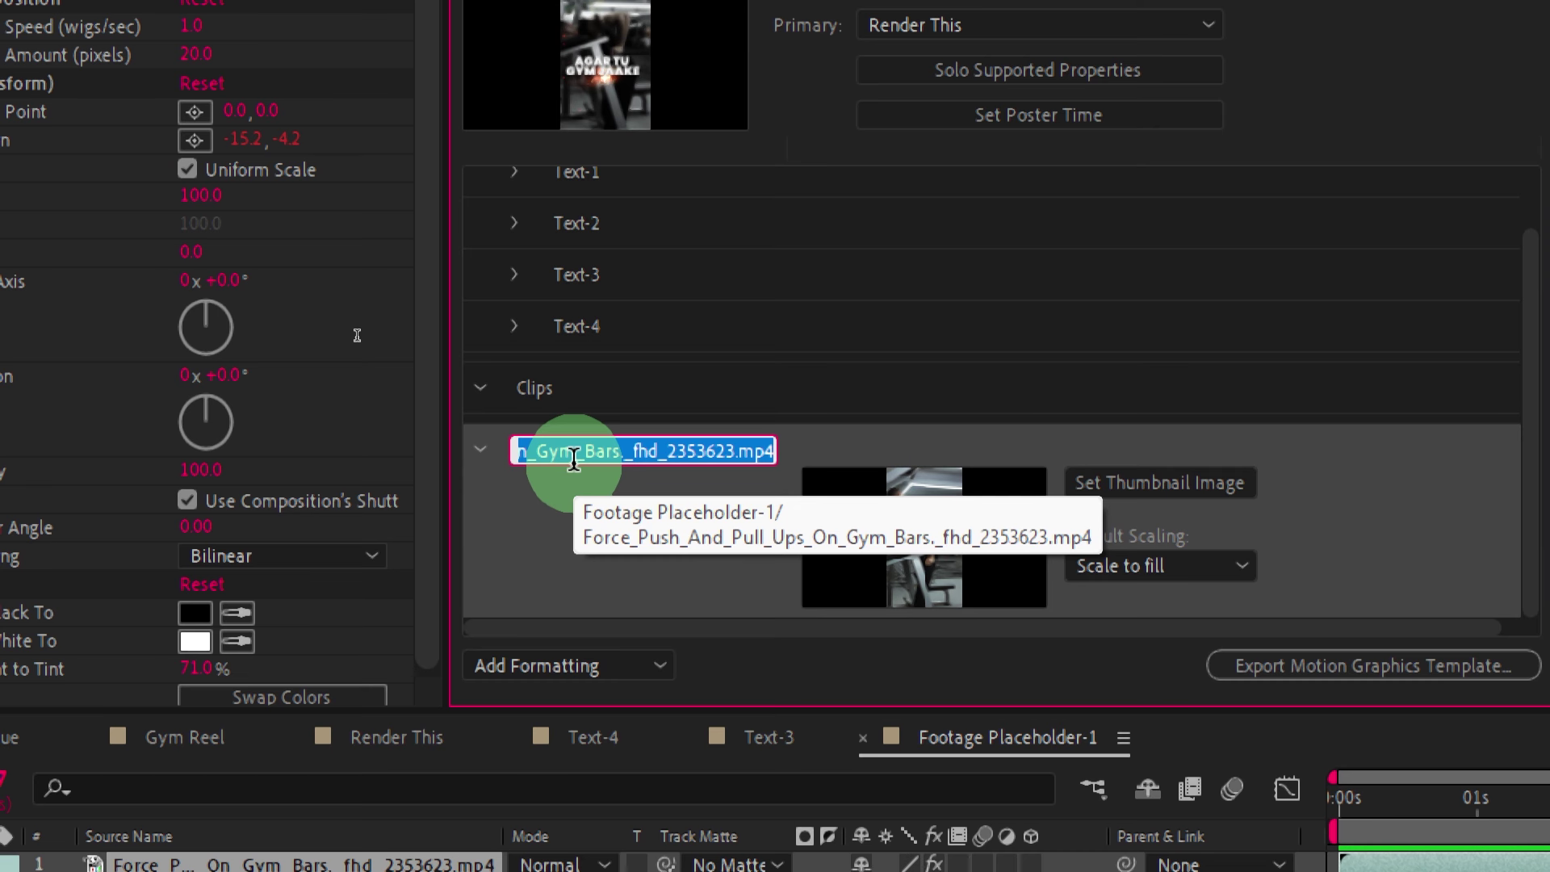
text(Clip-1)
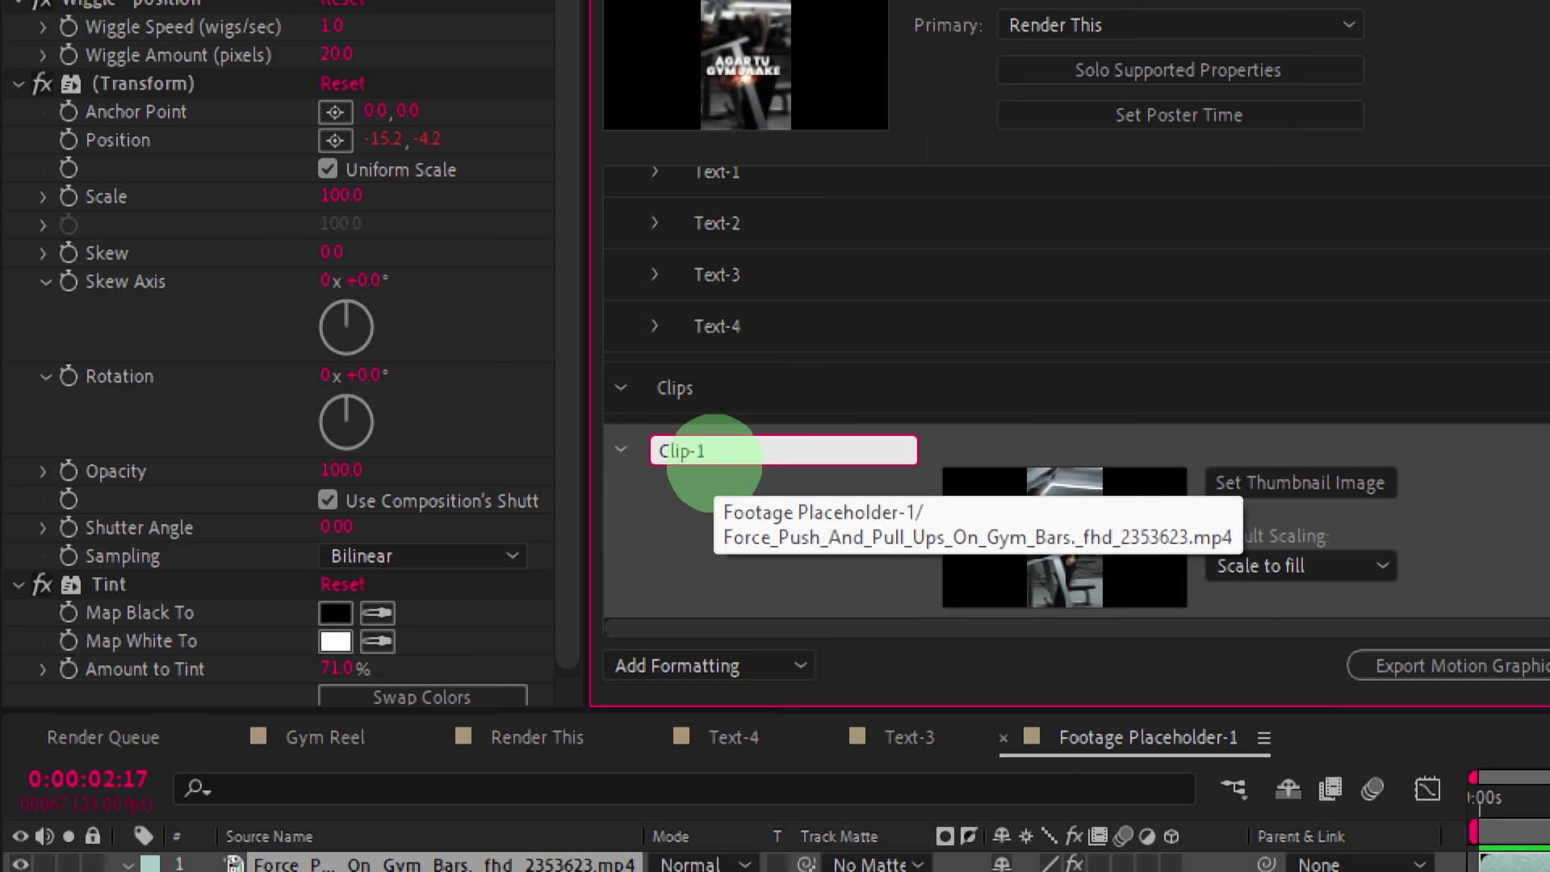
double_click(715, 454)
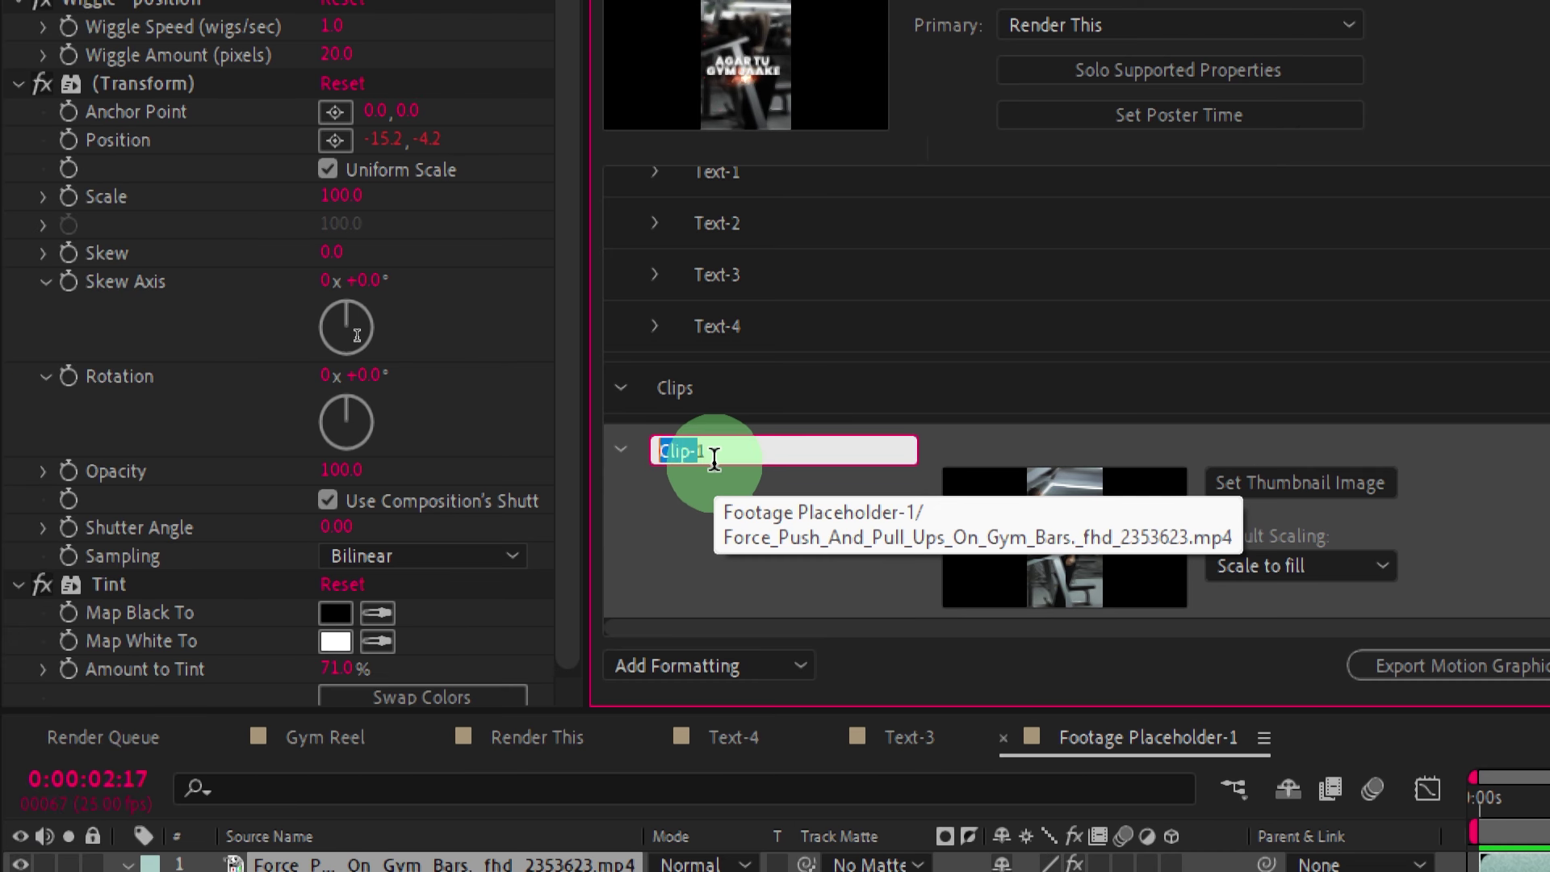
key(Return)
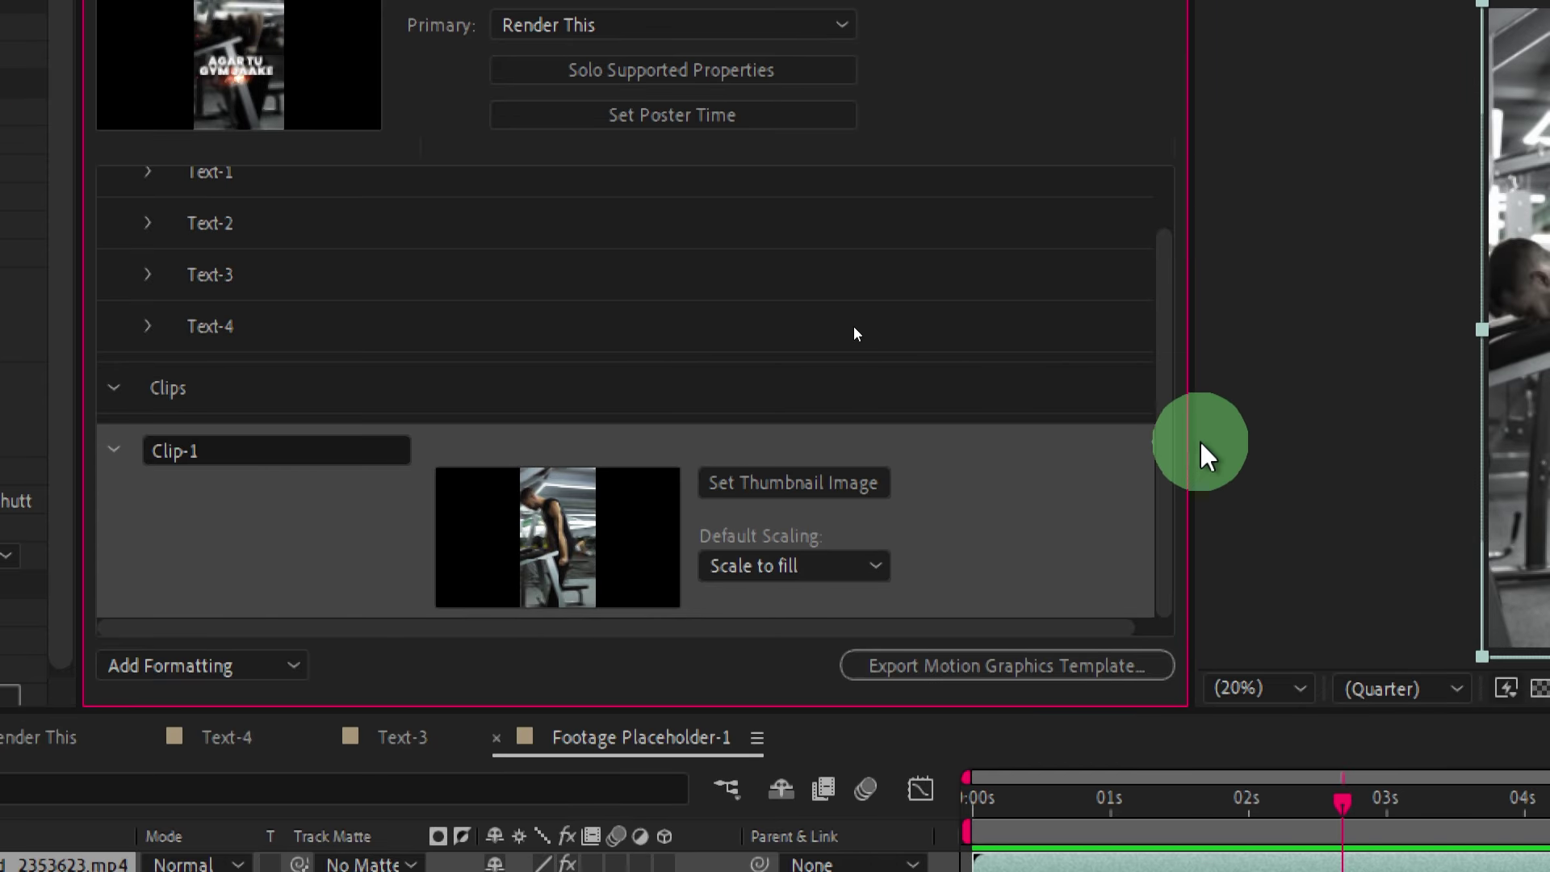
click(789, 484)
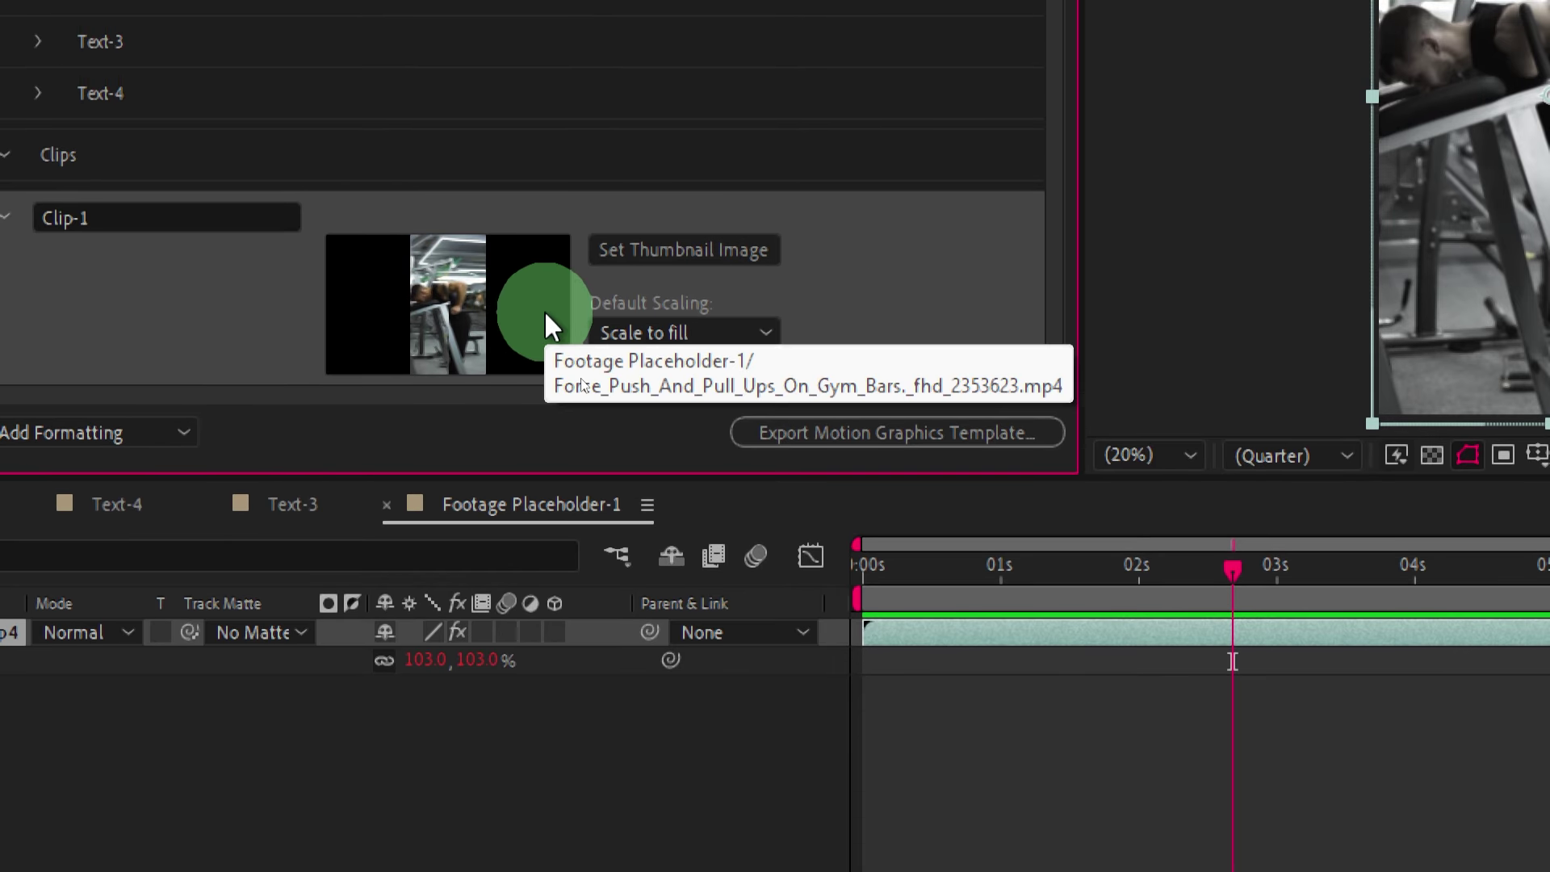
click(760, 332)
click(754, 383)
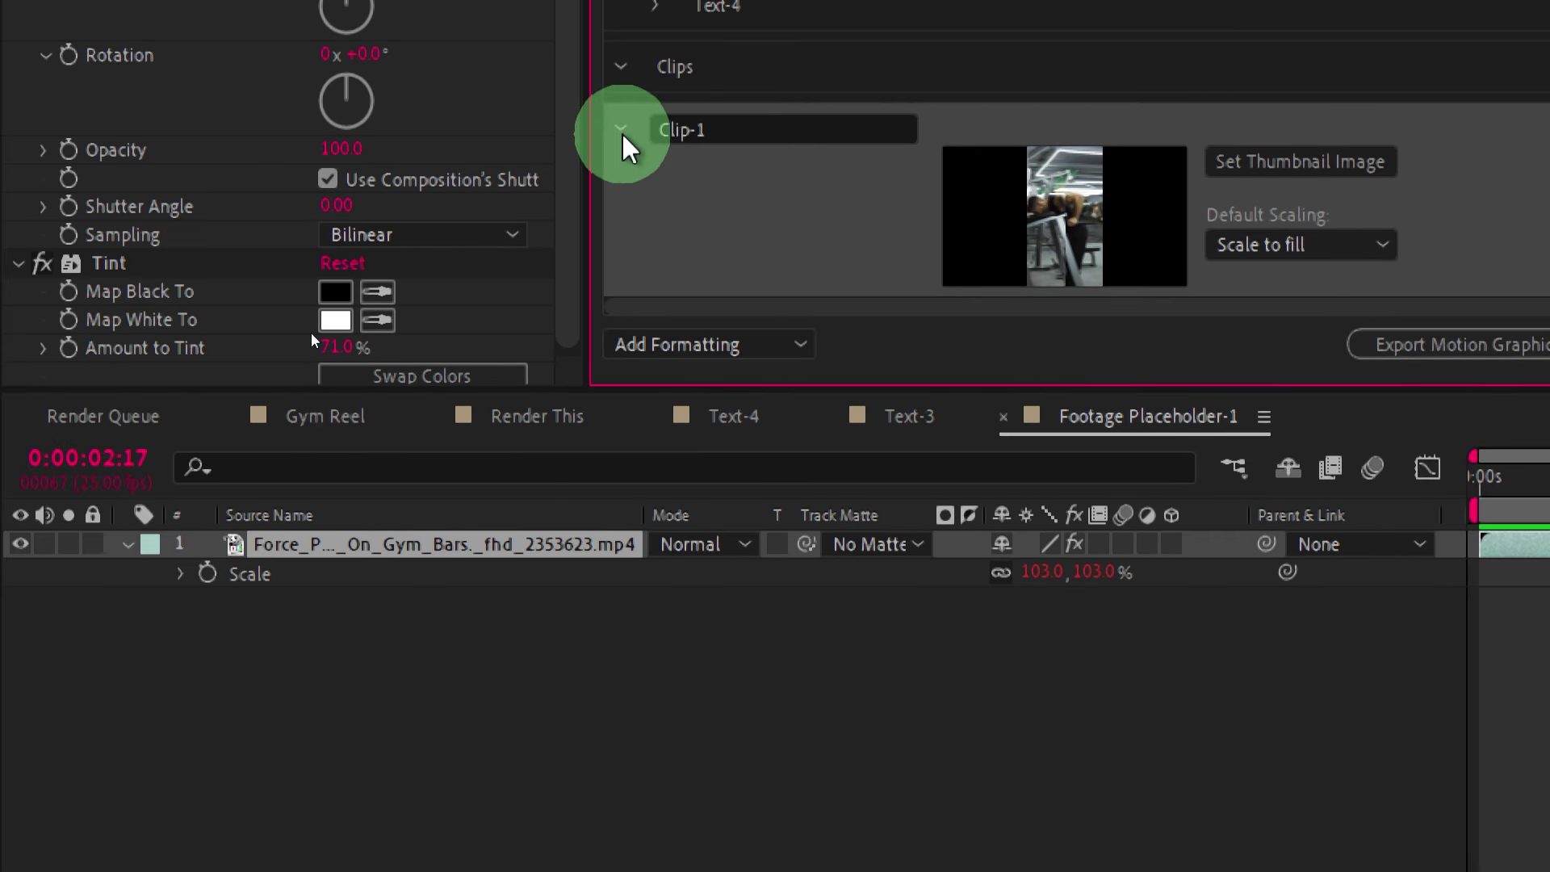
click(622, 131)
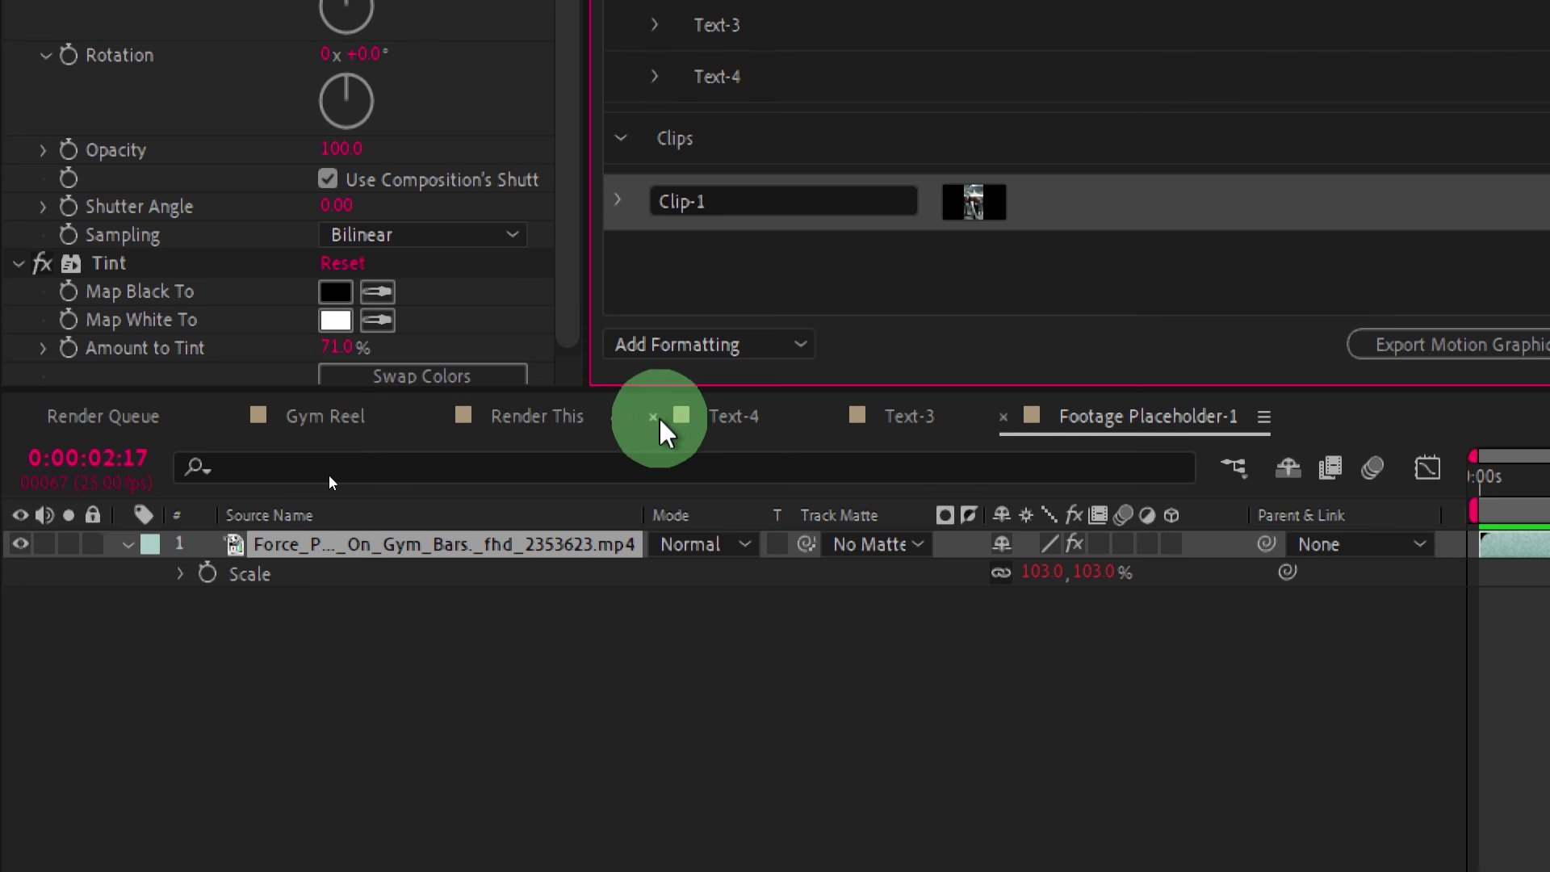
Add the skipping-rope footage from Footage Placeholder-2 as a template clip named Clip-2.
click(653, 418)
click(653, 417)
click(653, 418)
double_click(274, 771)
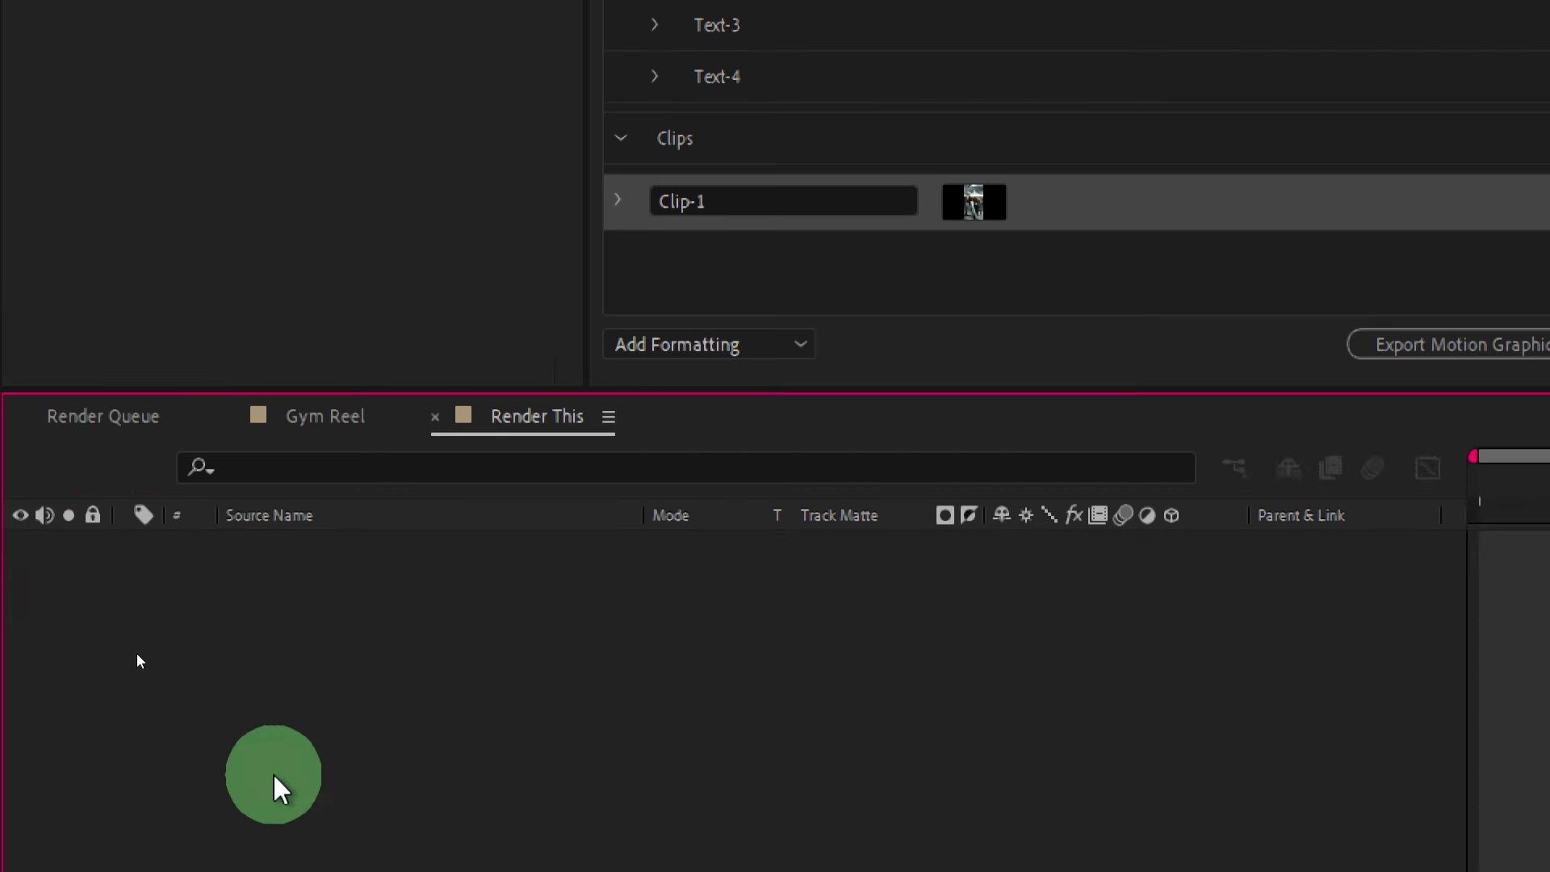
click(266, 569)
drag(295, 543, 754, 264)
click(836, 121)
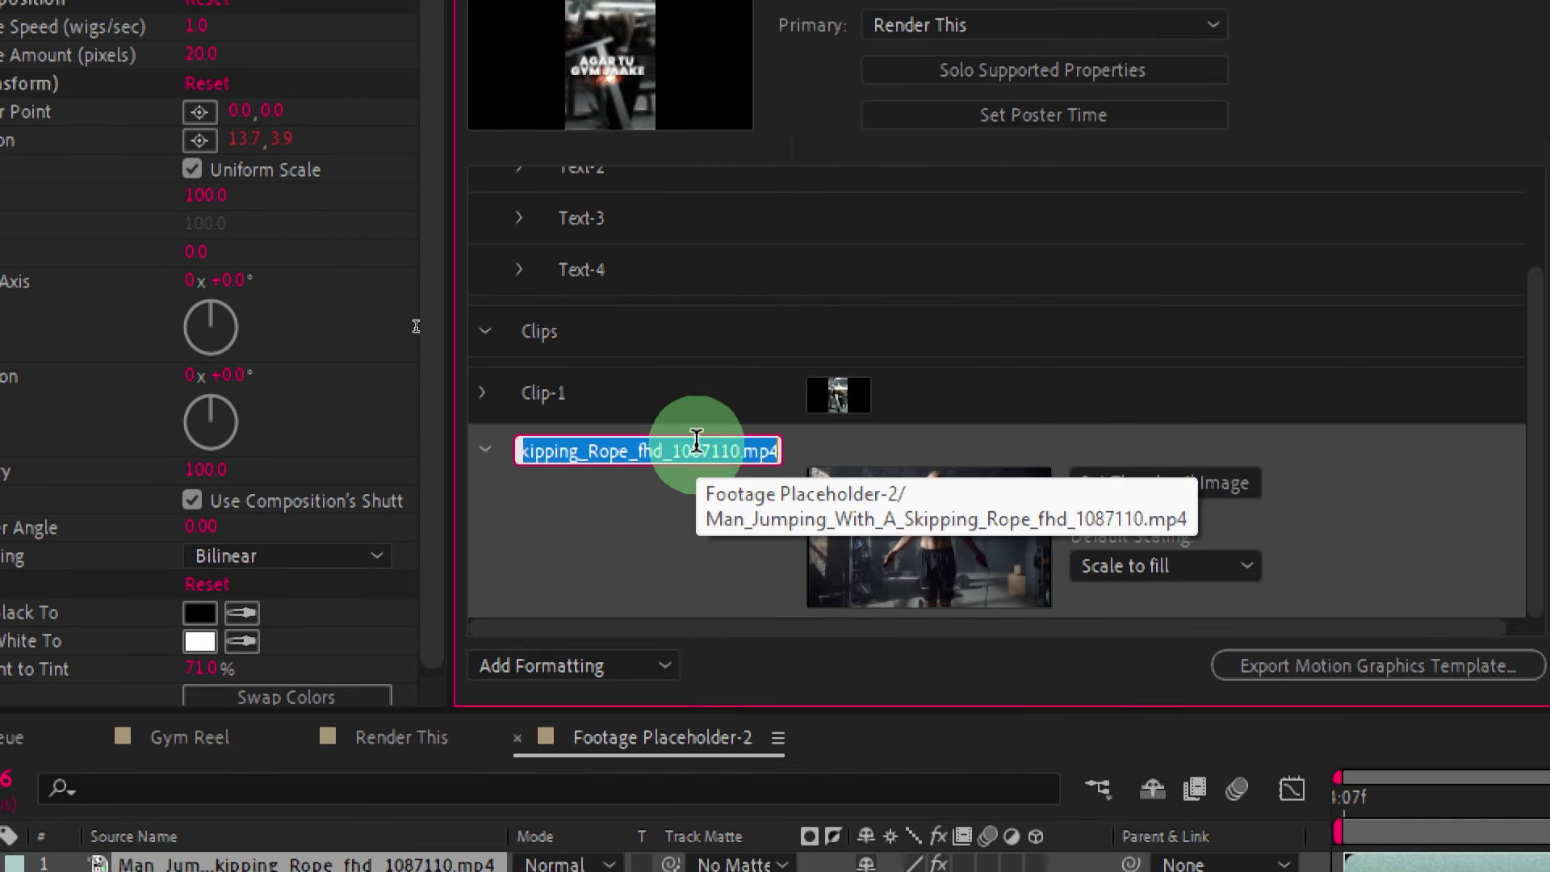
text(Clip-2)
key(Return)
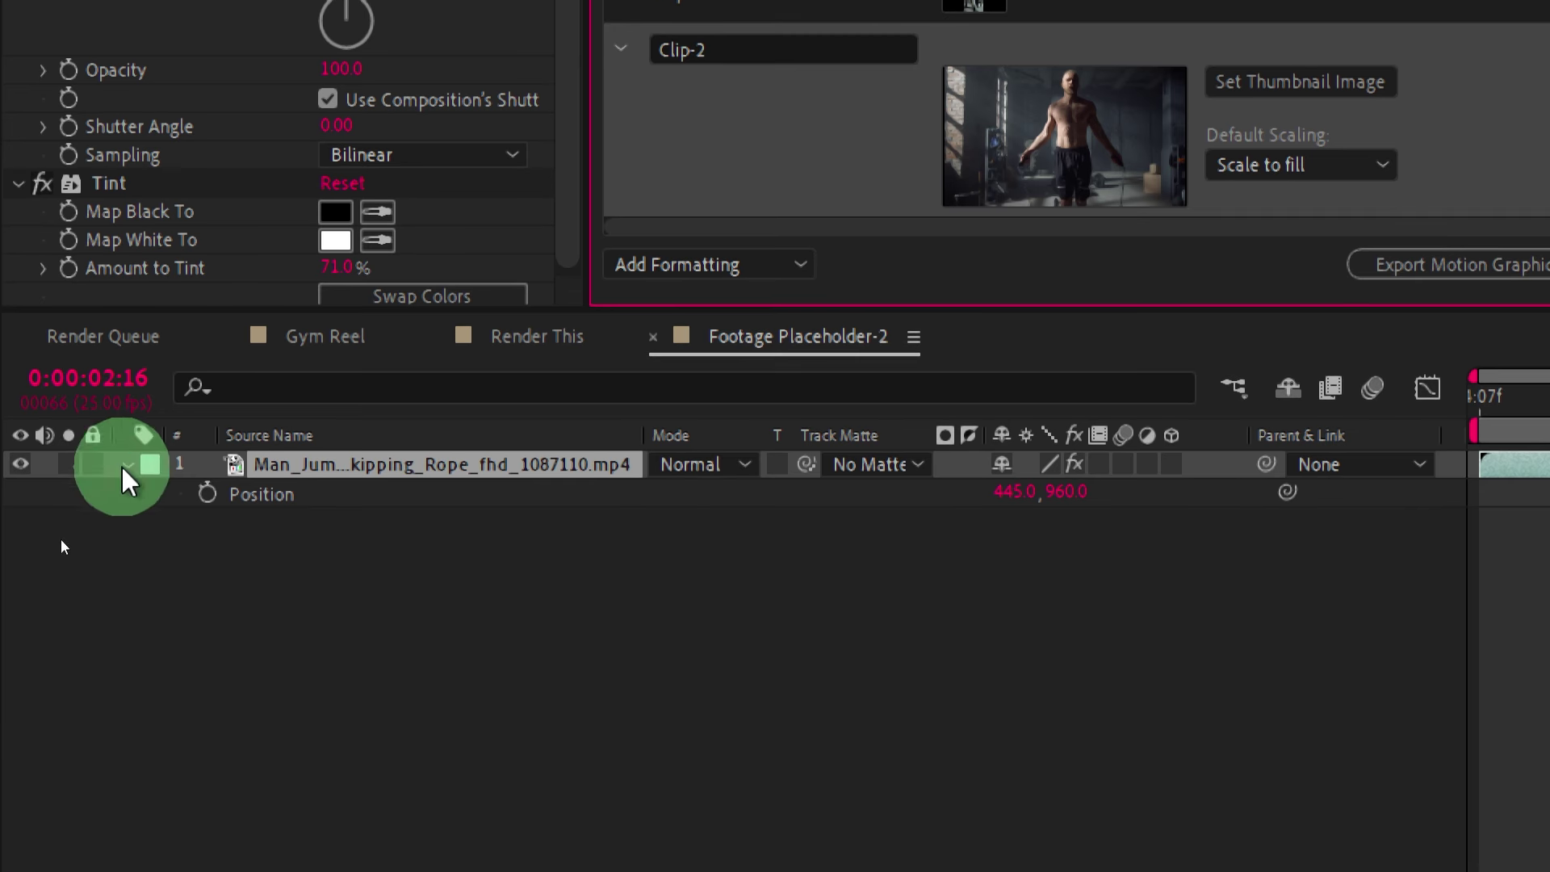
Add the weights-on-chair footage from the rounded rectangle precomp as Clip-3.
click(537, 337)
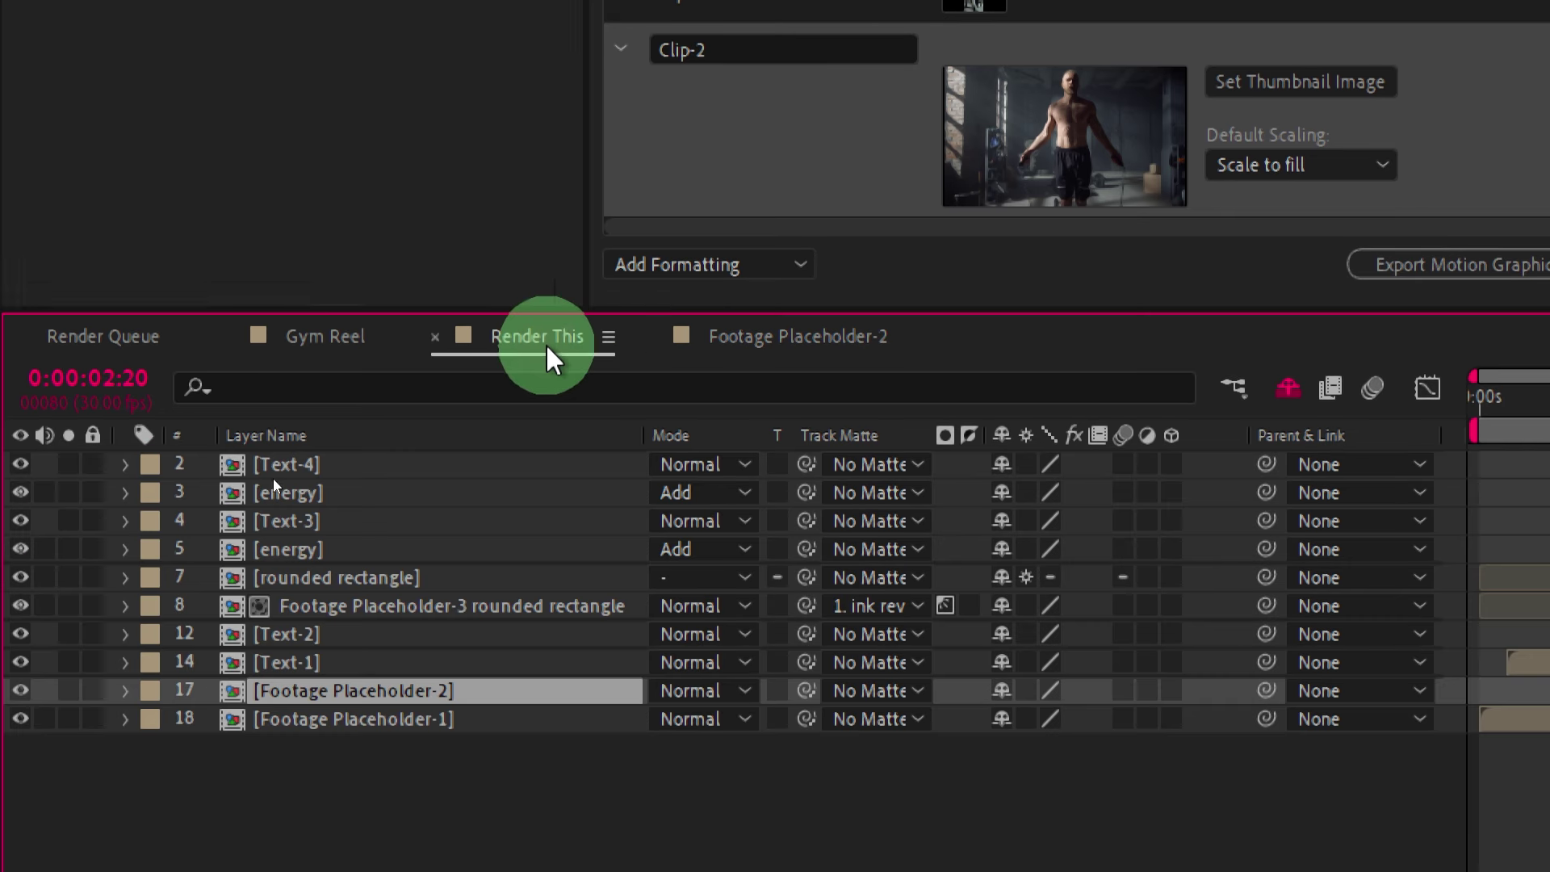
double_click(339, 604)
mouse_move(363, 509)
mouse_down()
mouse_move(811, 218)
mouse_move(789, 235)
mouse_up()
double_click(771, 62)
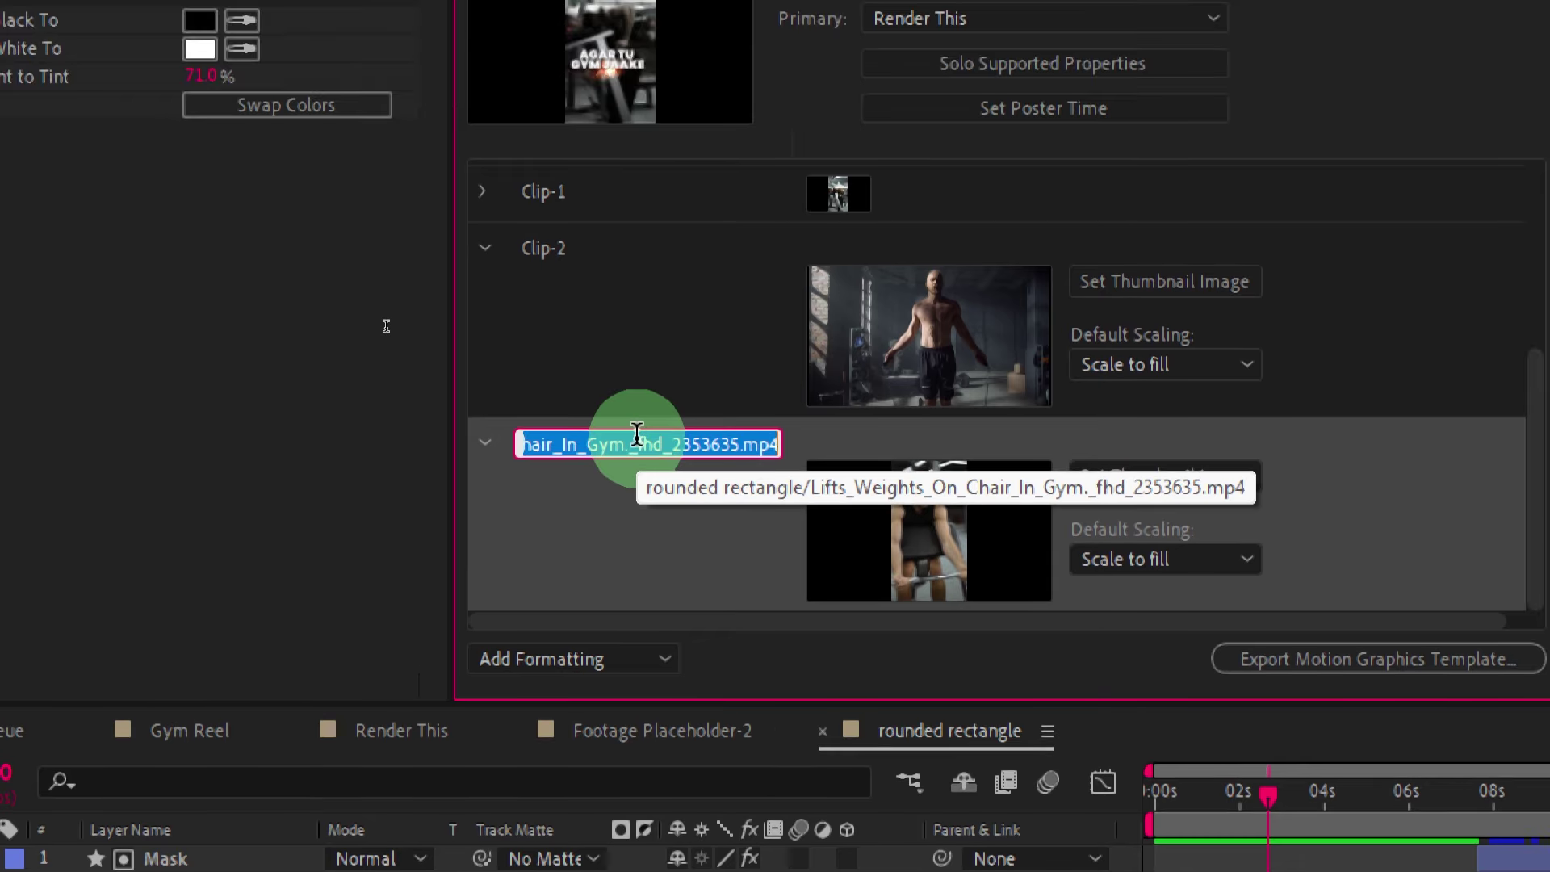
text(Clip-3)
key(Return)
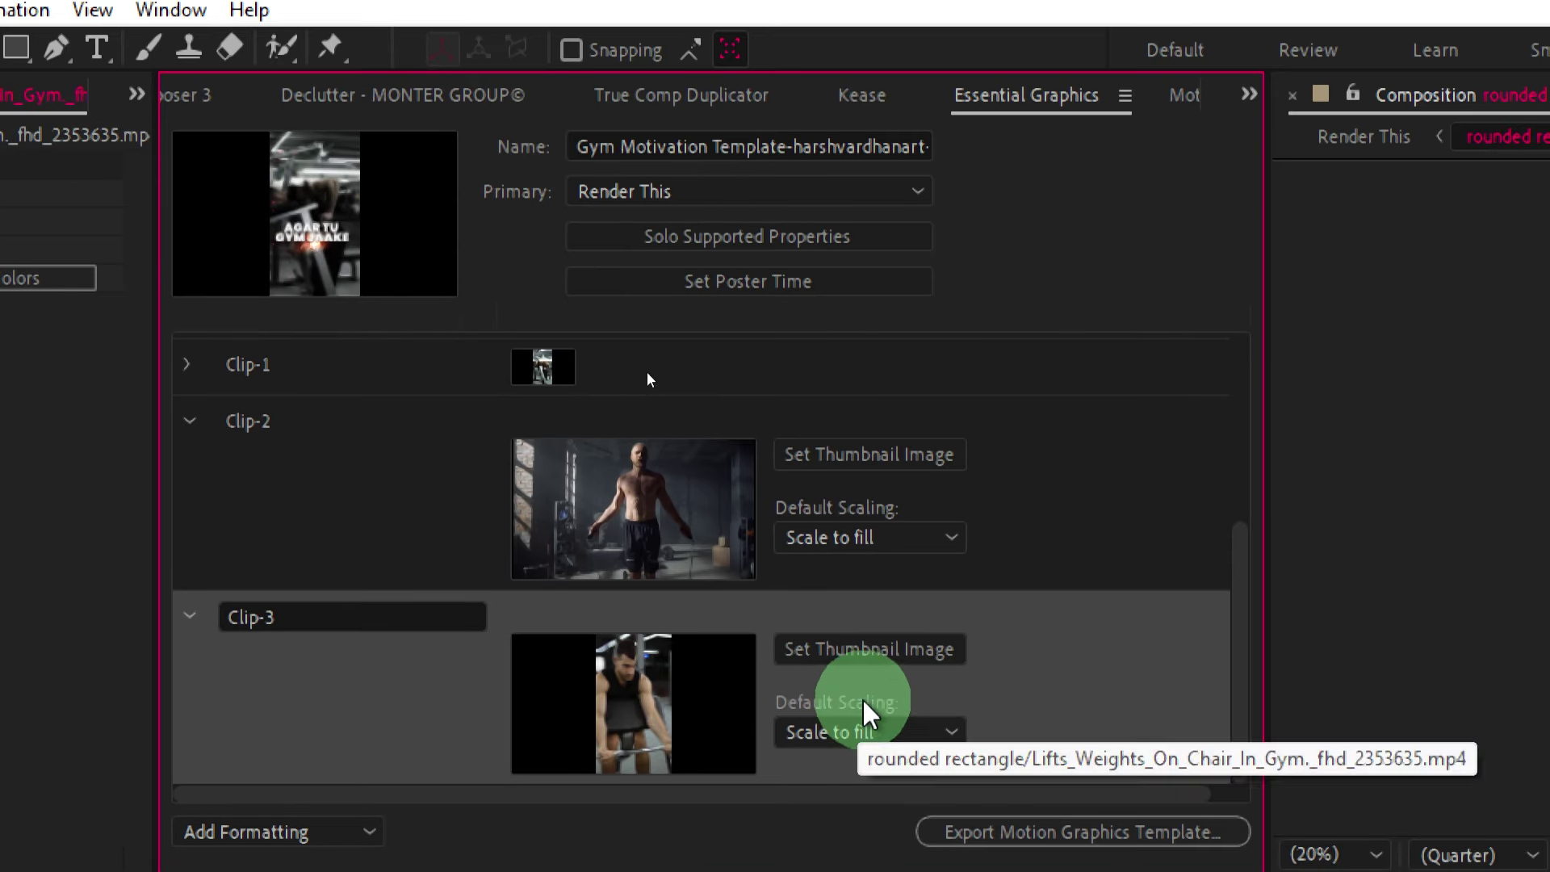
Collapse Clip-2 and Clip-3 and scrub the timeline to about 14 seconds.
click(872, 655)
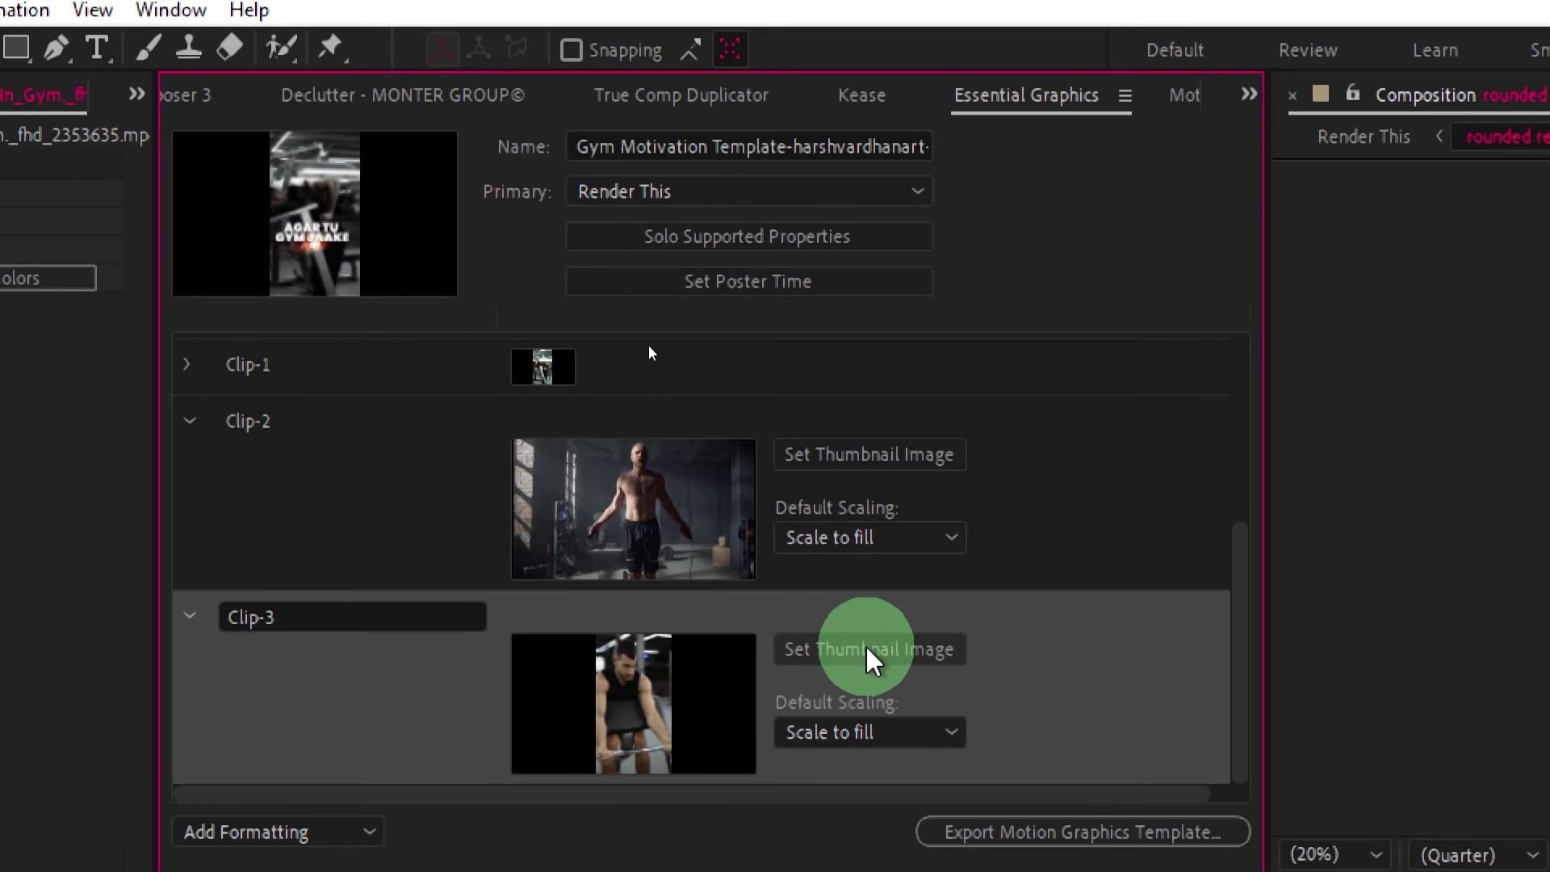
click(190, 617)
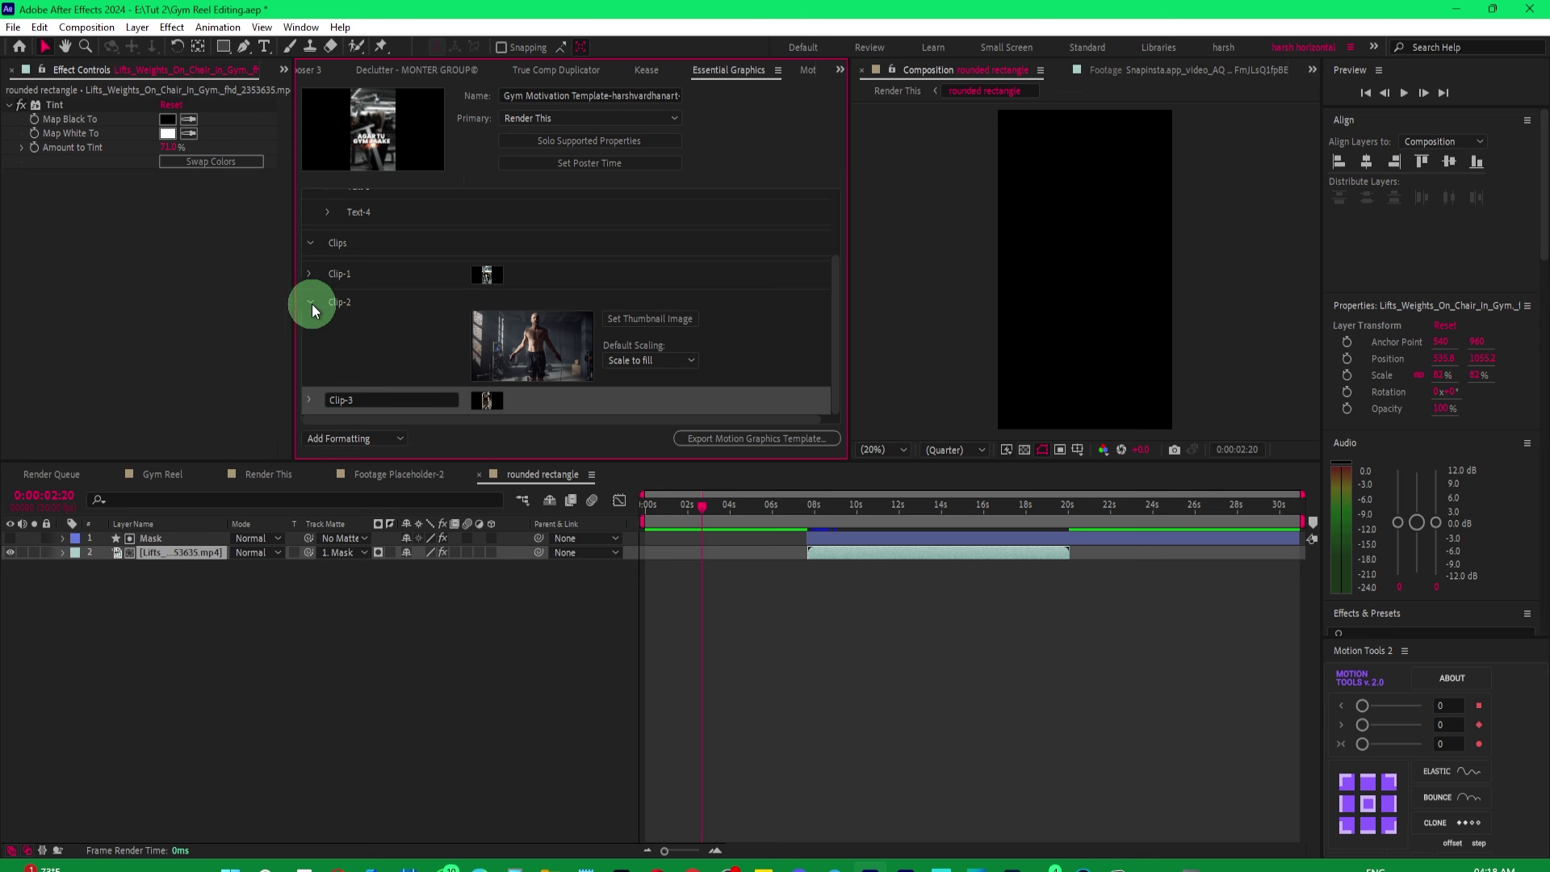
click(310, 302)
click(680, 508)
drag(680, 508, 946, 507)
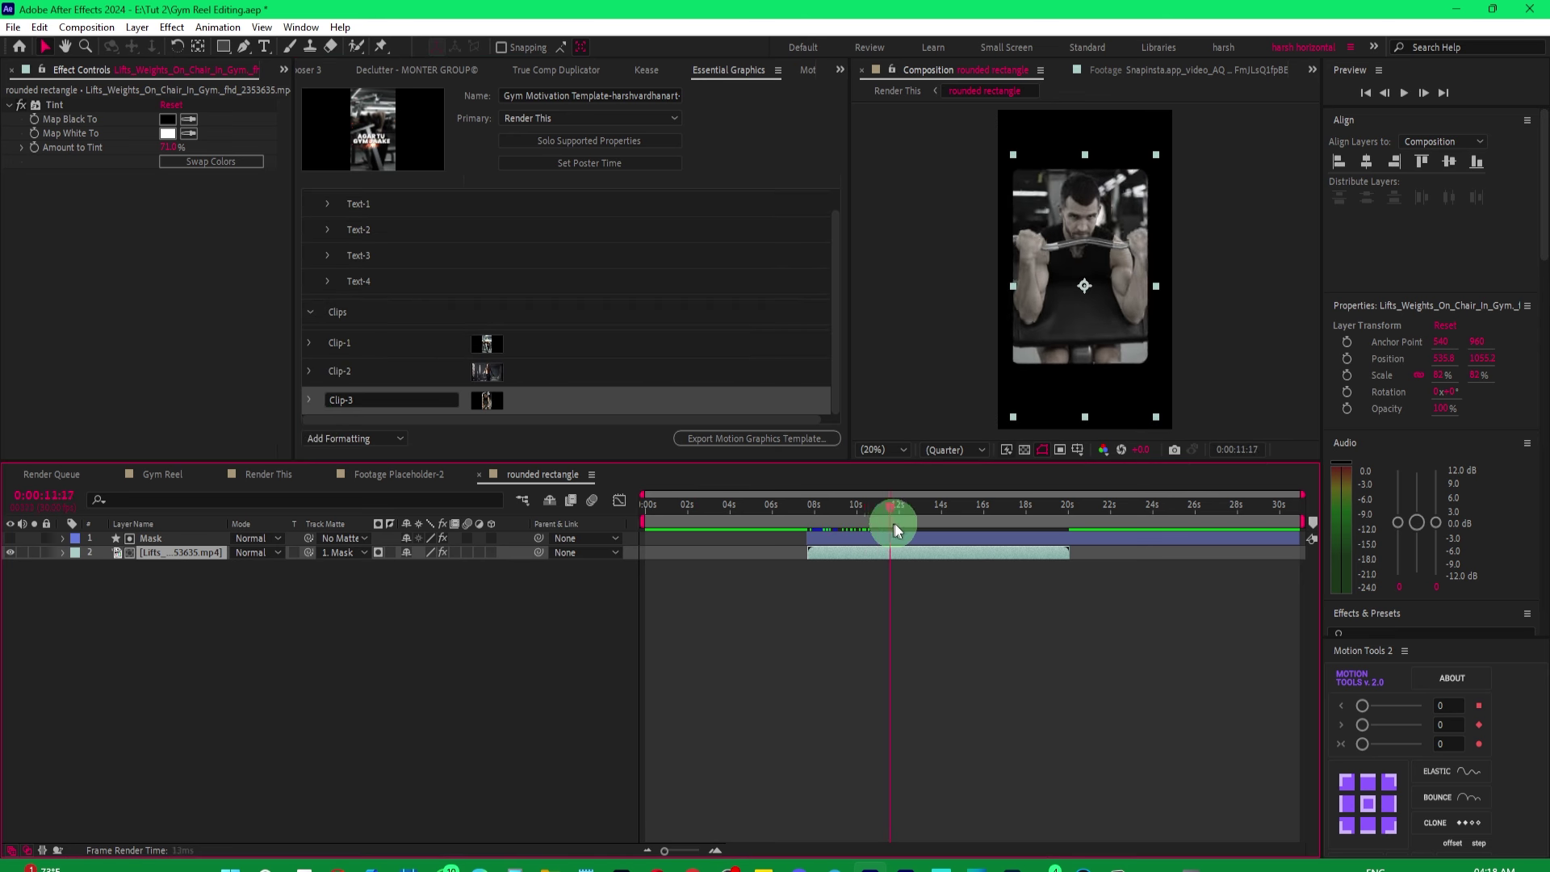
mouse_move(828, 275)
mouse_down()
mouse_move(847, 274)
mouse_move(645, 304)
mouse_up()
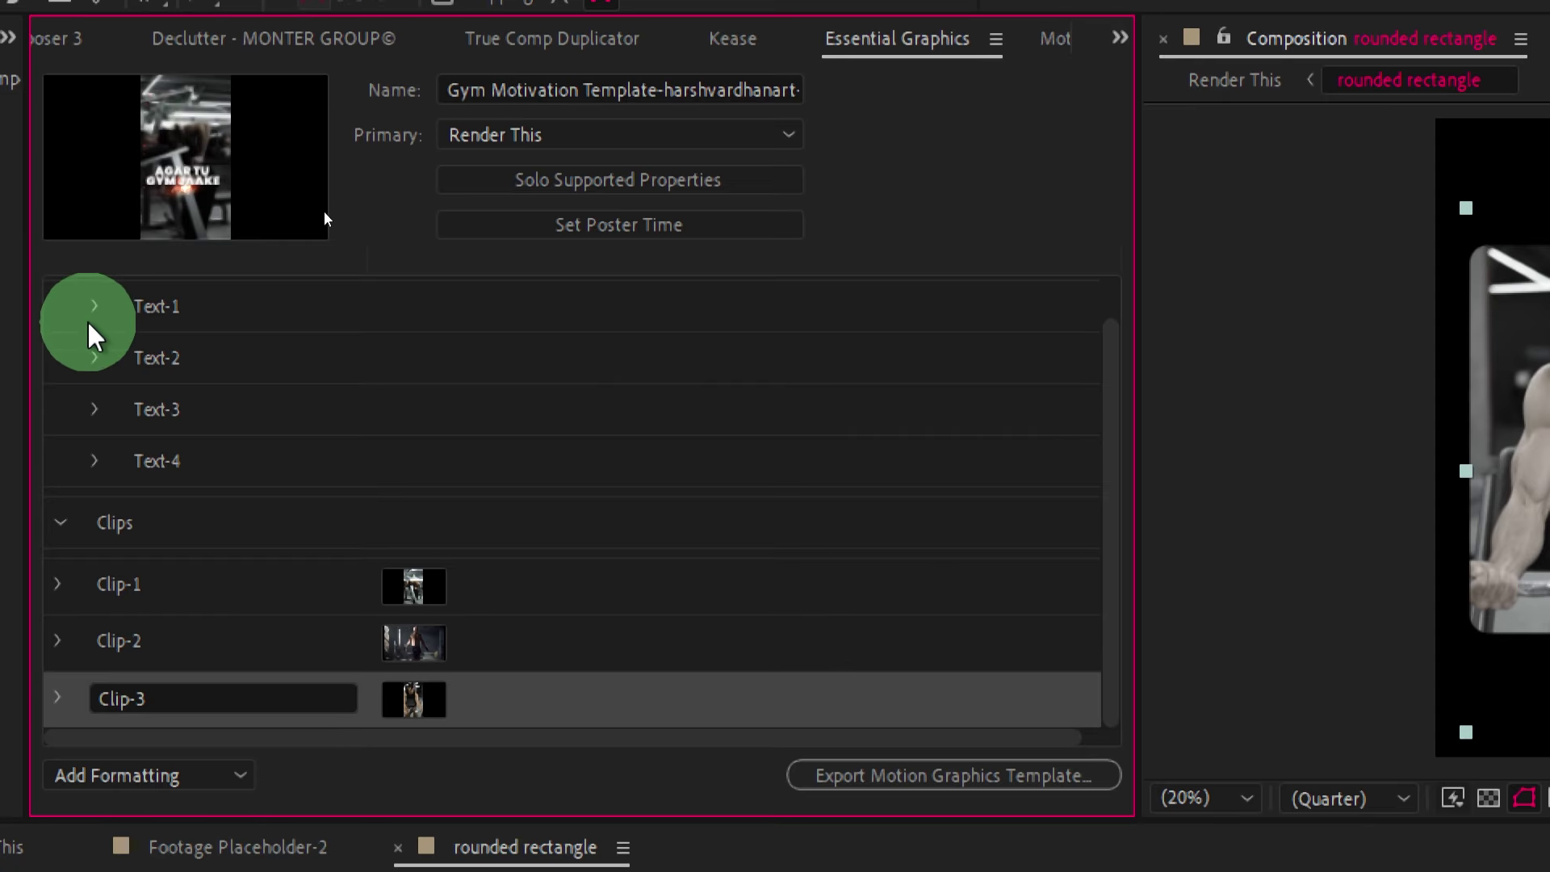
Check Text-1, then start the Motion Graphics template export, saving the project when prompted.
click(95, 319)
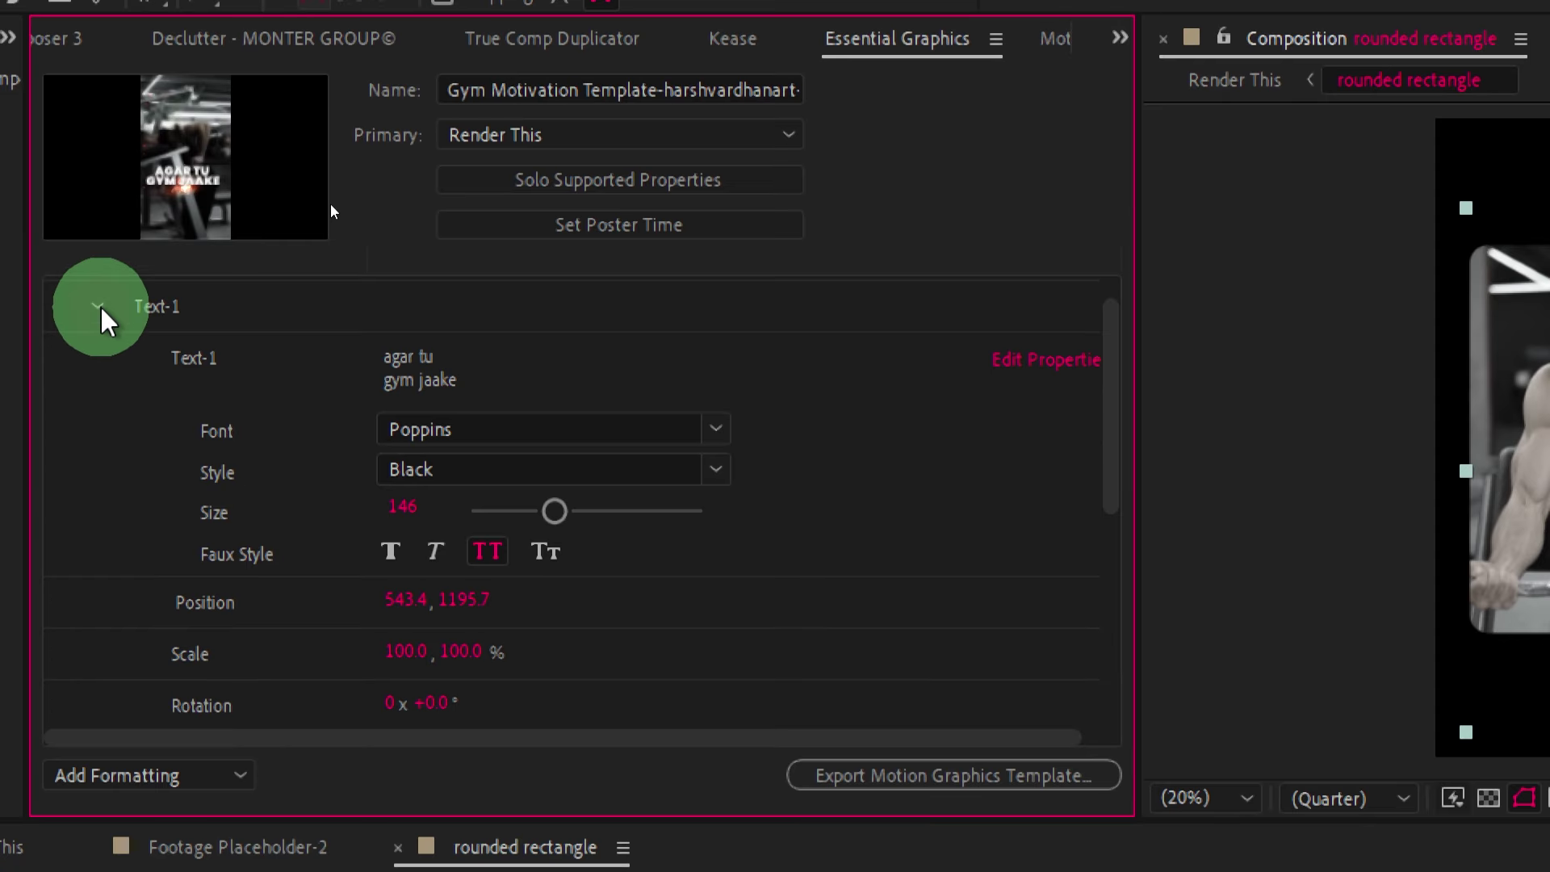
click(102, 311)
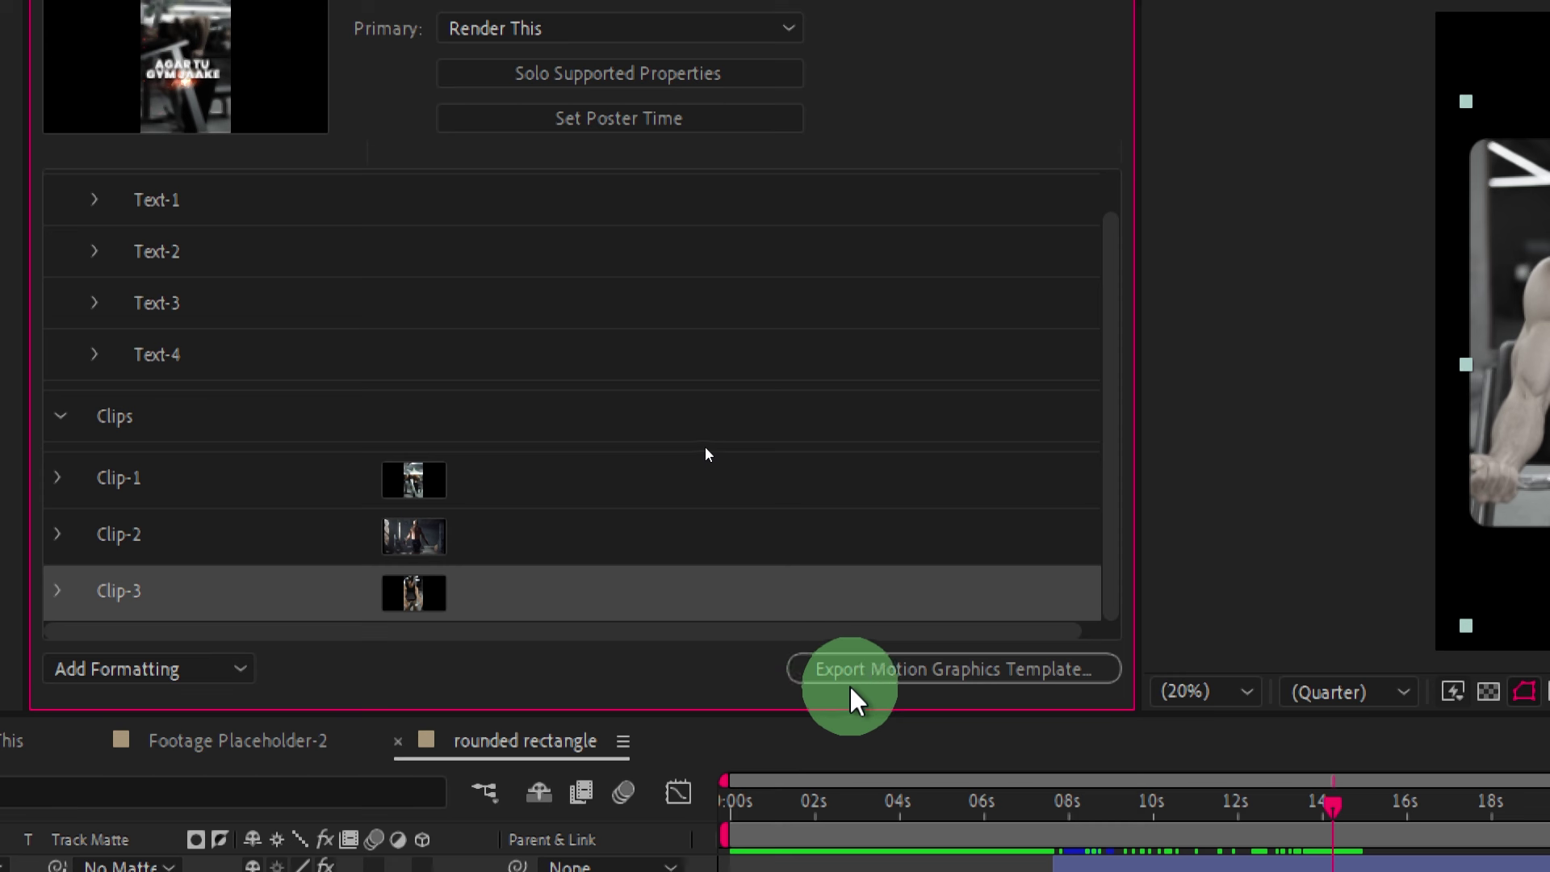
click(869, 670)
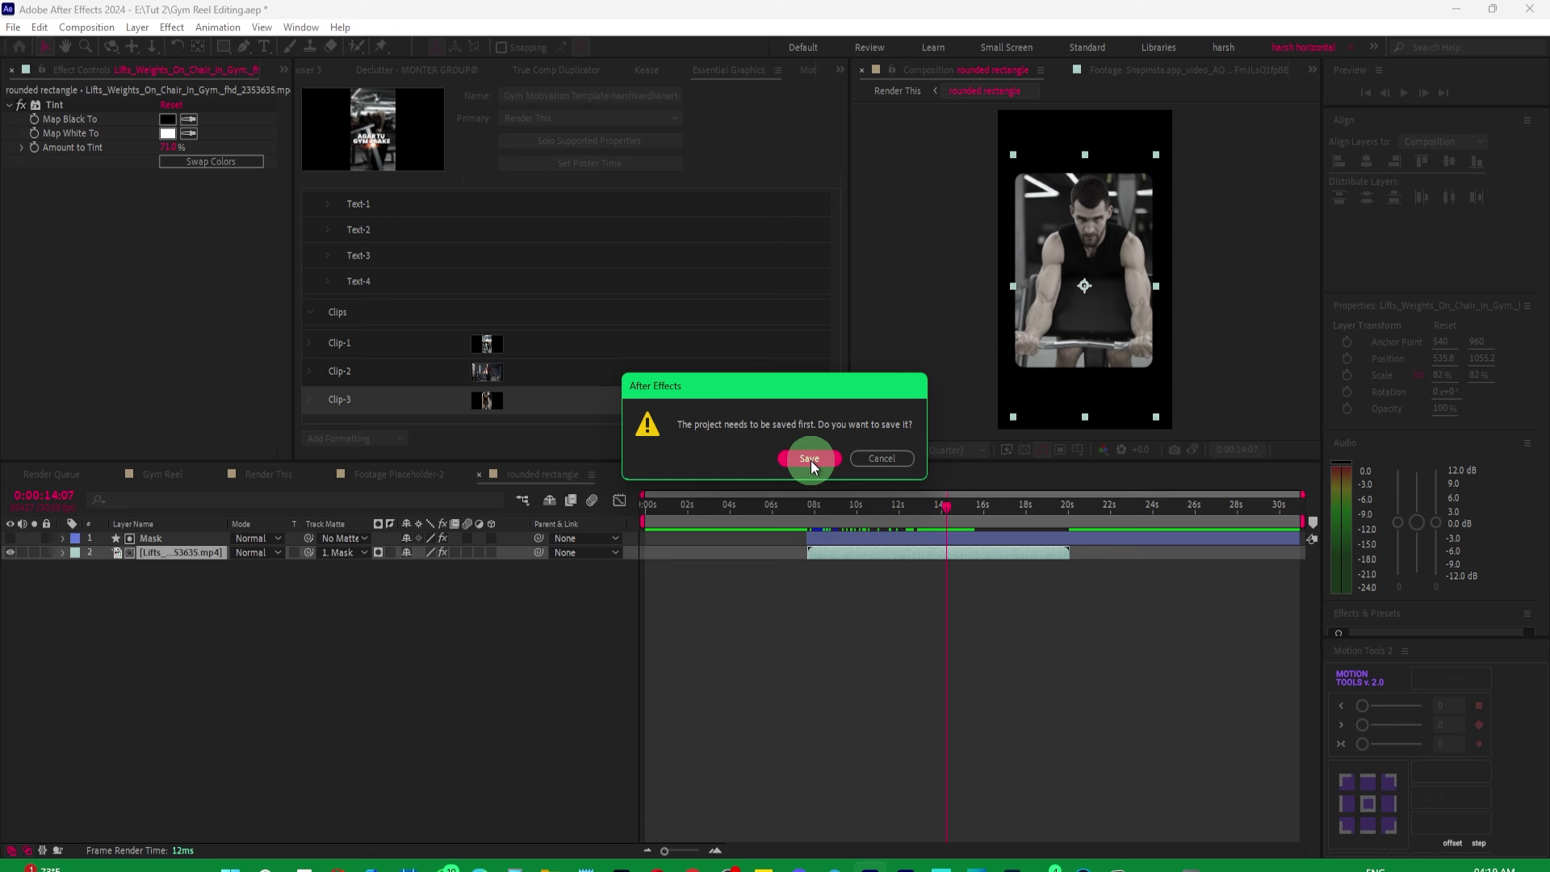
click(810, 460)
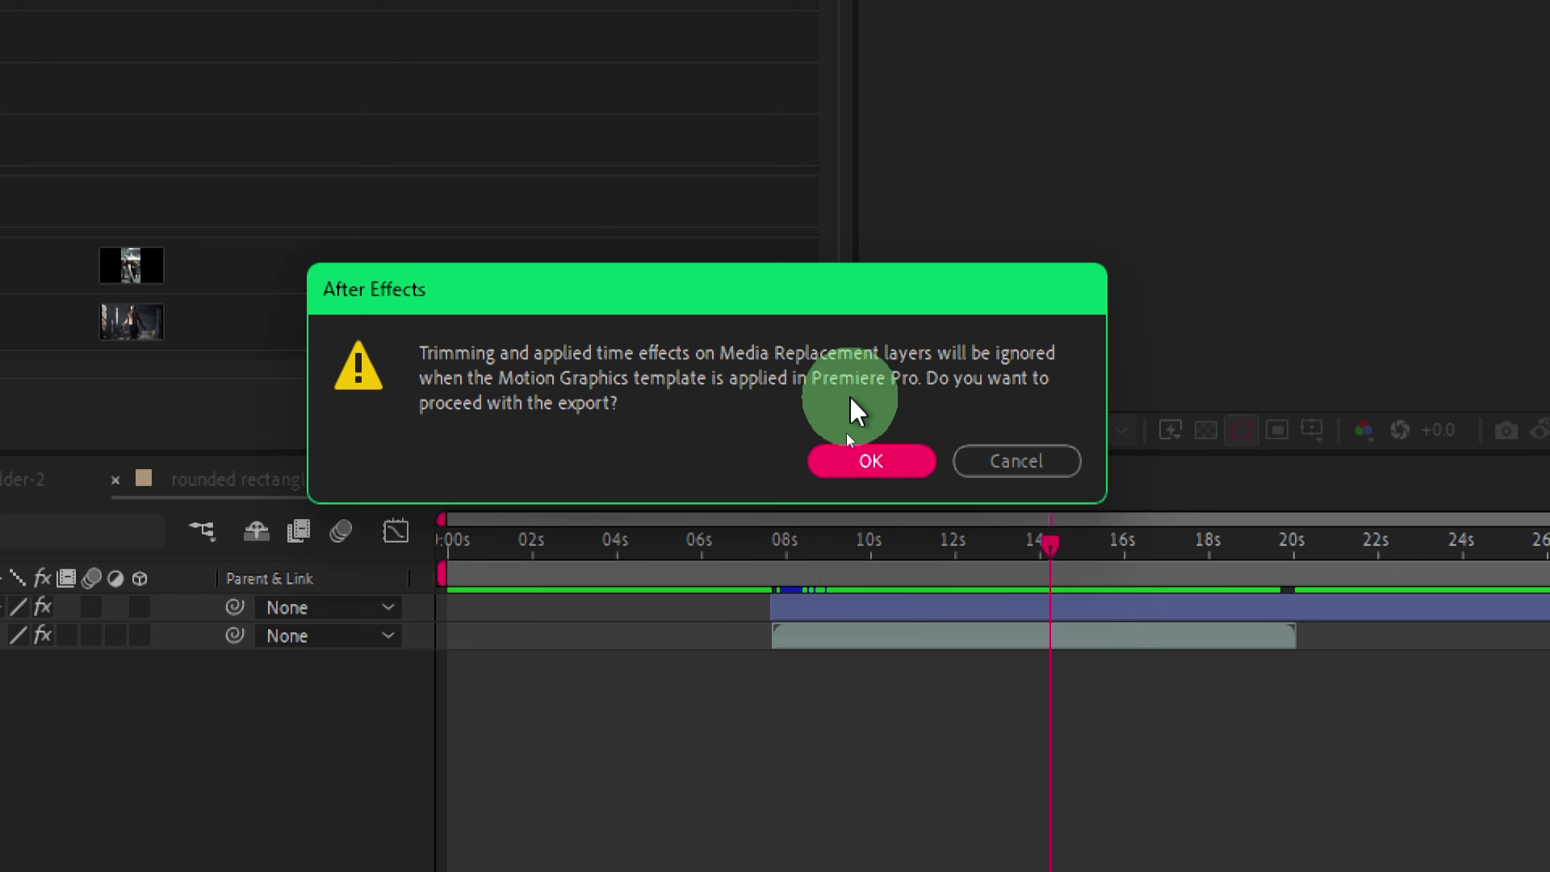
Accept the trimming warning and save the template on the local drive in the Premiere Pro folder on D.
click(877, 457)
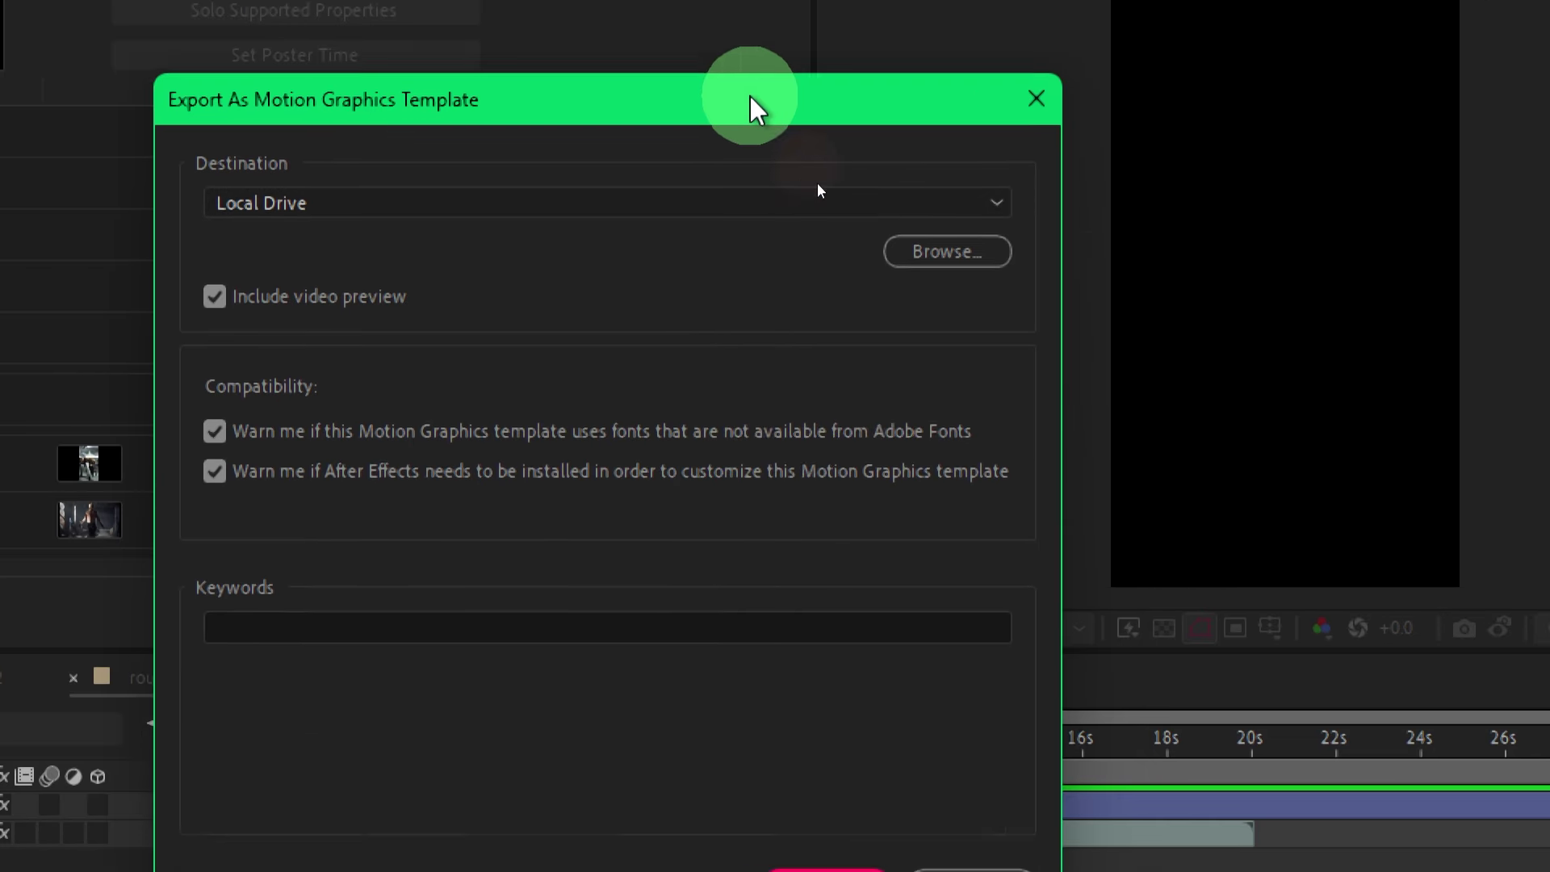
click(888, 272)
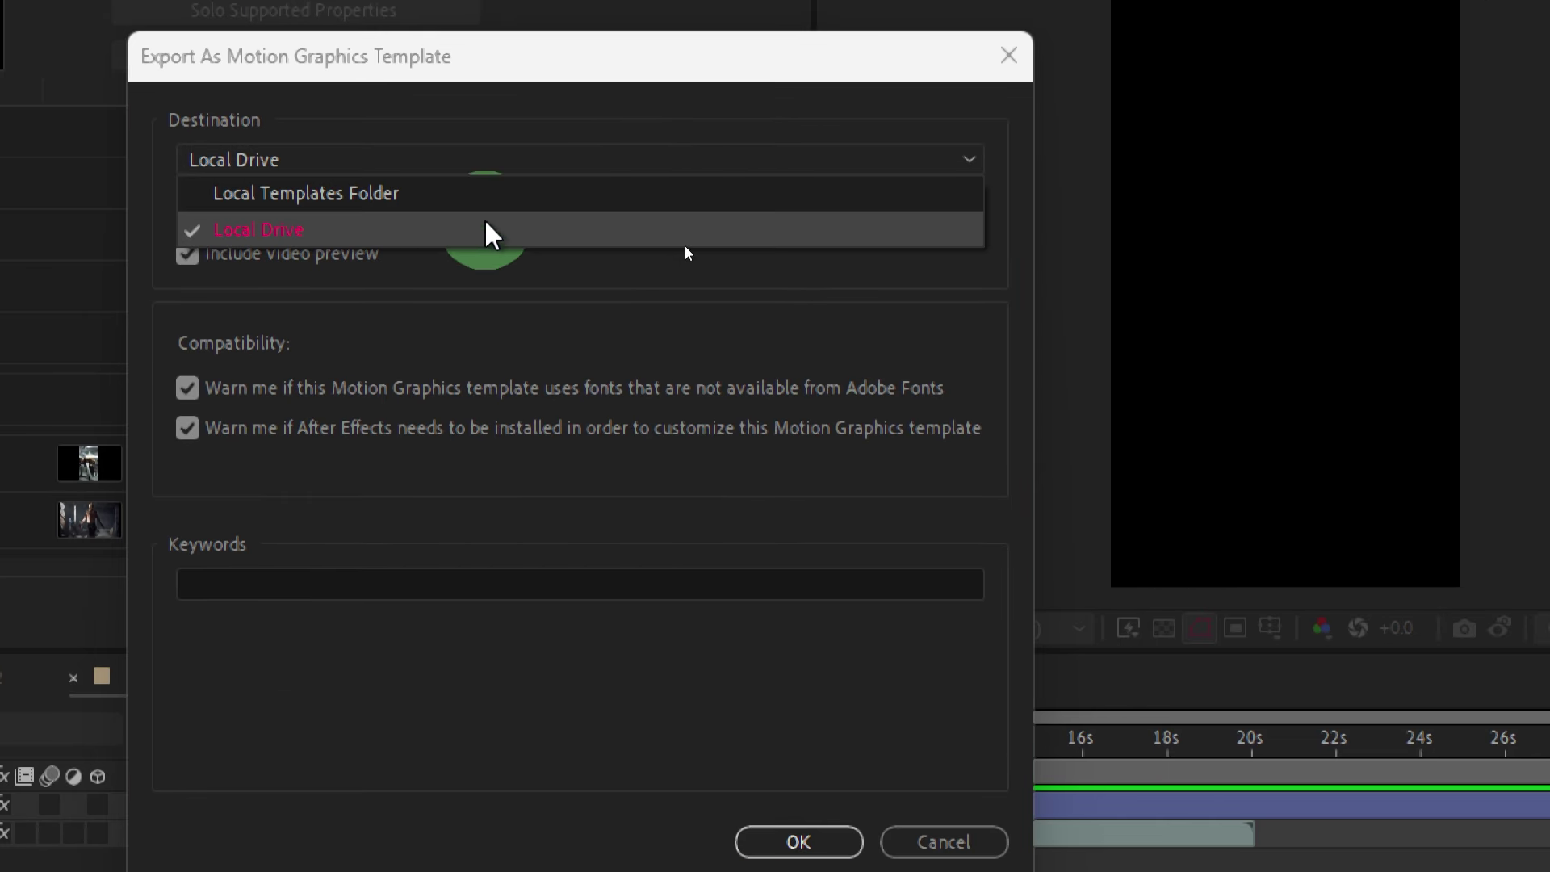
click(484, 234)
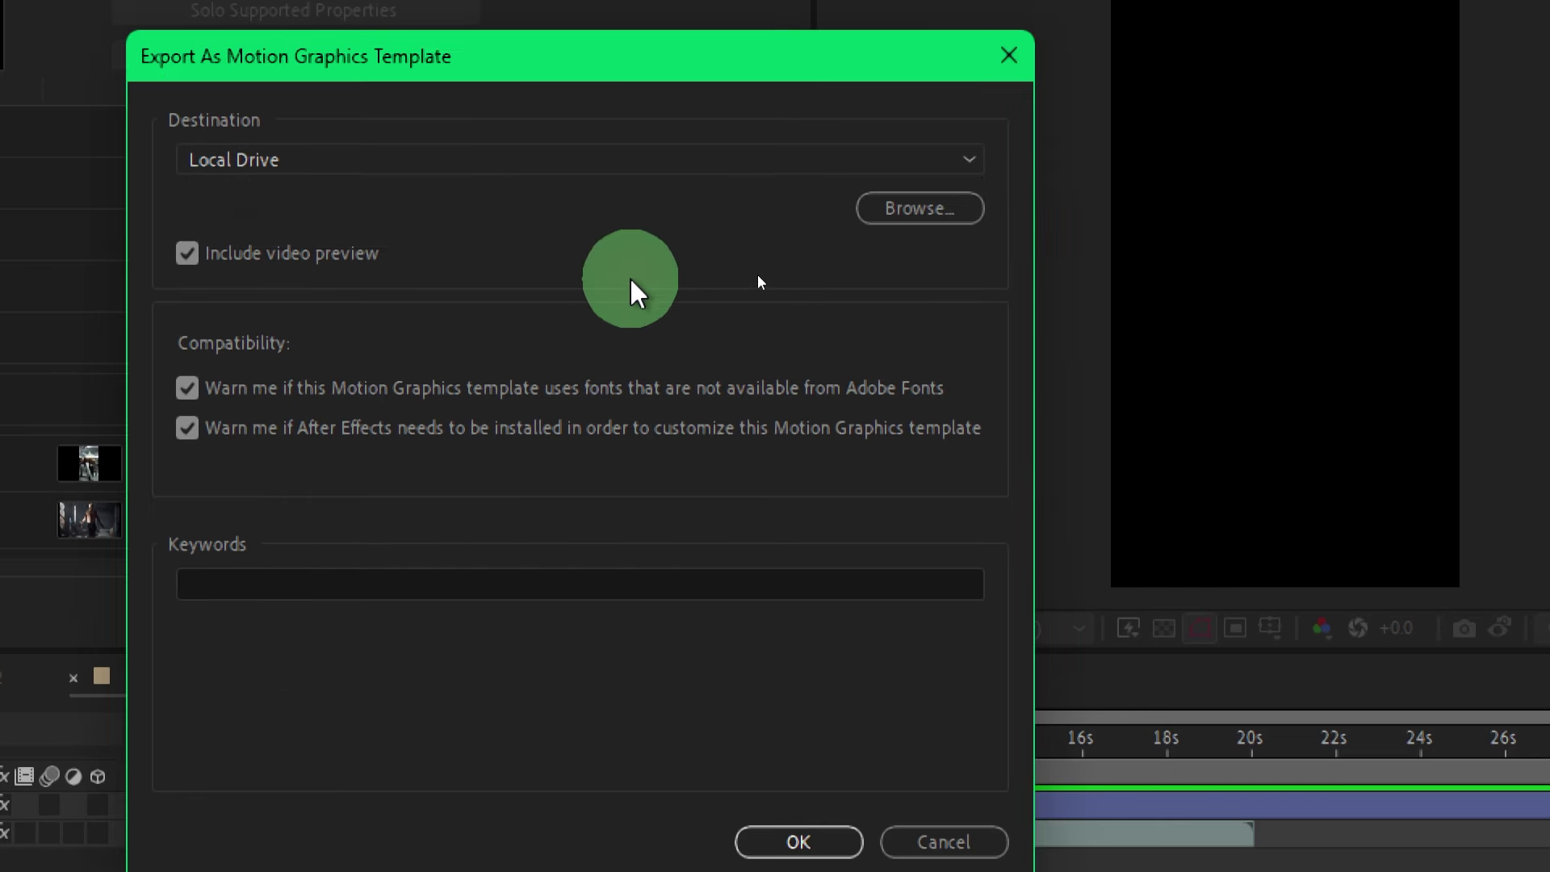
click(947, 210)
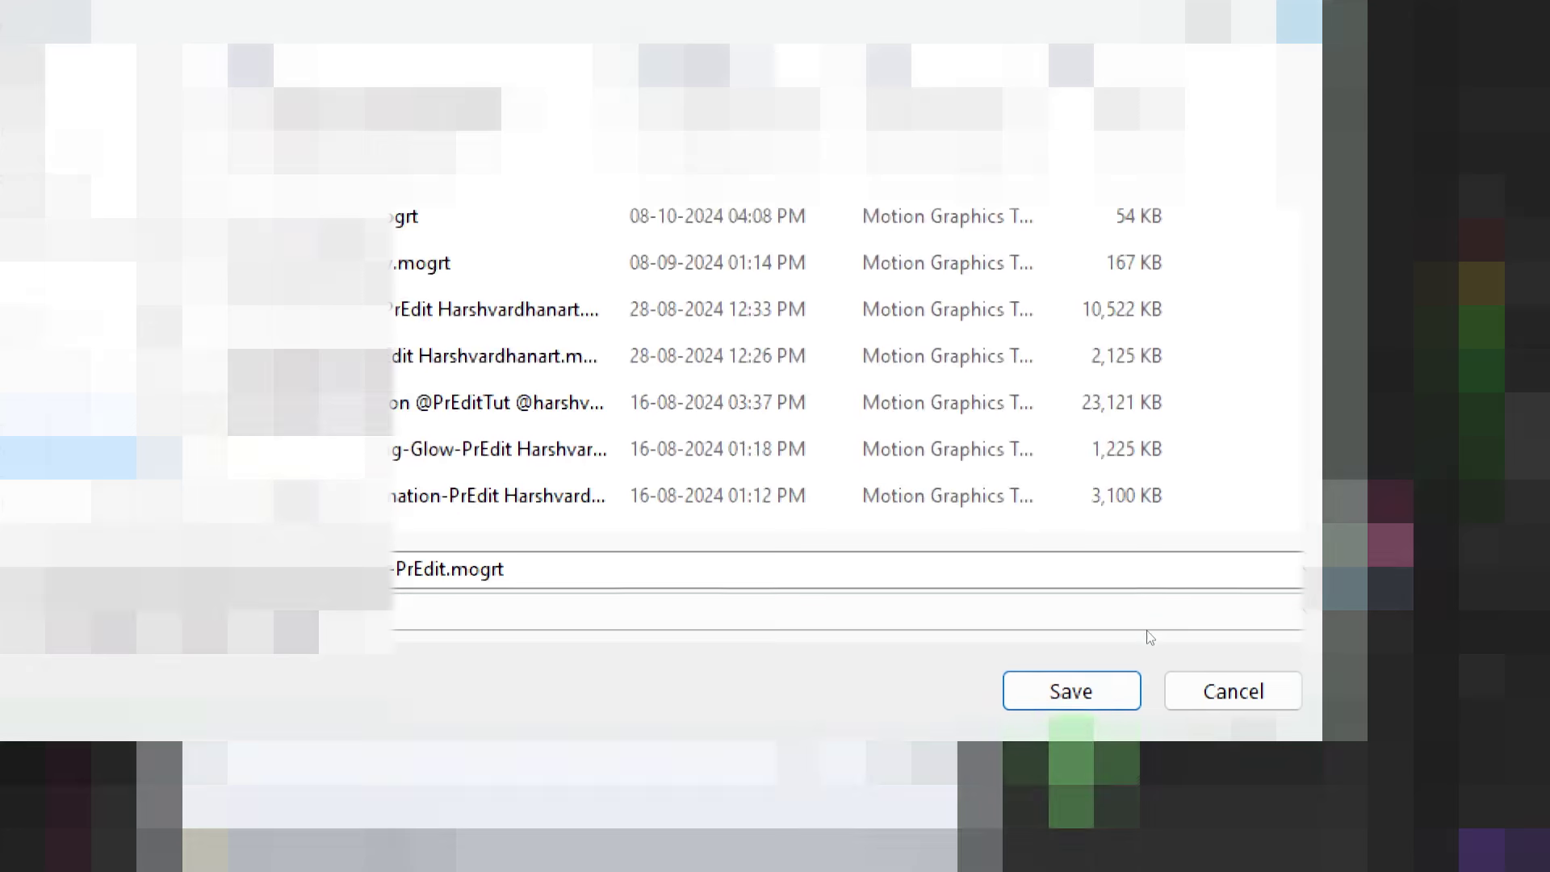
click(1086, 694)
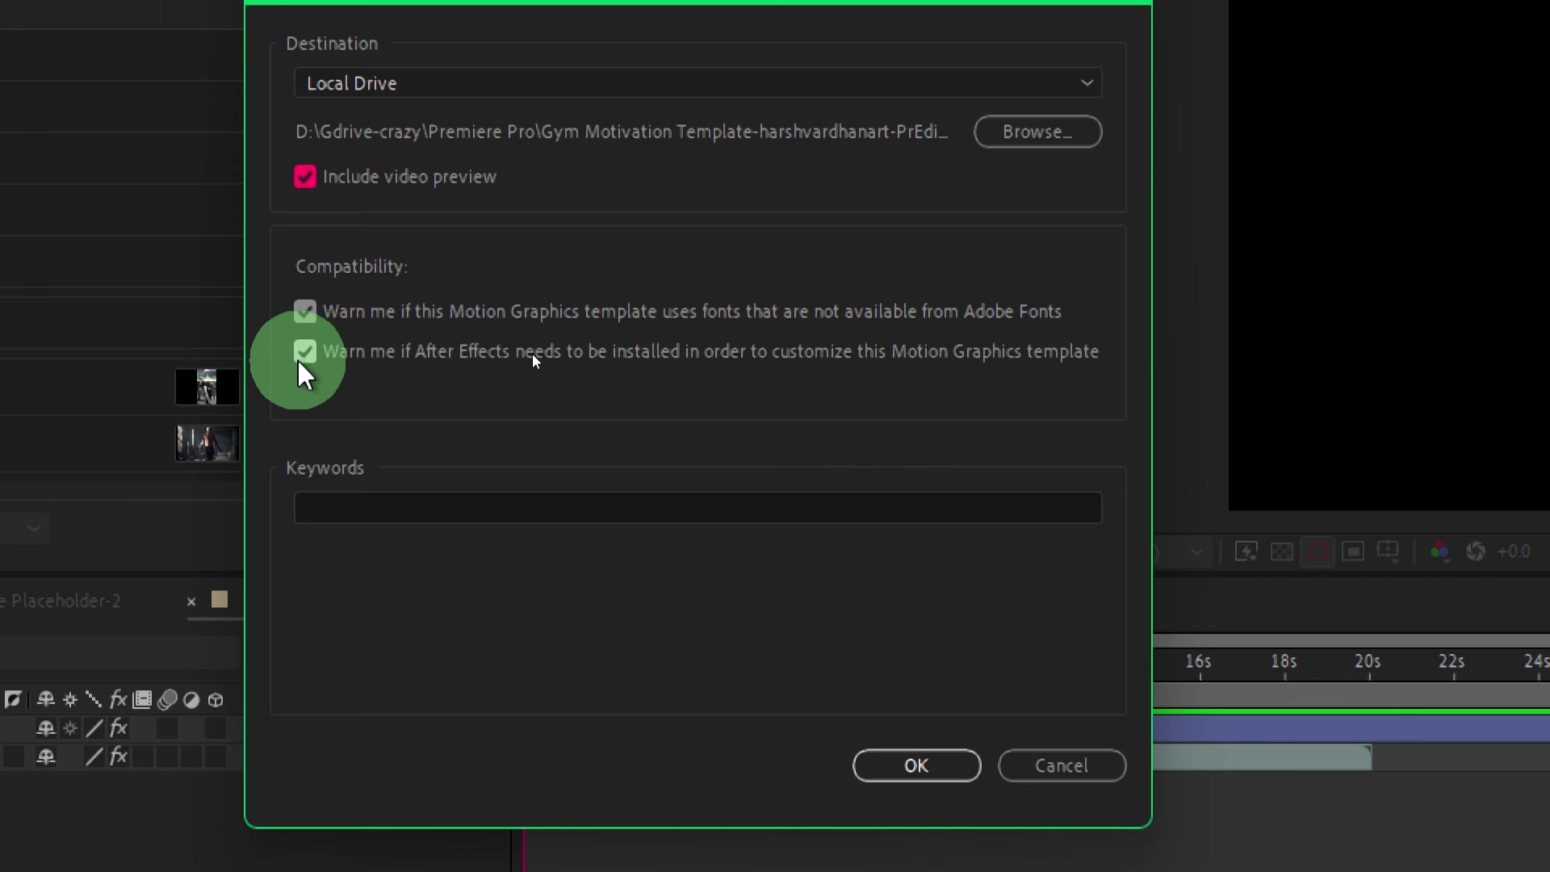
Keep the After Effects requirement warning on and add keywords gym, reel, motivation.
click(322, 355)
click(323, 355)
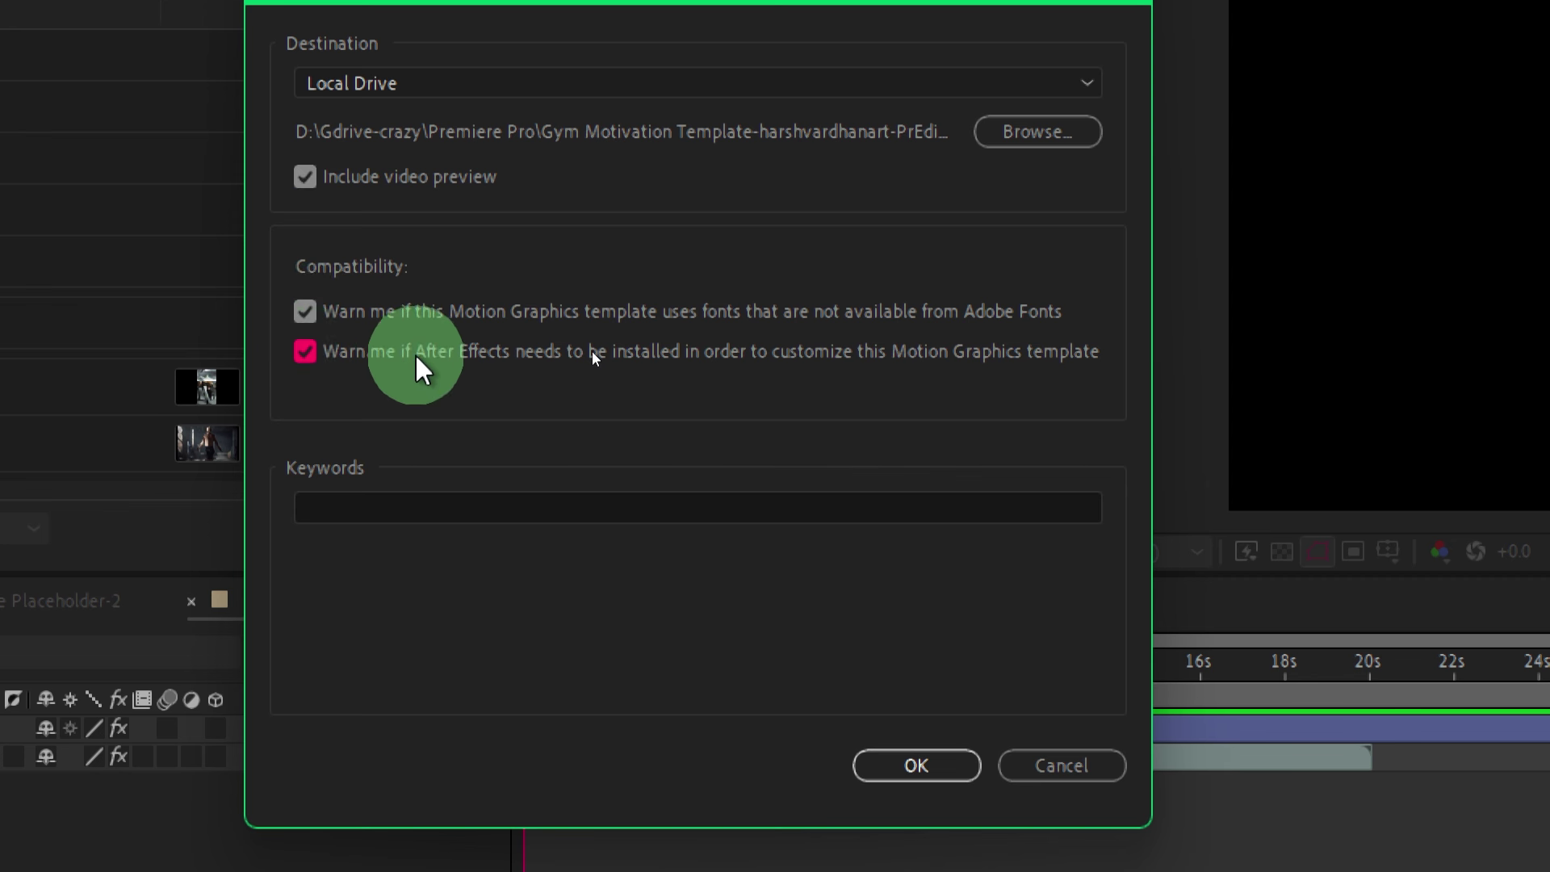
click(446, 504)
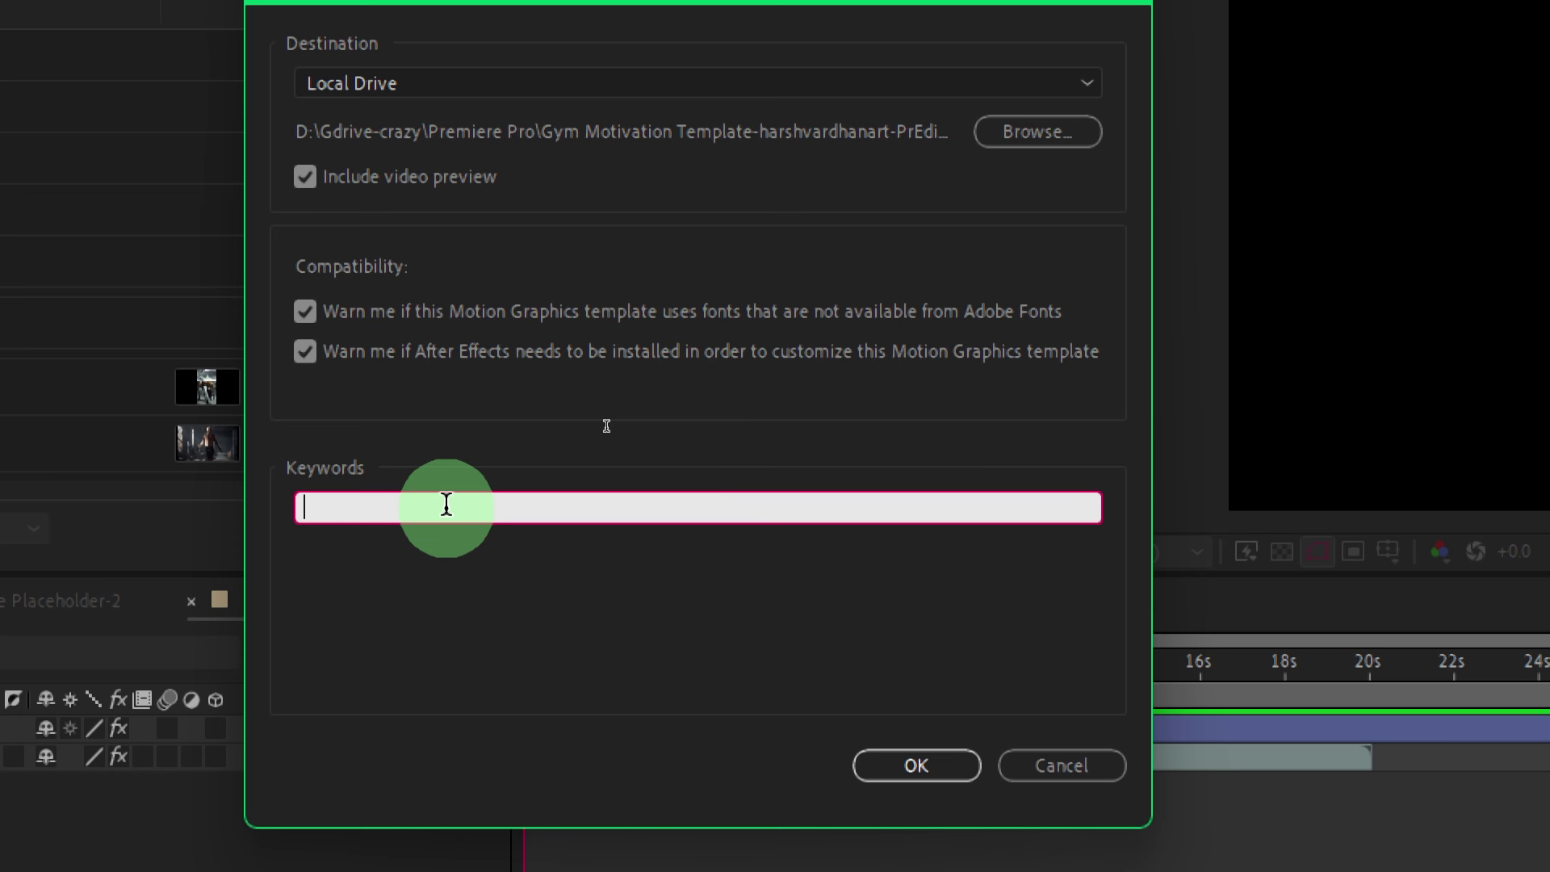
text(gy)
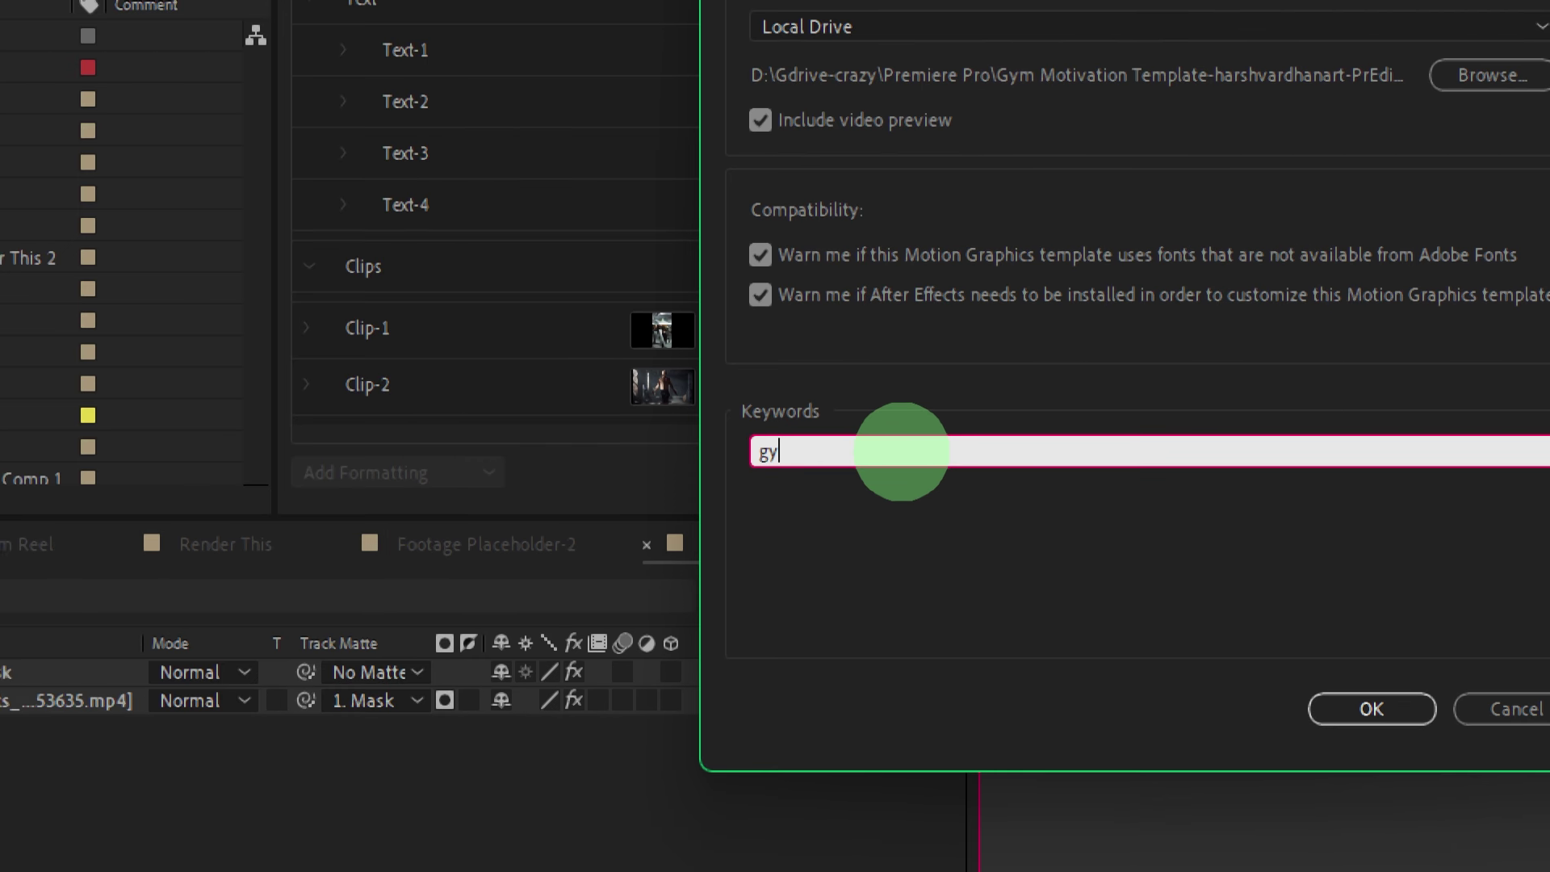
text(m, reel, motivation)
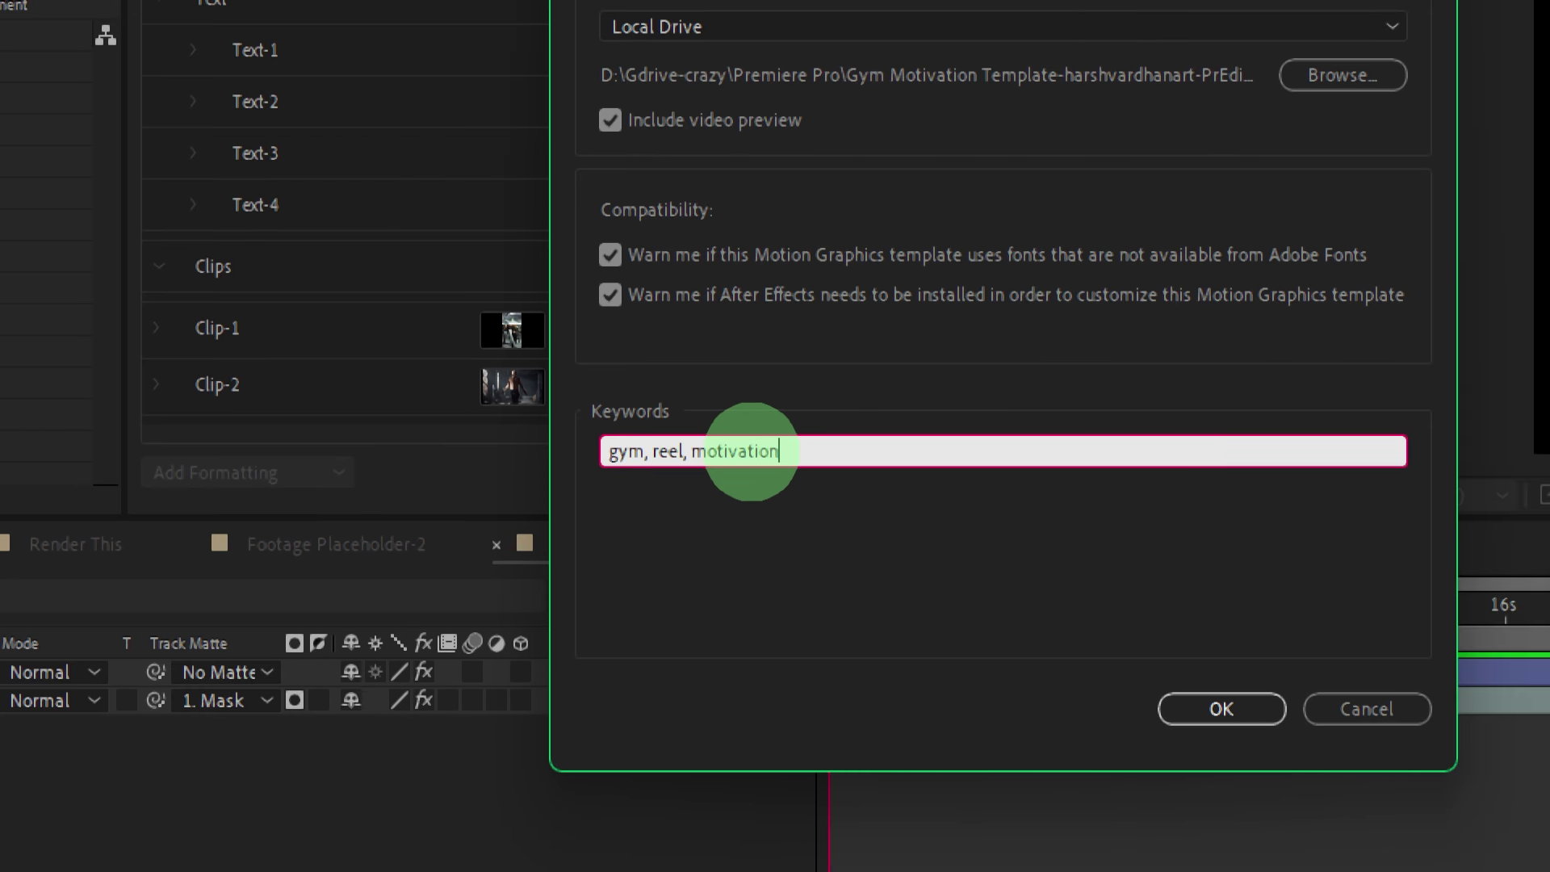
text(,)
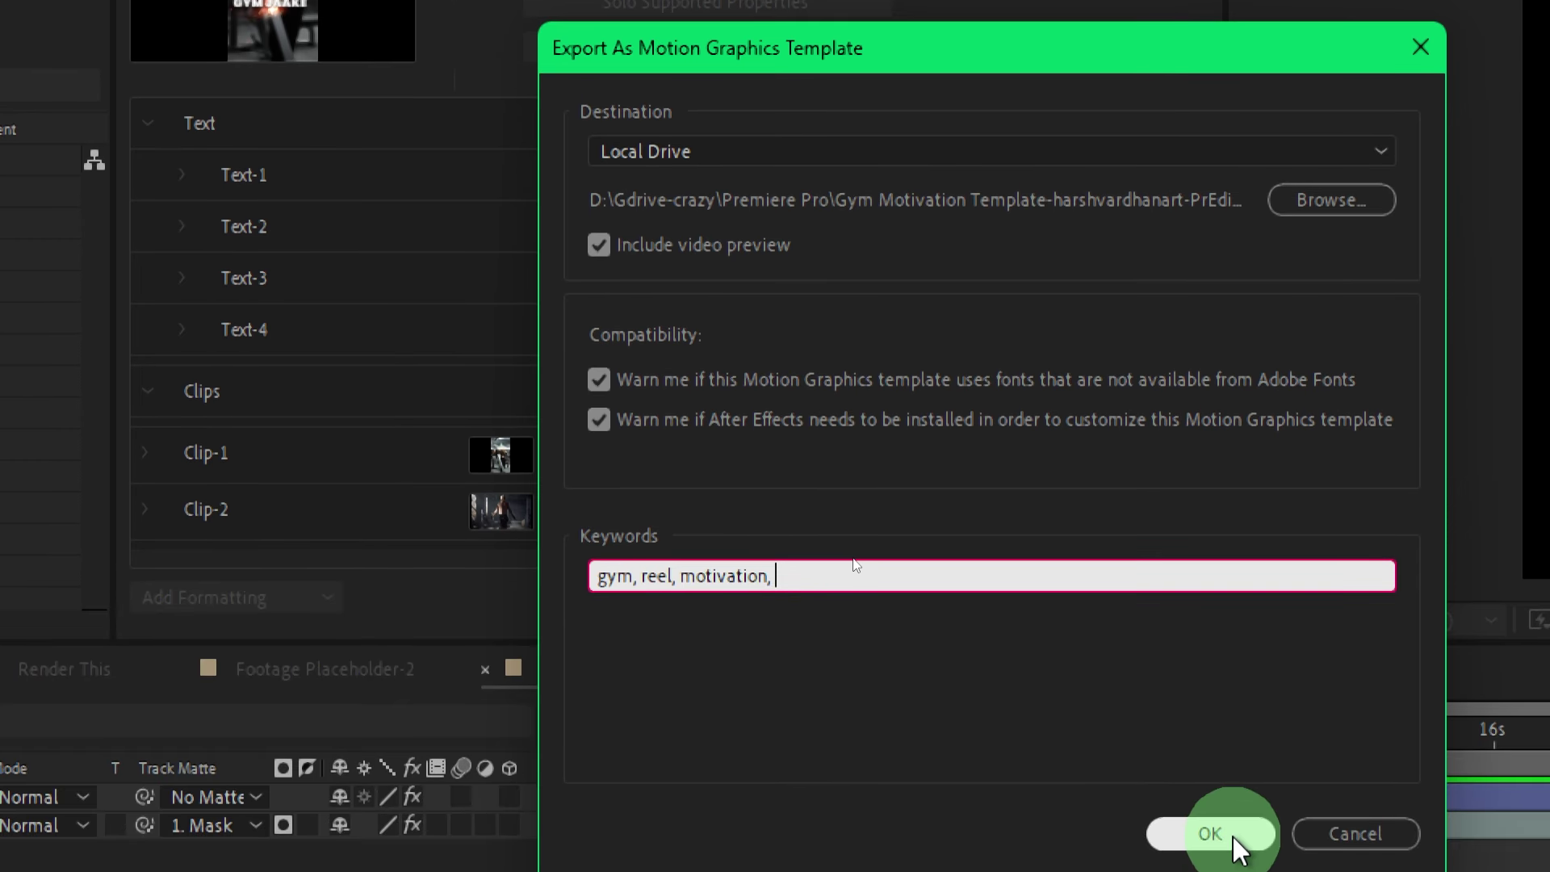
Confirm the export and accept the missing-fonts warning so the Gym Motivation Template .mogrt is written.
click(1232, 836)
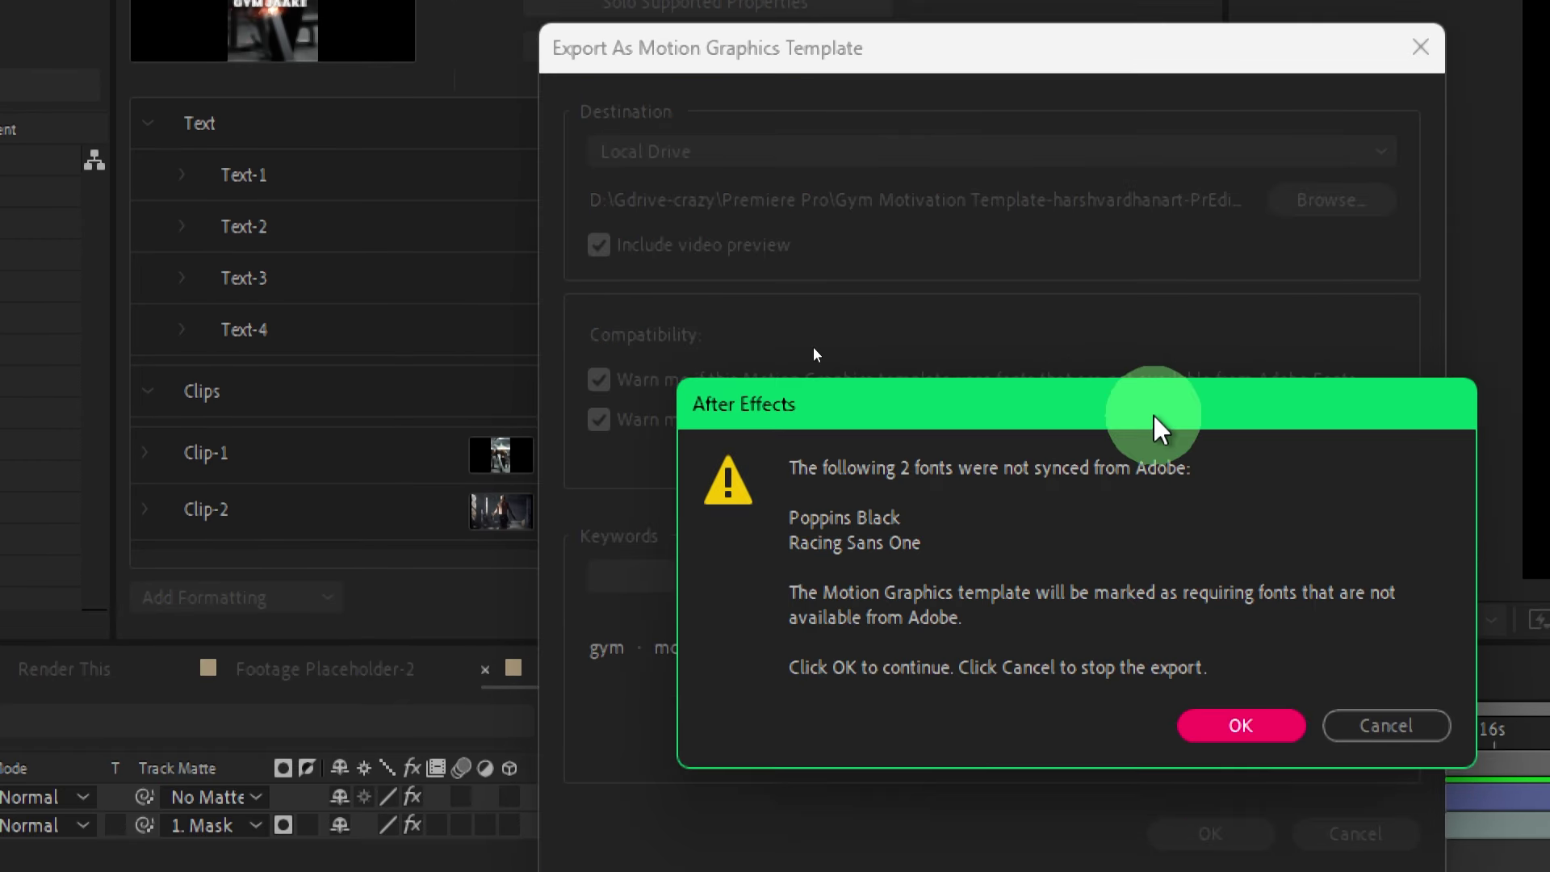
drag(1049, 390, 959, 310)
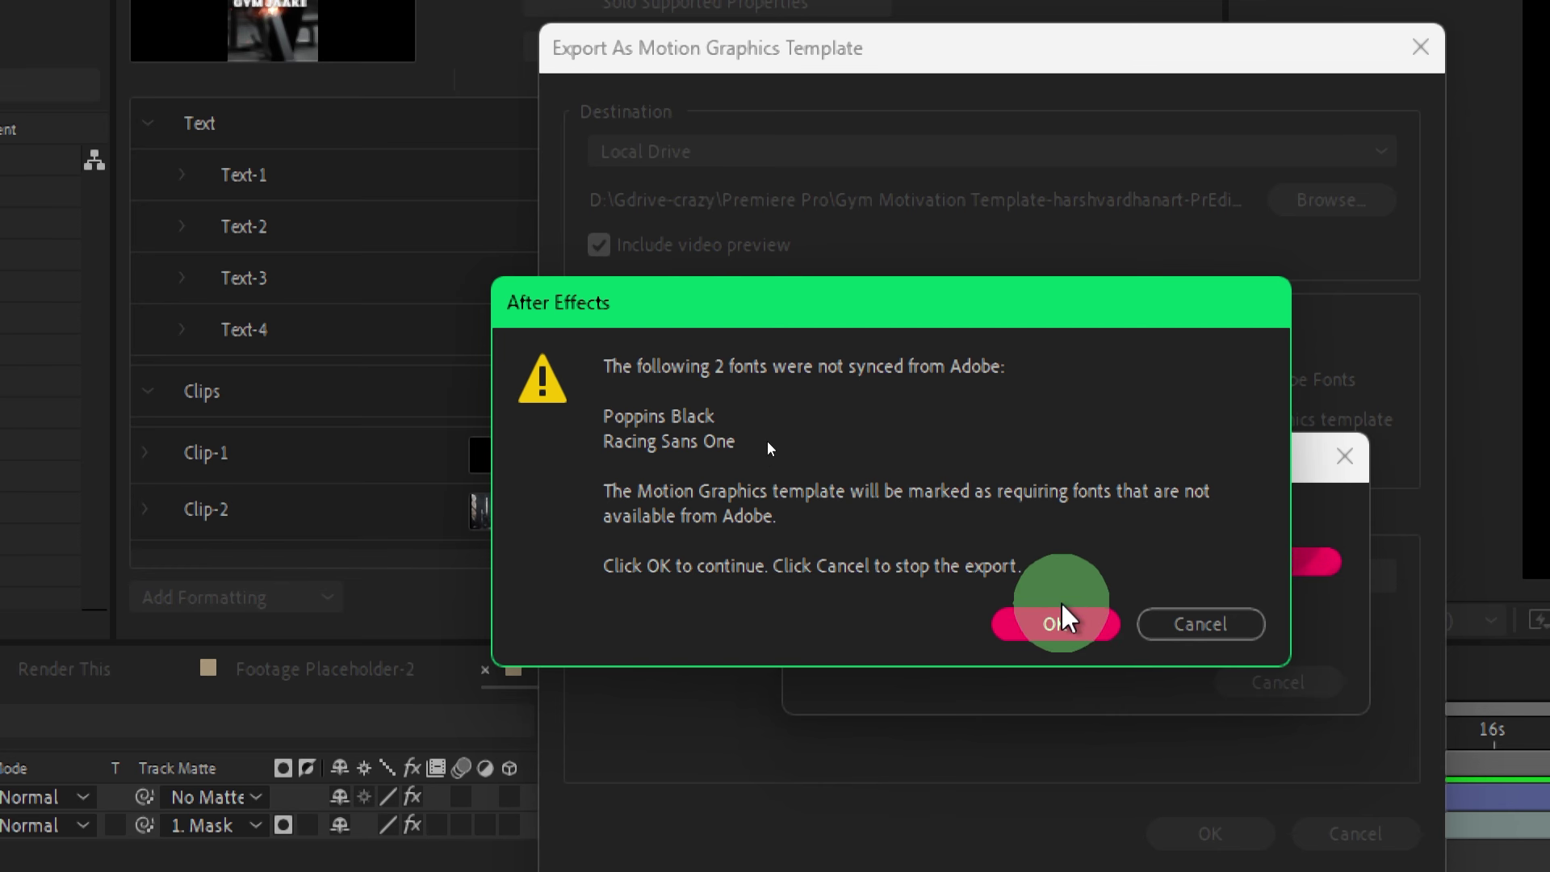
click(1069, 629)
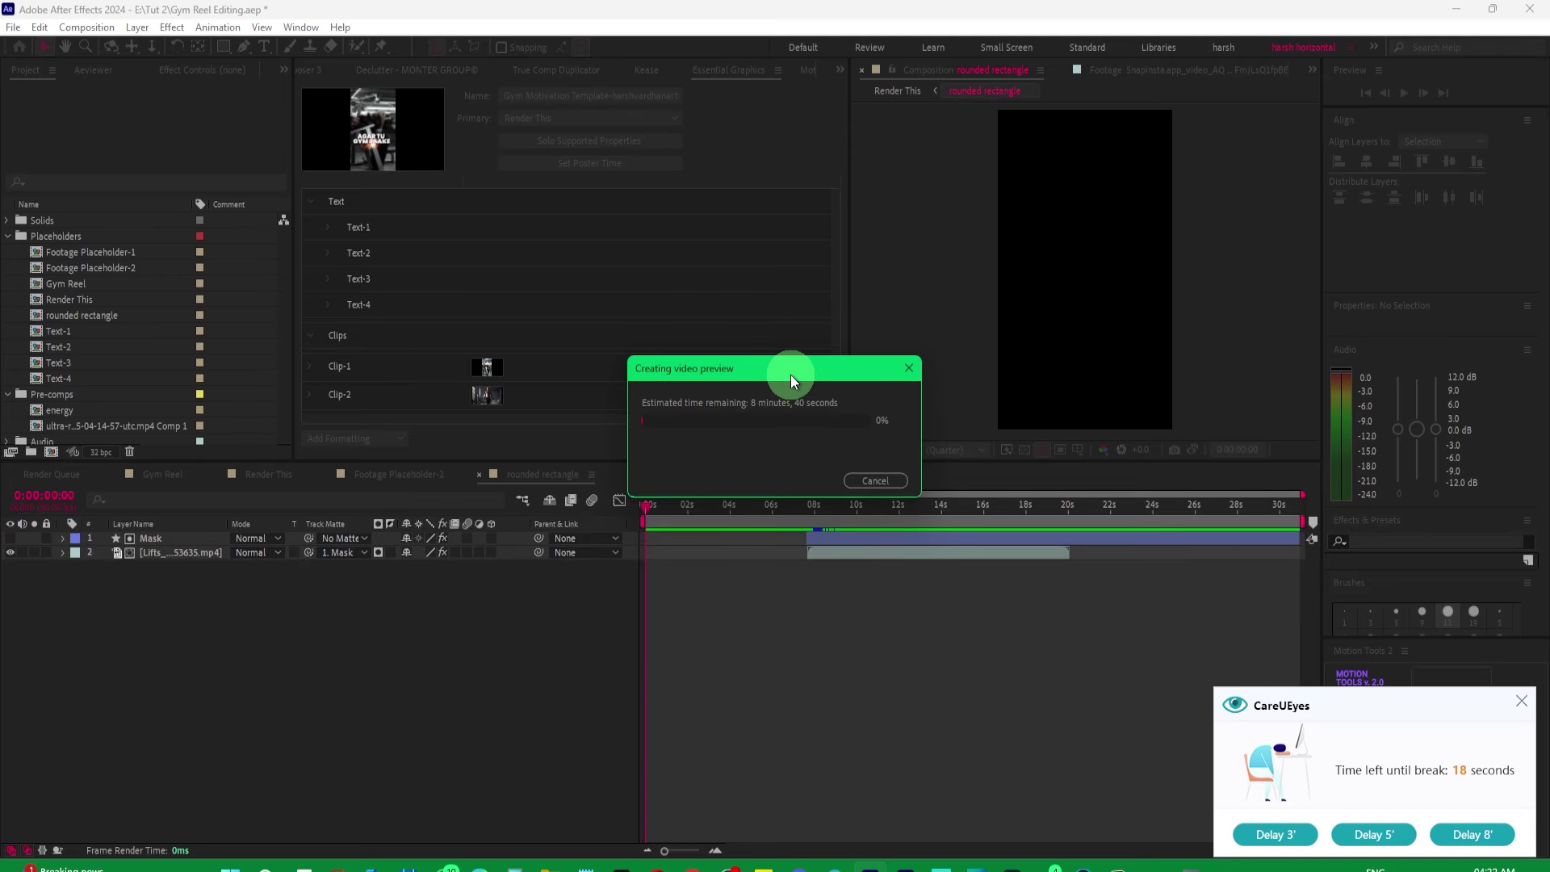
click(1521, 700)
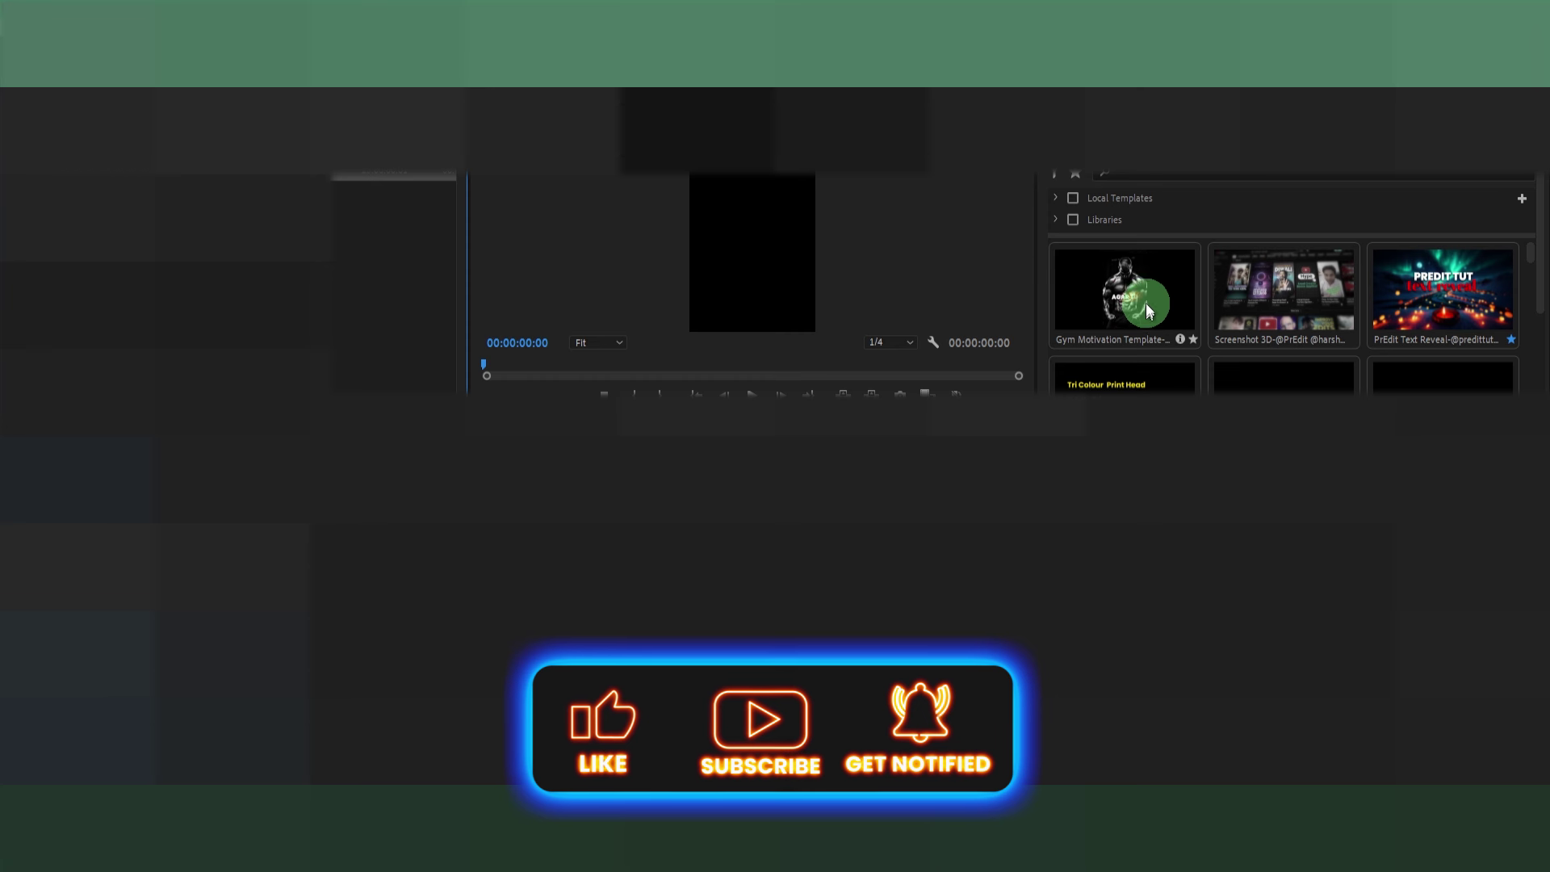
Place the Gym Motivation template into Sequence 01 and show its editable properties.
click(1147, 311)
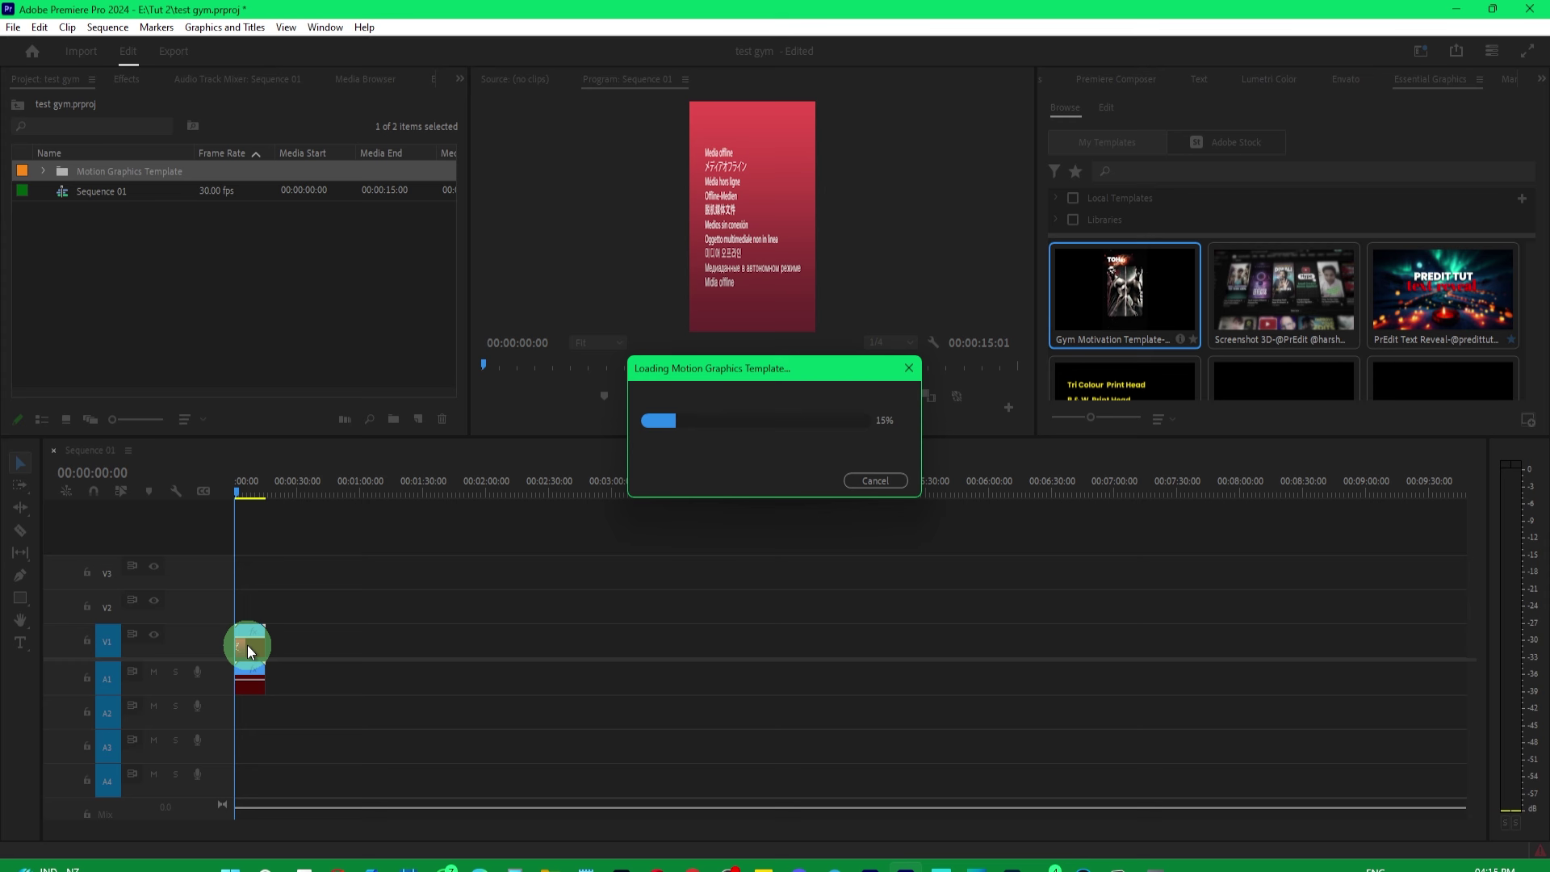
click(1151, 249)
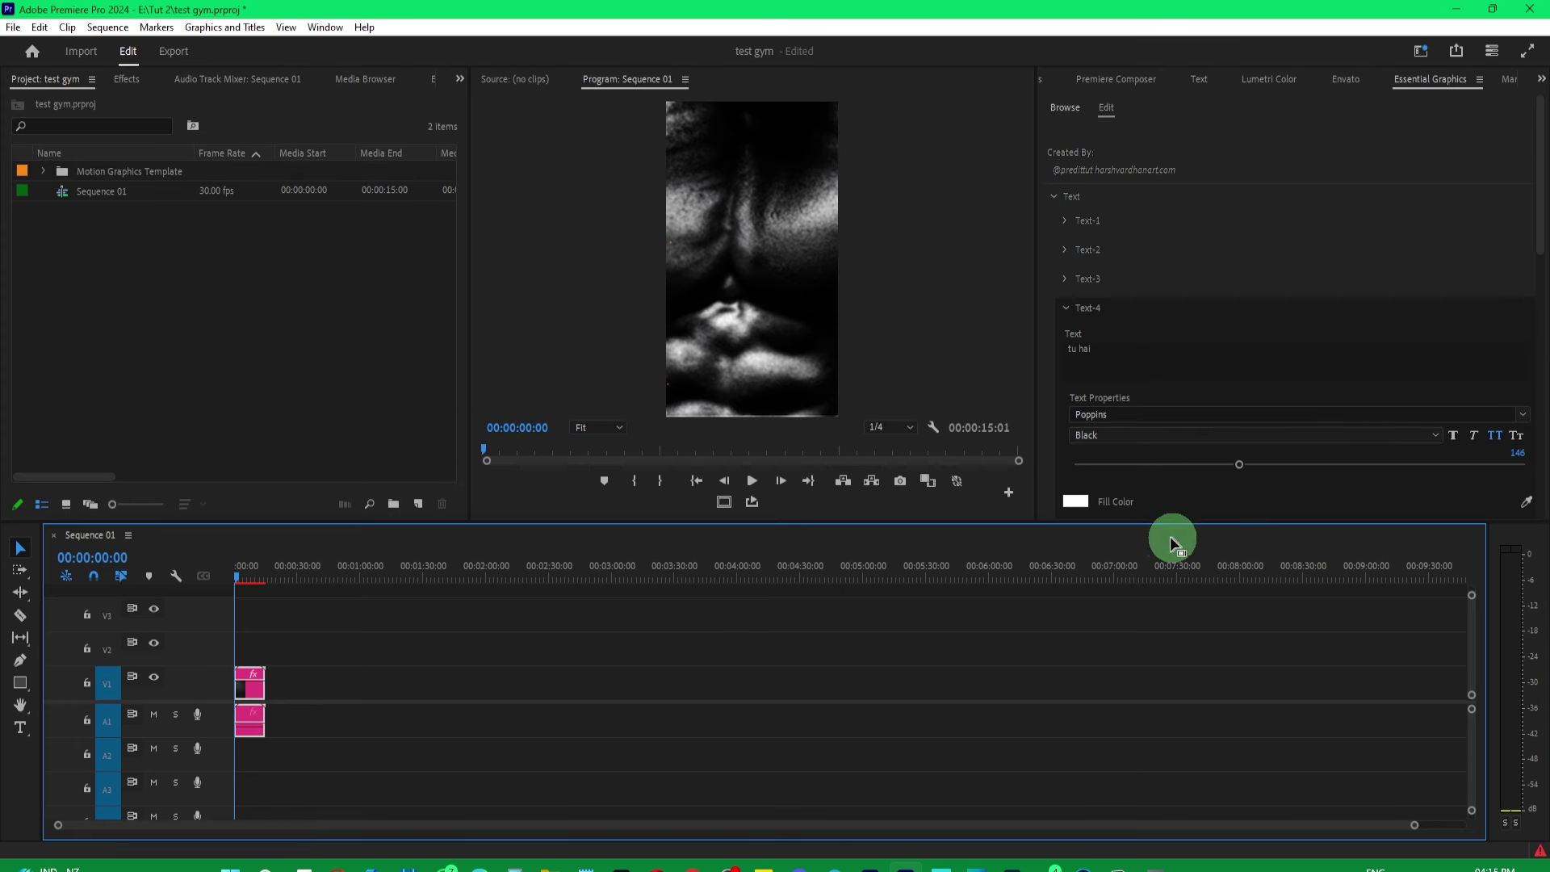
drag(1175, 521, 1169, 560)
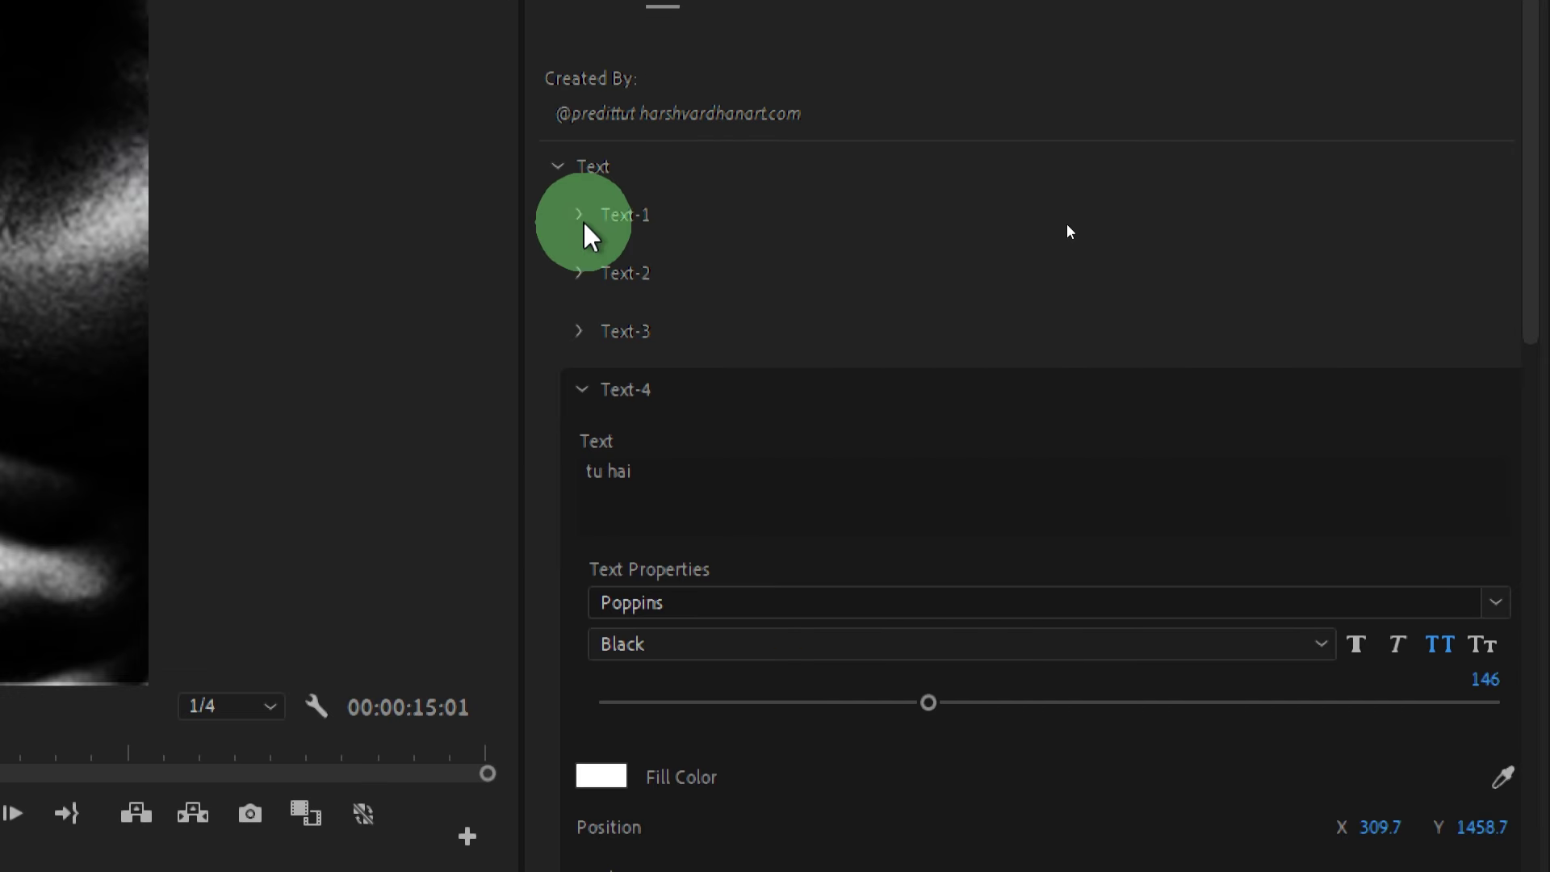
Inspect Text-1's wording, font and font style, leaving them unchanged.
click(581, 226)
click(722, 324)
click(888, 571)
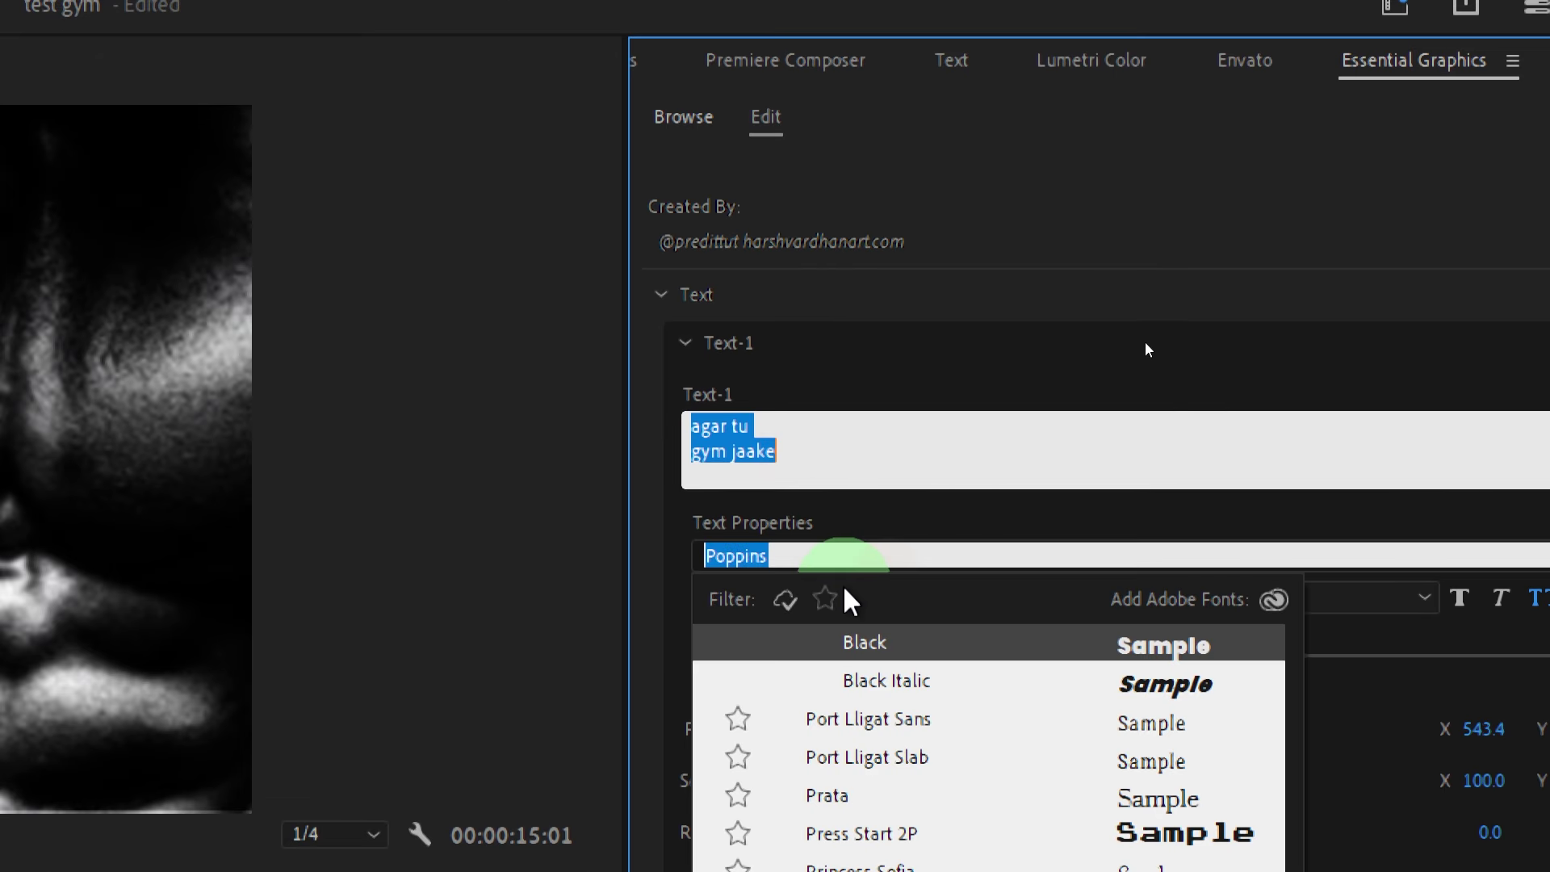
click(865, 598)
click(1280, 601)
click(935, 859)
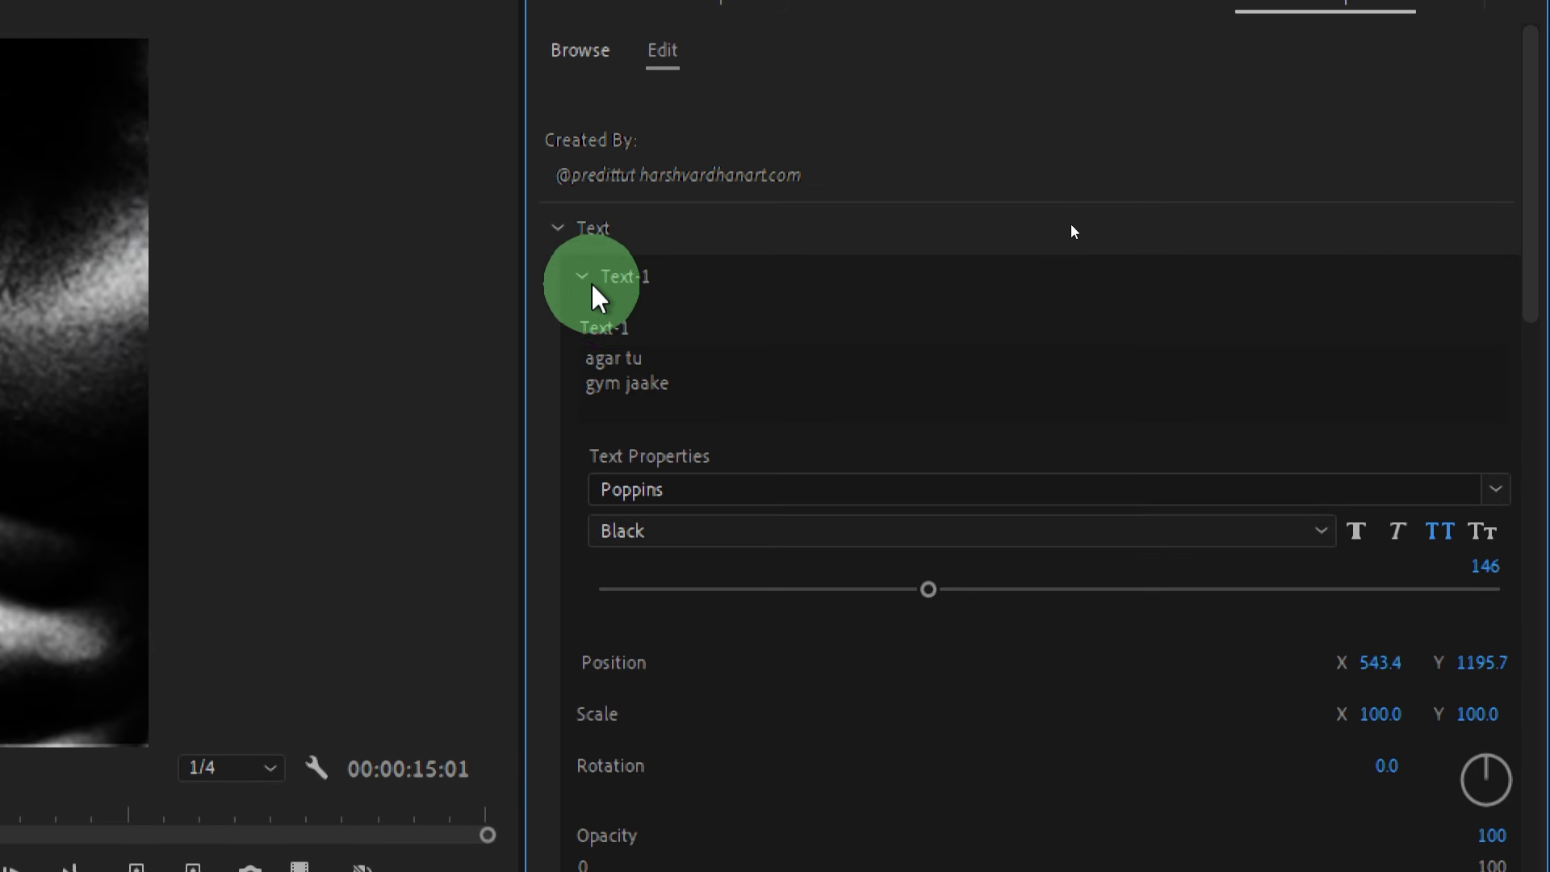
click(581, 279)
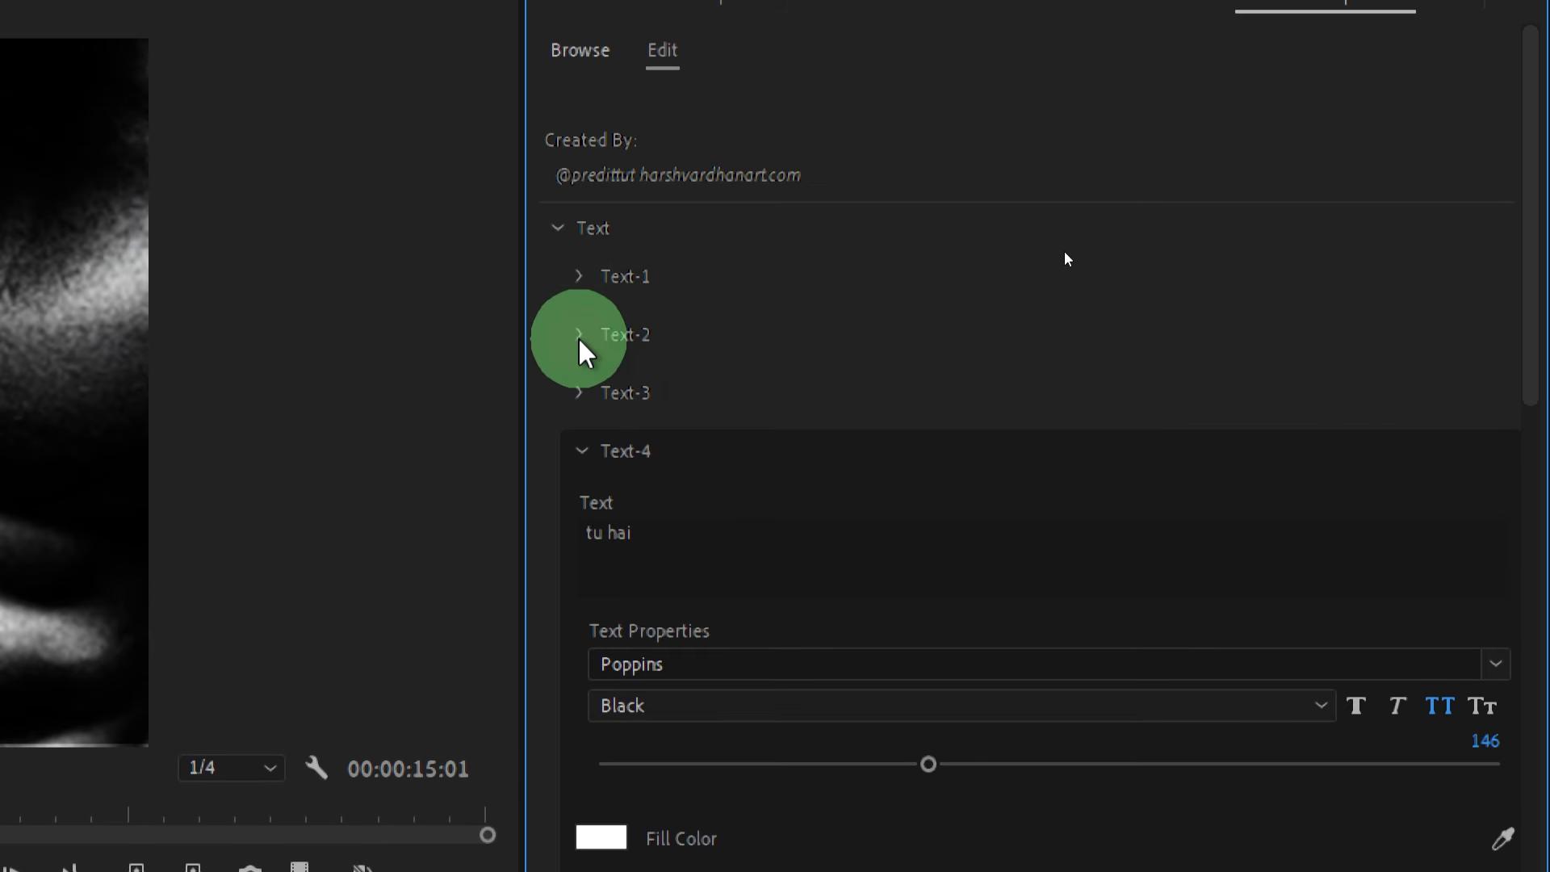
Check Text-2 to Text-4, then expand Clip-1 to see its media.
click(579, 338)
click(579, 339)
click(581, 395)
click(583, 398)
click(586, 454)
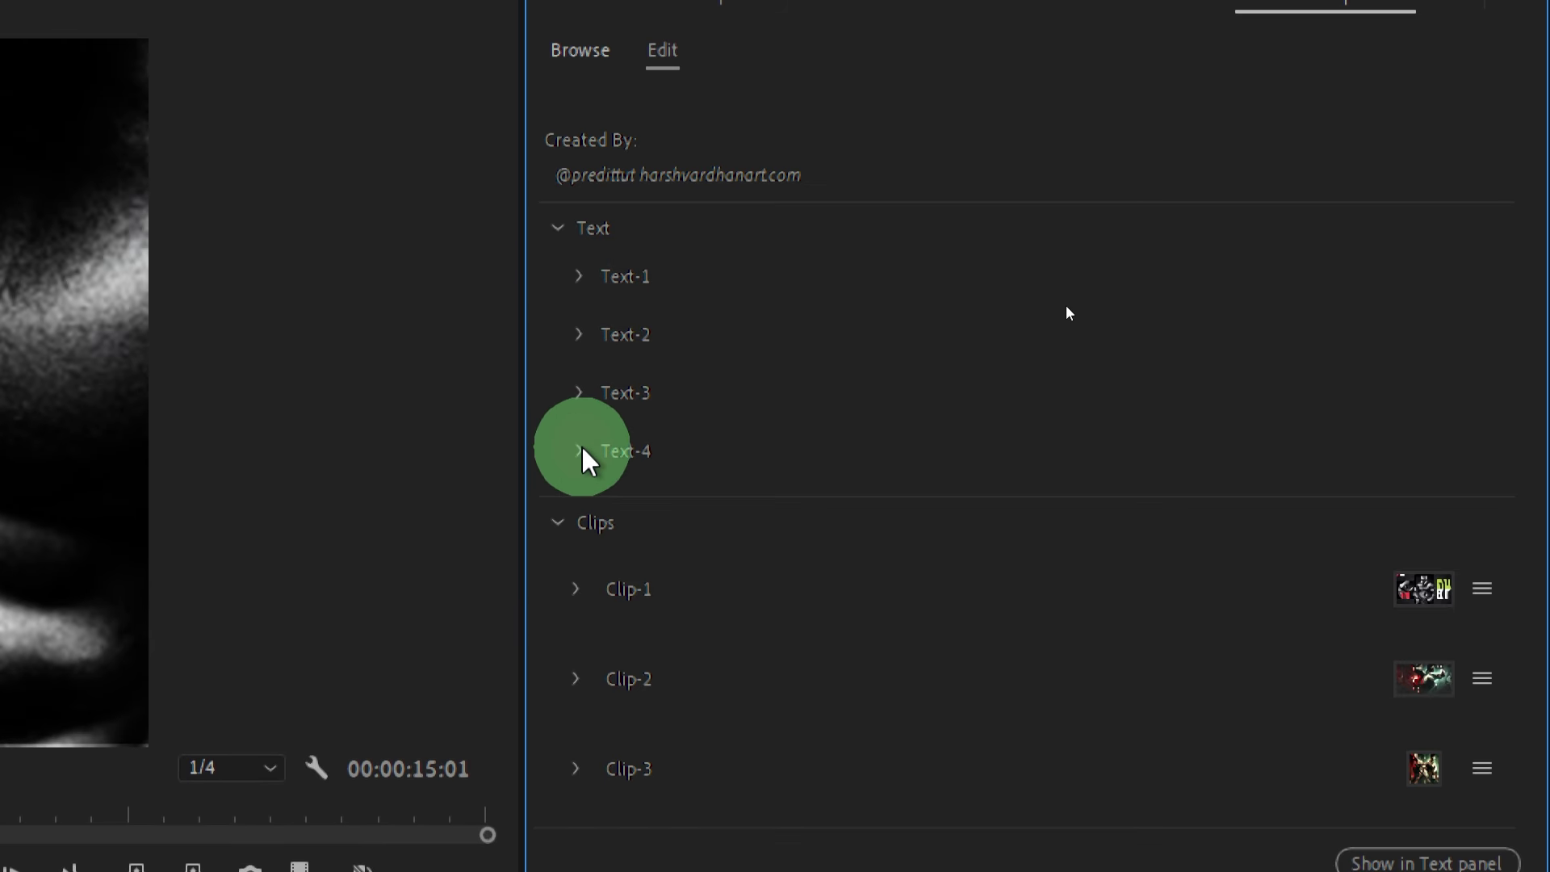
click(581, 403)
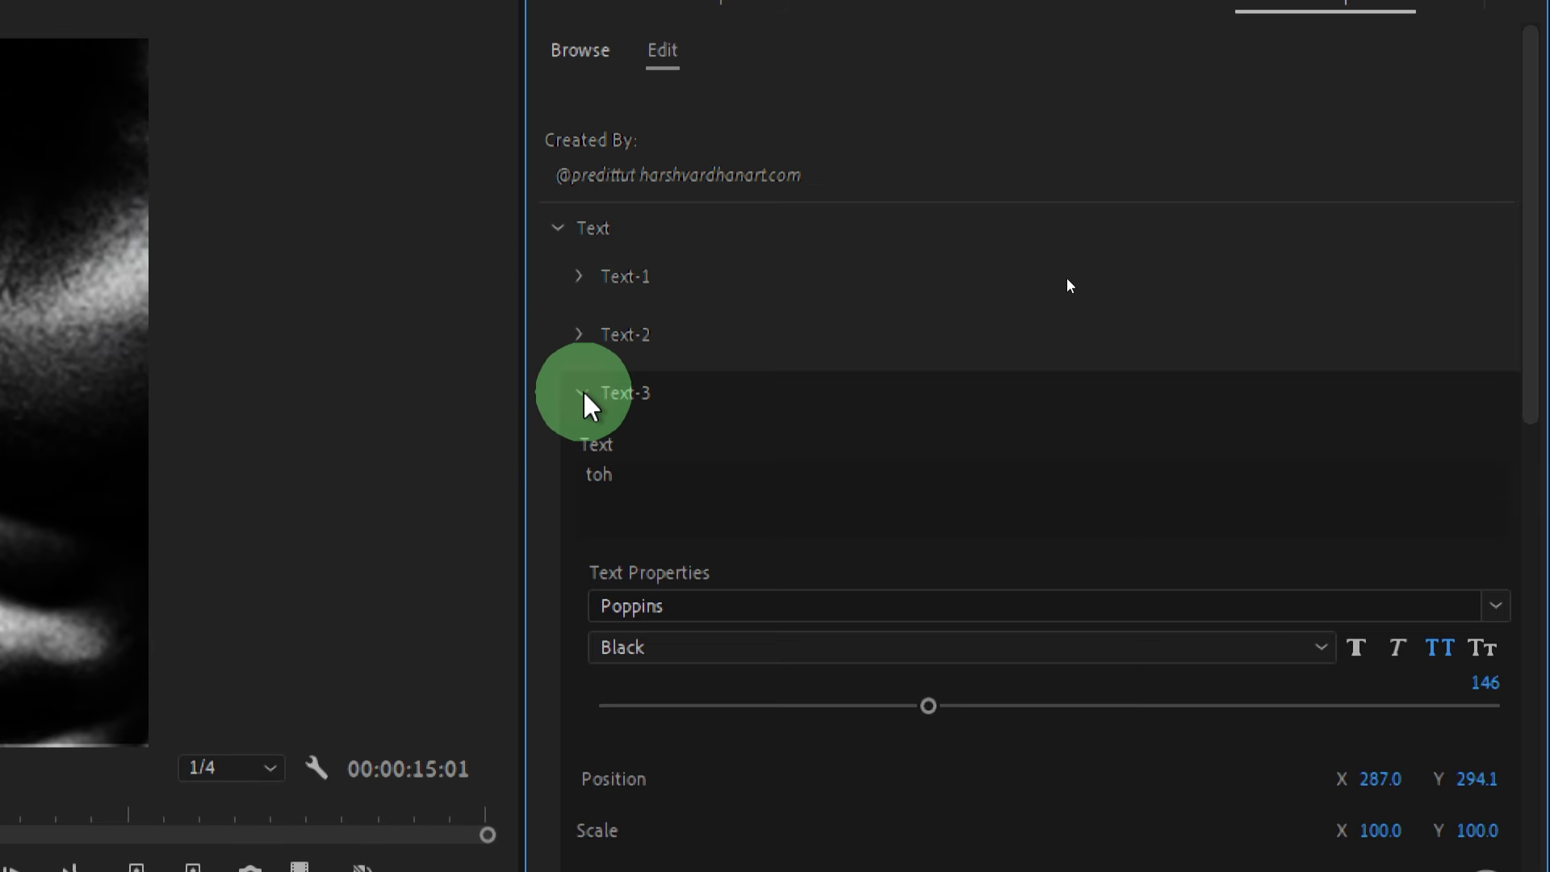
click(581, 402)
click(580, 593)
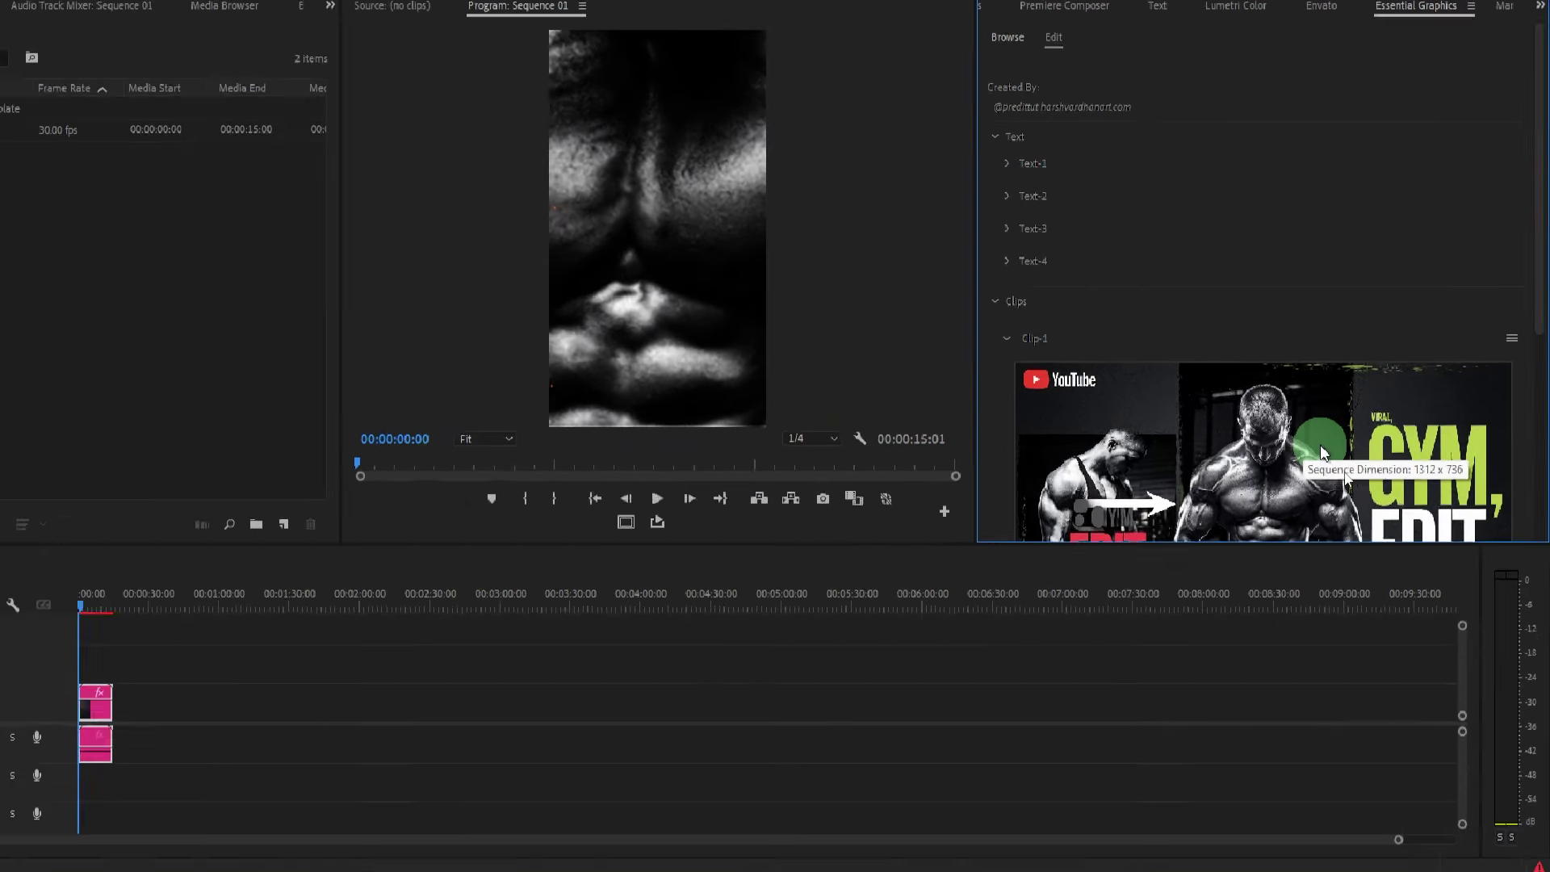
scroll(1542, 454, down, 1)
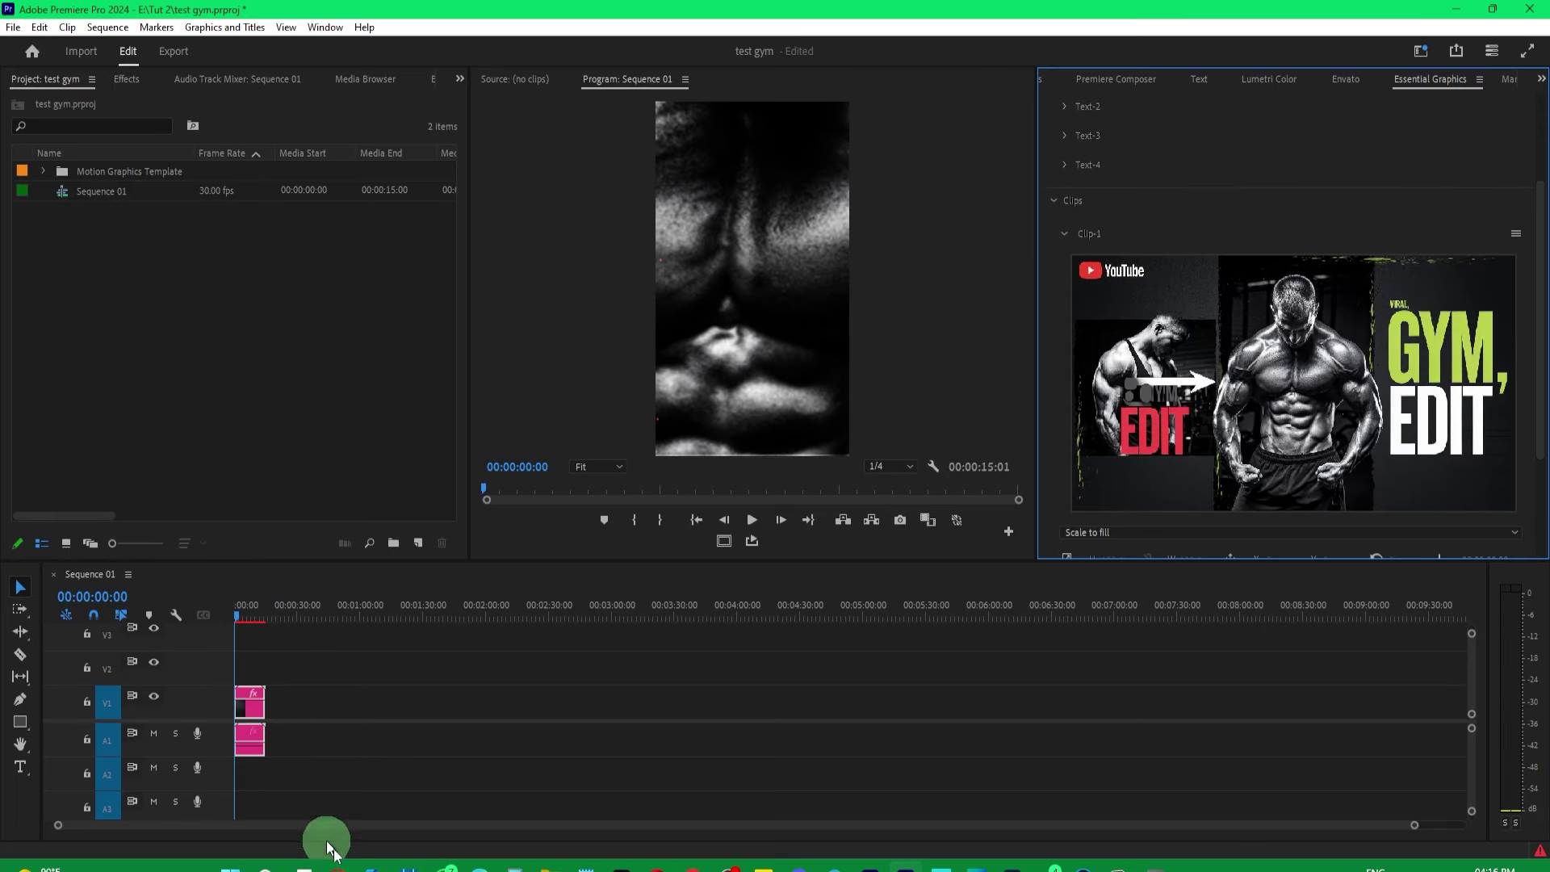
Import video editor-1, -2 and -3.jpeg from the Web-2 folder into the project.
click(551, 807)
click(552, 118)
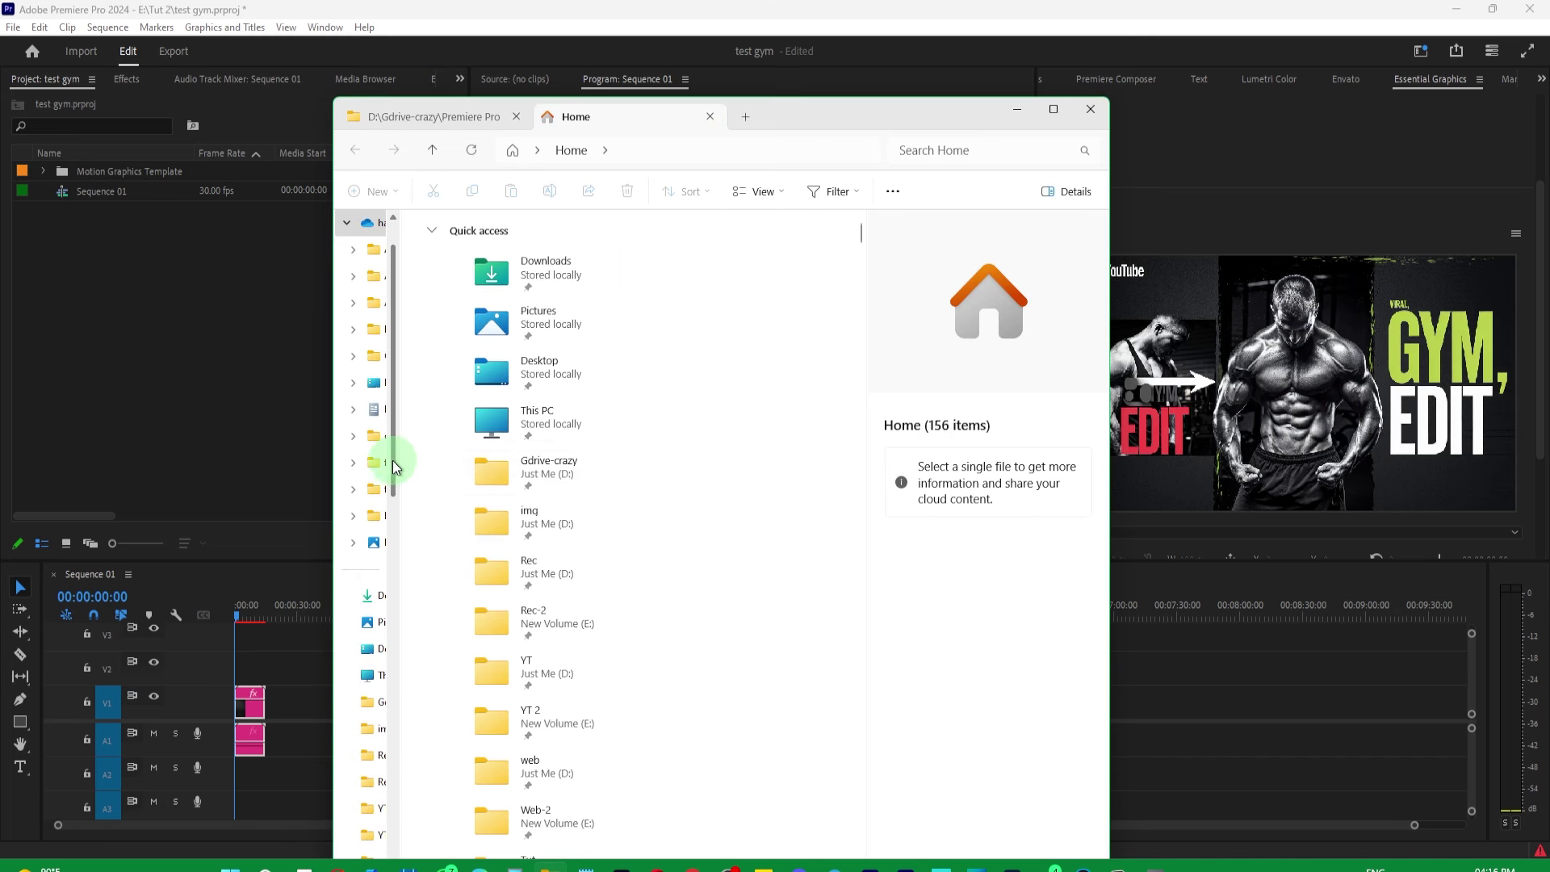
double_click(590, 714)
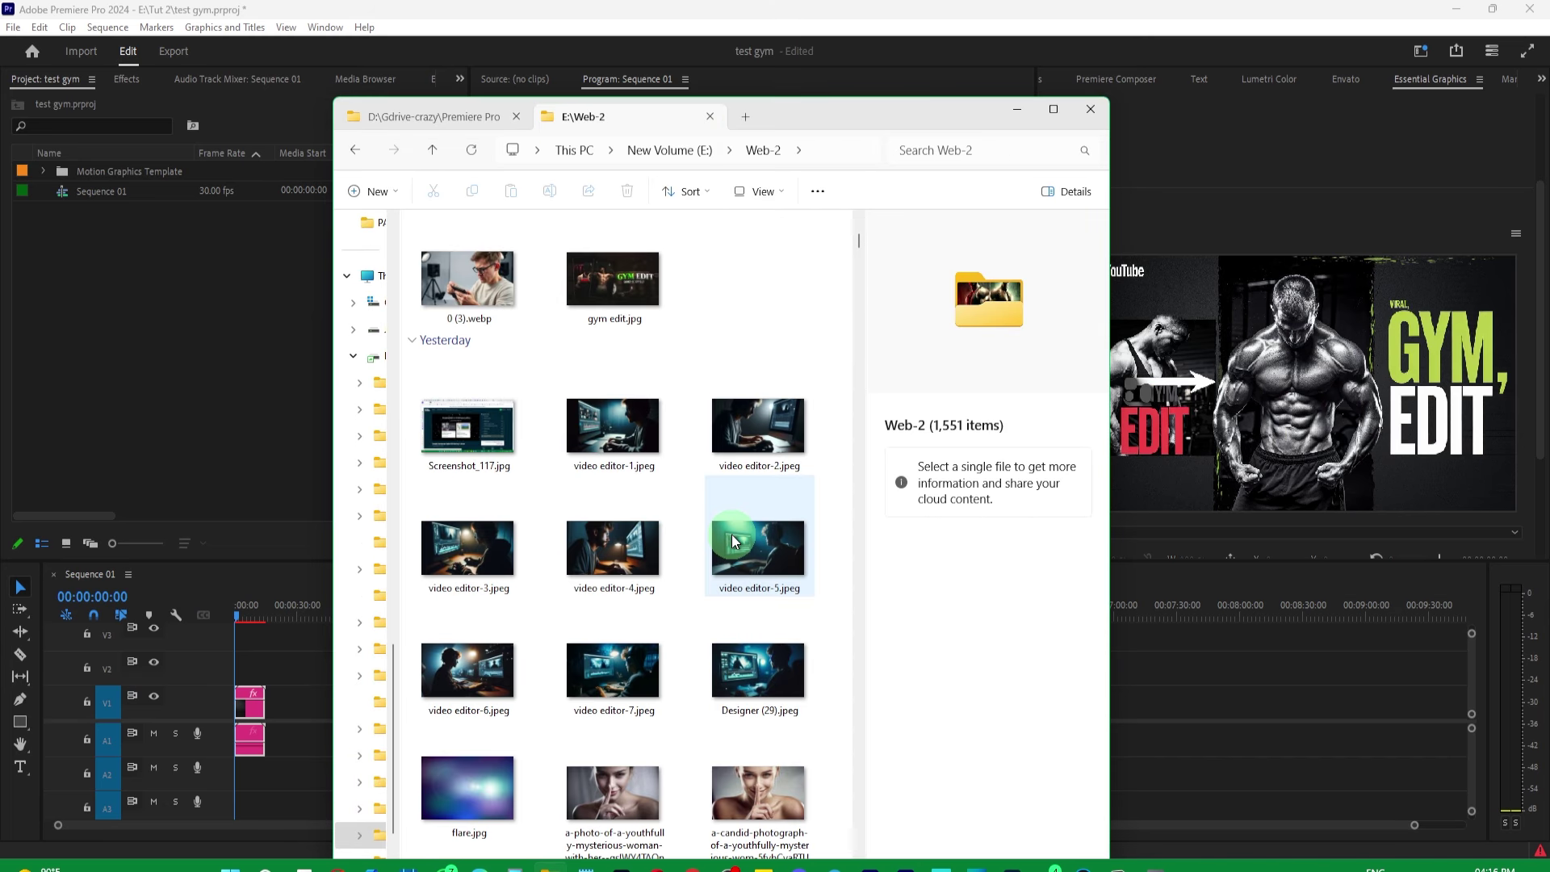
click(621, 444)
shift+click(516, 536)
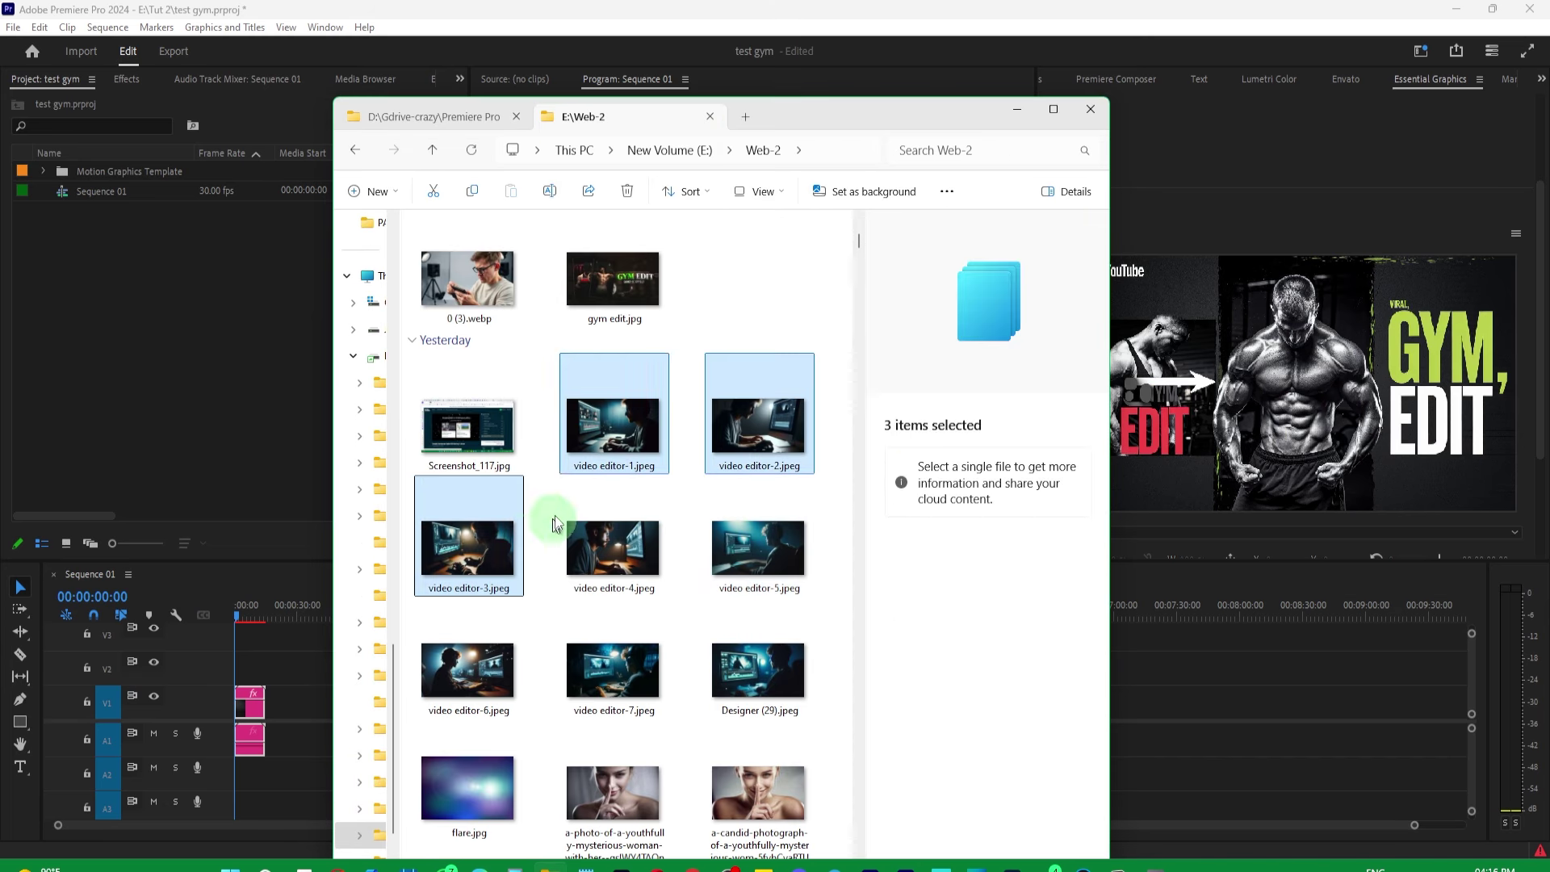
drag(170, 427, 170, 429)
click(1017, 109)
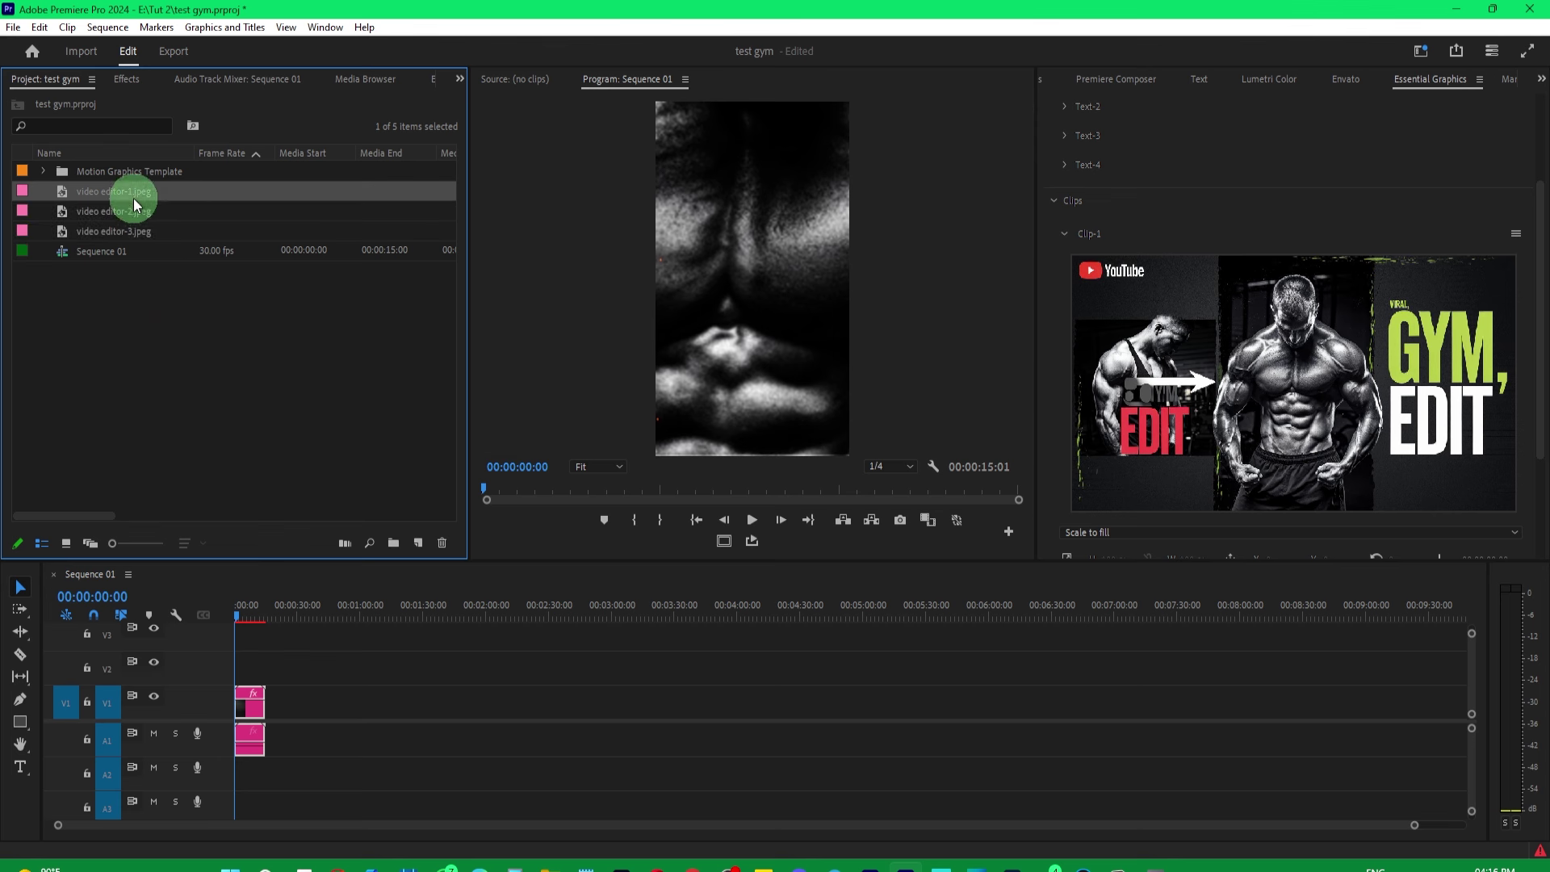
Replace Clip-1 with video editor-1.jpeg, scaled to 104% at X 319.
drag(136, 205, 1235, 362)
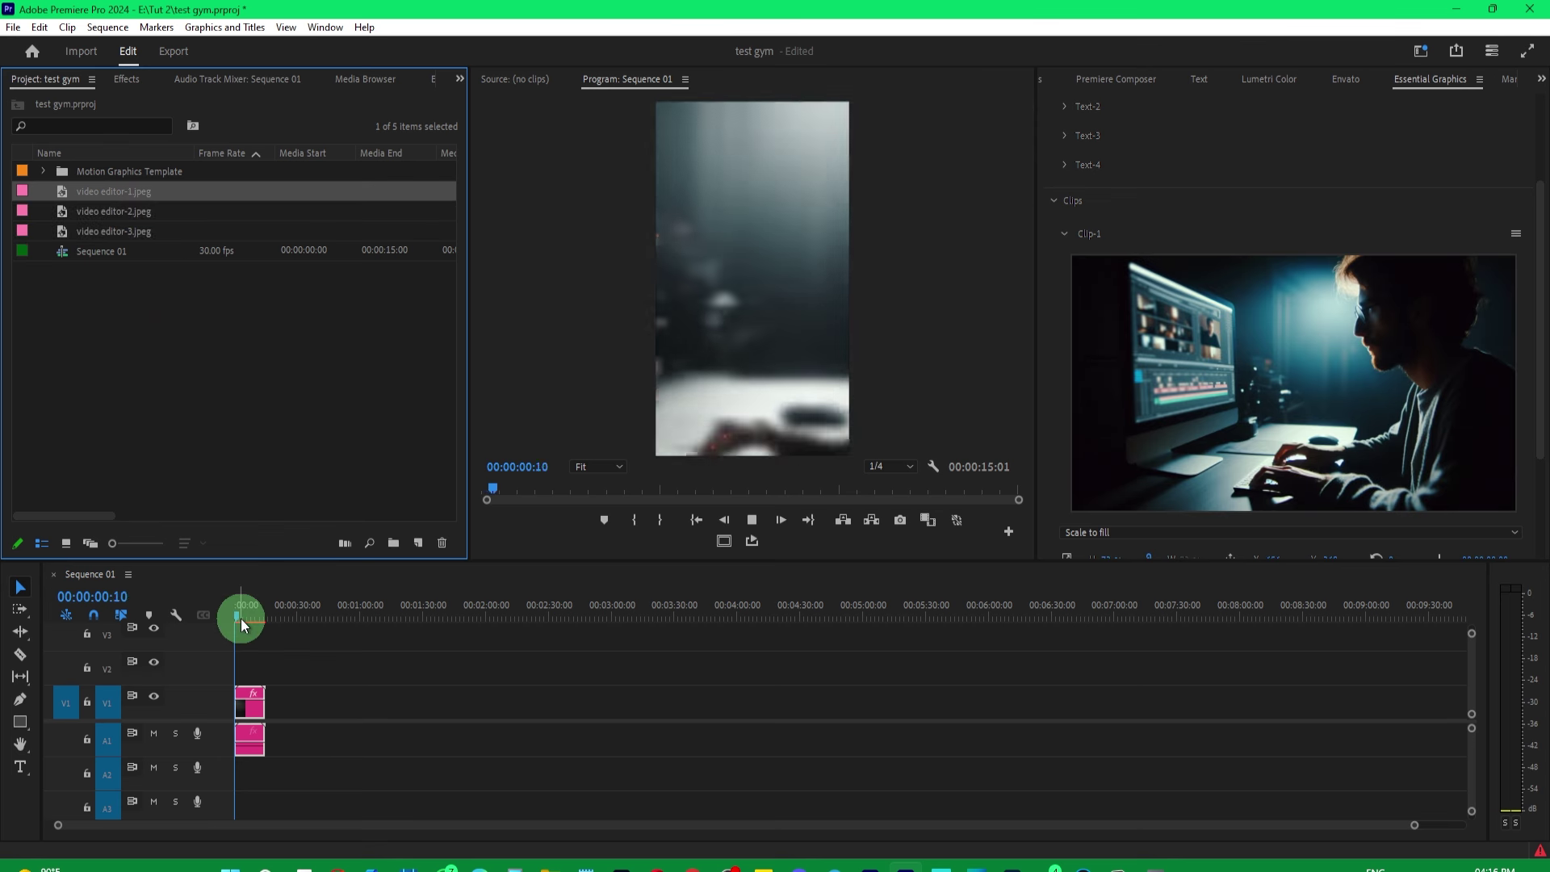
drag(237, 616, 243, 624)
drag(1544, 370, 1537, 464)
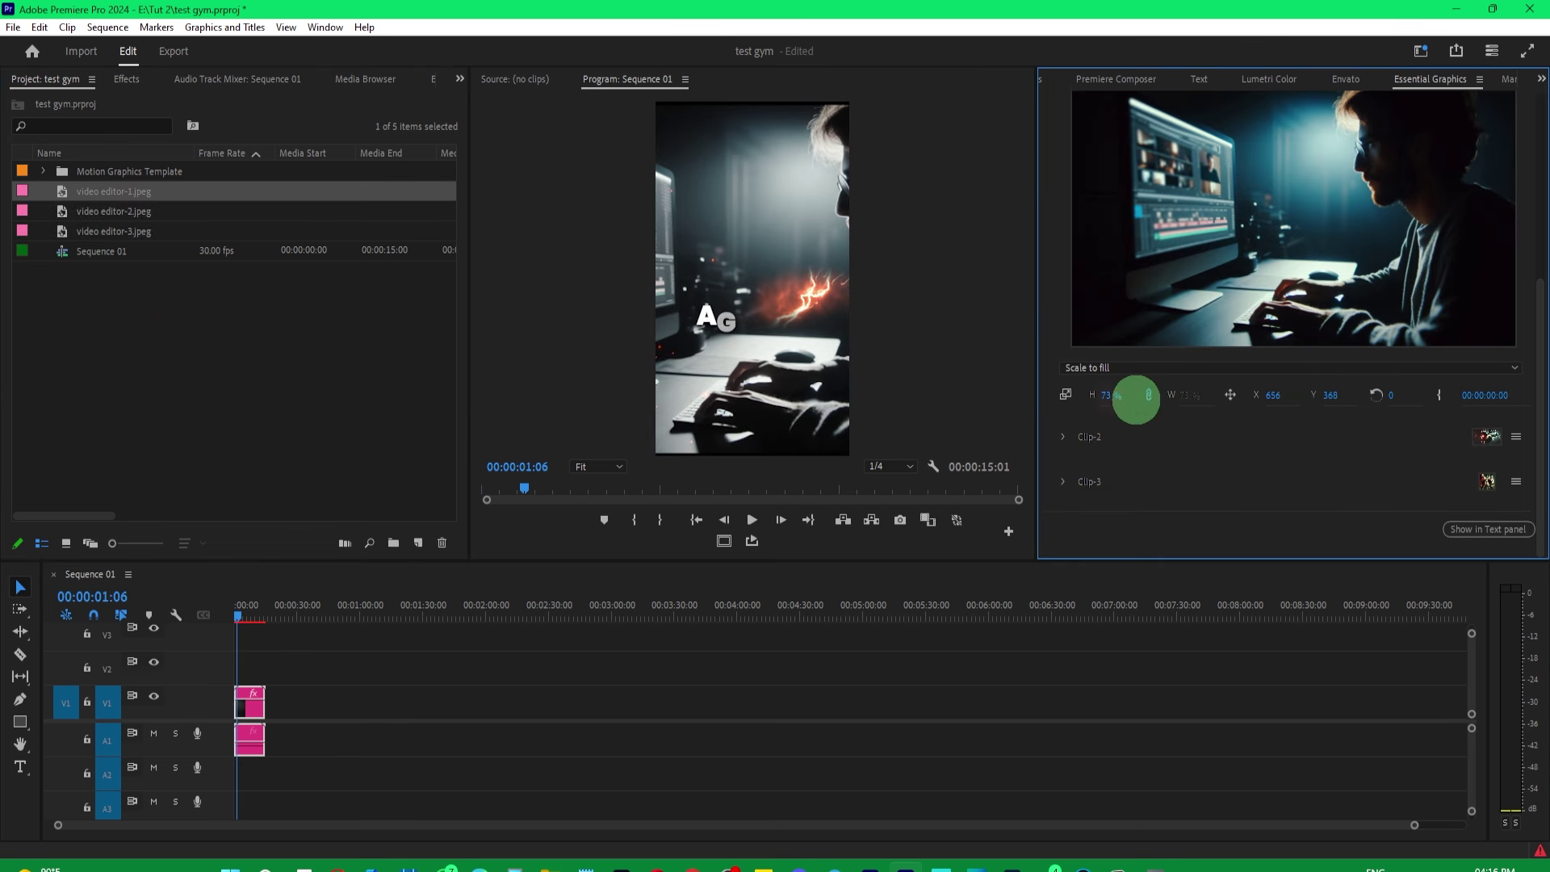
drag(1138, 394, 1122, 395)
drag(1273, 395, 1346, 412)
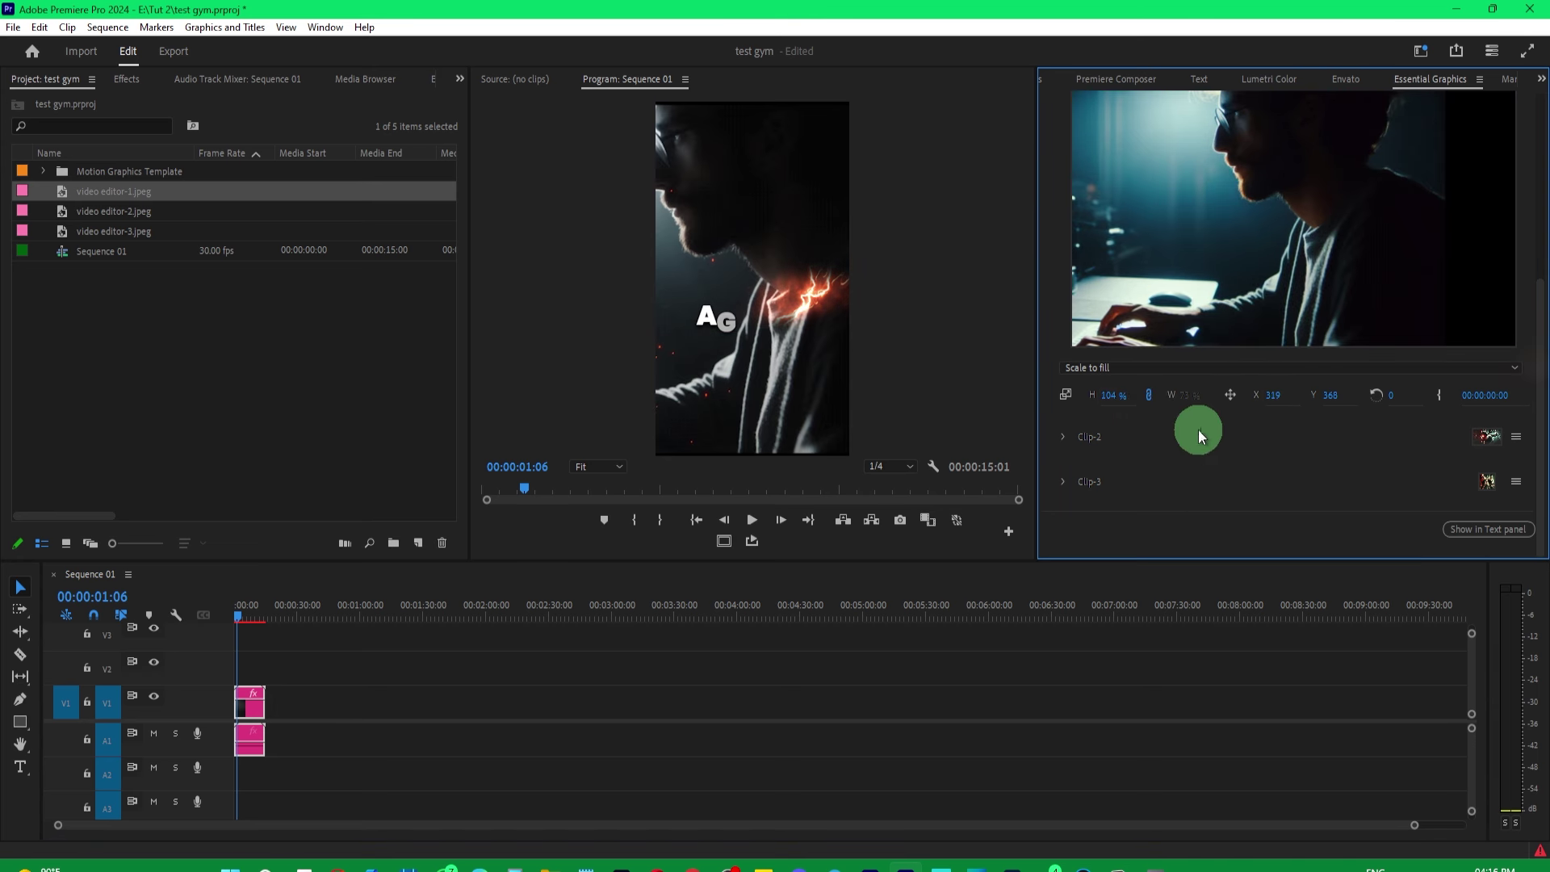
Replace Clip-2 with video editor-2.jpeg and return the playhead to the start.
click(1067, 439)
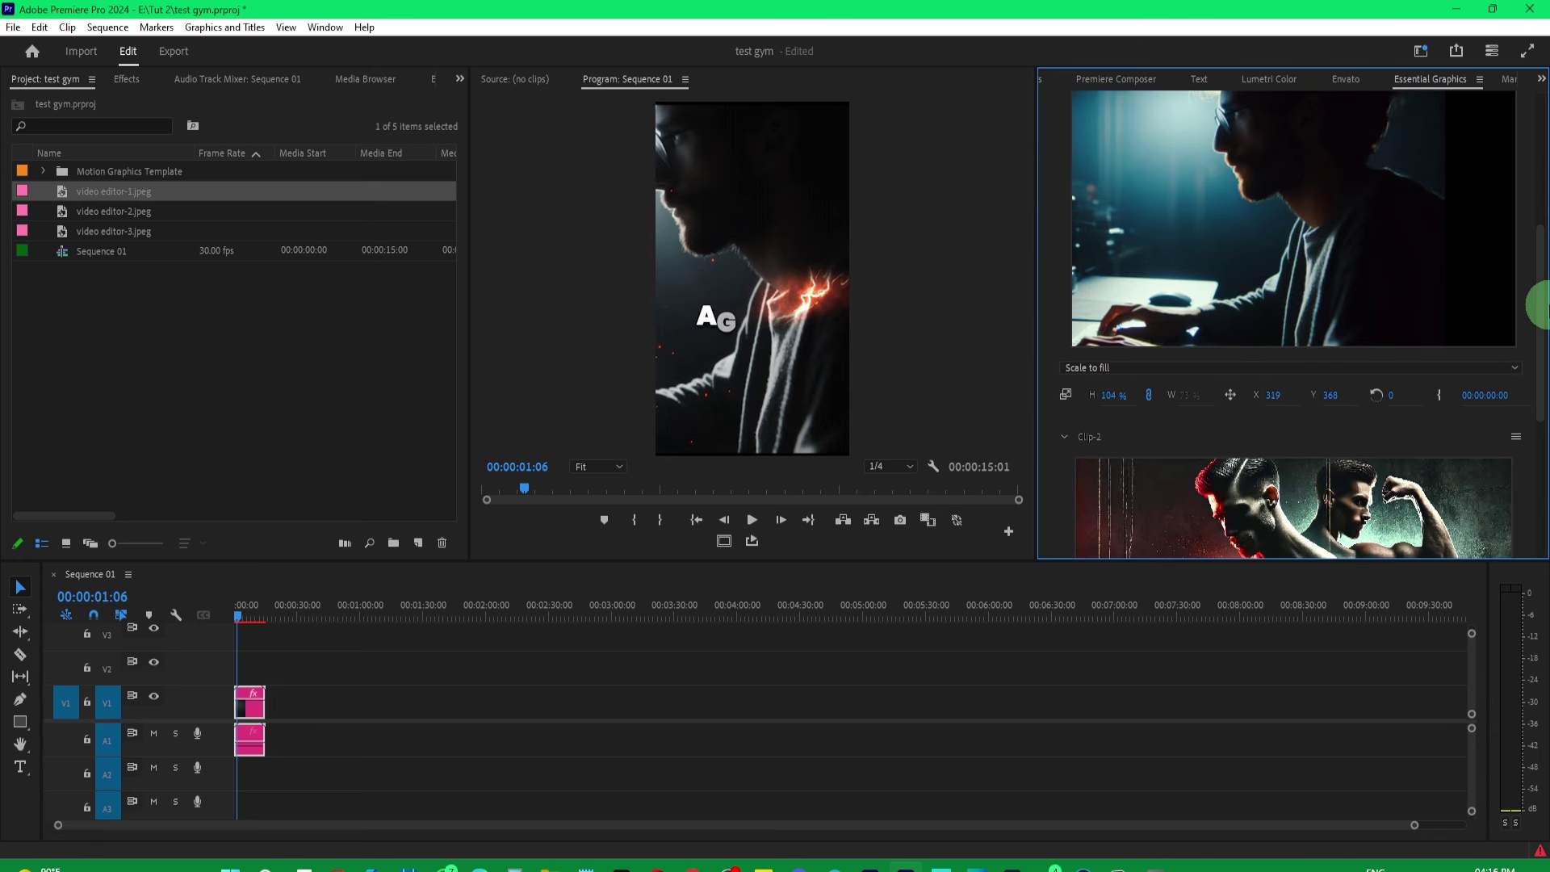
drag(1537, 304, 1529, 457)
drag(81, 211, 1312, 347)
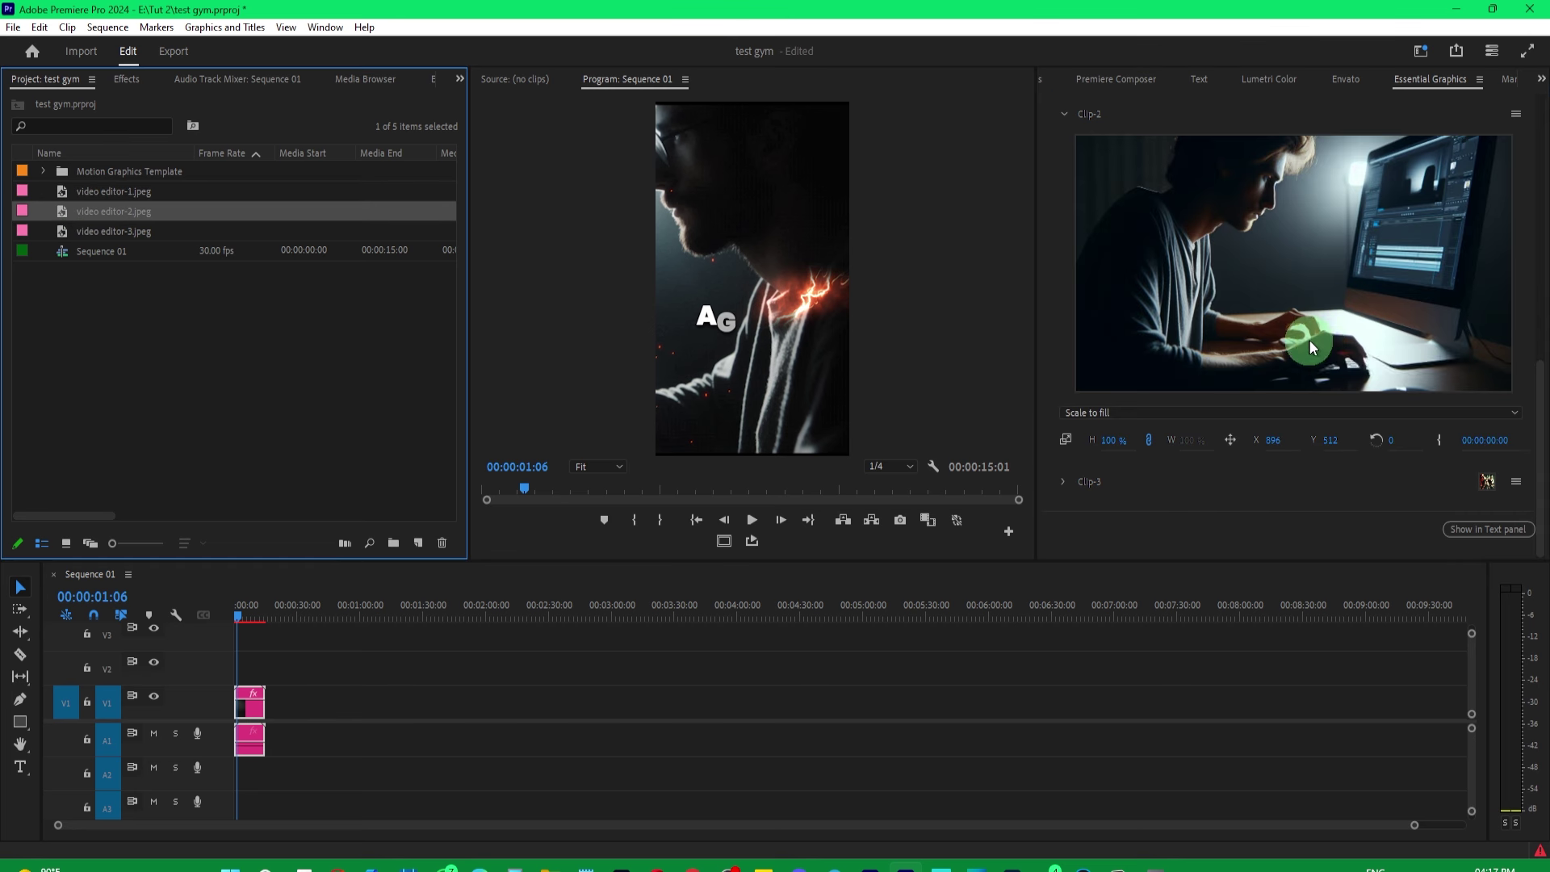
drag(1540, 386, 1540, 339)
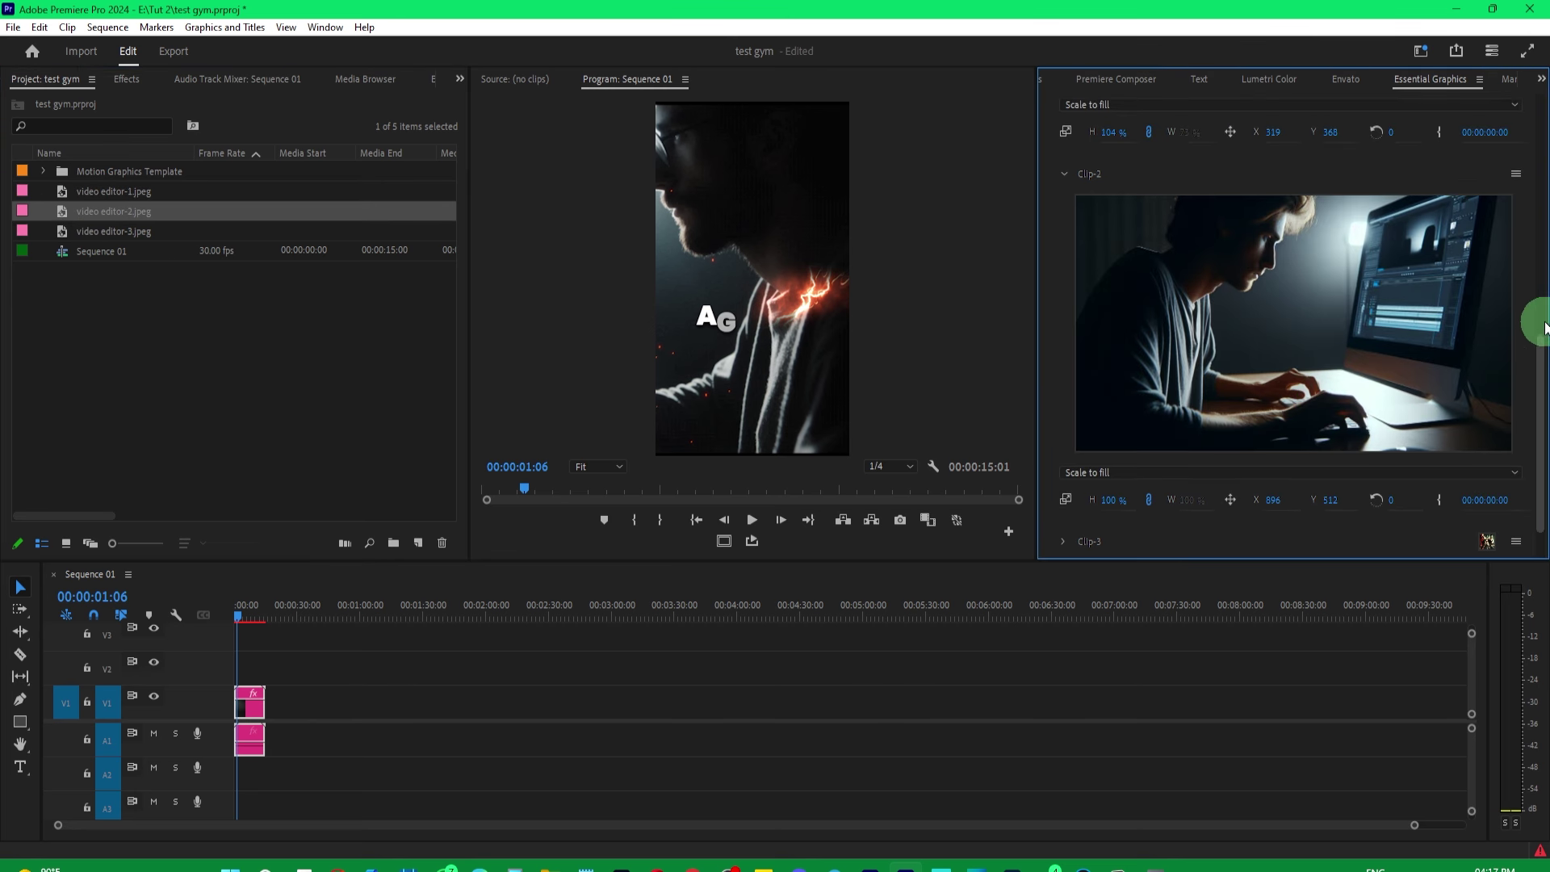
click(260, 640)
click(236, 615)
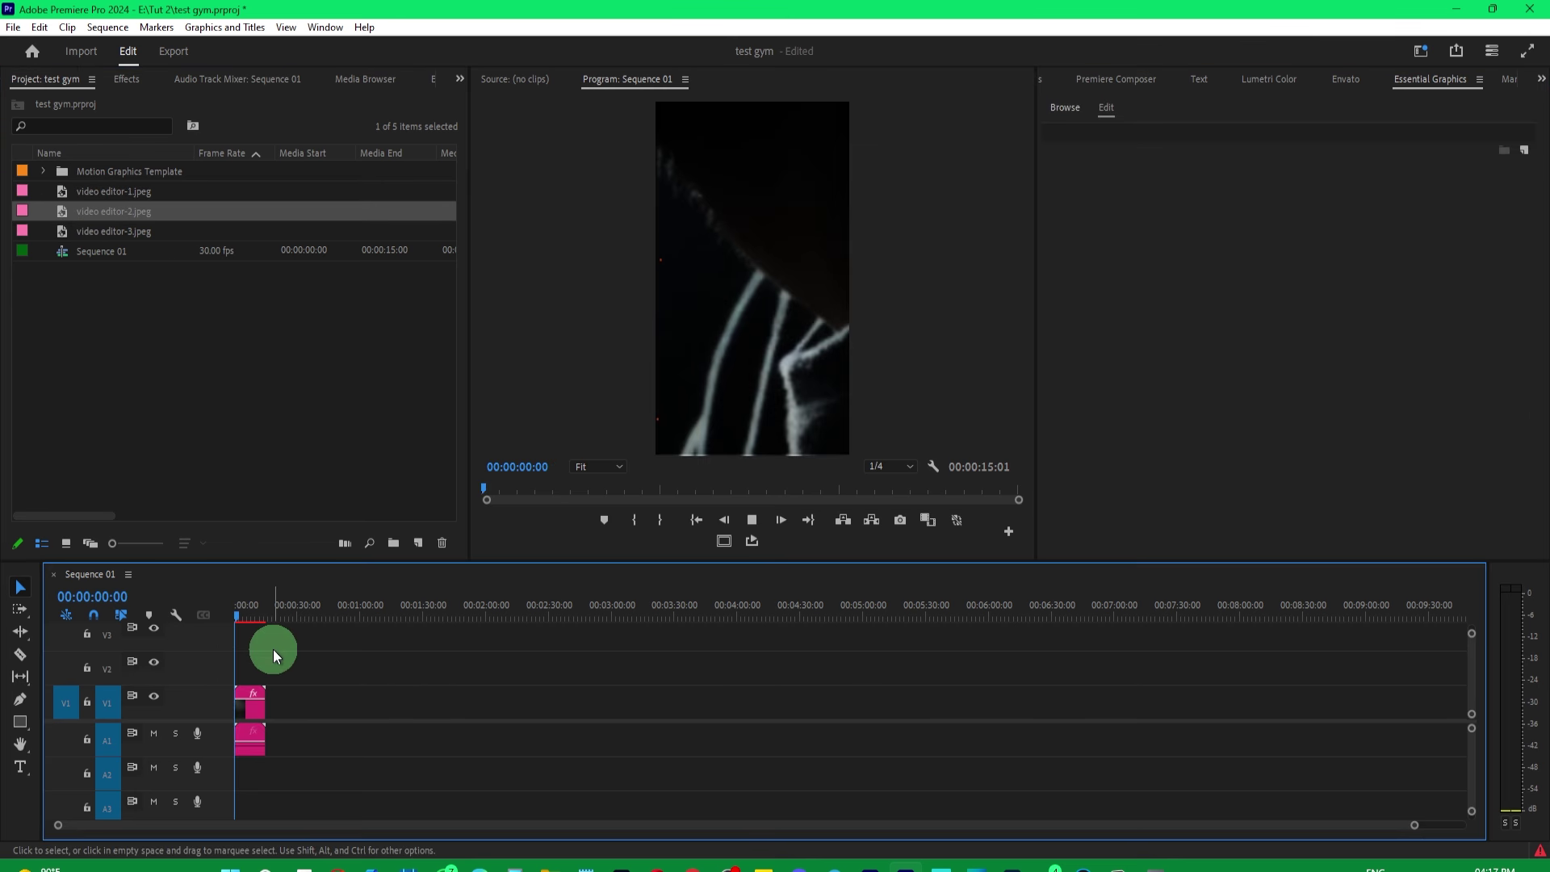
Play the sequence, then replay from about 00:00:10:12 with the timeline zoomed in.
key(space)
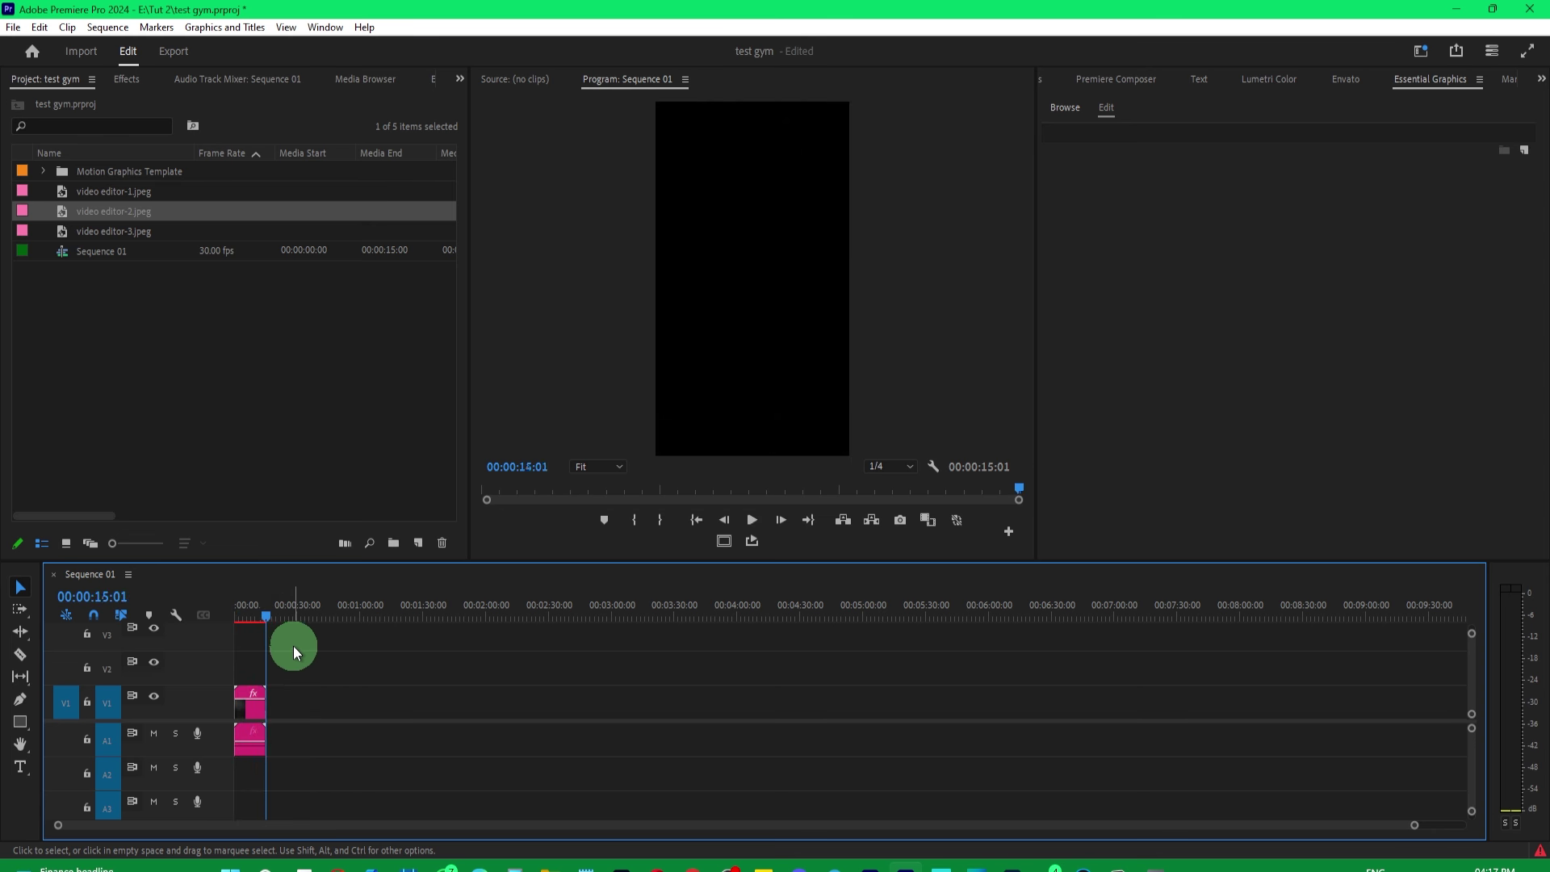
click(253, 611)
key(=)
key(=)
key(=)
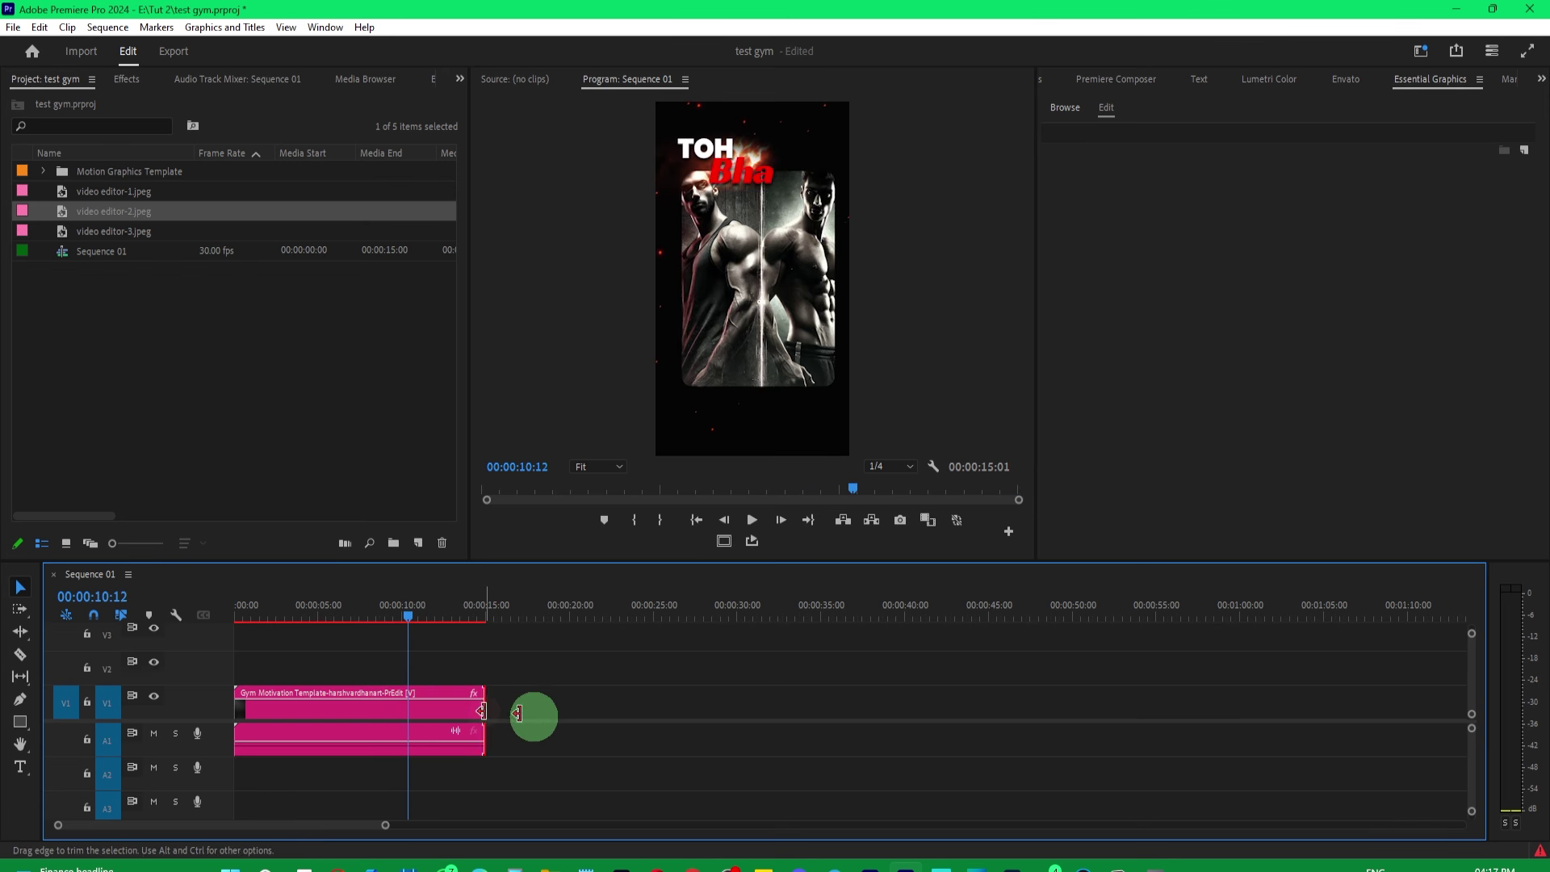
key(space)
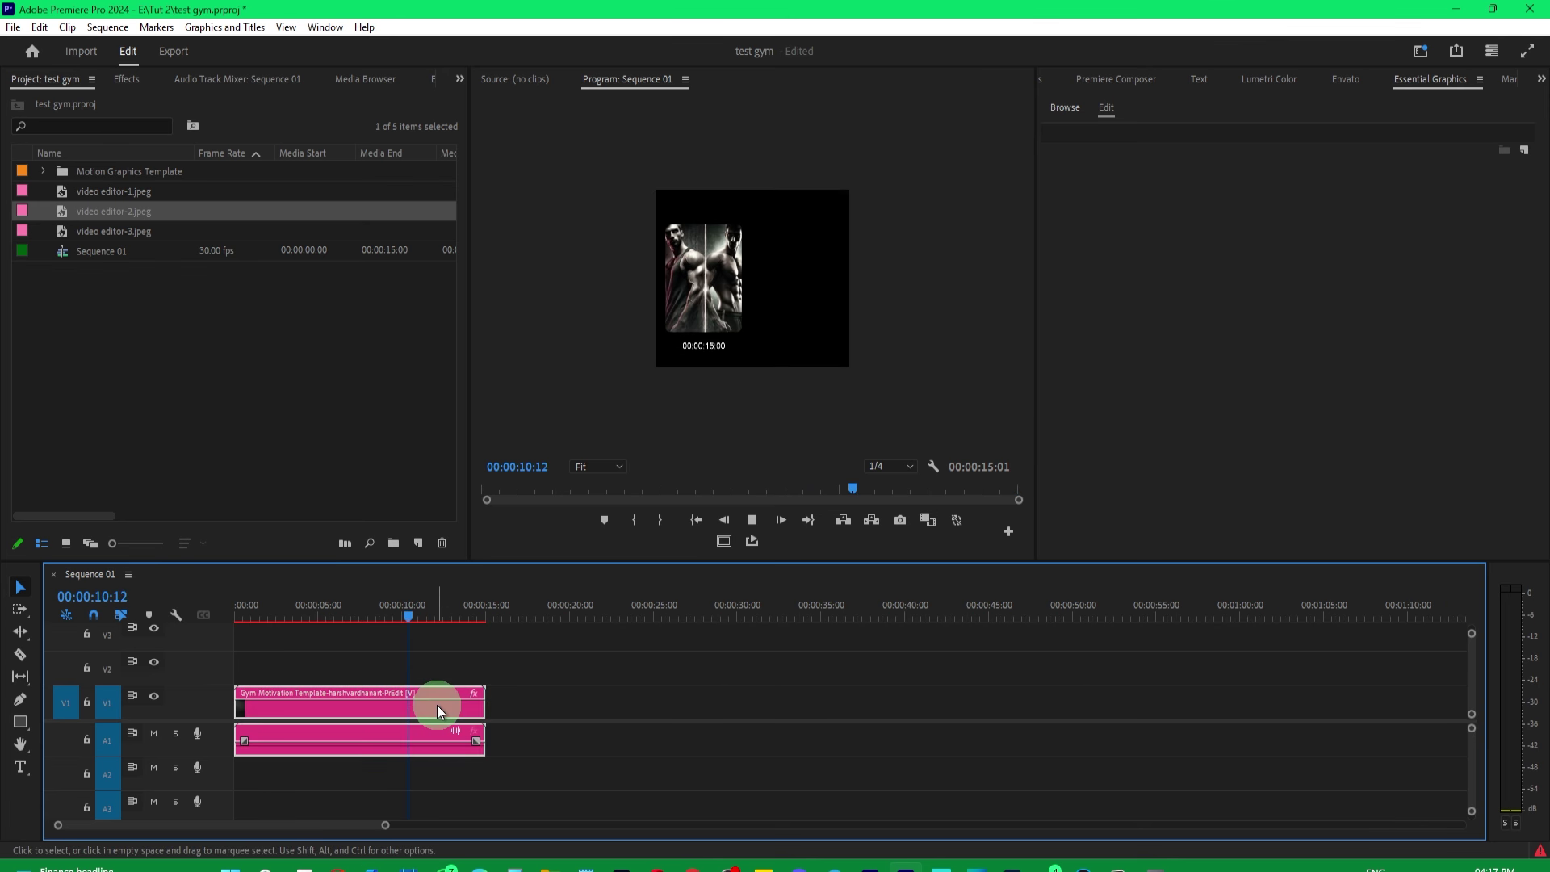